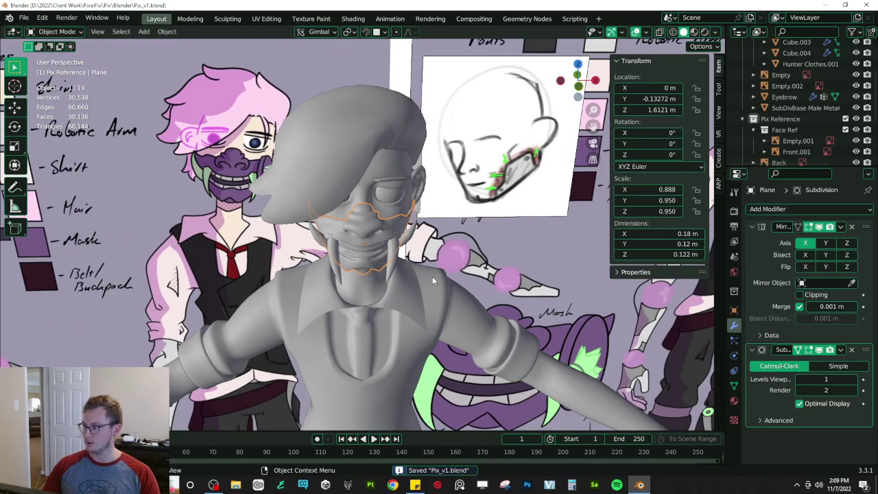
# - Save the file and examine the masked face from several angles against the reference drawings
pyautogui.moveTo(434, 232); pyautogui.dragTo(430, 251, button='middle')
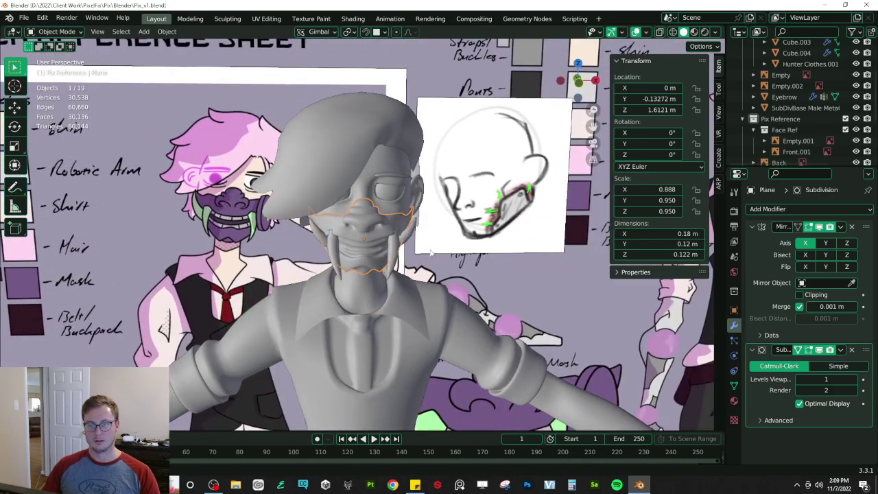
pyautogui.scroll(1, 429, 251)
pyautogui.hotkey('ctrl', 's')
pyautogui.scroll(4, 407, 185)
pyautogui.scroll(-4, 342, 204)
pyautogui.moveTo(416, 225); pyautogui.dragTo(387, 234, button='middle')
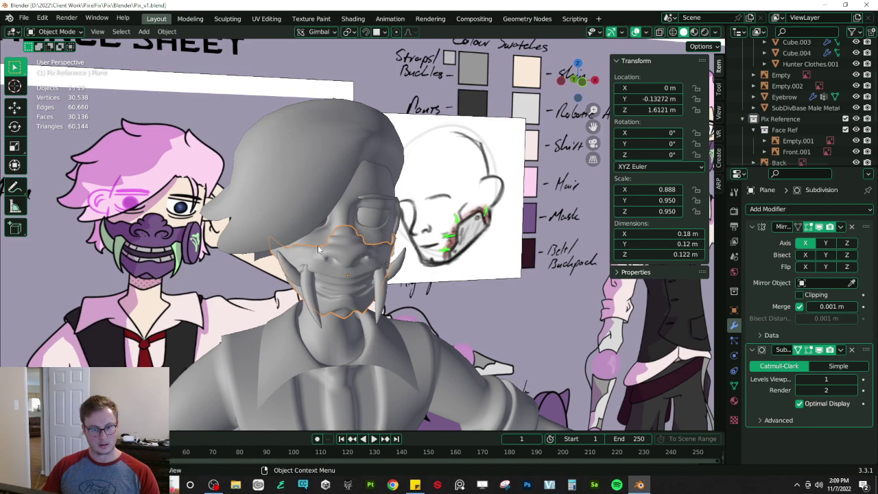
pyautogui.moveTo(409, 245)
pyautogui.mouseDown(button='middle')
pyautogui.moveTo(391, 226)
pyautogui.moveTo(417, 238)
pyautogui.mouseUp(button='middle')
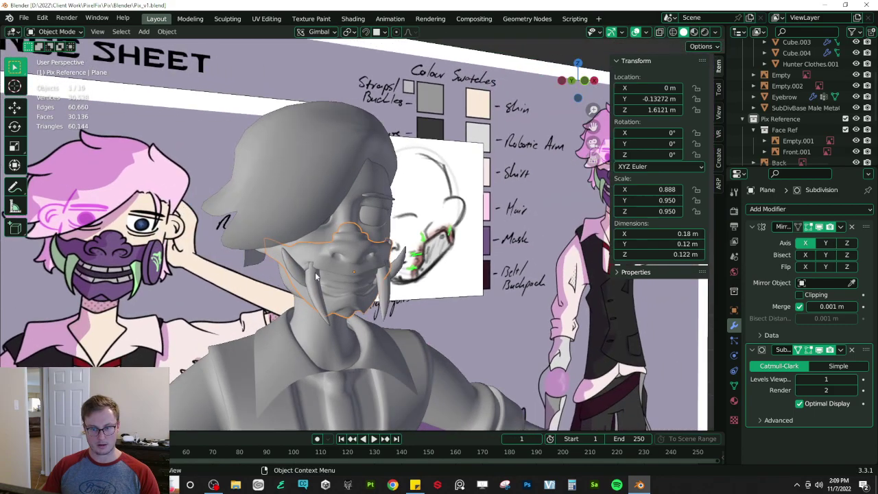
# - Open the head mesh for vertex editing in front view, close on the uncovered eye
pyautogui.scroll(4, 311, 277)
pyautogui.moveTo(356, 283); pyautogui.dragTo(394, 193, button='middle')
pyautogui.click(394, 193)
pyautogui.press('KP_1')
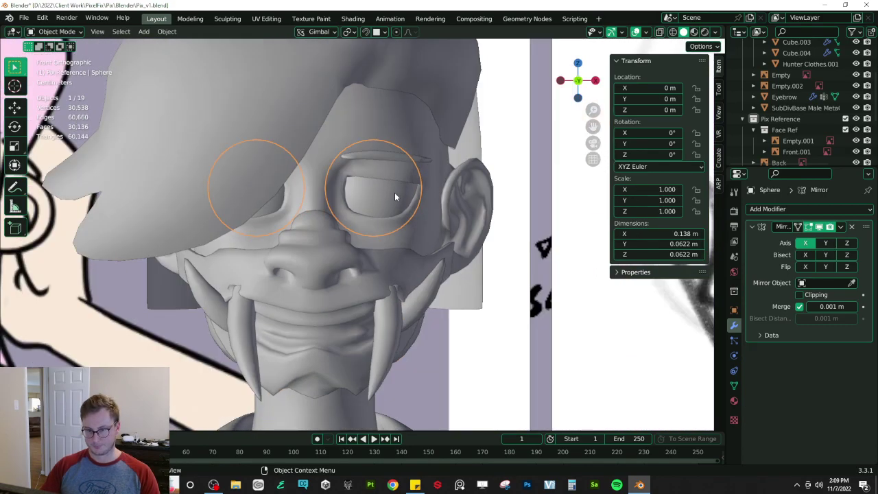
pyautogui.scroll(2, 394, 197)
pyautogui.click(428, 217)
pyautogui.press('Tab')
pyautogui.scroll(3, 405, 251)
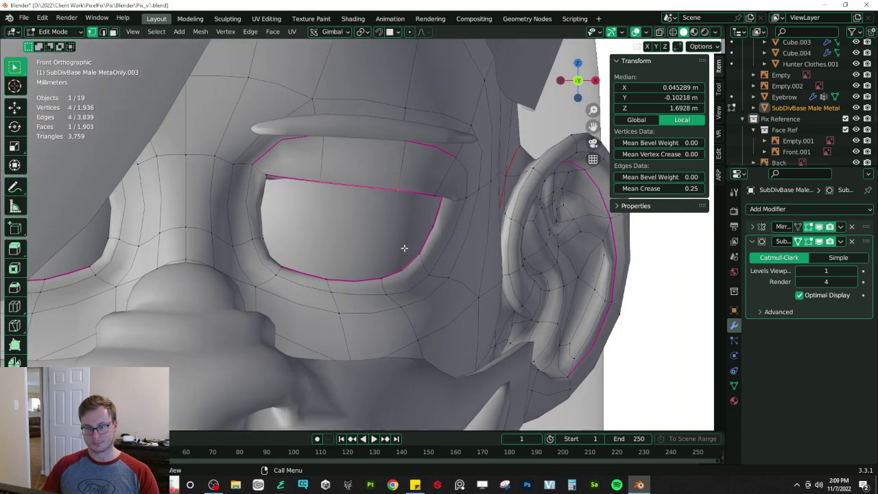
# - Select the edge loop around the eye opening and set its mean crease to 1.00
pyautogui.scroll(-4, 405, 251)
pyautogui.scroll(3, 392, 232)
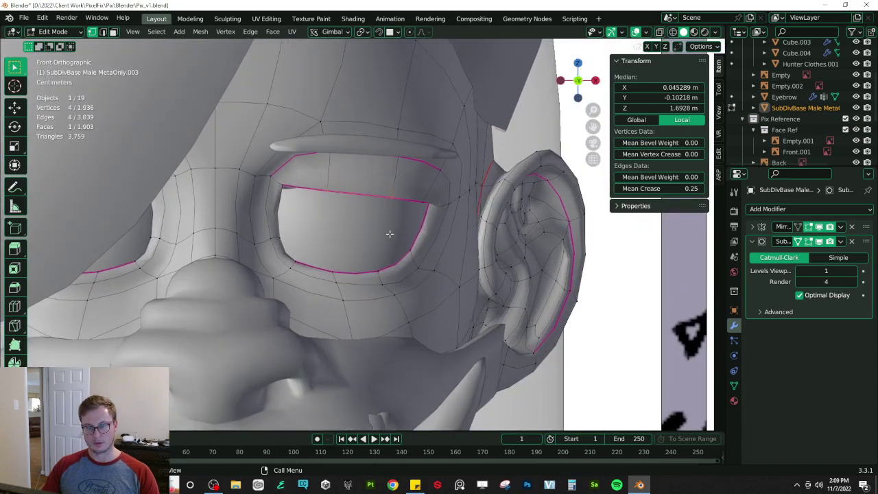
pyautogui.click(321, 188)
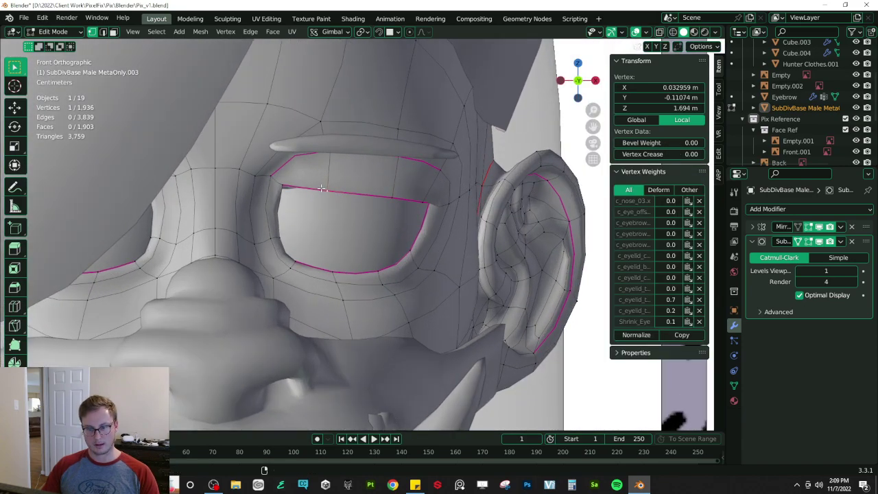
pyautogui.keyDown('alt'); pyautogui.click(321, 187); pyautogui.keyUp('alt')
pyautogui.moveTo(648, 189); pyautogui.dragTo(704, 192)
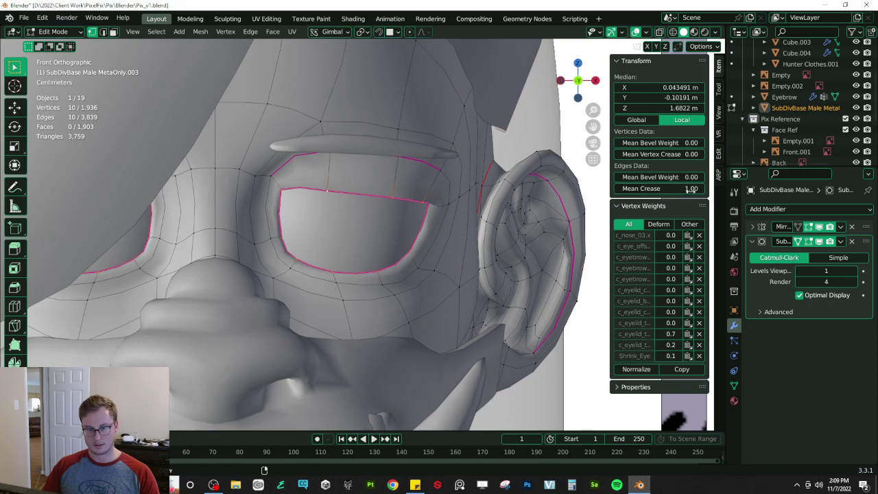
# - Try a vertex crease of 1.00 on the inner eye-corner vertex and a small move, and undo it
pyautogui.click(278, 189)
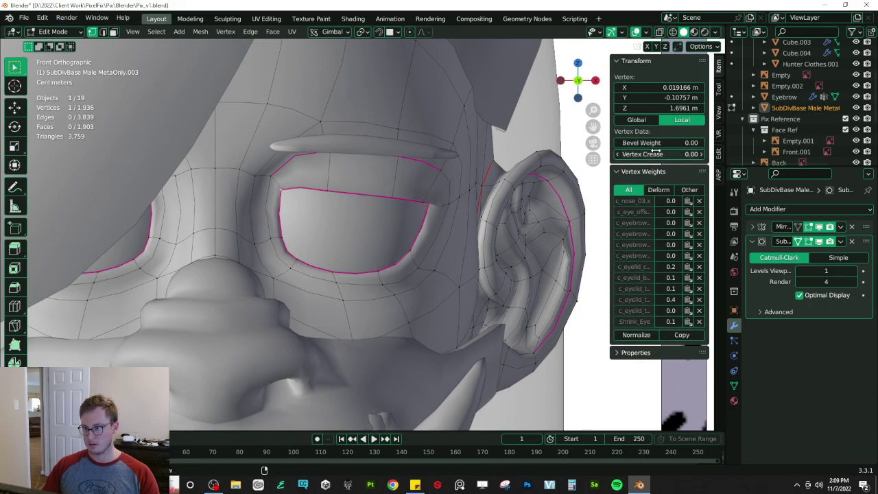
pyautogui.moveTo(660, 154); pyautogui.dragTo(694, 154)
pyautogui.press('g')
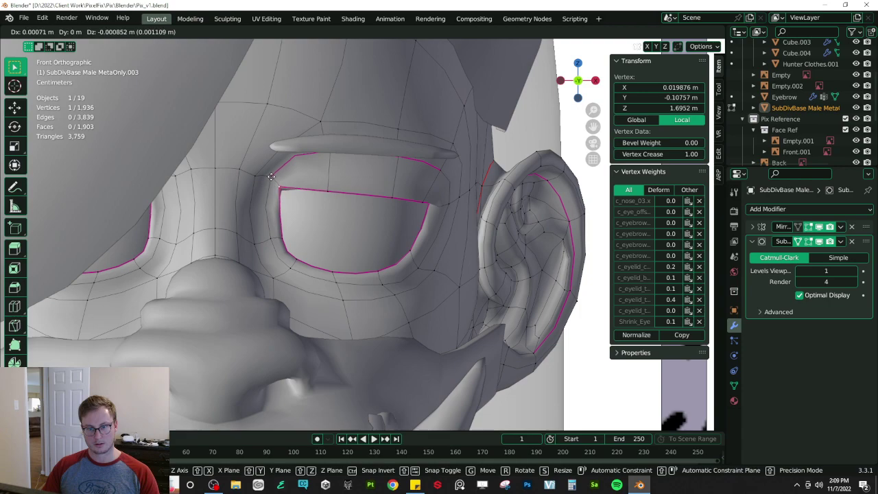
pyautogui.click(272, 187)
pyautogui.hotkey('ctrl', 'z')
# - Select the edge running into depth at the inner eye corner with a box selection in wireframe shading
pyautogui.hotkey('shift', 'z')
pyautogui.press('z')
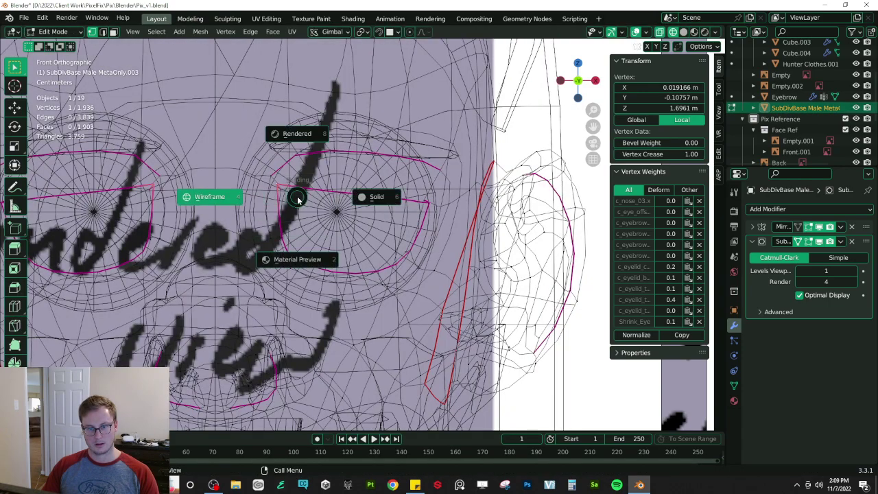
pyautogui.click(298, 198)
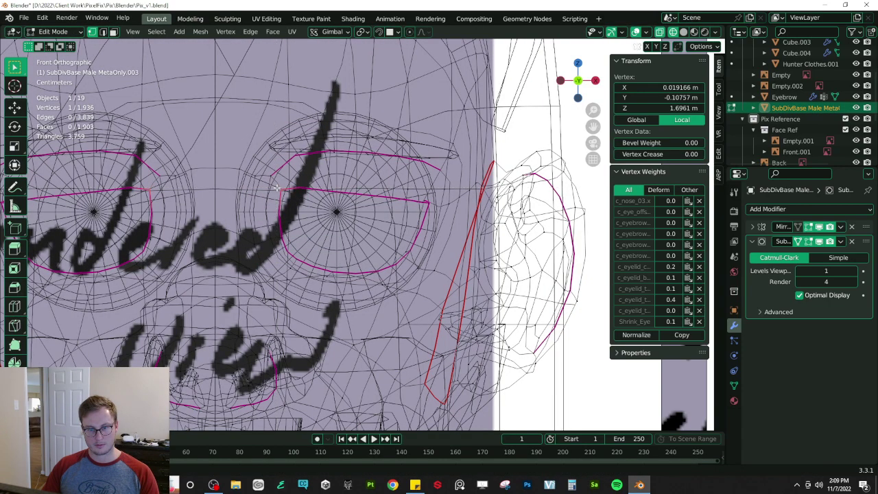
pyautogui.moveTo(270, 182); pyautogui.dragTo(298, 210)
pyautogui.press('z')
pyautogui.click(366, 226)
pyautogui.hotkey('shift', 'z')
pyautogui.press('b')
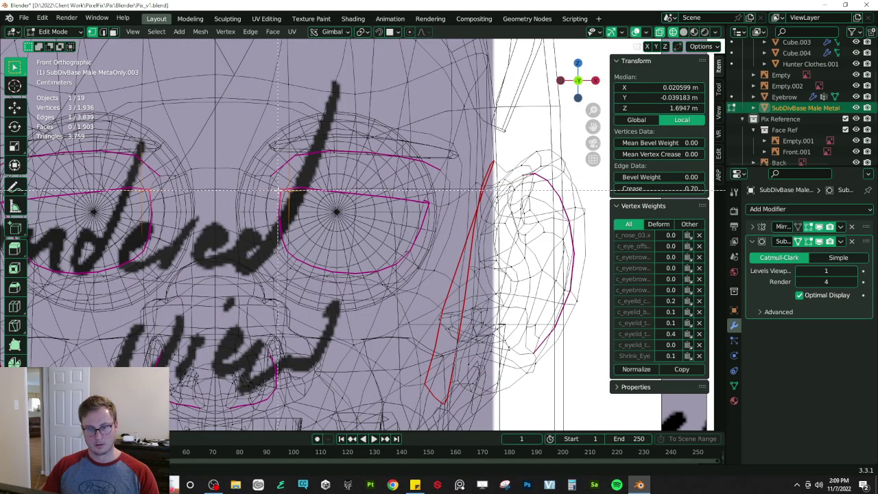
# - Isolate the head mesh, set the inner eye-corner edge's crease to 1.00, and return to the full scene in front view
pyautogui.moveTo(304, 206); pyautogui.dragTo(341, 195, button='middle')
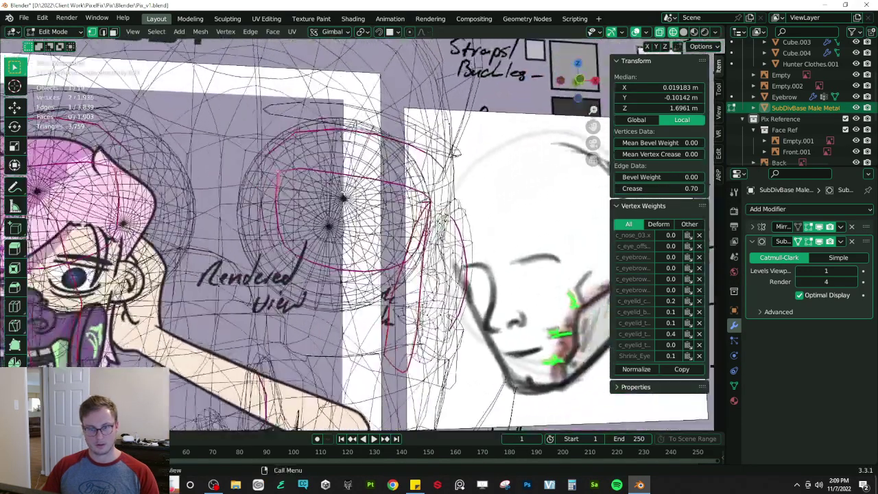
pyautogui.press('KP_Divide')
pyautogui.press('KP_Decimal')
pyautogui.moveTo(372, 221); pyautogui.dragTo(349, 245, button='middle')
pyautogui.moveTo(627, 188); pyautogui.dragTo(697, 189)
pyautogui.press('KP_1')
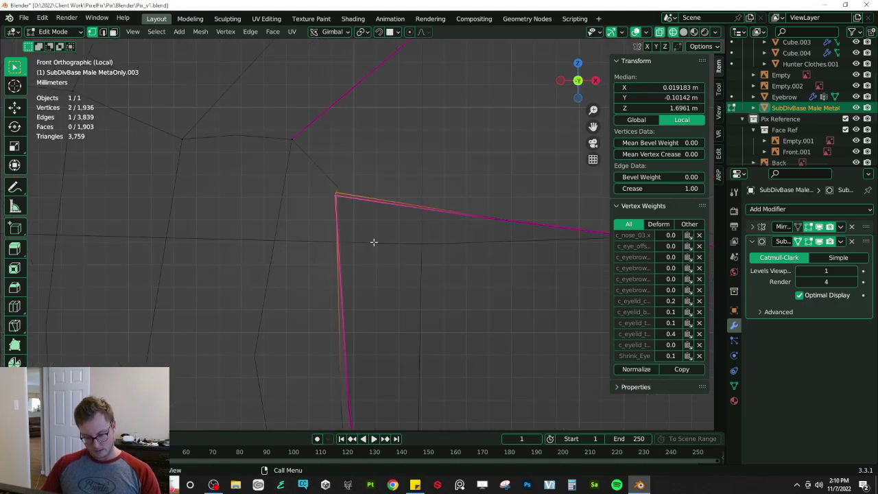
pyautogui.press('KP_Divide')
pyautogui.press('KP_1')
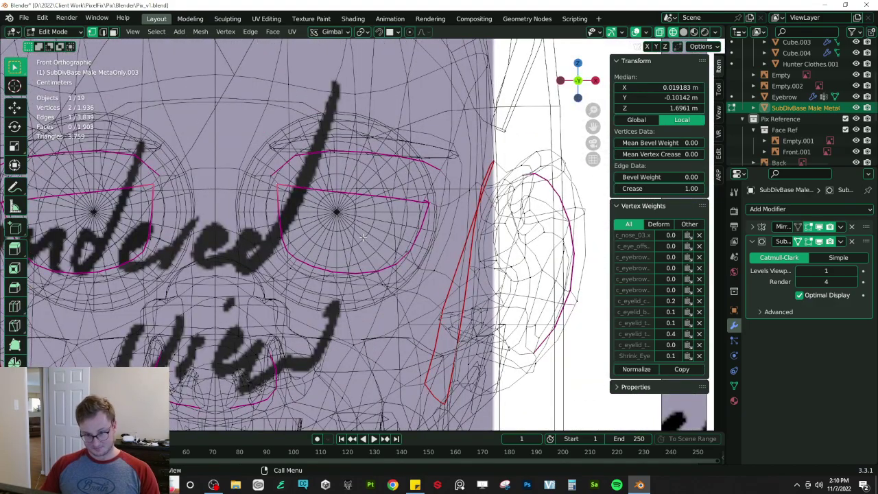
# - Move the inner eye-corner edge about 2 mm toward the eye opening in solid shading
pyautogui.press('z')
pyautogui.scroll(3, 333, 224)
pyautogui.press('g')
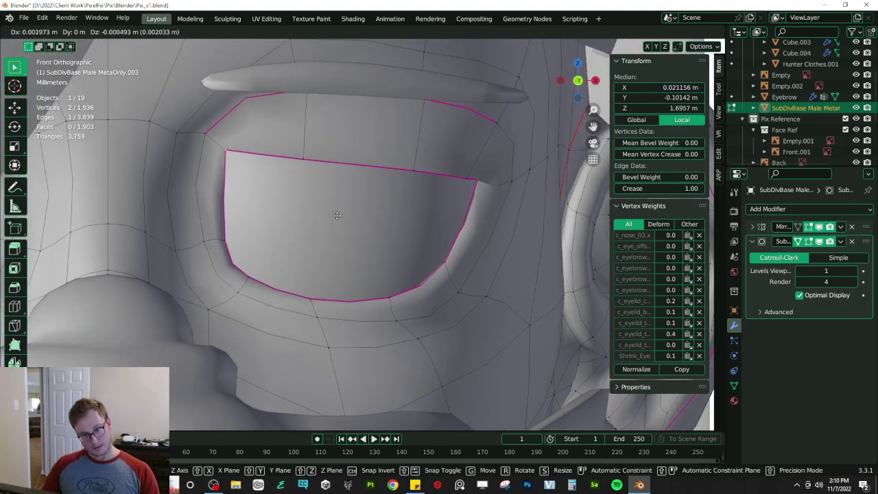
pyautogui.click(337, 216)
# - Select the rim edge below the inner eye corner through the mesh and move it upward
pyautogui.keyDown('shift'); pyautogui.moveTo(261, 251); pyautogui.dragTo(320, 257, button='middle'); pyautogui.keyUp('shift')
pyautogui.hotkey('shift', 'z')
pyautogui.click(285, 248)
pyautogui.press('b')
pyautogui.moveTo(279, 241); pyautogui.dragTo(293, 210)
pyautogui.hotkey('alt', 'z')
pyautogui.press('g')
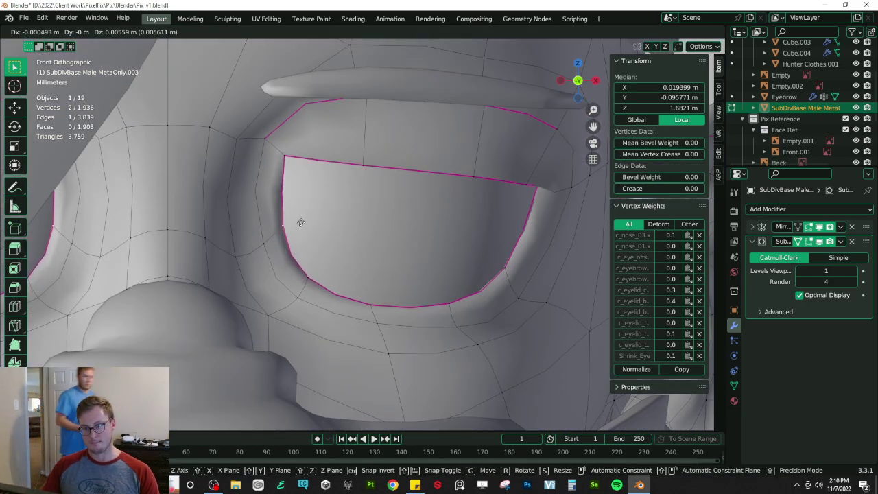
pyautogui.click(300, 217)
# - Edge-slide the two vertices beside the inner eye rim upward by a factor of about 0.27
pyautogui.click(245, 260)
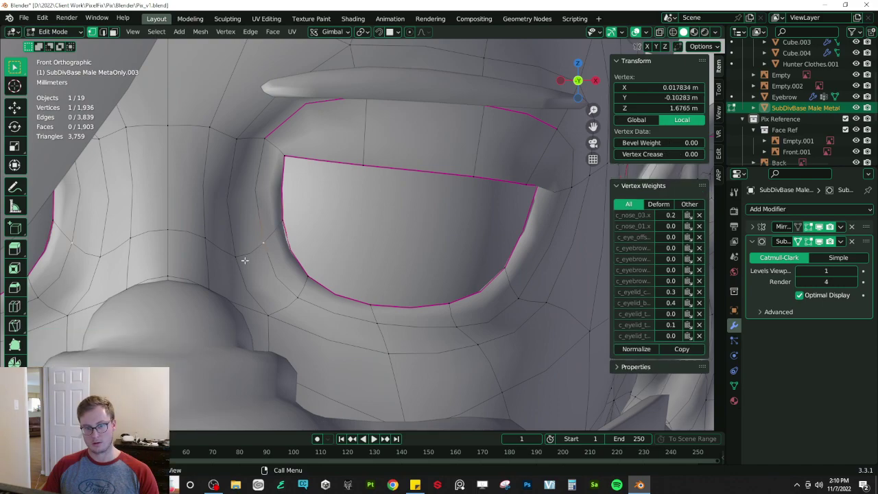
pyautogui.keyDown('shift'); pyautogui.click(245, 255); pyautogui.keyUp('shift')
pyautogui.press('g')
pyautogui.press('g')
pyautogui.click(240, 243)
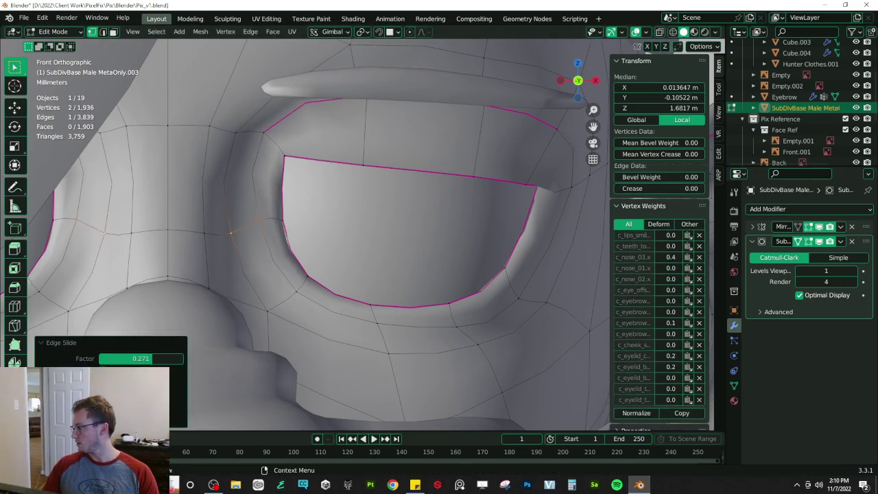
# - Vertex-slide the vertex beside the inner eye rim slightly downward to even out the surrounding loop
pyautogui.click(233, 237)
pyautogui.press('g')
pyautogui.press('g')
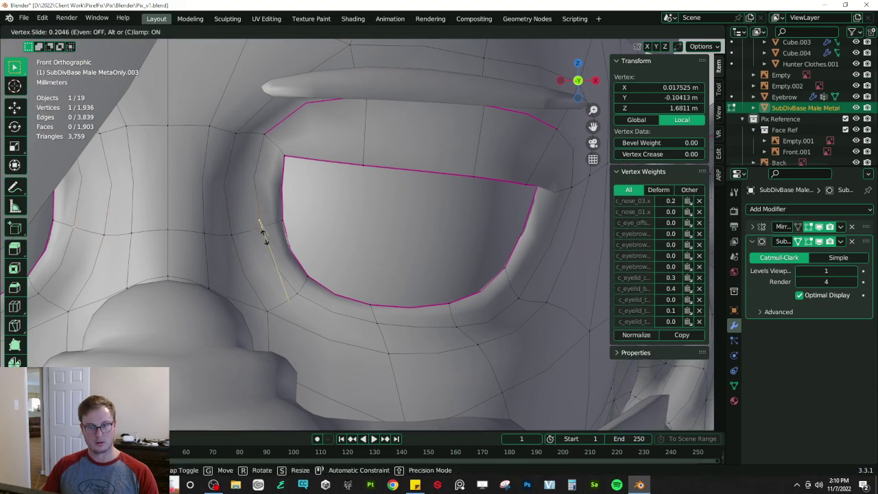
pyautogui.click(234, 236)
pyautogui.click(206, 232)
pyautogui.keyDown('shift'); pyautogui.click(227, 236); pyautogui.keyUp('shift')
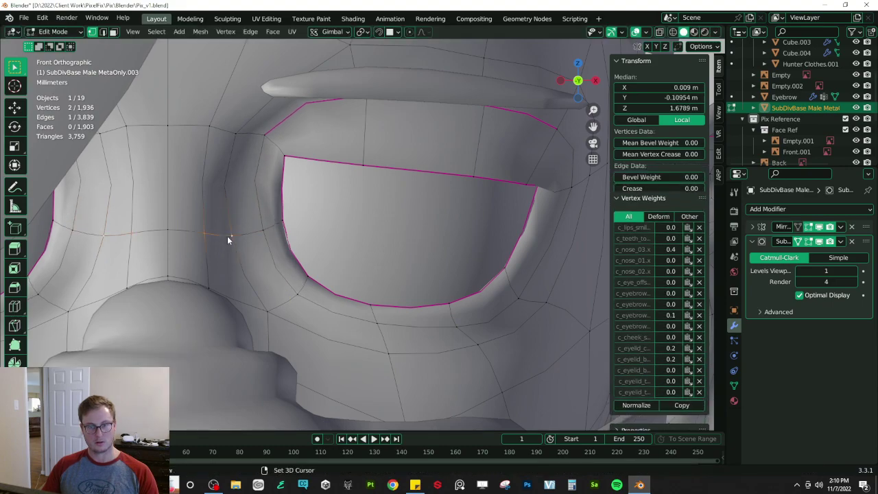
# - Move the vertex above and inward of the inner eye corner slightly upward
pyautogui.click(241, 133)
pyautogui.press('g')
pyautogui.click(240, 127)
pyautogui.scroll(-5, 333, 172)
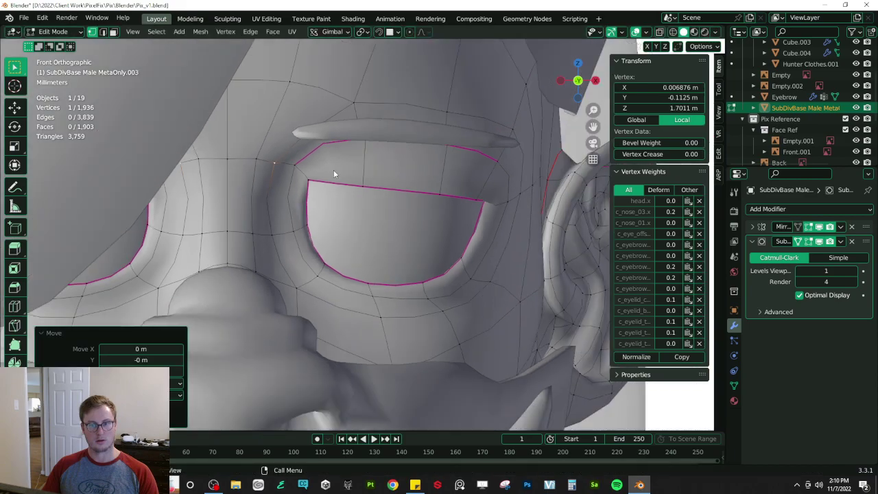
# - Edge-slide the two middle vertices of the upper eyelid crease down toward the lid edge by a factor of about 0.5
pyautogui.scroll(3, 384, 178)
pyautogui.keyDown('shift'); pyautogui.moveTo(441, 153); pyautogui.dragTo(401, 192, button='middle'); pyautogui.keyUp('shift')
pyautogui.press('z')
pyautogui.click(317, 189)
pyautogui.press('z')
pyautogui.click(395, 185)
pyautogui.click(330, 178)
pyautogui.keyDown('shift'); pyautogui.click(418, 192); pyautogui.keyUp('shift')
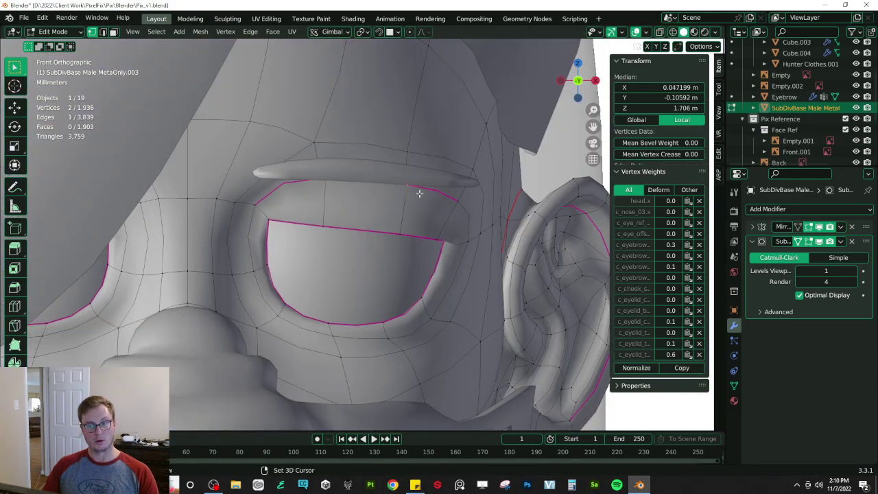
pyautogui.press('g')
pyautogui.press('g')
pyautogui.click(418, 205)
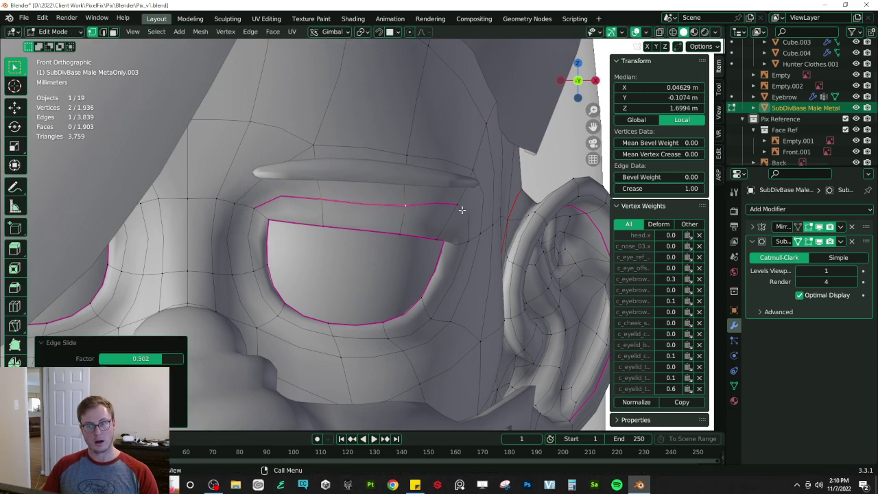
# - Vertex-slide the outer end of the eyelid crease by about 0.51 and its neighbouring crease vertex by about 0.22
pyautogui.click(458, 205)
pyautogui.press('g')
pyautogui.press('g')
pyautogui.click(446, 228)
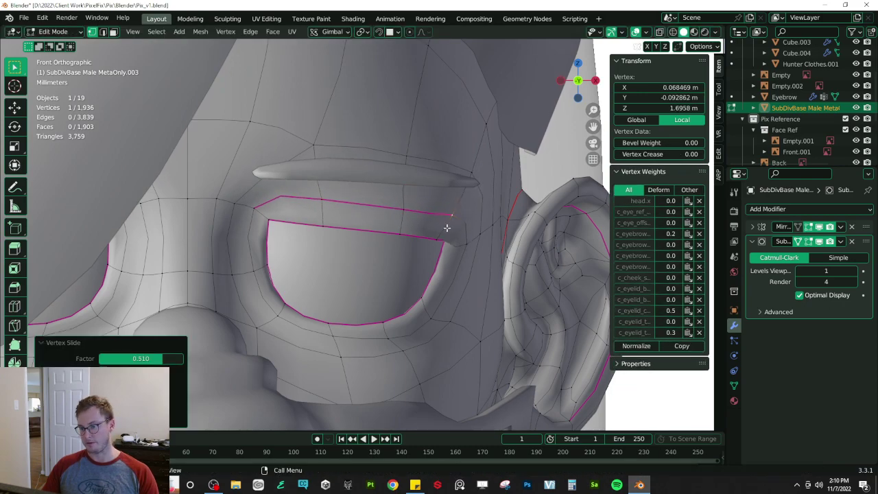
pyautogui.click(414, 205)
pyautogui.press('g')
pyautogui.press('g')
pyautogui.click(452, 221)
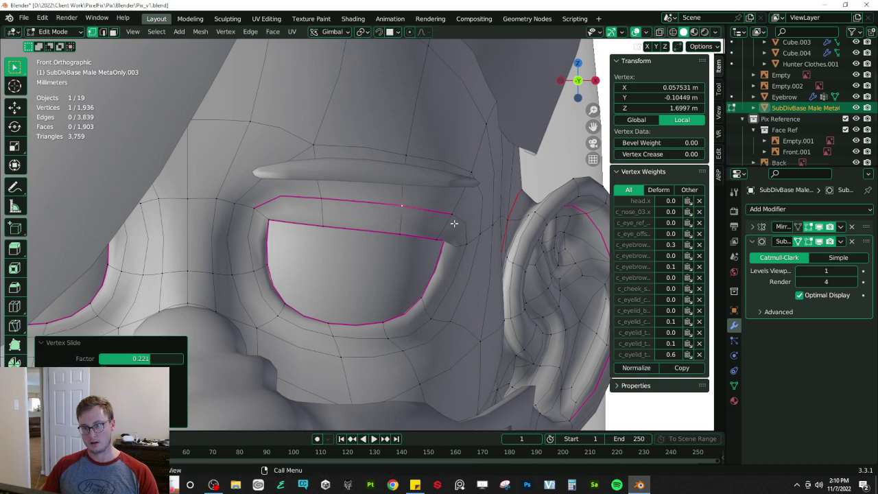
# - Select the edge running into depth at the outer eye corner in wireframe and check it in solid shading
pyautogui.scroll(3, 471, 263)
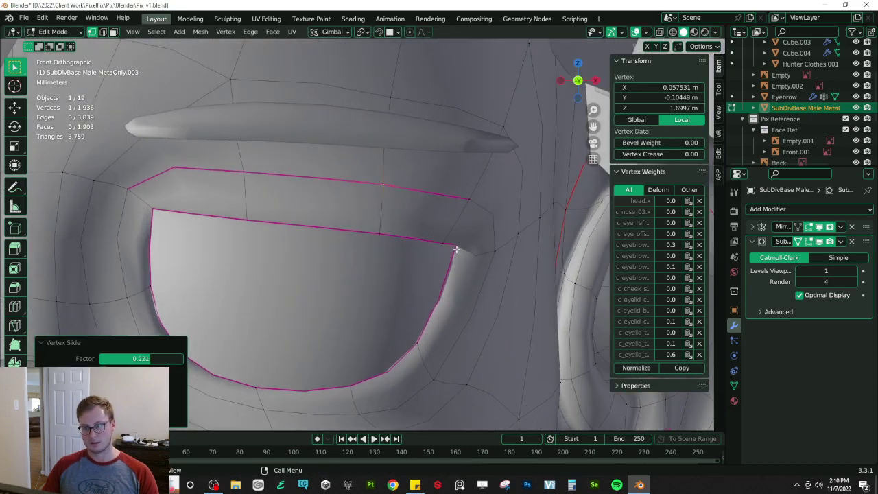
pyautogui.click(458, 249)
pyautogui.click(489, 254)
pyautogui.press('z')
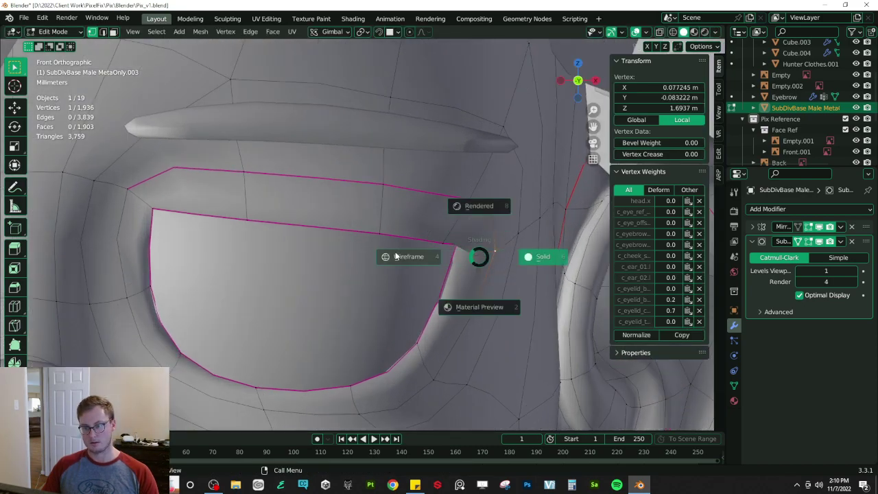
pyautogui.click(432, 257)
pyautogui.click(456, 244)
pyautogui.keyDown('shift'); pyautogui.click(453, 243); pyautogui.keyUp('shift')
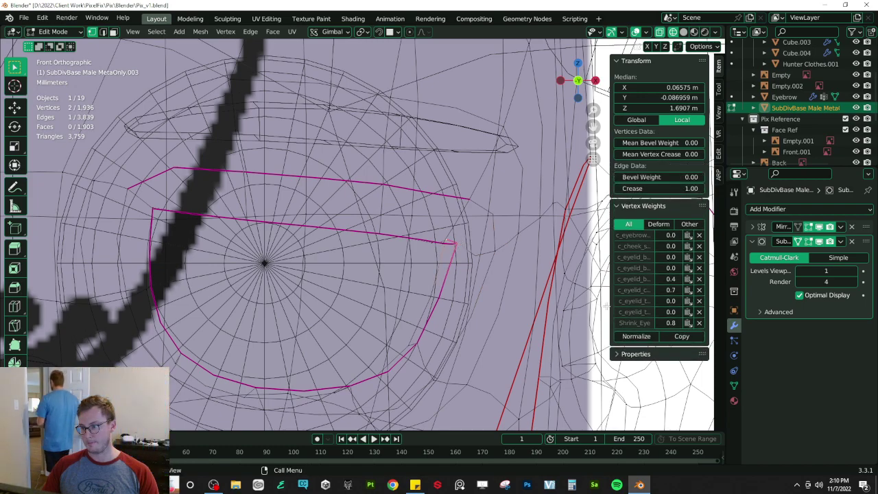
pyautogui.press('z')
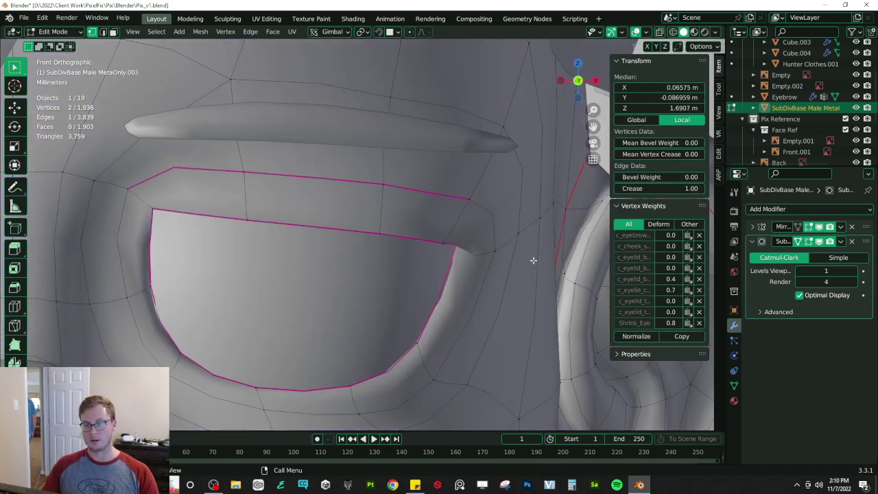
# - Try to move the vertex just outside the outer eye corner upward
pyautogui.click(496, 258)
pyautogui.press('g')
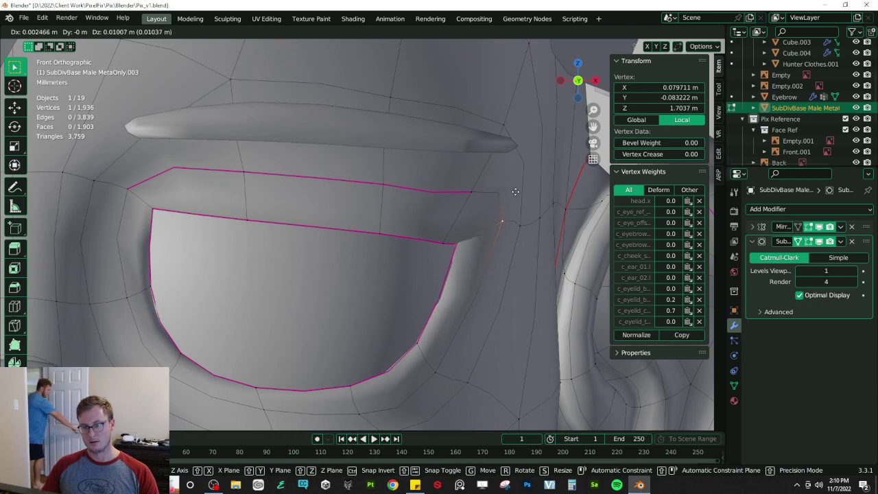
pyautogui.click(511, 226)
# - Move the edge running into depth at the outer eye corner outward about 0.0013 m in X and slightly down
pyautogui.hotkey('shift', 'z')
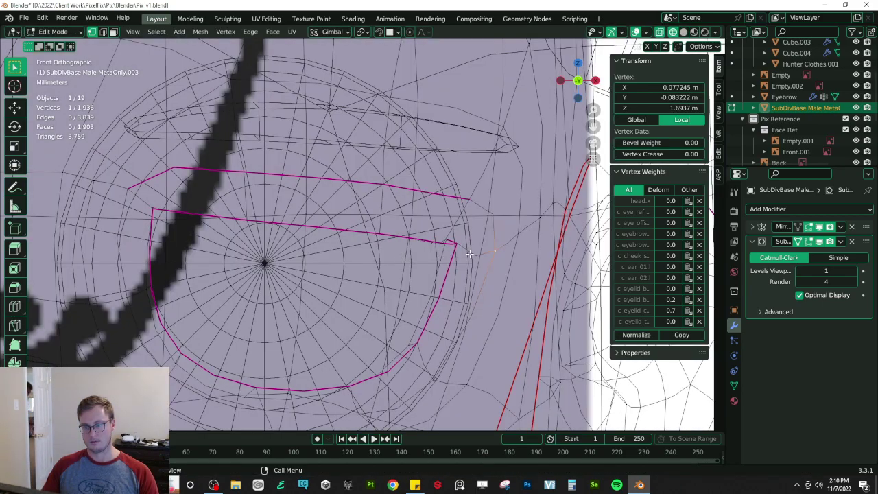
pyautogui.click(452, 240)
pyautogui.keyDown('shift'); pyautogui.click(449, 241); pyautogui.keyUp('shift')
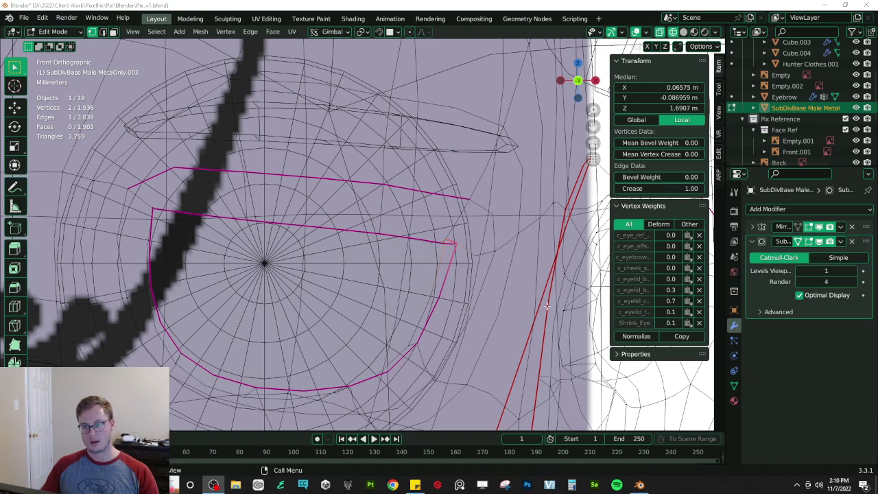
pyautogui.click(446, 242)
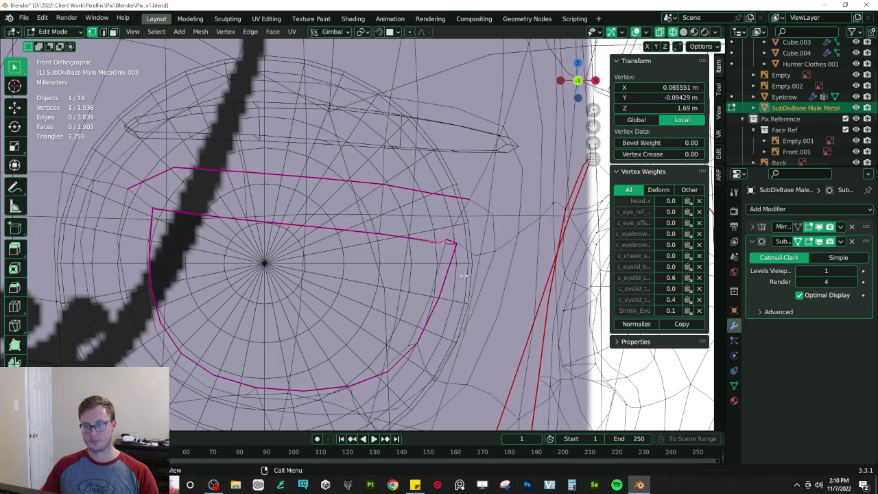
pyautogui.keyDown('shift'); pyautogui.click(457, 250); pyautogui.keyUp('shift')
pyautogui.press('g')
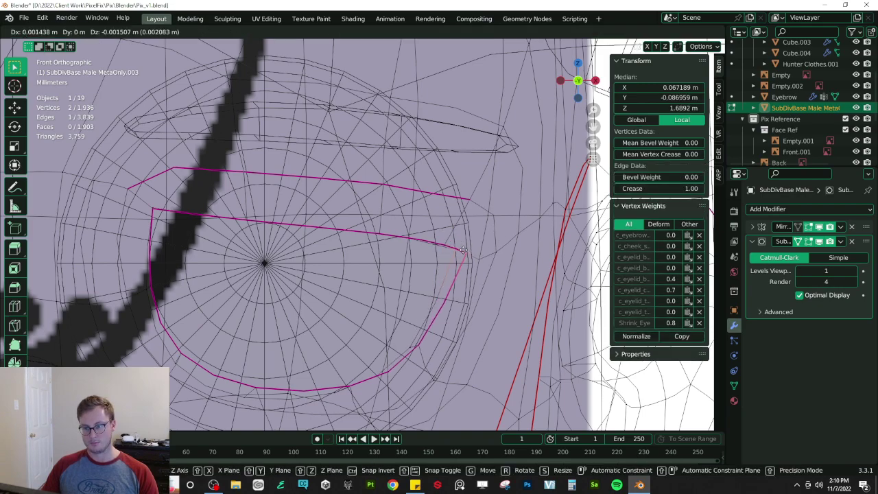
pyautogui.click(463, 252)
pyautogui.hotkey('shift', 'z')
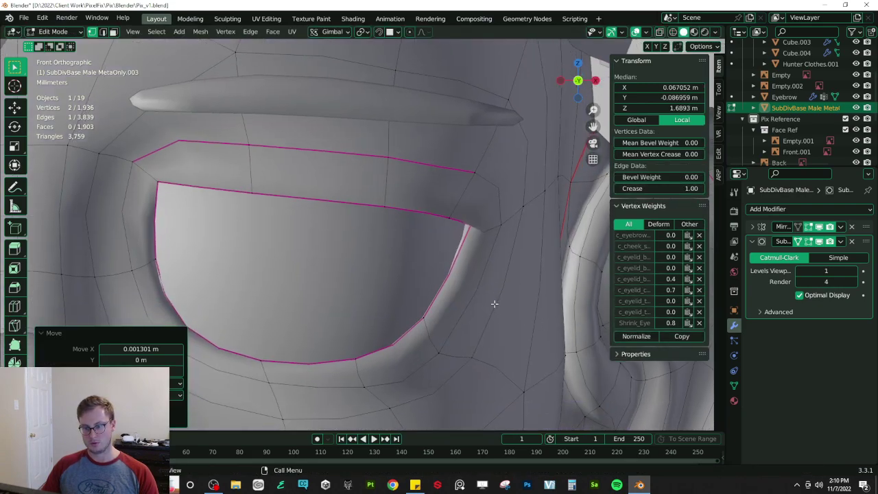
# - Vertex-slide the vertex just outside the lower outer eye rim by a factor of about 0.09
pyautogui.click(453, 350)
pyautogui.hotkey('shift', 'v')
pyautogui.click(435, 323)
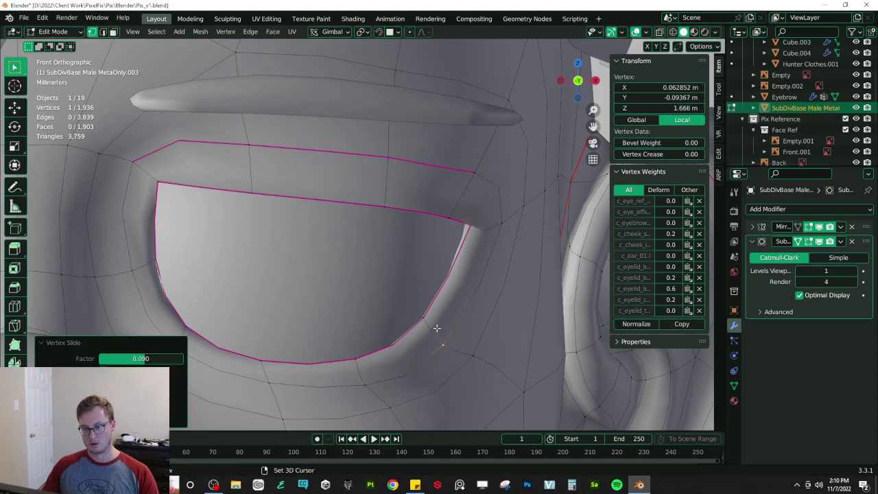
# - Edge-slide the short edge chain crossing the lower outer eye rim upward, and nudge it about 0.0004 m in X and slightly down
pyautogui.hotkey('shift', 'z')
pyautogui.keyDown('shift'); pyautogui.click(421, 320); pyautogui.keyUp('shift')
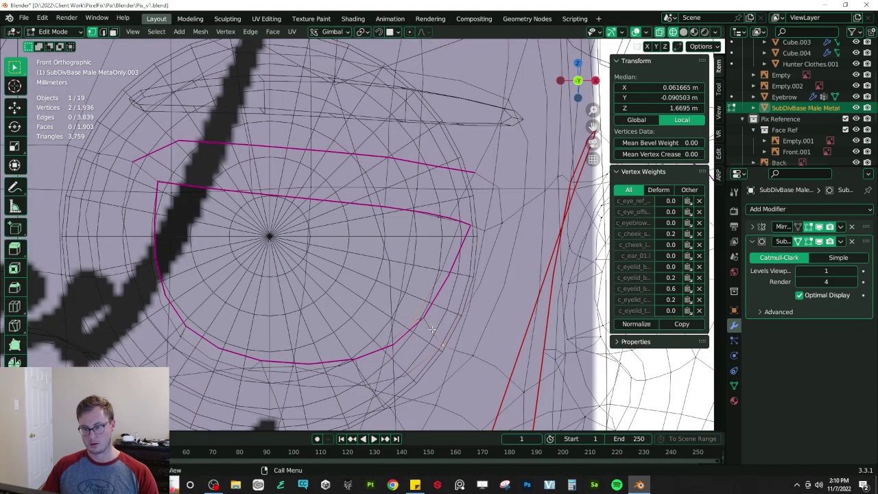
pyautogui.keyDown('shift'); pyautogui.click(424, 318); pyautogui.keyUp('shift')
pyautogui.keyDown('shift'); pyautogui.click(472, 354); pyautogui.keyUp('shift')
pyautogui.press('z')
pyautogui.click(534, 365)
pyautogui.press('g')
pyautogui.press('g')
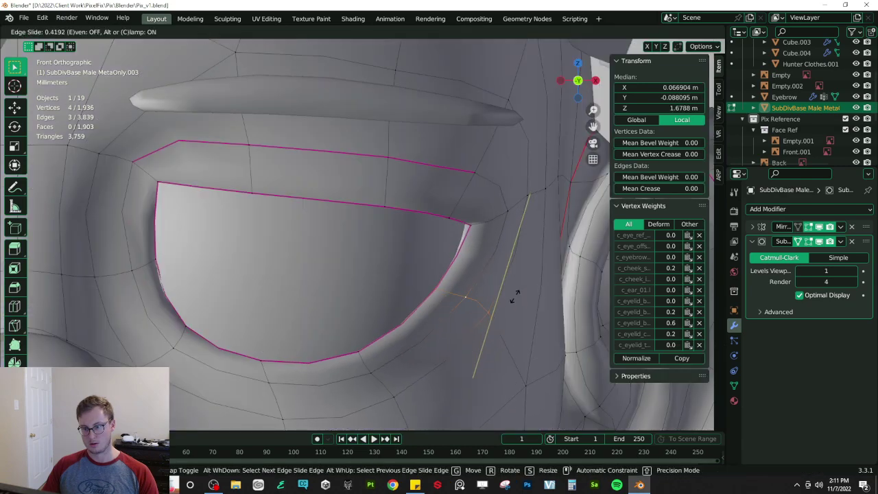
pyautogui.click(519, 304)
pyautogui.press('g')
pyautogui.click(475, 324)
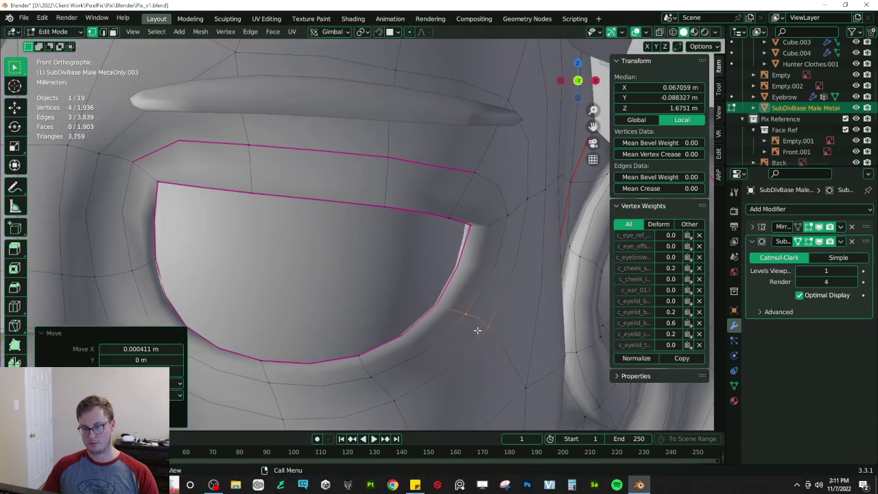
# - Check the reshaped eye from several angles in Object Mode and save the file
pyautogui.scroll(-4, 411, 329)
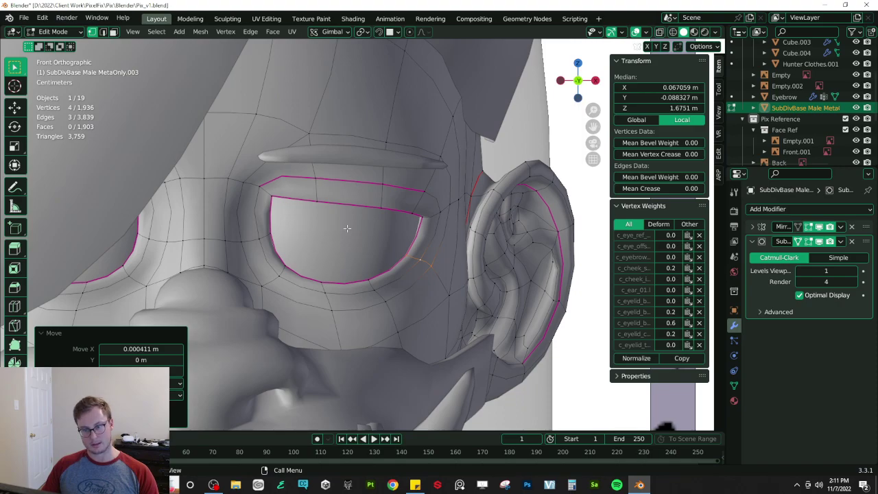
pyautogui.press('Tab')
pyautogui.scroll(-5, 347, 232)
pyautogui.moveTo(411, 237); pyautogui.dragTo(364, 236, button='middle')
pyautogui.hotkey('ctrl', 's')
pyautogui.moveTo(366, 268); pyautogui.dragTo(339, 283, button='middle')
pyautogui.scroll(4, 334, 274)
pyautogui.moveTo(325, 247); pyautogui.dragTo(401, 294, button='middle')
pyautogui.press('Tab')
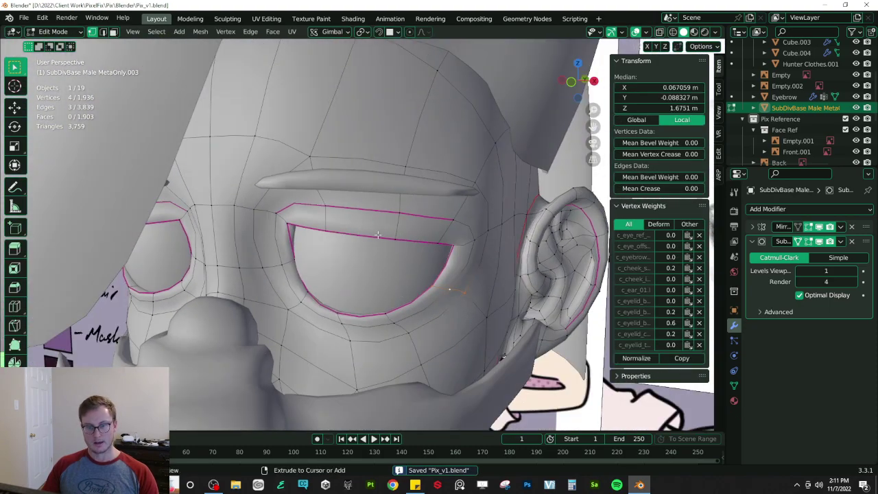
# - Add one loop cut around the eye opening between the rim and the eyelid fold, and edge-slide it fully onto the rim
pyautogui.hotkey('ctrl', 'r')
pyautogui.click(405, 231)
pyautogui.rightClick(404, 231)
pyautogui.press('g')
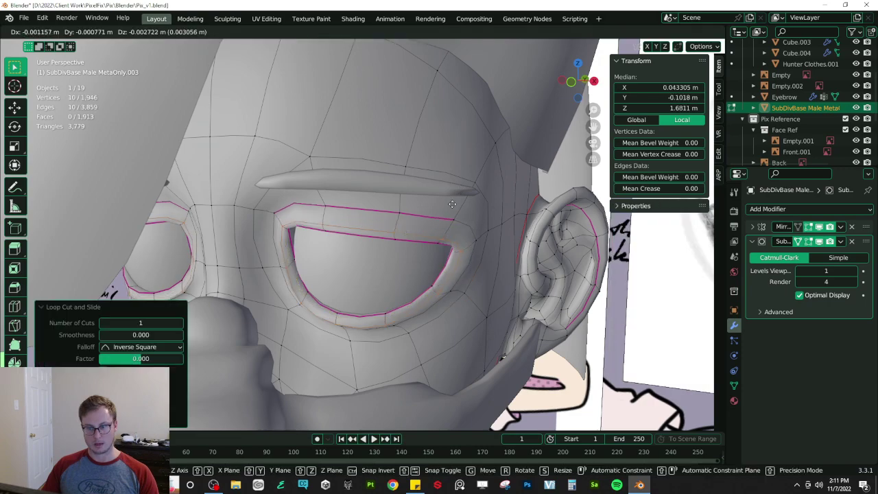
pyautogui.click(442, 208)
pyautogui.press('g')
pyautogui.press('g')
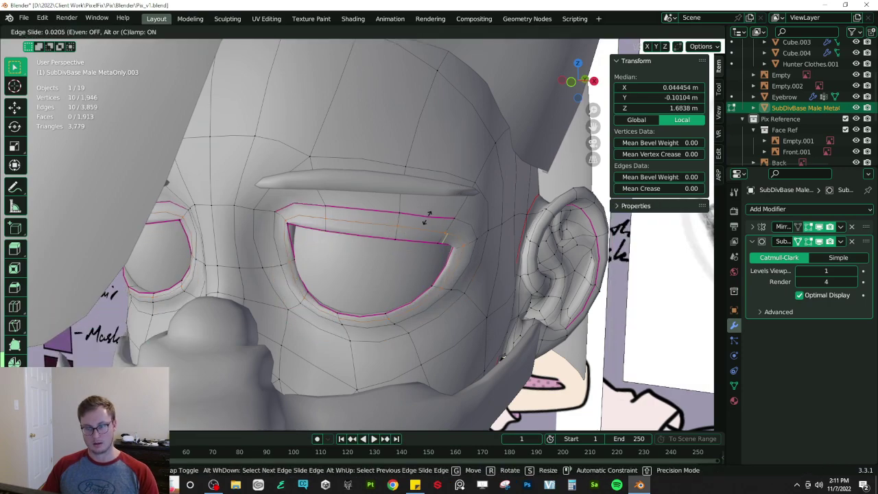
pyautogui.click(356, 278)
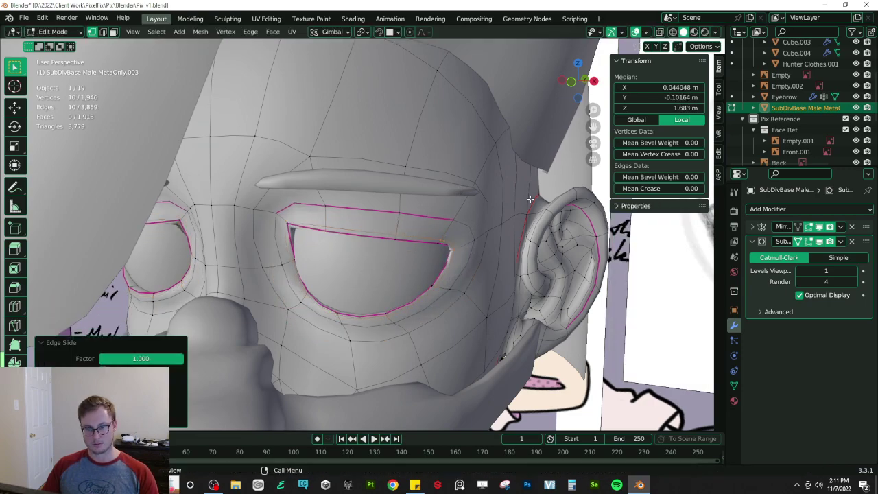
# - Set the new loop's mean crease to 1.00 and edge-slide it away from the rim by a factor of about 0.28
pyautogui.moveTo(660, 188); pyautogui.dragTo(702, 189)
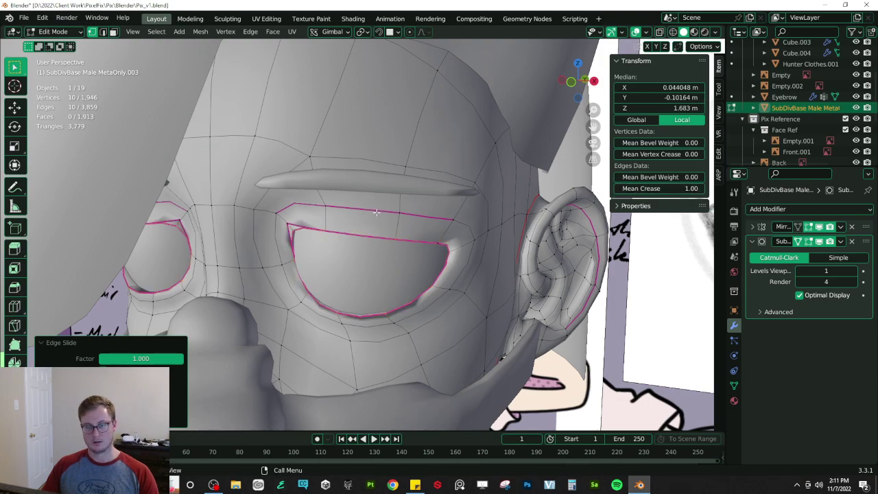
pyautogui.press('g')
pyautogui.press('g')
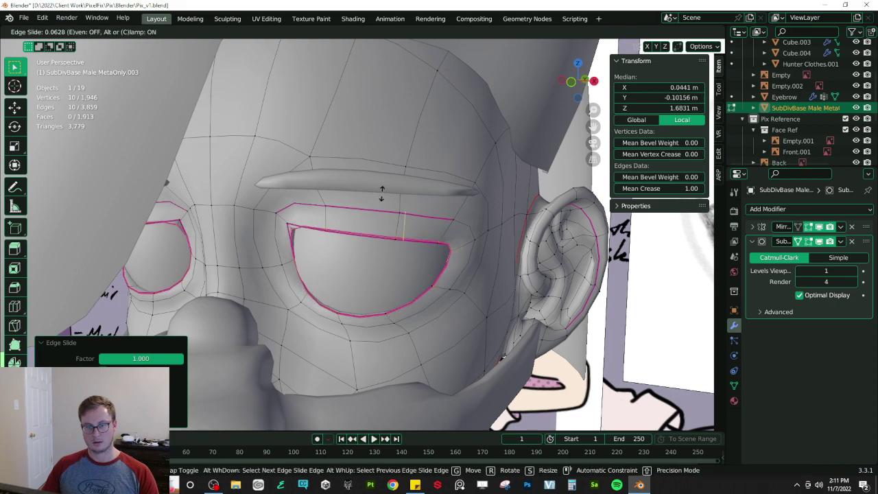
pyautogui.click(452, 226)
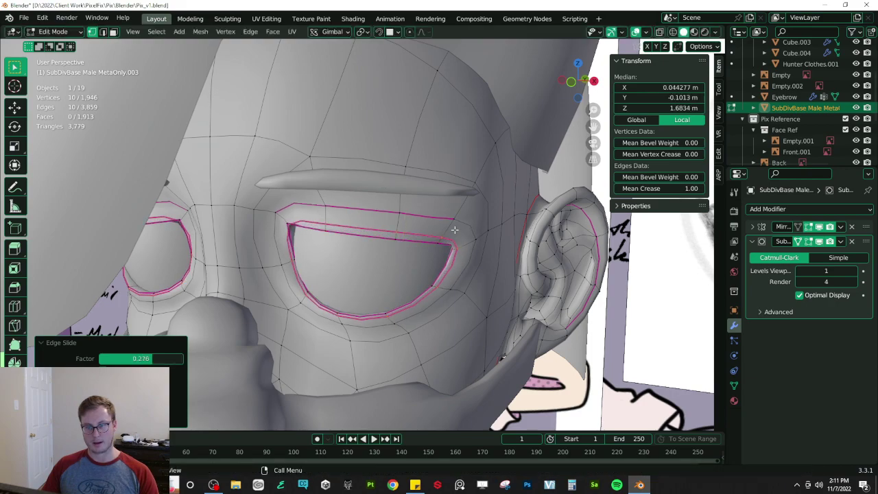
# - Move the new loop's inner-corner vertex up about 0.002 m and about 0.0009 m toward the nose in front view
pyautogui.moveTo(315, 255); pyautogui.dragTo(320, 228, button='middle')
pyautogui.press('KP_1')
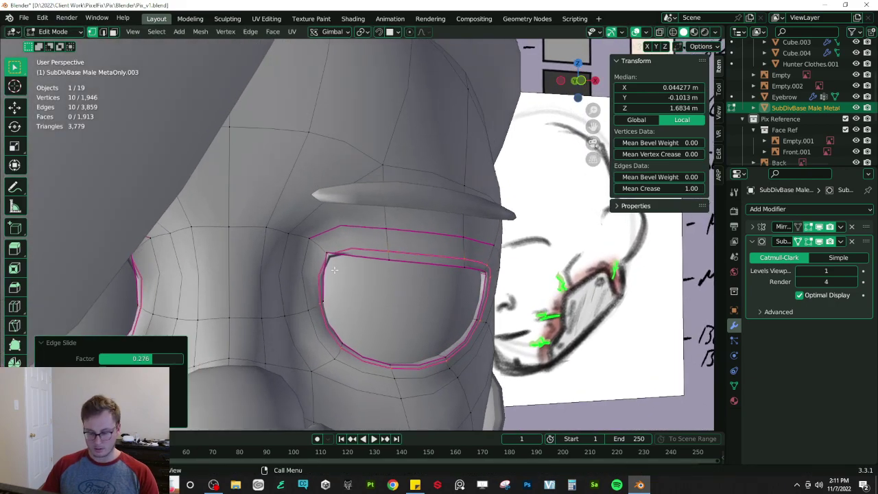
pyautogui.scroll(6, 334, 270)
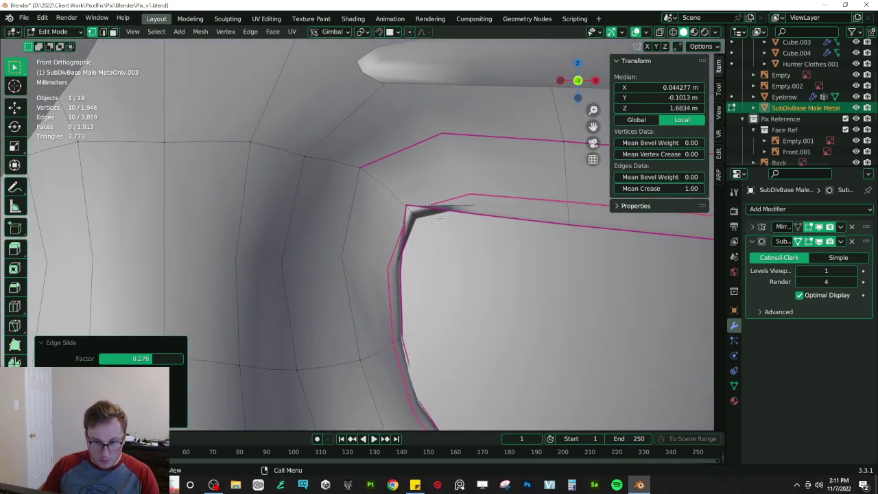
pyautogui.hotkey('alt', 'z')
pyautogui.scroll(1, 417, 230)
pyautogui.click(397, 211)
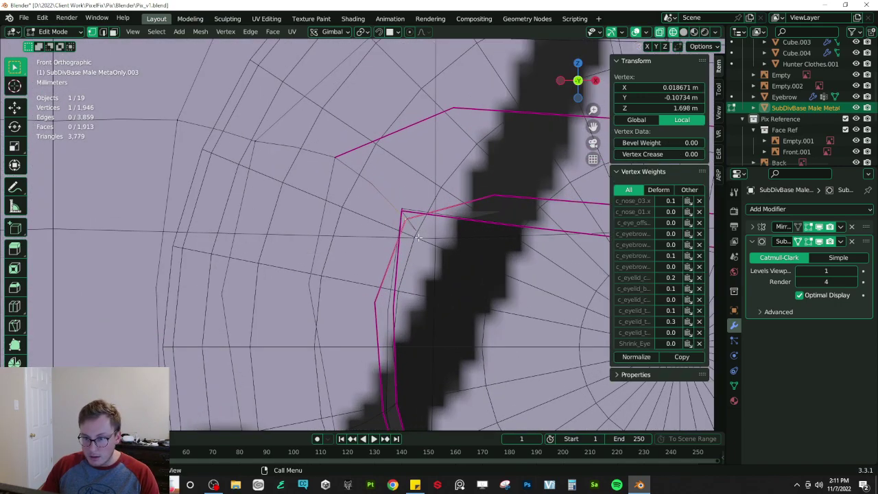
pyautogui.hotkey('alt', 'z')
pyautogui.press('g')
pyautogui.click(391, 187)
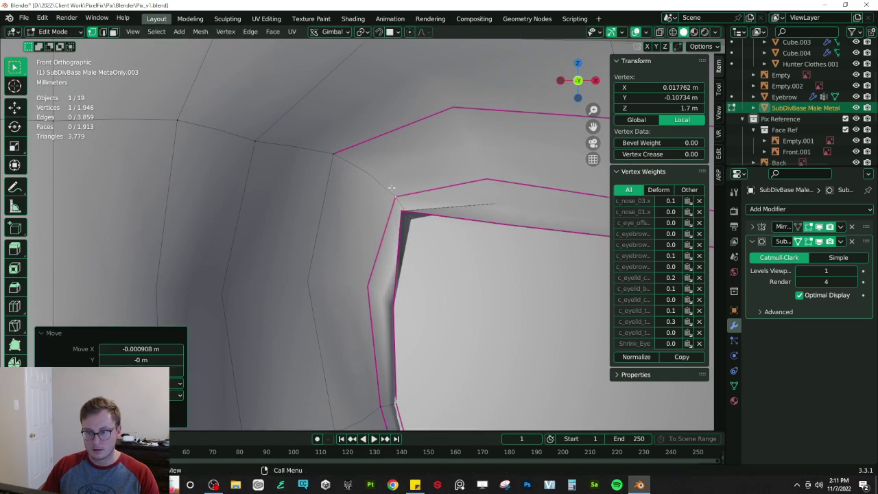
# - Crease the short edge joining loop and rim at the inner eye corner, and vertex-slide the loop's corner vertex by 0.74
pyautogui.keyDown('shift'); pyautogui.click(398, 210); pyautogui.keyUp('shift')
pyautogui.moveTo(660, 189); pyautogui.dragTo(702, 188)
pyautogui.press('z')
pyautogui.click(201, 159)
pyautogui.click(352, 140)
pyautogui.hotkey('shift', 'v')
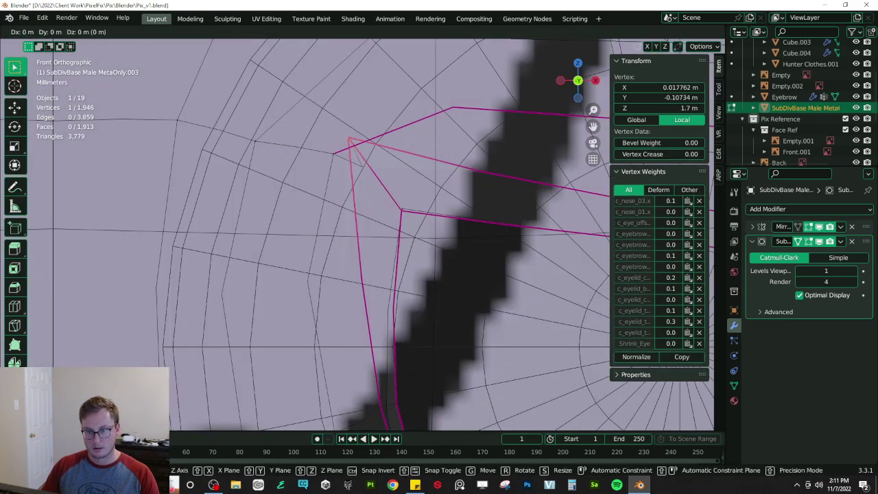
pyautogui.click(394, 191)
pyautogui.press('z')
pyautogui.click(459, 199)
# - Save the file and set the crease of the short edge joining loop and rim at the outer eye corner to 1.00
pyautogui.scroll(-6, 458, 263)
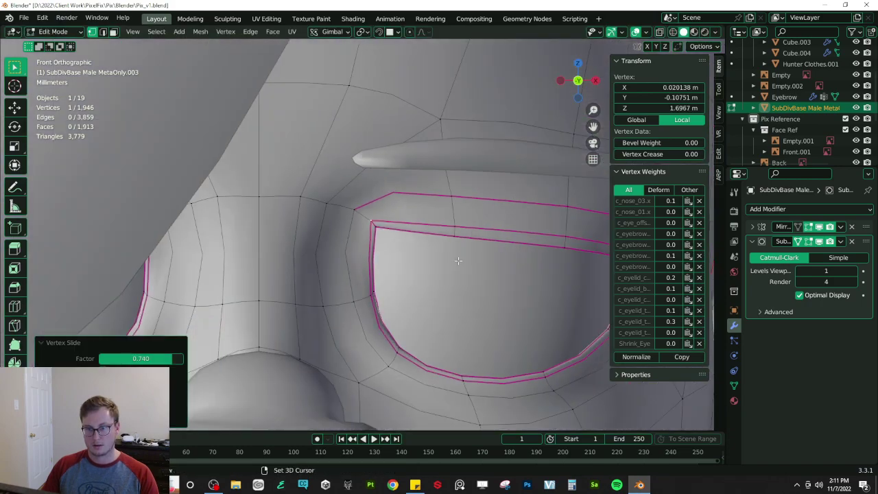
pyautogui.keyDown('shift'); pyautogui.moveTo(459, 263); pyautogui.dragTo(367, 229, button='middle'); pyautogui.keyUp('shift')
pyautogui.hotkey('ctrl', 's')
pyautogui.keyDown('shift'); pyautogui.moveTo(522, 237); pyautogui.dragTo(384, 230, button='middle'); pyautogui.keyUp('shift')
pyautogui.scroll(5, 485, 213)
pyautogui.press('z')
pyautogui.click(417, 196)
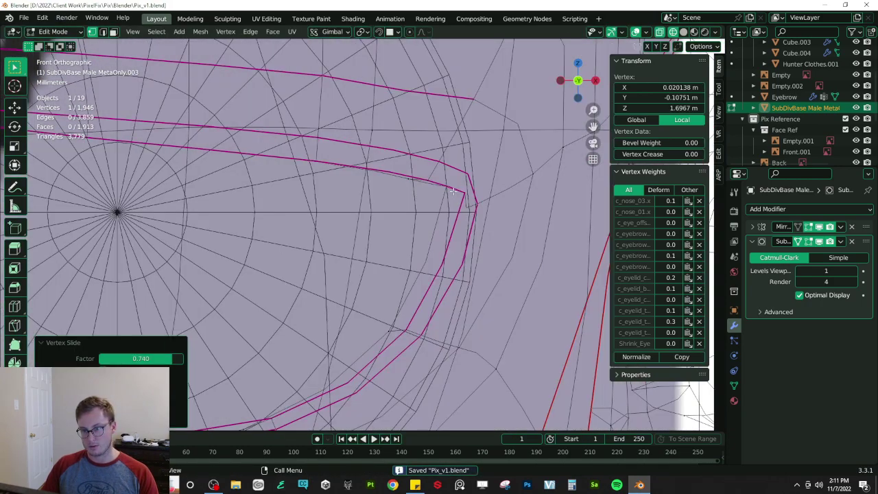
pyautogui.click(460, 192)
pyautogui.keyDown('shift'); pyautogui.click(478, 203); pyautogui.keyUp('shift')
pyautogui.moveTo(664, 188); pyautogui.dragTo(707, 187)
pyautogui.press('z')
pyautogui.click(490, 217)
# - Examine the eyes on the whole head in Object Mode from an angle and from the front
pyautogui.scroll(-4, 398, 202)
pyautogui.keyDown('shift'); pyautogui.moveTo(292, 245); pyautogui.dragTo(459, 227, button='middle'); pyautogui.keyUp('shift')
pyautogui.press('Tab')
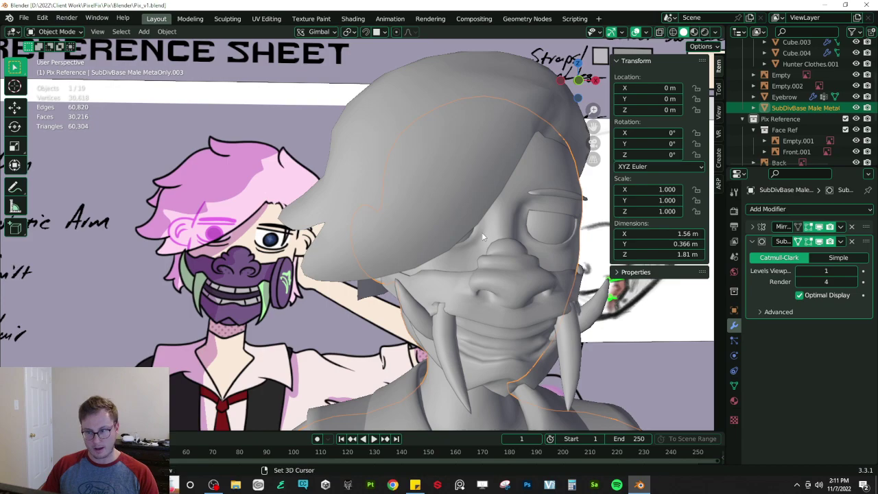
pyautogui.moveTo(484, 236); pyautogui.dragTo(364, 275, button='middle')
pyautogui.press('KP_1')
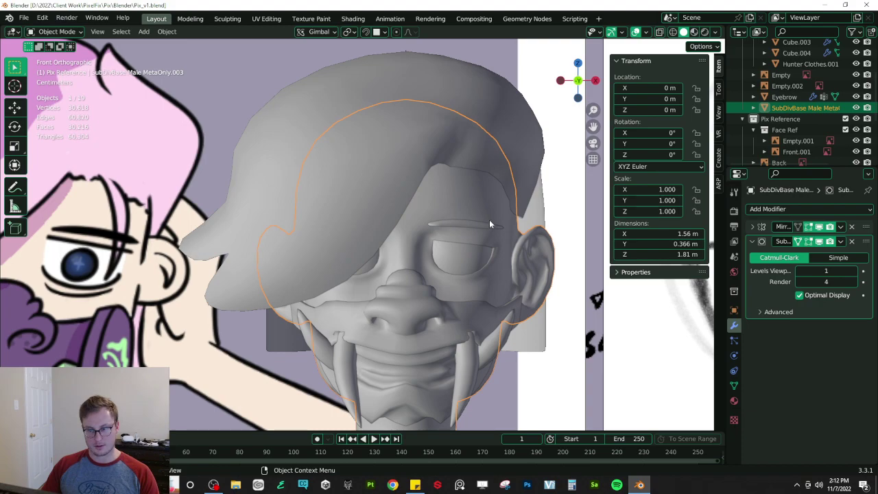
pyautogui.scroll(2, 379, 220)
pyautogui.press('Tab')
pyautogui.scroll(1, 237, 270)
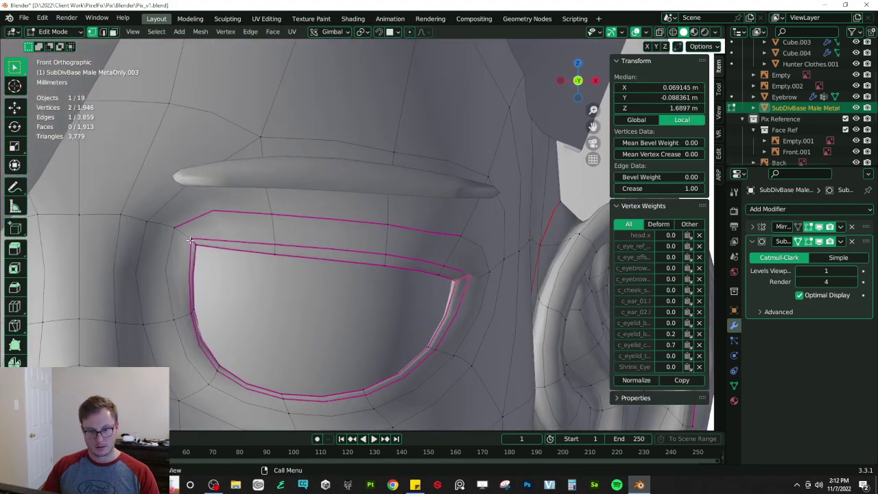
# - Move the creased loop's inner-corner vertex slightly up and the loop vertex below it slightly toward the nose
pyautogui.click(190, 240)
pyautogui.press('g')
pyautogui.click(194, 231)
pyautogui.click(186, 311)
pyautogui.press('g')
pyautogui.click(177, 306)
# - Move the creased loop's outer-corner vertex slightly inward toward the eye opening
pyautogui.click(481, 282)
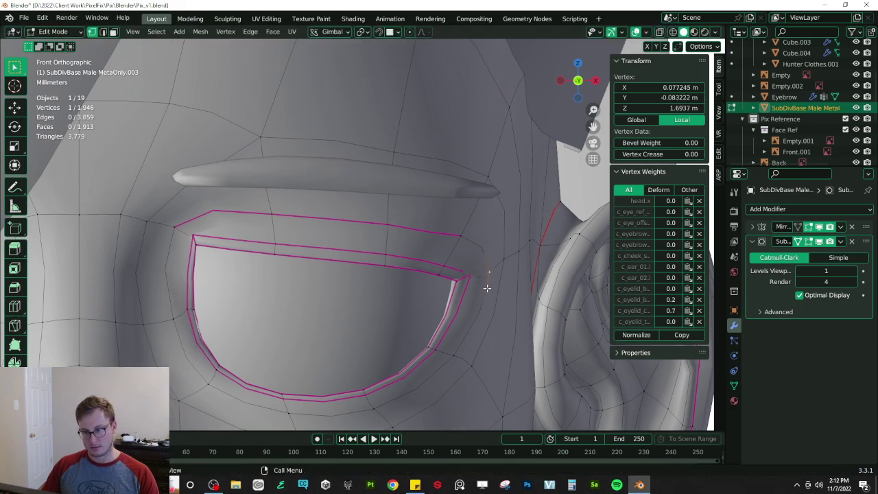
pyautogui.press('z')
pyautogui.click(451, 281)
pyautogui.click(471, 275)
pyautogui.press('z')
pyautogui.click(481, 282)
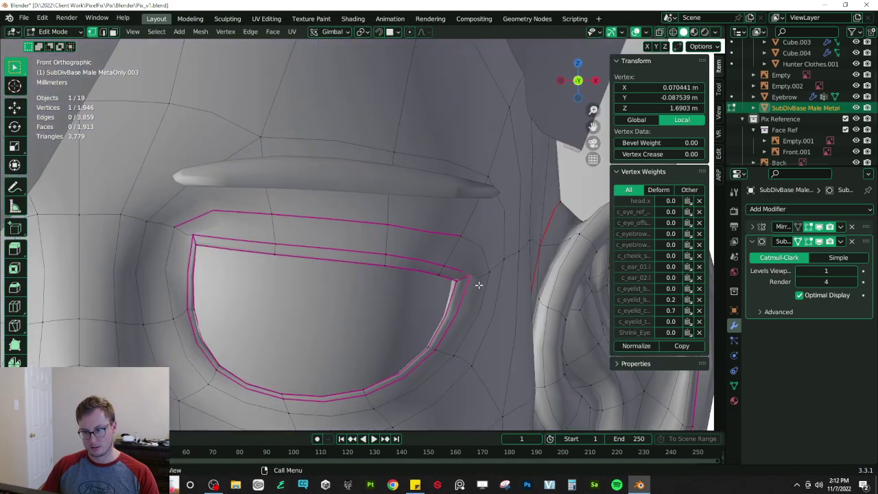
pyautogui.press('g')
pyautogui.click(472, 280)
# - Try to reposition the creased loop's lower outer vertex and its outer-corner vertex
pyautogui.click(435, 348)
pyautogui.press('g')
pyautogui.click(437, 348)
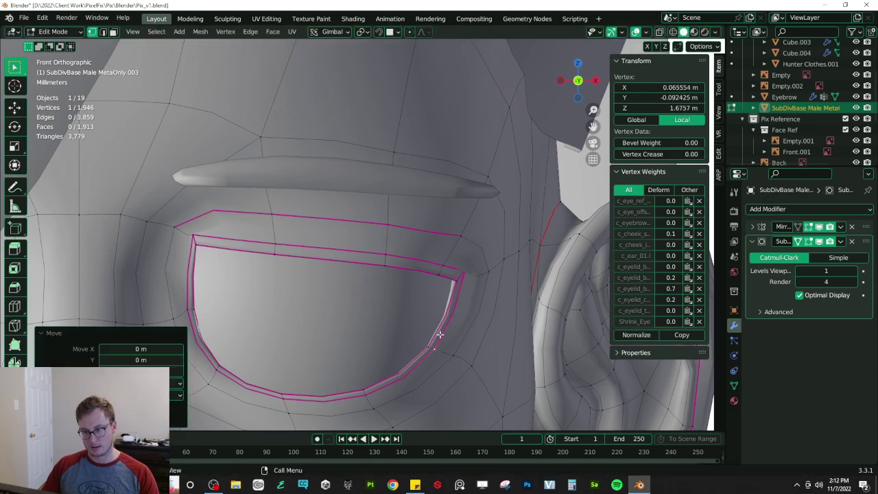
pyautogui.click(463, 275)
pyautogui.press('g')
pyautogui.click(469, 273)
pyautogui.press('z')
pyautogui.click(467, 274)
pyautogui.press('z')
# - Move the vertex just outside the outer eye corner up to about Z 1.6975 m
pyautogui.click(488, 271)
pyautogui.press('g')
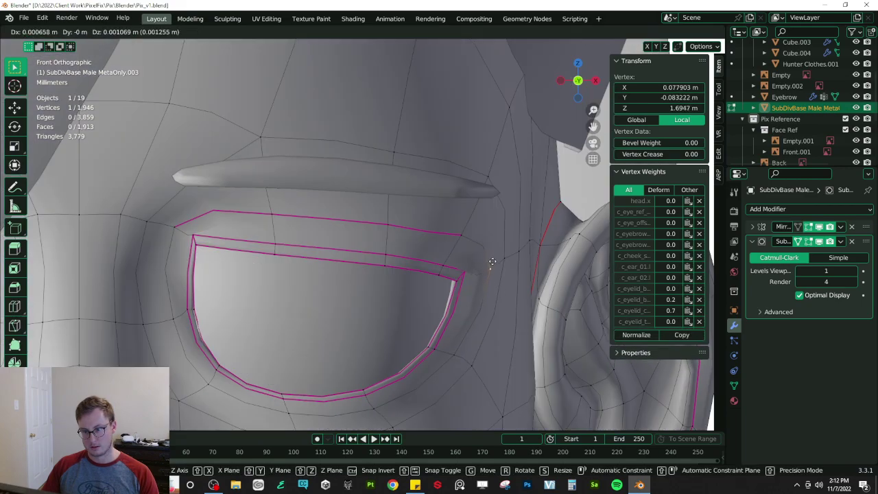
pyautogui.click(489, 252)
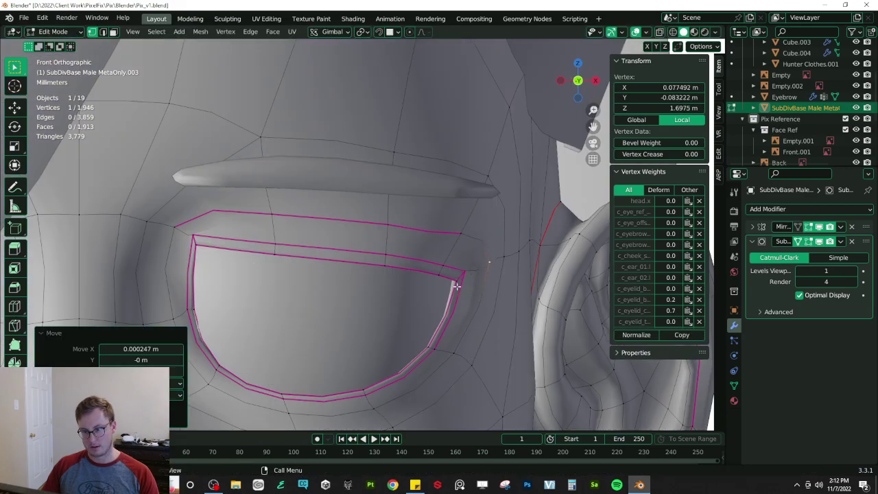
# - Set the mean crease of the edge loop through the upper eyelid fold to 0.00 and save the file
pyautogui.keyDown('alt'); pyautogui.click(436, 229); pyautogui.keyUp('alt')
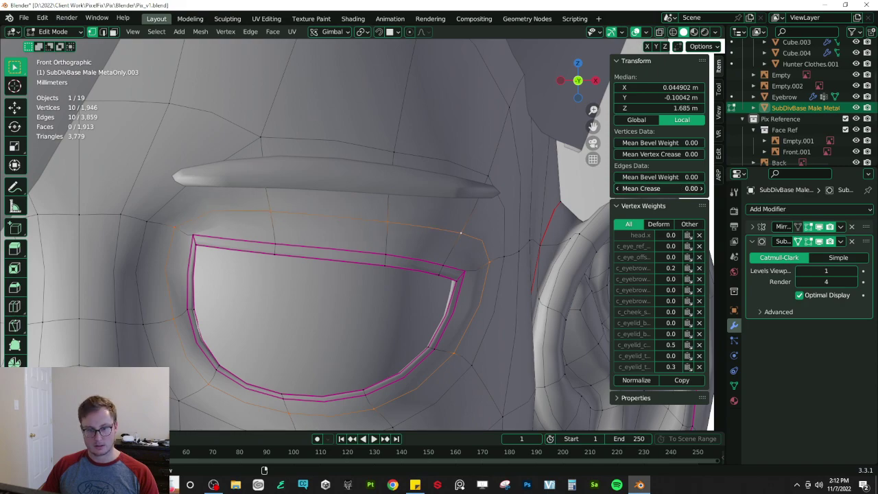
pyautogui.press('Tab')
pyautogui.moveTo(395, 273); pyautogui.dragTo(400, 238, button='middle')
pyautogui.hotkey('ctrl', 's')
pyautogui.press('Tab')
pyautogui.press('Tab')
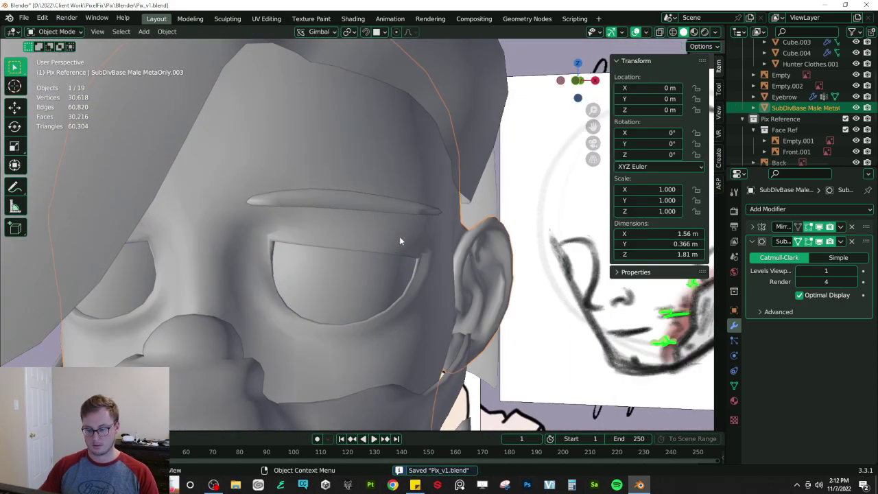
pyautogui.press('KP_1')
pyautogui.press('Tab')
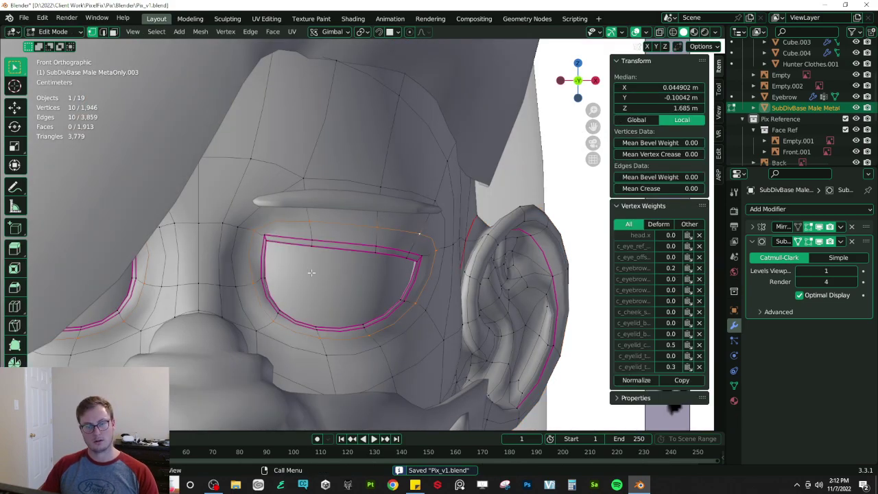
# - Try to rip the creased loop's inner-corner vertex at the eye opening and slide the ripped vertex along the upper lid
pyautogui.scroll(1, 320, 279)
pyautogui.scroll(1, 320, 279)
pyautogui.scroll(2, 321, 280)
pyautogui.keyDown('shift'); pyautogui.moveTo(320, 279); pyautogui.dragTo(339, 297, button='middle'); pyautogui.keyUp('shift')
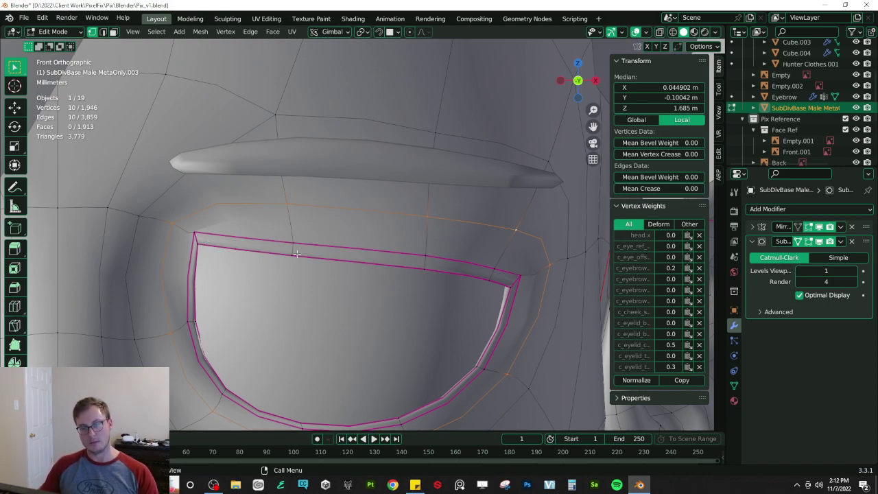
pyautogui.click(114, 32)
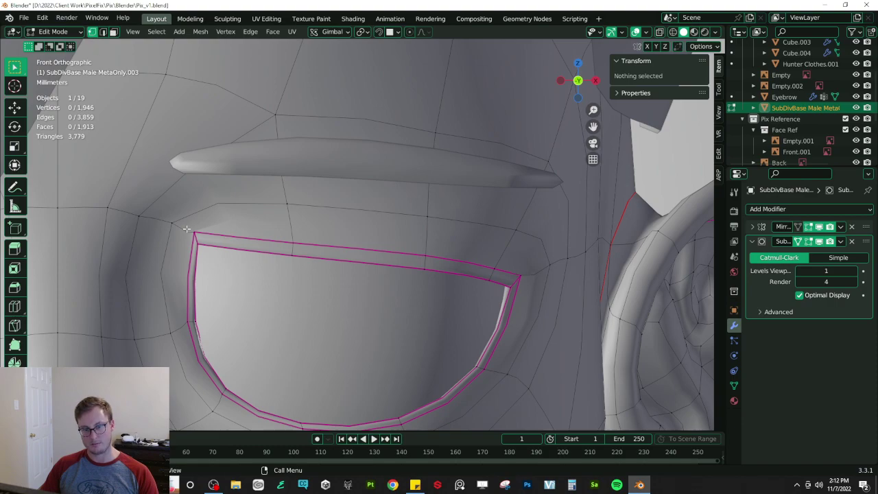
pyautogui.click(192, 234)
pyautogui.press('v')
pyautogui.rightClick(194, 237)
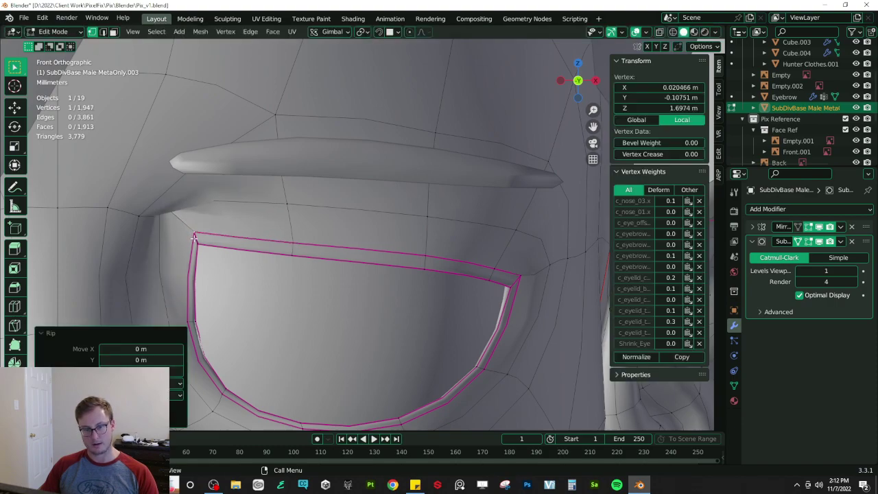
pyautogui.press('g')
pyautogui.press('g')
pyautogui.click(208, 230)
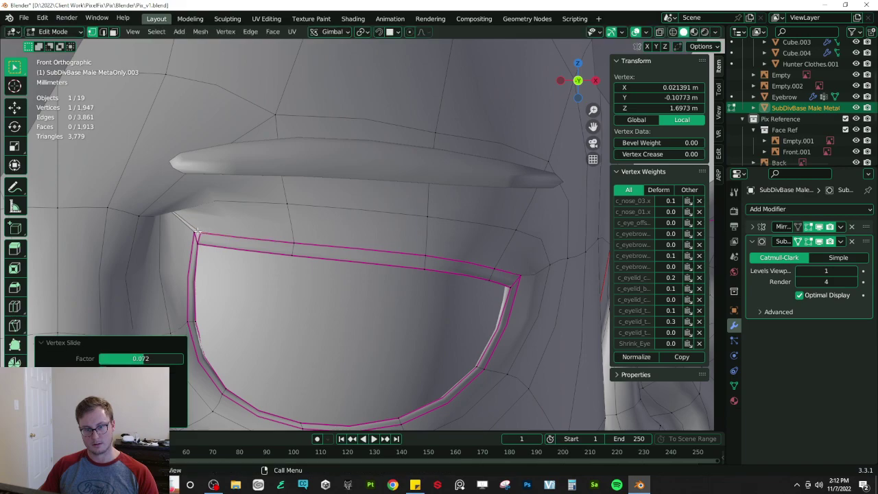
# - Try to move the other ripped corner vertex away from the opening and reposition the neighbouring vertex above it
pyautogui.click(192, 236)
pyautogui.press('g')
pyautogui.click(185, 243)
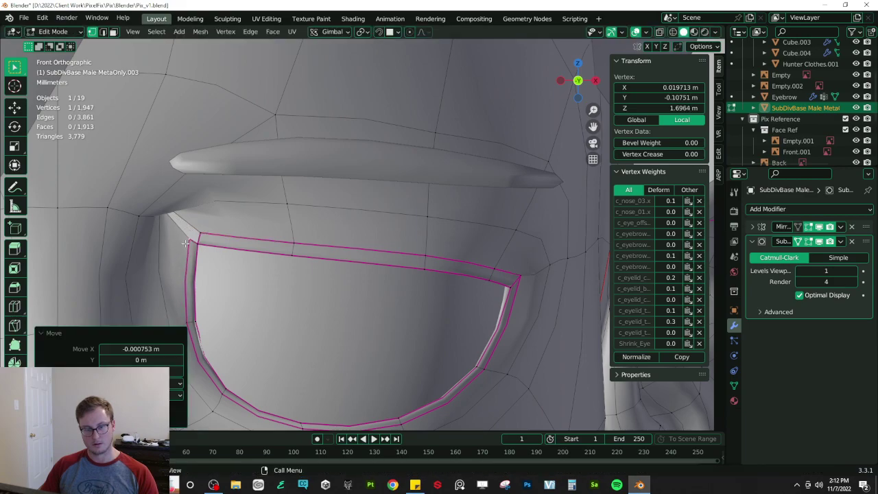
pyautogui.press('z')
pyautogui.click(162, 203)
pyautogui.press('z')
pyautogui.press('g')
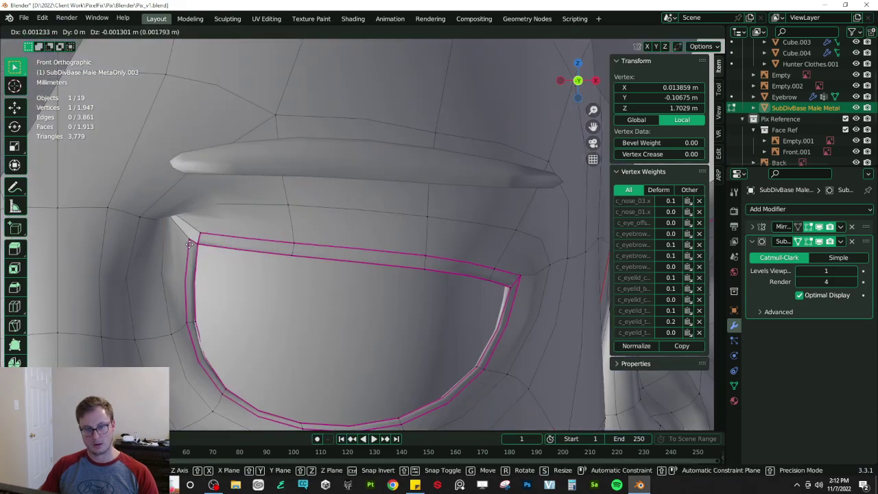
pyautogui.click(196, 250)
# - Undo the rip and the vertex moves at the inner eye corner and save the file
pyautogui.hotkey('ctrl', 'z')
pyautogui.hotkey('ctrl', 'z')
pyautogui.hotkey('ctrl', 'z')
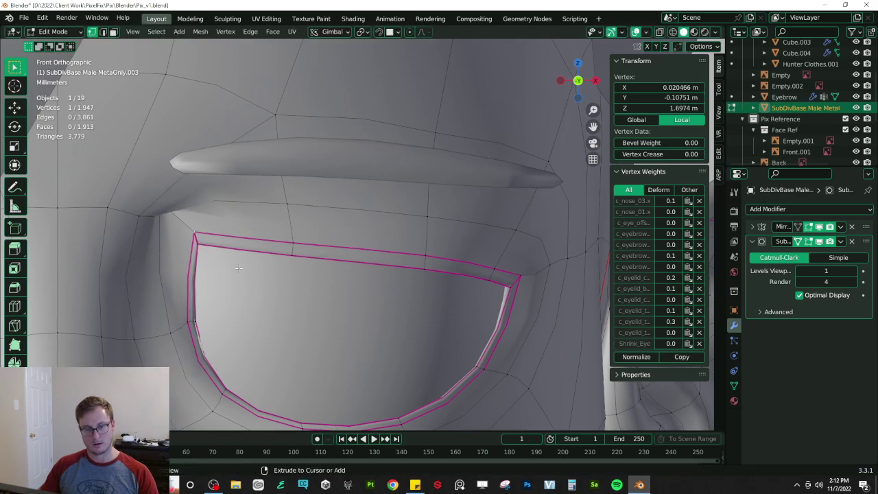
pyautogui.hotkey('ctrl', 'z')
pyautogui.hotkey('ctrl', 's')
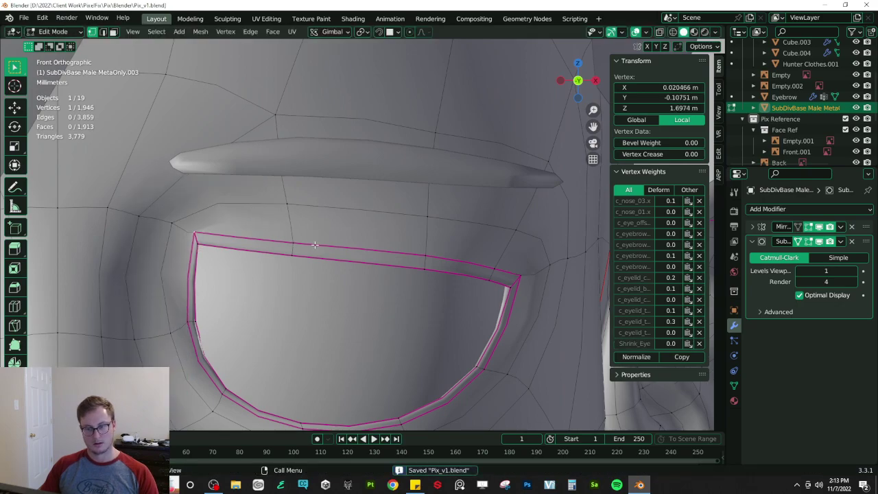
# - Try to add a loop cut across the creased face strip of the upper eyelid
pyautogui.click(114, 33)
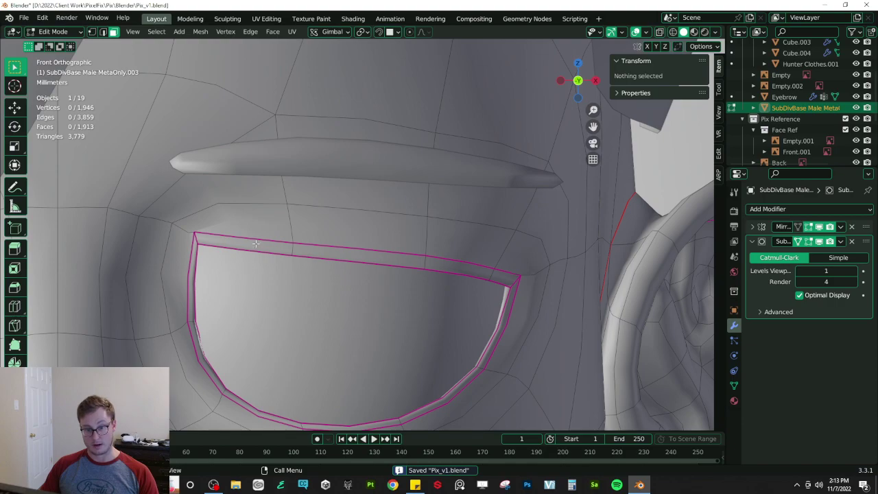
pyautogui.click(255, 243)
pyautogui.hotkey('ctrl', 'r')
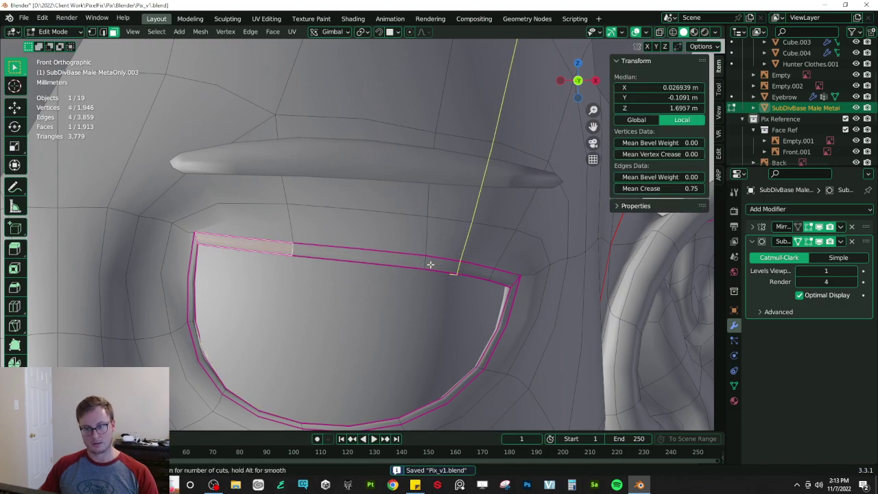
pyautogui.click(429, 264)
pyautogui.rightClick(430, 264)
pyautogui.press('3')
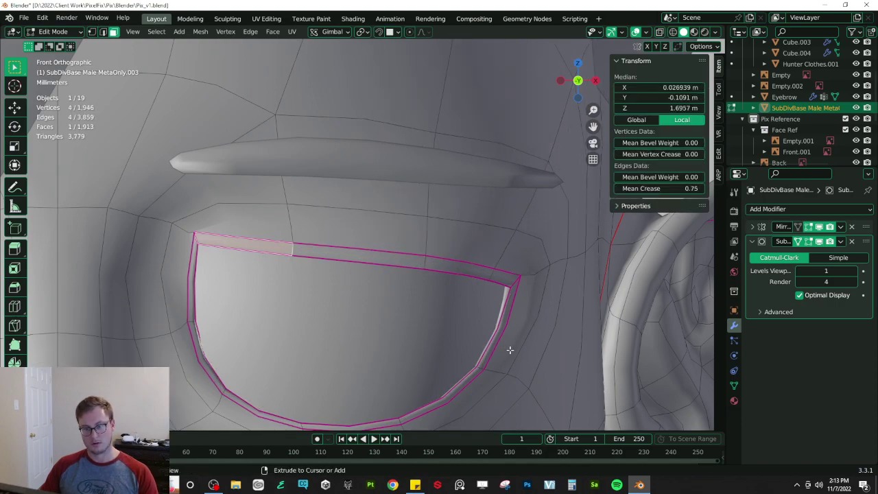
# - Try to extrude the four faces of the creased upper-lid strip and move them along the Y axis
pyautogui.keyDown('shift'); pyautogui.click(331, 256); pyautogui.keyUp('shift')
pyautogui.keyDown('shift'); pyautogui.click(458, 268); pyautogui.keyUp('shift')
pyautogui.keyDown('shift'); pyautogui.click(510, 278); pyautogui.keyUp('shift')
pyautogui.moveTo(382, 343); pyautogui.dragTo(405, 289, button='middle')
pyautogui.press('e')
pyautogui.click(286, 304)
pyautogui.press('g')
pyautogui.press('y')
pyautogui.click(350, 312)
pyautogui.press('Tab')
pyautogui.scroll(-3, 378, 287)
pyautogui.scroll(5, 405, 289)
# - Slide the four top edges of the creased upper-lid strip slightly upward, with a factor of about -0.108
pyautogui.press('Tab')
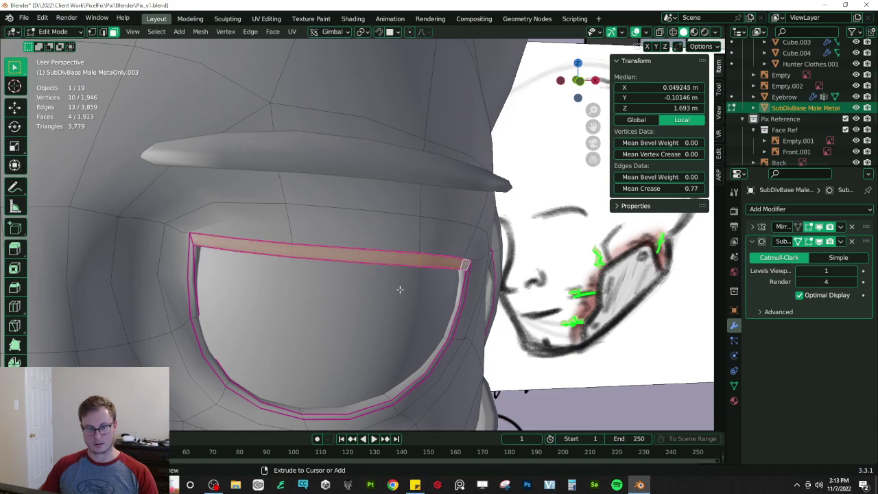
pyautogui.click(102, 32)
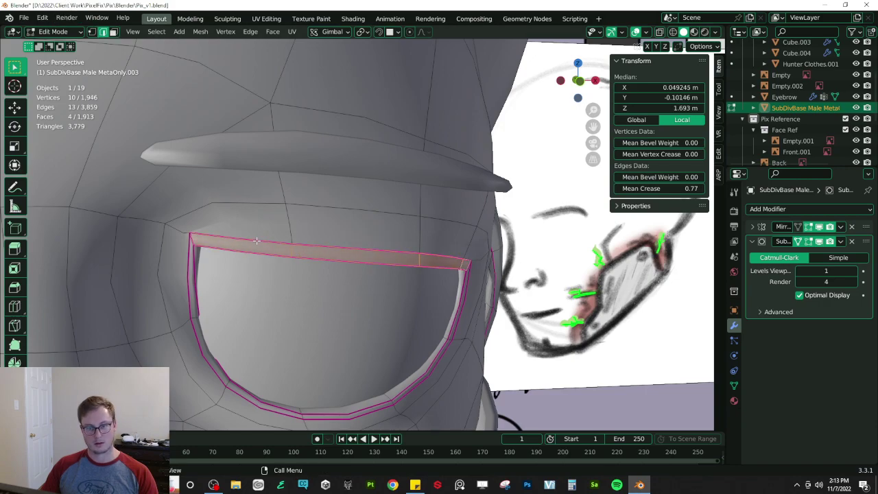
pyautogui.click(257, 240)
pyautogui.keyDown('ctrl'); pyautogui.click(448, 253); pyautogui.keyUp('ctrl')
pyautogui.moveTo(448, 252); pyautogui.dragTo(523, 228, button='middle')
pyautogui.press('g')
pyautogui.press('g')
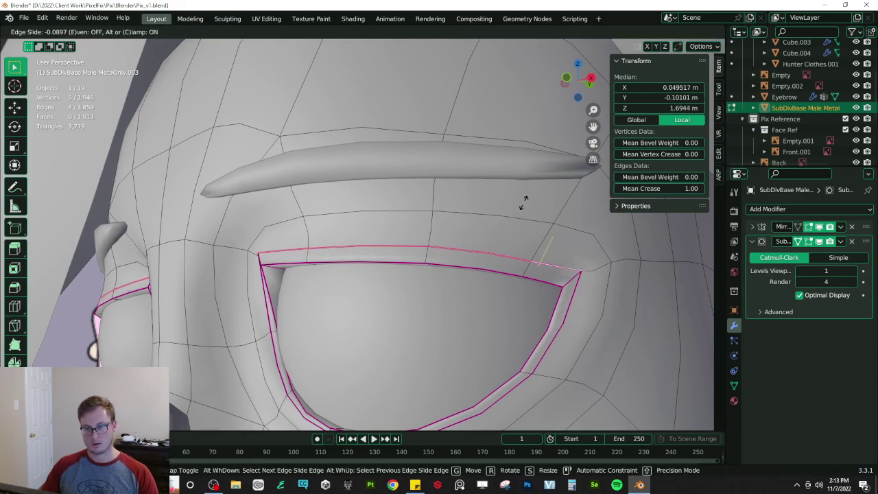
pyautogui.click(524, 200)
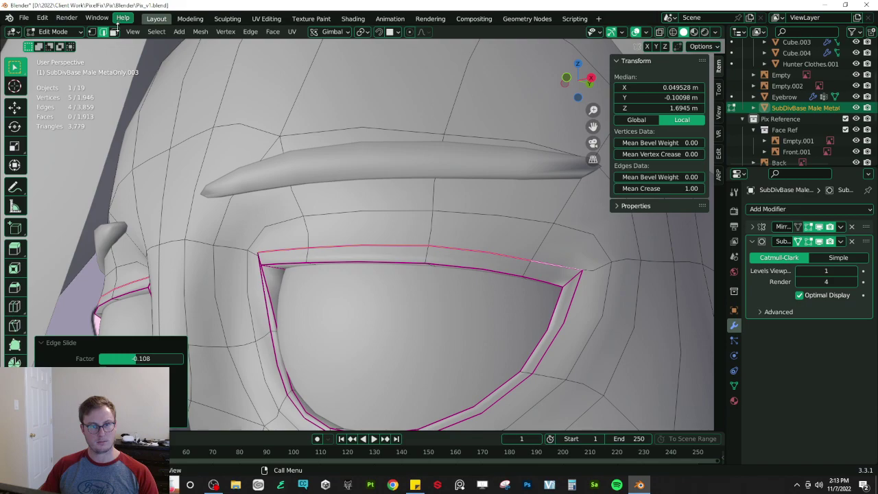
# - Extrude the four faces of the creased upper-lid strip and move the extrusion along the Y axis to thicken the lid
pyautogui.click(114, 31)
pyautogui.click(294, 256)
pyautogui.keyDown('shift'); pyautogui.click(374, 255); pyautogui.keyUp('shift')
pyautogui.keyDown('shift'); pyautogui.click(481, 258); pyautogui.keyUp('shift')
pyautogui.keyDown('shift'); pyautogui.click(559, 273); pyautogui.keyUp('shift')
pyautogui.scroll(-3, 441, 252)
pyautogui.moveTo(441, 253); pyautogui.dragTo(507, 280, button='middle')
pyautogui.press('e')
pyautogui.click(357, 273)
pyautogui.press('g')
pyautogui.press('y')
pyautogui.click(342, 289)
# - Set the mean crease of the extruded lid's inner and outer end faces to 1.00 and save the file
pyautogui.press('Tab')
pyautogui.press('Tab')
pyautogui.click(268, 243)
pyautogui.moveTo(269, 242); pyautogui.dragTo(130, 257, button='middle')
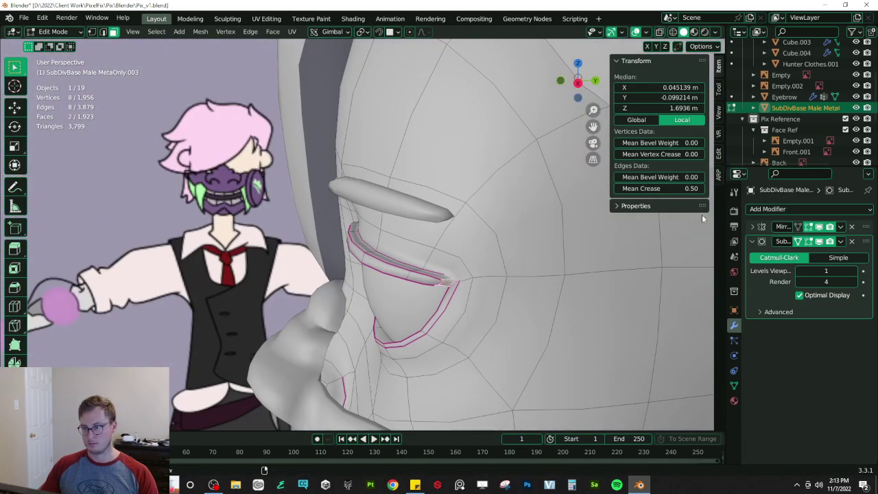
pyautogui.press('Tab')
pyautogui.moveTo(425, 274); pyautogui.dragTo(278, 225, button='middle')
pyautogui.scroll(-3, 397, 240)
pyautogui.scroll(-1, 318, 294)
pyautogui.hotkey('ctrl', 's')
# - Move the outer end face of the extruded upper lid about 3.1 mm forward along the gimbal Y axis
pyautogui.scroll(-2, 307, 297)
pyautogui.scroll(5, 378, 246)
pyautogui.press('Tab')
pyautogui.scroll(4, 412, 254)
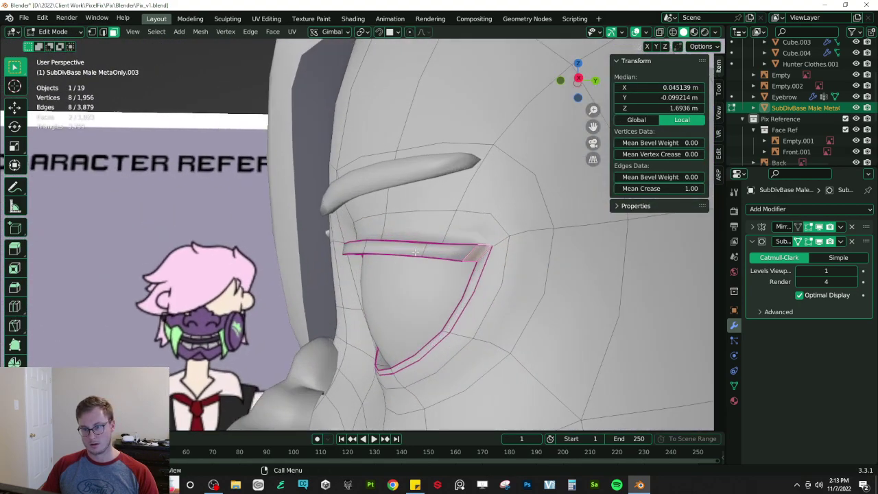
pyautogui.click(475, 255)
pyautogui.moveTo(475, 255); pyautogui.dragTo(429, 263, button='middle')
pyautogui.press('e')
pyautogui.click(540, 317)
pyautogui.hotkey('ctrl', 'z')
pyautogui.press('g')
pyautogui.press('y')
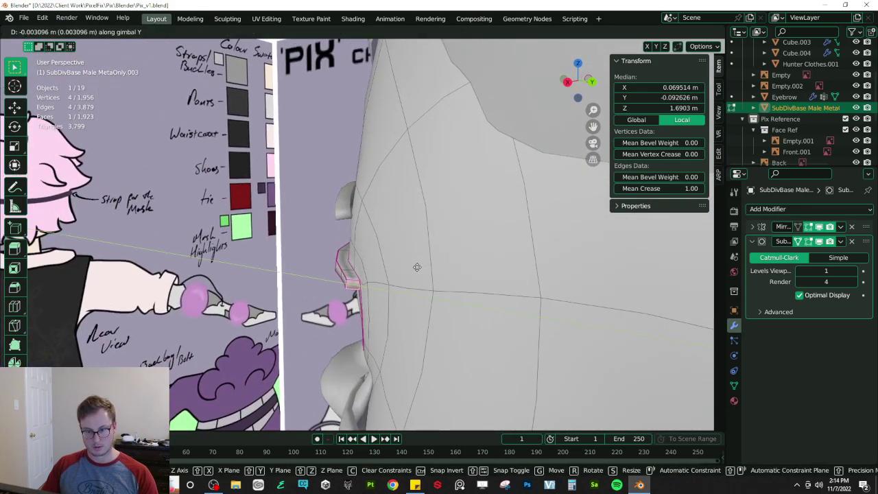
pyautogui.click(416, 267)
# - Set the transform orientation to Normal and extrude the lid's outer end face outward past the eye corner
pyautogui.click(329, 32)
pyautogui.click(309, 87)
pyautogui.moveTo(394, 315); pyautogui.dragTo(489, 313, button='middle')
pyautogui.press('e')
pyautogui.rightClick(436, 363)
pyautogui.press('s')
pyautogui.press('z')
pyautogui.press('Return')
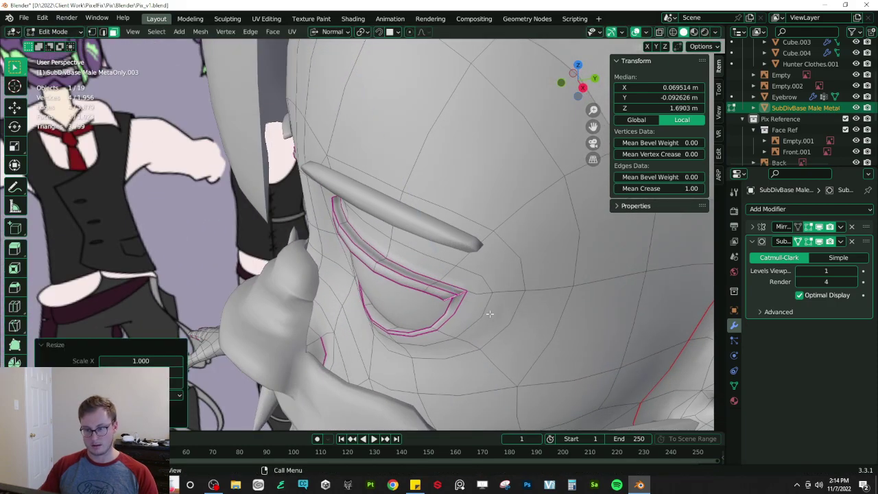
pyautogui.press('e')
pyautogui.rightClick(500, 314)
pyautogui.press('KP_1')
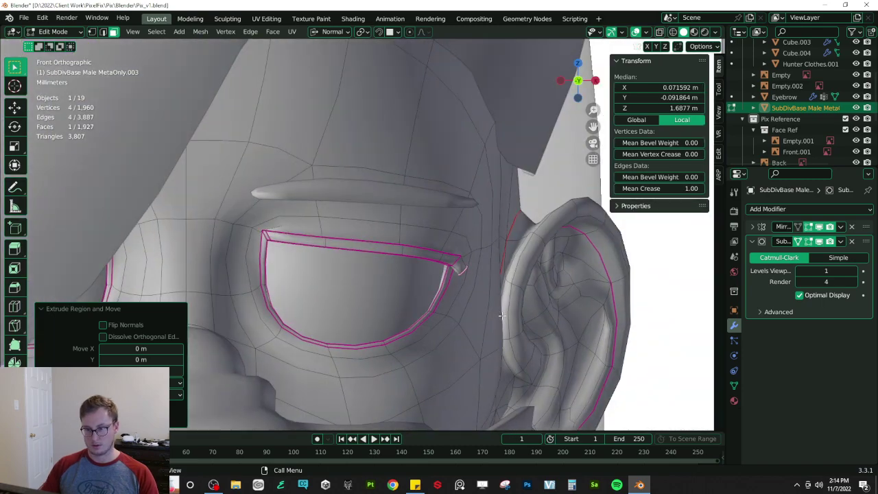
# - Expand the selection to the whole newly extruded lid tip and set its mean crease to 1.00
pyautogui.press('g')
pyautogui.rightClick(510, 304)
pyautogui.press('ctrl+KP_Add')
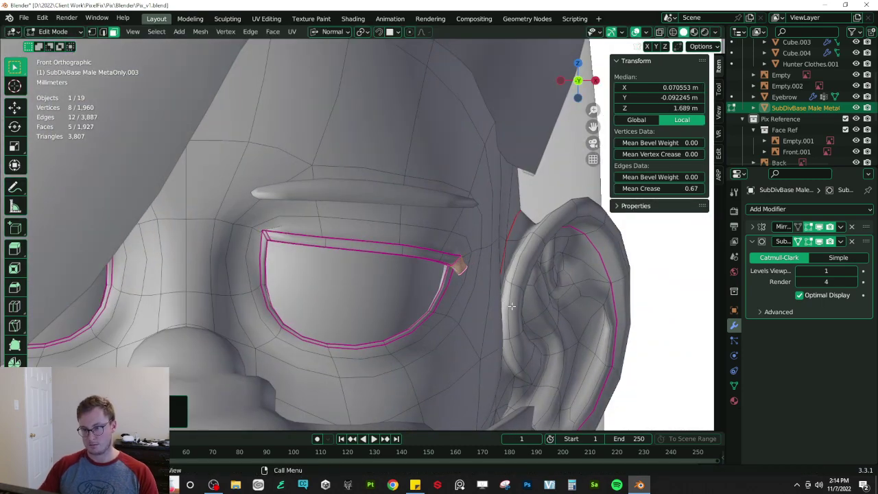
pyautogui.write('1')
pyautogui.press('Return')
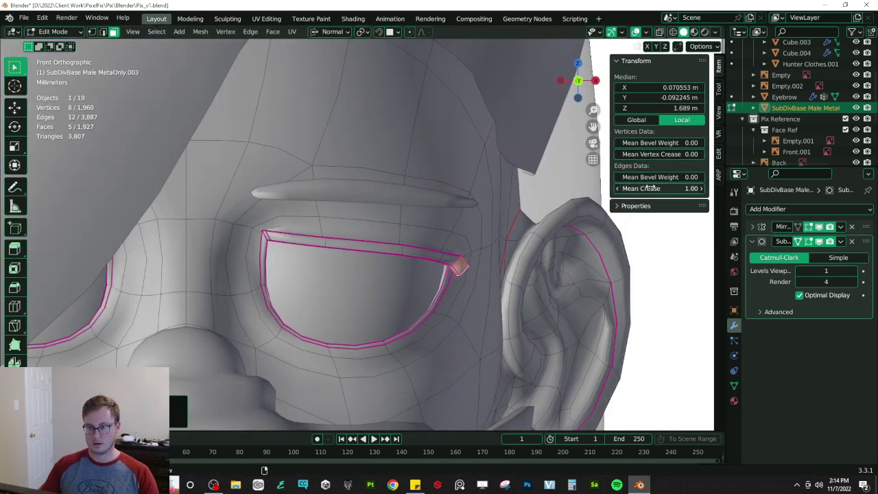
# - In wireframe front view, move and rotate the lid's tip face to continue the lid line, to about X 0.0725 m, Z 1.6901 m
pyautogui.scroll(3, 539, 278)
pyautogui.keyDown('shift'); pyautogui.moveTo(539, 277); pyautogui.dragTo(393, 254, button='middle'); pyautogui.keyUp('shift')
pyautogui.scroll(2, 421, 287)
pyautogui.hotkey('shift', 'z')
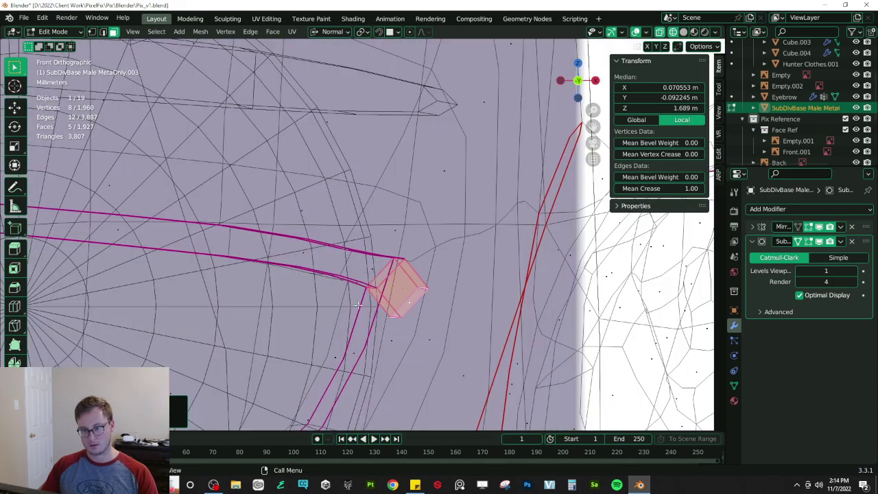
pyautogui.click(409, 305)
pyautogui.press('g')
pyautogui.click(429, 296)
pyautogui.press('g')
pyautogui.click(430, 283)
pyautogui.press('r')
pyautogui.click(497, 264)
# - Flatten the lid's tip face by scaling it to 0 along the global X axis
pyautogui.press('s')
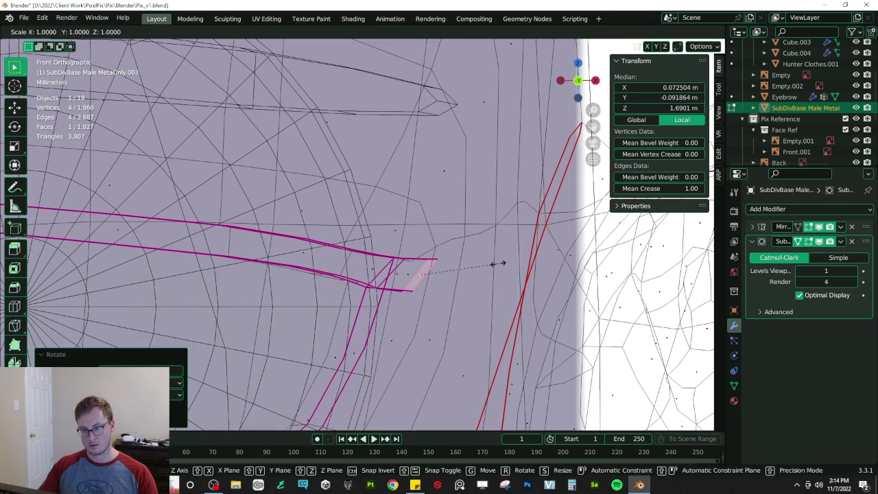
pyautogui.press('x')
pyautogui.press('0')
pyautogui.press('Return')
pyautogui.hotkey('ctrl', 'z')
pyautogui.press('s')
pyautogui.press('x')
pyautogui.press('x')
pyautogui.press('0')
pyautogui.press('Return')
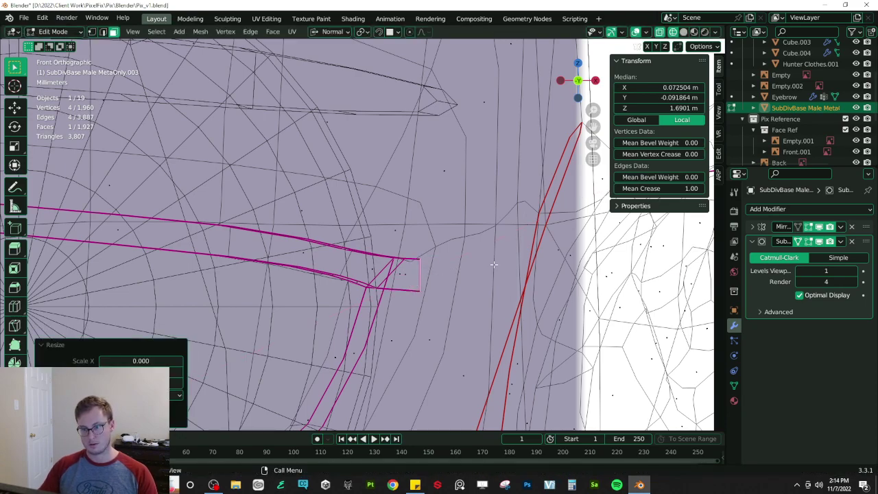
# - Rotate the tip face slightly to follow the lid's slope and move it down to about Z 1.6897 m
pyautogui.press('r')
pyautogui.click(474, 255)
pyautogui.press('g')
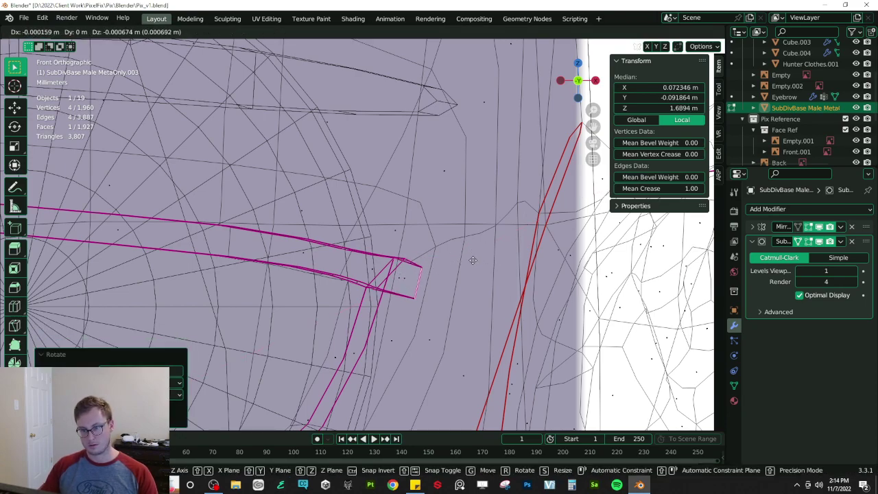
pyautogui.click(473, 274)
# - Return to solid shading and slide the front edge of the lid's tip face slightly
pyautogui.hotkey('alt', 'z')
pyautogui.moveTo(473, 291); pyautogui.dragTo(302, 275, button='middle')
pyautogui.moveTo(511, 255)
pyautogui.mouseDown(button='middle')
pyautogui.moveTo(486, 277)
pyautogui.moveTo(432, 256)
pyautogui.mouseUp(button='middle')
pyautogui.scroll(3, 486, 277)
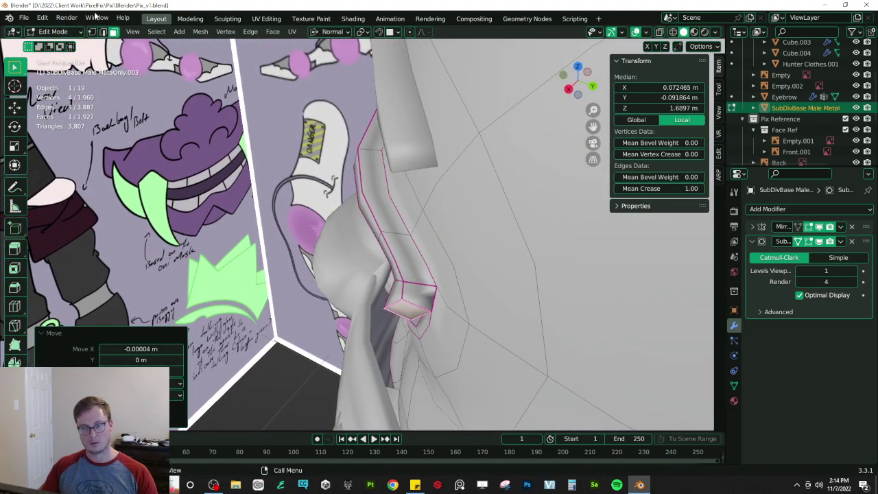
pyautogui.keyDown('shift'); pyautogui.click(103, 32); pyautogui.keyUp('shift')
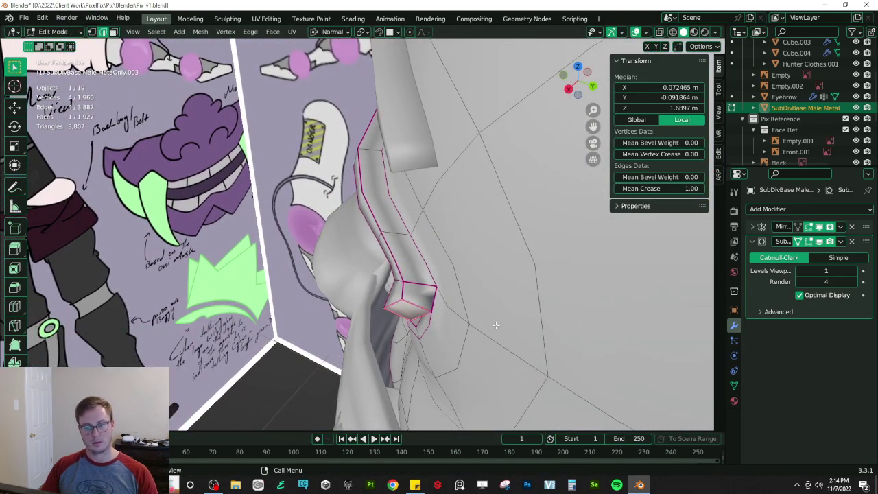
pyautogui.click(395, 303)
pyautogui.press('g')
pyautogui.press('g')
pyautogui.click(396, 302)
# - Set the transform orientation to Global and move the lid tip's upper front vertex along Y to about -0.0917 m
pyautogui.moveTo(397, 301); pyautogui.dragTo(436, 256, button='middle')
pyautogui.click(406, 234)
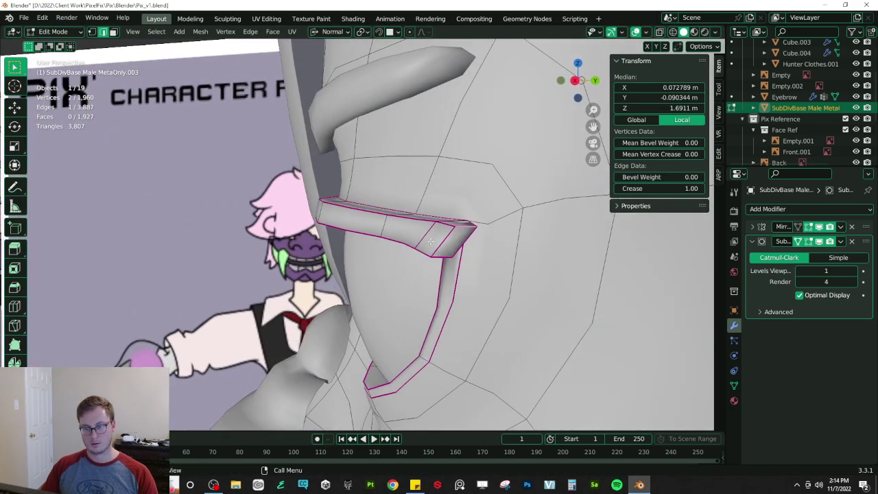
pyautogui.moveTo(145, 61); pyautogui.dragTo(385, 260, button='middle')
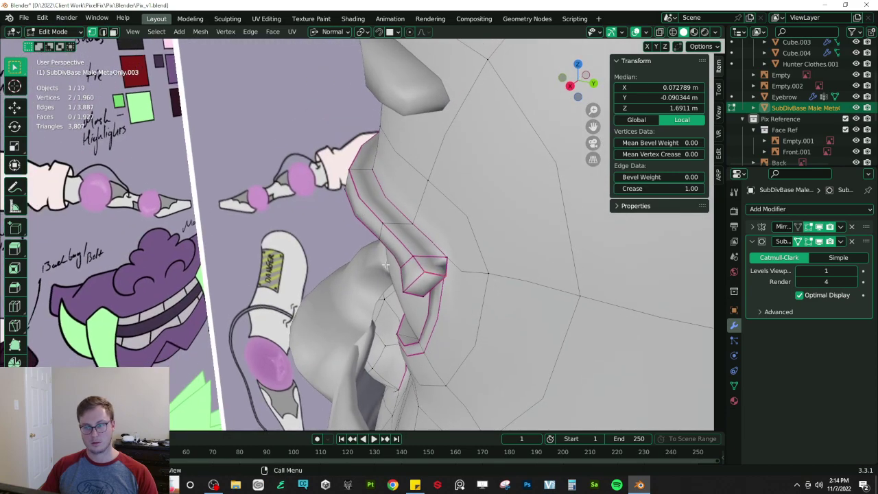
pyautogui.click(446, 262)
pyautogui.press('g')
pyautogui.press('y')
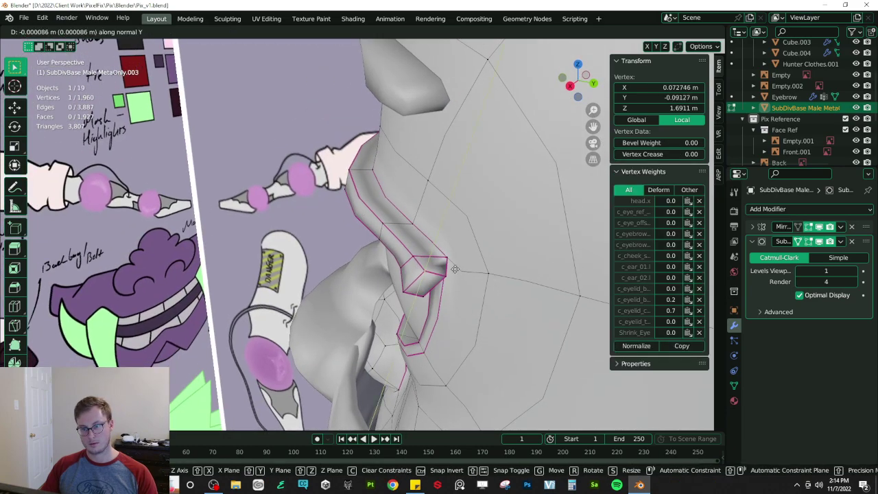
pyautogui.click(455, 269)
pyautogui.click(331, 31)
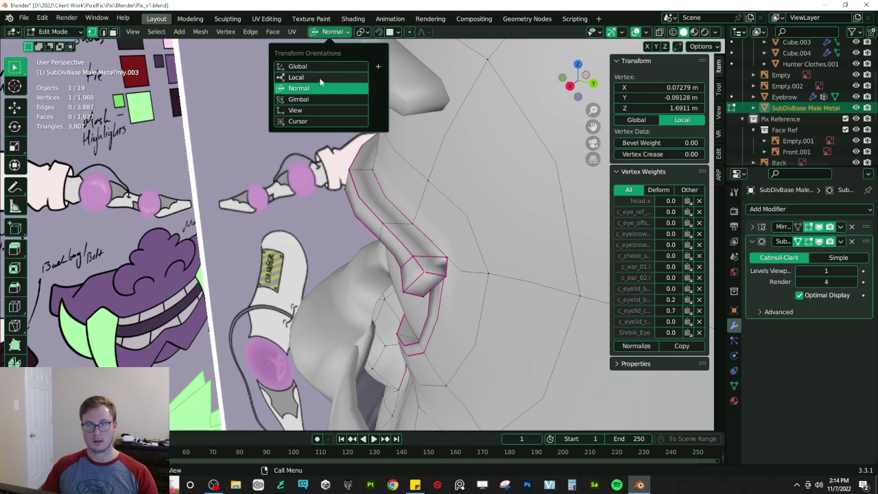
pyautogui.click(297, 66)
pyautogui.press('g')
pyautogui.press('y')
pyautogui.click(399, 293)
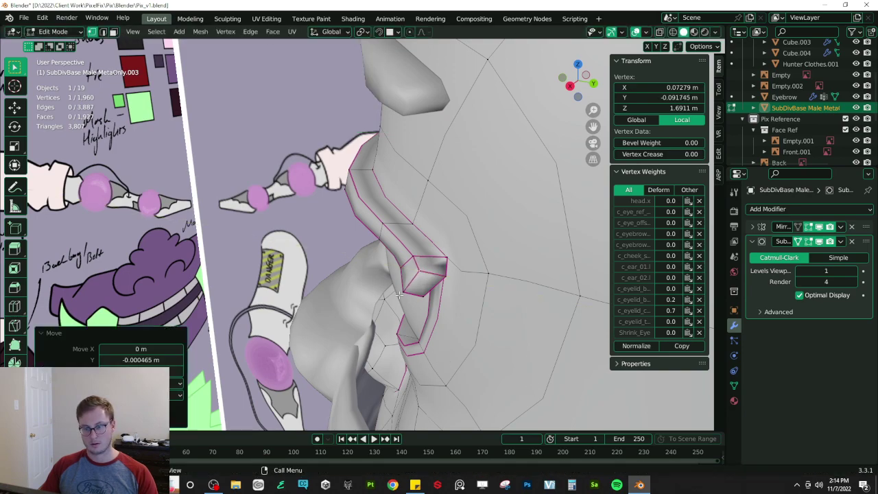
# - Move the lower front vertices at the lid's outer end backward along the global Y axis
pyautogui.click(405, 296)
pyautogui.press('g')
pyautogui.press('y')
pyautogui.click(414, 304)
pyautogui.press('g')
pyautogui.press('y')
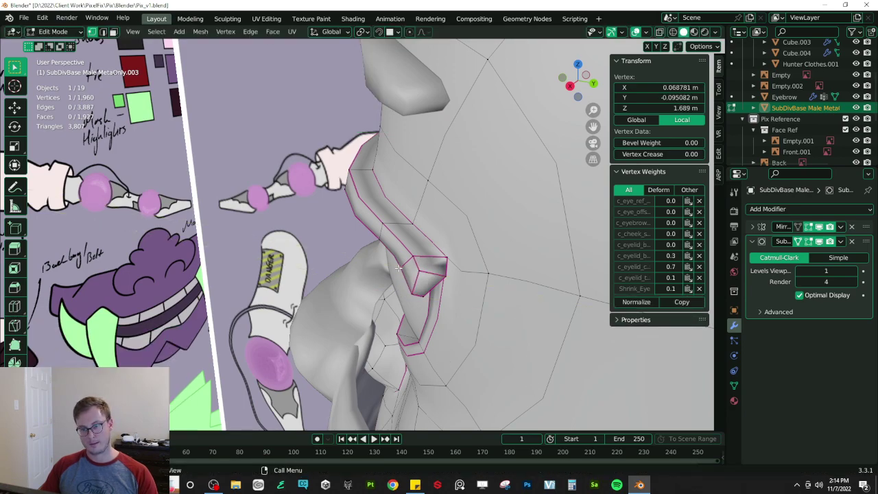
# - Move the lid tip's lower rear vertex along the global Y axis and return to Object Mode
pyautogui.click(427, 295)
pyautogui.click(428, 298)
pyautogui.press('g')
pyautogui.press('y')
pyautogui.click(439, 304)
pyautogui.press('Tab')
pyautogui.moveTo(440, 303); pyautogui.dragTo(413, 251, button='middle')
pyautogui.scroll(-4, 496, 249)
pyautogui.scroll(-4, 413, 250)
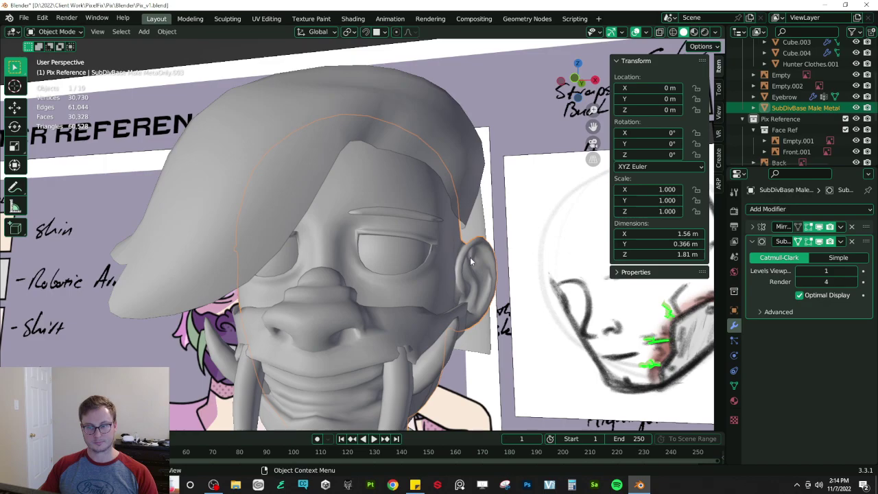
# - In wireframe front view, lower the three upper vertices at the lid's outer tip slightly along global Z
pyautogui.scroll(3, 470, 261)
pyautogui.press('KP_1')
pyautogui.press('Tab')
pyautogui.press('z')
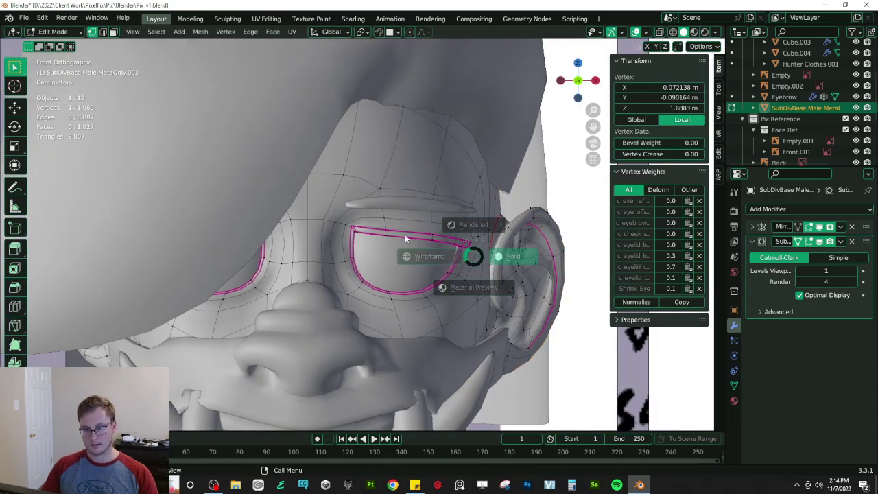
pyautogui.click(440, 251)
pyautogui.keyDown('shift'); pyautogui.moveTo(439, 251); pyautogui.dragTo(391, 247, button='middle'); pyautogui.keyUp('shift')
pyautogui.scroll(7, 481, 254)
pyautogui.keyDown('shift'); pyautogui.moveTo(517, 258); pyautogui.dragTo(260, 249, button='middle'); pyautogui.keyUp('shift')
pyautogui.scroll(4, 275, 247)
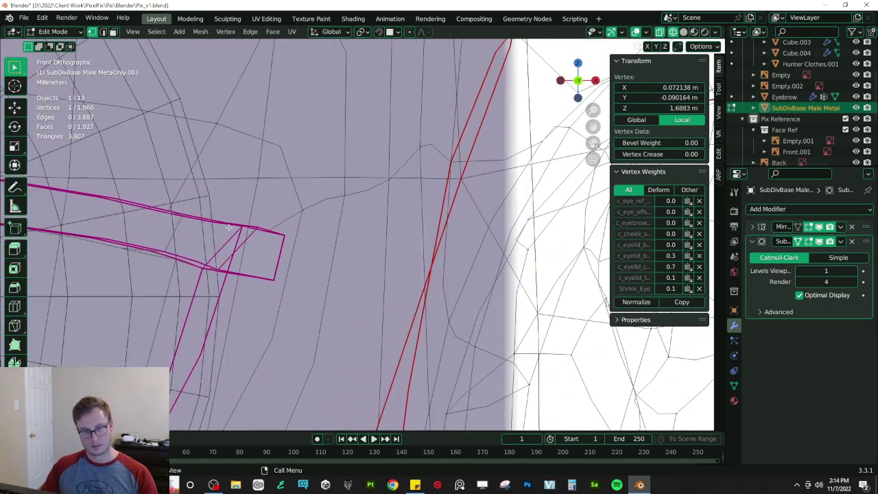
pyautogui.click(243, 225)
pyautogui.moveTo(295, 254); pyautogui.dragTo(295, 254)
pyautogui.press('g')
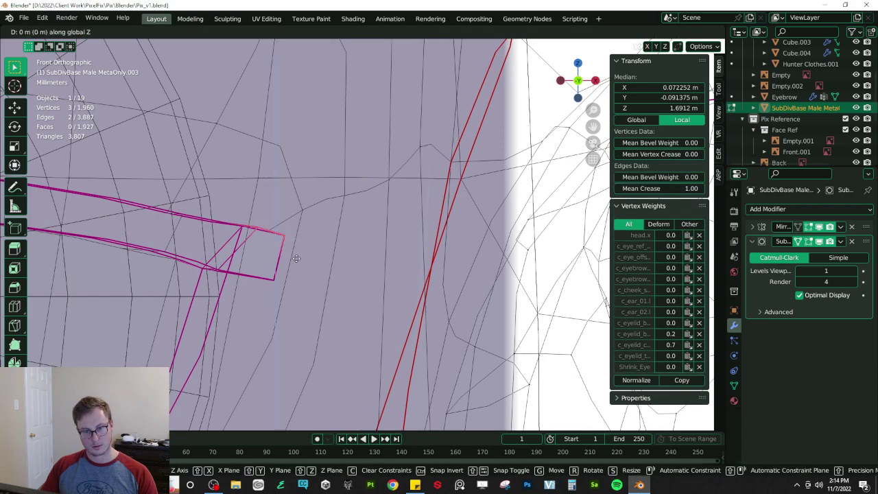
pyautogui.click(277, 251)
# - Lower the upper vertex where the lid meets the outer eye rim to Z about 1.6914 m, and save the file in Object Mode
pyautogui.click(240, 225)
pyautogui.press('g')
pyautogui.press('z')
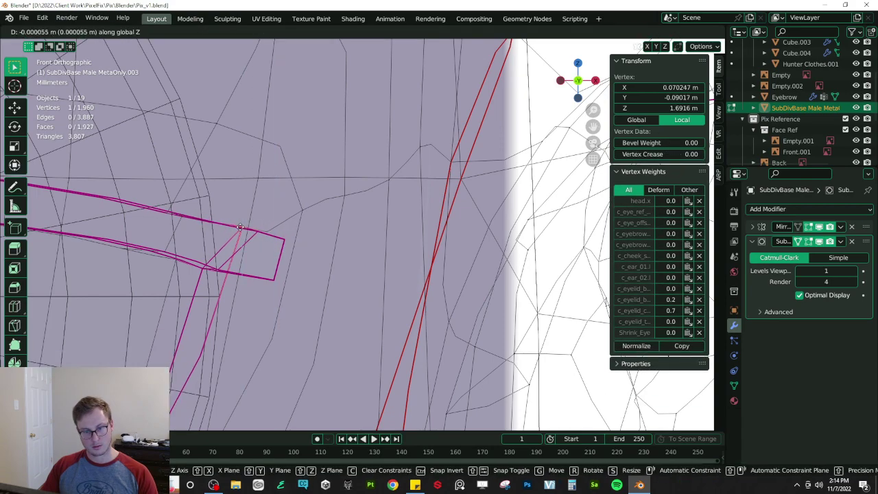
pyautogui.click(242, 230)
pyautogui.keyDown('shift'); pyautogui.moveTo(249, 295); pyautogui.dragTo(359, 309, button='middle'); pyautogui.keyUp('shift')
pyautogui.scroll(-4, 359, 302)
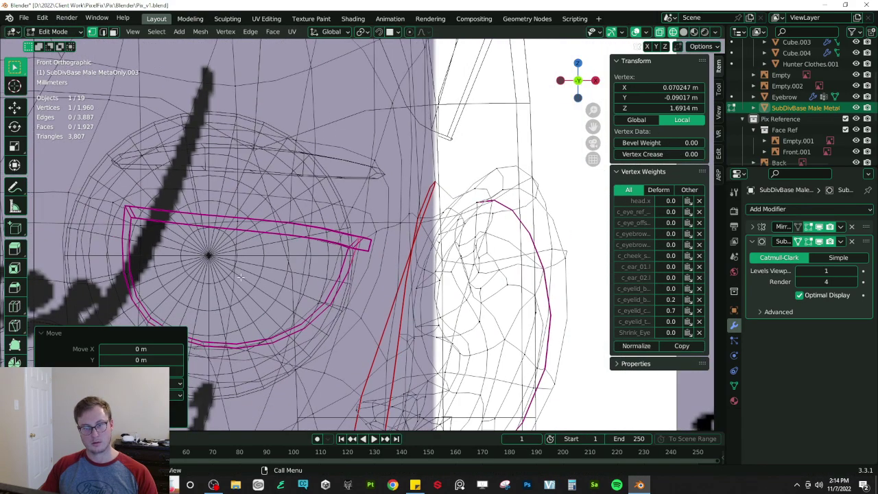
pyautogui.scroll(4, 350, 275)
pyautogui.press('Tab')
pyautogui.hotkey('shift', 'z')
pyautogui.hotkey('ctrl', 's')
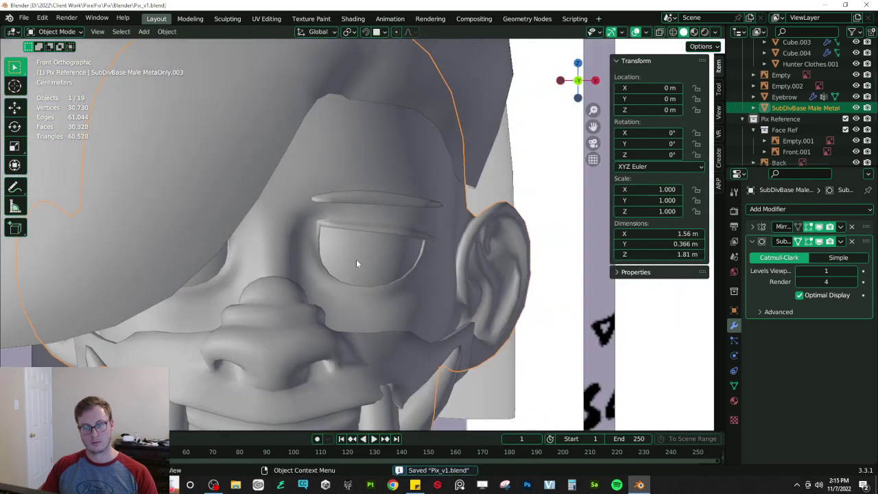
# - Move the two top vertices at the upper lid's inner corner about 0.0012 m along X toward the outer eye
pyautogui.press('Tab')
pyautogui.scroll(6, 343, 257)
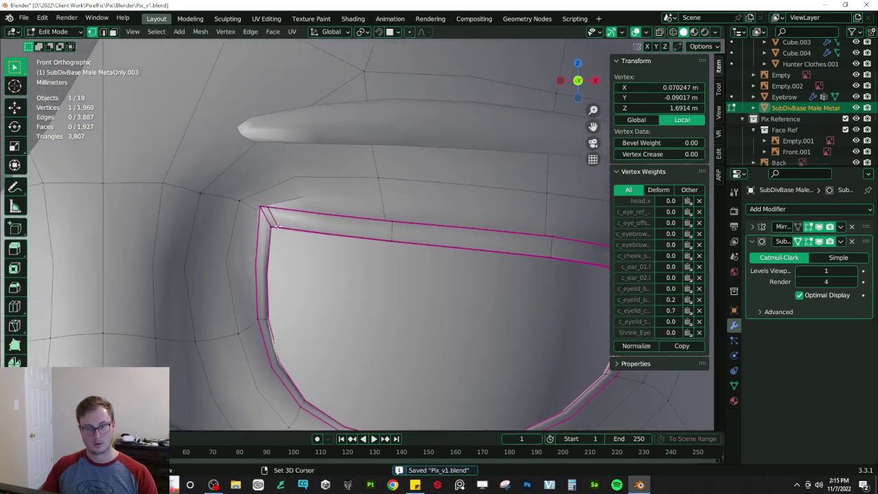
pyautogui.scroll(4, 277, 227)
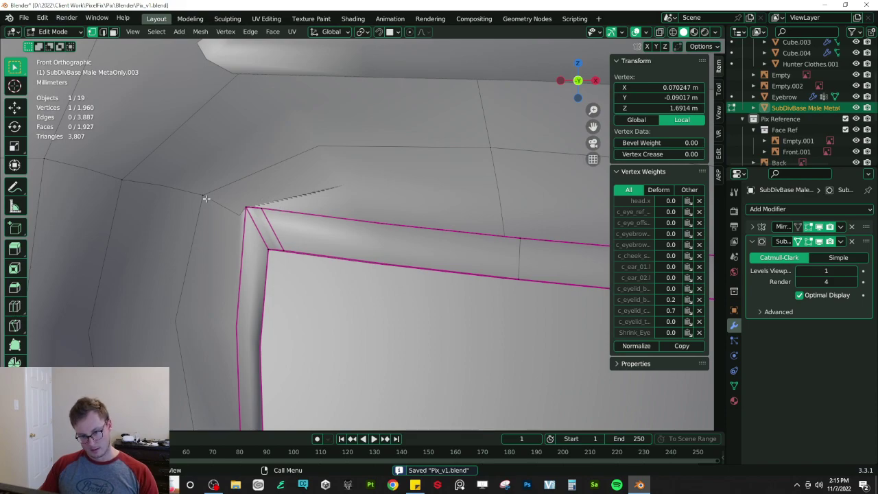
pyautogui.hotkey('shift', 'z')
pyautogui.click(246, 207)
pyautogui.keyDown('shift'); pyautogui.click(262, 210); pyautogui.keyUp('shift')
pyautogui.hotkey('shift', 'z')
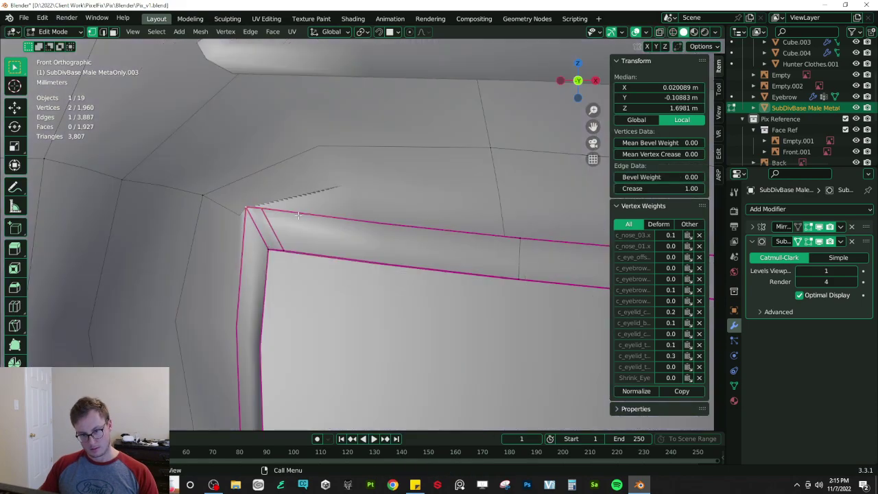
pyautogui.press('g')
pyautogui.click(309, 219)
pyautogui.scroll(-3, 372, 291)
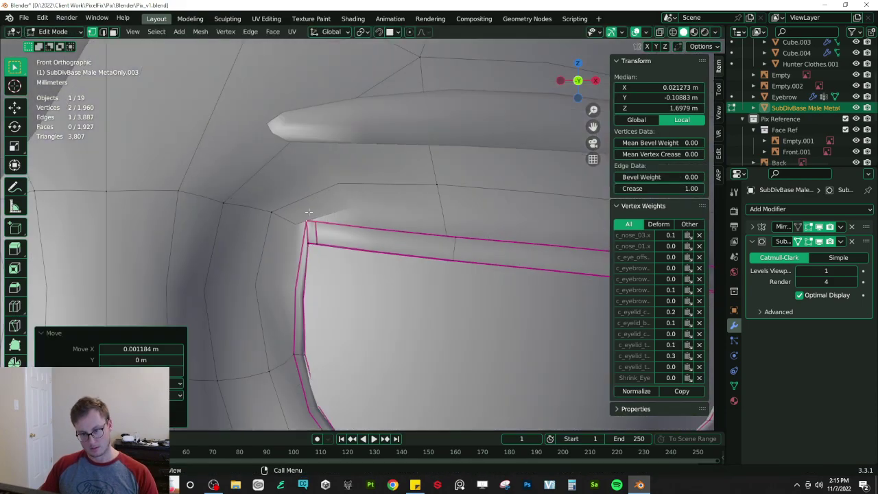
# - Try to reposition the vertex on the inner side of the eye opening's rim, and undo the move
pyautogui.keyDown('shift'); pyautogui.moveTo(372, 292); pyautogui.dragTo(317, 247, button='middle'); pyautogui.keyUp('shift')
pyautogui.click(218, 259)
pyautogui.hotkey('shift', 'v')
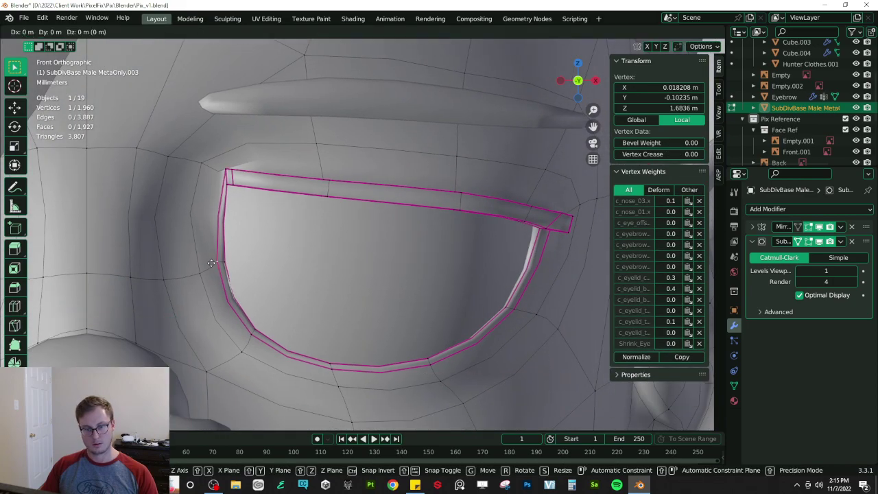
pyautogui.rightClick(205, 260)
pyautogui.press('g')
pyautogui.press('g')
pyautogui.click(197, 267)
pyautogui.hotkey('ctrl', 'z')
# - Save the file and set the mean crease of the four edges around the lid at the outer eye corner to 0.00
pyautogui.press('Tab')
pyautogui.moveTo(212, 280); pyautogui.dragTo(449, 226, button='middle')
pyautogui.hotkey('ctrl', 's')
pyautogui.scroll(3, 472, 239)
pyautogui.press('Tab')
pyautogui.click(446, 184)
pyautogui.moveTo(496, 157); pyautogui.dragTo(457, 236, button='middle')
pyautogui.keyDown('shift'); pyautogui.click(472, 259); pyautogui.keyUp('shift')
pyautogui.keyDown('shift'); pyautogui.click(467, 313); pyautogui.keyUp('shift')
pyautogui.keyDown('shift'); pyautogui.click(503, 183); pyautogui.keyUp('shift')
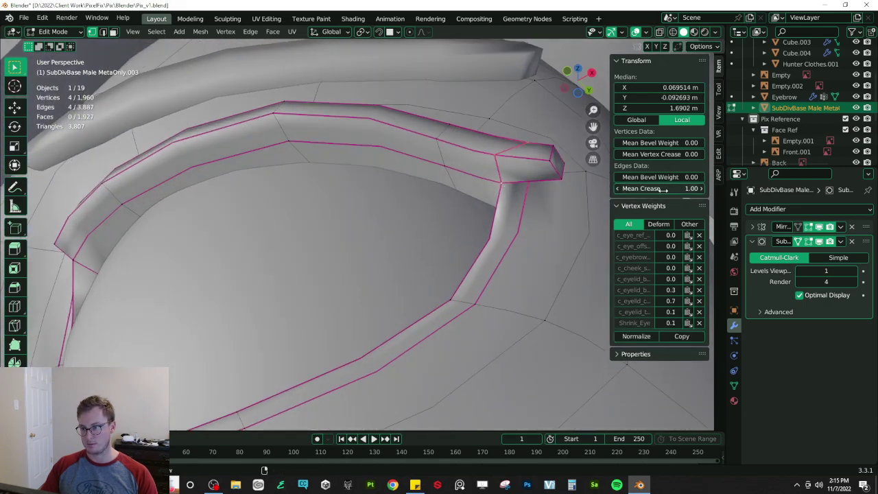
pyautogui.moveTo(663, 189); pyautogui.dragTo(604, 189)
pyautogui.moveTo(500, 192); pyautogui.dragTo(428, 288, button='middle')
pyautogui.press('Tab')
pyautogui.press('Tab')
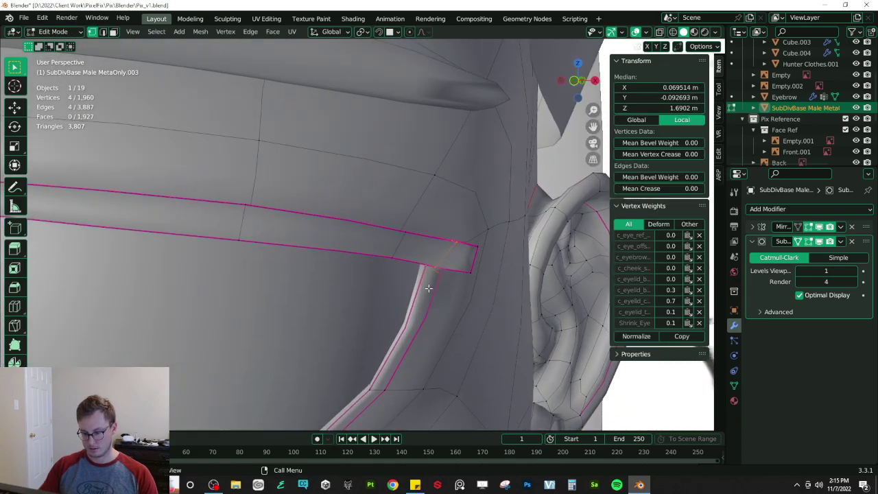
# - Select the rear edge where the lid's outer end joins the eye rim, and save the file in Object Mode
pyautogui.press('KP_1')
pyautogui.moveTo(407, 246); pyautogui.dragTo(310, 236, button='middle')
pyautogui.click(302, 236)
pyautogui.keyDown('shift'); pyautogui.click(306, 237); pyautogui.keyUp('shift')
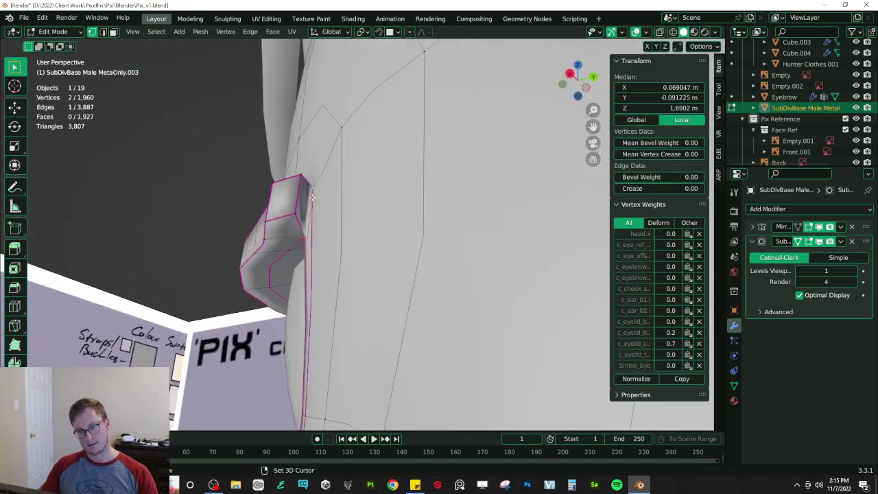
pyautogui.moveTo(340, 181); pyautogui.dragTo(405, 181, button='middle')
pyautogui.press('Tab')
pyautogui.scroll(-4, 403, 184)
pyautogui.hotkey('ctrl', 's')
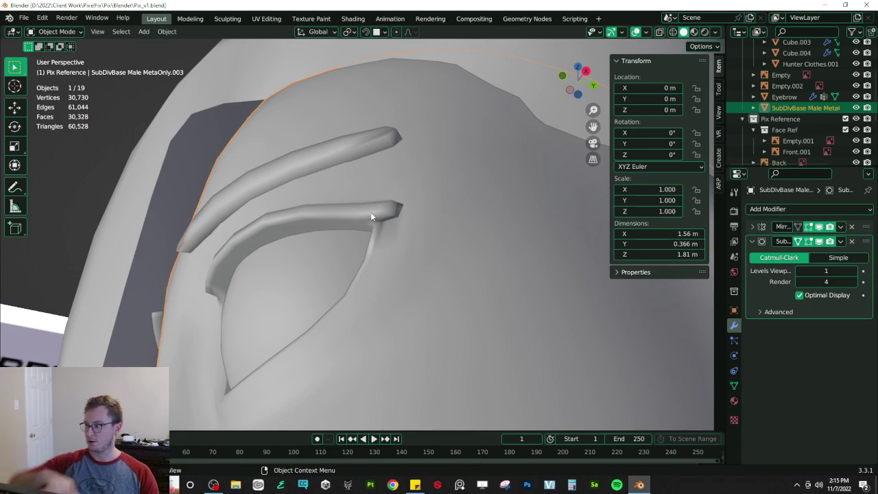
# - In wireframe front view, move the upper lid vertices near the outer eye corner along Z to straighten the lid's top line
pyautogui.press('KP_1')
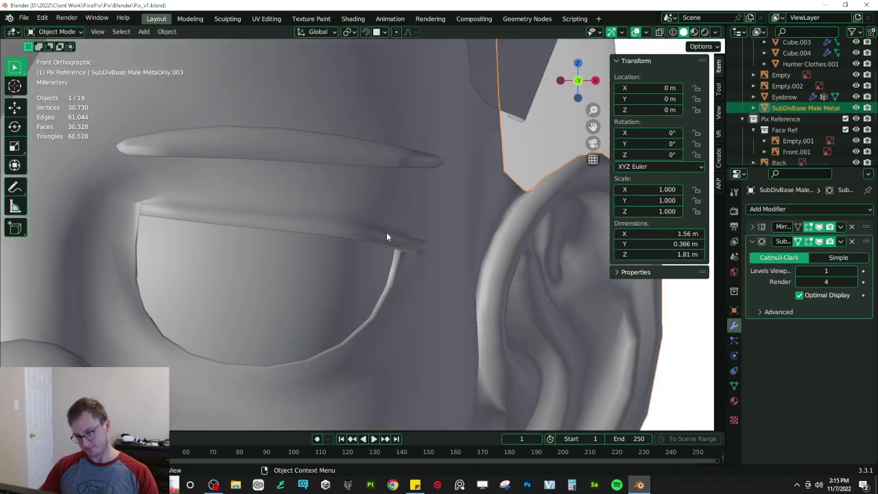
pyautogui.scroll(-3, 385, 240)
pyautogui.scroll(4, 388, 247)
pyautogui.press('Tab')
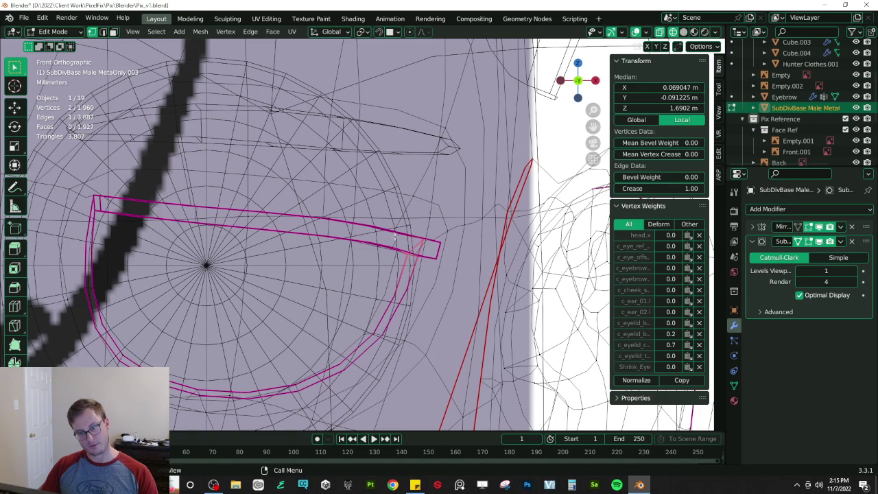
pyautogui.click(382, 225)
pyautogui.moveTo(382, 225); pyautogui.dragTo(407, 258)
pyautogui.press('g')
pyautogui.click(407, 258)
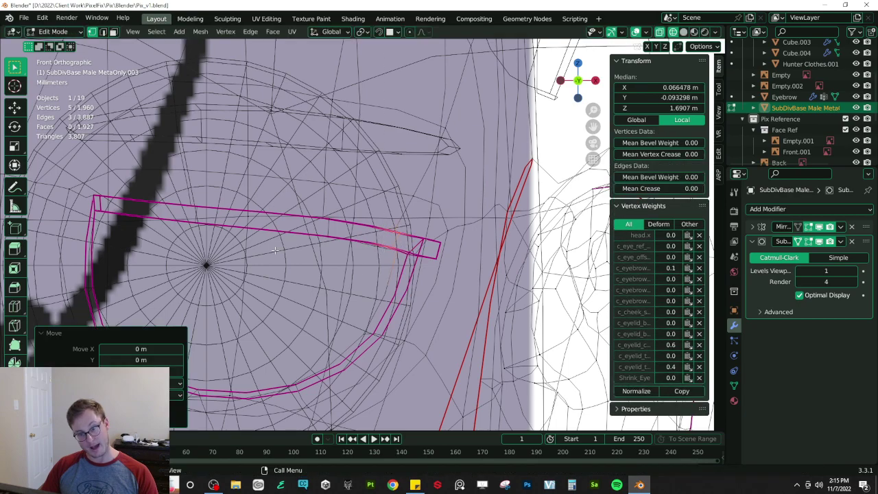
pyautogui.moveTo(320, 214); pyautogui.dragTo(406, 241)
pyautogui.press('g')
pyautogui.press('z')
pyautogui.click(344, 252)
# - Try to move the selected upper lid vertices freely, and undo that move
pyautogui.press('g')
pyautogui.click(402, 260)
pyautogui.hotkey('ctrl', 'z')
# - Slide the top lid vertex near the outer eye corner along its edge, preview the face in Material Preview, and save the file
pyautogui.click(407, 242)
pyautogui.hotkey('shift', 'v')
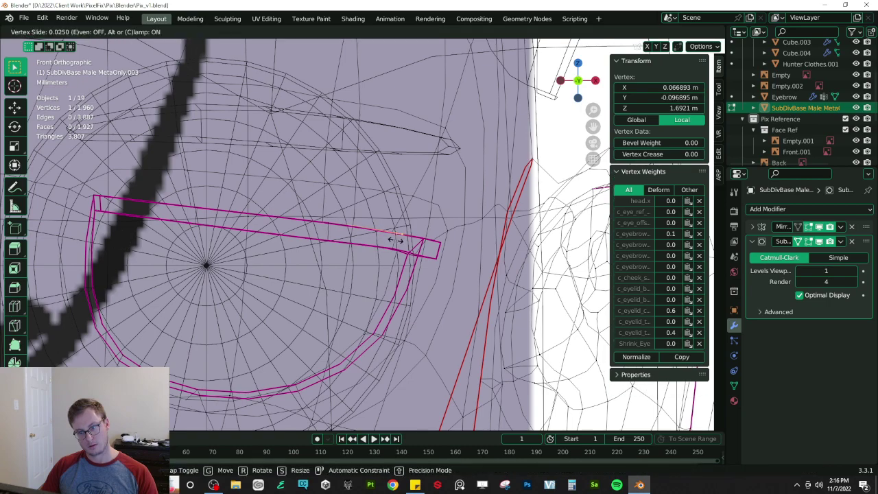
pyautogui.click(397, 240)
pyautogui.press('Tab')
pyautogui.press('z')
pyautogui.click(425, 295)
pyautogui.scroll(-3, 428, 286)
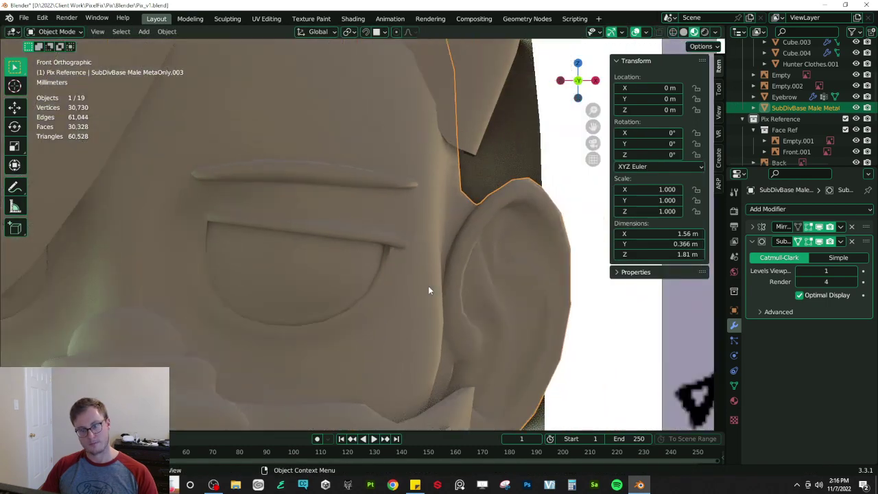
pyautogui.hotkey('ctrl', 's')
# - Select the lower lid vertex near the outer eye corner in wireframe, and return to solid shading
pyautogui.scroll(4, 427, 289)
pyautogui.press('Tab')
pyautogui.hotkey('shift', 'z')
pyautogui.scroll(4, 373, 256)
pyautogui.keyDown('shift'); pyautogui.moveTo(431, 264); pyautogui.dragTo(390, 258, button='middle'); pyautogui.keyUp('shift')
pyautogui.click(319, 246)
pyautogui.hotkey('shift', 'z')
pyautogui.scroll(-4, 389, 257)
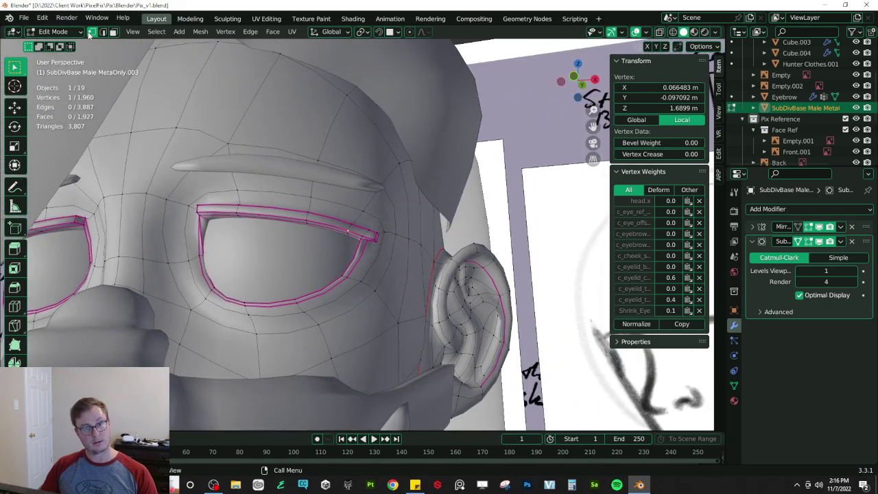
# - Set the transform orientation to Normal and flatten the five faces along the lid's underside by scaling them along normal Z
pyautogui.click(114, 33)
pyautogui.moveTo(229, 217); pyautogui.dragTo(226, 202, button='middle')
pyautogui.scroll(3, 225, 202)
pyautogui.scroll(-1, 226, 203)
pyautogui.click(147, 196)
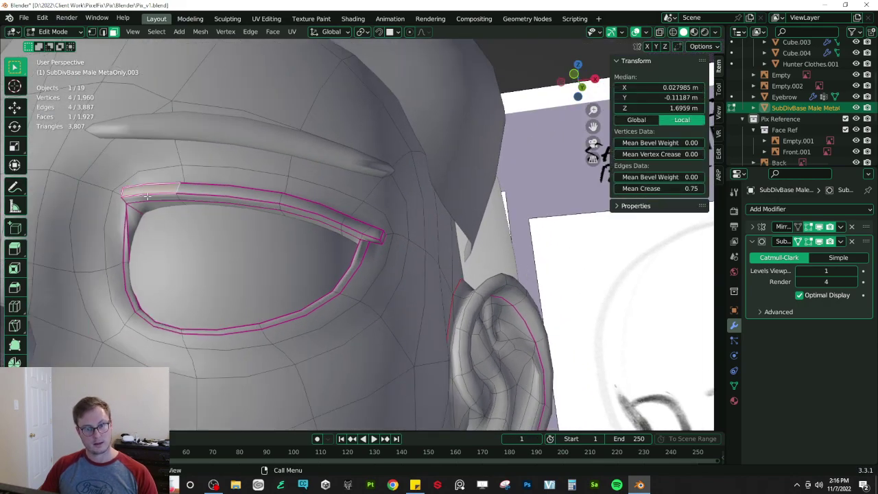
pyautogui.keyDown('shift'); pyautogui.click(245, 207); pyautogui.keyUp('shift')
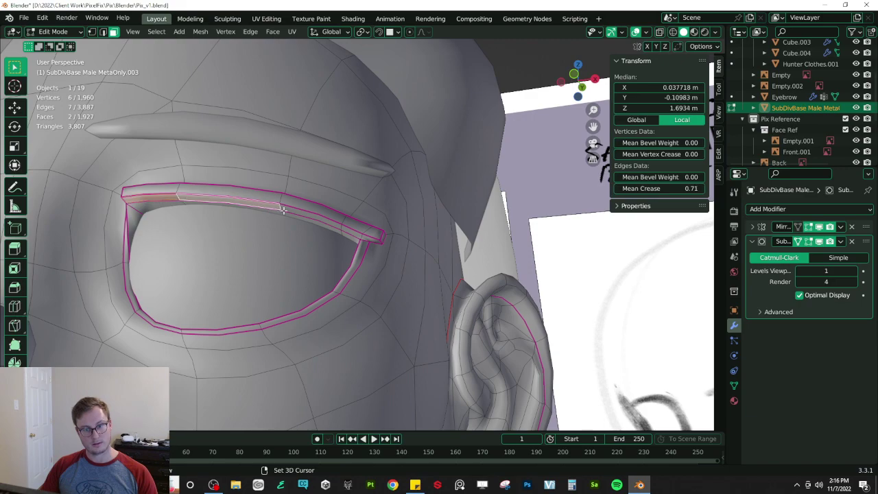
pyautogui.keyDown('shift'); pyautogui.click(323, 220); pyautogui.keyUp('shift')
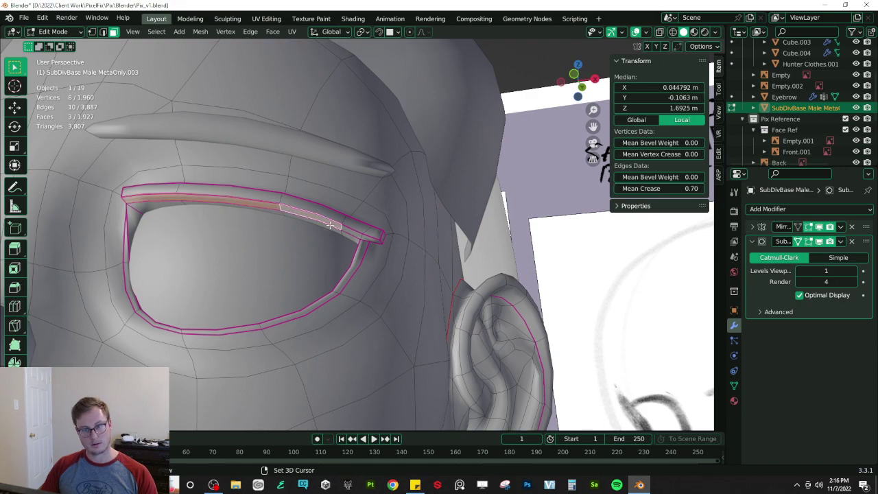
pyautogui.click(331, 32)
pyautogui.click(304, 86)
pyautogui.press('s')
pyautogui.press('z')
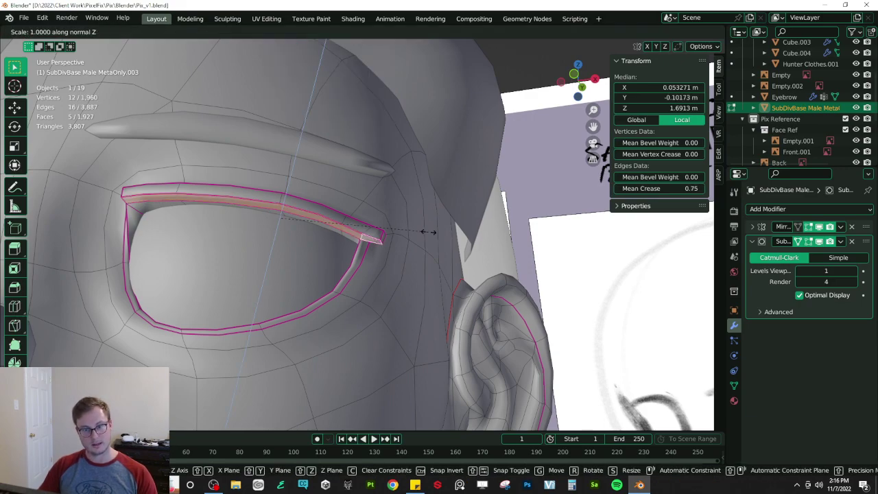
pyautogui.click(428, 232)
# - Flatten the five faces along the top of the upper lid by scaling them along normal Z, and inspect the result in Object Mode
pyautogui.moveTo(428, 232); pyautogui.dragTo(376, 239, button='middle')
pyautogui.click(376, 239)
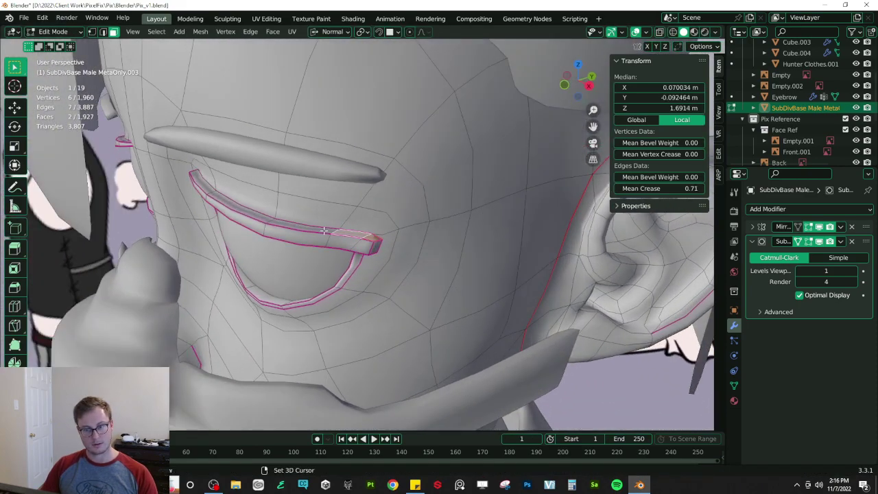
pyautogui.keyDown('shift'); pyautogui.click(261, 221); pyautogui.keyUp('shift')
pyautogui.keyDown('shift'); pyautogui.click(252, 215); pyautogui.keyUp('shift')
pyautogui.keyDown('shift'); pyautogui.click(209, 187); pyautogui.keyUp('shift')
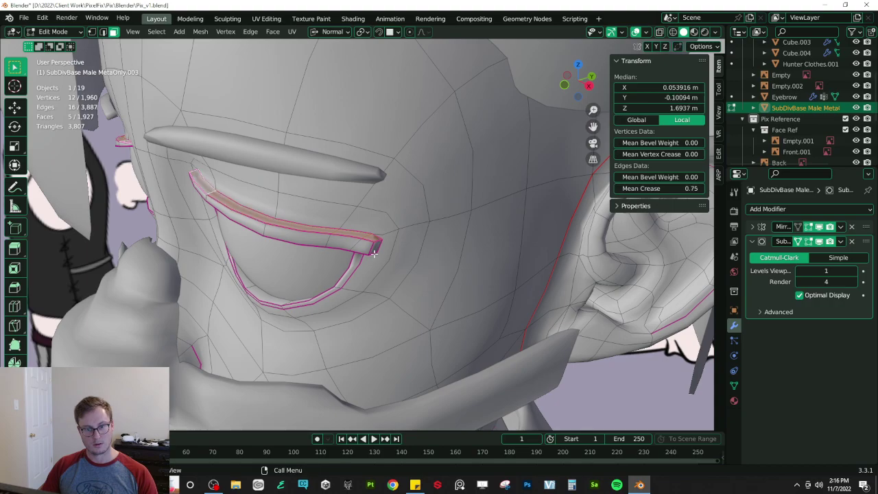
pyautogui.moveTo(209, 187); pyautogui.dragTo(442, 215, button='middle')
pyautogui.press('s')
pyautogui.press('z')
pyautogui.click(441, 216)
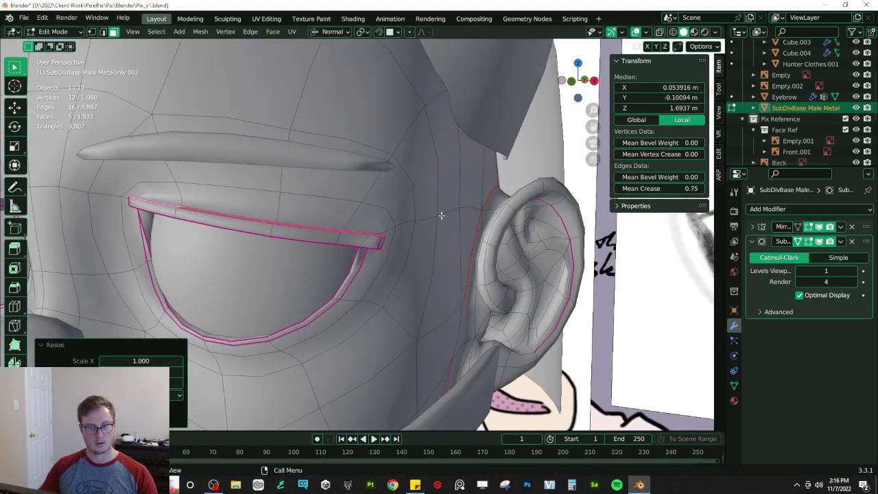
pyautogui.press('Tab')
pyautogui.scroll(-4, 335, 218)
pyautogui.moveTo(336, 218); pyautogui.dragTo(444, 222, button='middle')
pyautogui.scroll(3, 296, 205)
# - Try a crease of 1.00 on the edge leading into the lid's inner corner, and undo it
pyautogui.press('Tab')
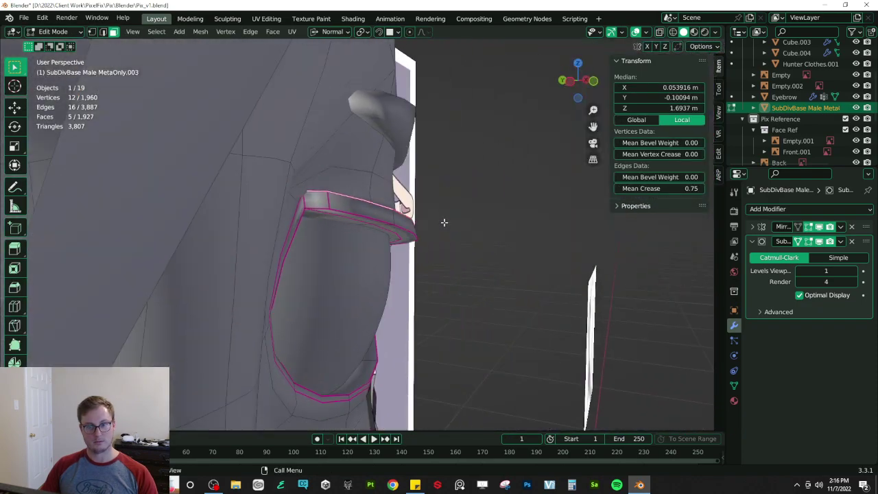
pyautogui.moveTo(378, 208); pyautogui.dragTo(367, 190, button='middle')
pyautogui.click(222, 169)
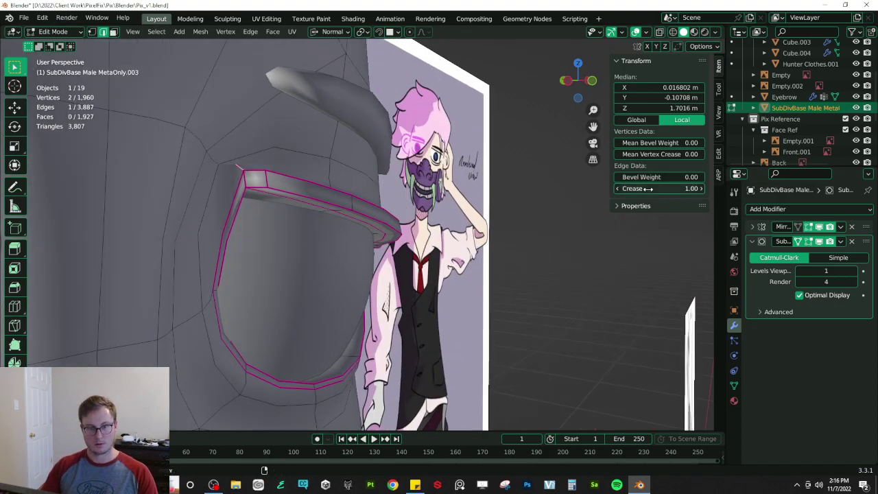
pyautogui.moveTo(334, 233); pyautogui.dragTo(305, 249, button='middle')
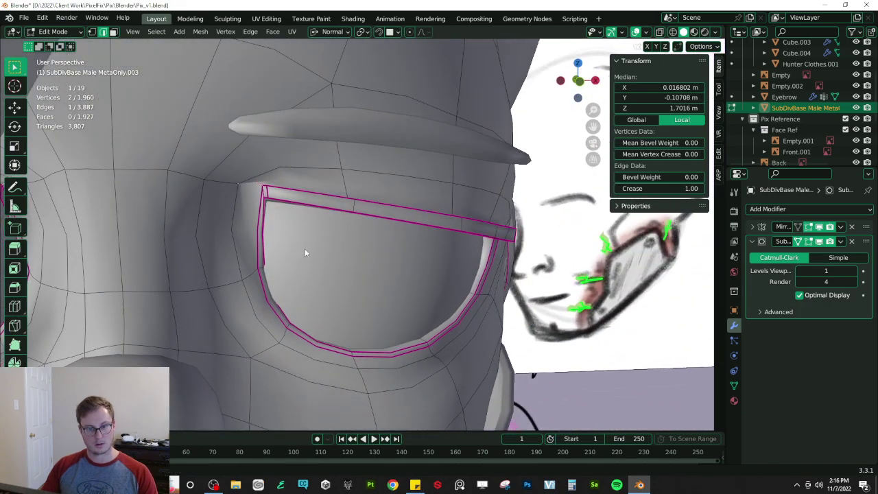
pyautogui.hotkey('ctrl', 'z')
# - Try to move the edge beside the lid's inner corner upward in front view, and undo the move
pyautogui.press('KP_1')
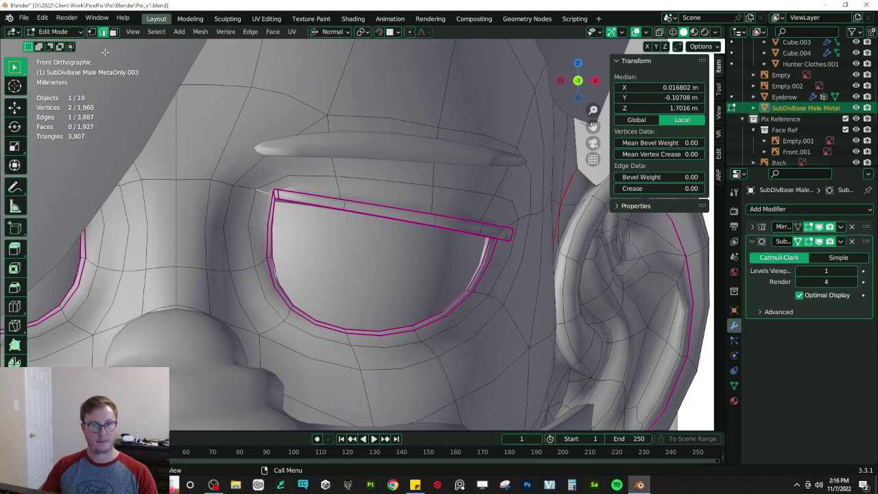
pyautogui.scroll(4, 206, 177)
pyautogui.scroll(-2, 206, 177)
pyautogui.press('g')
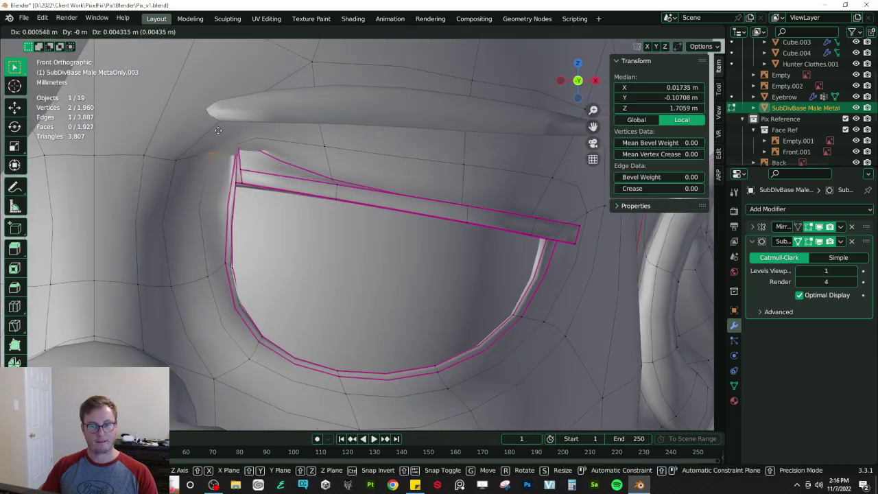
pyautogui.click(215, 129)
pyautogui.hotkey('ctrl', 'z')
# - Move the two vertices above and beside the upper lid's inner corner upward in front view, and save the file
pyautogui.click(200, 172)
pyautogui.press('g')
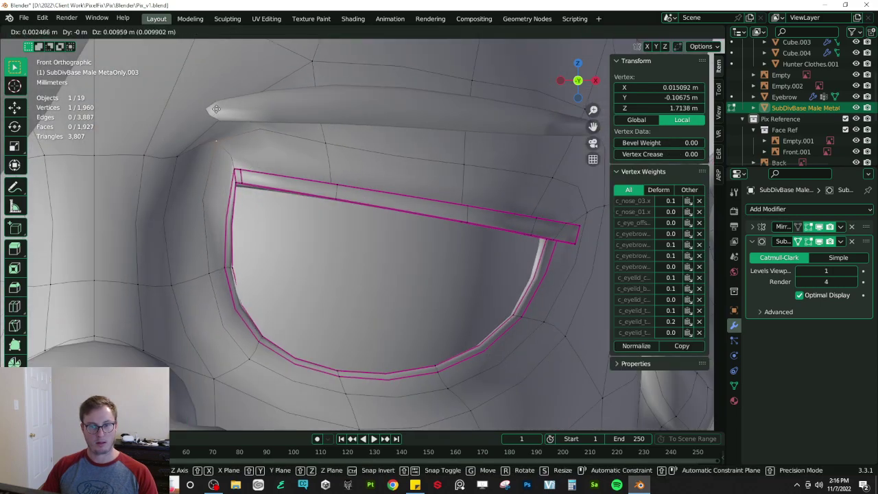
pyautogui.click(219, 121)
pyautogui.click(180, 157)
pyautogui.press('g')
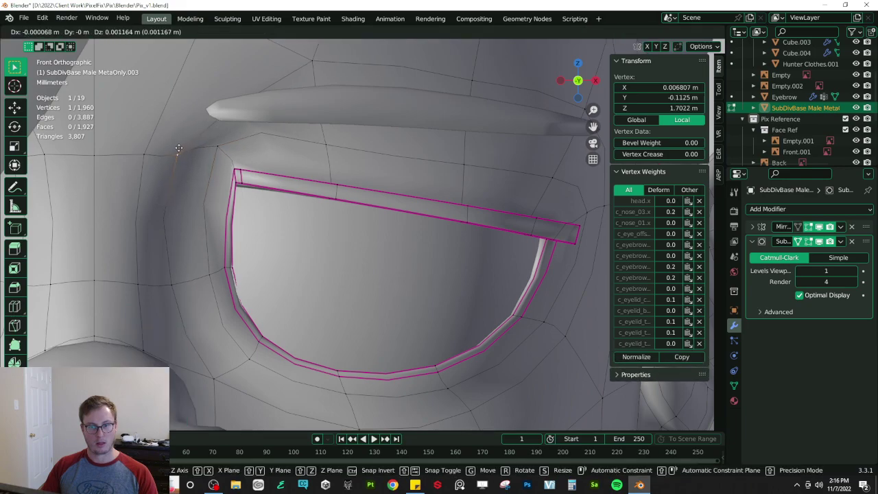
pyautogui.click(185, 144)
pyautogui.press('Tab')
pyautogui.scroll(-3, 284, 116)
pyautogui.moveTo(284, 116)
pyautogui.mouseDown(button='middle')
pyautogui.moveTo(339, 201)
pyautogui.moveTo(327, 172)
pyautogui.moveTo(264, 217)
pyautogui.moveTo(285, 227)
pyautogui.moveTo(421, 224)
pyautogui.moveTo(321, 210)
pyautogui.moveTo(318, 227)
pyautogui.mouseUp(button='middle')
pyautogui.hotkey('ctrl', 's')
pyautogui.scroll(-4, 351, 197)
pyautogui.scroll(5, 327, 173)
pyautogui.press('Tab')
pyautogui.click(276, 229)
pyautogui.press('g')
pyautogui.press('y')
pyautogui.press('y')
pyautogui.rightClick(319, 214)
# - Box-select the vertices at the upper lid's inner corner in wireframe and move them along the Y axis
pyautogui.press('z')
pyautogui.click(273, 222)
pyautogui.press('b')
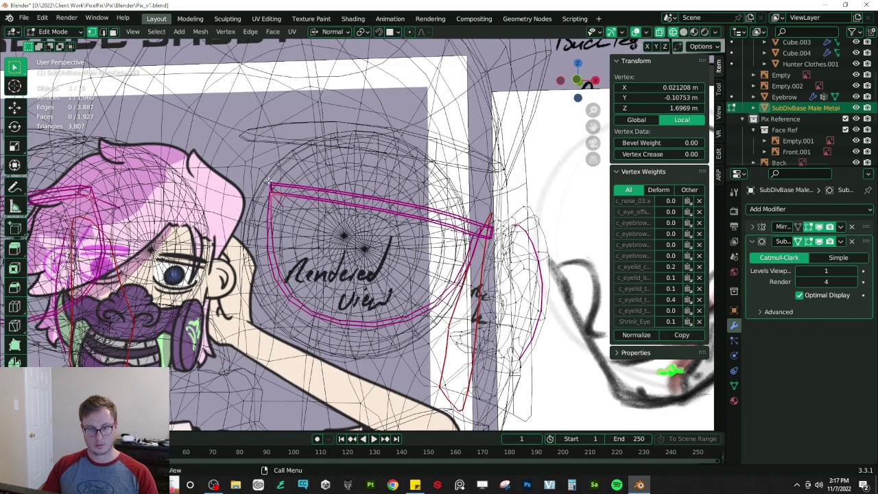
pyautogui.moveTo(273, 195); pyautogui.dragTo(282, 203)
pyautogui.press('z')
pyautogui.click(306, 203)
pyautogui.moveTo(328, 203)
pyautogui.mouseDown(button='middle')
pyautogui.moveTo(265, 195)
pyautogui.moveTo(274, 226)
pyautogui.moveTo(262, 271)
pyautogui.moveTo(315, 261)
pyautogui.mouseUp(button='middle')
pyautogui.press('g')
pyautogui.press('y')
pyautogui.press('y')
pyautogui.click(267, 196)
# - Select the two rim vertices on the inner side of the eye opening and move them along X
pyautogui.click(282, 257)
pyautogui.keyDown('shift'); pyautogui.click(263, 261); pyautogui.keyUp('shift')
pyautogui.press('g')
pyautogui.press('x')
pyautogui.press('x')
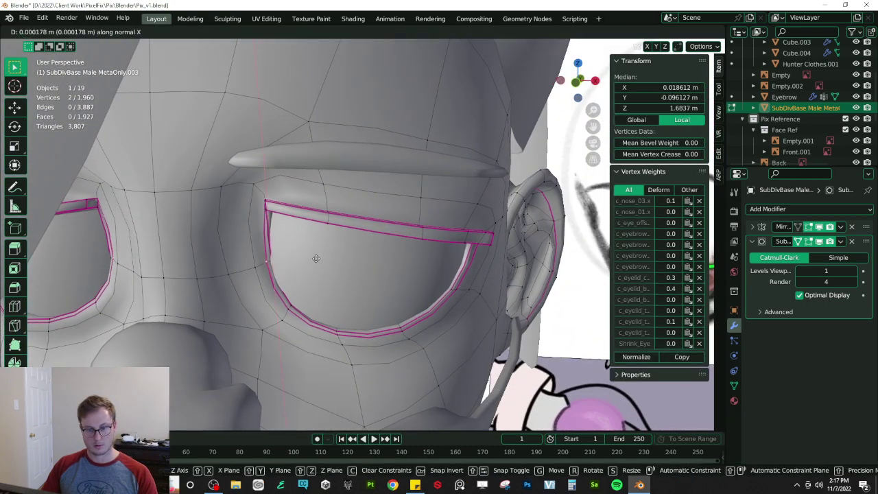
pyautogui.press('x')
pyautogui.press('x')
pyautogui.click(313, 256)
# - Extend the selection to three inner rim vertices in wireframe and move them about -0.0019 m along X
pyautogui.press('z')
pyautogui.click(216, 265)
pyautogui.hotkey('shift', 'z')
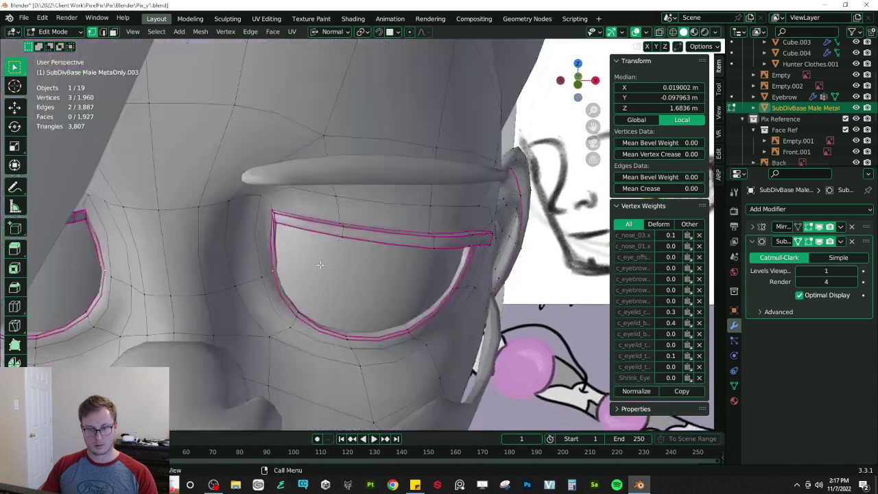
pyautogui.press('g')
pyautogui.press('x')
pyautogui.press('x')
pyautogui.click(314, 264)
pyautogui.moveTo(314, 264)
pyautogui.mouseDown(button='middle')
pyautogui.moveTo(240, 230)
pyautogui.moveTo(300, 218)
pyautogui.moveTo(329, 266)
pyautogui.mouseUp(button='middle')
pyautogui.hotkey('ctrl', 'z')
pyautogui.press('g')
pyautogui.press('x')
pyautogui.click(295, 217)
pyautogui.moveTo(315, 300)
pyautogui.mouseDown(button='middle')
pyautogui.moveTo(272, 238)
pyautogui.moveTo(394, 255)
pyautogui.moveTo(359, 255)
pyautogui.moveTo(357, 286)
pyautogui.moveTo(395, 308)
pyautogui.mouseUp(button='middle')
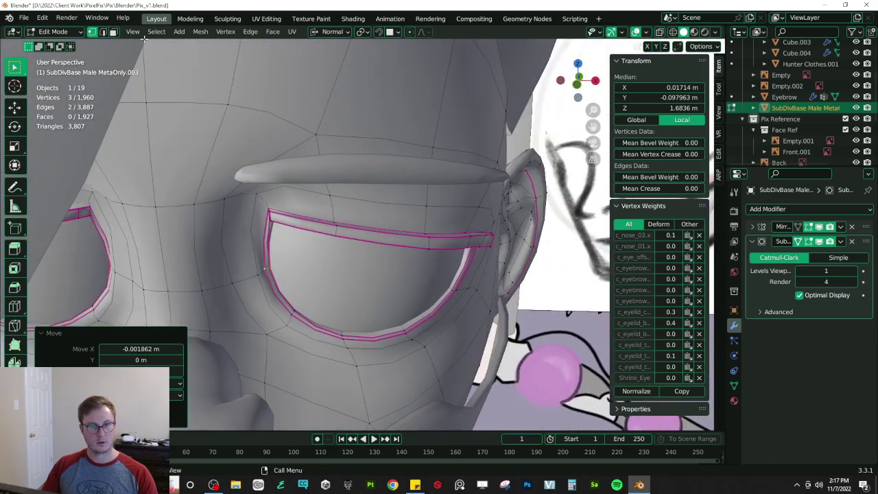
pyautogui.click(104, 33)
pyautogui.click(433, 316)
pyautogui.moveTo(432, 315); pyautogui.dragTo(481, 310, button='middle')
pyautogui.press('g')
pyautogui.click(481, 310)
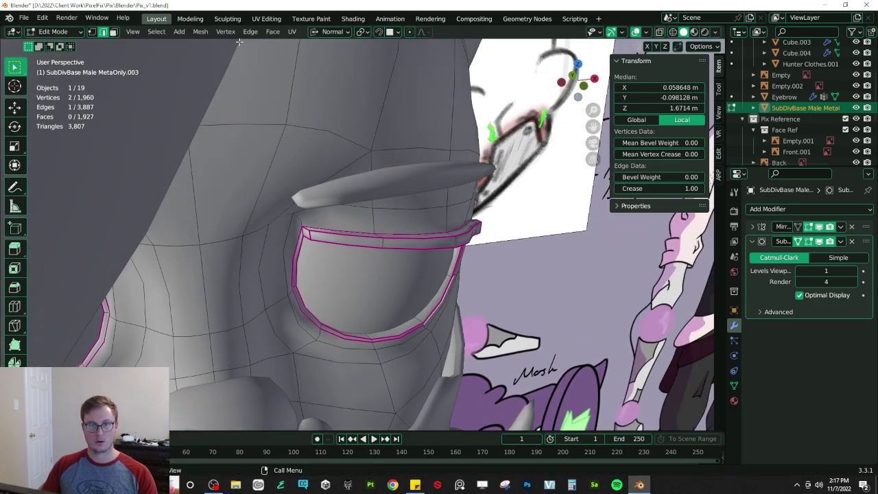
# - Set the transform orientation to Global and move the lower lid's rim face near the outer corner along Y
pyautogui.click(331, 31)
pyautogui.click(302, 65)
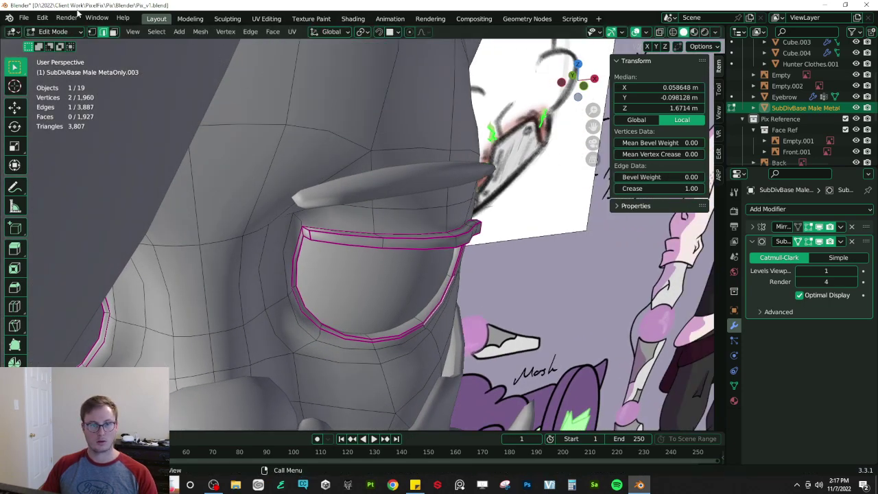
pyautogui.click(114, 31)
pyautogui.moveTo(356, 313); pyautogui.dragTo(355, 332, button='middle')
pyautogui.click(410, 321)
pyautogui.press('g')
pyautogui.press('y')
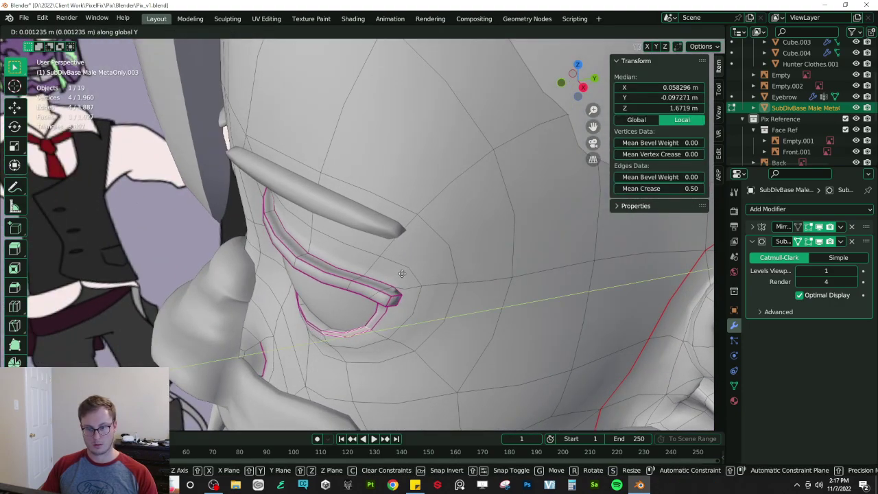
pyautogui.click(406, 271)
pyautogui.moveTo(407, 271); pyautogui.dragTo(306, 332, button='middle')
pyautogui.press('g')
pyautogui.press('y')
pyautogui.click(515, 261)
# - Select the faces below the middle of the lower lid and push them back about 0.0016 m along Y
pyautogui.click(305, 328)
pyautogui.press('g')
pyautogui.press('y')
pyautogui.click(345, 294)
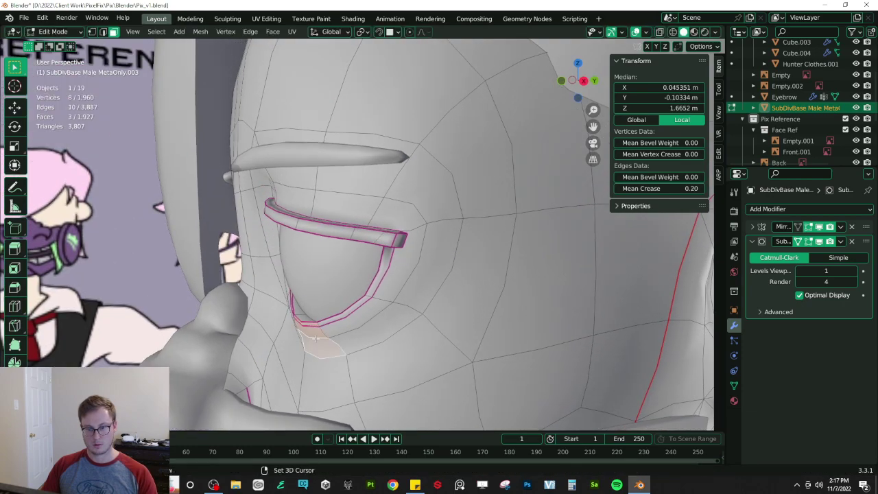
pyautogui.press('g')
pyautogui.press('y')
pyautogui.click(336, 295)
pyautogui.moveTo(336, 295); pyautogui.dragTo(317, 307, button='middle')
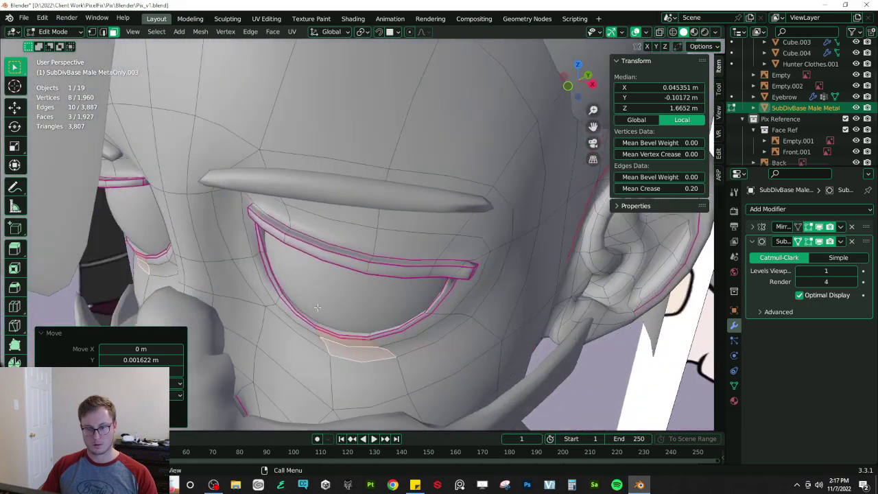
# - Move the rim face on the inner side of the eye opening about -0.0007 m along Y
pyautogui.click(265, 272)
pyautogui.moveTo(265, 272); pyautogui.dragTo(303, 253, button='middle')
pyautogui.press('g')
pyautogui.press('y')
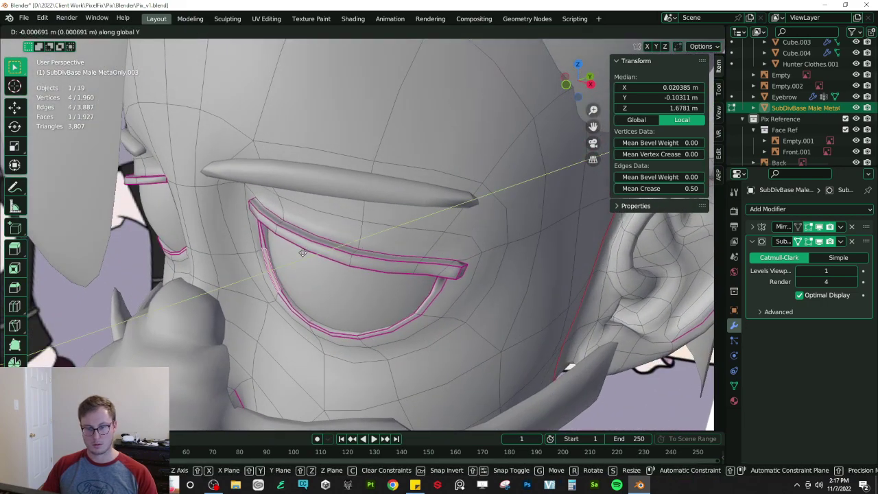
pyautogui.click(302, 253)
# - Select the two upper lid faces next to the inner corner and move them along Y
pyautogui.moveTo(302, 253); pyautogui.dragTo(244, 206, button='middle')
pyautogui.click(276, 186)
pyautogui.keyDown('shift'); pyautogui.click(285, 205); pyautogui.keyUp('shift')
pyautogui.press('g')
pyautogui.press('y')
pyautogui.click(248, 211)
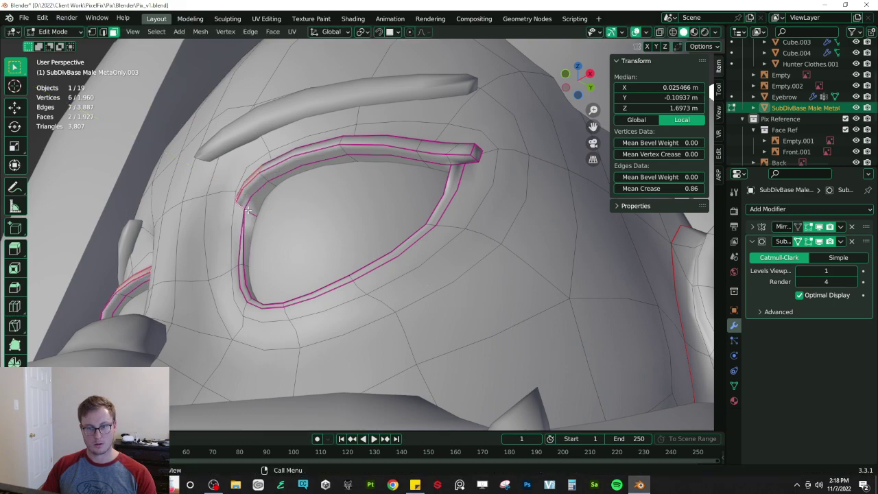
# - Select the edges at the upper lid's inner end in wireframe and push them back along global Y
pyautogui.click(103, 32)
pyautogui.keyDown('shift'); pyautogui.click(252, 213); pyautogui.keyUp('shift')
pyautogui.moveTo(252, 213); pyautogui.dragTo(281, 228, button='middle')
pyautogui.hotkey('shift', 'z')
pyautogui.press('b')
pyautogui.moveTo(274, 180); pyautogui.dragTo(282, 167, button='middle')
pyautogui.press('b')
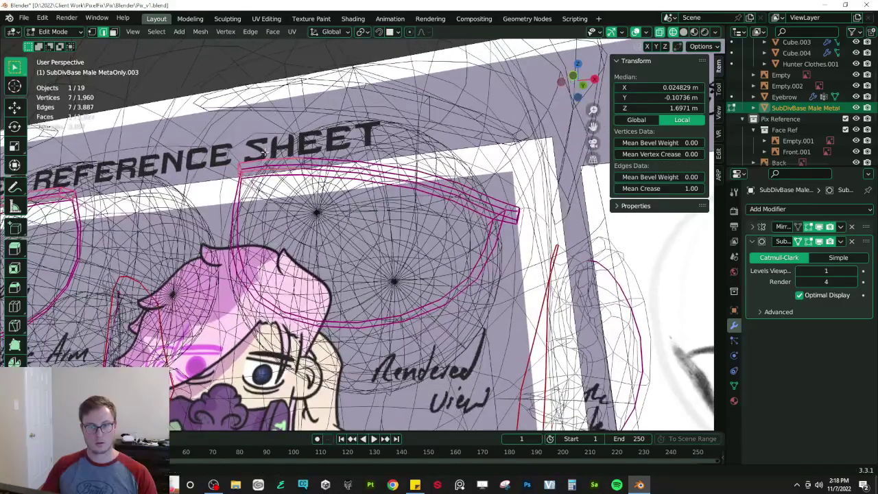
pyautogui.press('z')
pyautogui.click(322, 202)
pyautogui.press('g')
pyautogui.press('y')
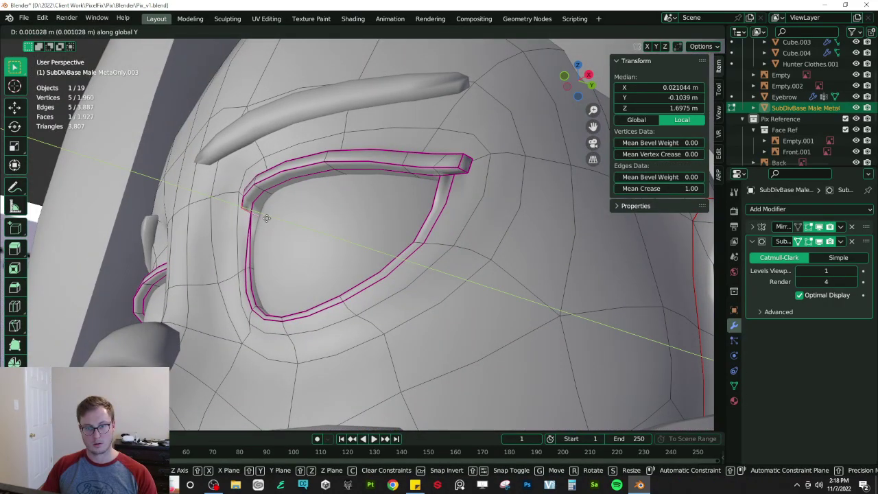
pyautogui.click(268, 220)
# - Save the file in Object Mode and compare the head with the reference sheet in front view
pyautogui.moveTo(268, 220); pyautogui.dragTo(334, 264, button='middle')
pyautogui.press('Tab')
pyautogui.hotkey('ctrl', 's')
pyautogui.moveTo(308, 194); pyautogui.dragTo(290, 240, button='middle')
pyautogui.scroll(-5, 290, 240)
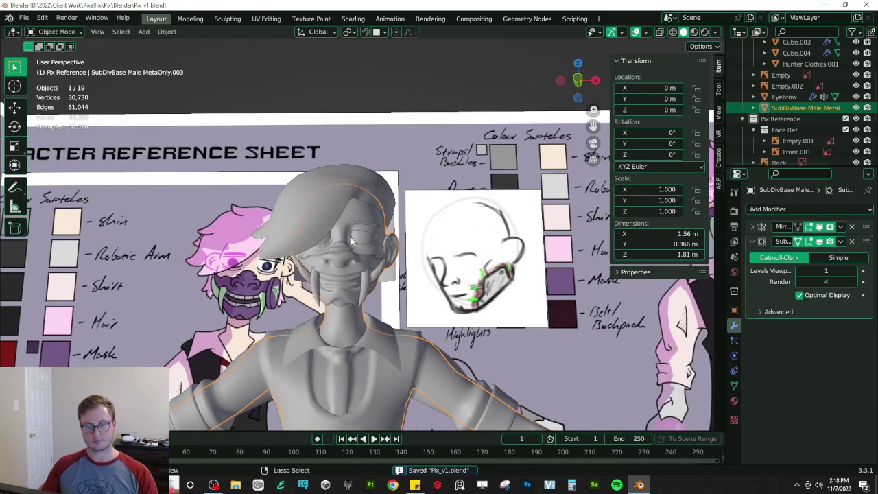
pyautogui.moveTo(356, 238); pyautogui.dragTo(361, 255, button='middle')
pyautogui.press('KP_1')
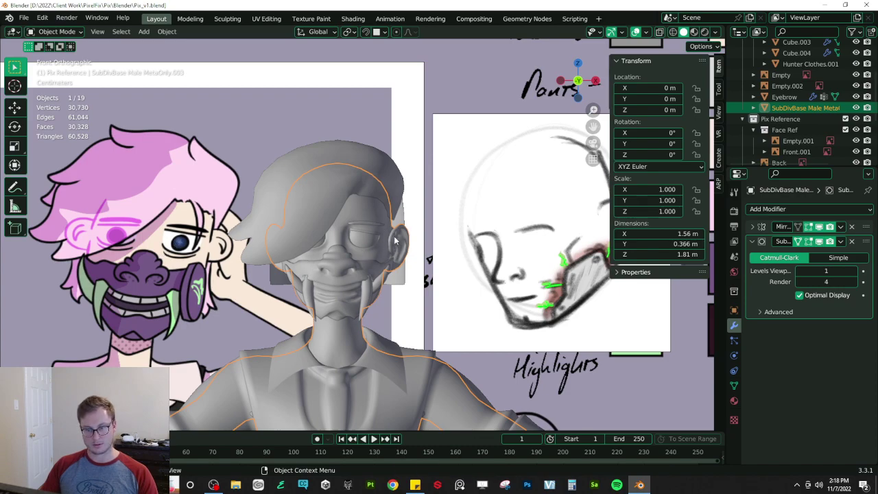
pyautogui.keyDown('shift'); pyautogui.moveTo(395, 240); pyautogui.dragTo(376, 240, button='middle'); pyautogui.keyUp('shift')
pyautogui.scroll(9, 374, 244)
# - Select the upper lid's face loop plus its remaining underside faces, using X-ray in front view
pyautogui.press('Tab')
pyautogui.keyDown('shift'); pyautogui.moveTo(288, 240); pyautogui.dragTo(171, 137, button='middle'); pyautogui.keyUp('shift')
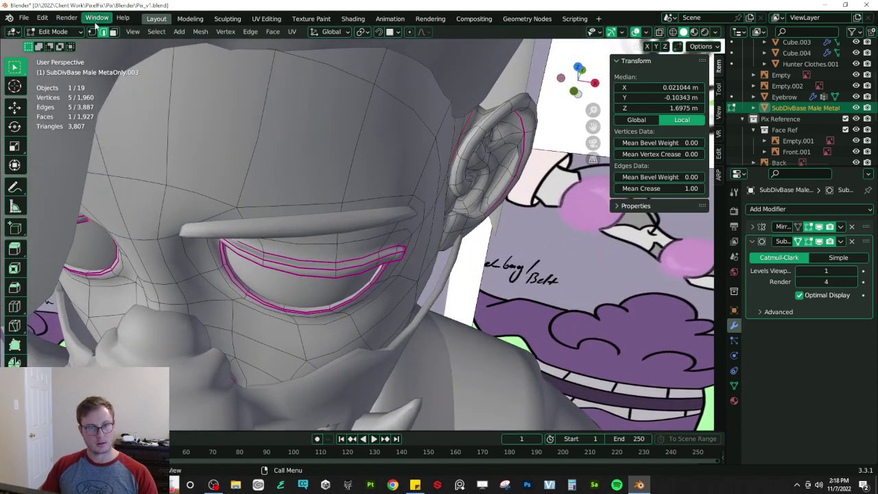
pyautogui.click(115, 32)
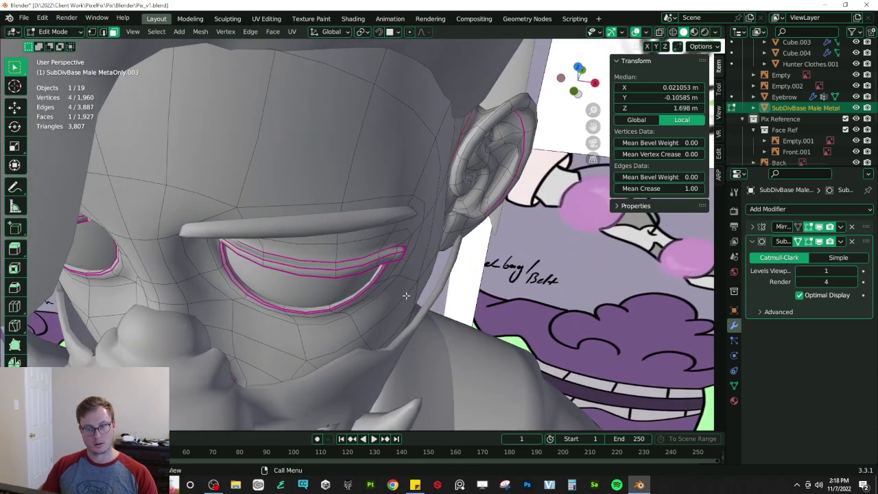
pyautogui.keyDown('alt'); pyautogui.click(333, 266); pyautogui.keyUp('alt')
pyautogui.press('KP_1')
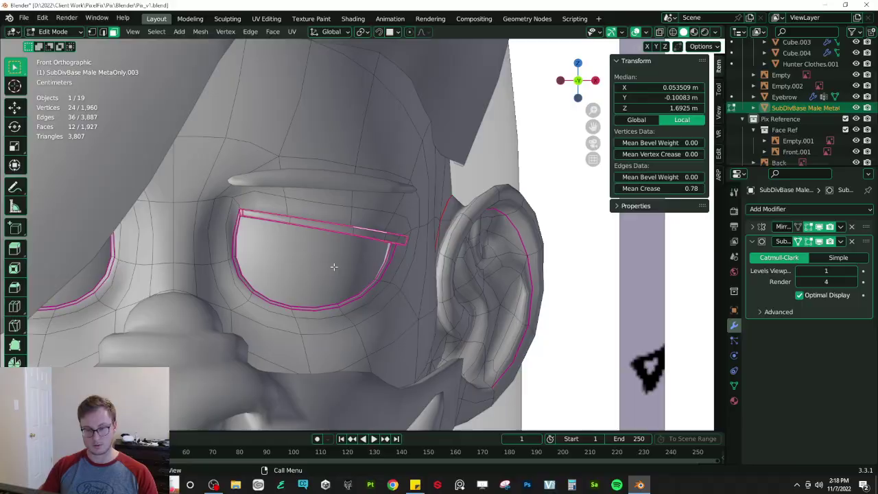
pyautogui.hotkey('alt', 'z')
pyautogui.keyDown('shift'); pyautogui.click(262, 222); pyautogui.keyUp('shift')
pyautogui.moveTo(261, 222); pyautogui.dragTo(380, 256, button='middle')
pyautogui.press('KP_1')
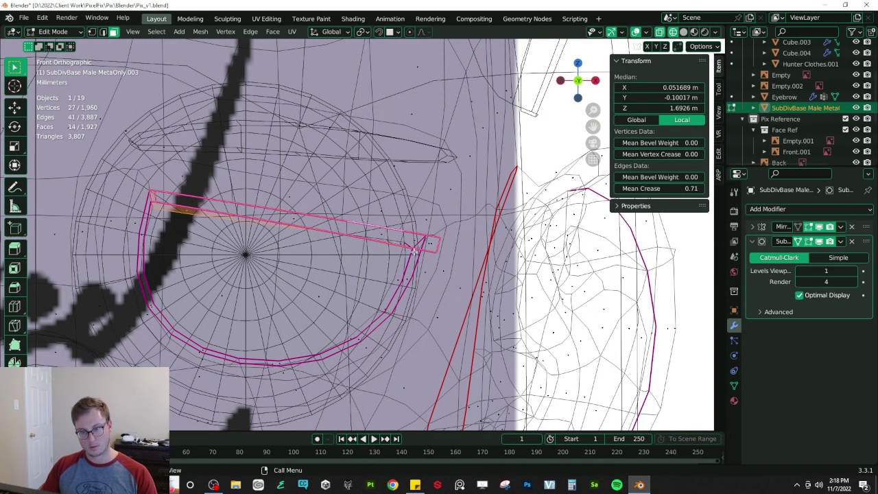
pyautogui.scroll(4, 414, 251)
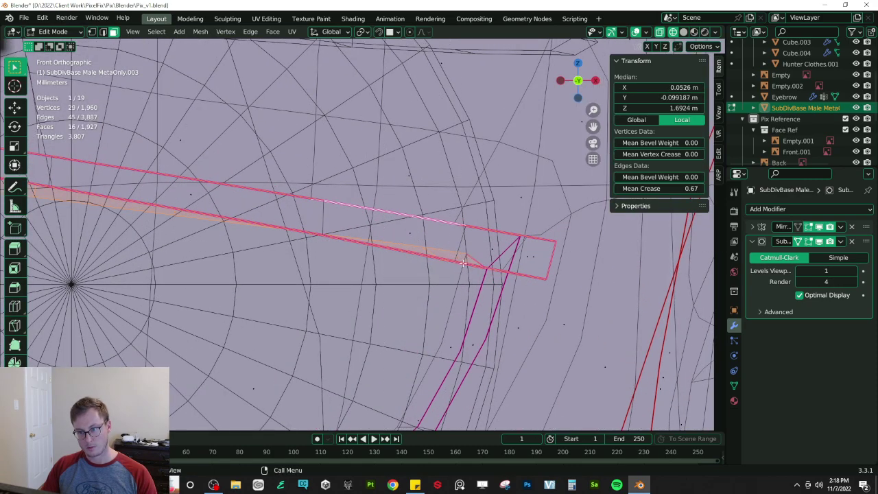
pyautogui.scroll(-5, 463, 263)
# - Rotate the selected upper lid faces about -4.4° in front view and shift them slightly inward and upward
pyautogui.press('r')
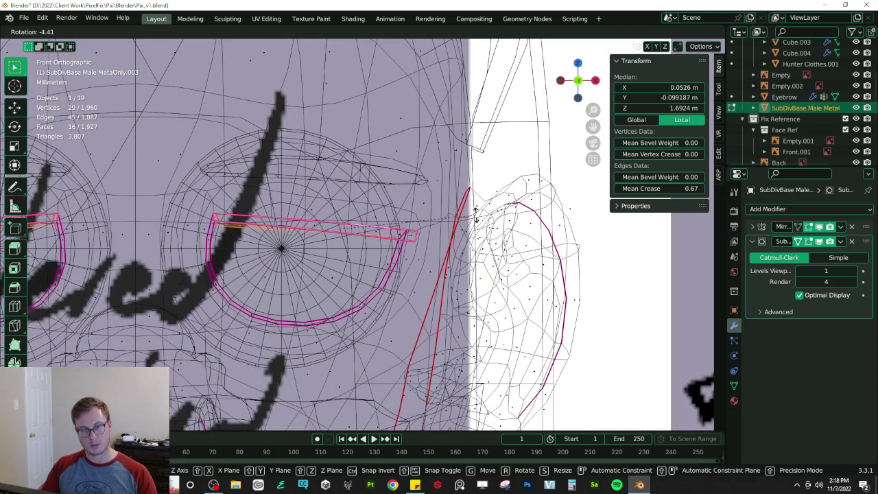
pyautogui.click(474, 213)
pyautogui.press('g')
pyautogui.press('x')
pyautogui.click(474, 214)
pyautogui.press('g')
pyautogui.press('x')
pyautogui.click(253, 232)
# - Rotate the selected upper lid faces around global Y to bring the lid closer to horizontal, and save the file
pyautogui.press('Tab')
pyautogui.hotkey('alt', 'z')
pyautogui.moveTo(254, 232); pyautogui.dragTo(395, 276, button='middle')
pyautogui.scroll(-6, 335, 255)
pyautogui.scroll(3, 396, 279)
pyautogui.scroll(-3, 405, 273)
pyautogui.scroll(1, 439, 242)
pyautogui.press('Tab')
pyautogui.press('r')
pyautogui.press('y')
pyautogui.click(440, 202)
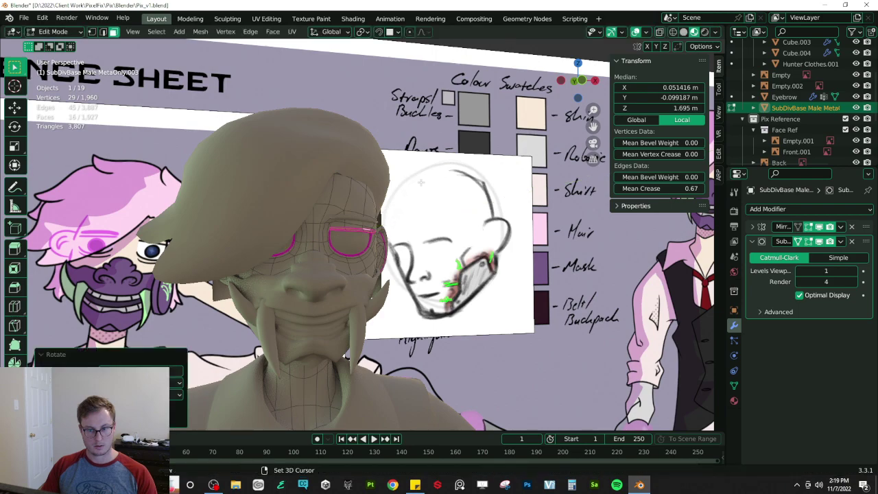
pyautogui.press('Tab')
pyautogui.hotkey('ctrl', 's')
pyautogui.scroll(1, 389, 267)
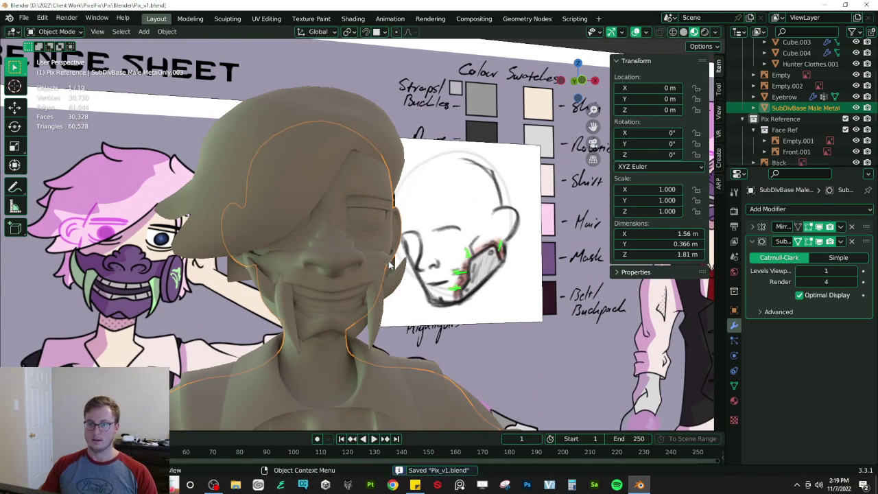
# - Compare the modelled eyelid with the drawn eye on the character reference sheet
pyautogui.press('Tab')
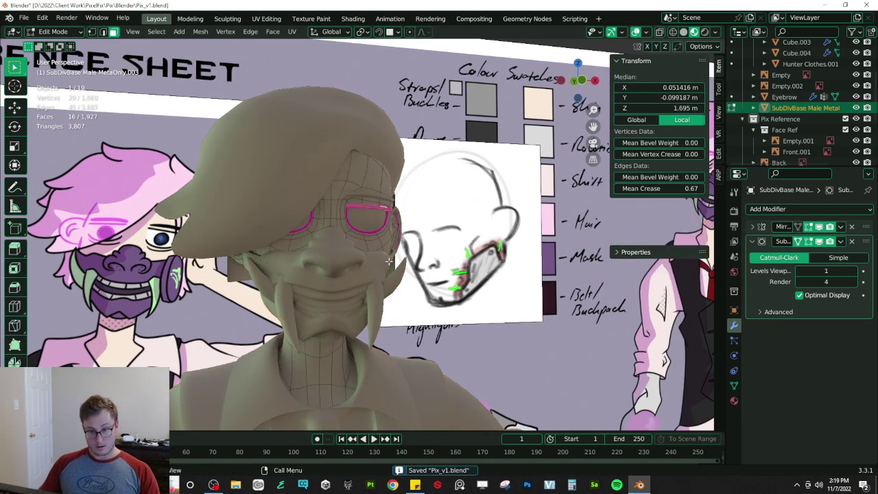
pyautogui.scroll(3, 390, 266)
pyautogui.scroll(-3, 390, 266)
pyautogui.moveTo(390, 266); pyautogui.dragTo(310, 261, button='middle')
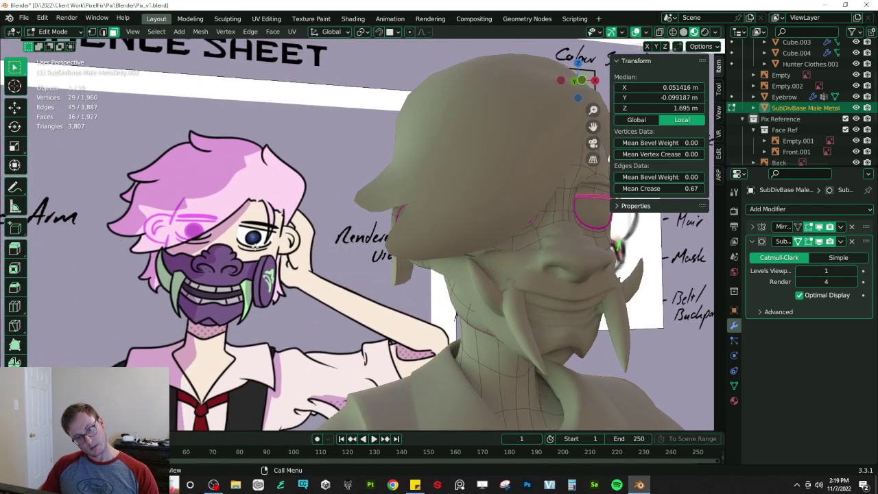
pyautogui.moveTo(458, 271); pyautogui.dragTo(281, 244, button='middle')
pyautogui.scroll(7, 344, 237)
# - Select three outer rim edges along the lower lid and edge-slide them away from the eye opening by a factor of -0.724
pyautogui.click(102, 33)
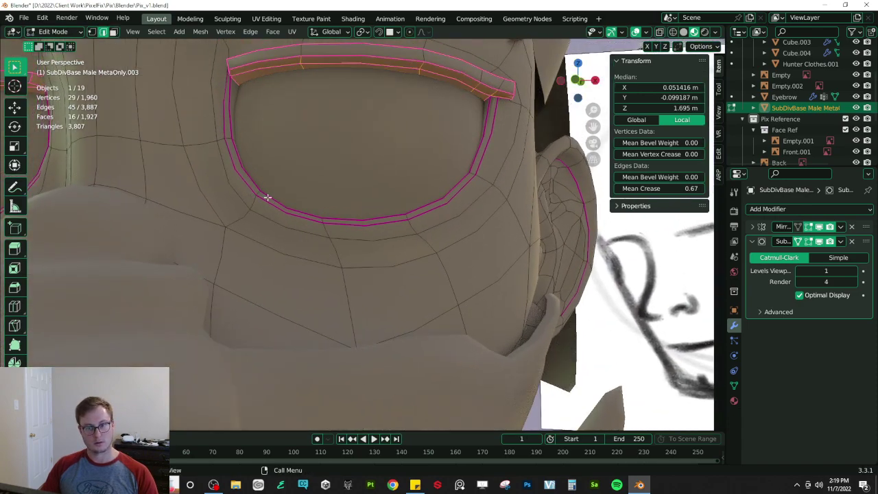
pyautogui.click(278, 210)
pyautogui.keyDown('shift'); pyautogui.click(346, 224); pyautogui.keyUp('shift')
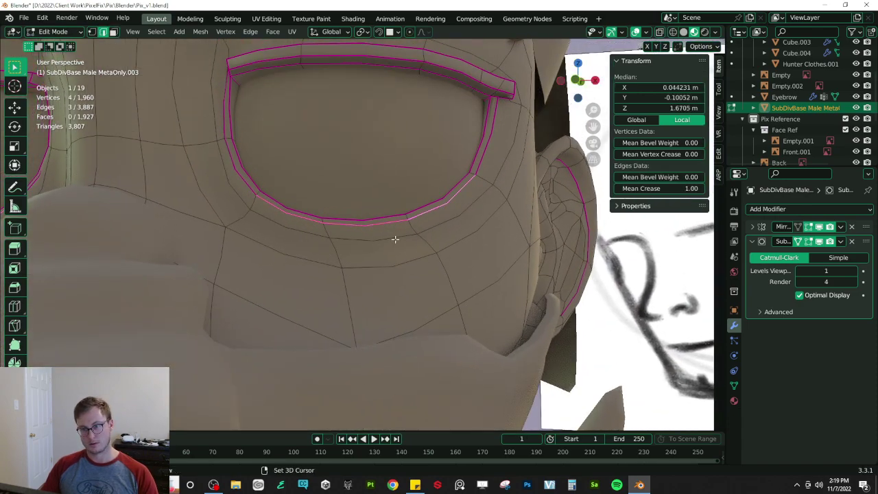
pyautogui.press('g')
pyautogui.press('g')
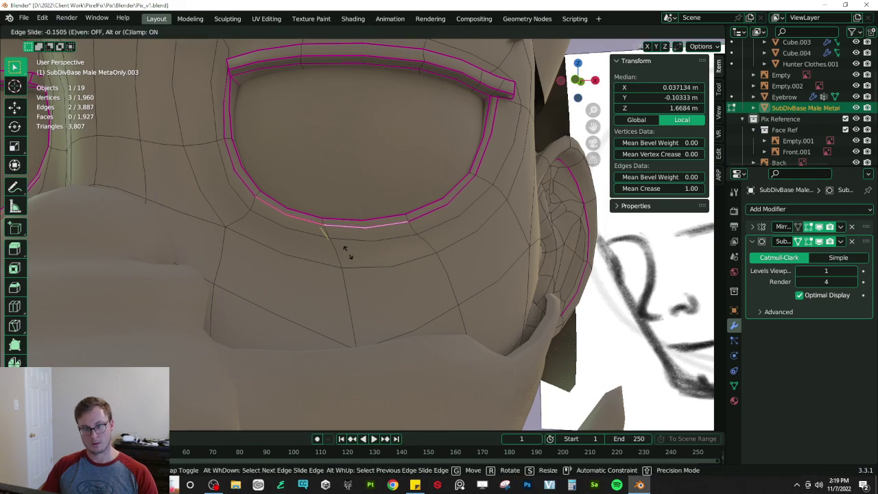
pyautogui.click(347, 248)
pyautogui.keyDown('shift'); pyautogui.click(461, 191); pyautogui.keyUp('shift')
pyautogui.press('g')
pyautogui.press('g')
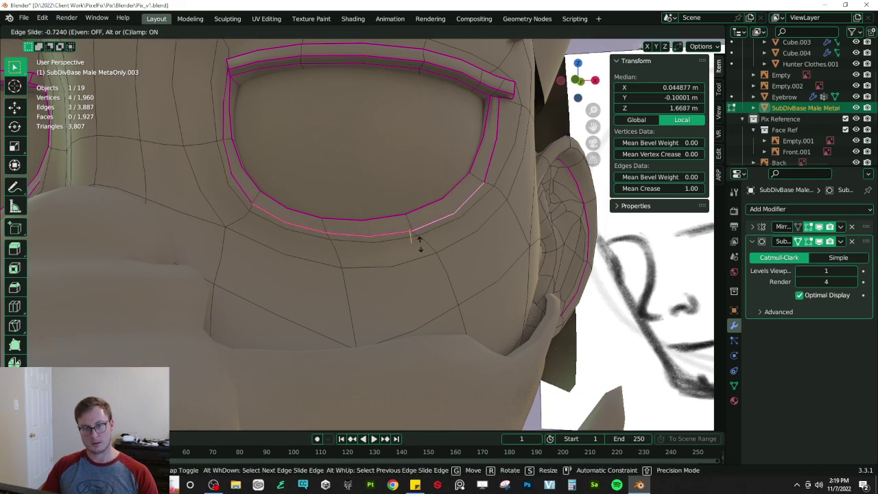
pyautogui.click(417, 242)
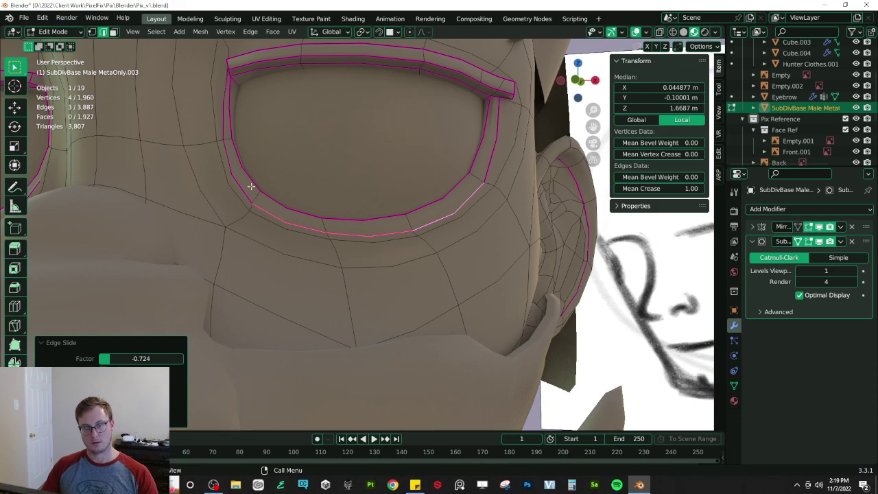
# - Compare the modelled eyelids with the character reference sheet from a distance and at eye level
pyautogui.scroll(-5, 264, 199)
pyautogui.moveTo(324, 237); pyautogui.dragTo(345, 240, button='middle')
pyautogui.scroll(-6, 346, 241)
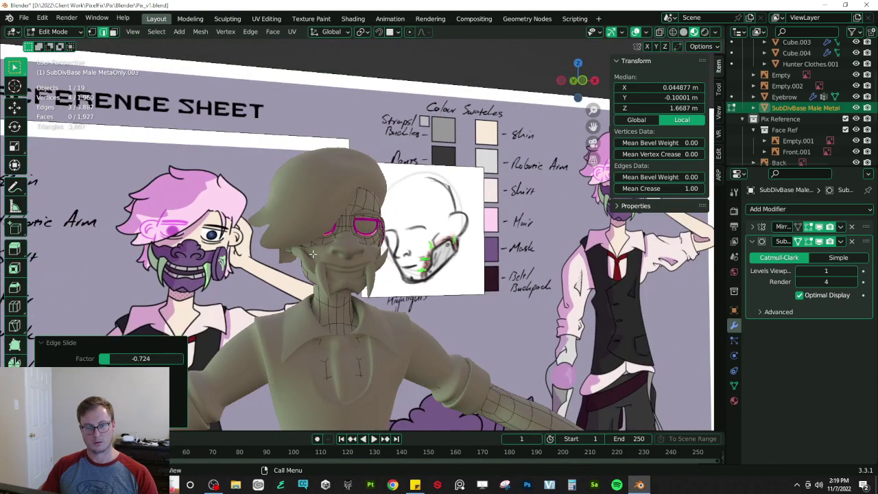
pyautogui.scroll(5, 313, 255)
pyautogui.scroll(4, 292, 240)
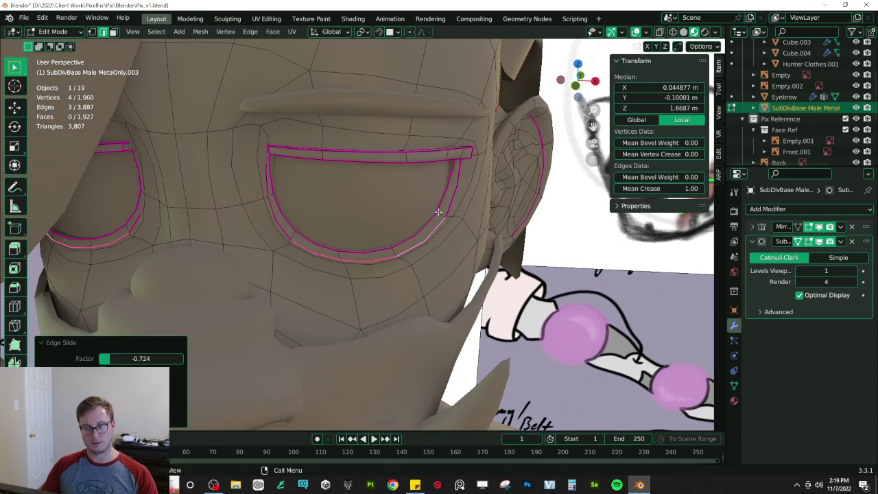
pyautogui.moveTo(433, 217); pyautogui.dragTo(432, 191, button='middle')
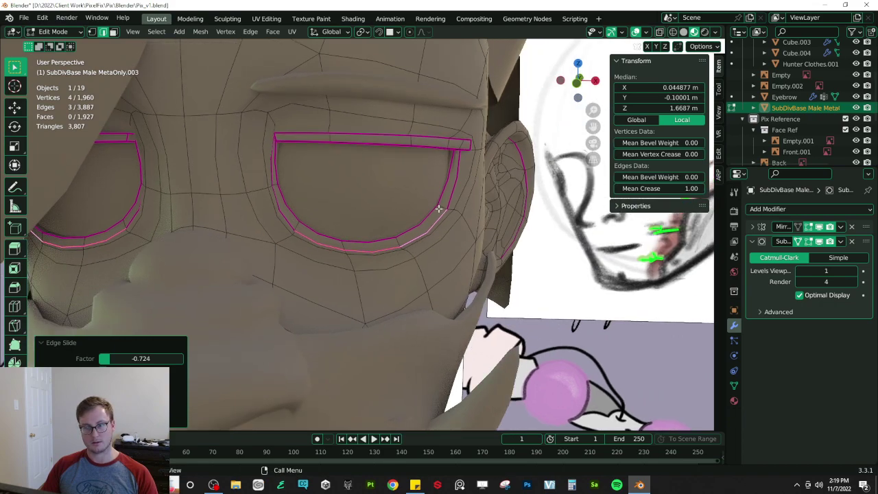
pyautogui.scroll(-5, 431, 195)
pyautogui.moveTo(322, 230)
pyautogui.mouseDown(button='middle')
pyautogui.moveTo(371, 242)
pyautogui.moveTo(368, 232)
pyautogui.moveTo(333, 230)
pyautogui.mouseUp(button='middle')
# - Select three connected edges crossing the lower lid rim at the inner corner and edge-slide them by a factor of 0.242
pyautogui.scroll(5, 349, 228)
pyautogui.scroll(6, 371, 230)
pyautogui.moveTo(273, 244); pyautogui.dragTo(236, 231, button='middle')
pyautogui.click(235, 239)
pyautogui.keyDown('shift'); pyautogui.click(232, 246); pyautogui.keyUp('shift')
pyautogui.keyDown('shift'); pyautogui.click(225, 257); pyautogui.keyUp('shift')
pyautogui.press('g')
pyautogui.press('g')
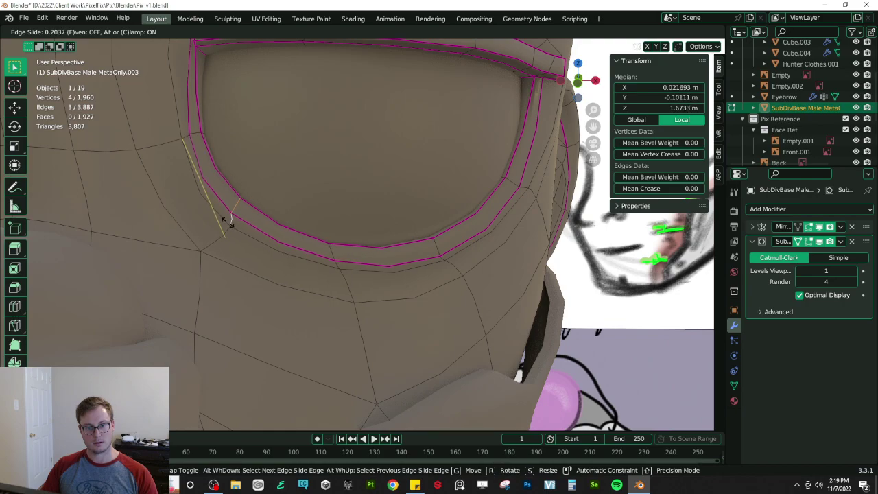
pyautogui.click(226, 219)
# - In front view, move the selected inner-corner edges toward the nose, rotate them about 14.7°, and shift them about 1 mm further toward the nose
pyautogui.press('KP_1')
pyautogui.press('g')
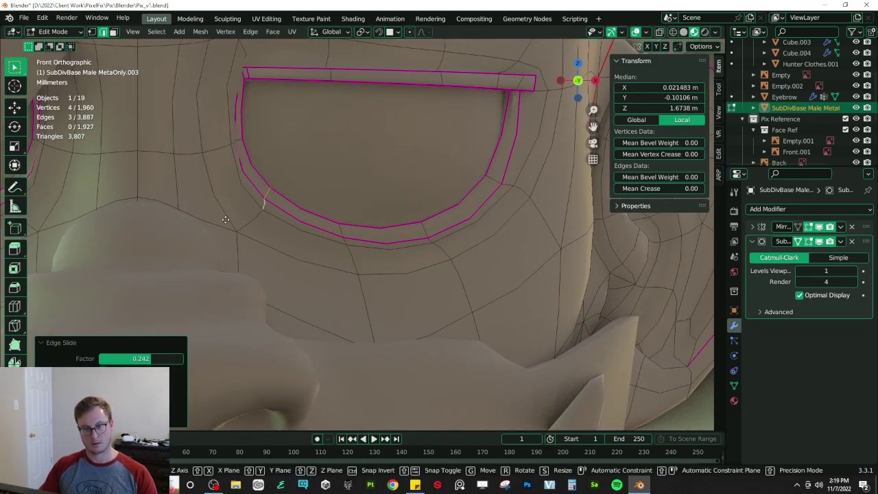
pyautogui.click(224, 223)
pyautogui.press('r')
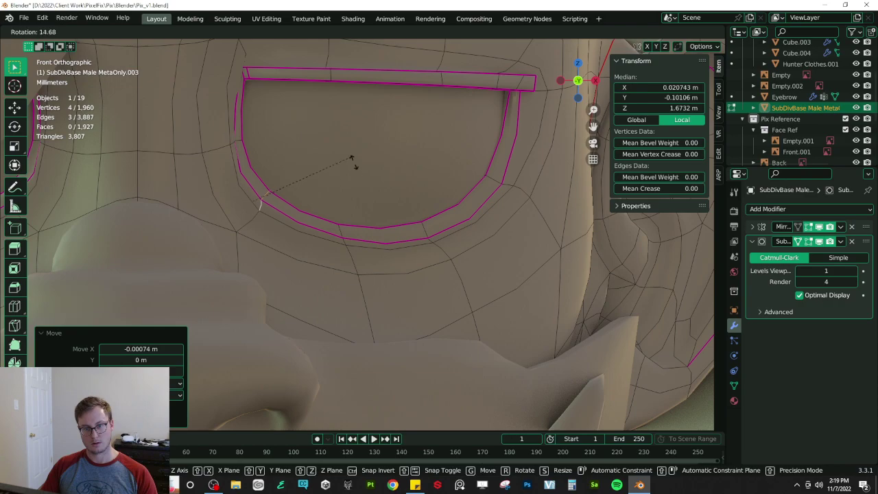
pyautogui.click(351, 159)
pyautogui.press('g')
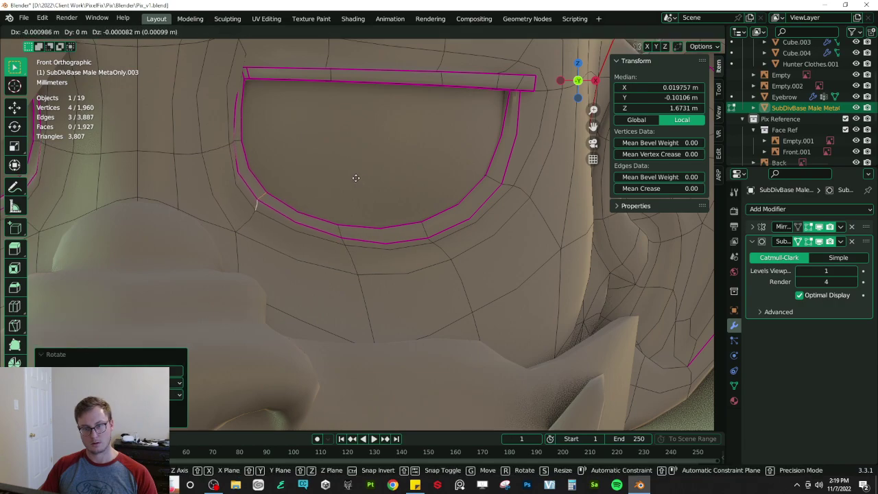
pyautogui.click(358, 177)
# - Select three connected edges crossing the lower outer corner of the rim and move them in front view by -0.001233 m in X and slightly downward
pyautogui.click(496, 175)
pyautogui.moveTo(496, 171); pyautogui.dragTo(478, 183, button='middle')
pyautogui.keyDown('shift'); pyautogui.click(512, 187); pyautogui.keyUp('shift')
pyautogui.keyDown('shift'); pyautogui.click(478, 183); pyautogui.keyUp('shift')
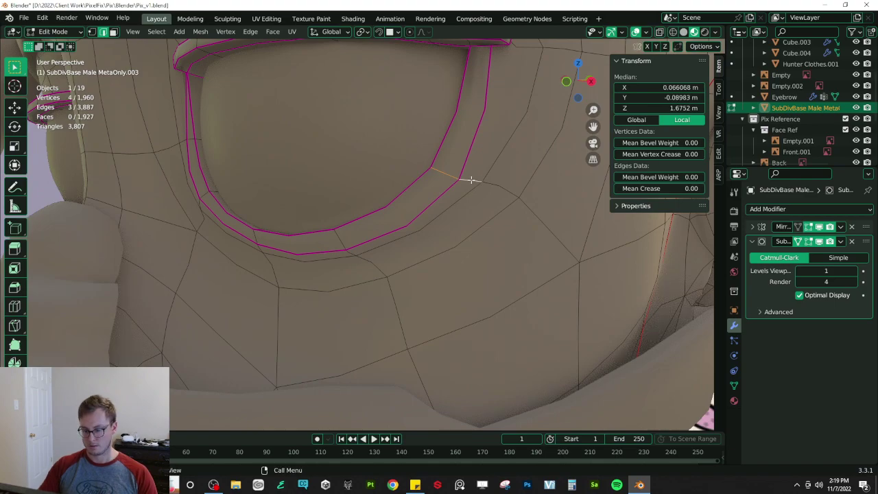
pyautogui.press('KP_1')
pyautogui.press('g')
pyautogui.press('g')
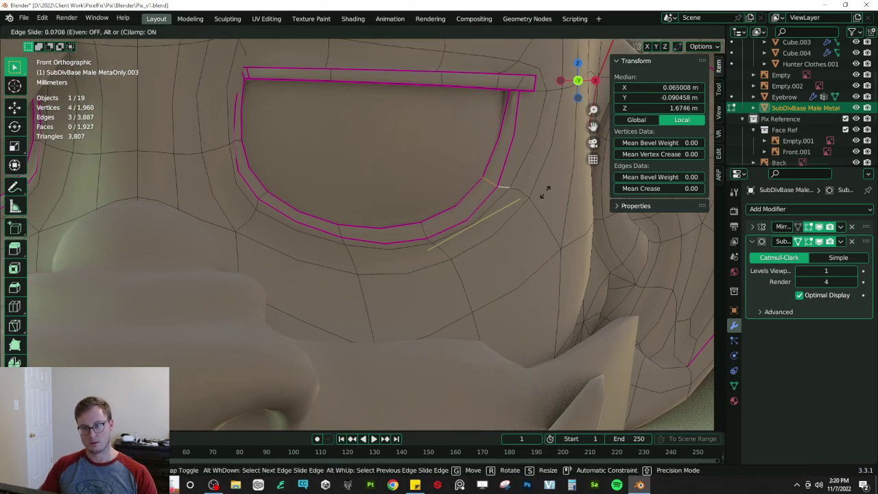
pyautogui.click(544, 206)
pyautogui.press('g')
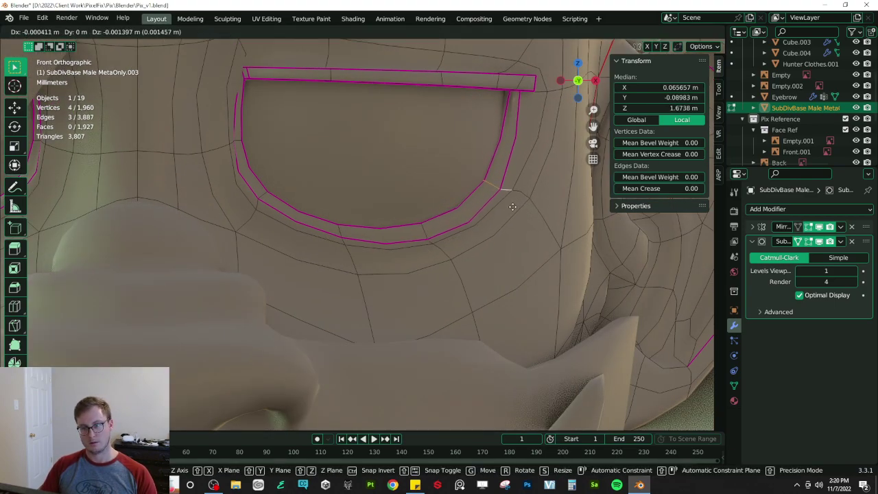
pyautogui.click(508, 218)
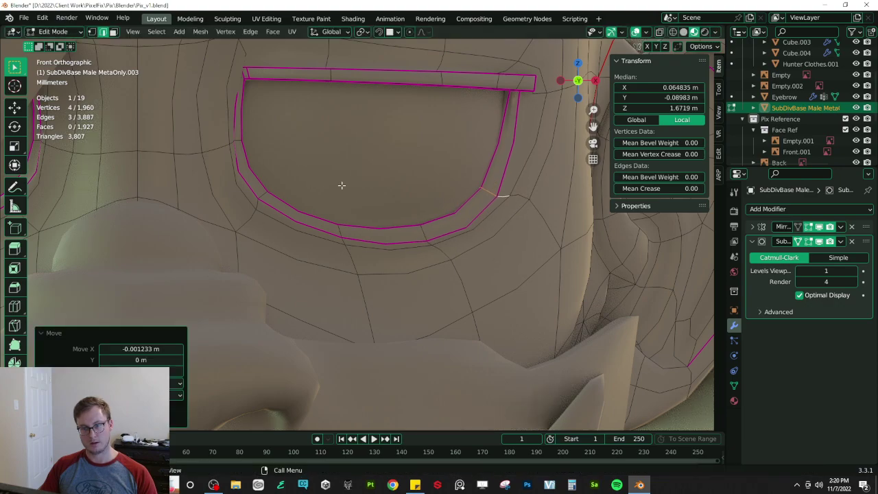
# - Preview the eye in Object Mode at viewport subdivision level 2, and restore the level to 1
pyautogui.moveTo(353, 206); pyautogui.dragTo(349, 239, button='middle')
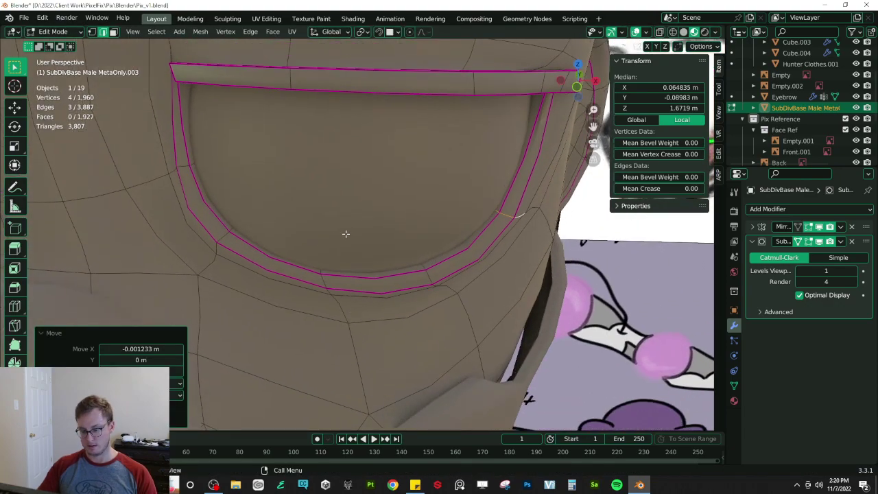
pyautogui.press('KP_1')
pyautogui.press('Tab')
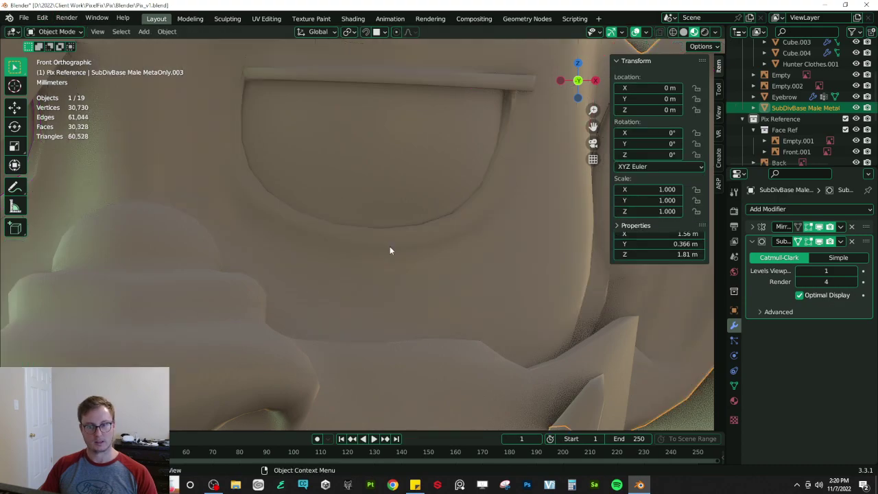
pyautogui.hotkey('ctrl', '2')
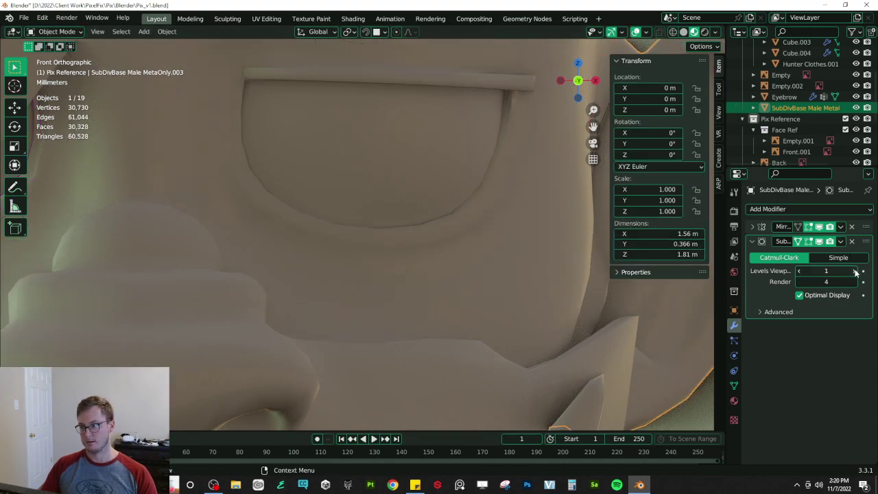
pyautogui.press('Tab')
pyautogui.press('Tab')
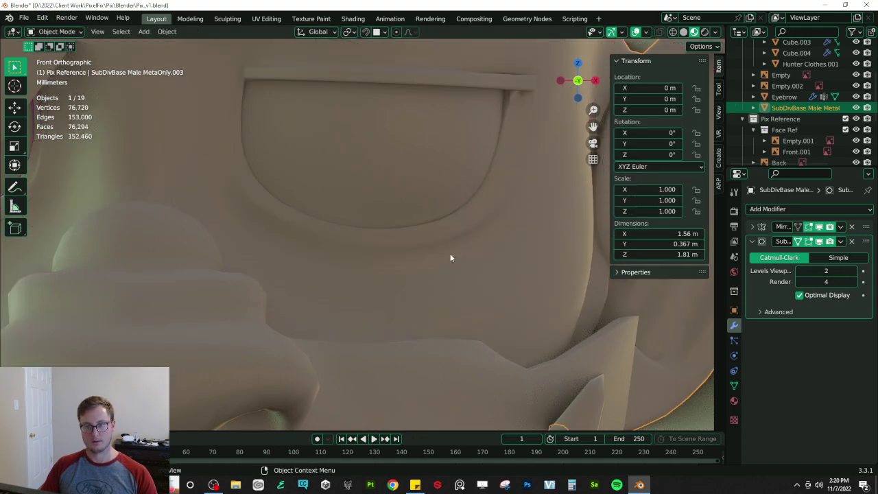
pyautogui.click(799, 271)
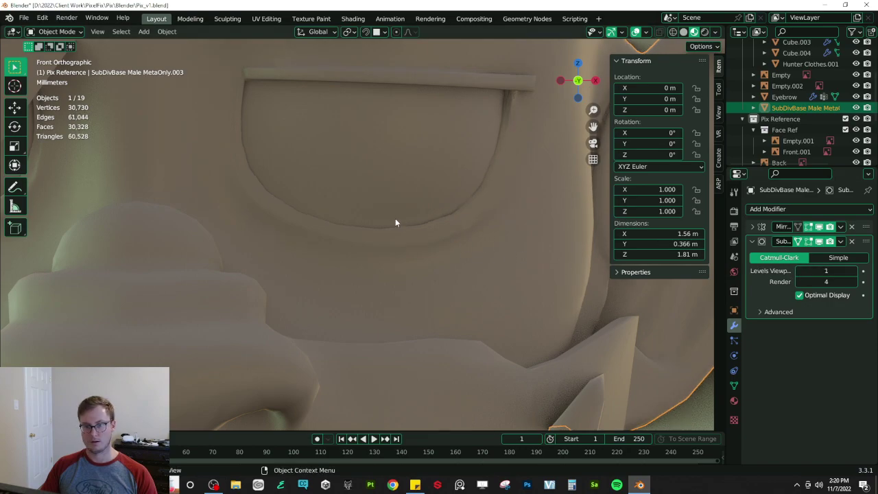
# - Slide the single vertex just below the lower lid rim along its edge toward the inner corner
pyautogui.press('Tab')
pyautogui.press('1')
pyautogui.click(344, 244)
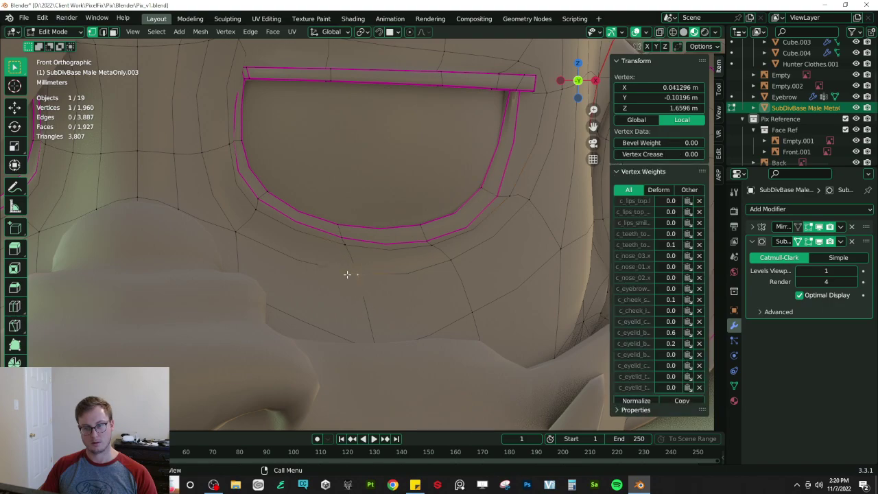
pyautogui.press('g')
pyautogui.press('g')
pyautogui.click(310, 269)
# - Slide the outer rim vertex on the inner part of the lower lid toward the inner corner, finishing with a 0.065 vertex slide
pyautogui.click(343, 245)
pyautogui.press('g')
pyautogui.press('g')
pyautogui.click(336, 239)
pyautogui.press('g')
pyautogui.press('g')
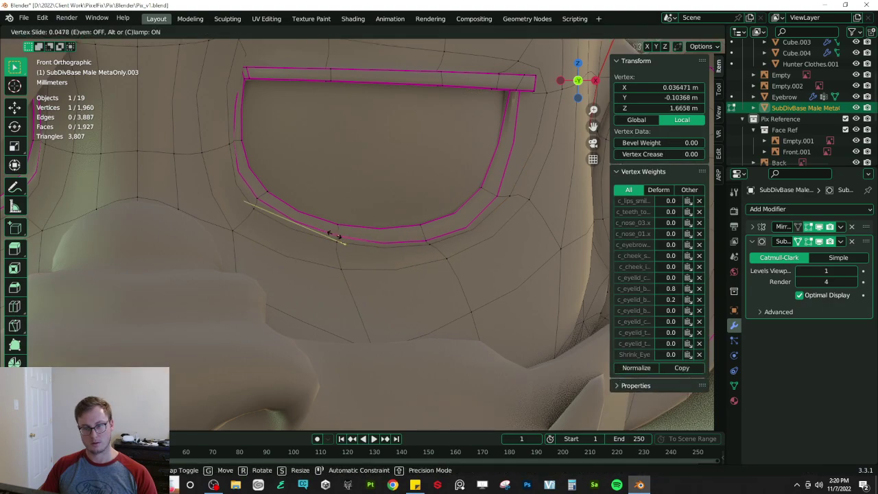
pyautogui.click(333, 235)
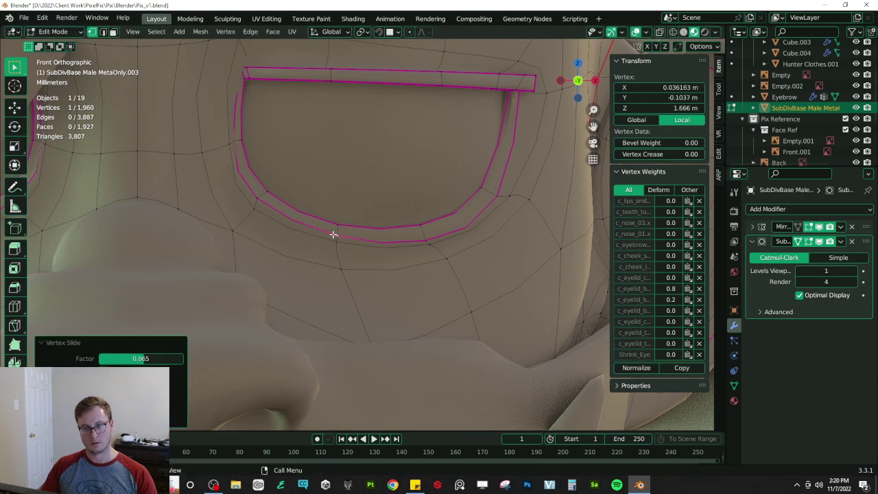
# - Vertex-slide the outer rim vertex at the lower inner corner by a factor of 0.047
pyautogui.click(259, 200)
pyautogui.press('g')
pyautogui.press('g')
pyautogui.click(249, 166)
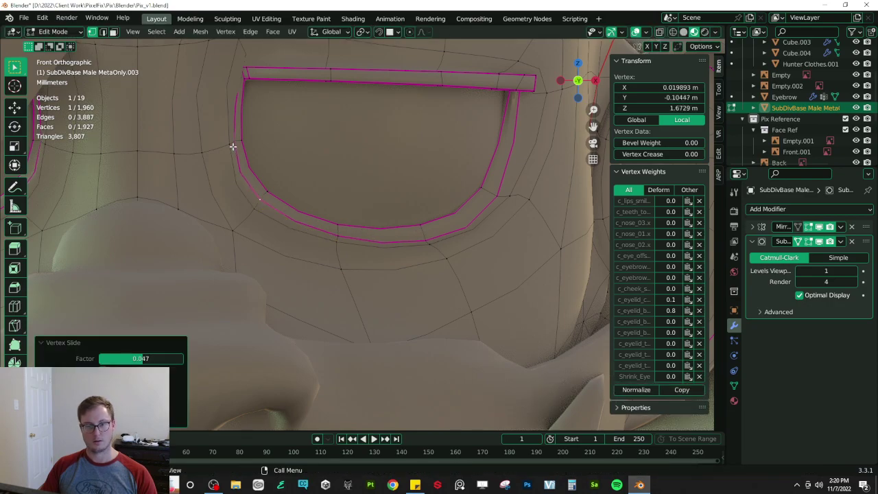
# - Move the vertex beside the inner rim, and shift the one above the inner corner by -0.004192 m in X toward the nose
pyautogui.click(233, 146)
pyautogui.press('g')
pyautogui.click(218, 111)
pyautogui.keyDown('shift'); pyautogui.moveTo(242, 57); pyautogui.dragTo(315, 150, button='middle'); pyautogui.keyUp('shift')
pyautogui.click(306, 138)
pyautogui.press('g')
pyautogui.click(283, 152)
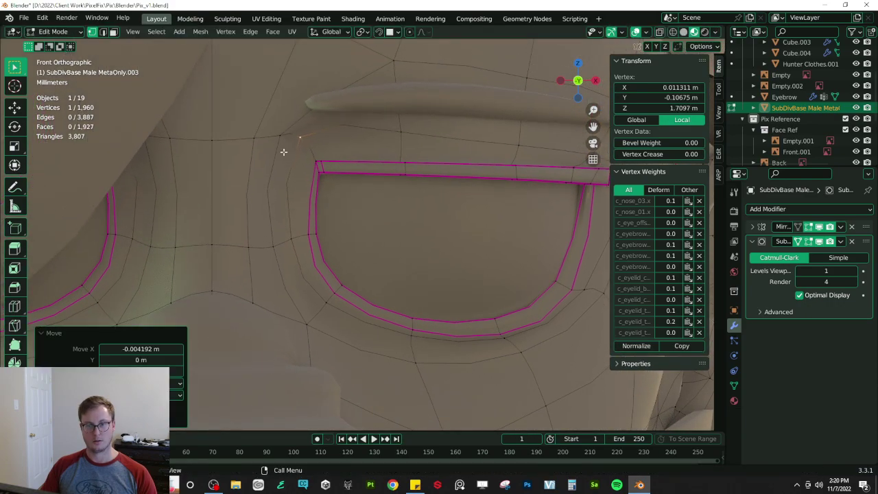
# - Return to Object Mode with the whole face in view and save the file
pyautogui.scroll(-2, 396, 241)
pyautogui.press('Tab')
pyautogui.scroll(-4, 360, 208)
pyautogui.hotkey('ctrl', 's')
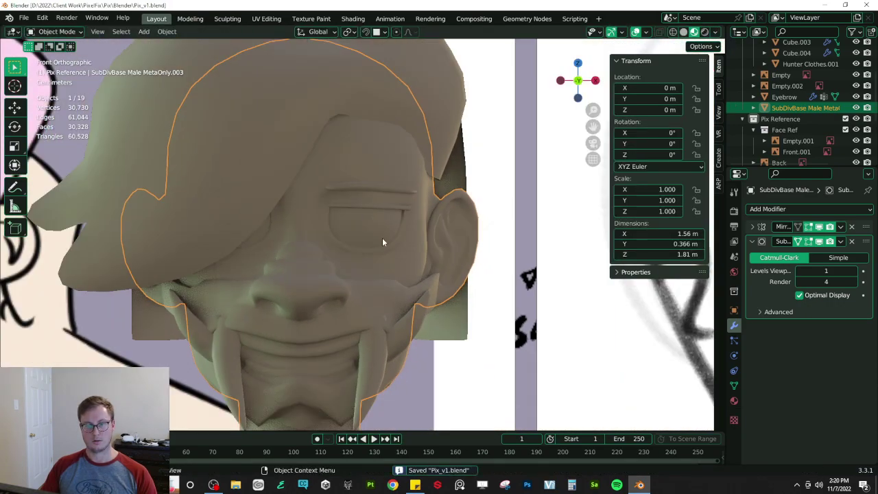
# - Slide two vertices on the outer half of the lower lid rim toward the eye opening, the lower one by a factor of 0.285
pyautogui.scroll(6, 381, 236)
pyautogui.press('Tab')
pyautogui.press('3')
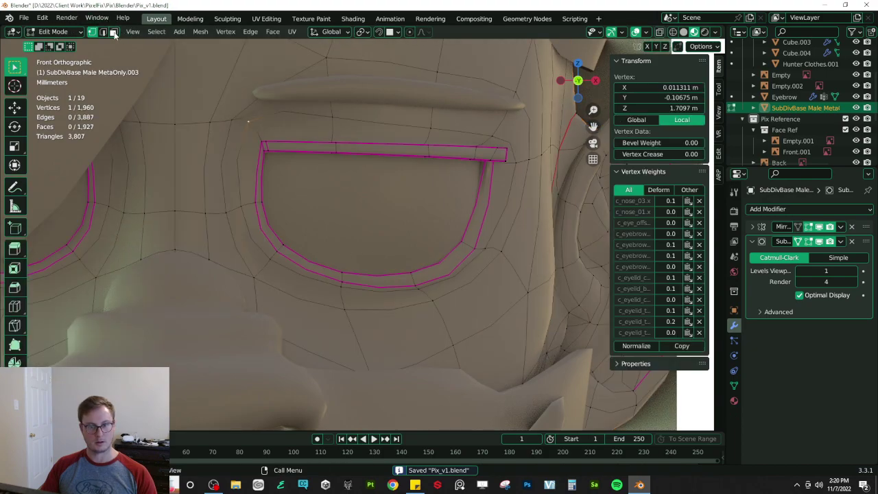
pyautogui.press('1')
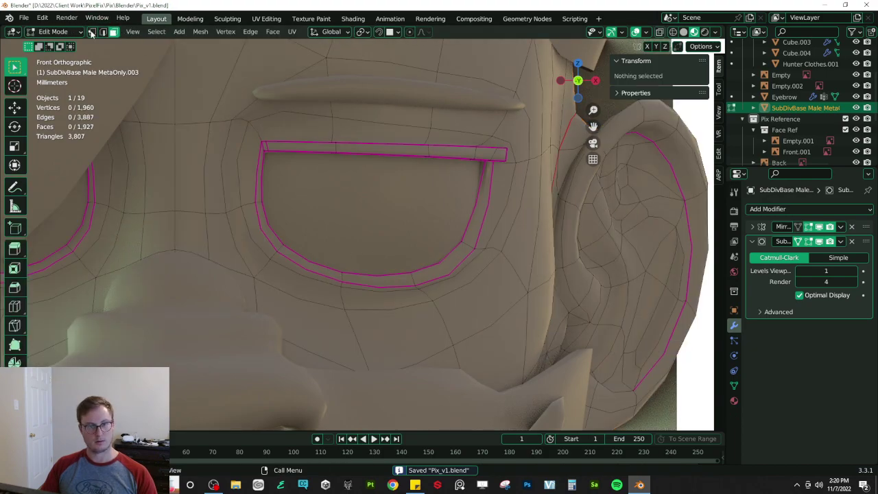
pyautogui.click(414, 284)
pyautogui.click(473, 247)
pyautogui.hotkey('shift', 'v')
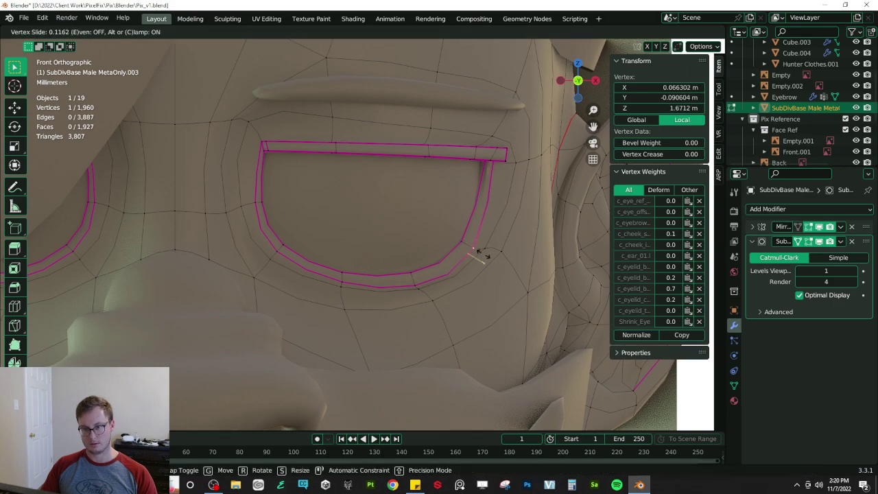
pyautogui.click(473, 247)
pyautogui.click(415, 287)
pyautogui.hotkey('shift', 'v')
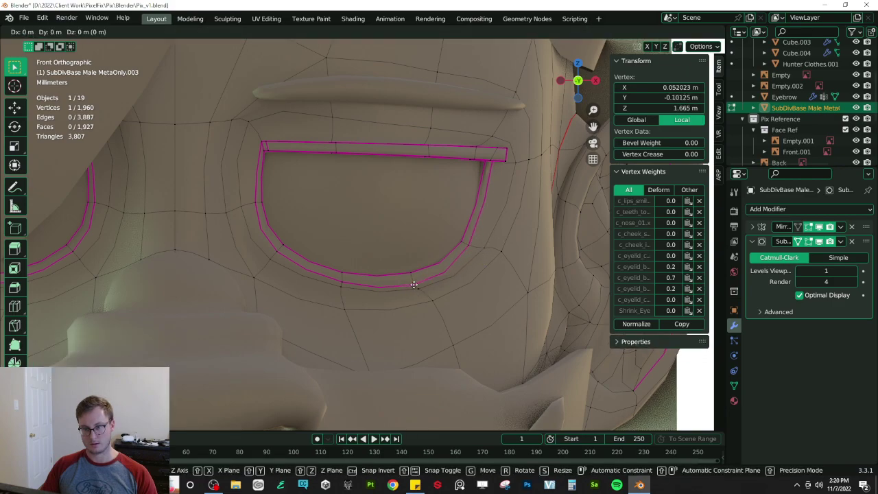
pyautogui.click(414, 284)
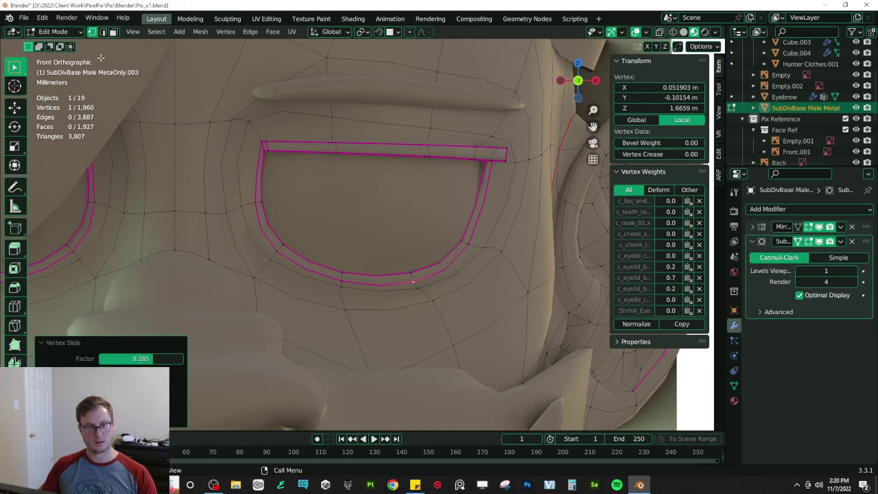
# - Select the rim faces along the lower eyelid and extrude them outward into a raised lid
pyautogui.click(112, 33)
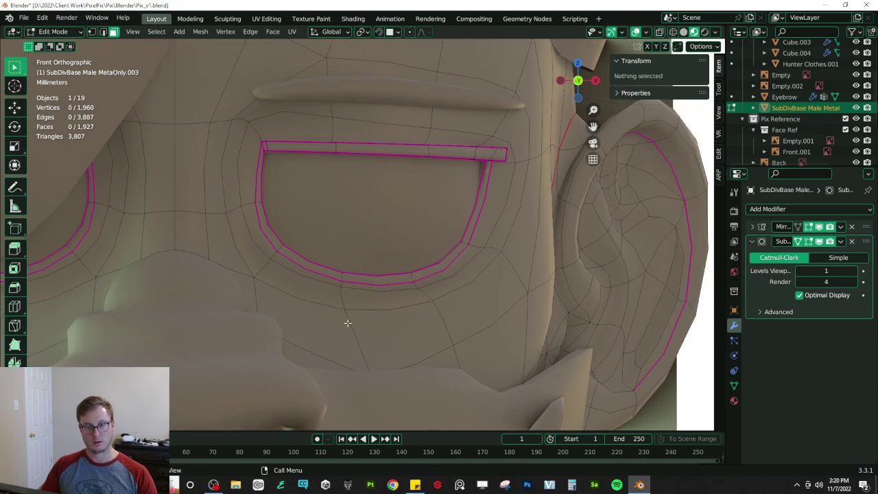
pyautogui.click(325, 270)
pyautogui.keyDown('shift'); pyautogui.click(397, 278); pyautogui.keyUp('shift')
pyautogui.keyDown('shift'); pyautogui.click(434, 272); pyautogui.keyUp('shift')
pyautogui.moveTo(458, 246); pyautogui.dragTo(494, 294, button='middle')
pyautogui.press('e')
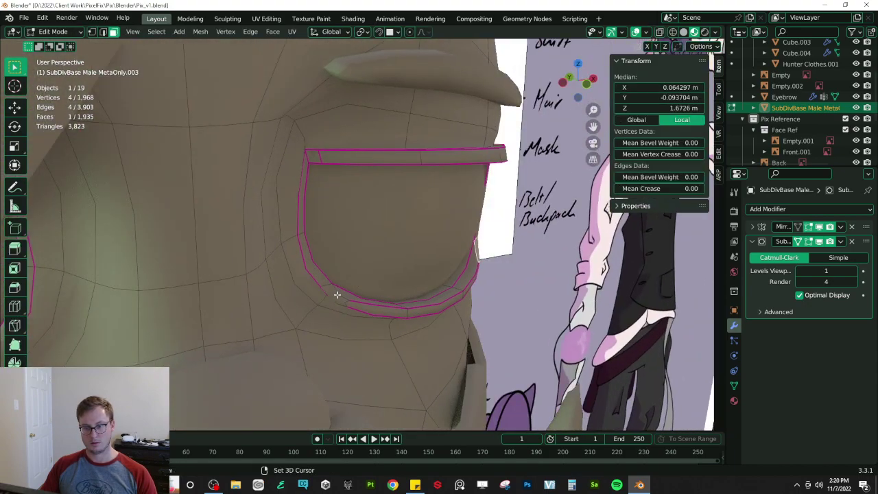
# - Select both end faces of the extruded lower lid, adjust their mean edge crease, and save the file
pyautogui.keyDown('shift'); pyautogui.click(325, 297); pyautogui.keyUp('shift')
pyautogui.click(666, 188)
pyautogui.write('1')
pyautogui.press('Return')
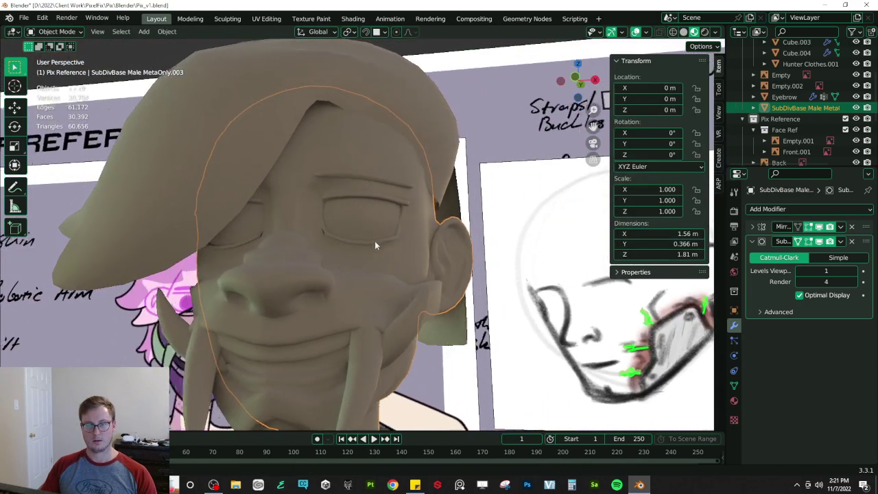
pyautogui.hotkey('ctrl', 's')
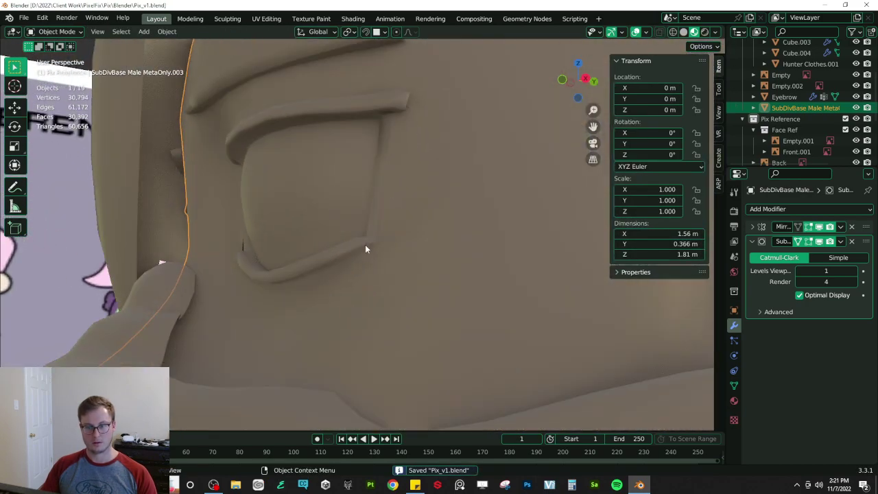
# - Try lowering the crease of the two vertical rim edges at the eye's outer side, and undo the change
pyautogui.press('Tab')
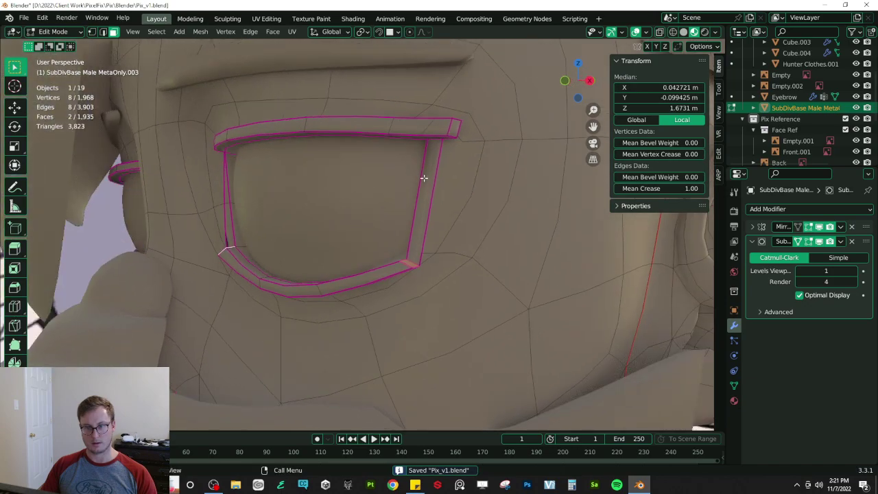
pyautogui.hotkey('shift', '2')
pyautogui.click(432, 195)
pyautogui.keyDown('shift'); pyautogui.click(417, 196); pyautogui.keyUp('shift')
pyautogui.moveTo(664, 188); pyautogui.dragTo(625, 189)
pyautogui.moveTo(438, 212); pyautogui.dragTo(520, 240, button='middle')
pyautogui.hotkey('ctrl', 'z')
pyautogui.hotkey('ctrl', 'z')
pyautogui.hotkey('ctrl', 'z')
pyautogui.hotkey('ctrl', 'z')
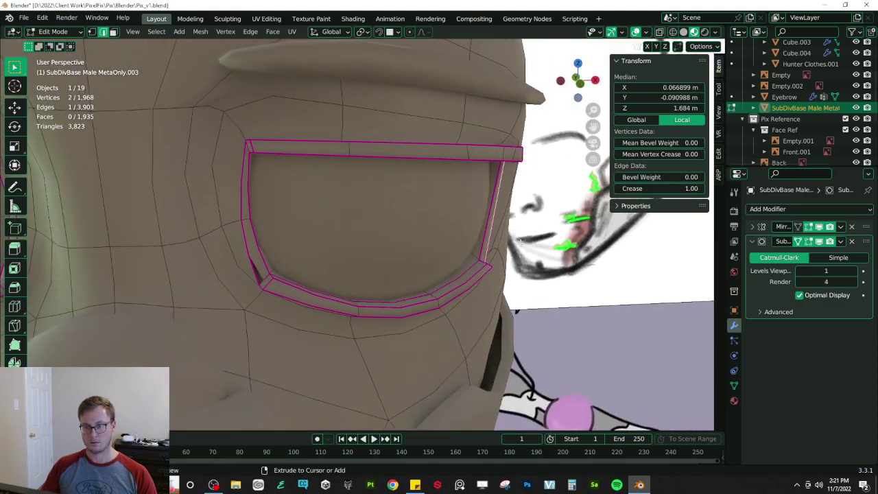
pyautogui.moveTo(521, 241); pyautogui.dragTo(437, 237, button='middle')
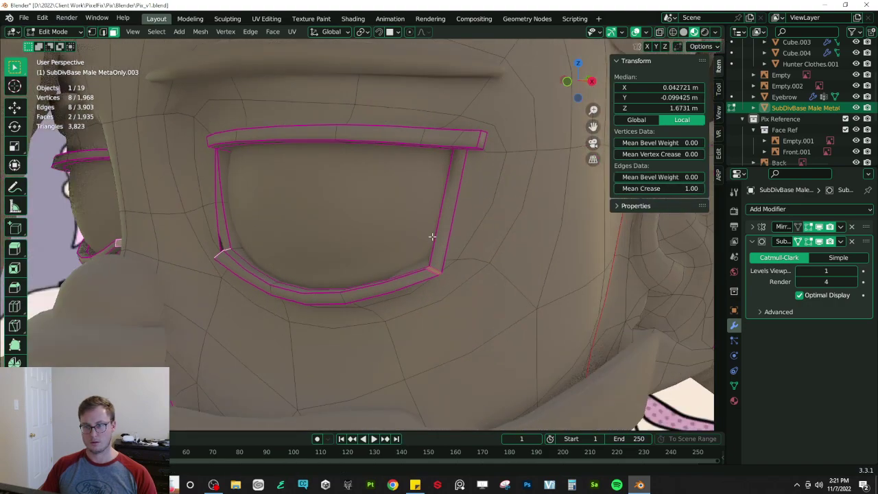
# - Try adding an edge loop from the outer eye rim toward the ear, undo it, and save the file
pyautogui.scroll(-8, 446, 235)
pyautogui.hotkey('ctrl', 'r')
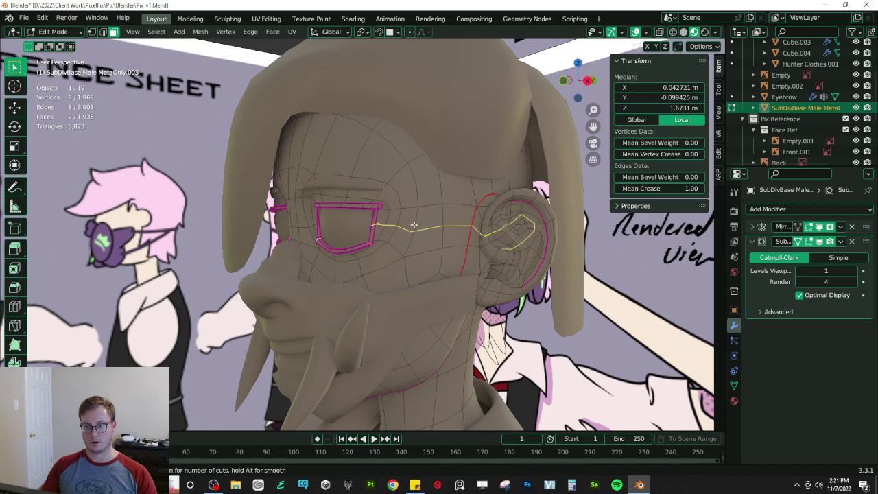
pyautogui.click(413, 225)
pyautogui.rightClick(414, 225)
pyautogui.moveTo(414, 225); pyautogui.dragTo(445, 223, button='middle')
pyautogui.hotkey('ctrl', 'z')
pyautogui.scroll(3, 410, 247)
pyautogui.hotkey('ctrl', 's')
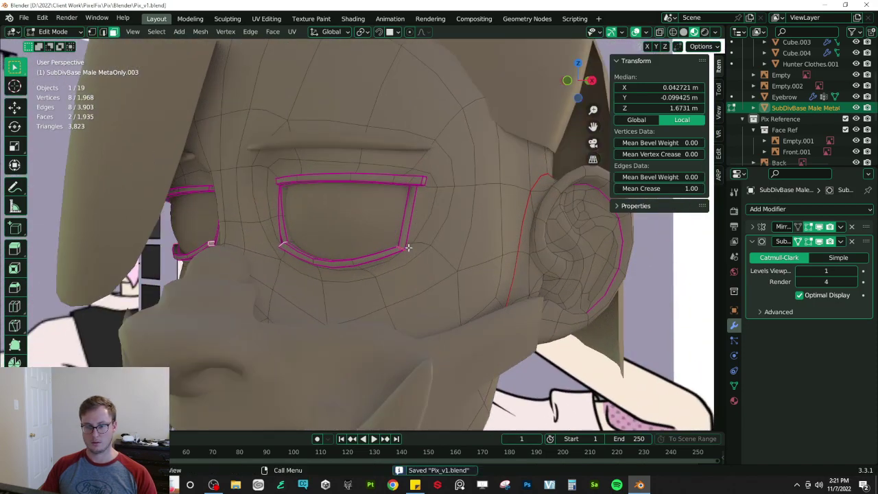
pyautogui.moveTo(409, 247); pyautogui.dragTo(419, 249, button='middle')
pyautogui.hotkey('ctrl', 'r')
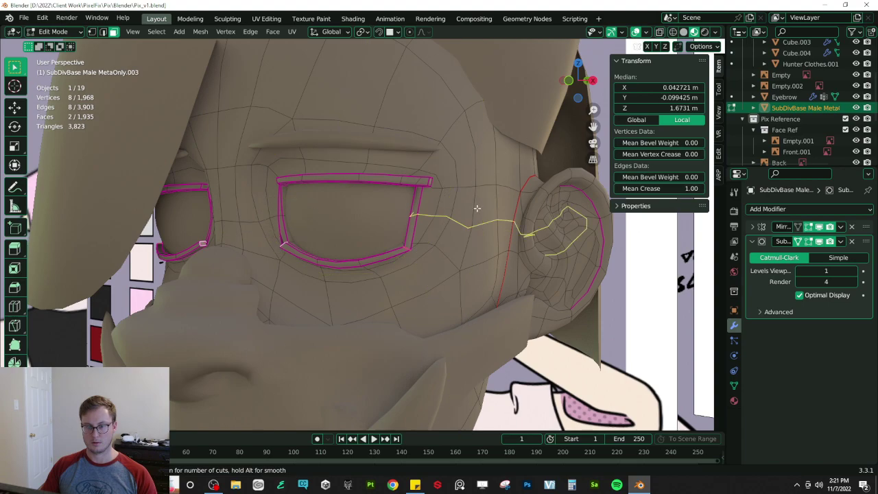
pyautogui.press('Escape')
# - Switch to solid shading and examine the eye rim and its inner edge loop from several angles
pyautogui.scroll(1, 399, 249)
pyautogui.click(276, 241)
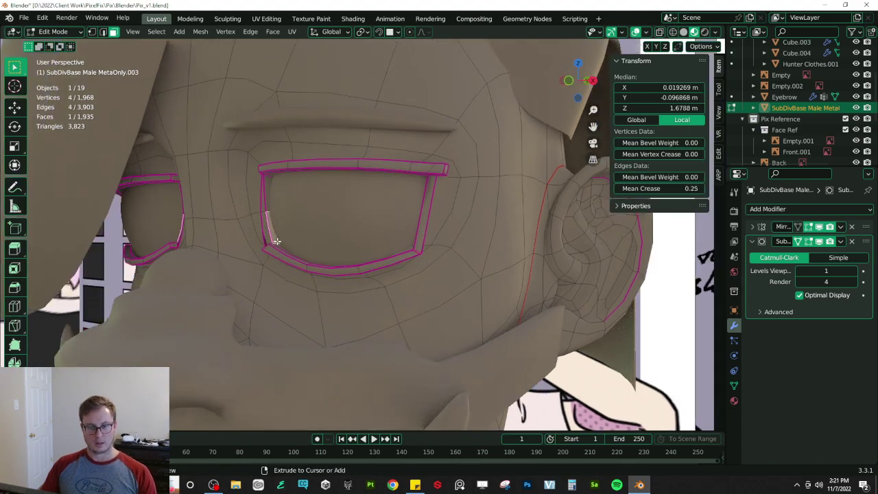
pyautogui.keyDown('alt'); pyautogui.click(274, 236); pyautogui.keyUp('alt')
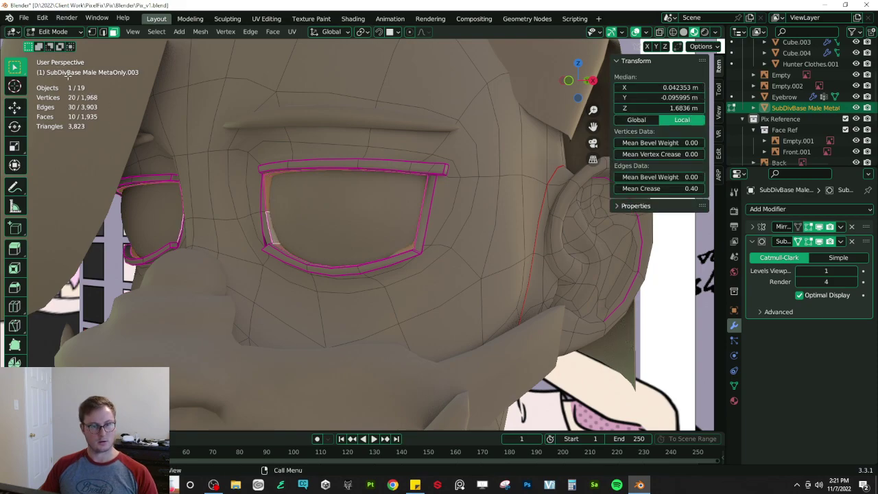
pyautogui.click(102, 32)
pyautogui.click(268, 224)
pyautogui.click(274, 218)
pyautogui.hotkey('shift', 'z')
pyautogui.click(292, 228)
pyautogui.keyDown('alt'); pyautogui.click(401, 242); pyautogui.keyUp('alt')
pyautogui.hotkey('alt', 'z')
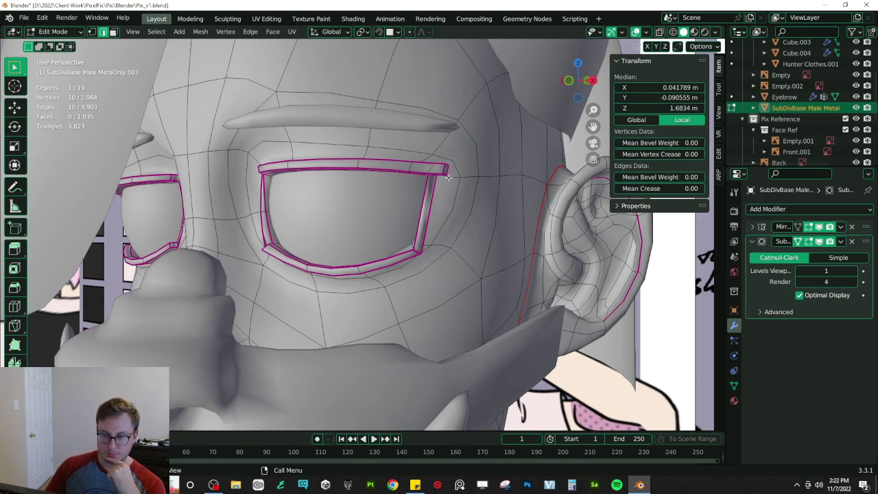
pyautogui.moveTo(469, 181)
pyautogui.mouseDown(button='middle')
pyautogui.moveTo(374, 187)
pyautogui.moveTo(528, 188)
pyautogui.moveTo(450, 200)
pyautogui.moveTo(458, 194)
pyautogui.mouseUp(button='middle')
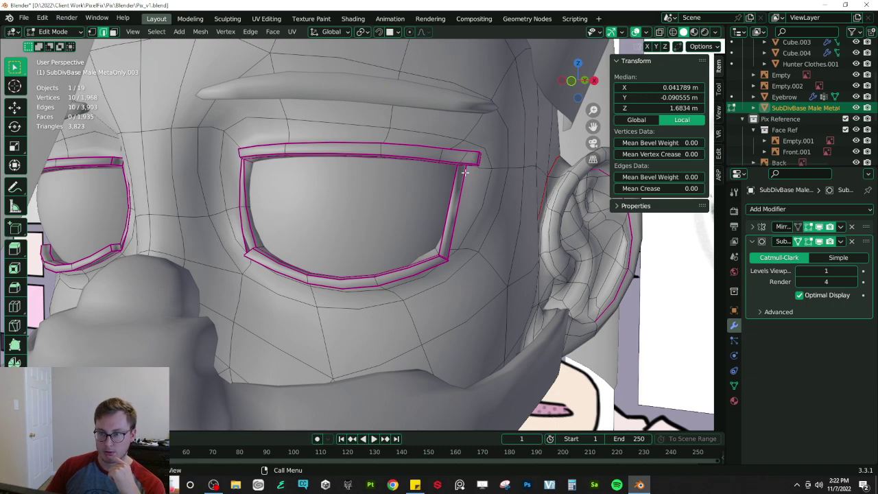
pyautogui.moveTo(518, 206); pyautogui.dragTo(499, 218, button='middle')
pyautogui.moveTo(403, 162); pyautogui.dragTo(208, 67, button='middle')
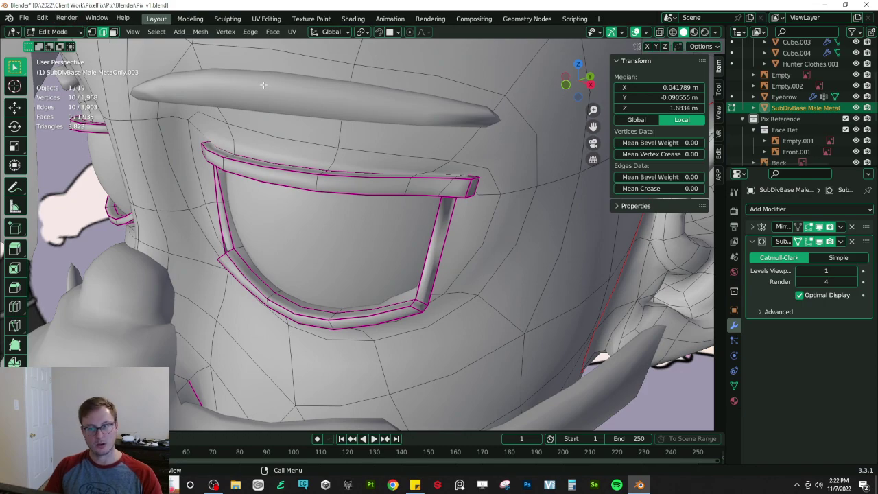
# - Delete the projecting outer end of the upper lid and set the remaining end face's mean edge crease to 1.00
pyautogui.click(479, 194)
pyautogui.press('x')
pyautogui.click(478, 191)
pyautogui.moveTo(478, 191); pyautogui.dragTo(372, 203, button='middle')
pyautogui.click(339, 222)
pyautogui.press('x')
pyautogui.click(340, 219)
pyautogui.moveTo(339, 221); pyautogui.dragTo(348, 196, button='middle')
pyautogui.scroll(1, 355, 210)
pyautogui.keyDown('alt'); pyautogui.click(321, 192); pyautogui.keyUp('alt')
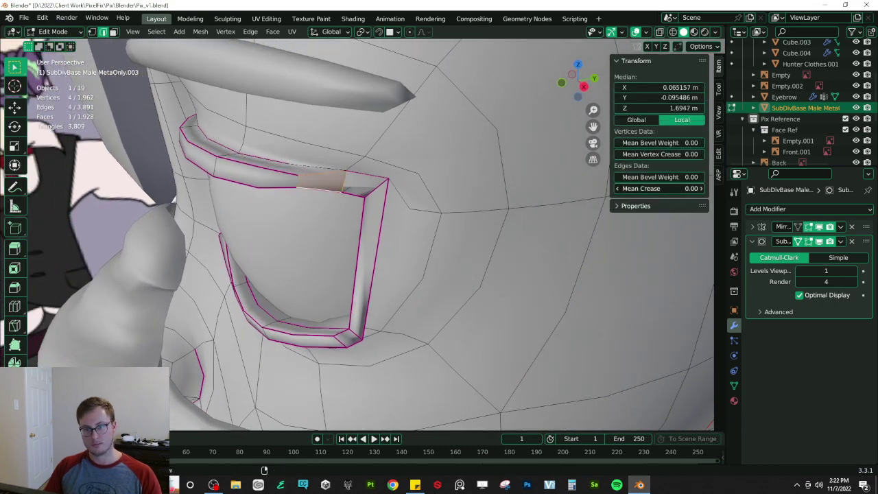
pyautogui.moveTo(330, 227); pyautogui.dragTo(340, 230, button='middle')
pyautogui.press('KP_1')
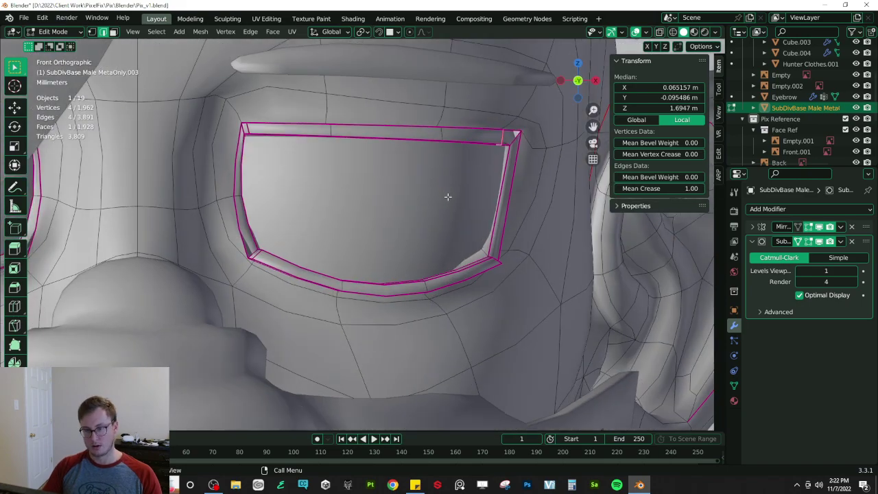
# - Move the three vertices at the top of the eye's outer side rim down about 9 mm
pyautogui.keyDown('shift'); pyautogui.moveTo(465, 182); pyautogui.dragTo(386, 225, button='middle'); pyautogui.keyUp('shift')
pyautogui.scroll(2, 386, 226)
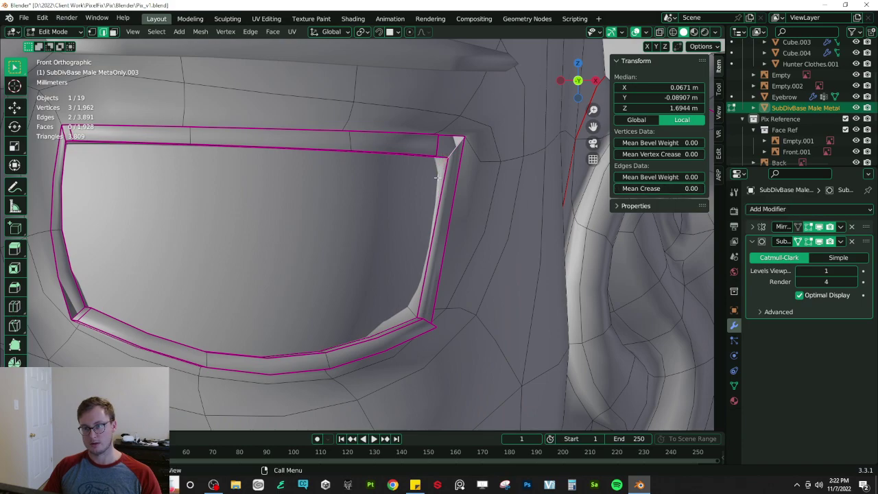
pyautogui.press('g')
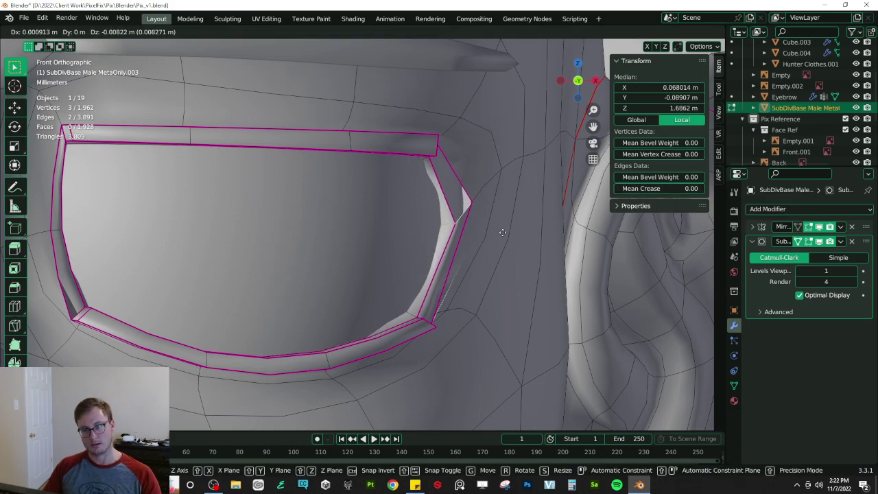
pyautogui.click(445, 188)
# - Select the vertices at the upper lid's outer end and move them about 7 mm outward
pyautogui.click(91, 32)
pyautogui.hotkey('alt', 'z')
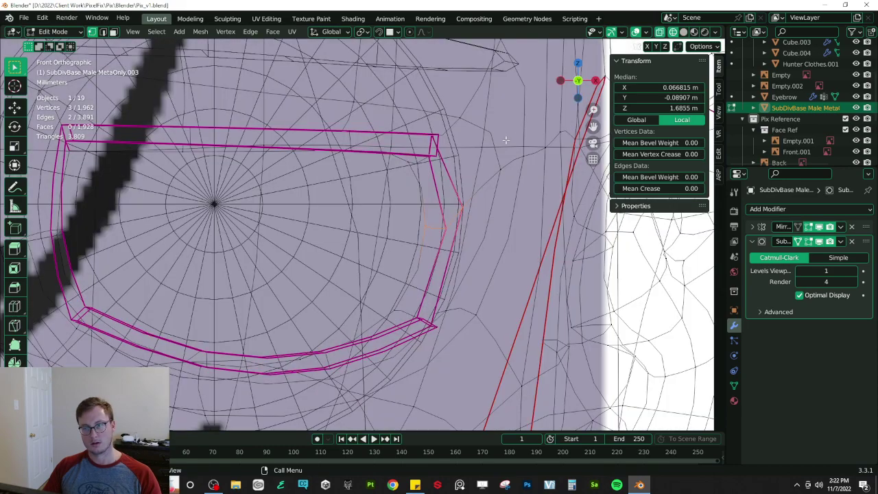
pyautogui.click(421, 147)
pyautogui.click(431, 143)
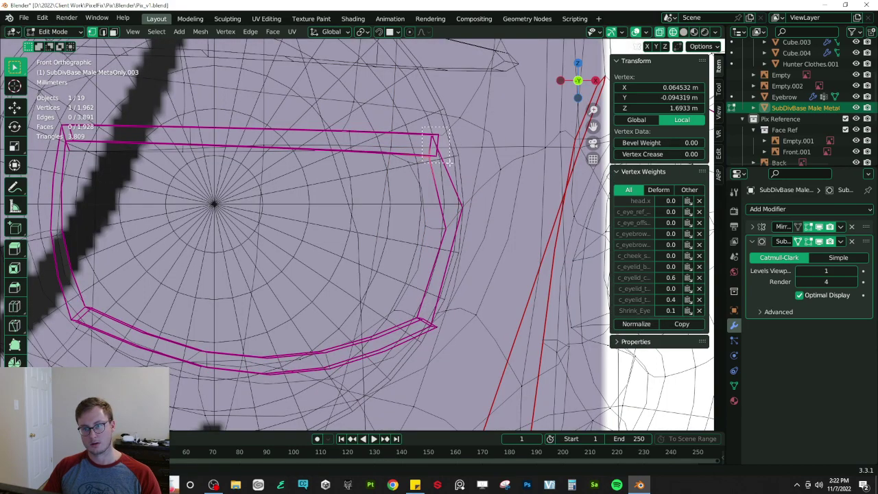
pyautogui.moveTo(450, 161); pyautogui.dragTo(449, 162)
pyautogui.hotkey('alt', 'z')
pyautogui.press('g')
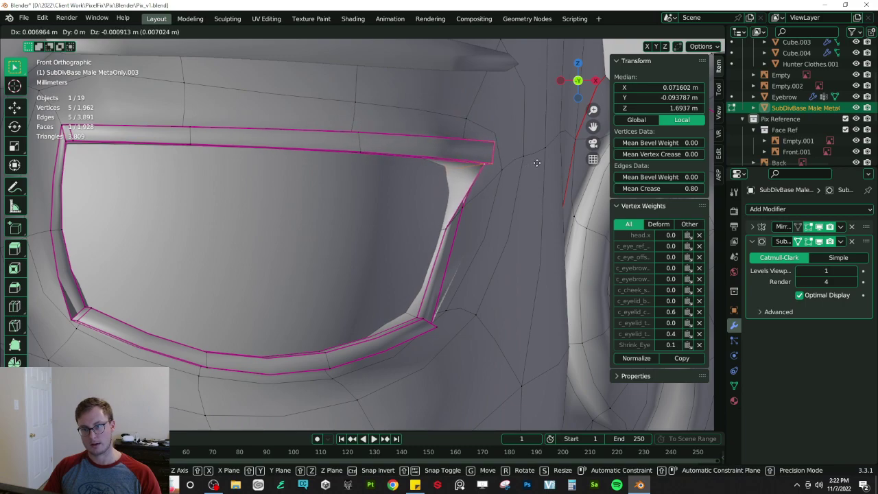
pyautogui.click(535, 162)
# - Scale the upper lid's outer end to about 0.8 along Z and move it back about 3 mm along Y
pyautogui.press('s')
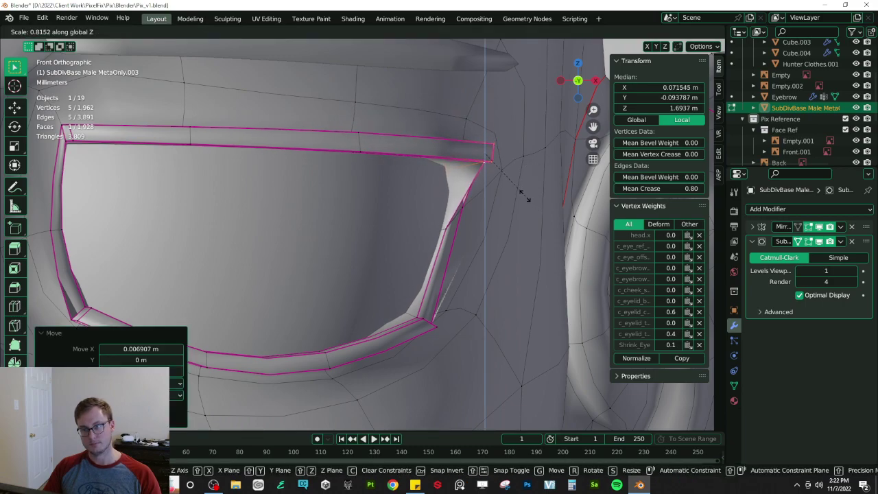
pyautogui.click(524, 195)
pyautogui.press('g')
pyautogui.click(519, 191)
pyautogui.moveTo(463, 217); pyautogui.dragTo(404, 202, button='middle')
pyautogui.press('g')
pyautogui.press('y')
pyautogui.click(339, 212)
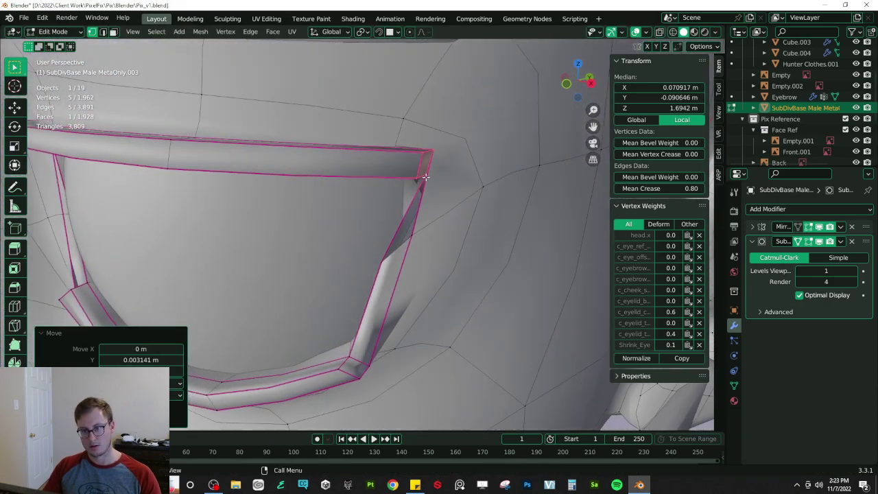
# - Move the lower vertices of the upper lid's outer end about 1.2 mm inward along X
pyautogui.click(422, 177)
pyautogui.press('g')
pyautogui.press('x')
pyautogui.click(406, 181)
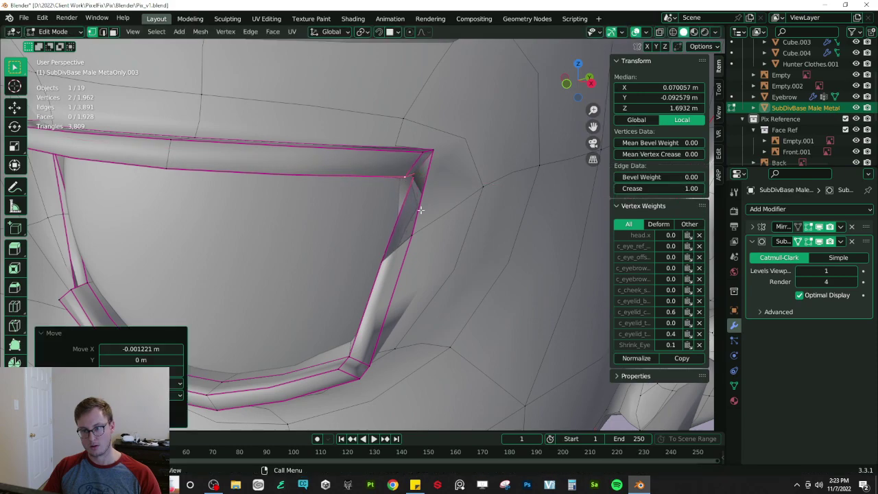
# - Select the four vertices around the gap between the upper lid's outer end and the side rim, and fill a face
pyautogui.click(414, 234)
pyautogui.keyDown('shift'); pyautogui.click(387, 252); pyautogui.keyUp('shift')
pyautogui.moveTo(387, 220); pyautogui.dragTo(350, 170, button='middle')
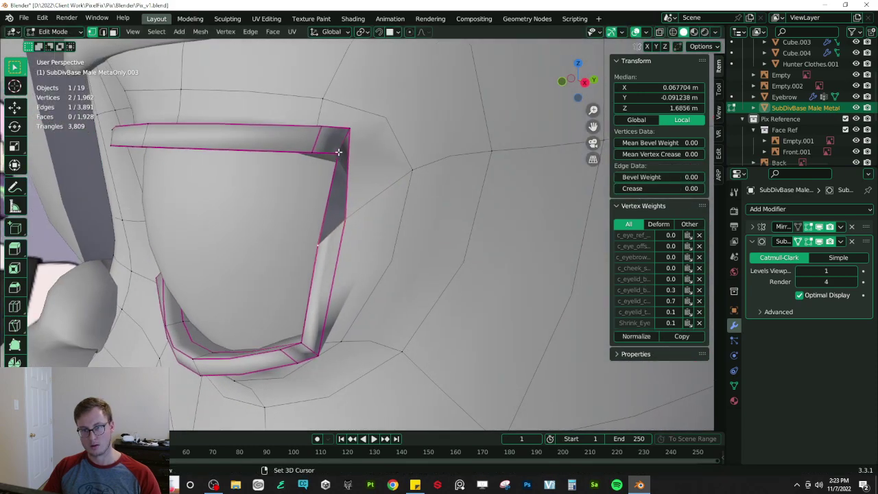
pyautogui.keyDown('shift'); pyautogui.click(350, 129); pyautogui.keyUp('shift')
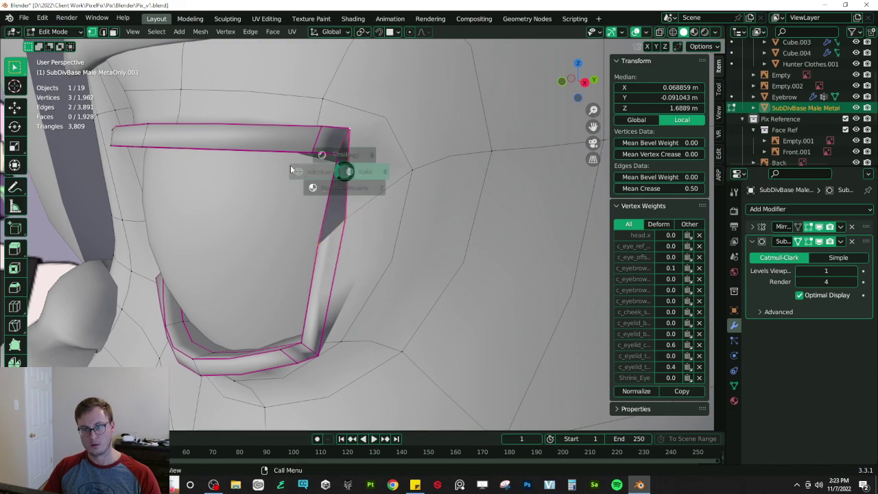
pyautogui.click(302, 167)
pyautogui.keyDown('shift'); pyautogui.click(343, 166); pyautogui.keyUp('shift')
pyautogui.press('z')
pyautogui.click(377, 171)
pyautogui.press('f')
# - Recalculate the normals of the whole mesh and isolate the head mesh in local view, framed on the eye corner
pyautogui.moveTo(374, 193)
pyautogui.mouseDown(button='middle')
pyautogui.moveTo(414, 182)
pyautogui.moveTo(402, 176)
pyautogui.mouseUp(button='middle')
pyautogui.press('a')
pyautogui.hotkey('shift', 'n')
pyautogui.click(400, 92)
pyautogui.moveTo(400, 95)
pyautogui.mouseDown(button='middle')
pyautogui.moveTo(457, 129)
pyautogui.moveTo(359, 109)
pyautogui.moveTo(251, 197)
pyautogui.moveTo(265, 212)
pyautogui.moveTo(348, 235)
pyautogui.moveTo(476, 210)
pyautogui.moveTo(494, 151)
pyautogui.moveTo(272, 282)
pyautogui.moveTo(282, 304)
pyautogui.moveTo(424, 180)
pyautogui.moveTo(344, 195)
pyautogui.mouseUp(button='middle')
pyautogui.scroll(3, 453, 126)
pyautogui.scroll(-4, 359, 110)
pyautogui.press('KP_Divide')
pyautogui.press('KP_Decimal')
# - Set the crease of the short inner edge at the eye's upper outer corner to 1
pyautogui.click(102, 32)
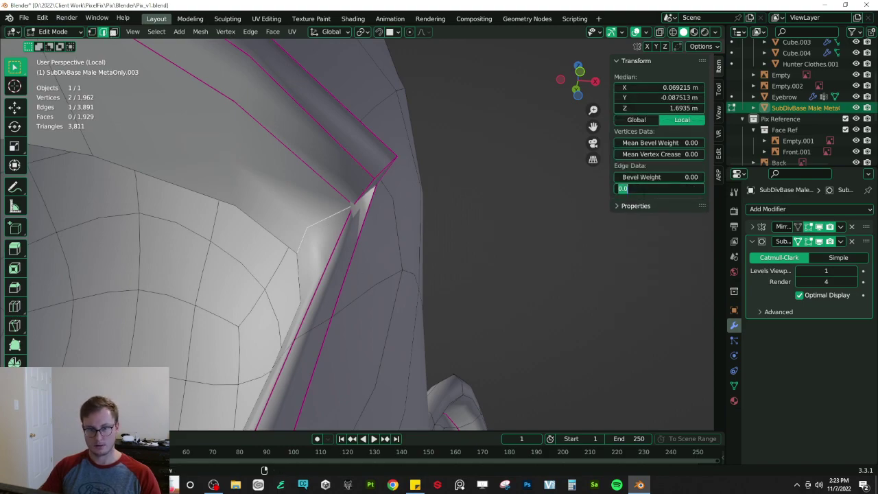
pyautogui.write('1')
pyautogui.press('Return')
# - Move the outer edge of the side rim slightly outward and set the crease of the edge above the corner to 0
pyautogui.moveTo(247, 182); pyautogui.dragTo(229, 210, button='middle')
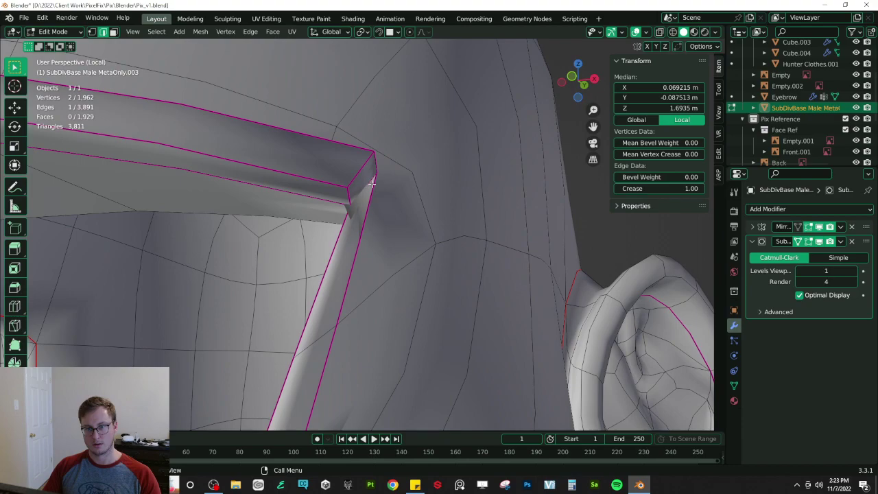
pyautogui.press('g')
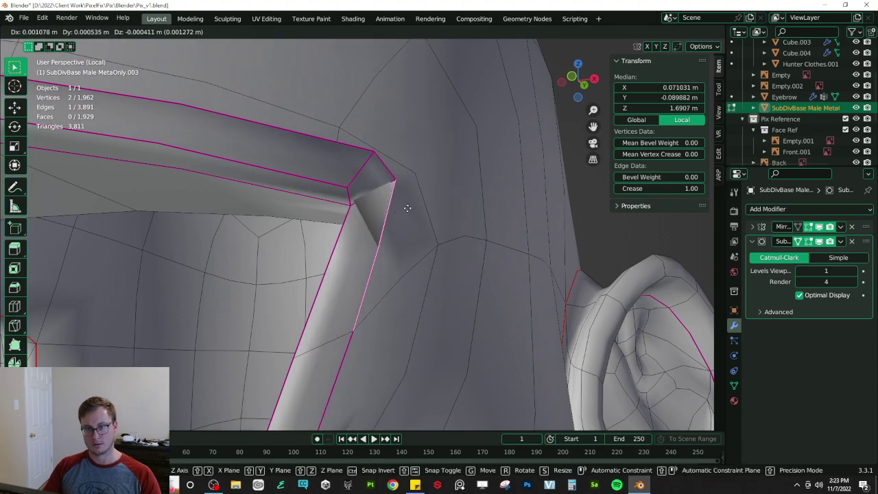
pyautogui.click(387, 202)
pyautogui.moveTo(386, 206); pyautogui.dragTo(329, 192, button='middle')
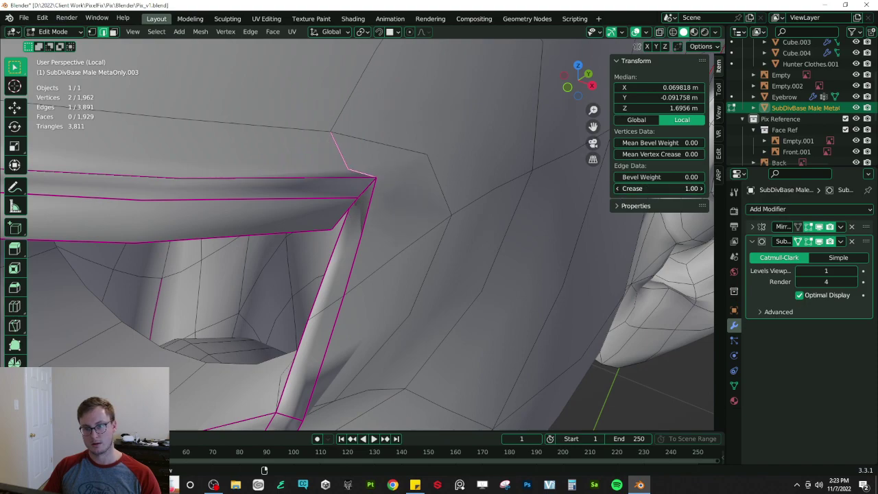
pyautogui.press('KP_1')
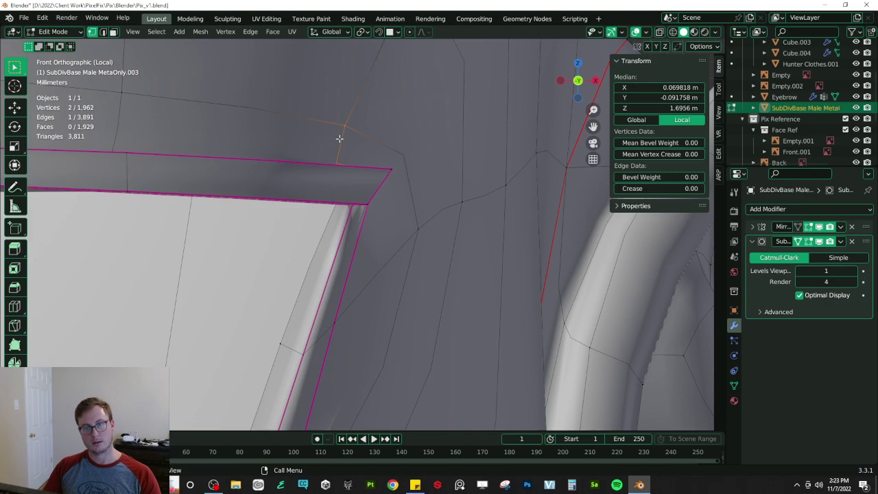
# - Move the vertex above the eye's outer corner about 12 mm outward, then back along Y and slightly up along Z
pyautogui.click(344, 128)
pyautogui.press('g')
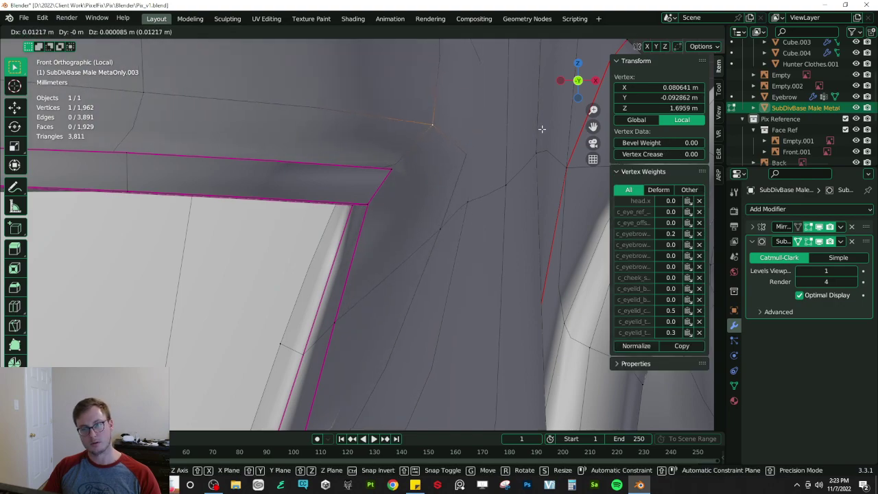
pyautogui.click(541, 129)
pyautogui.scroll(-4, 542, 129)
pyautogui.moveTo(511, 130); pyautogui.dragTo(361, 144, button='middle')
pyautogui.press('g')
pyautogui.press('y')
pyautogui.click(449, 129)
pyautogui.press('g')
pyautogui.press('z')
pyautogui.click(446, 113)
# - Check the reshaped eye corner on the smoothed head in Object Mode and save the file
pyautogui.moveTo(411, 162); pyautogui.dragTo(369, 164, button='middle')
pyautogui.moveTo(230, 237); pyautogui.dragTo(364, 251, button='middle')
pyautogui.scroll(-2, 388, 242)
pyautogui.press('Tab')
pyautogui.scroll(-4, 389, 243)
pyautogui.hotkey('ctrl', 's')
# - Slide the vertices along the eye's outer side rim to even out its edge
pyautogui.press('Tab')
pyautogui.press('KP_1')
pyautogui.scroll(4, 370, 255)
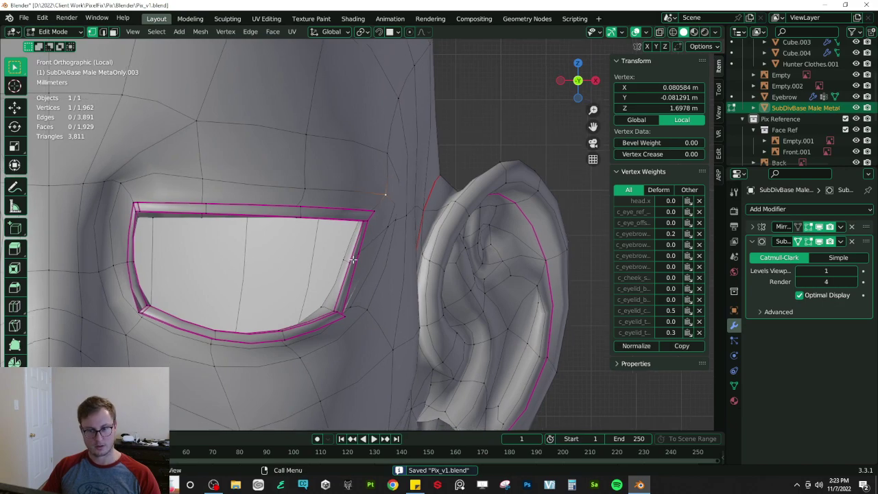
pyautogui.scroll(3, 350, 258)
pyautogui.keyDown('shift'); pyautogui.click(354, 277); pyautogui.keyUp('shift')
pyautogui.press('g')
pyautogui.press('g')
pyautogui.click(359, 263)
pyautogui.click(359, 262)
pyautogui.press('g')
pyautogui.press('g')
pyautogui.click(357, 264)
# - Select the row of four vertices between the outer eye rim and the ear, and edge-slide it
pyautogui.moveTo(404, 234); pyautogui.dragTo(409, 220, button='middle')
pyautogui.scroll(-4, 408, 220)
pyautogui.click(378, 223)
pyautogui.press('b')
pyautogui.moveTo(369, 217); pyautogui.dragTo(427, 232)
pyautogui.keyDown('shift'); pyautogui.click(451, 216); pyautogui.keyUp('shift')
pyautogui.moveTo(450, 216); pyautogui.dragTo(472, 212, button='middle')
pyautogui.scroll(-2, 472, 210)
pyautogui.press('g')
pyautogui.press('g')
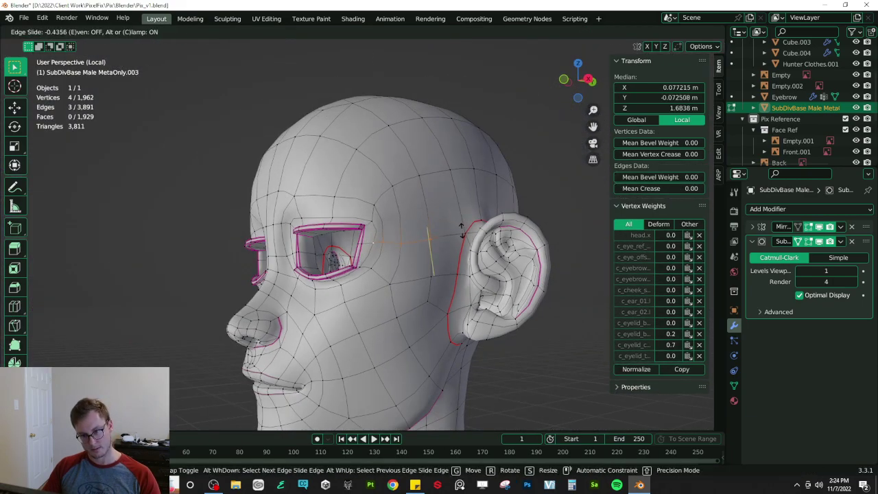
pyautogui.click(462, 234)
# - Move the vertex beside the eye rim's lower inner corner about 7 mm toward the nose
pyautogui.moveTo(307, 244); pyautogui.dragTo(369, 253, button='middle')
pyautogui.press('Tab')
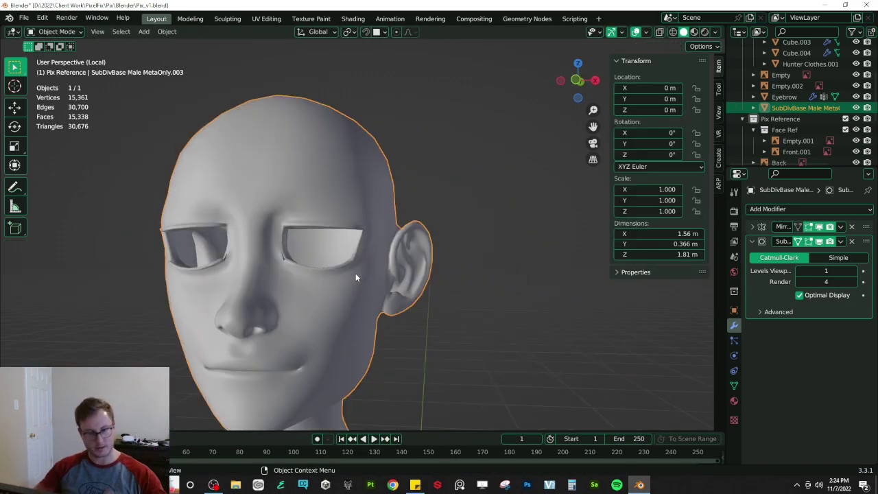
pyautogui.press('KP_1')
pyautogui.press('Tab')
pyautogui.scroll(5, 356, 277)
pyautogui.moveTo(190, 307); pyautogui.dragTo(298, 281, button='middle')
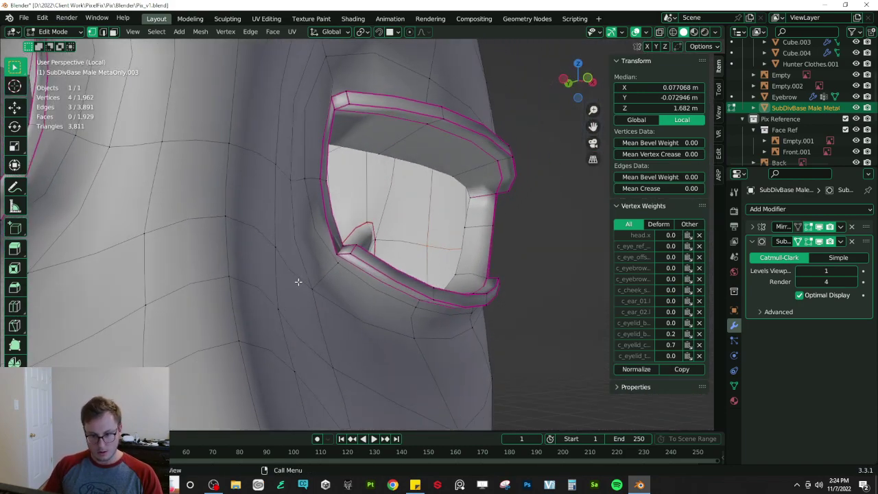
pyautogui.press('KP_1')
pyautogui.scroll(5, 266, 307)
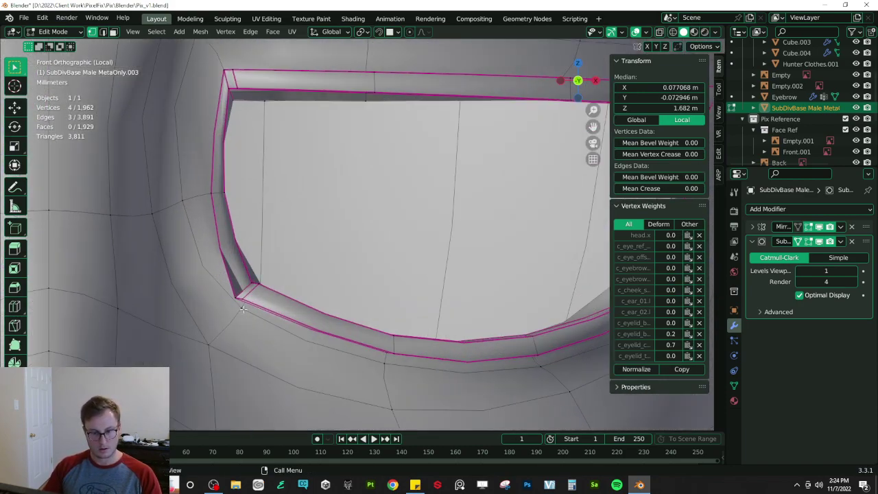
pyautogui.click(243, 309)
pyautogui.press('g')
pyautogui.click(177, 333)
# - Leave mesh editing, save the file, and review the whole head from the front
pyautogui.scroll(-5, 354, 258)
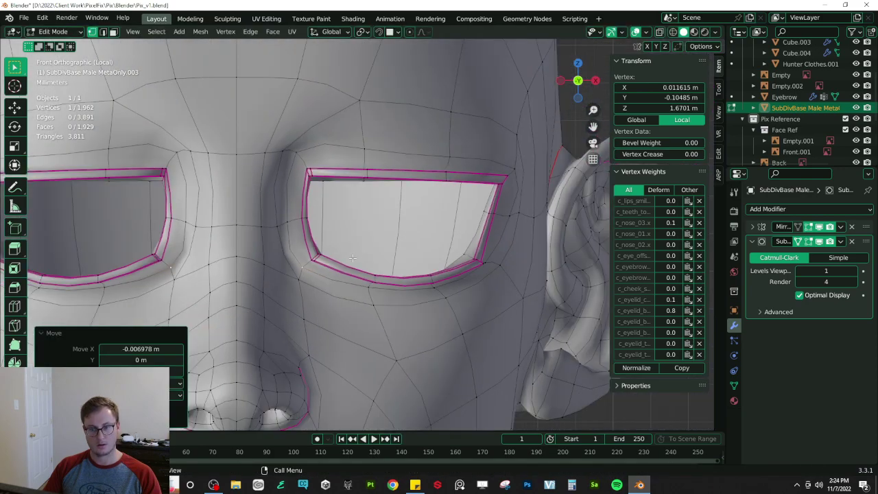
pyautogui.press('Tab')
pyautogui.scroll(-4, 457, 237)
pyautogui.hotkey('ctrl', 's')
pyautogui.moveTo(458, 237); pyautogui.dragTo(425, 240, button='middle')
pyautogui.scroll(-3, 437, 239)
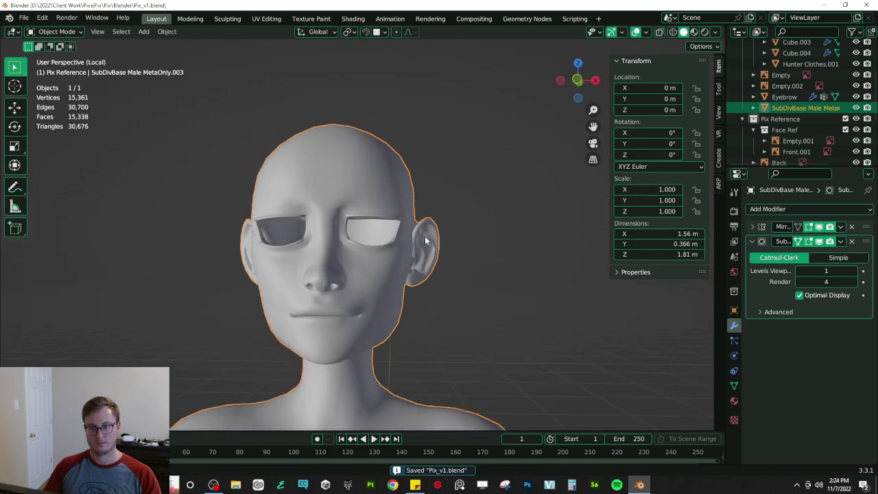
# - Return to mesh editing and examine the eyelid rim up close in front view
pyautogui.press('KP_1')
pyautogui.press('Tab')
pyautogui.scroll(5, 354, 242)
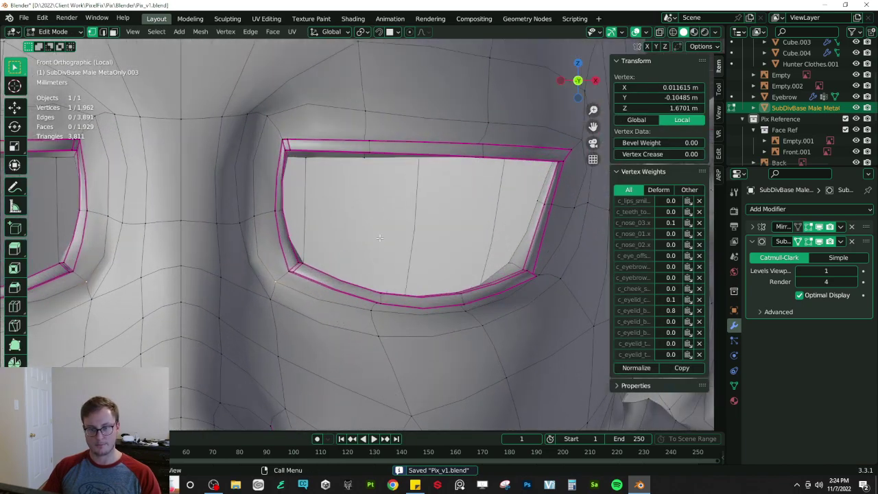
pyautogui.moveTo(354, 243); pyautogui.dragTo(338, 257, button='middle')
pyautogui.press('KP_1')
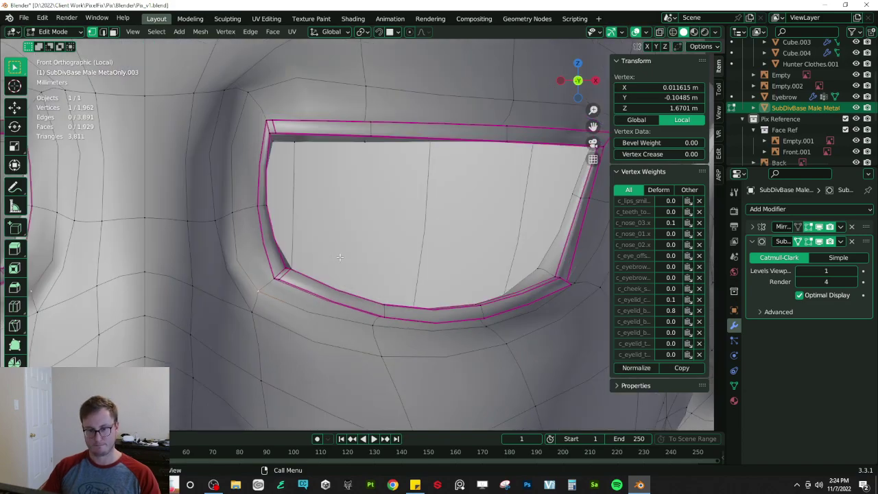
# - Move the eye rim's lower inner corner vertices slightly outward, away from the nose, in front wireframe view
pyautogui.hotkey('shift', 'z')
pyautogui.moveTo(271, 264); pyautogui.dragTo(304, 287)
pyautogui.press('g')
pyautogui.click(314, 283)
# - Reposition the bottom rim vertices, shifting the inner group about 1.8 mm toward the nose, then adjust the outer group
pyautogui.moveTo(359, 288); pyautogui.dragTo(398, 319)
pyautogui.press('g')
pyautogui.click(391, 328)
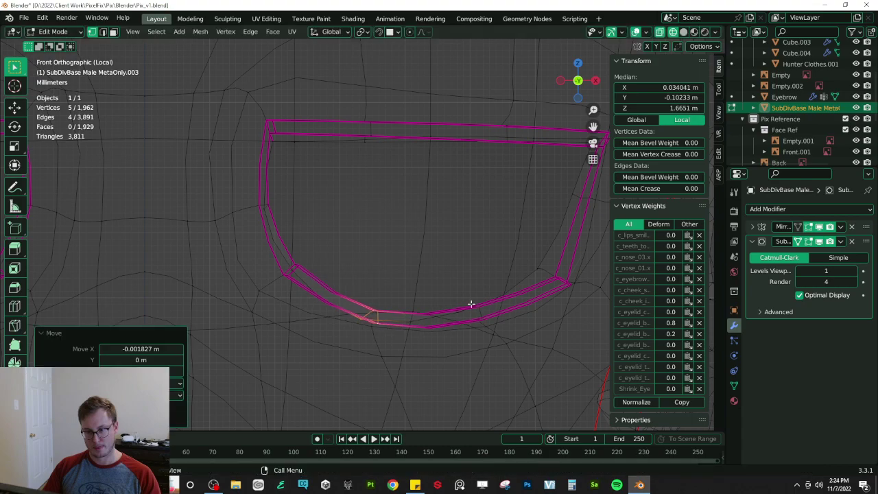
pyautogui.keyDown('shift'); pyautogui.moveTo(512, 299); pyautogui.dragTo(414, 282, button='middle'); pyautogui.keyUp('shift')
pyautogui.moveTo(354, 276); pyautogui.dragTo(384, 308)
pyautogui.press('g')
pyautogui.click(388, 308)
# - Reposition the two vertices just below the lower eye rim and move them about 5.7 mm back along Y
pyautogui.click(283, 314)
pyautogui.keyDown('shift'); pyautogui.click(388, 314); pyautogui.keyUp('shift')
pyautogui.press('g')
pyautogui.click(398, 333)
pyautogui.hotkey('alt', 'z')
pyautogui.moveTo(468, 300); pyautogui.dragTo(316, 302, button='middle')
pyautogui.press('g')
pyautogui.press('y')
pyautogui.click(312, 301)
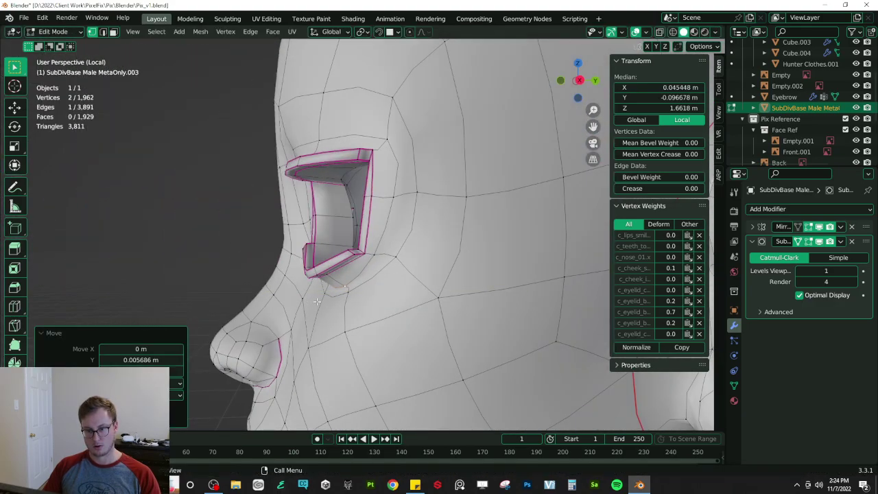
# - Edge-slide the pair of cheek vertices below the outer half of the lower rim, first with factor 1.000 and once more
pyautogui.click(324, 302)
pyautogui.keyDown('shift'); pyautogui.click(348, 300); pyautogui.keyUp('shift')
pyautogui.press('g')
pyautogui.press('g')
pyautogui.click(341, 320)
pyautogui.moveTo(341, 321); pyautogui.dragTo(429, 292, button='middle')
pyautogui.press('g')
pyautogui.press('g')
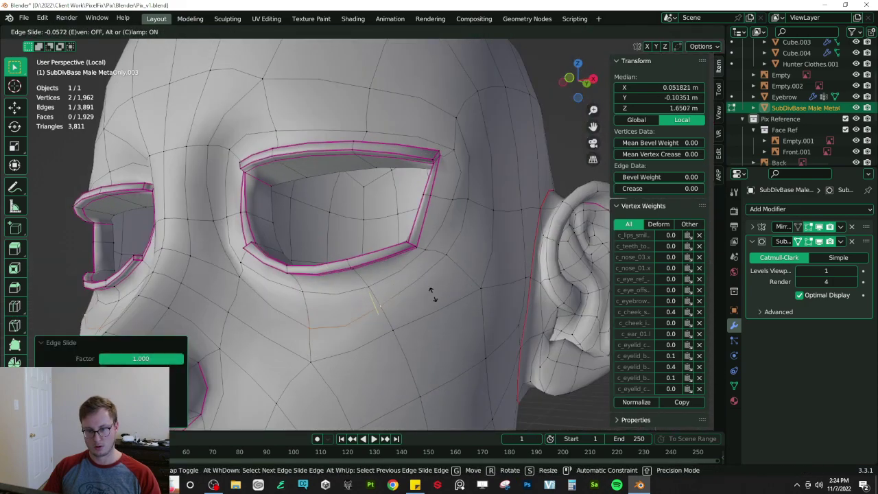
pyautogui.click(426, 280)
# - Leave mesh editing, save the file, and exit the isolated view to show the whole character
pyautogui.press('Tab')
pyautogui.scroll(-4, 392, 279)
pyautogui.hotkey('ctrl', 's')
pyautogui.moveTo(392, 278); pyautogui.dragTo(486, 276, button='middle')
pyautogui.scroll(-2, 373, 285)
pyautogui.scroll(-2, 373, 290)
pyautogui.press('KP_Divide')
# - Examine the eye shape with the hair, mask and reference sheets from several angles and distances
pyautogui.scroll(6, 383, 286)
pyautogui.scroll(-2, 316, 242)
pyautogui.moveTo(317, 241); pyautogui.dragTo(422, 206, button='middle')
pyautogui.scroll(-4, 422, 202)
pyautogui.moveTo(346, 239); pyautogui.dragTo(310, 245, button='middle')
pyautogui.moveTo(450, 256)
pyautogui.keyDown('shift'); pyautogui.mouseDown(button='middle')
pyautogui.moveTo(390, 258)
pyautogui.moveTo(441, 263)
pyautogui.mouseUp(button='middle'); pyautogui.keyUp('shift')
pyautogui.scroll(6, 412, 259)
pyautogui.scroll(-8, 437, 262)
pyautogui.moveTo(272, 256); pyautogui.dragTo(265, 253, button='middle')
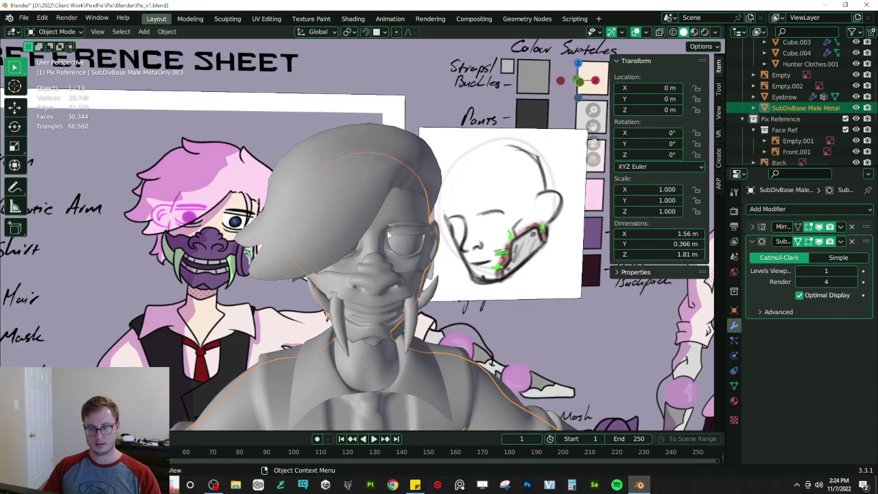
pyautogui.moveTo(432, 258); pyautogui.dragTo(412, 276, button='middle')
# - Return to mesh editing and reposition the vertices at the eye rim's upper outer corner
pyautogui.scroll(4, 443, 295)
pyautogui.press('KP_1')
pyautogui.press('Tab')
pyautogui.scroll(4, 384, 288)
pyautogui.hotkey('alt', 'z')
pyautogui.keyDown('shift'); pyautogui.click(304, 241); pyautogui.keyUp('shift')
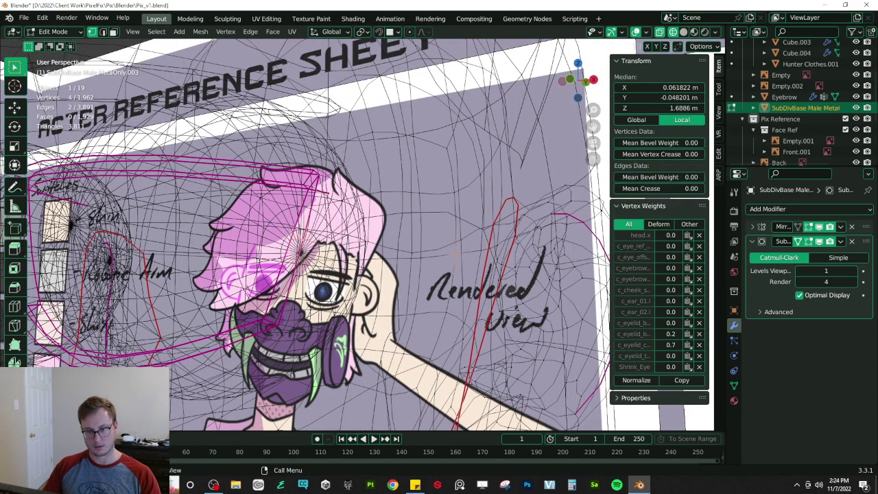
pyautogui.hotkey('alt', 'z')
pyautogui.moveTo(319, 265)
pyautogui.mouseDown(button='middle')
pyautogui.moveTo(298, 251)
pyautogui.moveTo(377, 261)
pyautogui.moveTo(353, 251)
pyautogui.moveTo(453, 217)
pyautogui.moveTo(463, 175)
pyautogui.moveTo(442, 192)
pyautogui.moveTo(392, 150)
pyautogui.moveTo(375, 200)
pyautogui.moveTo(309, 206)
pyautogui.moveTo(409, 210)
pyautogui.mouseUp(button='middle')
pyautogui.press('g')
pyautogui.click(314, 253)
# - Extend the selection at the outer corner of the eye rim, shift it along Y, and reposition it freely
pyautogui.hotkey('alt', 'z')
pyautogui.keyDown('shift'); pyautogui.click(403, 153); pyautogui.keyUp('shift')
pyautogui.hotkey('alt', 'z')
pyautogui.press('g')
pyautogui.press('y')
pyautogui.click(295, 215)
pyautogui.press('g')
pyautogui.click(410, 209)
# - Try to move the outer corner geometry of the eye rim along X, and undo the attempt
pyautogui.click(447, 209)
pyautogui.press('g')
pyautogui.press('x')
pyautogui.click(438, 222)
pyautogui.hotkey('ctrl', 'z')
pyautogui.hotkey('ctrl', 'z')
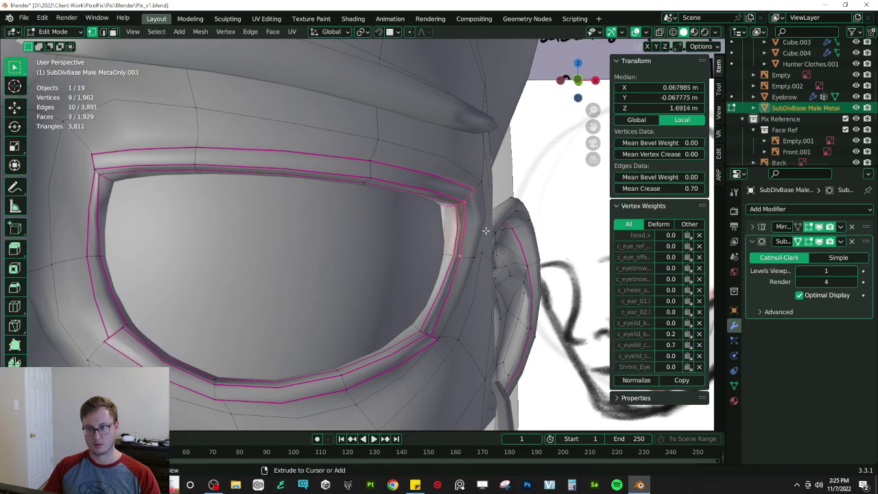
# - Move the selected outer corner of the eye rim about 1.8 mm toward the nose along X and check it from the side
pyautogui.press('g')
pyautogui.press('x')
pyautogui.click(475, 229)
pyautogui.scroll(-6, 476, 229)
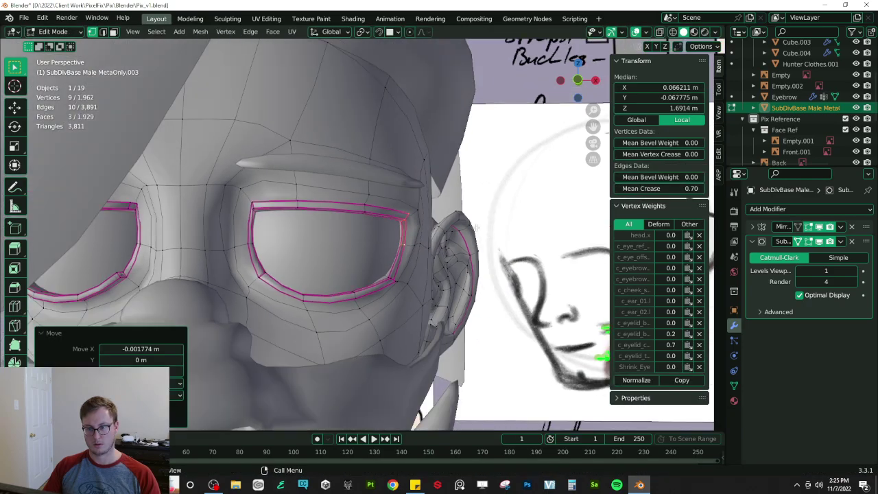
pyautogui.moveTo(476, 229); pyautogui.dragTo(380, 224, button='middle')
pyautogui.press('Tab')
pyautogui.press('Tab')
pyautogui.moveTo(311, 241); pyautogui.dragTo(349, 271, button='middle')
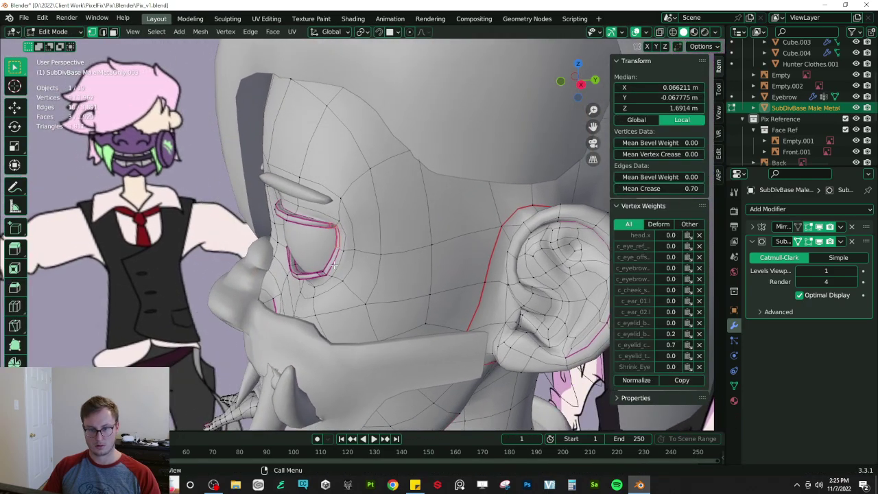
# - Select the two vertices between the outer eye corner and the temple, and edge-slide them
pyautogui.scroll(6, 350, 271)
pyautogui.hotkey('alt', 'a')
pyautogui.click(348, 271)
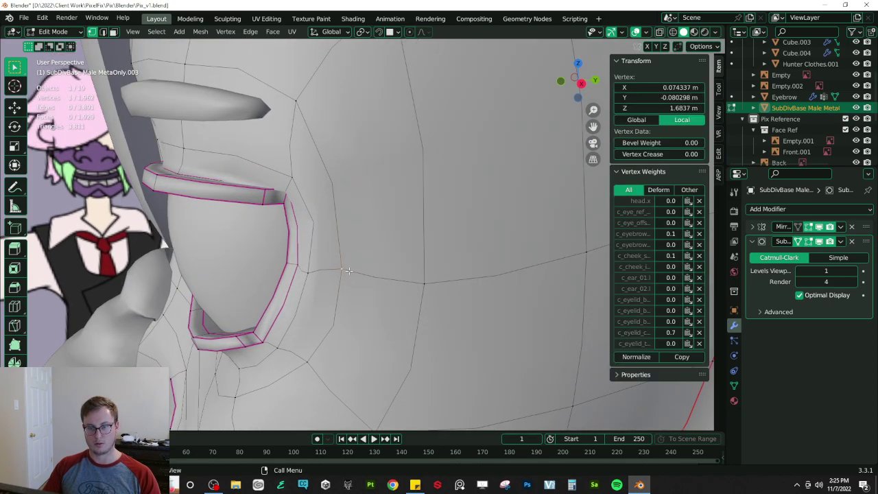
pyautogui.keyDown('shift'); pyautogui.click(297, 103); pyautogui.keyUp('shift')
pyautogui.scroll(-3, 298, 108)
pyautogui.press('g')
pyautogui.press('g')
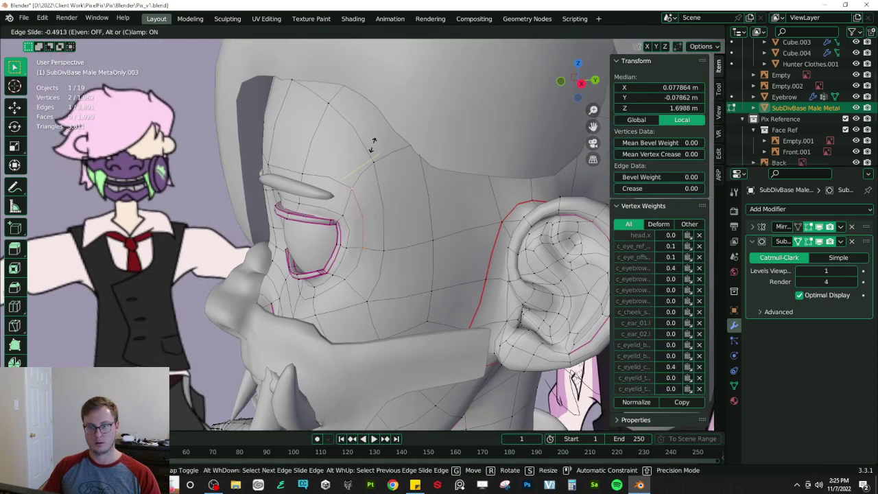
pyautogui.click(369, 151)
# - Edge-slide the vertex pair just outside the eye rim's outer corner with a factor of about -0.58
pyautogui.click(348, 246)
pyautogui.keyDown('shift'); pyautogui.click(347, 214); pyautogui.keyUp('shift')
pyautogui.press('g')
pyautogui.press('g')
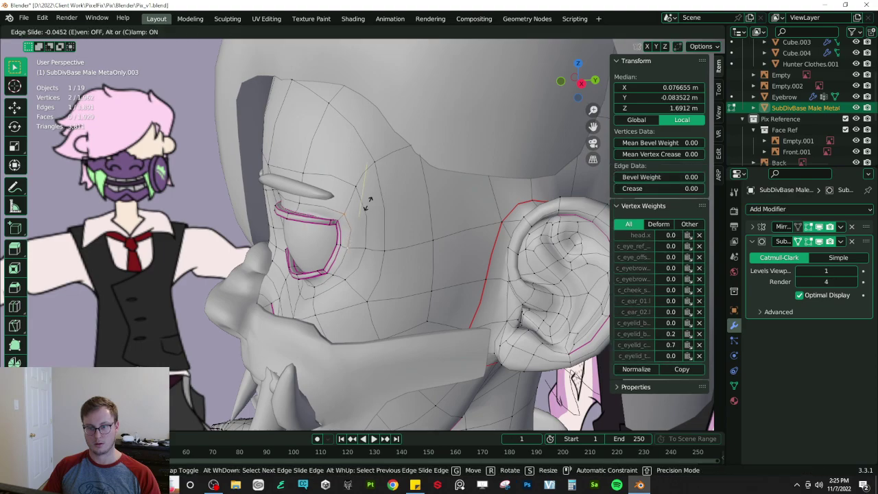
pyautogui.click(379, 199)
pyautogui.moveTo(379, 199); pyautogui.dragTo(434, 187, button='middle')
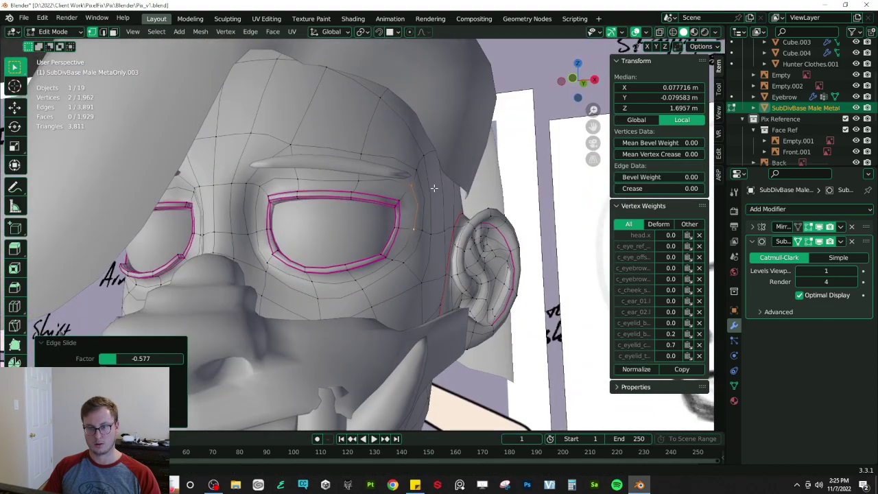
# - Slide the two vertices between the upper rim and the eyebrow upward by factor -0.269, then slide the outer one further
pyautogui.click(363, 182)
pyautogui.keyDown('shift'); pyautogui.click(300, 180); pyautogui.keyUp('shift')
pyautogui.press('g')
pyautogui.press('g')
pyautogui.click(302, 173)
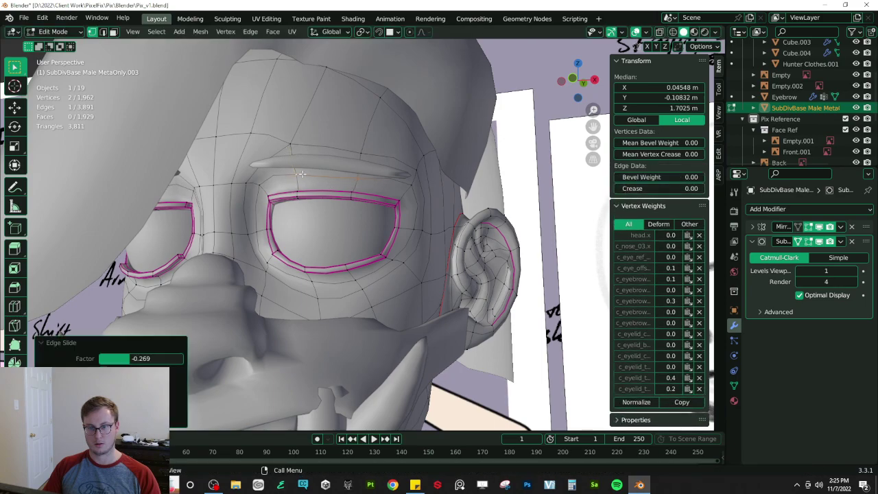
pyautogui.click(356, 178)
pyautogui.press('g')
pyautogui.press('g')
pyautogui.click(356, 173)
# - Slide the single vertex below the eyebrow's outer end along its edge
pyautogui.click(416, 185)
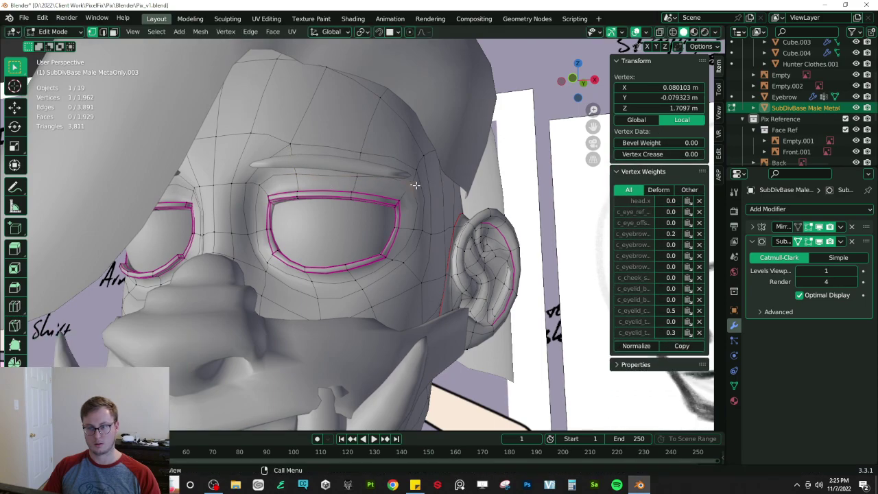
pyautogui.press('g')
pyautogui.press('g')
pyautogui.click(424, 213)
pyautogui.moveTo(406, 268); pyautogui.dragTo(432, 252, button='middle')
# - Move the vertex beside the eye rim's lower inner corner slightly up toward the nose
pyautogui.click(262, 281)
pyautogui.press('g')
pyautogui.click(251, 274)
# - Leave mesh editing, save the file, and review the head against the reference sheets
pyautogui.press('Tab')
pyautogui.hotkey('ctrl', 's')
pyautogui.scroll(-5, 302, 261)
pyautogui.scroll(4, 373, 249)
pyautogui.scroll(-5, 344, 253)
pyautogui.moveTo(344, 251); pyautogui.dragTo(302, 255, button='middle')
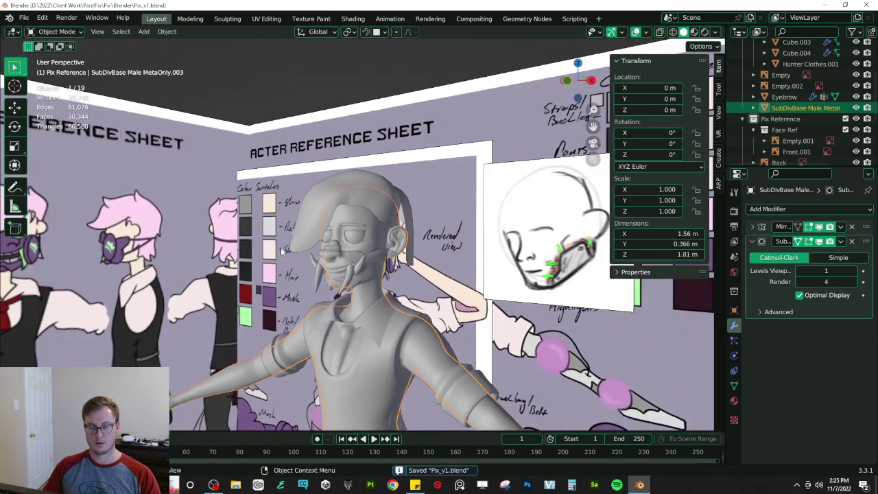
# - Return to mesh editing and move the eye rim's four lower outer corner vertices about 1.8 mm back along Y
pyautogui.scroll(5, 343, 255)
pyautogui.press('Tab')
pyautogui.moveTo(382, 266); pyautogui.dragTo(394, 295, button='middle')
pyautogui.scroll(6, 394, 295)
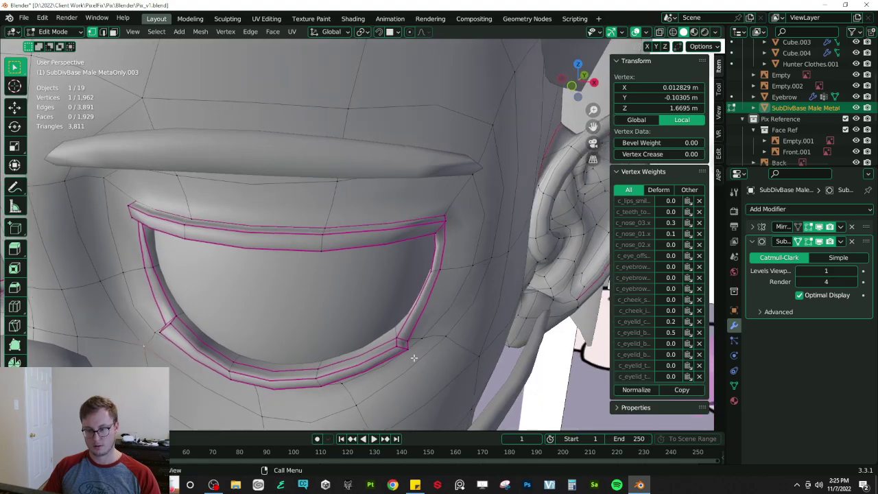
pyautogui.hotkey('shift', 'z')
pyautogui.click(383, 338)
pyautogui.moveTo(398, 353)
pyautogui.mouseDown(button='middle')
pyautogui.moveTo(467, 338)
pyautogui.moveTo(364, 309)
pyautogui.moveTo(439, 295)
pyautogui.mouseUp(button='middle')
pyautogui.hotkey('shift', 'z')
pyautogui.press('g')
pyautogui.press('y')
pyautogui.click(456, 334)
pyautogui.moveTo(483, 264); pyautogui.dragTo(485, 253, button='middle')
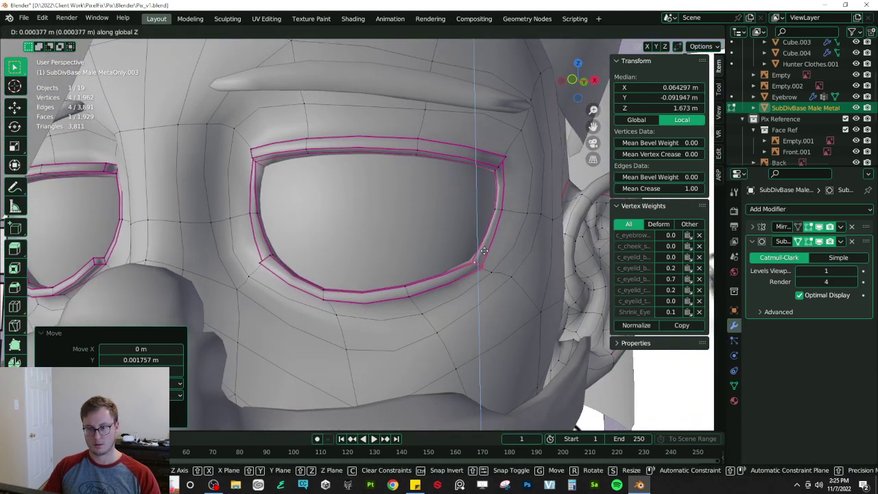
# - Select the inner vertex at the eye rim's lower outer corner and adjust its height along Z
pyautogui.hotkey('shift', 'z')
pyautogui.click(467, 261)
pyautogui.moveTo(439, 240); pyautogui.dragTo(387, 261, button='middle')
pyautogui.hotkey('shift', 'z')
pyautogui.hotkey('shift', 'z')
pyautogui.moveTo(478, 293)
pyautogui.mouseDown(button='middle')
pyautogui.moveTo(511, 277)
pyautogui.moveTo(432, 261)
pyautogui.mouseUp(button='middle')
pyautogui.hotkey('shift', 'z')
pyautogui.press('g')
pyautogui.press('z')
pyautogui.click(445, 311)
# - Shift the inner vertex at the eye rim's lower outer corner along X
pyautogui.moveTo(445, 311); pyautogui.dragTo(375, 237, button='middle')
pyautogui.press('g')
pyautogui.press('x')
pyautogui.click(455, 320)
# - Move the vertex at the eye rim's lower inner corner along X and fine-tune its position freely
pyautogui.scroll(-2, 371, 227)
pyautogui.hotkey('shift', 'z')
pyautogui.moveTo(253, 260)
pyautogui.mouseDown(button='middle')
pyautogui.moveTo(255, 282)
pyautogui.moveTo(261, 244)
pyautogui.moveTo(319, 272)
pyautogui.mouseUp(button='middle')
pyautogui.click(247, 278)
pyautogui.hotkey('shift', 'z')
pyautogui.press('g')
pyautogui.press('x')
pyautogui.click(234, 252)
pyautogui.press('g')
pyautogui.click(435, 249)
pyautogui.moveTo(435, 249)
pyautogui.mouseDown(button='middle')
pyautogui.moveTo(406, 205)
pyautogui.moveTo(363, 199)
pyautogui.moveTo(275, 234)
pyautogui.moveTo(302, 198)
pyautogui.moveTo(335, 214)
pyautogui.moveTo(357, 212)
pyautogui.mouseUp(button='middle')
# - Move the vertex at the eye rim's upper inner corner toward the nose along X and adjust it along Z
pyautogui.scroll(-2, 407, 204)
pyautogui.scroll(4, 294, 198)
pyautogui.hotkey('shift', 'z')
pyautogui.click(300, 205)
pyautogui.hotkey('shift', 'z')
pyautogui.scroll(2, 358, 212)
pyautogui.press('g')
pyautogui.press('x')
pyautogui.click(337, 204)
pyautogui.press('g')
pyautogui.press('z')
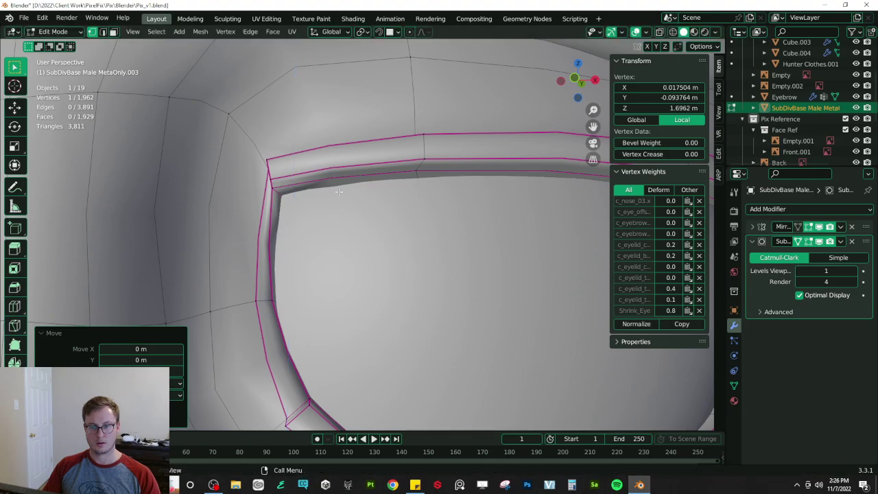
pyautogui.click(325, 190)
# - Leave mesh editing, save the file, and inspect the reshaped eye rim from several distances
pyautogui.scroll(-3, 325, 190)
pyautogui.press('Tab')
pyautogui.scroll(-2, 392, 202)
pyautogui.moveTo(392, 202); pyautogui.dragTo(398, 181, button='middle')
pyautogui.scroll(4, 357, 180)
pyautogui.scroll(-5, 357, 181)
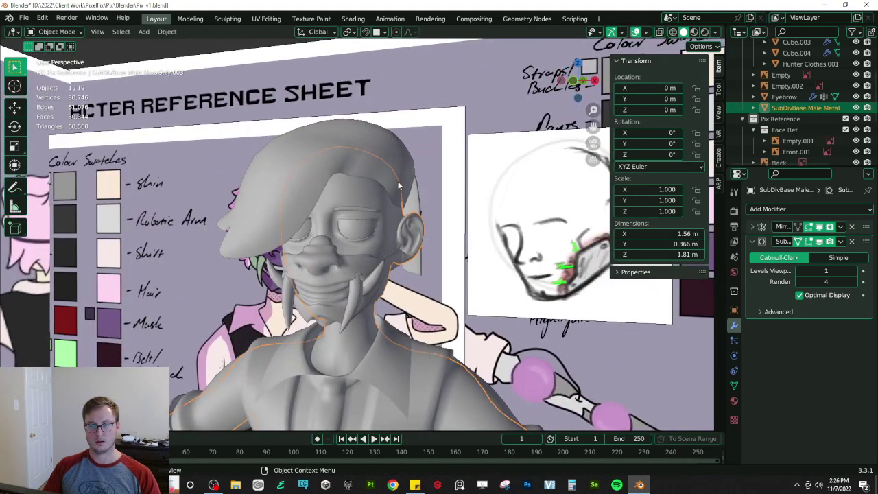
pyautogui.hotkey('ctrl', 's')
pyautogui.scroll(6, 371, 230)
pyautogui.moveTo(400, 224)
pyautogui.mouseDown(button='middle')
pyautogui.moveTo(371, 230)
pyautogui.moveTo(356, 219)
pyautogui.moveTo(394, 219)
pyautogui.mouseUp(button='middle')
pyautogui.scroll(5, 357, 219)
# - Set the mean crease of the two edges along the eye rim's outer side to 0 and save the file
pyautogui.press('Tab')
pyautogui.keyDown('shift'); pyautogui.moveTo(394, 219); pyautogui.dragTo(335, 245, button='middle'); pyautogui.keyUp('shift')
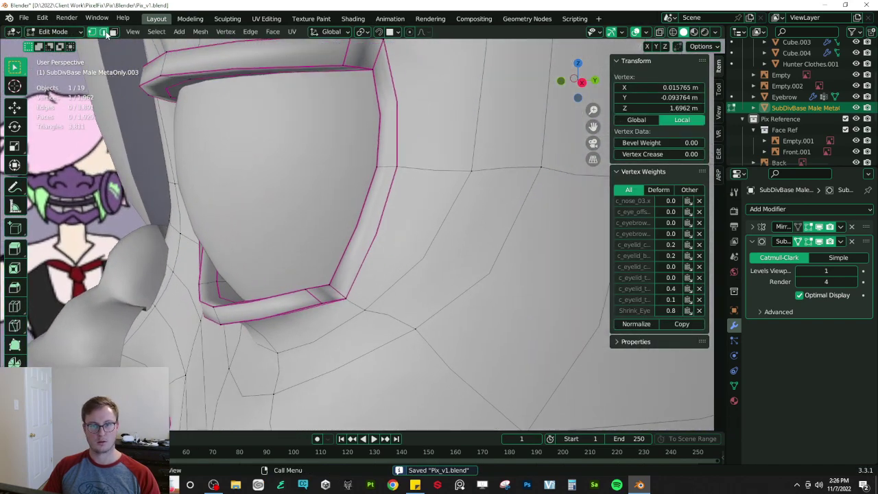
pyautogui.click(105, 33)
pyautogui.click(386, 217)
pyautogui.keyDown('shift'); pyautogui.click(397, 141); pyautogui.keyUp('shift')
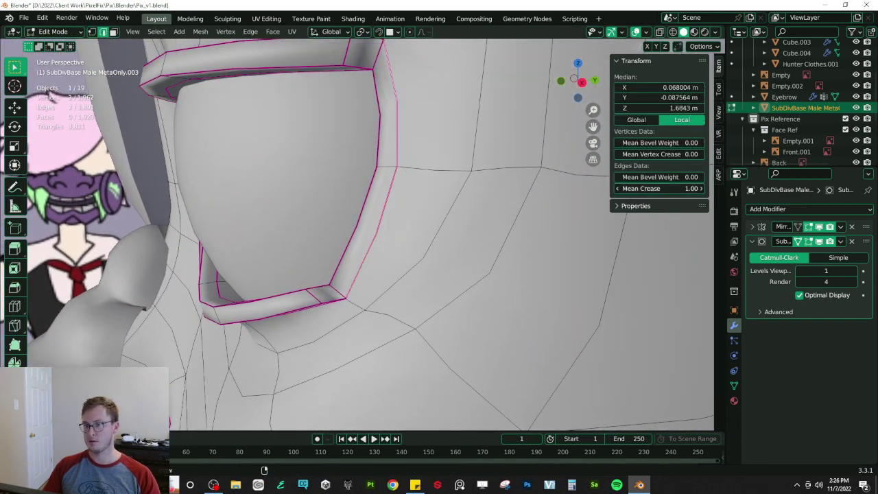
pyautogui.scroll(-5, 405, 158)
pyautogui.press('Tab')
pyautogui.moveTo(395, 155); pyautogui.dragTo(444, 155, button='middle')
pyautogui.hotkey('ctrl', 's')
# - Set the mean crease of the two edges along the eye rim's inner side to 0 and check the smoothed result
pyautogui.moveTo(389, 172); pyautogui.dragTo(289, 184, button='middle')
pyautogui.press('Tab')
pyautogui.moveTo(645, 189); pyautogui.dragTo(667, 191)
pyautogui.press('Tab')
pyautogui.moveTo(314, 214); pyautogui.dragTo(315, 252, button='middle')
pyautogui.scroll(3, 327, 267)
# - Select the eight rim faces of the lower eyelid and move them about 1.6 mm back along Y
pyautogui.press('Tab')
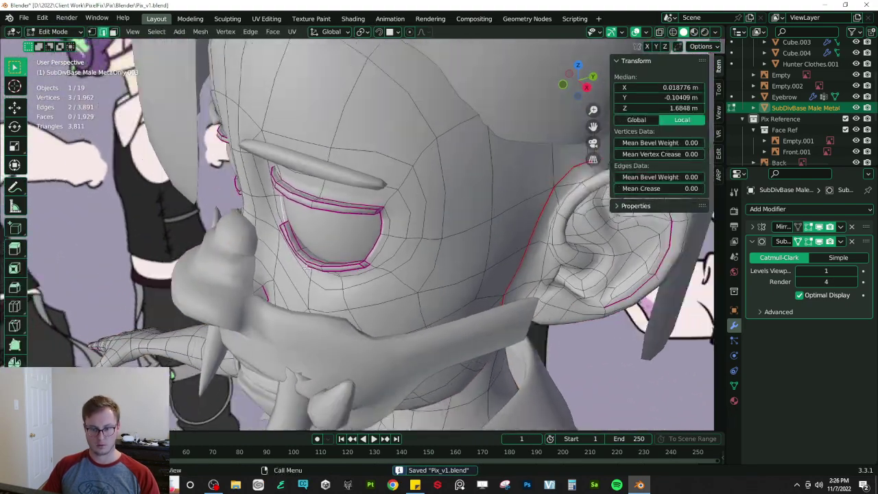
pyautogui.scroll(4, 261, 256)
pyautogui.click(114, 32)
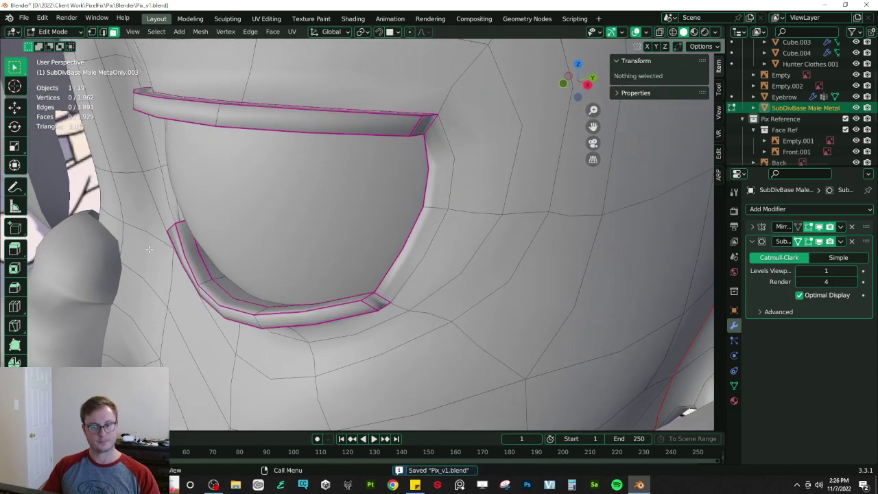
pyautogui.moveTo(146, 233); pyautogui.dragTo(154, 228, button='middle')
pyautogui.click(184, 281)
pyautogui.keyDown('shift'); pyautogui.click(203, 304); pyautogui.keyUp('shift')
pyautogui.keyDown('shift'); pyautogui.click(190, 279); pyautogui.keyUp('shift')
pyautogui.keyDown('shift'); pyautogui.click(202, 290); pyautogui.keyUp('shift')
pyautogui.keyDown('alt'); pyautogui.click(197, 289); pyautogui.keyUp('alt')
pyautogui.keyDown('alt'); pyautogui.click(197, 288); pyautogui.keyUp('alt')
pyautogui.moveTo(302, 257); pyautogui.dragTo(300, 209, button='middle')
pyautogui.press('g')
pyautogui.press('y')
pyautogui.click(274, 264)
pyautogui.scroll(-2, 297, 205)
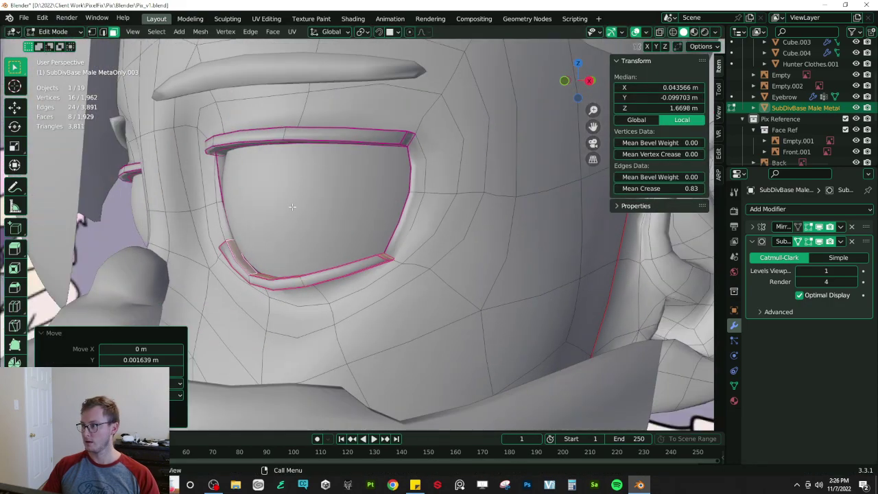
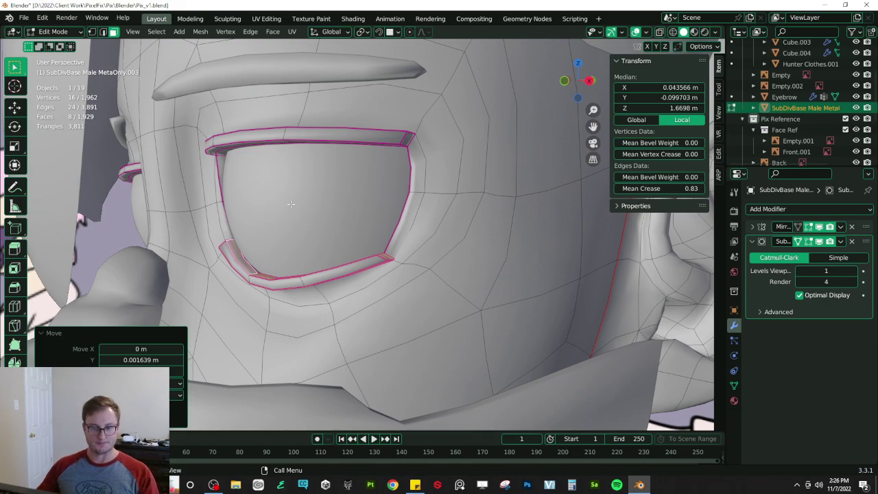
# - Move the lower eyelid's inner end face about 1 mm forward along Y and scale it slightly along Z
pyautogui.moveTo(255, 238); pyautogui.dragTo(271, 196, button='middle')
pyautogui.scroll(4, 360, 289)
pyautogui.moveTo(188, 253); pyautogui.dragTo(203, 322, button='middle')
pyautogui.click(209, 320)
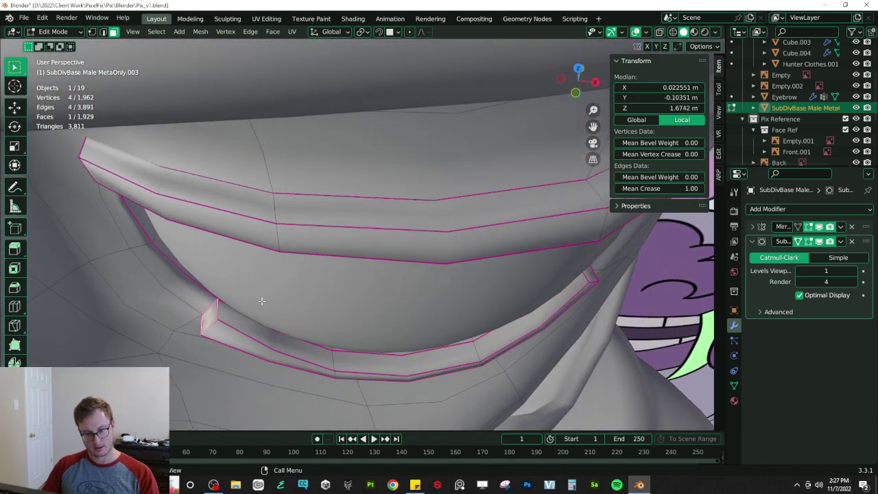
pyautogui.press('g')
pyautogui.press('y')
pyautogui.click(263, 307)
pyautogui.moveTo(263, 307); pyautogui.dragTo(348, 229, button='middle')
pyautogui.press('s')
pyautogui.press('z')
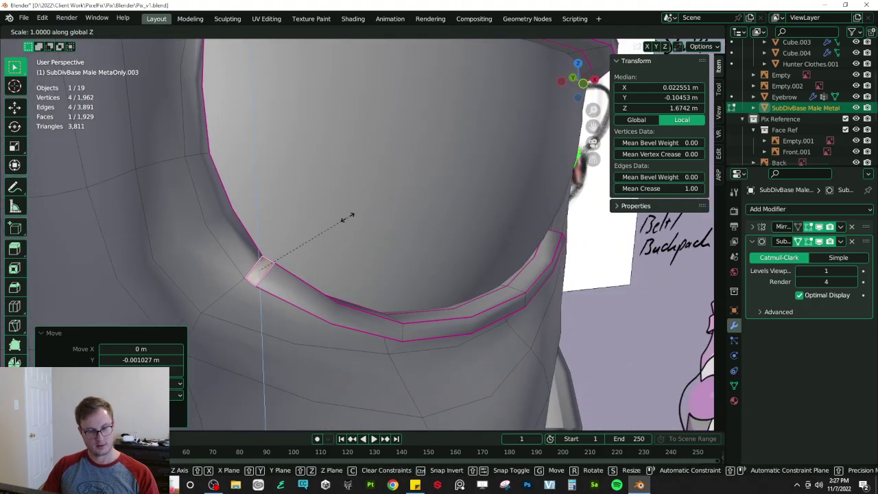
pyautogui.click(339, 221)
# - Leave mesh editing, save the file, and inspect both eyelids from the side
pyautogui.scroll(-4, 357, 225)
pyautogui.moveTo(405, 231); pyautogui.dragTo(392, 262, button='middle')
pyautogui.scroll(-4, 357, 235)
pyautogui.scroll(2, 308, 256)
pyautogui.press('Tab')
pyautogui.hotkey('ctrl', 's')
pyautogui.scroll(4, 407, 242)
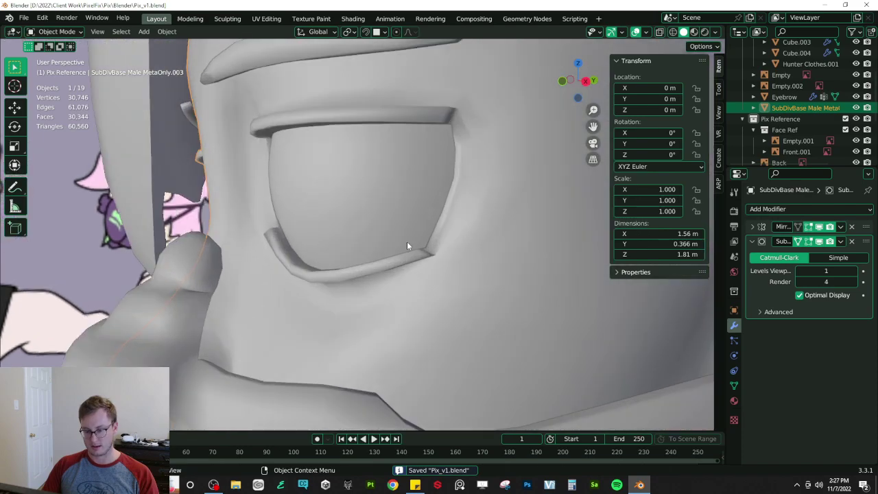
# - In front view, select the lower eyelid's outer end face and raise it about 2 mm along Z
pyautogui.press('KP_1')
pyautogui.press('Tab')
pyautogui.press('KP_1')
pyautogui.scroll(4, 385, 242)
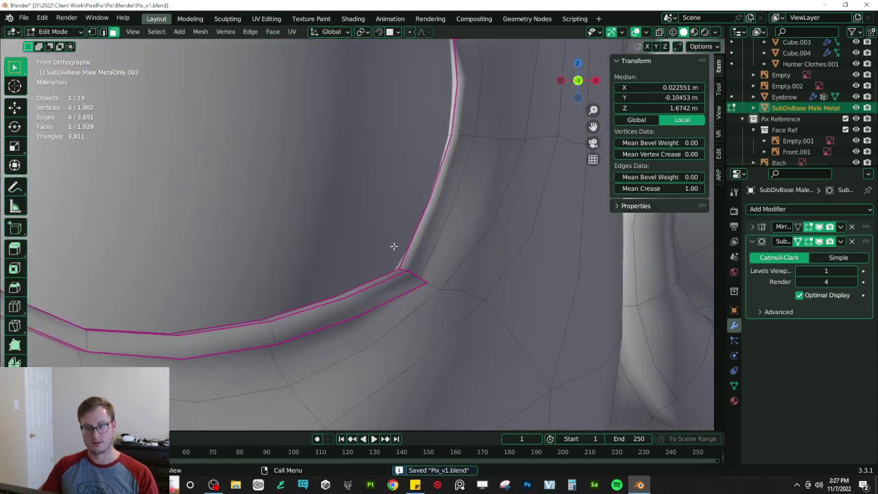
pyautogui.press('z')
pyautogui.click(418, 282)
pyautogui.press('z')
pyautogui.scroll(-5, 405, 268)
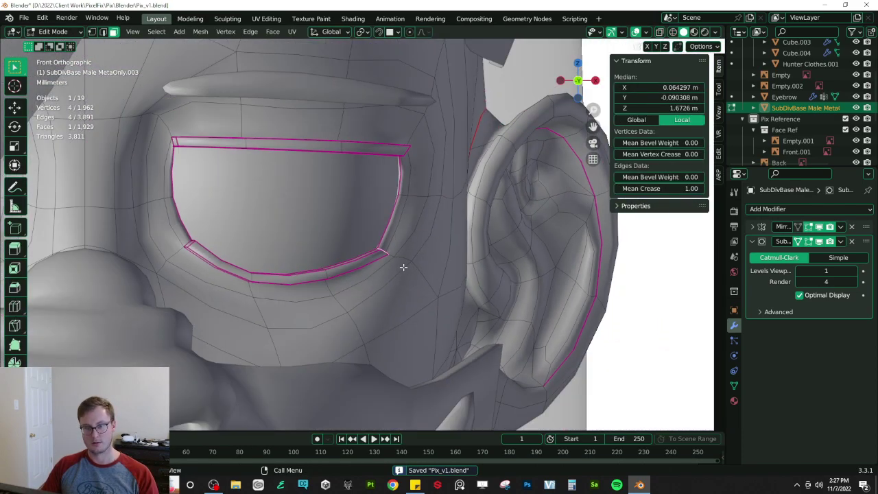
pyautogui.press('g')
pyautogui.press('z')
pyautogui.click(406, 258)
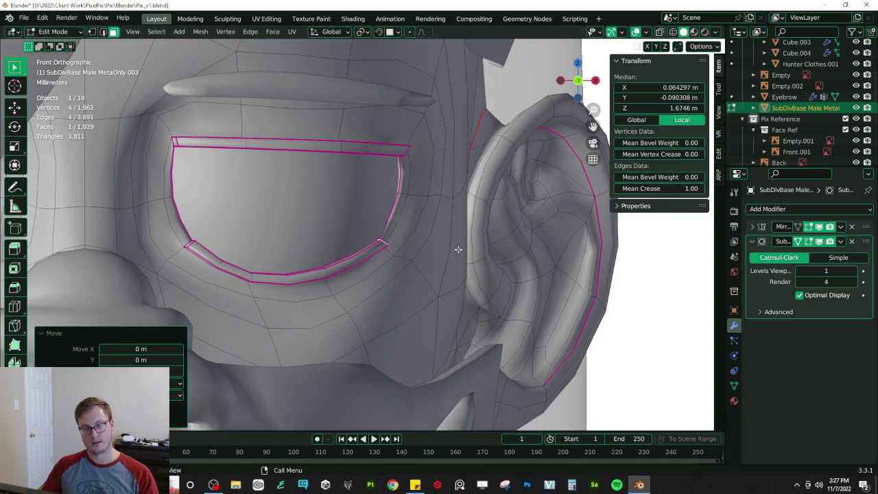
# - Shift the lower eyelid's outer end face along X
pyautogui.moveTo(402, 247); pyautogui.dragTo(357, 176, button='middle')
pyautogui.press('g')
pyautogui.press('x')
pyautogui.click(433, 282)
# - Move the upper eyelid's inner end face about 0.6 mm back along Y
pyautogui.moveTo(282, 214); pyautogui.dragTo(261, 223, button='middle')
pyautogui.press('g')
pyautogui.press('y')
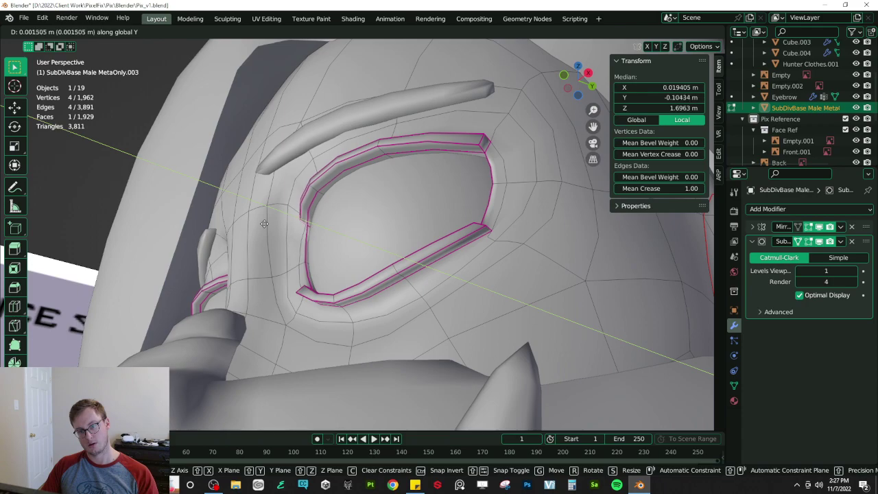
pyautogui.click(263, 222)
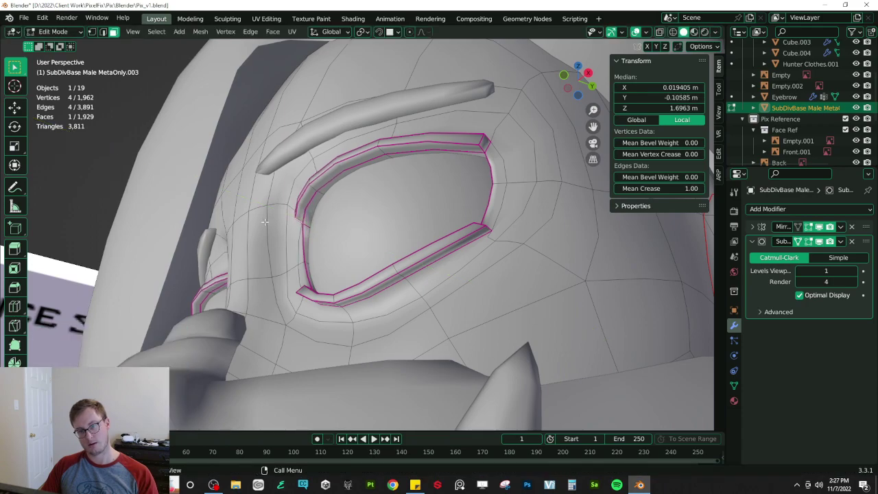
pyautogui.press('g')
pyautogui.press('y')
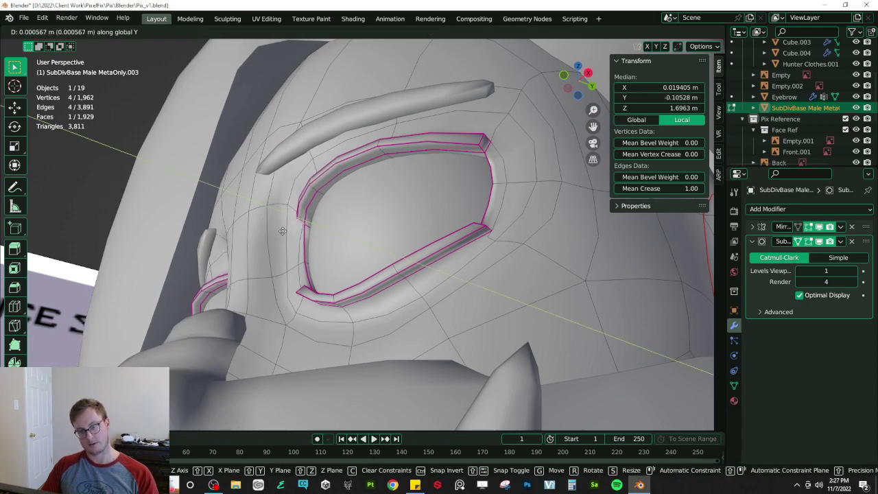
pyautogui.click(282, 232)
# - Leave mesh editing, save the file, and compare the head with the reference sheets
pyautogui.press('Tab')
pyautogui.scroll(-8, 380, 249)
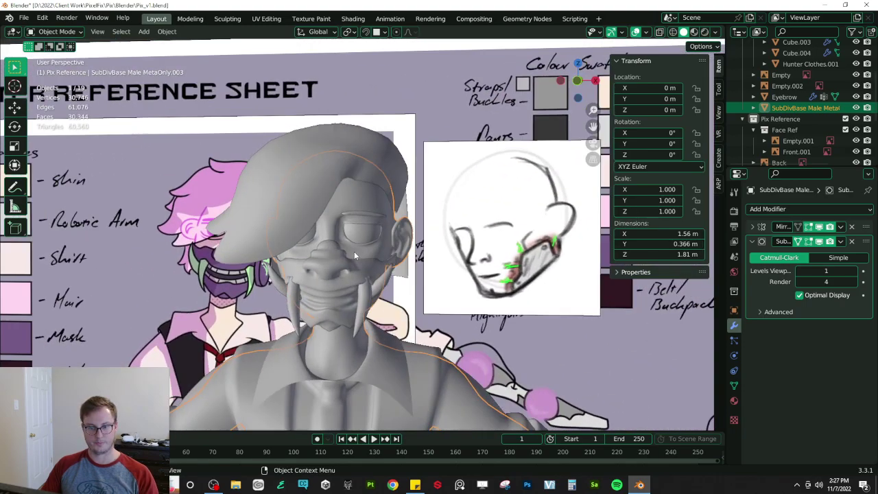
pyautogui.hotkey('ctrl', 's')
pyautogui.moveTo(354, 252); pyautogui.dragTo(292, 261, button='middle')
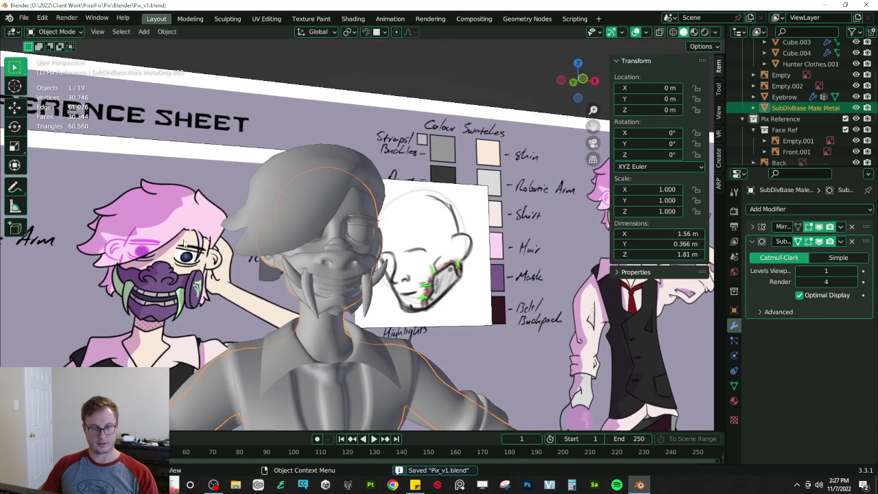
pyautogui.scroll(10, 412, 237)
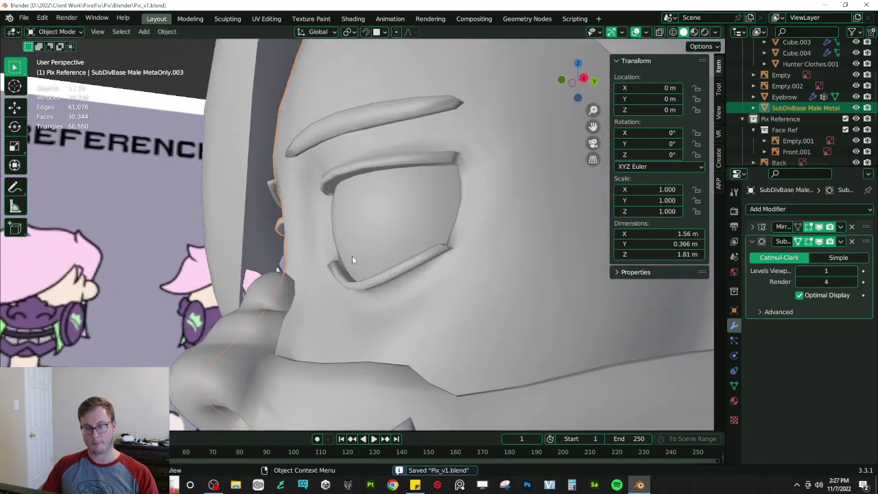
# - Return to mesh editing and set the crease of the three edges just below the lower eyelid to 1.00
pyautogui.press('Tab')
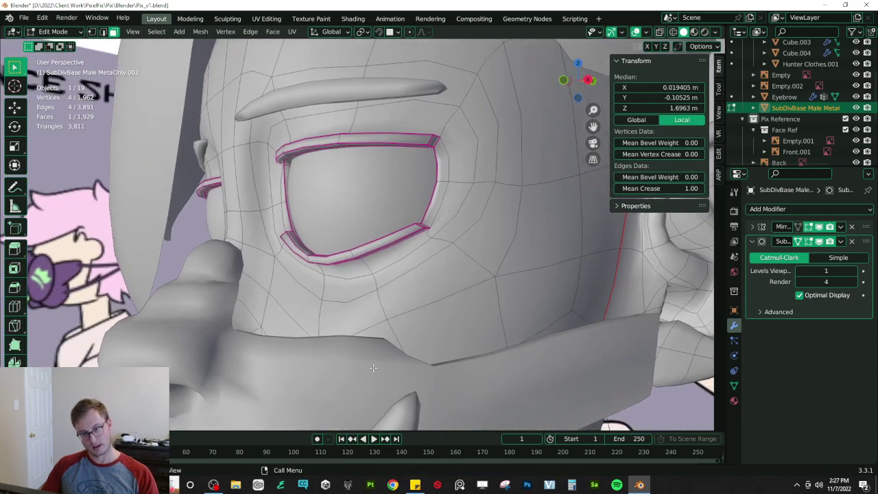
pyautogui.moveTo(374, 370); pyautogui.dragTo(305, 300, button='middle')
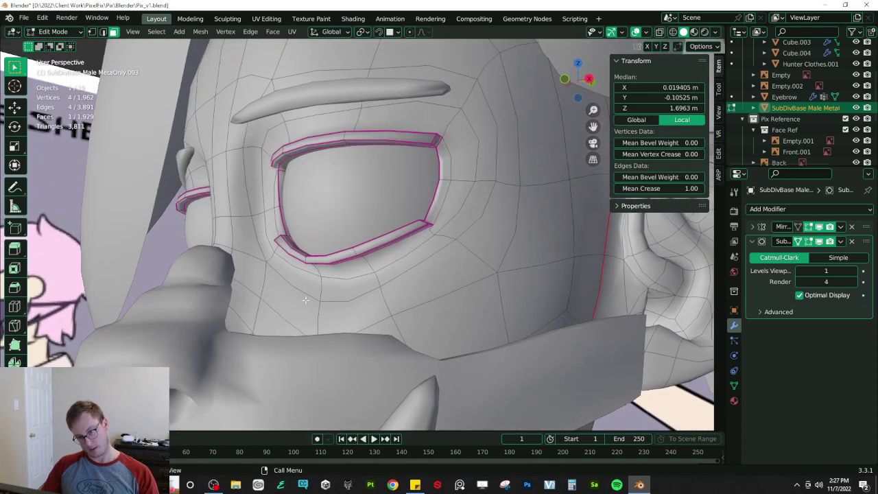
pyautogui.click(103, 32)
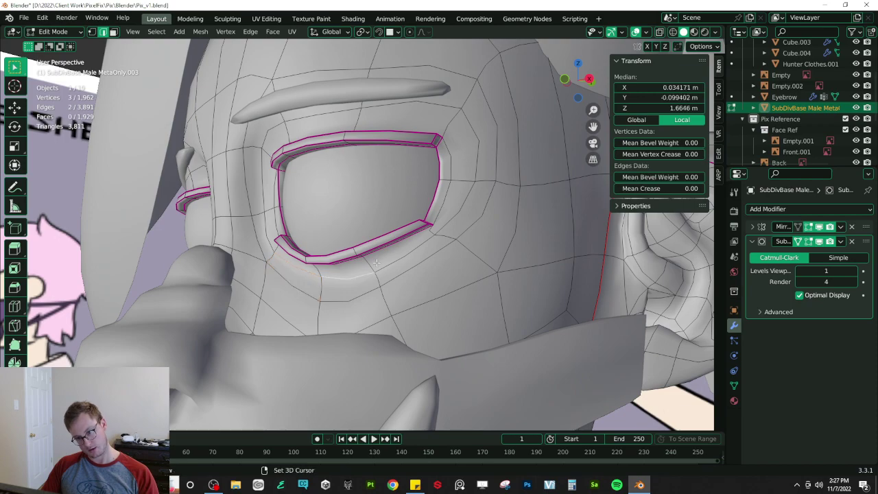
pyautogui.moveTo(661, 189); pyautogui.dragTo(702, 189)
pyautogui.moveTo(377, 231); pyautogui.dragTo(392, 243, button='middle')
pyautogui.press('KP_1')
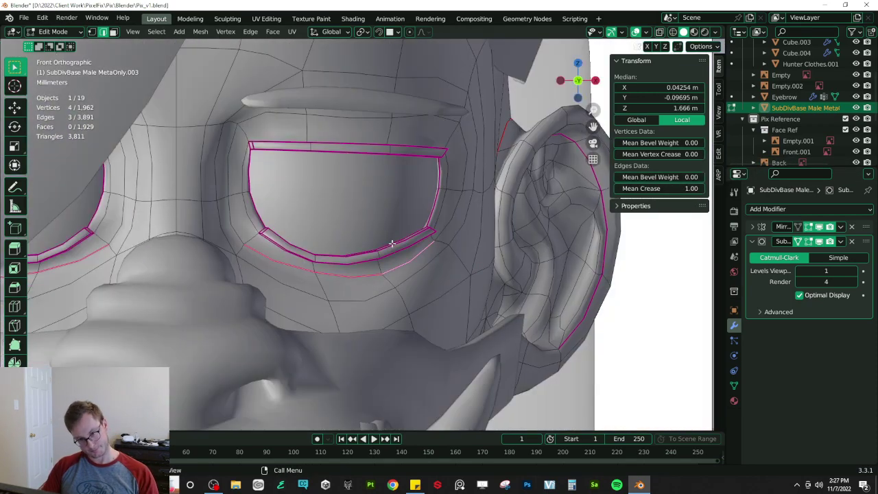
# - Rotate the middle edge below the lower eyelid by about -12.7° in front view and check the shaded result
pyautogui.click(376, 279)
pyautogui.press('r')
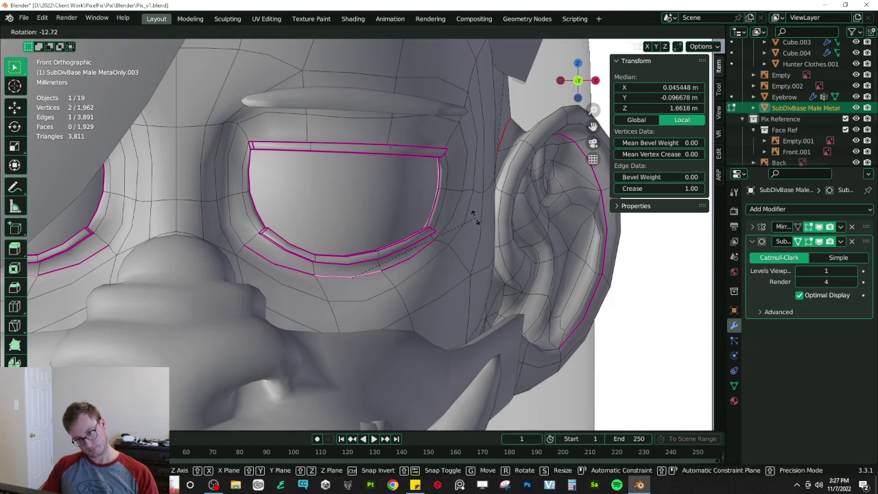
pyautogui.click(473, 219)
pyautogui.press('Tab')
pyautogui.scroll(-3, 460, 224)
pyautogui.moveTo(460, 225); pyautogui.dragTo(360, 216, button='middle')
pyautogui.scroll(3, 360, 218)
# - Expand the mesh's Normals settings and apply a favourite edge command to the three edges below the lower eyelid
pyautogui.press('Tab')
pyautogui.moveTo(299, 259); pyautogui.dragTo(337, 272, button='middle')
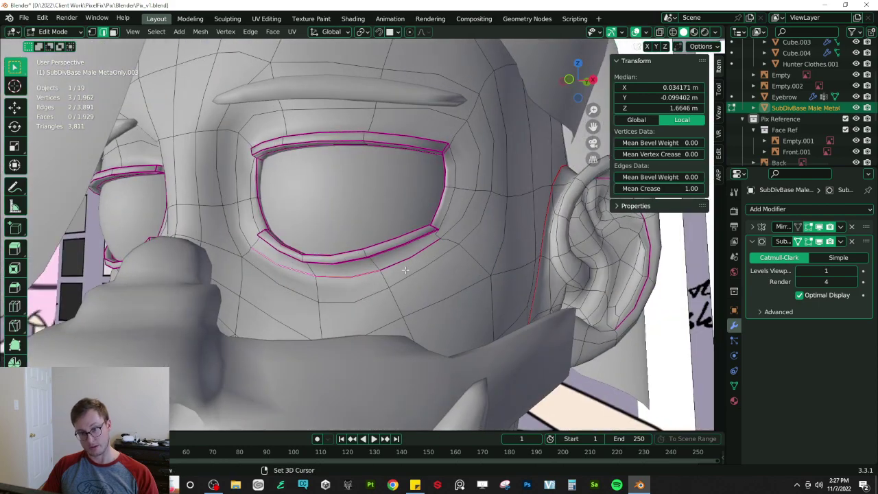
pyautogui.click(734, 385)
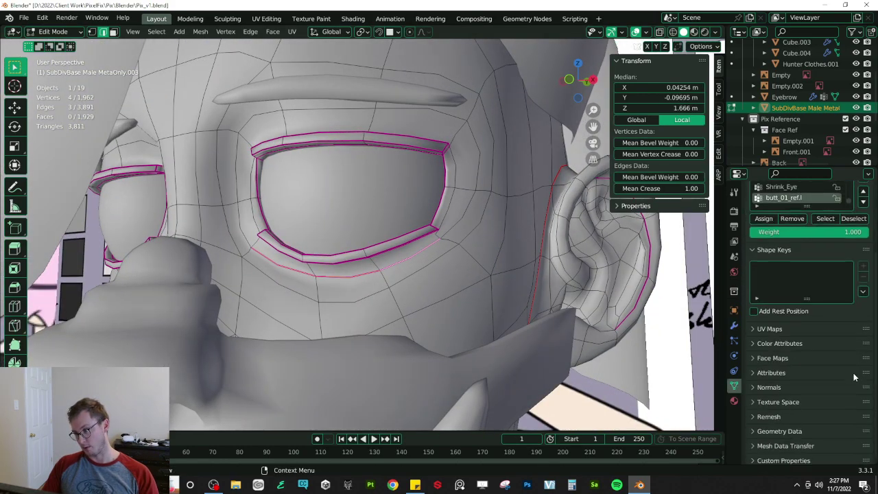
pyautogui.click(801, 382)
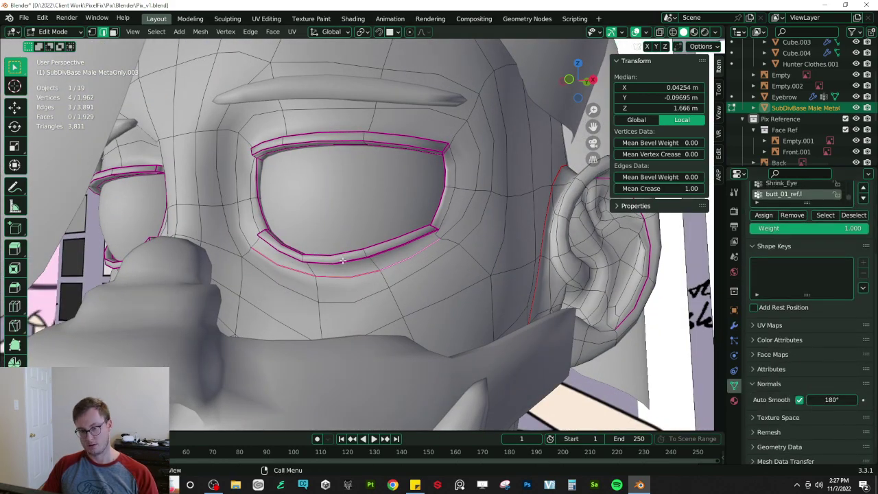
pyautogui.press('q')
pyautogui.click(310, 348)
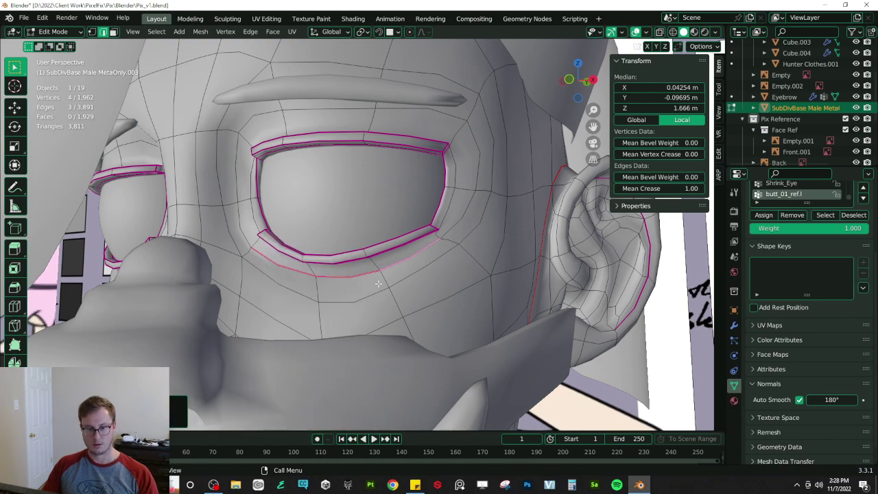
# - Examine the shading of the eyelids and nose bridge with and without the mesh wireframe
pyautogui.press('Tab')
pyautogui.scroll(-4, 405, 236)
pyautogui.moveTo(413, 229); pyautogui.dragTo(430, 221, button='middle')
pyautogui.scroll(4, 361, 267)
pyautogui.moveTo(360, 269); pyautogui.dragTo(215, 235, button='middle')
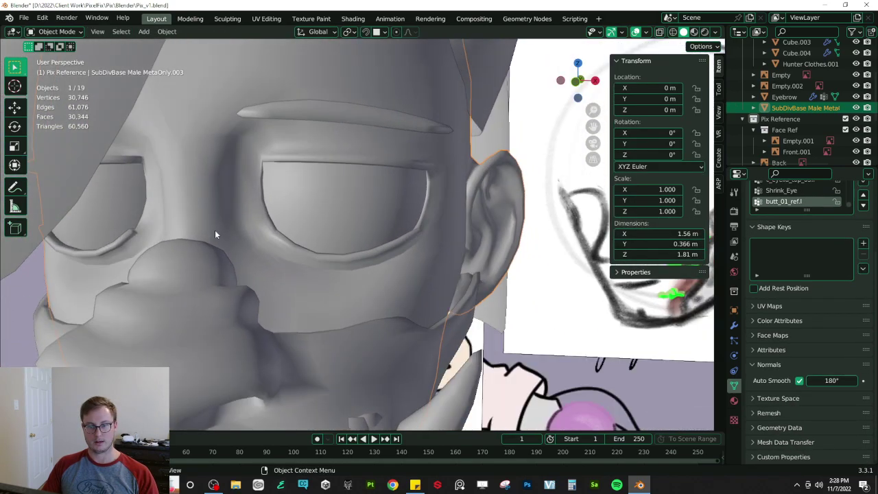
pyautogui.press('Tab')
pyautogui.press('Tab')
pyautogui.press('Tab')
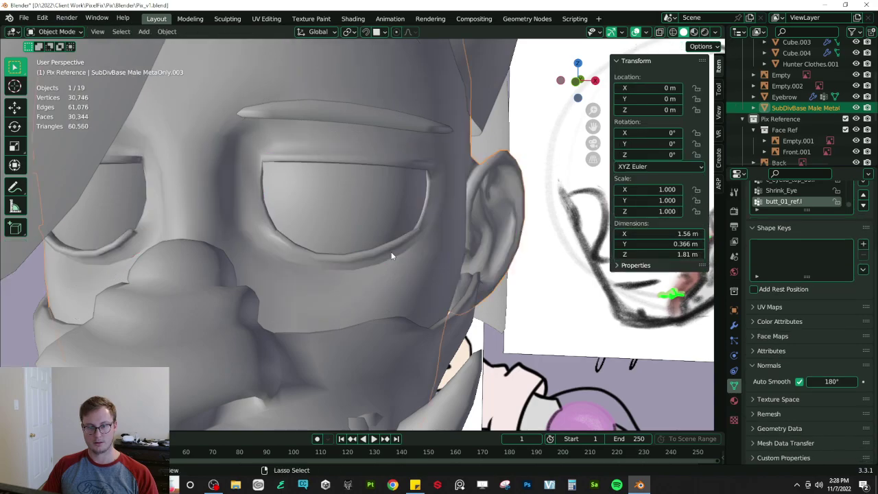
pyautogui.press('Tab')
pyautogui.moveTo(368, 209); pyautogui.dragTo(362, 238, button='middle')
# - Reopen the head mesh for editing and scale the four edges along the inner eye socket to 0.447 along X
pyautogui.press('Tab')
pyautogui.click(335, 205)
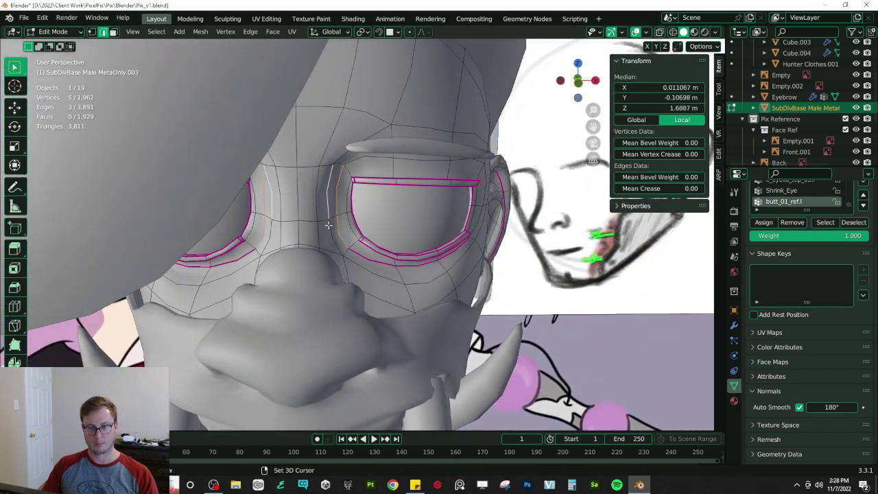
pyautogui.keyDown('shift'); pyautogui.click(329, 225); pyautogui.keyUp('shift')
pyautogui.press('s')
pyautogui.press('x')
pyautogui.click(383, 214)
# - Shift those socket edges slightly toward the nose along X, and move the short connecting edge about -0.001 m along X
pyautogui.press('g')
pyautogui.press('x')
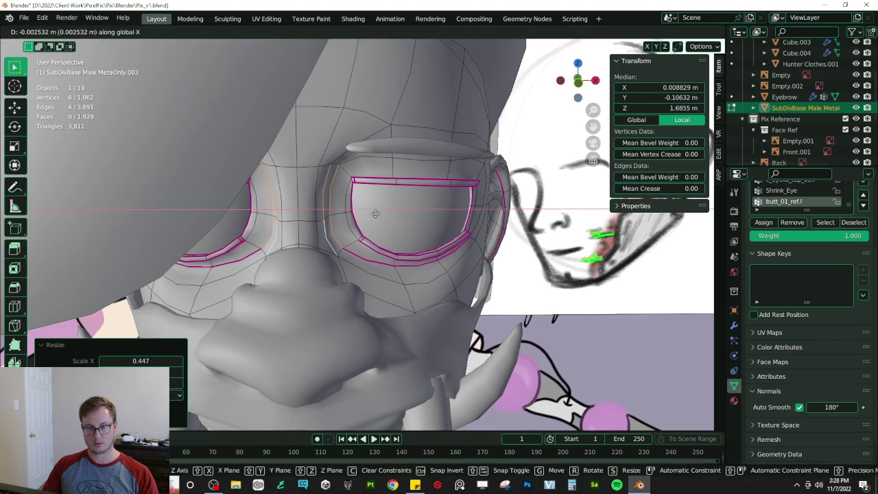
pyautogui.click(339, 218)
pyautogui.click(325, 219)
pyautogui.press('g')
pyautogui.press('x')
pyautogui.click(348, 219)
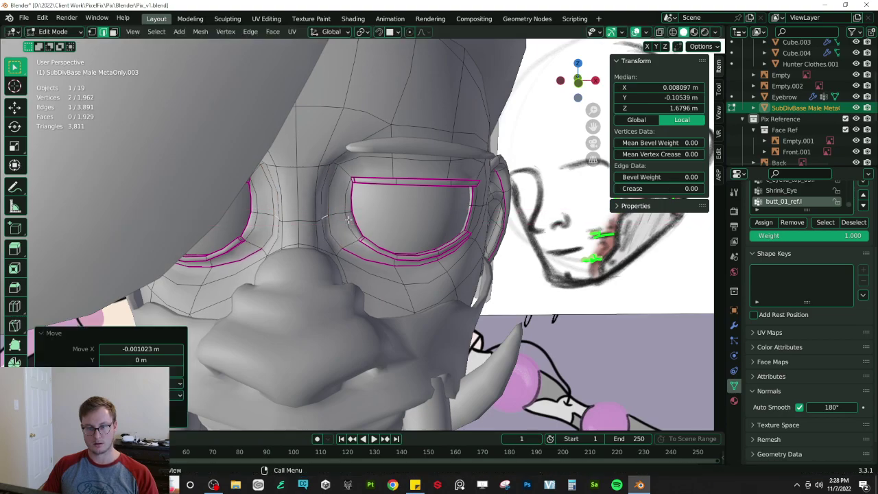
# - Return to Object Mode, save the file and inspect the whole character with the view centred on the hair
pyautogui.press('Tab')
pyautogui.scroll(-4, 408, 214)
pyautogui.moveTo(408, 214); pyautogui.dragTo(365, 216, button='middle')
pyautogui.hotkey('ctrl', 's')
pyautogui.scroll(-4, 353, 201)
pyautogui.scroll(3, 424, 214)
pyautogui.scroll(2, 466, 208)
pyautogui.scroll(1, 468, 166)
pyautogui.scroll(-4, 351, 197)
pyautogui.click(345, 217)
pyautogui.press('KP_Decimal')
pyautogui.scroll(-5, 345, 216)
pyautogui.scroll(-1, 367, 218)
pyautogui.hotkey('ctrl', 's')
pyautogui.moveTo(401, 260); pyautogui.dragTo(407, 242, button='middle')
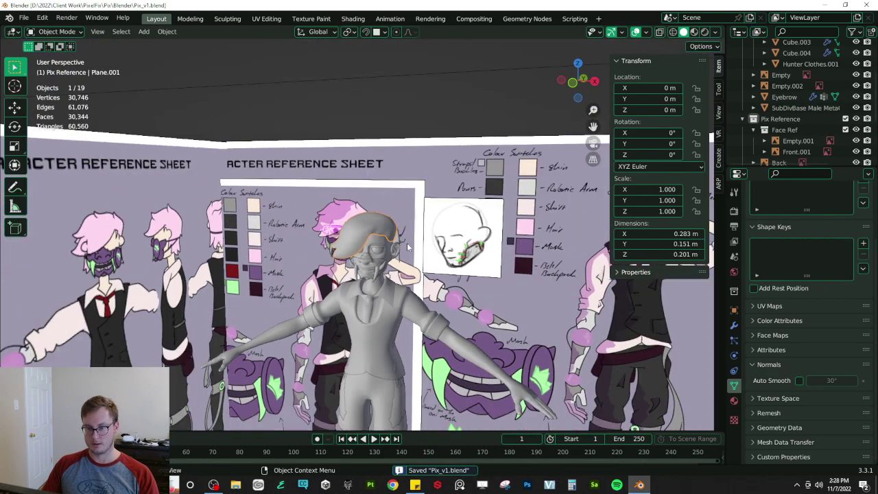
# - Select the two face mask pieces and move them to the Pix Clothes collection
pyautogui.scroll(4, 376, 232)
pyautogui.click(393, 180)
pyautogui.keyDown('shift'); pyautogui.click(392, 150); pyautogui.keyUp('shift')
pyautogui.keyDown('shift'); pyautogui.moveTo(392, 152); pyautogui.dragTo(396, 203, button='middle'); pyautogui.keyUp('shift')
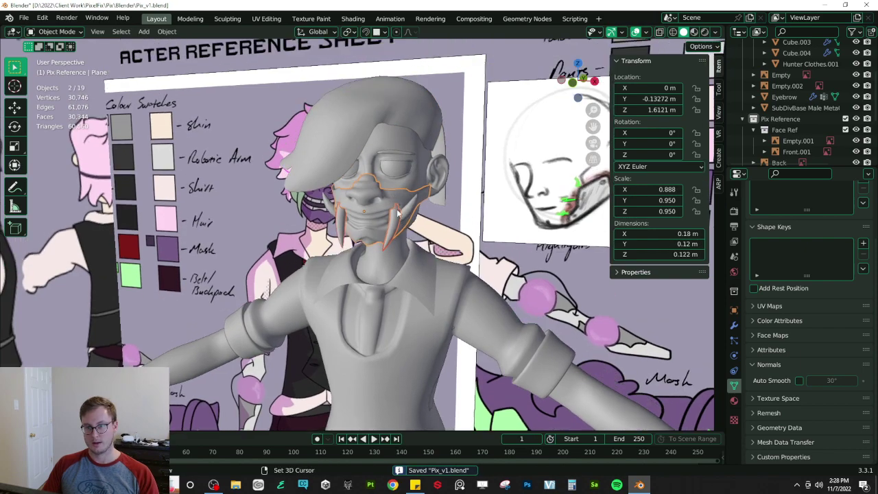
pyautogui.scroll(1, 396, 204)
pyautogui.scroll(5, 801, 130)
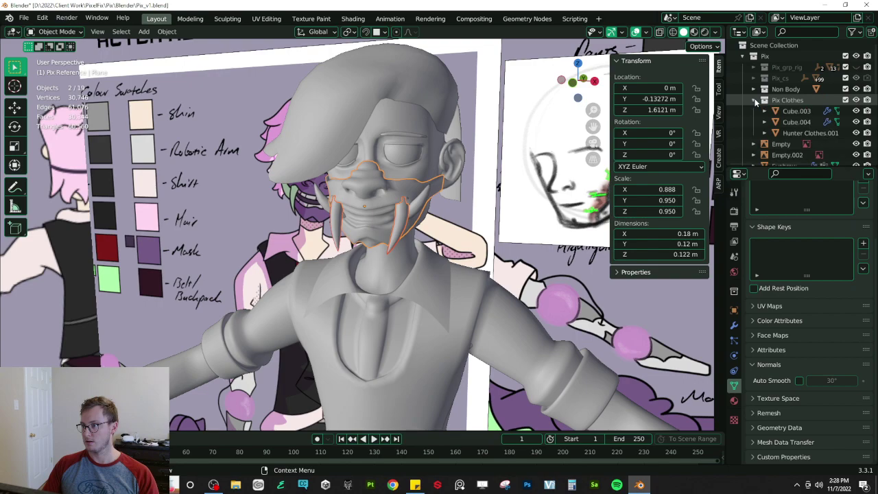
pyautogui.press('m')
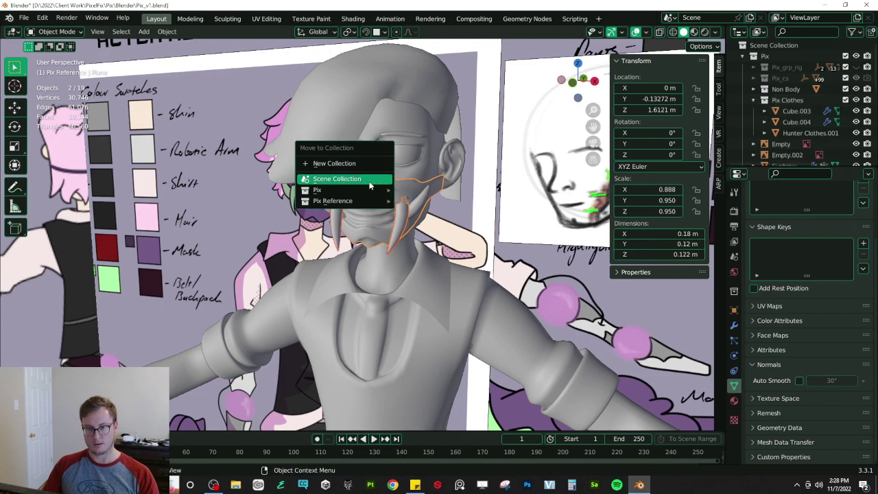
pyautogui.moveTo(365, 195)
pyautogui.click(427, 248)
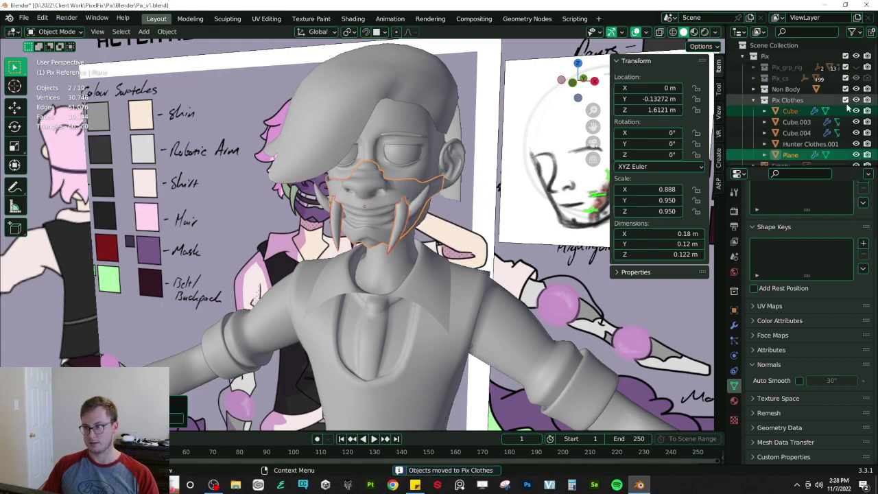
# - Hide the Pix Clothes collection, move the mask's tusks into it as well and save the file
pyautogui.click(856, 100)
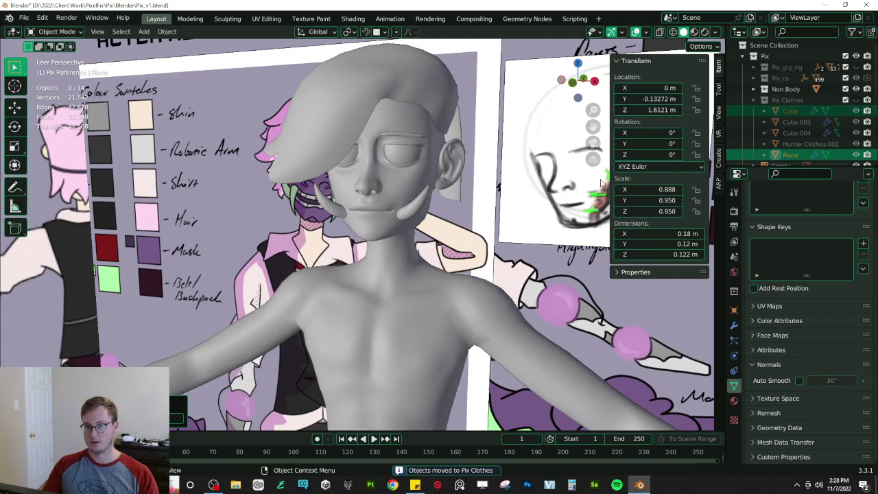
pyautogui.click(407, 214)
pyautogui.press('m')
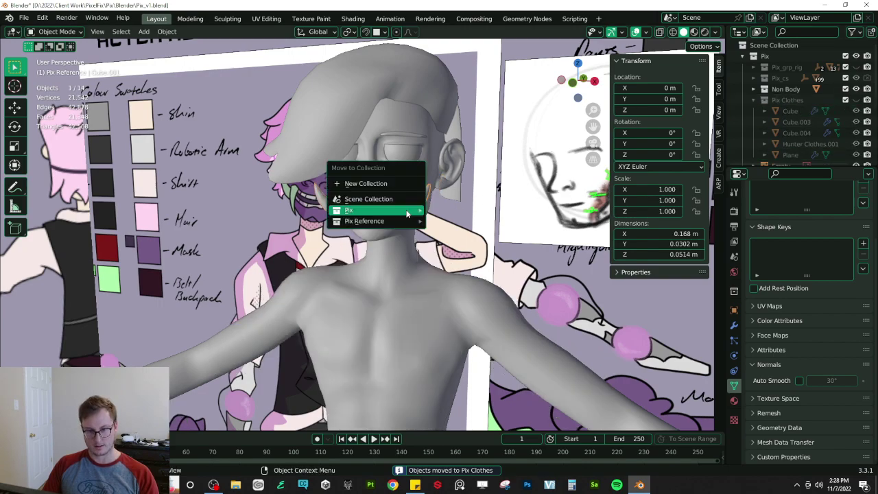
pyautogui.moveTo(406, 213)
pyautogui.click(459, 269)
pyautogui.moveTo(391, 191); pyautogui.dragTo(423, 228, button='middle')
pyautogui.hotkey('ctrl', 's')
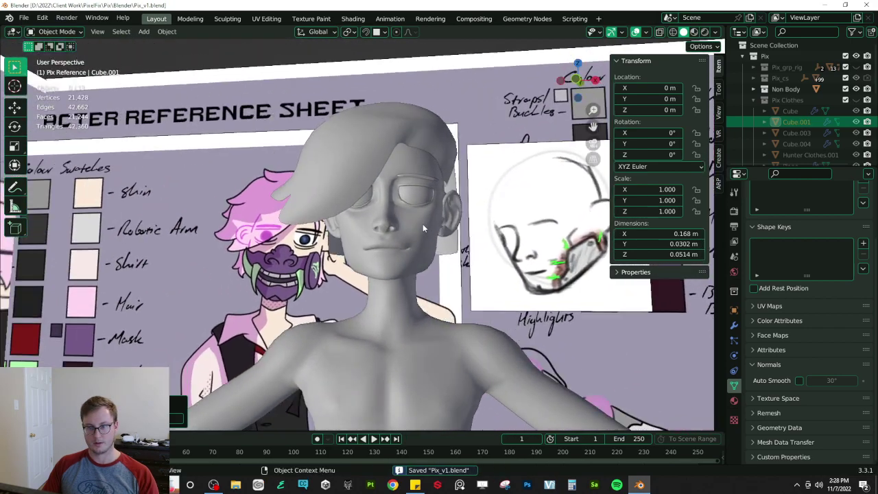
# - Select the swept front hair and activate the Annotate tool with stroke placement set to Surface
pyautogui.click(358, 160)
pyautogui.press('KP_1')
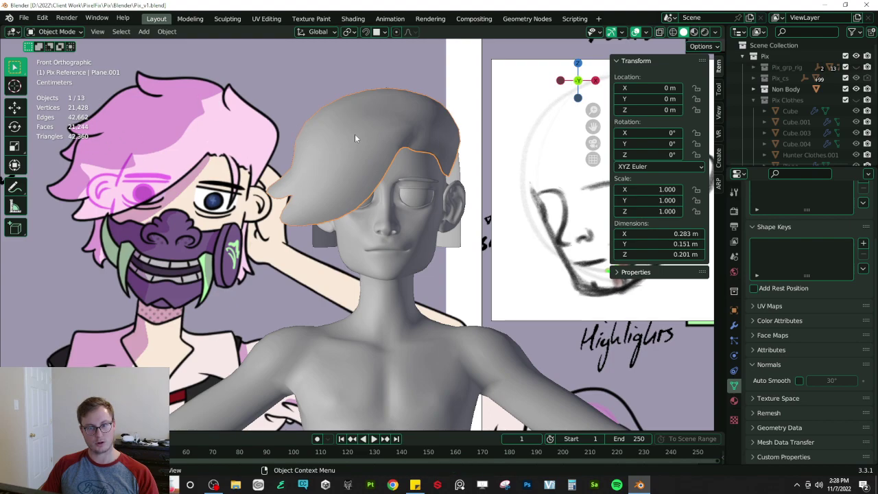
pyautogui.moveTo(374, 140); pyautogui.dragTo(413, 193, button='middle')
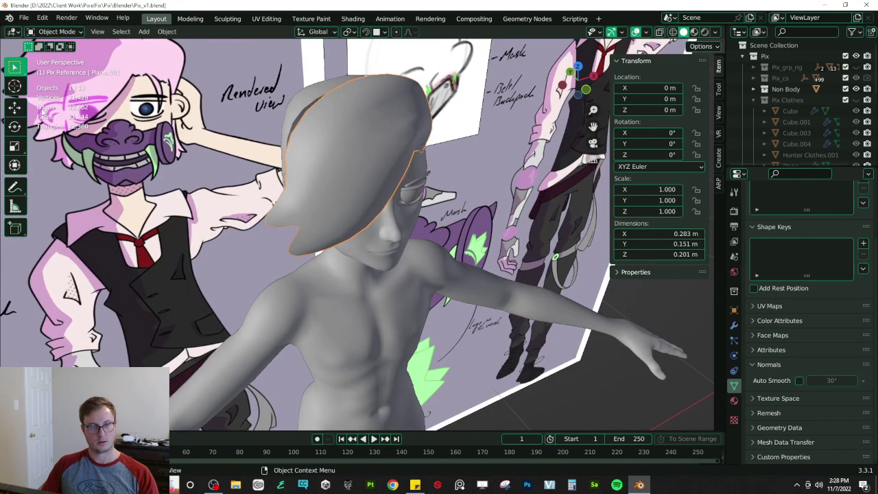
pyautogui.click(19, 189)
pyautogui.click(87, 46)
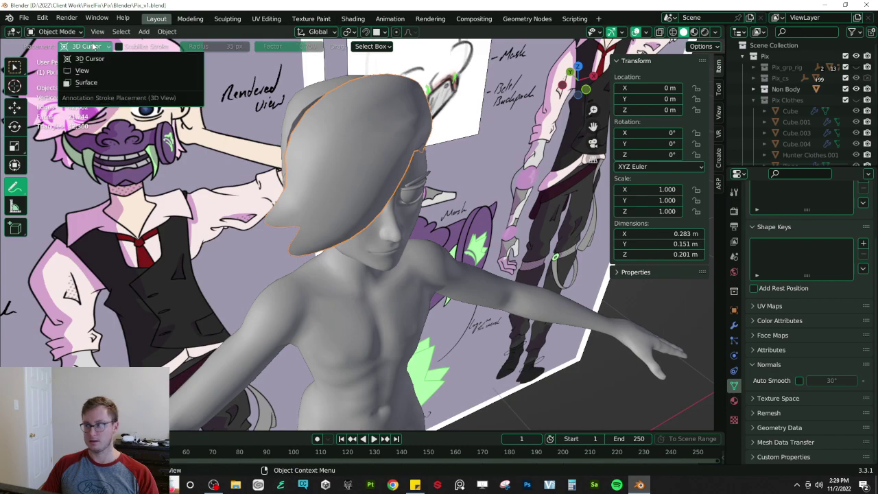
pyautogui.click(120, 79)
# - Try sketching guide strokes for hair strands on the surface of the swept front hair
pyautogui.scroll(-1, 371, 156)
pyautogui.moveTo(317, 161)
pyautogui.mouseDown(button='middle')
pyautogui.moveTo(337, 150)
pyautogui.moveTo(311, 145)
pyautogui.mouseUp(button='middle')
pyautogui.moveTo(317, 133); pyautogui.dragTo(306, 166)
pyautogui.moveTo(332, 144)
pyautogui.mouseDown(button='middle')
pyautogui.moveTo(348, 147)
pyautogui.moveTo(363, 124)
pyautogui.mouseUp(button='middle')
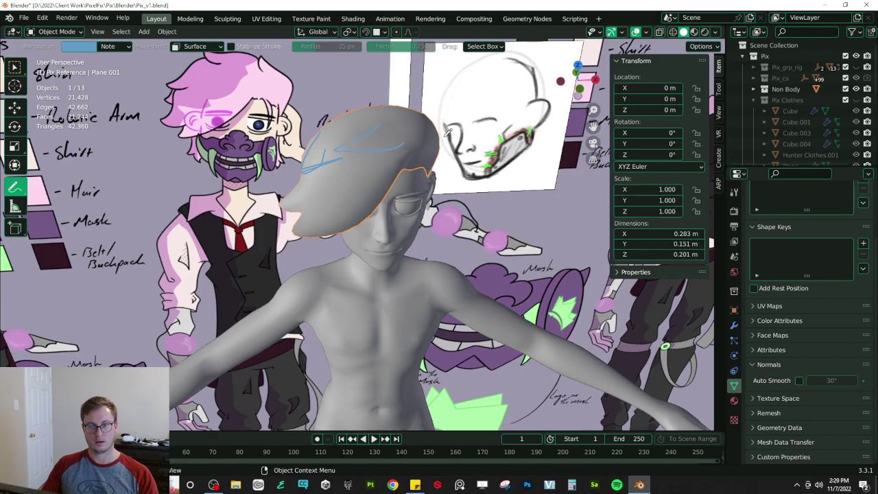
pyautogui.moveTo(447, 130); pyautogui.dragTo(451, 140, button='middle')
pyautogui.hotkey('ctrl', 'z')
pyautogui.moveTo(320, 168); pyautogui.dragTo(345, 154, button='middle')
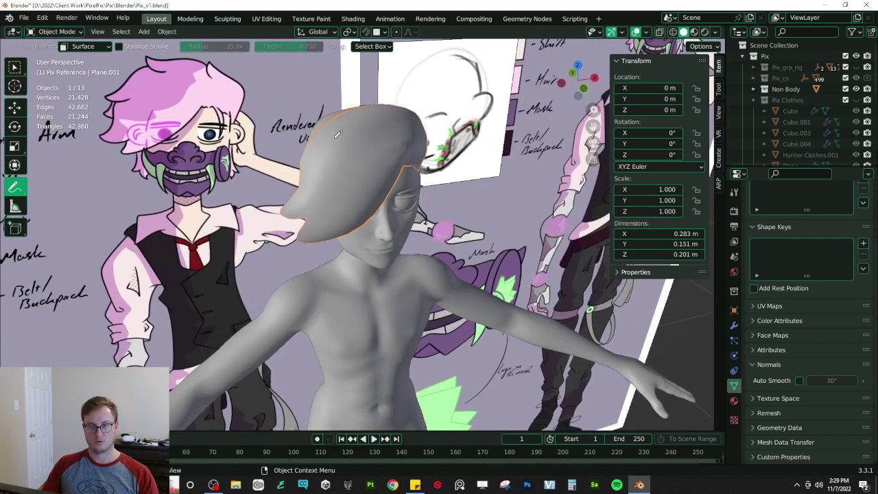
pyautogui.moveTo(376, 147); pyautogui.dragTo(377, 135, button='middle')
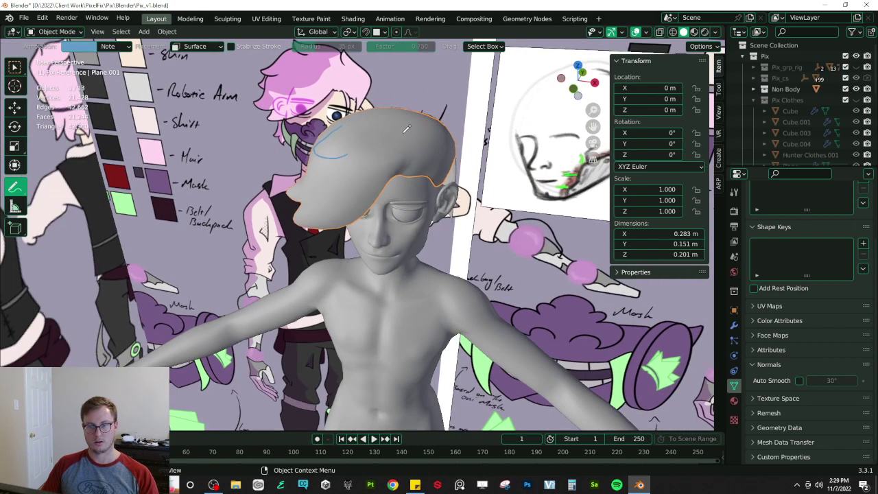
pyautogui.moveTo(442, 135); pyautogui.dragTo(441, 186, button='middle')
pyautogui.moveTo(449, 150); pyautogui.dragTo(414, 186, button='middle')
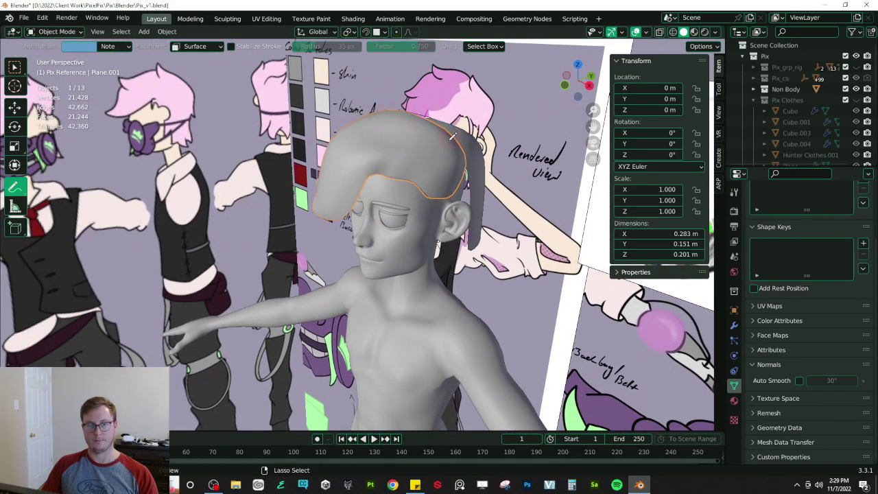
# - Save the file and open the back hair panel for mesh editing in right orthographic view
pyautogui.click(15, 67)
pyautogui.hotkey('ctrl', 's')
pyautogui.moveTo(247, 171)
pyautogui.mouseDown(button='middle')
pyautogui.moveTo(347, 154)
pyautogui.moveTo(423, 158)
pyautogui.moveTo(422, 192)
pyautogui.moveTo(431, 197)
pyautogui.moveTo(395, 247)
pyautogui.moveTo(384, 138)
pyautogui.moveTo(298, 144)
pyautogui.mouseUp(button='middle')
pyautogui.moveTo(393, 138); pyautogui.dragTo(475, 185, button='middle')
pyautogui.click(478, 180)
pyautogui.press('KP_3')
pyautogui.keyDown('shift'); pyautogui.moveTo(506, 264); pyautogui.dragTo(300, 274, button='middle'); pyautogui.keyUp('shift')
pyautogui.scroll(5, 474, 228)
pyautogui.press('Tab')
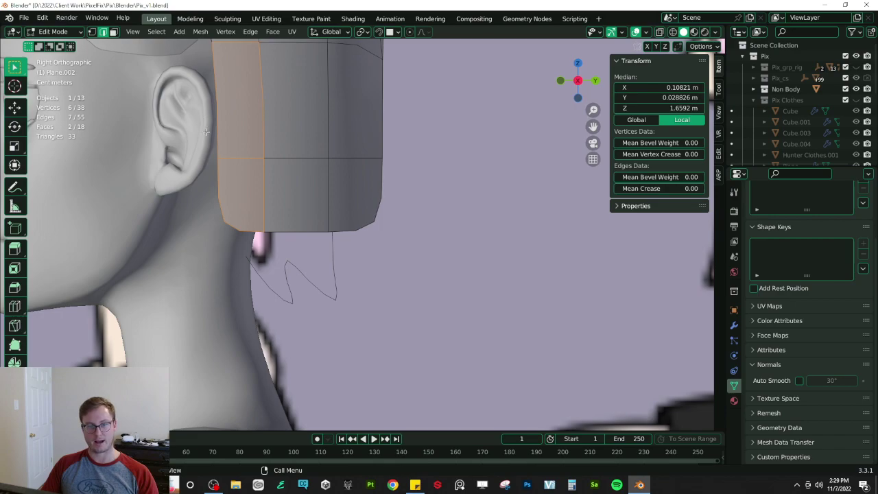
# - Rip two vertices on the lower edge of the back hair panel to split the hem into separate strands
pyautogui.click(267, 234)
pyautogui.press('v')
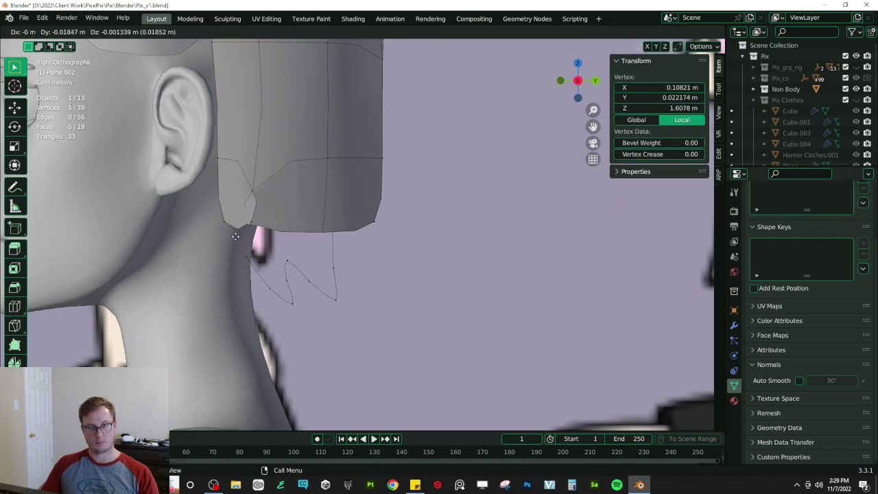
pyautogui.click(307, 234)
pyautogui.click(328, 231)
pyautogui.press('v')
pyautogui.click(304, 230)
# - In back view, move the middle strand's end edge about 0.026 m outward along X and slightly up
pyautogui.keyDown('shift'); pyautogui.moveTo(216, 226); pyautogui.dragTo(262, 220, button='middle'); pyautogui.keyUp('shift')
pyautogui.click(272, 217)
pyautogui.keyDown('shift'); pyautogui.click(299, 218); pyautogui.keyUp('shift')
pyautogui.press('ctrl+KP_1')
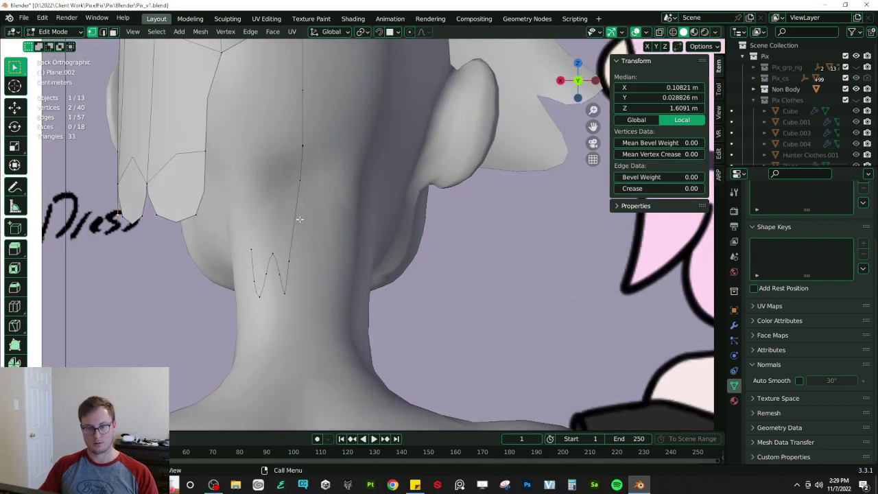
pyautogui.scroll(-5, 428, 242)
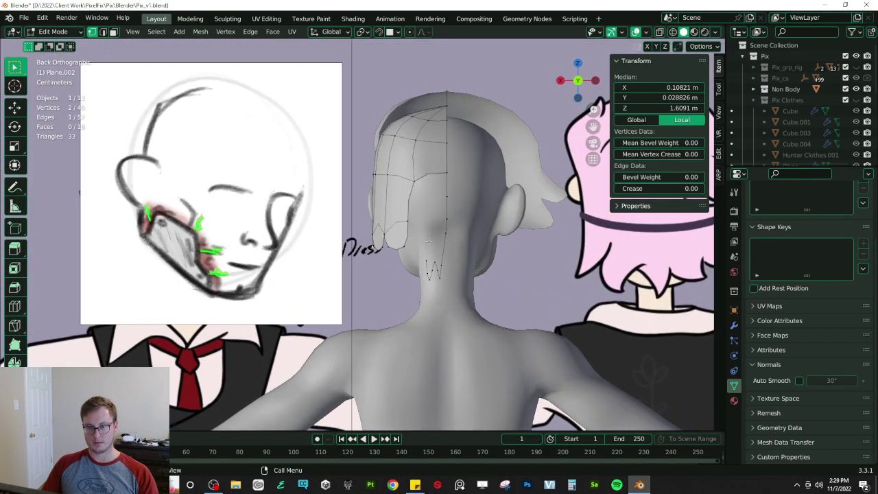
pyautogui.press('g')
pyautogui.click(413, 240)
# - Rotate the outermost strand's end edge and scale it by 1.5
pyautogui.press('r')
pyautogui.press('z')
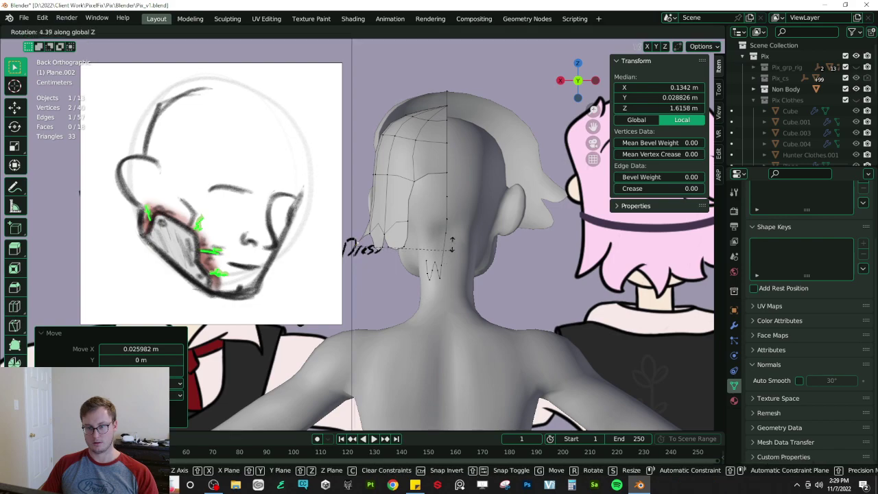
pyautogui.click(404, 156)
pyautogui.press('r')
pyautogui.click(449, 275)
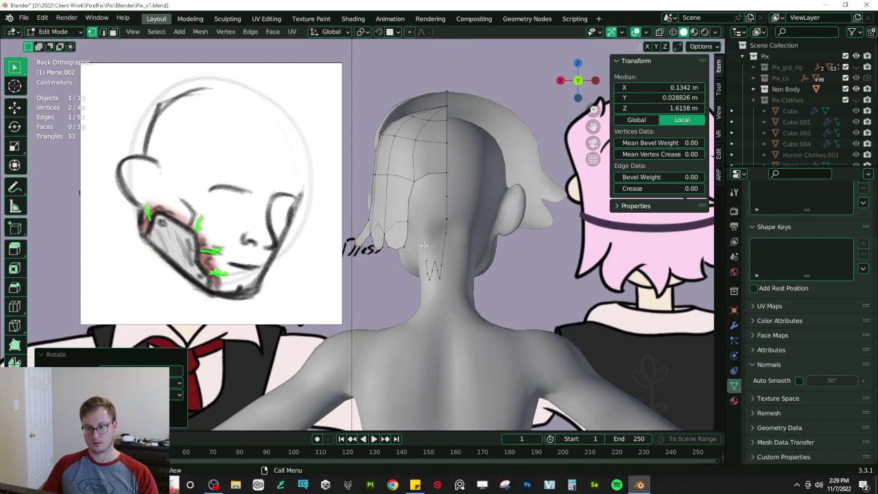
pyautogui.write('s1.5')
pyautogui.press('Return')
# - Lower the neighbouring strand's end edge along Z and rescale it
pyautogui.scroll(3, 442, 277)
pyautogui.click(383, 260)
pyautogui.keyDown('shift'); pyautogui.click(398, 257); pyautogui.keyUp('shift')
pyautogui.press('g')
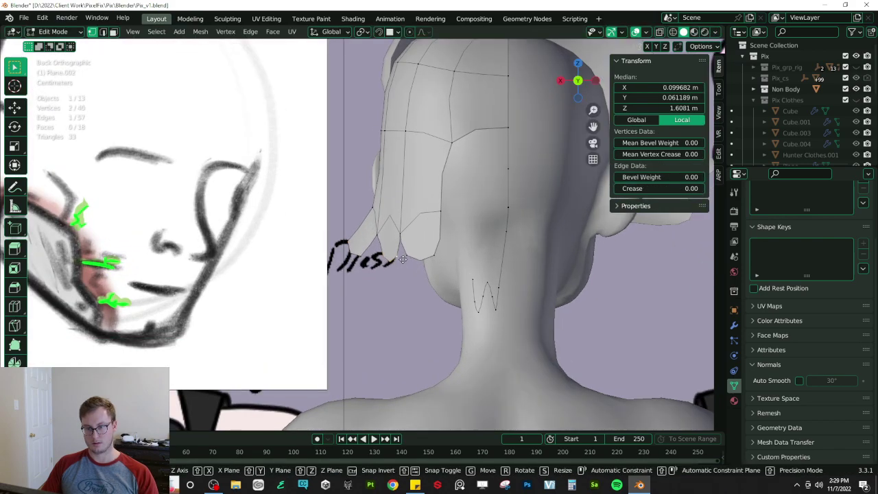
pyautogui.press('z')
pyautogui.click(421, 270)
pyautogui.press('s')
pyautogui.click(433, 266)
# - Move the innermost strand's end edge downward to lengthen the strand
pyautogui.keyDown('shift'); pyautogui.moveTo(432, 266); pyautogui.dragTo(321, 249, button='middle'); pyautogui.keyUp('shift')
pyautogui.click(360, 248)
pyautogui.keyDown('shift'); pyautogui.click(373, 244); pyautogui.keyUp('shift')
pyautogui.scroll(-3, 322, 249)
pyautogui.scroll(3, 321, 249)
pyautogui.press('g')
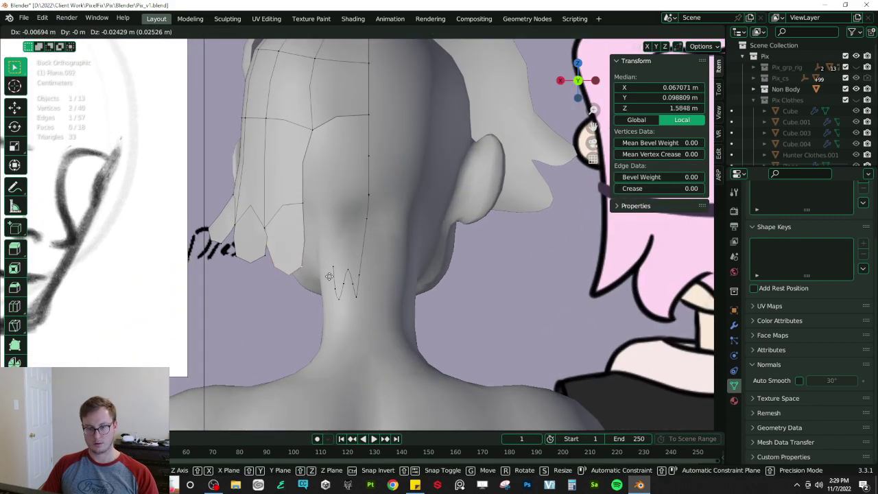
pyautogui.click(331, 271)
# - Extrude the innermost strand's end edge downward and outward, and scale the new edge down to a tapered tip
pyautogui.keyDown('shift'); pyautogui.moveTo(374, 248); pyautogui.dragTo(405, 245, button='middle'); pyautogui.keyUp('shift')
pyautogui.press('e')
pyautogui.click(409, 262)
pyautogui.press('s')
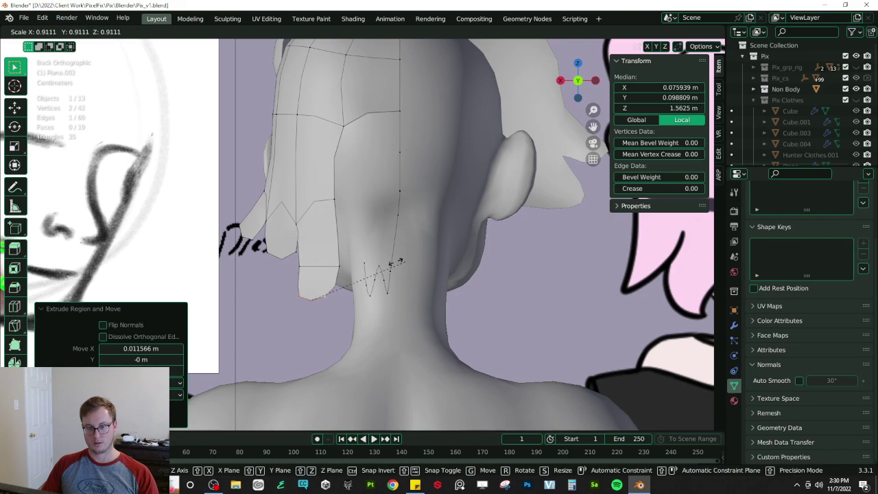
pyautogui.click(339, 280)
# - Extrude the central strand's end edge, narrow it to a point and position the tip downward and outward
pyautogui.click(270, 253)
pyautogui.keyDown('shift'); pyautogui.click(298, 253); pyautogui.keyUp('shift')
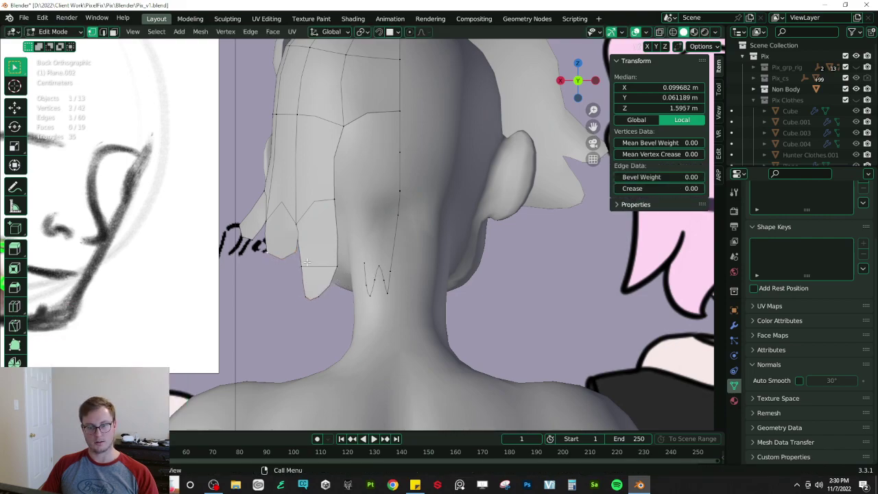
pyautogui.press('e')
pyautogui.click(388, 247)
pyautogui.press('s')
pyautogui.click(279, 273)
pyautogui.press('g')
pyautogui.click(258, 282)
# - Extrude the outermost strand's end edge, scale it to a narrow tip and reposition it
pyautogui.click(252, 238)
pyautogui.keyDown('shift'); pyautogui.click(237, 226); pyautogui.keyUp('shift')
pyautogui.press('e')
pyautogui.click(334, 243)
pyautogui.press('s')
pyautogui.click(275, 249)
pyautogui.scroll(-4, 268, 253)
pyautogui.scroll(4, 261, 257)
pyautogui.press('g')
pyautogui.click(256, 260)
# - Select the four vertices of the outermost strand's tip and move them about -0.010 m in X and slightly downward
pyautogui.click(254, 228)
pyautogui.keyDown('shift'); pyautogui.click(271, 241); pyautogui.keyUp('shift')
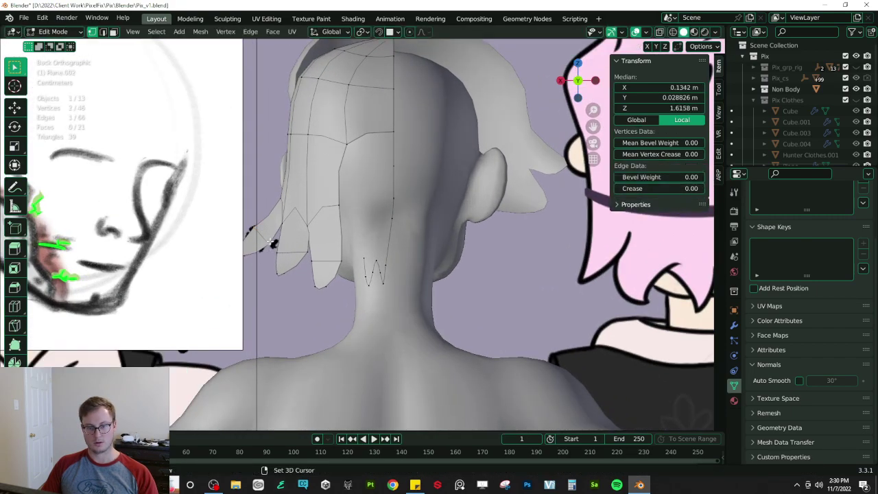
pyautogui.press('z')
pyautogui.keyDown('shift'); pyautogui.moveTo(231, 243); pyautogui.dragTo(254, 270); pyautogui.keyUp('shift')
pyautogui.press('z')
pyautogui.press('g')
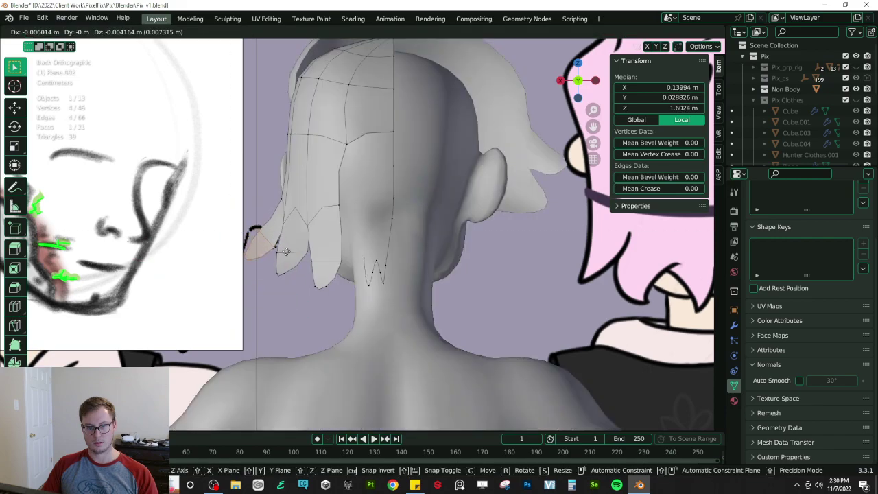
pyautogui.click(291, 254)
# - Select the outer upper vertices of the back hair panel and move them about 0.026 m along X
pyautogui.scroll(-5, 376, 215)
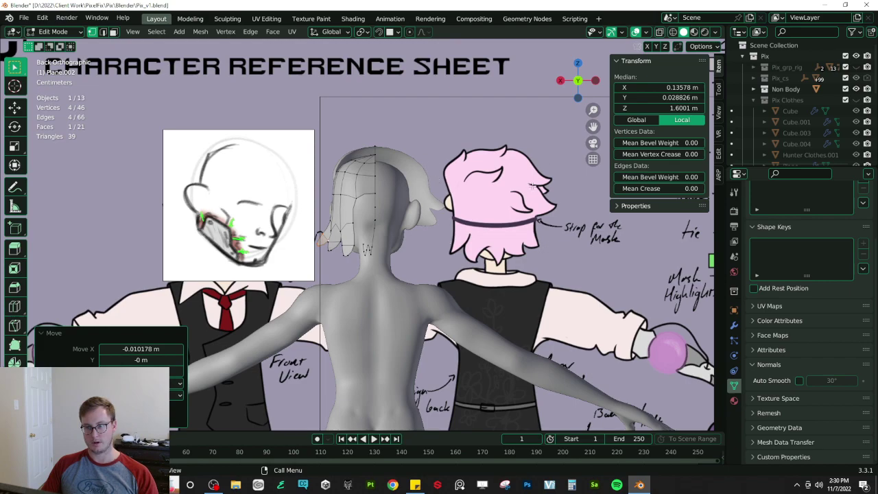
pyautogui.scroll(5, 275, 187)
pyautogui.press('z')
pyautogui.click(336, 164)
pyautogui.moveTo(336, 165); pyautogui.dragTo(337, 175)
pyautogui.press('z')
pyautogui.press('g')
pyautogui.press('x')
pyautogui.click(361, 197)
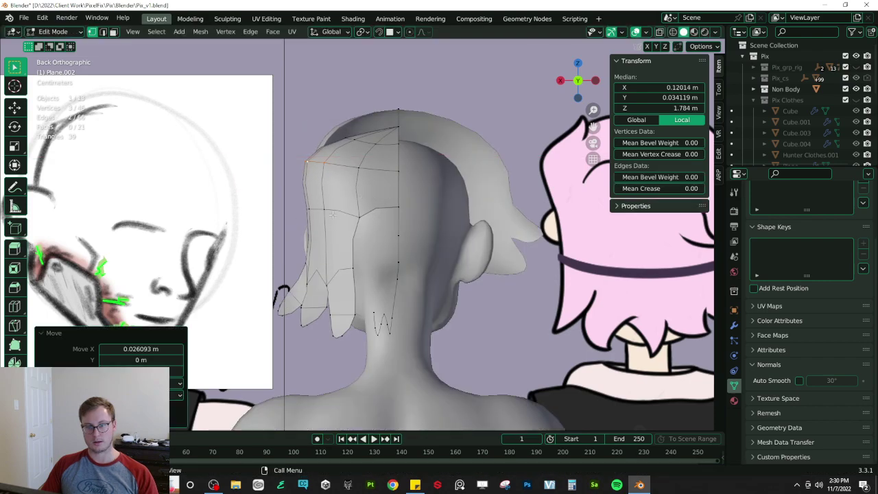
# - Select the outer vertices of the next row down on the back hair panel and adjust them along X
pyautogui.press('z')
pyautogui.moveTo(299, 201); pyautogui.dragTo(345, 219)
pyautogui.press('z')
pyautogui.click(365, 236)
pyautogui.press('g')
pyautogui.press('x')
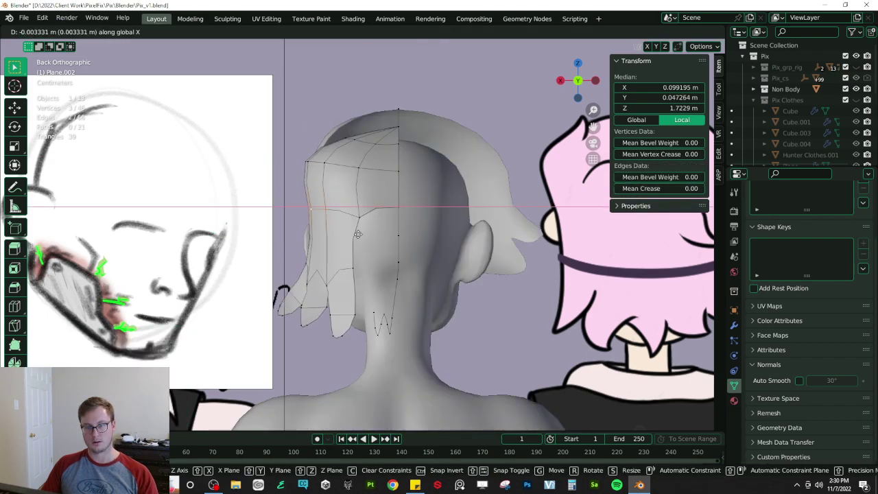
pyautogui.click(361, 235)
# - Select all the faces of the three pointed strands at the back hair panel's lower edge and scale them to 0.795 along X
pyautogui.keyDown('shift'); pyautogui.moveTo(350, 282); pyautogui.dragTo(341, 252, button='middle'); pyautogui.keyUp('shift')
pyautogui.press('z')
pyautogui.click(294, 247)
pyautogui.moveTo(251, 224); pyautogui.dragTo(353, 317)
pyautogui.press('z')
pyautogui.click(394, 315)
pyautogui.press('s')
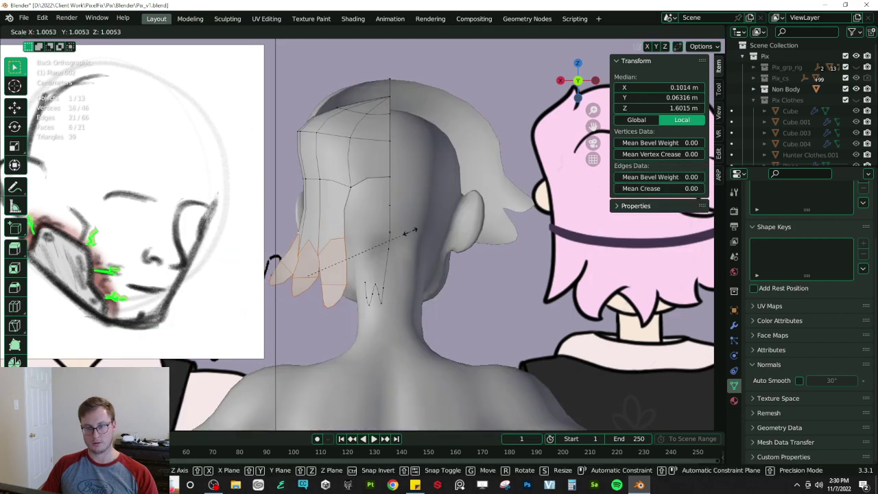
pyautogui.press('x')
pyautogui.click(388, 239)
# - Move the selected strands about -0.011 m along X, plus a further small shift in the same direction
pyautogui.press('g')
pyautogui.press('x')
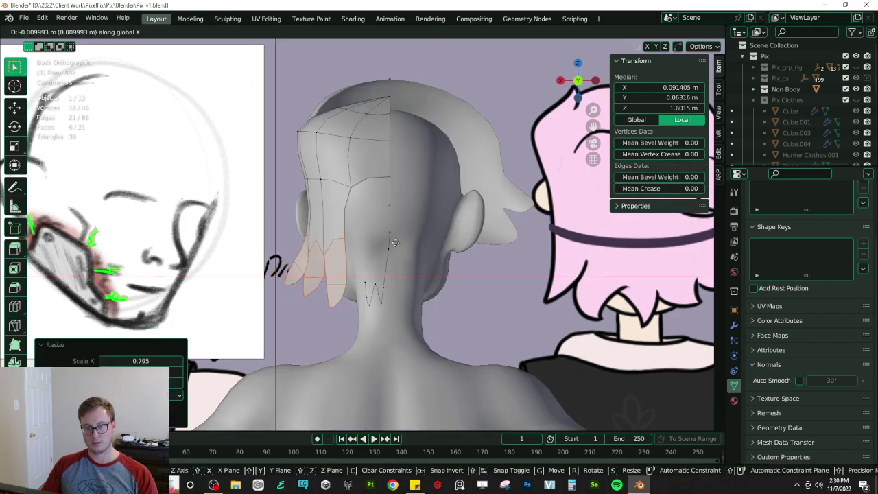
pyautogui.click(394, 235)
pyautogui.press('g')
pyautogui.press('x')
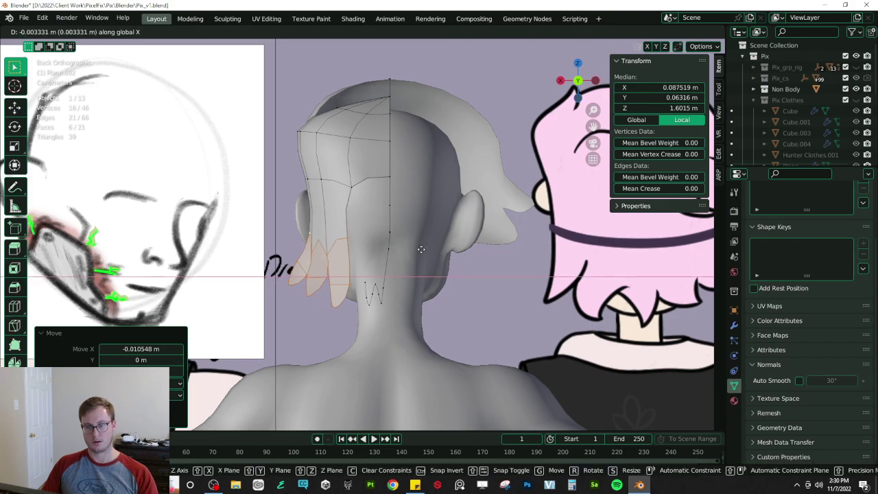
pyautogui.click(419, 249)
# - Dissolve the two surplus vertices on the loose centre line below the back hair panel
pyautogui.scroll(2, 405, 245)
pyautogui.click(395, 197)
pyautogui.press('x')
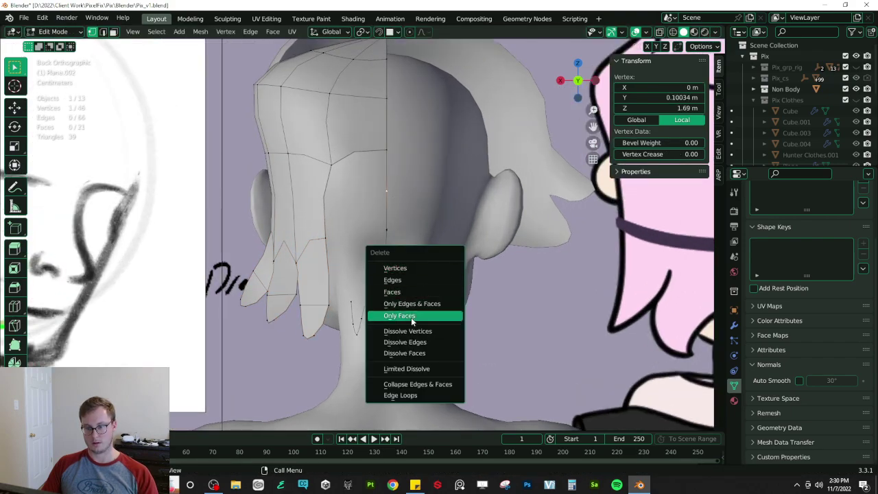
pyautogui.click(411, 332)
pyautogui.click(394, 229)
pyautogui.press('x')
pyautogui.click(395, 231)
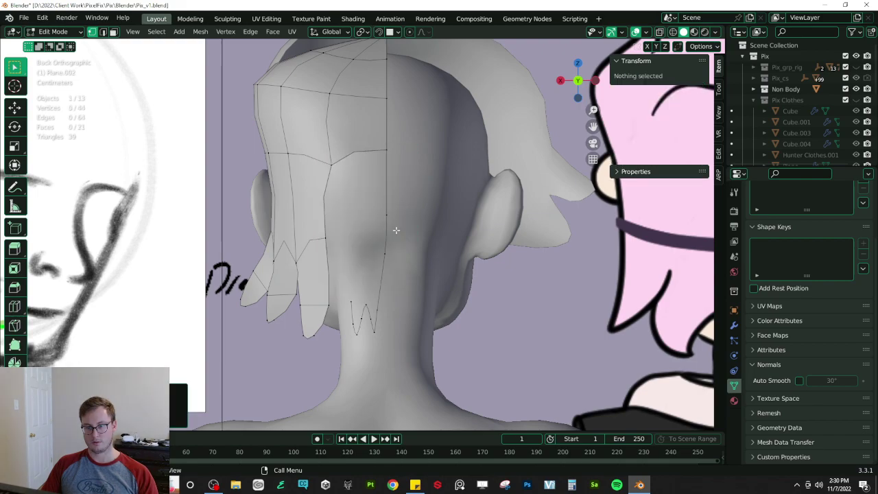
# - Fill a face between the centre line and the inner column of the back hair panel
pyautogui.click(389, 220)
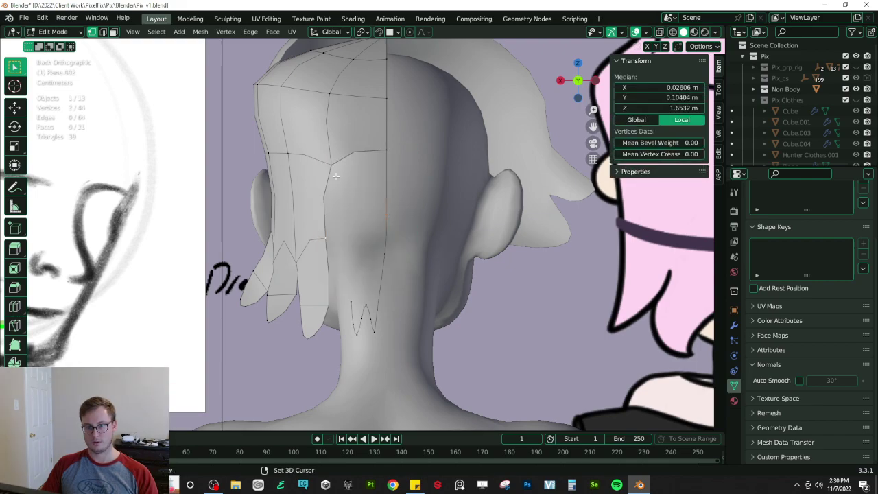
pyautogui.keyDown('shift'); pyautogui.click(378, 157); pyautogui.keyUp('shift')
pyautogui.press('f')
# - Lower the new face's centre-line vertex along Z and dissolve the surplus vertex beneath it
pyautogui.click(385, 223)
pyautogui.press('g')
pyautogui.press('z')
pyautogui.click(384, 258)
pyautogui.press('x')
pyautogui.click(384, 256)
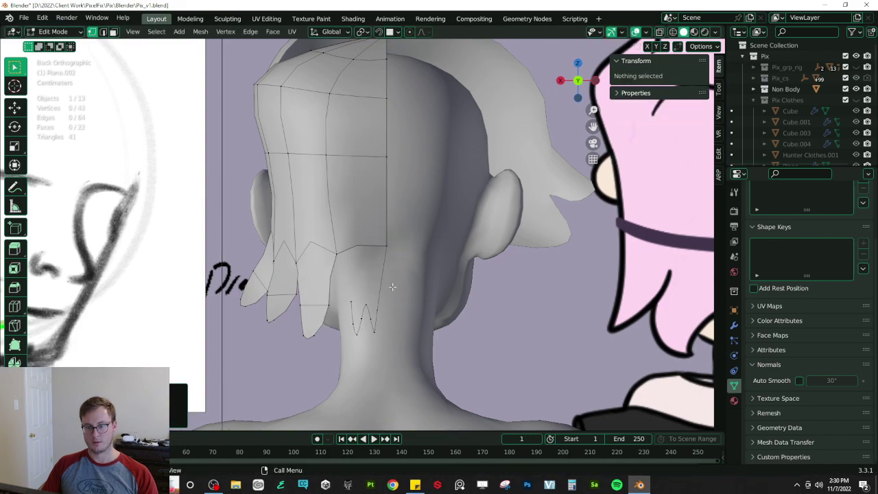
# - Fill a second face connecting the panel's lower centre edge with the loose strand outline on the neck
pyautogui.click(353, 302)
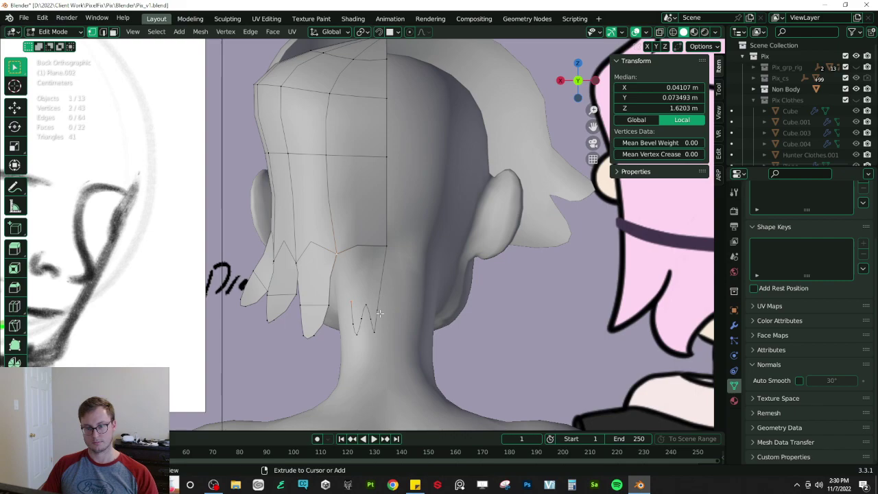
pyautogui.keyDown('shift'); pyautogui.click(388, 250); pyautogui.keyUp('shift')
pyautogui.press('f')
# - Raise the new face's lower inner vertex along Z and set its X coordinate to 0 m
pyautogui.click(378, 314)
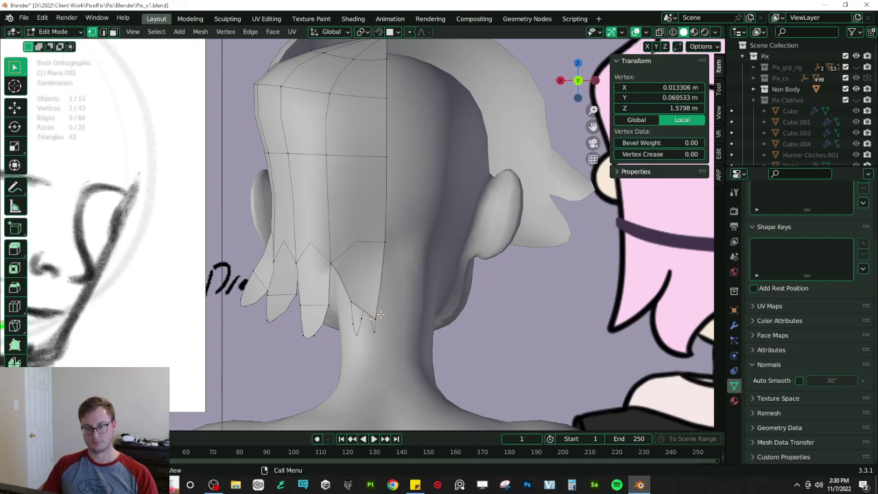
pyautogui.press('g')
pyautogui.click(384, 286)
pyautogui.hotkey('ctrl', 'z')
pyautogui.press('g')
pyautogui.press('z')
pyautogui.click(406, 271)
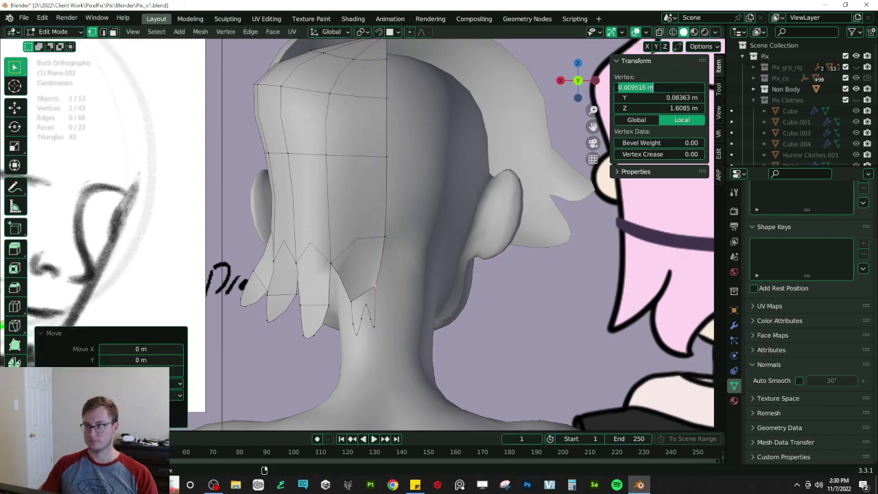
pyautogui.press('Return')
# - Add one centred vertical loop cut through the panel column beside the centre line
pyautogui.scroll(-5, 359, 153)
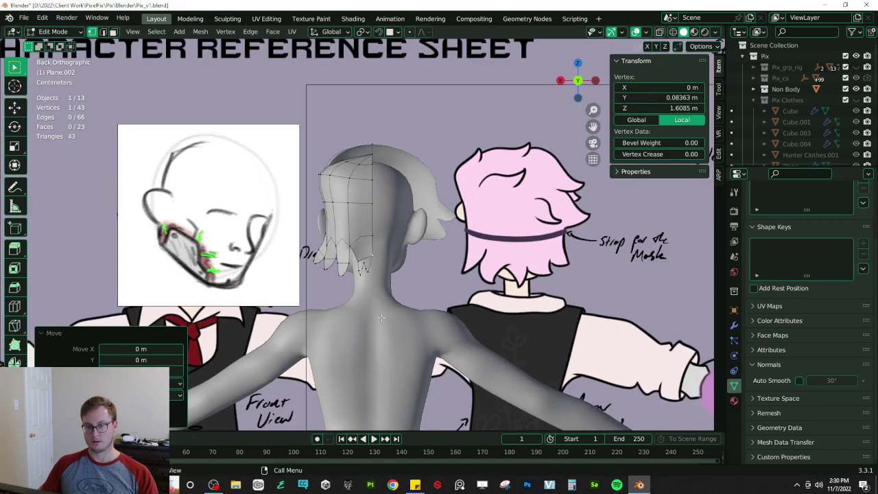
pyautogui.scroll(3, 359, 152)
pyautogui.click(364, 149)
pyautogui.rightClick(361, 281)
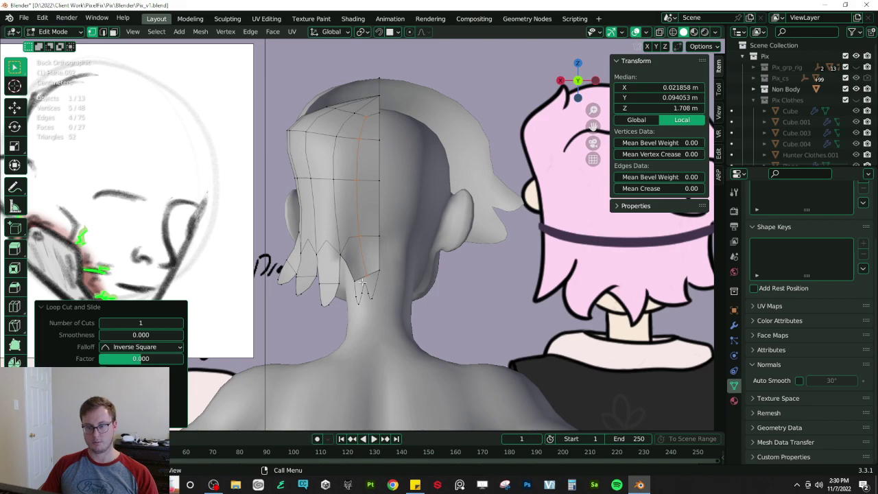
# - Cut extra vertices into the loose centre-strand outline and fill a face up to the panel's lower centre edge
pyautogui.click(364, 279)
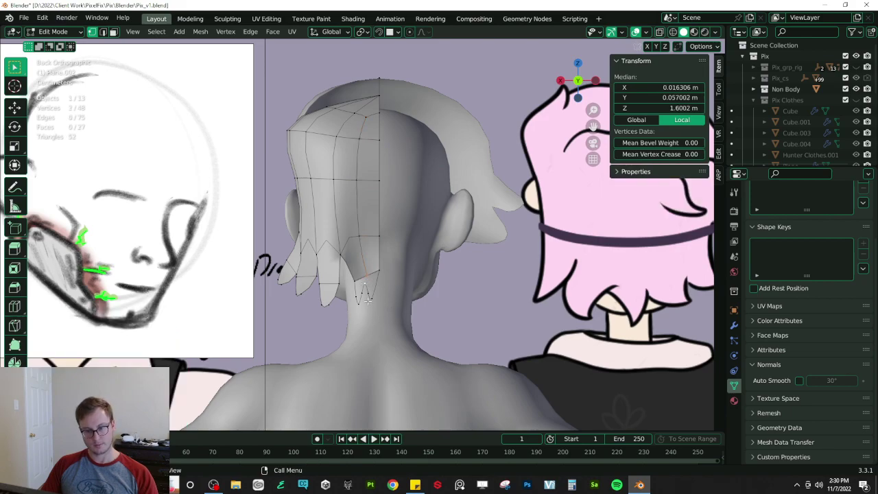
pyautogui.scroll(2, 365, 291)
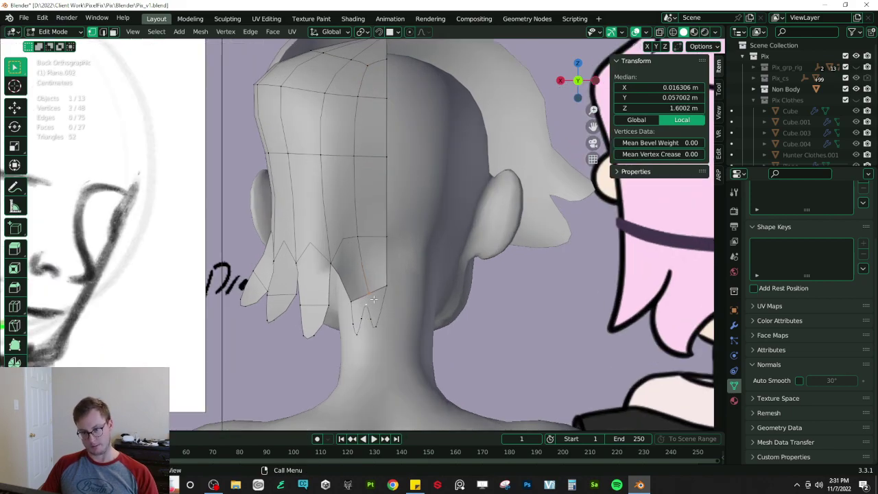
pyautogui.scroll(2, 372, 299)
pyautogui.click(327, 235)
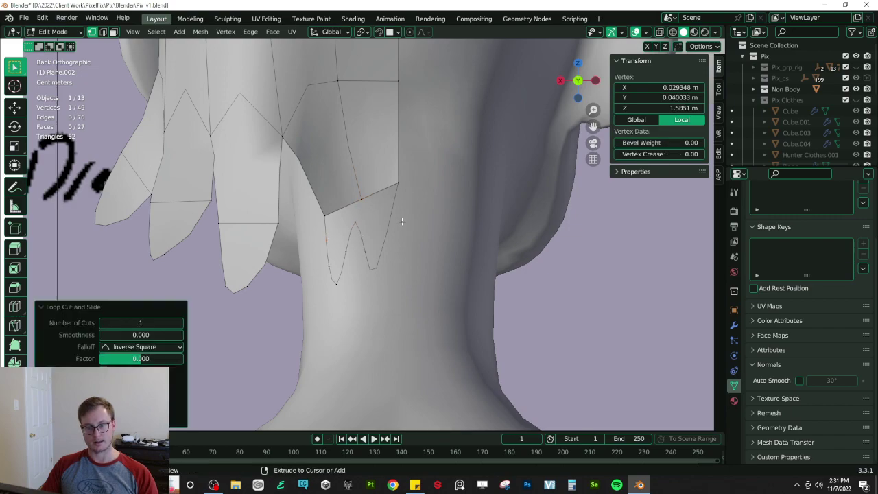
pyautogui.click(355, 223)
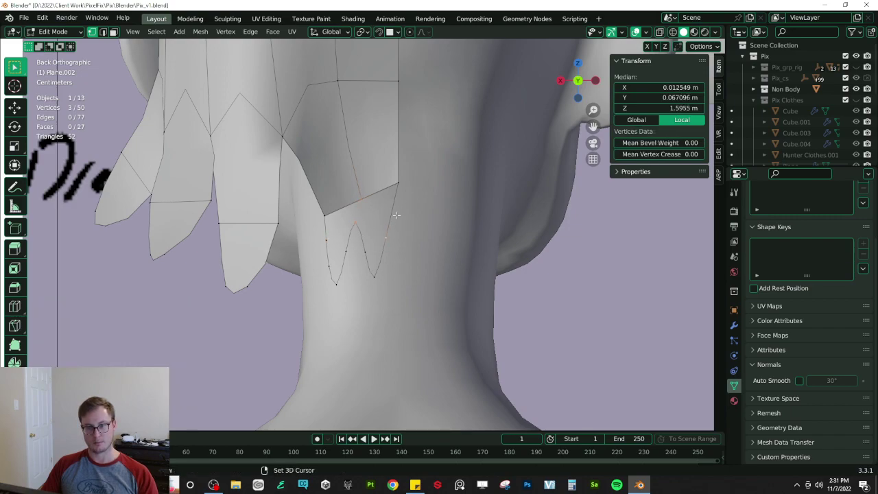
pyautogui.keyDown('shift'); pyautogui.click(401, 183); pyautogui.keyUp('shift')
pyautogui.press('f')
# - Fill the neighbouring face below the panel's inner column and move the shared vertex between the two strands downward
pyautogui.click(353, 204)
pyautogui.keyDown('shift'); pyautogui.click(355, 214); pyautogui.keyUp('shift')
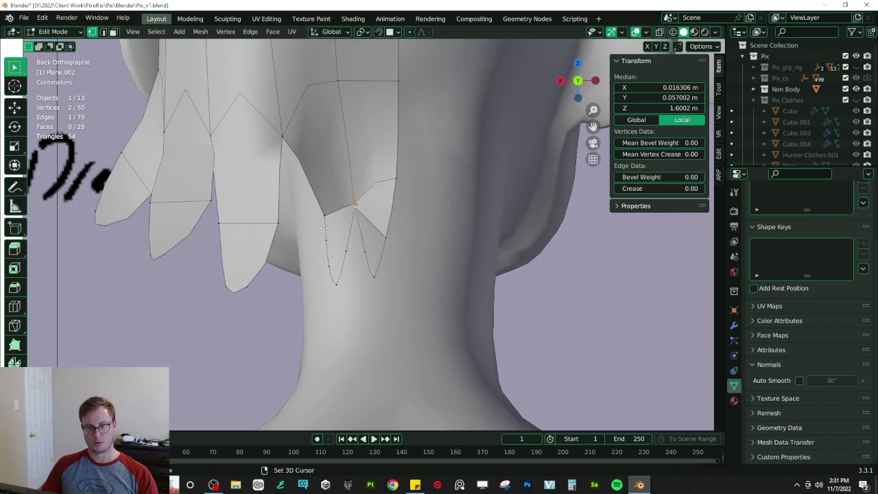
pyautogui.keyDown('shift'); pyautogui.click(325, 237); pyautogui.keyUp('shift')
pyautogui.press('f')
pyautogui.scroll(-1, 414, 251)
pyautogui.click(356, 218)
pyautogui.press('g')
pyautogui.click(352, 246)
# - Leave Edit Mode and save the file
pyautogui.scroll(-4, 374, 235)
pyautogui.press('Tab')
pyautogui.moveTo(382, 232); pyautogui.dragTo(490, 252, button='middle')
pyautogui.hotkey('ctrl', 's')
pyautogui.scroll(3, 485, 250)
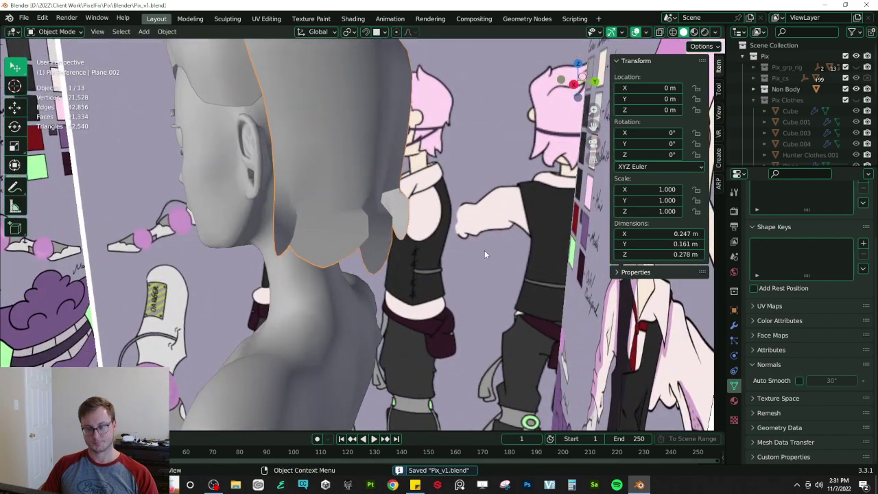
# - Show the model as wireframe over the right-side reference and resume mesh editing on the back hair panel
pyautogui.press('KP_3')
pyautogui.press('z')
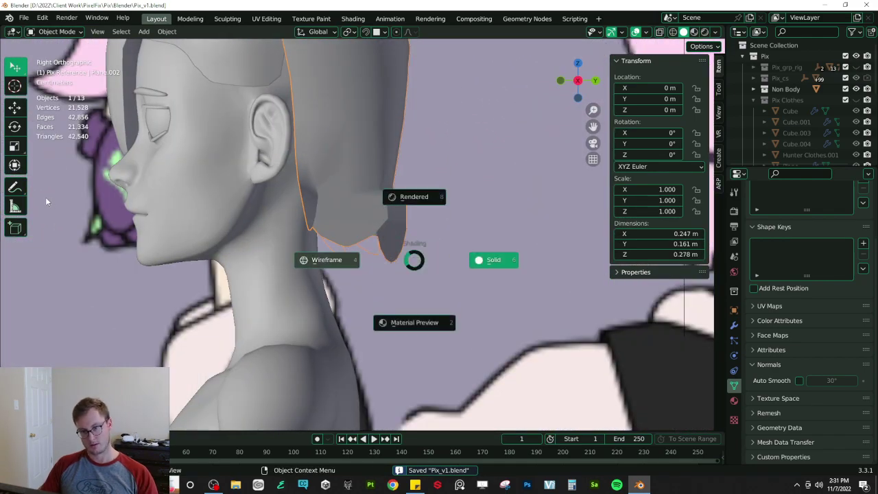
pyautogui.click(347, 258)
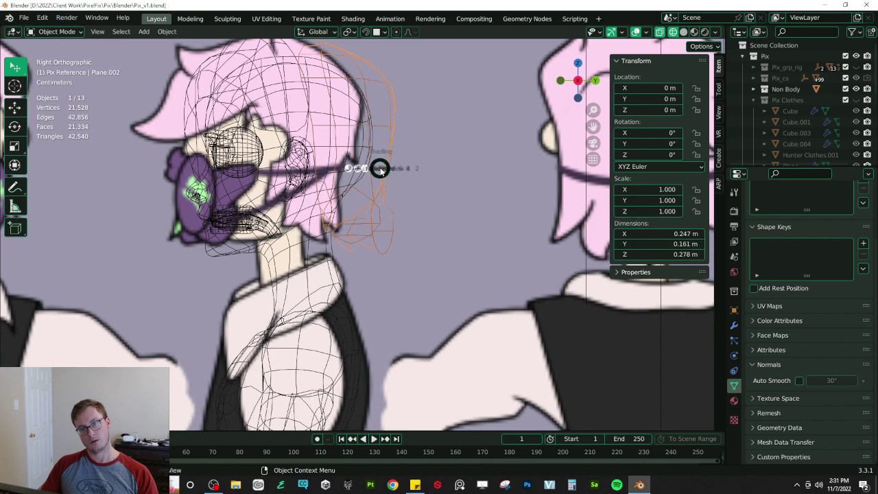
pyautogui.press('z')
pyautogui.click(302, 164)
pyautogui.keyDown('shift'); pyautogui.moveTo(313, 80); pyautogui.dragTo(308, 140, button='middle'); pyautogui.keyUp('shift')
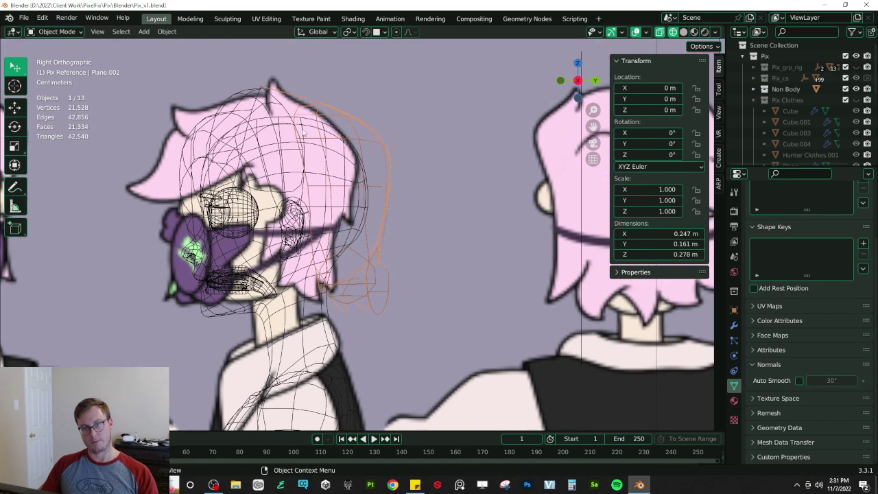
pyautogui.press('Tab')
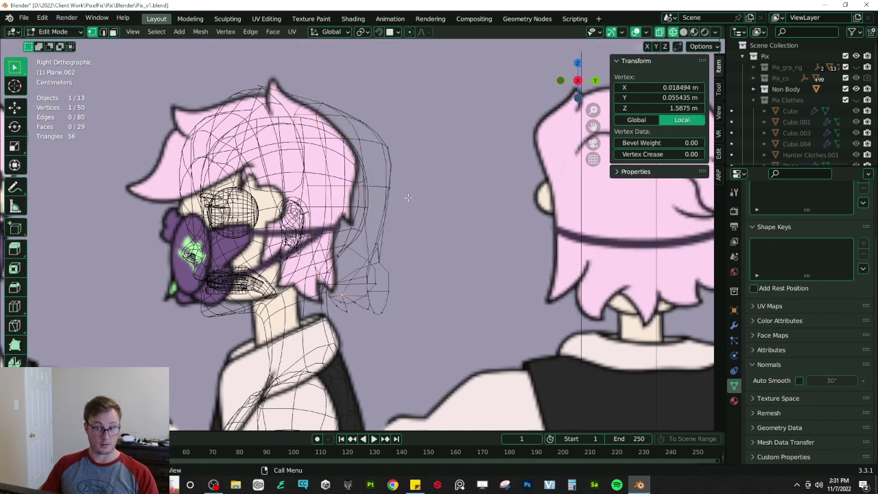
# - Move the back hair panel's upper rear vertices outward and the three vertices on the row below about -0.018 m in Y
pyautogui.press('g')
pyautogui.moveTo(374, 133); pyautogui.dragTo(411, 209)
pyautogui.click(422, 165)
pyautogui.click(395, 188)
pyautogui.press('b')
pyautogui.press('g')
pyautogui.click(399, 210)
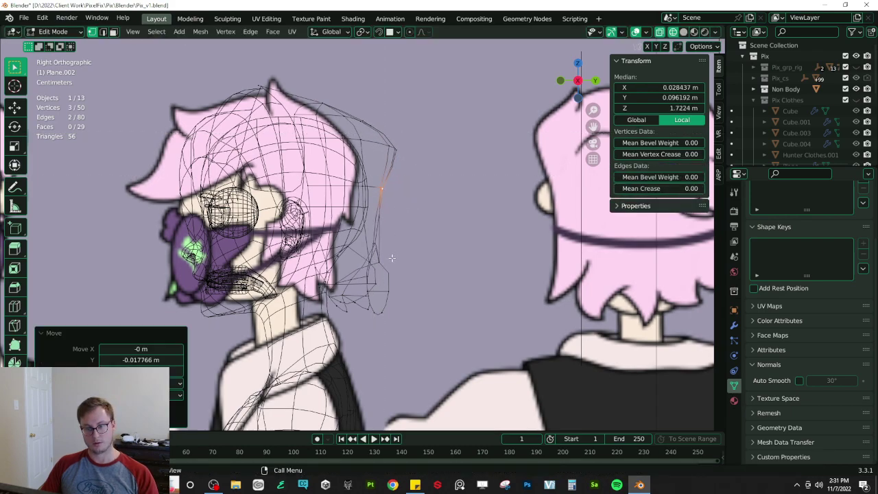
# - Pull the lower rear vertices of the hair panel inward, the last about -0.008 m in Y, and return to solid shading
pyautogui.scroll(2, 393, 258)
pyautogui.click(419, 277)
pyautogui.press('g')
pyautogui.click(383, 241)
pyautogui.press('g')
pyautogui.click(379, 257)
pyautogui.hotkey('shift', 'z')
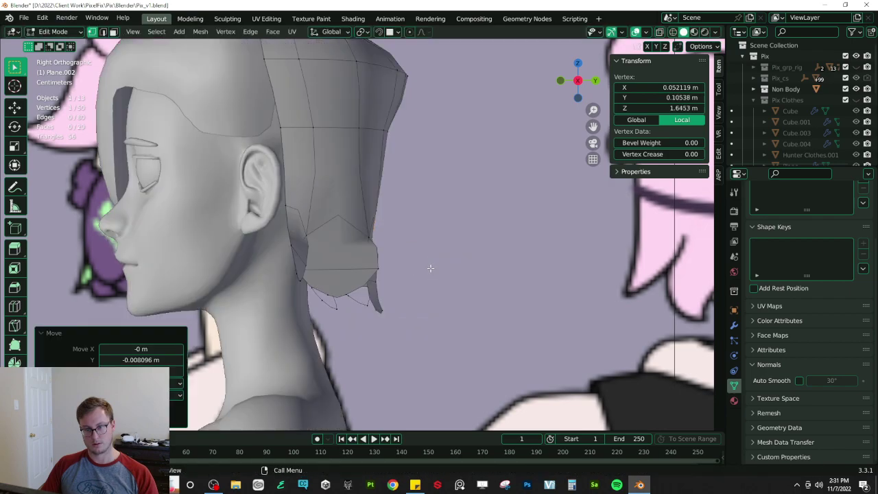
# - Move the wide strand's rear side vertex about -0.040 m in Y and the notch vertex above it about -0.026 m
pyautogui.press('g')
pyautogui.click(337, 275)
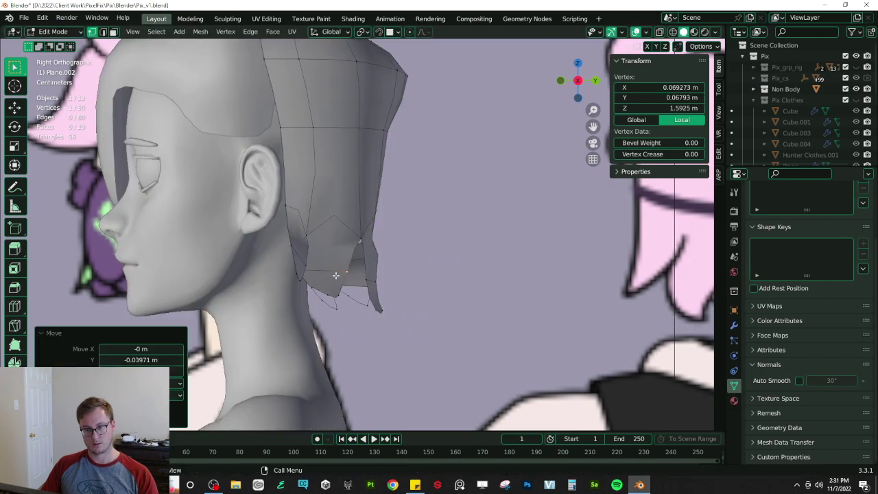
pyautogui.click(357, 238)
pyautogui.press('g')
pyautogui.click(324, 232)
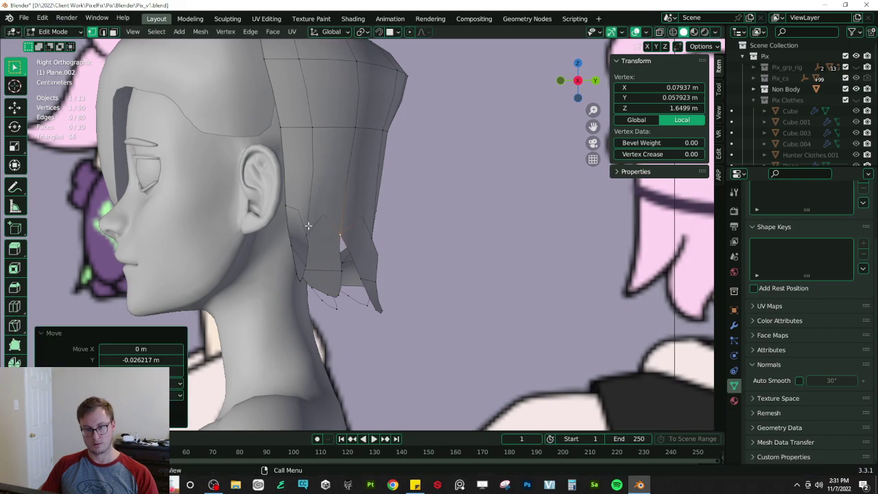
# - Shift the outermost strand's front edge vertices toward the ear and its two tip vertices about -0.020 m in Y
pyautogui.click(283, 209)
pyautogui.press('g')
pyautogui.click(263, 216)
pyautogui.click(285, 241)
pyautogui.press('g')
pyautogui.click(256, 244)
pyautogui.click(292, 275)
pyautogui.keyDown('shift'); pyautogui.click(299, 281); pyautogui.keyUp('shift')
pyautogui.press('g')
pyautogui.click(280, 282)
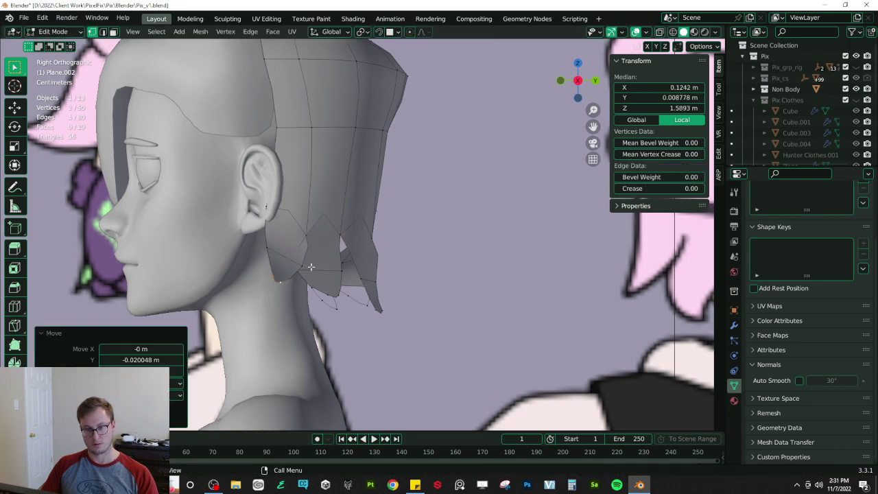
# - Reposition the outermost strand's rear side and tip vertices to form a rounded point curving back below the ear
pyautogui.click(302, 266)
pyautogui.press('g')
pyautogui.click(270, 258)
pyautogui.click(283, 277)
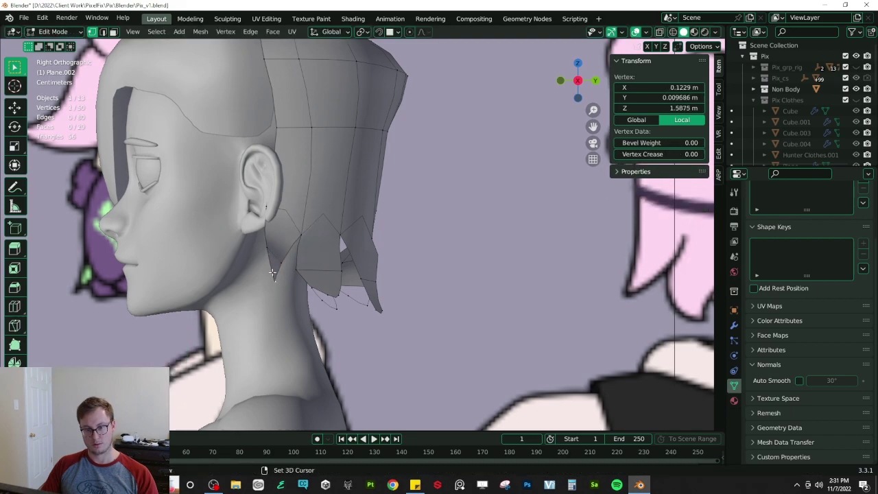
pyautogui.keyDown('shift'); pyautogui.click(272, 274); pyautogui.keyUp('shift')
pyautogui.press('g')
pyautogui.click(299, 280)
pyautogui.click(287, 267)
pyautogui.keyDown('shift'); pyautogui.click(293, 279); pyautogui.keyUp('shift')
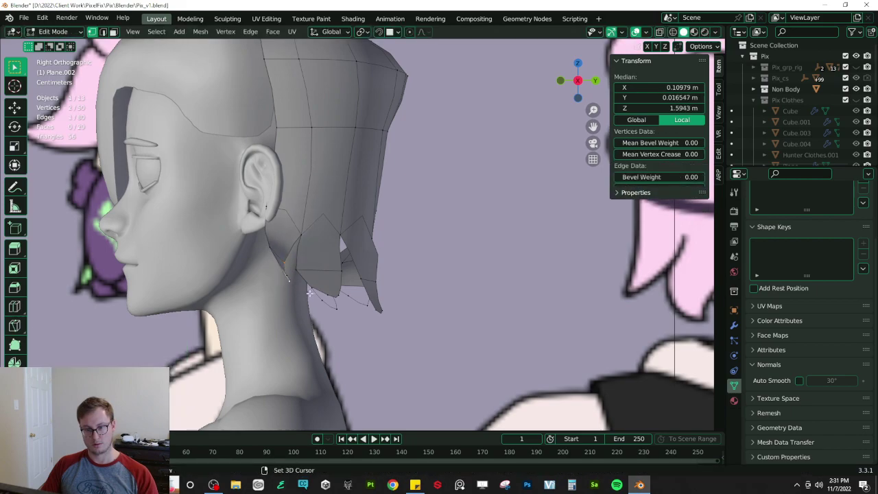
pyautogui.press('g')
pyautogui.click(322, 276)
# - Nudge the wide strand's rear side vertex forward and move the next strand's two side vertices about -0.034 m in Y
pyautogui.click(340, 271)
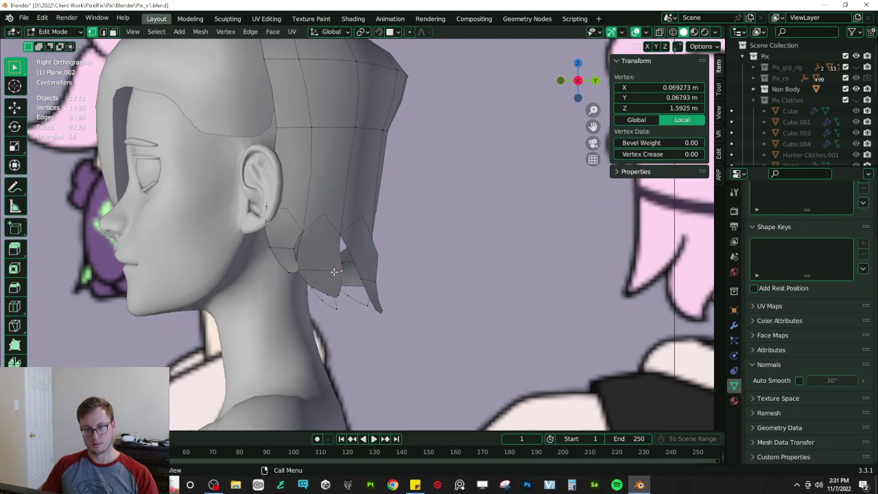
pyautogui.press('g')
pyautogui.click(329, 271)
pyautogui.click(378, 279)
pyautogui.keyDown('shift'); pyautogui.click(363, 279); pyautogui.keyUp('shift')
pyautogui.press('g')
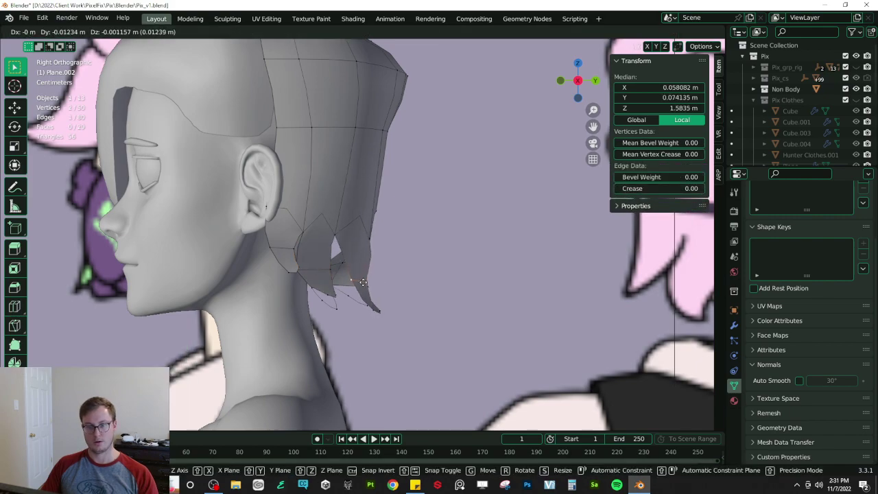
pyautogui.click(337, 277)
# - Move the third strand's tip vertices forward and the wide strand's two tip vertices about -0.013 m in Y
pyautogui.moveTo(389, 219); pyautogui.dragTo(445, 195, button='middle')
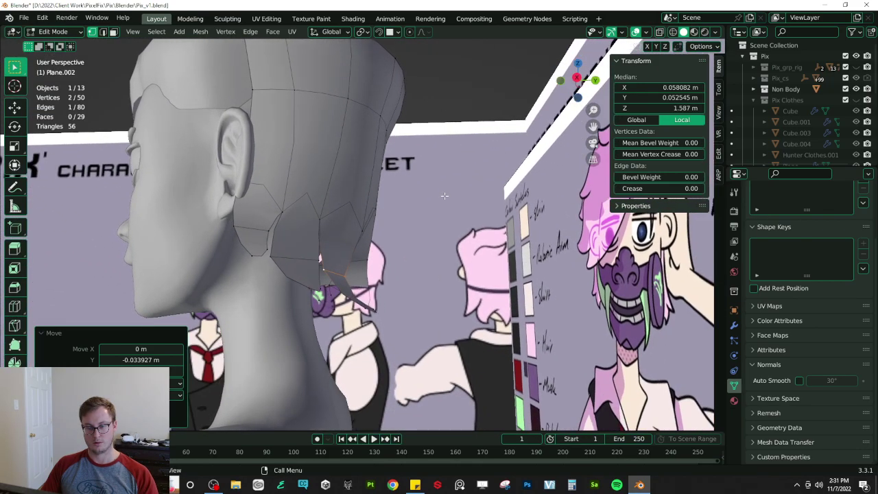
pyautogui.press('KP_3')
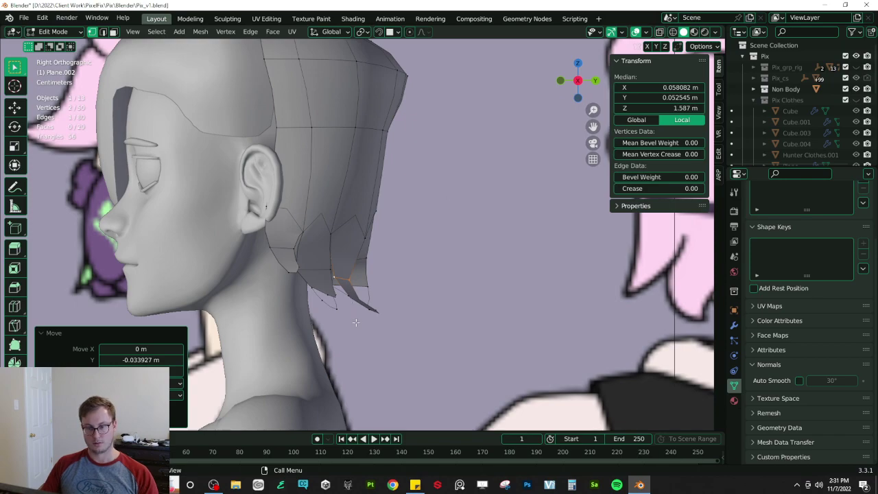
pyautogui.click(379, 315)
pyautogui.moveTo(364, 304); pyautogui.dragTo(393, 334)
pyautogui.press('g')
pyautogui.click(342, 324)
pyautogui.click(330, 298)
pyautogui.press('g')
pyautogui.click(326, 272)
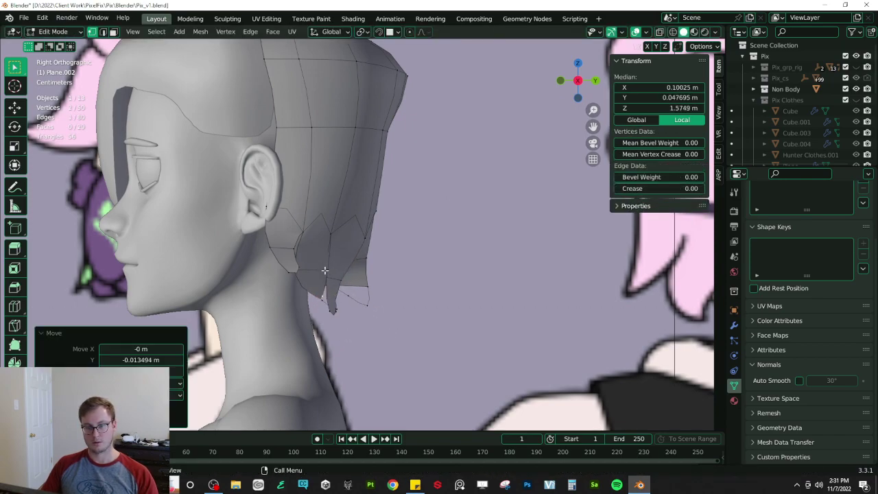
# - Adjust the side vertices just above the third strand's tip forward in the side view
pyautogui.click(334, 280)
pyautogui.press('g')
pyautogui.click(308, 273)
pyautogui.click(327, 277)
pyautogui.keyDown('shift'); pyautogui.click(336, 280); pyautogui.keyUp('shift')
pyautogui.press('g')
pyautogui.click(327, 277)
# - Reposition the loose outline vertices of the centre strands in the side view
pyautogui.click(376, 295)
pyautogui.press('g')
pyautogui.click(354, 310)
pyautogui.click(352, 300)
pyautogui.press('g')
pyautogui.click(366, 313)
# - Nudge the two lower rear vertices above the centre strands slightly toward the neck
pyautogui.click(367, 289)
pyautogui.press('g')
pyautogui.click(364, 285)
pyautogui.click(364, 266)
pyautogui.press('g')
pyautogui.click(362, 266)
# - Try to move the rear vertex above the centre strands slightly down, and undo the move
pyautogui.click(375, 224)
pyautogui.press('g')
pyautogui.click(373, 230)
pyautogui.hotkey('ctrl', 'z')
pyautogui.moveTo(373, 229); pyautogui.dragTo(419, 251, button='middle')
pyautogui.scroll(2, 350, 225)
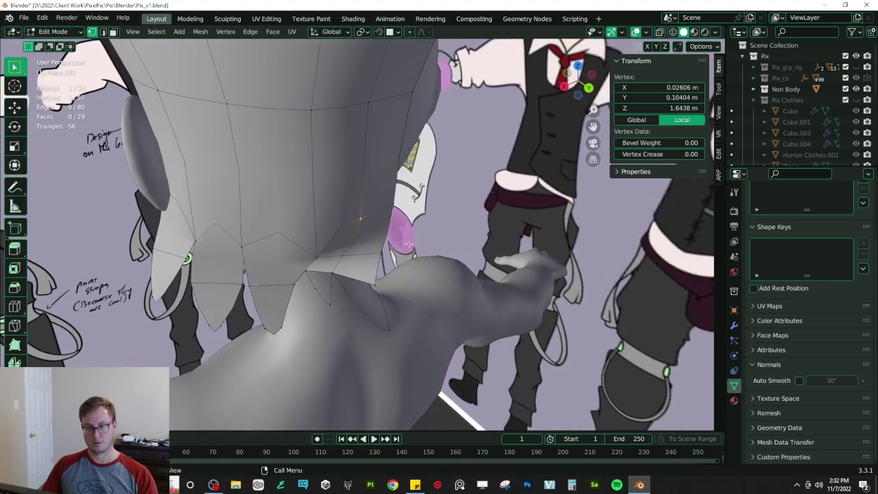
# - Reposition the two rear vertices above the centre strands, adjusting the lower one along Y, and save the file
pyautogui.moveTo(402, 206); pyautogui.dragTo(382, 223, button='middle')
pyautogui.click(370, 219)
pyautogui.keyDown('shift'); pyautogui.click(345, 249); pyautogui.keyUp('shift')
pyautogui.press('g')
pyautogui.moveTo(350, 249); pyautogui.dragTo(504, 199, button='middle')
pyautogui.click(389, 220)
pyautogui.click(347, 248)
pyautogui.press('g')
pyautogui.press('y')
pyautogui.click(323, 244)
pyautogui.scroll(-6, 358, 231)
pyautogui.press('Tab')
pyautogui.hotkey('ctrl', 's')
# - Delete the stray centreline vertex at the front of the back hair's crown and save the file
pyautogui.keyDown('shift'); pyautogui.moveTo(374, 175); pyautogui.dragTo(376, 223, button='middle'); pyautogui.keyUp('shift')
pyautogui.press('Tab')
pyautogui.scroll(2, 419, 221)
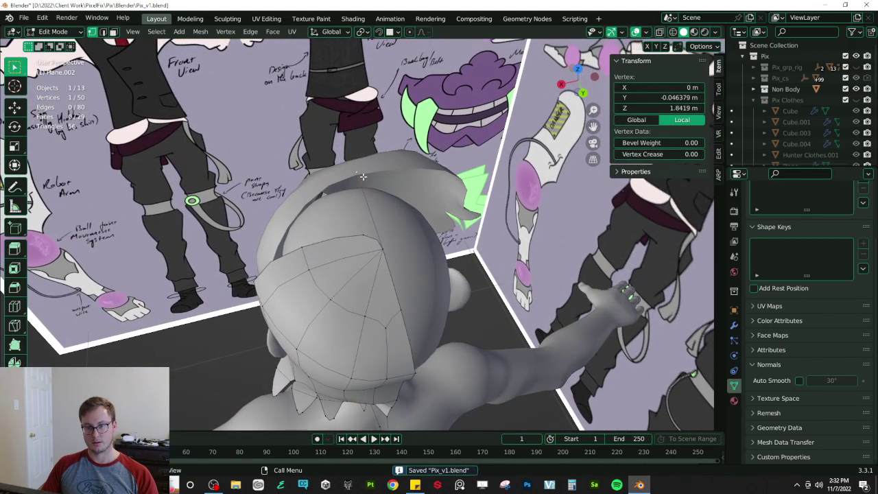
pyautogui.press('x')
pyautogui.click(363, 177)
pyautogui.click(382, 246)
pyautogui.press('Tab')
pyautogui.press('Tab')
pyautogui.moveTo(396, 267); pyautogui.dragTo(408, 249, button='middle')
pyautogui.press('Tab')
pyautogui.hotkey('ctrl', 's')
# - Move the back hair's upper crown vertices along Z in the side view, using wireframe to select them
pyautogui.press('KP_3')
pyautogui.press('Tab')
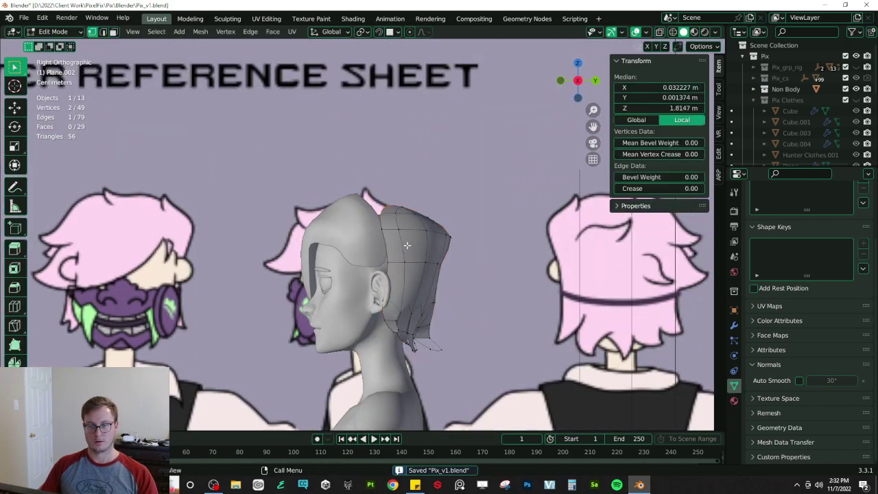
pyautogui.scroll(4, 423, 237)
pyautogui.hotkey('shift', 'z')
pyautogui.moveTo(348, 197); pyautogui.dragTo(449, 245)
pyautogui.press('g')
pyautogui.press('z')
pyautogui.rightClick(450, 227)
pyautogui.press('b')
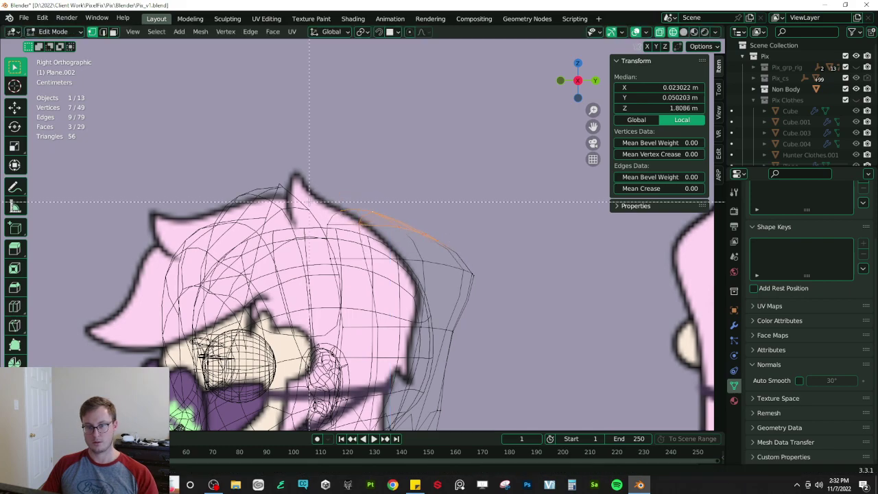
pyautogui.press('g')
pyautogui.press('z')
pyautogui.click(402, 212)
# - Fine-tune the upper rear crown outline against the side reference and return to solid shading
pyautogui.moveTo(418, 278)
pyautogui.keyDown('shift'); pyautogui.mouseDown(button='middle')
pyautogui.moveTo(408, 248)
pyautogui.moveTo(411, 208)
pyautogui.moveTo(374, 256)
pyautogui.moveTo(342, 258)
pyautogui.mouseUp(button='middle'); pyautogui.keyUp('shift')
pyautogui.press('g')
pyautogui.click(396, 214)
pyautogui.hotkey('shift', 'z')
# - Leave mesh editing and remove the unneeded reference image from the viewport
pyautogui.press('Tab')
pyautogui.moveTo(405, 220)
pyautogui.mouseDown(button='middle')
pyautogui.moveTo(377, 234)
pyautogui.moveTo(500, 231)
pyautogui.moveTo(456, 251)
pyautogui.mouseUp(button='middle')
pyautogui.click(500, 231)
pyautogui.press('Delete')
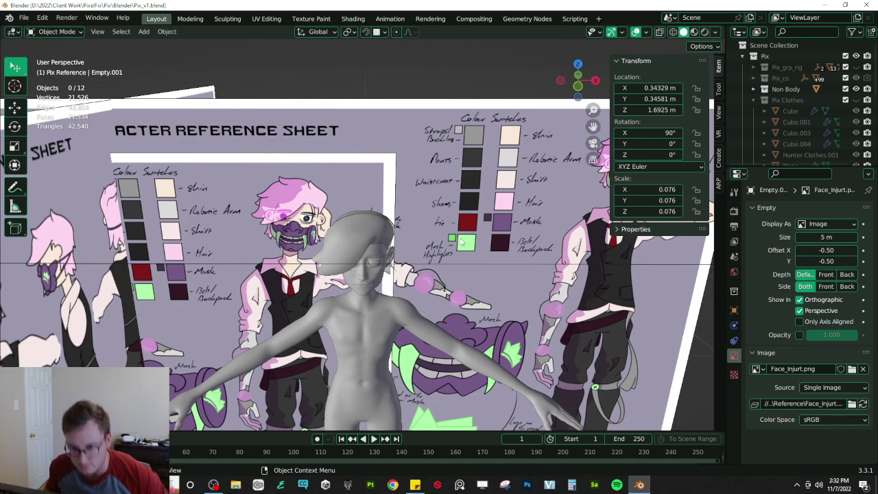
# - Open the front hair mesh for editing and extrude a vertex from its rear edge on the crown
pyautogui.scroll(5, 411, 211)
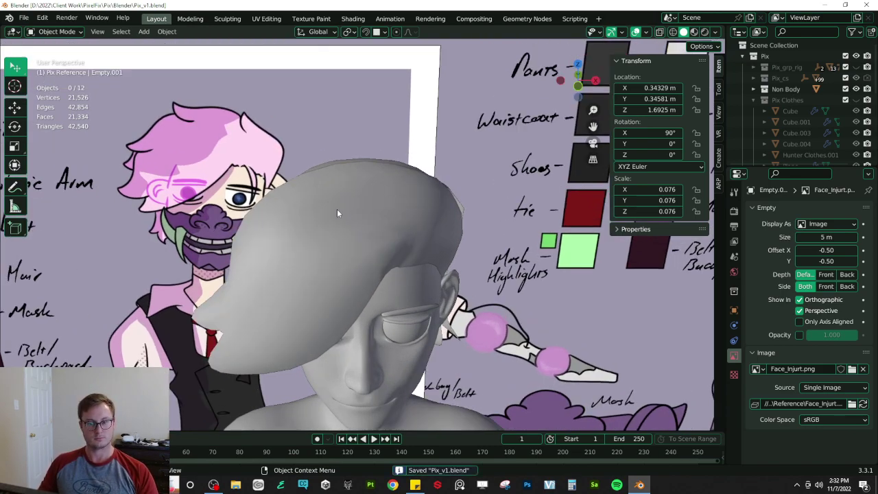
pyautogui.moveTo(337, 209); pyautogui.dragTo(209, 229, button='middle')
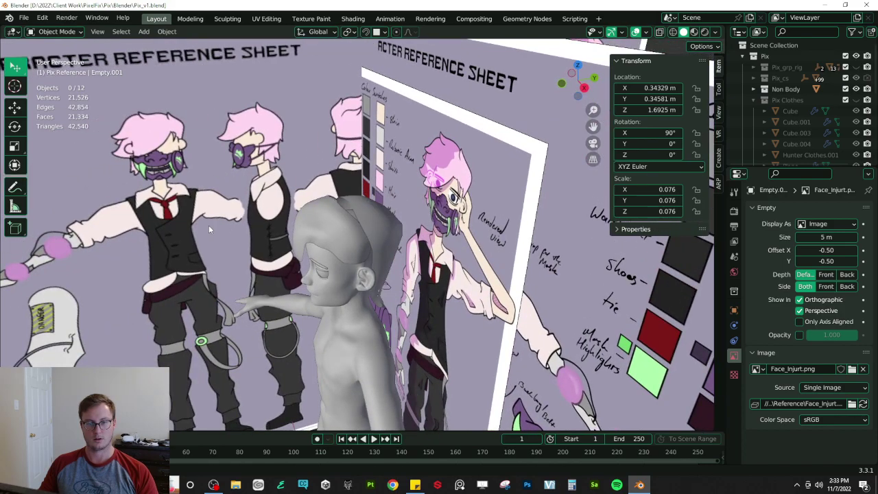
pyautogui.moveTo(210, 226); pyautogui.dragTo(424, 260, button='middle')
pyautogui.moveTo(384, 218); pyautogui.dragTo(591, 221, button='middle')
pyautogui.click(384, 158)
pyautogui.press('Tab')
pyautogui.moveTo(519, 241); pyautogui.dragTo(425, 220, button='middle')
pyautogui.click(424, 273)
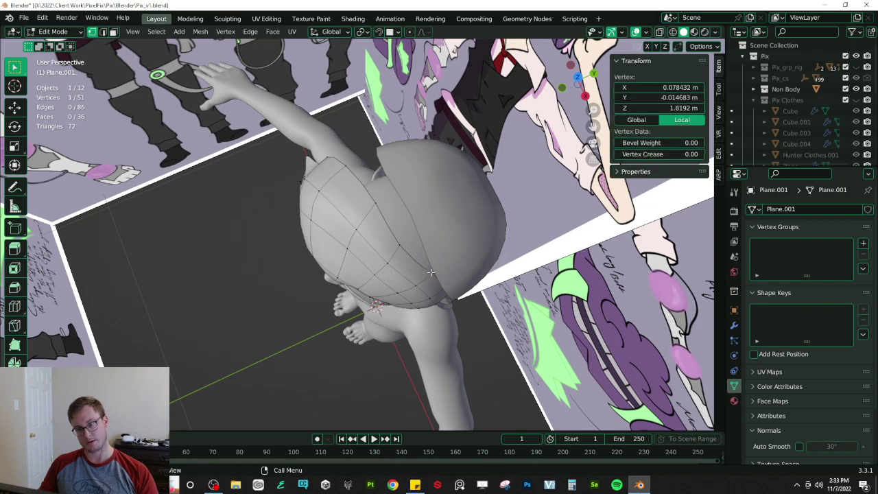
pyautogui.press('e')
pyautogui.click(401, 241)
# - Fill the gap between the new crown vertex and the front hair's rear edge with a face
pyautogui.keyDown('shift'); pyautogui.click(432, 267); pyautogui.keyUp('shift')
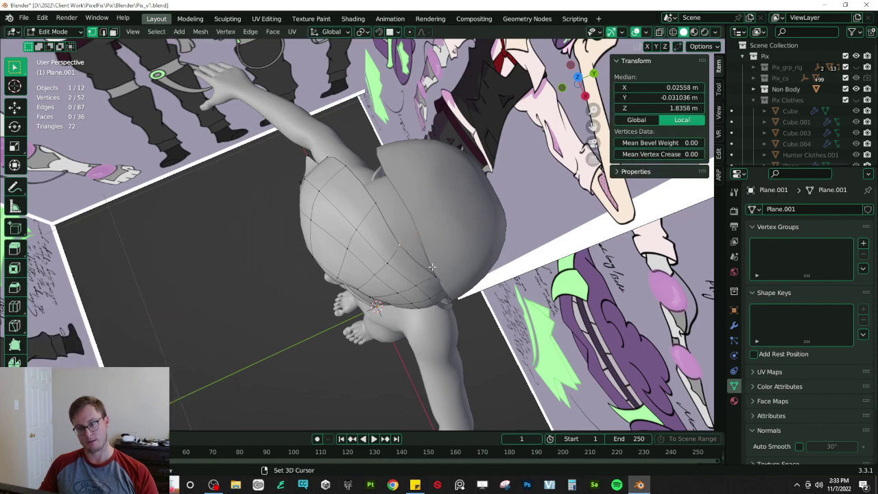
pyautogui.press('f')
pyautogui.hotkey('ctrl', 'z')
pyautogui.keyDown('shift'); pyautogui.click(399, 247); pyautogui.keyUp('shift')
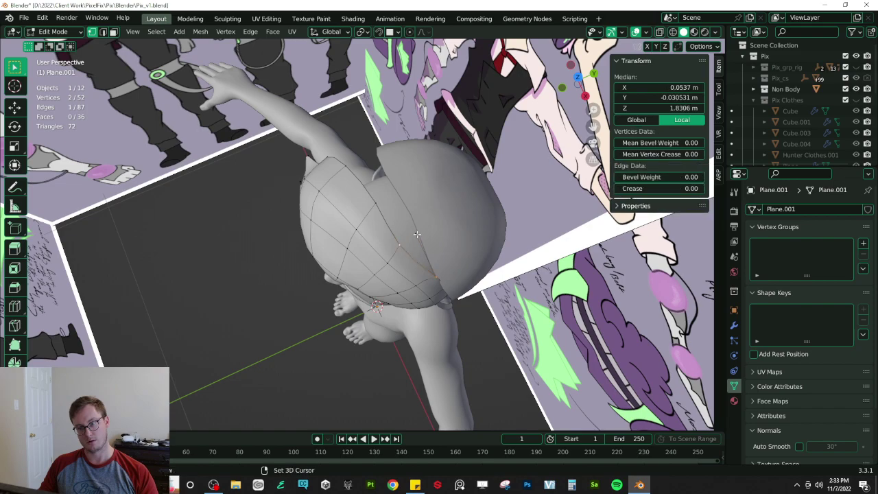
pyautogui.click(374, 196)
pyautogui.hotkey('alt', 'z')
pyautogui.hotkey('alt', 'z')
# - Extrude the front hair's four-vertex side edge about 0.027 m along Y toward the back hair
pyautogui.moveTo(374, 196); pyautogui.dragTo(352, 193, button='middle')
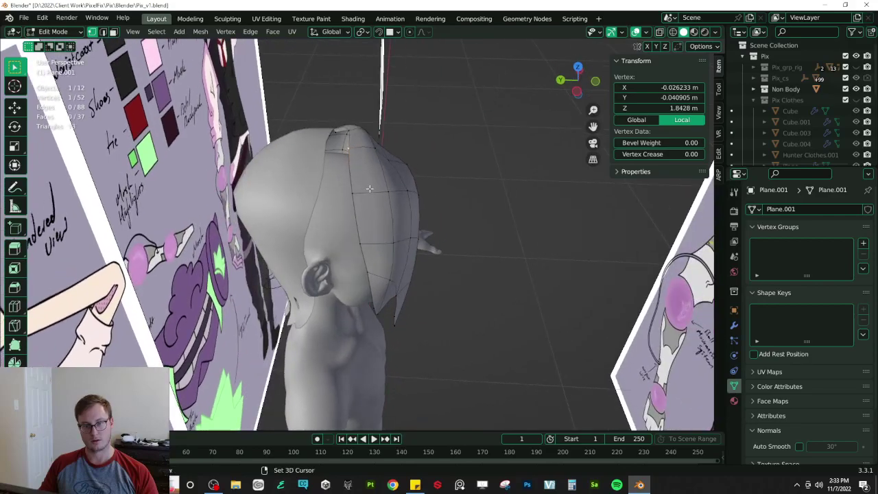
pyautogui.keyDown('shift'); pyautogui.click(352, 193); pyautogui.keyUp('shift')
pyautogui.keyDown('shift'); pyautogui.click(369, 264); pyautogui.keyUp('shift')
pyautogui.moveTo(369, 264); pyautogui.dragTo(373, 246, button='middle')
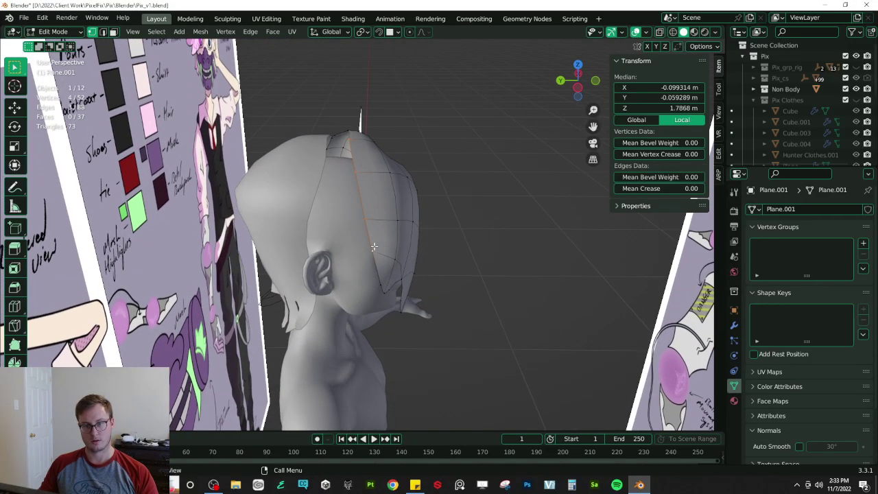
pyautogui.press('e')
pyautogui.press('y')
pyautogui.click(354, 247)
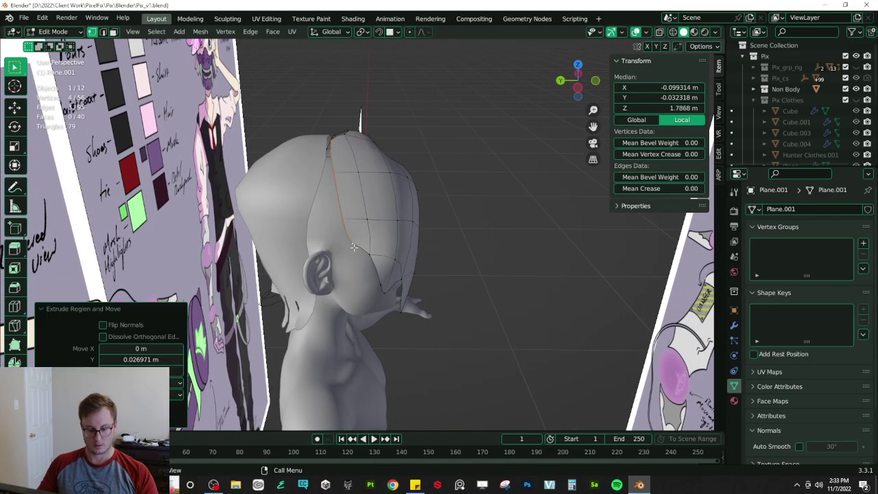
# - Flatten the extruded side edge by scaling it to 0 along Y
pyautogui.press('.')
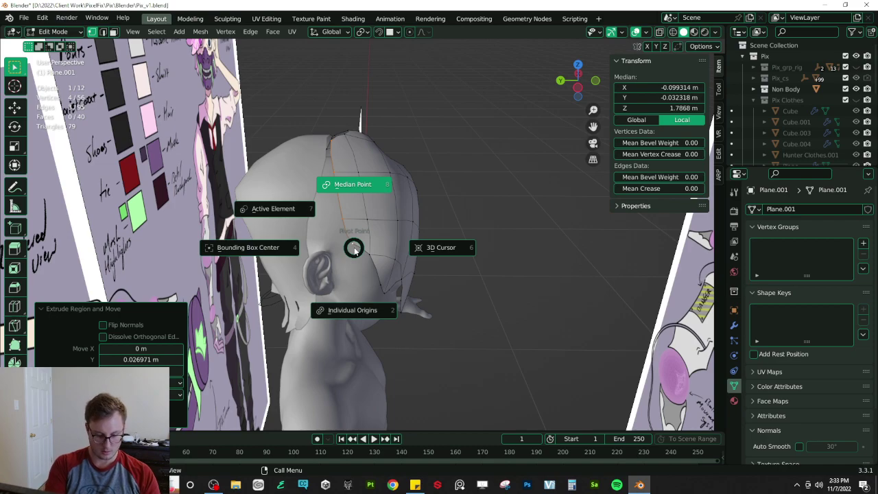
pyautogui.press('6')
pyautogui.press('s')
pyautogui.press('y')
pyautogui.press('0')
pyautogui.press('Return')
# - Extrude the lower end of the front hair's side strip downward in several segments to form a hanging lock
pyautogui.moveTo(355, 247); pyautogui.dragTo(457, 221, button='middle')
pyautogui.click(390, 174)
pyautogui.keyDown('shift'); pyautogui.click(346, 168); pyautogui.keyUp('shift')
pyautogui.press('e')
pyautogui.click(388, 194)
pyautogui.press('g')
pyautogui.click(461, 301)
pyautogui.press('e')
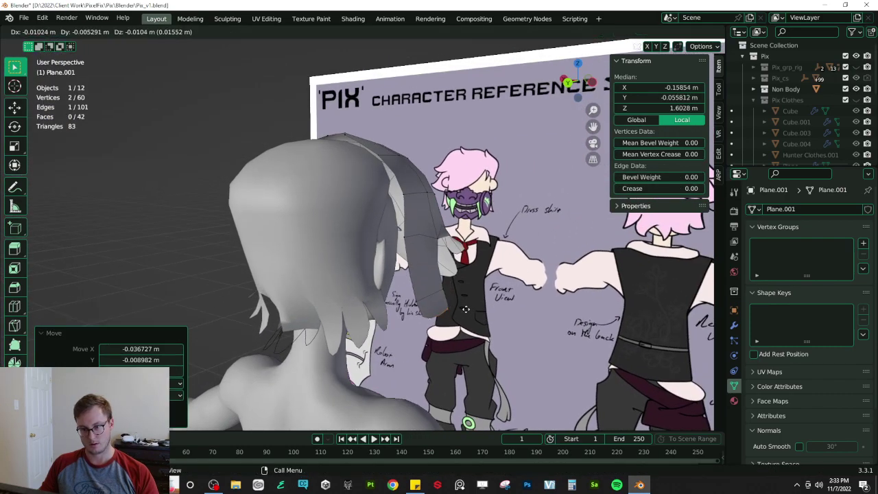
pyautogui.press('e')
pyautogui.click(471, 322)
# - Scale the side lock's lower edges around the median point and reposition them to shape its end
pyautogui.press('.')
pyautogui.click(471, 259)
pyautogui.press('s')
pyautogui.click(445, 314)
pyautogui.keyDown('shift'); pyautogui.click(427, 303); pyautogui.keyUp('shift')
pyautogui.keyDown('shift'); pyautogui.click(448, 296); pyautogui.keyUp('shift')
pyautogui.press('s')
pyautogui.click(453, 295)
pyautogui.press('g')
pyautogui.click(447, 288)
# - Reposition the side lock and adjust the front hair's rear side edge with Shrink/Fatten
pyautogui.moveTo(463, 252); pyautogui.dragTo(426, 299, button='middle')
pyautogui.press('g')
pyautogui.click(322, 276)
pyautogui.click(336, 154)
pyautogui.rightClick(336, 154)
pyautogui.moveTo(346, 170); pyautogui.dragTo(469, 200, button='middle')
pyautogui.hotkey('alt', 's')
pyautogui.click(454, 190)
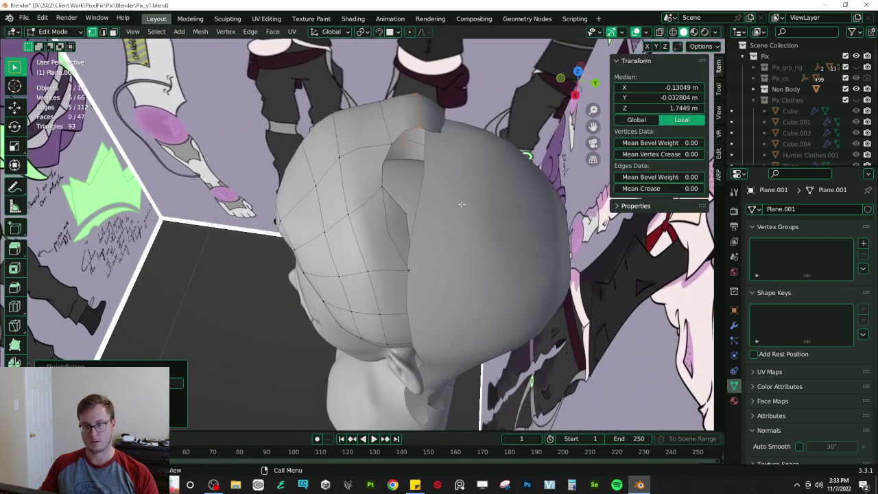
# - Add a vertex on the rear edge of the crown gap and bridge the gap with a new face
pyautogui.hotkey('ctrl', 'r')
pyautogui.click(400, 210)
pyautogui.click(409, 214)
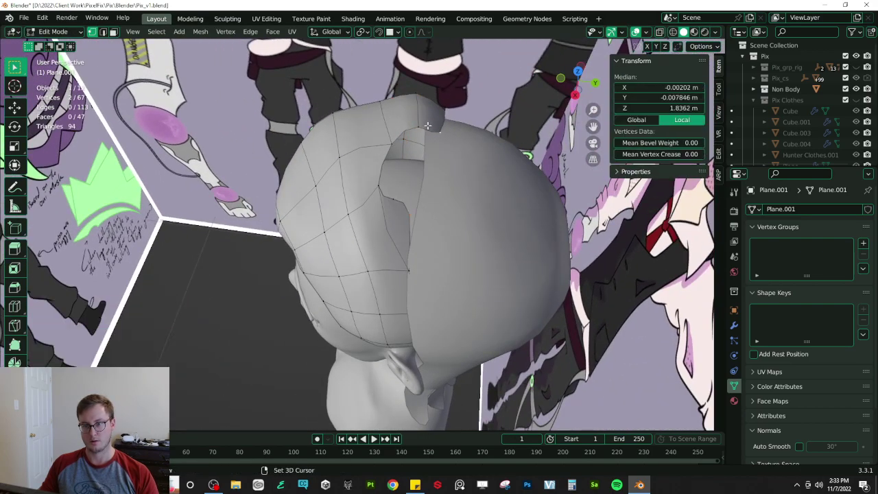
pyautogui.keyDown('shift'); pyautogui.click(424, 126); pyautogui.keyUp('shift')
pyautogui.press('f')
pyautogui.click(399, 211)
pyautogui.hotkey('ctrl', 'z')
pyautogui.hotkey('ctrl', 'z')
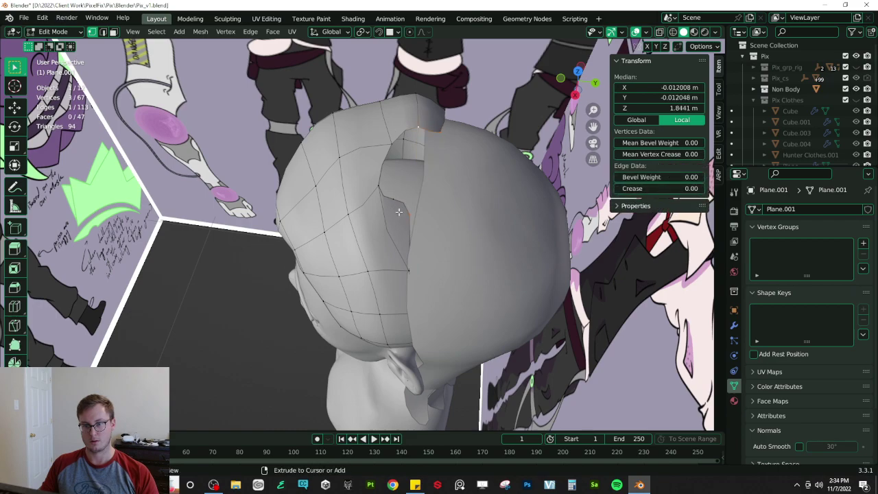
pyautogui.keyDown('shift'); pyautogui.click(390, 203); pyautogui.keyUp('shift')
pyautogui.press('f')
# - Fill the remaining hole in the front hair's crown with a face, leave mesh editing and save the file
pyautogui.click(394, 181)
pyautogui.keyDown('shift'); pyautogui.click(380, 184); pyautogui.keyUp('shift')
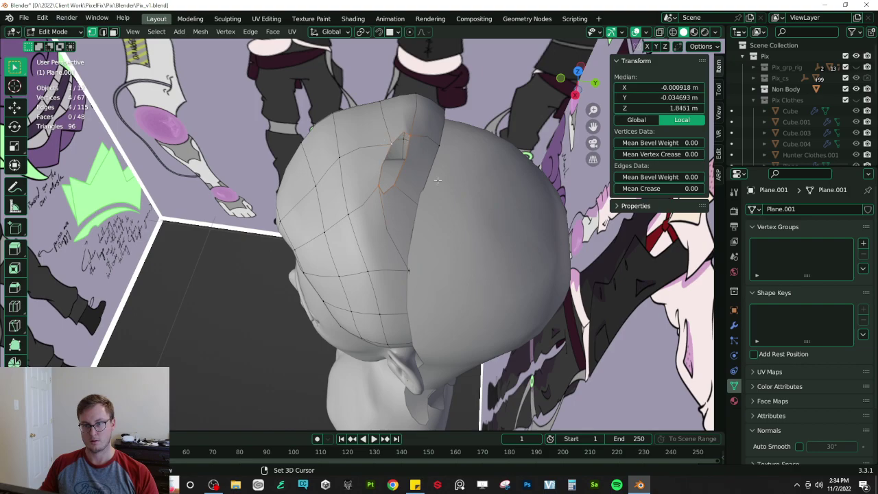
pyautogui.press('f')
pyautogui.press('Tab')
pyautogui.moveTo(443, 196); pyautogui.dragTo(288, 189, button='middle')
pyautogui.hotkey('ctrl', 's')
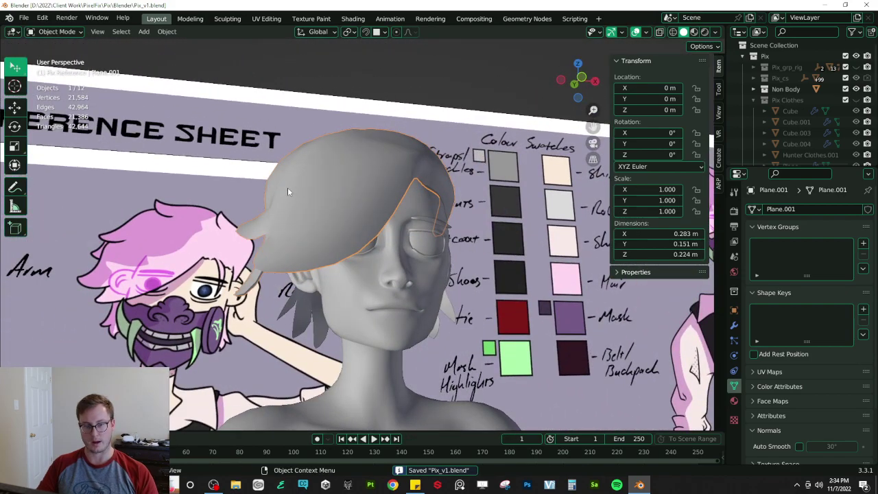
# - Open the back hair mesh for editing in front view and display its Mirror modifier in Edit Mode
pyautogui.press('KP_1')
pyautogui.scroll(5, 288, 191)
pyautogui.click(351, 238)
pyautogui.press('Tab')
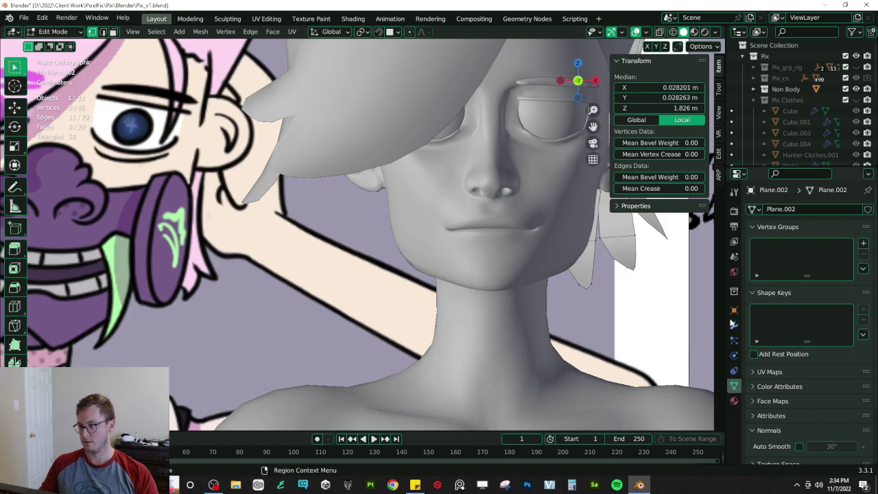
pyautogui.click(733, 324)
pyautogui.click(808, 227)
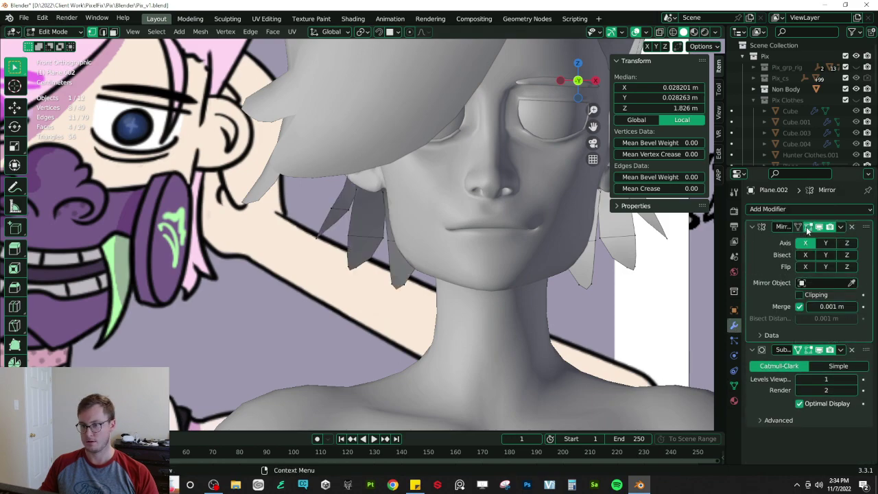
pyautogui.click(349, 235)
pyautogui.keyDown('shift'); pyautogui.click(381, 238); pyautogui.keyUp('shift')
pyautogui.click(349, 235)
pyautogui.press('g')
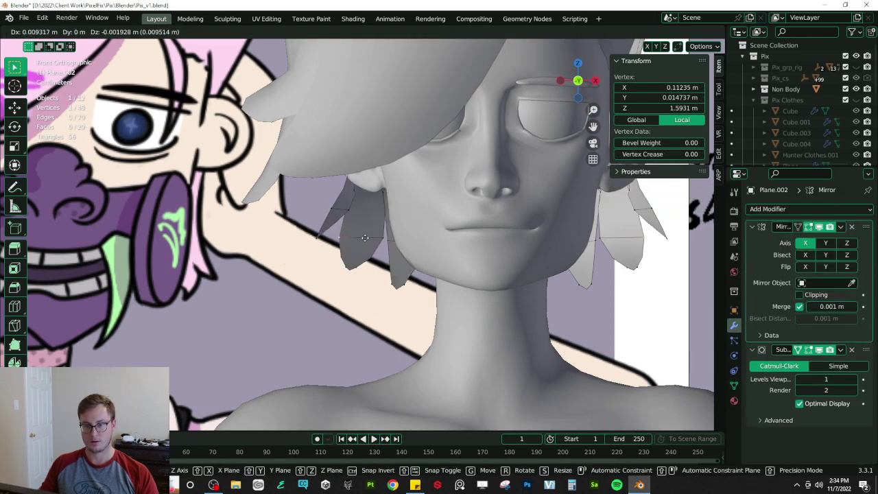
pyautogui.rightClick(351, 239)
# - Move the middle side strand's cross edge slightly toward the neck and adjust its tip in the front view
pyautogui.keyDown('shift'); pyautogui.moveTo(573, 248); pyautogui.dragTo(491, 243, button='middle'); pyautogui.keyUp('shift')
pyautogui.keyDown('shift'); pyautogui.click(514, 234); pyautogui.keyUp('shift')
pyautogui.keyDown('shift'); pyautogui.moveTo(562, 236); pyautogui.dragTo(470, 237, button='middle'); pyautogui.keyUp('shift')
pyautogui.keyDown('shift'); pyautogui.click(465, 230); pyautogui.keyUp('shift')
pyautogui.press('g')
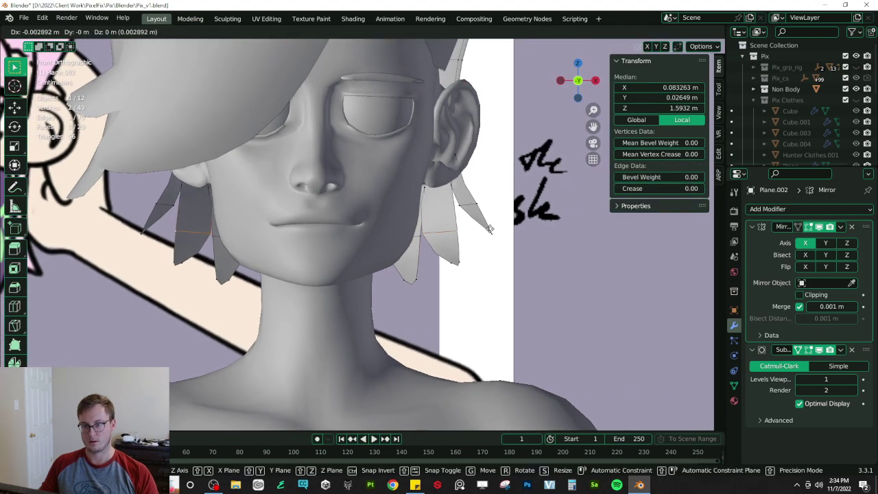
pyautogui.click(479, 237)
pyautogui.click(464, 260)
pyautogui.click(478, 263)
pyautogui.click(476, 257)
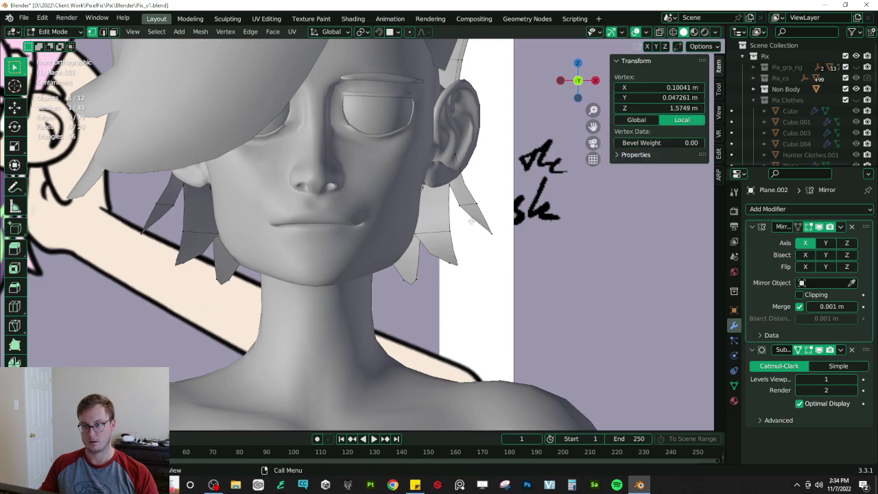
# - Move the outermost strand's middle edge inward below the ear and reposition its tip vertices
pyautogui.click(460, 208)
pyautogui.keyDown('shift'); pyautogui.click(477, 206); pyautogui.keyUp('shift')
pyautogui.press('g')
pyautogui.click(462, 213)
pyautogui.click(492, 236)
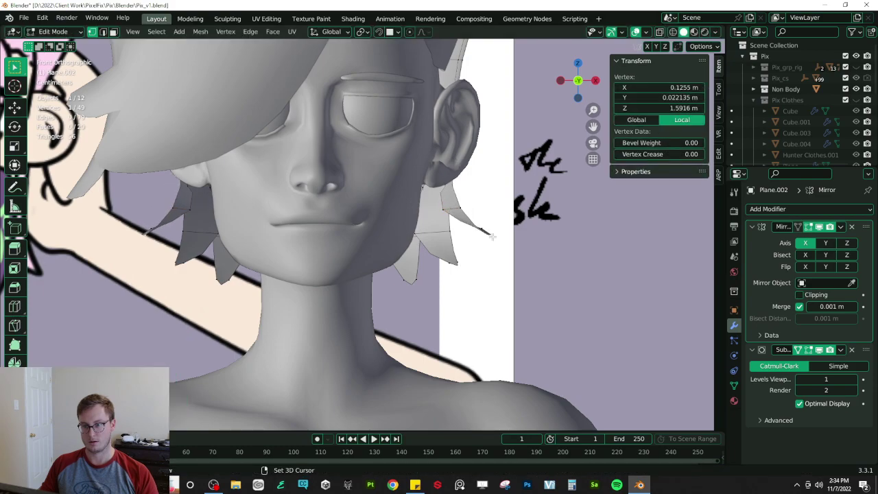
pyautogui.click(484, 232)
pyautogui.press('g')
pyautogui.click(476, 251)
# - Raise the vertex between the centre strands at the nape to form a notch in the lower edge
pyautogui.moveTo(476, 251); pyautogui.dragTo(419, 257, button='middle')
pyautogui.click(452, 262)
pyautogui.press('g')
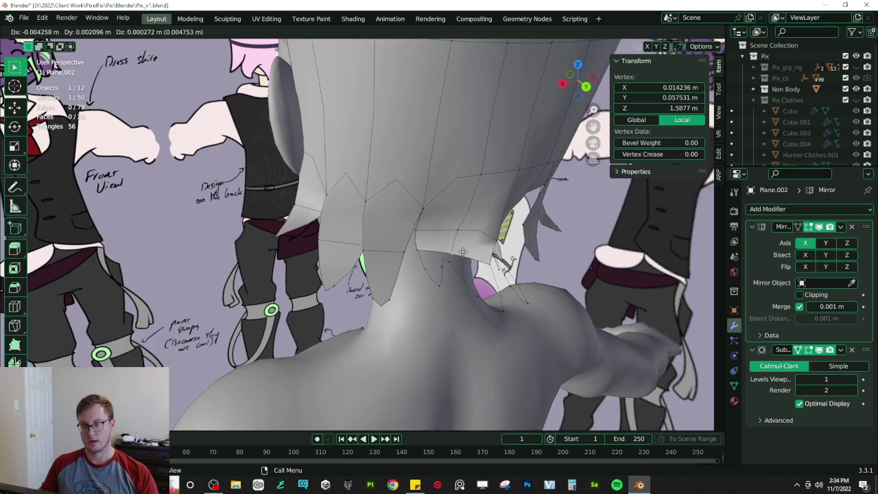
pyautogui.click(458, 247)
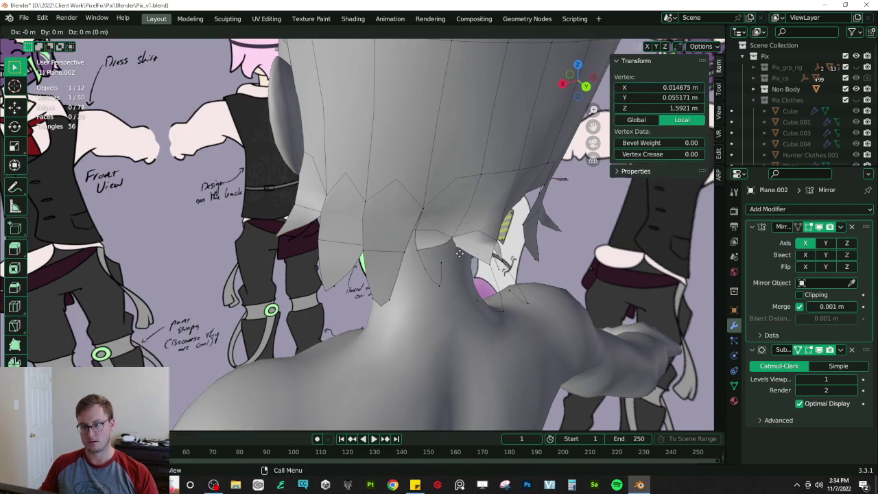
pyautogui.hotkey('ctrl', 'z')
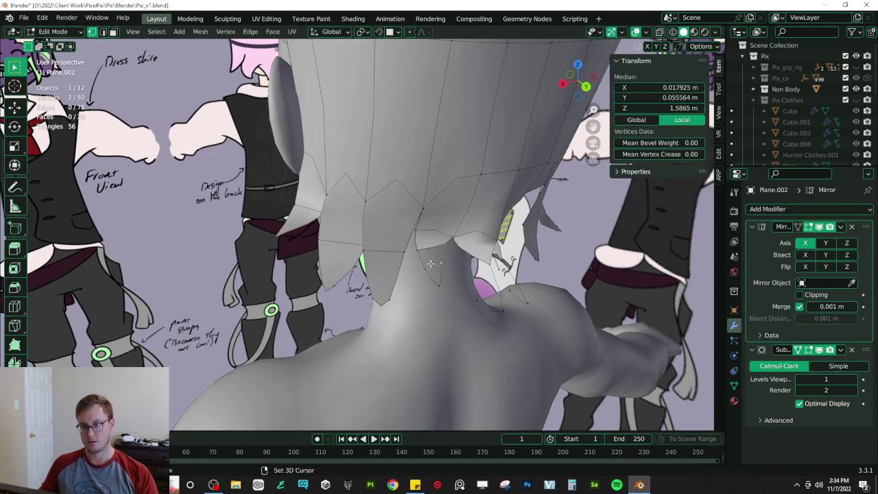
# - Fill the first centre strand at the nape with faces down toward its tip
pyautogui.keyDown('shift'); pyautogui.click(425, 268); pyautogui.keyUp('shift')
pyautogui.keyDown('shift'); pyautogui.click(417, 251); pyautogui.keyUp('shift')
pyautogui.press('f')
pyautogui.click(443, 267)
pyautogui.keyDown('shift'); pyautogui.click(426, 269); pyautogui.keyUp('shift')
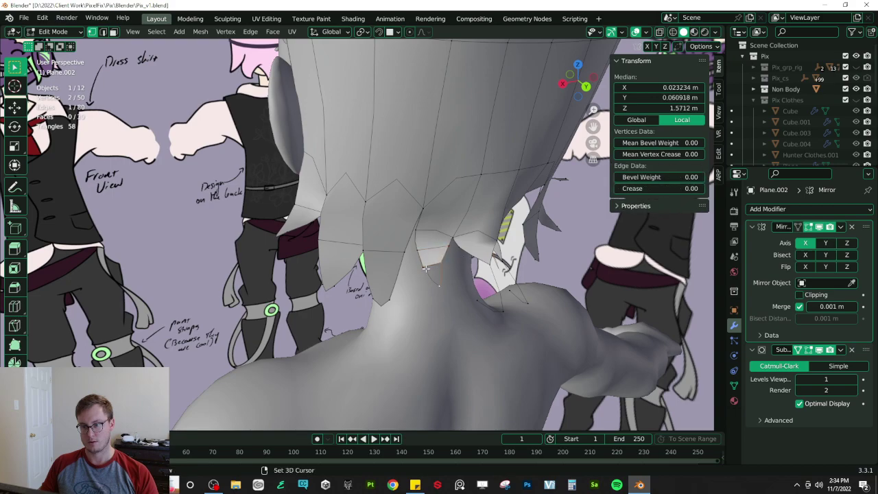
# - Lower the vertex beside the nape notch and fill the second centre strand with faces
pyautogui.keyDown('shift'); pyautogui.moveTo(504, 273); pyautogui.dragTo(426, 273, button='middle'); pyautogui.keyUp('shift')
pyautogui.click(389, 254)
pyautogui.press('g')
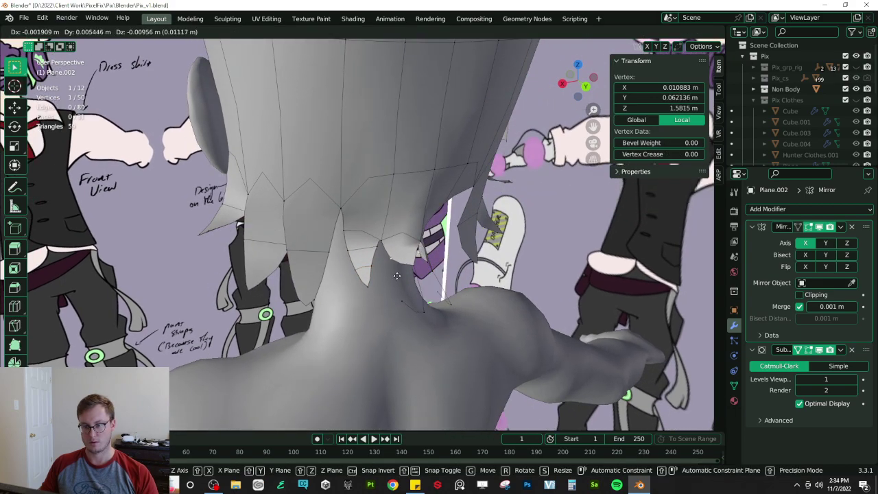
pyautogui.click(397, 289)
pyautogui.keyDown('shift'); pyautogui.click(409, 290); pyautogui.keyUp('shift')
pyautogui.keyDown('shift'); pyautogui.click(426, 303); pyautogui.keyUp('shift')
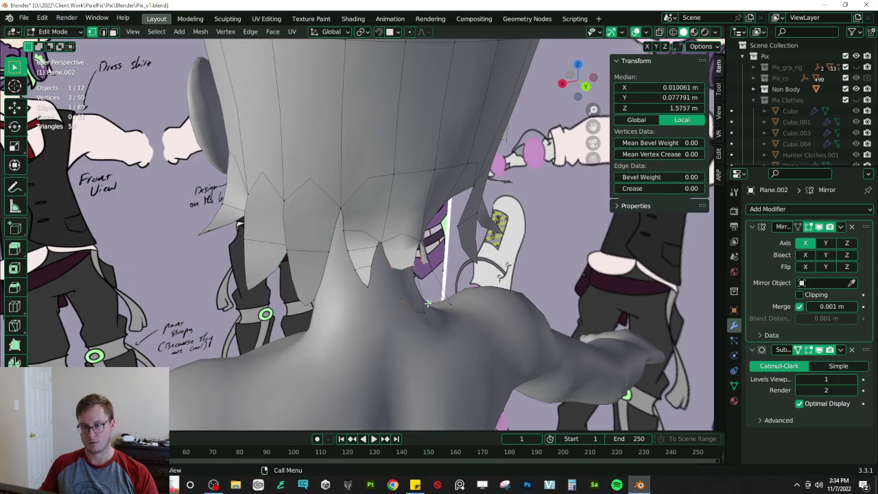
pyautogui.keyDown('shift'); pyautogui.click(399, 296); pyautogui.keyUp('shift')
pyautogui.press('f')
# - Pull the second centre strand's tip vertex downward to sharpen the point
pyautogui.click(407, 312)
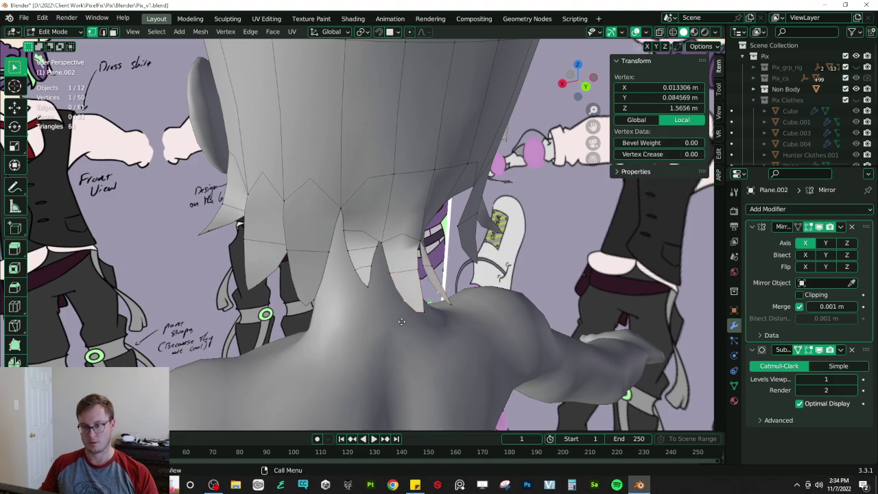
pyautogui.press('g')
pyautogui.click(404, 336)
# - Set the local X of the centre strand's inner-edge vertices to 0 so both halves meet at the mirror line
pyautogui.moveTo(403, 336); pyautogui.dragTo(403, 226, button='middle')
pyautogui.click(391, 239)
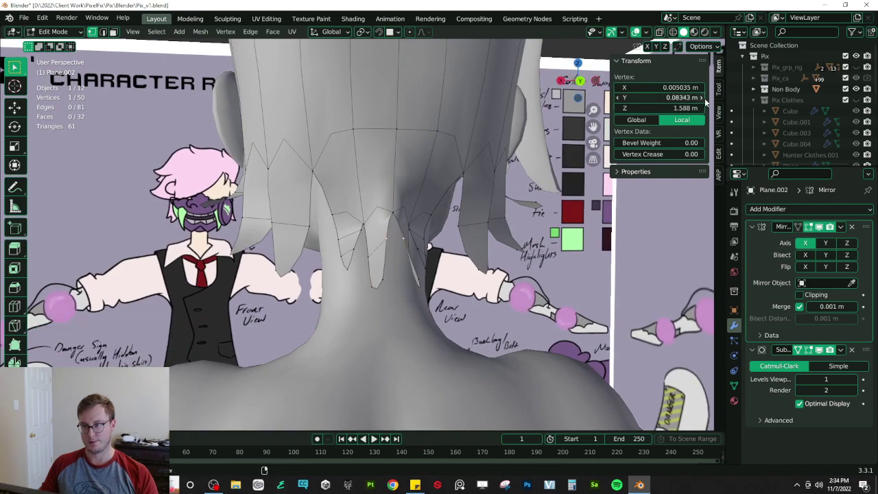
pyautogui.write('0')
pyautogui.press('Return')
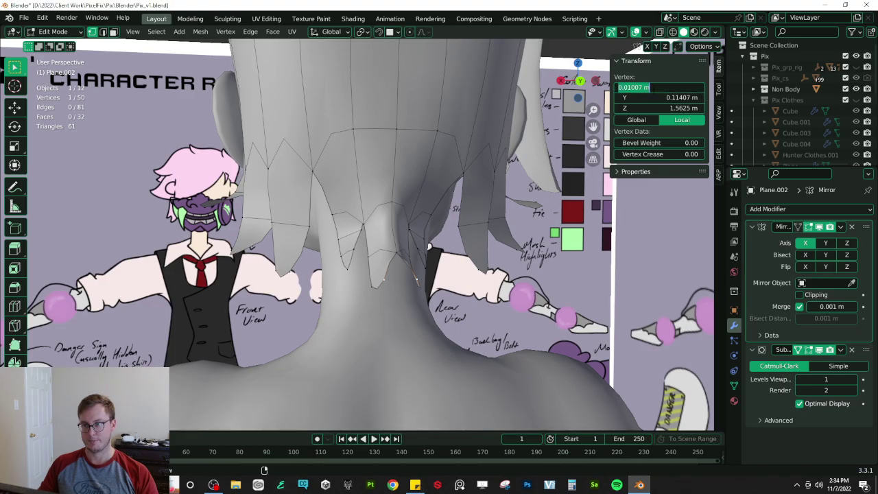
pyautogui.press('Return')
# - Move the back hair's vertices just above the nape strands inward toward the neck in the right side view
pyautogui.moveTo(420, 238); pyautogui.dragTo(402, 233, button='middle')
pyautogui.press('Tab')
pyautogui.scroll(-4, 427, 257)
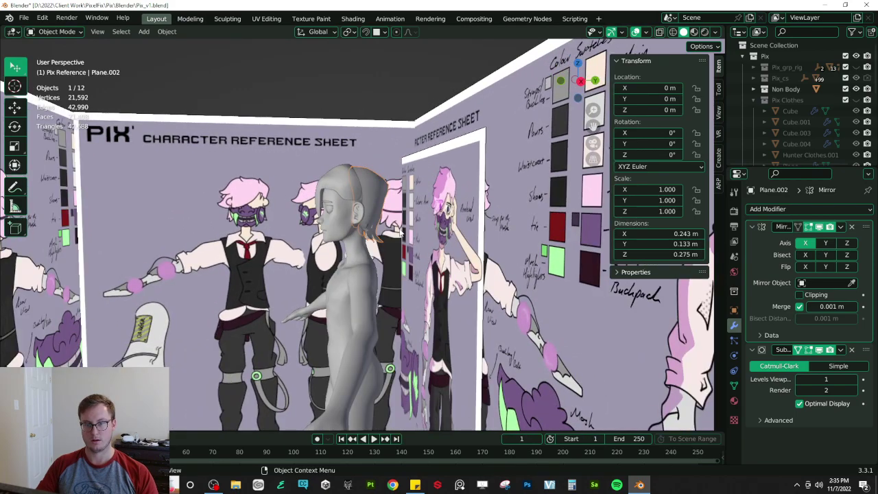
pyautogui.press('KP_3')
pyautogui.scroll(5, 442, 167)
pyautogui.press('Tab')
pyautogui.keyDown('shift'); pyautogui.moveTo(442, 166); pyautogui.dragTo(400, 226, button='middle'); pyautogui.keyUp('shift')
pyautogui.press('z')
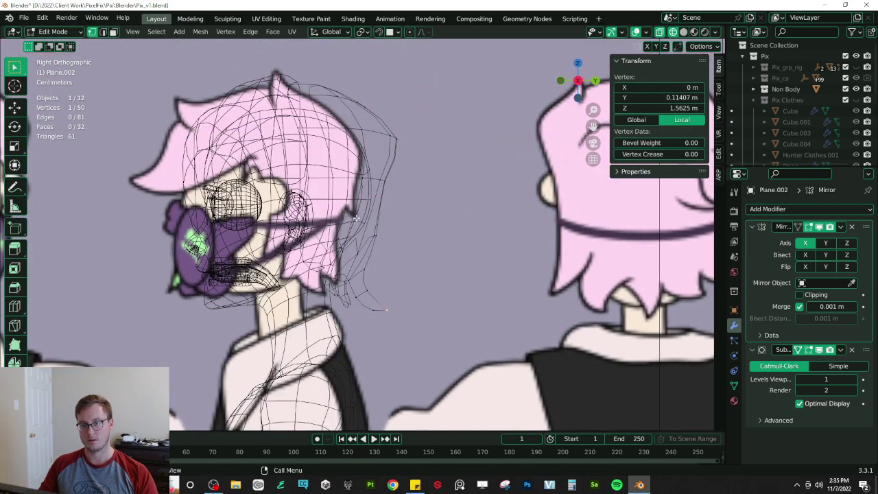
pyautogui.scroll(2, 350, 218)
pyautogui.moveTo(383, 235); pyautogui.dragTo(396, 248)
pyautogui.press('g')
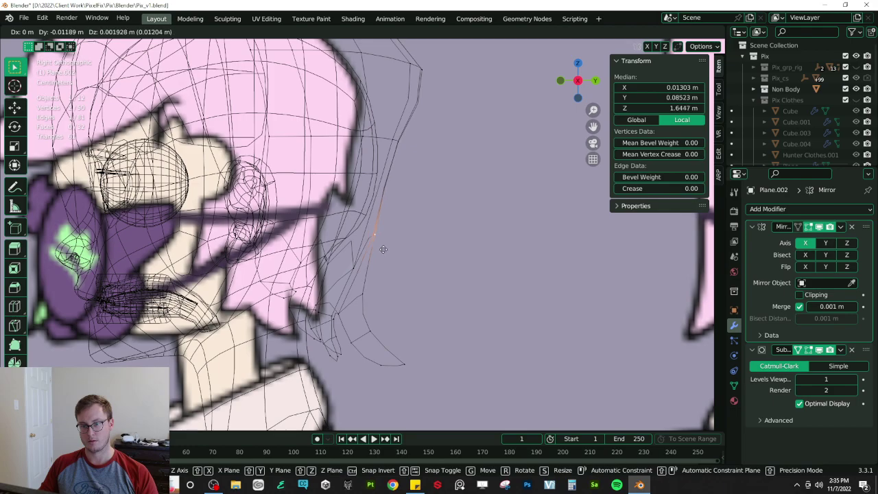
pyautogui.click(377, 247)
# - Reposition the vertices below the back-of-head bulge to smooth the hair's profile, and save the file
pyautogui.moveTo(406, 131); pyautogui.dragTo(392, 175)
pyautogui.press('g')
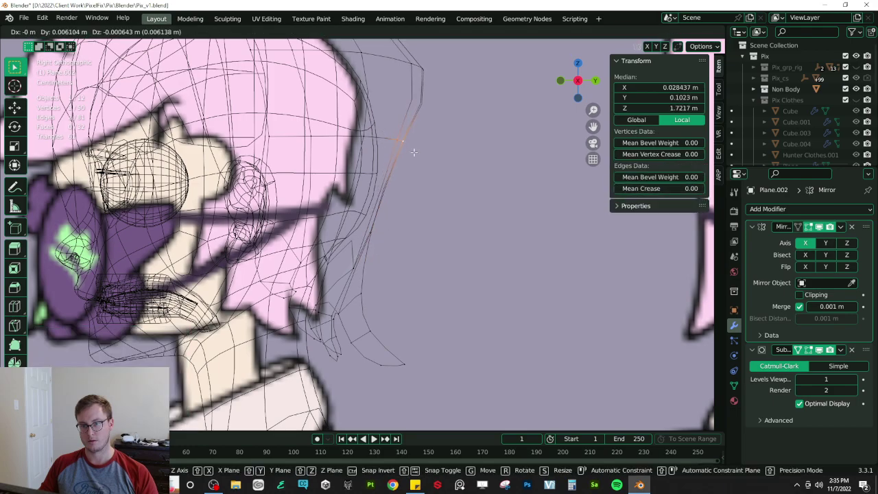
pyautogui.click(400, 193)
pyautogui.keyDown('shift'); pyautogui.moveTo(430, 81); pyautogui.dragTo(437, 132, button='middle'); pyautogui.keyUp('shift')
pyautogui.press('Tab')
pyautogui.press('z')
pyautogui.click(487, 147)
pyautogui.moveTo(488, 147)
pyautogui.mouseDown(button='middle')
pyautogui.moveTo(308, 196)
pyautogui.moveTo(212, 187)
pyautogui.moveTo(403, 189)
pyautogui.mouseUp(button='middle')
pyautogui.hotkey('ctrl', 's')
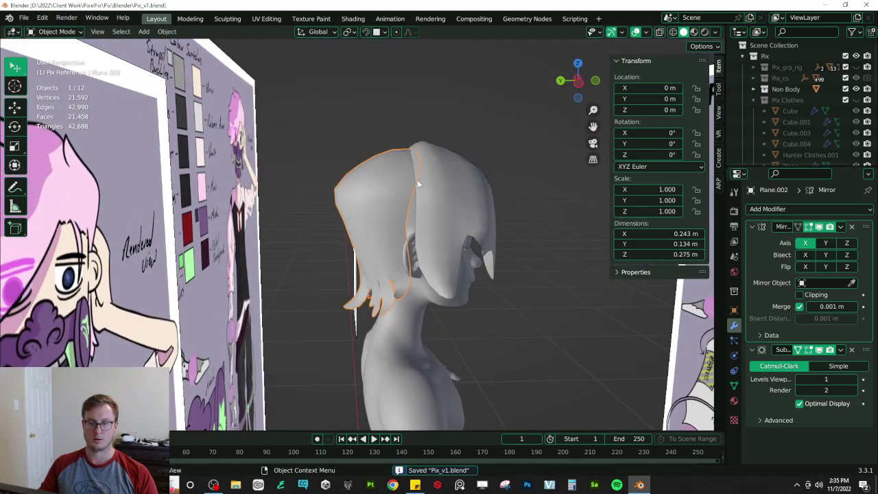
# - Shift the selected back hair vertices along the Y axis and save the file again
pyautogui.press('Tab')
pyautogui.press('g')
pyautogui.press('y')
pyautogui.click(393, 186)
pyautogui.hotkey('ctrl', 's')
# - Examine the whole hair shape from the side, front and back against the character reference sheets
pyautogui.moveTo(264, 186); pyautogui.dragTo(453, 184, button='middle')
pyautogui.press('Tab')
pyautogui.scroll(-4, 403, 179)
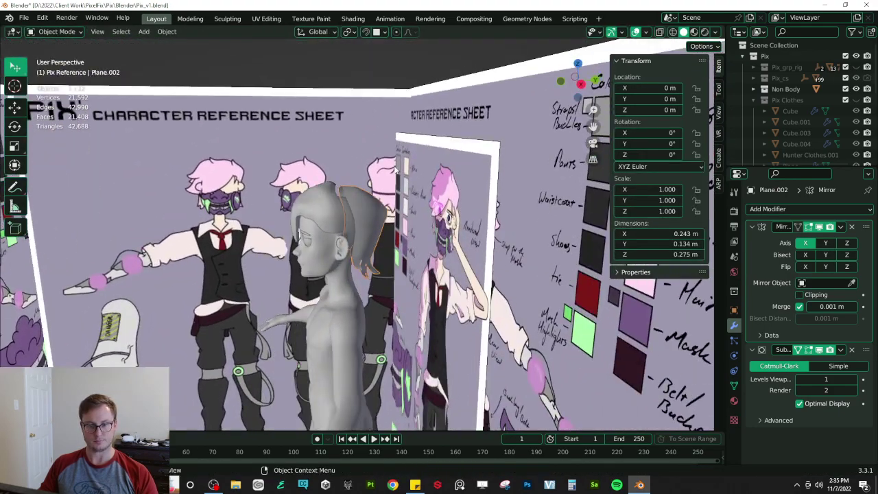
pyautogui.scroll(-3, 397, 174)
pyautogui.click(345, 147)
pyautogui.moveTo(344, 147); pyautogui.dragTo(418, 137, button='middle')
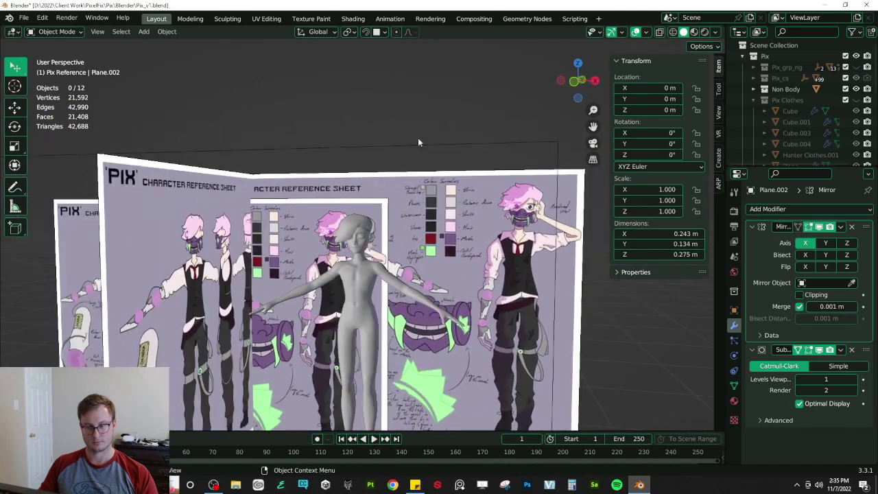
pyautogui.scroll(2, 380, 221)
pyautogui.moveTo(398, 213); pyautogui.dragTo(418, 210, button='middle')
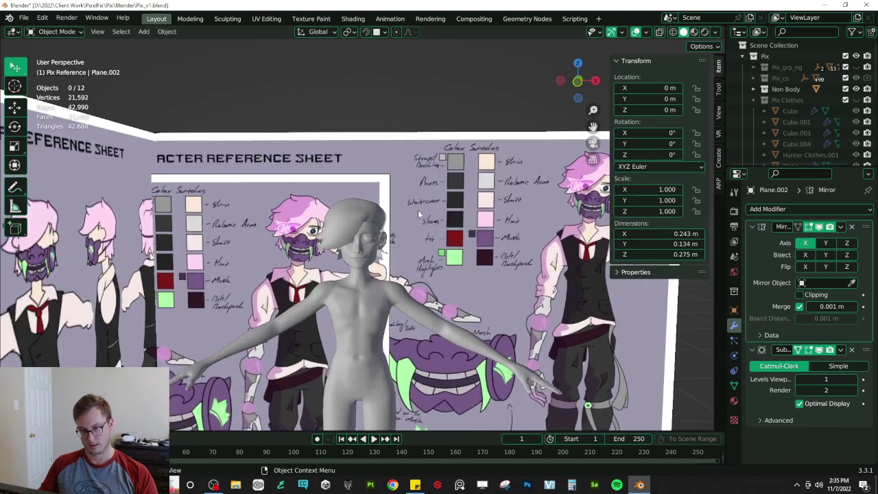
pyautogui.scroll(3, 348, 176)
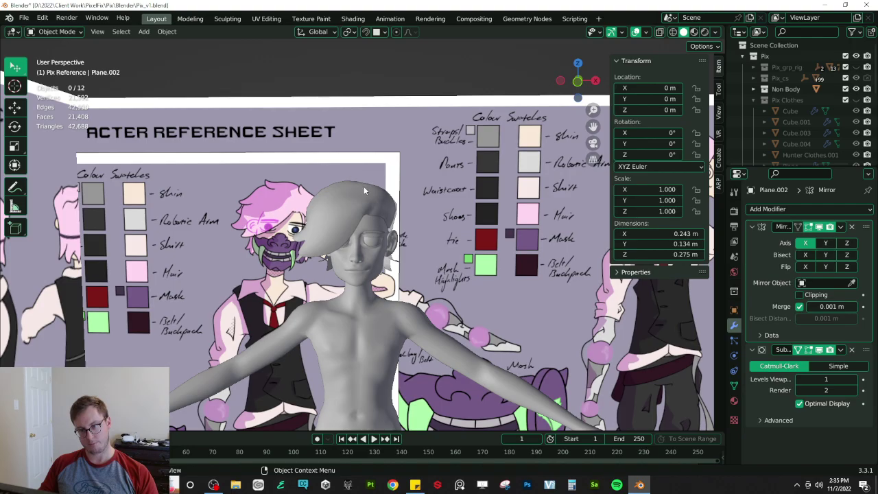
pyautogui.moveTo(310, 195); pyautogui.dragTo(552, 219, button='middle')
# - Select the back hair object and open the operations for its Mirror modifier
pyautogui.click(444, 192)
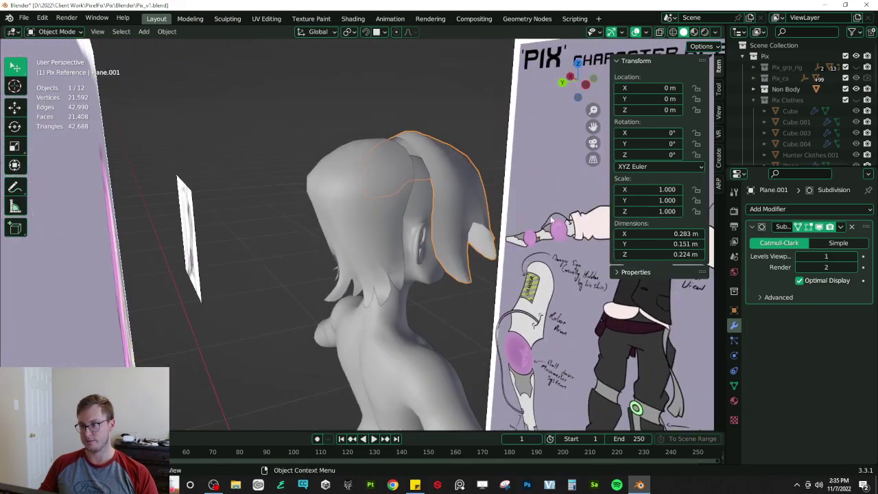
pyautogui.click(399, 190)
pyautogui.click(840, 227)
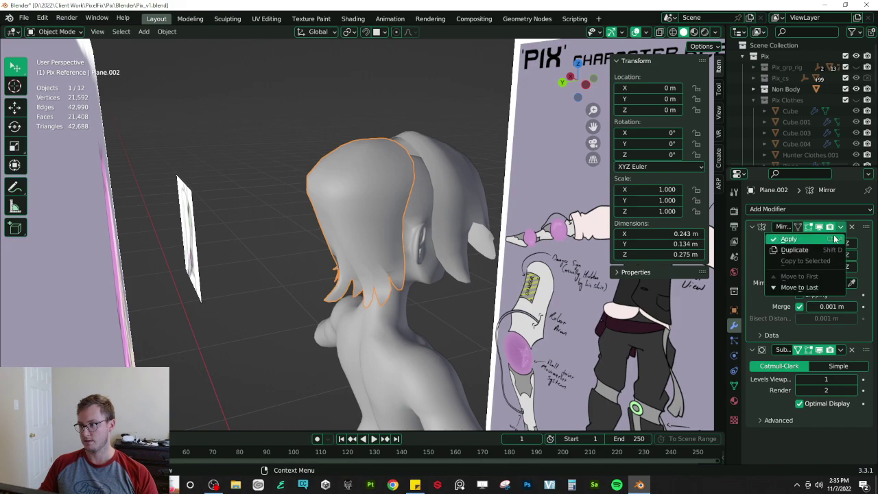
# - Try applying the back hair's Mirror modifier and joining the mesh with the front hair, and save the file
pyautogui.click(835, 238)
pyautogui.keyDown('shift'); pyautogui.click(428, 136); pyautogui.keyUp('shift')
pyautogui.hotkey('ctrl', 'j')
pyautogui.hotkey('ctrl', 's')
pyautogui.press('Tab')
pyautogui.moveTo(426, 136); pyautogui.dragTo(457, 312, button='middle')
pyautogui.press('Tab')
# - Select the outline edges of the strands along the lower rim of the back hair mesh
pyautogui.click(396, 282)
pyautogui.moveTo(364, 289); pyautogui.dragTo(454, 271, button='middle')
pyautogui.press('KP_3')
pyautogui.press('Tab')
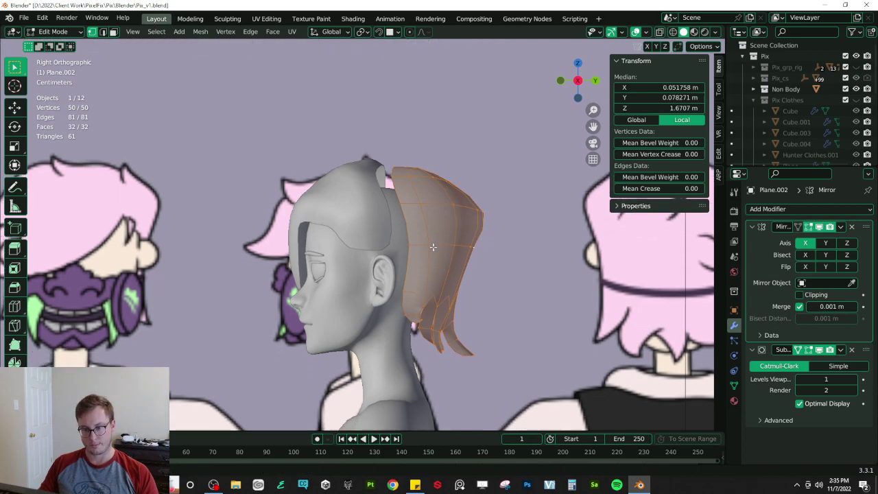
pyautogui.scroll(2, 424, 345)
pyautogui.click(423, 318)
pyautogui.keyDown('alt'); pyautogui.click(423, 318); pyautogui.keyUp('alt')
pyautogui.keyDown('shift'); pyautogui.moveTo(464, 345); pyautogui.dragTo(430, 248, button='middle'); pyautogui.keyUp('shift')
pyautogui.click(422, 277)
pyautogui.keyDown('alt'); pyautogui.click(422, 280); pyautogui.keyUp('alt')
pyautogui.moveTo(421, 280); pyautogui.dragTo(385, 271, button='middle')
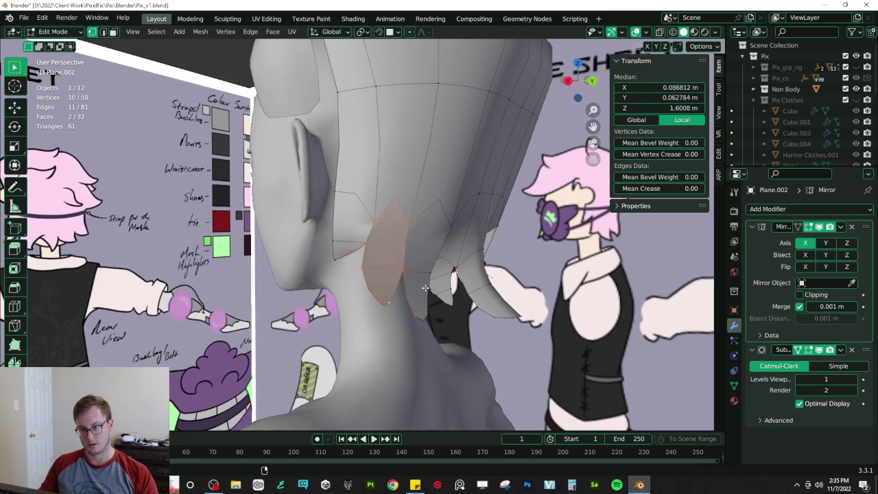
pyautogui.keyDown('alt'); pyautogui.click(367, 295); pyautogui.keyUp('alt')
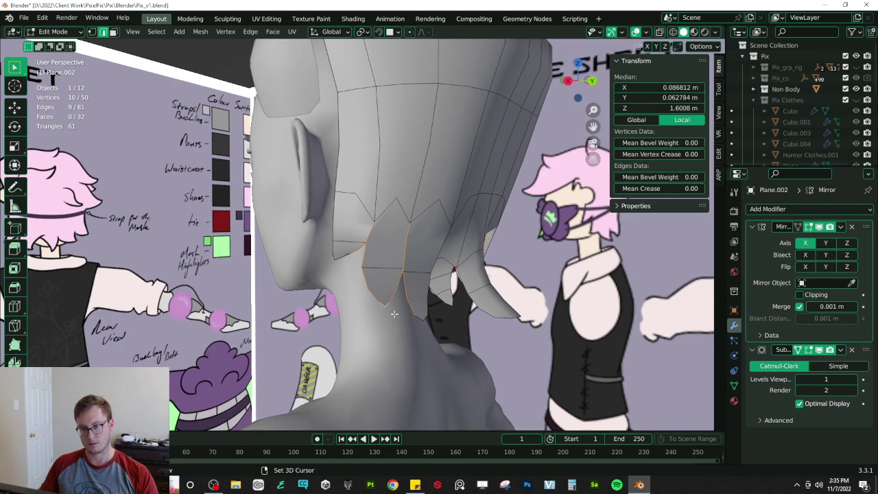
pyautogui.moveTo(447, 325); pyautogui.dragTo(371, 309, button='middle')
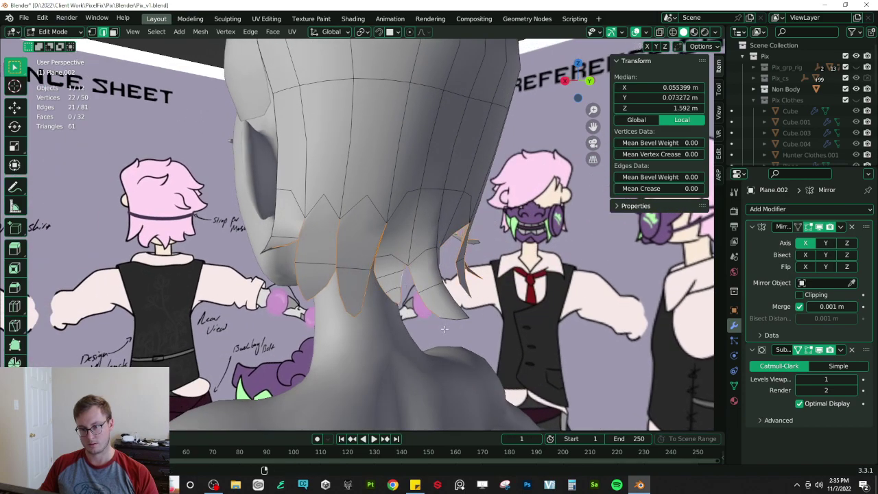
pyautogui.moveTo(454, 322); pyautogui.dragTo(369, 261, button='middle')
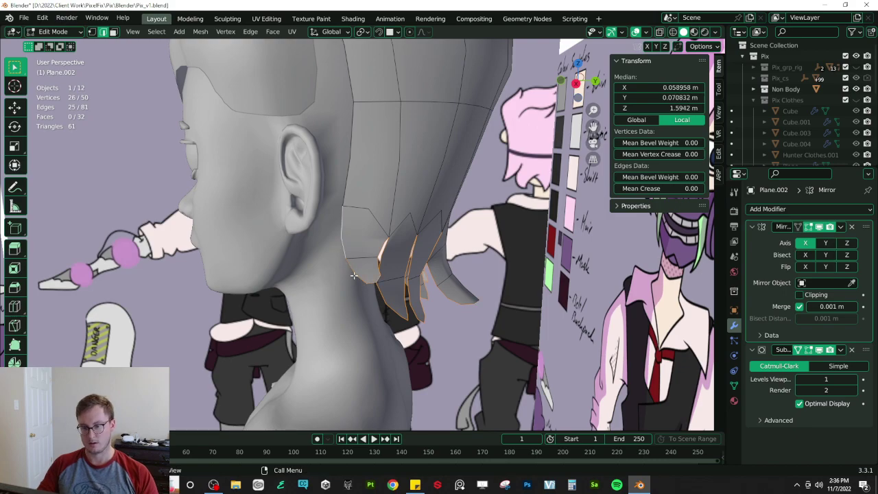
# - Extrude the selected strand edges toward the face and move them about -0.0087 m along Y
pyautogui.press('KP_3')
pyautogui.press('e')
pyautogui.click(360, 268)
pyautogui.moveTo(361, 268); pyautogui.dragTo(437, 276, button='middle')
pyautogui.press('g')
pyautogui.press('y')
pyautogui.rightClick(489, 267)
pyautogui.press('g')
pyautogui.press('y')
pyautogui.click(419, 281)
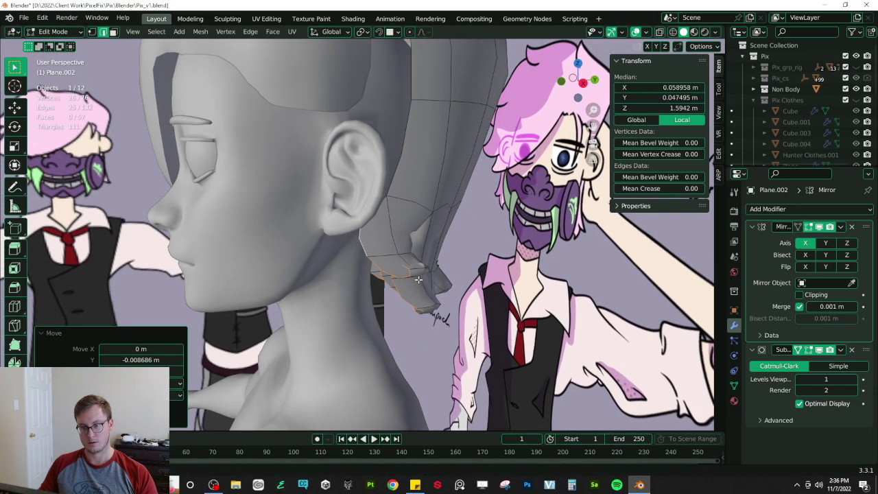
# - Set the pivot point to the 3D cursor, scale the extruded strand edges along X and check the smoothed shape
pyautogui.press('KP_Divide')
pyautogui.press('KP_Divide')
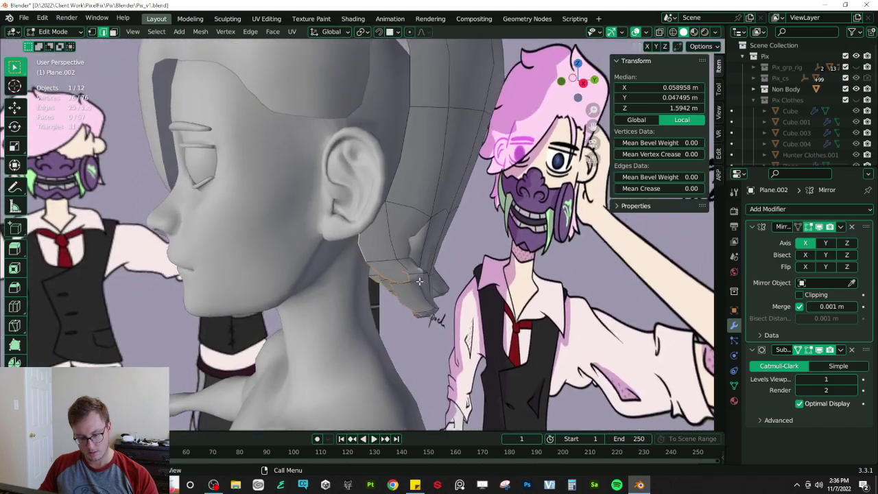
pyautogui.press('.')
pyautogui.click(434, 278)
pyautogui.moveTo(427, 271); pyautogui.dragTo(519, 223, button='middle')
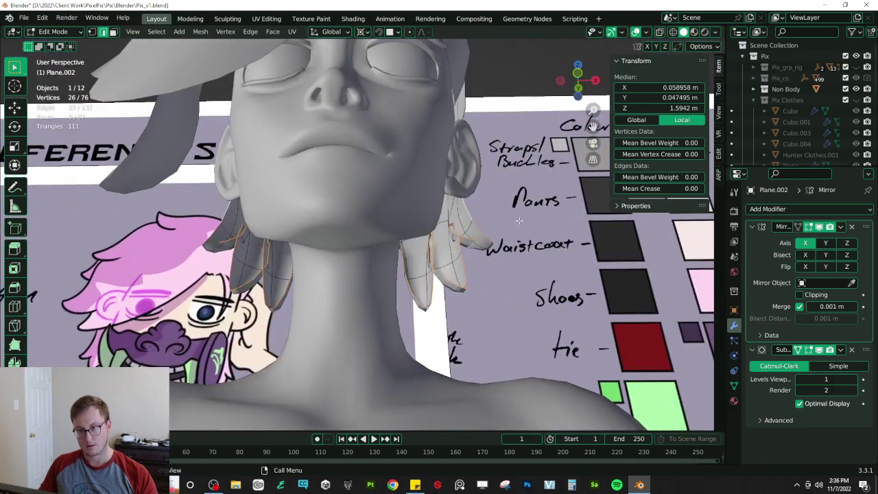
pyautogui.press('s')
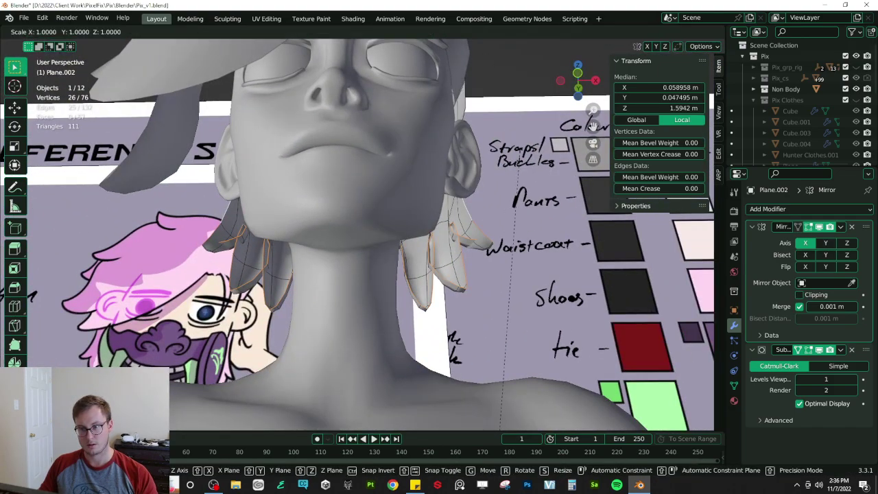
pyautogui.press('x')
pyautogui.click(430, 194)
pyautogui.moveTo(420, 217); pyautogui.dragTo(439, 323, button='middle')
pyautogui.press('Tab')
pyautogui.scroll(5, 461, 233)
pyautogui.press('Tab')
# - Isolate the back hair, extrude the inner edge of the central strand and scale it to 0 along X
pyautogui.press('KP_Divide')
pyautogui.keyDown('shift'); pyautogui.moveTo(439, 322); pyautogui.dragTo(310, 244, button='middle'); pyautogui.keyUp('shift')
pyautogui.scroll(5, 412, 198)
pyautogui.click(271, 245)
pyautogui.press('e')
pyautogui.click(340, 109)
pyautogui.press('.')
pyautogui.press('s')
pyautogui.press('x')
pyautogui.press('0')
pyautogui.press('Return')
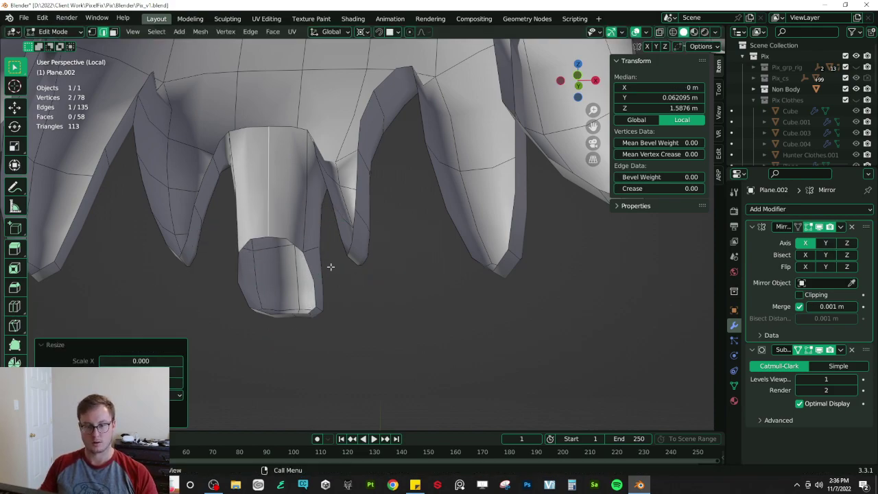
# - Fill the opening at the tip of the central strand with a face
pyautogui.click(297, 309)
pyautogui.keyDown('shift'); pyautogui.click(281, 234); pyautogui.keyUp('shift')
pyautogui.press('f')
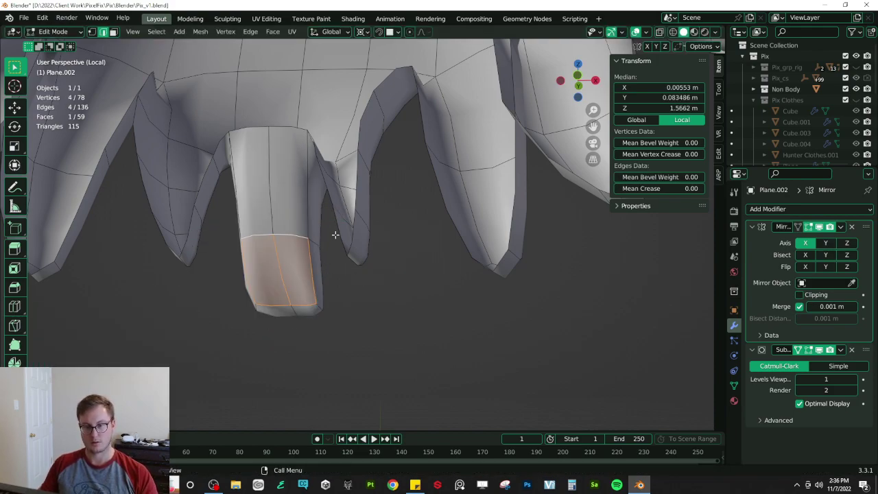
# - Try filling a face at the tip of the narrow strand beside the central one
pyautogui.keyDown('shift'); pyautogui.click(351, 234); pyautogui.keyUp('shift')
pyautogui.press('f')
pyautogui.moveTo(353, 232); pyautogui.dragTo(317, 248, button='middle')
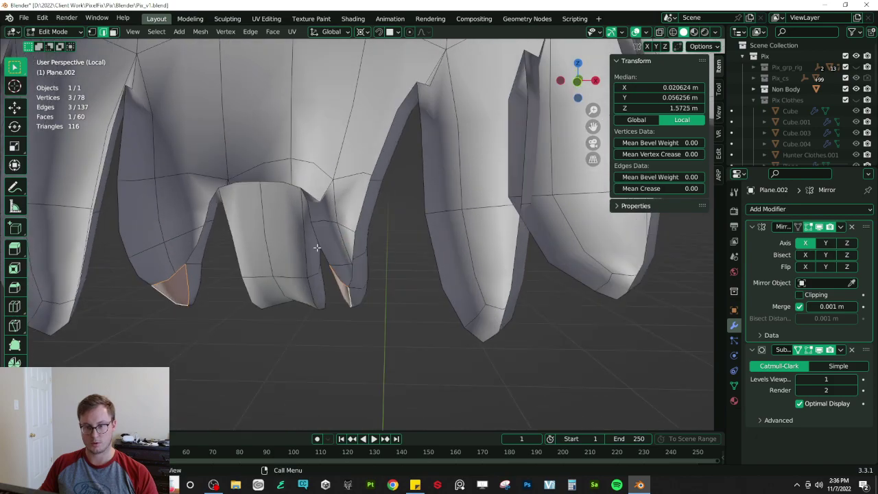
pyautogui.hotkey('ctrl', 'z')
# - Fill the open inner side of the narrow strand beside the central one with faces from base to tip
pyautogui.moveTo(362, 280); pyautogui.dragTo(385, 269, button='middle')
pyautogui.click(410, 269)
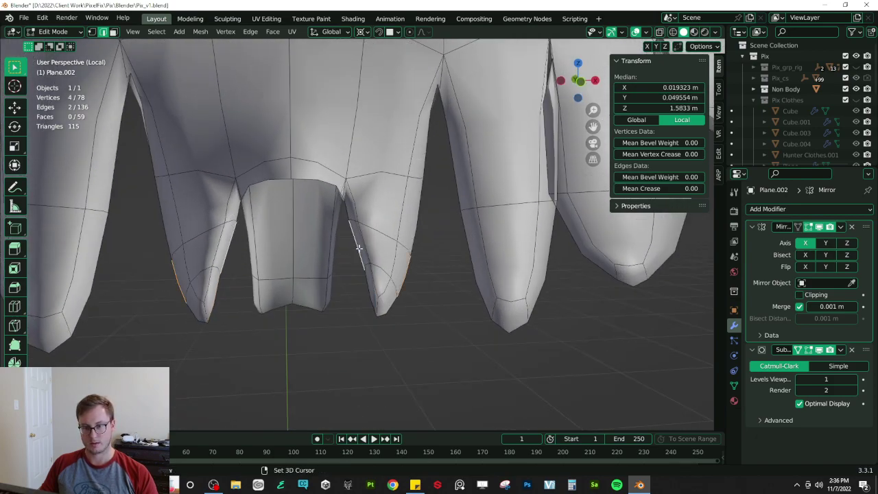
pyautogui.keyDown('shift'); pyautogui.click(348, 209); pyautogui.keyUp('shift')
pyautogui.press('f')
pyautogui.press('f')
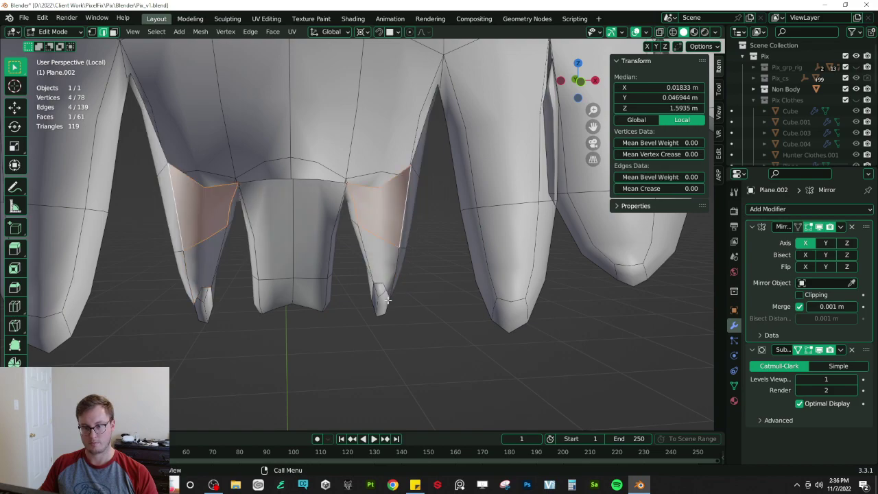
pyautogui.press('f')
pyautogui.moveTo(410, 297)
pyautogui.mouseDown(button='middle')
pyautogui.moveTo(425, 300)
pyautogui.moveTo(411, 299)
pyautogui.mouseUp(button='middle')
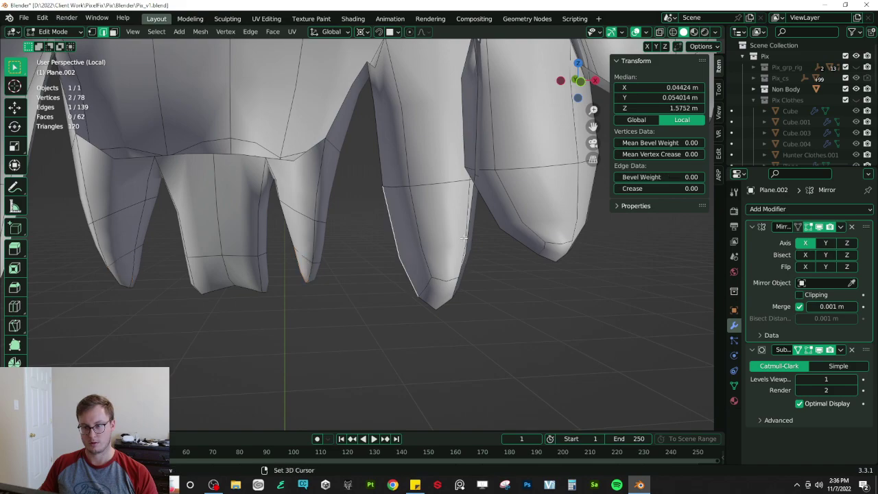
# - Fill the open inner side of the long strand next to the narrow one
pyautogui.moveTo(487, 253); pyautogui.dragTo(349, 235, button='middle')
pyautogui.hotkey('ctrl', 'z')
pyautogui.press('f')
pyautogui.moveTo(435, 240); pyautogui.dragTo(377, 233, button='middle')
pyautogui.press('f')
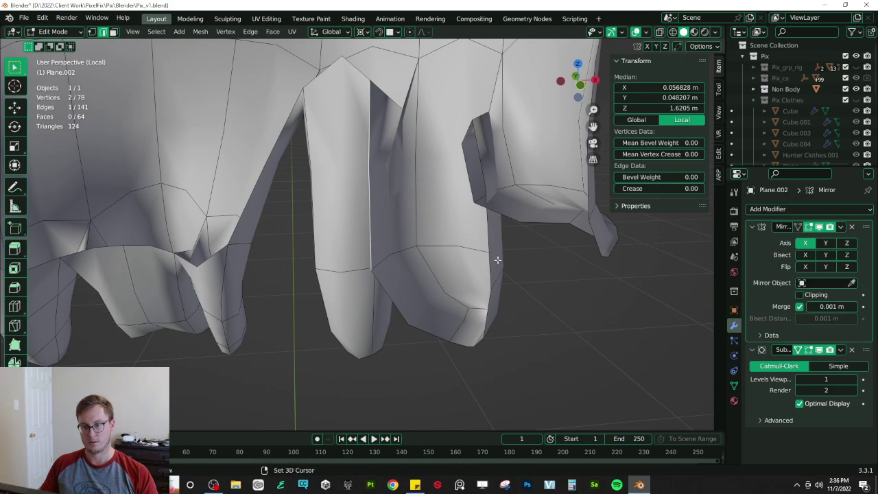
# - Fill the open inner sides of the two outermost strands with faces
pyautogui.press('f')
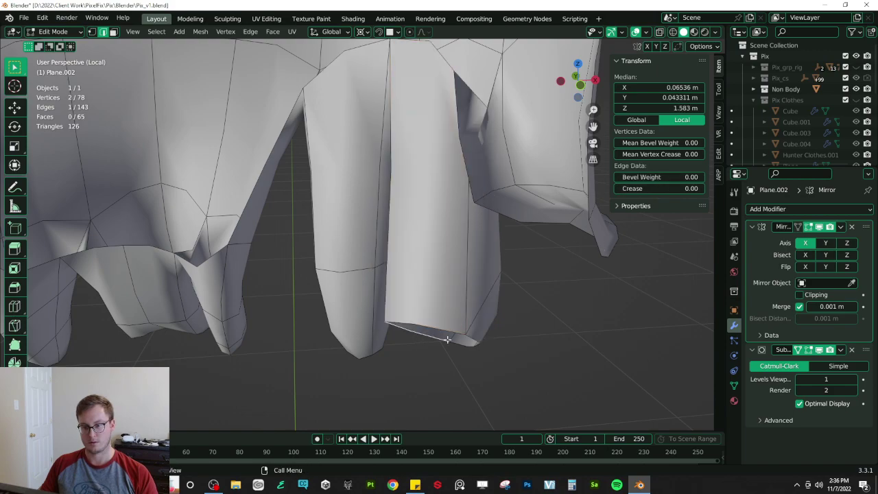
pyautogui.click(486, 351)
pyautogui.moveTo(487, 352); pyautogui.dragTo(487, 288, button='middle')
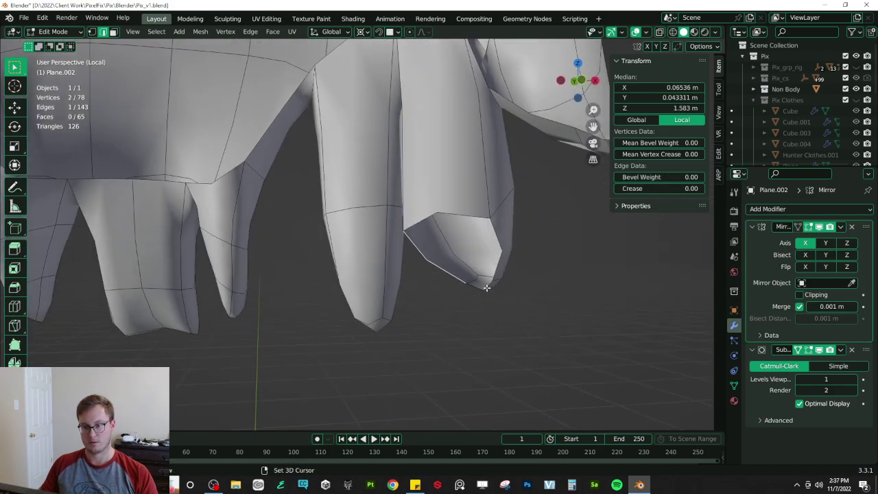
pyautogui.press('f')
pyautogui.moveTo(531, 233); pyautogui.dragTo(437, 228, button='middle')
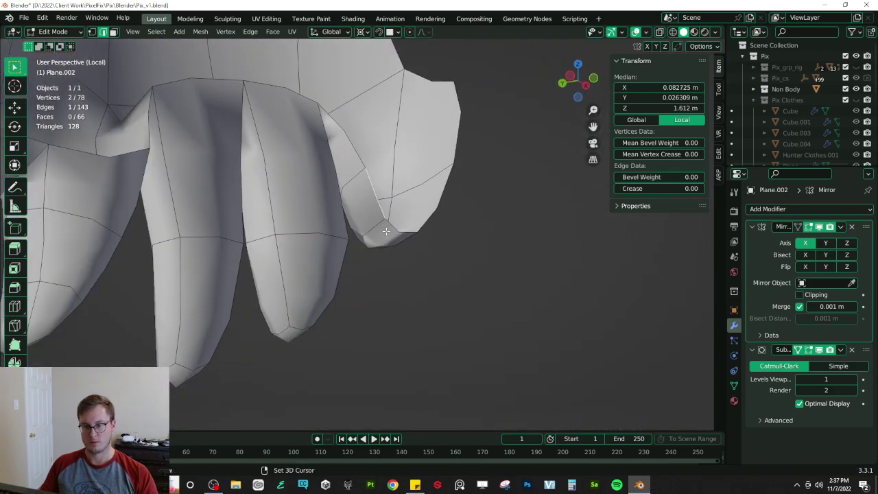
pyautogui.press('f')
pyautogui.press('f')
# - Move the selected edge of the outermost strand along Z and adjust its position freely
pyautogui.moveTo(470, 142); pyautogui.dragTo(288, 271, button='middle')
pyautogui.press('g')
pyautogui.press('z')
pyautogui.click(333, 318)
pyautogui.press('g')
pyautogui.click(415, 293)
# - Save the file and bring the whole character back into view to check the hair
pyautogui.moveTo(415, 293); pyautogui.dragTo(452, 308, button='middle')
pyautogui.press('Tab')
pyautogui.hotkey('ctrl', 's')
pyautogui.scroll(-3, 439, 295)
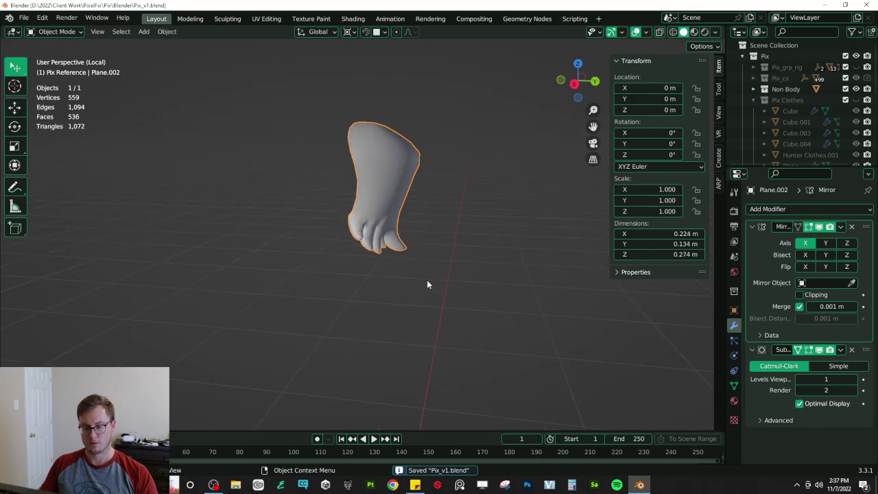
pyautogui.press('/')
pyautogui.scroll(-6, 345, 262)
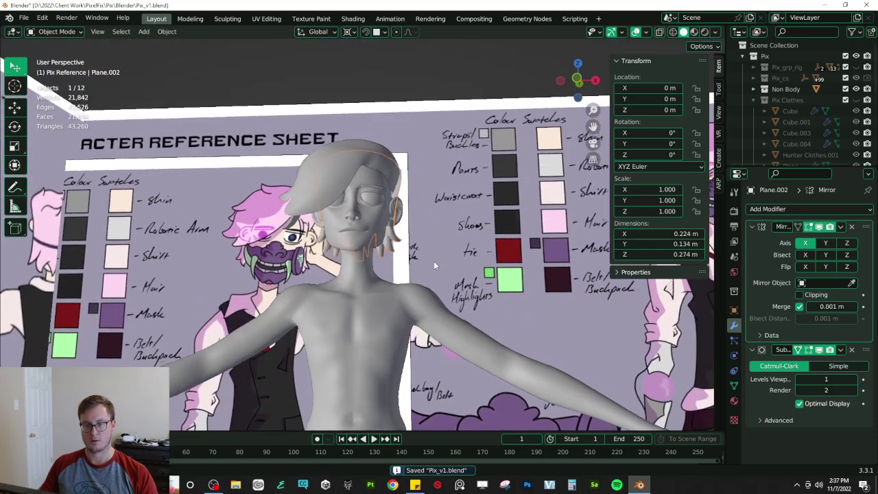
pyautogui.scroll(6, 405, 270)
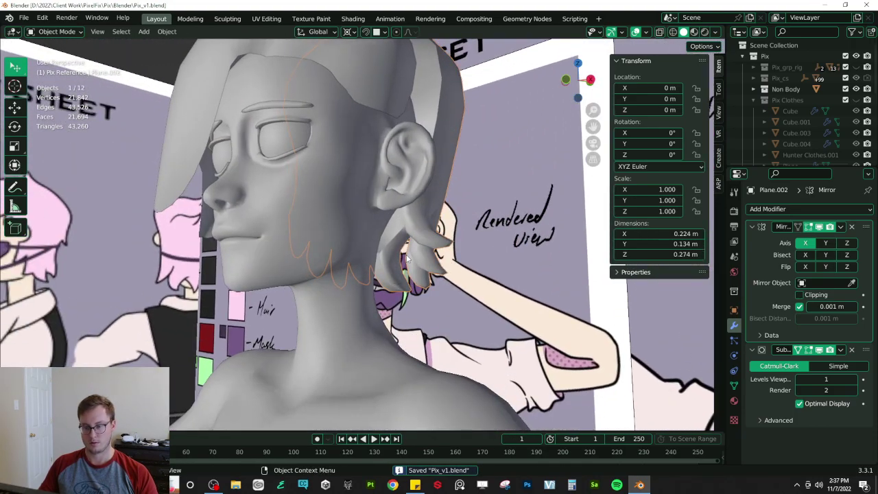
# - Select all lower strands of the back hair in side view and move them about -0.0106 m along Y
pyautogui.press('Tab')
pyautogui.press('KP_3')
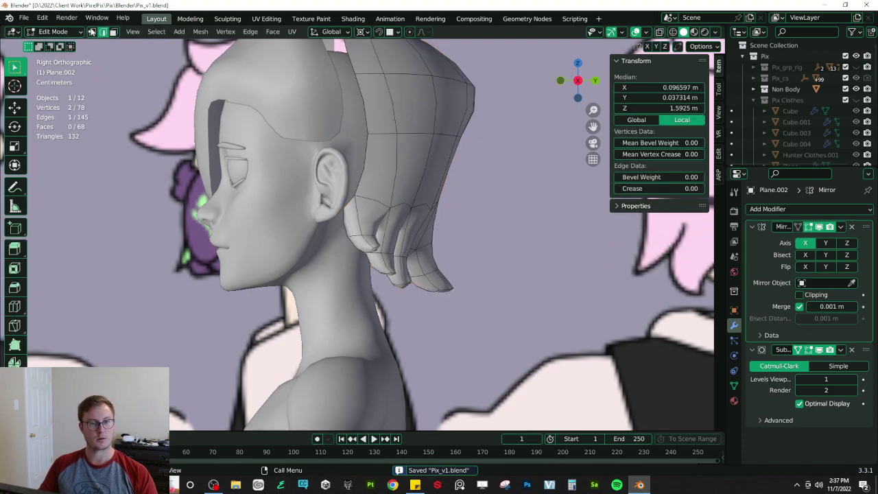
pyautogui.hotkey('shift', 'z')
pyautogui.click(347, 201)
pyautogui.moveTo(487, 300); pyautogui.dragTo(488, 300)
pyautogui.press('g')
pyautogui.press('y')
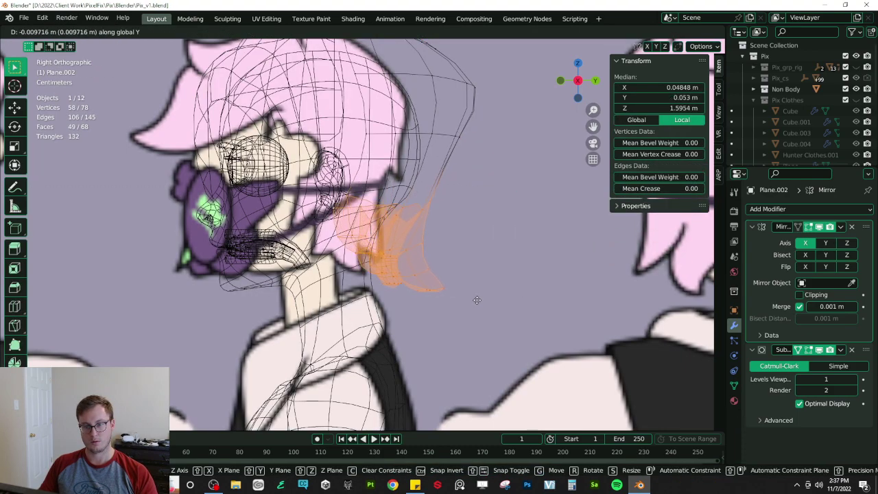
pyautogui.click(475, 299)
# - Move the selected lower strands about -0.013 m along Z
pyautogui.hotkey('shift', 'z')
pyautogui.moveTo(459, 230)
pyautogui.mouseDown(button='middle')
pyautogui.moveTo(325, 225)
pyautogui.moveTo(467, 182)
pyautogui.moveTo(489, 236)
pyautogui.mouseUp(button='middle')
pyautogui.press('g')
pyautogui.press('z')
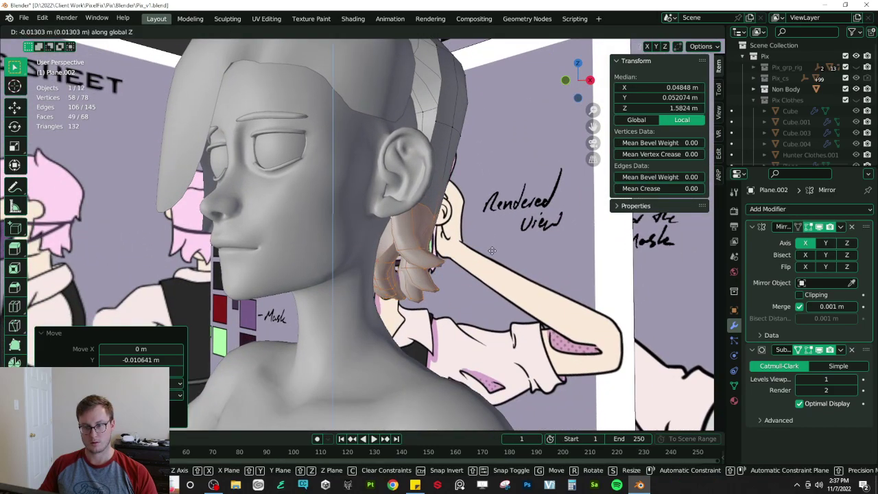
pyautogui.click(474, 265)
# - Set the pivot point to the median and scale the selected lower strands along Z
pyautogui.press('.')
pyautogui.click(474, 264)
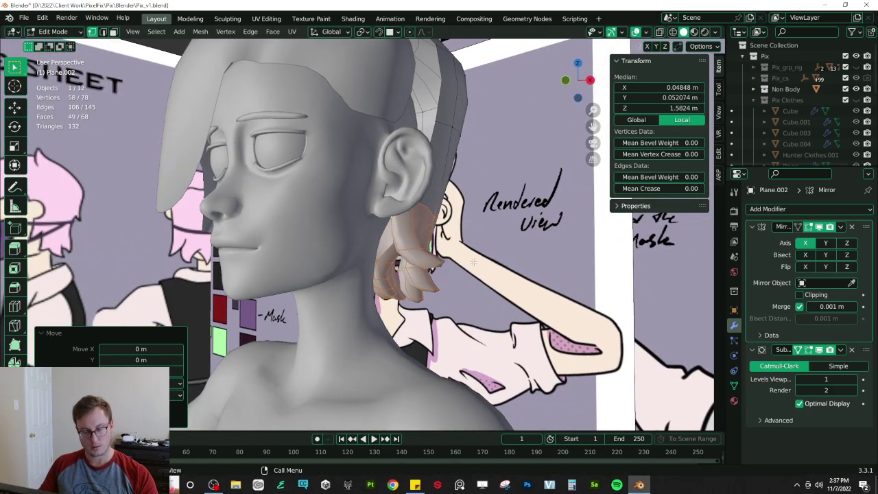
pyautogui.press('s')
pyautogui.press('z')
pyautogui.click(503, 194)
# - Select the vertex at the gap beside the central strands in back view and move it down about 0.027 m along Z
pyautogui.press('KP_3')
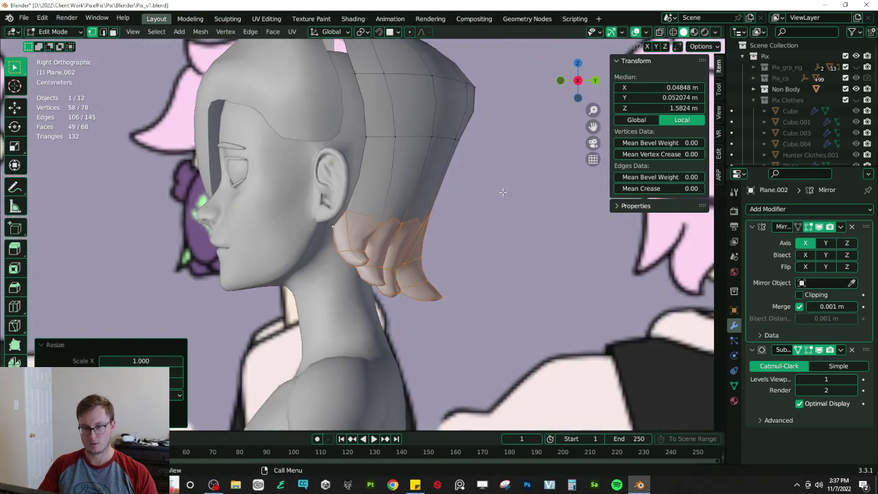
pyautogui.press('ctrl+KP_1')
pyautogui.hotkey('alt', 'z')
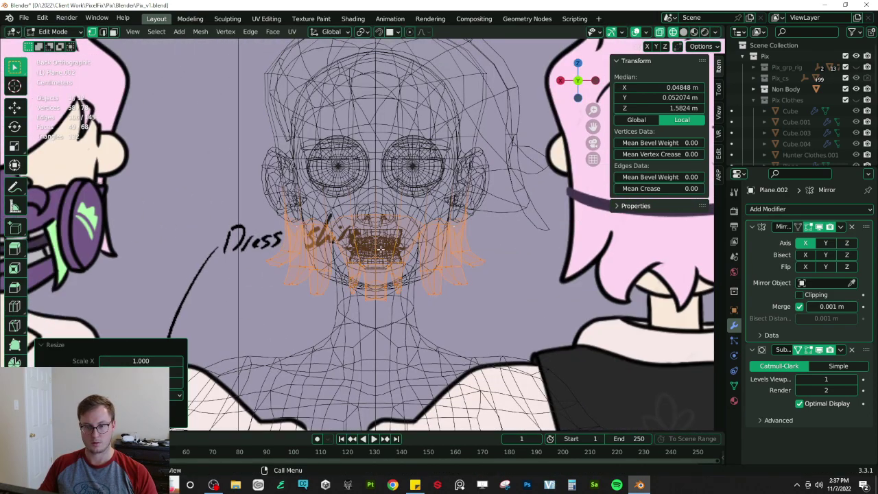
pyautogui.press('z')
pyautogui.click(387, 266)
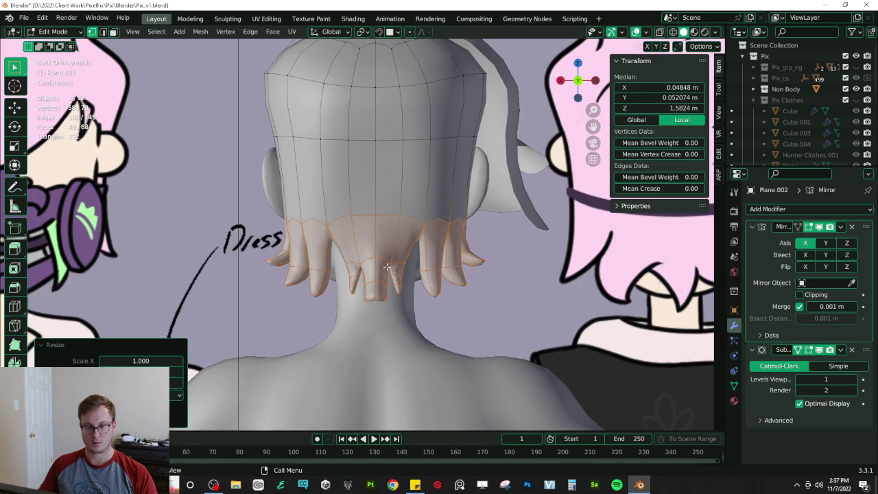
pyautogui.hotkey('alt', 'z')
pyautogui.moveTo(321, 216); pyautogui.dragTo(358, 253)
pyautogui.hotkey('alt', 'z')
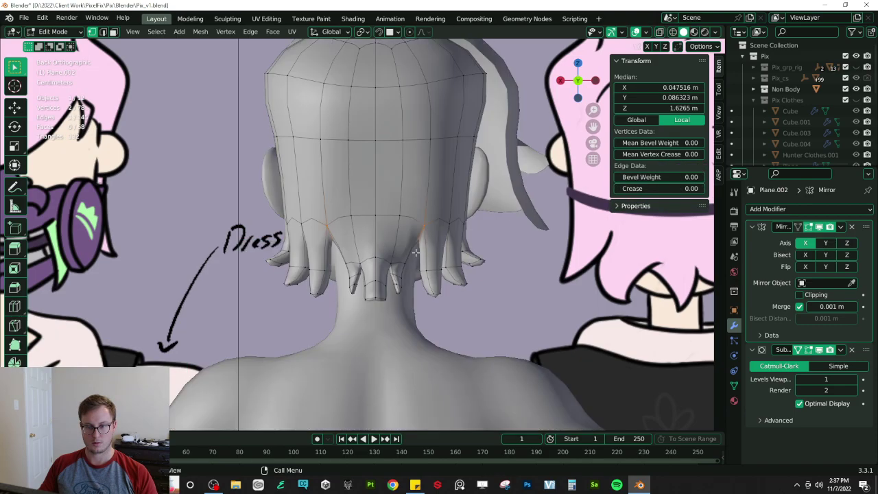
pyautogui.press('g')
pyautogui.press('z')
pyautogui.click(368, 275)
pyautogui.moveTo(368, 275); pyautogui.dragTo(391, 276, button='middle')
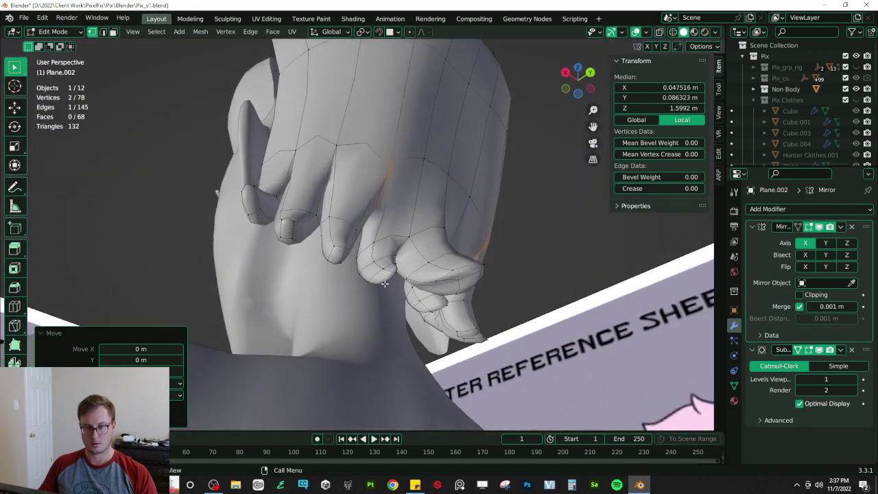
# - Select the tip loop of the narrow strand and try moving it about 0.0137 m along Y
pyautogui.keyDown('alt'); pyautogui.click(374, 276); pyautogui.keyUp('alt')
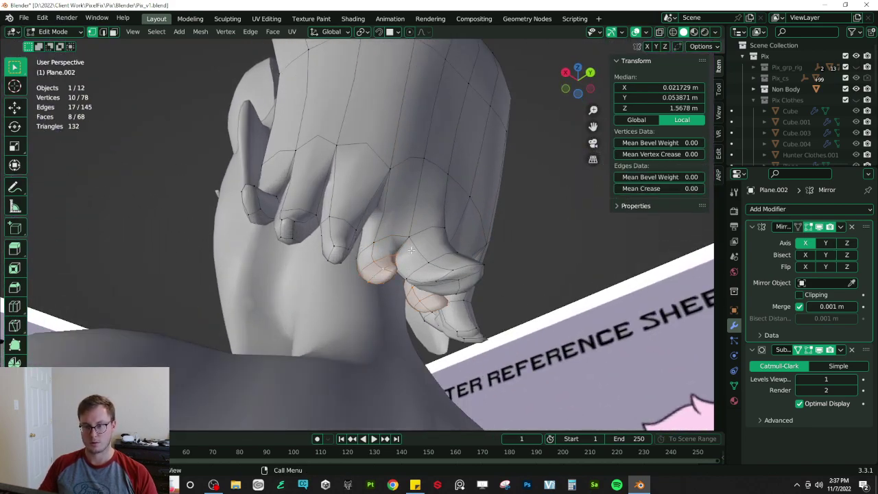
pyautogui.moveTo(411, 251); pyautogui.dragTo(420, 261, button='middle')
pyautogui.press('g')
pyautogui.press('y')
pyautogui.click(433, 277)
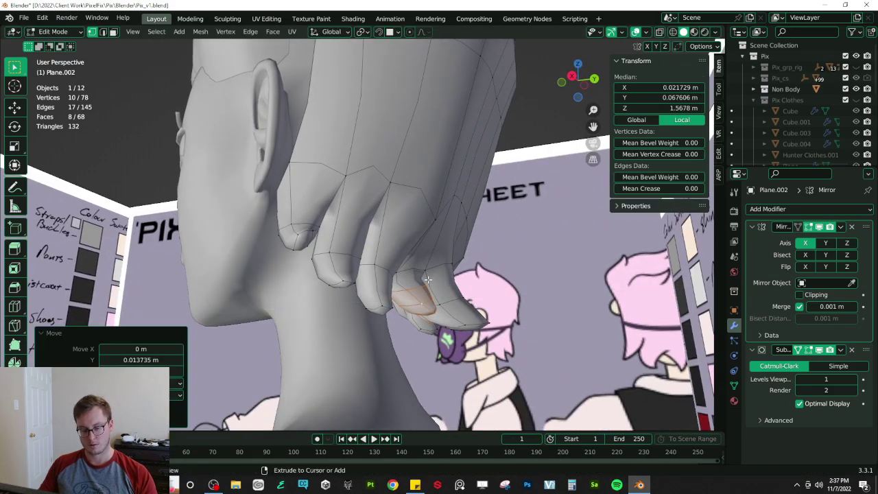
pyautogui.hotkey('ctrl', 'z')
# - Enable proportional editing and move the narrow strand's tip along Y and X
pyautogui.press('o')
pyautogui.moveTo(419, 217); pyautogui.dragTo(433, 273, button='middle')
pyautogui.press('g')
pyautogui.press('y')
pyautogui.click(464, 248)
pyautogui.hotkey('ctrl', 'z')
pyautogui.press('g')
pyautogui.press('y')
pyautogui.scroll(6, 472, 247)
pyautogui.click(475, 248)
pyautogui.press('g')
pyautogui.press('x')
pyautogui.click(403, 256)
# - Scale the vertical centre edge loop of the back hair along X and check the smoothed shape
pyautogui.keyDown('alt'); pyautogui.click(434, 273); pyautogui.keyUp('alt')
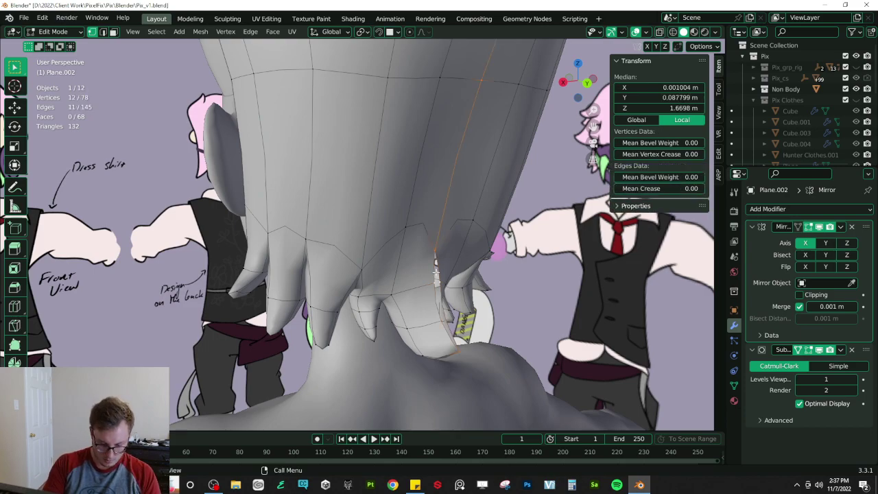
pyautogui.press('s')
pyautogui.press('x')
pyautogui.press('Return')
pyautogui.press('Tab')
pyautogui.moveTo(436, 271); pyautogui.dragTo(317, 281, button='middle')
# - Check the smoothed back hair, then reposition a vertex on its lower surface above the strands
pyautogui.press('Tab')
pyautogui.scroll(3, 343, 268)
pyautogui.moveTo(356, 261); pyautogui.dragTo(429, 232, button='middle')
pyautogui.click(312, 246)
pyautogui.press('g')
pyautogui.click(427, 232)
pyautogui.click(418, 242)
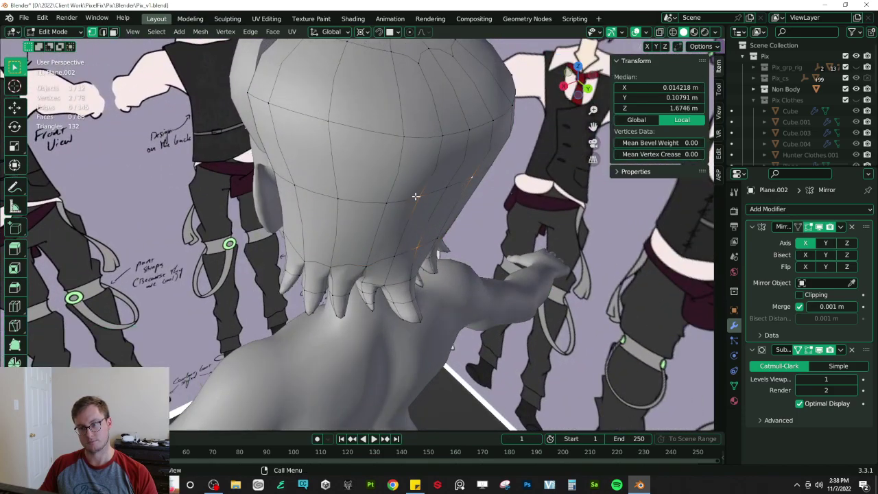
# - Move the selected vertices near the back hair's centreline along Y and check the smoothed shape
pyautogui.press('g')
pyautogui.moveTo(331, 206); pyautogui.dragTo(390, 204, button='middle')
pyautogui.press('y')
pyautogui.click(366, 234)
pyautogui.press('Tab')
pyautogui.press('Tab')
pyautogui.scroll(3, 391, 206)
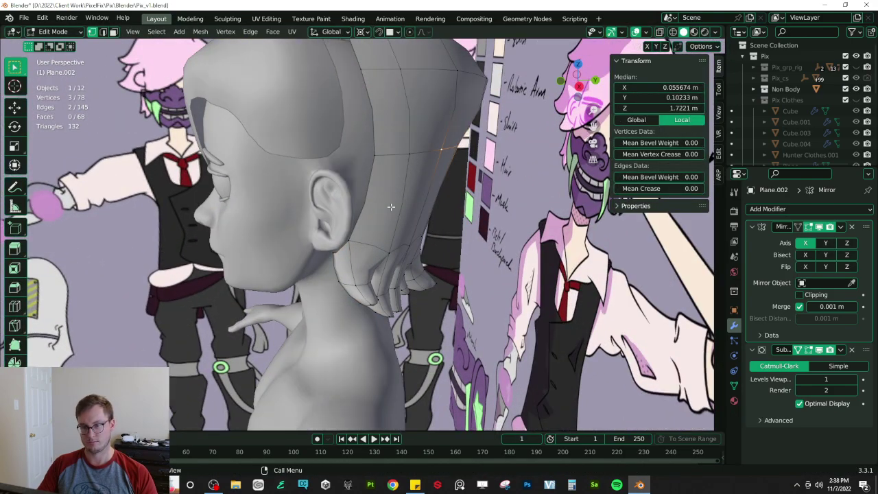
# - Reposition the selected part of the upper back hair freehand and save the file
pyautogui.press('KP_3')
pyautogui.click(371, 142)
pyautogui.moveTo(407, 130); pyautogui.dragTo(406, 159, button='middle')
pyautogui.press('g')
pyautogui.click(403, 168)
pyautogui.press('Tab')
pyautogui.hotkey('ctrl', 's')
# - Try lowering the crown's centre vertex along Z and giving it a vertex crease of 1.00
pyautogui.press('Tab')
pyautogui.scroll(4, 453, 181)
pyautogui.click(396, 162)
pyautogui.press('g')
pyautogui.press('z')
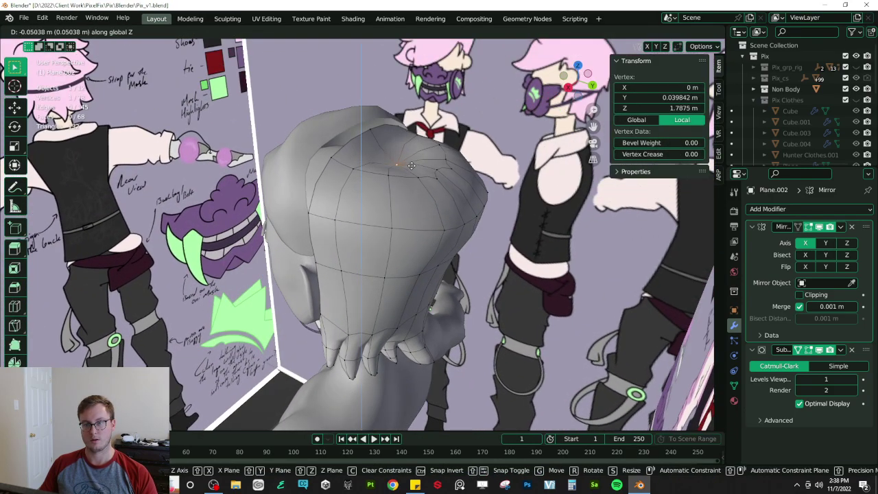
pyautogui.click(411, 162)
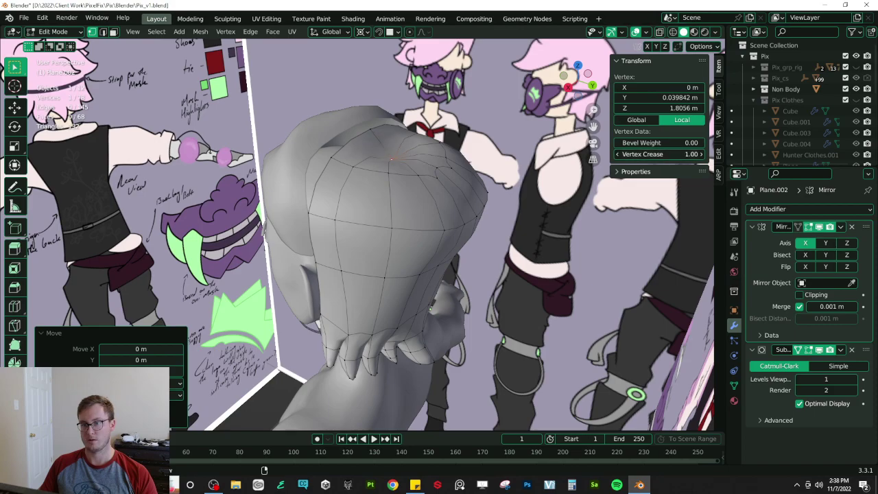
pyautogui.press('g')
pyautogui.press('z')
pyautogui.click(392, 157)
# - Inspect the vertices around the crown and undo the crown vertex's crease and move
pyautogui.moveTo(392, 158); pyautogui.dragTo(303, 154, button='middle')
pyautogui.click(346, 142)
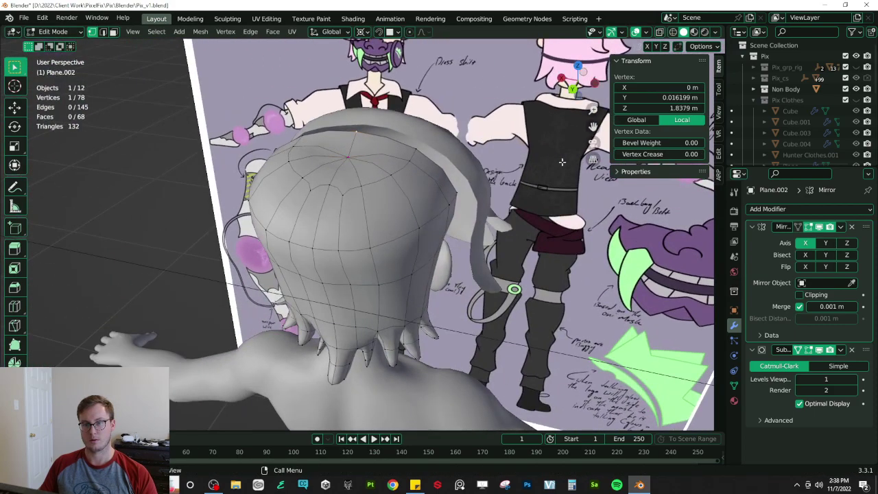
pyautogui.keyDown('shift'); pyautogui.click(345, 156); pyautogui.keyUp('shift')
pyautogui.click(364, 167)
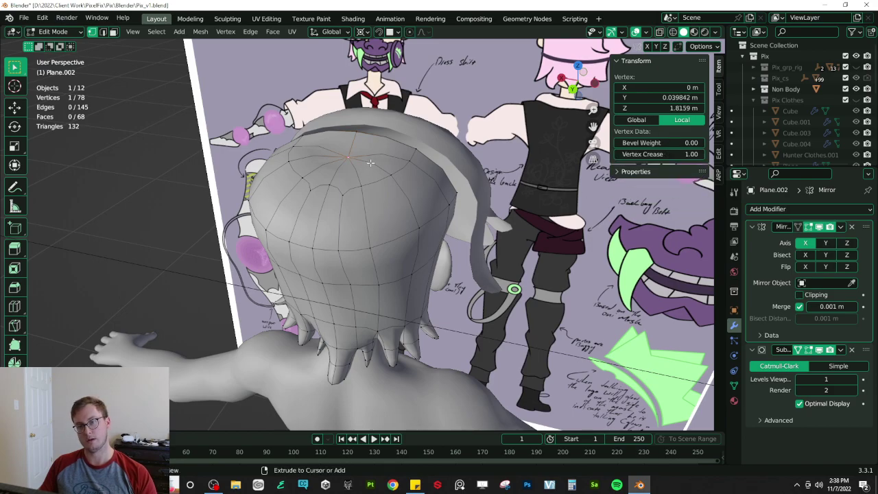
pyautogui.hotkey('ctrl', 'z')
# - Check the smoothed hair from several angles, save the file and isolate the back hair in local view
pyautogui.press('Tab')
pyautogui.moveTo(326, 180); pyautogui.dragTo(442, 197, button='middle')
pyautogui.hotkey('ctrl', 's')
pyautogui.moveTo(467, 272); pyautogui.dragTo(419, 331, button='middle')
pyautogui.press('KP_Divide')
# - Select the back hair's open border edge loop and deselect its upper part, keeping only the inner edges above the strands
pyautogui.press('Tab')
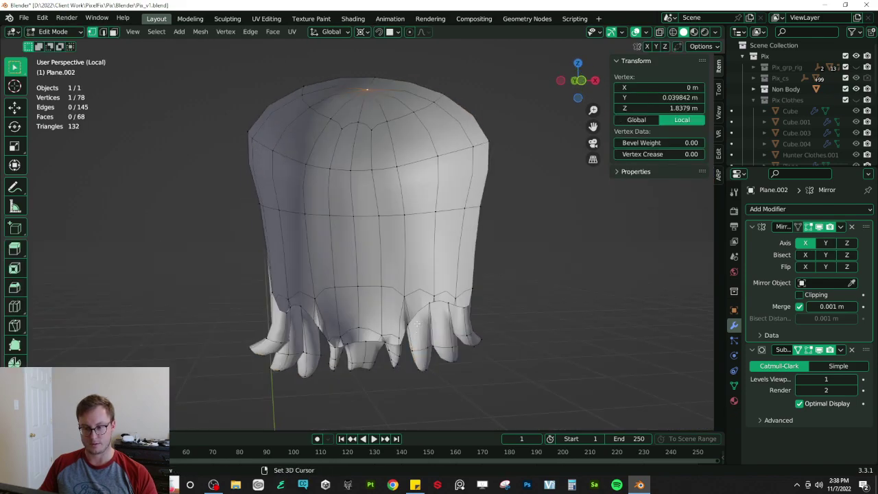
pyautogui.scroll(4, 381, 277)
pyautogui.click(103, 33)
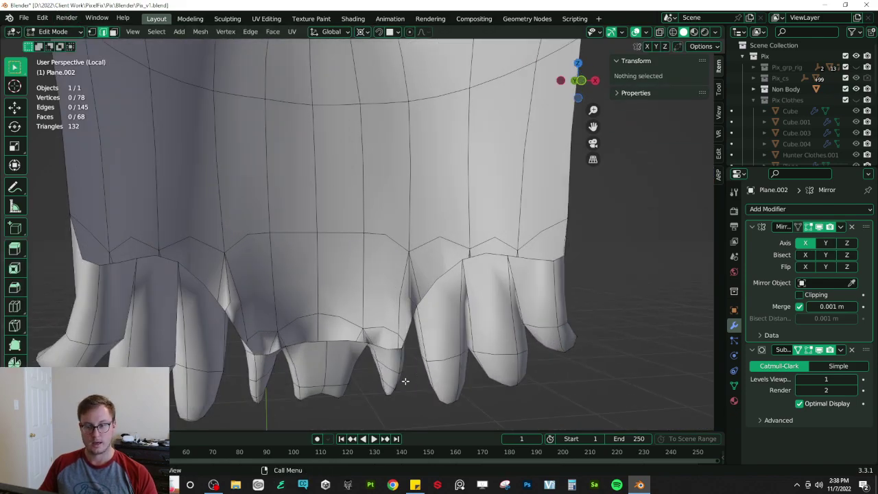
pyautogui.click(340, 339)
pyautogui.keyDown('alt'); pyautogui.click(350, 345); pyautogui.keyUp('alt')
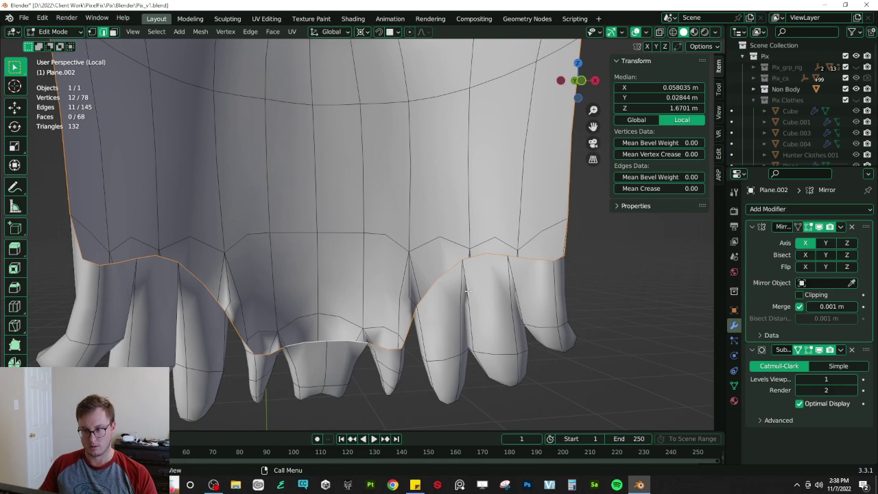
pyautogui.scroll(-8, 480, 274)
pyautogui.hotkey('alt', 'z')
pyautogui.moveTo(297, 87); pyautogui.dragTo(524, 204)
pyautogui.scroll(4, 469, 230)
pyautogui.keyDown('ctrl'); pyautogui.moveTo(479, 248); pyautogui.dragTo(478, 248); pyautogui.keyUp('ctrl')
pyautogui.hotkey('alt', 'z')
# - Extrude the selected inner strand edges upward about 0.13 m inside the hair
pyautogui.press('e')
pyautogui.press('z')
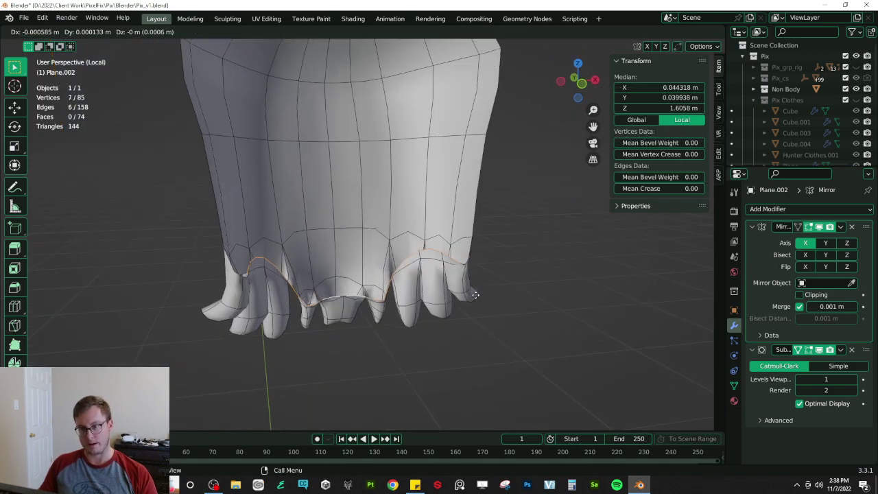
pyautogui.click(479, 226)
# - Flatten the extruded edges with a Z scale of 0 about the median point and lower them about 0.018 m along Z
pyautogui.press('.')
pyautogui.press('m')
pyautogui.press('s')
pyautogui.press('z')
pyautogui.press('0')
pyautogui.press('Return')
pyautogui.press('g')
pyautogui.press('z')
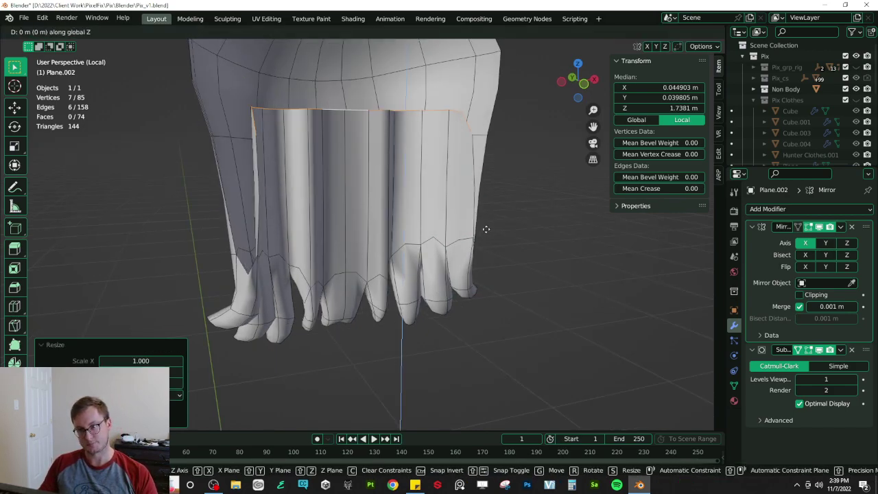
pyautogui.click(487, 233)
# - Fill the side gap between the inner wall and outer hair with a face and check the smoothed result
pyautogui.moveTo(488, 233); pyautogui.dragTo(372, 243, button='middle')
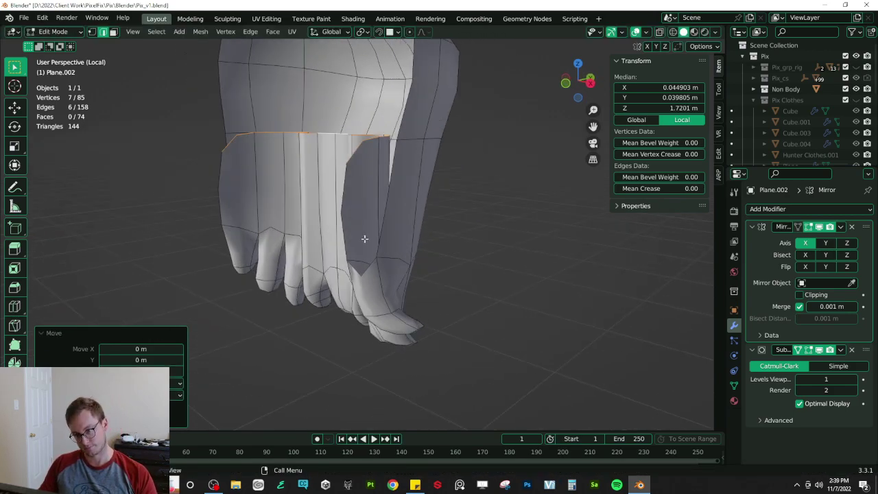
pyautogui.click(349, 217)
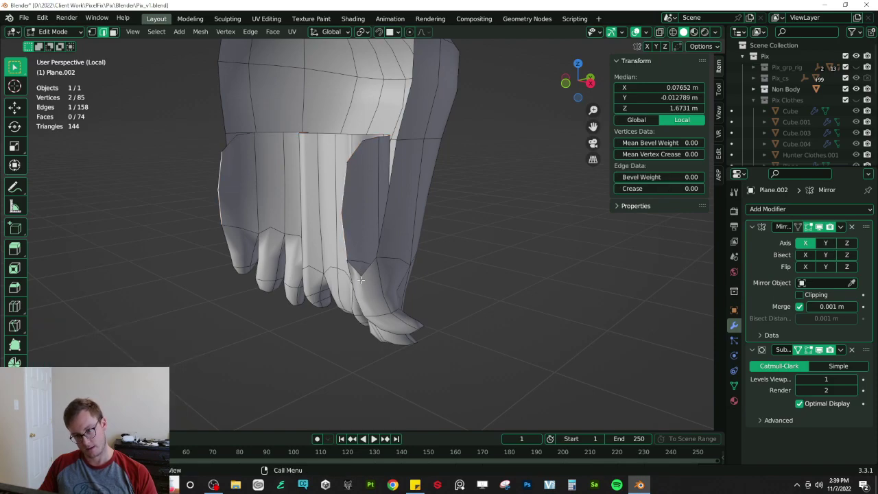
pyautogui.press('f')
pyautogui.scroll(-5, 383, 232)
pyautogui.press('Tab')
pyautogui.moveTo(431, 235); pyautogui.dragTo(484, 291, button='middle')
pyautogui.scroll(2, 390, 273)
# - Move the inner wall's top edge behind the side strands about -0.022 m along Y
pyautogui.press('Tab')
pyautogui.scroll(4, 390, 267)
pyautogui.moveTo(389, 267); pyautogui.dragTo(412, 219, button='middle')
pyautogui.press('g')
pyautogui.press('y')
pyautogui.click(463, 248)
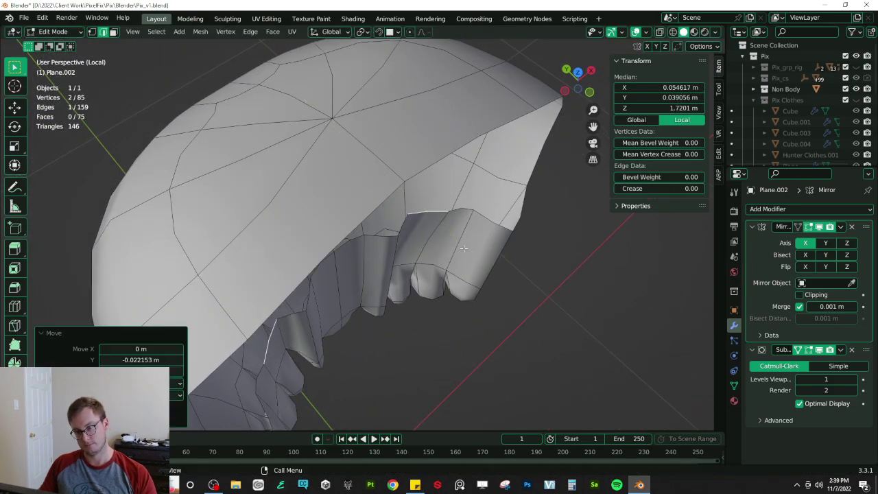
# - Select the neighbouring top edge nearer the centre and move it about 0.0042 m along Y
pyautogui.moveTo(485, 233); pyautogui.dragTo(447, 220, button='middle')
pyautogui.moveTo(405, 239); pyautogui.dragTo(364, 240, button='middle')
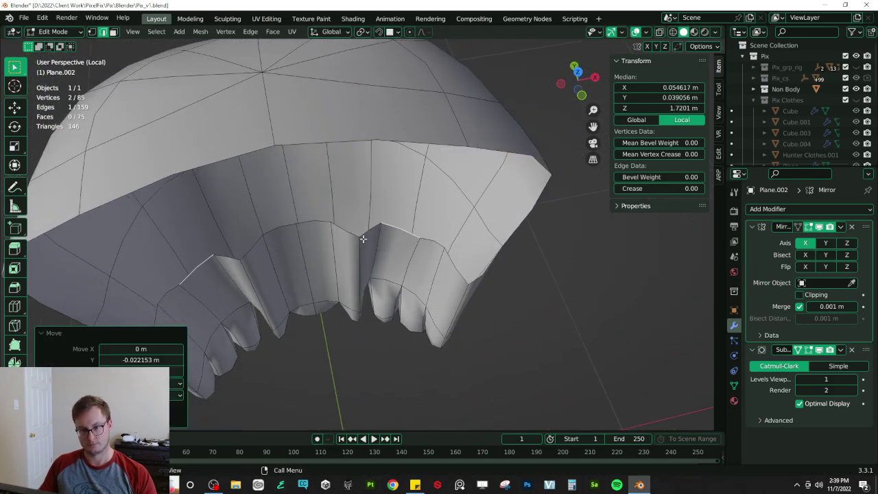
pyautogui.click(342, 242)
pyautogui.click(408, 278)
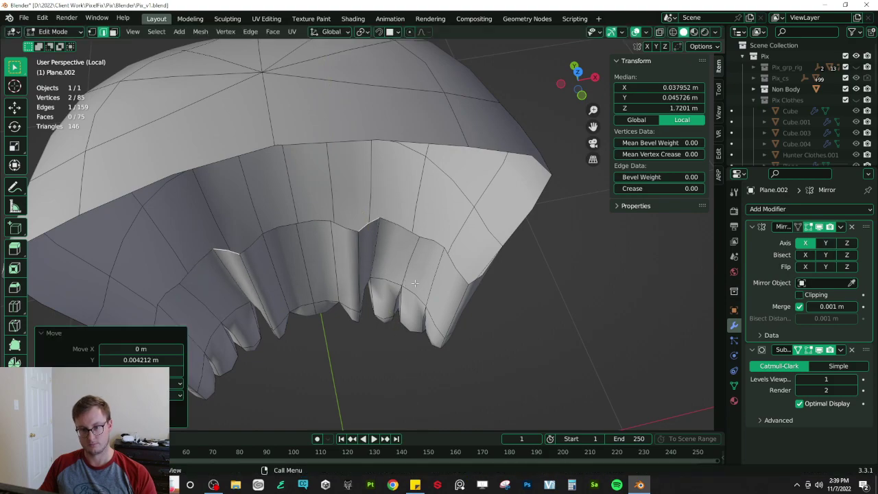
# - Straighten the inner wall's two central top edges with a scale of 0
pyautogui.click(351, 239)
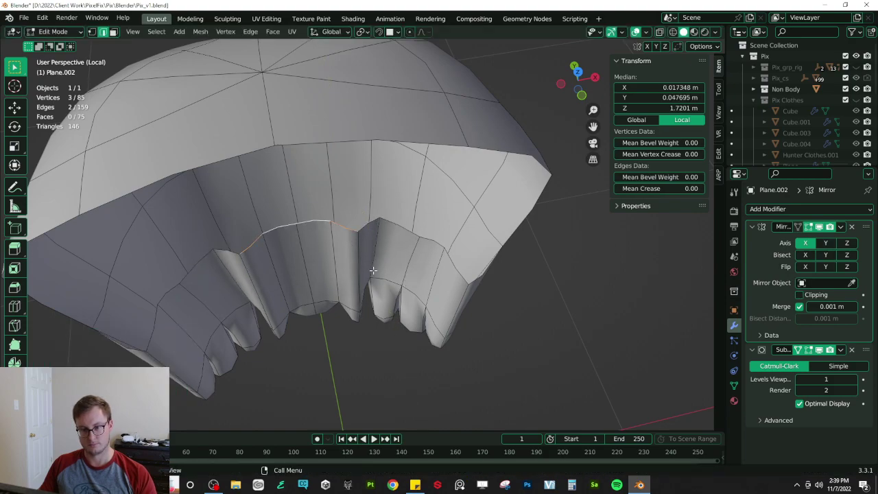
pyautogui.press('s')
pyautogui.press('z')
pyautogui.press('0')
pyautogui.press('Return')
# - Select the side part of the inner wall's top edge, scale it and move it along Y
pyautogui.click(396, 225)
pyautogui.moveTo(396, 226); pyautogui.dragTo(497, 289, button='middle')
pyautogui.press('s')
pyautogui.click(432, 235)
pyautogui.press('g')
pyautogui.press('y')
pyautogui.click(443, 246)
# - Adjust the same top edge's rotation about Z and its position along X
pyautogui.press('r')
pyautogui.press('z')
pyautogui.click(498, 257)
pyautogui.moveTo(469, 257); pyautogui.dragTo(426, 249, button='middle')
pyautogui.press('g')
pyautogui.press('x')
pyautogui.click(485, 248)
pyautogui.moveTo(485, 248); pyautogui.dragTo(247, 215, button='middle')
pyautogui.press('r')
pyautogui.click(405, 280)
# - Select the centre vertex of the inner wall's top edge and move it about 0.0079 m along Y
pyautogui.click(333, 269)
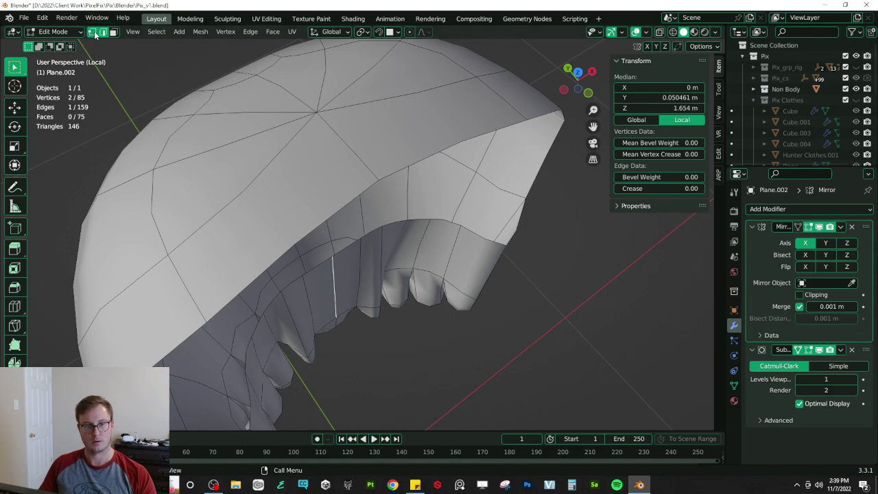
pyautogui.click(333, 258)
pyautogui.press('g')
pyautogui.press('y')
pyautogui.click(371, 242)
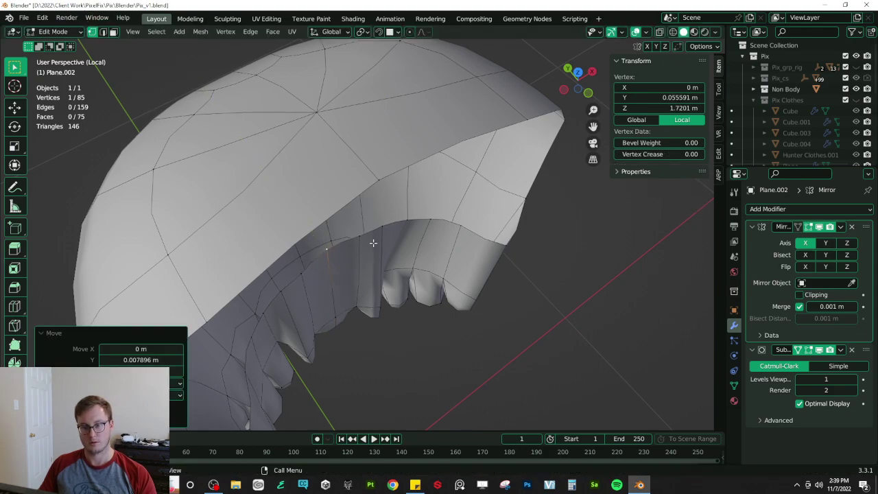
# - Move the vertices beside the inner wall's centre along Y to smooth the curve of its top edge
pyautogui.keyDown('shift'); pyautogui.click(362, 240); pyautogui.keyUp('shift')
pyautogui.press('g')
pyautogui.press('y')
pyautogui.click(375, 242)
pyautogui.click(382, 230)
pyautogui.press('g')
pyautogui.press('y')
pyautogui.click(383, 226)
# - Try repositioning vertices on the inner side of the strands freehand, and undo both moves
pyautogui.moveTo(453, 219); pyautogui.dragTo(181, 288, button='middle')
pyautogui.click(334, 298)
pyautogui.press('g')
pyautogui.click(323, 288)
pyautogui.press('g')
pyautogui.click(444, 310)
pyautogui.hotkey('ctrl', 'z')
pyautogui.hotkey('ctrl', 'z')
# - Check the smoothed back hair, save the file and exit local view
pyautogui.press('Tab')
pyautogui.scroll(-3, 409, 235)
pyautogui.moveTo(410, 235)
pyautogui.mouseDown(button='middle')
pyautogui.moveTo(324, 278)
pyautogui.moveTo(280, 231)
pyautogui.moveTo(414, 306)
pyautogui.moveTo(399, 328)
pyautogui.moveTo(396, 220)
pyautogui.mouseUp(button='middle')
pyautogui.hotkey('ctrl', 's')
pyautogui.press('KP_Divide')
# - In right-view wireframe, move the vertices at the strand roots about -0.0135 m along Y and -0.0055 m along Z with proportional editing
pyautogui.press('KP_3')
pyautogui.press('Tab')
pyautogui.press('z')
pyautogui.click(328, 314)
pyautogui.scroll(3, 395, 220)
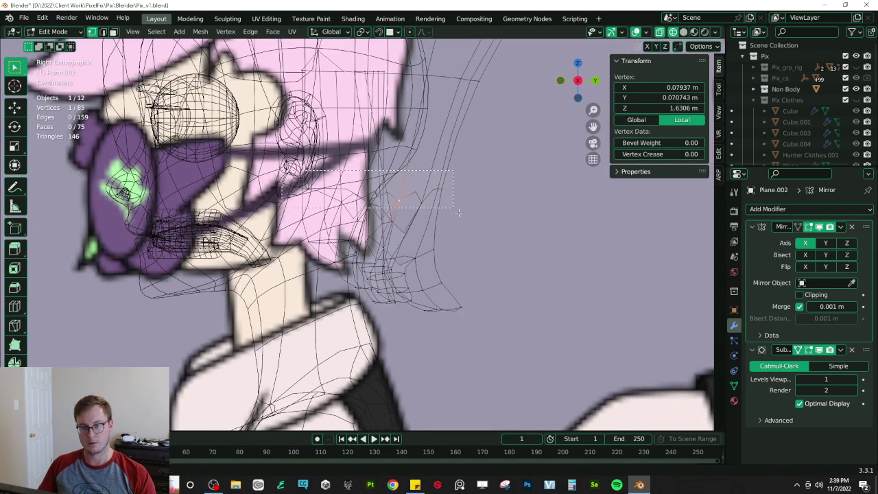
pyautogui.moveTo(456, 210); pyautogui.dragTo(466, 226)
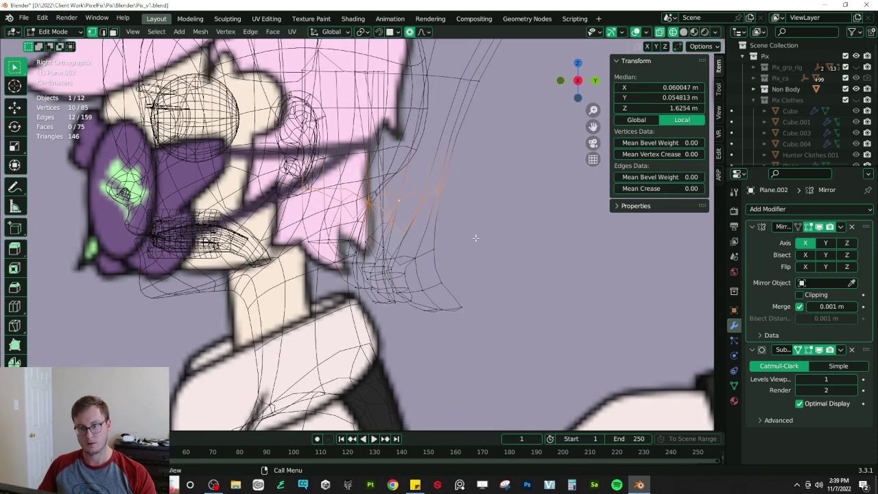
pyautogui.press('g')
pyautogui.scroll(-5, 460, 236)
pyautogui.scroll(4, 447, 236)
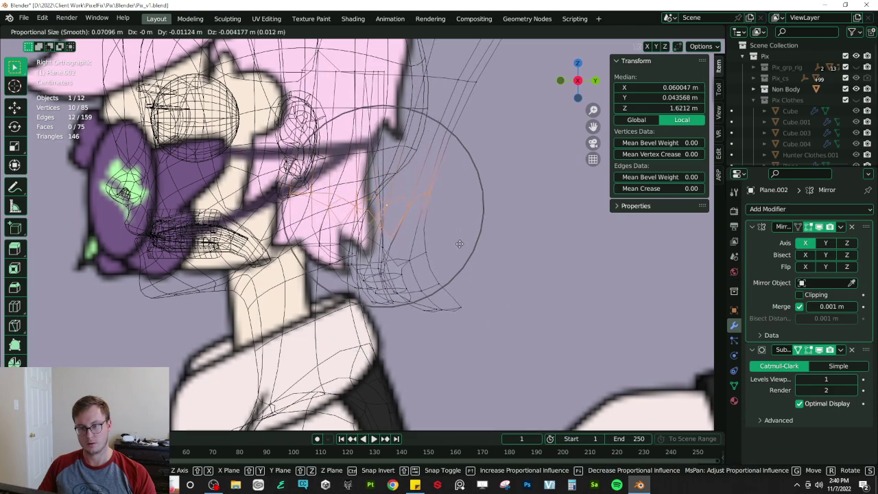
pyautogui.click(460, 244)
pyautogui.hotkey('shift', 'z')
# - Try moving a strand vertex behind the neck along Y with proportional editing, and undo it
pyautogui.moveTo(435, 219)
pyautogui.mouseDown(button='middle')
pyautogui.moveTo(435, 206)
pyautogui.moveTo(354, 195)
pyautogui.moveTo(316, 195)
pyautogui.moveTo(313, 213)
pyautogui.mouseUp(button='middle')
pyautogui.scroll(4, 374, 203)
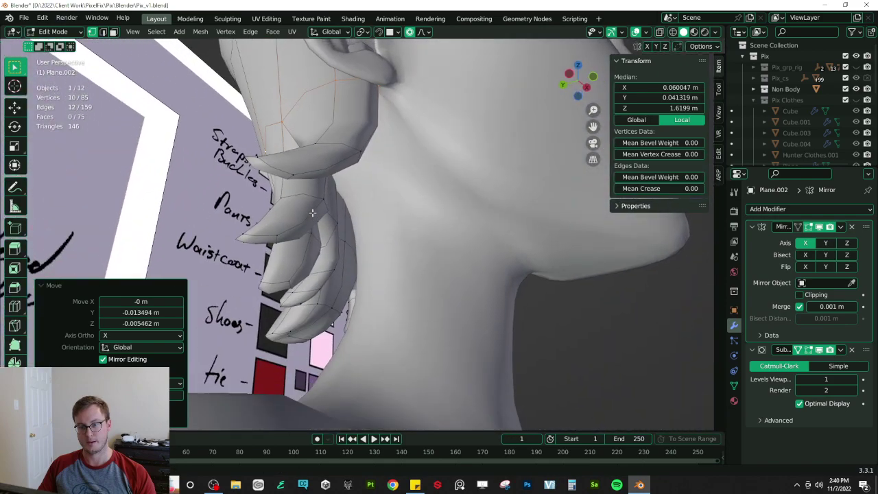
pyautogui.click(347, 247)
pyautogui.moveTo(347, 247); pyautogui.dragTo(655, 258, button='middle')
pyautogui.press('g')
pyautogui.press('y')
pyautogui.scroll(-2, 383, 219)
pyautogui.click(384, 218)
pyautogui.hotkey('ctrl', 'z')
# - Add another strand vertex to the selection, move the selection along Y and save Pix_v1.blend in object mode
pyautogui.moveTo(463, 306); pyautogui.dragTo(472, 257, button='middle')
pyautogui.keyDown('shift'); pyautogui.click(477, 305); pyautogui.keyUp('shift')
pyautogui.press('g')
pyautogui.press('y')
pyautogui.click(466, 307)
pyautogui.press('Tab')
pyautogui.hotkey('ctrl', 's')
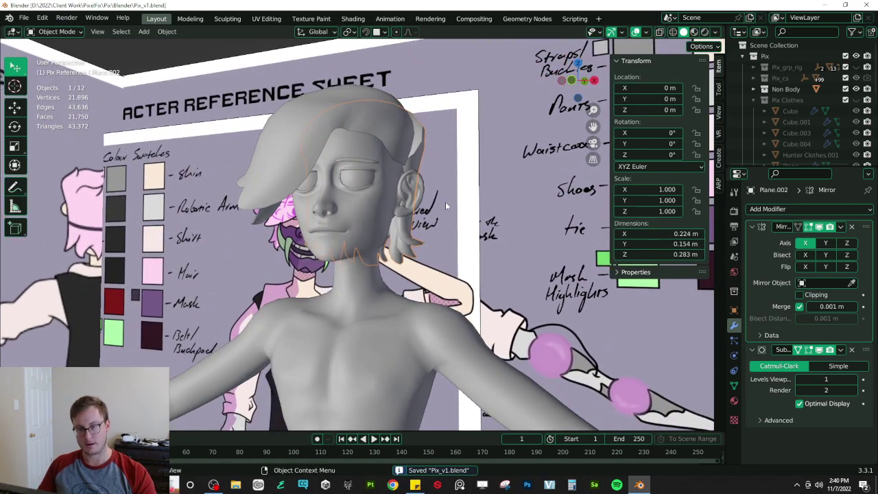
# - Try applying the Mirror modifier on the back hair, and undo it
pyautogui.press('Tab')
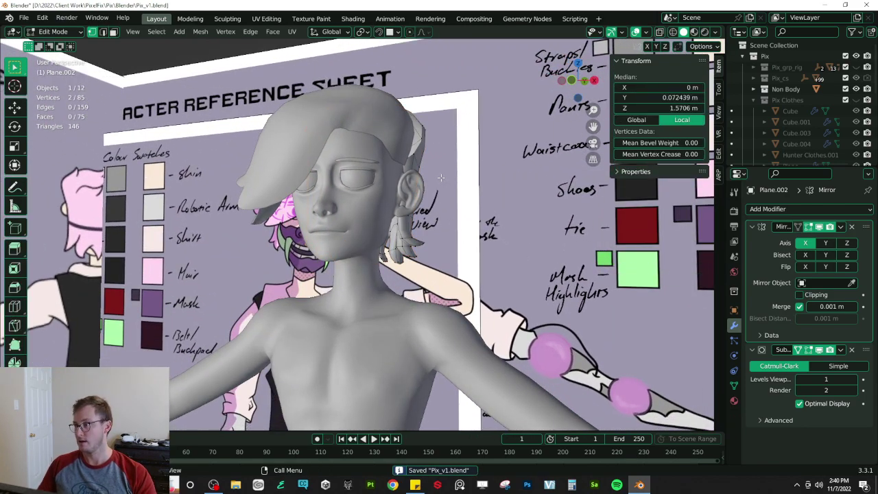
pyautogui.moveTo(441, 178); pyautogui.dragTo(371, 197, button='middle')
pyautogui.press('Tab')
pyautogui.keyDown('shift'); pyautogui.moveTo(485, 182); pyautogui.dragTo(529, 273, button='middle'); pyautogui.keyUp('shift')
pyautogui.click(841, 227)
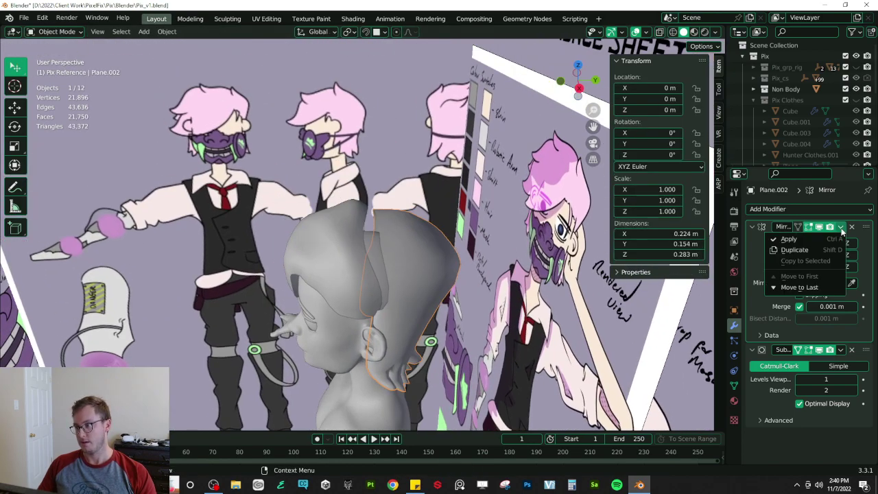
pyautogui.click(800, 237)
pyautogui.hotkey('ctrl', 'z')
# - Save the file and save a backup copy named Pix_v1_WIP_01_PreHairMerge.blend in the same folder
pyautogui.hotkey('ctrl', 's')
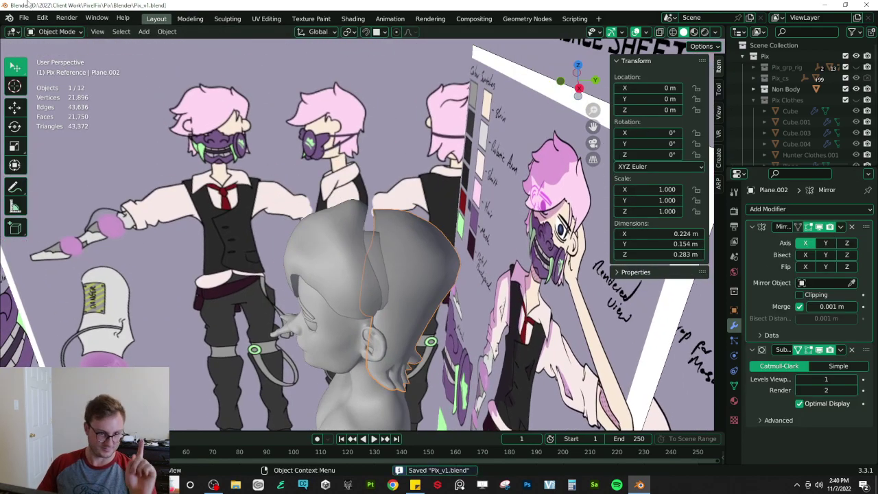
pyautogui.click(23, 19)
pyautogui.click(43, 113)
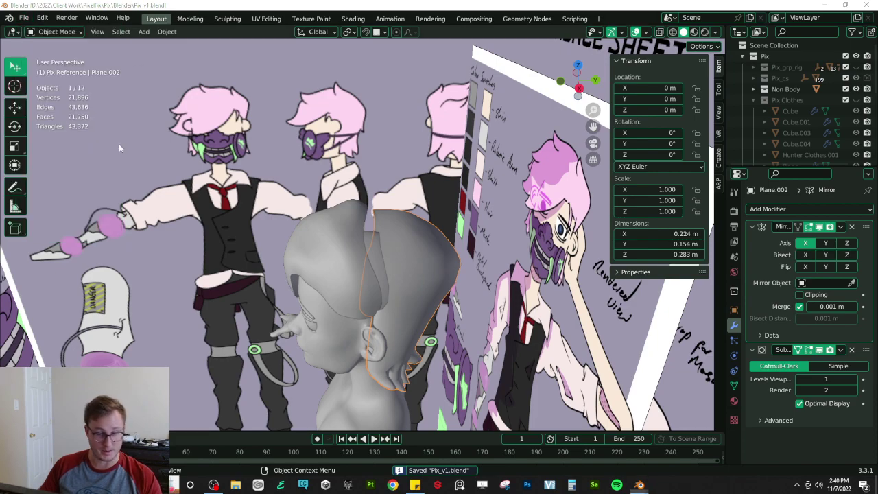
pyautogui.click(288, 116)
pyautogui.click(291, 402)
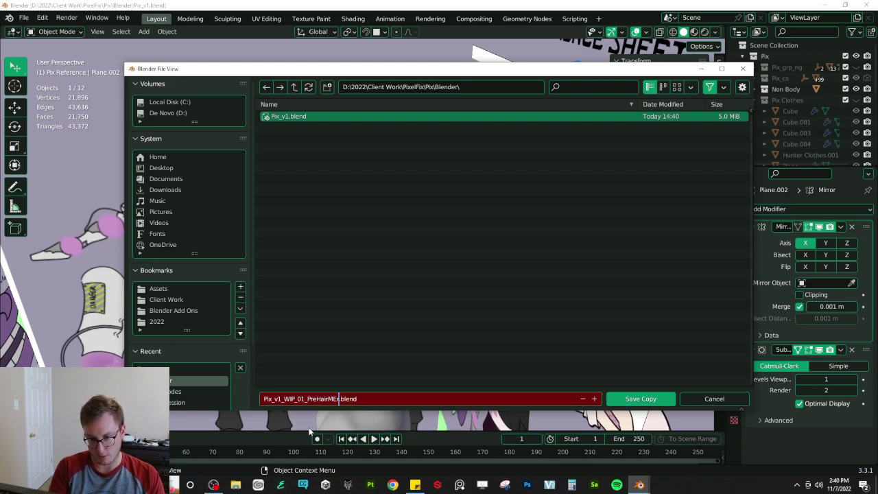
pyautogui.press('Return')
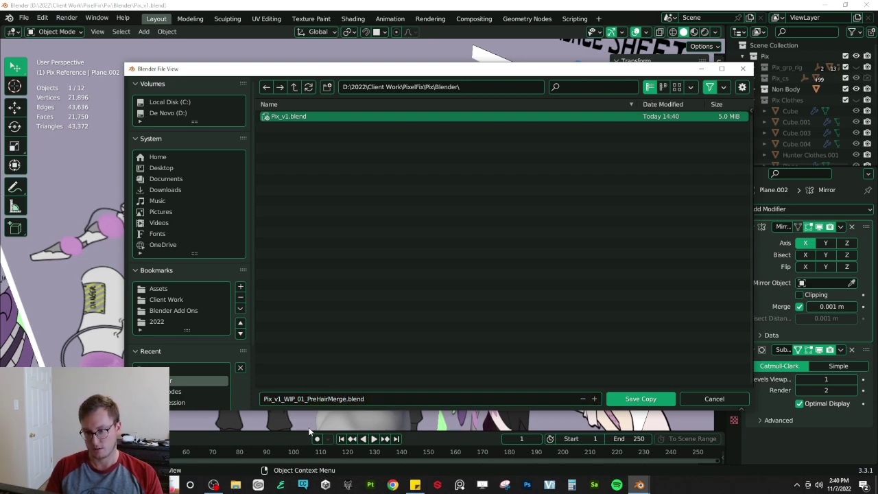
pyautogui.click(621, 396)
# - Apply the back hair's Mirror modifier, join it with the front hair into one object and enter edit mode
pyautogui.scroll(5, 439, 237)
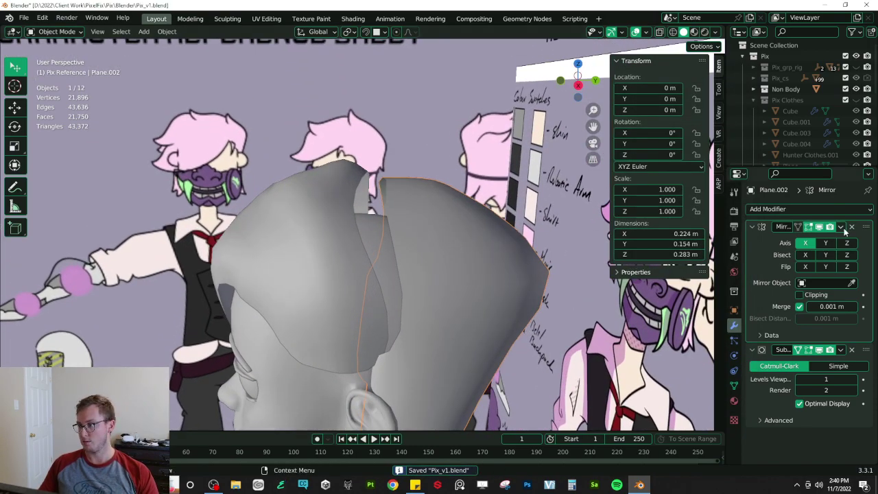
pyautogui.click(842, 227)
pyautogui.click(806, 238)
pyautogui.keyDown('shift'); pyautogui.click(317, 242); pyautogui.keyUp('shift')
pyautogui.hotkey('ctrl', 'j')
pyautogui.press('Tab')
pyautogui.moveTo(322, 240); pyautogui.dragTo(365, 293, button='middle')
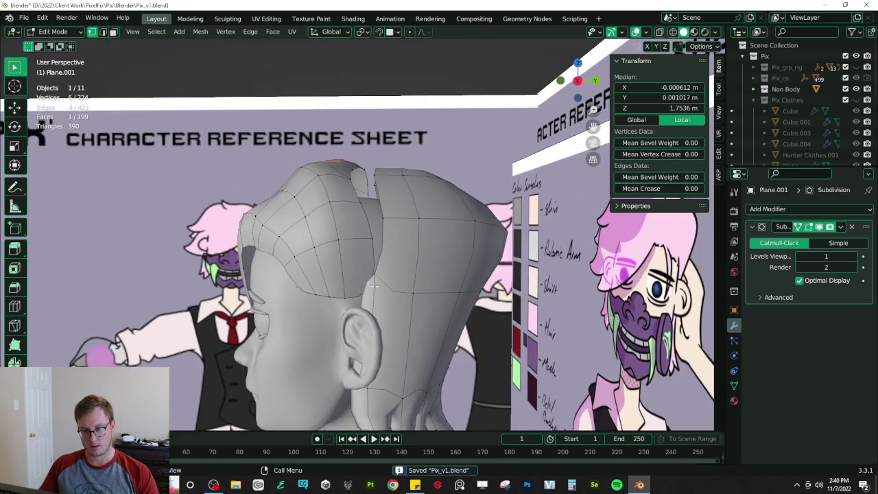
# - Move the front hair's rear side vertex above the ear about 0.018 m along X and 0.010 m along Y toward the back hair
pyautogui.hotkey('alt', 'z')
pyautogui.press('z')
pyautogui.press('z')
pyautogui.click(372, 291)
pyautogui.press('z')
pyautogui.press('g')
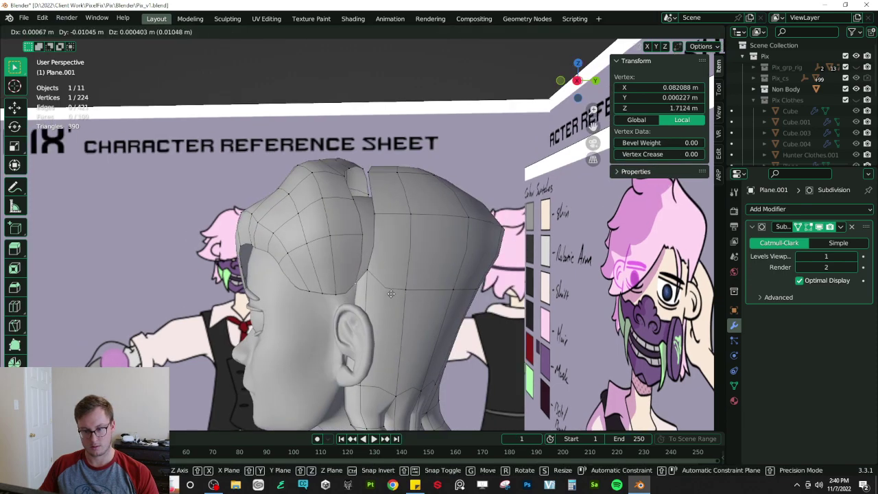
pyautogui.click(422, 302)
pyautogui.moveTo(422, 302); pyautogui.dragTo(375, 271, button='middle')
pyautogui.press('g')
pyautogui.click(570, 245)
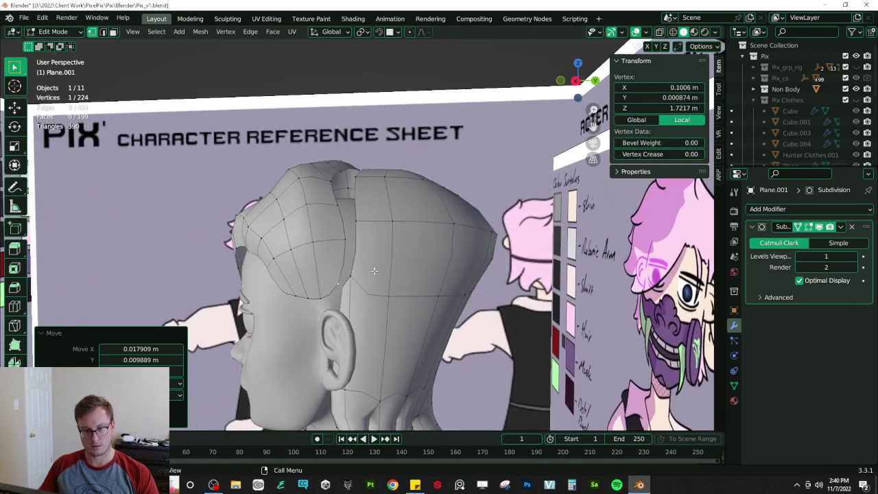
# - Merge the moved vertex into the adjacent back hair vertex with At Last, and repeat the merge on the pair above it
pyautogui.keyDown('shift'); pyautogui.click(367, 276); pyautogui.keyUp('shift')
pyautogui.press('m')
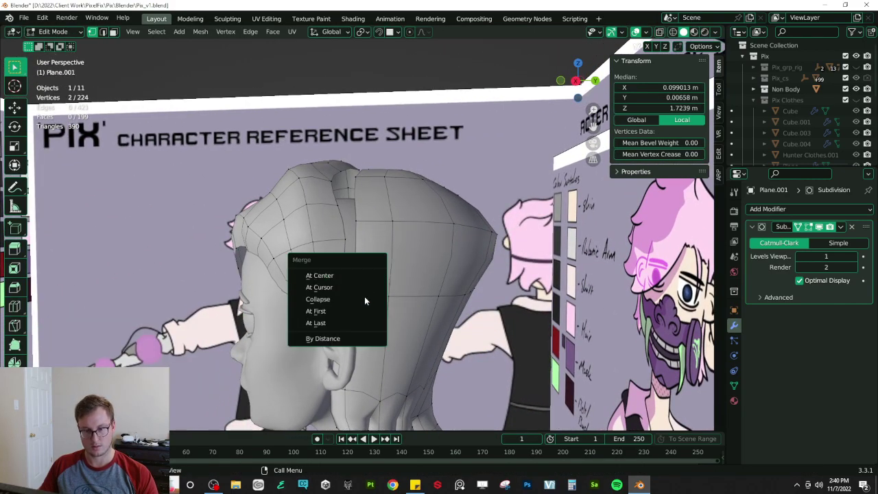
pyautogui.click(338, 323)
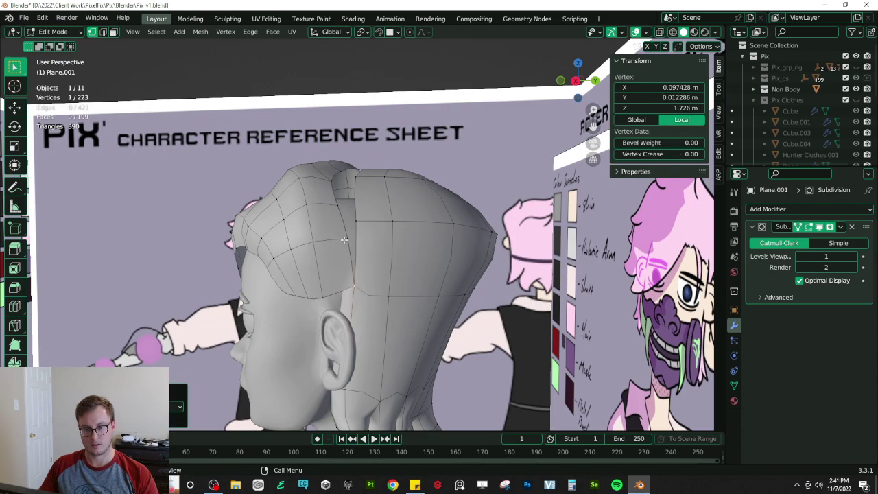
pyautogui.hotkey('ctrl', 'z')
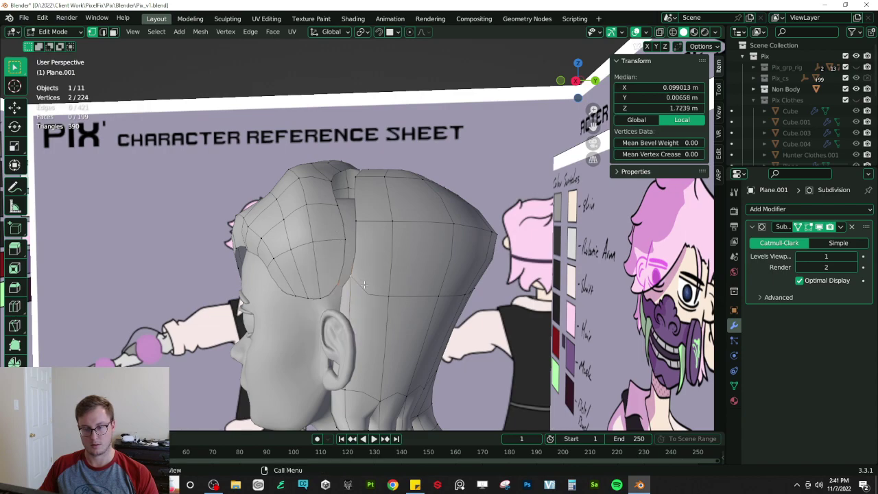
pyautogui.press('m')
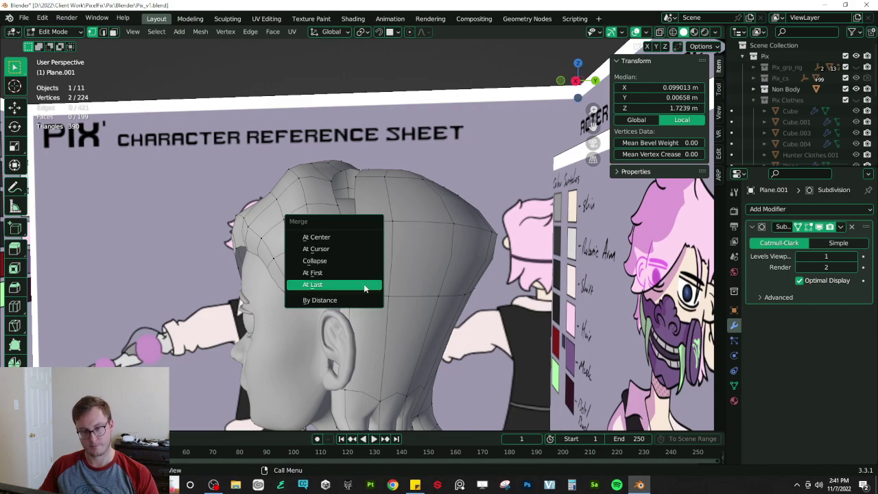
pyautogui.click(364, 284)
pyautogui.click(349, 238)
pyautogui.keyDown('shift'); pyautogui.click(356, 222); pyautogui.keyUp('shift')
pyautogui.hotkey('shift', 'r')
pyautogui.moveTo(364, 232); pyautogui.dragTo(371, 262, button='middle')
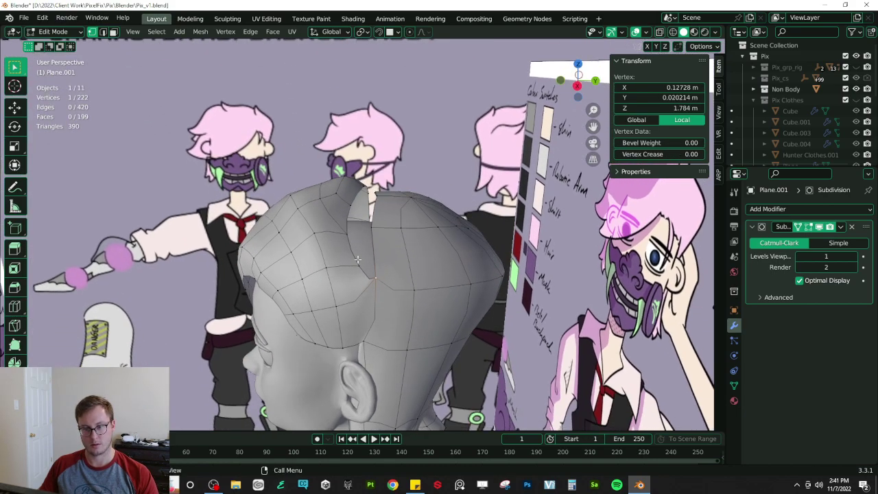
# - Add a centred loop cut across the back hair and merge its end vertex with the facing front hair vertex
pyautogui.hotkey('ctrl', 'r')
pyautogui.click(403, 257)
pyautogui.rightClick(404, 256)
pyautogui.click(362, 267)
pyautogui.keyDown('shift'); pyautogui.click(375, 258); pyautogui.keyUp('shift')
pyautogui.press('m')
pyautogui.click(379, 257)
pyautogui.moveTo(380, 258); pyautogui.dragTo(386, 291, button='middle')
# - Merge further vertex pairs along the seam up to the top of the head and adjust a merged vertex's position
pyautogui.click(349, 276)
pyautogui.keyDown('shift'); pyautogui.click(369, 262); pyautogui.keyUp('shift')
pyautogui.hotkey('shift', 'r')
pyautogui.keyDown('shift'); pyautogui.click(378, 256); pyautogui.keyUp('shift')
pyautogui.hotkey('shift', 'r')
pyautogui.press('g')
pyautogui.click(375, 255)
pyautogui.moveTo(375, 255); pyautogui.dragTo(308, 227, button='middle')
pyautogui.hotkey('shift', 'r')
pyautogui.click(401, 221)
# - Merge the remaining seam vertex pairs on the opposite side of the hair and save the file in object mode
pyautogui.click(339, 221)
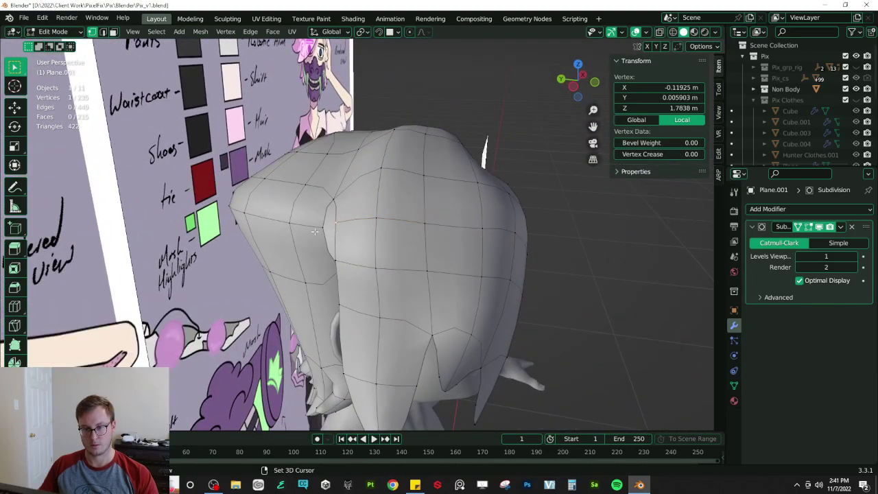
pyautogui.press('m')
pyautogui.click(316, 234)
pyautogui.moveTo(316, 235); pyautogui.dragTo(413, 203, button='middle')
pyautogui.press('m')
pyautogui.click(363, 282)
pyautogui.scroll(-4, 412, 237)
pyautogui.press('Tab')
pyautogui.hotkey('ctrl', 's')
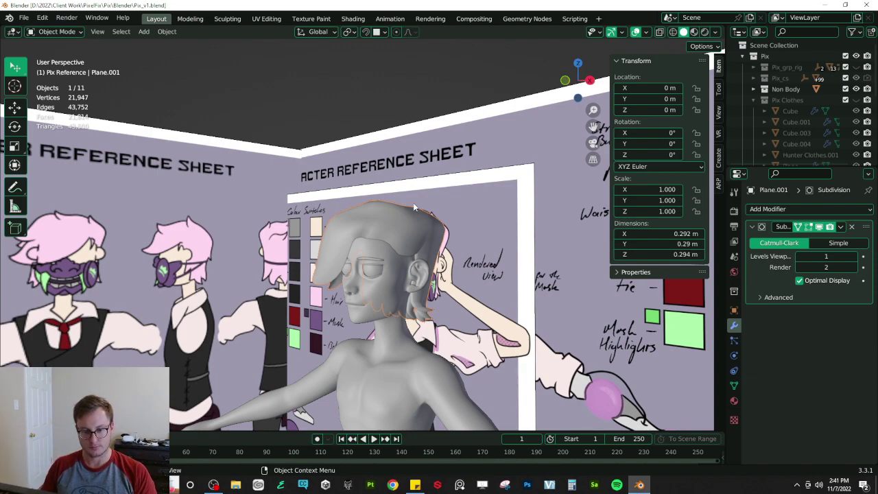
# - Select the edge loop running across the front hair above the fringe and set its mean crease to 1.00
pyautogui.moveTo(319, 242); pyautogui.dragTo(552, 192, button='middle')
pyautogui.press('Tab')
pyautogui.scroll(2, 382, 245)
pyautogui.keyDown('alt'); pyautogui.click(416, 269); pyautogui.keyUp('alt')
pyautogui.moveTo(656, 189); pyautogui.dragTo(693, 189)
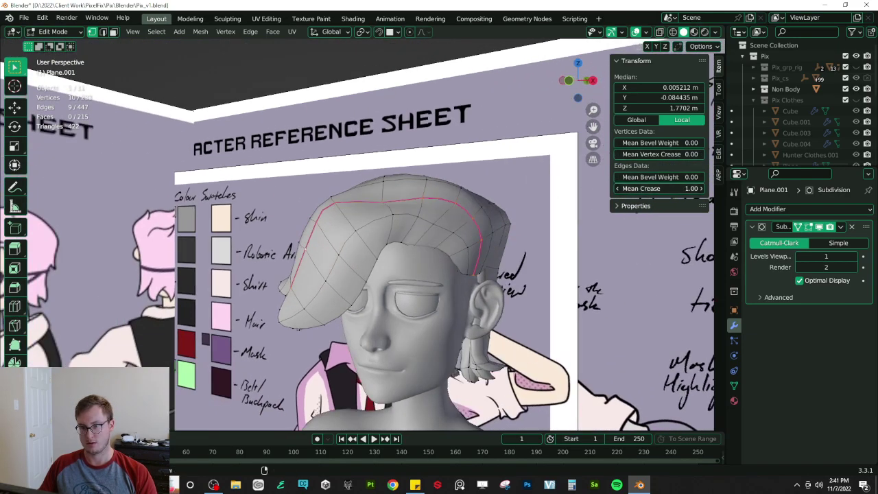
# - Move the vertices beside the creased loop at the outer end of the fringe
pyautogui.moveTo(343, 225); pyautogui.dragTo(299, 274, button='middle')
pyautogui.click(307, 245)
pyautogui.keyDown('shift'); pyautogui.click(319, 212); pyautogui.keyUp('shift')
pyautogui.press('g')
pyautogui.click(308, 221)
pyautogui.press('g')
pyautogui.click(489, 226)
# - Select the strip of four vertices below the crease on the fringe and push it outward slightly with Shrink/Fatten
pyautogui.click(296, 283)
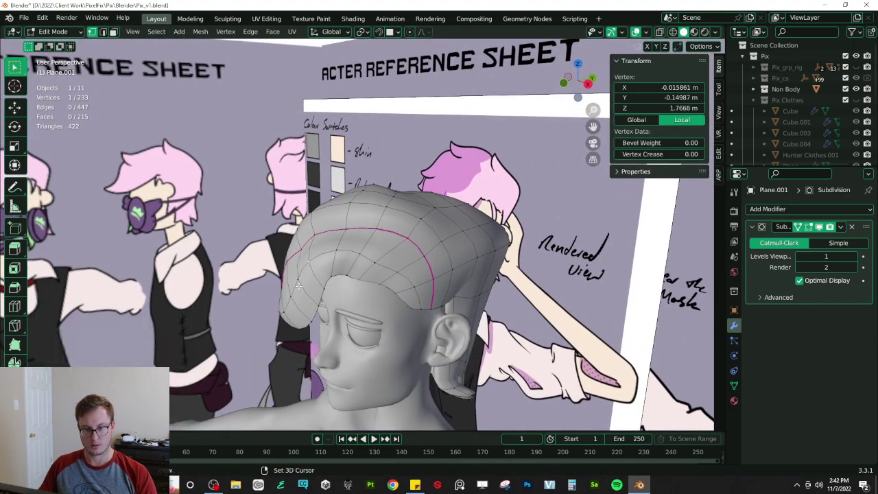
pyautogui.hotkey('alt', 's')
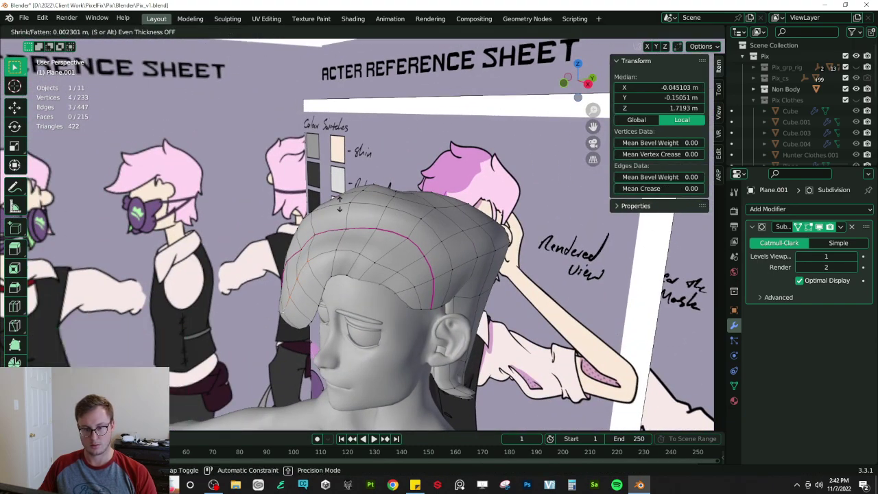
pyautogui.click(341, 197)
# - Move two single fringe vertices to even out the strip beside the creased loop
pyautogui.moveTo(295, 249); pyautogui.dragTo(345, 228, button='middle')
pyautogui.scroll(1, 339, 266)
pyautogui.click(341, 266)
pyautogui.press('g')
pyautogui.click(338, 266)
pyautogui.scroll(-1, 345, 227)
pyautogui.click(337, 221)
pyautogui.press('g')
pyautogui.click(341, 234)
# - Reposition three more single vertices on the front sweep of the hair
pyautogui.click(363, 208)
pyautogui.press('g')
pyautogui.click(358, 210)
pyautogui.click(338, 237)
pyautogui.press('g')
pyautogui.click(335, 234)
pyautogui.moveTo(418, 202); pyautogui.dragTo(405, 221, button='middle')
pyautogui.click(410, 200)
pyautogui.press('g')
pyautogui.click(425, 194)
# - Select two neighbouring vertices on the fringe, then move, rotate and scale them together
pyautogui.moveTo(425, 194); pyautogui.dragTo(308, 249, button='middle')
pyautogui.click(360, 205)
pyautogui.click(294, 249)
pyautogui.keyDown('shift'); pyautogui.click(302, 241); pyautogui.keyUp('shift')
pyautogui.press('g')
pyautogui.click(303, 250)
pyautogui.press('r')
pyautogui.click(275, 226)
pyautogui.press('s')
pyautogui.click(269, 103)
# - Reposition three vertices one at a time across the front hair above the forehead
pyautogui.moveTo(274, 178); pyautogui.dragTo(416, 206, button='middle')
pyautogui.click(424, 192)
pyautogui.click(417, 199)
pyautogui.press('g')
pyautogui.click(436, 179)
pyautogui.click(437, 212)
pyautogui.press('g')
pyautogui.click(447, 219)
pyautogui.click(455, 228)
pyautogui.press('g')
pyautogui.click(461, 234)
# - Move a hairline vertex at the middle of the forehead to refine the inner curve of the fringe
pyautogui.moveTo(420, 216); pyautogui.dragTo(389, 236, button='middle')
pyautogui.click(450, 228)
pyautogui.press('g')
pyautogui.click(392, 241)
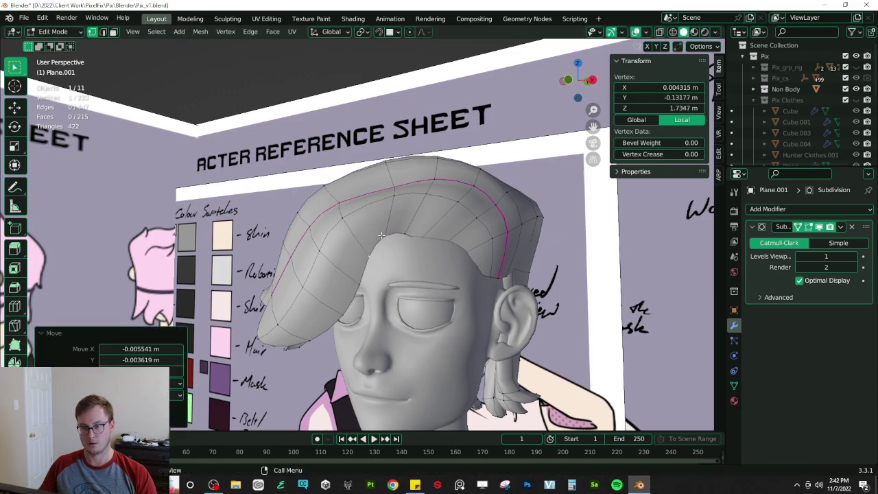
pyautogui.press('g')
pyautogui.click(407, 238)
# - Turn on snapping and reposition the neighbouring hairline vertices along the forehead one by one
pyautogui.hotkey('shift', 'Tab')
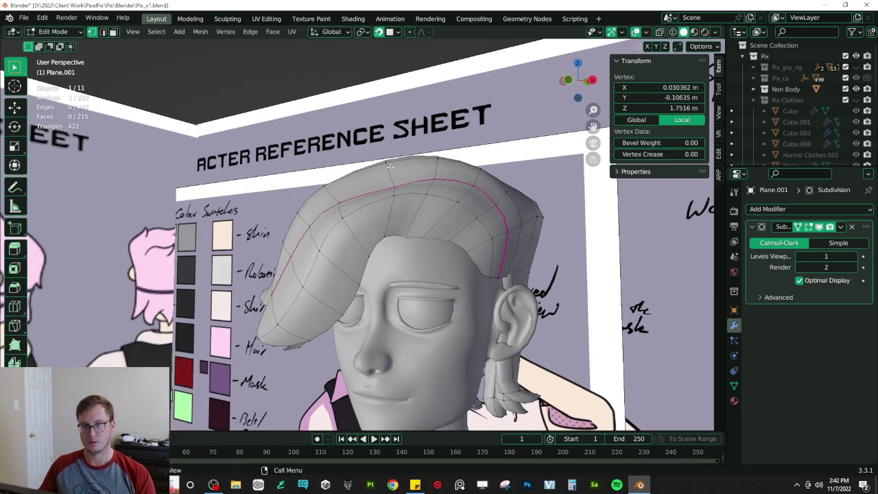
pyautogui.press('g')
pyautogui.click(417, 241)
pyautogui.press('g')
pyautogui.click(438, 245)
pyautogui.click(445, 243)
pyautogui.press('g')
pyautogui.click(445, 243)
pyautogui.moveTo(456, 253); pyautogui.dragTo(449, 240, button='middle')
pyautogui.click(448, 231)
pyautogui.press('g')
pyautogui.click(445, 232)
# - Slide a vertex of the front hair below the creased loop along its edge
pyautogui.moveTo(474, 245); pyautogui.dragTo(375, 238, button='middle')
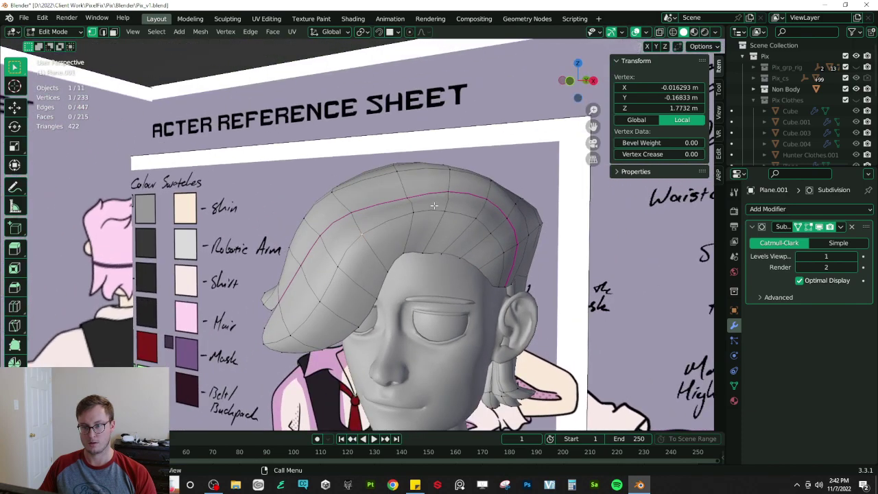
pyautogui.moveTo(417, 223); pyautogui.dragTo(416, 223)
pyautogui.press('g')
pyautogui.press('g')
pyautogui.click(398, 230)
# - Slide a vertex on top of the front hair along its edge to even out the surface
pyautogui.moveTo(398, 230); pyautogui.dragTo(396, 274, button='middle')
pyautogui.click(398, 226)
pyautogui.keyDown('shift'); pyautogui.click(396, 203); pyautogui.keyUp('shift')
pyautogui.press('g')
pyautogui.press('g')
pyautogui.click(394, 238)
# - Slide the neighbouring vertex on the crown along its edge and save the file
pyautogui.click(408, 229)
pyautogui.press('g')
pyautogui.press('g')
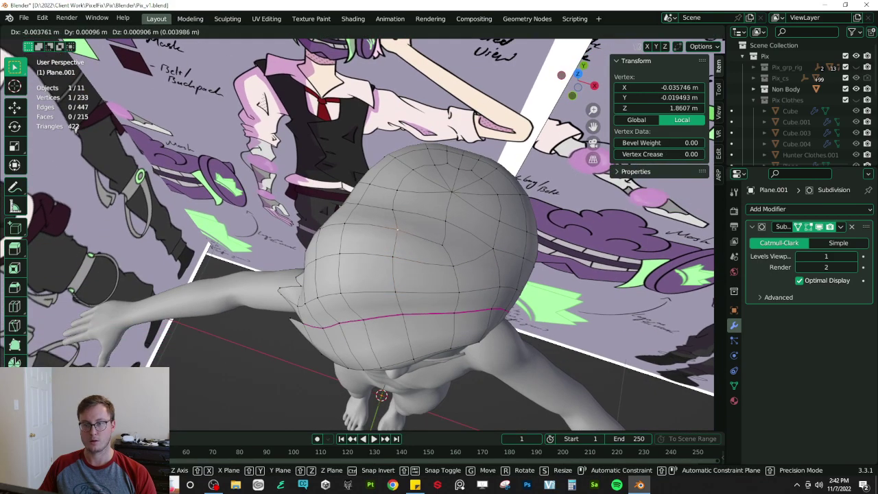
pyautogui.click(388, 228)
pyautogui.moveTo(388, 229); pyautogui.dragTo(373, 254, button='middle')
pyautogui.press('Tab')
pyautogui.hotkey('ctrl', 's')
pyautogui.press('Tab')
# - Reposition vertices at two places across the crown behind the creased loop to smooth the hair's flow
pyautogui.keyDown('shift'); pyautogui.click(468, 251); pyautogui.keyUp('shift')
pyautogui.press('g')
pyautogui.click(476, 248)
pyautogui.click(413, 245)
pyautogui.keyDown('shift'); pyautogui.click(401, 243); pyautogui.keyUp('shift')
pyautogui.press('g')
pyautogui.click(476, 202)
# - Select an edge path across the crown behind the front crease and set its mean crease to 1.00
pyautogui.click(400, 256)
pyautogui.keyDown('ctrl'); pyautogui.click(446, 184); pyautogui.keyUp('ctrl')
pyautogui.moveTo(445, 197); pyautogui.dragTo(290, 245, button='middle')
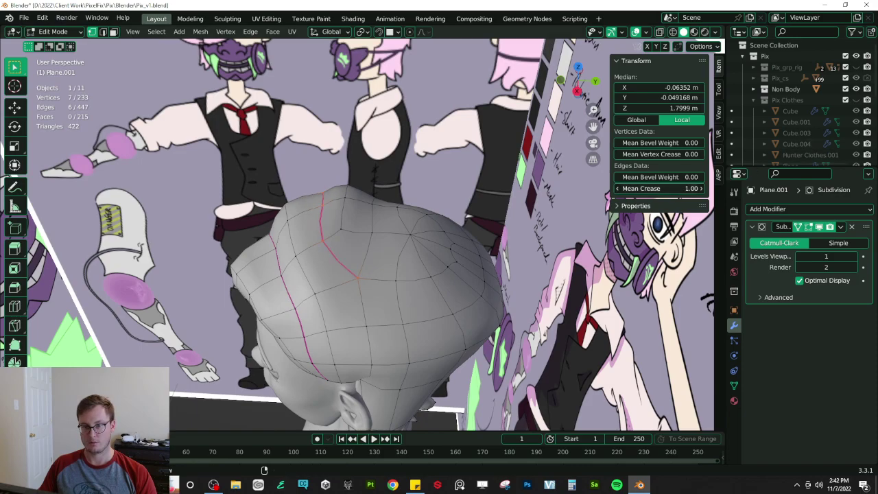
pyautogui.moveTo(228, 174); pyautogui.dragTo(358, 230, button='middle')
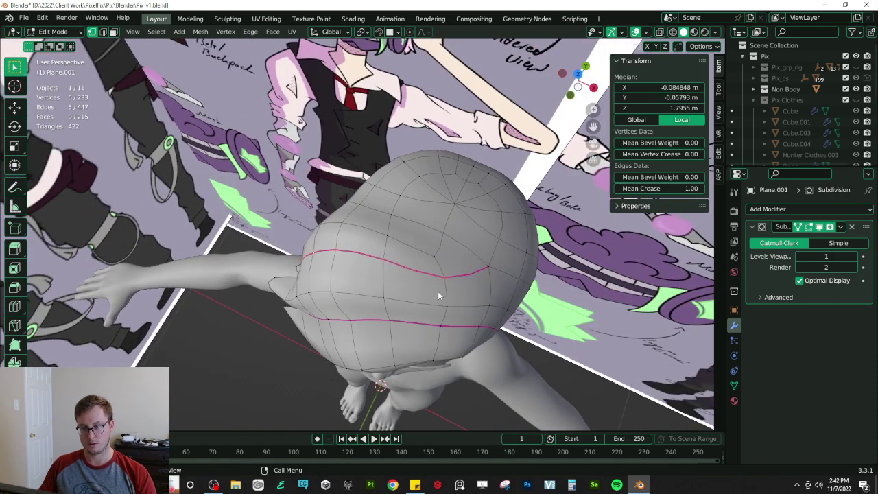
# - Move the newly creased edges on the crown and check the hair's smoothed shape in Object Mode
pyautogui.moveTo(368, 293); pyautogui.dragTo(283, 174, button='middle')
pyautogui.press('g')
pyautogui.click(336, 216)
pyautogui.press('Tab')
pyautogui.scroll(-3, 296, 176)
pyautogui.scroll(3, 415, 214)
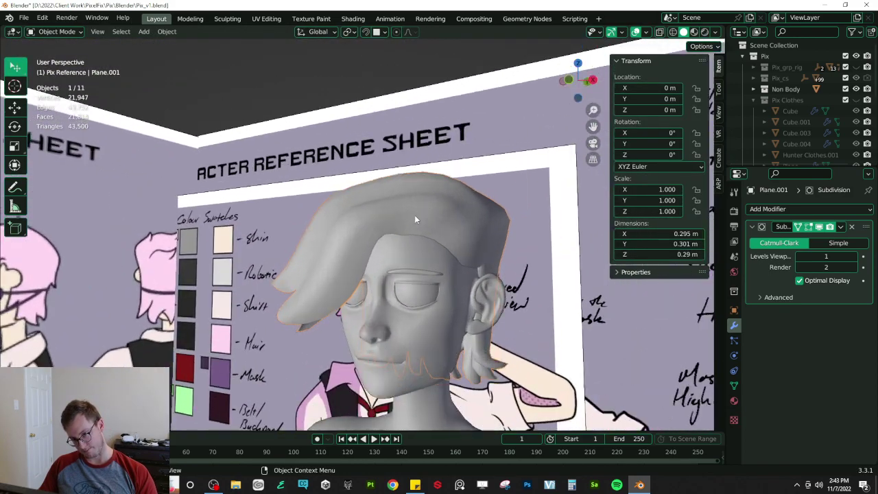
# - Raise the edge at the middle of the fringe beside the front crease along the global Z axis
pyautogui.press('Tab')
pyautogui.click(381, 193)
pyautogui.press('g')
pyautogui.press('z')
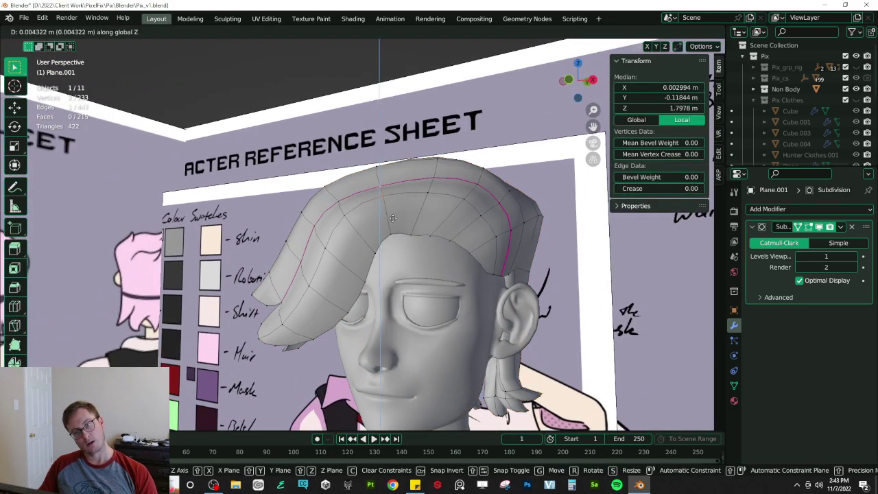
pyautogui.click(385, 204)
# - Move a pair of vertices in the front hair and return to Object Mode to check the fringe
pyautogui.moveTo(423, 204); pyautogui.dragTo(504, 196, button='middle')
pyautogui.moveTo(427, 240); pyautogui.dragTo(407, 219, button='middle')
pyautogui.click(413, 248)
pyautogui.keyDown('shift'); pyautogui.click(413, 273); pyautogui.keyUp('shift')
pyautogui.press('g')
pyautogui.click(445, 270)
pyautogui.press('Tab')
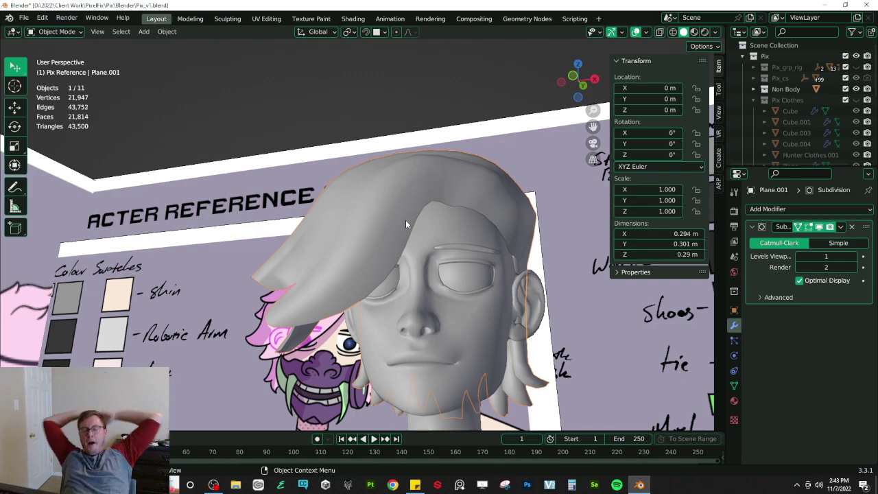
# - Save the file and select the faces of the loose hair lock hanging in front of the ear under the fringe
pyautogui.moveTo(406, 219)
pyautogui.mouseDown(button='middle')
pyautogui.moveTo(353, 157)
pyautogui.moveTo(334, 186)
pyautogui.moveTo(367, 191)
pyautogui.moveTo(383, 207)
pyautogui.moveTo(341, 211)
pyautogui.moveTo(443, 230)
pyautogui.moveTo(433, 140)
pyautogui.moveTo(437, 205)
pyautogui.moveTo(388, 179)
pyautogui.moveTo(379, 195)
pyautogui.moveTo(100, 50)
pyautogui.mouseUp(button='middle')
pyautogui.hotkey('ctrl', 's')
pyautogui.press('Tab')
pyautogui.click(114, 32)
pyautogui.moveTo(274, 89); pyautogui.dragTo(316, 179, button='middle')
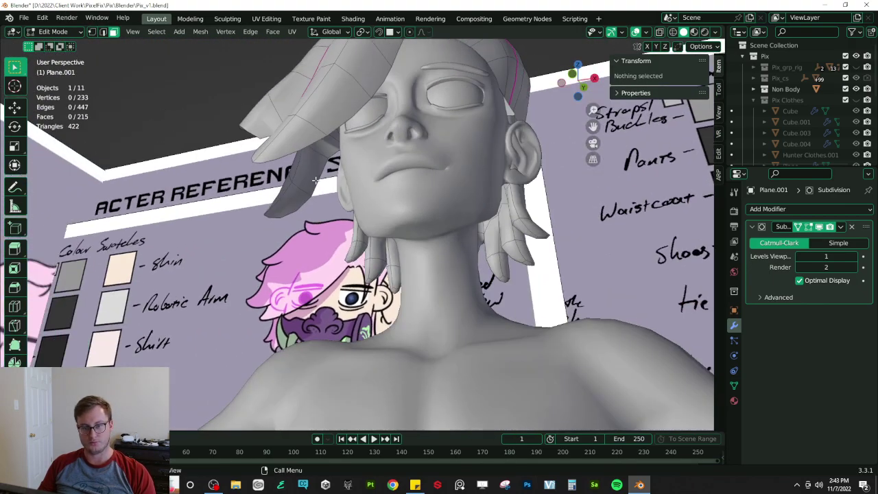
pyautogui.click(291, 205)
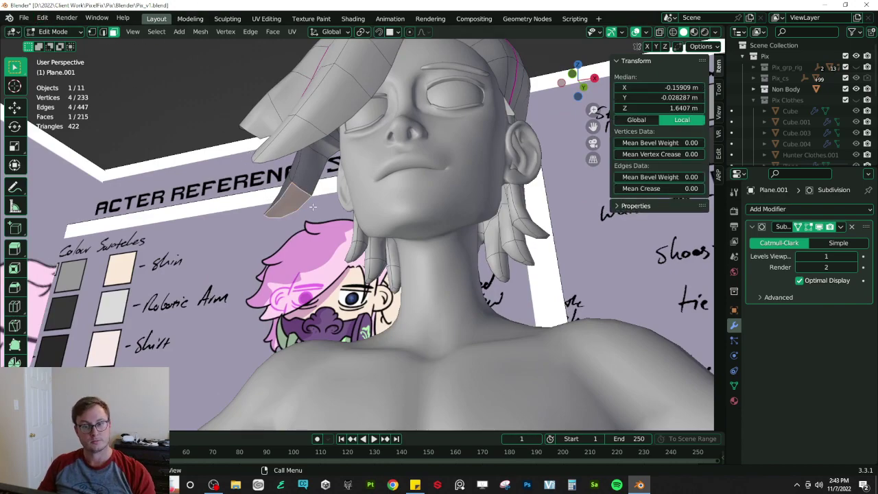
pyautogui.scroll(3, 315, 205)
pyautogui.keyDown('ctrl'); pyautogui.click(266, 137); pyautogui.keyUp('ctrl')
pyautogui.keyDown('shift'); pyautogui.click(263, 132); pyautogui.keyUp('shift')
pyautogui.moveTo(277, 141)
pyautogui.mouseDown(button='middle')
pyautogui.moveTo(295, 125)
pyautogui.moveTo(289, 142)
pyautogui.mouseUp(button='middle')
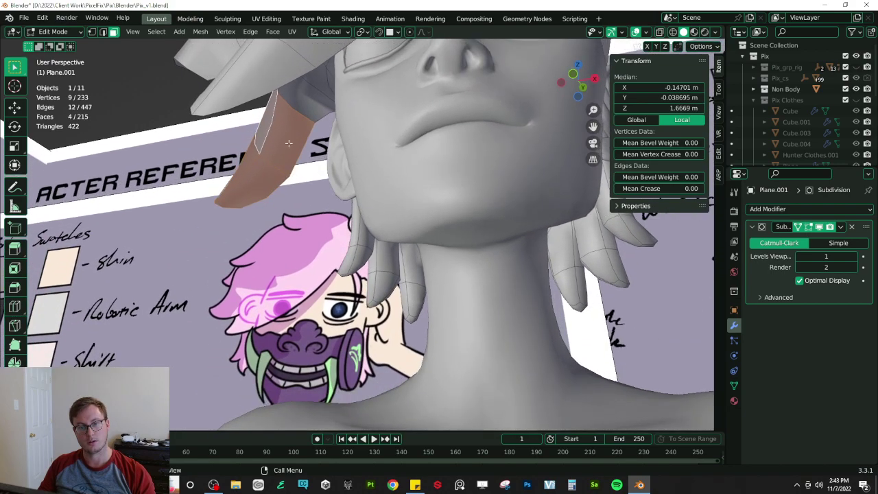
# - Duplicate two faces of the side lock and place the copy beside the ear as its inner surface
pyautogui.click(104, 35)
pyautogui.keyDown('alt'); pyautogui.click(266, 153); pyautogui.keyUp('alt')
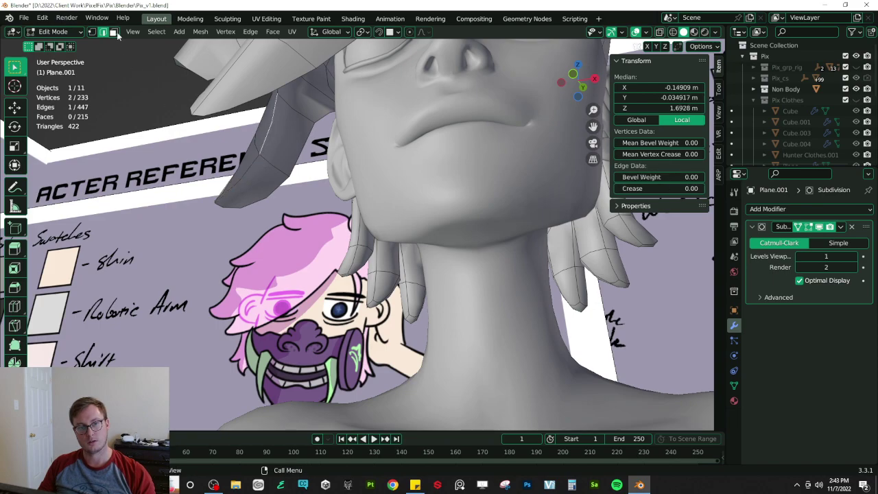
pyautogui.click(115, 34)
pyautogui.click(266, 131)
pyautogui.keyDown('shift'); pyautogui.click(289, 144); pyautogui.keyUp('shift')
pyautogui.moveTo(289, 144); pyautogui.dragTo(332, 141, button='middle')
pyautogui.hotkey('shift', 'd')
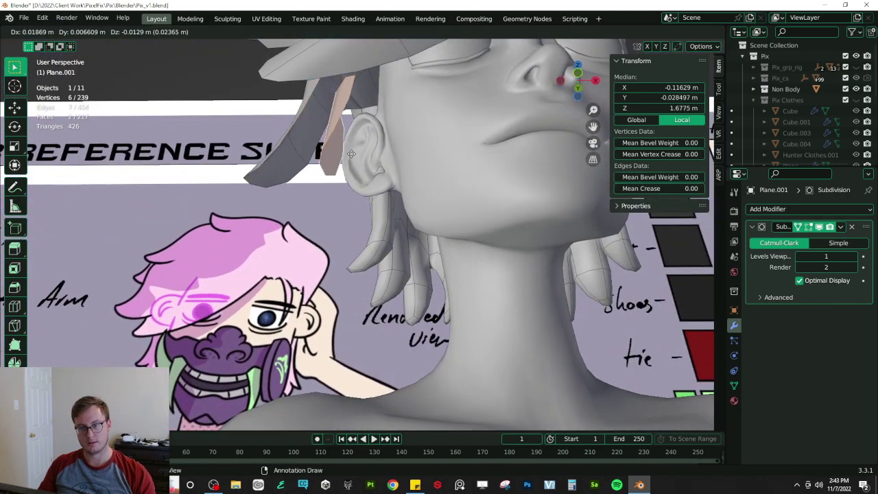
pyautogui.click(351, 153)
# - Reposition edges of the duplicated faces to shape the inner side of the lock
pyautogui.click(103, 33)
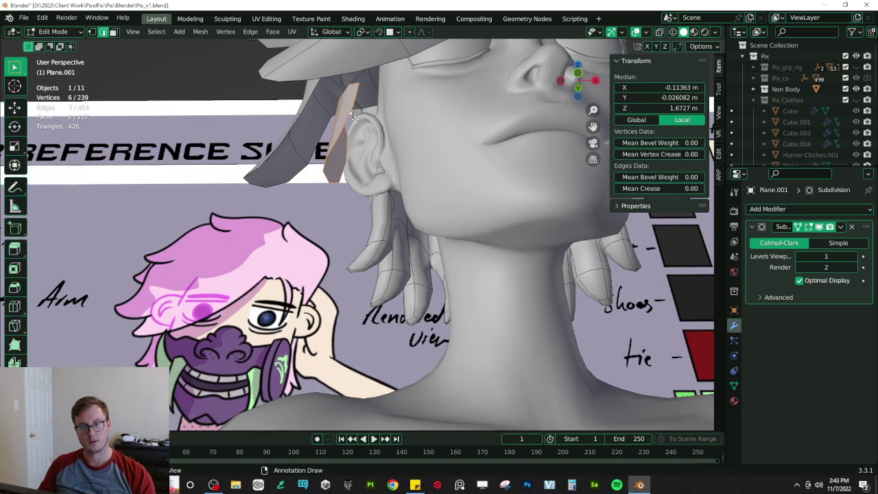
pyautogui.moveTo(336, 140); pyautogui.dragTo(307, 153, button='middle')
pyautogui.click(356, 134)
pyautogui.press('g')
pyautogui.click(388, 140)
pyautogui.click(356, 156)
pyautogui.press('g')
pyautogui.click(334, 146)
# - Bridge the facing edges of the side lock and its duplicated inner surface with Merge enabled
pyautogui.keyDown('shift'); pyautogui.click(308, 151); pyautogui.keyUp('shift')
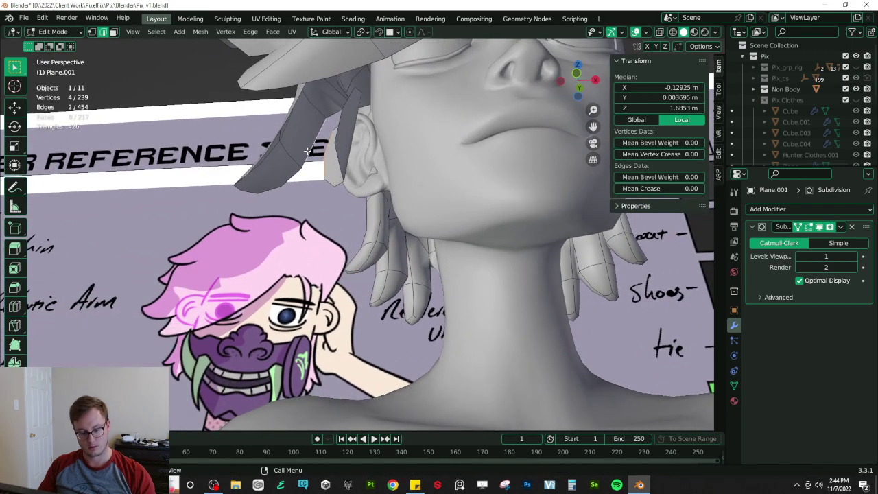
pyautogui.press('m')
pyautogui.press('Escape')
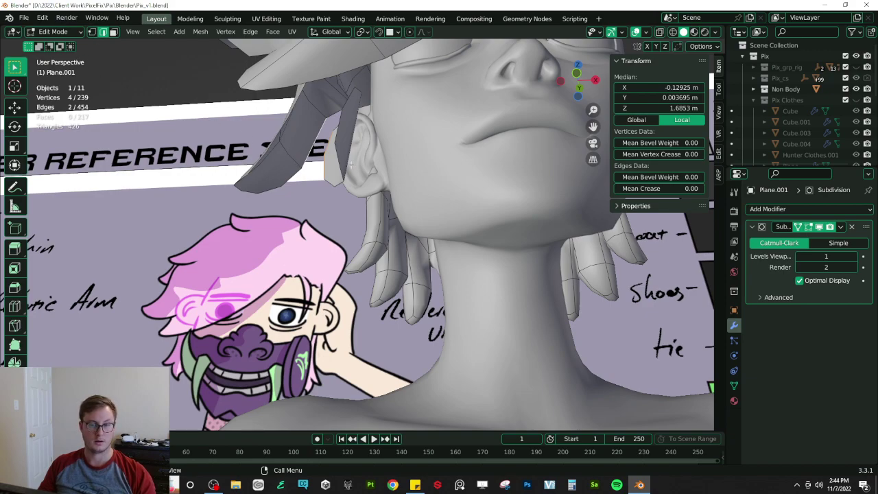
pyautogui.press('q')
pyautogui.click(316, 149)
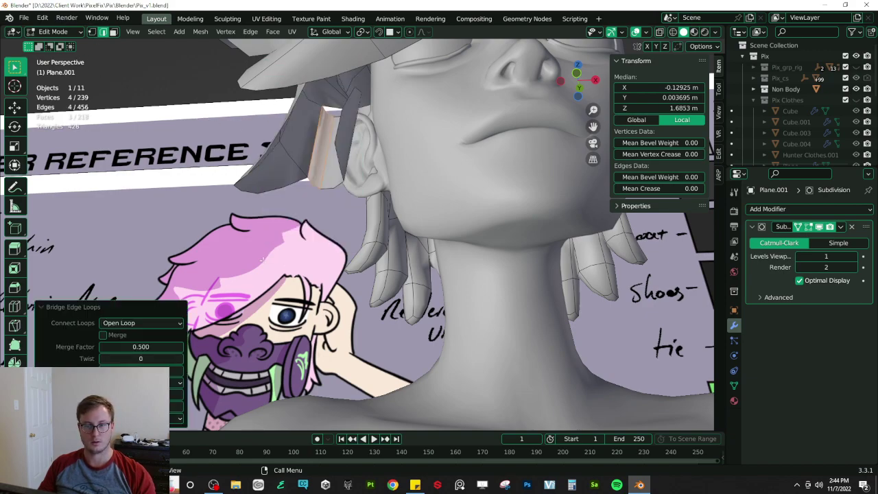
pyautogui.click(110, 337)
# - Bridge the remaining open edges along the opposite side of the lock's inner surface
pyautogui.moveTo(234, 254); pyautogui.dragTo(221, 252, button='middle')
pyautogui.click(315, 123)
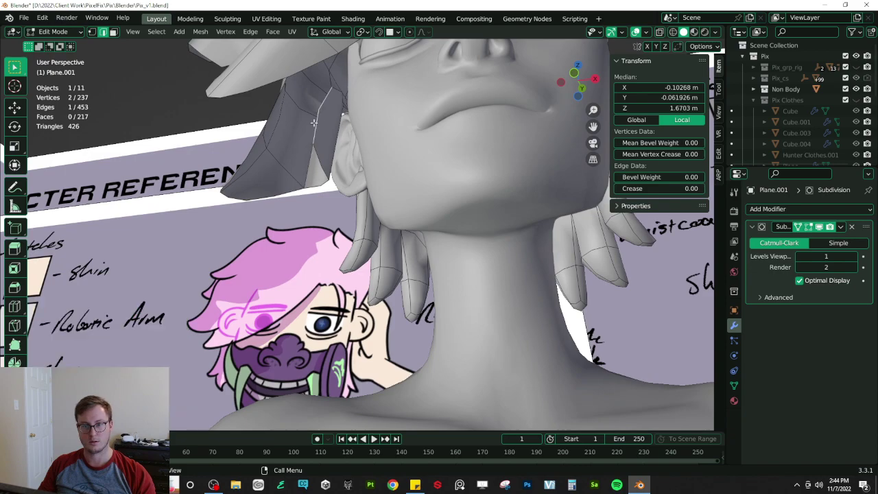
pyautogui.press('q')
pyautogui.click(270, 116)
# - Fill the open tip of the side lock with faces and check its smoothed shape
pyautogui.press('a')
pyautogui.moveTo(270, 116); pyautogui.dragTo(243, 143, button='middle')
pyautogui.click(322, 174)
pyautogui.press('f')
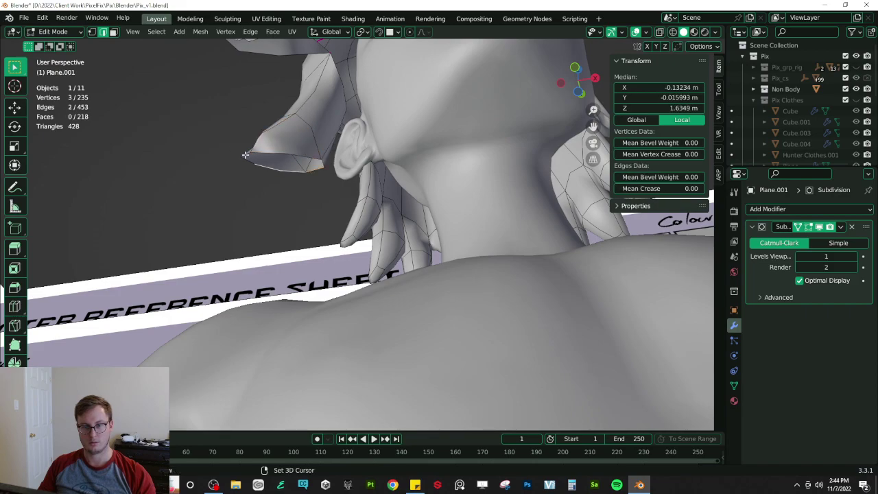
pyautogui.moveTo(302, 180); pyautogui.dragTo(336, 125, button='middle')
pyautogui.press('Tab')
pyautogui.press('Tab')
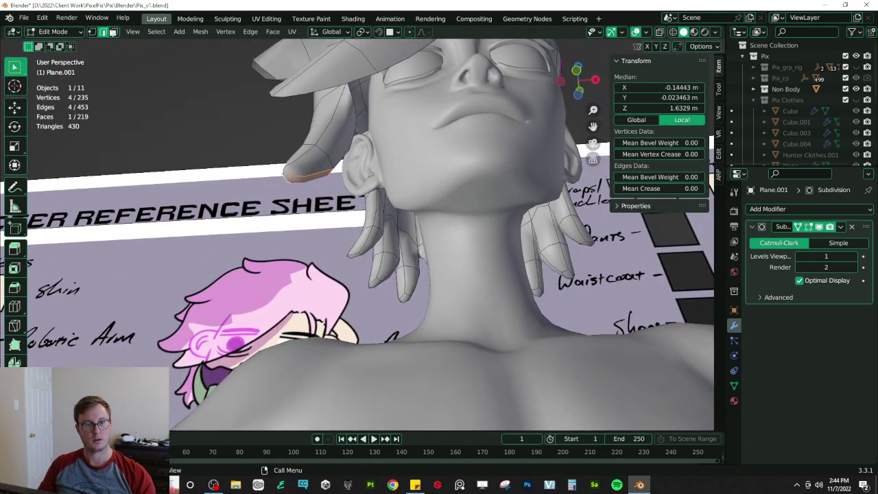
# - Reposition the tip of the side lock and adjust another part of the lock
pyautogui.press('g')
pyautogui.click(354, 141)
pyautogui.moveTo(354, 141); pyautogui.dragTo(384, 239, button='middle')
pyautogui.click(364, 210)
pyautogui.moveTo(364, 210); pyautogui.dragTo(372, 178, button='middle')
pyautogui.press('g')
pyautogui.click(366, 167)
# - Duplicate an edge of the fringe lock, then rotate and place the copy on the lock's underside
pyautogui.hotkey('shift', 'd')
pyautogui.click(360, 208)
pyautogui.moveTo(359, 208); pyautogui.dragTo(473, 201, button='middle')
pyautogui.press('r')
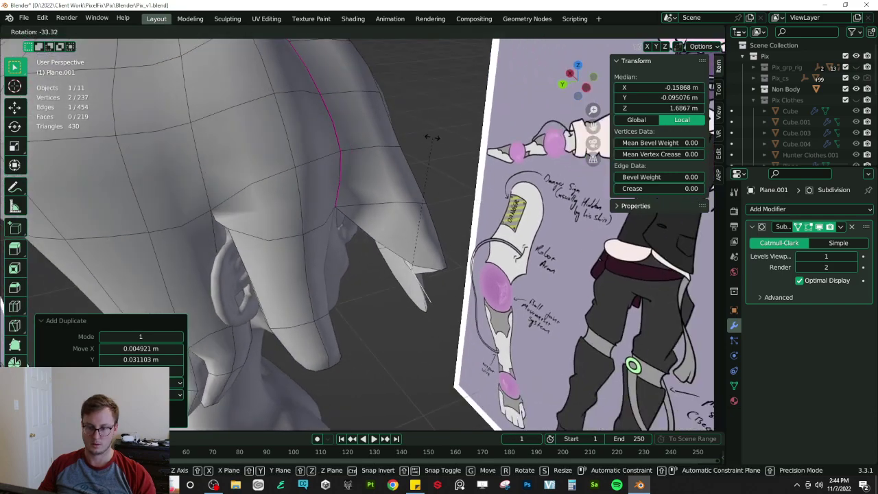
pyautogui.click(409, 123)
pyautogui.press('g')
pyautogui.click(357, 111)
pyautogui.press('r')
pyautogui.click(402, 229)
# - Fill faces between the duplicated edge and the fringe lock, repositioning the geometry to close the underside
pyautogui.moveTo(402, 230); pyautogui.dragTo(371, 220, button='middle')
pyautogui.keyDown('shift'); pyautogui.click(379, 203); pyautogui.keyUp('shift')
pyautogui.press('f')
pyautogui.press('g')
pyautogui.click(364, 214)
pyautogui.keyDown('shift'); pyautogui.click(369, 214); pyautogui.keyUp('shift')
pyautogui.press('f')
pyautogui.press('f')
# - Rip the mesh at the lower end of the creased edge beside the fringe lock and merge two vertices there
pyautogui.moveTo(410, 197); pyautogui.dragTo(293, 258, button='middle')
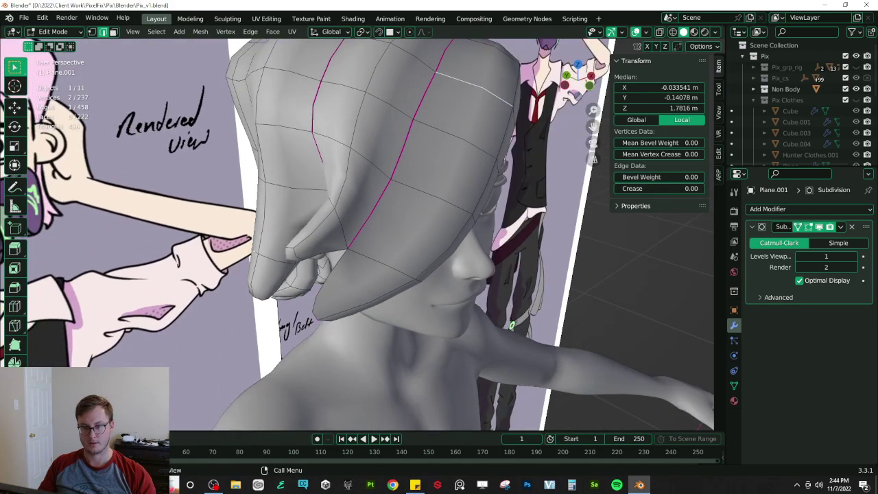
pyautogui.moveTo(234, 80); pyautogui.dragTo(288, 188, button='middle')
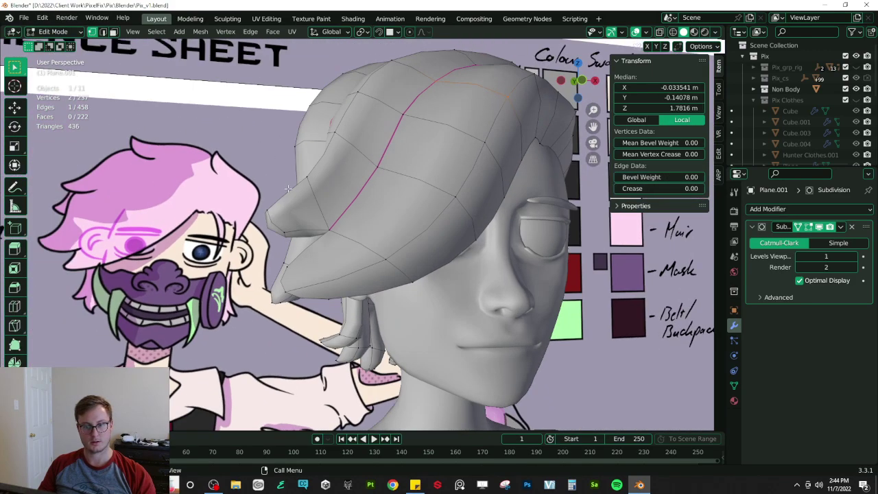
pyautogui.click(325, 219)
pyautogui.press('v')
pyautogui.click(326, 220)
pyautogui.moveTo(326, 221); pyautogui.dragTo(387, 215, button='middle')
pyautogui.press('v')
pyautogui.click(392, 196)
pyautogui.keyDown('shift'); pyautogui.click(390, 199); pyautogui.keyUp('shift')
pyautogui.press('m')
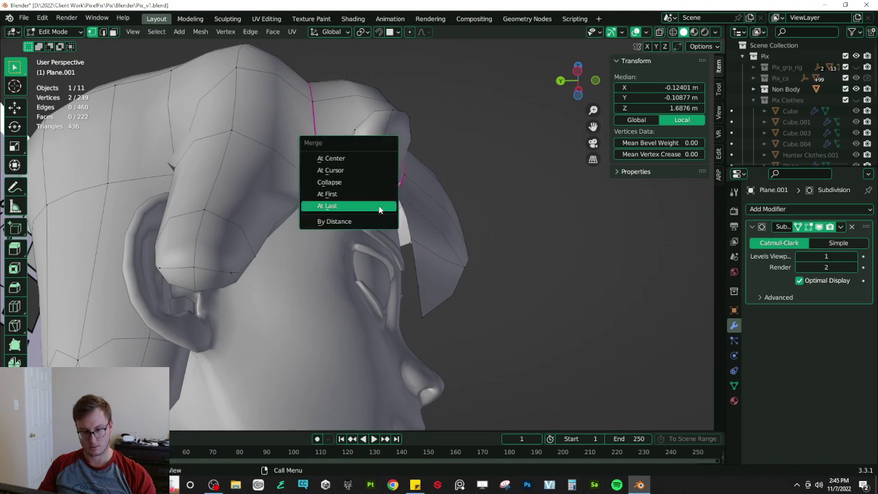
pyautogui.click(366, 170)
# - Save the file and reopen the hair mesh for editing at the front fringe lock
pyautogui.moveTo(443, 153); pyautogui.dragTo(331, 171, button='middle')
pyautogui.press('Tab')
pyautogui.hotkey('ctrl', 's')
pyautogui.moveTo(342, 236); pyautogui.dragTo(433, 194, button='middle')
pyautogui.press('Tab')
pyautogui.scroll(4, 417, 219)
pyautogui.scroll(-2, 432, 194)
# - Duplicate an edge at the lower fringe lock, rotate it and move it into the gap behind the lock
pyautogui.keyDown('shift'); pyautogui.click(395, 224); pyautogui.keyUp('shift')
pyautogui.moveTo(395, 223); pyautogui.dragTo(437, 272, button='middle')
pyautogui.hotkey('shift', 'd')
pyautogui.click(384, 230)
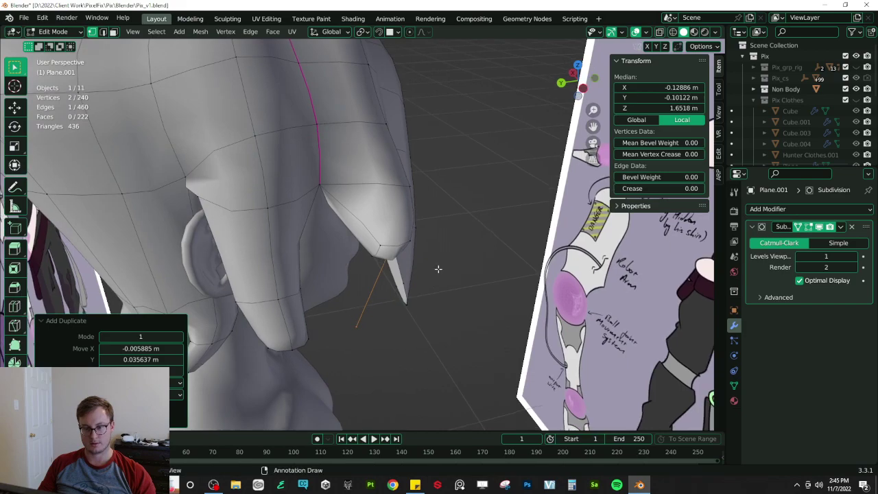
pyautogui.press('r')
pyautogui.click(399, 212)
pyautogui.press('g')
pyautogui.click(371, 222)
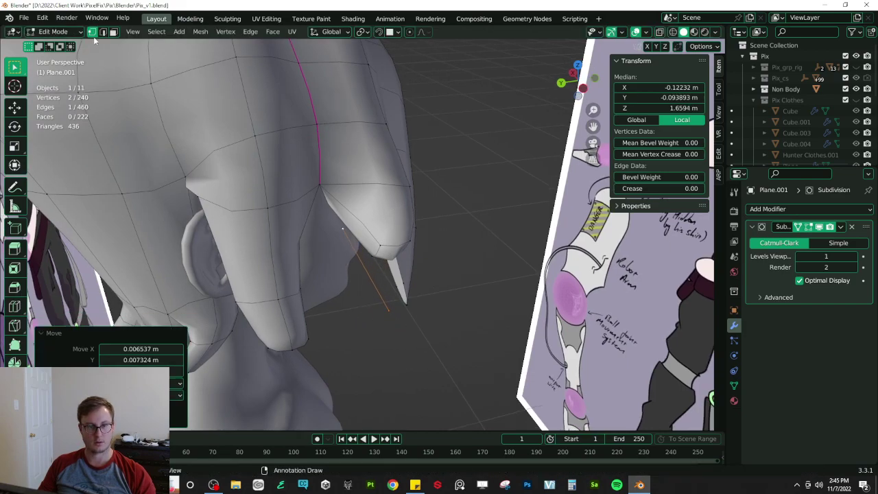
# - Scale and rotate the duplicated edge to align it with the opening of the lower fringe lock
pyautogui.click(103, 33)
pyautogui.press('s')
pyautogui.click(426, 293)
pyautogui.press('s')
pyautogui.moveTo(426, 293); pyautogui.dragTo(327, 291, button='middle')
pyautogui.click(445, 285)
pyautogui.press('r')
pyautogui.click(514, 276)
# - Fill two faces between the duplicated edge and the open border of the lower fringe lock
pyautogui.click(311, 248)
pyautogui.moveTo(321, 254); pyautogui.dragTo(408, 260, button='middle')
pyautogui.press('f')
pyautogui.click(395, 226)
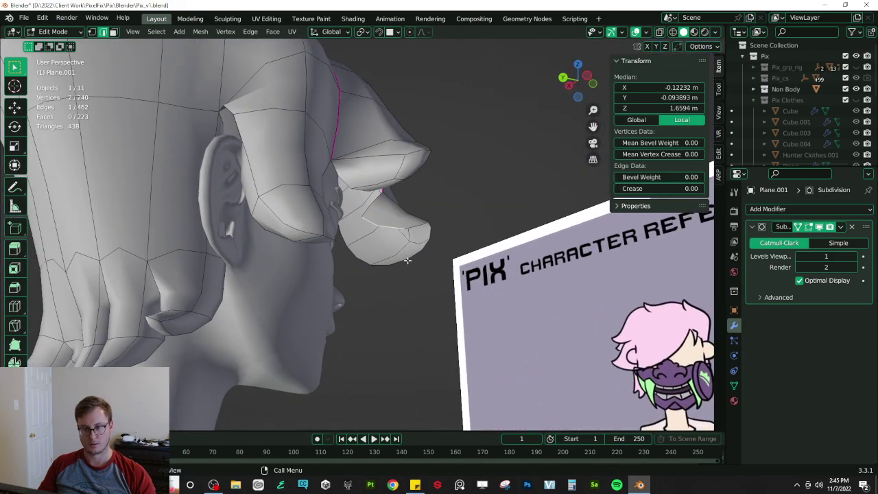
pyautogui.press('f')
# - Close the open tip of the lower fringe lock with a face, and nudge the edge on its underside
pyautogui.hotkey('alt', 'a')
pyautogui.keyDown('alt'); pyautogui.click(413, 248); pyautogui.keyUp('alt')
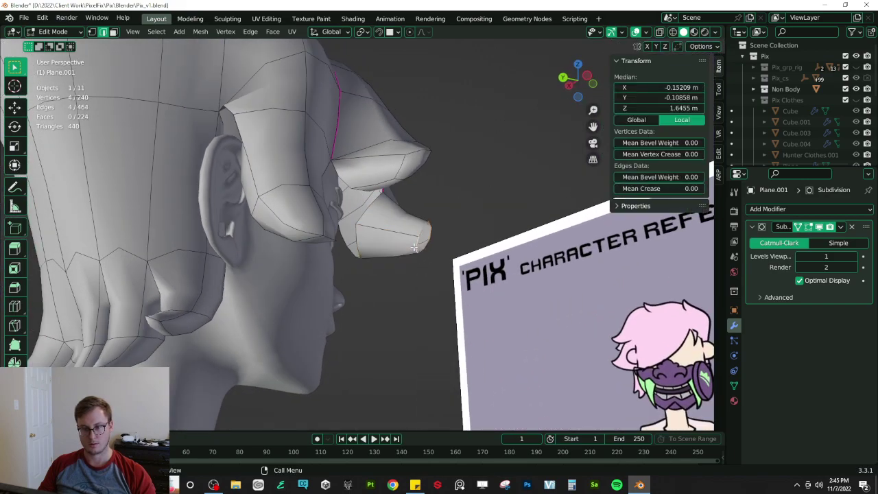
pyautogui.press('f')
pyautogui.scroll(3, 346, 235)
pyautogui.moveTo(347, 235); pyautogui.dragTo(304, 227, button='middle')
pyautogui.click(365, 223)
pyautogui.press('g')
pyautogui.click(320, 257)
pyautogui.hotkey('ctrl', 's')
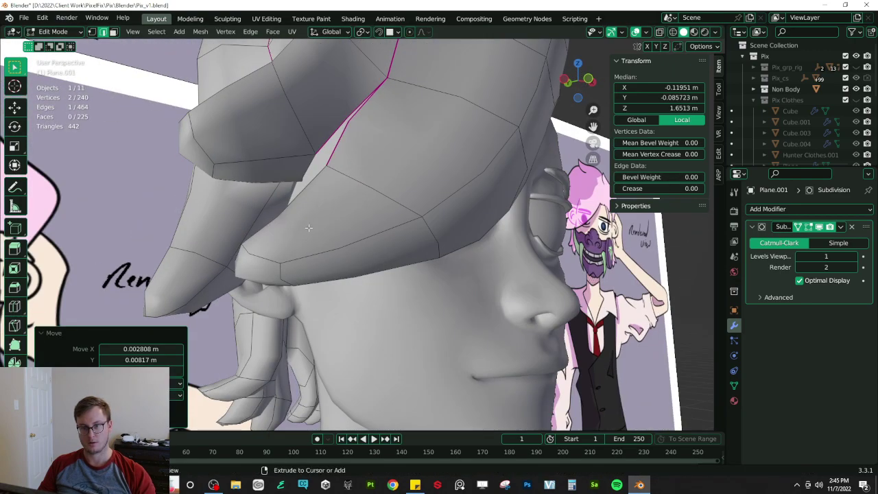
# - Isolate the hair mesh in local view, facing the open inner side of the front locks
pyautogui.moveTo(387, 223); pyautogui.dragTo(372, 221, button='middle')
pyautogui.press('KP_Divide')
pyautogui.scroll(4, 333, 243)
pyautogui.moveTo(416, 200); pyautogui.dragTo(542, 236, button='middle')
pyautogui.scroll(3, 385, 240)
pyautogui.moveTo(384, 240); pyautogui.dragTo(406, 288, button='middle')
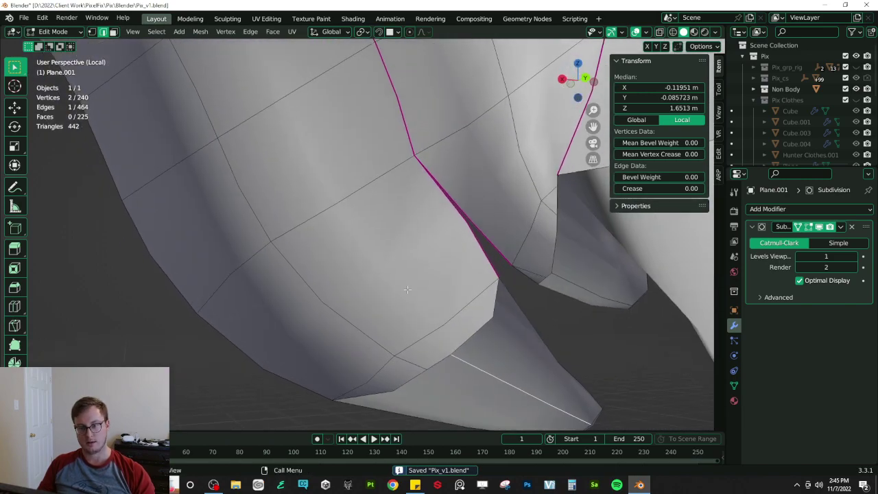
pyautogui.moveTo(431, 355); pyautogui.dragTo(411, 343, button='middle')
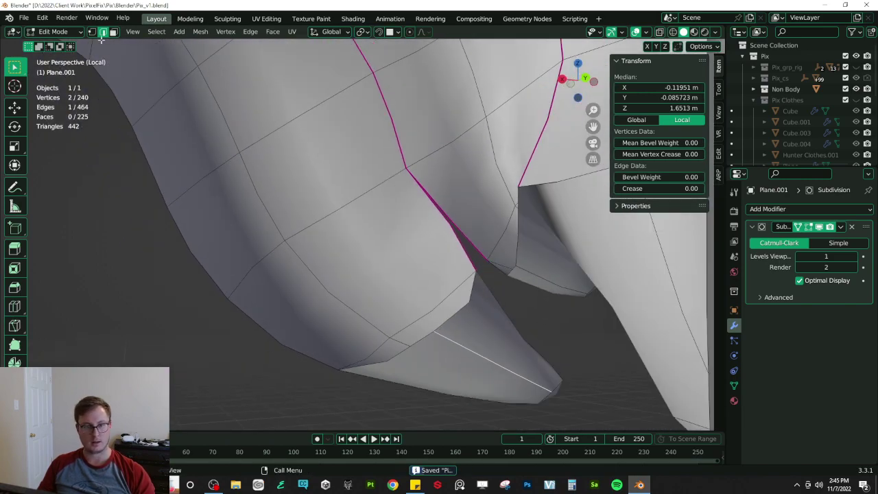
# - Extrude a vertex upward from the large front lock's inner border and fill a face toward its creased edge
pyautogui.click(437, 332)
pyautogui.press('e')
pyautogui.click(400, 176)
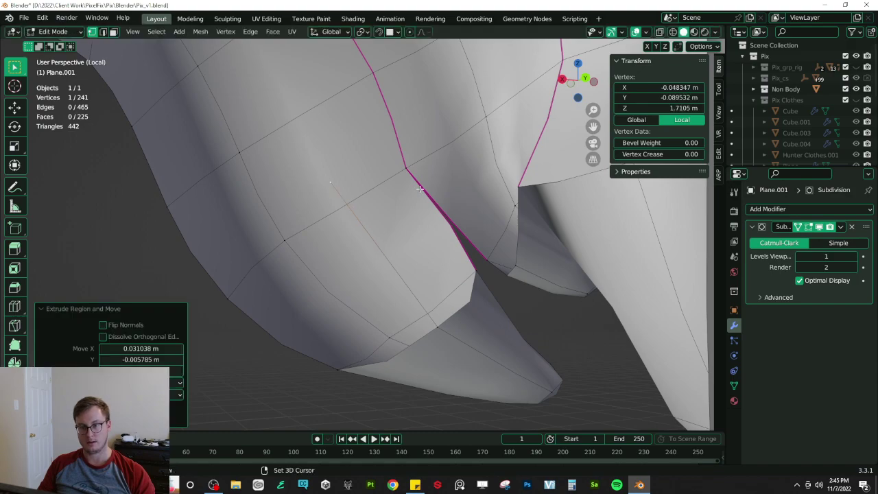
pyautogui.keyDown('shift'); pyautogui.click(511, 243); pyautogui.keyUp('shift')
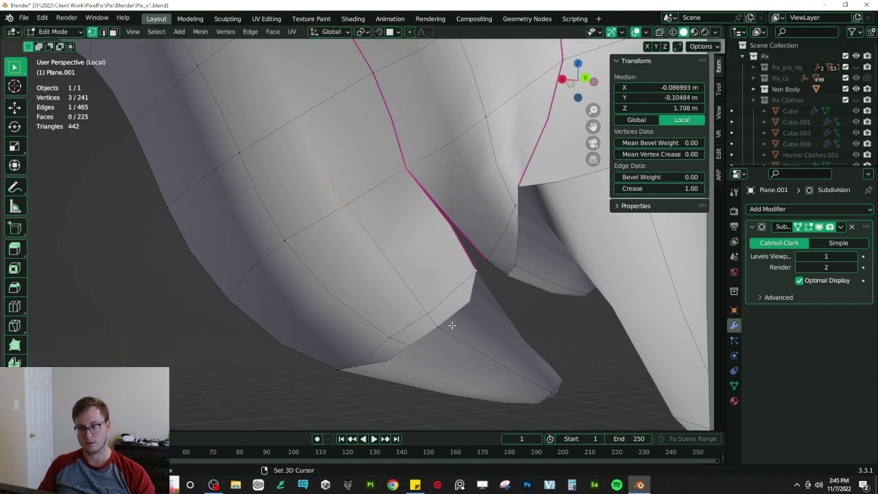
pyautogui.press('f')
# - Fill the matching face between the extruded vertex and the outer border of the large front lock
pyautogui.hotkey('alt', 'a')
pyautogui.click(369, 212)
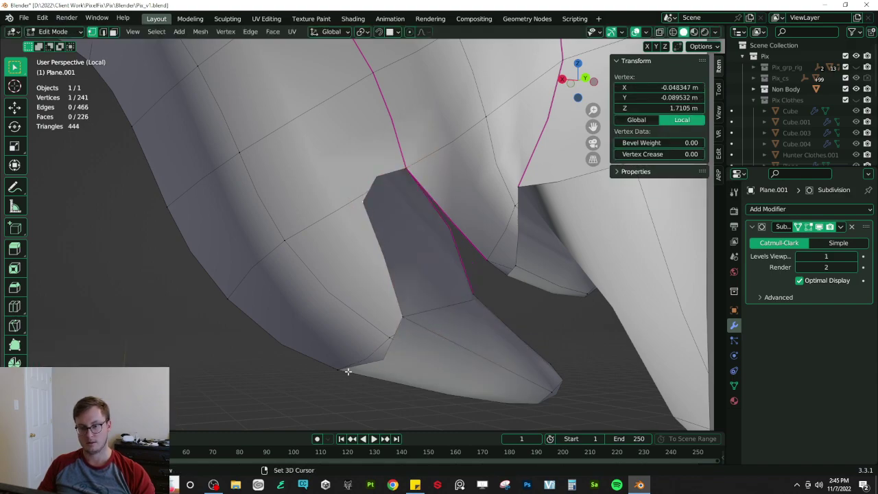
pyautogui.keyDown('shift'); pyautogui.click(399, 314); pyautogui.keyUp('shift')
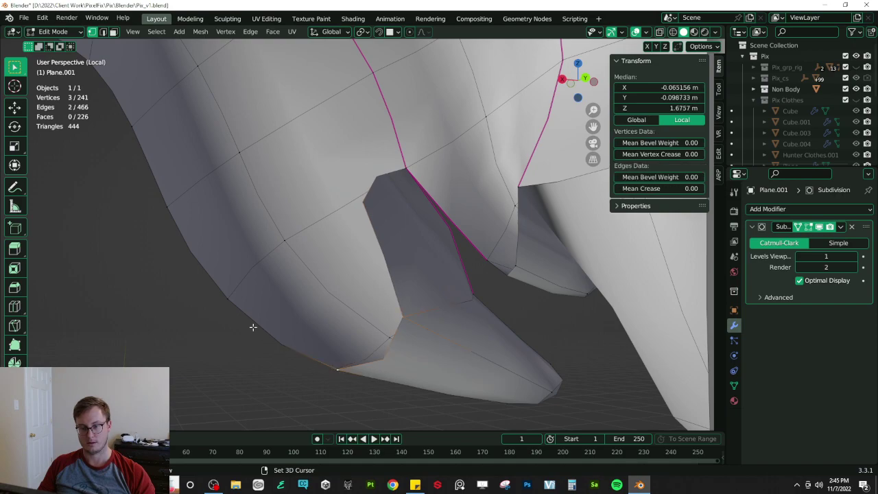
pyautogui.keyDown('shift'); pyautogui.click(230, 303); pyautogui.keyUp('shift')
pyautogui.press('f')
# - Reposition the upper inner vertex of the large front lock's new backing faces
pyautogui.click(343, 201)
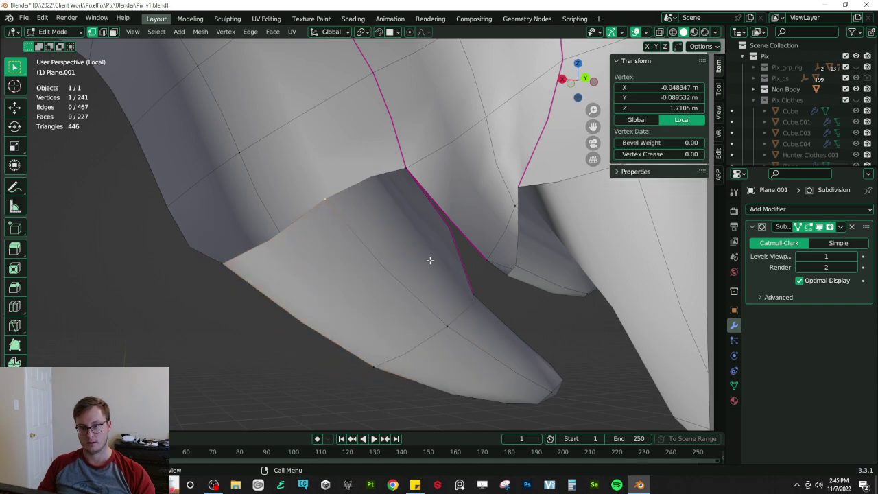
pyautogui.press('KP_Decimal')
pyautogui.scroll(-5, 423, 251)
pyautogui.moveTo(423, 251); pyautogui.dragTo(477, 274, button='middle')
pyautogui.press('g')
pyautogui.click(506, 304)
pyautogui.click(520, 247)
pyautogui.keyDown('shift'); pyautogui.moveTo(521, 247); pyautogui.dragTo(479, 318, button='middle'); pyautogui.keyUp('shift')
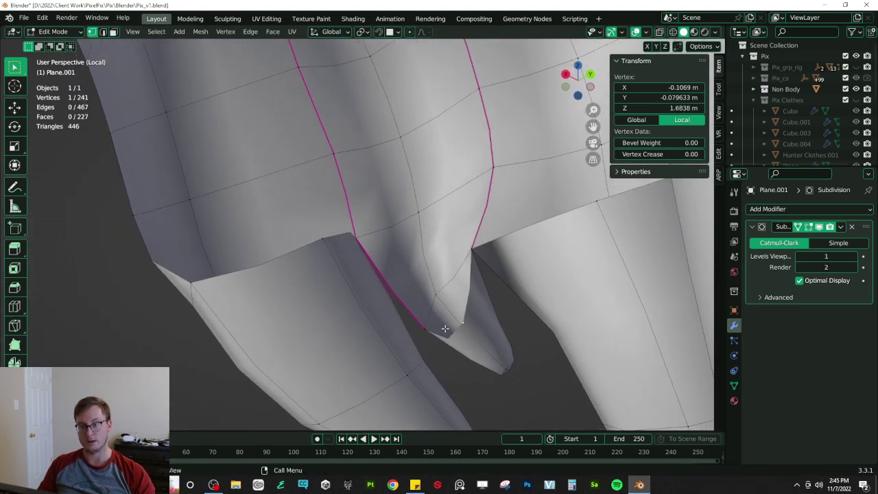
pyautogui.press('g')
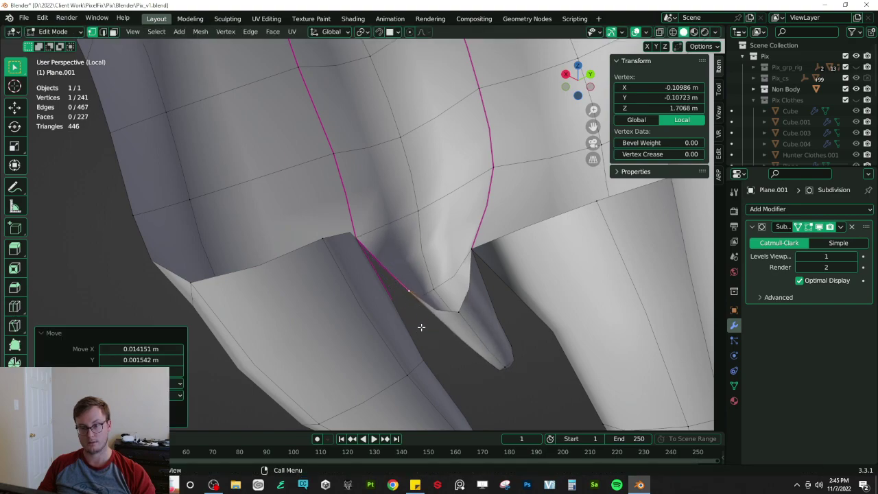
pyautogui.hotkey('ctrl', 'z')
pyautogui.press('g')
pyautogui.click(406, 312)
pyautogui.hotkey('ctrl', 'z')
# - Move the inner border vertices of the small middle lock up toward its root
pyautogui.press('g')
pyautogui.press('g')
pyautogui.click(432, 317)
pyautogui.press('g')
pyautogui.click(445, 293)
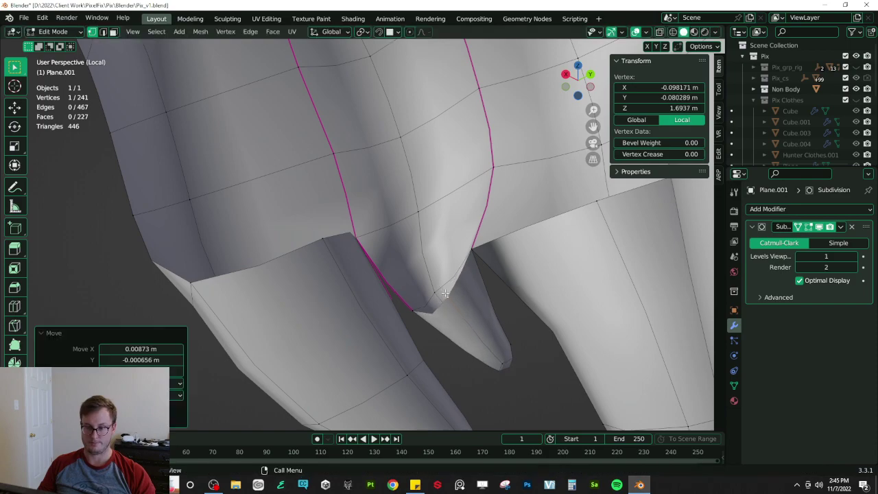
pyautogui.moveTo(446, 273); pyautogui.dragTo(425, 234, button='middle')
pyautogui.press('e')
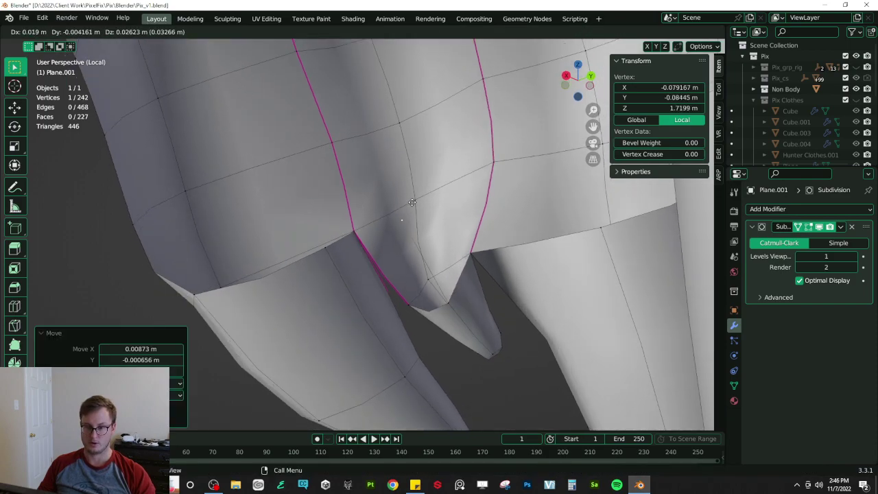
pyautogui.click(411, 210)
pyautogui.keyDown('shift'); pyautogui.click(394, 285); pyautogui.keyUp('shift')
pyautogui.hotkey('ctrl', 'z')
pyautogui.hotkey('ctrl', 'z')
pyautogui.hotkey('ctrl', 'z')
# - Adjust the small middle lock's inner border vertex and extrude the adjoining edge upward into a backing face
pyautogui.press('g')
pyautogui.click(447, 281)
pyautogui.keyDown('shift'); pyautogui.click(464, 283); pyautogui.keyUp('shift')
pyautogui.press('e')
pyautogui.click(427, 180)
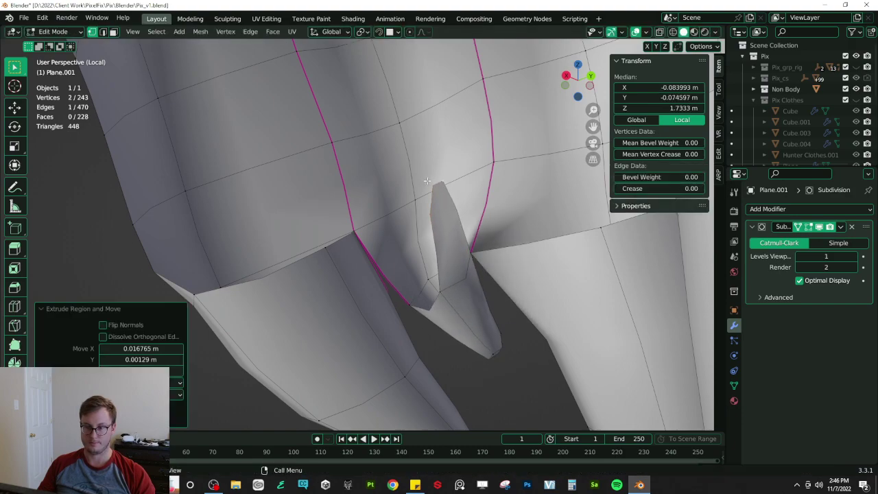
# - Fill the second backing face of the small middle lock up to the creased corner beside the large lock
pyautogui.click(445, 274)
pyautogui.keyDown('shift'); pyautogui.click(441, 309); pyautogui.keyUp('shift')
pyautogui.keyDown('shift'); pyautogui.click(406, 305); pyautogui.keyUp('shift')
pyautogui.keyDown('shift'); pyautogui.click(358, 235); pyautogui.keyUp('shift')
pyautogui.press('f')
# - Extrude a vertex upward from the next lock's inner border and fill a face joining it to the small middle lock
pyautogui.moveTo(461, 243); pyautogui.dragTo(446, 269, button='middle')
pyautogui.click(508, 278)
pyautogui.press('e')
pyautogui.click(496, 219)
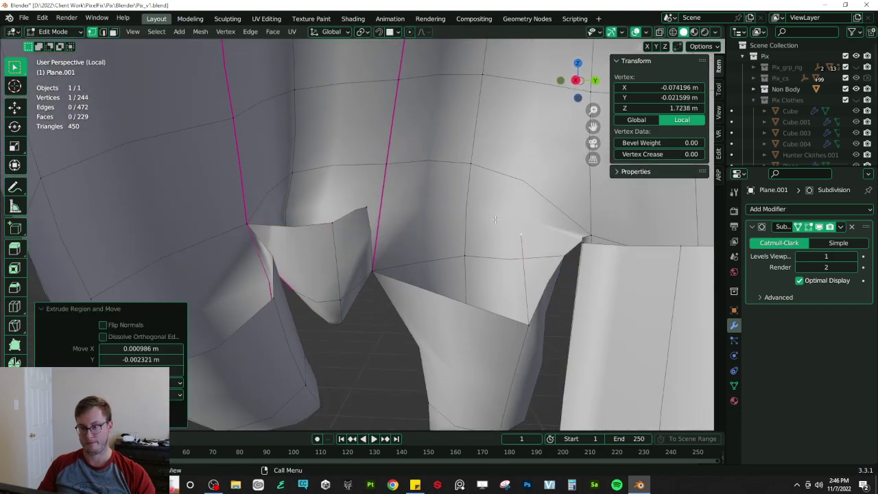
pyautogui.keyDown('shift'); pyautogui.click(368, 208); pyautogui.keyUp('shift')
pyautogui.keyDown('shift'); pyautogui.click(383, 269); pyautogui.keyUp('shift')
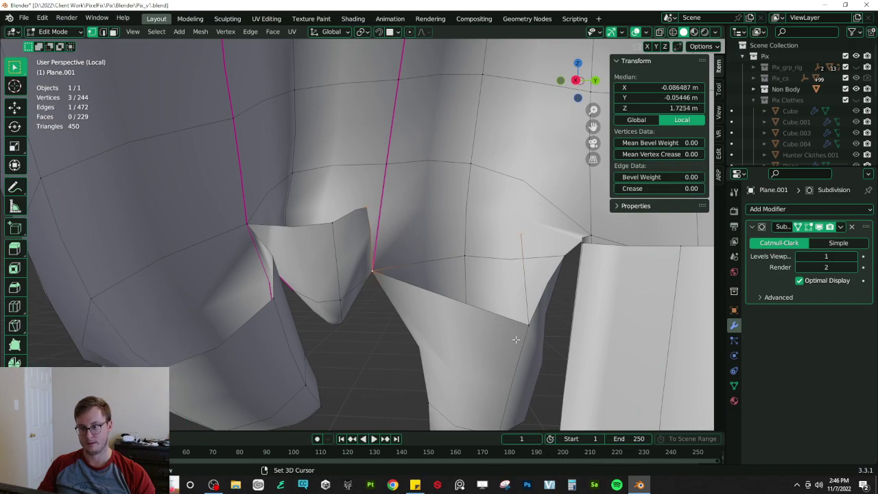
pyautogui.keyDown('shift'); pyautogui.click(525, 333); pyautogui.keyUp('shift')
pyautogui.press('f')
# - Move the extruded inner vertex closer to the remaining gap beside the side hair
pyautogui.keyDown('shift'); pyautogui.moveTo(580, 314); pyautogui.dragTo(430, 257, button='middle'); pyautogui.keyUp('shift')
pyautogui.click(420, 252)
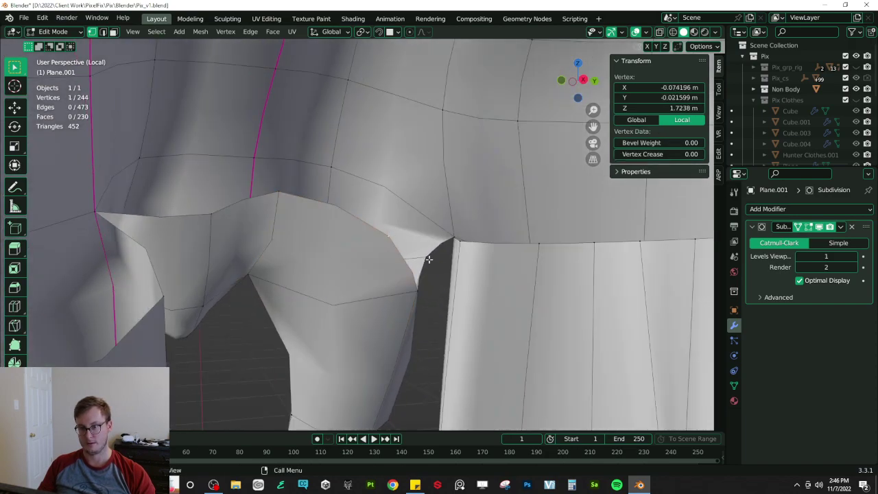
pyautogui.press('KP_Decimal')
pyautogui.scroll(-6, 437, 302)
pyautogui.moveTo(437, 302); pyautogui.dragTo(483, 255, button='middle')
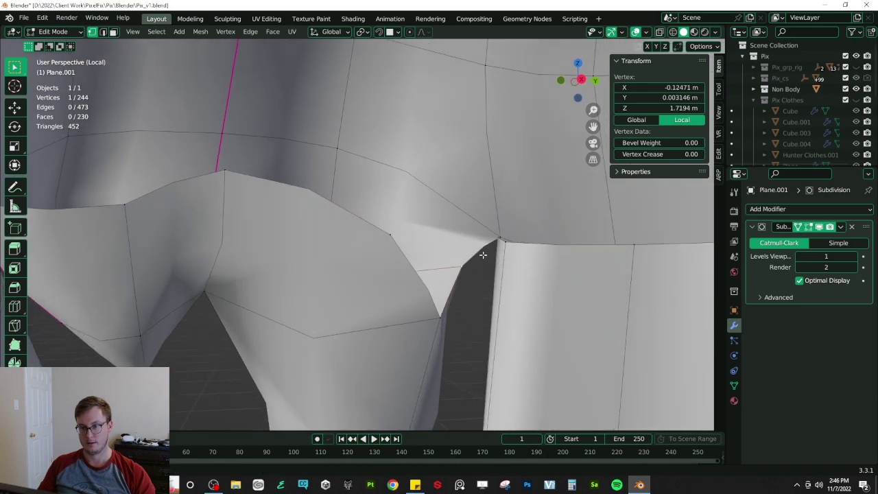
pyautogui.click(383, 230)
pyautogui.press('g')
pyautogui.click(416, 216)
# - Fill the remaining gap between the lock's backing and the side hair border, and save the file
pyautogui.keyDown('shift'); pyautogui.click(460, 312); pyautogui.keyUp('shift')
pyautogui.keyDown('shift'); pyautogui.click(450, 318); pyautogui.keyUp('shift')
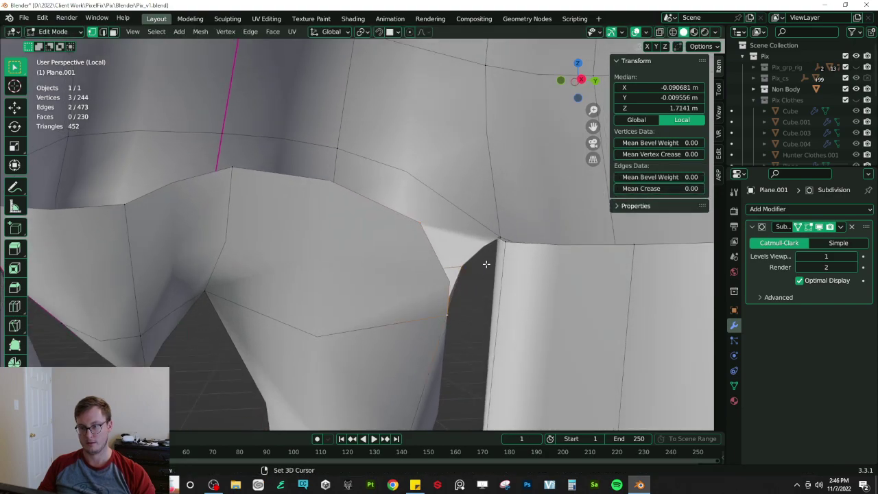
pyautogui.keyDown('shift'); pyautogui.click(496, 235); pyautogui.keyUp('shift')
pyautogui.press('f')
pyautogui.moveTo(501, 287); pyautogui.dragTo(484, 267, button='middle')
pyautogui.press('Tab')
pyautogui.hotkey('ctrl', 's')
# - Move a vertex on the upper surface of the small middle lock to reshape it
pyautogui.scroll(-8, 483, 267)
pyautogui.moveTo(354, 288); pyautogui.dragTo(514, 236, button='middle')
pyautogui.press('Tab')
pyautogui.scroll(3, 517, 323)
pyautogui.click(489, 234)
pyautogui.press('g')
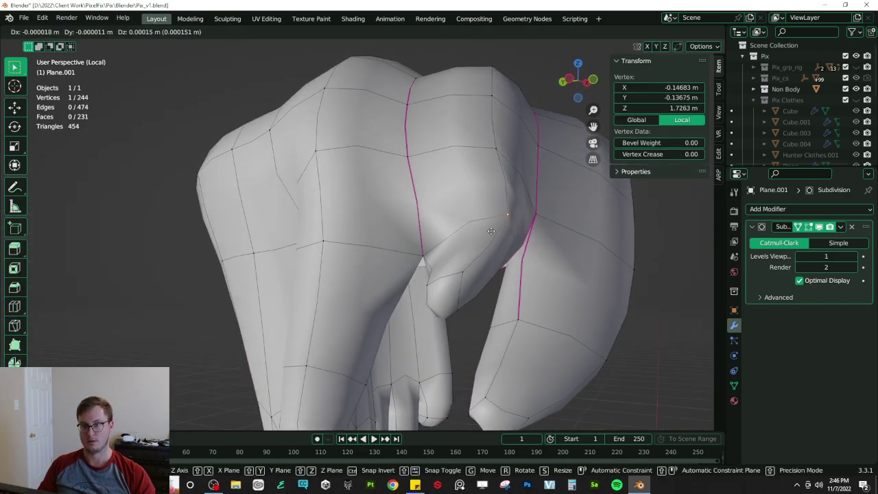
pyautogui.click(432, 224)
pyautogui.moveTo(431, 224); pyautogui.dragTo(452, 210, button='middle')
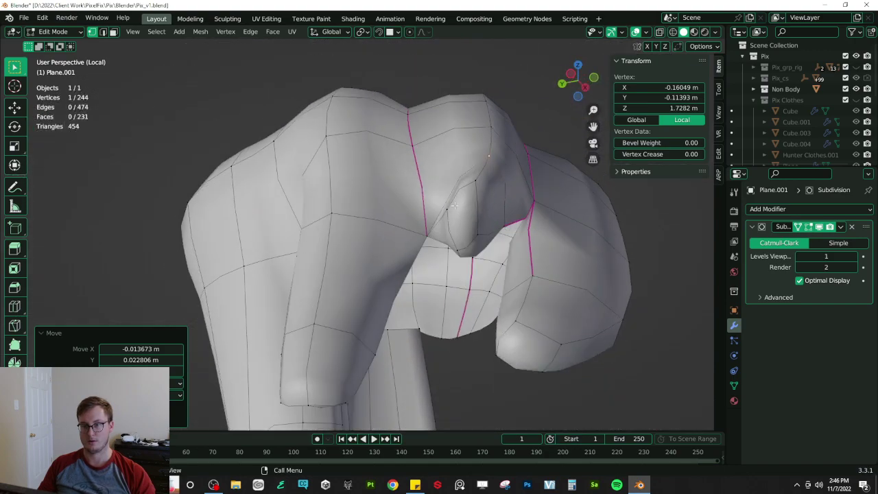
# - Shrink/Fatten the tip face of the small middle lock and rotate it
pyautogui.click(447, 209)
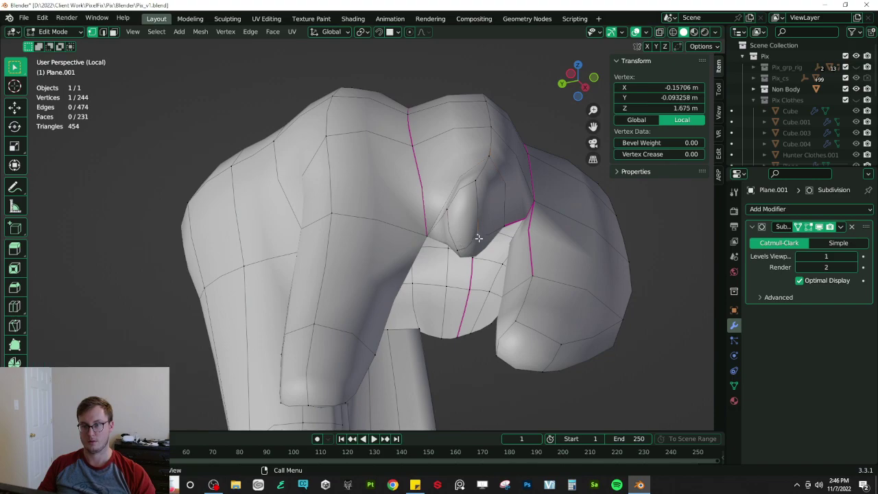
pyautogui.keyDown('ctrl'); pyautogui.click(449, 200); pyautogui.keyUp('ctrl')
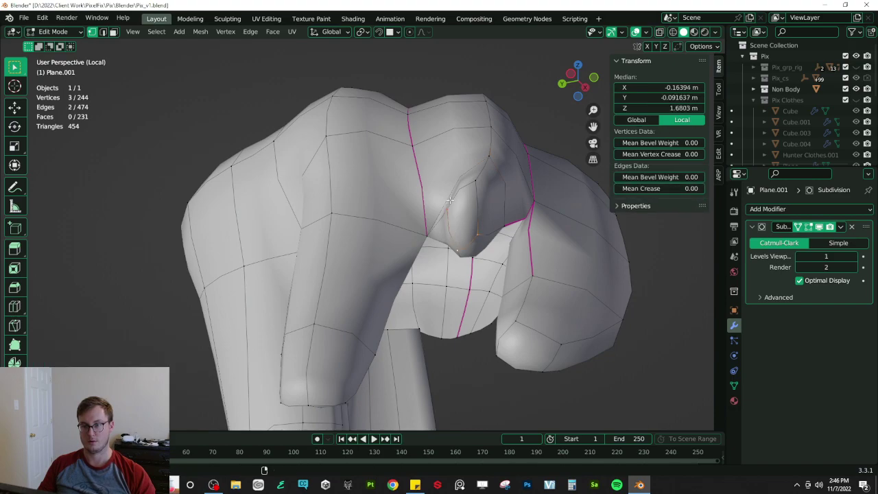
pyautogui.hotkey('alt', 's')
pyautogui.click(510, 265)
pyautogui.moveTo(162, 395); pyautogui.dragTo(197, 391)
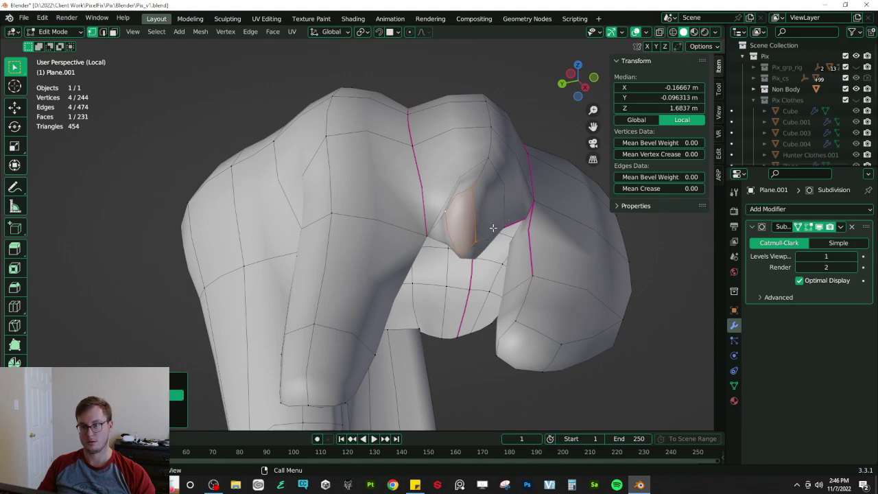
pyautogui.press('r')
pyautogui.click(500, 172)
pyautogui.moveTo(506, 192); pyautogui.dragTo(576, 320, button='middle')
pyautogui.press('Tab')
pyautogui.scroll(-4, 507, 299)
pyautogui.moveTo(506, 300); pyautogui.dragTo(409, 253, button='middle')
# - Set the crease to 0 on the edges bordering the gap between the two front locks
pyautogui.press('Tab')
pyautogui.scroll(2, 391, 279)
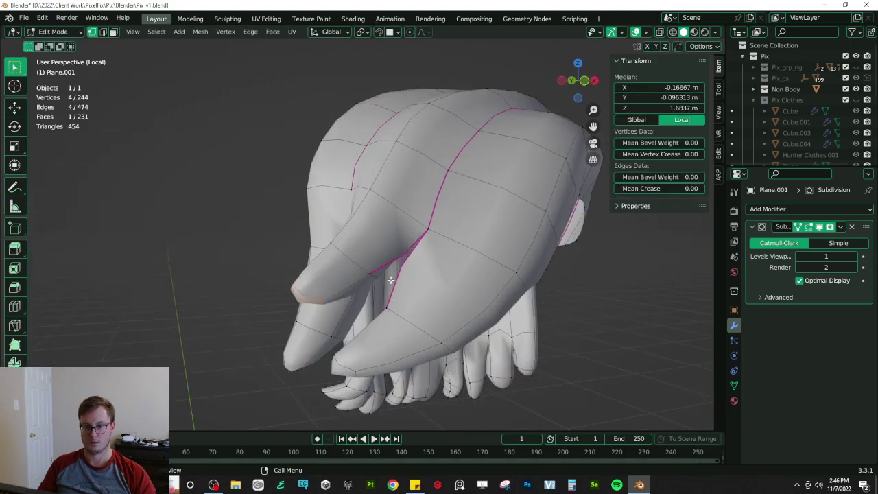
pyautogui.click(375, 272)
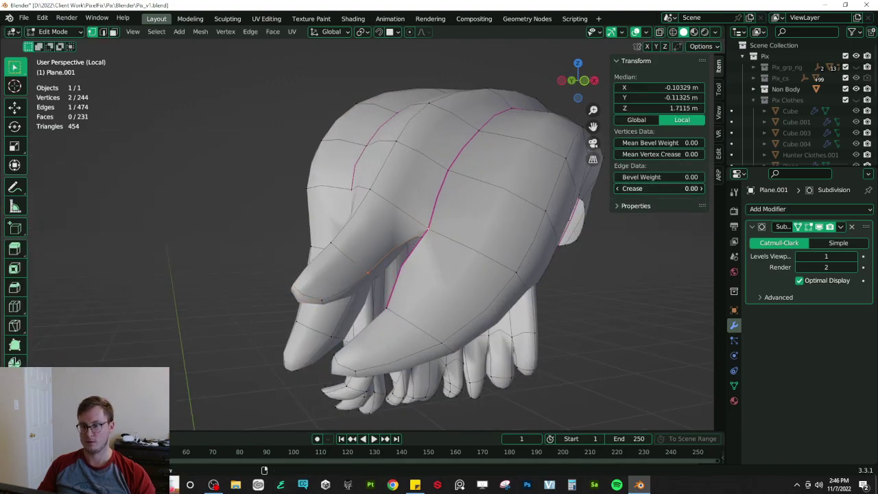
pyautogui.moveTo(473, 264); pyautogui.dragTo(444, 278, button='middle')
pyautogui.click(398, 321)
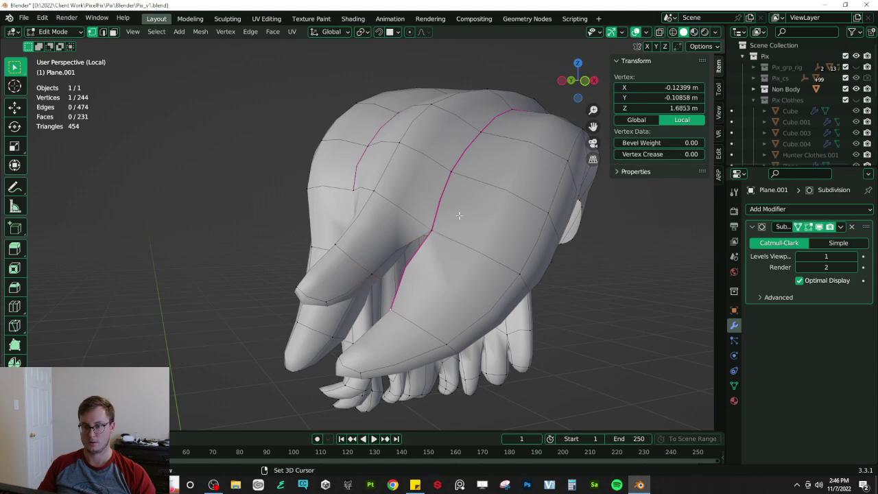
pyautogui.keyDown('shift'); pyautogui.click(444, 232); pyautogui.keyUp('shift')
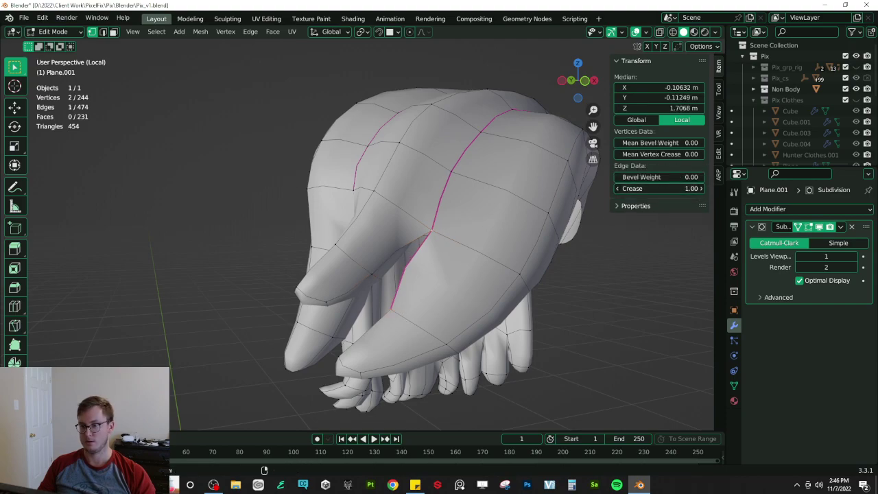
pyautogui.moveTo(509, 246); pyautogui.dragTo(508, 251, button='middle')
pyautogui.moveTo(446, 299); pyautogui.dragTo(442, 287, button='middle')
pyautogui.hotkey('alt', 'a')
pyautogui.keyDown('alt'); pyautogui.click(454, 292); pyautogui.keyUp('alt')
pyautogui.moveTo(483, 247); pyautogui.dragTo(421, 264, button='middle')
# - Move the vertices along the lower edge of the upper front lock in the front orthographic view
pyautogui.click(319, 304)
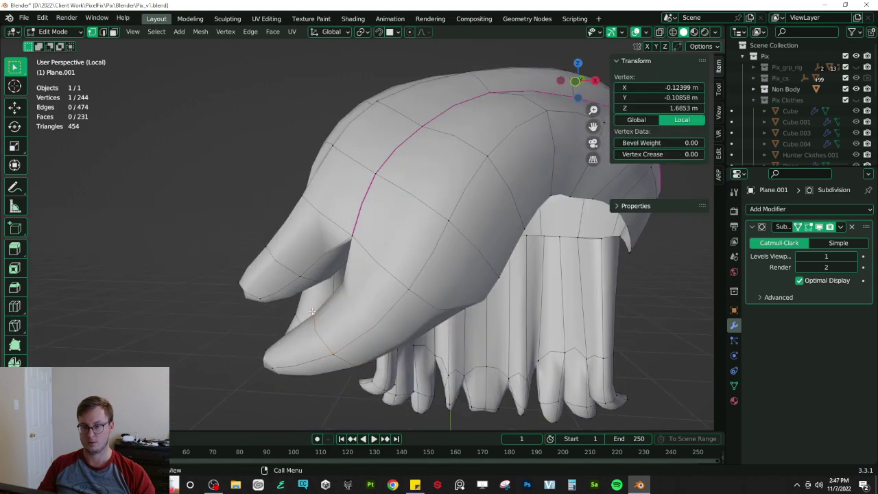
pyautogui.press('KP_1')
pyautogui.press('g')
pyautogui.click(299, 283)
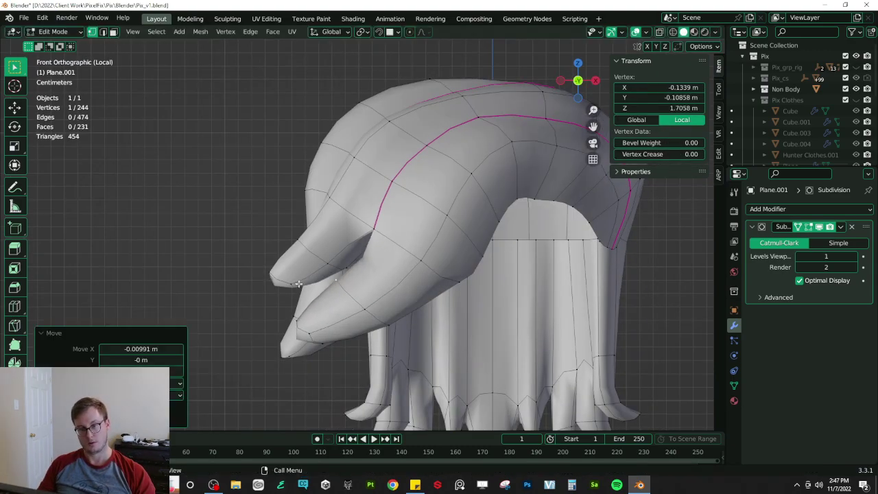
pyautogui.press('g')
pyautogui.click(335, 278)
# - Fine-tune the vertex at the gap between the two front locks and save the file
pyautogui.press('g')
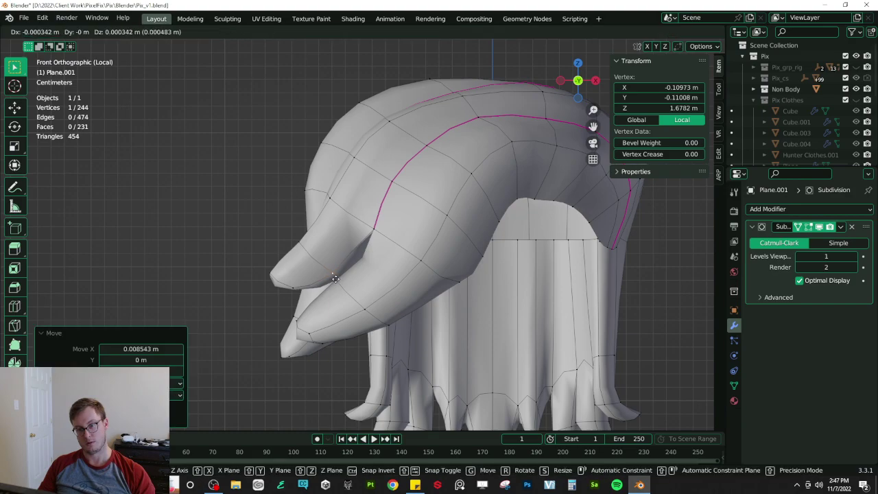
pyautogui.click(336, 280)
pyautogui.press('g')
pyautogui.rightClick(340, 287)
pyautogui.press('g')
pyautogui.click(337, 279)
pyautogui.press('Tab')
pyautogui.scroll(-3, 371, 251)
pyautogui.moveTo(370, 250); pyautogui.dragTo(486, 247, button='middle')
pyautogui.hotkey('ctrl', 's')
# - Select the tip face of the upper front lock and rotate, scale and move it to reshape the tip
pyautogui.press('Tab')
pyautogui.scroll(3, 437, 300)
pyautogui.click(113, 32)
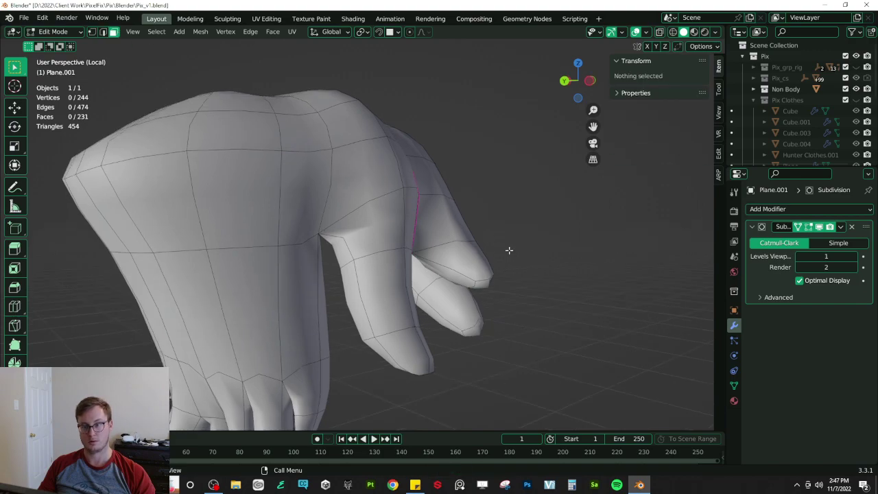
pyautogui.moveTo(483, 282); pyautogui.dragTo(450, 209, button='middle')
pyautogui.click(488, 282)
pyautogui.moveTo(541, 247); pyautogui.dragTo(520, 290, button='middle')
pyautogui.press('r')
pyautogui.click(520, 254)
pyautogui.press('s')
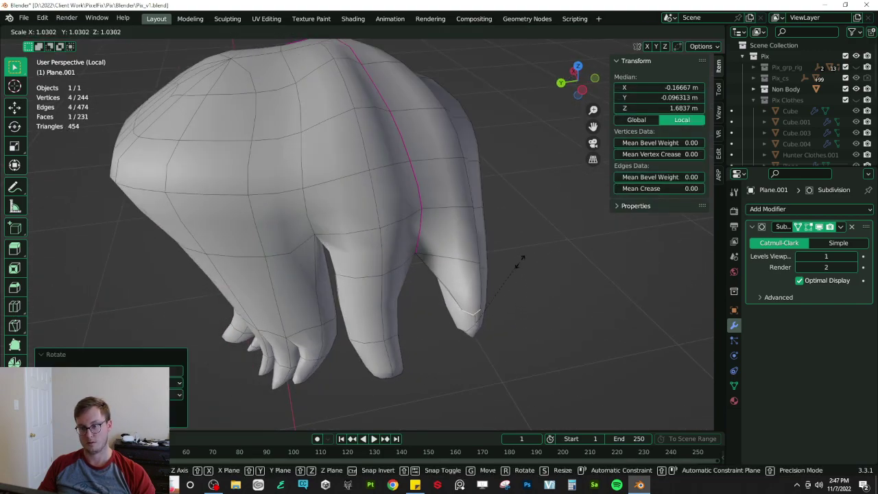
pyautogui.click(581, 232)
pyautogui.press('g')
pyautogui.click(536, 239)
pyautogui.press('s')
pyautogui.click(525, 241)
# - Scale the upper front lock's tip face along Z, and rotate and move it into line with the lock
pyautogui.moveTo(526, 241); pyautogui.dragTo(421, 254, button='middle')
pyautogui.press('r')
pyautogui.click(421, 254)
pyautogui.press('s')
pyautogui.press('z')
pyautogui.click(371, 266)
pyautogui.press('s')
pyautogui.press('z')
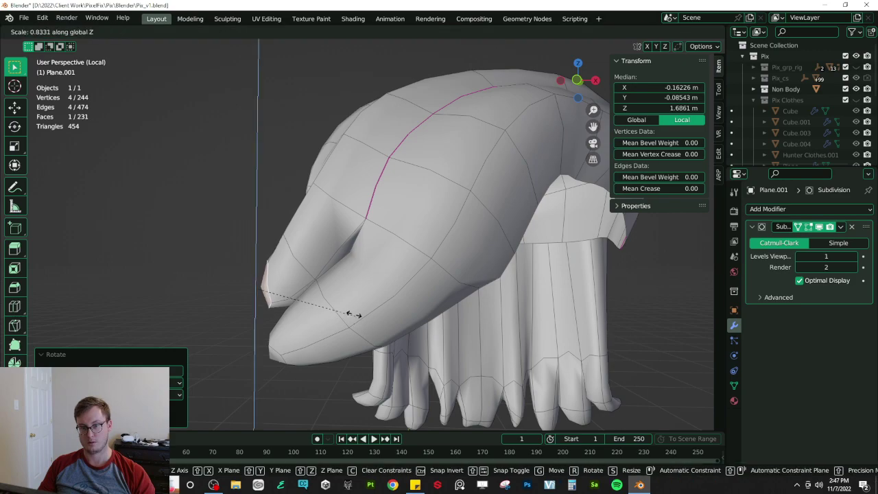
pyautogui.click(333, 282)
pyautogui.press('r')
pyautogui.click(317, 248)
pyautogui.press('g')
pyautogui.click(313, 260)
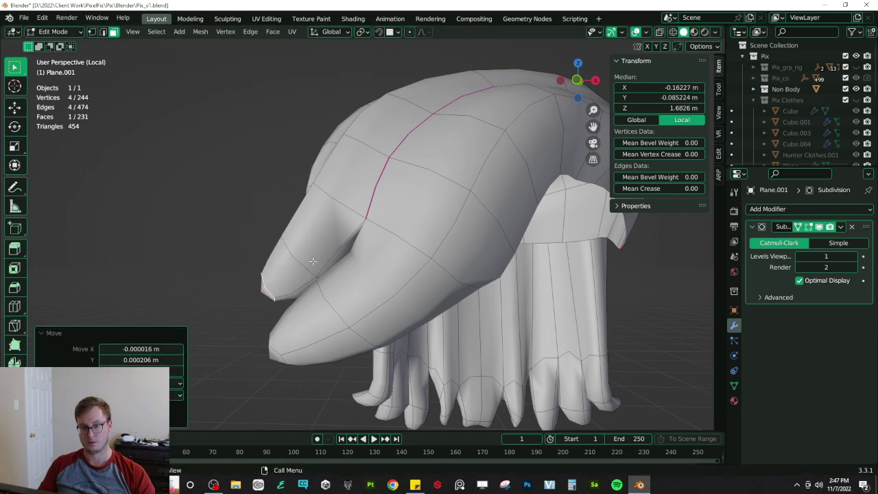
# - Select the edge ring around the middle of the upper front lock and adjust its position
pyautogui.click(102, 32)
pyautogui.press('g')
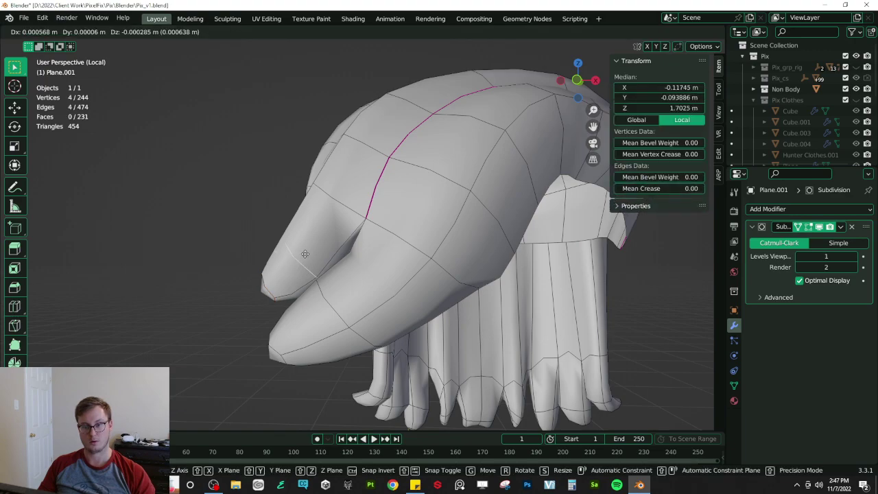
pyautogui.click(320, 263)
pyautogui.press('Tab')
# - Add a centred loop cut running lengthwise over the upper front lock
pyautogui.moveTo(325, 236); pyautogui.dragTo(412, 197, button='middle')
pyautogui.press('Tab')
pyautogui.hotkey('ctrl', 'r')
pyautogui.click(412, 197)
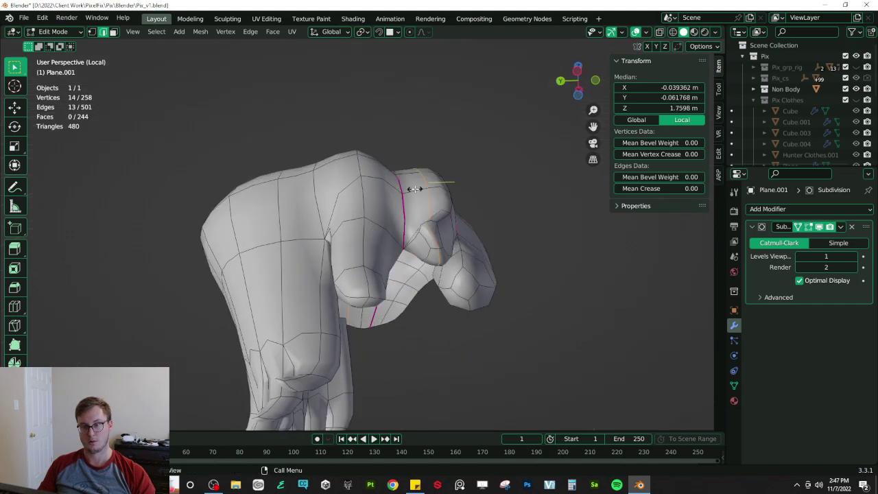
pyautogui.rightClick(414, 189)
# - Move two edges of the new loop outward to round the side of the upper front lock
pyautogui.moveTo(474, 196); pyautogui.dragTo(361, 215, button='middle')
pyautogui.click(404, 238)
pyautogui.press('g')
pyautogui.click(356, 237)
pyautogui.click(376, 163)
pyautogui.press('g')
pyautogui.click(367, 153)
# - Raise two edges along the crown of the upper front lock in the front orthographic view
pyautogui.press('KP_1')
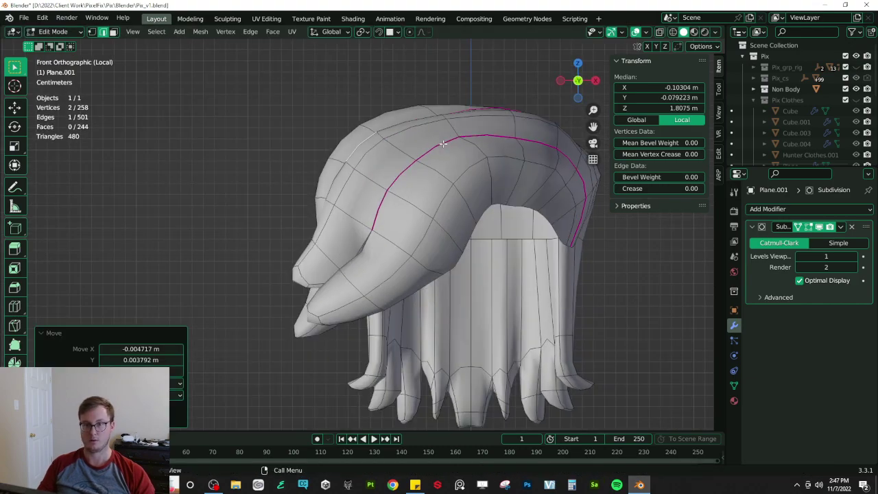
pyautogui.click(429, 119)
pyautogui.press('g')
pyautogui.click(432, 104)
pyautogui.click(502, 106)
pyautogui.press('g')
pyautogui.click(506, 99)
# - Preview the smoothed hair, and adjust the edges beside the crease between the side and front locks
pyautogui.click(498, 126)
pyautogui.press('Tab')
pyautogui.moveTo(357, 186); pyautogui.dragTo(448, 237, button='middle')
pyautogui.scroll(-3, 411, 252)
pyautogui.press('Tab')
pyautogui.scroll(3, 448, 237)
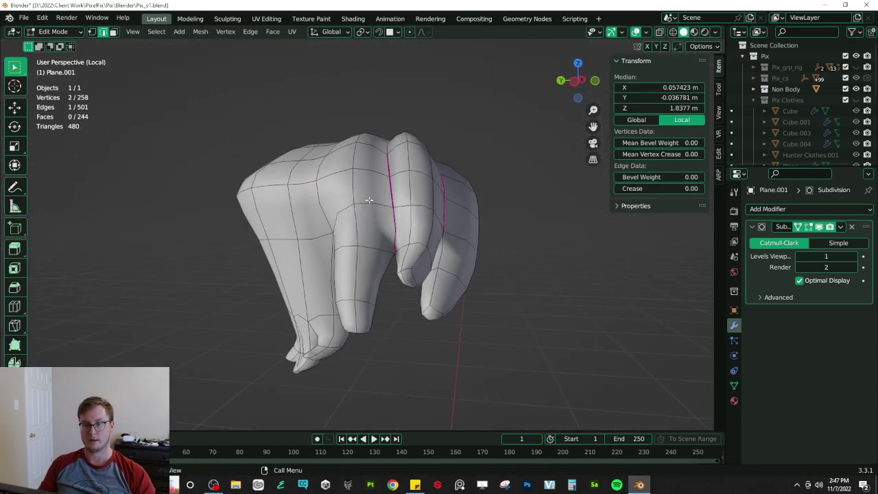
pyautogui.moveTo(389, 201); pyautogui.dragTo(400, 253, button='middle')
pyautogui.press('g')
pyautogui.click(385, 214)
pyautogui.click(390, 197)
pyautogui.press('g')
pyautogui.click(387, 197)
# - Clear the seams on the whole hair mesh and save the file
pyautogui.press('a')
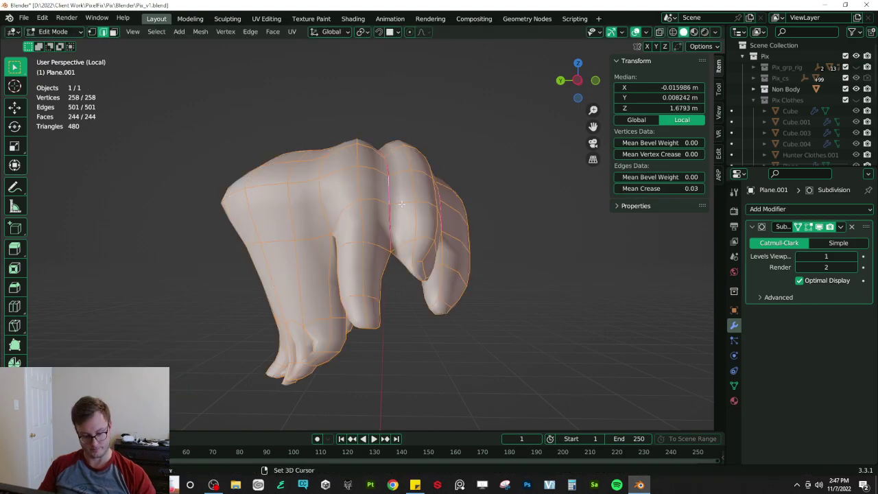
pyautogui.moveTo(397, 203); pyautogui.dragTo(397, 224, button='middle')
pyautogui.press('q')
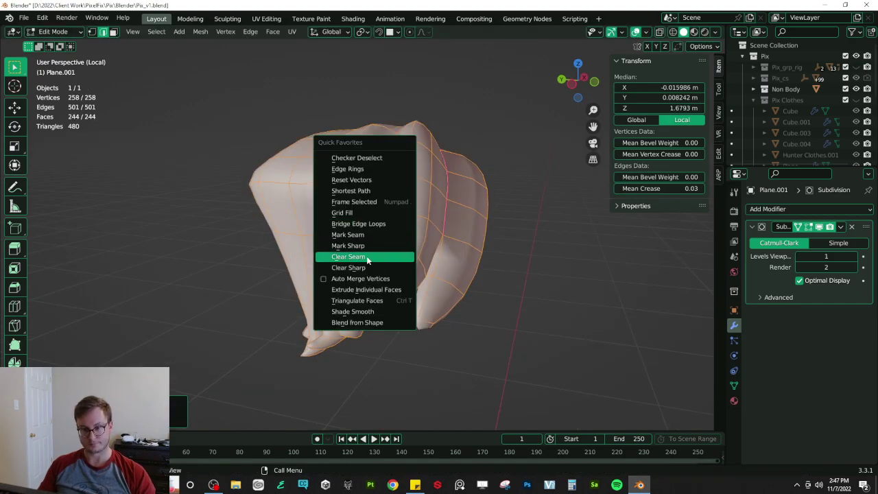
pyautogui.press('Tab')
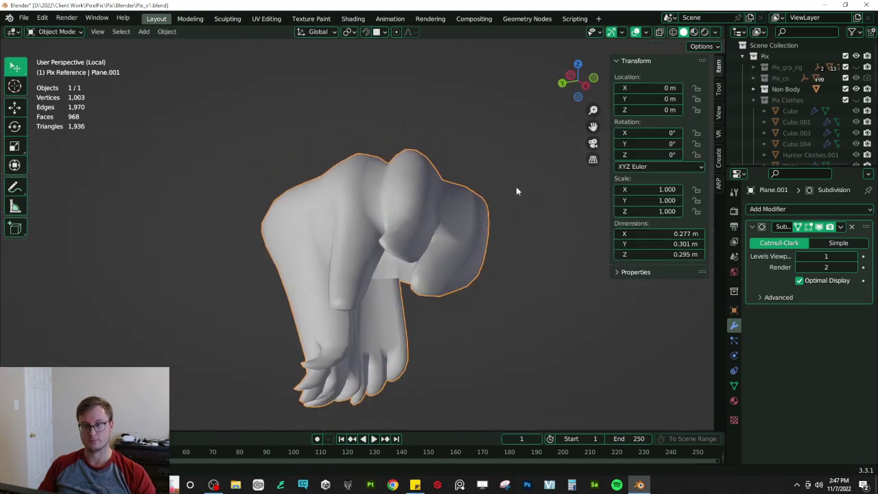
pyautogui.hotkey('ctrl', 's')
# - Inspect the hair's open underside, comparing Object Mode with Edit Mode
pyautogui.press('Tab')
pyautogui.press('Tab')
pyautogui.moveTo(462, 225); pyautogui.dragTo(331, 194, button='middle')
pyautogui.press('Tab')
pyautogui.press('Tab')
pyautogui.press('Tab')
pyautogui.scroll(2, 403, 243)
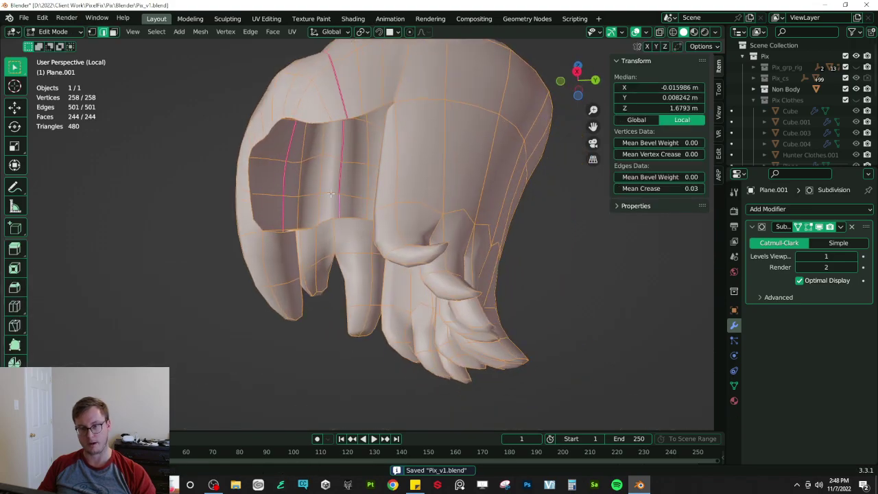
# - Leave local view and examine the hair on the full character from several sides against the reference sheet
pyautogui.press('KP_Divide')
pyautogui.scroll(-3, 402, 244)
pyautogui.moveTo(272, 228); pyautogui.dragTo(377, 230, button='middle')
pyautogui.press('Tab')
pyautogui.scroll(-4, 404, 238)
pyautogui.click(416, 92)
pyautogui.scroll(-4, 446, 142)
pyautogui.moveTo(447, 141); pyautogui.dragTo(424, 195, button='middle')
pyautogui.scroll(-3, 386, 230)
pyautogui.moveTo(386, 230); pyautogui.dragTo(343, 237, button='middle')
pyautogui.scroll(3, 371, 236)
pyautogui.moveTo(429, 235); pyautogui.dragTo(255, 331, button='middle')
pyautogui.scroll(4, 319, 275)
pyautogui.moveTo(319, 276); pyautogui.dragTo(519, 269, button='middle')
pyautogui.moveTo(406, 276); pyautogui.dragTo(417, 200, button='middle')
pyautogui.scroll(3, 439, 255)
pyautogui.click(415, 255)
pyautogui.press('Tab')
pyautogui.scroll(1, 438, 196)
pyautogui.scroll(-6, 420, 196)
pyautogui.press('Tab')
pyautogui.click(307, 237)
pyautogui.moveTo(308, 237); pyautogui.dragTo(352, 211, button='middle')
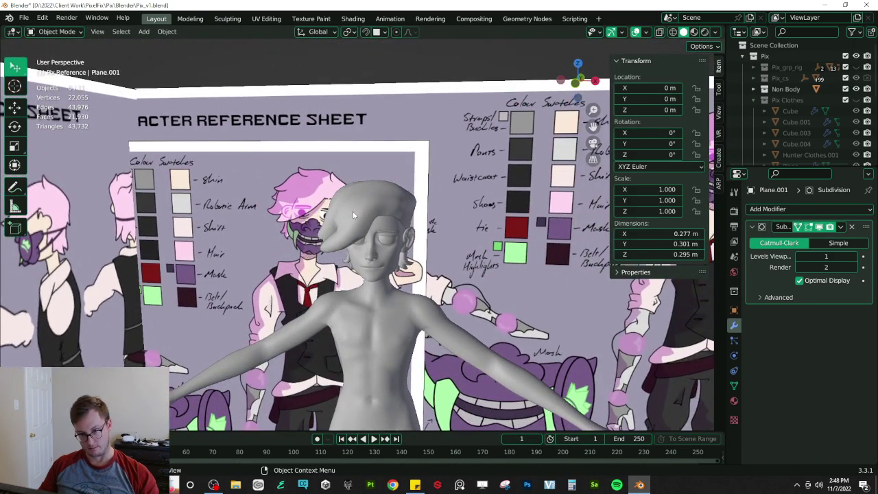
# - Switch to the front orthographic view, save the file and show the Pix Clothes collection
pyautogui.press('KP_1')
pyautogui.scroll(2, 352, 212)
pyautogui.press('KP_5')
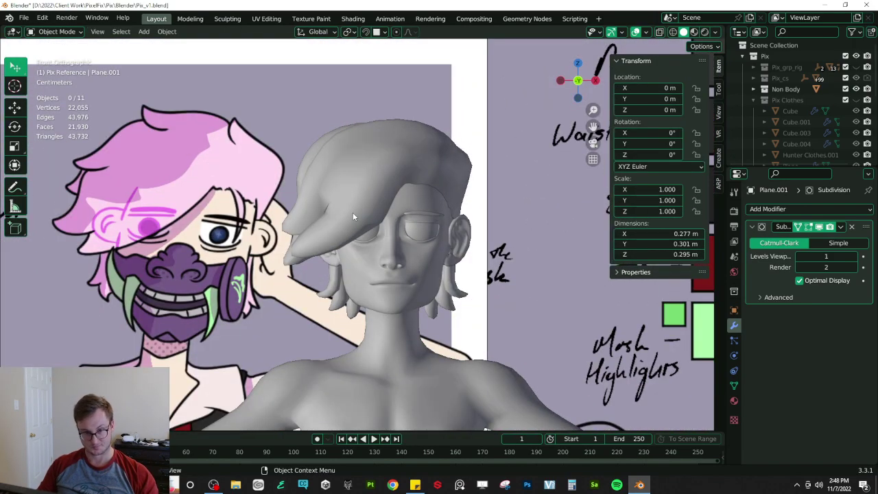
pyautogui.hotkey('ctrl', 's')
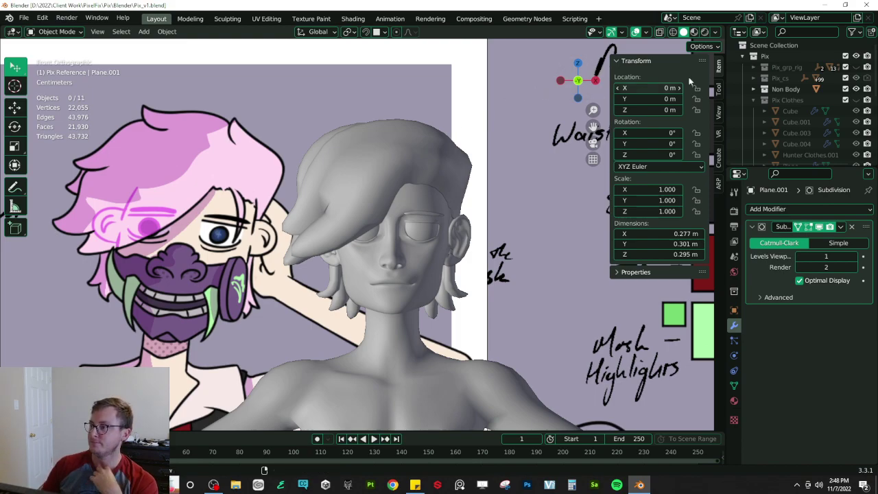
pyautogui.click(857, 101)
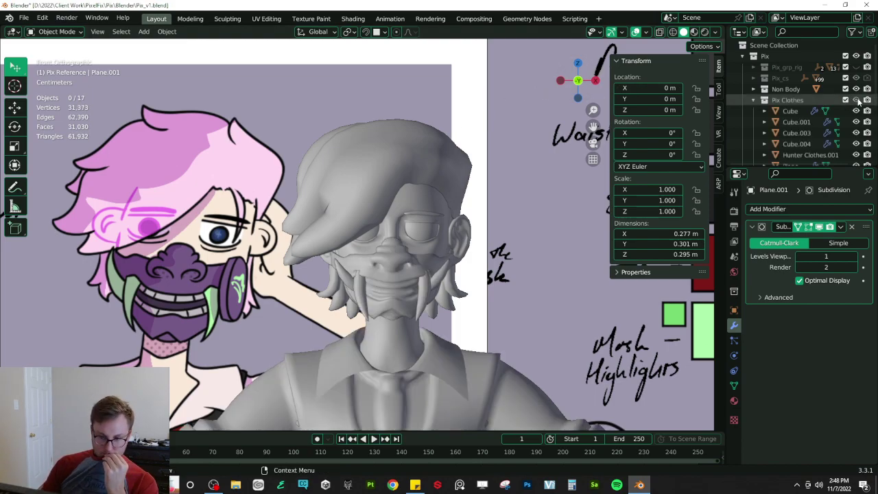
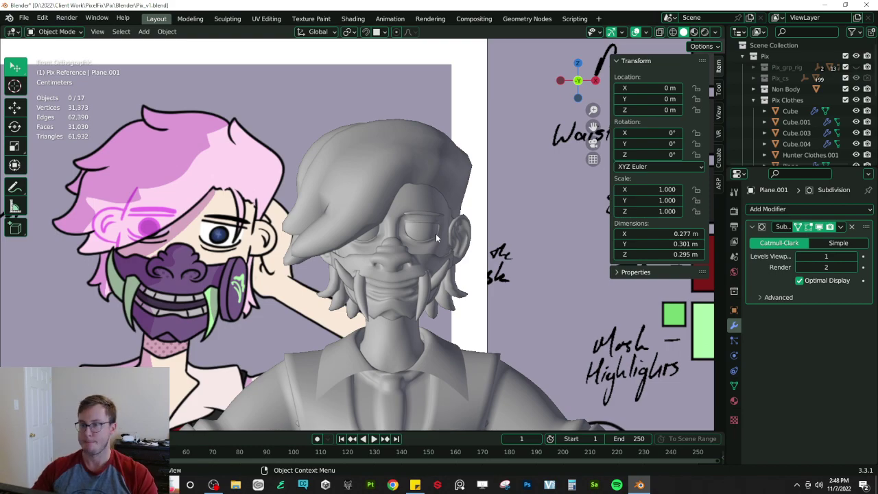
# - Save the file, isolate the hair mesh in local view and enter Edit Mode
pyautogui.moveTo(426, 232); pyautogui.dragTo(302, 225, button='middle')
pyautogui.hotkey('ctrl', 's')
pyautogui.scroll(2, 412, 234)
pyautogui.click(209, 133)
pyautogui.press('Tab')
pyautogui.press('Tab')
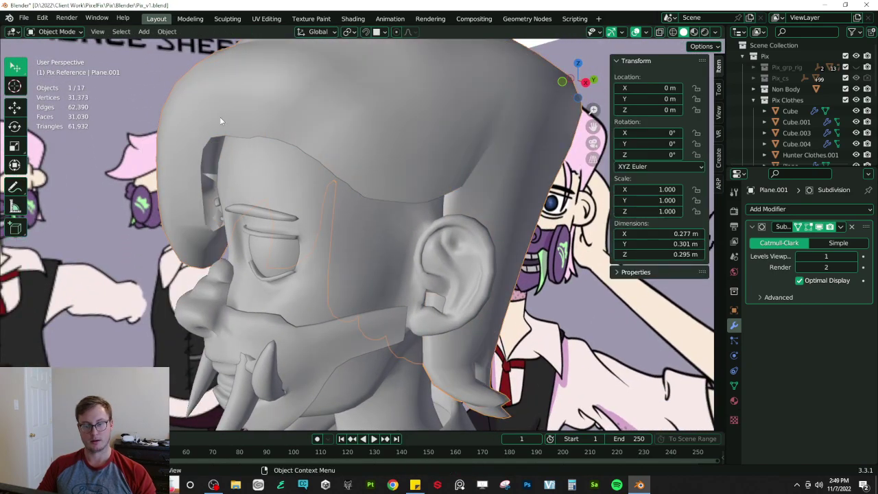
pyautogui.press('/')
pyautogui.press('Tab')
pyautogui.moveTo(249, 116); pyautogui.dragTo(228, 131, button='middle')
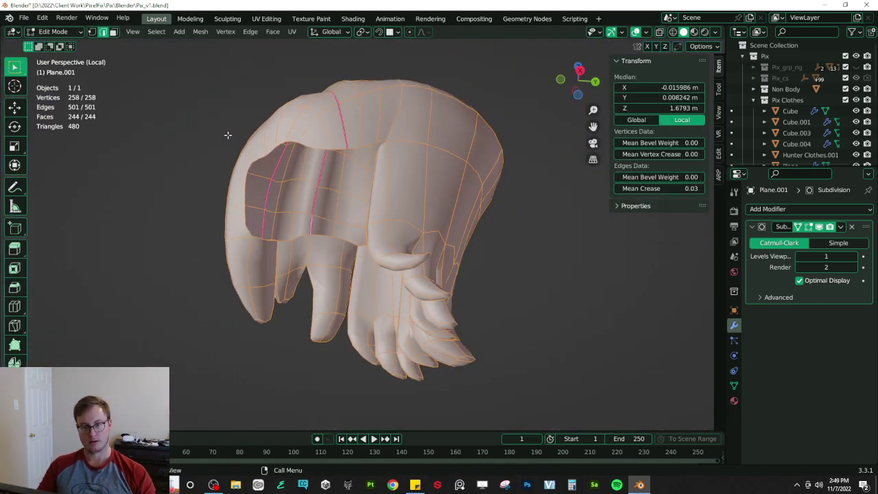
# - Select the open boundary loop around the underside of the hair
pyautogui.scroll(2, 230, 141)
pyautogui.keyDown('shift'); pyautogui.moveTo(235, 179); pyautogui.dragTo(337, 254, button='middle'); pyautogui.keyUp('shift')
pyautogui.click(293, 229)
pyautogui.keyDown('alt'); pyautogui.click(291, 229); pyautogui.keyUp('alt')
pyautogui.moveTo(291, 228); pyautogui.dragTo(354, 236, button='middle')
# - Deselect the rest of the boundary loop using wireframe shading, keeping only the front hairline edges selected
pyautogui.press('z')
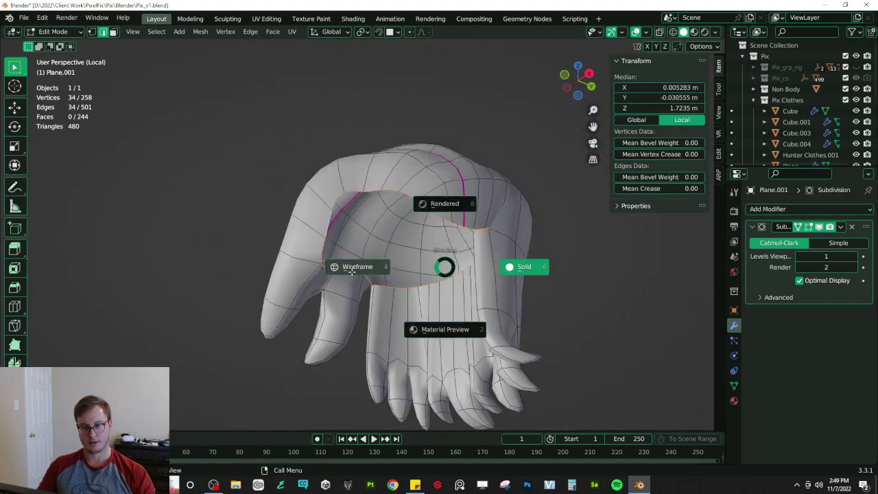
pyautogui.click(351, 271)
pyautogui.moveTo(351, 271); pyautogui.dragTo(298, 299, button='middle')
pyautogui.moveTo(336, 241); pyautogui.dragTo(488, 322, button='middle')
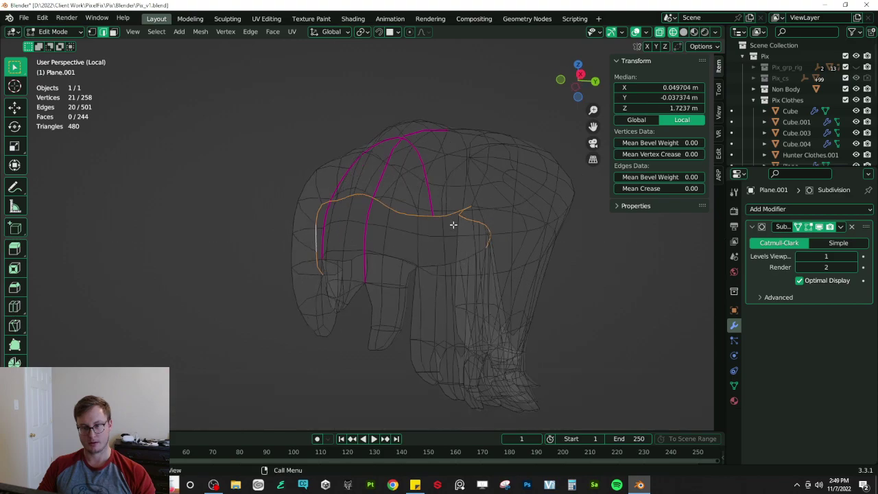
pyautogui.moveTo(504, 257); pyautogui.dragTo(518, 249, button='middle')
pyautogui.press('z')
pyautogui.click(531, 251)
pyautogui.moveTo(325, 270)
pyautogui.keyDown('shift'); pyautogui.mouseDown(button='middle')
pyautogui.moveTo(298, 292)
pyautogui.moveTo(297, 280)
pyautogui.moveTo(356, 248)
pyautogui.mouseUp(button='middle'); pyautogui.keyUp('shift')
pyautogui.scroll(2, 269, 306)
pyautogui.keyDown('shift'); pyautogui.click(246, 304); pyautogui.keyUp('shift')
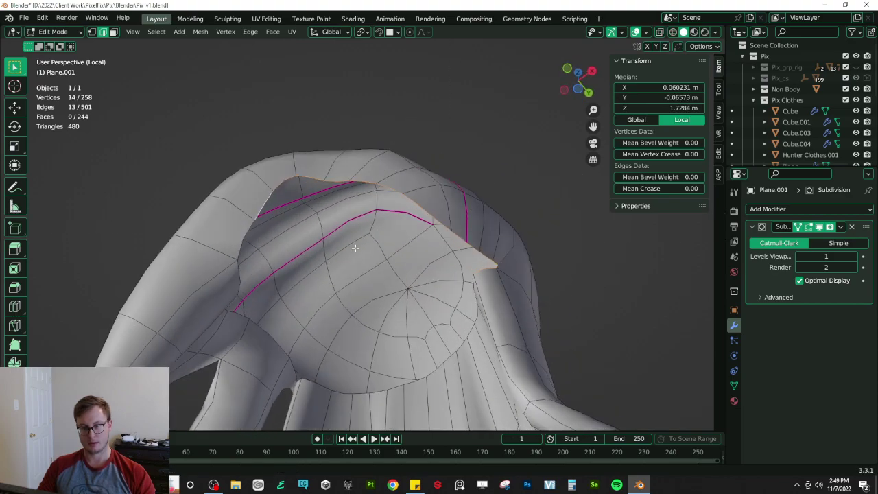
# - Extrude the selected front hairline edges and move the new edges along Y
pyautogui.moveTo(498, 270); pyautogui.dragTo(526, 249, button='middle')
pyautogui.press('e')
pyautogui.rightClick(398, 255)
pyautogui.scroll(2, 398, 254)
pyautogui.press('g')
pyautogui.press('y')
pyautogui.click(412, 244)
# - Scale the extruded hairline edges to about 0.81 and reposition them inside the hair
pyautogui.press('g')
pyautogui.click(464, 264)
pyautogui.press('s')
pyautogui.click(470, 260)
pyautogui.press('g')
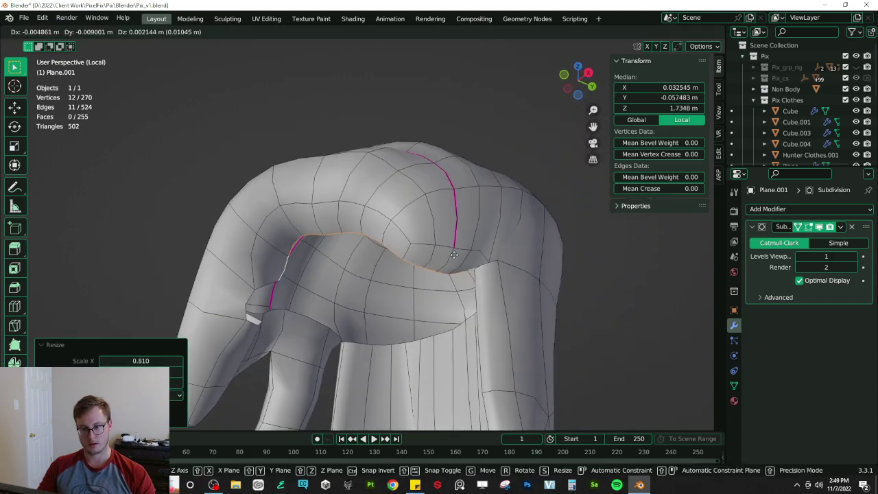
pyautogui.click(476, 259)
# - Fill the gaps at both ends of the extruded hairline strip with new faces
pyautogui.moveTo(474, 271); pyautogui.dragTo(542, 235, button='middle')
pyautogui.click(540, 311)
pyautogui.keyDown('shift'); pyautogui.click(511, 303); pyautogui.keyUp('shift')
pyautogui.press('f')
pyautogui.moveTo(447, 280); pyautogui.dragTo(367, 276, button='middle')
pyautogui.moveTo(367, 276); pyautogui.dragTo(402, 338, button='middle')
pyautogui.keyDown('shift'); pyautogui.click(295, 281); pyautogui.keyUp('shift')
pyautogui.press('f')
# - Return to Object Mode, leave local view and save the file
pyautogui.press('Tab')
pyautogui.scroll(-5, 319, 274)
pyautogui.press('KP_Divide')
pyautogui.moveTo(459, 299); pyautogui.dragTo(396, 242, button='middle')
pyautogui.hotkey('ctrl', 's')
pyautogui.scroll(2, 397, 242)
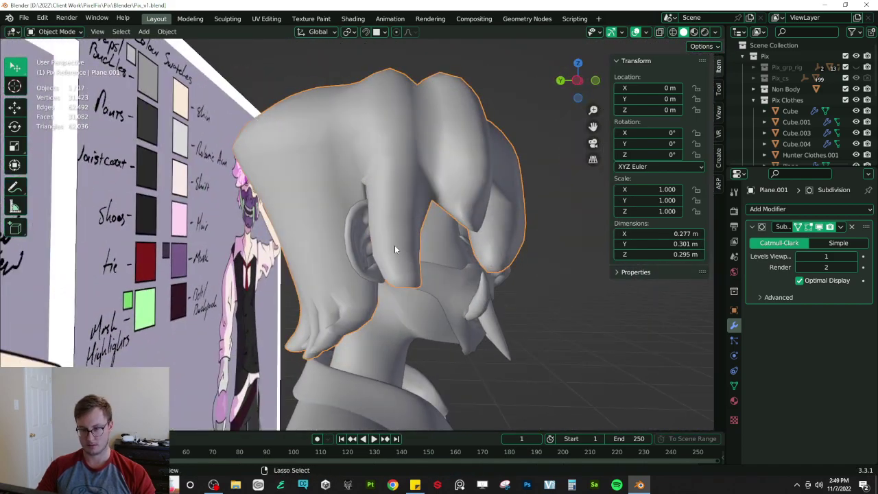
# - Set the side reference image to display on its front side only and switch to the left orthographic view
pyautogui.press('ctrl+KP_3')
pyautogui.press('KP_3')
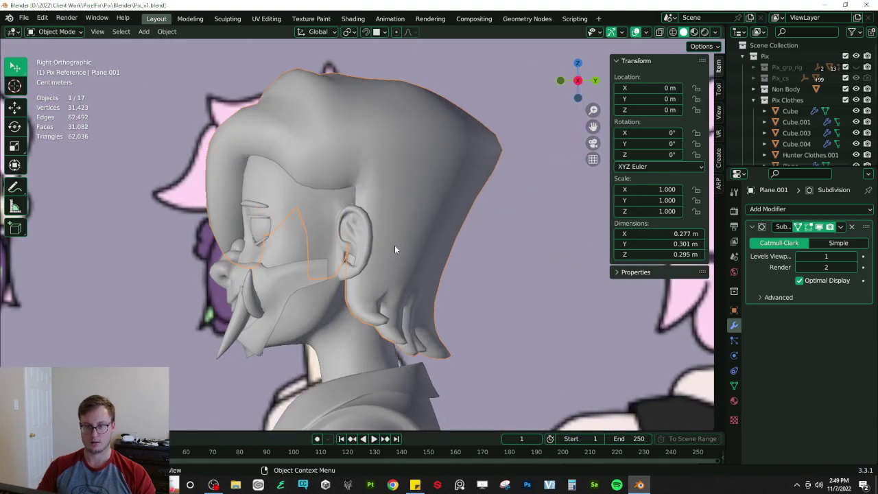
pyautogui.scroll(2, 397, 255)
pyautogui.scroll(-4, 395, 230)
pyautogui.click(260, 191)
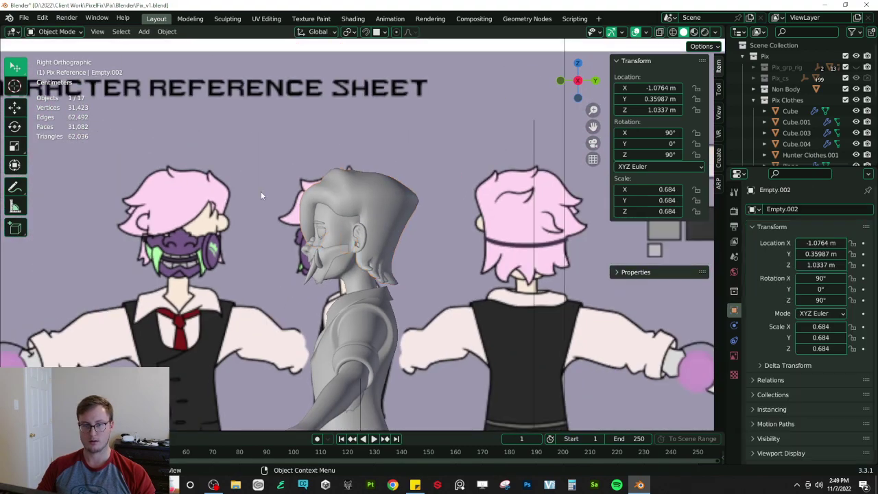
pyautogui.click(734, 356)
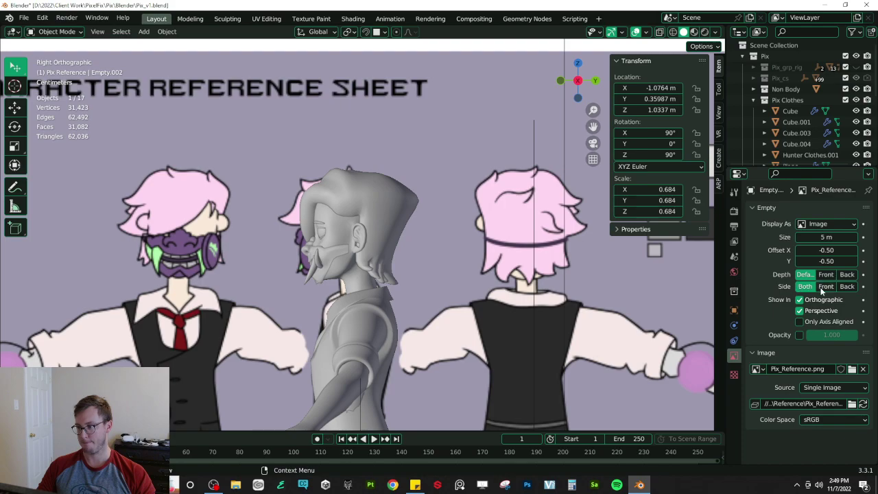
pyautogui.press('ctrl+KP_3')
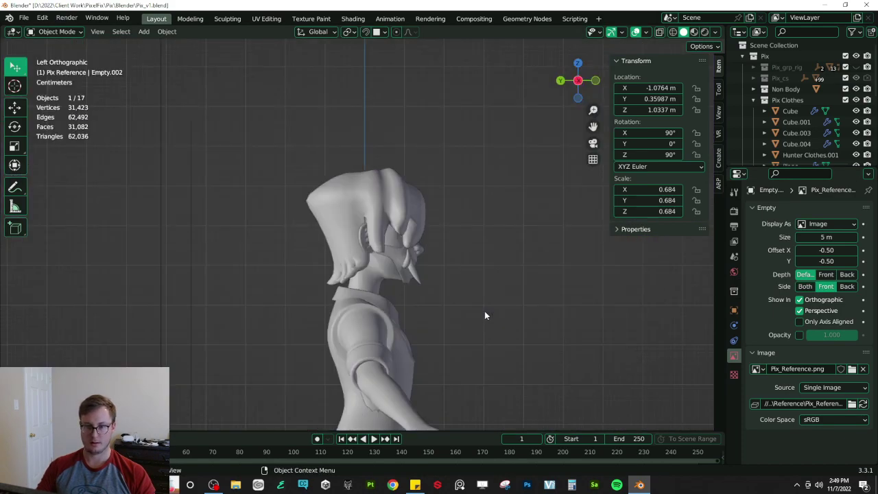
# - Open the hair mesh in Edit Mode with see-through shading and vertex selection around the ear
pyautogui.scroll(7, 398, 196)
pyautogui.click(415, 200)
pyautogui.press('Tab')
pyautogui.keyDown('shift'); pyautogui.moveTo(431, 204); pyautogui.dragTo(417, 240, button='middle'); pyautogui.keyUp('shift')
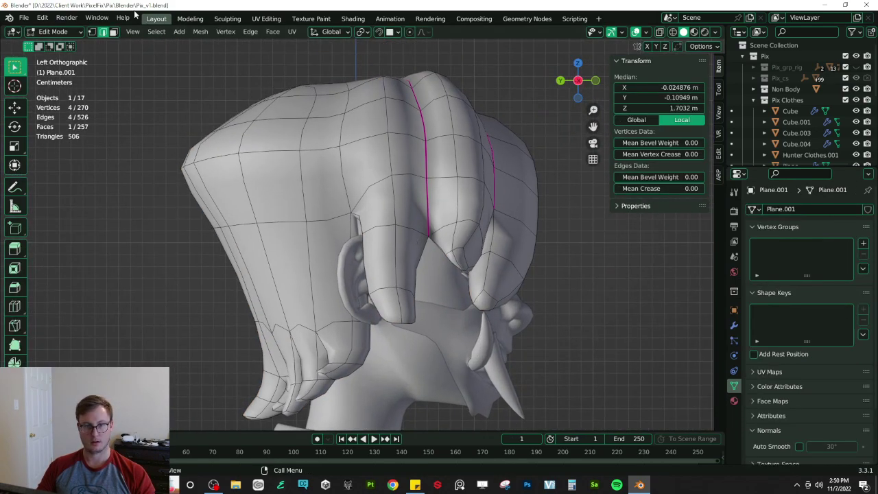
pyautogui.hotkey('alt', 'z')
pyautogui.scroll(3, 319, 185)
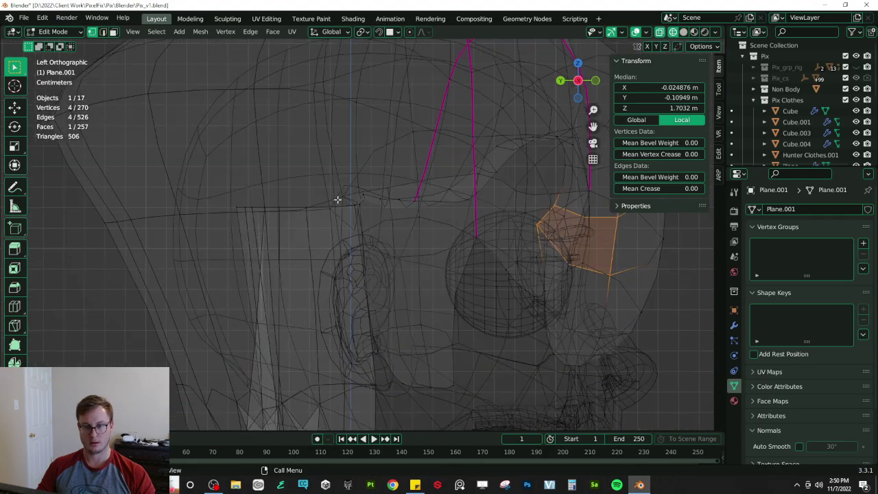
pyautogui.click(341, 195)
pyautogui.moveTo(342, 192); pyautogui.dragTo(400, 253, button='middle')
pyautogui.press('KP_3')
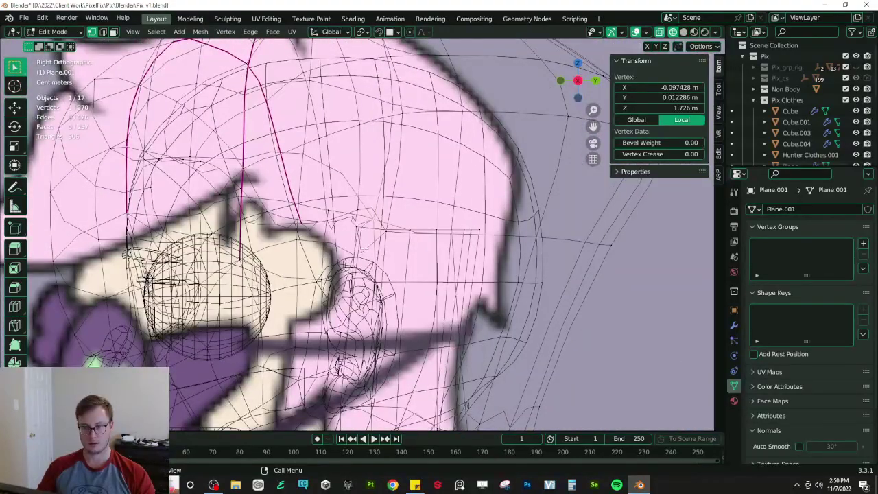
pyautogui.hotkey('shift', 'z')
pyautogui.press('z')
pyautogui.click(306, 246)
pyautogui.press('z')
pyautogui.click(416, 244)
pyautogui.press('g')
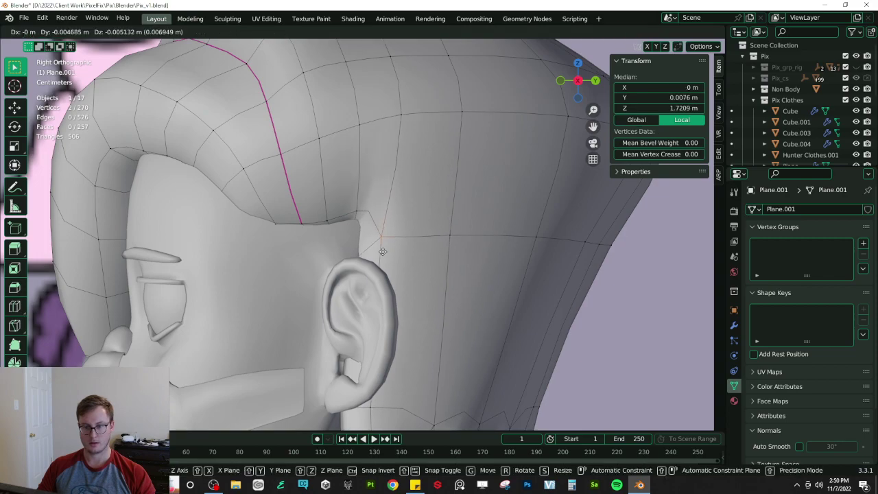
pyautogui.rightClick(385, 249)
# - Select the hair vertices around the top of the ear on both sides and reposition them with proportional editing
pyautogui.press('z')
pyautogui.click(331, 233)
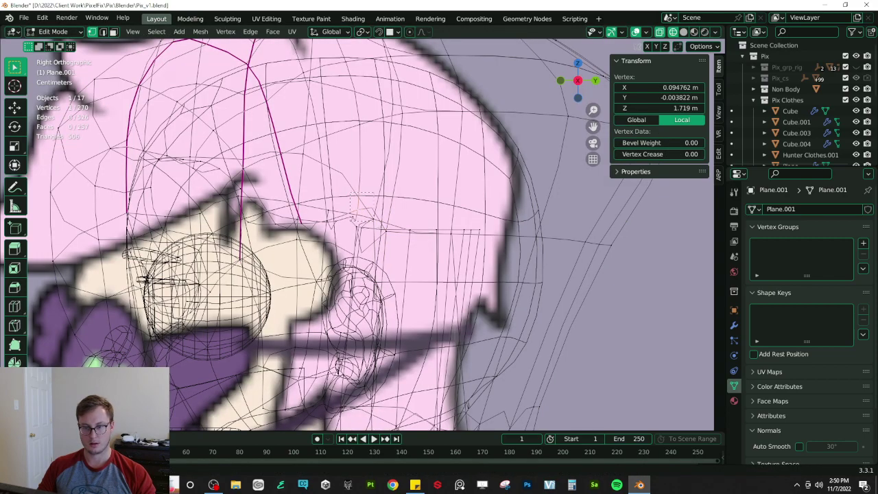
pyautogui.moveTo(368, 214); pyautogui.dragTo(399, 246)
pyautogui.press('g')
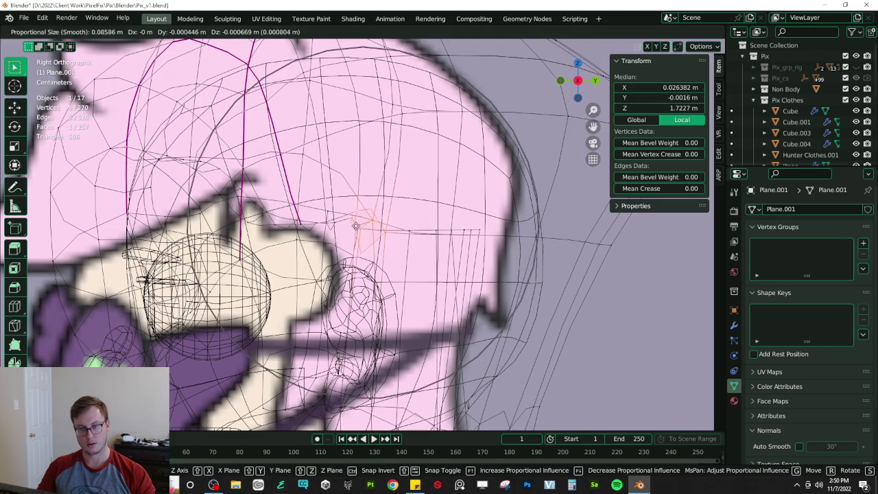
pyautogui.click(390, 278)
pyautogui.press('z')
pyautogui.click(411, 268)
# - Lower the selected vertices above the ear along the Z axis with proportional editing
pyautogui.moveTo(419, 270); pyautogui.dragTo(683, 260, button='middle')
pyautogui.press('g')
pyautogui.press('z')
pyautogui.click(480, 270)
pyautogui.moveTo(515, 276); pyautogui.dragTo(374, 304, button='middle')
pyautogui.press('g')
pyautogui.press('z')
pyautogui.click(559, 271)
pyautogui.press('g')
pyautogui.press('y')
pyautogui.click(433, 280)
pyautogui.hotkey('ctrl', 'z')
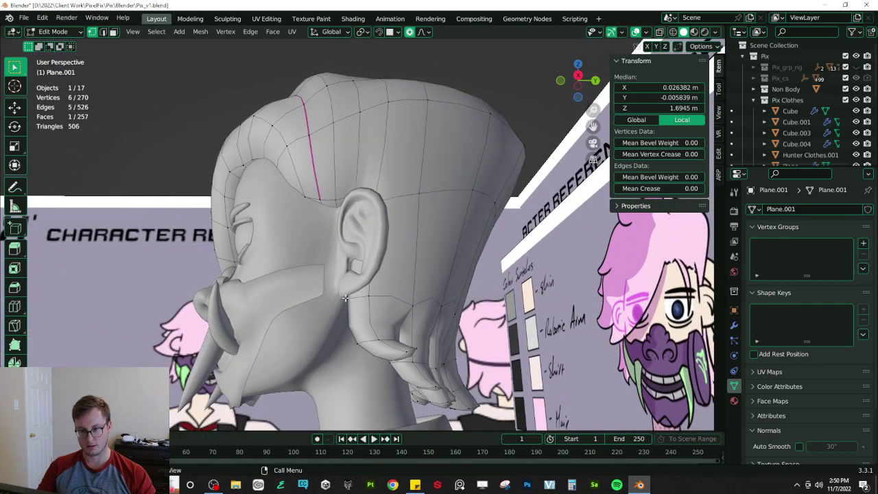
pyautogui.click(345, 298)
pyautogui.press('g')
pyautogui.press('y')
pyautogui.click(369, 301)
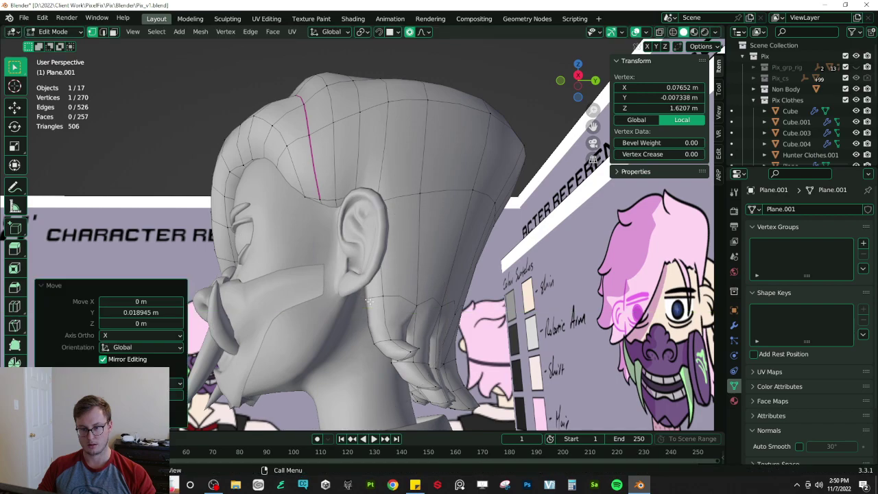
pyautogui.hotkey('ctrl', 'z')
# - In the side view, select the front hair vertices below the earlobe and move them back along Y with proportional editing
pyautogui.press('KP_3')
pyautogui.press('z')
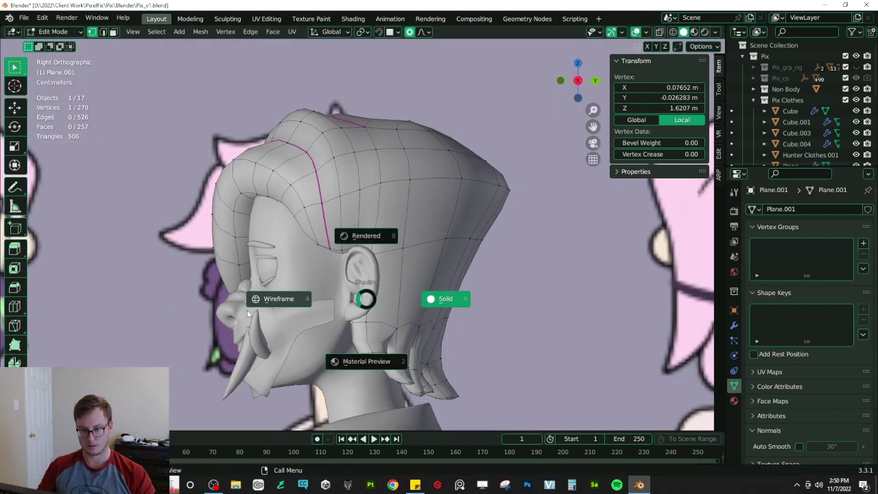
pyautogui.click(313, 308)
pyautogui.moveTo(346, 313); pyautogui.dragTo(358, 328)
pyautogui.keyDown('shift'); pyautogui.moveTo(353, 329); pyautogui.dragTo(356, 277, button='middle'); pyautogui.keyUp('shift')
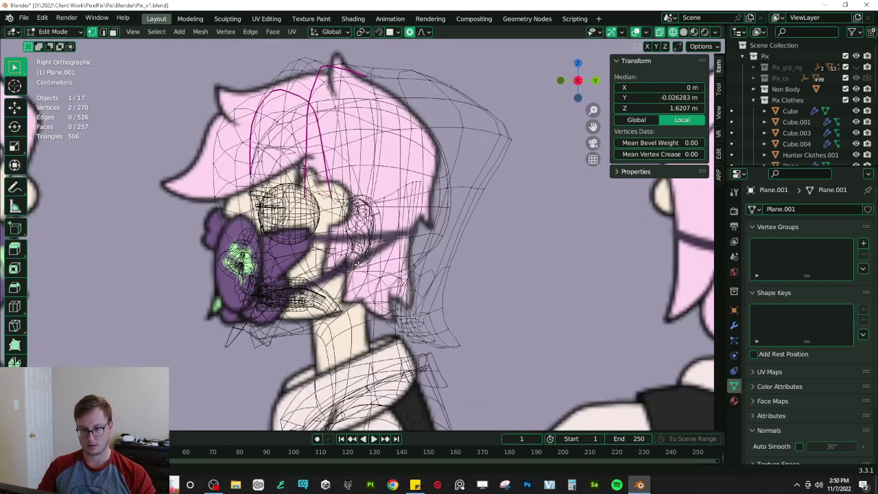
pyautogui.scroll(7, 343, 285)
pyautogui.press('z')
pyautogui.click(396, 289)
pyautogui.press('g')
pyautogui.press('y')
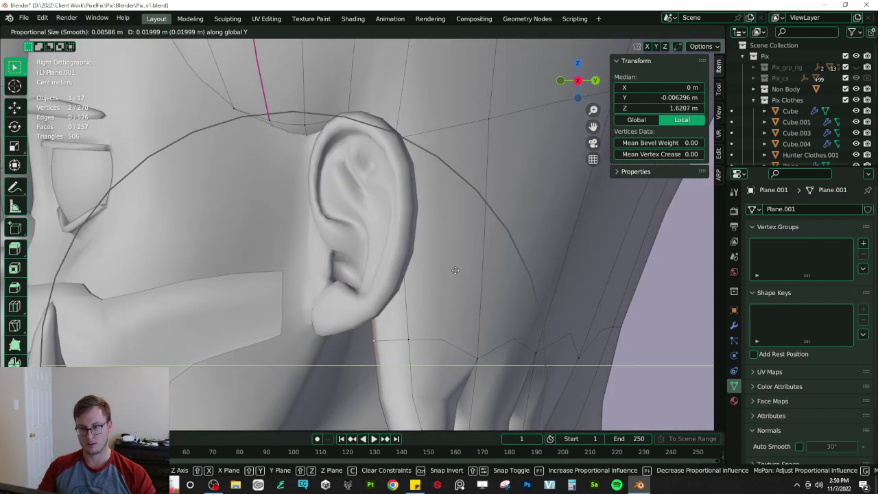
pyautogui.click(484, 263)
# - Add one centred horizontal loop cut around the hair behind the ear
pyautogui.scroll(-4, 491, 251)
pyautogui.hotkey('ctrl', 'r')
pyautogui.click(496, 240)
pyautogui.rightClick(496, 239)
# - Select the new loop's front-edge vertices behind the ear and move them back along Y with proportional editing
pyautogui.press('z')
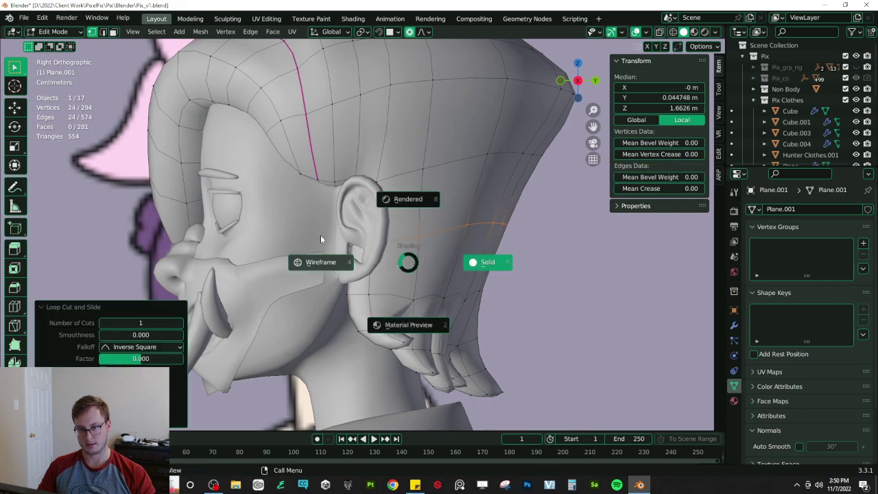
pyautogui.click(326, 242)
pyautogui.scroll(3, 336, 252)
pyautogui.click(343, 263)
pyautogui.moveTo(335, 251); pyautogui.dragTo(352, 269)
pyautogui.press('z')
pyautogui.click(413, 282)
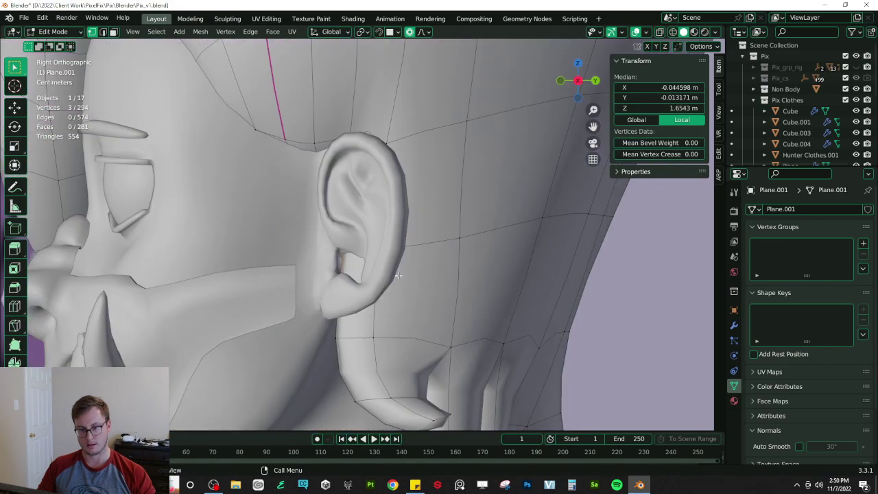
pyautogui.press('g')
pyautogui.press('y')
pyautogui.scroll(3, 370, 249)
pyautogui.scroll(1, 394, 249)
pyautogui.click(406, 252)
# - Select a wider group of loop vertices behind the ear and shift them farther back along Y
pyautogui.press('z')
pyautogui.click(353, 253)
pyautogui.moveTo(332, 241); pyautogui.dragTo(385, 267)
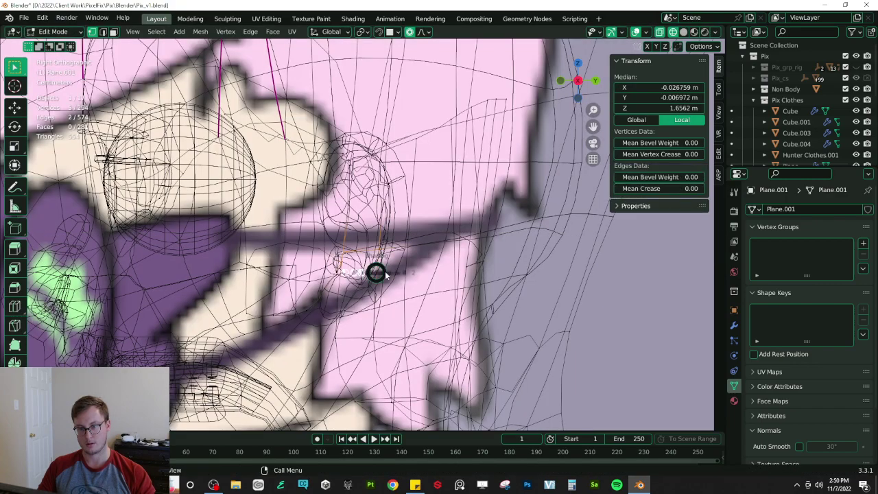
pyautogui.hotkey('shift', 'z')
pyautogui.press('g')
pyautogui.press('y')
pyautogui.scroll(-2, 432, 247)
pyautogui.click(445, 248)
# - Return to Object Mode, check the whole character and save the file
pyautogui.scroll(-5, 444, 248)
pyautogui.press('Tab')
pyautogui.moveTo(441, 247); pyautogui.dragTo(384, 133, button='middle')
pyautogui.scroll(-3, 372, 234)
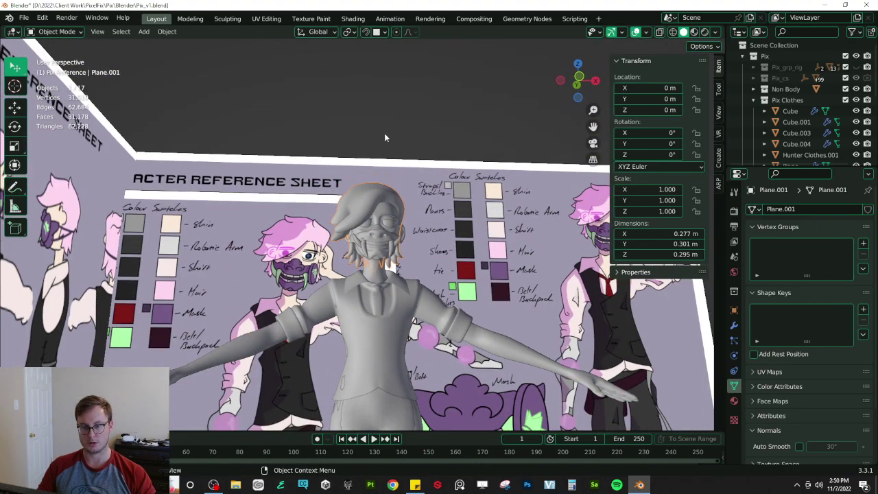
pyautogui.moveTo(398, 257); pyautogui.dragTo(469, 262, button='middle')
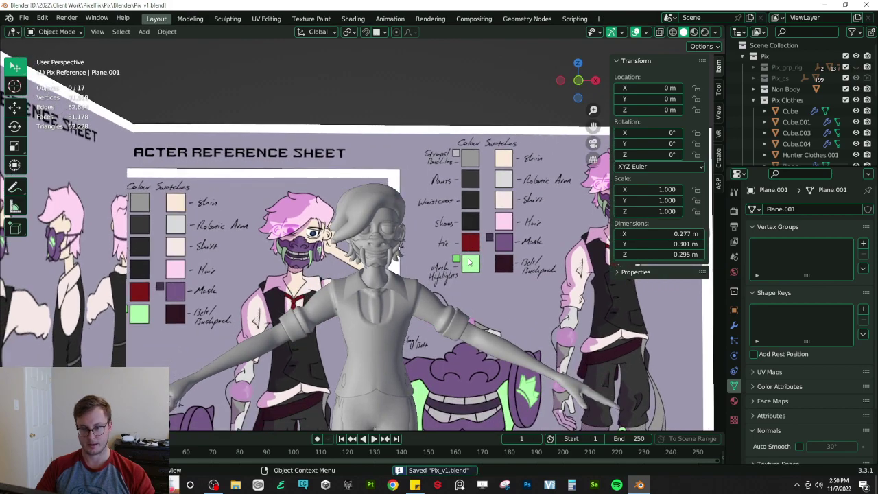
# - Open the hair in Edit Mode in the front view and select the lower lock tips through the mesh
pyautogui.press('KP_1')
pyautogui.scroll(5, 467, 258)
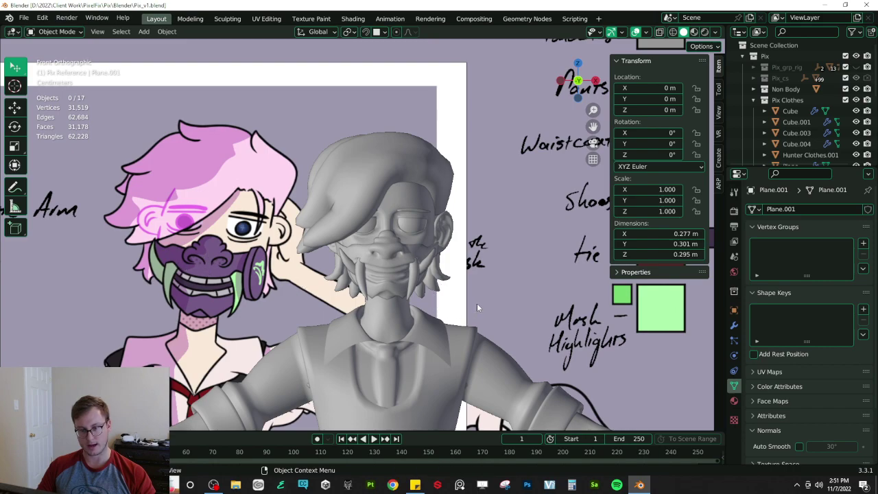
pyautogui.scroll(3, 430, 270)
pyautogui.press('Tab')
pyautogui.press('z')
pyautogui.click(392, 277)
pyautogui.click(361, 285)
pyautogui.press('ctrl+KP_Add')
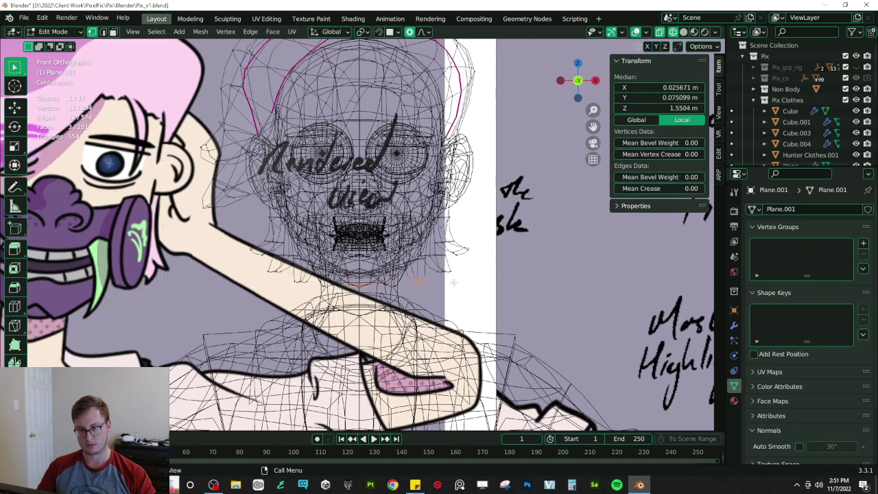
pyautogui.hotkey('shift', 'z')
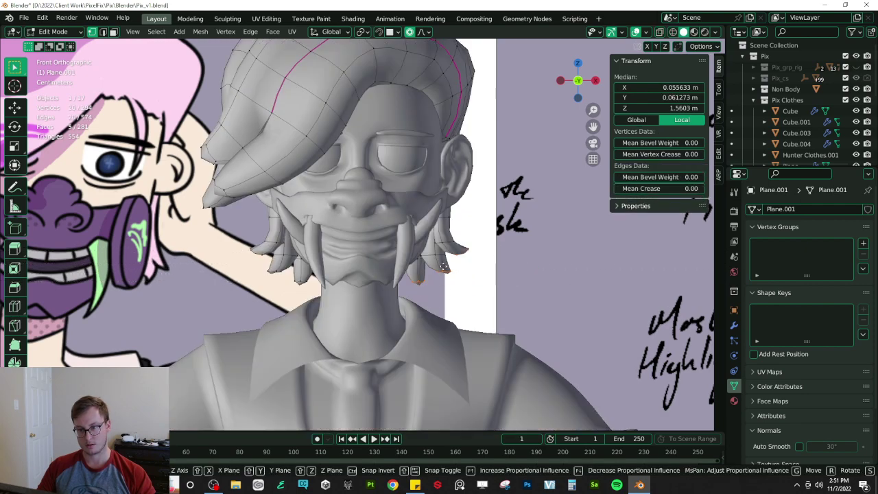
pyautogui.press('g')
pyautogui.press('z')
pyautogui.press('Escape')
# - Add the lock tips on the other side to the selection and raise them all along Z with proportional editing
pyautogui.hotkey('shift', 'z')
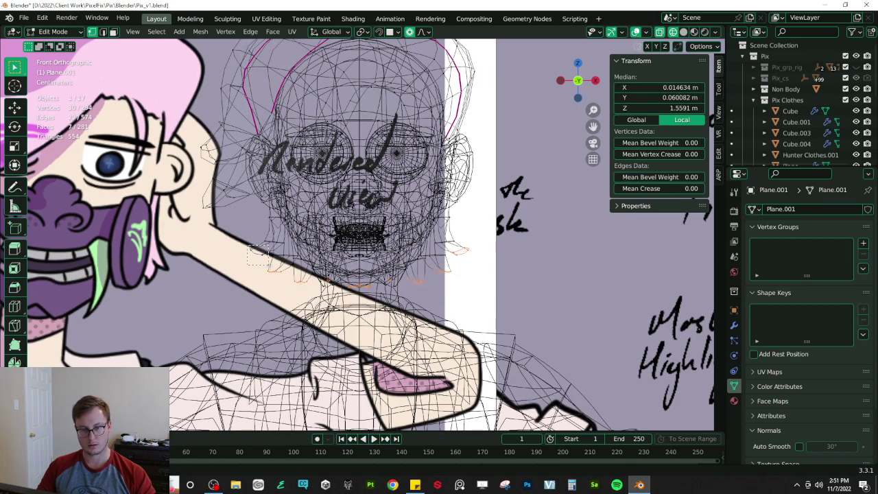
pyautogui.hotkey('shift', 'z')
pyautogui.press('g')
pyautogui.press('z')
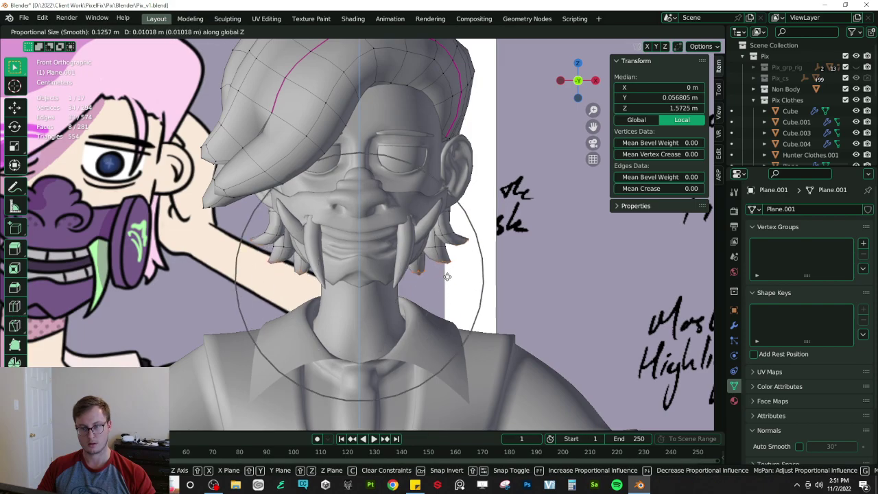
pyautogui.click(446, 269)
# - Return to Object Mode, review the shortened hair from several sides and save the file
pyautogui.press('Tab')
pyautogui.scroll(-4, 463, 271)
pyautogui.moveTo(467, 271); pyautogui.dragTo(242, 277, button='middle')
pyautogui.scroll(4, 226, 272)
pyautogui.moveTo(387, 266); pyautogui.dragTo(429, 230, button='middle')
pyautogui.scroll(-4, 320, 255)
pyautogui.moveTo(330, 256); pyautogui.dragTo(393, 292, button='middle')
pyautogui.scroll(-2, 393, 293)
pyautogui.click(343, 129)
pyautogui.moveTo(342, 129); pyautogui.dragTo(351, 213, button='middle')
pyautogui.hotkey('ctrl', 's')
# - In face selection, pick the underside hairline face in front of the ear and rotate it about 38° around Z
pyautogui.press('KP_3')
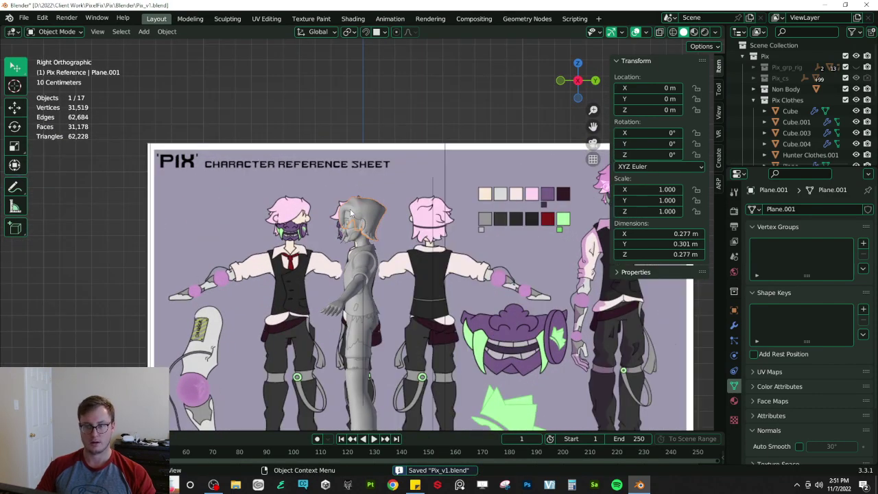
pyautogui.scroll(5, 350, 208)
pyautogui.press('Tab')
pyautogui.keyDown('shift'); pyautogui.moveTo(353, 183); pyautogui.dragTo(375, 214, button='middle'); pyautogui.keyUp('shift')
pyautogui.scroll(5, 375, 214)
pyautogui.press('z')
pyautogui.press('z')
pyautogui.moveTo(410, 155)
pyautogui.mouseDown(button='middle')
pyautogui.moveTo(463, 127)
pyautogui.moveTo(436, 168)
pyautogui.mouseUp(button='middle')
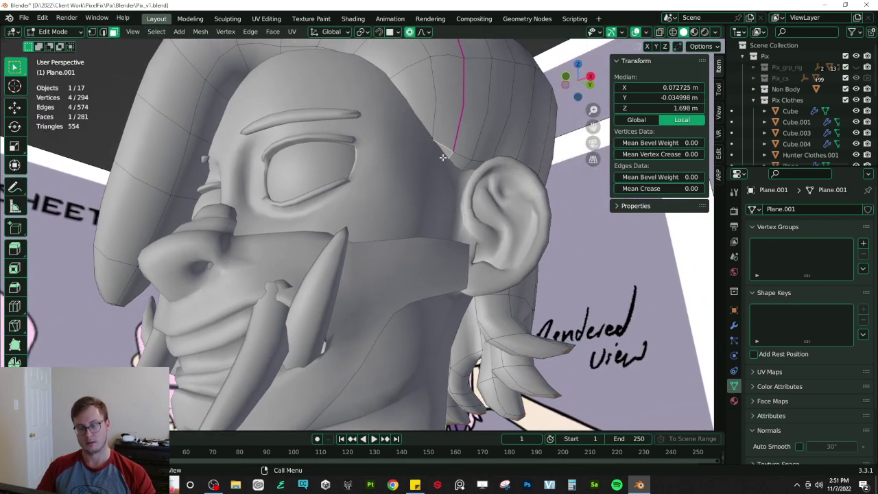
pyautogui.moveTo(441, 161); pyautogui.dragTo(490, 206, button='middle')
pyautogui.press('r')
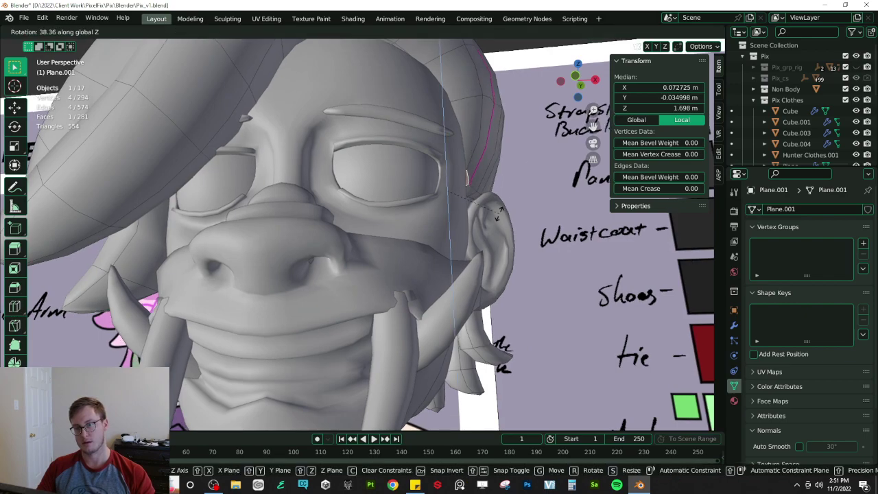
pyautogui.click(499, 213)
# - Move the rotated hairline face outward about 0.005 m along X
pyautogui.press('g')
pyautogui.press('x')
pyautogui.click(511, 213)
pyautogui.moveTo(511, 213); pyautogui.dragTo(447, 190, button='middle')
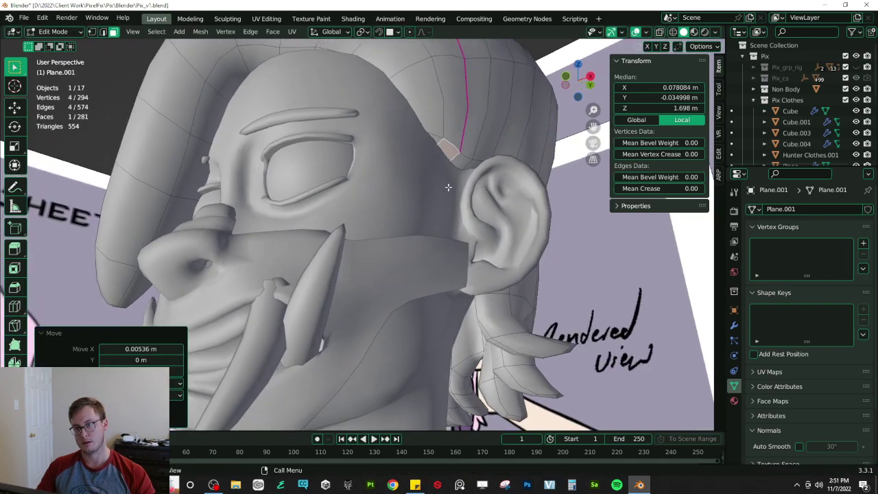
# - Add the neighbouring hairline face to the selection and extrude both downward in front of the ear as a sideburn
pyautogui.keyDown('shift'); pyautogui.click(462, 161); pyautogui.keyUp('shift')
pyautogui.moveTo(461, 161); pyautogui.dragTo(420, 180, button='middle')
pyautogui.press('KP_3')
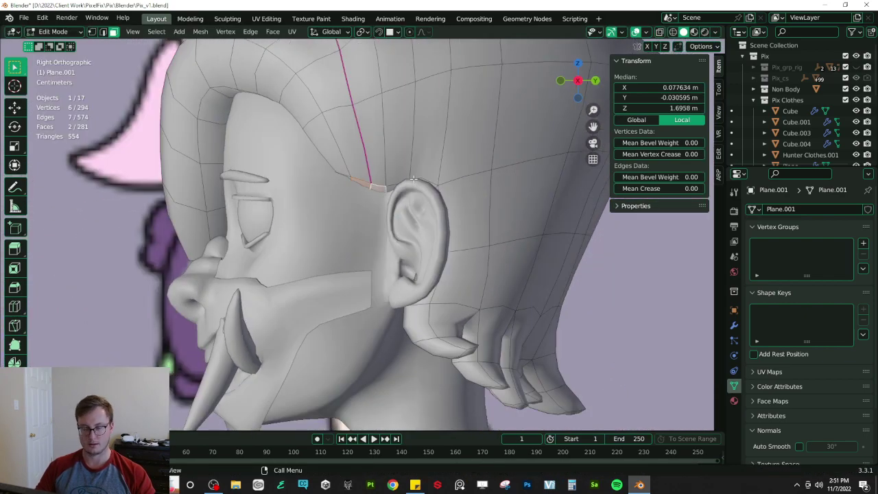
pyautogui.press('e')
pyautogui.click(406, 252)
pyautogui.press('g')
pyautogui.click(418, 263)
# - Rotate the sideburn's end faces, shift them in the side view and move them outward about 0.022 m in the front view
pyautogui.press('r')
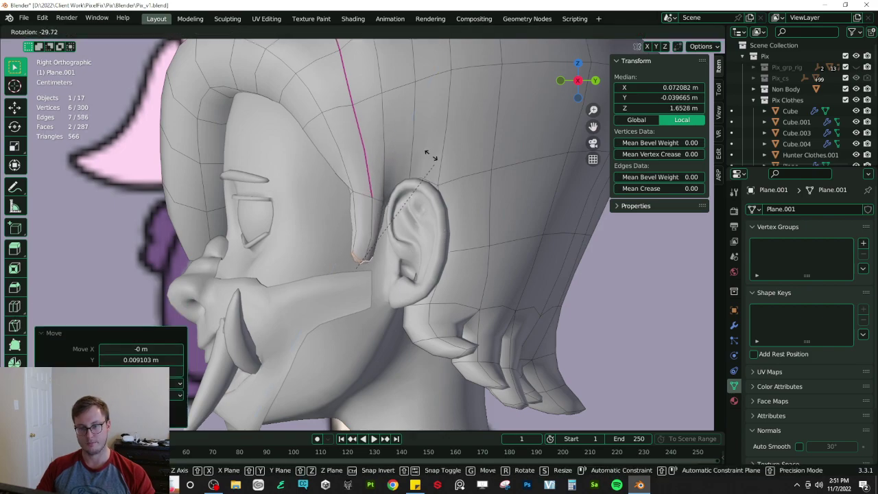
pyautogui.click(391, 153)
pyautogui.press('g')
pyautogui.click(396, 218)
pyautogui.press('KP_1')
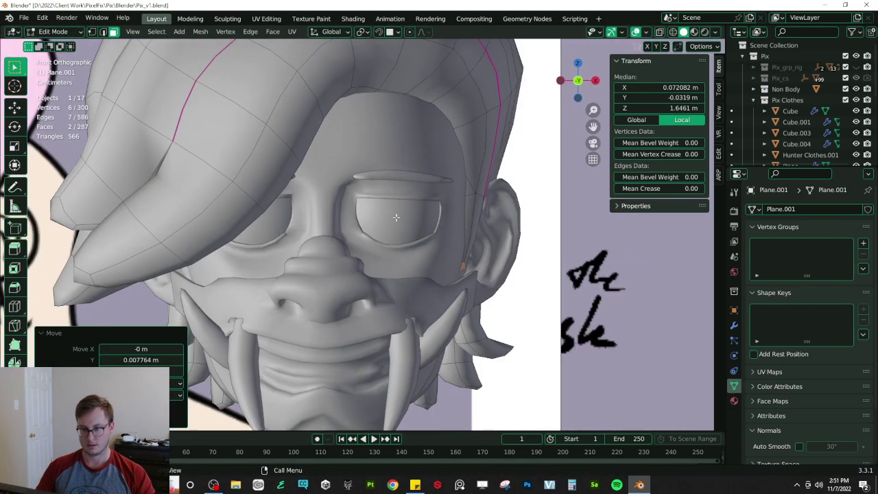
pyautogui.press('g')
pyautogui.click(439, 215)
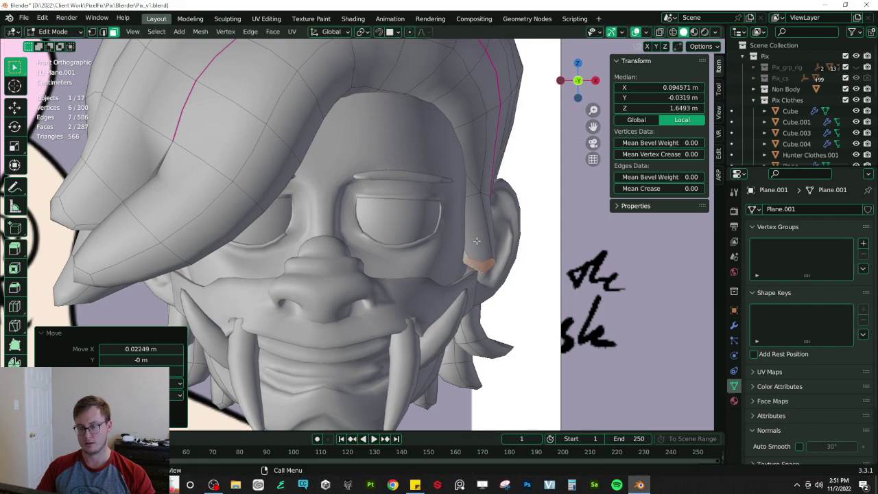
# - Isolate the hair in local view, extend the sideburn's face selection and scale it along X
pyautogui.hotkey('shift', 'z')
pyautogui.hotkey('shift', 'z')
pyautogui.moveTo(464, 235)
pyautogui.mouseDown(button='middle')
pyautogui.moveTo(473, 230)
pyautogui.moveTo(464, 234)
pyautogui.moveTo(523, 249)
pyautogui.mouseUp(button='middle')
pyautogui.press('KP_Divide')
pyautogui.scroll(-2, 433, 237)
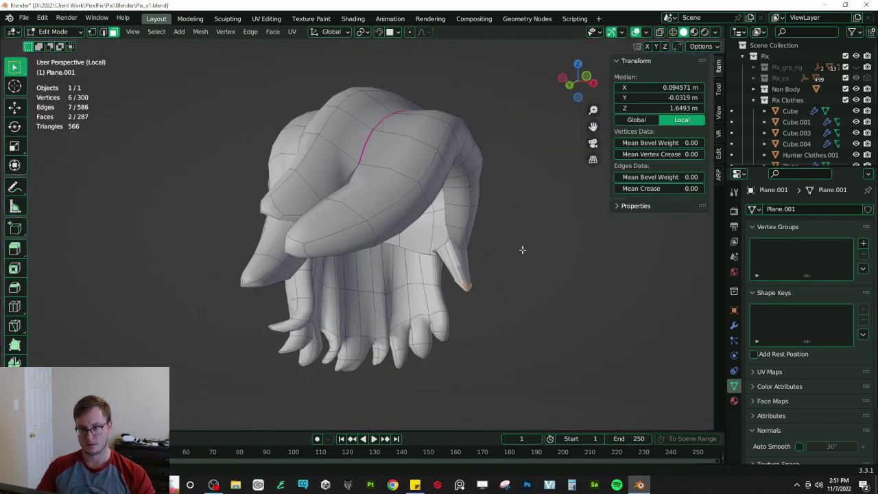
pyautogui.keyDown('shift'); pyautogui.click(450, 256); pyautogui.keyUp('shift')
pyautogui.moveTo(452, 255); pyautogui.dragTo(519, 241, button='middle')
pyautogui.press('s')
pyautogui.press('x')
pyautogui.click(468, 263)
# - Move the selected sideburn faces outward along X, return to Object Mode and leave local view
pyautogui.press('g')
pyautogui.press('x')
pyautogui.click(481, 264)
pyautogui.press('Tab')
pyautogui.rightClick(462, 241)
pyautogui.click(461, 243)
pyautogui.press('KP_Divide')
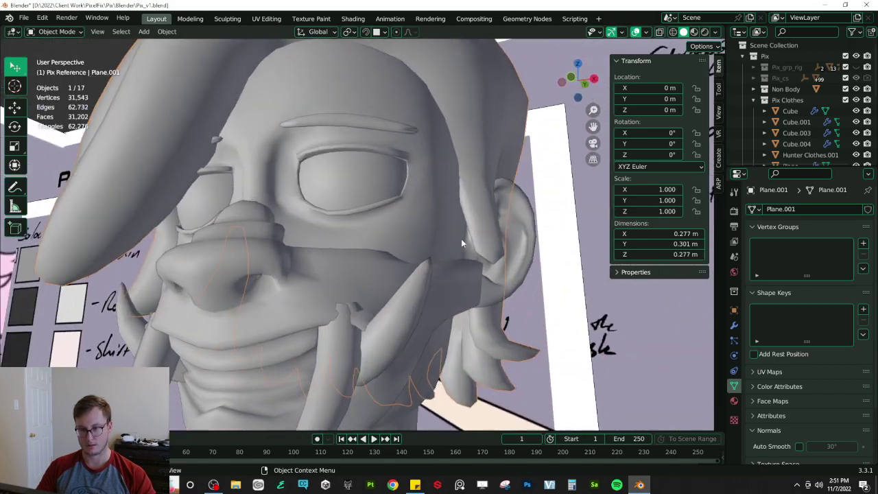
# - Round the sideburn's two end faces with To Sphere and raise them about 0.01 m along Z
pyautogui.press('Tab')
pyautogui.moveTo(463, 243); pyautogui.dragTo(337, 183, button='middle')
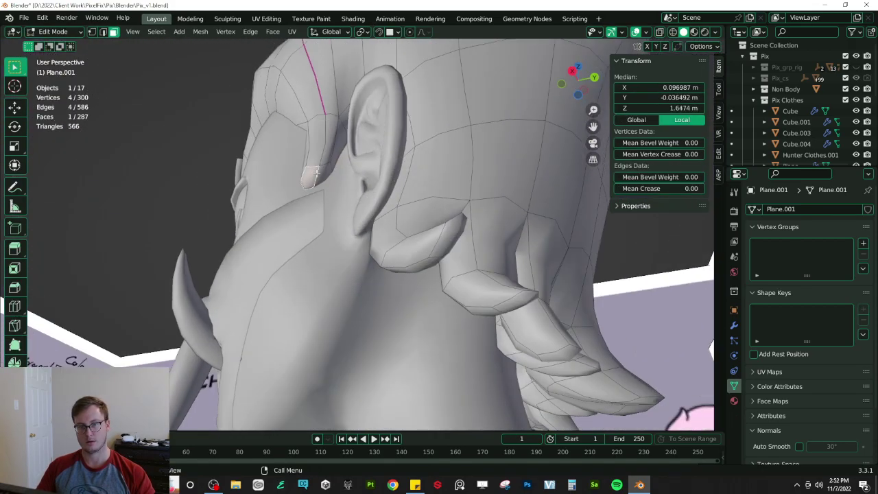
pyautogui.hotkey('shift', 'alt', 's')
pyautogui.click(407, 134)
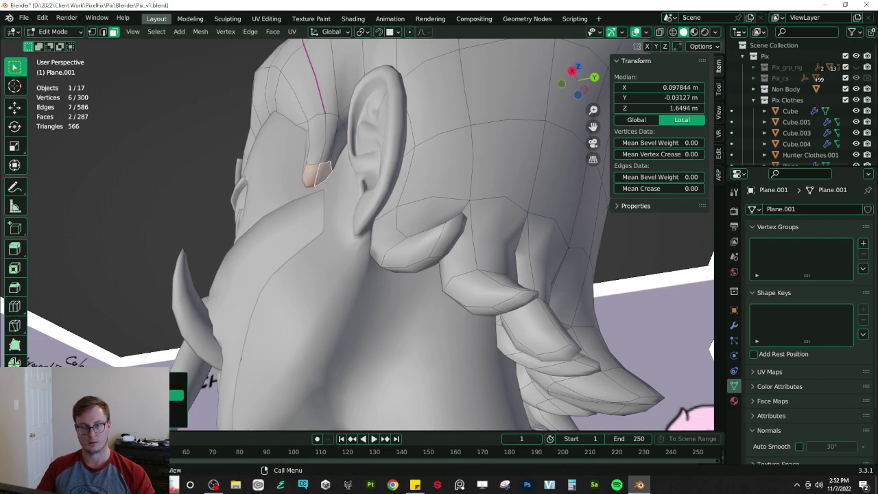
pyautogui.moveTo(184, 253); pyautogui.dragTo(357, 270, button='middle')
pyautogui.press('g')
pyautogui.press('z')
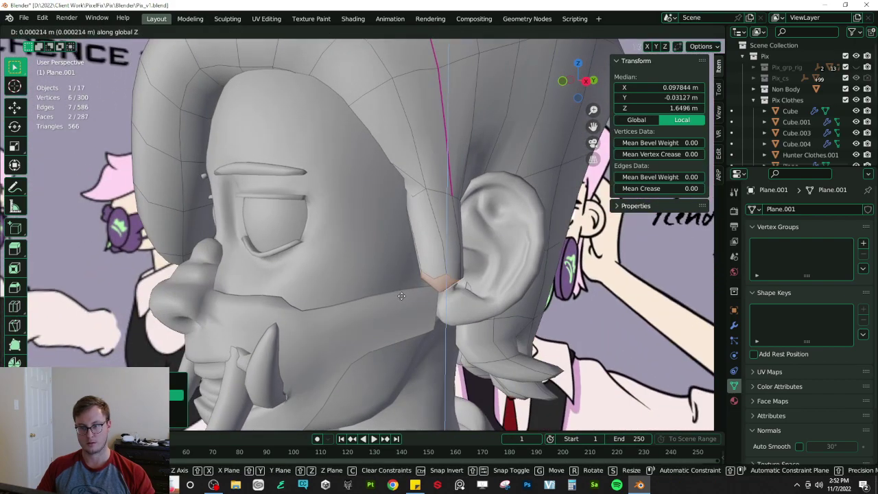
pyautogui.click(397, 274)
# - In the front view, move the sideburn's end faces about 0.012 m inward and 0.017 m up
pyautogui.press('KP_1')
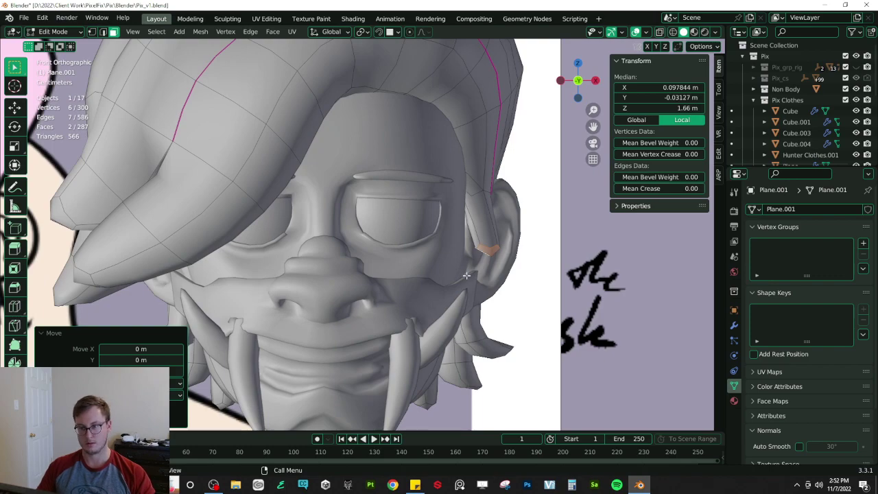
pyautogui.press('g')
pyautogui.click(479, 258)
pyautogui.press('e')
pyautogui.click(481, 280)
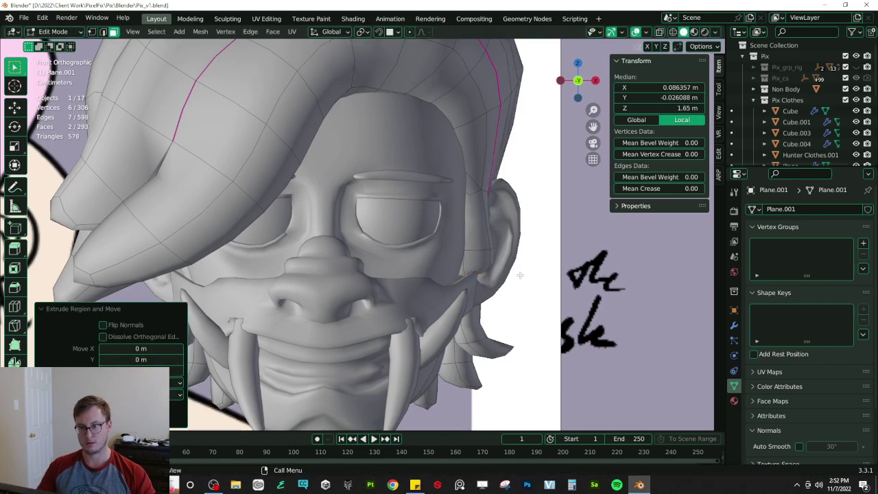
pyautogui.hotkey('ctrl', 'z')
# - Extrude the sideburn's two end faces downward and outward, rotate them and scale them to about 0.48 for a narrow tip
pyautogui.press('e')
pyautogui.click(494, 223)
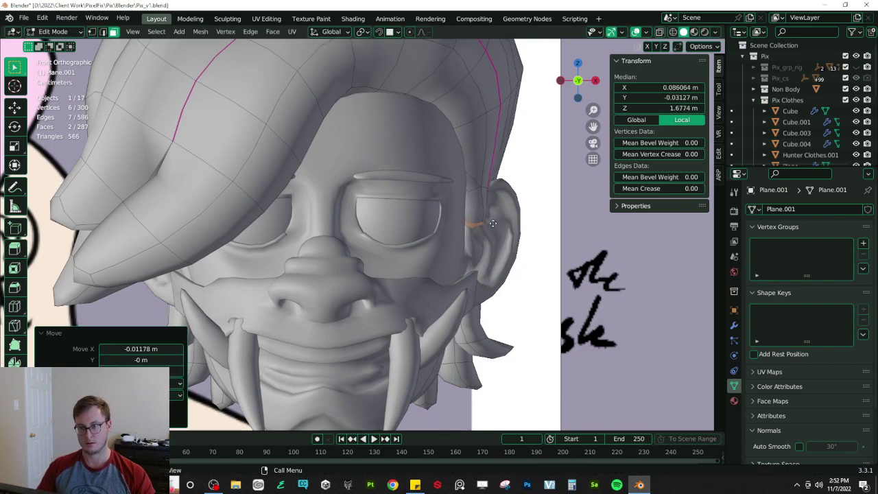
pyautogui.press('s')
pyautogui.click(522, 230)
pyautogui.press('r')
pyautogui.click(508, 230)
pyautogui.press('g')
pyautogui.press('s')
pyautogui.click(509, 233)
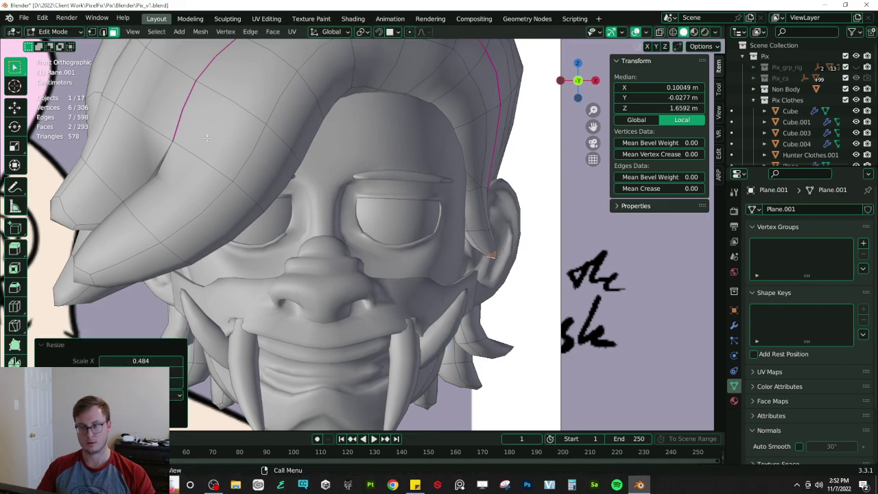
# - Select the edge loop above the sideburn's tip, move it in the front view and rotate it about Z
pyautogui.click(102, 32)
pyautogui.keyDown('alt'); pyautogui.click(478, 231); pyautogui.keyUp('alt')
pyautogui.press('g')
pyautogui.click(491, 230)
pyautogui.moveTo(491, 230); pyautogui.dragTo(396, 240, button='middle')
pyautogui.press('KP_3')
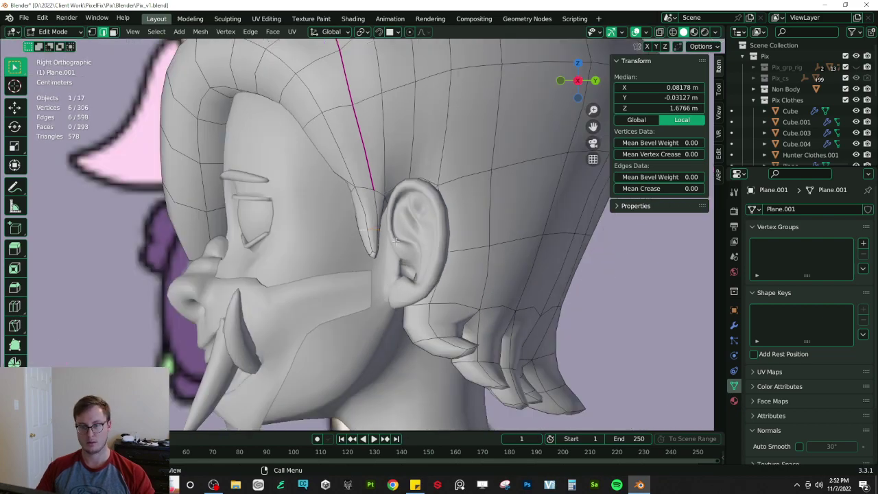
pyautogui.press('r')
pyautogui.press('z')
pyautogui.click(467, 259)
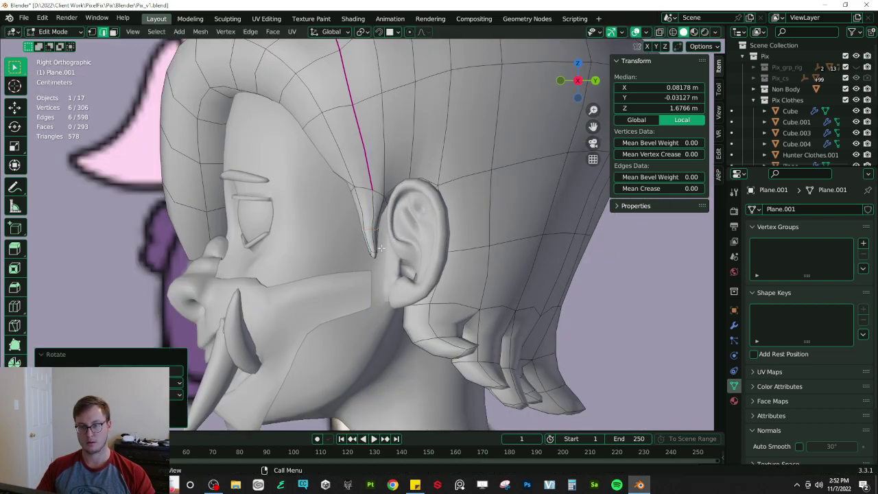
# - Widen the faces around the sideburn's tip along Y, rotate them slightly and reposition them in front of the ear
pyautogui.scroll(1, 362, 248)
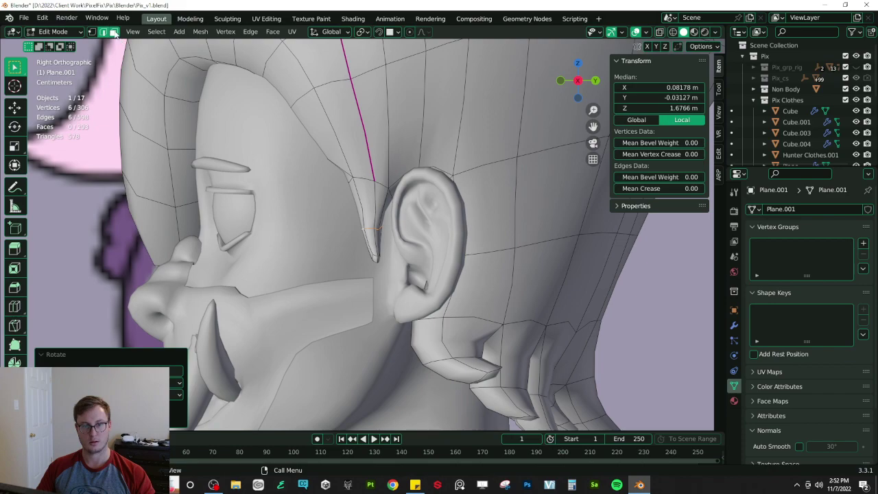
pyautogui.click(114, 32)
pyautogui.click(377, 256)
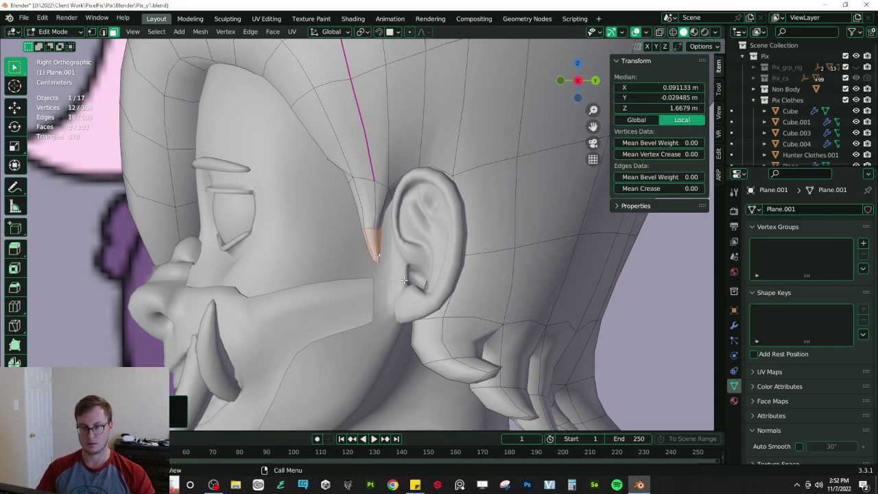
pyautogui.press('s')
pyautogui.press('y')
pyautogui.press('g')
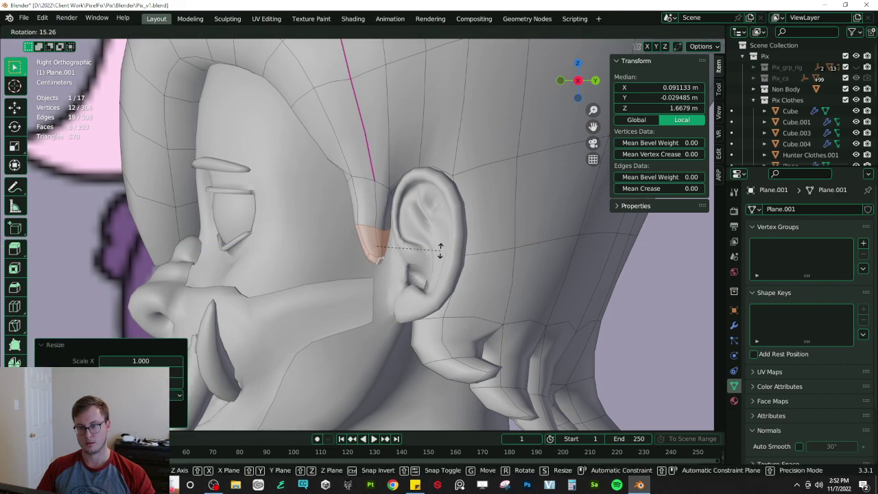
pyautogui.click(440, 254)
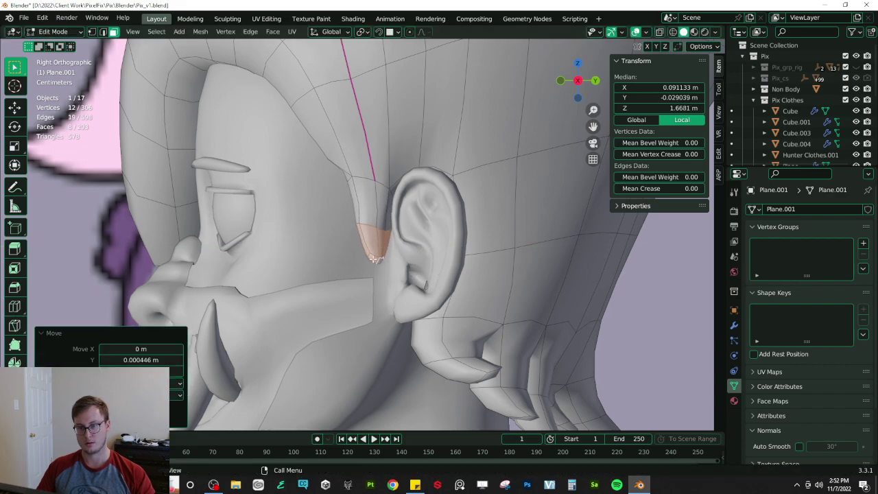
# - Select the sideburn's two end faces and move them about 0.003 m back along Y toward the ear
pyautogui.click(374, 259)
pyautogui.keyDown('shift'); pyautogui.click(380, 260); pyautogui.keyUp('shift')
pyautogui.press('g')
pyautogui.click(424, 261)
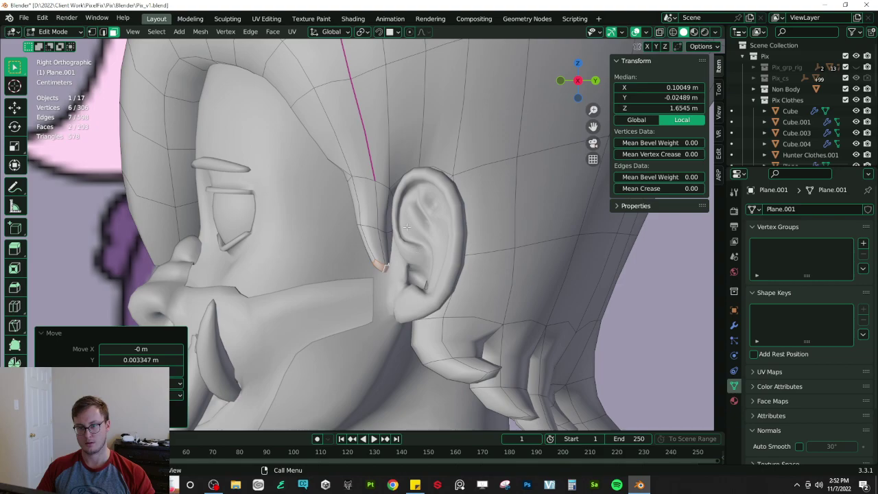
# - Return to Object Mode and save the file
pyautogui.press('Tab')
pyautogui.scroll(-5, 406, 226)
pyautogui.moveTo(406, 226); pyautogui.dragTo(367, 208, button='middle')
pyautogui.hotkey('ctrl', 's')
# - Move the hairline edge above the sideburn, set its crease to 1.00 and shift it about 0.005 m back along Y
pyautogui.scroll(3, 368, 210)
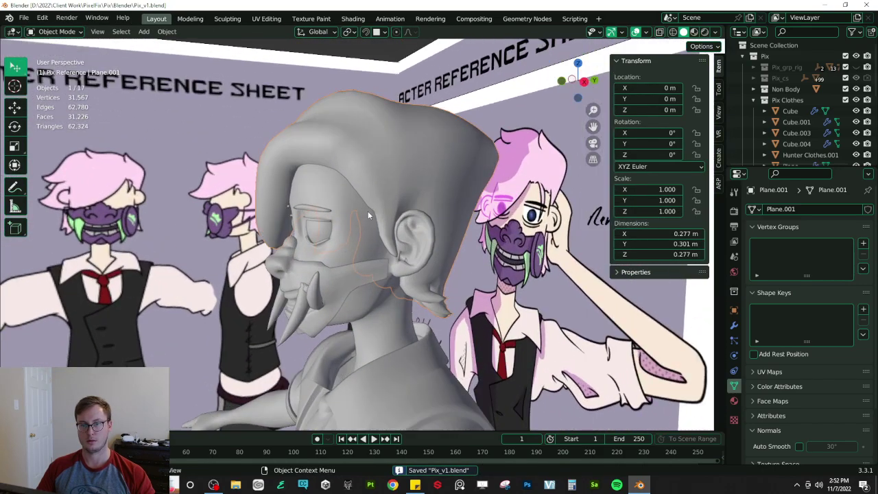
pyautogui.press('KP_3')
pyautogui.press('Tab')
pyautogui.scroll(4, 356, 216)
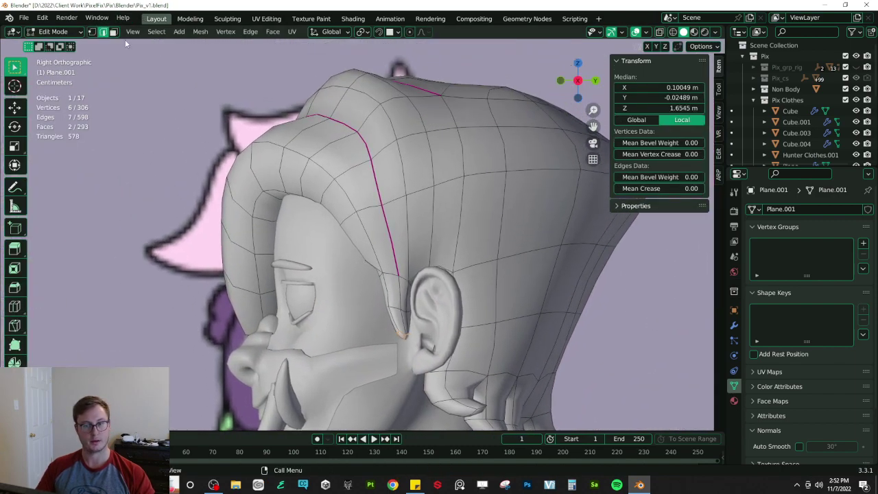
pyautogui.click(347, 221)
pyautogui.press('g')
pyautogui.click(358, 208)
pyautogui.moveTo(633, 188); pyautogui.dragTo(699, 188)
pyautogui.press('g')
pyautogui.click(248, 220)
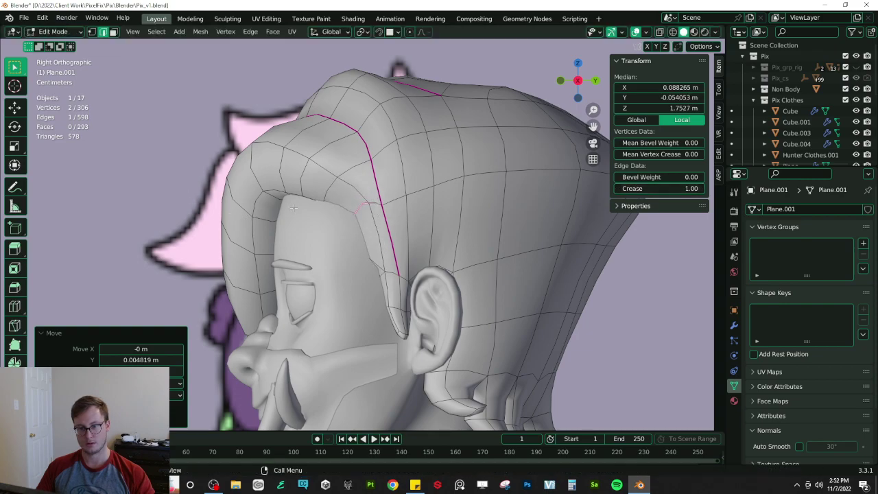
# - Isolate the hair, move and scale the edge across the top of the sideburn, and shift it about 0.018 m forward along Y
pyautogui.moveTo(363, 264); pyautogui.dragTo(446, 216, button='middle')
pyautogui.press('KP_Divide')
pyautogui.click(357, 193)
pyautogui.press('g')
pyautogui.click(392, 200)
pyautogui.press('s')
pyautogui.click(506, 194)
pyautogui.press('g')
pyautogui.press('y')
pyautogui.click(380, 227)
# - Rotate the edge across the top of the sideburn and move it about 0.003 m inward and 0.002 m forward
pyautogui.scroll(4, 473, 216)
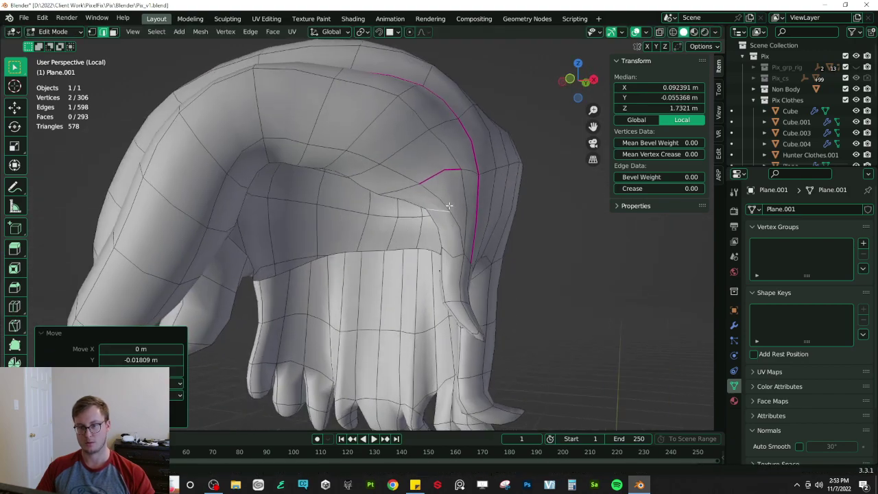
pyautogui.press('r')
pyautogui.click(497, 182)
pyautogui.press('KP_Divide')
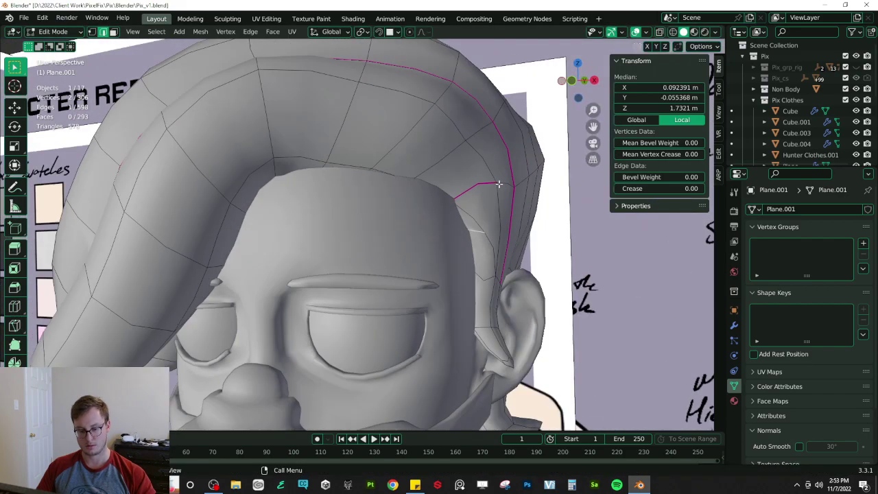
pyautogui.press('KP_Divide')
pyautogui.press('.')
pyautogui.click(477, 188)
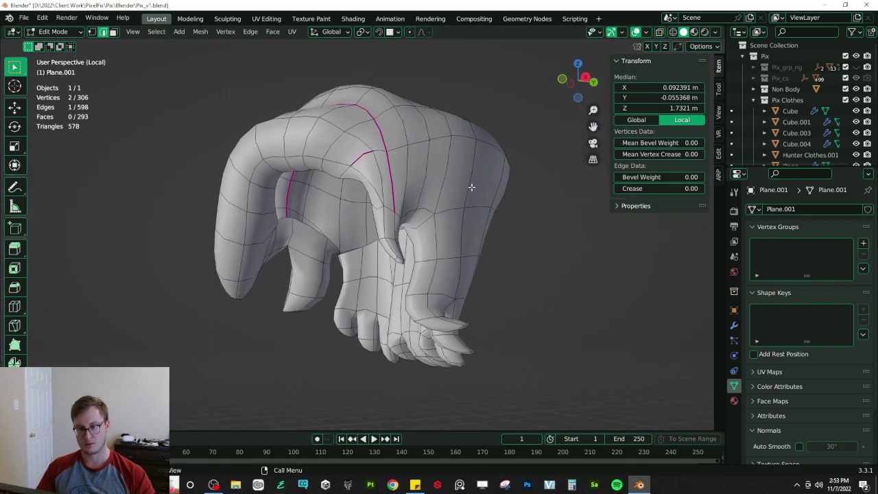
pyautogui.press('r')
pyautogui.click(457, 128)
pyautogui.moveTo(461, 141); pyautogui.dragTo(387, 155, button='middle')
pyautogui.press('g')
pyautogui.click(446, 146)
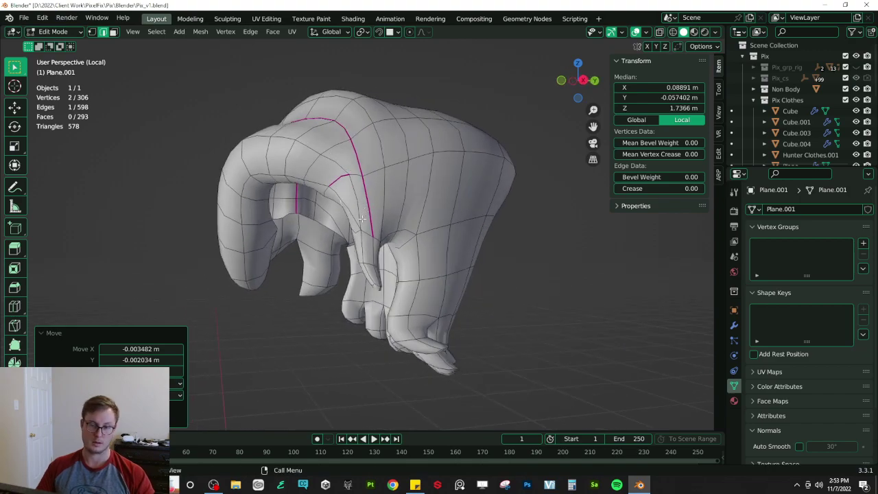
# - Crease another hairline edge above the sideburn to 1.00, scale it and move it about 0.01 m along X
pyautogui.press('Tab')
pyautogui.moveTo(362, 218); pyautogui.dragTo(406, 166, button='middle')
pyautogui.press('Tab')
pyautogui.click(402, 163)
pyautogui.moveTo(652, 189); pyautogui.dragTo(706, 189)
pyautogui.moveTo(395, 146); pyautogui.dragTo(349, 170, button='middle')
pyautogui.press('s')
pyautogui.click(426, 142)
pyautogui.press('g')
pyautogui.click(438, 134)
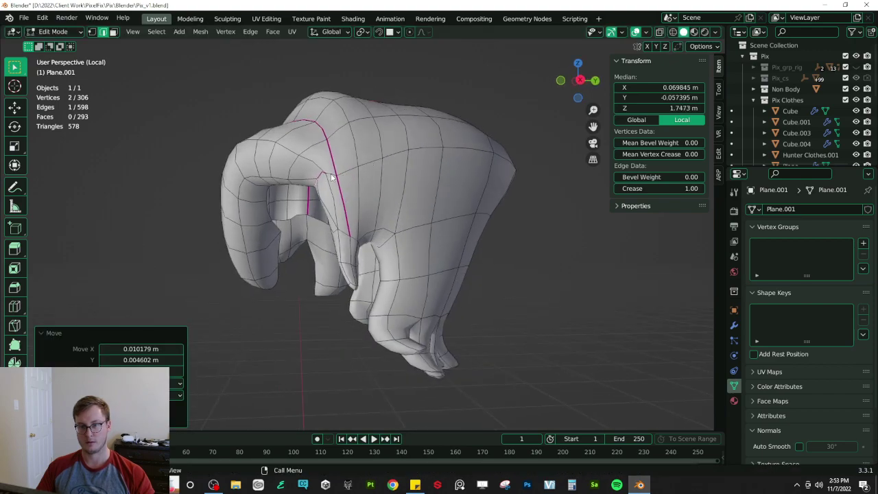
# - Select the creased edge joining the temple hairline to the side crease line, move it and rotate it into line
pyautogui.click(332, 177)
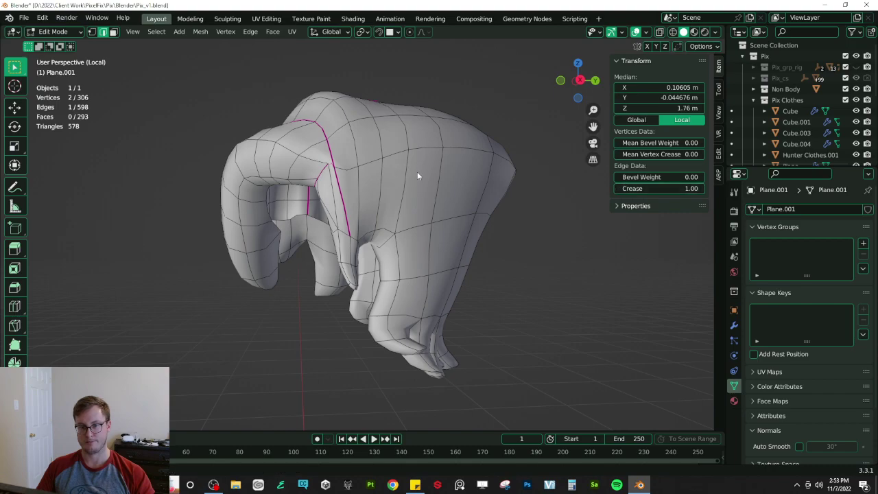
pyautogui.moveTo(411, 171); pyautogui.dragTo(473, 169, button='middle')
pyautogui.press('g')
pyautogui.click(476, 183)
pyautogui.press('r')
pyautogui.click(427, 126)
pyautogui.press('r')
pyautogui.click(430, 147)
pyautogui.press('r')
pyautogui.click(433, 195)
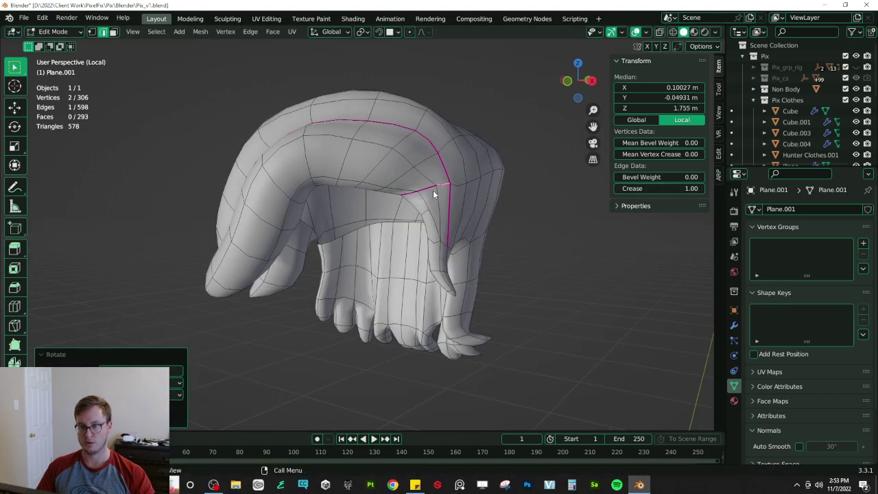
# - Rotate and reposition the creased temple hairline edges to smooth the corner above the sideburn
pyautogui.press('r')
pyautogui.click(474, 166)
pyautogui.press('r')
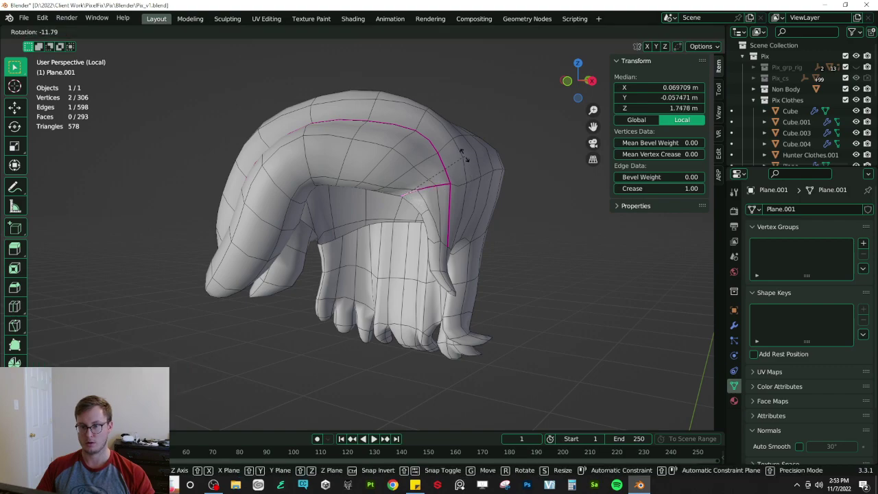
pyautogui.click(450, 141)
pyautogui.press('r')
pyautogui.click(470, 176)
pyautogui.press('g')
pyautogui.click(460, 170)
# - Leave Edit Mode, save the file and bring the rest of the character back into view
pyautogui.press('Tab')
pyautogui.moveTo(460, 171); pyautogui.dragTo(390, 176, button='middle')
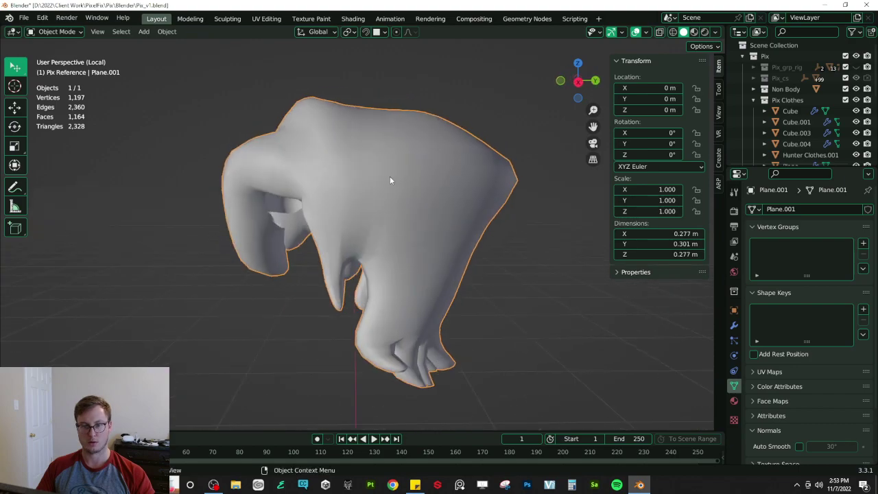
pyautogui.hotkey('ctrl', 's')
pyautogui.press('KP_Divide')
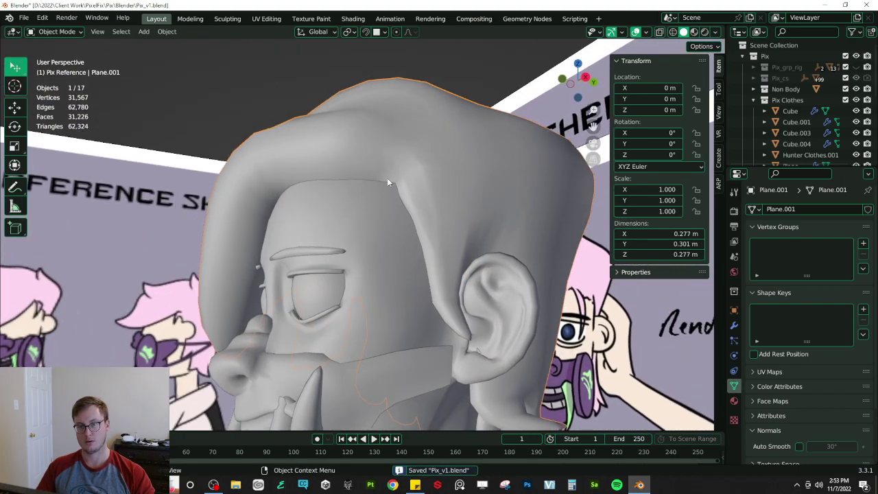
# - Examine the hairline and sideburn shape from several angles, both isolated and together with the head
pyautogui.press('KP_3')
pyautogui.scroll(-4, 383, 185)
pyautogui.moveTo(378, 185)
pyautogui.mouseDown(button='middle')
pyautogui.moveTo(403, 195)
pyautogui.moveTo(411, 217)
pyautogui.moveTo(419, 184)
pyautogui.moveTo(388, 189)
pyautogui.mouseUp(button='middle')
pyautogui.press('Tab')
pyautogui.scroll(3, 405, 192)
pyautogui.press('KP_Divide')
pyautogui.press('Tab')
pyautogui.scroll(-5, 389, 190)
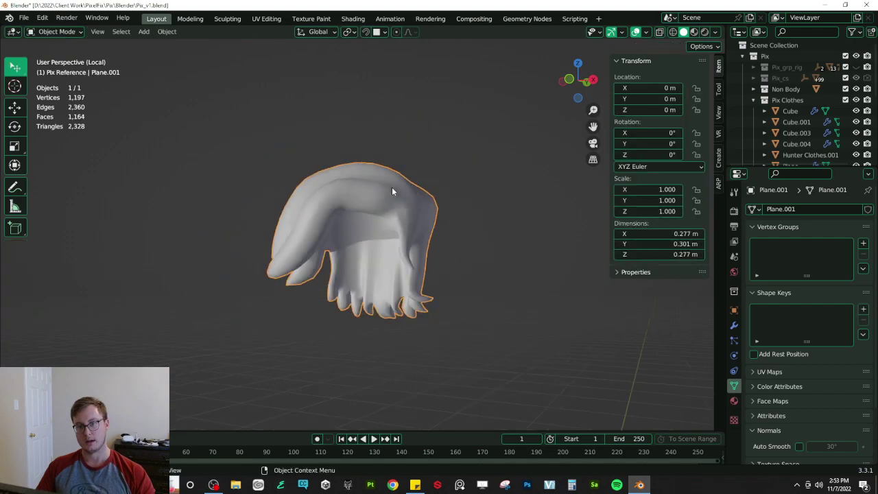
pyautogui.scroll(4, 365, 209)
pyautogui.moveTo(347, 220); pyautogui.dragTo(337, 189, button='middle')
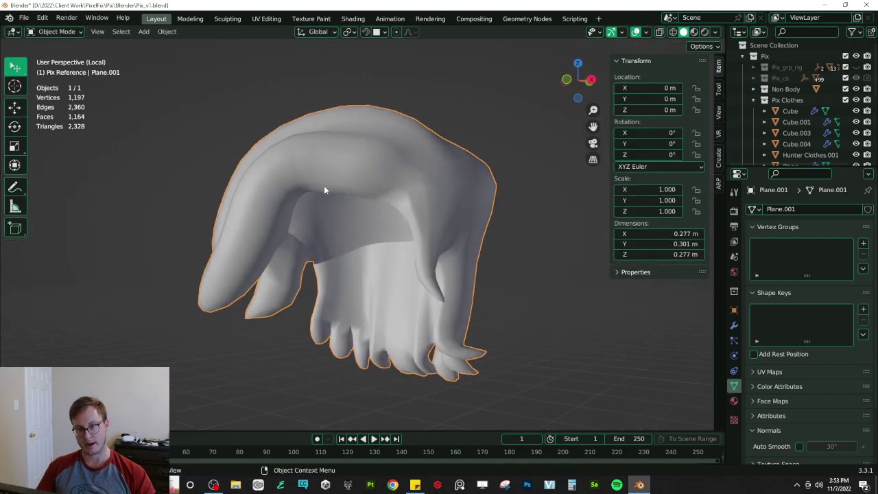
pyautogui.moveTo(386, 204); pyautogui.dragTo(401, 218, button='middle')
pyautogui.press('KP_Divide')
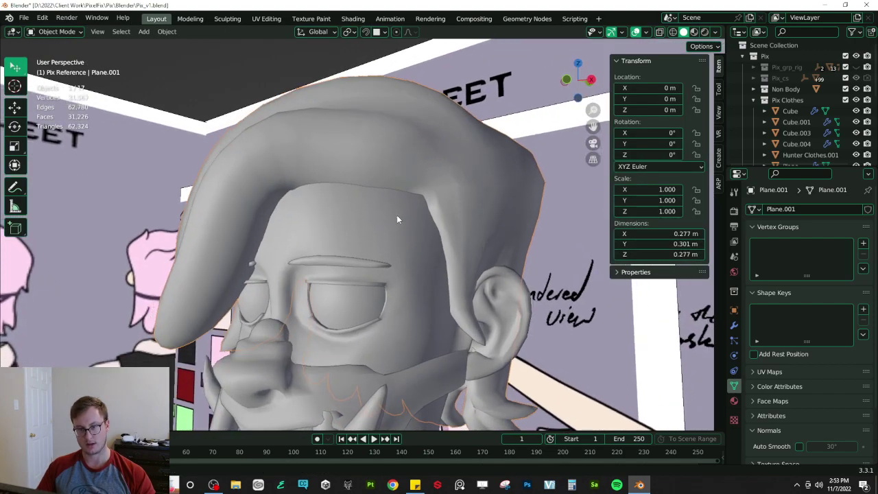
# - Try an annotation stroke along the forehead hairline, save the file and return to the selection tool
pyautogui.click(16, 190)
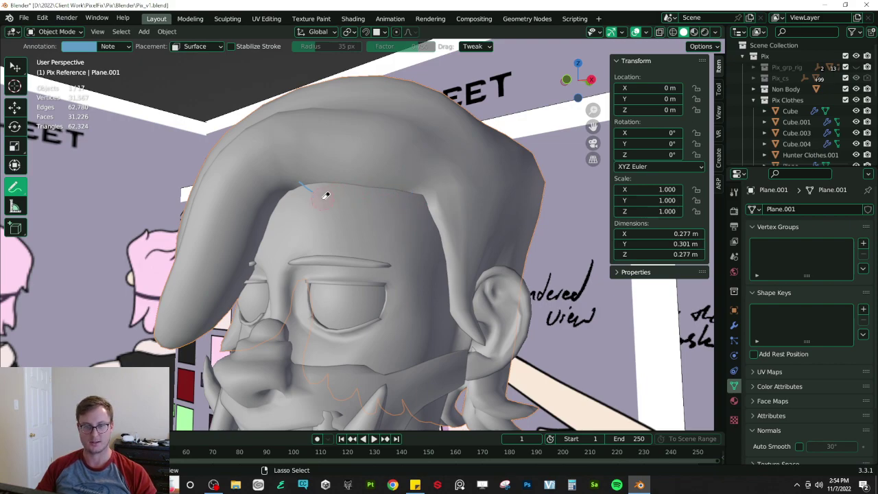
pyautogui.moveTo(383, 238); pyautogui.dragTo(357, 253, button='middle')
pyautogui.hotkey('ctrl', 's')
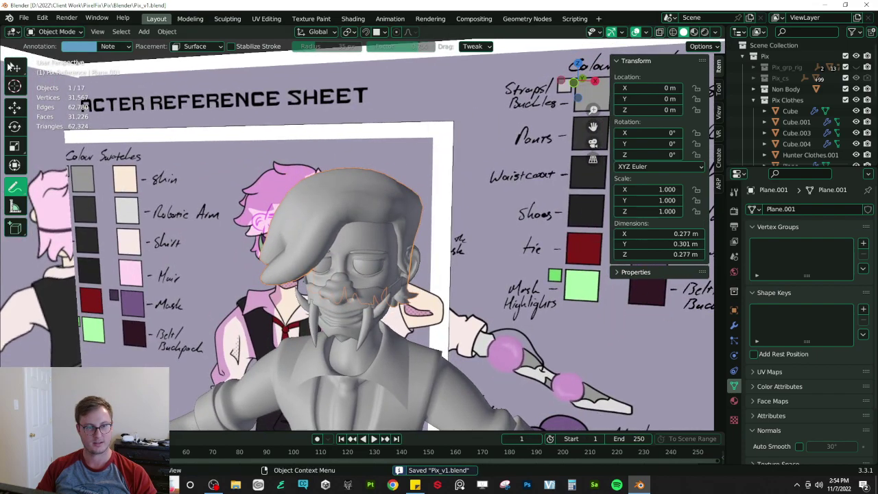
pyautogui.press('w')
# - In the right-side wireframe view, move the rearmost hair vertices about 0.021 m forward and 0.017 m down with smooth proportional editing, size 0.2025 m
pyautogui.scroll(-5, 368, 185)
pyautogui.moveTo(370, 185)
pyautogui.mouseDown(button='middle')
pyautogui.moveTo(418, 216)
pyautogui.moveTo(335, 231)
pyautogui.moveTo(372, 179)
pyautogui.moveTo(348, 191)
pyautogui.mouseUp(button='middle')
pyautogui.scroll(5, 418, 215)
pyautogui.press('KP_3')
pyautogui.press('Tab')
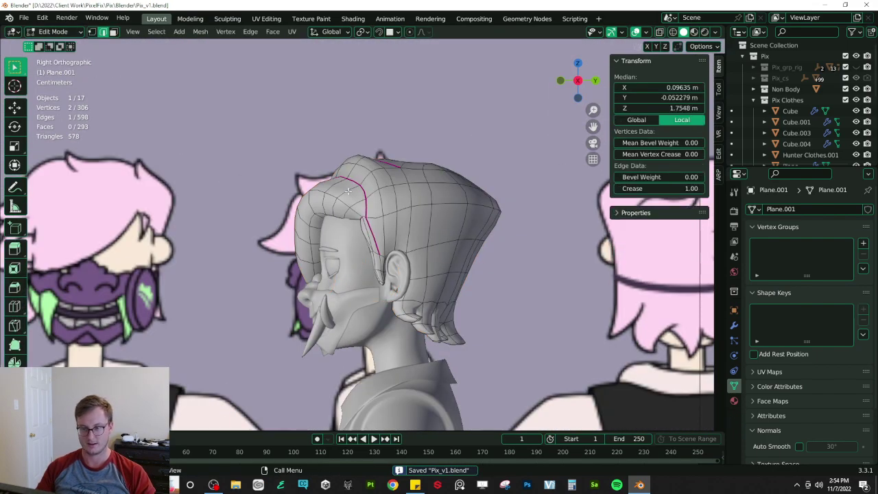
pyautogui.hotkey('alt', 'z')
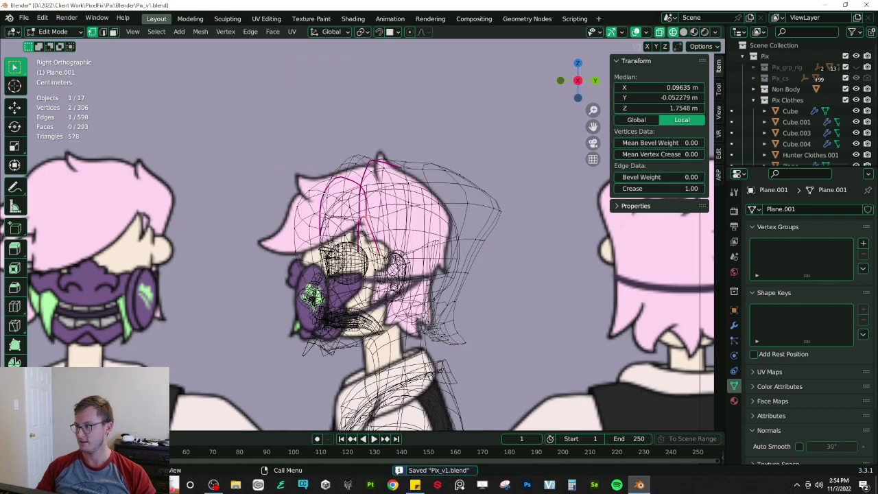
pyautogui.scroll(4, 245, 200)
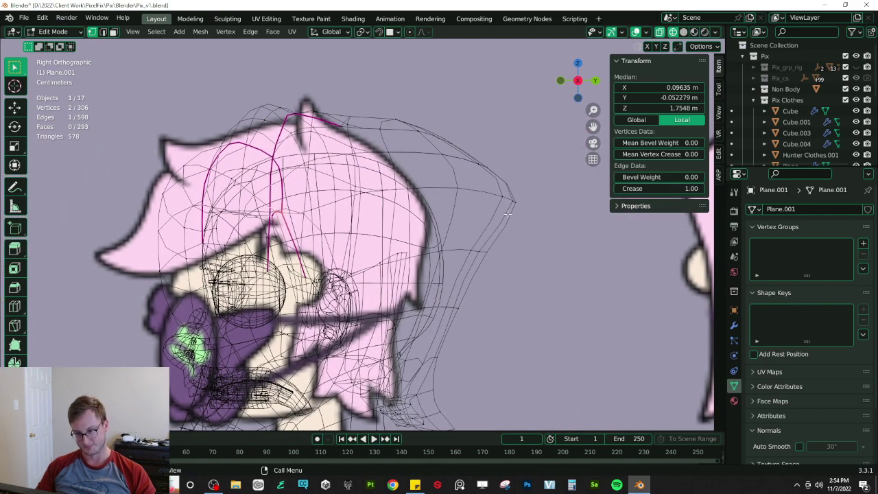
pyautogui.moveTo(549, 183); pyautogui.dragTo(489, 212)
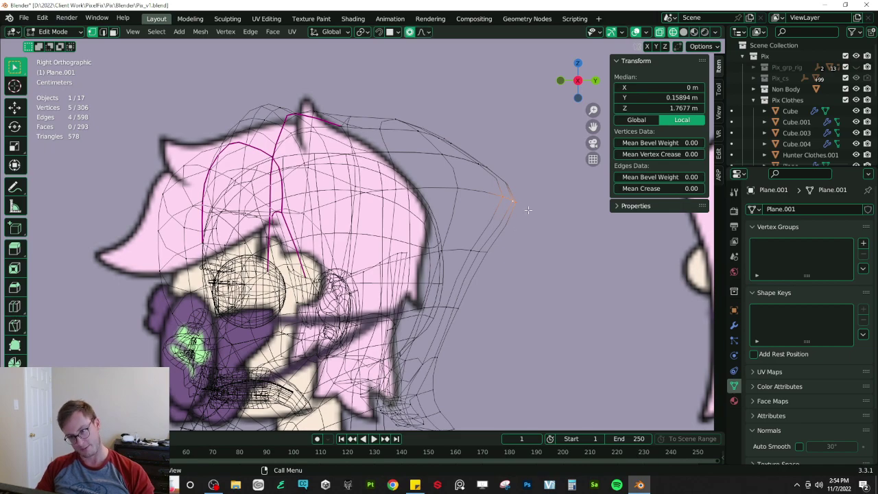
pyautogui.press('g')
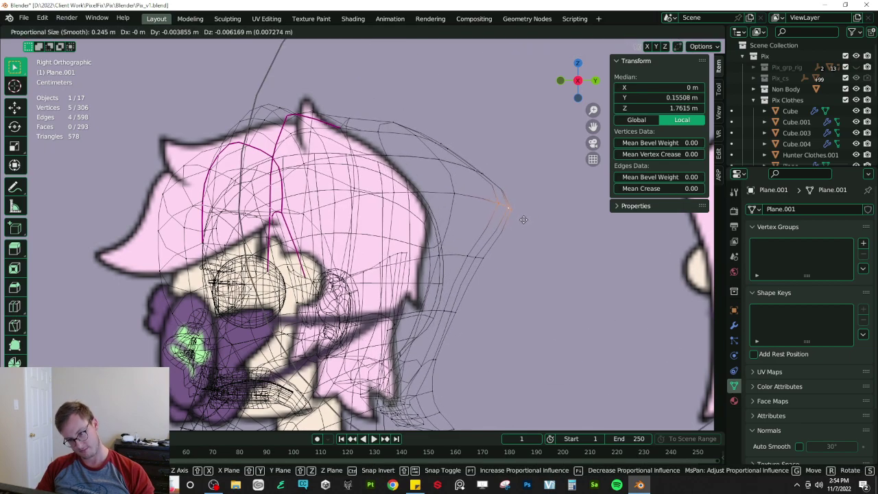
pyautogui.scroll(2, 513, 227)
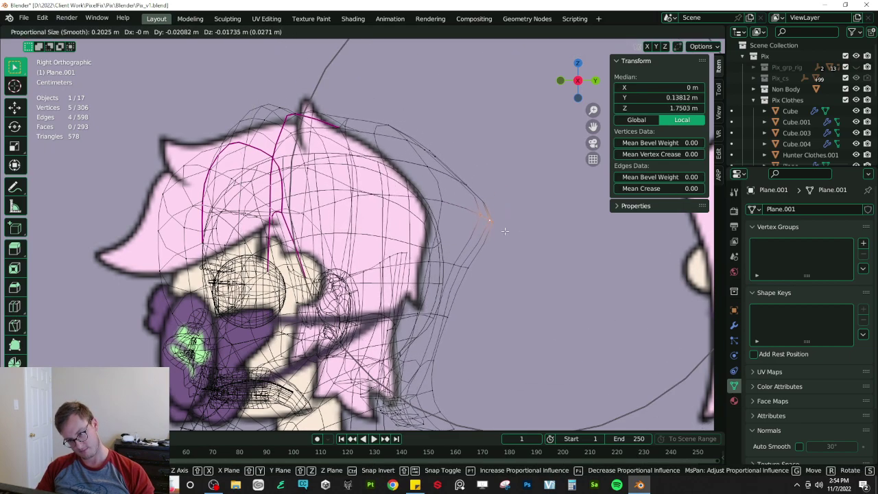
pyautogui.click(505, 232)
pyautogui.scroll(-7, 384, 219)
pyautogui.hotkey('alt', 'z')
# - Scale the selected vertices at the back of the hair along X with proportional editing
pyautogui.moveTo(349, 265); pyautogui.dragTo(504, 374, button='middle')
pyautogui.press('Tab')
pyautogui.press('Tab')
pyautogui.moveTo(474, 251); pyautogui.dragTo(369, 241, button='middle')
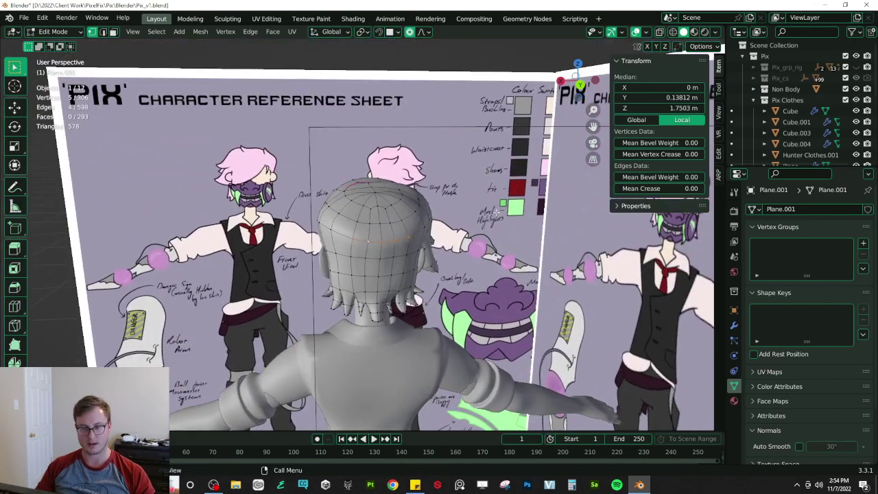
pyautogui.press('s')
pyautogui.press('x')
pyautogui.click(474, 223)
# - Scale the horizontal edge loop around the back of the hair at ear height along X with smooth proportional editing
pyautogui.moveTo(472, 223); pyautogui.dragTo(383, 285, button='middle')
pyautogui.keyDown('alt'); pyautogui.click(370, 266); pyautogui.keyUp('alt')
pyautogui.press('s')
pyautogui.press('x')
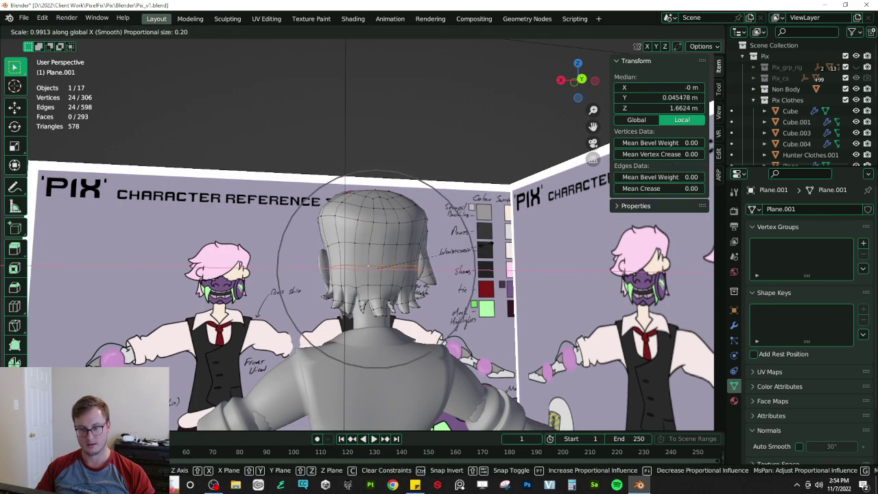
pyautogui.click(478, 246)
# - Save the file and compare the hair shape with the reference drawings from the back, the side and the front
pyautogui.moveTo(479, 245); pyautogui.dragTo(364, 241, button='middle')
pyautogui.press('Tab')
pyautogui.moveTo(199, 240); pyautogui.dragTo(456, 272, button='middle')
pyautogui.press('Tab')
pyautogui.press('Tab')
pyautogui.hotkey('ctrl', 's')
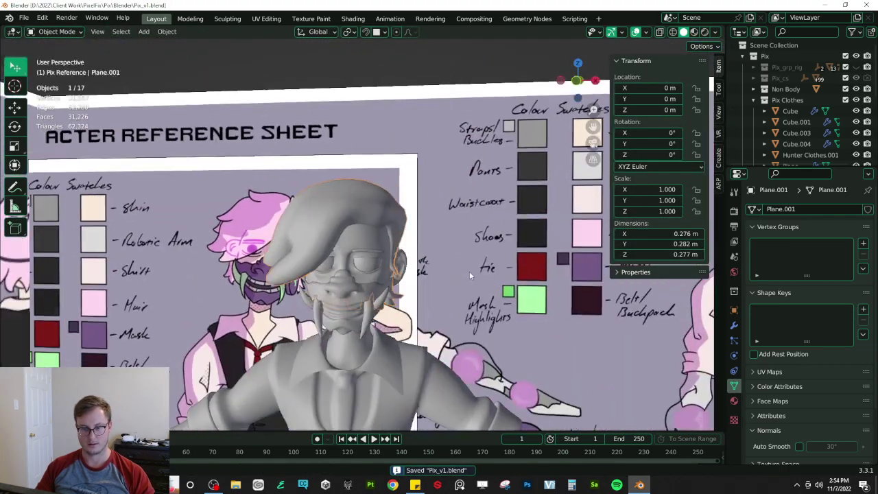
pyautogui.scroll(-3, 453, 271)
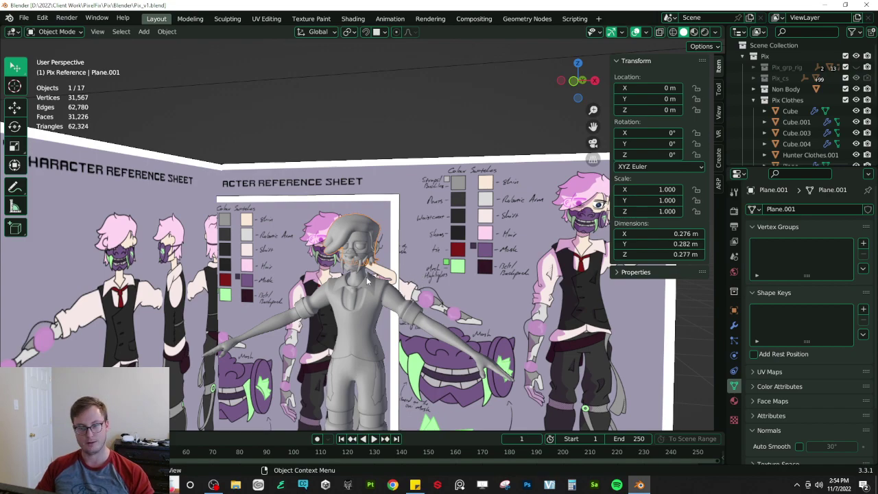
pyautogui.scroll(5, 366, 278)
pyautogui.moveTo(312, 246); pyautogui.dragTo(362, 215, button='middle')
pyautogui.press('Tab')
pyautogui.hotkey('ctrl', 's')
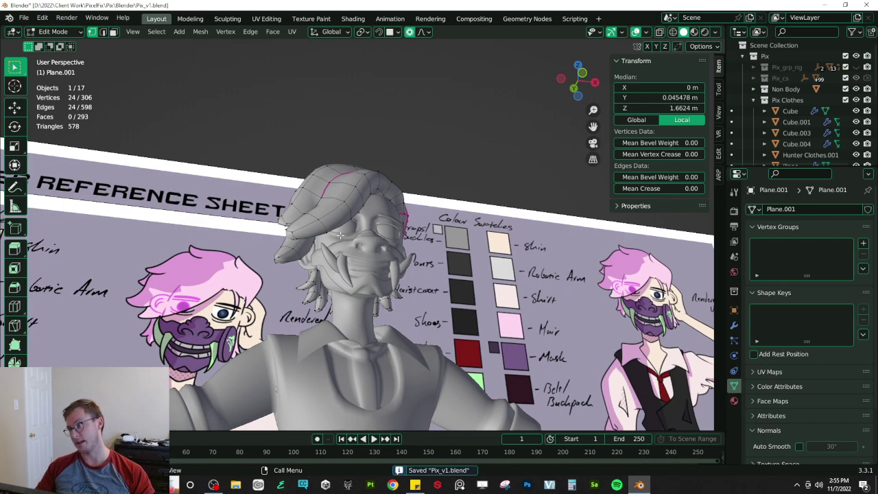
pyautogui.moveTo(338, 237); pyautogui.dragTo(343, 285, button='middle')
pyautogui.moveTo(381, 238)
pyautogui.mouseDown(button='middle')
pyautogui.moveTo(333, 262)
pyautogui.moveTo(377, 226)
pyautogui.mouseUp(button='middle')
pyautogui.press('Tab')
pyautogui.hotkey('ctrl', 's')
pyautogui.scroll(3, 351, 258)
pyautogui.press('Tab')
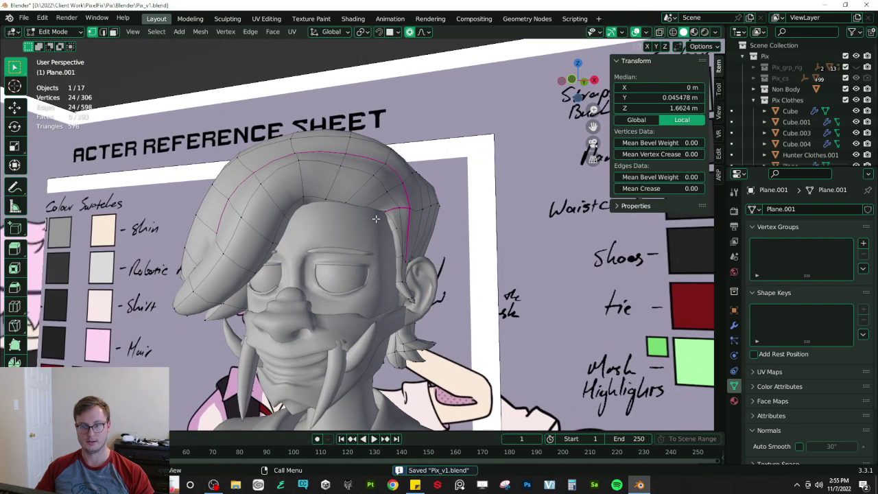
# - Duplicate the forehead hairline face above the character's left eye in place and shrink the copy
pyautogui.click(114, 32)
pyautogui.click(339, 191)
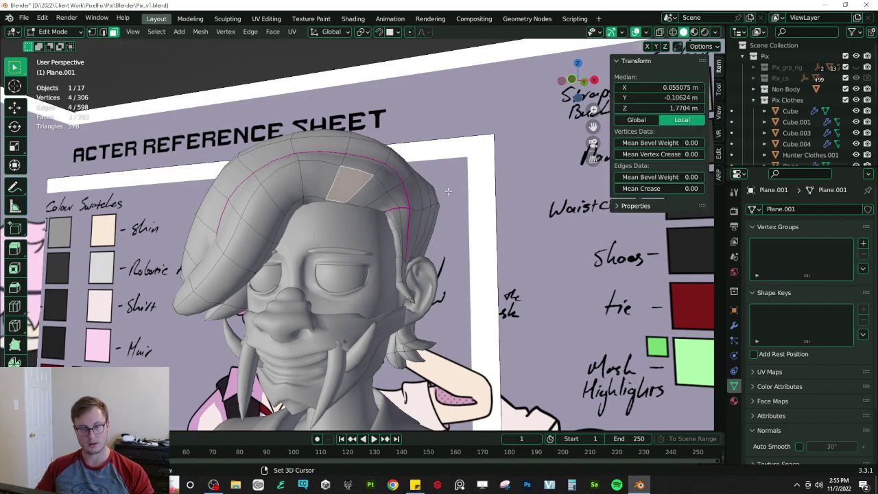
pyautogui.hotkey('shift', 'd')
pyautogui.rightClick(448, 192)
pyautogui.moveTo(448, 192); pyautogui.dragTo(465, 215, button='middle')
pyautogui.press('s')
pyautogui.click(443, 227)
# - Resize the duplicated face further and position it at the hairline as the base of a loose strand
pyautogui.press('s')
pyautogui.click(456, 210)
pyautogui.press('g')
pyautogui.click(443, 230)
pyautogui.press('s')
pyautogui.click(449, 220)
pyautogui.press('g')
pyautogui.click(449, 216)
# - Extrude the small face forward from the forehead, resize its end and lower it about 0.011 m
pyautogui.press('e')
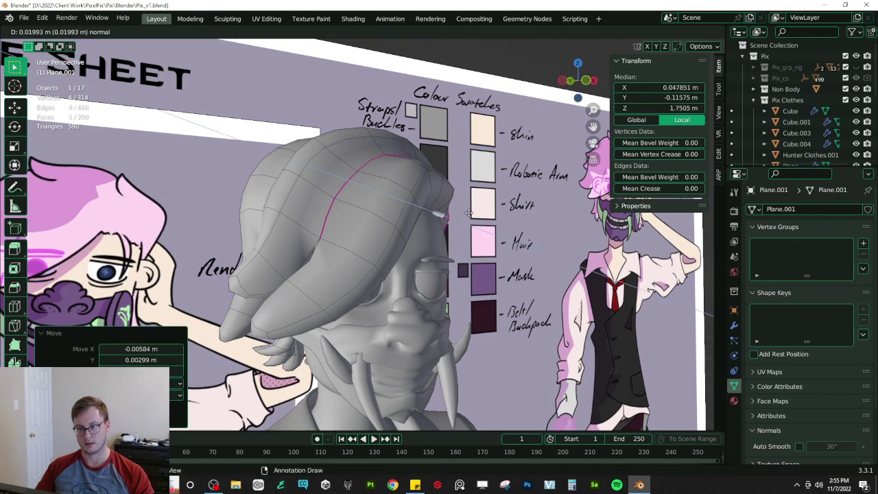
pyautogui.rightClick(447, 218)
pyautogui.press('s')
pyautogui.click(471, 210)
pyautogui.press('s')
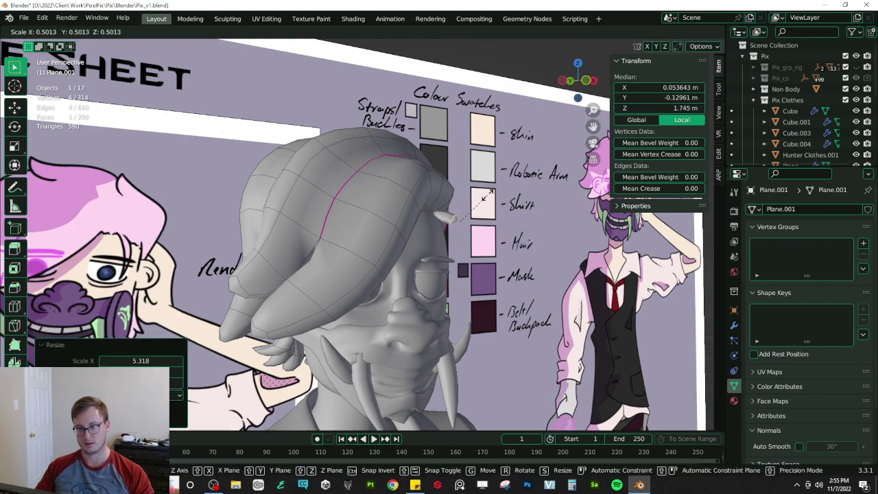
pyautogui.click(474, 203)
pyautogui.moveTo(475, 204); pyautogui.dragTo(494, 202, button='middle')
pyautogui.press('g')
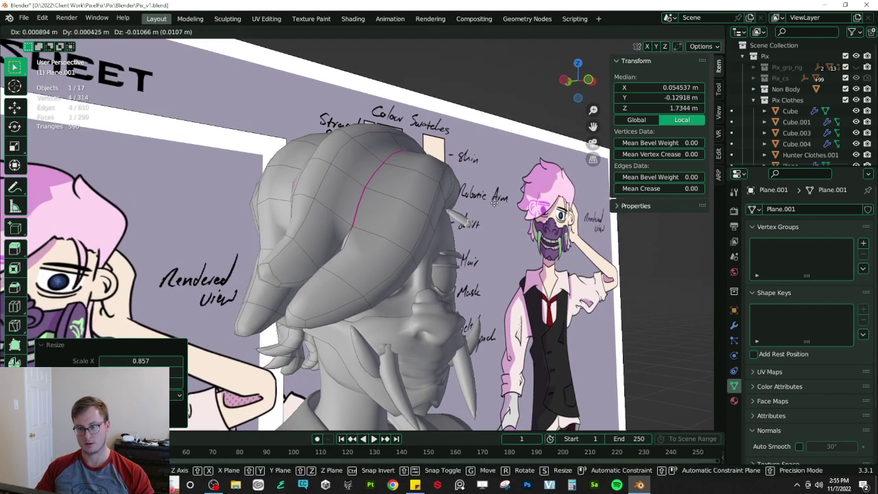
pyautogui.click(495, 204)
# - Extrude the strand's end again, bend it downward by moving and rotating it, and scale it to 0.613
pyautogui.press('e')
pyautogui.click(499, 225)
pyautogui.press('g')
pyautogui.click(492, 232)
pyautogui.press('r')
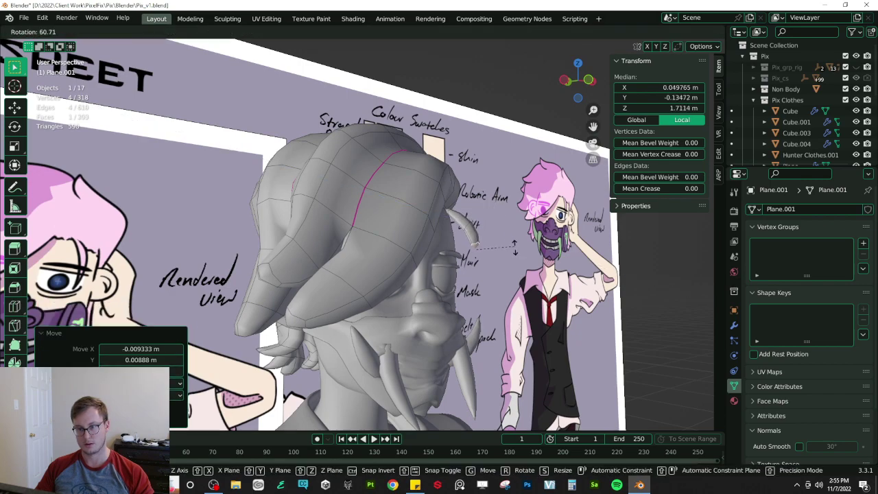
pyautogui.click(514, 245)
pyautogui.press('s')
pyautogui.click(501, 240)
pyautogui.moveTo(501, 240); pyautogui.dragTo(515, 250, button='middle')
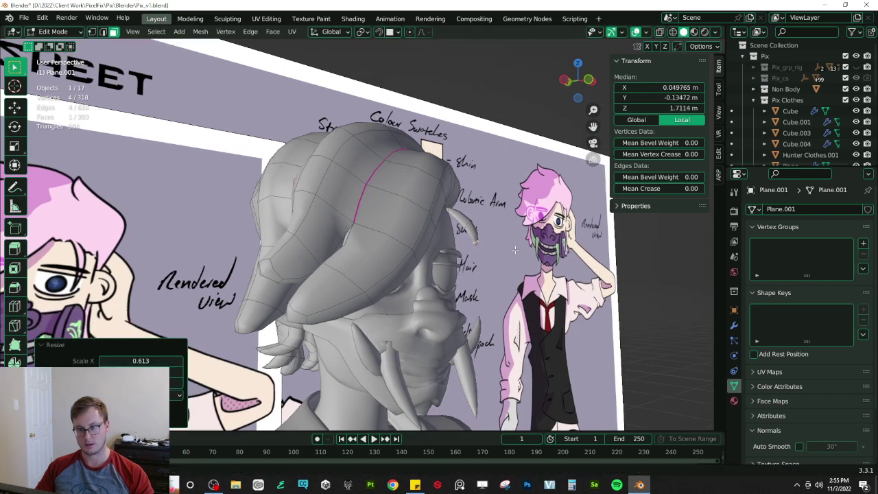
# - Lower the strand's tip about 0.04 m to eye height, rotate it to follow the curve and resize it
pyautogui.press('g')
pyautogui.click(507, 277)
pyautogui.press('r')
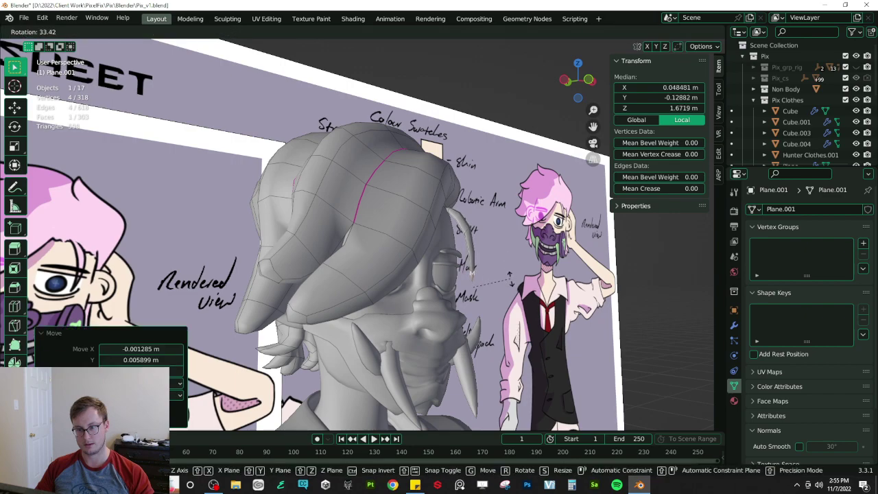
pyautogui.click(510, 279)
pyautogui.press('s')
pyautogui.click(520, 269)
# - Add one centred loop cut to the strand's lower segment and scale the new loop by 1.532
pyautogui.hotkey('ctrl', 'r')
pyautogui.click(488, 237)
pyautogui.rightClick(488, 238)
pyautogui.press('s')
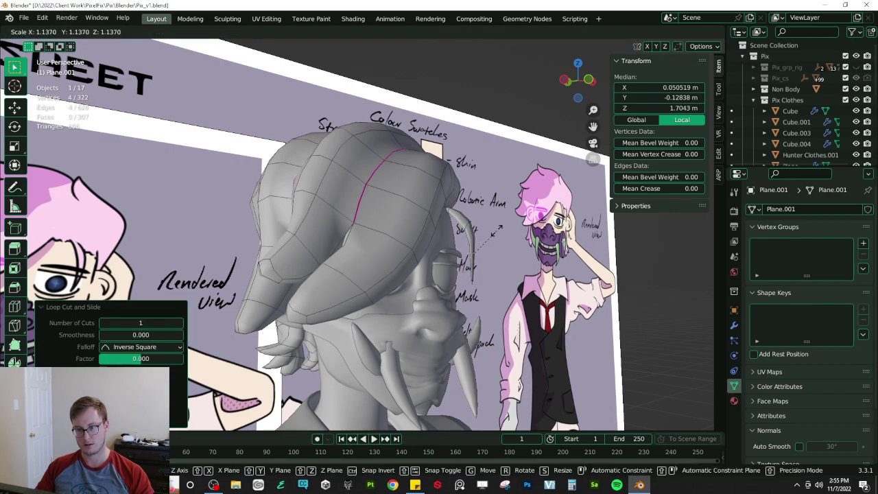
pyautogui.click(510, 221)
# - In front view, move the new loop about 0.011 m along X, then shift it with the loop above about 0.003 m
pyautogui.moveTo(509, 221); pyautogui.dragTo(399, 220, button='middle')
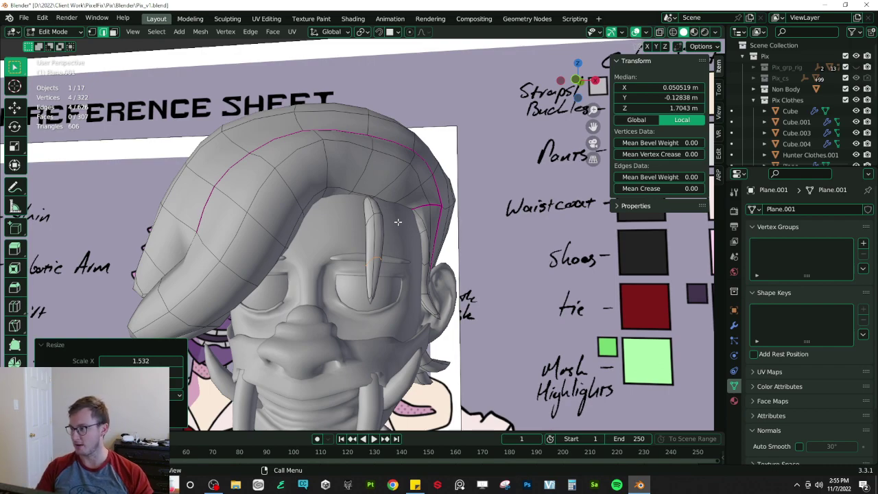
pyautogui.press('KP_1')
pyautogui.scroll(5, 374, 247)
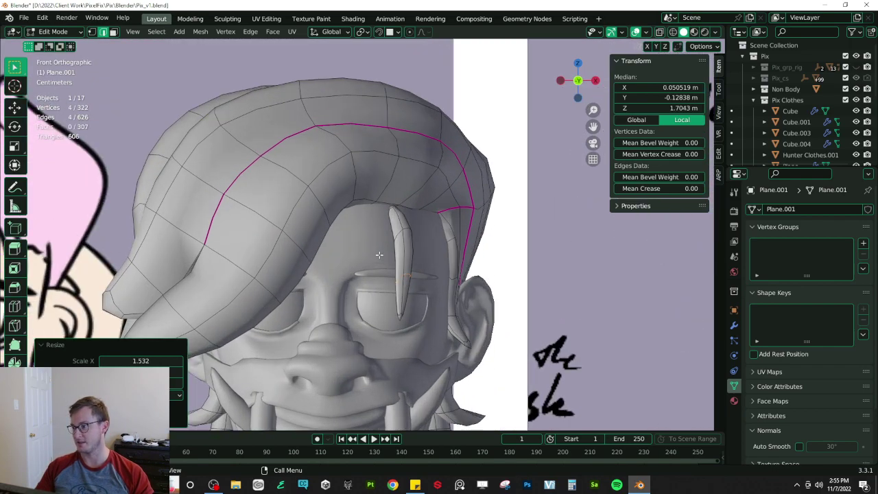
pyautogui.press('g')
pyautogui.click(403, 265)
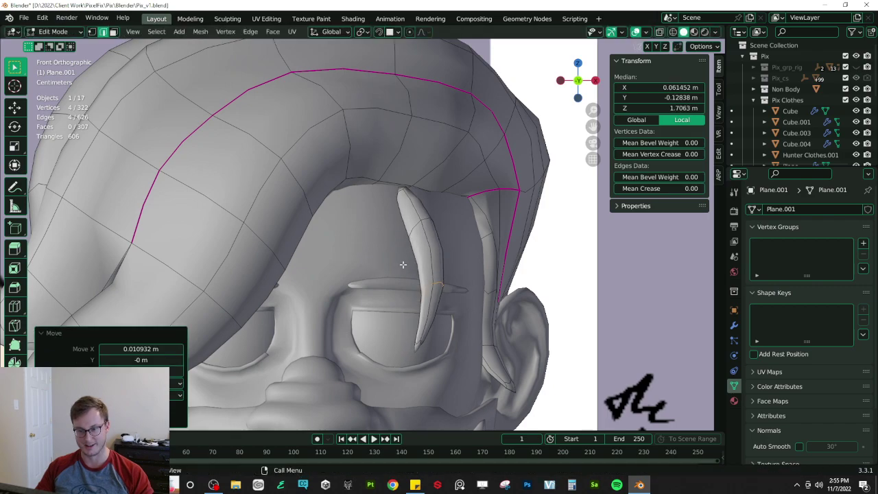
pyautogui.keyDown('alt'); pyautogui.keyDown('shift'); pyautogui.click(422, 226); pyautogui.keyUp('shift'); pyautogui.keyUp('alt')
pyautogui.press('g')
pyautogui.click(410, 204)
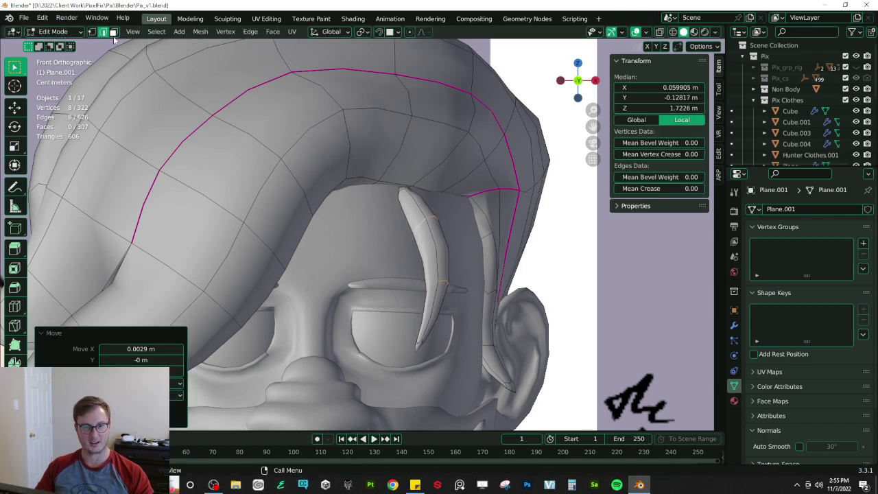
# - Rotate the strand's top end face, extrude it up into the hair and scale the new end to 0.758
pyautogui.click(113, 32)
pyautogui.click(403, 188)
pyautogui.moveTo(402, 188)
pyautogui.mouseDown(button='middle')
pyautogui.moveTo(453, 207)
pyautogui.moveTo(528, 211)
pyautogui.moveTo(415, 200)
pyautogui.mouseUp(button='middle')
pyautogui.click(424, 186)
pyautogui.moveTo(429, 181); pyautogui.dragTo(339, 206, button='middle')
pyautogui.press('r')
pyautogui.click(434, 153)
pyautogui.press('e')
pyautogui.click(420, 170)
pyautogui.press('s')
pyautogui.click(296, 208)
# - Expand the selection to the strand's top segment and move it about 0.008 m toward the middle of the forehead
pyautogui.scroll(-4, 296, 208)
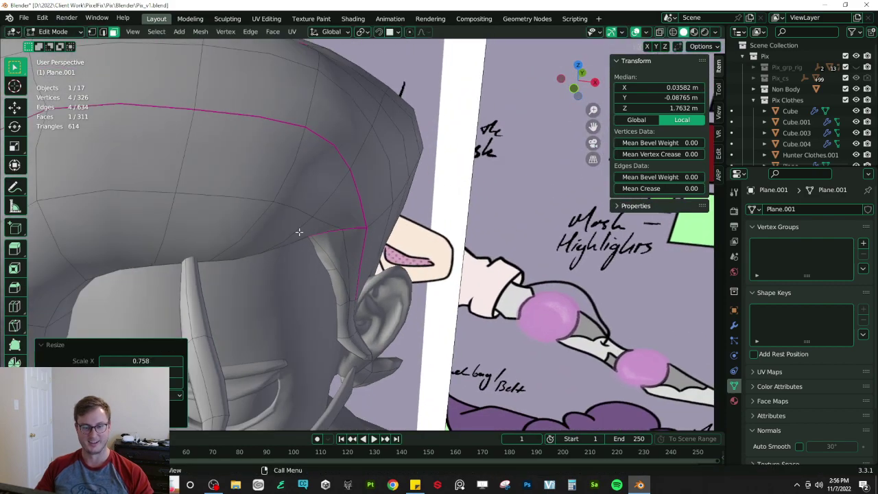
pyautogui.press('ctrl+KP_Add')
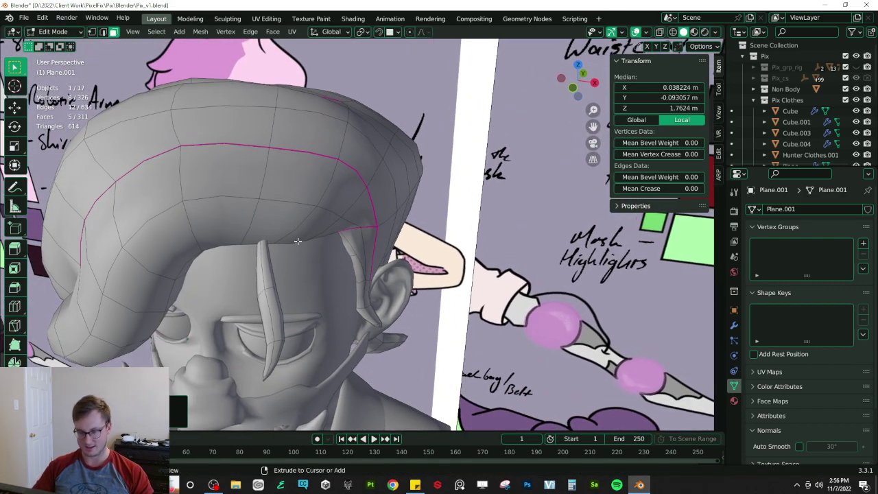
pyautogui.press('g')
pyautogui.click(282, 224)
pyautogui.scroll(-5, 296, 177)
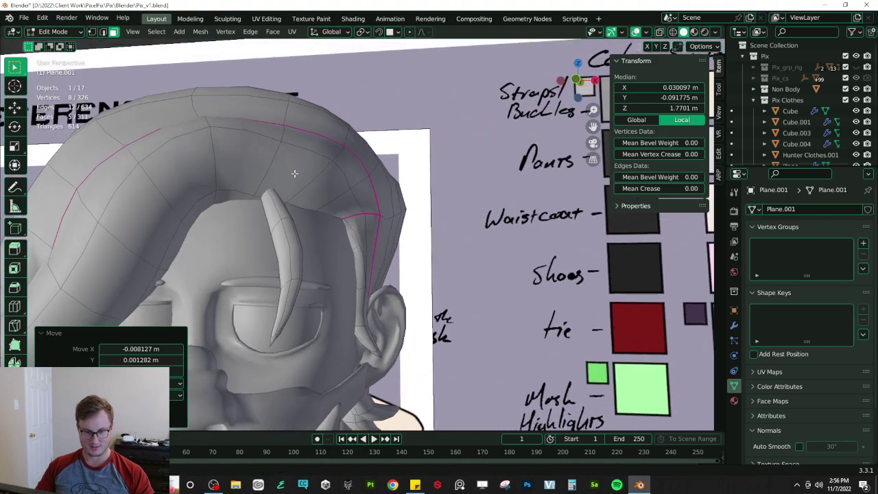
# - Shrink/fatten the strand's middle faces, then scale the edge loop at the upper bend to 0.653
pyautogui.scroll(6, 296, 177)
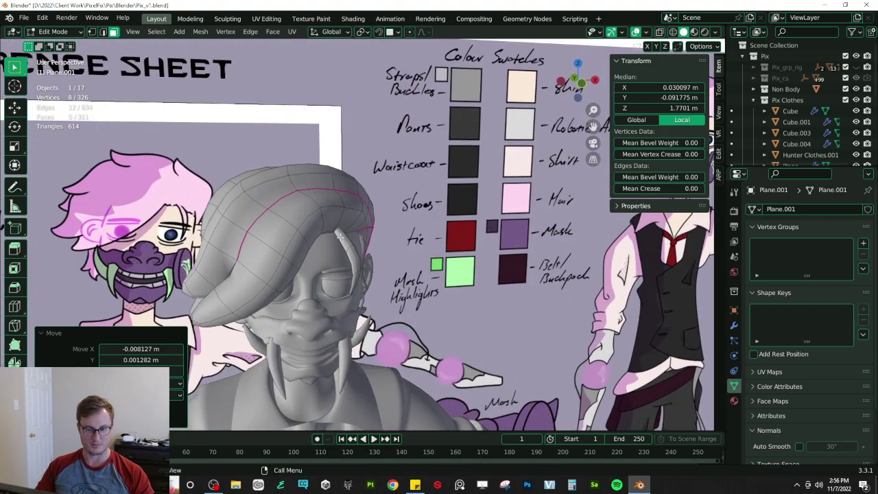
pyautogui.scroll(1, 322, 264)
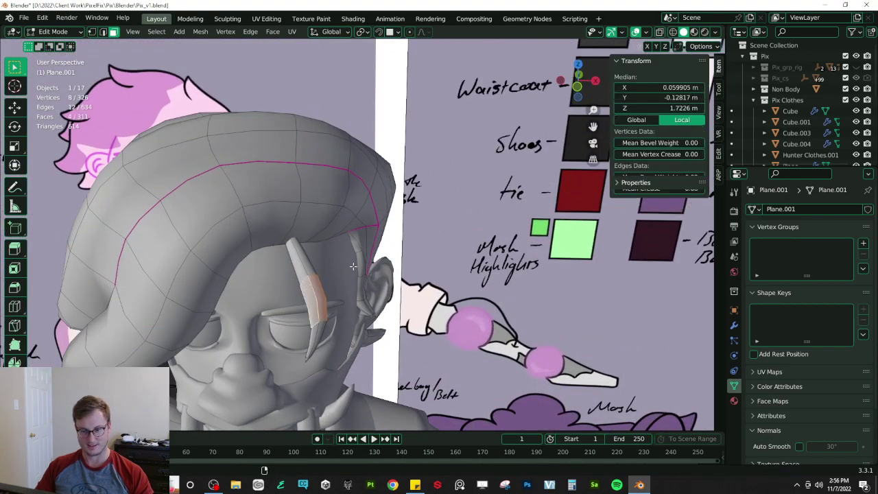
pyautogui.hotkey('alt', 's')
pyautogui.click(373, 241)
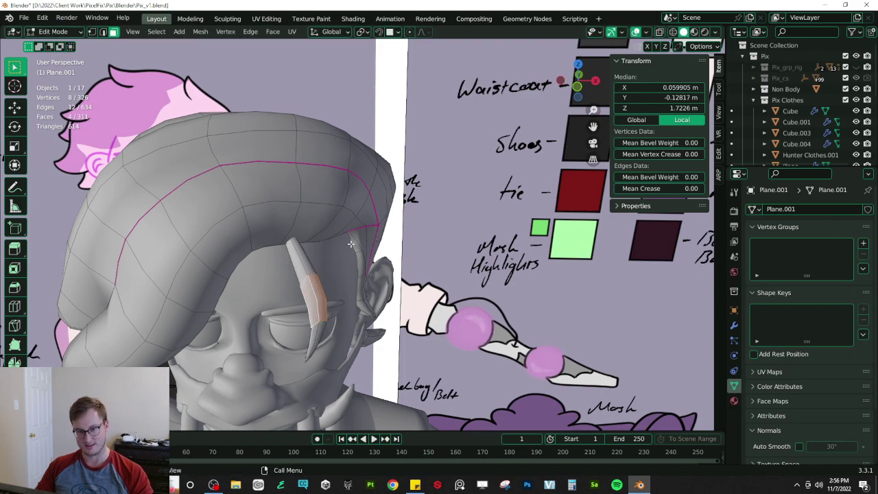
pyautogui.moveTo(118, 64); pyautogui.dragTo(126, 55, button='middle')
pyautogui.keyDown('alt'); pyautogui.click(310, 275); pyautogui.keyUp('alt')
pyautogui.press('s')
pyautogui.click(316, 326)
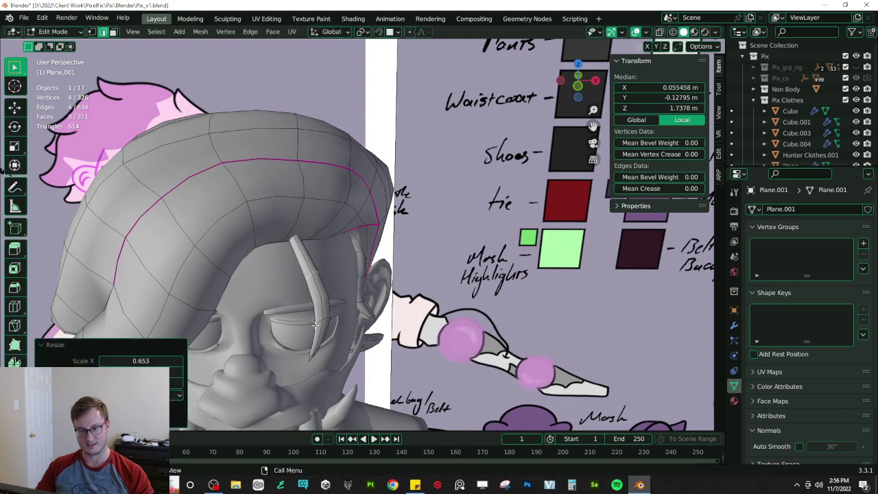
# - Rotate the strand's lower edge loop to follow the curve and scale it to 0.709
pyautogui.moveTo(320, 321); pyautogui.dragTo(418, 302, button='middle')
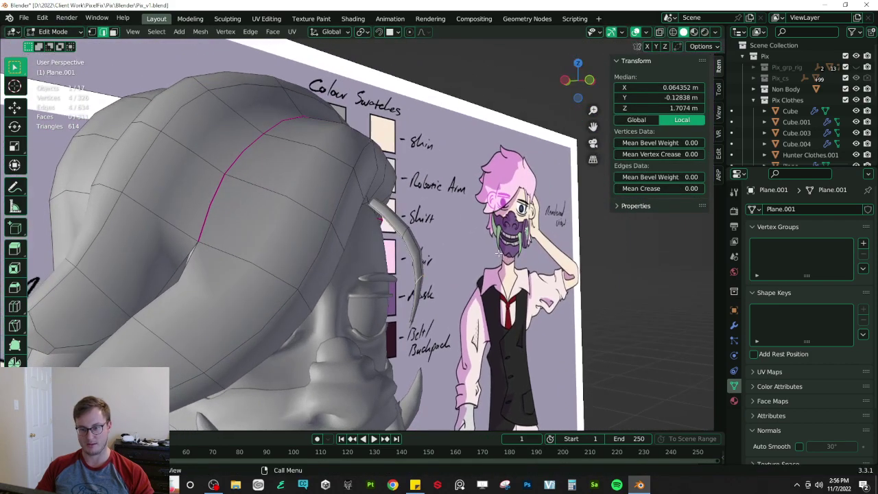
pyautogui.press('r')
pyautogui.click(472, 298)
pyautogui.press('s')
pyautogui.click(477, 273)
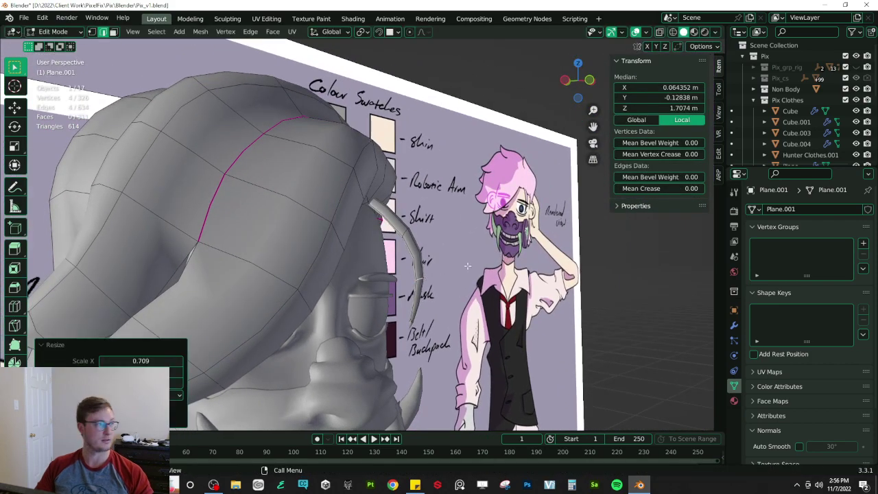
# - Select the whole linked strand and rotate and move it to adjust how it hangs in front of the forehead
pyautogui.scroll(-4, 467, 270)
pyautogui.moveTo(425, 270); pyautogui.dragTo(283, 265, button='middle')
pyautogui.press('Tab')
pyautogui.press('Tab')
pyautogui.press('l')
pyautogui.press('r')
pyautogui.click(439, 241)
pyautogui.press('g')
pyautogui.click(432, 243)
pyautogui.press('r')
pyautogui.click(438, 225)
# - With X-ray on, select the strand's lower tip and move it about 0.016 m back toward the face
pyautogui.scroll(4, 318, 261)
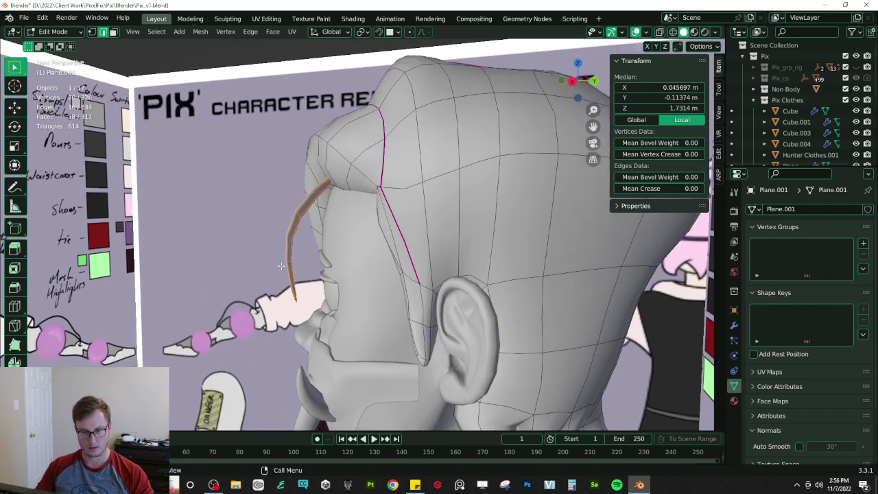
pyautogui.hotkey('alt', 'z')
pyautogui.moveTo(290, 303); pyautogui.dragTo(306, 291)
pyautogui.press('g')
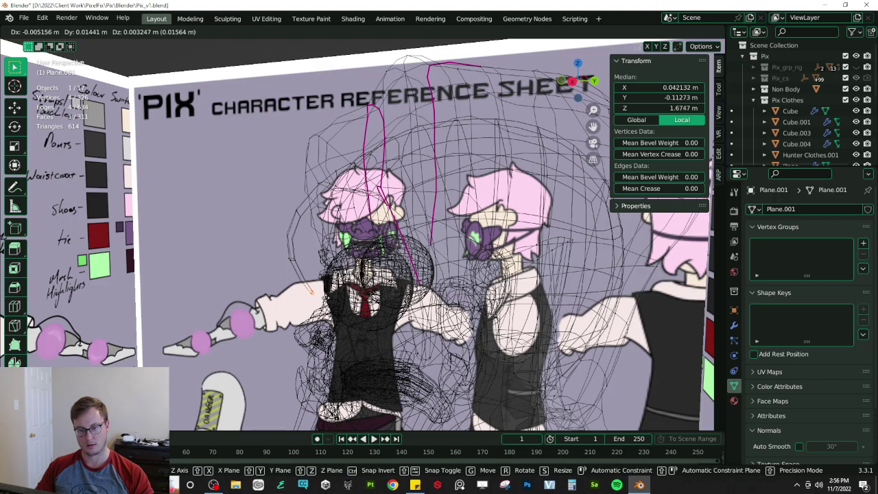
pyautogui.click(312, 292)
pyautogui.press('Tab')
pyautogui.hotkey('alt', 'z')
# - Select the strand's upper end vertices in wireframe, return to solid shading and reposition them at the hairline
pyautogui.moveTo(316, 285)
pyautogui.mouseDown(button='middle')
pyautogui.moveTo(457, 229)
pyautogui.moveTo(281, 264)
pyautogui.moveTo(342, 218)
pyautogui.mouseUp(button='middle')
pyautogui.scroll(-5, 432, 237)
pyautogui.press('Tab')
pyautogui.scroll(4, 343, 217)
pyautogui.hotkey('shift', 'z')
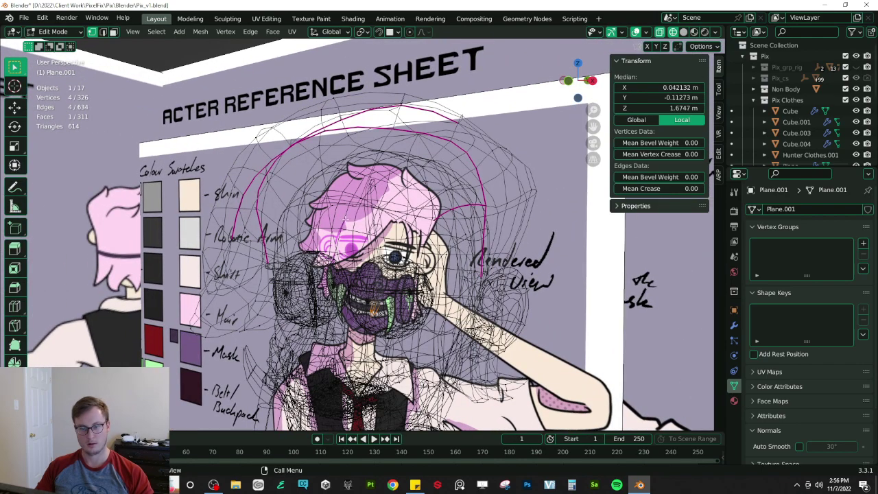
pyautogui.moveTo(362, 178); pyautogui.dragTo(379, 203)
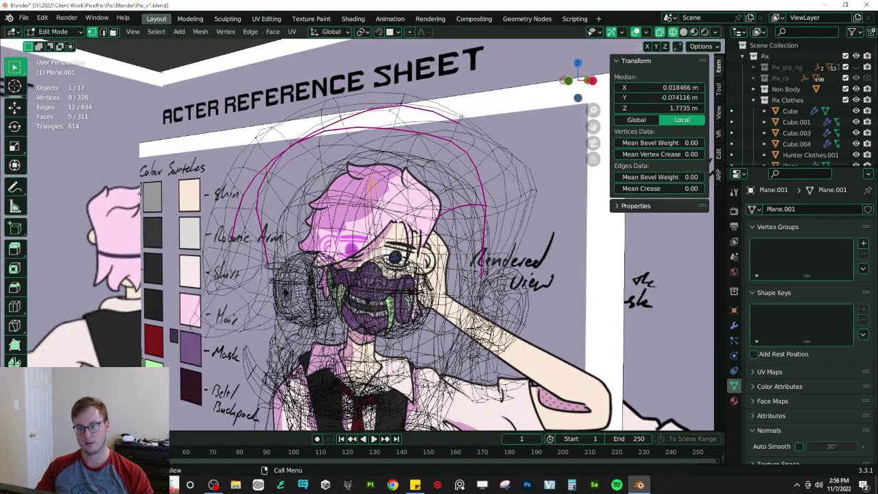
pyautogui.press('z')
pyautogui.click(424, 217)
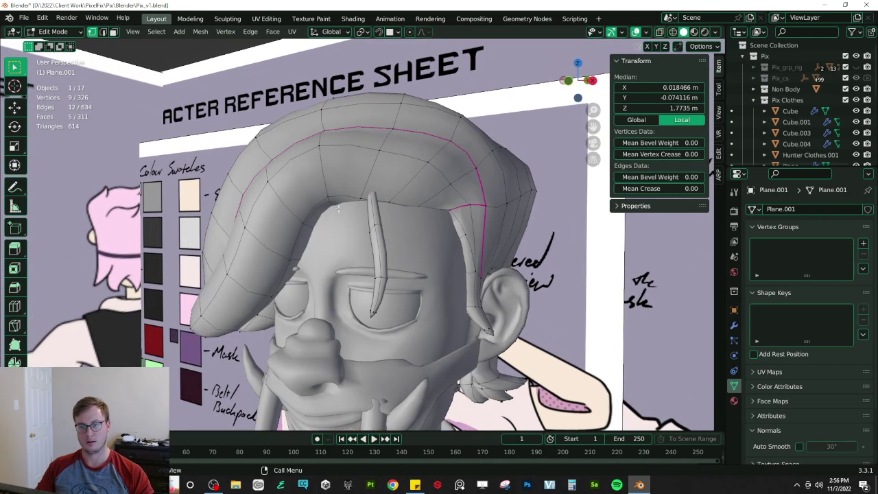
pyautogui.scroll(4, 367, 210)
pyautogui.press('g')
pyautogui.click(370, 216)
# - Examine the hair and the new forehead strand from the front, side and back, save the file and select the body mesh
pyautogui.press('Tab')
pyautogui.scroll(-6, 357, 240)
pyautogui.moveTo(341, 261); pyautogui.dragTo(388, 264, button='middle')
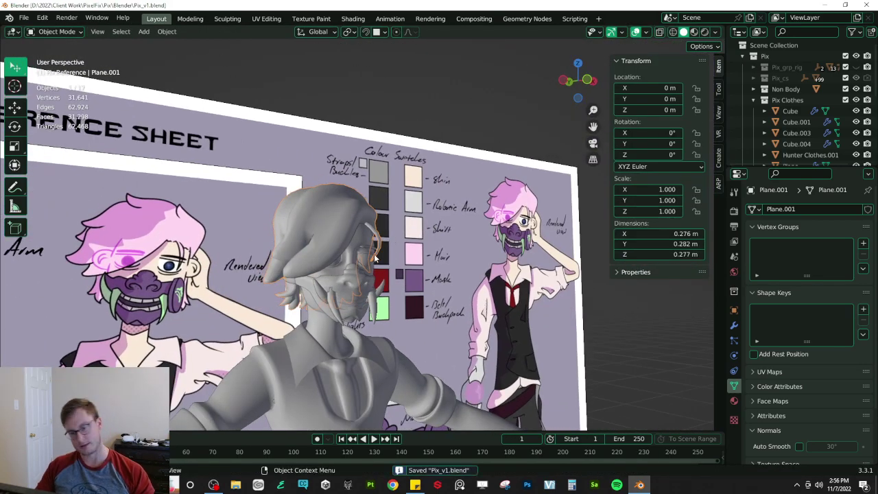
pyautogui.moveTo(382, 224); pyautogui.dragTo(343, 235, button='middle')
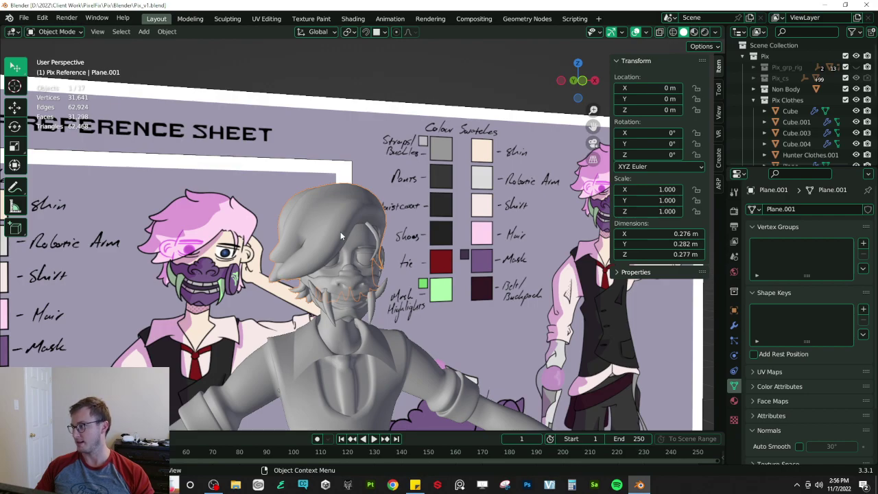
pyautogui.moveTo(342, 209); pyautogui.dragTo(290, 234, button='middle')
pyautogui.moveTo(356, 233); pyautogui.dragTo(306, 224, button='middle')
pyautogui.hotkey('ctrl', 's')
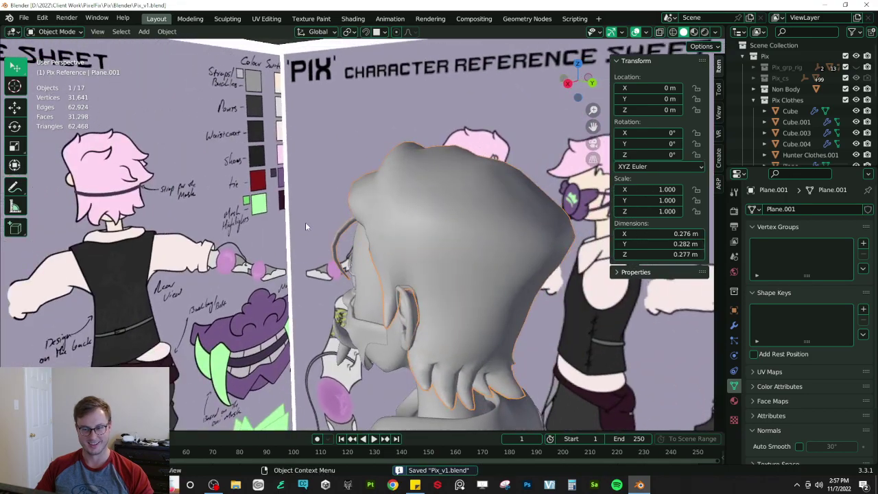
pyautogui.moveTo(376, 247); pyautogui.dragTo(439, 261, button='middle')
pyautogui.keyDown('ctrl'); pyautogui.moveTo(350, 298); pyautogui.dragTo(339, 273, button='middle'); pyautogui.keyUp('ctrl')
pyautogui.moveTo(254, 265)
pyautogui.mouseDown(button='middle')
pyautogui.moveTo(378, 266)
pyautogui.moveTo(457, 212)
pyautogui.moveTo(449, 125)
pyautogui.moveTo(228, 187)
pyautogui.moveTo(304, 260)
pyautogui.moveTo(331, 262)
pyautogui.moveTo(285, 263)
pyautogui.moveTo(290, 199)
pyautogui.moveTo(275, 326)
pyautogui.moveTo(265, 264)
pyautogui.moveTo(248, 273)
pyautogui.mouseUp(button='middle')
pyautogui.hotkey('ctrl', 's')
pyautogui.click(396, 329)
pyautogui.moveTo(396, 322); pyautogui.dragTo(336, 280, button='middle')
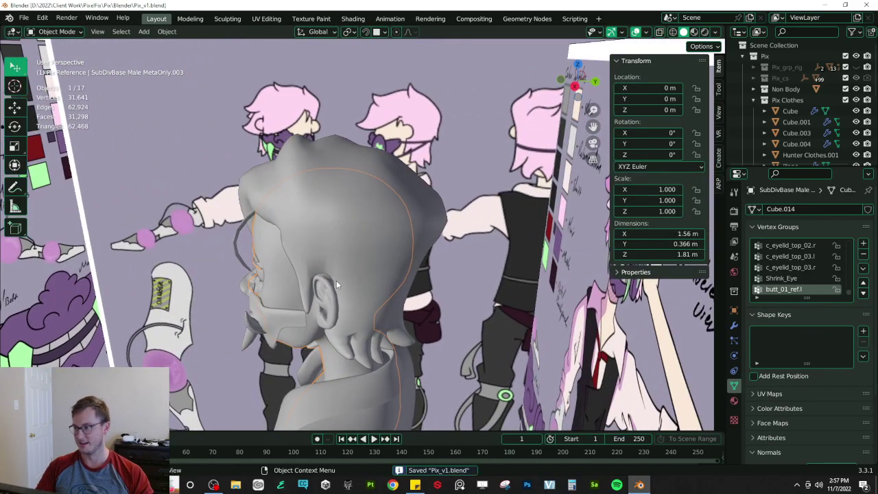
# - Open the hair mesh for editing in face select mode and select the top front face just above the parting crease
pyautogui.press('KP_3')
pyautogui.scroll(-4, 315, 287)
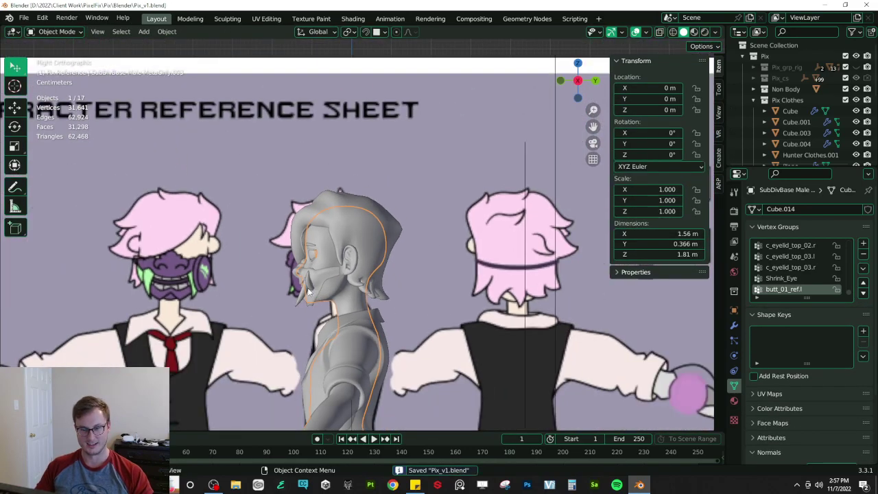
pyautogui.moveTo(304, 292); pyautogui.dragTo(405, 290, button='middle')
pyautogui.click(376, 222)
pyautogui.scroll(4, 376, 228)
pyautogui.moveTo(376, 229); pyautogui.dragTo(314, 252, button='middle')
pyautogui.press('Tab')
pyautogui.click(114, 33)
pyautogui.moveTo(347, 193); pyautogui.dragTo(399, 247, button='middle')
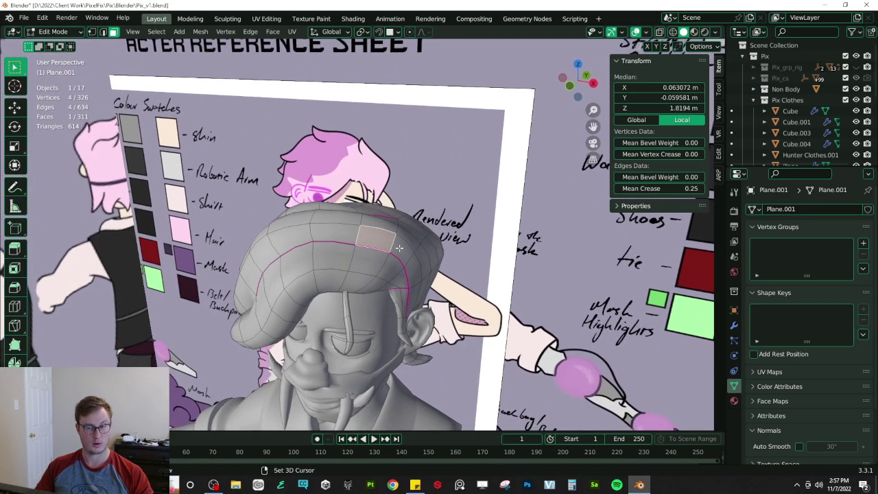
# - Extrude the selected face twice over the top of the hair to start a tuft, scaling and positioning its end
pyautogui.moveTo(400, 244); pyautogui.dragTo(385, 186, button='middle')
pyautogui.press('e')
pyautogui.click(438, 171)
pyautogui.click(395, 192)
pyautogui.press('e')
pyautogui.click(371, 156)
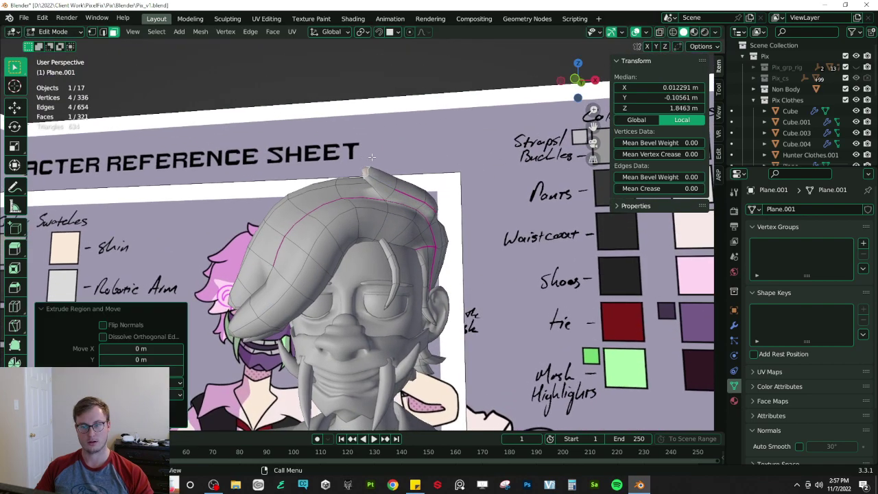
pyautogui.press('g')
pyautogui.click(412, 175)
pyautogui.press('s')
pyautogui.click(428, 169)
pyautogui.press('g')
pyautogui.click(435, 165)
# - Extrude the tuft's end face once more, angle it upward and scale it down to a narrow tip
pyautogui.press('e')
pyautogui.click(429, 158)
pyautogui.press('s')
pyautogui.click(388, 159)
pyautogui.press('g')
pyautogui.click(382, 146)
pyautogui.press('s')
pyautogui.click(397, 151)
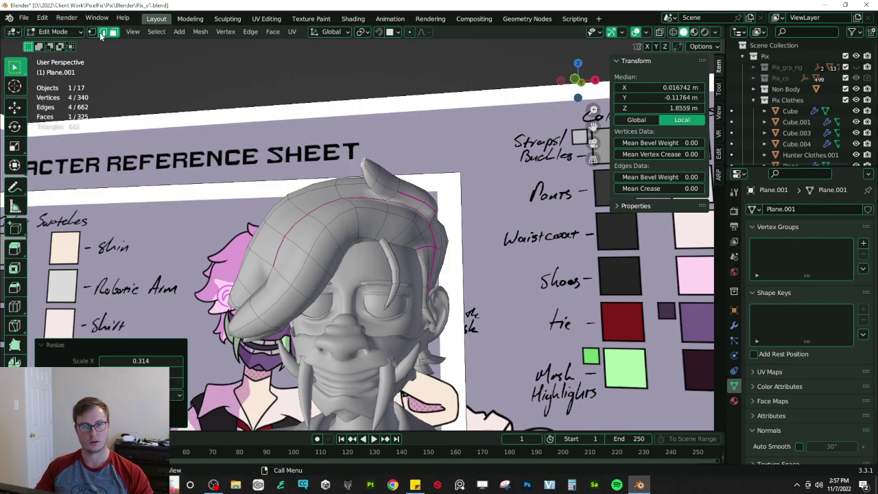
# - Select the edge loop around the tuft in edge select mode, then scale and reposition it to refine the tuft's thickness
pyautogui.click(103, 31)
pyautogui.scroll(4, 406, 112)
pyautogui.keyDown('alt'); pyautogui.click(400, 106); pyautogui.keyUp('alt')
pyautogui.keyDown('shift'); pyautogui.moveTo(400, 106); pyautogui.dragTo(355, 175, button='middle'); pyautogui.keyUp('shift')
pyautogui.press('s')
pyautogui.click(424, 119)
pyautogui.press('g')
pyautogui.click(421, 125)
# - Dissolve the extra edge on the hair above the temple, behind the new tuft
pyautogui.click(300, 231)
pyautogui.press('x')
pyautogui.click(304, 232)
pyautogui.moveTo(306, 232); pyautogui.dragTo(427, 200, button='middle')
pyautogui.hotkey('ctrl', 'z')
pyautogui.press('x')
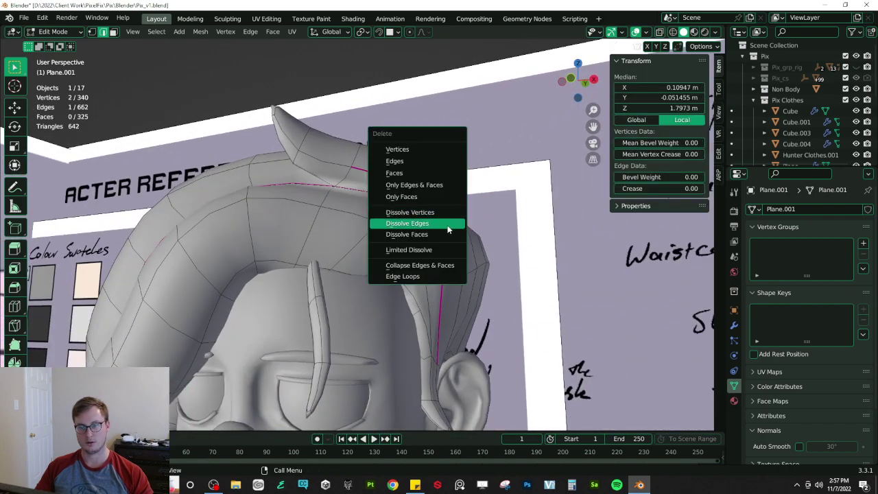
pyautogui.click(447, 226)
pyautogui.click(383, 177)
pyautogui.moveTo(383, 177); pyautogui.dragTo(304, 200, button='middle')
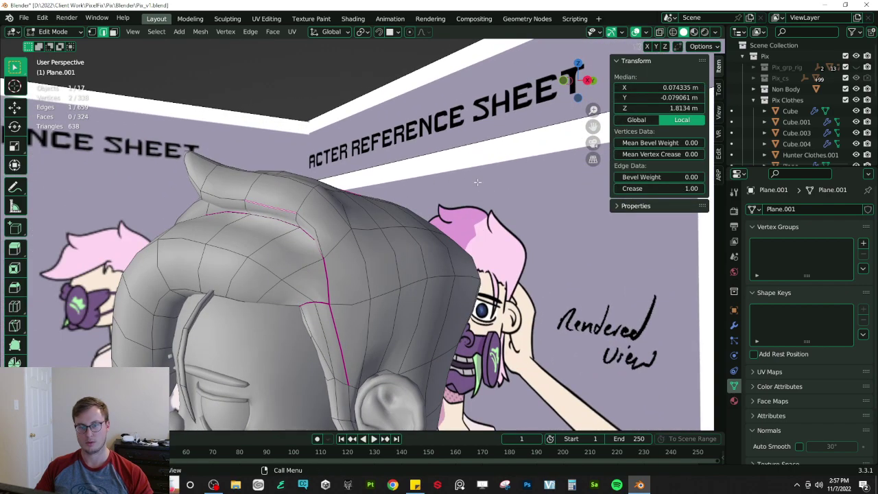
# - Compare the tuft with the front reference, then move and rotate the edges at its rear base to smooth its flow
pyautogui.press('Tab')
pyautogui.moveTo(504, 196); pyautogui.dragTo(481, 199, button='middle')
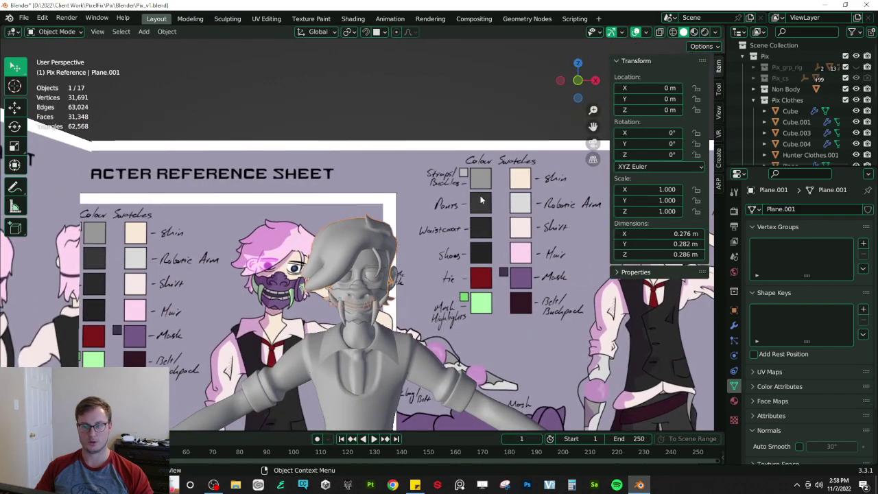
pyautogui.press('KP_1')
pyautogui.scroll(10, 458, 197)
pyautogui.press('Tab')
pyautogui.keyDown('shift'); pyautogui.moveTo(489, 202); pyautogui.dragTo(376, 175, button='middle'); pyautogui.keyUp('shift')
pyautogui.click(495, 208)
pyautogui.press('g')
pyautogui.click(481, 224)
pyautogui.press('g')
pyautogui.click(268, 220)
pyautogui.press('r')
pyautogui.click(332, 175)
pyautogui.press('g')
pyautogui.click(336, 154)
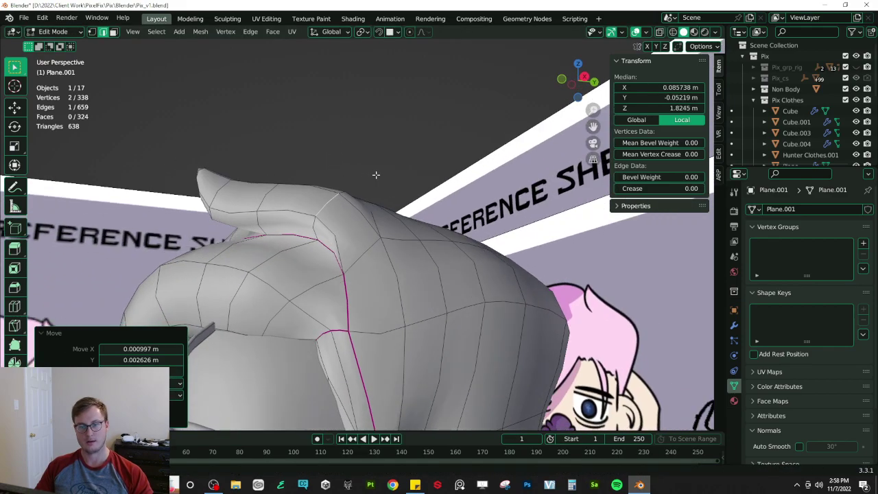
# - Check the tuft in Object Mode, save the file and return to editing the hair mesh in front view
pyautogui.press('Tab')
pyautogui.scroll(-4, 334, 154)
pyautogui.moveTo(334, 154); pyautogui.dragTo(430, 188, button='middle')
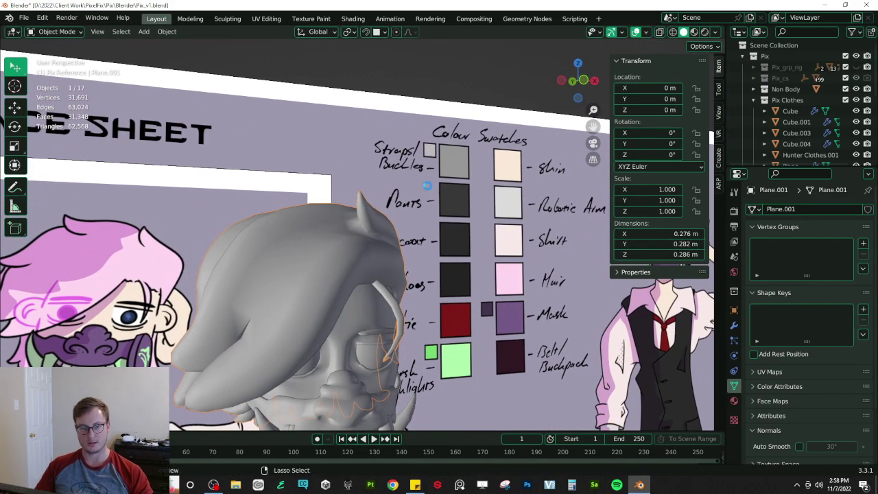
pyautogui.press('KP_1')
pyautogui.press('Tab')
# - Select the edge at the tuft's front lower end and move it about 0.0105 m in negative X
pyautogui.scroll(5, 412, 182)
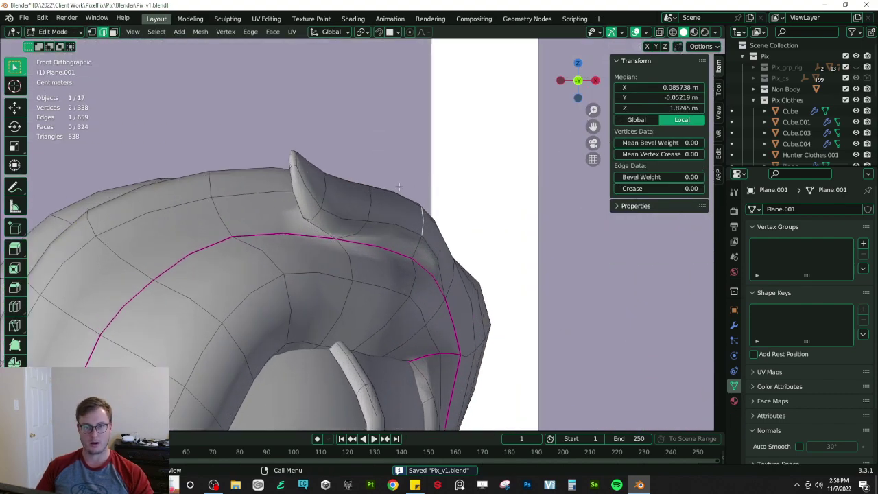
pyautogui.hotkey('alt', 'z')
pyautogui.click(336, 209)
pyautogui.hotkey('alt', 'z')
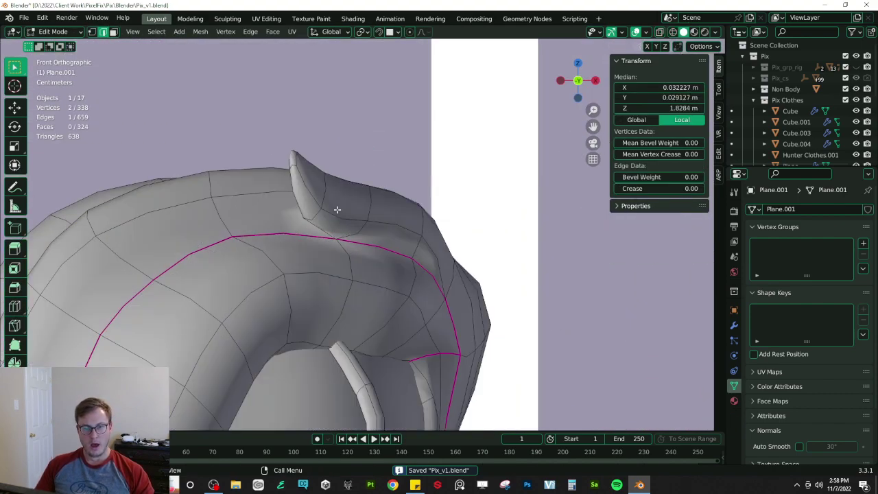
pyautogui.hotkey('alt', 'z')
pyautogui.hotkey('alt', 'z')
pyautogui.hotkey('alt', 'z')
pyautogui.click(302, 199)
pyautogui.hotkey('alt', 'z')
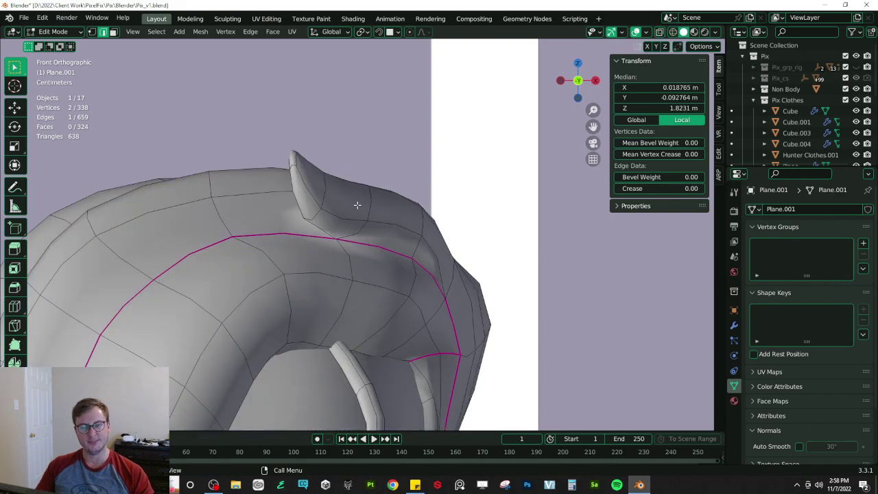
pyautogui.press('g')
pyautogui.click(328, 203)
pyautogui.scroll(-4, 325, 205)
pyautogui.keyDown('shift'); pyautogui.moveTo(276, 221); pyautogui.dragTo(423, 225, button='middle'); pyautogui.keyUp('shift')
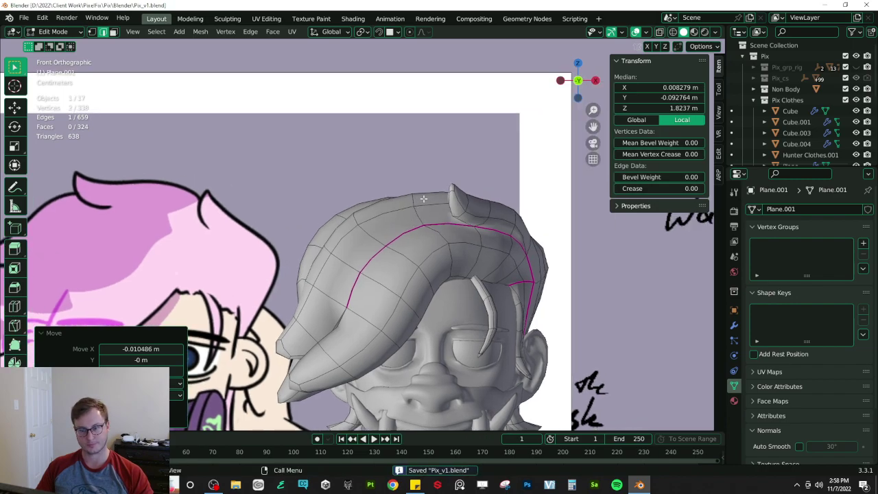
pyautogui.moveTo(428, 192); pyautogui.dragTo(203, 136, button='middle')
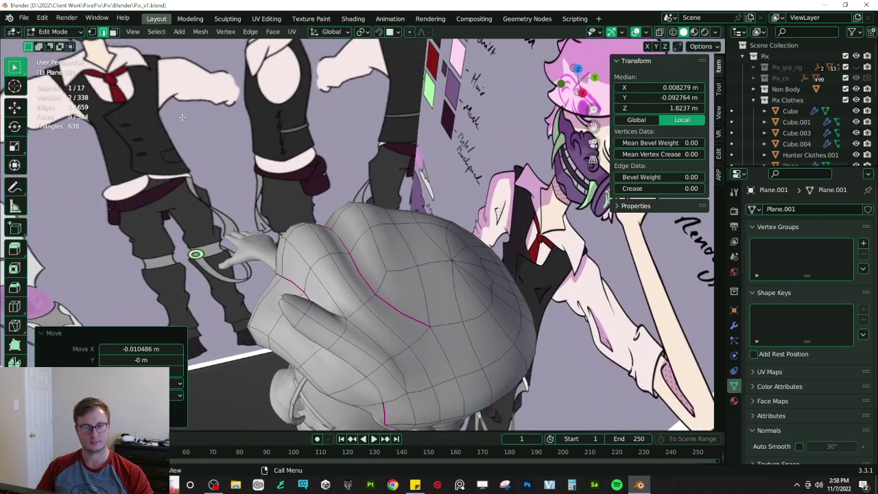
pyautogui.click(114, 32)
pyautogui.click(367, 257)
pyautogui.keyDown('shift'); pyautogui.click(350, 230); pyautogui.keyUp('shift')
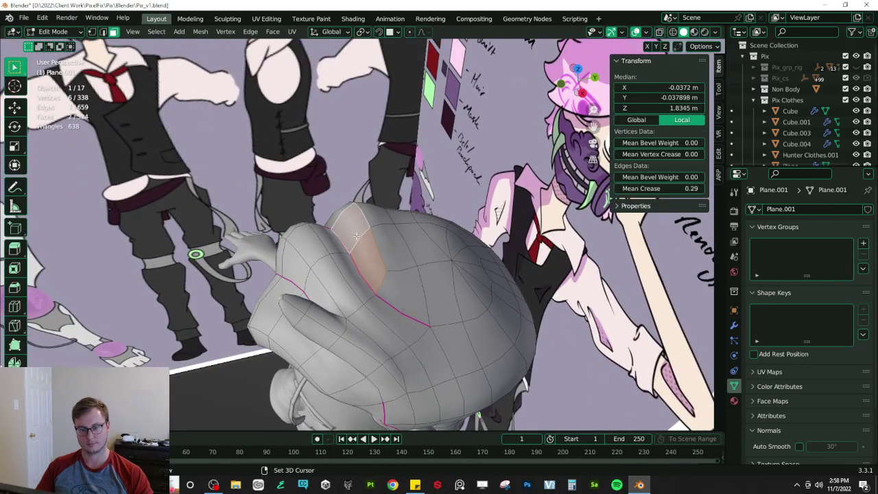
pyautogui.moveTo(350, 234); pyautogui.dragTo(361, 214, button='middle')
pyautogui.press('e')
pyautogui.rightClick(357, 227)
pyautogui.moveTo(374, 244); pyautogui.dragTo(345, 209, button='middle')
pyautogui.click(339, 218)
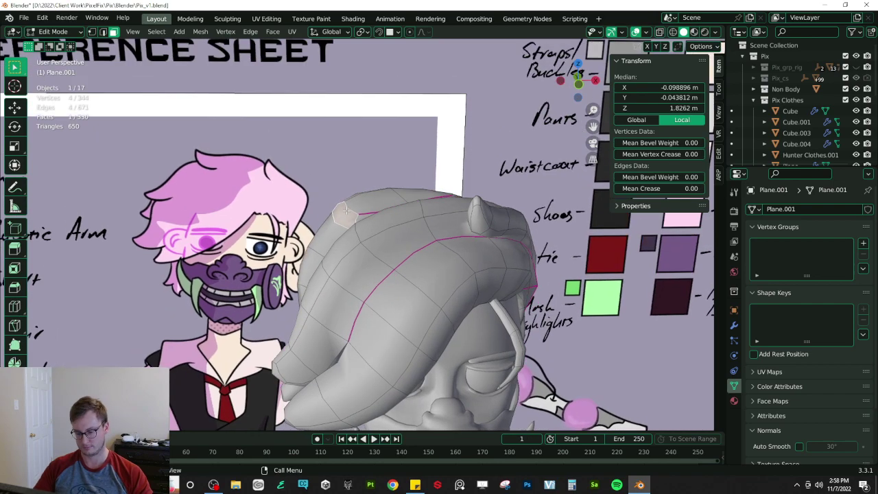
pyautogui.press('KP_1')
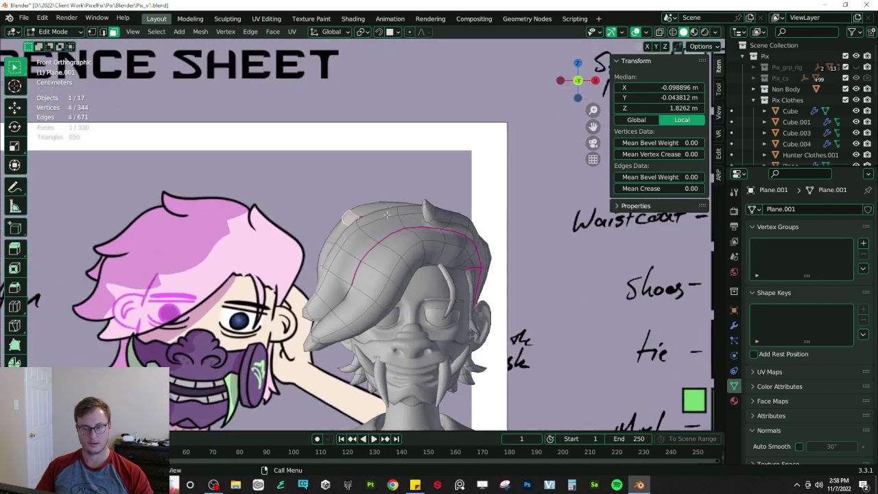
pyautogui.keyDown('shift'); pyautogui.click(390, 214); pyautogui.keyUp('shift')
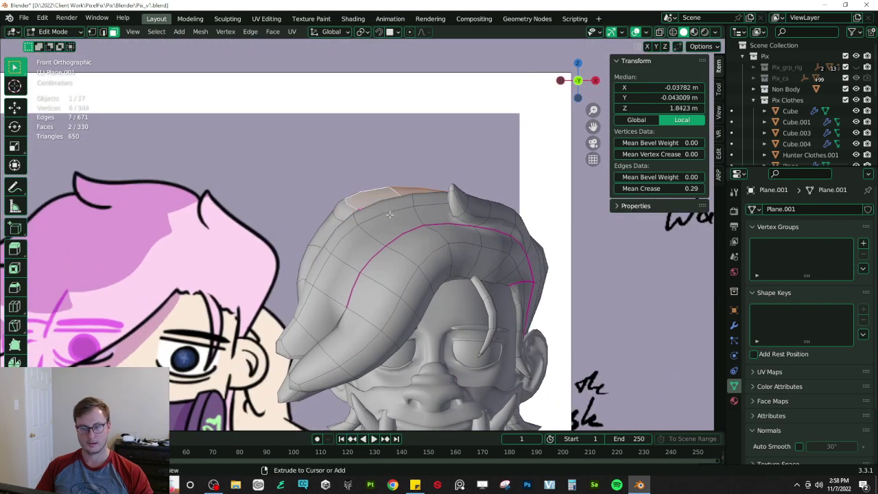
# - Extrude a crown face behind the first tuft outward to start a second tuft
pyautogui.moveTo(422, 205); pyautogui.dragTo(418, 207, button='middle')
pyautogui.press('e')
pyautogui.click(410, 196)
pyautogui.press('KP_1')
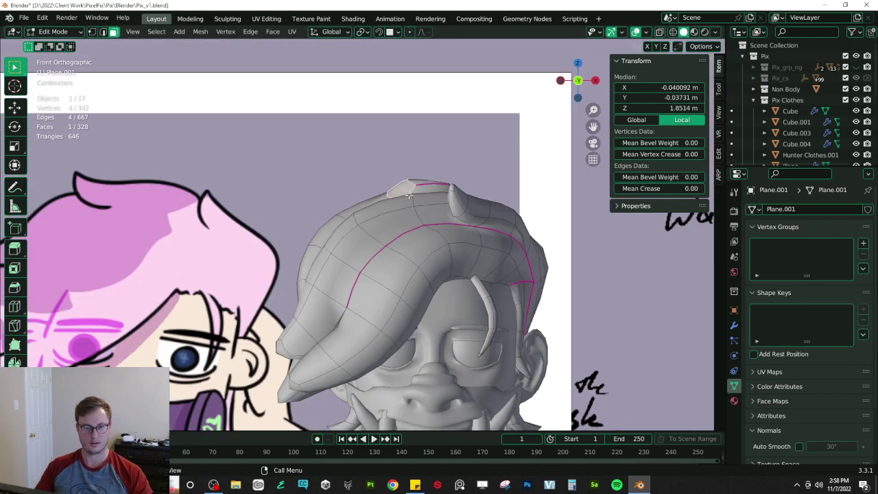
# - Try to lengthen the second tuft with further extrusions, moving and rotating its end face
pyautogui.press('e')
pyautogui.click(394, 194)
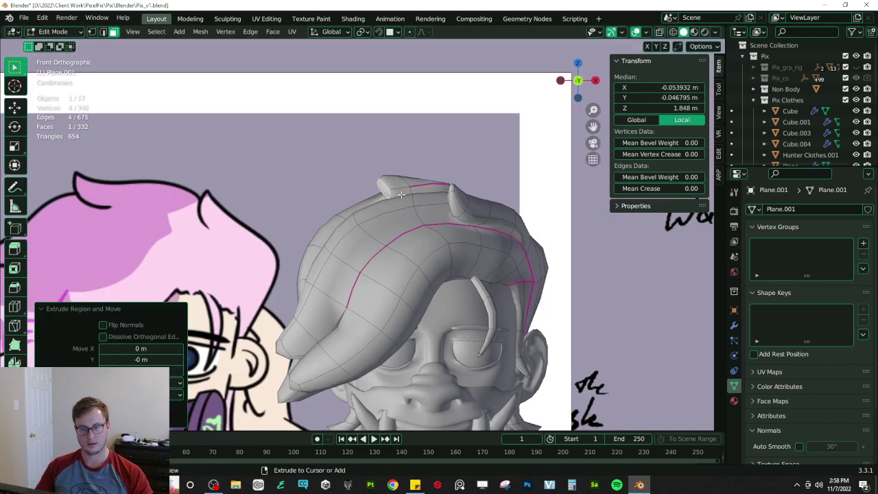
pyautogui.press('e')
pyautogui.click(389, 195)
pyautogui.press('e')
pyautogui.rightClick(388, 196)
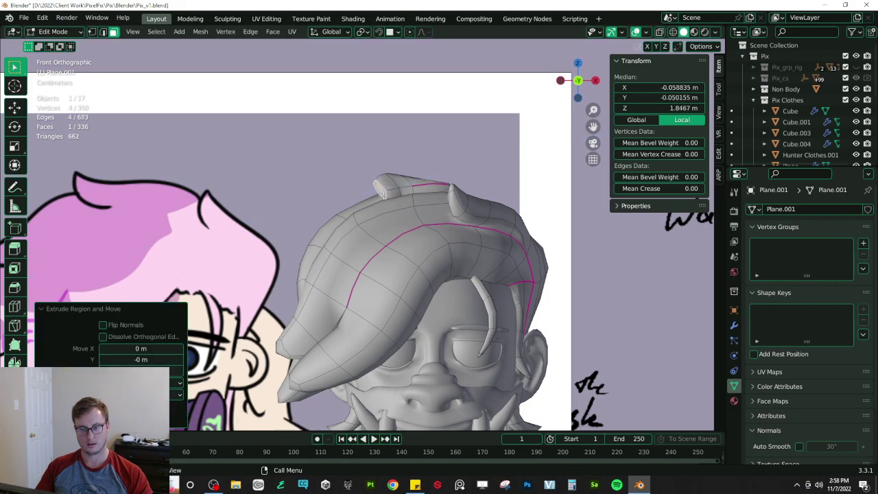
pyautogui.hotkey('ctrl', 'z')
pyautogui.press('g')
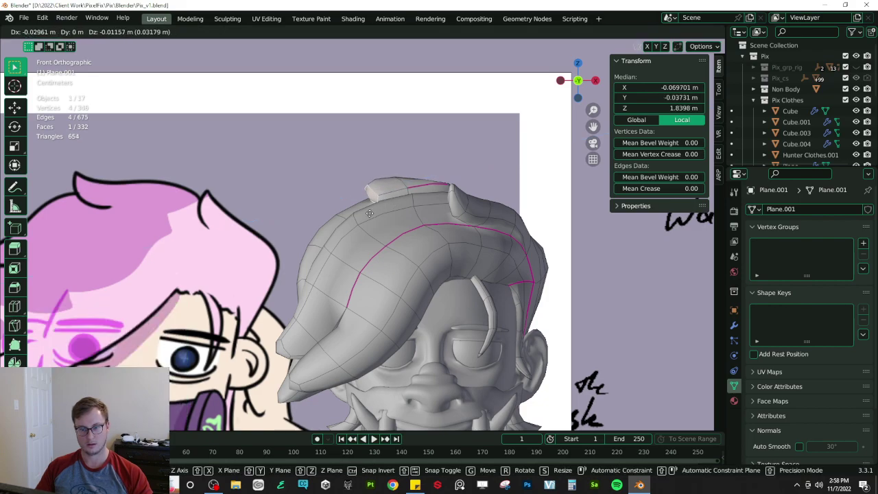
pyautogui.click(370, 213)
pyautogui.press('r')
pyautogui.click(450, 166)
pyautogui.hotkey('ctrl', 'z')
pyautogui.moveTo(448, 186); pyautogui.dragTo(406, 218, button='middle')
pyautogui.moveTo(375, 302); pyautogui.dragTo(373, 335, button='middle')
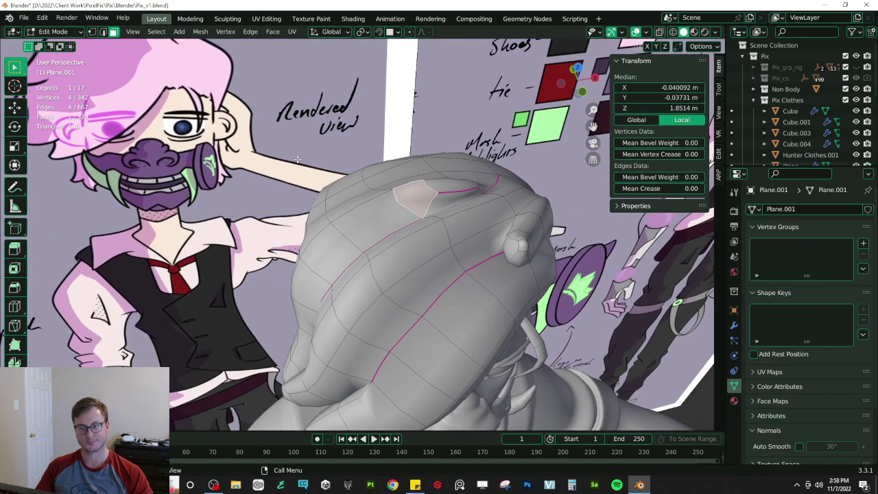
# - Slide the edge in front of the second tuft along the hair surface with a factor of 0.490
pyautogui.click(105, 33)
pyautogui.moveTo(459, 249); pyautogui.dragTo(421, 198, button='middle')
pyautogui.click(405, 275)
pyautogui.press('g')
pyautogui.press('g')
pyautogui.click(360, 264)
pyautogui.press('KP_1')
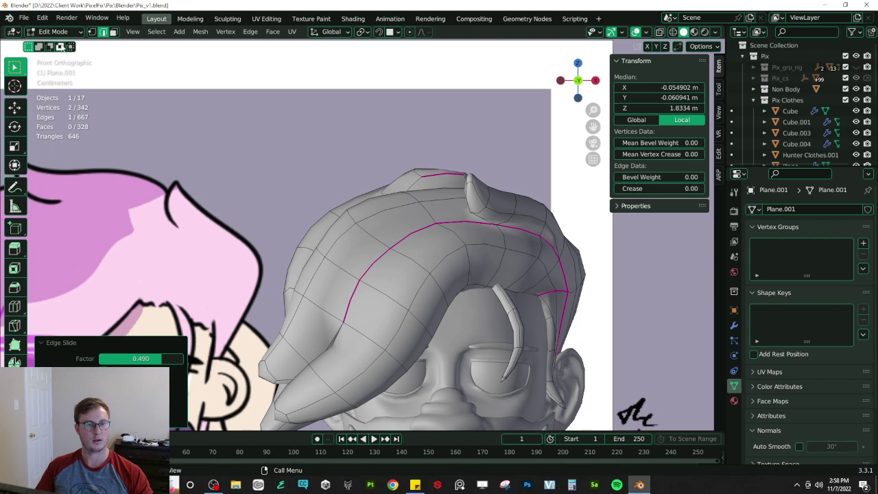
# - Extrude the second tuft's front face and move the new end about 0.019 m in negative X
pyautogui.click(114, 32)
pyautogui.click(402, 186)
pyautogui.scroll(-4, 403, 192)
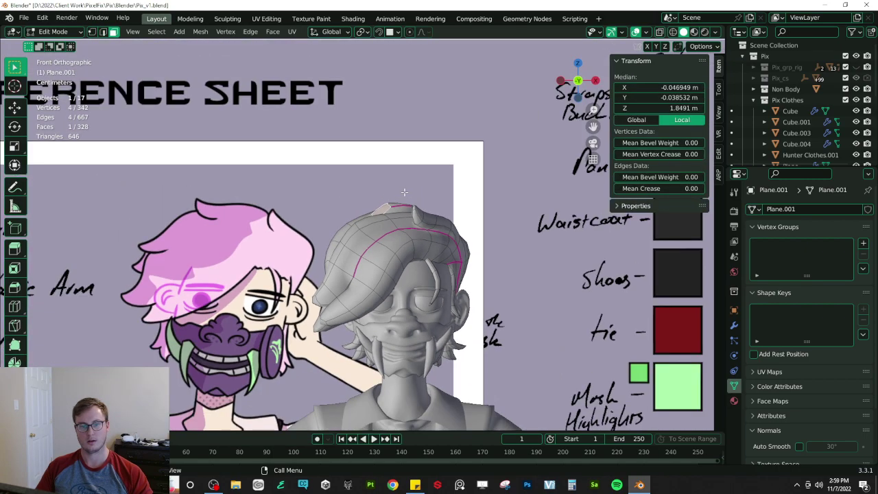
pyautogui.scroll(5, 410, 199)
pyautogui.press('e')
pyautogui.click(384, 203)
pyautogui.press('g')
pyautogui.click(365, 221)
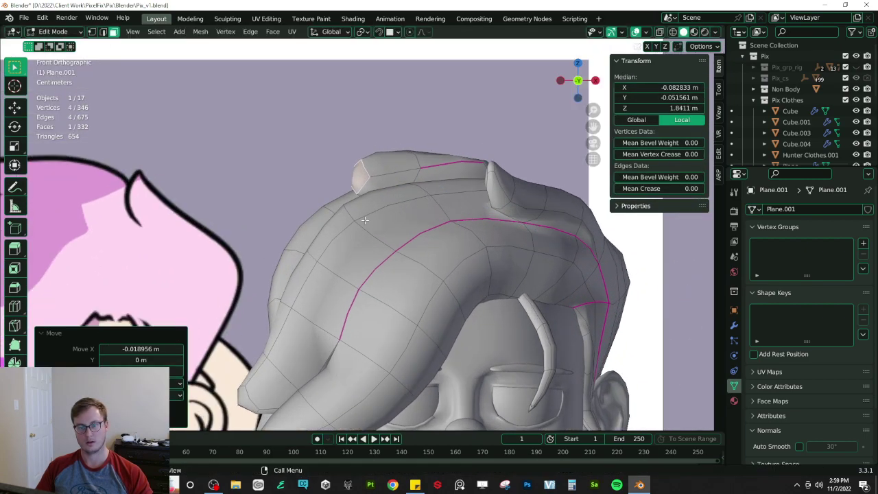
# - Pull the second tuft's end back about 0.009 m in X, extrude a scaled-down tip and raise it
pyautogui.press('e')
pyautogui.press('Escape')
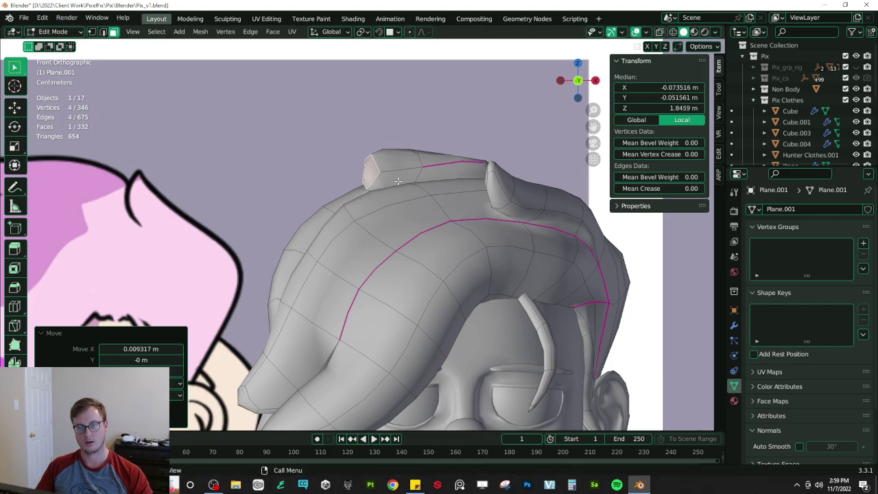
pyautogui.press('s')
pyautogui.click(412, 136)
pyautogui.press('g')
pyautogui.click(407, 121)
# - Try to reposition the second tuft's tip from an angled view
pyautogui.moveTo(411, 164); pyautogui.dragTo(492, 202, button='middle')
pyautogui.press('g')
pyautogui.click(476, 224)
pyautogui.hotkey('ctrl', 'z')
pyautogui.hotkey('ctrl', 'z')
# - Select the edge loop around the middle of the second tuft, scale it along Y and reposition it
pyautogui.moveTo(407, 204); pyautogui.dragTo(456, 186, button='middle')
pyautogui.scroll(2, 456, 186)
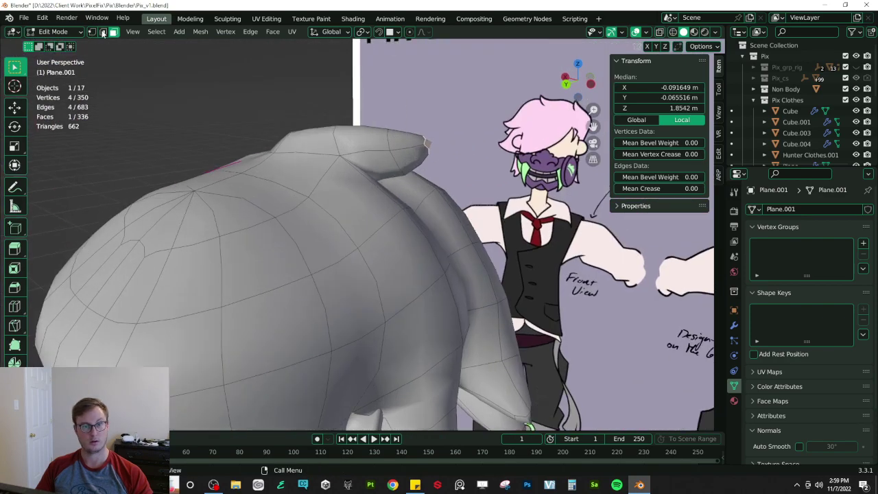
pyautogui.moveTo(392, 157); pyautogui.dragTo(436, 141, button='middle')
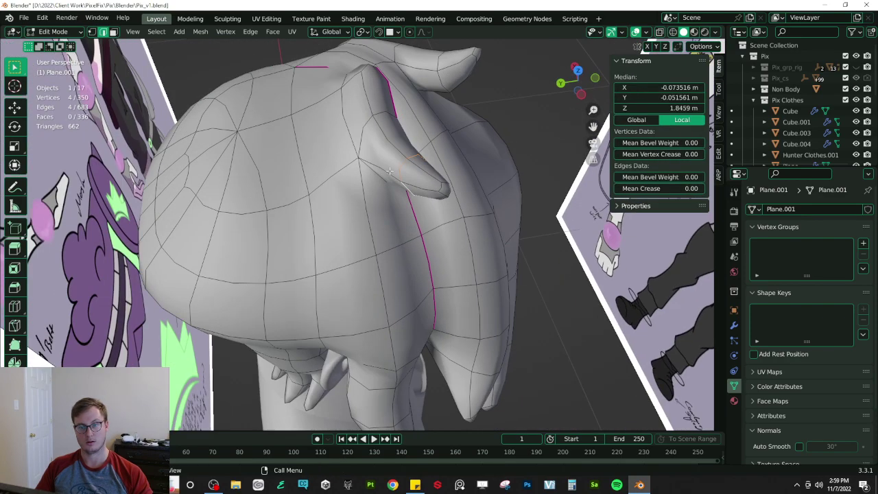
pyautogui.press('s')
pyautogui.press('y')
pyautogui.click(421, 154)
pyautogui.press('g')
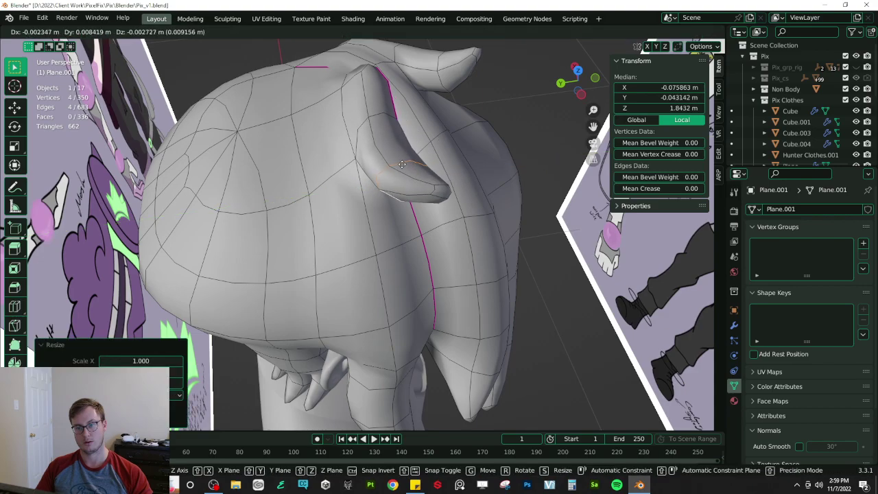
pyautogui.click(407, 155)
# - Dissolve the surplus edge on the second tuft and select the neighbouring edge near its base
pyautogui.moveTo(346, 163)
pyautogui.mouseDown(button='middle')
pyautogui.moveTo(376, 187)
pyautogui.moveTo(356, 196)
pyautogui.moveTo(328, 165)
pyautogui.moveTo(365, 204)
pyautogui.mouseUp(button='middle')
pyautogui.press('x')
pyautogui.click(339, 181)
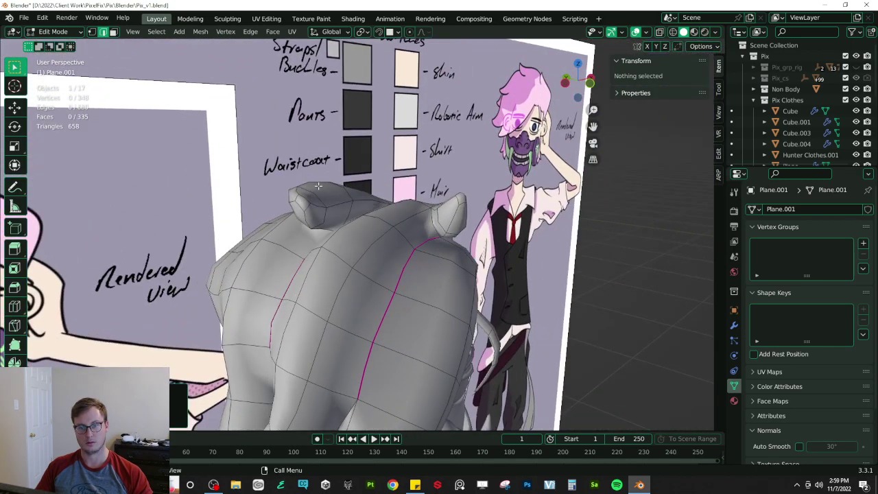
pyautogui.moveTo(318, 186); pyautogui.dragTo(362, 181, button='middle')
pyautogui.click(375, 195)
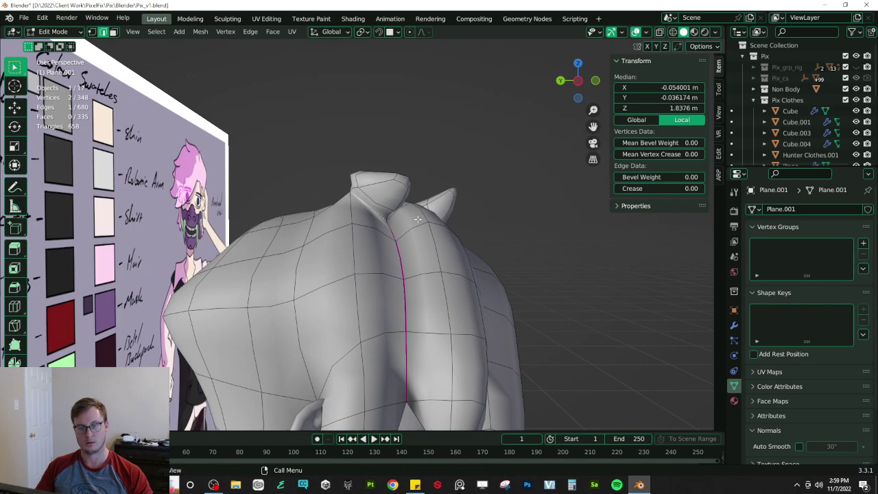
pyautogui.moveTo(236, 109); pyautogui.dragTo(427, 223, button='middle')
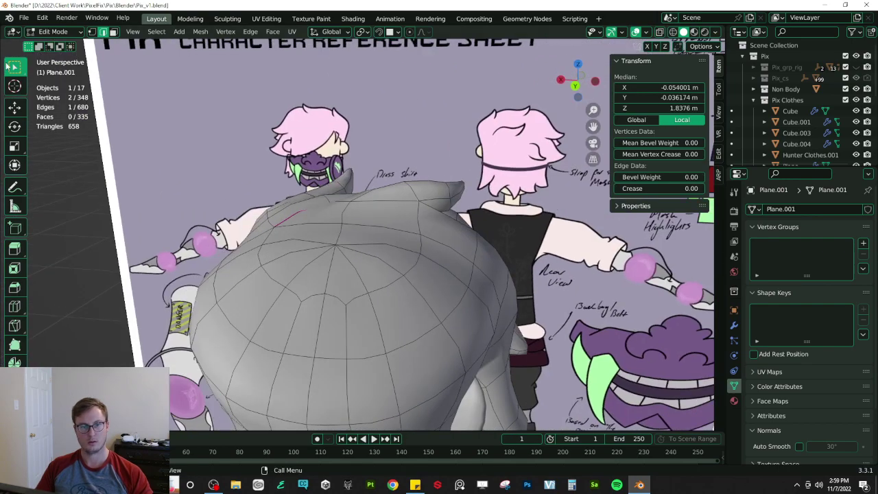
# - Move individual vertices along the top of the second tuft to smooth its outline, then compare it with the front reference
pyautogui.click(425, 199)
pyautogui.moveTo(425, 199); pyautogui.dragTo(409, 186, button='middle')
pyautogui.press('g')
pyautogui.click(416, 198)
pyautogui.click(409, 179)
pyautogui.press('g')
pyautogui.click(408, 184)
pyautogui.click(437, 180)
pyautogui.press('g')
pyautogui.click(437, 181)
pyautogui.moveTo(436, 182); pyautogui.dragTo(327, 197, button='middle')
pyautogui.press('KP_1')
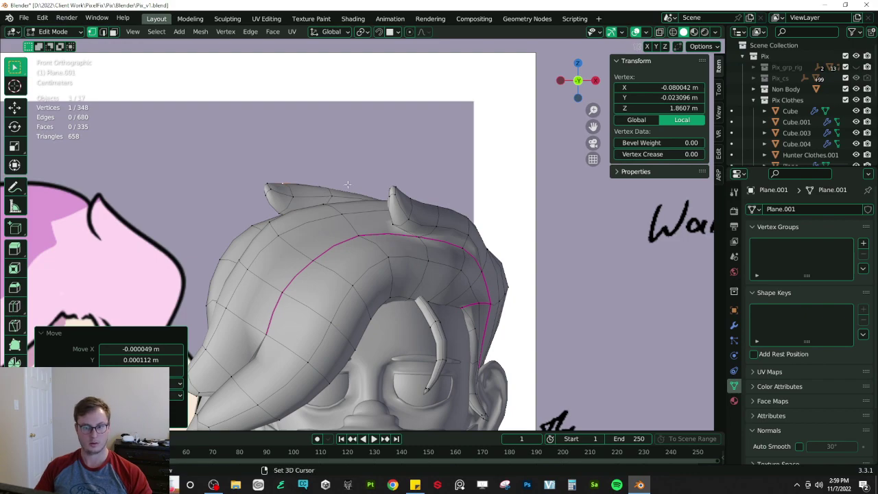
# - Reposition the vertex on the second tuft's upper edge, return to Object Mode, save the file and compare the hair with the reference sheet
pyautogui.scroll(2, 331, 184)
pyautogui.press('g')
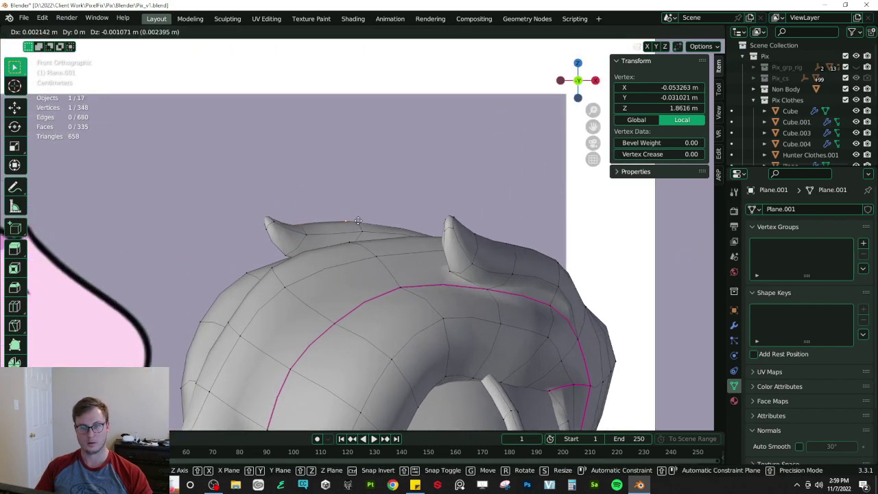
pyautogui.click(374, 228)
pyautogui.scroll(-4, 376, 229)
pyautogui.press('Tab')
pyautogui.scroll(-1, 401, 244)
pyautogui.keyDown('shift'); pyautogui.moveTo(403, 281); pyautogui.dragTo(387, 198, button='middle'); pyautogui.keyUp('shift')
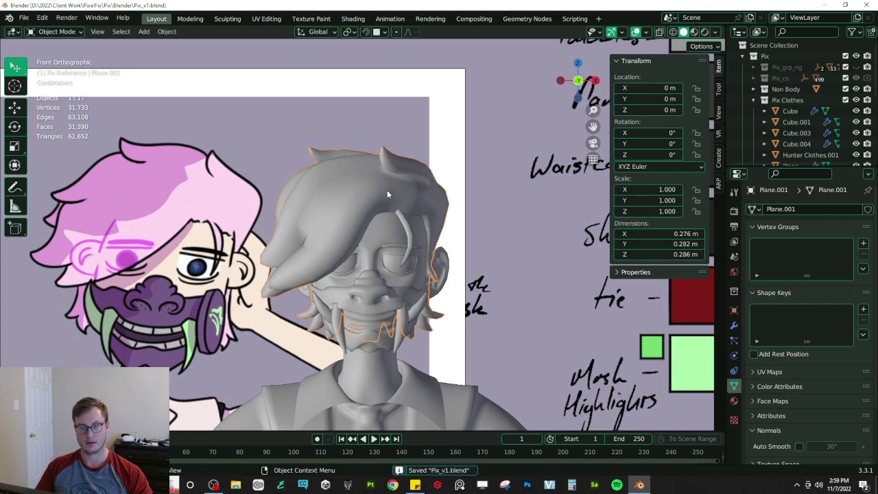
pyautogui.scroll(1, 306, 190)
pyautogui.press('s')
pyautogui.press('Escape')
pyautogui.scroll(-4, 367, 181)
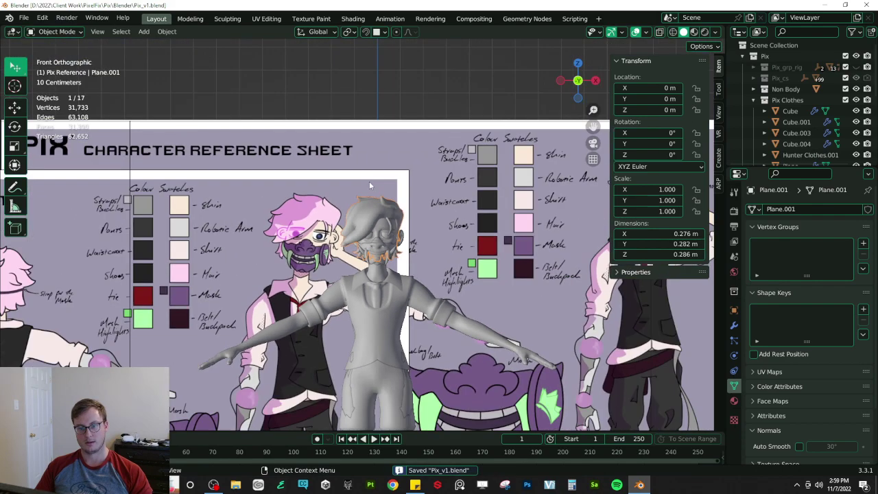
pyautogui.scroll(3, 367, 182)
pyautogui.scroll(-2, 787, 78)
# - Create a new collection inside Pix Clothes and name it Mask
pyautogui.rightClick(784, 64)
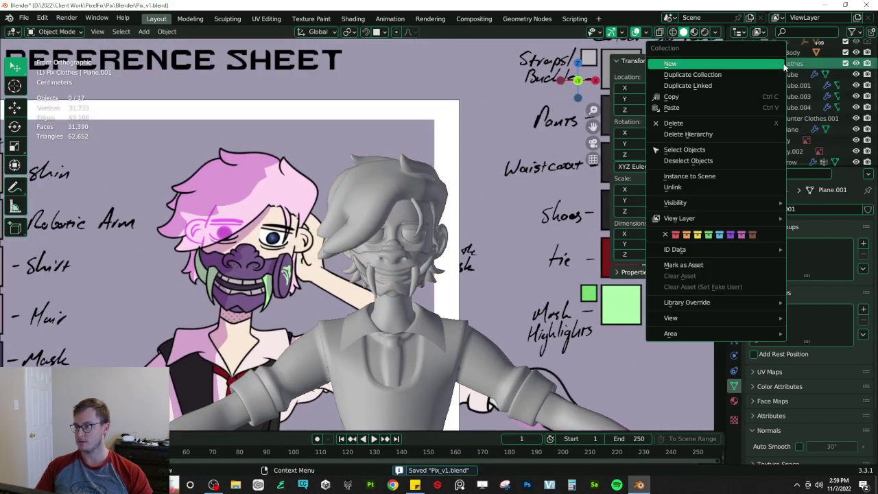
pyautogui.click(757, 67)
pyautogui.doubleClick(799, 97)
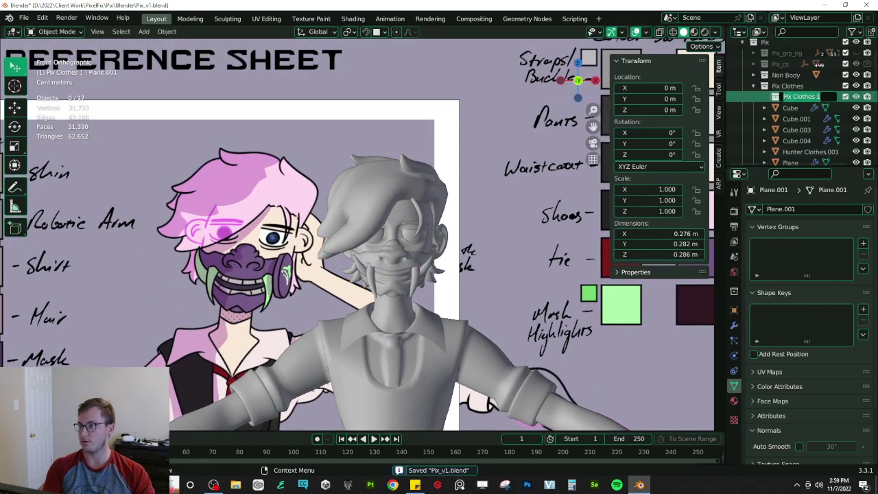
pyautogui.write('Mask')
pyautogui.press('Return')
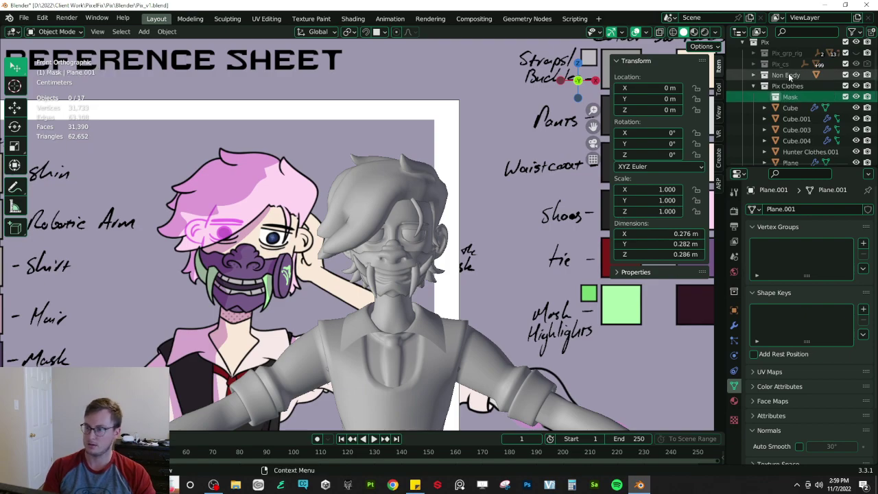
# - Select the face mask and its tusk objects (Cube, Cube.001, Plane) and move them into the Mask collection
pyautogui.scroll(2, 385, 293)
pyautogui.click(362, 280)
pyautogui.keyDown('shift'); pyautogui.click(374, 298); pyautogui.keyUp('shift')
pyautogui.keyDown('shift'); pyautogui.click(383, 268); pyautogui.keyUp('shift')
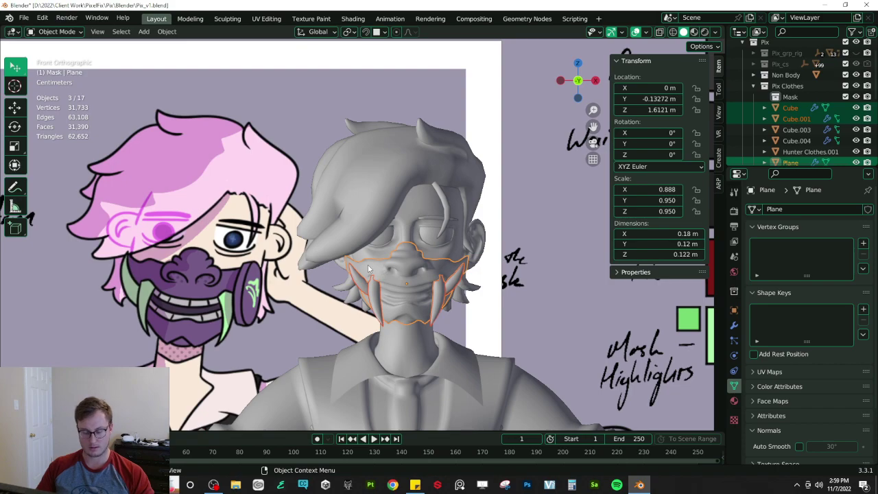
pyautogui.press('m')
pyautogui.moveTo(368, 269)
pyautogui.moveTo(470, 328)
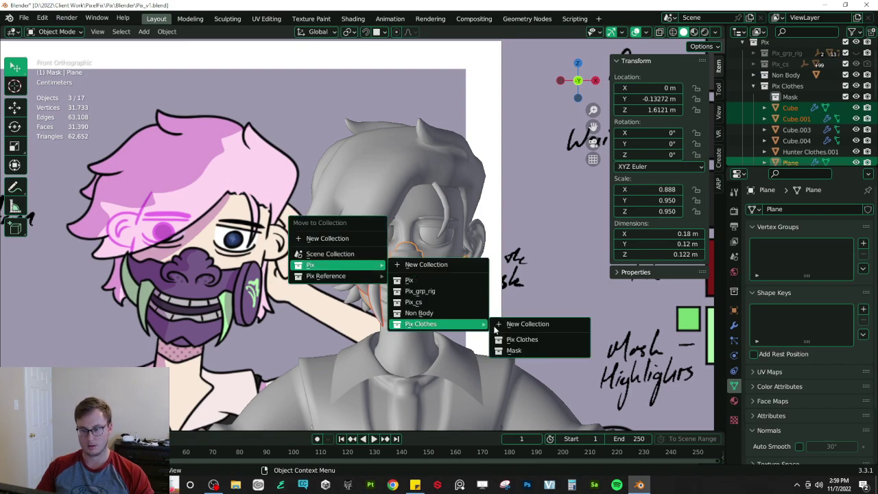
pyautogui.click(544, 349)
# - Hide the Mask collection in the viewport and collapse the Pix Clothes collection
pyautogui.scroll(-3, 652, 260)
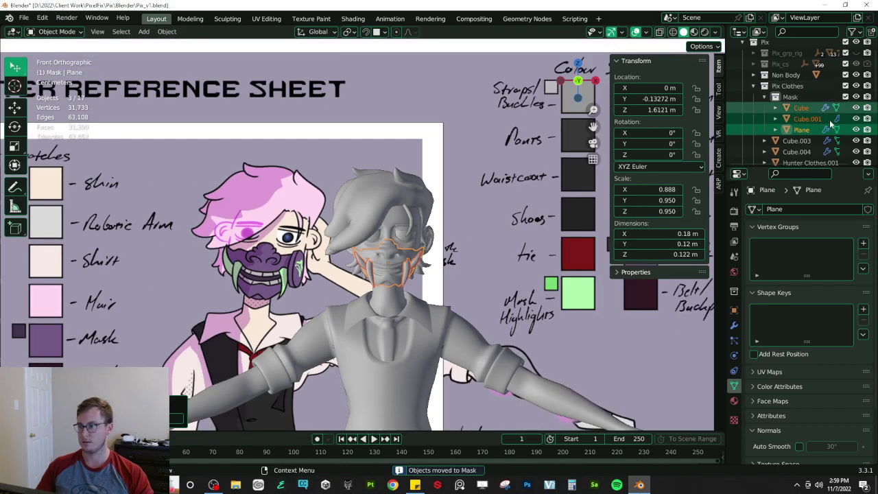
pyautogui.click(846, 97)
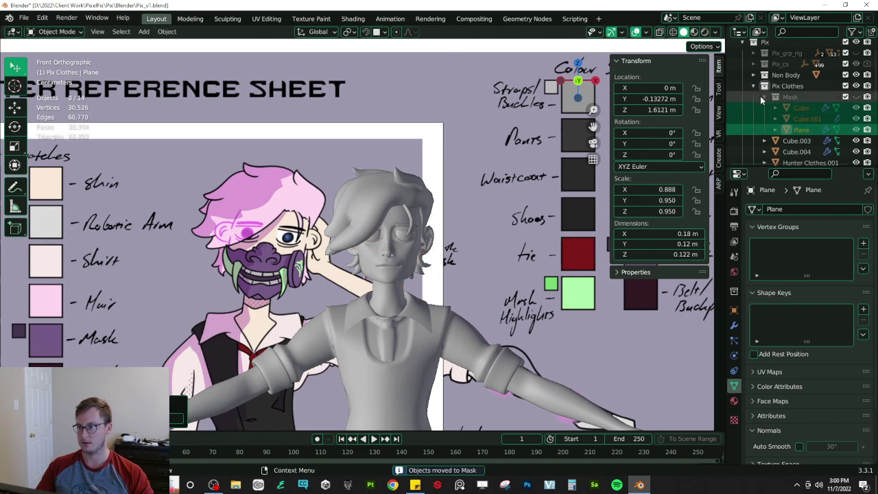
pyautogui.click(756, 87)
# - Select the hair object, save the file, and open the hair for editing in face selection mode
pyautogui.click(352, 218)
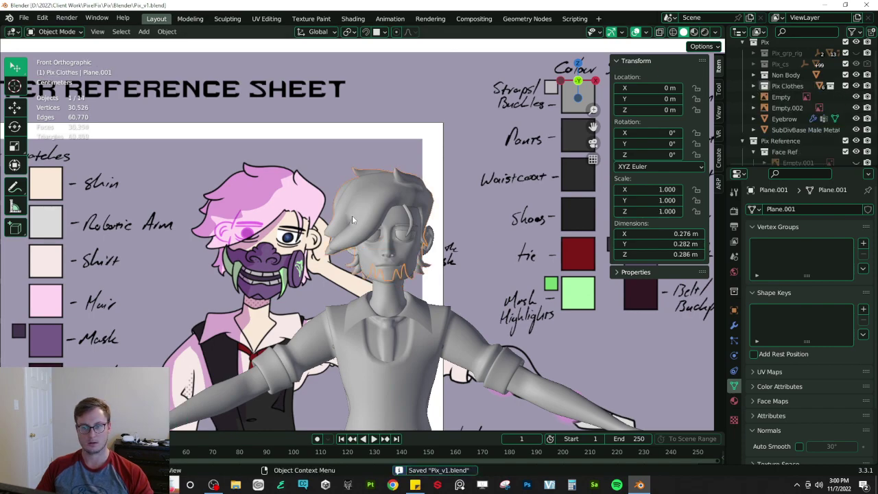
pyautogui.scroll(3, 352, 219)
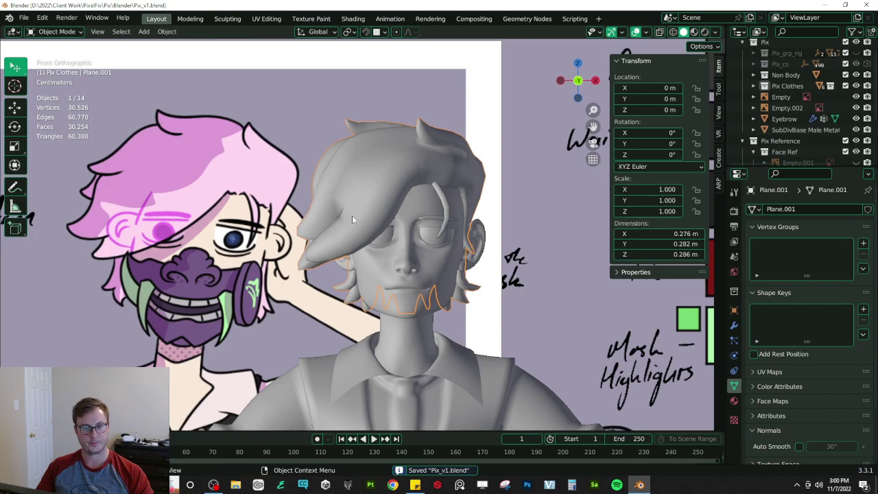
pyautogui.keyDown('shift'); pyautogui.moveTo(336, 189); pyautogui.dragTo(354, 188, button='middle'); pyautogui.keyUp('shift')
pyautogui.moveTo(266, 158); pyautogui.dragTo(382, 154, button='middle')
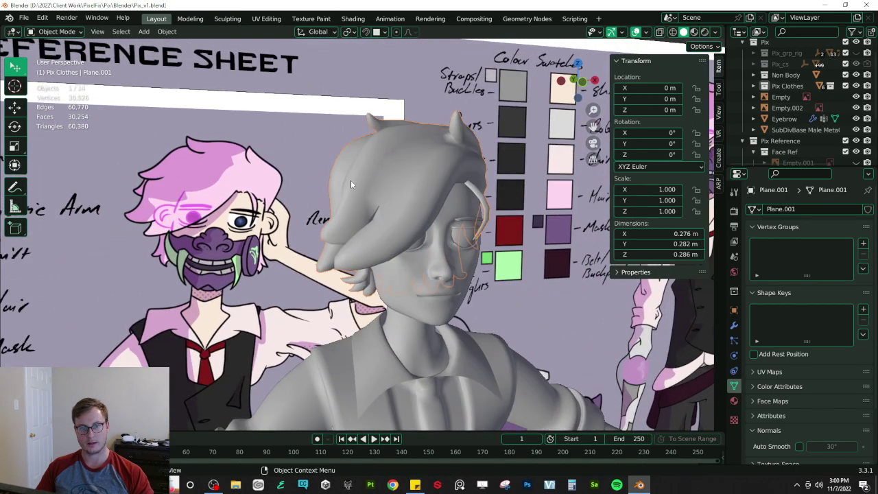
pyautogui.moveTo(365, 185); pyautogui.dragTo(362, 172, button='middle')
pyautogui.press('Tab')
pyautogui.scroll(3, 324, 212)
pyautogui.moveTo(608, 204); pyautogui.dragTo(643, 242, button='middle')
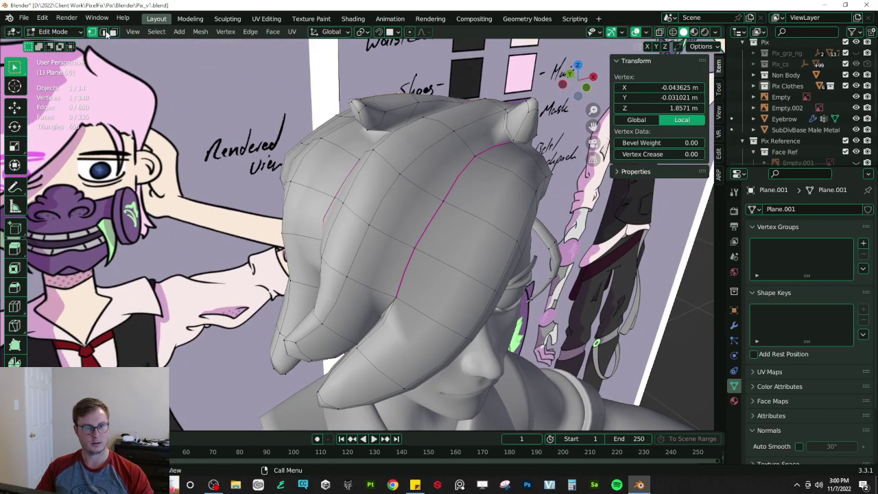
pyautogui.click(113, 32)
# - Select two neighbouring faces on the upper swoop of the hair, just above the marked crease
pyautogui.scroll(-4, 376, 254)
pyautogui.moveTo(376, 255); pyautogui.dragTo(389, 228, button='middle')
pyautogui.scroll(2, 374, 243)
pyautogui.moveTo(331, 213); pyautogui.dragTo(298, 214, button='middle')
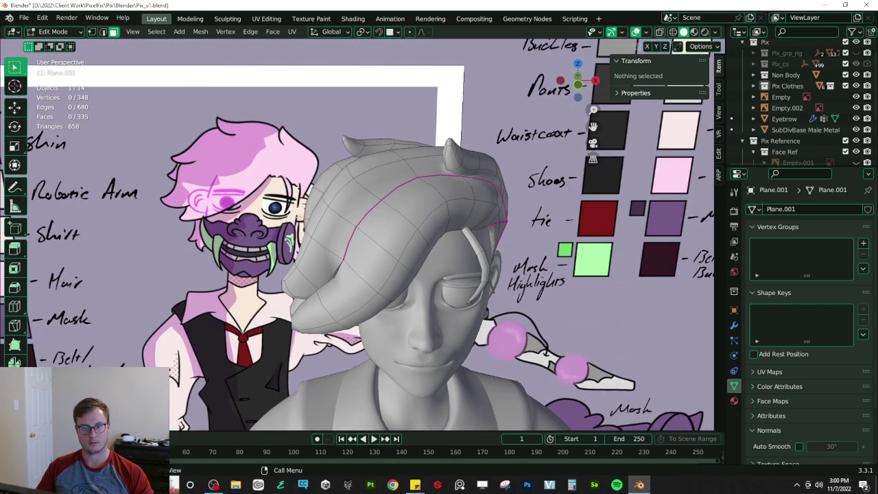
pyautogui.click(325, 228)
pyautogui.click(357, 193)
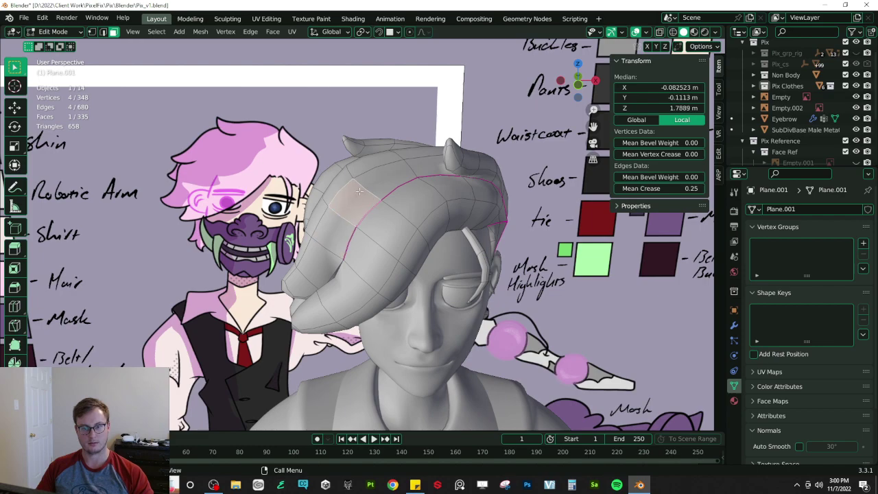
pyautogui.click(337, 178)
pyautogui.keyDown('shift'); pyautogui.click(357, 162); pyautogui.keyUp('shift')
pyautogui.moveTo(353, 167); pyautogui.dragTo(338, 159, button='middle')
# - Try extruding the two selected faces outward, undo the extrusion, and try scaling the faces down from the front view
pyautogui.press('e')
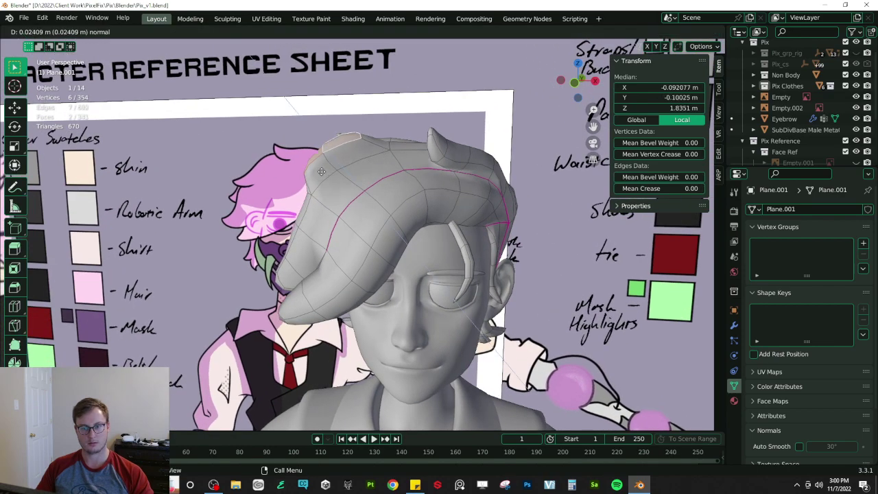
pyautogui.click(323, 174)
pyautogui.press('KP_1')
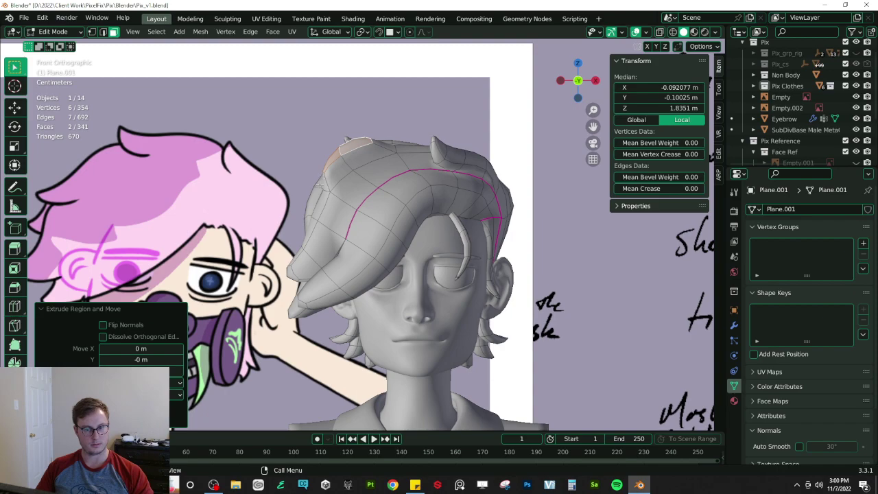
pyautogui.hotkey('ctrl', 'z')
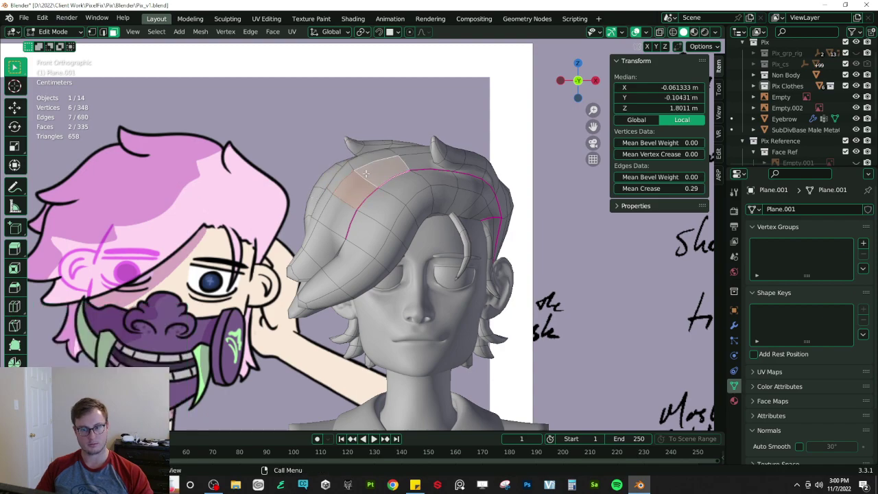
pyautogui.press('s')
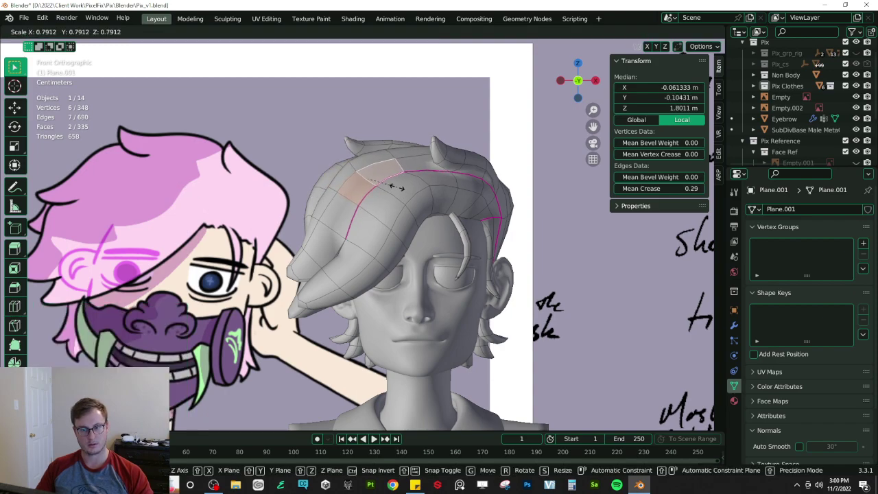
pyautogui.click(393, 195)
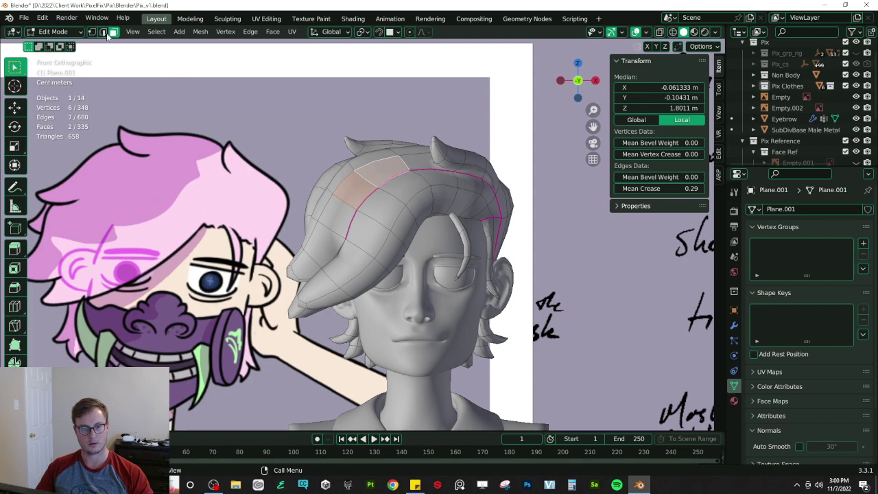
# - Extrude the two selected faces outward from the hair and extrude their lower end face to start a new strand
pyautogui.press('e')
pyautogui.click(335, 136)
pyautogui.click(340, 199)
pyautogui.press('e')
pyautogui.click(321, 208)
# - Rotate and scale the new strand's end face, and move it outward along the side of the hair
pyautogui.press('r')
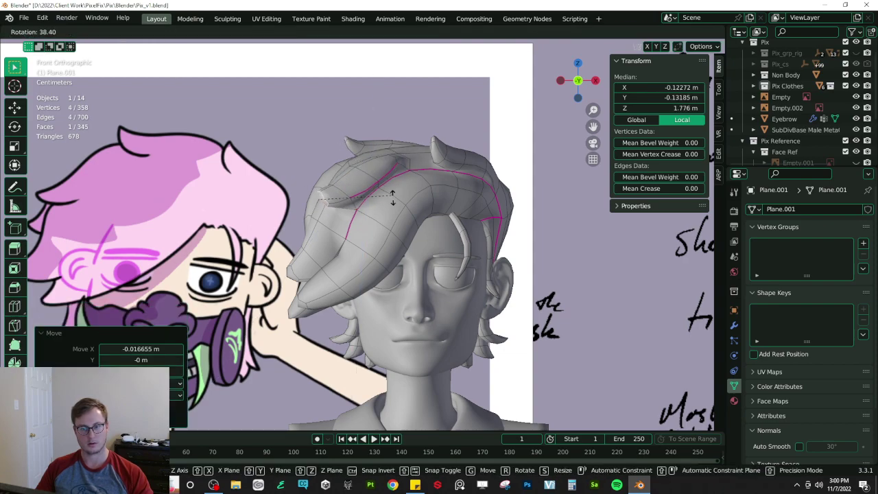
pyautogui.click(387, 235)
pyautogui.press('s')
pyautogui.click(375, 167)
pyautogui.press('g')
pyautogui.click(373, 165)
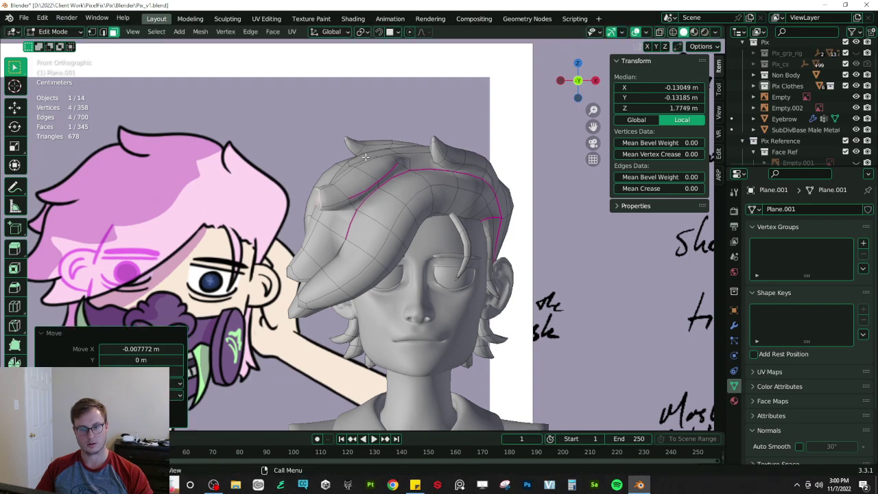
# - Extrude the strand's end face again, scale it down for the tip and shift it along X
pyautogui.press('e')
pyautogui.click(350, 156)
pyautogui.press('s')
pyautogui.click(347, 155)
pyautogui.press('g')
pyautogui.press('x')
pyautogui.click(344, 153)
# - Rotate and shrink the strand's tip face, and move it farther out from the head
pyautogui.press('r')
pyautogui.click(356, 193)
pyautogui.press('s')
pyautogui.click(346, 180)
pyautogui.press('g')
pyautogui.click(345, 175)
pyautogui.scroll(2, 321, 185)
pyautogui.press('g')
pyautogui.click(290, 179)
pyautogui.scroll(-4, 302, 156)
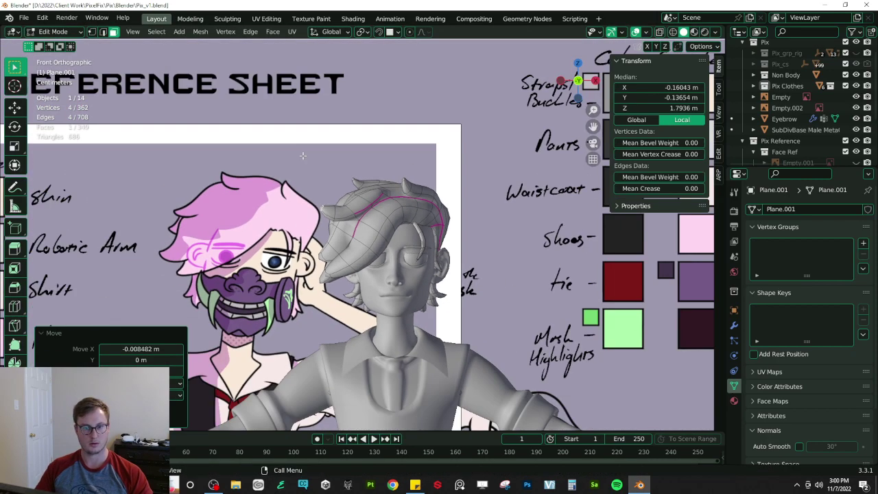
# - Lower the strand's tip and rotate it so the strand points down and outward like the reference hair
pyautogui.scroll(4, 320, 187)
pyautogui.press('g')
pyautogui.click(314, 238)
pyautogui.press('r')
pyautogui.click(256, 110)
pyautogui.press('g')
pyautogui.click(271, 115)
pyautogui.press('r')
pyautogui.click(252, 157)
pyautogui.scroll(-4, 253, 158)
pyautogui.scroll(2, 264, 167)
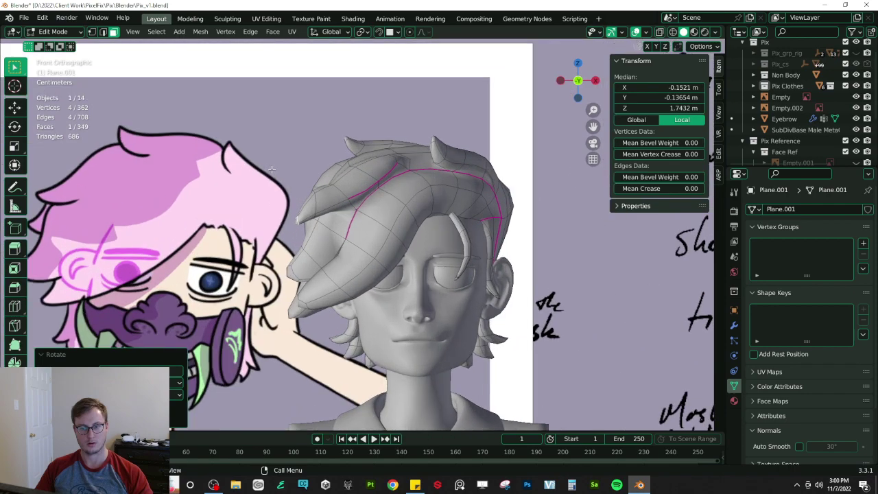
# - In edge selection mode, select the edge loop around the new strand near its tip, and move and rotate it
pyautogui.scroll(4, 337, 174)
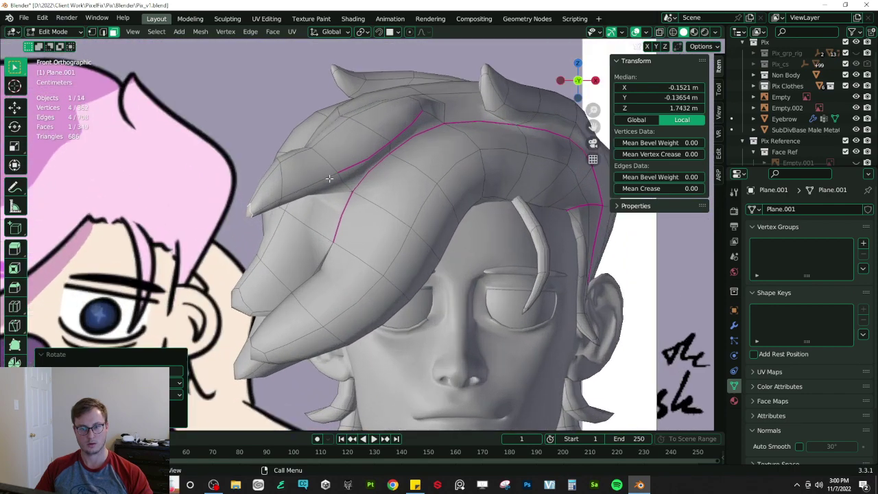
pyautogui.click(103, 33)
pyautogui.hotkey('alt', 'a')
pyautogui.keyDown('alt'); pyautogui.click(284, 179); pyautogui.keyUp('alt')
pyautogui.press('g')
pyautogui.click(334, 181)
pyautogui.press('r')
pyautogui.click(356, 144)
# - Fine-tune the position and rotation of the strand's edge loop to smooth the curve toward the tip
pyautogui.press('g')
pyautogui.click(362, 154)
pyautogui.press('g')
pyautogui.click(380, 157)
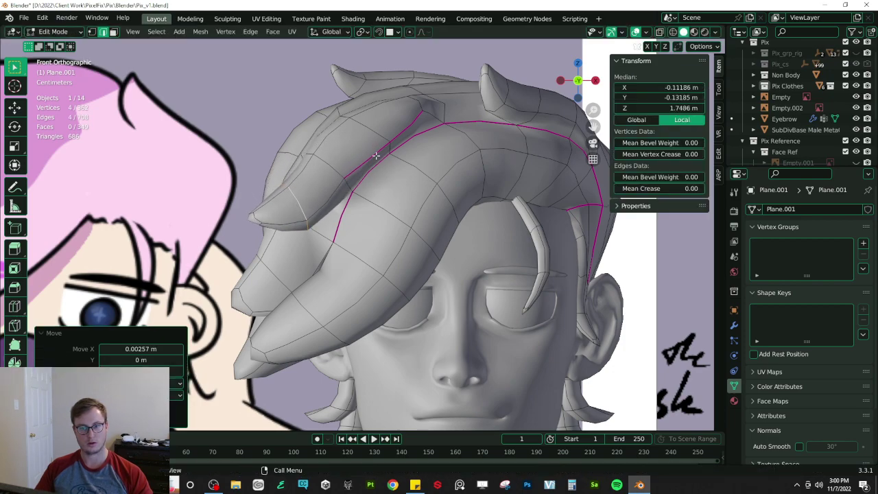
pyautogui.scroll(-3, 379, 156)
pyautogui.press('r')
pyautogui.click(390, 165)
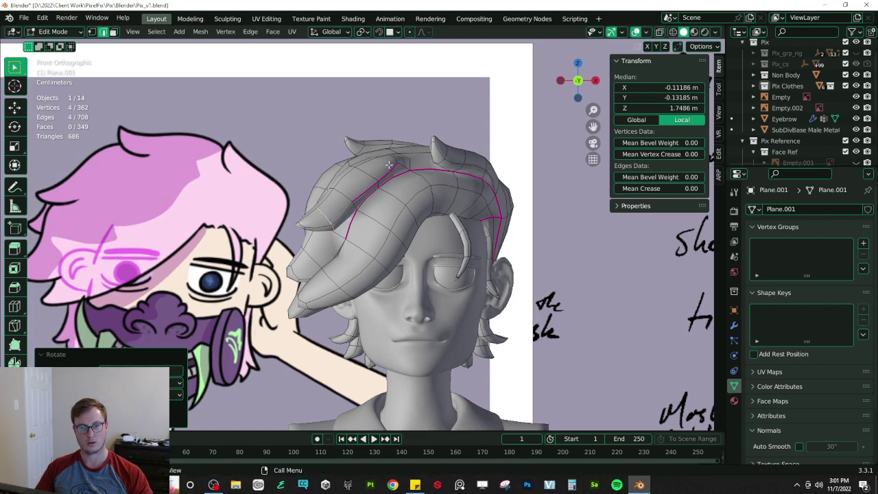
pyautogui.scroll(-4, 389, 165)
# - Select the edge on the upper outline of the new strand and move it slightly to refine the silhouette
pyautogui.scroll(7, 385, 169)
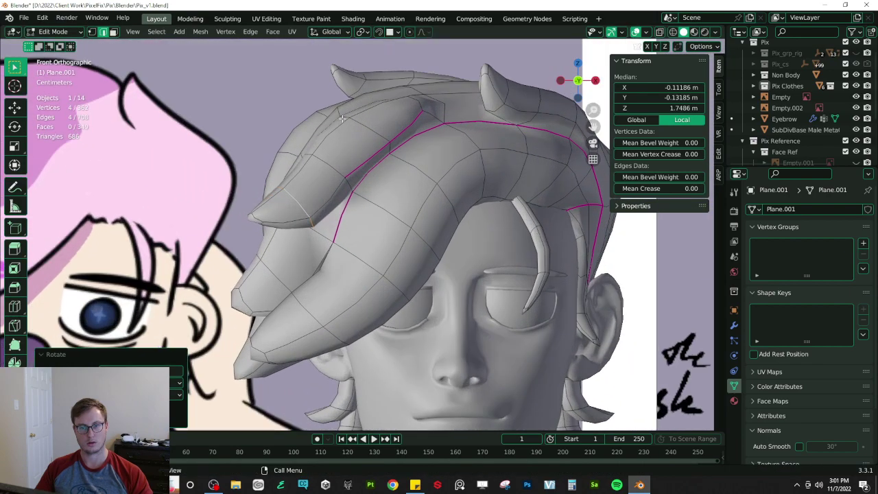
pyautogui.click(341, 118)
pyautogui.press('g')
pyautogui.press('x')
pyautogui.click(323, 120)
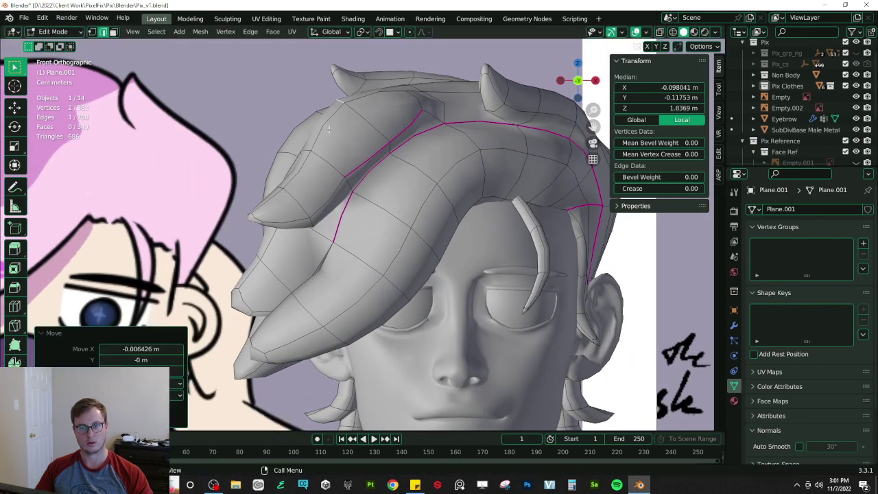
pyautogui.hotkey('ctrl', 'z')
pyautogui.press('g')
pyautogui.click(344, 132)
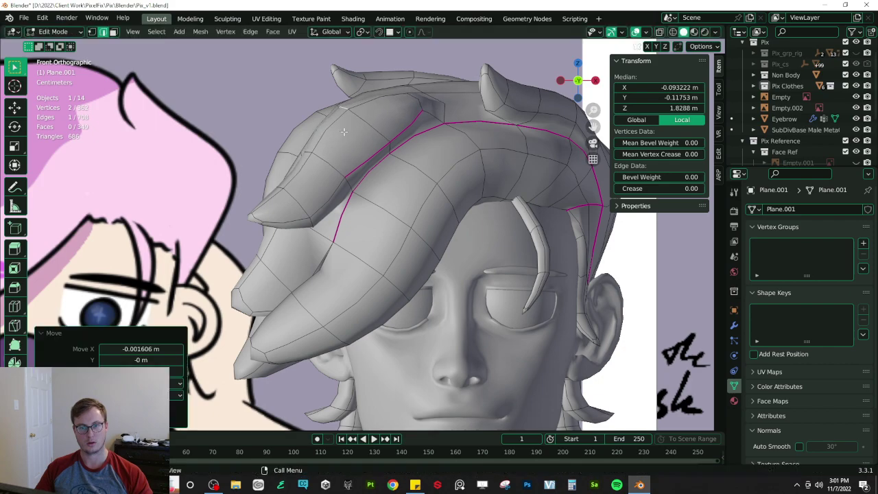
# - Pull the edge on the outline of the hair behind the new strand inward toward the head
pyautogui.click(282, 137)
pyautogui.press('g')
pyautogui.click(301, 147)
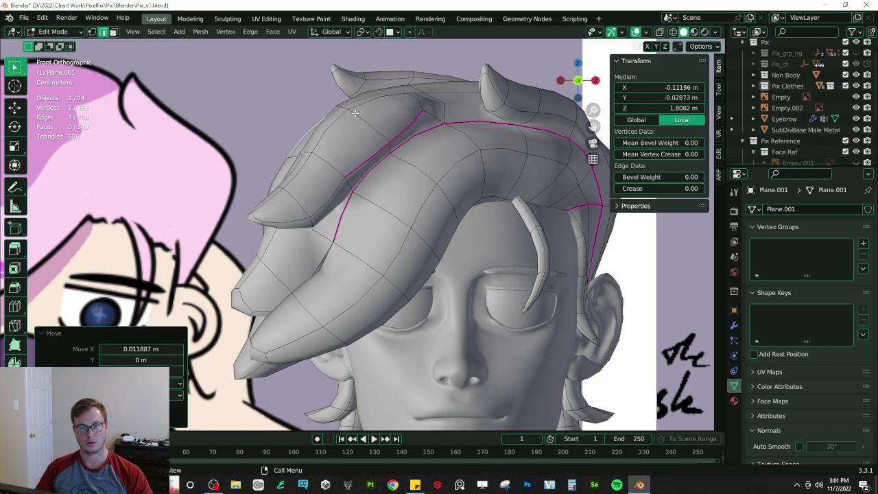
# - Return to Object Mode, save the file and compare the hair with the front reference
pyautogui.scroll(-4, 379, 122)
pyautogui.press('Tab')
pyautogui.scroll(1, 380, 126)
pyautogui.hotkey('ctrl', 's')
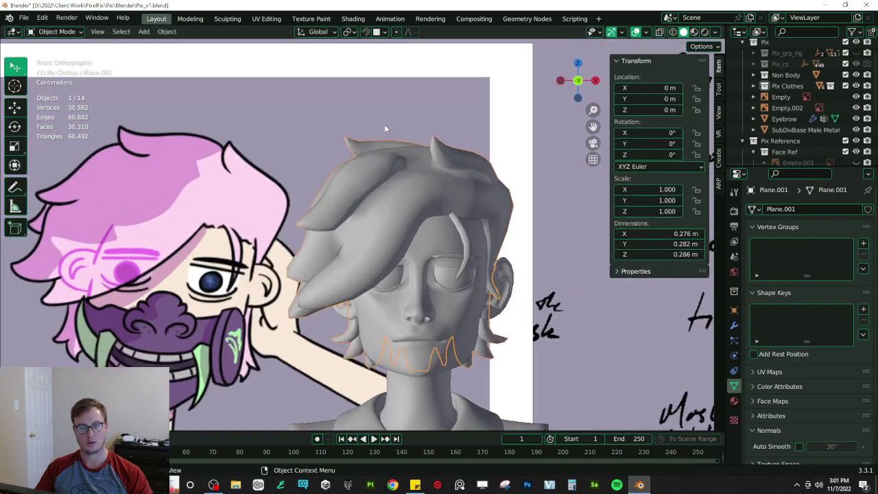
pyautogui.scroll(3, 344, 203)
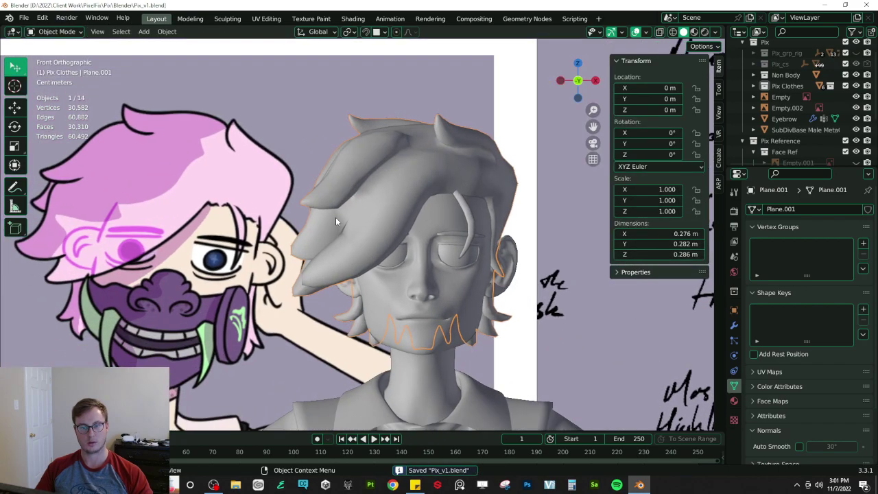
# - Enter Edit Mode and move the selected edge on the side strand's outer outline inward toward the head
pyautogui.press('Tab')
pyautogui.scroll(3, 336, 217)
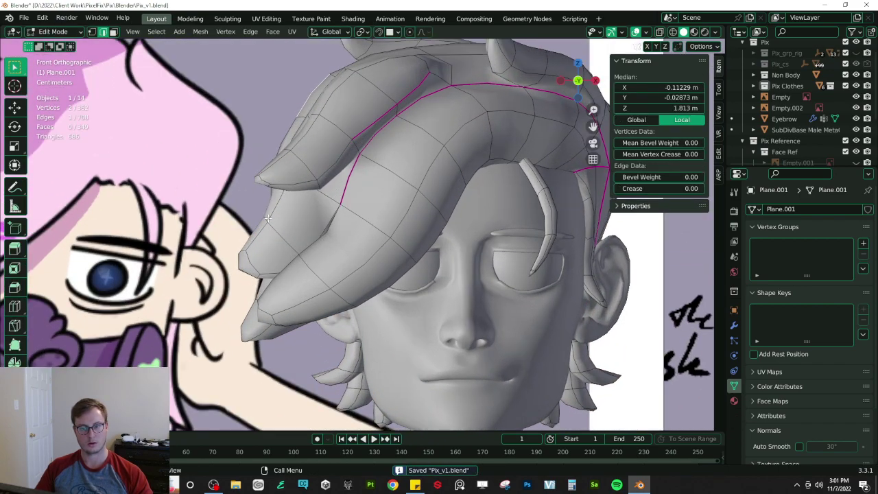
pyautogui.press('g')
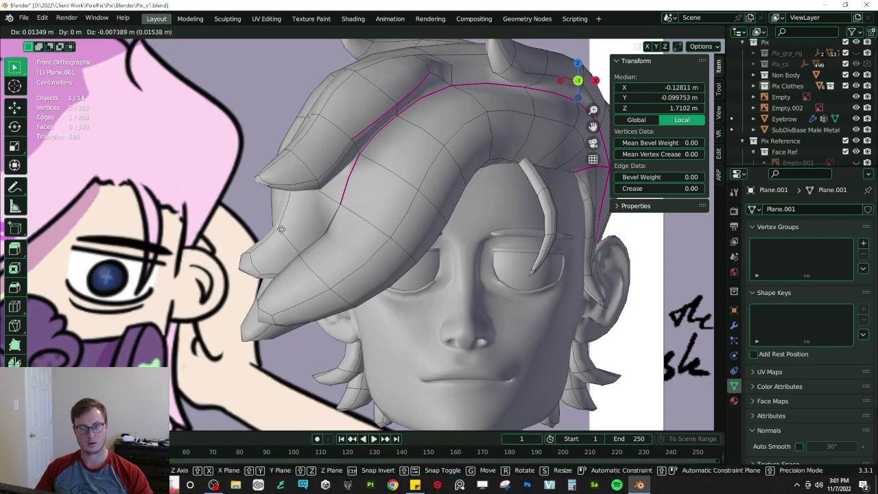
pyautogui.click(282, 229)
pyautogui.scroll(-5, 312, 169)
pyautogui.scroll(6, 299, 203)
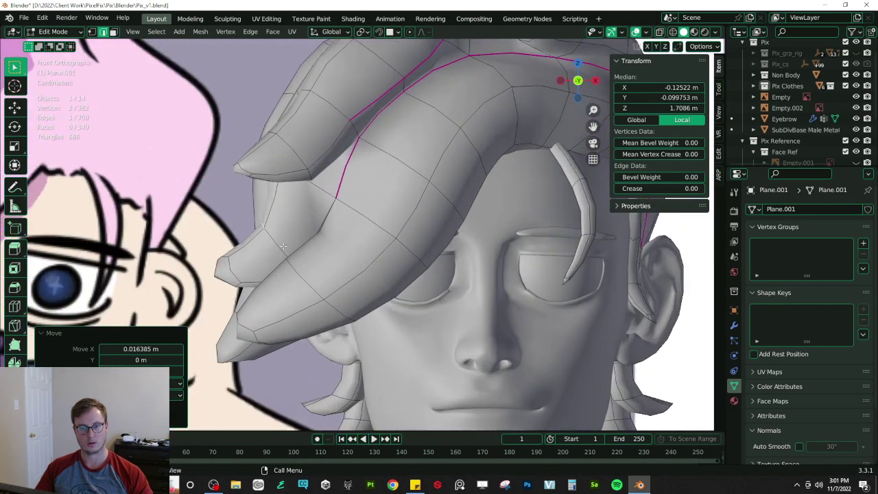
# - Select the end face of the short side strand and rotate it in the front view to angle the tip
pyautogui.click(157, 91)
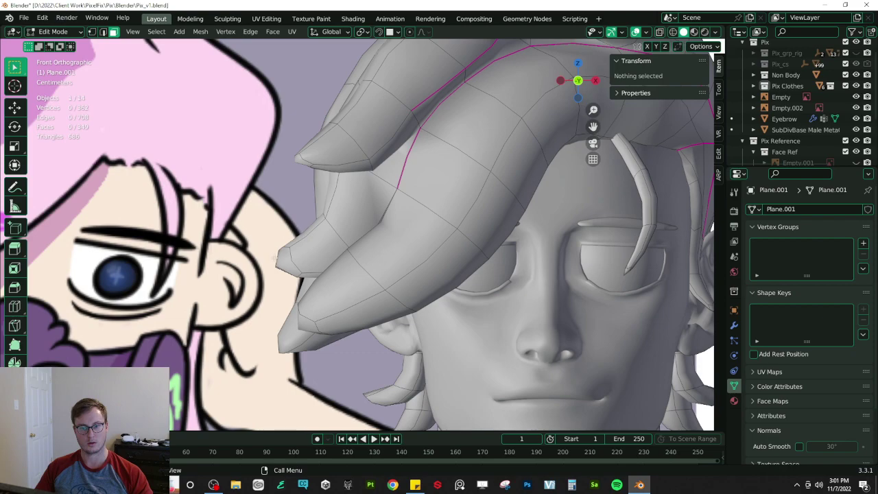
pyautogui.click(307, 241)
pyautogui.press('r')
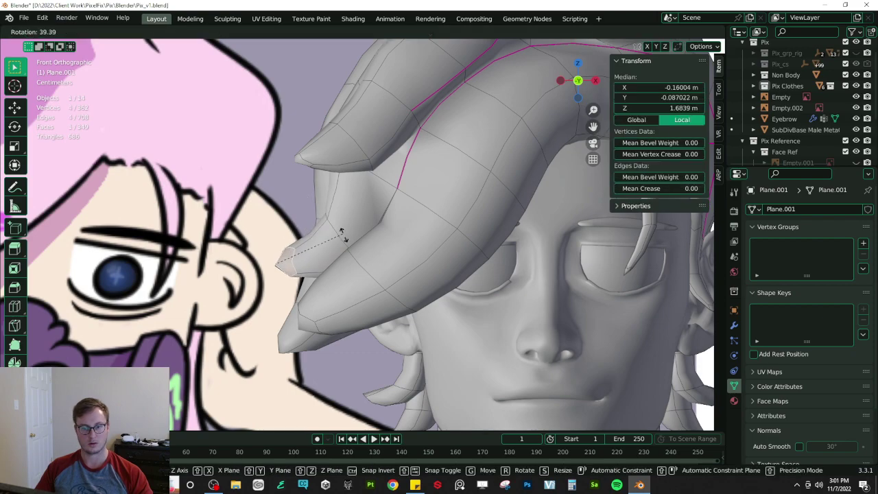
pyautogui.click(337, 200)
# - Select both end faces of the short side strand, move them slightly inward and rotate them by about 32°
pyautogui.press('z')
pyautogui.click(256, 266)
pyautogui.press('b')
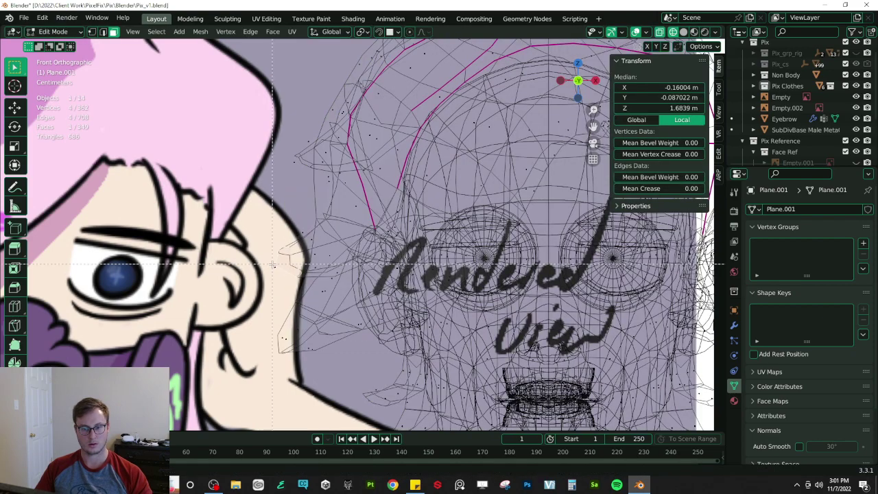
pyautogui.press('z')
pyautogui.click(323, 275)
pyautogui.press('g')
pyautogui.click(325, 266)
pyautogui.scroll(-4, 310, 259)
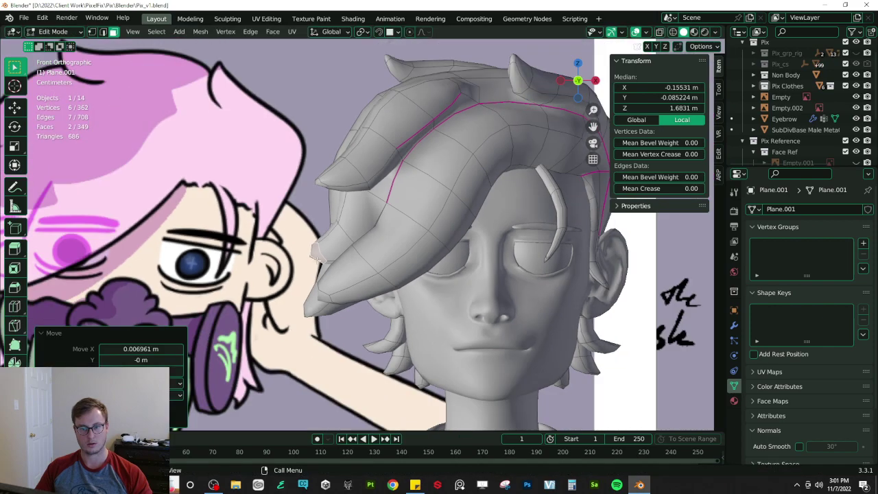
pyautogui.scroll(3, 300, 256)
pyautogui.press('r')
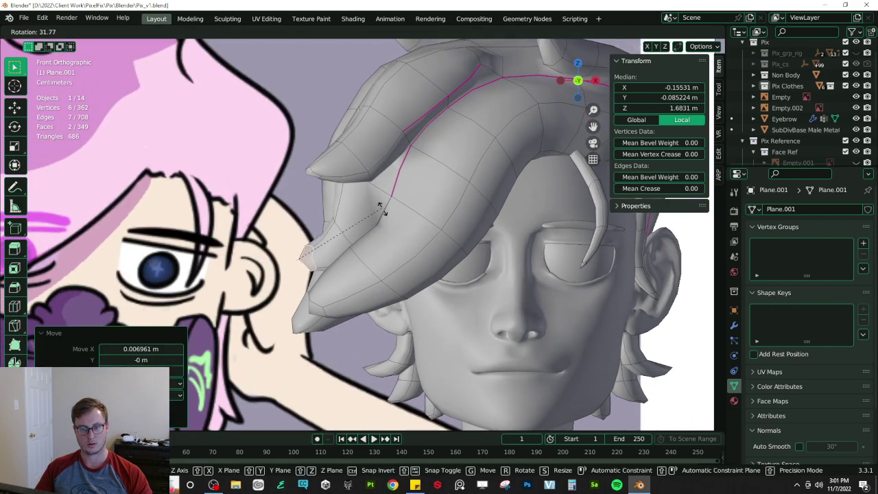
pyautogui.click(381, 210)
# - Try to extrude the side strand's end faces upward into a curved tip and adjust it along Z and X
pyautogui.press('e')
pyautogui.click(383, 180)
pyautogui.moveTo(293, 231); pyautogui.dragTo(407, 145, button='middle')
pyautogui.hotkey('ctrl', 'z')
pyautogui.hotkey('ctrl', 'shift', 'z')
pyautogui.press('g')
pyautogui.press('z')
pyautogui.click(323, 167)
pyautogui.moveTo(324, 167); pyautogui.dragTo(403, 178, button='middle')
pyautogui.press('g')
pyautogui.press('x')
pyautogui.click(395, 180)
pyautogui.press('KP_1')
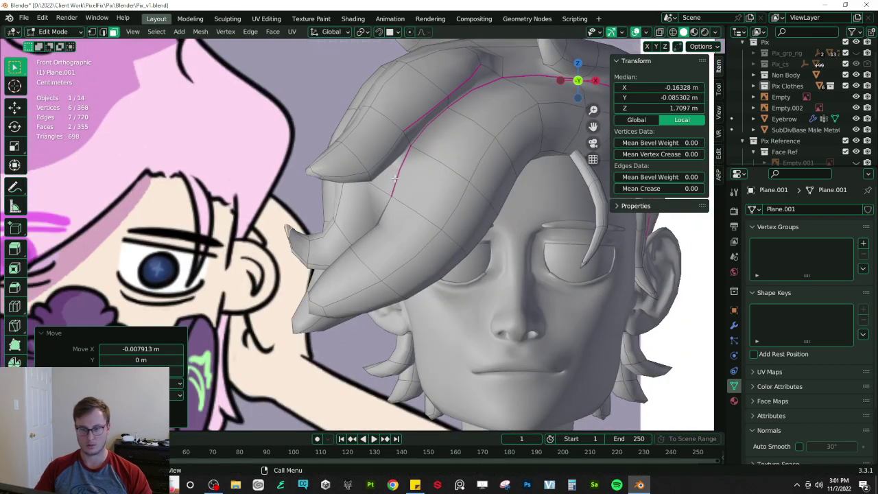
# - Try to shift the extruded tip along X and reposition one vertex on its side
pyautogui.press('g')
pyautogui.press('x')
pyautogui.click(334, 180)
pyautogui.moveTo(333, 179); pyautogui.dragTo(435, 229, button='middle')
pyautogui.scroll(1, 428, 261)
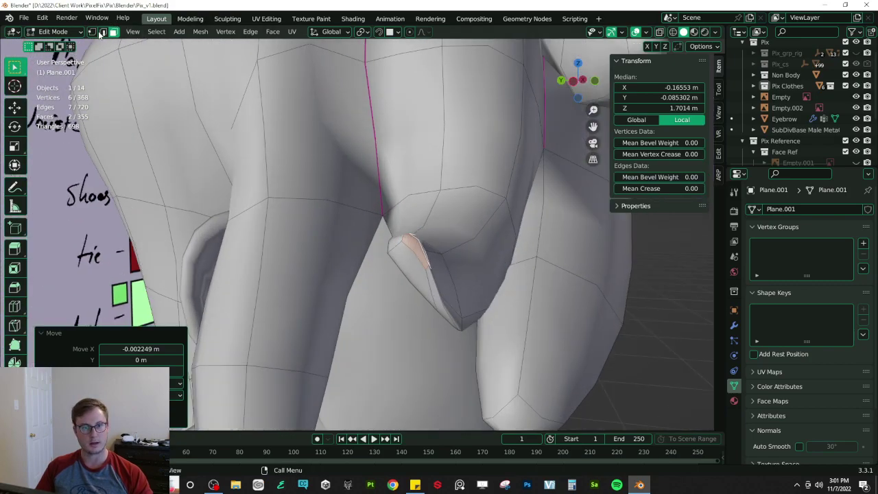
pyautogui.click(92, 32)
pyautogui.click(419, 276)
pyautogui.press('g')
pyautogui.click(387, 300)
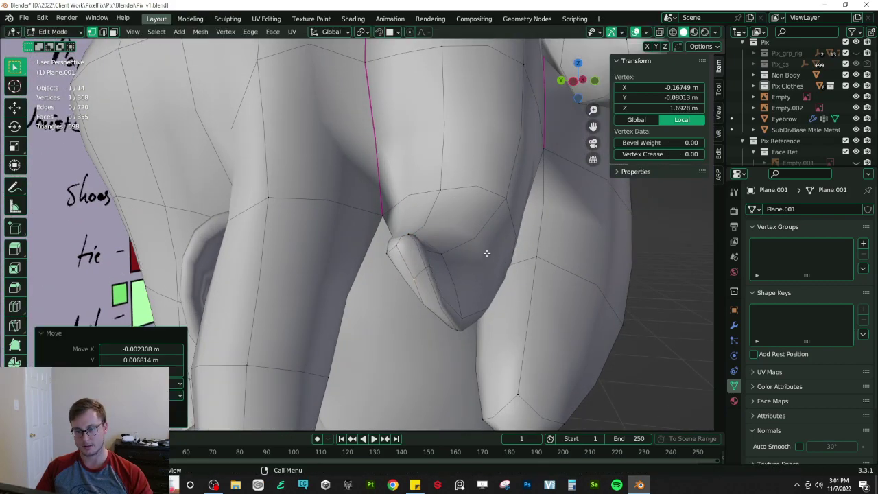
pyautogui.moveTo(492, 251); pyautogui.dragTo(497, 339, button='middle')
# - Undo the adjustments made to the extruded side strand tip
pyautogui.hotkey('ctrl', 'z')
pyautogui.hotkey('ctrl', 'z')
pyautogui.hotkey('ctrl', 'z')
pyautogui.hotkey('ctrl', 'z')
pyautogui.hotkey('ctrl', 'z')
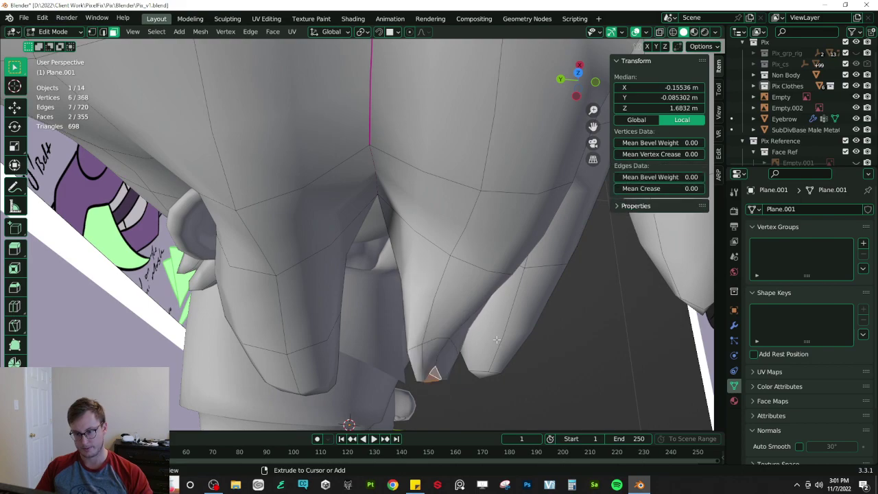
# - Select the edge along the side strand's underside and move it along Y and Z to fill out the shape
pyautogui.moveTo(497, 339); pyautogui.dragTo(491, 196, button='middle')
pyautogui.click(433, 226)
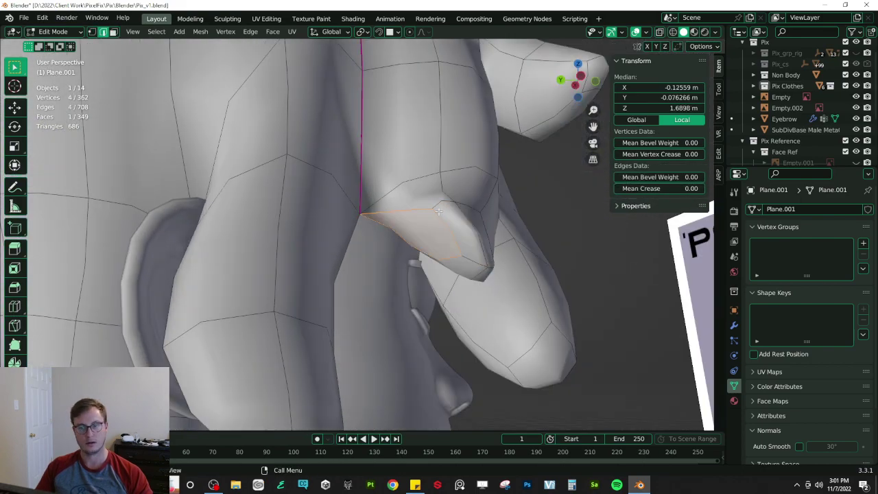
pyautogui.click(452, 235)
pyautogui.press('g')
pyautogui.press('y')
pyautogui.click(385, 255)
pyautogui.moveTo(387, 257); pyautogui.dragTo(435, 217, button='middle')
pyautogui.press('g')
pyautogui.press('z')
pyautogui.click(426, 266)
# - Select the middle edge of the side strand's end and scale it up by about 1.63
pyautogui.click(428, 221)
pyautogui.press('s')
pyautogui.click(432, 148)
pyautogui.moveTo(432, 159); pyautogui.dragTo(429, 257, button='middle')
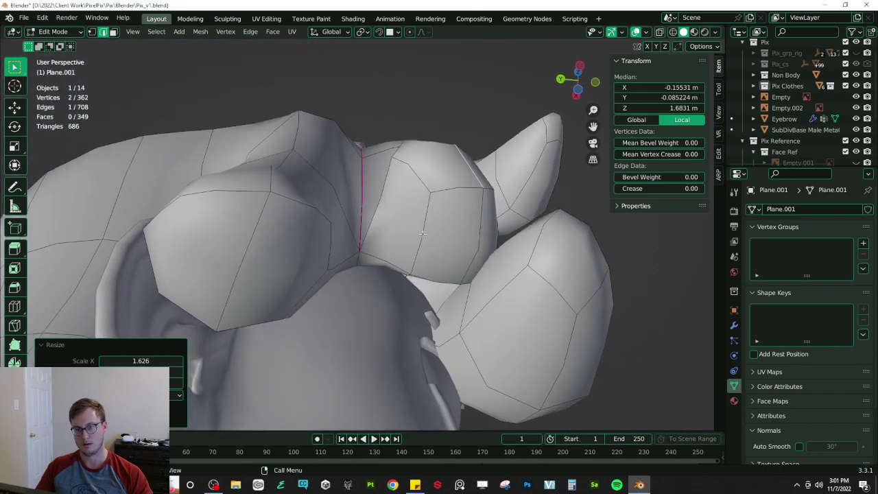
# - Adjust the lower edge of the side strand along Z and about 0.006 m along Y to round its underside
pyautogui.press('g')
pyautogui.press('z')
pyautogui.click(426, 290)
pyautogui.moveTo(428, 289); pyautogui.dragTo(371, 260, button='middle')
pyautogui.press('g')
pyautogui.press('y')
pyautogui.click(428, 250)
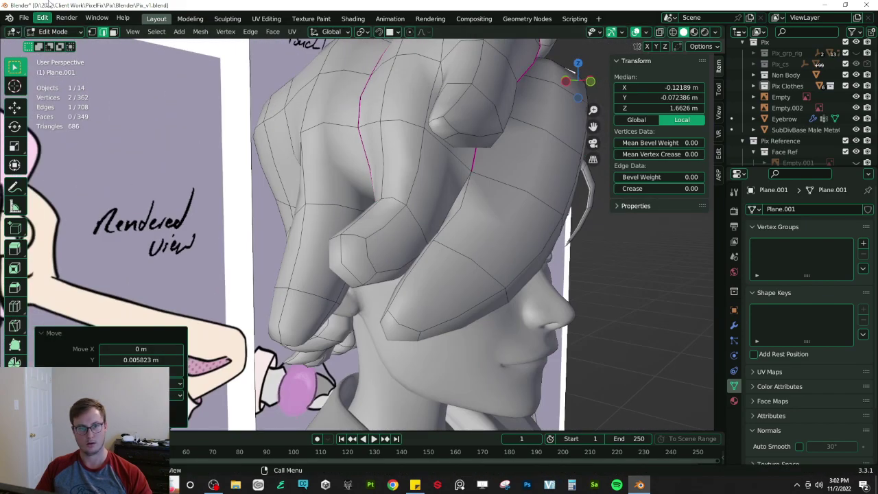
# - Select the two end faces of the short side strand, extrude them outward and scale them down into a taper
pyautogui.click(114, 32)
pyautogui.click(347, 260)
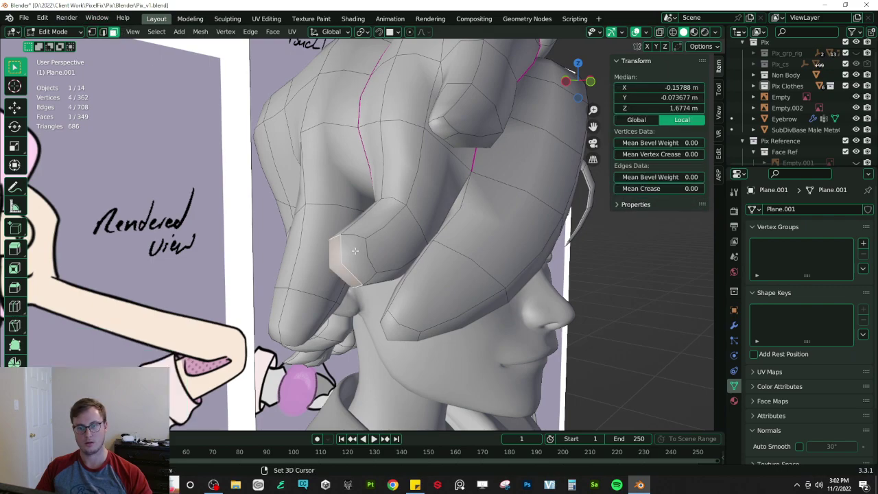
pyautogui.press('KP_1')
pyautogui.scroll(-5, 360, 247)
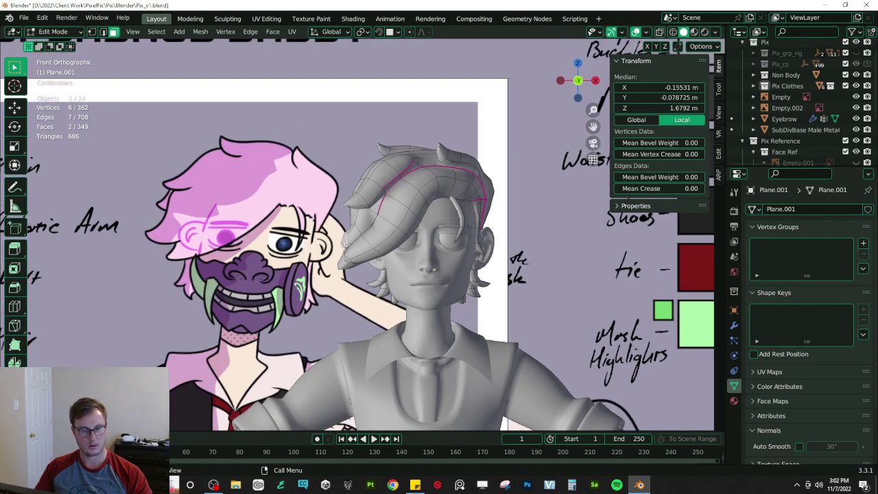
pyautogui.keyDown('shift'); pyautogui.moveTo(279, 278); pyautogui.dragTo(286, 275, button='middle'); pyautogui.keyUp('shift')
pyautogui.scroll(5, 362, 225)
pyautogui.keyDown('shift'); pyautogui.moveTo(362, 225); pyautogui.dragTo(397, 240, button='middle'); pyautogui.keyUp('shift')
pyautogui.press('e')
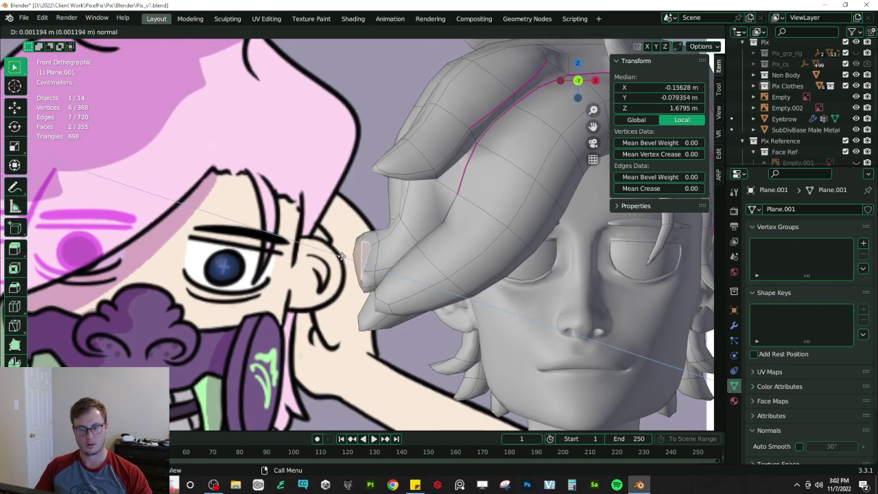
pyautogui.click(427, 184)
pyautogui.press('s')
pyautogui.click(382, 240)
# - Move and rotate the extruded end faces so the side strand's tip curls upward
pyautogui.press('g')
pyautogui.click(384, 205)
pyautogui.press('r')
pyautogui.click(446, 294)
pyautogui.press('g')
pyautogui.click(440, 292)
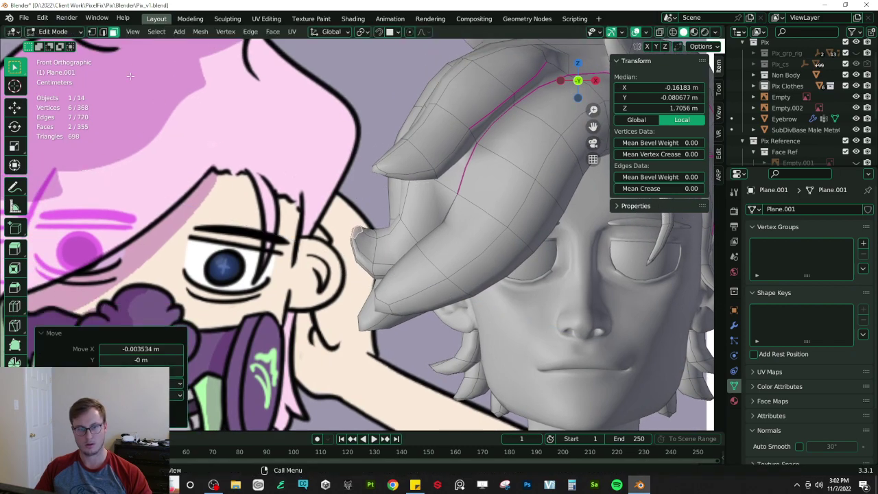
# - Select the edge at the base of the curled tip and move it slightly to smooth the strand's outline
pyautogui.press('2')
pyautogui.click(371, 232)
pyautogui.press('s')
pyautogui.click(373, 232)
pyautogui.press('s')
pyautogui.click(373, 232)
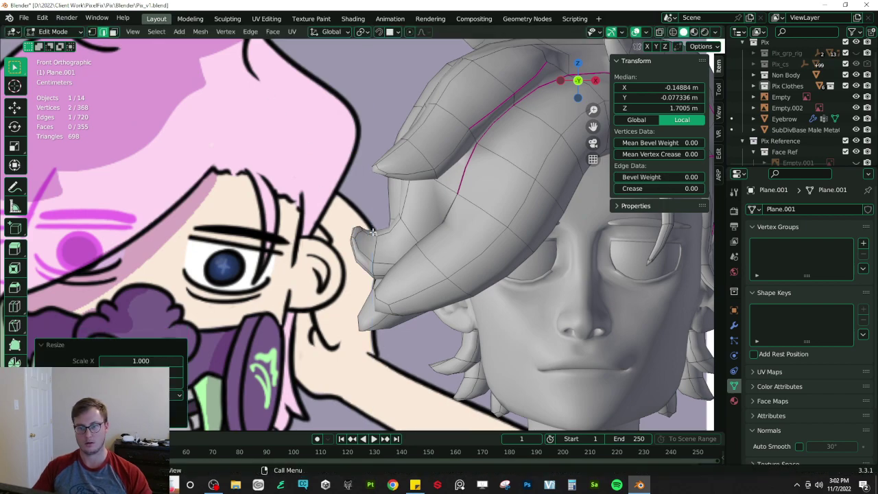
pyautogui.press('g')
pyautogui.click(368, 232)
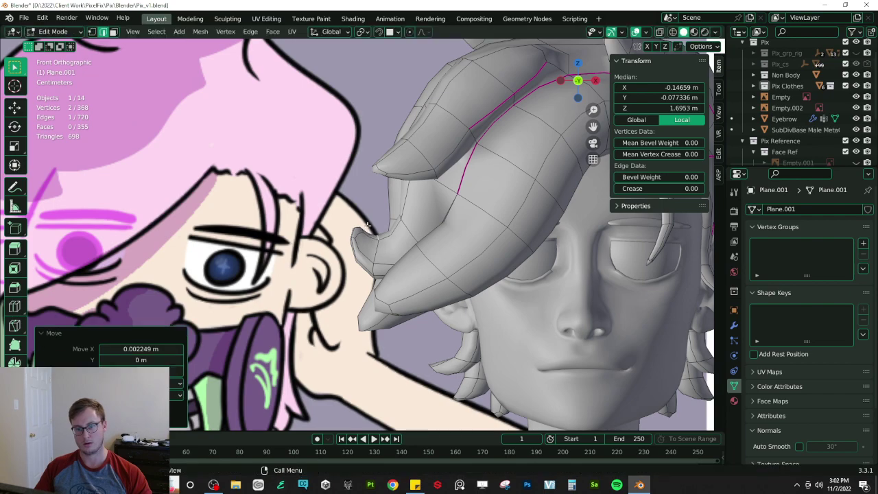
# - Select all vertices of the side strand's tip through the mesh and move them to follow the reference curve
pyautogui.scroll(-4, 357, 227)
pyautogui.scroll(5, 350, 221)
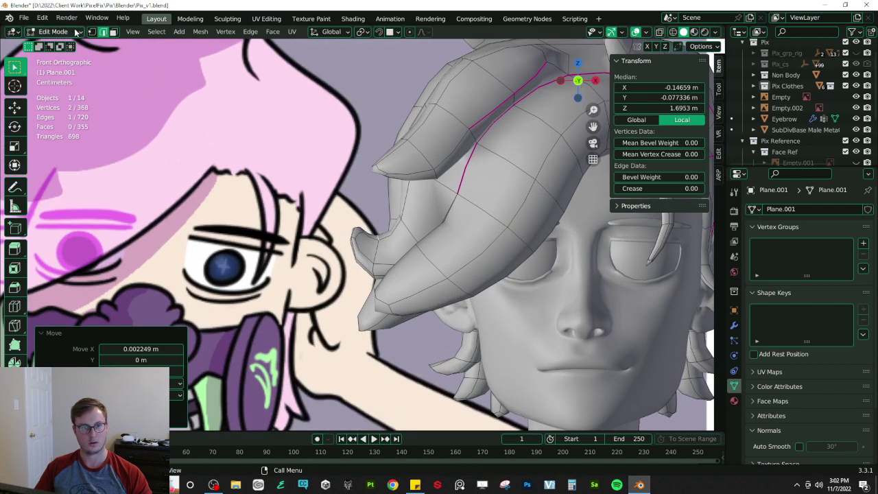
pyautogui.click(93, 34)
pyautogui.scroll(4, 365, 237)
pyautogui.hotkey('shift', 'z')
pyautogui.click(348, 221)
pyautogui.moveTo(315, 201); pyautogui.dragTo(369, 248)
pyautogui.scroll(-7, 343, 261)
pyautogui.press('z')
pyautogui.click(409, 267)
pyautogui.scroll(3, 364, 271)
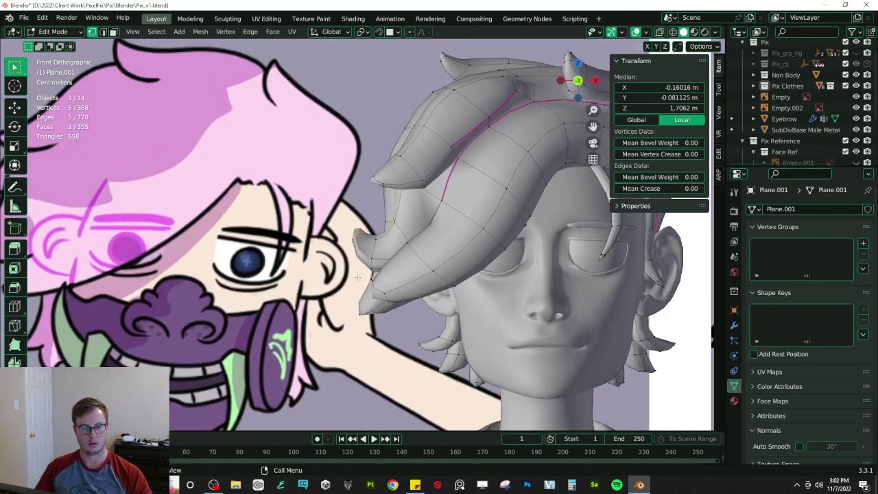
pyautogui.press('g')
pyautogui.click(364, 242)
# - Return to Object Mode, save the file and compare the side strand with the front reference
pyautogui.press('Tab')
pyautogui.scroll(-6, 371, 240)
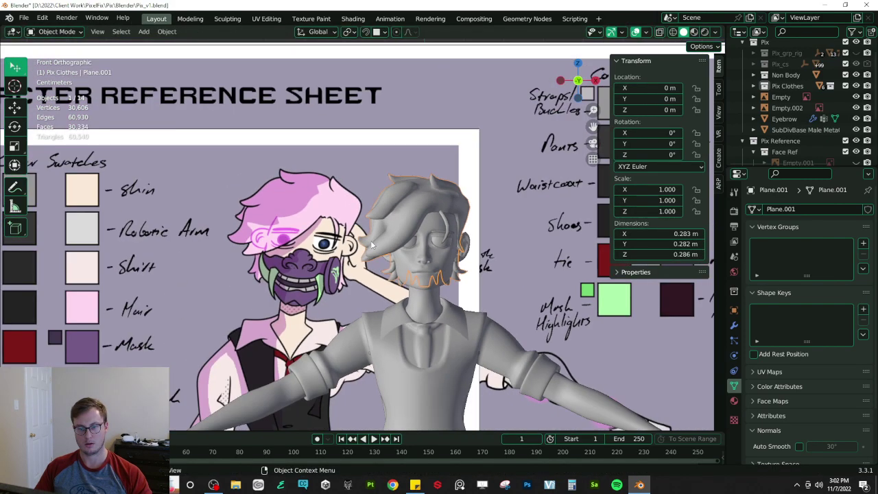
pyautogui.hotkey('ctrl', 's')
pyautogui.scroll(4, 370, 240)
pyautogui.scroll(2, 369, 248)
# - Return to Edit Mode and move the side strand's tip vertices farther outward from the head
pyautogui.press('Tab')
pyautogui.scroll(5, 368, 248)
pyautogui.press('g')
pyautogui.click(358, 265)
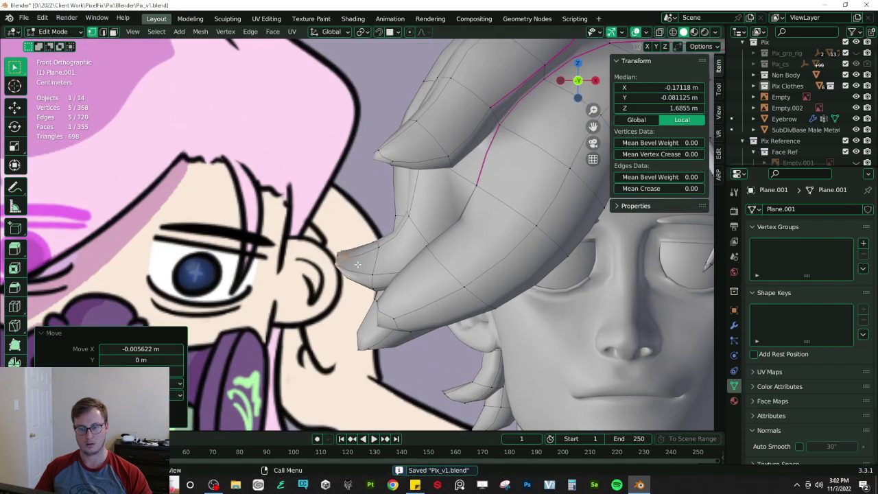
# - Select the edge loop behind the side strand's tip and scale it up along Z to thicken the strand
pyautogui.click(373, 266)
pyautogui.keyDown('alt'); pyautogui.click(373, 265); pyautogui.keyUp('alt')
pyautogui.press('s')
pyautogui.press('z')
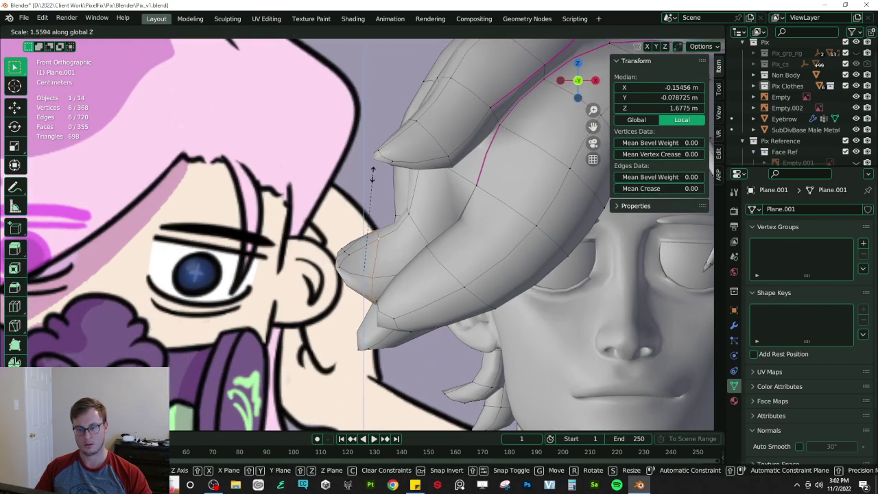
pyautogui.click(373, 172)
# - Lower the edge loop behind the tip along Z and scale it down slightly along Z
pyautogui.press('g')
pyautogui.press('z')
pyautogui.click(377, 192)
pyautogui.press('s')
pyautogui.press('z')
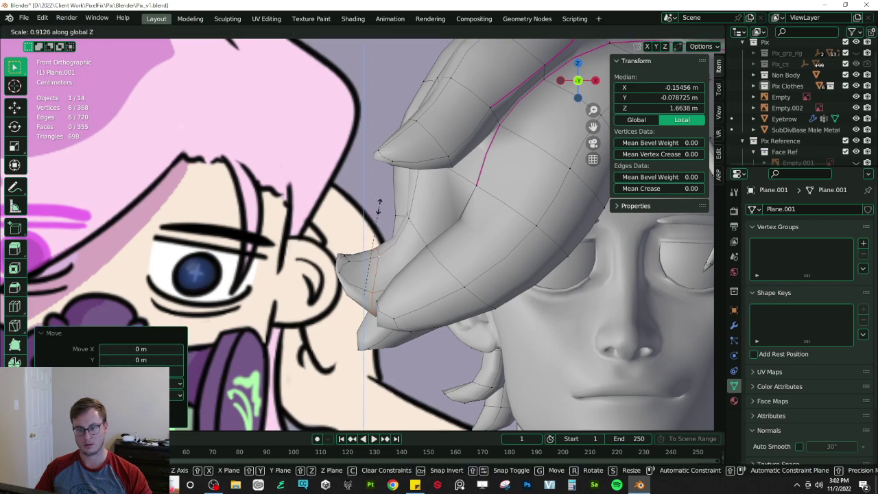
pyautogui.press('Return')
# - Rotate the edge loop behind the tip, move it about 0.005 m inward along X and compare with the reference
pyautogui.scroll(-4, 379, 205)
pyautogui.press('g')
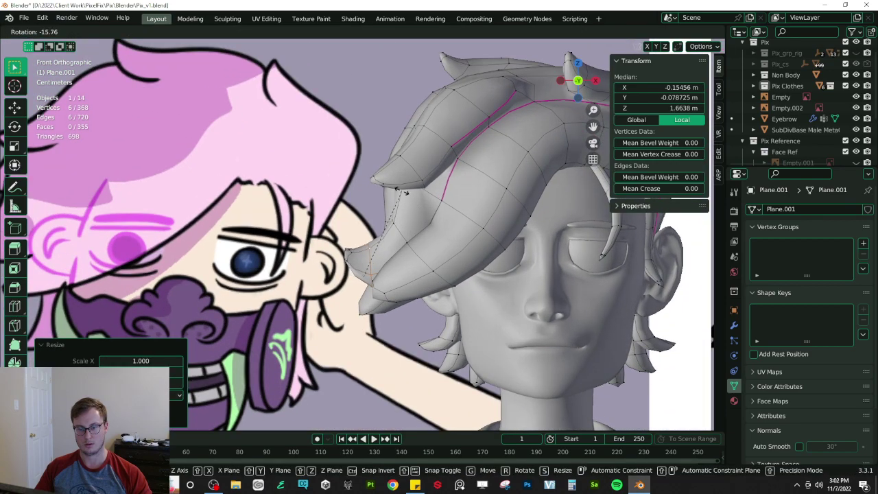
pyautogui.click(412, 211)
pyautogui.scroll(-4, 407, 215)
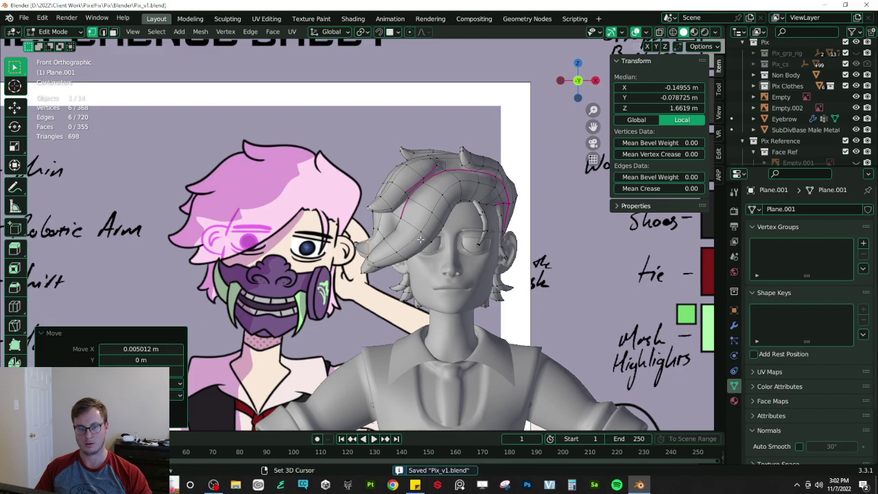
pyautogui.scroll(-2, 411, 247)
pyautogui.scroll(6, 367, 267)
# - Select the end face of the large front strand and scale it up by about 1.95
pyautogui.moveTo(334, 270); pyautogui.dragTo(477, 218, button='middle')
pyautogui.click(113, 31)
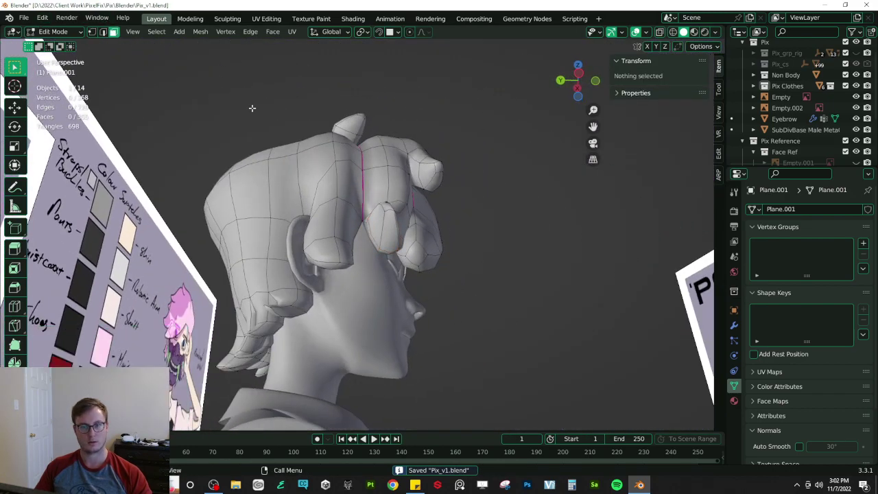
pyautogui.click(418, 254)
pyautogui.press('s')
pyautogui.click(463, 193)
pyautogui.moveTo(464, 192); pyautogui.dragTo(357, 230, button='middle')
# - Rescale the large front strand's end face and reposition it in the front view to refine the tip
pyautogui.press('KP_1')
pyautogui.scroll(5, 357, 231)
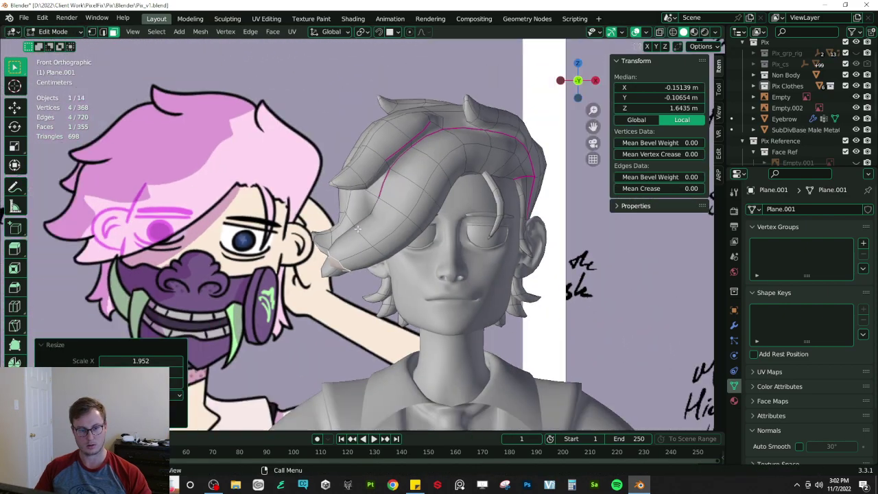
pyautogui.press('s')
pyautogui.click(366, 254)
pyautogui.press('g')
pyautogui.click(395, 240)
pyautogui.press('s')
pyautogui.click(380, 244)
# - Extrude the front strand's end face in place, then reposition it and scale it to about 0.65 for a narrower tip
pyautogui.press('e')
pyautogui.click(368, 247)
pyautogui.press('r')
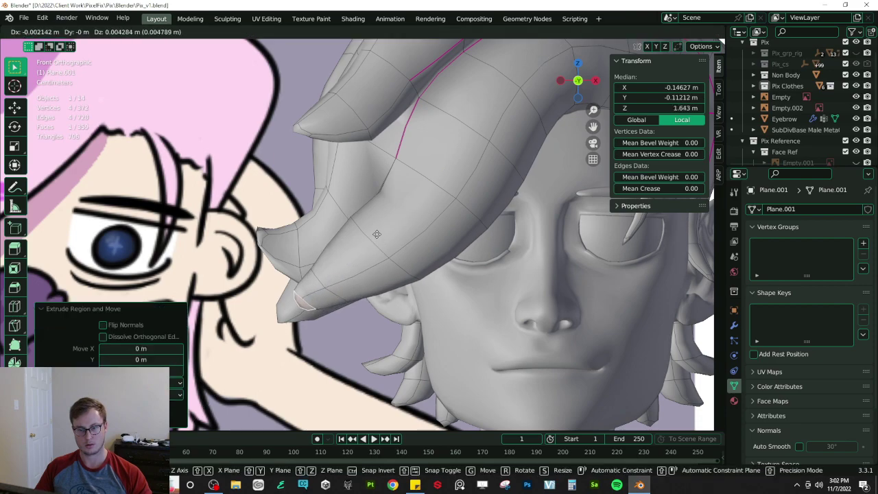
pyautogui.click(424, 231)
pyautogui.press('s')
pyautogui.click(388, 243)
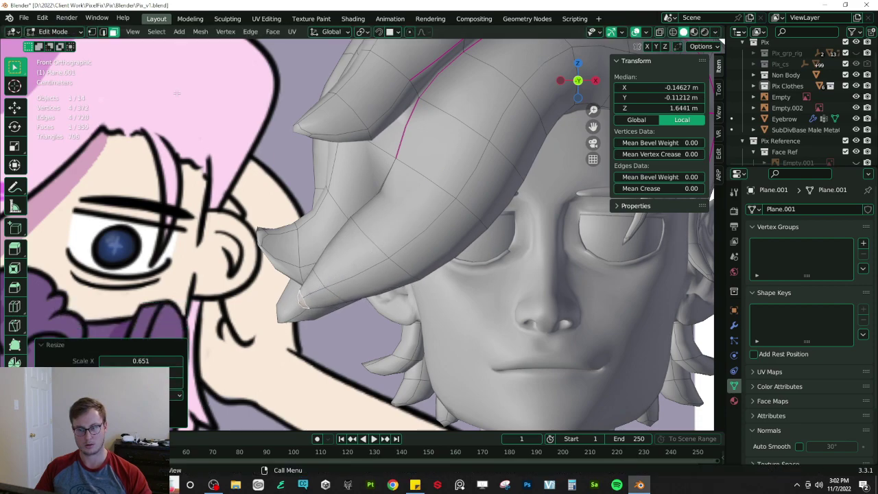
pyautogui.click(103, 31)
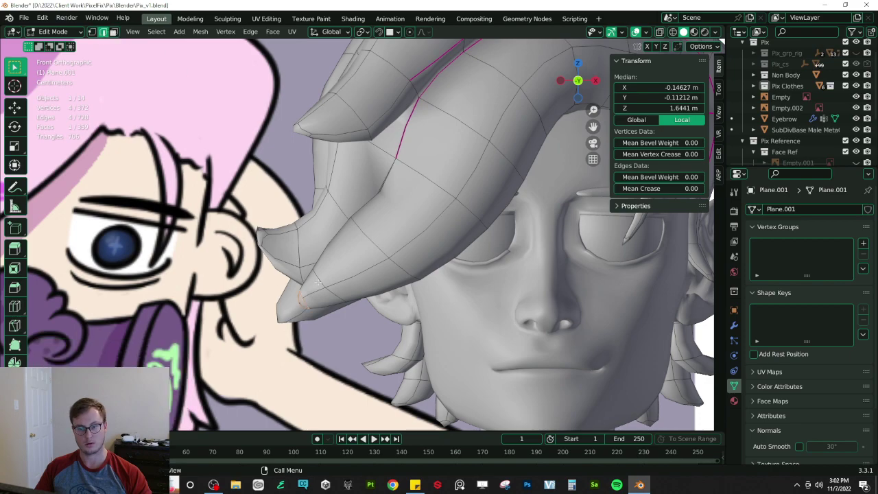
# - Move the edge loop just behind the large front strand's tip about 0.007 m inward along X in the front view
pyautogui.keyDown('alt'); pyautogui.click(319, 282); pyautogui.keyUp('alt')
pyautogui.press('g')
pyautogui.click(333, 282)
pyautogui.hotkey('alt', 'a')
# - Rescale the next edge loop up the large front strand and reposition it toward the strand's outer side
pyautogui.keyDown('alt'); pyautogui.click(365, 235); pyautogui.keyUp('alt')
pyautogui.press('s')
pyautogui.click(442, 242)
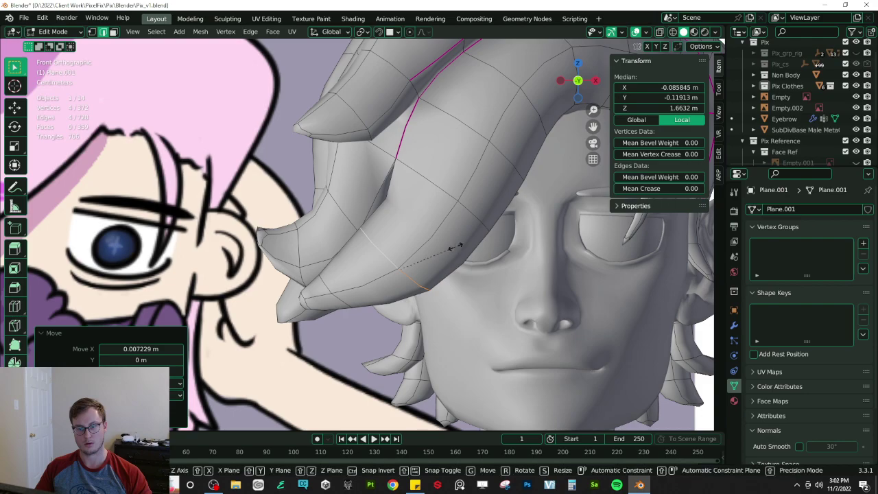
pyautogui.press('g')
pyautogui.click(416, 226)
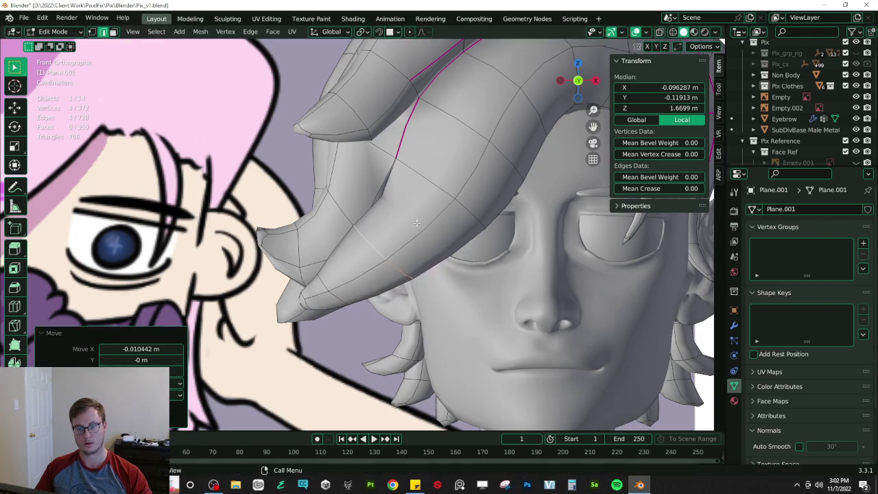
pyautogui.scroll(-3, 415, 218)
pyautogui.scroll(-4, 415, 218)
pyautogui.scroll(3, 385, 219)
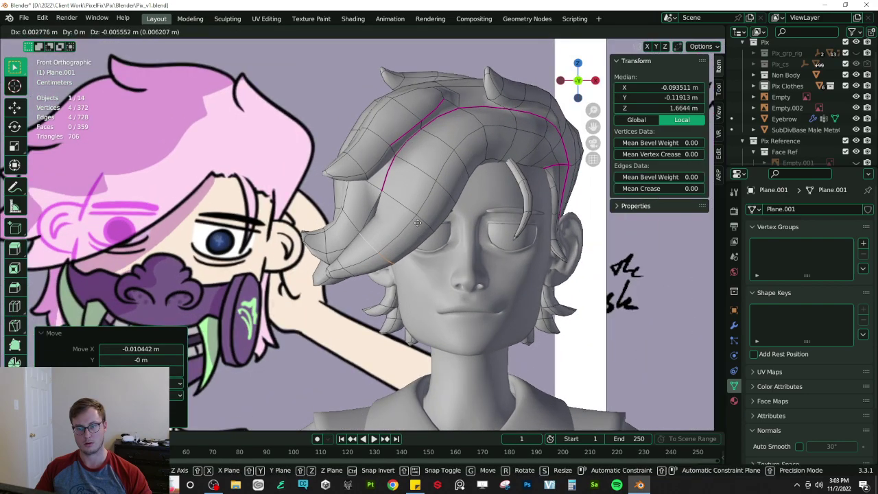
# - Adjust the position of the strand edges from an angled view to smooth the strand's shape
pyautogui.press('Tab')
pyautogui.moveTo(371, 220); pyautogui.dragTo(346, 179, button='middle')
pyautogui.press('Tab')
pyautogui.scroll(4, 412, 230)
pyautogui.press('g')
pyautogui.click(482, 244)
pyautogui.press('g')
pyautogui.click(482, 115)
# - Move the edge at the inner root of the side strand, including along X, to tuck it against the head
pyautogui.scroll(4, 481, 115)
pyautogui.scroll(-4, 446, 195)
pyautogui.moveTo(371, 151); pyautogui.dragTo(401, 134, button='middle')
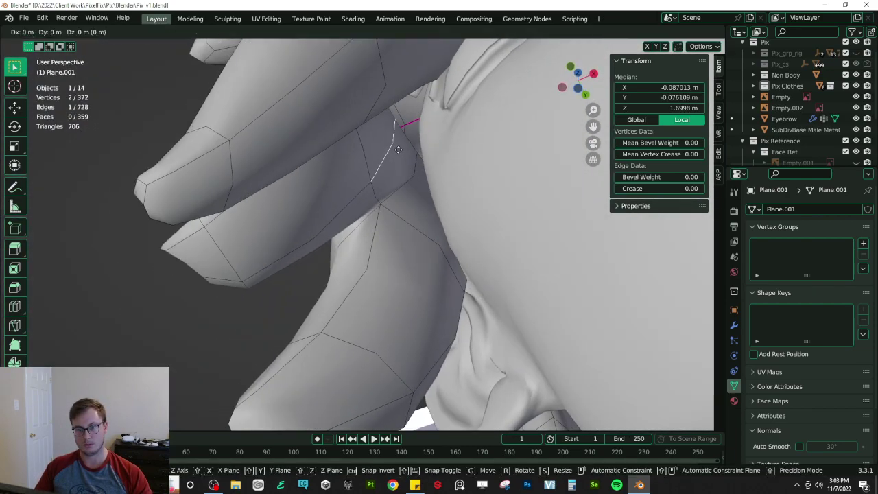
pyautogui.press('g')
pyautogui.click(433, 145)
pyautogui.press('g')
pyautogui.press('x')
pyautogui.click(454, 146)
pyautogui.moveTo(454, 145); pyautogui.dragTo(448, 222, button='middle')
pyautogui.press('g')
pyautogui.press('x')
pyautogui.click(458, 179)
# - Check the hair's shape outside mesh editing and remove a surplus edge from the hair mesh
pyautogui.press('Tab')
pyautogui.scroll(-6, 458, 180)
pyautogui.scroll(3, 448, 222)
pyautogui.press('Tab')
pyautogui.moveTo(413, 83); pyautogui.dragTo(395, 166, button='middle')
pyautogui.press('x')
pyautogui.click(411, 213)
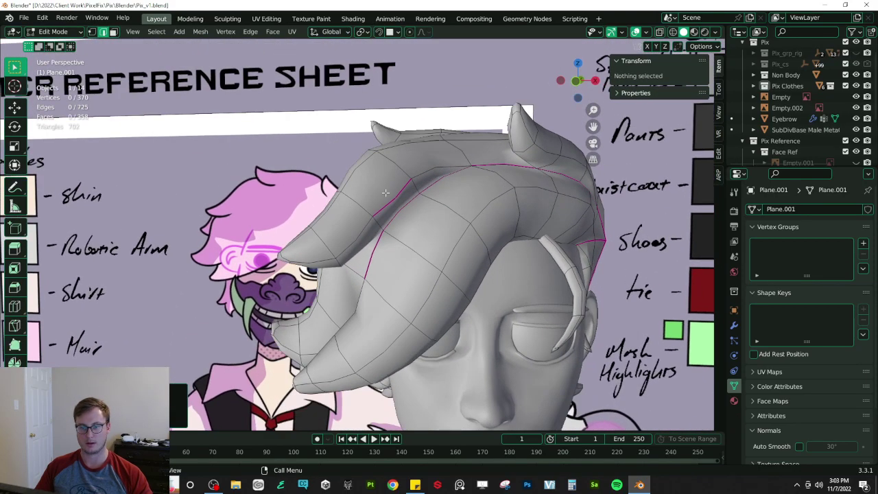
# - Clear the crease along the upper side strand's lower edge and rescale several of the strand's edges in the front view
pyautogui.click(385, 193)
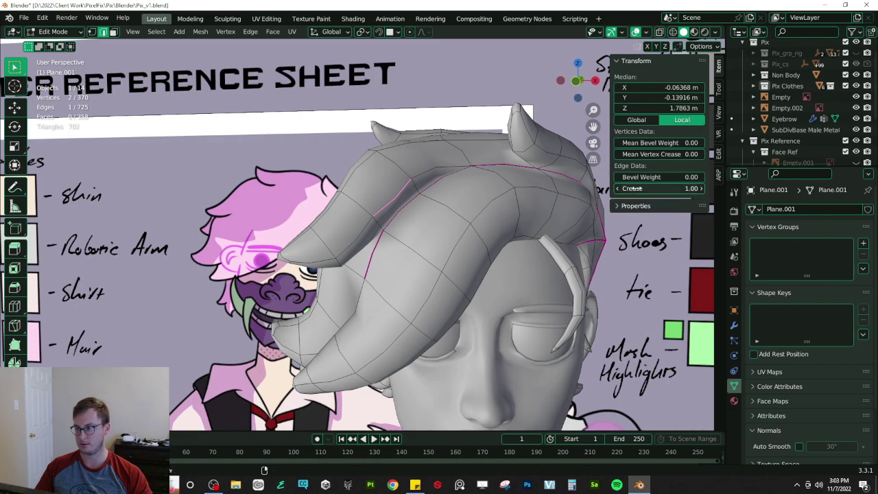
pyautogui.moveTo(443, 225); pyautogui.dragTo(386, 145, button='middle')
pyautogui.press('KP_1')
pyautogui.press('s')
pyautogui.click(413, 151)
pyautogui.click(377, 175)
pyautogui.press('s')
pyautogui.click(401, 182)
pyautogui.press('s')
pyautogui.click(343, 212)
# - Leave mesh editing, view the hair against the reference sheet and save the Pix_v1 file
pyautogui.moveTo(343, 213); pyautogui.dragTo(421, 196, button='middle')
pyautogui.press('Tab')
pyautogui.scroll(-4, 503, 191)
pyautogui.scroll(-3, 364, 199)
pyautogui.hotkey('ctrl', 's')
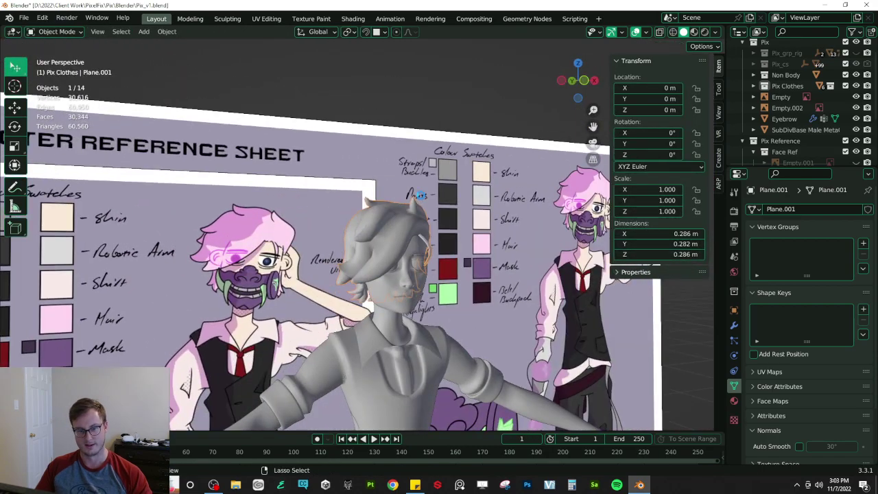
pyautogui.hotkey('ctrl', 's')
# - Select the tip vertices of the upper side strand through the mesh in wireframe shading from the front
pyautogui.press('KP_1')
pyautogui.press('Tab')
pyautogui.scroll(6, 420, 198)
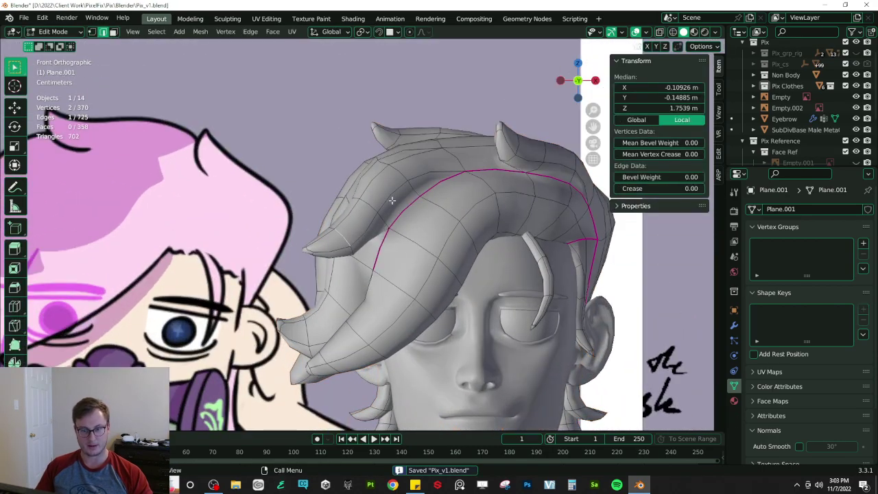
pyautogui.click(92, 33)
pyautogui.press('z')
pyautogui.click(319, 235)
pyautogui.click(312, 250)
pyautogui.moveTo(299, 238); pyautogui.dragTo(316, 265)
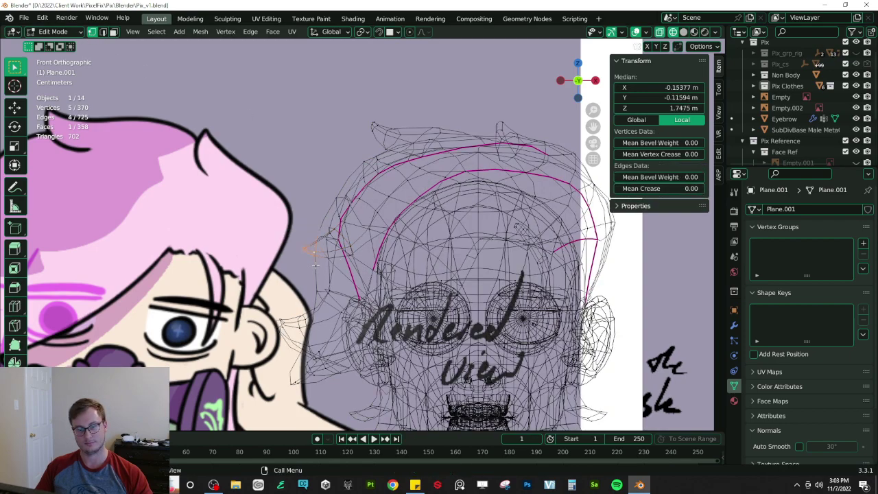
# - Try to reposition the selected tip vertices of the upper side strand
pyautogui.hotkey('shift', 'z')
pyautogui.press('g')
pyautogui.click(315, 259)
pyautogui.hotkey('ctrl', 'z')
pyautogui.hotkey('shift', 'z')
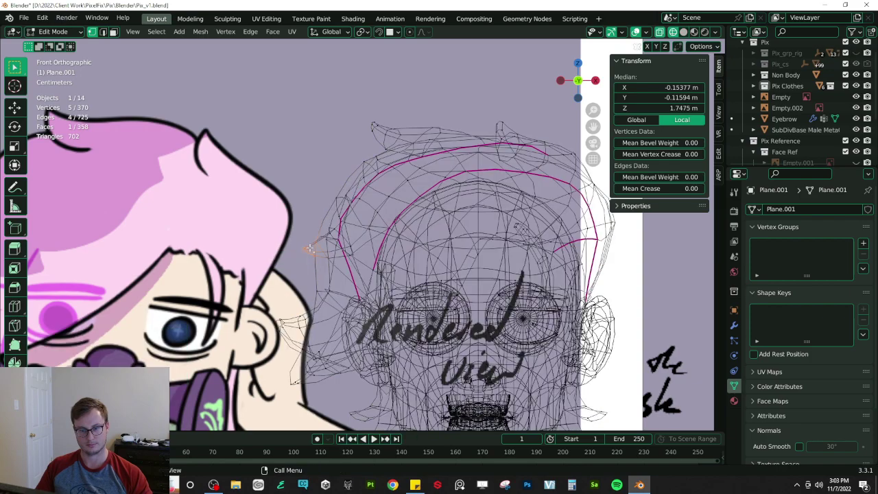
# - Return to solid shading, then move and rotate the upper side strand's end face to lift its tip
pyautogui.press('z')
pyautogui.click(407, 259)
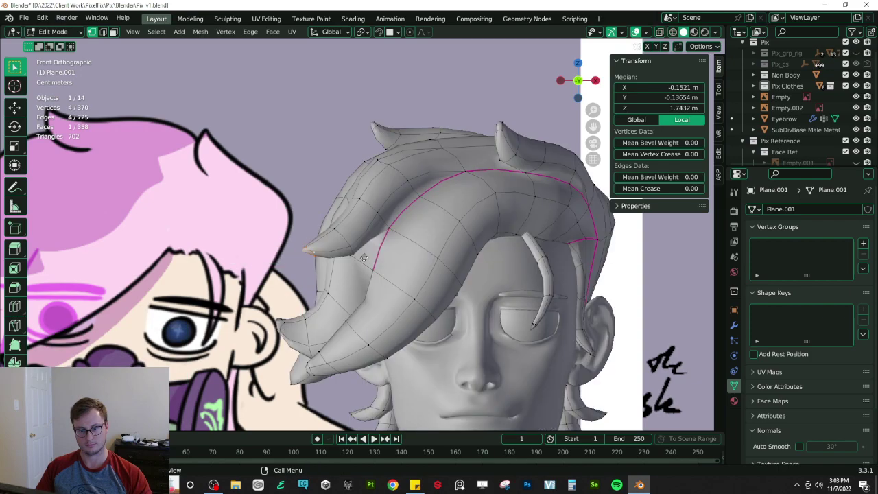
pyautogui.press('g')
pyautogui.click(413, 273)
pyautogui.press('r')
pyautogui.click(343, 321)
pyautogui.scroll(-4, 327, 240)
pyautogui.scroll(4, 328, 240)
pyautogui.press('g')
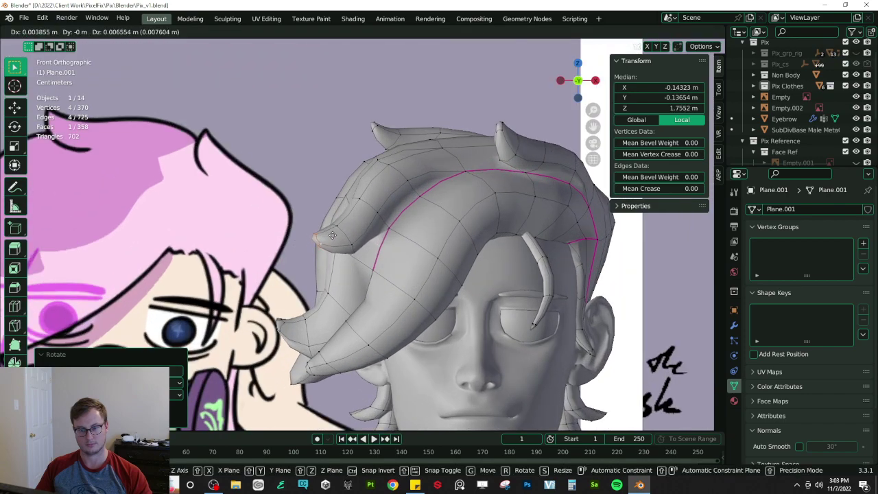
pyautogui.click(332, 234)
# - Grow the selection to the loop behind the upper side strand's tip, rescale it and nudge it into place
pyautogui.press('ctrl+KP_Add')
pyautogui.press('s')
pyautogui.click(428, 233)
pyautogui.press('g')
pyautogui.click(424, 218)
# - Preview the character in material preview, return to solid shading and save the file
pyautogui.scroll(-3, 423, 217)
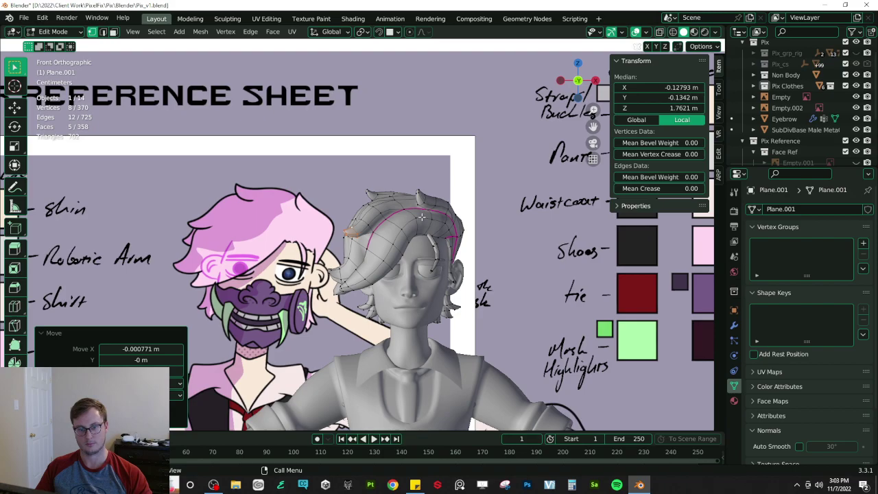
pyautogui.press('Tab')
pyautogui.press('z')
pyautogui.click(425, 302)
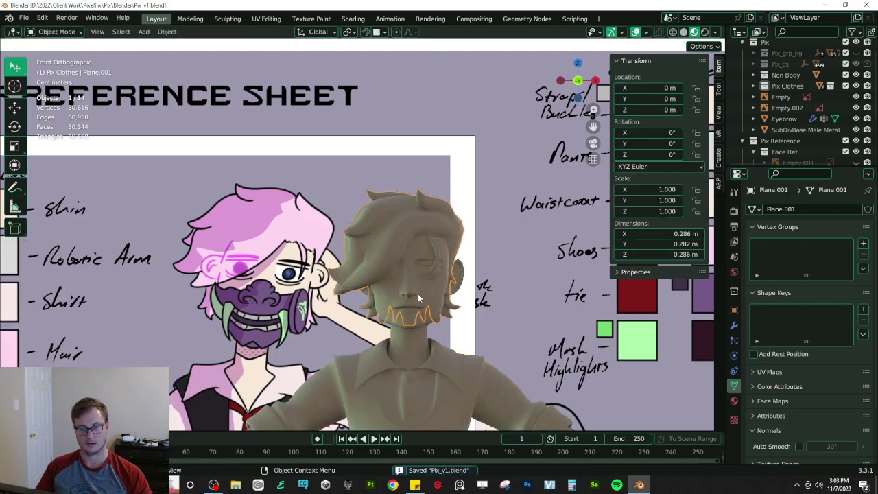
pyautogui.press('Tab')
pyautogui.moveTo(419, 297)
pyautogui.mouseDown(button='middle')
pyautogui.moveTo(473, 286)
pyautogui.moveTo(444, 275)
pyautogui.moveTo(465, 228)
pyautogui.mouseUp(button='middle')
pyautogui.press('Tab')
pyautogui.scroll(-3, 473, 286)
pyautogui.press('z')
pyautogui.hotkey('ctrl', 's')
# - View the whole character beside the reference sheets and save the file again
pyautogui.moveTo(416, 153); pyautogui.dragTo(395, 198, button='middle')
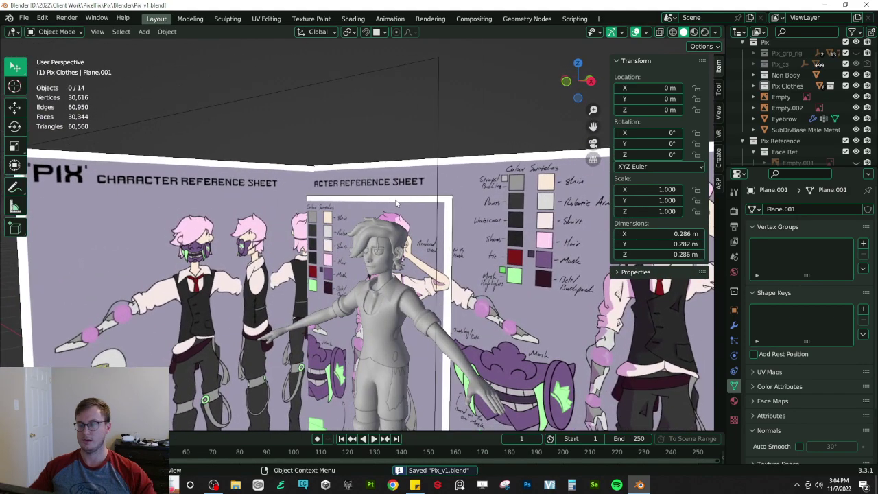
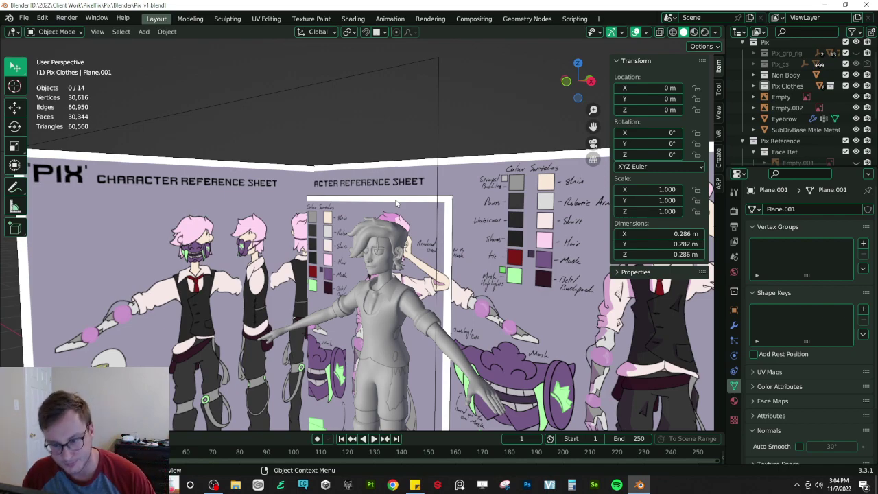
pyautogui.scroll(8, 367, 198)
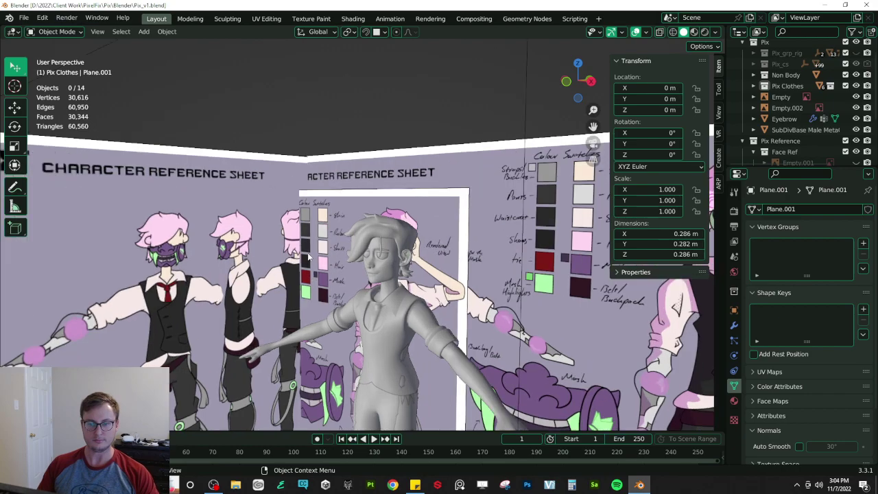
pyautogui.hotkey('ctrl', 's')
pyautogui.scroll(4, 423, 245)
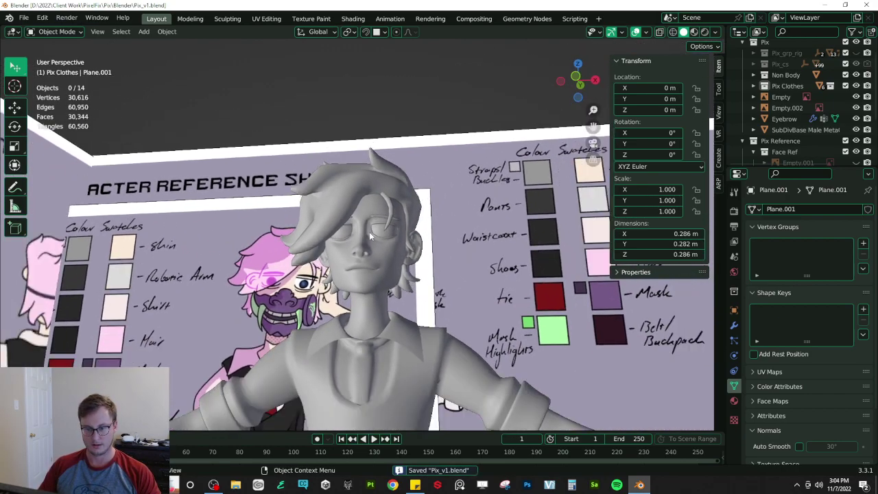
# - Enable Auto Smooth at 30° on the eyes' Sphere mesh
pyautogui.click(799, 448)
pyautogui.scroll(2, 359, 342)
pyautogui.moveTo(358, 343); pyautogui.dragTo(338, 323, button='middle')
# - Mark the edge loop around the iris of the eye sphere as sharp
pyautogui.press('Tab')
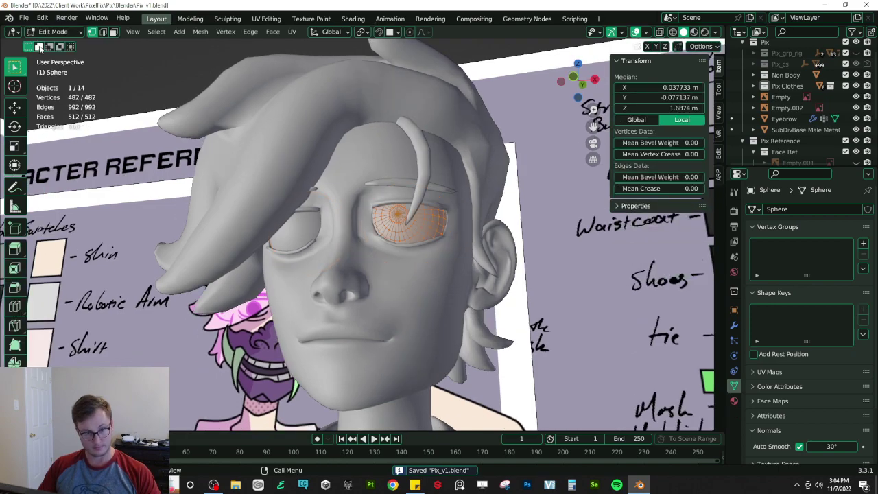
pyautogui.keyDown('alt'); pyautogui.click(397, 232); pyautogui.keyUp('alt')
pyautogui.press('q')
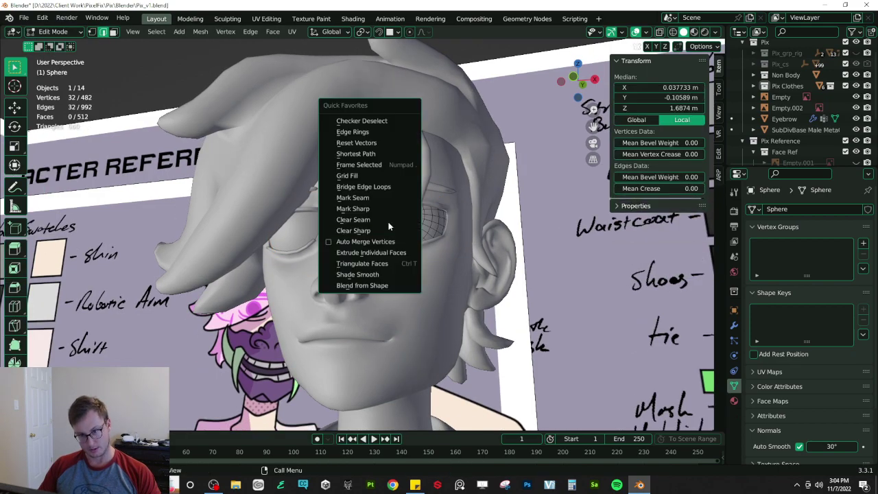
pyautogui.click(359, 208)
pyautogui.press('Tab')
# - Examine the eyes, hair and head from several angles against the reference sheet
pyautogui.scroll(-4, 448, 229)
pyautogui.click(363, 83)
pyautogui.moveTo(363, 83); pyautogui.dragTo(460, 152, button='middle')
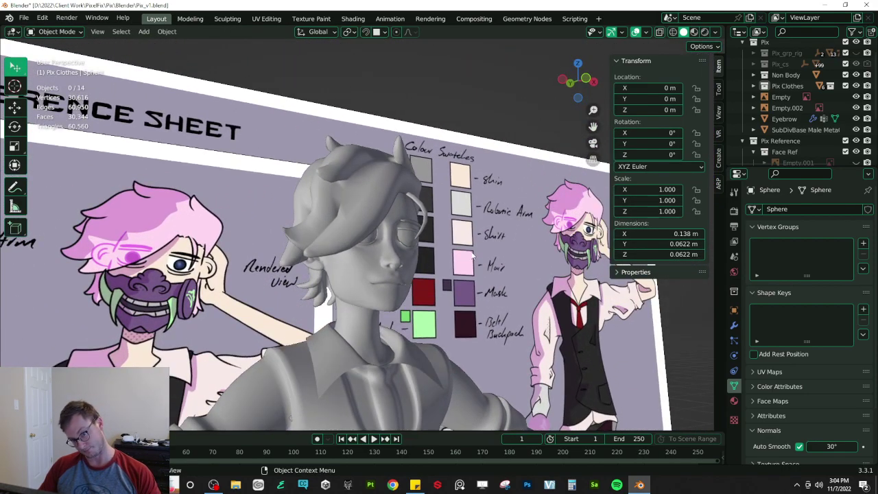
pyautogui.scroll(8, 454, 265)
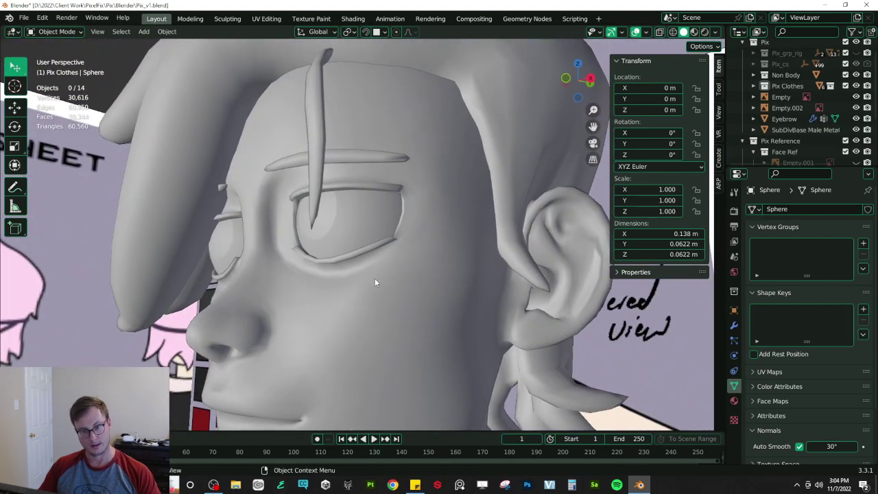
pyautogui.scroll(-5, 374, 278)
pyautogui.moveTo(363, 271); pyautogui.dragTo(422, 239, button='middle')
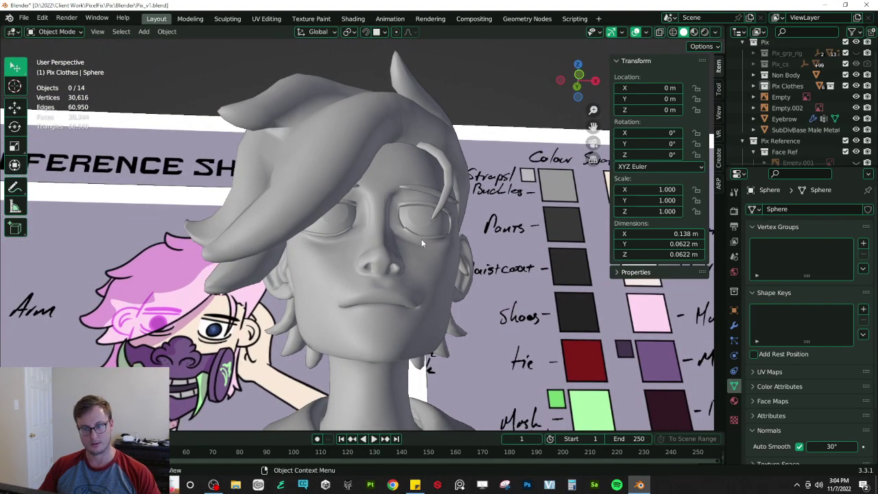
pyautogui.scroll(-3, 422, 239)
pyautogui.moveTo(335, 244); pyautogui.dragTo(305, 279, button='middle')
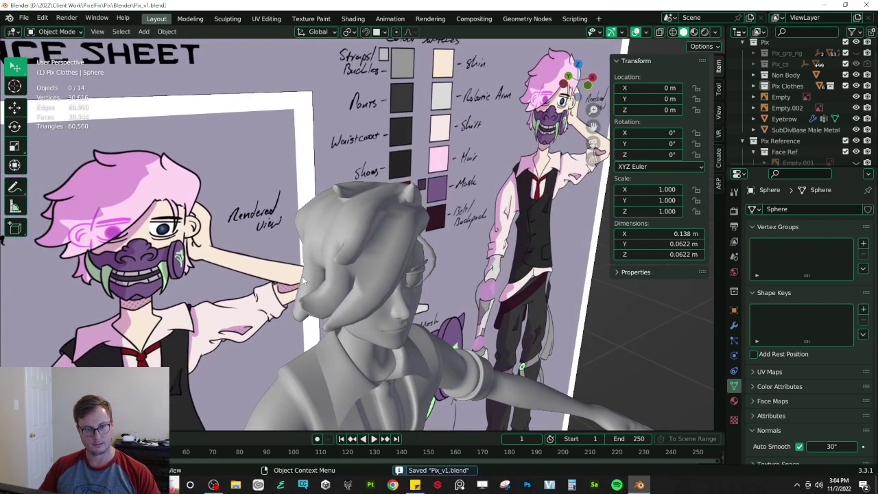
pyautogui.moveTo(435, 254); pyautogui.dragTo(305, 245, button='middle')
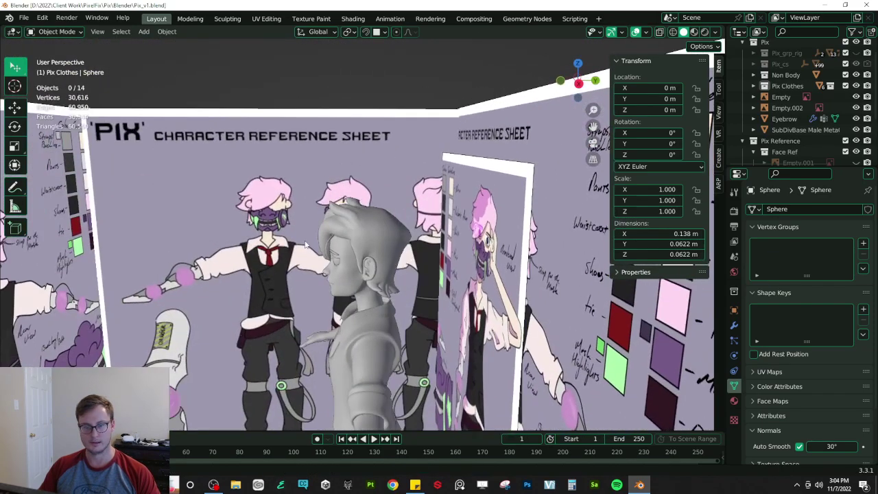
# - Open the hair mesh for editing, scale an edge near the crown and move it about 0.033 m along Y
pyautogui.click(367, 218)
pyautogui.moveTo(367, 216); pyautogui.dragTo(384, 302, button='middle')
pyautogui.scroll(4, 384, 295)
pyautogui.press('Tab')
pyautogui.moveTo(410, 247); pyautogui.dragTo(386, 249, button='middle')
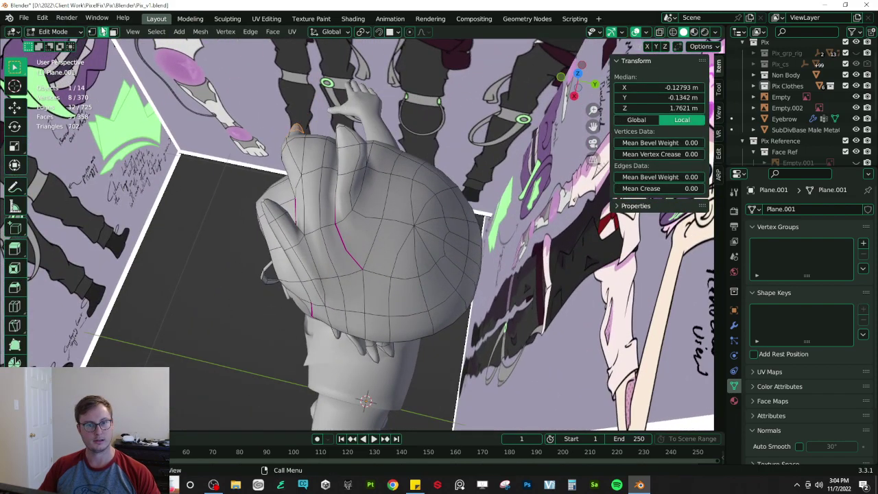
pyautogui.press('s')
pyautogui.click(440, 218)
pyautogui.press('g')
pyautogui.press('y')
pyautogui.click(460, 221)
# - Scale two neighbouring vertices on top of the hair behind the raised tuft closer together and reposition them
pyautogui.moveTo(415, 199); pyautogui.dragTo(213, 137, button='middle')
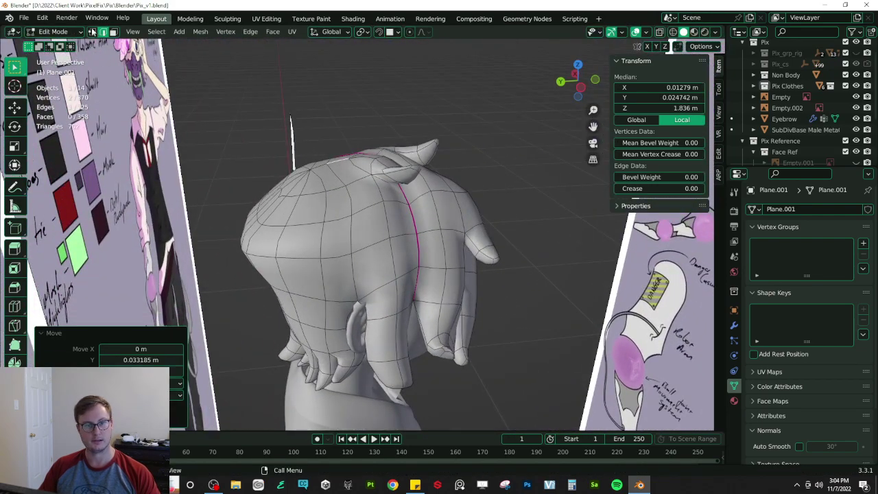
pyautogui.click(92, 32)
pyautogui.click(369, 178)
pyautogui.keyDown('shift'); pyautogui.click(345, 187); pyautogui.keyUp('shift')
pyautogui.press('s')
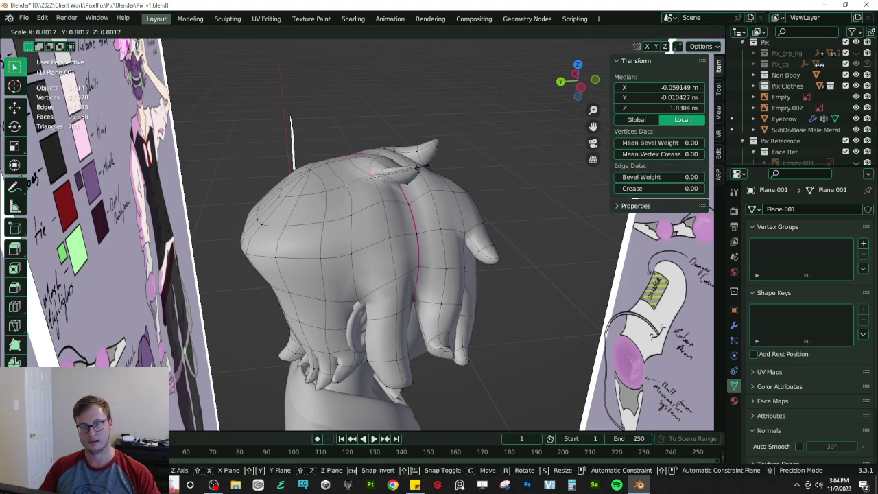
pyautogui.click(389, 164)
pyautogui.press('g')
pyautogui.click(383, 165)
pyautogui.moveTo(383, 165); pyautogui.dragTo(490, 187, button='middle')
pyautogui.press('g')
pyautogui.click(462, 182)
# - Return to Object Mode, save the file and view the hair from the right side
pyautogui.press('Tab')
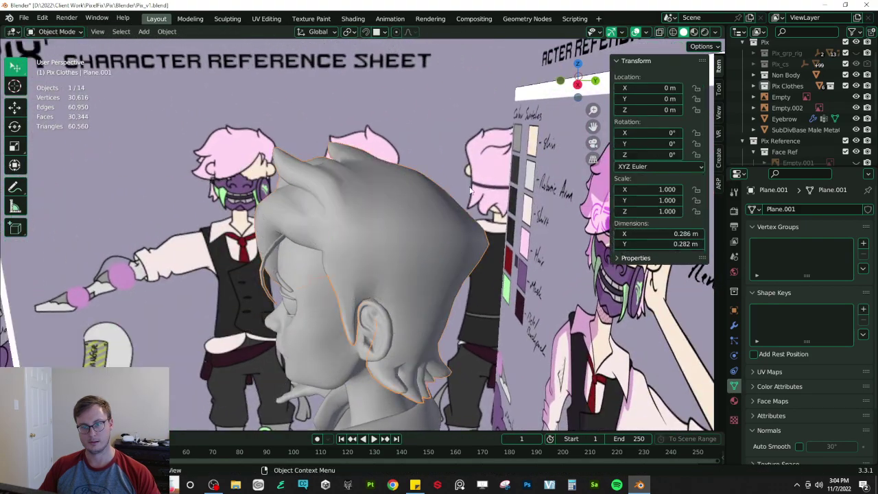
pyautogui.scroll(-4, 410, 202)
pyautogui.hotkey('ctrl', 's')
pyautogui.press('KP_3')
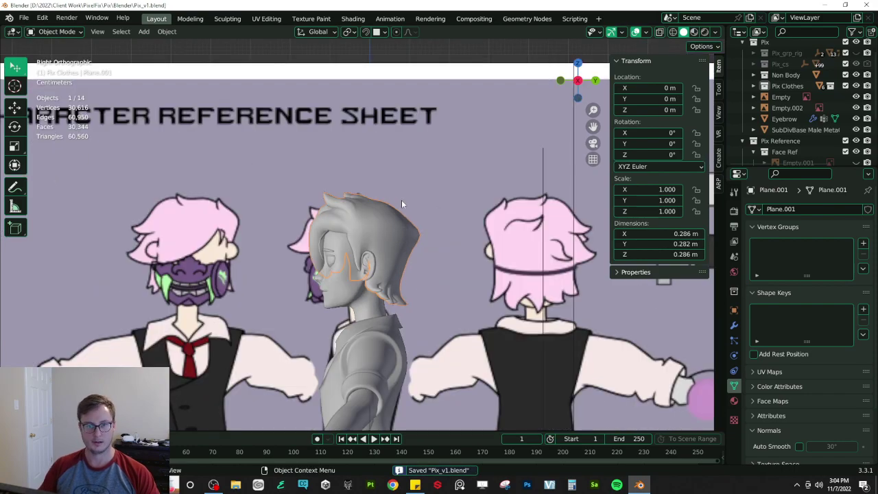
pyautogui.scroll(2, 407, 201)
pyautogui.moveTo(402, 245); pyautogui.dragTo(354, 89, button='middle')
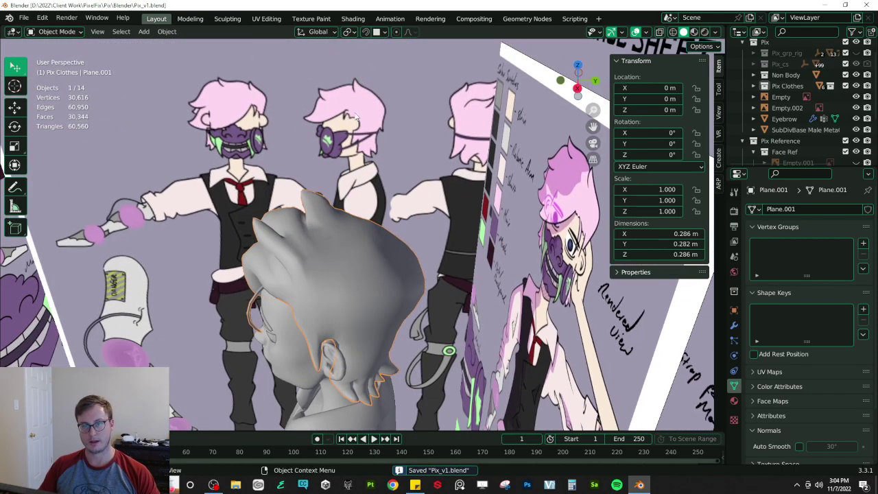
pyautogui.press('Tab')
pyautogui.moveTo(381, 261); pyautogui.dragTo(360, 244, button='middle')
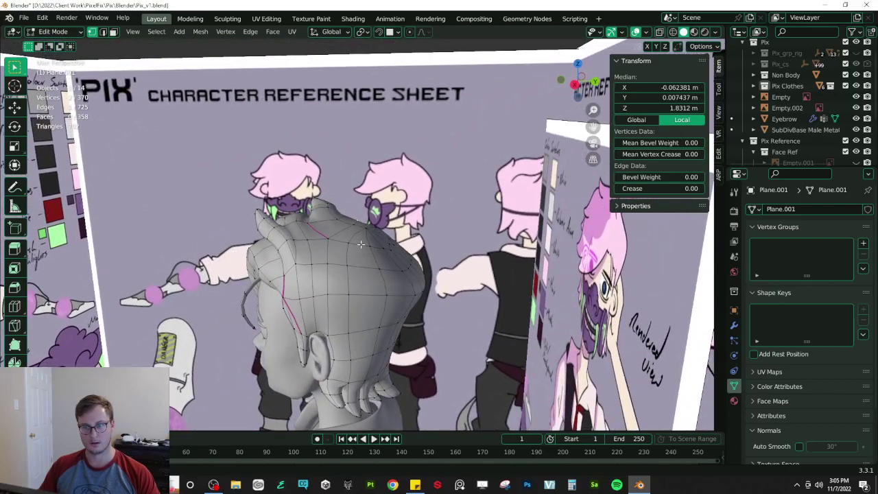
pyautogui.moveTo(427, 236); pyautogui.dragTo(401, 160, button='middle')
pyautogui.press('Tab')
# - Try to move the rendered-view reference image along the Y axis
pyautogui.click(404, 159)
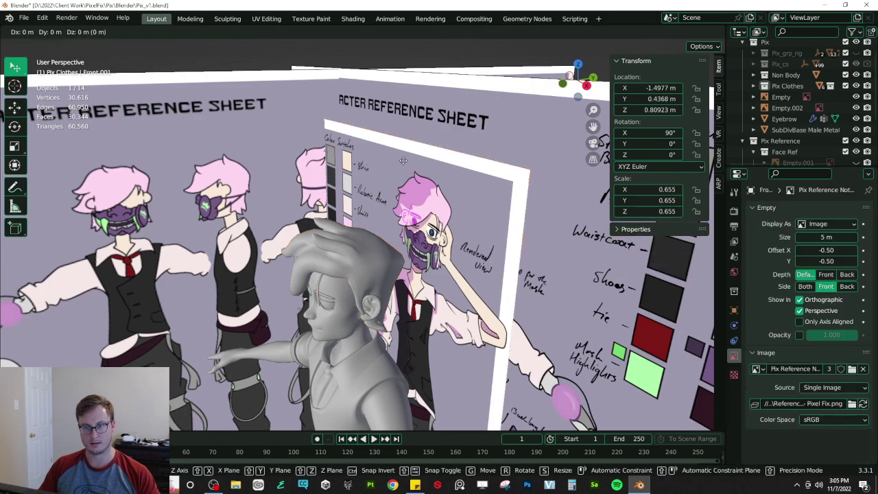
pyautogui.press('g')
pyautogui.press('y')
pyautogui.click(483, 161)
pyautogui.hotkey('ctrl', 'z')
# - Move both front-facing reference images together about 0.56 m along Y, farther behind the character
pyautogui.keyDown('shift'); pyautogui.click(561, 279); pyautogui.keyUp('shift')
pyautogui.press('g')
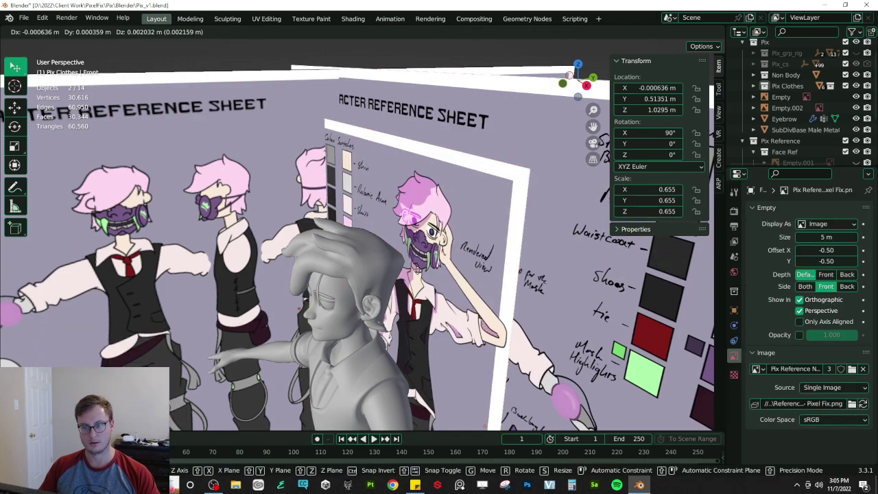
pyautogui.press('y')
pyautogui.click(515, 255)
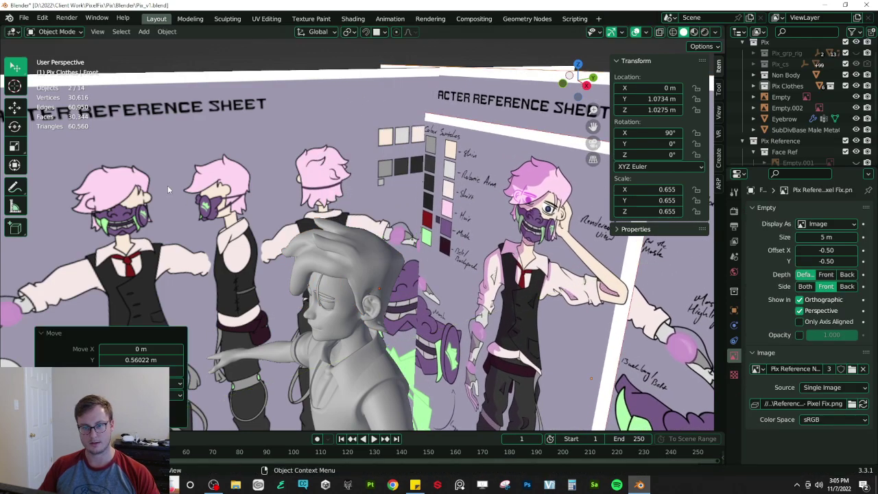
# - Reopen the hair mesh for editing and connect the crown vertex to the two vertices just below it
pyautogui.moveTo(303, 163); pyautogui.dragTo(341, 249, button='middle')
pyautogui.click(358, 272)
pyautogui.press('Tab')
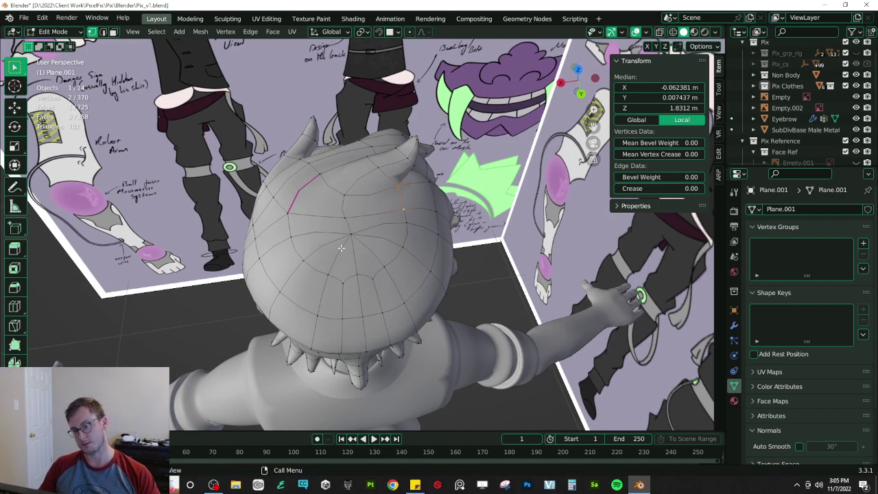
pyautogui.click(343, 280)
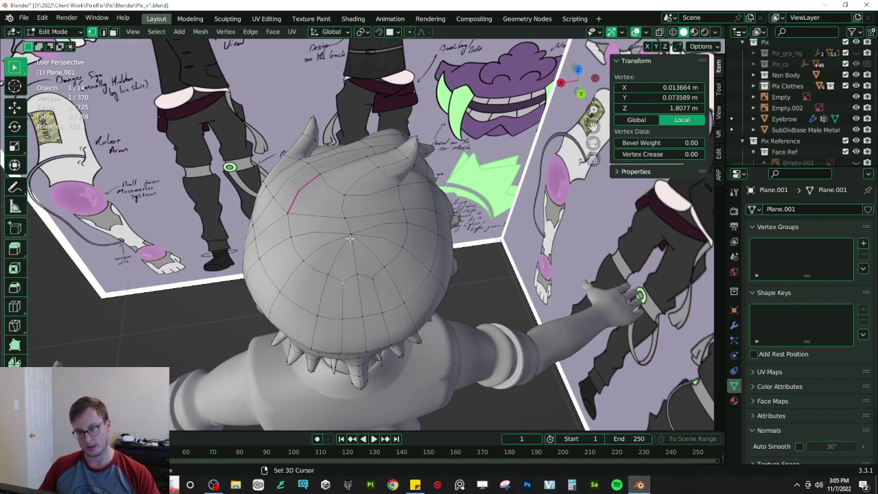
pyautogui.click(371, 277)
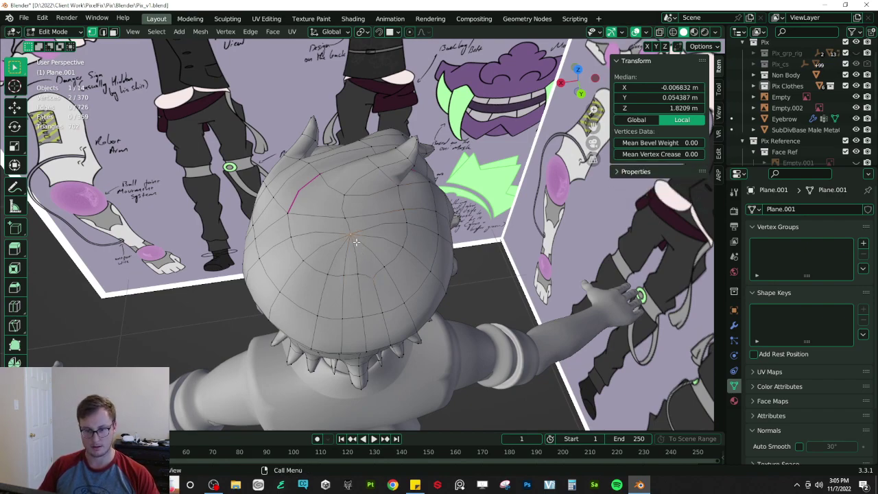
pyautogui.moveTo(364, 251); pyautogui.dragTo(322, 226, button='middle')
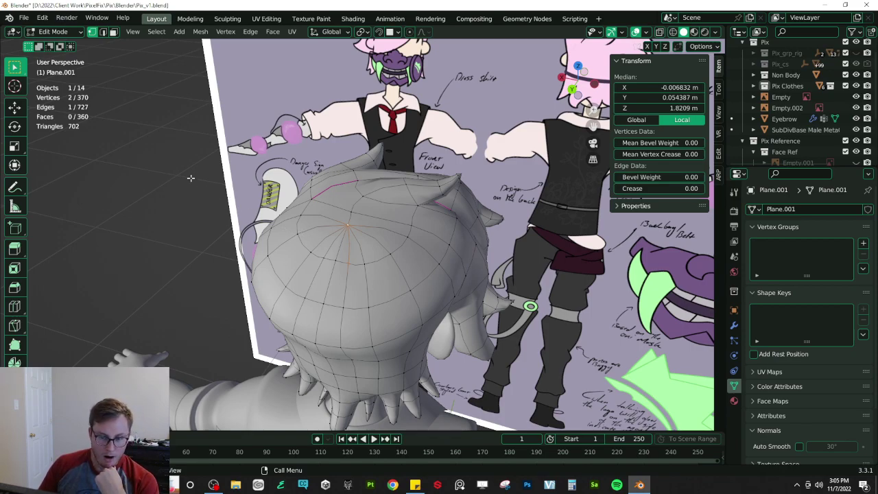
# - Dissolve the extra edges radiating down from the crown on the back of the hair, and save the file
pyautogui.press('x')
pyautogui.click(315, 231)
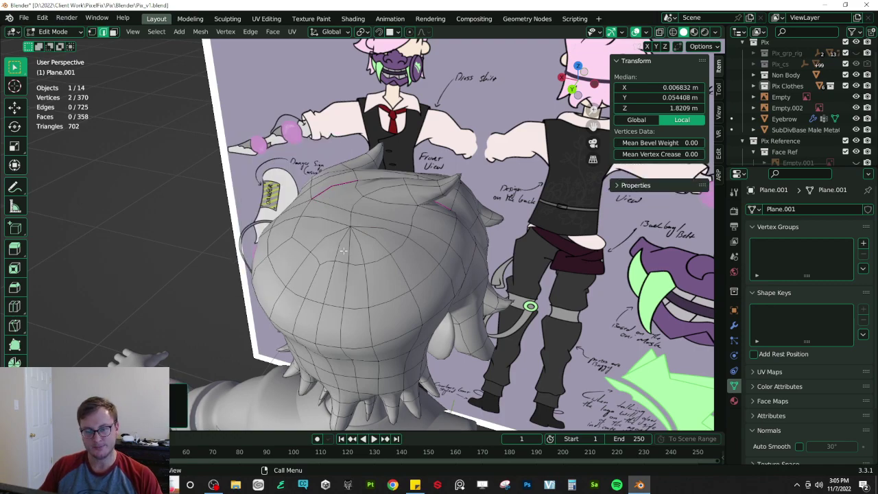
pyautogui.click(346, 253)
pyautogui.hotkey('ctrl', 'x')
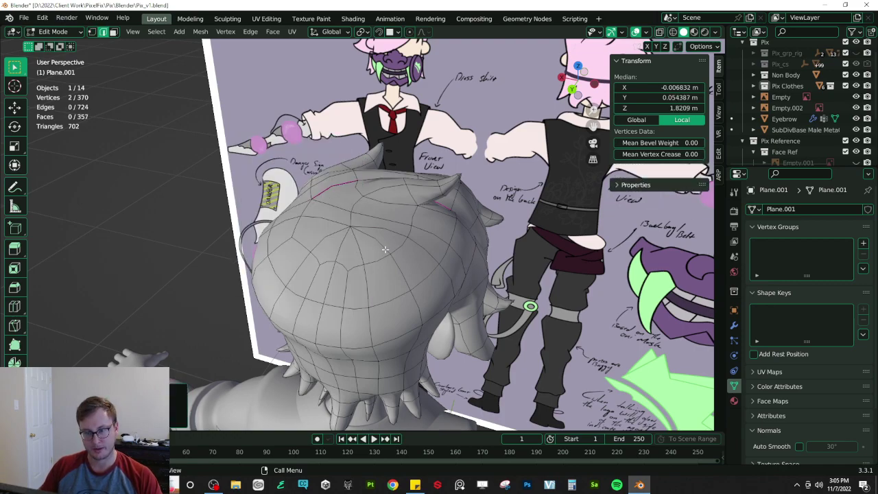
pyautogui.click(382, 251)
pyautogui.press('x')
pyautogui.click(382, 251)
pyautogui.moveTo(382, 251); pyautogui.dragTo(329, 292, button='middle')
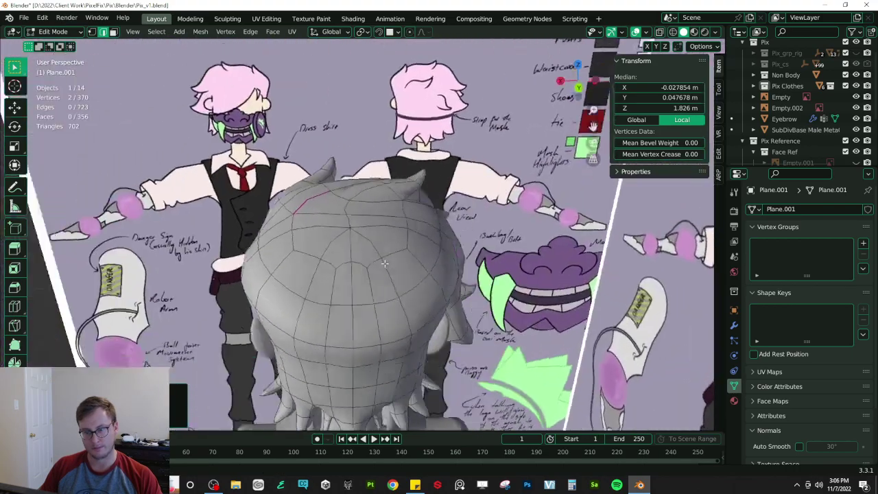
pyautogui.hotkey('ctrl', 's')
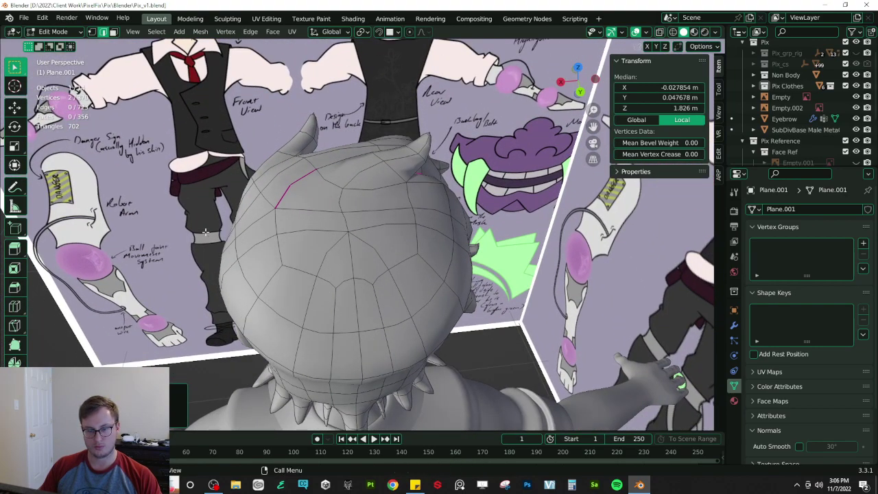
# - Extrude two adjacent faces beside the crown outward to start a new hair lock
pyautogui.click(113, 32)
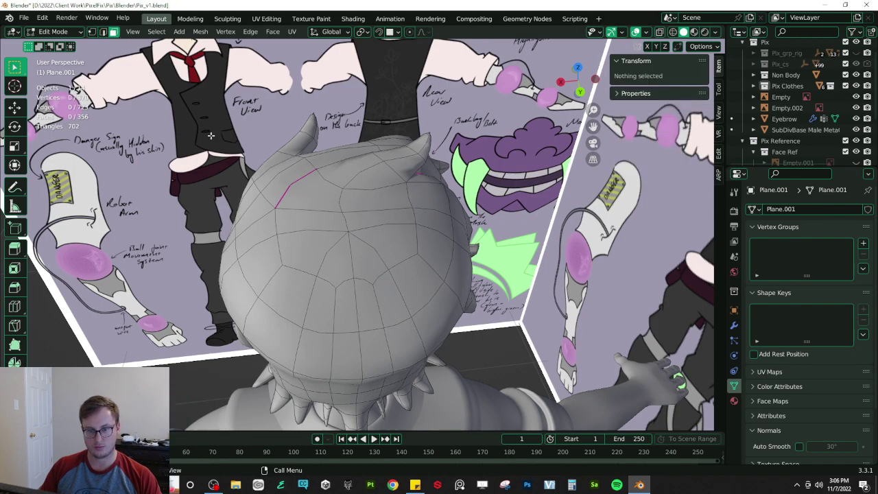
pyautogui.moveTo(306, 288); pyautogui.dragTo(336, 229, button='middle')
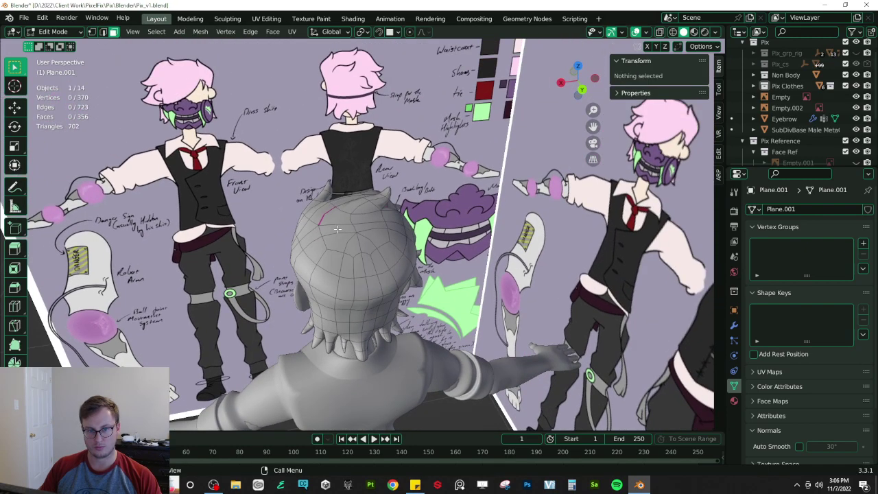
pyautogui.scroll(4, 332, 238)
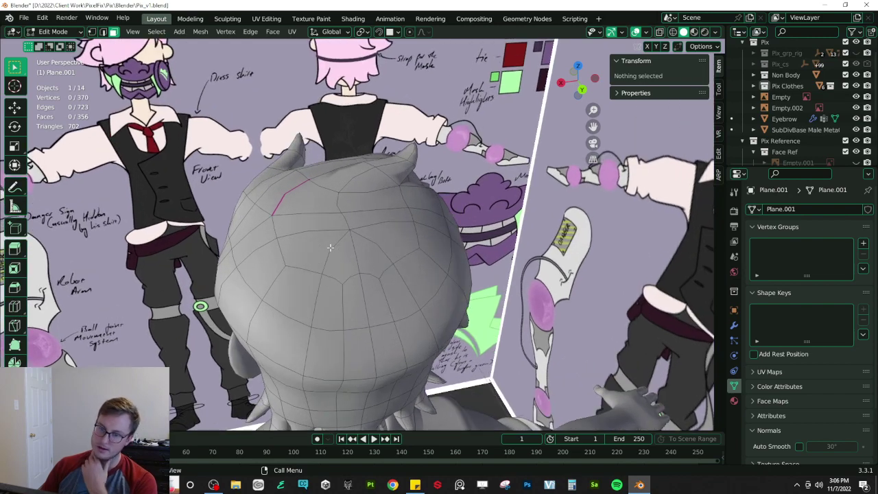
pyautogui.click(324, 254)
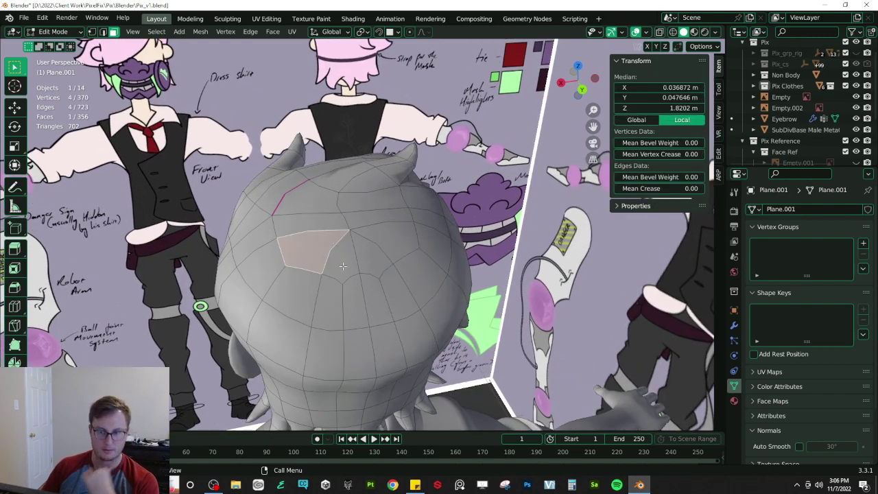
pyautogui.scroll(-5, 341, 266)
pyautogui.scroll(5, 341, 247)
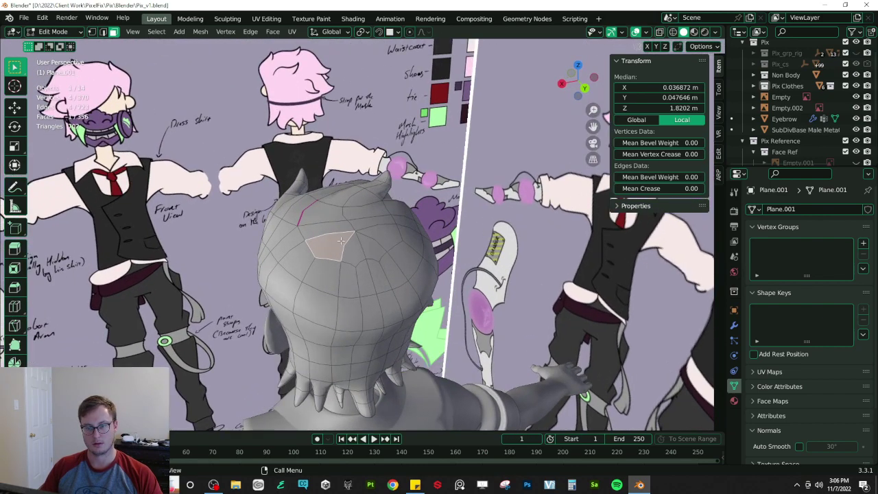
pyautogui.keyDown('shift'); pyautogui.click(338, 227); pyautogui.keyUp('shift')
pyautogui.moveTo(338, 227); pyautogui.dragTo(376, 279, button='middle')
pyautogui.press('e')
pyautogui.click(369, 225)
# - Scale the end face of the extruded lock and move it across the crown
pyautogui.moveTo(344, 252); pyautogui.dragTo(376, 161, button='middle')
pyautogui.press('s')
pyautogui.click(348, 213)
pyautogui.press('g')
pyautogui.click(349, 210)
# - Check the new lock from the right side and undo its extrusion and tip adjustments
pyautogui.press('KP_3')
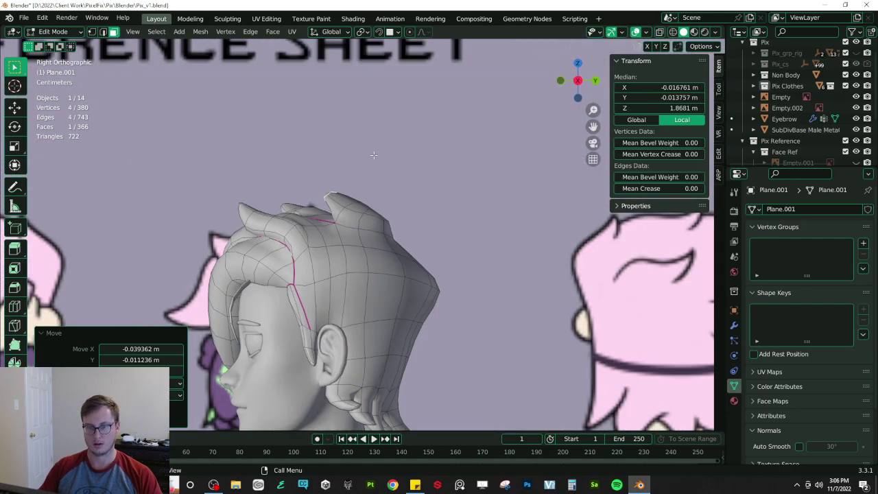
pyautogui.scroll(-3, 427, 190)
pyautogui.hotkey('ctrl', 'z')
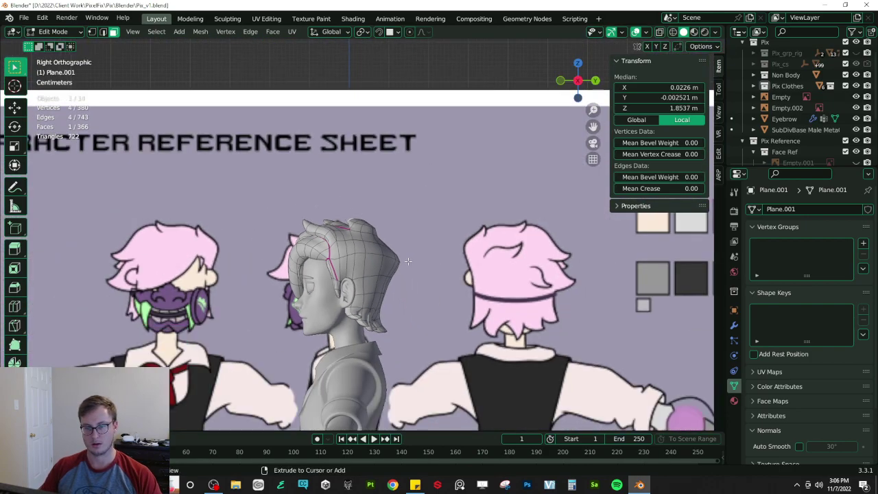
pyautogui.moveTo(407, 261); pyautogui.dragTo(350, 262, button='middle')
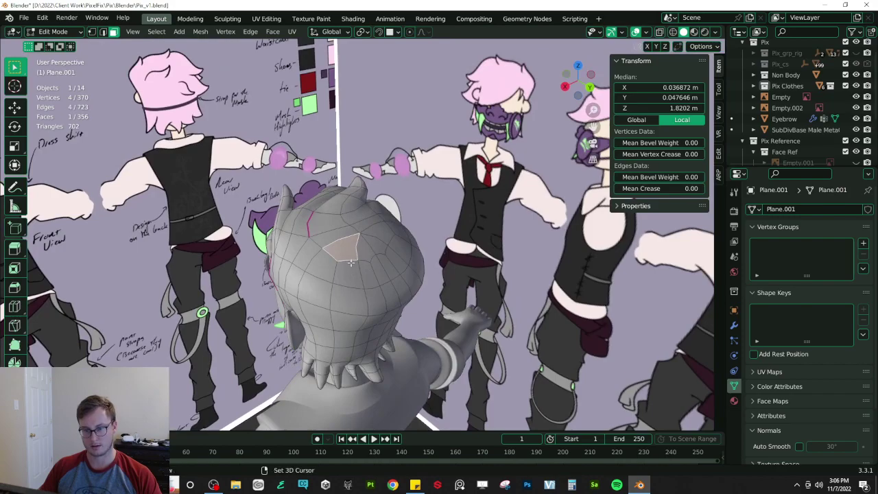
# - Select the two faces beside the crown again, extrude them into a raised lock and shift its end face over the crown
pyautogui.press('KP_3')
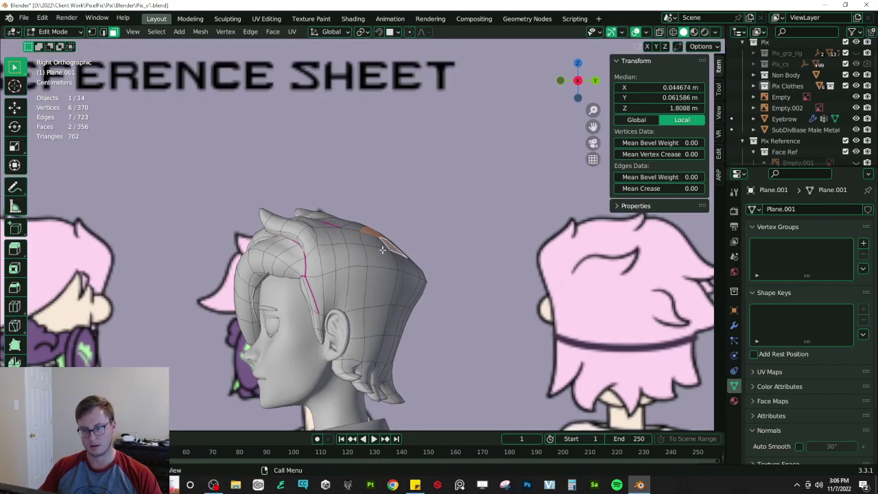
pyautogui.click(378, 236)
pyautogui.click(364, 222)
pyautogui.moveTo(364, 222); pyautogui.dragTo(316, 265, button='middle')
pyautogui.press('e')
pyautogui.click(337, 235)
pyautogui.press('g')
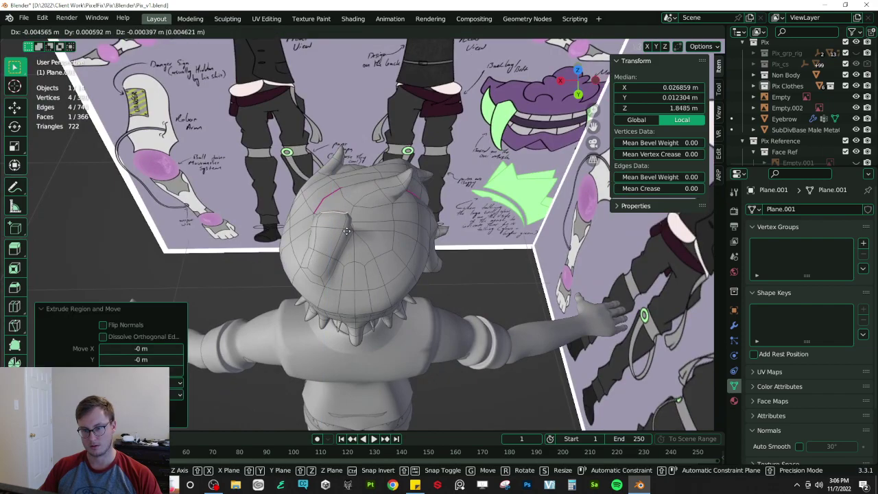
pyautogui.click(361, 228)
# - Rotate the lock's end face and scale it along the Y axis
pyautogui.moveTo(362, 227); pyautogui.dragTo(436, 223, button='middle')
pyautogui.press('r')
pyautogui.click(439, 261)
pyautogui.press('s')
pyautogui.press('y')
pyautogui.click(404, 248)
# - Reposition and tilt the lock's end face so the lock curves sideways across the top of the head
pyautogui.moveTo(404, 248); pyautogui.dragTo(376, 247, button='middle')
pyautogui.press('g')
pyautogui.click(383, 238)
pyautogui.moveTo(473, 237); pyautogui.dragTo(418, 248, button='middle')
pyautogui.press('r')
pyautogui.click(413, 236)
pyautogui.press('g')
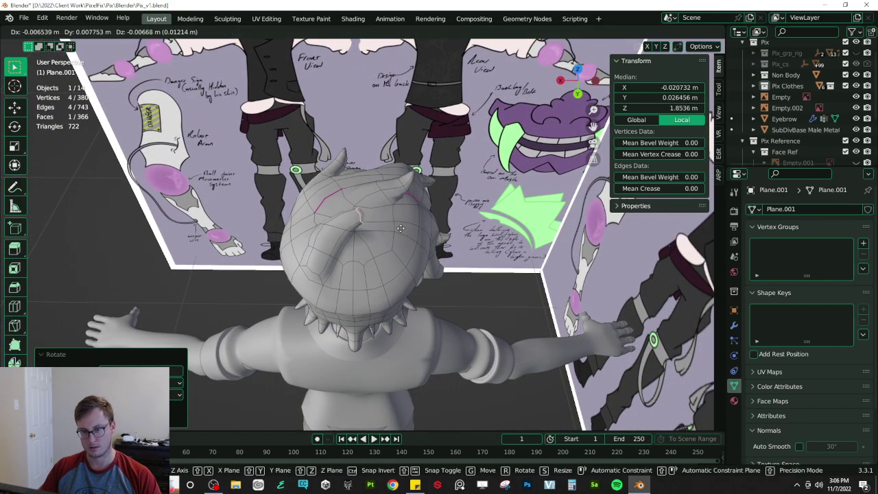
pyautogui.click(404, 223)
# - Extrude the lock's end face once more, shrink it and move it outward to form a pointed tip
pyautogui.press('e')
pyautogui.click(421, 228)
pyautogui.press('s')
pyautogui.click(384, 217)
pyautogui.press('g')
pyautogui.click(407, 216)
pyautogui.moveTo(407, 216); pyautogui.dragTo(503, 230, button='middle')
pyautogui.press('g')
pyautogui.click(442, 229)
# - Move one face near the new lock's tip and rotate a face along the lock to refine its bend
pyautogui.scroll(4, 459, 230)
pyautogui.click(334, 198)
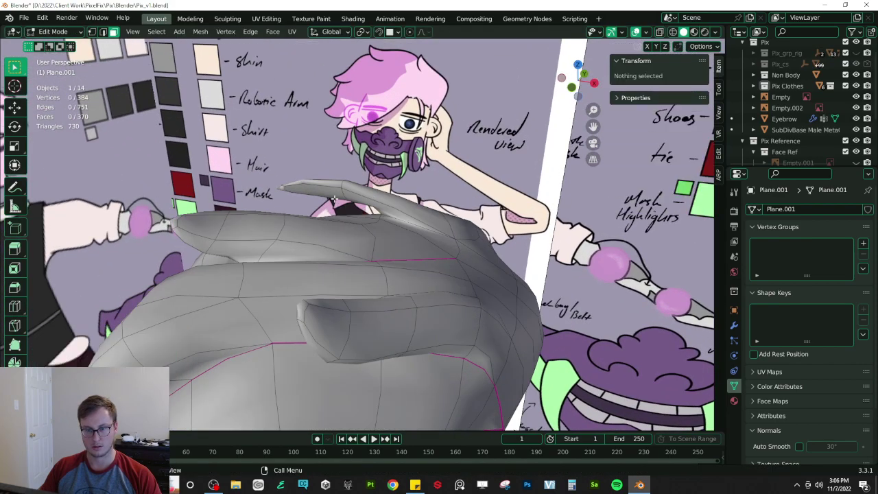
pyautogui.click(331, 192)
pyautogui.press('g')
pyautogui.click(329, 199)
pyautogui.moveTo(329, 198); pyautogui.dragTo(361, 249, button='middle')
pyautogui.click(415, 190)
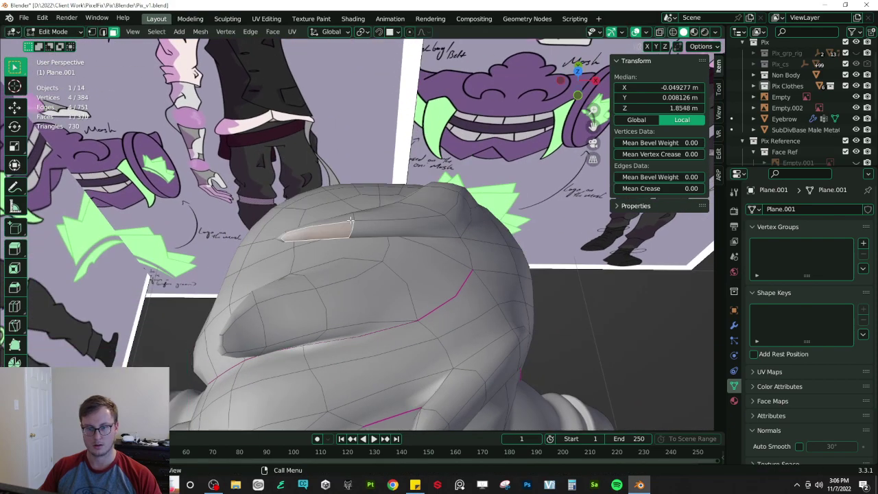
pyautogui.press('r')
pyautogui.click(349, 221)
pyautogui.moveTo(349, 221); pyautogui.dragTo(432, 259, button='middle')
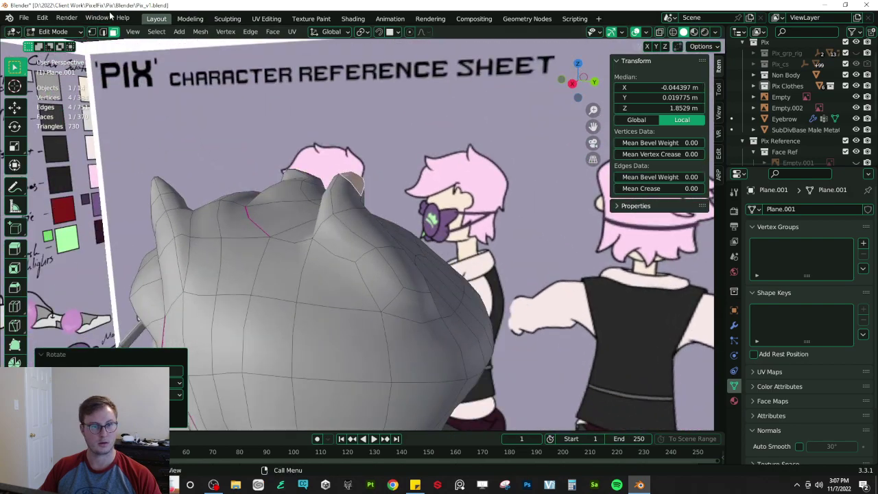
# - Dissolve an edge on the back of the hair near the base of the new lock
pyautogui.click(103, 33)
pyautogui.press('x')
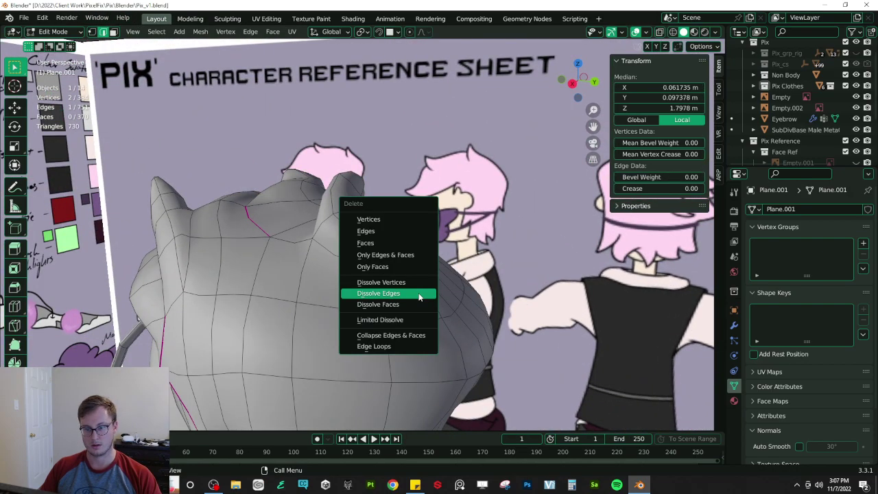
pyautogui.click(419, 293)
pyautogui.moveTo(418, 293); pyautogui.dragTo(388, 238, button='middle')
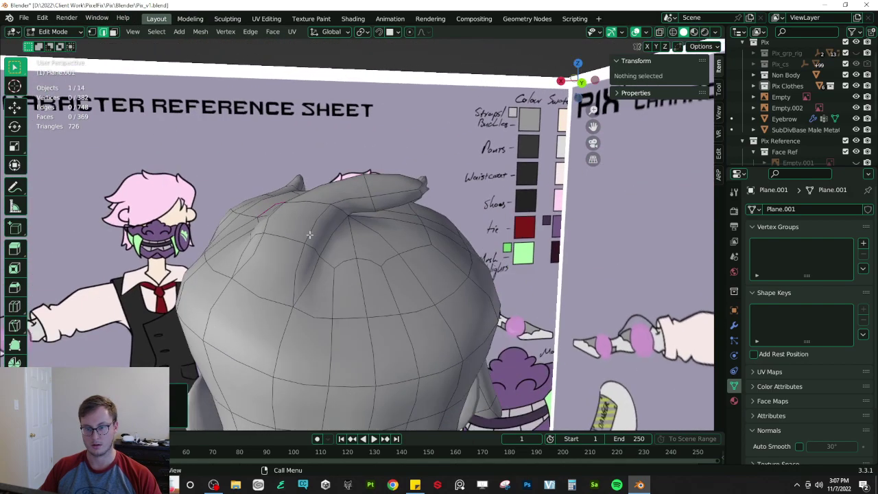
# - Rotate an edge at the base of the new lock to smooth where it meets the crown
pyautogui.click(341, 241)
pyautogui.press('r')
pyautogui.click(392, 234)
# - Select the edge loop around the crown lock near its tip and scale, move and rotate it to refine the curve
pyautogui.keyDown('alt'); pyautogui.keyDown('shift'); pyautogui.click(361, 195); pyautogui.keyUp('shift'); pyautogui.keyUp('alt')
pyautogui.keyDown('alt'); pyautogui.keyDown('shift'); pyautogui.click(362, 195); pyautogui.keyUp('shift'); pyautogui.keyUp('alt')
pyautogui.moveTo(362, 195); pyautogui.dragTo(388, 176, button='middle')
pyautogui.press('s')
pyautogui.click(412, 240)
pyautogui.press('g')
pyautogui.click(393, 188)
pyautogui.moveTo(400, 215); pyautogui.dragTo(428, 294, button='middle')
pyautogui.press('r')
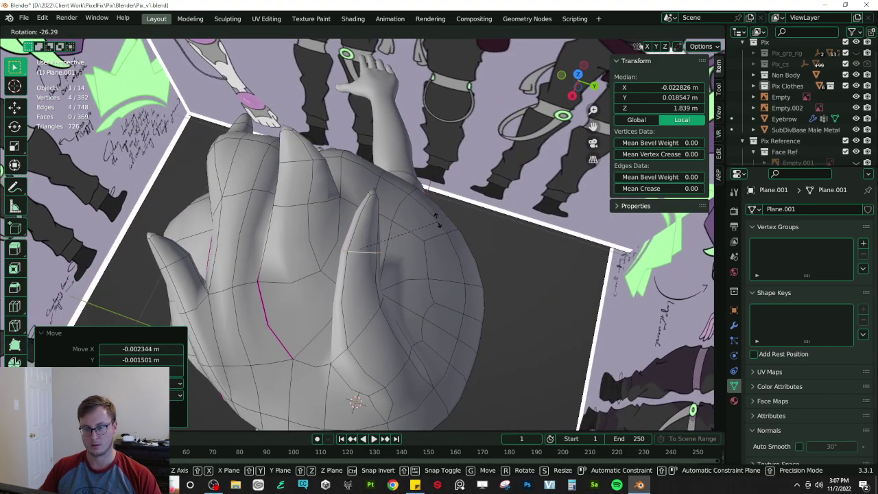
pyautogui.click(429, 201)
# - Reposition and rotate the same edge loop again, and check the lock's shape in Object Mode
pyautogui.moveTo(429, 201); pyautogui.dragTo(396, 273, button='middle')
pyautogui.press('g')
pyautogui.click(381, 274)
pyautogui.press('r')
pyautogui.click(394, 276)
pyautogui.press('Tab')
pyautogui.scroll(-5, 485, 267)
pyautogui.scroll(5, 331, 293)
# - Scale the edge at the base of the crown lock to 0.528, move it toward the crown surface and rescale it slightly
pyautogui.press('Tab')
pyautogui.click(369, 269)
pyautogui.press('s')
pyautogui.click(420, 262)
pyautogui.press('g')
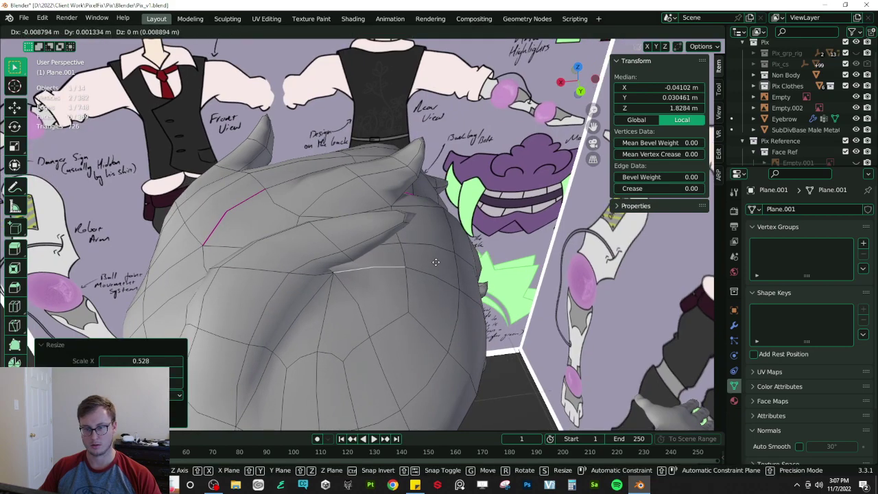
pyautogui.click(435, 262)
pyautogui.moveTo(327, 295); pyautogui.dragTo(335, 252, button='middle')
pyautogui.press('s')
pyautogui.click(336, 252)
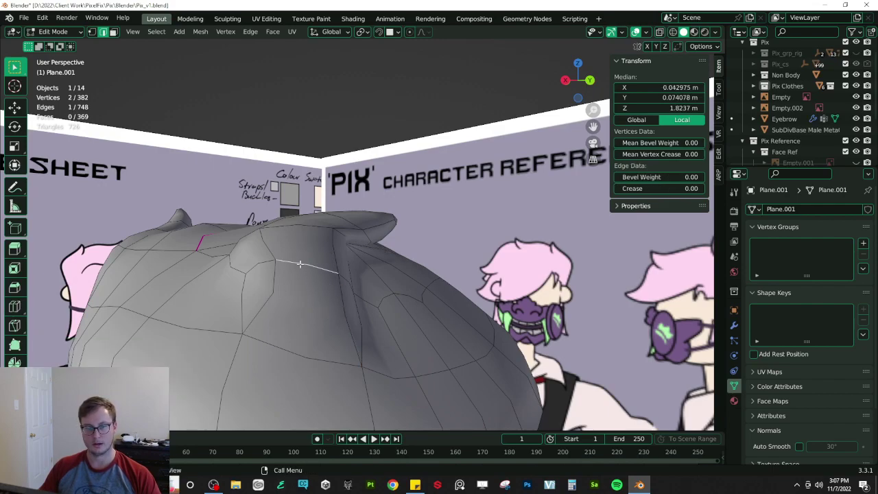
# - Try to dissolve the three edges beside the lock's base at the back of the crown
pyautogui.keyDown('shift'); pyautogui.click(334, 307); pyautogui.keyUp('shift')
pyautogui.press('x')
pyautogui.click(335, 308)
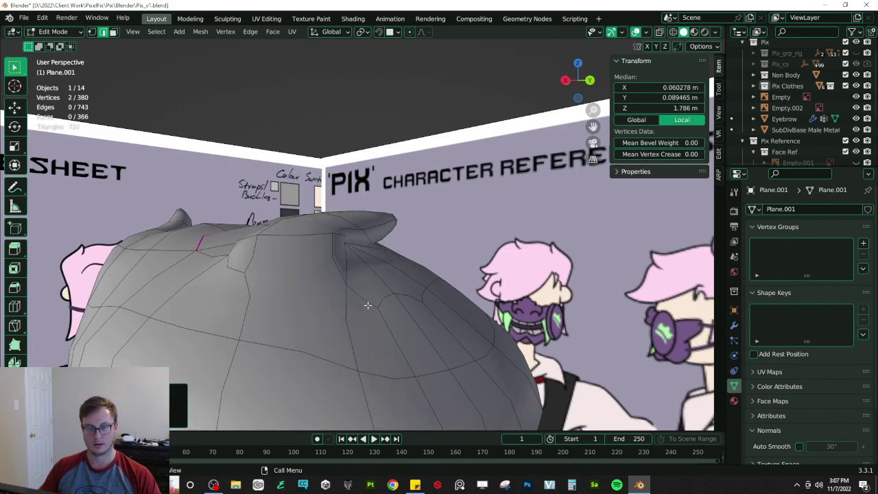
pyautogui.moveTo(368, 307); pyautogui.dragTo(329, 313, button='middle')
pyautogui.hotkey('ctrl', 'z')
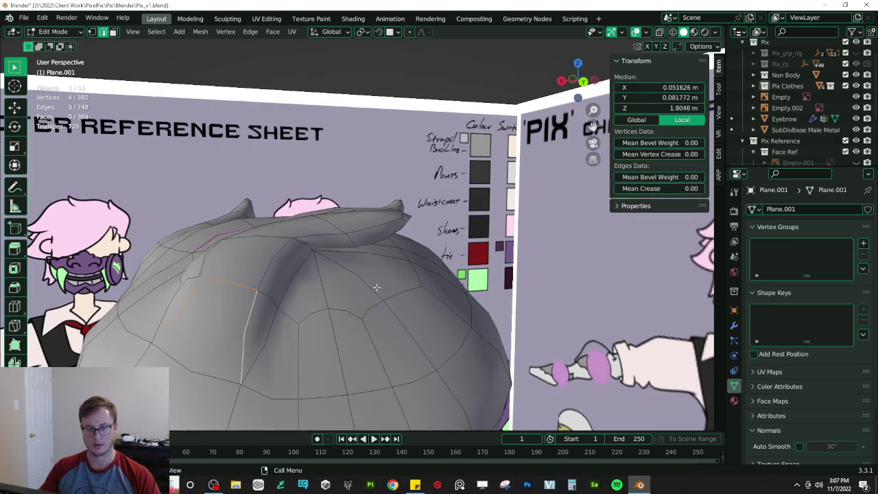
# - Return to Object Mode and save the file
pyautogui.moveTo(376, 286); pyautogui.dragTo(337, 229, button='middle')
pyautogui.press('Tab')
pyautogui.hotkey('ctrl', 's')
pyautogui.hotkey('ctrl', 's')
# - Extrude one face on the upper side of the hair, above the ear, to start another lock
pyautogui.press('Tab')
pyautogui.press('3')
pyautogui.click(337, 229)
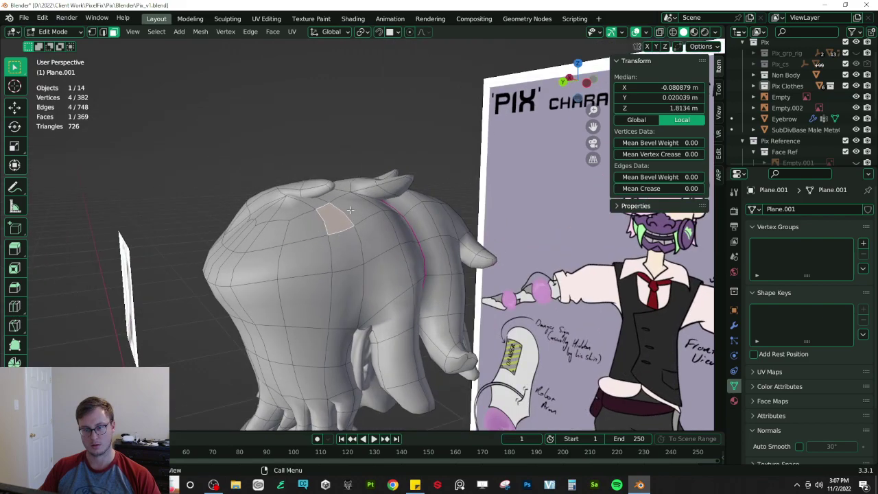
pyautogui.keyDown('shift'); pyautogui.click(366, 238); pyautogui.keyUp('shift')
pyautogui.moveTo(366, 238); pyautogui.dragTo(358, 233, button='middle')
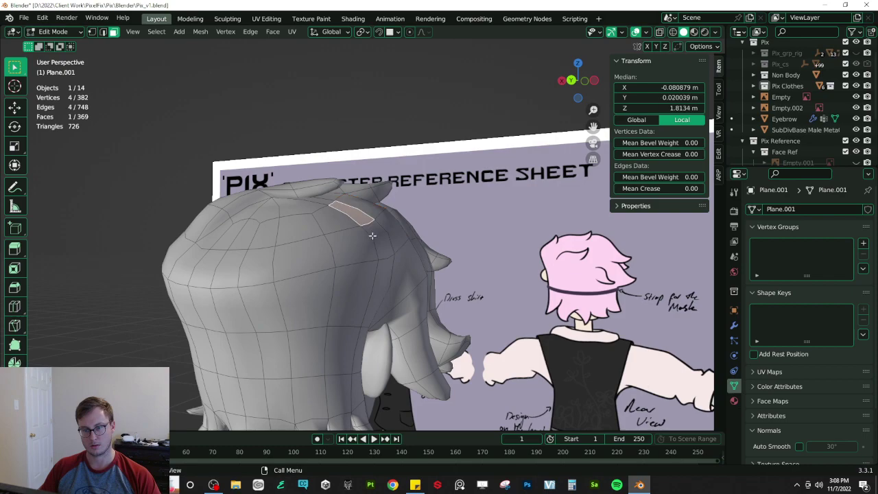
pyautogui.press('e')
pyautogui.click(403, 253)
pyautogui.click(391, 254)
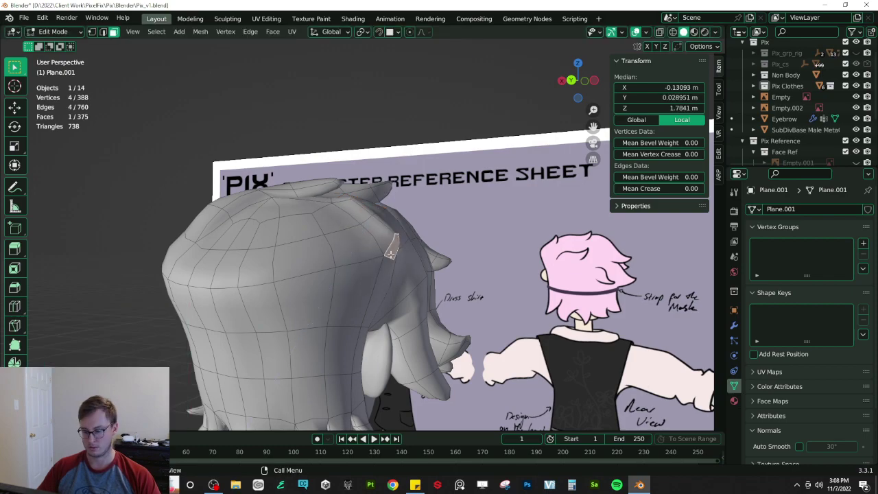
# - Align the new side lock's end face with the hair outline in back view by moving and rotating it
pyautogui.press('ctrl+KP_1')
pyautogui.press('g')
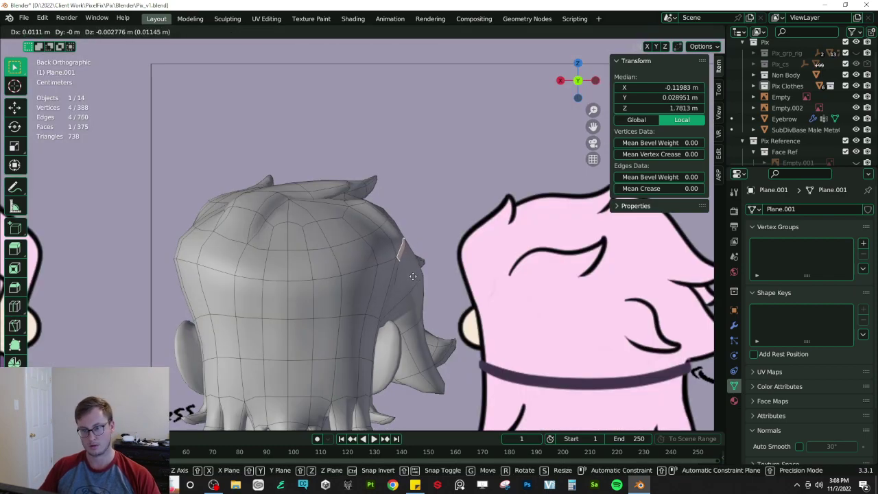
pyautogui.click(416, 276)
pyautogui.press('r')
pyautogui.click(460, 282)
# - Try to extrude the side lock's end face downward
pyautogui.press('e')
pyautogui.click(459, 294)
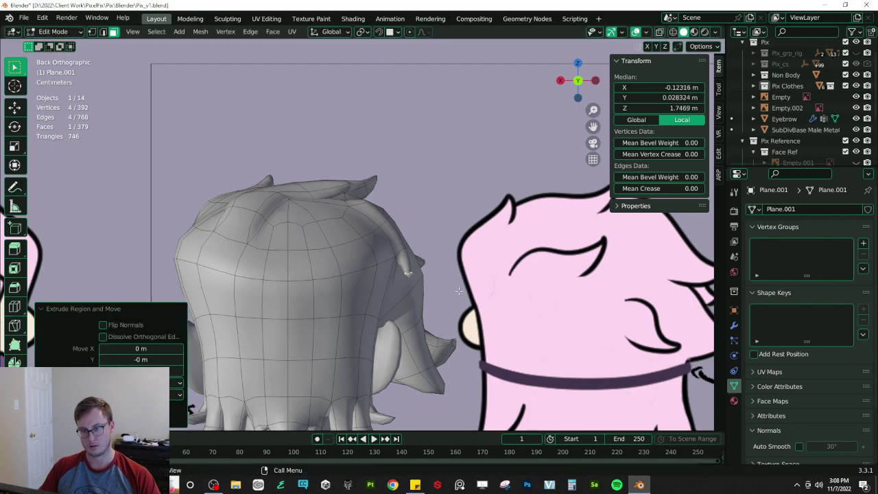
pyautogui.hotkey('ctrl', 'z')
# - Enlarge the side lock's end face, shift it down the side of the hair and adjust its size
pyautogui.press('s')
pyautogui.click(498, 226)
pyautogui.press('g')
pyautogui.click(491, 242)
pyautogui.press('s')
pyautogui.click(461, 250)
# - Extrude the side lock's end face downward, rotate it outward and shrink it slightly
pyautogui.press('e')
pyautogui.rightClick(456, 285)
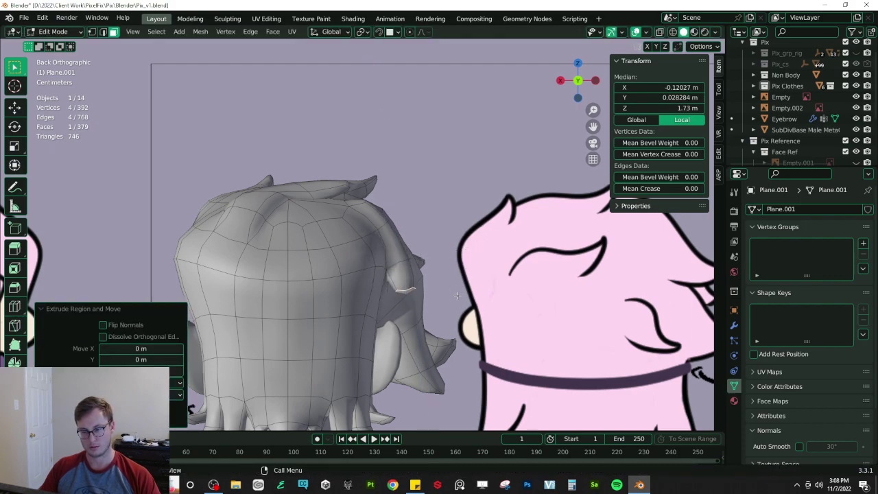
pyautogui.press('g')
pyautogui.click(465, 300)
pyautogui.press('r')
pyautogui.click(451, 240)
pyautogui.press('s')
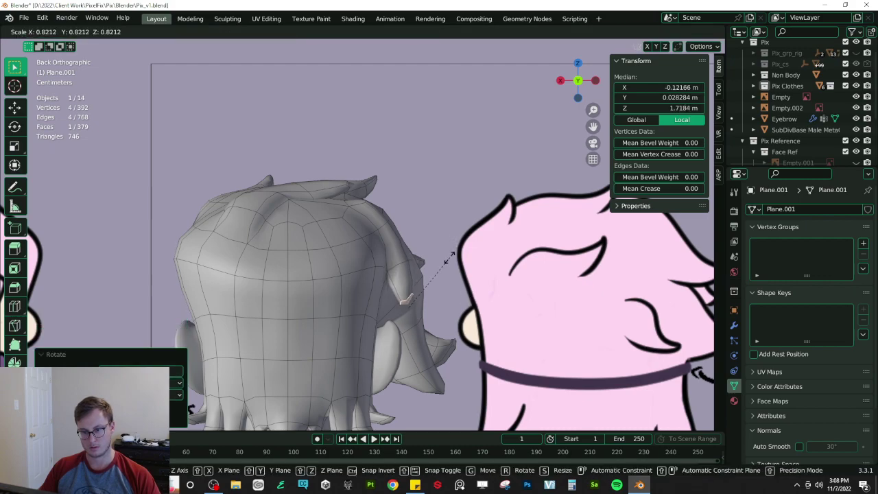
pyautogui.click(449, 257)
# - Extrude the side lock once more, scale the end face to 0.193 and move it outward to form a curled tip
pyautogui.press('e')
pyautogui.click(464, 307)
pyautogui.press('s')
pyautogui.click(442, 320)
pyautogui.press('g')
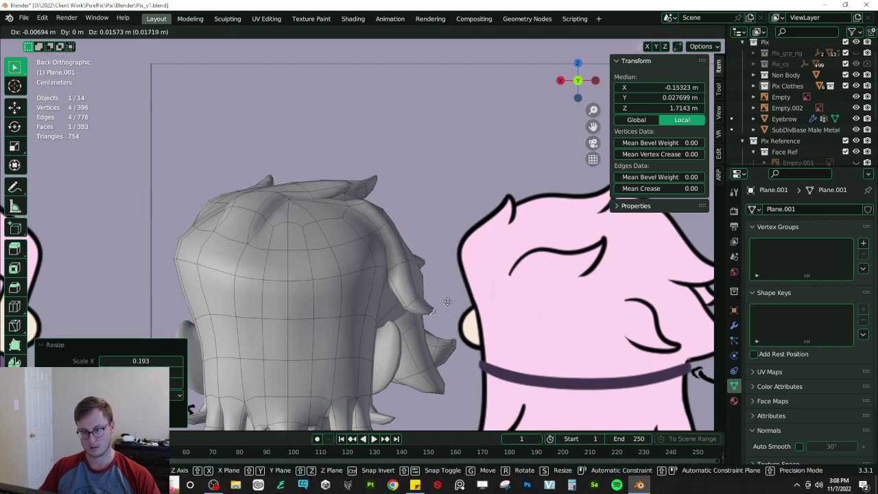
pyautogui.click(434, 306)
# - Check the side lock in Object Mode and resize its tip face in Edit Mode
pyautogui.press('Tab')
pyautogui.moveTo(404, 271); pyautogui.dragTo(323, 280, button='middle')
pyautogui.press('Tab')
pyautogui.press('s')
pyautogui.click(365, 252)
# - Dissolve an edge of the hair mesh near the new side lock and check the result in Object Mode
pyautogui.moveTo(365, 252); pyautogui.dragTo(293, 174, button='middle')
pyautogui.click(105, 33)
pyautogui.moveTo(386, 206); pyautogui.dragTo(322, 309, button='middle')
pyautogui.press('x')
pyautogui.click(417, 291)
pyautogui.press('Tab')
pyautogui.scroll(-4, 471, 270)
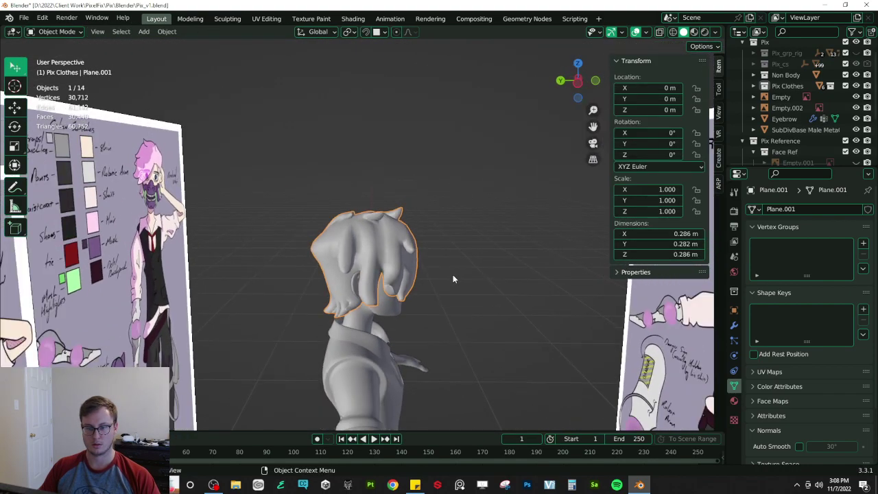
# - Select the edge loop just above the side lock's tip and move it to adjust the bend
pyautogui.press('Tab')
pyautogui.scroll(3, 322, 308)
pyautogui.click(317, 312)
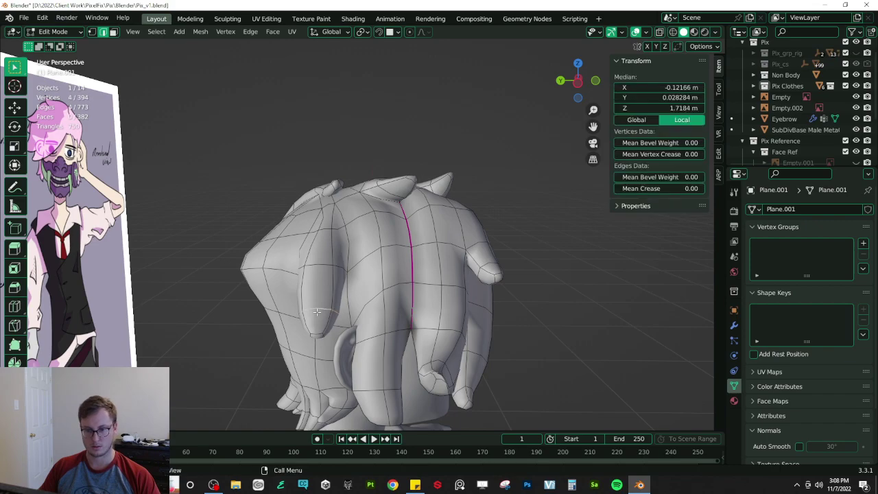
pyautogui.click(317, 310)
pyautogui.moveTo(317, 310); pyautogui.dragTo(468, 249, button='middle')
pyautogui.press('g')
pyautogui.click(297, 266)
# - Move an edge on the side lock along X and along Z to refine how it sits against the hair
pyautogui.scroll(3, 446, 286)
pyautogui.click(385, 270)
pyautogui.press('g')
pyautogui.press('x')
pyautogui.click(449, 316)
pyautogui.scroll(-5, 448, 317)
pyautogui.press('g')
pyautogui.press('z')
pyautogui.click(425, 299)
# - Leave Edit Mode, view the hair from behind and save the file
pyautogui.press('Tab')
pyautogui.scroll(-4, 508, 315)
pyautogui.moveTo(384, 288); pyautogui.dragTo(508, 282, button='middle')
pyautogui.hotkey('ctrl', 's')
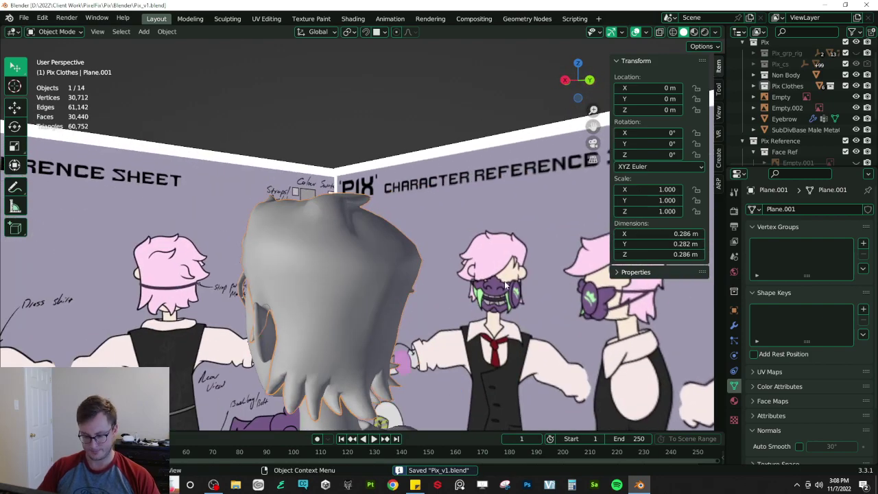
# - In back view, select the row of six faces across the back of the hair between the ears
pyautogui.press('KP_1')
pyautogui.press('ctrl+KP_1')
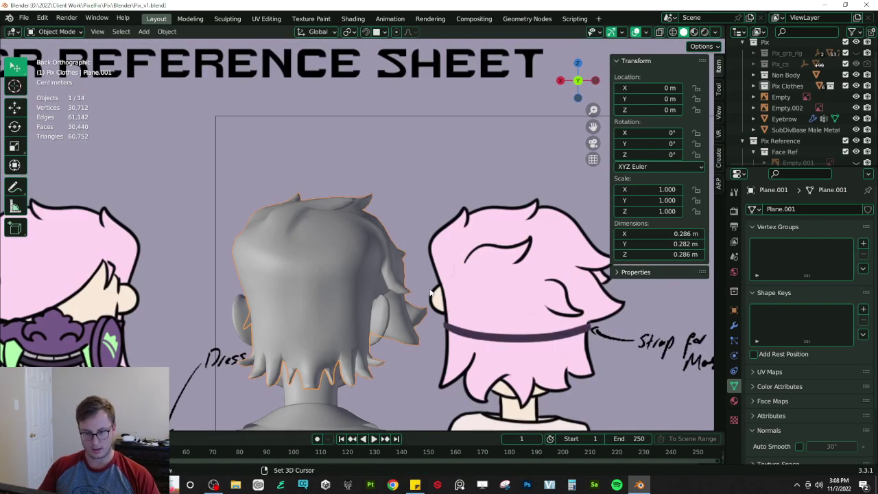
pyautogui.keyDown('shift'); pyautogui.moveTo(306, 336); pyautogui.dragTo(310, 276, button='middle'); pyautogui.keyUp('shift')
pyautogui.press('Tab')
pyautogui.keyDown('shift'); pyautogui.moveTo(294, 210); pyautogui.dragTo(336, 192, button='middle'); pyautogui.keyUp('shift')
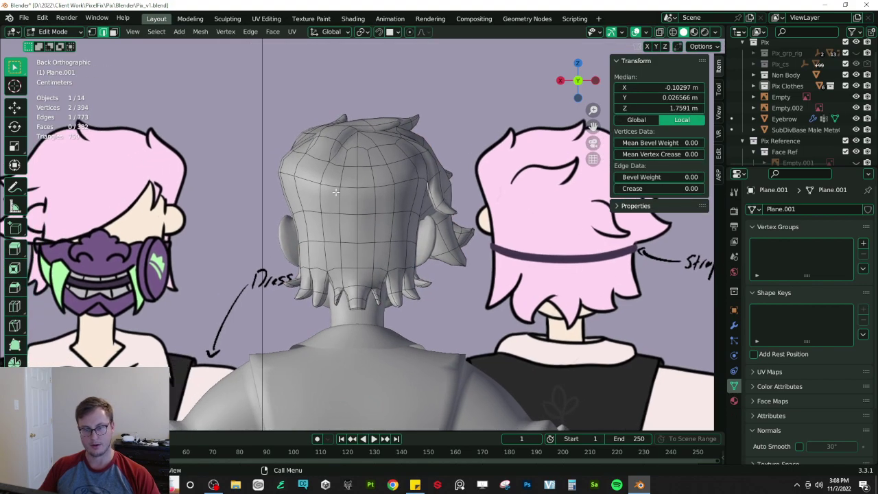
pyautogui.scroll(3, 329, 243)
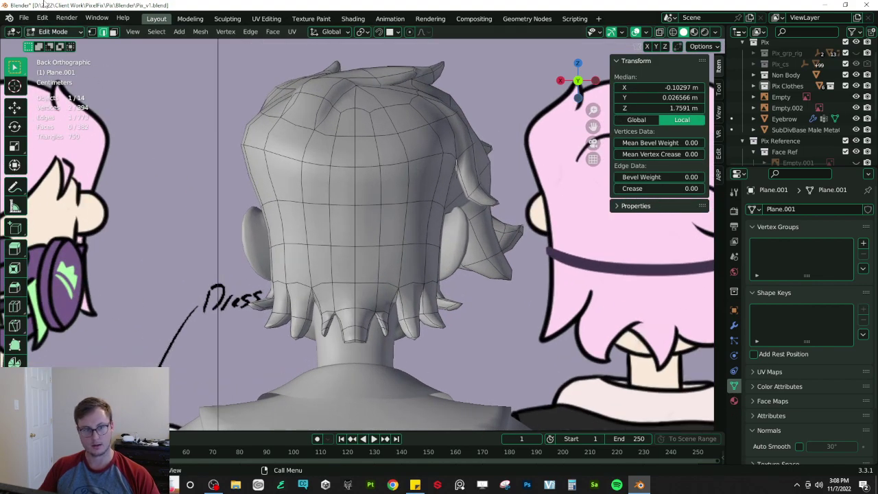
pyautogui.click(113, 32)
pyautogui.click(302, 231)
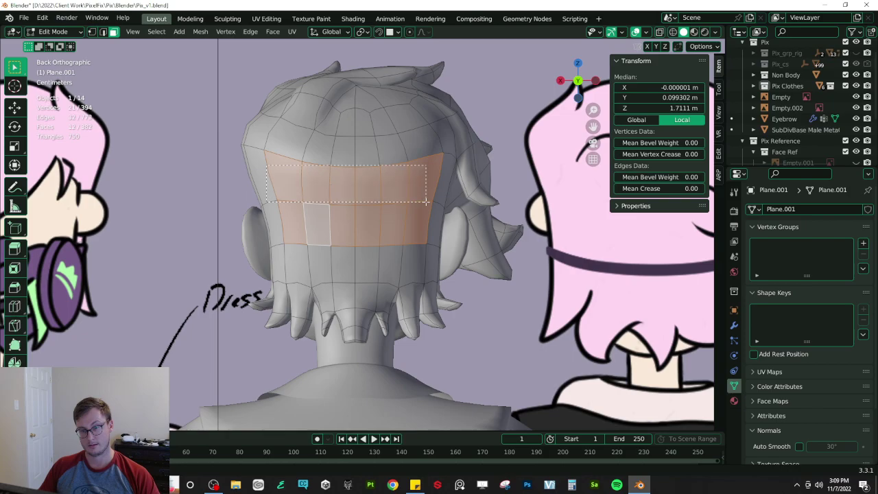
# - Try to extrude the selected row of faces across the back of the hair
pyautogui.moveTo(354, 269); pyautogui.dragTo(344, 210, button='middle')
pyautogui.press('e')
pyautogui.click(470, 299)
pyautogui.hotkey('ctrl', 'z')
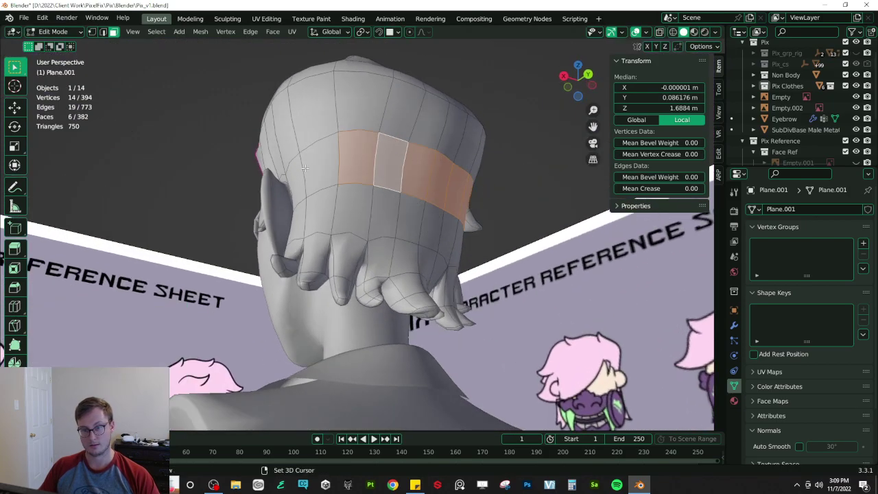
# - Extend the face selection along the row toward both ears
pyautogui.keyDown('shift'); pyautogui.click(302, 176); pyautogui.keyUp('shift')
pyautogui.moveTo(303, 176); pyautogui.dragTo(393, 211, button='middle')
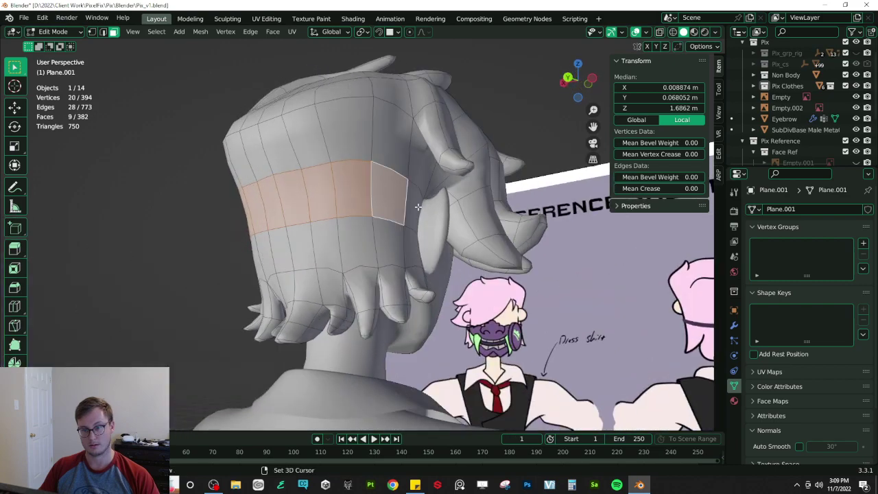
# - Try to extrude the selected back faces individually
pyautogui.click(273, 32)
pyautogui.click(296, 81)
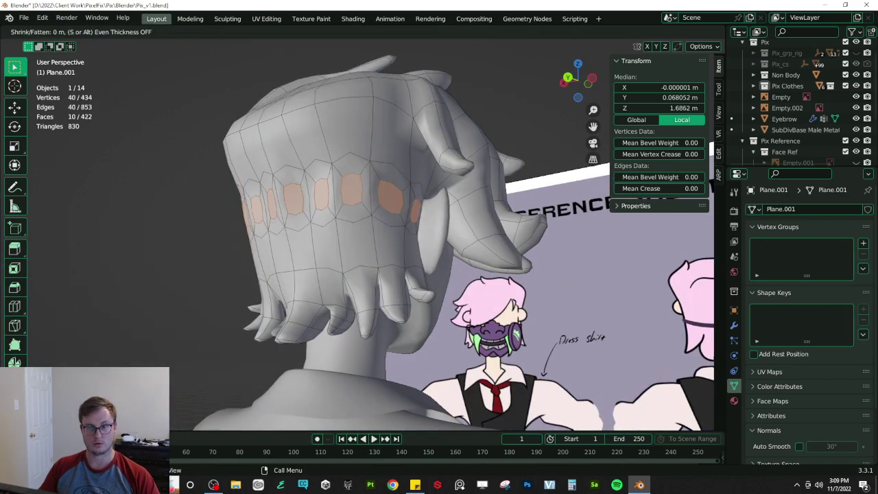
pyautogui.press('Escape')
# - Extrude the selected row of back faces along their normals and move the raised band down along Z
pyautogui.click(272, 31)
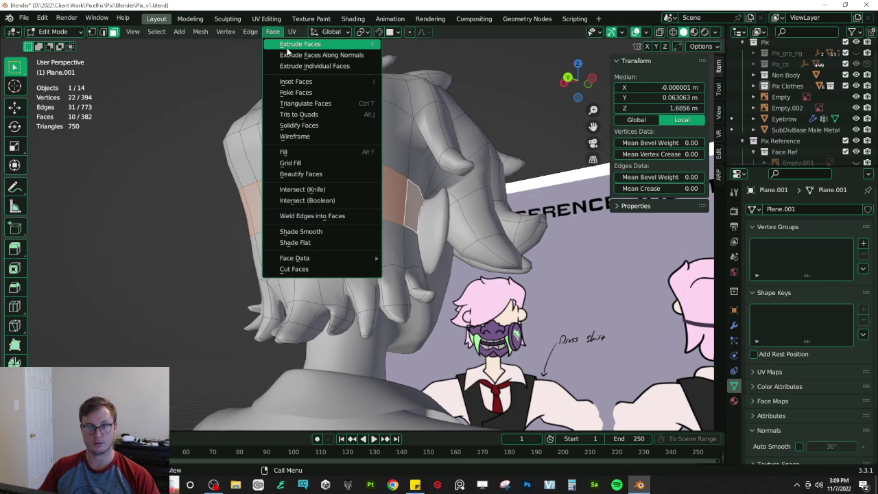
pyautogui.click(297, 55)
pyautogui.click(311, 96)
pyautogui.press('g')
pyautogui.press('z')
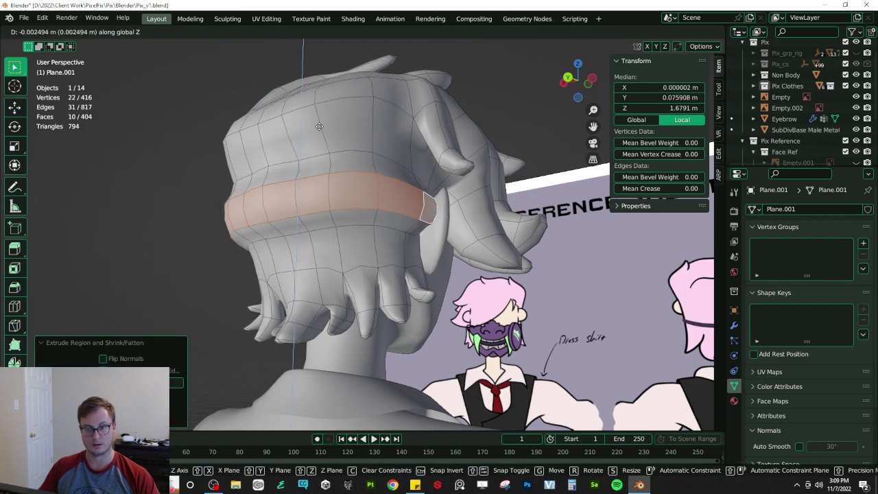
pyautogui.click(320, 131)
pyautogui.moveTo(319, 131); pyautogui.dragTo(91, 82, button='middle')
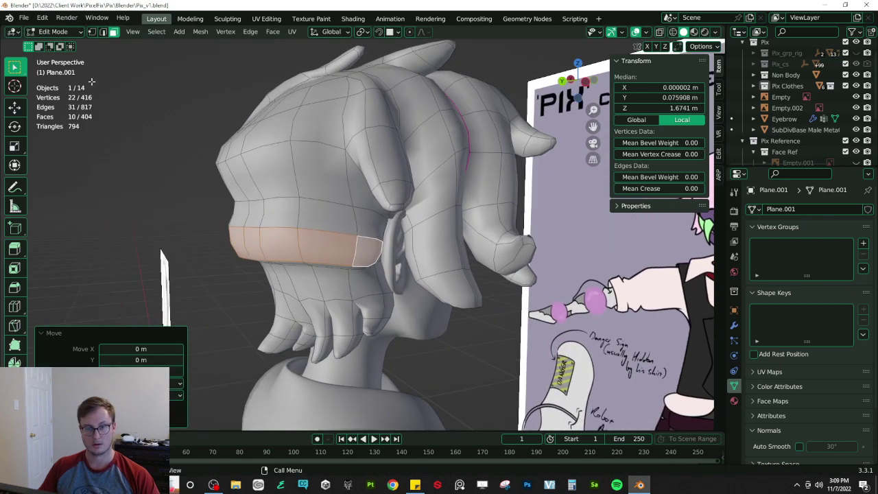
# - Dissolve the edge loop along the upper side of the extruded band to smooth it into the hair above
pyautogui.click(103, 32)
pyautogui.hotkey('alt', 'a')
pyautogui.keyDown('alt'); pyautogui.click(316, 234); pyautogui.keyUp('alt')
pyautogui.press('x')
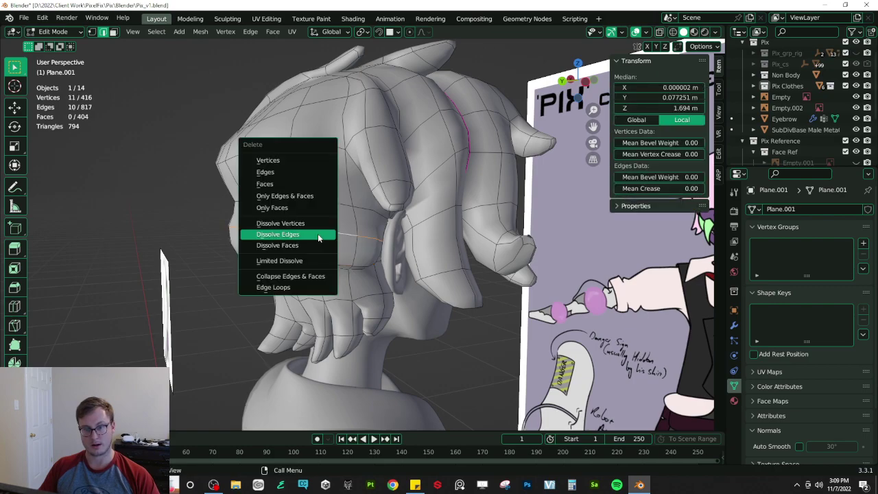
pyautogui.click(318, 234)
pyautogui.moveTo(318, 233); pyautogui.dragTo(170, 148, button='middle')
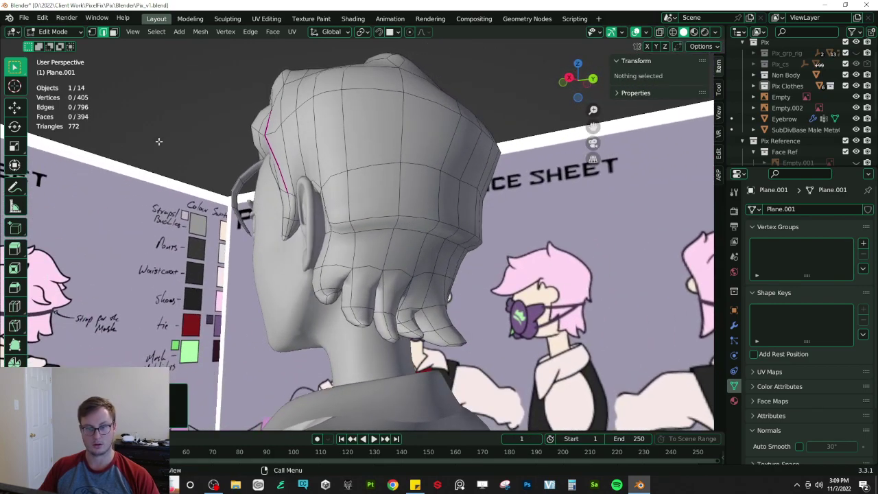
# - Select the underside faces at both ends of the back band and extrude them downward
pyautogui.click(113, 32)
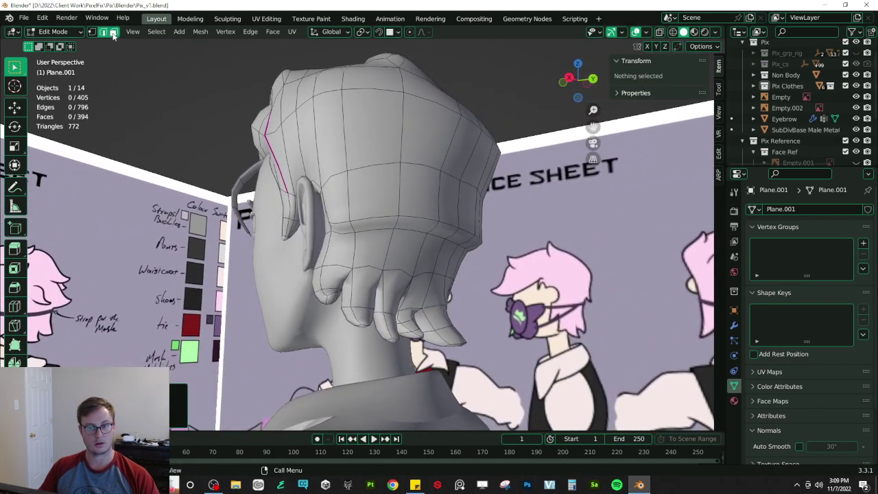
pyautogui.moveTo(405, 162); pyautogui.dragTo(349, 148, button='middle')
pyautogui.click(323, 219)
pyautogui.keyDown('shift'); pyautogui.click(353, 220); pyautogui.keyUp('shift')
pyautogui.moveTo(419, 224); pyautogui.dragTo(394, 199, button='middle')
pyautogui.keyDown('shift'); pyautogui.click(400, 225); pyautogui.keyUp('shift')
pyautogui.press('e')
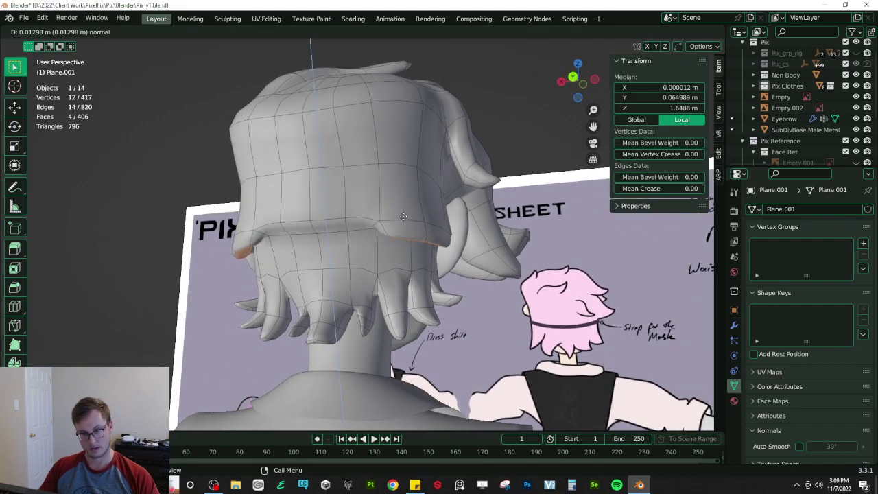
pyautogui.click(413, 231)
# - Change the transform pivot point and scale down the extruded faces at both ends of the band
pyautogui.moveTo(413, 231); pyautogui.dragTo(432, 221, button='middle')
pyautogui.press('s')
pyautogui.rightClick(424, 231)
pyautogui.press('.')
pyautogui.press('s')
pyautogui.click(395, 244)
# - Move the two extruded lock ends along Z and along Y, and scale them to 0.888
pyautogui.press('g')
pyautogui.press('z')
pyautogui.click(396, 258)
pyautogui.press('g')
pyautogui.press('y')
pyautogui.click(405, 279)
pyautogui.click(491, 240)
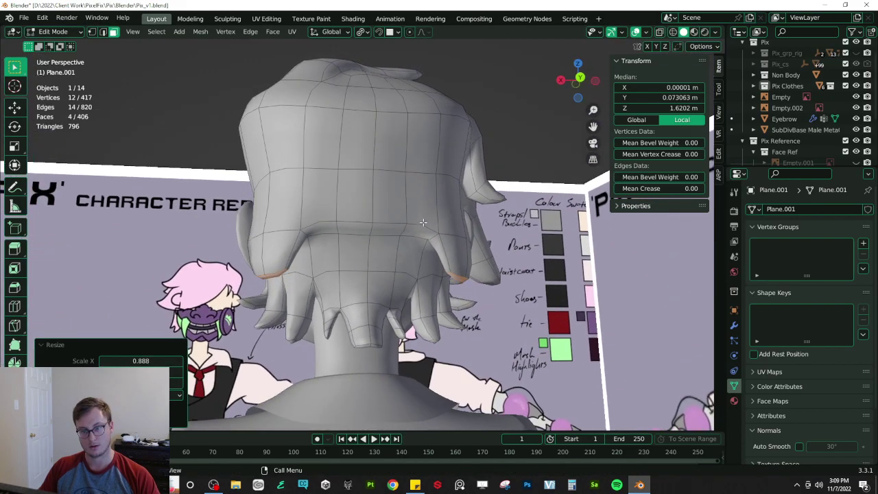
# - Extrude the two center underside faces of the back hair band downward, move them along Y and scale them to 0.288 on X
pyautogui.click(323, 228)
pyautogui.moveTo(323, 229); pyautogui.dragTo(484, 241, button='middle')
pyautogui.press('e')
pyautogui.click(370, 282)
pyautogui.press('g')
pyautogui.press('y')
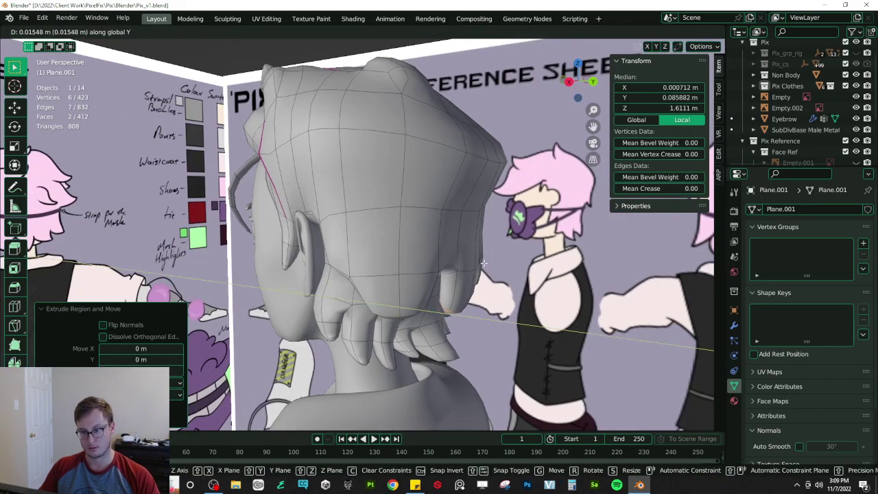
pyautogui.click(518, 243)
pyautogui.press('s')
pyautogui.press('x')
pyautogui.click(487, 276)
pyautogui.moveTo(488, 273); pyautogui.dragTo(524, 241, button='middle')
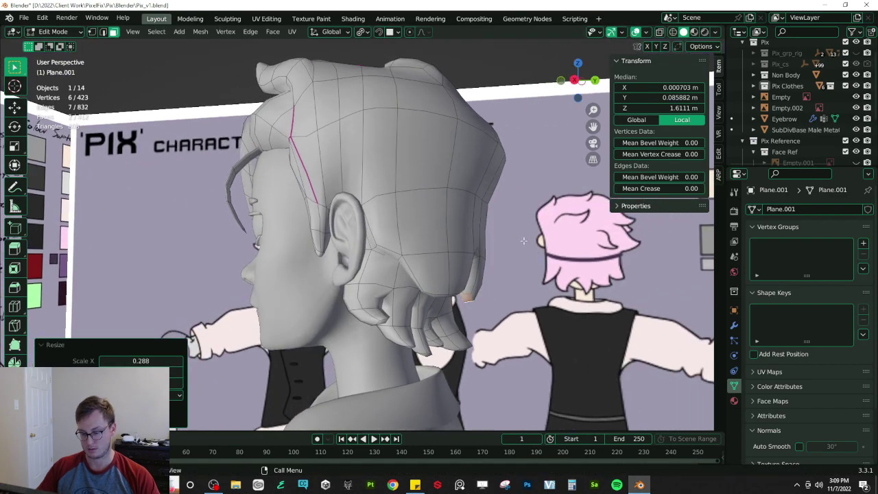
# - From the right side view, reposition the center lock's end, extrude it again and shape it into a tapered tip flicking outward
pyautogui.press('KP_3')
pyautogui.press('g')
pyautogui.click(520, 241)
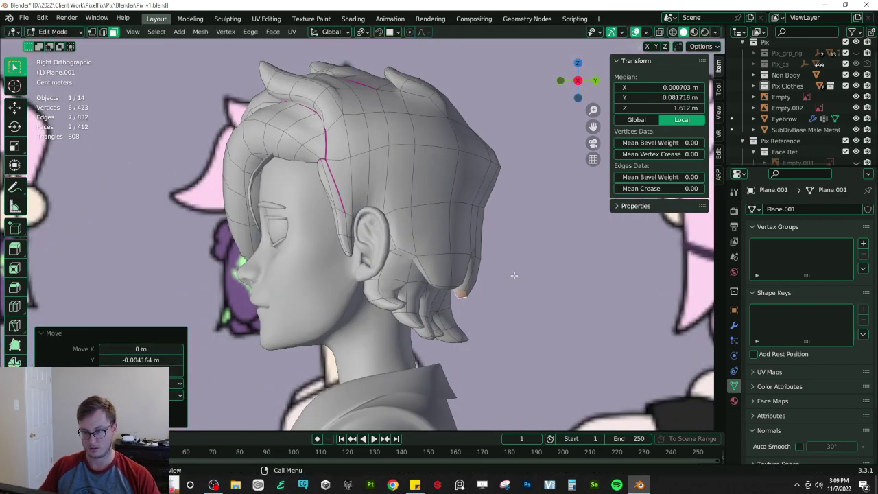
pyautogui.press('e')
pyautogui.click(518, 304)
pyautogui.press('g')
pyautogui.click(544, 298)
pyautogui.press('s')
pyautogui.click(488, 275)
pyautogui.press('g')
pyautogui.click(506, 278)
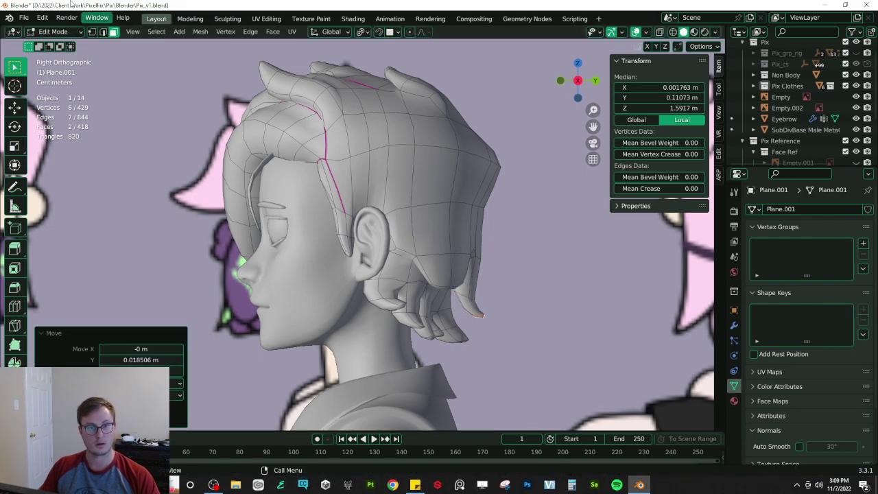
# - Select the edge loop around the middle of the center lock, rotate and move it, and scale it along X
pyautogui.click(103, 32)
pyautogui.keyDown('alt'); pyautogui.click(467, 294); pyautogui.keyUp('alt')
pyautogui.press('r')
pyautogui.click(473, 215)
pyautogui.press('g')
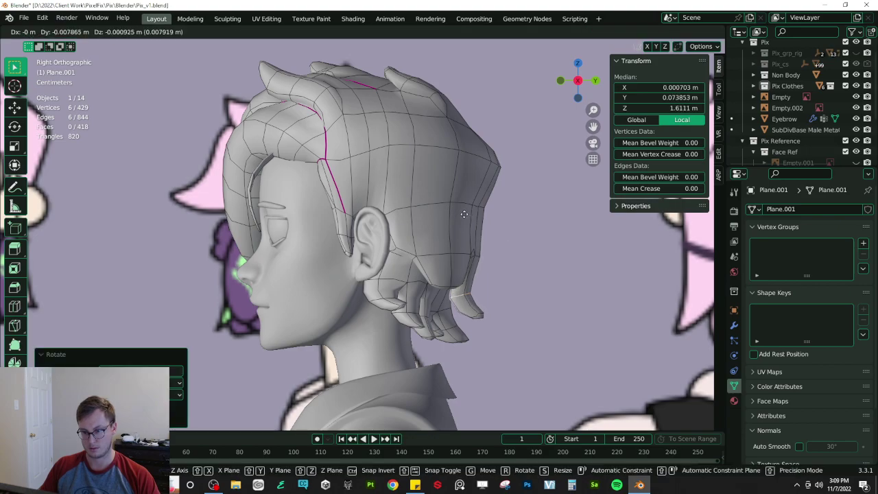
pyautogui.click(464, 214)
pyautogui.moveTo(467, 218); pyautogui.dragTo(384, 274, button='middle')
pyautogui.press('s')
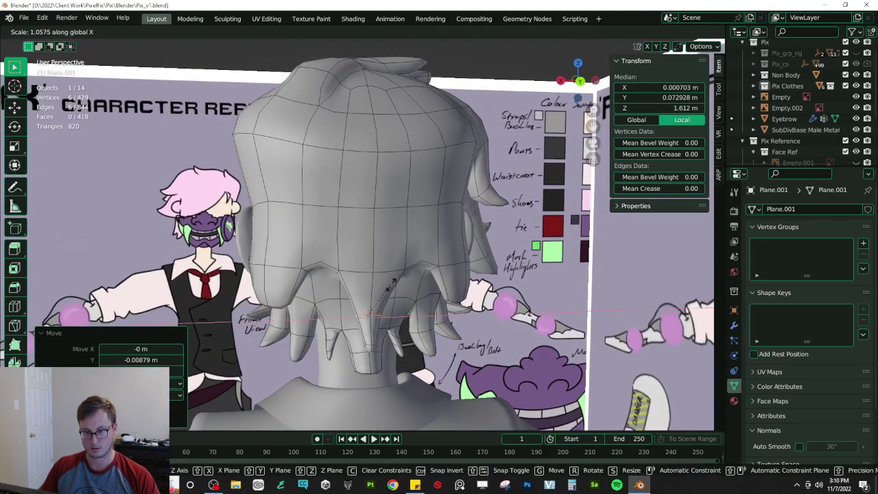
pyautogui.click(439, 267)
# - Select the underside faces in the notches on either side of the center back lock
pyautogui.press('Tab')
pyautogui.moveTo(338, 233); pyautogui.dragTo(366, 212, button='middle')
pyautogui.scroll(2, 282, 202)
pyautogui.press('Tab')
pyautogui.scroll(3, 367, 204)
pyautogui.click(113, 32)
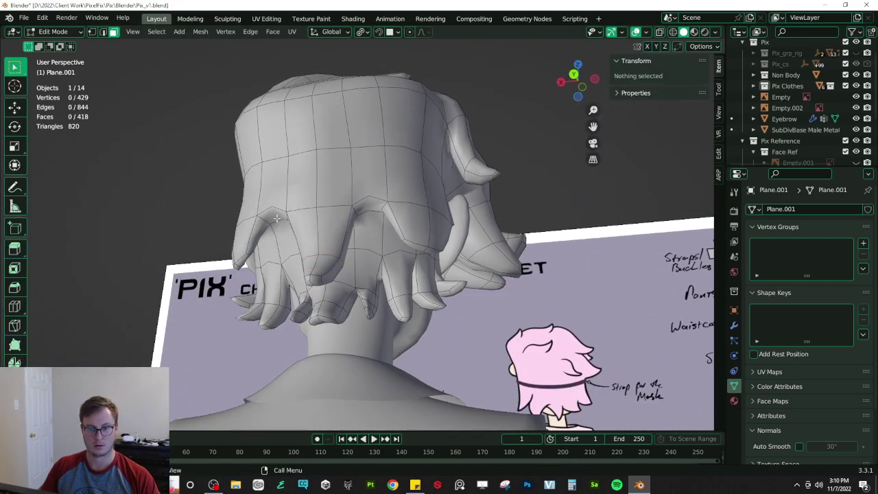
pyautogui.click(269, 220)
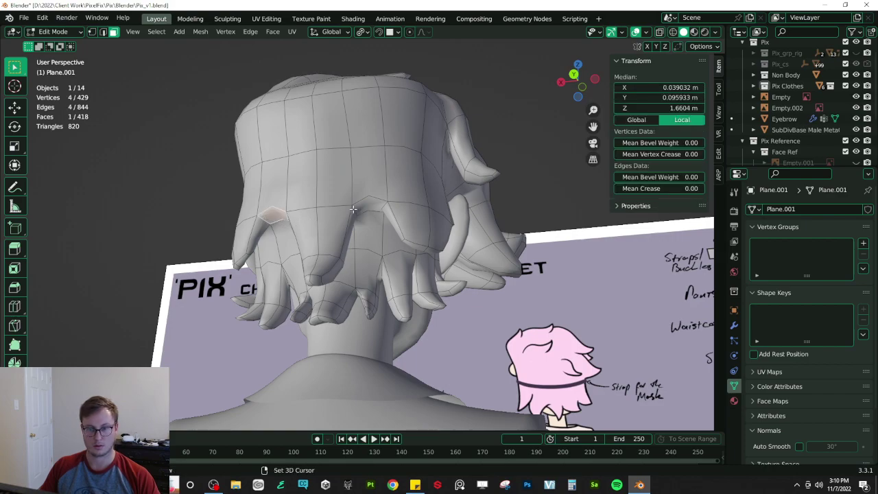
# - Try to extrude the two notch faces downward and shift them along Y
pyautogui.press('e')
pyautogui.click(384, 236)
pyautogui.moveTo(402, 239); pyautogui.dragTo(313, 223, button='middle')
pyautogui.press('g')
pyautogui.press('y')
pyautogui.click(339, 253)
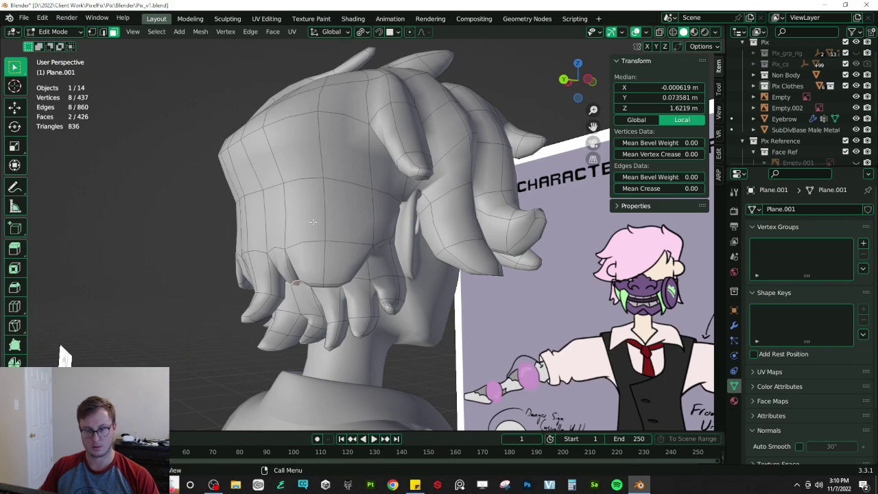
pyautogui.press('g')
pyautogui.press('y')
pyautogui.click(327, 228)
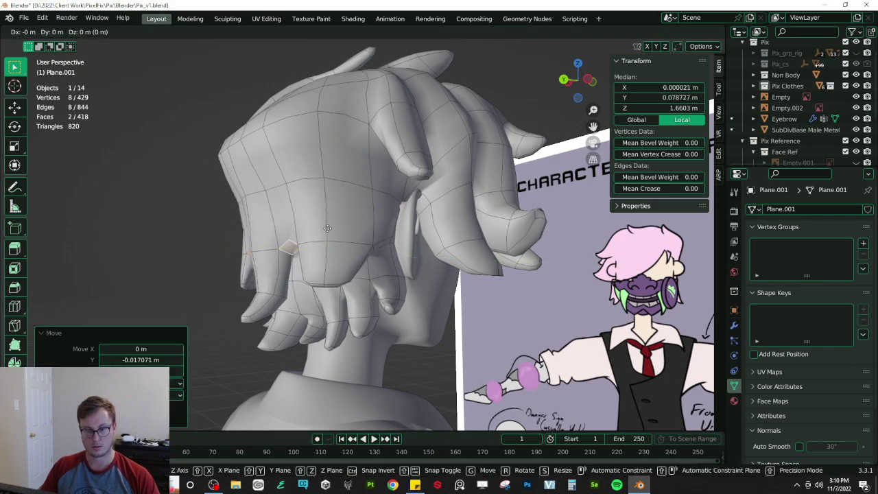
# - Extrude the two notch faces downward, rotate the new ends about X and widen them along Y
pyautogui.click(317, 285)
pyautogui.press('r')
pyautogui.press('y')
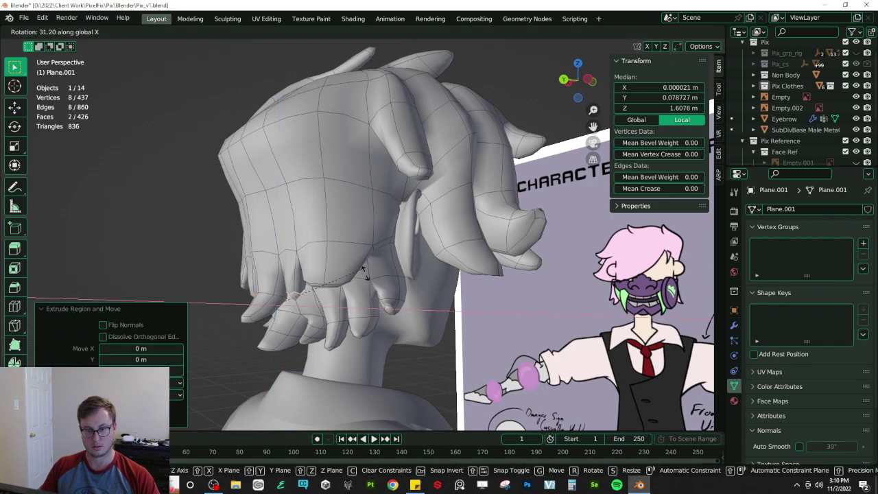
pyautogui.click(329, 345)
pyautogui.press('s')
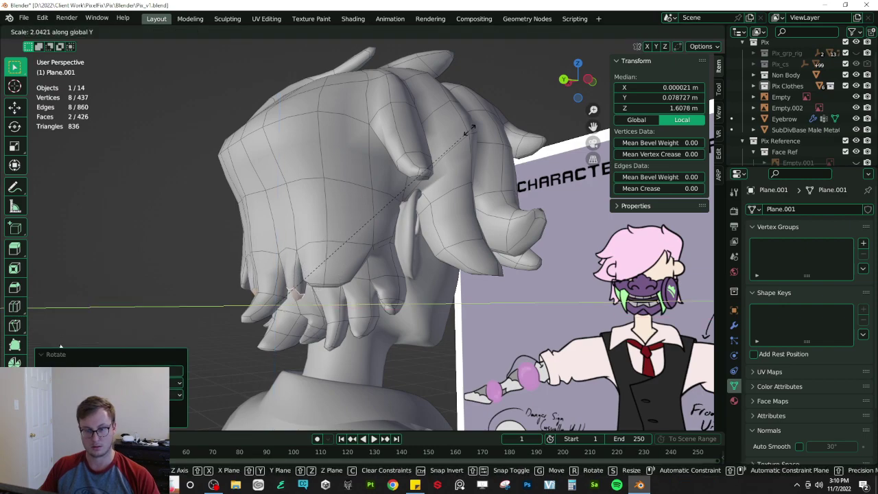
pyautogui.click(469, 130)
pyautogui.press('r')
pyautogui.press('x')
pyautogui.click(357, 154)
# - Extrude the ends of the two notch locks again, scale them down into tips and move them along Y
pyautogui.press('e')
pyautogui.click(317, 220)
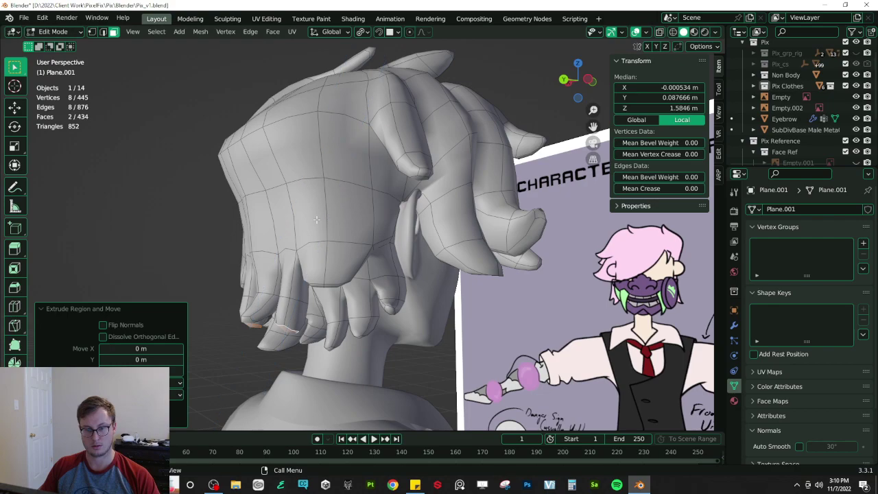
pyautogui.press('s')
pyautogui.click(349, 256)
pyautogui.press('s')
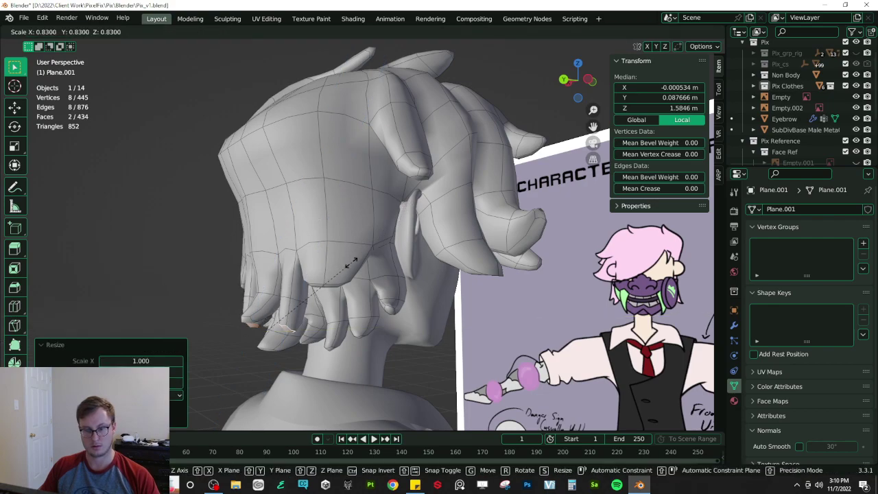
pyautogui.click(300, 310)
pyautogui.moveTo(300, 309); pyautogui.dragTo(336, 202, button='middle')
pyautogui.press('g')
pyautogui.press('y')
pyautogui.click(440, 277)
pyautogui.press('Tab')
pyautogui.press('Tab')
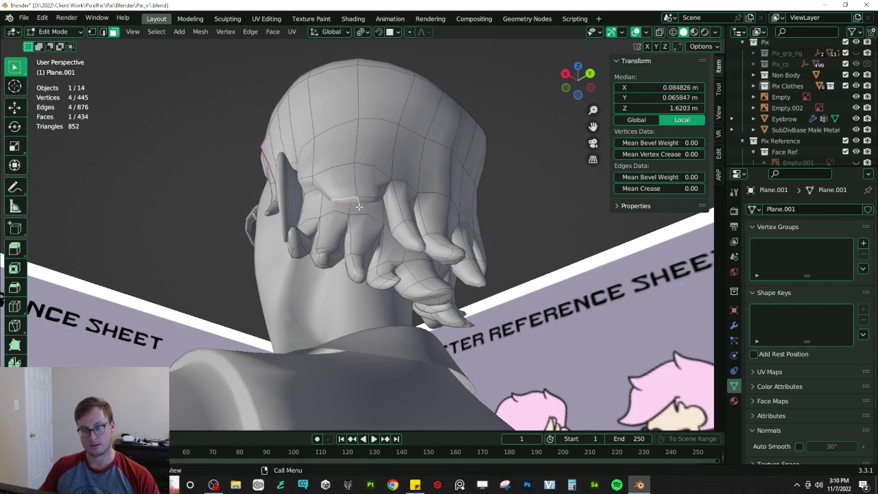
# - Select the four end faces of the two outer band locks and dissolve their edges
pyautogui.moveTo(479, 190); pyautogui.dragTo(407, 214, button='middle')
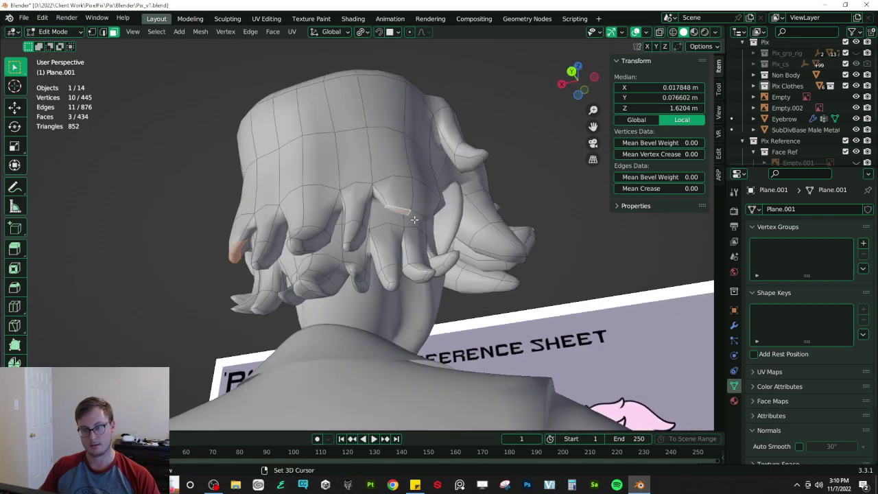
pyautogui.keyDown('shift'); pyautogui.click(415, 215); pyautogui.keyUp('shift')
pyautogui.press('x')
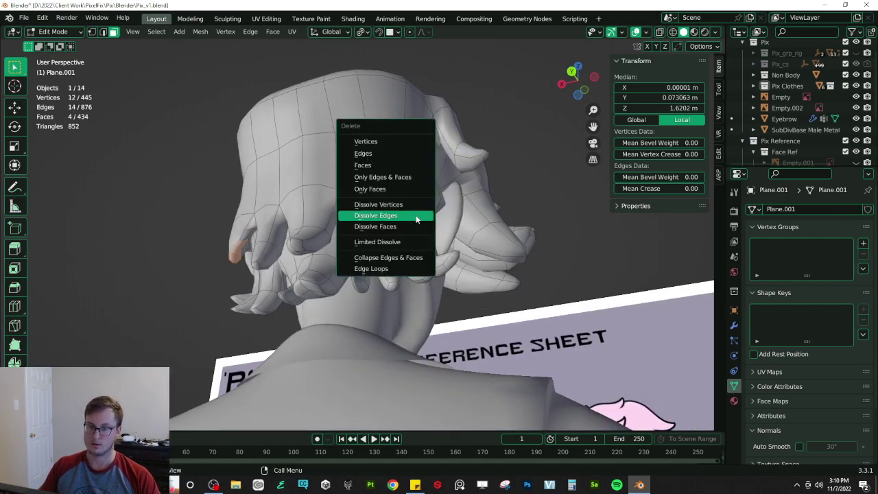
pyautogui.click(416, 216)
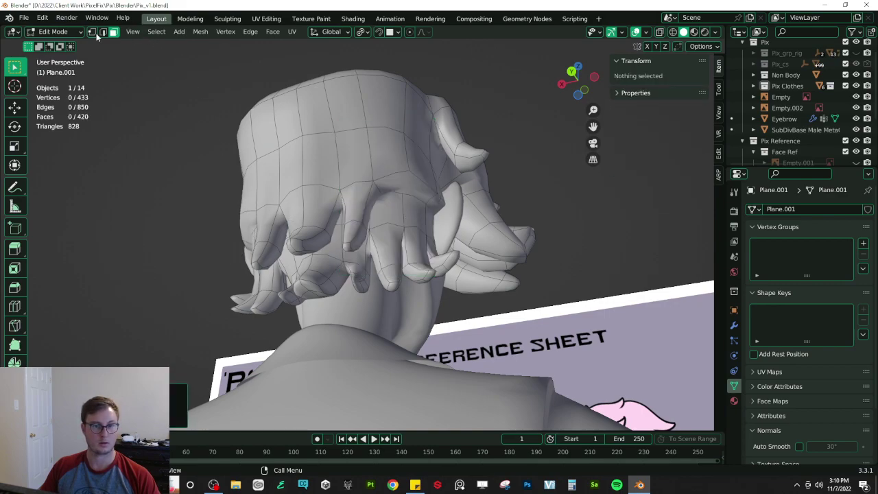
# - Connect the vertices across the dissolved areas on both sides of the band with new edges
pyautogui.click(408, 178)
pyautogui.press('j')
pyautogui.moveTo(341, 195); pyautogui.dragTo(208, 246, button='middle')
pyautogui.click(313, 227)
pyautogui.press('j')
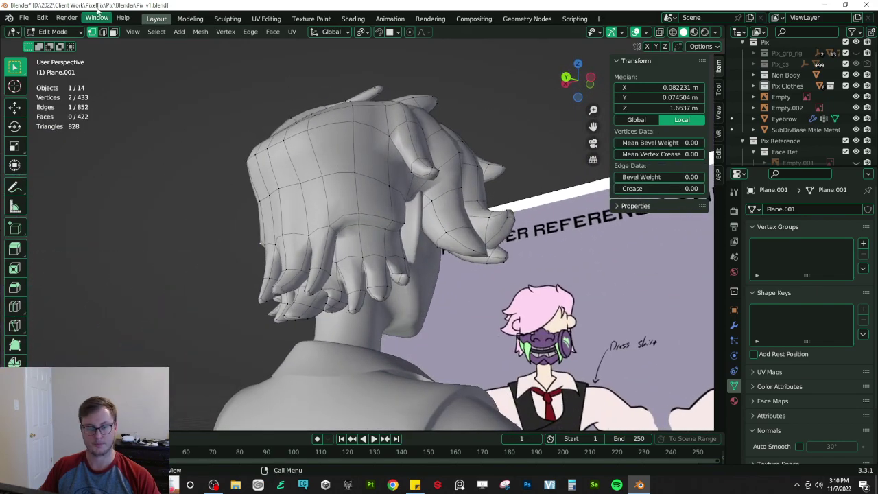
# - Try to move and dissolve the short edge of the band behind the ear
pyautogui.moveTo(556, 250); pyautogui.dragTo(410, 256, button='middle')
pyautogui.click(357, 226)
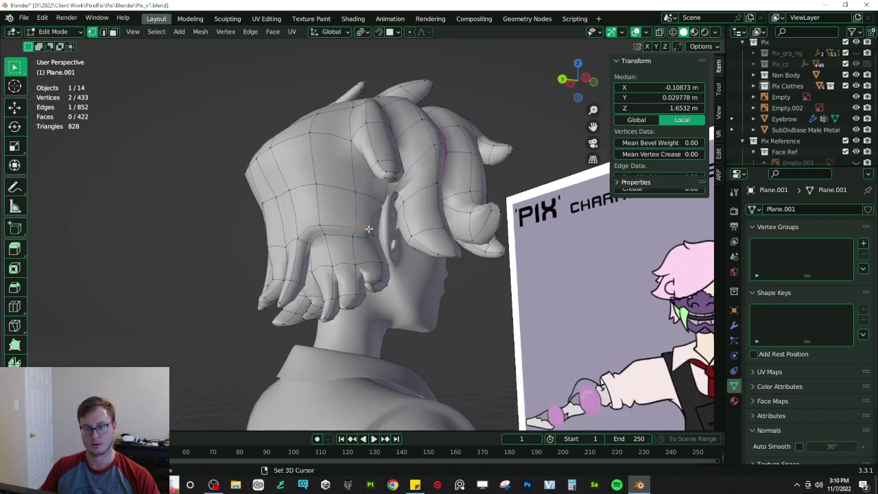
pyautogui.press('g')
pyautogui.click(347, 225)
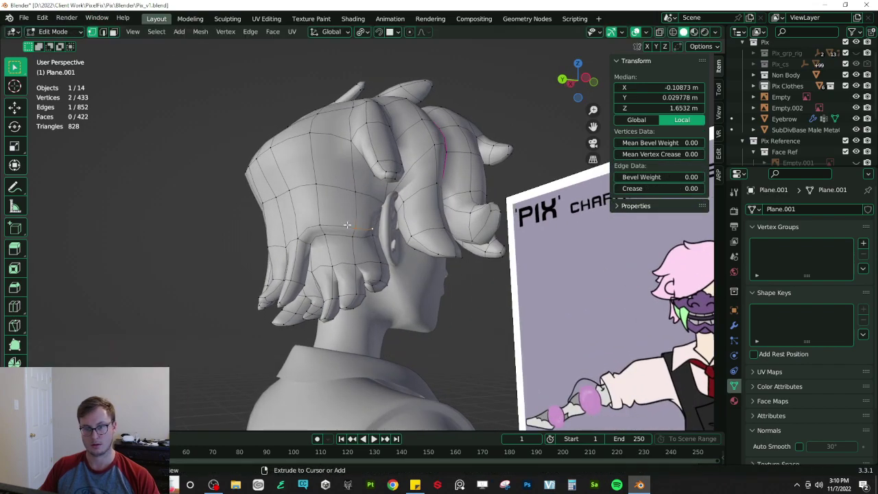
pyautogui.press('x')
pyautogui.click(352, 223)
pyautogui.hotkey('ctrl', 'z')
pyautogui.moveTo(351, 254); pyautogui.dragTo(343, 206, button='middle')
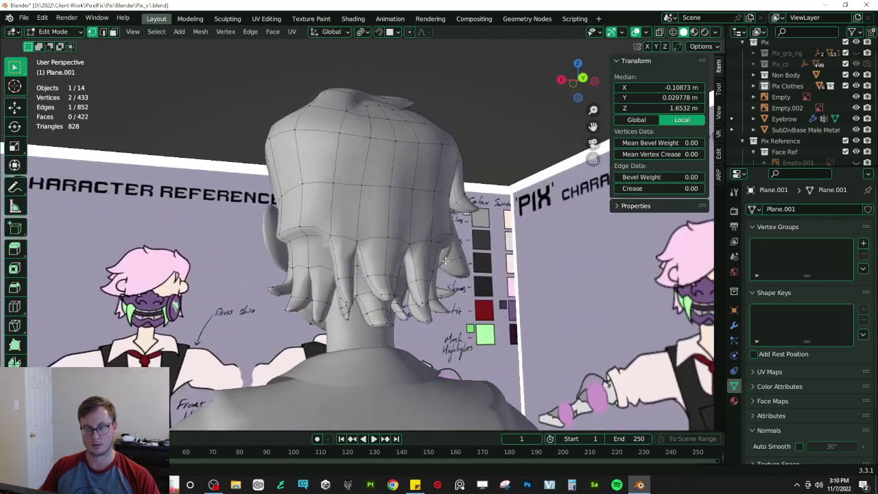
# - Try to rip the vertex on the band's lower edge behind the opposite ear
pyautogui.press('Tab')
pyautogui.press('Tab')
pyautogui.click(328, 196)
pyautogui.press('v')
pyautogui.rightClick(350, 172)
pyautogui.hotkey('ctrl', 'z')
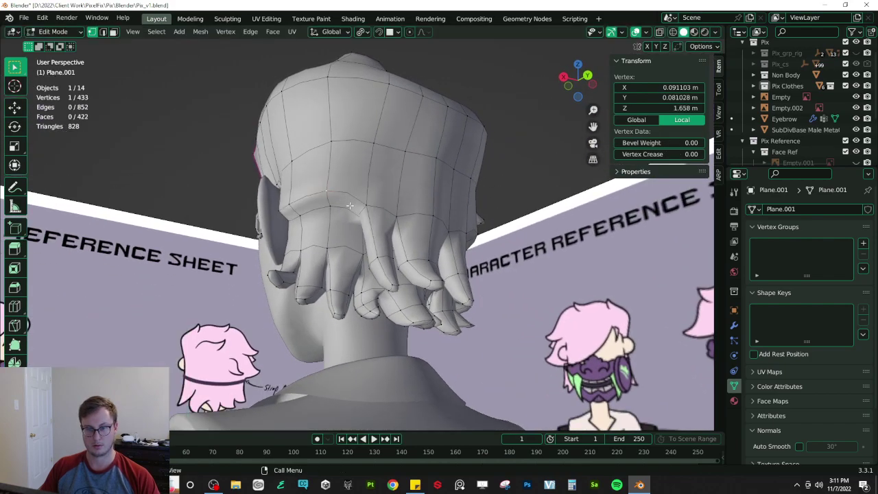
pyautogui.keyDown('shift'); pyautogui.click(339, 206); pyautogui.keyUp('shift')
pyautogui.moveTo(392, 177); pyautogui.dragTo(435, 192, button='middle')
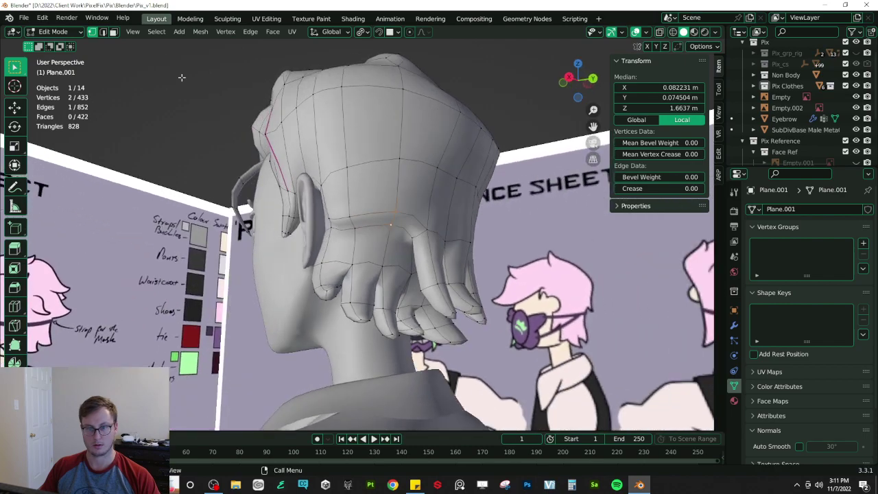
# - Extrude the band's underside face nearest the ear downward and scale its end
pyautogui.click(113, 31)
pyautogui.click(341, 226)
pyautogui.press('e')
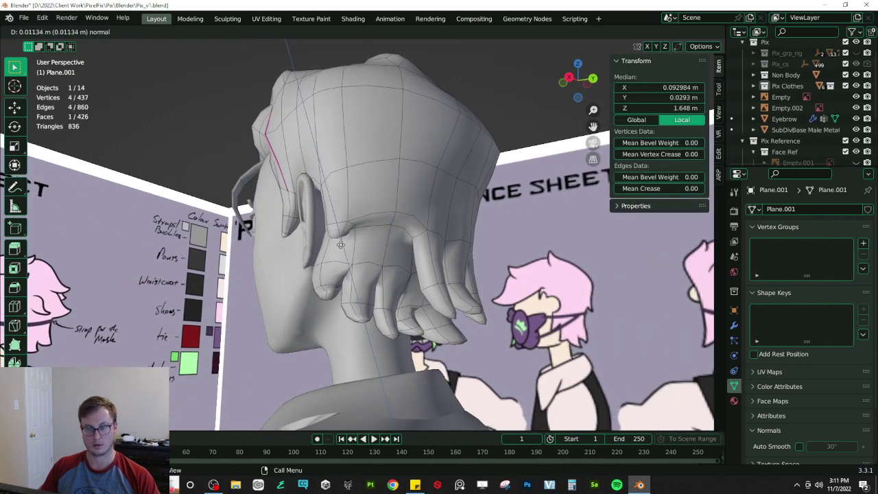
pyautogui.click(341, 247)
pyautogui.press('s')
pyautogui.click(340, 243)
# - Try to lower and rescale the end of the new lock behind the ear
pyautogui.press('g')
pyautogui.click(339, 255)
pyautogui.press('s')
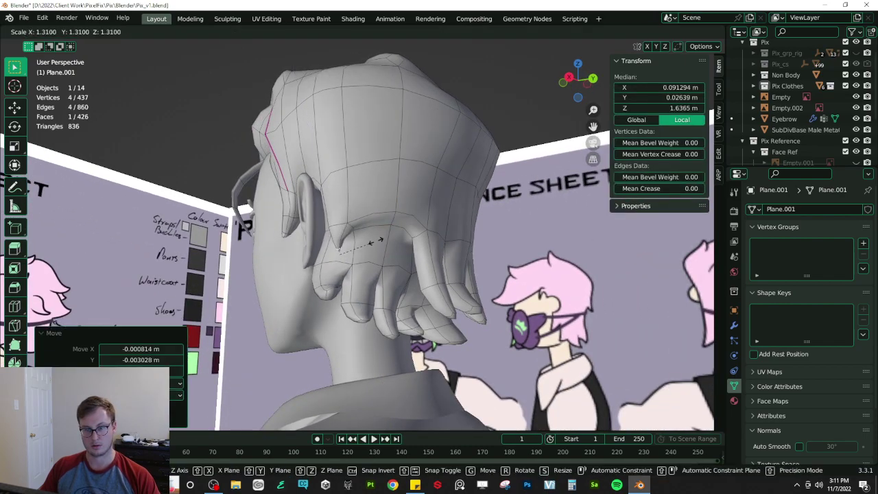
pyautogui.click(573, 103)
pyautogui.hotkey('ctrl', 'z')
pyautogui.hotkey('ctrl', 'z')
pyautogui.press('s')
pyautogui.click(439, 221)
pyautogui.hotkey('ctrl', 'z')
# - Scale the end of the lock behind the ear to 1.193, then lower and taper it
pyautogui.press('s')
pyautogui.click(400, 191)
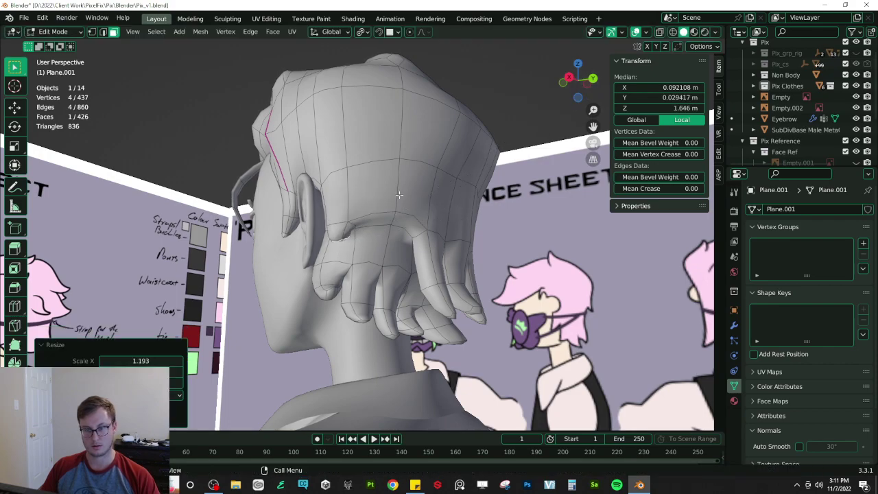
pyautogui.press('g')
pyautogui.click(399, 217)
pyautogui.press('s')
pyautogui.click(357, 244)
pyautogui.press('g')
pyautogui.moveTo(356, 244); pyautogui.dragTo(427, 263, button='middle')
pyautogui.click(362, 238)
# - Extrude a further lock piece from the band behind the ear and move its end into place
pyautogui.press('e')
pyautogui.click(402, 255)
pyautogui.click(401, 267)
pyautogui.press('s')
pyautogui.click(388, 266)
pyautogui.press('g')
pyautogui.click(496, 236)
pyautogui.hotkey('ctrl', 'z')
pyautogui.hotkey('ctrl', 'z')
pyautogui.hotkey('ctrl', 'z')
pyautogui.press('g')
pyautogui.click(469, 239)
# - Extrude the band's underside face next to the back notch lock downward and reposition its end
pyautogui.keyDown('shift'); pyautogui.click(406, 215); pyautogui.keyUp('shift')
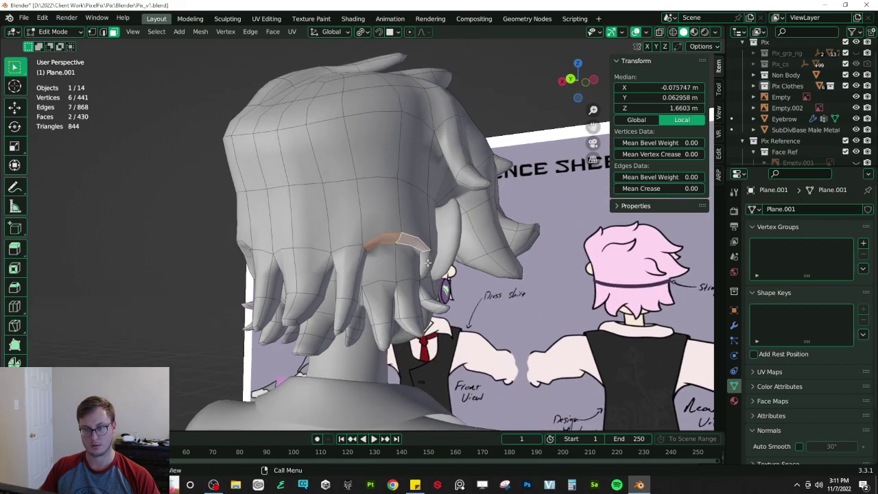
pyautogui.press('e')
pyautogui.click(392, 263)
pyautogui.press('g')
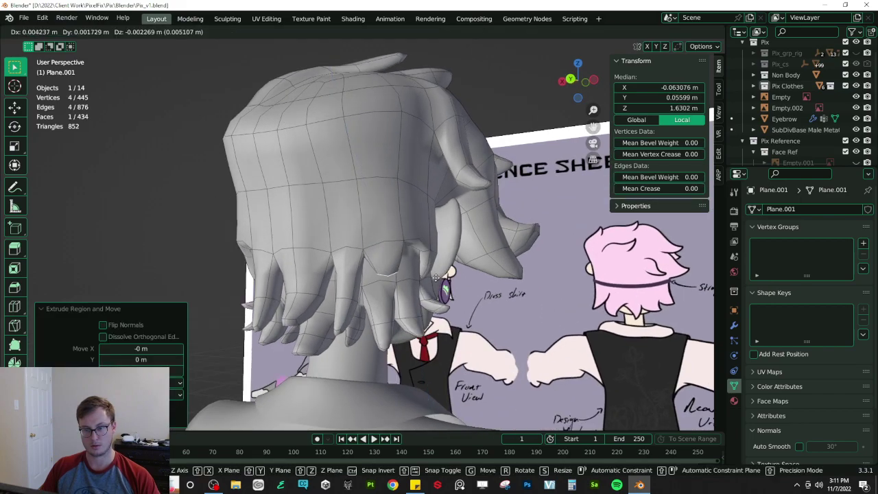
pyautogui.click(391, 267)
# - Extrude the neighboring underside face closer to the ear downward and adjust its end from several angles
pyautogui.click(422, 245)
pyautogui.press('e')
pyautogui.click(404, 270)
pyautogui.press('g')
pyautogui.click(406, 268)
pyautogui.moveTo(406, 269); pyautogui.dragTo(364, 251, button='middle')
pyautogui.press('g')
pyautogui.click(411, 266)
# - On the opposite side, extrude the underside face beside the back notch lock downward and move its end
pyautogui.press('e')
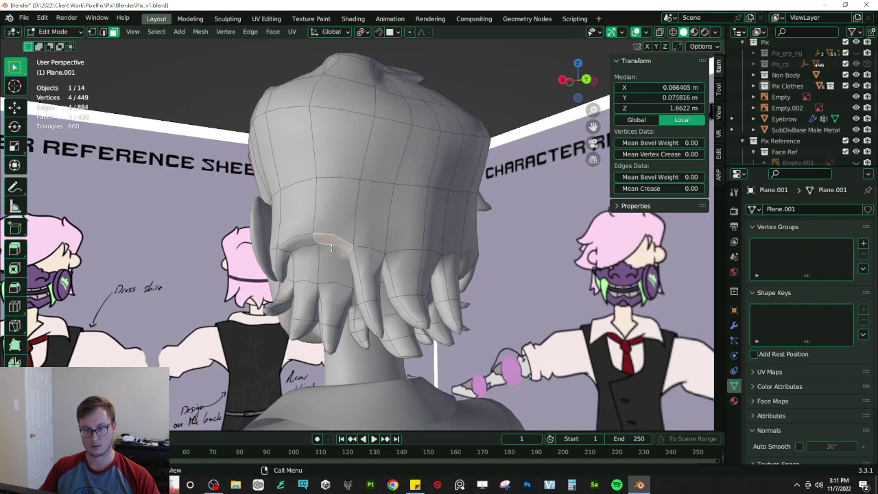
pyautogui.click(350, 278)
pyautogui.press('g')
pyautogui.click(354, 290)
# - Extrude the adjacent underside face toward the opposite ear downward, then scale and reposition its end
pyautogui.click(295, 245)
pyautogui.press('e')
pyautogui.click(315, 278)
pyautogui.press('s')
pyautogui.click(345, 257)
pyautogui.moveTo(345, 257); pyautogui.dragTo(412, 253, button='middle')
pyautogui.press('g')
pyautogui.click(401, 240)
# - Select the matching faces between the lower back locks on both sides and scale them along X about the Median Point pivot
pyautogui.press('Tab')
pyautogui.moveTo(394, 223); pyautogui.dragTo(447, 196, button='middle')
pyautogui.press('Tab')
pyautogui.click(426, 199)
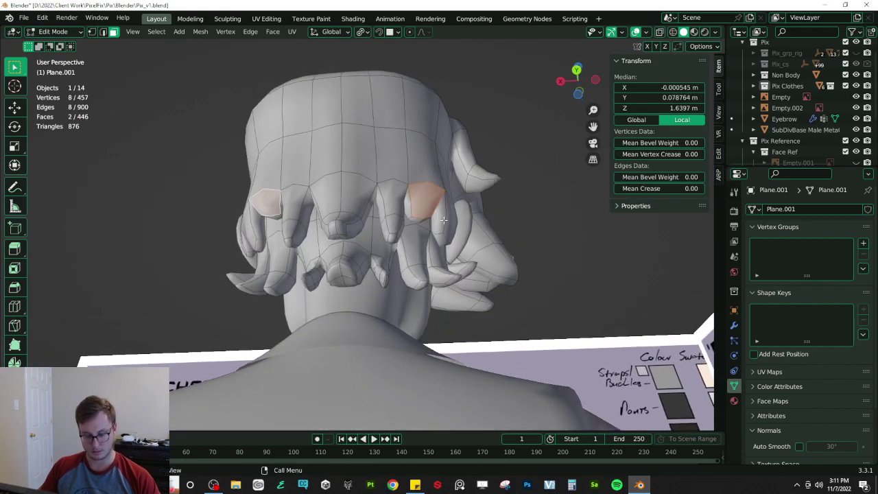
pyautogui.press('.')
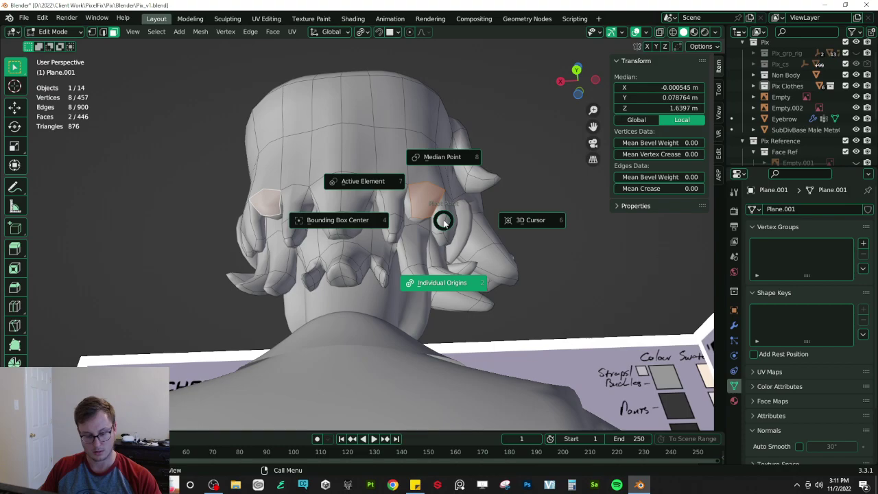
pyautogui.click(445, 165)
pyautogui.moveTo(453, 196); pyautogui.dragTo(484, 238, button='middle')
pyautogui.press('s')
pyautogui.press('x')
pyautogui.click(451, 233)
pyautogui.press('Tab')
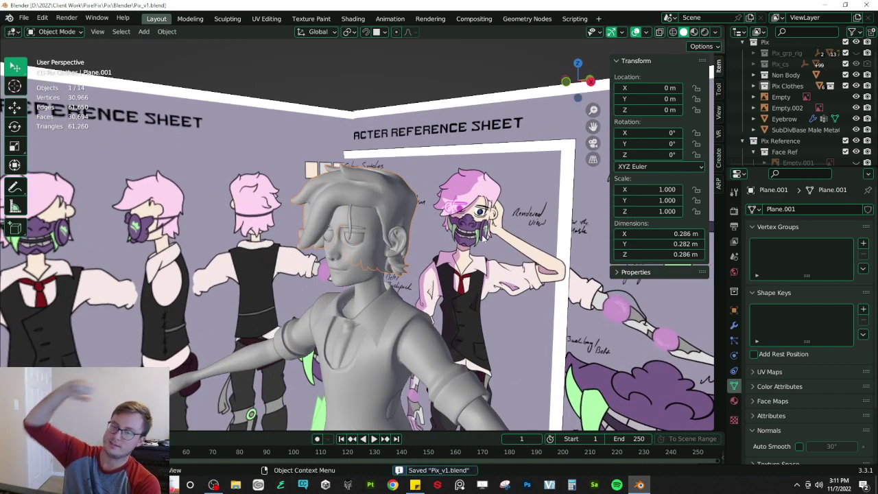
# - Save the file and compare the whole hair with the reference sheet
pyautogui.press('KP_Decimal')
pyautogui.press('Tab')
pyautogui.moveTo(434, 206); pyautogui.dragTo(358, 191, button='middle')
pyautogui.hotkey('ctrl', 's')
pyautogui.press('Tab')
pyautogui.scroll(-5, 393, 202)
pyautogui.moveTo(422, 227); pyautogui.dragTo(261, 251, button='middle')
pyautogui.scroll(3, 324, 223)
pyautogui.moveTo(325, 222); pyautogui.dragTo(351, 191, button='middle')
# - Move the face at the very top of the crown along Z
pyautogui.press('Tab')
pyautogui.click(314, 156)
pyautogui.moveTo(314, 157); pyautogui.dragTo(352, 127, button='middle')
pyautogui.press('g')
pyautogui.press('z')
pyautogui.click(343, 135)
pyautogui.moveTo(373, 208); pyautogui.dragTo(378, 224, button='middle')
pyautogui.scroll(4, 378, 225)
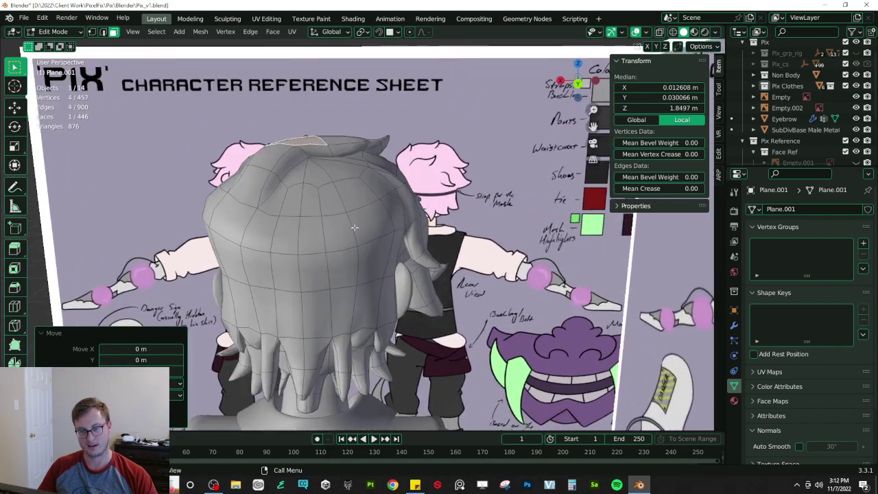
# - Try to extrude two adjacent faces on the upper back of the crown outward as a new lock
pyautogui.click(333, 199)
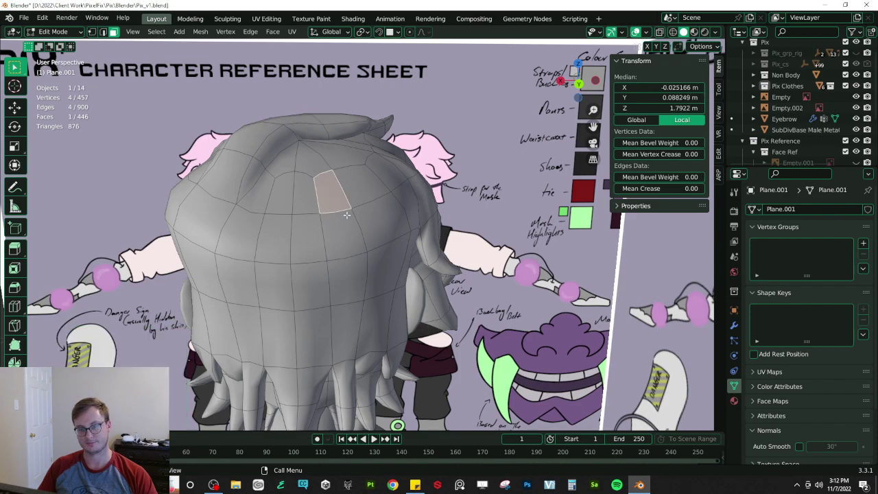
pyautogui.keyDown('shift'); pyautogui.click(381, 217); pyautogui.keyUp('shift')
pyautogui.moveTo(381, 217); pyautogui.dragTo(329, 204, button='middle')
pyautogui.press('e')
pyautogui.click(409, 237)
pyautogui.click(396, 239)
pyautogui.scroll(2, 329, 205)
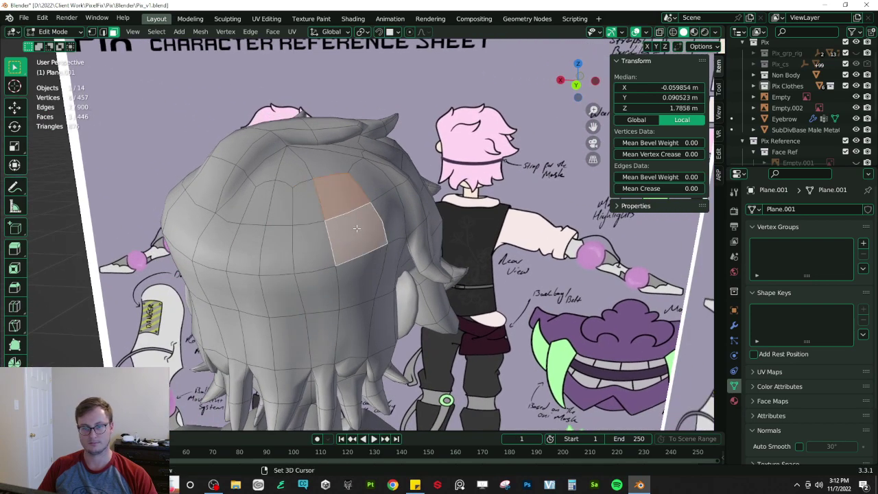
pyautogui.moveTo(355, 229); pyautogui.dragTo(374, 208, button='middle')
pyautogui.press('e')
pyautogui.click(410, 194)
pyautogui.click(412, 183)
pyautogui.press('e')
pyautogui.click(467, 216)
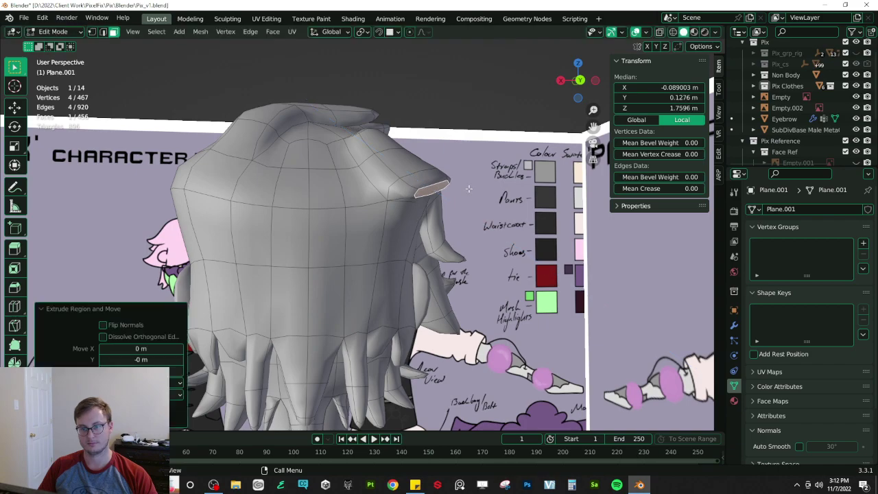
# - Undo the last crown lock extrusion, then move its end, extrude it again and scale it
pyautogui.hotkey('ctrl', 'z')
pyautogui.moveTo(469, 188); pyautogui.dragTo(484, 223, button='middle')
pyautogui.press('g')
pyautogui.click(471, 233)
pyautogui.press('e')
pyautogui.click(479, 243)
pyautogui.click(489, 241)
pyautogui.press('s')
pyautogui.click(534, 173)
pyautogui.press('g')
pyautogui.click(519, 207)
pyautogui.press('s')
pyautogui.click(500, 211)
# - Try to extrude and taper a further segment at the tip of the crown lock, then undo it
pyautogui.press('e')
pyautogui.moveTo(500, 212); pyautogui.dragTo(418, 235, button='middle')
pyautogui.click(502, 227)
pyautogui.press('s')
pyautogui.click(362, 241)
pyautogui.moveTo(362, 242); pyautogui.dragTo(427, 204, button='middle')
pyautogui.hotkey('ctrl', 'z')
pyautogui.hotkey('ctrl', 'z')
pyautogui.moveTo(431, 190); pyautogui.dragTo(418, 189, button='middle')
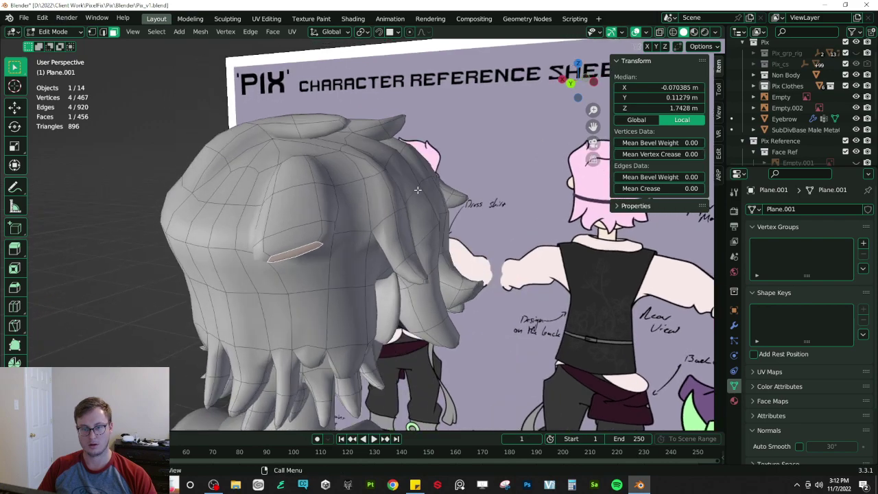
# - Move and narrow the crown lock's end face, then extrude another segment and scale down its tip
pyautogui.press('g')
pyautogui.click(348, 240)
pyautogui.press('s')
pyautogui.click(366, 244)
pyautogui.press('g')
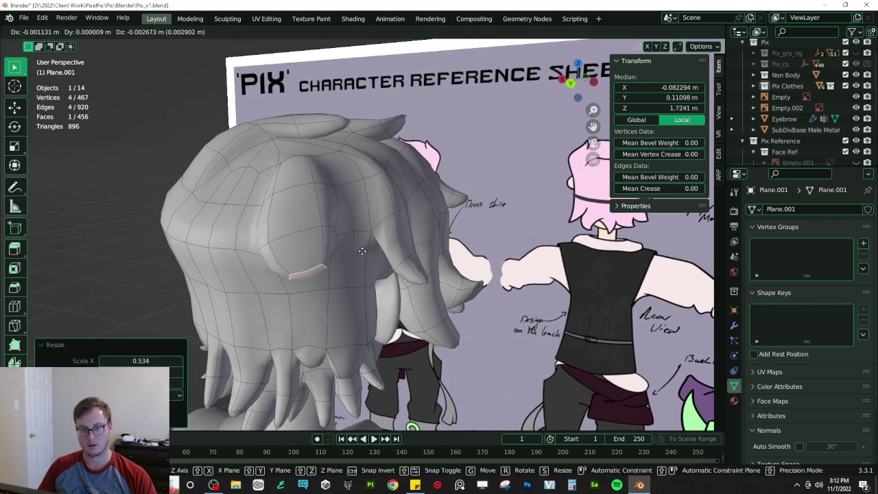
pyautogui.click(360, 251)
pyautogui.press('e')
pyautogui.click(367, 262)
pyautogui.press('g')
pyautogui.click(363, 275)
pyautogui.press('s')
pyautogui.click(319, 288)
# - Try repositioning the crown lock's end from behind, then undo the extruded lock
pyautogui.moveTo(383, 246); pyautogui.dragTo(470, 218, button='middle')
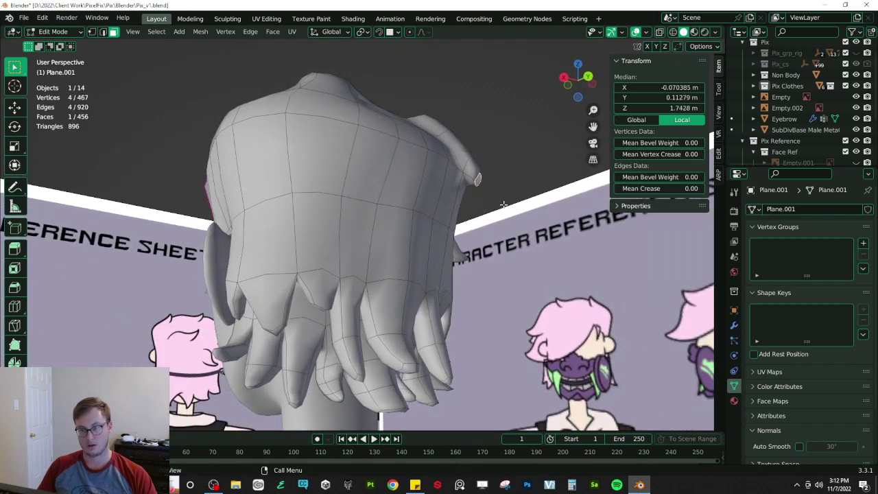
pyautogui.press('g')
pyautogui.click(489, 224)
pyautogui.hotkey('ctrl', 'z')
pyautogui.hotkey('ctrl', 'z')
pyautogui.hotkey('ctrl', 'z')
pyautogui.hotkey('ctrl', 'z')
pyautogui.hotkey('ctrl', 'z')
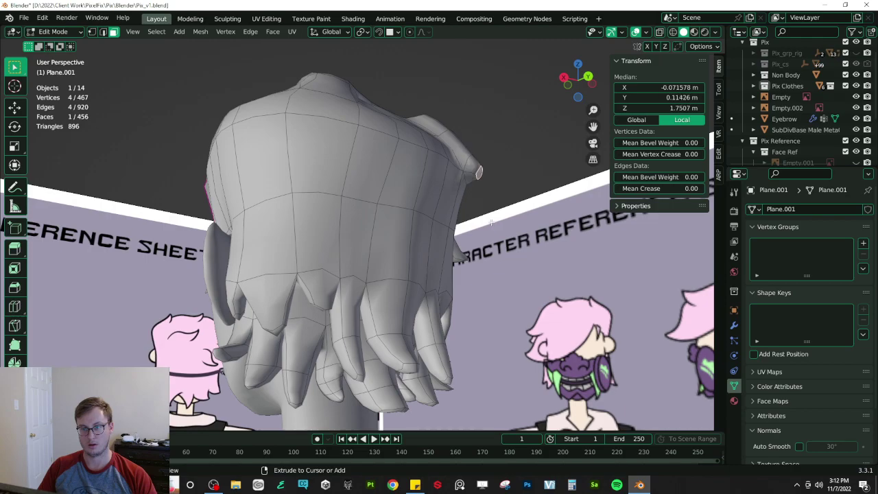
pyautogui.moveTo(492, 223); pyautogui.dragTo(284, 216, button='middle')
pyautogui.press('Tab')
pyautogui.scroll(-3, 400, 191)
pyautogui.scroll(-5, 308, 198)
pyautogui.press('Tab')
# - Select the matching lower side faces behind both ears and scale them along X with proportional editing on
pyautogui.click(255, 284)
pyautogui.moveTo(407, 283); pyautogui.dragTo(332, 269, button='middle')
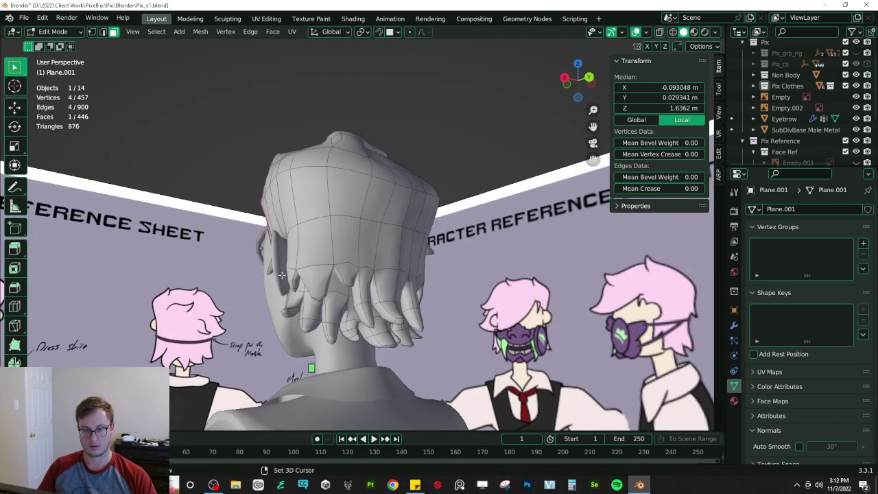
pyautogui.press('o')
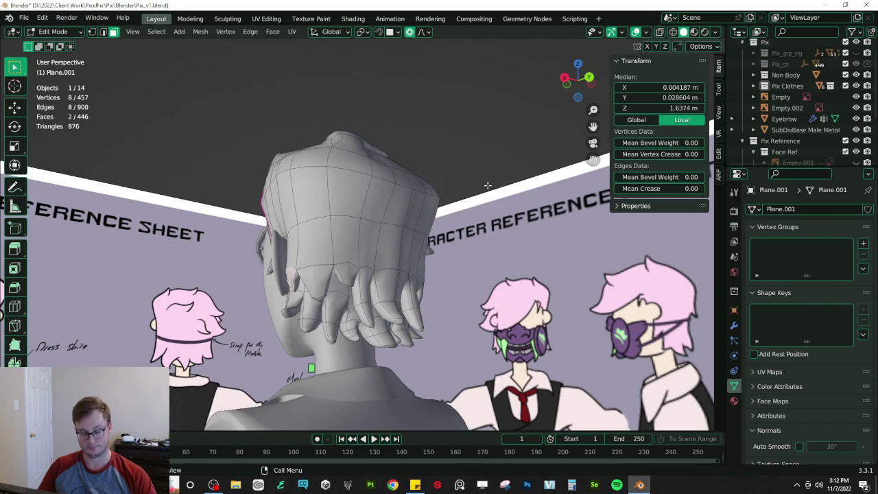
pyautogui.press('.')
pyautogui.click(485, 187)
pyautogui.moveTo(492, 182)
pyautogui.mouseDown(button='middle')
pyautogui.moveTo(484, 190)
pyautogui.moveTo(547, 197)
pyautogui.moveTo(403, 195)
pyautogui.moveTo(480, 180)
pyautogui.mouseUp(button='middle')
pyautogui.press('s')
pyautogui.press('x')
pyautogui.click(485, 184)
# - Try to move the two side faces along Y and undo the move
pyautogui.press('g')
pyautogui.press('y')
pyautogui.click(541, 194)
pyautogui.hotkey('ctrl', 'z')
# - Examine the hair's overall shape around the face against the reference sheet
pyautogui.press('Tab')
pyautogui.scroll(-3, 403, 195)
pyautogui.scroll(-4, 338, 171)
pyautogui.moveTo(337, 172); pyautogui.dragTo(408, 192, button='middle')
pyautogui.click(402, 166)
pyautogui.scroll(6, 369, 195)
pyautogui.scroll(4, 387, 194)
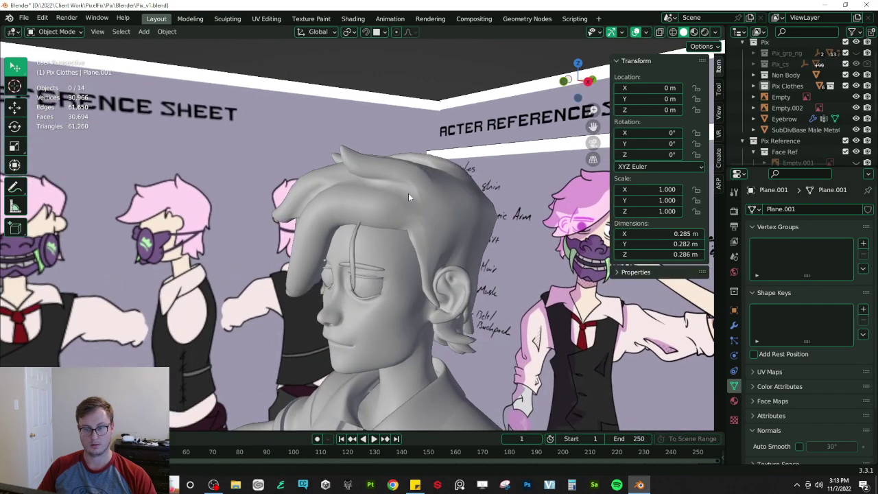
# - Open the hair mesh for editing and pick a vertex on the lock in front of the ear
pyautogui.click(431, 236)
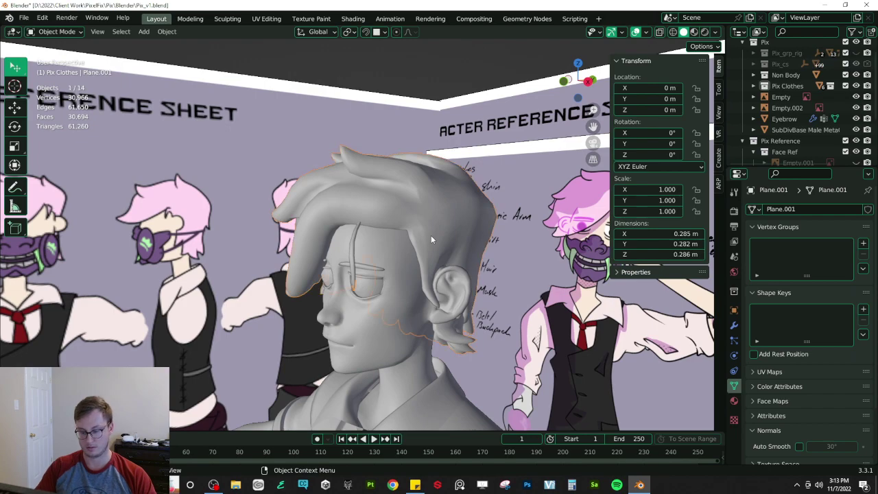
pyautogui.press('KP_3')
pyautogui.press('Tab')
pyautogui.scroll(4, 431, 235)
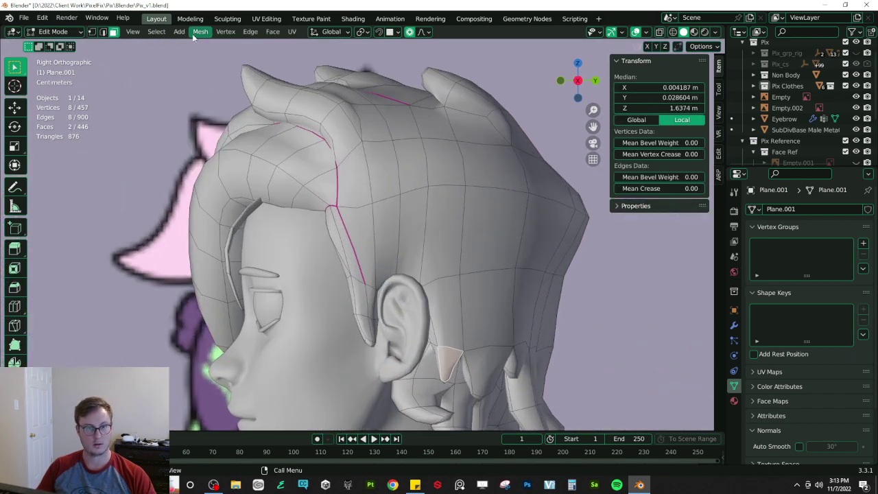
pyautogui.click(348, 271)
pyautogui.moveTo(348, 271); pyautogui.dragTo(493, 238, button='middle')
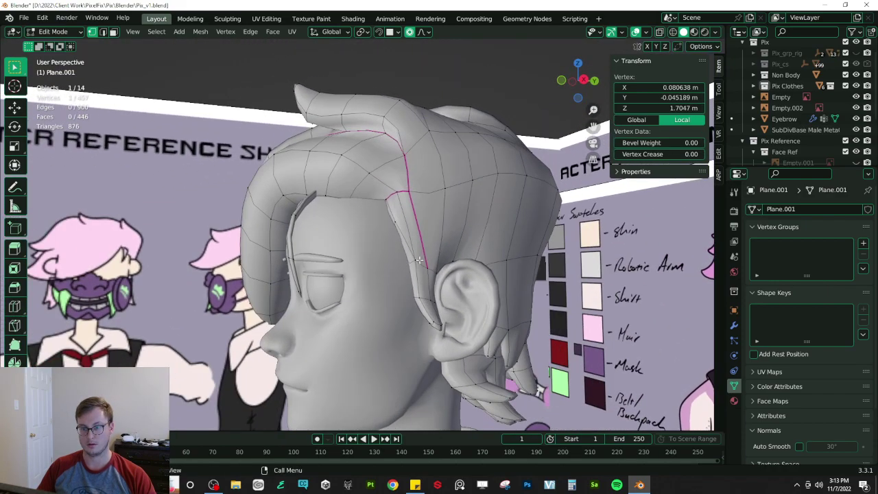
pyautogui.press('z')
pyautogui.press('z')
pyautogui.press('KP_3')
pyautogui.scroll(4, 374, 230)
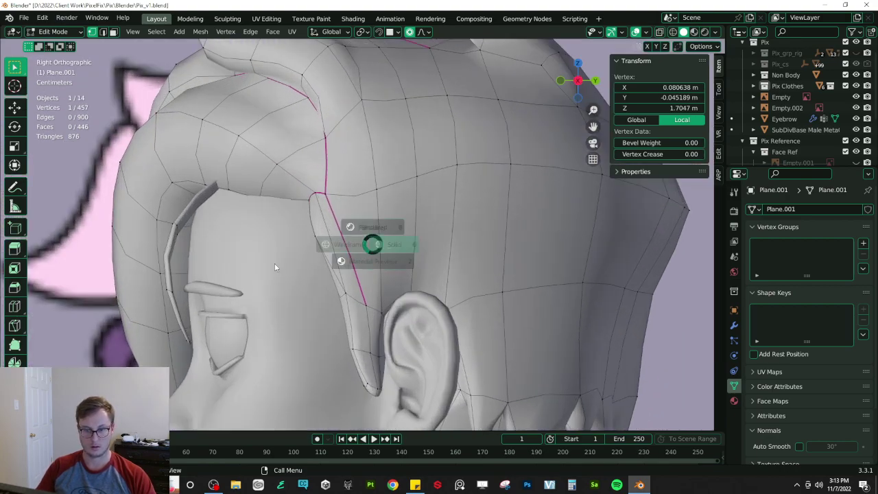
# - Add the neighboring vertex of the front ear lock to the selection and isolate the hair in local view
pyautogui.hotkey('alt', 'z')
pyautogui.keyDown('shift'); pyautogui.click(312, 236); pyautogui.keyUp('shift')
pyautogui.moveTo(314, 258); pyautogui.dragTo(324, 262, button='middle')
pyautogui.press('KP_Divide')
pyautogui.press('z')
pyautogui.moveTo(418, 237); pyautogui.dragTo(492, 224, button='middle')
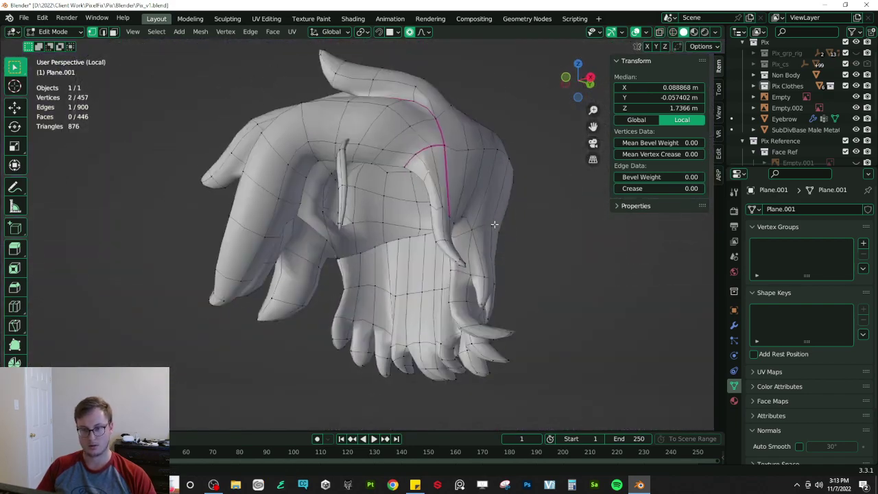
# - Try to dissolve the two selected vertices of the front ear lock and undo it
pyautogui.scroll(5, 493, 224)
pyautogui.press('x')
pyautogui.click(373, 245)
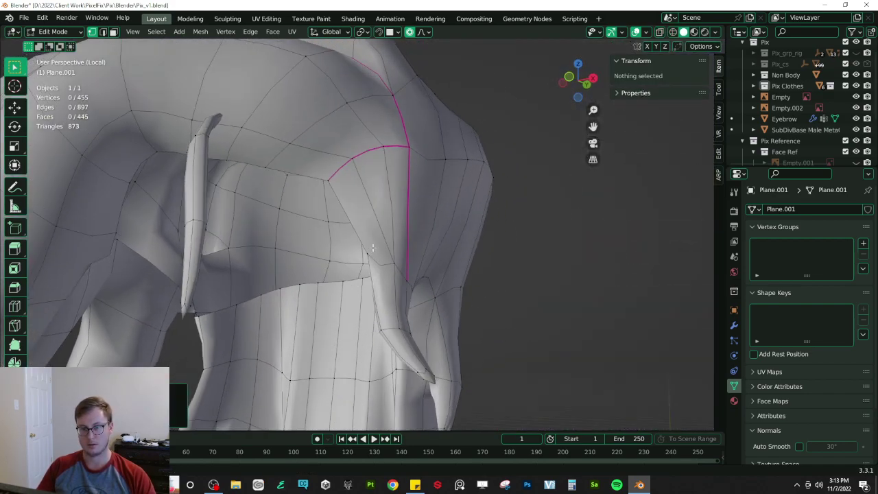
pyautogui.moveTo(373, 248); pyautogui.dragTo(344, 246, button='middle')
pyautogui.click(300, 273)
pyautogui.hotkey('ctrl', 'z')
pyautogui.hotkey('ctrl', 'z')
# - Delete the two selected vertices to open up the front edge of the ear lock
pyautogui.press('x')
pyautogui.press('v')
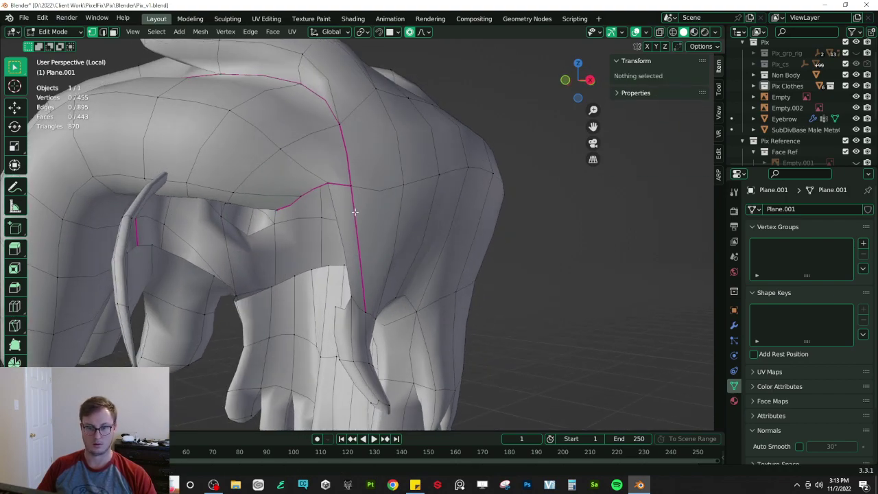
pyautogui.moveTo(341, 211); pyautogui.dragTo(377, 206, button='middle')
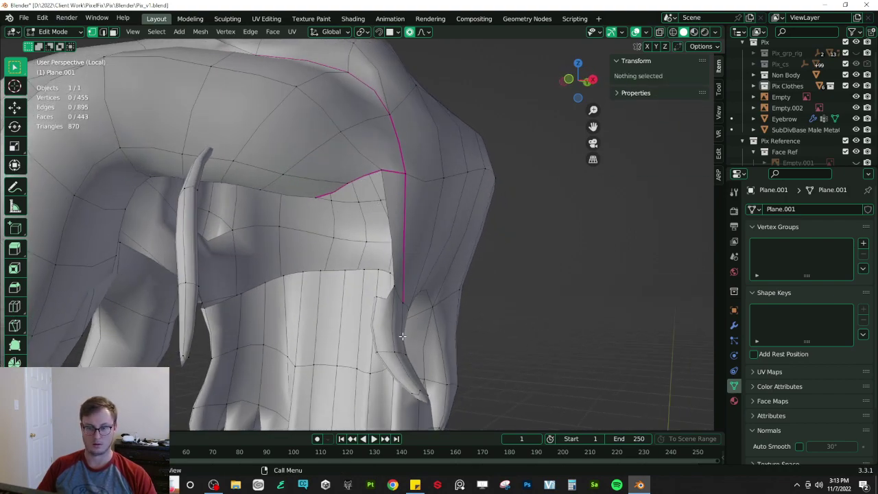
pyautogui.moveTo(401, 335); pyautogui.dragTo(425, 327, button='middle')
pyautogui.moveTo(417, 292); pyautogui.dragTo(488, 283, button='middle')
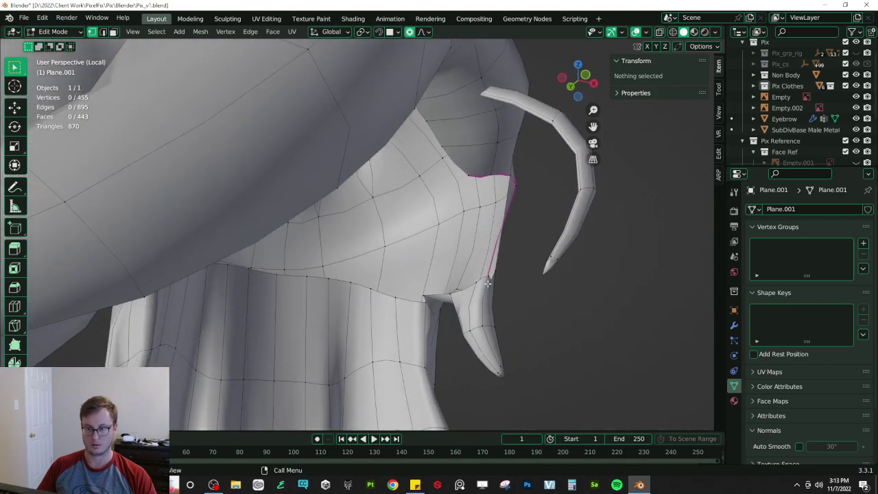
# - Turn off proportional editing and move the two open-edge vertices atop the remaining lower part of the ear lock
pyautogui.click(477, 283)
pyautogui.keyDown('shift'); pyautogui.click(488, 277); pyautogui.keyUp('shift')
pyautogui.press('g')
pyautogui.click(479, 280)
pyautogui.hotkey('ctrl', 'z')
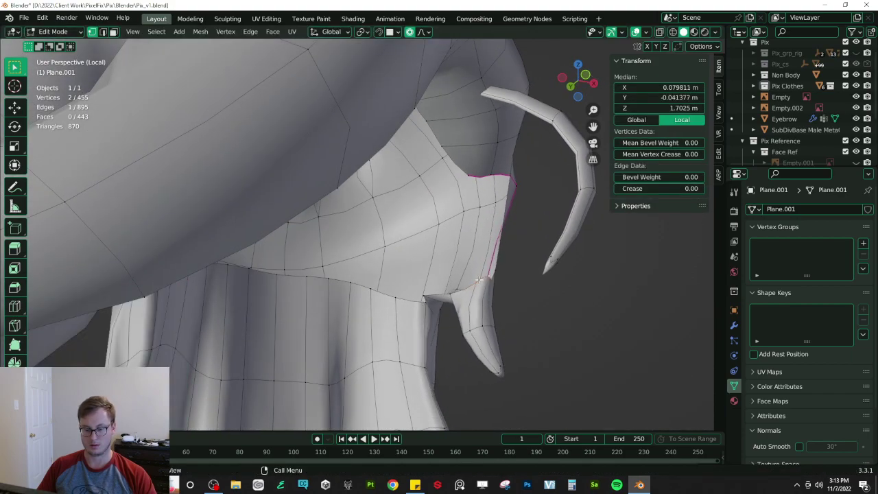
pyautogui.press('o')
pyautogui.moveTo(471, 278)
pyautogui.mouseDown(button='middle')
pyautogui.moveTo(469, 271)
pyautogui.moveTo(460, 277)
pyautogui.mouseUp(button='middle')
pyautogui.press('g')
pyautogui.click(447, 276)
# - Fill a four-sided face between the lower lock's open edge and the hairline edge above it
pyautogui.keyDown('shift'); pyautogui.click(417, 179); pyautogui.keyUp('shift')
pyautogui.keyDown('shift'); pyautogui.click(440, 172); pyautogui.keyUp('shift')
pyautogui.press('f')
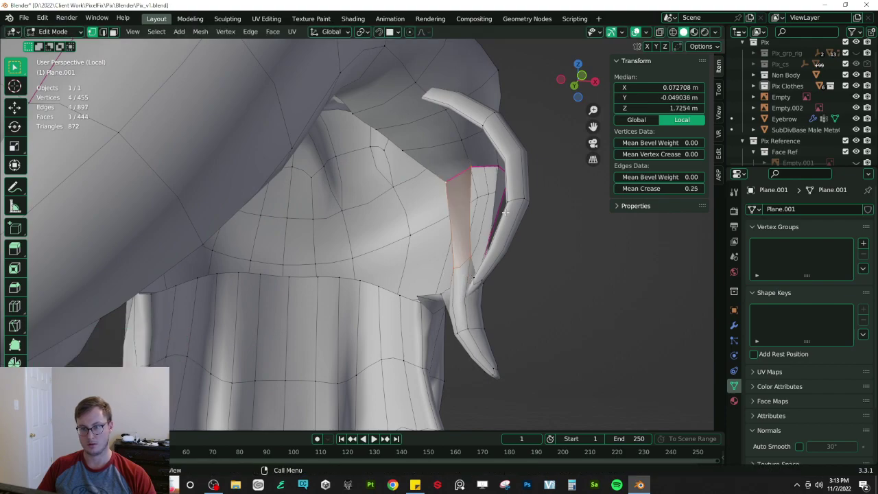
# - Fill another four-sided face on the ear lock between its lower part's open edge and the hairline edge above
pyautogui.moveTo(443, 180); pyautogui.dragTo(413, 182, button='middle')
pyautogui.click(415, 249)
pyautogui.keyDown('shift'); pyautogui.click(439, 259); pyautogui.keyUp('shift')
pyautogui.keyDown('shift'); pyautogui.click(404, 155); pyautogui.keyUp('shift')
pyautogui.press('f')
pyautogui.moveTo(443, 180); pyautogui.dragTo(383, 204, button='middle')
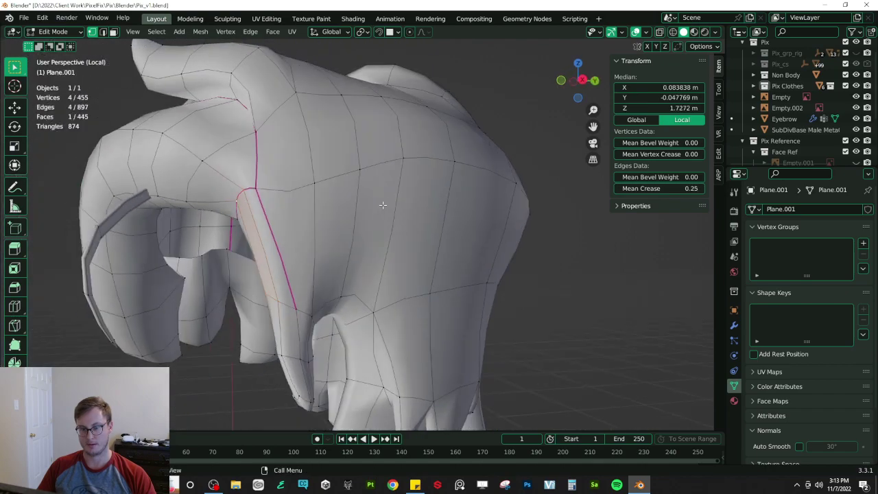
# - Leave local view, compare the hair's side profile with the reference sheet, and save the file
pyautogui.press('KP_3')
pyautogui.press('Tab')
pyautogui.keyDown('shift'); pyautogui.moveTo(262, 199); pyautogui.dragTo(393, 173, button='middle'); pyautogui.keyUp('shift')
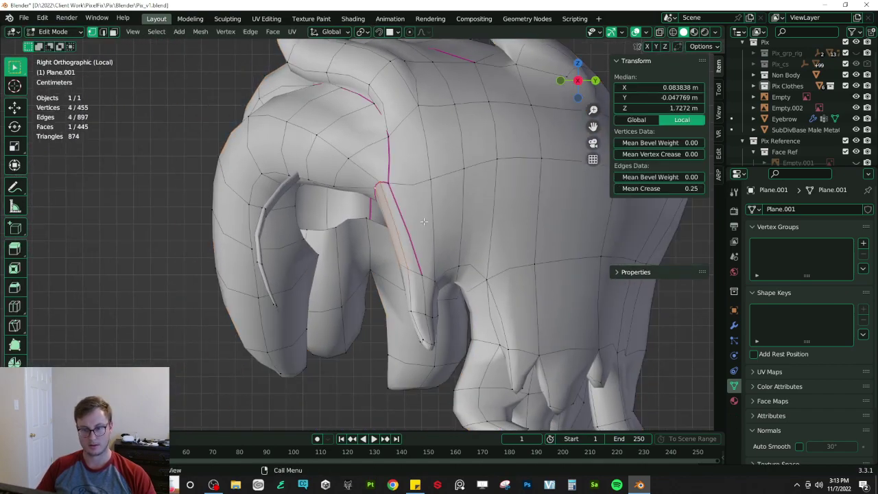
pyautogui.press('Tab')
pyautogui.press('Tab')
pyautogui.press('KP_Divide')
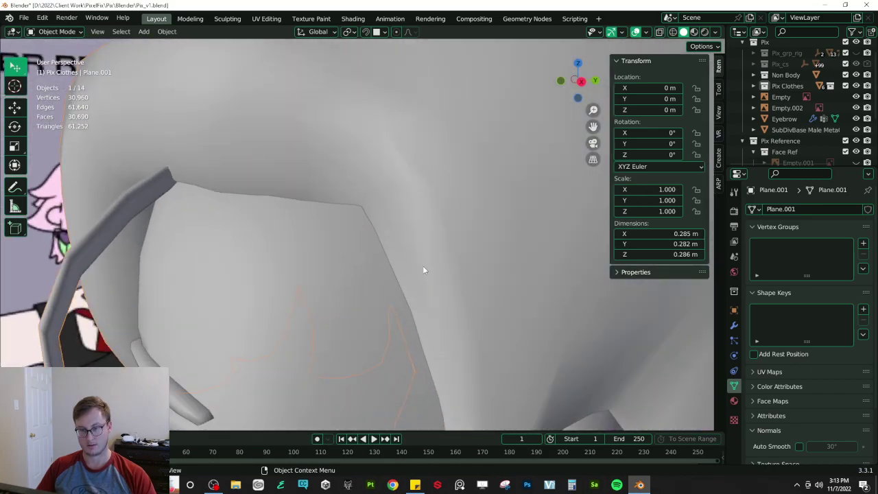
pyautogui.press('KP_3')
pyautogui.scroll(-9, 352, 282)
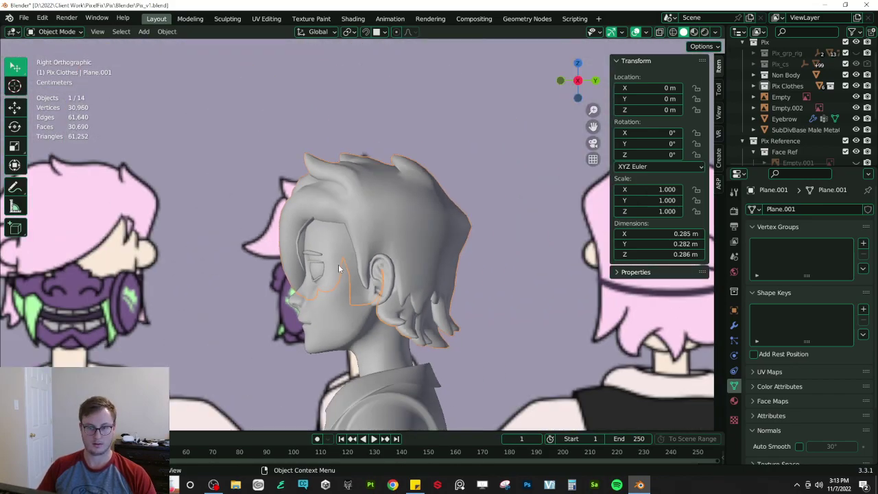
pyautogui.scroll(5, 351, 261)
pyautogui.moveTo(351, 261); pyautogui.dragTo(372, 269, button='middle')
pyautogui.scroll(-4, 372, 269)
pyautogui.hotkey('ctrl', 's')
pyautogui.press('KP_3')
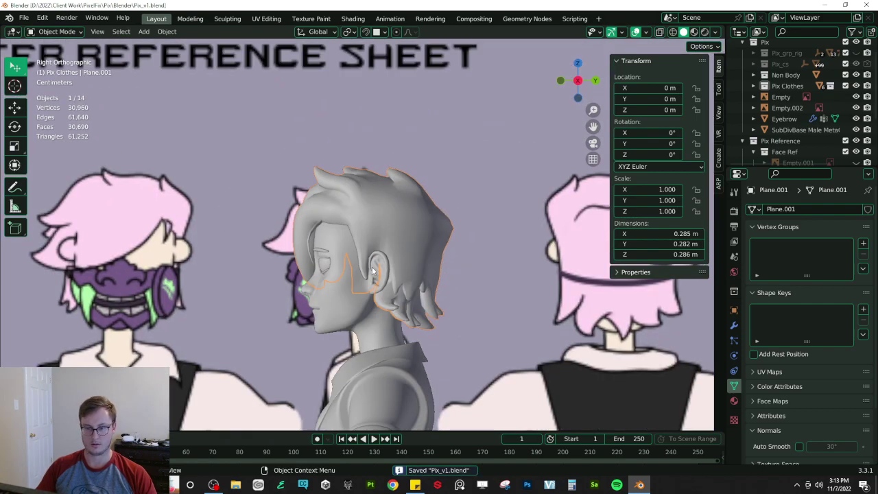
# - Try adding a single horizontal loop cut around the hair above the ear and undo it
pyautogui.press('Tab')
pyautogui.scroll(5, 372, 267)
pyautogui.hotkey('ctrl', 'r')
pyautogui.click(392, 240)
pyautogui.rightClick(393, 240)
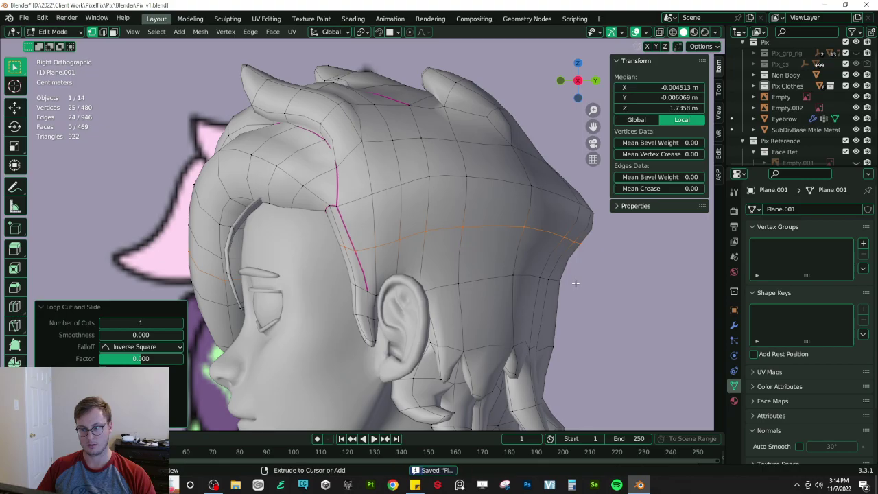
pyautogui.hotkey('ctrl', 'z')
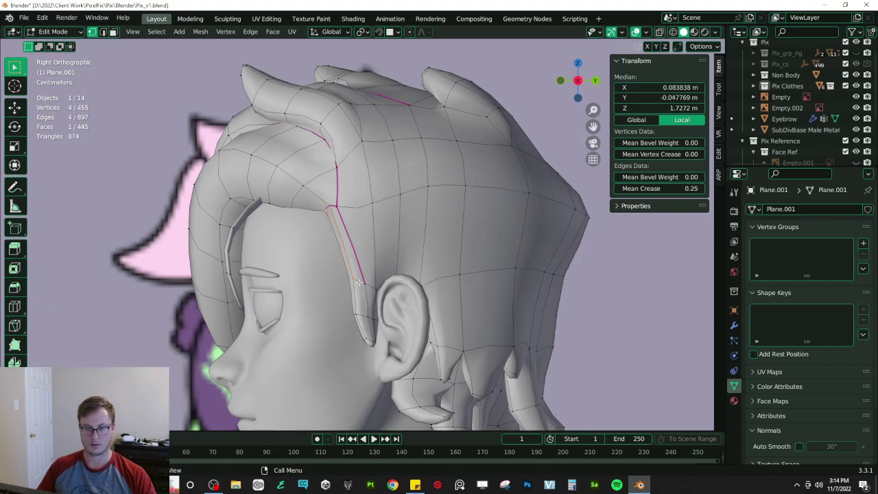
# - Select the four vertices across the middle of the ear lock in wireframe and raise them about 0.0125 m along Z
pyautogui.hotkey('shift', 'z')
pyautogui.moveTo(412, 233); pyautogui.dragTo(481, 232, button='middle')
pyautogui.moveTo(375, 223); pyautogui.dragTo(480, 208, button='middle')
pyautogui.click(352, 171)
pyautogui.keyDown('shift'); pyautogui.moveTo(282, 147); pyautogui.dragTo(382, 205); pyautogui.keyUp('shift')
pyautogui.moveTo(323, 289); pyautogui.dragTo(308, 281, button='middle')
pyautogui.keyDown('shift'); pyautogui.moveTo(270, 273); pyautogui.dragTo(354, 329); pyautogui.keyUp('shift')
pyautogui.click(326, 306)
pyautogui.press('g')
pyautogui.press('z')
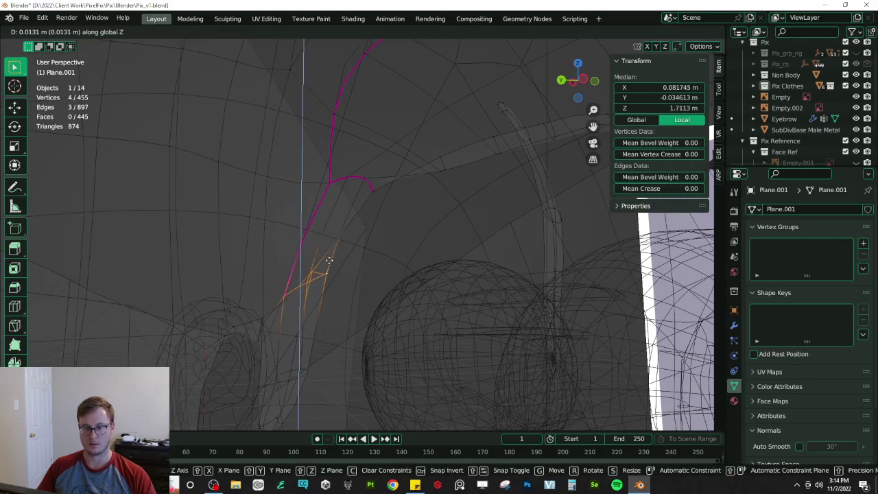
pyautogui.click(334, 234)
# - Adjust the position of the ear lock's four middle vertices in the solid right side view
pyautogui.press('KP_3')
pyautogui.hotkey('shift', 'z')
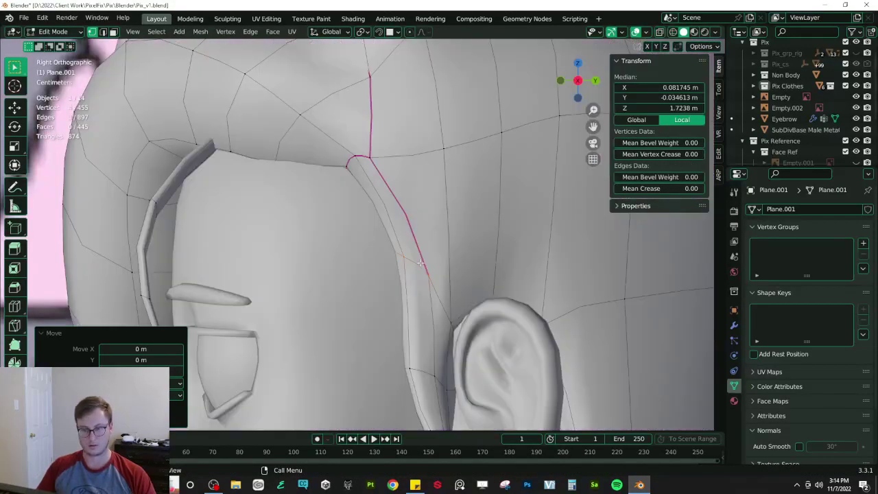
pyautogui.scroll(-4, 371, 240)
pyautogui.press('g')
pyautogui.click(421, 263)
pyautogui.scroll(-3, 419, 260)
pyautogui.scroll(4, 412, 254)
# - Reposition the vertices where the top of the ear lock meets the hairline, and save the file
pyautogui.hotkey('shift', 'z')
pyautogui.click(362, 185)
pyautogui.press('b')
pyautogui.moveTo(349, 183); pyautogui.dragTo(375, 212)
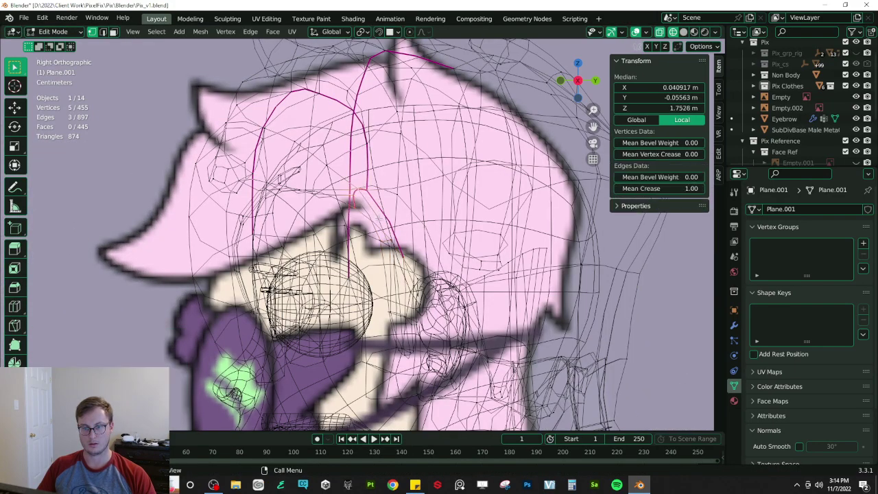
pyautogui.hotkey('shift', 'z')
pyautogui.press('g')
pyautogui.click(393, 216)
pyautogui.scroll(-4, 395, 217)
pyautogui.moveTo(405, 218); pyautogui.dragTo(434, 217, button='middle')
pyautogui.press('Tab')
pyautogui.hotkey('ctrl', 's')
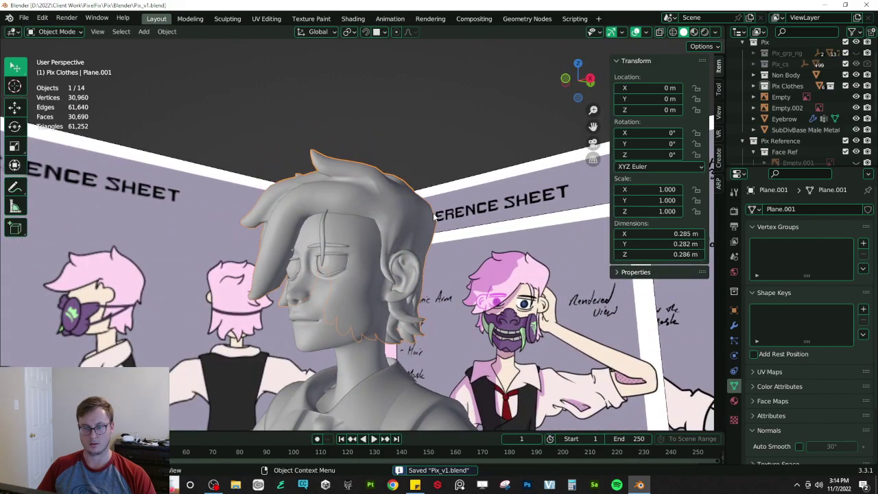
# - Delete the separate thin hair strand hanging over the forehead and eye
pyautogui.scroll(3, 384, 226)
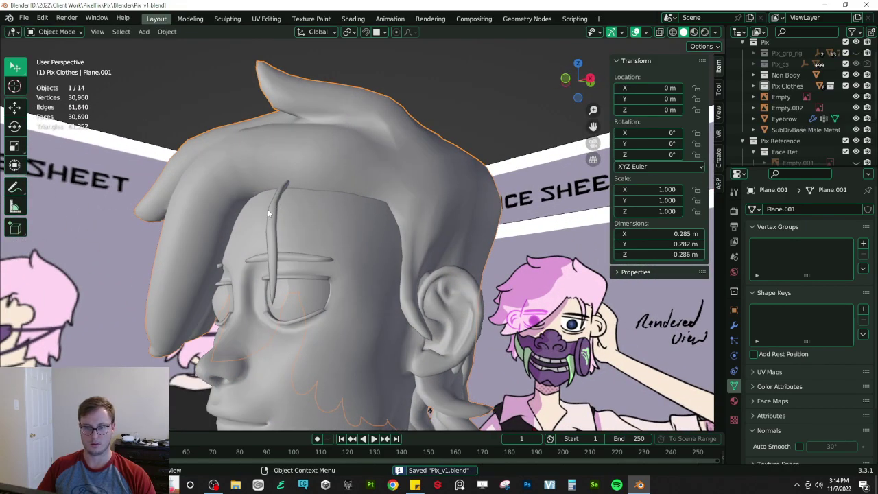
pyautogui.press('Tab')
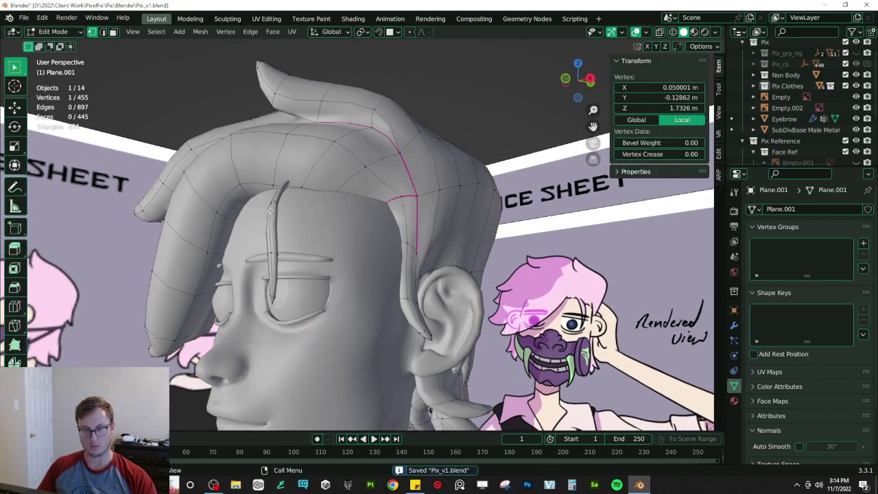
pyautogui.press('l')
pyautogui.press('x')
pyautogui.press('v')
pyautogui.press('Tab')
pyautogui.scroll(-4, 370, 217)
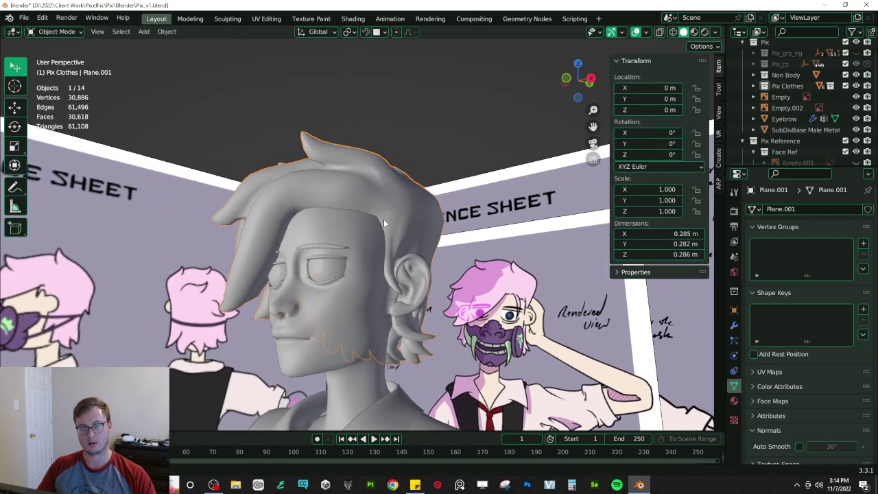
# - Deselect the hair, review it beside the reference sheet, and save the file
pyautogui.moveTo(375, 220); pyautogui.dragTo(415, 207, button='middle')
pyautogui.click(434, 167)
pyautogui.moveTo(435, 168)
pyautogui.mouseDown(button='middle')
pyautogui.moveTo(368, 193)
pyautogui.moveTo(392, 201)
pyautogui.moveTo(383, 217)
pyautogui.mouseUp(button='middle')
pyautogui.hotkey('ctrl', 's')
pyautogui.scroll(2, 388, 207)
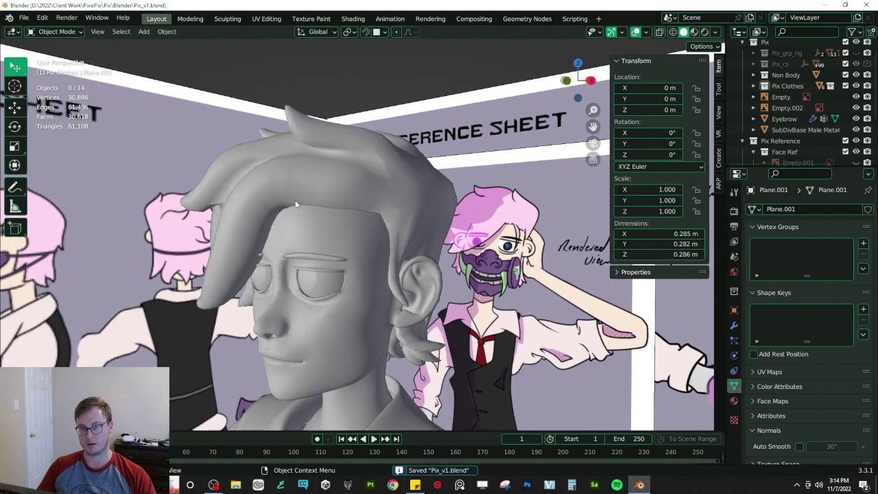
pyautogui.scroll(-3, 387, 207)
# - Isolate the hair mesh and set the crease of the vertical seam edges running into the ear lock to 0
pyautogui.moveTo(387, 208); pyautogui.dragTo(397, 285, button='middle')
pyautogui.scroll(3, 365, 225)
pyautogui.press('Tab')
pyautogui.scroll(3, 363, 235)
pyautogui.press('KP_Divide')
pyautogui.scroll(2, 358, 227)
pyautogui.click(410, 329)
pyautogui.keyDown('shift'); pyautogui.click(409, 256); pyautogui.keyUp('shift')
pyautogui.keyDown('shift'); pyautogui.click(387, 199); pyautogui.keyUp('shift')
pyautogui.moveTo(665, 189); pyautogui.dragTo(620, 188)
# - Try connecting the two seam vertices above the ear lock and adding a short loop cut across the fringe beside them
pyautogui.moveTo(461, 230); pyautogui.dragTo(464, 257, button='middle')
pyautogui.click(487, 251)
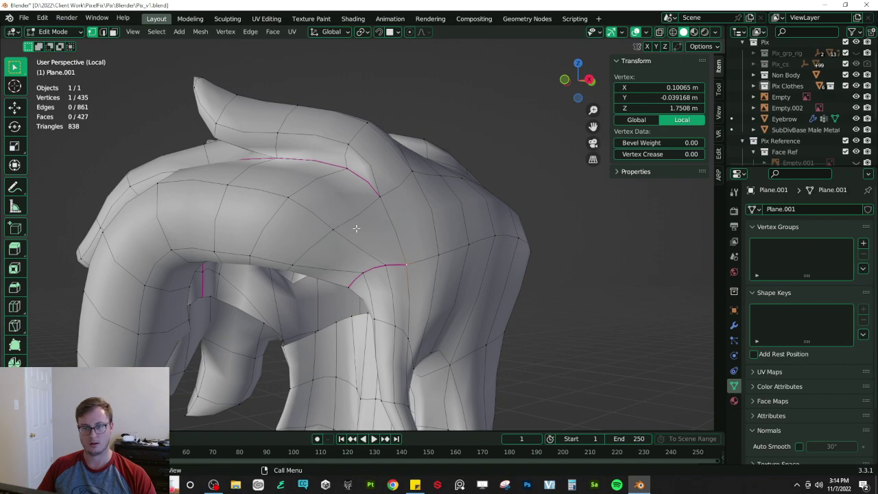
pyautogui.keyDown('shift'); pyautogui.click(381, 199); pyautogui.keyUp('shift')
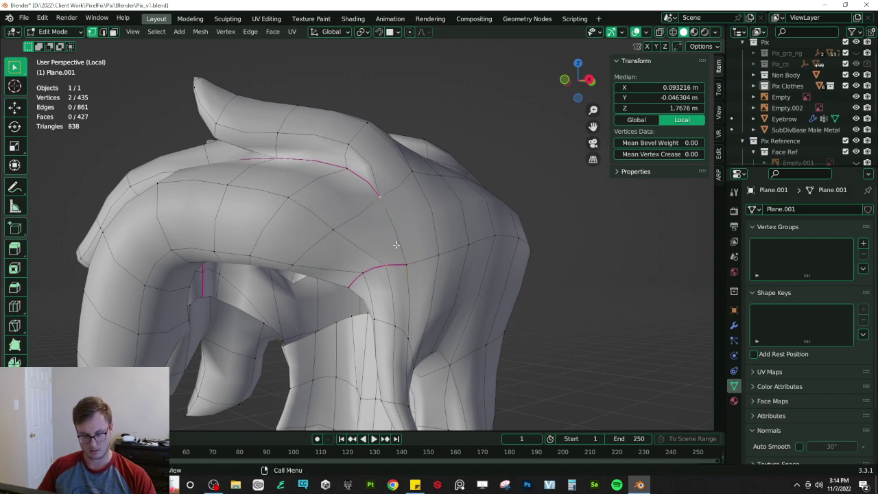
pyautogui.press('j')
pyautogui.hotkey('ctrl', 'r')
pyautogui.click(347, 253)
pyautogui.rightClick(347, 251)
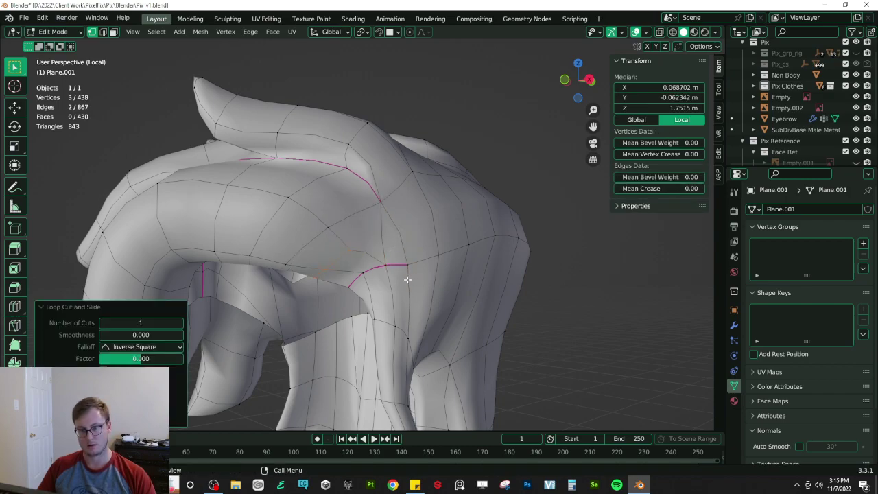
# - Try shifting the loop cut's upper vertex and previewing another loop cut along the fringe
pyautogui.click(349, 255)
pyautogui.press('g')
pyautogui.click(362, 254)
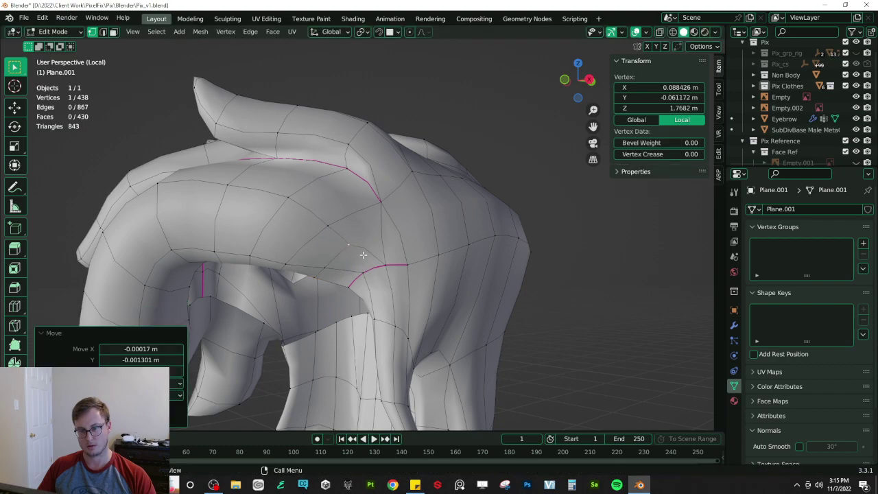
pyautogui.hotkey('ctrl', 'r')
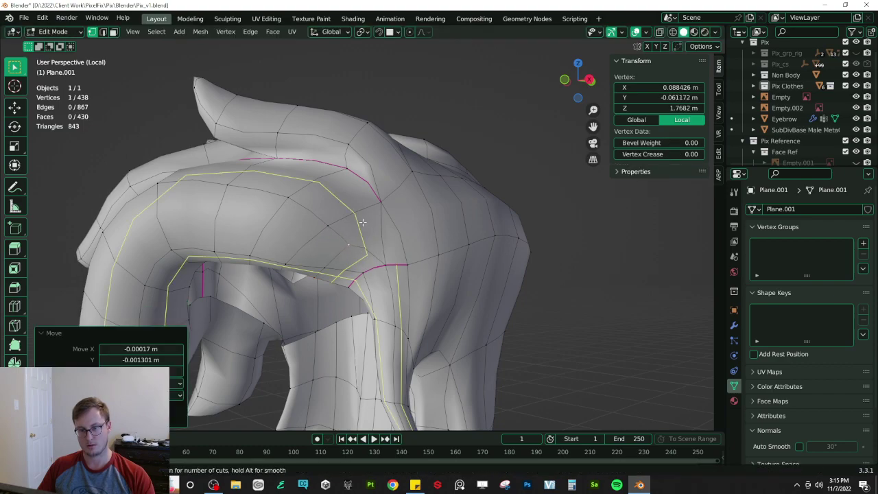
pyautogui.rightClick(365, 223)
pyautogui.moveTo(408, 265)
pyautogui.mouseDown(button='middle')
pyautogui.moveTo(364, 268)
pyautogui.moveTo(391, 254)
pyautogui.moveTo(408, 263)
pyautogui.moveTo(397, 262)
pyautogui.mouseUp(button='middle')
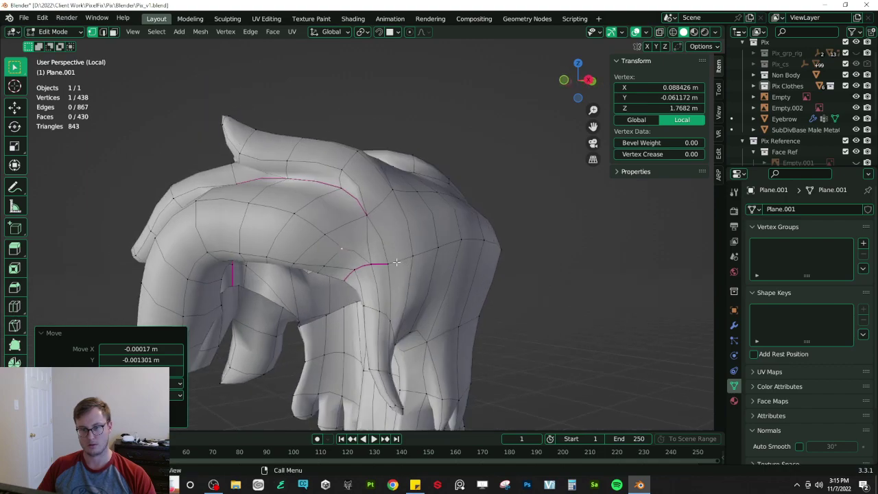
# - Undo the vertex move, the loop cut and the connection between the two seam vertices
pyautogui.hotkey('ctrl', 'z')
pyautogui.hotkey('ctrl', 'z')
pyautogui.hotkey('ctrl', 'z')
pyautogui.hotkey('ctrl', 'z')
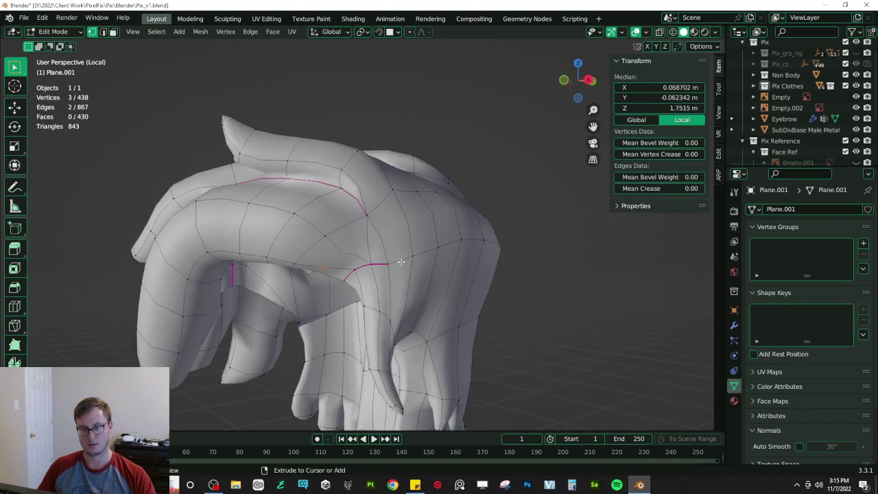
# - Save the file and rip apart the creased edges joining the fringe to the top of the ear lock
pyautogui.hotkey('ctrl', 's')
pyautogui.moveTo(400, 261); pyautogui.dragTo(370, 254, button='middle')
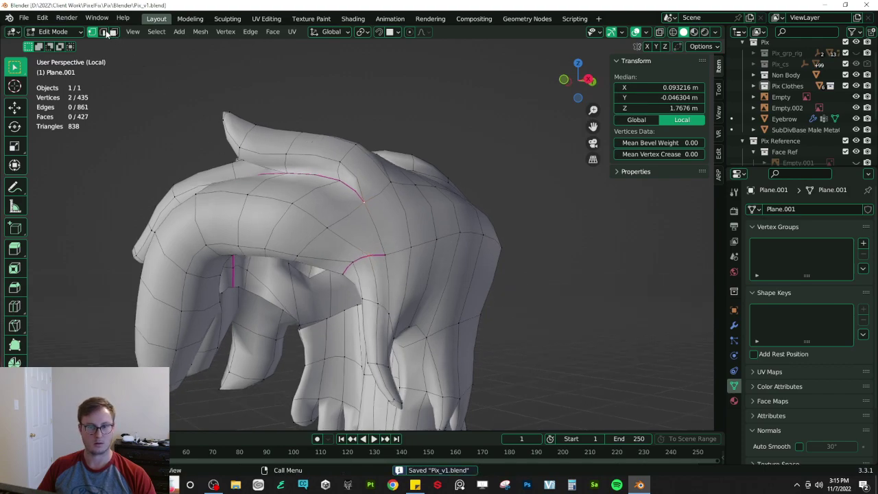
pyautogui.click(103, 33)
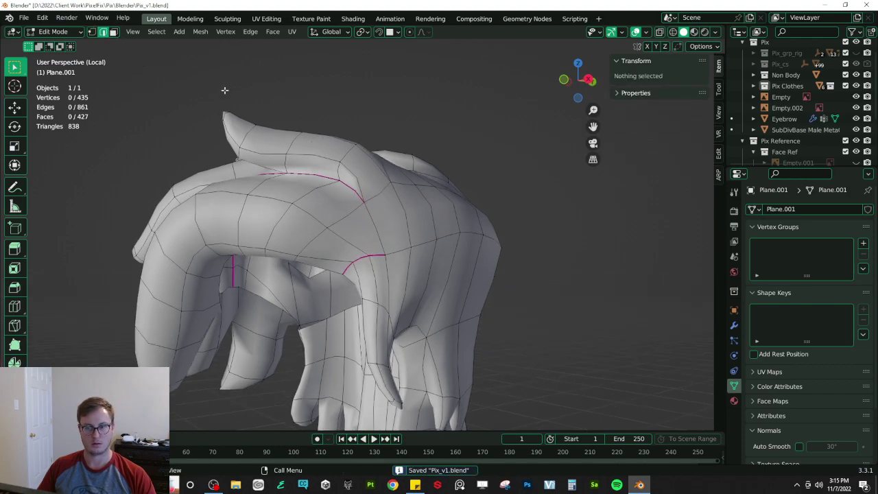
pyautogui.click(344, 268)
pyautogui.press('v')
pyautogui.click(369, 252)
# - Delete the edge bridging the ripped seam and the strip of fringe geometry along its creased lower edge
pyautogui.click(369, 251)
pyautogui.press('x')
pyautogui.press('e')
pyautogui.moveTo(370, 252); pyautogui.dragTo(386, 253, button='middle')
pyautogui.scroll(1, 387, 254)
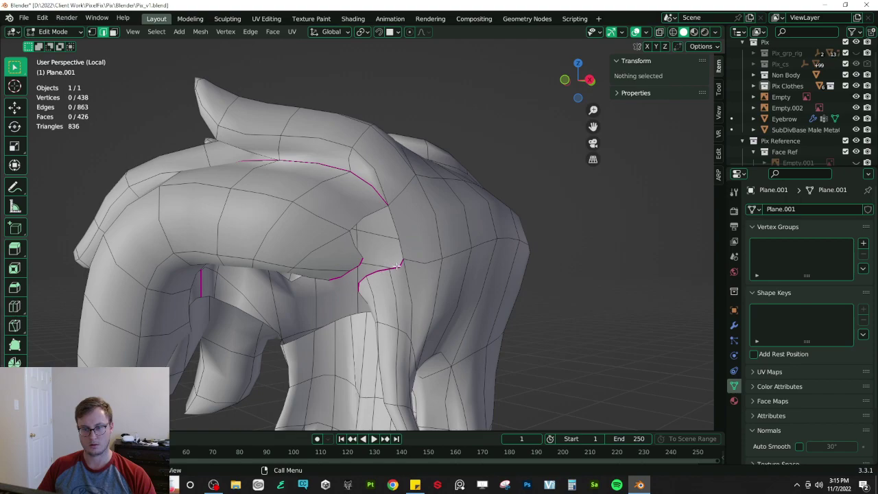
pyautogui.click(357, 263)
pyautogui.press('x')
pyautogui.click(369, 252)
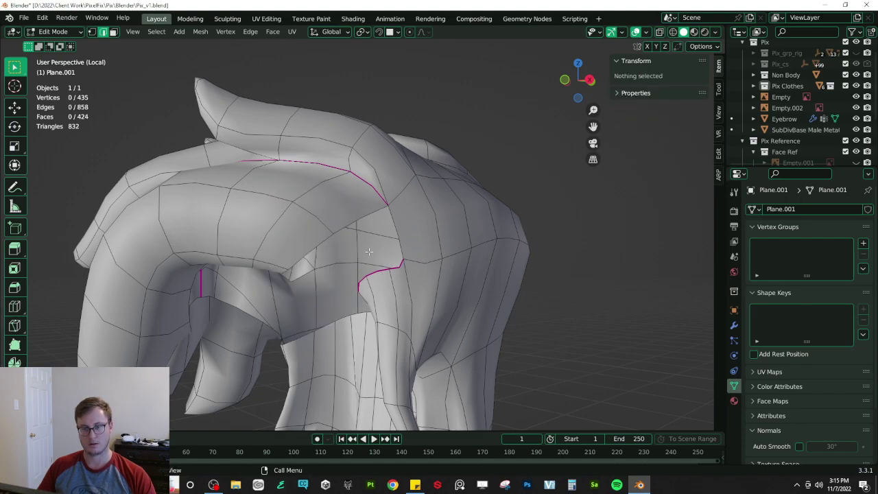
# - Extrude the ear lock's creased top edges inward about 0.0173 m along X and set the new edges' crease to 0
pyautogui.click(386, 272)
pyautogui.moveTo(386, 272); pyautogui.dragTo(439, 271, button='middle')
pyautogui.press('e')
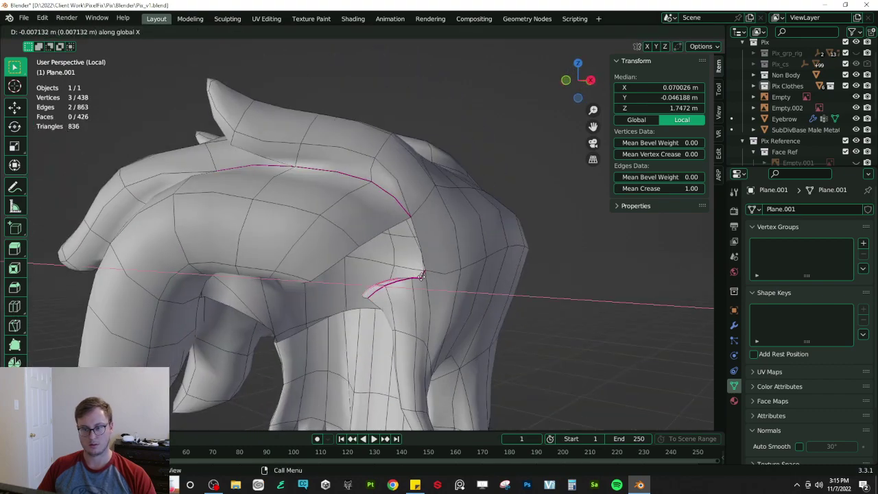
pyautogui.click(441, 271)
pyautogui.moveTo(668, 190); pyautogui.dragTo(625, 189)
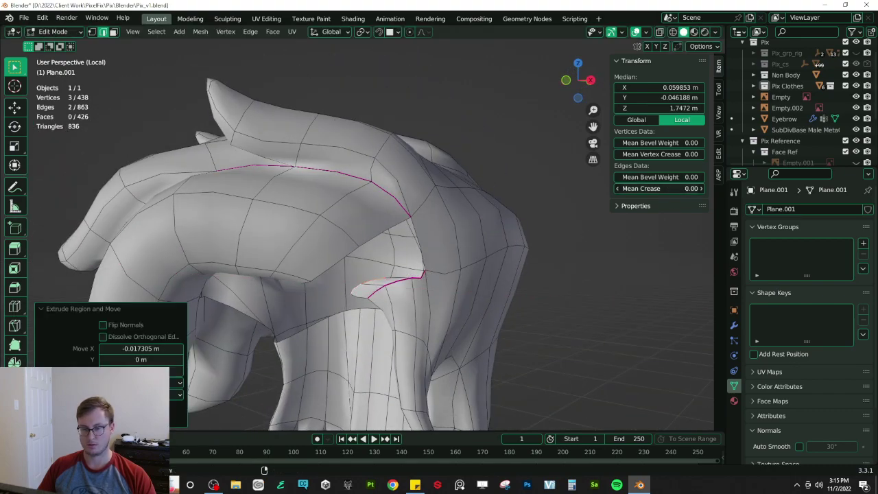
# - Try merging the fringe's two open lower edges with the ear lock's extruded edges and undo it
pyautogui.moveTo(446, 261); pyautogui.dragTo(352, 229, button='middle')
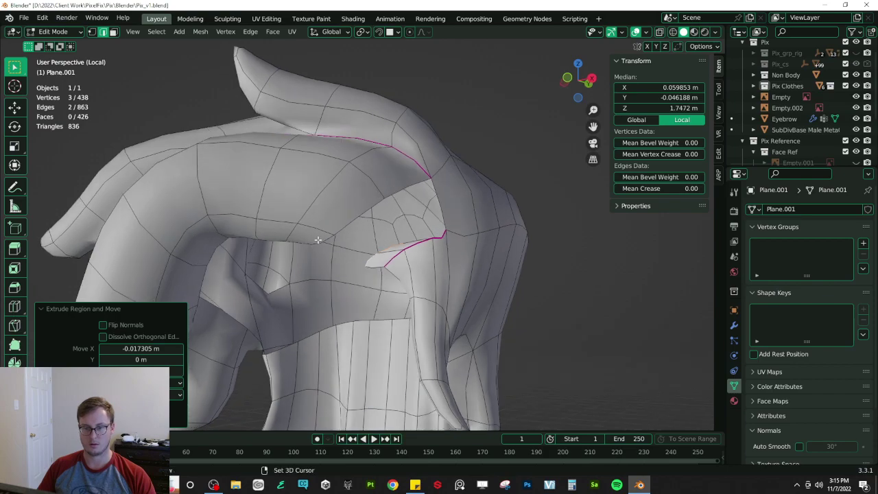
pyautogui.keyDown('shift'); pyautogui.click(320, 240); pyautogui.keyUp('shift')
pyautogui.keyDown('shift'); pyautogui.click(355, 221); pyautogui.keyUp('shift')
pyautogui.press('q')
pyautogui.click(363, 193)
pyautogui.click(420, 199)
pyautogui.moveTo(420, 198); pyautogui.dragTo(410, 230, button='middle')
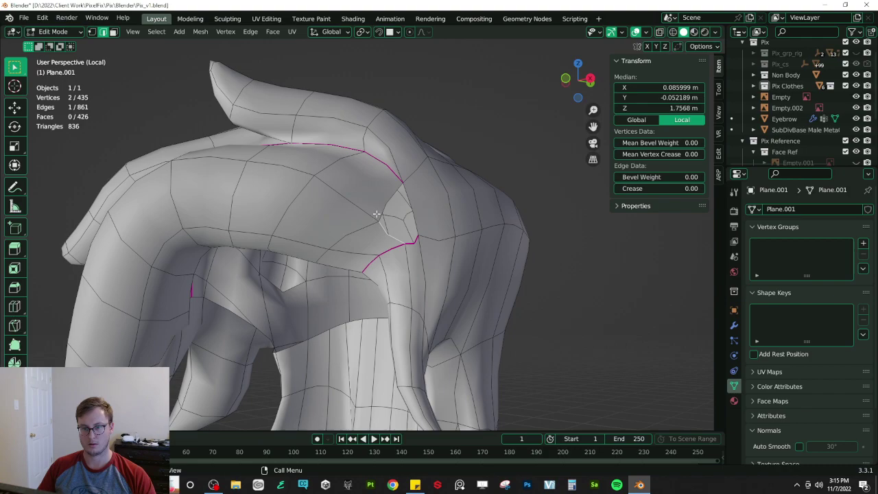
pyautogui.hotkey('ctrl', 'z')
pyautogui.hotkey('ctrl', 'z')
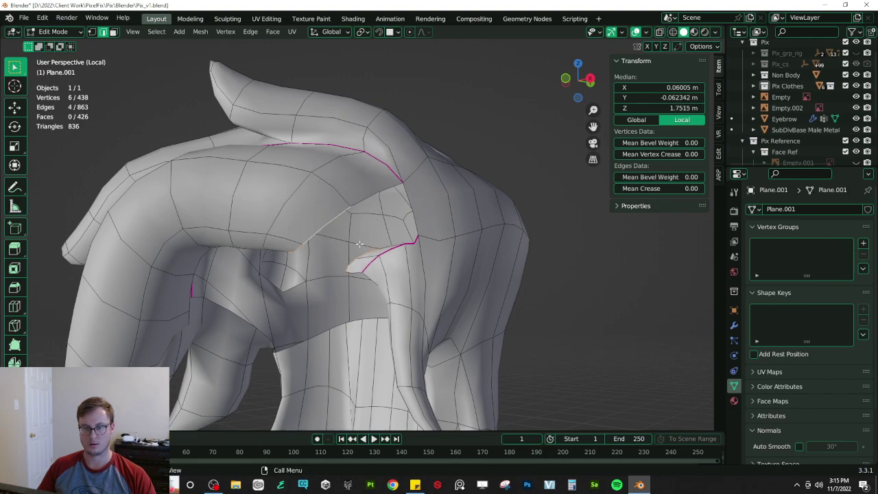
pyautogui.moveTo(377, 208); pyautogui.dragTo(380, 218, button='middle')
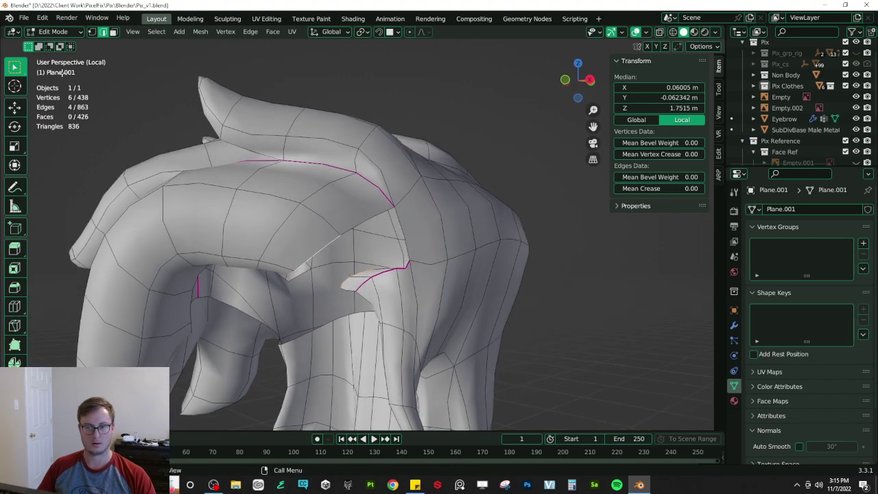
# - Extrude a vertex from the seam corner above the ear lock and fill a four-sided face between it and the fringe edge
pyautogui.click(92, 33)
pyautogui.click(416, 264)
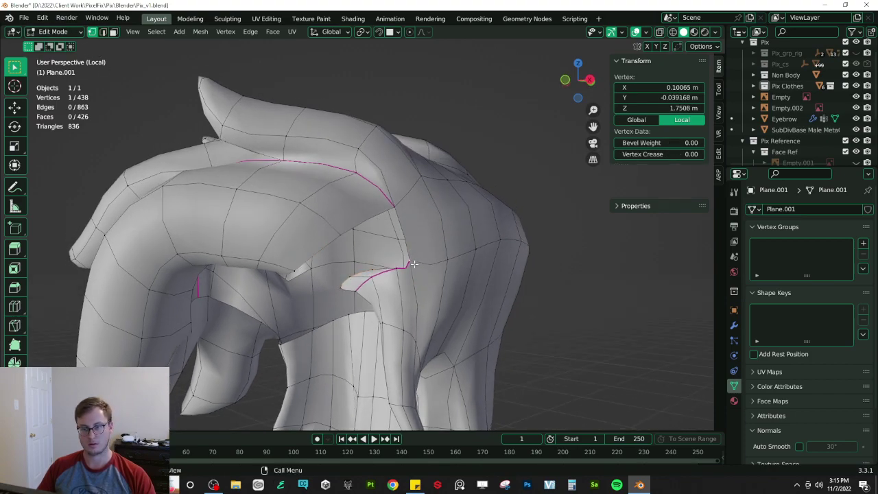
pyautogui.moveTo(416, 265); pyautogui.dragTo(408, 259, button='middle')
pyautogui.press('e')
pyautogui.click(351, 245)
pyautogui.keyDown('shift'); pyautogui.click(322, 224); pyautogui.keyUp('shift')
pyautogui.keyDown('shift'); pyautogui.click(375, 198); pyautogui.keyUp('shift')
pyautogui.keyDown('shift'); pyautogui.click(402, 266); pyautogui.keyUp('shift')
pyautogui.press('f')
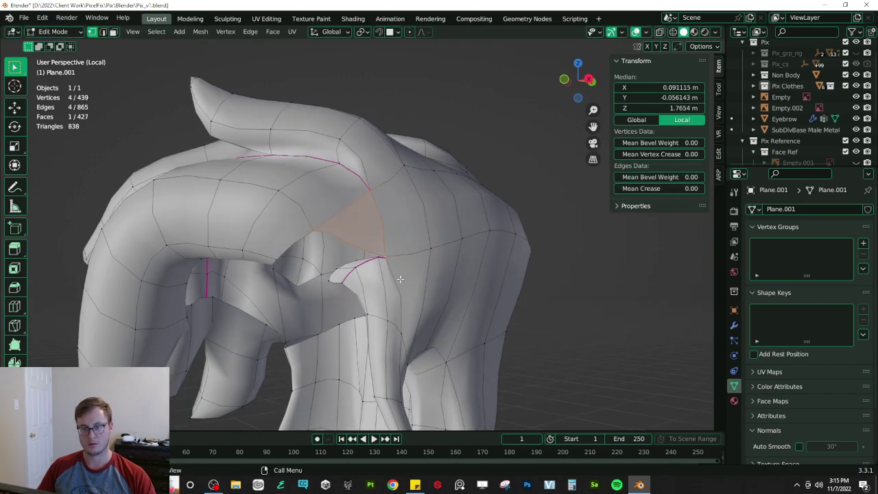
# - Delete the three vertices of the inner strip extruded from the ear lock's creased top edge
pyautogui.click(380, 260)
pyautogui.moveTo(381, 260); pyautogui.dragTo(412, 295, button='middle')
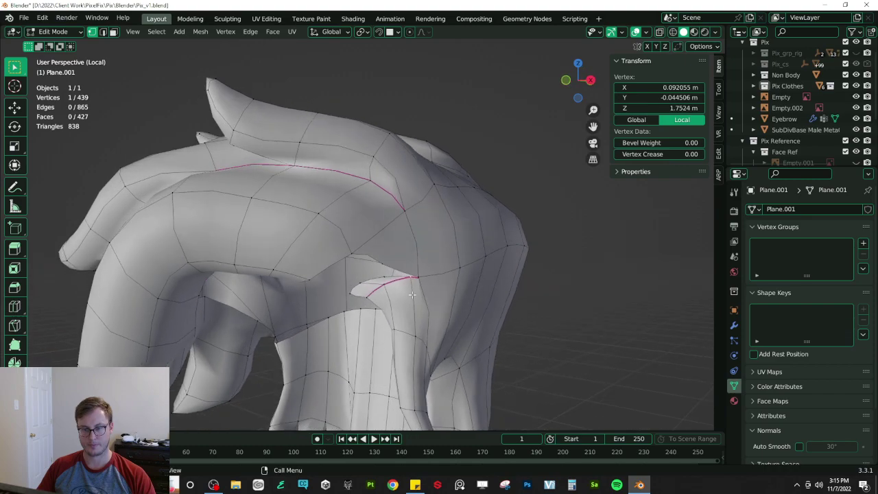
pyautogui.keyDown('ctrl'); pyautogui.click(371, 276); pyautogui.keyUp('ctrl')
pyautogui.press('x')
# - Extrude the ear lock's two creased top edges about -0.0095 m in X and -0.0116 m in Y, and set the new edges' crease to 0
pyautogui.moveTo(400, 264); pyautogui.dragTo(400, 259, button='middle')
pyautogui.click(384, 243)
pyautogui.keyDown('shift'); pyautogui.click(359, 260); pyautogui.keyUp('shift')
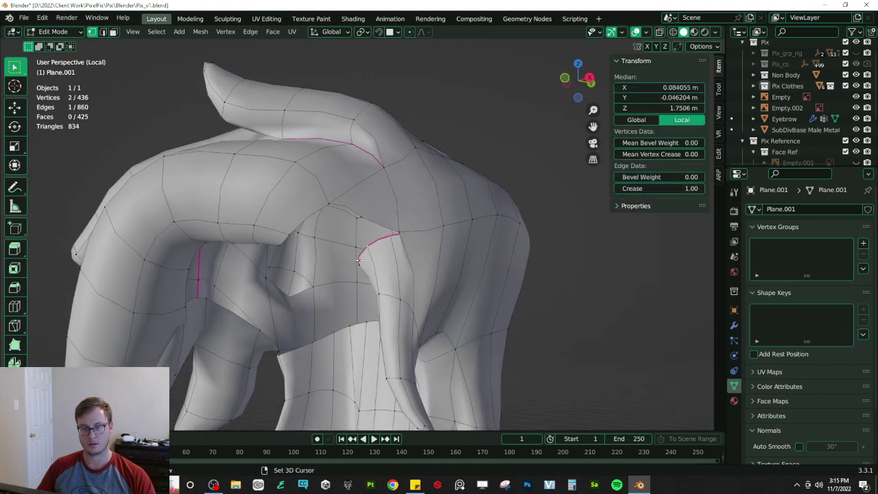
pyautogui.press('e')
pyautogui.click(342, 256)
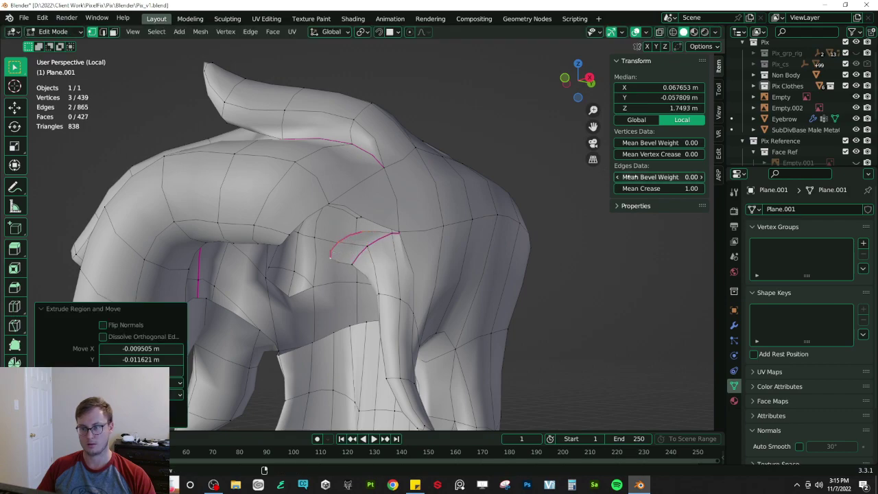
# - Fill a face between the ear lock's new strip and the fringe, and move the seam corner vertex about -0.0027 m in X and -0.0083 m in Y
pyautogui.keyDown('shift'); pyautogui.click(385, 226); pyautogui.keyUp('shift')
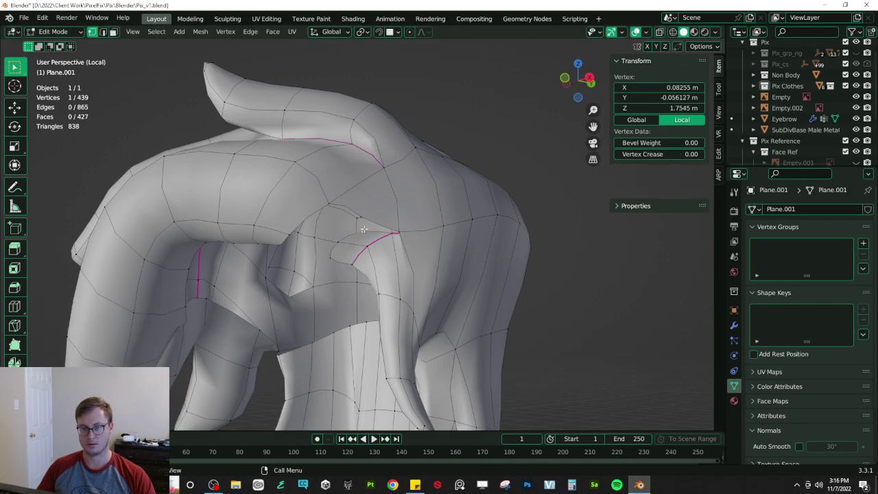
pyautogui.keyDown('shift'); pyautogui.click(396, 235); pyautogui.keyUp('shift')
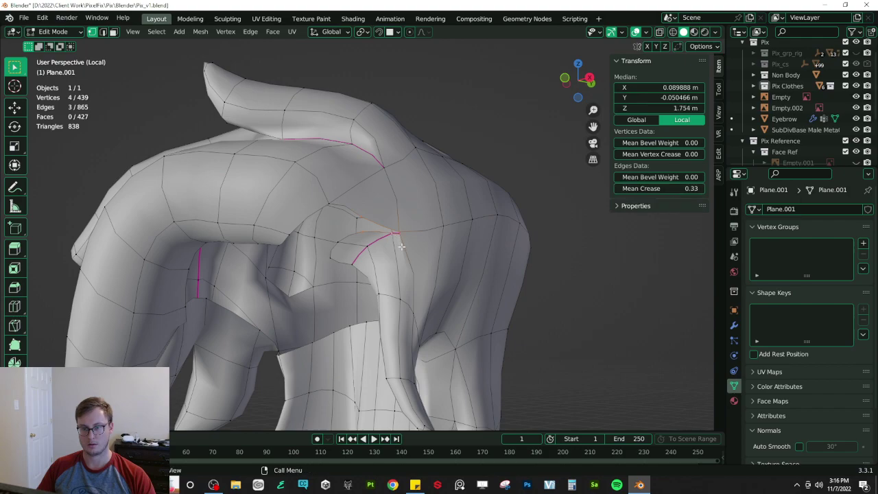
pyautogui.click(405, 233)
pyautogui.press('g')
pyautogui.click(394, 209)
pyautogui.moveTo(393, 205)
pyautogui.mouseDown(button='middle')
pyautogui.moveTo(433, 220)
pyautogui.moveTo(401, 212)
pyautogui.mouseUp(button='middle')
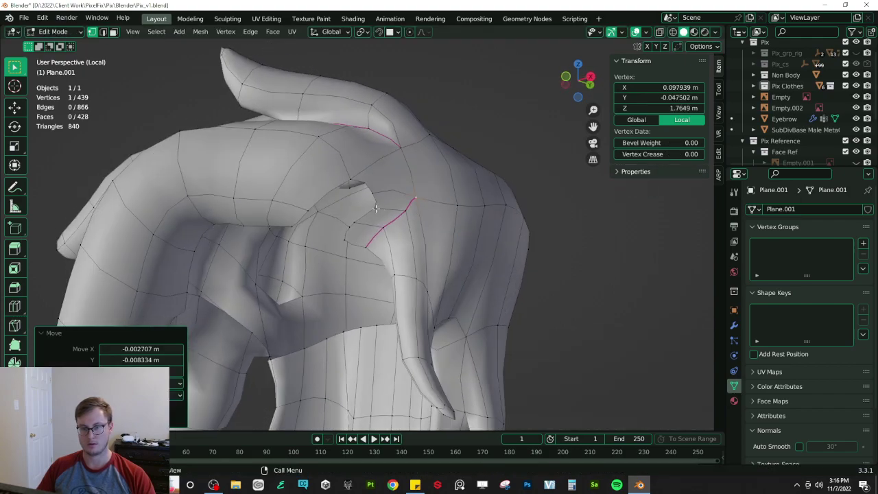
# - Bridge the end of the ear lock's strip to the fringe's open lower end with a four-sided face and save the file
pyautogui.click(375, 208)
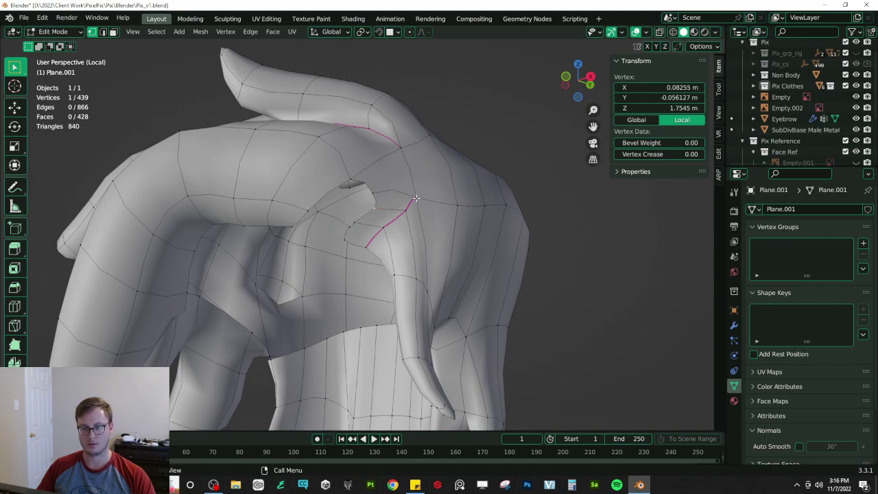
pyautogui.moveTo(416, 199); pyautogui.dragTo(396, 206, button='middle')
pyautogui.moveTo(330, 231); pyautogui.dragTo(373, 234, button='middle')
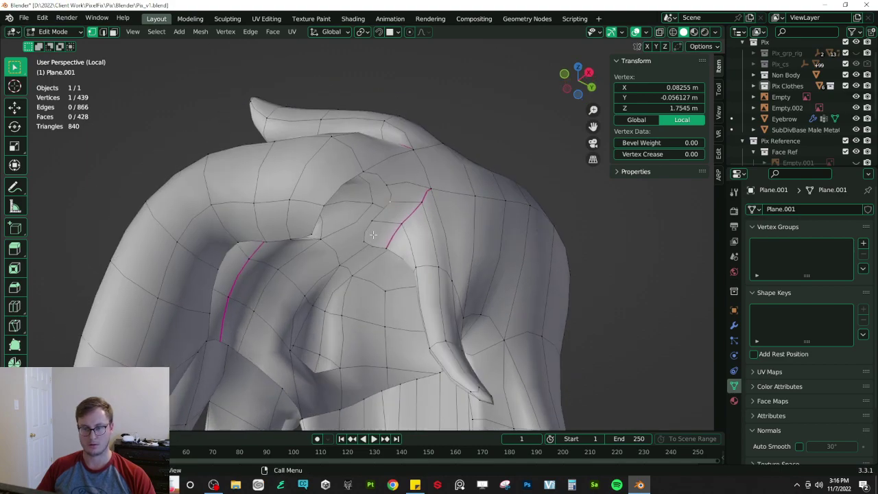
pyautogui.keyDown('shift'); pyautogui.click(370, 240); pyautogui.keyUp('shift')
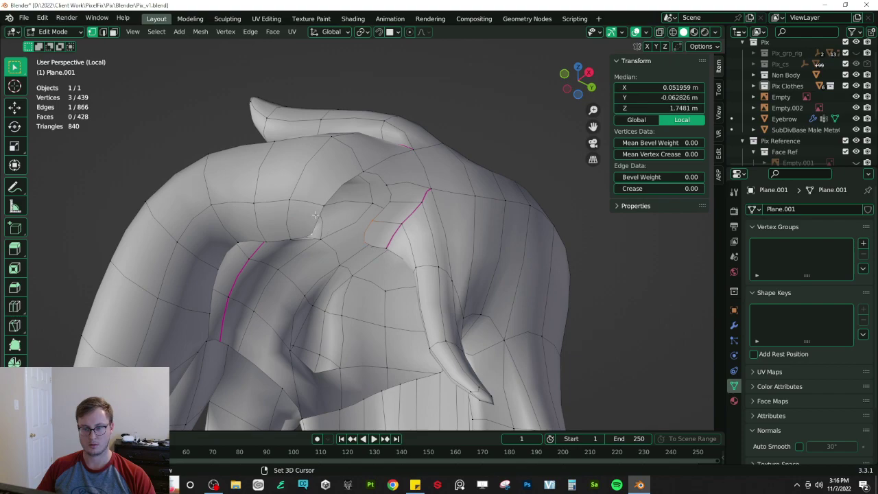
pyautogui.press('j')
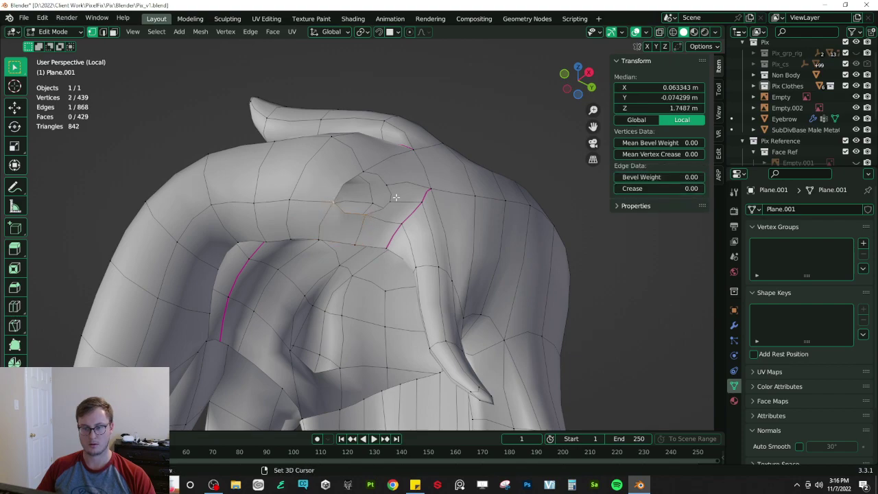
pyautogui.hotkey('ctrl', 's')
pyautogui.moveTo(402, 202); pyautogui.dragTo(387, 241, button='middle')
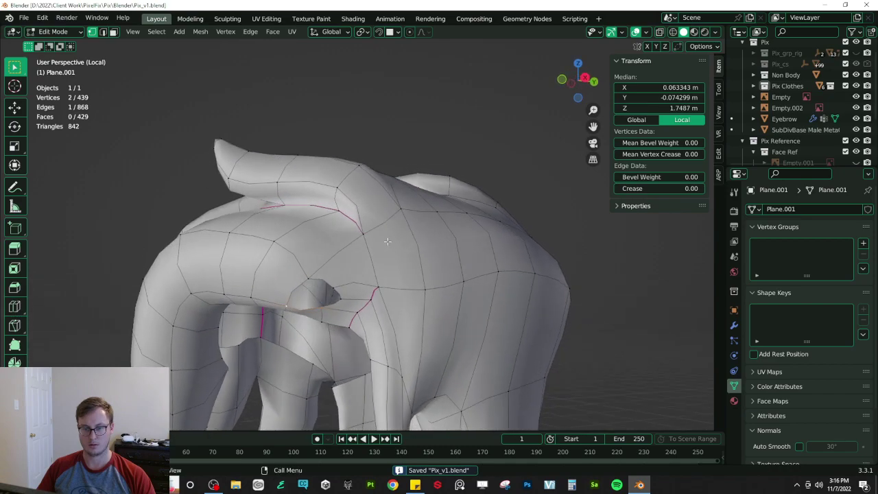
# - Try deleting the edge at the seam corner above the ear lock and adding a loop cut through the fringe, and undo the deletion
pyautogui.click(376, 287)
pyautogui.keyDown('shift'); pyautogui.click(334, 291); pyautogui.keyUp('shift')
pyautogui.press('x')
pyautogui.press('e')
pyautogui.hotkey('ctrl', 'r')
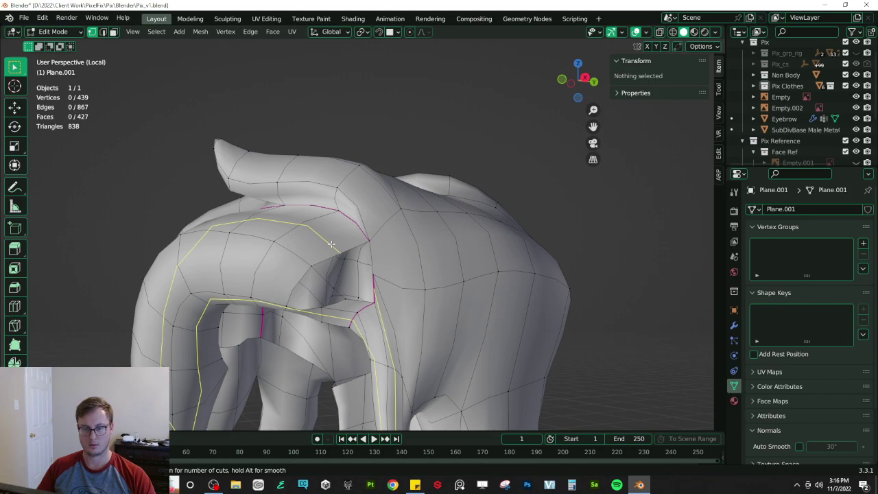
pyautogui.press('Escape')
pyautogui.hotkey('ctrl', 'z')
# - Save the file, and move and rotate a pair of neighbouring vertices on the seam above the ear lock
pyautogui.hotkey('ctrl', 's')
pyautogui.moveTo(330, 244); pyautogui.dragTo(357, 249, button='middle')
pyautogui.click(462, 252)
pyautogui.keyDown('shift'); pyautogui.click(449, 205); pyautogui.keyUp('shift')
pyautogui.press('g')
pyautogui.click(370, 246)
pyautogui.press('r')
pyautogui.click(338, 210)
# - Move and rotate another vertex pair at the ear lock junction so the creased seam follows a smooth curve
pyautogui.moveTo(286, 255); pyautogui.dragTo(322, 252, button='middle')
pyautogui.click(329, 257)
pyautogui.keyDown('shift'); pyautogui.click(336, 232); pyautogui.keyUp('shift')
pyautogui.moveTo(400, 242); pyautogui.dragTo(465, 251, button='middle')
pyautogui.press('g')
pyautogui.click(354, 269)
pyautogui.press('r')
pyautogui.click(509, 211)
pyautogui.press('g')
pyautogui.click(510, 217)
# - Check the reshaped seam in Object Mode, save the file and return to Edit Mode on the hair
pyautogui.press('Tab')
pyautogui.hotkey('alt', 'a')
pyautogui.moveTo(490, 223); pyautogui.dragTo(457, 228, button='middle')
pyautogui.hotkey('ctrl', 's')
pyautogui.press('Tab')
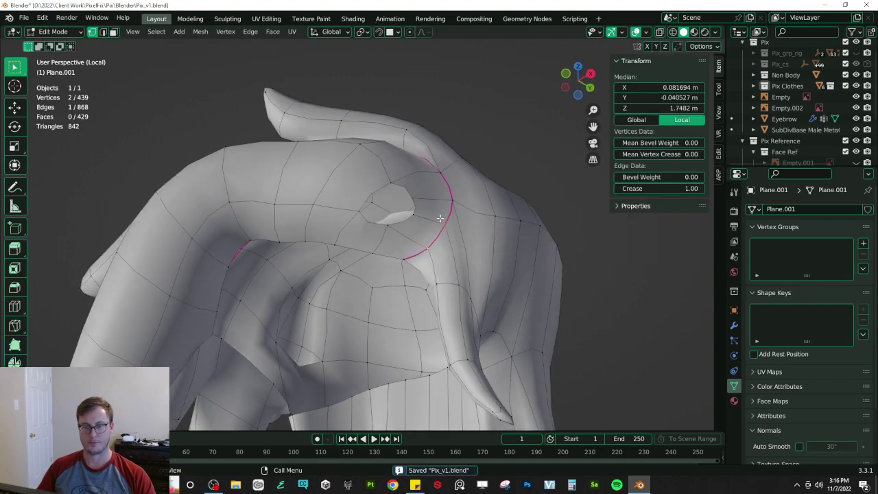
pyautogui.moveTo(459, 224); pyautogui.dragTo(418, 224, button='middle')
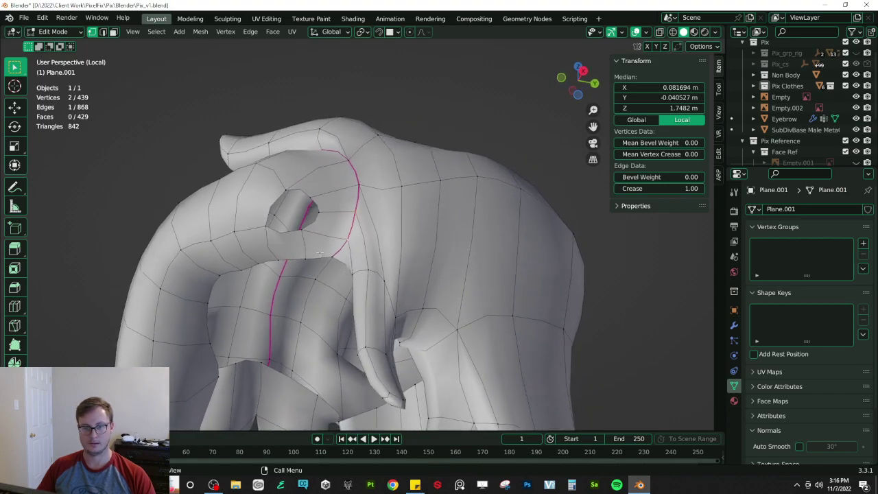
# - Add one centred loop cut across the strip bridging fringe and ear lock, and fill the remaining hole with four-sided faces
pyautogui.hotkey('ctrl', 'r')
pyautogui.click(280, 234)
pyautogui.rightClick(282, 234)
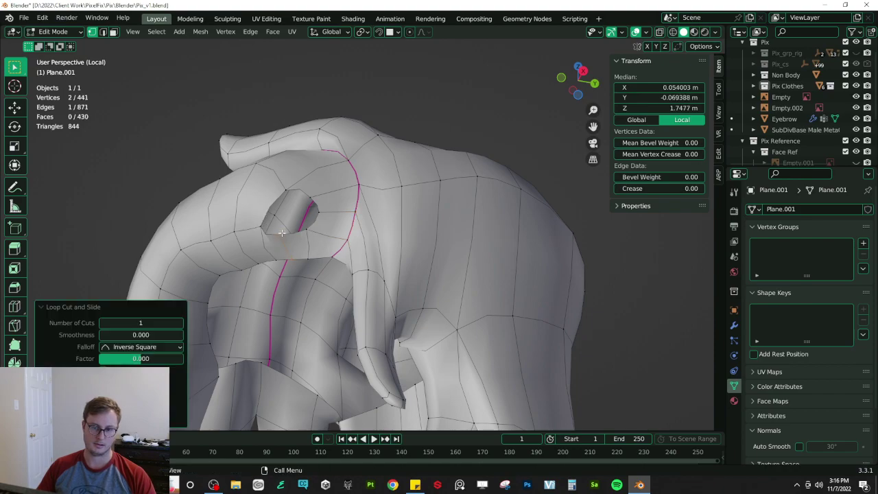
pyautogui.keyDown('shift'); pyautogui.click(299, 204); pyautogui.keyUp('shift')
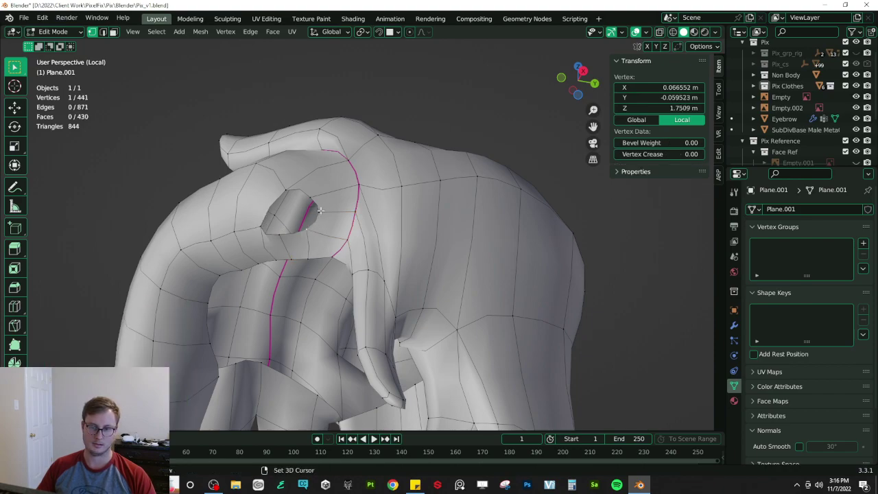
pyautogui.click(280, 235)
pyautogui.keyDown('shift'); pyautogui.click(262, 225); pyautogui.keyUp('shift')
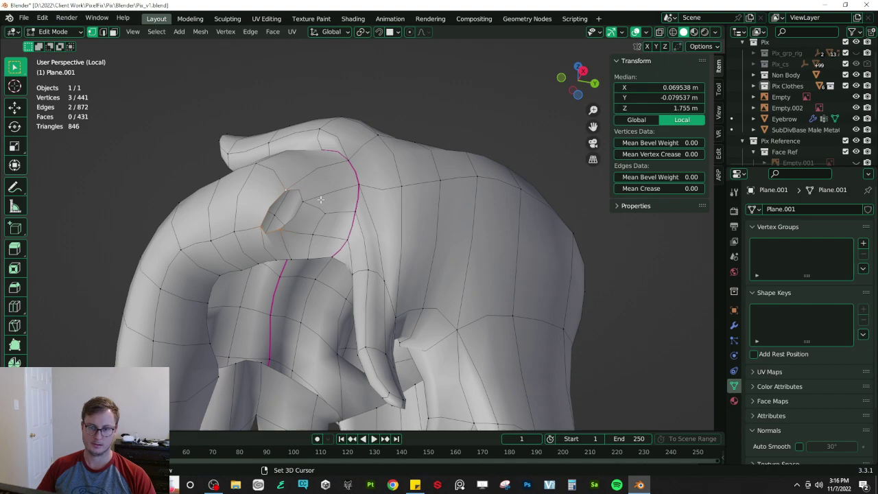
# - Leave local view, review the closed fringe and ear lock junction on the head, and save the file
pyautogui.press('Tab')
pyautogui.moveTo(314, 195)
pyautogui.mouseDown(button='middle')
pyautogui.moveTo(370, 227)
pyautogui.moveTo(433, 235)
pyautogui.moveTo(369, 264)
pyautogui.moveTo(395, 256)
pyautogui.moveTo(311, 209)
pyautogui.mouseUp(button='middle')
pyautogui.press('KP_Divide')
pyautogui.press('Tab')
pyautogui.press('Tab')
pyautogui.hotkey('ctrl', 's')
pyautogui.press('Tab')
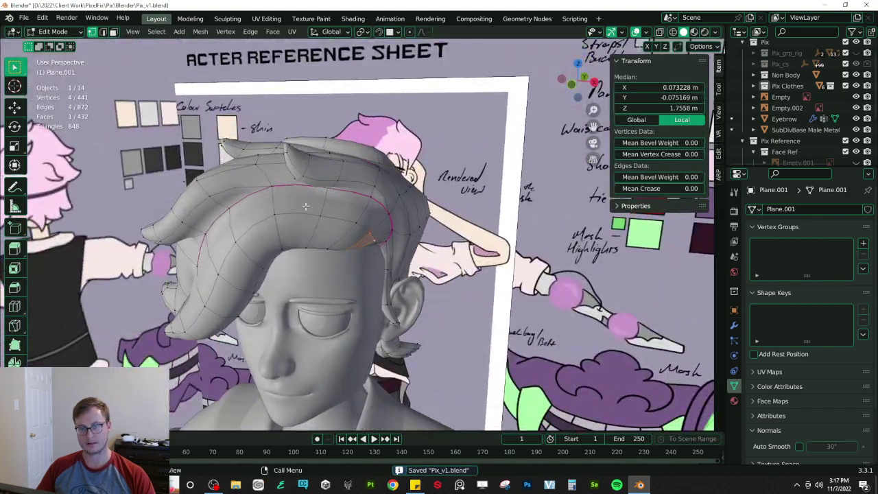
pyautogui.moveTo(369, 253); pyautogui.dragTo(329, 292, button='middle')
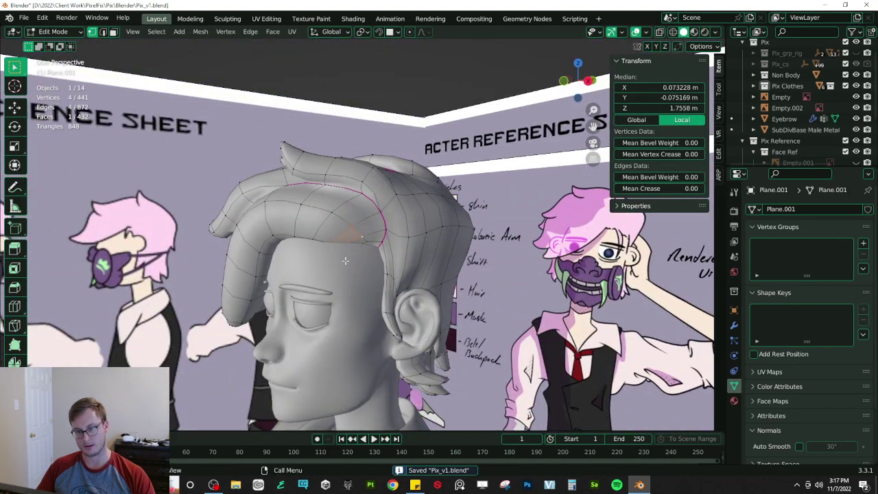
pyautogui.press('Tab')
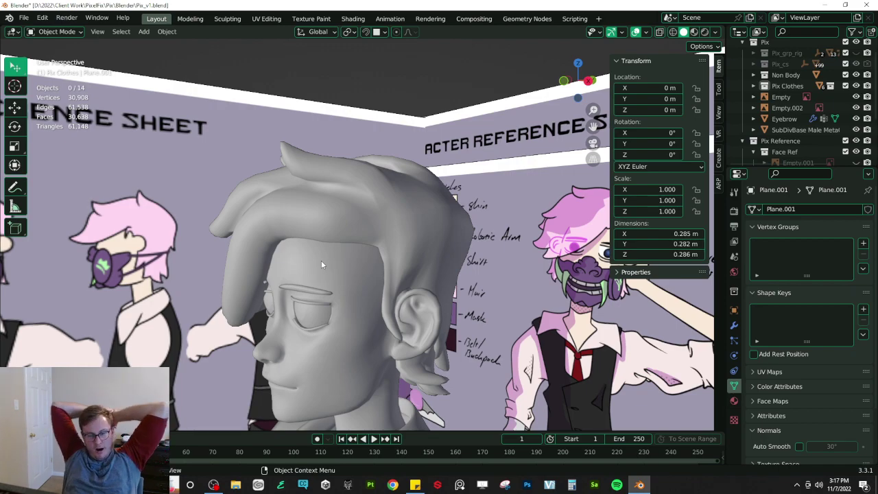
pyautogui.scroll(3, 332, 237)
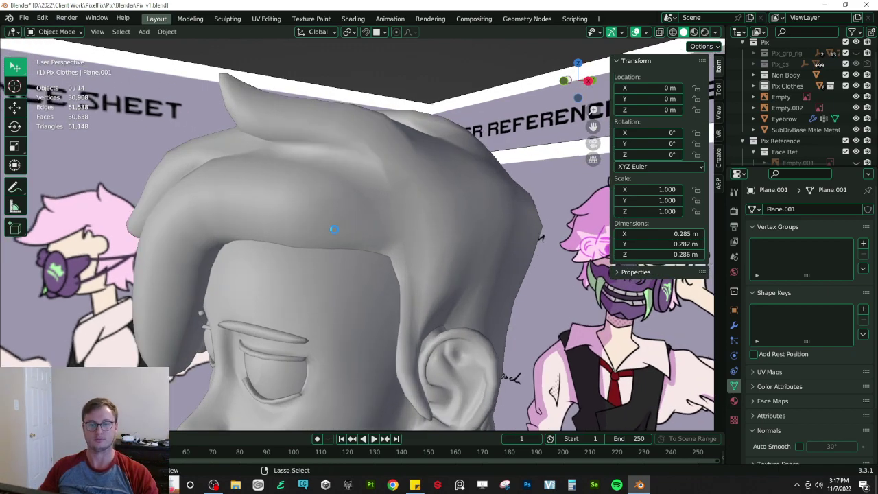
pyautogui.hotkey('ctrl', 's')
# - Select the row of five edges along the fringe's lower border and edge-slide it in two passes
pyautogui.press('KP_1')
pyautogui.press('Tab')
pyautogui.moveTo(341, 220)
pyautogui.mouseDown(button='middle')
pyautogui.moveTo(375, 216)
pyautogui.moveTo(253, 196)
pyautogui.moveTo(261, 208)
pyautogui.moveTo(320, 196)
pyautogui.moveTo(243, 229)
pyautogui.moveTo(279, 227)
pyautogui.moveTo(270, 219)
pyautogui.moveTo(352, 263)
pyautogui.moveTo(403, 232)
pyautogui.mouseUp(button='middle')
pyautogui.hotkey('shift', 'z')
pyautogui.keyDown('shift'); pyautogui.click(317, 241); pyautogui.keyUp('shift')
pyautogui.press('z')
pyautogui.press('g')
pyautogui.press('g')
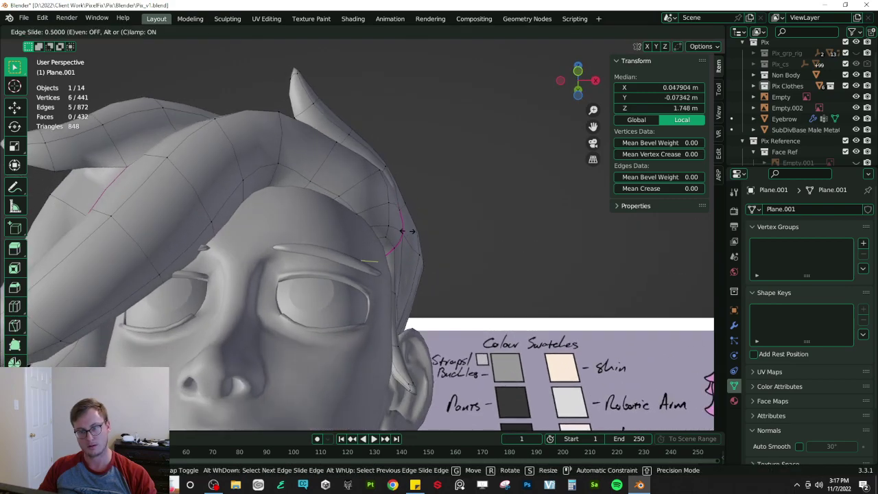
pyautogui.click(426, 225)
pyautogui.press('z')
pyautogui.click(288, 225)
pyautogui.moveTo(288, 225)
pyautogui.mouseDown(button='middle')
pyautogui.moveTo(265, 195)
pyautogui.moveTo(328, 215)
pyautogui.mouseUp(button='middle')
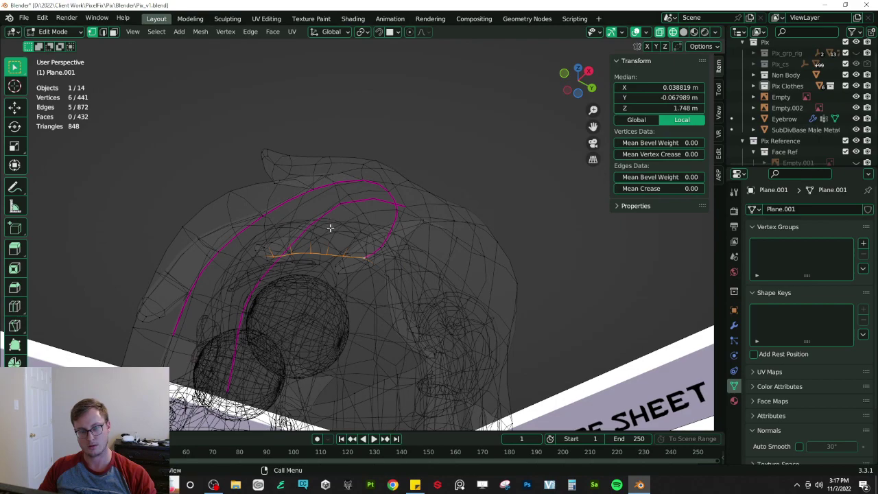
pyautogui.press('g')
pyautogui.press('g')
pyautogui.click(347, 231)
# - Move two selected vertices on the fringe's lower border in wireframe and return to solid shading
pyautogui.click(348, 226)
pyautogui.keyDown('shift'); pyautogui.click(347, 225); pyautogui.keyUp('shift')
pyautogui.press('g')
pyautogui.click(365, 205)
pyautogui.press('z')
pyautogui.click(430, 235)
# - Reposition individual vertices along the fringe's lower border above the forehead and save the file
pyautogui.moveTo(430, 235)
pyautogui.mouseDown(button='middle')
pyautogui.moveTo(457, 277)
pyautogui.moveTo(395, 242)
pyautogui.mouseUp(button='middle')
pyautogui.click(338, 216)
pyautogui.press('g')
pyautogui.click(339, 199)
pyautogui.click(303, 212)
pyautogui.press('g')
pyautogui.click(300, 206)
pyautogui.click(282, 208)
pyautogui.moveTo(283, 207); pyautogui.dragTo(413, 268, button='middle')
pyautogui.press('g')
pyautogui.click(296, 147)
pyautogui.hotkey('ctrl', 's')
# - Select the three connected vertices on the ear lock's front edge and move them along Y
pyautogui.moveTo(346, 266); pyautogui.dragTo(296, 256, button='middle')
pyautogui.scroll(-5, 340, 261)
pyautogui.press('Tab')
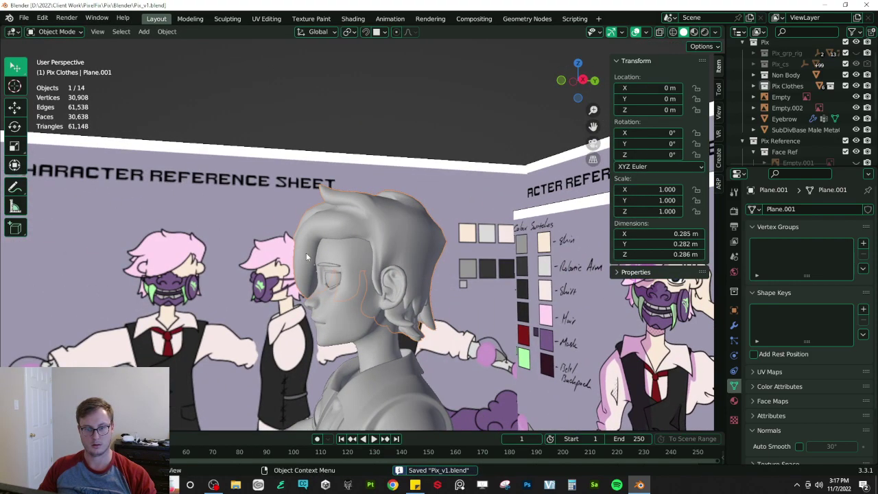
pyautogui.scroll(3, 326, 251)
pyautogui.press('Tab')
pyautogui.hotkey('alt', 'z')
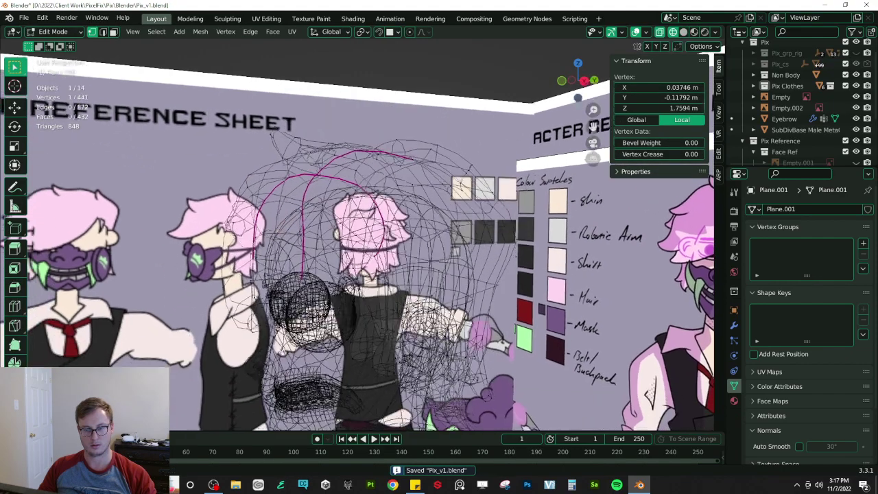
pyautogui.moveTo(364, 289); pyautogui.dragTo(372, 297, button='middle')
pyautogui.keyDown('shift'); pyautogui.click(393, 284); pyautogui.keyUp('shift')
pyautogui.keyDown('shift'); pyautogui.click(402, 291); pyautogui.keyUp('shift')
pyautogui.hotkey('shift', 'z')
pyautogui.moveTo(446, 297); pyautogui.dragTo(461, 259, button='middle')
pyautogui.press('g')
pyautogui.press('y')
pyautogui.click(399, 286)
pyautogui.press('Tab')
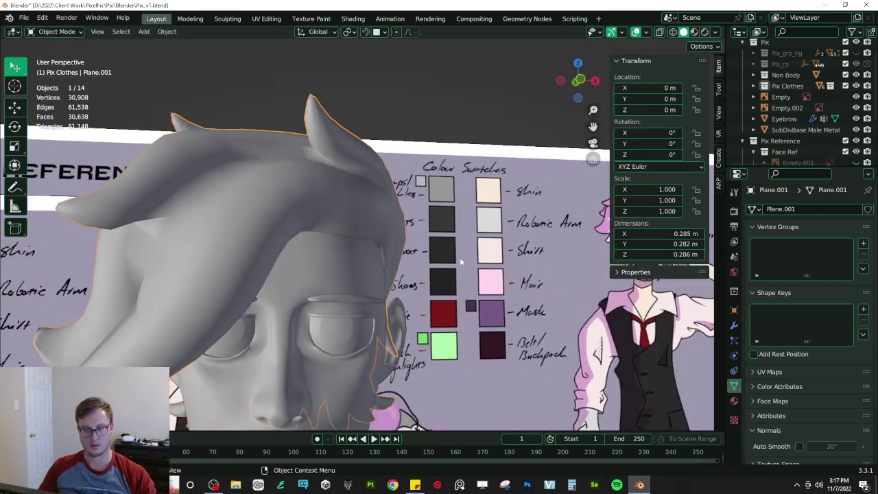
# - Save the file and review the whole character's hair against the reference sheet, including in the front view
pyautogui.scroll(-4, 461, 259)
pyautogui.hotkey('ctrl', 's')
pyautogui.moveTo(386, 247); pyautogui.dragTo(409, 297, button='middle')
pyautogui.click(358, 118)
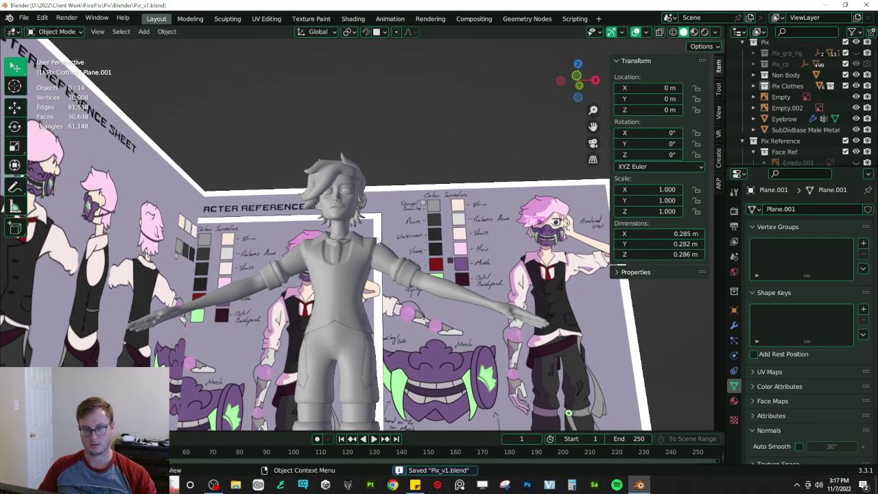
pyautogui.moveTo(377, 230); pyautogui.dragTo(404, 242, button='middle')
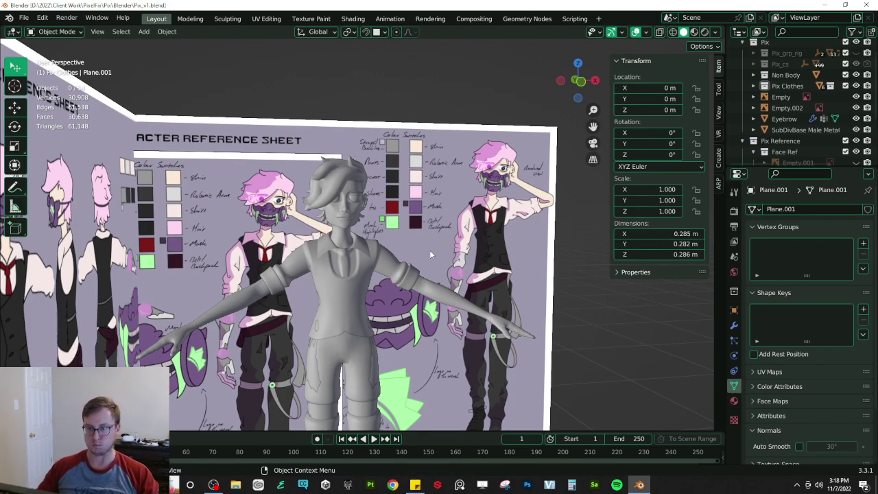
pyautogui.press('KP_1')
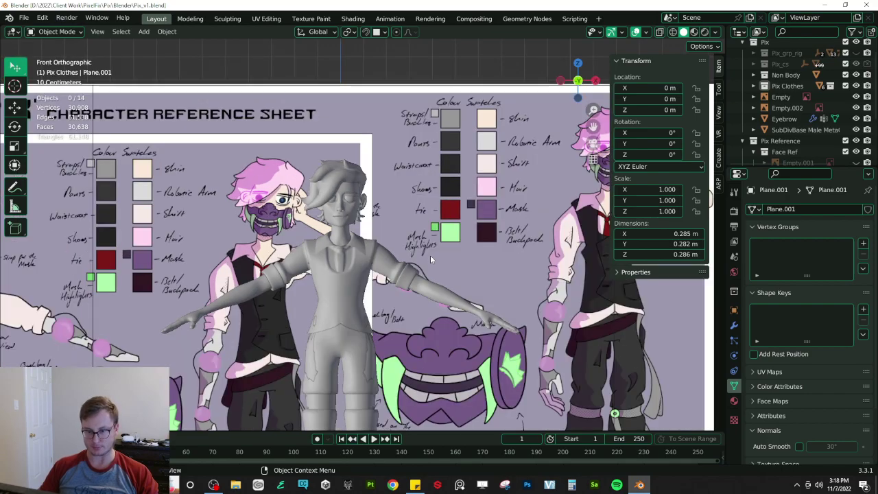
pyautogui.hotkey('ctrl', 's')
pyautogui.scroll(8, 349, 258)
pyautogui.moveTo(349, 258); pyautogui.dragTo(394, 221, button='middle')
# - Open the eyebrow mesh in Edit Mode and examine it in wireframe and solid shading
pyautogui.click(397, 210)
pyautogui.scroll(5, 361, 259)
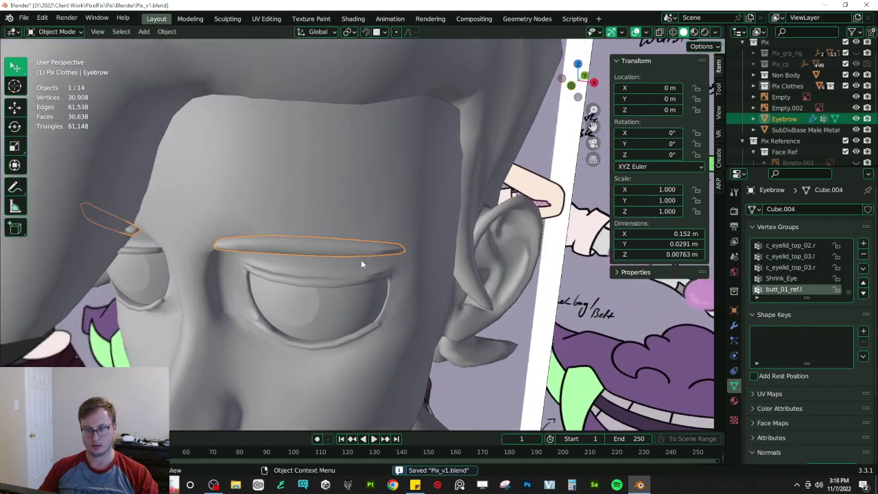
pyautogui.press('Tab')
pyautogui.moveTo(354, 279)
pyautogui.mouseDown(button='middle')
pyautogui.moveTo(347, 279)
pyautogui.moveTo(382, 232)
pyautogui.moveTo(346, 230)
pyautogui.moveTo(448, 226)
pyautogui.moveTo(257, 229)
pyautogui.moveTo(294, 266)
pyautogui.moveTo(405, 256)
pyautogui.mouseUp(button='middle')
pyautogui.press('z')
pyautogui.click(327, 257)
pyautogui.press('z')
pyautogui.click(356, 261)
pyautogui.scroll(-6, 390, 266)
pyautogui.hotkey('ctrl', 's')
pyautogui.keyDown('shift'); pyautogui.moveTo(374, 195); pyautogui.dragTo(377, 252, button='middle'); pyautogui.keyUp('shift')
pyautogui.press('Tab')
# - Select the five short cross edges along the hair fringe's lower border and set their crease to 1
pyautogui.click(347, 264)
pyautogui.press('Tab')
pyautogui.scroll(5, 361, 272)
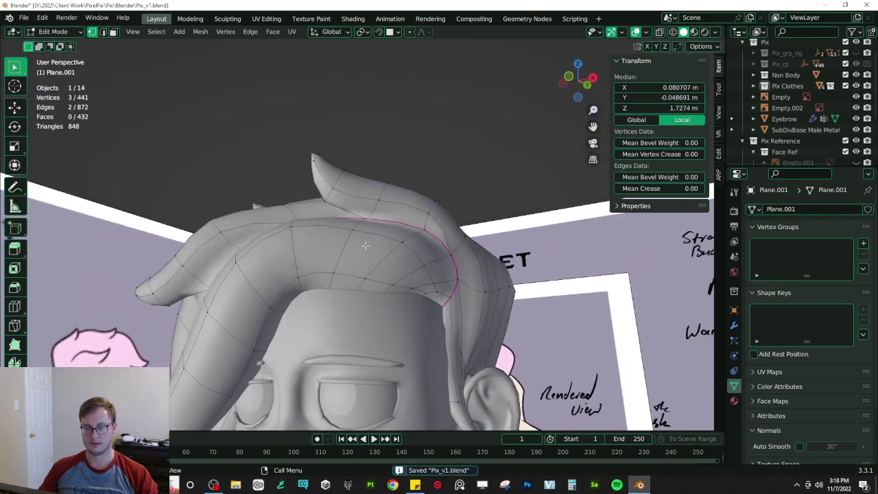
pyautogui.moveTo(347, 282); pyautogui.dragTo(360, 274, button='middle')
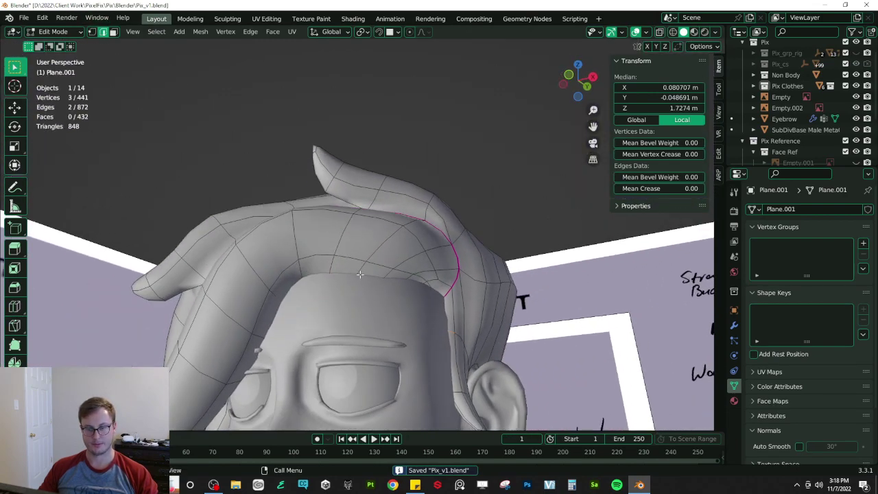
pyautogui.hotkey('shift', 'z')
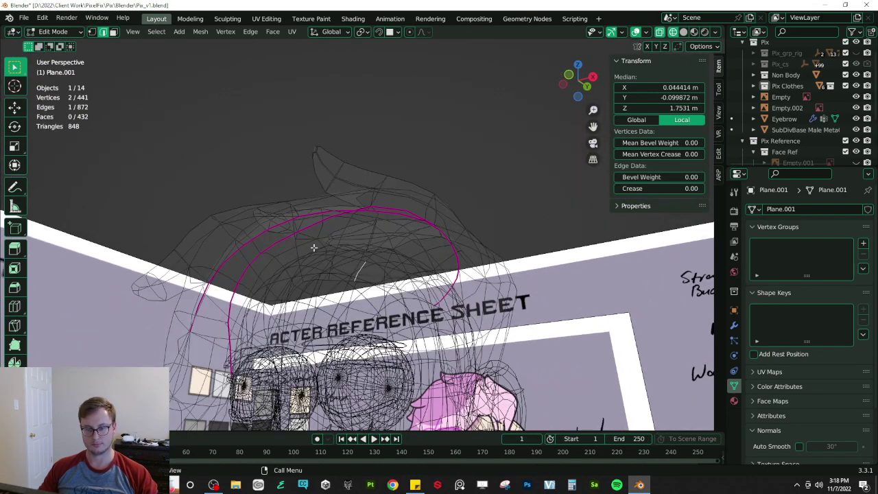
pyautogui.hotkey('ctrl', 'z')
pyautogui.hotkey('shift', 'z')
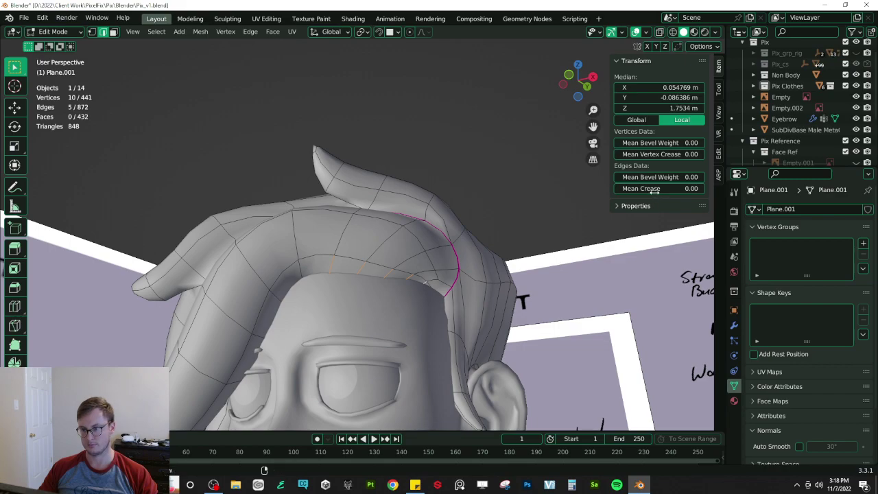
# - Move the creased cross edges at the middle of the fringe's lower border down to form pointed tips
pyautogui.click(363, 265)
pyautogui.moveTo(363, 265); pyautogui.dragTo(365, 288, button='middle')
pyautogui.press('g')
pyautogui.press('z')
pyautogui.click(364, 279)
pyautogui.click(340, 295)
pyautogui.press('g')
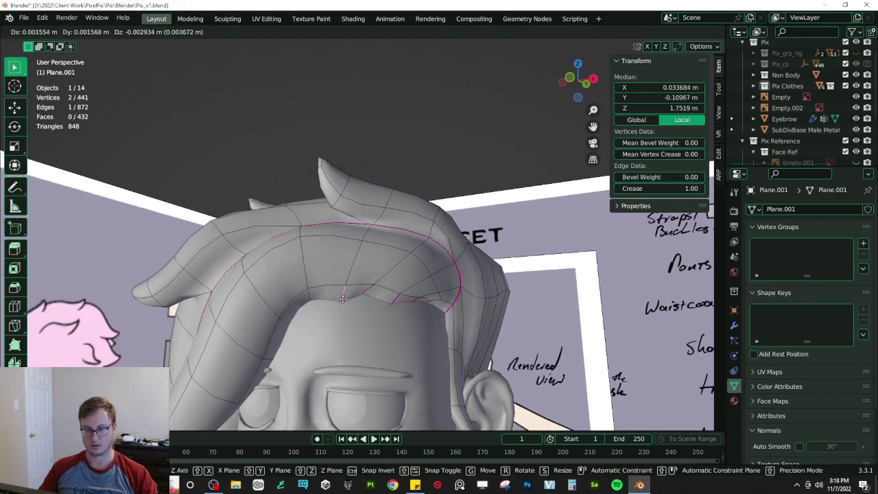
pyautogui.click(395, 310)
# - Move the creased cross edges nearer the ear lock alternately up and down along Z to continue the fringe's zigzag
pyautogui.press('g')
pyautogui.press('z')
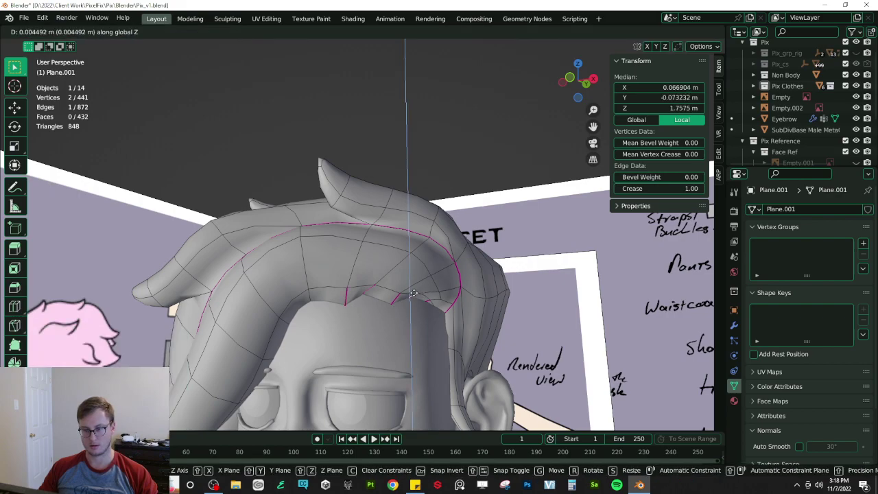
pyautogui.click(439, 305)
pyautogui.press('g')
pyautogui.press('z')
pyautogui.click(420, 324)
pyautogui.moveTo(420, 324); pyautogui.dragTo(341, 244, button='middle')
pyautogui.press('g')
pyautogui.click(472, 304)
pyautogui.press('Tab')
pyautogui.scroll(-3, 404, 259)
pyautogui.scroll(3, 350, 254)
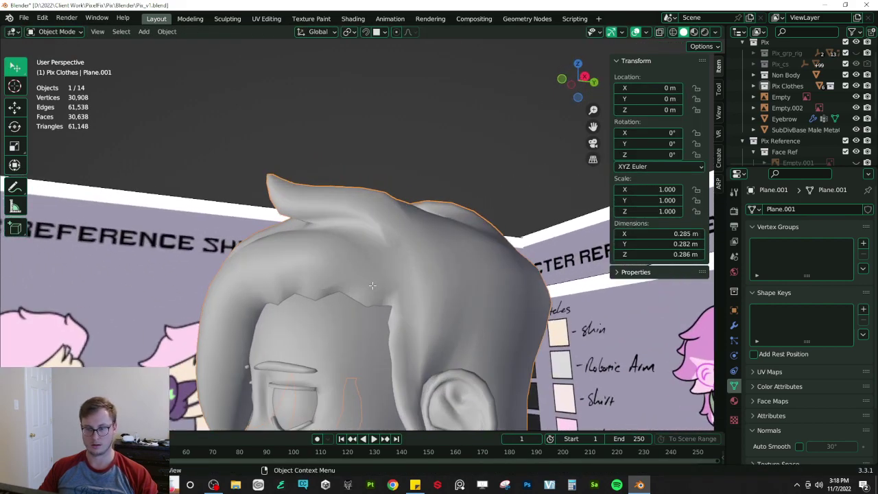
# - Isolate the hair mesh in local view at the fringe and ear lock junction, and save the file
pyautogui.press('Tab')
pyautogui.scroll(6, 395, 330)
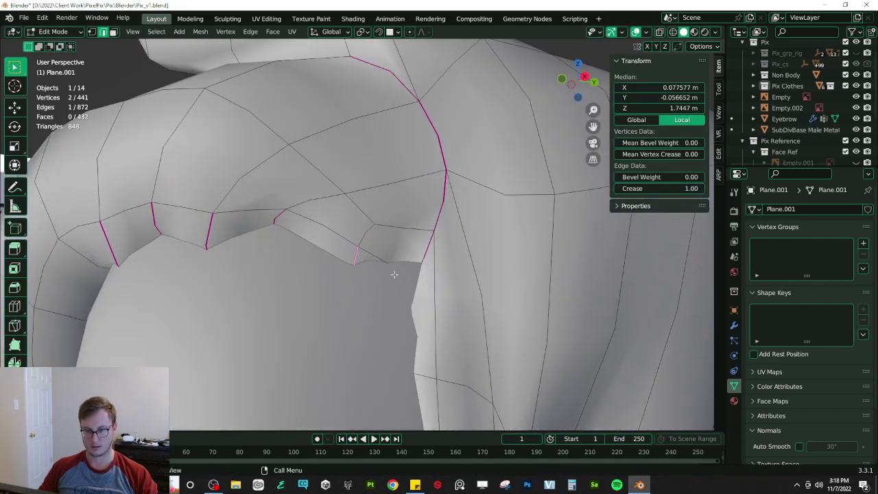
pyautogui.hotkey('shift', 'z')
pyautogui.moveTo(373, 286); pyautogui.dragTo(364, 286, button='middle')
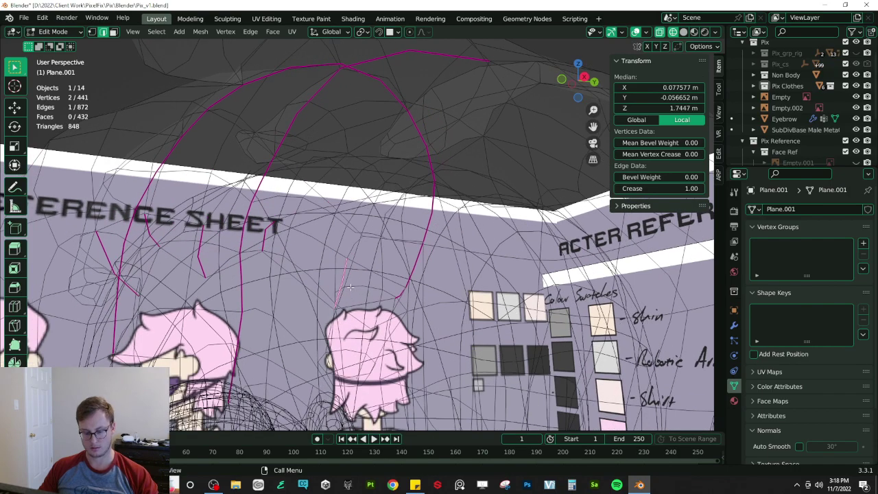
pyautogui.press('KP_Divide')
pyautogui.press('KP_Decimal')
pyautogui.hotkey('shift', 'z')
pyautogui.scroll(-10, 469, 270)
pyautogui.keyDown('shift'); pyautogui.moveTo(343, 198); pyautogui.dragTo(320, 233, button='middle'); pyautogui.keyUp('shift')
pyautogui.hotkey('ctrl', 's')
# - Delete the diagonal edge between the last creased tip and the ear lock, plus the leftover edge below it
pyautogui.keyDown('shift'); pyautogui.click(367, 263); pyautogui.keyUp('shift')
pyautogui.press('x')
pyautogui.click(371, 283)
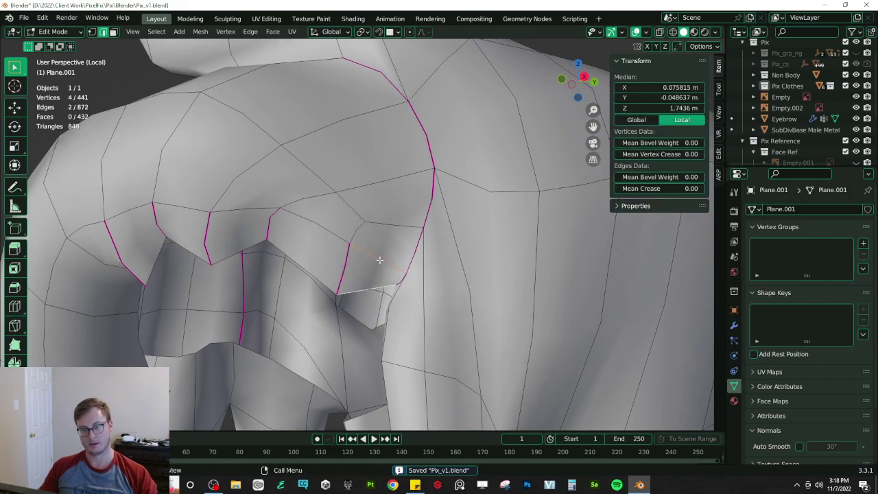
pyautogui.moveTo(381, 258); pyautogui.dragTo(389, 267, button='middle')
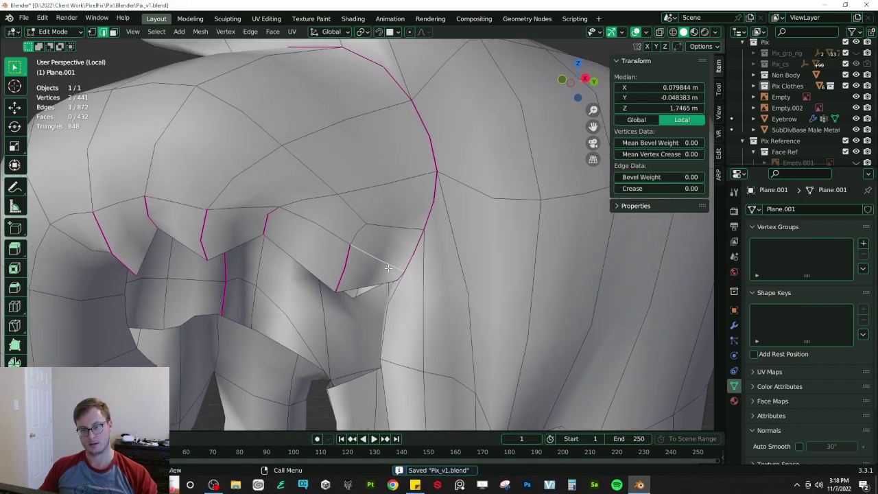
pyautogui.press('x')
pyautogui.click(386, 268)
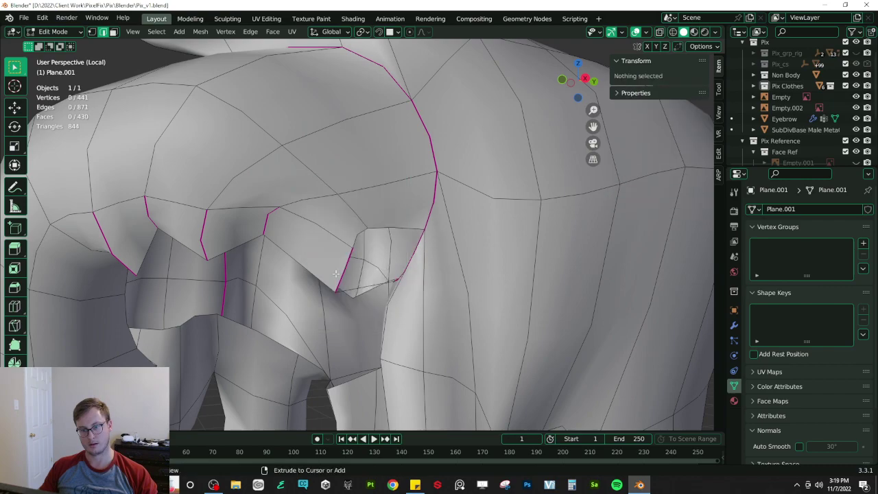
pyautogui.click(336, 274)
pyautogui.press('x')
pyautogui.click(355, 286)
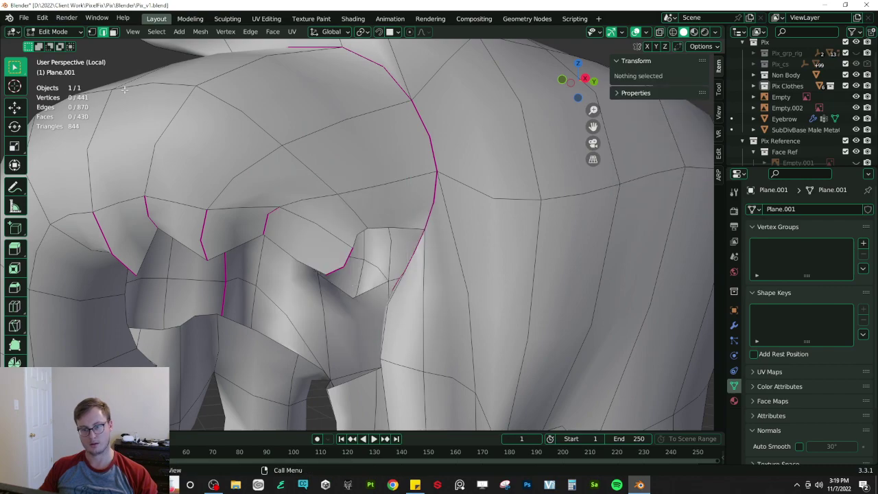
# - Select the creased cross edge beside the opened gap and move it freely
pyautogui.click(343, 266)
pyautogui.moveTo(343, 266); pyautogui.dragTo(256, 238, button='middle')
pyautogui.press('g')
pyautogui.click(334, 242)
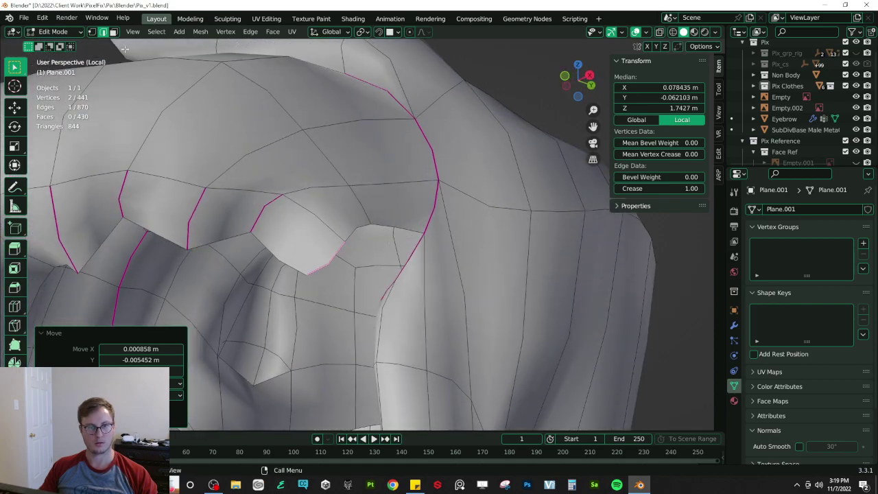
# - In vertex selection mode, extrude the vertex on the gap's upper border inward to a new lower vertex
pyautogui.click(93, 33)
pyautogui.click(424, 233)
pyautogui.moveTo(439, 249); pyautogui.dragTo(424, 257, button='middle')
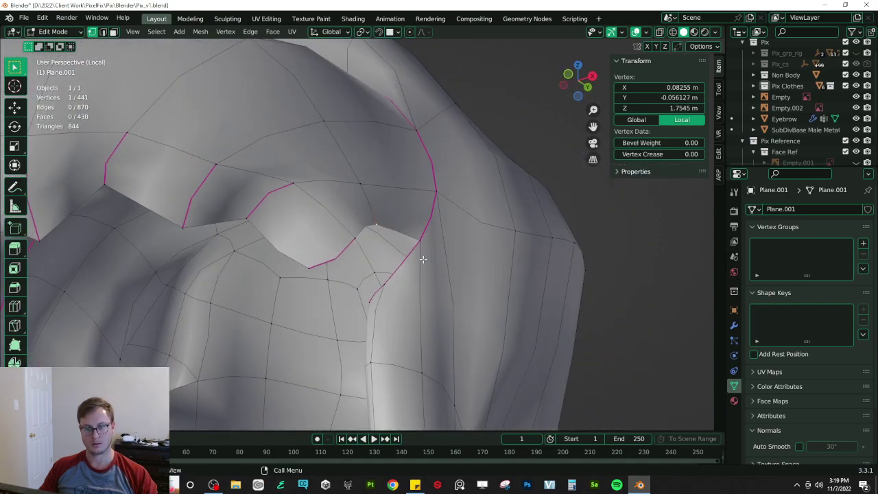
pyautogui.press('v')
pyautogui.moveTo(366, 313); pyautogui.dragTo(303, 303, button='middle')
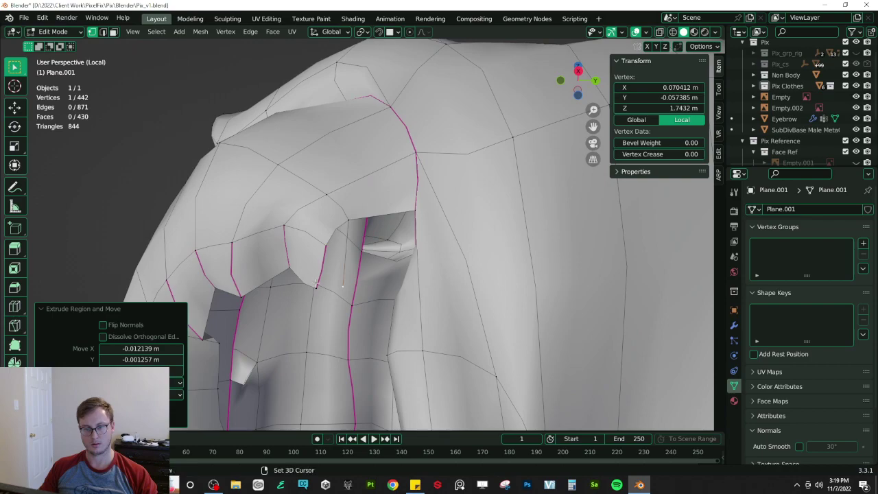
# - Fill the gap between the last creased tip and the ear lock with two faces
pyautogui.keyDown('shift'); pyautogui.click(326, 247); pyautogui.keyUp('shift')
pyautogui.keyDown('shift'); pyautogui.click(317, 287); pyautogui.keyUp('shift')
pyautogui.moveTo(362, 261); pyautogui.dragTo(400, 278, button='middle')
pyautogui.click(339, 273)
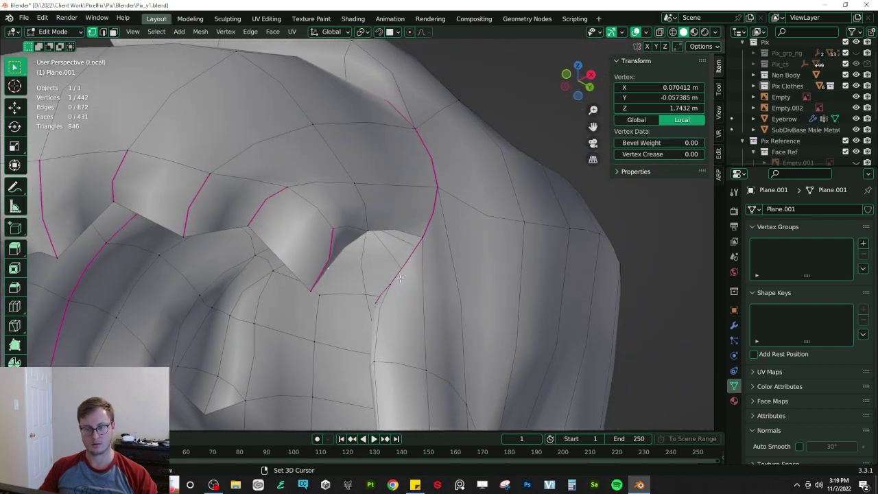
pyautogui.keyDown('shift'); pyautogui.click(369, 220); pyautogui.keyUp('shift')
pyautogui.press('f')
pyautogui.moveTo(378, 226); pyautogui.dragTo(382, 283, button='middle')
# - Crease the cross edge of the newly filled section and reposition the vertices along its lower border
pyautogui.click(375, 262)
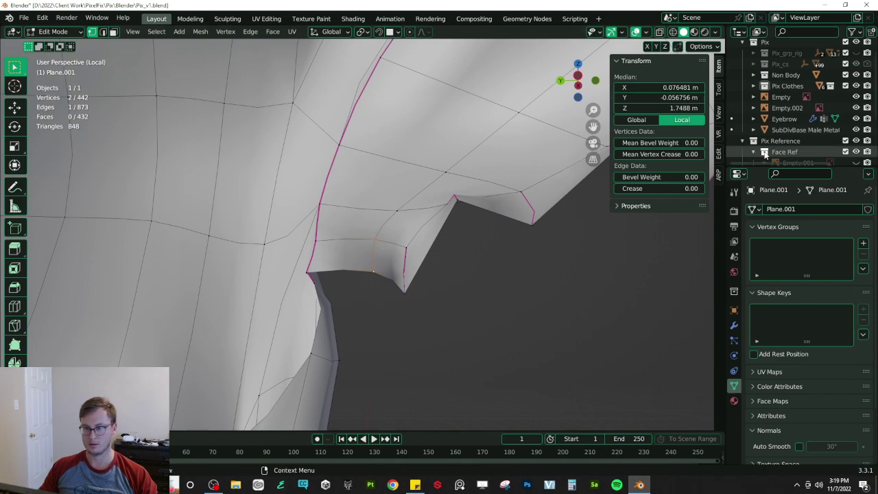
pyautogui.moveTo(306, 227); pyautogui.dragTo(165, 272, button='middle')
pyautogui.press('g')
pyautogui.click(265, 198)
pyautogui.click(314, 288)
pyautogui.press('g')
pyautogui.click(287, 280)
pyautogui.moveTo(287, 280); pyautogui.dragTo(382, 277, button='middle')
pyautogui.keyDown('shift'); pyautogui.click(376, 269); pyautogui.keyUp('shift')
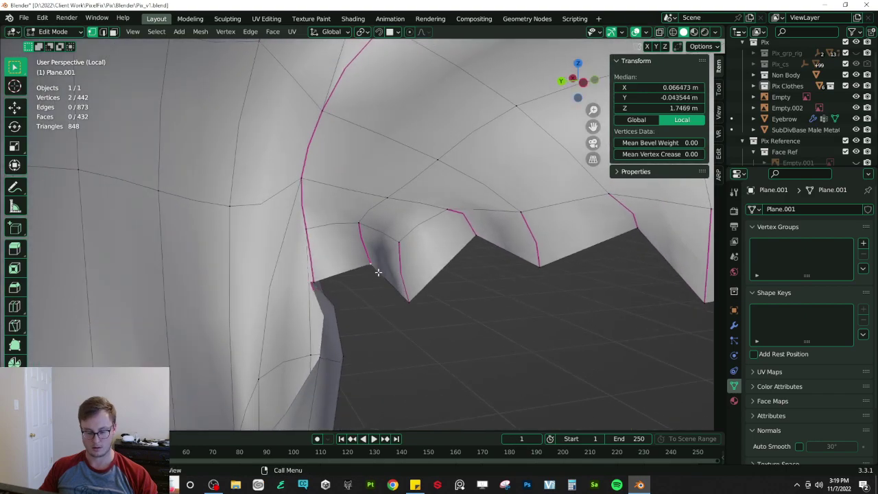
# - Leave local view, check the smoothed fringe in Object Mode, and return to Edit Mode
pyautogui.scroll(-6, 377, 272)
pyautogui.press('Tab')
pyautogui.press('KP_Divide')
pyautogui.scroll(-4, 373, 180)
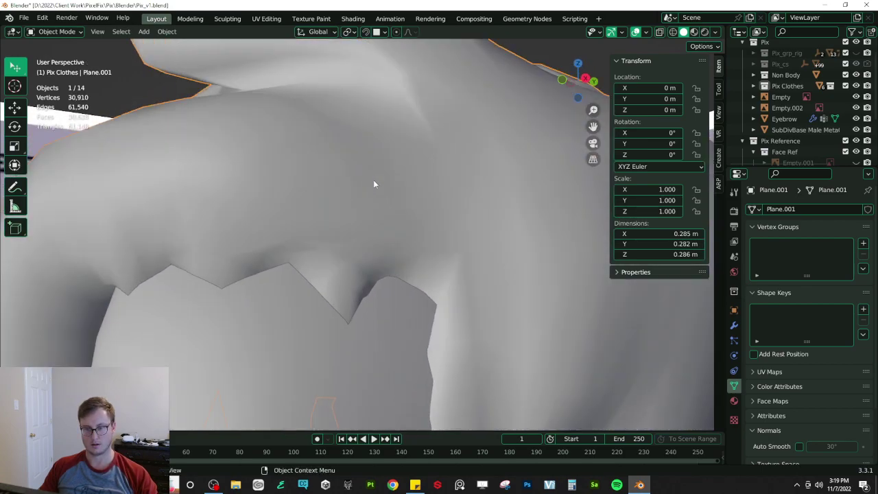
pyautogui.press('Tab')
# - Try to move the fringe vertex beside the ear lock, and undo the move
pyautogui.moveTo(369, 233); pyautogui.dragTo(465, 183, button='middle')
pyautogui.press('g')
pyautogui.click(455, 200)
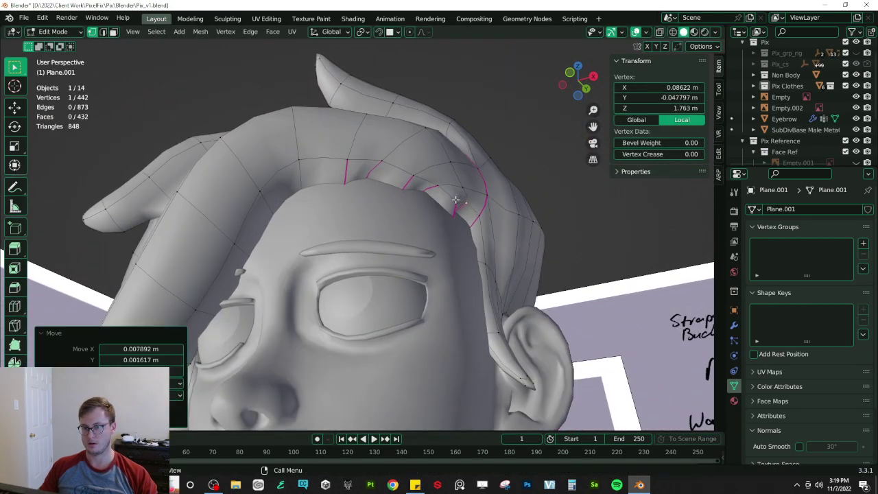
pyautogui.hotkey('ctrl', 'z')
# - Switch to edge selection and rotate two creased cross edges of the fringe near the ear lock
pyautogui.click(103, 32)
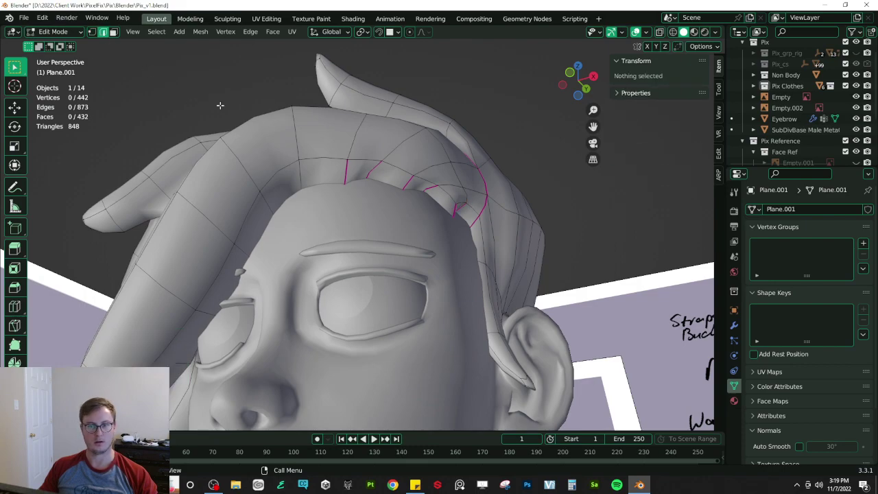
pyautogui.moveTo(357, 206); pyautogui.dragTo(381, 212, button='middle')
pyautogui.click(449, 205)
pyautogui.moveTo(448, 204); pyautogui.dragTo(412, 203, button='middle')
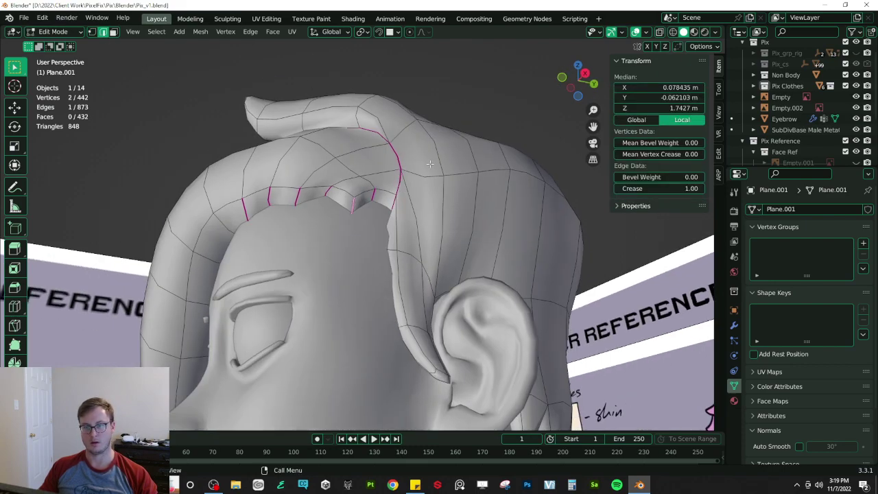
pyautogui.press('r')
pyautogui.click(437, 173)
pyautogui.press('r')
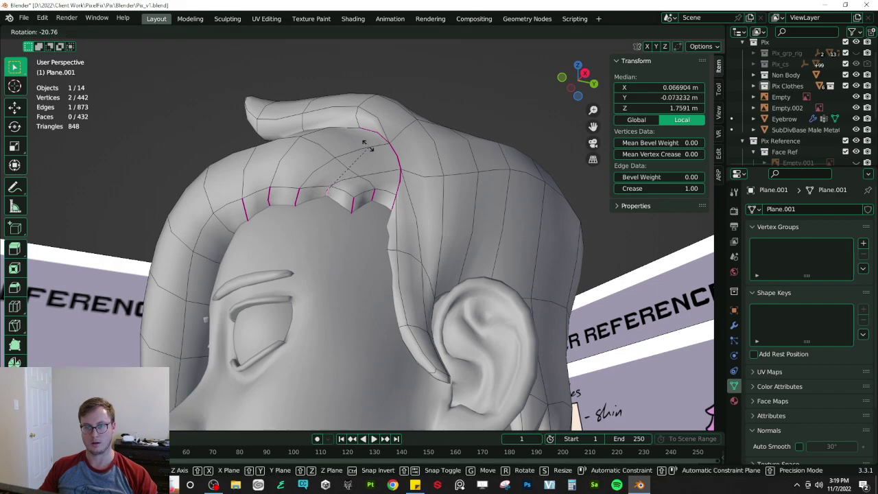
pyautogui.click(361, 142)
# - Move the creased cross edge at the middle of the fringe down to lengthen its tip
pyautogui.click(294, 197)
pyautogui.moveTo(294, 196); pyautogui.dragTo(326, 237, button='middle')
pyautogui.press('g')
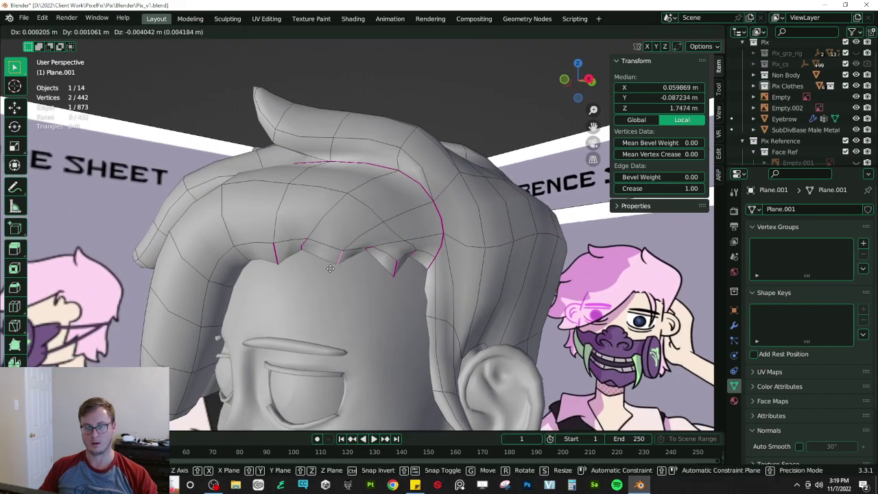
pyautogui.click(310, 261)
# - Set the crease of the cross edge farthest from the ear lock to 1, move it up, and check the smoothed fringe
pyautogui.moveTo(273, 262); pyautogui.dragTo(292, 262, button='middle')
pyautogui.click(263, 255)
pyautogui.moveTo(688, 188); pyautogui.dragTo(796, 189)
pyautogui.moveTo(394, 222); pyautogui.dragTo(428, 219, button='middle')
pyautogui.press('g')
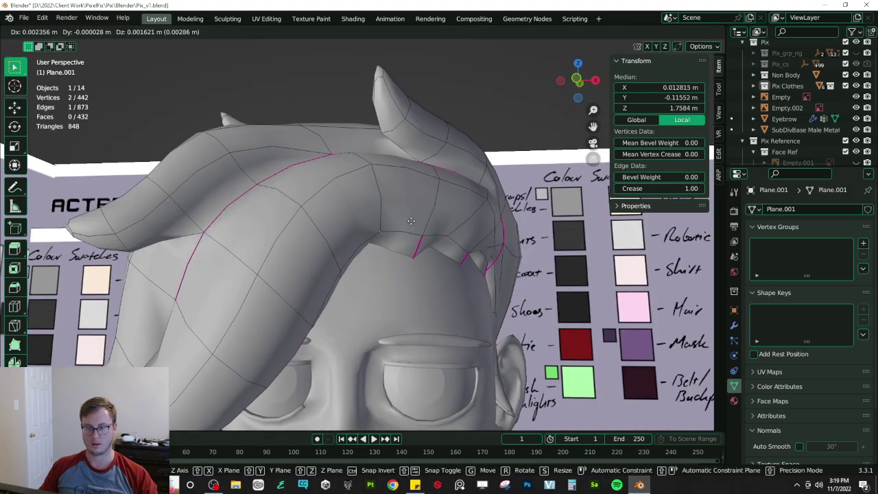
pyautogui.click(427, 221)
pyautogui.press('Tab')
pyautogui.scroll(-4, 428, 221)
pyautogui.moveTo(483, 207); pyautogui.dragTo(504, 281, button='middle')
pyautogui.scroll(-5, 436, 203)
pyautogui.scroll(-2, 435, 203)
pyautogui.scroll(11, 372, 228)
# - Rotate the creased tip edge near the ear lock in Edit Mode and reposition a fringe tip edge
pyautogui.press('Tab')
pyautogui.click(420, 267)
pyautogui.press('r')
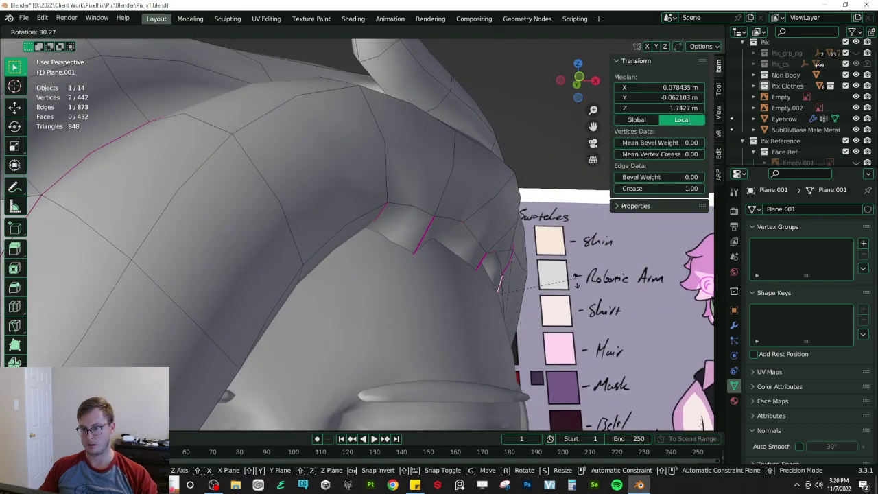
pyautogui.click(556, 307)
pyautogui.moveTo(555, 307); pyautogui.dragTo(346, 154, button='middle')
pyautogui.press('g')
pyautogui.click(442, 296)
# - Rotate another cross edge on the fringe's lower border and adjust its edge crease
pyautogui.click(356, 182)
pyautogui.press('r')
pyautogui.click(402, 186)
pyautogui.hotkey('shift', 'e')
pyautogui.click(389, 241)
# - Try to crease the seven connected lengthwise edges above the fringe's tips, and undo the crease
pyautogui.keyDown('shift'); pyautogui.click(346, 154); pyautogui.keyUp('shift')
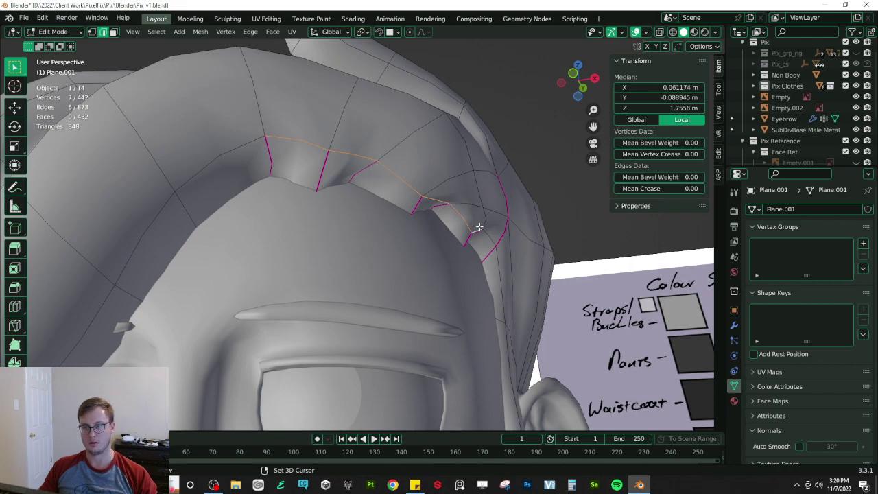
pyautogui.moveTo(663, 189); pyautogui.dragTo(703, 189)
pyautogui.moveTo(424, 213); pyautogui.dragTo(362, 225, button='middle')
pyautogui.hotkey('ctrl', 'z')
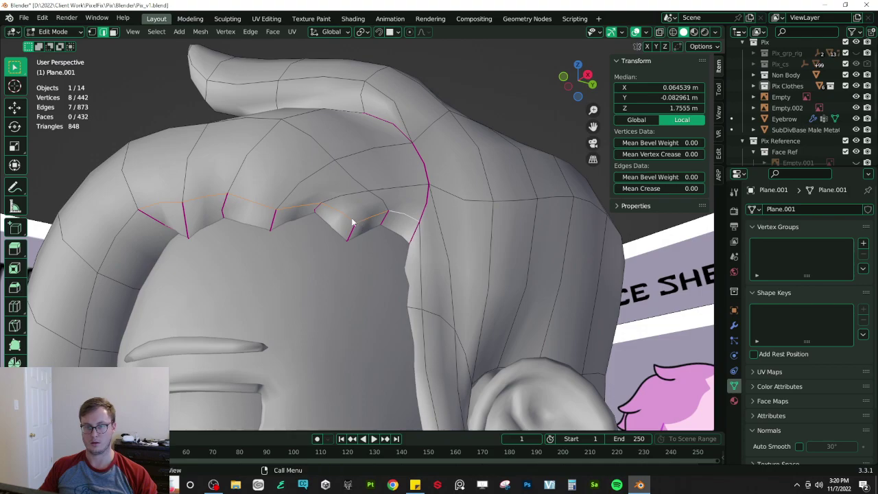
# - Review the smoothed fringe from several sides in Object Mode and save the file
pyautogui.press('Tab')
pyautogui.scroll(-10, 269, 234)
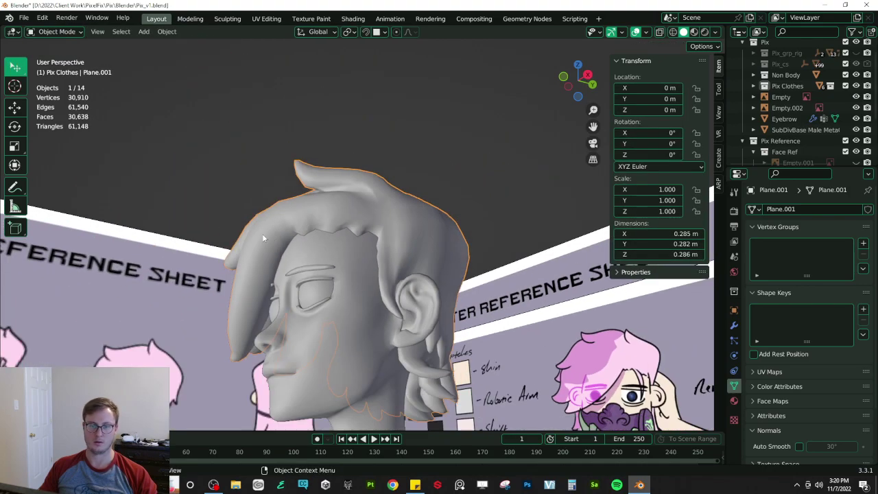
pyautogui.moveTo(269, 234); pyautogui.dragTo(521, 275, button='middle')
pyautogui.scroll(-4, 521, 274)
pyautogui.moveTo(371, 254); pyautogui.dragTo(397, 229, button='middle')
pyautogui.scroll(4, 481, 248)
pyautogui.hotkey('ctrl', 's')
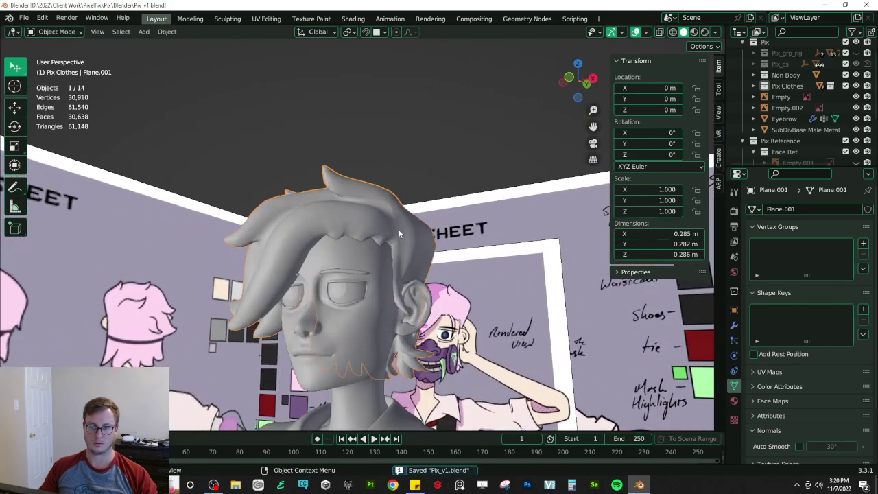
# - Select the creased cross edges along the fringe's lower border and scale them along Z
pyautogui.press('Tab')
pyautogui.scroll(6, 398, 229)
pyautogui.click(294, 255)
pyautogui.moveTo(293, 256); pyautogui.dragTo(279, 249, button='middle')
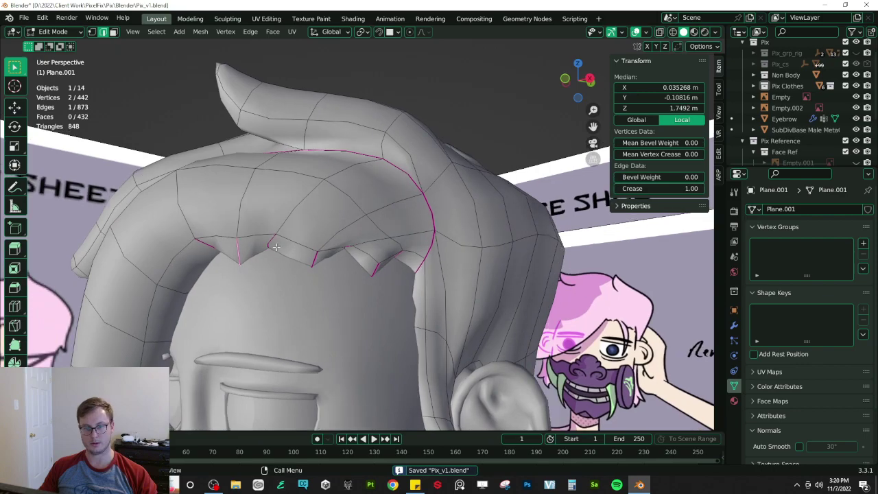
pyautogui.moveTo(351, 250); pyautogui.dragTo(353, 218, button='middle')
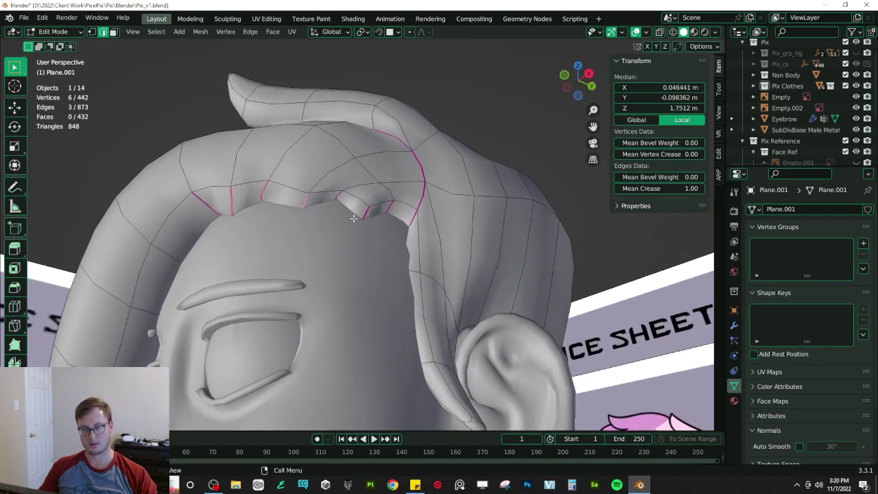
pyautogui.moveTo(394, 256); pyautogui.dragTo(412, 339, button='middle')
pyautogui.press('s')
pyautogui.press('z')
pyautogui.click(369, 296)
# - Return to Object Mode, save the file, and deselect the hair to review the head
pyautogui.press('Tab')
pyautogui.scroll(-3, 369, 296)
pyautogui.moveTo(369, 296); pyautogui.dragTo(412, 255, button='middle')
pyautogui.scroll(-3, 425, 278)
pyautogui.hotkey('ctrl', 's')
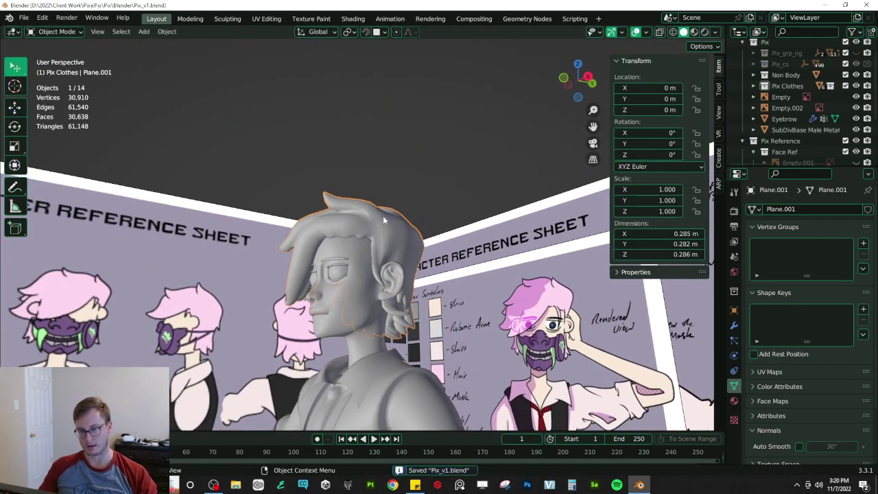
pyautogui.moveTo(383, 215); pyautogui.dragTo(444, 130, button='middle')
pyautogui.click(445, 129)
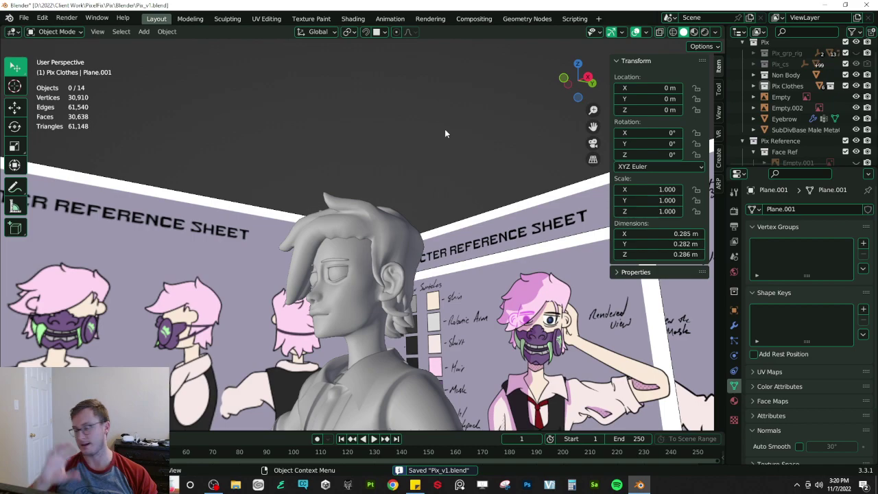
# - Save the file again and bring the whole character and its reference sheets into view
pyautogui.scroll(-5, 384, 164)
pyautogui.moveTo(372, 171); pyautogui.dragTo(385, 206, button='middle')
pyautogui.hotkey('ctrl', 's')
pyautogui.scroll(-1, 377, 213)
pyautogui.keyDown('shift'); pyautogui.moveTo(298, 227); pyautogui.dragTo(385, 184, button='middle'); pyautogui.keyUp('shift')
pyautogui.scroll(-3, 370, 147)
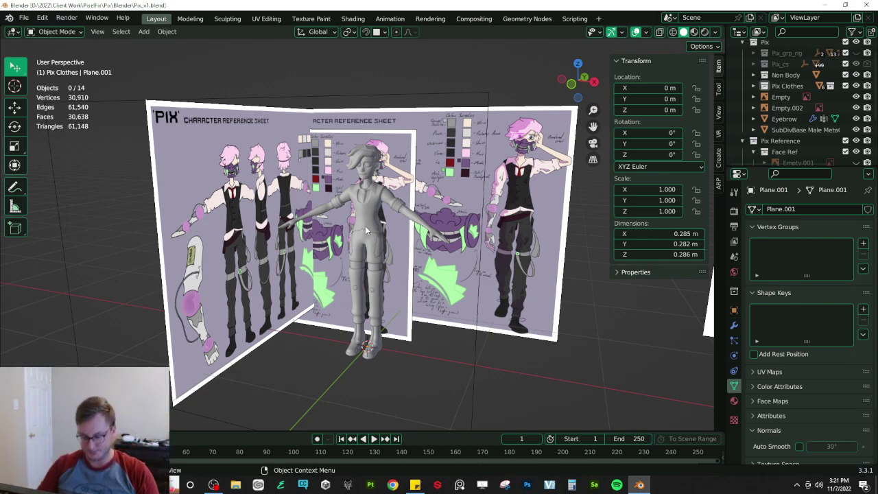
# - Select the torso garment in the front view, save the file, and compare the clothes with the reference sheet
pyautogui.press('KP_1')
pyautogui.click(364, 219)
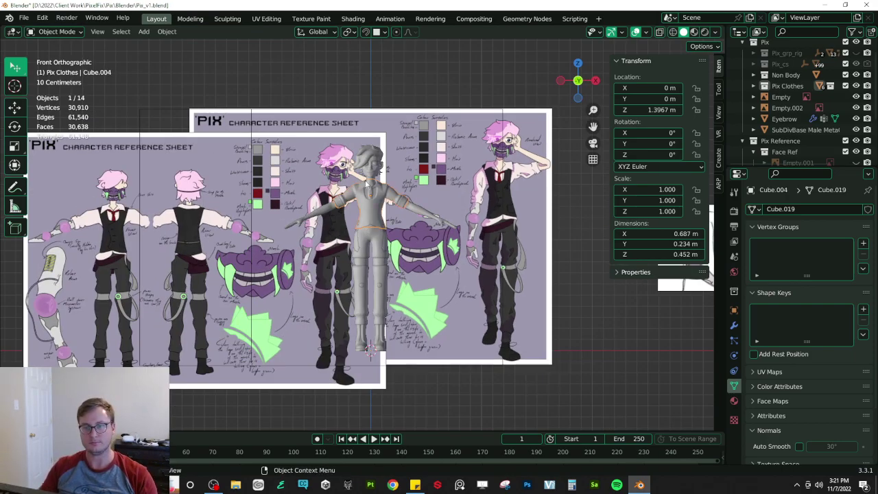
pyautogui.scroll(7, 374, 220)
pyautogui.hotkey('ctrl', 's')
pyautogui.scroll(-2, 385, 221)
pyautogui.scroll(6, 385, 221)
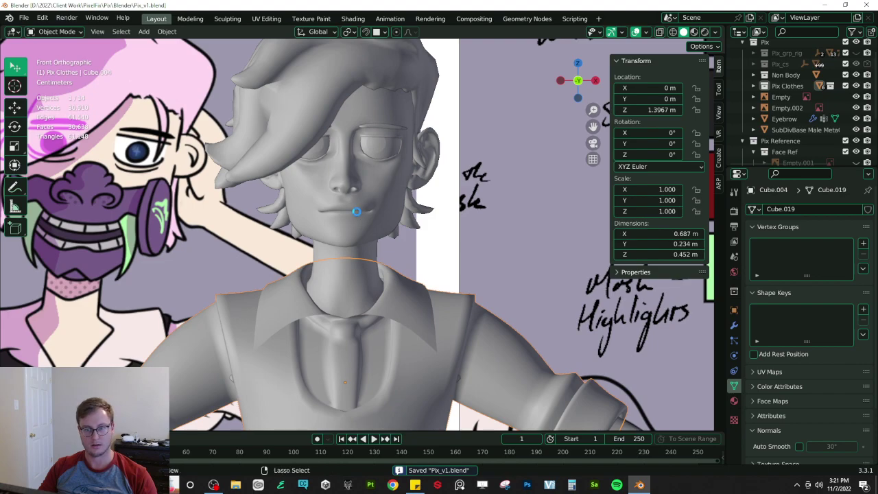
pyautogui.keyDown('shift'); pyautogui.moveTo(298, 293); pyautogui.dragTo(362, 114, button='middle'); pyautogui.keyUp('shift')
pyautogui.scroll(-2, 362, 114)
pyautogui.keyDown('shift'); pyautogui.moveTo(379, 274); pyautogui.dragTo(343, 103, button='middle'); pyautogui.keyUp('shift')
pyautogui.keyDown('shift'); pyautogui.moveTo(331, 326); pyautogui.dragTo(328, 230, button='middle'); pyautogui.keyUp('shift')
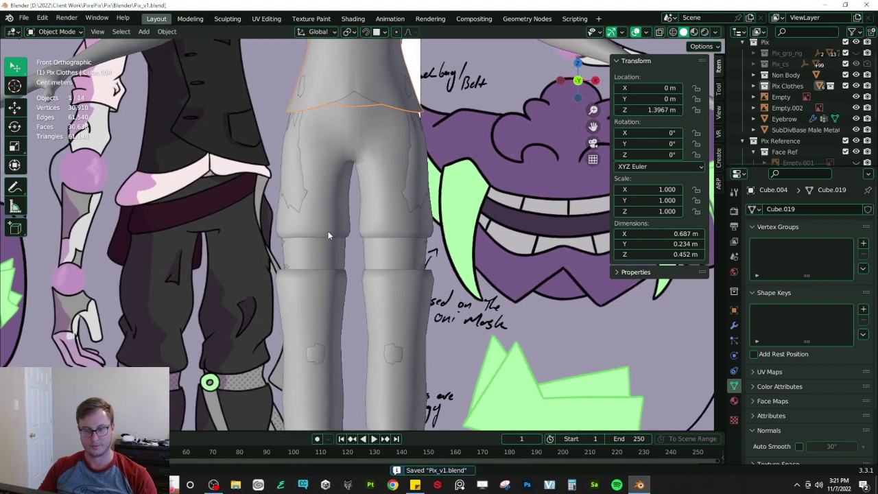
# - Save the file and compare the trousers with the reference sheet, with the body hidden and shown again
pyautogui.keyDown('shift'); pyautogui.scroll(-4, 328, 230); pyautogui.keyUp('shift')
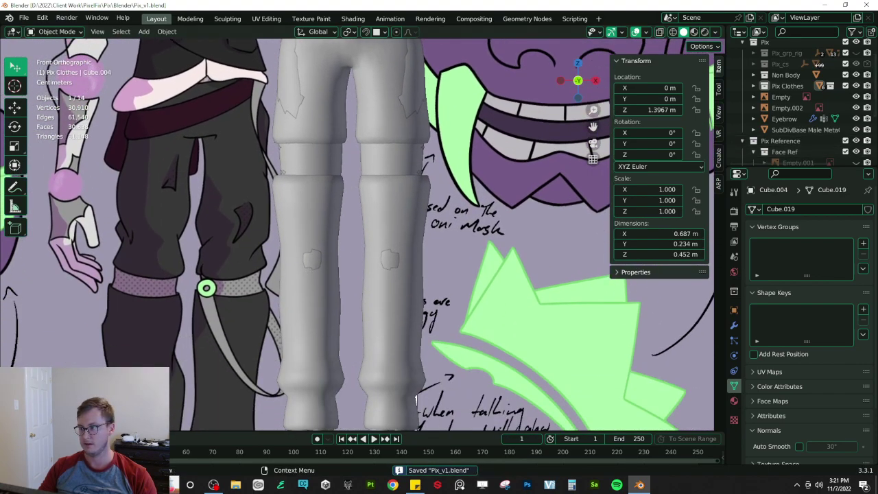
pyautogui.scroll(-3, 325, 293)
pyautogui.hotkey('ctrl', 's')
pyautogui.keyDown('shift'); pyautogui.moveTo(324, 293); pyautogui.dragTo(317, 224, button='middle'); pyautogui.keyUp('shift')
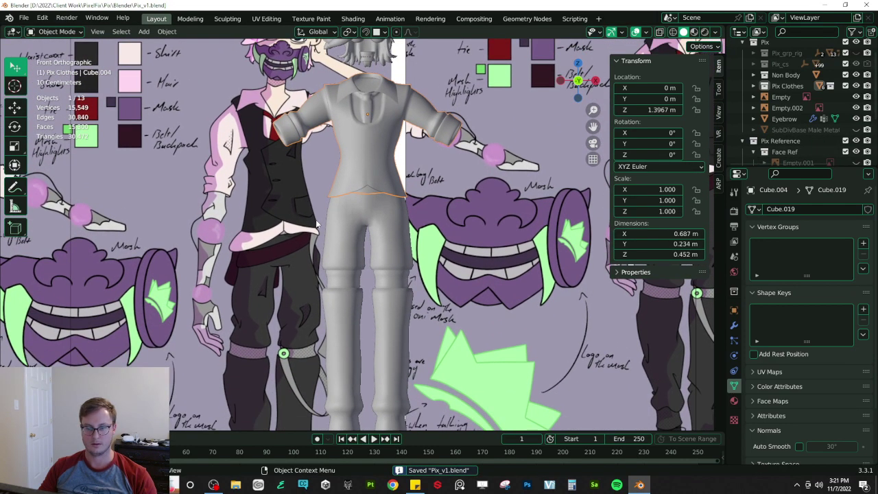
pyautogui.click(856, 130)
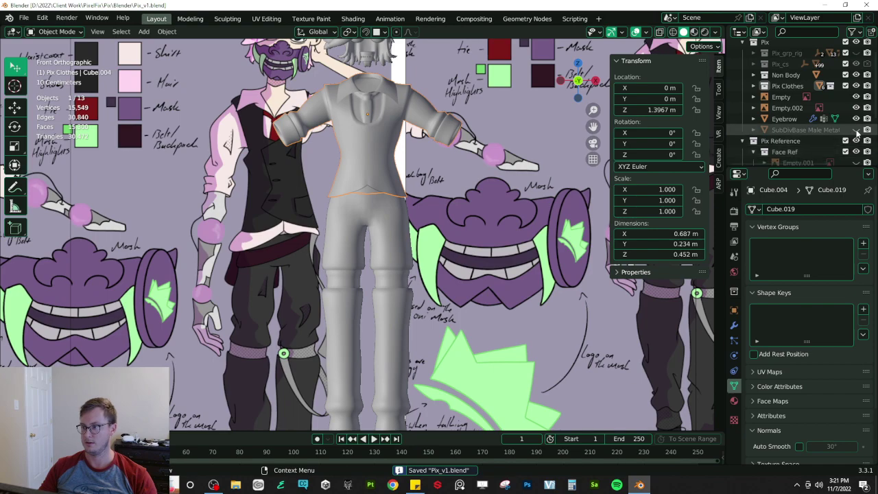
pyautogui.hotkey('ctrl', 's')
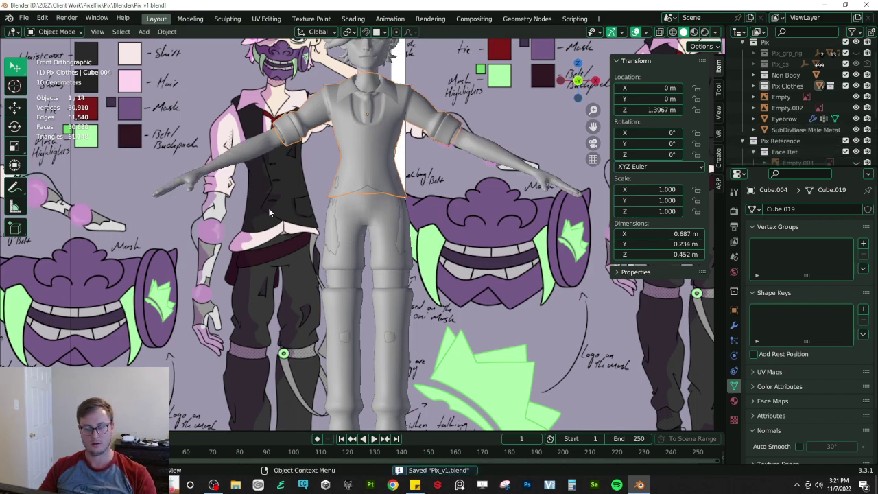
pyautogui.scroll(-2, 266, 208)
pyautogui.scroll(4, 364, 307)
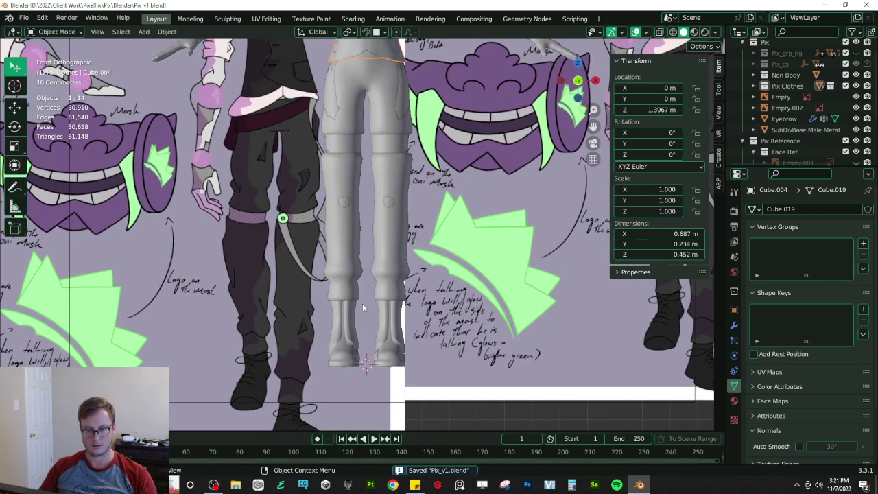
# - Open the boots' mesh for editing in the right side view and select an edge on the shaft
pyautogui.moveTo(362, 304); pyautogui.dragTo(293, 315, button='middle')
pyautogui.click(376, 332)
pyautogui.press('KP_3')
pyautogui.press('Tab')
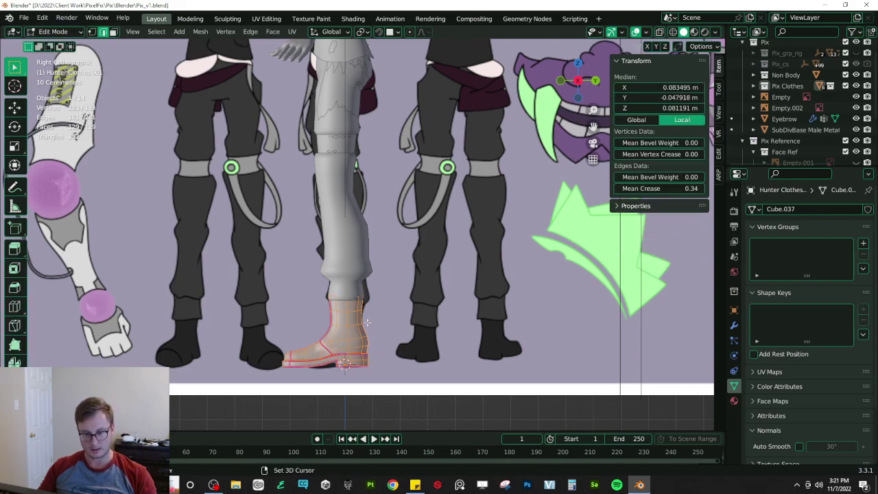
pyautogui.scroll(5, 321, 266)
pyautogui.click(311, 291)
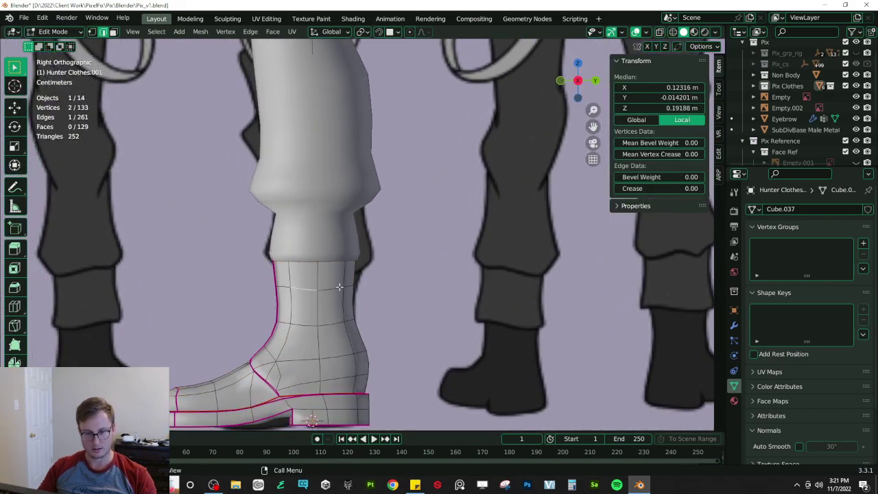
# - Select the full rings of faces on the boot's upper shaft and scale them along Y to about 0.87
pyautogui.hotkey('alt', 'z')
pyautogui.click(112, 31)
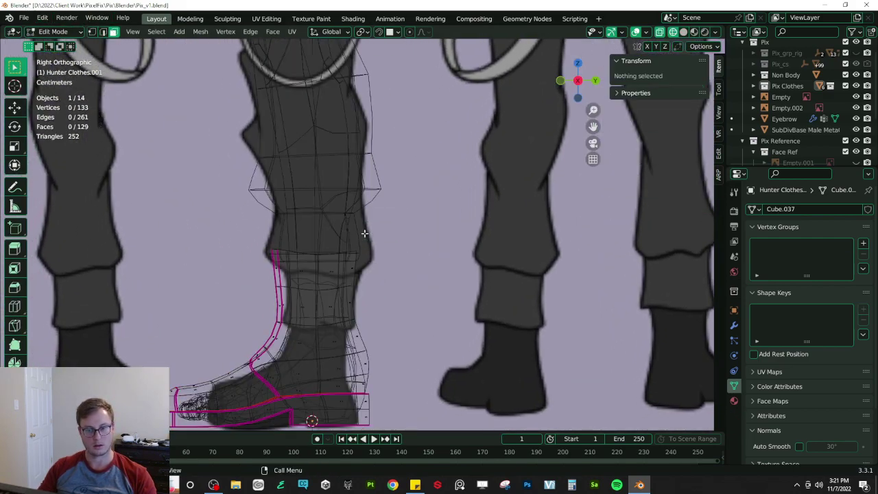
pyautogui.click(302, 270)
pyautogui.moveTo(264, 220); pyautogui.dragTo(367, 295)
pyautogui.press('b')
pyautogui.moveTo(249, 266); pyautogui.dragTo(380, 312)
pyautogui.press('z')
pyautogui.click(464, 310)
pyautogui.press('s')
pyautogui.press('y')
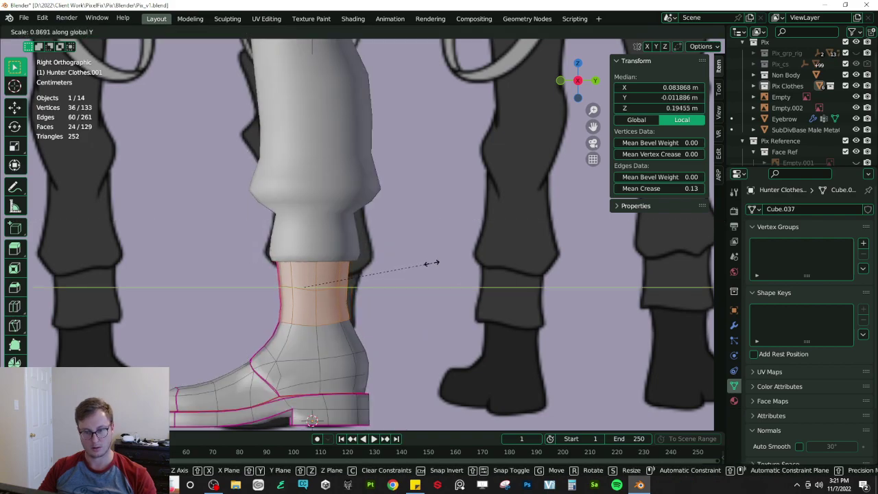
pyautogui.click(431, 263)
# - Try to narrow the top of the boot's shaft along X in the front view
pyautogui.press('KP_1')
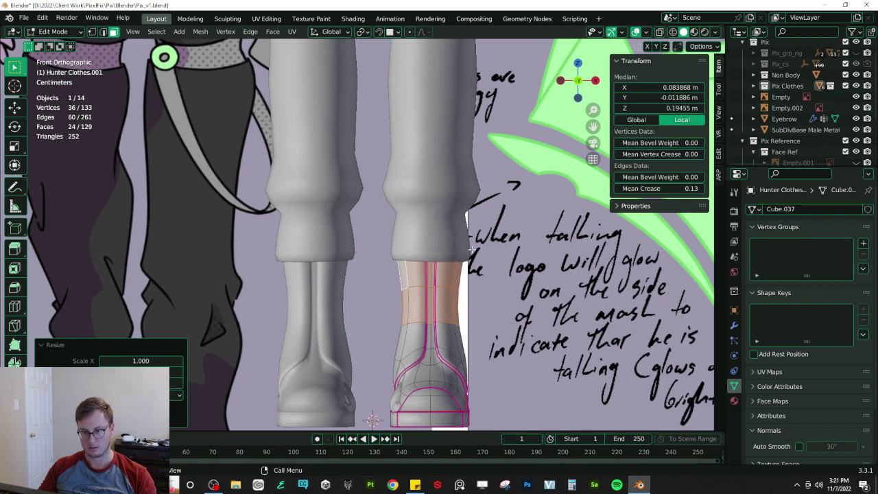
pyautogui.hotkey('alt', 'z')
pyautogui.click(391, 252)
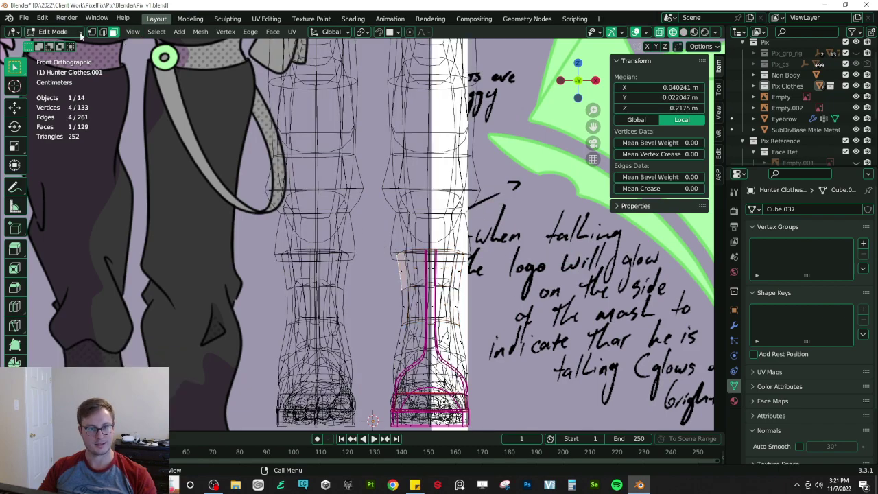
pyautogui.keyDown('alt'); pyautogui.click(405, 249); pyautogui.keyUp('alt')
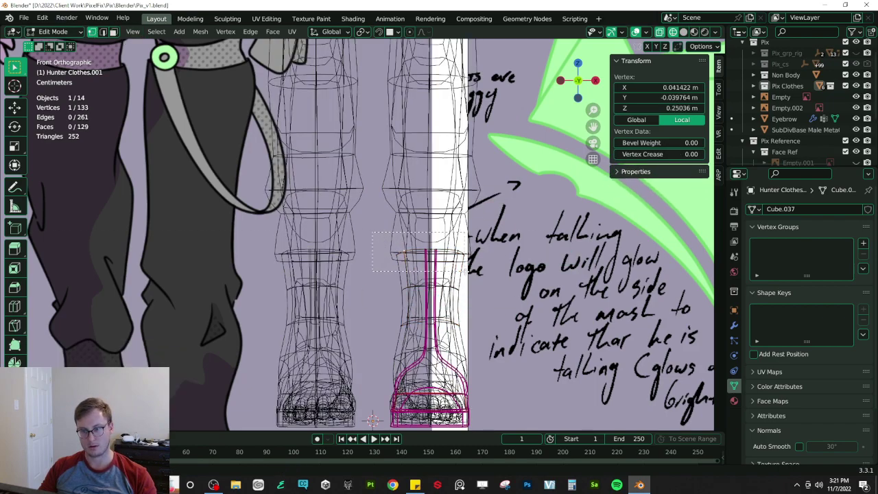
pyautogui.press('z')
pyautogui.click(516, 279)
pyautogui.press('s')
pyautogui.press('x')
pyautogui.click(515, 238)
pyautogui.hotkey('ctrl', 'z')
# - Select the uppermost vertex rings of the boot's shaft, scale them along X to about 0.88, and return to Object Mode
pyautogui.press('b')
pyautogui.hotkey('alt', 'z')
pyautogui.moveTo(466, 284); pyautogui.dragTo(467, 284)
pyautogui.hotkey('alt', 'z')
pyautogui.press('s')
pyautogui.press('x')
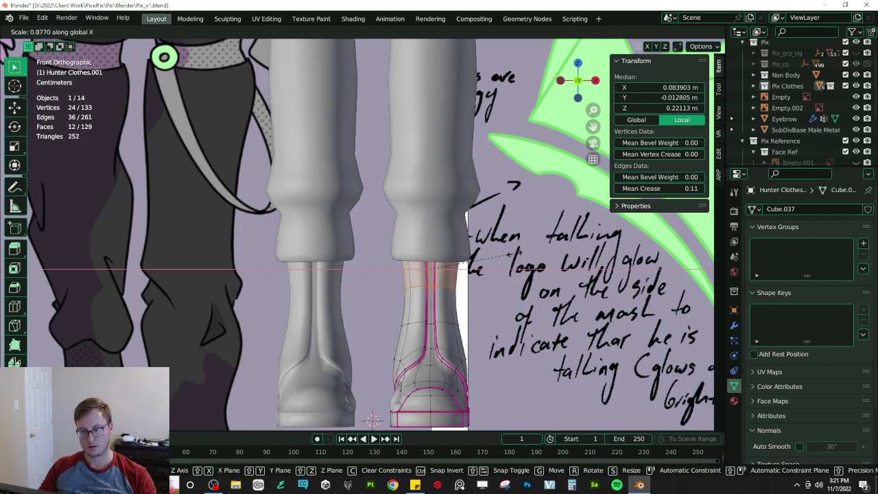
pyautogui.click(515, 254)
pyautogui.scroll(-3, 515, 254)
pyautogui.press('Tab')
# - Save the file and review the clothed character with the body mesh hidden and shown again
pyautogui.moveTo(515, 254); pyautogui.dragTo(408, 273, button='middle')
pyautogui.scroll(-5, 408, 273)
pyautogui.click(357, 300)
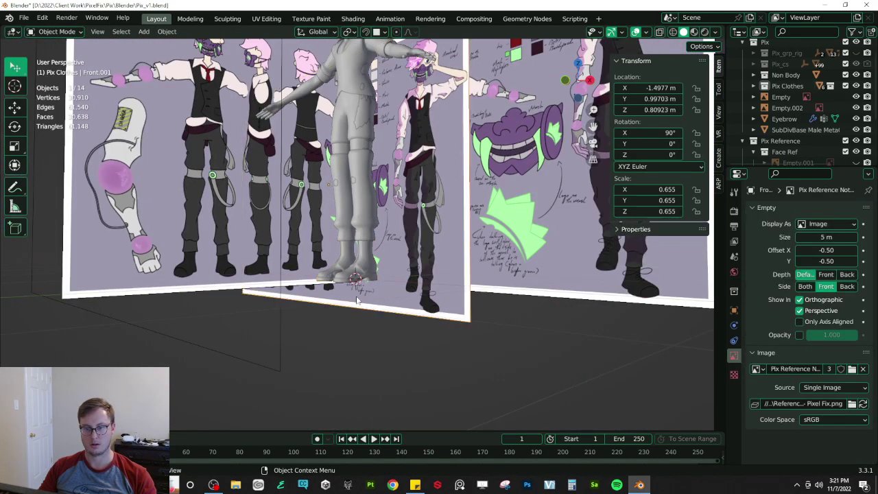
pyautogui.moveTo(357, 301); pyautogui.dragTo(390, 345, button='middle')
pyautogui.moveTo(457, 271); pyautogui.dragTo(391, 310, button='middle')
pyautogui.hotkey('ctrl', 's')
pyautogui.click(856, 129)
pyautogui.moveTo(467, 235)
pyautogui.mouseDown(button='middle')
pyautogui.moveTo(463, 250)
pyautogui.moveTo(480, 240)
pyautogui.mouseUp(button='middle')
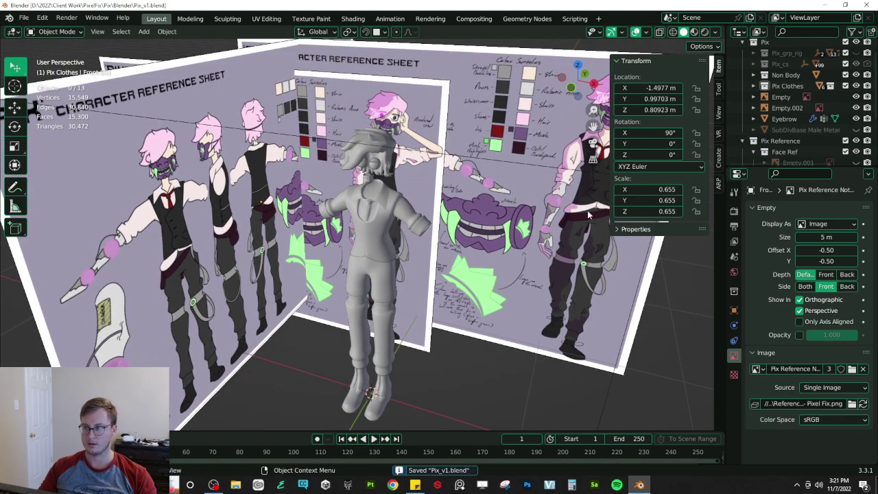
pyautogui.click(857, 129)
# - Hide the Pix Clothes collection to inspect the bare body and hair, and show the clothes again
pyautogui.click(856, 86)
pyautogui.moveTo(228, 282); pyautogui.dragTo(228, 245, button='middle')
pyautogui.keyDown('shift'); pyautogui.moveTo(302, 219); pyautogui.dragTo(313, 245, button='middle'); pyautogui.keyUp('shift')
pyautogui.scroll(3, 312, 246)
pyautogui.moveTo(402, 245); pyautogui.dragTo(372, 247, button='middle')
pyautogui.scroll(2, 371, 242)
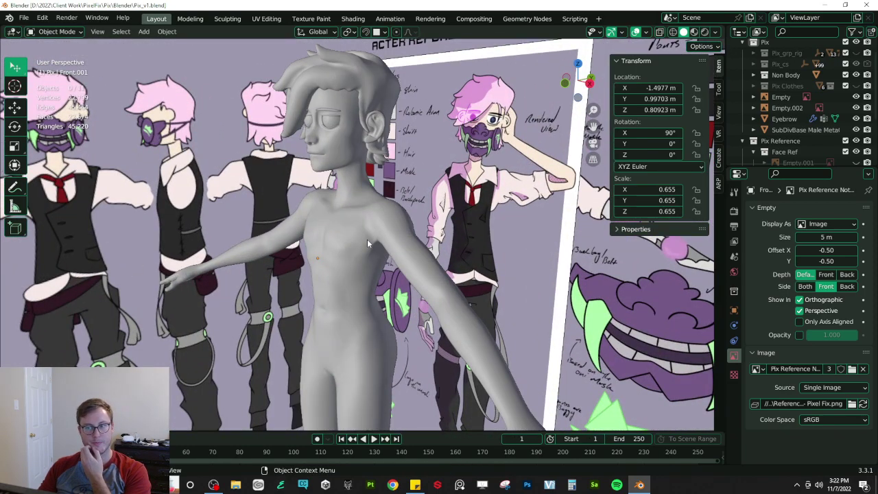
pyautogui.moveTo(367, 239); pyautogui.dragTo(390, 232, button='middle')
pyautogui.click(857, 86)
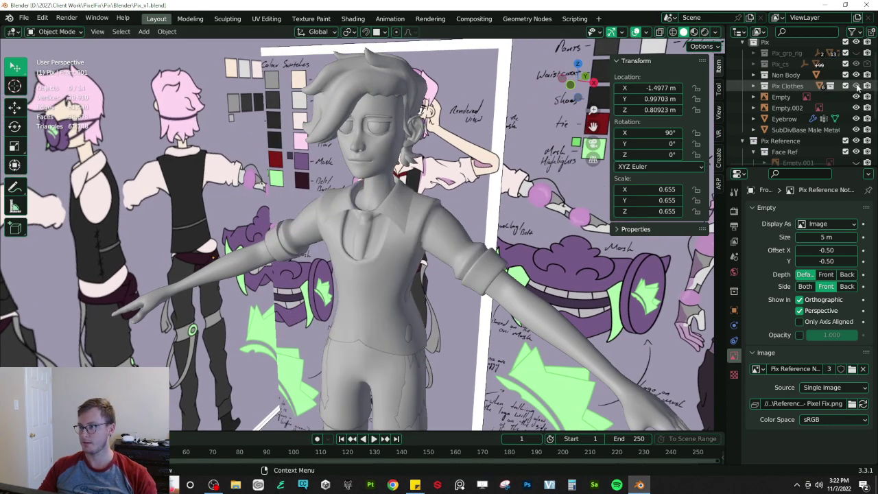
# - Make the Mask collection inside Pix Clothes visible and save the file
pyautogui.click(754, 86)
pyautogui.click(856, 98)
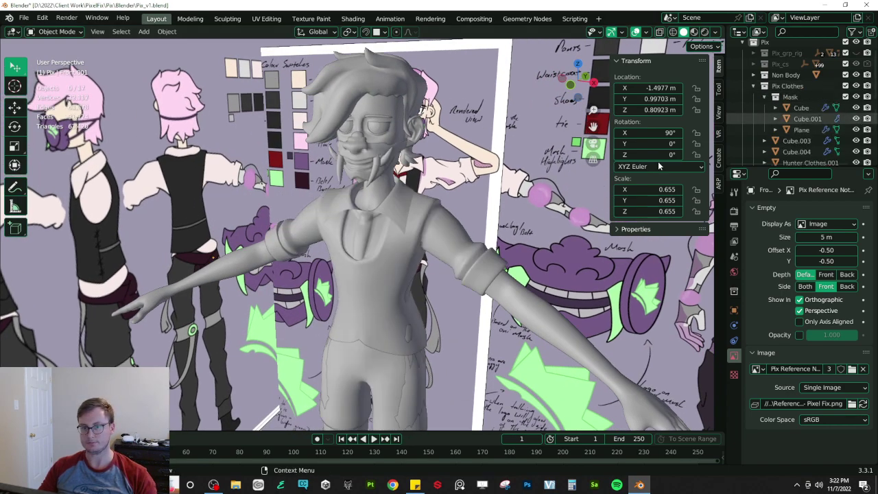
pyautogui.hotkey('ctrl', 's')
pyautogui.moveTo(347, 182); pyautogui.dragTo(379, 162, button='middle')
pyautogui.keyDown('shift'); pyautogui.moveTo(379, 162); pyautogui.dragTo(385, 225, button='middle'); pyautogui.keyUp('shift')
pyautogui.scroll(8, 386, 226)
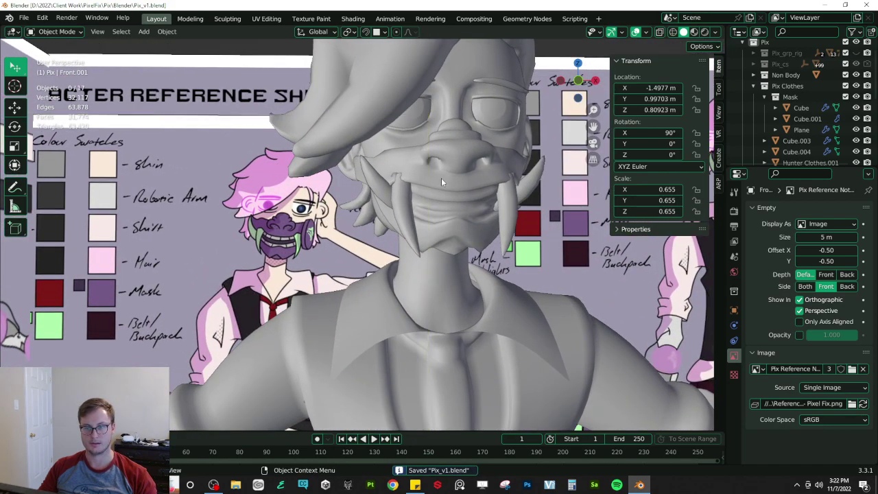
# - Open the face mask's mesh for editing and get a close view of its nostrils from below
pyautogui.click(441, 177)
pyautogui.press('KP_1')
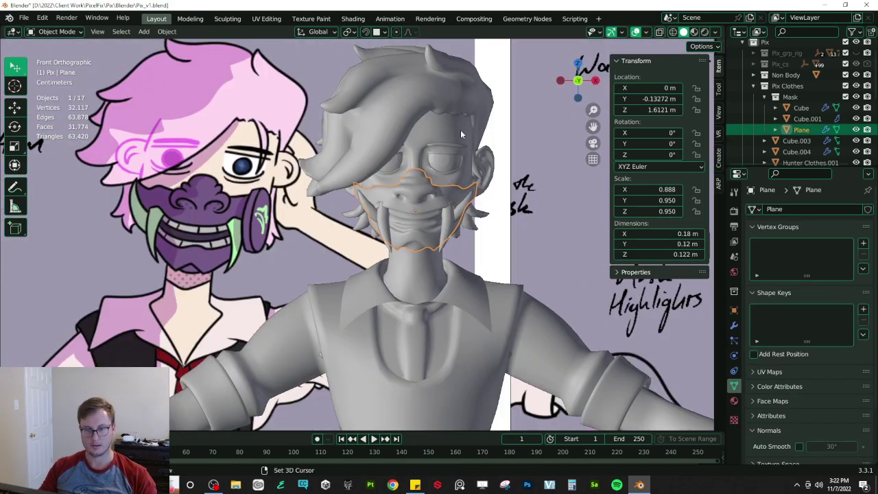
pyautogui.scroll(8, 430, 164)
pyautogui.press('Tab')
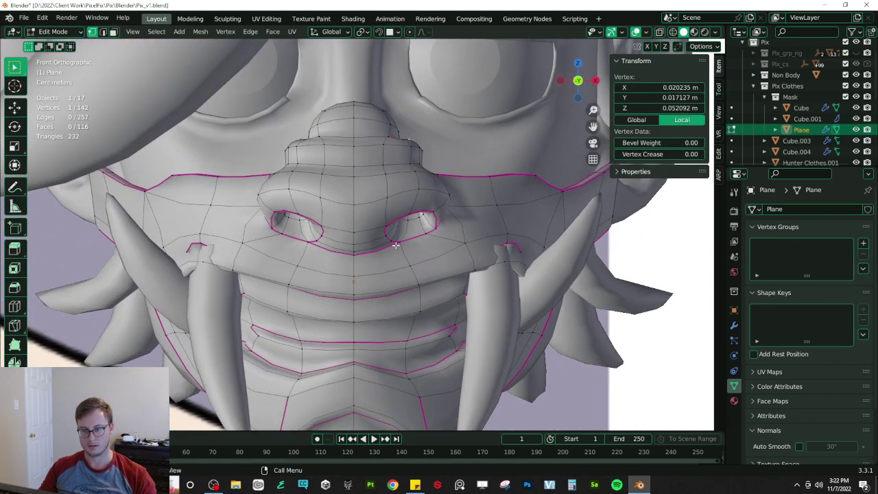
pyautogui.moveTo(416, 226); pyautogui.dragTo(420, 201, button='middle')
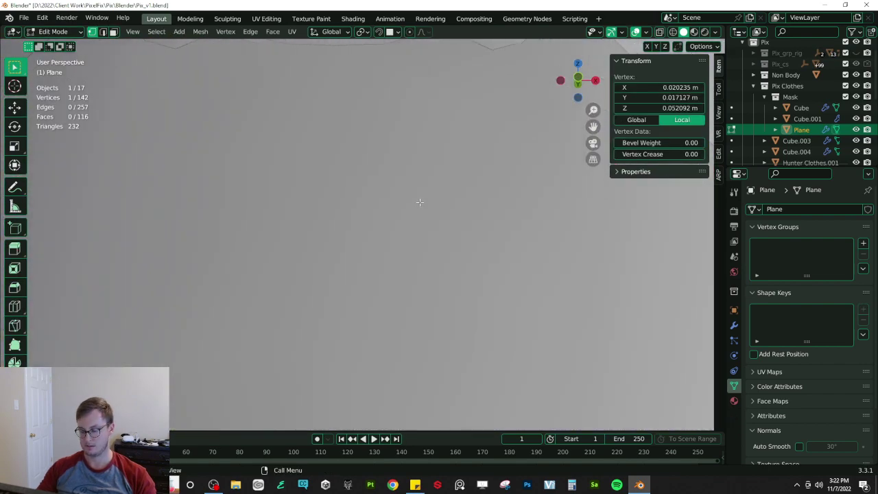
pyautogui.scroll(-8, 420, 201)
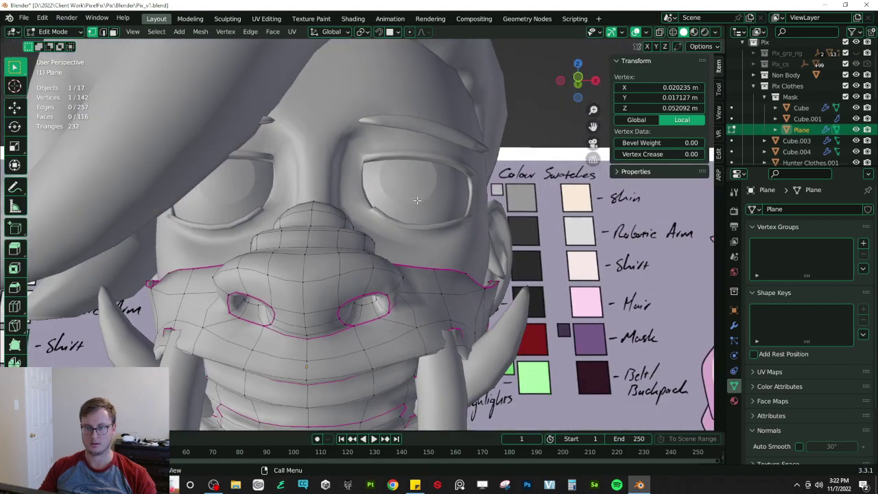
pyautogui.moveTo(418, 199); pyautogui.dragTo(345, 269, button='middle')
pyautogui.scroll(3, 345, 270)
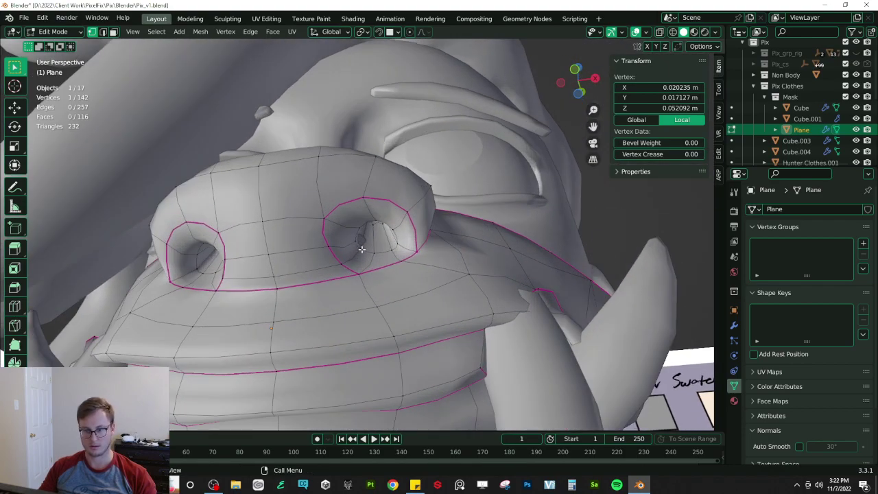
# - Move the lower inner vertices of the mask's nostril along X by about -0.0057 m
pyautogui.keyDown('shift'); pyautogui.click(370, 272); pyautogui.keyUp('shift')
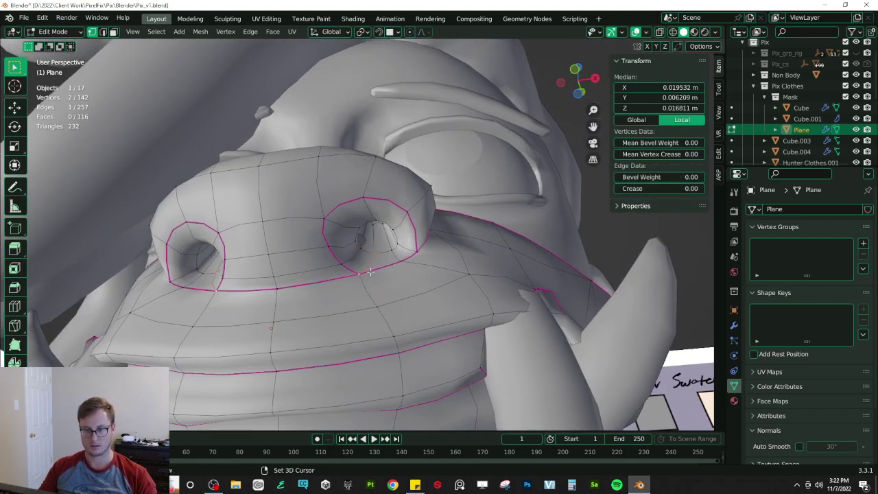
pyautogui.press('g')
pyautogui.press('x')
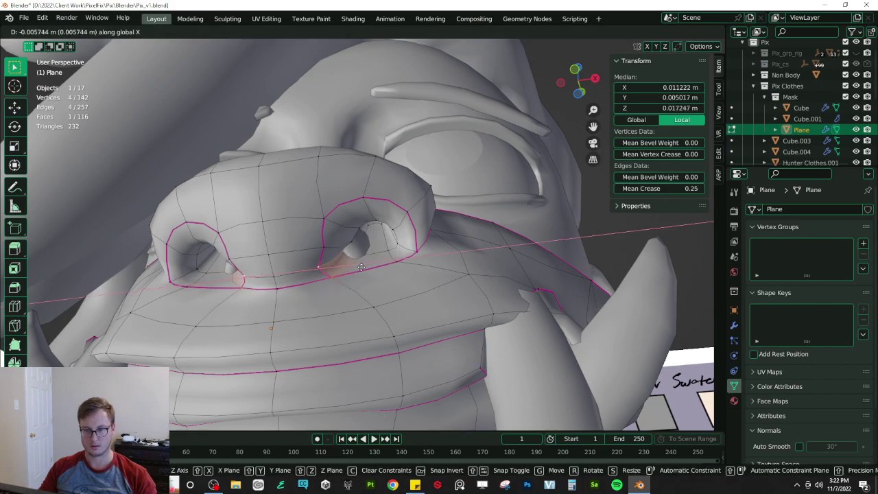
pyautogui.click(362, 267)
# - Select the edge at the nostril's inner side and move it along X towards the nose's centre by about 0.0056 m
pyautogui.click(327, 248)
pyautogui.keyDown('shift'); pyautogui.click(362, 230); pyautogui.keyUp('shift')
pyautogui.click(354, 243)
pyautogui.keyDown('shift'); pyautogui.click(326, 250); pyautogui.keyUp('shift')
pyautogui.press('g')
pyautogui.press('x')
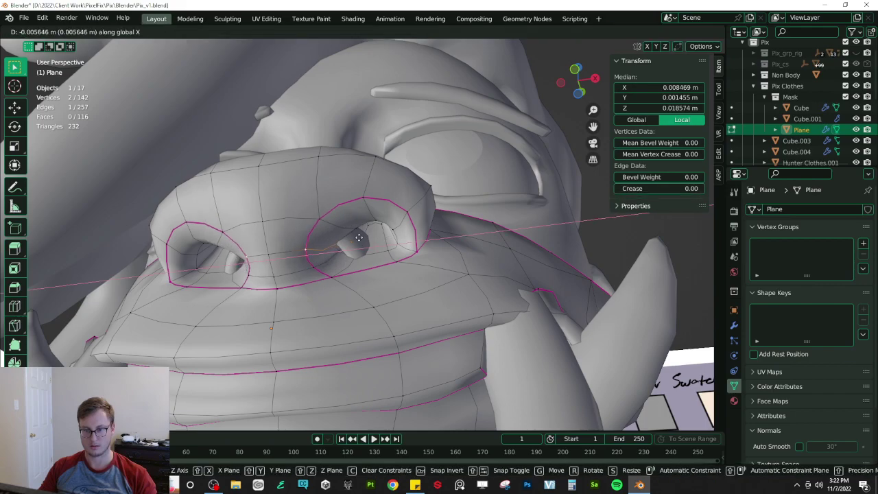
pyautogui.click(347, 235)
# - Adjust the upper inner edges of the nostril, moving them along X and then freely to round the opening
pyautogui.moveTo(337, 223); pyautogui.dragTo(415, 243, button='middle')
pyautogui.press('g')
pyautogui.press('x')
pyautogui.click(400, 238)
pyautogui.press('g')
pyautogui.press('x')
pyautogui.click(354, 240)
pyautogui.keyDown('shift'); pyautogui.click(350, 236); pyautogui.keyUp('shift')
pyautogui.press('g')
pyautogui.click(350, 236)
# - Check the widened nostrils in Object Mode and save the file
pyautogui.moveTo(350, 236); pyautogui.dragTo(347, 262, button='middle')
pyautogui.press('Tab')
pyautogui.hotkey('ctrl', 's')
pyautogui.scroll(5, 327, 260)
# - Select the loop of faces inside the mask's nostril and scale it along Y
pyautogui.press('Tab')
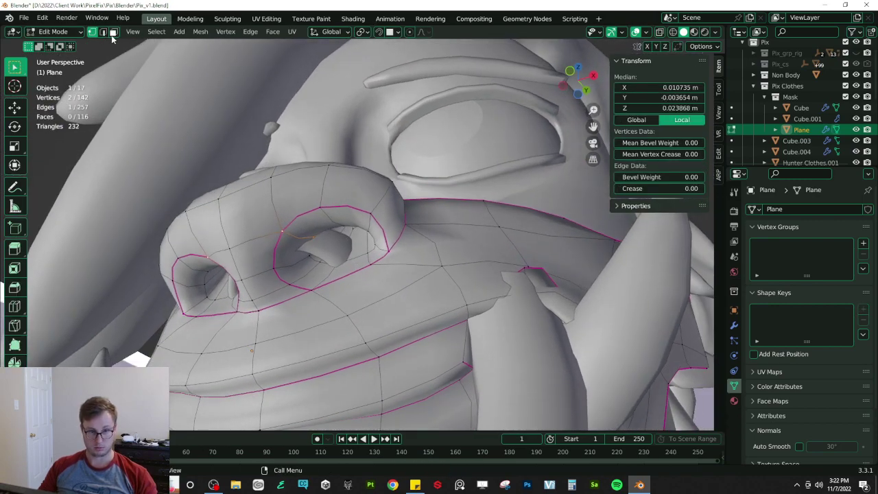
pyautogui.click(113, 32)
pyautogui.click(359, 242)
pyautogui.keyDown('alt'); pyautogui.click(367, 242); pyautogui.keyUp('alt')
pyautogui.press('s')
pyautogui.moveTo(389, 237); pyautogui.dragTo(397, 262, button='middle')
pyautogui.press('y')
pyautogui.click(324, 244)
# - Reposition the selected inner nostril faces along Y and review the mask in Object Mode
pyautogui.press('g')
pyautogui.press('y')
pyautogui.click(309, 245)
pyautogui.press('g')
pyautogui.press('y')
pyautogui.click(314, 291)
pyautogui.press('Tab')
pyautogui.scroll(-4, 313, 293)
pyautogui.scroll(-3, 338, 245)
pyautogui.scroll(2, 339, 245)
pyautogui.moveTo(339, 246); pyautogui.dragTo(462, 264, button='middle')
# - Try to move the selected inner nostril faces freely
pyautogui.press('Tab')
pyautogui.press('g')
pyautogui.click(371, 269)
pyautogui.hotkey('ctrl', 'z')
pyautogui.press('Tab')
# - Save the file, deselect the mask, and compare the whole masked character with the reference sheets
pyautogui.hotkey('ctrl', 's')
pyautogui.scroll(-5, 462, 264)
pyautogui.click(440, 155)
pyautogui.moveTo(441, 155); pyautogui.dragTo(406, 169, button='middle')
pyautogui.moveTo(282, 317); pyautogui.dragTo(421, 302, button='middle')
pyautogui.scroll(-3, 463, 313)
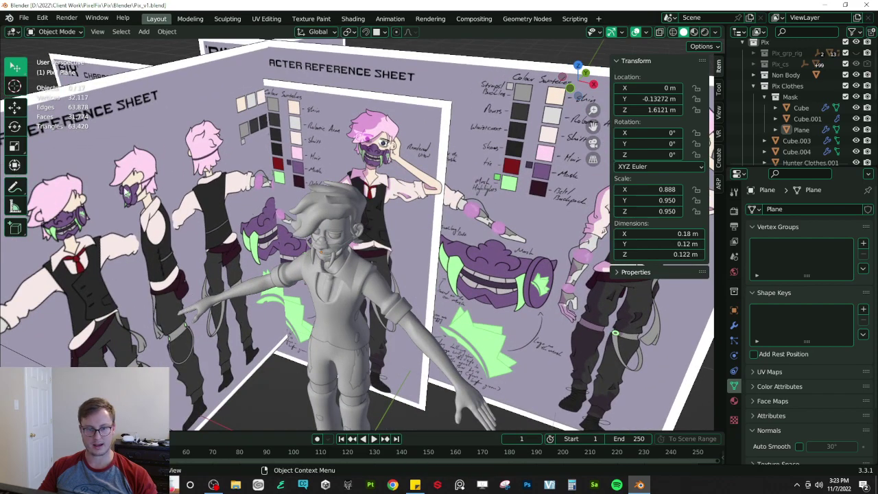
pyautogui.moveTo(284, 183); pyautogui.dragTo(251, 182, button='middle')
pyautogui.scroll(3, 251, 182)
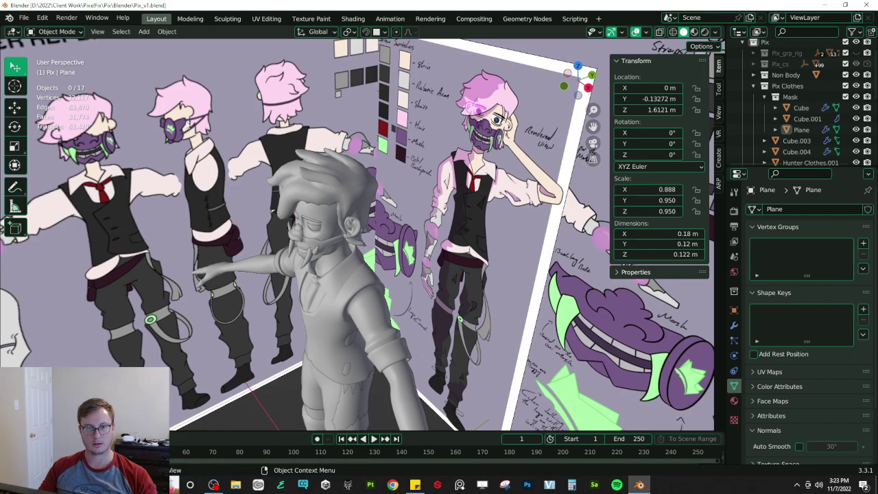
pyautogui.moveTo(385, 160); pyautogui.dragTo(423, 184, button='middle')
pyautogui.scroll(2, 360, 180)
pyautogui.scroll(1, 360, 180)
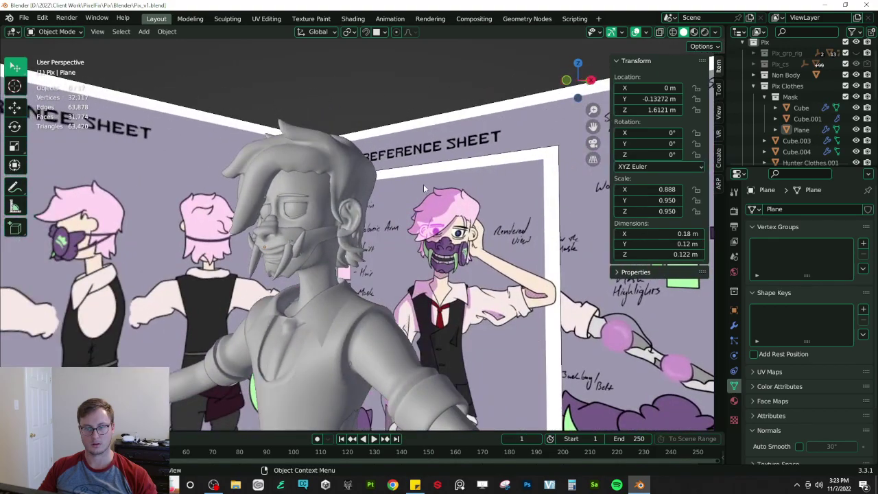
pyautogui.scroll(-3, 387, 227)
pyautogui.keyDown('shift'); pyautogui.moveTo(386, 227); pyautogui.dragTo(423, 148, button='middle'); pyautogui.keyUp('shift')
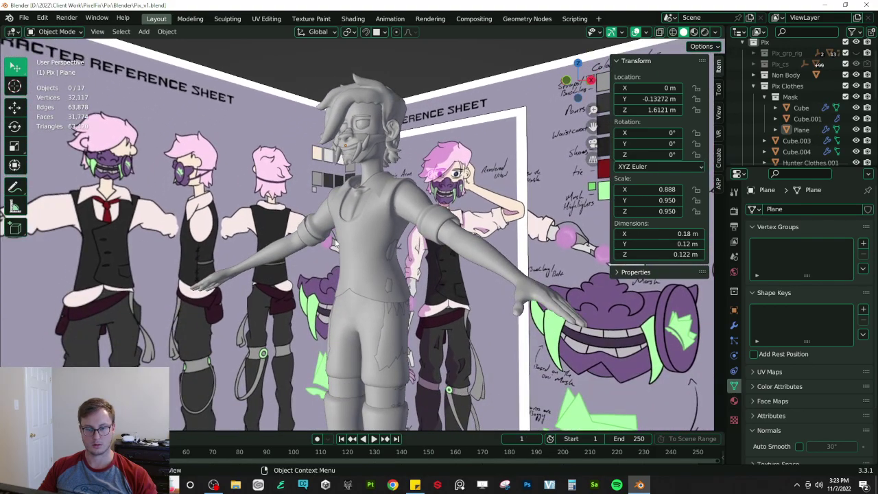
# - Inspect the torso garment's mesh in Edit Mode, save the file, and return to Object Mode
pyautogui.click(401, 280)
pyautogui.moveTo(400, 280); pyautogui.dragTo(421, 295, button='middle')
pyautogui.press('Tab')
pyautogui.press('Tab')
pyautogui.click(380, 233)
pyautogui.press('Tab')
pyautogui.hotkey('ctrl', 's')
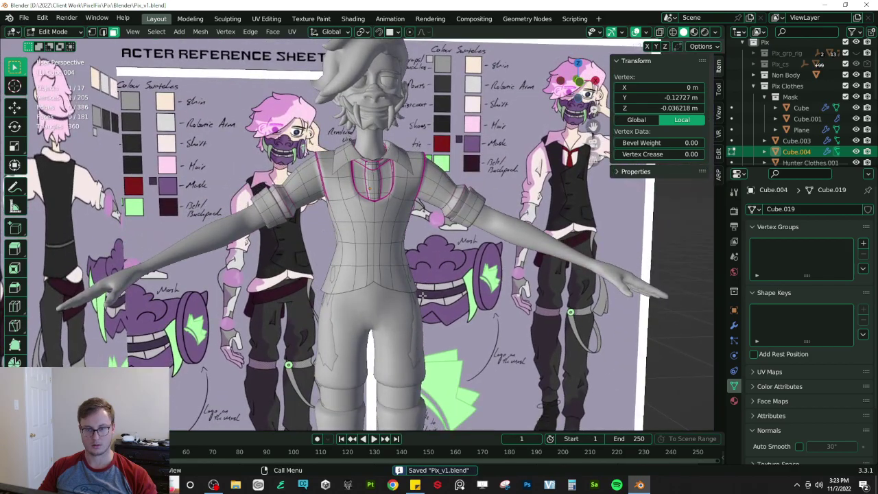
pyautogui.scroll(-3, 422, 295)
pyautogui.press('Tab')
pyautogui.scroll(-3, 419, 288)
pyautogui.scroll(6, 334, 275)
# - Open the trousers' mesh for editing and view the lower leg from the side
pyautogui.moveTo(334, 276); pyautogui.dragTo(353, 232, button='middle')
pyautogui.click(339, 228)
pyautogui.scroll(5, 405, 251)
pyautogui.press('Tab')
pyautogui.moveTo(406, 252); pyautogui.dragTo(352, 284, button='middle')
pyautogui.scroll(-2, 265, 271)
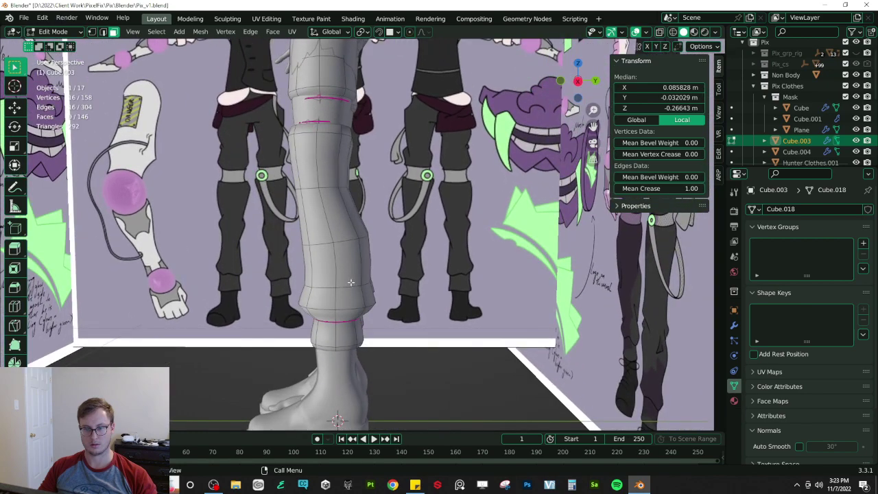
# - Try to add an edge loop around the trousers' lower leg and scale it down
pyautogui.click(362, 260)
pyautogui.rightClick(362, 260)
pyautogui.press('s')
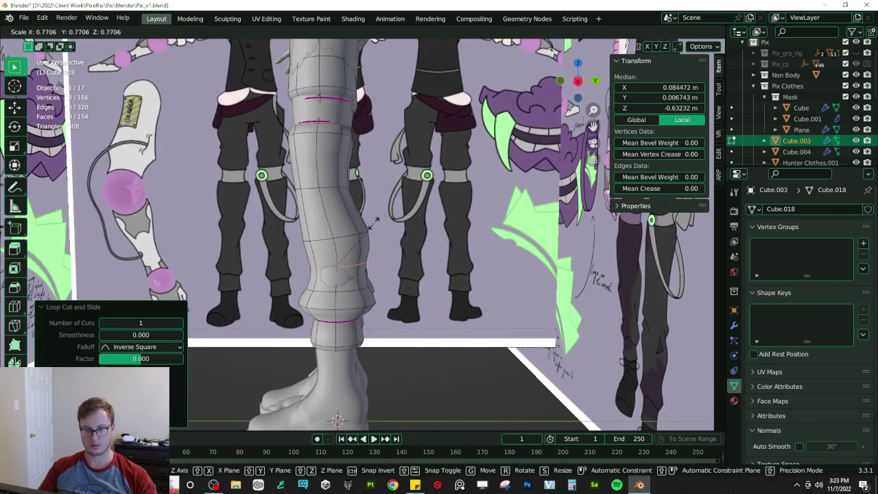
pyautogui.click(382, 221)
pyautogui.hotkey('ctrl', 'z')
pyautogui.hotkey('ctrl', 'z')
# - Return the trousers to Object Mode, save the file, and view the character's upper body from the front
pyautogui.press('Tab')
pyautogui.moveTo(376, 233); pyautogui.dragTo(403, 233, button='middle')
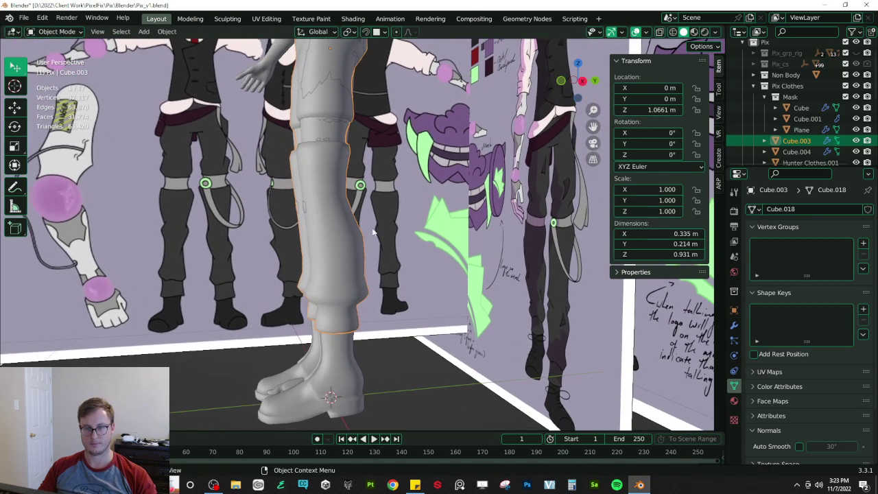
pyautogui.keyDown('shift'); pyautogui.moveTo(368, 131); pyautogui.dragTo(364, 293, button='middle'); pyautogui.keyUp('shift')
pyautogui.hotkey('ctrl', 's')
pyautogui.moveTo(259, 312); pyautogui.dragTo(350, 295, button='middle')
pyautogui.keyDown('shift'); pyautogui.moveTo(370, 240); pyautogui.dragTo(381, 287, button='middle'); pyautogui.keyUp('shift')
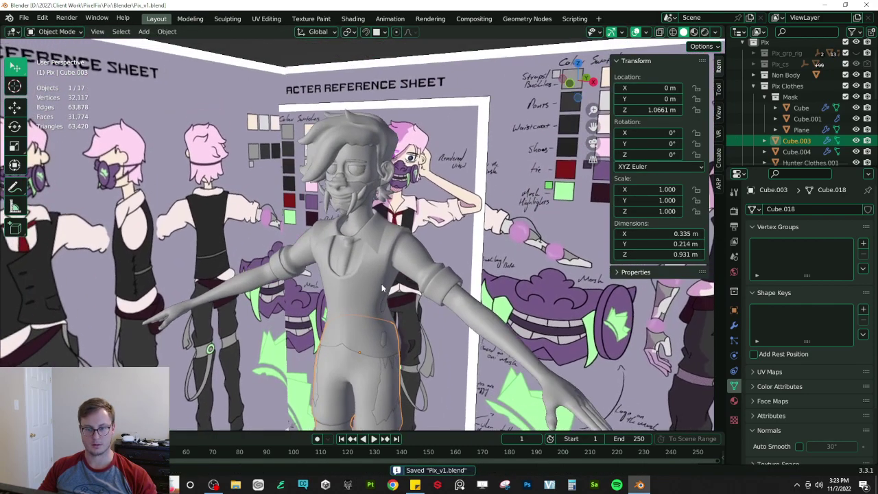
# - Isolate the shirt in front view and inspect its mesh in Edit Mode
pyautogui.click(361, 297)
pyautogui.press('KP_1')
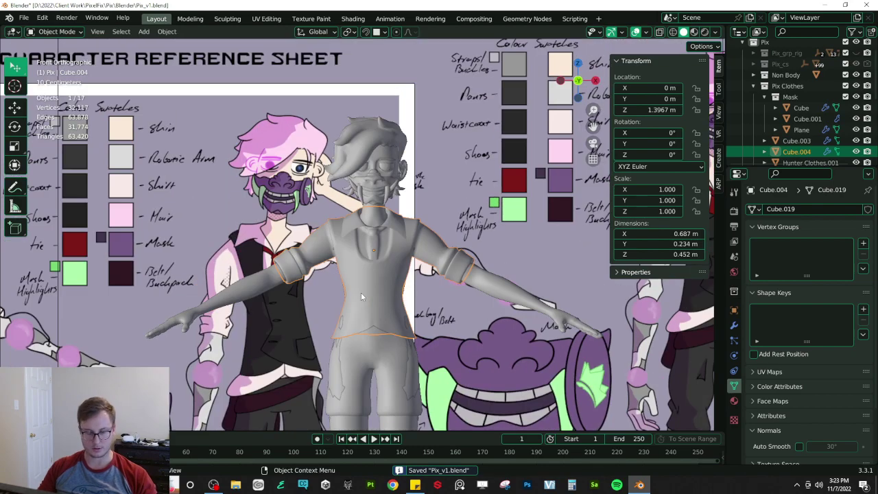
pyautogui.press('KP_Divide')
pyautogui.press('Tab')
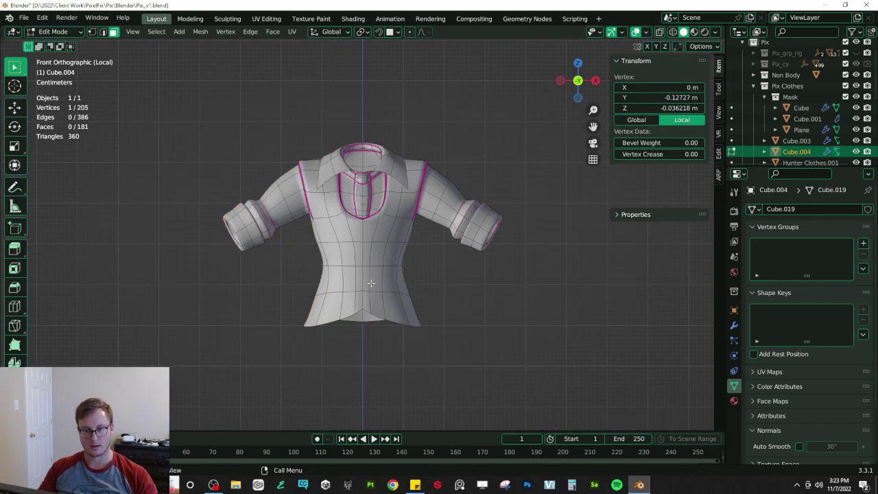
pyautogui.scroll(4, 374, 268)
pyautogui.press('Tab')
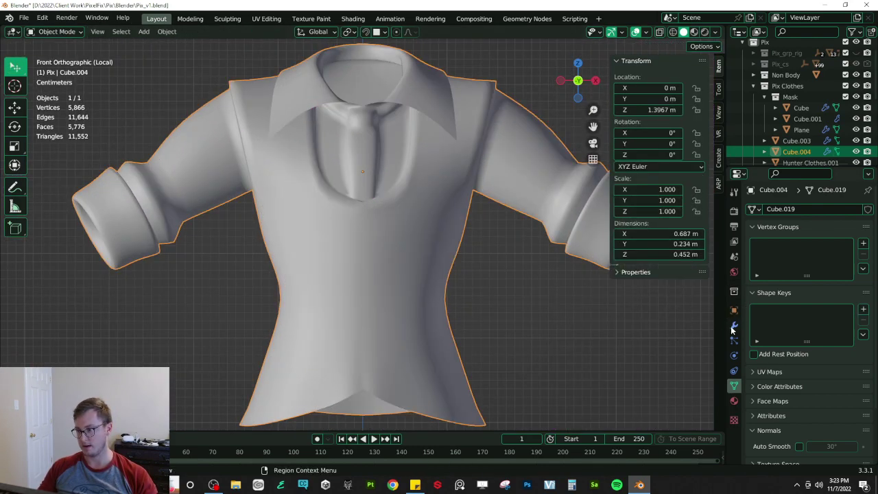
# - Apply the shirt's Mirror modifier, save the file, and show the whole character again
pyautogui.click(734, 326)
pyautogui.click(842, 227)
pyautogui.click(800, 238)
pyautogui.press('Tab')
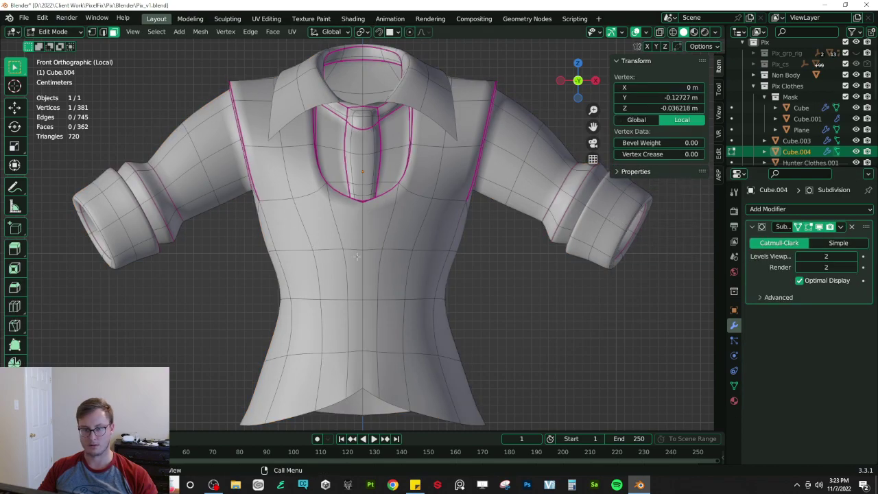
pyautogui.hotkey('ctrl', 's')
pyautogui.scroll(-5, 356, 257)
pyautogui.press('KP_Divide')
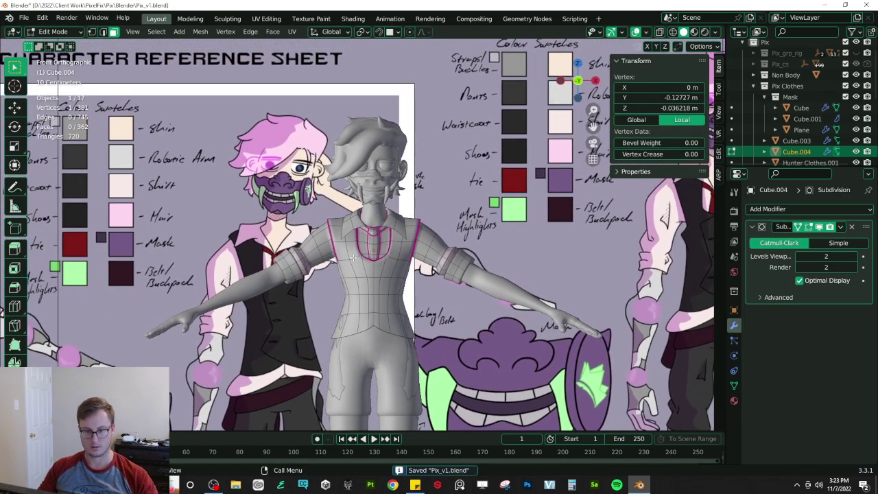
pyautogui.scroll(2, 377, 304)
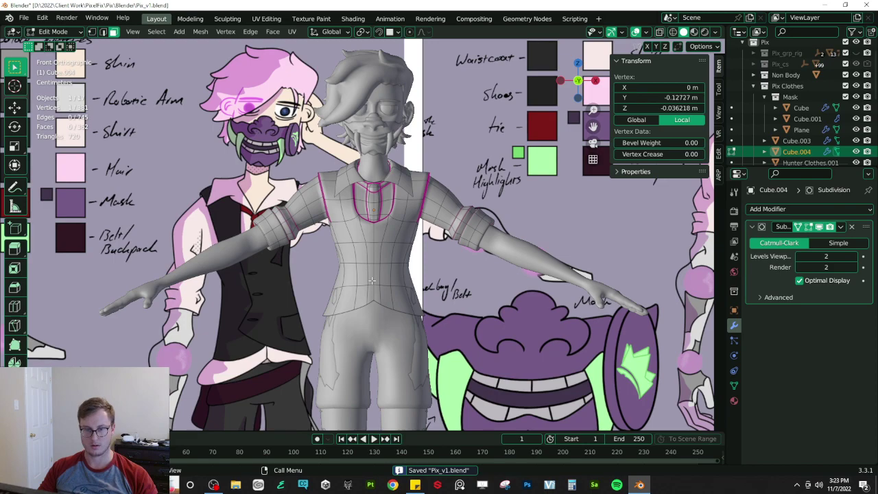
# - Try hiding the body mesh to view the shirt on its own
pyautogui.press('Tab')
pyautogui.scroll(-1, 277, 298)
pyautogui.click(249, 258)
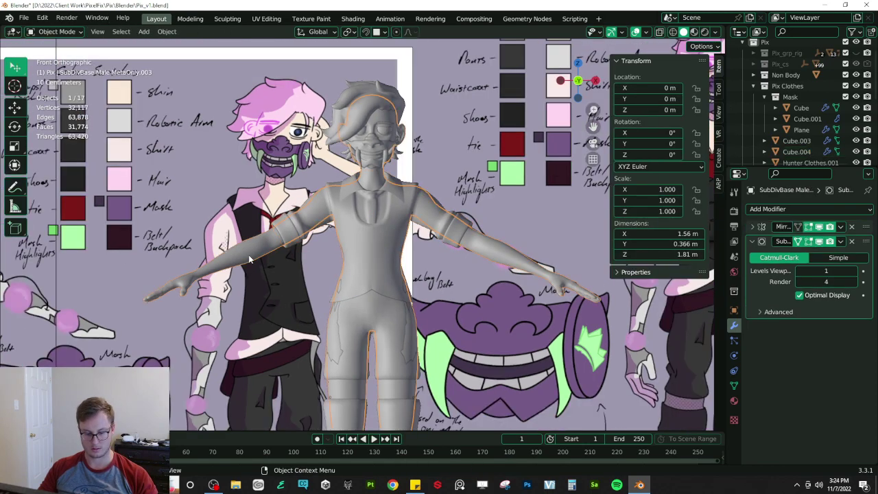
pyautogui.click(249, 254)
pyautogui.press('KP_Decimal')
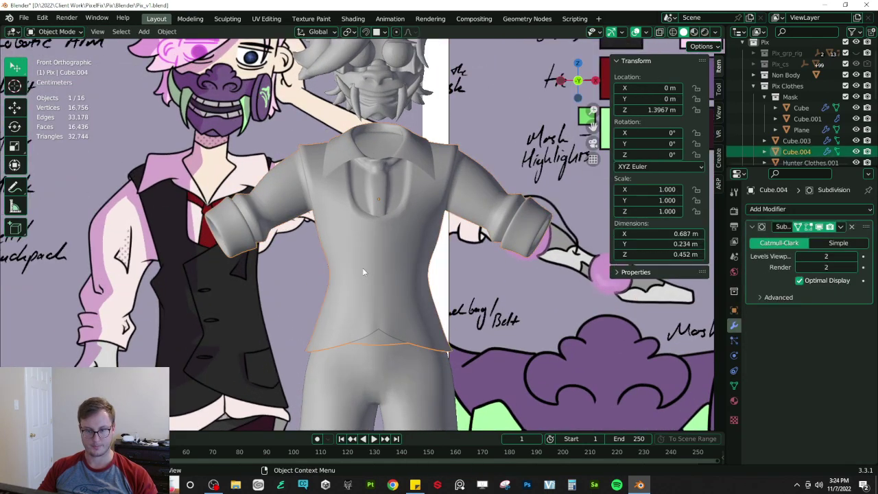
pyautogui.press('Tab')
pyautogui.hotkey('ctrl', 'z')
pyautogui.hotkey('ctrl', 'z')
pyautogui.hotkey('ctrl', 'z')
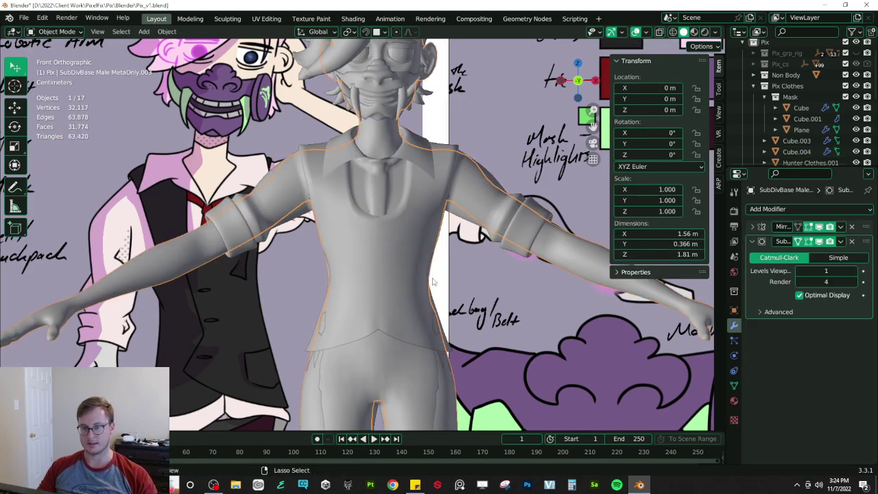
# - Undo the application of the shirt's Mirror modifier and save the file
pyautogui.click(432, 283)
pyautogui.press('Tab')
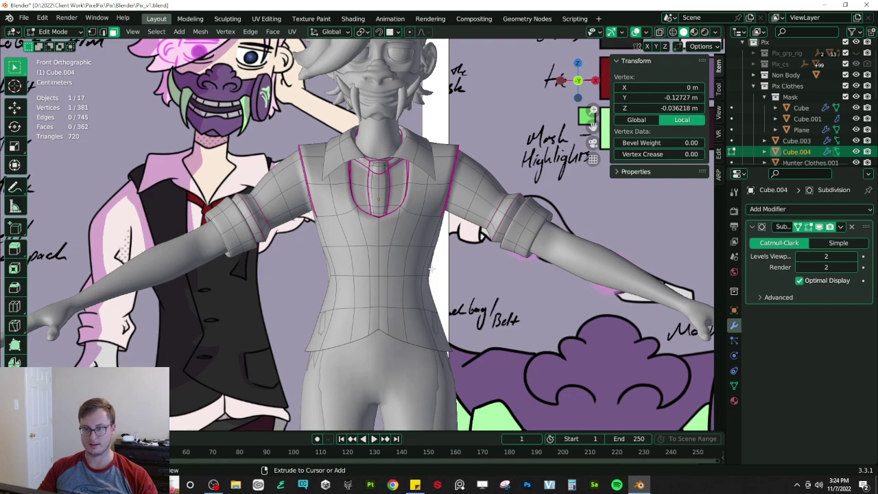
pyautogui.press('Tab')
pyautogui.hotkey('ctrl', 'z')
pyautogui.hotkey('ctrl', 's')
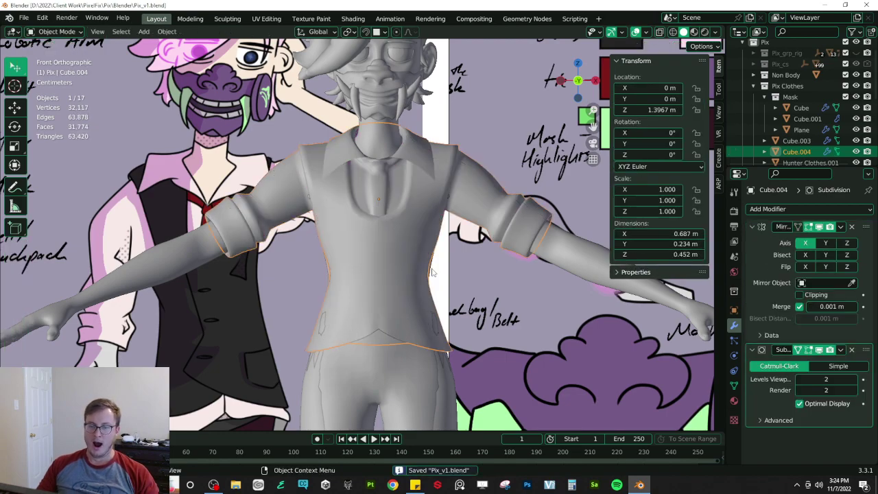
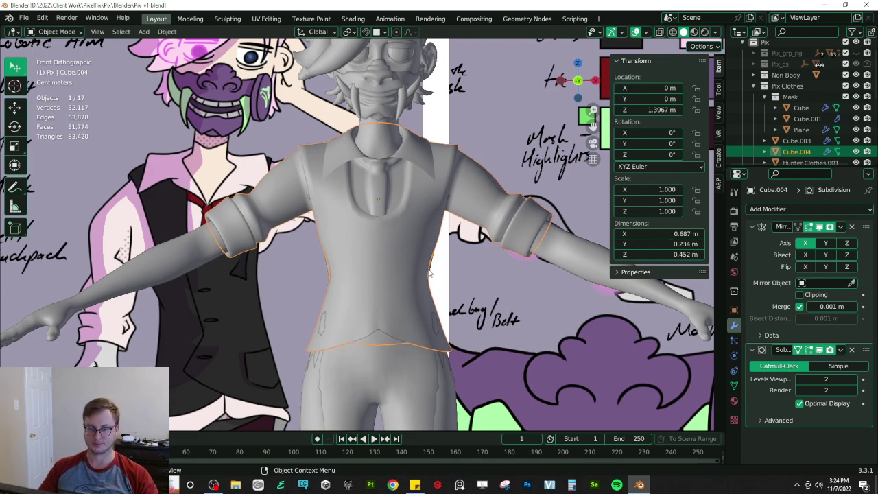
# - Set the crease of the edge loop around the shirt's rolled sleeve cuff to 1.00 and save the file
pyautogui.press('Tab')
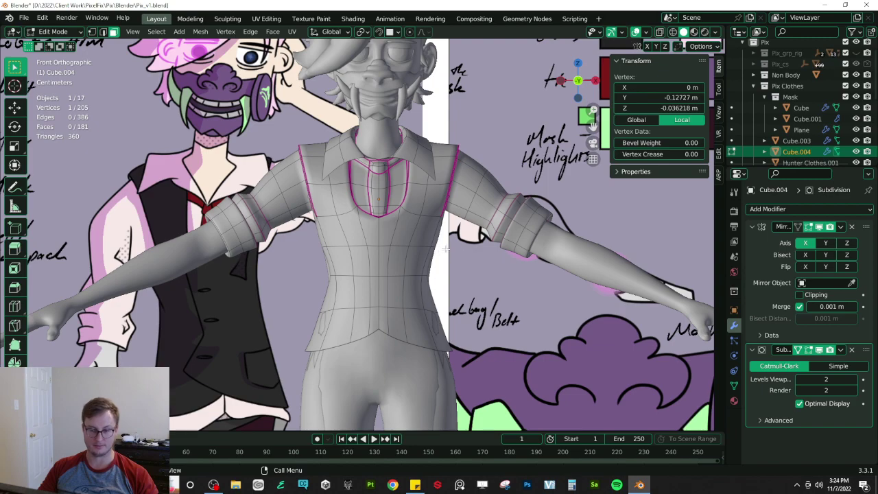
pyautogui.click(515, 233)
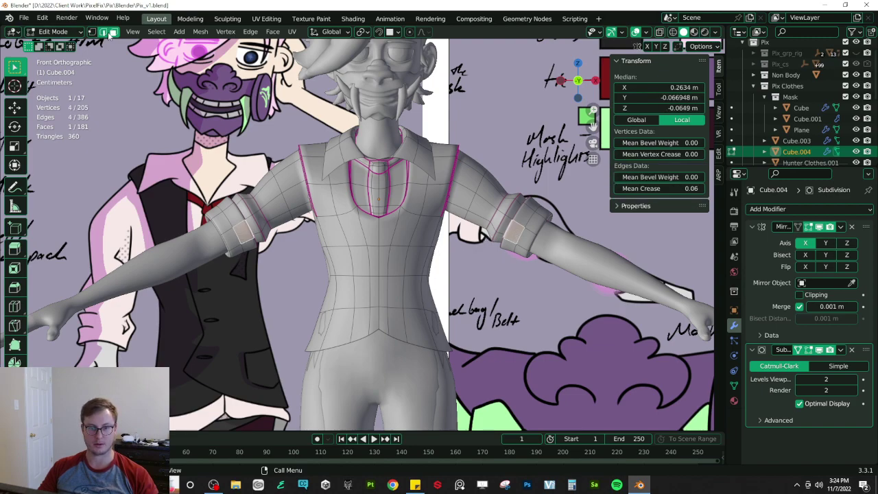
pyautogui.keyDown('alt'); pyautogui.click(520, 234); pyautogui.keyUp('alt')
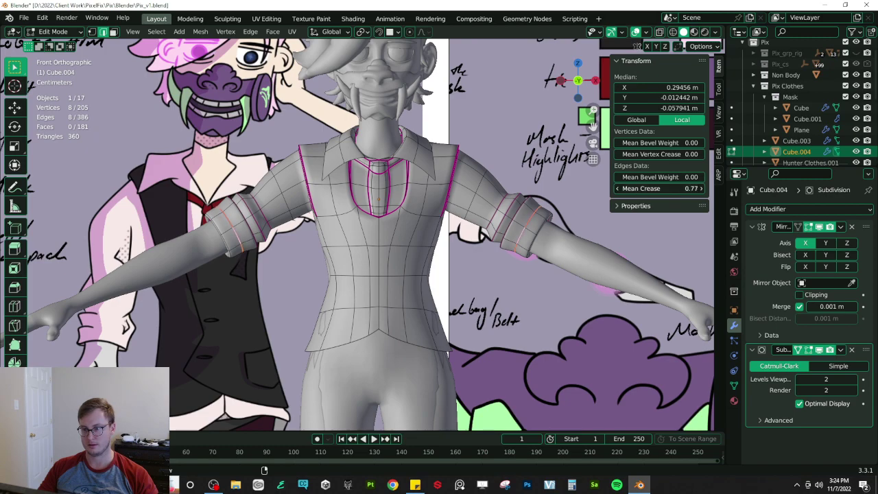
pyautogui.press('Tab')
pyautogui.hotkey('ctrl', 's')
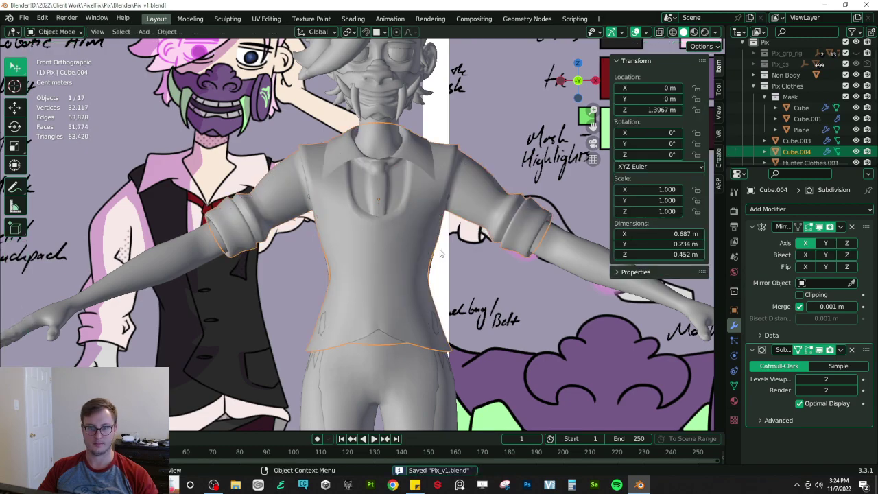
# - Move the vertex at the bottom of the shirt's armhole slightly outward along the X axis
pyautogui.press('Tab')
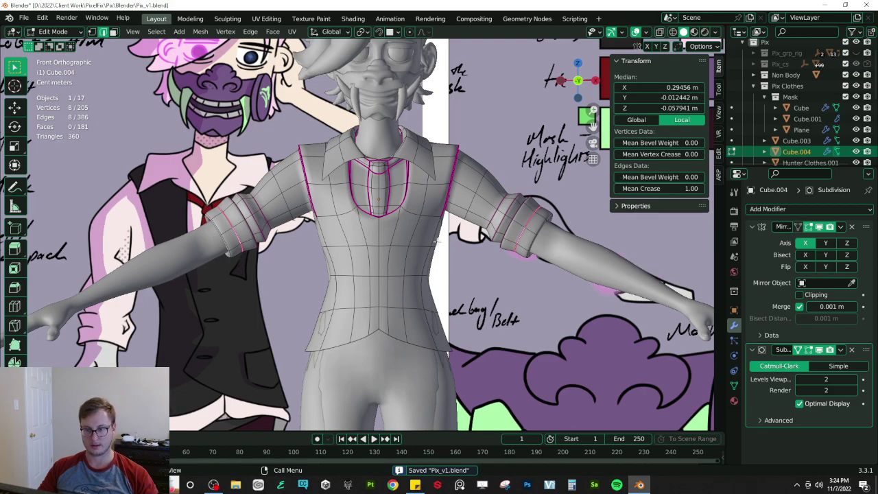
pyautogui.scroll(5, 432, 246)
pyautogui.moveTo(439, 240); pyautogui.dragTo(381, 208, button='middle')
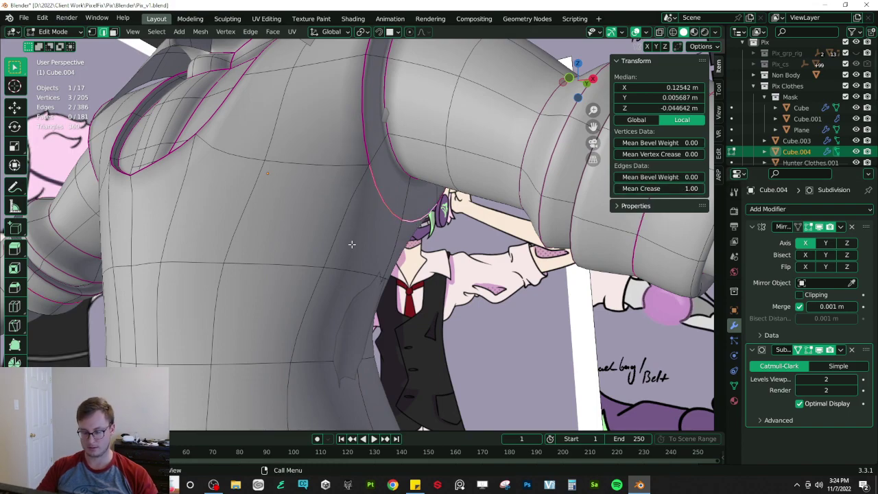
pyautogui.moveTo(357, 242); pyautogui.dragTo(459, 283, button='middle')
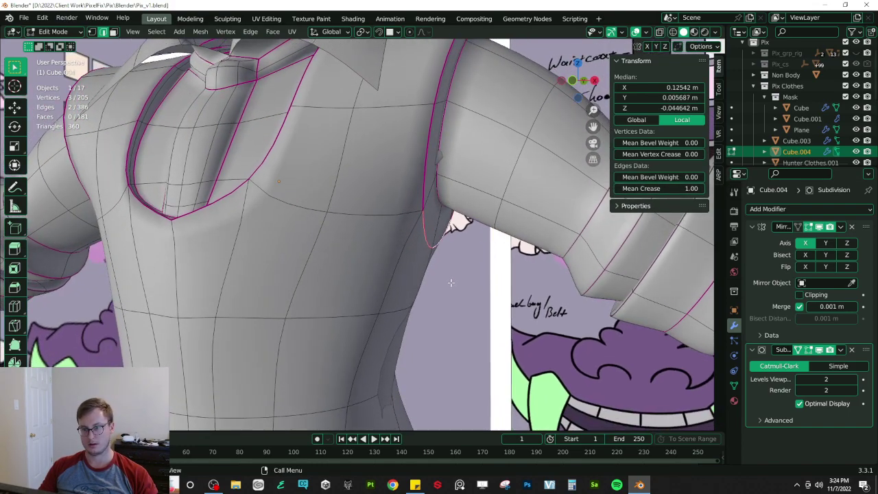
pyautogui.click(93, 32)
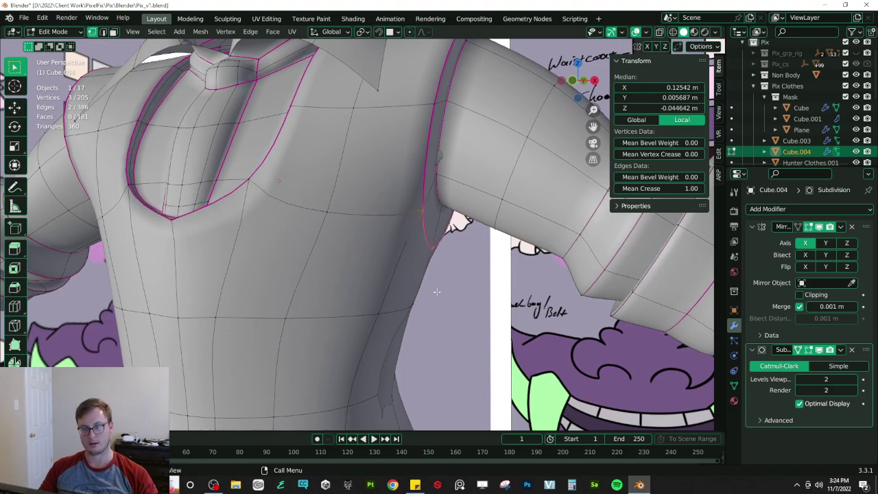
pyautogui.click(432, 246)
pyautogui.press('g')
pyautogui.press('x')
pyautogui.click(443, 249)
pyautogui.press('Tab')
# - In wireframe front view, move the shirt's side vertices below the armpit inward along X, and switch to Material Preview shading
pyautogui.scroll(-4, 443, 252)
pyautogui.moveTo(443, 254)
pyautogui.mouseDown(button='middle')
pyautogui.moveTo(473, 260)
pyautogui.moveTo(457, 259)
pyautogui.mouseUp(button='middle')
pyautogui.press('KP_1')
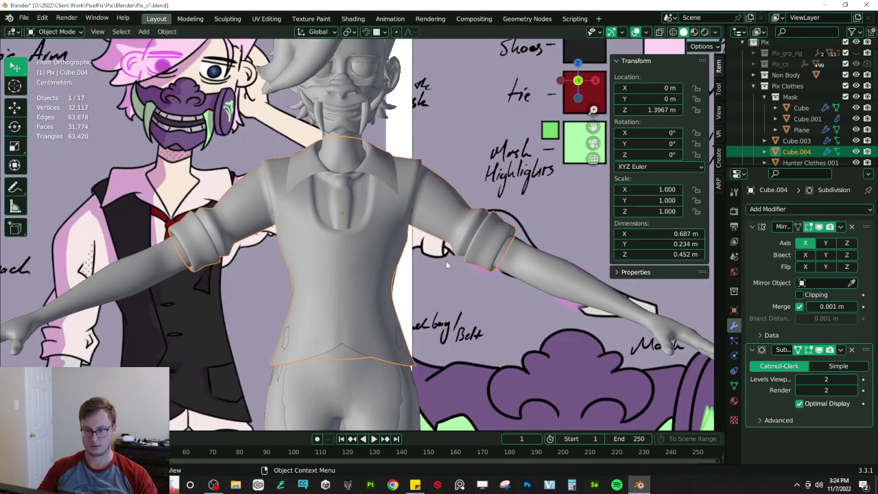
pyautogui.press('Tab')
pyautogui.hotkey('alt', 'z')
pyautogui.scroll(3, 364, 282)
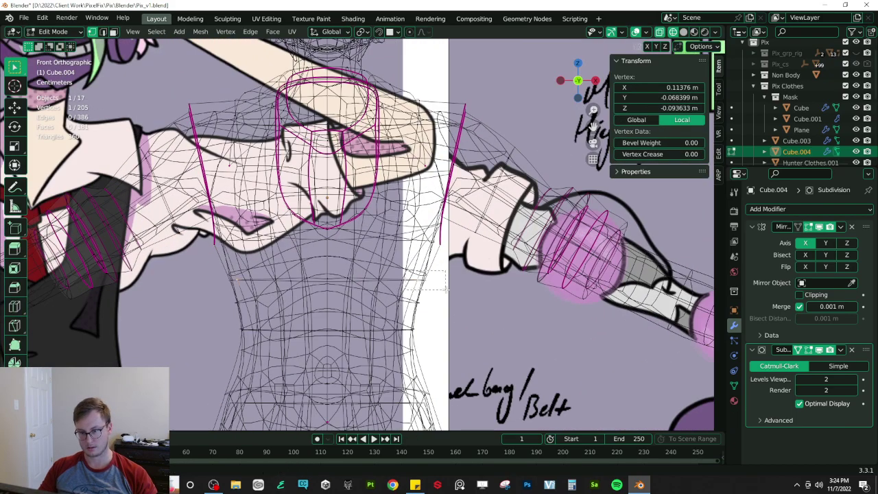
pyautogui.moveTo(446, 290); pyautogui.dragTo(447, 290)
pyautogui.press('g')
pyautogui.press('x')
pyautogui.click(439, 292)
pyautogui.press('Tab')
pyautogui.press('z')
pyautogui.click(433, 318)
pyautogui.scroll(-2, 432, 319)
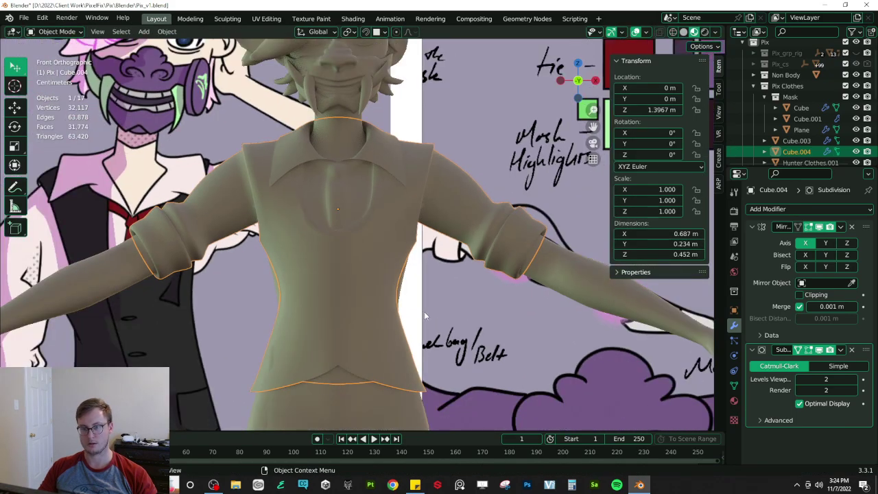
# - Isolate the shirt and slide two vertices near its waist along their edges
pyautogui.moveTo(431, 316); pyautogui.dragTo(396, 300, button='middle')
pyautogui.press('KP_Divide')
pyautogui.moveTo(479, 331); pyautogui.dragTo(321, 244, button='middle')
pyautogui.press('Tab')
pyautogui.scroll(4, 330, 299)
pyautogui.click(309, 243)
pyautogui.keyDown('shift'); pyautogui.click(300, 288); pyautogui.keyUp('shift')
pyautogui.press('g')
pyautogui.press('g')
pyautogui.moveTo(302, 287); pyautogui.dragTo(315, 265, button='middle')
pyautogui.click(377, 271)
# - Shift two vertices near the shirt's waist along the X axis and reposition a neighbouring vertex freely
pyautogui.click(308, 282)
pyautogui.keyDown('shift'); pyautogui.click(316, 237); pyautogui.keyUp('shift')
pyautogui.press('g')
pyautogui.press('x')
pyautogui.click(351, 270)
pyautogui.click(370, 291)
pyautogui.press('g')
pyautogui.click(337, 259)
# - Slide the two selected vertices at the shirt's lower side, above the hem, along their edges
pyautogui.click(295, 264)
pyautogui.keyDown('shift'); pyautogui.click(309, 237); pyautogui.keyUp('shift')
pyautogui.moveTo(310, 235); pyautogui.dragTo(348, 239, button='middle')
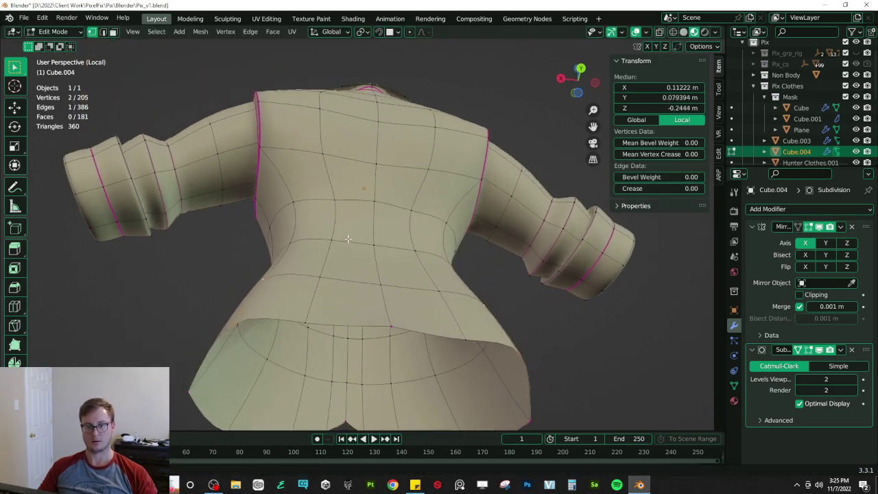
pyautogui.press('g')
pyautogui.press('g')
pyautogui.click(351, 249)
# - Select two vertices on the shirt's lower back above the hem and move them together along the Y axis
pyautogui.click(326, 277)
pyautogui.moveTo(328, 280); pyautogui.dragTo(365, 269, button='middle')
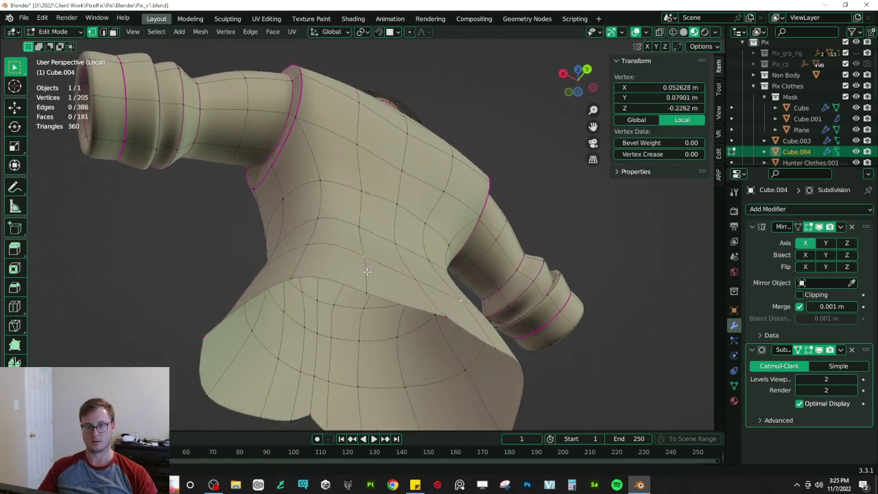
pyautogui.press('g')
pyautogui.press('y')
pyautogui.click(378, 262)
pyautogui.hotkey('ctrl', 'z')
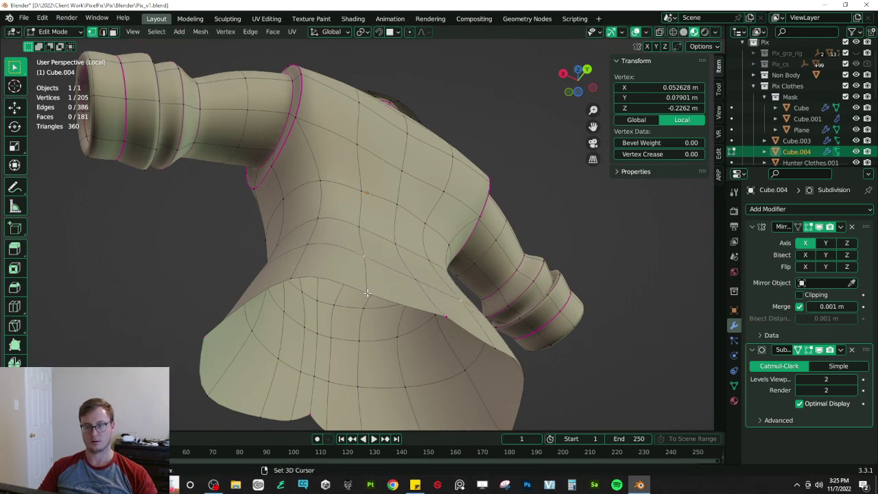
pyautogui.keyDown('shift'); pyautogui.click(382, 288); pyautogui.keyUp('shift')
pyautogui.press('g')
pyautogui.press('y')
pyautogui.click(394, 260)
# - Return to Object Mode, show the whole character again, and save the file
pyautogui.moveTo(394, 260); pyautogui.dragTo(339, 235, button='middle')
pyautogui.press('Tab')
pyautogui.scroll(-5, 326, 291)
pyautogui.press('KP_Divide')
pyautogui.hotkey('ctrl', 's')
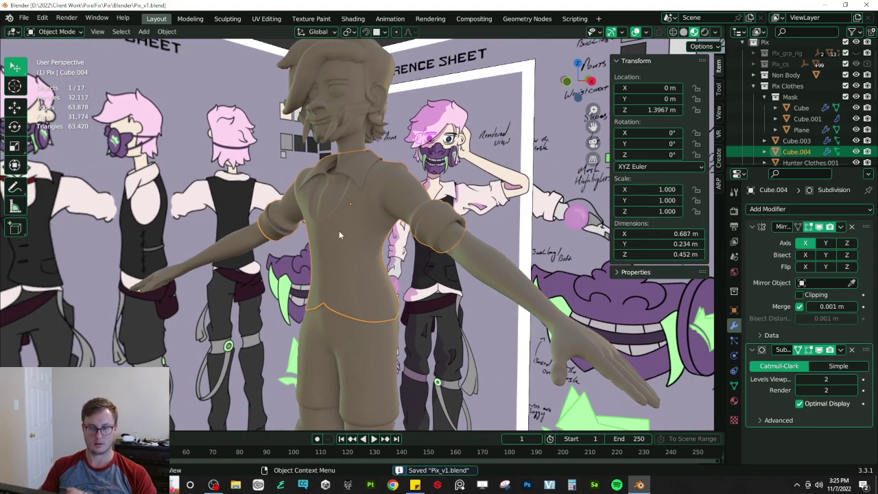
# - Apply the shirt's Mirror modifier and its location transform, and save the file
pyautogui.click(841, 228)
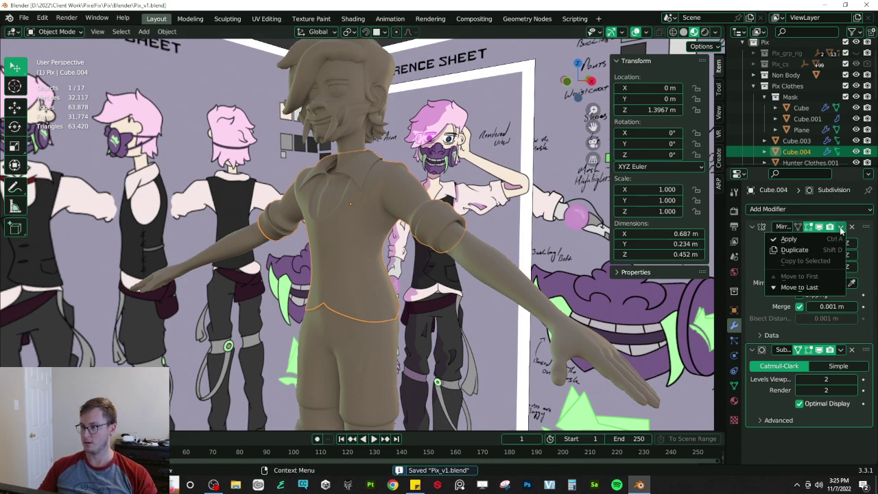
pyautogui.click(831, 238)
pyautogui.hotkey('ctrl', 'a')
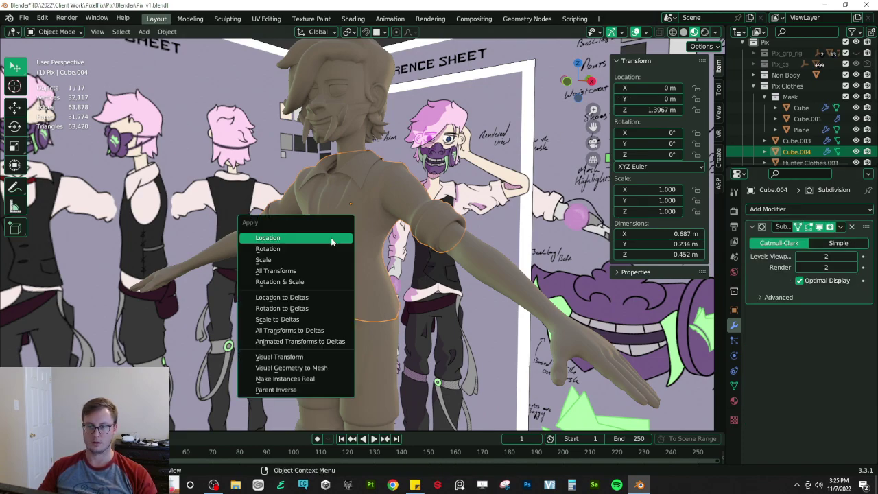
pyautogui.click(331, 238)
pyautogui.hotkey('ctrl', 'a')
pyautogui.click(332, 239)
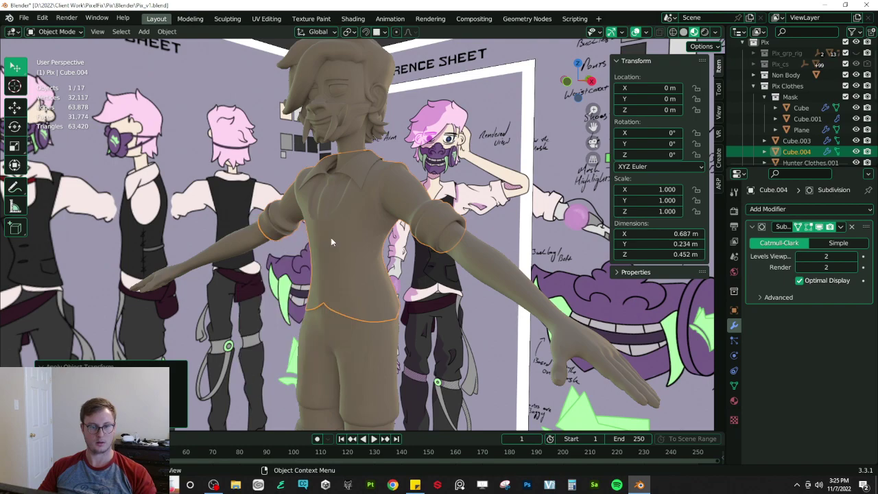
pyautogui.hotkey('ctrl', 's')
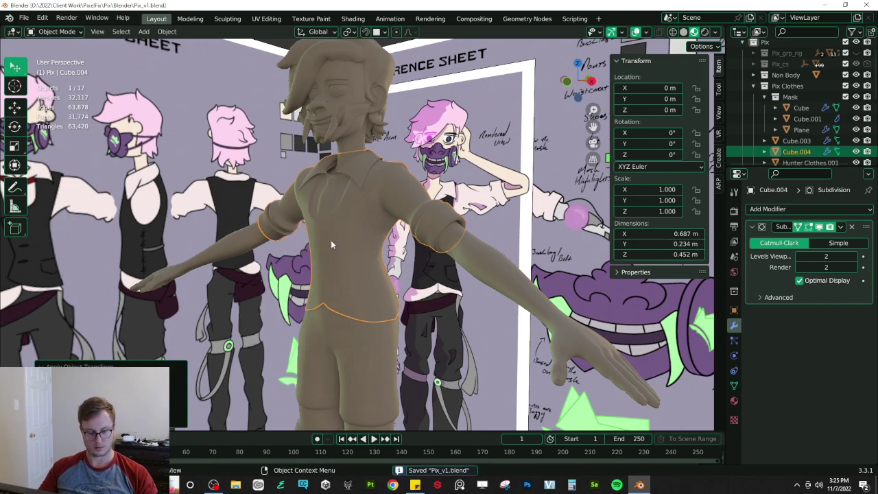
# - Enter Edit Mode on the isolated shirt, check its front neckline, and bring the whole scene back into view
pyautogui.press('m')
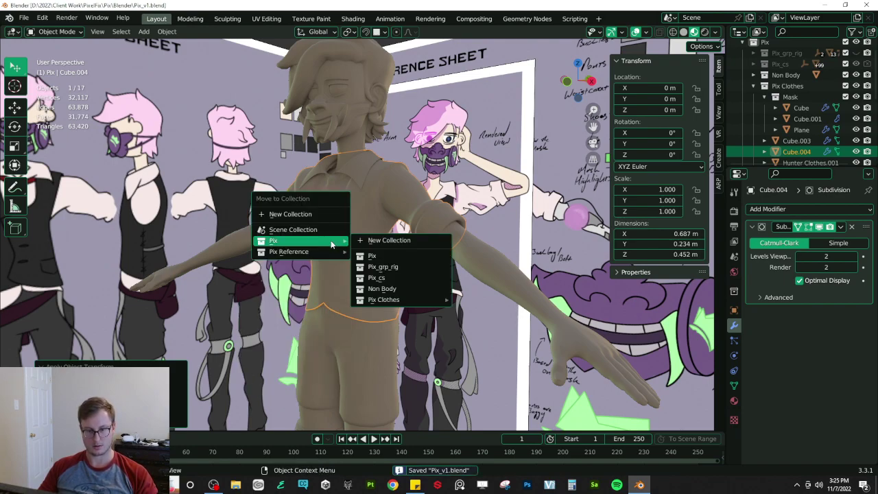
pyautogui.press('Escape')
pyautogui.press('KP_Divide')
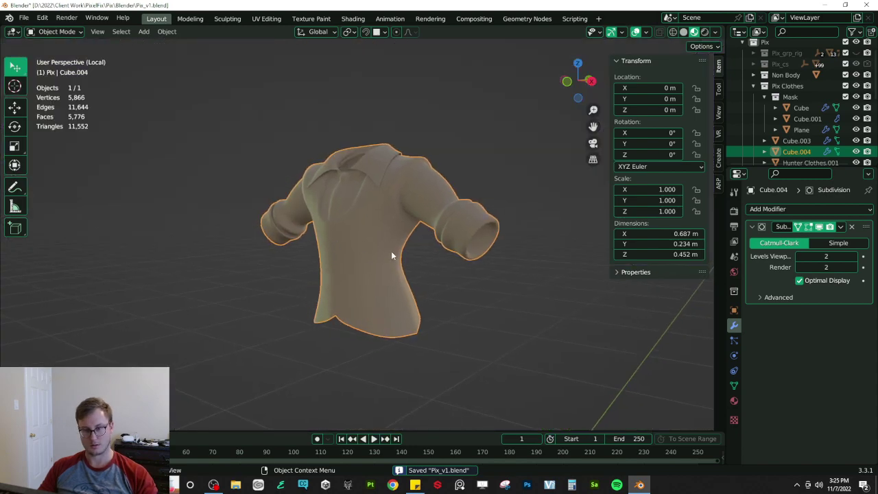
pyautogui.press('KP_1')
pyautogui.press('Tab')
pyautogui.scroll(5, 408, 251)
pyautogui.moveTo(407, 252); pyautogui.dragTo(417, 276, button='middle')
pyautogui.scroll(-3, 416, 276)
pyautogui.press('.')
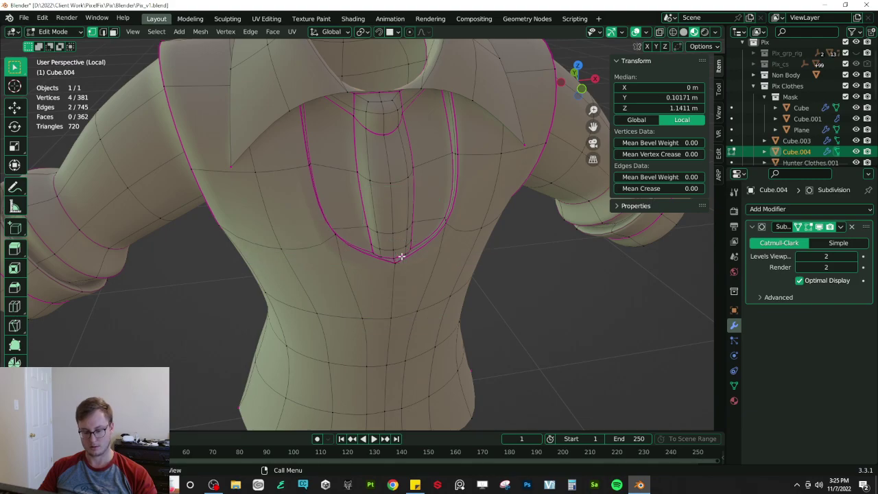
pyautogui.press('KP_Divide')
pyautogui.moveTo(356, 243); pyautogui.dragTo(384, 254, button='middle')
pyautogui.scroll(4, 326, 274)
pyautogui.scroll(-4, 325, 274)
pyautogui.moveTo(325, 274); pyautogui.dragTo(406, 235, button='middle')
pyautogui.scroll(3, 378, 250)
pyautogui.scroll(4, 358, 271)
pyautogui.scroll(5, 360, 273)
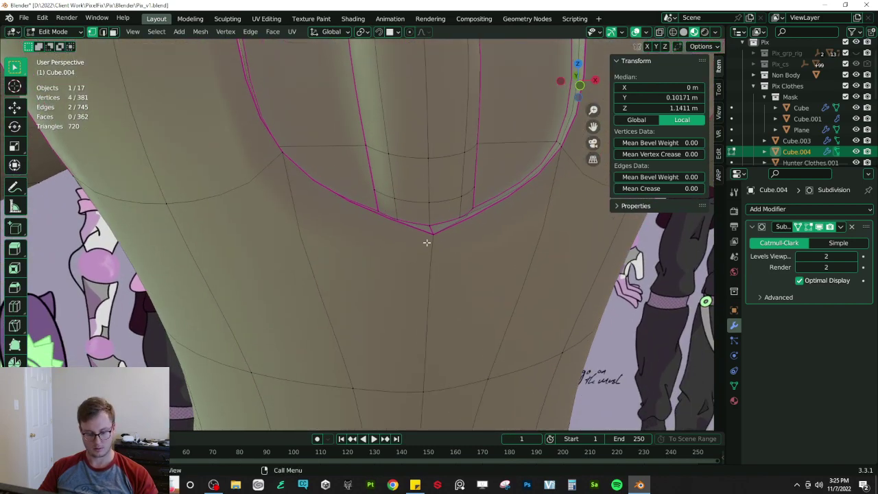
pyautogui.press('k')
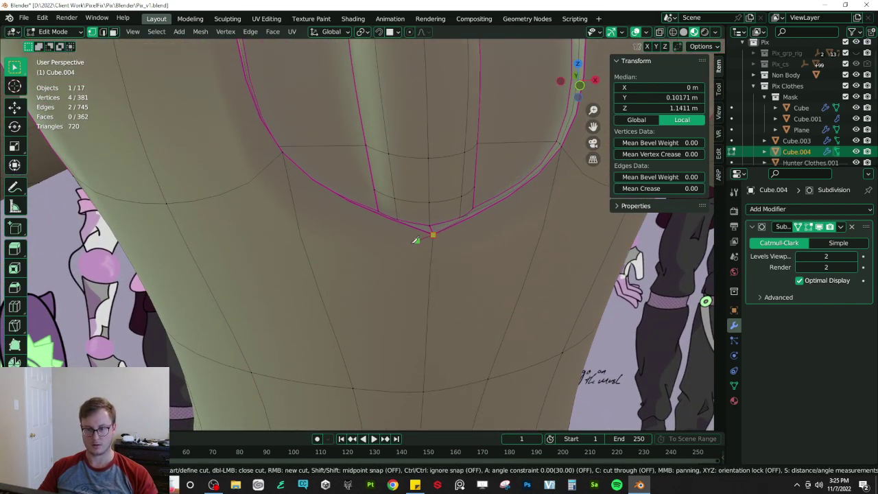
pyautogui.press('Return')
# - Save the file and check the shirt's front against the reference sheet
pyautogui.scroll(-5, 412, 230)
pyautogui.hotkey('ctrl', 's')
pyautogui.moveTo(372, 231); pyautogui.dragTo(412, 237, button='middle')
pyautogui.hotkey('ctrl', 'z')
pyautogui.scroll(-1, 413, 237)
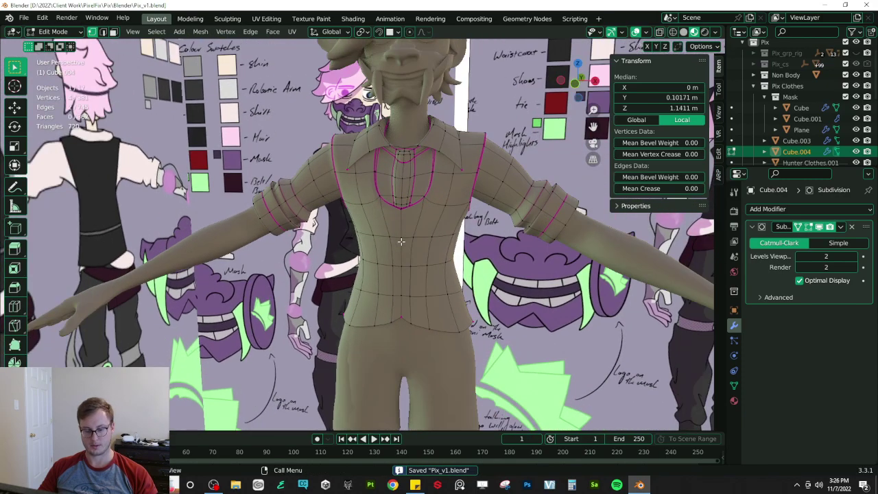
pyautogui.scroll(-5, 401, 242)
pyautogui.scroll(5, 325, 240)
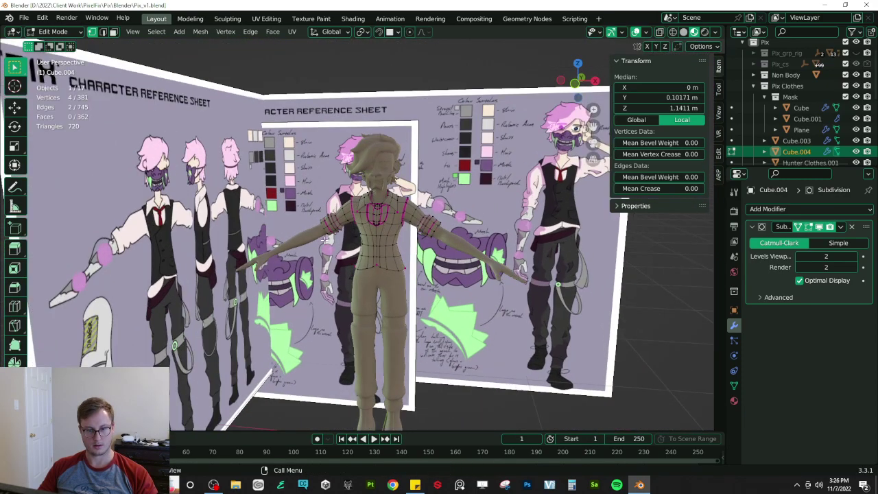
pyautogui.scroll(2, 422, 311)
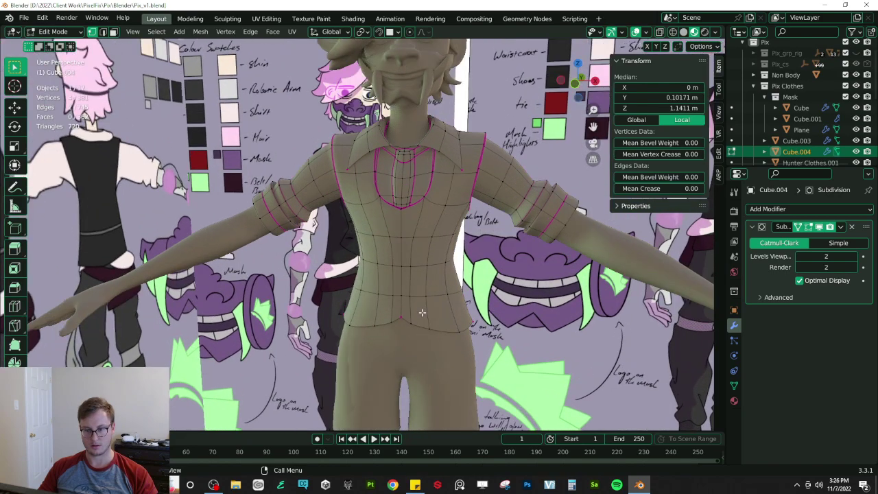
pyautogui.scroll(1, 420, 313)
pyautogui.press('k')
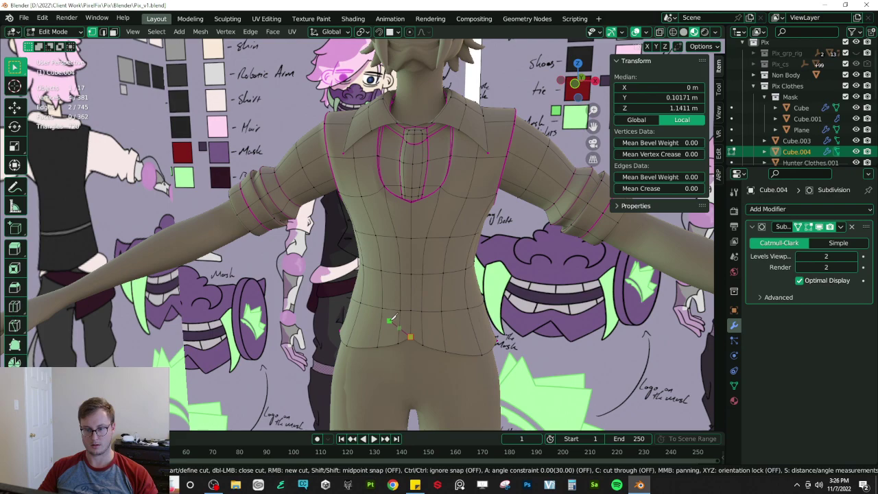
pyautogui.click(391, 271)
pyautogui.press('Return')
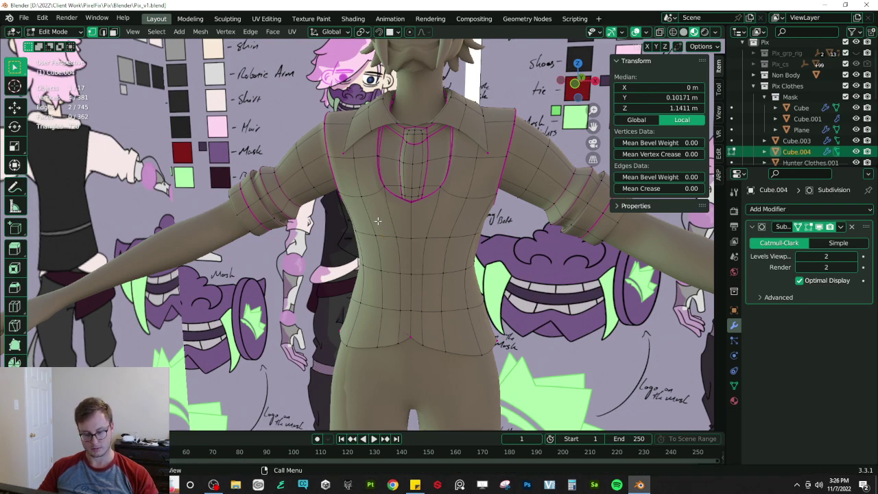
# - Knife-cut two diagonal edges on the shirt's front, one from the hem's center notch and one from the neckline's lowest point
pyautogui.press('k')
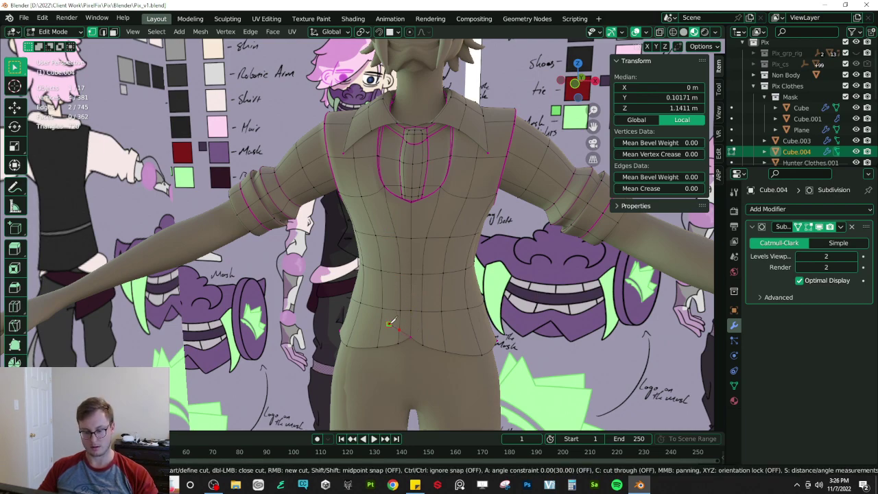
pyautogui.press('Return')
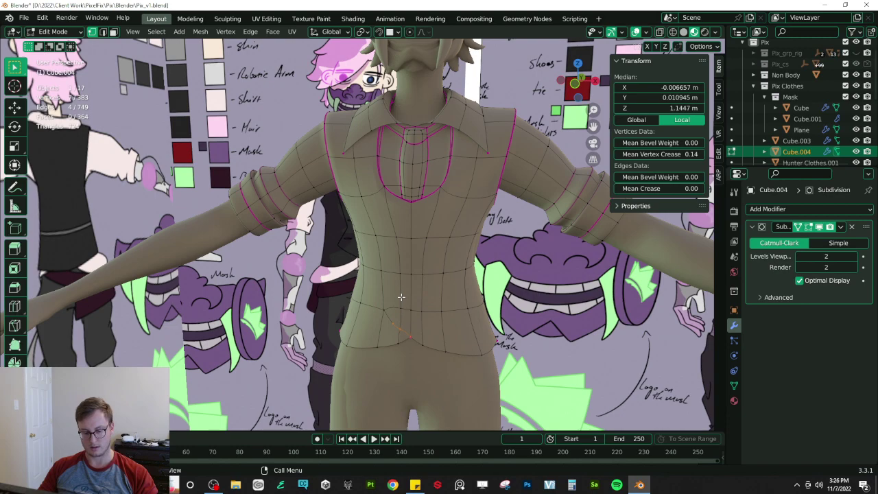
pyautogui.press('k')
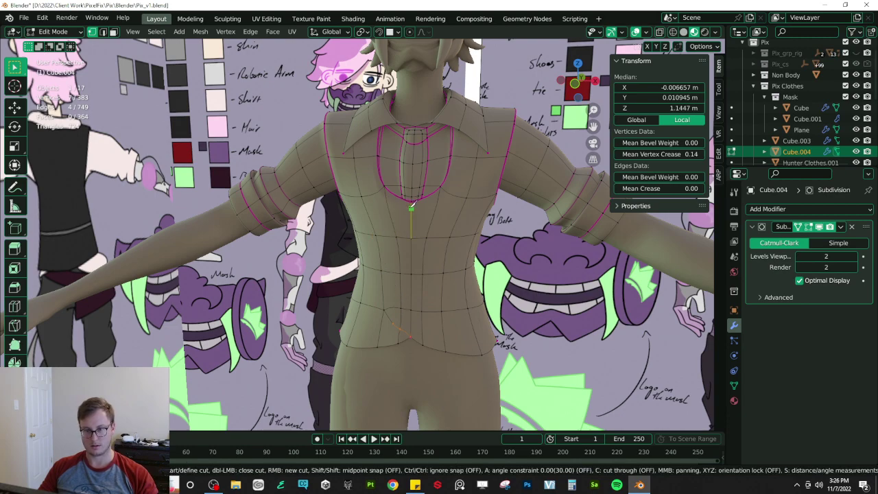
pyautogui.scroll(3, 412, 206)
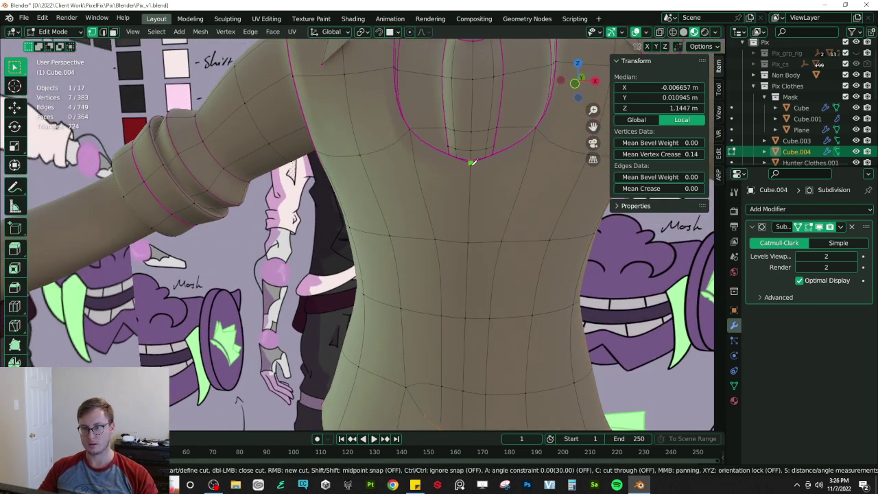
pyautogui.click(398, 195)
pyautogui.press('Return')
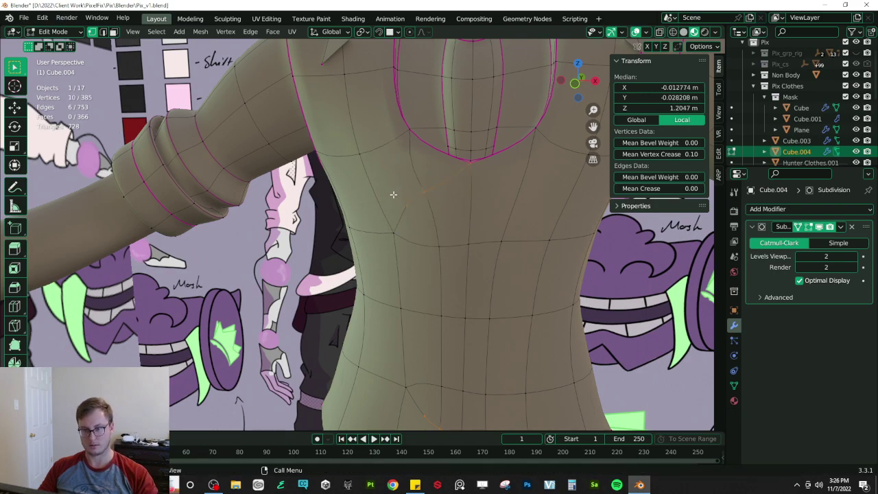
# - Try deleting the short edge between the upper diagonal cut and the vertex below it
pyautogui.keyDown('shift'); pyautogui.click(396, 231); pyautogui.keyUp('shift')
pyautogui.press('x')
pyautogui.click(433, 222)
pyautogui.hotkey('ctrl', 'z')
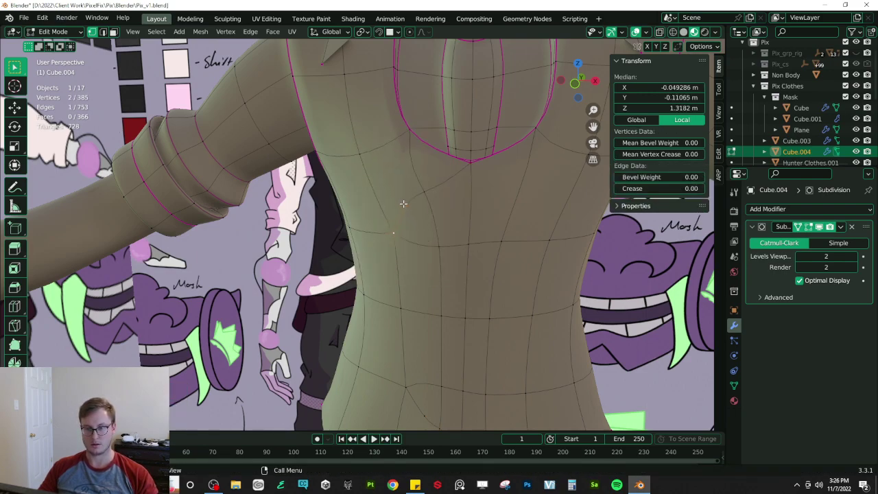
# - Connect the cut vertex below the neckline to the chest vertex diagonally above it with a new edge
pyautogui.click(404, 204)
pyautogui.keyDown('shift'); pyautogui.click(363, 157); pyautogui.keyUp('shift')
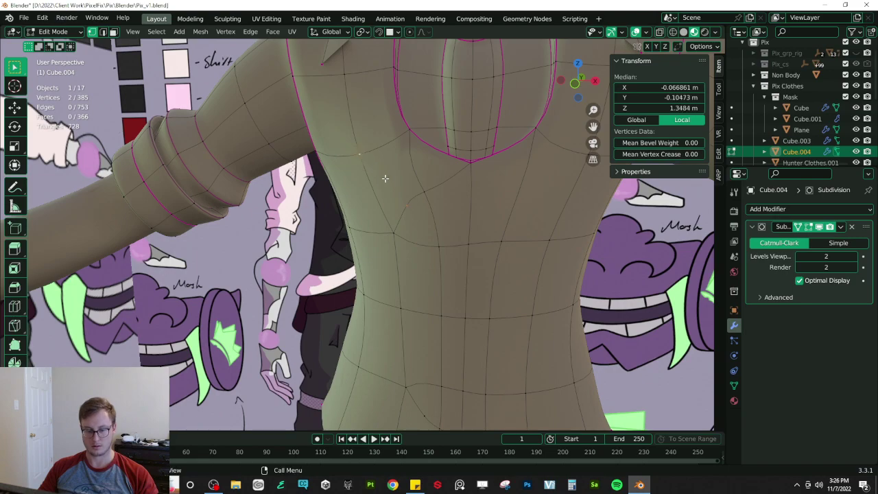
pyautogui.press('j')
# - Connect the upper cut through the waist vertex to the lower cut with new edges down the shirt's front
pyautogui.click(411, 213)
pyautogui.keyDown('shift'); pyautogui.moveTo(434, 350); pyautogui.dragTo(403, 224, button='middle'); pyautogui.keyUp('shift')
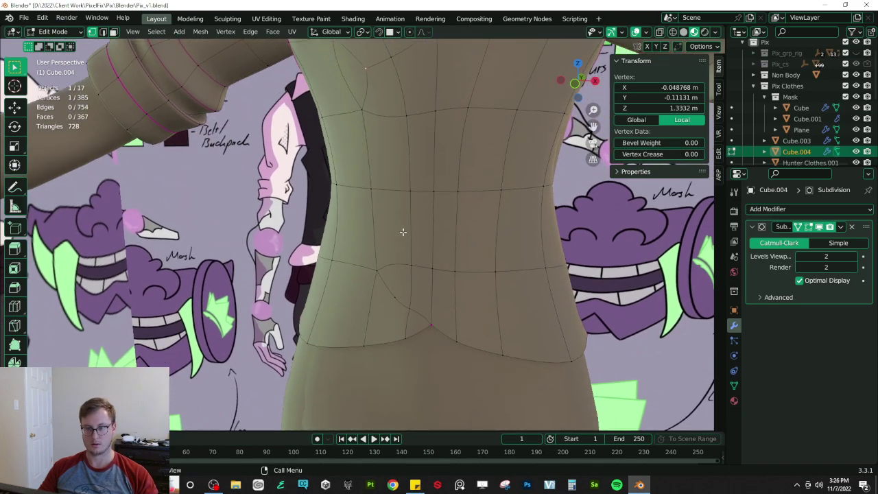
pyautogui.keyDown('shift'); pyautogui.click(393, 279); pyautogui.keyUp('shift')
pyautogui.hotkey('ctrl', 'z')
pyautogui.keyDown('shift'); pyautogui.click(394, 291); pyautogui.keyUp('shift')
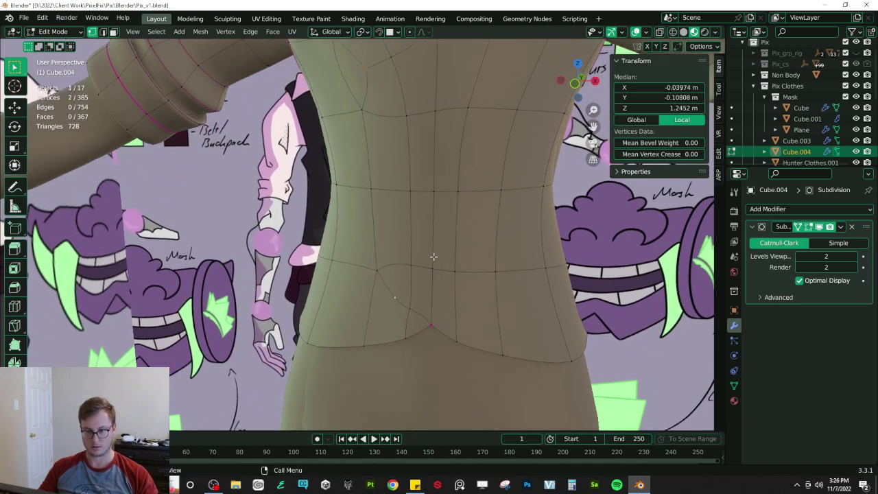
pyautogui.scroll(-6, 389, 242)
pyautogui.moveTo(390, 242); pyautogui.dragTo(337, 226, button='middle')
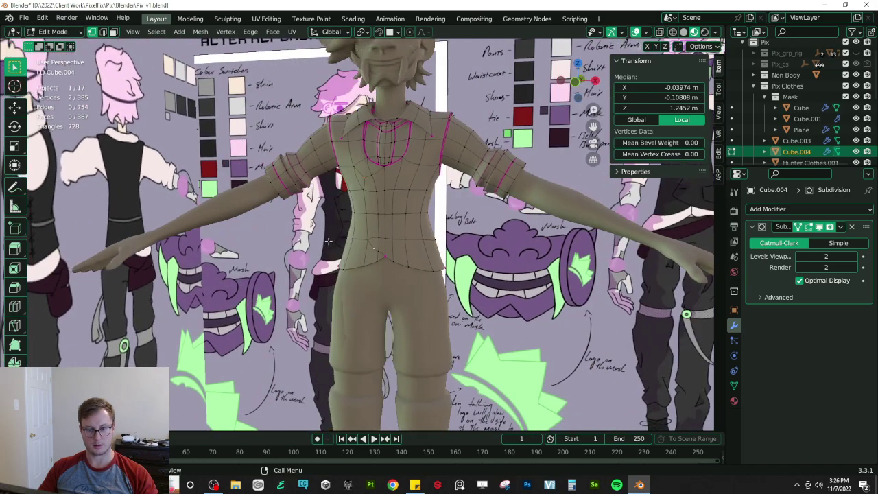
pyautogui.scroll(4, 336, 218)
pyautogui.moveTo(370, 140); pyautogui.dragTo(355, 156, button='middle')
pyautogui.click(381, 219)
pyautogui.keyDown('shift'); pyautogui.click(356, 140); pyautogui.keyUp('shift')
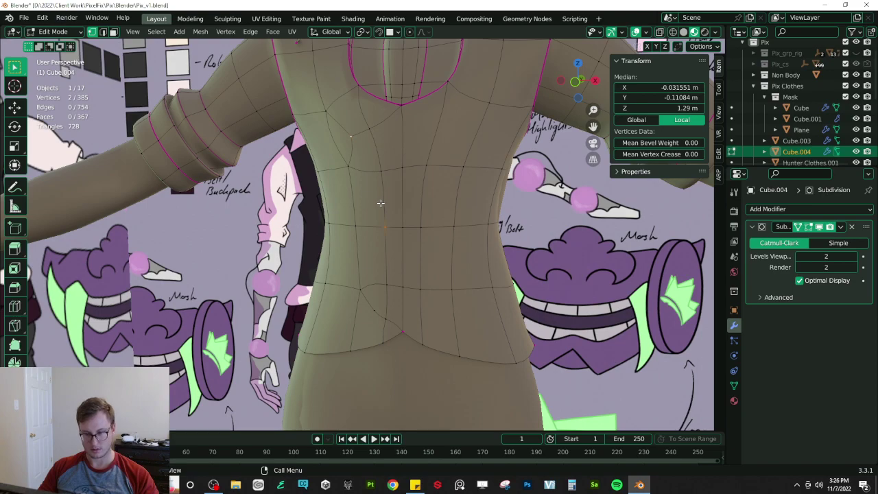
pyautogui.press('j')
pyautogui.keyDown('shift'); pyautogui.click(387, 221); pyautogui.keyUp('shift')
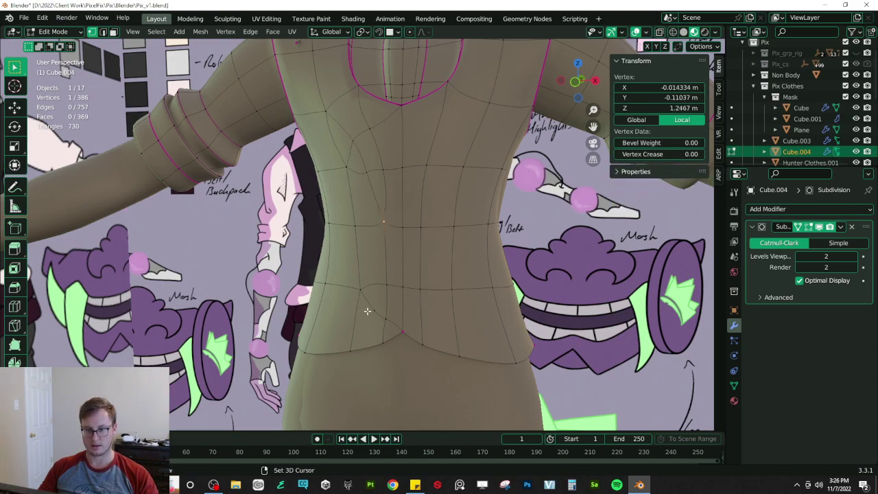
pyautogui.press('j')
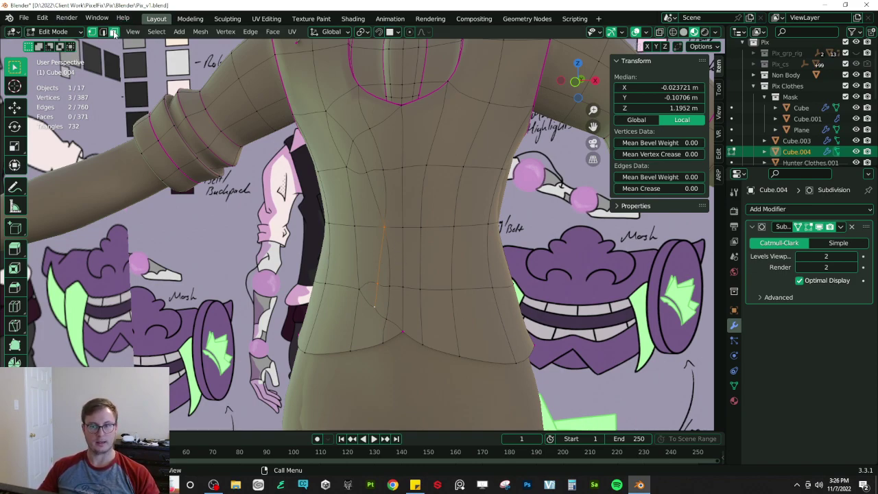
# - Select the front panel's faces between the neckline, the new cut line and the hem, and extrude them slightly outward
pyautogui.click(114, 32)
pyautogui.click(369, 160)
pyautogui.keyDown('shift'); pyautogui.click(387, 134); pyautogui.keyUp('shift')
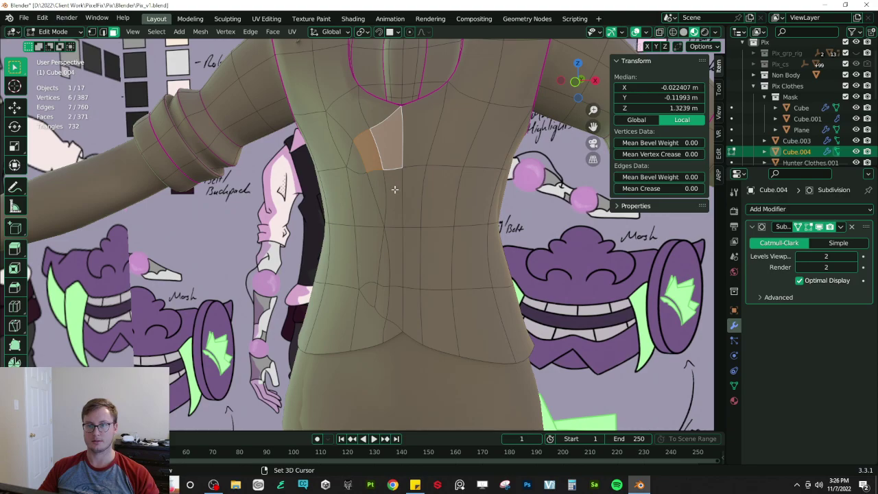
pyautogui.keyDown('shift'); pyautogui.click(422, 151); pyautogui.keyUp('shift')
pyautogui.keyDown('shift'); pyautogui.click(380, 189); pyautogui.keyUp('shift')
pyautogui.press('b')
pyautogui.moveTo(409, 176); pyautogui.dragTo(400, 220)
pyautogui.press('b')
pyautogui.moveTo(395, 255); pyautogui.dragTo(385, 296)
pyautogui.moveTo(405, 299); pyautogui.dragTo(322, 97, button='middle')
pyautogui.press('e')
pyautogui.rightClick(435, 318)
# - Select the inner and outer edge loops along the raised panel's overlapping side and set their mean crease to 1
pyautogui.click(103, 32)
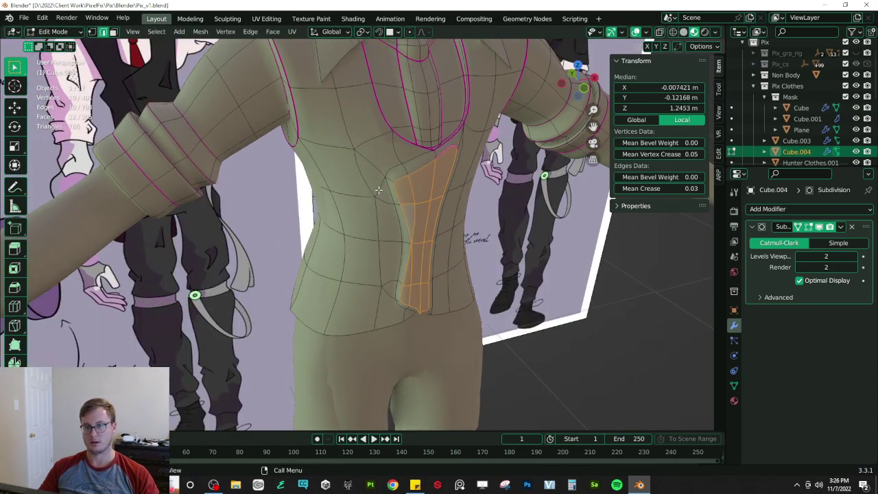
pyautogui.keyDown('alt'); pyautogui.click(388, 183); pyautogui.keyUp('alt')
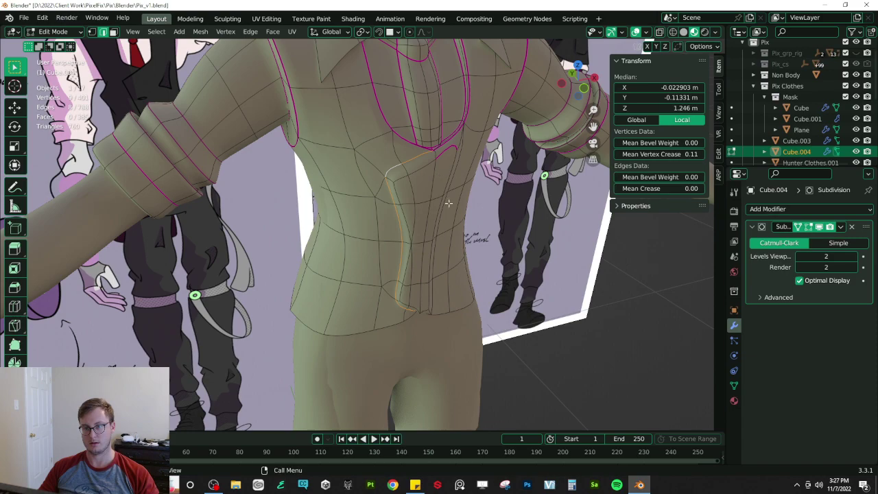
pyautogui.moveTo(448, 195); pyautogui.dragTo(380, 289, button='middle')
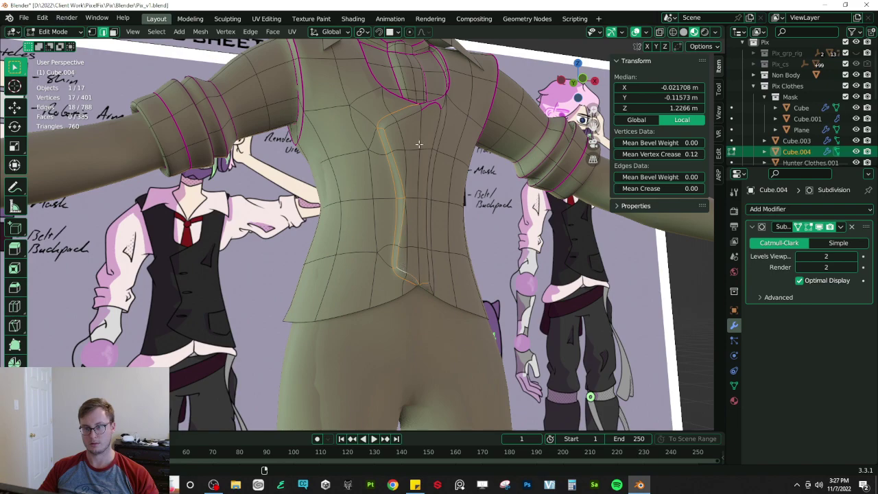
pyautogui.keyDown('alt'); pyautogui.keyDown('shift'); pyautogui.click(410, 120); pyautogui.keyUp('shift'); pyautogui.keyUp('alt')
pyautogui.click(659, 188)
pyautogui.write('19')
pyautogui.press('Return')
# - Dissolve the vertical edge loop along the raised panel's uncreased side
pyautogui.moveTo(439, 220); pyautogui.dragTo(414, 214, button='middle')
pyautogui.click(453, 153)
pyautogui.keyDown('shift'); pyautogui.click(398, 153); pyautogui.keyUp('shift')
pyautogui.keyDown('shift'); pyautogui.click(407, 110); pyautogui.keyUp('shift')
pyautogui.press('x')
pyautogui.click(432, 248)
pyautogui.moveTo(432, 248); pyautogui.dragTo(397, 294, button='middle')
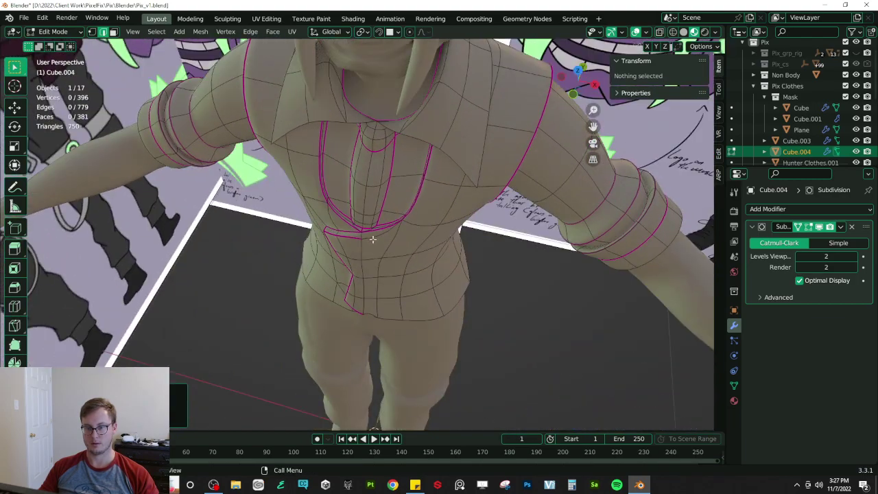
# - Set the mean crease of the panel's remaining neckline and hem edges to 1, and shade the shirt smooth in Object Mode
pyautogui.click(373, 240)
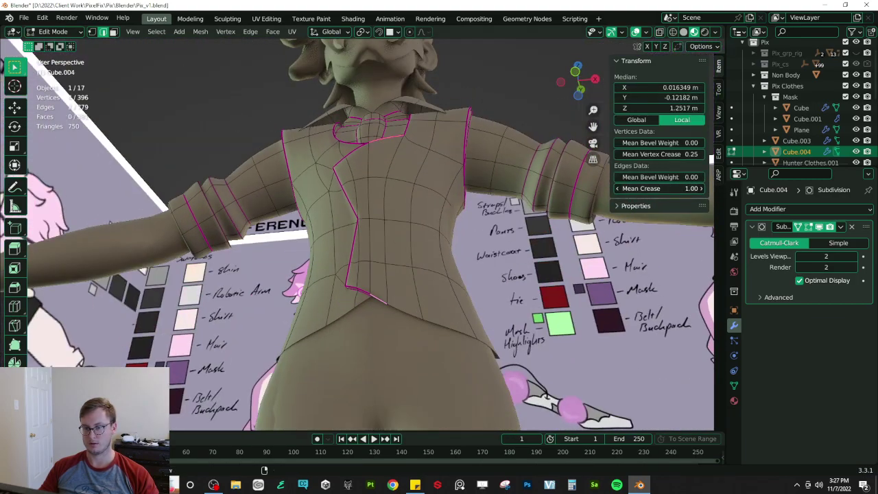
pyautogui.press('Tab')
pyautogui.rightClick(388, 229)
pyautogui.click(388, 229)
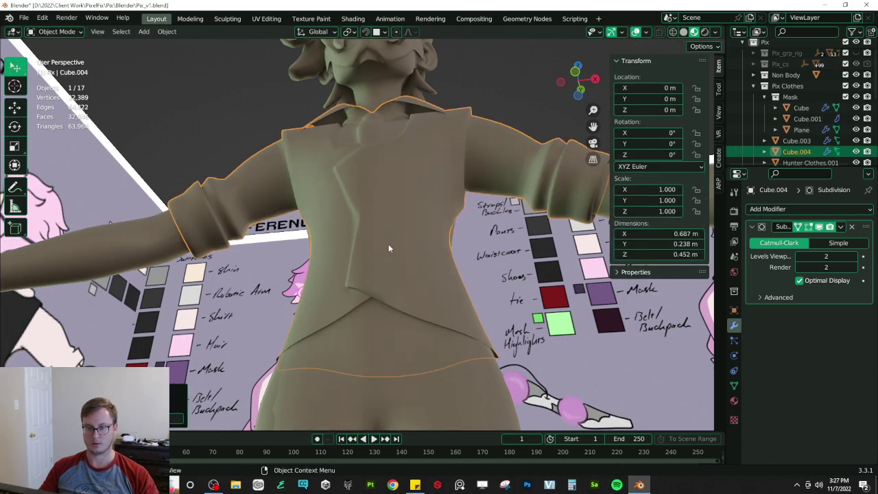
# - Select the shirt's entire mesh and examine the raised front panel from the front and up close at the hem
pyautogui.press('Tab')
pyautogui.press('a')
pyautogui.press('Tab')
pyautogui.press('Tab')
pyautogui.moveTo(391, 263); pyautogui.dragTo(412, 294, button='middle')
pyautogui.press('KP_1')
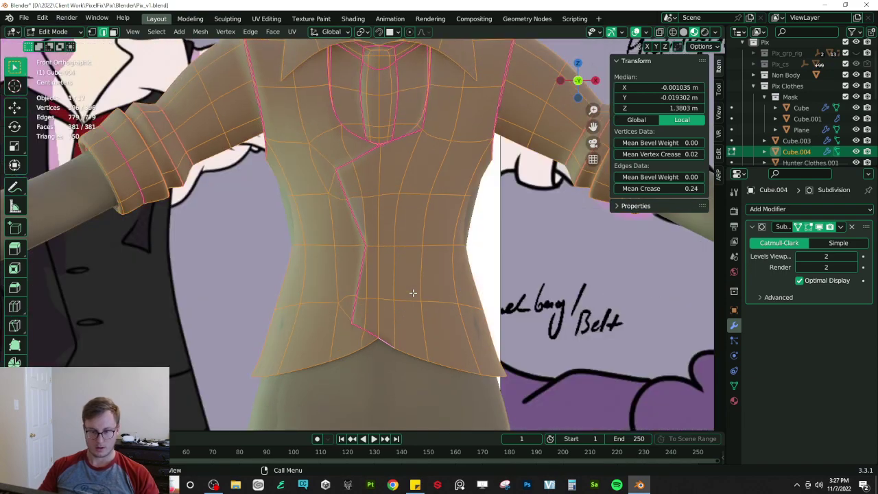
pyautogui.scroll(4, 391, 302)
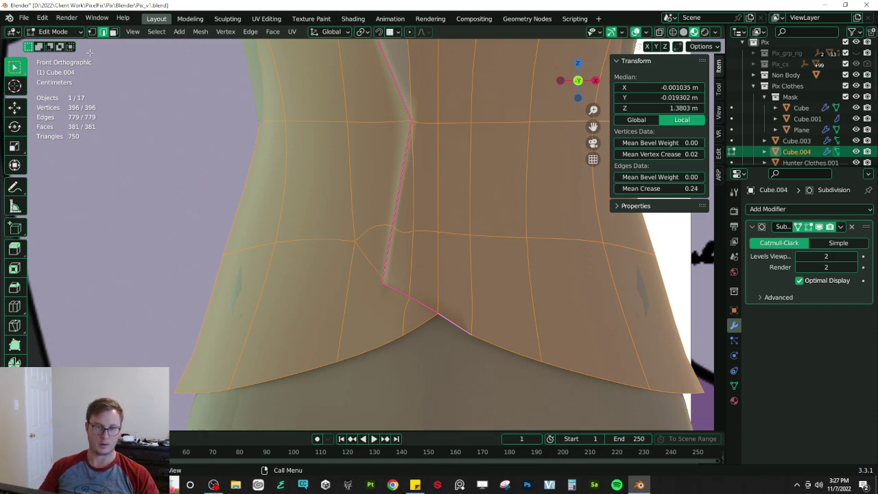
pyautogui.moveTo(324, 255); pyautogui.dragTo(380, 213, button='middle')
# - Switch the viewport to Solid shading and connect the raised panel's lower corner vertex to a hem vertex with an edge
pyautogui.click(420, 232)
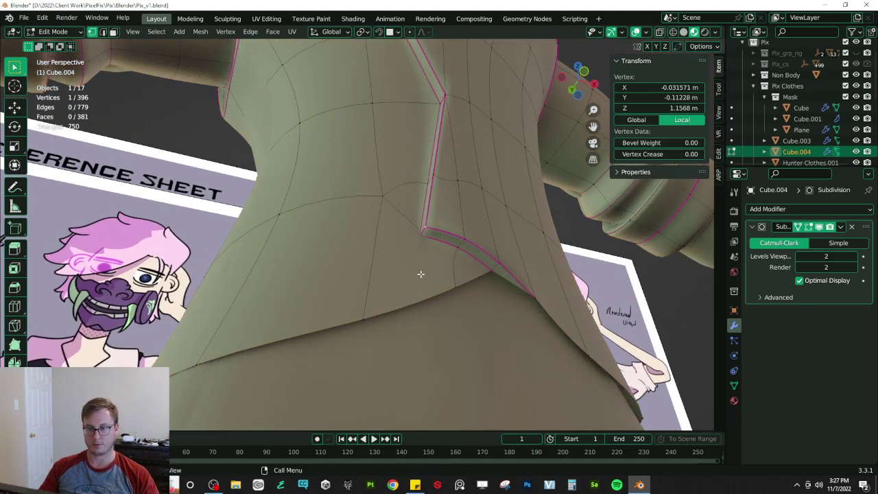
pyautogui.moveTo(447, 254); pyautogui.dragTo(475, 257, button='middle')
pyautogui.press('z')
pyautogui.click(445, 264)
pyautogui.press('z')
pyautogui.keyDown('shift'); pyautogui.click(399, 322); pyautogui.keyUp('shift')
pyautogui.press('j')
pyautogui.press('Tab')
pyautogui.moveTo(513, 272); pyautogui.dragTo(374, 275, button='middle')
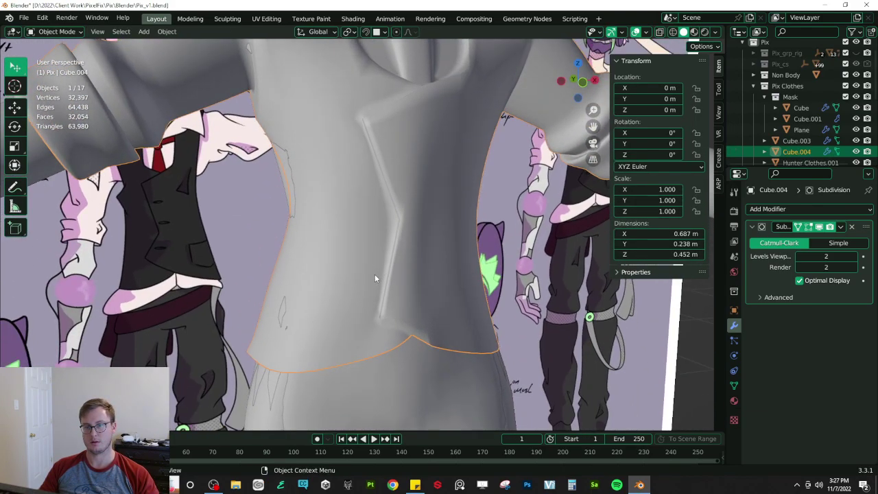
# - Check the raised panel's mesh up close, return to Object Mode, and save the file
pyautogui.press('Tab')
pyautogui.scroll(4, 369, 233)
pyautogui.keyDown('shift'); pyautogui.moveTo(386, 141); pyautogui.dragTo(458, 188, button='middle'); pyautogui.keyUp('shift')
pyautogui.scroll(-5, 419, 229)
pyautogui.press('Tab')
pyautogui.scroll(-6, 333, 245)
pyautogui.hotkey('ctrl', 's')
pyautogui.scroll(6, 376, 255)
# - Select the vertices along the raised front panel's outer border, from neckline to hem, and move them 0.002388 m along Y
pyautogui.press('Tab')
pyautogui.click(385, 182)
pyautogui.keyDown('shift'); pyautogui.click(395, 212); pyautogui.keyUp('shift')
pyautogui.keyDown('shift'); pyautogui.click(414, 276); pyautogui.keyUp('shift')
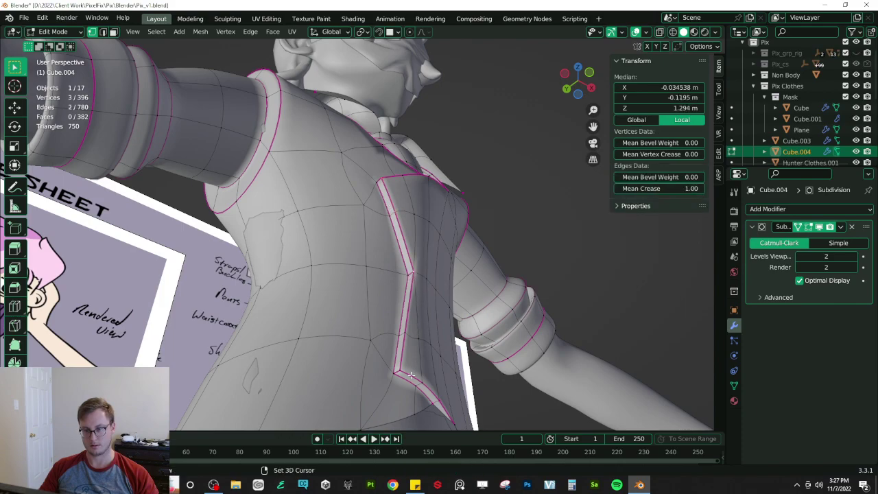
pyautogui.moveTo(442, 282); pyautogui.dragTo(423, 313, button='middle')
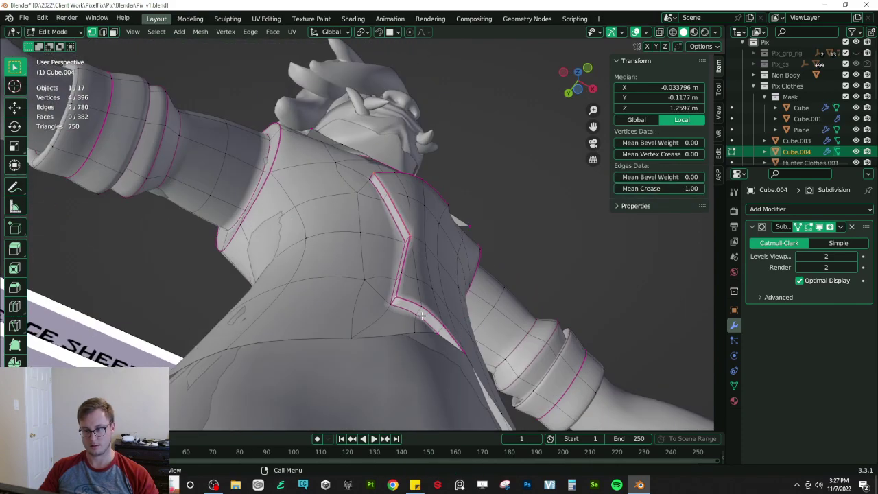
pyautogui.keyDown('shift'); pyautogui.click(425, 312); pyautogui.keyUp('shift')
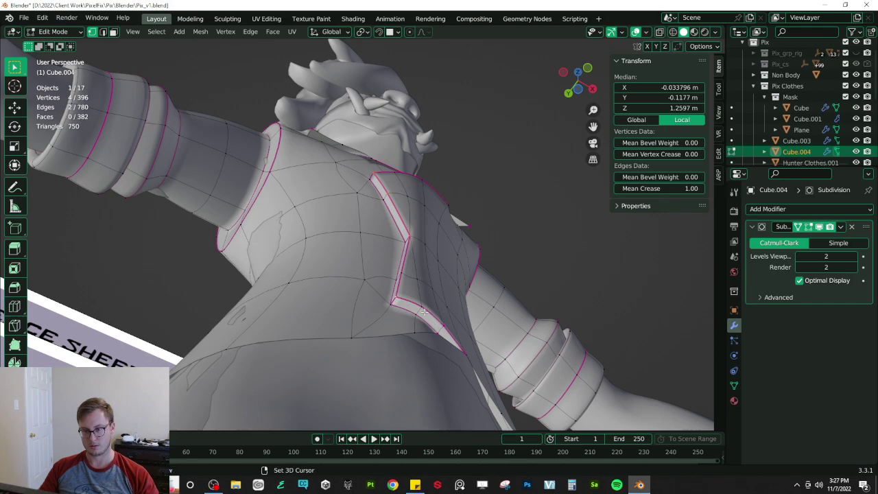
pyautogui.keyDown('shift'); pyautogui.click(444, 325); pyautogui.keyUp('shift')
pyautogui.moveTo(417, 200); pyautogui.dragTo(405, 266, button='middle')
pyautogui.moveTo(392, 223); pyautogui.dragTo(393, 260, button='middle')
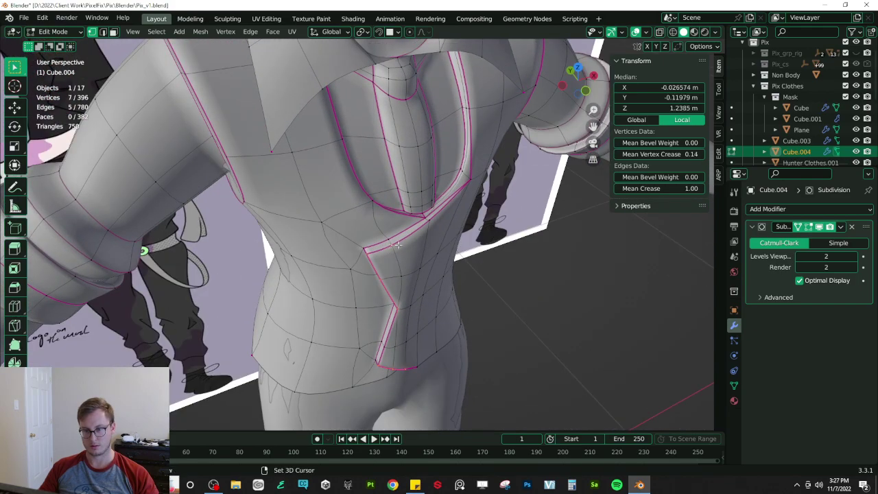
pyautogui.keyDown('shift'); pyautogui.click(426, 223); pyautogui.keyUp('shift')
pyautogui.moveTo(450, 225)
pyautogui.mouseDown(button='middle')
pyautogui.moveTo(464, 263)
pyautogui.moveTo(454, 255)
pyautogui.moveTo(459, 234)
pyautogui.mouseUp(button='middle')
pyautogui.scroll(4, 465, 263)
pyautogui.press('g')
pyautogui.press('y')
pyautogui.click(452, 242)
# - Set the panel border vertices' mean vertex crease to 0, return to Object Mode, and save the file
pyautogui.moveTo(667, 158); pyautogui.dragTo(638, 158)
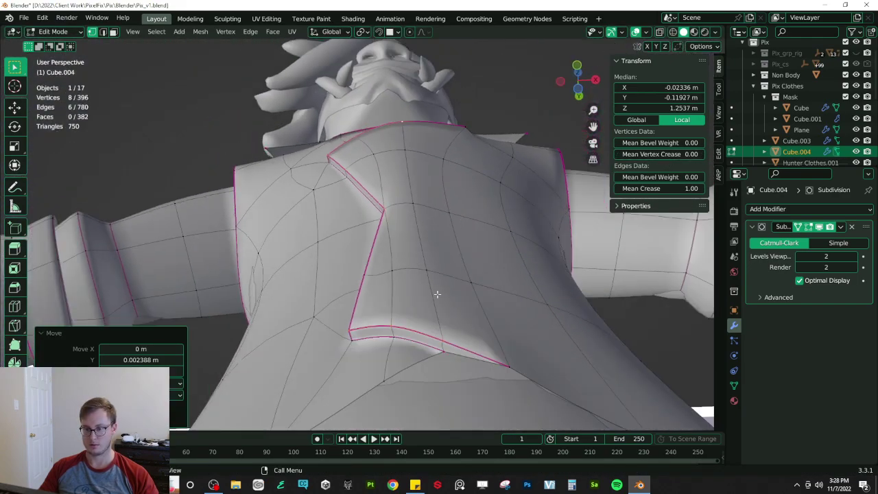
pyautogui.hotkey('alt', 'a')
pyautogui.press('Tab')
pyautogui.moveTo(485, 294); pyautogui.dragTo(330, 306, button='middle')
pyautogui.hotkey('ctrl', 's')
pyautogui.scroll(3, 334, 296)
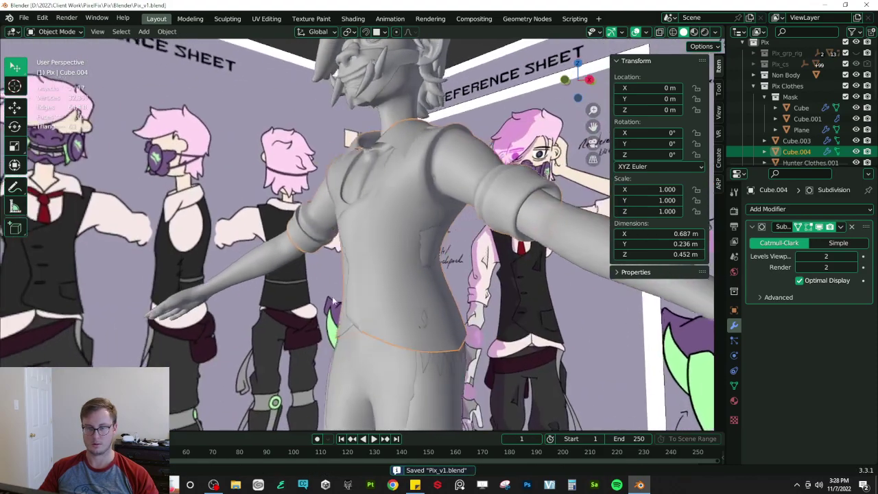
# - Isolate the shirt in local view and select the open edge loop around its hem in Edit Mode
pyautogui.scroll(-6, 335, 296)
pyautogui.moveTo(386, 282); pyautogui.dragTo(440, 279, button='middle')
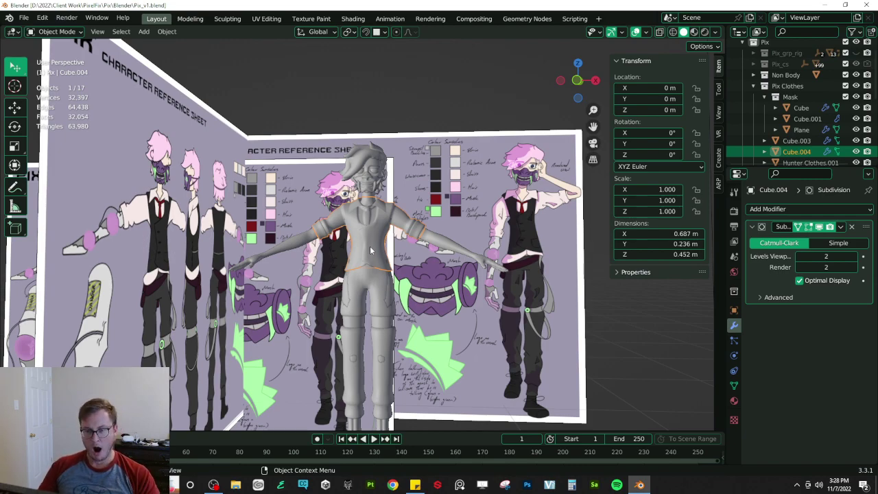
pyautogui.press('KP_Divide')
pyautogui.moveTo(384, 266); pyautogui.dragTo(370, 224, button='middle')
pyautogui.scroll(3, 372, 227)
pyautogui.press('Tab')
pyautogui.keyDown('shift'); pyautogui.moveTo(396, 290); pyautogui.dragTo(400, 218, button='middle'); pyautogui.keyUp('shift')
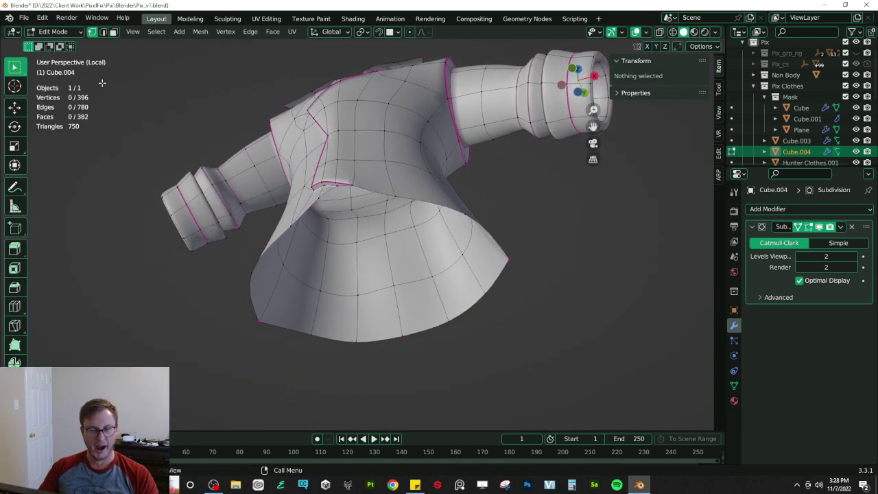
pyautogui.click(102, 31)
pyautogui.keyDown('alt'); pyautogui.click(327, 347); pyautogui.keyUp('alt')
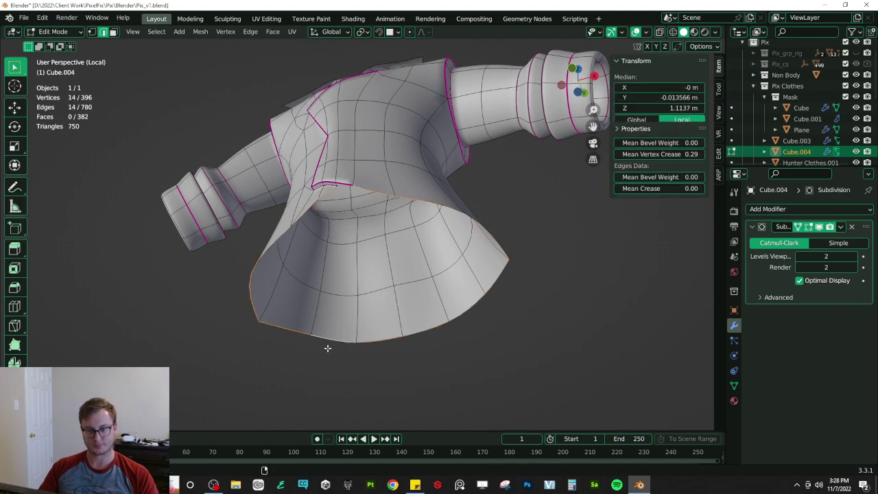
pyautogui.moveTo(387, 319); pyautogui.dragTo(465, 181, button='middle')
pyautogui.press('e')
pyautogui.rightClick(439, 251)
pyautogui.hotkey('ctrl', 'z')
# - Set the mean crease of the hem's edge loop to 1
pyautogui.click(659, 188)
pyautogui.write('1')
pyautogui.press('Return')
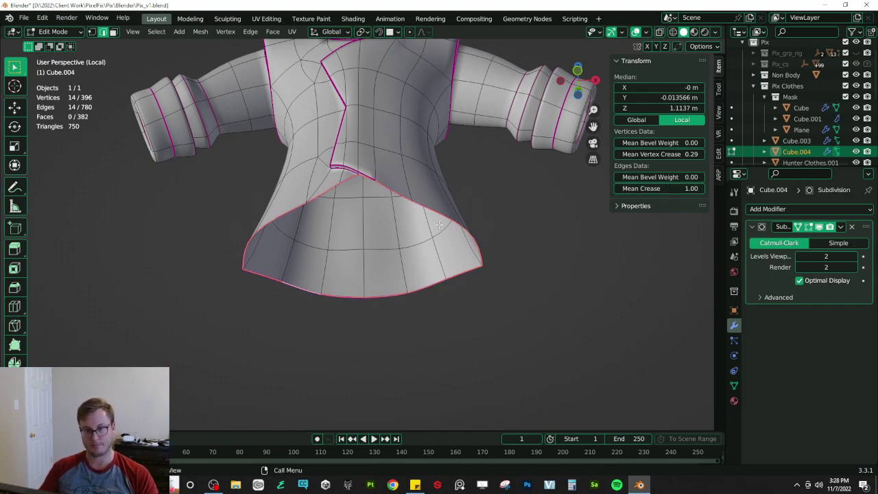
# - Build a hem rim by filling the opening, insetting the face about 0.009 m and deleting the inner face, and save the file
pyautogui.moveTo(445, 206); pyautogui.dragTo(453, 256, button='middle')
pyautogui.press('f')
pyautogui.press('i')
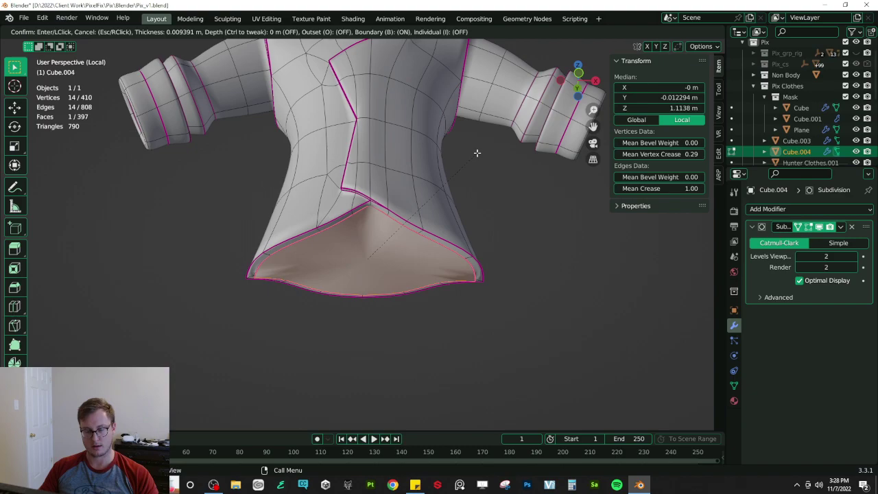
pyautogui.click(479, 149)
pyautogui.press('x')
pyautogui.press('f')
pyautogui.moveTo(462, 180); pyautogui.dragTo(367, 225, button='middle')
pyautogui.scroll(-3, 339, 180)
pyautogui.press('Tab')
pyautogui.hotkey('ctrl', 's')
# - Set the mean crease of the two short edges at the hem rim's side corners to 1
pyautogui.press('Tab')
pyautogui.scroll(5, 505, 242)
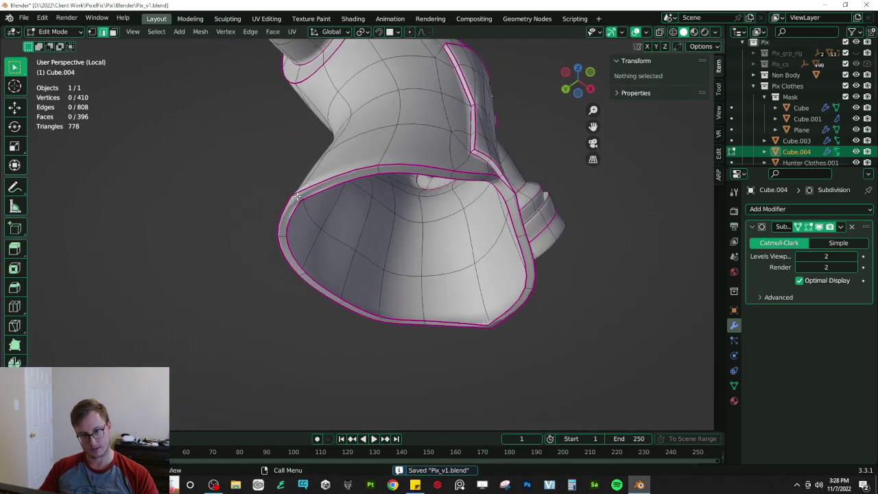
pyautogui.click(472, 335)
pyautogui.keyDown('shift'); pyautogui.click(490, 327); pyautogui.keyUp('shift')
pyautogui.click(662, 188)
pyautogui.write('1')
pyautogui.press('Return')
# - Set the crease of the hem rim's short front-centre and back-centre edges to 1, and save the file
pyautogui.press('Tab')
pyautogui.moveTo(467, 204); pyautogui.dragTo(382, 114, button='middle')
pyautogui.press('Tab')
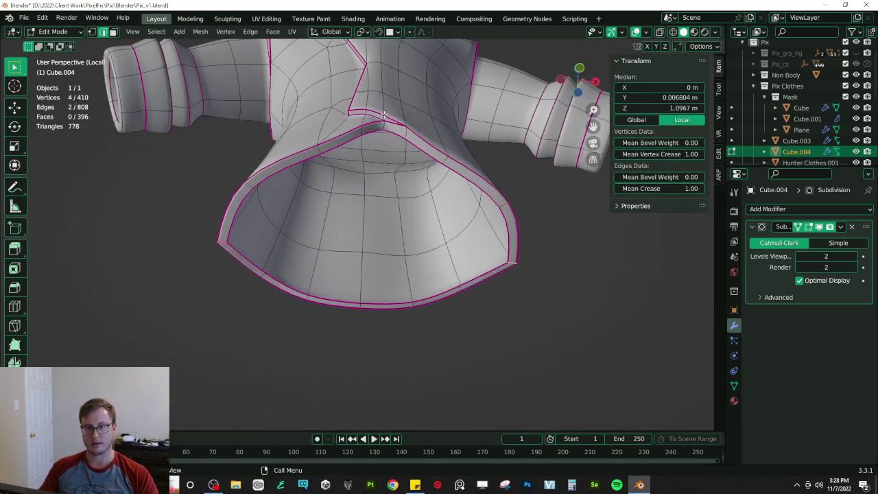
pyautogui.click(384, 125)
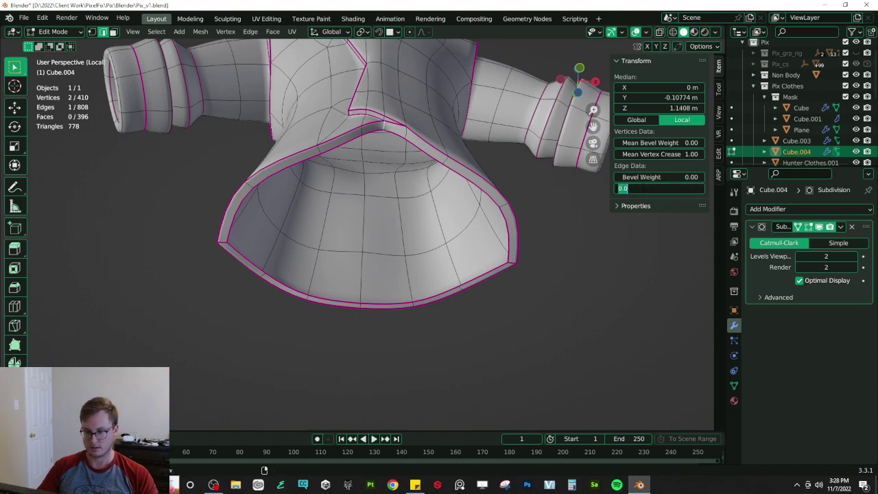
pyautogui.press('Tab')
pyautogui.moveTo(394, 173); pyautogui.dragTo(190, 184, button='middle')
pyautogui.hotkey('ctrl', 's')
pyautogui.press('Tab')
pyautogui.scroll(2, 374, 286)
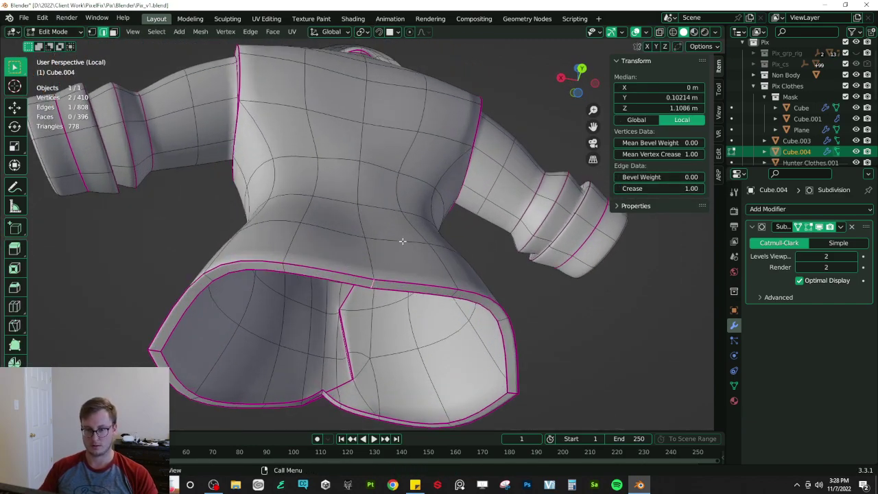
pyautogui.press('Tab')
pyautogui.scroll(-4, 346, 240)
pyautogui.hotkey('ctrl', 's')
# - Select the face loops making up the shirt's folded collar in face select mode
pyautogui.moveTo(346, 241); pyautogui.dragTo(499, 298, button='middle')
pyautogui.moveTo(378, 211); pyautogui.dragTo(402, 216, button='middle')
pyautogui.scroll(2, 402, 215)
pyautogui.press('Tab')
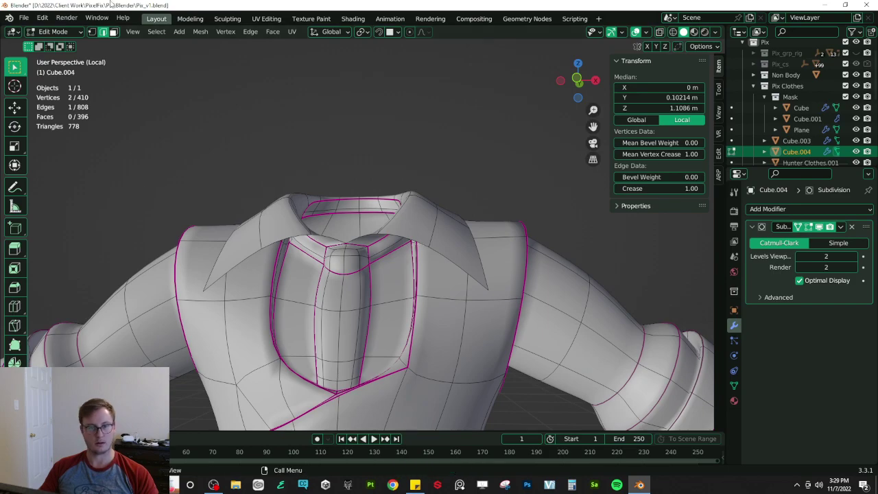
pyautogui.click(112, 32)
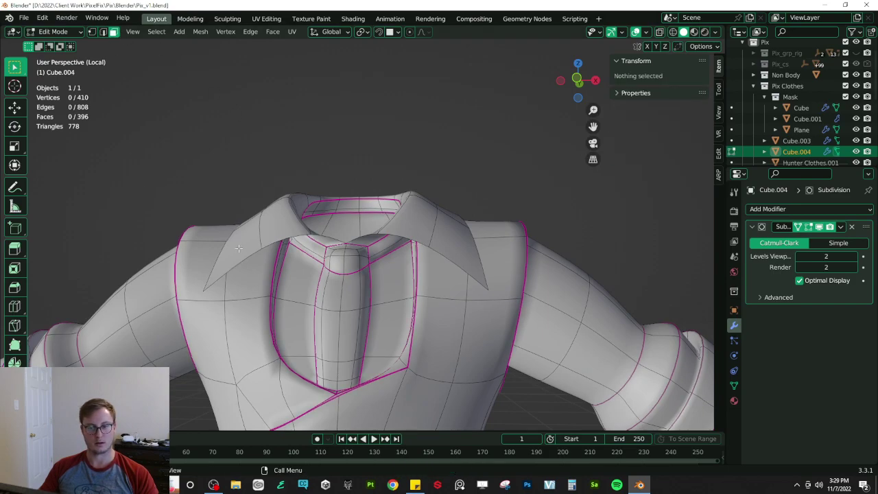
pyautogui.click(238, 248)
pyautogui.moveTo(238, 248); pyautogui.dragTo(280, 256, button='middle')
pyautogui.keyDown('alt'); pyautogui.click(265, 272); pyautogui.keyUp('alt')
pyautogui.hotkey('ctrl', 'z')
pyautogui.click(263, 269)
pyautogui.hotkey('alt', 'a')
pyautogui.keyDown('alt'); pyautogui.click(262, 275); pyautogui.keyUp('alt')
pyautogui.keyDown('alt'); pyautogui.keyDown('shift'); pyautogui.click(277, 271); pyautogui.keyUp('shift'); pyautogui.keyUp('alt')
pyautogui.keyDown('alt'); pyautogui.keyDown('shift'); pyautogui.click(297, 269); pyautogui.keyUp('shift'); pyautogui.keyUp('alt')
pyautogui.moveTo(336, 269); pyautogui.dragTo(363, 266, button='middle')
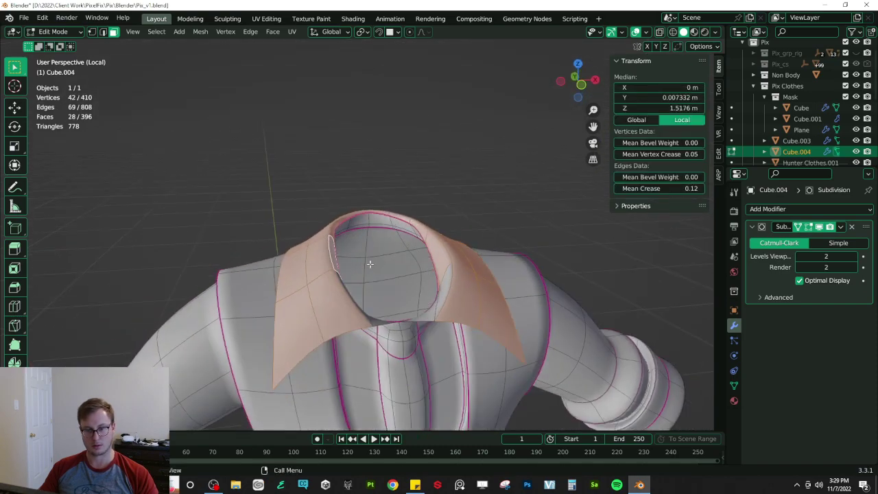
# - Add the remaining inner faces on both sides of the collar's front opening to the selection
pyautogui.scroll(4, 364, 266)
pyautogui.keyDown('shift'); pyautogui.click(498, 351); pyautogui.keyUp('shift')
pyautogui.keyDown('shift'); pyautogui.click(475, 366); pyautogui.keyUp('shift')
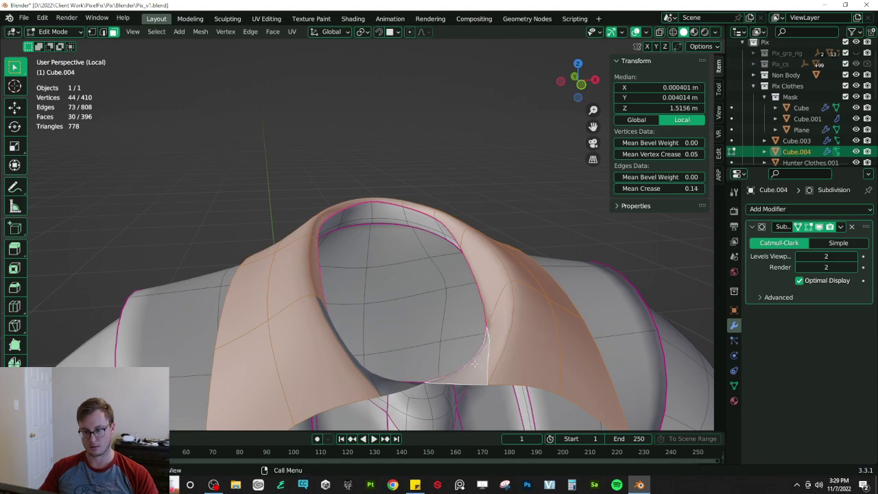
pyautogui.moveTo(475, 366); pyautogui.dragTo(284, 358, button='middle')
pyautogui.keyDown('shift'); pyautogui.click(211, 330); pyautogui.keyUp('shift')
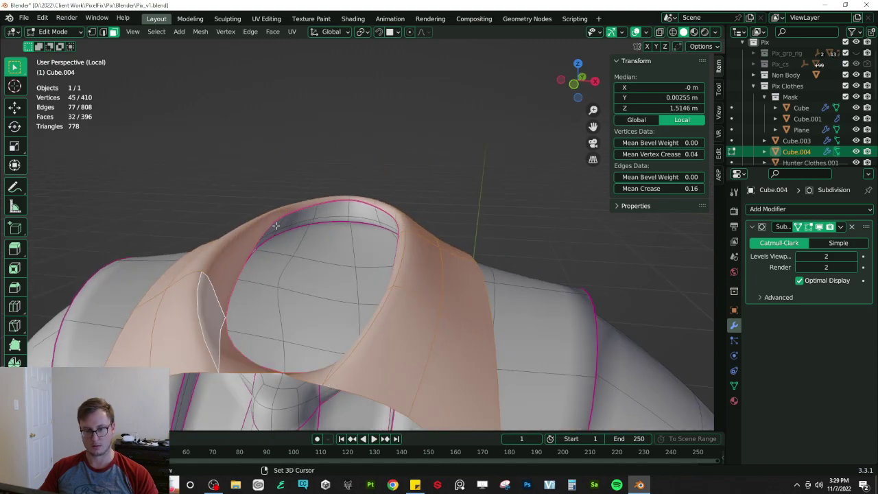
# - Duplicate the selected collar faces in place and raise the copy about 0.005 m along Z
pyautogui.moveTo(341, 223); pyautogui.dragTo(413, 229, button='middle')
pyautogui.hotkey('shift', 'd')
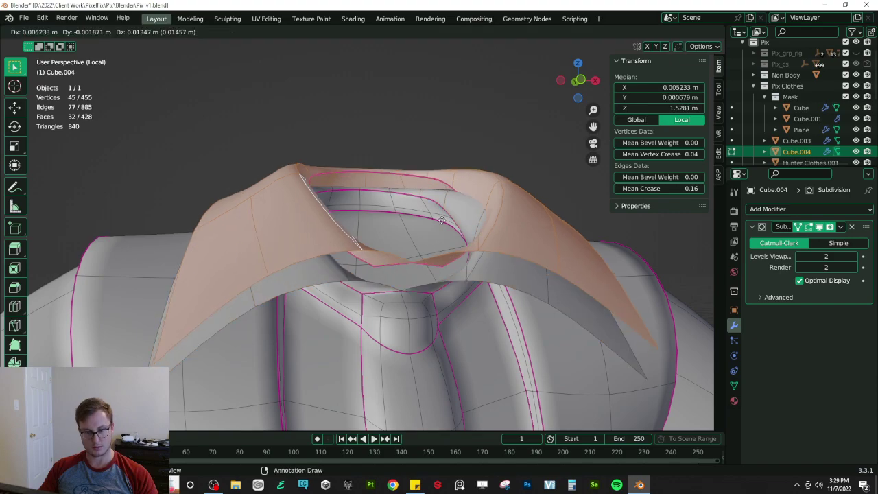
pyautogui.rightClick(434, 223)
pyautogui.press('g')
pyautogui.press('z')
pyautogui.click(432, 144)
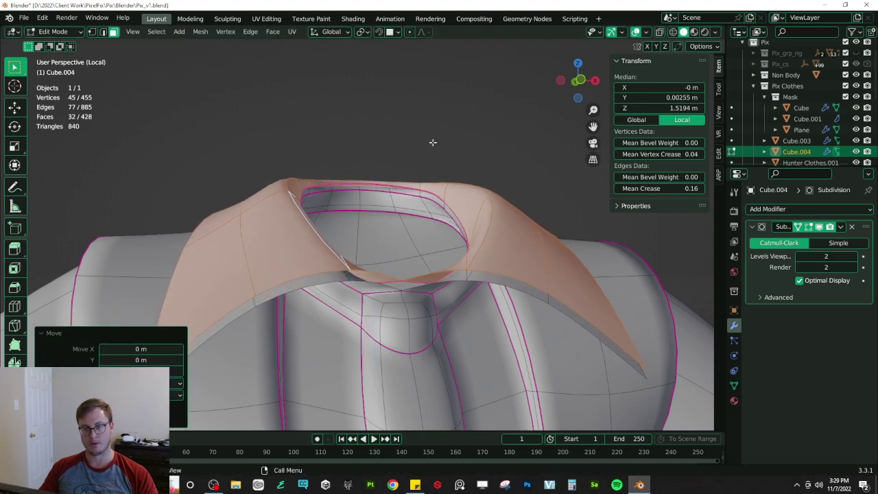
# - Select the outer border edge loops of the original collar and its raised copy in edge select mode
pyautogui.scroll(-1, 432, 143)
pyautogui.click(103, 31)
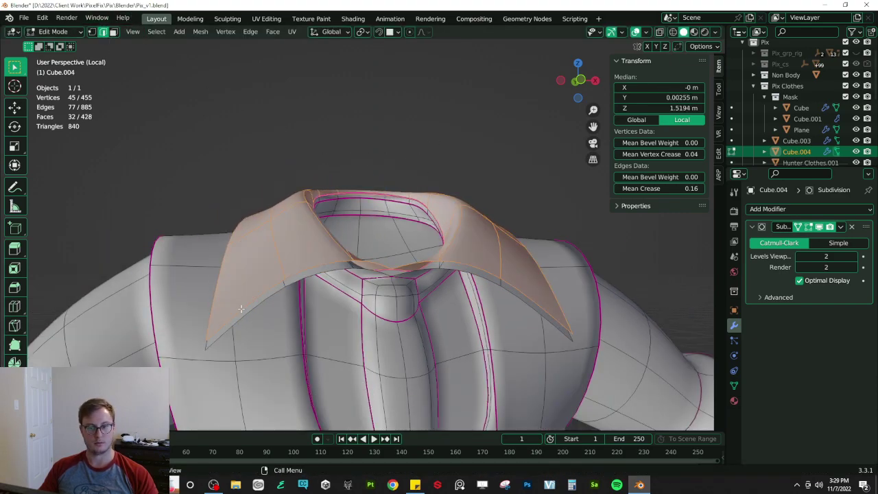
pyautogui.hotkey('alt', 'a')
pyautogui.keyDown('alt'); pyautogui.click(542, 299); pyautogui.keyUp('alt')
pyautogui.keyDown('alt'); pyautogui.keyDown('shift'); pyautogui.click(537, 302); pyautogui.keyUp('shift'); pyautogui.keyUp('alt')
pyautogui.moveTo(537, 302); pyautogui.dragTo(265, 310, button='middle')
pyautogui.keyDown('alt'); pyautogui.keyDown('shift'); pyautogui.click(289, 248); pyautogui.keyUp('shift'); pyautogui.keyUp('alt')
pyautogui.moveTo(289, 249); pyautogui.dragTo(404, 232, button='middle')
pyautogui.scroll(2, 354, 232)
# - Try to join the two collar layers' border loops with Bridge Edge Loops, and inspect their front crossing in X-ray
pyautogui.press('q')
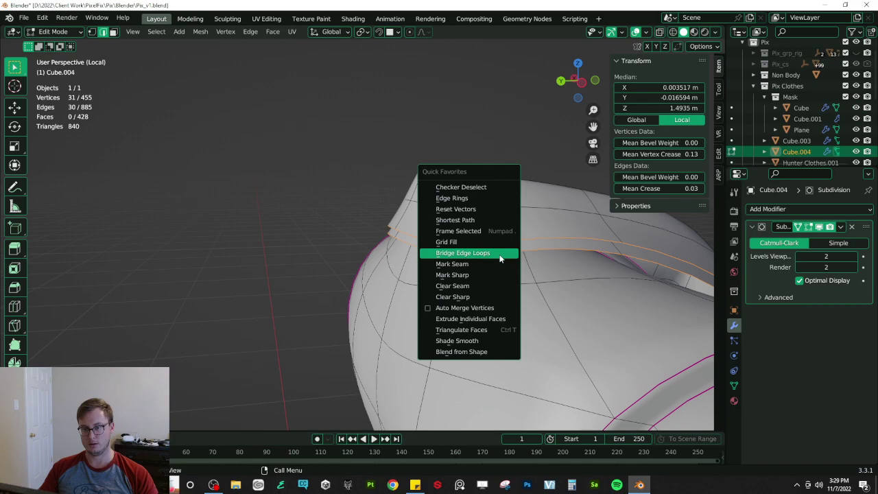
pyautogui.click(472, 254)
pyautogui.moveTo(493, 259); pyautogui.dragTo(367, 273, button='middle')
pyautogui.keyDown('alt'); pyautogui.keyDown('shift'); pyautogui.click(382, 231); pyautogui.keyUp('shift'); pyautogui.keyUp('alt')
pyautogui.press('q')
pyautogui.click(386, 229)
pyautogui.hotkey('alt', 'z')
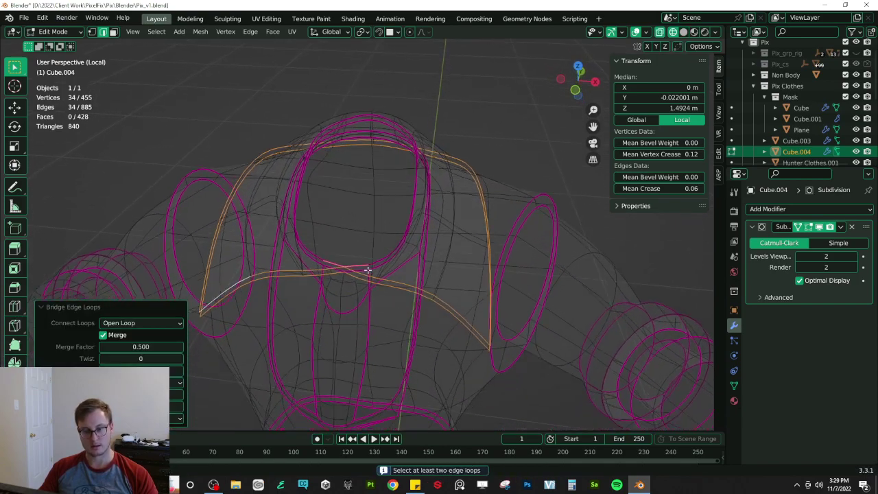
pyautogui.scroll(3, 363, 277)
pyautogui.hotkey('alt', 'z')
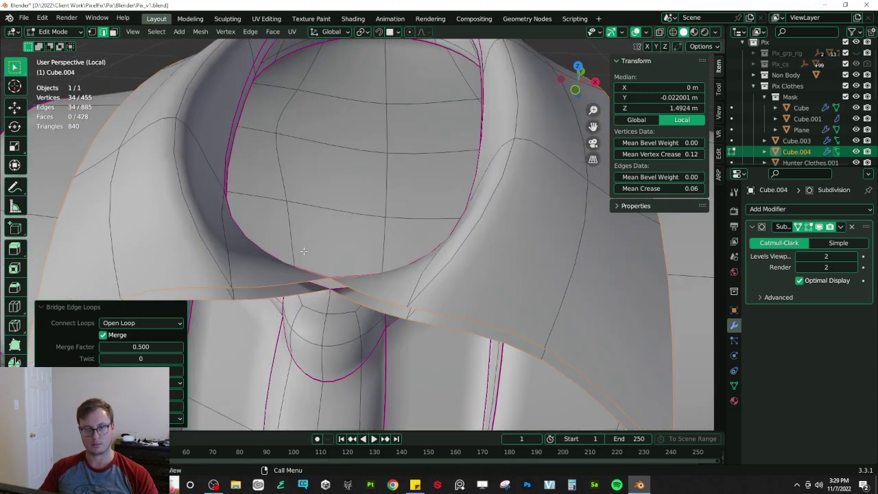
pyautogui.click(91, 32)
pyautogui.click(330, 277)
pyautogui.press('g')
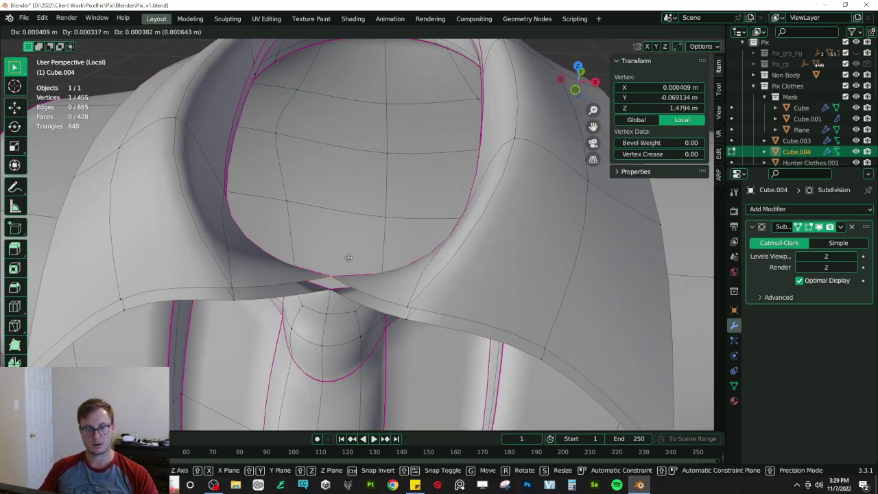
pyautogui.rightClick(318, 247)
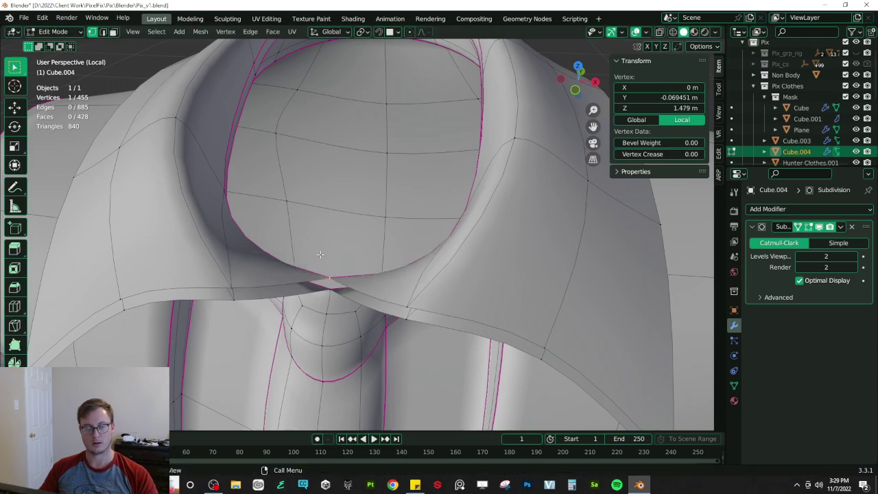
# - Reselect both collar border loops using wireframe shading, bridge them with Merge disabled, and return to Solid shading
pyautogui.press('2')
pyautogui.keyDown('alt'); pyautogui.click(380, 269); pyautogui.keyUp('alt')
pyautogui.press('z')
pyautogui.click(317, 229)
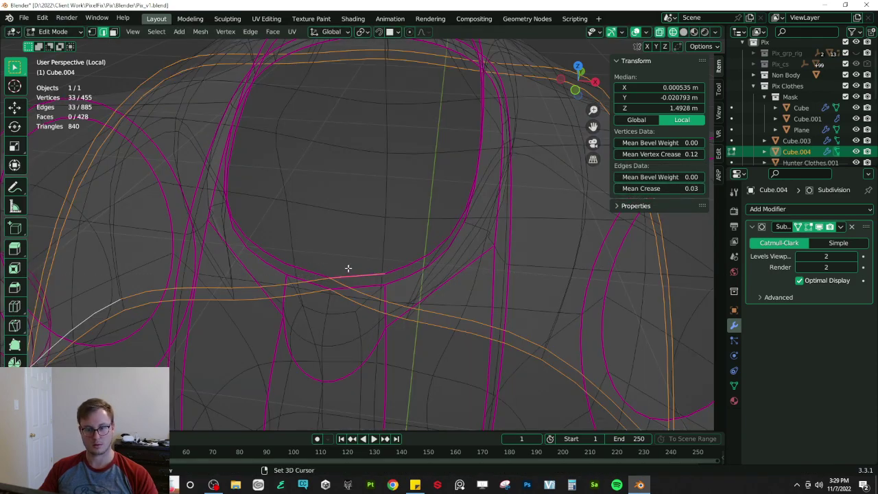
pyautogui.rightClick(385, 286)
pyautogui.click(385, 286)
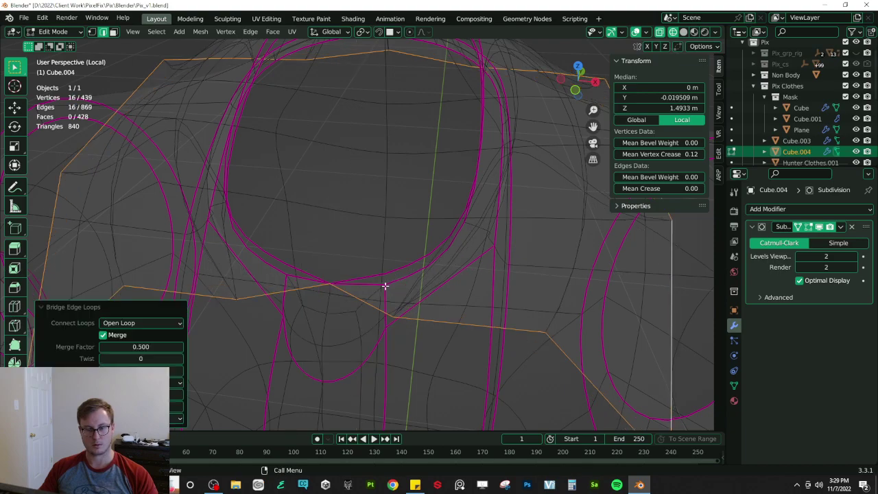
pyautogui.scroll(-2, 374, 288)
pyautogui.click(107, 336)
pyautogui.press('z')
pyautogui.click(331, 277)
pyautogui.moveTo(371, 269); pyautogui.dragTo(393, 240, button='middle')
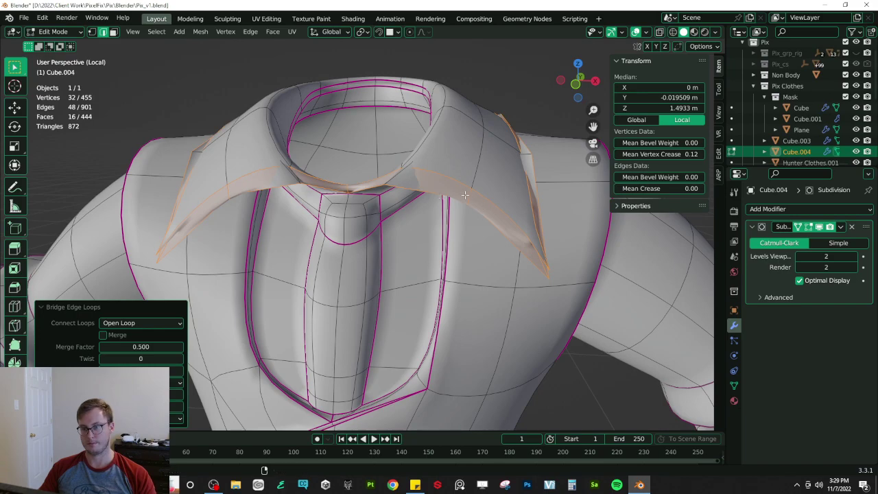
# - Set the mean crease of the collar's bridged border loops to 1 and recalculate the normals of the entire shirt mesh
pyautogui.hotkey('ctrl', 'z')
pyautogui.moveTo(649, 188); pyautogui.dragTo(693, 188)
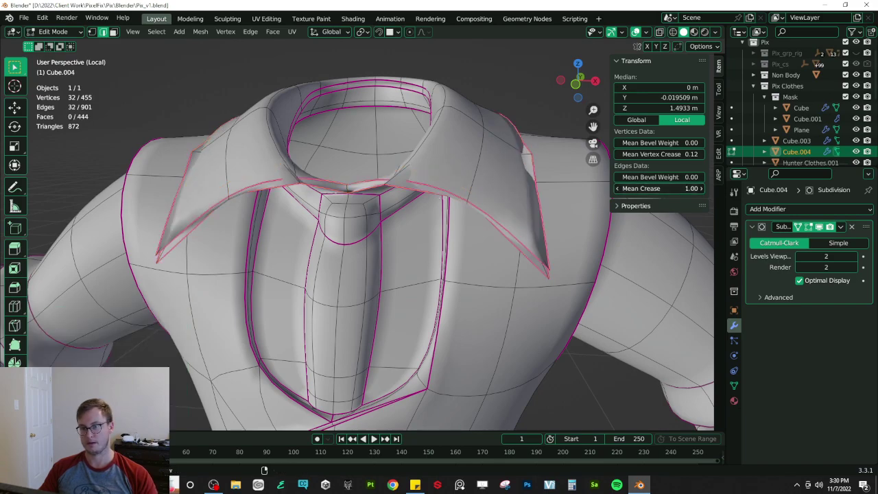
pyautogui.moveTo(350, 206); pyautogui.dragTo(295, 203, button='middle')
pyautogui.scroll(2, 282, 160)
pyautogui.press('a')
pyautogui.hotkey('shift', 'n')
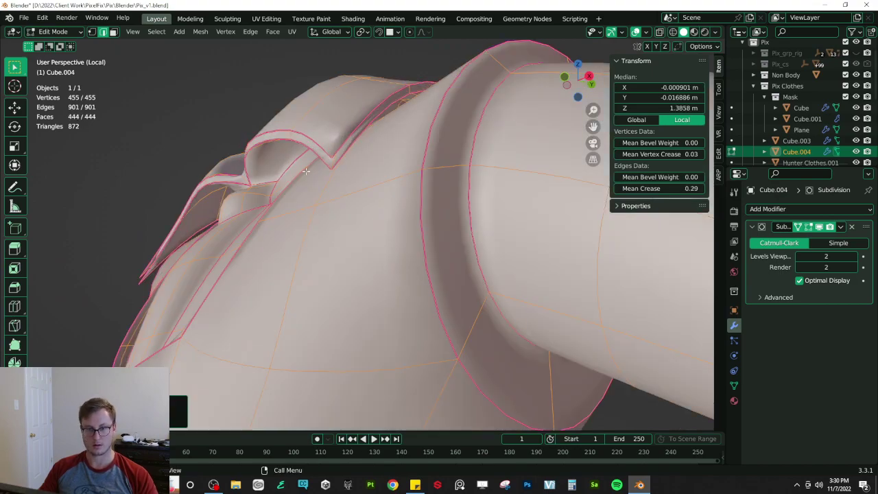
# - Set the crease of the short thickness edges at the collar's two points and front centre to 1
pyautogui.click(332, 162)
pyautogui.moveTo(332, 163); pyautogui.dragTo(426, 207, button='middle')
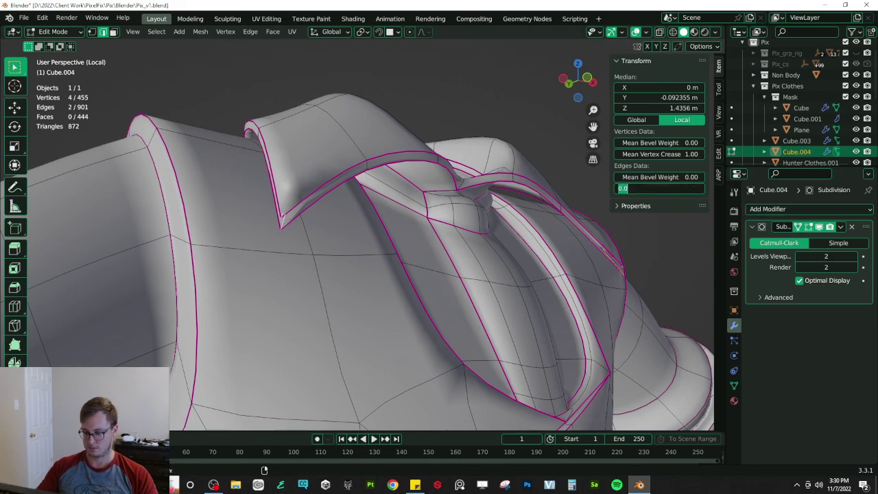
pyautogui.press('Return')
pyautogui.moveTo(474, 268); pyautogui.dragTo(424, 271, button='middle')
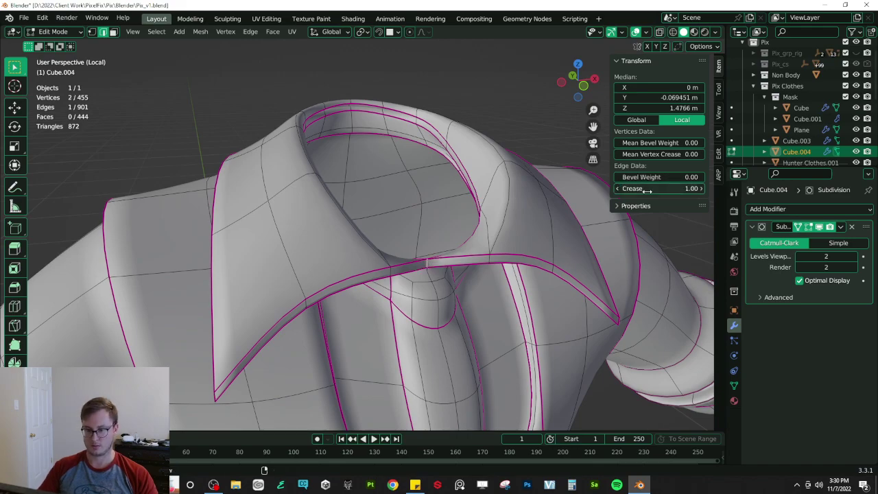
# - Save the file, then set the mean crease of the collar's neck-opening edge loop to 0
pyautogui.moveTo(472, 218); pyautogui.dragTo(364, 161, button='middle')
pyautogui.press('Tab')
pyautogui.scroll(-5, 330, 242)
pyautogui.hotkey('ctrl', 's')
pyautogui.press('Tab')
pyautogui.scroll(5, 334, 193)
pyautogui.keyDown('alt'); pyautogui.click(276, 165); pyautogui.keyUp('alt')
pyautogui.press('g')
pyautogui.press('z')
pyautogui.press('Escape')
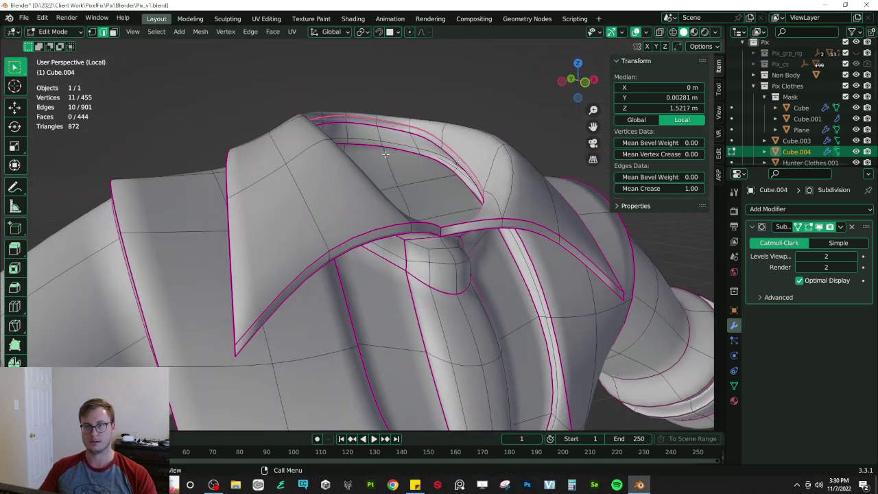
pyautogui.moveTo(659, 188); pyautogui.dragTo(618, 188)
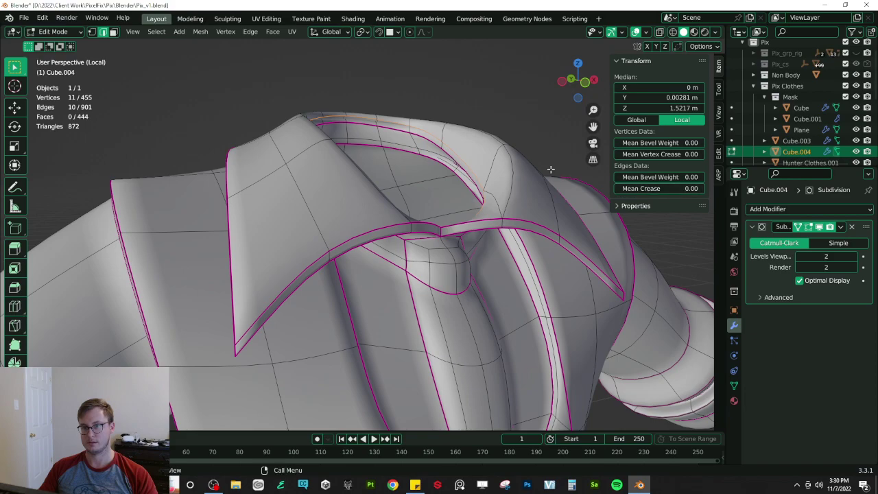
# - Try to extrude the neck-opening loop, scaling it inward and moving it vertically, and undo the changes
pyautogui.press('e')
pyautogui.click(519, 186)
pyautogui.press('s')
pyautogui.click(494, 189)
pyautogui.moveTo(496, 189); pyautogui.dragTo(487, 208, button='middle')
pyautogui.press('g')
pyautogui.press('z')
pyautogui.click(506, 208)
pyautogui.hotkey('ctrl', 'z')
pyautogui.hotkey('ctrl', 'z')
pyautogui.hotkey('ctrl', 'z')
# - Add the missing front edge to the neck-opening loop selection and set the loop's mean crease to 0
pyautogui.scroll(2, 395, 229)
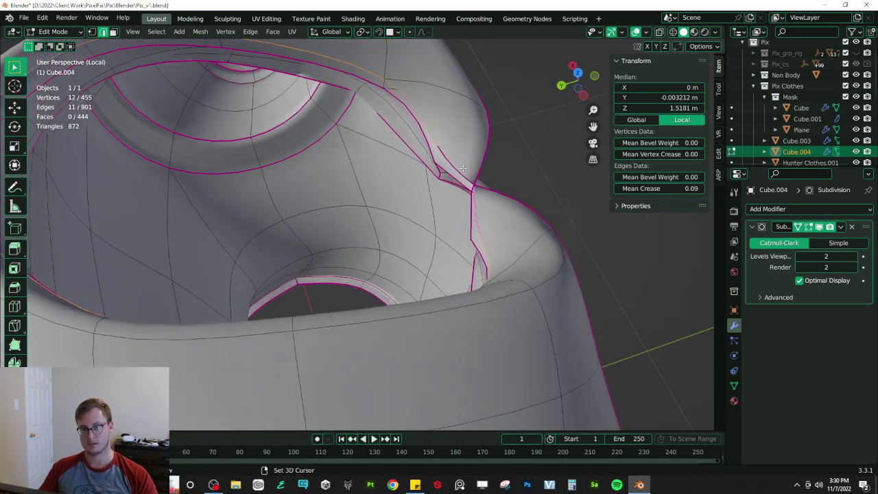
pyautogui.keyDown('shift'); pyautogui.click(463, 169); pyautogui.keyUp('shift')
pyautogui.moveTo(464, 169); pyautogui.dragTo(471, 82, button='middle')
pyautogui.scroll(-5, 473, 93)
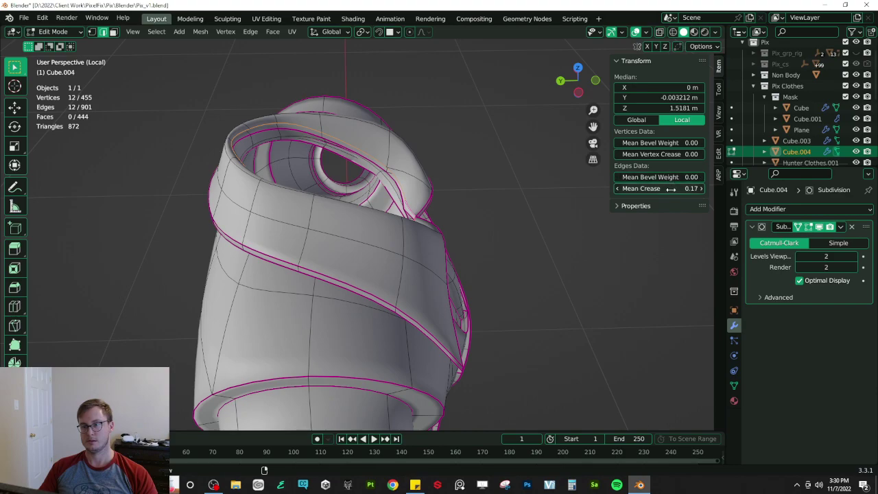
# - Extrude the neck-opening loop, lower the new ring inside the collar along Z, and scale it to 0.713
pyautogui.moveTo(495, 228); pyautogui.dragTo(400, 205, button='middle')
pyautogui.press('e')
pyautogui.rightClick(434, 158)
pyautogui.press('g')
pyautogui.press('z')
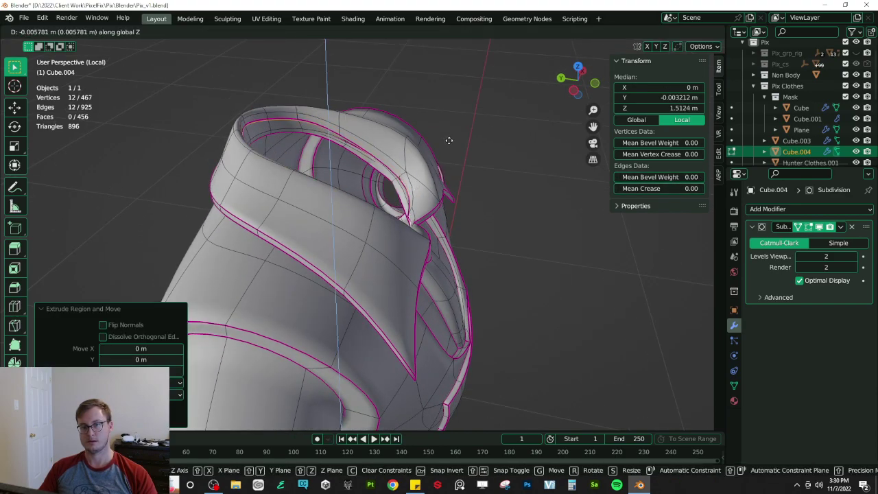
pyautogui.click(460, 161)
pyautogui.press('s')
pyautogui.click(416, 169)
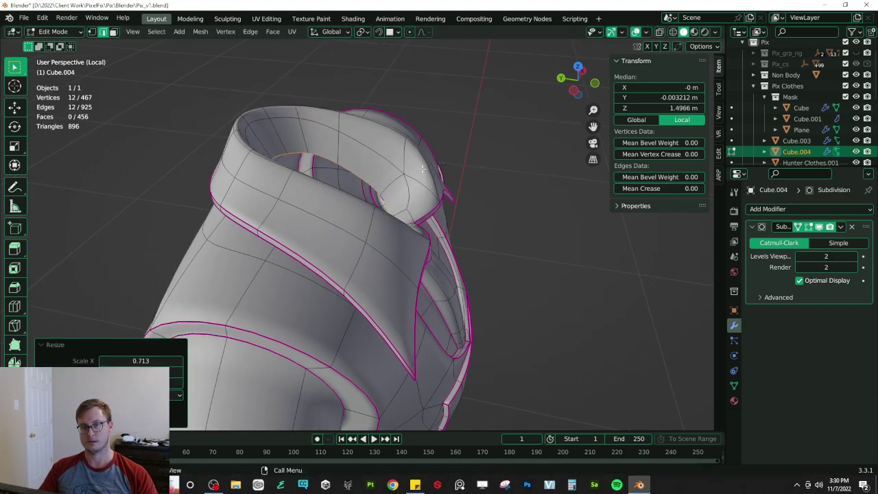
# - Raise the new inner collar ring along Z and scale it up by about 1.28
pyautogui.press('g')
pyautogui.press('z')
pyautogui.click(421, 150)
pyautogui.press('s')
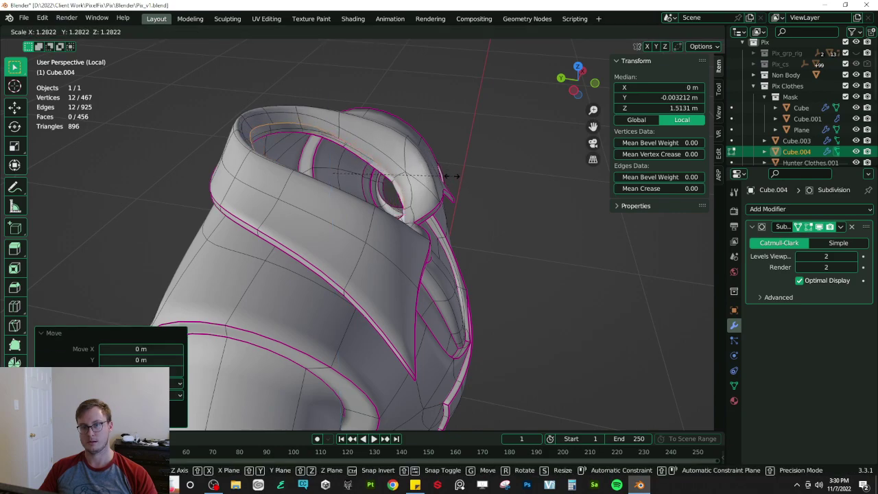
pyautogui.click(451, 176)
# - Extrude a second ring downward inside the collar, scale it slightly inward, and save the file
pyautogui.press('e')
pyautogui.press('z')
pyautogui.click(443, 199)
pyautogui.press('s')
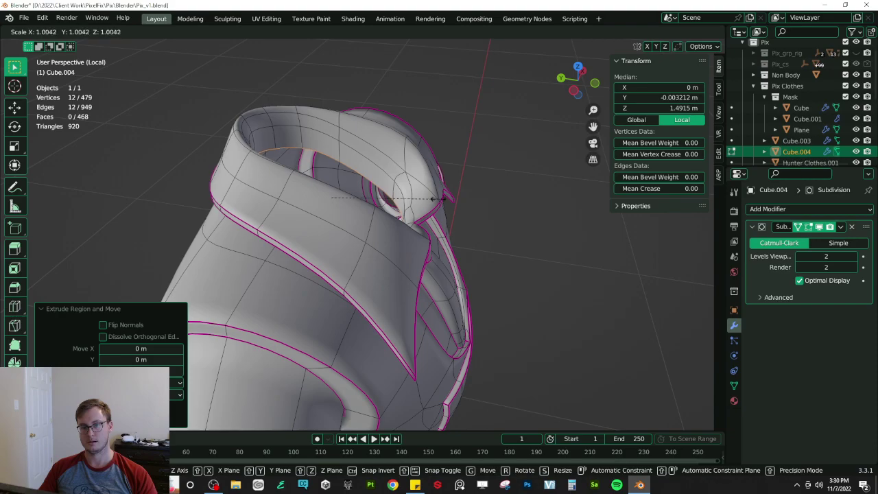
pyautogui.click(426, 192)
pyautogui.moveTo(425, 192); pyautogui.dragTo(329, 180, button='middle')
pyautogui.scroll(-5, 361, 216)
pyautogui.press('Tab')
pyautogui.hotkey('ctrl', 's')
pyautogui.hotkey('ctrl', 's')
# - Dissolve the intermediate edge loop between the collar's neck opening and its lowest inner ring
pyautogui.press('Tab')
pyautogui.scroll(5, 315, 173)
pyautogui.click(315, 171)
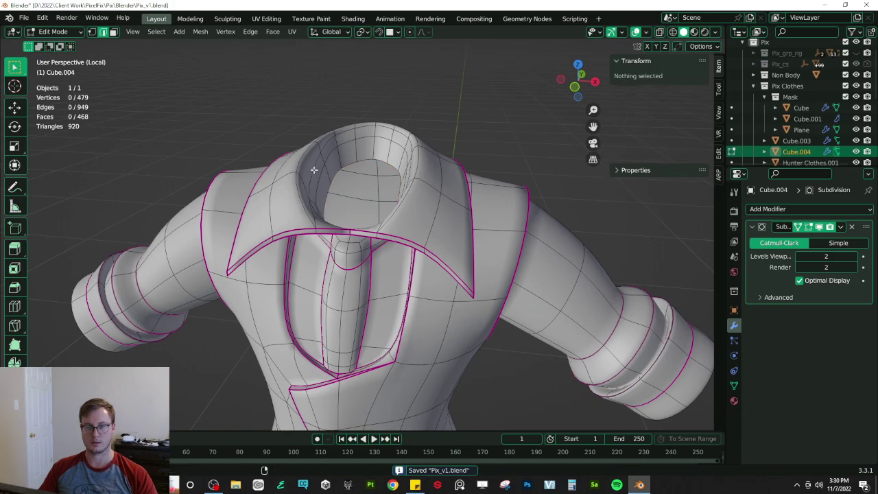
pyautogui.keyDown('alt'); pyautogui.click(318, 174); pyautogui.keyUp('alt')
pyautogui.press('x')
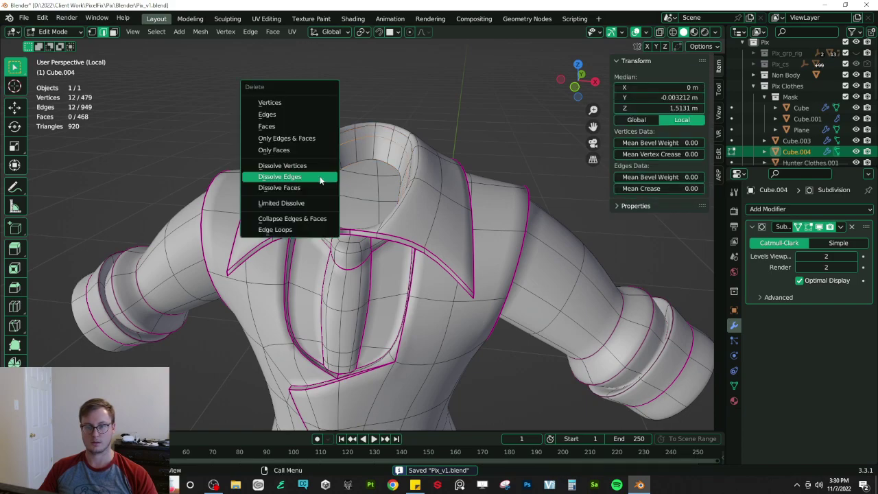
pyautogui.click(321, 176)
# - Move two edges near the back of the collar's inner rim along Y
pyautogui.moveTo(321, 176); pyautogui.dragTo(279, 261, button='middle')
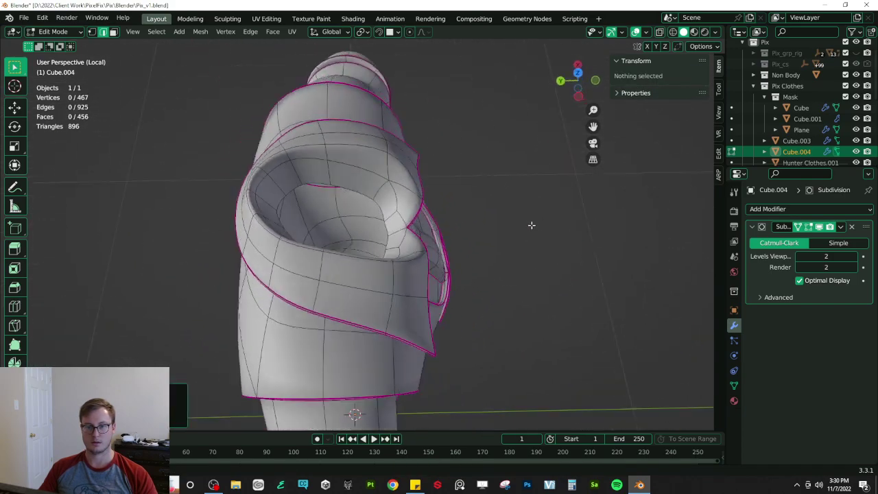
pyautogui.click(281, 194)
pyautogui.keyDown('shift'); pyautogui.click(292, 186); pyautogui.keyUp('shift')
pyautogui.press('g')
pyautogui.press('y')
pyautogui.click(401, 205)
# - Scale the side edges of the collar's inner rim along X to widen the neck opening
pyautogui.click(289, 194)
pyautogui.keyDown('shift'); pyautogui.click(281, 263); pyautogui.keyUp('shift')
pyautogui.press('s')
pyautogui.press('x')
pyautogui.click(332, 152)
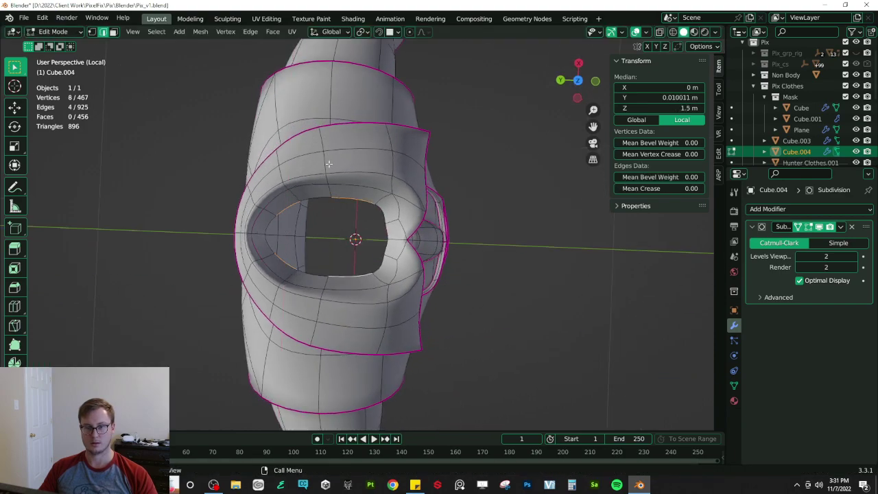
pyautogui.press('s')
pyautogui.press('x')
pyautogui.click(330, 157)
pyautogui.press('Tab')
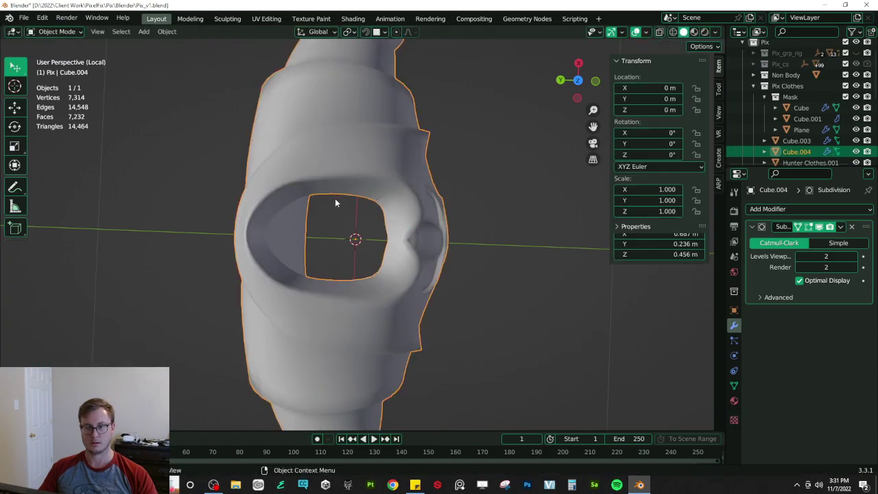
# - Save the file and crease the front centre edge inside the collar
pyautogui.moveTo(337, 199); pyautogui.dragTo(337, 181, button='middle')
pyautogui.hotkey('ctrl', 's')
pyautogui.press('Tab')
pyautogui.scroll(4, 434, 251)
pyautogui.click(431, 226)
pyautogui.moveTo(625, 189); pyautogui.dragTo(693, 189)
pyautogui.moveTo(392, 211); pyautogui.dragTo(317, 286, button='middle')
pyautogui.click(414, 262)
pyautogui.press('g')
pyautogui.press('z')
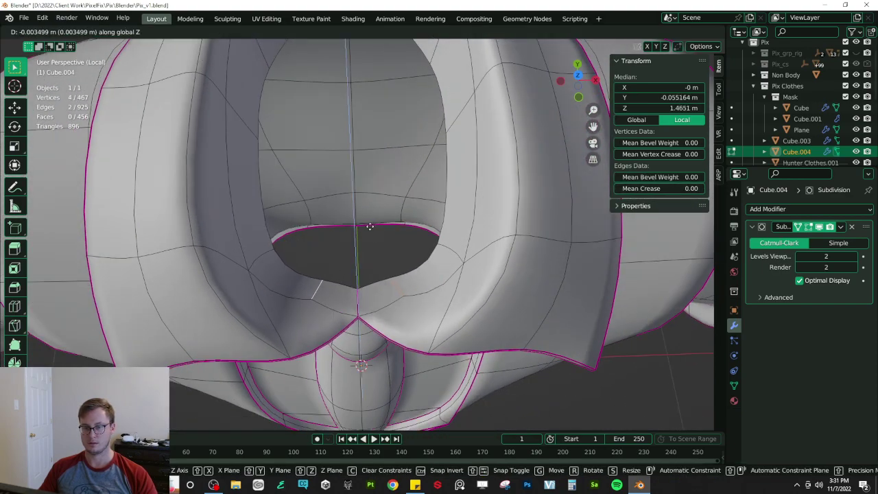
pyautogui.rightClick(366, 223)
# - Return to Object Mode, save the file, and leave local view to show the whole character
pyautogui.moveTo(366, 224); pyautogui.dragTo(385, 97, button='middle')
pyautogui.press('Tab')
pyautogui.scroll(-4, 370, 166)
pyautogui.hotkey('ctrl', 's')
pyautogui.scroll(-5, 353, 197)
pyautogui.press('KP_Divide')
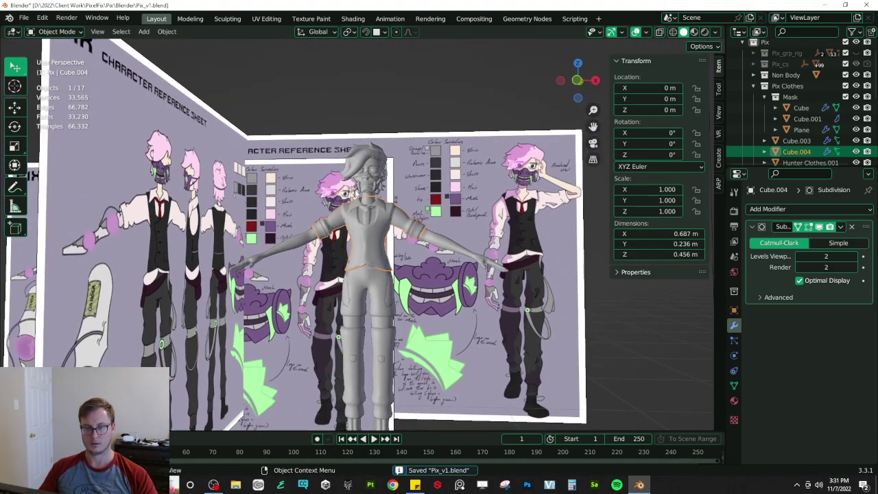
# - Compare the character's shirt and vest with the clothing details on the reference sheets
pyautogui.scroll(3, 411, 205)
pyautogui.scroll(3, 383, 221)
pyautogui.moveTo(384, 221); pyautogui.dragTo(346, 200, button='middle')
pyautogui.scroll(-4, 354, 215)
pyautogui.scroll(-2, 348, 206)
pyautogui.scroll(-3, 421, 223)
pyautogui.scroll(-1, 421, 223)
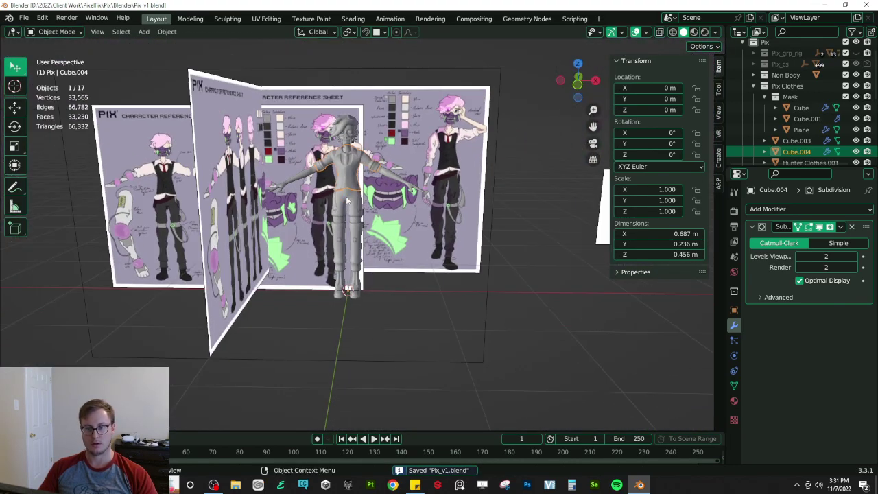
pyautogui.scroll(5, 347, 199)
pyautogui.keyDown('shift'); pyautogui.moveTo(330, 81); pyautogui.dragTo(368, 248, button='middle'); pyautogui.keyUp('shift')
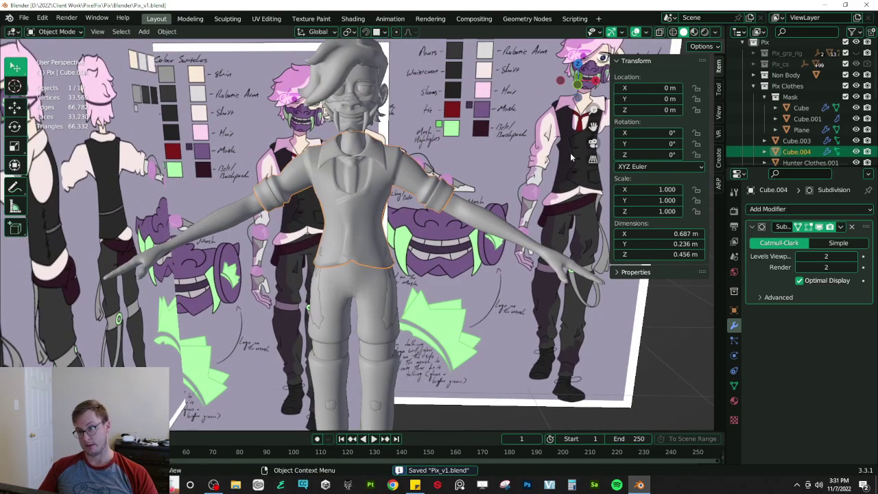
# - Select four faces on the vest's lower front side and inset them by 0.02025 m for a pocket
pyautogui.scroll(4, 324, 240)
pyautogui.press('Tab')
pyautogui.moveTo(324, 240); pyautogui.dragTo(385, 221, button='middle')
pyautogui.moveTo(450, 226); pyautogui.dragTo(417, 261, button='middle')
pyautogui.moveTo(388, 234); pyautogui.dragTo(358, 243, button='middle')
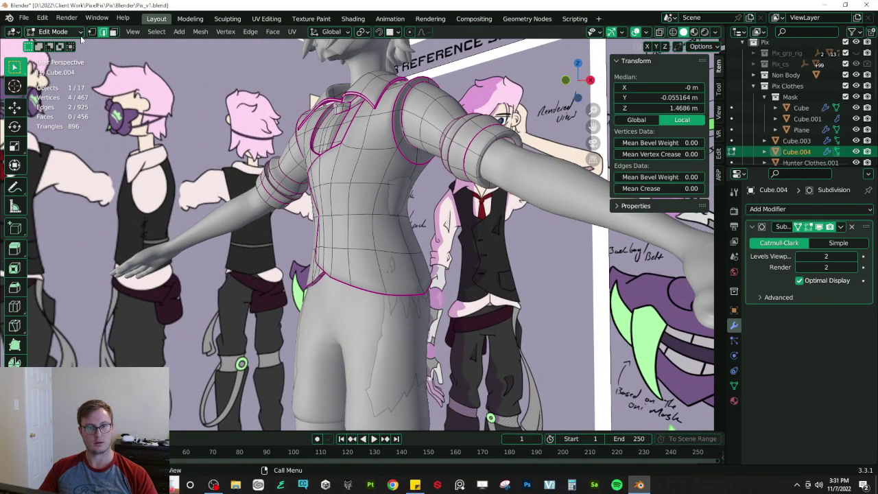
pyautogui.click(115, 33)
pyautogui.click(369, 255)
pyautogui.keyDown('shift'); pyautogui.moveTo(371, 254); pyautogui.dragTo(406, 233); pyautogui.keyUp('shift')
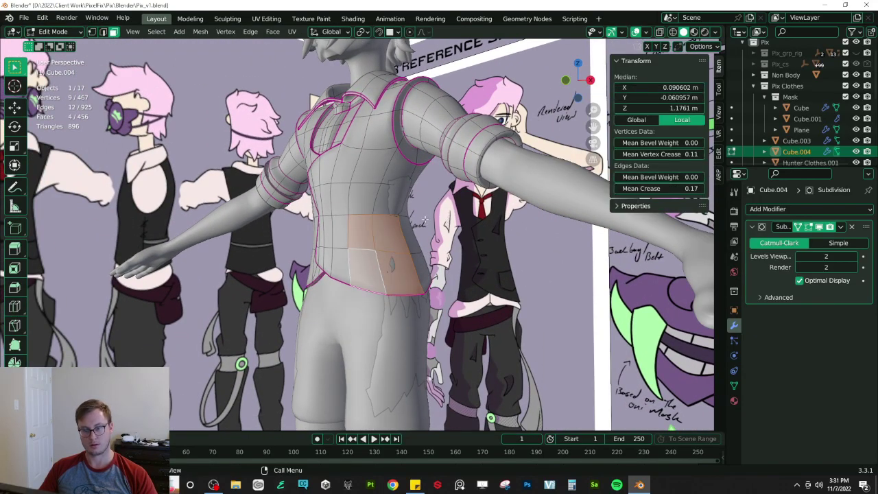
pyautogui.press('i')
pyautogui.click(408, 130)
# - Set the mean crease of the inset pocket faces to 0
pyautogui.moveTo(405, 134); pyautogui.dragTo(352, 176, button='middle')
pyautogui.scroll(1, 352, 175)
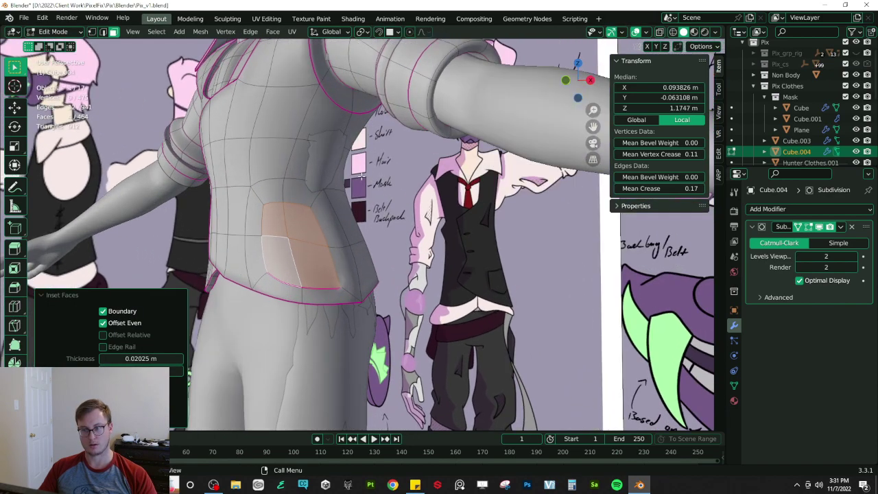
pyautogui.moveTo(681, 189); pyautogui.dragTo(638, 189)
# - Reduce the selection to the pocket area's border edges, and try a mean crease of 1 on them
pyautogui.keyDown('shift'); pyautogui.moveTo(412, 220); pyautogui.dragTo(452, 232, button='middle'); pyautogui.keyUp('shift')
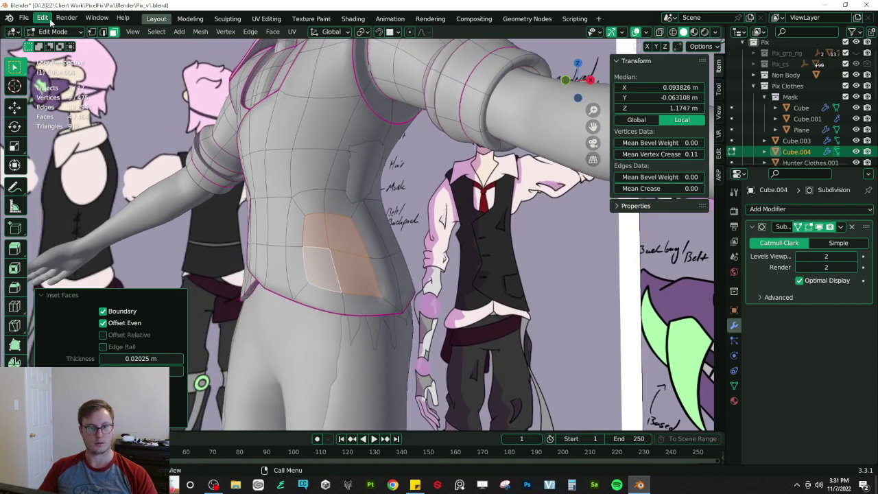
pyautogui.click(103, 31)
pyautogui.press('b')
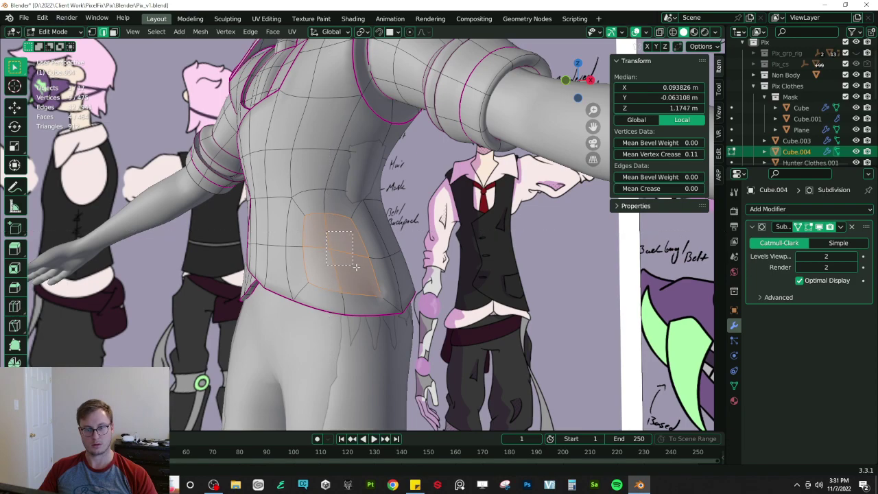
pyautogui.moveTo(354, 266); pyautogui.dragTo(356, 268, button='middle')
pyautogui.moveTo(627, 189); pyautogui.dragTo(686, 190)
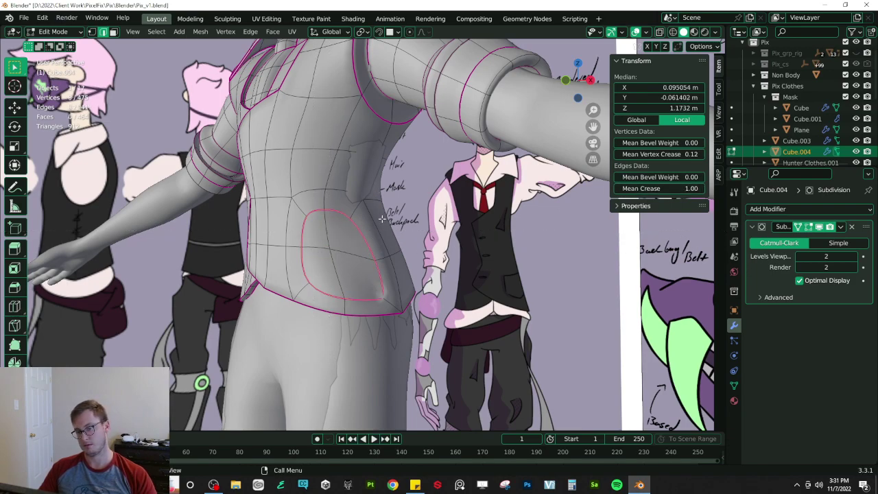
pyautogui.hotkey('ctrl', 'z')
# - Scale down and reposition the pocket's border loop on the vest, and save the file
pyautogui.moveTo(295, 218); pyautogui.dragTo(416, 218, button='middle')
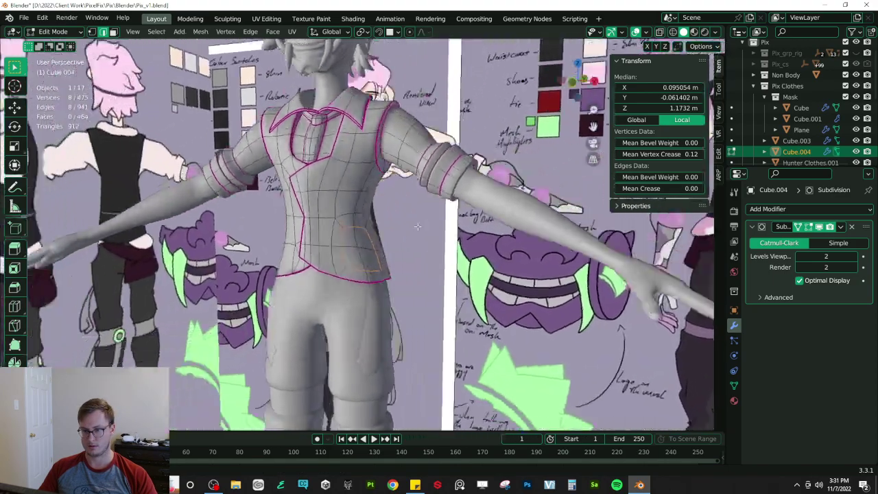
pyautogui.scroll(4, 384, 240)
pyautogui.moveTo(344, 261); pyautogui.dragTo(329, 260, button='middle')
pyautogui.press('s')
pyautogui.click(384, 256)
pyautogui.moveTo(384, 256); pyautogui.dragTo(398, 267, button='middle')
pyautogui.press('g')
pyautogui.click(497, 274)
pyautogui.hotkey('ctrl', 's')
# - Select the pocket's faces and extrude them outward from the vest
pyautogui.click(115, 33)
pyautogui.moveTo(351, 247); pyautogui.dragTo(380, 272)
pyautogui.moveTo(379, 272); pyautogui.dragTo(303, 242, button='middle')
pyautogui.press('e')
pyautogui.rightClick(450, 293)
# - Set the mean crease of the pocket's base loop and short thickness edges to 1
pyautogui.click(103, 32)
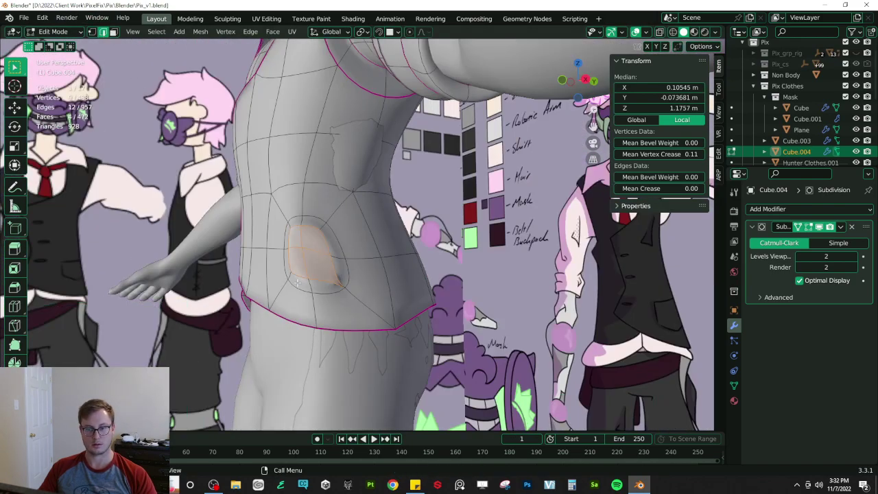
pyautogui.keyDown('alt'); pyautogui.click(311, 283); pyautogui.keyUp('alt')
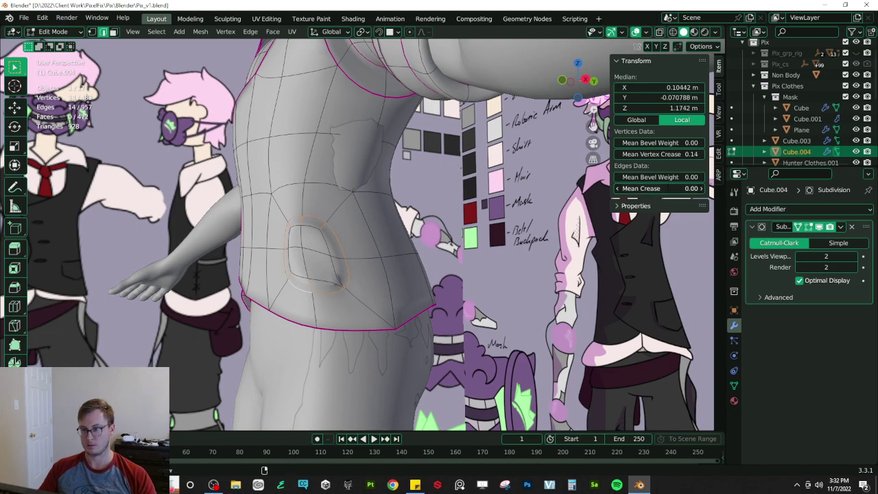
pyautogui.write('1')
pyautogui.press('Return')
# - Select the eight edges around the pocket's raised front face and set their mean crease to 1
pyautogui.moveTo(316, 199); pyautogui.dragTo(328, 270, button='middle')
pyautogui.click(318, 275)
pyautogui.keyDown('shift'); pyautogui.click(340, 273); pyautogui.keyUp('shift')
pyautogui.keyDown('alt'); pyautogui.keyDown('shift'); pyautogui.click(312, 265); pyautogui.keyUp('shift'); pyautogui.keyUp('alt')
pyautogui.keyDown('alt'); pyautogui.keyDown('shift'); pyautogui.click(338, 223); pyautogui.keyUp('shift'); pyautogui.keyUp('alt')
pyautogui.keyDown('alt'); pyautogui.keyDown('shift'); pyautogui.click(352, 244); pyautogui.keyUp('shift'); pyautogui.keyUp('alt')
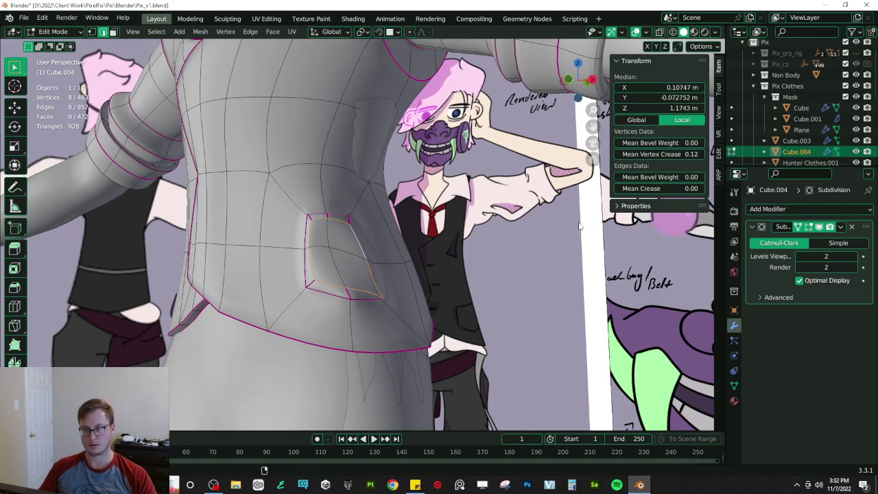
pyautogui.click(627, 189)
pyautogui.write('1')
pyautogui.press('Return')
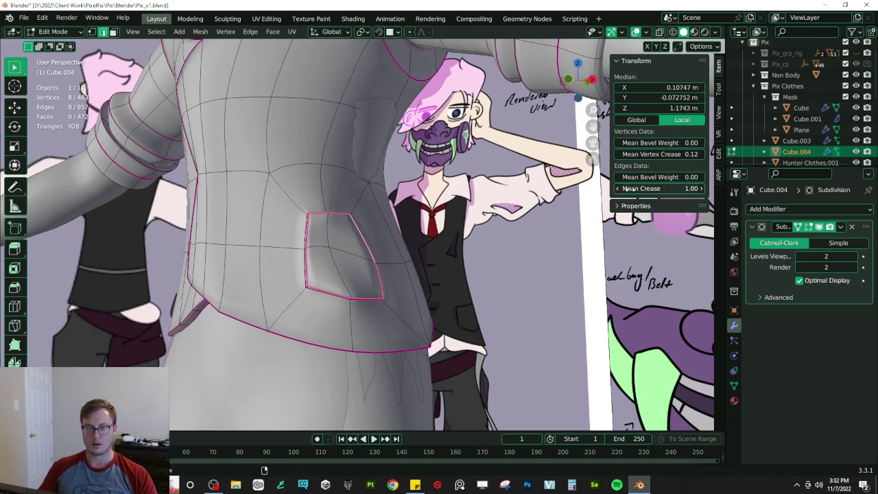
# - Set the mean crease of the two thickness edges at the pocket's lower corners to 0
pyautogui.moveTo(410, 243); pyautogui.dragTo(312, 218, button='middle')
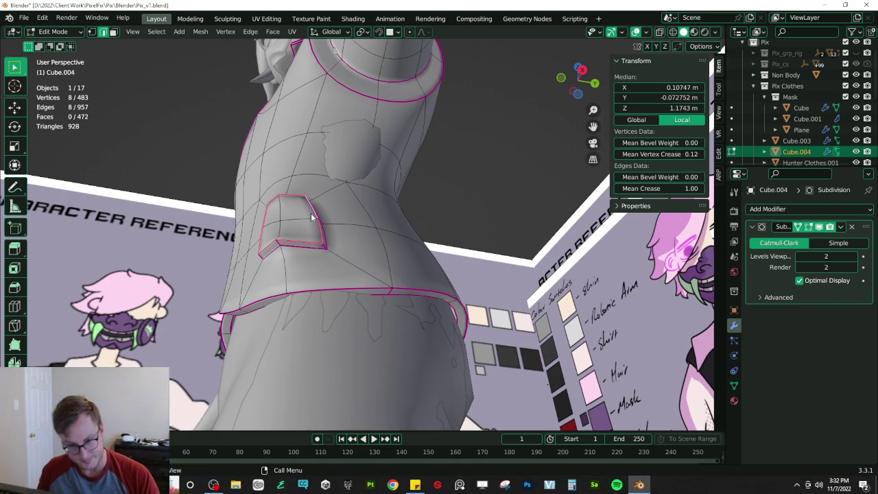
pyautogui.scroll(4, 311, 217)
pyautogui.click(252, 270)
pyautogui.moveTo(251, 269); pyautogui.dragTo(266, 311, button='middle')
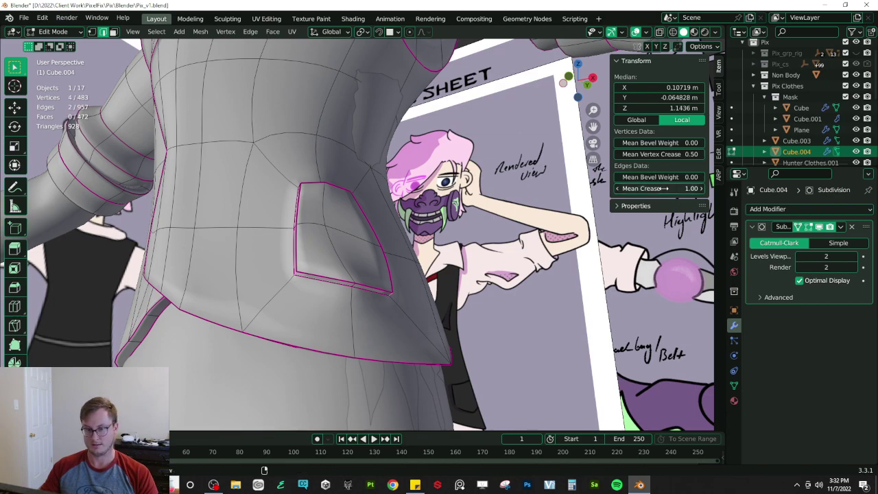
# - Move the pocket's lower edges and vertices to shape its bottom into a central point
pyautogui.moveTo(348, 285); pyautogui.dragTo(468, 352, button='middle')
pyautogui.press('g')
pyautogui.click(400, 328)
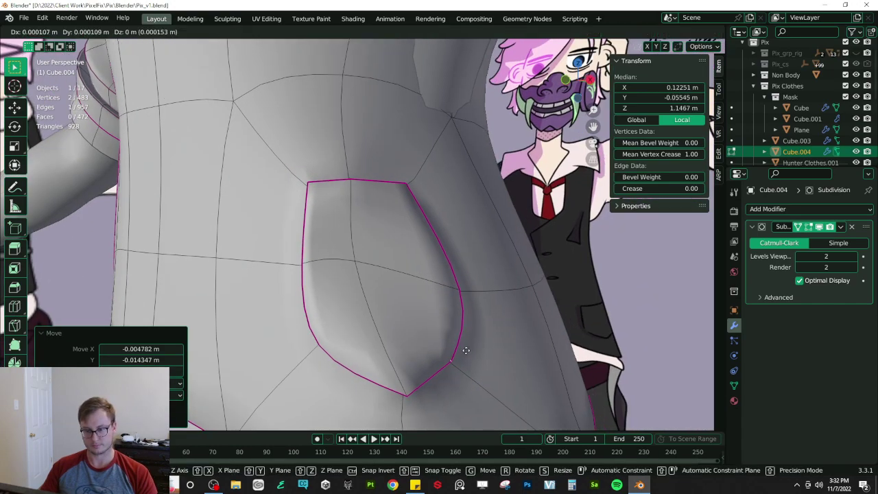
pyautogui.click(92, 31)
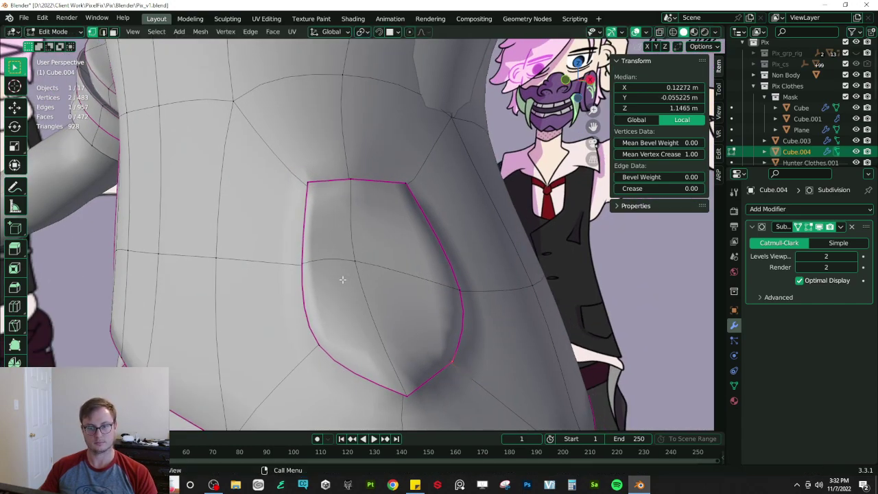
pyautogui.moveTo(365, 273); pyautogui.dragTo(448, 327, button='middle')
pyautogui.click(406, 271)
pyautogui.press('g')
pyautogui.click(518, 324)
# - Set the crease of the thickness edge at the middle of the pocket's upper side to 1
pyautogui.moveTo(517, 324); pyautogui.dragTo(389, 343, button='middle')
pyautogui.click(347, 251)
pyautogui.keyDown('shift'); pyautogui.click(347, 268); pyautogui.keyUp('shift')
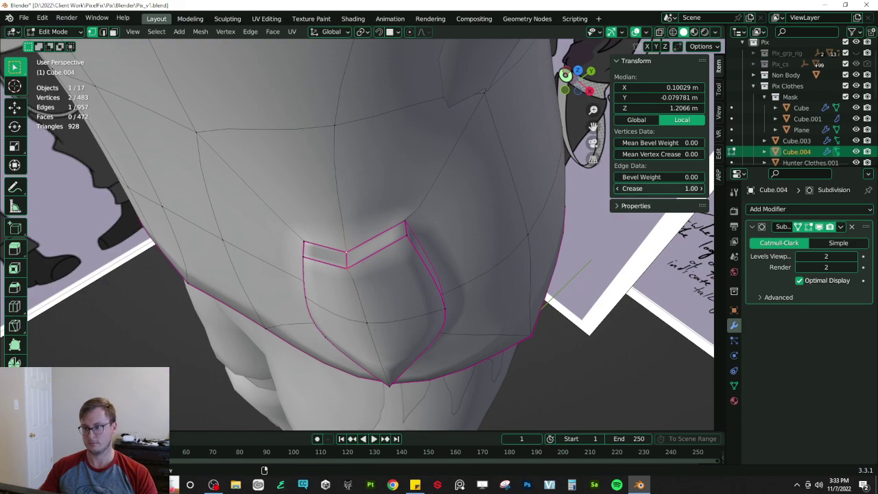
# - Remove the crease from the thickness edge at the middle of the pocket's upper side
pyautogui.moveTo(521, 220); pyautogui.dragTo(445, 210, button='middle')
pyautogui.hotkey('shift', 'e')
pyautogui.press('1')
pyautogui.press('Return')
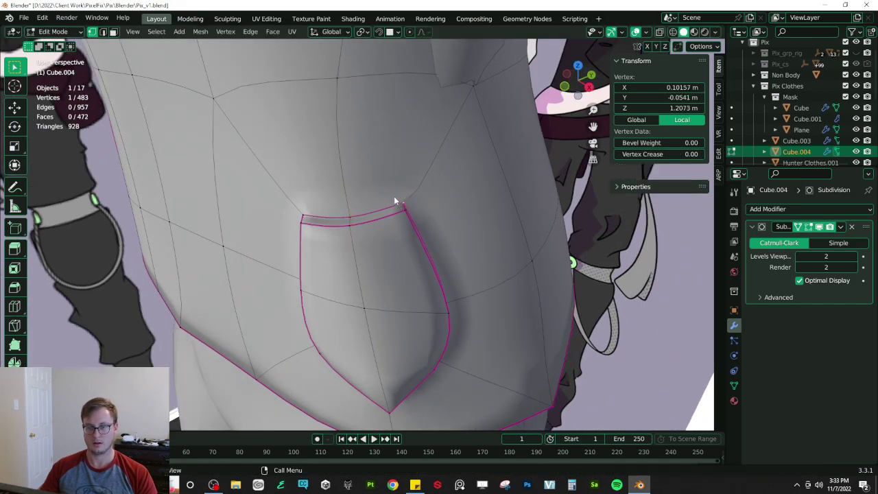
# - Move the pocket's upper outer corner vertex and adjust the vertex pair lower down its outer side
pyautogui.press('g')
pyautogui.click(476, 217)
pyautogui.moveTo(476, 217); pyautogui.dragTo(557, 193, button='middle')
pyautogui.click(430, 332)
pyautogui.keyDown('shift'); pyautogui.click(441, 329); pyautogui.keyUp('shift')
pyautogui.press('g')
pyautogui.moveTo(494, 337); pyautogui.dragTo(419, 289, button='middle')
pyautogui.click(490, 344)
pyautogui.press('g')
pyautogui.click(362, 343)
# - Select the vertex pair at the pocket's lower outer corner and reposition it to round out the curve toward the point
pyautogui.click(403, 294)
pyautogui.press('b')
pyautogui.moveTo(397, 281); pyautogui.dragTo(415, 304)
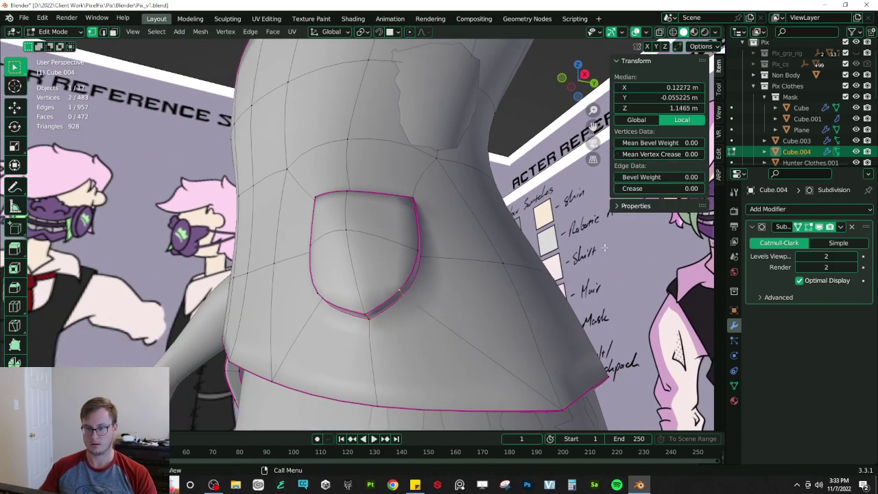
pyautogui.hotkey('alt', 'z')
pyautogui.hotkey('alt', 'z')
pyautogui.moveTo(455, 280); pyautogui.dragTo(336, 253, button='middle')
pyautogui.press('g')
pyautogui.click(475, 319)
pyautogui.press('g')
pyautogui.click(473, 293)
# - Move the vertex pair midway down the pocket's inner side and slide the matching pair on its outer side
pyautogui.moveTo(330, 251); pyautogui.dragTo(354, 273)
pyautogui.press('g')
pyautogui.click(358, 277)
pyautogui.moveTo(439, 271); pyautogui.dragTo(391, 277, button='middle')
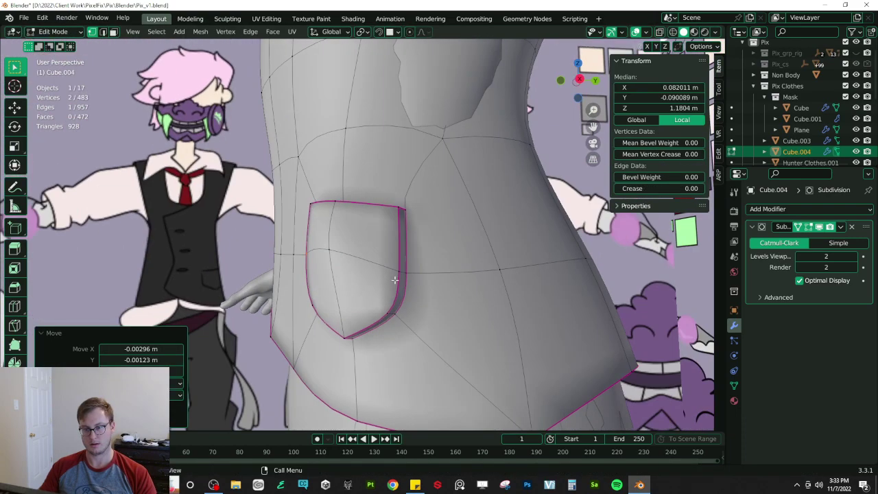
pyautogui.click(395, 271)
pyautogui.keyDown('shift'); pyautogui.click(406, 273); pyautogui.keyUp('shift')
pyautogui.press('g')
pyautogui.press('g')
pyautogui.click(425, 255)
# - Move the vertex at the centre of the pocket's face and slide it along its edge to even out the surface
pyautogui.moveTo(335, 250); pyautogui.dragTo(387, 270, button='middle')
pyautogui.click(359, 252)
pyautogui.press('g')
pyautogui.click(396, 280)
pyautogui.moveTo(369, 198); pyautogui.dragTo(338, 239, button='middle')
pyautogui.click(354, 241)
pyautogui.press('g')
pyautogui.press('g')
pyautogui.click(395, 258)
# - Reposition the thickness vertices at the pocket's upper inner and upper outer corners to balance its upper side
pyautogui.click(322, 215)
pyautogui.moveTo(349, 254); pyautogui.dragTo(350, 255)
pyautogui.moveTo(350, 255); pyautogui.dragTo(322, 214, button='middle')
pyautogui.press('g')
pyautogui.click(328, 229)
pyautogui.moveTo(432, 240); pyautogui.dragTo(374, 240, button='middle')
pyautogui.click(405, 235)
pyautogui.keyDown('shift'); pyautogui.click(417, 228); pyautogui.keyUp('shift')
pyautogui.moveTo(435, 253); pyautogui.dragTo(449, 237, button='middle')
pyautogui.press('g')
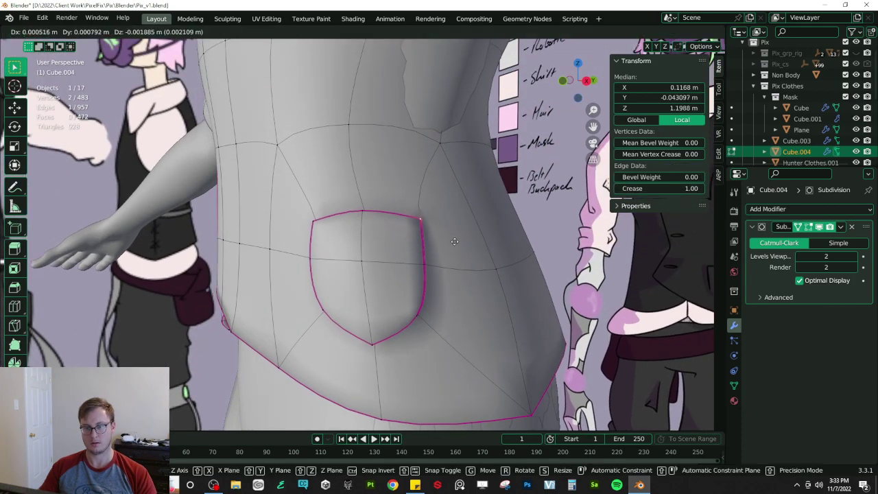
pyautogui.click(453, 247)
# - Move the vertex pair at the middle of the pocket's upper side and clear the selection
pyautogui.moveTo(374, 216); pyautogui.dragTo(374, 310, button='middle')
pyautogui.click(366, 232)
pyautogui.keyDown('shift'); pyautogui.click(367, 236); pyautogui.keyUp('shift')
pyautogui.press('g')
pyautogui.click(404, 232)
pyautogui.hotkey('alt', 'a')
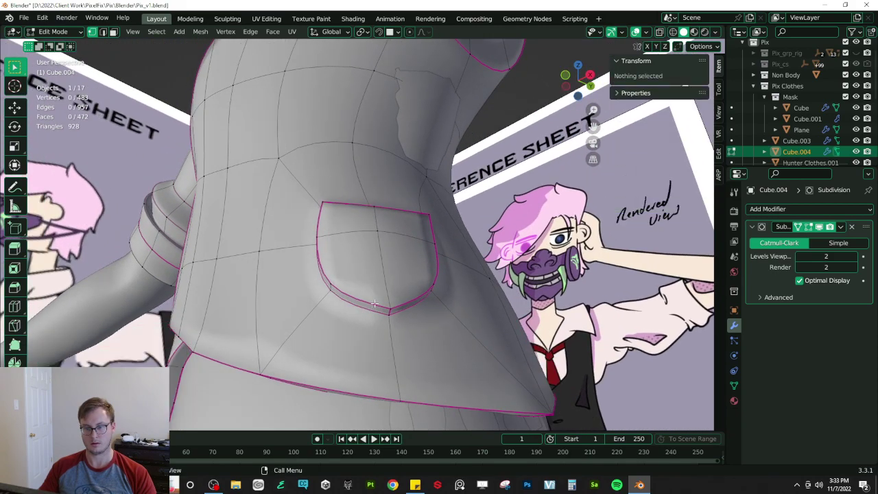
# - Move the vertex at the bottom tip of the vest pocket to reshape its lower outline
pyautogui.moveTo(397, 326); pyautogui.dragTo(397, 326)
pyautogui.press('g')
pyautogui.click(451, 303)
pyautogui.moveTo(451, 304); pyautogui.dragTo(450, 242, button='middle')
pyautogui.press('g')
pyautogui.click(446, 352)
# - Reposition the paired inner and outer vertices along the pocket's rim to round its outline
pyautogui.click(391, 285)
pyautogui.keyDown('shift'); pyautogui.click(384, 281); pyautogui.keyUp('shift')
pyautogui.press('g')
pyautogui.click(374, 286)
pyautogui.moveTo(363, 237); pyautogui.dragTo(397, 277, button='middle')
pyautogui.click(392, 236)
pyautogui.keyDown('shift'); pyautogui.click(390, 232); pyautogui.keyUp('shift')
pyautogui.moveTo(390, 232); pyautogui.dragTo(443, 236, button='middle')
pyautogui.press('g')
pyautogui.click(472, 285)
# - Move the vertex at the centre of the pocket's front and check the shape in Object Mode
pyautogui.click(409, 312)
pyautogui.moveTo(409, 313); pyautogui.dragTo(320, 248, button='middle')
pyautogui.press('g')
pyautogui.click(444, 254)
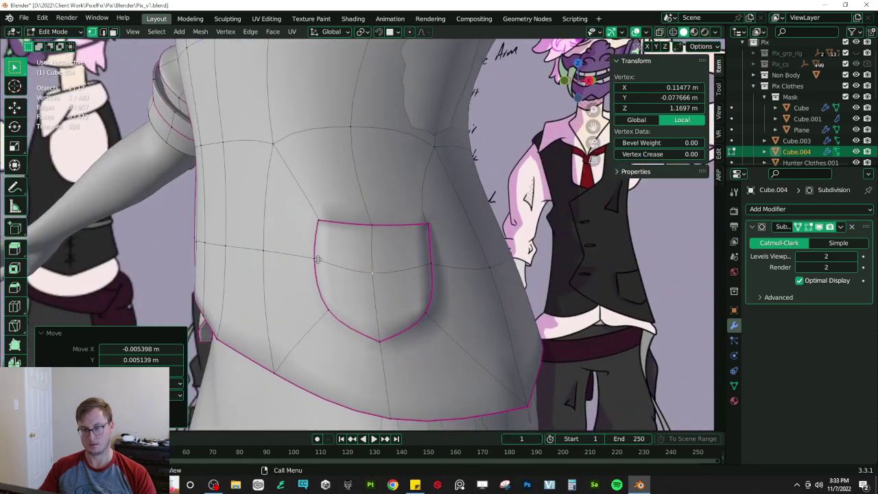
pyautogui.press('g')
pyautogui.click(321, 243)
pyautogui.scroll(-3, 405, 241)
pyautogui.moveTo(417, 241); pyautogui.dragTo(236, 184, button='middle')
pyautogui.press('Tab')
pyautogui.scroll(-3, 443, 245)
pyautogui.scroll(6, 428, 234)
pyautogui.press('Tab')
# - Select the horizontal edge path across the pocket and its side walls and edge-slide it downward by a factor of about 0.684
pyautogui.click(103, 32)
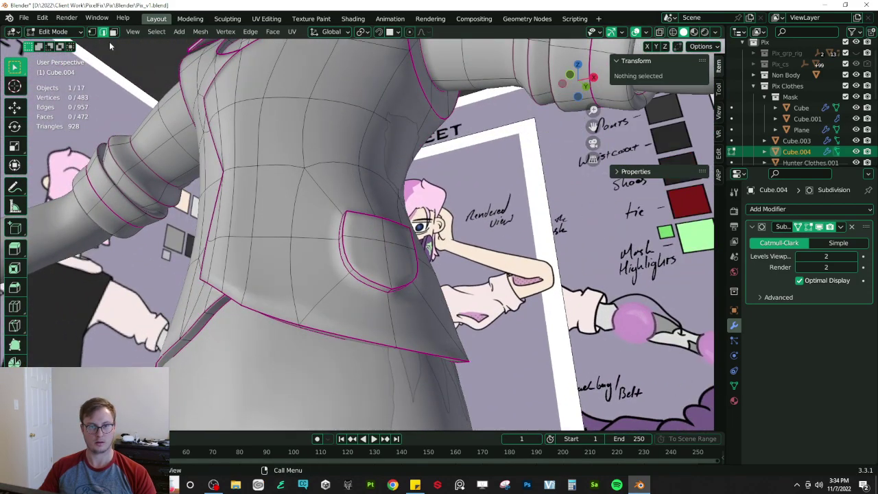
pyautogui.moveTo(279, 306); pyautogui.dragTo(293, 294, button='middle')
pyautogui.scroll(2, 293, 293)
pyautogui.click(350, 284)
pyautogui.moveTo(350, 285); pyautogui.dragTo(387, 281, button='middle')
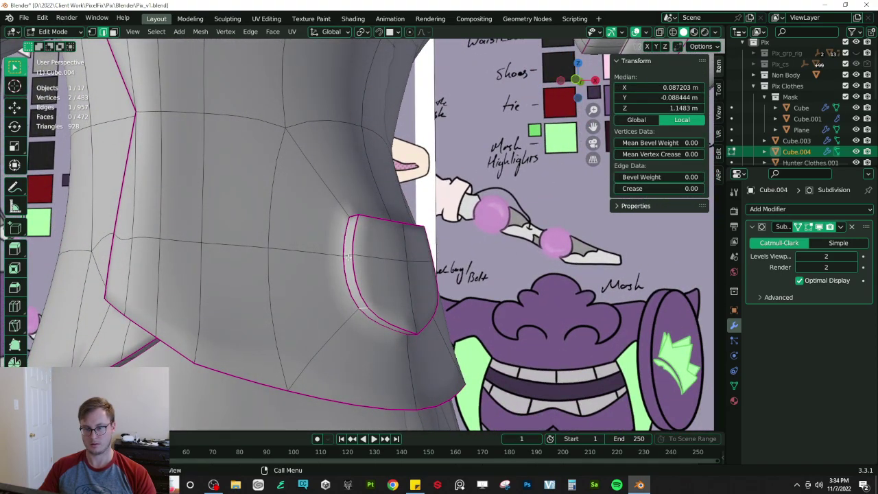
pyautogui.moveTo(348, 255)
pyautogui.mouseDown(button='middle')
pyautogui.moveTo(329, 255)
pyautogui.moveTo(341, 255)
pyautogui.mouseUp(button='middle')
pyautogui.moveTo(437, 278); pyautogui.dragTo(413, 274, button='middle')
pyautogui.keyDown('shift'); pyautogui.click(334, 255); pyautogui.keyUp('shift')
pyautogui.press('q')
pyautogui.click(315, 222)
pyautogui.press('g')
pyautogui.press('g')
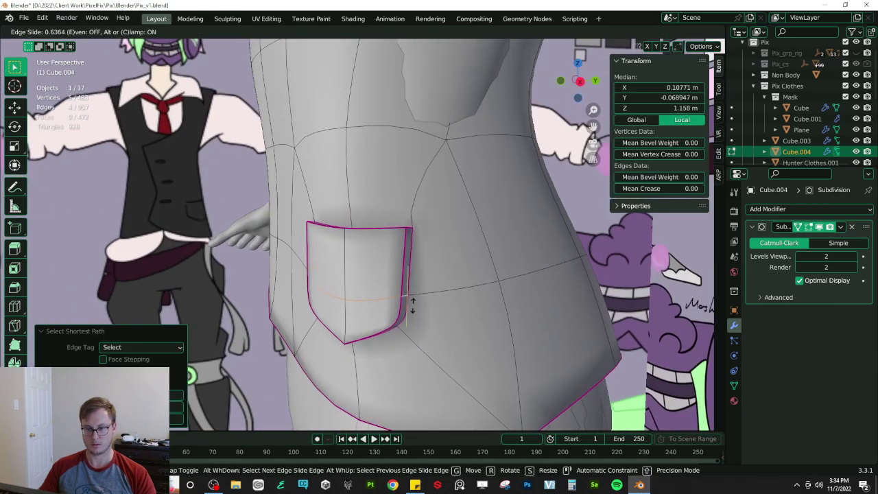
pyautogui.click(414, 308)
# - Edge-slide the pocket's horizontal edge path slightly back upward
pyautogui.moveTo(414, 308); pyautogui.dragTo(481, 288, button='middle')
pyautogui.press('g')
pyautogui.press('g')
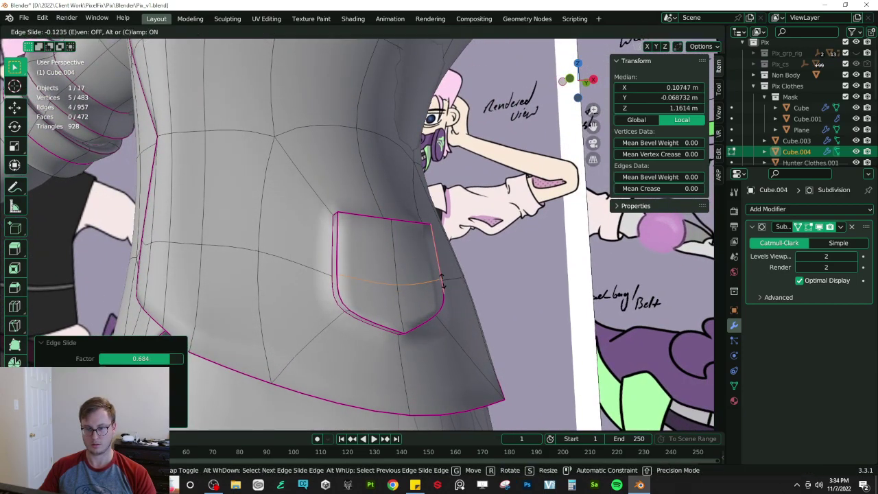
pyautogui.click(378, 300)
# - Try to edge-slide the short edge at the pocket's lower corner, and undo the attempt
pyautogui.moveTo(378, 300); pyautogui.dragTo(340, 274, button='middle')
pyautogui.click(356, 277)
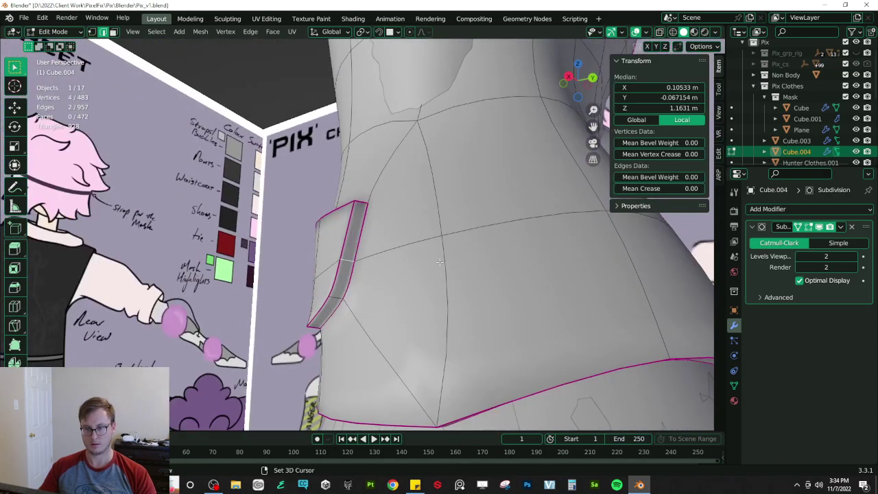
pyautogui.moveTo(412, 292)
pyautogui.mouseDown(button='middle')
pyautogui.moveTo(421, 298)
pyautogui.moveTo(400, 314)
pyautogui.moveTo(334, 303)
pyautogui.moveTo(428, 291)
pyautogui.mouseUp(button='middle')
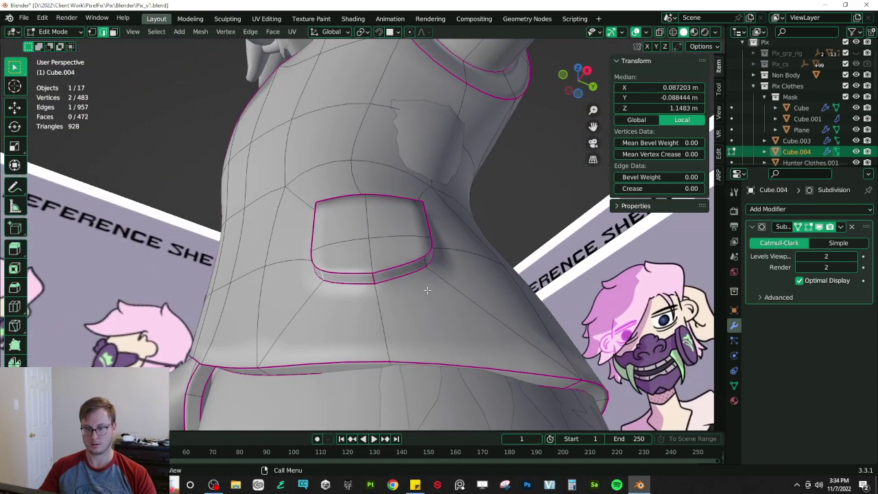
pyautogui.click(427, 291)
pyautogui.press('g')
pyautogui.press('g')
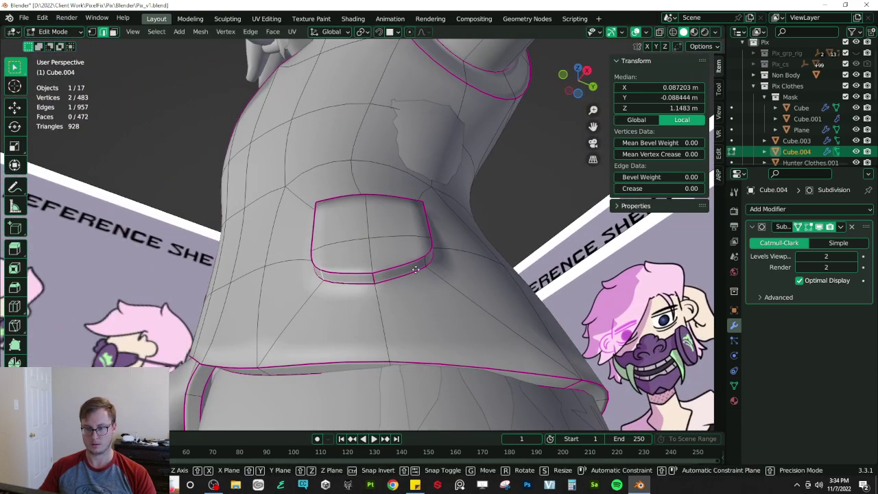
pyautogui.click(421, 276)
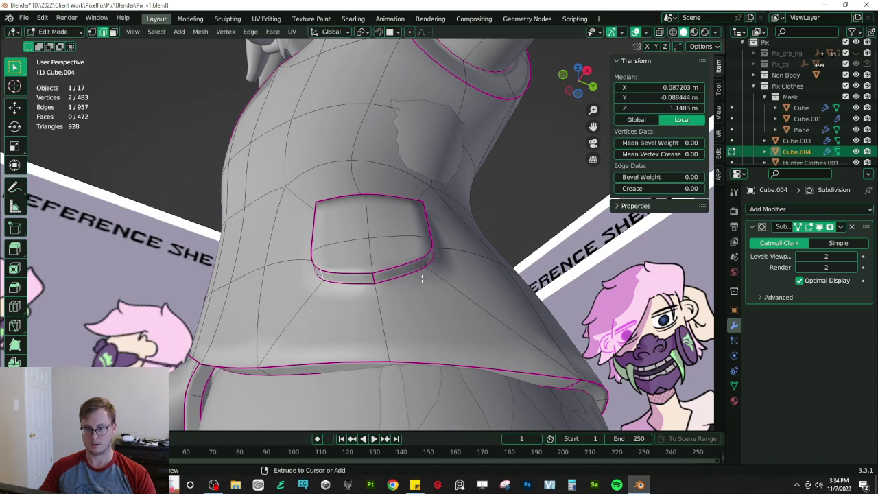
pyautogui.hotkey('ctrl', 'z')
# - Edge-slide the short lower-corner edge by a factor of about 0.104 and adjust it once more to smooth the pocket's curve
pyautogui.moveTo(423, 276); pyautogui.dragTo(425, 325, button='middle')
pyautogui.press('g')
pyautogui.press('g')
pyautogui.click(409, 335)
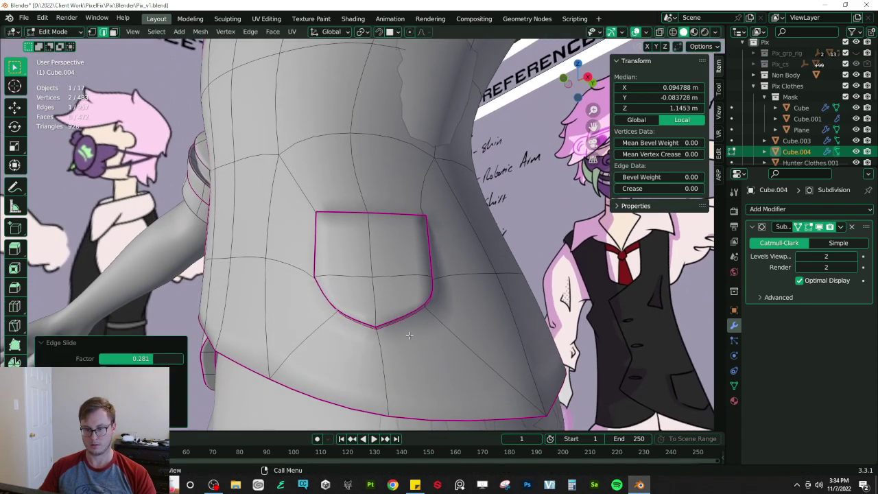
pyautogui.press('g')
pyautogui.press('g')
pyautogui.click(410, 316)
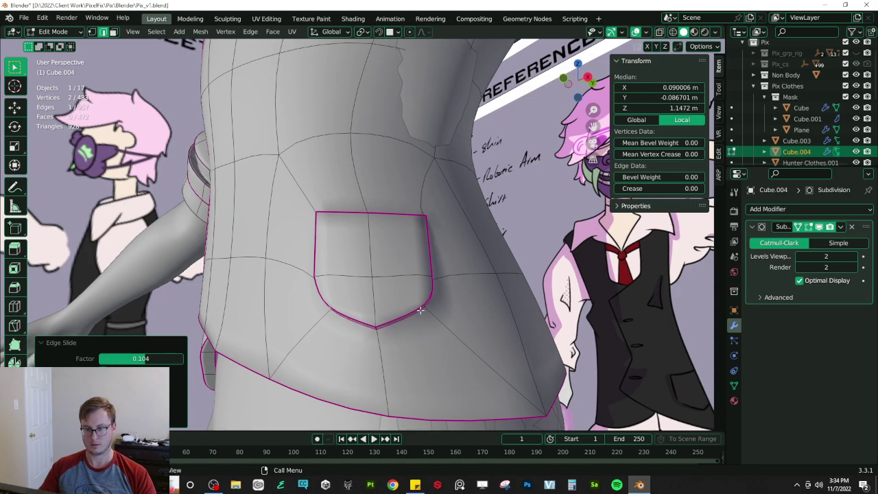
pyautogui.press('g')
pyautogui.press('g')
pyautogui.click(419, 304)
# - Return to Object Mode and save the Pix_v1.blend file
pyautogui.press('Tab')
pyautogui.moveTo(434, 317); pyautogui.dragTo(408, 316, button='middle')
pyautogui.hotkey('ctrl', 's')
pyautogui.scroll(-3, 404, 292)
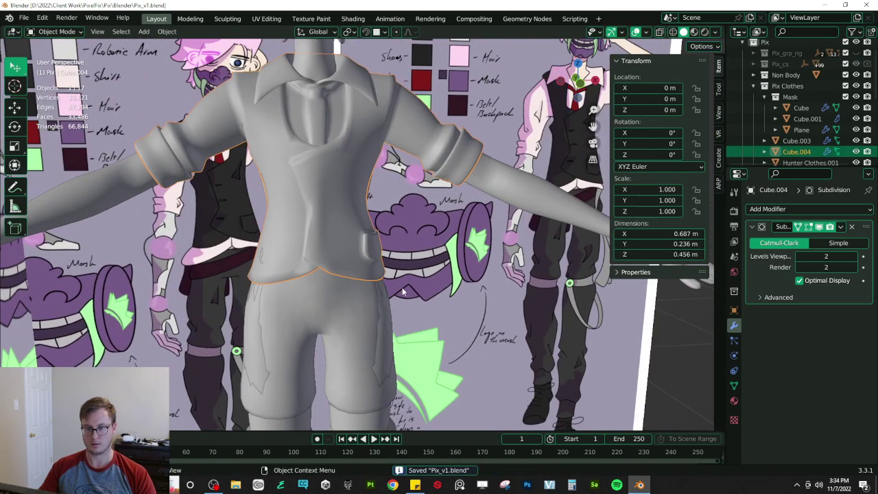
# - Select the four front faces of the pocket in face select mode
pyautogui.scroll(5, 403, 294)
pyautogui.press('Tab')
pyautogui.scroll(2, 382, 223)
pyautogui.click(115, 33)
pyautogui.moveTo(427, 328); pyautogui.dragTo(381, 237, button='middle')
pyautogui.click(381, 237)
pyautogui.keyDown('shift'); pyautogui.moveTo(384, 236); pyautogui.dragTo(437, 289); pyautogui.keyUp('shift')
pyautogui.moveTo(437, 289); pyautogui.dragTo(515, 324, button='middle')
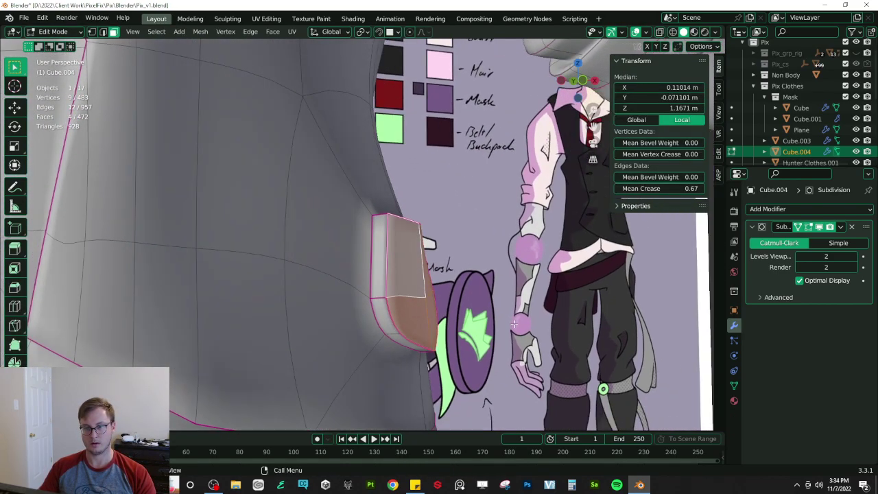
pyautogui.press('g')
pyautogui.press('z')
pyautogui.press('z')
pyautogui.rightClick(457, 187)
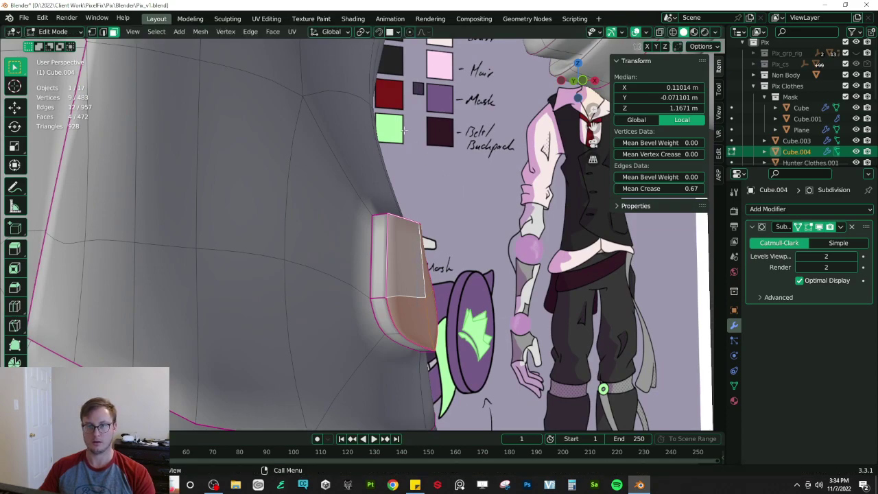
# - Set the transform orientation to Normal and move the four pocket faces slightly inward along their normal Z axis
pyautogui.click(333, 32)
pyautogui.click(288, 90)
pyautogui.moveTo(472, 258); pyautogui.dragTo(389, 227, button='middle')
pyautogui.press('g')
pyautogui.press('z')
pyautogui.click(527, 282)
# - Return to Object Mode, save the file, and check the pocket's thickness on the whole vest
pyautogui.press('Tab')
pyautogui.scroll(-4, 494, 287)
pyautogui.hotkey('ctrl', 's')
pyautogui.scroll(-4, 398, 250)
pyautogui.scroll(6, 397, 252)
# - Examine the short horizontal edges beside the vest's front opening in front view and compare them with the reference
pyautogui.press('Tab')
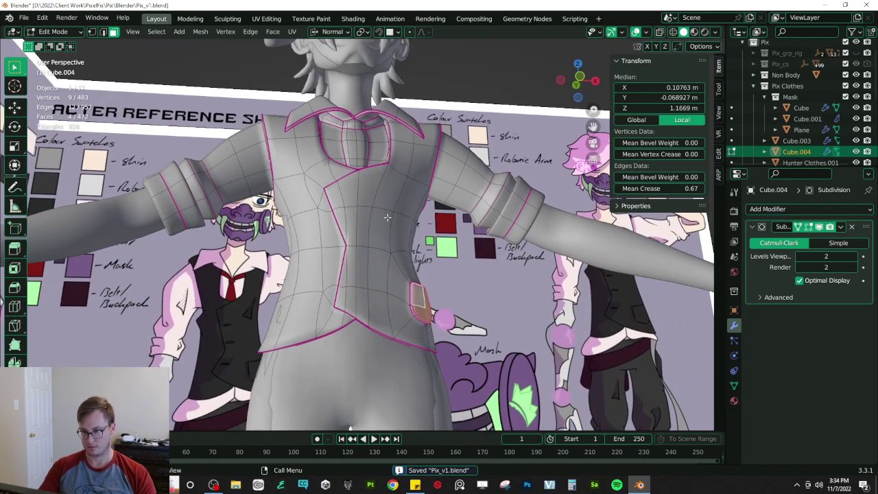
pyautogui.press('KP_1')
pyautogui.scroll(5, 382, 228)
pyautogui.keyDown('shift'); pyautogui.moveTo(289, 218); pyautogui.dragTo(326, 205, button='middle'); pyautogui.keyUp('shift')
pyautogui.click(103, 32)
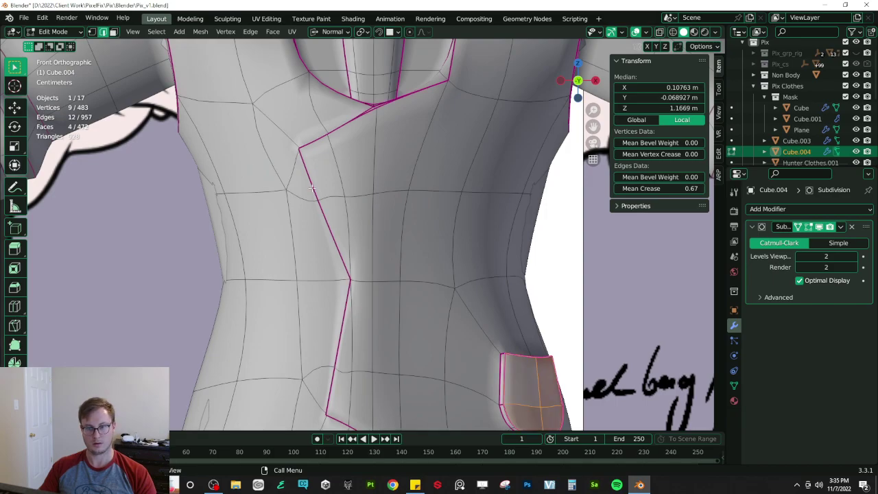
pyautogui.click(367, 194)
pyautogui.scroll(-6, 358, 243)
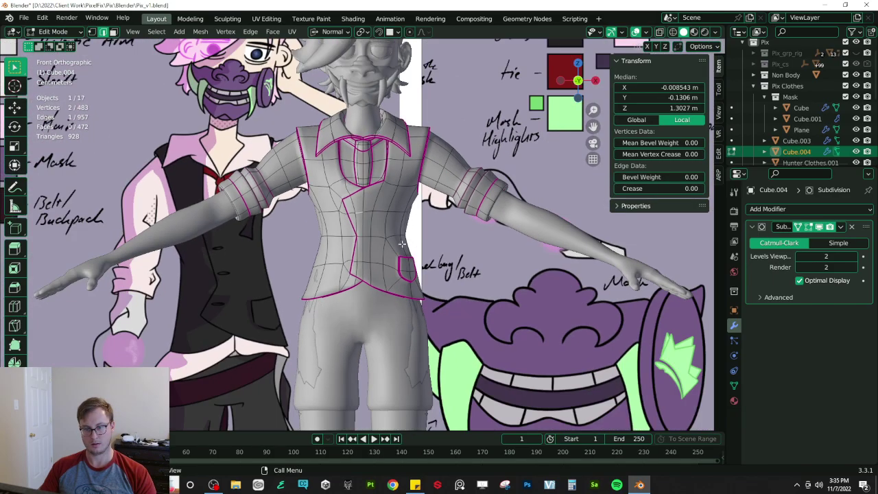
pyautogui.scroll(-2, 511, 246)
pyautogui.scroll(10, 424, 262)
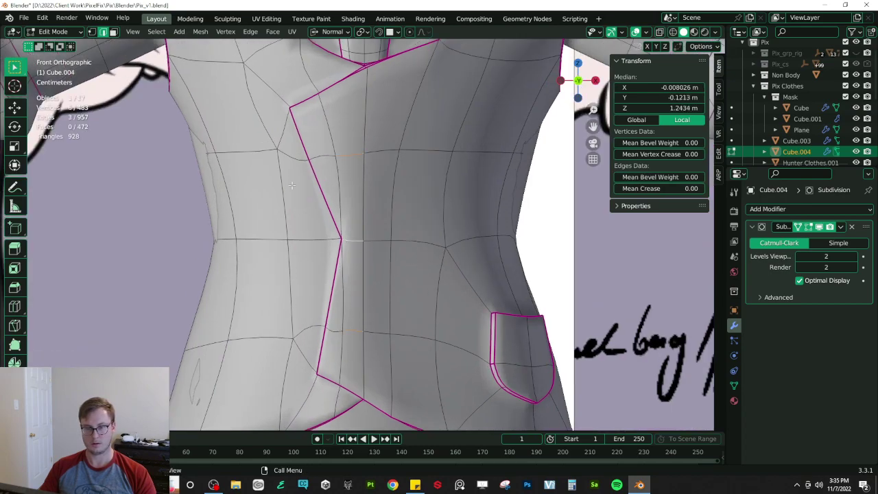
# - Knife-cut a vertical line between the upper and lower vertices beside the vest's front opening
pyautogui.click(92, 32)
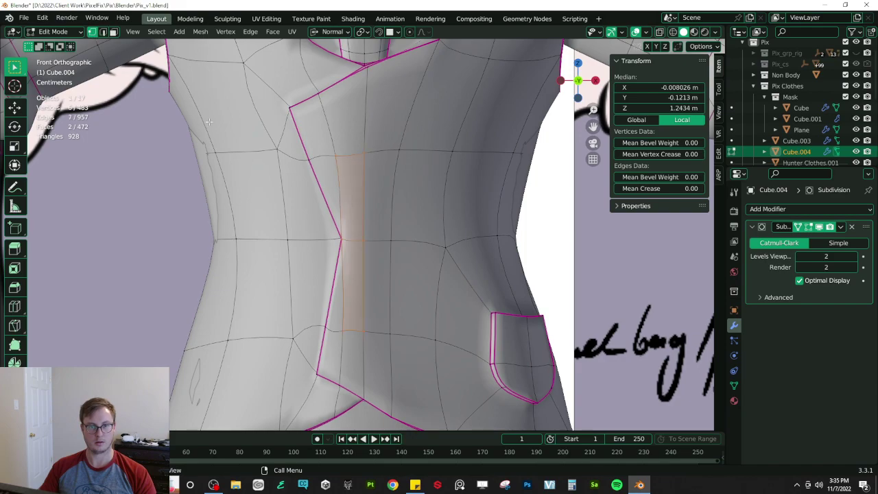
pyautogui.click(348, 163)
pyautogui.press('k')
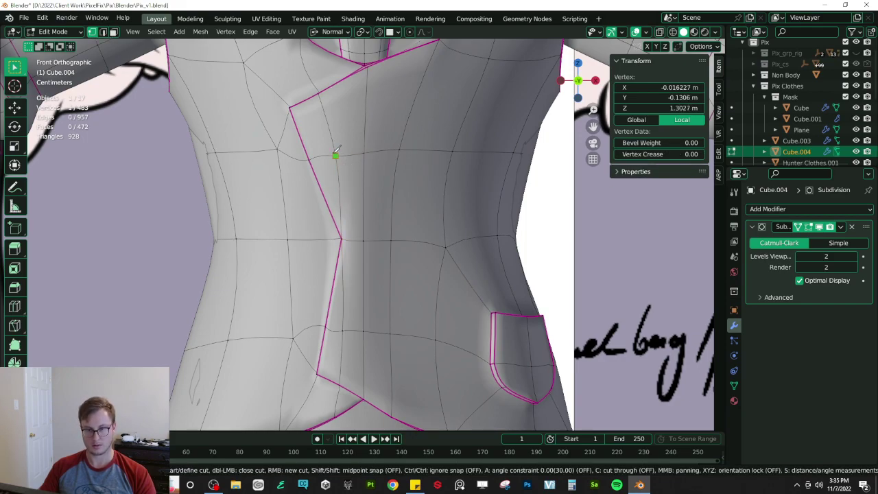
pyautogui.click(344, 331)
pyautogui.press('Return')
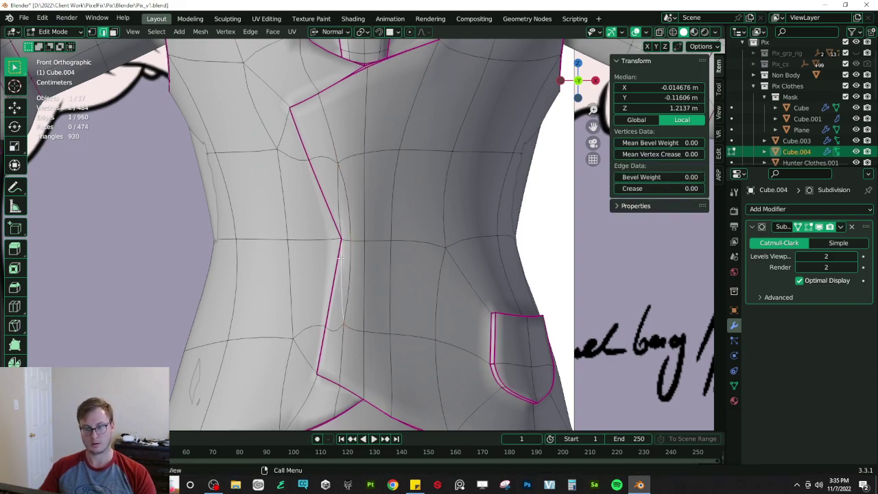
# - Dissolve the two vertical edges running into the corner of the vest's front opening and save the file
pyautogui.keyDown('shift'); pyautogui.click(340, 199); pyautogui.keyUp('shift')
pyautogui.press('x')
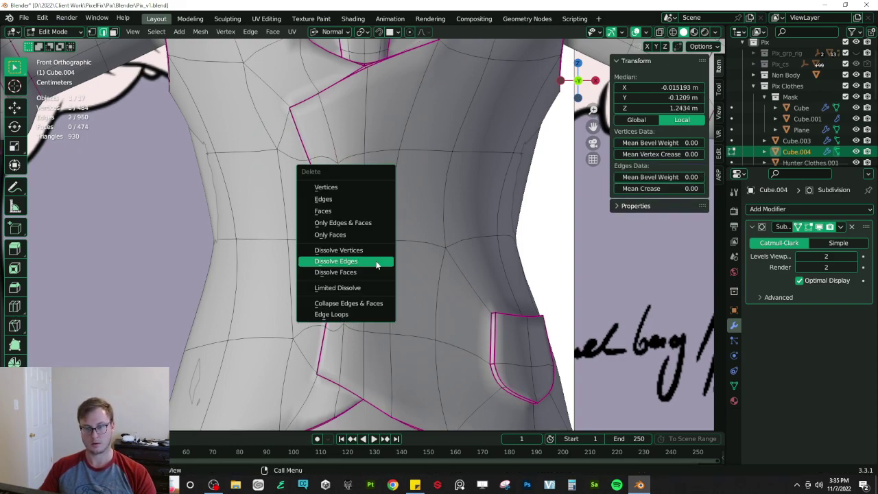
pyautogui.click(377, 262)
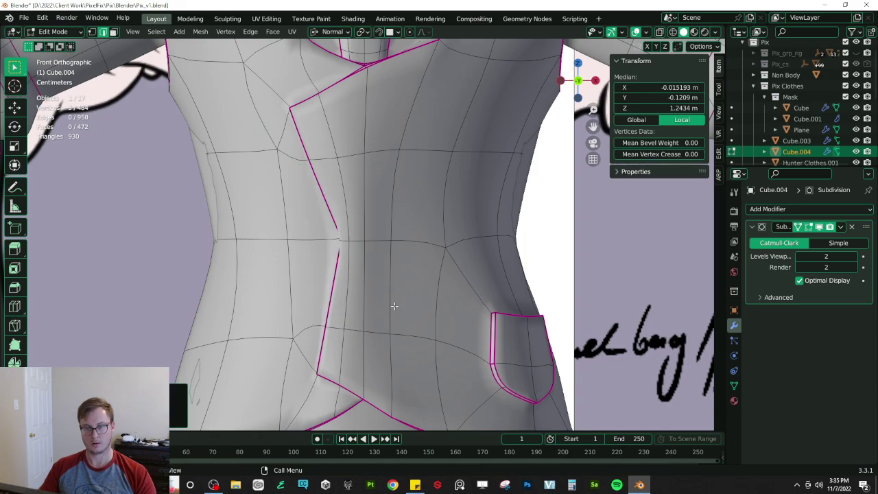
pyautogui.moveTo(356, 275); pyautogui.dragTo(390, 256, button='middle')
pyautogui.press('KP_1')
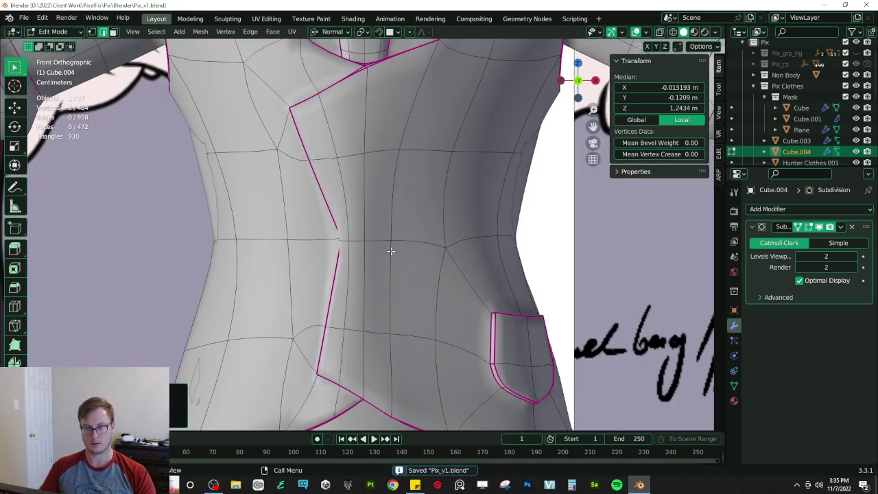
# - Move the waist-row vertices beside the vest's front opening sideways to even out the edge spacing
pyautogui.moveTo(355, 242); pyautogui.dragTo(368, 242)
pyautogui.click(372, 243)
pyautogui.hotkey('ctrl', 'z')
pyautogui.keyDown('shift'); pyautogui.click(383, 240); pyautogui.keyUp('shift')
pyautogui.press('g')
pyautogui.click(397, 237)
pyautogui.moveTo(397, 237); pyautogui.dragTo(425, 255, button='middle')
# - Check the vest front in Object Mode and save the file
pyautogui.press('Tab')
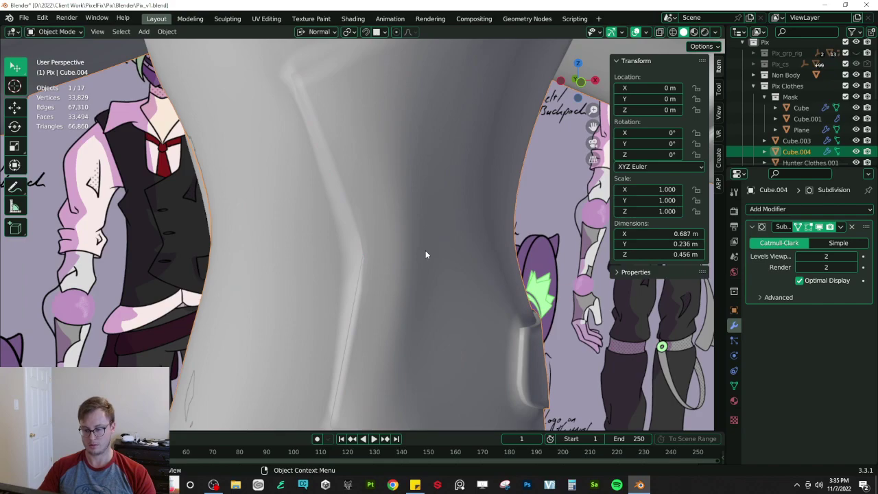
pyautogui.press('KP_1')
pyautogui.hotkey('ctrl', 's')
pyautogui.scroll(-4, 424, 254)
# - Select the three vertices of the second vertical edge line from the vest's opening and edge-slide them away from the opening
pyautogui.press('Tab')
pyautogui.scroll(3, 386, 250)
pyautogui.scroll(1, 386, 250)
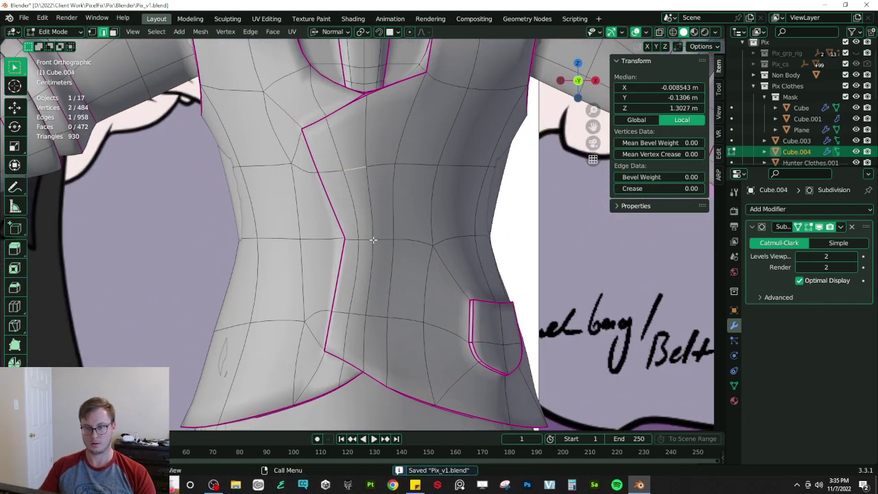
pyautogui.click(92, 32)
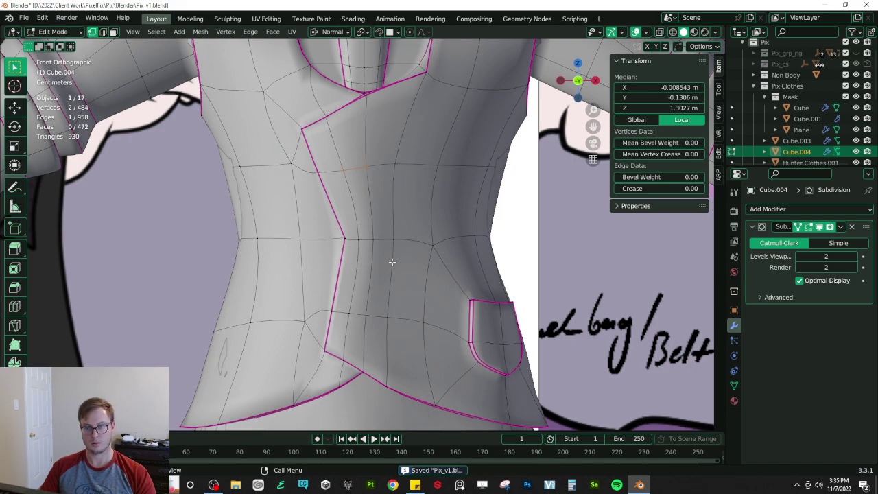
pyautogui.click(366, 316)
pyautogui.click(393, 323)
pyautogui.keyDown('shift'); pyautogui.click(396, 242); pyautogui.keyUp('shift')
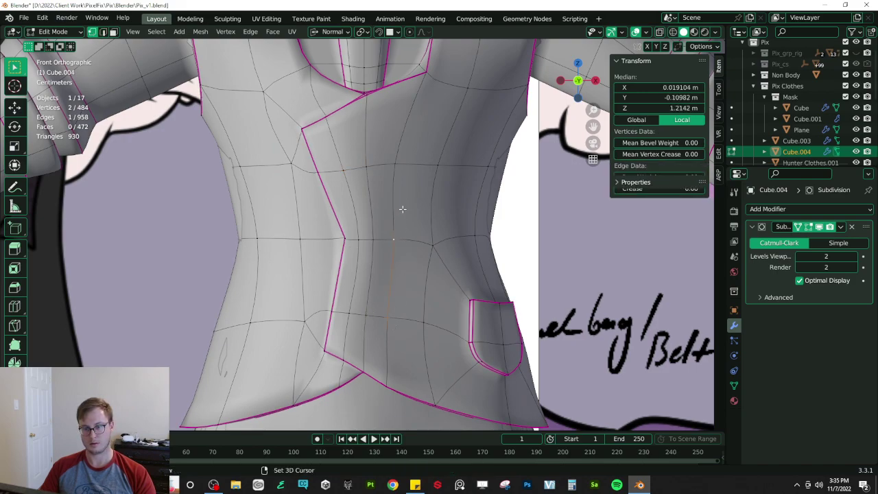
pyautogui.keyDown('shift'); pyautogui.click(404, 169); pyautogui.keyUp('shift')
pyautogui.press('g')
pyautogui.press('g')
pyautogui.click(424, 180)
# - Edge-slide the neighbouring vertical edge line closer to the opening by a factor of about -0.276 and check the surface
pyautogui.click(374, 172)
pyautogui.keyDown('shift'); pyautogui.click(380, 242); pyautogui.keyUp('shift')
pyautogui.press('g')
pyautogui.press('g')
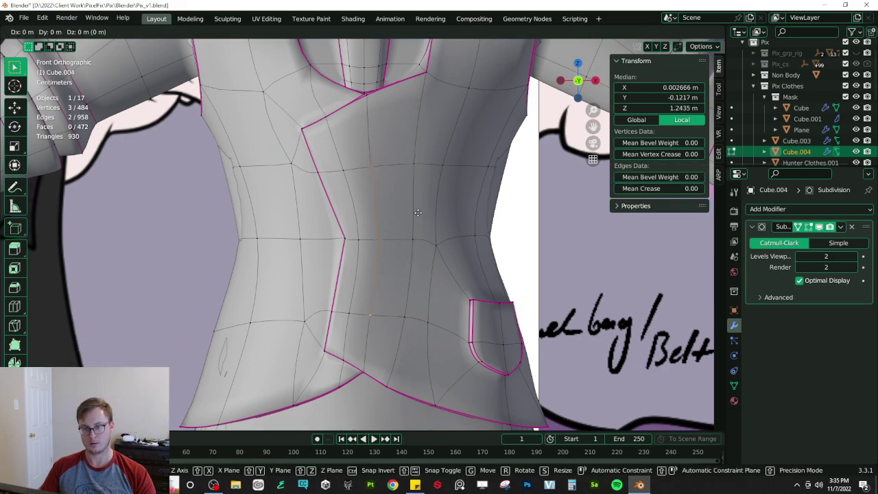
pyautogui.click(424, 215)
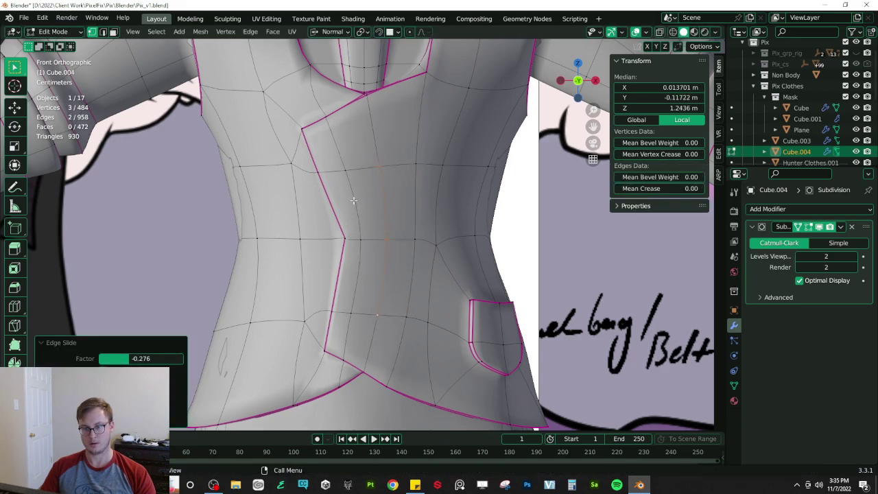
pyautogui.press('Tab')
pyautogui.moveTo(404, 273); pyautogui.dragTo(428, 294, button='middle')
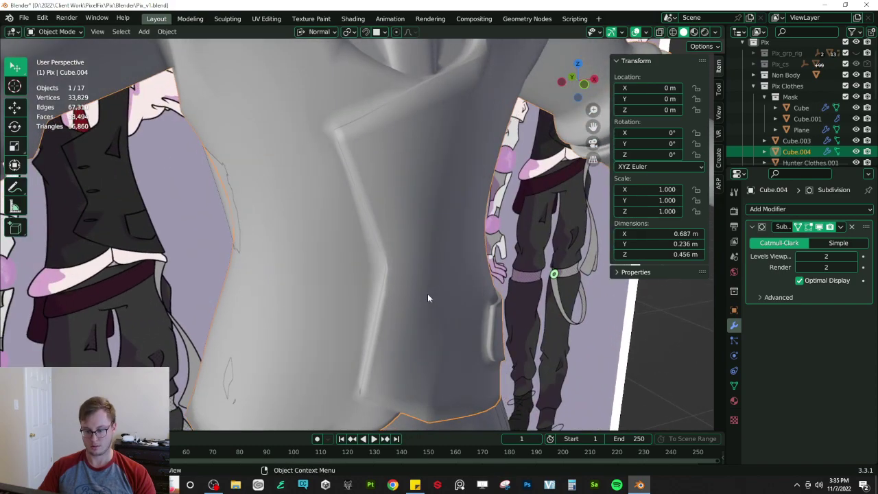
# - Try to scale the short horizontal edges beside the vest's opening along their normal X axis
pyautogui.press('Tab')
pyautogui.press('KP_1')
pyautogui.click(103, 32)
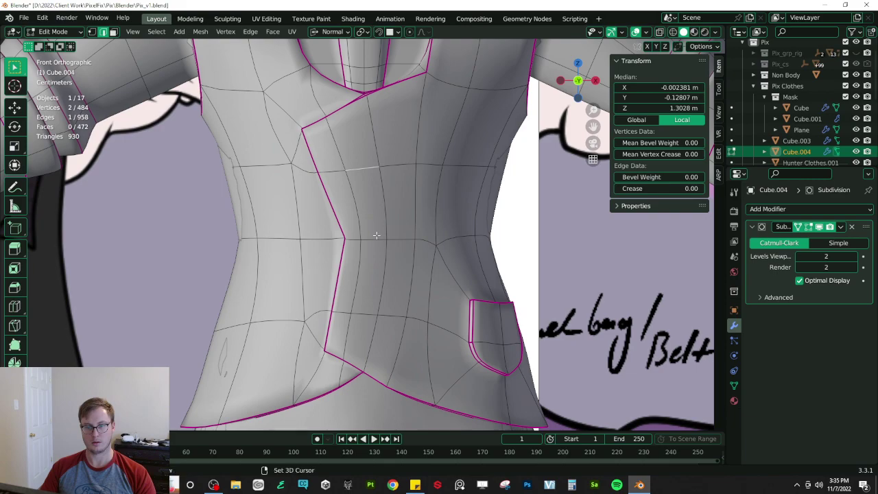
pyautogui.press('s')
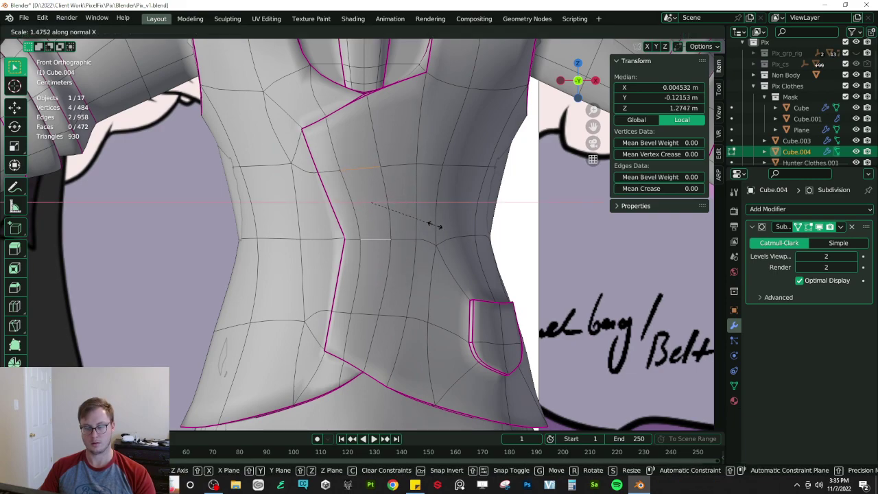
pyautogui.click(411, 238)
pyautogui.keyDown('shift'); pyautogui.click(379, 233); pyautogui.keyUp('shift')
pyautogui.press('s')
pyautogui.press('x')
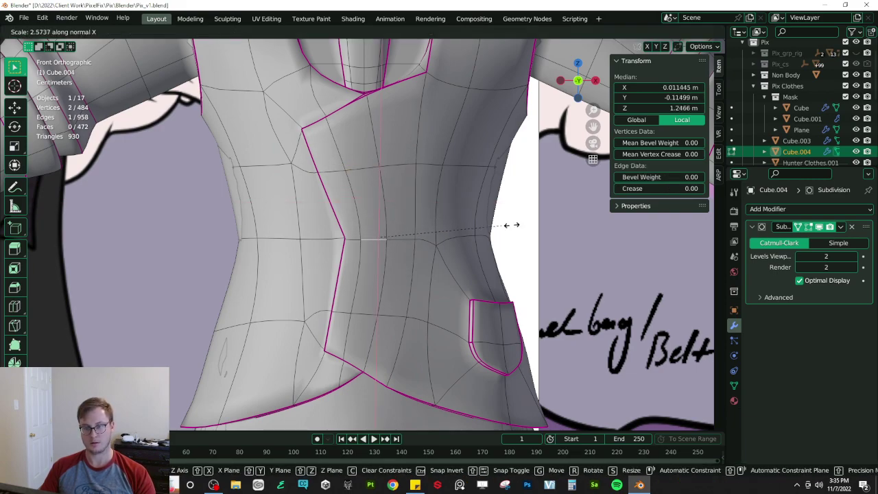
pyautogui.rightClick(529, 224)
# - Change the transform pivot point and set the transform orientation to Global
pyautogui.press('.')
pyautogui.click(422, 224)
pyautogui.press('s')
pyautogui.rightClick(392, 172)
pyautogui.click(329, 32)
pyautogui.click(321, 66)
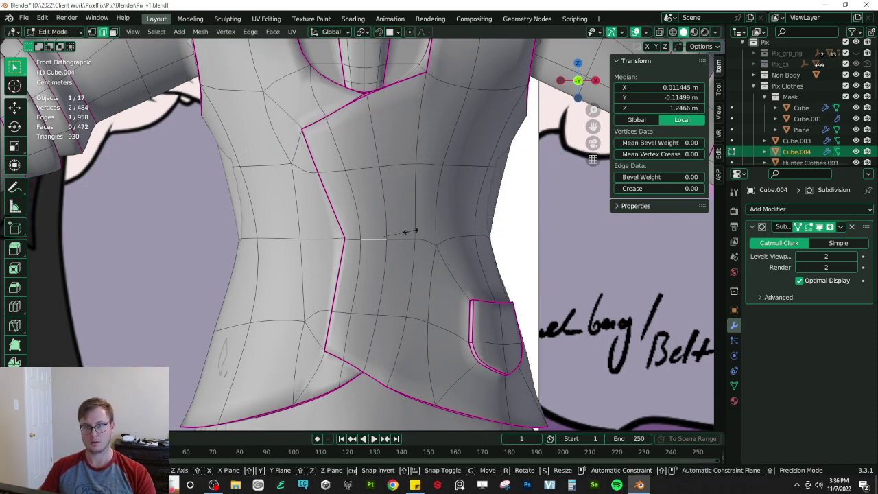
# - Scale the middle short horizontal edge beside the vest's opening along X and move it about 0.0069 m along X
pyautogui.press('s')
pyautogui.press('x')
pyautogui.click(430, 227)
pyautogui.press('g')
pyautogui.press('x')
pyautogui.click(444, 226)
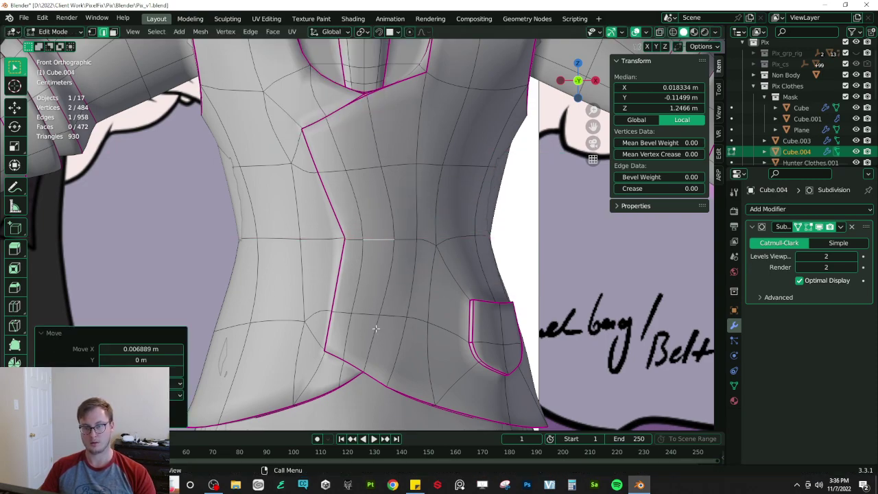
# - Adjust the lower short horizontal edge beside the opening by moving it and scaling it along X
pyautogui.click(370, 317)
pyautogui.press('g')
pyautogui.click(388, 316)
pyautogui.press('s')
pyautogui.press('x')
pyautogui.click(399, 315)
pyautogui.press('g')
pyautogui.press('x')
pyautogui.click(401, 314)
# - Select the three short horizontal edges beside the vest's opening together and bevel them into narrow slots with one segment
pyautogui.keyDown('shift'); pyautogui.click(378, 241); pyautogui.keyUp('shift')
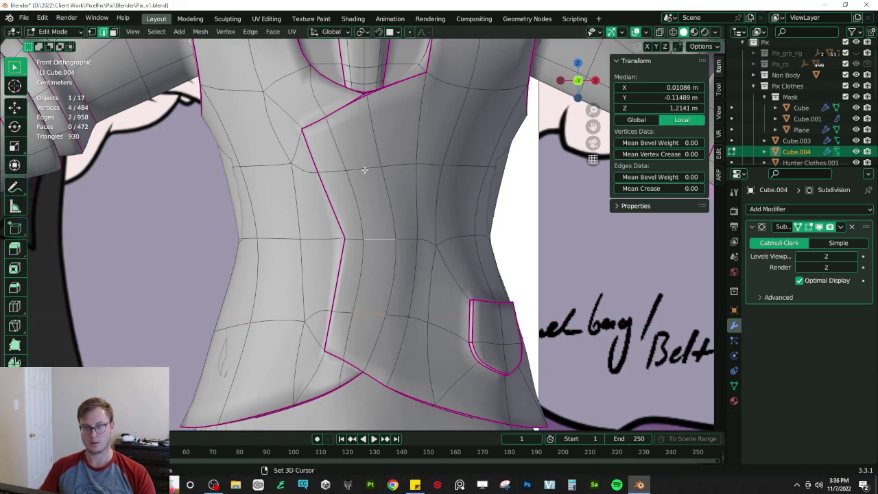
pyautogui.hotkey('ctrl', 'b')
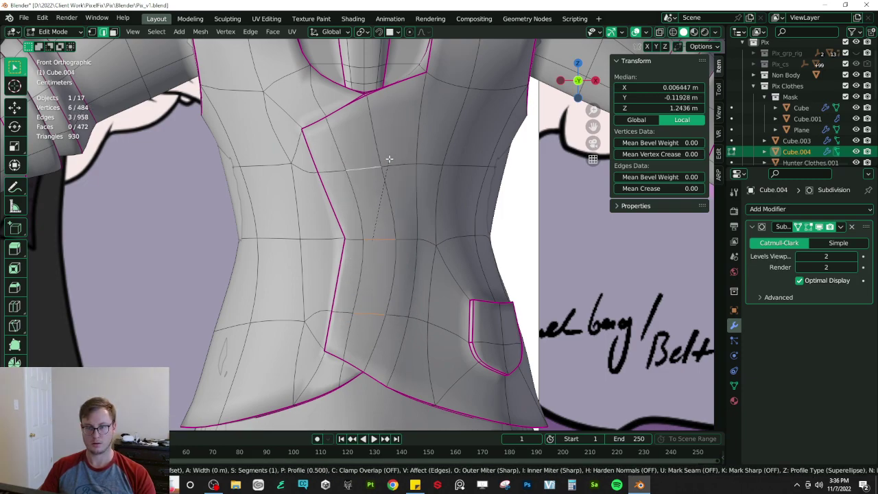
pyautogui.click(398, 130)
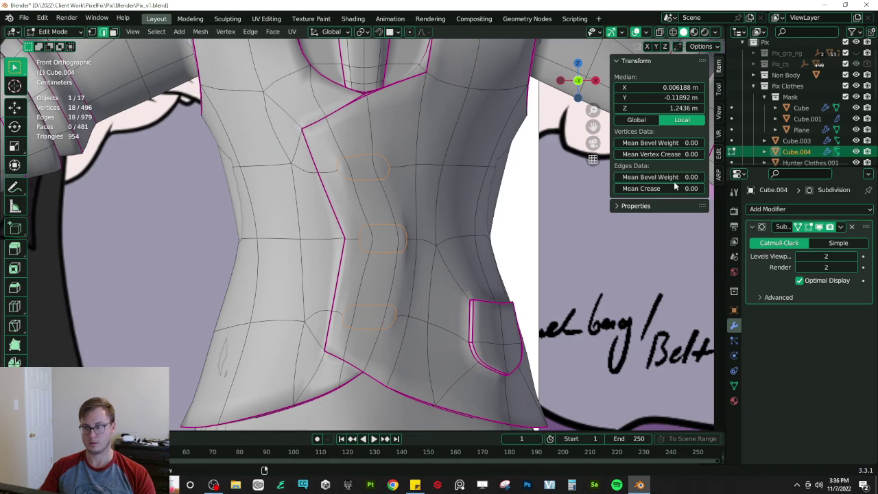
# - Set the mean crease of the three beveled slot outlines to 1.00 and move them along global Y
pyautogui.moveTo(438, 267); pyautogui.dragTo(468, 320, button='middle')
pyautogui.press('g')
pyautogui.press('y')
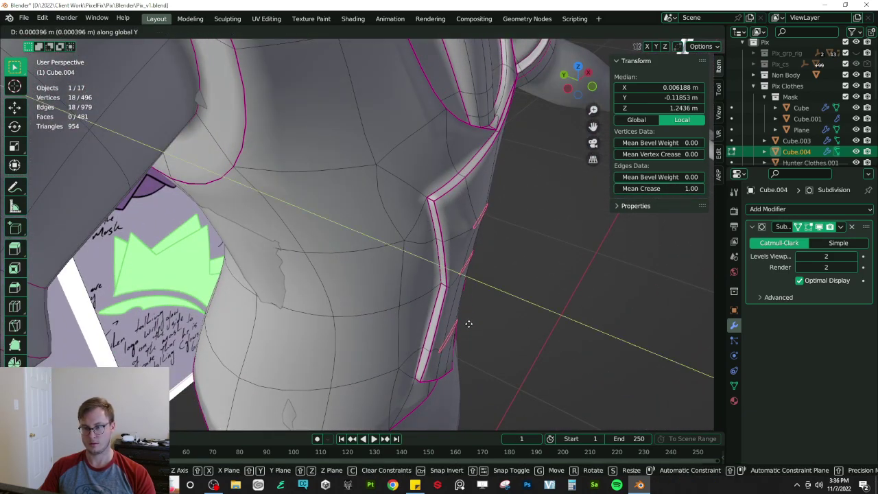
pyautogui.click(466, 323)
# - In face selection mode, select the upper slot's three faces, move them along Y and rotate them to follow the vest surface
pyautogui.click(113, 31)
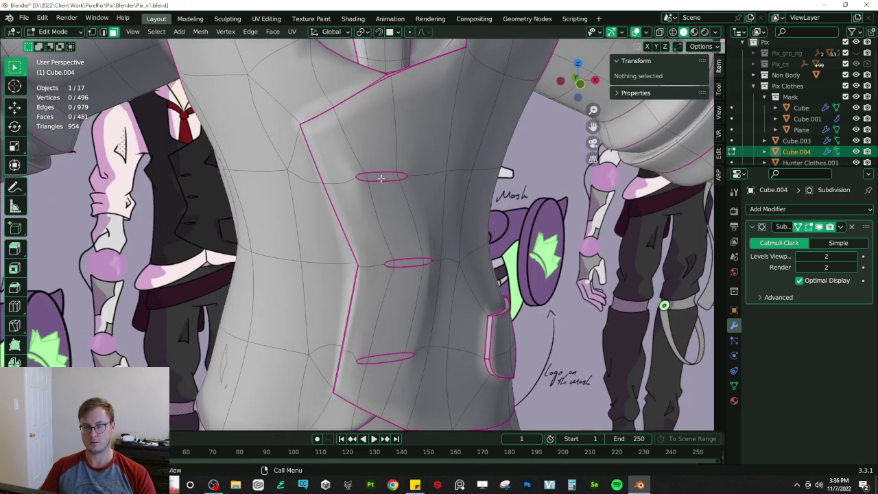
pyautogui.click(369, 177)
pyautogui.keyDown('shift'); pyautogui.click(376, 178); pyautogui.keyUp('shift')
pyautogui.keyDown('shift'); pyautogui.click(399, 177); pyautogui.keyUp('shift')
pyautogui.moveTo(399, 177); pyautogui.dragTo(360, 123, button='middle')
pyautogui.press('g')
pyautogui.press('y')
pyautogui.click(485, 241)
pyautogui.press('r')
pyautogui.click(549, 285)
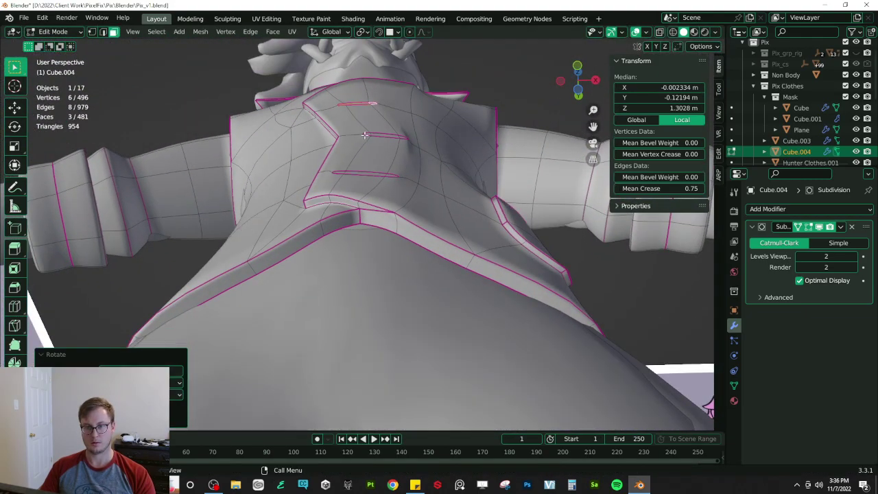
# - Move the middle slot's three faces about -0.0069 m along X and rotate them to follow the vest surface
pyautogui.click(382, 137)
pyautogui.press('g')
pyautogui.press('x')
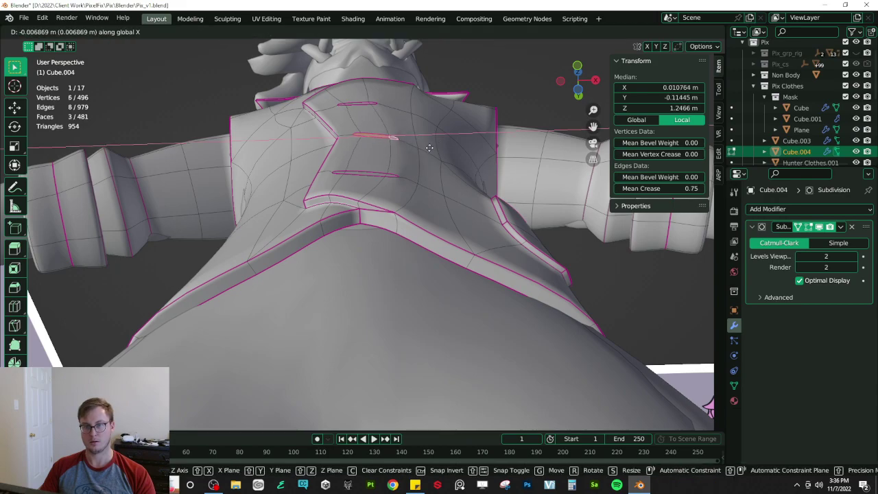
pyautogui.click(429, 148)
pyautogui.press('r')
pyautogui.click(457, 118)
# - Select the faces of all three slots on the vest and extrude them
pyautogui.moveTo(457, 118); pyautogui.dragTo(362, 277, button='middle')
pyautogui.click(362, 277)
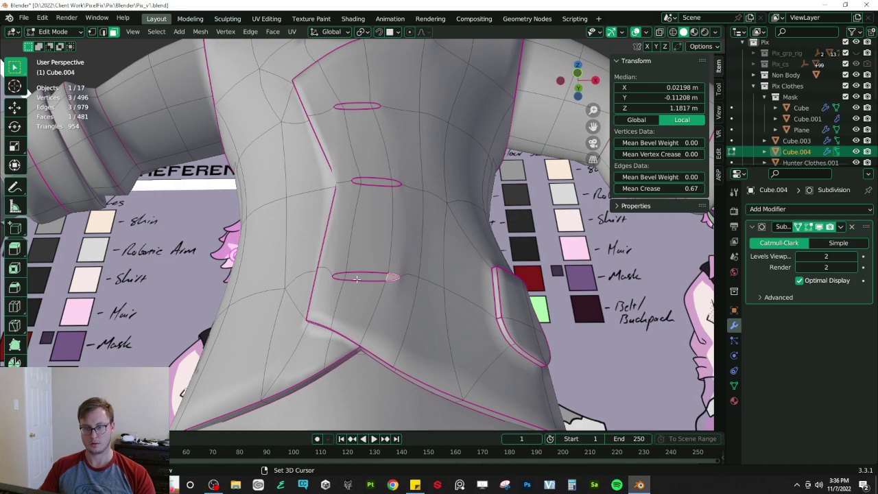
pyautogui.moveTo(375, 234); pyautogui.dragTo(366, 252, button='middle')
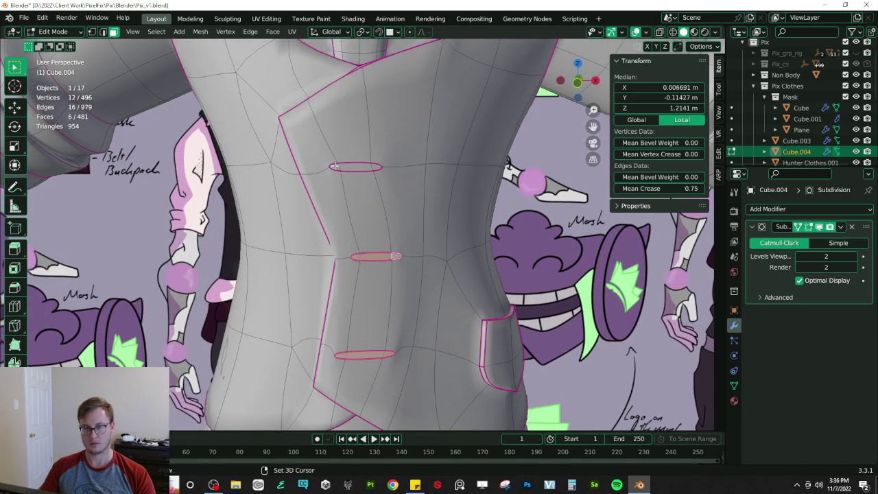
pyautogui.moveTo(376, 171); pyautogui.dragTo(420, 228, button='middle')
pyautogui.press('e')
pyautogui.click(441, 240)
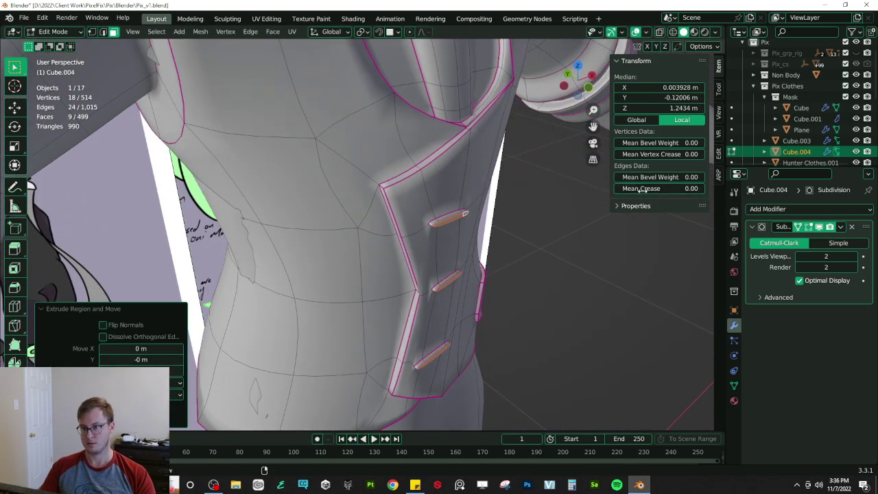
# - Return to Object Mode and save the file with the three extruded vest details
pyautogui.press('Tab')
pyautogui.scroll(-3, 467, 256)
pyautogui.moveTo(467, 257); pyautogui.dragTo(438, 248, button='middle')
pyautogui.scroll(-3, 423, 189)
pyautogui.hotkey('ctrl', 's')
pyautogui.scroll(-3, 439, 229)
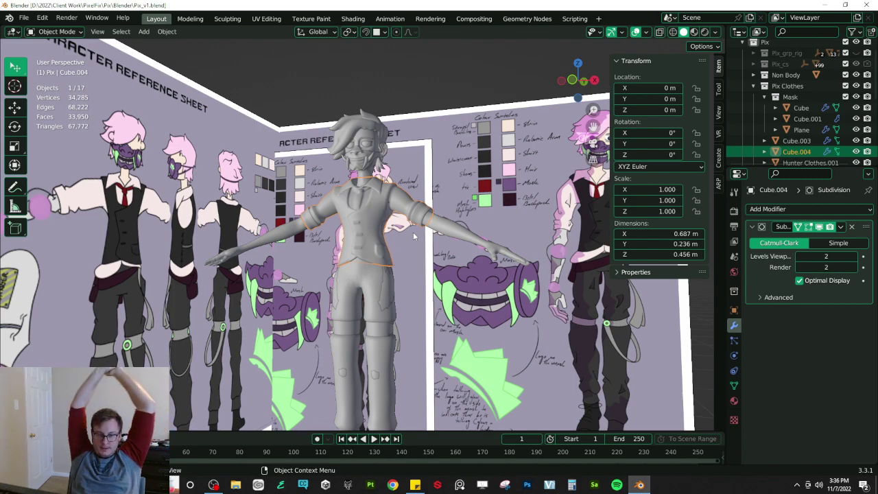
# - In the vest mesh, select the two lower side vertices of the tie knot and scale them closer together along X
pyautogui.scroll(5, 354, 183)
pyautogui.moveTo(354, 183); pyautogui.dragTo(380, 236, button='middle')
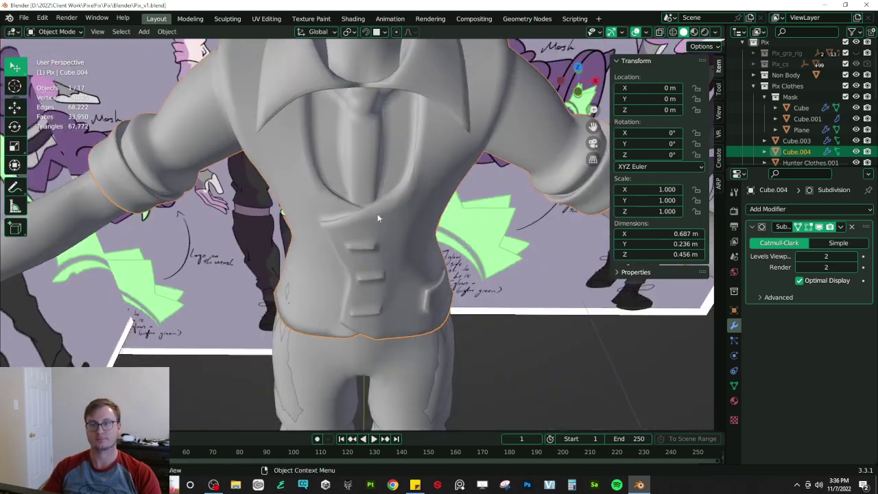
pyautogui.scroll(2, 381, 201)
pyautogui.press('KP_1')
pyautogui.scroll(1, 467, 220)
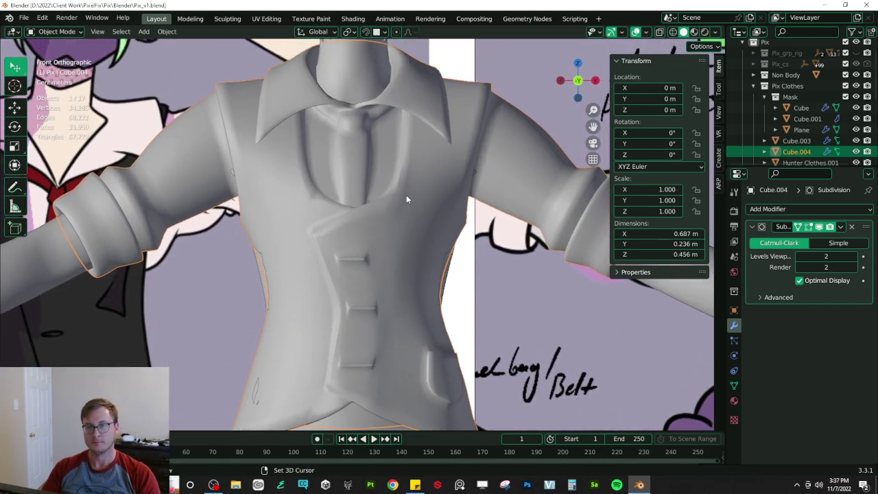
pyautogui.keyDown('shift'); pyautogui.moveTo(348, 149); pyautogui.dragTo(366, 226, button='middle'); pyautogui.keyUp('shift')
pyautogui.scroll(3, 366, 226)
pyautogui.press('Tab')
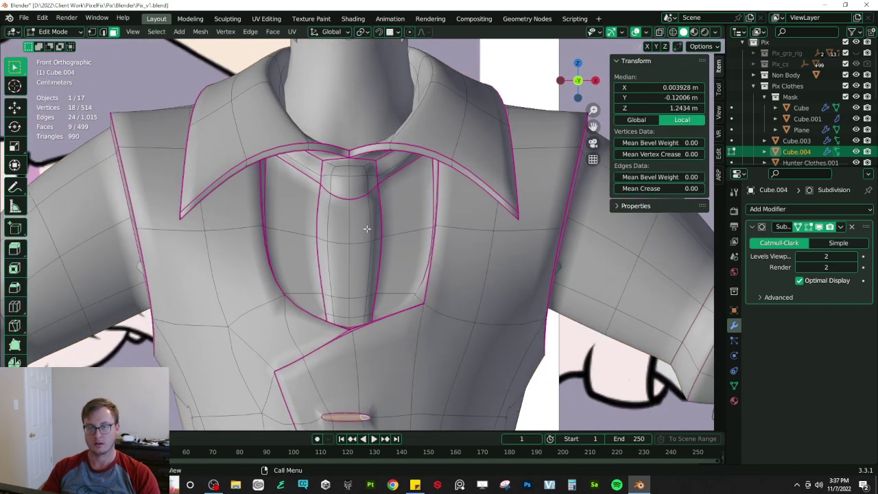
pyautogui.scroll(4, 365, 230)
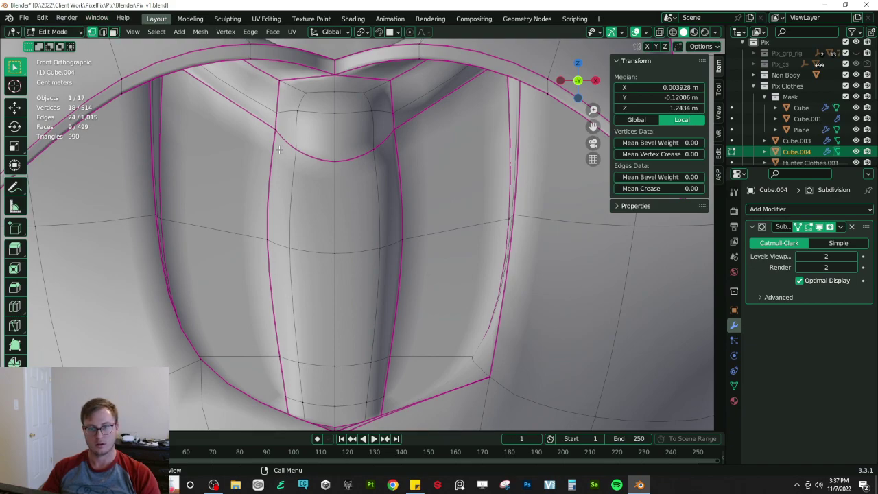
pyautogui.click(387, 164)
pyautogui.keyDown('shift'); pyautogui.click(391, 135); pyautogui.keyUp('shift')
pyautogui.press('s')
pyautogui.press('x')
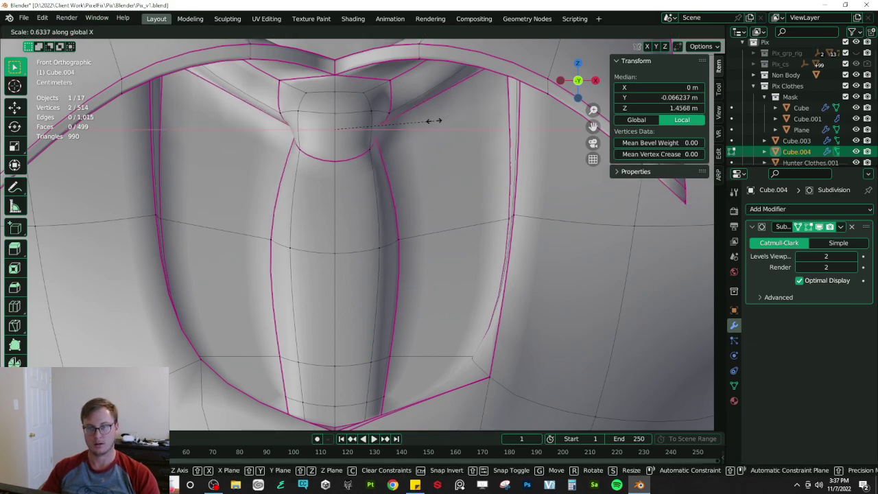
pyautogui.click(446, 126)
# - Move the two lower side vertices of the tie knot along Z and along Y
pyautogui.press('g')
pyautogui.press('z')
pyautogui.click(441, 151)
pyautogui.scroll(3, 412, 147)
pyautogui.moveTo(406, 146); pyautogui.dragTo(439, 173, button='middle')
pyautogui.press('g')
pyautogui.press('y')
pyautogui.click(345, 161)
# - Leave Edit Mode after reshaping the tie knot and save the file
pyautogui.press('Tab')
pyautogui.scroll(-12, 363, 169)
pyautogui.hotkey('ctrl', 's')
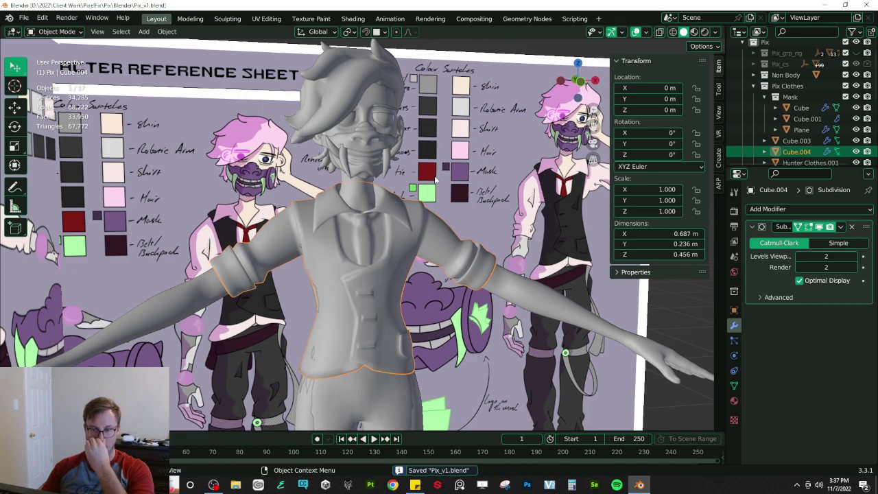
# - Deselect the vest, inspect the whole character from several angles against the reference sheets, and save the file
pyautogui.keyDown('ctrl'); pyautogui.moveTo(417, 191); pyautogui.dragTo(416, 218, button='middle'); pyautogui.keyUp('ctrl')
pyautogui.moveTo(416, 177); pyautogui.dragTo(377, 140, button='middle')
pyautogui.moveTo(357, 227); pyautogui.dragTo(346, 195, button='middle')
pyautogui.moveTo(317, 263); pyautogui.dragTo(337, 261, button='middle')
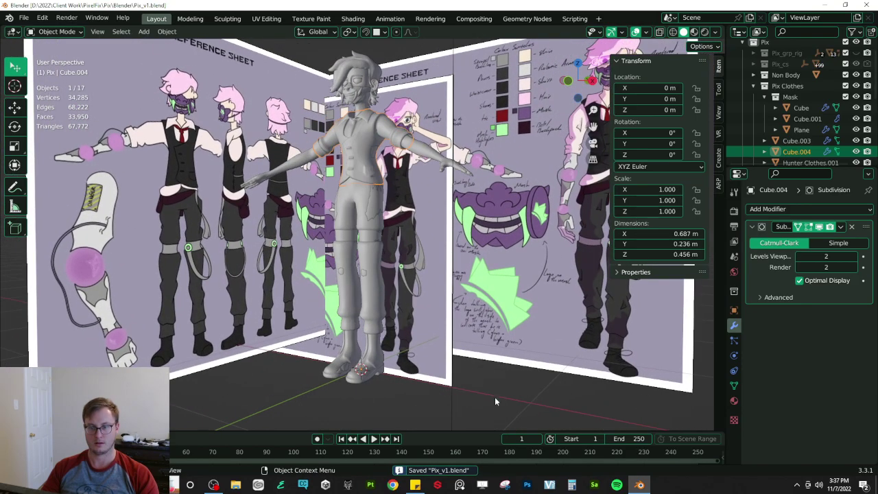
pyautogui.click(494, 394)
pyautogui.moveTo(395, 273); pyautogui.dragTo(438, 227, button='middle')
pyautogui.hotkey('ctrl', 's')
pyautogui.moveTo(467, 199)
pyautogui.mouseDown(button='middle')
pyautogui.moveTo(550, 165)
pyautogui.moveTo(625, 178)
pyautogui.moveTo(473, 199)
pyautogui.mouseUp(button='middle')
pyautogui.moveTo(404, 199)
pyautogui.mouseDown(button='middle')
pyautogui.moveTo(382, 196)
pyautogui.moveTo(403, 212)
pyautogui.mouseUp(button='middle')
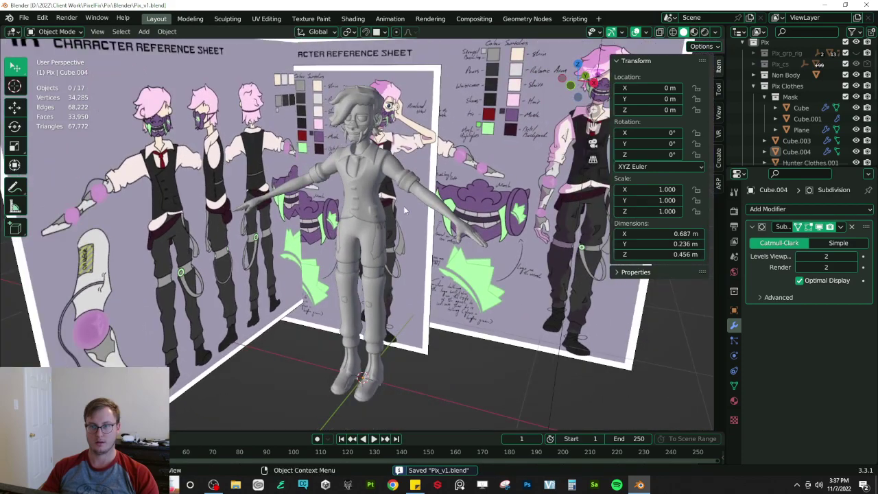
pyautogui.press('z')
pyautogui.click(403, 295)
pyautogui.scroll(4, 400, 228)
pyautogui.moveTo(383, 218); pyautogui.dragTo(328, 257, button='middle')
pyautogui.hotkey('ctrl', 's')
pyautogui.scroll(6, 409, 241)
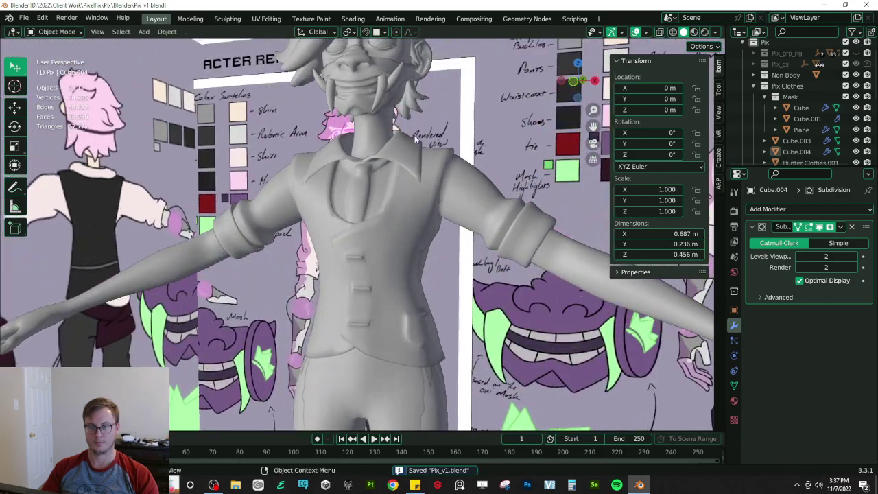
# - Open the hair object in Edit Mode and move the geometry of the lower back hair lock along Z
pyautogui.moveTo(416, 140); pyautogui.dragTo(308, 211, button='middle')
pyautogui.click(357, 150)
pyautogui.press('Tab')
pyautogui.scroll(5, 356, 245)
pyautogui.click(352, 232)
pyautogui.press('g')
pyautogui.press('z')
pyautogui.click(366, 269)
# - Scale the two side edges of the central back hair lock along X and edge-slide them by a factor of about 0.243
pyautogui.press('g')
pyautogui.keyDown('shift'); pyautogui.click(324, 303); pyautogui.keyUp('shift')
pyautogui.press('s')
pyautogui.press('x')
pyautogui.click(396, 303)
pyautogui.press('g')
pyautogui.press('g')
pyautogui.click(399, 290)
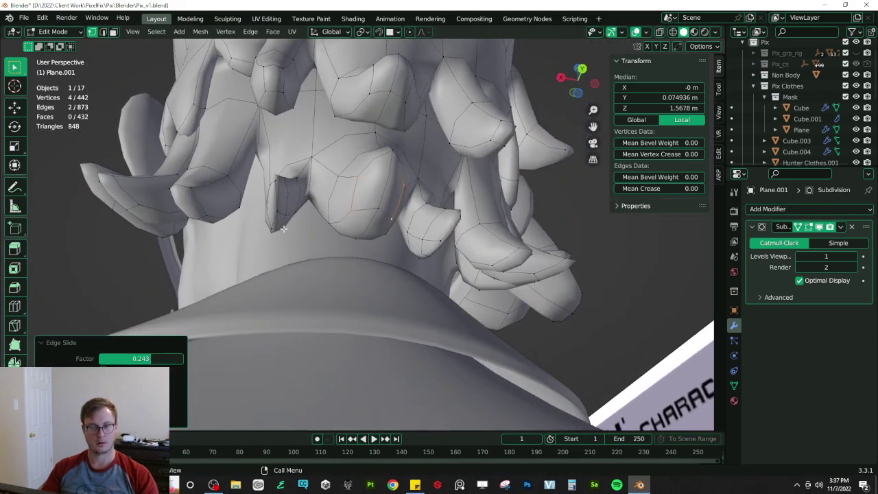
# - Select the matching edges of the small hair strands on both sides of the central lock and scale them along X
pyautogui.click(290, 212)
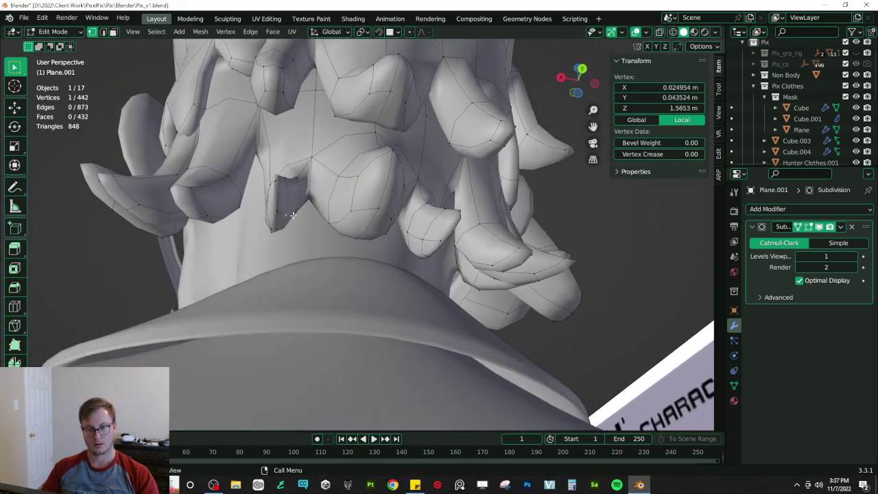
pyautogui.keyDown('shift'); pyautogui.click(410, 232); pyautogui.keyUp('shift')
pyautogui.moveTo(410, 233); pyautogui.dragTo(461, 219, button='middle')
pyautogui.press('s')
pyautogui.press('x')
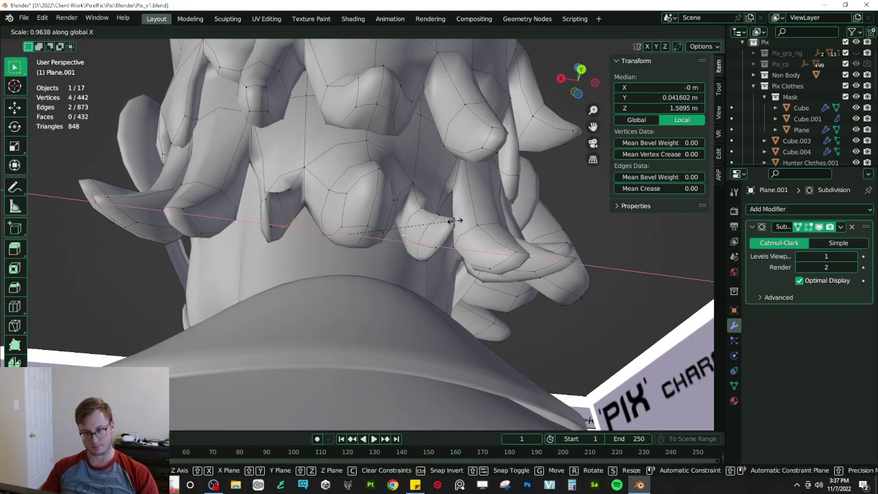
pyautogui.click(405, 241)
# - Leave Edit Mode on the hair mesh and save the file
pyautogui.moveTo(404, 241)
pyautogui.mouseDown(button='middle')
pyautogui.moveTo(439, 272)
pyautogui.moveTo(363, 264)
pyautogui.moveTo(364, 285)
pyautogui.moveTo(294, 272)
pyautogui.moveTo(399, 248)
pyautogui.mouseUp(button='middle')
pyautogui.scroll(-4, 379, 269)
pyautogui.press('Tab')
pyautogui.scroll(-3, 364, 265)
pyautogui.hotkey('ctrl', 's')
# - Select the edge loops around the matching lower hair strands on both sides of the neck and scale them along X
pyautogui.press('Tab')
pyautogui.scroll(-1, 293, 266)
pyautogui.click(291, 262)
pyautogui.keyDown('alt'); pyautogui.click(302, 262); pyautogui.keyUp('alt')
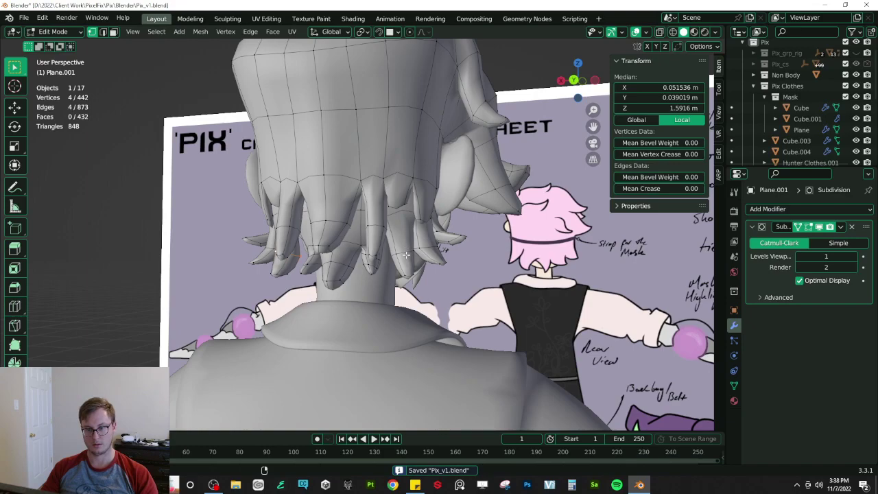
pyautogui.press('s')
pyautogui.press('Escape')
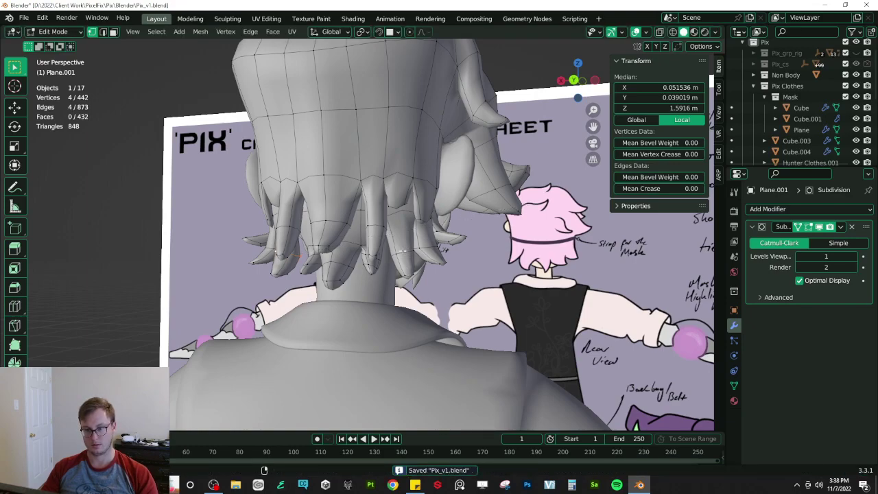
pyautogui.keyDown('alt'); pyautogui.keyDown('shift'); pyautogui.click(403, 251); pyautogui.keyUp('shift'); pyautogui.keyUp('alt')
pyautogui.press('s')
pyautogui.press('x')
pyautogui.click(433, 208)
# - Scale the selected hair strand loops along Y, return to Object Mode and save the file
pyautogui.moveTo(433, 208); pyautogui.dragTo(453, 205, button='middle')
pyautogui.press('s')
pyautogui.press('y')
pyautogui.click(449, 205)
pyautogui.press('Tab')
pyautogui.moveTo(316, 221); pyautogui.dragTo(407, 204, button='middle')
pyautogui.hotkey('ctrl', 's')
# - Select the tip faces of the two back hair strands and move them about -0.013 m in Y and 0.005 m in Z
pyautogui.press('Tab')
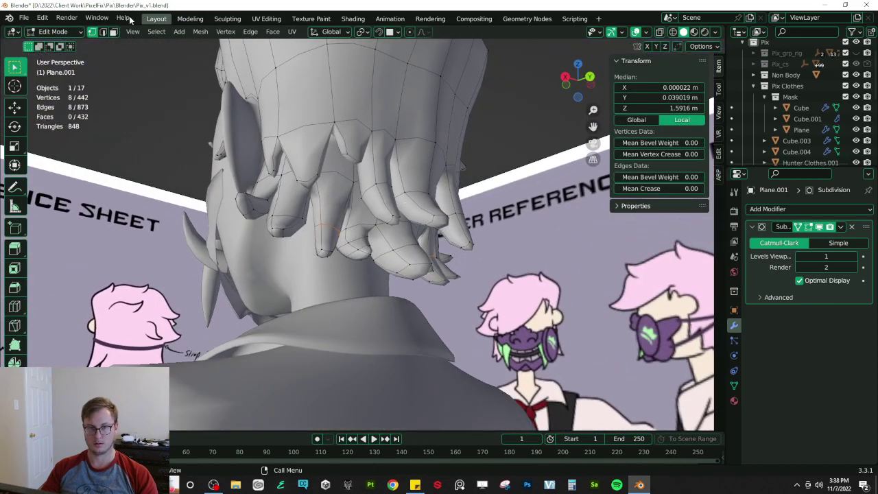
pyautogui.click(114, 33)
pyautogui.click(397, 223)
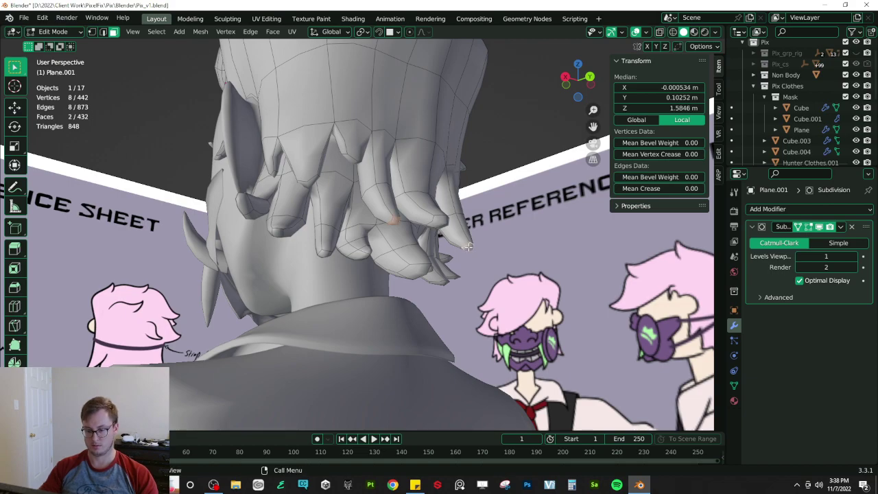
pyautogui.press('KP_3')
pyautogui.press('g')
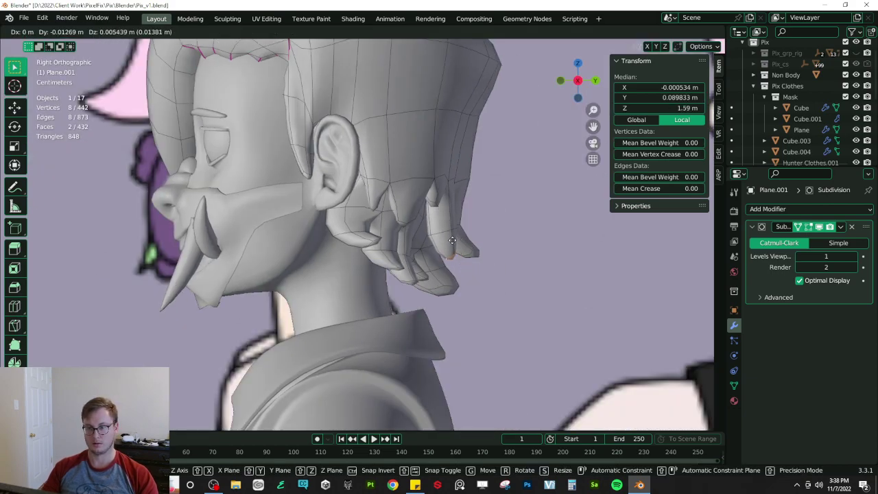
pyautogui.click(452, 240)
# - Grow the selection over both strand tips, scale them to about 0.81 and move them closer to the neck
pyautogui.press('ctrl+KP_Add')
pyautogui.press('s')
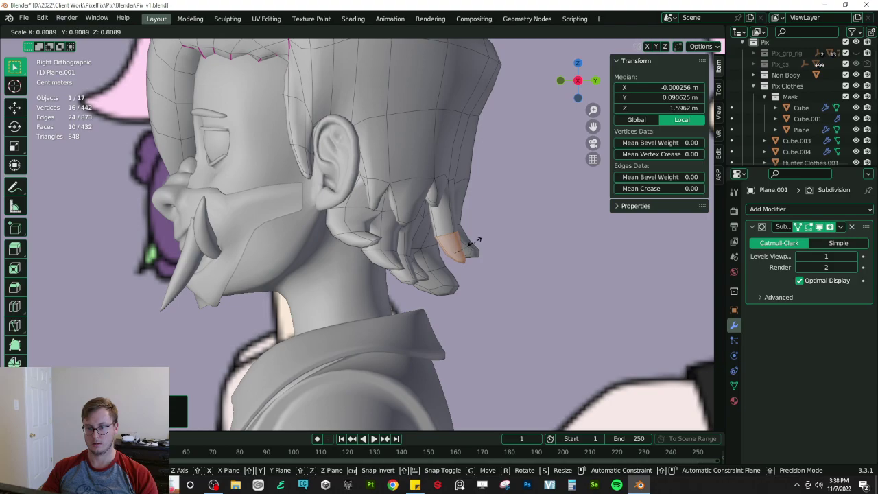
pyautogui.click(473, 242)
pyautogui.press('g')
pyautogui.click(456, 244)
pyautogui.moveTo(456, 243); pyautogui.dragTo(332, 214, button='middle')
# - Select the inner side faces of the two back hair strands and scale them along X
pyautogui.press('Tab')
pyautogui.press('Tab')
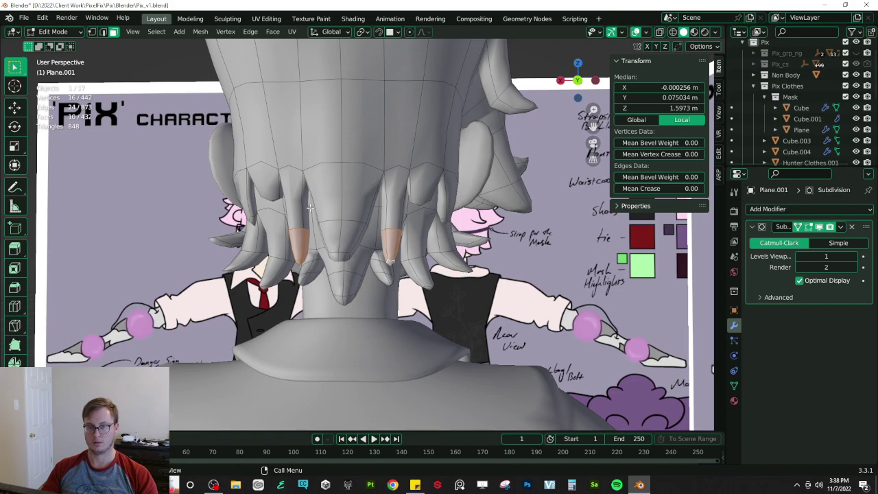
pyautogui.keyDown('shift'); pyautogui.click(384, 200); pyautogui.keyUp('shift')
pyautogui.press('s')
pyautogui.press('x')
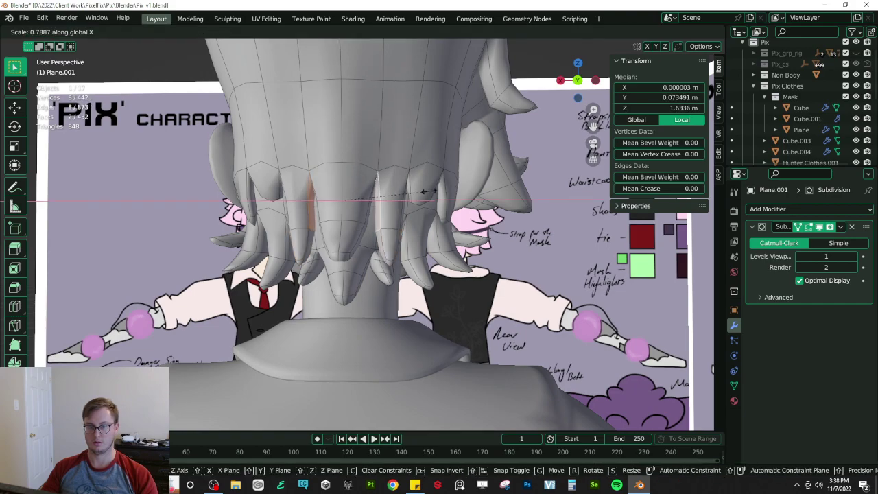
pyautogui.click(374, 201)
# - Return the hair to Object Mode, save the file and view the character from the front
pyautogui.press('Tab')
pyautogui.scroll(-4, 373, 203)
pyautogui.moveTo(372, 203); pyautogui.dragTo(322, 192, button='middle')
pyautogui.hotkey('ctrl', 's')
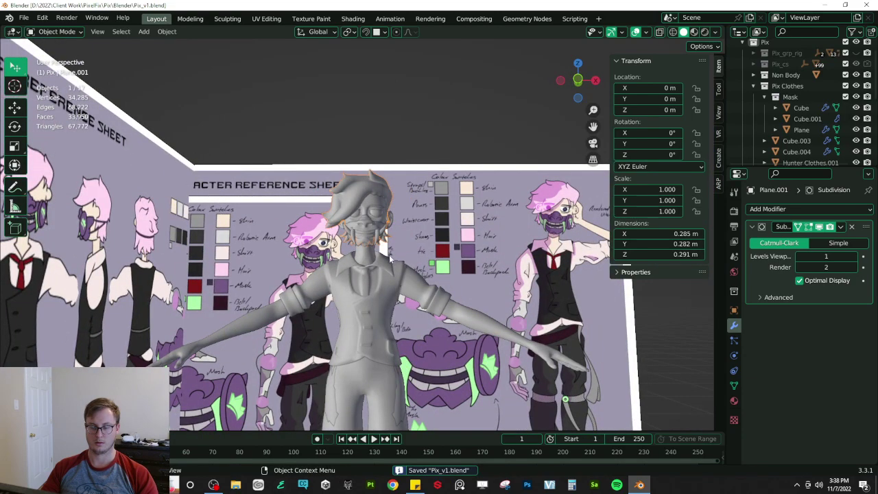
pyautogui.moveTo(389, 255); pyautogui.dragTo(372, 172, button='middle')
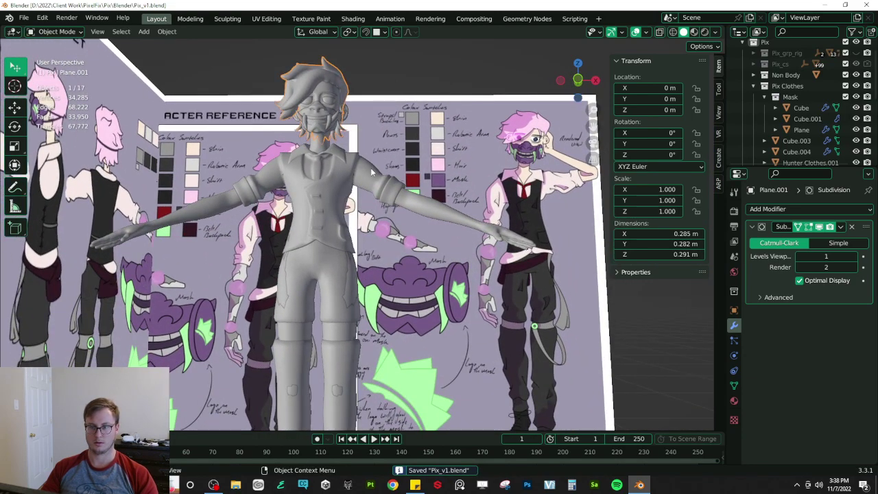
pyautogui.moveTo(362, 175); pyautogui.dragTo(381, 233, button='middle')
pyautogui.click(357, 214)
pyautogui.press('Tab')
pyautogui.press('Tab')
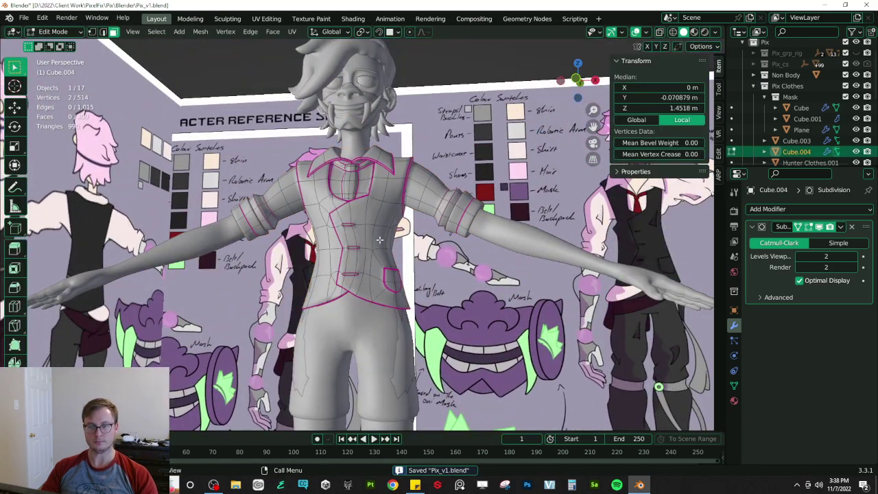
pyautogui.press('Tab')
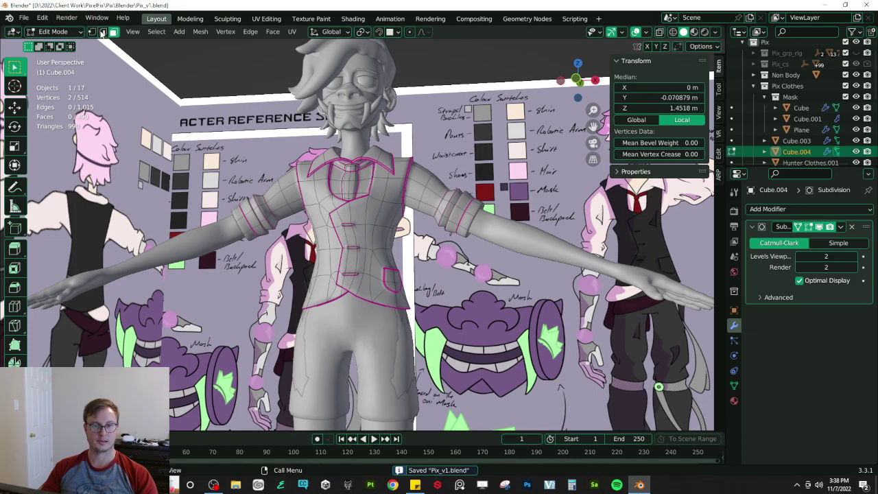
pyautogui.press('Tab')
pyautogui.keyDown('shift'); pyautogui.moveTo(282, 203); pyautogui.dragTo(310, 52, button='middle'); pyautogui.keyUp('shift')
pyautogui.scroll(-3, 311, 52)
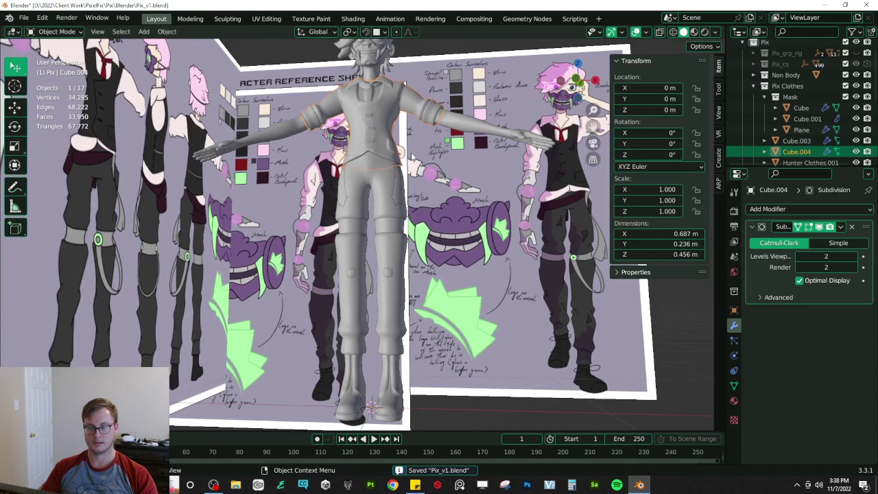
# - Isolate the trousers in local view and open their mesh in Edit Mode
pyautogui.scroll(3, 439, 163)
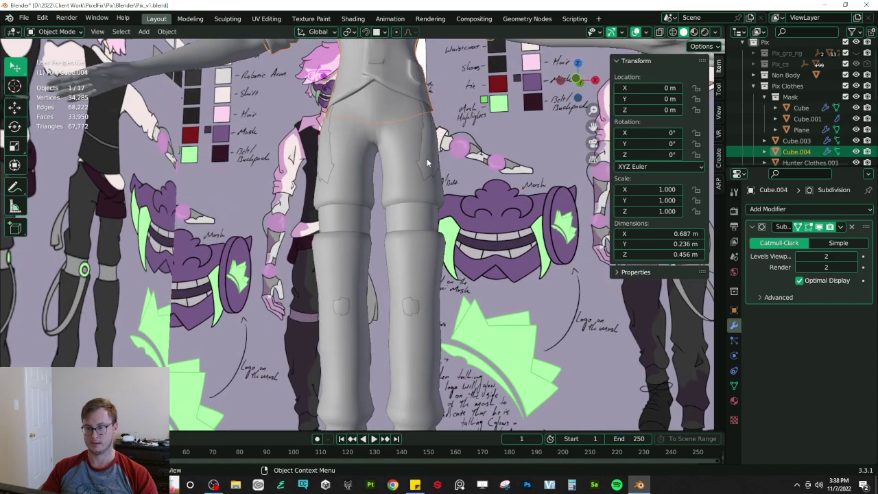
pyautogui.click(377, 130)
pyautogui.press('KP_Divide')
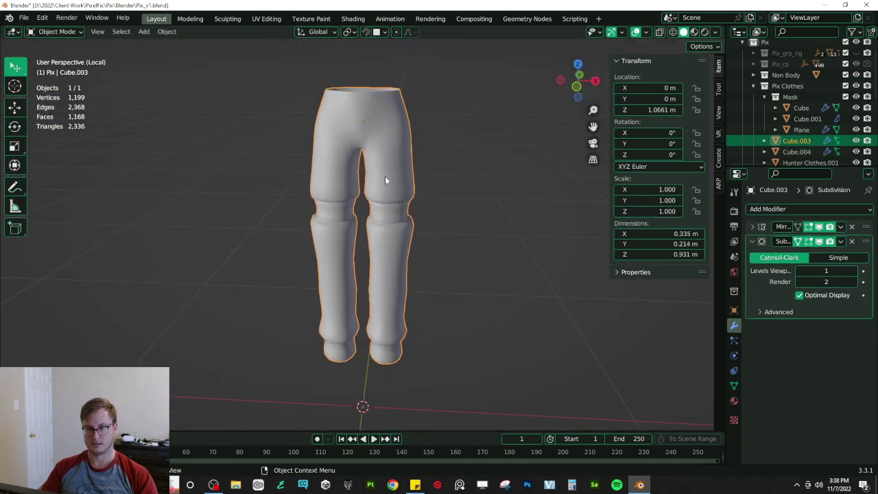
pyautogui.press('Tab')
pyautogui.scroll(4, 360, 268)
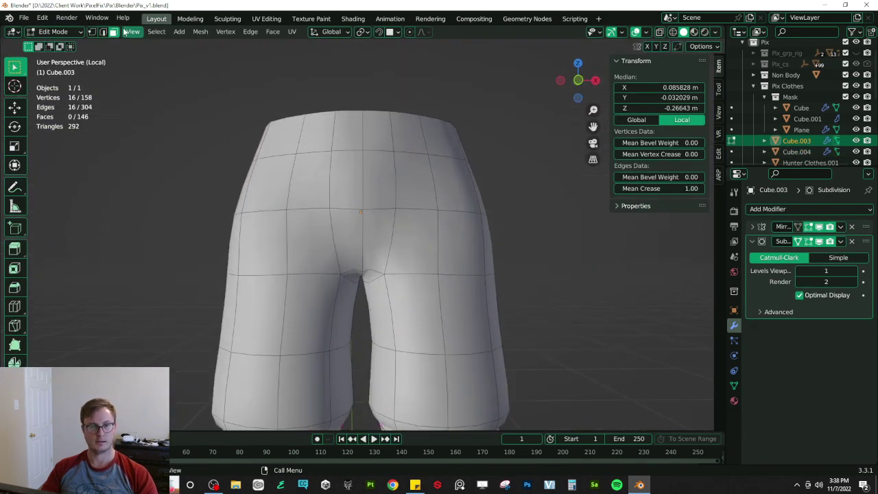
# - Select the three centre front faces from the trousers' waist to the crotch and inset them about 0.0054 m
pyautogui.click(386, 151)
pyautogui.keyDown('shift'); pyautogui.click(379, 199); pyautogui.keyUp('shift')
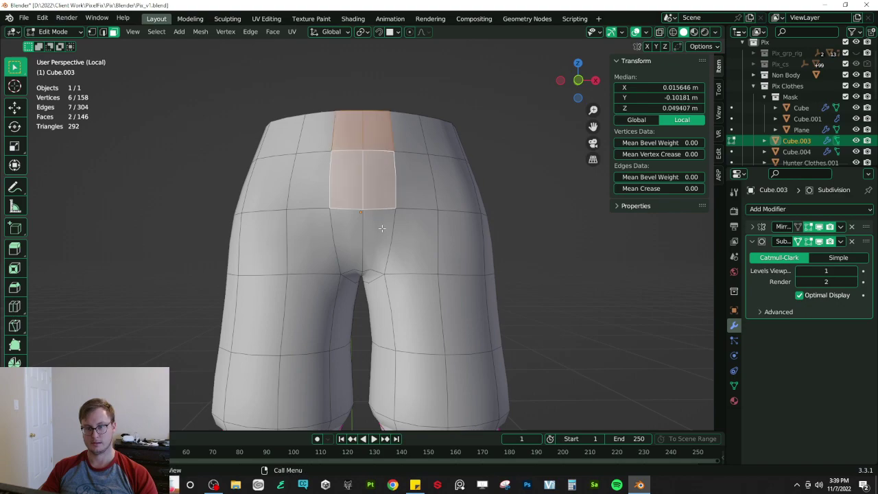
pyautogui.moveTo(383, 228); pyautogui.dragTo(338, 218, button='middle')
pyautogui.keyDown('shift'); pyautogui.click(290, 211); pyautogui.keyUp('shift')
pyautogui.press('i')
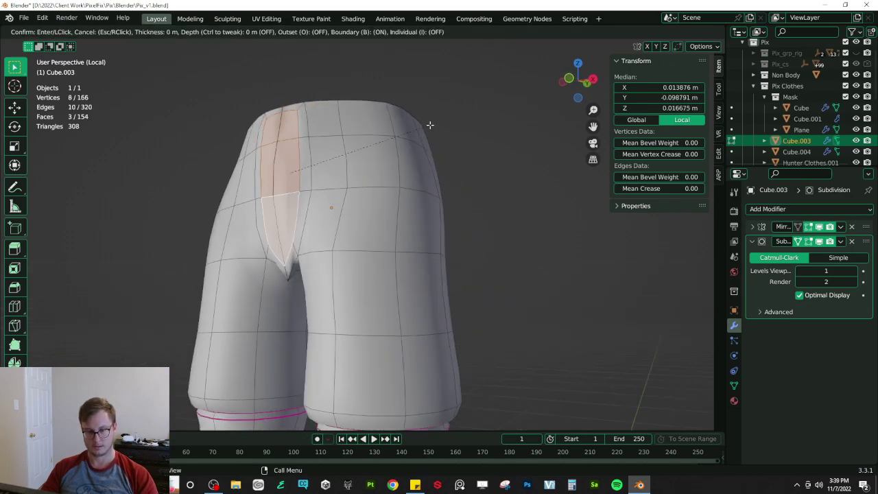
pyautogui.click(247, 196)
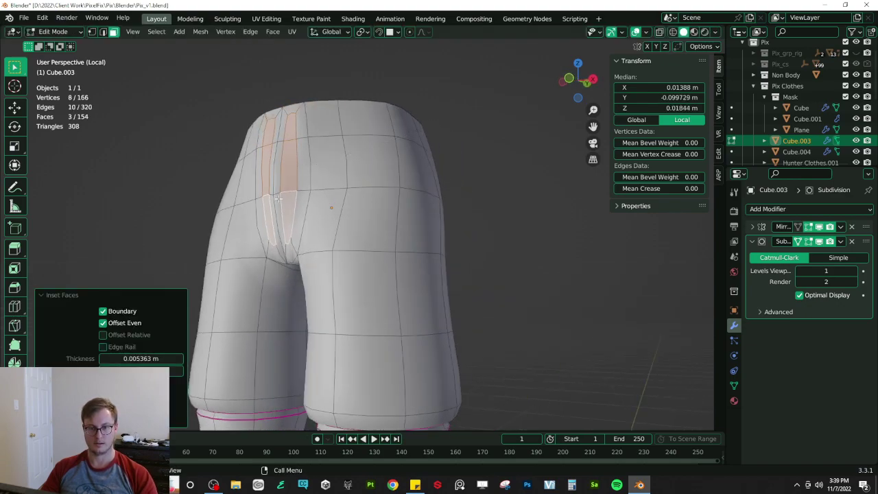
# - Delete the narrow inset faces along the trousers' front centre line
pyautogui.click(278, 198)
pyautogui.press('x')
pyautogui.click(332, 154)
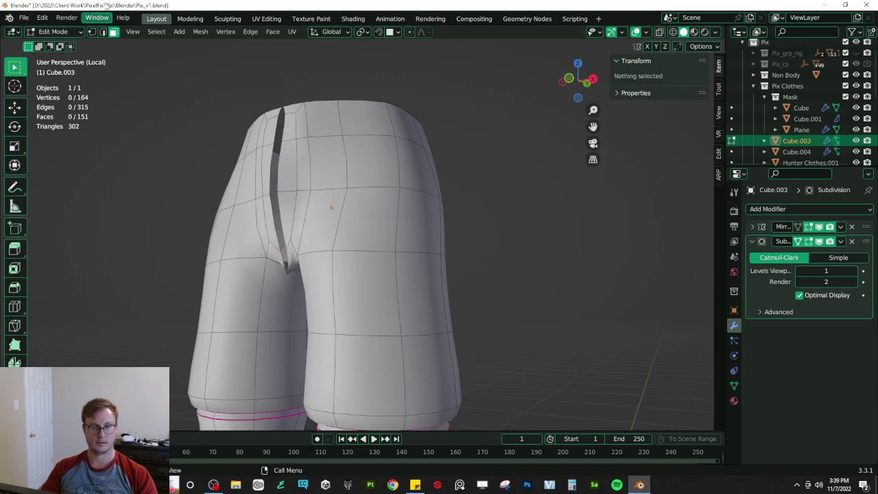
# - Select the open centre edges and close the gap by scaling them to 0 in X around the 3D cursor
pyautogui.click(282, 180)
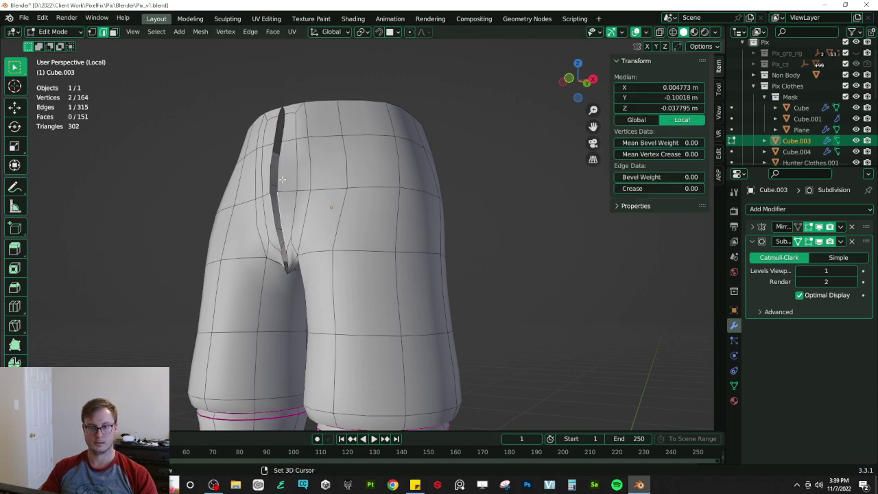
pyautogui.press('.')
pyautogui.press('6')
pyautogui.press('s')
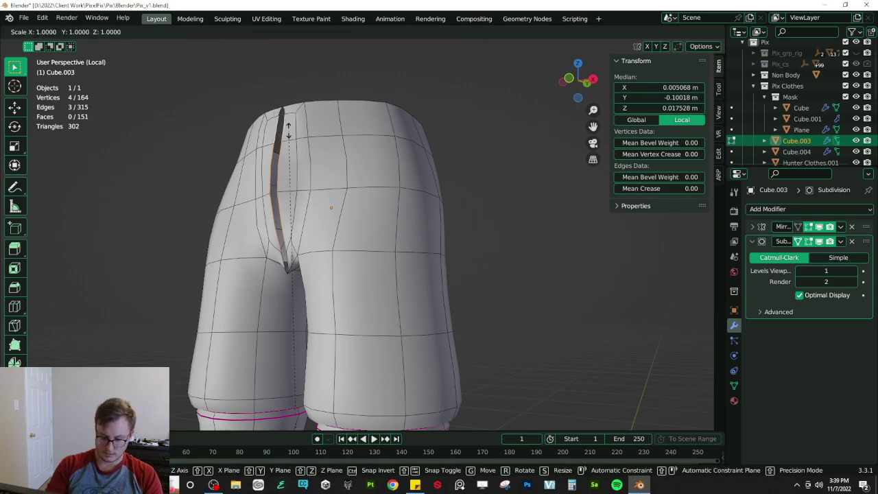
pyautogui.press('x')
pyautogui.press('0')
pyautogui.press('Return')
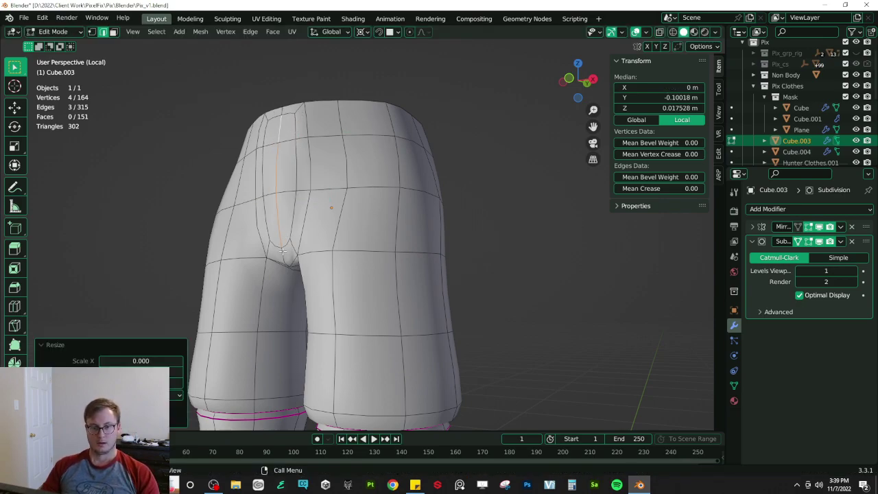
# - Move the bottom edge of the inset front panel up along Z
pyautogui.click(282, 252)
pyautogui.press('g')
pyautogui.click(287, 225)
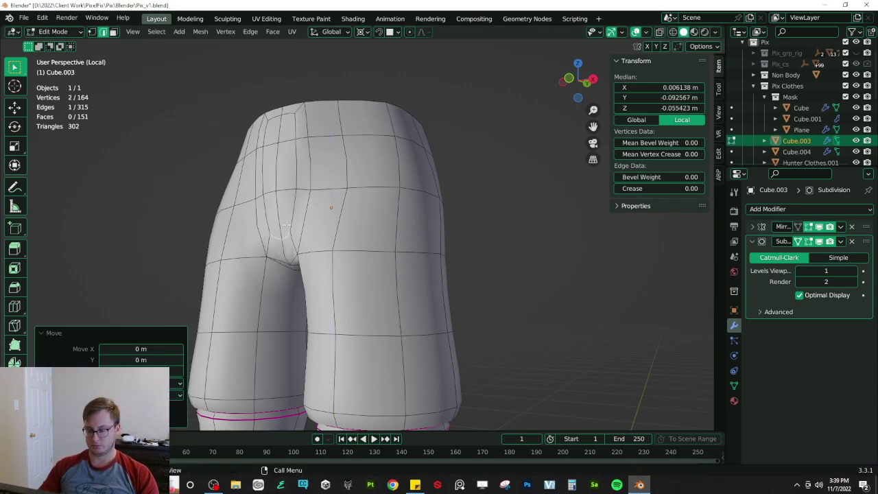
pyautogui.press('KP_3')
pyautogui.moveTo(271, 232); pyautogui.dragTo(363, 255, button='middle')
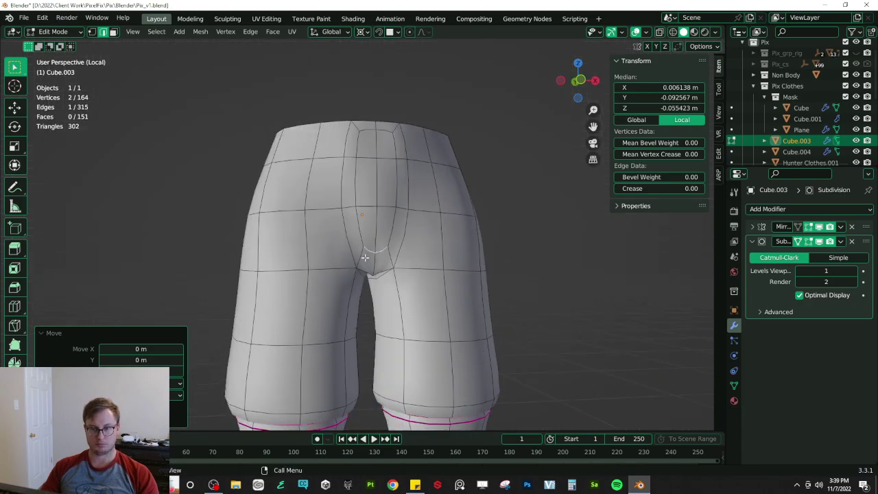
pyautogui.press('g')
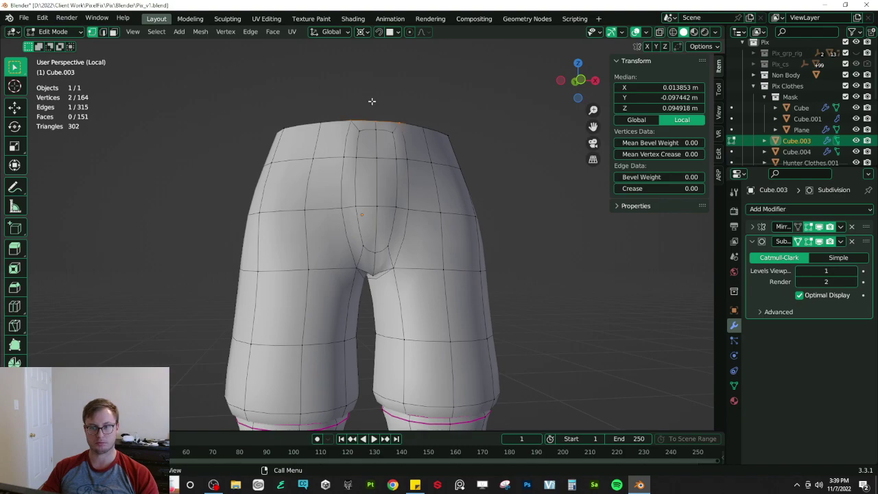
# - Delete the centre waist vertex above the inset panel so the panel reaches the opening
pyautogui.click(371, 111)
pyautogui.press('x')
pyautogui.press('v')
pyautogui.click(386, 118)
# - Select the waist edge loop, flatten it along Z and save the file
pyautogui.keyDown('alt'); pyautogui.click(388, 117); pyautogui.keyUp('alt')
pyautogui.press('s')
pyautogui.press('z')
pyautogui.press('0')
pyautogui.press('Return')
pyautogui.hotkey('ctrl', 'z')
pyautogui.press('s')
pyautogui.click(388, 114)
pyautogui.hotkey('ctrl', 's')
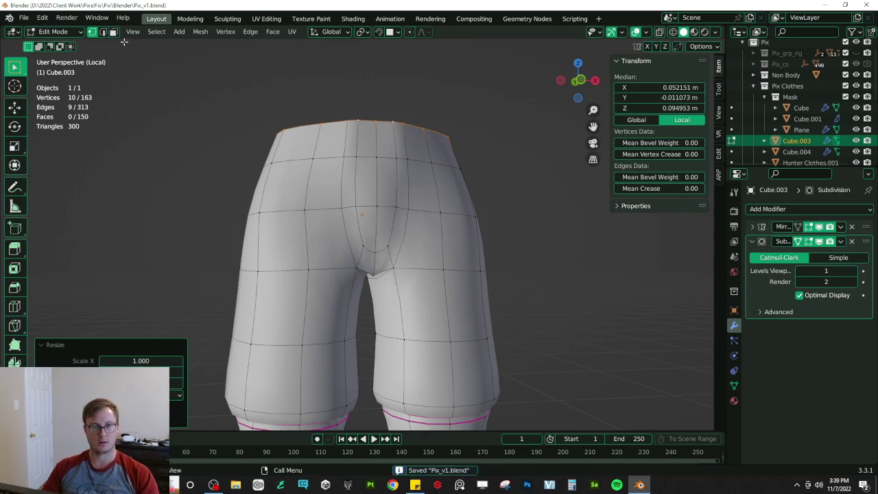
# - Select the three centre front faces of the inset panel and extrude them outward into a raised fly
pyautogui.click(113, 32)
pyautogui.click(386, 232)
pyautogui.keyDown('shift'); pyautogui.click(381, 152); pyautogui.keyUp('shift')
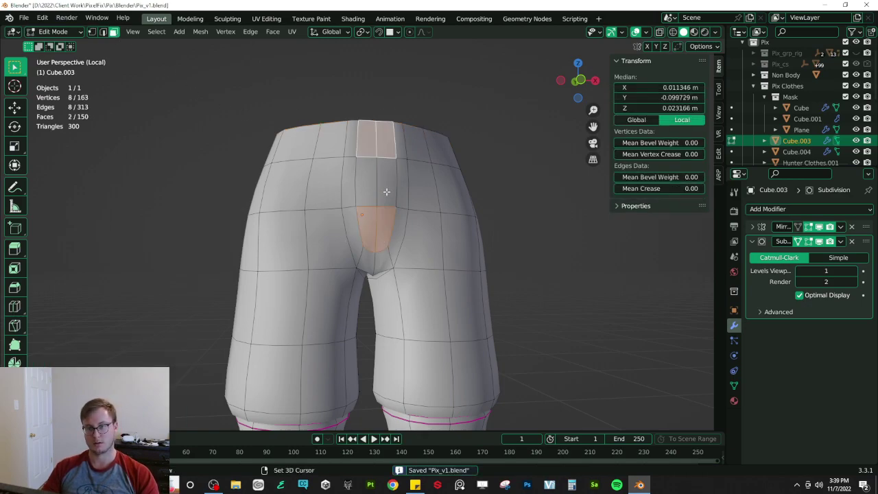
pyautogui.press('e')
pyautogui.click(453, 216)
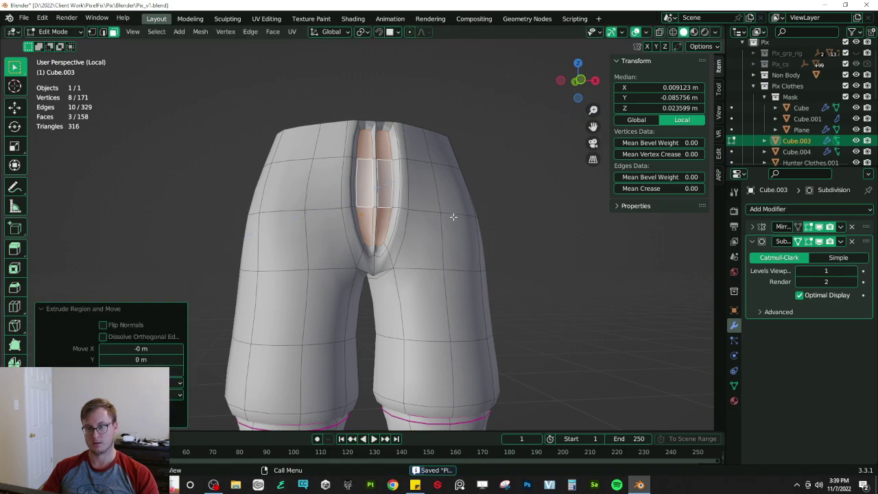
pyautogui.moveTo(418, 234); pyautogui.dragTo(457, 300, button='middle')
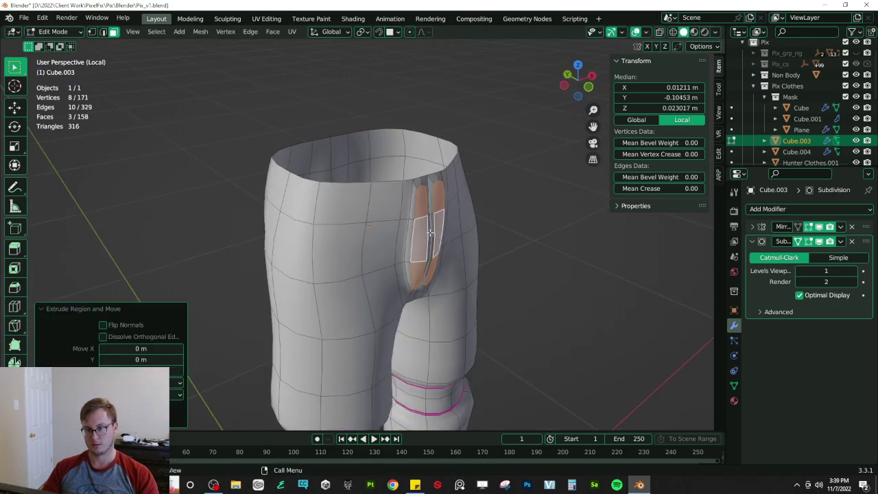
# - Move the extruded fly faces about -0.0011 m along X to close the centre seam
pyautogui.moveTo(479, 234); pyautogui.dragTo(456, 265, button='middle')
pyautogui.press('g')
pyautogui.press('x')
pyautogui.click(452, 248)
pyautogui.scroll(4, 507, 263)
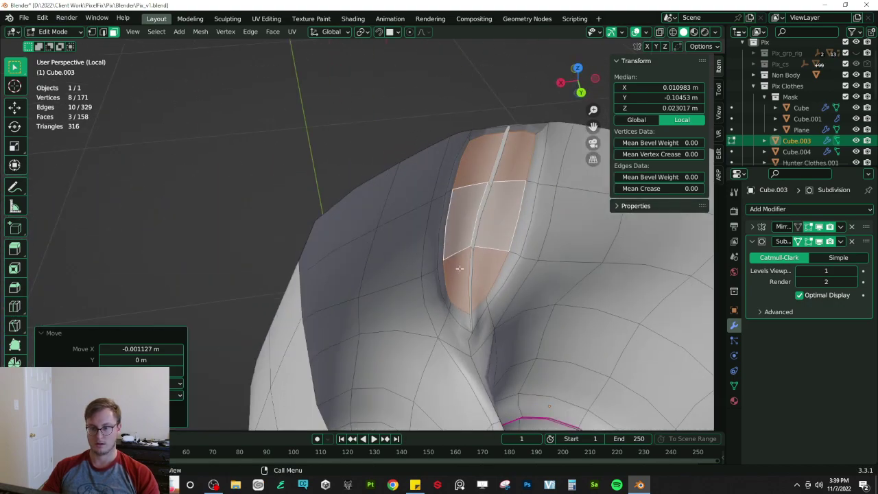
# - Select the thin inner faces along the fly's centre seam and delete them
pyautogui.click(476, 225)
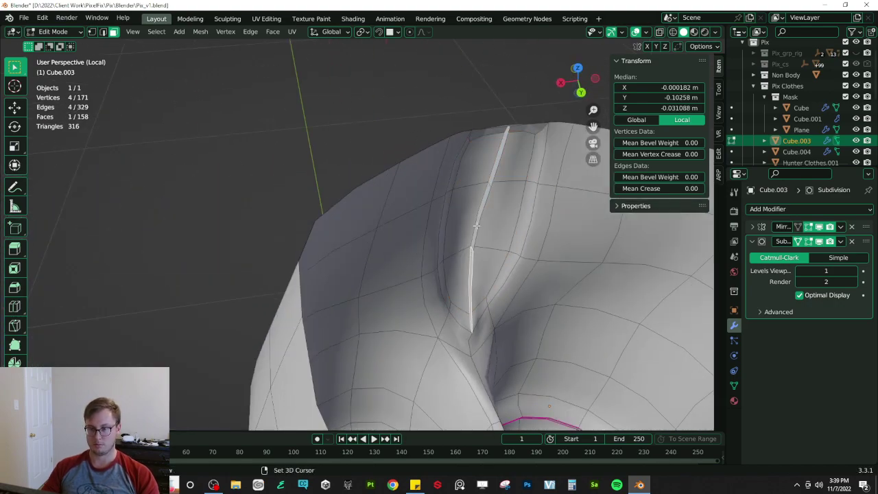
pyautogui.keyDown('shift'); pyautogui.click(501, 159); pyautogui.keyUp('shift')
pyautogui.press('x')
pyautogui.press('Escape')
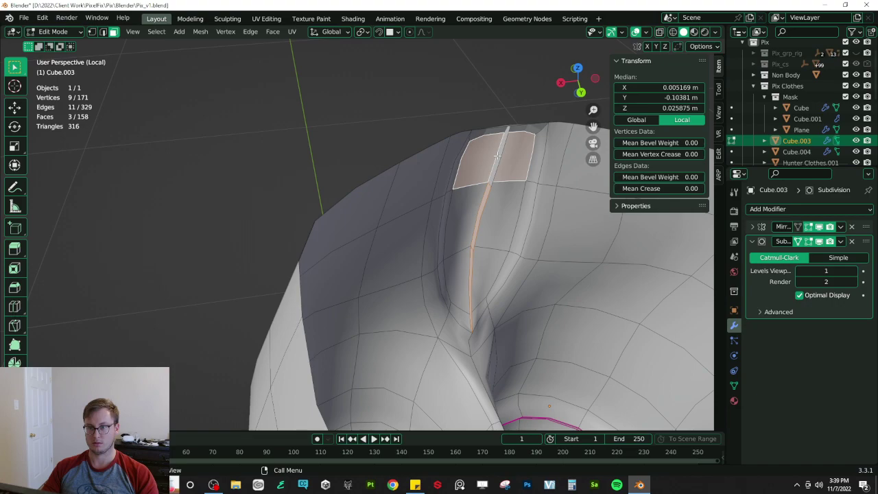
pyautogui.hotkey('ctrl', 'z')
pyautogui.keyDown('shift'); pyautogui.click(499, 156); pyautogui.keyUp('shift')
pyautogui.press('x')
pyautogui.press('f')
# - Delete the small cap face at the waist end of the fly
pyautogui.moveTo(500, 172); pyautogui.dragTo(320, 254, button='middle')
pyautogui.click(276, 212)
pyautogui.press('x')
pyautogui.press('f')
pyautogui.moveTo(328, 203); pyautogui.dragTo(328, 175, button='middle')
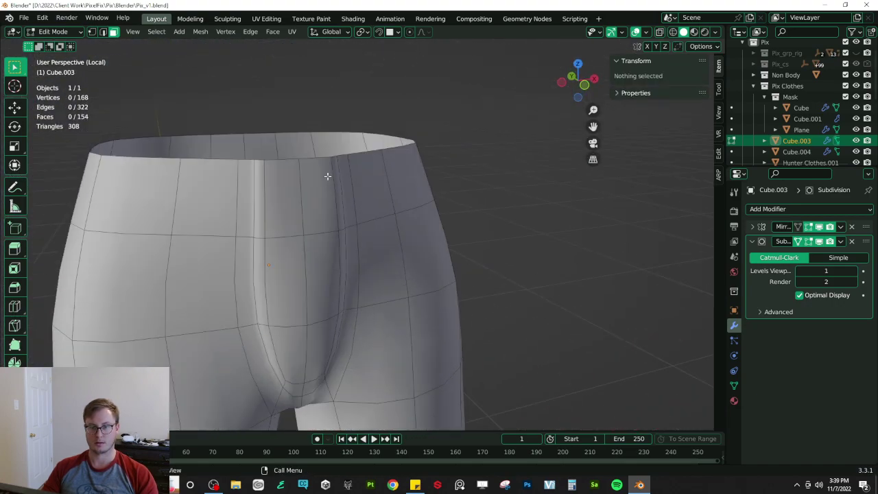
# - Select the edge loops around the fly's outline and set their Mean Crease to 1.00
pyautogui.moveTo(140, 52); pyautogui.dragTo(323, 303, button='middle')
pyautogui.keyDown('alt'); pyautogui.click(326, 302); pyautogui.keyUp('alt')
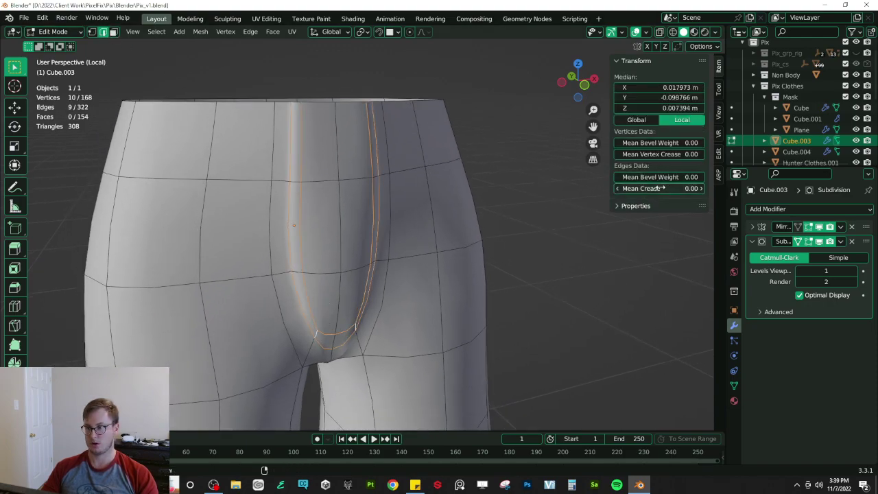
pyautogui.write('1')
pyautogui.press('Return')
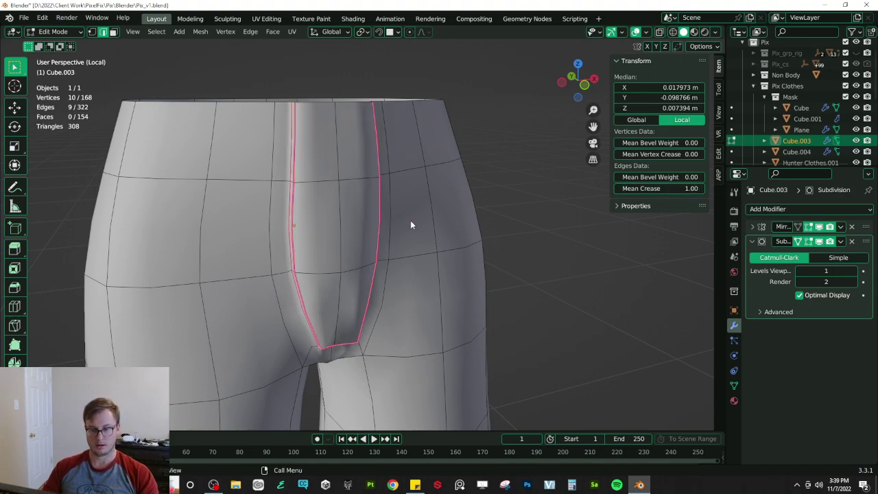
# - Select the horizontal edge across the lower part of the fly and flatten it by scaling Y to 0
pyautogui.press('KP_1')
pyautogui.press('KP_3')
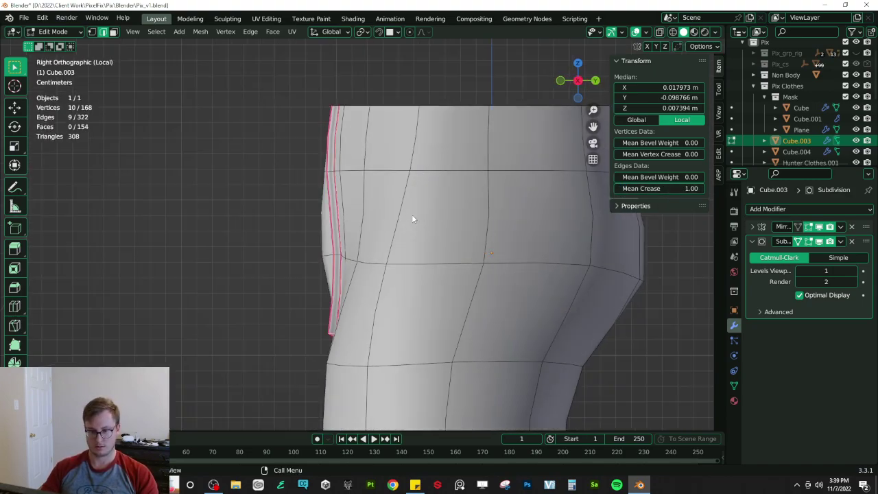
pyautogui.moveTo(328, 296); pyautogui.dragTo(388, 294, button='middle')
pyautogui.moveTo(322, 259); pyautogui.dragTo(433, 318, button='middle')
pyautogui.click(375, 270)
pyautogui.moveTo(375, 270); pyautogui.dragTo(449, 220, button='middle')
pyautogui.press('s')
pyautogui.press('y')
pyautogui.click(436, 226)
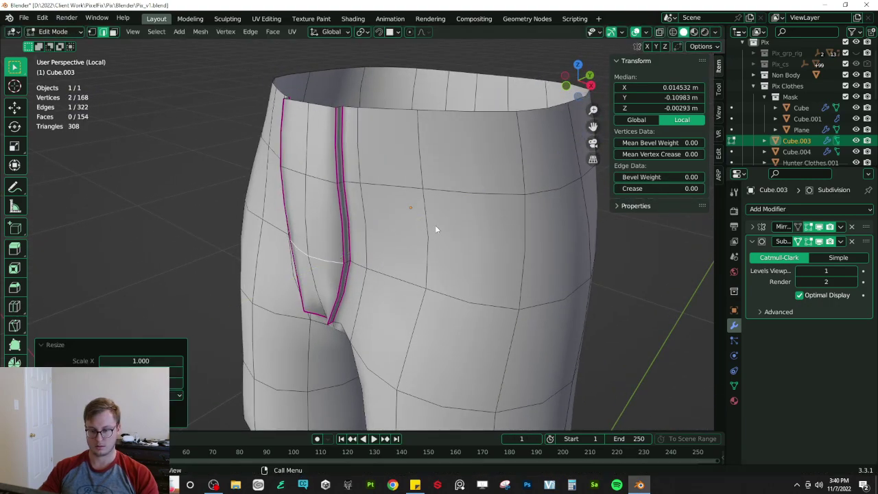
pyautogui.press('s')
pyautogui.press('y')
pyautogui.press('0')
pyautogui.press('Return')
# - Move the fly's lower horizontal edge about 0.0094 m along Y toward the trousers
pyautogui.press('KP_3')
pyautogui.press('g')
pyautogui.press('y')
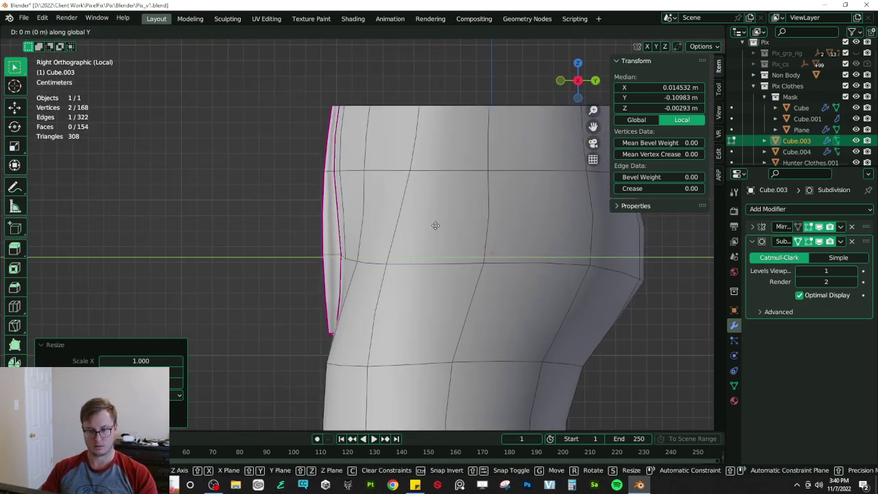
pyautogui.click(376, 255)
pyautogui.keyDown('shift'); pyautogui.moveTo(376, 260); pyautogui.dragTo(431, 217, button='middle'); pyautogui.keyUp('shift')
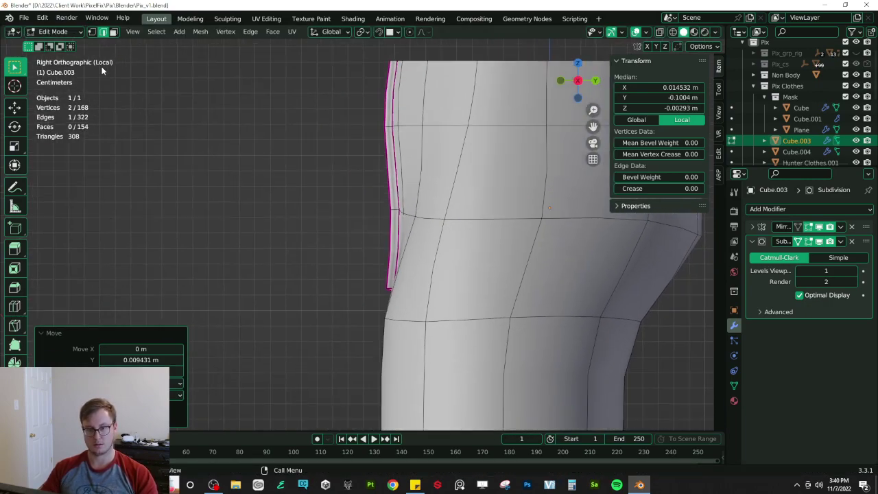
# - Select the vertices at the fly's bottom with see-through selection and move them along Y
pyautogui.click(92, 31)
pyautogui.hotkey('shift', 'z')
pyautogui.scroll(2, 405, 296)
pyautogui.click(410, 317)
pyautogui.moveTo(388, 303); pyautogui.dragTo(459, 337)
pyautogui.press('g')
pyautogui.press('y')
pyautogui.click(443, 296)
pyautogui.moveTo(384, 298); pyautogui.dragTo(426, 216, button='middle')
# - Move two pairs of vertices near the fly's lower corner along Y to fit the trousers' surface
pyautogui.hotkey('alt', 'z')
pyautogui.click(341, 279)
pyautogui.keyDown('shift'); pyautogui.click(351, 270); pyautogui.keyUp('shift')
pyautogui.press('g')
pyautogui.press('y')
pyautogui.click(382, 236)
pyautogui.moveTo(382, 235); pyautogui.dragTo(397, 249, button='middle')
pyautogui.click(385, 246)
pyautogui.keyDown('shift'); pyautogui.click(395, 244); pyautogui.keyUp('shift')
pyautogui.press('g')
pyautogui.press('y')
pyautogui.click(404, 248)
# - Box-select the four vertices at the fly's bottom tip and move them about 0.0083 m along Y
pyautogui.press('b')
pyautogui.moveTo(362, 242); pyautogui.dragTo(398, 265)
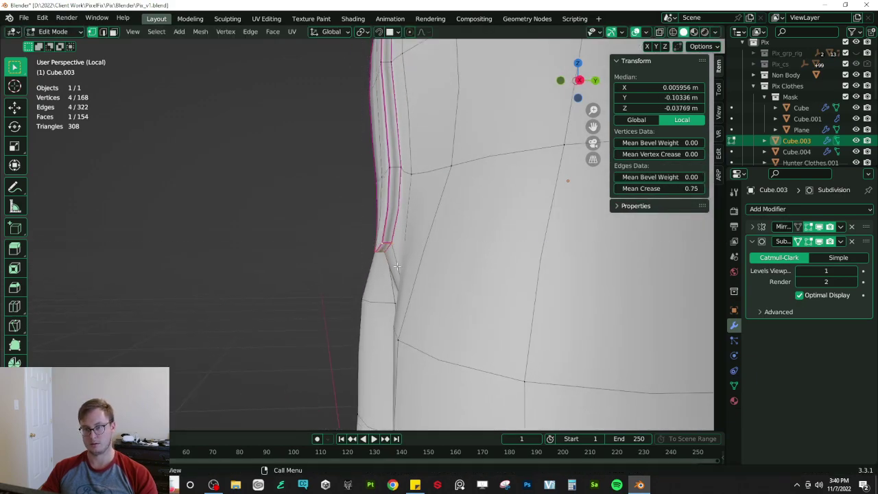
pyautogui.press('g')
pyautogui.press('y')
pyautogui.click(405, 263)
# - In a front wireframe view, box-select the vertices along the fly's side and align them by scaling X to 0
pyautogui.moveTo(404, 263)
pyautogui.mouseDown(button='middle')
pyautogui.moveTo(417, 258)
pyautogui.moveTo(435, 202)
pyautogui.moveTo(445, 215)
pyautogui.moveTo(388, 222)
pyautogui.moveTo(392, 288)
pyautogui.mouseUp(button='middle')
pyautogui.press('KP_1')
pyautogui.scroll(1, 391, 288)
pyautogui.press('z')
pyautogui.click(333, 281)
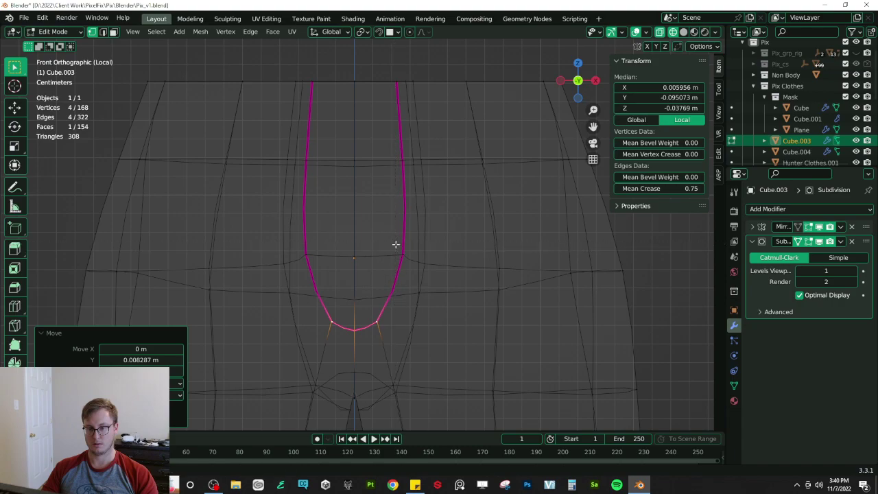
pyautogui.press('b')
pyautogui.moveTo(318, 290); pyautogui.dragTo(398, 355, button='middle')
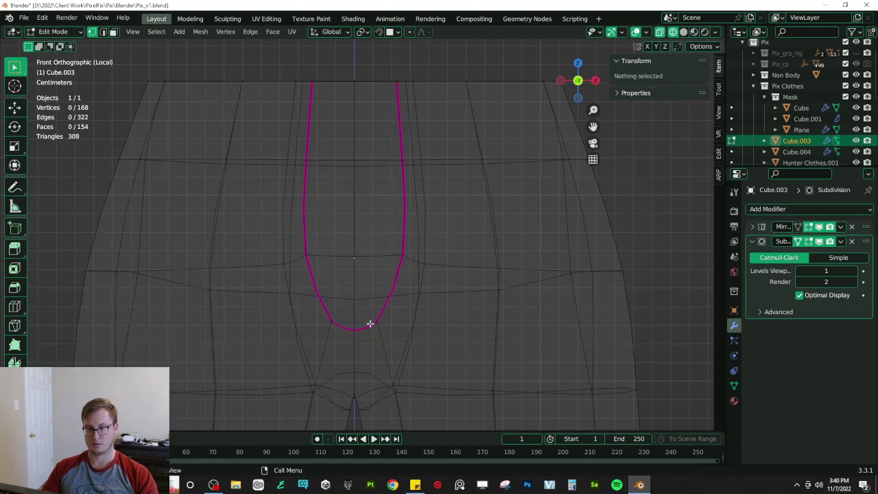
pyautogui.press('b')
pyautogui.moveTo(370, 325); pyautogui.dragTo(388, 312)
pyautogui.press('b')
pyautogui.moveTo(396, 235); pyautogui.dragTo(412, 262)
pyautogui.press('b')
pyautogui.moveTo(393, 159); pyautogui.dragTo(407, 177)
pyautogui.keyDown('shift'); pyautogui.moveTo(407, 203); pyautogui.dragTo(406, 270, button='middle'); pyautogui.keyUp('shift')
pyautogui.press('b')
pyautogui.moveTo(387, 141); pyautogui.dragTo(401, 164)
pyautogui.write('sx')
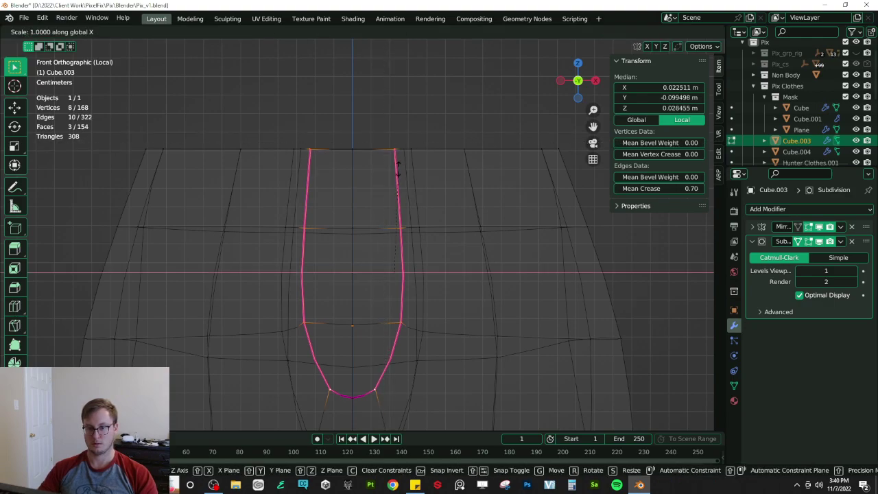
pyautogui.write('0')
pyautogui.press('Return')
# - Narrow the fly by moving its aligned side vertices about -0.0056 m along X
pyautogui.press('g')
pyautogui.press('x')
pyautogui.click(439, 240)
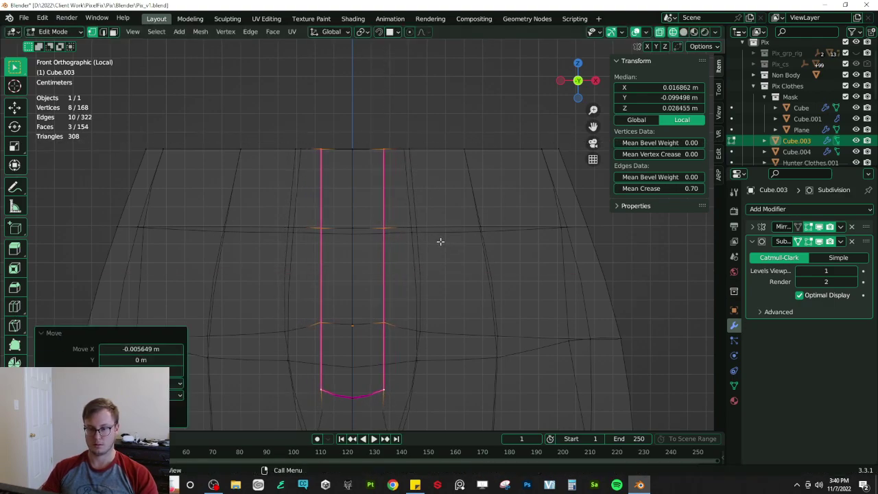
# - Box-select the fly's bottom corner vertices, move them about -0.003 m along X, and save the file
pyautogui.moveTo(346, 90); pyautogui.dragTo(431, 330)
pyautogui.press('g')
pyautogui.press('x')
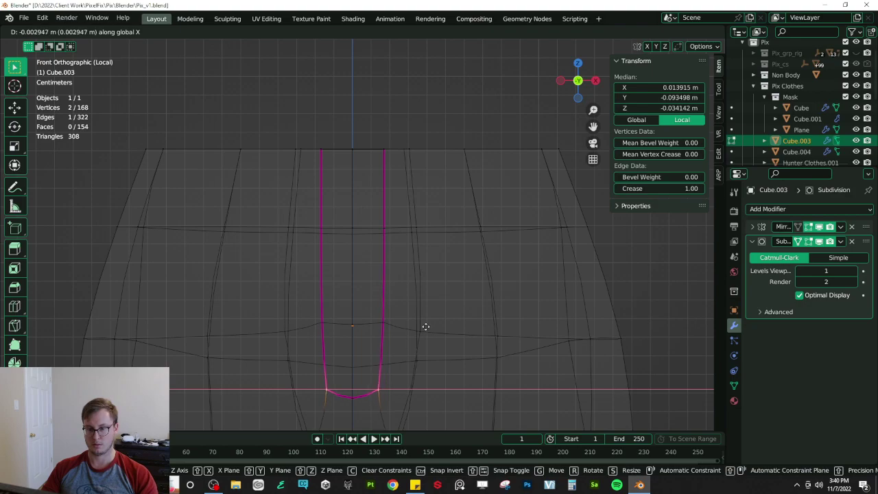
pyautogui.click(425, 325)
pyautogui.press('Tab')
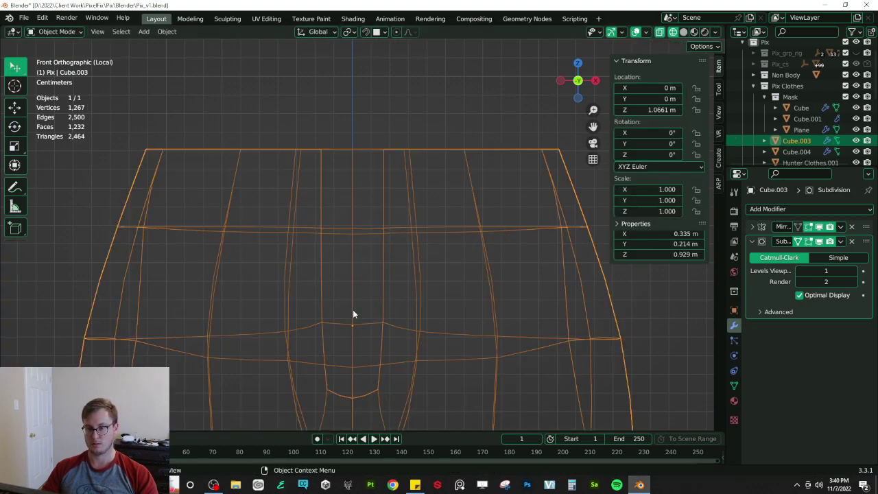
pyautogui.hotkey('shift', 'z')
pyautogui.moveTo(451, 286)
pyautogui.mouseDown(button='middle')
pyautogui.moveTo(408, 271)
pyautogui.moveTo(298, 294)
pyautogui.moveTo(363, 288)
pyautogui.mouseUp(button='middle')
pyautogui.hotkey('ctrl', 's')
# - Inspect the reshaped trousers from the back and side, both isolated and on the character, and save the file
pyautogui.press('Tab')
pyautogui.scroll(2, 356, 247)
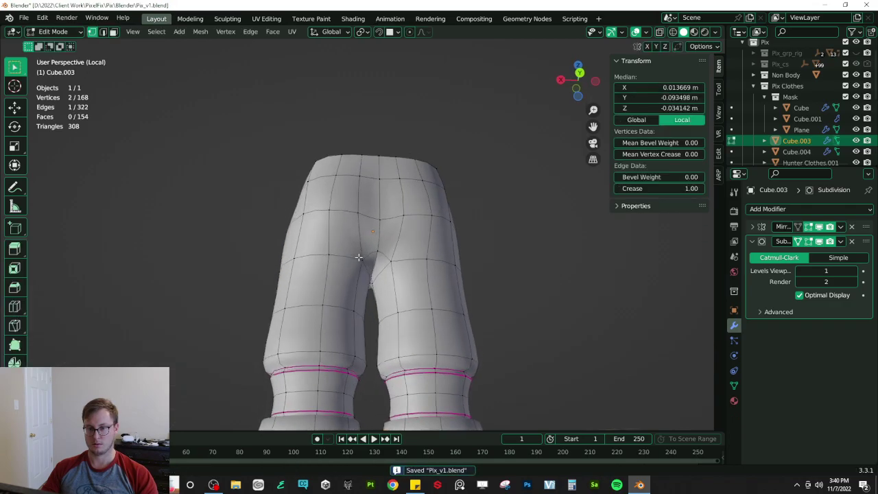
pyautogui.press('KP_Divide')
pyautogui.scroll(-4, 361, 261)
pyautogui.moveTo(360, 262); pyautogui.dragTo(377, 238, button='middle')
pyautogui.press('Tab')
pyautogui.hotkey('ctrl', 's')
pyautogui.press('KP_Divide')
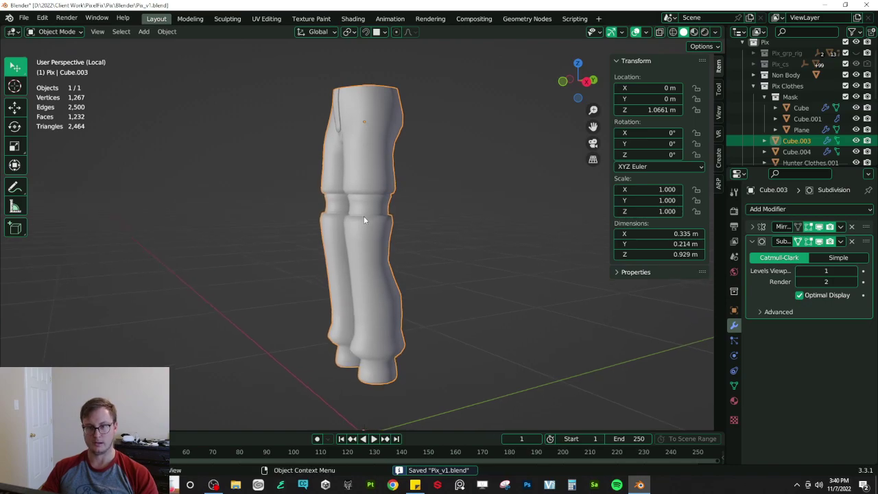
pyautogui.press('KP_Divide')
# - Isolate the trousers together with the vest to check how they fit, save the file, and return to the full scene
pyautogui.keyDown('shift'); pyautogui.click(342, 168); pyautogui.keyUp('shift')
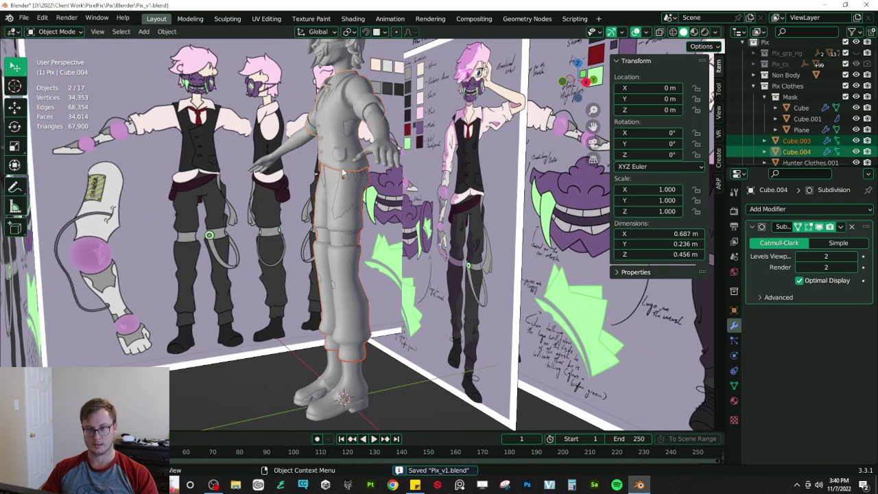
pyautogui.press('KP_Divide')
pyautogui.scroll(3, 308, 192)
pyautogui.moveTo(308, 192); pyautogui.dragTo(501, 224, button='middle')
pyautogui.click(377, 226)
pyautogui.moveTo(378, 226); pyautogui.dragTo(513, 222, button='middle')
pyautogui.hotkey('ctrl', 's')
pyautogui.click(505, 222)
pyautogui.click(413, 236)
pyautogui.press('KP_Divide')
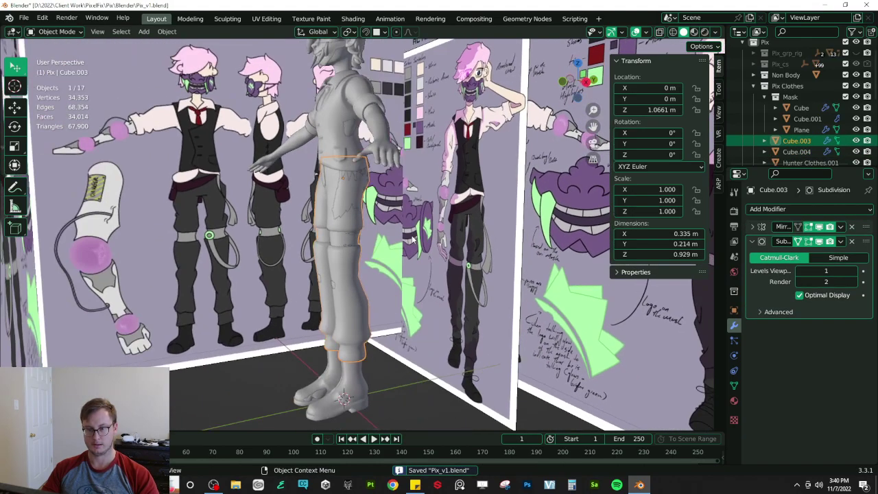
# - In a front wireframe view, select the vertex at the middle of the trousers' crotch and move it along Z
pyautogui.press('KP_1')
pyautogui.scroll(5, 363, 210)
pyautogui.press('z')
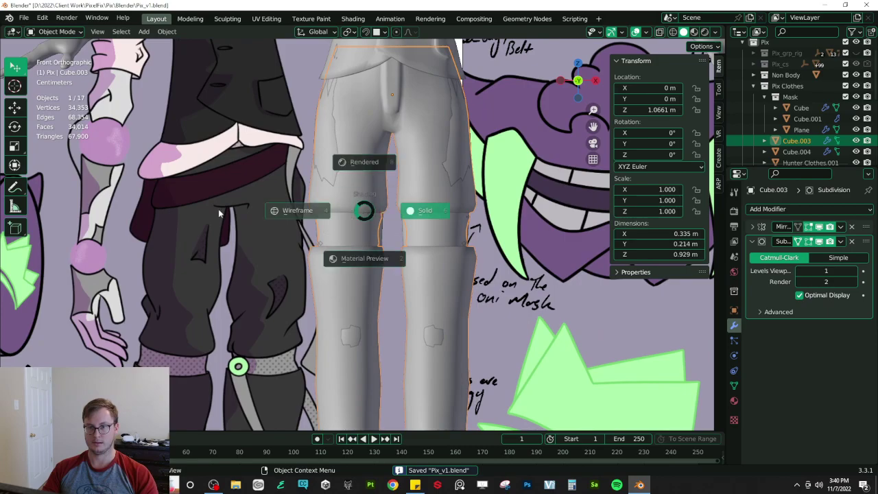
pyautogui.click(292, 230)
pyautogui.keyDown('shift'); pyautogui.moveTo(368, 193); pyautogui.dragTo(341, 241, button='middle'); pyautogui.keyUp('shift')
pyautogui.scroll(3, 341, 240)
pyautogui.press('z')
pyautogui.scroll(2, 364, 218)
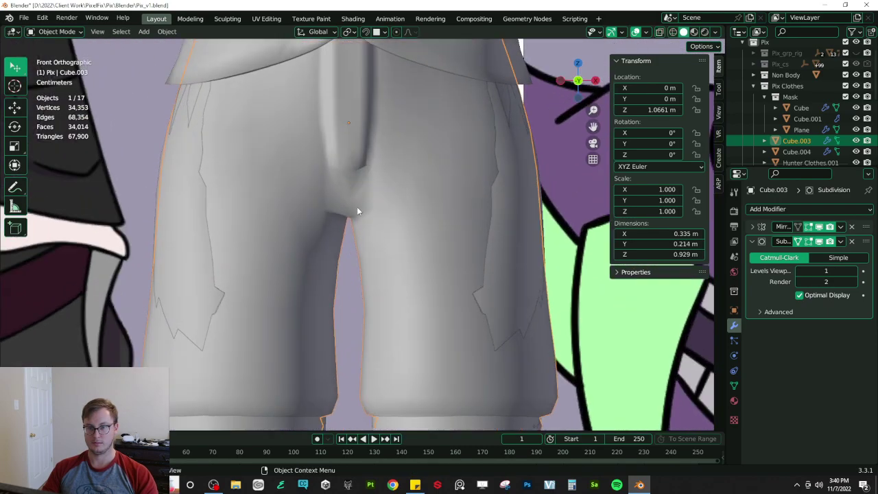
pyautogui.press('Tab')
pyautogui.press('z')
pyautogui.click(303, 217)
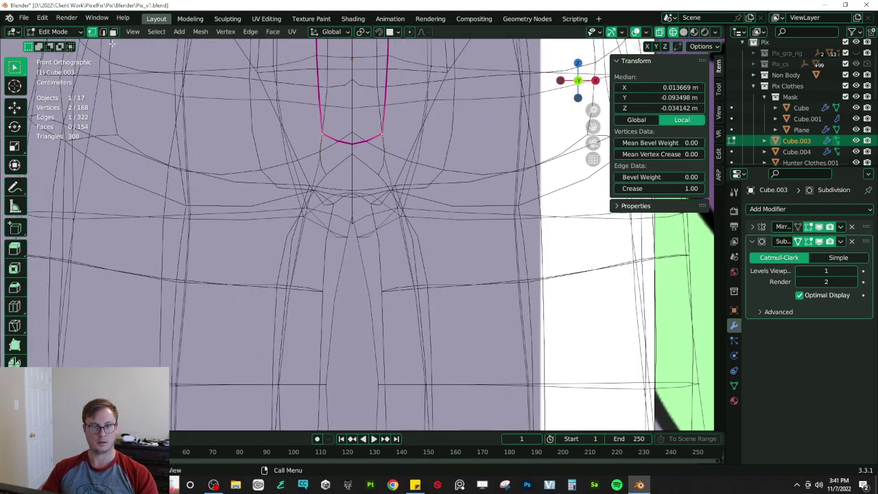
pyautogui.click(354, 220)
pyautogui.press('g')
pyautogui.press('z')
pyautogui.click(365, 173)
# - Box-select the four vertices at the trousers' crotch and raise them about 0.015 m along Z
pyautogui.click(338, 231)
pyautogui.moveTo(340, 185); pyautogui.dragTo(380, 265)
pyautogui.press('g')
pyautogui.press('z')
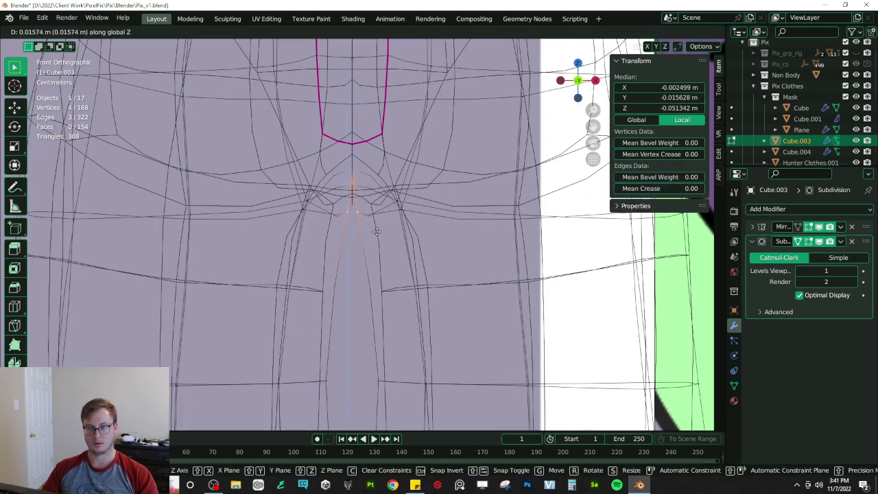
pyautogui.click(424, 244)
pyautogui.hotkey('shift', 'z')
pyautogui.press('s')
pyautogui.press('z')
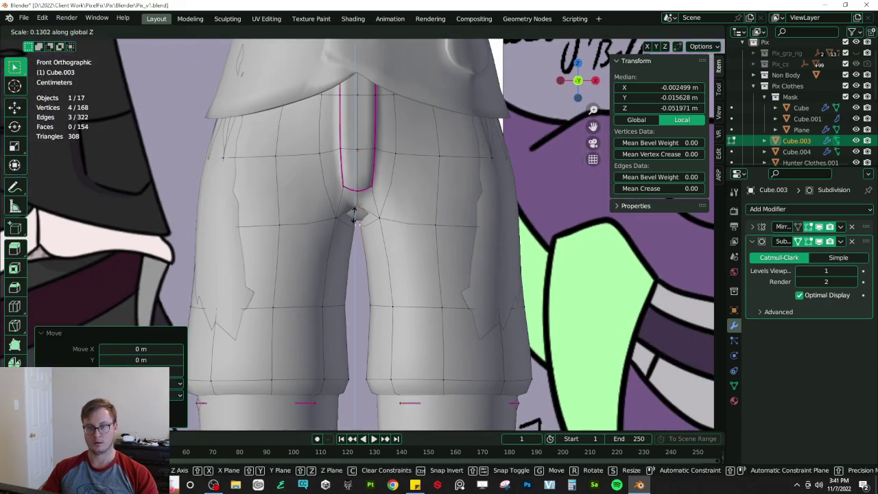
pyautogui.rightClick(586, 284)
pyautogui.press('.')
pyautogui.rightClick(586, 286)
pyautogui.press('s')
pyautogui.press('Escape')
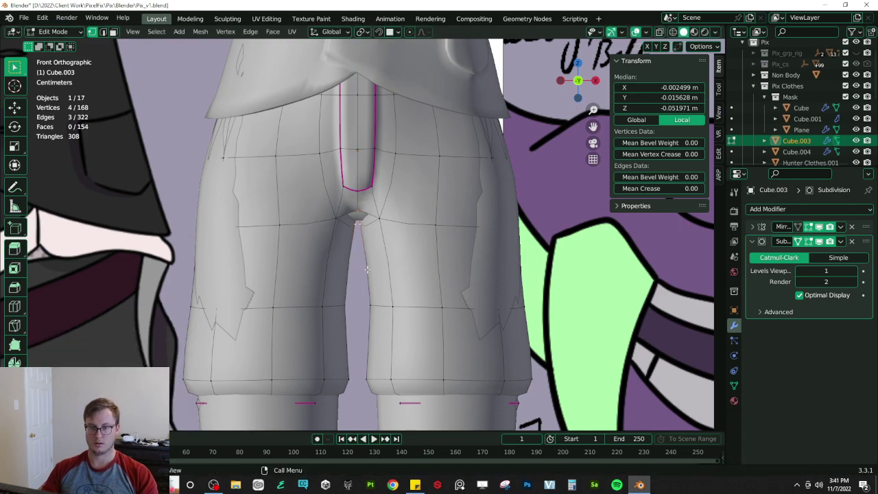
# - Move the four crotch vertices about -0.0054 m along Z, leave mesh editing, and save the file
pyautogui.press('g')
pyautogui.press('z')
pyautogui.press('Escape')
pyautogui.scroll(-3, 374, 221)
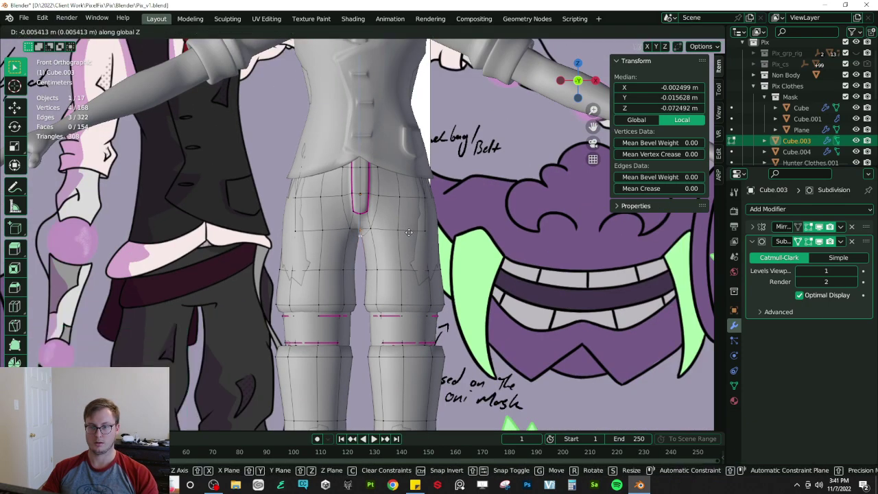
pyautogui.press('Tab')
pyautogui.scroll(-4, 409, 232)
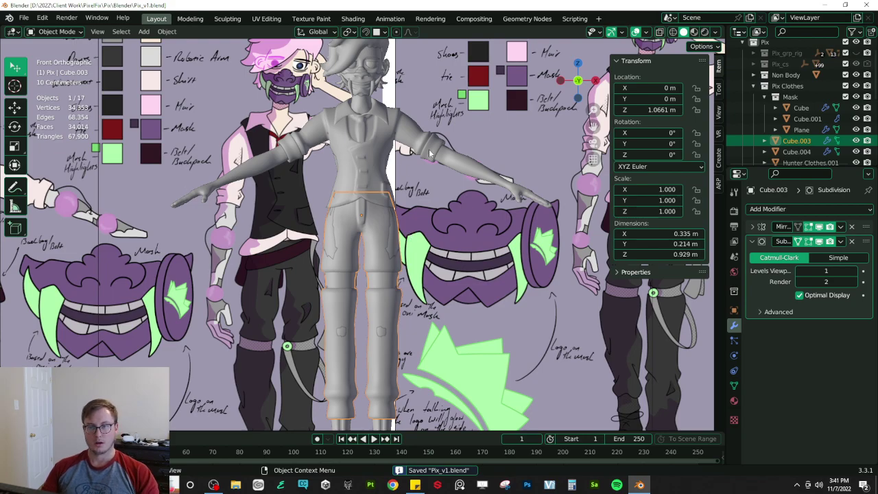
# - Open the body mesh for editing and select one vertex at the tip of each of the left hand's five fingers
pyautogui.moveTo(435, 197); pyautogui.dragTo(376, 225, button='middle')
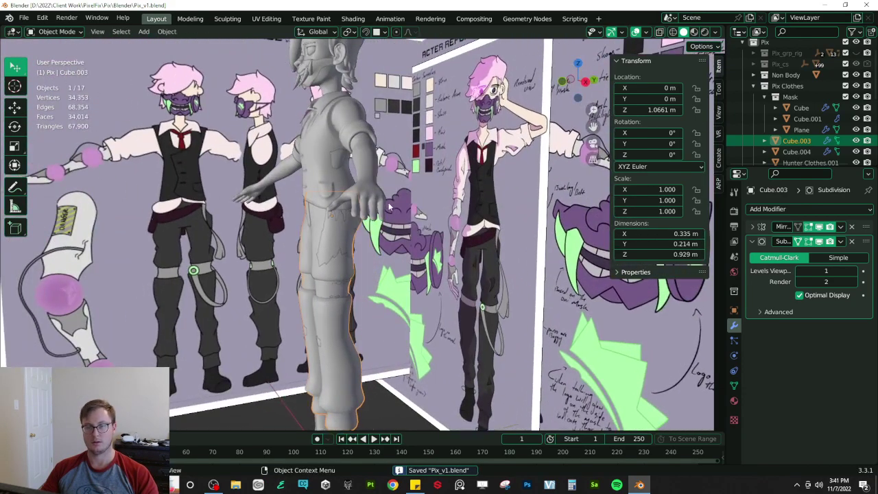
pyautogui.scroll(2, 377, 240)
pyautogui.moveTo(384, 281); pyautogui.dragTo(392, 314, button='middle')
pyautogui.click(393, 317)
pyautogui.keyDown('shift'); pyautogui.moveTo(394, 377); pyautogui.dragTo(395, 328, button='middle'); pyautogui.keyUp('shift')
pyautogui.scroll(2, 395, 330)
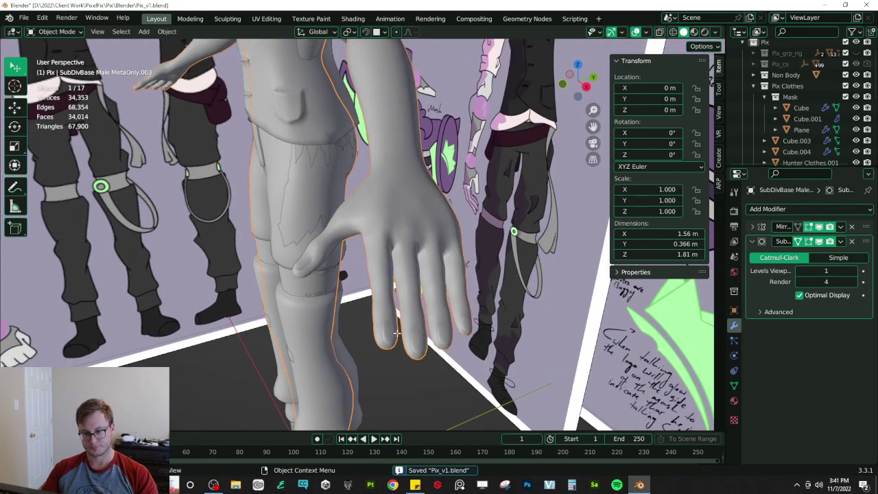
pyautogui.press('Tab')
pyautogui.click(379, 319)
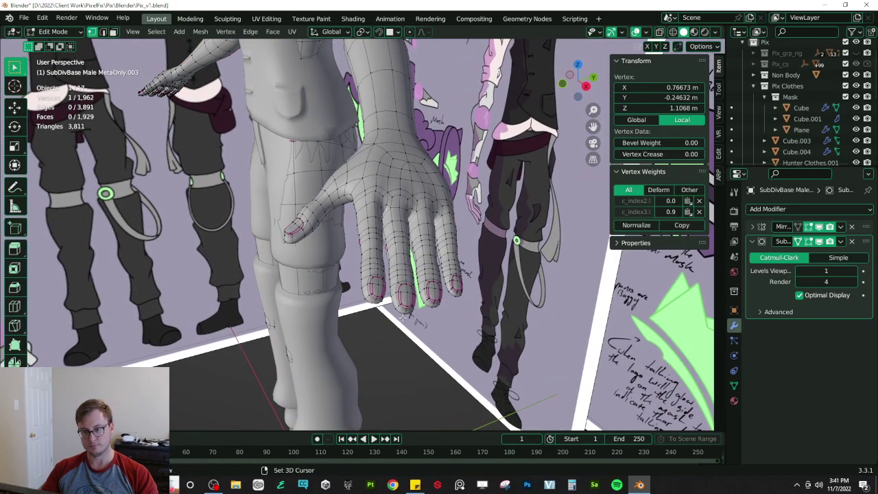
pyautogui.keyDown('shift'); pyautogui.click(439, 316); pyautogui.keyUp('shift')
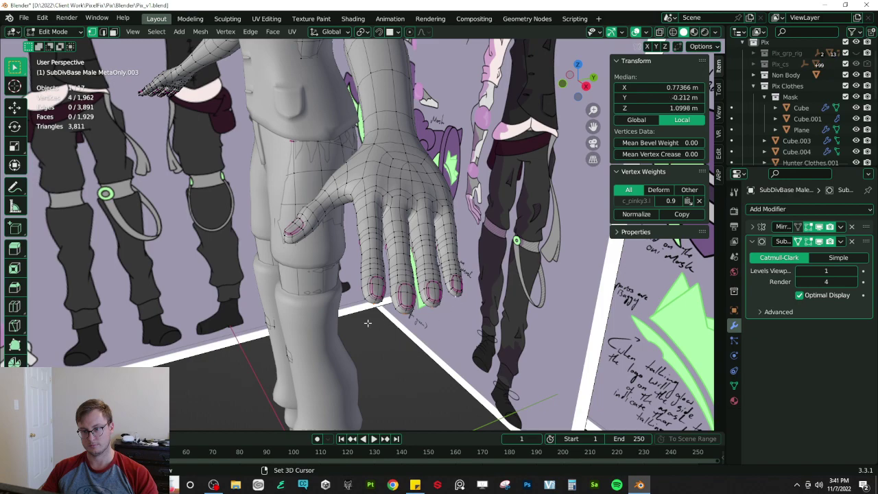
pyautogui.moveTo(378, 323); pyautogui.dragTo(368, 317, button='middle')
pyautogui.keyDown('shift'); pyautogui.click(386, 309); pyautogui.keyUp('shift')
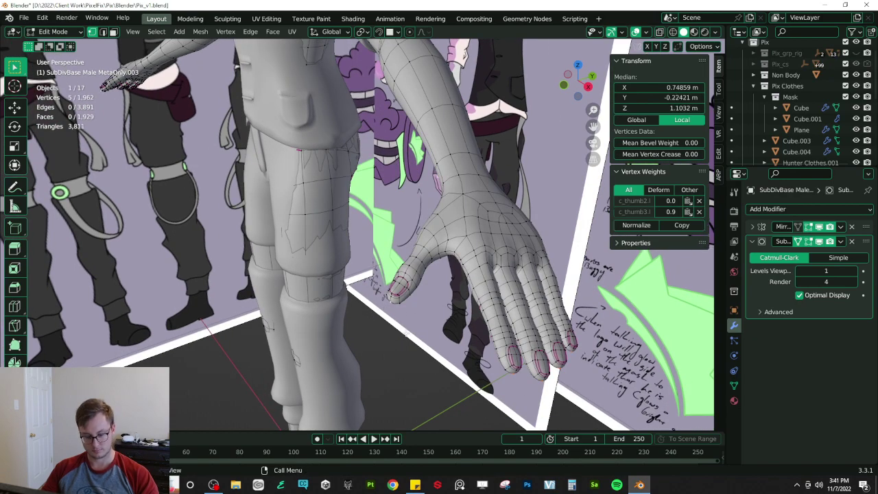
# - Try shrinking the fingertips with smooth proportional editing, first by scaling and again with Shrink/Fatten
pyautogui.press('.')
pyautogui.press('Escape')
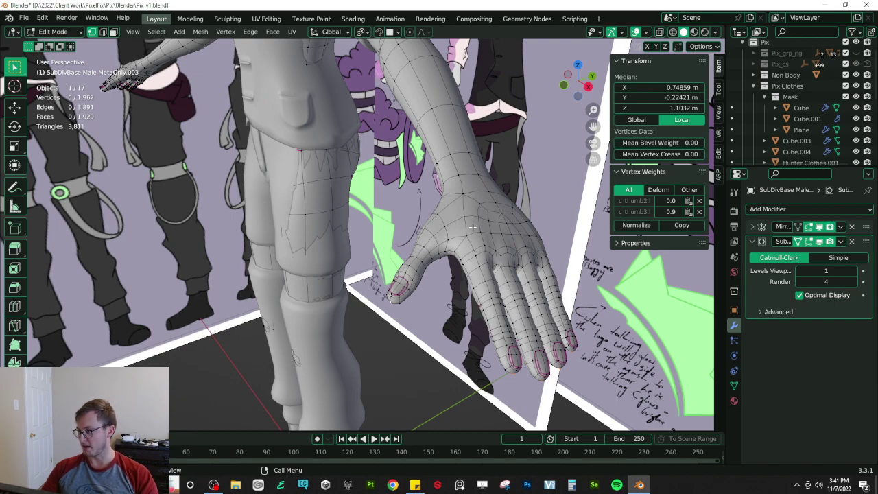
pyautogui.moveTo(472, 227); pyautogui.dragTo(454, 215, button='middle')
pyautogui.press('s')
pyautogui.scroll(6, 446, 206)
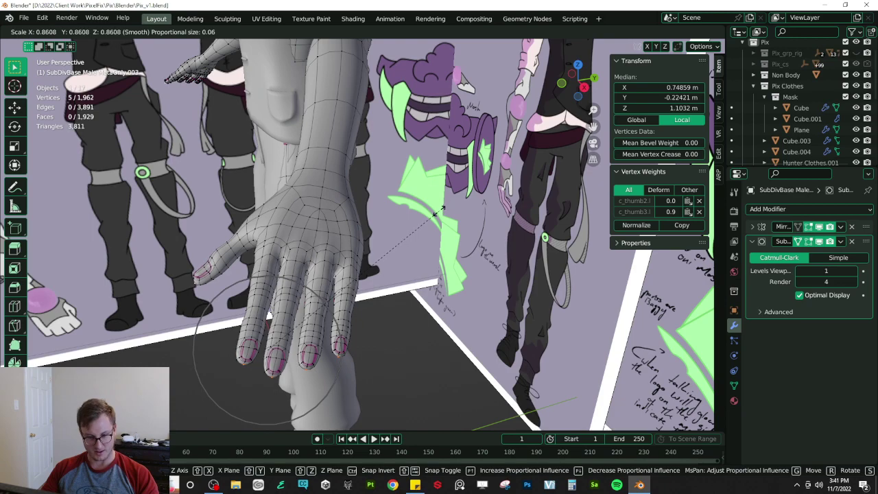
pyautogui.rightClick(431, 205)
pyautogui.hotkey('alt', 's')
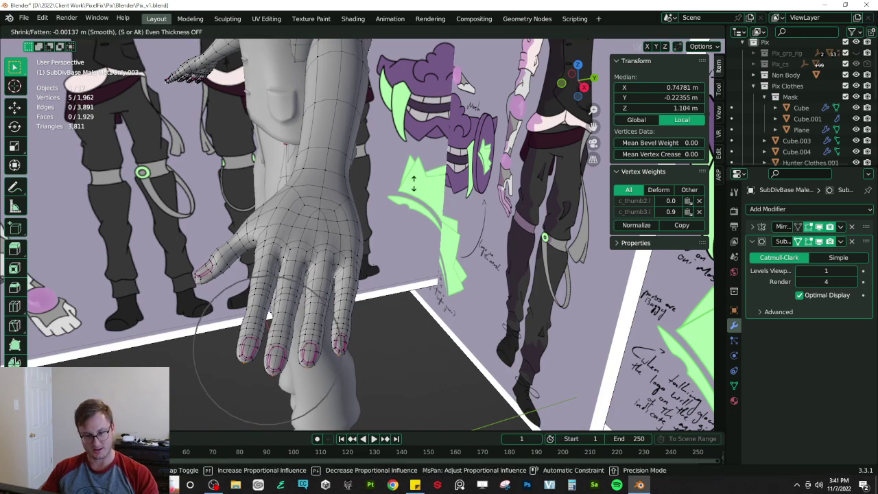
pyautogui.rightClick(403, 184)
# - Scale the five fingertip vertices with smooth proportional editing to adjust the fingers, leave mesh editing, and save the file
pyautogui.press('s')
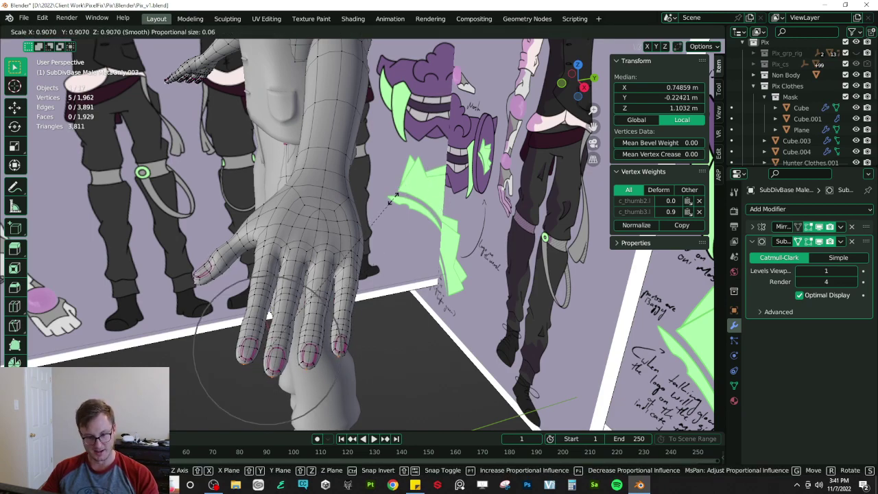
pyautogui.click(386, 206)
pyautogui.moveTo(386, 206); pyautogui.dragTo(386, 291, button='middle')
pyautogui.press('s')
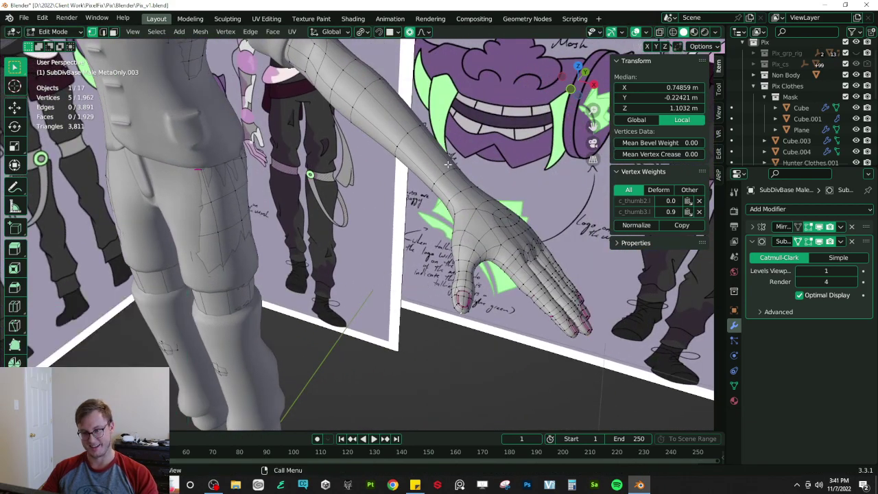
pyautogui.scroll(4, 457, 199)
pyautogui.click(469, 208)
pyautogui.moveTo(470, 210); pyautogui.dragTo(398, 219, button='middle')
pyautogui.press('Tab')
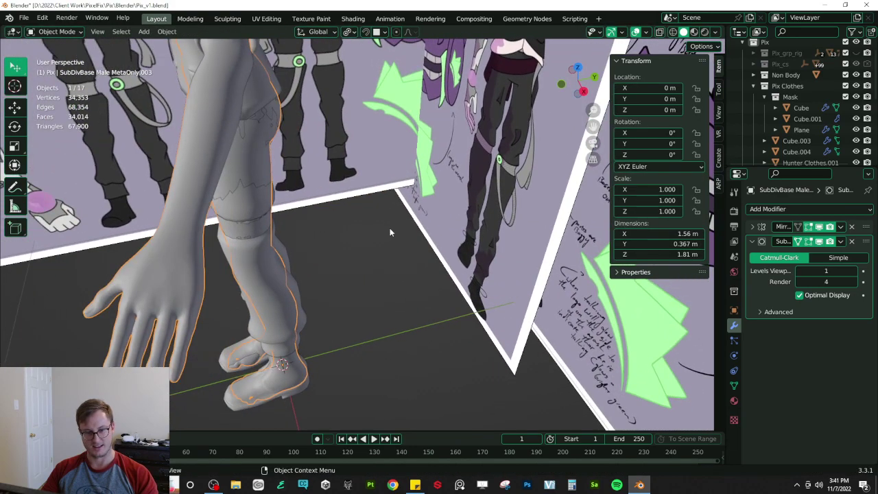
pyautogui.scroll(-6, 388, 228)
pyautogui.hotkey('ctrl', 's')
# - Examine the whole character from several angles against the reference sheets, saving the file along the way
pyautogui.moveTo(306, 252); pyautogui.dragTo(350, 243, button='middle')
pyautogui.keyDown('shift'); pyautogui.moveTo(350, 243); pyautogui.dragTo(436, 276, button='middle'); pyautogui.keyUp('shift')
pyautogui.hotkey('ctrl', 's')
pyautogui.scroll(3, 411, 206)
pyautogui.keyDown('shift'); pyautogui.moveTo(388, 165); pyautogui.dragTo(409, 220, button='middle'); pyautogui.keyUp('shift')
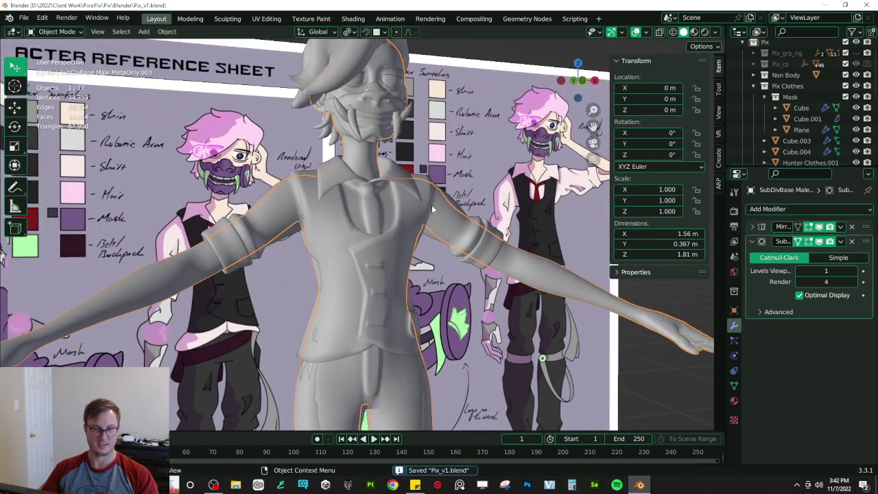
pyautogui.scroll(2, 411, 208)
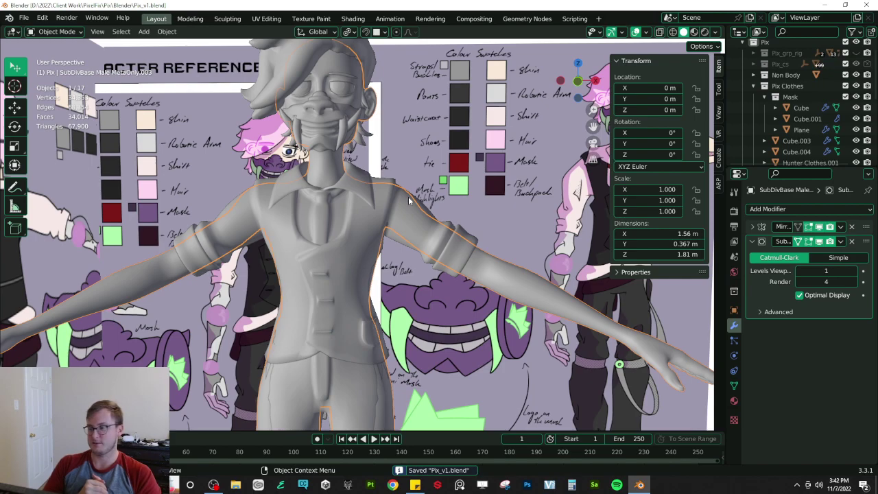
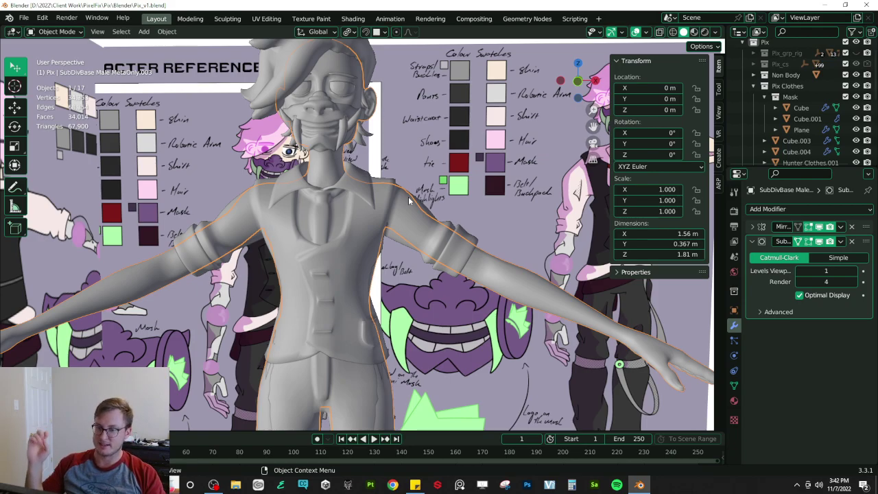
pyautogui.scroll(-6, 403, 189)
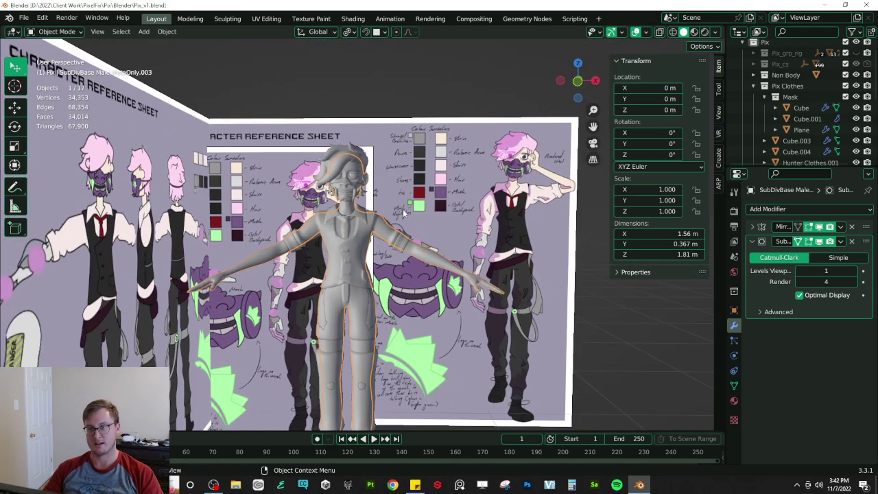
pyautogui.moveTo(404, 210); pyautogui.dragTo(353, 229, button='middle')
pyautogui.scroll(8, 352, 230)
# - Select the edge loop at the opening of the left sleeve's rolled cuff and scale it to 0.909
pyautogui.click(354, 223)
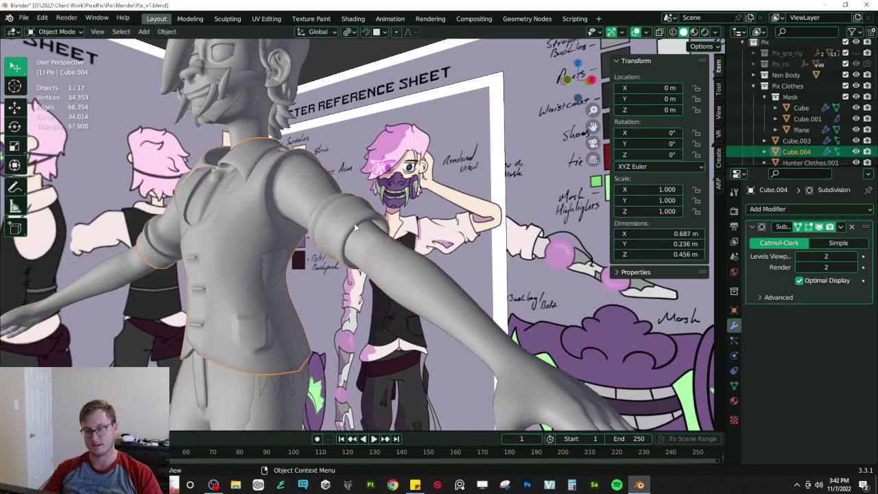
pyautogui.press('Tab')
pyautogui.scroll(3, 378, 278)
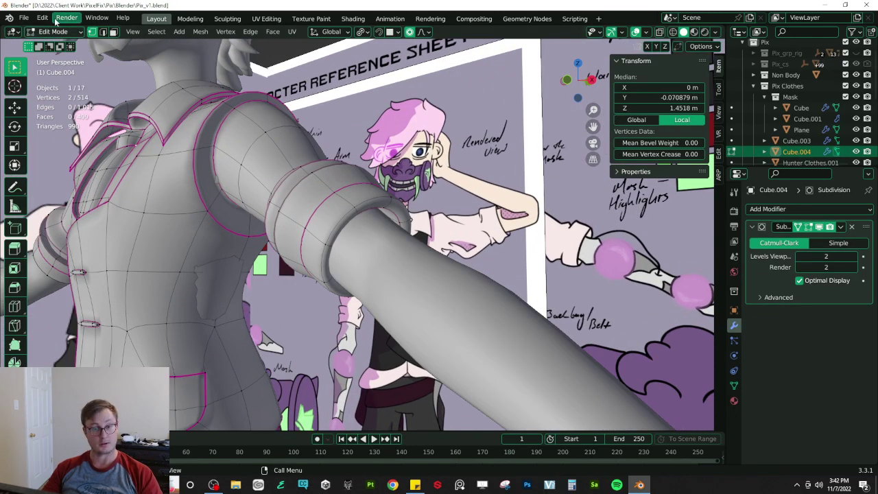
pyautogui.click(103, 33)
pyautogui.click(371, 208)
pyautogui.hotkey('alt', 'a')
pyautogui.keyDown('alt'); pyautogui.click(370, 207); pyautogui.keyUp('alt')
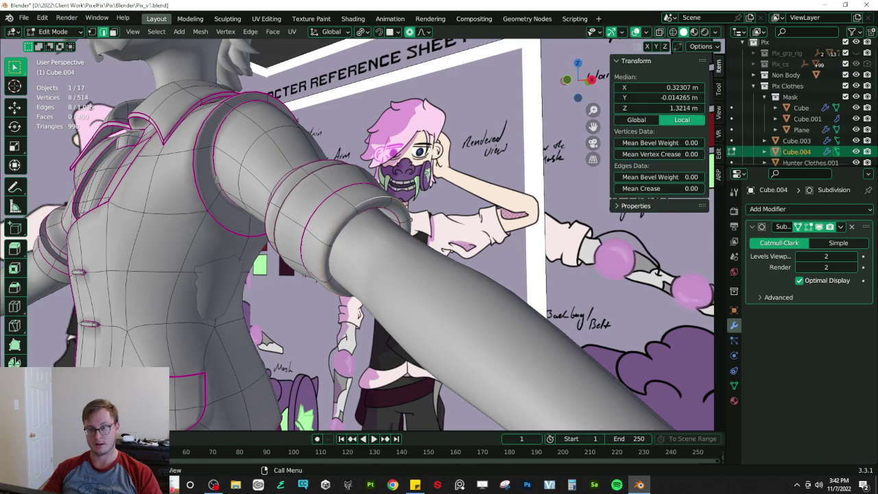
pyautogui.press('s')
pyautogui.click(485, 130)
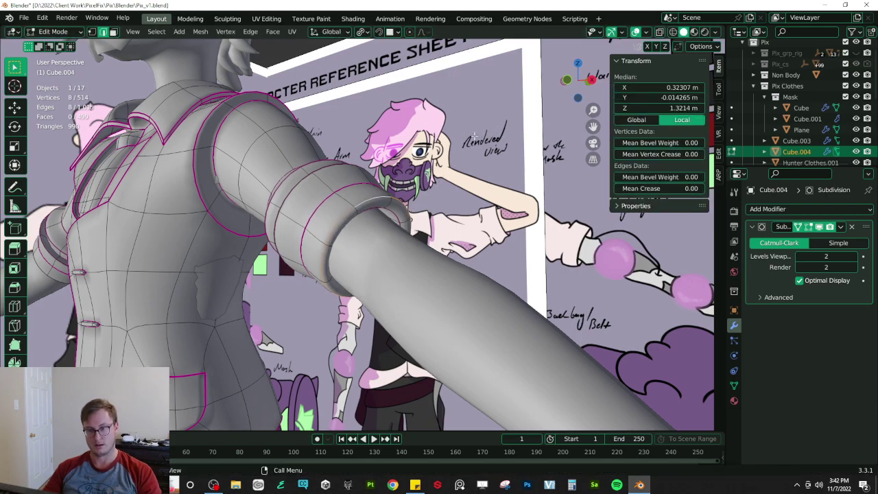
pyautogui.press('s')
pyautogui.click(375, 250)
# - Set the cuff loop's mean crease to about 0.21, edge-slide the loop along the sleeve, and leave mesh editing
pyautogui.moveTo(375, 250); pyautogui.dragTo(548, 185, button='middle')
pyautogui.moveTo(655, 189); pyautogui.dragTo(690, 190)
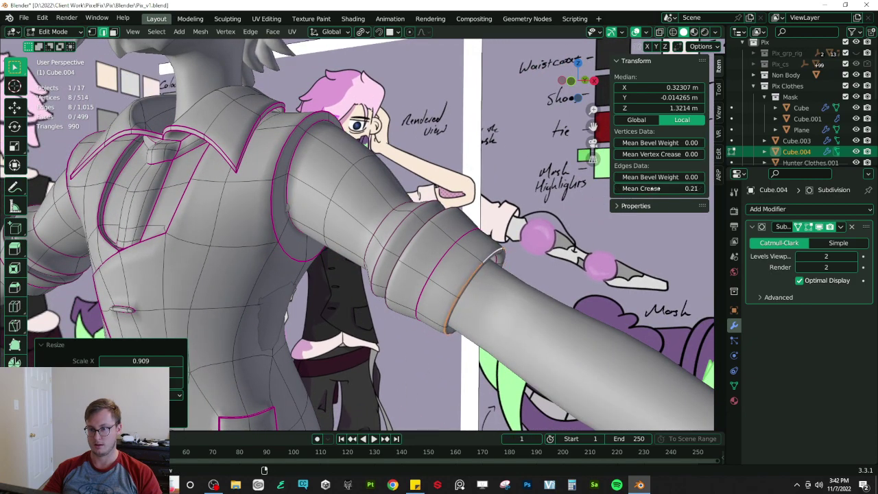
pyautogui.press('g')
pyautogui.press('g')
pyautogui.click(461, 230)
pyautogui.press('Tab')
pyautogui.scroll(-5, 461, 226)
pyautogui.moveTo(471, 224); pyautogui.dragTo(437, 221, button='middle')
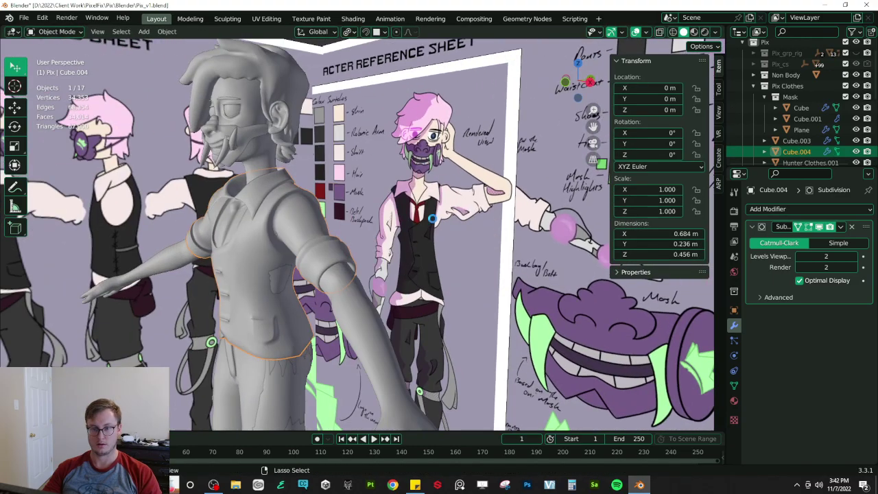
# - Save the file and examine the shirt's rolled cuffs and the trousers from several angles against the reference sheets
pyautogui.hotkey('ctrl', 's')
pyautogui.scroll(-4, 438, 220)
pyautogui.moveTo(308, 216); pyautogui.dragTo(372, 203, button='middle')
pyautogui.scroll(3, 412, 209)
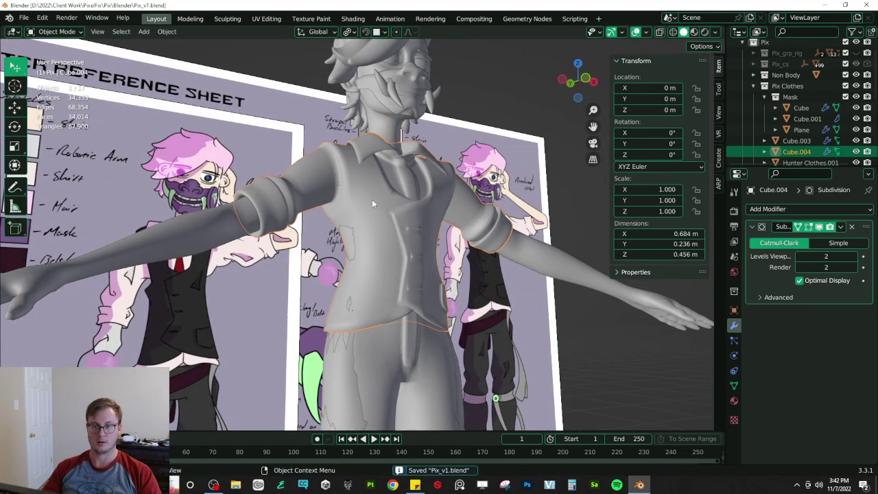
pyautogui.scroll(-3, 372, 199)
pyautogui.moveTo(428, 178); pyautogui.dragTo(281, 224, button='middle')
pyautogui.scroll(2, 287, 192)
pyautogui.moveTo(323, 193); pyautogui.dragTo(323, 217, button='middle')
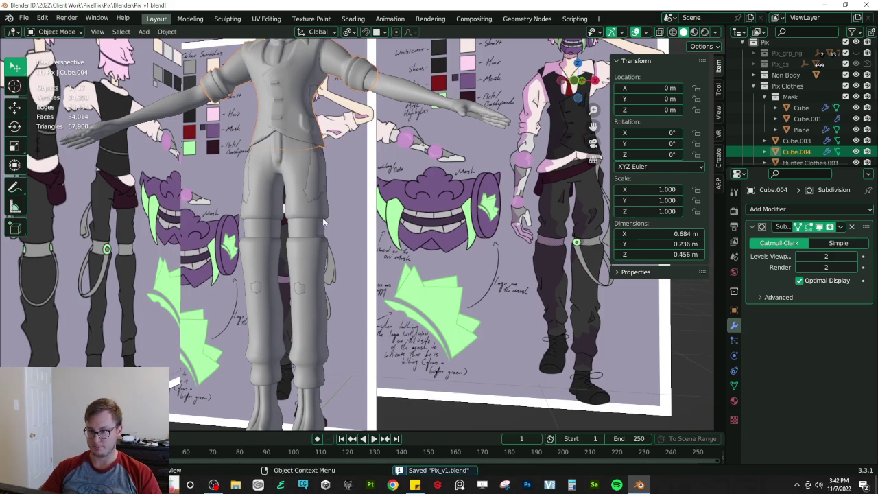
# - Open the trousers mesh for editing in front view and switch to vertex selection
pyautogui.press('KP_1')
pyautogui.click(324, 219)
pyautogui.scroll(5, 324, 220)
pyautogui.press('Tab')
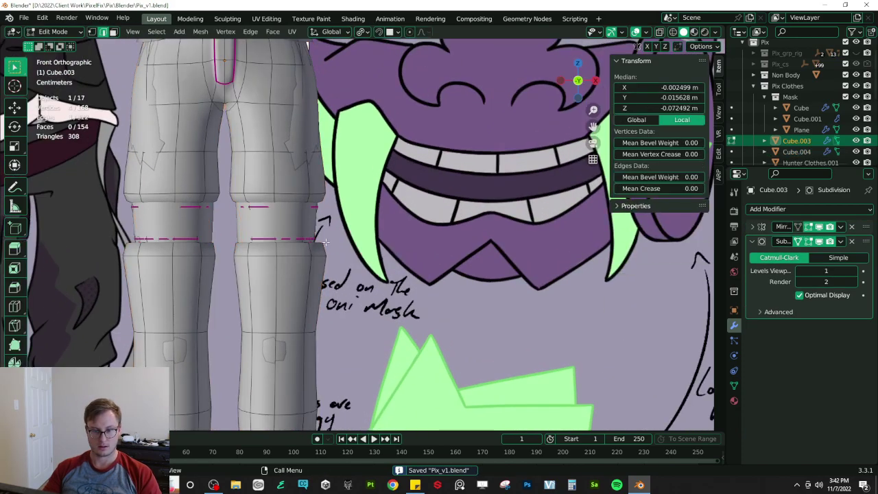
pyautogui.press('Tab')
pyautogui.click(296, 234)
pyautogui.click(298, 247)
pyautogui.press('Tab')
pyautogui.keyDown('shift'); pyautogui.moveTo(289, 249); pyautogui.dragTo(395, 265, button='middle'); pyautogui.keyUp('shift')
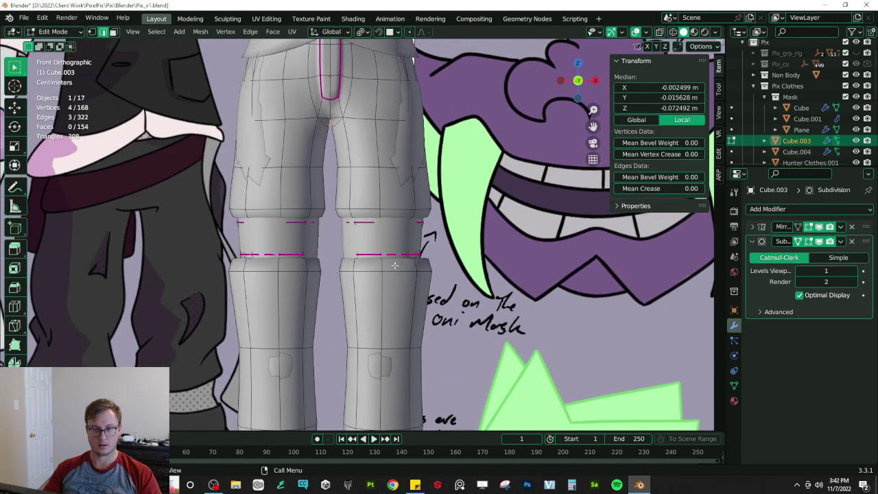
pyautogui.click(95, 31)
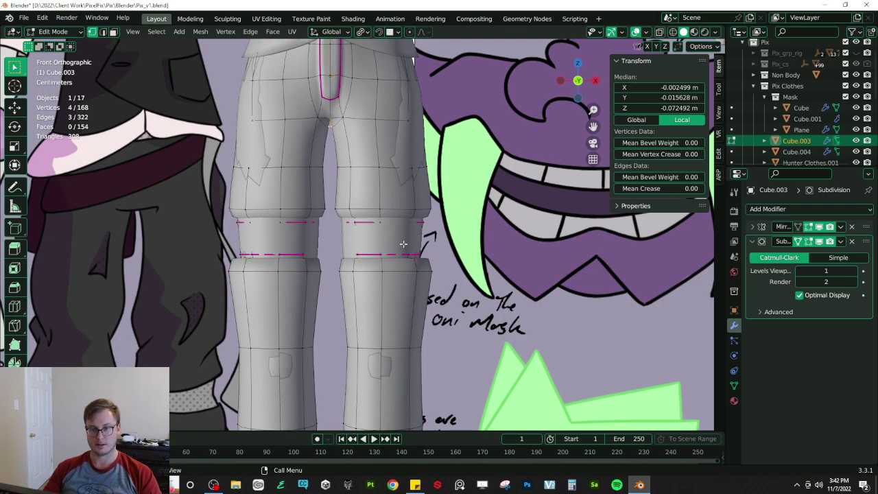
# - Select the vertices around the trousers' knee grooves in wireframe, scale them along Z to about 0.69, leave mesh editing and save the file
pyautogui.press('z')
pyautogui.click(336, 245)
pyautogui.click(331, 207)
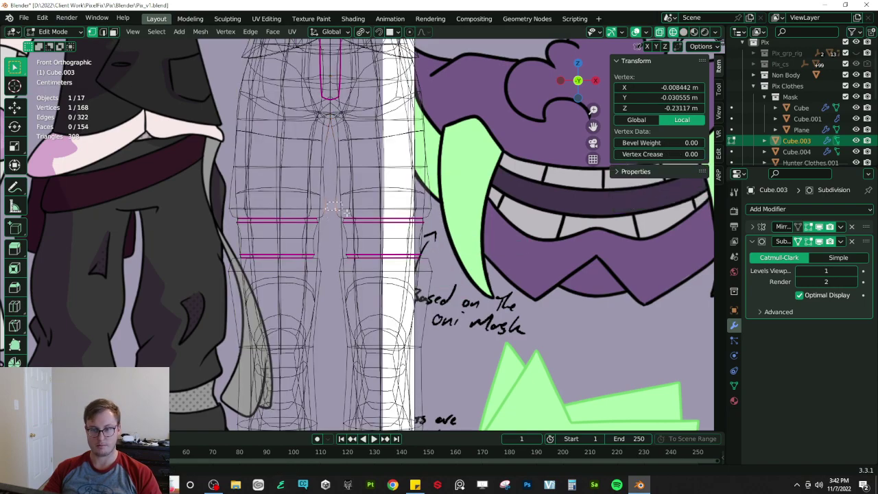
pyautogui.moveTo(453, 288); pyautogui.dragTo(454, 289)
pyautogui.hotkey('shift', 'z')
pyautogui.press('s')
pyautogui.press('z')
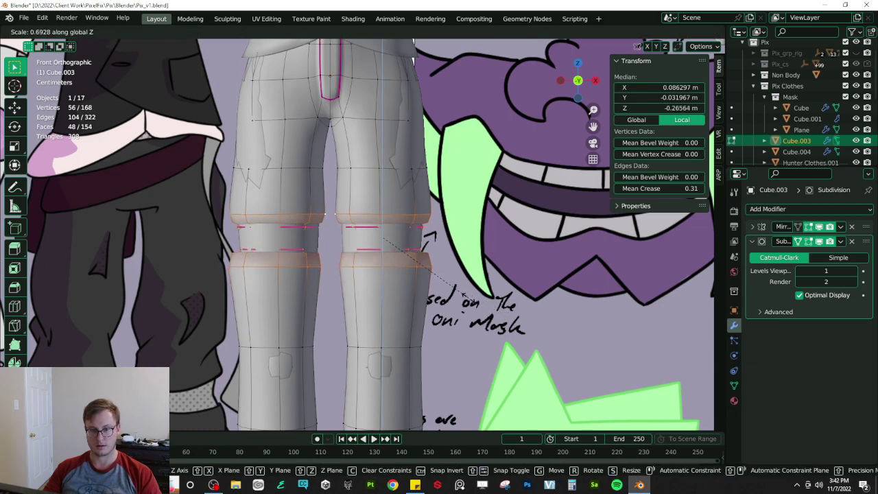
pyautogui.click(464, 295)
pyautogui.press('Tab')
pyautogui.hotkey('ctrl', 's')
pyautogui.scroll(-5, 464, 303)
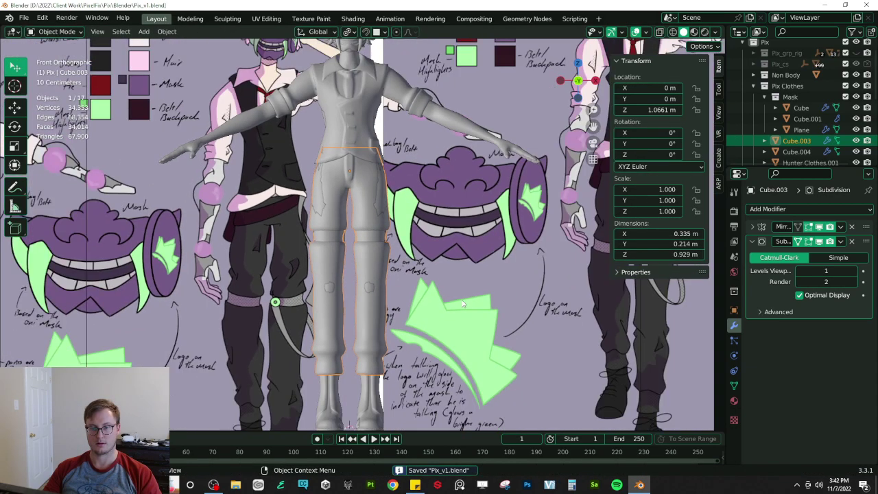
# - Hide the SubDivBase Male body mesh in the viewport so only the clothing around the legs shows
pyautogui.scroll(-4, 849, 137)
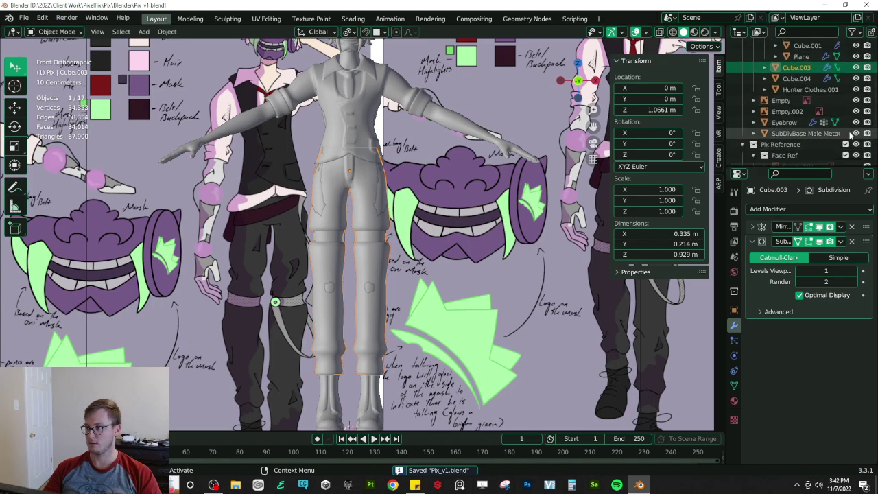
pyautogui.click(857, 133)
pyautogui.scroll(4, 405, 236)
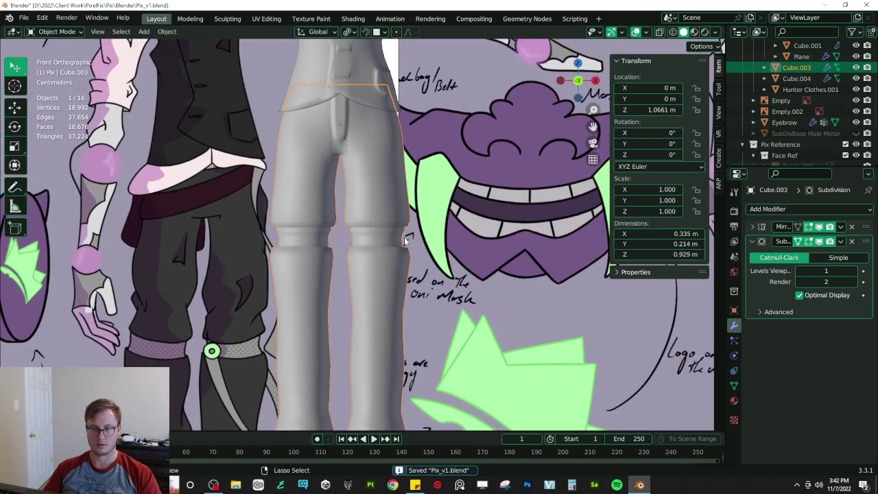
pyautogui.scroll(-4, 404, 237)
pyautogui.scroll(4, 401, 247)
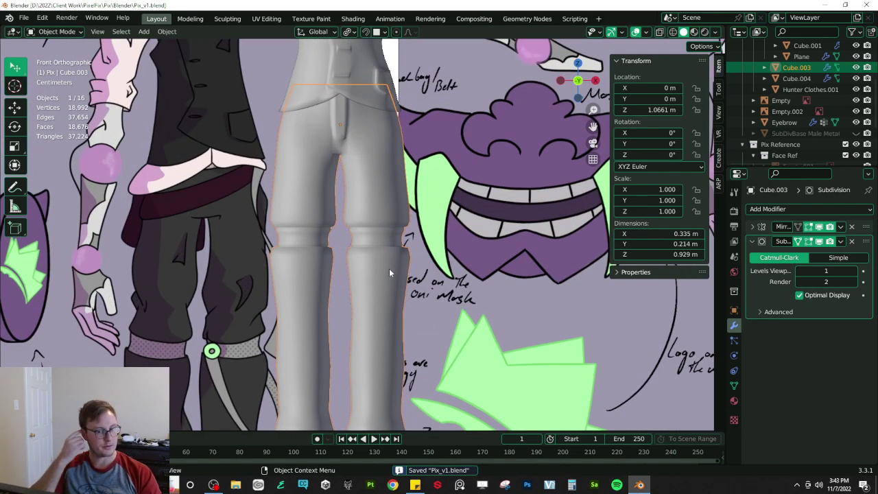
# - Snap the 3D cursor to the selected knee groove vertices of the trousers and leave mesh editing
pyautogui.press('Tab')
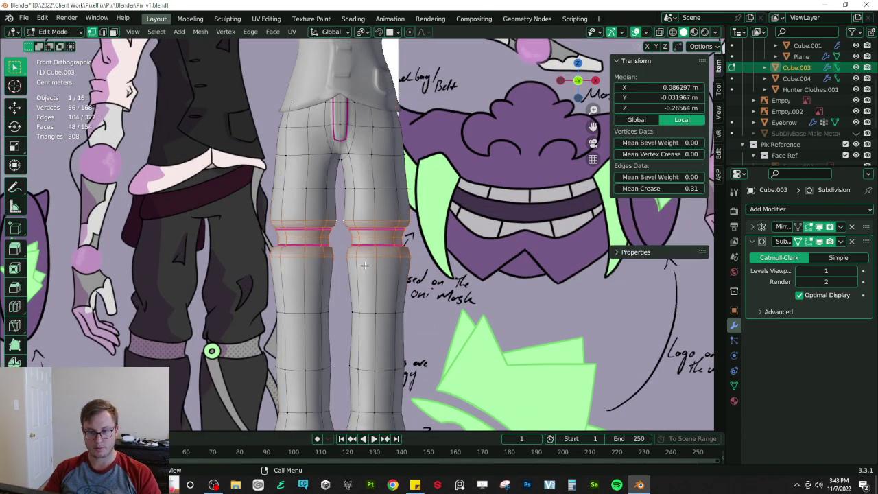
pyautogui.scroll(4, 389, 269)
pyautogui.hotkey('shift', 's')
pyautogui.click(386, 295)
pyautogui.press('Tab')
pyautogui.scroll(-4, 403, 272)
pyautogui.keyDown('shift'); pyautogui.moveTo(403, 272); pyautogui.dragTo(379, 227, button='middle'); pyautogui.keyUp('shift')
# - Add a mesh circle at the 3D cursor and rotate its vertices 90° about the X axis in edit mode
pyautogui.hotkey('shift', 'a')
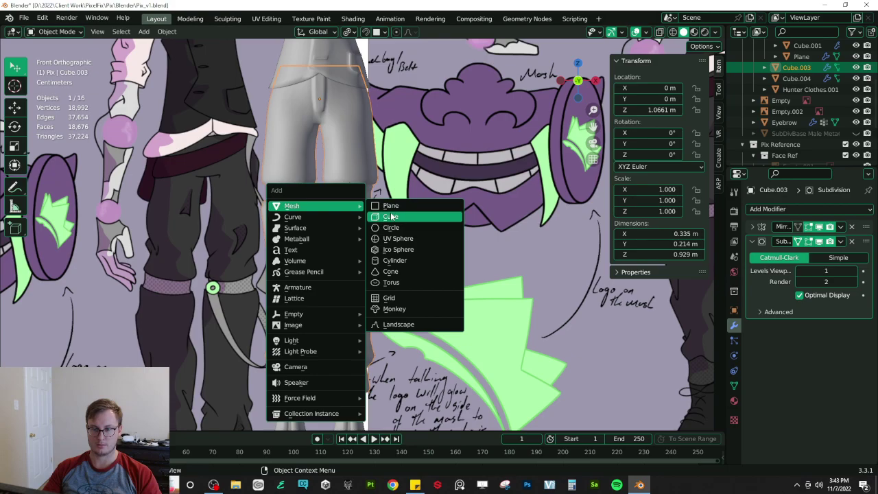
pyautogui.click(390, 227)
pyautogui.moveTo(391, 225); pyautogui.dragTo(351, 249, button='middle')
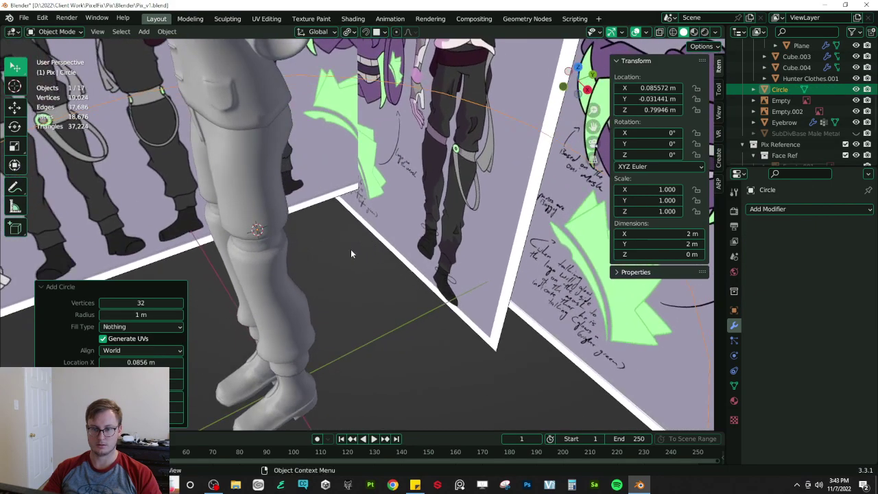
pyautogui.press('Tab')
pyautogui.write('rx90')
pyautogui.press('Return')
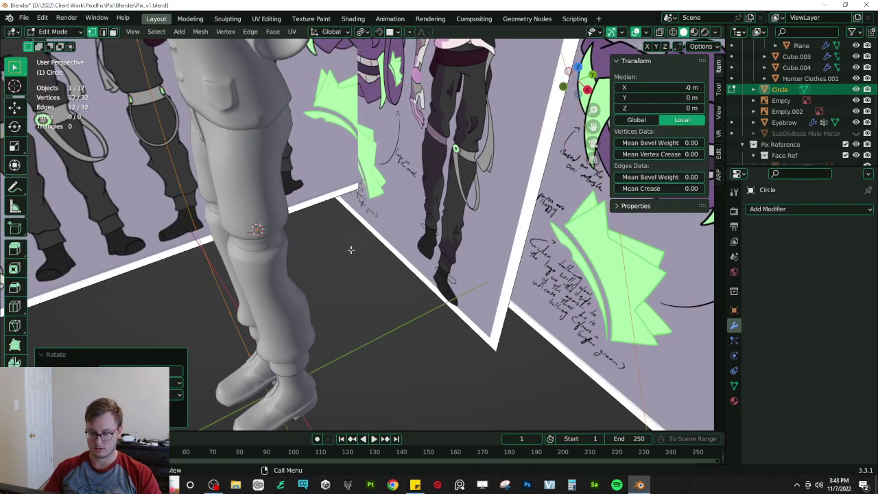
# - Scale the circle to 0.1, shrink it further to about 0.0525 m across, and move it to the front of the knee groove
pyautogui.press('KP_1')
pyautogui.write('s.1')
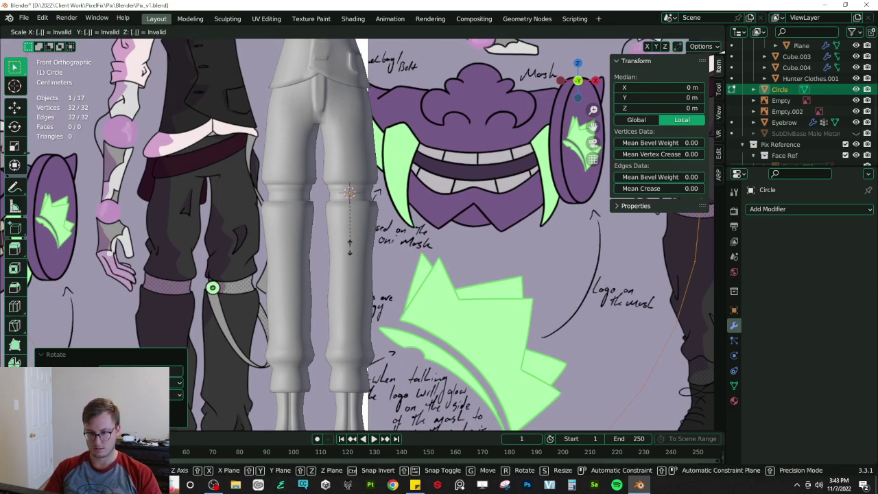
pyautogui.press('Return')
pyautogui.press('KP_3')
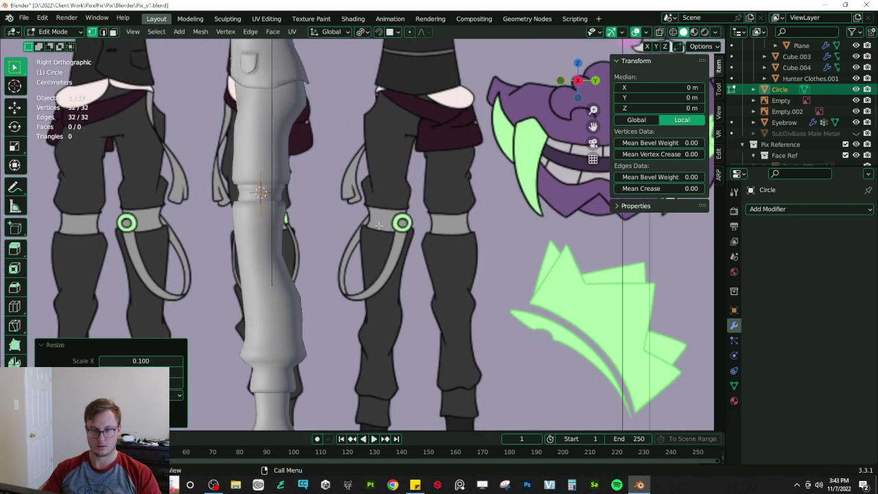
pyautogui.keyDown('shift'); pyautogui.moveTo(313, 211); pyautogui.dragTo(373, 266, button='middle'); pyautogui.keyUp('shift')
pyautogui.press('s')
pyautogui.click(352, 242)
pyautogui.press('g')
pyautogui.click(321, 245)
# - Fill the circle with a face, move it along Y against the front of the knee, and leave mesh editing
pyautogui.moveTo(321, 245); pyautogui.dragTo(321, 283, button='middle')
pyautogui.press('KP_1')
pyautogui.scroll(-1, 403, 272)
pyautogui.scroll(5, 403, 272)
pyautogui.press('f')
pyautogui.scroll(-1, 298, 319)
pyautogui.press('g')
pyautogui.press('y')
pyautogui.click(333, 300)
pyautogui.press('Tab')
# - Add a Mirror modifier to the circle with only the Y axis enabled, and save the file
pyautogui.click(785, 210)
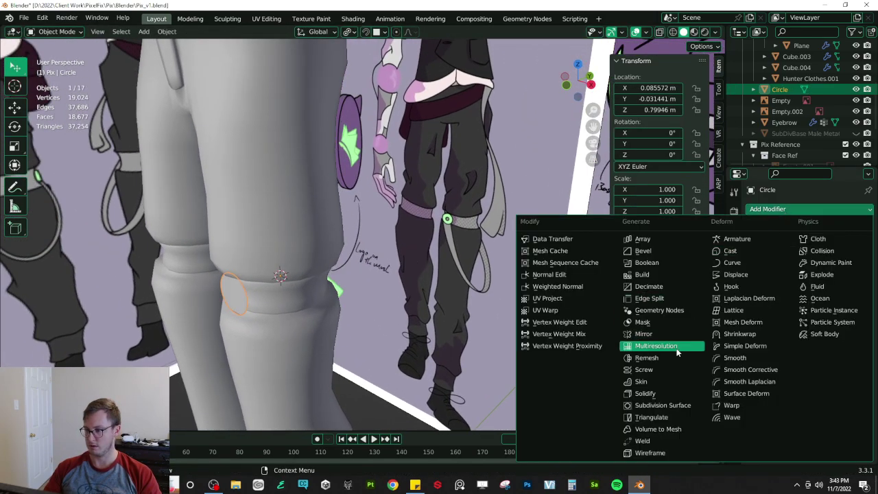
pyautogui.click(649, 334)
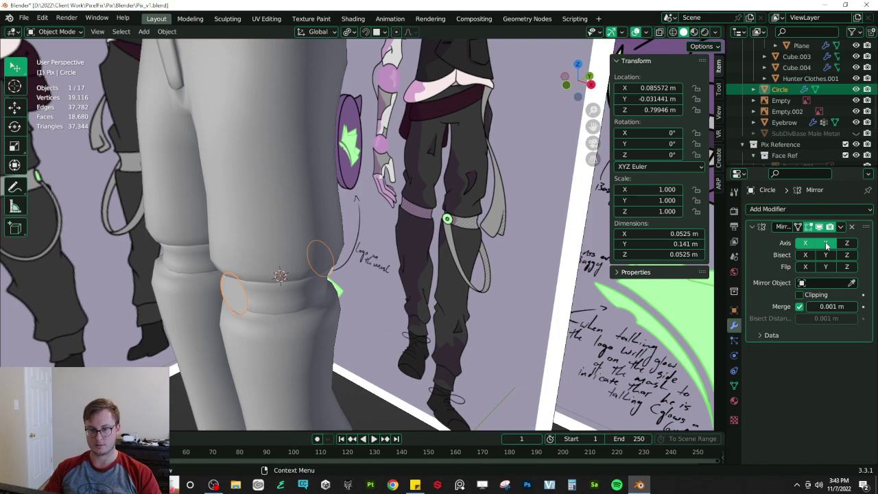
pyautogui.scroll(-4, 353, 292)
pyautogui.hotkey('ctrl', 's')
pyautogui.moveTo(353, 291); pyautogui.dragTo(373, 289, button='middle')
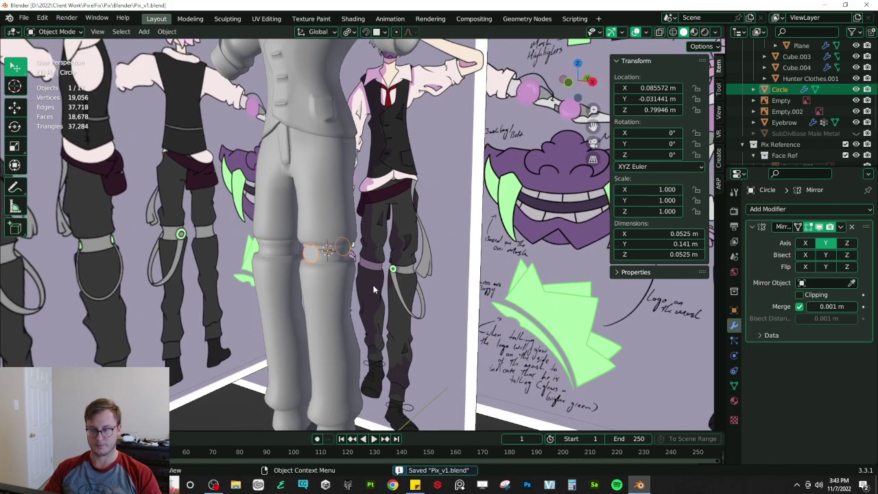
pyautogui.click(806, 210)
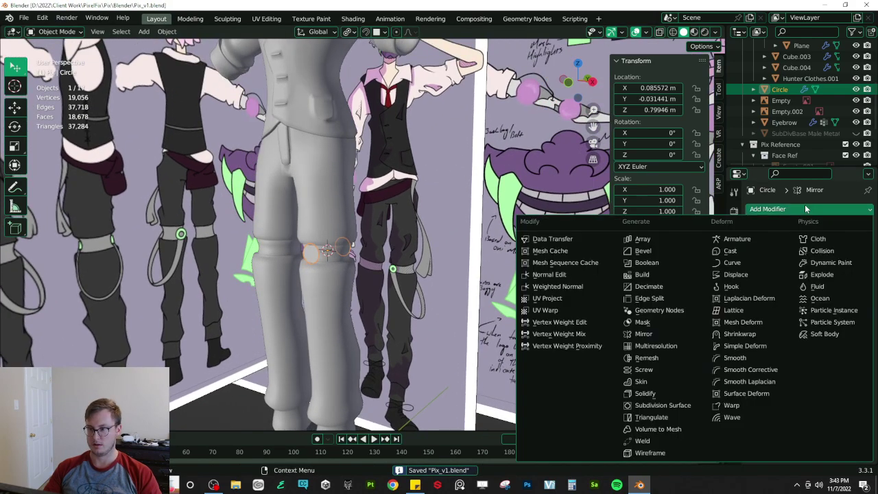
pyautogui.press('Escape')
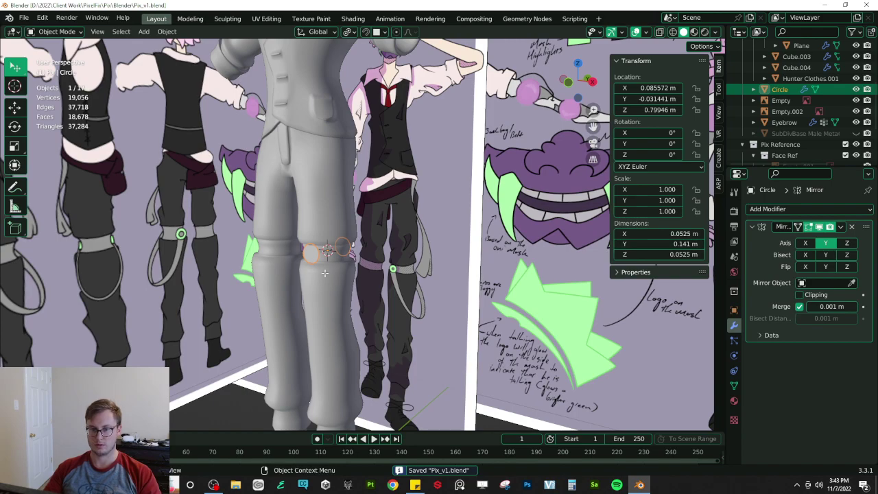
# - Snap the 3D cursor to the filled circle at the knee and delete the circle's vertices
pyautogui.press('Tab')
pyautogui.hotkey('shift', 's')
pyautogui.click(326, 330)
pyautogui.press('x')
pyautogui.click(342, 280)
# - Add a new circle with 8 vertices at the 3D cursor and reduce its radius to fit the knee groove
pyautogui.hotkey('shift', 'a')
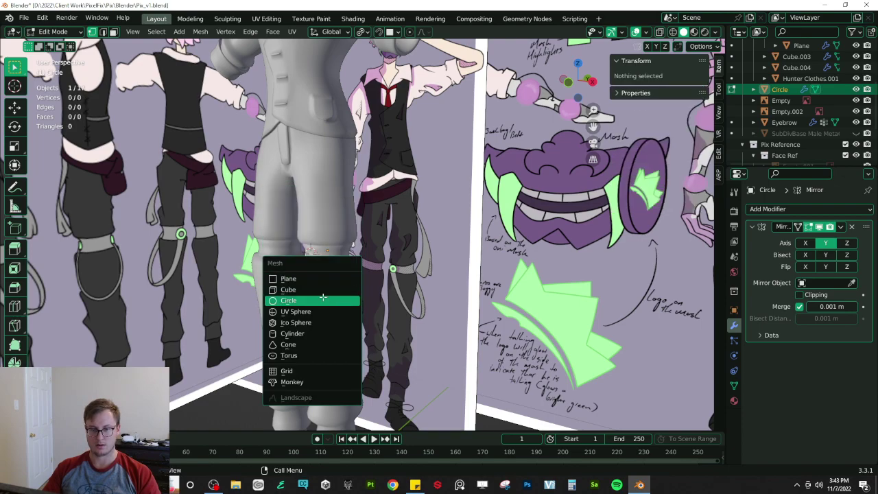
pyautogui.click(324, 301)
pyautogui.click(130, 302)
pyautogui.write('8')
pyautogui.press('Return')
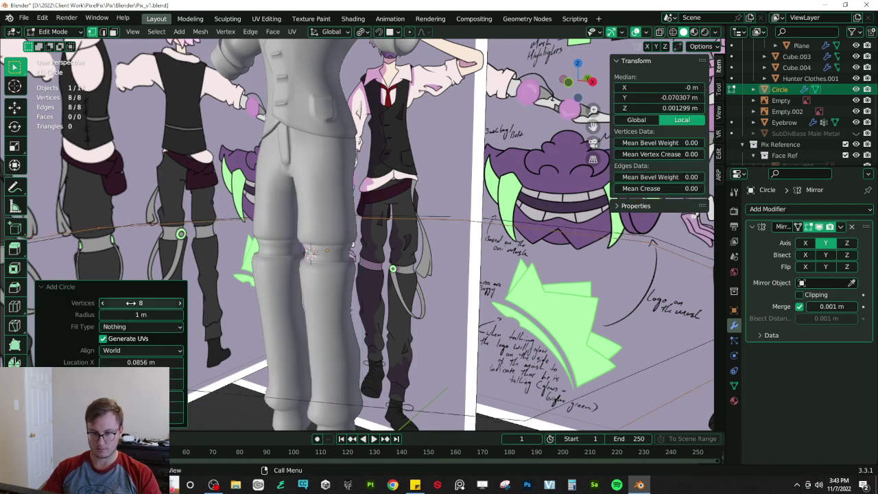
pyautogui.press('r')
pyautogui.press('x')
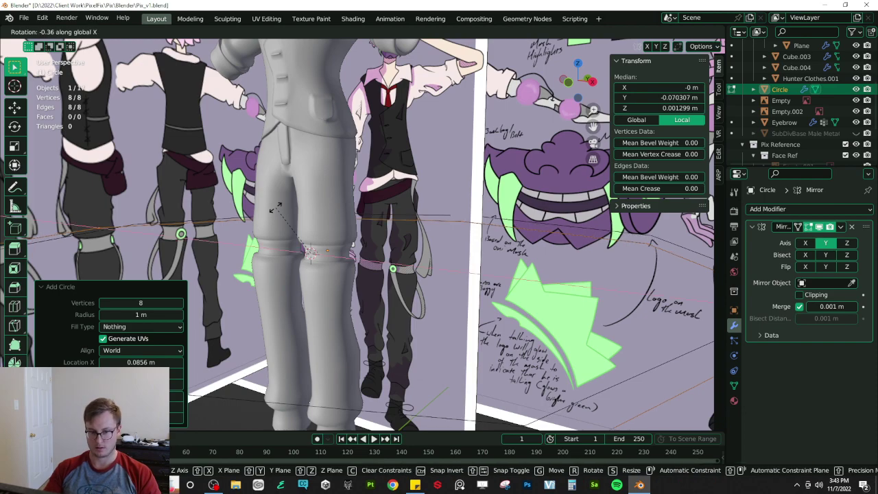
pyautogui.rightClick(276, 207)
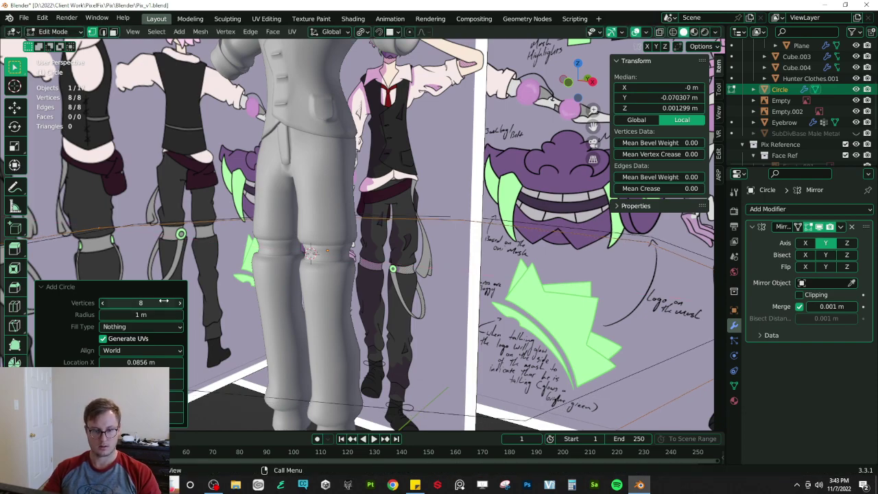
pyautogui.moveTo(159, 314); pyautogui.dragTo(121, 314)
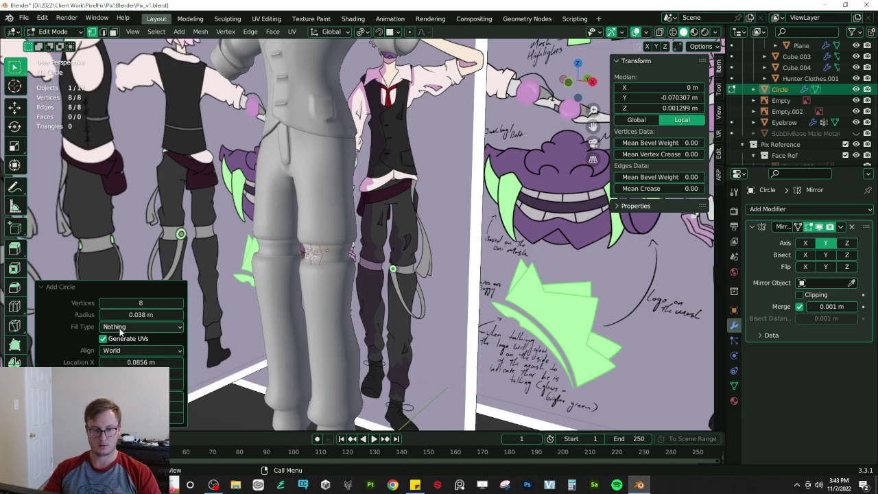
pyautogui.moveTo(124, 314); pyautogui.dragTo(121, 314)
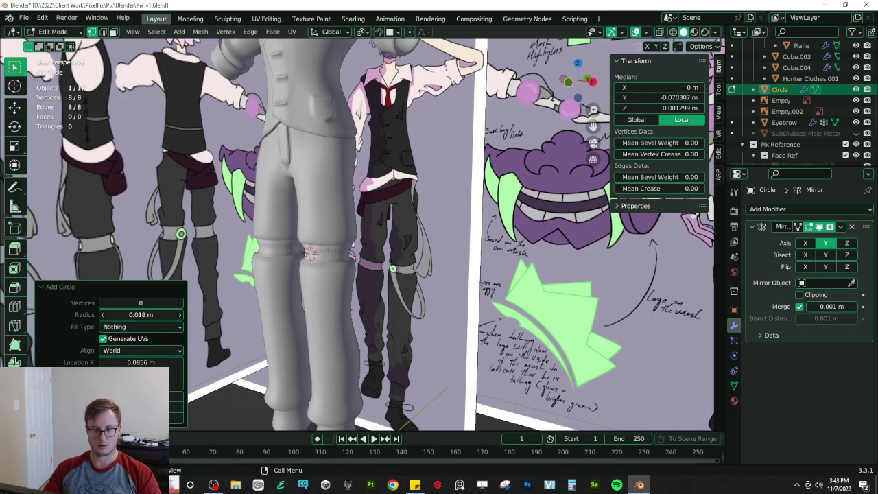
# - Fill the eight-sided circle with a face, adjust its position along Y in front of the knee, and save the file
pyautogui.moveTo(337, 235); pyautogui.dragTo(337, 259, button='middle')
pyautogui.scroll(4, 376, 234)
pyautogui.press('f')
pyautogui.press('g')
pyautogui.press('y')
pyautogui.click(356, 265)
pyautogui.press('g')
pyautogui.press('y')
pyautogui.click(299, 255)
pyautogui.hotkey('ctrl', 's')
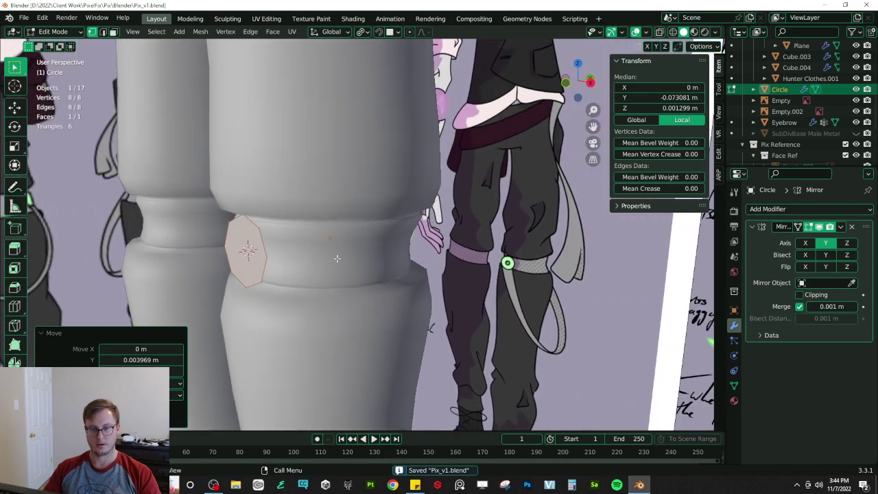
# - Duplicate four alternate vertices of the octagon in place and fill them with a square face
pyautogui.click(263, 231)
pyautogui.keyDown('shift'); pyautogui.click(263, 283); pyautogui.keyUp('shift')
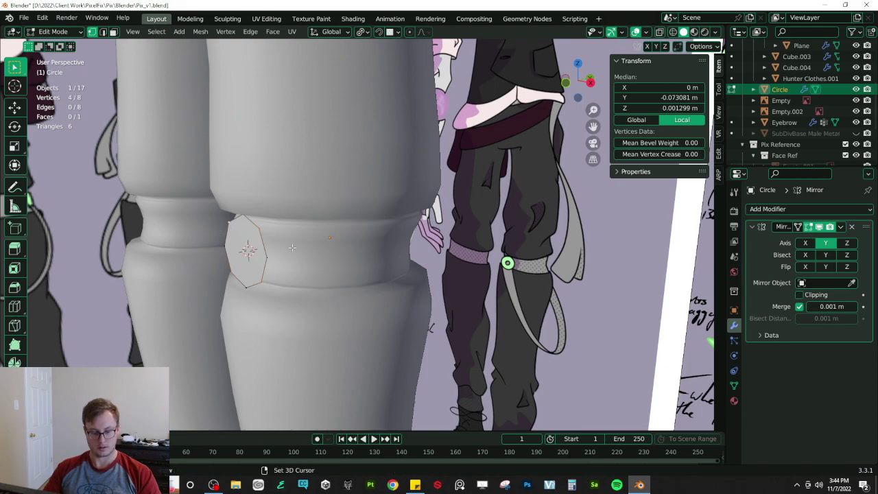
pyautogui.hotkey('shift', 'd')
pyautogui.rightClick(321, 235)
pyautogui.press('f')
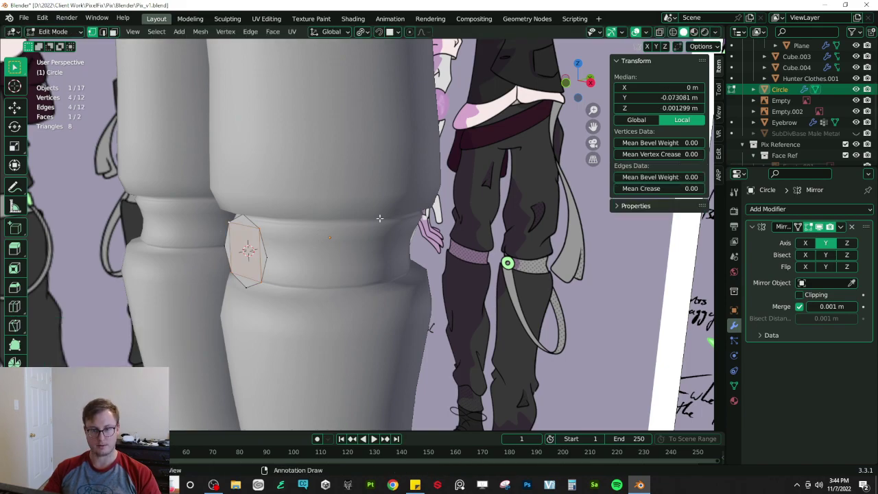
# - Move the square face about 0.0047 m along Y behind the octagon and rotate it into a diamond in front view
pyautogui.moveTo(321, 235); pyautogui.dragTo(344, 220, button='middle')
pyautogui.press('g')
pyautogui.press('y')
pyautogui.click(350, 219)
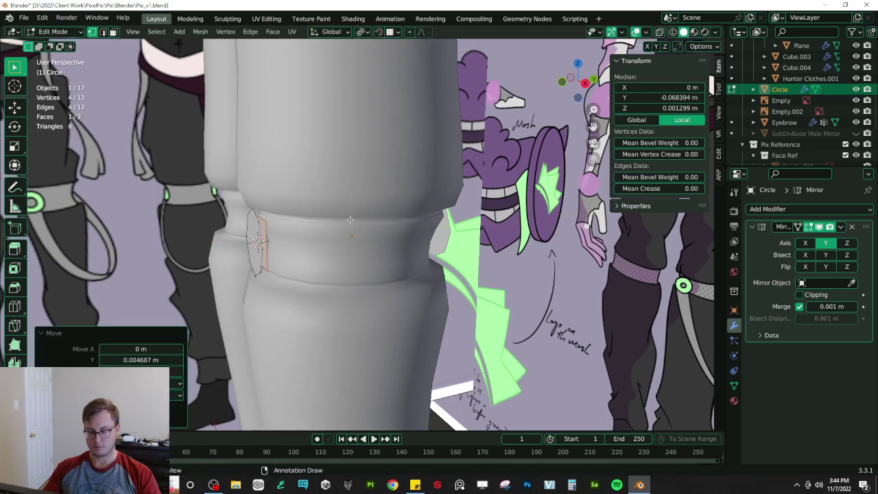
pyautogui.press('KP_1')
pyautogui.hotkey('alt', 'z')
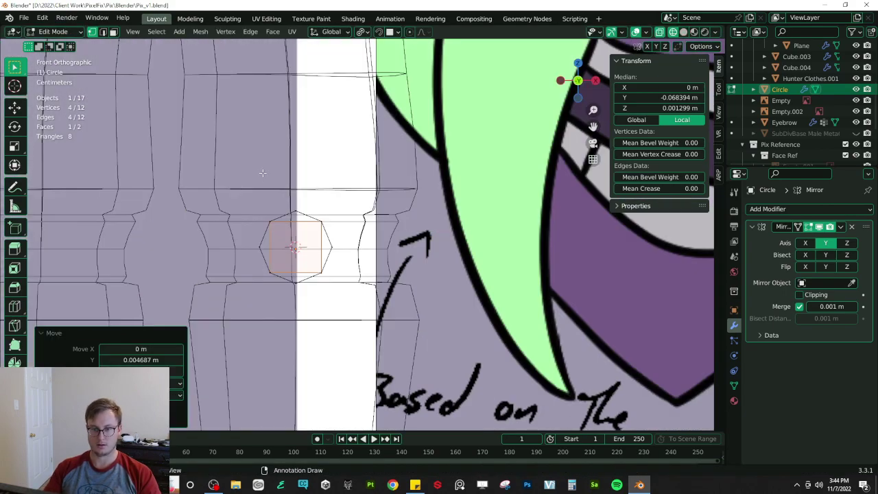
pyautogui.press('r')
pyautogui.click(353, 205)
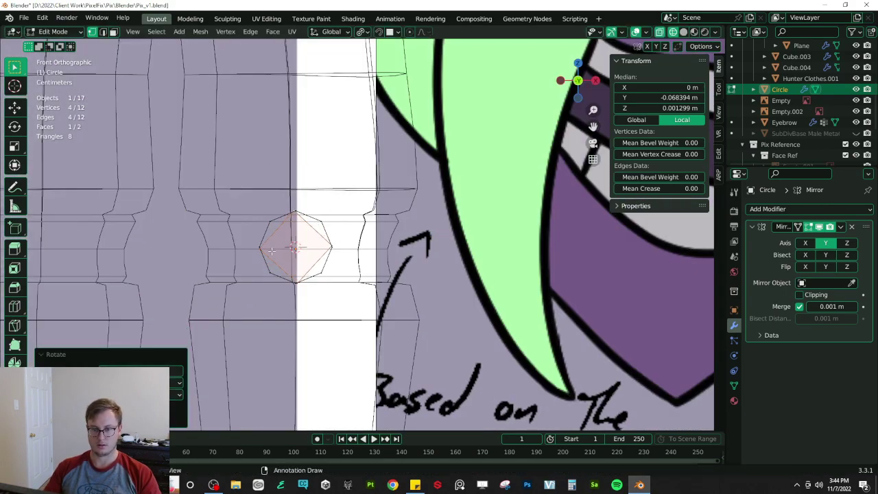
# - Extrude one edge of the diamond behind the octagon about 0.2 m diagonally down and outward as the strap's first segment
pyautogui.keyDown('ctrl'); pyautogui.moveTo(306, 255); pyautogui.dragTo(307, 257); pyautogui.keyUp('ctrl')
pyautogui.scroll(-5, 336, 283)
pyautogui.keyDown('shift'); pyautogui.moveTo(355, 310); pyautogui.dragTo(312, 180, button='middle'); pyautogui.keyUp('shift')
pyautogui.press('e')
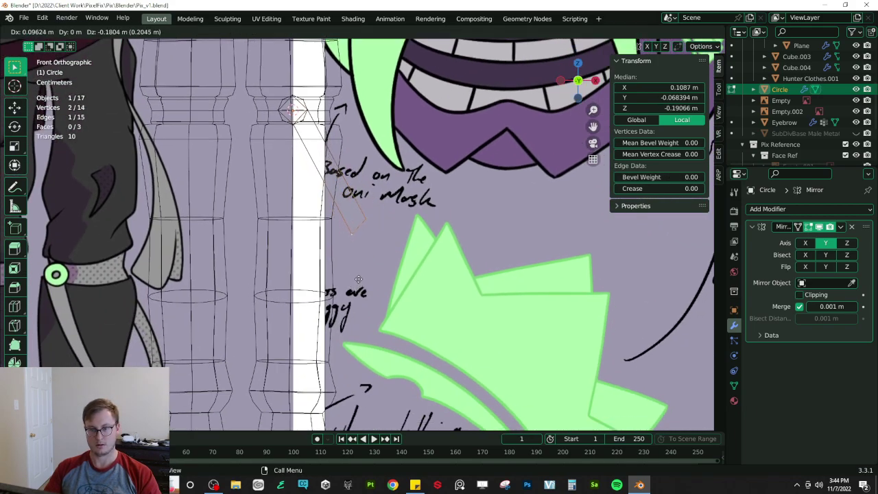
pyautogui.click(362, 230)
pyautogui.press('g')
pyautogui.click(381, 228)
# - Reposition and rotate the strap's end edge in front view so the first segment follows the strap in the reference
pyautogui.scroll(-4, 380, 229)
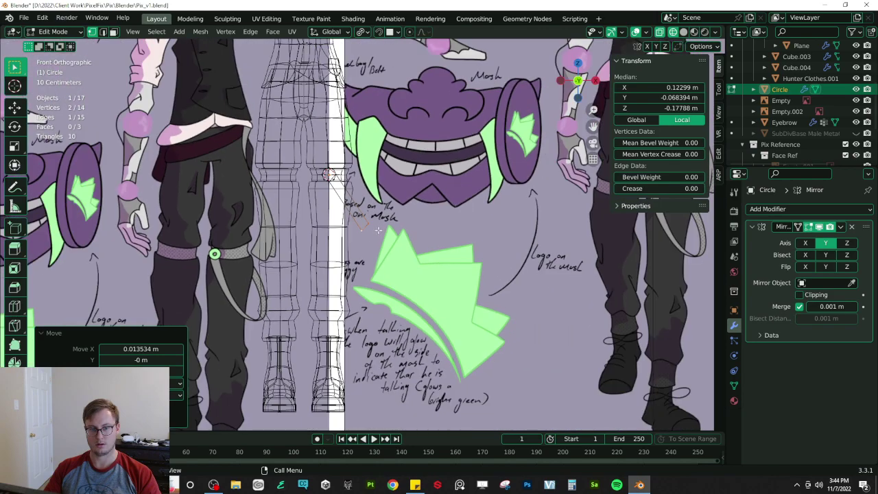
pyautogui.scroll(3, 362, 246)
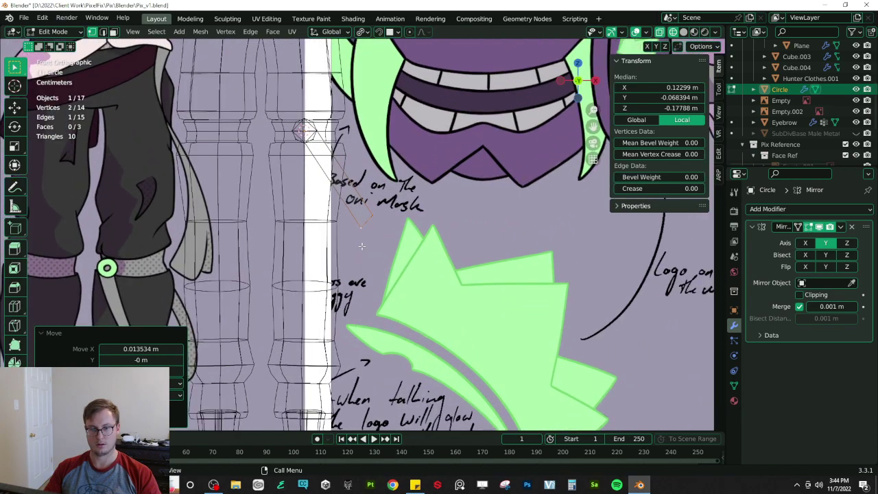
pyautogui.press('g')
pyautogui.click(344, 255)
pyautogui.press('r')
pyautogui.click(383, 239)
pyautogui.press('g')
pyautogui.click(389, 241)
# - Extrude a second strap segment downward and set its end edge's local Y to 0 at the mirror plane
pyautogui.press('e')
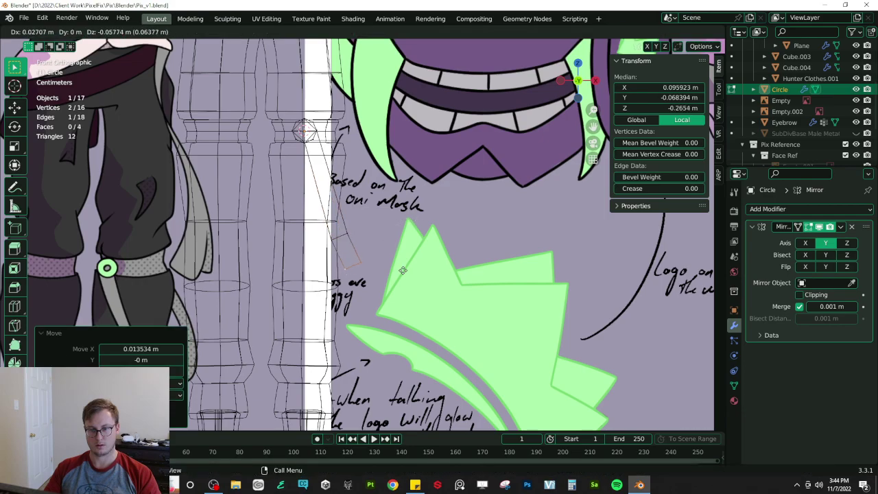
pyautogui.click(405, 288)
pyautogui.moveTo(405, 288); pyautogui.dragTo(341, 326, button='middle')
pyautogui.press('z')
pyautogui.click(404, 317)
pyautogui.moveTo(403, 316); pyautogui.dragTo(358, 323, button='middle')
pyautogui.press('g')
pyautogui.press('y')
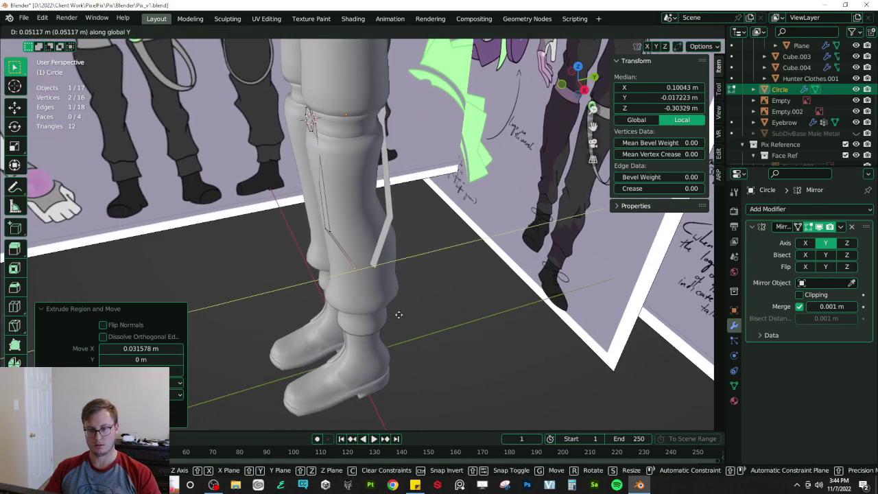
pyautogui.click(399, 312)
pyautogui.doubleClick(659, 98)
pyautogui.write('0')
pyautogui.press('Return')
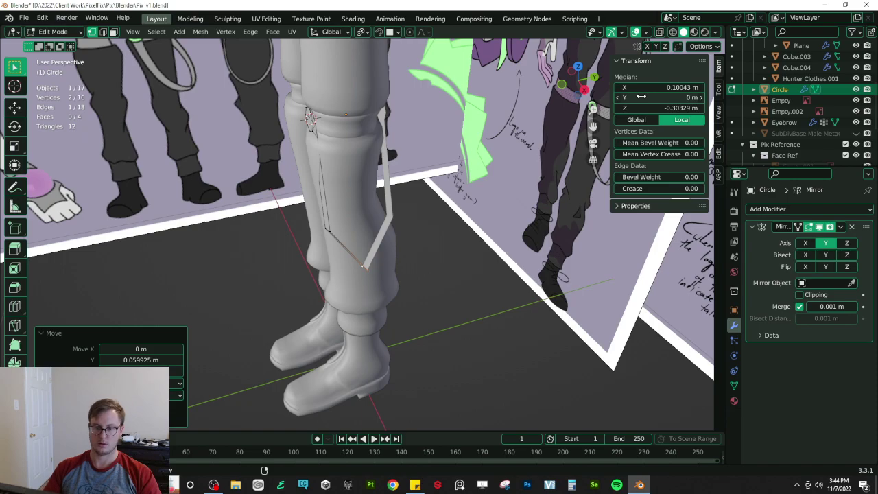
# - Add a Subdivision Surface modifier to the disc and strap object and shade it smooth
pyautogui.press('Tab')
pyautogui.moveTo(413, 187); pyautogui.dragTo(413, 160, button='middle')
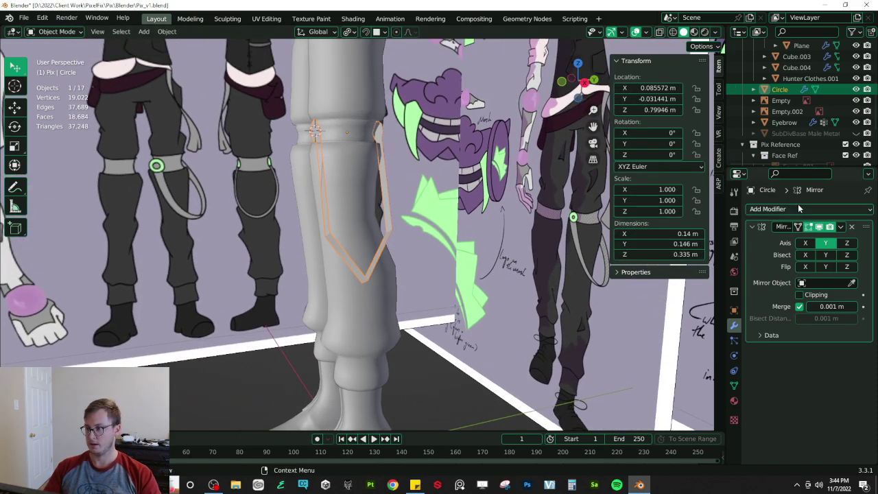
pyautogui.click(798, 207)
pyautogui.click(662, 404)
pyautogui.moveTo(403, 315); pyautogui.dragTo(447, 237, button='middle')
pyautogui.rightClick(339, 245)
pyautogui.click(339, 245)
pyautogui.moveTo(355, 189); pyautogui.dragTo(336, 213, button='middle')
# - Add one centred loop cut across the strap's upper segment
pyautogui.press('Tab')
pyautogui.hotkey('ctrl', 'r')
pyautogui.click(336, 213)
pyautogui.rightClick(336, 212)
pyautogui.moveTo(422, 153)
pyautogui.mouseDown(button='middle')
pyautogui.moveTo(392, 186)
pyautogui.moveTo(360, 187)
pyautogui.mouseUp(button='middle')
pyautogui.press('g')
pyautogui.press('y')
pyautogui.rightClick(387, 188)
# - Select the disc and upper strap geometry through the mesh and move it along Y, away from the leg
pyautogui.hotkey('shift', 'z')
pyautogui.press('b')
pyautogui.moveTo(289, 132)
pyautogui.mouseDown()
pyautogui.moveTo(320, 189)
pyautogui.moveTo(347, 214)
pyautogui.mouseUp()
pyautogui.hotkey('shift', 'z')
pyautogui.press('g')
pyautogui.press('y')
pyautogui.click(373, 198)
pyautogui.moveTo(373, 198); pyautogui.dragTo(440, 193, button='middle')
pyautogui.press('g')
pyautogui.press('y')
pyautogui.click(335, 164)
# - Return to Object Mode, save the file and unhide the SubDivBase Male Metal object
pyautogui.press('Tab')
pyautogui.scroll(-3, 415, 161)
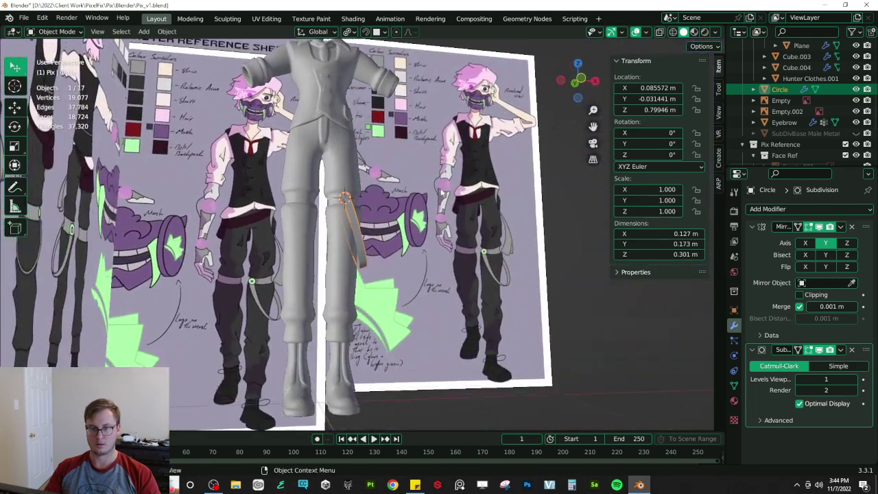
pyautogui.click(560, 223)
pyautogui.hotkey('ctrl', 's')
pyautogui.moveTo(479, 213); pyautogui.dragTo(447, 212, button='middle')
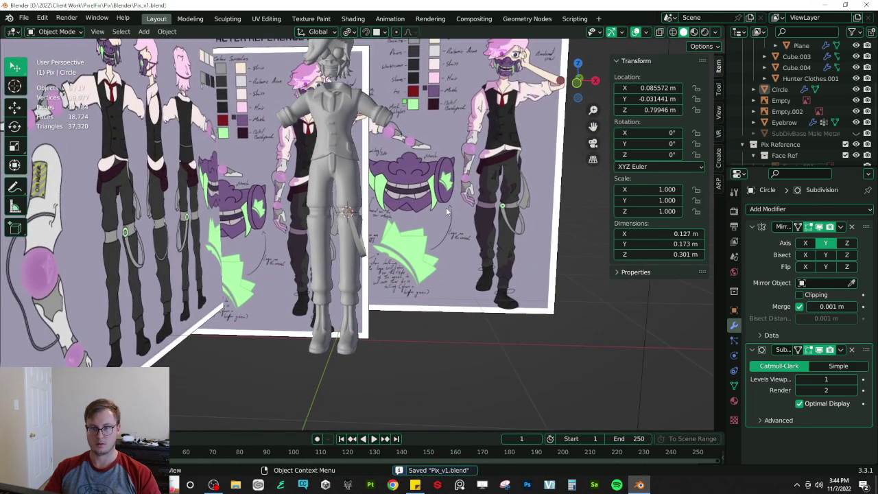
pyautogui.click(856, 133)
pyautogui.moveTo(445, 244); pyautogui.dragTo(445, 253, button='middle')
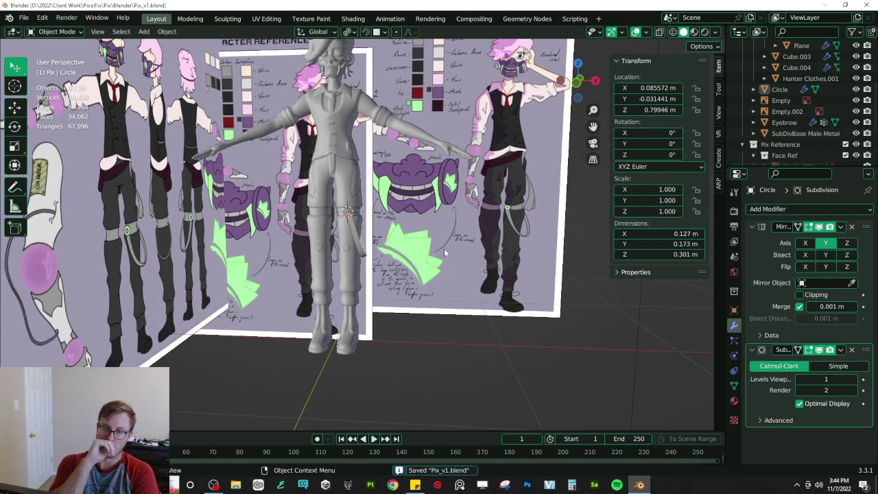
pyautogui.scroll(5, 468, 317)
pyautogui.moveTo(468, 317); pyautogui.dragTo(446, 278, button='middle')
pyautogui.click(388, 284)
pyautogui.press('r')
pyautogui.press('z')
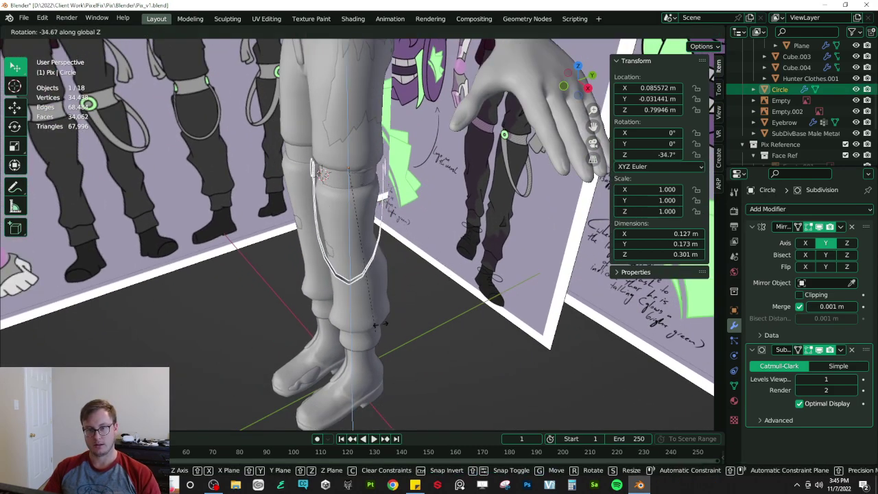
pyautogui.press('Escape')
# - Open the knee strap mesh for editing, select the octagon's uppermost vertex and isolate the object in local view
pyautogui.scroll(3, 350, 223)
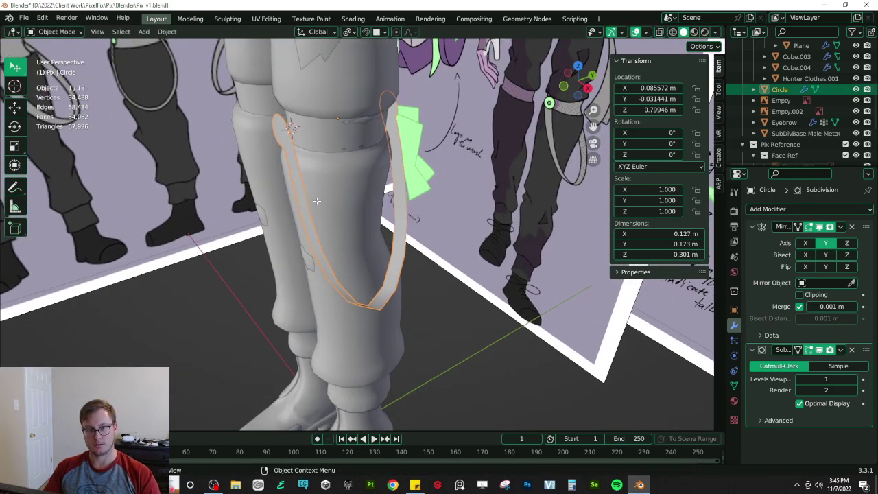
pyautogui.press('Tab')
pyautogui.scroll(3, 350, 223)
pyautogui.moveTo(275, 146); pyautogui.dragTo(347, 175, button='middle')
pyautogui.click(259, 192)
pyautogui.press('l')
pyautogui.press('KP_Decimal')
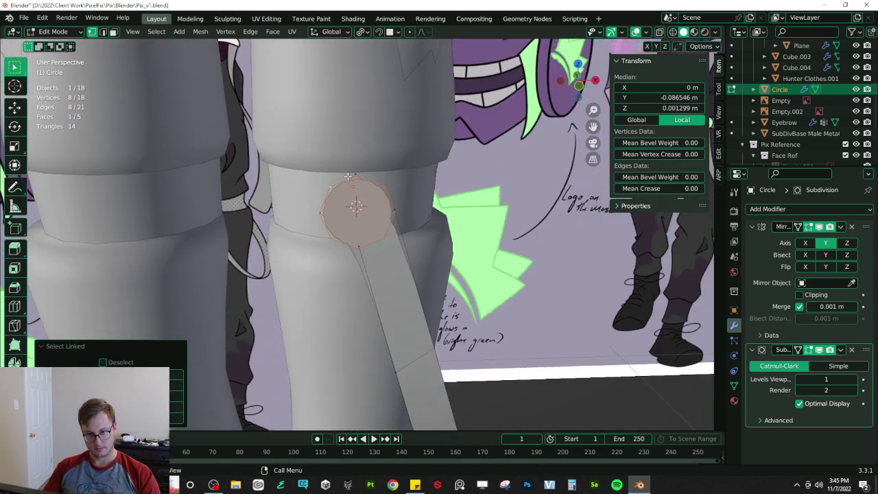
pyautogui.click(357, 244)
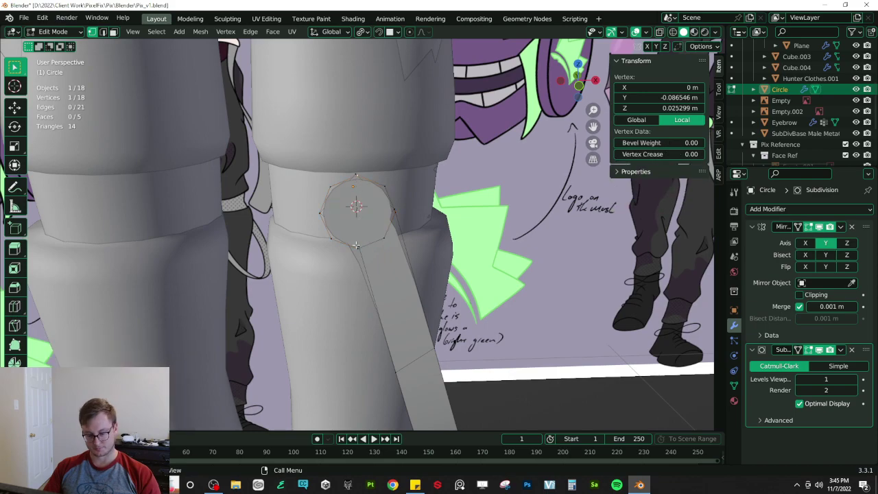
pyautogui.press('KP_Divide')
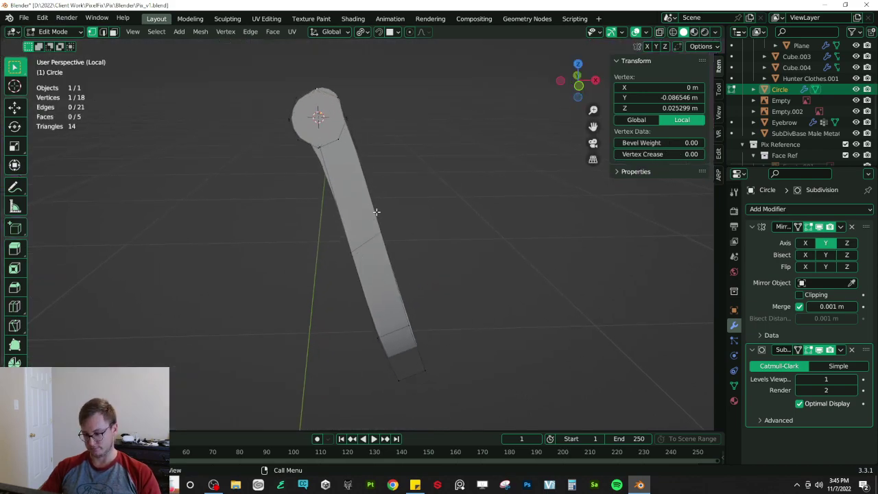
# - Connect the octagon's upper and lower vertices and its two side vertices to split the face into four quads
pyautogui.press('KP_Decimal')
pyautogui.scroll(-6, 394, 226)
pyautogui.moveTo(394, 225); pyautogui.dragTo(276, 293, button='middle')
pyautogui.keyDown('shift'); pyautogui.click(350, 349); pyautogui.keyUp('shift')
pyautogui.press('j')
pyautogui.moveTo(344, 333); pyautogui.dragTo(394, 282, button='middle')
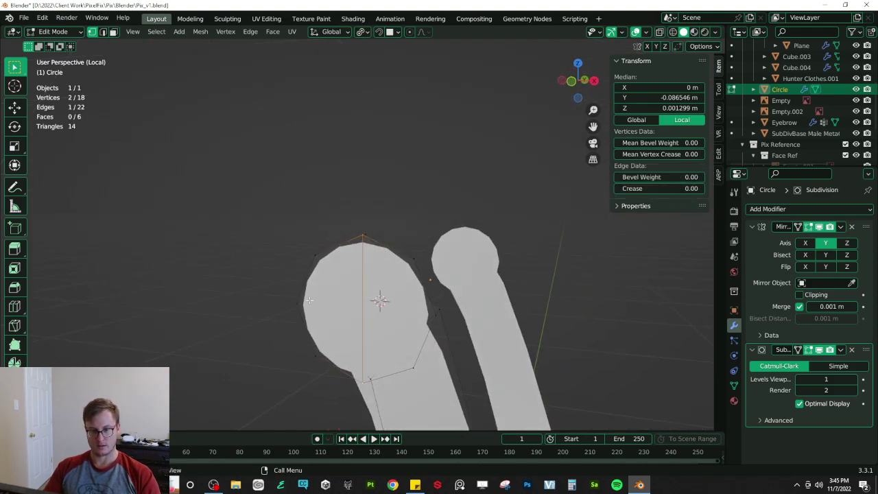
pyautogui.click(298, 305)
pyautogui.keyDown('shift'); pyautogui.click(432, 319); pyautogui.keyUp('shift')
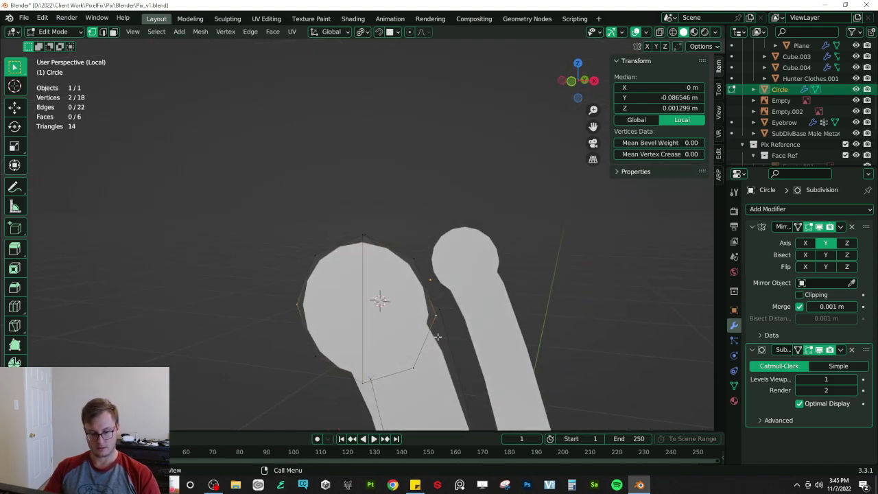
pyautogui.press('j')
# - Extrude the whole octagonal disc about 0.0127 m towards the leg and leave local view
pyautogui.press('l')
pyautogui.moveTo(376, 307); pyautogui.dragTo(412, 285, button='middle')
pyautogui.press('e')
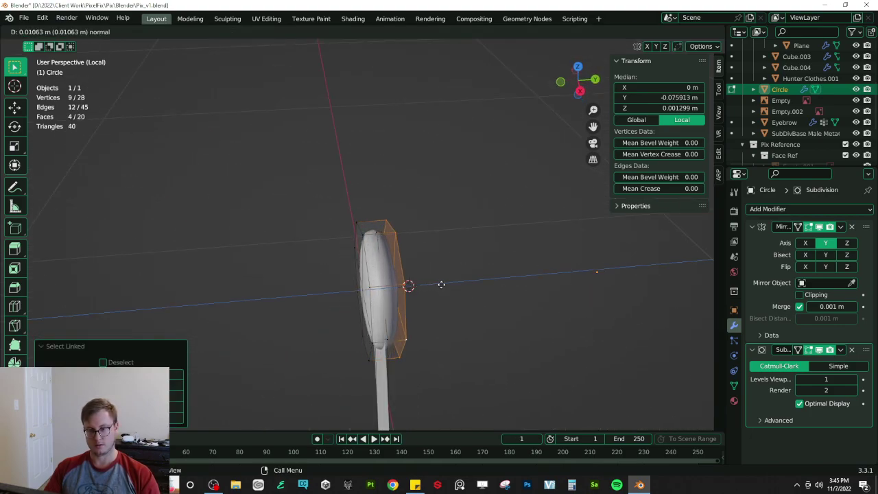
pyautogui.click(441, 284)
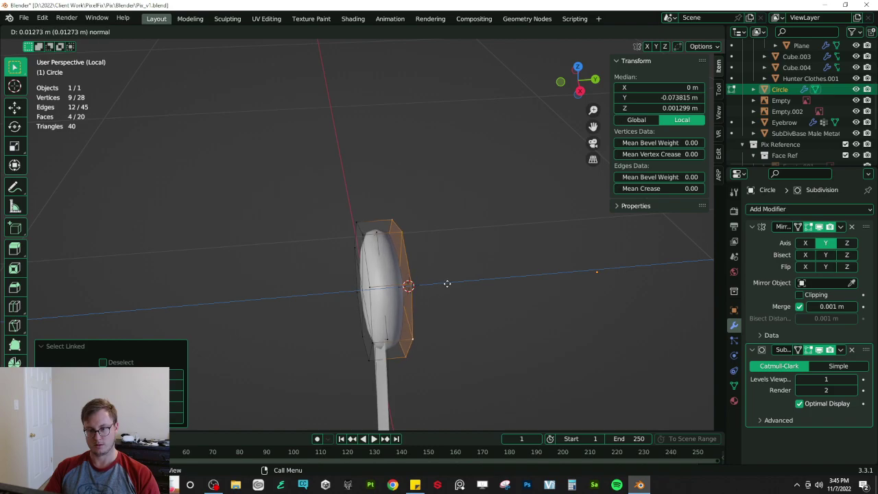
pyautogui.press('KP_Divide')
pyautogui.moveTo(426, 246); pyautogui.dragTo(295, 268, button='middle')
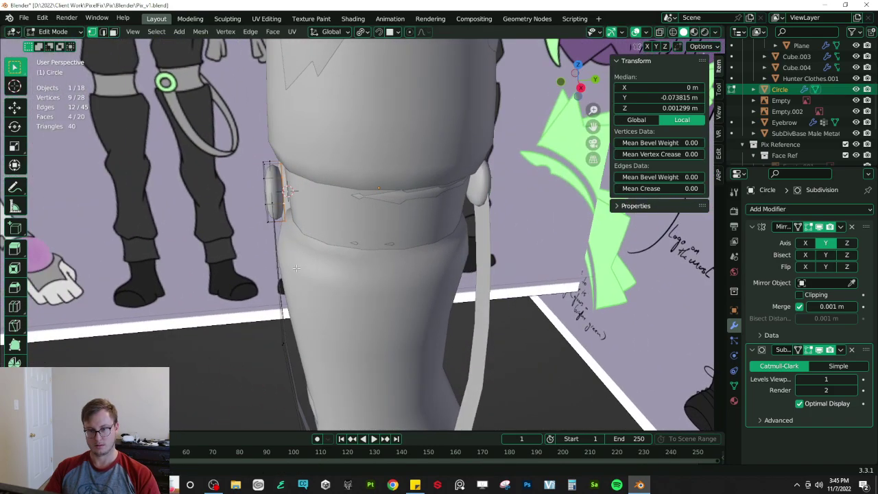
# - Select the disc together with the strap's upper end and move them about 0.0093 m along Y towards the knee
pyautogui.keyDown('shift'); pyautogui.moveTo(310, 212); pyautogui.dragTo(343, 207, button='middle'); pyautogui.keyUp('shift')
pyautogui.press('z')
pyautogui.moveTo(287, 136); pyautogui.dragTo(343, 233)
pyautogui.press('z')
pyautogui.press('g')
pyautogui.press('y')
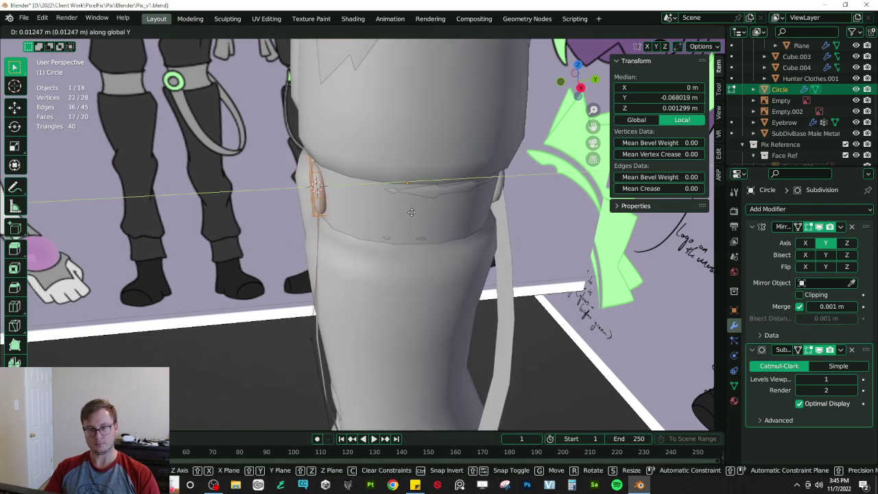
pyautogui.click(407, 212)
pyautogui.moveTo(408, 212); pyautogui.dragTo(378, 304, button='middle')
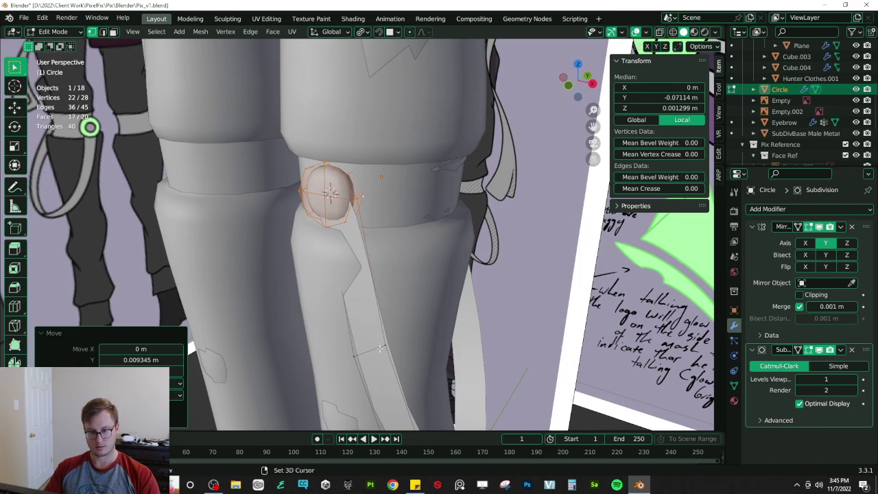
# - Remove the linked strap geometry from the selection, leaving only the knee disc selected
pyautogui.press('k')
pyautogui.press('Escape')
pyautogui.hotkey('shift', 'l')
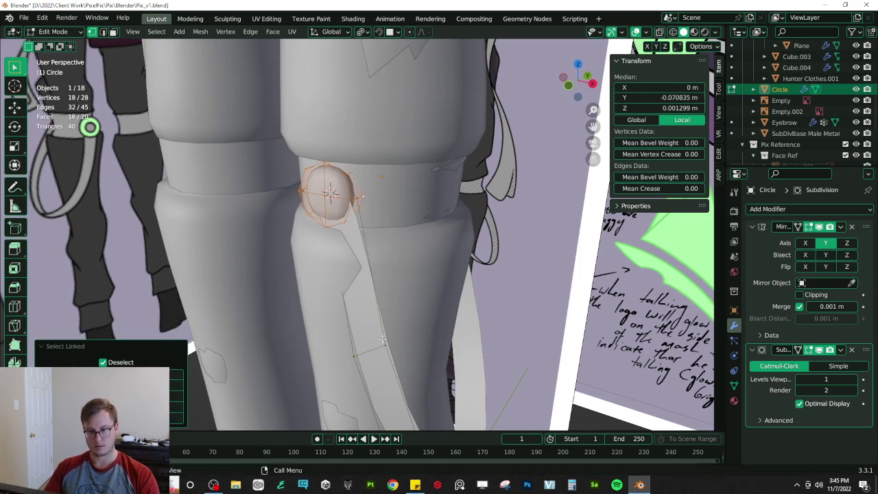
# - Try scaling the knee disc up by 1.315 and undo the scaling
pyautogui.press('s')
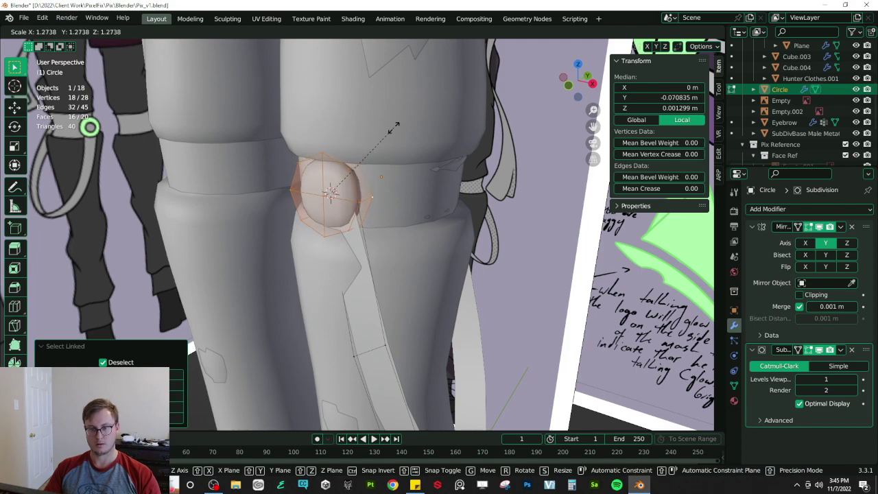
pyautogui.click(396, 125)
pyautogui.scroll(-4, 396, 126)
pyautogui.moveTo(396, 126)
pyautogui.mouseDown(button='middle')
pyautogui.moveTo(449, 129)
pyautogui.moveTo(396, 137)
pyautogui.mouseUp(button='middle')
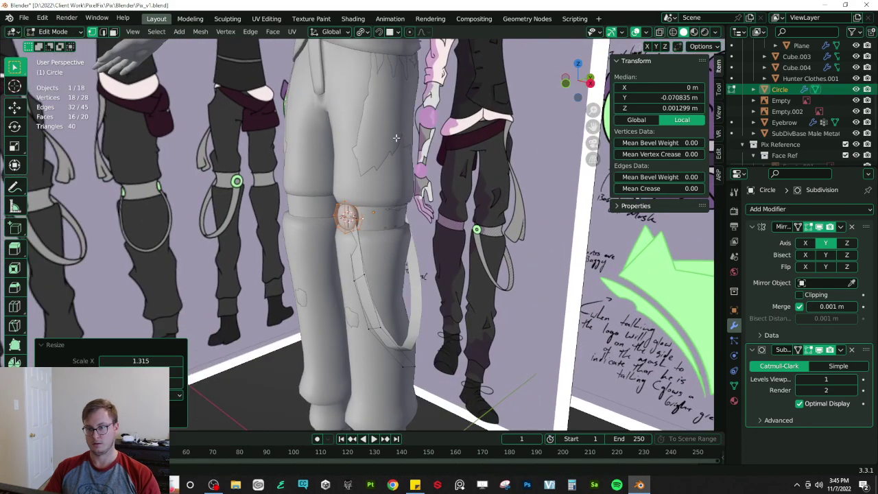
pyautogui.scroll(3, 365, 163)
pyautogui.scroll(1, 364, 164)
pyautogui.hotkey('ctrl', 'z')
# - Scale the knee disc up by a factor of 1.153
pyautogui.press('s')
pyautogui.click(384, 121)
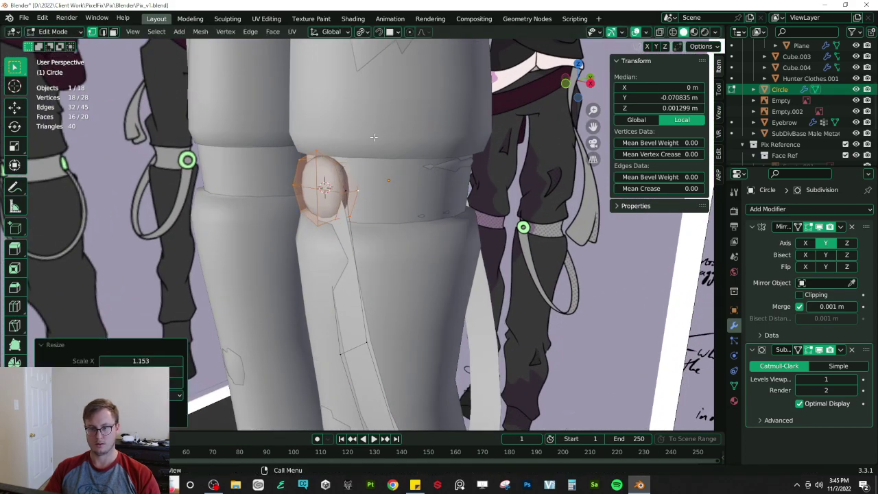
pyautogui.moveTo(361, 170); pyautogui.dragTo(380, 185, button='middle')
# - Inset the disc's four front faces by 0.00871 m and extrude them about 0.0025 m inward to form a recess
pyautogui.scroll(4, 318, 164)
pyautogui.click(114, 31)
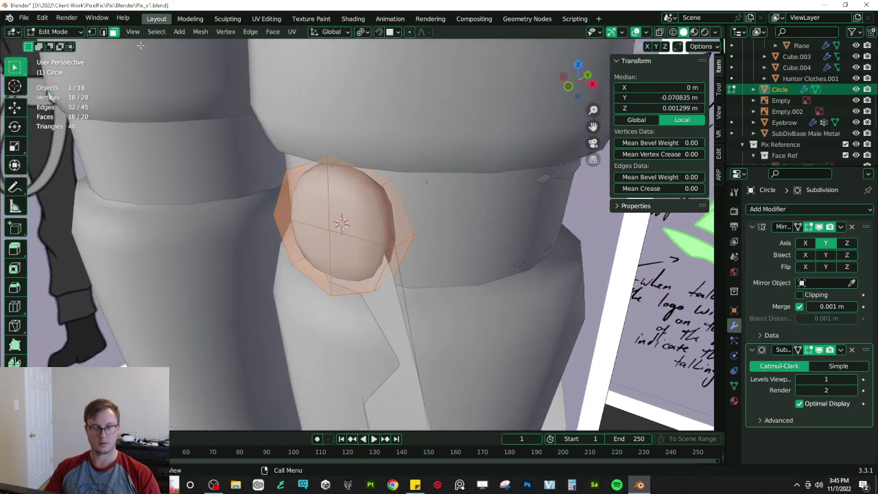
pyautogui.moveTo(322, 218); pyautogui.dragTo(337, 246)
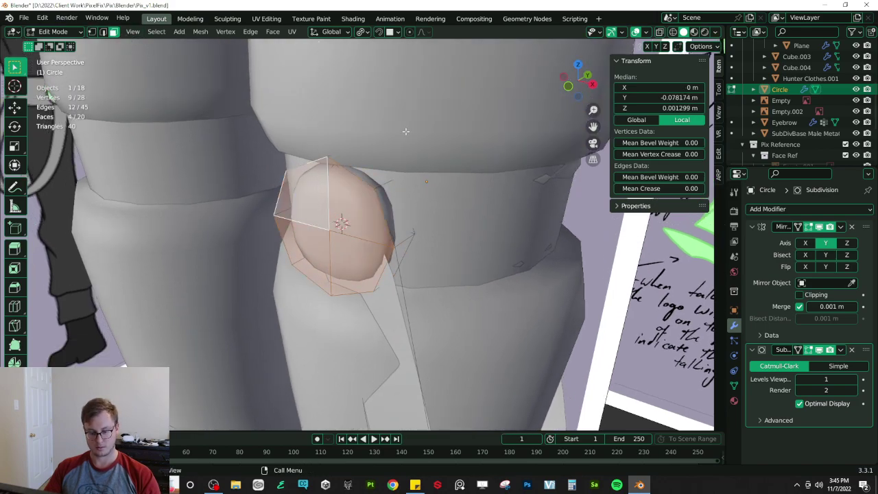
pyautogui.press('i')
pyautogui.click(378, 164)
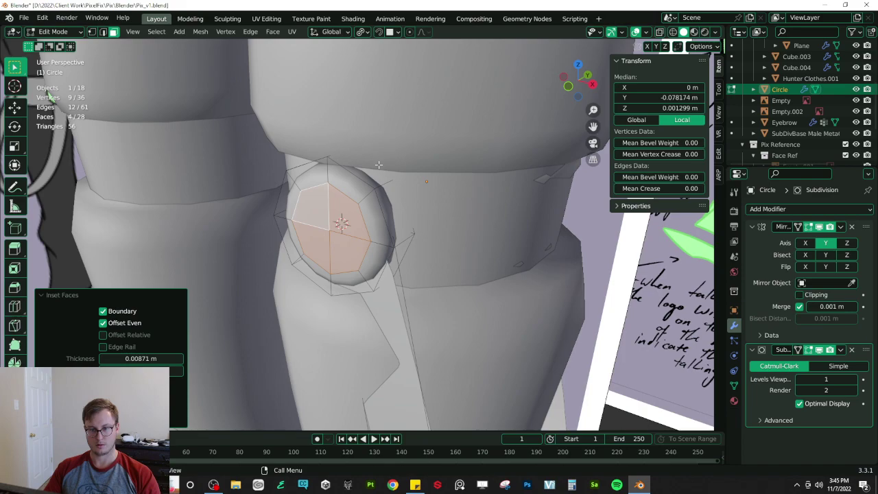
pyautogui.moveTo(408, 157); pyautogui.dragTo(405, 144, button='middle')
pyautogui.press('e')
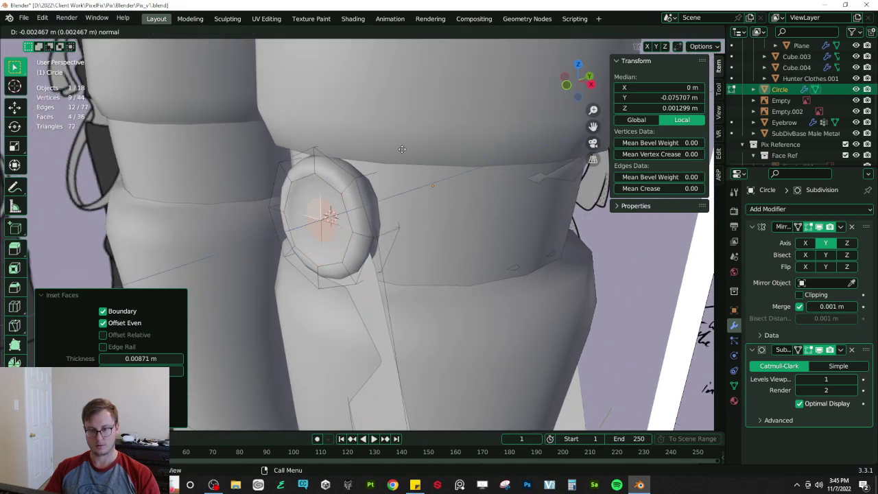
pyautogui.rightClick(405, 141)
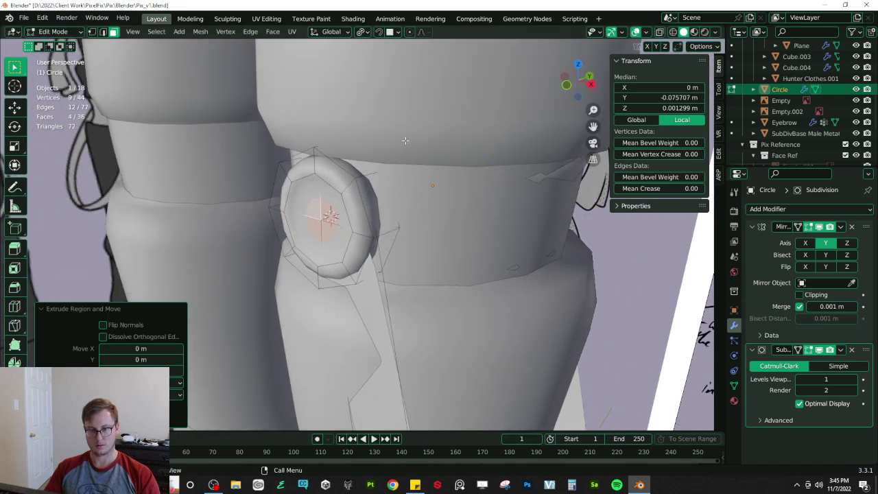
# - Crease the recess's inner edge loop to 1.00 with the subdivision shown on the edit cage, and scale the loop by 0.816
pyautogui.click(92, 33)
pyautogui.click(798, 350)
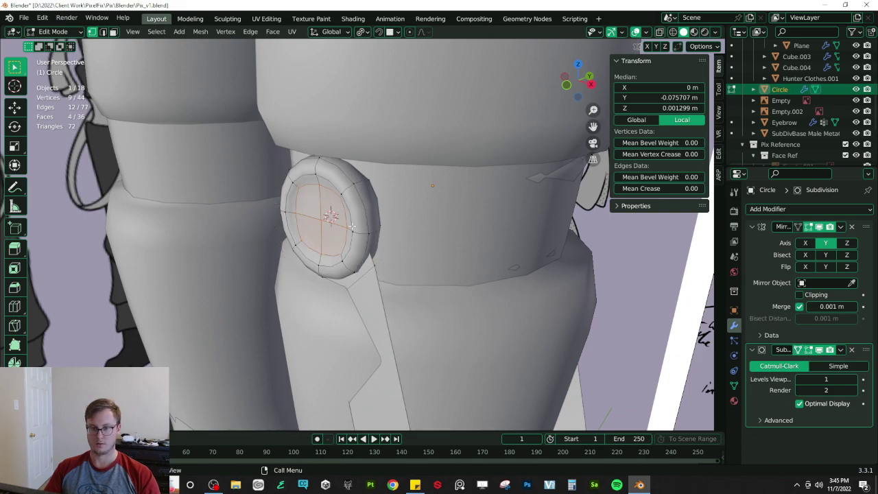
pyautogui.moveTo(661, 189); pyautogui.dragTo(699, 189)
pyautogui.moveTo(358, 169); pyautogui.dragTo(389, 129, button='middle')
pyautogui.press('s')
pyautogui.click(430, 133)
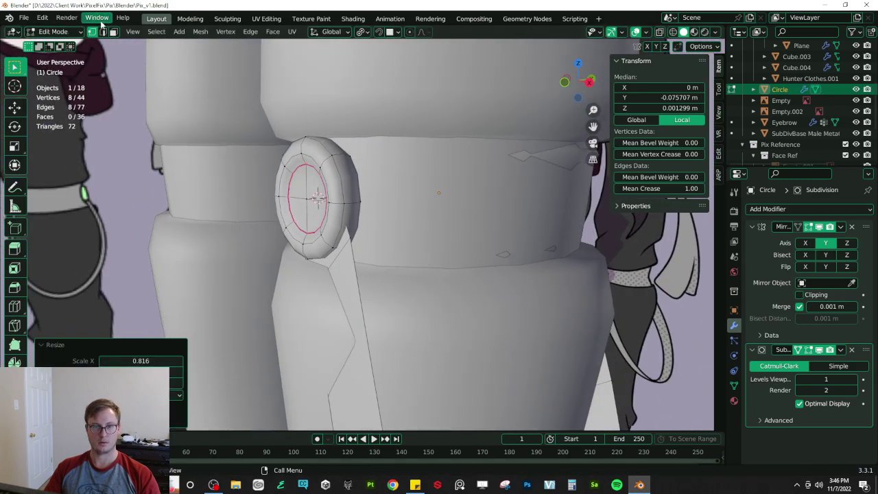
# - Select the four faces at the centre of the recess and extrude them about 0.0025 m outward
pyautogui.click(113, 31)
pyautogui.click(317, 183)
pyautogui.keyDown('shift'); pyautogui.click(299, 184); pyautogui.keyUp('shift')
pyautogui.keyDown('shift'); pyautogui.click(299, 213); pyautogui.keyUp('shift')
pyautogui.keyDown('shift'); pyautogui.click(316, 212); pyautogui.keyUp('shift')
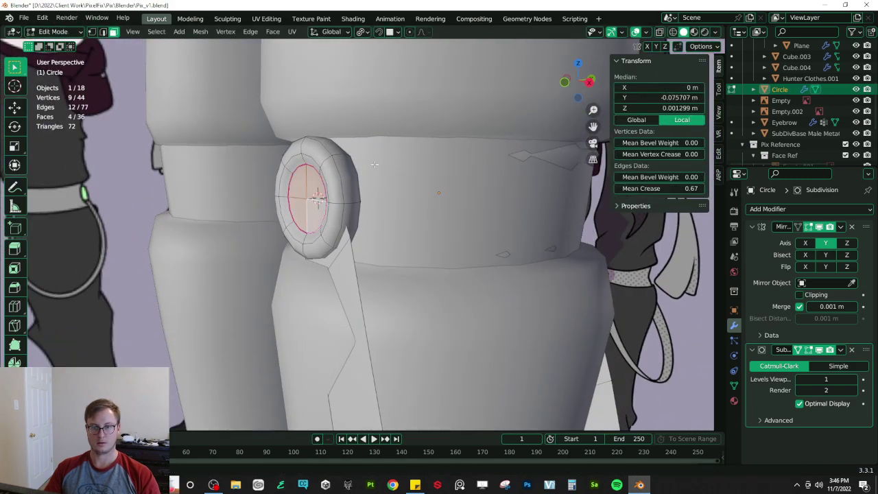
pyautogui.moveTo(374, 165); pyautogui.dragTo(673, 226, button='middle')
pyautogui.press('e')
pyautogui.rightClick(671, 224)
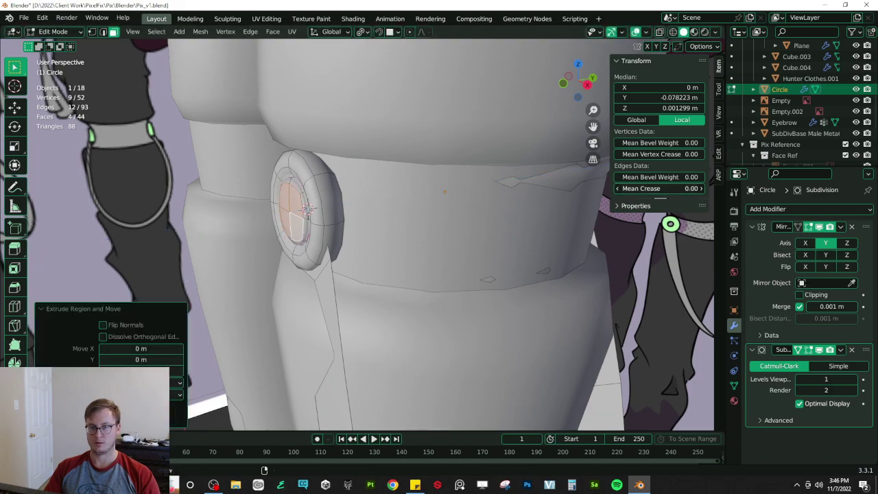
# - Scale the recess's raised centre faces, move them about 0.0012 m outward along Y, and save the file
pyautogui.press('s')
pyautogui.click(453, 151)
pyautogui.moveTo(452, 151)
pyautogui.mouseDown(button='middle')
pyautogui.moveTo(439, 157)
pyautogui.moveTo(454, 139)
pyautogui.moveTo(444, 145)
pyautogui.mouseUp(button='middle')
pyautogui.press('g')
pyautogui.press('y')
pyautogui.click(431, 164)
pyautogui.press('Tab')
pyautogui.scroll(-3, 429, 164)
pyautogui.hotkey('ctrl', 's')
pyautogui.press('Tab')
pyautogui.moveTo(435, 298); pyautogui.dragTo(417, 318, button='middle')
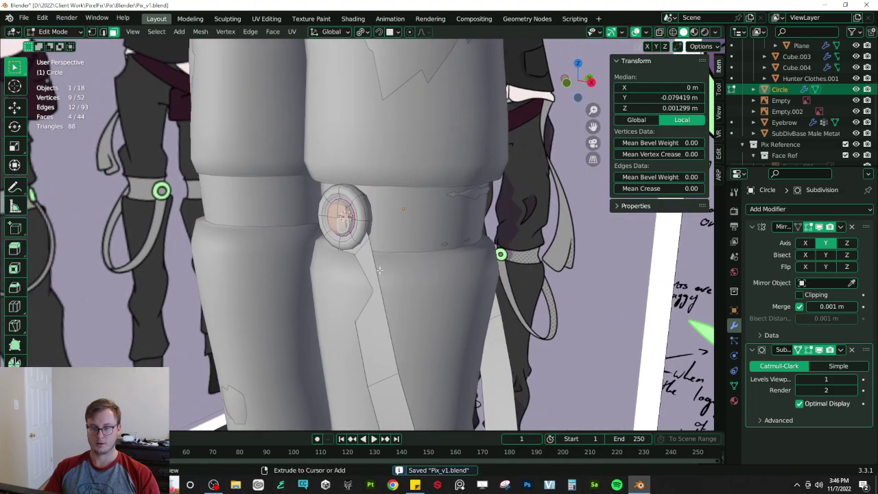
# - Try a loop cut across the strap, repositioning and rotating it to reshape the upper strap
pyautogui.hotkey('ctrl', 'r')
pyautogui.click(412, 312)
pyautogui.rightClick(411, 312)
pyautogui.moveTo(431, 233); pyautogui.dragTo(472, 175, button='middle')
pyautogui.press('g')
pyautogui.rightClick(402, 138)
pyautogui.press('.')
pyautogui.rightClick(402, 138)
pyautogui.press('r')
pyautogui.click(378, 155)
pyautogui.press('g')
pyautogui.click(373, 156)
pyautogui.press('r')
pyautogui.click(366, 152)
pyautogui.press('g')
pyautogui.click(365, 152)
# - Try a second loop cut on the strap, moving it along Y and rotating it
pyautogui.hotkey('ctrl', 'r')
pyautogui.click(449, 237)
pyautogui.rightClick(450, 237)
pyautogui.press('g')
pyautogui.press('y')
pyautogui.click(436, 209)
pyautogui.press('r')
pyautogui.click(478, 214)
pyautogui.moveTo(478, 213); pyautogui.dragTo(473, 197, button='middle')
# - Undo both strap loop cuts and their adjustments
pyautogui.hotkey('ctrl', 'z')
pyautogui.hotkey('ctrl', 'z')
pyautogui.hotkey('ctrl', 'z')
pyautogui.hotkey('ctrl', 'z')
pyautogui.hotkey('ctrl', 'z')
pyautogui.hotkey('ctrl', 'z')
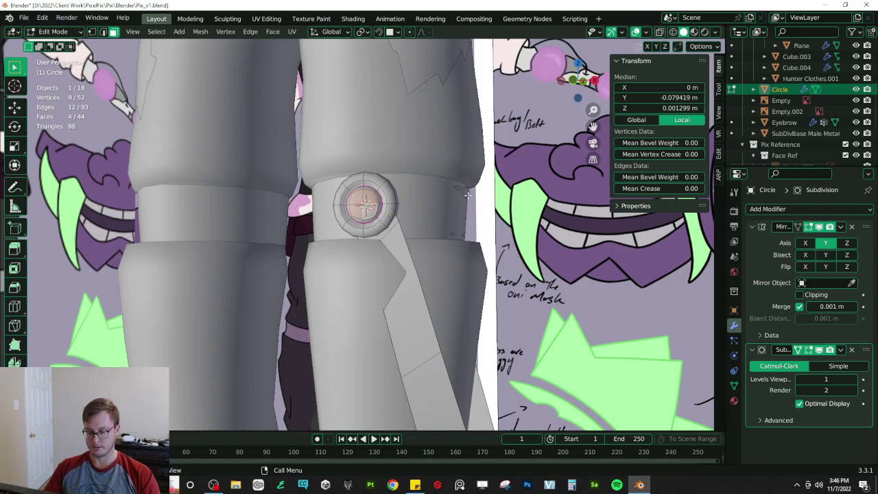
# - In the front orthographic view, vertex-slide the strap's two top corner vertices down along their edges, just below the knee disc
pyautogui.press('KP_5')
pyautogui.press('KP_1')
pyautogui.scroll(2, 467, 205)
pyautogui.keyDown('shift'); pyautogui.moveTo(467, 205); pyautogui.dragTo(345, 193, button='middle'); pyautogui.keyUp('shift')
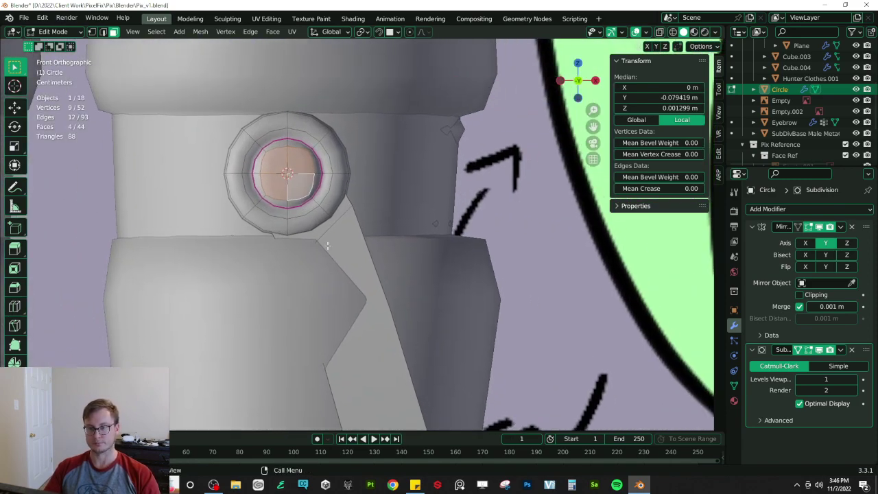
pyautogui.hotkey('alt', 'z')
pyautogui.hotkey('alt', 'a')
pyautogui.hotkey('alt', 'z')
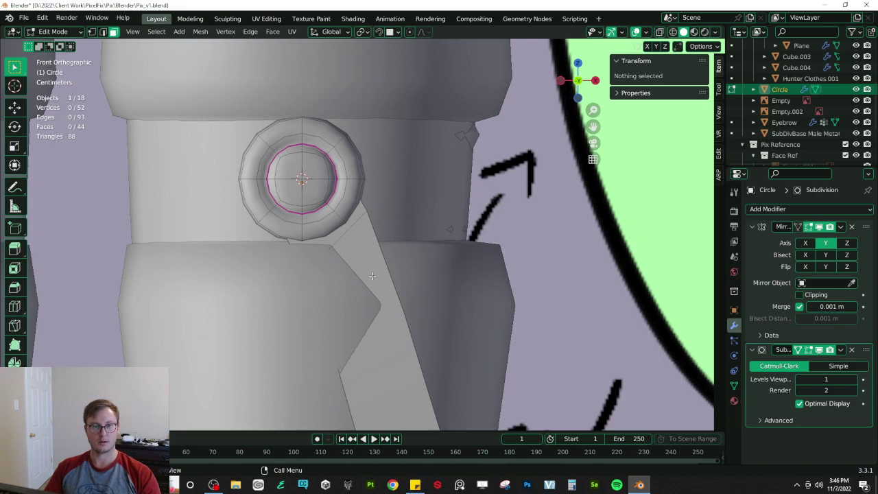
pyautogui.press('z')
pyautogui.click(289, 262)
pyautogui.press('z')
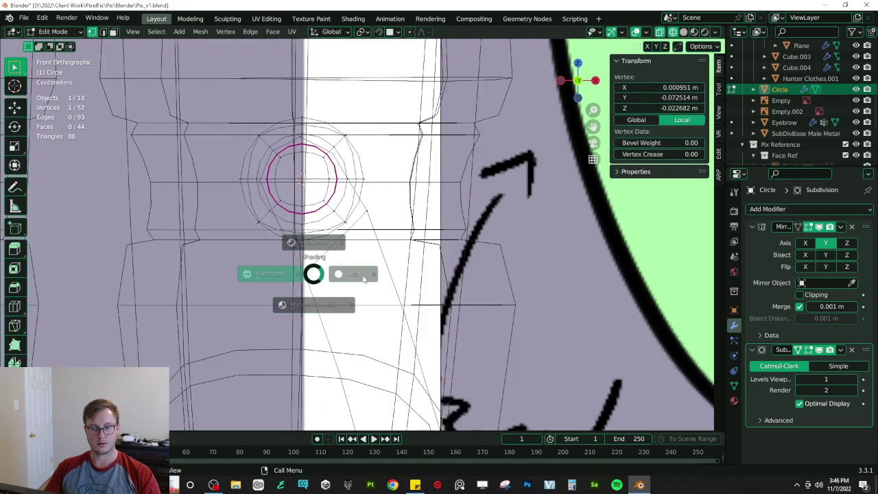
pyautogui.press('g')
pyautogui.press('g')
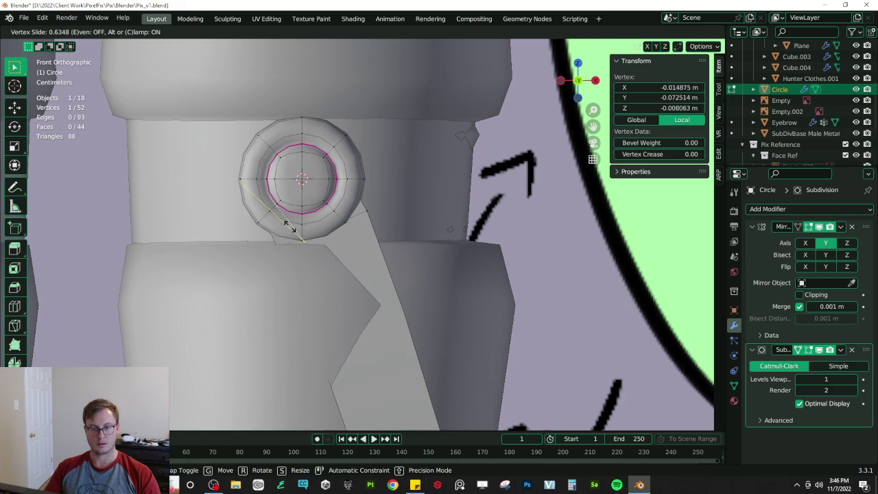
pyautogui.click(286, 217)
pyautogui.hotkey('shift', 'v')
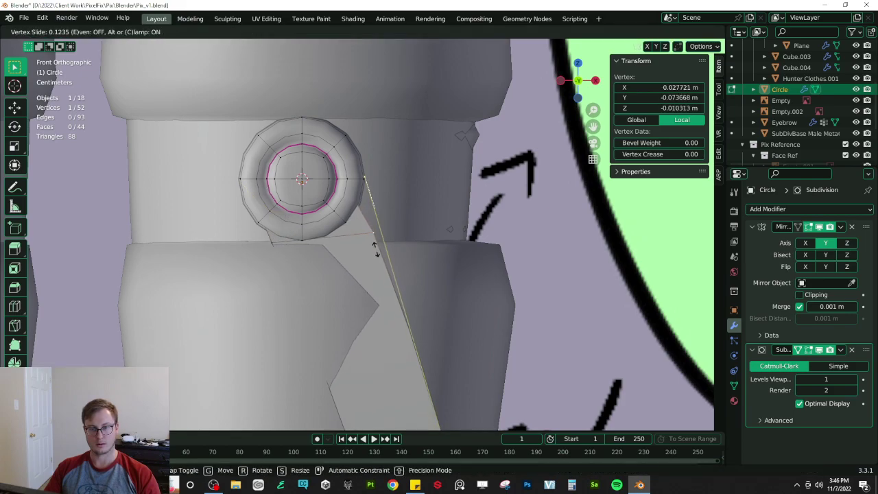
pyautogui.click(376, 259)
# - Select the strap edge just below the disc and try bevelling it with a width of 0.000876 m
pyautogui.moveTo(327, 290); pyautogui.dragTo(348, 268, button='middle')
pyautogui.scroll(-3, 349, 267)
pyautogui.keyDown('shift'); pyautogui.click(412, 223); pyautogui.keyUp('shift')
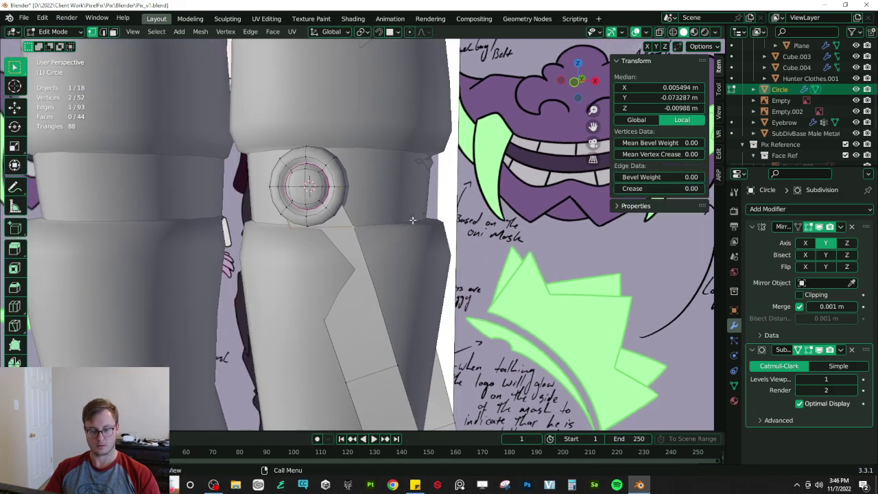
pyautogui.hotkey('ctrl', 'b')
pyautogui.click(340, 225)
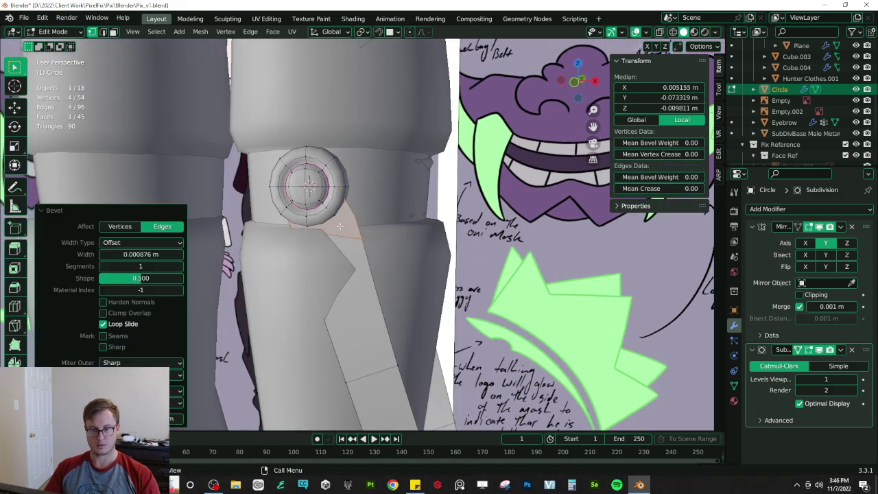
pyautogui.hotkey('ctrl', 'z')
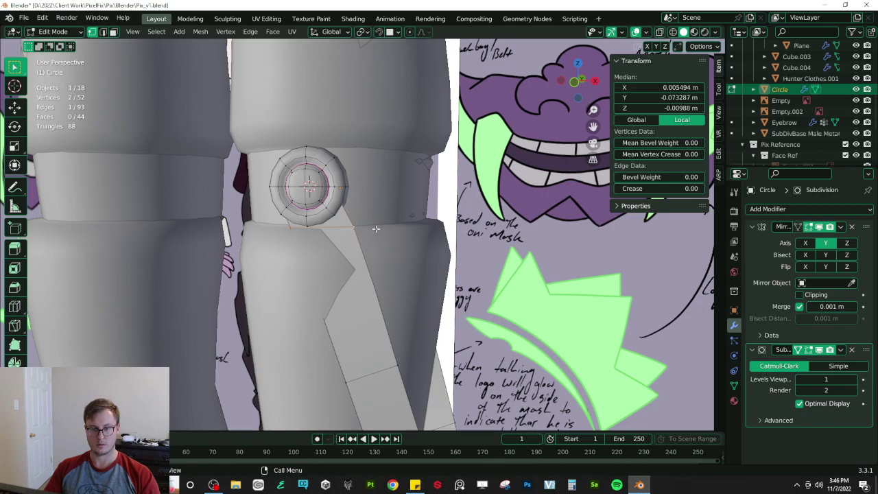
# - Rip the strap edge below the disc and slide the detached edge down along the strap
pyautogui.press('v')
pyautogui.rightClick(394, 236)
pyautogui.press('g')
pyautogui.press('g')
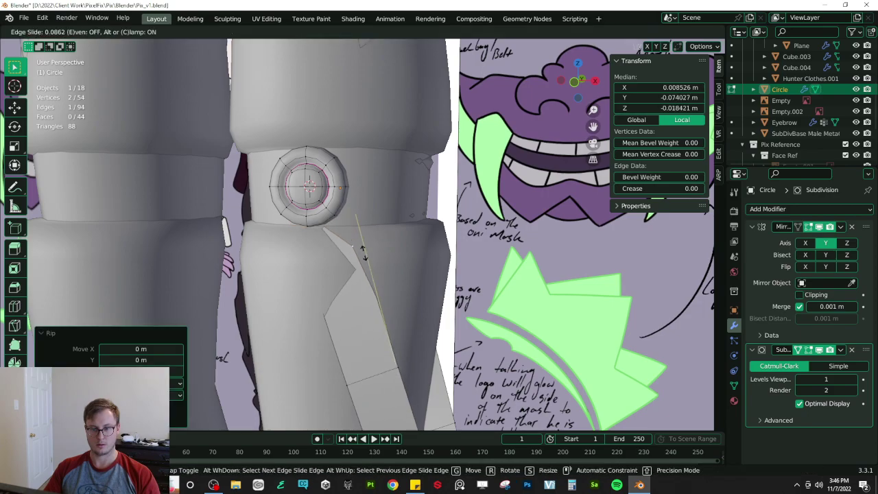
pyautogui.click(373, 278)
# - Select the vertices around the ripped gap in wireframe and fill it with a new face, returning to solid shading
pyautogui.press('z')
pyautogui.click(308, 249)
pyautogui.moveTo(308, 249)
pyautogui.mouseDown(button='middle')
pyautogui.moveTo(312, 223)
pyautogui.moveTo(332, 228)
pyautogui.mouseUp(button='middle')
pyautogui.keyDown('shift'); pyautogui.click(338, 190); pyautogui.keyUp('shift')
pyautogui.scroll(3, 260, 238)
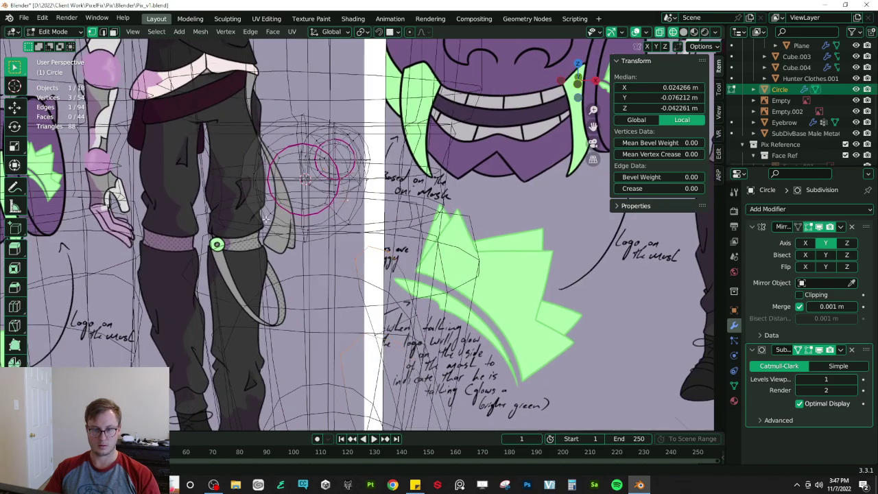
pyautogui.moveTo(197, 217); pyautogui.dragTo(190, 239, button='middle')
pyautogui.hotkey('ctrl', 'z')
pyautogui.keyDown('shift'); pyautogui.click(202, 240); pyautogui.keyUp('shift')
pyautogui.moveTo(264, 266)
pyautogui.mouseDown(button='middle')
pyautogui.moveTo(223, 256)
pyautogui.moveTo(265, 267)
pyautogui.mouseUp(button='middle')
pyautogui.press('f')
pyautogui.press('z')
pyautogui.click(344, 267)
# - Select the cross edge at the lower end of the new strap face and move it outward from the leg along Y
pyautogui.moveTo(350, 265)
pyautogui.mouseDown(button='middle')
pyautogui.moveTo(377, 237)
pyautogui.moveTo(406, 241)
pyautogui.moveTo(370, 265)
pyautogui.moveTo(304, 257)
pyautogui.mouseUp(button='middle')
pyautogui.scroll(-4, 390, 242)
pyautogui.click(354, 292)
pyautogui.keyDown('shift'); pyautogui.click(332, 286); pyautogui.keyUp('shift')
pyautogui.press('g')
pyautogui.press('y')
pyautogui.click(321, 287)
pyautogui.scroll(-3, 305, 257)
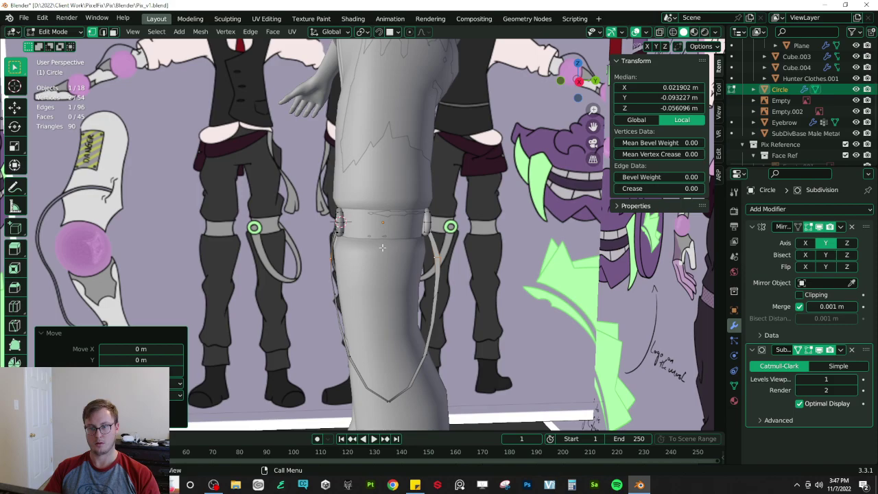
# - Move the whole knee disc and strap object by -0.002297 m along Y in Object Mode
pyautogui.press('Tab')
pyautogui.press('g')
pyautogui.press('y')
pyautogui.click(429, 237)
pyautogui.moveTo(429, 236); pyautogui.dragTo(445, 221, button='middle')
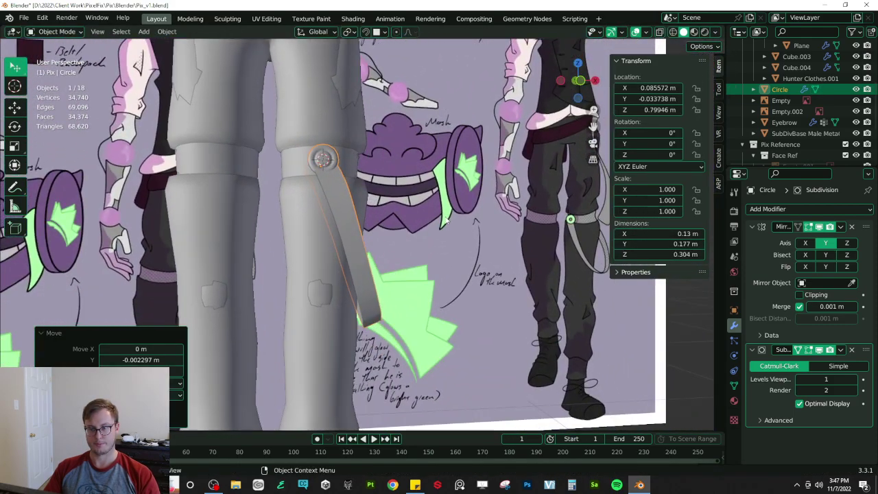
# - Select the strap's bottom edge in the front wireframe view, move it about 0.0316 m toward the leg along X, and rotate it
pyautogui.press('KP_5')
pyautogui.press('KP_3')
pyautogui.press('KP_1')
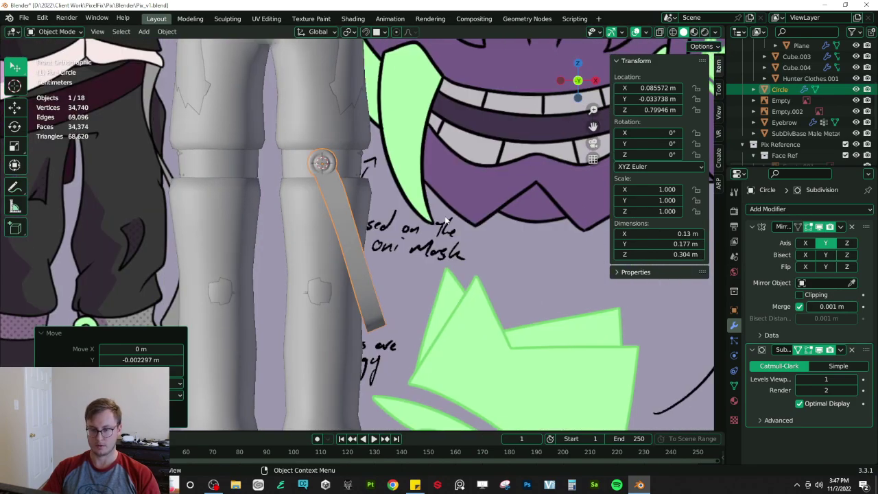
pyautogui.press('Tab')
pyautogui.hotkey('alt', 'z')
pyautogui.press('g')
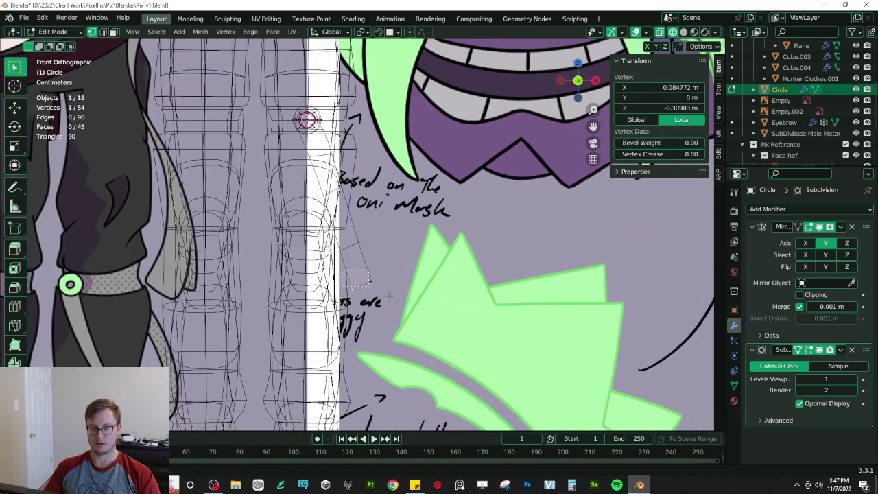
pyautogui.click(383, 309)
pyautogui.press('r')
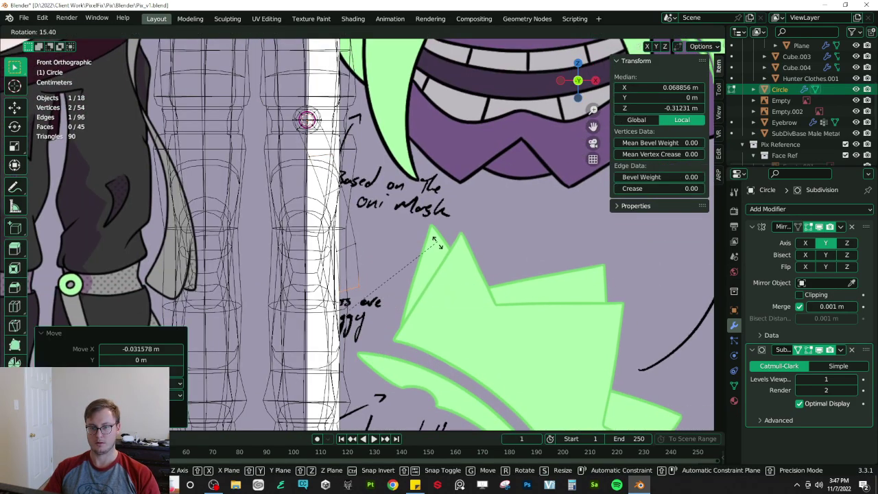
pyautogui.click(444, 275)
# - Try moving the strap's next cross edge above the bottom edge closer to the leg
pyautogui.moveTo(338, 233); pyautogui.dragTo(388, 266)
pyautogui.press('g')
pyautogui.click(367, 274)
pyautogui.press('z')
pyautogui.click(444, 280)
pyautogui.moveTo(444, 280)
pyautogui.mouseDown(button='middle')
pyautogui.moveTo(294, 281)
pyautogui.moveTo(360, 252)
pyautogui.moveTo(471, 226)
pyautogui.moveTo(352, 240)
pyautogui.moveTo(240, 234)
pyautogui.moveTo(418, 296)
pyautogui.mouseUp(button='middle')
pyautogui.hotkey('ctrl', 'z')
pyautogui.hotkey('ctrl', 'z')
# - Try shifting the strap's lower edges along X in solid shading
pyautogui.press('g')
pyautogui.press('y')
pyautogui.press('x')
pyautogui.click(463, 234)
pyautogui.keyDown('shift'); pyautogui.click(338, 246); pyautogui.keyUp('shift')
pyautogui.press('g')
pyautogui.press('x')
pyautogui.click(330, 245)
pyautogui.hotkey('ctrl', 'z')
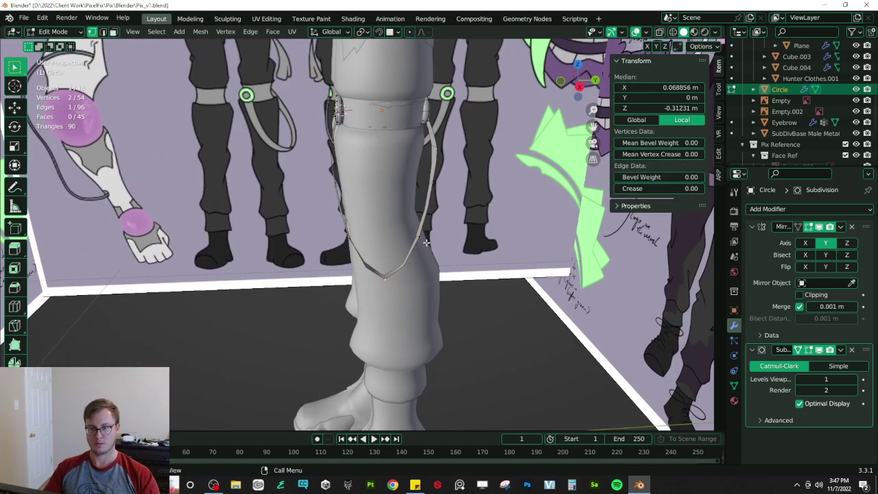
# - Try bevelling the strap's bottom edge with widths of 0.0873 m and 0.0983 m
pyautogui.moveTo(425, 240); pyautogui.dragTo(433, 254, button='middle')
pyautogui.hotkey('ctrl', 'b')
pyautogui.click(468, 215)
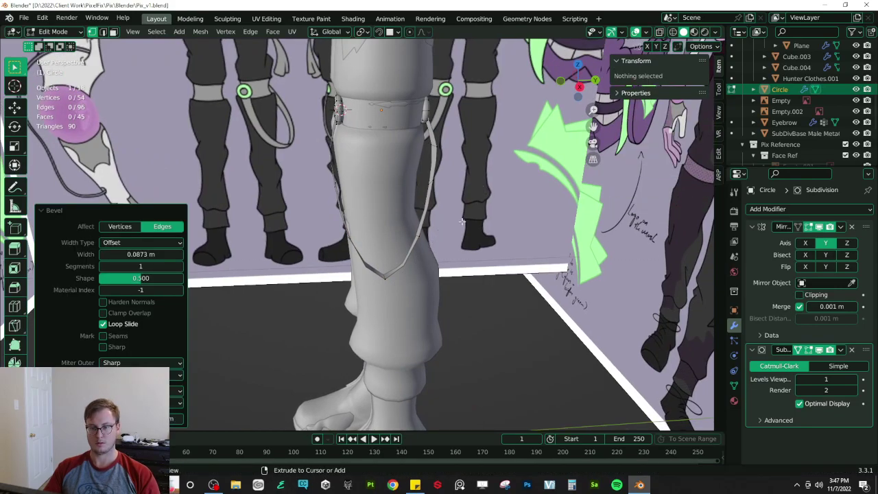
pyautogui.hotkey('ctrl', 'z')
pyautogui.moveTo(468, 215); pyautogui.dragTo(426, 282, button='middle')
pyautogui.hotkey('ctrl', 'b')
pyautogui.click(433, 197)
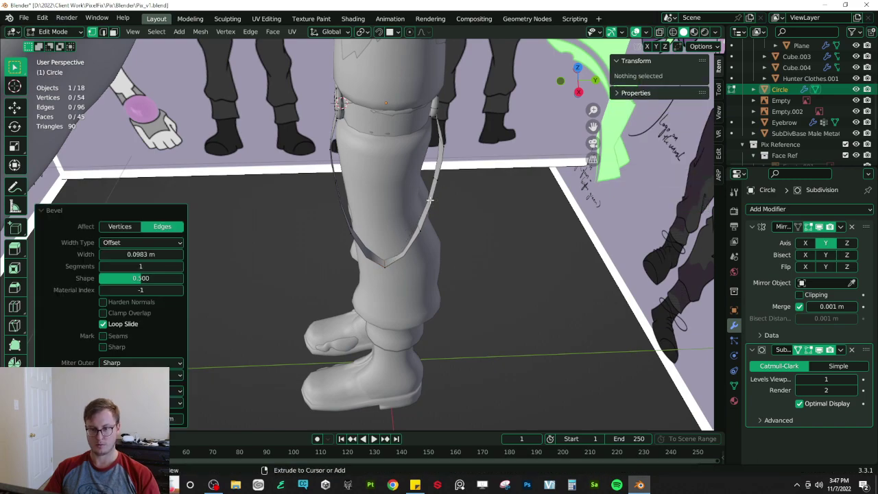
pyautogui.click(384, 261)
pyautogui.hotkey('alt', 'z')
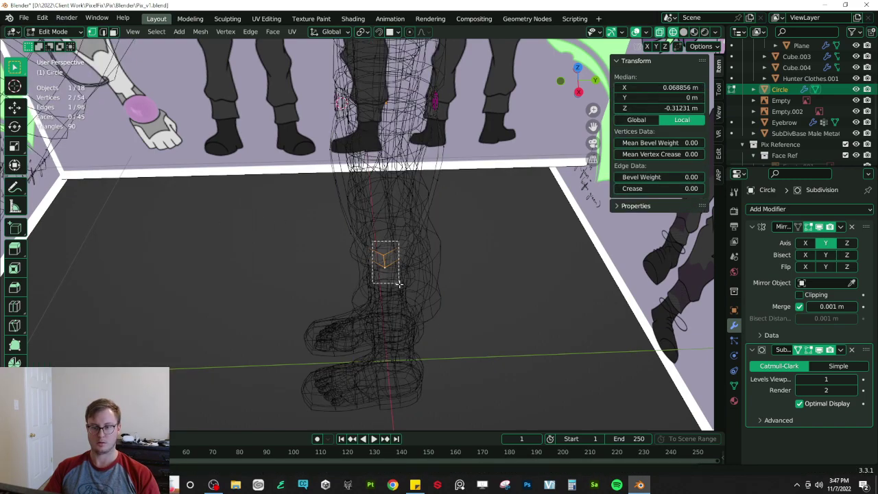
pyautogui.press('z')
pyautogui.click(394, 270)
# - Bevel the strap's cross edge above the bottom edge with one segment to split it into two edges
pyautogui.hotkey('ctrl', 'r')
pyautogui.click(352, 226)
pyautogui.hotkey('ctrl', 'b')
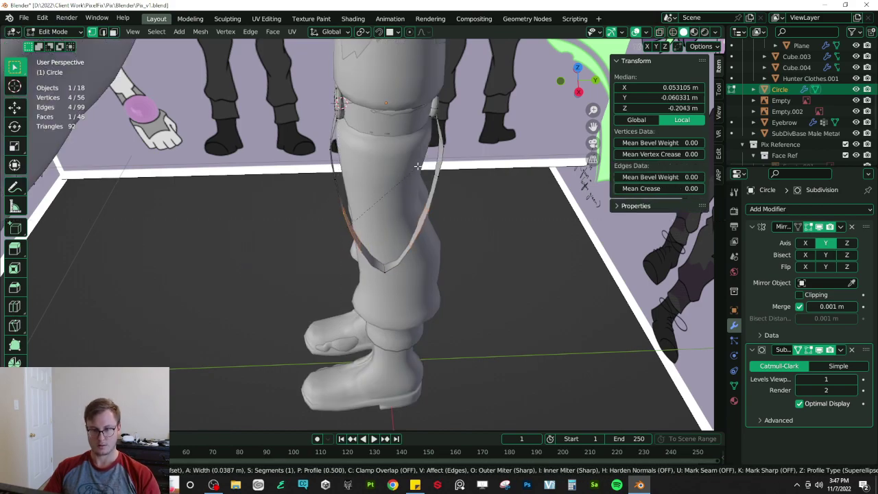
pyautogui.click(409, 186)
# - Reposition the new bevelled strap face to round out the strap's curve
pyautogui.press('g')
pyautogui.click(411, 191)
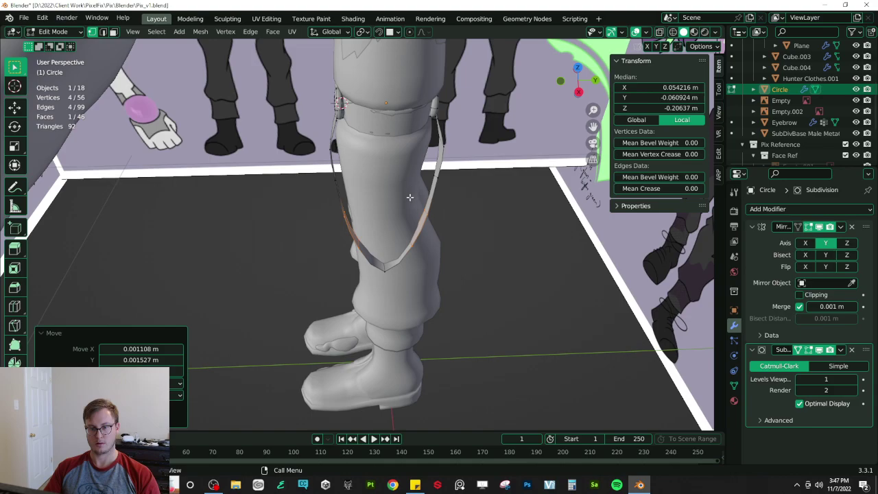
pyautogui.press('g')
pyautogui.click(392, 208)
pyautogui.moveTo(392, 208); pyautogui.dragTo(435, 197, button='middle')
# - Return to Object Mode, deselect the knee disc and strap object, and save the file
pyautogui.press('Tab')
pyautogui.moveTo(346, 196); pyautogui.dragTo(399, 187, button='middle')
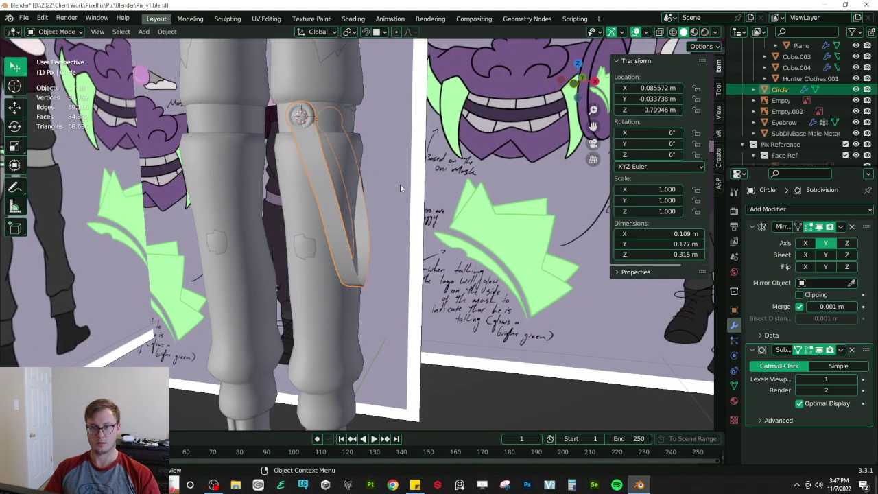
pyautogui.hotkey('ctrl', 's')
pyautogui.scroll(-8, 399, 184)
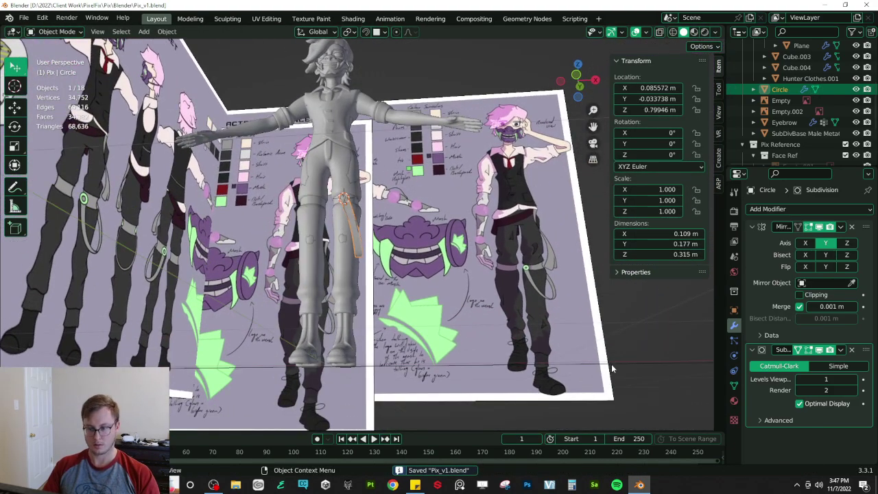
pyautogui.click(631, 350)
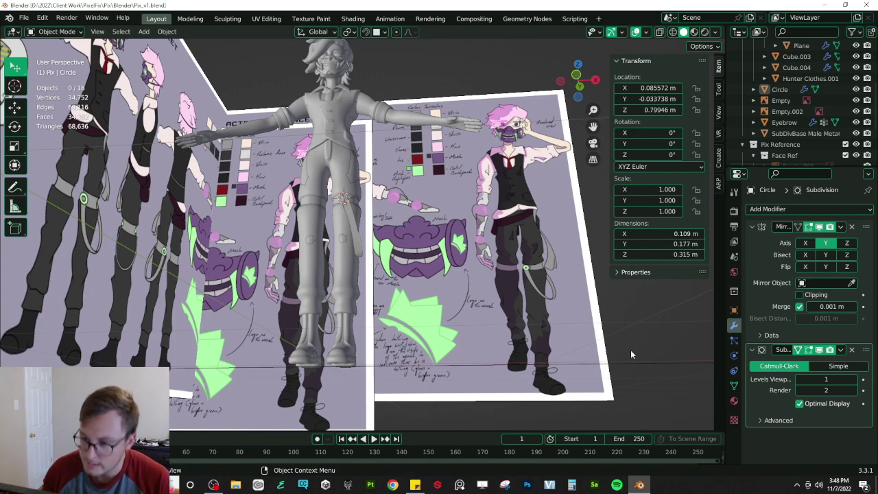
pyautogui.hotkey('ctrl', 's')
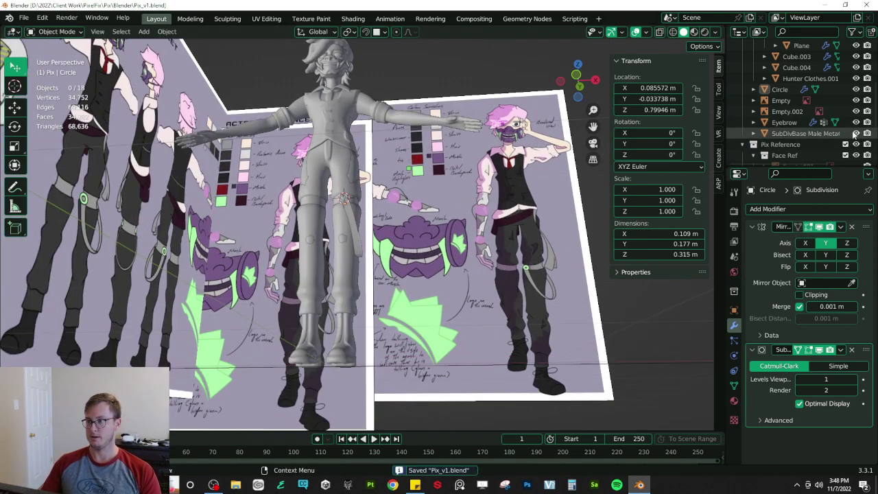
# - Hide the SubDivBase Male Metal body object so only the clothing shows, and save the file
pyautogui.click(856, 134)
pyautogui.moveTo(397, 169); pyautogui.dragTo(385, 261, button='middle')
pyautogui.hotkey('ctrl', 's')
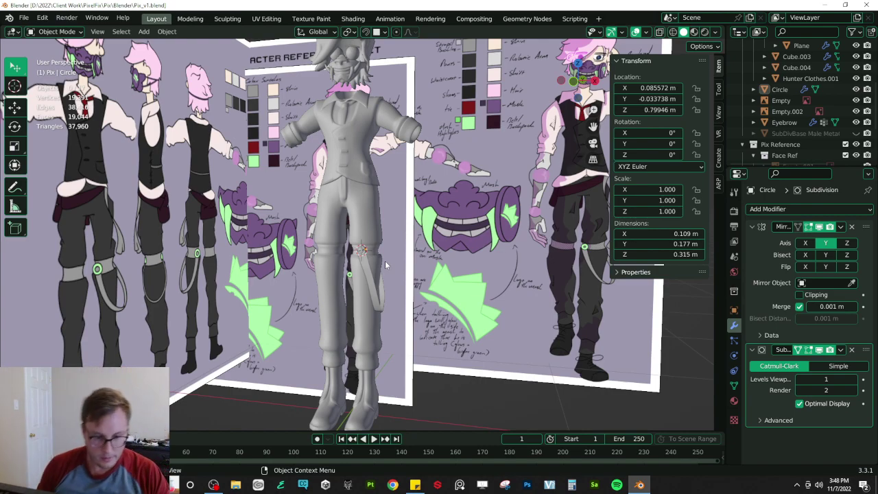
pyautogui.hotkey('ctrl', 's')
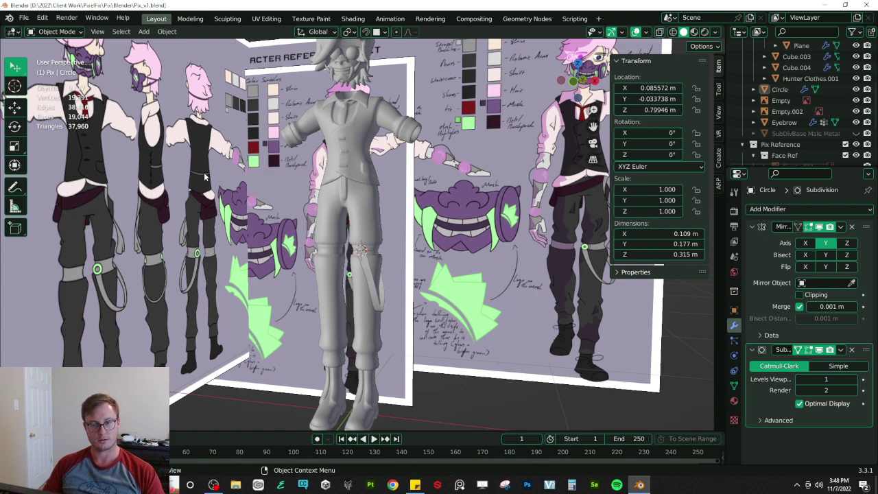
# - Add a 2 m cube at the 3D cursor on the knee disc
pyautogui.click(364, 184)
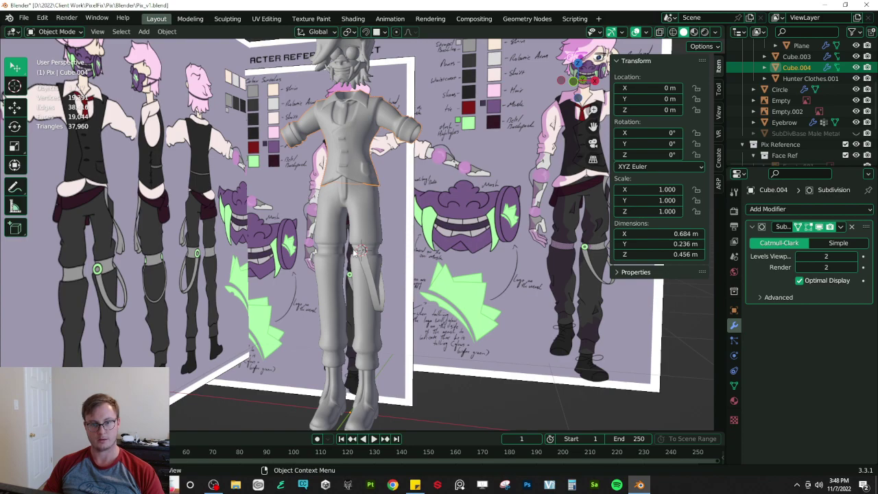
pyautogui.hotkey('ctrl', 's')
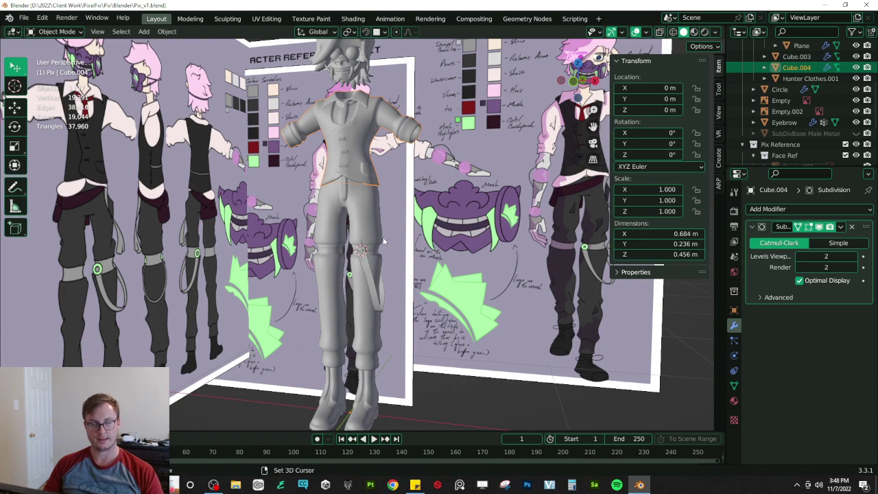
pyautogui.hotkey('shift', 'a')
pyautogui.click(416, 249)
pyautogui.moveTo(387, 237); pyautogui.dragTo(393, 277, button='middle')
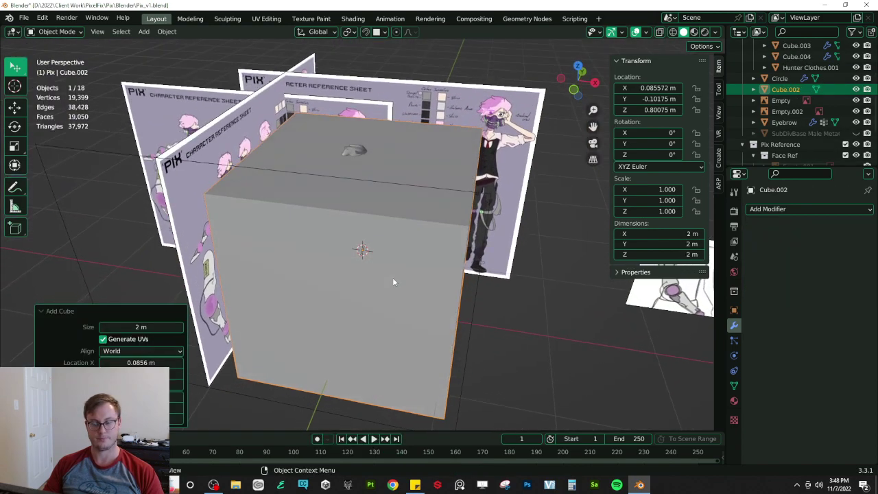
# - Add a centred loop cut to the cube and delete the vertices of one half along the Y axis
pyautogui.press('Tab')
pyautogui.hotkey('ctrl', 'r')
pyautogui.click(330, 171)
pyautogui.rightClick(330, 171)
pyautogui.moveTo(329, 171)
pyautogui.mouseDown(button='middle')
pyautogui.moveTo(281, 196)
pyautogui.moveTo(250, 199)
pyautogui.mouseUp(button='middle')
pyautogui.scroll(-5, 329, 199)
pyautogui.moveTo(336, 206); pyautogui.dragTo(359, 210, button='middle')
pyautogui.hotkey('shift', 'z')
pyautogui.moveTo(381, 149)
pyautogui.mouseDown()
pyautogui.moveTo(428, 259)
pyautogui.moveTo(492, 353)
pyautogui.mouseUp()
pyautogui.press('x')
pyautogui.click(488, 353)
pyautogui.press('Tab')
pyautogui.press('z')
pyautogui.click(347, 286)
# - Scale the half cube down uniformly to about 0.068 and apply its scale
pyautogui.moveTo(347, 285)
pyautogui.mouseDown(button='middle')
pyautogui.moveTo(384, 255)
pyautogui.moveTo(389, 237)
pyautogui.mouseUp(button='middle')
pyautogui.press('s')
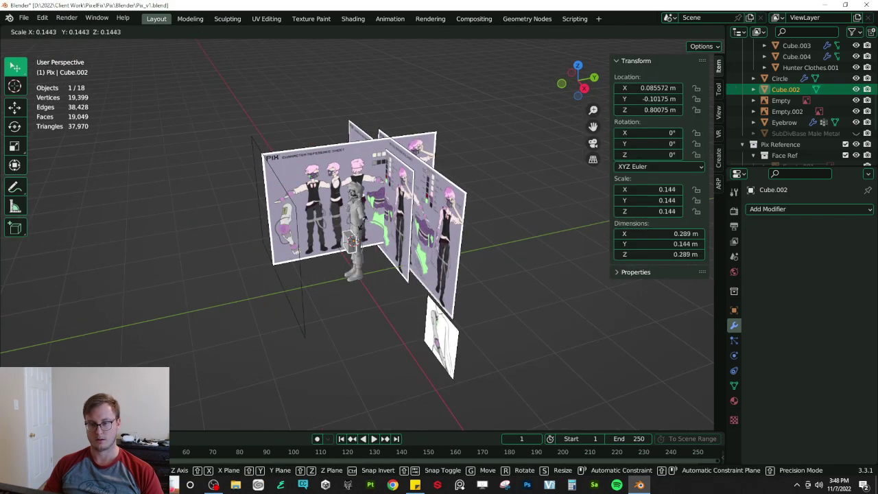
pyautogui.click(360, 226)
pyautogui.press('s')
pyautogui.click(395, 199)
pyautogui.hotkey('shift', 'a')
pyautogui.press('Escape')
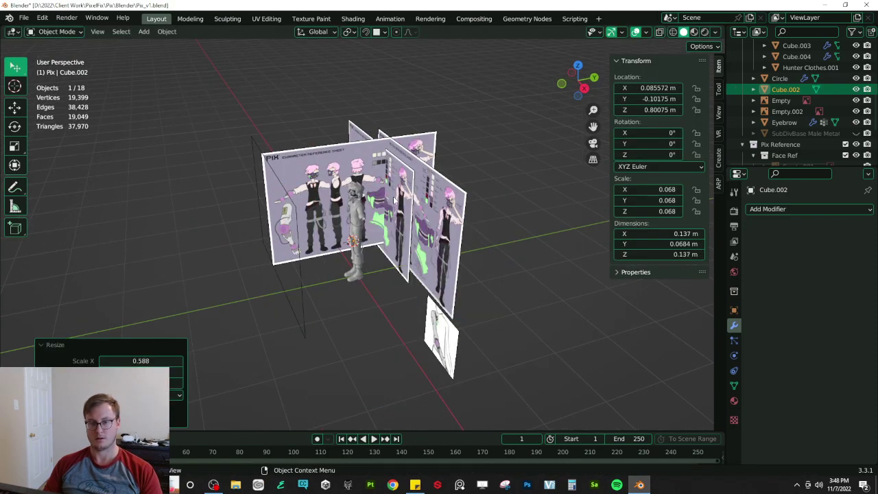
pyautogui.hotkey('ctrl', 'a')
pyautogui.click(371, 206)
# - Add a Mirror modifier on the Y axis and a Subdivision Surface modifier to the half cube
pyautogui.click(823, 210)
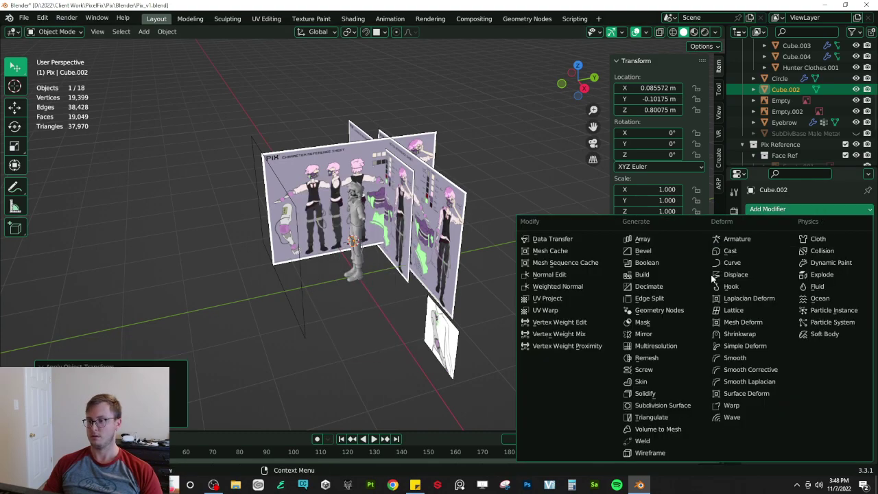
pyautogui.click(634, 334)
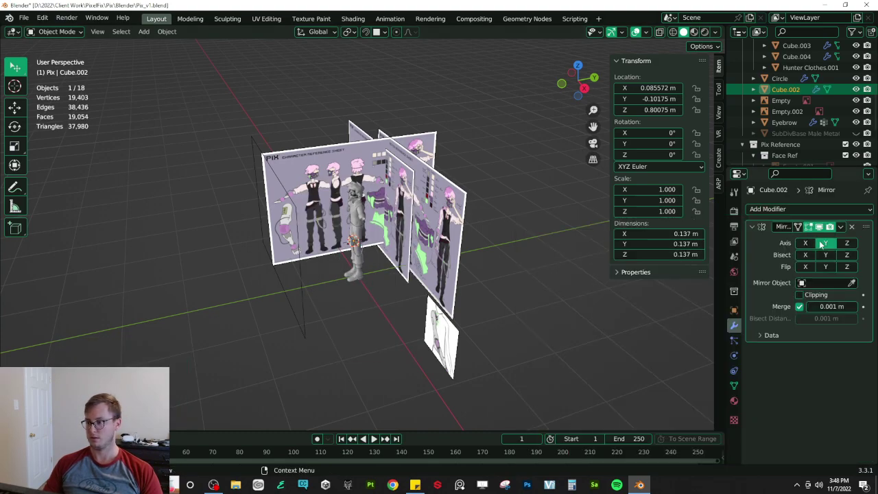
pyautogui.click(811, 209)
pyautogui.click(627, 404)
pyautogui.scroll(5, 321, 274)
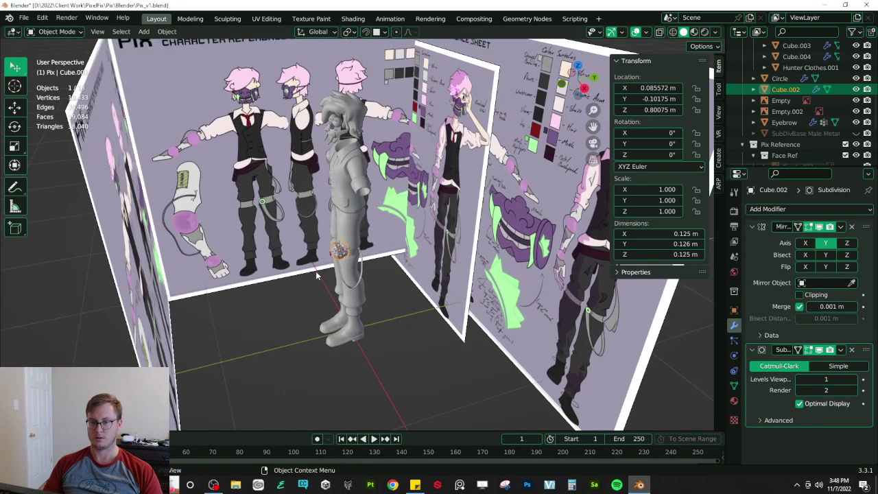
# - Move the cube beside the character's right hip, to about X -0.173, Y 0.004, Z 1.053 m, and save the file
pyautogui.moveTo(322, 275); pyautogui.dragTo(405, 251, button='middle')
pyautogui.press('KP_1')
pyautogui.scroll(4, 406, 251)
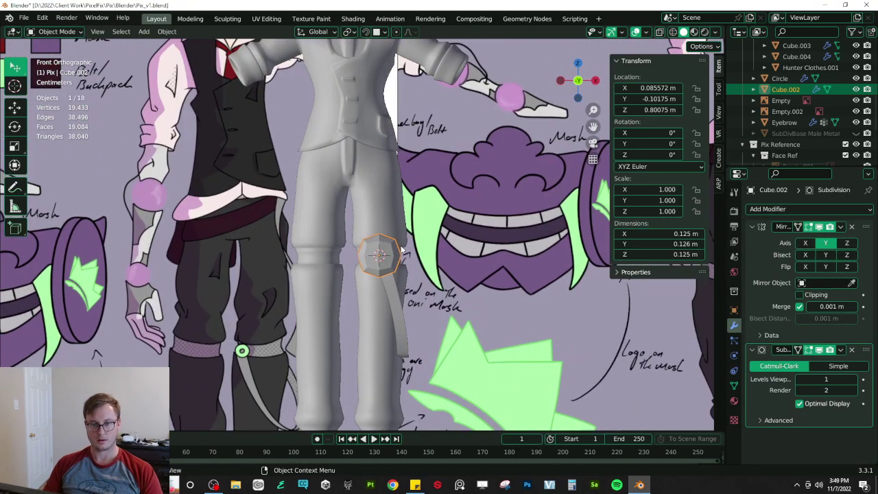
pyautogui.press('g')
pyautogui.click(312, 178)
pyautogui.moveTo(311, 178); pyautogui.dragTo(339, 230, button='middle')
pyautogui.press('g')
pyautogui.press('y')
pyautogui.click(395, 231)
pyautogui.hotkey('ctrl', 's')
# - Scale all of the cube's geometry along X by 0.536 to make a thin pouch
pyautogui.press('KP_1')
pyautogui.scroll(4, 341, 230)
pyautogui.press('Tab')
pyautogui.press('a')
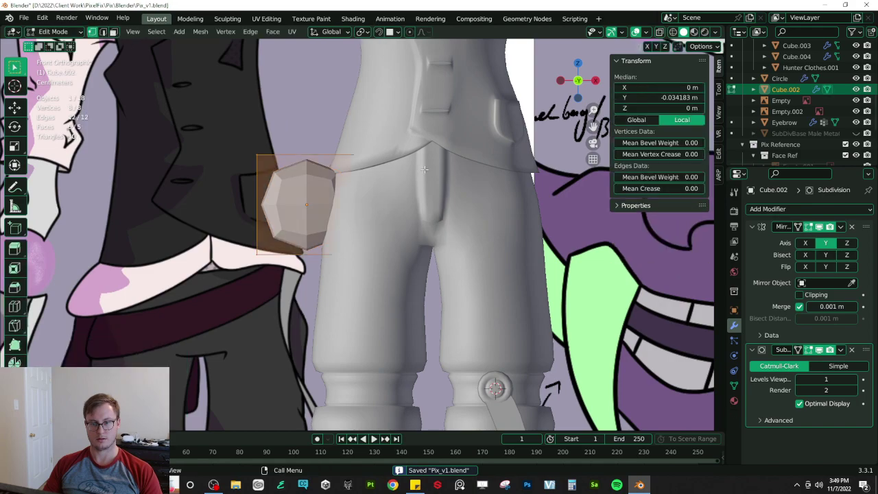
pyautogui.press('s')
pyautogui.press('x')
pyautogui.click(295, 229)
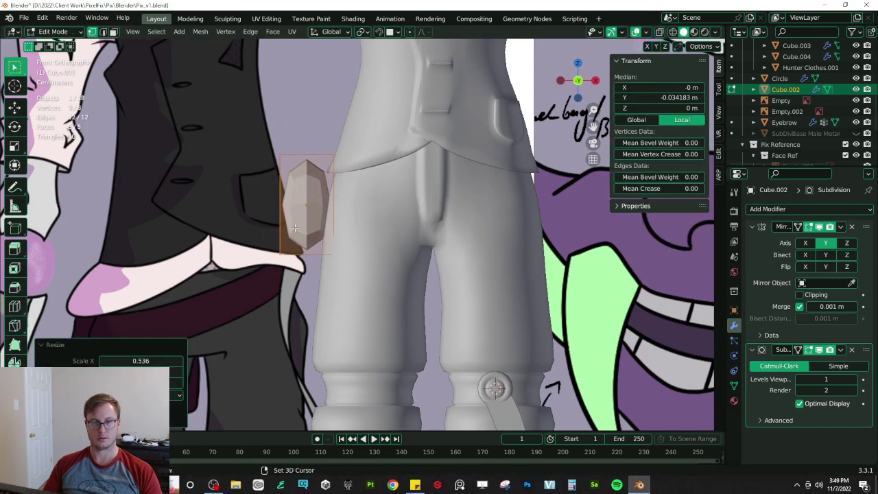
# - Extrude the pouch's bottom face downward, shift it about 0.018 m outward along negative X, and rotate it to an angle
pyautogui.scroll(-4, 295, 230)
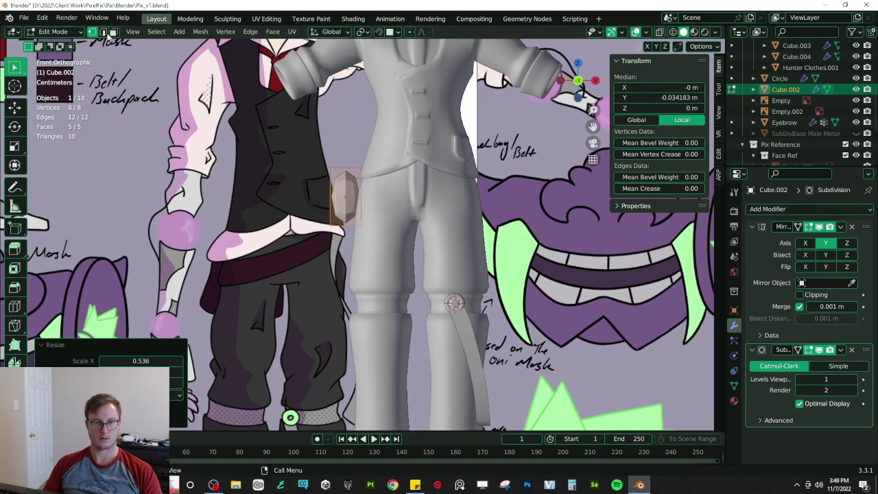
pyautogui.click(114, 32)
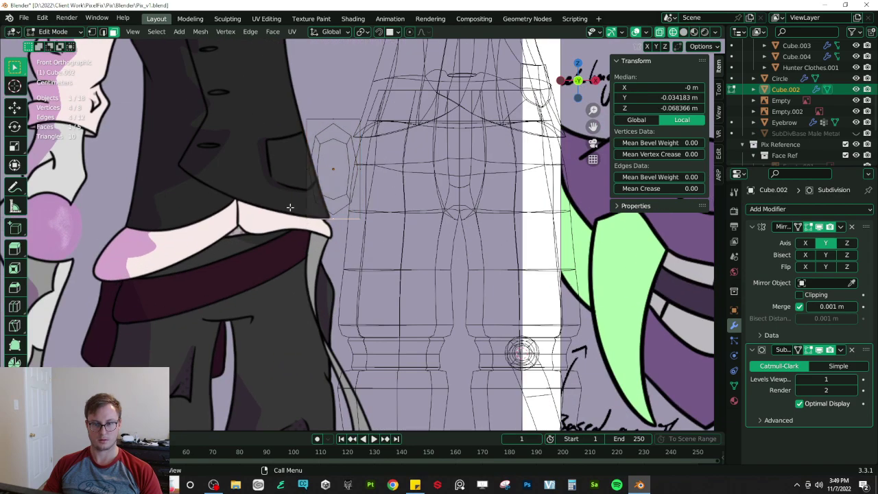
pyautogui.press('e')
pyautogui.click(406, 323)
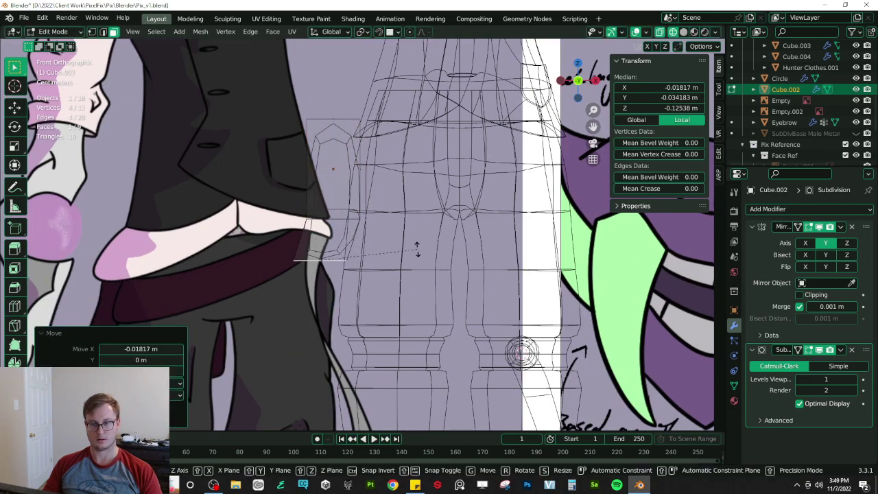
pyautogui.press('r')
pyautogui.click(427, 273)
# - Extrude the pouch's top face slightly upward to add height
pyautogui.keyDown('shift'); pyautogui.moveTo(304, 173); pyautogui.dragTo(326, 191, button='middle'); pyautogui.keyUp('shift')
pyautogui.click(306, 185)
pyautogui.press('g')
pyautogui.click(312, 178)
pyautogui.click(344, 156)
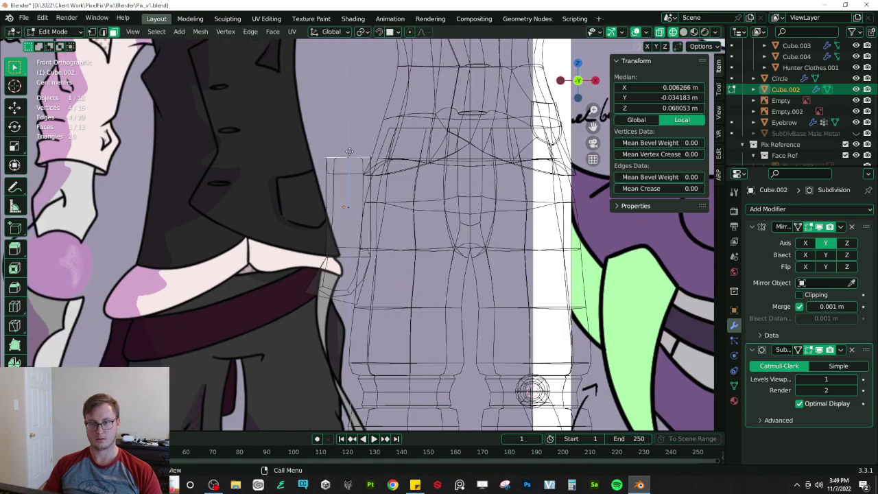
pyautogui.click(351, 129)
# - Return to solid shading and Object Mode, shade the pouch smooth, and save the file
pyautogui.press('z')
pyautogui.click(413, 173)
pyautogui.moveTo(398, 184)
pyautogui.mouseDown(button='middle')
pyautogui.moveTo(449, 190)
pyautogui.moveTo(476, 153)
pyautogui.moveTo(498, 198)
pyautogui.moveTo(397, 204)
pyautogui.mouseUp(button='middle')
pyautogui.press('Tab')
pyautogui.rightClick(397, 204)
pyautogui.click(397, 204)
pyautogui.scroll(-2, 402, 197)
pyautogui.hotkey('ctrl', 's')
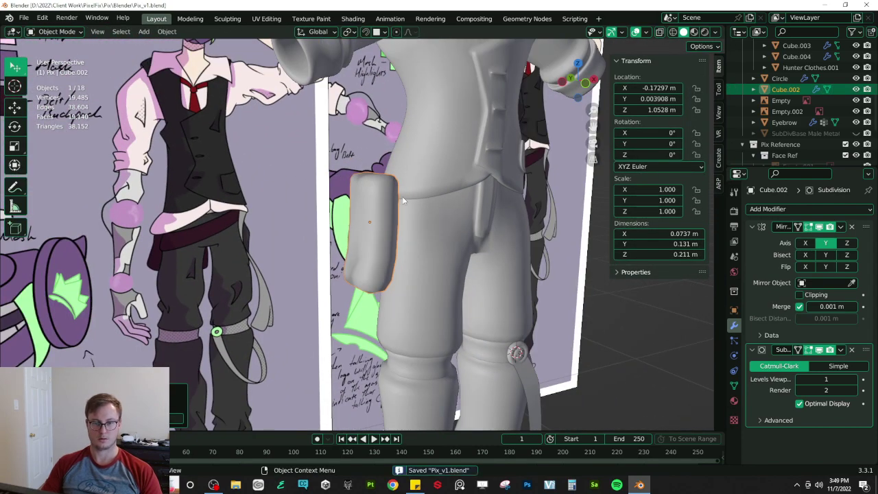
# - Move all of the pouch's geometry about 0.0135 m along negative X, away from the leg
pyautogui.press('KP_1')
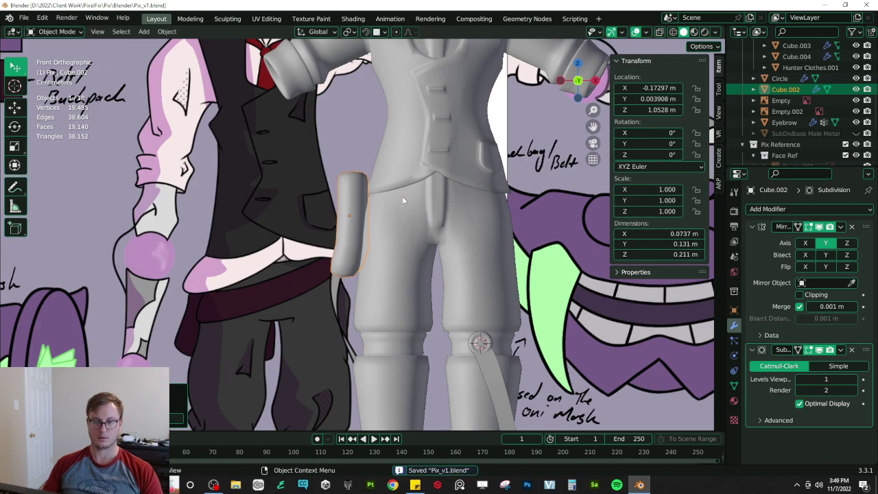
pyautogui.press('Tab')
pyautogui.scroll(1, 389, 213)
pyautogui.press('a')
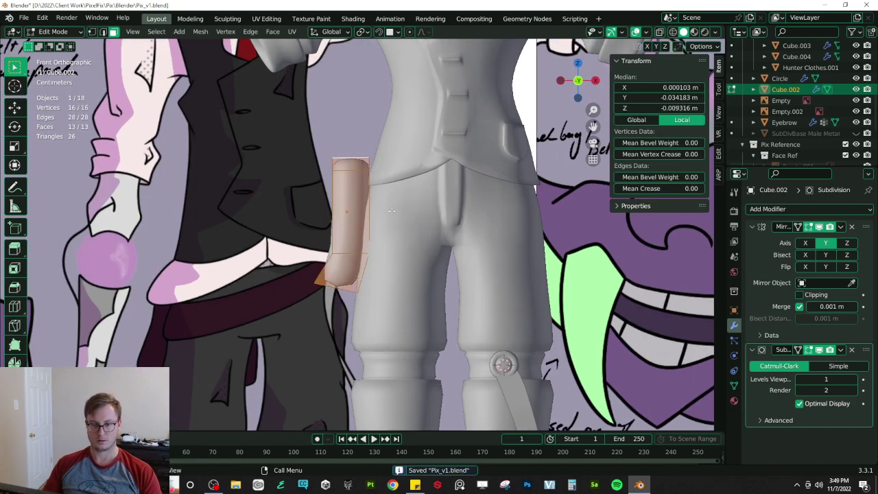
pyautogui.press('g')
pyautogui.click(334, 210)
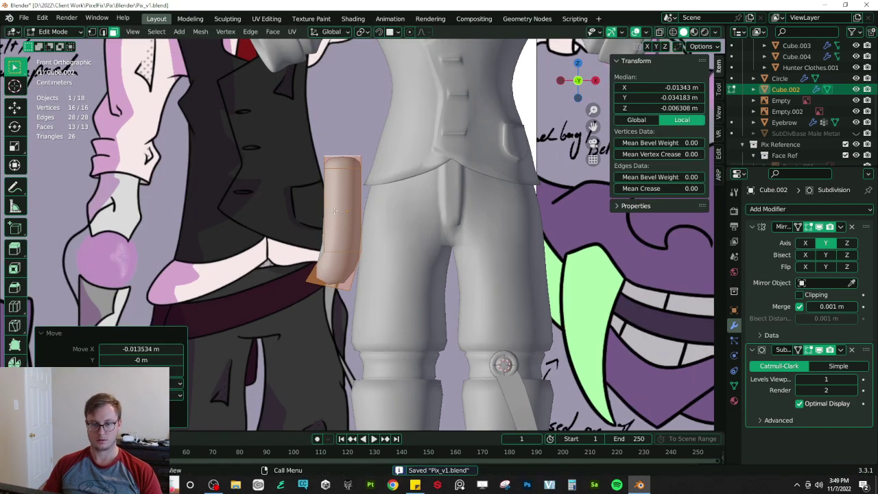
# - Inset the pouch's front face by about 0.022 m and shift the inset face along X toward the leg
pyautogui.click(348, 210)
pyautogui.press('i')
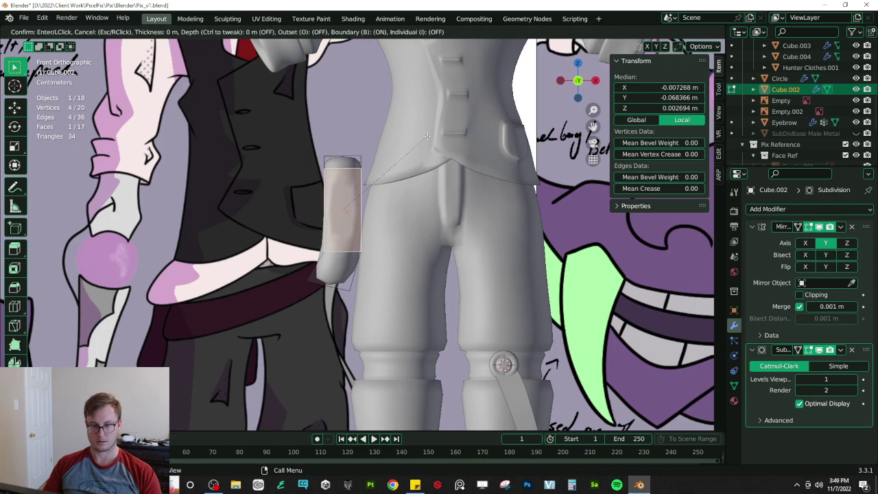
pyautogui.click(419, 150)
pyautogui.press('g')
pyautogui.press('x')
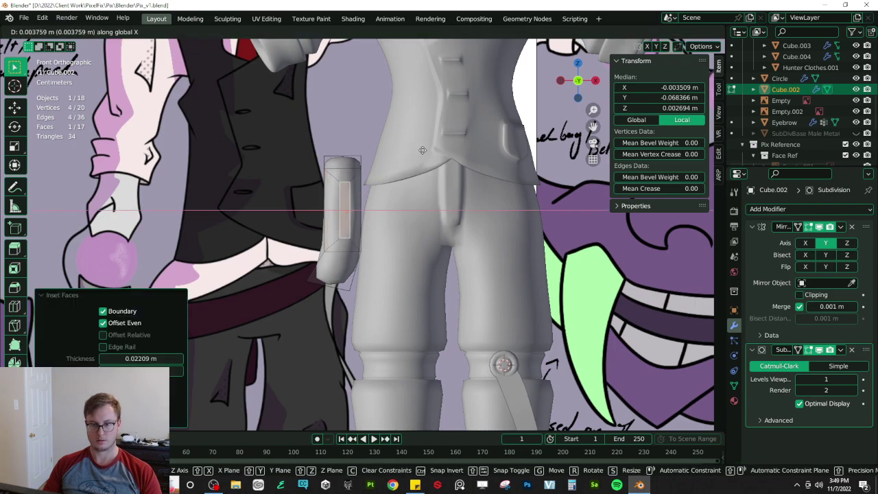
pyautogui.click(425, 150)
# - Extrude the inset face about 0.028 m forward out of the pouch
pyautogui.moveTo(426, 151); pyautogui.dragTo(369, 96, button='middle')
pyautogui.press('e')
pyautogui.click(547, 224)
# - Try to reposition the extruded face across the front of the hips, and undo the move
pyautogui.press('g')
pyautogui.click(361, 98)
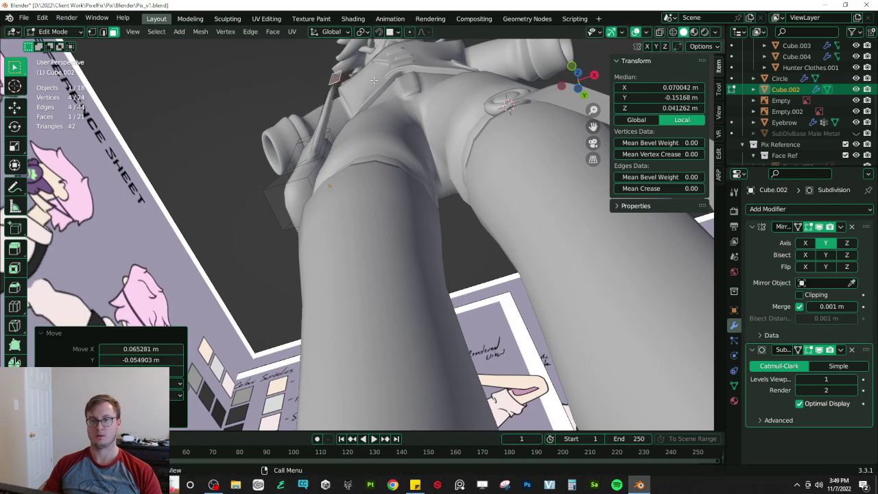
pyautogui.hotkey('ctrl', 'z')
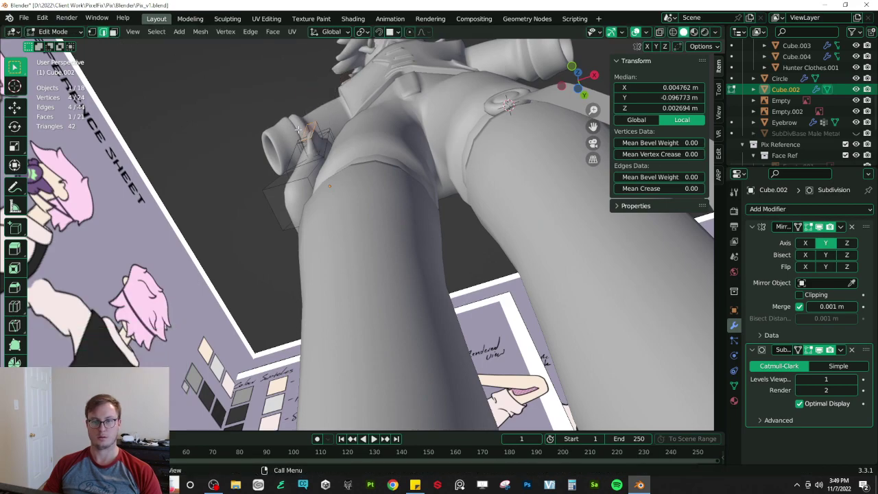
# - Delete the vertices of one side edge of the extruded face, leaving a thin flap
pyautogui.press('x')
pyautogui.click(312, 55)
pyautogui.moveTo(317, 77); pyautogui.dragTo(448, 215, button='middle')
# - Select the vertices of the remaining flap and its base and scale them down slightly along Z
pyautogui.click(351, 144)
pyautogui.press('KP_1')
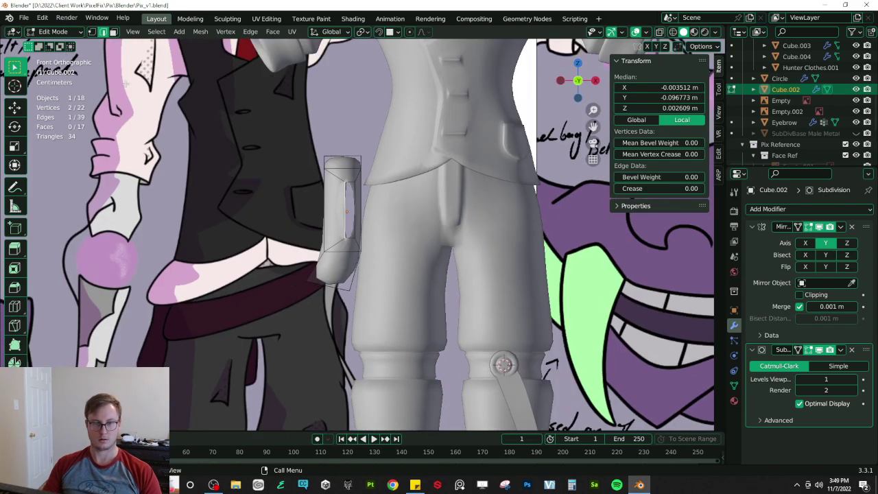
pyautogui.hotkey('shift', 'z')
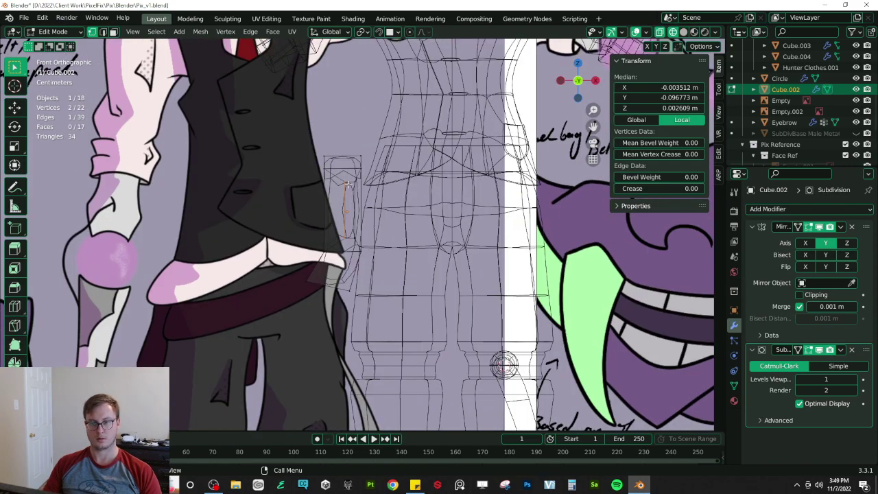
pyautogui.moveTo(329, 175); pyautogui.dragTo(349, 191)
pyautogui.moveTo(387, 239); pyautogui.dragTo(378, 239)
pyautogui.press('z')
pyautogui.click(456, 239)
pyautogui.press('s')
pyautogui.press('z')
pyautogui.click(444, 198)
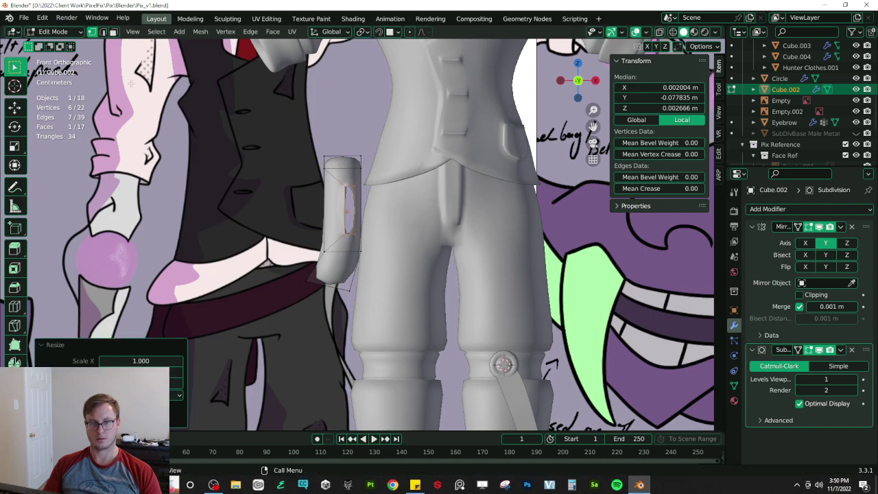
# - Switch to edge selection and display the Subdivision modifier's result on the editing cage
pyautogui.moveTo(131, 83); pyautogui.dragTo(280, 140, button='middle')
pyautogui.click(104, 35)
pyautogui.moveTo(303, 177); pyautogui.dragTo(333, 183, button='middle')
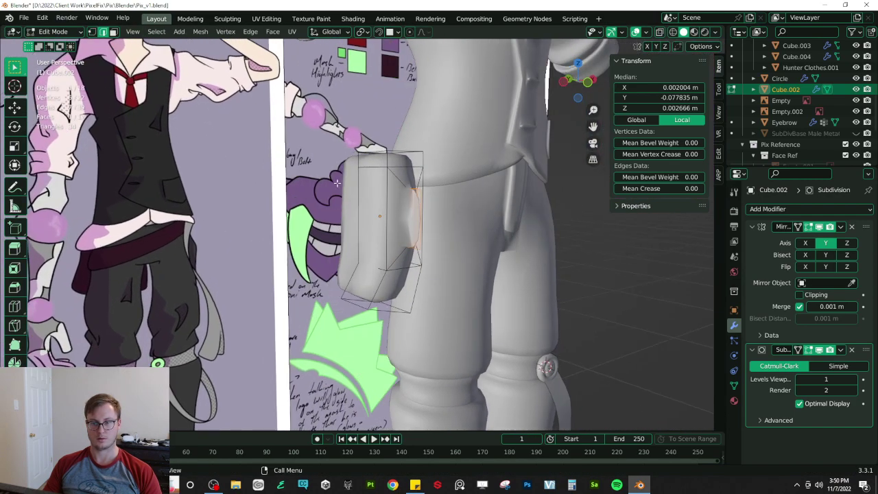
pyautogui.click(798, 350)
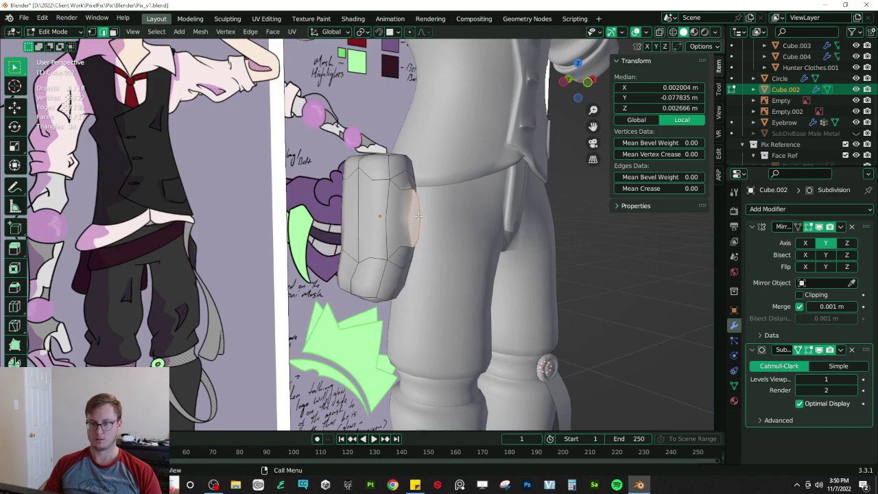
# - Extrude the flap's outer edge three times across the front of the hips to form a belt reaching the opposite side
pyautogui.moveTo(445, 216); pyautogui.dragTo(432, 215, button='middle')
pyautogui.press('e')
pyautogui.click(555, 211)
pyautogui.keyDown('shift'); pyautogui.moveTo(555, 211); pyautogui.dragTo(351, 212, button='middle'); pyautogui.keyUp('shift')
pyautogui.press('KP_1')
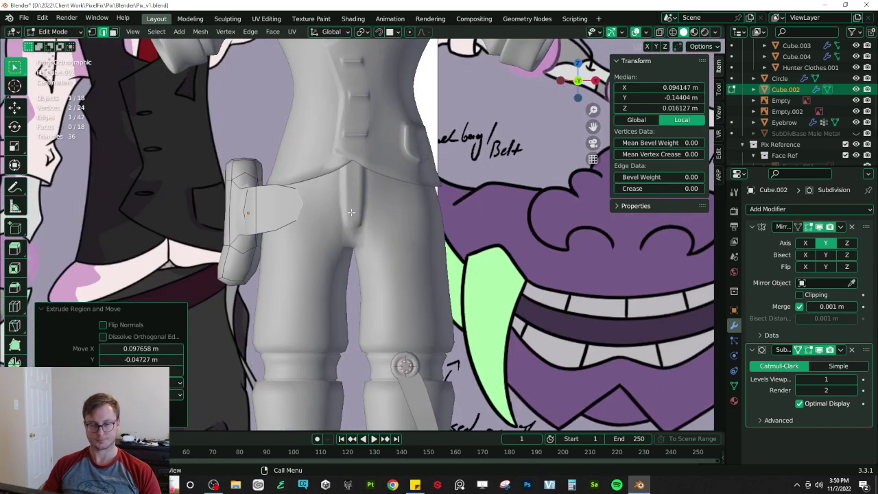
pyautogui.press('e')
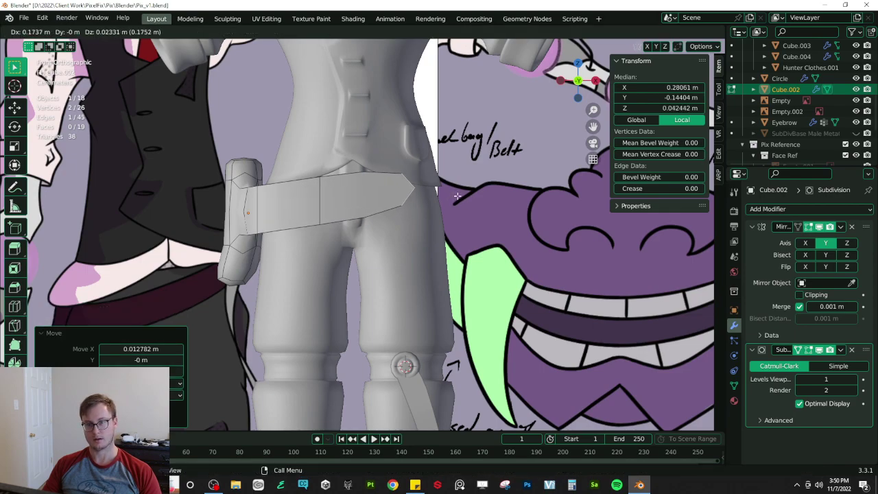
pyautogui.click(409, 204)
pyautogui.moveTo(409, 205); pyautogui.dragTo(407, 205, button='middle')
pyautogui.press('e')
pyautogui.click(484, 200)
pyautogui.moveTo(484, 201); pyautogui.dragTo(472, 200, button='middle')
# - Set the local Y position of the belt's end edge to 0 m
pyautogui.click(679, 85)
pyautogui.press('Tab')
pyautogui.write('0')
pyautogui.press('Return')
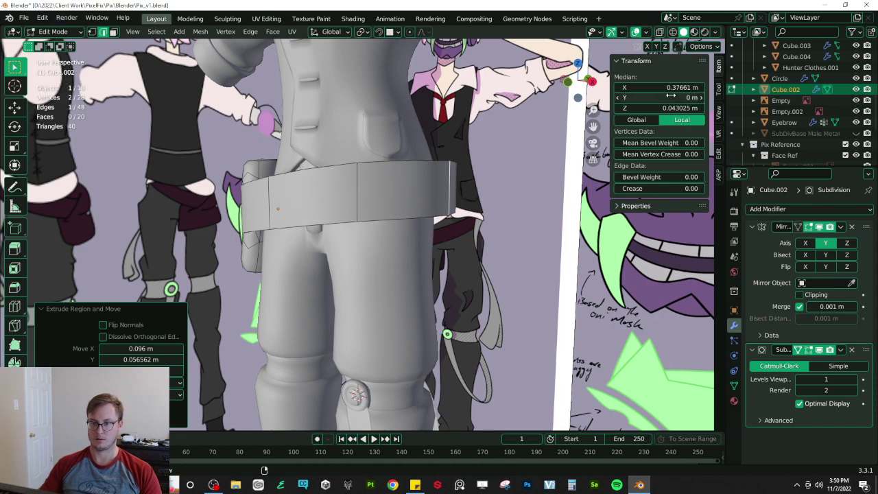
# - Try to narrow the whole belt along Z using its upper and lower edge loops, and undo the scaling
pyautogui.press('KP_1')
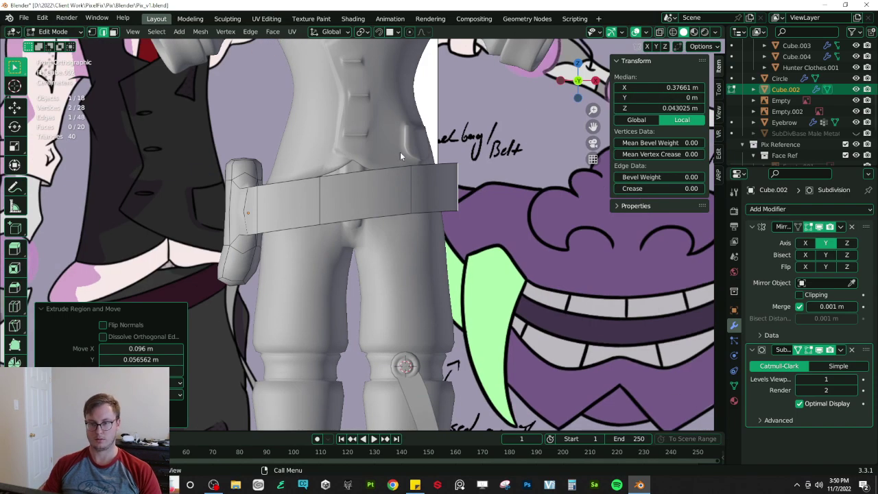
pyautogui.click(286, 181)
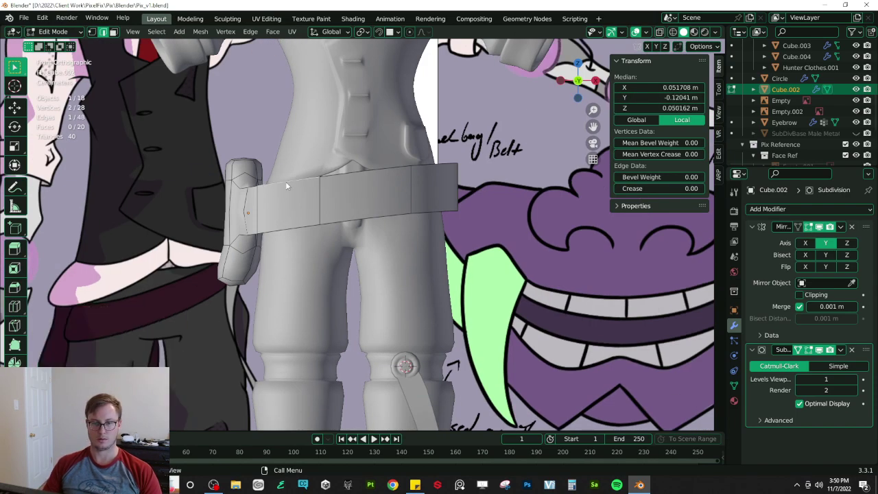
pyautogui.keyDown('alt'); pyautogui.click(285, 181); pyautogui.keyUp('alt')
pyautogui.keyDown('alt'); pyautogui.keyDown('shift'); pyautogui.click(307, 223); pyautogui.keyUp('shift'); pyautogui.keyUp('alt')
pyautogui.keyDown('alt'); pyautogui.click(307, 182); pyautogui.keyUp('alt')
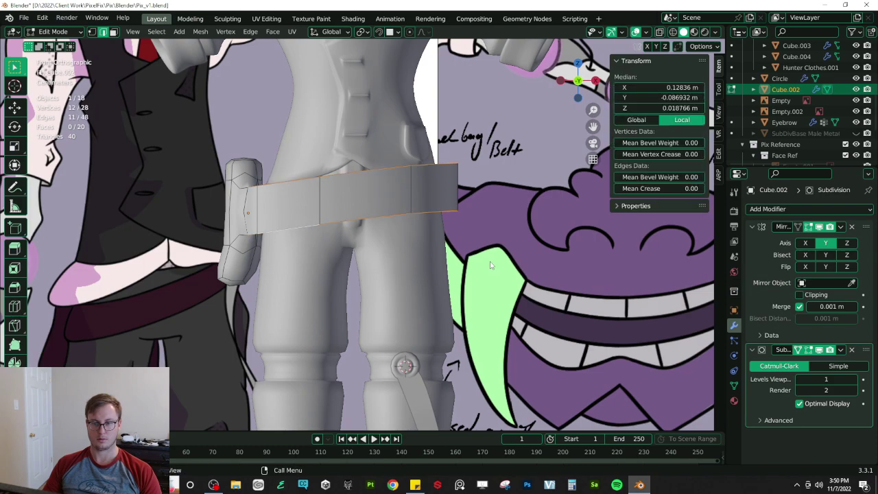
pyautogui.press('s')
pyautogui.press('z')
pyautogui.click(426, 255)
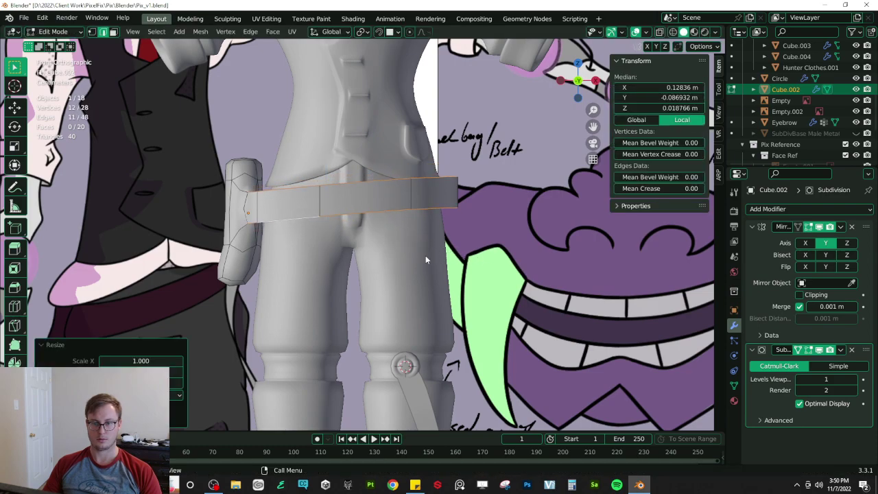
pyautogui.hotkey('ctrl', 'z')
# - Deselect the belt section nearest the pouch and scale the remaining belt edges along Z to about 0.8
pyautogui.press('z')
pyautogui.press('b')
pyautogui.moveTo(220, 165); pyautogui.dragTo(315, 257, button='middle')
pyautogui.click(274, 228)
pyautogui.press('s')
pyautogui.press('z')
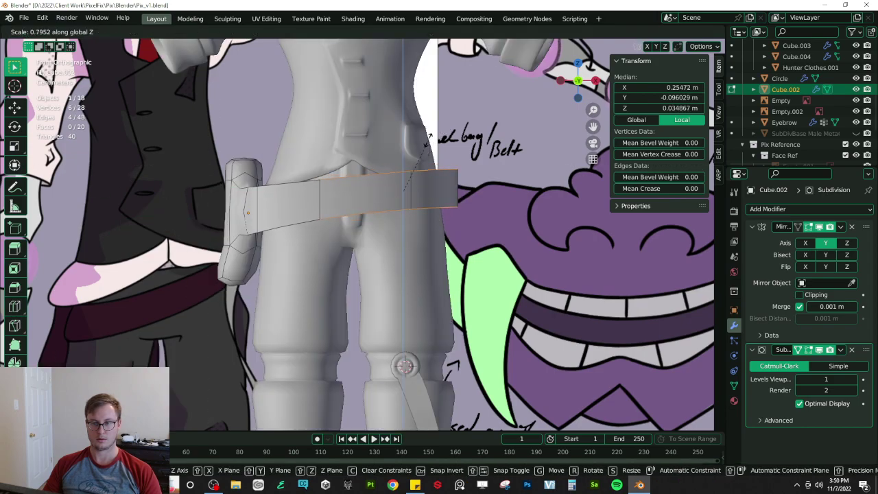
pyautogui.click(441, 154)
# - Select the belt's end edge in wireframe, then move and slightly rotate it to follow the far side of the hips
pyautogui.click(92, 32)
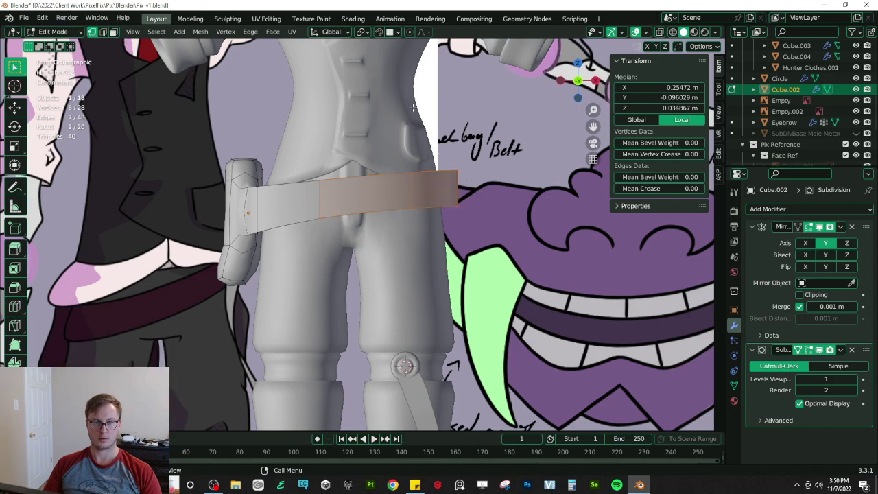
pyautogui.press('z')
pyautogui.click(420, 138)
pyautogui.moveTo(400, 159); pyautogui.dragTo(474, 226)
pyautogui.moveTo(446, 162); pyautogui.dragTo(499, 220)
pyautogui.press('g')
pyautogui.click(509, 193)
pyautogui.press('r')
pyautogui.click(515, 151)
pyautogui.press('g')
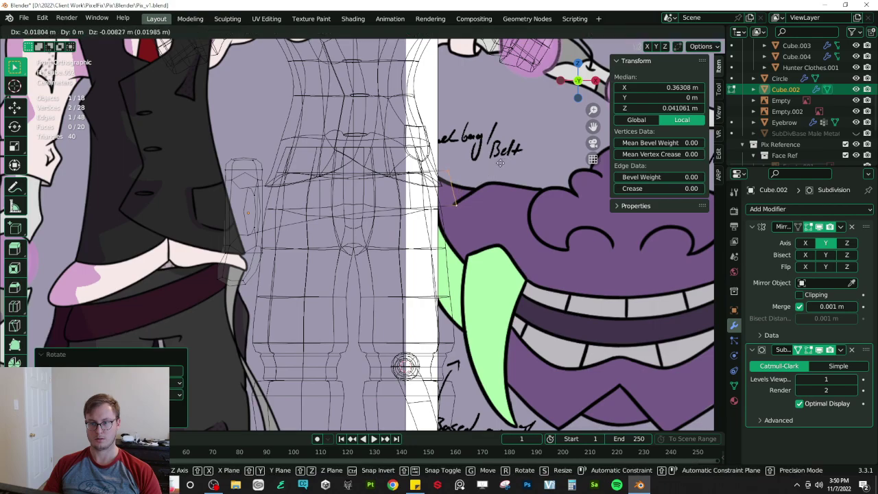
pyautogui.click(484, 166)
# - Select the belt edge next to the end edge and move it along X towards the far hip
pyautogui.click(395, 173)
pyautogui.keyDown('shift'); pyautogui.click(427, 227); pyautogui.keyUp('shift')
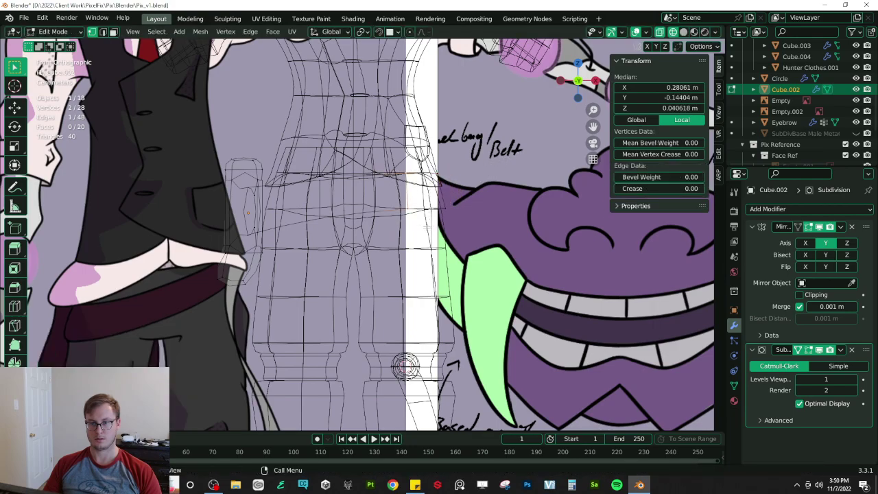
pyautogui.press('g')
pyautogui.press('x')
pyautogui.click(400, 222)
pyautogui.press('z')
pyautogui.moveTo(492, 218); pyautogui.dragTo(356, 260, button='middle')
# - Select the belt's corner edge at the front of the far hip and move it along X
pyautogui.hotkey('shift', 'z')
pyautogui.moveTo(417, 253)
pyautogui.mouseDown(button='middle')
pyautogui.moveTo(431, 280)
pyautogui.moveTo(480, 221)
pyautogui.moveTo(464, 240)
pyautogui.mouseUp(button='middle')
pyautogui.click(396, 230)
pyautogui.keyDown('shift'); pyautogui.click(399, 264); pyautogui.keyUp('shift')
pyautogui.hotkey('shift', 'z')
pyautogui.press('g')
pyautogui.press('x')
pyautogui.click(496, 228)
# - Select the belt edge across the front of the hips and move it along X
pyautogui.click(346, 218)
pyautogui.keyDown('shift'); pyautogui.click(349, 251); pyautogui.keyUp('shift')
pyautogui.press('g')
pyautogui.press('x')
pyautogui.click(361, 253)
pyautogui.moveTo(361, 253); pyautogui.dragTo(456, 179, button='middle')
# - Shift the selected front belt edge along Y and scale the belt section at the far hip
pyautogui.press('g')
pyautogui.press('y')
pyautogui.click(394, 256)
pyautogui.keyDown('shift'); pyautogui.click(390, 248); pyautogui.keyUp('shift')
pyautogui.keyDown('shift'); pyautogui.click(392, 283); pyautogui.keyUp('shift')
pyautogui.press('s')
pyautogui.press('y')
pyautogui.press('x')
pyautogui.click(397, 275)
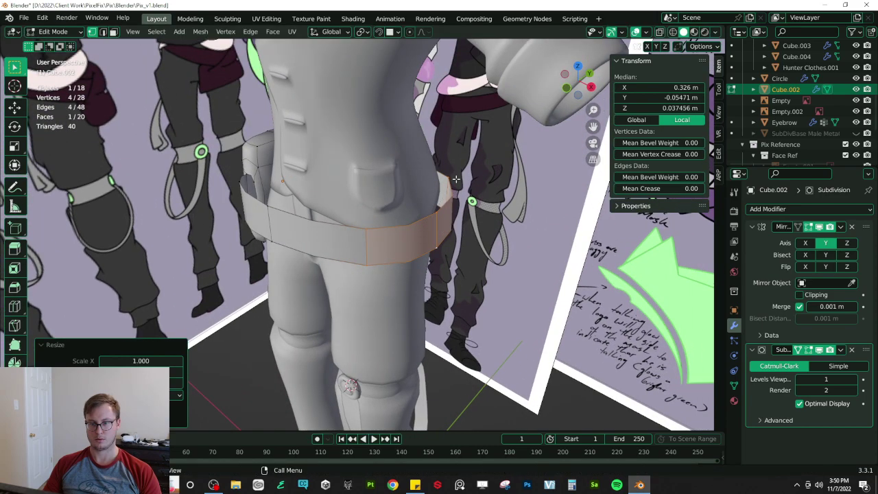
# - Set the pivot point to 3D Cursor and snap the cursor to the pouch object's origin
pyautogui.press('.')
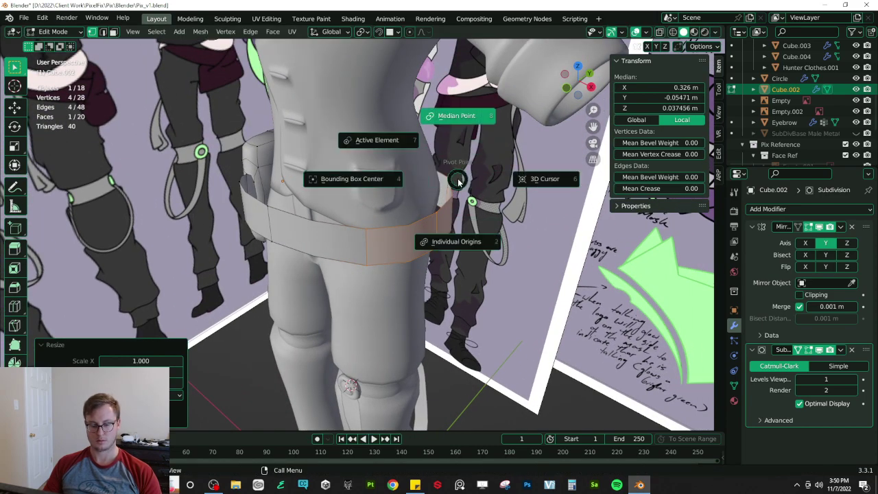
pyautogui.press('6')
pyautogui.press('s')
pyautogui.press('y')
pyautogui.rightClick(410, 177)
pyautogui.moveTo(410, 176); pyautogui.dragTo(390, 171, button='middle')
pyautogui.press('Tab')
pyautogui.hotkey('shift', 's')
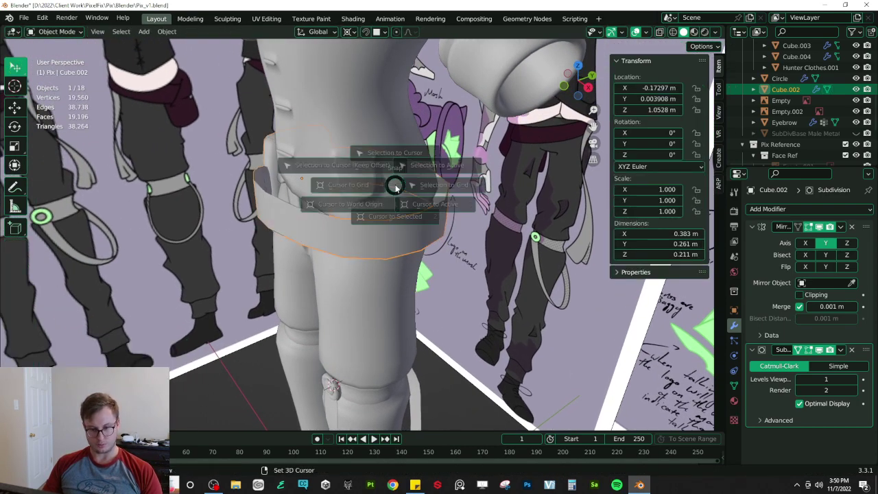
pyautogui.click(393, 237)
# - Scale the belt section at the far hip along Y to about 1.05 around the 3D cursor
pyautogui.press('Tab')
pyautogui.press('s')
pyautogui.press('y')
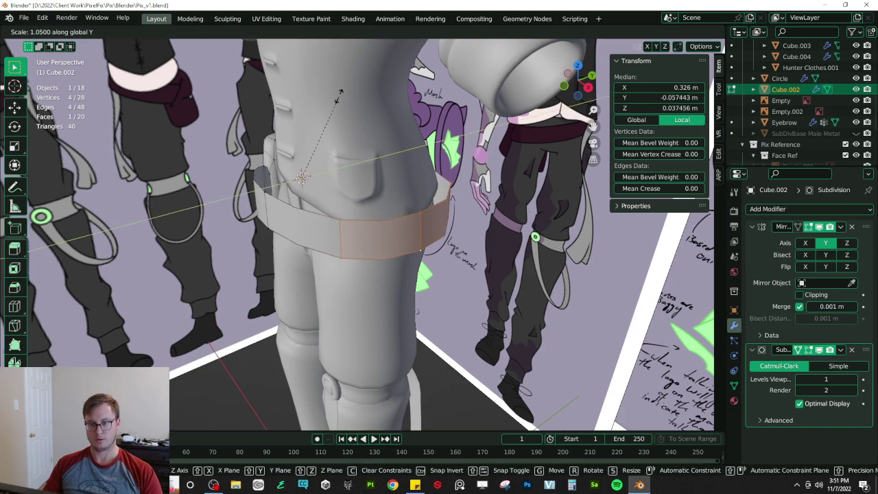
pyautogui.click(339, 115)
pyautogui.moveTo(315, 177); pyautogui.dragTo(380, 219, button='middle')
# - Select the belt edge near the pouch and move it along Y to clear the hip
pyautogui.click(269, 201)
pyautogui.keyDown('shift'); pyautogui.click(273, 226); pyautogui.keyUp('shift')
pyautogui.press('g')
pyautogui.press('y')
pyautogui.click(282, 223)
# - Add a loop cut across the front belt section and move it along Y
pyautogui.hotkey('ctrl', 'r')
pyautogui.click(341, 249)
pyautogui.rightClick(341, 249)
pyautogui.press('g')
pyautogui.press('y')
pyautogui.click(340, 234)
# - Select the front belt edge and move it about 0.007 m along Y to follow the waist
pyautogui.click(346, 237)
pyautogui.keyDown('shift'); pyautogui.click(347, 272); pyautogui.keyUp('shift')
pyautogui.moveTo(348, 271); pyautogui.dragTo(394, 281, button='middle')
pyautogui.press('g')
pyautogui.press('y')
pyautogui.click(383, 288)
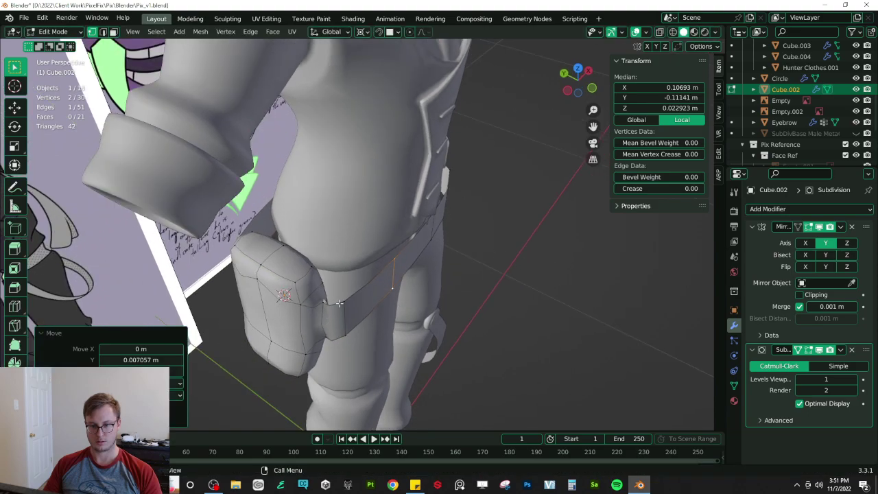
# - Select the belt edge beside the pouch and move it along X
pyautogui.click(338, 306)
pyautogui.keyDown('shift'); pyautogui.click(338, 344); pyautogui.keyUp('shift')
pyautogui.moveTo(338, 344); pyautogui.dragTo(318, 351, button='middle')
pyautogui.press('g')
pyautogui.press('x')
pyautogui.click(365, 279)
pyautogui.moveTo(365, 279); pyautogui.dragTo(317, 210, button='middle')
# - Try to give the belt thickness by extruding its faces along their normals, and undo the extrusion
pyautogui.hotkey('shift', 'z')
pyautogui.press('b')
pyautogui.moveTo(254, 155); pyautogui.dragTo(527, 298)
pyautogui.hotkey('shift', 'z')
pyautogui.moveTo(455, 293); pyautogui.dragTo(478, 313, button='middle')
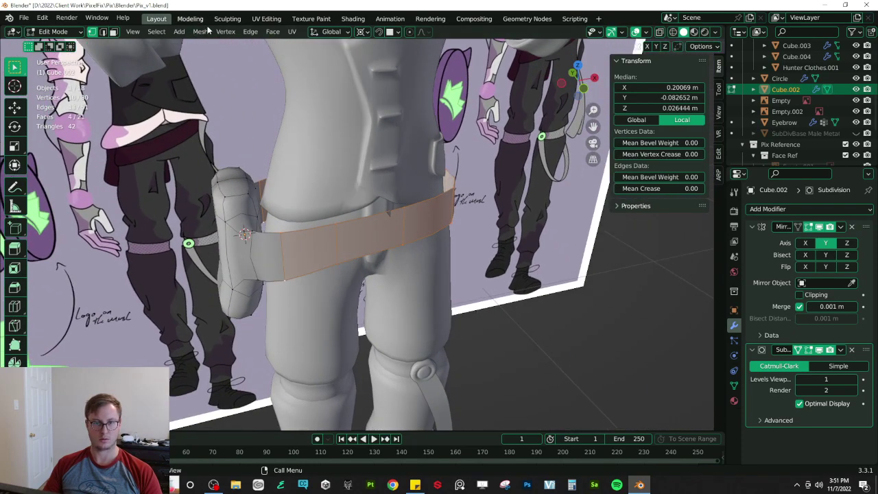
pyautogui.click(272, 32)
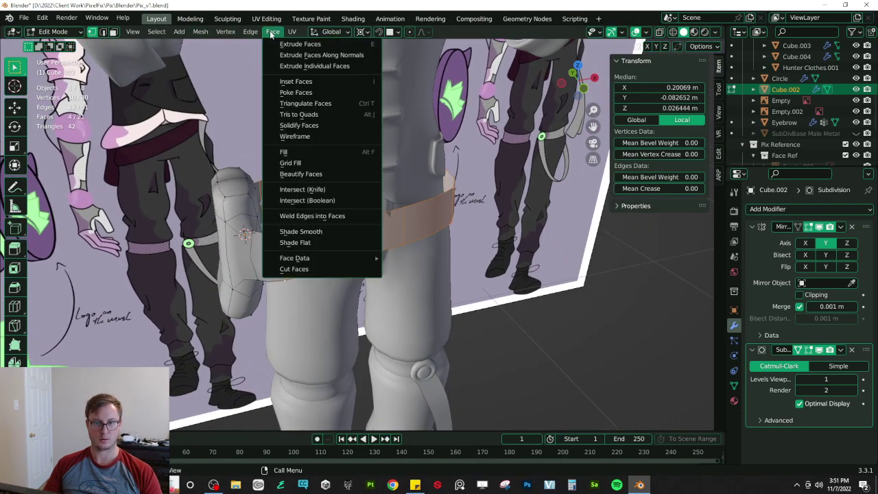
pyautogui.click(302, 55)
pyautogui.click(304, 53)
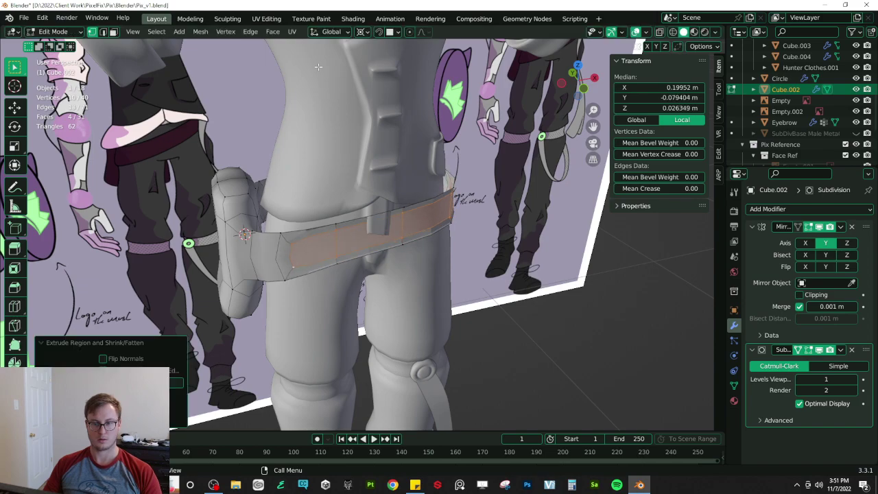
pyautogui.hotkey('ctrl', 'z')
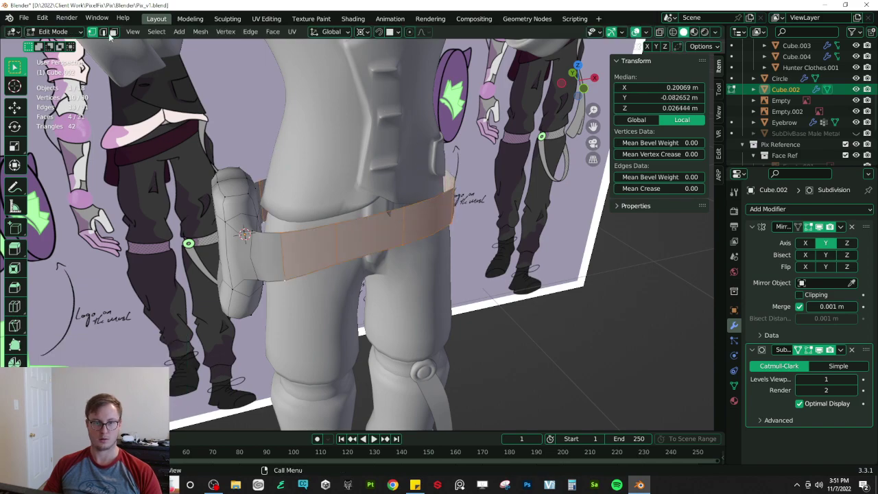
pyautogui.hotkey('ctrl', 'z')
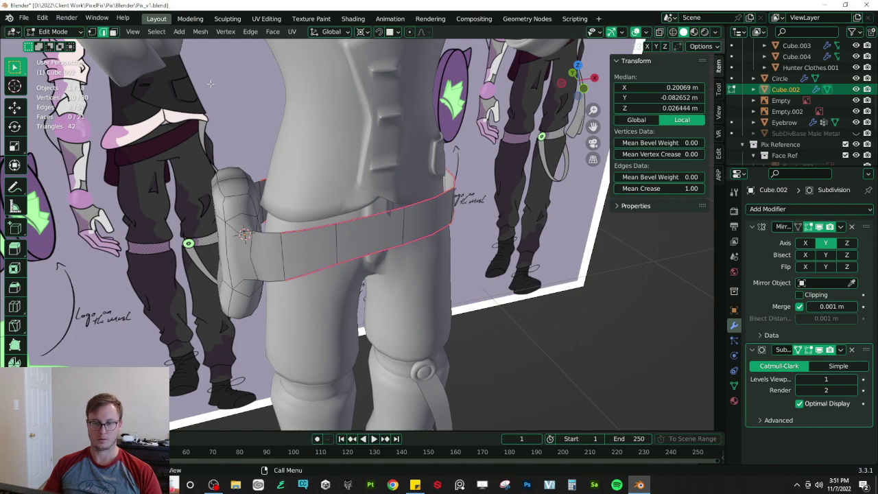
# - Extrude the belt's creased upper and lower edge loops and scale the new rims inward along Y and X
pyautogui.press('e')
pyautogui.rightClick(331, 188)
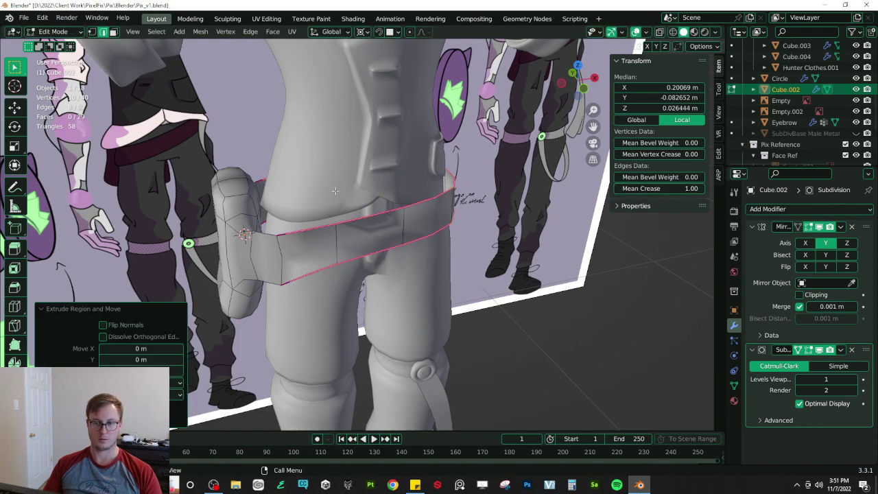
pyautogui.press('s')
pyautogui.press('y')
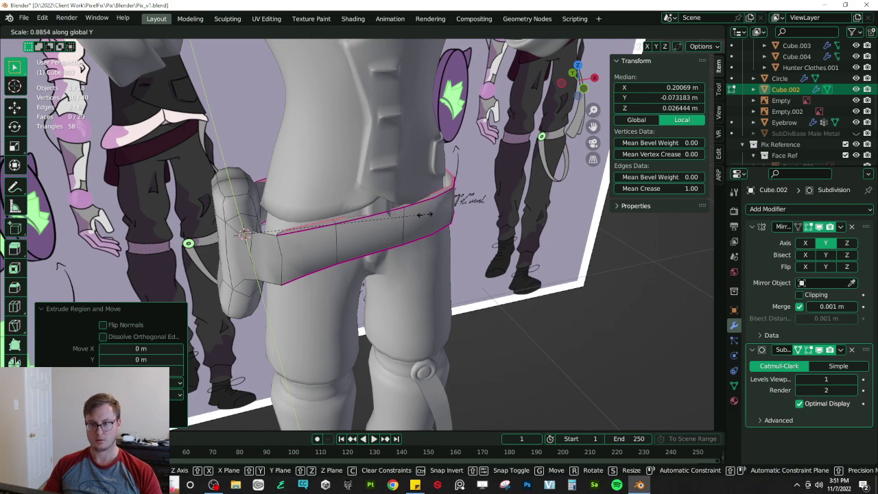
pyautogui.click(416, 220)
pyautogui.moveTo(473, 141); pyautogui.dragTo(484, 163, button='middle')
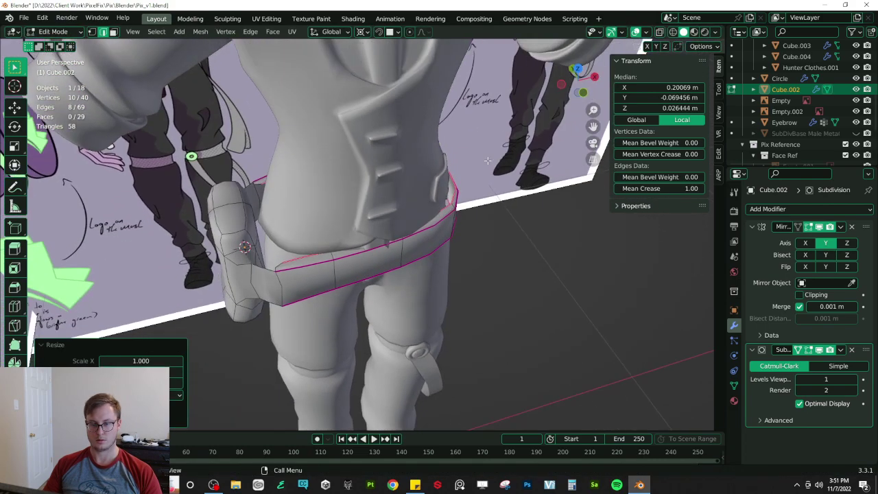
pyautogui.press('s')
pyautogui.press('x')
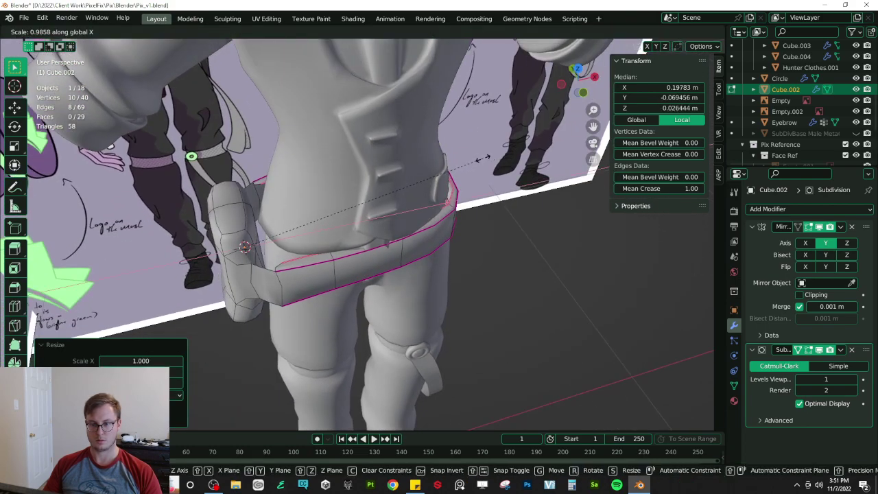
pyautogui.click(481, 163)
pyautogui.moveTo(480, 162); pyautogui.dragTo(274, 299, button='middle')
# - Isolate the pouch and belt in local view and bridge the belt's two inner edge loops
pyautogui.click(262, 293)
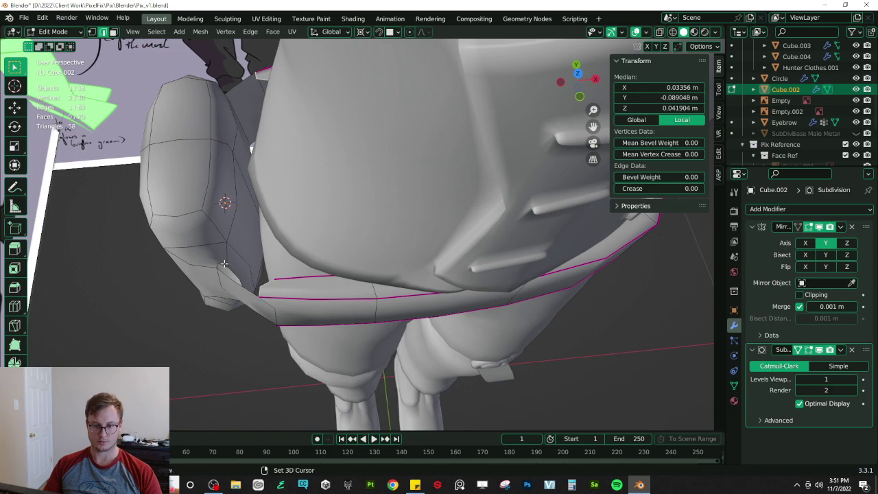
pyautogui.moveTo(246, 278); pyautogui.dragTo(298, 181, button='middle')
pyautogui.press('KP_Divide')
pyautogui.scroll(6, 328, 218)
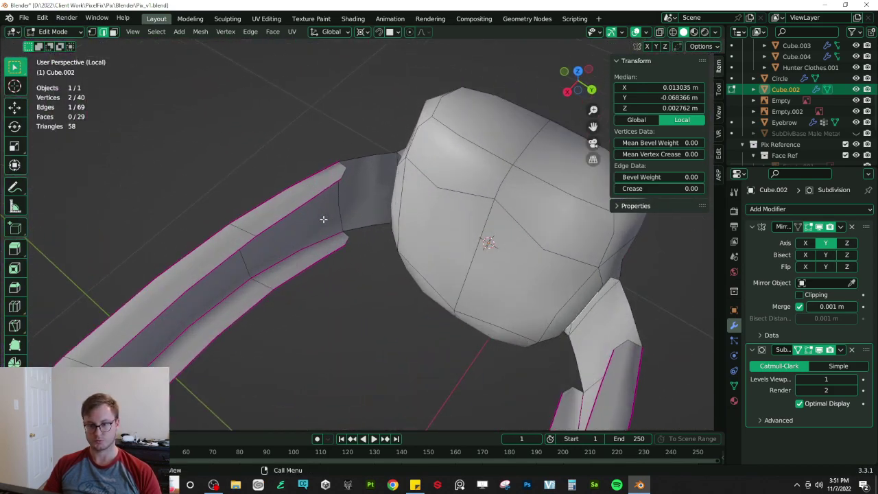
pyautogui.keyDown('alt'); pyautogui.click(275, 183); pyautogui.keyUp('alt')
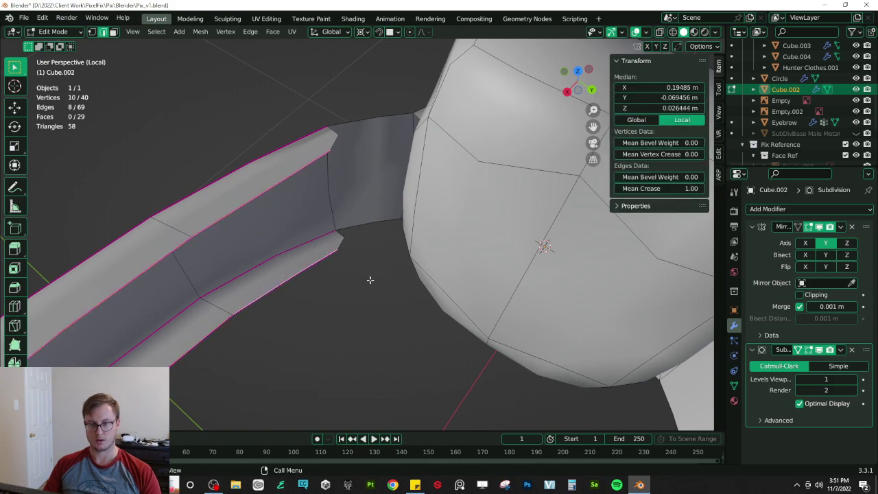
pyautogui.press('q')
pyautogui.click(365, 313)
pyautogui.moveTo(357, 236); pyautogui.dragTo(392, 241, button='middle')
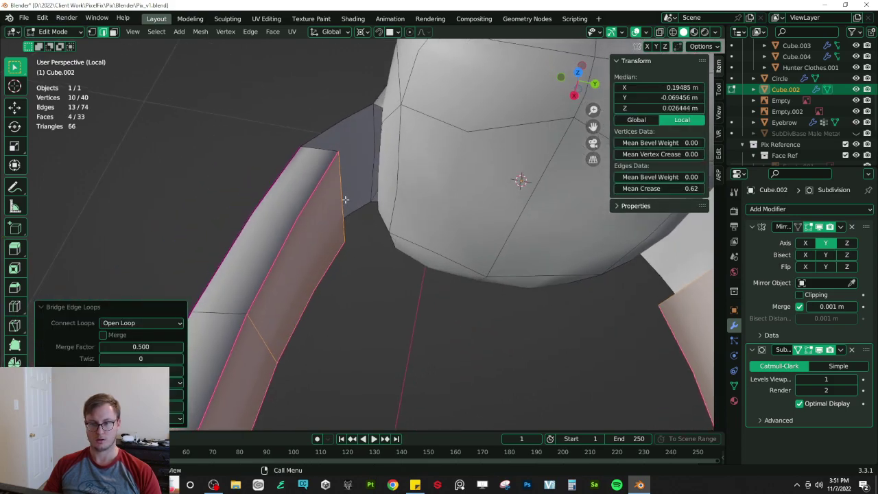
# - Fill the gap between the belt's inner end edge and the pouch with a face
pyautogui.click(345, 200)
pyautogui.moveTo(345, 200); pyautogui.dragTo(363, 164, button='middle')
pyautogui.keyDown('shift'); pyautogui.click(363, 175); pyautogui.keyUp('shift')
pyautogui.press('f')
# - Close the remaining openings along the belt's rims beside the pouch with faces
pyautogui.click(333, 148)
pyautogui.keyDown('shift'); pyautogui.click(308, 144); pyautogui.keyUp('shift')
pyautogui.moveTo(407, 232); pyautogui.dragTo(373, 254, button='middle')
pyautogui.keyDown('shift'); pyautogui.click(376, 324); pyautogui.keyUp('shift')
pyautogui.press('f')
pyautogui.hotkey('ctrl', 'z')
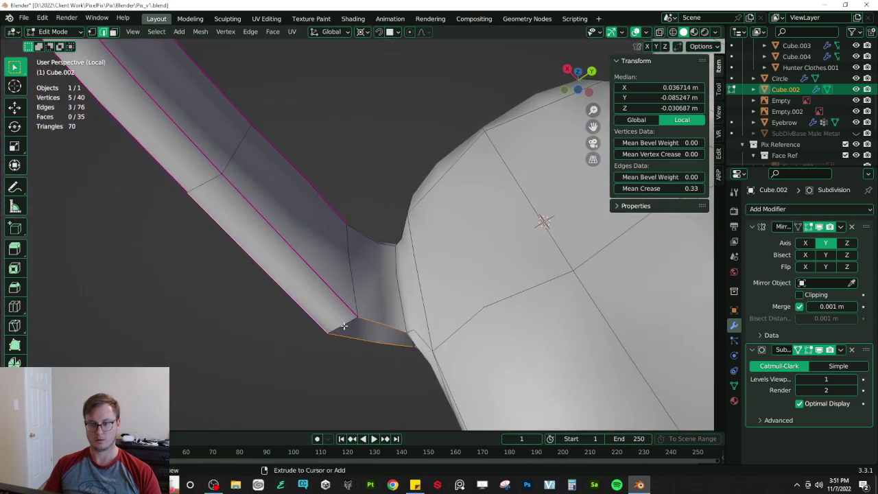
pyautogui.press('f')
pyautogui.click(375, 296)
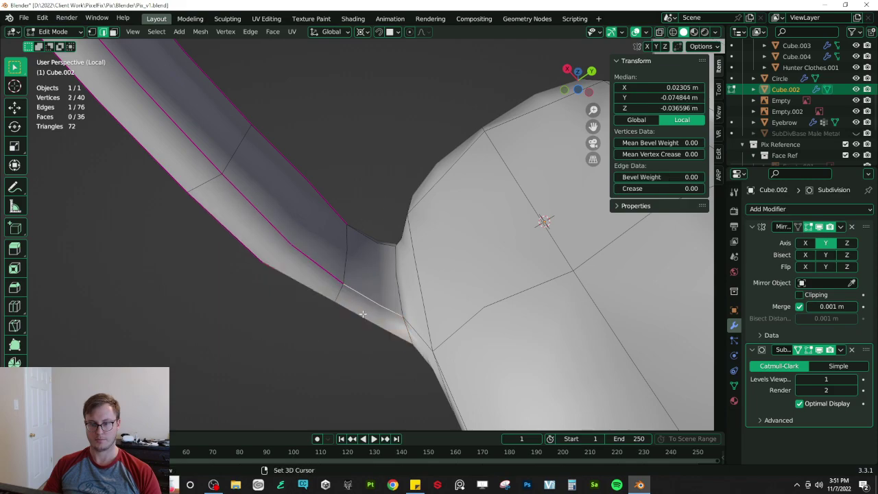
pyautogui.keyDown('shift'); pyautogui.click(365, 312); pyautogui.keyUp('shift')
pyautogui.click(361, 311)
pyautogui.keyDown('shift'); pyautogui.click(360, 318); pyautogui.keyUp('shift')
pyautogui.keyDown('shift'); pyautogui.click(361, 298); pyautogui.keyUp('shift')
pyautogui.keyDown('shift'); pyautogui.click(361, 298); pyautogui.keyUp('shift')
pyautogui.moveTo(361, 298); pyautogui.dragTo(329, 276, button='middle')
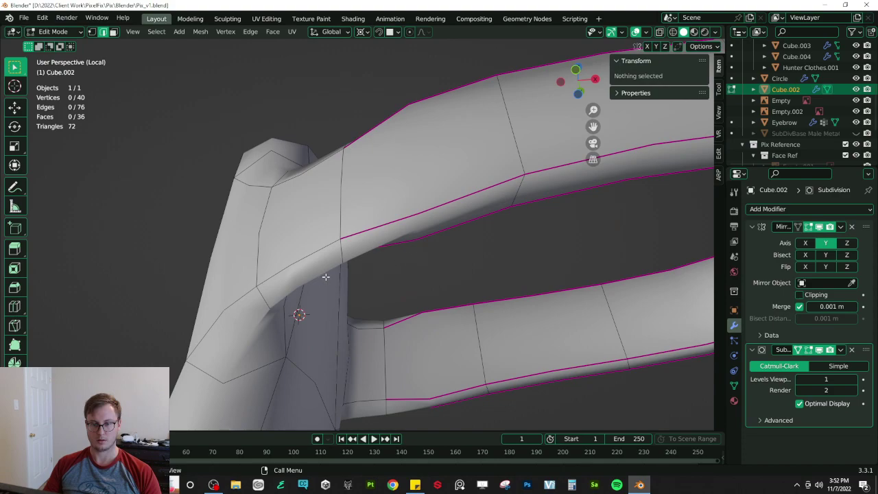
# - Select the uncreased belt rim edges beside the pouch and set their mean crease to 1
pyautogui.moveTo(398, 263); pyautogui.dragTo(417, 204, button='middle')
pyautogui.click(326, 271)
pyautogui.keyDown('shift'); pyautogui.click(312, 255); pyautogui.keyUp('shift')
pyautogui.moveTo(312, 254); pyautogui.dragTo(686, 207, button='middle')
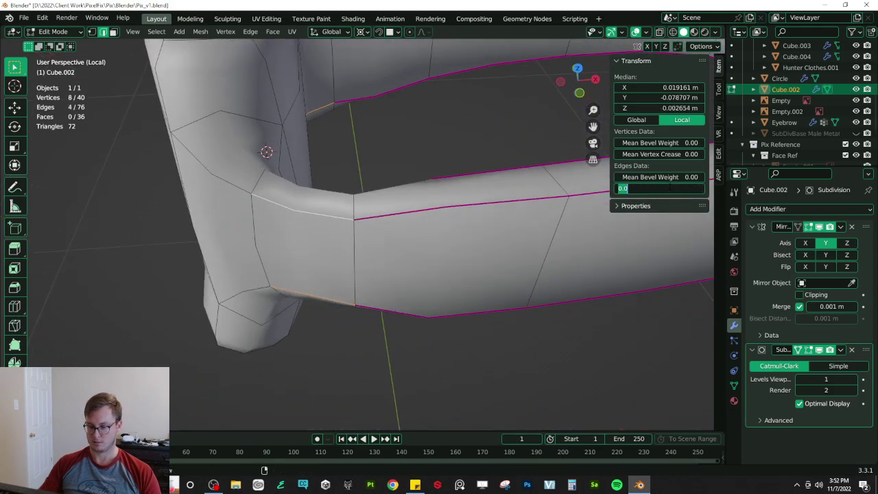
pyautogui.press('Return')
# - Set the mean crease to 1 on the edges where the belt joins the pouch
pyautogui.click(249, 205)
pyautogui.click(658, 188)
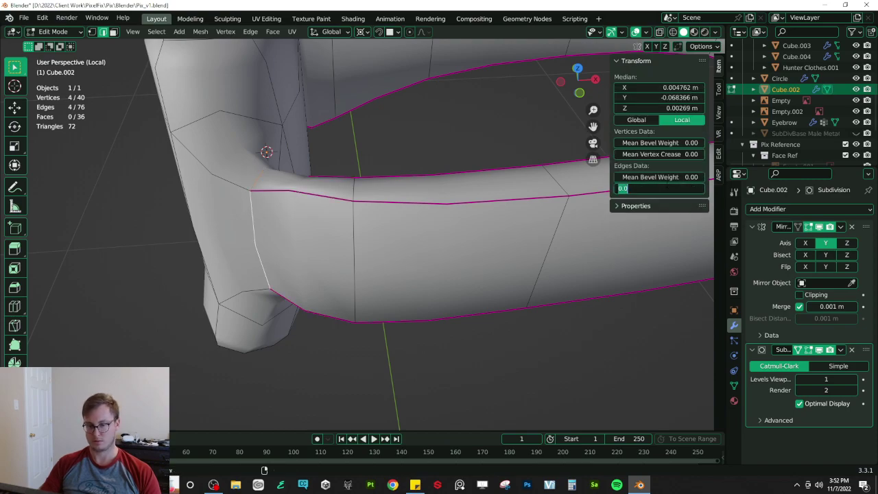
pyautogui.write('1')
pyautogui.press('Return')
# - Switch the pivot point to Individual Origins and rotate the edges joining the belt to the pouch around Z
pyautogui.moveTo(336, 177); pyautogui.dragTo(361, 222, button='middle')
pyautogui.press('r')
pyautogui.press('z')
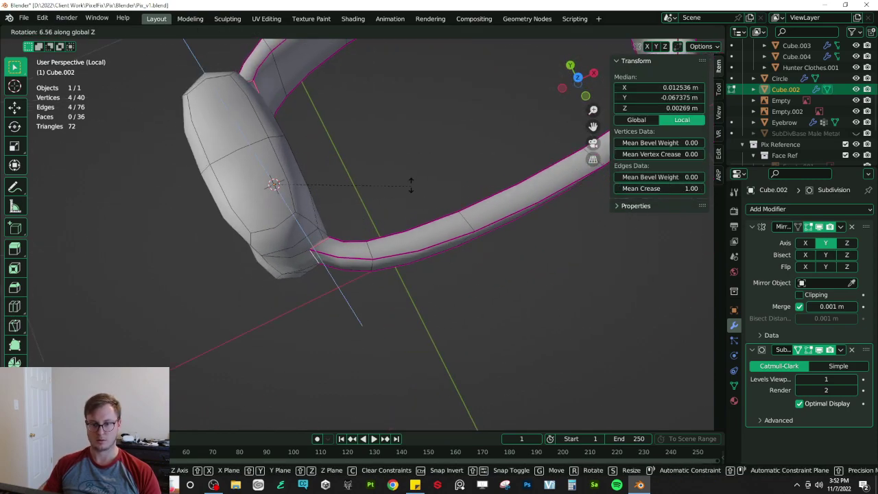
pyautogui.rightClick(398, 178)
pyautogui.press('.')
pyautogui.click(405, 222)
pyautogui.press('r')
pyautogui.press('z')
pyautogui.click(385, 185)
# - Return to the full scene in Object Mode with nothing selected and save the file
pyautogui.press('Tab')
pyautogui.scroll(-4, 412, 154)
pyautogui.moveTo(437, 128); pyautogui.dragTo(420, 119, button='middle')
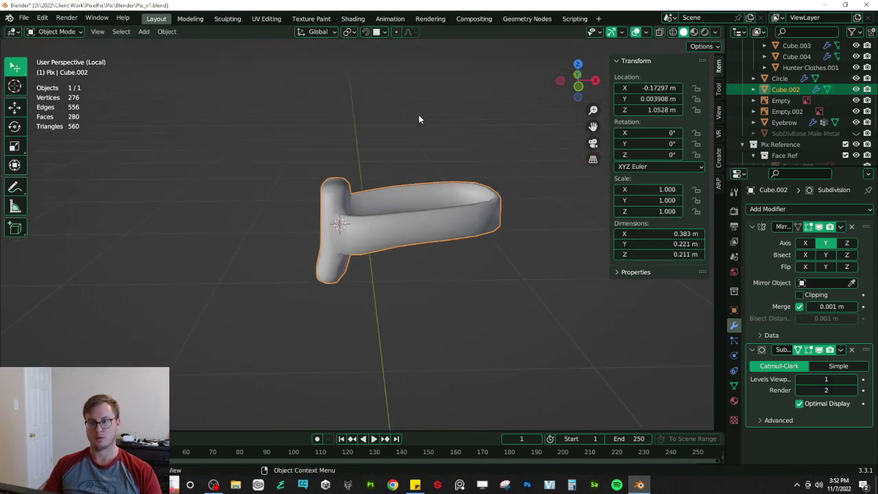
pyautogui.press('KP_Divide')
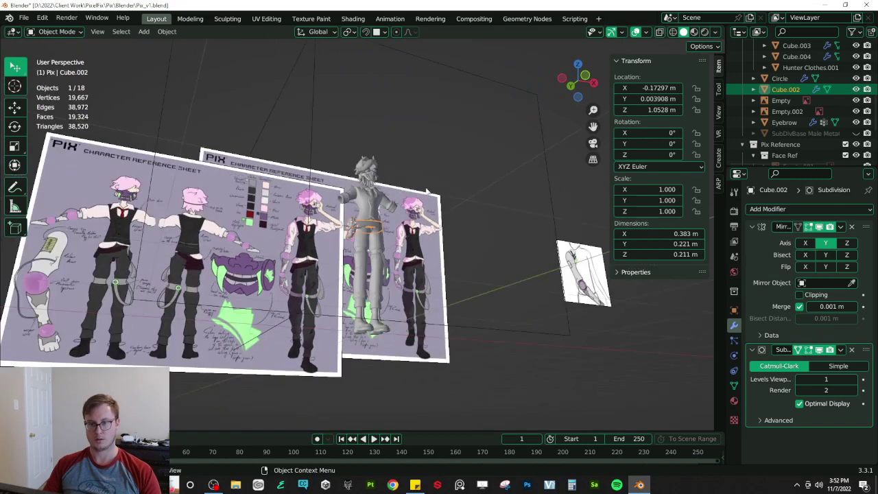
pyautogui.click(447, 156)
pyautogui.moveTo(447, 157); pyautogui.dragTo(331, 190, button='middle')
pyautogui.hotkey('ctrl', 's')
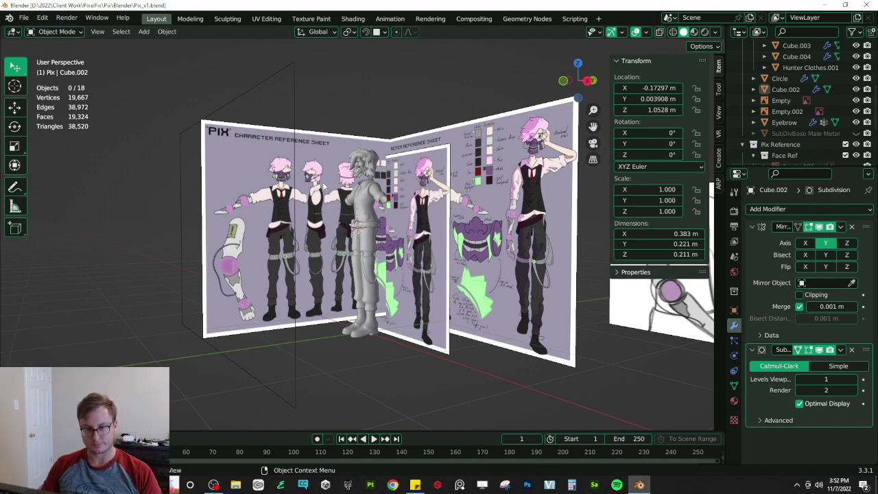
pyautogui.scroll(6, 325, 186)
pyautogui.hotkey('ctrl', 's')
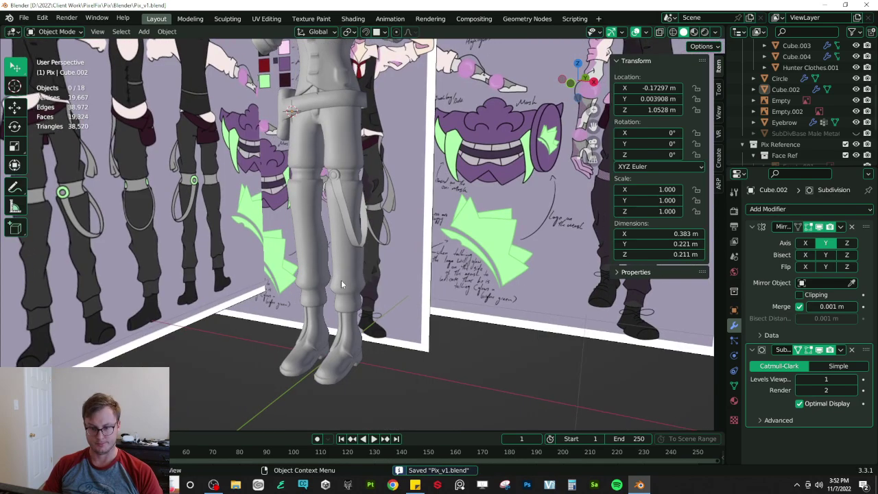
pyautogui.keyDown('shift'); pyautogui.scroll(-7, 347, 276); pyautogui.keyUp('shift')
pyautogui.scroll(4, 337, 285)
pyautogui.moveTo(355, 281)
pyautogui.mouseDown(button='middle')
pyautogui.moveTo(302, 274)
pyautogui.moveTo(282, 247)
pyautogui.moveTo(333, 261)
pyautogui.moveTo(348, 284)
pyautogui.mouseUp(button='middle')
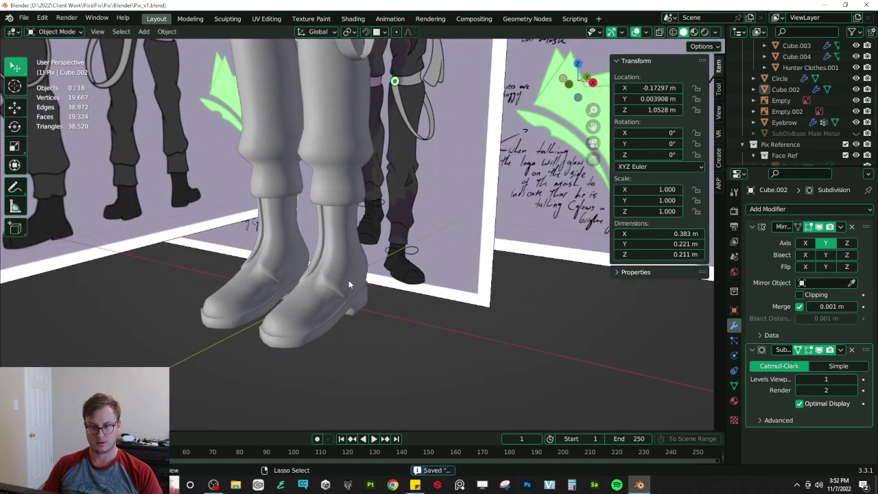
pyautogui.scroll(-3, 333, 278)
pyautogui.keyDown('shift'); pyautogui.moveTo(327, 159); pyautogui.dragTo(337, 285, button='middle'); pyautogui.keyUp('shift')
pyautogui.moveTo(364, 250); pyautogui.dragTo(370, 249, button='middle')
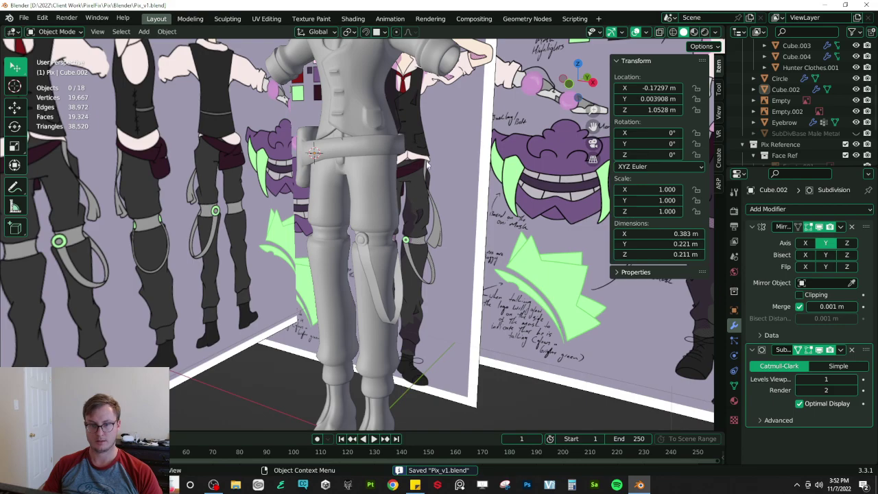
# - Open the belt mesh for editing in front view and raise its end vertices opposite the pouch along Z
pyautogui.moveTo(425, 180); pyautogui.dragTo(327, 230, button='middle')
pyautogui.press('KP_1')
pyautogui.press('Tab')
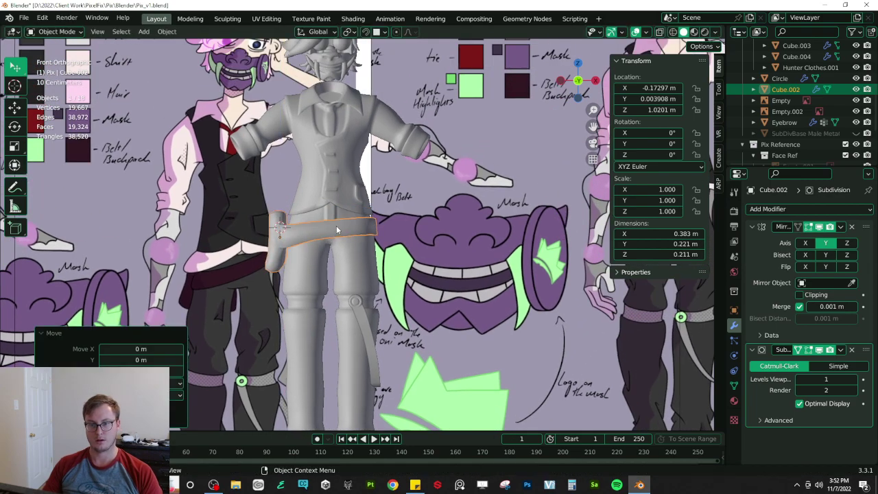
pyautogui.press('KP_Decimal')
pyautogui.hotkey('alt', 'z')
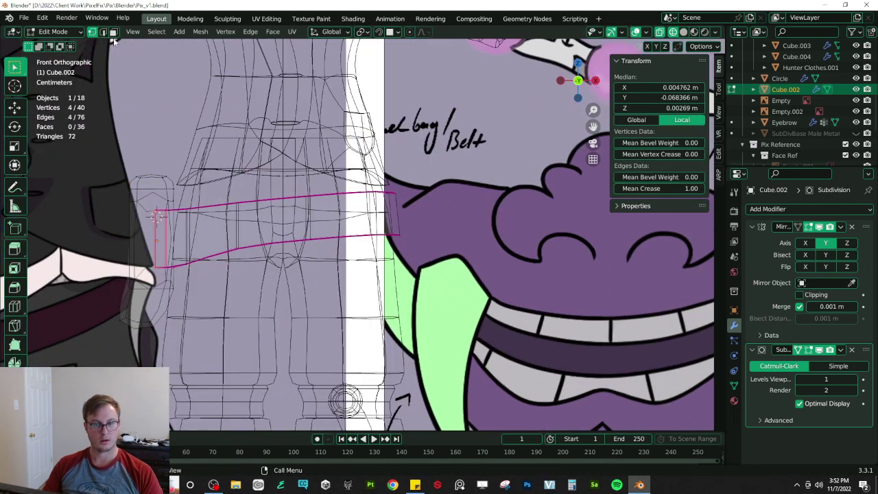
pyautogui.moveTo(356, 180); pyautogui.dragTo(434, 272)
pyautogui.keyDown('alt'); pyautogui.keyDown('shift'); pyautogui.click(398, 207); pyautogui.keyUp('shift'); pyautogui.keyUp('alt')
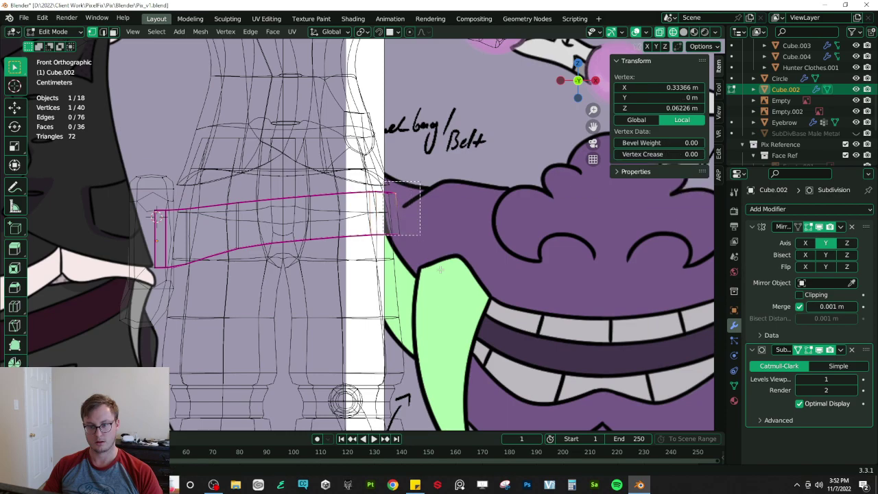
pyautogui.press('g')
pyautogui.press('z')
pyautogui.click(446, 260)
# - Raise the last section of the belt opposite the pouch along Z, and select only its outermost edge loop
pyautogui.keyDown('alt'); pyautogui.keyDown('shift'); pyautogui.click(383, 197); pyautogui.keyUp('shift'); pyautogui.keyUp('alt')
pyautogui.press('g')
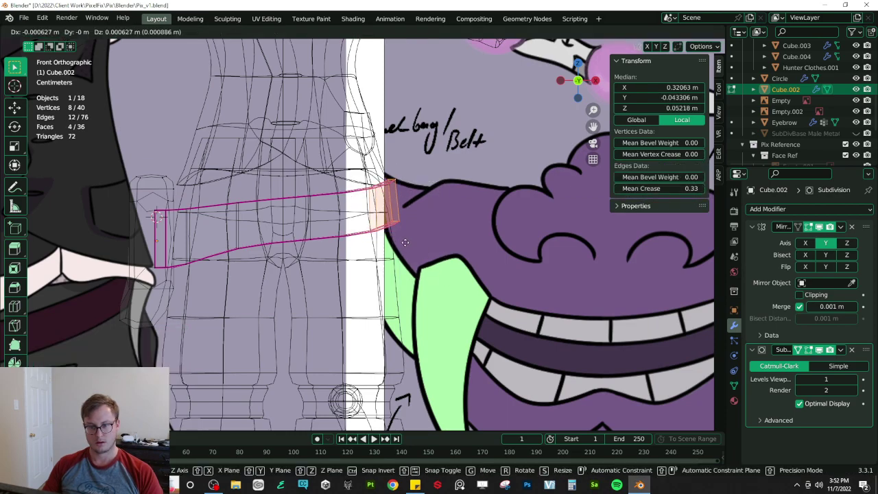
pyautogui.press('z')
pyautogui.click(390, 182)
pyautogui.moveTo(384, 163); pyautogui.dragTo(427, 227)
# - Try rotating and moving the belt's outermost edge loop at the hip
pyautogui.press('r')
pyautogui.click(447, 167)
pyautogui.hotkey('ctrl', 'z')
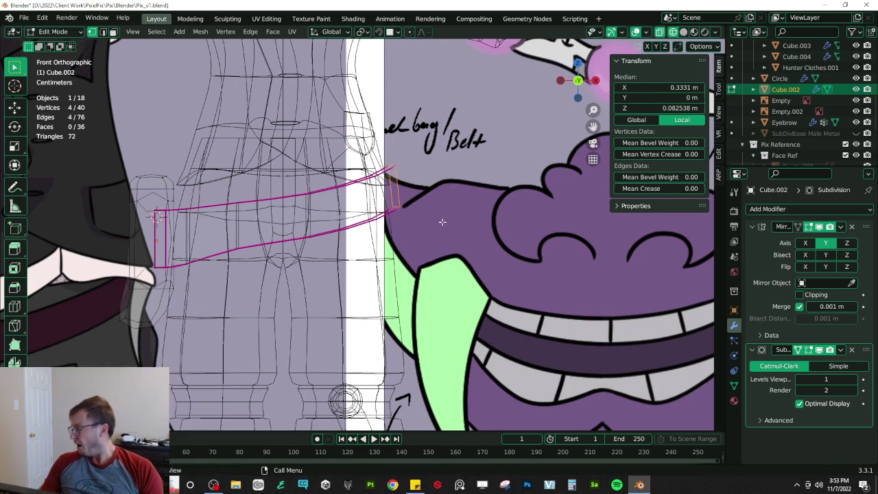
pyautogui.hotkey('shift', 'z')
pyautogui.scroll(4, 446, 226)
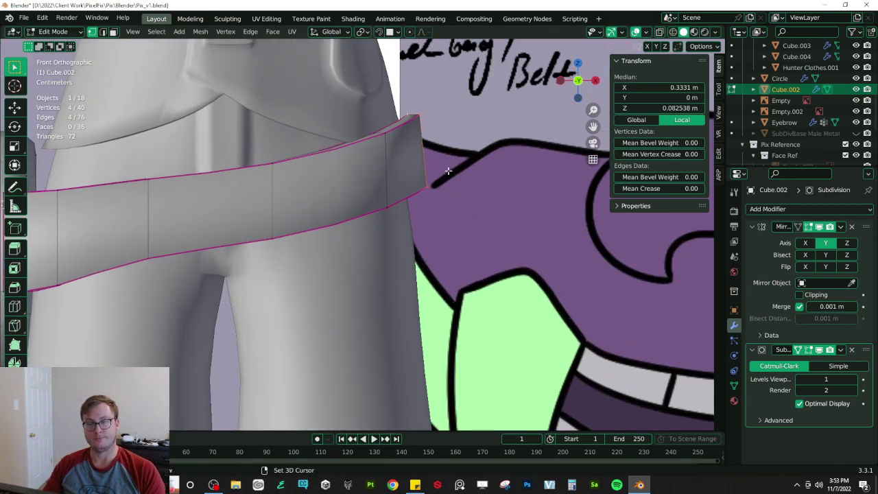
pyautogui.press('g')
pyautogui.click(463, 181)
pyautogui.hotkey('ctrl', 'z')
# - Rotate the belt's outermost edge loop to follow the hip's slope and move it inward against the trousers
pyautogui.press('r')
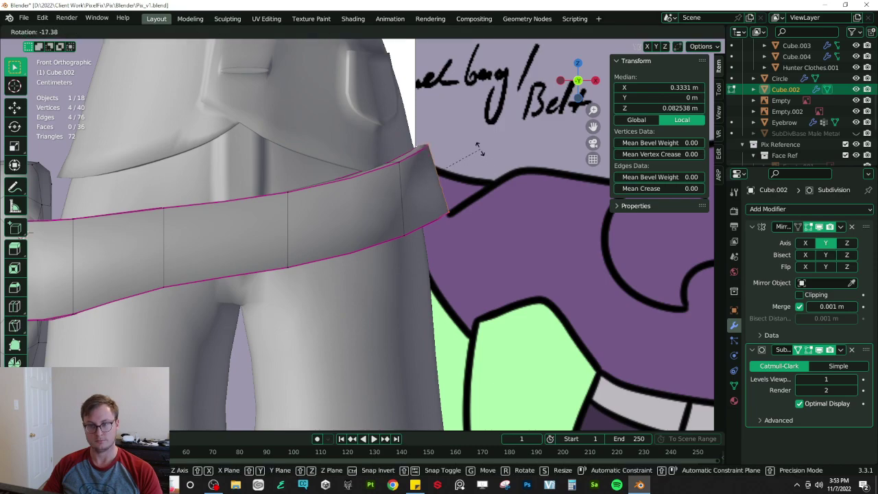
pyautogui.click(479, 150)
pyautogui.press('g')
pyautogui.click(453, 161)
pyautogui.press('r')
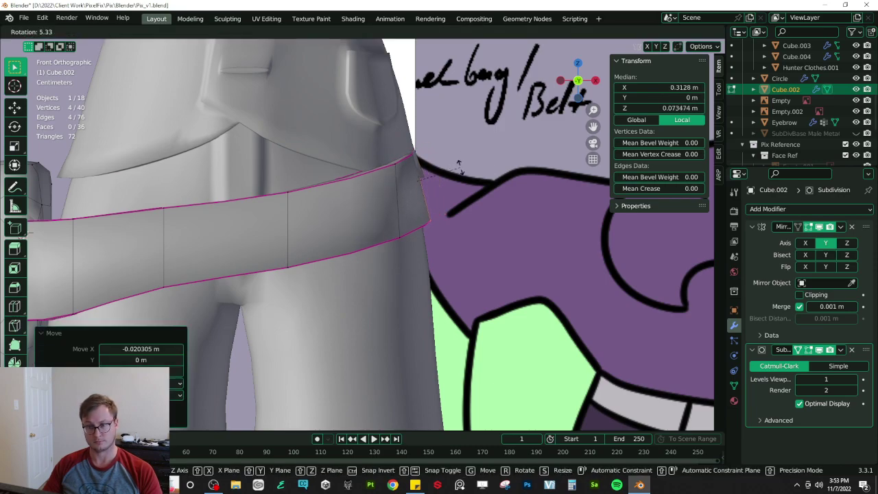
pyautogui.click(461, 168)
pyautogui.press('g')
pyautogui.click(461, 171)
# - Select the belt loop next to the outermost one, move it inward, tilt it around X, and adjust its position along X
pyautogui.hotkey('shift', 'z')
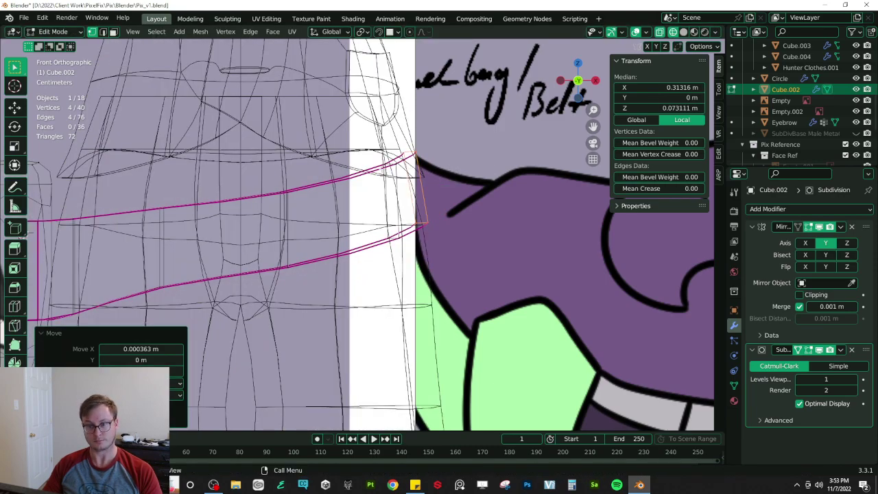
pyautogui.click(380, 228)
pyautogui.hotkey('shift', 'z')
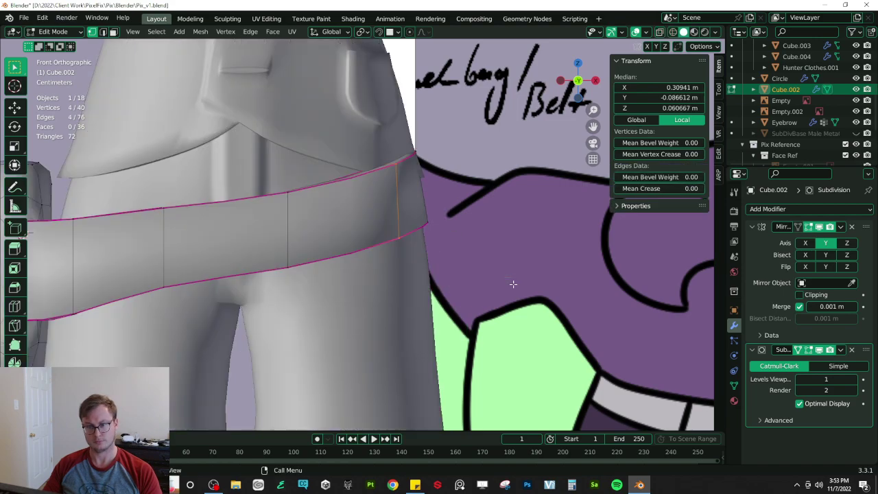
pyautogui.press('g')
pyautogui.click(497, 284)
pyautogui.press('r')
pyautogui.press('x')
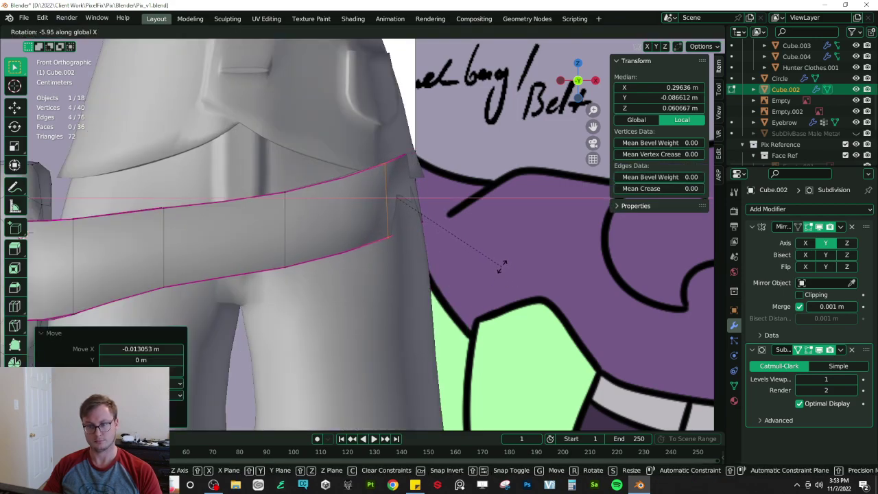
pyautogui.click(501, 190)
pyautogui.press('g')
pyautogui.press('x')
pyautogui.click(505, 188)
# - Try lowering the belt's lower-edge vertices nearest the pouch along Z in front view
pyautogui.moveTo(505, 188); pyautogui.dragTo(449, 226, button='middle')
pyautogui.moveTo(336, 232); pyautogui.dragTo(403, 262, button='middle')
pyautogui.moveTo(331, 299); pyautogui.dragTo(302, 267, button='middle')
pyautogui.scroll(-4, 343, 241)
pyautogui.moveTo(359, 223); pyautogui.dragTo(374, 206, button='middle')
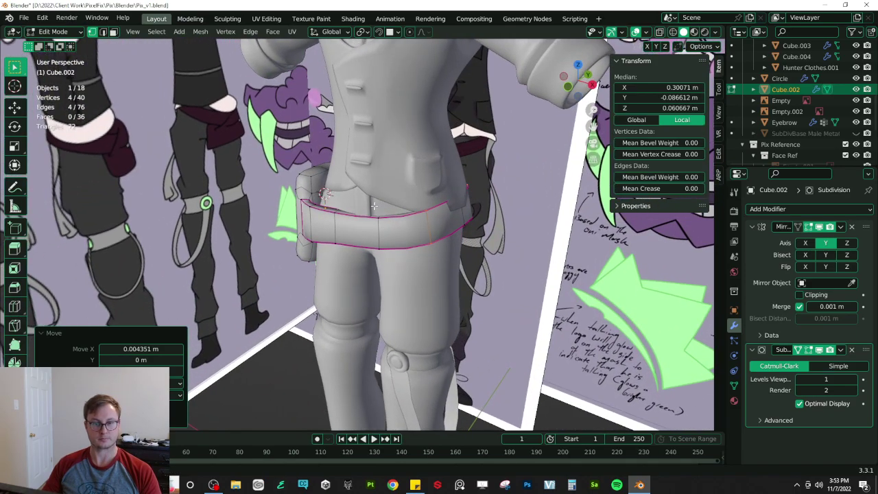
pyautogui.press('KP_1')
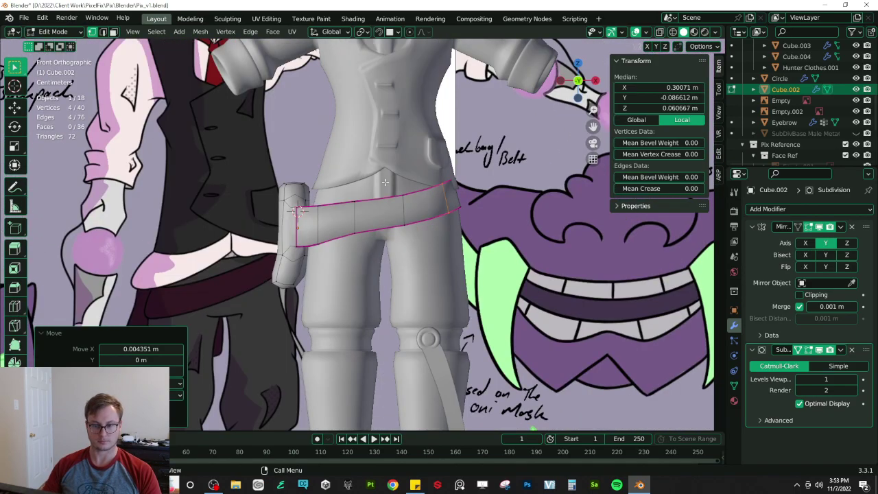
pyautogui.scroll(4, 320, 217)
pyautogui.hotkey('shift', 'z')
pyautogui.click(304, 221)
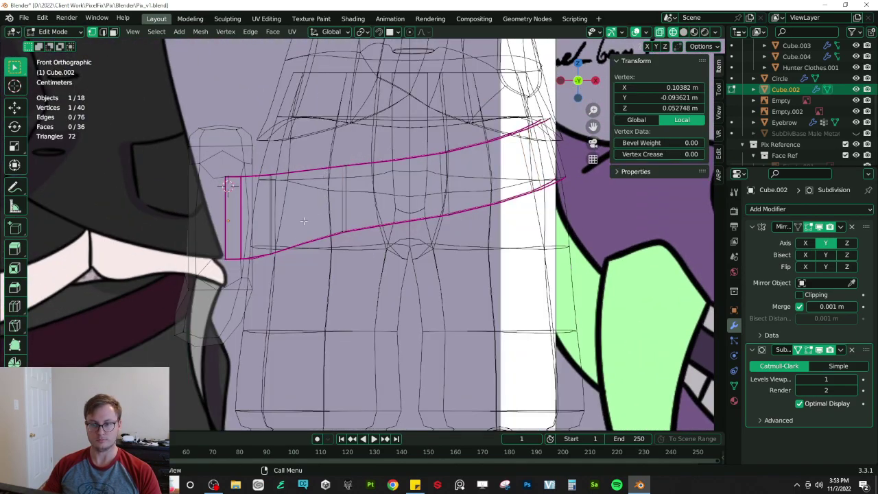
pyautogui.keyDown('shift'); pyautogui.click(269, 253); pyautogui.keyUp('shift')
pyautogui.press('g')
pyautogui.press('z')
pyautogui.click(282, 262)
pyautogui.hotkey('ctrl', 'z')
# - Lower the two pairs of lower-edge vertices in the middle of the belt's front along Z
pyautogui.click(347, 239)
pyautogui.keyDown('shift'); pyautogui.click(351, 244); pyautogui.keyUp('shift')
pyautogui.press('g')
pyautogui.press('z')
pyautogui.click(362, 267)
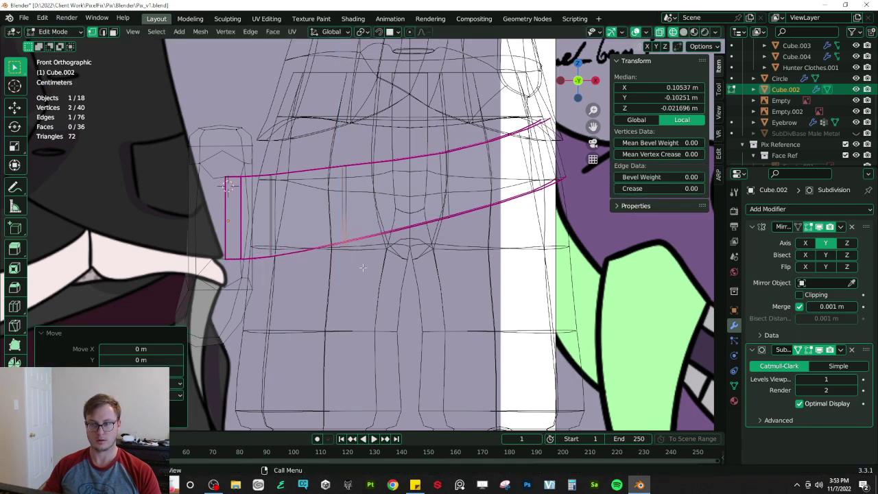
pyautogui.press('g')
pyautogui.press('z')
pyautogui.click(461, 233)
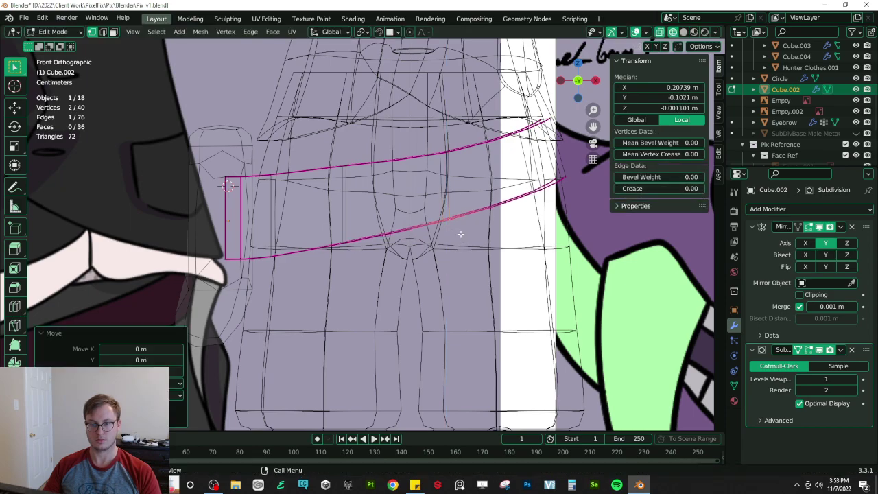
# - Lower the pair of upper-edge vertices in the middle of the belt's front along Z and return to solid view in Object Mode
pyautogui.press('Tab')
pyautogui.press('Tab')
pyautogui.click(342, 180)
pyautogui.keyDown('shift'); pyautogui.click(349, 183); pyautogui.keyUp('shift')
pyautogui.press('g')
pyautogui.press('z')
pyautogui.click(359, 192)
pyautogui.press('Tab')
pyautogui.hotkey('shift', 'z')
# - Move the belt's front middle lower-edge vertices forward about 0.005 m along Y, leave Edit Mode, and save the file
pyautogui.scroll(-3, 359, 194)
pyautogui.moveTo(439, 199)
pyautogui.mouseDown(button='middle')
pyautogui.moveTo(347, 218)
pyautogui.moveTo(384, 237)
pyautogui.moveTo(443, 230)
pyautogui.moveTo(482, 264)
pyautogui.mouseUp(button='middle')
pyautogui.press('Tab')
pyautogui.scroll(3, 385, 237)
pyautogui.hotkey('shift', 'z')
pyautogui.click(367, 248)
pyautogui.keyDown('shift'); pyautogui.click(372, 262); pyautogui.keyUp('shift')
pyautogui.hotkey('shift', 'z')
pyautogui.press('g')
pyautogui.press('y')
pyautogui.click(472, 288)
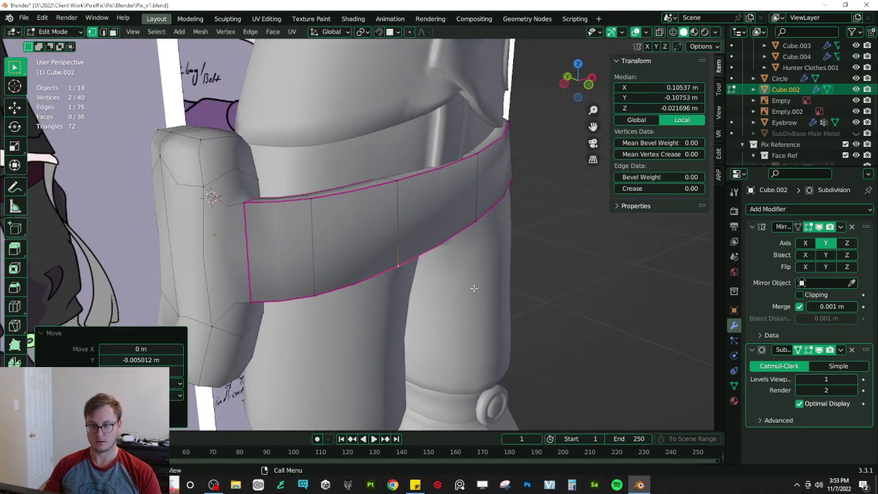
pyautogui.press('Tab')
pyautogui.scroll(-3, 508, 281)
pyautogui.hotkey('ctrl', 's')
# - Rotate the whole belt about 11.8° around X in the right side view and move it up over the hips
pyautogui.moveTo(542, 277); pyautogui.dragTo(437, 234, button='middle')
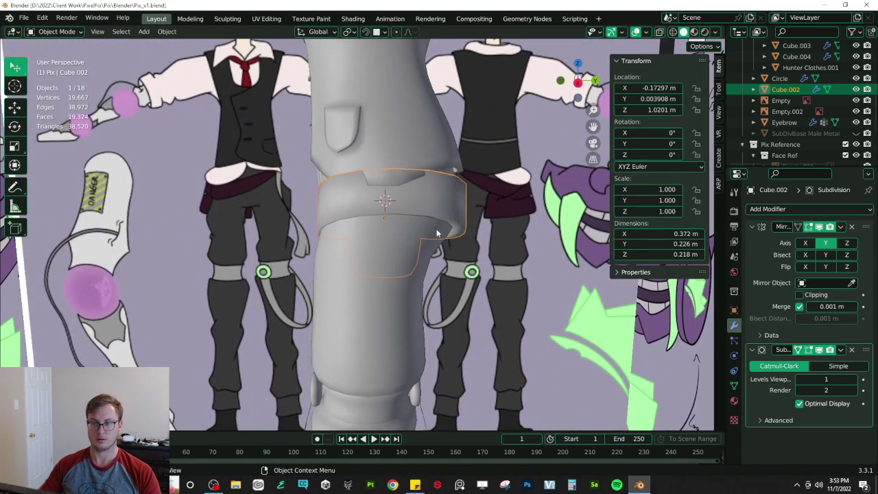
pyautogui.press('KP_3')
pyautogui.press('r')
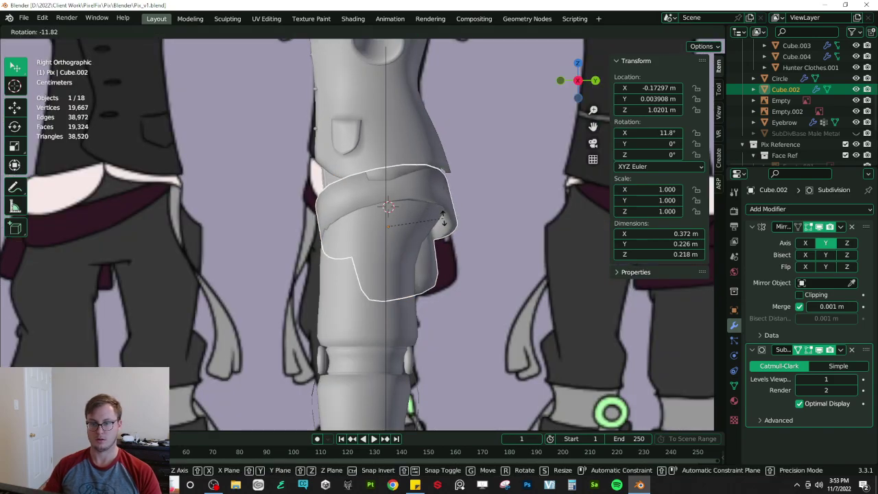
pyautogui.click(443, 215)
pyautogui.press('g')
pyautogui.click(441, 200)
# - Reduce the belt's X rotation to about 8.35° in the side view and move it slightly higher on the hips
pyautogui.moveTo(441, 200); pyautogui.dragTo(493, 169, button='middle')
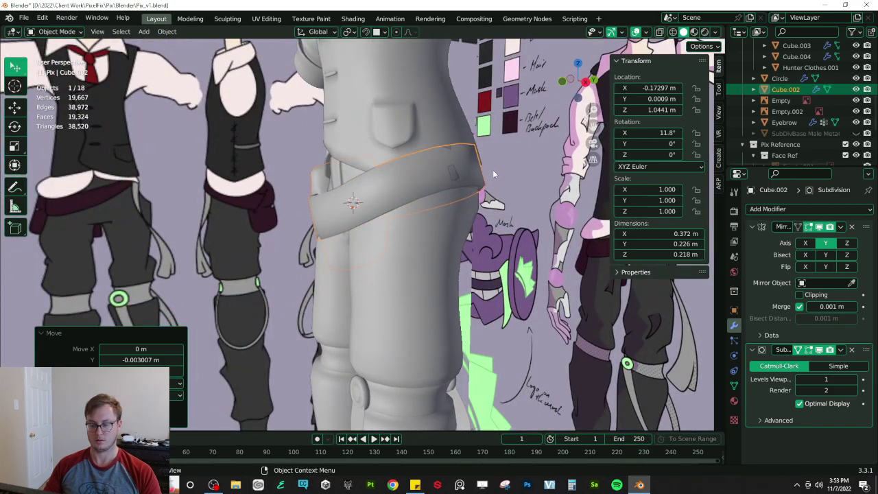
pyautogui.press('KP_3')
pyautogui.press('r')
pyautogui.click(493, 169)
pyautogui.press('g')
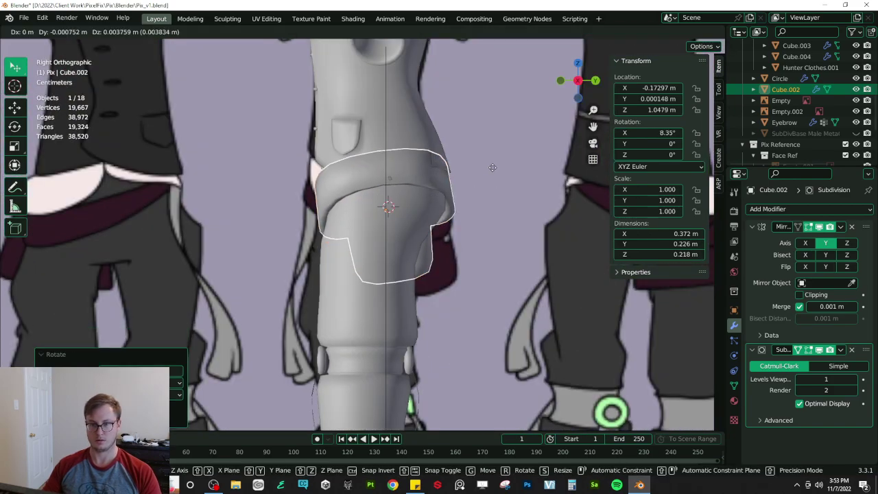
pyautogui.click(490, 165)
pyautogui.press('Tab')
pyautogui.press('Tab')
# - Open the vest mesh for editing in front wireframe view and select the lowest hem corner vertices on both sides, with proportional editing on
pyautogui.click(373, 125)
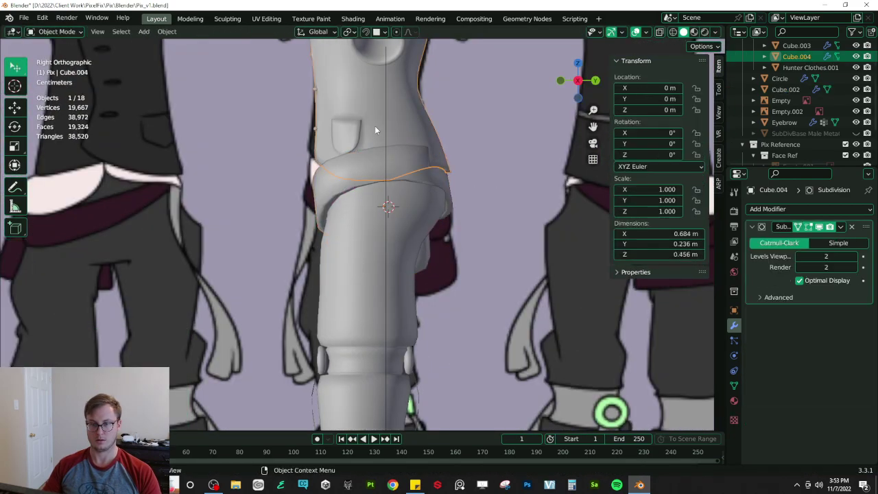
pyautogui.moveTo(373, 126); pyautogui.dragTo(454, 155, button='middle')
pyautogui.press('KP_1')
pyautogui.press('Tab')
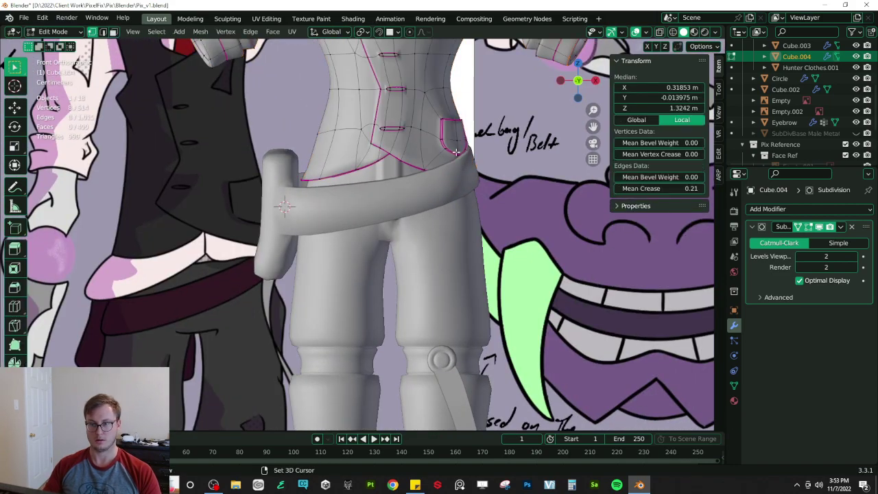
pyautogui.keyDown('shift'); pyautogui.moveTo(489, 185); pyautogui.dragTo(449, 248, button='middle'); pyautogui.keyUp('shift')
pyautogui.press('z')
pyautogui.click(313, 204)
pyautogui.scroll(4, 352, 228)
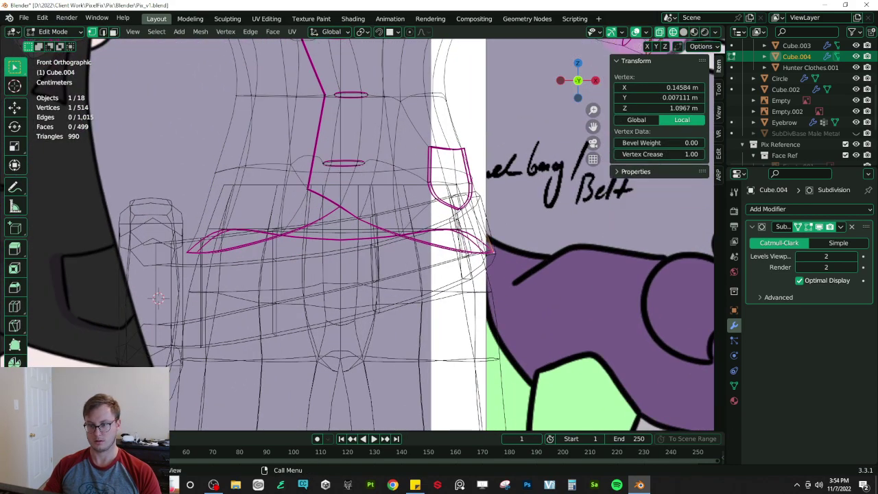
pyautogui.keyDown('shift'); pyautogui.click(487, 241); pyautogui.keyUp('shift')
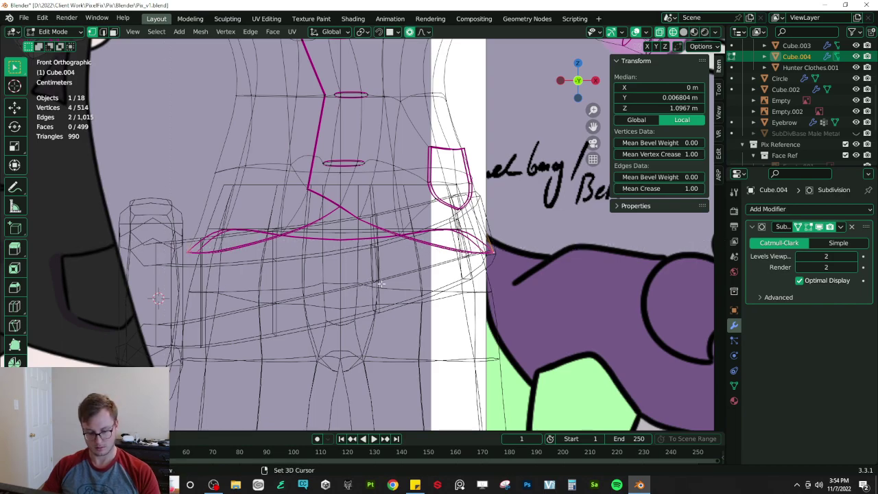
# - Widen the vest hem by scaling the selected corners about 1.142 along X with a proportional size of 0.18
pyautogui.hotkey('shift', 'c')
pyautogui.press('KP_Decimal')
pyautogui.press('x')
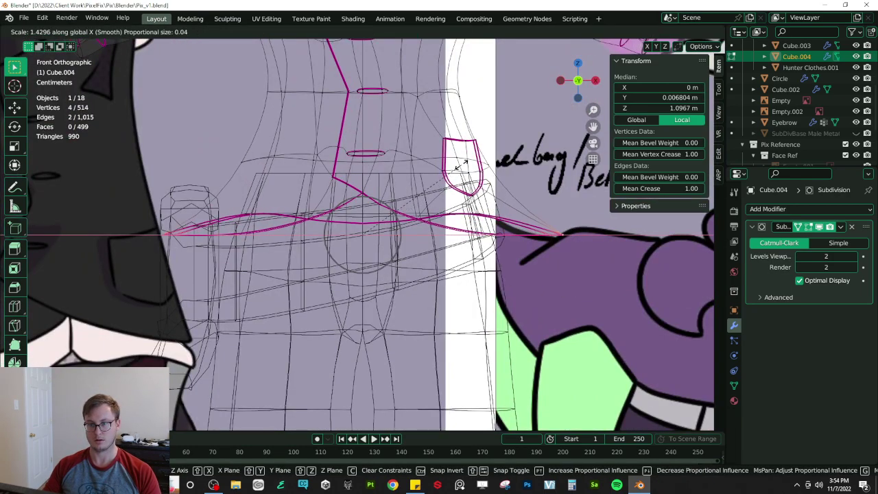
pyautogui.scroll(-9, 438, 184)
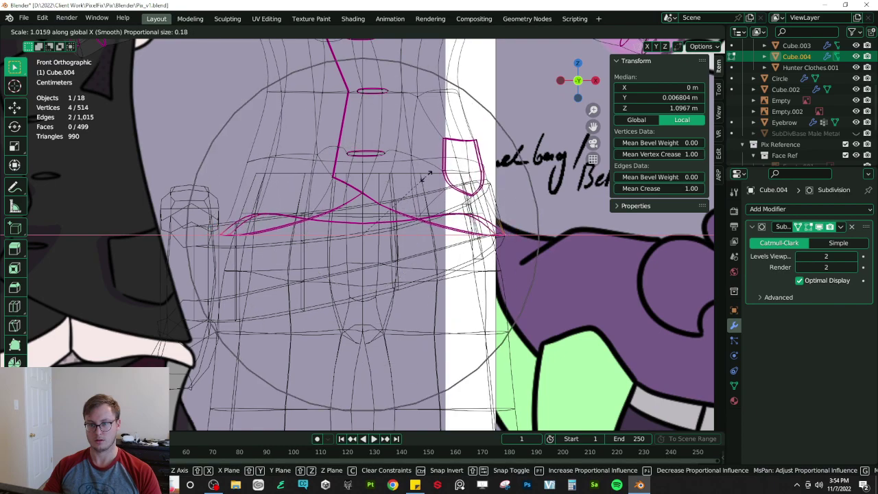
pyautogui.click(435, 170)
pyautogui.press('z')
pyautogui.click(432, 214)
# - Scale the vest's hem corners outward along Y with proportional editing, return to Object Mode, and save the file
pyautogui.scroll(-2, 535, 165)
pyautogui.moveTo(569, 148); pyautogui.dragTo(500, 164, button='middle')
pyautogui.press('s')
pyautogui.press('y')
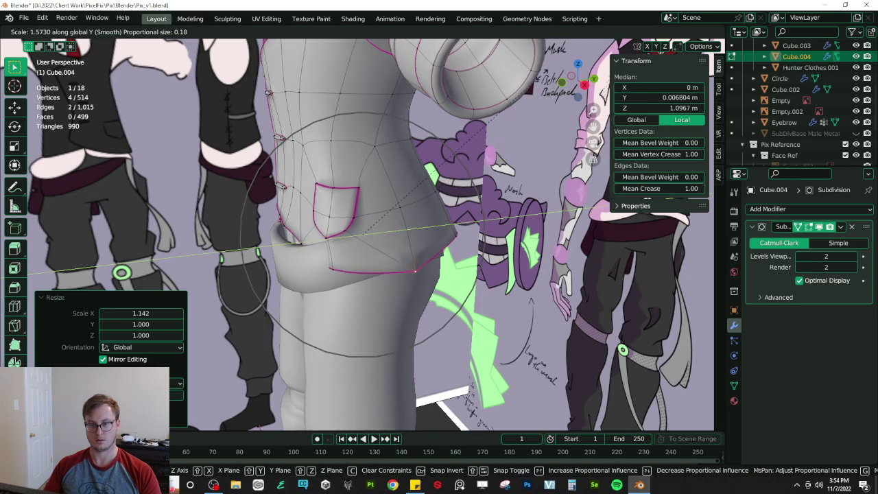
pyautogui.click(521, 98)
pyautogui.moveTo(515, 103); pyautogui.dragTo(423, 268, button='middle')
pyautogui.scroll(-2, 341, 177)
pyautogui.press('Tab')
pyautogui.hotkey('ctrl', 's')
# - Open the trousers mesh for editing in the front wireframe view
pyautogui.press('Tab')
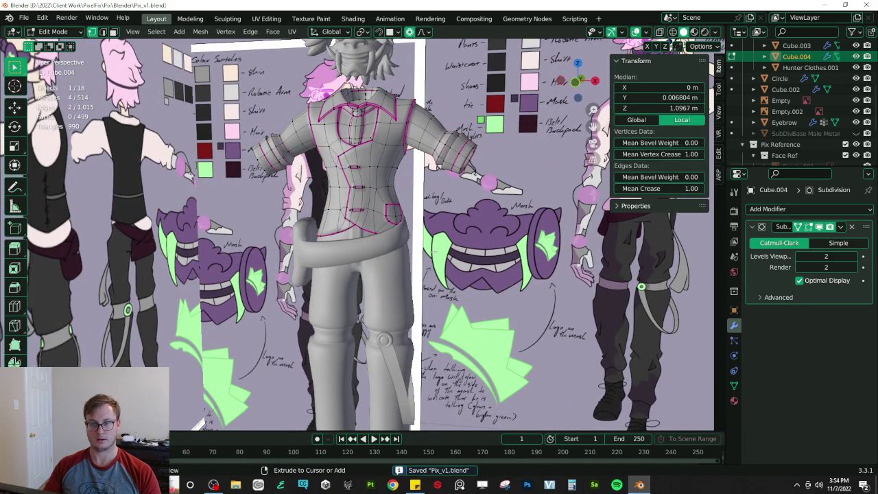
pyautogui.press('Tab')
pyautogui.click(407, 255)
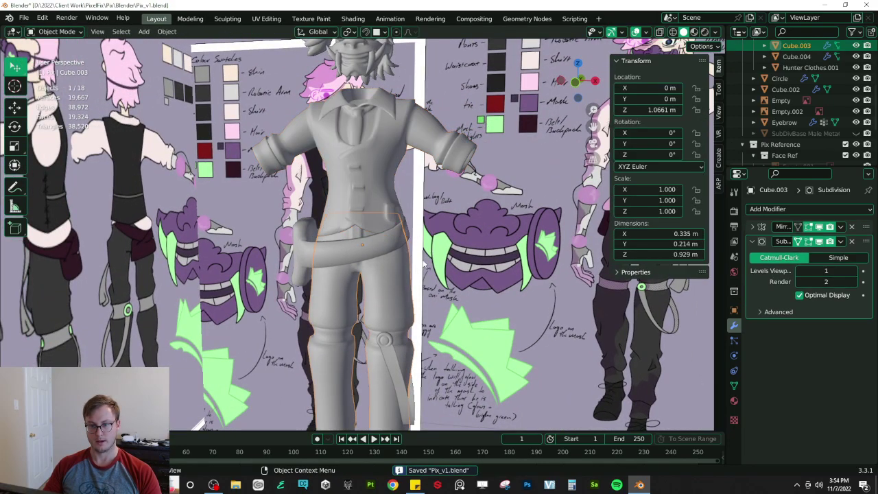
pyautogui.moveTo(422, 261); pyautogui.dragTo(450, 250, button='middle')
pyautogui.press('KP_1')
pyautogui.press('Tab')
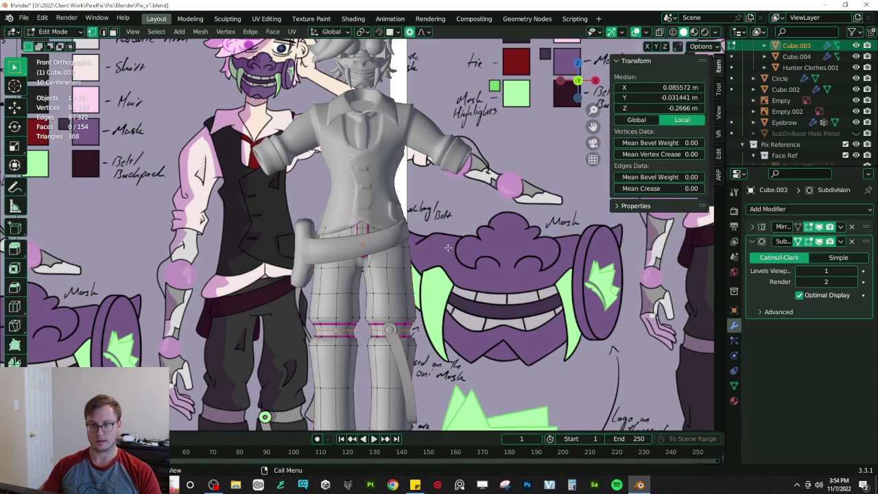
pyautogui.hotkey('shift', 'z')
pyautogui.scroll(2, 292, 190)
# - Select the trousers' waist vertices beneath the vest and try scaling them along Y
pyautogui.keyDown('alt'); pyautogui.keyDown('shift'); pyautogui.click(340, 224); pyautogui.keyUp('shift'); pyautogui.keyUp('alt')
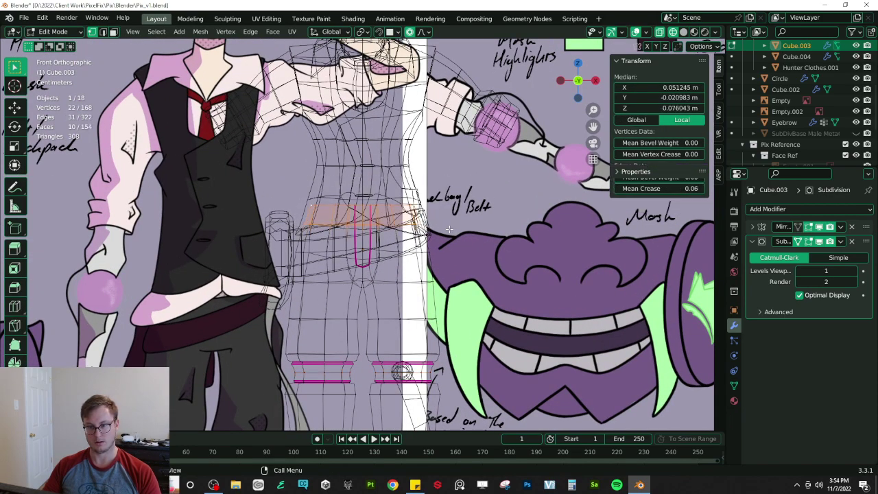
pyautogui.hotkey('alt', 'z')
pyautogui.press('s')
pyautogui.press('y')
pyautogui.rightClick(464, 177)
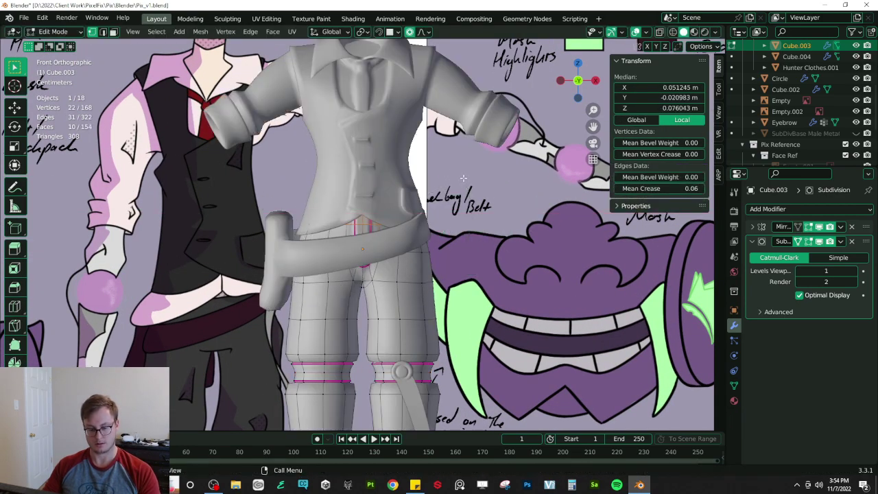
pyautogui.hotkey('shift', 'v')
pyautogui.rightClick(464, 178)
pyautogui.hotkey('ctrl', 'z')
pyautogui.hotkey('ctrl', 'z')
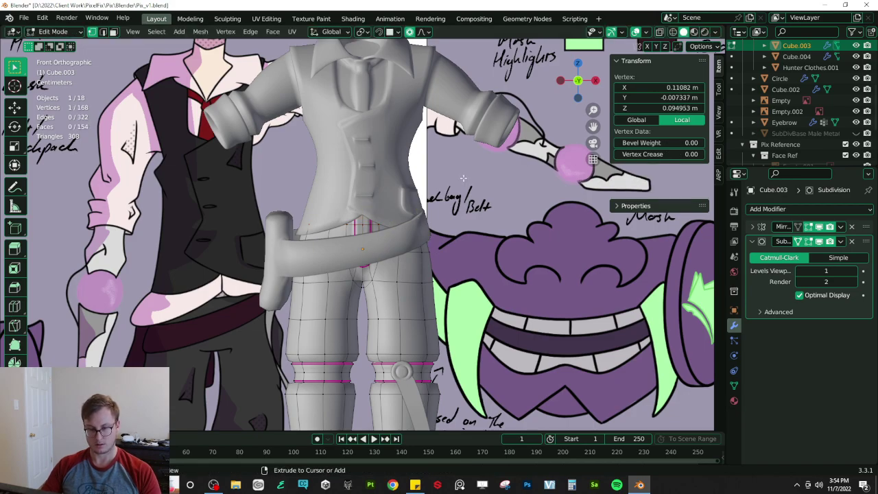
pyautogui.press('Home')
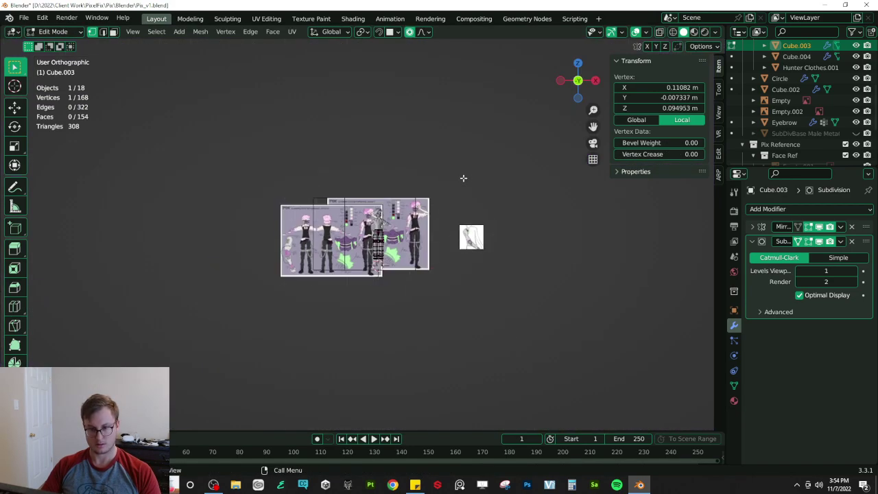
# - Select the trousers' waist vertices in the front solid view and try scaling them along X with a proportional size of 0.18
pyautogui.scroll(8, 464, 178)
pyautogui.scroll(6, 416, 233)
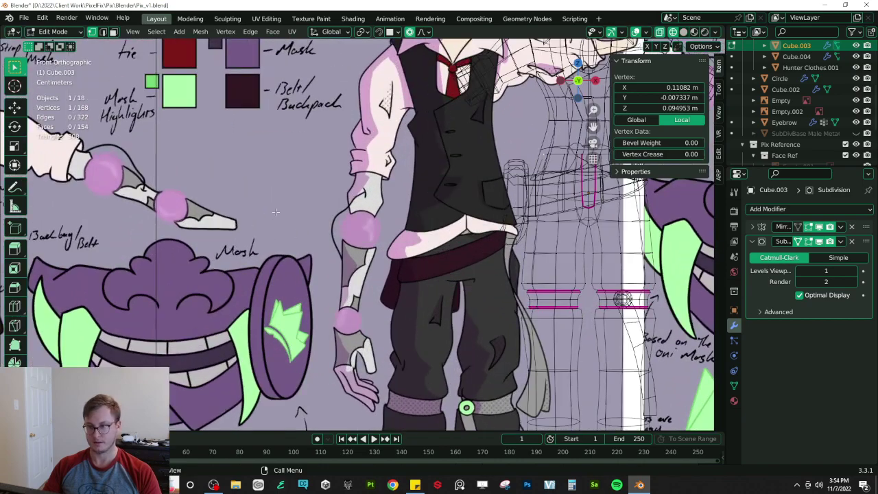
pyautogui.moveTo(457, 213); pyautogui.dragTo(458, 214)
pyautogui.keyDown('shift'); pyautogui.moveTo(450, 215); pyautogui.dragTo(427, 230, button='middle'); pyautogui.keyUp('shift')
pyautogui.press('z')
pyautogui.click(504, 229)
pyautogui.press('s')
pyautogui.press('x')
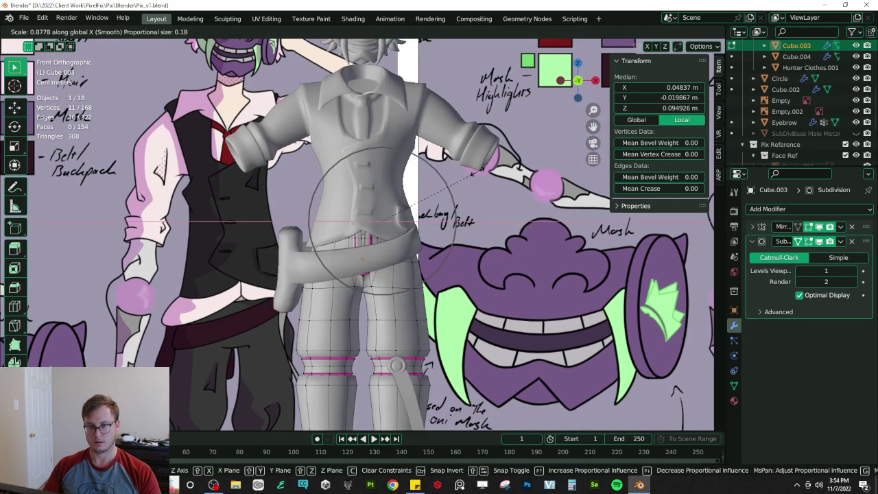
pyautogui.click(468, 177)
pyautogui.scroll(-4, 465, 205)
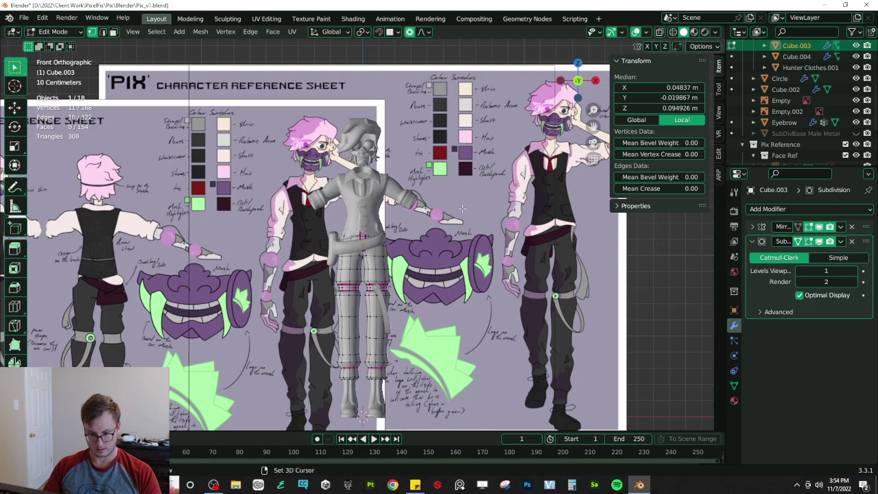
# - Change the pivot point and narrow the trousers' waist along X with a smaller proportional editing radius
pyautogui.press('.')
pyautogui.scroll(5, 462, 206)
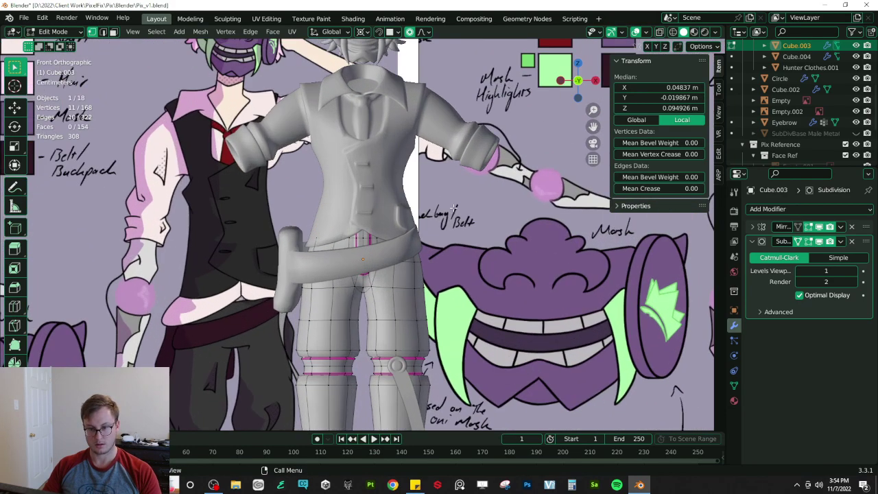
pyautogui.press('s')
pyautogui.press('x')
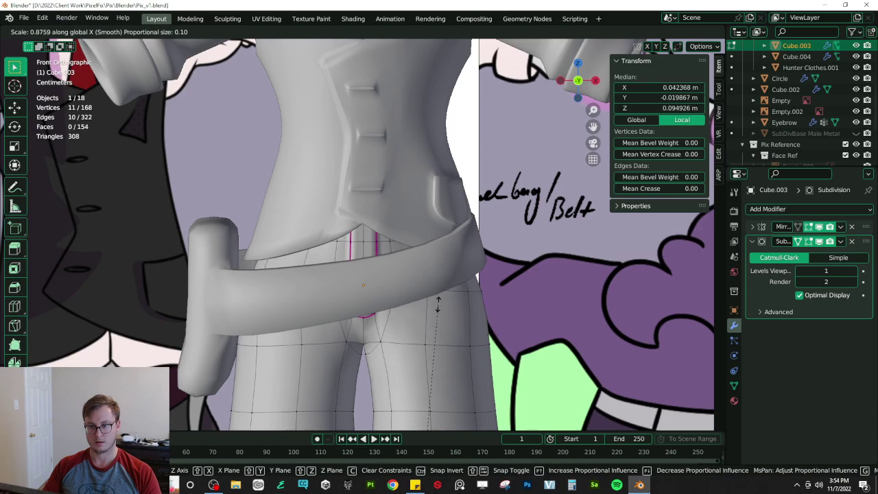
pyautogui.click(430, 350)
# - Tighten the trousers' waist along Y by 0.966, and reduce it further along Y with a proportional size of 0.18 in wireframe
pyautogui.moveTo(557, 209); pyautogui.dragTo(479, 193, button='middle')
pyautogui.press('s')
pyautogui.press('y')
pyautogui.click(478, 192)
pyautogui.moveTo(338, 212); pyautogui.dragTo(396, 241, button='middle')
pyautogui.press('z')
pyautogui.click(357, 243)
pyautogui.moveTo(489, 163); pyautogui.dragTo(528, 130, button='middle')
pyautogui.press('s')
pyautogui.press('y')
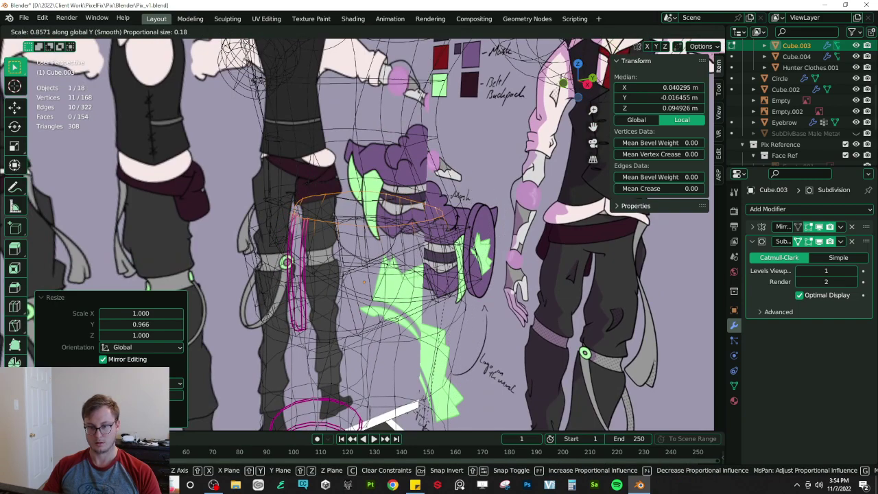
pyautogui.click(464, 203)
# - Restore solid shading, leave mesh editing on the trousers, and save the file
pyautogui.press('z')
pyautogui.click(474, 231)
pyautogui.moveTo(322, 230); pyautogui.dragTo(404, 239, button='middle')
pyautogui.press('Tab')
pyautogui.hotkey('ctrl', 's')
# - Open the pouch belt mesh in face selection mode and select the loop of outer faces around the belt
pyautogui.click(464, 242)
pyautogui.moveTo(464, 241); pyautogui.dragTo(265, 287, button='middle')
pyautogui.press('Tab')
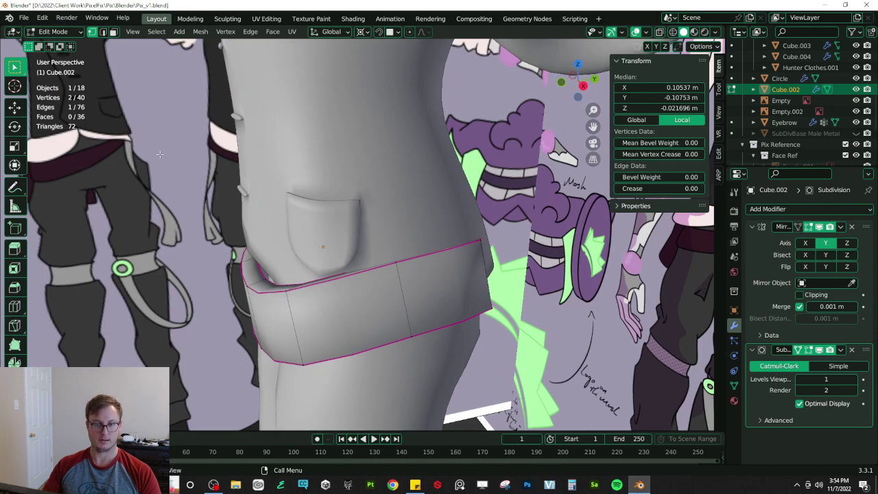
pyautogui.click(265, 278)
pyautogui.moveTo(266, 278); pyautogui.dragTo(309, 294, button='middle')
pyautogui.press('3')
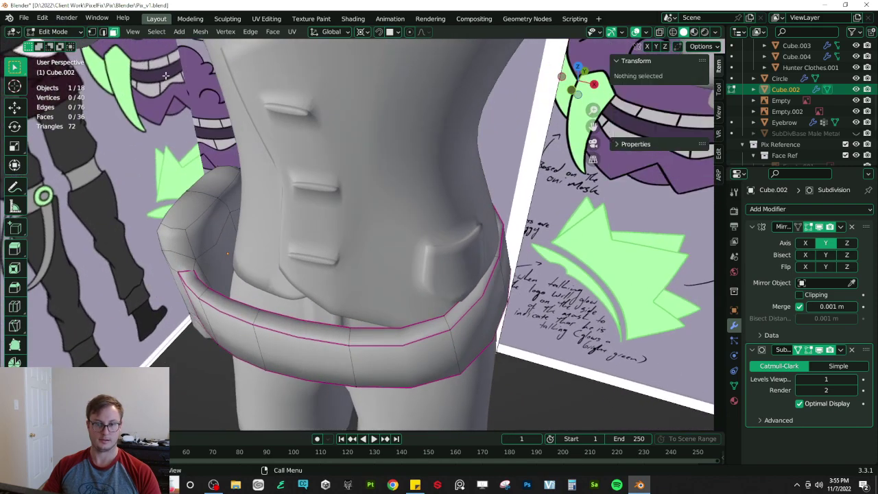
pyautogui.click(316, 353)
pyautogui.keyDown('alt'); pyautogui.click(351, 365); pyautogui.keyUp('alt')
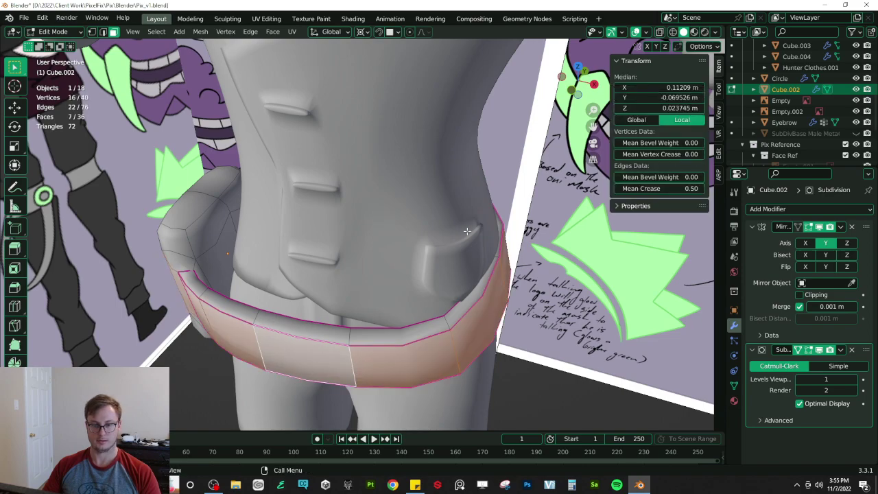
# - Try shrinking the belt's outer face loop along its normals, and undo it
pyautogui.hotkey('alt', 's')
pyautogui.click(475, 212)
pyautogui.hotkey('ctrl', 'z')
# - Deselect the belt faces nearest the pouch and shrink the remaining outer faces inward by about 0.012 m
pyautogui.press('KP_1')
pyautogui.hotkey('alt', 'z')
pyautogui.keyDown('ctrl'); pyautogui.moveTo(115, 241); pyautogui.dragTo(193, 374); pyautogui.keyUp('ctrl')
pyautogui.hotkey('alt', 'z')
pyautogui.moveTo(368, 214); pyautogui.dragTo(470, 183, button='middle')
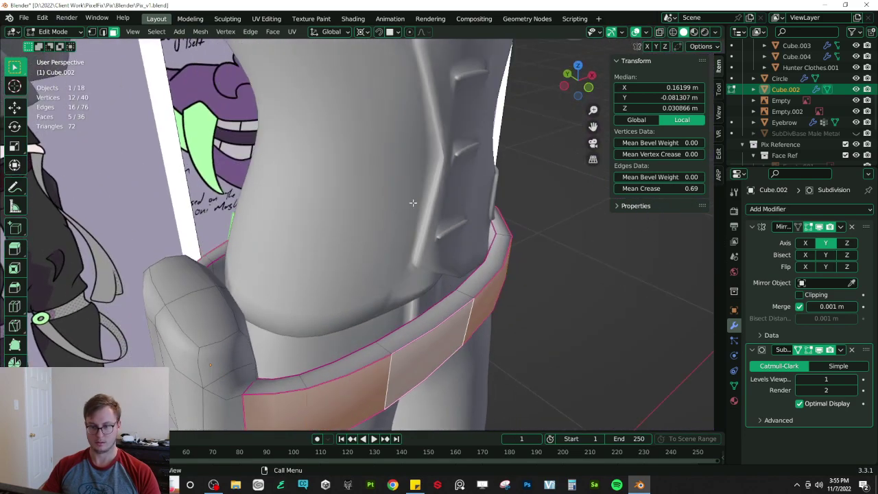
pyautogui.hotkey('alt', 's')
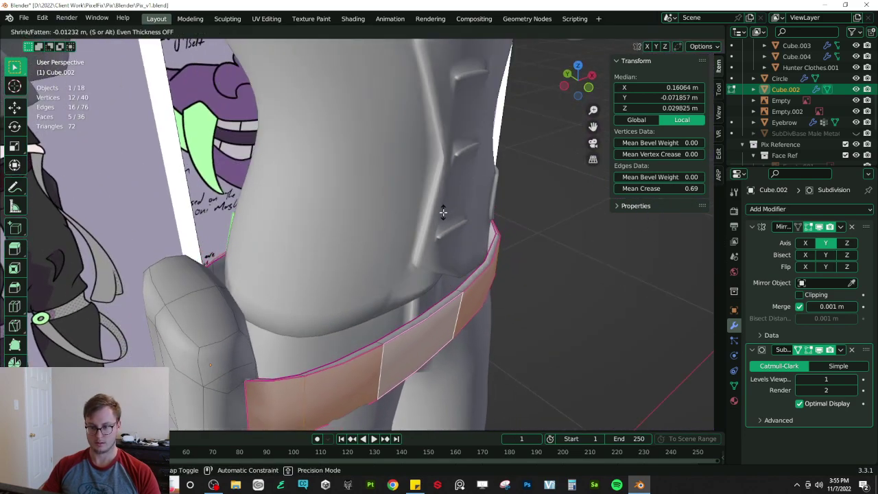
pyautogui.click(444, 211)
pyautogui.moveTo(445, 210); pyautogui.dragTo(380, 206, button='middle')
pyautogui.moveTo(428, 241); pyautogui.dragTo(421, 245, button='middle')
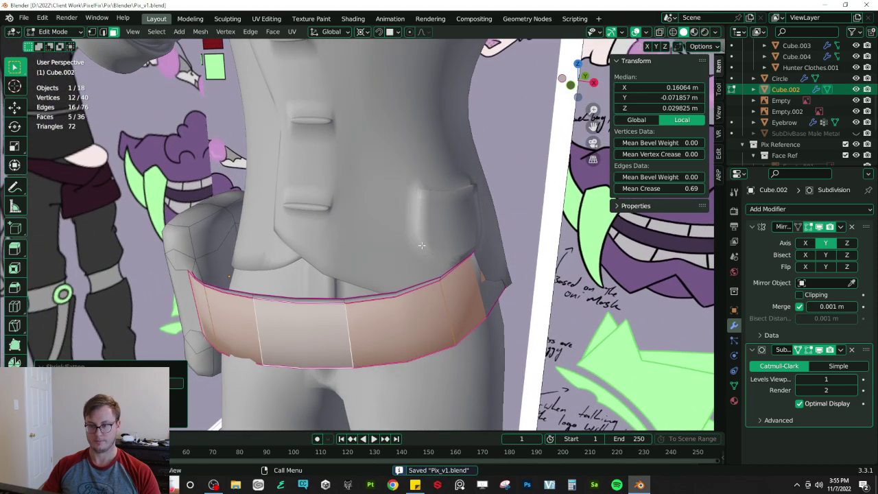
# - Move the belt's outer face near the far hip along X and save the file
pyautogui.click(474, 295)
pyautogui.press('g')
pyautogui.press('x')
pyautogui.click(478, 288)
pyautogui.hotkey('ctrl', 's')
# - Try moving the belt's hip-side face along X and scaling it along Y, and undo both changes
pyautogui.moveTo(478, 288); pyautogui.dragTo(478, 221, button='middle')
pyautogui.click(497, 233)
pyautogui.press('g')
pyautogui.press('x')
pyautogui.click(525, 247)
pyautogui.press('s')
pyautogui.press('y')
pyautogui.click(480, 218)
pyautogui.hotkey('ctrl', 'z')
pyautogui.hotkey('ctrl', 'z')
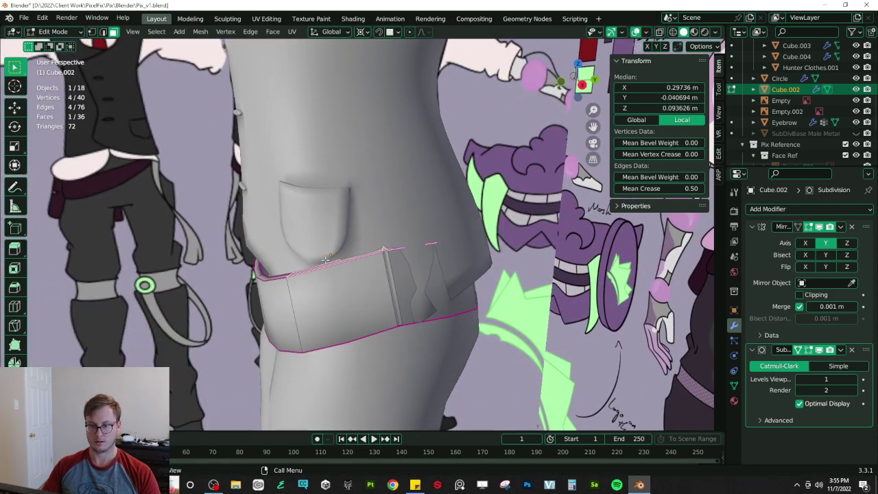
# - Select only the four belt vertices at the hip-side mirror seam and set their Y position to 0 m
pyautogui.moveTo(401, 217); pyautogui.dragTo(396, 226, button='middle')
pyautogui.press('z')
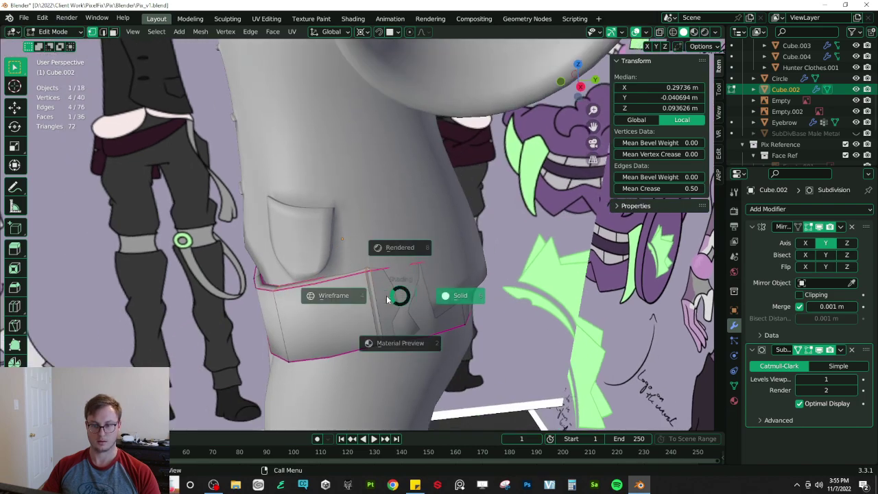
pyautogui.click(362, 296)
pyautogui.click(354, 287)
pyautogui.moveTo(395, 348); pyautogui.dragTo(396, 351)
pyautogui.moveTo(397, 352); pyautogui.dragTo(386, 294, button='middle')
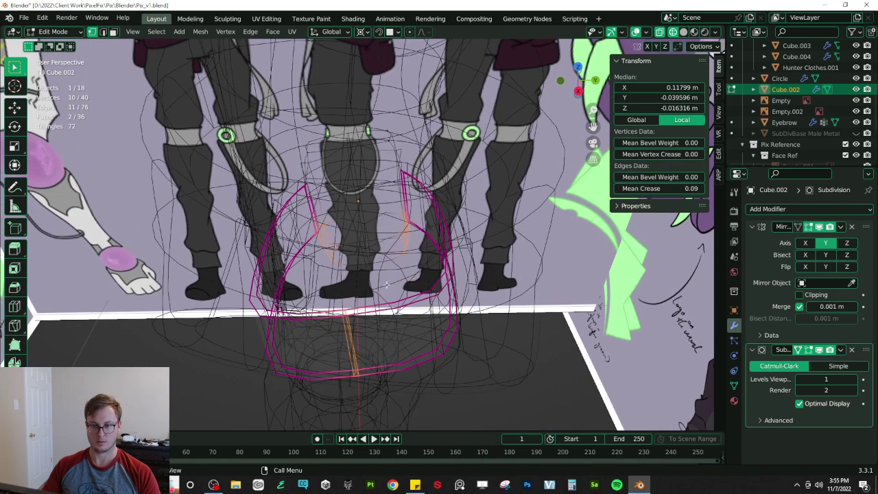
pyautogui.keyDown('ctrl'); pyautogui.moveTo(341, 224); pyautogui.dragTo(427, 278); pyautogui.keyUp('ctrl')
pyautogui.press('z')
pyautogui.click(444, 287)
pyautogui.moveTo(446, 287); pyautogui.dragTo(462, 274, button='middle')
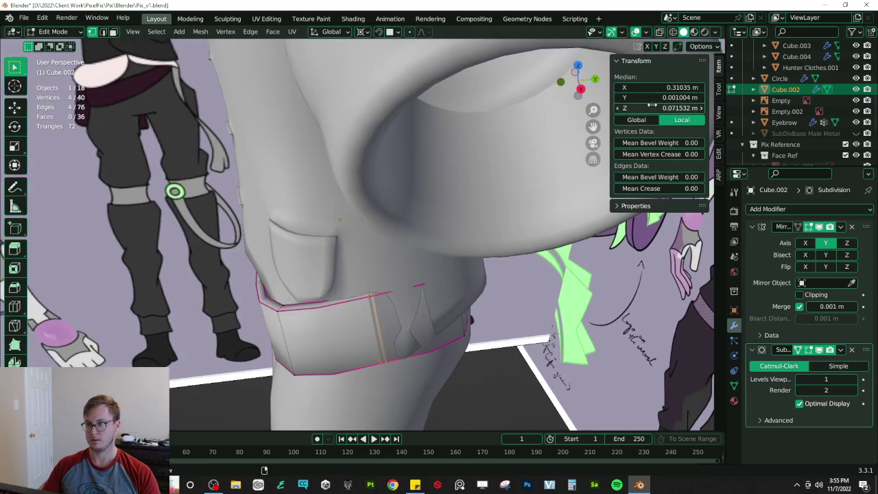
pyautogui.moveTo(350, 389); pyautogui.dragTo(514, 269, button='middle')
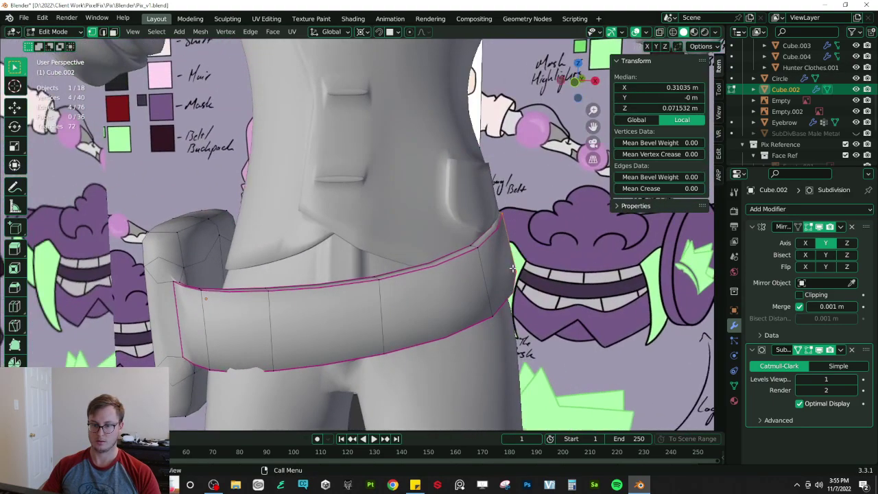
pyautogui.moveTo(300, 360); pyautogui.dragTo(398, 289, button='middle')
# - Return to Object Mode and apply the belt's Mirror modifier
pyautogui.press('Tab')
pyautogui.scroll(-4, 336, 315)
pyautogui.click(840, 228)
pyautogui.click(827, 238)
# - Isolate the belt in local view and open its mesh for editing with see-through display
pyautogui.moveTo(521, 255); pyautogui.dragTo(389, 283, button='middle')
pyautogui.scroll(4, 385, 283)
pyautogui.press('KP_Divide')
pyautogui.scroll(5, 384, 264)
pyautogui.scroll(-6, 381, 292)
pyautogui.press('Tab')
pyautogui.hotkey('alt', 'z')
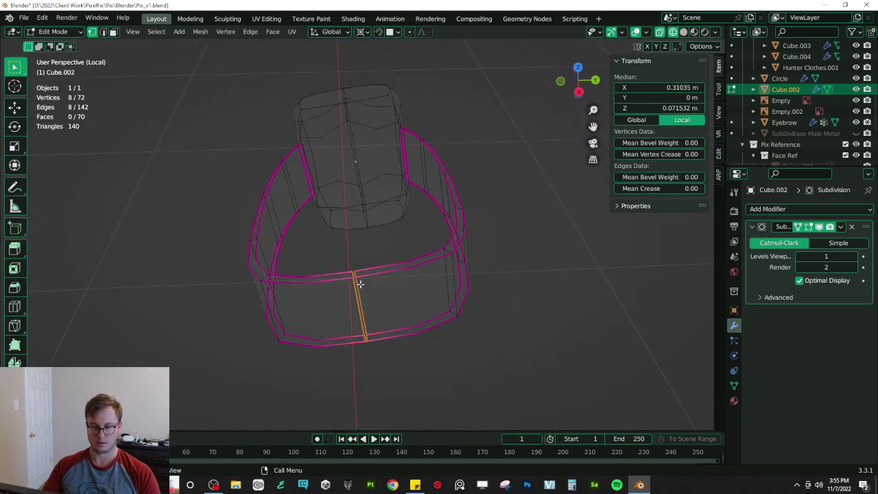
# - Merge the duplicate vertices on the belt's seam, return to Object Mode, and leave local view
pyautogui.press('q')
pyautogui.click(360, 284)
pyautogui.click(103, 335)
pyautogui.hotkey('alt', 'z')
pyautogui.press('Tab')
pyautogui.moveTo(342, 267); pyautogui.dragTo(469, 262, button='middle')
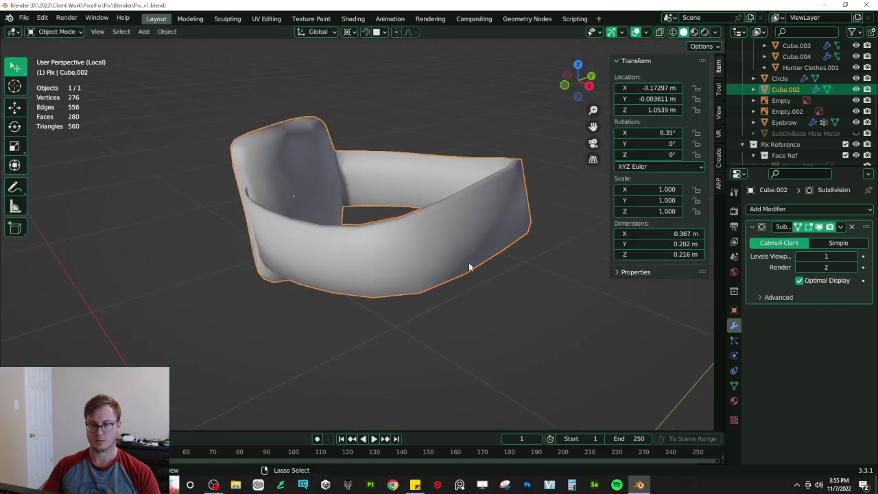
pyautogui.press('KP_Divide')
pyautogui.moveTo(424, 239); pyautogui.dragTo(457, 260, button='middle')
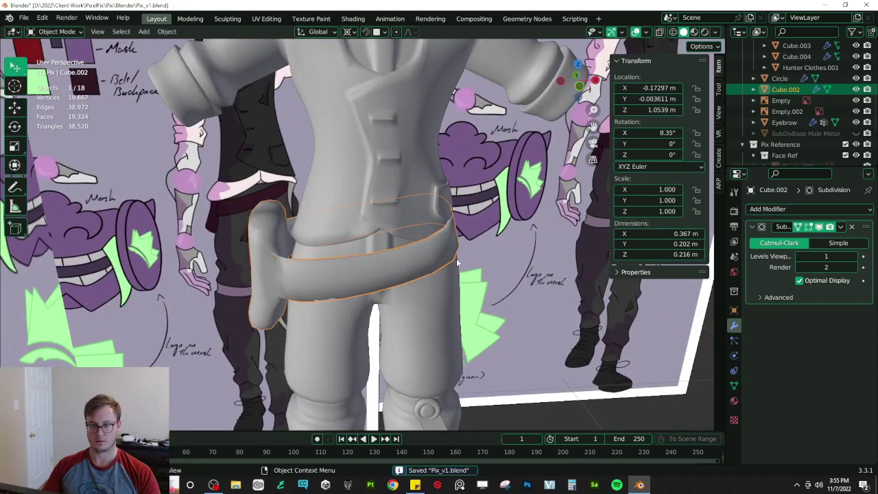
# - Reopen the belt mesh in front view and select the whole pouch with the adjoining belt end in wireframe
pyautogui.press('KP_1')
pyautogui.press('Tab')
pyautogui.keyDown('shift'); pyautogui.moveTo(225, 261); pyautogui.dragTo(270, 251, button='middle'); pyautogui.keyUp('shift')
pyautogui.hotkey('shift', 'z')
pyautogui.click(296, 236)
pyautogui.moveTo(253, 176)
pyautogui.mouseDown()
pyautogui.moveTo(304, 239)
pyautogui.moveTo(351, 358)
pyautogui.mouseUp()
pyautogui.hotkey('shift', 'z')
pyautogui.press('r')
pyautogui.rightClick(422, 168)
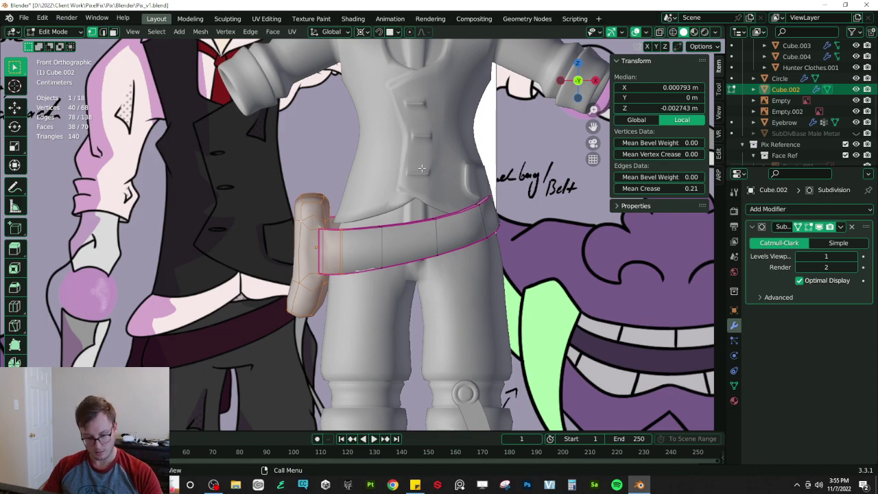
# - Tilt the pouch to follow the belt's slant and shift it inward along X against the hip
pyautogui.scroll(2, 422, 168)
pyautogui.press('r')
pyautogui.click(370, 152)
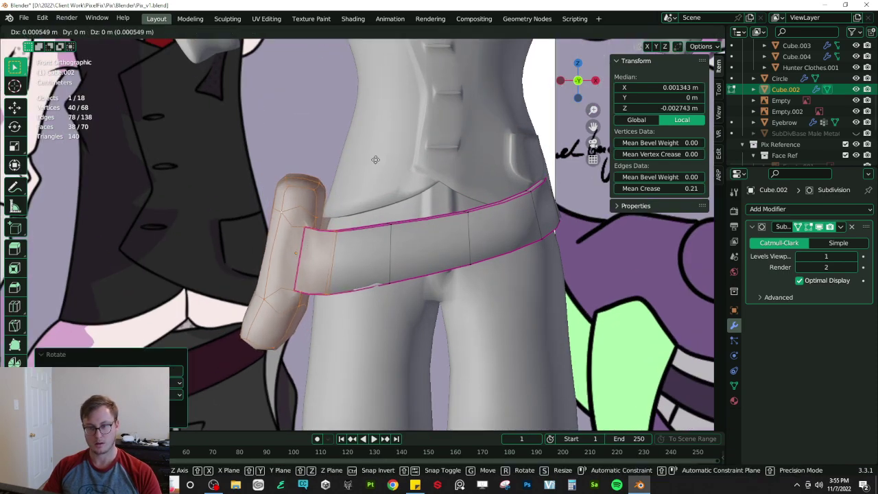
pyautogui.press('g')
pyautogui.press('x')
pyautogui.click(381, 144)
pyautogui.press('r')
pyautogui.click(382, 127)
pyautogui.press('g')
pyautogui.click(388, 129)
# - Try moving an edge loop on the pouch along X, and undo the move
pyautogui.moveTo(387, 175); pyautogui.dragTo(378, 300, button='middle')
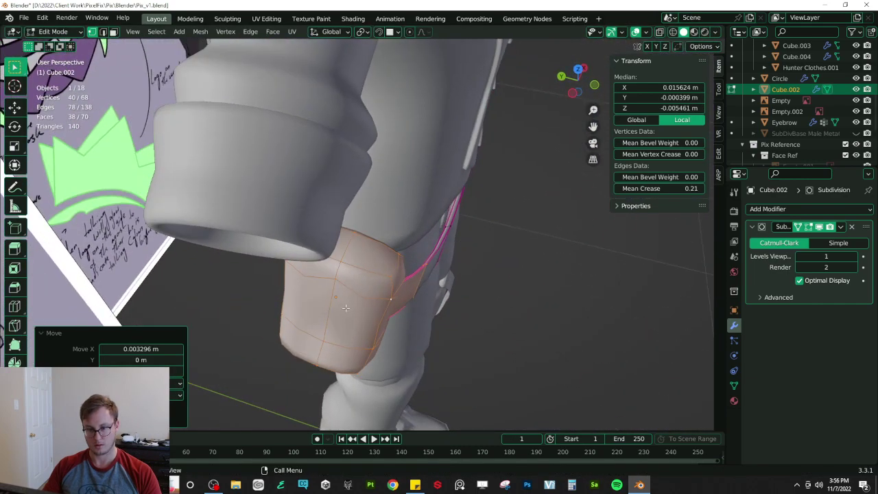
pyautogui.click(327, 307)
pyautogui.keyDown('alt'); pyautogui.click(328, 306); pyautogui.keyUp('alt')
pyautogui.click(481, 219)
pyautogui.moveTo(473, 215); pyautogui.dragTo(426, 226, button='middle')
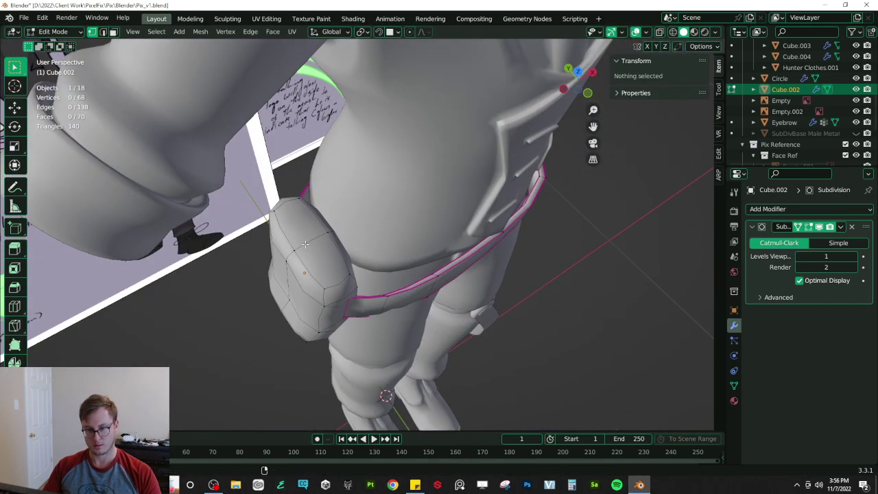
pyautogui.keyDown('alt'); pyautogui.click(331, 238); pyautogui.keyUp('alt')
pyautogui.press('g')
pyautogui.press('x')
pyautogui.click(321, 245)
pyautogui.hotkey('ctrl', 'z')
# - Try picking and moving individual vertices along the pouch's outer centre line
pyautogui.keyDown('shift'); pyautogui.click(286, 262); pyautogui.keyUp('shift')
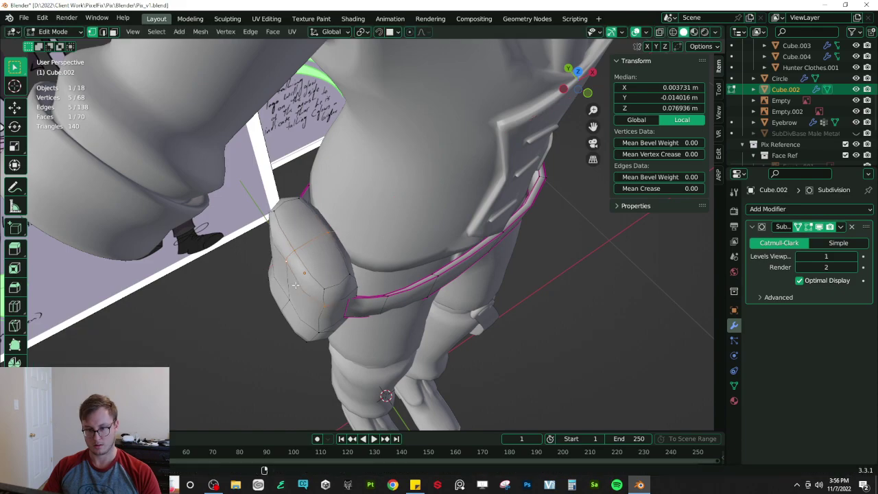
pyautogui.click(289, 299)
pyautogui.keyDown('shift'); pyautogui.click(287, 263); pyautogui.keyUp('shift')
pyautogui.click(287, 262)
pyautogui.keyDown('shift'); pyautogui.click(289, 299); pyautogui.keyUp('shift')
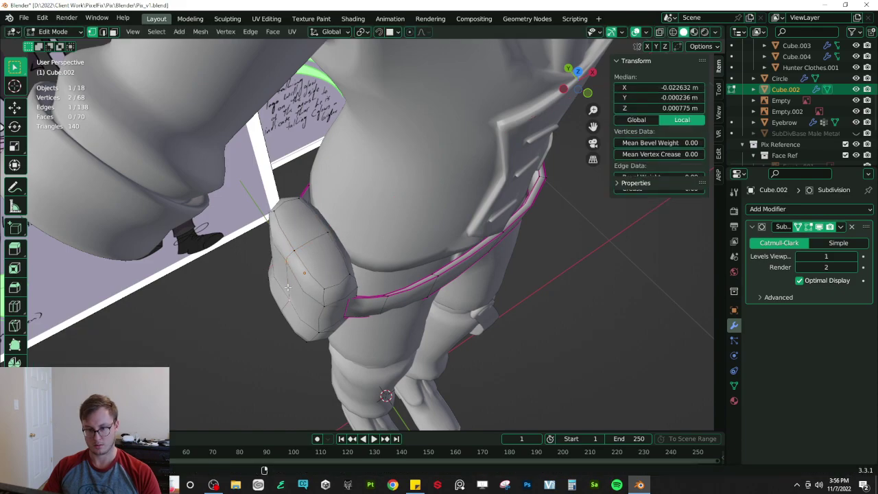
pyautogui.press('g')
pyautogui.press('Escape')
# - Select the leftover interior geometry on the pouch's centre seam in wireframe and delete it
pyautogui.moveTo(412, 250); pyautogui.dragTo(362, 250, button='middle')
pyautogui.click(371, 221)
pyautogui.hotkey('alt', 'a')
pyautogui.keyDown('alt'); pyautogui.click(370, 216); pyautogui.keyUp('alt')
pyautogui.press('z')
pyautogui.click(286, 244)
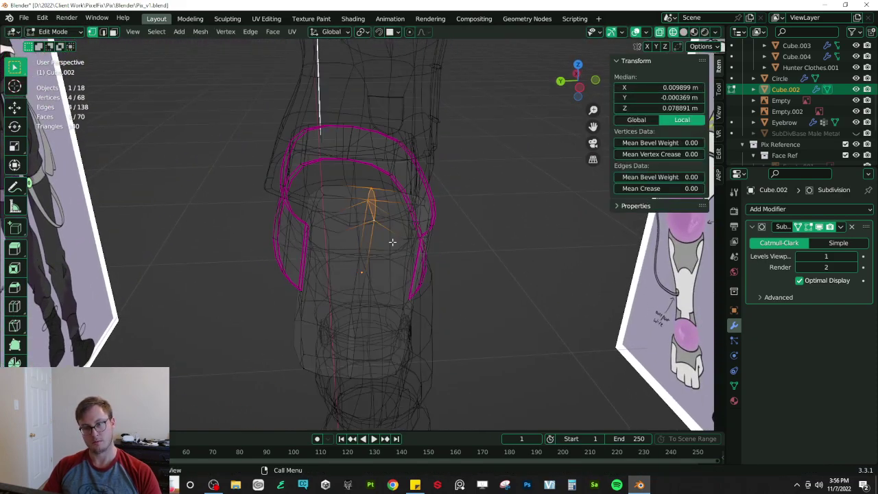
pyautogui.moveTo(381, 253); pyautogui.dragTo(377, 349, button='middle')
pyautogui.keyDown('alt'); pyautogui.click(379, 352); pyautogui.keyUp('alt')
pyautogui.press('x')
pyautogui.click(379, 352)
# - Select the pouch's outer edge loop in solid view and move it about 0.024 m along X with proportional editing enabled
pyautogui.press('z')
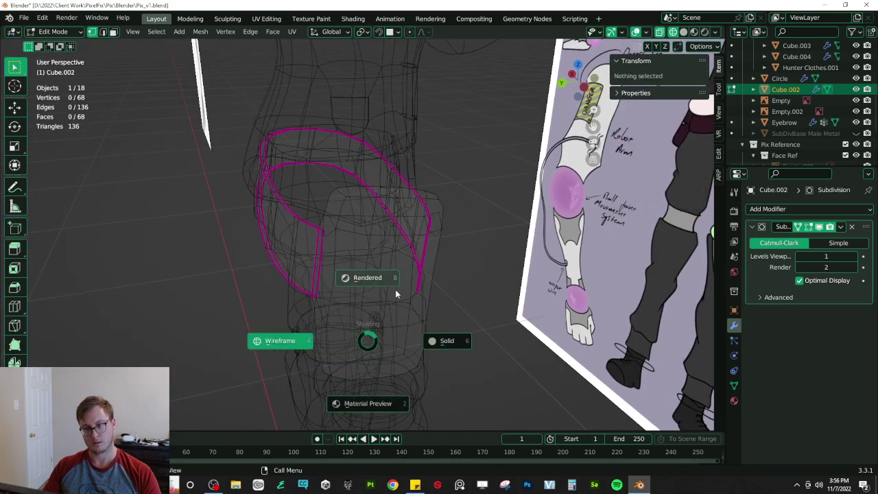
pyautogui.click(409, 285)
pyautogui.keyDown('alt'); pyautogui.click(394, 270); pyautogui.keyUp('alt')
pyautogui.moveTo(412, 254); pyautogui.dragTo(489, 266, button='middle')
pyautogui.press('g')
pyautogui.press('x')
pyautogui.click(487, 254)
pyautogui.press('o')
pyautogui.press('g')
pyautogui.press('x')
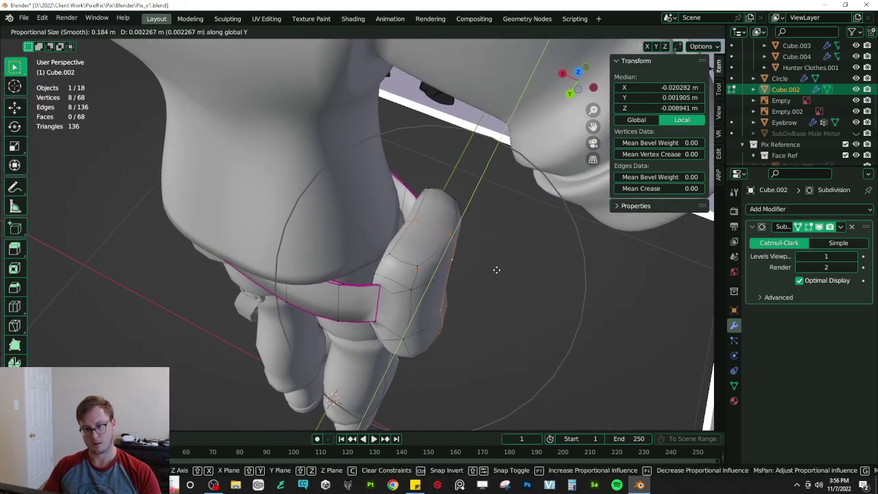
pyautogui.click(465, 265)
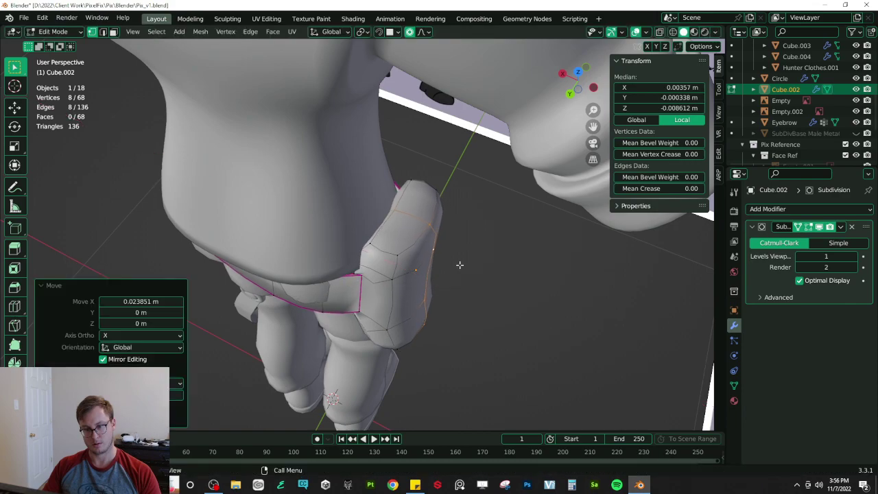
# - Turn off proportional editing, switch to face selection and try moving the belt face beside the pouch along Y
pyautogui.moveTo(464, 265); pyautogui.dragTo(236, 257, button='middle')
pyautogui.scroll(3, 288, 245)
pyautogui.press('o')
pyautogui.moveTo(288, 244); pyautogui.dragTo(310, 206, button='middle')
pyautogui.scroll(2, 254, 245)
pyautogui.press('3')
pyautogui.click(350, 331)
pyautogui.moveTo(439, 332); pyautogui.dragTo(352, 308, button='middle')
pyautogui.press('g')
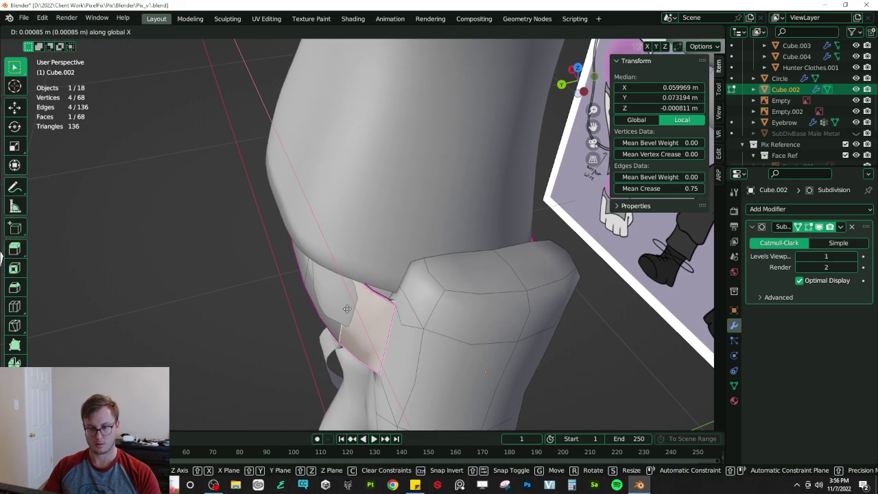
pyautogui.press('y')
pyautogui.rightClick(345, 308)
# - Move a rear belt face along Y, and shift the front belt face beside the pouch about -0.0056 m along Y
pyautogui.click(336, 301)
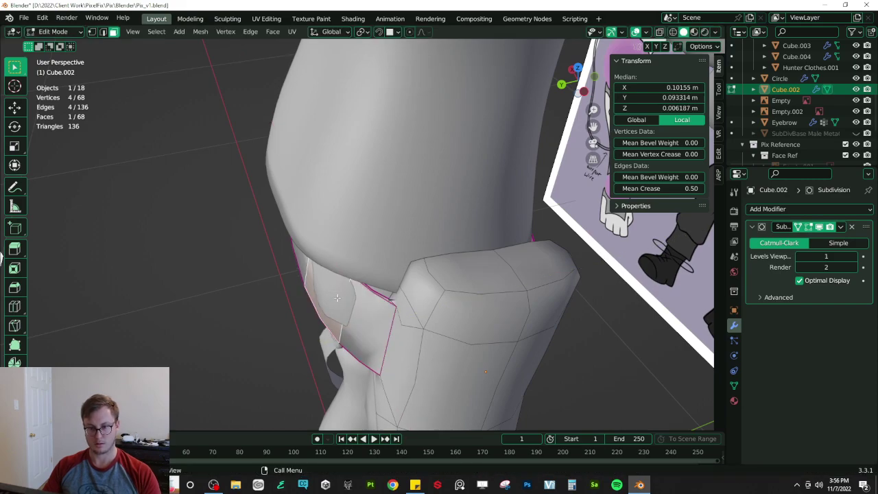
pyautogui.press('g')
pyautogui.press('y')
pyautogui.click(334, 299)
pyautogui.moveTo(334, 300); pyautogui.dragTo(412, 199, button='middle')
pyautogui.click(447, 219)
pyautogui.press('g')
pyautogui.press('y')
pyautogui.click(453, 218)
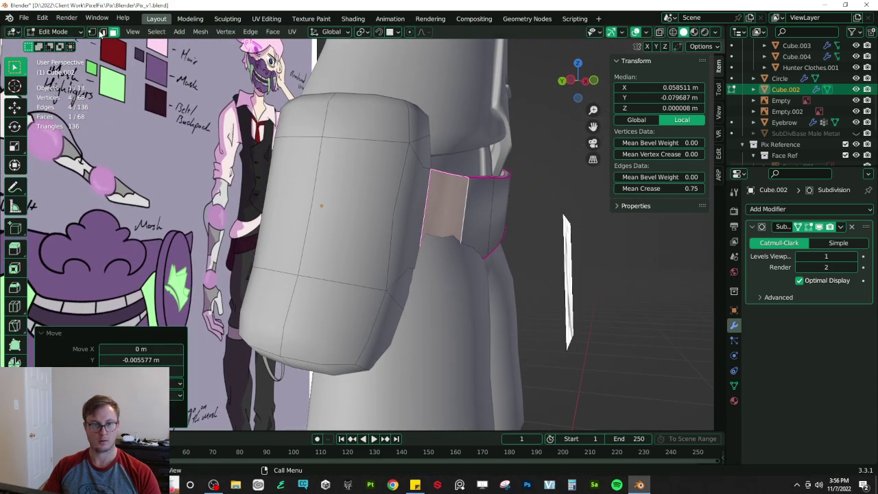
# - Box-select the belt vertices near the pouch in wireframe with vertex selection, and move them along Y in solid view
pyautogui.click(93, 32)
pyautogui.press('z')
pyautogui.click(388, 253)
pyautogui.moveTo(404, 254); pyautogui.dragTo(412, 280, button='middle')
pyautogui.click(413, 280)
pyautogui.press('b')
pyautogui.moveTo(405, 264); pyautogui.dragTo(468, 284)
pyautogui.press('z')
pyautogui.click(484, 283)
pyautogui.moveTo(475, 283)
pyautogui.mouseDown(button='middle')
pyautogui.moveTo(492, 279)
pyautogui.moveTo(493, 227)
pyautogui.mouseUp(button='middle')
pyautogui.press('g')
pyautogui.press('y')
pyautogui.click(517, 280)
# - Fine-tune the belt vertices near the pouch by moving them along Z and along Y
pyautogui.press('g')
pyautogui.press('z')
pyautogui.click(509, 269)
pyautogui.press('g')
pyautogui.press('y')
pyautogui.click(489, 228)
# - Select the two vertices on the belt's lower rear edge and move them about 0.007 m along Y
pyautogui.moveTo(254, 243); pyautogui.dragTo(278, 198, button='middle')
pyautogui.click(296, 177)
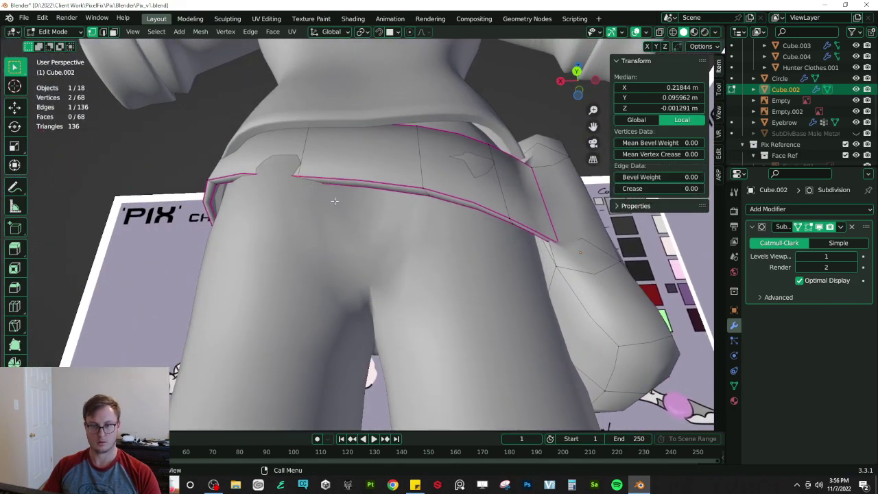
pyautogui.press('g')
pyautogui.press('y')
pyautogui.click(332, 196)
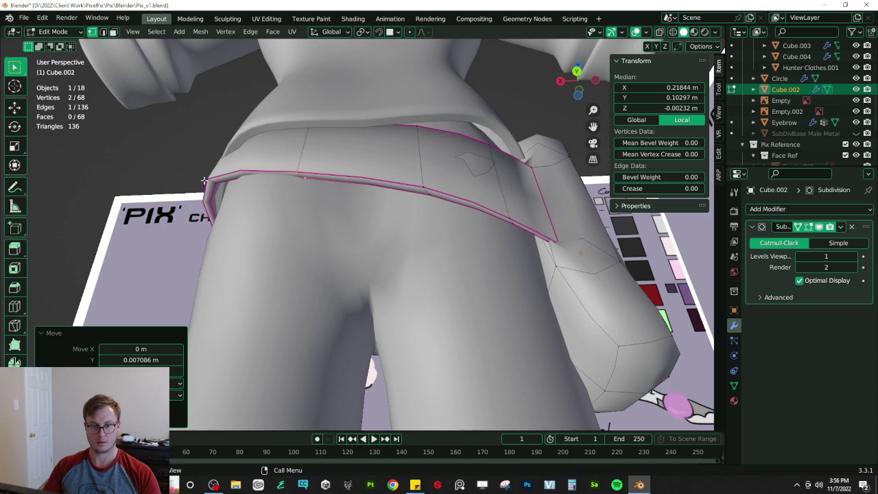
# - Adjust the rear corner of the belt by moving its vertices along X and then along Y
pyautogui.press('g')
pyautogui.press('x')
pyautogui.click(233, 191)
pyautogui.moveTo(234, 192); pyautogui.dragTo(347, 266, button='middle')
pyautogui.press('g')
pyautogui.press('y')
pyautogui.click(313, 174)
# - Isolate the belt to select two upper-edge vertices opposite the pouch, restore the full scene and move them slightly along X
pyautogui.scroll(-3, 370, 200)
pyautogui.press('Tab')
pyautogui.press('Tab')
pyautogui.press('/')
pyautogui.click(347, 281)
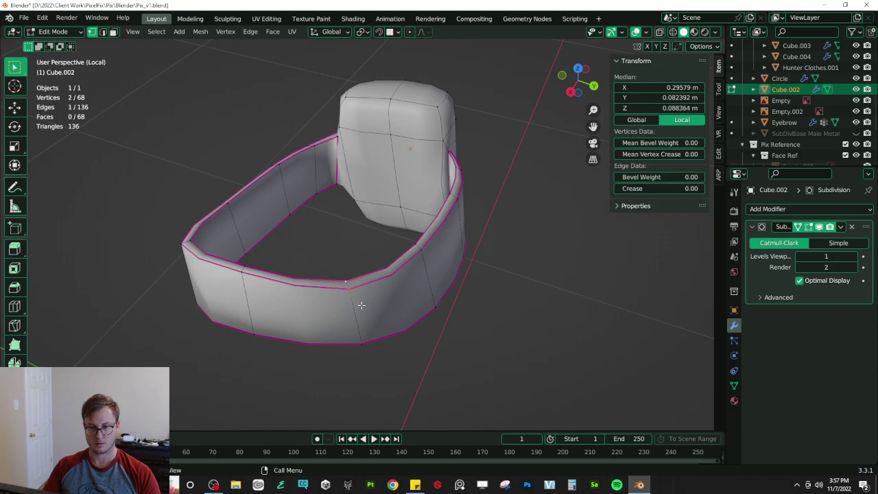
pyautogui.press('KP_Divide')
pyautogui.press('g')
pyautogui.press('x')
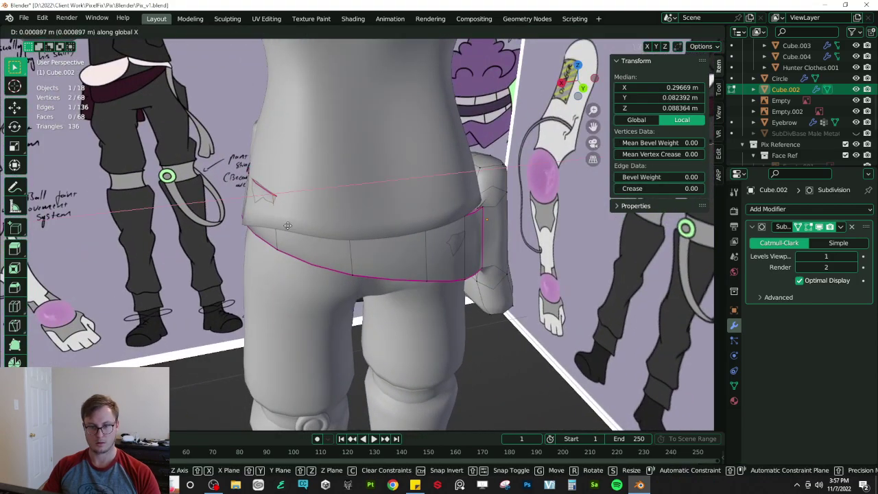
pyautogui.click(296, 227)
# - Select a vertex pair on the belt's upper edge, checking it in wireframe, and move the pair along X
pyautogui.moveTo(295, 227)
pyautogui.mouseDown(button='middle')
pyautogui.moveTo(384, 217)
pyautogui.moveTo(480, 223)
pyautogui.mouseUp(button='middle')
pyautogui.click(396, 203)
pyautogui.keyDown('shift'); pyautogui.click(396, 209); pyautogui.keyUp('shift')
pyautogui.hotkey('shift', 'z')
pyautogui.moveTo(405, 220)
pyautogui.mouseDown(button='middle')
pyautogui.moveTo(419, 244)
pyautogui.moveTo(479, 217)
pyautogui.moveTo(455, 212)
pyautogui.moveTo(503, 247)
pyautogui.moveTo(466, 220)
pyautogui.moveTo(429, 234)
pyautogui.moveTo(497, 254)
pyautogui.mouseUp(button='middle')
pyautogui.hotkey('shift', 'z')
pyautogui.press('g')
pyautogui.press('x')
pyautogui.click(475, 215)
# - Move the vertex pair on the belt's upper front edge along X and Y, and the neighbouring upper vertex along Y
pyautogui.click(439, 199)
pyautogui.keyDown('shift'); pyautogui.click(439, 204); pyautogui.keyUp('shift')
pyautogui.press('g')
pyautogui.press('x')
pyautogui.click(473, 230)
pyautogui.press('g')
pyautogui.press('y')
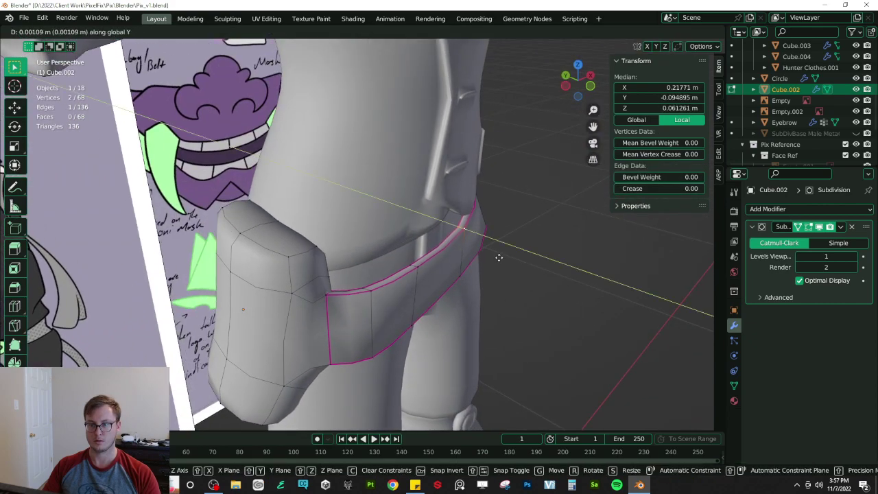
pyautogui.click(483, 256)
pyautogui.press('g')
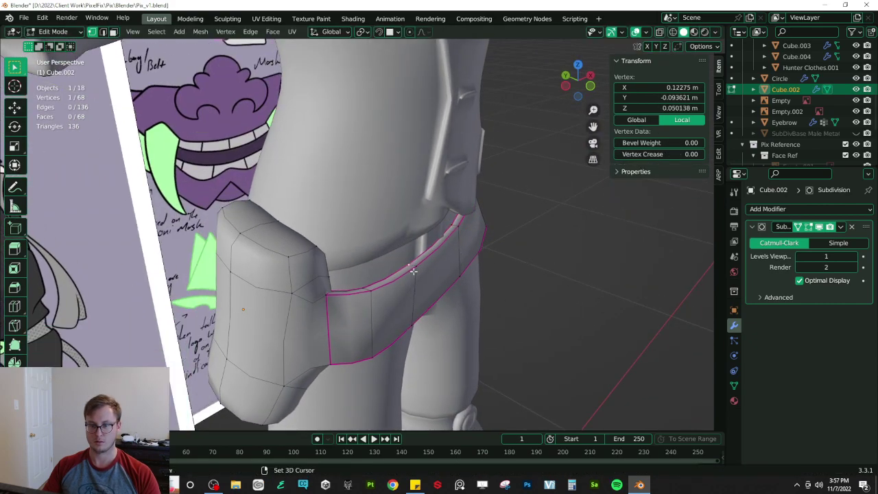
pyautogui.press('y')
pyautogui.click(416, 278)
# - Edit the vest, select the front hem vertices above the belt in wireframe, and move them along Y with proportional editing
pyautogui.moveTo(416, 278); pyautogui.dragTo(429, 237, button='middle')
pyautogui.press('Tab')
pyautogui.click(406, 167)
pyautogui.press('Tab')
pyautogui.click(346, 241)
pyautogui.moveTo(346, 241); pyautogui.dragTo(402, 275, button='middle')
pyautogui.hotkey('shift', 'z')
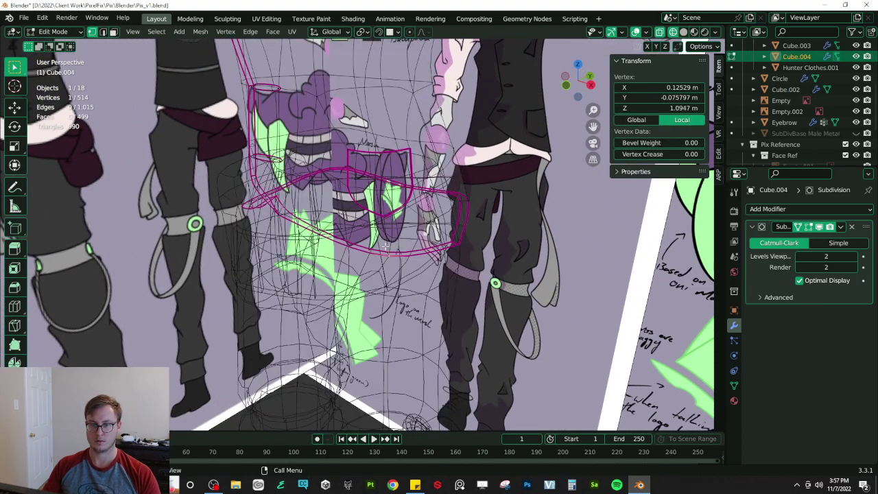
pyautogui.keyDown('shift'); pyautogui.click(385, 247); pyautogui.keyUp('shift')
pyautogui.moveTo(385, 247); pyautogui.dragTo(422, 275, button='middle')
pyautogui.hotkey('shift', 'z')
pyautogui.moveTo(177, 249); pyautogui.dragTo(253, 259, button='middle')
pyautogui.press('z')
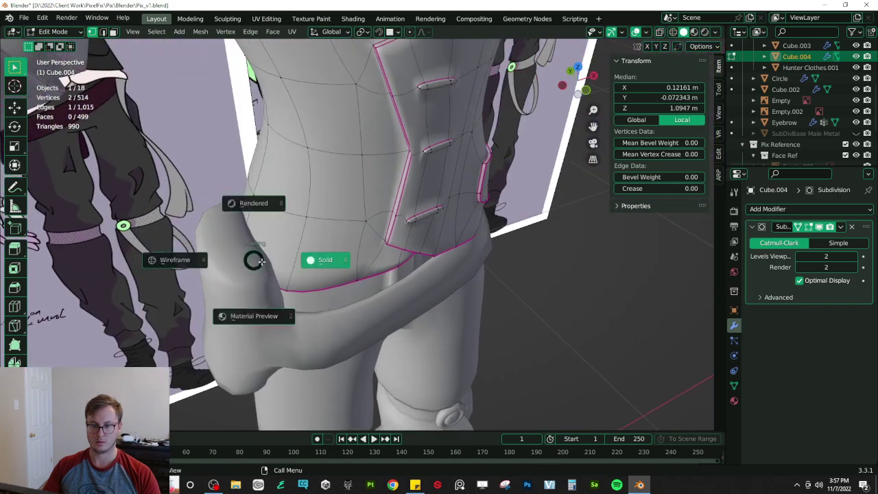
pyautogui.hotkey('alt', 'z')
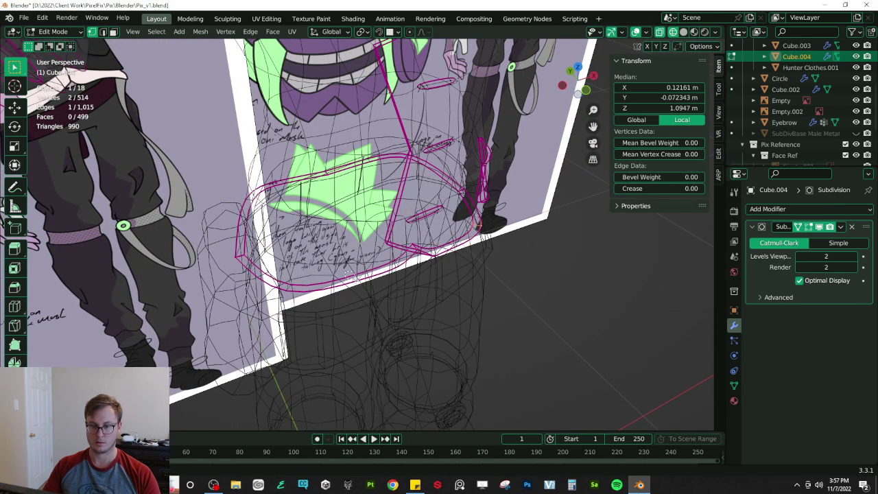
pyautogui.keyDown('shift'); pyautogui.click(366, 292); pyautogui.keyUp('shift')
pyautogui.hotkey('shift', 'z')
pyautogui.moveTo(365, 292)
pyautogui.mouseDown(button='middle')
pyautogui.moveTo(488, 245)
pyautogui.moveTo(338, 238)
pyautogui.moveTo(368, 229)
pyautogui.mouseUp(button='middle')
pyautogui.press('o')
pyautogui.press('g')
pyautogui.press('y')
pyautogui.click(490, 249)
# - Move the vest hem vertices about -0.0027 m along Y, change the pivot point, and scale them about 1.06 along X
pyautogui.press('g')
pyautogui.press('y')
pyautogui.click(332, 237)
pyautogui.press('.')
pyautogui.click(354, 239)
pyautogui.press('s')
pyautogui.press('x')
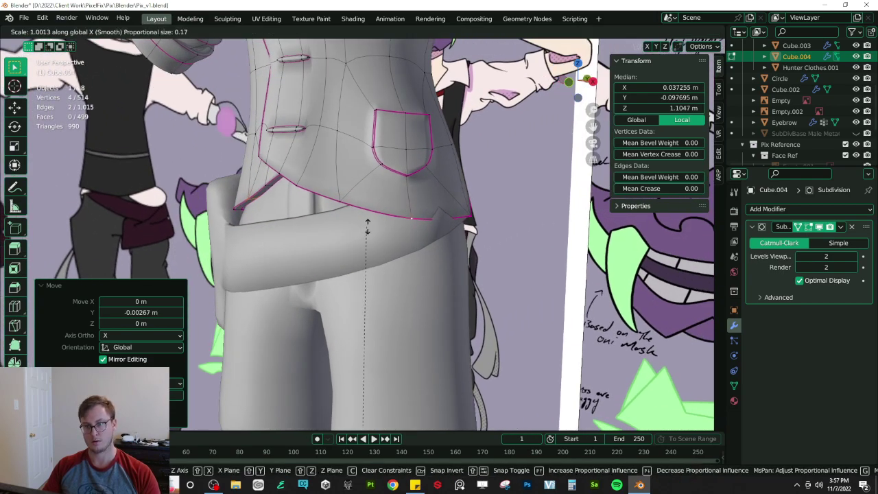
pyautogui.scroll(3, 384, 181)
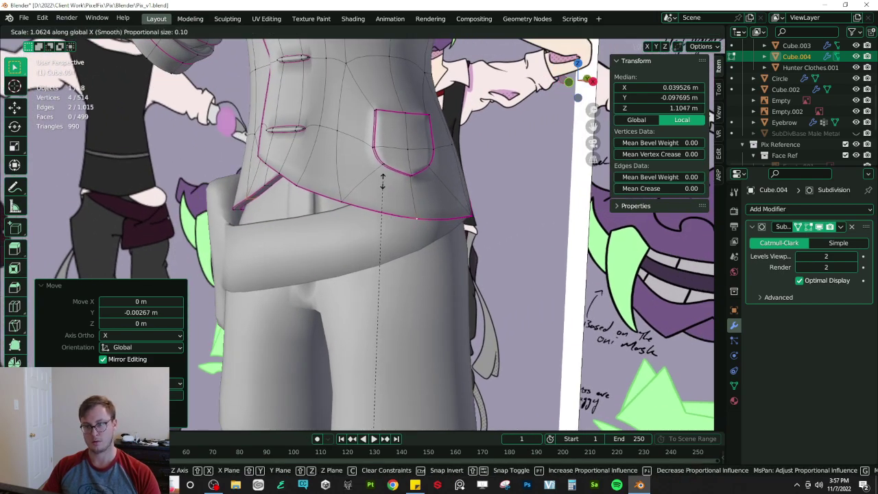
pyautogui.click(383, 182)
# - Leave mesh editing on the vest, deselect everything and save the file
pyautogui.press('Tab')
pyautogui.scroll(-4, 364, 194)
pyautogui.moveTo(363, 194); pyautogui.dragTo(369, 146, button='middle')
pyautogui.scroll(-3, 404, 218)
pyautogui.hotkey('alt', 'a')
pyautogui.hotkey('ctrl', 's')
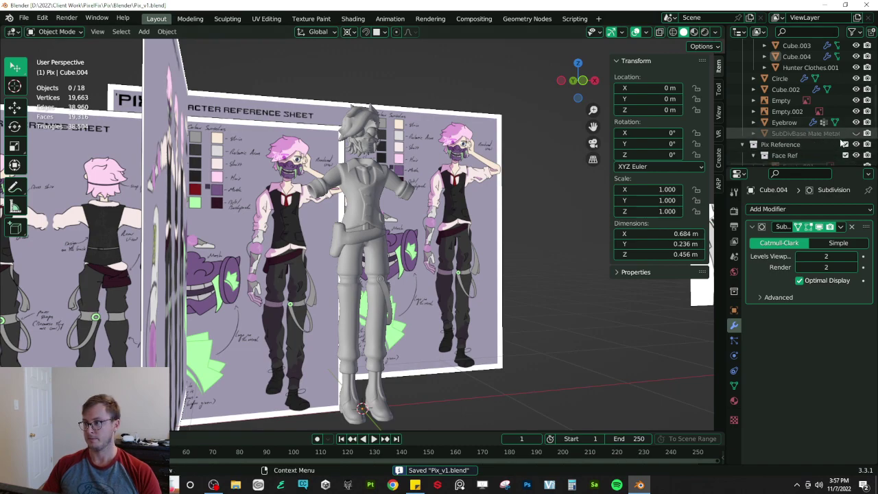
# - Unhide the SubDivBase Male body mesh and save the file
pyautogui.click(856, 133)
pyautogui.moveTo(323, 89); pyautogui.dragTo(308, 157, button='middle')
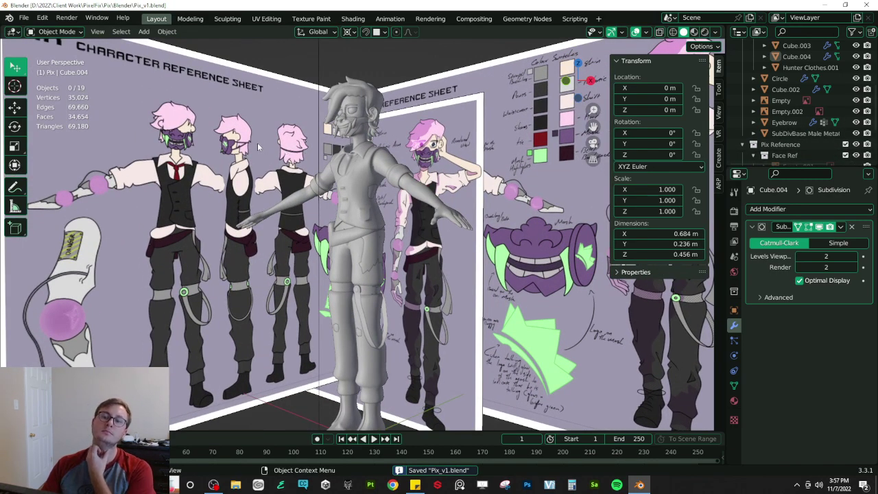
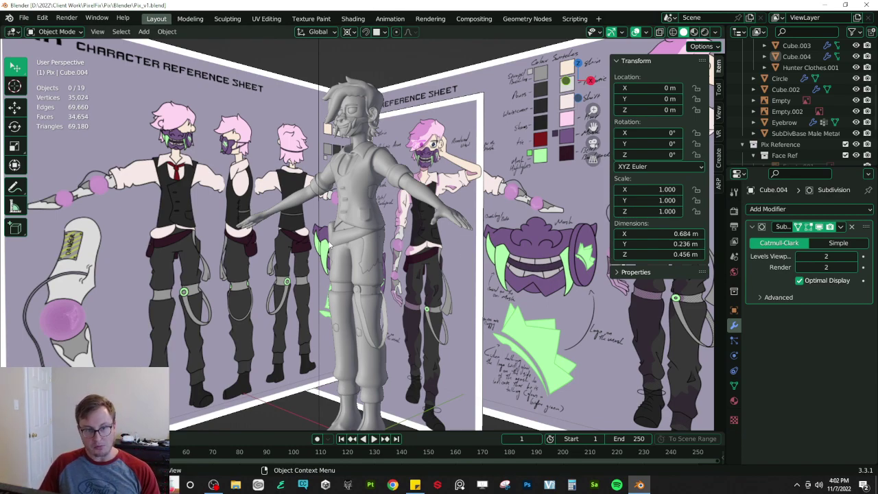
pyautogui.scroll(4, 380, 261)
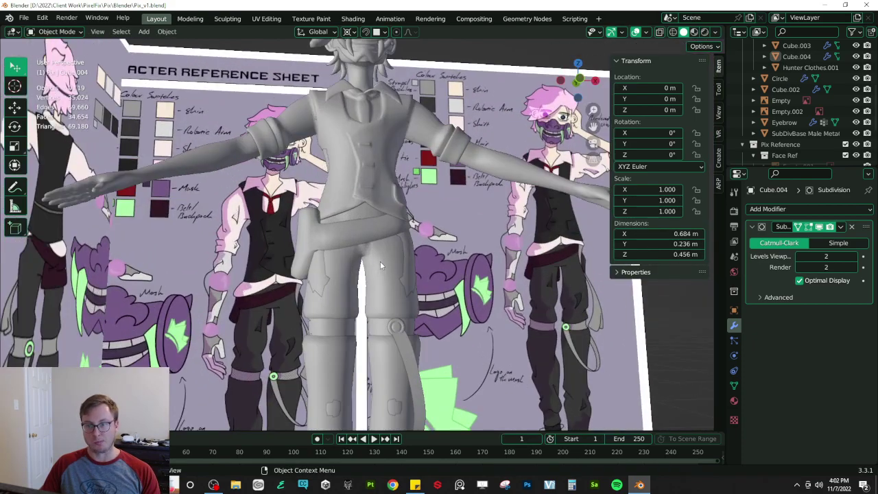
pyautogui.hotkey('ctrl', 's')
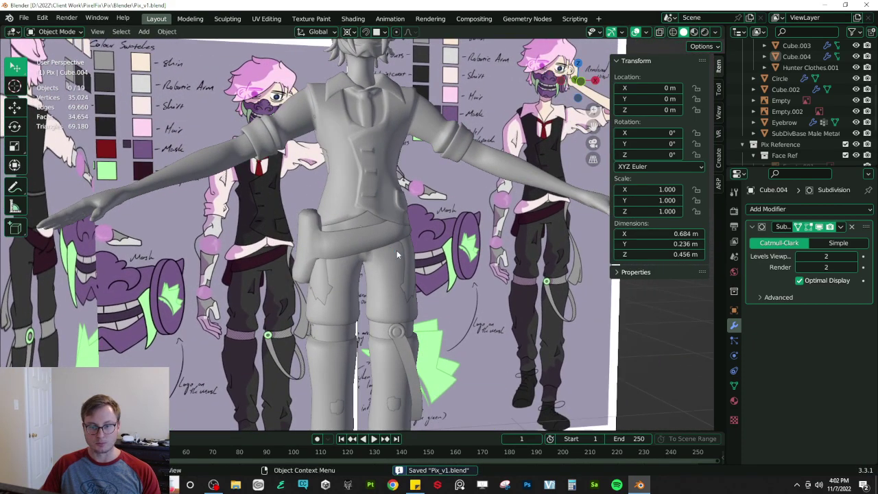
pyautogui.moveTo(397, 255); pyautogui.dragTo(382, 235, button='middle')
pyautogui.scroll(-4, 381, 232)
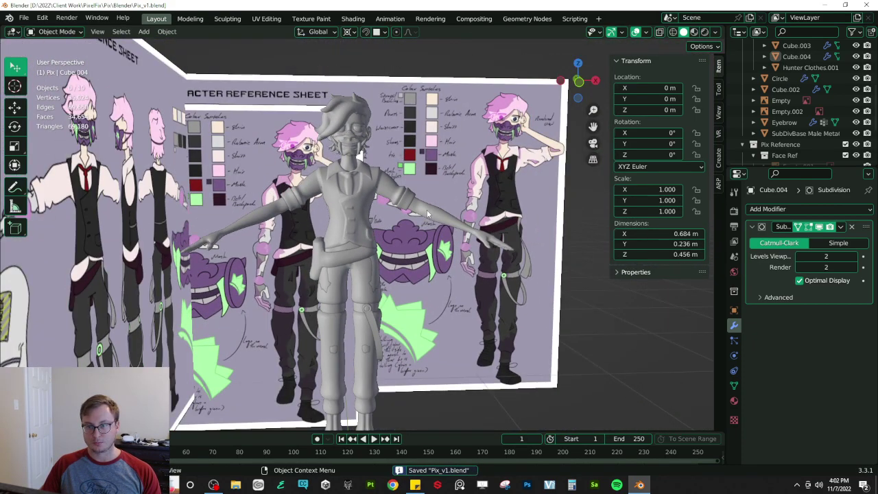
# - Open the male base body for mesh editing and isolate it in the front orthographic view
pyautogui.click(426, 209)
pyautogui.press('Tab')
pyautogui.moveTo(435, 216); pyautogui.dragTo(394, 254, button='middle')
pyautogui.press('KP_1')
pyautogui.press('KP_Divide')
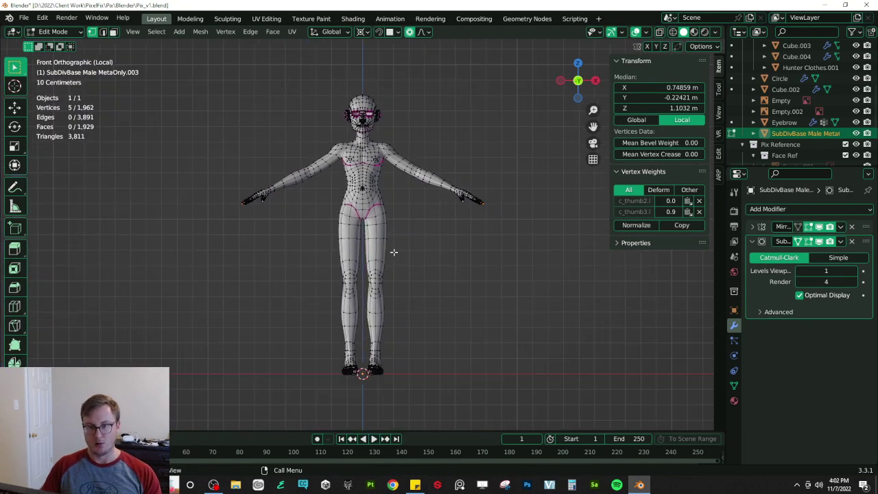
pyautogui.scroll(5, 392, 251)
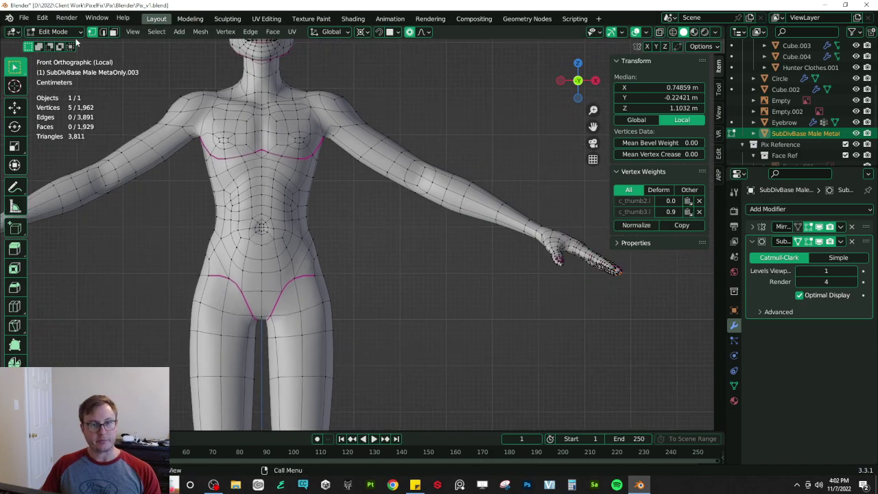
pyautogui.keyDown('shift'); pyautogui.moveTo(354, 182); pyautogui.dragTo(260, 178, button='middle'); pyautogui.keyUp('shift')
# - Box-select the base body's hand, forearm and upper-arm vertices in wireframe
pyautogui.hotkey('shift', 'z')
pyautogui.moveTo(410, 205); pyautogui.dragTo(483, 250)
pyautogui.keyDown('shift'); pyautogui.moveTo(434, 208); pyautogui.dragTo(509, 288, button='middle'); pyautogui.keyUp('shift')
pyautogui.press('b')
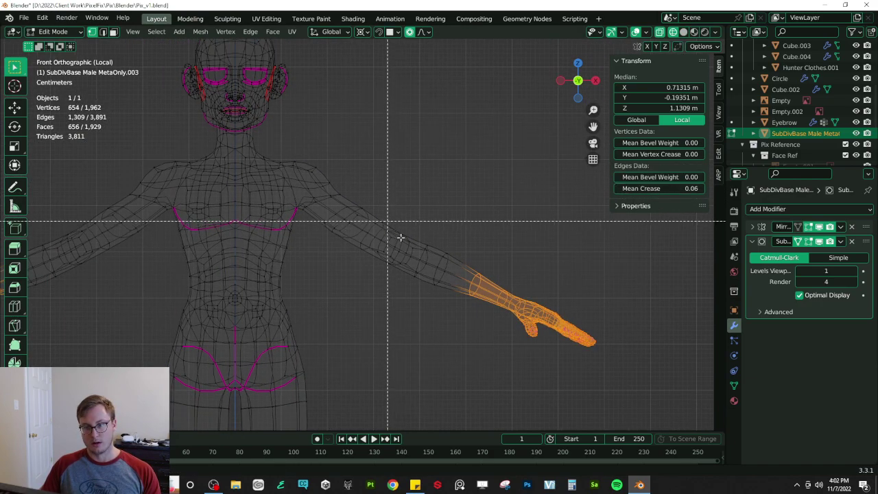
pyautogui.moveTo(388, 222); pyautogui.dragTo(482, 299)
pyautogui.keyDown('shift'); pyautogui.moveTo(402, 236); pyautogui.dragTo(409, 239, button='middle'); pyautogui.keyUp('shift')
pyautogui.scroll(1, 404, 237)
pyautogui.press('b')
pyautogui.moveTo(371, 228); pyautogui.dragTo(452, 306)
pyautogui.press('b')
pyautogui.moveTo(329, 207); pyautogui.dragTo(414, 274)
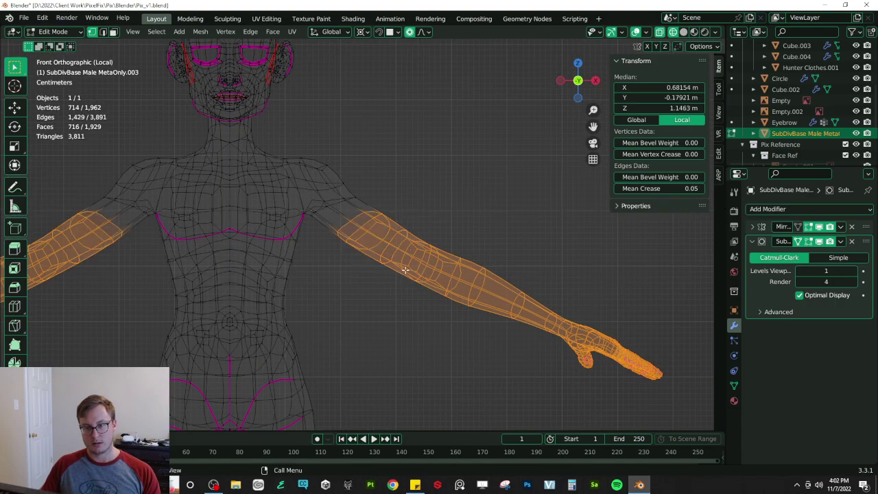
# - Extend the arm selection with box selections up to the vertices around the shoulder and armpit
pyautogui.keyDown('shift'); pyautogui.moveTo(379, 231); pyautogui.dragTo(415, 259, button='middle'); pyautogui.keyUp('shift')
pyautogui.scroll(5, 404, 257)
pyautogui.press('b')
pyautogui.moveTo(315, 110); pyautogui.dragTo(498, 288)
pyautogui.keyDown('shift'); pyautogui.moveTo(409, 245); pyautogui.dragTo(435, 272, button='middle'); pyautogui.keyUp('shift')
pyautogui.press('b')
pyautogui.moveTo(319, 270); pyautogui.dragTo(343, 296)
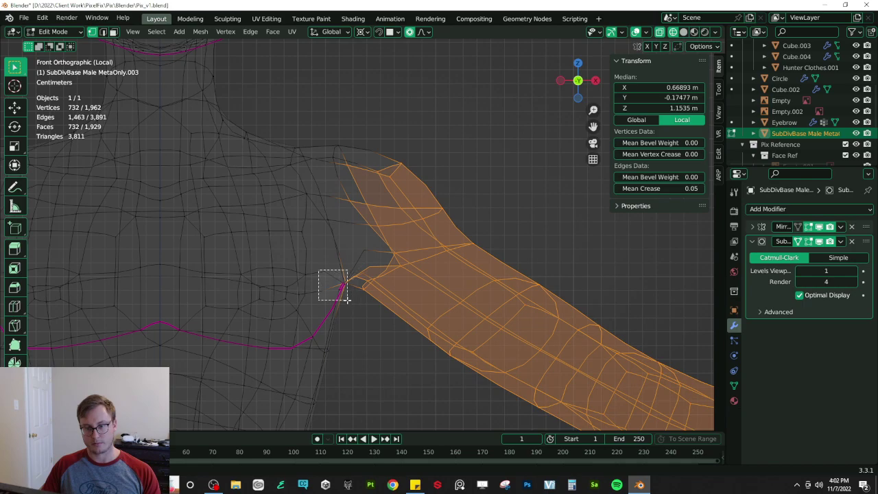
pyautogui.press('b')
pyautogui.moveTo(325, 141); pyautogui.dragTo(409, 197)
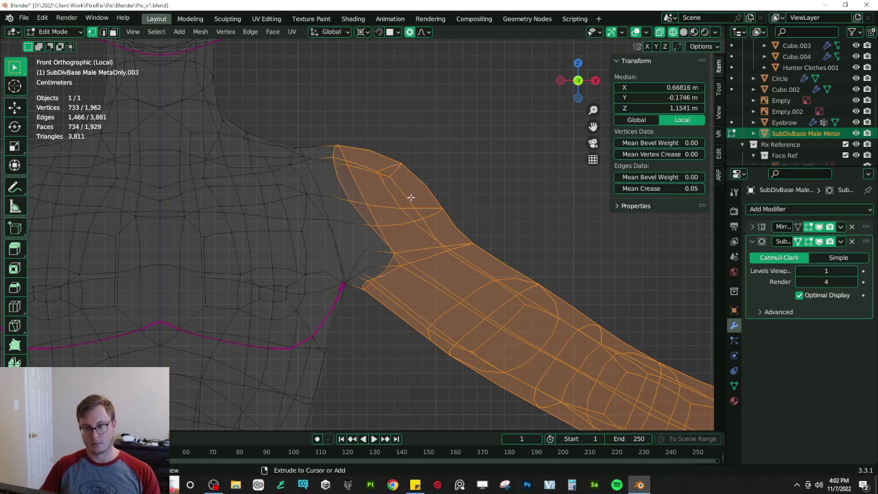
# - Grow the selection on the arm, duplicate those faces, and separate the copy into its own object
pyautogui.press('ctrl+KP_Add')
pyautogui.moveTo(399, 204); pyautogui.dragTo(299, 256, button='middle')
pyautogui.press('z')
pyautogui.click(553, 262)
pyautogui.moveTo(553, 261)
pyautogui.mouseDown(button='middle')
pyautogui.moveTo(453, 218)
pyautogui.moveTo(467, 196)
pyautogui.moveTo(389, 221)
pyautogui.moveTo(447, 283)
pyautogui.mouseUp(button='middle')
pyautogui.scroll(-4, 448, 279)
pyautogui.hotkey('shift', 'd')
pyautogui.rightClick(469, 255)
pyautogui.press('p')
pyautogui.click(469, 257)
pyautogui.press('Tab')
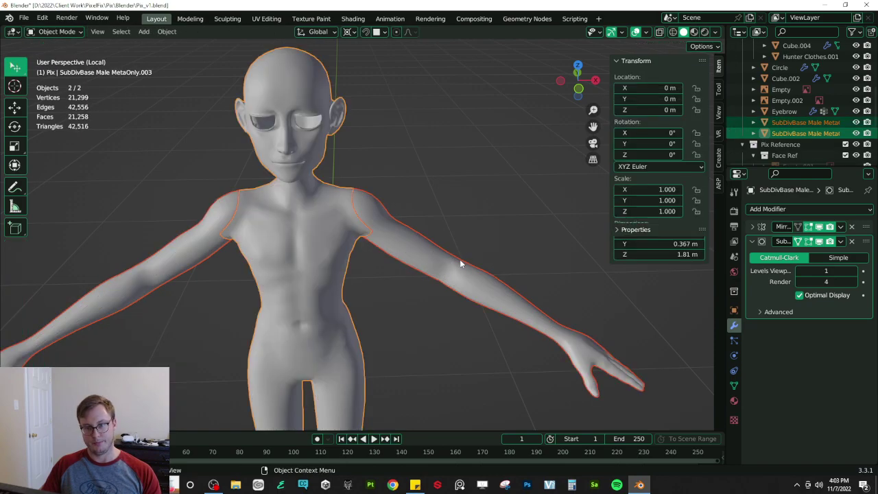
# - Remove the Mirror modifier from the separated arm object
pyautogui.click(462, 263)
pyautogui.scroll(-3, 460, 261)
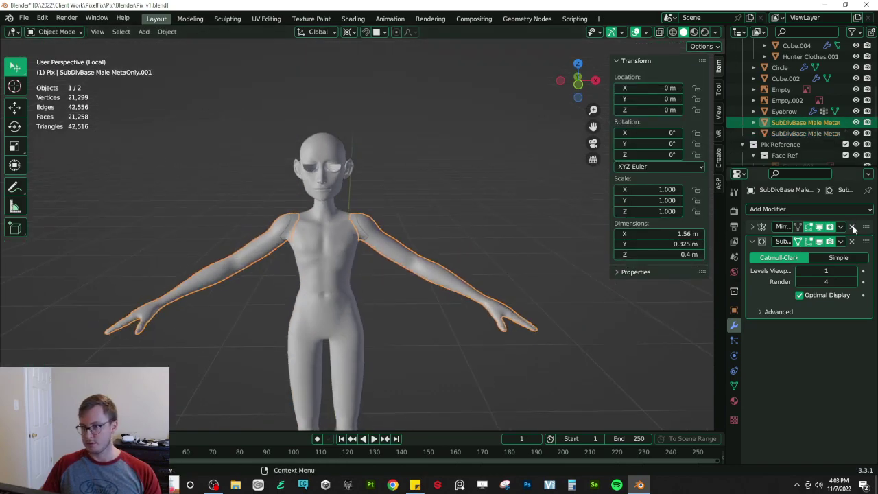
pyautogui.click(852, 227)
# - Flip the separated arm's mesh to the other side of the body by scaling it -1 along X, and save the file
pyautogui.press('Tab')
pyautogui.press('s')
pyautogui.press('Escape')
pyautogui.press('.')
pyautogui.click(514, 273)
pyautogui.write('sx-1')
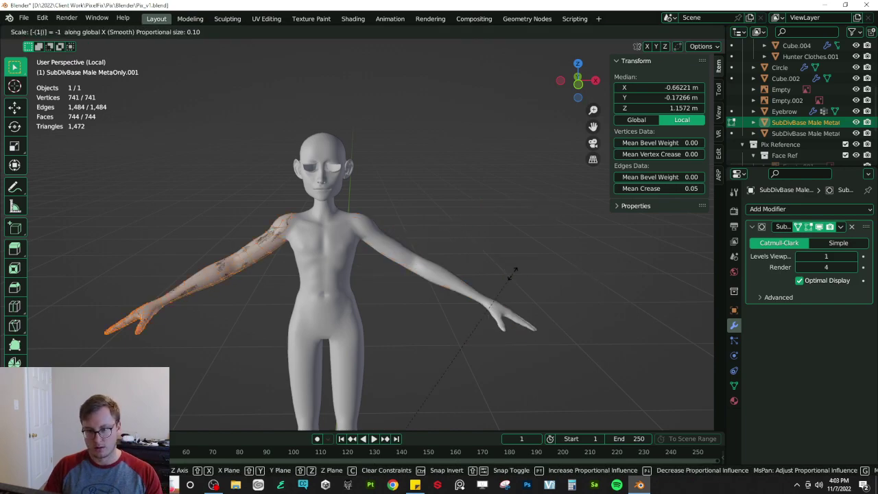
pyautogui.press('Return')
pyautogui.press('Tab')
pyautogui.hotkey('ctrl', 's')
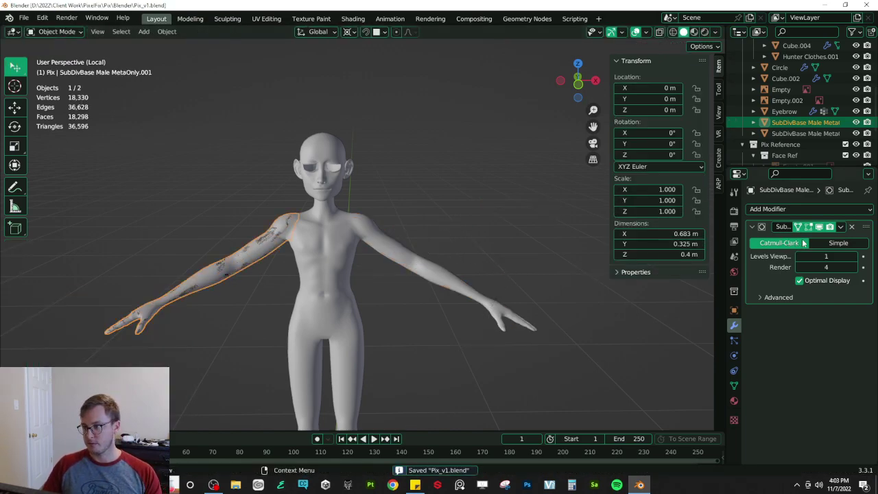
# - Correct the flipped arm's face normals so its surface shades properly
pyautogui.press('Tab')
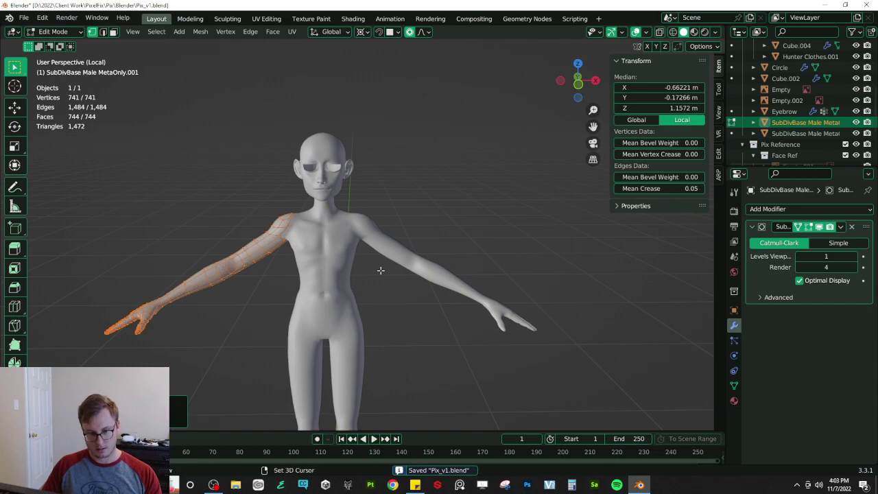
pyautogui.press('Tab')
pyautogui.moveTo(381, 270); pyautogui.dragTo(308, 249, button='middle')
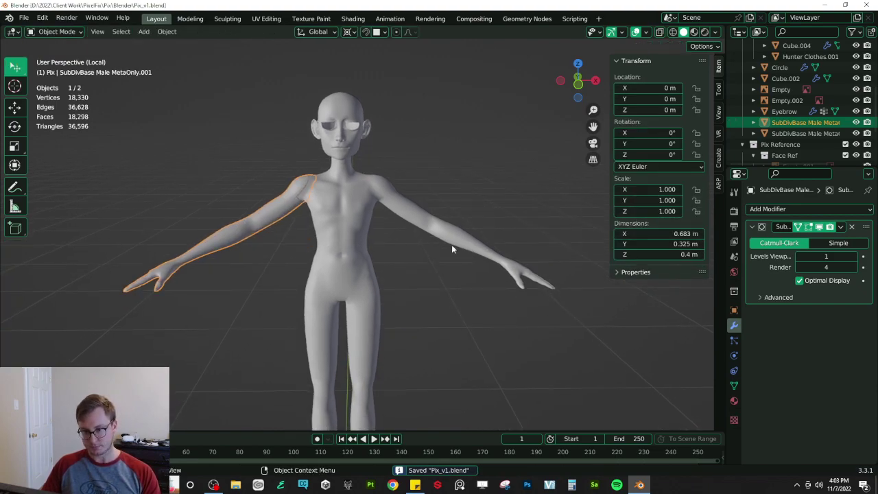
# - Disable the body's Mirror modifier in the viewport and leave local view to bring back the full character
pyautogui.click(809, 133)
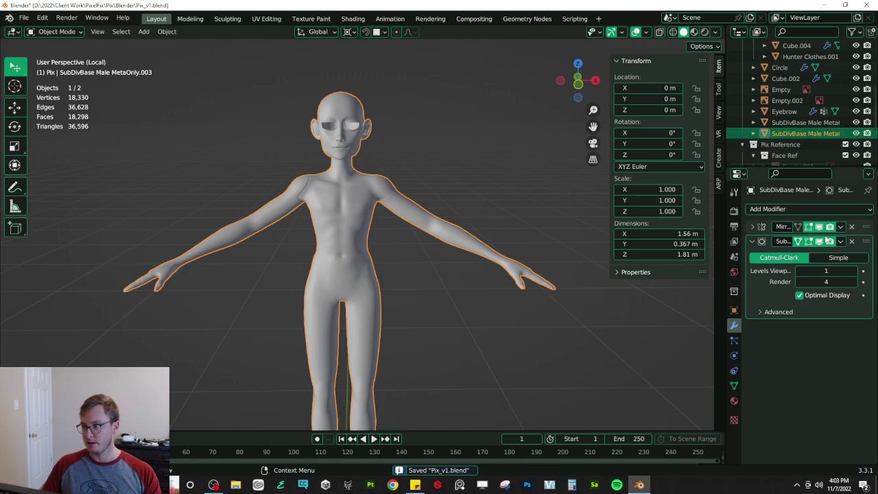
pyautogui.click(819, 227)
pyautogui.press('KP_Divide')
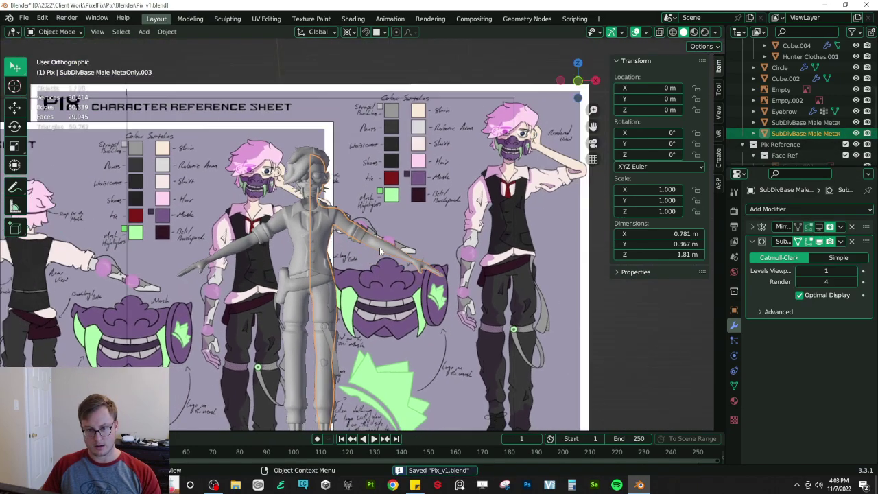
# - Select the separated arm object, rename it Robo Arm, and save the file
pyautogui.keyDown('shift'); pyautogui.moveTo(267, 229); pyautogui.dragTo(352, 212, button='middle'); pyautogui.keyUp('shift')
pyautogui.scroll(6, 352, 212)
pyautogui.click(283, 231)
pyautogui.scroll(-4, 284, 231)
pyautogui.moveTo(284, 231); pyautogui.dragTo(267, 263, button='middle')
pyautogui.scroll(2, 300, 259)
pyautogui.hotkey('ctrl', 's')
pyautogui.scroll(-1, 267, 263)
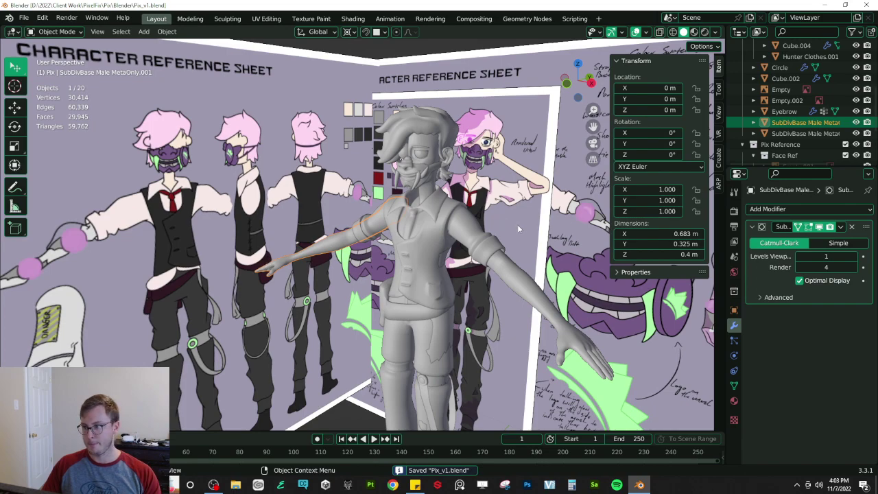
pyautogui.doubleClick(807, 125)
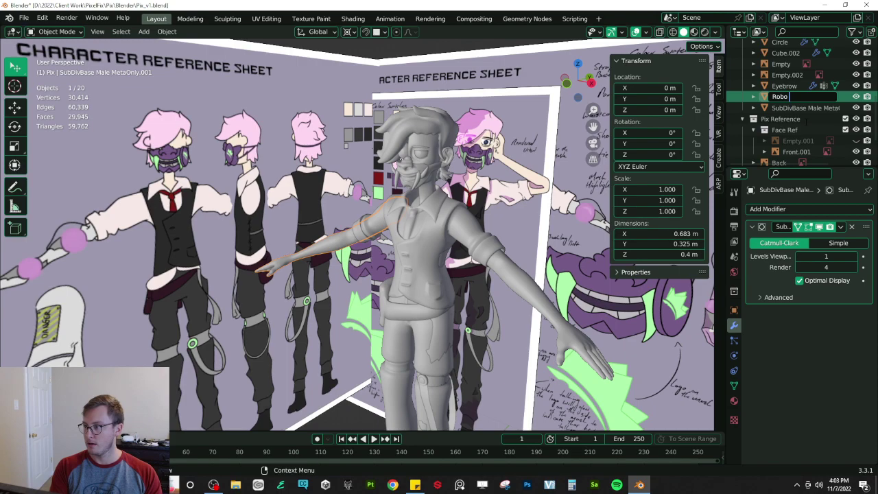
pyautogui.write('Robo Arm')
pyautogui.press('Return')
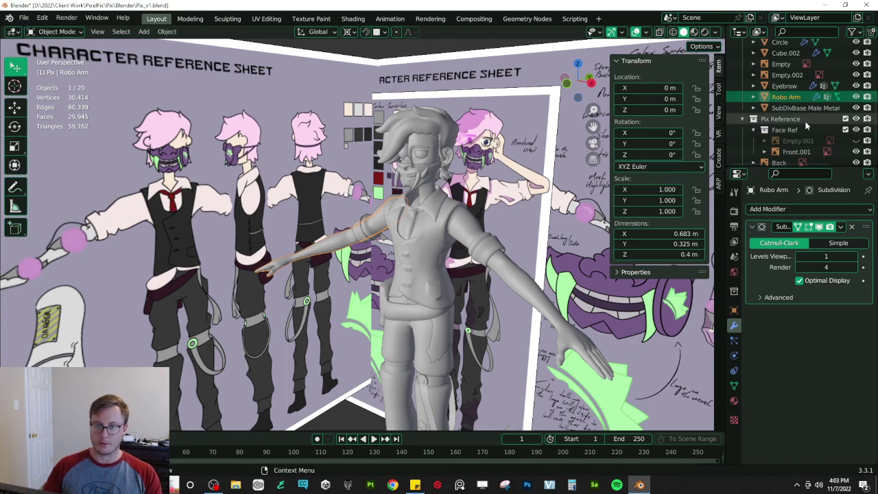
pyautogui.hotkey('ctrl', 's')
# - Hide the Mask and Pix Clothes collections so the bare body and arm are unobstructed
pyautogui.scroll(-5, 827, 146)
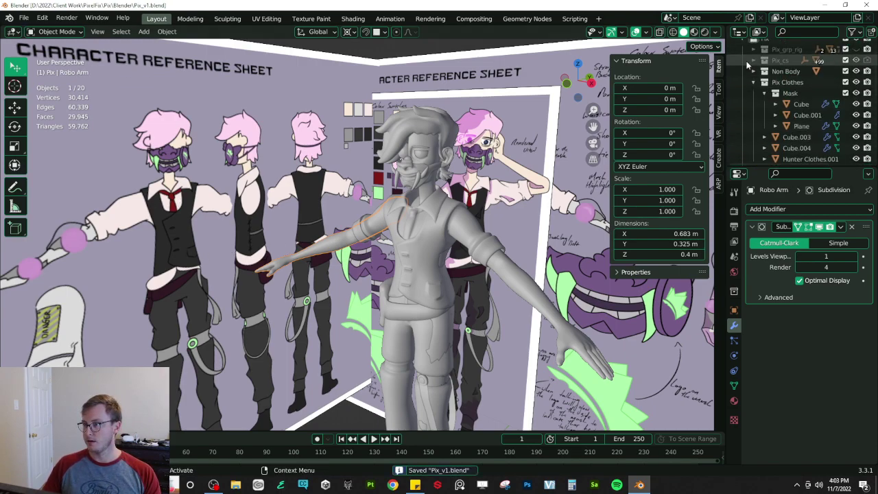
pyautogui.click(765, 93)
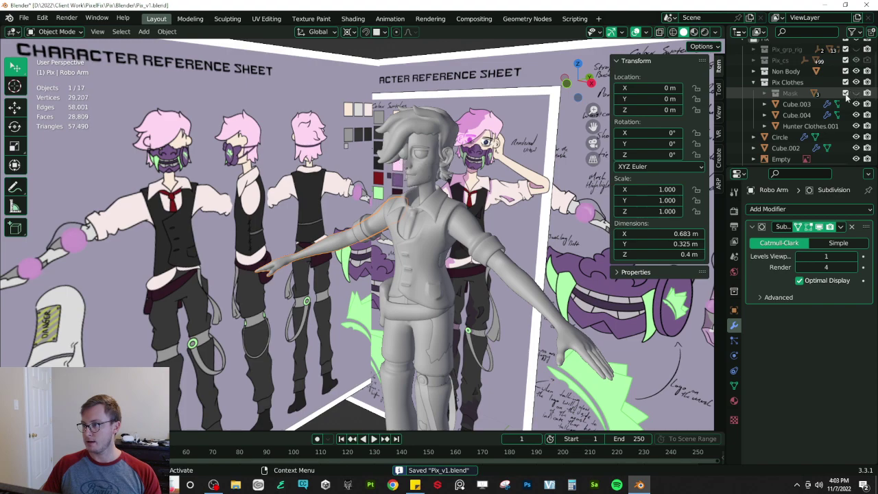
pyautogui.click(845, 81)
pyautogui.click(754, 83)
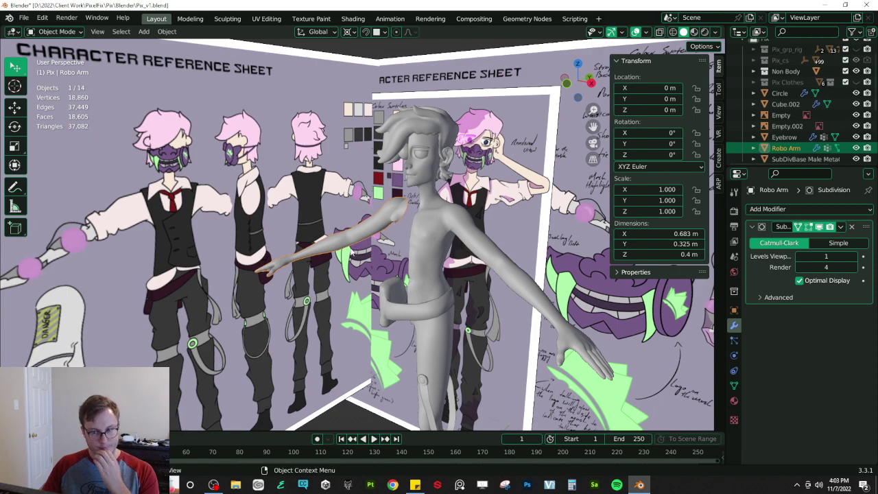
# - Move the robot arm sketch reference image in the front view to sit beside the character's arm
pyautogui.scroll(-10, 431, 252)
pyautogui.click(494, 304)
pyautogui.press('KP_1')
pyautogui.press('g')
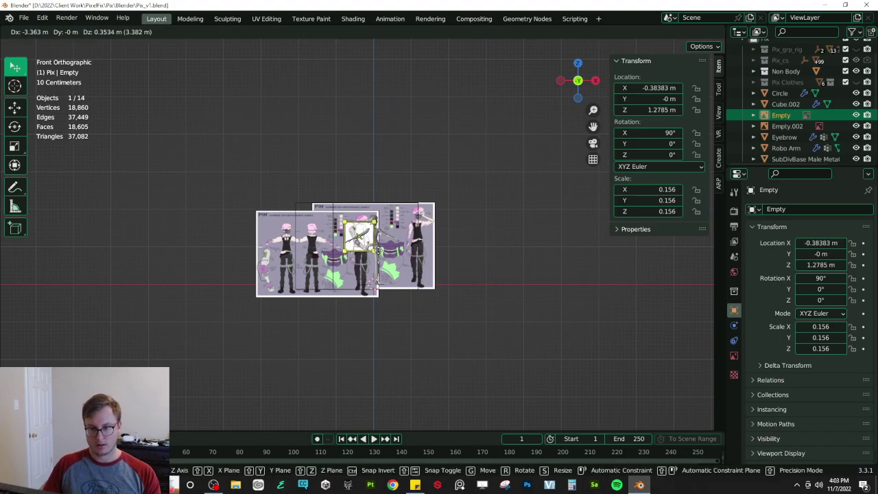
pyautogui.click(378, 250)
# - Shift the sketch reference image along Y to adjust its depth relative to the arm, and save the file
pyautogui.scroll(6, 379, 250)
pyautogui.moveTo(378, 249); pyautogui.dragTo(393, 191, button='middle')
pyautogui.press('g')
pyautogui.press('y')
pyautogui.click(394, 255)
pyautogui.scroll(4, 371, 250)
pyautogui.press('g')
pyautogui.press('y')
pyautogui.click(371, 228)
pyautogui.hotkey('ctrl', 's')
# - Select the open edge loop at the Robo Arm's shoulder end and fill it with a face
pyautogui.click(363, 223)
pyautogui.scroll(4, 396, 210)
pyautogui.scroll(-3, 410, 221)
pyautogui.press('Tab')
pyautogui.scroll(3, 418, 192)
pyautogui.scroll(2, 420, 180)
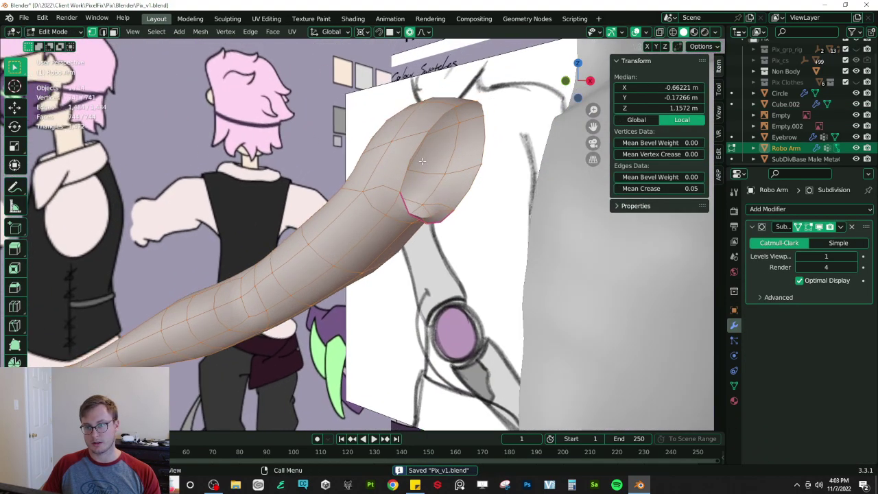
pyautogui.moveTo(417, 143); pyautogui.dragTo(395, 152, button='middle')
pyautogui.click(451, 153)
pyautogui.keyDown('alt'); pyautogui.click(451, 152); pyautogui.keyUp('alt')
pyautogui.hotkey('alt', 'a')
pyautogui.click(402, 83)
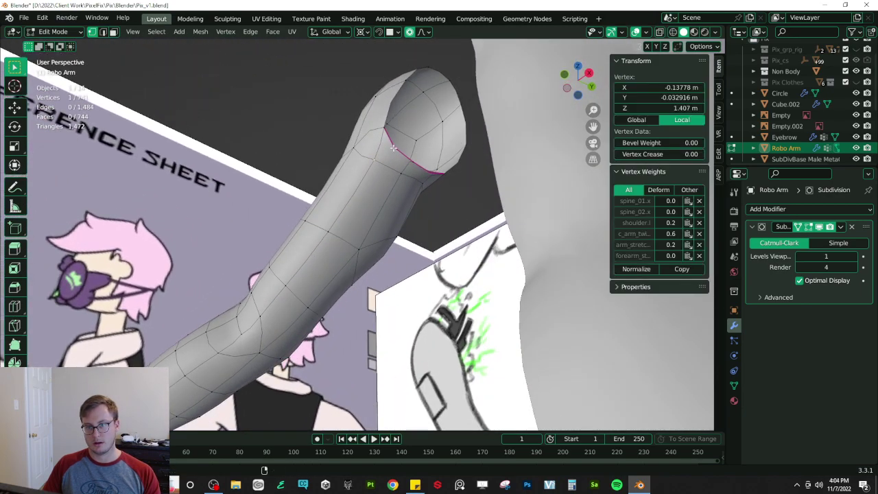
pyautogui.keyDown('alt'); pyautogui.click(403, 83); pyautogui.keyUp('alt')
pyautogui.moveTo(464, 179); pyautogui.dragTo(321, 293, button='middle')
pyautogui.press('f')
# - Inset the shoulder cap face by about 0.022 m and, with proportional editing off, push it outward along X
pyautogui.press('i')
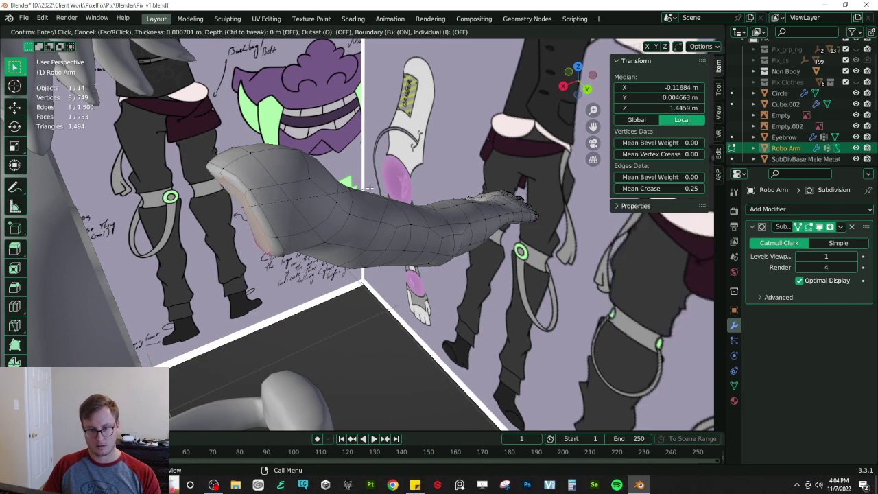
pyautogui.click(354, 199)
pyautogui.moveTo(346, 205); pyautogui.dragTo(305, 175, button='middle')
pyautogui.press('g')
pyautogui.press('x')
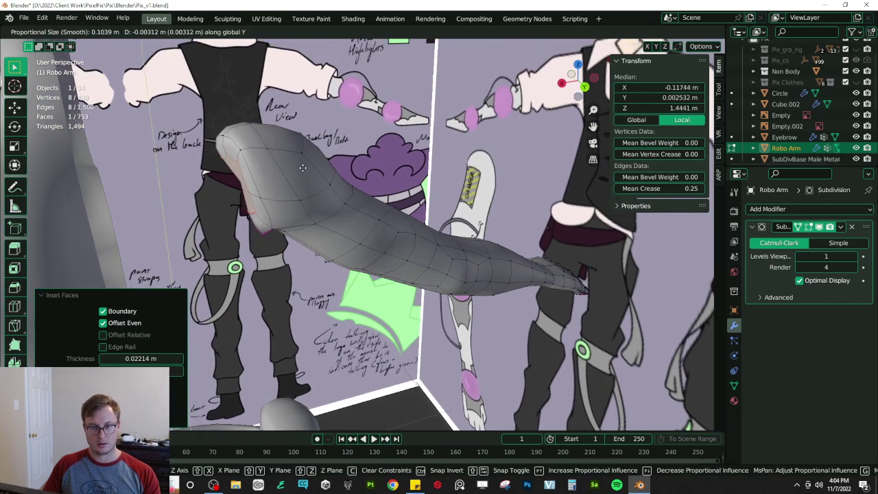
pyautogui.rightClick(299, 168)
pyautogui.press('o')
pyautogui.press('g')
pyautogui.press('x')
pyautogui.click(279, 185)
# - Isolate the Robo Arm and connect opposite vertices across the shoulder cap to divide it into a grid of faces
pyautogui.moveTo(273, 190); pyautogui.dragTo(425, 149, button='middle')
pyautogui.scroll(2, 407, 161)
pyautogui.press('KP_Divide')
pyautogui.moveTo(373, 169); pyautogui.dragTo(355, 180, button='middle')
pyautogui.click(354, 128)
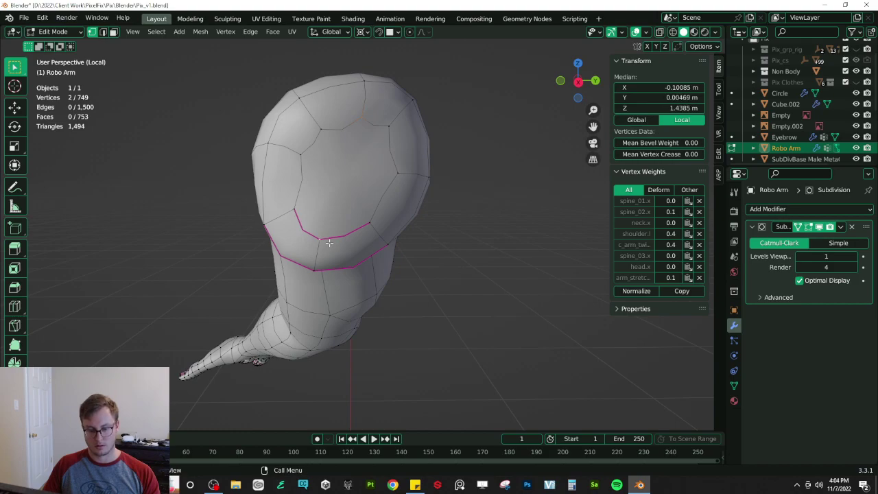
pyautogui.click(296, 158)
pyautogui.press('j')
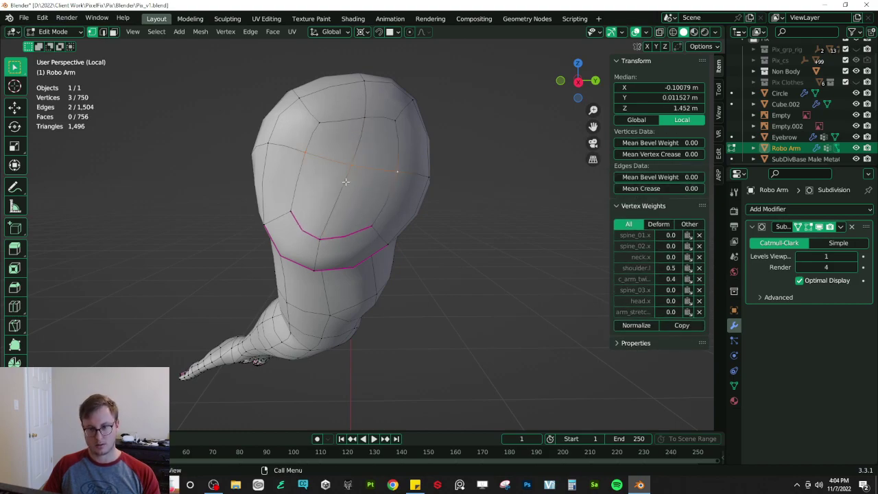
# - Select the creased faces at the underside of the shoulder cap, set Mean Crease to 0, and save the file
pyautogui.moveTo(340, 175); pyautogui.dragTo(337, 254, button='middle')
pyautogui.scroll(2, 337, 255)
pyautogui.press('a')
pyautogui.click(250, 197)
pyautogui.moveTo(356, 266); pyautogui.dragTo(355, 267)
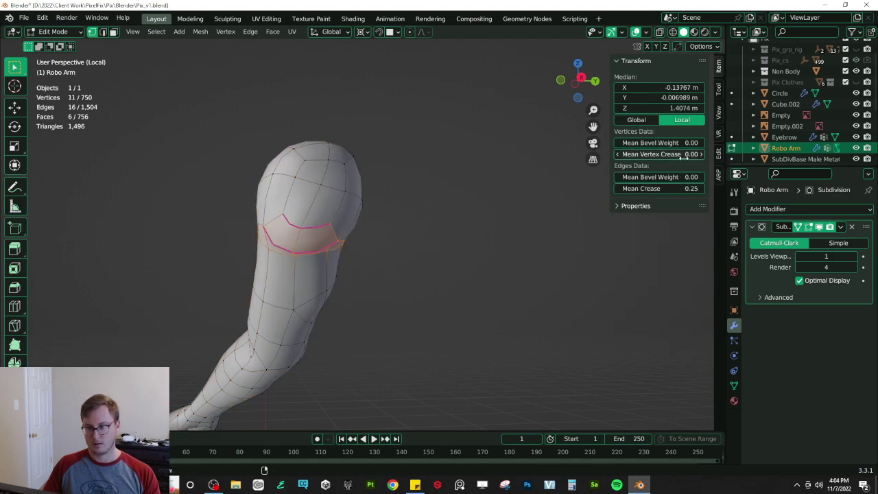
pyautogui.press('Tab')
pyautogui.moveTo(337, 225)
pyautogui.mouseDown(button='middle')
pyautogui.moveTo(407, 226)
pyautogui.moveTo(450, 248)
pyautogui.moveTo(289, 221)
pyautogui.mouseUp(button='middle')
pyautogui.hotkey('ctrl', 's')
# - In front view, select the two-vertex edge on the front side of the shoulder cap and move it downward
pyautogui.press('KP_1')
pyautogui.press('Tab')
pyautogui.scroll(5, 477, 232)
pyautogui.hotkey('shift', 'z')
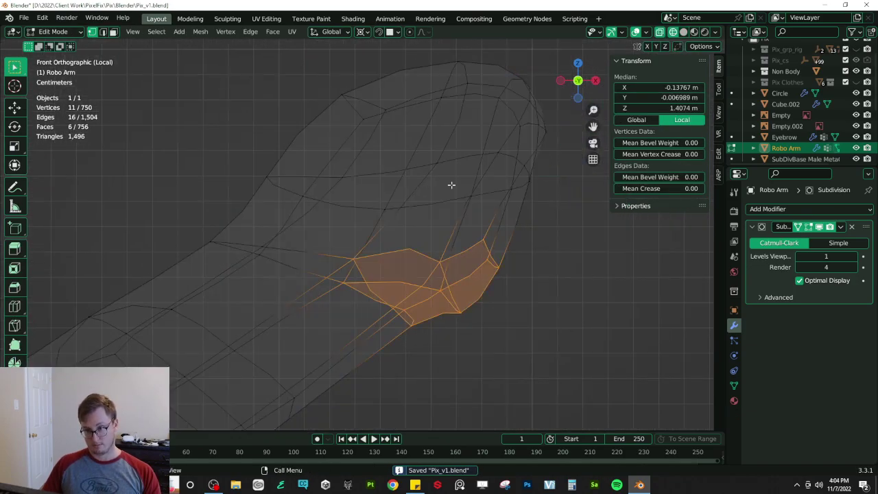
pyautogui.keyDown('shift'); pyautogui.moveTo(490, 174); pyautogui.dragTo(457, 188, button='middle'); pyautogui.keyUp('shift')
pyautogui.click(456, 175)
pyautogui.keyDown('shift'); pyautogui.click(472, 182); pyautogui.keyUp('shift')
pyautogui.press('z')
pyautogui.click(505, 192)
pyautogui.press('g')
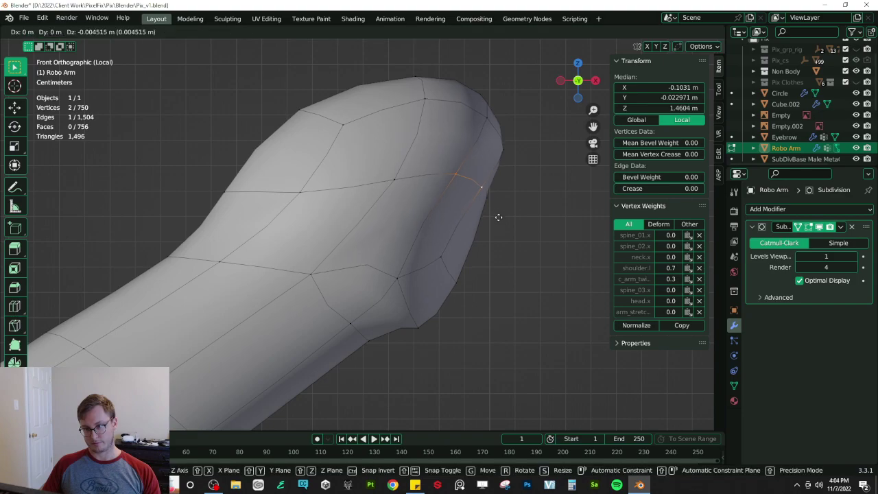
pyautogui.click(492, 236)
# - Change the pivot point and rotate the selected cap edge to follow the shoulder's slope
pyautogui.press('r')
pyautogui.rightClick(520, 161)
pyautogui.press('.')
pyautogui.click(518, 181)
pyautogui.press('r')
pyautogui.press('Escape')
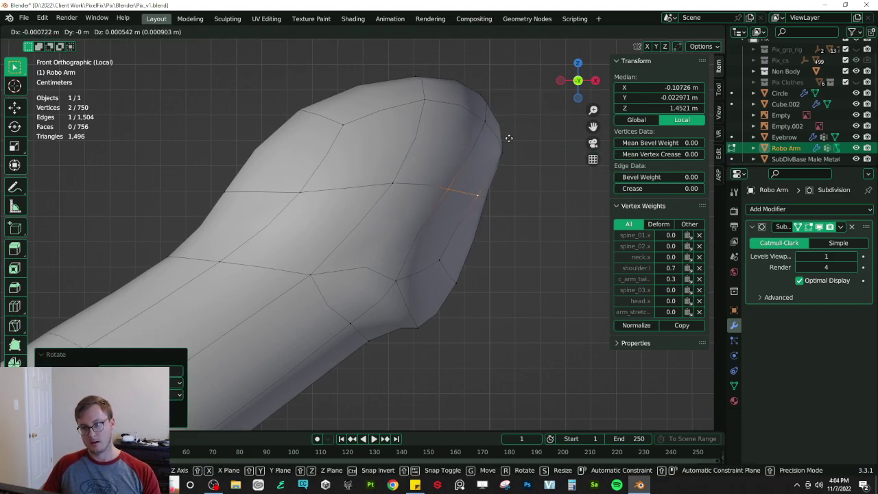
# - Reposition individual upper cap vertices in the side view to even out the face spacing
pyautogui.press('z')
pyautogui.click(414, 214)
pyautogui.click(398, 218)
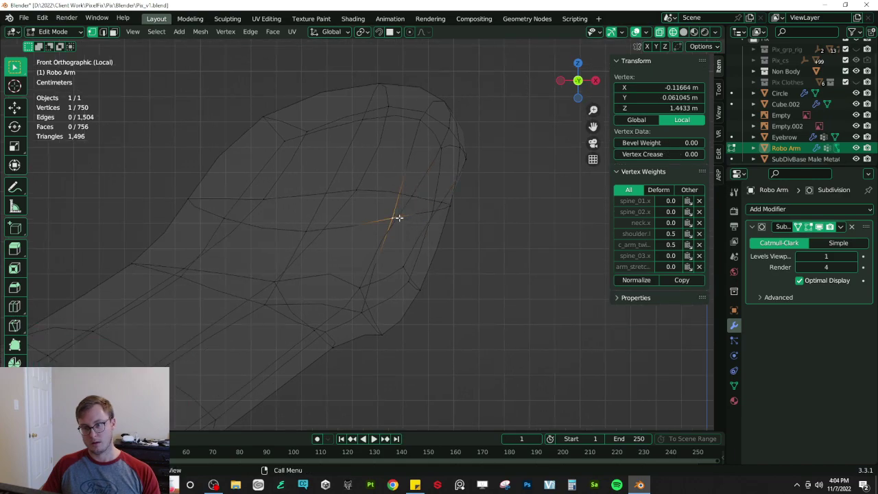
pyautogui.click(465, 160)
pyautogui.hotkey('shift', 'z')
pyautogui.moveTo(466, 162)
pyautogui.mouseDown(button='middle')
pyautogui.moveTo(405, 190)
pyautogui.moveTo(338, 195)
pyautogui.moveTo(372, 242)
pyautogui.mouseUp(button='middle')
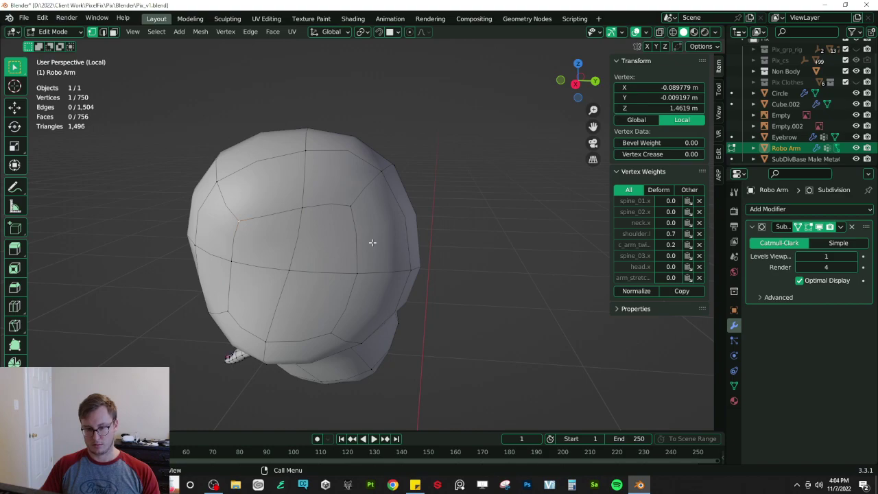
pyautogui.press('KP_3')
pyautogui.press('g')
pyautogui.click(379, 216)
pyautogui.click(324, 203)
pyautogui.press('g')
pyautogui.click(318, 200)
# - Move the remaining vertices of the cap's inner loop outward one by one for a rounder outline, and save the file
pyautogui.click(251, 212)
pyautogui.press('g')
pyautogui.click(248, 196)
pyautogui.click(239, 179)
pyautogui.press('g')
pyautogui.click(222, 155)
pyautogui.click(249, 253)
pyautogui.press('g')
pyautogui.click(219, 248)
pyautogui.moveTo(225, 313); pyautogui.dragTo(233, 309)
pyautogui.moveTo(335, 328); pyautogui.dragTo(346, 333)
pyautogui.keyDown('shift'); pyautogui.moveTo(344, 291); pyautogui.dragTo(461, 263, button='middle'); pyautogui.keyUp('shift')
pyautogui.scroll(-3, 334, 253)
pyautogui.press('Tab')
pyautogui.hotkey('ctrl', 's')
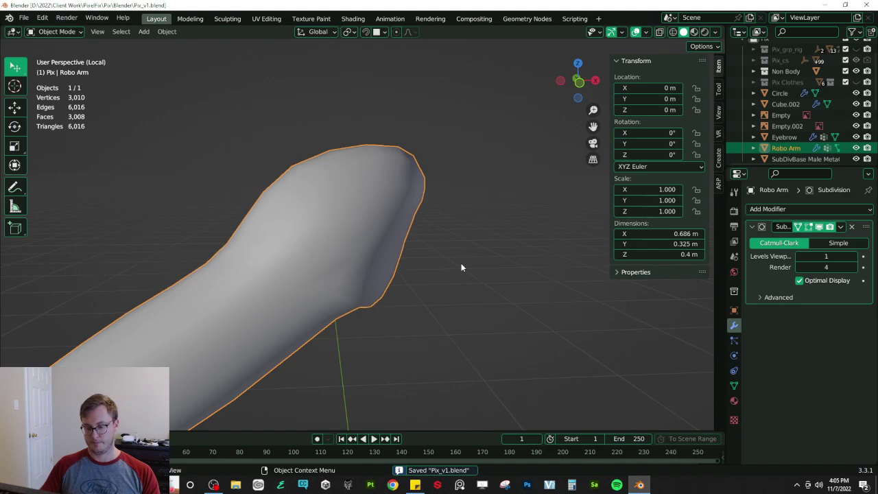
# - In front view with X-ray on, select a group of shoulder cap vertices, move them slightly outward, and save the file
pyautogui.press('Tab')
pyautogui.press('KP_1')
pyautogui.hotkey('alt', 'z')
pyautogui.scroll(3, 416, 202)
pyautogui.moveTo(424, 186); pyautogui.dragTo(484, 231)
pyautogui.press('g')
pyautogui.click(507, 243)
pyautogui.press('Tab')
pyautogui.hotkey('alt', 'z')
pyautogui.moveTo(481, 257); pyautogui.dragTo(440, 337, button='middle')
pyautogui.hotkey('ctrl', 's')
# - Leave local view, return the viewport to solid shading so the arm shows against the sketch, and save the file
pyautogui.click(734, 402)
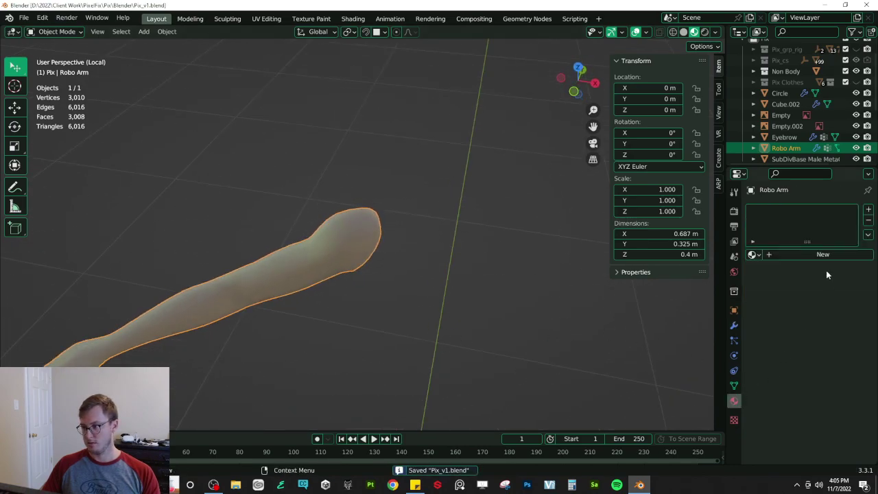
pyautogui.press('KP_Divide')
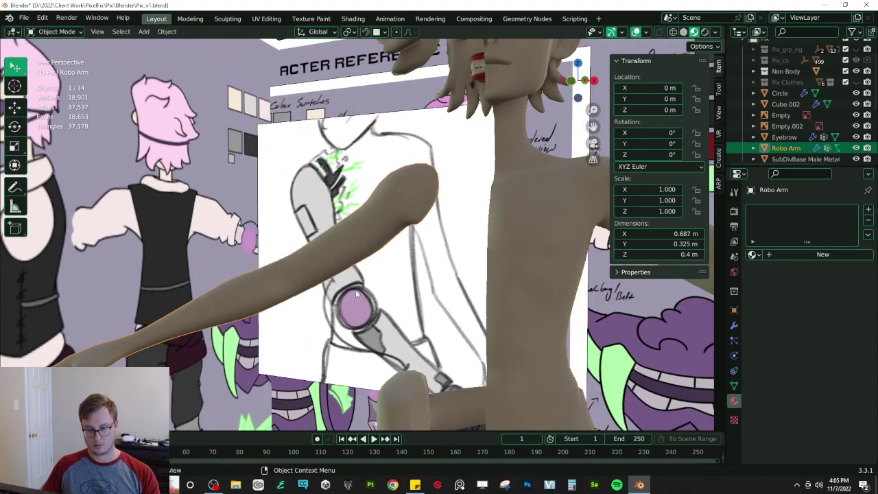
pyautogui.press('z')
pyautogui.click(415, 298)
pyautogui.hotkey('ctrl', 's')
pyautogui.moveTo(415, 297)
pyautogui.mouseDown(button='middle')
pyautogui.moveTo(409, 321)
pyautogui.moveTo(390, 280)
pyautogui.moveTo(501, 227)
pyautogui.moveTo(490, 215)
pyautogui.moveTo(401, 210)
pyautogui.moveTo(367, 261)
pyautogui.mouseUp(button='middle')
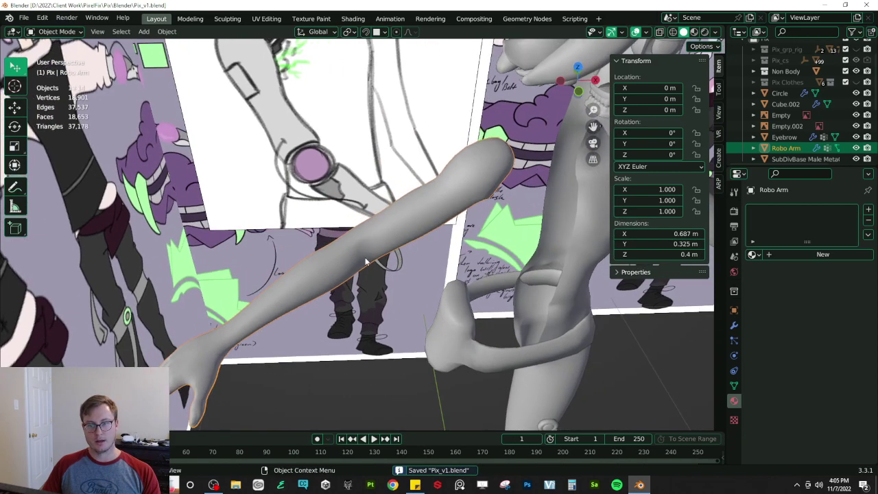
# - Dissolve the curved edge loop running around the arm's elbow
pyautogui.scroll(3, 355, 269)
pyautogui.scroll(-3, 354, 266)
pyautogui.scroll(1, 351, 259)
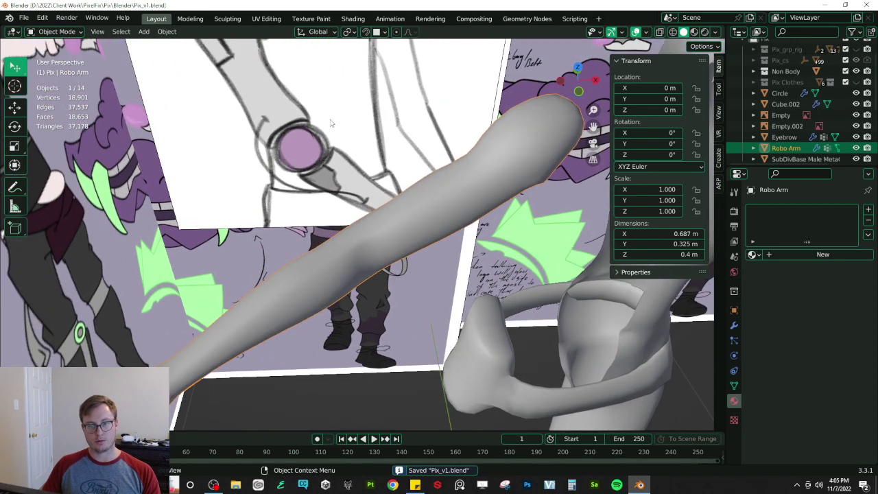
pyautogui.press('Tab')
pyautogui.moveTo(360, 256); pyautogui.dragTo(389, 238, button='middle')
pyautogui.scroll(3, 385, 280)
pyautogui.click(359, 253)
pyautogui.keyDown('alt'); pyautogui.click(358, 262); pyautogui.keyUp('alt')
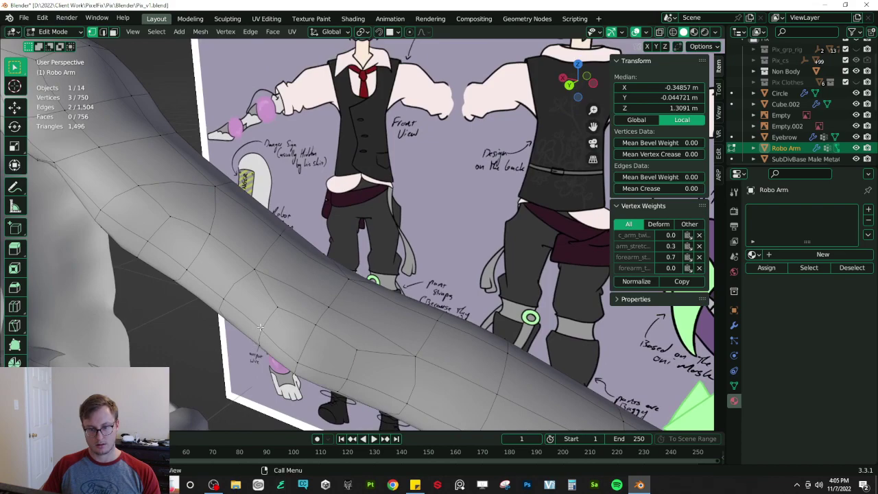
pyautogui.click(345, 354)
pyautogui.keyDown('shift'); pyautogui.click(333, 340); pyautogui.keyUp('shift')
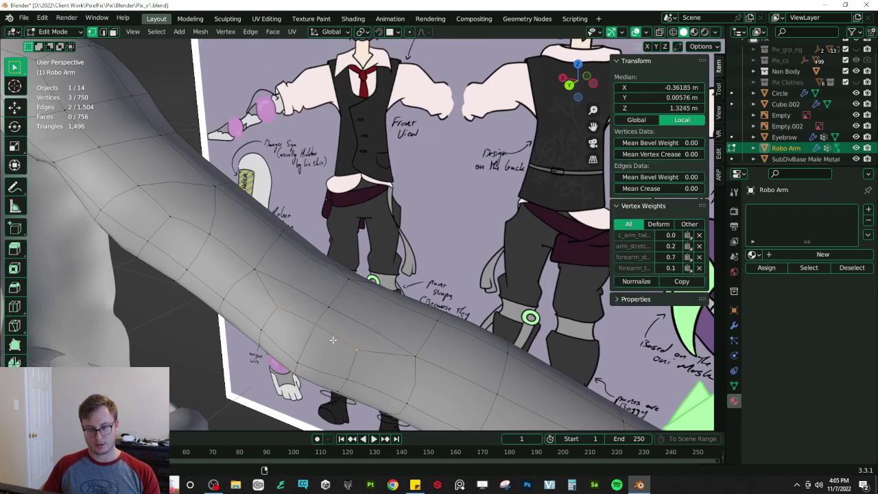
pyautogui.click(104, 33)
pyautogui.moveTo(230, 221); pyautogui.dragTo(245, 191, button='middle')
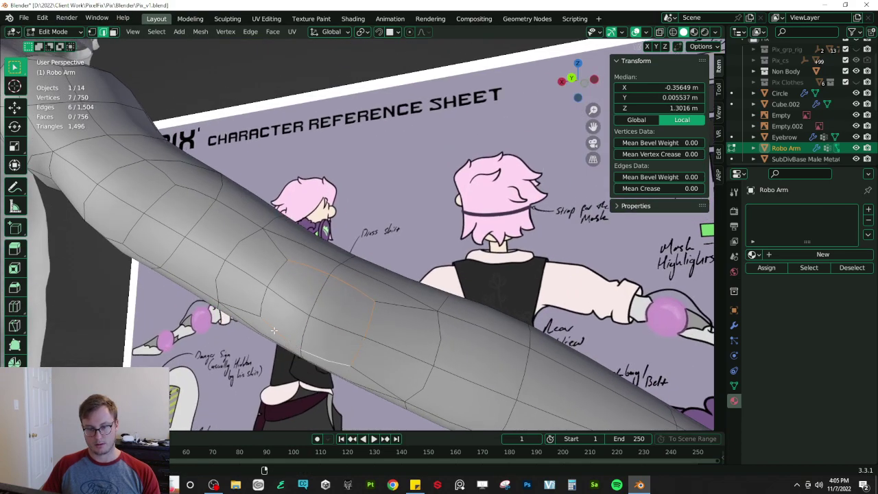
pyautogui.press('x')
pyautogui.click(353, 313)
pyautogui.moveTo(353, 313); pyautogui.dragTo(338, 278, button='middle')
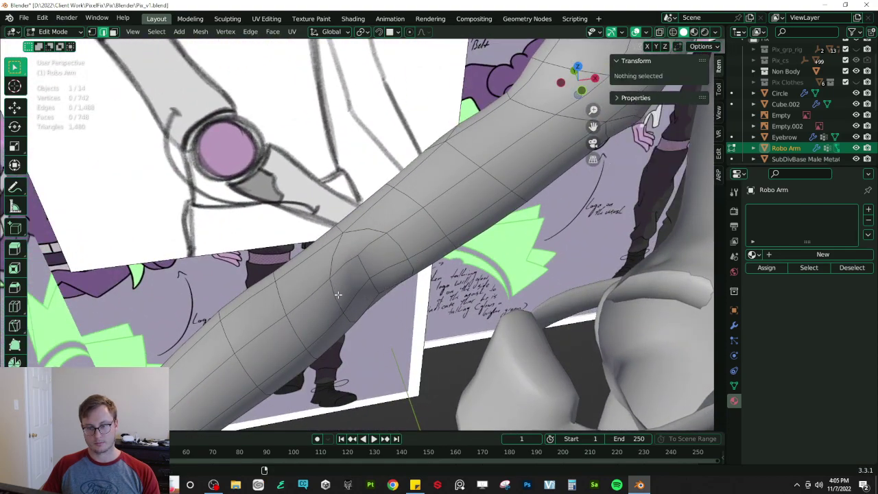
# - Dissolve the leftover irregular edges and the extra edge loop at the elbow to simplify its topology
pyautogui.click(364, 272)
pyautogui.press('x')
pyautogui.click(367, 280)
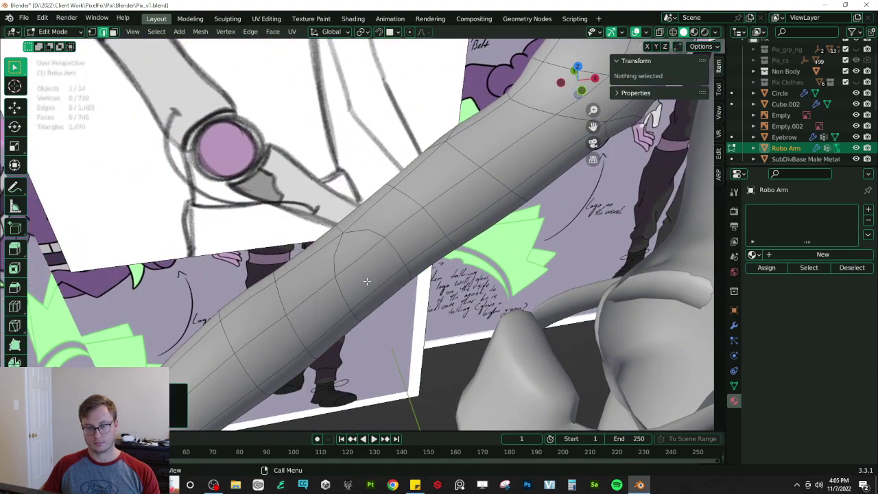
pyautogui.click(350, 292)
pyautogui.moveTo(351, 291); pyautogui.dragTo(382, 256, button='middle')
pyautogui.keyDown('shift'); pyautogui.click(396, 248); pyautogui.keyUp('shift')
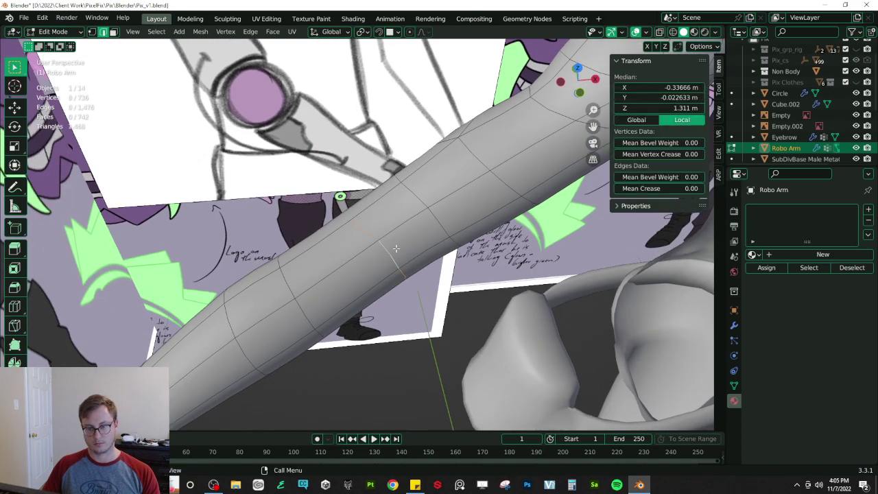
pyautogui.press('x')
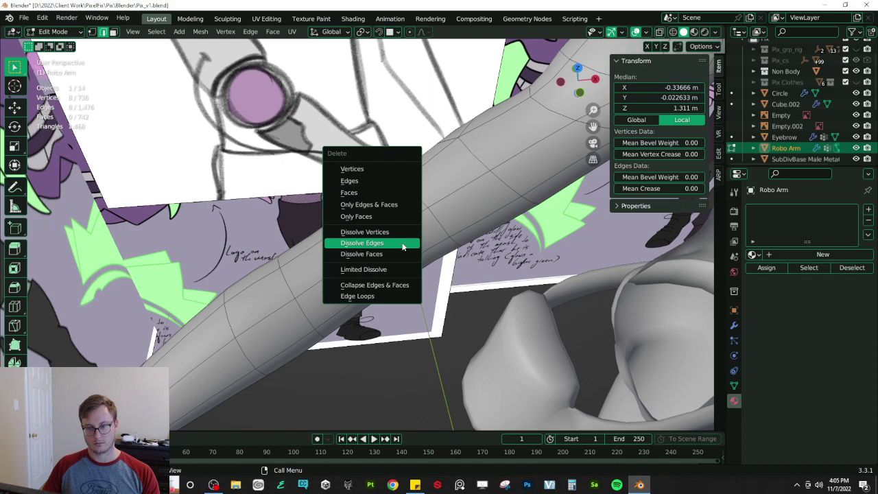
pyautogui.click(403, 247)
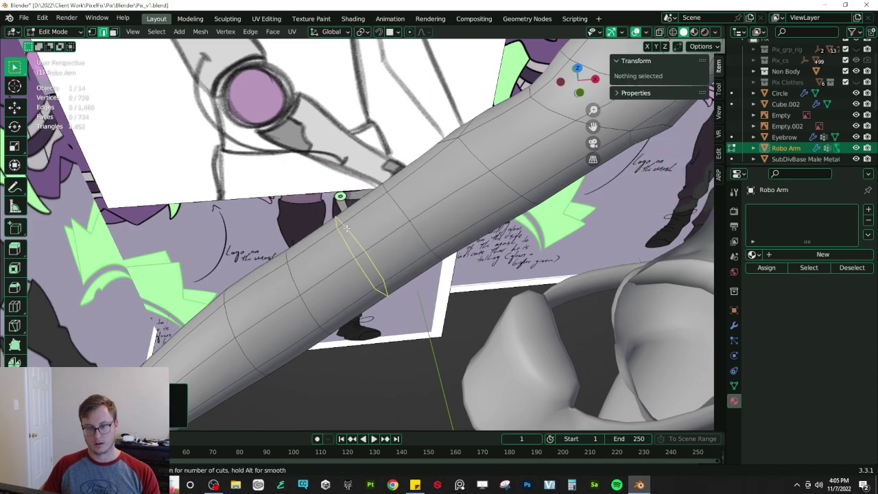
# - Open a gap at the elbow by bevelling a new centred edge loop about 0.04 m wide and deleting the resulting face band
pyautogui.click(346, 228)
pyautogui.rightClick(350, 206)
pyautogui.hotkey('ctrl', 'b')
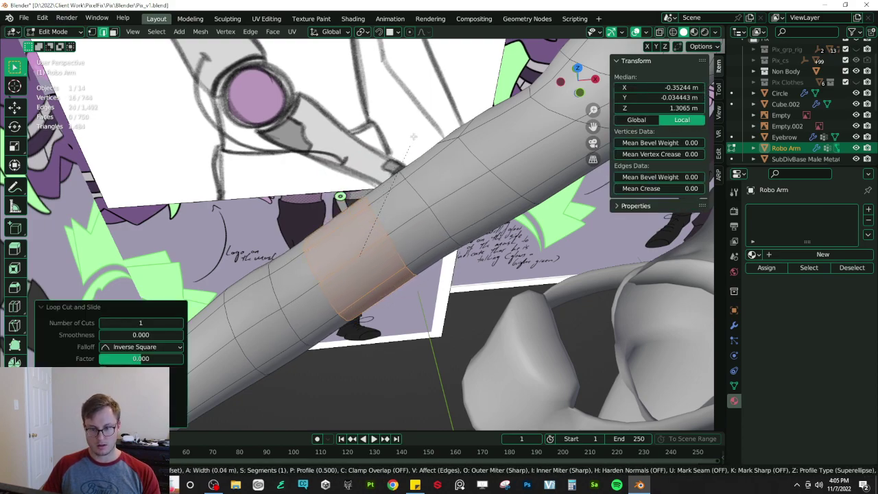
pyautogui.click(413, 138)
pyautogui.press('x')
pyautogui.press('x')
pyautogui.press('f')
# - Fill the open edge loops on both sides of the elbow gap with faces
pyautogui.moveTo(331, 240); pyautogui.dragTo(345, 265, button='middle')
pyautogui.click(328, 249)
pyautogui.keyDown('alt'); pyautogui.click(328, 241); pyautogui.keyUp('alt')
pyautogui.moveTo(327, 241); pyautogui.dragTo(355, 213, button='middle')
pyautogui.keyDown('alt'); pyautogui.click(360, 202); pyautogui.keyUp('alt')
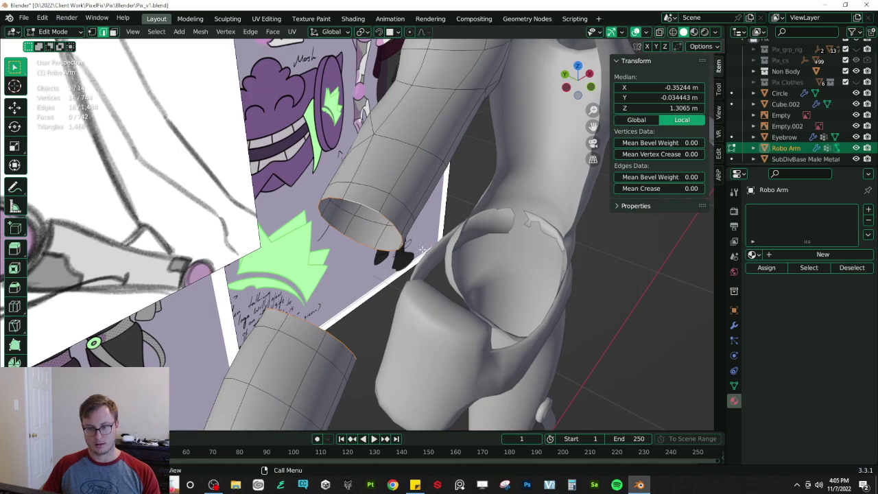
pyautogui.press('f')
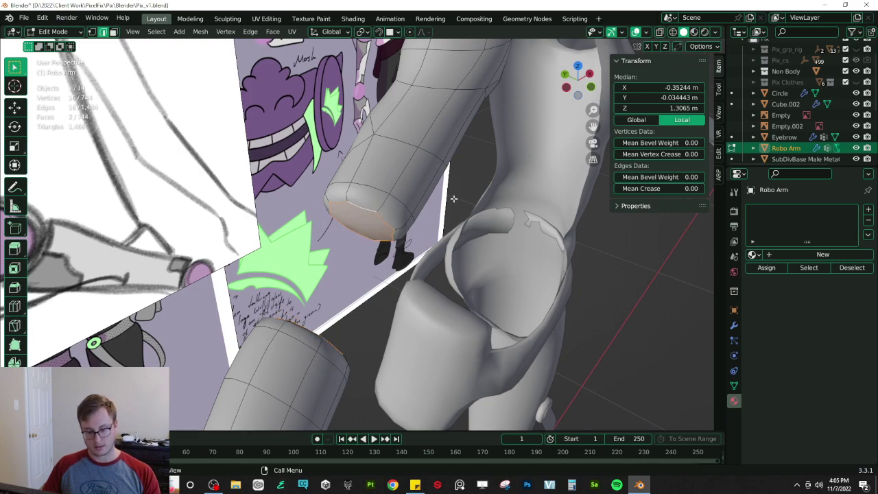
# - Inset the two elbow cap faces slightly to sharpen their rims, and save the file
pyautogui.press('.')
pyautogui.press('i')
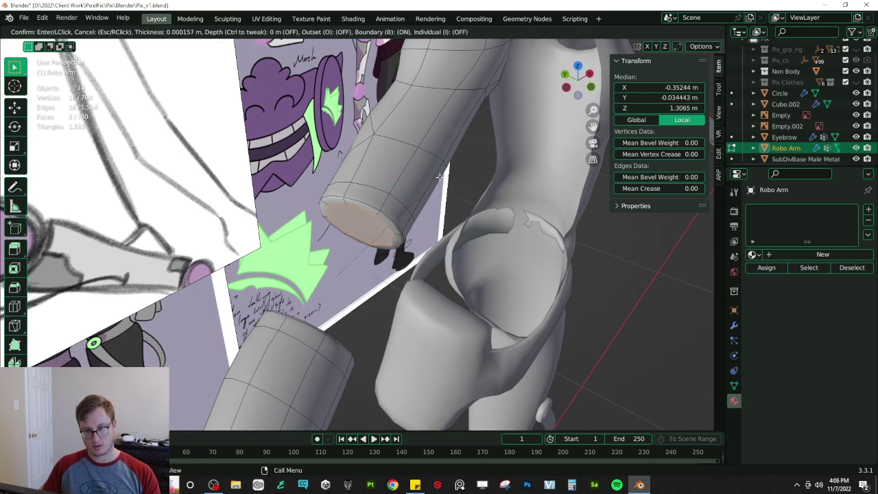
pyautogui.click(431, 184)
pyautogui.moveTo(431, 176)
pyautogui.mouseDown(button='middle')
pyautogui.moveTo(371, 171)
pyautogui.moveTo(442, 209)
pyautogui.moveTo(380, 243)
pyautogui.mouseUp(button='middle')
pyautogui.press('Tab')
pyautogui.scroll(-6, 371, 172)
pyautogui.hotkey('ctrl', 's')
# - Snap the 3D cursor to the selected elbow caps and add a cube mesh there
pyautogui.press('Tab')
pyautogui.scroll(4, 439, 209)
pyautogui.hotkey('shift', 's')
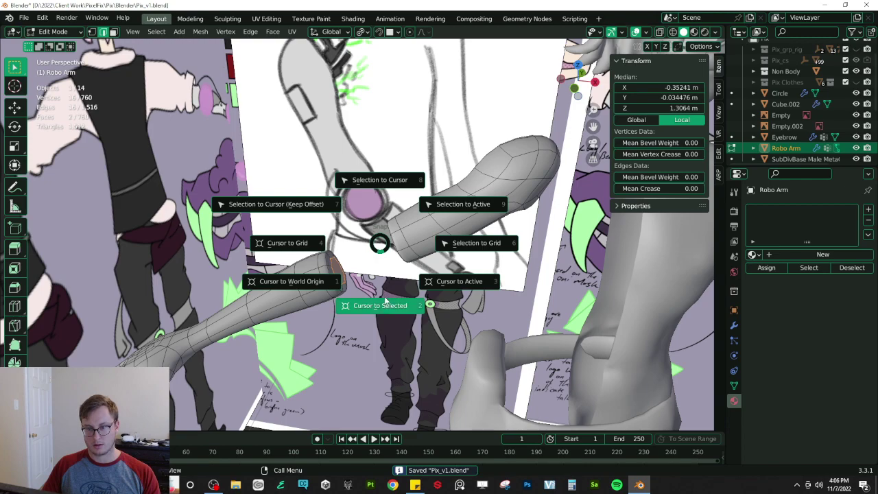
pyautogui.click(385, 296)
pyautogui.press('Tab')
pyautogui.press('Tab')
pyautogui.hotkey('shift', 'a')
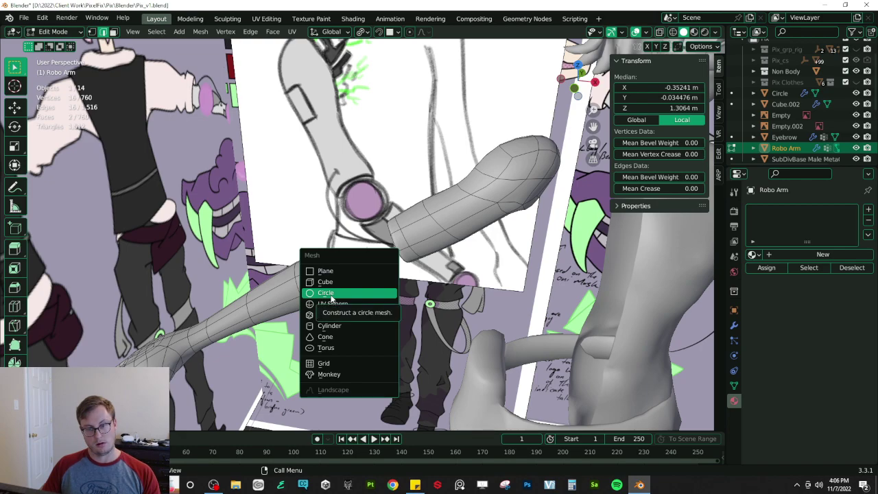
pyautogui.click(326, 282)
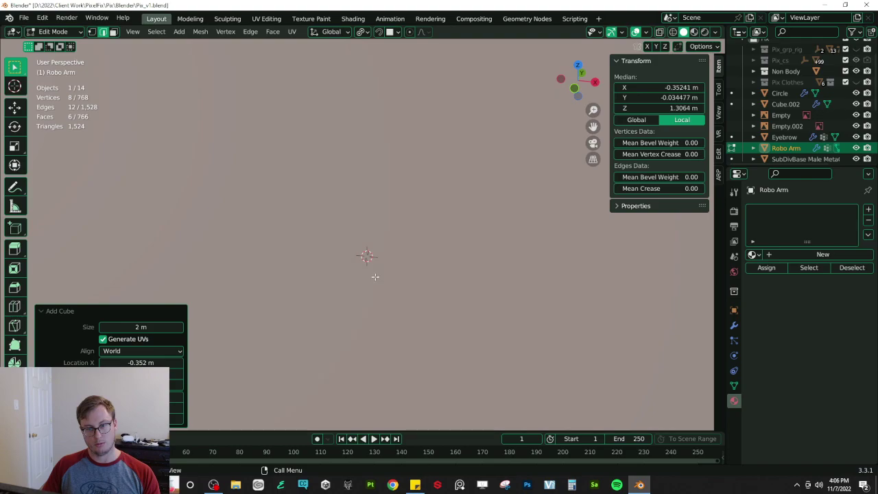
# - Scale the cube down to an elbow joint about 0.117 m across that fills the gap
pyautogui.scroll(-5, 520, 273)
pyautogui.press('s')
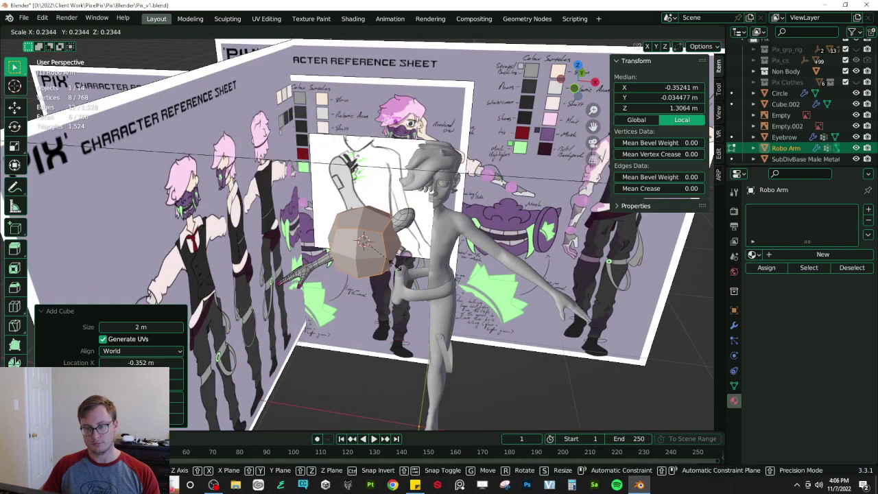
pyautogui.click(383, 255)
pyautogui.scroll(5, 385, 257)
pyautogui.press('s')
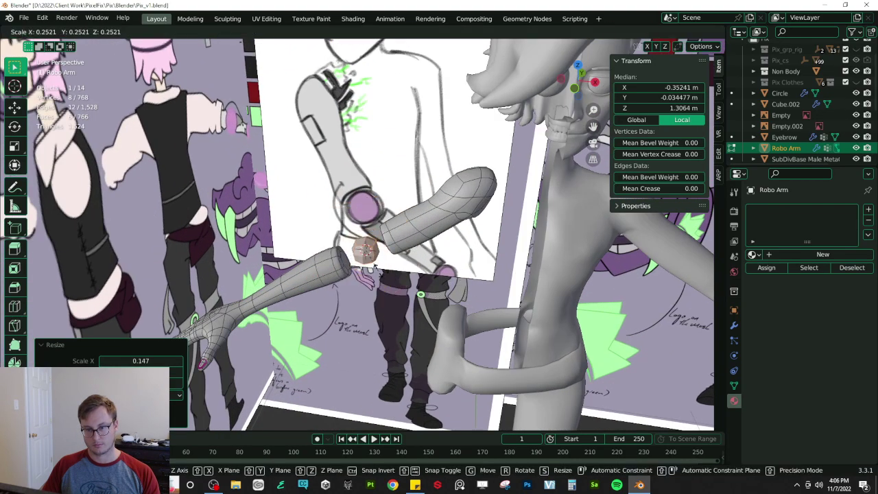
pyautogui.click(398, 280)
pyautogui.press('Tab')
pyautogui.moveTo(398, 280); pyautogui.dragTo(403, 242, button='middle')
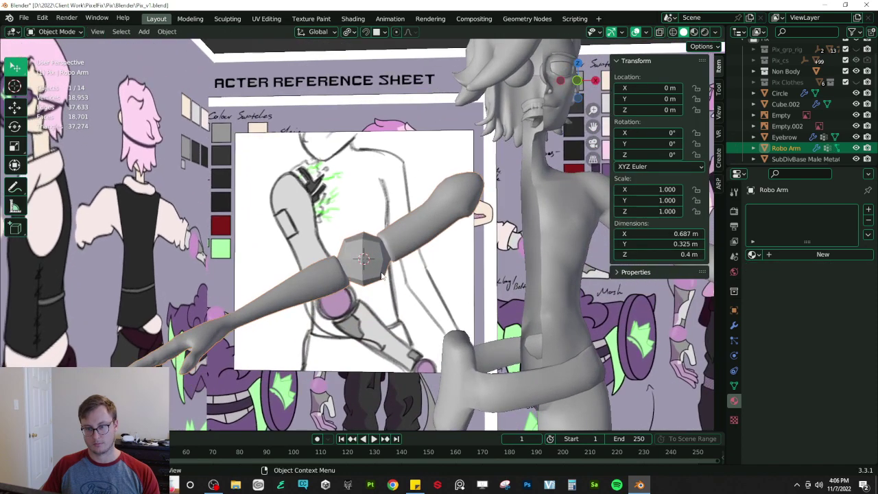
# - Separate the elbow cube from the arm mesh into its own object and select it alone
pyautogui.press('Tab')
pyautogui.press('p')
pyautogui.click(377, 270)
pyautogui.press('Tab')
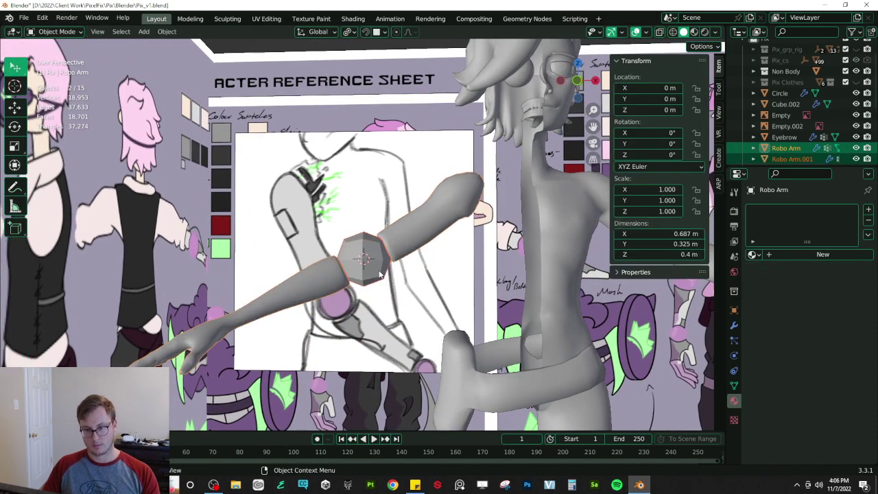
pyautogui.click(374, 267)
# - Set the elbow joint's Subdivision viewport level to 2 and apply the modifier
pyautogui.click(734, 325)
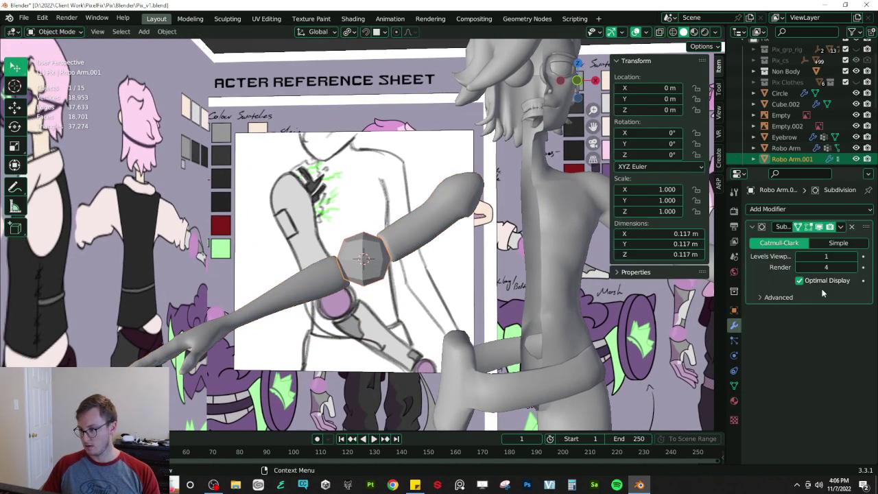
pyautogui.click(857, 256)
pyautogui.click(858, 256)
pyautogui.click(799, 256)
pyautogui.press('Tab')
pyautogui.scroll(5, 380, 268)
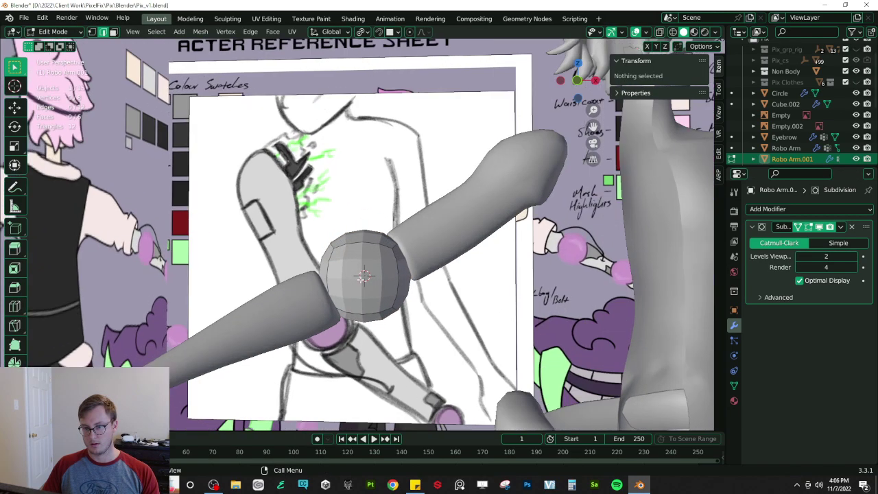
pyautogui.press('Tab')
pyautogui.click(851, 226)
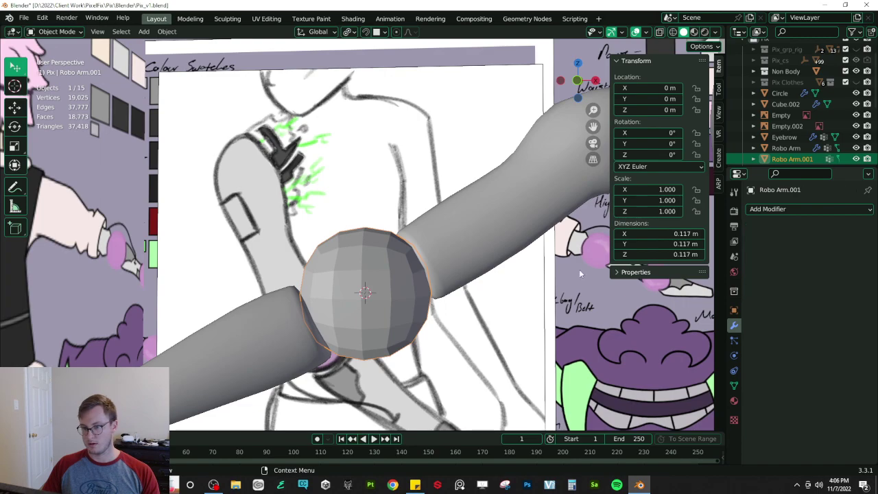
# - Round the entire elbow joint mesh with To Sphere, and save the file
pyautogui.press('Tab')
pyautogui.press('a')
pyautogui.hotkey('alt', 'shift', 's')
pyautogui.click(387, 161)
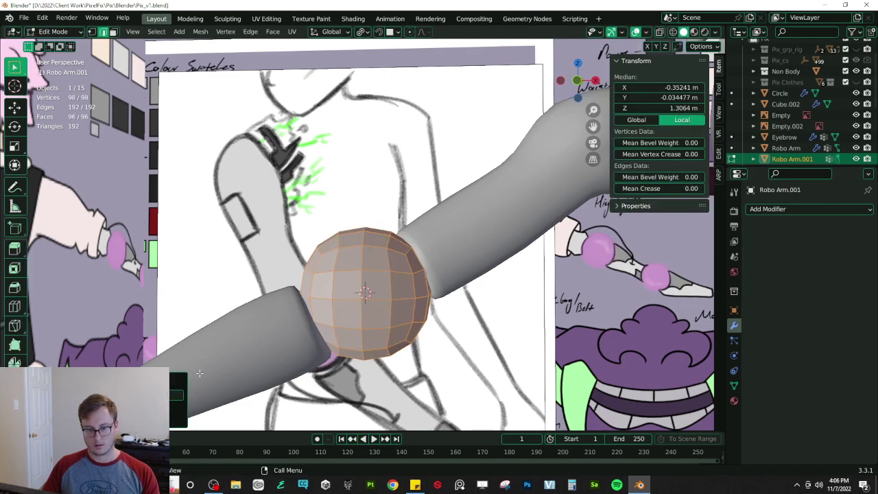
pyautogui.moveTo(148, 395); pyautogui.dragTo(214, 383)
pyautogui.press('Tab')
pyautogui.hotkey('ctrl', 's')
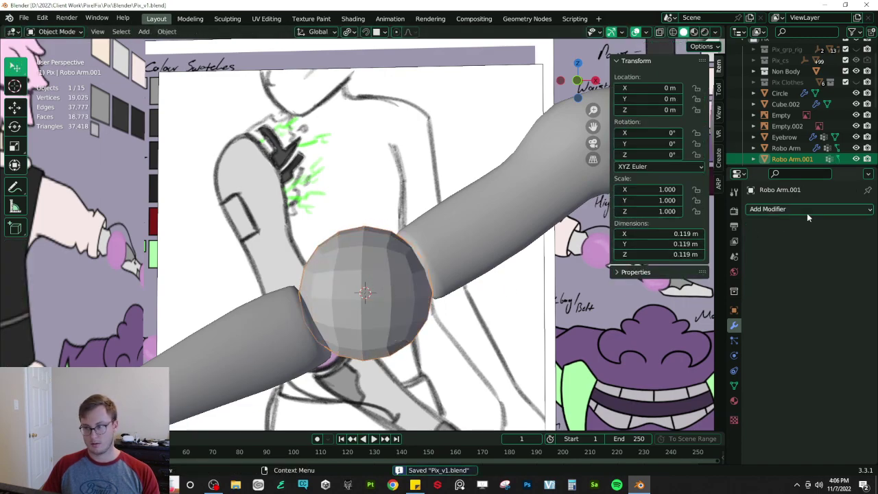
# - Add a Subdivision Surface modifier to the elbow ball, shade it smooth, and save the file
pyautogui.click(807, 210)
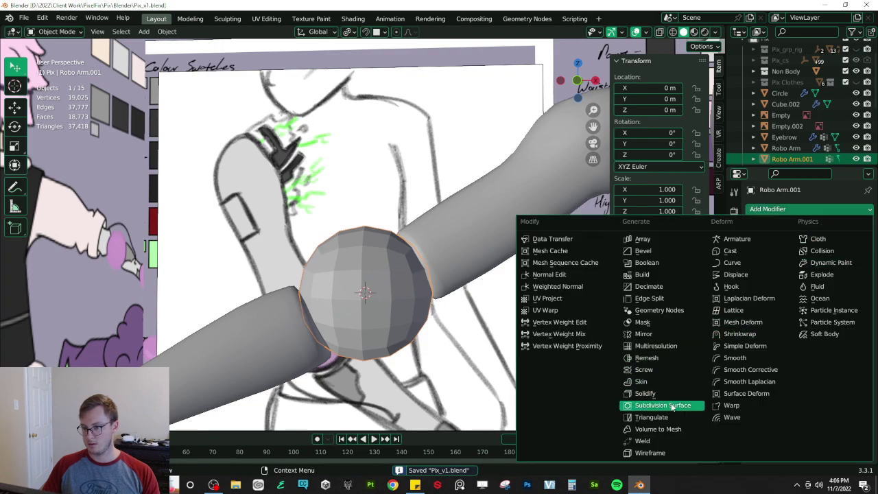
pyautogui.click(663, 405)
pyautogui.rightClick(361, 288)
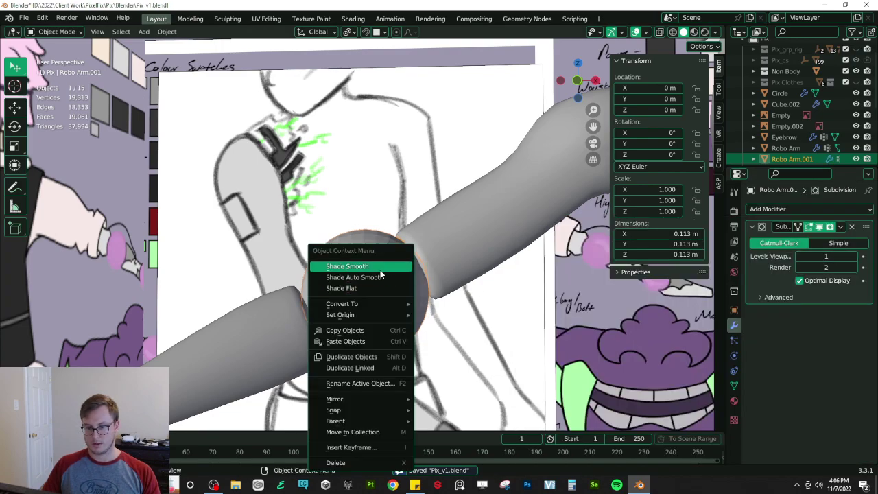
pyautogui.click(382, 270)
pyautogui.moveTo(382, 269); pyautogui.dragTo(406, 276, button='middle')
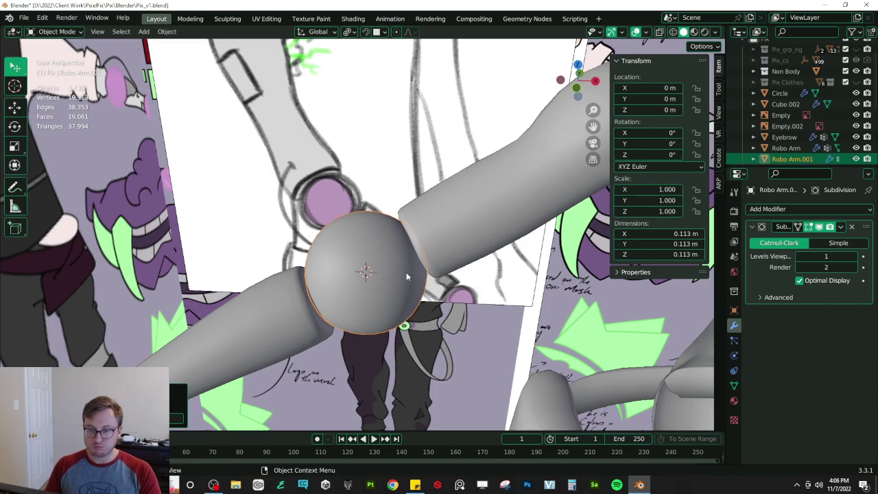
pyautogui.scroll(-7, 406, 273)
pyautogui.moveTo(406, 272); pyautogui.dragTo(352, 256, button='middle')
pyautogui.scroll(4, 384, 268)
pyautogui.hotkey('ctrl', 's')
# - Select the ring of faces around the arm's wrist and delete it to split the hand from the forearm
pyautogui.click(276, 324)
pyautogui.press('Tab')
pyautogui.scroll(2, 352, 256)
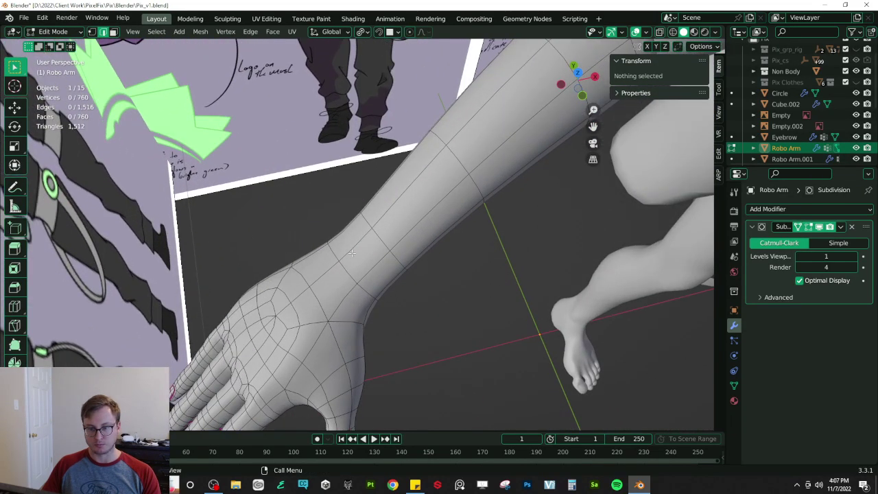
pyautogui.click(381, 235)
pyautogui.hotkey('ctrl', 'r')
pyautogui.click(394, 200)
pyautogui.click(394, 201)
pyautogui.click(381, 246)
pyautogui.hotkey('alt', 'a')
pyautogui.keyDown('alt'); pyautogui.click(381, 247); pyautogui.keyUp('alt')
pyautogui.press('x')
pyautogui.click(350, 169)
pyautogui.moveTo(370, 196); pyautogui.dragTo(423, 264, button='middle')
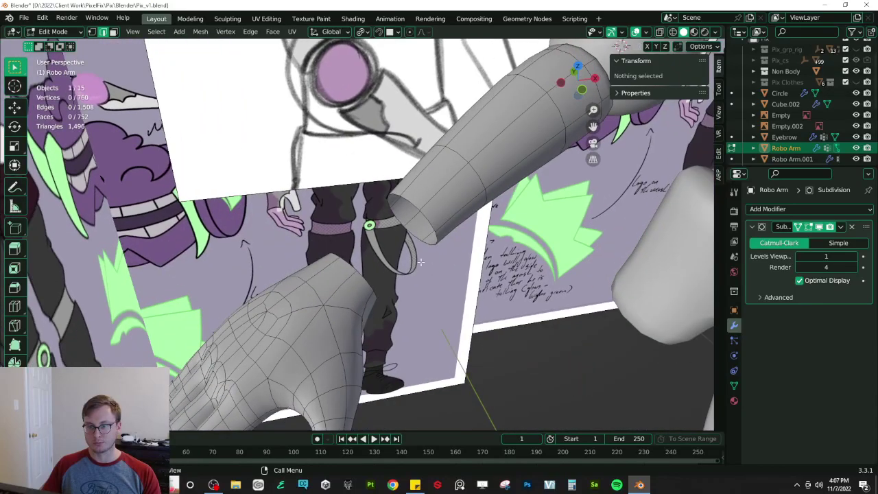
pyautogui.scroll(-3, 424, 246)
pyautogui.moveTo(539, 202); pyautogui.dragTo(502, 186, button='middle')
pyautogui.press('Tab')
pyautogui.click(518, 169)
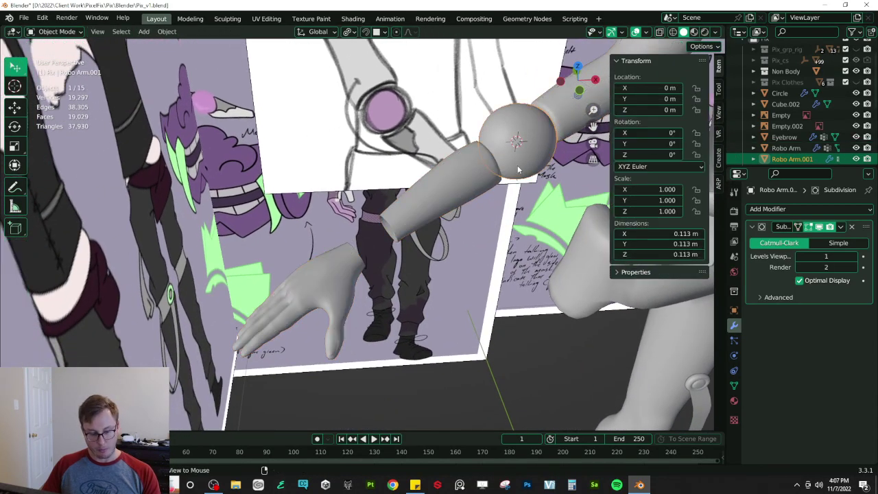
pyautogui.hotkey('shift', 'd')
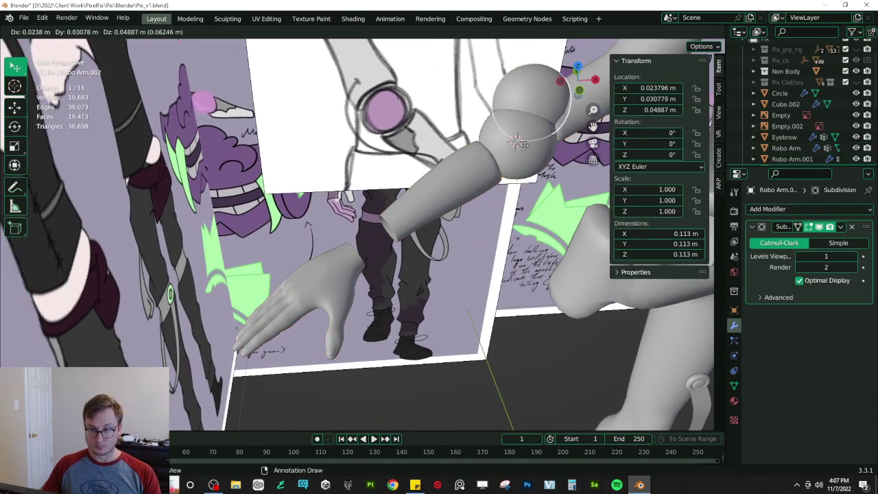
pyautogui.rightClick(434, 216)
pyautogui.hotkey('ctrl', 'z')
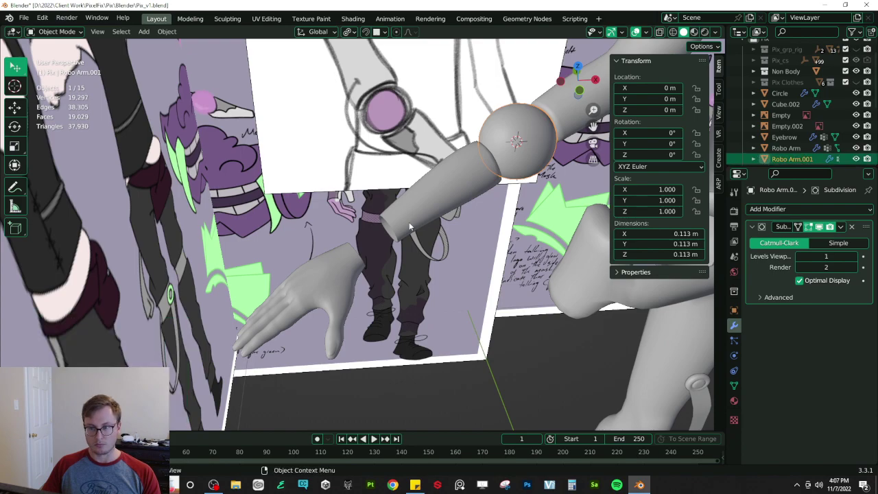
# - Undo back to before the wrist faces were deleted and snap the 3D cursor to the selected wrist ring
pyautogui.click(409, 221)
pyautogui.press('Tab')
pyautogui.scroll(3, 398, 245)
pyautogui.hotkey('ctrl', 'z')
pyautogui.hotkey('ctrl', 'z')
pyautogui.hotkey('ctrl', 'z')
pyautogui.hotkey('ctrl', 'z')
pyautogui.hotkey('ctrl', 'z')
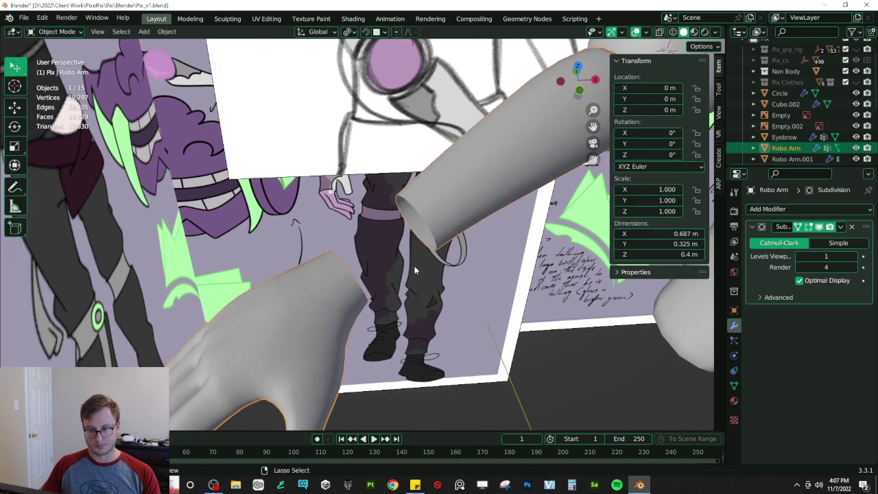
pyautogui.hotkey('shift', 's')
pyautogui.click(414, 323)
# - Delete the selected wrist face ring again, leaving a gap between forearm and hand
pyautogui.press('x')
pyautogui.click(412, 244)
pyautogui.moveTo(445, 254); pyautogui.dragTo(508, 170, button='middle')
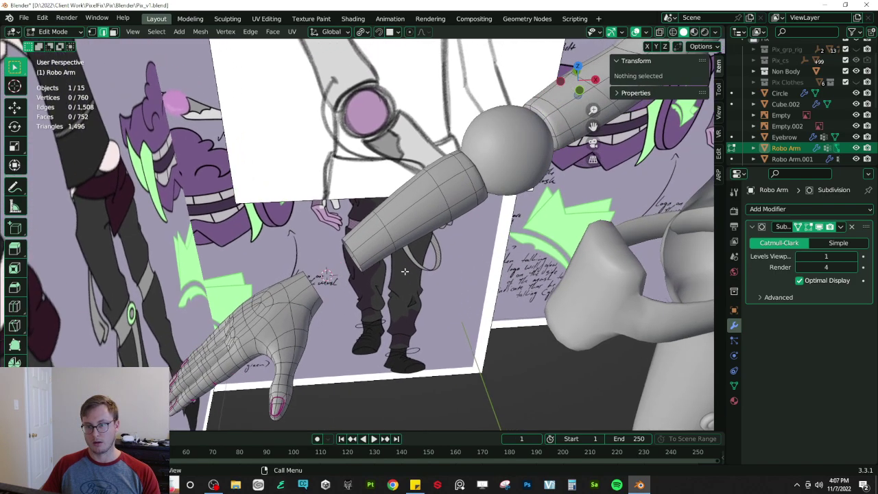
# - Duplicate the elbow ball in place and set the copy's origin to its geometry
pyautogui.press('Tab')
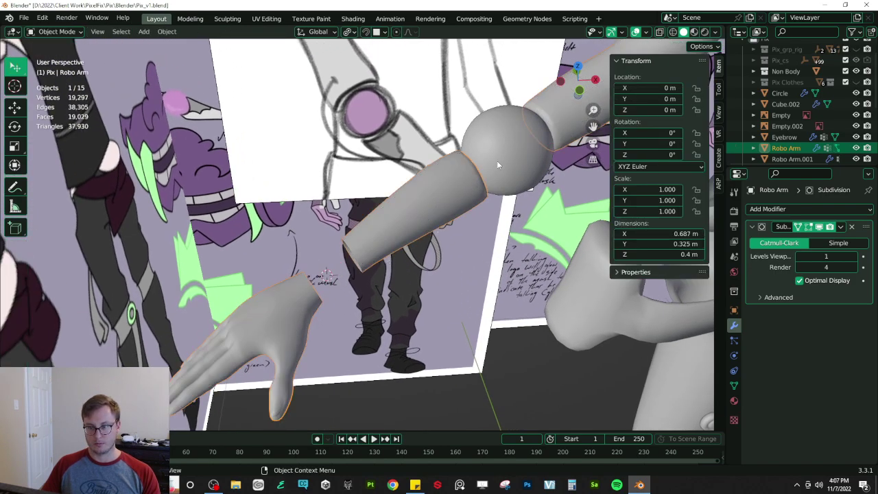
pyautogui.click(497, 160)
pyautogui.hotkey('shift', 'd')
pyautogui.rightClick(491, 182)
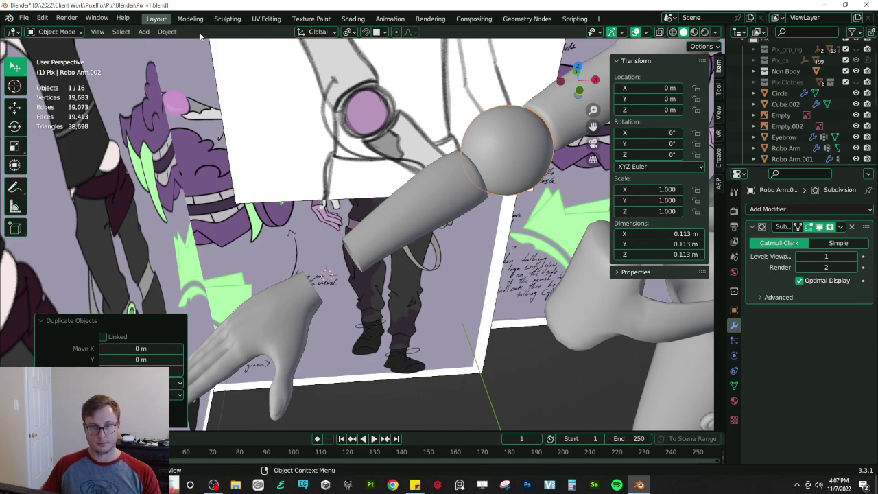
pyautogui.click(167, 32)
pyautogui.moveTo(229, 57)
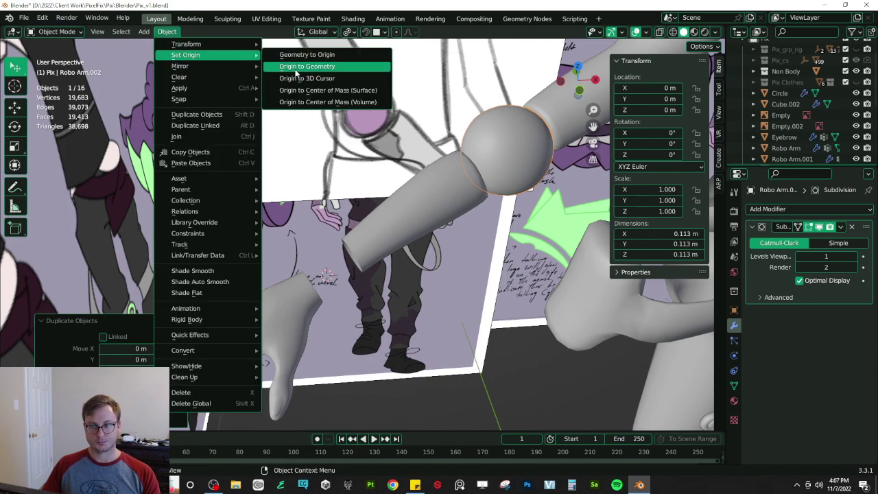
pyautogui.click(297, 67)
pyautogui.click(167, 32)
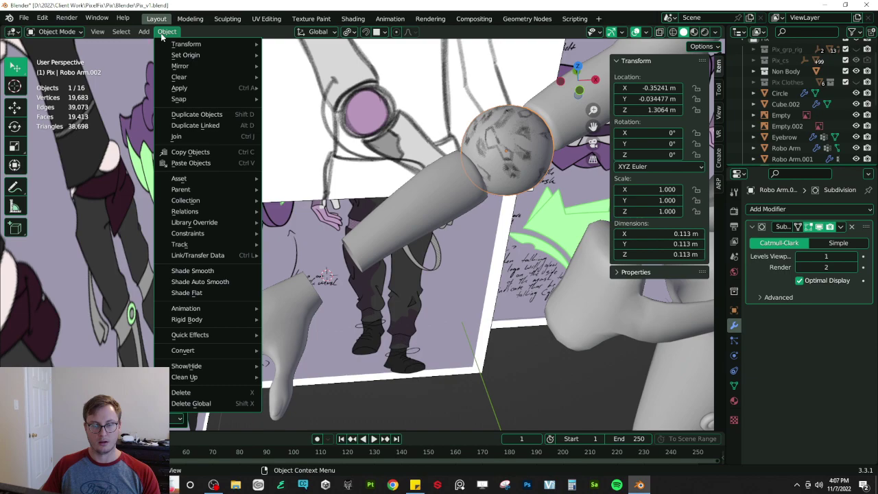
pyautogui.press('Escape')
# - Move the duplicated ball to the 3D cursor at the wrist, scale it down and adjust its position in the gap
pyautogui.hotkey('shift', 's')
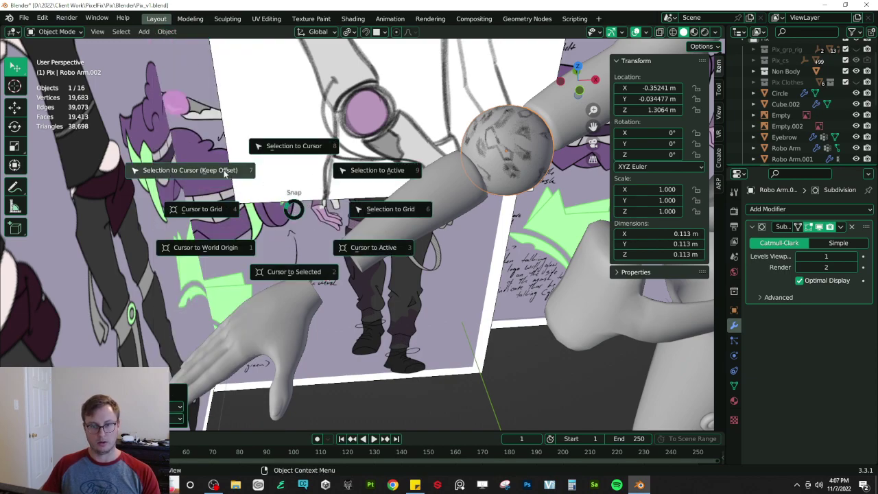
pyautogui.click(294, 143)
pyautogui.press('s')
pyautogui.click(376, 218)
pyautogui.moveTo(376, 218)
pyautogui.mouseDown(button='middle')
pyautogui.moveTo(436, 271)
pyautogui.moveTo(488, 286)
pyautogui.moveTo(428, 283)
pyautogui.moveTo(515, 247)
pyautogui.moveTo(388, 308)
pyautogui.moveTo(417, 276)
pyautogui.moveTo(444, 216)
pyautogui.moveTo(382, 186)
pyautogui.moveTo(432, 218)
pyautogui.moveTo(328, 244)
pyautogui.moveTo(374, 230)
pyautogui.moveTo(385, 208)
pyautogui.mouseUp(button='middle')
pyautogui.press('g')
pyautogui.click(386, 314)
pyautogui.press('Tab')
pyautogui.scroll(-4, 382, 186)
pyautogui.scroll(2, 384, 208)
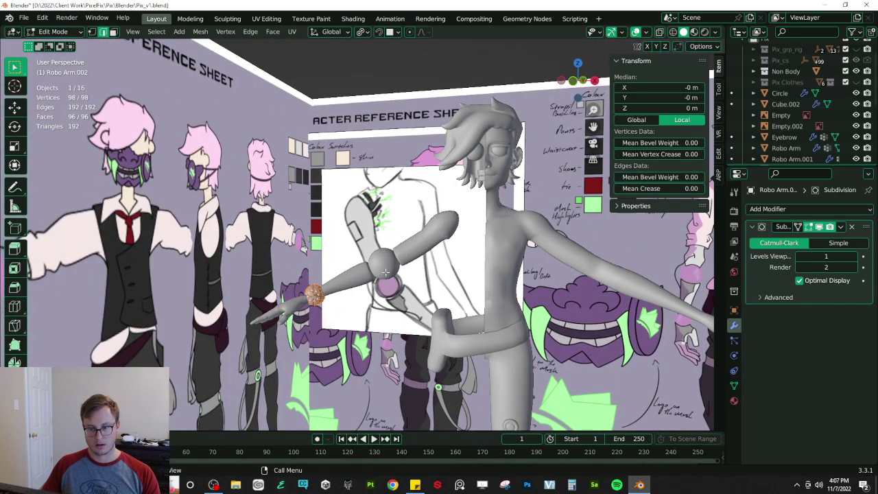
# - Set the elbow ball's origin to its geometry and scale the ball to 0.933
pyautogui.press('Tab')
pyautogui.click(386, 269)
pyautogui.scroll(4, 387, 260)
pyautogui.press('Tab')
pyautogui.press('Tab')
pyautogui.press('s')
pyautogui.press('Escape')
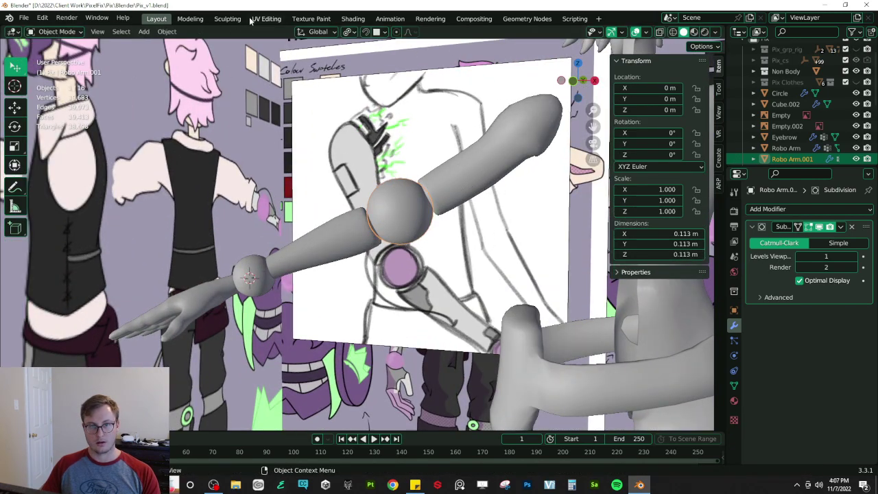
pyautogui.click(166, 32)
pyautogui.moveTo(206, 54)
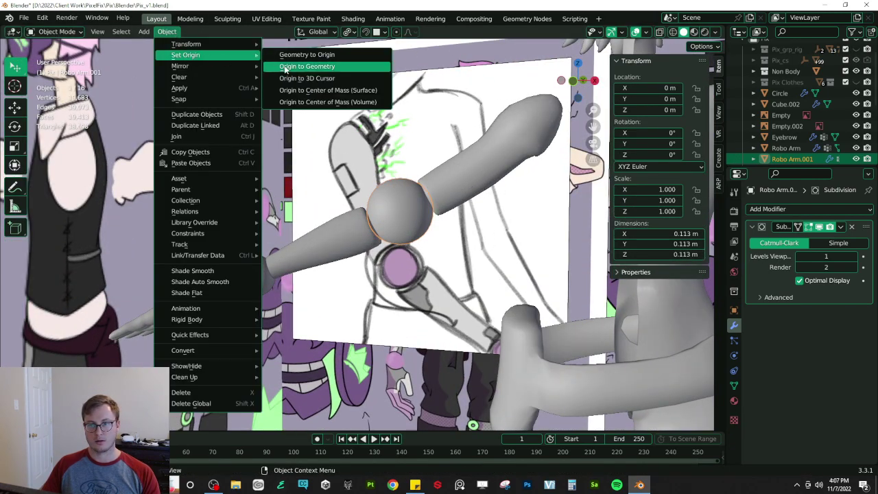
pyautogui.click(286, 69)
pyautogui.press('s')
pyautogui.click(468, 157)
# - Deselect all objects and save the file
pyautogui.scroll(-4, 469, 157)
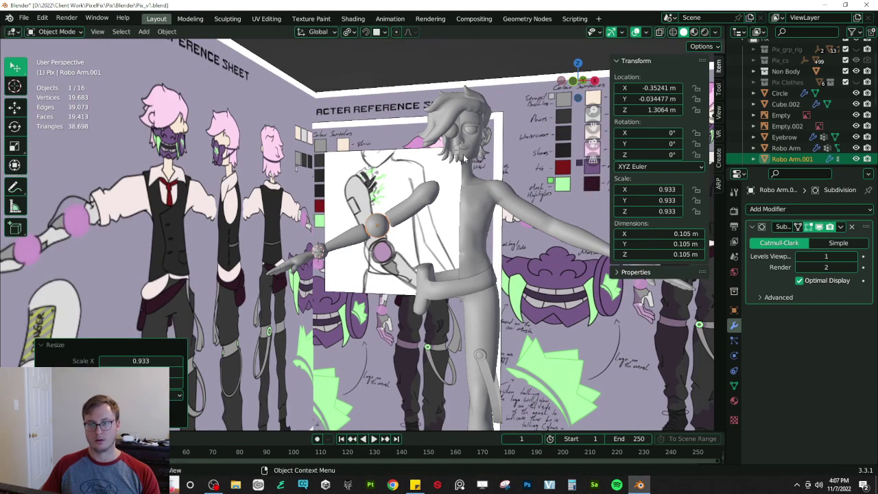
pyautogui.moveTo(469, 157); pyautogui.dragTo(476, 278, button='middle')
pyautogui.scroll(-4, 476, 278)
pyautogui.click(461, 372)
pyautogui.moveTo(461, 372); pyautogui.dragTo(463, 334, button='middle')
pyautogui.hotkey('ctrl', 's')
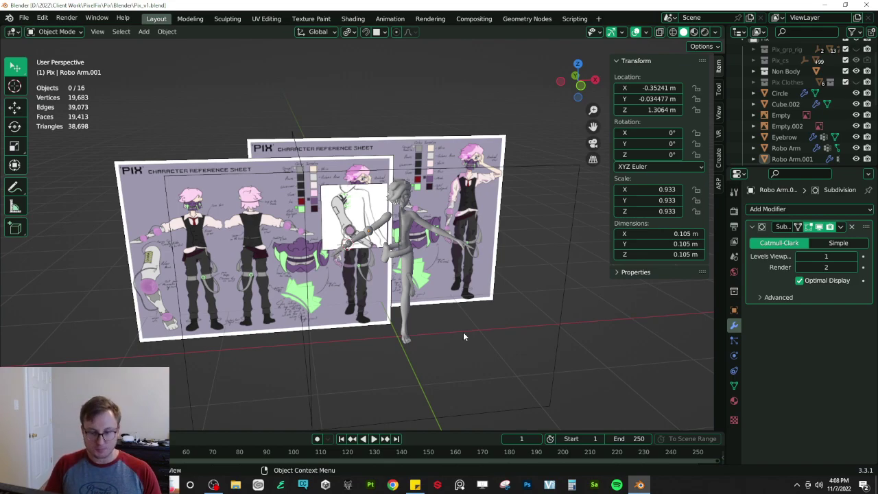
# - Switch to Google Chrome, open it with a saved user profile and move its window aside
pyautogui.click(392, 485)
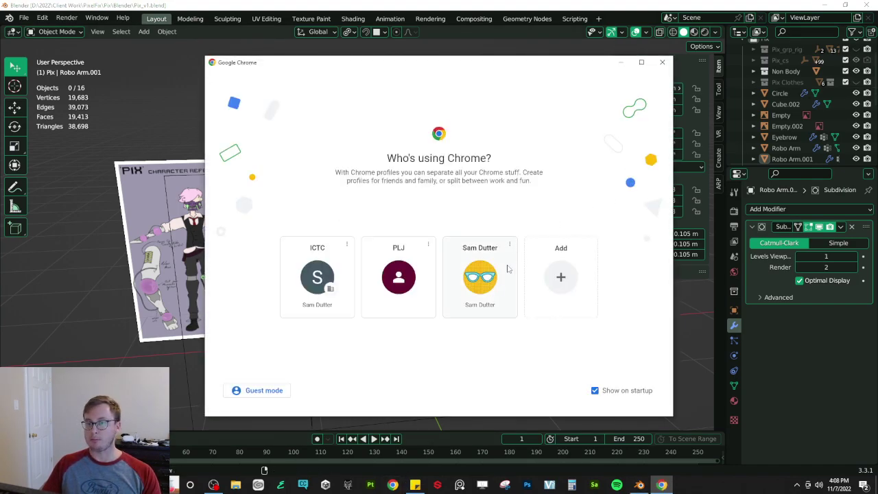
pyautogui.click(507, 270)
pyautogui.moveTo(506, 10); pyautogui.dragTo(877, 267)
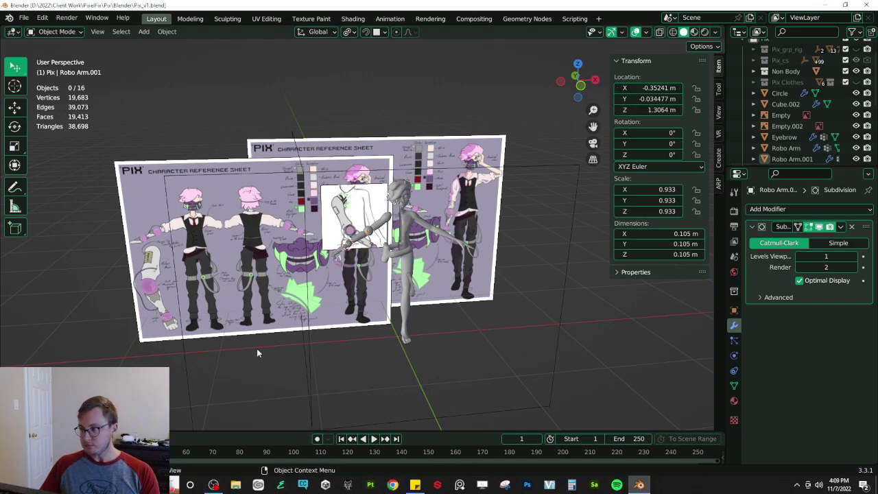
# - Open the Robo Arm mesh for editing and dissolve an extra edge run on the back of the upper arm
pyautogui.scroll(5, 426, 206)
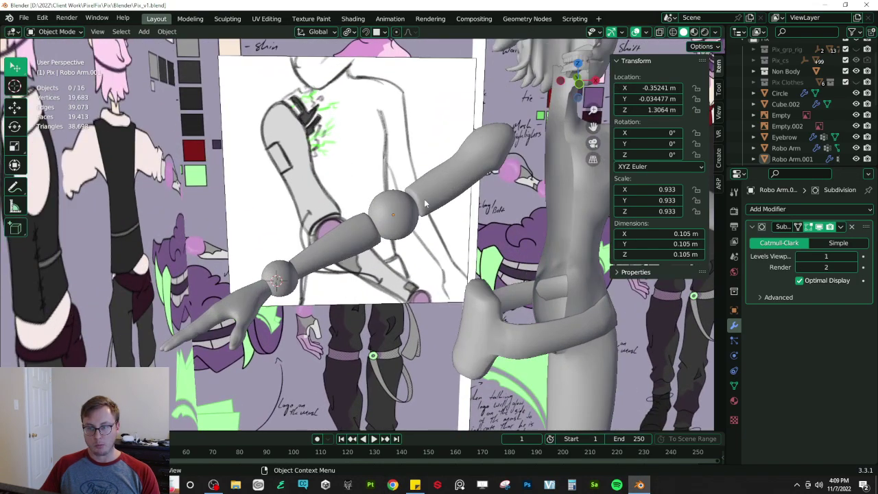
pyautogui.click(425, 204)
pyautogui.scroll(6, 363, 246)
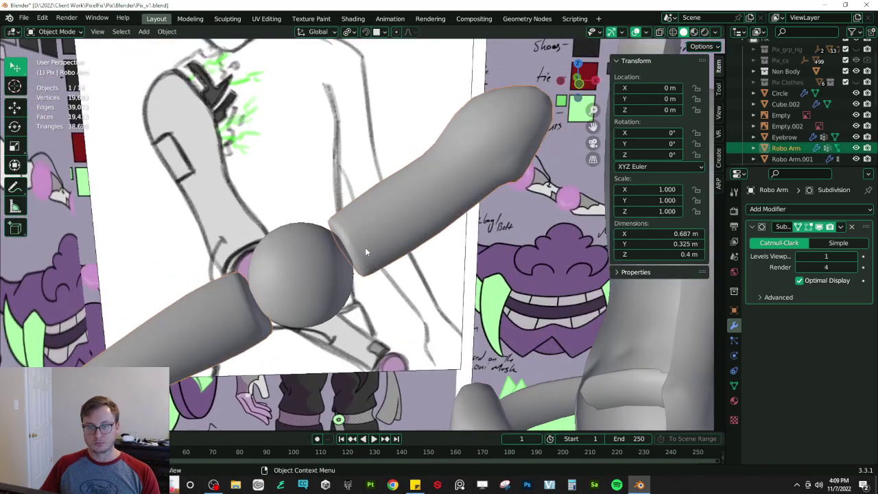
pyautogui.press('Tab')
pyautogui.scroll(2, 379, 239)
pyautogui.moveTo(379, 239); pyautogui.dragTo(617, 267, button='middle')
pyautogui.moveTo(392, 268); pyautogui.dragTo(357, 234, button='middle')
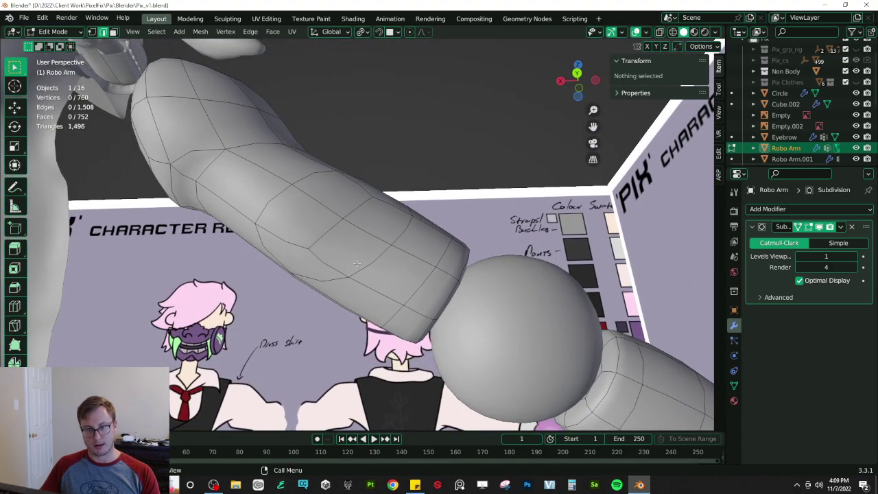
pyautogui.click(355, 260)
pyautogui.click(327, 234)
pyautogui.hotkey('alt', 'a')
pyautogui.keyDown('alt'); pyautogui.click(327, 234); pyautogui.keyUp('alt')
pyautogui.press('x')
pyautogui.click(329, 236)
pyautogui.click(362, 259)
# - Dissolve the remaining extra edges and the uneven edge loop around the middle of the upper arm
pyautogui.hotkey('alt', 'a')
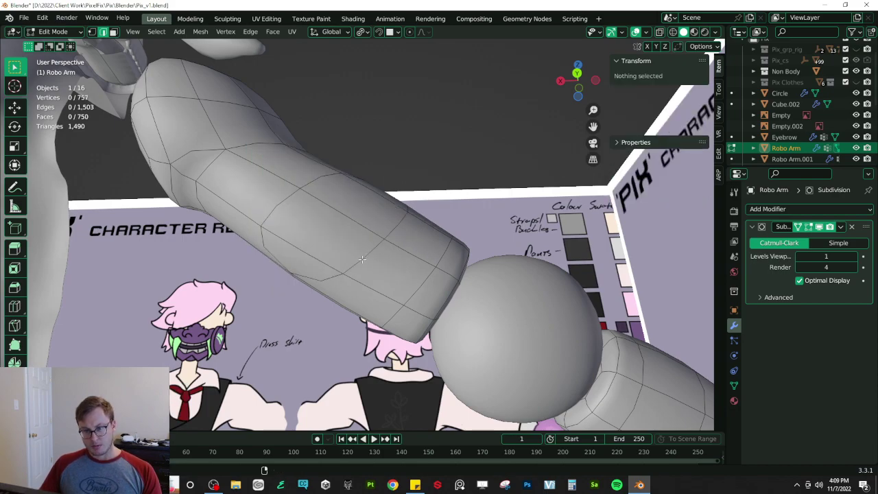
pyautogui.keyDown('alt'); pyautogui.click(363, 259); pyautogui.keyUp('alt')
pyautogui.press('x')
pyautogui.click(363, 261)
pyautogui.moveTo(326, 211); pyautogui.dragTo(289, 264, button='middle')
pyautogui.click(291, 267)
pyautogui.hotkey('alt', 'a')
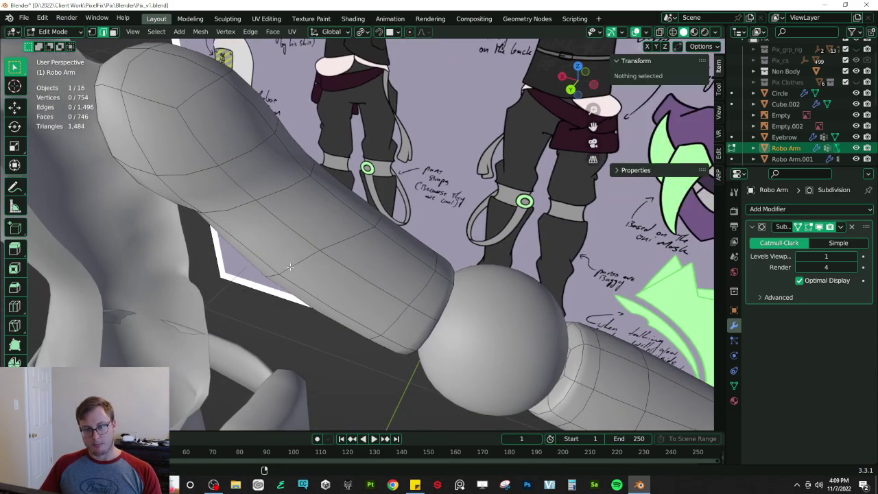
pyautogui.keyDown('alt'); pyautogui.click(291, 267); pyautogui.keyUp('alt')
pyautogui.press('x')
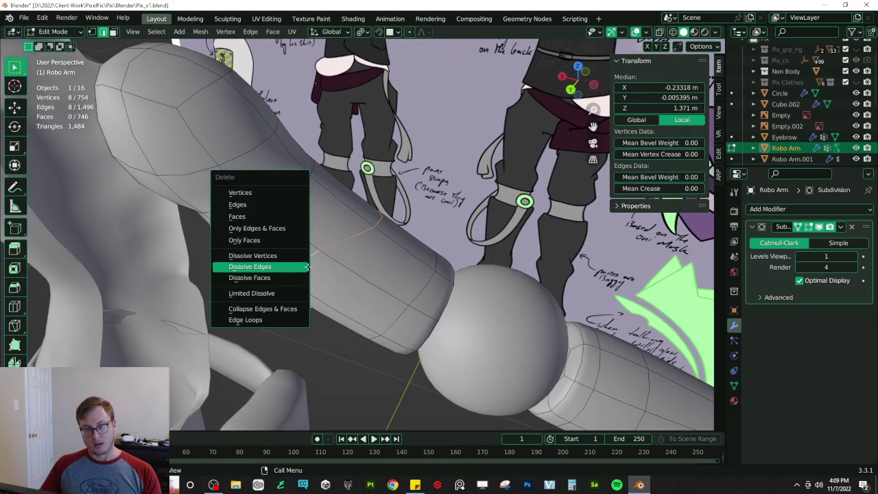
pyautogui.click(294, 270)
# - Add a loop cut midway along the upper arm and scale it inward to slim the middle
pyautogui.hotkey('ctrl', 'r')
pyautogui.click(361, 216)
pyautogui.rightClick(360, 215)
pyautogui.moveTo(439, 216); pyautogui.dragTo(384, 226, button='middle')
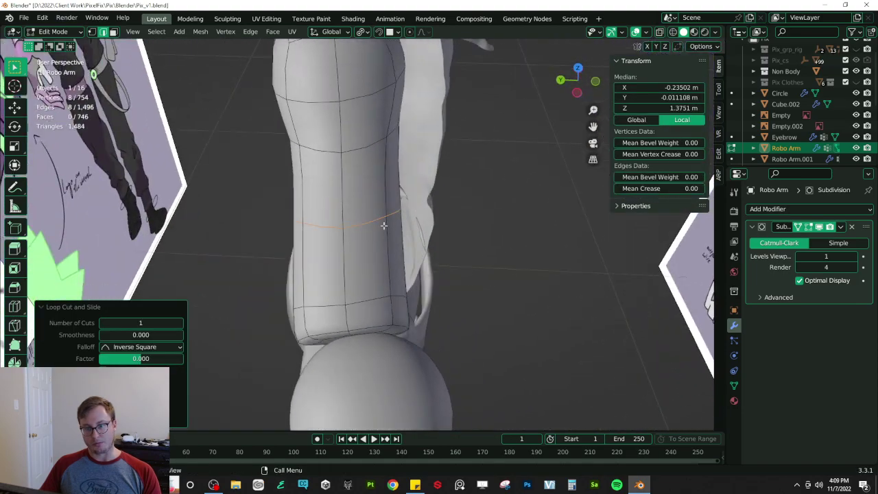
pyautogui.press('s')
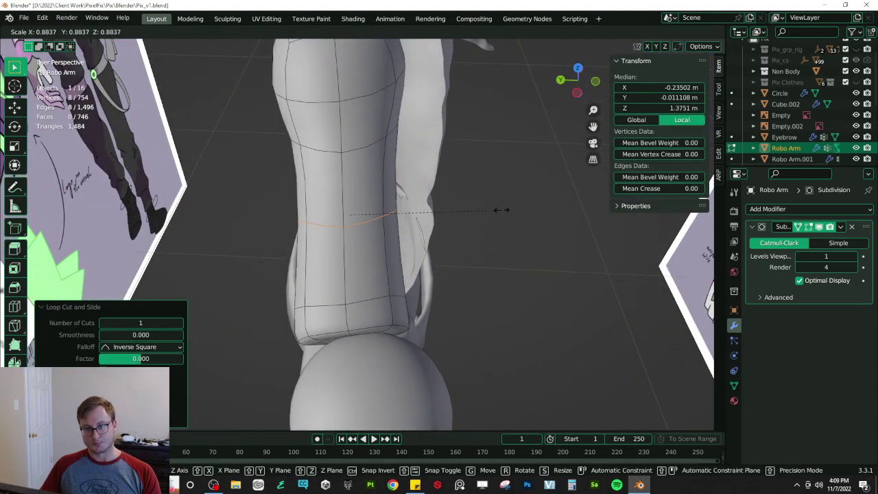
pyautogui.click(496, 212)
pyautogui.moveTo(496, 212); pyautogui.dragTo(440, 218, button='middle')
pyautogui.press('s')
pyautogui.click(500, 230)
pyautogui.scroll(3, 440, 218)
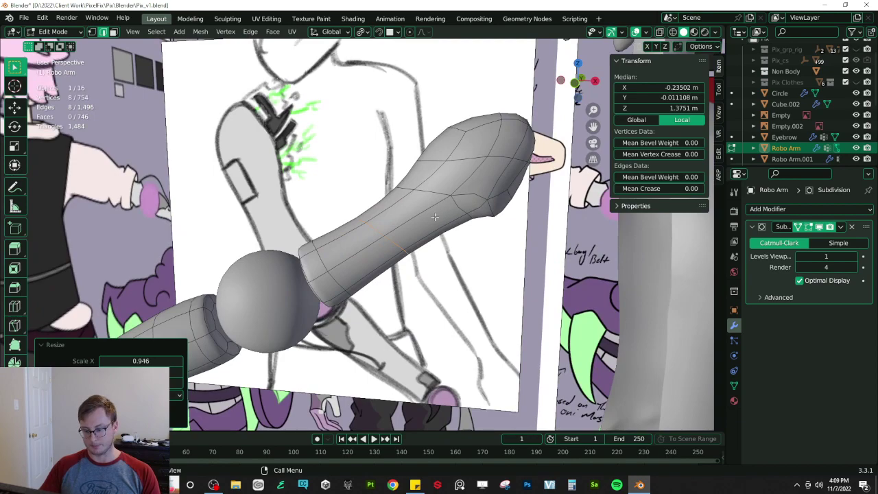
# - Snap the 3D cursor to the selected mid-arm loop and delete the loop's vertices to open a gap
pyautogui.press('KP_1')
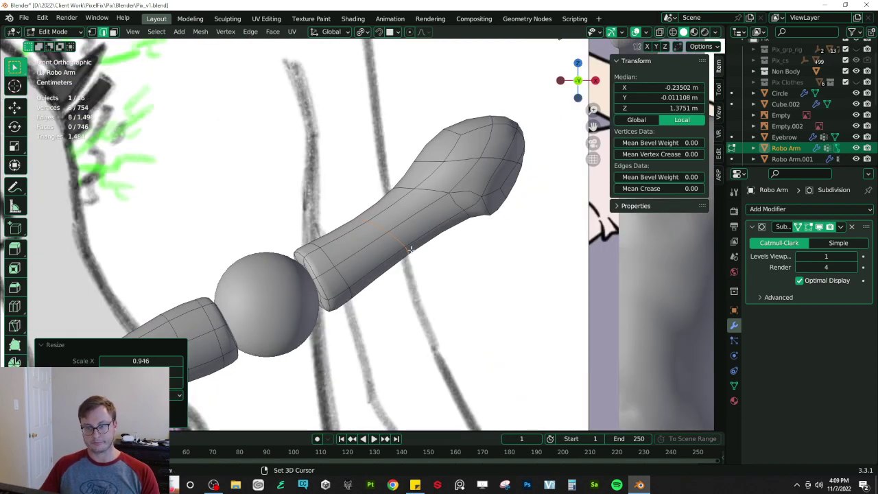
pyautogui.hotkey('shift', 's')
pyautogui.click(412, 309)
pyautogui.press('x')
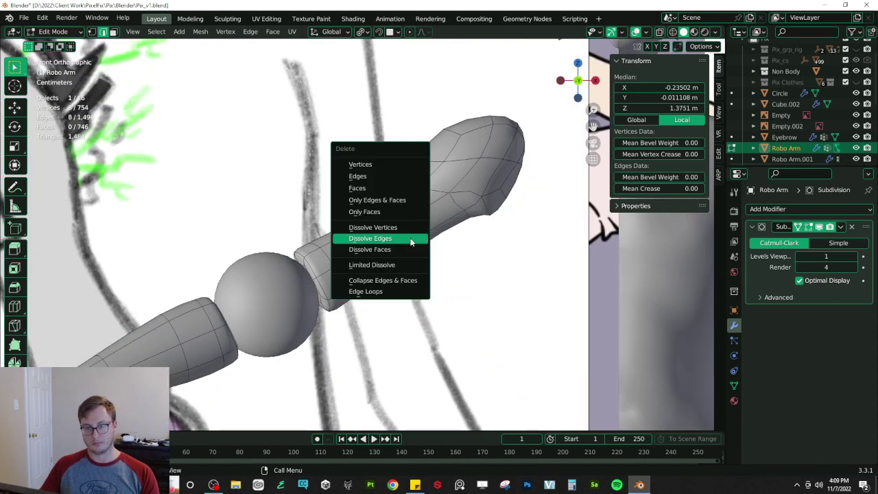
pyautogui.click(364, 162)
# - Add an 8-vertex circle with a 0.024 m radius at the 3D cursor in the upper arm's gap
pyautogui.hotkey('shift', 'a')
pyautogui.click(347, 248)
pyautogui.scroll(-5, 379, 256)
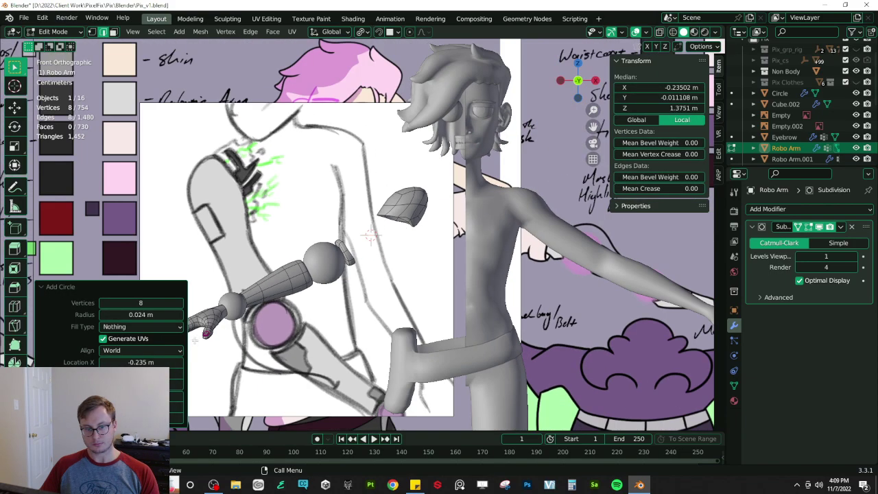
pyautogui.scroll(-3, 553, 282)
pyautogui.press('s')
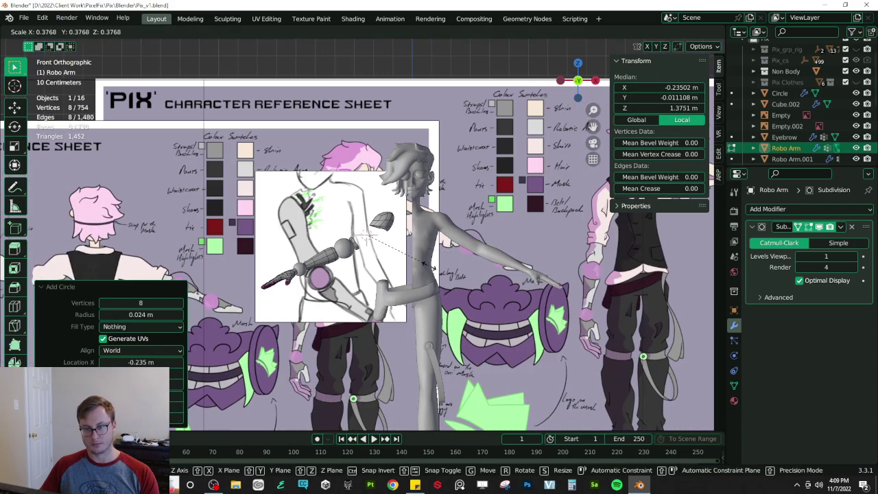
pyautogui.click(426, 264)
# - Rotate the circle to lie across the arm's axis and scale it up by 1.515
pyautogui.press('KP_Decimal')
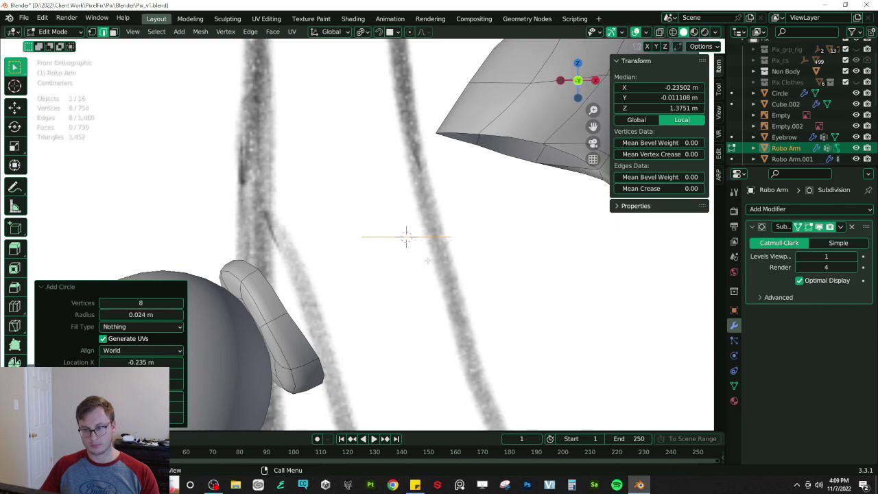
pyautogui.write('rx90')
pyautogui.rightClick(438, 258)
pyautogui.press('r')
pyautogui.click(440, 329)
pyautogui.press('s')
pyautogui.click(420, 240)
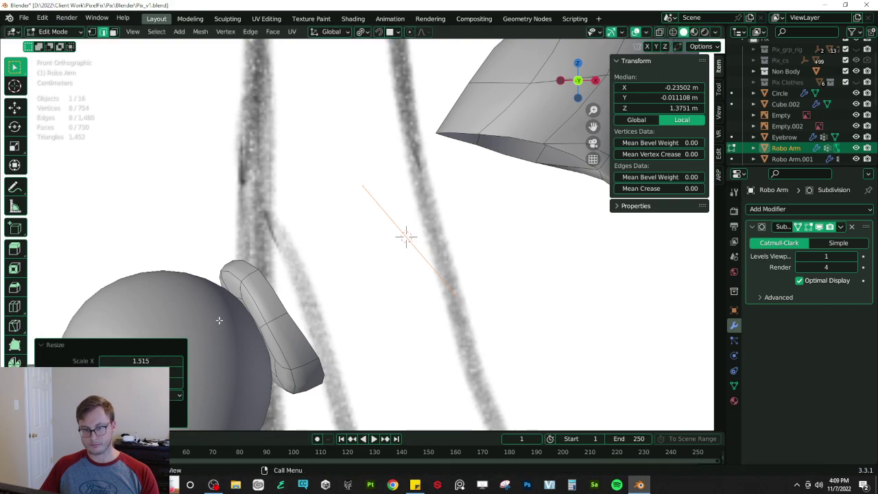
# - Bridge the circle to the open edge of the elbow cuff with Merge turned off
pyautogui.hotkey('ctrl', 'e')
pyautogui.click(281, 318)
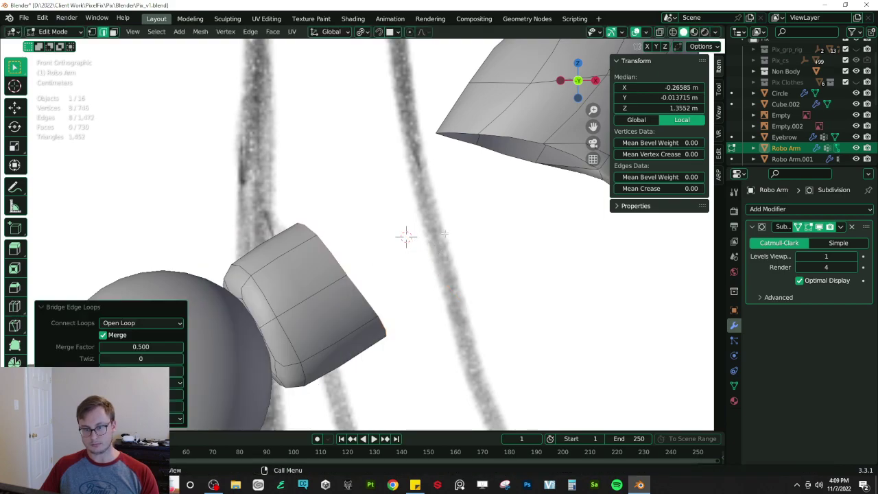
pyautogui.click(105, 335)
pyautogui.click(410, 239)
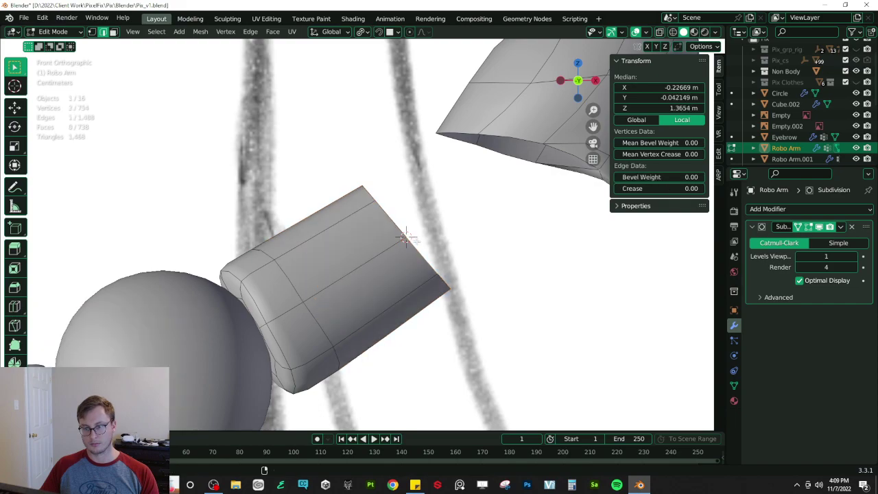
# - Bridge the circle's edge loop to the open edge loop of the shoulder piece
pyautogui.keyDown('alt'); pyautogui.click(415, 240); pyautogui.keyUp('alt')
pyautogui.keyDown('alt'); pyautogui.keyDown('shift'); pyautogui.click(464, 144); pyautogui.keyUp('shift'); pyautogui.keyUp('alt')
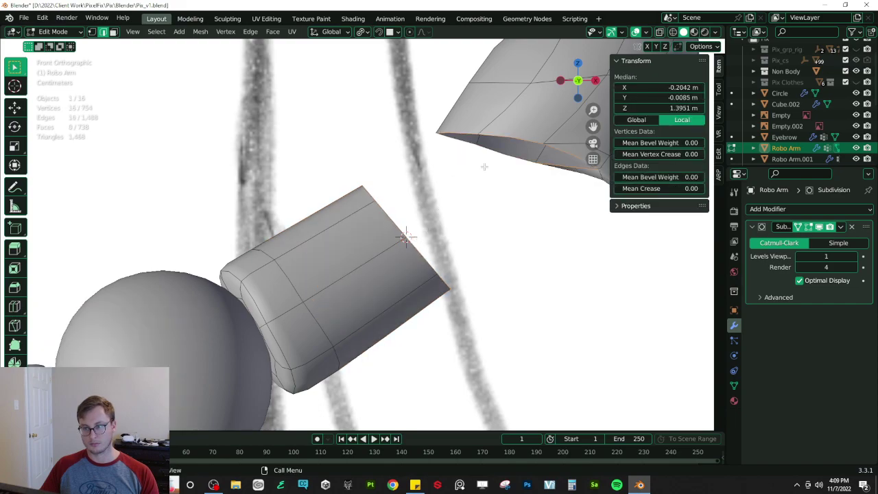
pyautogui.hotkey('ctrl', 'e')
pyautogui.click(485, 167)
# - Scale the upper arm's middle edge loop to 0.778 to narrow the arm
pyautogui.scroll(-3, 485, 168)
pyautogui.moveTo(483, 169); pyautogui.dragTo(420, 274, button='middle')
pyautogui.keyDown('alt'); pyautogui.click(390, 252); pyautogui.keyUp('alt')
pyautogui.press('s')
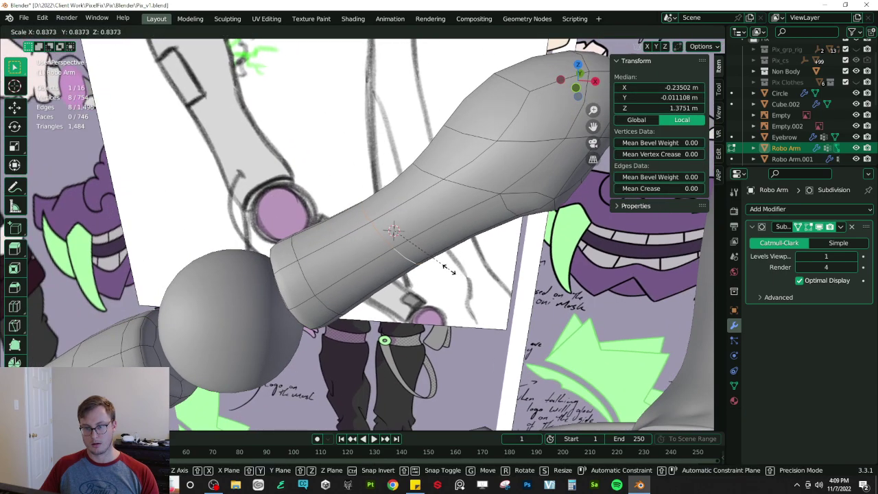
pyautogui.click(441, 265)
pyautogui.scroll(-3, 388, 237)
pyautogui.scroll(4, 386, 237)
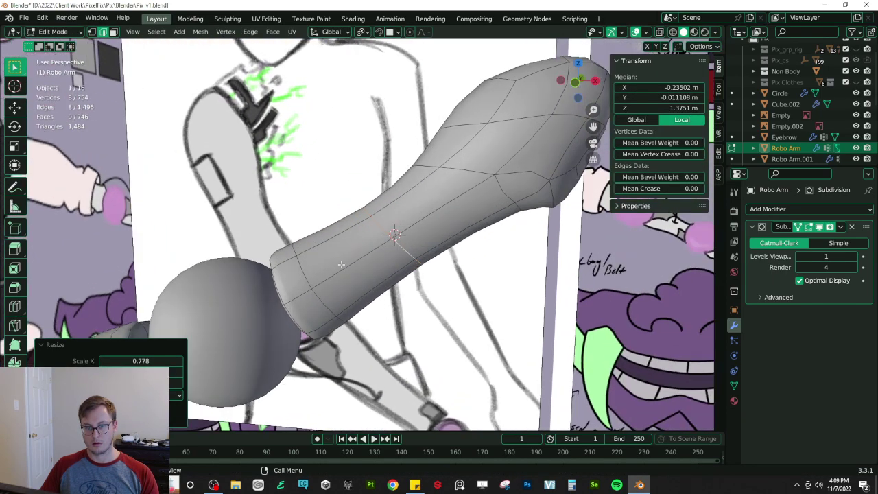
# - Add a centred loop cut between the upper arm's middle loop and elbow cuff, and check the smoothed arm in Object Mode
pyautogui.hotkey('ctrl', 'r')
pyautogui.click(328, 248)
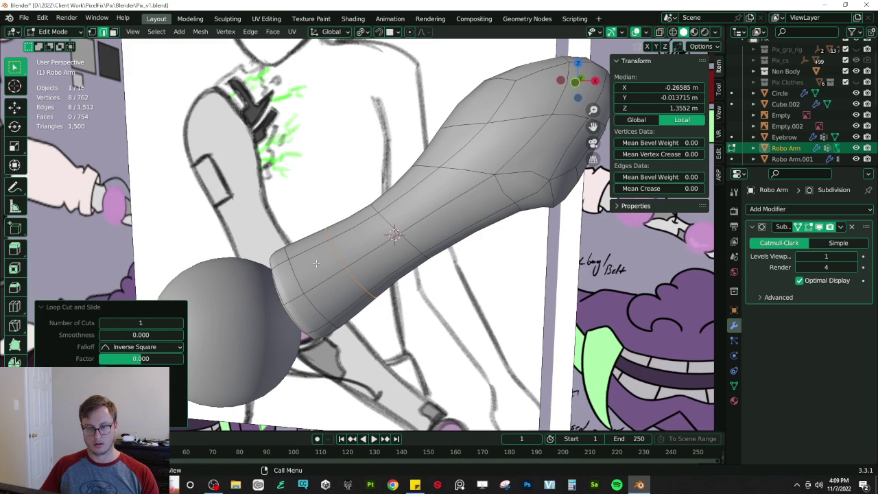
pyautogui.hotkey('alt', 'a')
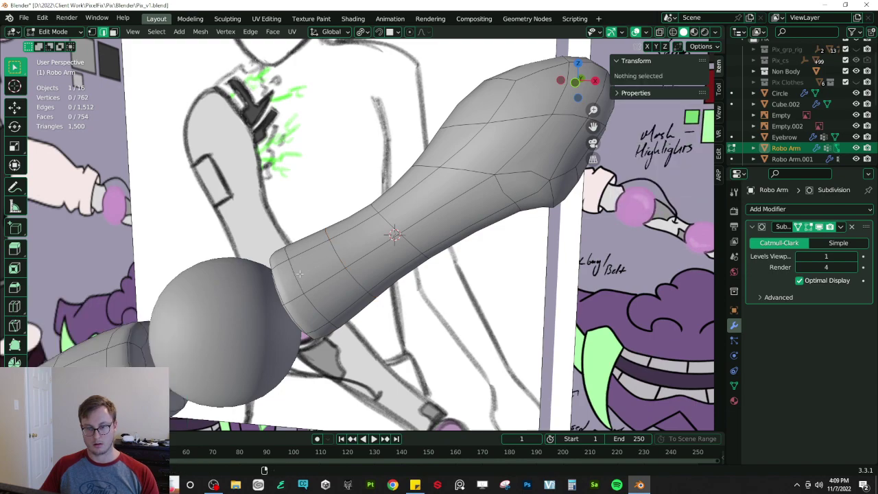
pyautogui.press('a')
pyautogui.press('Tab')
pyautogui.scroll(-2, 372, 273)
pyautogui.moveTo(373, 274)
pyautogui.mouseDown(button='middle')
pyautogui.moveTo(419, 288)
pyautogui.moveTo(364, 282)
pyautogui.mouseUp(button='middle')
pyautogui.moveTo(284, 277)
pyautogui.keyDown('shift'); pyautogui.mouseDown(button='middle')
pyautogui.moveTo(438, 230)
pyautogui.moveTo(391, 315)
pyautogui.moveTo(407, 294)
pyautogui.moveTo(422, 297)
pyautogui.moveTo(349, 271)
pyautogui.moveTo(414, 249)
pyautogui.moveTo(392, 222)
pyautogui.moveTo(378, 243)
pyautogui.mouseUp(button='middle'); pyautogui.keyUp('shift')
pyautogui.press('Tab')
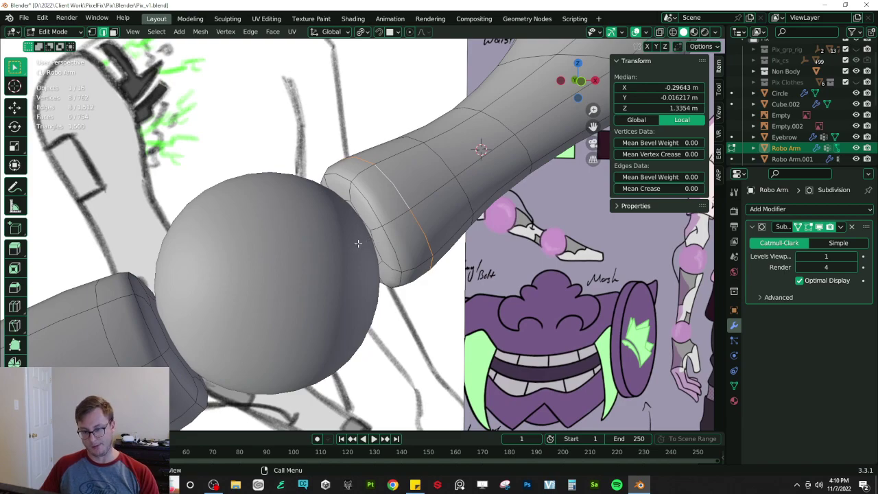
# - Hide the elbow ball in Object Mode and return to editing the Robo Arm in face selection mode
pyautogui.press('Tab')
pyautogui.click(314, 259)
pyautogui.moveTo(315, 259); pyautogui.dragTo(412, 223, button='middle')
pyautogui.click(429, 218)
pyautogui.press('Tab')
pyautogui.scroll(2, 427, 218)
pyautogui.click(394, 209)
pyautogui.click(113, 31)
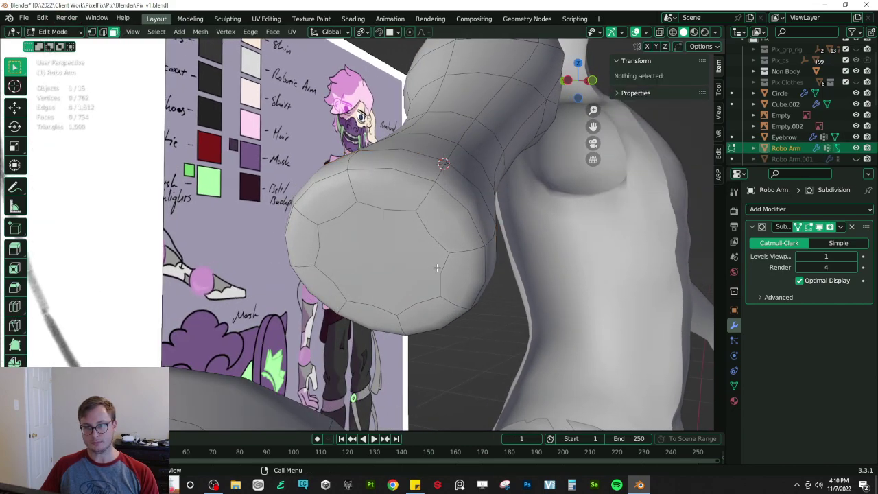
# - Snap the 3D cursor to the upper arm's elbow cap face and delete that face
pyautogui.click(411, 268)
pyautogui.hotkey('shift', 's')
pyautogui.click(415, 340)
pyautogui.press('x')
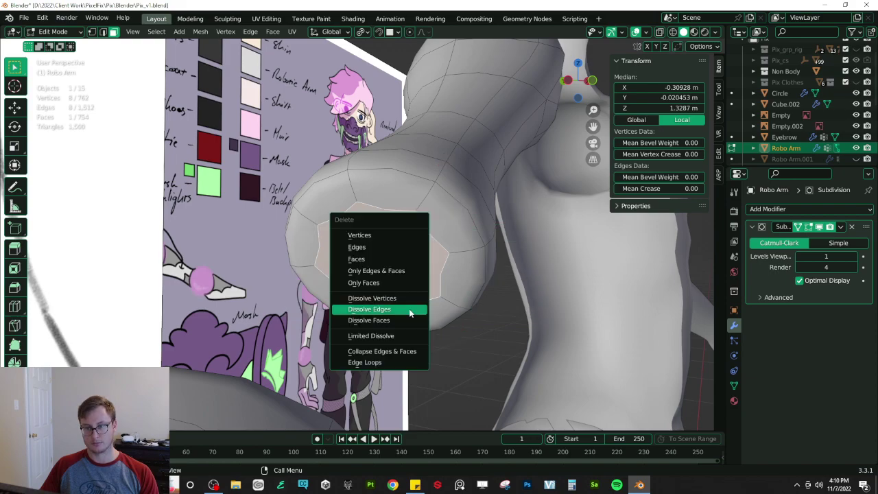
pyautogui.press('f')
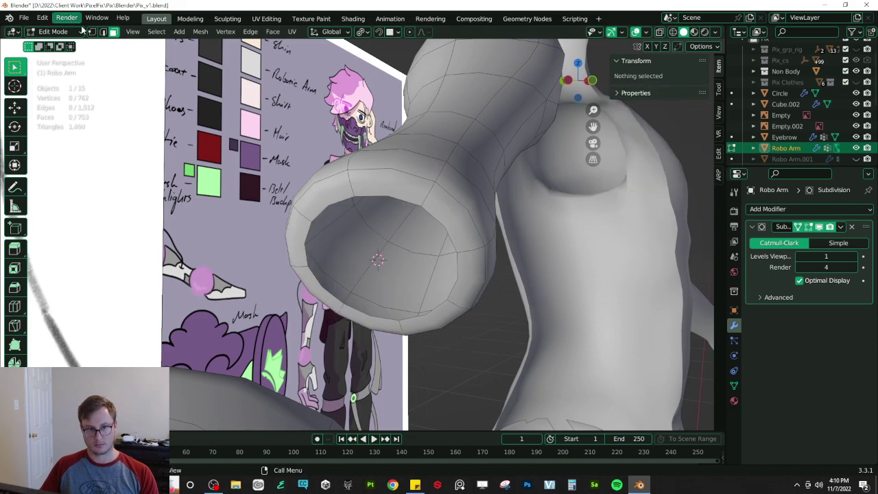
# - Delete the vertices of the elbow cuff's inner rim loop
pyautogui.click(376, 198)
pyautogui.keyDown('alt'); pyautogui.click(376, 197); pyautogui.keyUp('alt')
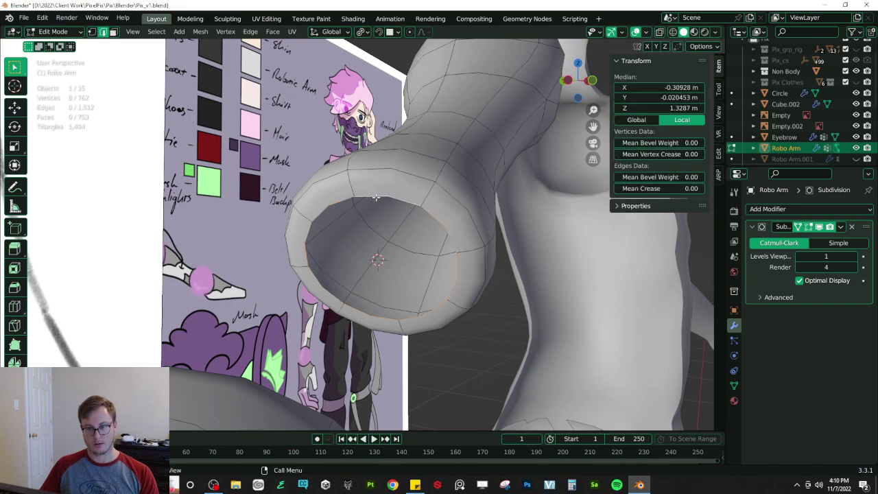
pyautogui.press('x')
pyautogui.press('v')
pyautogui.hotkey('shift', 'a')
pyautogui.click(386, 257)
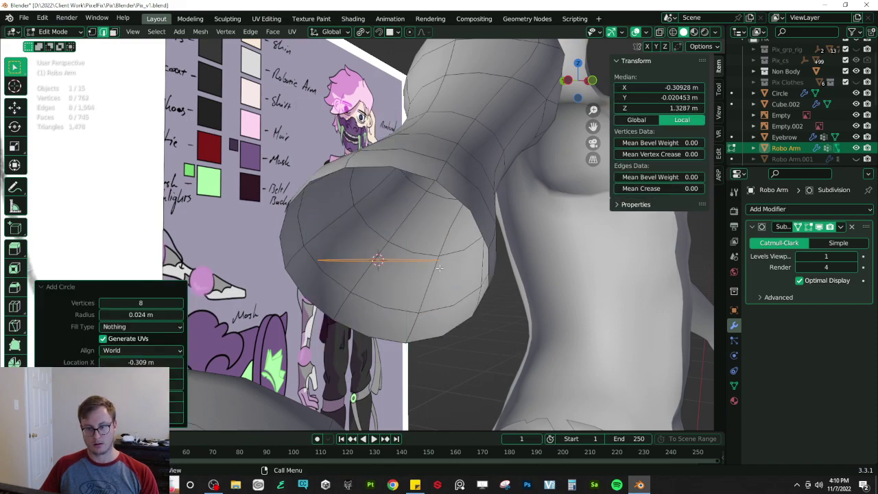
pyautogui.press('r')
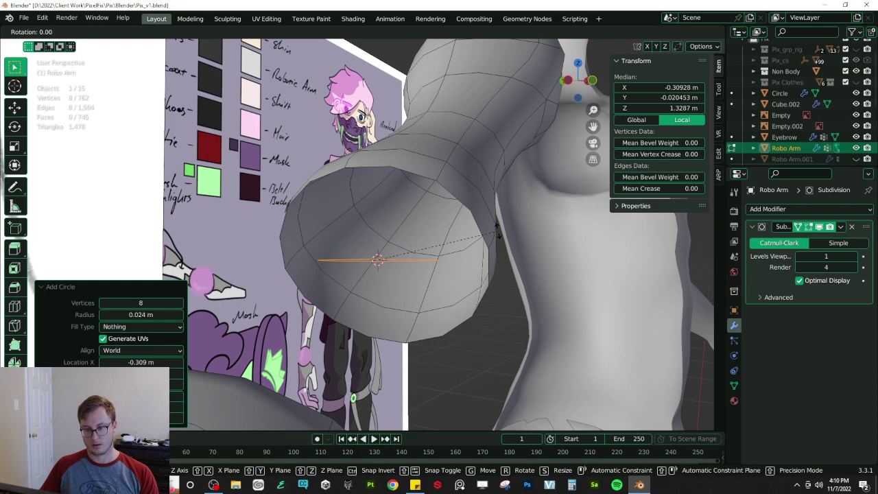
pyautogui.press('Escape')
pyautogui.press('x')
pyautogui.click(500, 231)
# - Extrude the elbow cuff's open edge loop and scale it inward to 0.752
pyautogui.keyDown('alt'); pyautogui.click(364, 167); pyautogui.keyUp('alt')
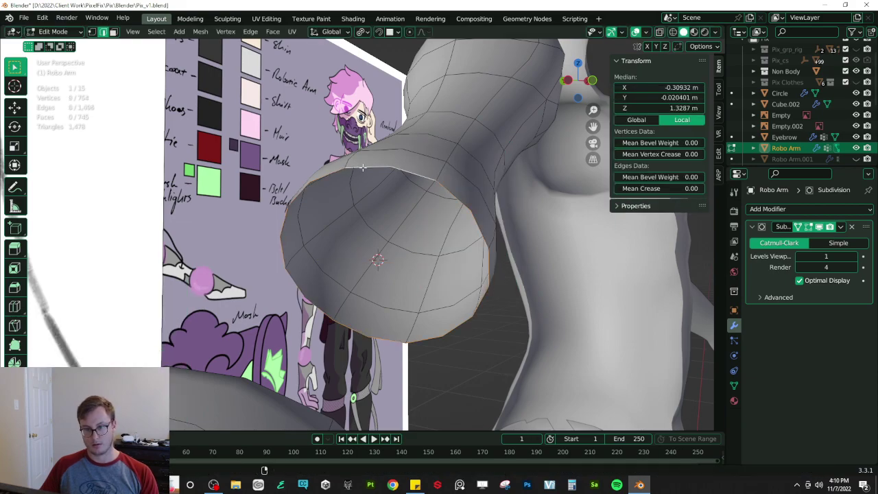
pyautogui.press('e')
pyautogui.press('Escape')
pyautogui.press('.')
pyautogui.press('Escape')
pyautogui.press('s')
pyautogui.click(455, 192)
# - Round the cuff's inner rim loop with To Sphere at full factor
pyautogui.hotkey('alt', 'shift', 's')
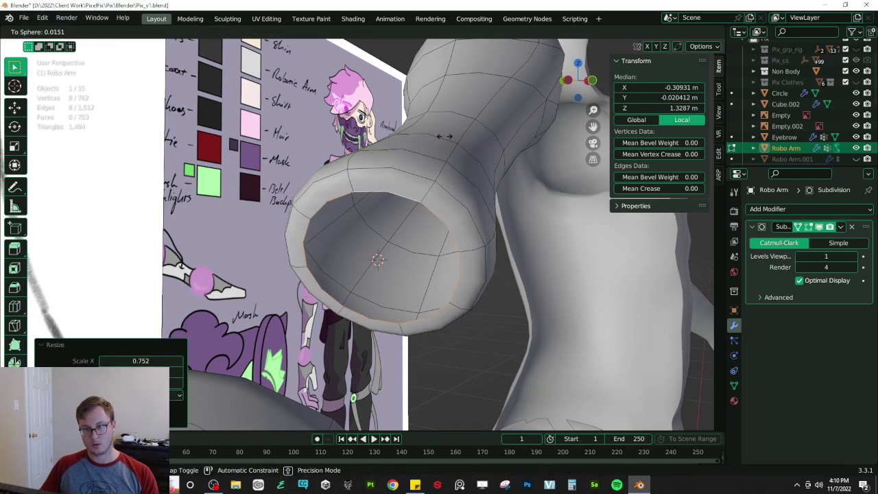
pyautogui.click(446, 110)
pyautogui.moveTo(147, 395); pyautogui.dragTo(181, 395)
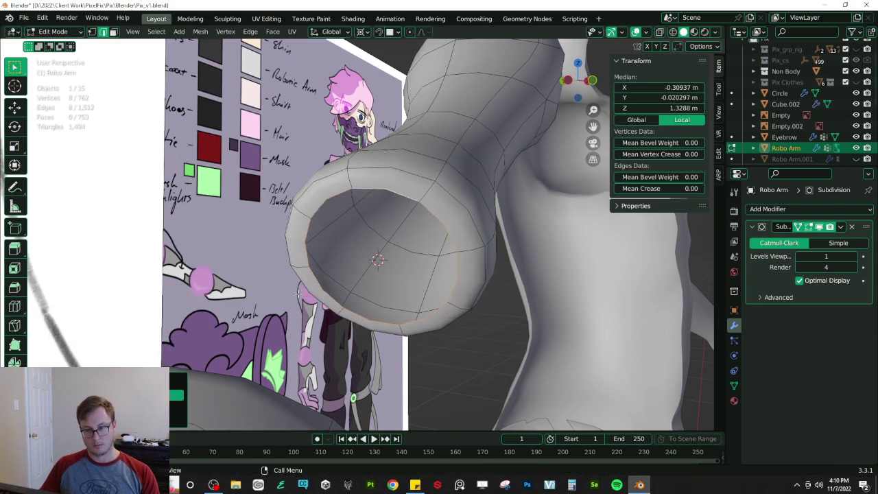
# - Fill the cuff's inner loop with a face and flatten it by scaling to 0 along Z in Normal orientation
pyautogui.press('KP_1')
pyautogui.press('KP_5')
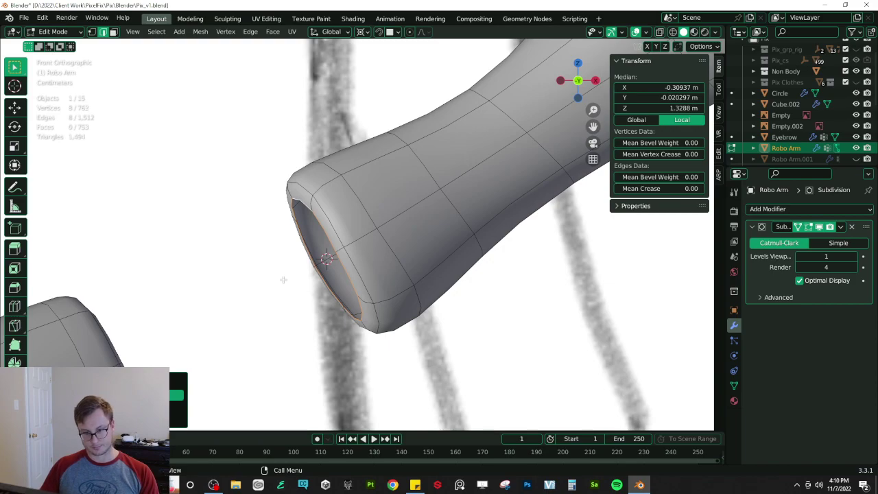
pyautogui.press('f')
pyautogui.click(331, 32)
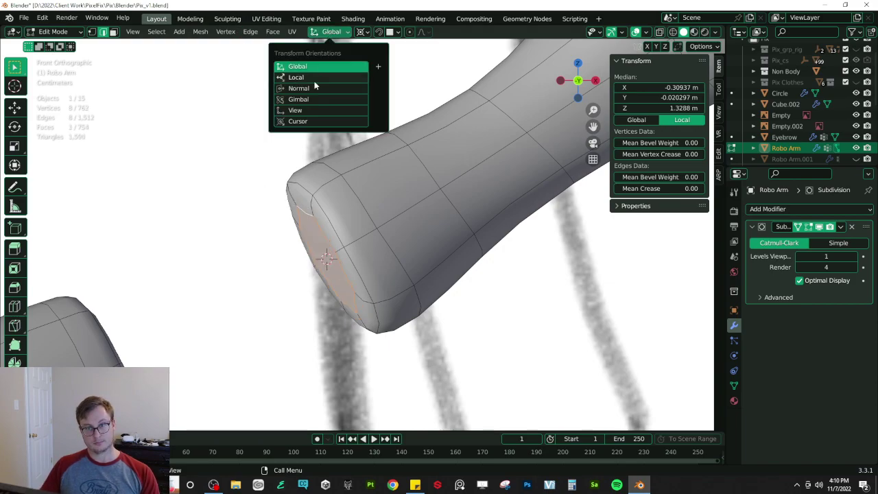
pyautogui.click(316, 88)
pyautogui.press('s')
pyautogui.press('z')
pyautogui.press('0')
pyautogui.press('Return')
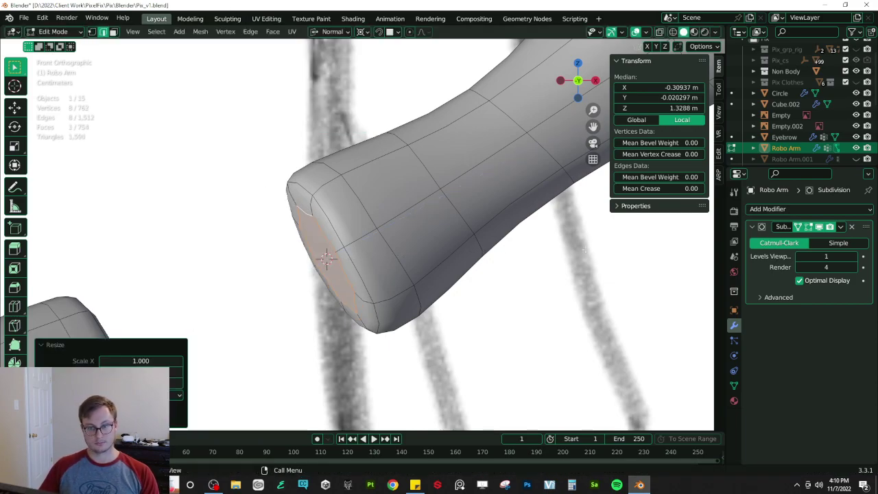
pyautogui.moveTo(385, 235); pyautogui.dragTo(435, 157, button='middle')
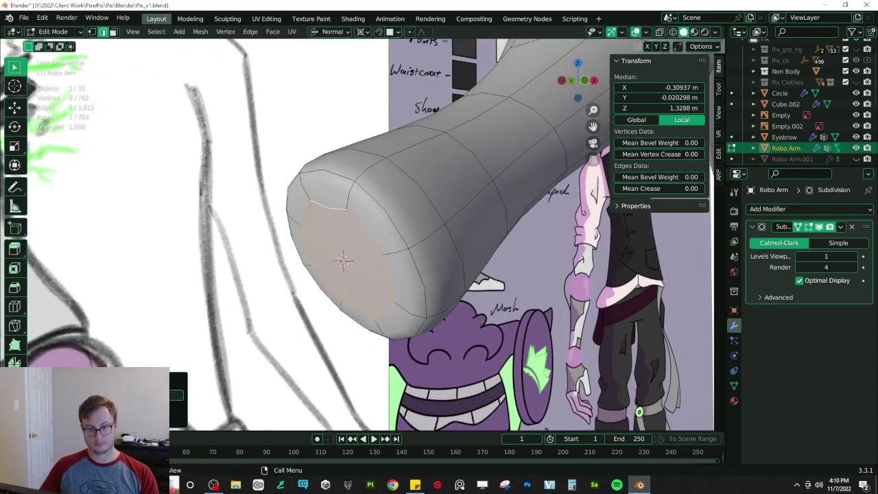
pyautogui.moveTo(402, 254); pyautogui.dragTo(440, 251, button='middle')
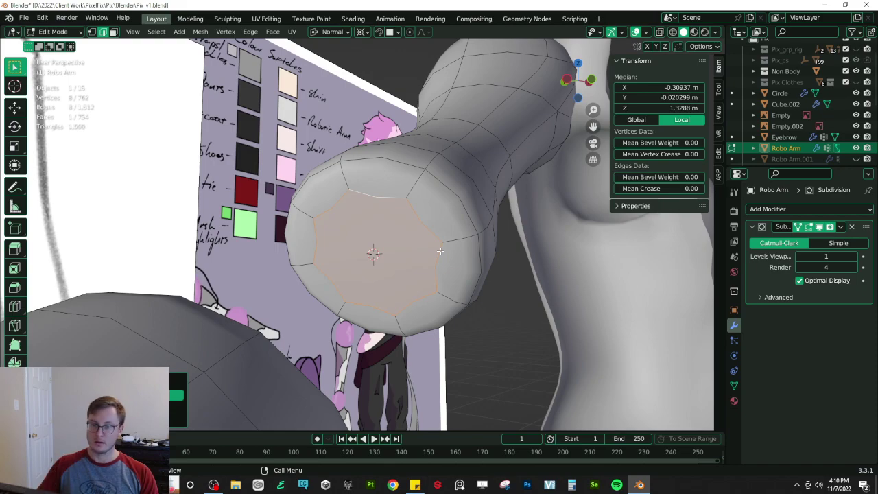
pyautogui.press('q')
pyautogui.click(426, 240)
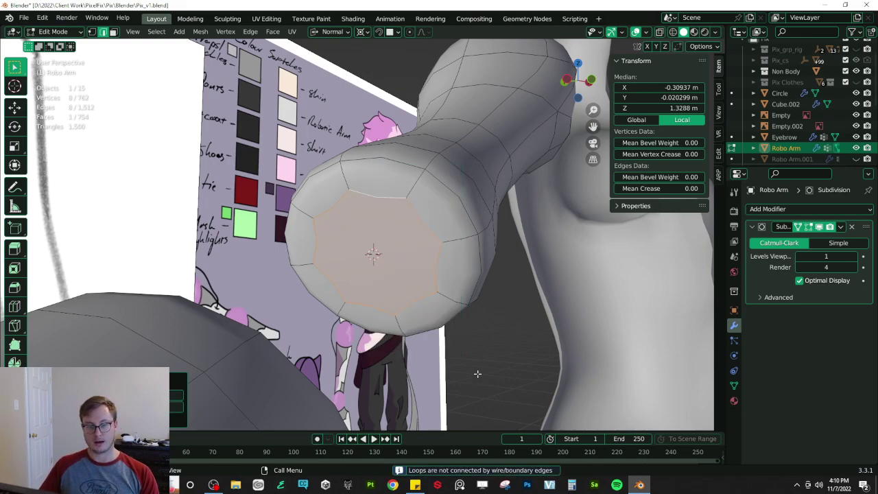
pyautogui.press('x')
pyautogui.press('f')
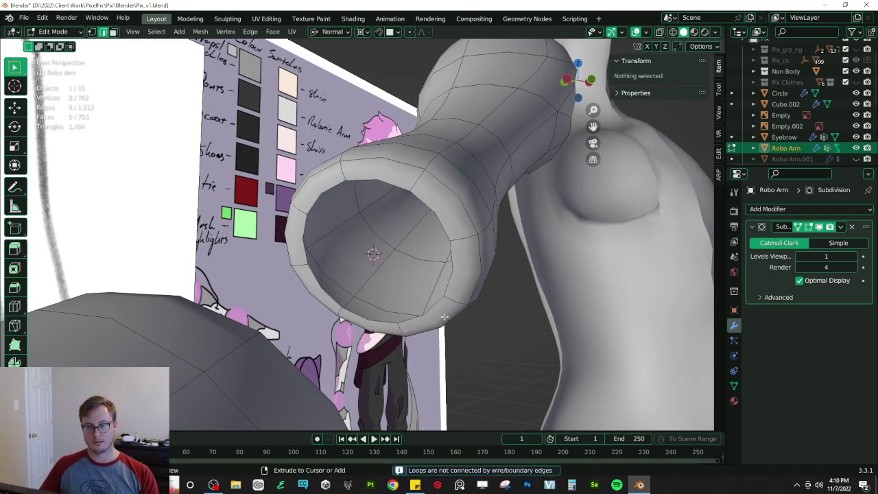
pyautogui.hotkey('ctrl', 'z')
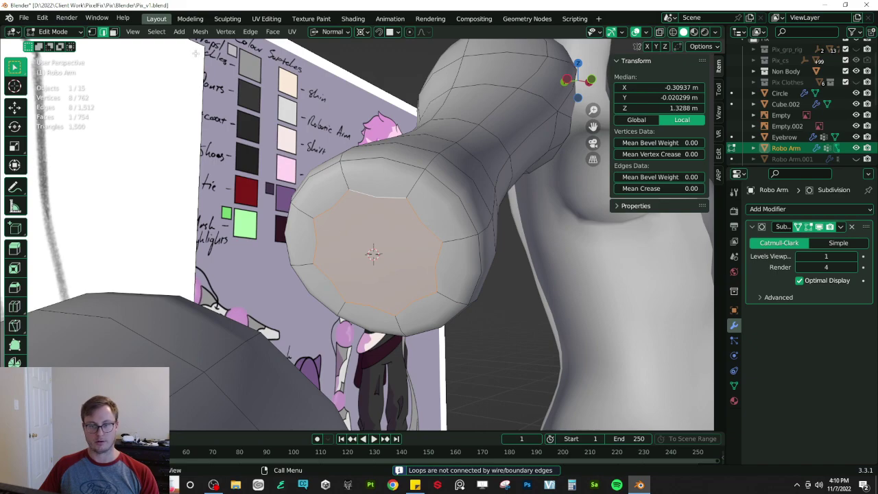
# - Connect two crossing pairs of opposite vertices on the elbow cap to divide it into four faces
pyautogui.click(92, 32)
pyautogui.click(408, 295)
pyautogui.keyDown('shift'); pyautogui.click(407, 319); pyautogui.keyUp('shift')
pyautogui.press('j')
pyautogui.click(301, 264)
pyautogui.keyDown('shift'); pyautogui.click(455, 238); pyautogui.keyUp('shift')
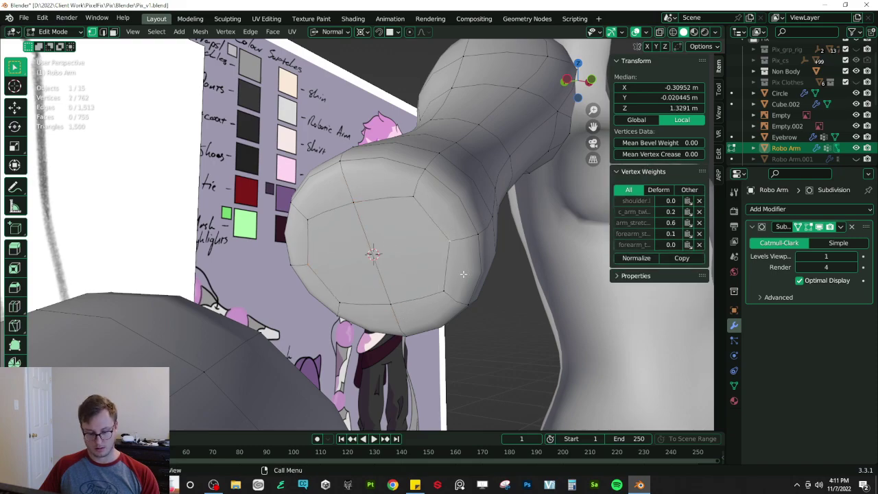
pyautogui.press('j')
# - Extrude the cap's four faces about 0.0047 m into the arm to form a socket
pyautogui.moveTo(380, 227); pyautogui.dragTo(366, 214, button='middle')
pyautogui.click(114, 32)
pyautogui.moveTo(389, 251); pyautogui.dragTo(426, 275)
pyautogui.press('e')
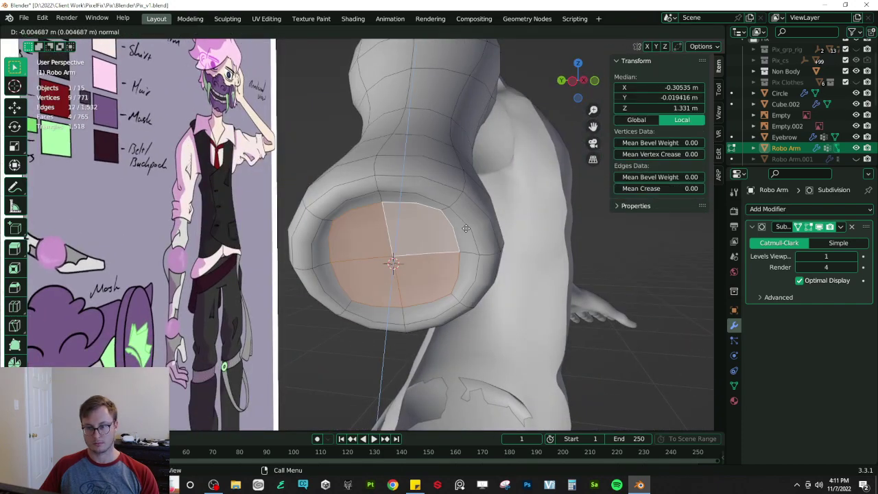
pyautogui.click(466, 228)
pyautogui.moveTo(467, 228); pyautogui.dragTo(510, 212, button='middle')
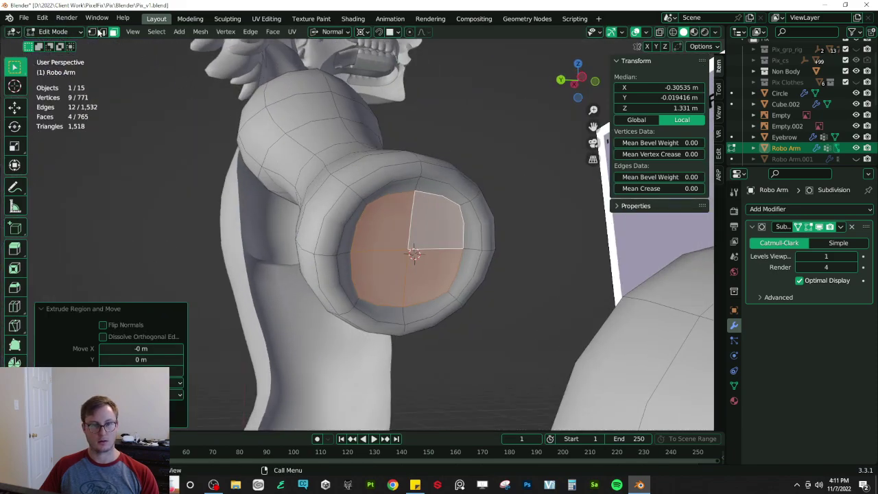
# - Set the mean crease of the socket's inner loop and rim loop to 1.00
pyautogui.click(92, 32)
pyautogui.keyDown('shift'); pyautogui.click(401, 258); pyautogui.keyUp('shift')
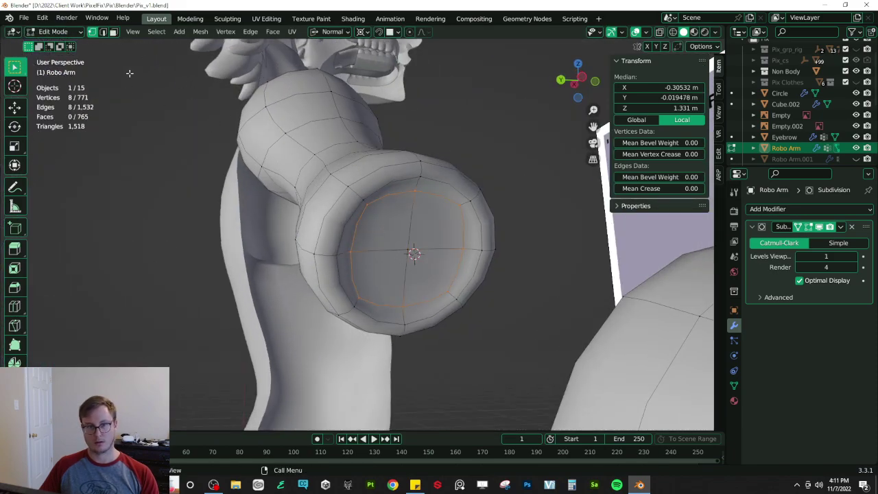
pyautogui.click(103, 32)
pyautogui.keyDown('alt'); pyautogui.keyDown('shift'); pyautogui.click(352, 213); pyautogui.keyUp('shift'); pyautogui.keyUp('alt')
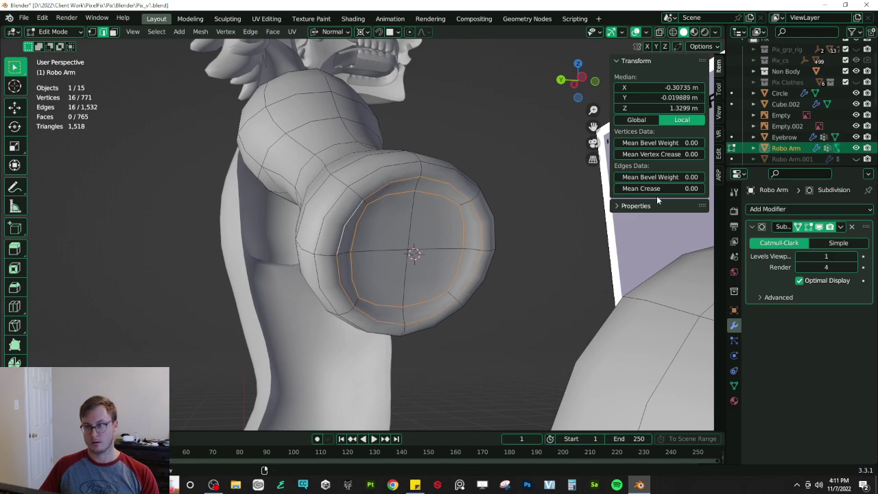
pyautogui.click(669, 189)
pyautogui.write('1')
pyautogui.press('Return')
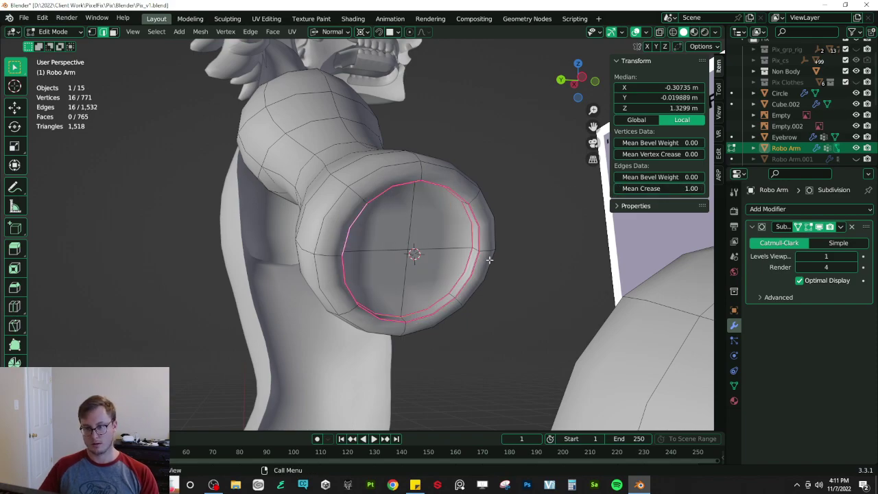
# - Scale the socket's rim loop outward and check the smoothed arm in Object Mode
pyautogui.moveTo(475, 256); pyautogui.dragTo(451, 260, button='middle')
pyautogui.keyDown('alt'); pyautogui.click(480, 219); pyautogui.keyUp('alt')
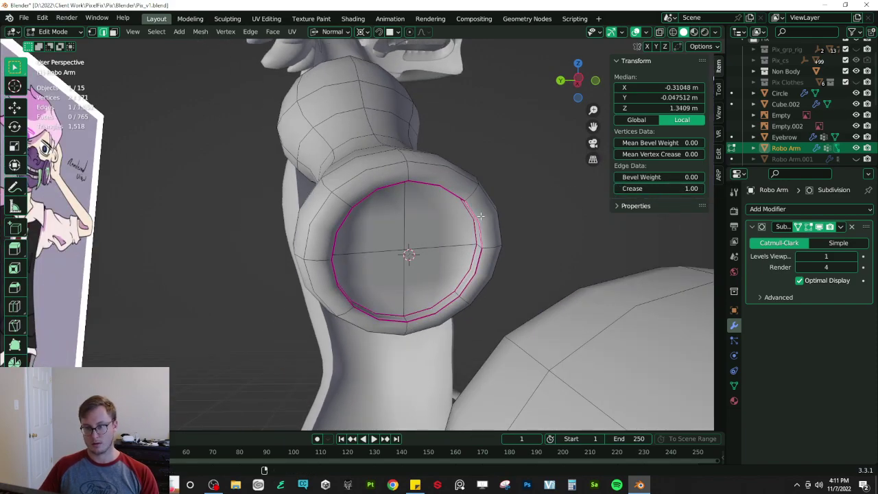
pyautogui.press('s')
pyautogui.click(472, 153)
pyautogui.moveTo(474, 153); pyautogui.dragTo(379, 242, button='middle')
pyautogui.press('Tab')
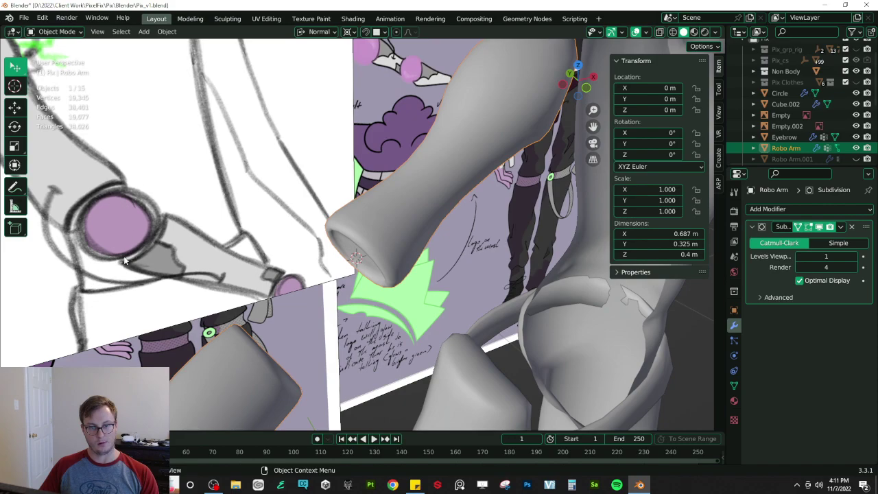
# - Round the elbow cuff's outer edge loop with To Sphere at full factor and set its mean crease to 1.00
pyautogui.press('Tab')
pyautogui.scroll(2, 295, 227)
pyautogui.moveTo(295, 226); pyautogui.dragTo(366, 197, button='middle')
pyautogui.click(352, 202)
pyautogui.keyDown('alt'); pyautogui.click(352, 203); pyautogui.keyUp('alt')
pyautogui.hotkey('shift', 'alt', 's')
pyautogui.click(398, 176)
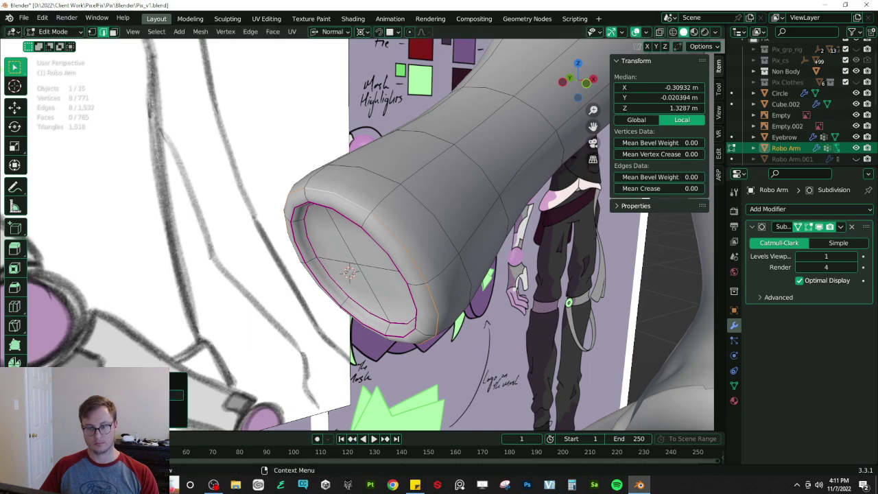
pyautogui.moveTo(131, 395); pyautogui.dragTo(183, 395)
pyautogui.moveTo(637, 189); pyautogui.dragTo(696, 189)
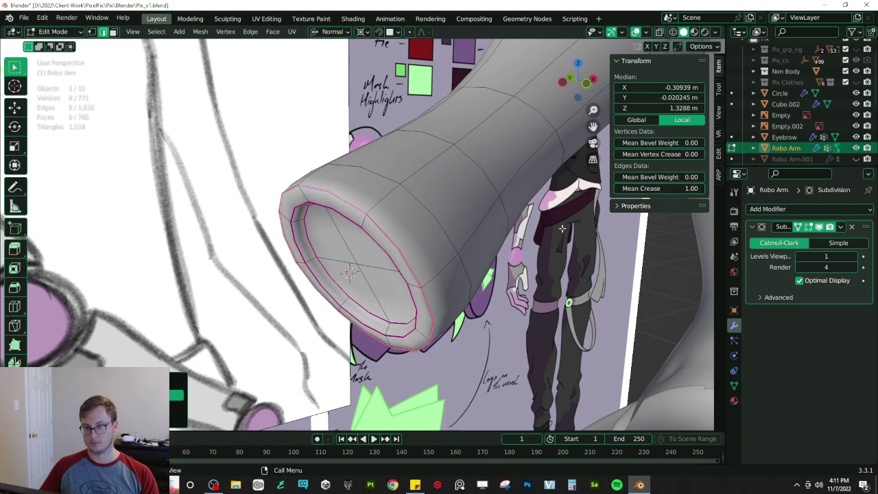
# - Slide the cuff's creased outer loop slightly up the arm by a factor of about -0.064
pyautogui.press('g')
pyautogui.press('g')
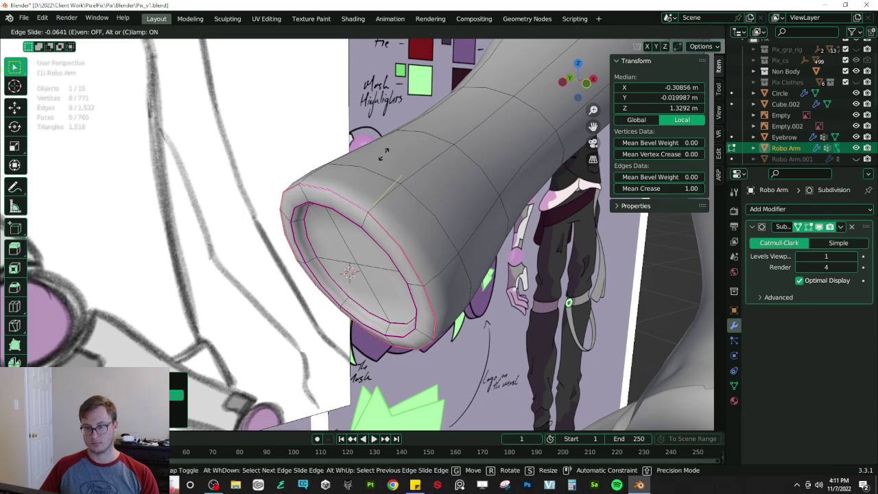
pyautogui.click(384, 155)
pyautogui.hotkey('ctrl', 'b')
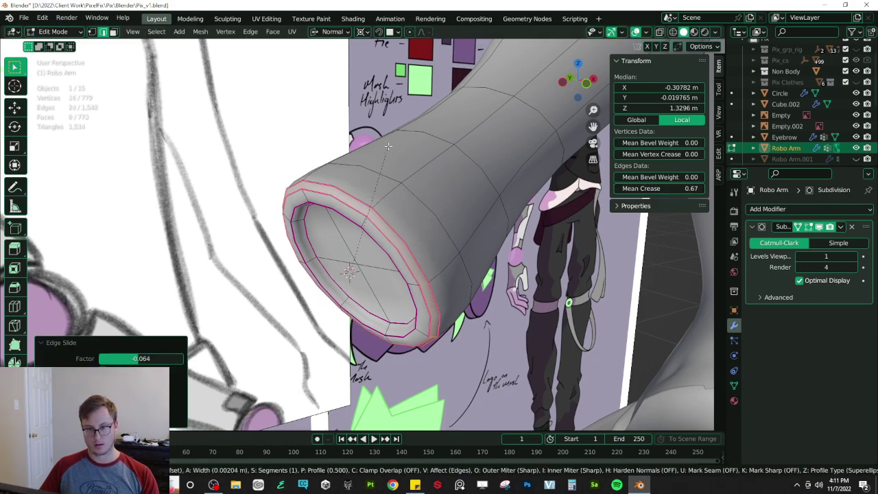
pyautogui.click(389, 146)
pyautogui.hotkey('ctrl', 'z')
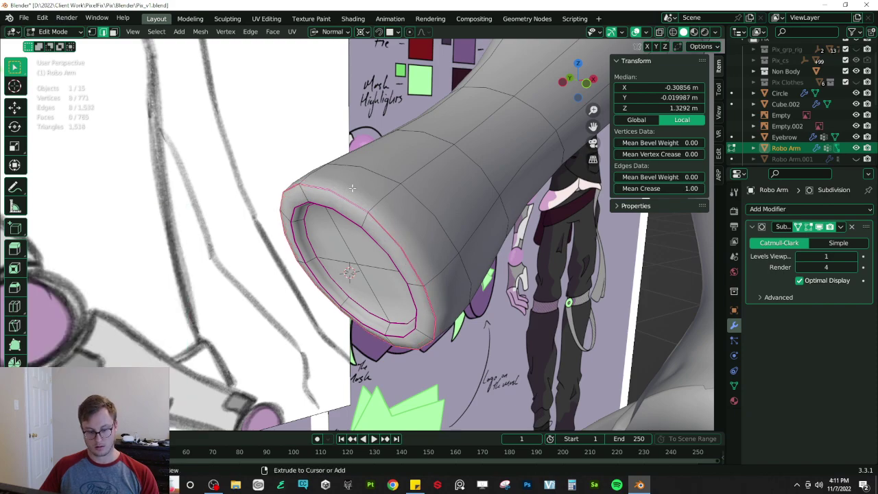
# - Slide the cuff's creased outer loop farther up the arm by a factor of about -0.6
pyautogui.moveTo(382, 180); pyautogui.dragTo(363, 178, button='middle')
pyautogui.press('g')
pyautogui.press('g')
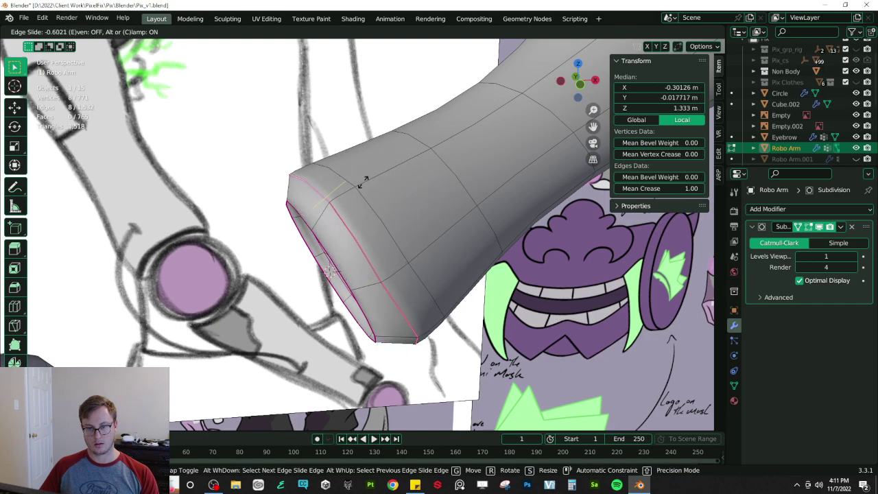
pyautogui.click(361, 183)
# - Add a centred loop cut between the cuff's rim and its creased outer loop, and try scaling it to 1.155
pyautogui.hotkey('ctrl', 'r')
pyautogui.click(297, 205)
pyautogui.rightClick(296, 204)
pyautogui.press('s')
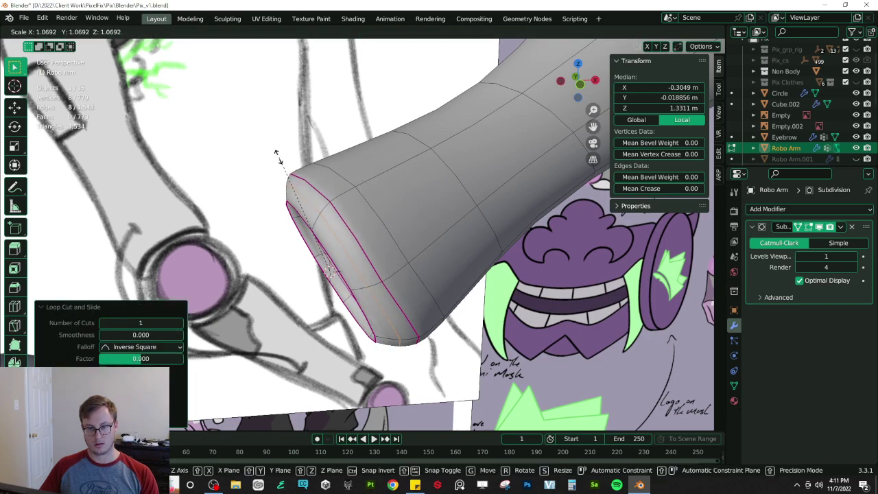
pyautogui.click(271, 150)
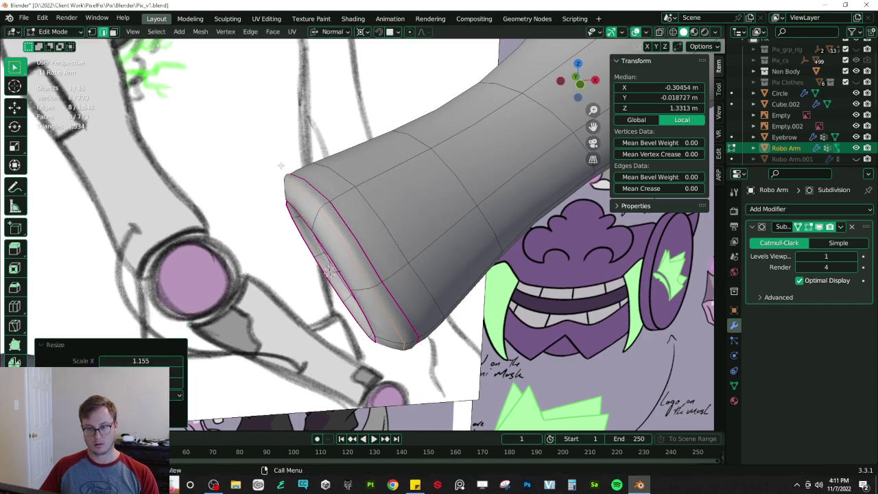
# - Push the cuff's new middle loop outward with Shrink/Fatten and check the smoothed cuff in Object Mode
pyautogui.moveTo(279, 164); pyautogui.dragTo(453, 194, button='middle')
pyautogui.hotkey('alt', 's')
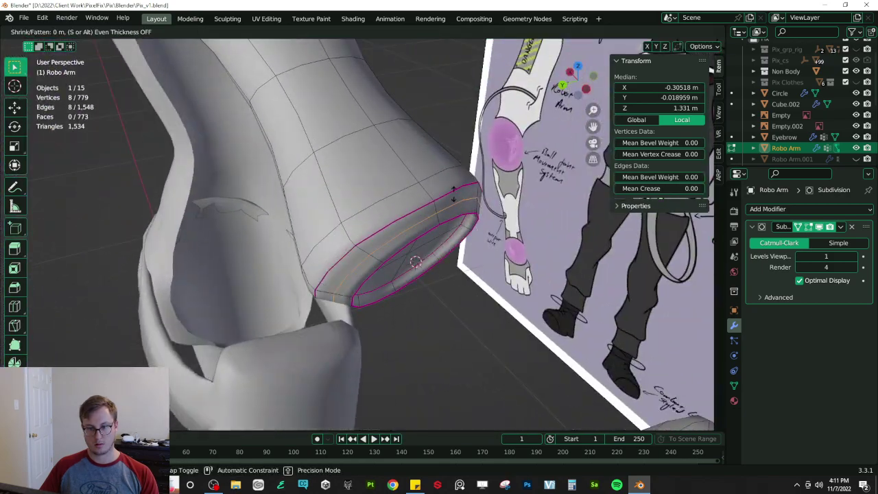
pyautogui.click(464, 147)
pyautogui.press('Tab')
pyautogui.moveTo(465, 147); pyautogui.dragTo(314, 163, button='middle')
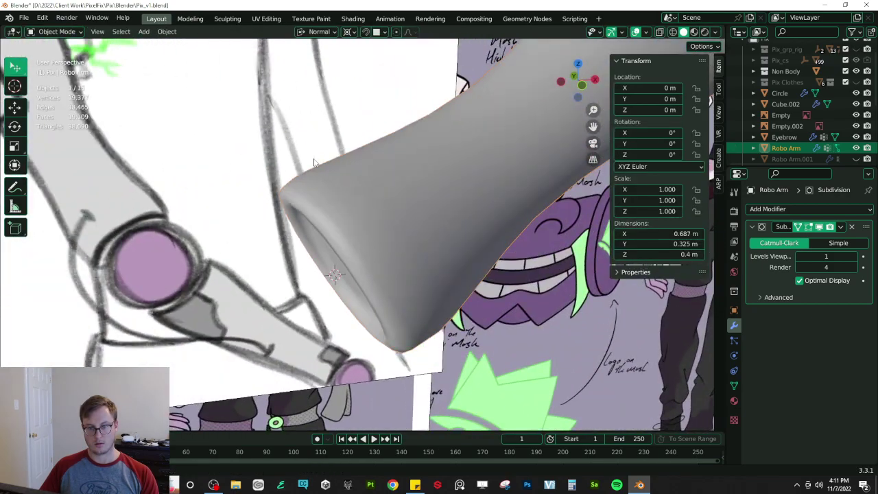
# - Bevel the cuff's creased outer loop into two closely spaced loops with one segment
pyautogui.press('Tab')
pyautogui.click(323, 186)
pyautogui.click(322, 148)
pyautogui.keyDown('alt'); pyautogui.click(322, 185); pyautogui.keyUp('alt')
pyautogui.hotkey('ctrl', 'b')
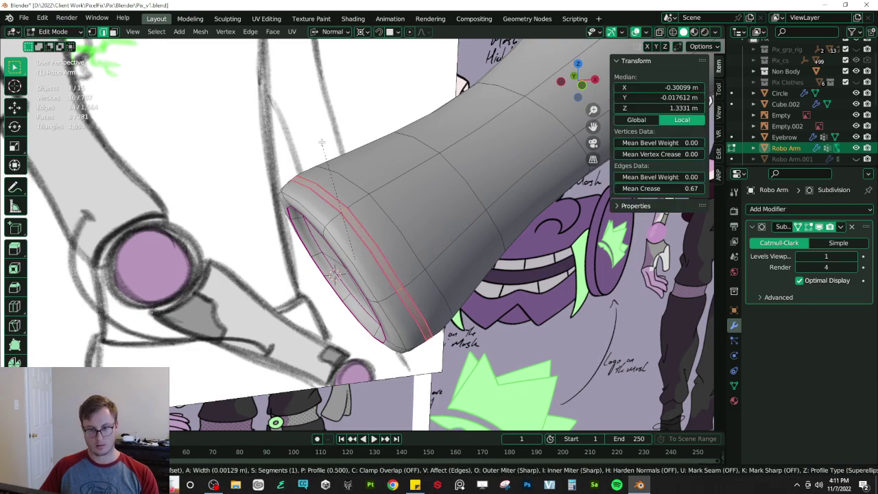
pyautogui.click(322, 145)
pyautogui.hotkey('alt', 'a')
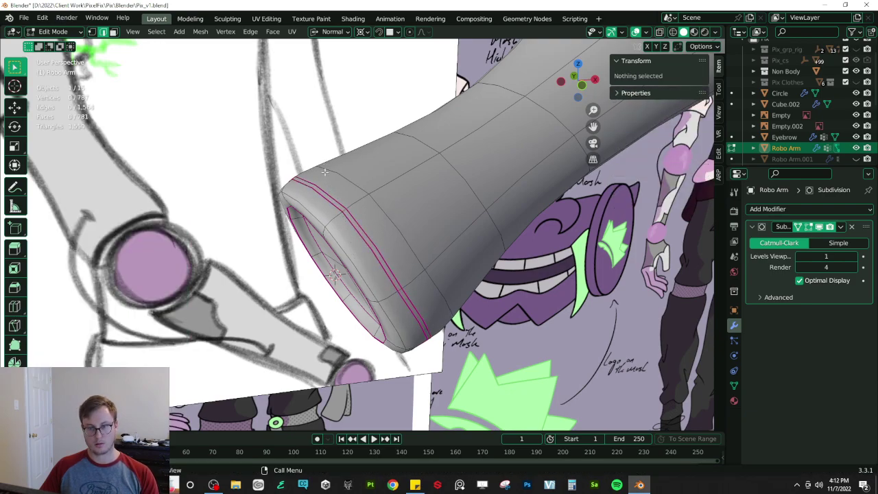
# - Push the upper bevelled cuff loop and the next loop up the arm outward with Shrink/Fatten
pyautogui.keyDown('alt'); pyautogui.click(331, 188); pyautogui.keyUp('alt')
pyautogui.press('s')
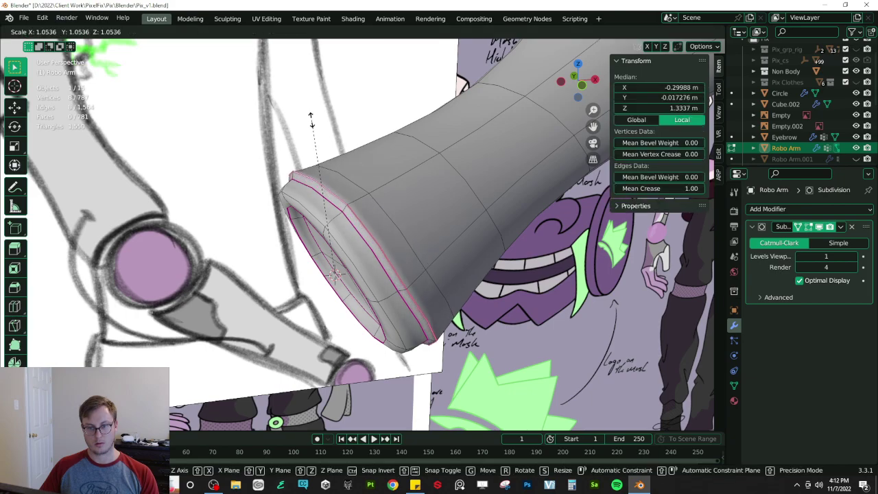
pyautogui.rightClick(320, 134)
pyautogui.keyDown('alt'); pyautogui.keyDown('shift'); pyautogui.click(383, 206); pyautogui.keyUp('shift'); pyautogui.keyUp('alt')
pyautogui.hotkey('alt', 's')
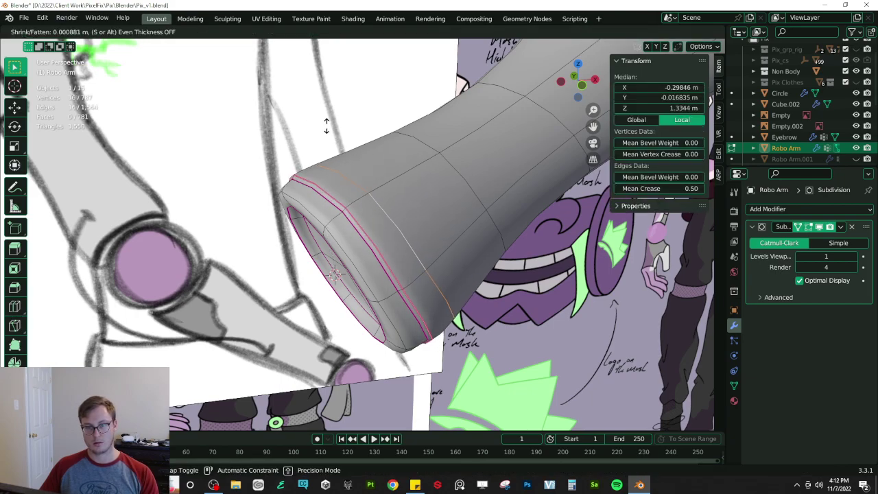
pyautogui.click(321, 100)
# - Set the upper bevelled cuff loop's mean crease to 0 and edge-slide it along the arm
pyautogui.click(362, 214)
pyautogui.hotkey('alt', 'a')
pyautogui.keyDown('alt'); pyautogui.click(362, 215); pyautogui.keyUp('alt')
pyautogui.moveTo(663, 190); pyautogui.dragTo(590, 190)
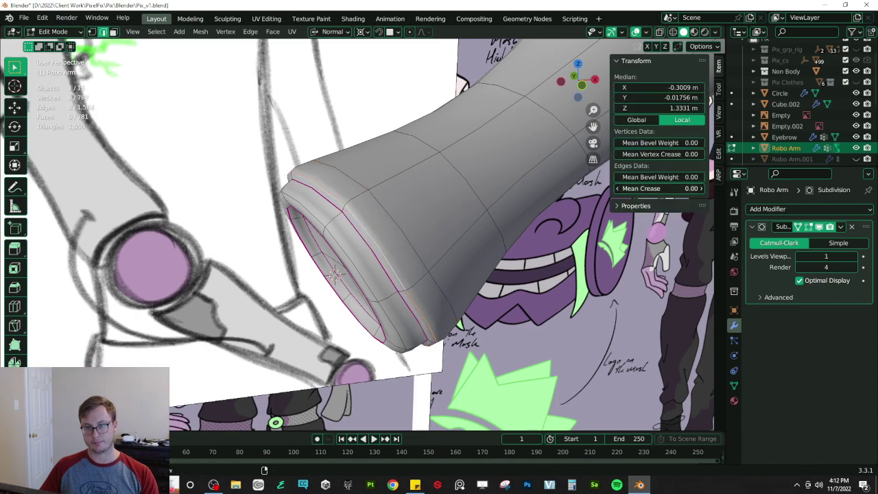
pyautogui.press('g')
pyautogui.press('g')
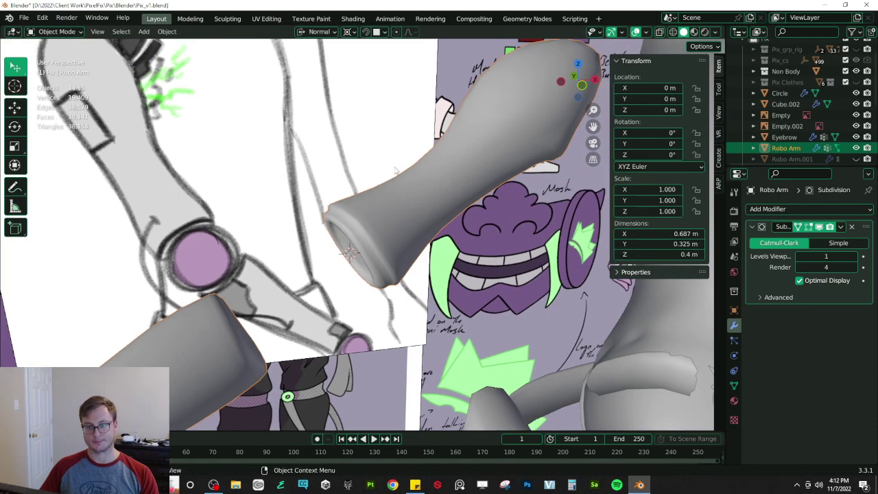
# - Adjust the cuff's remaining creased outer loop with a Quick Favorites command and check the smoothed cuff in Object Mode
pyautogui.moveTo(396, 170); pyautogui.dragTo(401, 140, button='middle')
pyautogui.scroll(4, 402, 147)
pyautogui.press('Tab')
pyautogui.moveTo(408, 182); pyautogui.dragTo(459, 119, button='middle')
pyautogui.click(467, 243)
pyautogui.hotkey('alt', 'a')
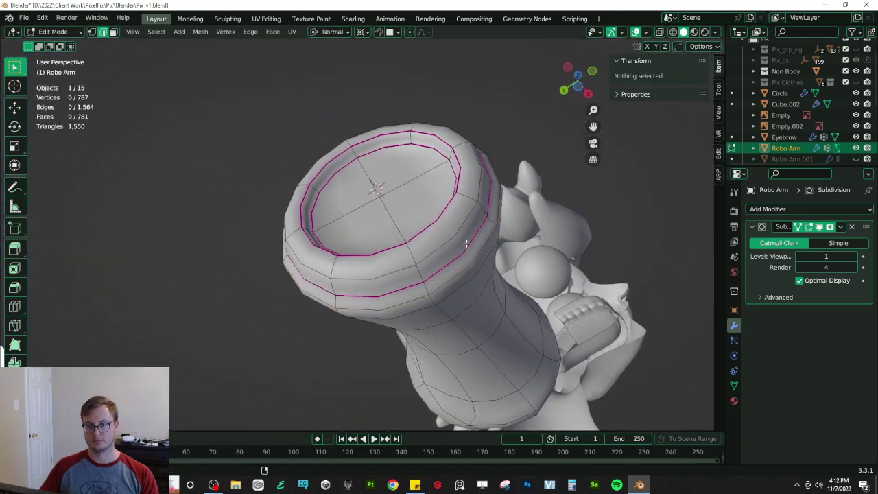
pyautogui.keyDown('alt'); pyautogui.click(467, 242); pyautogui.keyUp('alt')
pyautogui.press('q')
pyautogui.click(435, 282)
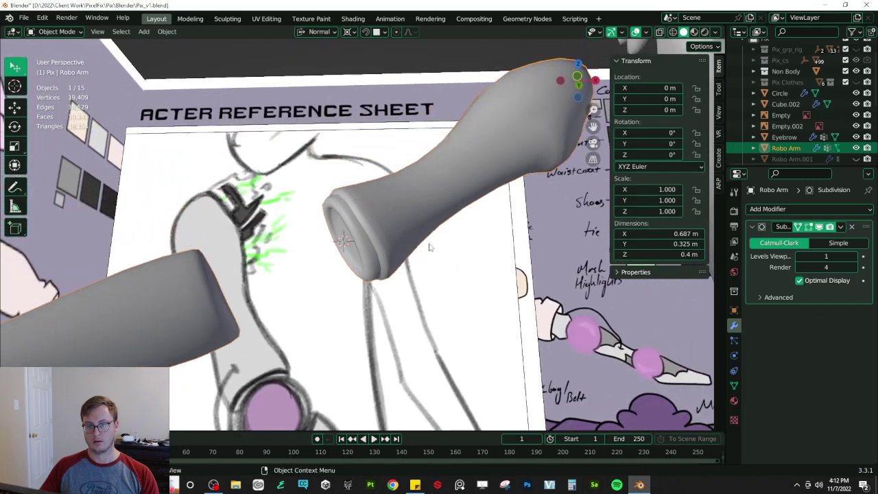
# - Look over the whole arm against the character reference and save the file
pyautogui.moveTo(430, 247); pyautogui.dragTo(395, 308, button='middle')
pyautogui.hotkey('ctrl', 's')
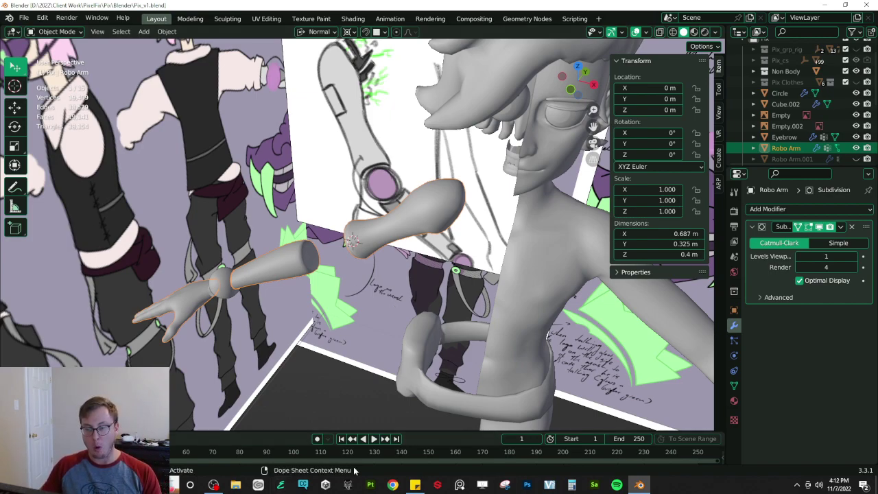
pyautogui.click(386, 489)
pyautogui.click(490, 289)
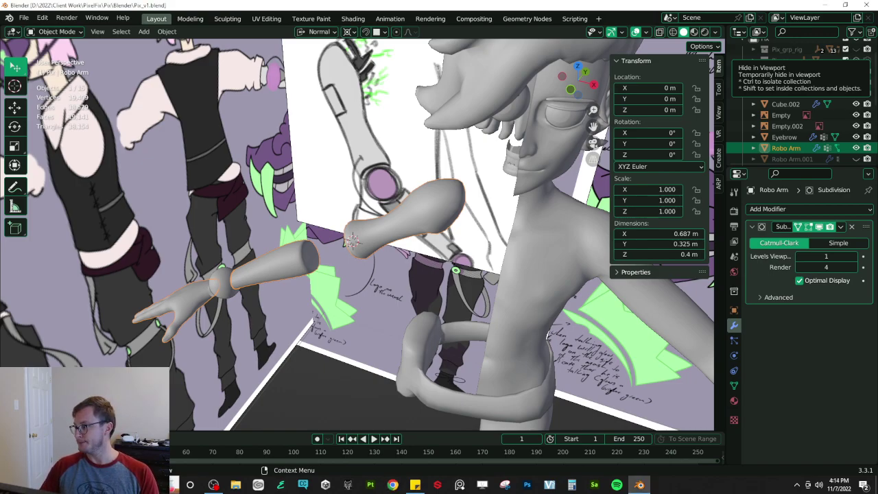
pyautogui.moveTo(578, 182); pyautogui.dragTo(324, 241, button='middle')
pyautogui.hotkey('ctrl', 's')
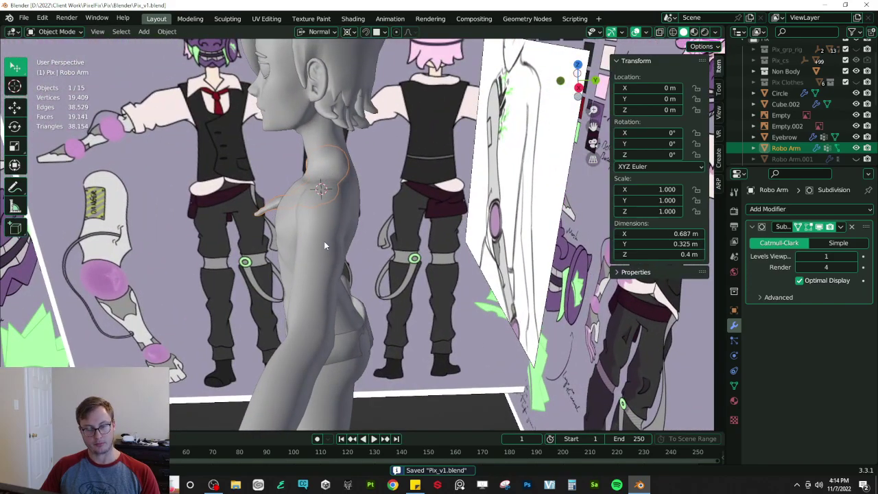
# - Snap the 3D cursor midway between two opposite rim vertices on the forearm's elbow-end cap
pyautogui.moveTo(248, 251); pyautogui.dragTo(249, 246, button='middle')
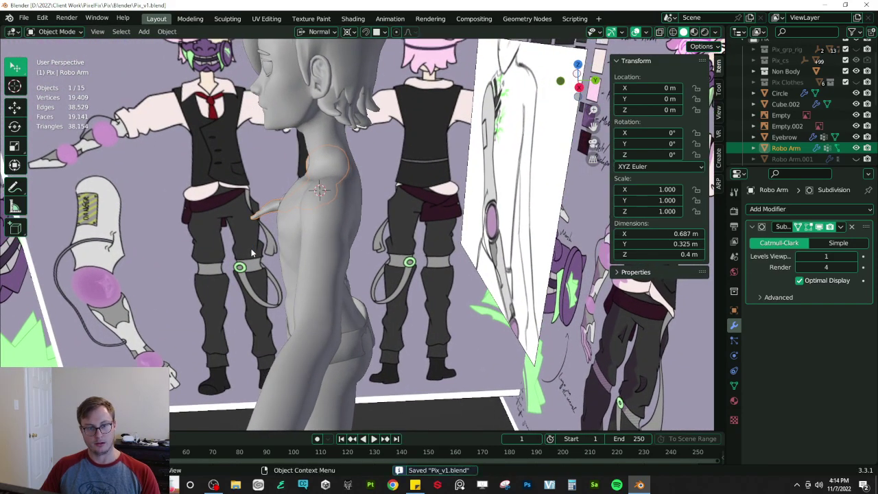
pyautogui.moveTo(247, 239); pyautogui.dragTo(374, 217, button='middle')
pyautogui.scroll(4, 380, 168)
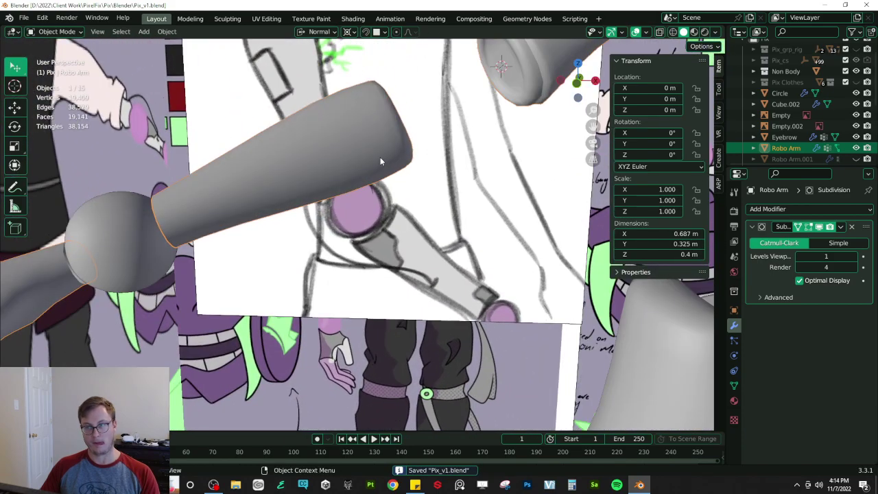
pyautogui.click(382, 152)
pyautogui.moveTo(382, 153); pyautogui.dragTo(367, 236, button='middle')
pyautogui.press('Tab')
pyautogui.scroll(2, 378, 196)
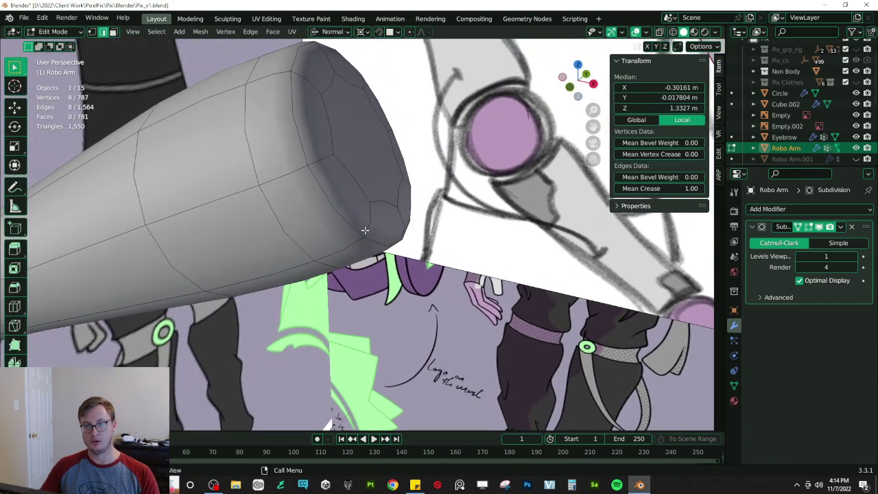
pyautogui.click(91, 34)
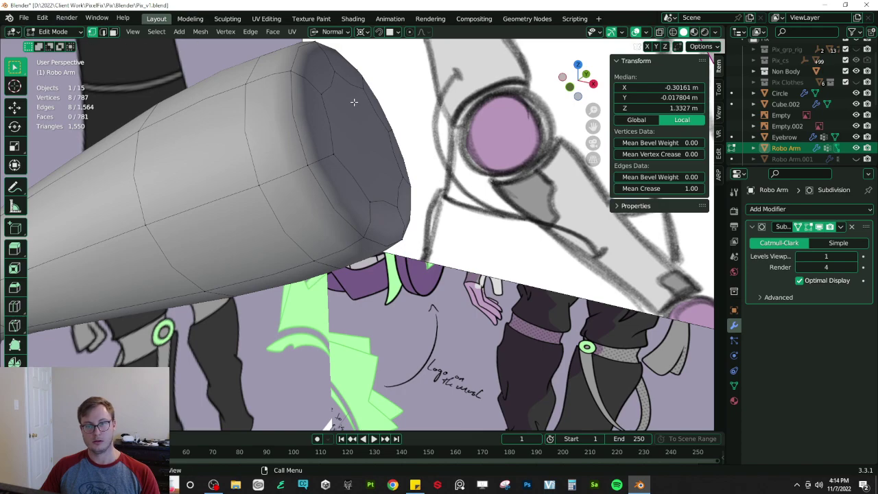
pyautogui.click(336, 77)
pyautogui.keyDown('shift'); pyautogui.click(401, 207); pyautogui.keyUp('shift')
pyautogui.hotkey('shift', 's')
pyautogui.click(403, 264)
# - Connect opposite rim vertices across the forearm's elbow-end cap with two edges crossing at its centre
pyautogui.moveTo(402, 242); pyautogui.dragTo(403, 258, button='middle')
pyautogui.press('j')
pyautogui.click(338, 192)
pyautogui.keyDown('shift'); pyautogui.click(388, 201); pyautogui.keyUp('shift')
pyautogui.press('j')
pyautogui.moveTo(386, 202); pyautogui.dragTo(349, 199, button='middle')
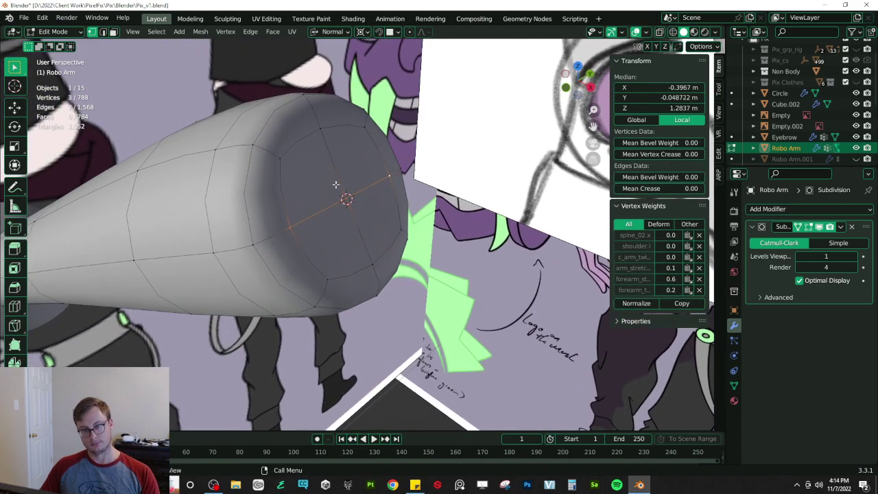
# - Try to round the forearm's whole elbow-end cap with To Sphere, then undo it
pyautogui.click(347, 201)
pyautogui.click(347, 204)
pyautogui.press('ctrl+KP_Add')
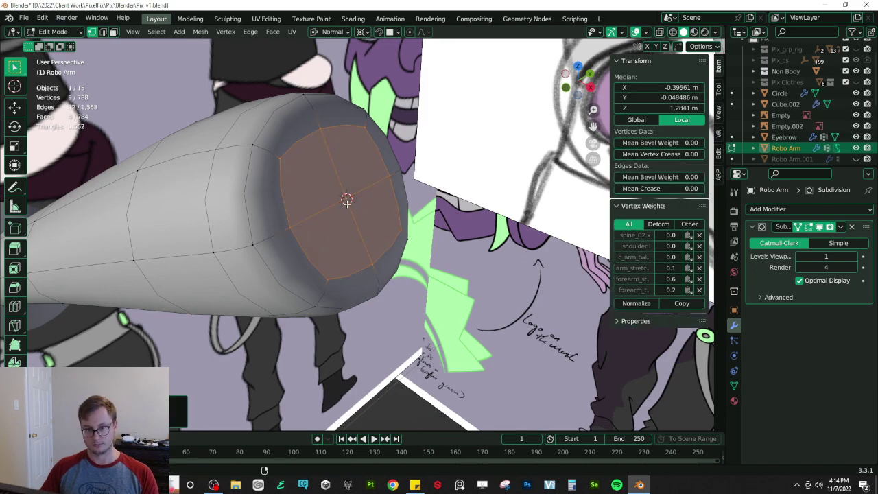
pyautogui.hotkey('ctrl', 'z')
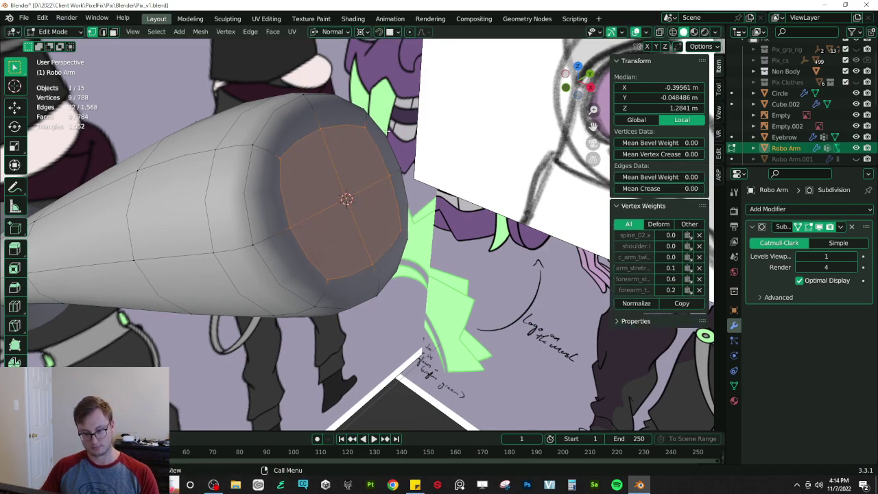
pyautogui.press('.')
pyautogui.click(378, 138)
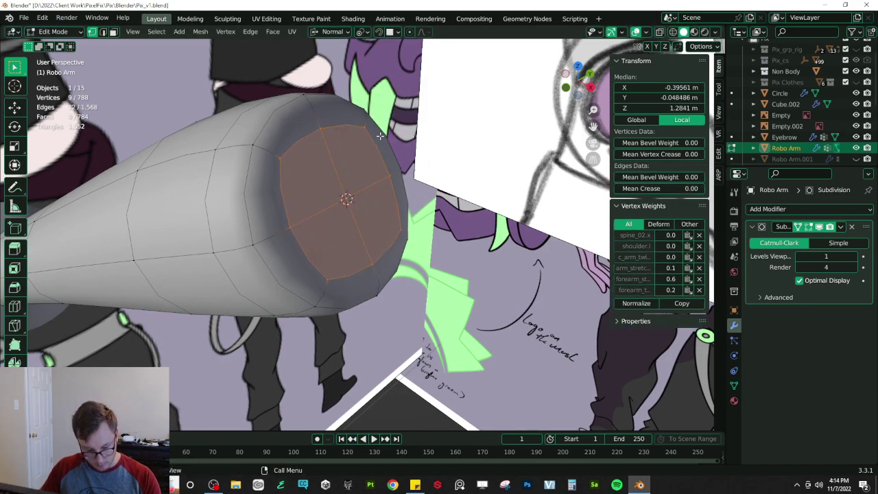
pyautogui.press('.')
pyautogui.click(379, 139)
pyautogui.hotkey('shift', 'alt', 's')
pyautogui.click(345, 122)
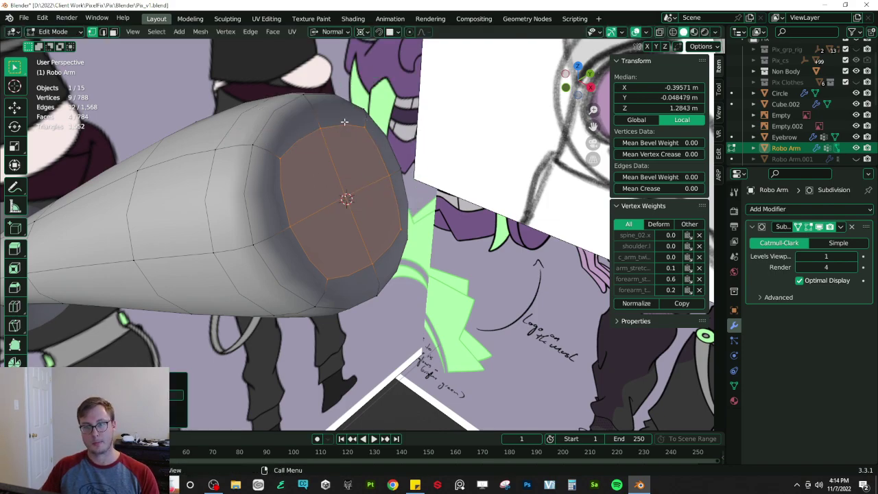
pyautogui.moveTo(117, 395); pyautogui.dragTo(183, 396)
pyautogui.moveTo(265, 216); pyautogui.dragTo(319, 249, button='middle')
pyautogui.hotkey('ctrl', 'z')
# - Try To Sphere on the forearm's cap again using Global orientation, then undo it
pyautogui.press('.')
pyautogui.click(316, 185)
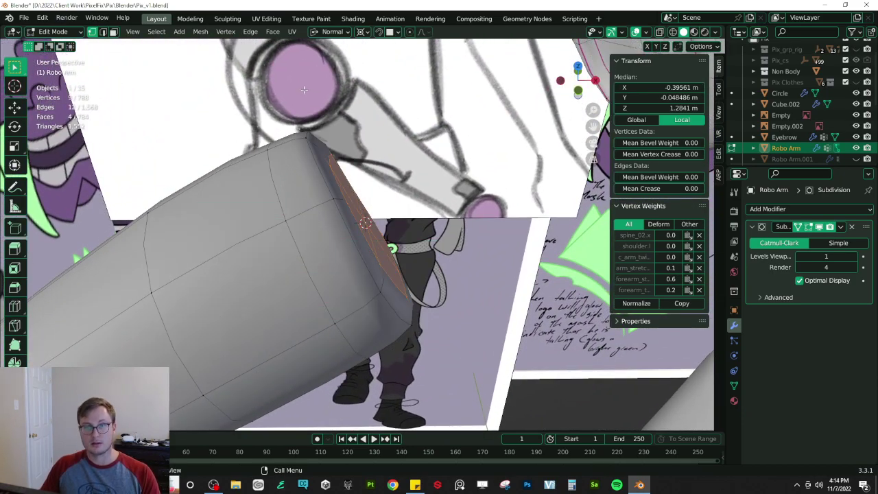
pyautogui.click(330, 32)
pyautogui.click(309, 69)
pyautogui.hotkey('alt', 'shift', 's')
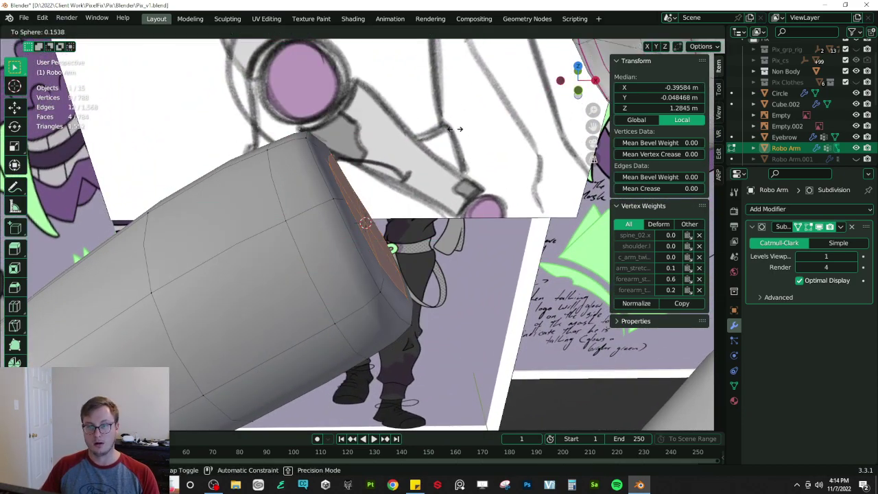
pyautogui.click(475, 94)
pyautogui.moveTo(395, 218); pyautogui.dragTo(347, 222, button='middle')
pyautogui.hotkey('ctrl', 'z')
# - Delete the centre vertex of the forearm's cap to open its elbow end
pyautogui.click(316, 220)
pyautogui.press('x')
pyautogui.click(302, 213)
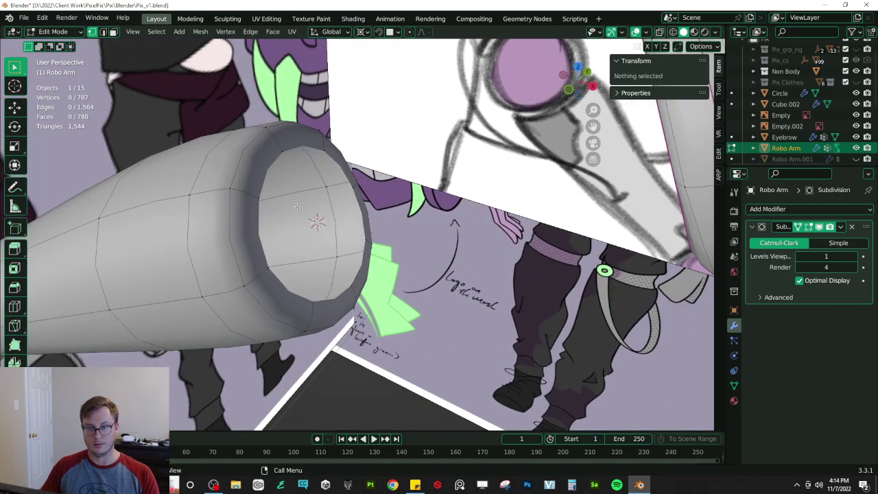
# - Round the open rim loop at the forearm's elbow end with To Sphere
pyautogui.doubleClick(274, 166)
pyautogui.hotkey('alt', 'shift', 's')
pyautogui.click(448, 118)
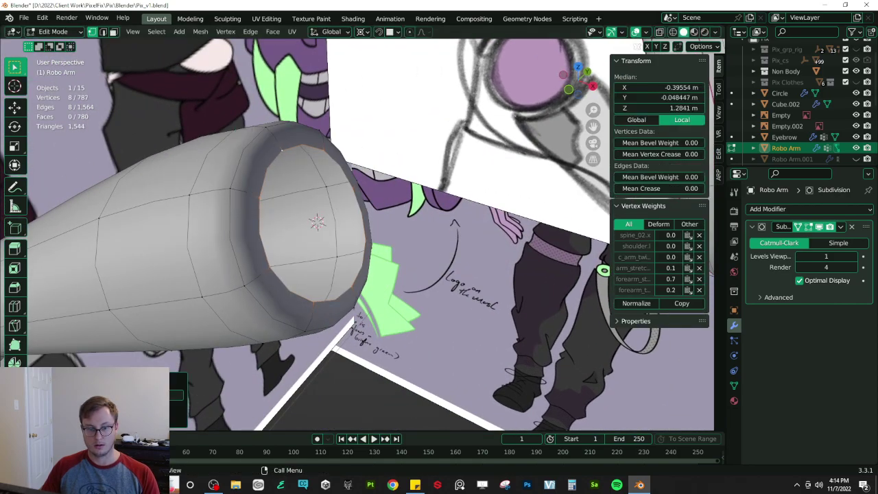
pyautogui.moveTo(130, 396); pyautogui.dragTo(179, 395)
pyautogui.moveTo(280, 294); pyautogui.dragTo(202, 271, button='middle')
# - Round the outer loop behind the forearm's open rim with To Sphere at a factor of 1
pyautogui.moveTo(210, 300); pyautogui.dragTo(382, 258, button='middle')
pyautogui.doubleClick(347, 299)
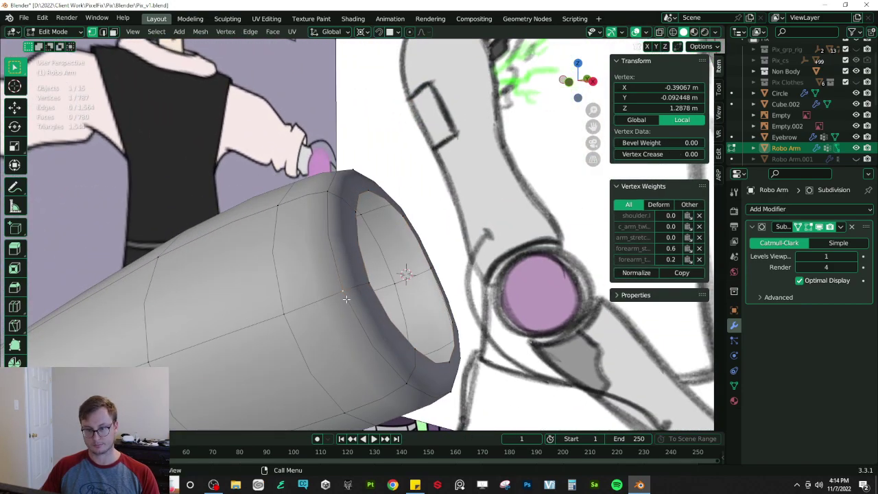
pyautogui.hotkey('alt', 'a')
pyautogui.keyDown('alt'); pyautogui.click(347, 299); pyautogui.keyUp('alt')
pyautogui.scroll(-4, 346, 299)
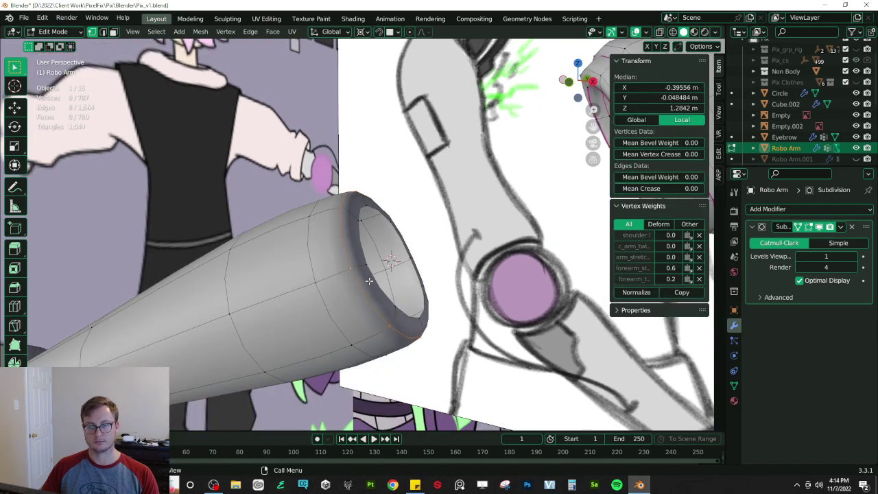
pyautogui.moveTo(402, 240); pyautogui.dragTo(412, 230, button='middle')
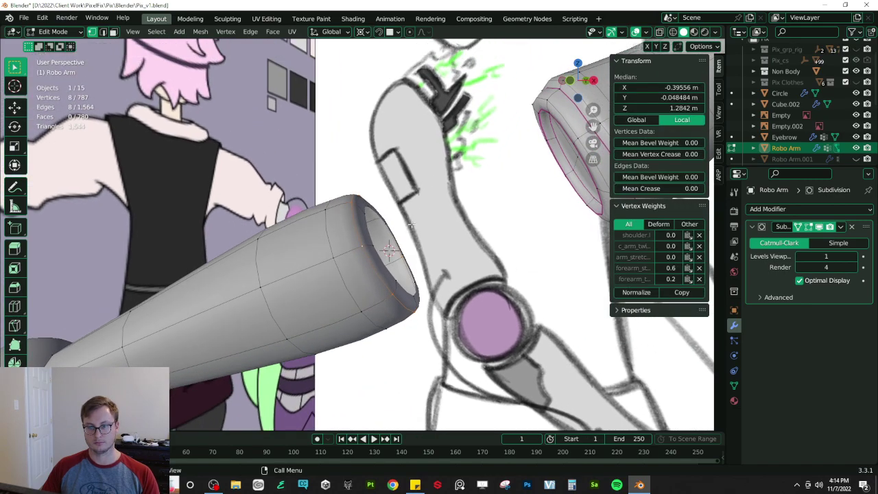
pyautogui.hotkey('shift', 'alt', 's')
pyautogui.click(433, 161)
pyautogui.click(168, 394)
pyautogui.write('1')
pyautogui.press('Return')
# - Scale the forearm's outer end loop down to 0.729
pyautogui.moveTo(277, 306); pyautogui.dragTo(390, 261, button='middle')
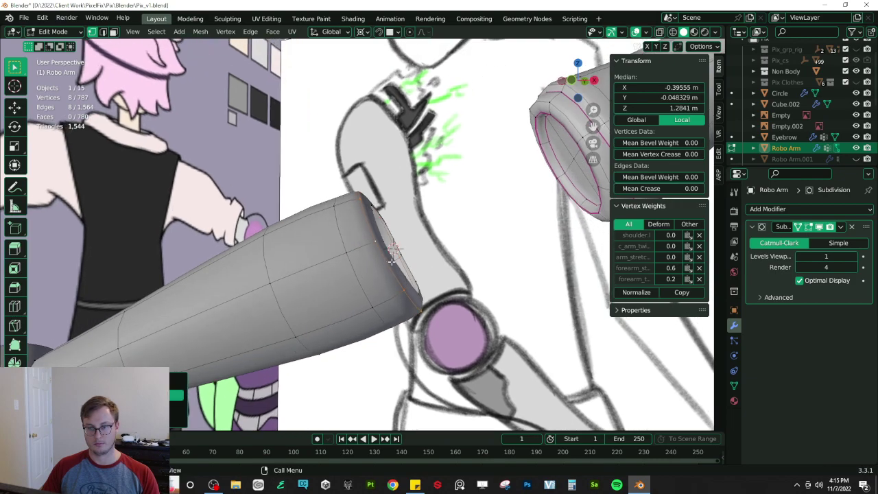
pyautogui.press('s')
pyautogui.click(436, 251)
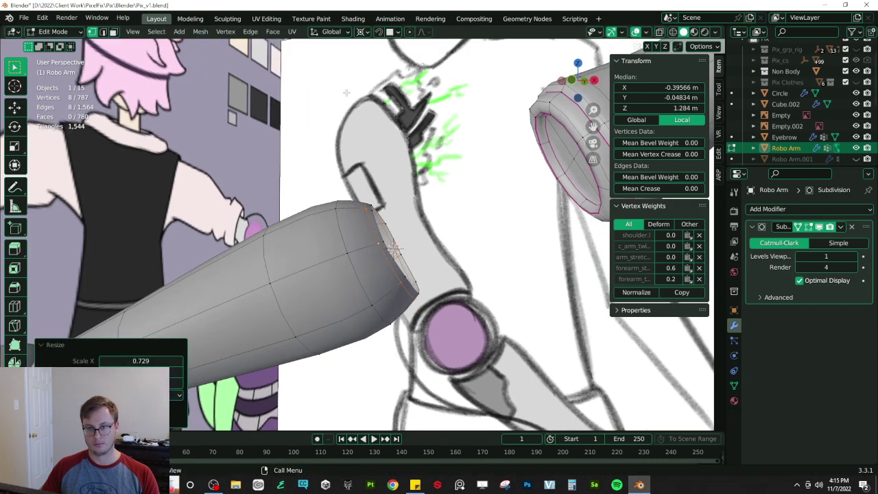
# - Fill the scaled end loop with a face, set the orientation to Normal, and move it back along its normal Z axis
pyautogui.press('f')
pyautogui.click(322, 31)
pyautogui.click(302, 89)
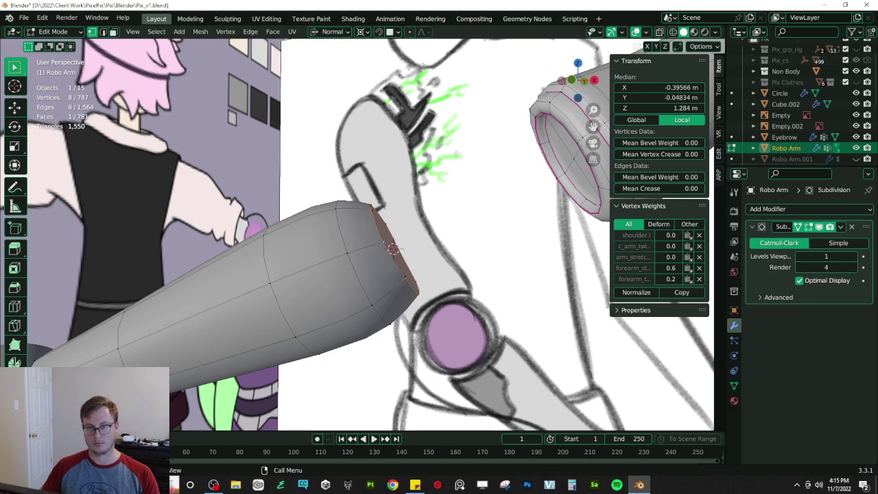
pyautogui.press('g')
pyautogui.press('z')
pyautogui.click(424, 148)
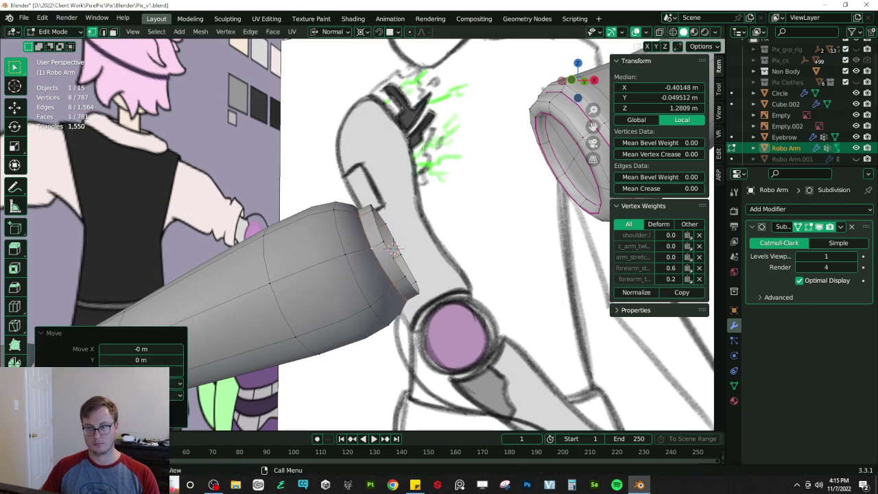
# - Scale the forearm's outer end loop up to 1.088 and delete the face filling it
pyautogui.press('s')
pyautogui.click(426, 149)
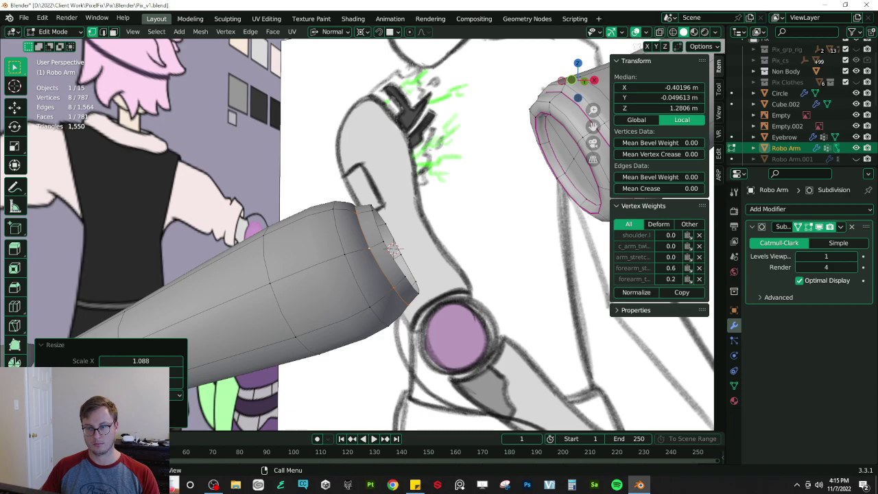
pyautogui.press('x')
pyautogui.click(426, 149)
# - Set the mean crease to 1 on both the outer end loop and the open rim loop of the forearm
pyautogui.keyDown('alt'); pyautogui.click(369, 213); pyautogui.keyUp('alt')
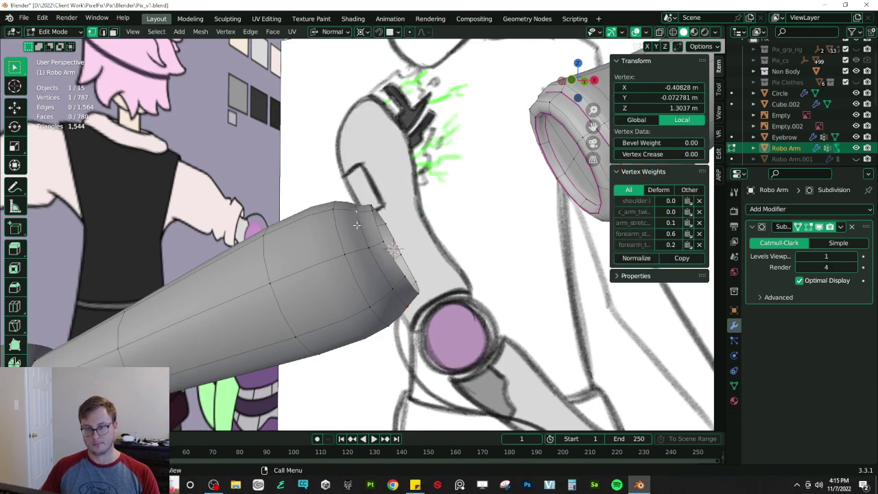
pyautogui.moveTo(667, 188); pyautogui.dragTo(702, 189)
pyautogui.moveTo(412, 220); pyautogui.dragTo(285, 184, button='middle')
pyautogui.scroll(1, 286, 183)
pyautogui.moveTo(269, 229); pyautogui.dragTo(274, 220, button='middle')
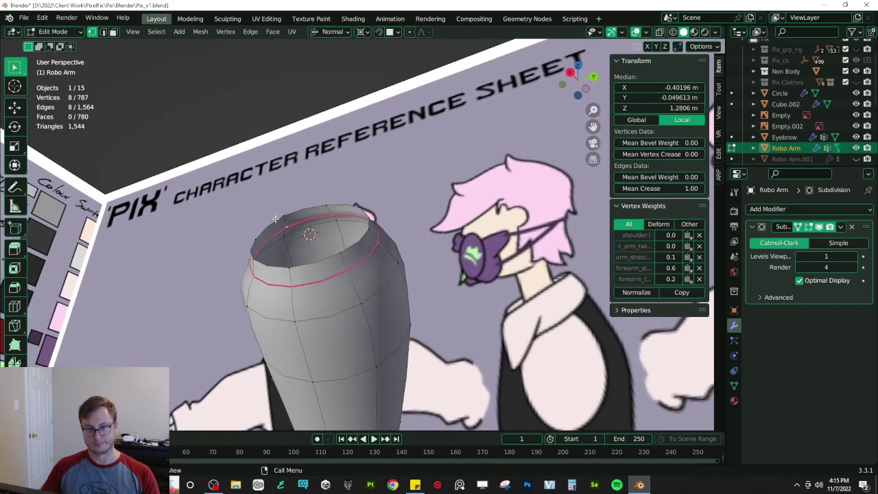
pyautogui.click(274, 220)
pyautogui.keyDown('alt'); pyautogui.click(274, 221); pyautogui.keyUp('alt')
pyautogui.doubleClick(663, 188)
pyautogui.write('1')
pyautogui.press('Return')
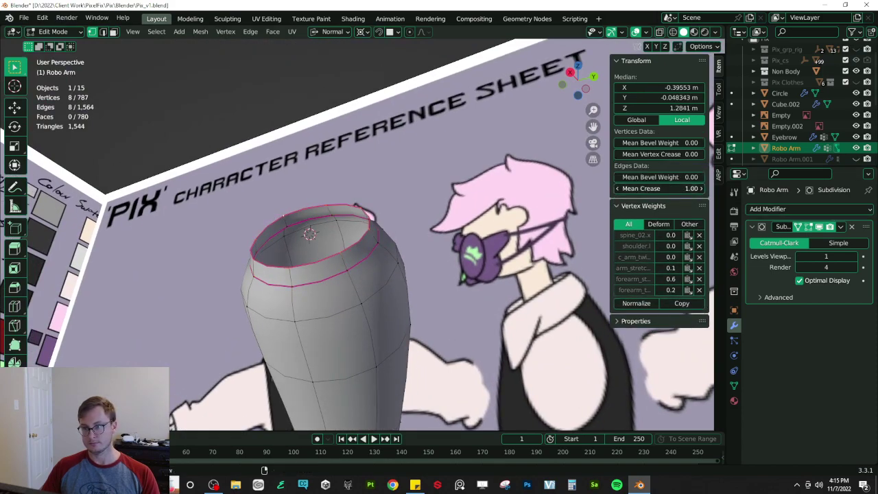
# - Scale the forearm's open rim loop down to about 0.96
pyautogui.moveTo(494, 240); pyautogui.dragTo(418, 235, button='middle')
pyautogui.press('s')
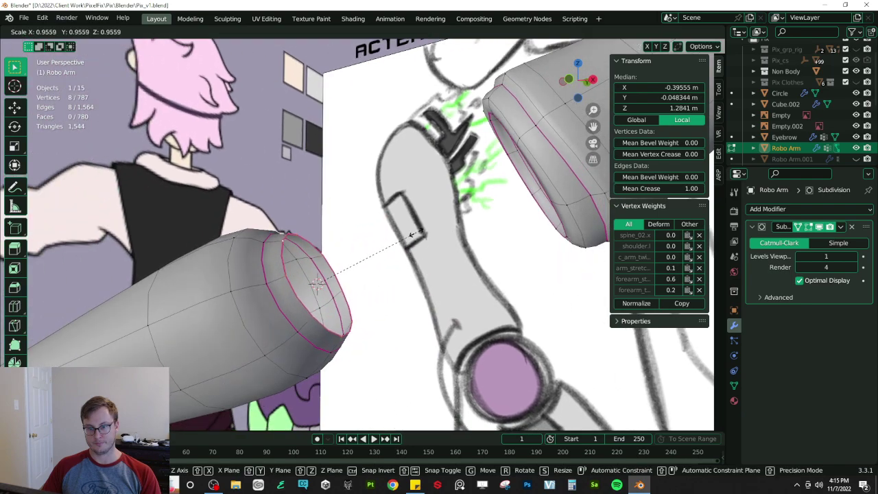
pyautogui.click(414, 238)
# - Add a centred loop cut between the forearm's two creased end loops, offset it along its normals with Shrink/Fatten, and save the file
pyautogui.hotkey('ctrl', 'r')
pyautogui.click(281, 242)
pyautogui.rightClick(281, 241)
pyautogui.hotkey('alt', 's')
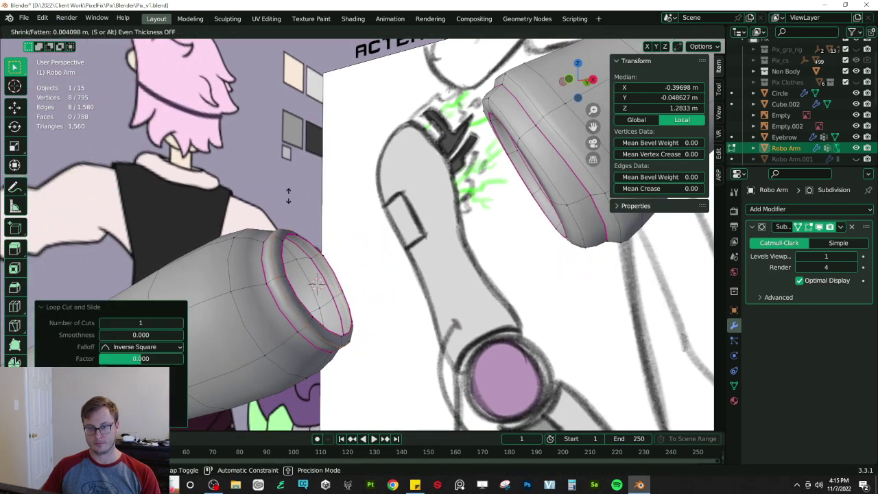
pyautogui.click(285, 206)
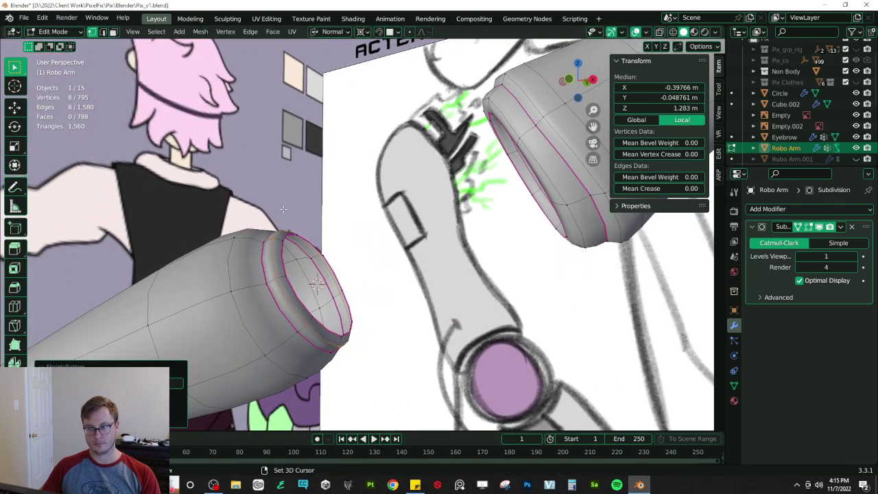
pyautogui.hotkey('ctrl', 's')
# - Select the forearm's creased open rim loop and scale it down to 0.965
pyautogui.moveTo(374, 288); pyautogui.dragTo(323, 280, button='middle')
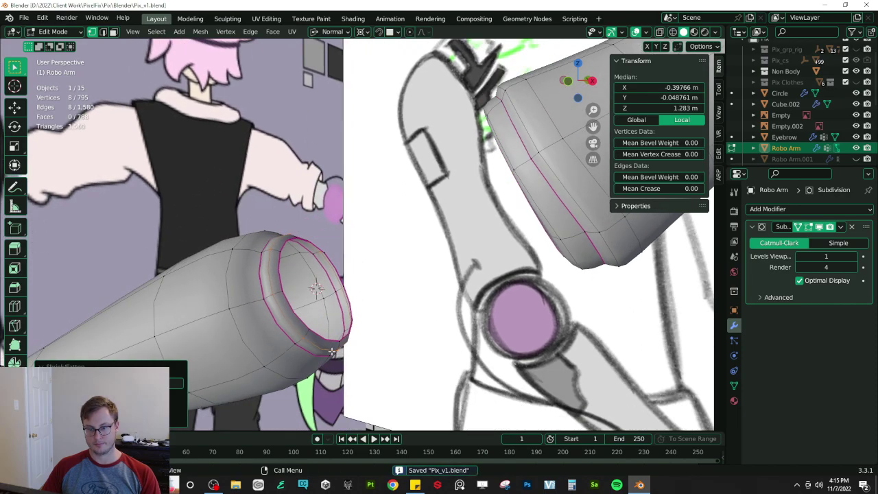
pyautogui.click(320, 340)
pyautogui.keyDown('alt'); pyautogui.click(319, 337); pyautogui.keyUp('alt')
pyautogui.moveTo(318, 337)
pyautogui.mouseDown(button='middle')
pyautogui.moveTo(364, 292)
pyautogui.moveTo(356, 295)
pyautogui.moveTo(376, 307)
pyautogui.moveTo(407, 260)
pyautogui.moveTo(401, 281)
pyautogui.moveTo(385, 273)
pyautogui.mouseUp(button='middle')
pyautogui.press('s')
pyautogui.click(377, 273)
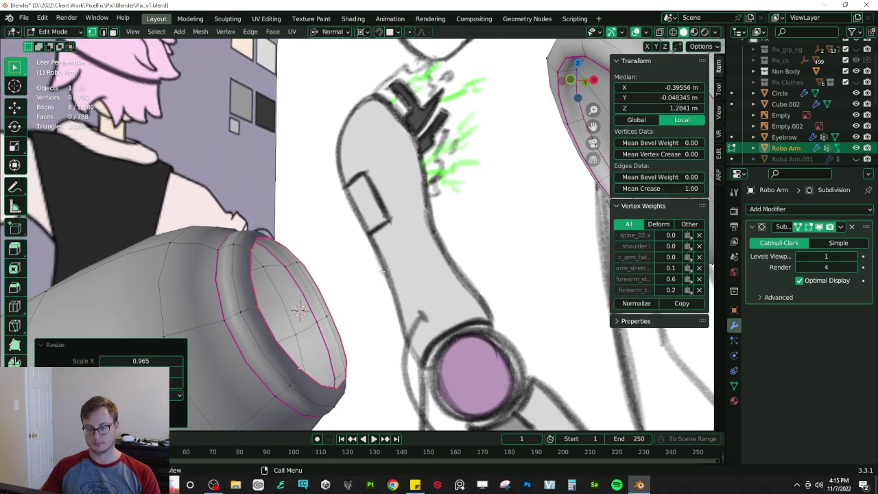
# - Fill the rim loop with a face inset by 0.00355 m and recess the inset face along its normal Z axis
pyautogui.press('f')
pyautogui.press('i')
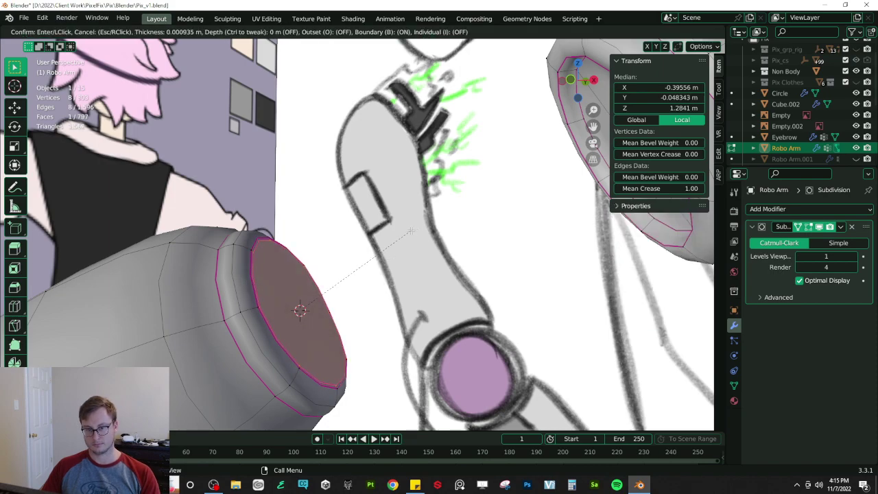
pyautogui.click(413, 228)
pyautogui.moveTo(414, 227); pyautogui.dragTo(410, 221, button='middle')
pyautogui.press('e')
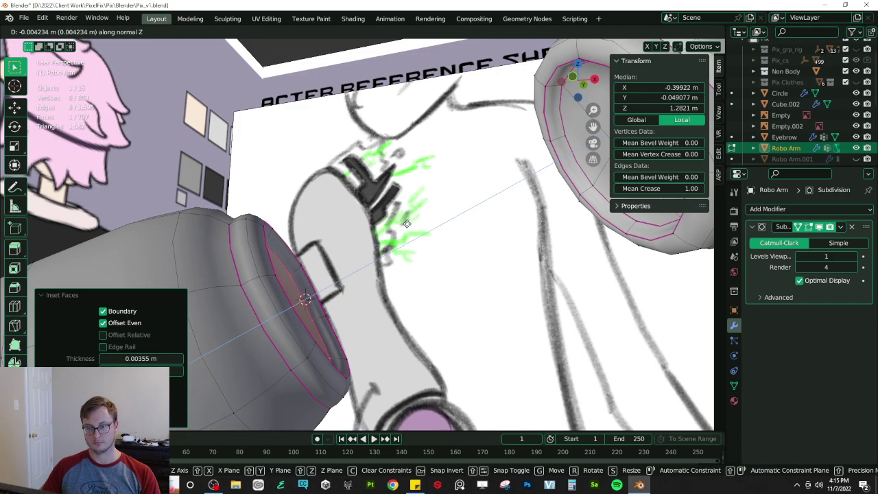
pyautogui.click(409, 223)
# - Split the recessed end face into quadrants by connecting opposite vertices, then save the file
pyautogui.moveTo(409, 222); pyautogui.dragTo(328, 307, button='middle')
pyautogui.scroll(5, 299, 269)
pyautogui.scroll(-3, 298, 270)
pyautogui.press('KP_Decimal')
pyautogui.click(361, 361)
pyautogui.moveTo(360, 361); pyautogui.dragTo(358, 242, button='middle')
pyautogui.keyDown('shift'); pyautogui.click(353, 136); pyautogui.keyUp('shift')
pyautogui.press('j')
pyautogui.click(226, 233)
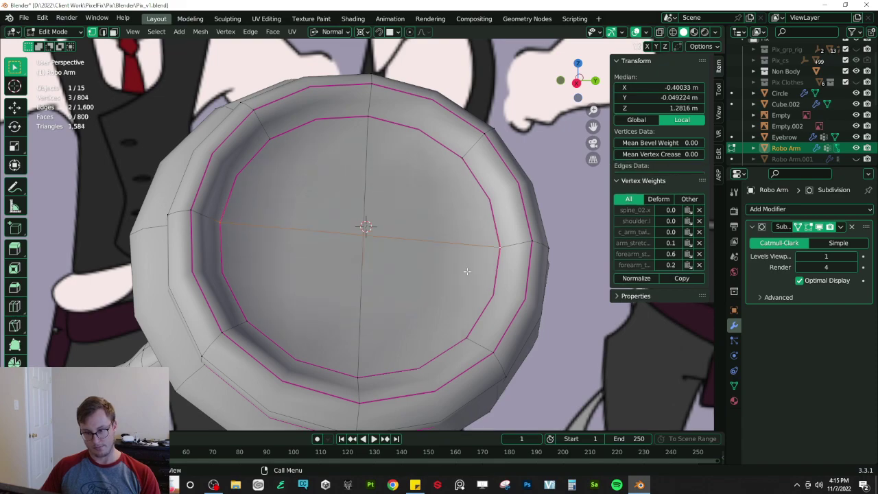
pyautogui.scroll(-3, 446, 254)
pyautogui.moveTo(446, 254); pyautogui.dragTo(411, 254, button='middle')
pyautogui.press('Tab')
pyautogui.hotkey('ctrl', 's')
# - Select only the creased edge loop just behind the forearm's rim, run a favourite command on it, and return to Object Mode
pyautogui.press('Tab')
pyautogui.scroll(2, 405, 248)
pyautogui.press('2')
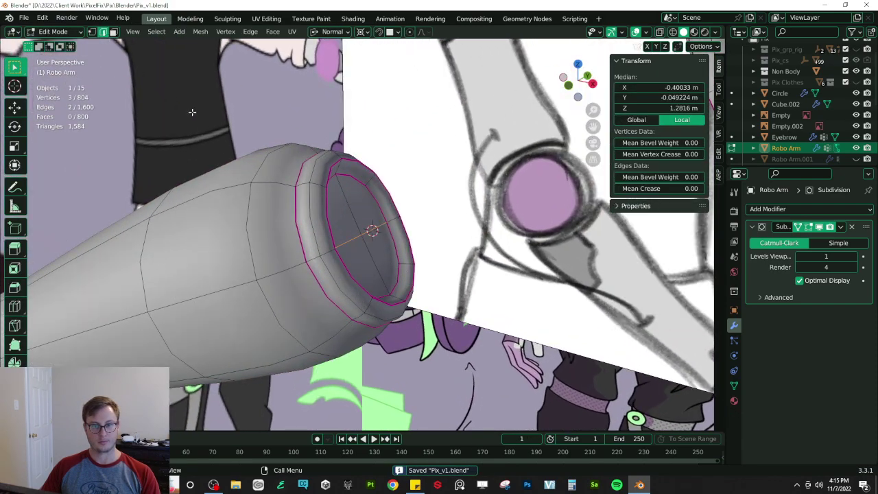
pyautogui.click(282, 230)
pyautogui.hotkey('alt', 'a')
pyautogui.keyDown('alt'); pyautogui.click(282, 231); pyautogui.keyUp('alt')
pyautogui.press('q')
pyautogui.click(282, 232)
pyautogui.press('Tab')
# - Unhide the elbow ball object Robo Arm.001
pyautogui.scroll(-4, 349, 191)
pyautogui.moveTo(350, 191); pyautogui.dragTo(486, 237, button='middle')
pyautogui.scroll(-3, 364, 221)
pyautogui.scroll(-1, 486, 236)
pyautogui.click(857, 159)
pyautogui.moveTo(425, 236); pyautogui.dragTo(422, 218, button='middle')
pyautogui.scroll(4, 382, 265)
# - Switch the pivot point from the 3D cursor to the elbow ball's own centre and enlarge the ball to a scale of 0.988
pyautogui.click(426, 214)
pyautogui.press('KP_Decimal')
pyautogui.press('s')
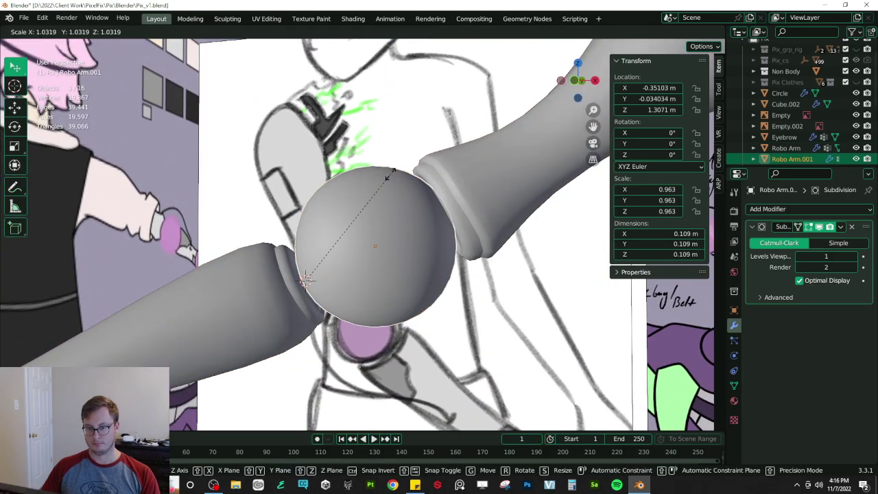
pyautogui.rightClick(388, 175)
pyautogui.press('.')
pyautogui.click(378, 153)
pyautogui.press('s')
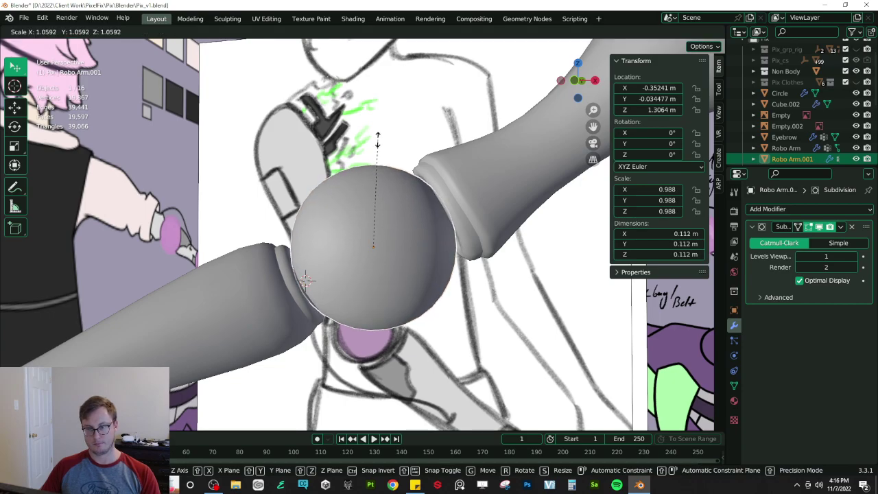
pyautogui.click(379, 144)
# - Deselect the elbow ball, save the file, and reset the 3D cursor to the world origin with the whole scene framed
pyautogui.moveTo(379, 144); pyautogui.dragTo(201, 203, button='middle')
pyautogui.scroll(-6, 477, 178)
pyautogui.click(496, 191)
pyautogui.hotkey('ctrl', 's')
pyautogui.hotkey('ctrl', 's')
pyautogui.hotkey('shift', 'c')
# - Examine the robotic arm's ball joints and grey panel shapes on the front character reference sheet
pyautogui.scroll(3, 359, 268)
pyautogui.scroll(6, 330, 279)
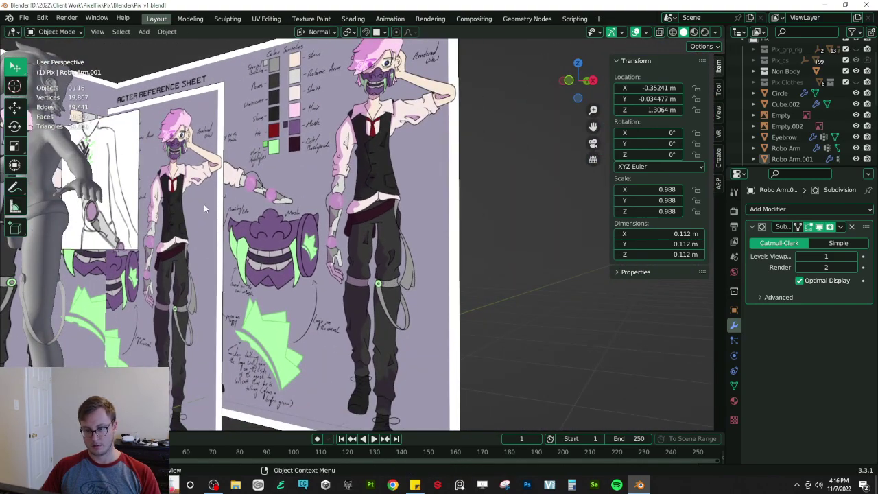
pyautogui.scroll(5, 270, 207)
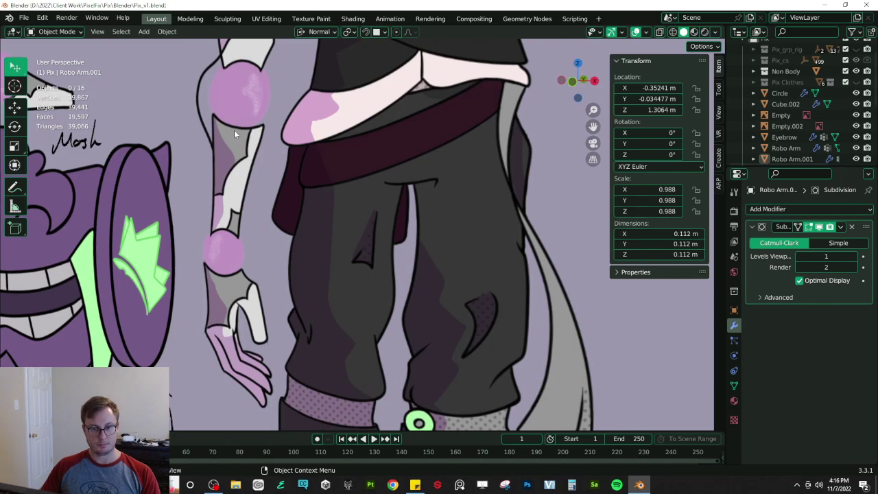
pyautogui.keyDown('shift'); pyautogui.moveTo(235, 130); pyautogui.dragTo(447, 312, button='middle'); pyautogui.keyUp('shift')
pyautogui.keyDown('shift'); pyautogui.moveTo(177, 188); pyautogui.dragTo(501, 281, button='middle'); pyautogui.keyUp('shift')
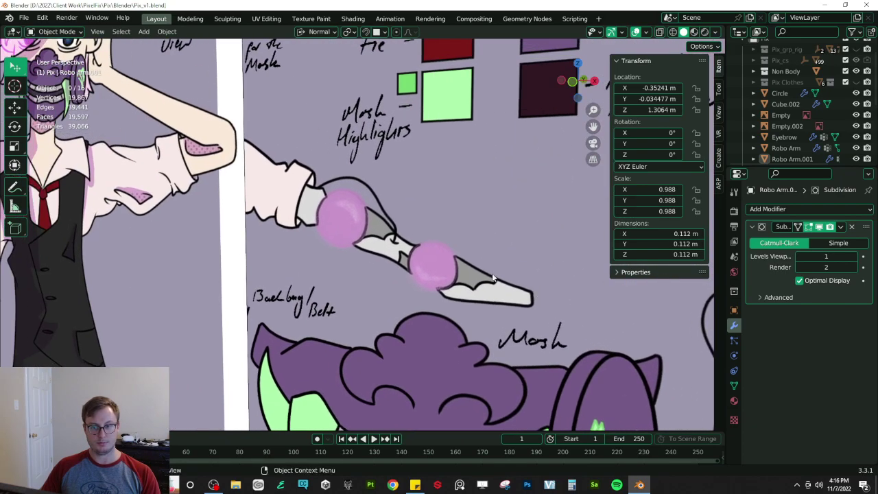
pyautogui.scroll(2, 415, 241)
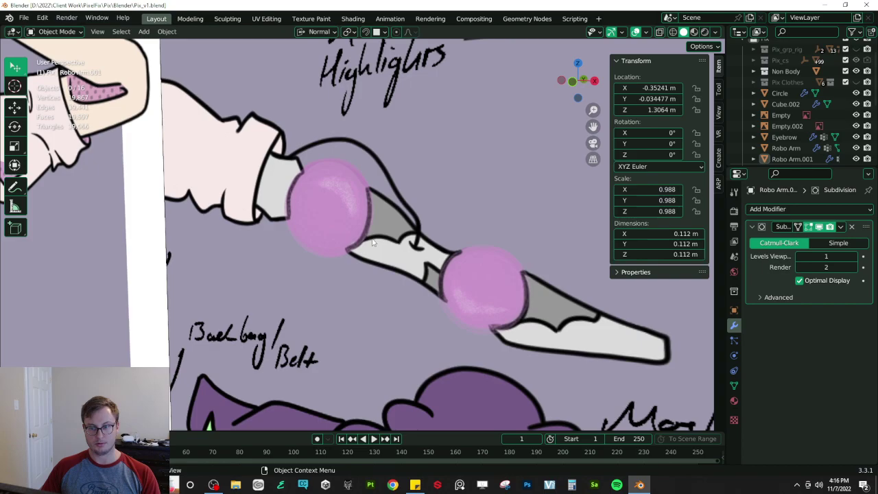
pyautogui.scroll(-2, 373, 241)
pyautogui.scroll(-6, 373, 241)
pyautogui.keyDown('shift'); pyautogui.moveTo(373, 241); pyautogui.dragTo(549, 229, button='middle'); pyautogui.keyUp('shift')
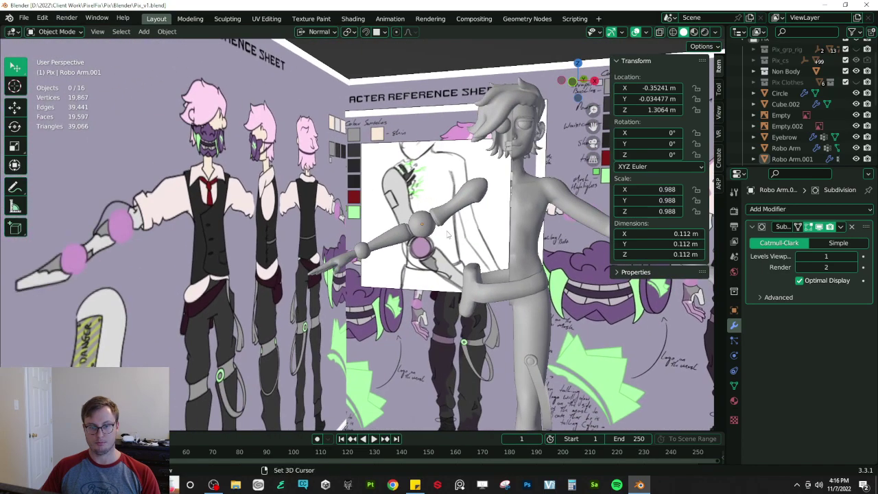
# - Save the file and examine the elbow, wrist and hand on the enlarged robotic arm drawing of the side reference sheet
pyautogui.moveTo(466, 233); pyautogui.dragTo(329, 237, button='middle')
pyautogui.keyDown('shift'); pyautogui.moveTo(161, 236); pyautogui.dragTo(347, 267, button='middle'); pyautogui.keyUp('shift')
pyautogui.scroll(3, 346, 266)
pyautogui.hotkey('ctrl', 's')
pyautogui.keyDown('shift'); pyautogui.moveTo(152, 418); pyautogui.dragTo(275, 206, button='middle'); pyautogui.keyUp('shift')
pyautogui.scroll(4, 213, 259)
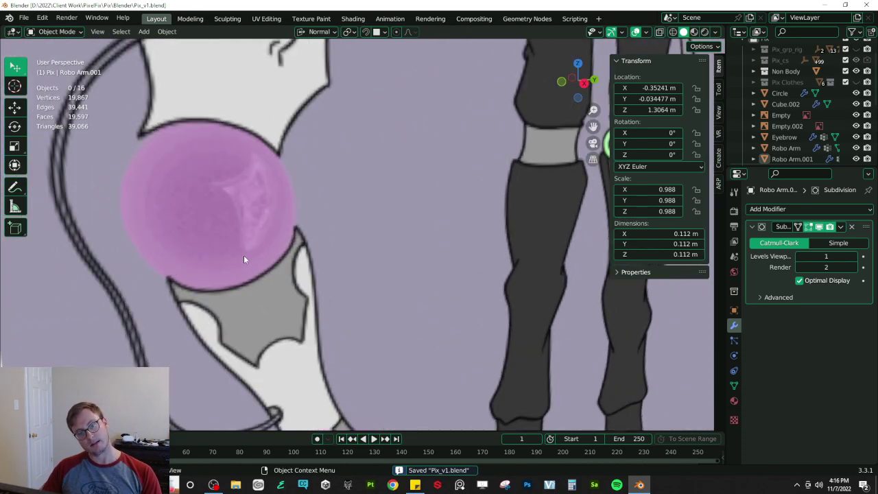
pyautogui.scroll(-5, 271, 210)
pyautogui.scroll(4, 348, 288)
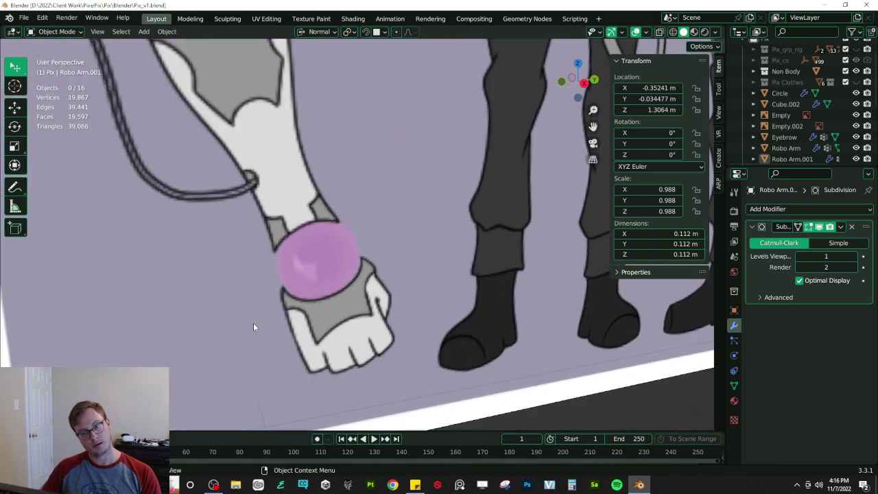
pyautogui.scroll(-10, 249, 269)
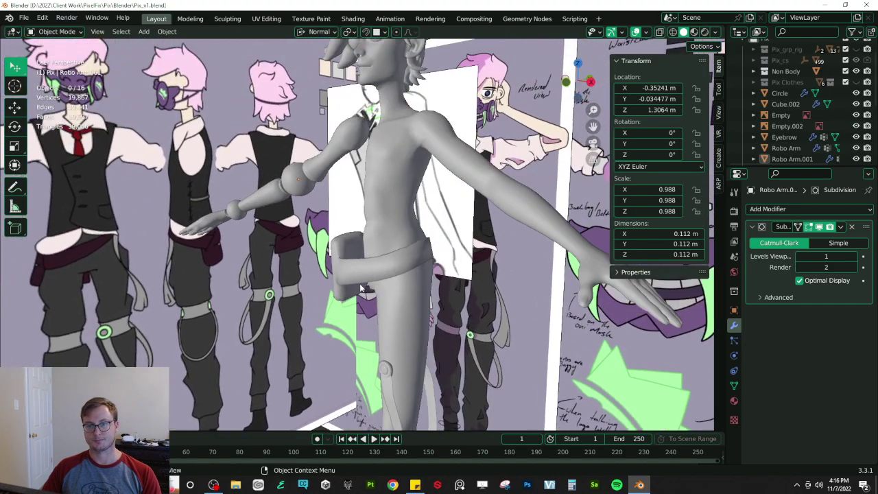
# - Enable on-cage display of the elbow ball's Subdivision modifier and save the file
pyautogui.scroll(5, 359, 284)
pyautogui.keyDown('shift'); pyautogui.moveTo(185, 195); pyautogui.dragTo(367, 281, button='middle'); pyautogui.keyUp('shift')
pyautogui.click(321, 269)
pyautogui.press('Tab')
pyautogui.press('Tab')
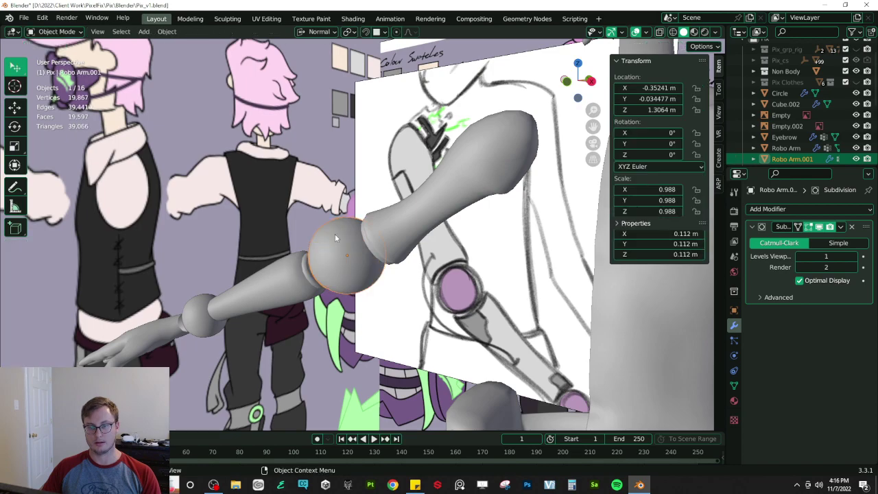
pyautogui.moveTo(345, 238); pyautogui.dragTo(375, 233, button='middle')
pyautogui.press('Tab')
pyautogui.click(799, 228)
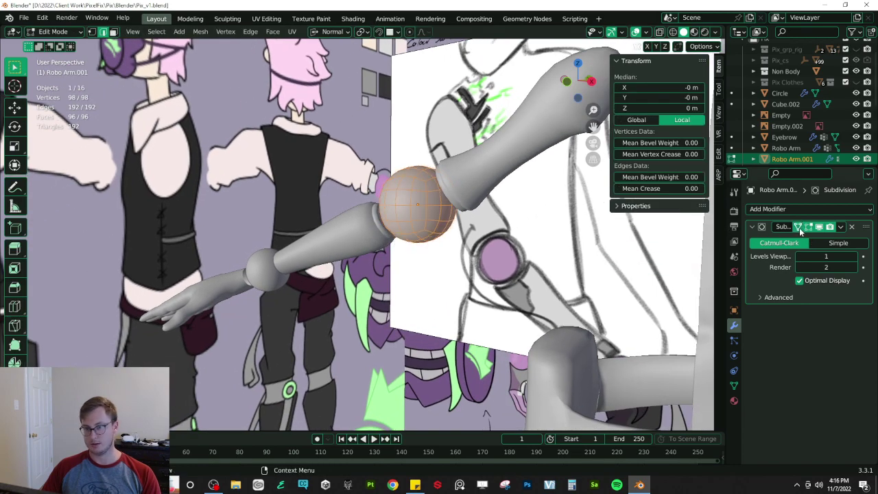
pyautogui.press('Tab')
pyautogui.hotkey('ctrl', 's')
# - Select the Robo Arm, save the file, and unhide the Pix Clothes collection
pyautogui.moveTo(240, 232); pyautogui.dragTo(426, 209, button='middle')
pyautogui.click(417, 183)
pyautogui.scroll(-6, 392, 214)
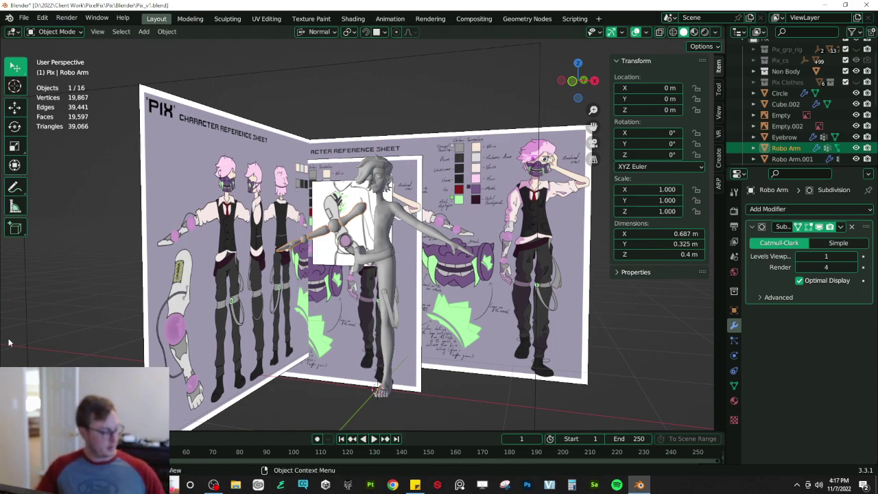
pyautogui.scroll(4, 353, 273)
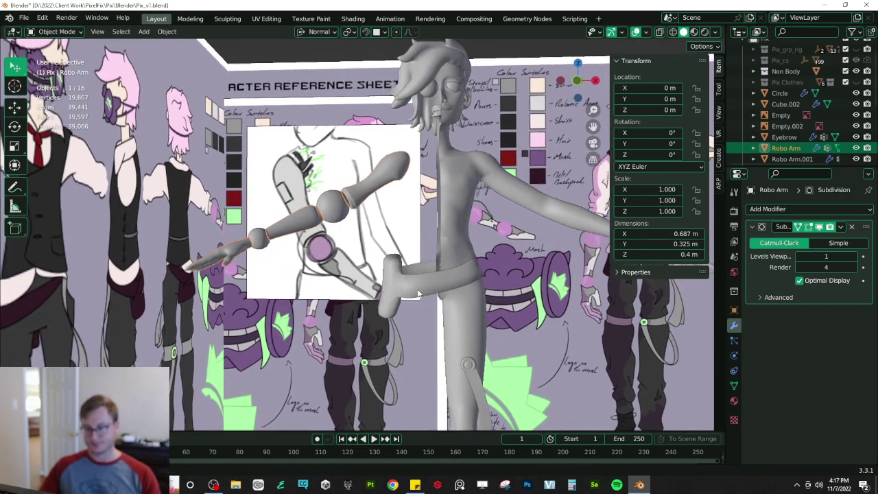
pyautogui.hotkey('ctrl', 's')
pyautogui.scroll(2, 823, 102)
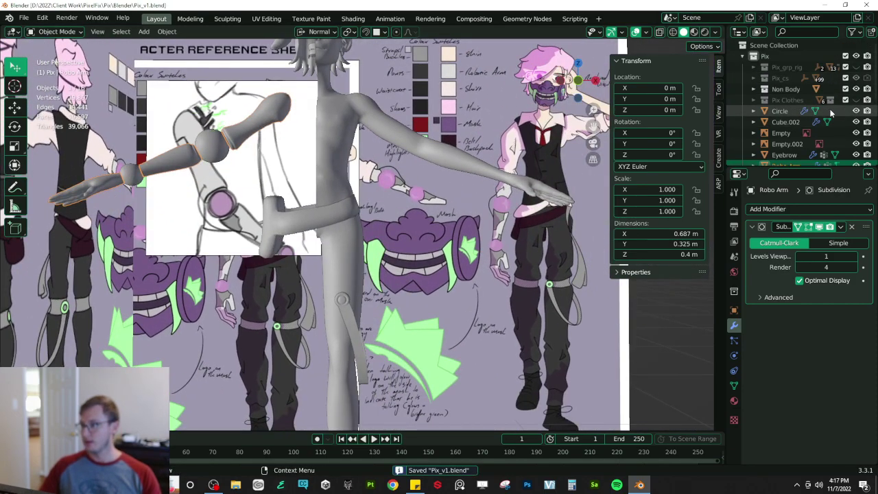
pyautogui.click(857, 100)
# - Turn on viewport display of the base body's Mirror modifier, then deselect the body and save the file
pyautogui.scroll(-4, 353, 129)
pyautogui.click(349, 143)
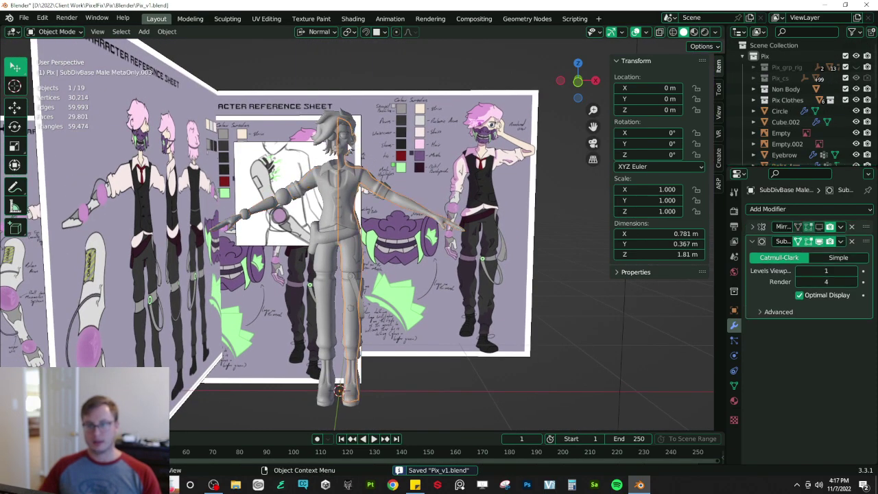
pyautogui.scroll(-2, 789, 137)
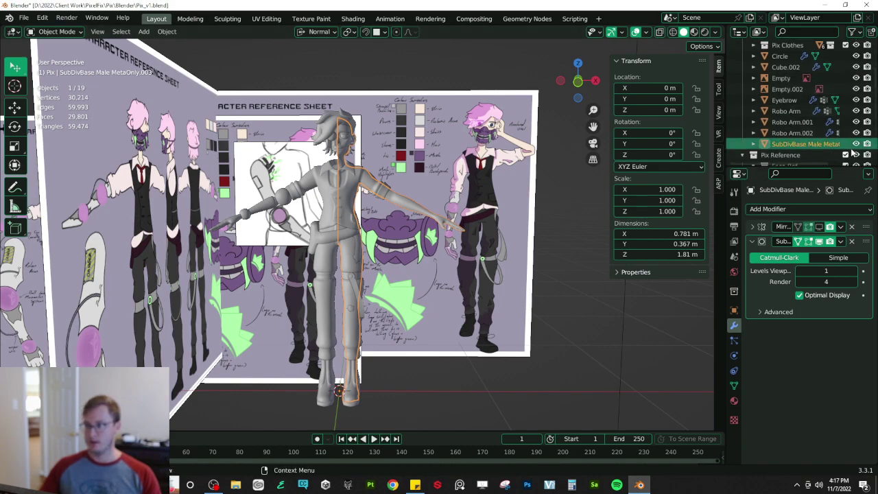
pyautogui.click(819, 227)
pyautogui.click(482, 377)
pyautogui.moveTo(482, 377)
pyautogui.mouseDown(button='middle')
pyautogui.moveTo(344, 263)
pyautogui.moveTo(386, 262)
pyautogui.moveTo(368, 263)
pyautogui.mouseUp(button='middle')
pyautogui.hotkey('ctrl', 's')
# - Switch the viewport shading to Material Preview and inspect the clothed character
pyautogui.press('z')
pyautogui.scroll(4, 380, 252)
pyautogui.moveTo(395, 220); pyautogui.dragTo(339, 214, button='middle')
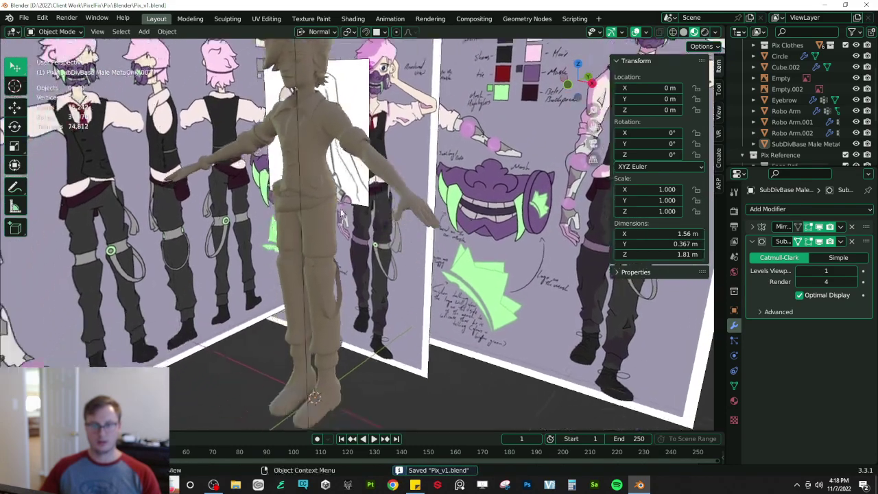
pyautogui.scroll(-2, 347, 213)
pyautogui.moveTo(405, 209); pyautogui.dragTo(386, 216, button='middle')
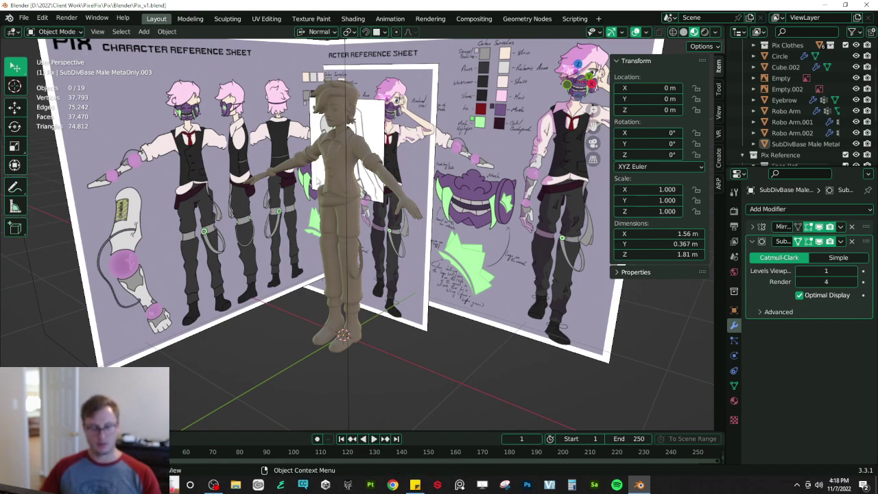
# - Examine the robotic forearm, wrist ball and hand on the full-body reference drawing
pyautogui.moveTo(300, 199); pyautogui.dragTo(422, 191, button='middle')
pyautogui.keyDown('shift'); pyautogui.moveTo(422, 191); pyautogui.dragTo(233, 221, button='middle'); pyautogui.keyUp('shift')
pyautogui.scroll(5, 188, 283)
pyautogui.scroll(3, 234, 221)
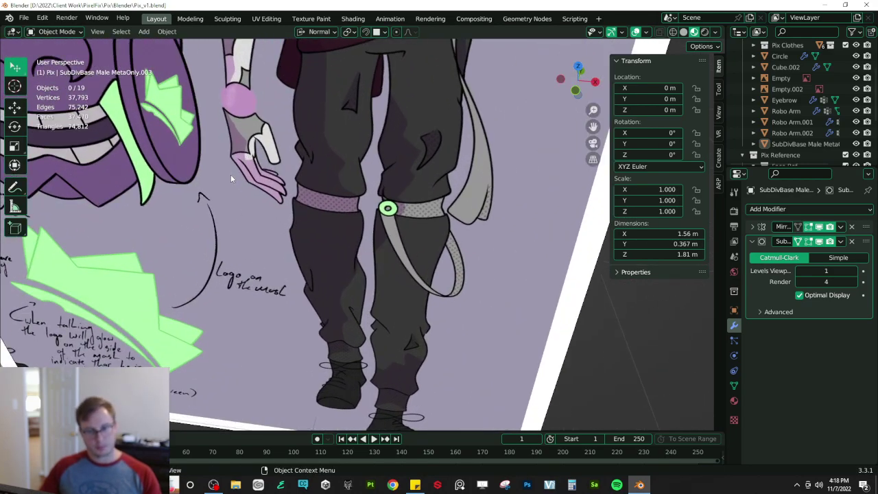
pyautogui.moveTo(238, 118); pyautogui.dragTo(273, 112, button='middle')
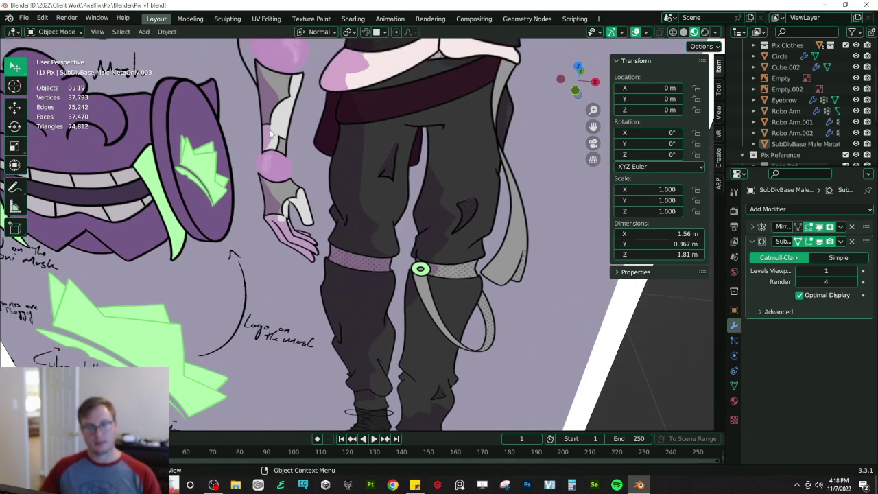
pyautogui.scroll(-8, 280, 179)
pyautogui.moveTo(278, 212); pyautogui.dragTo(319, 237, button='middle')
# - Isolate the Robo Arm in Local View and open its mesh for editing at the fingertips
pyautogui.click(322, 240)
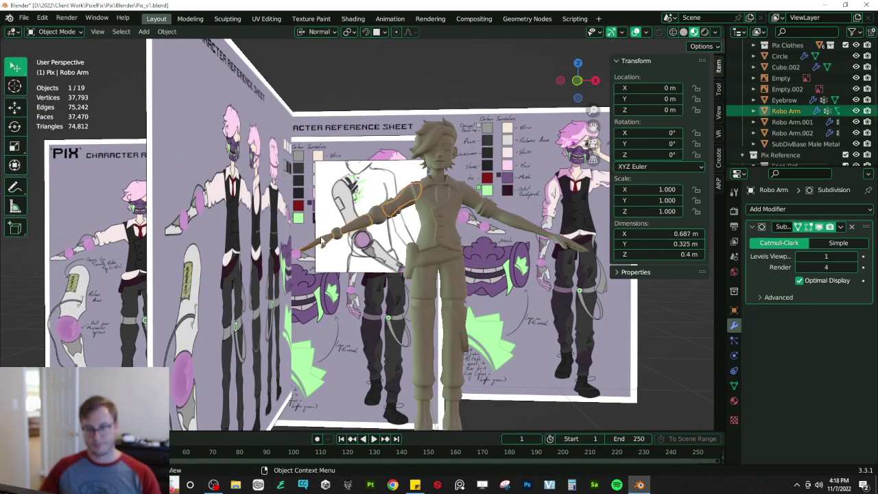
pyautogui.press('KP_Divide')
pyautogui.press('Tab')
pyautogui.keyDown('shift'); pyautogui.moveTo(384, 366); pyautogui.dragTo(399, 158, button='middle'); pyautogui.keyUp('shift')
pyautogui.scroll(5, 378, 232)
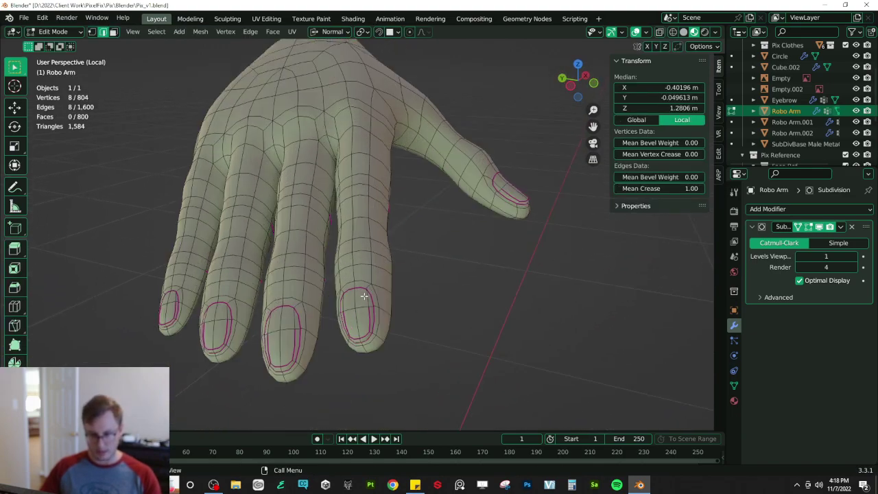
# - Dissolve the inner fingernail edge loops on the four fingers of the robotic hand
pyautogui.click(371, 317)
pyautogui.keyDown('alt'); pyautogui.keyDown('shift'); pyautogui.click(370, 316); pyautogui.keyUp('shift'); pyautogui.keyUp('alt')
pyautogui.keyDown('alt'); pyautogui.keyDown('shift'); pyautogui.click(371, 316); pyautogui.keyUp('shift'); pyautogui.keyUp('alt')
pyautogui.click(360, 331)
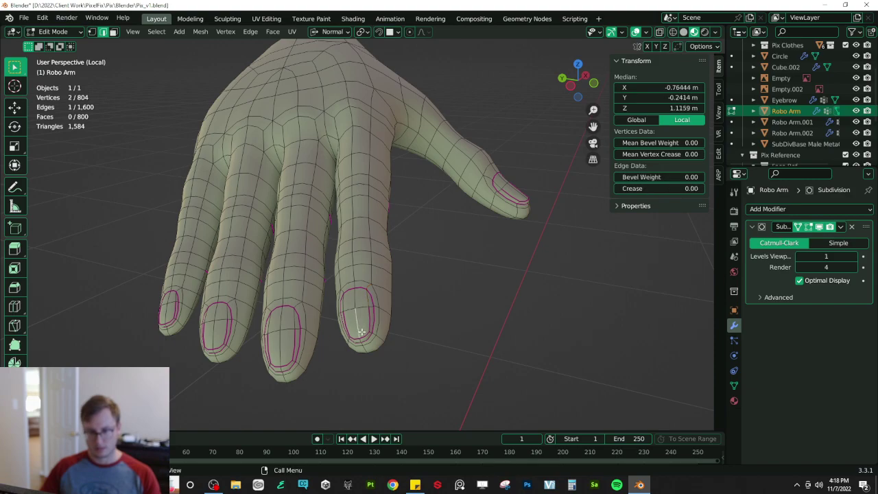
pyautogui.click(366, 316)
pyautogui.keyDown('alt'); pyautogui.keyDown('shift'); pyautogui.click(366, 316); pyautogui.keyUp('shift'); pyautogui.keyUp('alt')
pyautogui.keyDown('alt'); pyautogui.keyDown('shift'); pyautogui.click(366, 316); pyautogui.keyUp('shift'); pyautogui.keyUp('alt')
pyautogui.keyDown('alt'); pyautogui.keyDown('shift'); pyautogui.click(350, 322); pyautogui.keyUp('shift'); pyautogui.keyUp('alt')
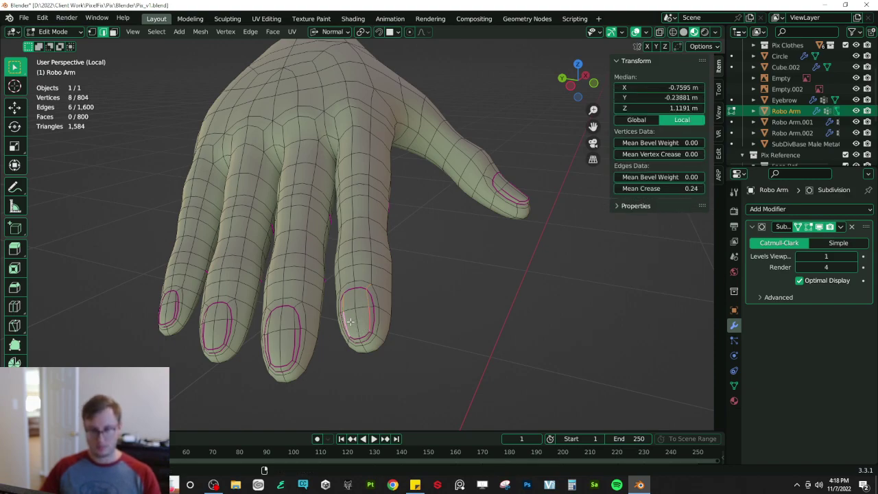
pyautogui.keyDown('alt'); pyautogui.keyDown('shift'); pyautogui.click(292, 343); pyautogui.keyUp('shift'); pyautogui.keyUp('alt')
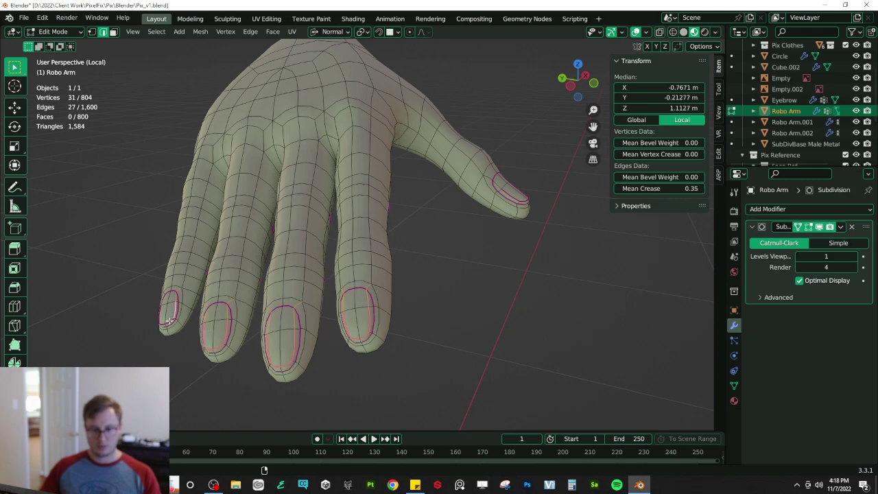
pyautogui.moveTo(185, 311); pyautogui.dragTo(472, 280, button='middle')
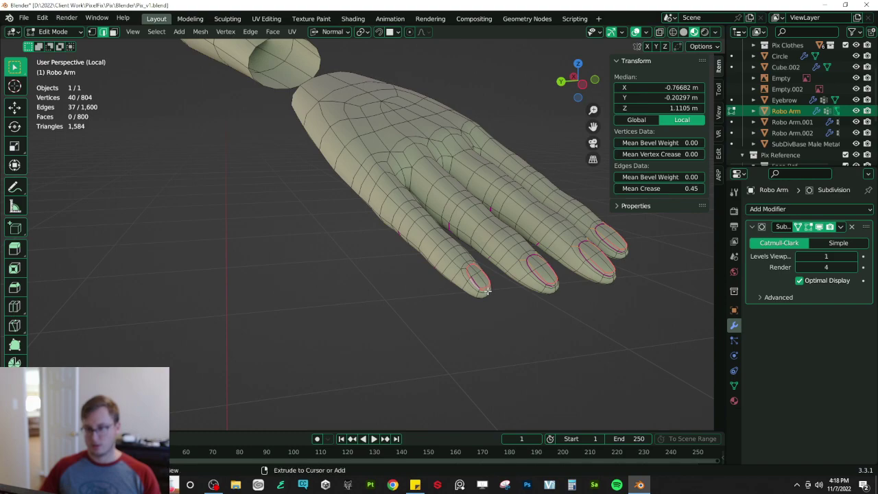
pyautogui.press('x')
pyautogui.click(500, 276)
# - Dissolve both the inner and outer nail edge loops on the thumb
pyautogui.moveTo(501, 276); pyautogui.dragTo(399, 255, button='middle')
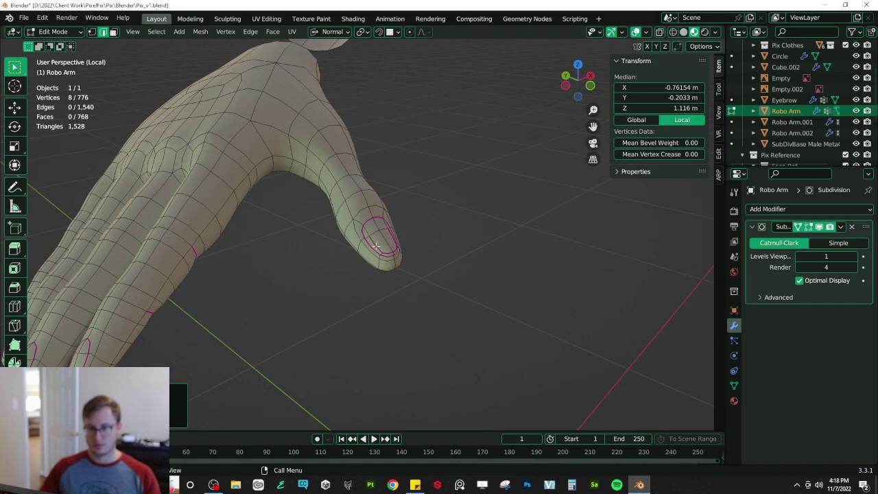
pyautogui.click(375, 245)
pyautogui.keyDown('alt'); pyautogui.click(375, 245); pyautogui.keyUp('alt')
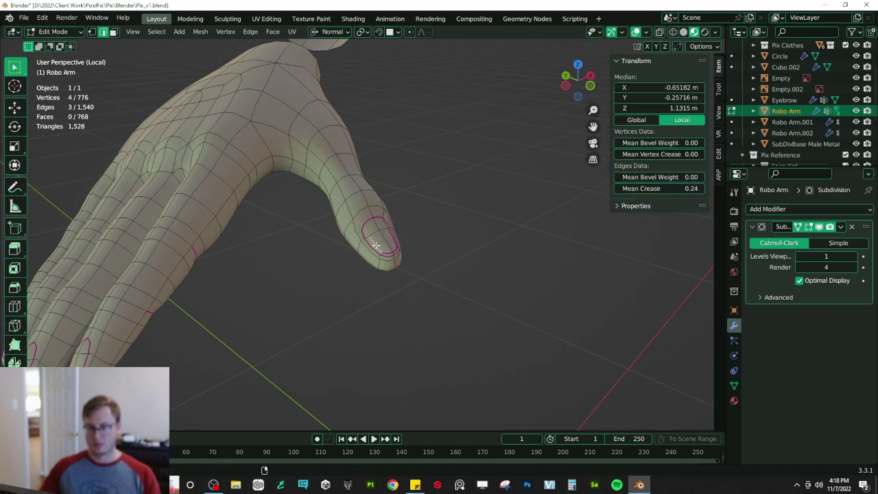
pyautogui.press('x')
pyautogui.click(396, 245)
pyautogui.click(371, 247)
pyautogui.keyDown('alt'); pyautogui.click(370, 249); pyautogui.keyUp('alt')
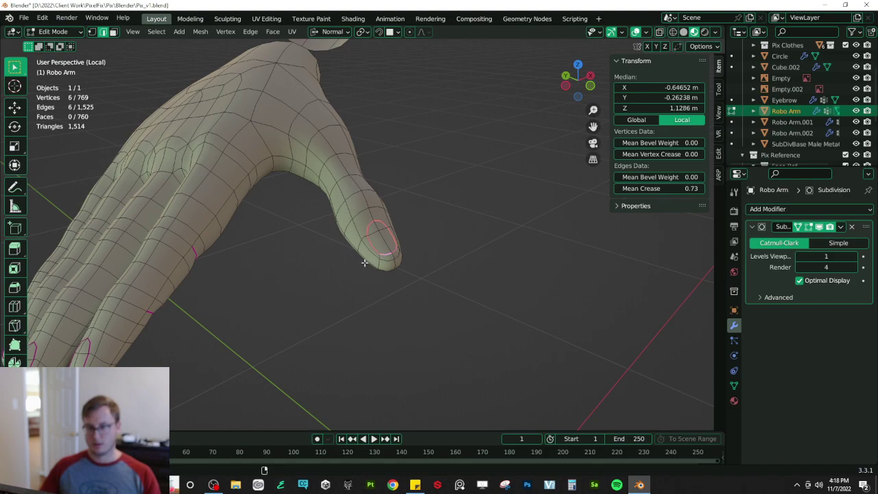
pyautogui.moveTo(289, 267); pyautogui.dragTo(563, 233, button='middle')
pyautogui.press('x')
pyautogui.click(351, 222)
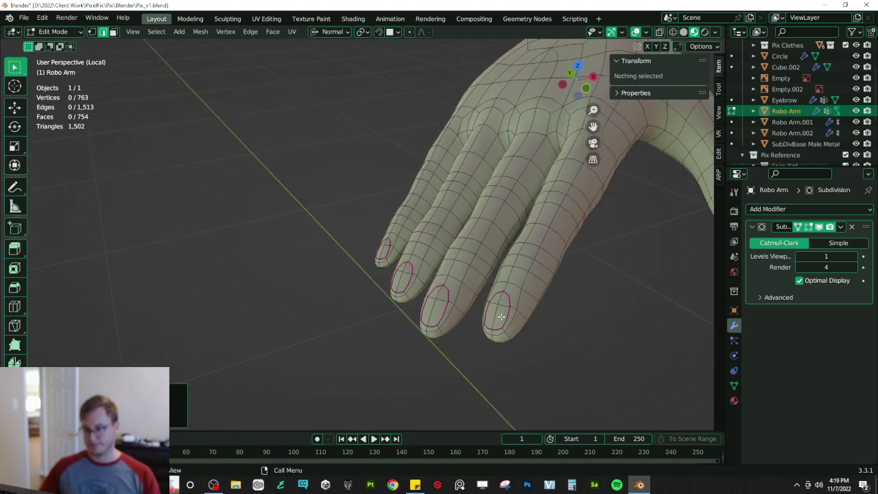
# - Dissolve the remaining creased nail outline loops on the four fingertips
pyautogui.click(503, 317)
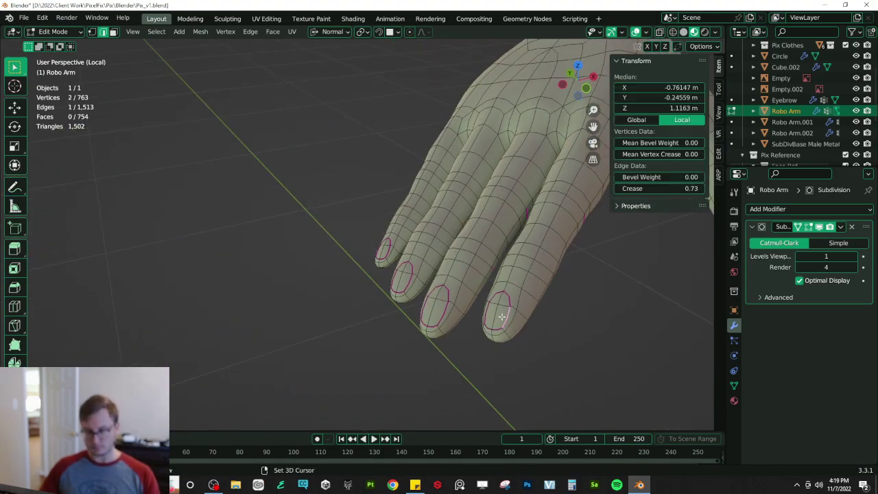
pyautogui.keyDown('alt'); pyautogui.click(481, 328); pyautogui.keyUp('alt')
pyautogui.keyDown('ctrl'); pyautogui.click(496, 327); pyautogui.keyUp('ctrl')
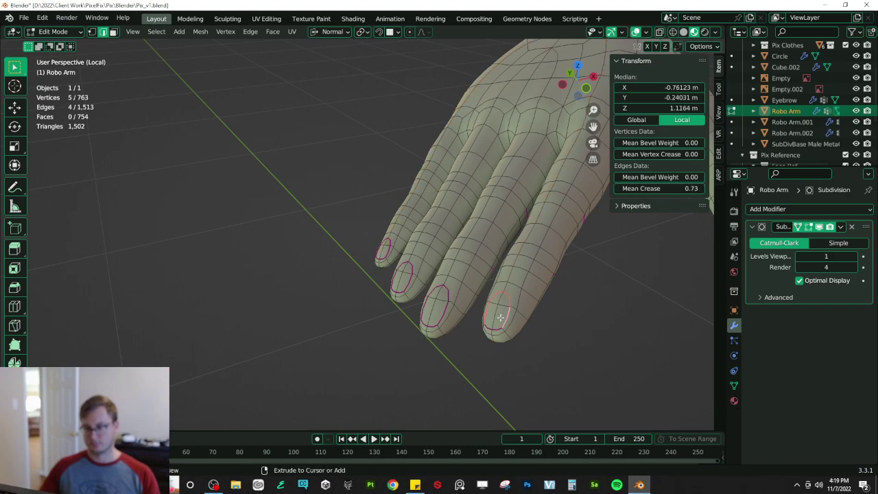
pyautogui.keyDown('ctrl'); pyautogui.click(434, 323); pyautogui.keyUp('ctrl')
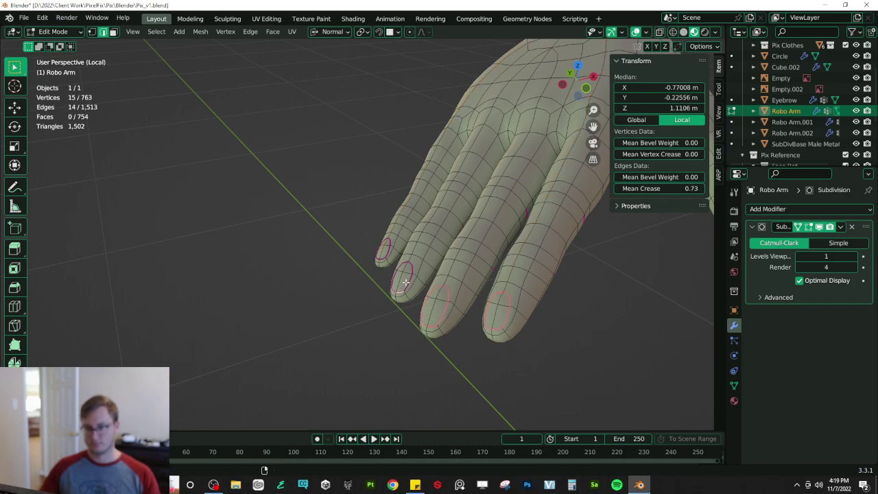
pyautogui.press('x')
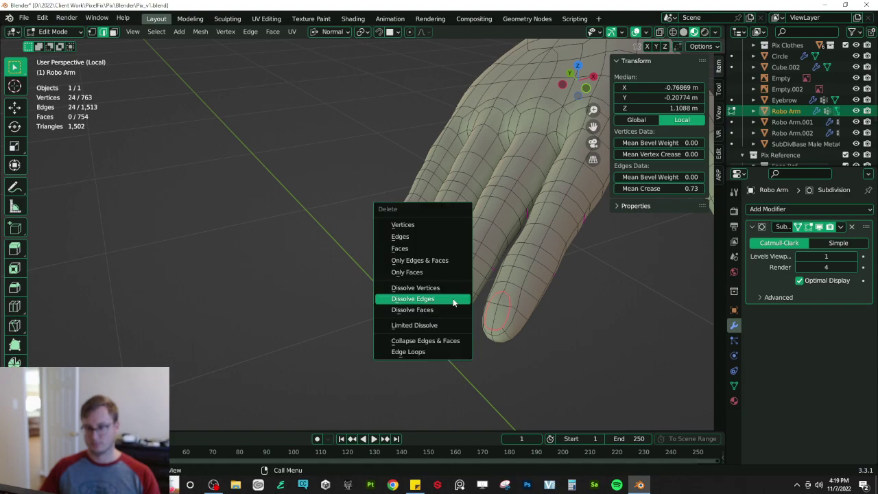
pyautogui.click(453, 302)
# - Fill the hand's open wrist end with a face inset by about 0.001 m and crease its edges to 1.00
pyautogui.scroll(-4, 473, 288)
pyautogui.moveTo(479, 286); pyautogui.dragTo(437, 265, button='middle')
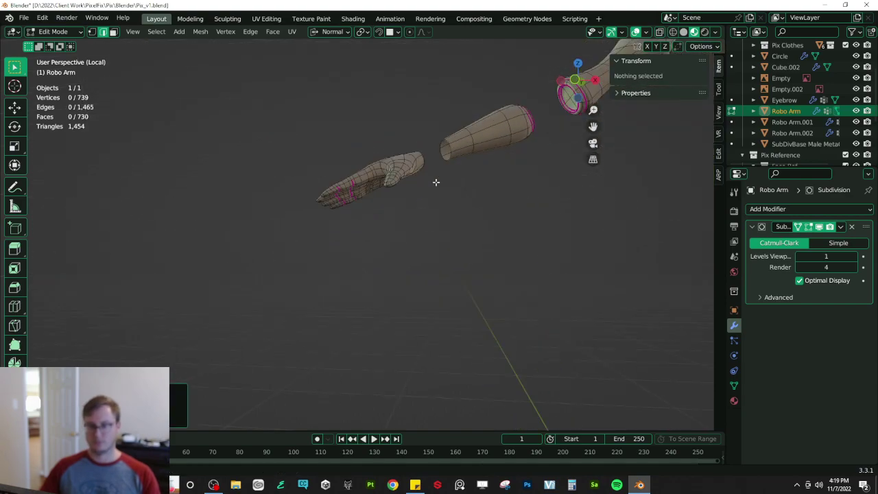
pyautogui.moveTo(435, 182); pyautogui.dragTo(390, 224, button='middle')
pyautogui.moveTo(395, 177); pyautogui.dragTo(410, 195, button='middle')
pyautogui.scroll(5, 387, 216)
pyautogui.keyDown('alt'); pyautogui.click(373, 210); pyautogui.keyUp('alt')
pyautogui.press('f')
pyautogui.press('i')
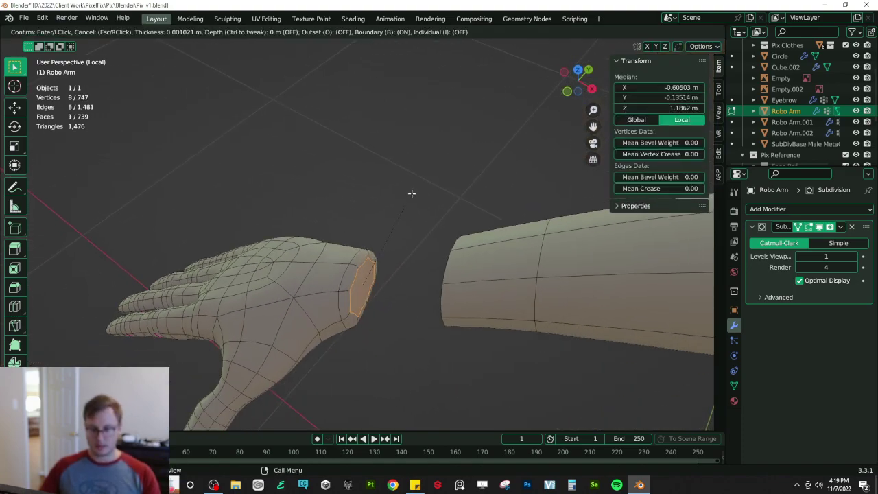
pyautogui.click(411, 192)
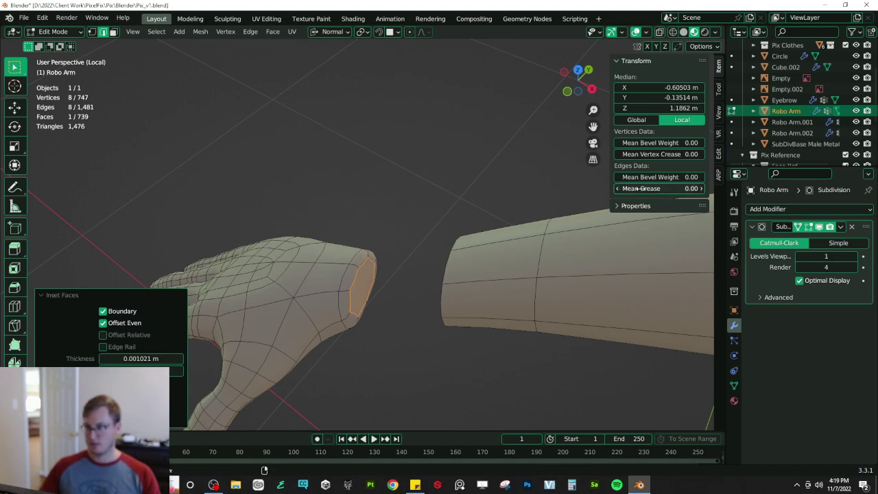
# - Extrude the hand's wrist face slightly toward the forearm and scale it to about 0.948
pyautogui.press('e')
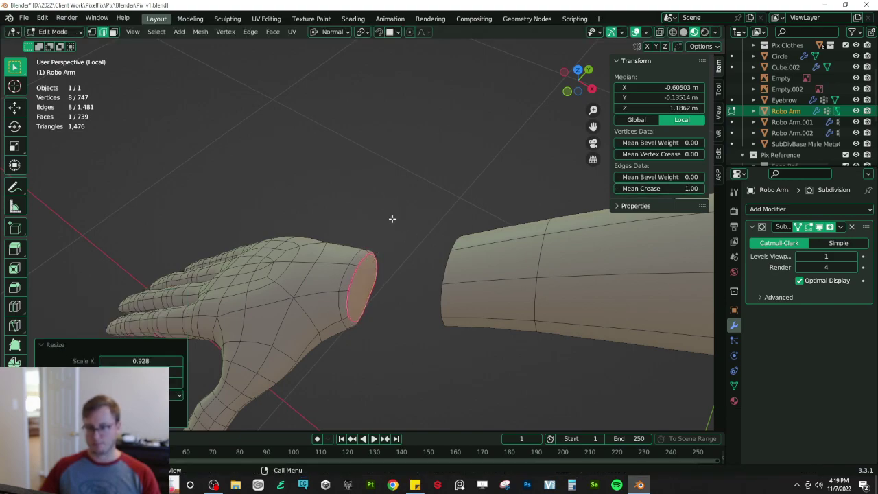
pyautogui.click(400, 217)
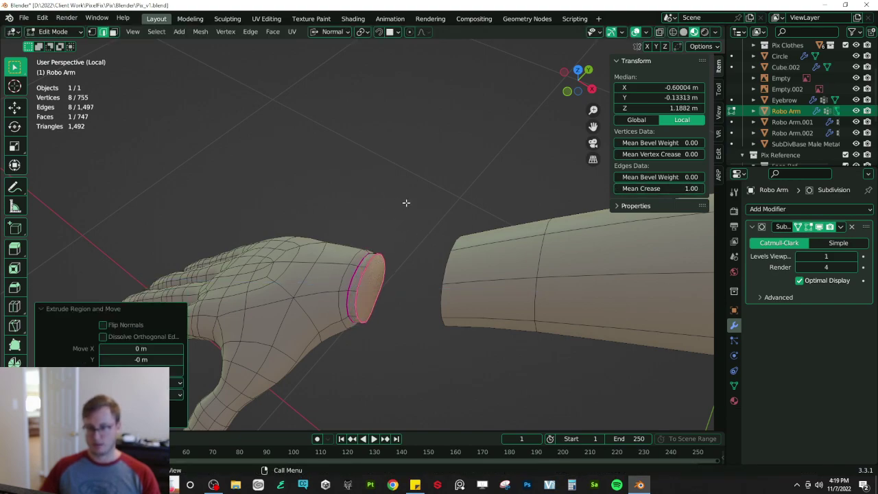
pyautogui.press('s')
pyautogui.click(400, 201)
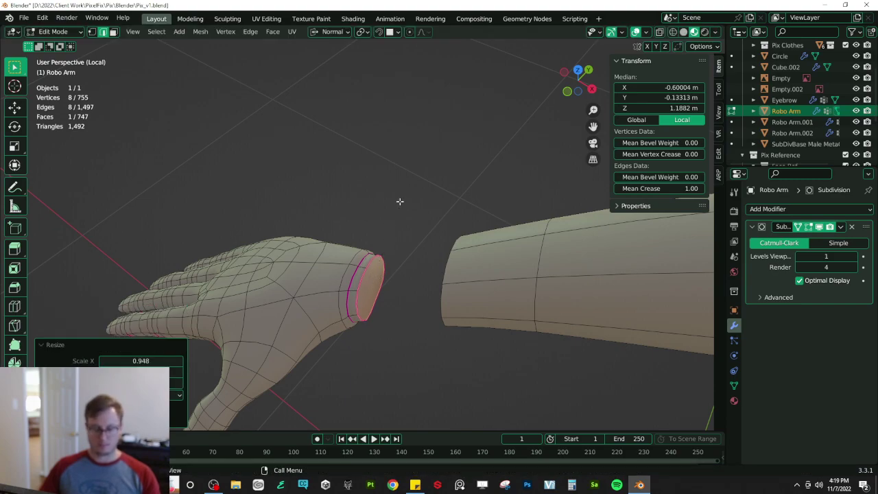
# - Inset the hand's wrist face and extrude it inward as a recessed socket, scaling the socket floor to about 0.93
pyautogui.press('i')
pyautogui.click(405, 206)
pyautogui.press('e')
pyautogui.click(407, 208)
pyautogui.scroll(2, 412, 206)
pyautogui.press('s')
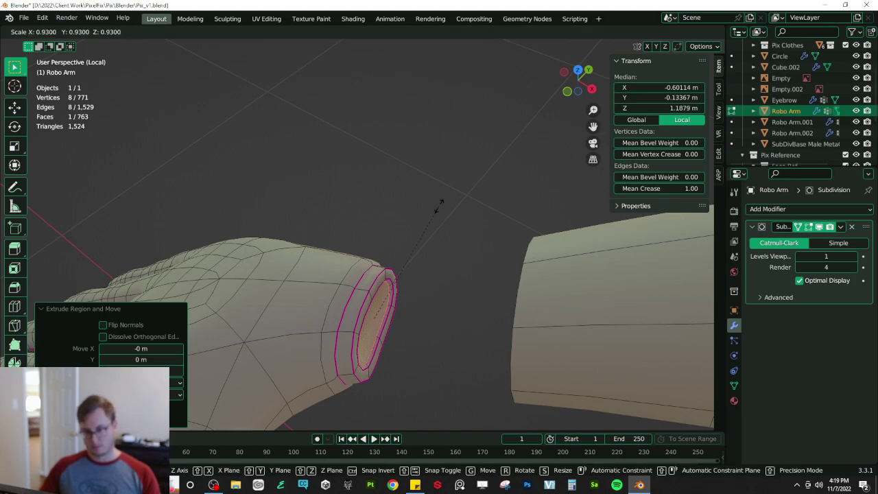
pyautogui.click(438, 212)
pyautogui.moveTo(438, 209)
pyautogui.mouseDown(button='middle')
pyautogui.moveTo(433, 172)
pyautogui.moveTo(394, 196)
pyautogui.moveTo(503, 194)
pyautogui.moveTo(431, 194)
pyautogui.mouseUp(button='middle')
pyautogui.press('Tab')
pyautogui.scroll(-3, 444, 198)
pyautogui.press('Tab')
# - Place the 3D cursor at the centre of the forearm's open wrist-end loop and make it the pivot point
pyautogui.click(379, 268)
pyautogui.keyDown('alt'); pyautogui.click(378, 268); pyautogui.keyUp('alt')
pyautogui.moveTo(379, 268); pyautogui.dragTo(471, 218, button='middle')
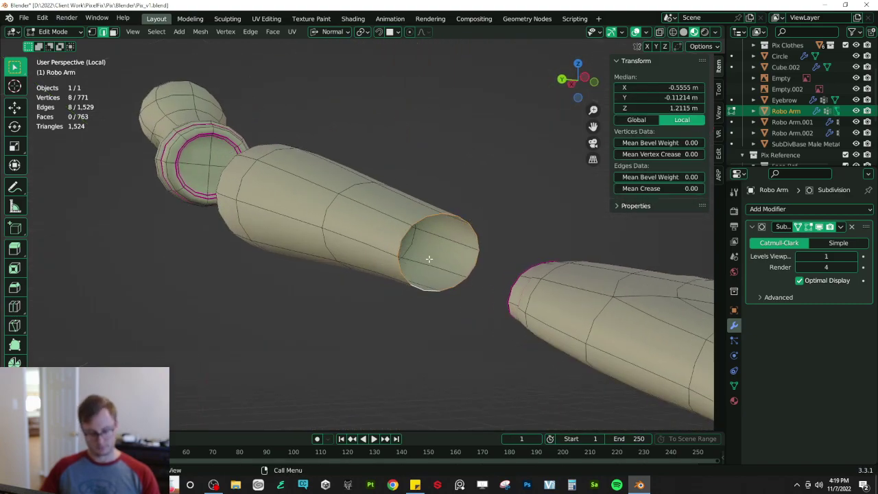
pyautogui.hotkey('shift', 's')
pyautogui.click(418, 319)
pyautogui.press('.')
pyautogui.press('Escape')
# - Round the forearm's wrist-end loop with To Sphere at factor 1
pyautogui.hotkey('shift', 'alt', 's')
pyautogui.write('1')
pyautogui.click(394, 297)
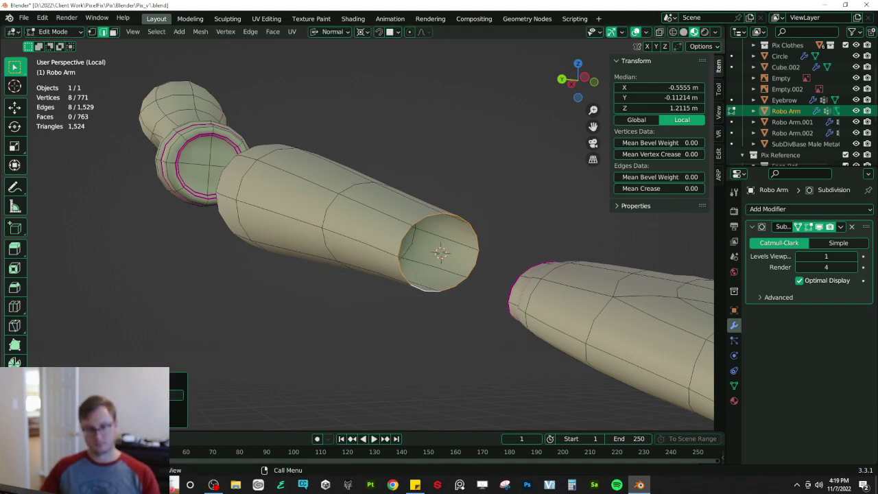
pyautogui.moveTo(147, 395); pyautogui.dragTo(184, 395)
# - Rotate the forearm's wrist-end loop slightly to square it with the forearm and the hand
pyautogui.moveTo(400, 239); pyautogui.dragTo(453, 306, button='middle')
pyautogui.press('r')
pyautogui.click(455, 308)
pyautogui.scroll(-2, 452, 309)
pyautogui.press('r')
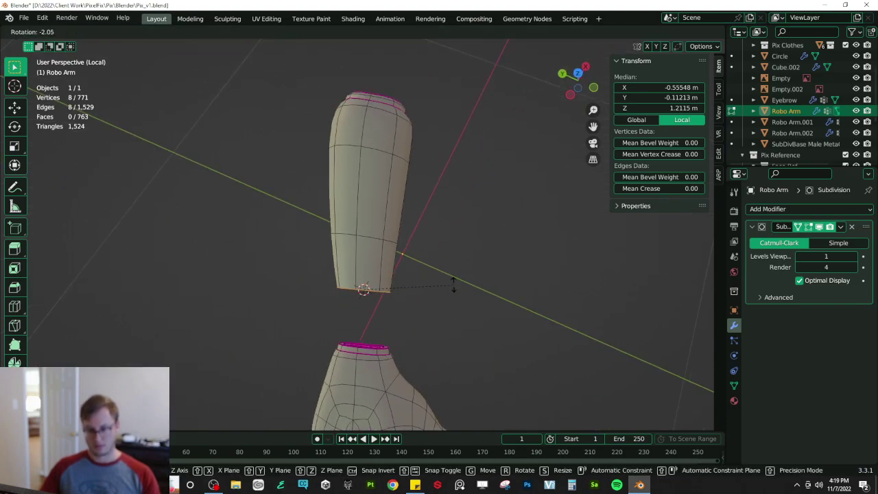
pyautogui.click(453, 282)
pyautogui.moveTo(448, 251); pyautogui.dragTo(454, 229, button='middle')
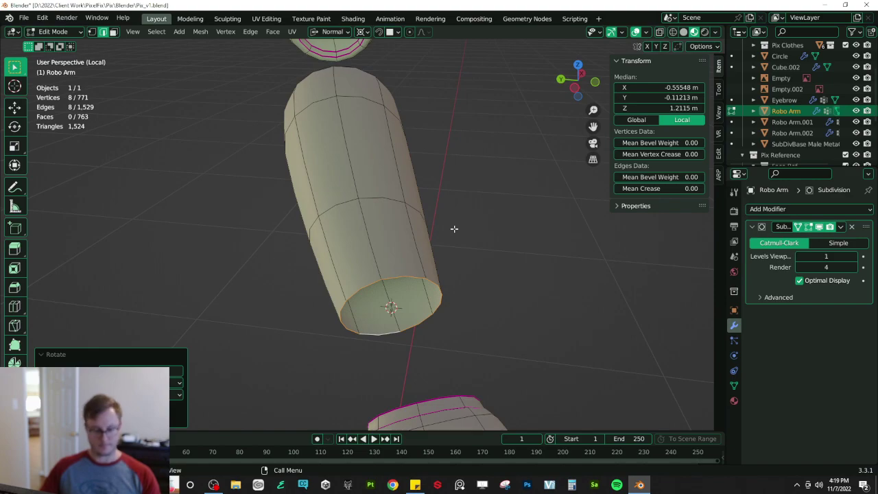
pyautogui.press('i')
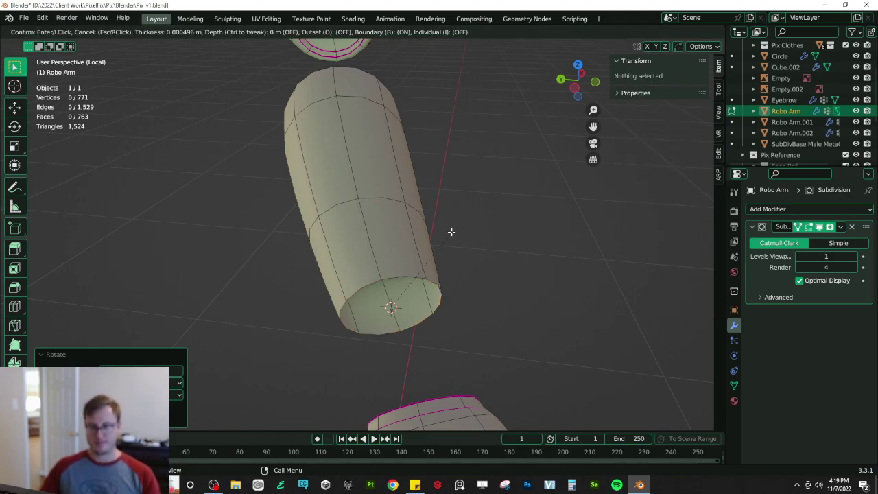
pyautogui.click(457, 243)
pyautogui.hotkey('ctrl', 'z')
# - Fill the forearm's wrist end with a face inset by about 0.003 m and crease its edges to 1.00
pyautogui.press('f')
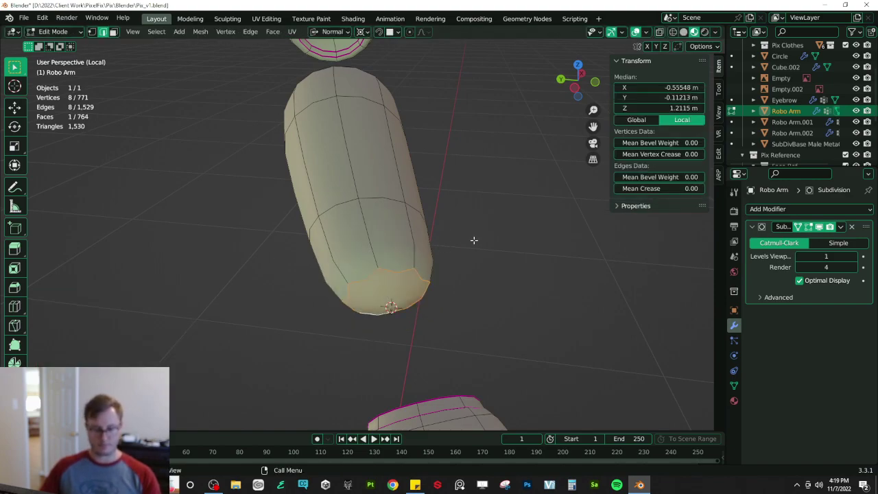
pyautogui.press('i')
pyautogui.click(599, 215)
pyautogui.moveTo(642, 190); pyautogui.dragTo(716, 190)
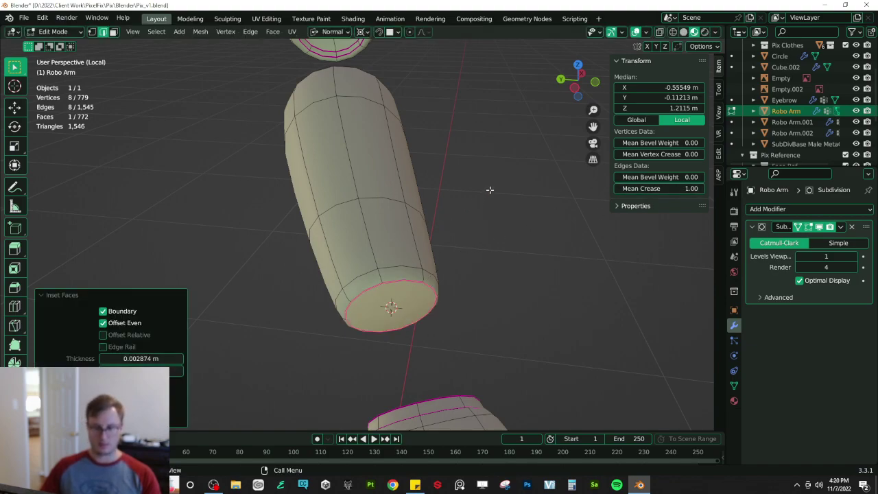
# - Extrude the forearm's wrist face slightly toward the hand and scale it to about 0.90
pyautogui.press('e')
pyautogui.click(469, 221)
pyautogui.press('s')
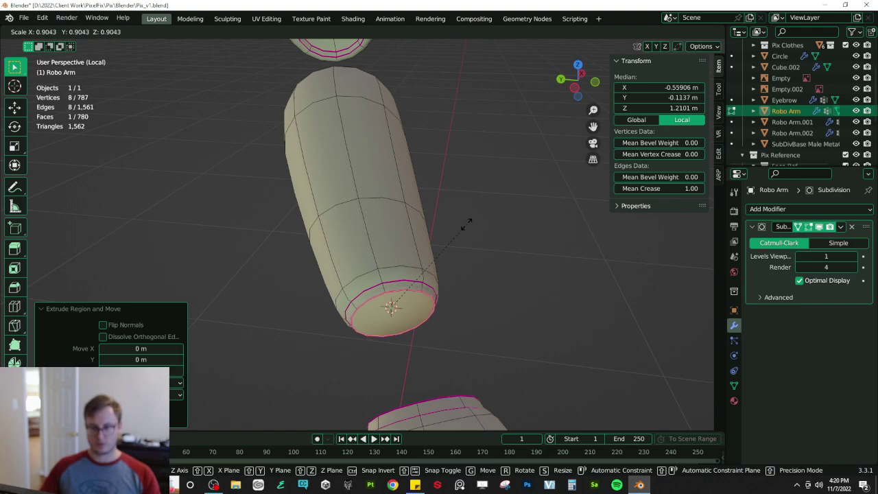
pyautogui.click(467, 224)
# - Inset the forearm's wrist face by about 0.0055 m and extrude it inward as a recessed socket with a scaled-down floor
pyautogui.press('i')
pyautogui.click(457, 232)
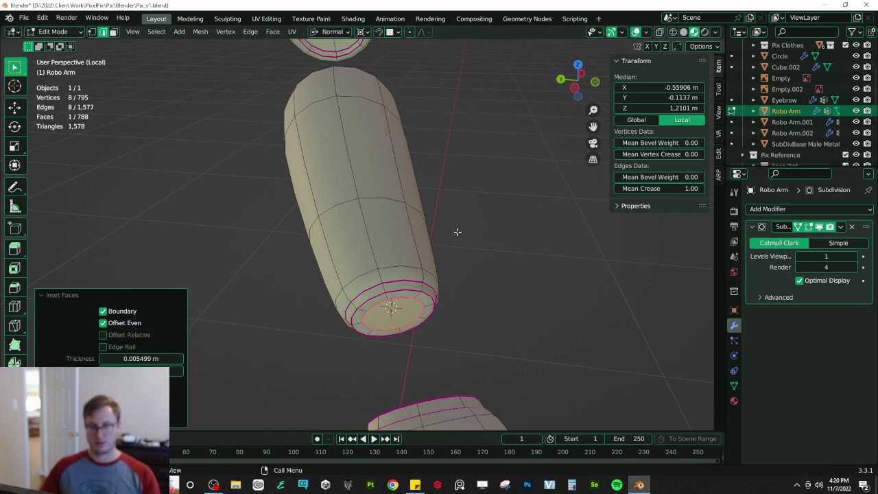
pyautogui.press('e')
pyautogui.click(458, 230)
pyautogui.press('s')
pyautogui.click(457, 226)
# - Leave mesh editing and Local View to show the full character, and save the file
pyautogui.moveTo(439, 226); pyautogui.dragTo(407, 287, button='middle')
pyautogui.press('Tab')
pyautogui.press('KP_Divide')
pyautogui.hotkey('ctrl', 's')
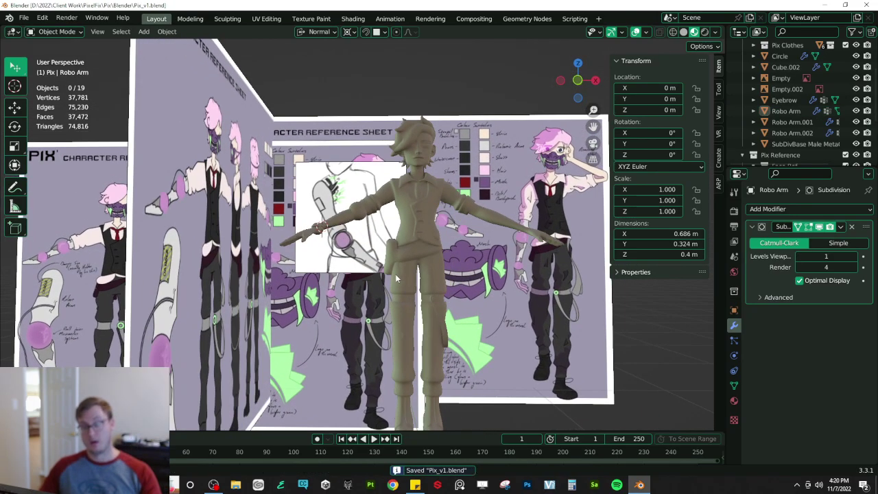
# - Add a Bezier curve at the wrist and scale it to about 0.587 in Edit Mode around the Median Point
pyautogui.scroll(8, 394, 272)
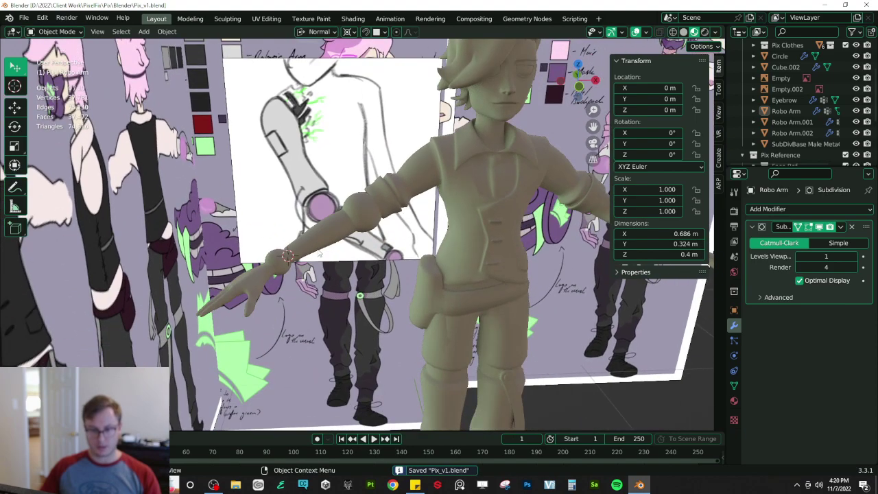
pyautogui.hotkey('shift', 'a')
pyautogui.moveTo(322, 260)
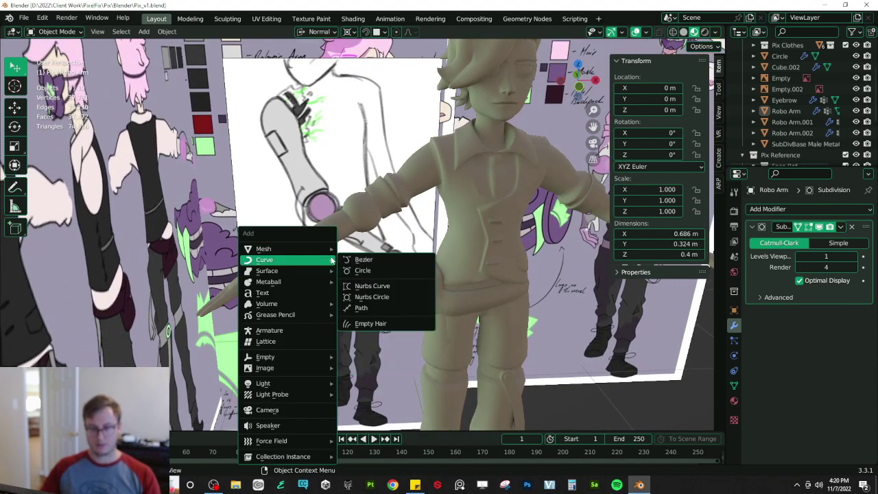
pyautogui.click(358, 260)
pyautogui.press('Tab')
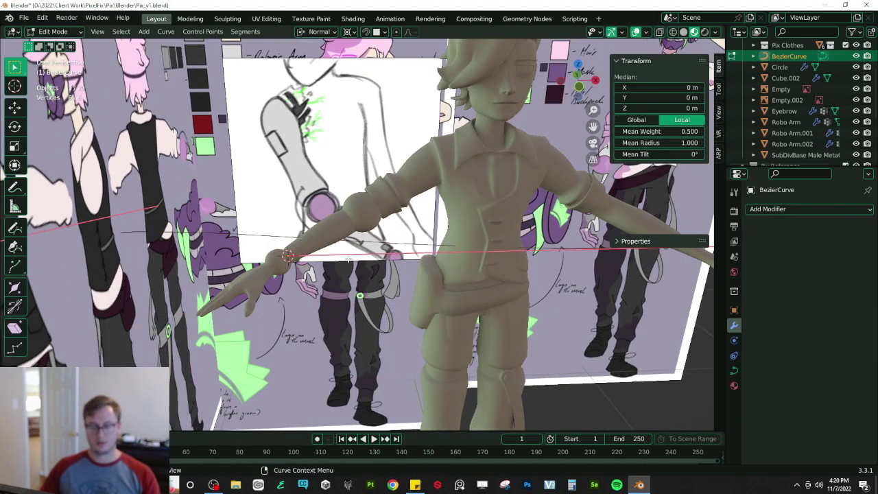
pyautogui.press('.')
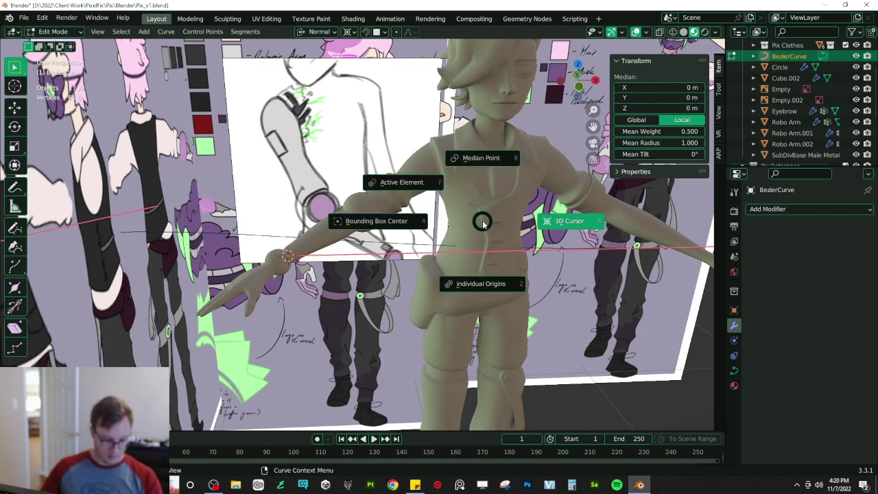
pyautogui.click(481, 158)
pyautogui.press('s')
pyautogui.click(413, 223)
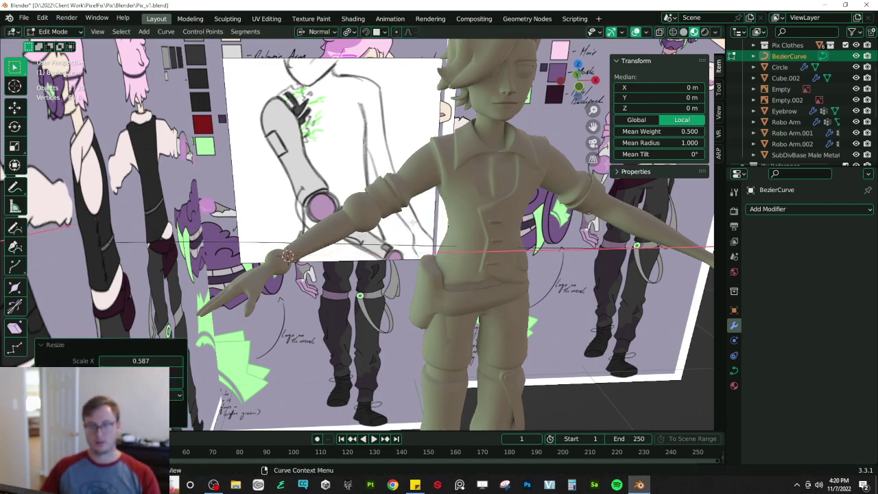
# - Enable snapping, select the Bezier curve's far end control point and set the transform orientation to Global
pyautogui.hotkey('shift', 'Tab')
pyautogui.click(635, 255)
pyautogui.click(650, 248)
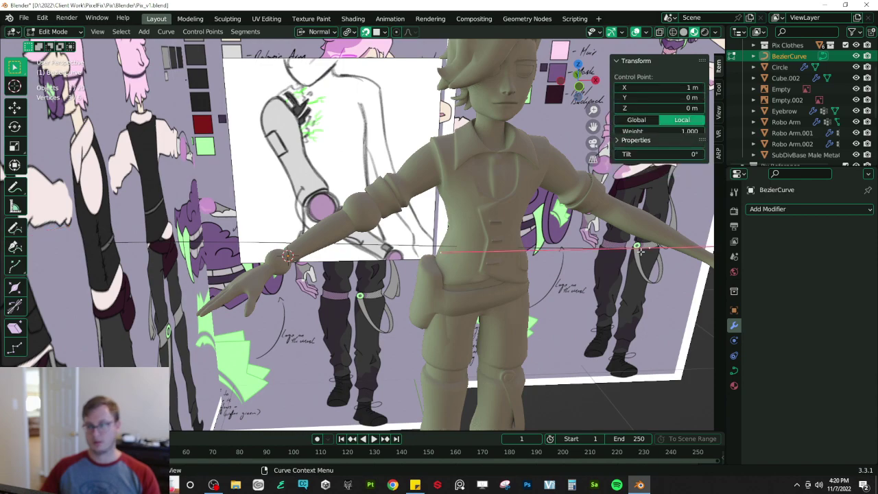
pyautogui.click(319, 32)
pyautogui.click(302, 66)
# - Move the curve's selected end point onto the robot arm's rolled sleeve cuff and scale its handles
pyautogui.scroll(4, 399, 295)
pyautogui.scroll(-4, 385, 231)
pyautogui.moveTo(385, 232); pyautogui.dragTo(354, 266, button='middle')
pyautogui.moveTo(332, 227); pyautogui.dragTo(322, 158, button='middle')
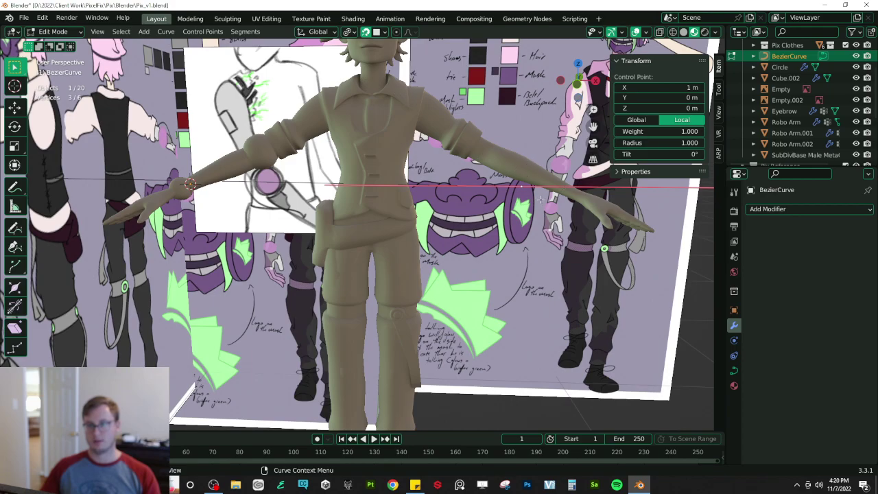
pyautogui.moveTo(389, 163); pyautogui.dragTo(405, 214, button='middle')
pyautogui.press('g')
pyautogui.click(430, 213)
pyautogui.press('s')
pyautogui.click(364, 237)
pyautogui.scroll(-2, 275, 243)
pyautogui.moveTo(274, 243); pyautogui.dragTo(176, 198, button='middle')
# - Place the curve's other end point at the robot wrist, scale its handles to about 0.248 and rotate them
pyautogui.press('a')
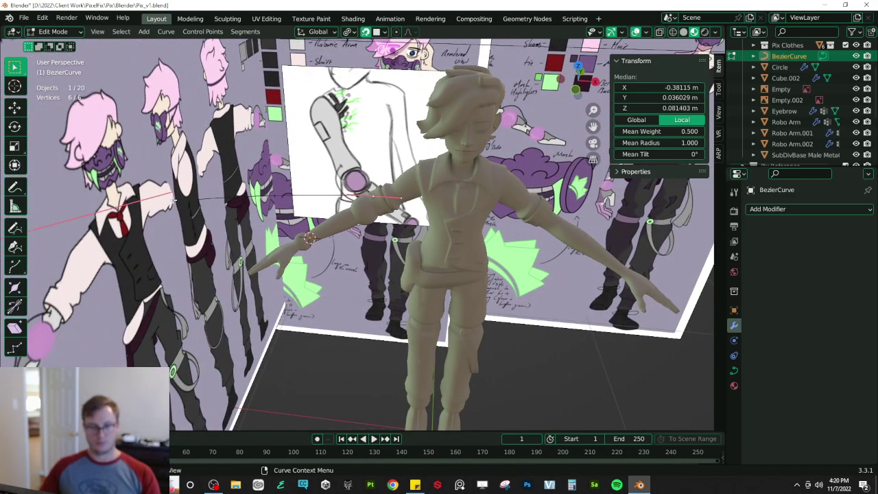
pyautogui.click(84, 215)
pyautogui.press('s')
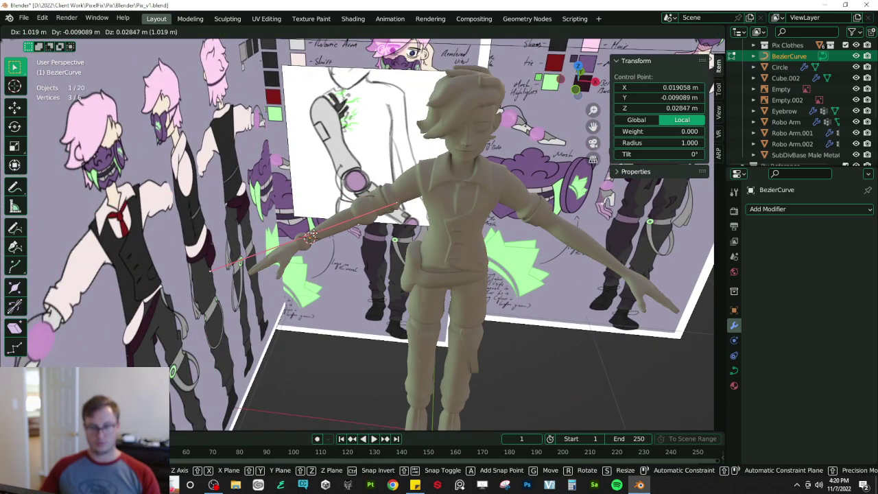
pyautogui.click(341, 216)
pyautogui.moveTo(342, 215); pyautogui.dragTo(414, 254, button='middle')
pyautogui.press('r')
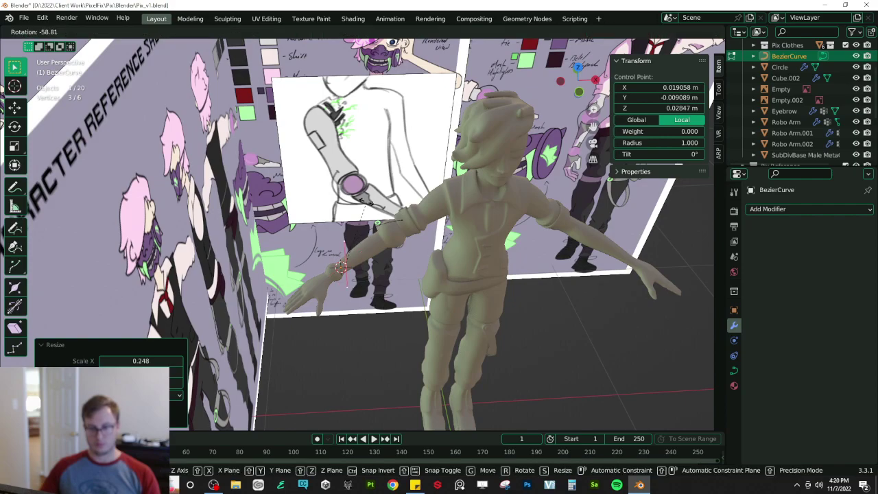
pyautogui.click(371, 208)
# - Refine the scale and rotation of the curve's handles so it arcs over the elbow joint, and leave Edit Mode
pyautogui.scroll(3, 389, 219)
pyautogui.press('s')
pyautogui.click(419, 183)
pyautogui.press('r')
pyautogui.click(435, 205)
pyautogui.press('s')
pyautogui.click(421, 218)
pyautogui.click(422, 219)
pyautogui.scroll(-2, 421, 219)
pyautogui.moveTo(429, 214); pyautogui.dragTo(470, 181, button='middle')
pyautogui.press('r')
pyautogui.click(476, 189)
pyautogui.press('Tab')
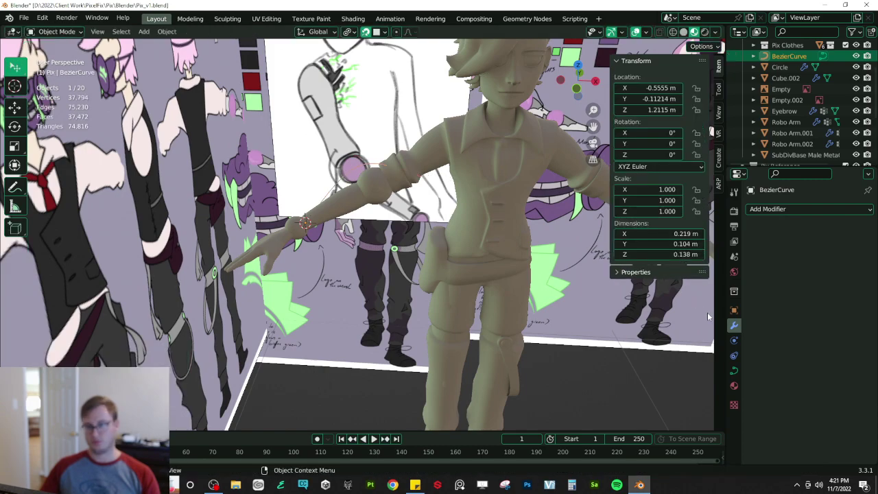
# - Give the curve a round bevel with a depth of 0.004 m
pyautogui.click(735, 370)
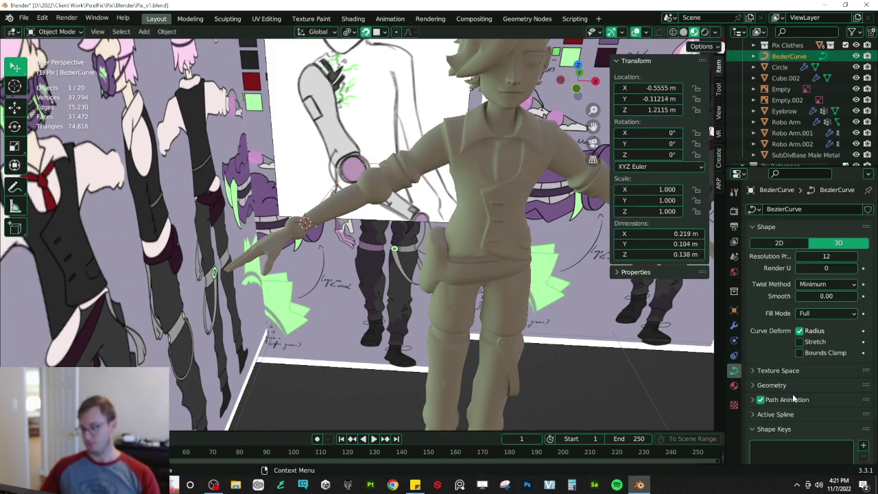
pyautogui.click(772, 385)
pyautogui.click(799, 386)
pyautogui.click(799, 389)
pyautogui.scroll(-1, 811, 372)
pyautogui.scroll(-3, 812, 374)
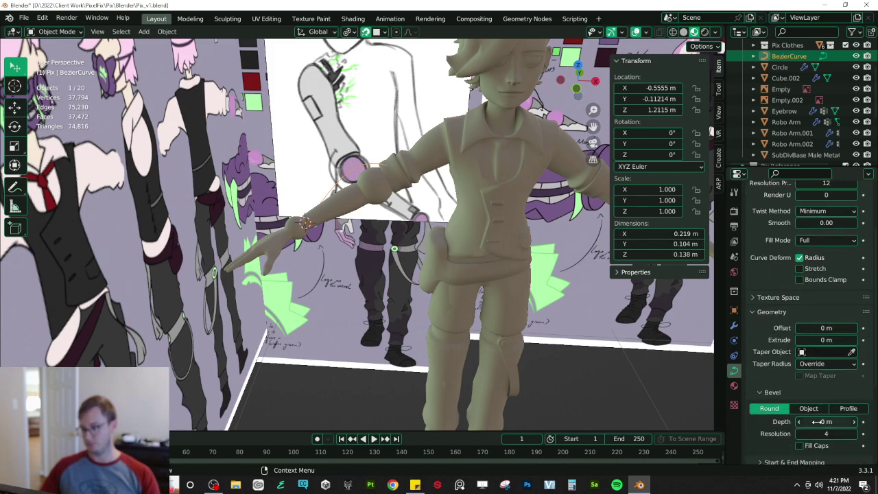
pyautogui.moveTo(826, 421)
pyautogui.mouseDown()
pyautogui.moveTo(834, 421)
pyautogui.moveTo(823, 421)
pyautogui.mouseUp()
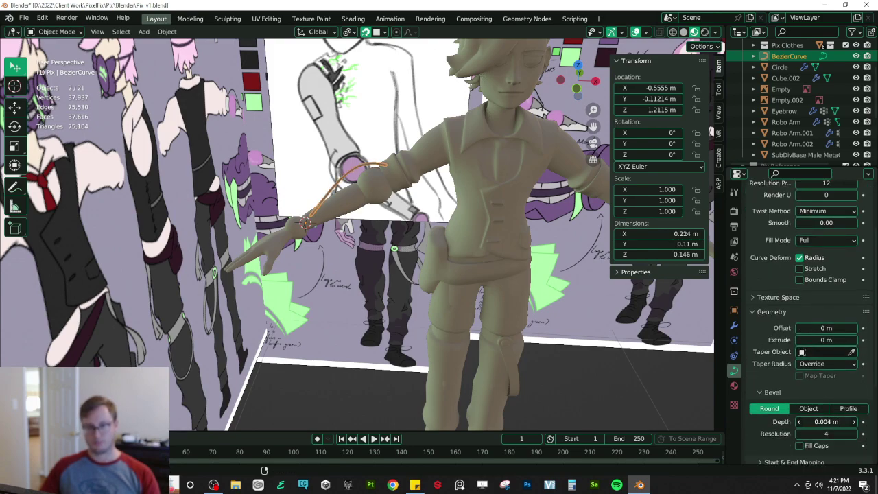
# - Deselect the curve, switch the viewport to Solid shading and save the file
pyautogui.click(324, 334)
pyautogui.scroll(-5, 330, 334)
pyautogui.press('z')
pyautogui.moveTo(432, 281)
pyautogui.mouseDown(button='middle')
pyautogui.moveTo(422, 270)
pyautogui.moveTo(453, 260)
pyautogui.mouseUp(button='middle')
pyautogui.keyDown('shift'); pyautogui.moveTo(453, 259); pyautogui.dragTo(413, 273, button='middle'); pyautogui.keyUp('shift')
pyautogui.scroll(1, 413, 273)
pyautogui.hotkey('ctrl', 's')
pyautogui.keyDown('shift'); pyautogui.moveTo(406, 226); pyautogui.dragTo(356, 278, button='middle'); pyautogui.keyUp('shift')
pyautogui.scroll(5, 357, 278)
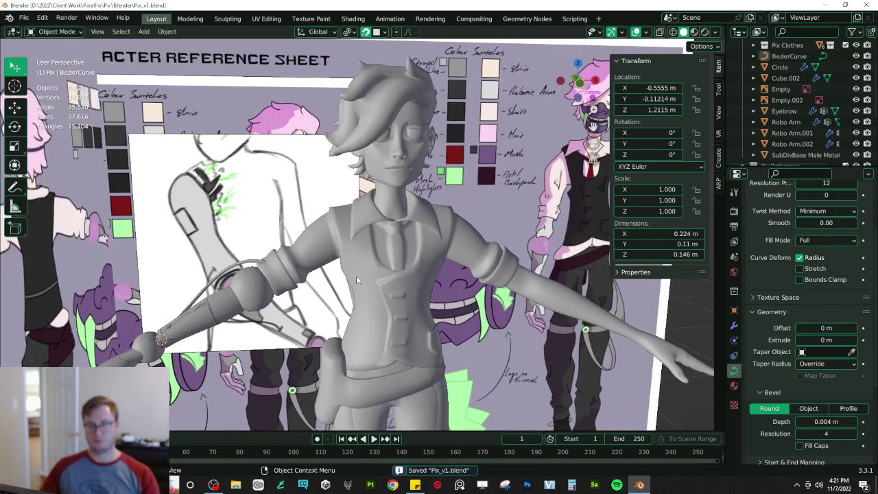
# - Select the body mesh and examine its human arm from the front in wireframe and solid shading
pyautogui.scroll(-3, 479, 268)
pyautogui.moveTo(479, 268); pyautogui.dragTo(450, 244, button='middle')
pyautogui.click(450, 244)
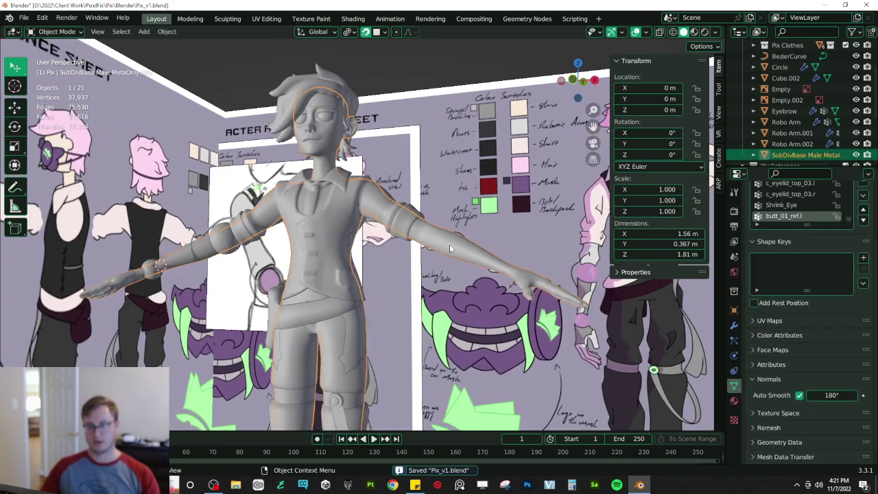
pyautogui.press('KP_1')
pyautogui.scroll(3, 449, 244)
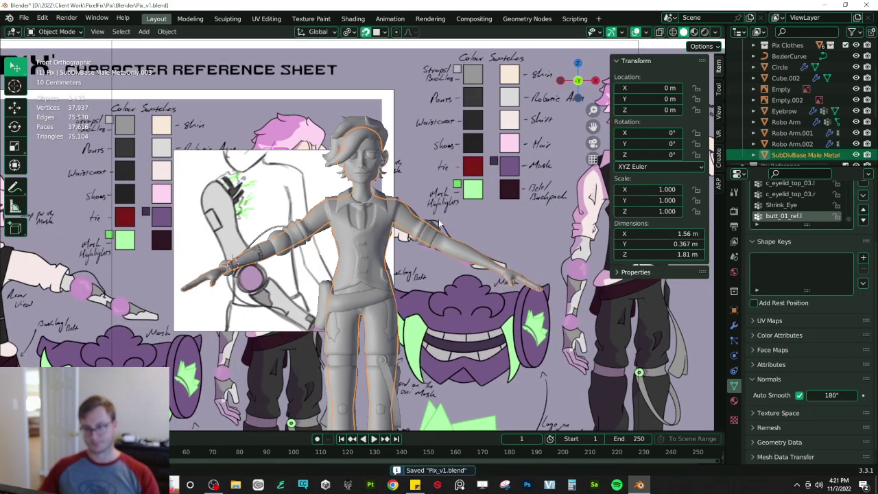
pyautogui.hotkey('shift', 'z')
pyautogui.keyDown('shift'); pyautogui.moveTo(245, 204); pyautogui.dragTo(188, 187, button='middle'); pyautogui.keyUp('shift')
pyautogui.scroll(5, 414, 195)
pyautogui.hotkey('shift', 'z')
pyautogui.scroll(-2, 414, 195)
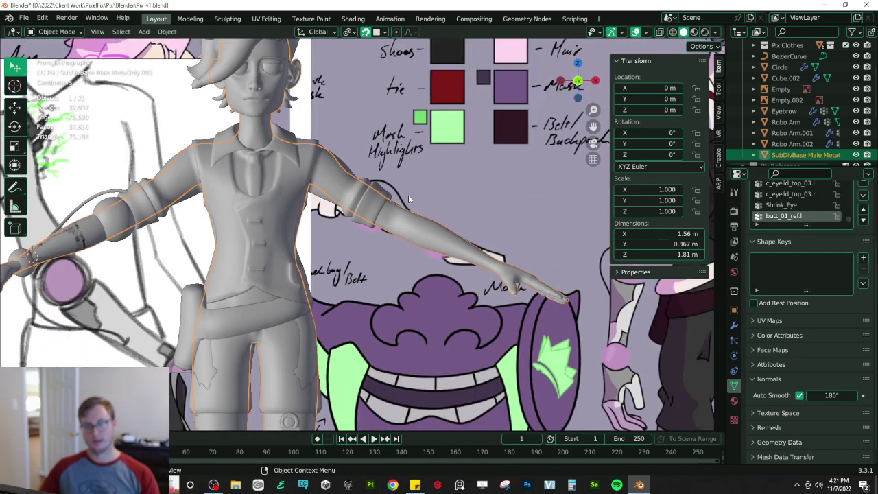
# - Set the Annotate tool's stroke placement to 3D Cursor and return to the selection tool
pyautogui.click(18, 187)
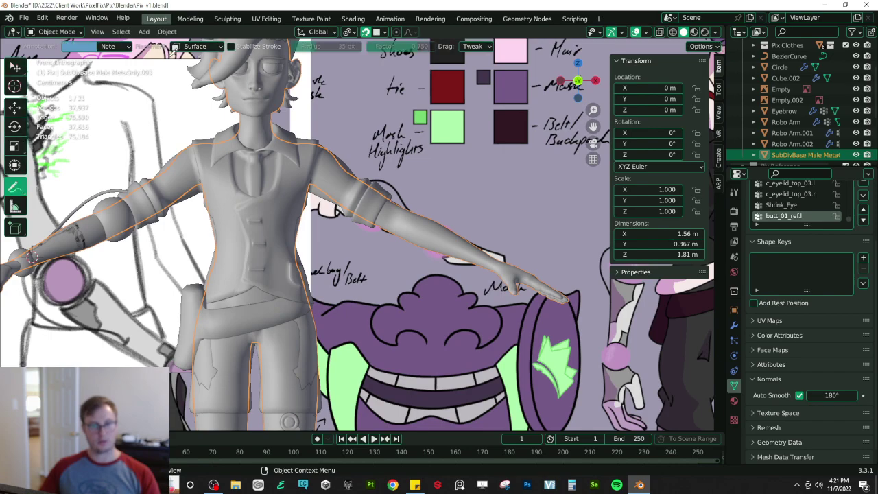
pyautogui.click(195, 46)
pyautogui.click(195, 59)
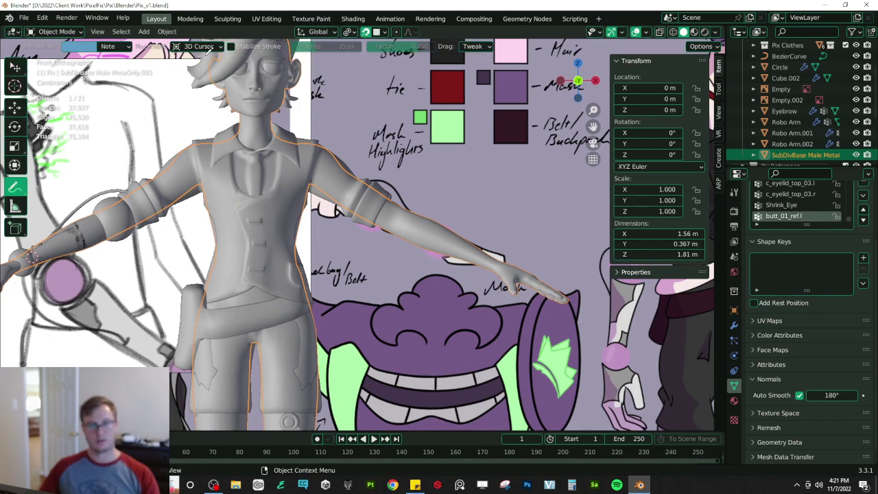
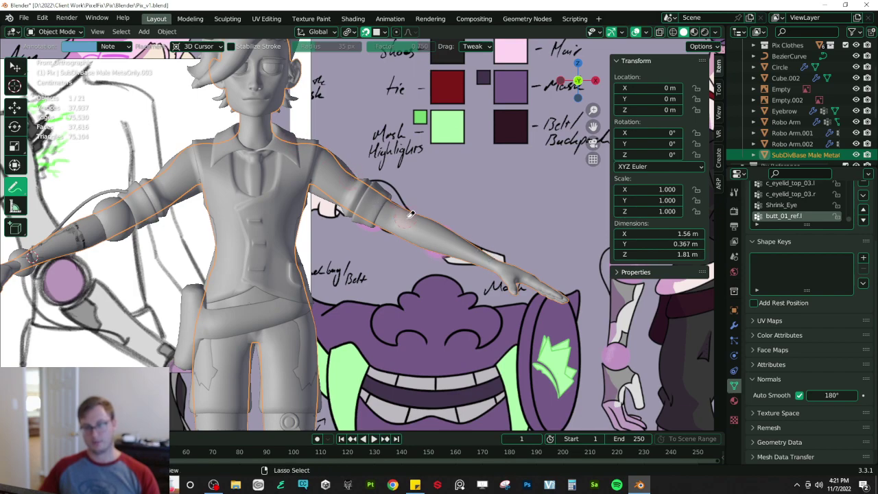
pyautogui.click(14, 67)
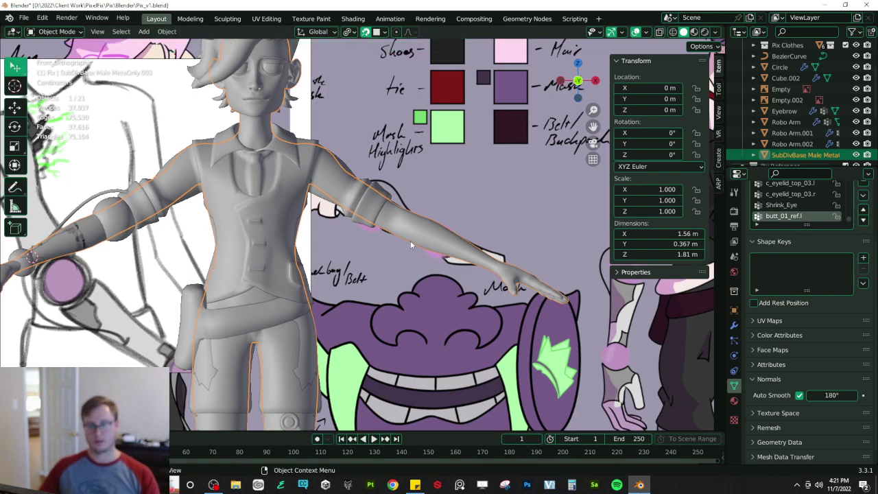
# - Edit the body mesh in vertex mode and select the ring of vertices around the human arm's elbow
pyautogui.press('Tab')
pyautogui.scroll(2, 415, 226)
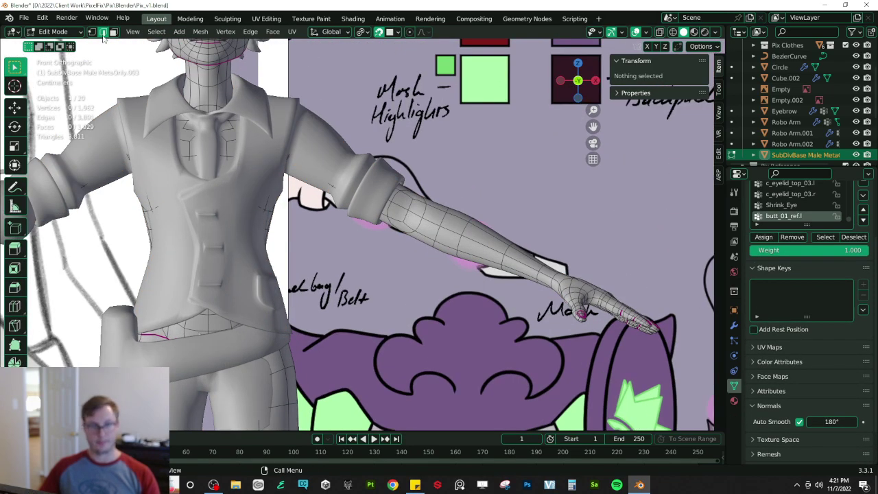
pyautogui.click(92, 32)
pyautogui.click(406, 214)
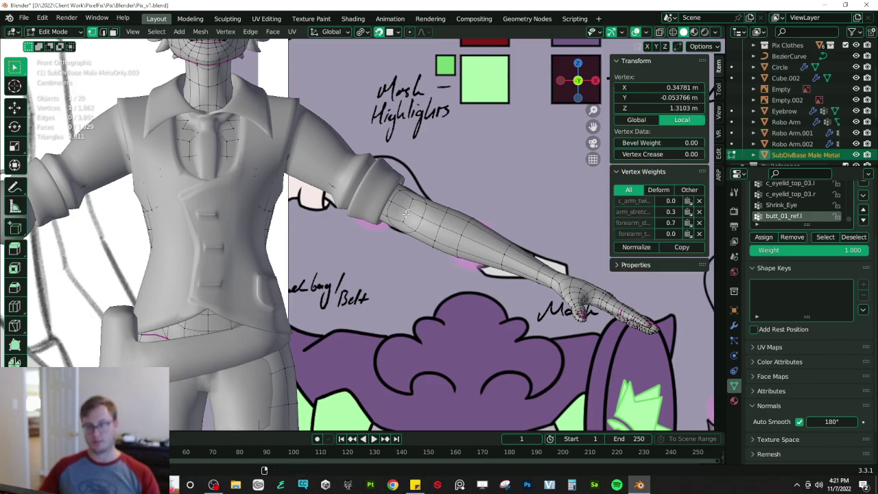
pyautogui.moveTo(406, 215); pyautogui.dragTo(317, 212, button='middle')
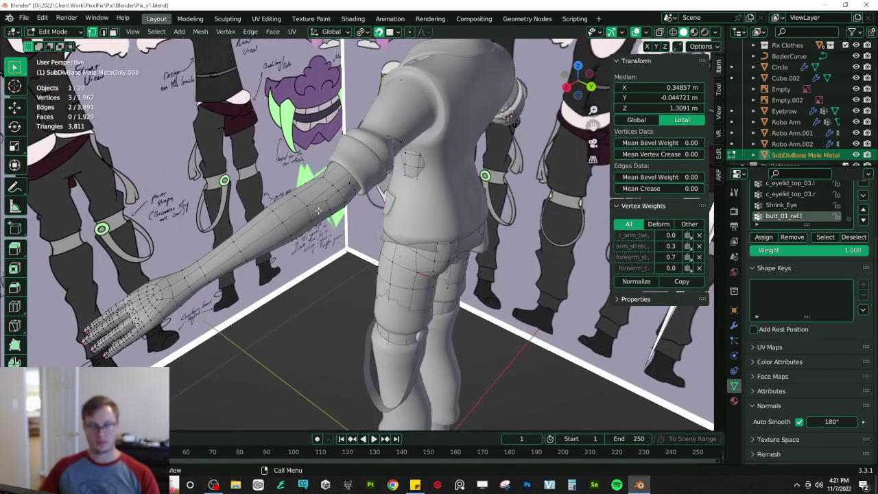
pyautogui.press('KP_7')
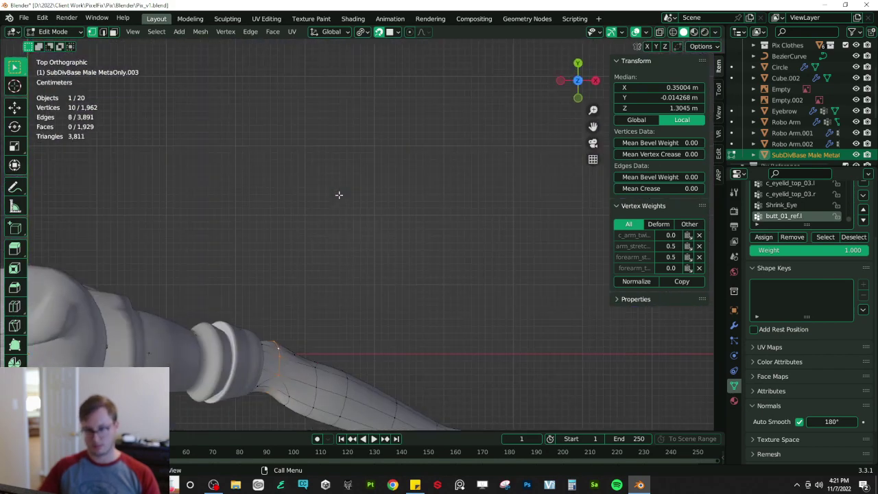
pyautogui.press('i')
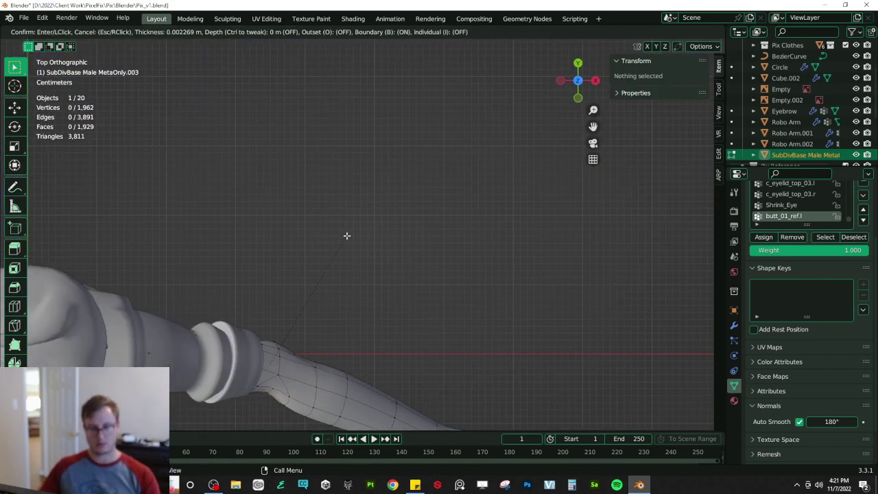
pyautogui.click(350, 241)
pyautogui.hotkey('ctrl', 'z')
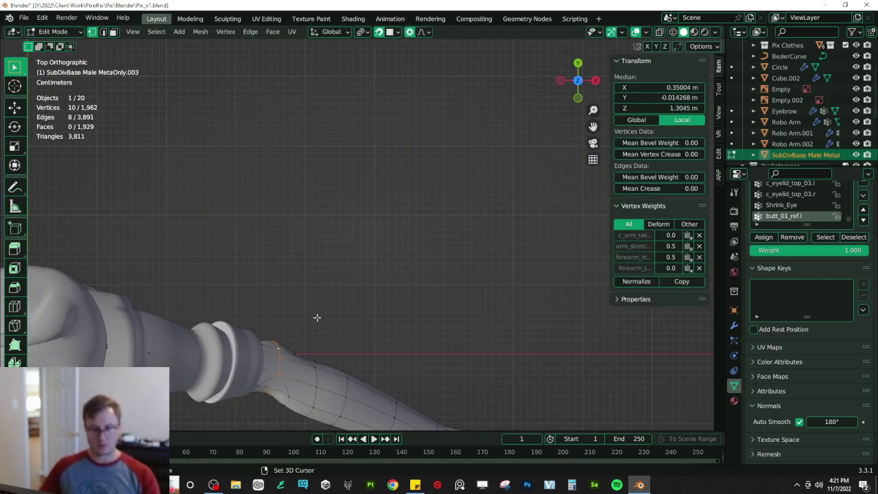
# - In top view, move the elbow vertices about 0.053 m in X and -0.024 m in Y with smooth proportional editing
pyautogui.keyDown('shift'); pyautogui.moveTo(317, 318); pyautogui.dragTo(325, 245, button='middle'); pyautogui.keyUp('shift')
pyautogui.press('g')
pyautogui.rightClick(335, 253)
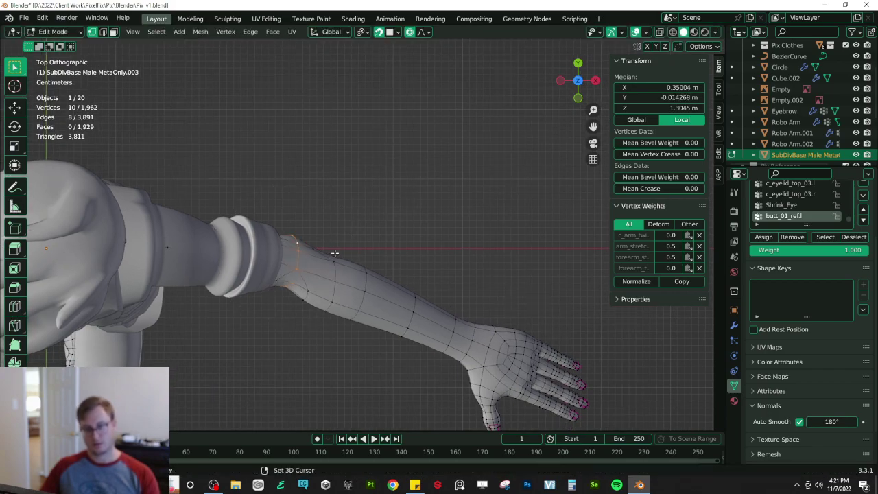
pyautogui.press('g')
pyautogui.scroll(-4, 343, 257)
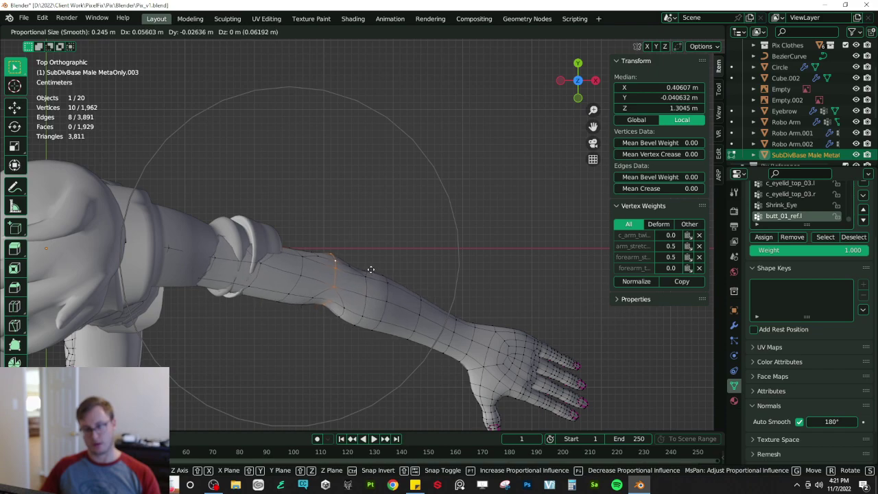
pyautogui.click(371, 270)
# - In front view, shift the elbow vertices about -0.007 m in X and -0.009 m in Z with proportional editing
pyautogui.press('KP_1')
pyautogui.scroll(-4, 364, 254)
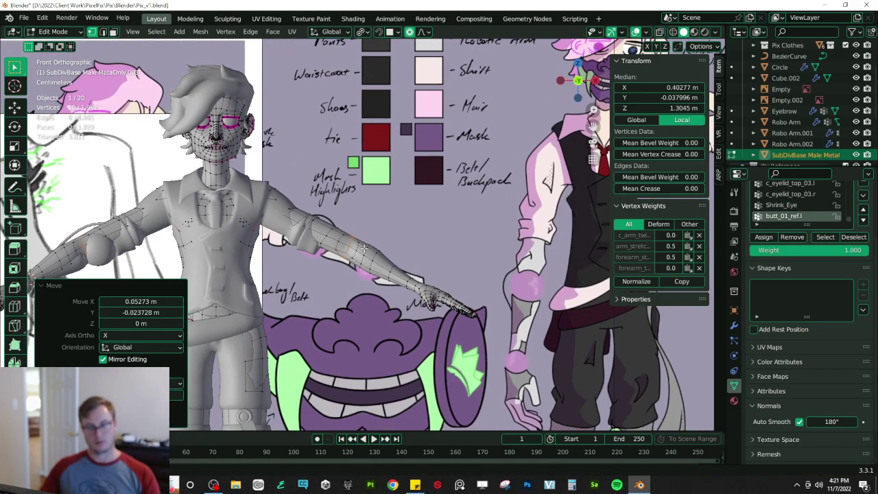
pyautogui.scroll(6, 302, 205)
pyautogui.scroll(-4, 274, 189)
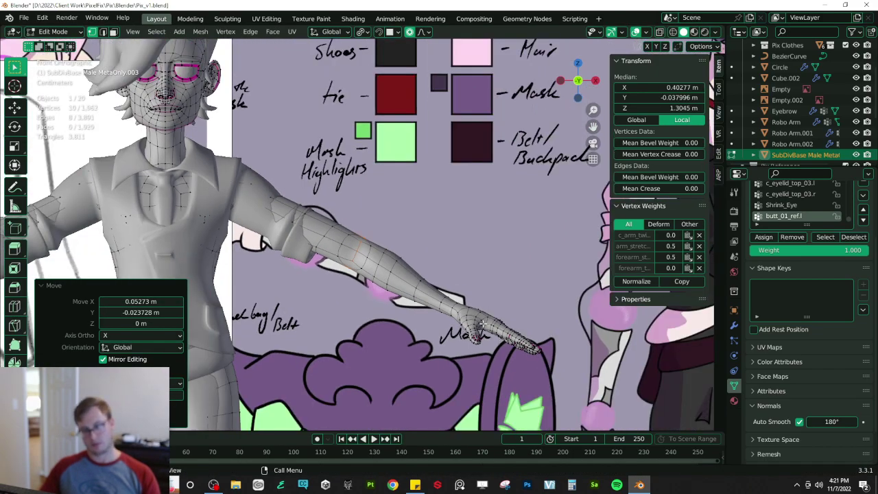
pyautogui.press('g')
pyautogui.click(341, 245)
# - Nudge the elbow vertices in the right side view, leave Edit Mode and save the file
pyautogui.moveTo(341, 245); pyautogui.dragTo(312, 284, button='middle')
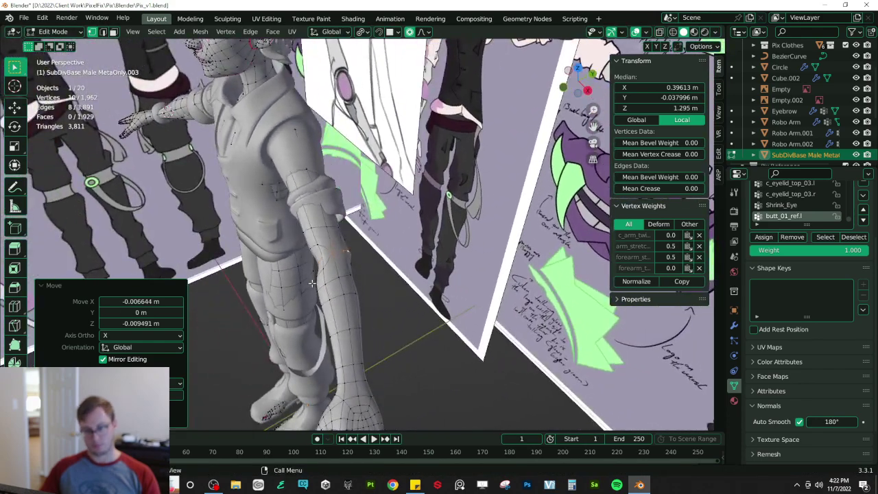
pyautogui.press('KP_3')
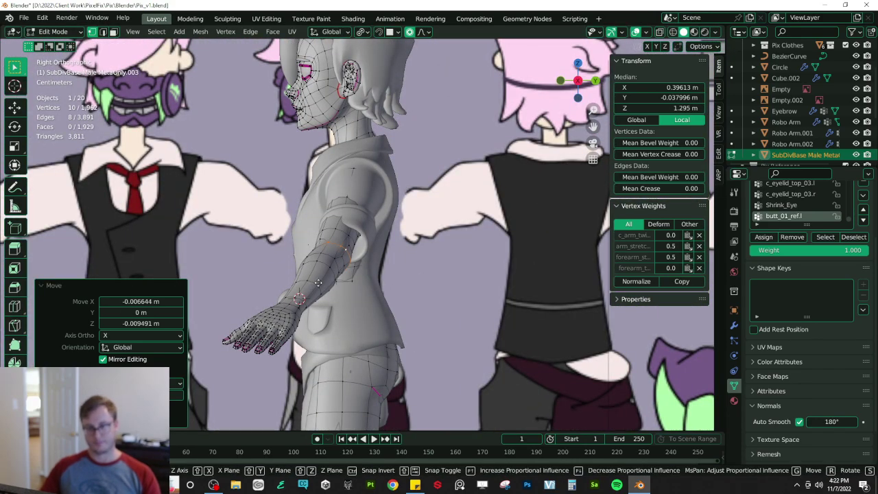
pyautogui.press('g')
pyautogui.click(330, 287)
pyautogui.moveTo(330, 286); pyautogui.dragTo(415, 237, button='middle')
pyautogui.moveTo(311, 222); pyautogui.dragTo(239, 253, button='middle')
pyautogui.press('Tab')
pyautogui.hotkey('ctrl', 's')
# - Edit the elbow ball and Robo Arm together in wireframe and select the ball's linked geometry
pyautogui.click(279, 206)
pyautogui.keyDown('shift'); pyautogui.click(240, 240); pyautogui.keyUp('shift')
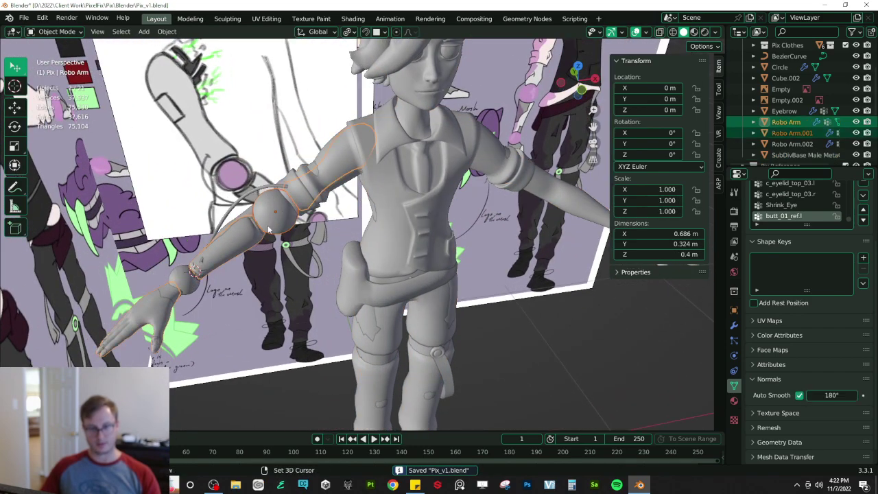
pyautogui.press('Tab')
pyautogui.hotkey('shift', 'z')
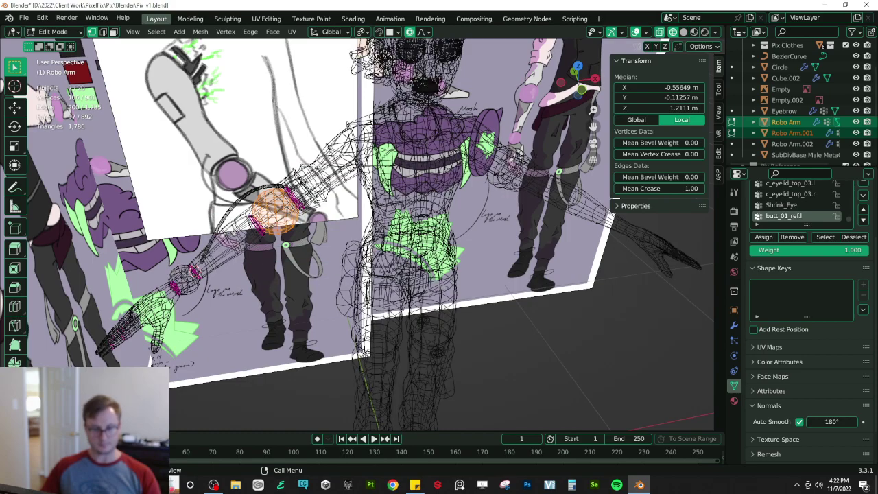
pyautogui.press('l')
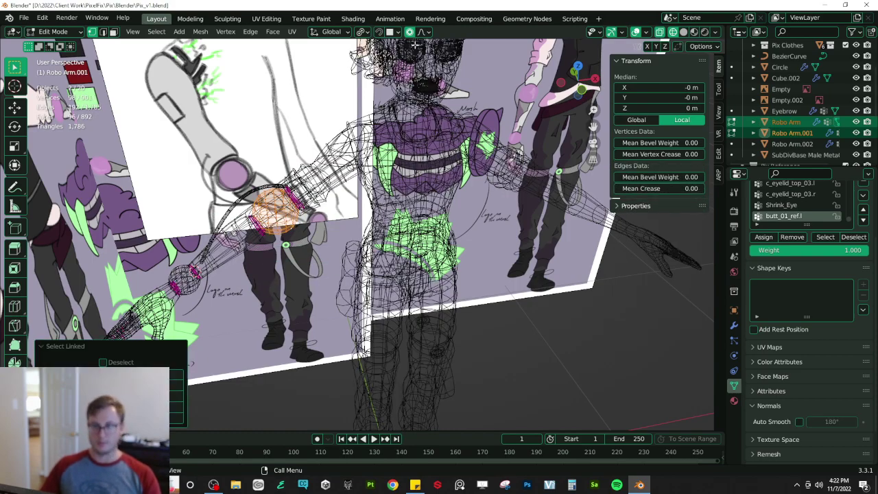
pyautogui.click(421, 32)
# - In top view, move the elbow ball about -0.041 m in X and 0.008 m in Y with smooth proportional editing
pyautogui.moveTo(302, 240); pyautogui.dragTo(336, 265, button='middle')
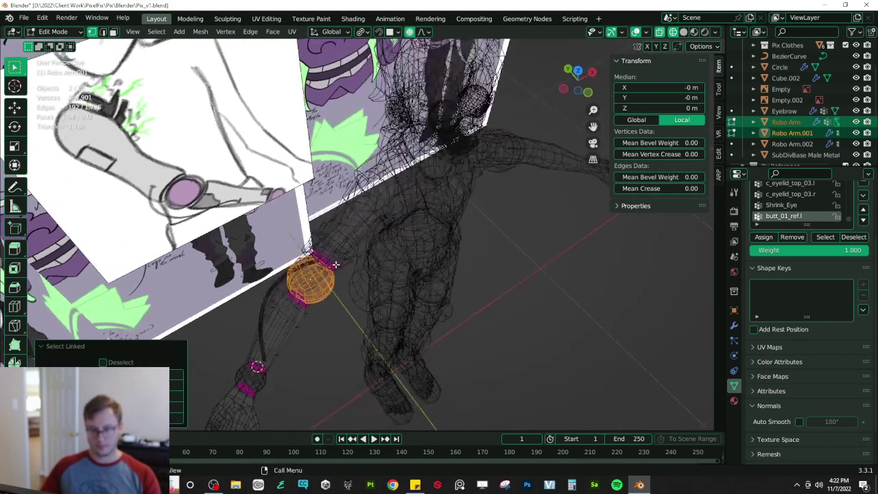
pyautogui.press('KP_7')
pyautogui.scroll(4, 335, 264)
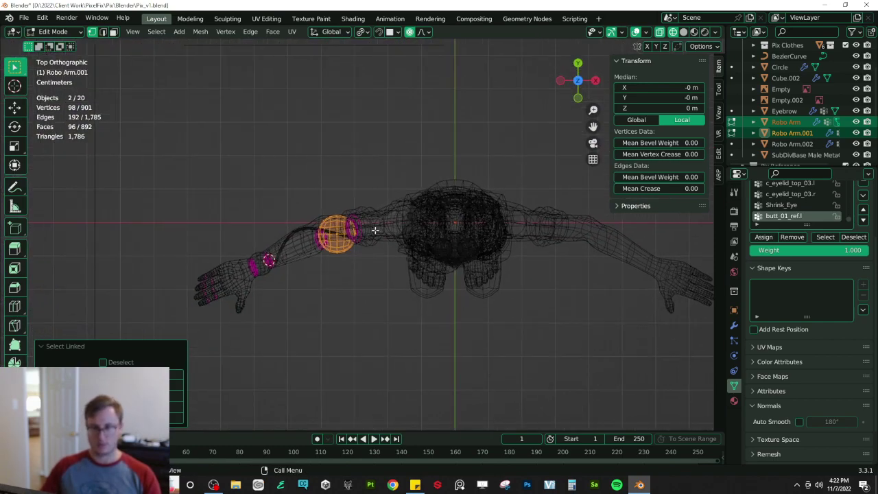
pyautogui.press('g')
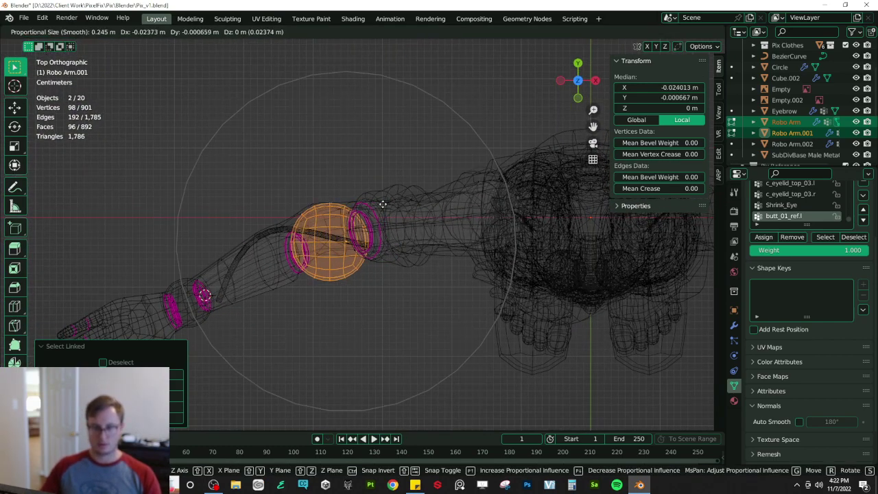
pyautogui.click(371, 198)
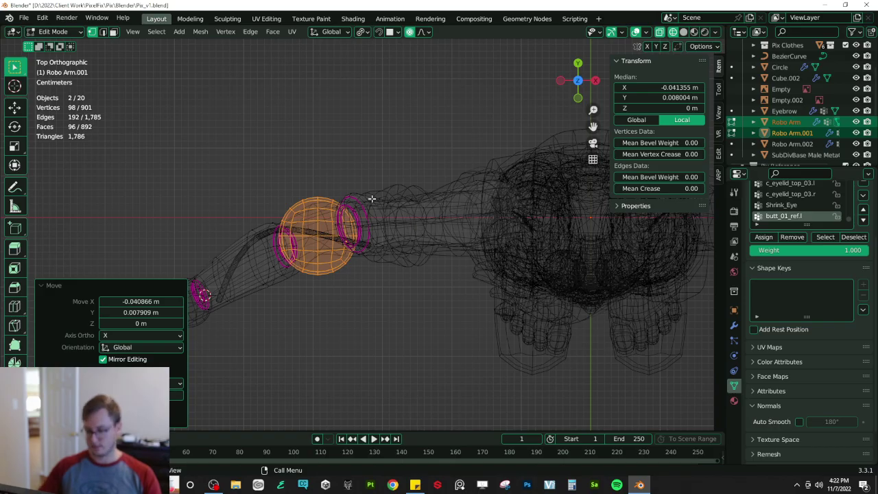
# - In front view, move the elbow ball about -0.010 m in X and -0.020 m in Z with proportional editing
pyautogui.press('KP_1')
pyautogui.scroll(6, 371, 198)
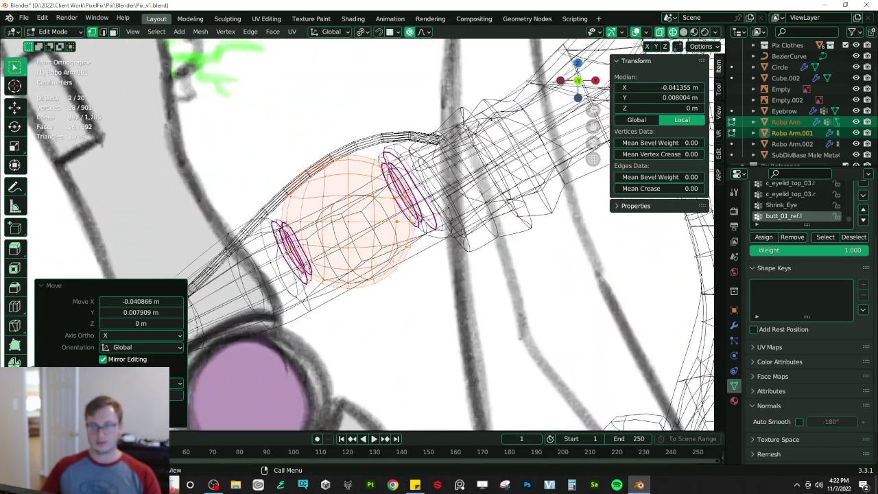
pyautogui.scroll(2, 371, 198)
pyautogui.press('g')
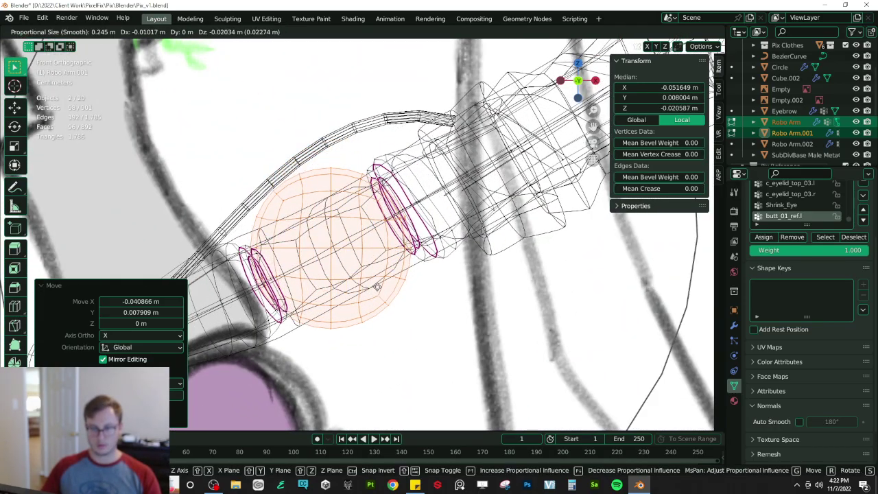
pyautogui.click(377, 287)
# - In solid shading, shift the elbow ball about -0.009 m along Y, leave Edit Mode and save the file
pyautogui.scroll(-4, 377, 286)
pyautogui.press('KP_5')
pyautogui.press('z')
pyautogui.click(425, 279)
pyautogui.moveTo(446, 284)
pyautogui.mouseDown(button='middle')
pyautogui.moveTo(552, 327)
pyautogui.moveTo(562, 343)
pyautogui.moveTo(451, 295)
pyautogui.mouseUp(button='middle')
pyautogui.press('g')
pyautogui.press('y')
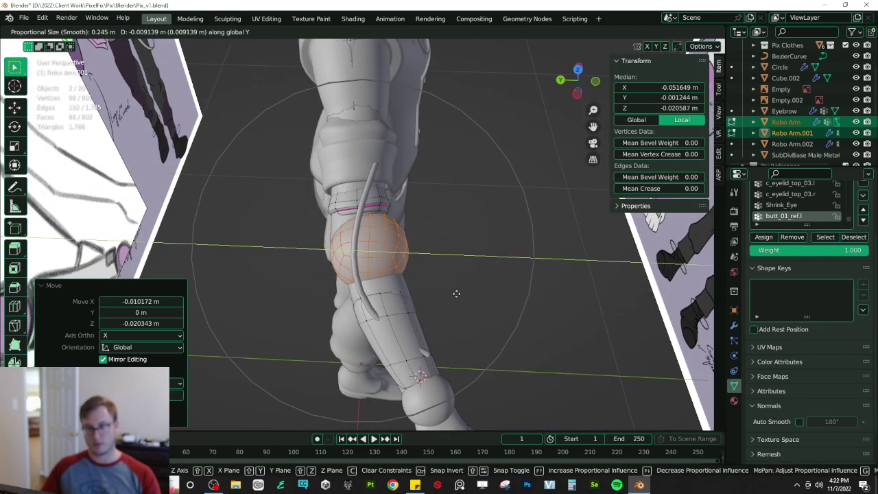
pyautogui.click(453, 294)
pyautogui.press('Tab')
pyautogui.scroll(-4, 398, 248)
pyautogui.moveTo(399, 245); pyautogui.dragTo(444, 297, button='middle')
pyautogui.hotkey('ctrl', 's')
# - Snap the 3D cursor to the centre of the elbow ball and make Robo Arm the only selected object
pyautogui.scroll(3, 376, 302)
pyautogui.keyDown('shift'); pyautogui.moveTo(376, 303); pyautogui.dragTo(361, 229, button='middle'); pyautogui.keyUp('shift')
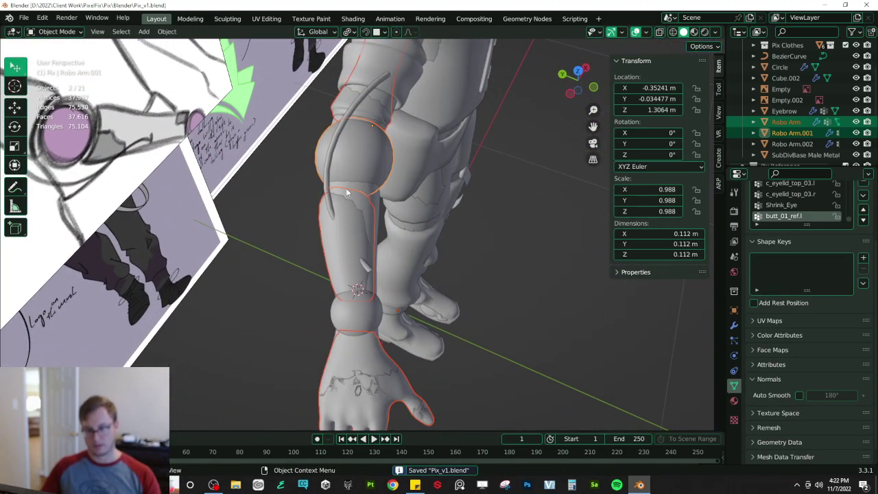
pyautogui.press('Tab')
pyautogui.hotkey('shift', 's')
pyautogui.click(387, 253)
pyautogui.press('Tab')
pyautogui.click(357, 222)
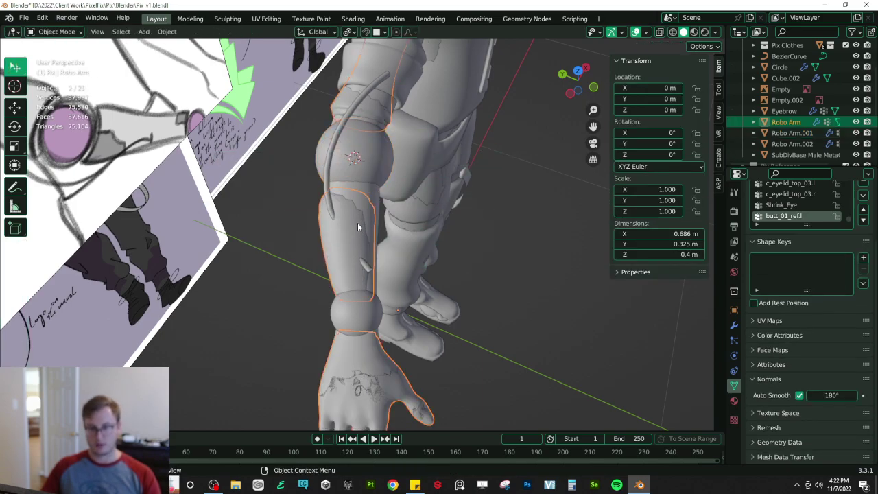
# - Select the forearm's elbow-end rim of Robo Arm in wireframe and set the pivot point to the 3D Cursor
pyautogui.press('Tab')
pyautogui.hotkey('shift', 'z')
pyautogui.moveTo(352, 222)
pyautogui.mouseDown(button='middle')
pyautogui.moveTo(361, 231)
pyautogui.moveTo(360, 208)
pyautogui.mouseUp(button='middle')
pyautogui.click(346, 186)
pyautogui.moveTo(298, 163); pyautogui.dragTo(379, 205)
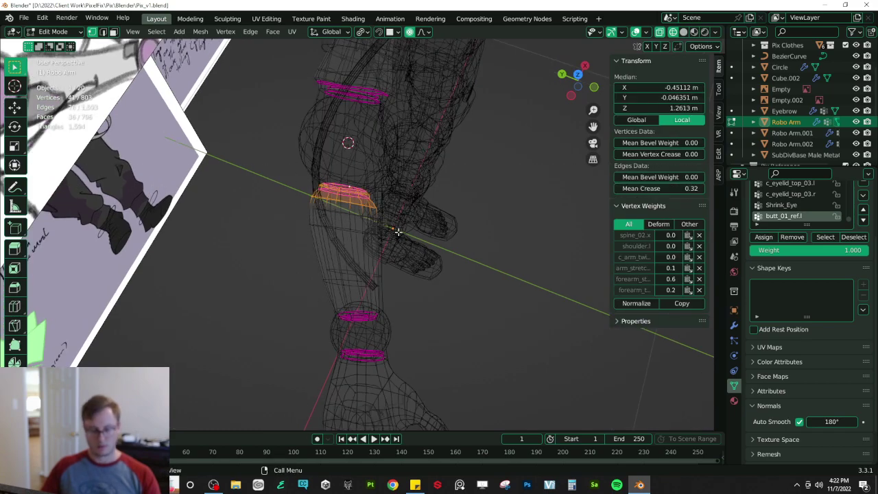
pyautogui.press('.')
pyautogui.click(377, 215)
pyautogui.moveTo(385, 219); pyautogui.dragTo(415, 256, button='middle')
pyautogui.press('r')
pyautogui.press('z')
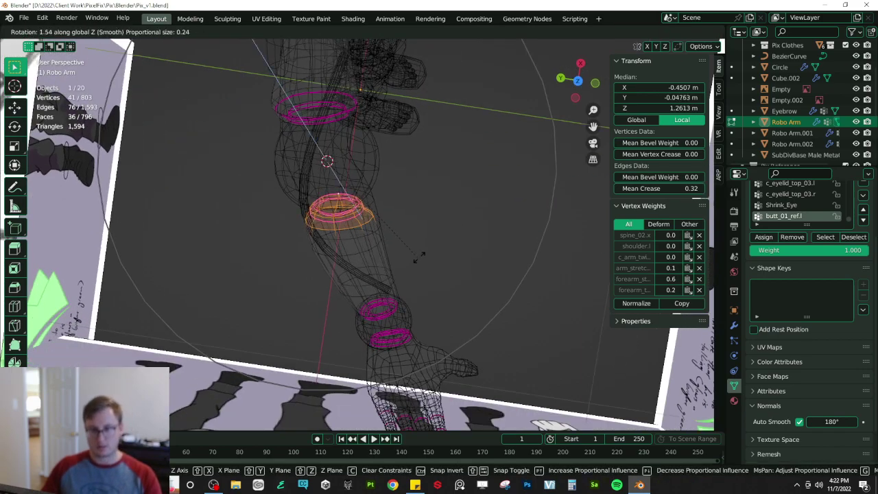
pyautogui.click(428, 253)
pyautogui.click(422, 32)
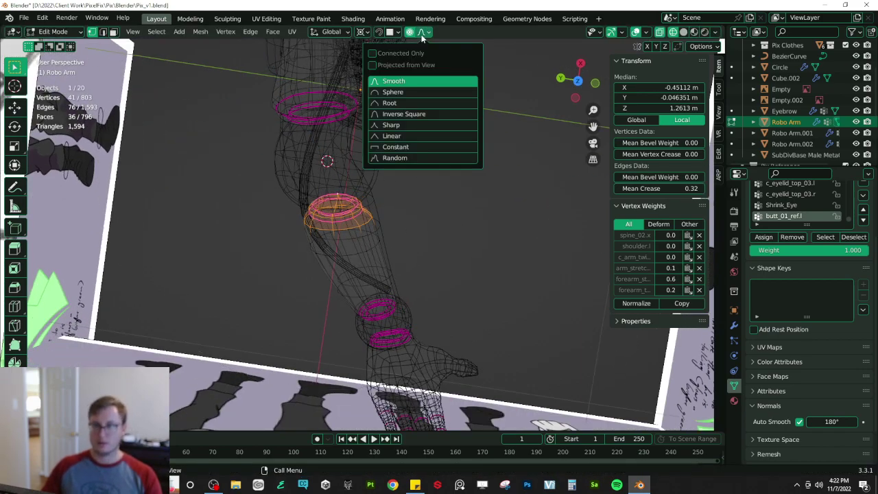
pyautogui.moveTo(460, 178); pyautogui.dragTo(478, 233, button='middle')
# - Rotate the forearm rim around the elbow ball with the proportional size reduced to about 0.11 and check it in solid shading
pyautogui.press('r')
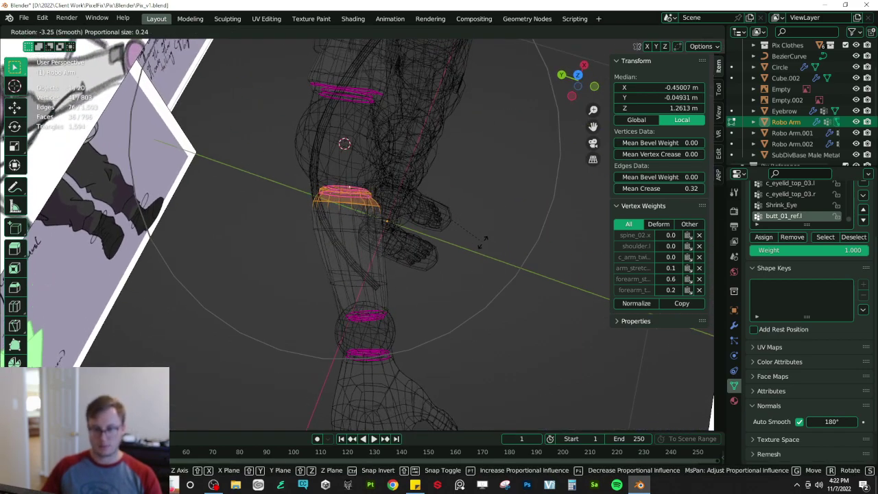
pyautogui.scroll(2, 486, 237)
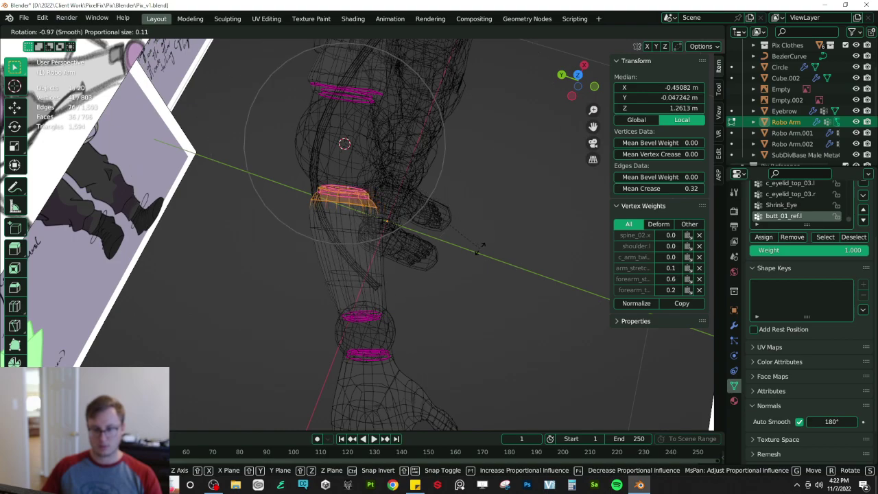
pyautogui.click(494, 238)
pyautogui.moveTo(495, 238)
pyautogui.mouseDown(button='middle')
pyautogui.moveTo(426, 206)
pyautogui.moveTo(371, 234)
pyautogui.moveTo(412, 179)
pyautogui.moveTo(341, 116)
pyautogui.moveTo(389, 212)
pyautogui.moveTo(371, 165)
pyautogui.moveTo(409, 200)
pyautogui.mouseUp(button='middle')
pyautogui.press('Tab')
pyautogui.hotkey('shift', 'z')
pyautogui.press('Tab')
pyautogui.scroll(2, 410, 200)
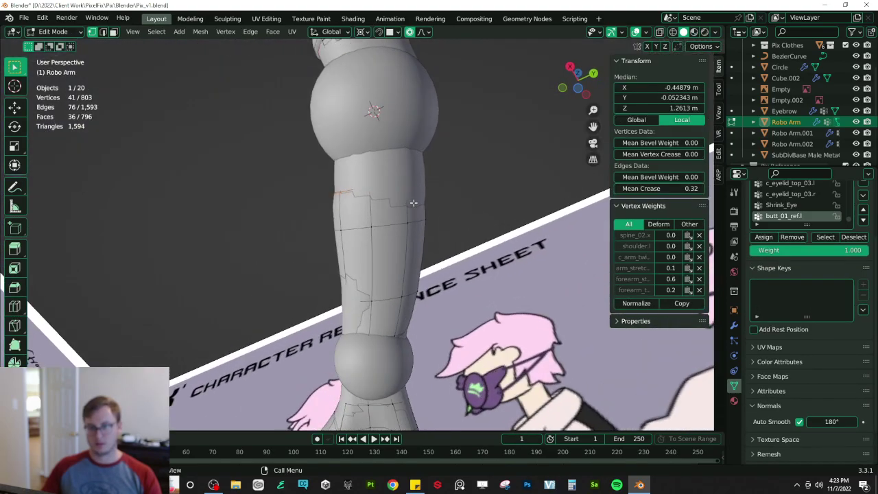
# - Rotate the forearm rim again with a proportional size of about 0.08, return to Object Mode in solid shading and save
pyautogui.hotkey('shift', 'z')
pyautogui.press('r')
pyautogui.scroll(2, 453, 175)
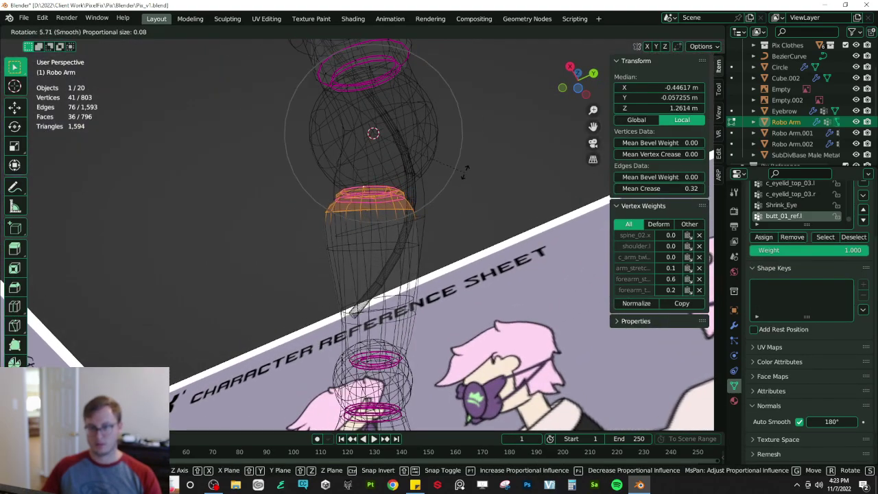
pyautogui.click(463, 171)
pyautogui.moveTo(463, 172)
pyautogui.mouseDown(button='middle')
pyautogui.moveTo(439, 226)
pyautogui.moveTo(456, 294)
pyautogui.moveTo(396, 192)
pyautogui.moveTo(387, 274)
pyautogui.moveTo(393, 269)
pyautogui.moveTo(383, 275)
pyautogui.moveTo(430, 281)
pyautogui.mouseUp(button='middle')
pyautogui.press('Tab')
pyautogui.press('z')
pyautogui.click(480, 252)
pyautogui.scroll(-4, 396, 192)
pyautogui.scroll(-2, 393, 269)
pyautogui.hotkey('ctrl', 's')
pyautogui.scroll(3, 369, 252)
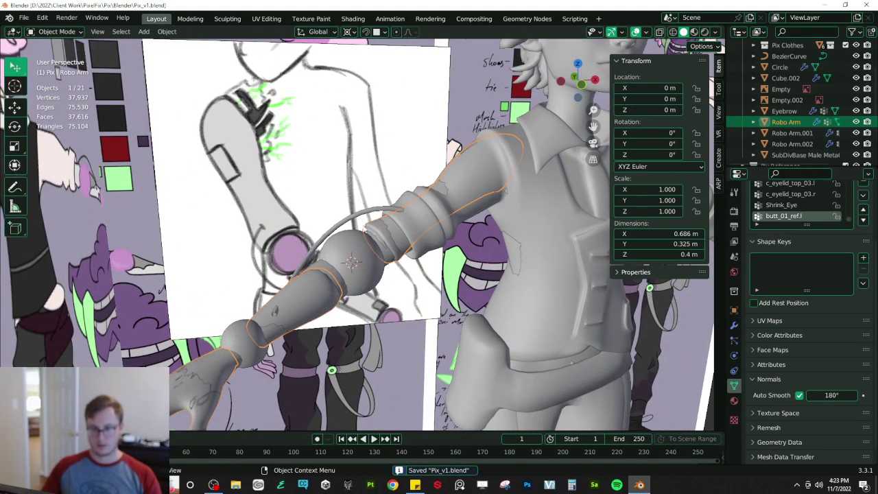
# - Edit the cable BezierCurve and move its forearm end point about 0.013 m in X, 0.037 m in Y and 0.021 m in Z with snapping
pyautogui.click(381, 218)
pyautogui.click(380, 217)
pyautogui.click(413, 219)
pyautogui.press('Tab')
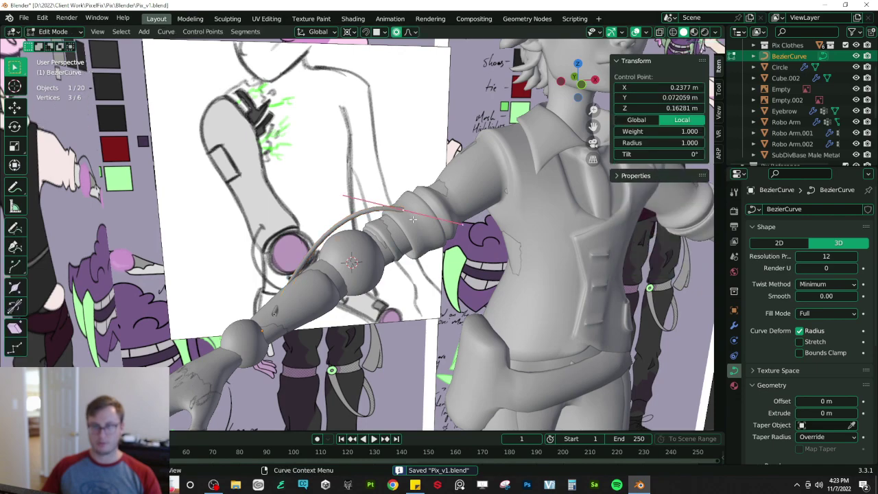
pyautogui.moveTo(388, 151); pyautogui.dragTo(370, 188, button='middle')
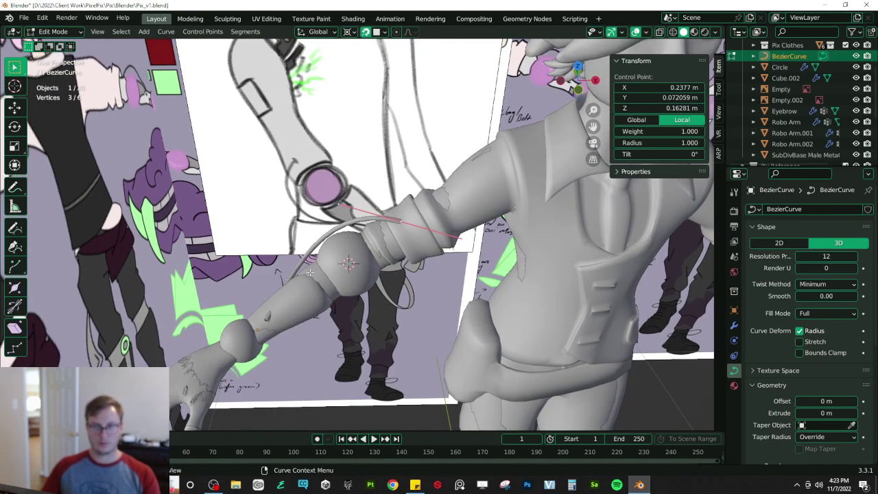
pyautogui.moveTo(310, 272); pyautogui.dragTo(331, 241, button='middle')
pyautogui.press('g')
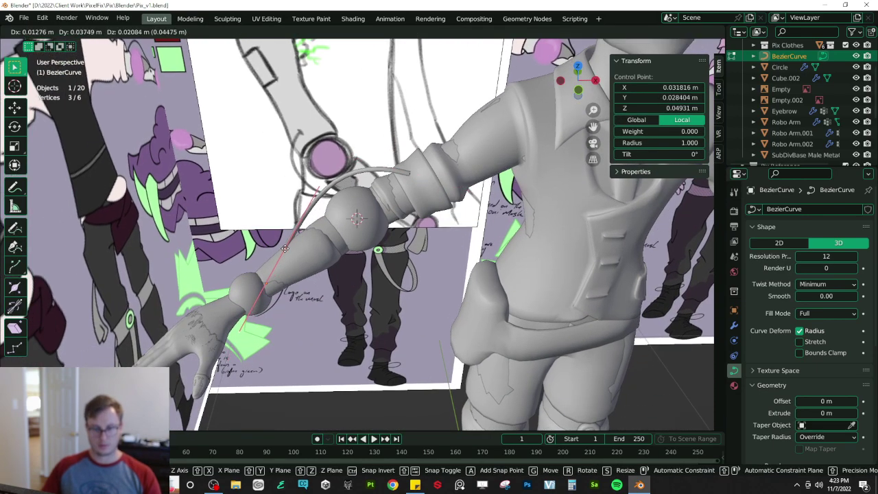
pyautogui.click(308, 236)
# - Move the cable's upper-arm end point about -0.031 m in X, 0.008 m in Y and -0.023 m in Z
pyautogui.click(447, 188)
pyautogui.press('a')
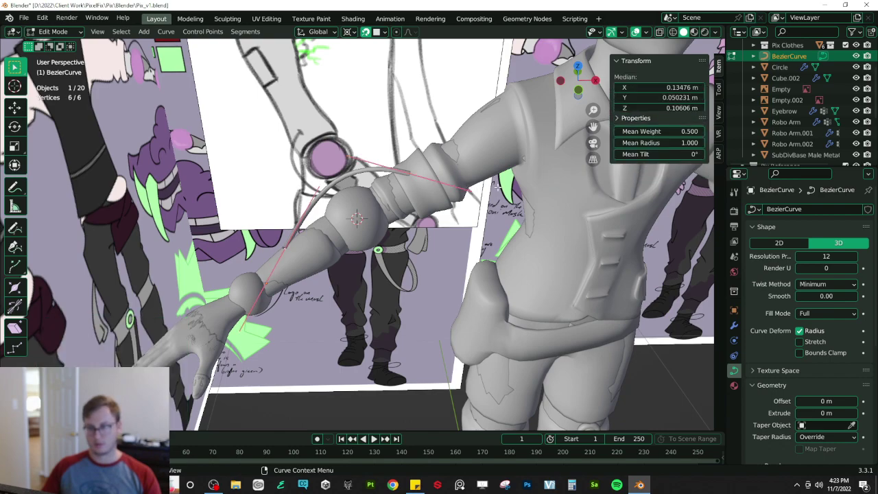
pyautogui.click(408, 173)
pyautogui.press('g')
pyautogui.click(389, 184)
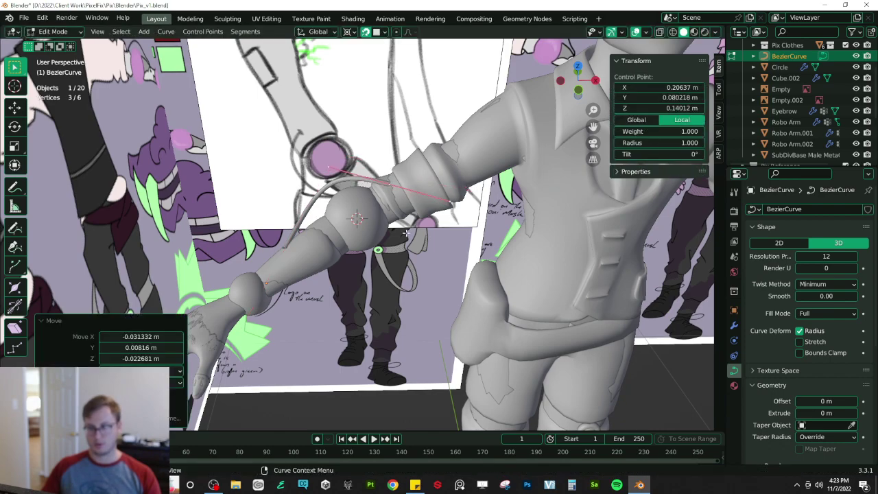
# - Nudge the cable's upper-arm end point about 0.001 m in X, -0.003 m in Y and -0.001 m in Z
pyautogui.press('Tab')
pyautogui.press('Tab')
pyautogui.press('Tab')
pyautogui.moveTo(389, 219); pyautogui.dragTo(447, 275, button='middle')
pyautogui.scroll(2, 390, 242)
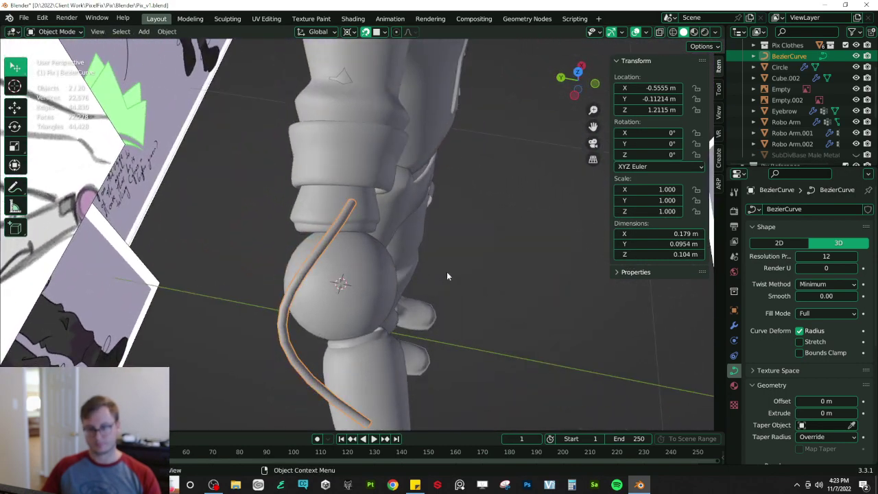
pyautogui.press('Tab')
pyautogui.press('g')
pyautogui.click(394, 152)
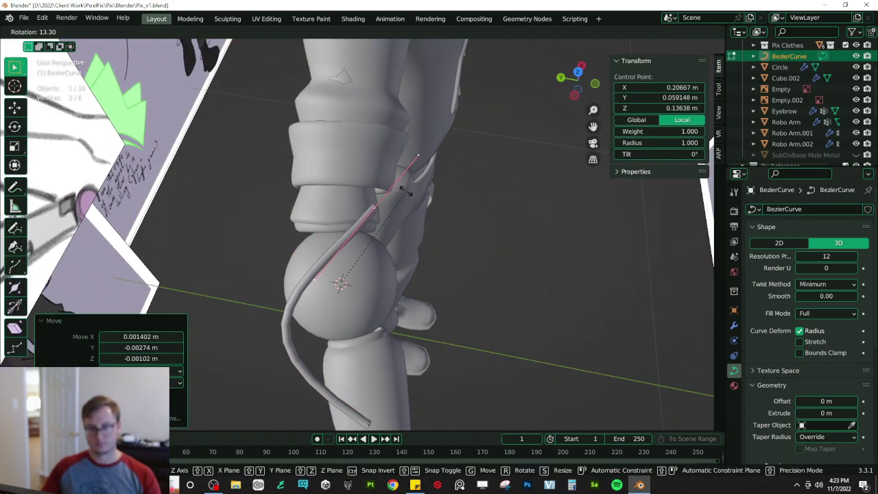
# - Set the pivot to Median Point and rotate and scale the handles of the cable's upper-arm end point
pyautogui.press('.')
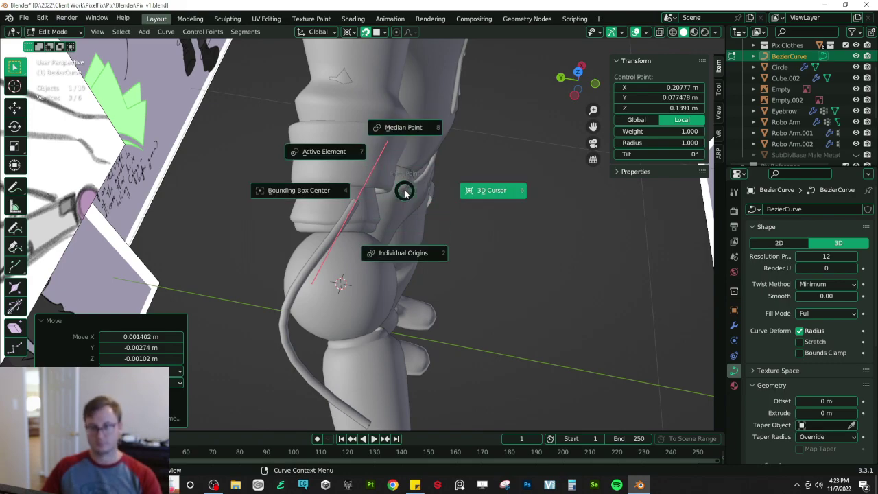
pyautogui.click(404, 130)
pyautogui.press('r')
pyautogui.click(427, 190)
pyautogui.press('s')
pyautogui.click(405, 199)
pyautogui.moveTo(405, 199); pyautogui.dragTo(422, 172, button='middle')
pyautogui.press('r')
pyautogui.click(429, 179)
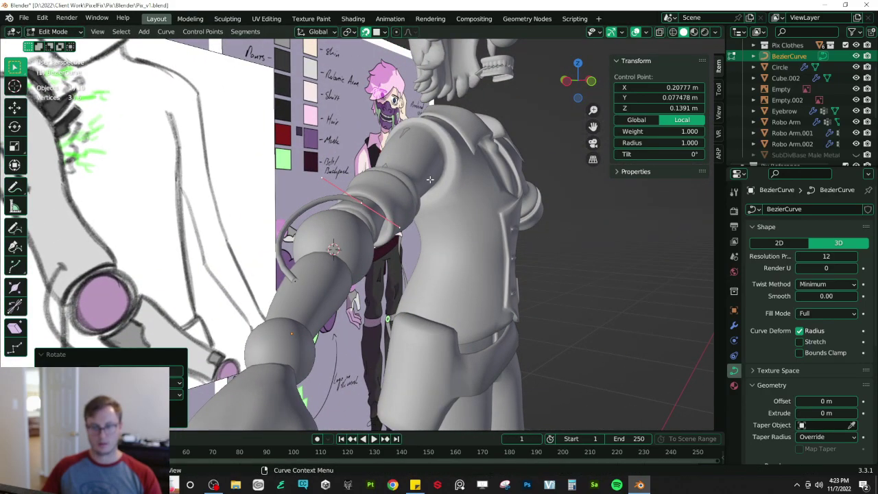
# - Select all of the cable's control points and subdivide the curve segment
pyautogui.press('a')
pyautogui.click(245, 32)
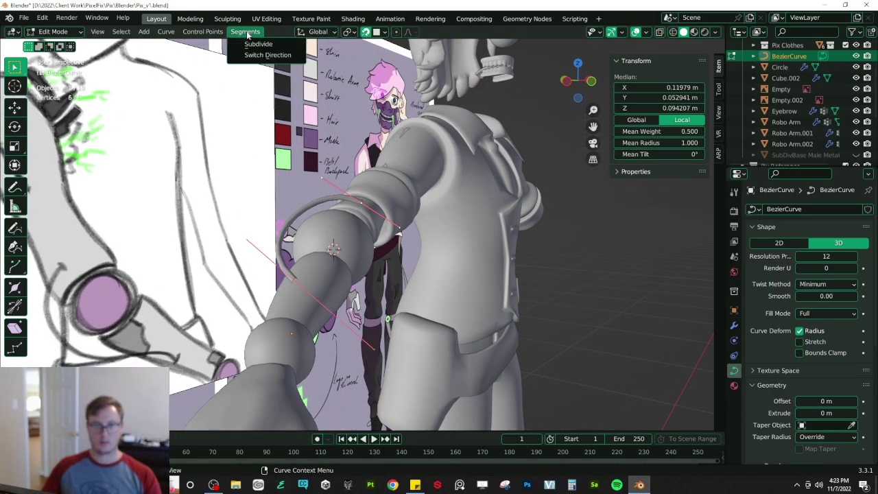
pyautogui.click(257, 45)
pyautogui.scroll(2, 298, 194)
pyautogui.click(269, 203)
# - Rotate and rescale the handles of the cable's forearm end point so the curve follows the forearm
pyautogui.moveTo(365, 163); pyautogui.dragTo(358, 208, button='middle')
pyautogui.keyDown('shift'); pyautogui.moveTo(240, 328); pyautogui.dragTo(291, 226, button='middle'); pyautogui.keyUp('shift')
pyautogui.moveTo(291, 226); pyautogui.dragTo(337, 220, button='middle')
pyautogui.press('r')
pyautogui.click(355, 242)
pyautogui.press('s')
pyautogui.click(313, 254)
pyautogui.moveTo(313, 254); pyautogui.dragTo(473, 155, button='middle')
pyautogui.press('s')
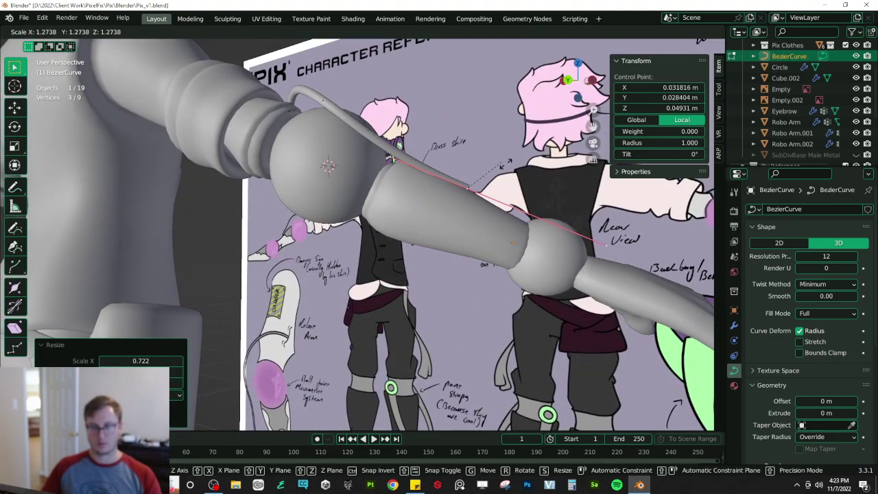
pyautogui.click(409, 123)
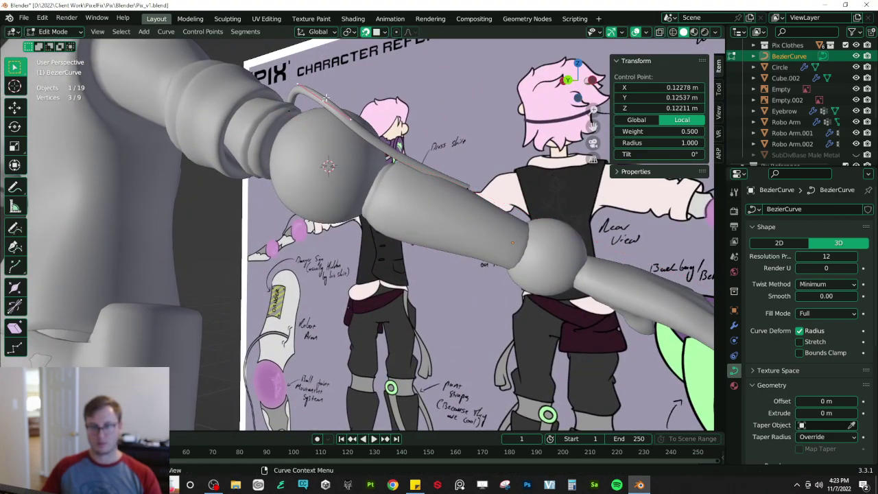
# - Select the cable's middle control point and reposition it so the curve arcs around the elbow ball
pyautogui.click(307, 91)
pyautogui.moveTo(309, 100); pyautogui.dragTo(333, 82, button='middle')
pyautogui.press('g')
pyautogui.click(316, 75)
pyautogui.moveTo(404, 109); pyautogui.dragTo(282, 152, button='middle')
pyautogui.press('g')
pyautogui.click(295, 147)
# - Leave Edit Mode on the cable curve, check its path around the elbow and save the file
pyautogui.scroll(-2, 308, 154)
pyautogui.press('Tab')
pyautogui.scroll(-3, 357, 161)
pyautogui.moveTo(360, 162); pyautogui.dragTo(494, 206, button='middle')
pyautogui.scroll(4, 354, 218)
pyautogui.hotkey('ctrl', 's')
pyautogui.press('Tab')
pyautogui.press('Tab')
pyautogui.hotkey('ctrl', 's')
# - Thin the cable by setting the curve's bevel depth to 0.002 m
pyautogui.scroll(-3, 826, 352)
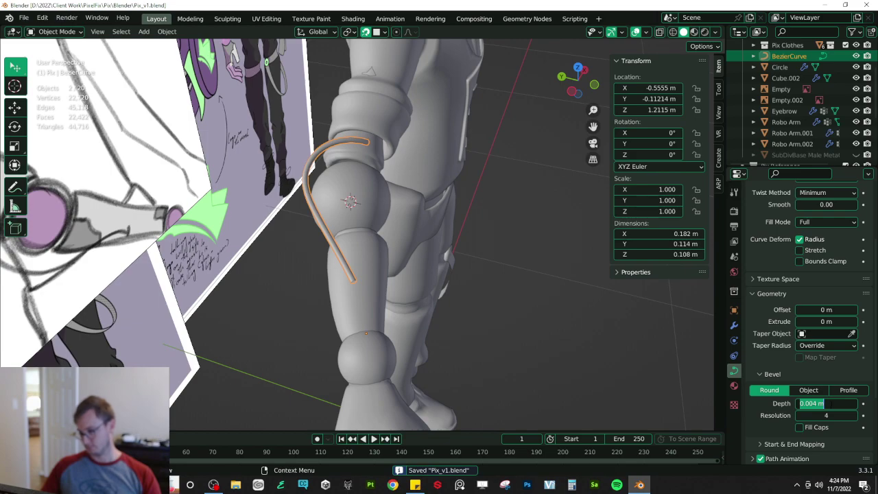
pyautogui.write('3')
pyautogui.press('Return')
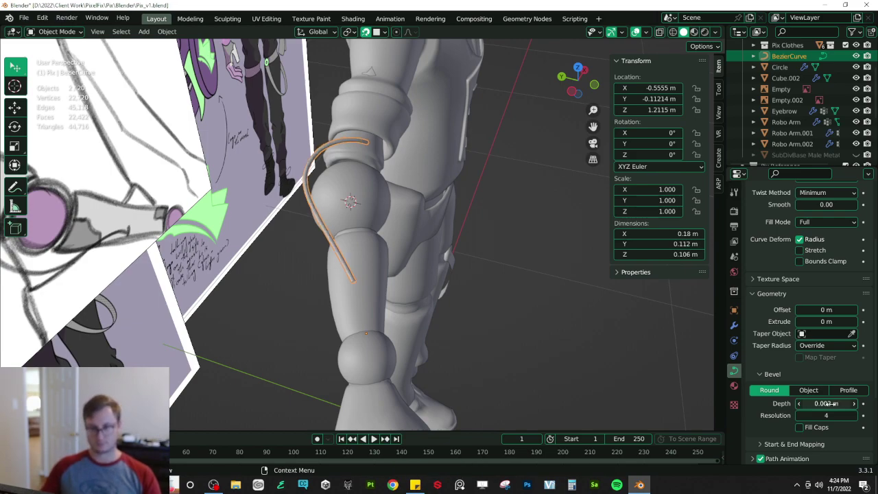
pyautogui.moveTo(826, 403); pyautogui.dragTo(812, 404)
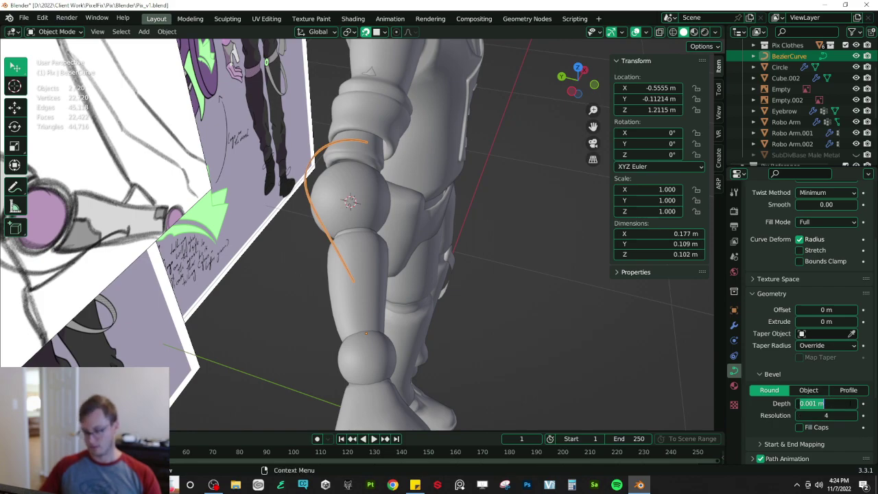
pyautogui.write('02')
pyautogui.press('Return')
# - Deselect the cable, review the arm on the whole character and save the file
pyautogui.click(491, 282)
pyautogui.moveTo(491, 281); pyautogui.dragTo(393, 211, button='middle')
pyautogui.scroll(-4, 350, 274)
pyautogui.scroll(2, 350, 275)
pyautogui.moveTo(374, 266); pyautogui.dragTo(437, 167, button='middle')
pyautogui.hotkey('ctrl', 's')
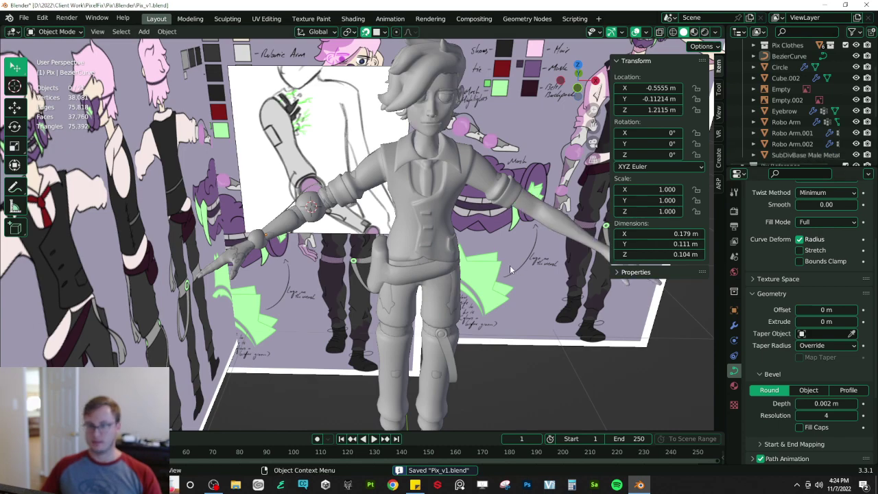
# - Collapse the Pix collection and toggle the Pix Reference collection's visibility to check which objects belong to it
pyautogui.scroll(-4, 511, 265)
pyautogui.scroll(2, 455, 309)
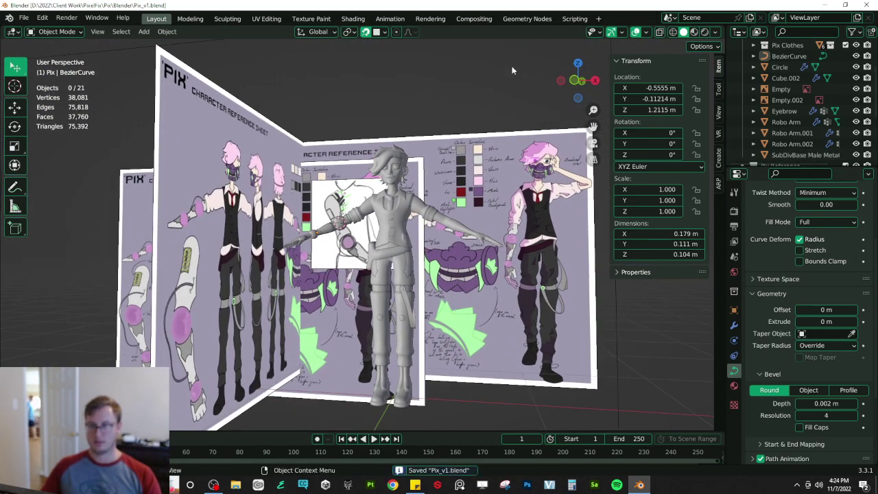
pyautogui.scroll(3, 767, 67)
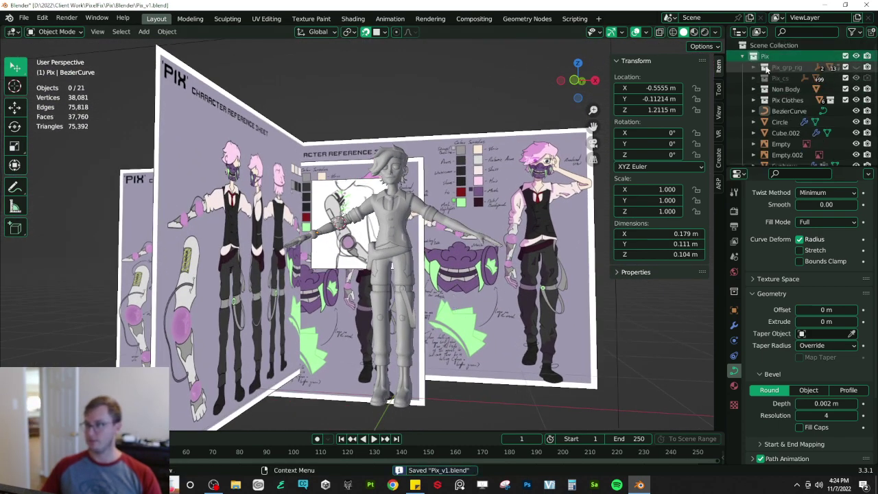
pyautogui.click(742, 57)
pyautogui.click(742, 68)
pyautogui.click(855, 68)
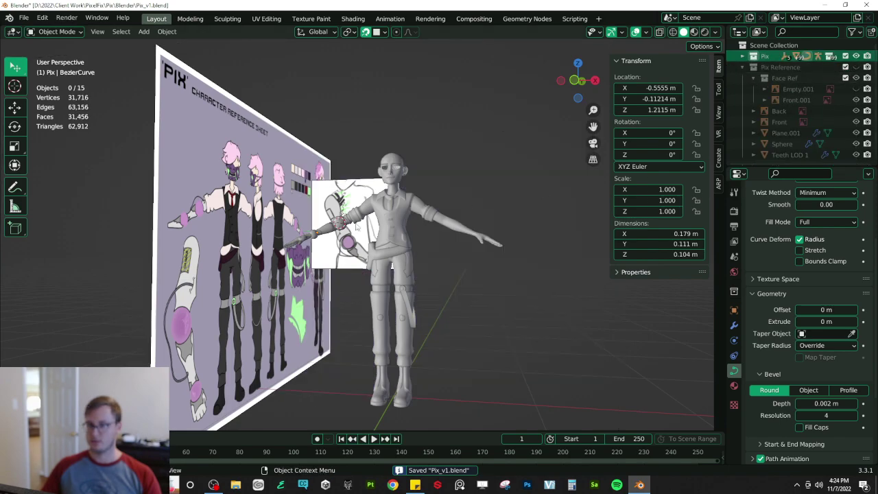
pyautogui.click(856, 67)
pyautogui.click(855, 68)
pyautogui.click(856, 67)
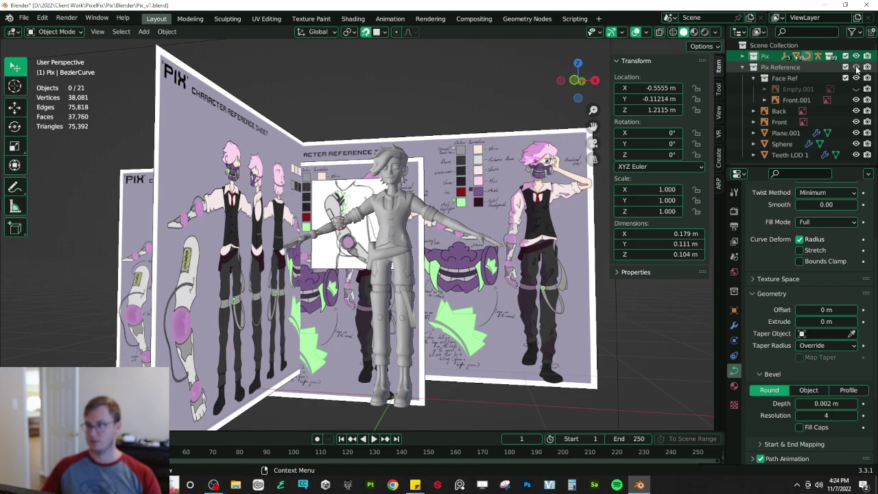
# - Move Plane.001, Sphere and Teeth LOD 1 from the Pix Reference collection into Pix, and hide Pix Reference
pyautogui.click(786, 133)
pyautogui.keyDown('shift'); pyautogui.click(789, 154); pyautogui.keyUp('shift')
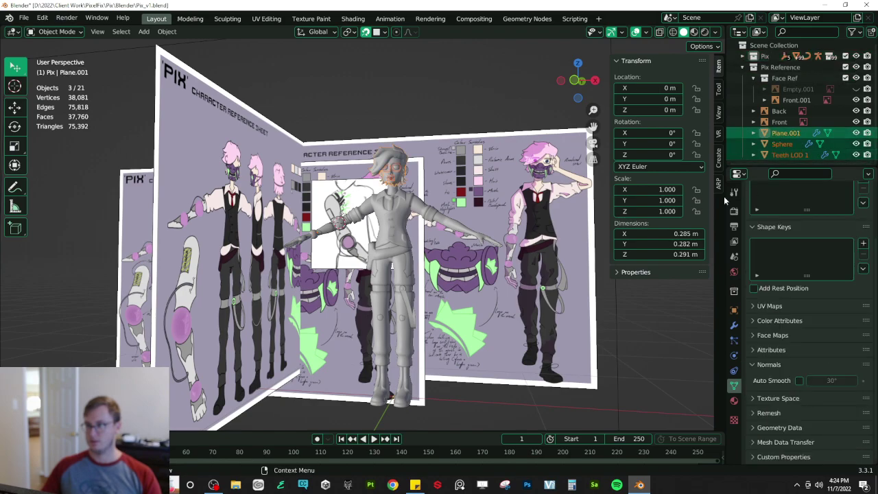
pyautogui.press('KP_Decimal')
pyautogui.moveTo(788, 145); pyautogui.dragTo(765, 57)
pyautogui.click(743, 67)
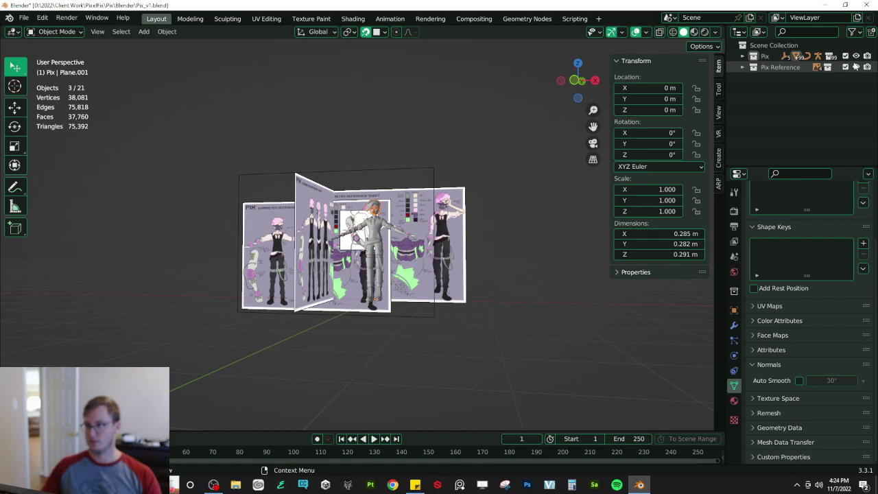
pyautogui.click(855, 67)
pyautogui.press('KP_Decimal')
pyautogui.moveTo(425, 270); pyautogui.dragTo(428, 274, button='middle')
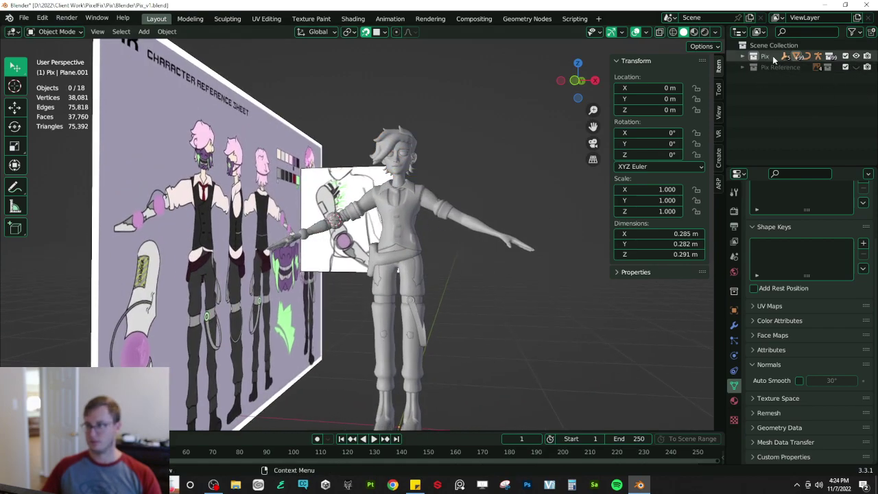
# - Move the remaining character sheet and the Arm_Injury image into the Pix Reference collection and save the file
pyautogui.click(143, 160)
pyautogui.keyDown('shift'); pyautogui.click(354, 192); pyautogui.keyUp('shift')
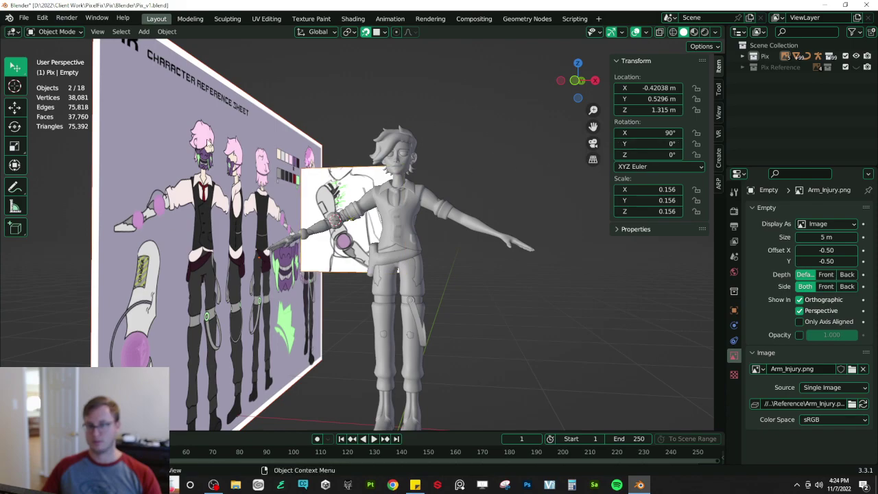
pyautogui.scroll(-4, 208, 147)
pyautogui.moveTo(335, 169); pyautogui.dragTo(340, 183, button='middle')
pyautogui.press('g')
pyautogui.rightClick(323, 181)
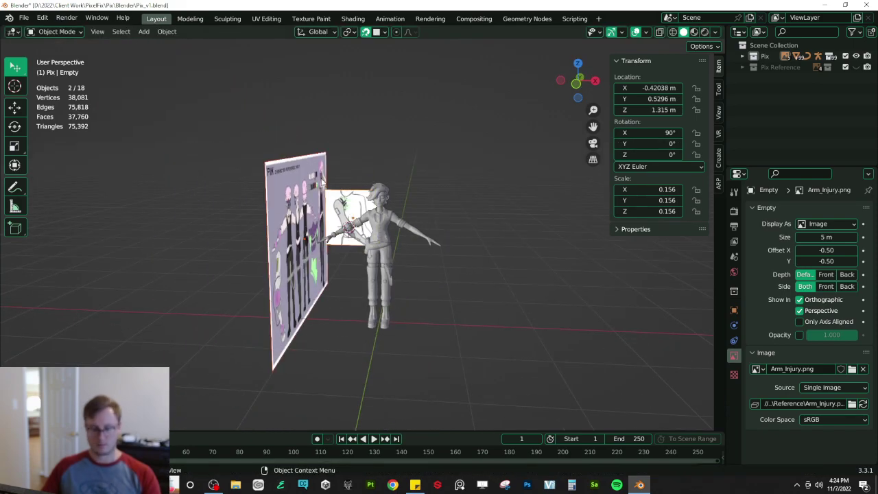
pyautogui.press('m')
pyautogui.moveTo(323, 191)
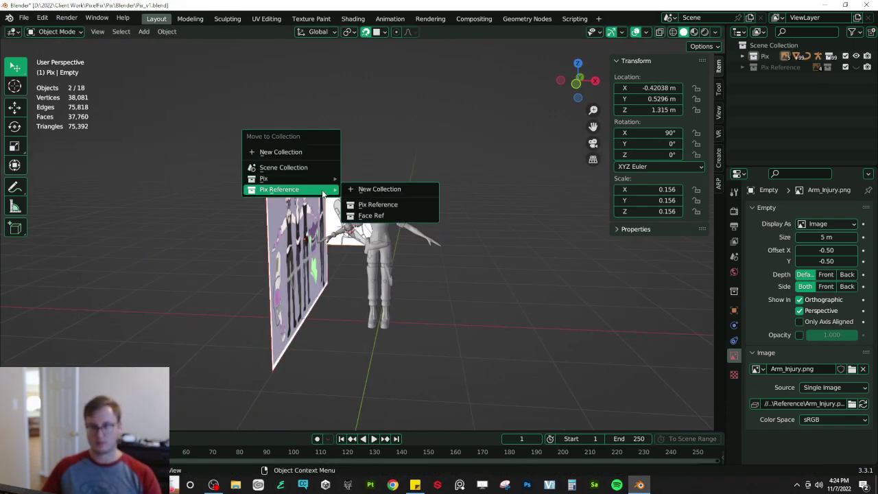
pyautogui.click(365, 205)
pyautogui.scroll(3, 521, 302)
pyautogui.hotkey('ctrl', 's')
# - Switch to Material Preview shading, reset the 3D cursor to the world origin, review the character and save the file
pyautogui.press('z')
pyautogui.click(479, 325)
pyautogui.hotkey('shift', 'c')
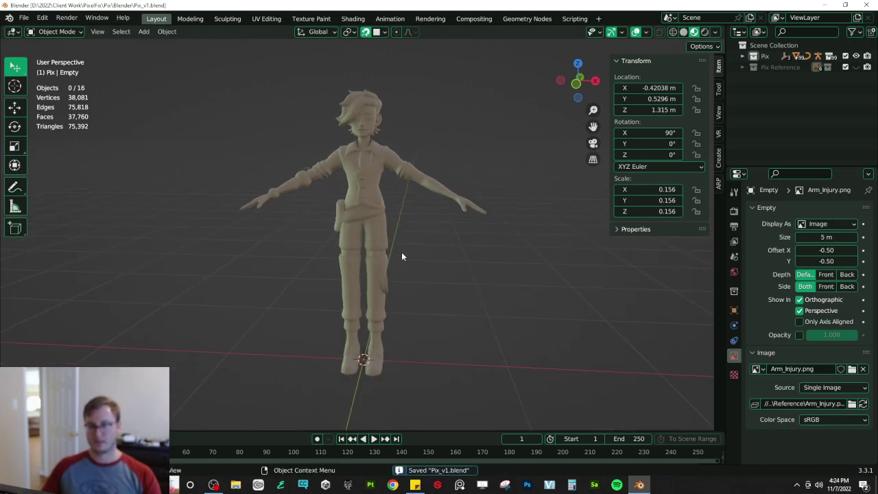
pyautogui.scroll(3, 402, 253)
pyautogui.moveTo(437, 232); pyautogui.dragTo(491, 232, button='middle')
pyautogui.scroll(-3, 351, 212)
pyautogui.moveTo(287, 239); pyautogui.dragTo(350, 245, button='middle')
pyautogui.scroll(3, 439, 259)
pyautogui.moveTo(439, 259); pyautogui.dragTo(409, 238, button='middle')
pyautogui.hotkey('ctrl', 's')
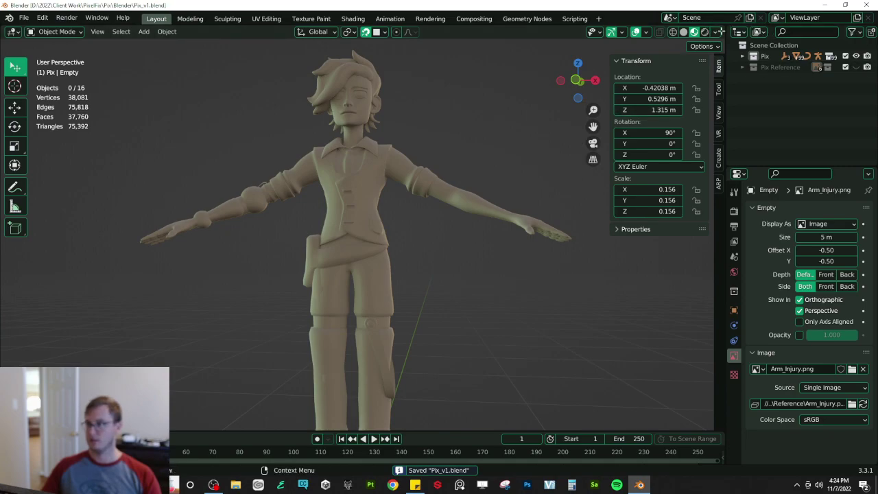
# - Change the preview lighting to the dark studio HDRI, inspect the character's face and save the file
pyautogui.click(715, 31)
pyautogui.click(716, 123)
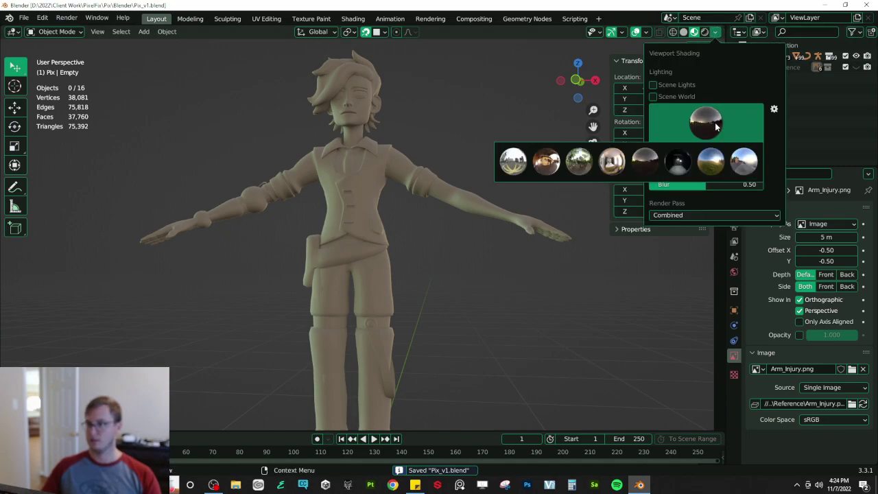
pyautogui.click(672, 162)
pyautogui.moveTo(482, 138); pyautogui.dragTo(405, 227, button='middle')
pyautogui.hotkey('ctrl', 's')
pyautogui.scroll(4, 374, 205)
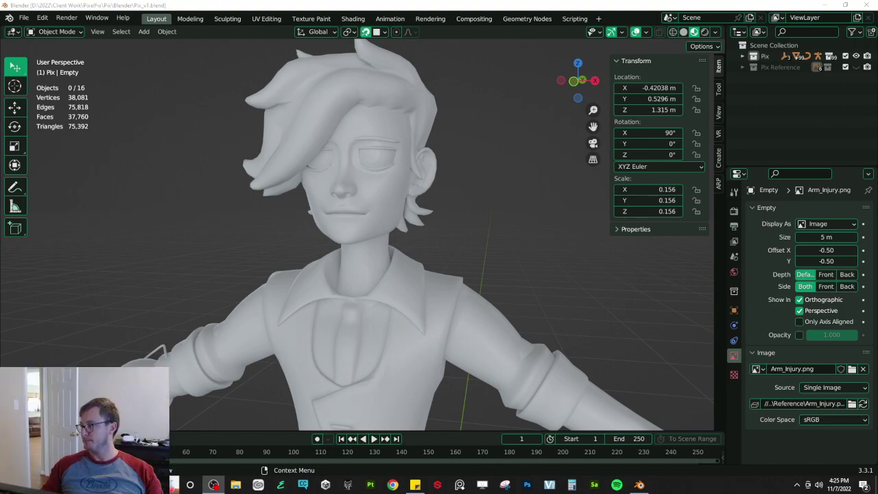
# - Enter Edit Mode on the shirt and vest mesh and select the upper vertex on the tie's side edge
pyautogui.click(388, 206)
pyautogui.scroll(-4, 398, 244)
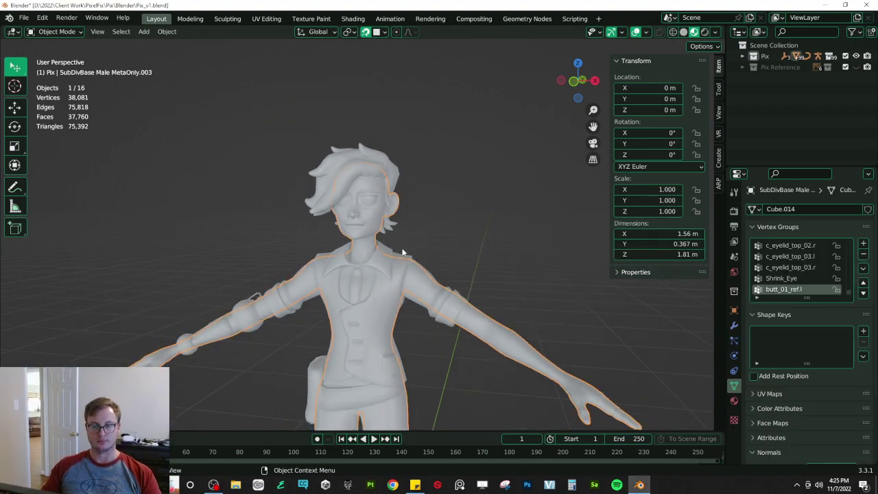
pyautogui.scroll(5, 357, 239)
pyautogui.click(360, 238)
pyautogui.scroll(3, 363, 235)
pyautogui.press('Tab')
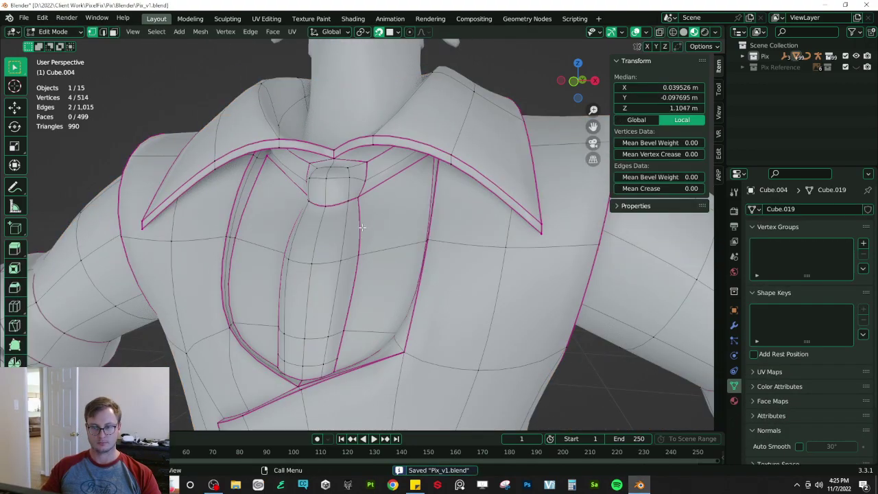
pyautogui.moveTo(355, 213); pyautogui.dragTo(388, 253, button='middle')
pyautogui.click(387, 256)
pyautogui.press('g')
pyautogui.press('x')
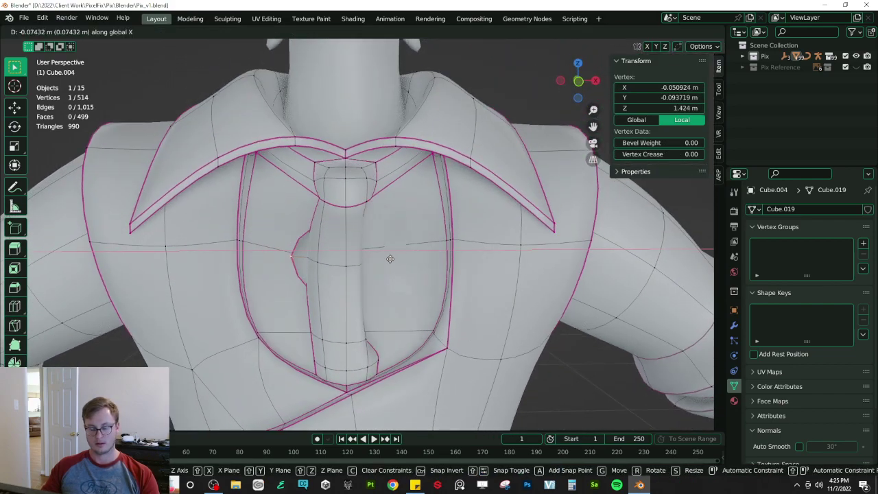
pyautogui.rightClick(376, 270)
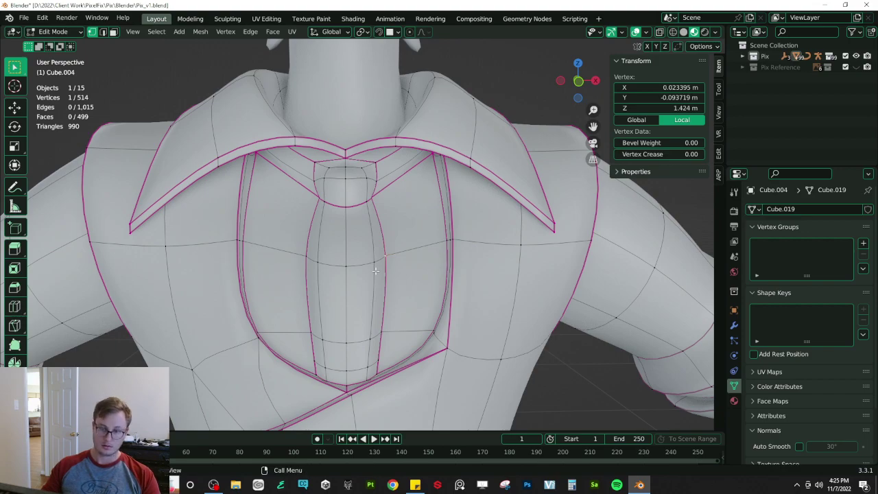
# - Narrow the tie by scaling its upper pair of side vertices to about 0.77 and the pair below to about 0.84
pyautogui.press('.')
pyautogui.keyDown('shift'); pyautogui.click(300, 261); pyautogui.keyUp('shift')
pyautogui.press('s')
pyautogui.click(399, 295)
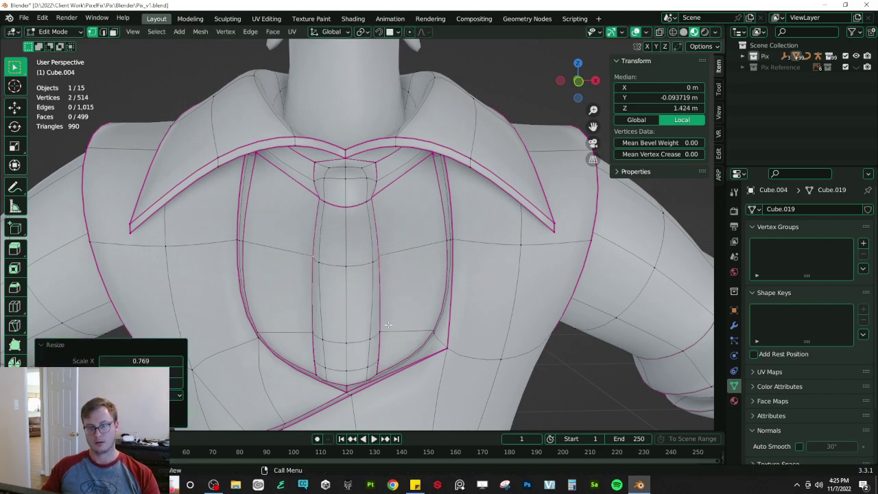
pyautogui.click(322, 334)
pyautogui.press('s')
pyautogui.click(431, 295)
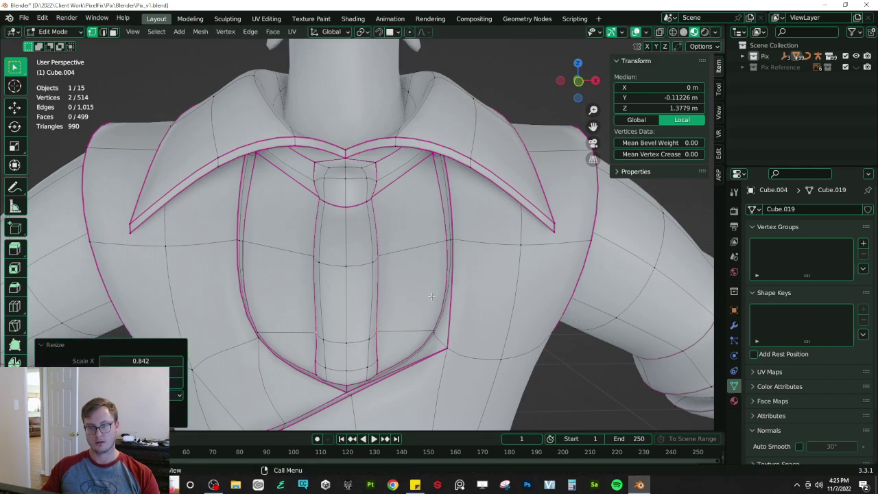
# - Narrow the tie's lower end by scaling in its two lowest pairs of side vertices
pyautogui.click(328, 367)
pyautogui.press('s')
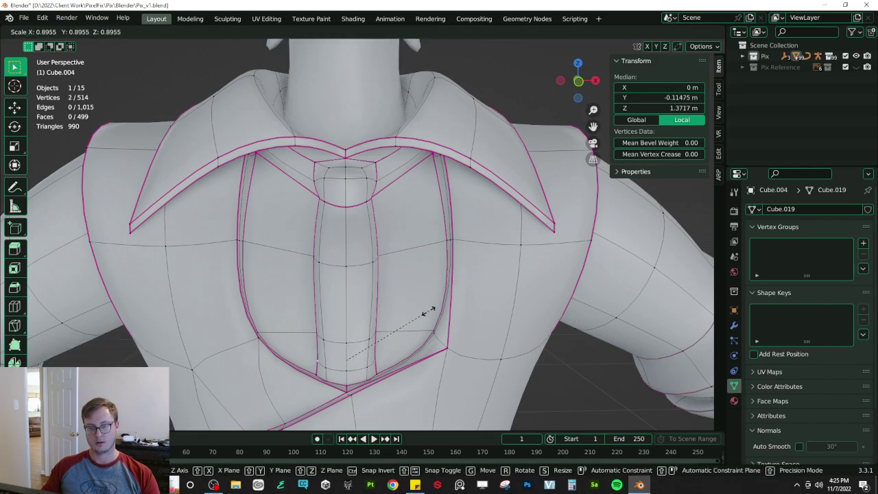
pyautogui.click(426, 315)
pyautogui.click(332, 373)
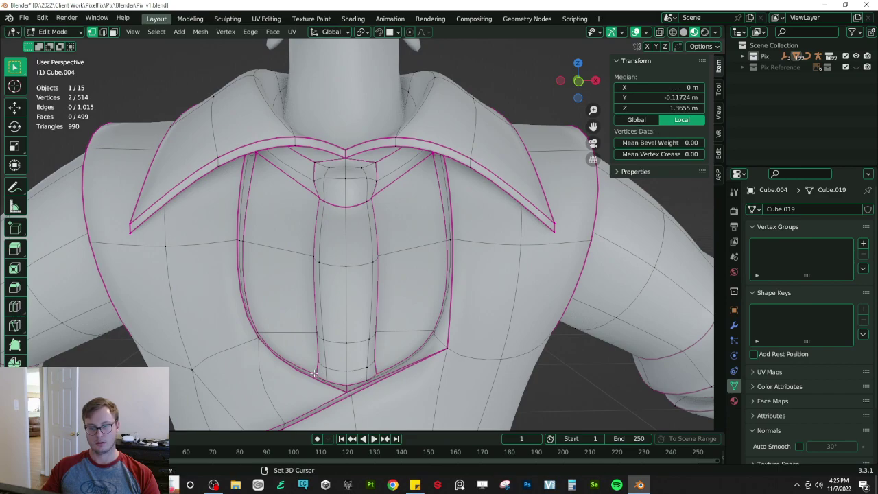
pyautogui.keyDown('shift'); pyautogui.click(313, 372); pyautogui.keyUp('shift')
pyautogui.press('s')
pyautogui.click(452, 295)
# - Scale the pair of vertices where the tie meets the base of the knot to about 0.895
pyautogui.moveTo(452, 295); pyautogui.dragTo(370, 301, button='middle')
pyautogui.click(361, 261)
pyautogui.moveTo(297, 288); pyautogui.dragTo(343, 295, button='middle')
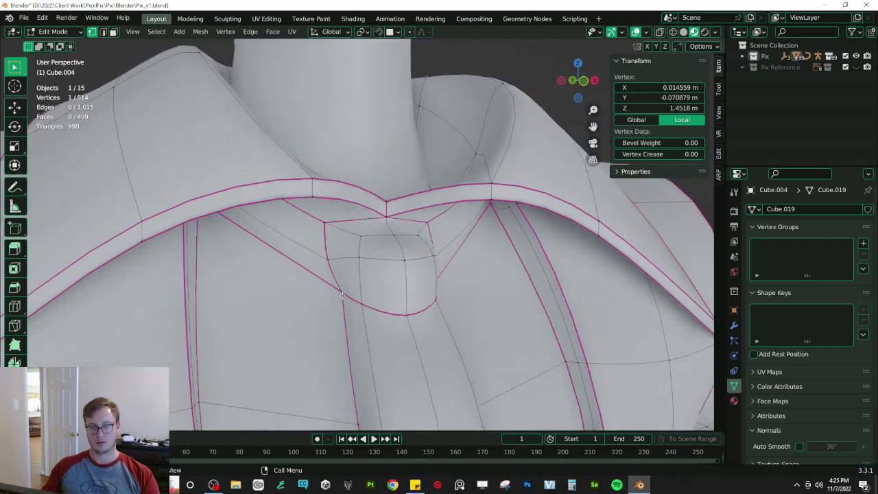
pyautogui.moveTo(428, 293); pyautogui.dragTo(453, 281, button='middle')
pyautogui.press('s')
pyautogui.click(461, 282)
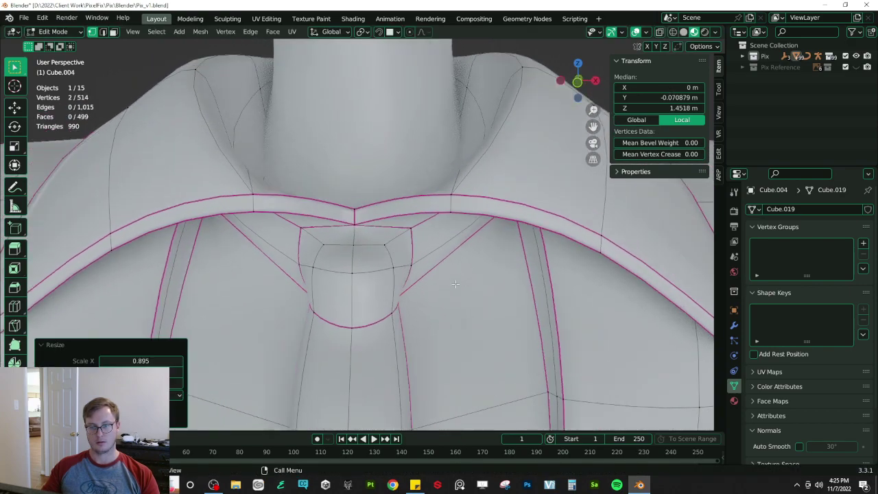
# - Narrow the top of the tie knot by scaling in its two upper corner vertices
pyautogui.click(377, 231)
pyautogui.moveTo(417, 230); pyautogui.dragTo(433, 205, button='middle')
pyautogui.press('s')
pyautogui.click(430, 199)
# - Try to move the knot's upper corner vertices along the Y and Z axes
pyautogui.press('g')
pyautogui.moveTo(504, 225); pyautogui.dragTo(387, 255, button='middle')
pyautogui.press('y')
pyautogui.click(511, 229)
pyautogui.hotkey('ctrl', 'z')
pyautogui.press('g')
pyautogui.press('z')
pyautogui.press('Escape')
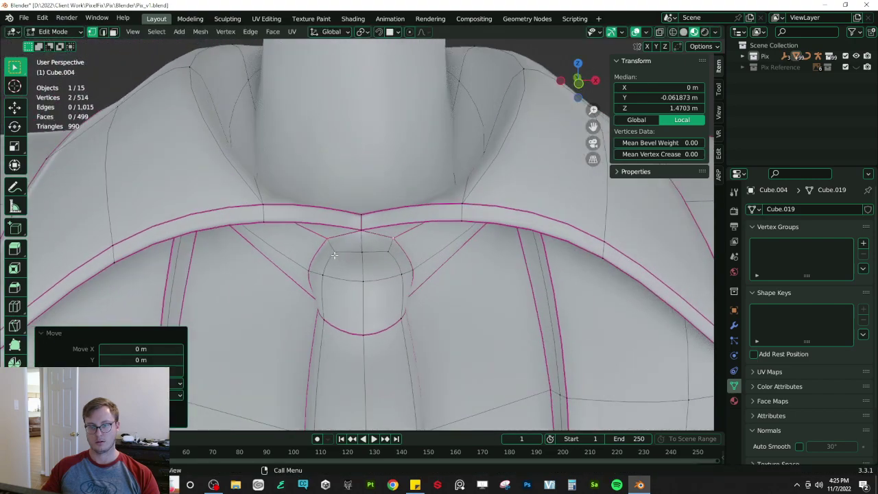
# - Widen the front of the tie knot by scaling up the four vertices on its side edges
pyautogui.click(334, 254)
pyautogui.keyDown('shift'); pyautogui.click(324, 276); pyautogui.keyUp('shift')
pyautogui.press('s')
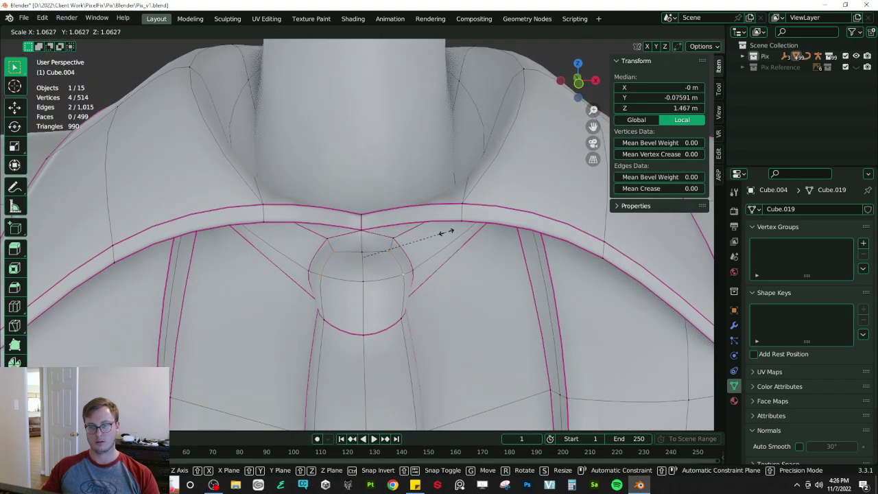
pyautogui.click(468, 225)
pyautogui.moveTo(468, 225); pyautogui.dragTo(432, 256, button='middle')
pyautogui.press('s')
pyautogui.click(445, 253)
pyautogui.press('s')
pyautogui.click(387, 222)
pyautogui.hotkey('ctrl', 'z')
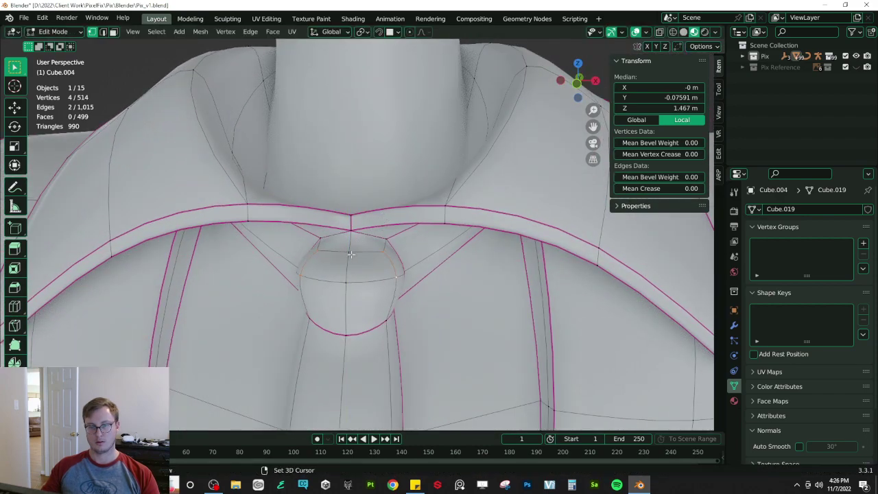
# - Add the knot's upper centre vertex to the selection, scale the group along Z, leave Edit Mode and save the file
pyautogui.keyDown('shift'); pyautogui.click(351, 254); pyautogui.keyUp('shift')
pyautogui.press('s')
pyautogui.press('z')
pyautogui.click(377, 201)
pyautogui.press('s')
pyautogui.press('z')
pyautogui.click(366, 191)
pyautogui.moveTo(367, 192); pyautogui.dragTo(330, 262, button='middle')
pyautogui.press('Tab')
pyautogui.scroll(-5, 357, 224)
pyautogui.hotkey('ctrl', 's')
# - Back in Edit Mode, move the pair of vertices on the knot's outer sides forward about 0.007 m along Y in wireframe side view
pyautogui.press('Tab')
pyautogui.hotkey('ctrl', 's')
pyautogui.scroll(3, 407, 225)
pyautogui.click(324, 231)
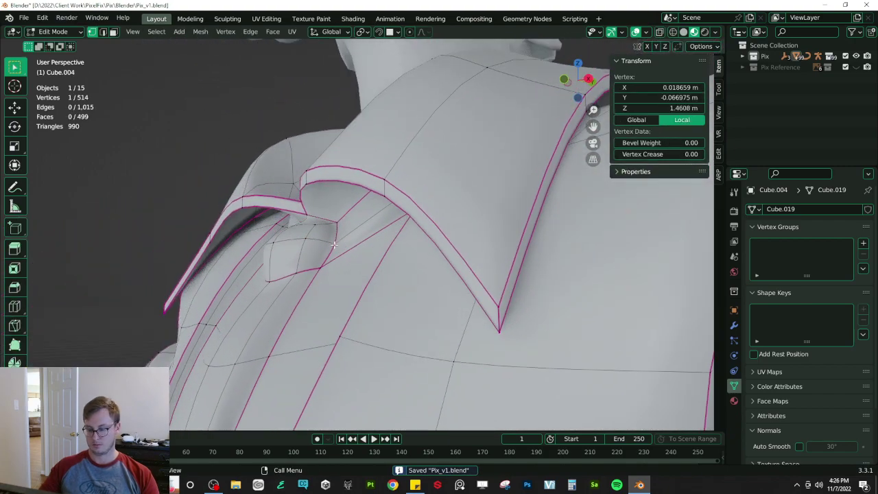
pyautogui.press('KP_3')
pyautogui.press('z')
pyautogui.click(126, 190)
pyautogui.keyDown('shift'); pyautogui.moveTo(233, 201); pyautogui.dragTo(264, 194, button='middle'); pyautogui.keyUp('shift')
pyautogui.scroll(3, 263, 194)
pyautogui.press('b')
pyautogui.moveTo(384, 233); pyautogui.dragTo(421, 260)
pyautogui.press('g')
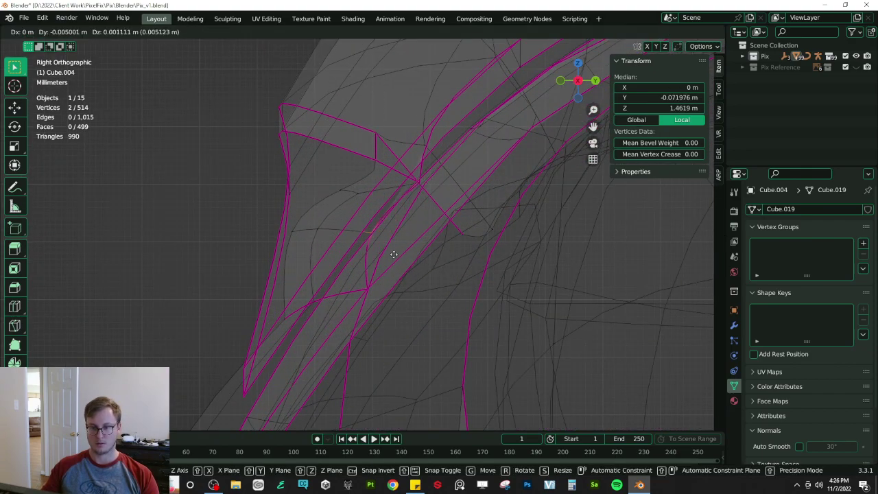
pyautogui.click(382, 255)
pyautogui.hotkey('shift', 'z')
pyautogui.moveTo(382, 255)
pyautogui.mouseDown(button='middle')
pyautogui.moveTo(476, 198)
pyautogui.moveTo(565, 236)
pyautogui.mouseUp(button='middle')
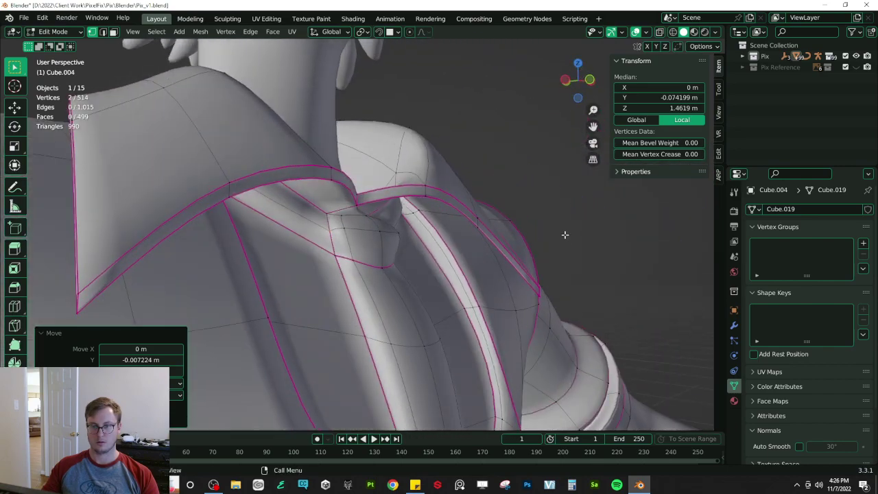
# - Leave Edit Mode on the shirt mesh, save the file and review the reshaped tie on the character
pyautogui.press('Tab')
pyautogui.hotkey('ctrl', 's')
pyautogui.scroll(-8, 341, 231)
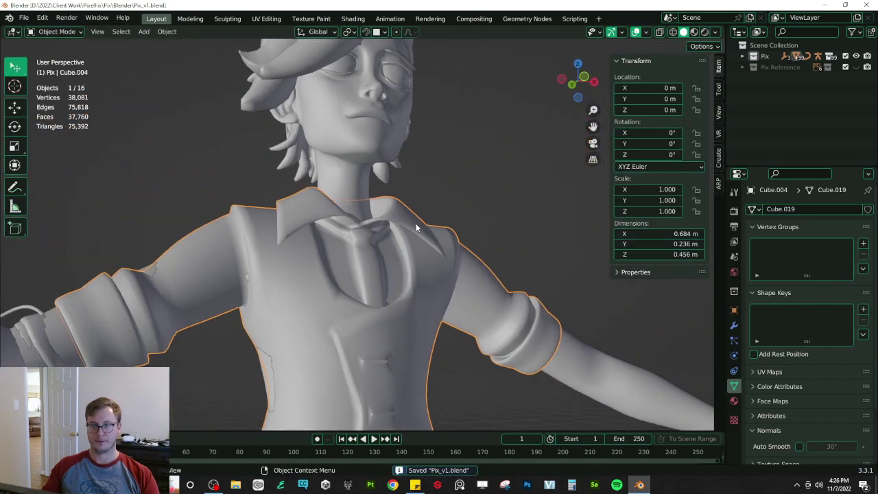
pyautogui.scroll(-1, 387, 237)
pyautogui.keyDown('shift'); pyautogui.moveTo(381, 245); pyautogui.dragTo(353, 251, button='middle'); pyautogui.keyUp('shift')
# - Switch the viewport to Material Preview with the forest environment lighting and deselect the shirt mesh
pyautogui.click(735, 209)
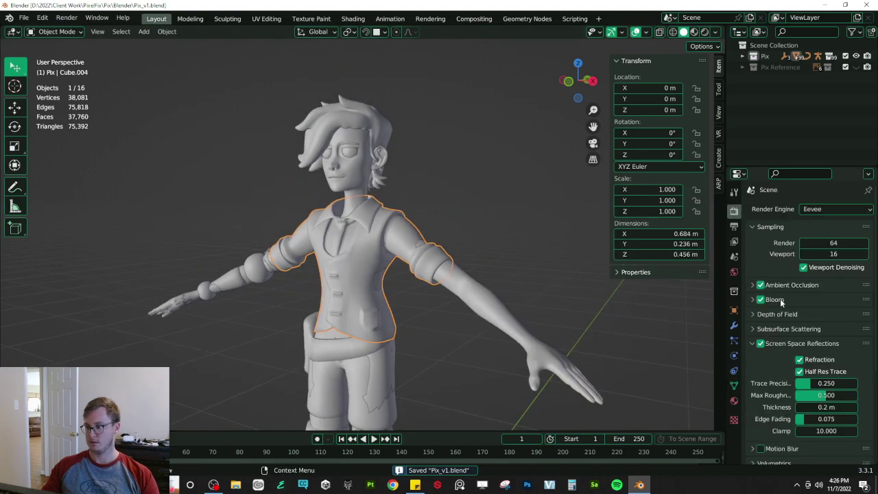
pyautogui.click(715, 33)
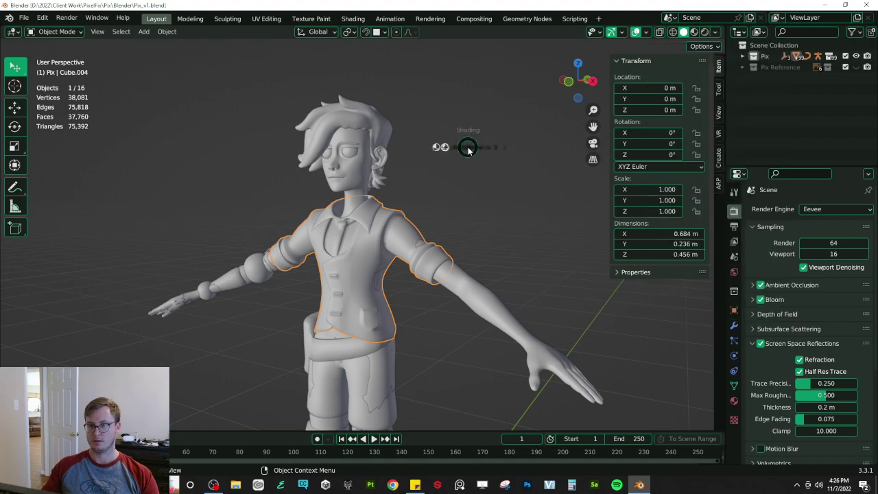
pyautogui.click(435, 198)
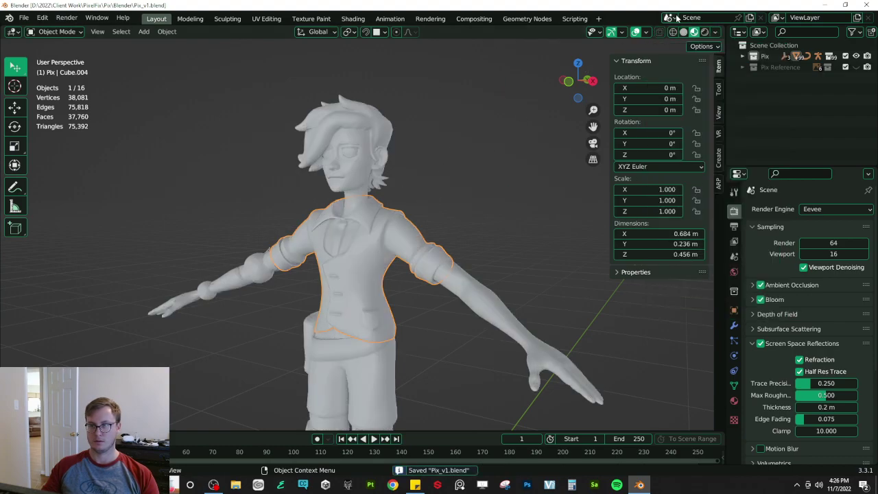
pyautogui.click(716, 32)
pyautogui.click(676, 160)
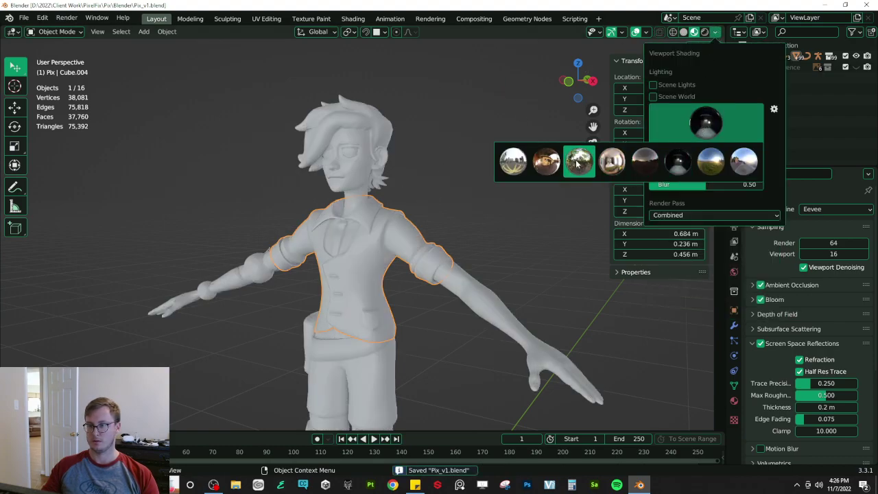
pyautogui.click(579, 162)
pyautogui.click(452, 171)
# - Change the preview lighting to the dark night environment and save the file
pyautogui.click(716, 32)
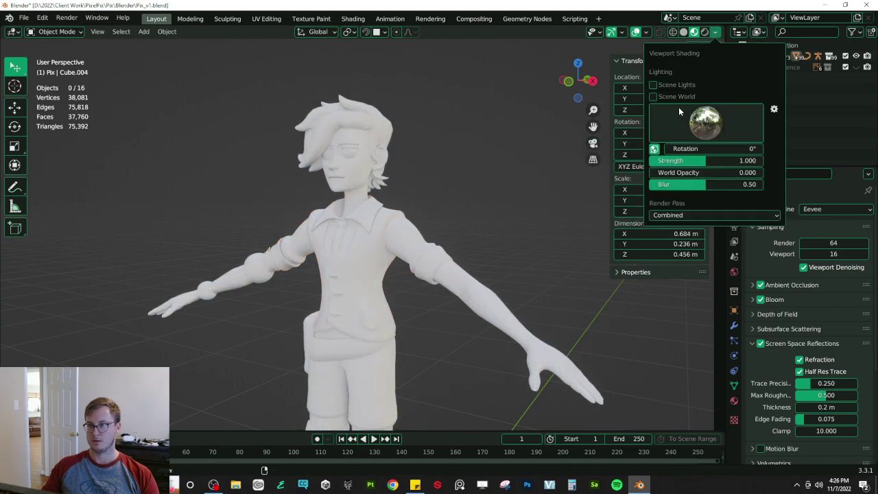
pyautogui.click(679, 110)
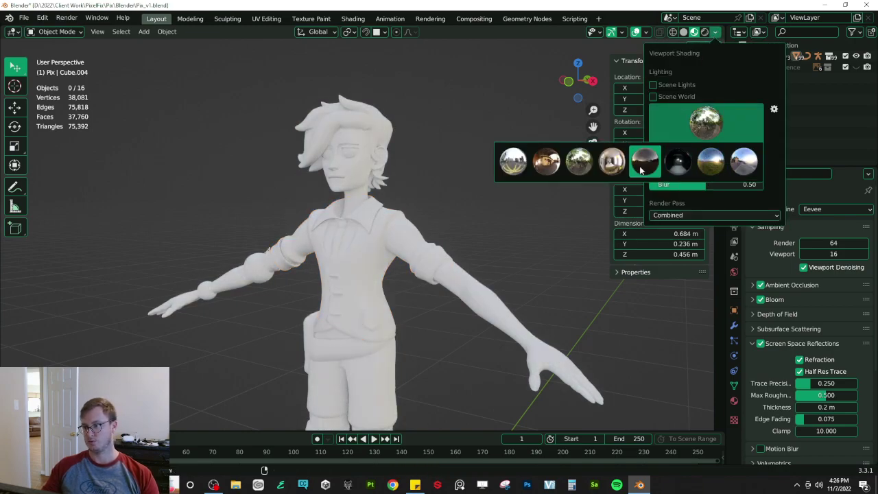
pyautogui.click(642, 164)
pyautogui.hotkey('ctrl', 's')
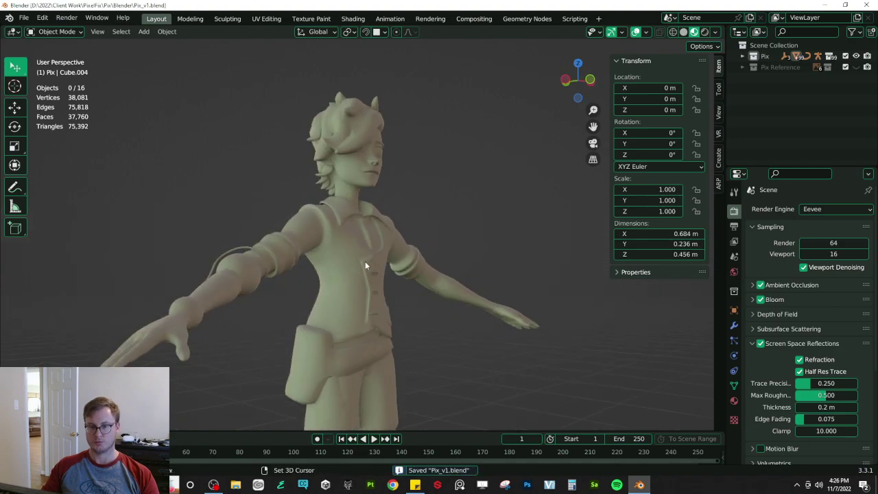
# - Examine the full figure and the vest under the night lighting, cancel a test move of the body mesh, deselect it and save
pyautogui.scroll(3, 377, 241)
pyautogui.moveTo(396, 129); pyautogui.dragTo(309, 173, button='middle')
pyautogui.scroll(-2, 305, 169)
pyautogui.click(218, 211)
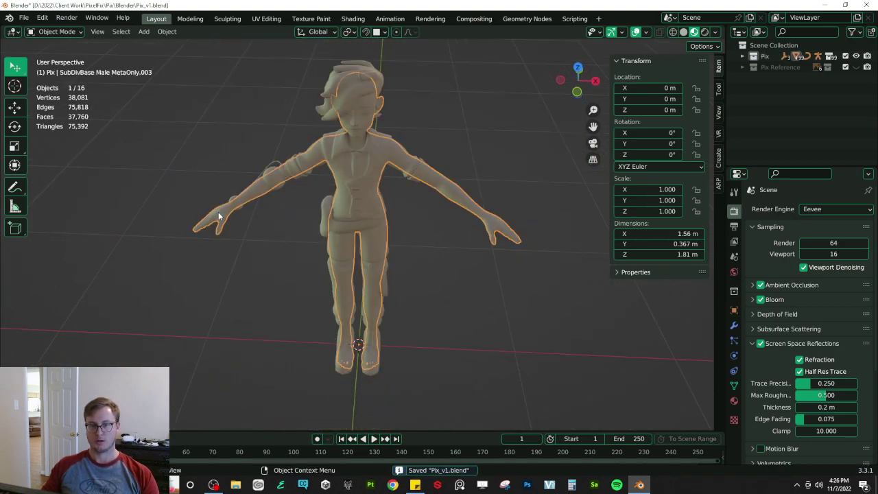
pyautogui.press('g')
pyautogui.press('Escape')
pyautogui.moveTo(296, 186); pyautogui.dragTo(289, 169, button='middle')
pyautogui.hotkey('ctrl', 's')
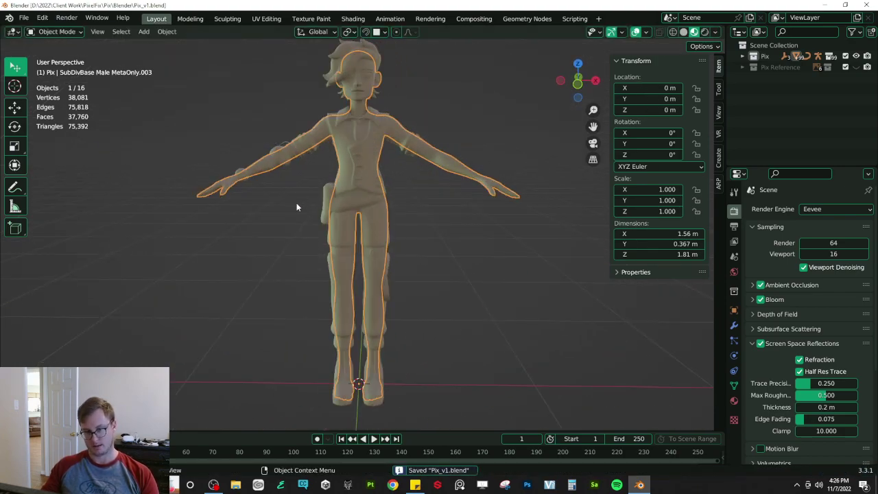
pyautogui.scroll(4, 339, 184)
pyautogui.scroll(3, 339, 189)
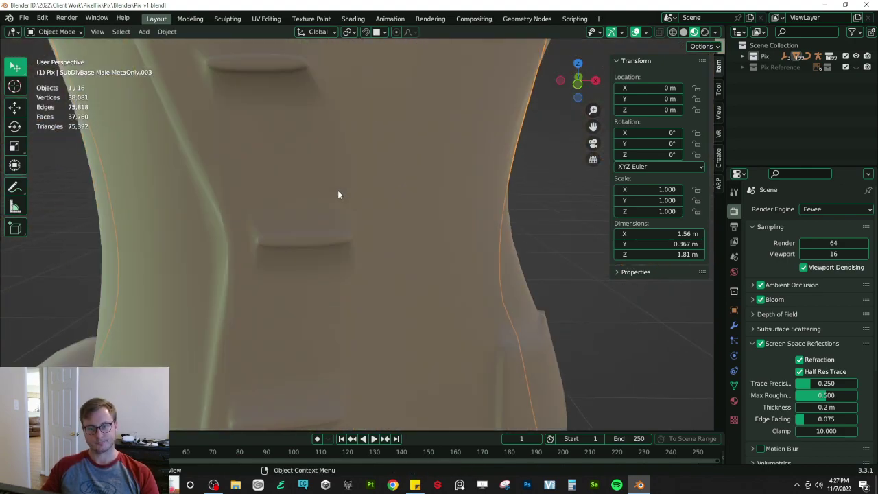
pyautogui.scroll(-5, 338, 190)
pyautogui.moveTo(375, 183)
pyautogui.mouseDown(button='middle')
pyautogui.moveTo(355, 263)
pyautogui.moveTo(429, 253)
pyautogui.moveTo(503, 223)
pyautogui.moveTo(336, 153)
pyautogui.moveTo(302, 270)
pyautogui.moveTo(431, 273)
pyautogui.moveTo(369, 265)
pyautogui.moveTo(441, 263)
pyautogui.moveTo(418, 252)
pyautogui.moveTo(407, 262)
pyautogui.moveTo(429, 256)
pyautogui.mouseUp(button='middle')
pyautogui.click(388, 273)
pyautogui.hotkey('ctrl', 's')
# - Enter Edit Mode on the body mesh, enable proportional editing and try to move the rear jaw vertex beneath the ear outward along X
pyautogui.press('KP_1')
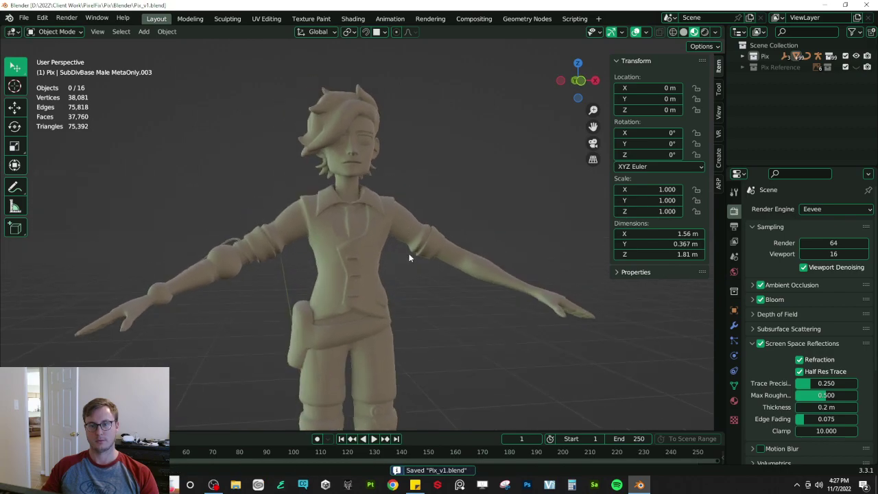
pyautogui.scroll(8, 384, 268)
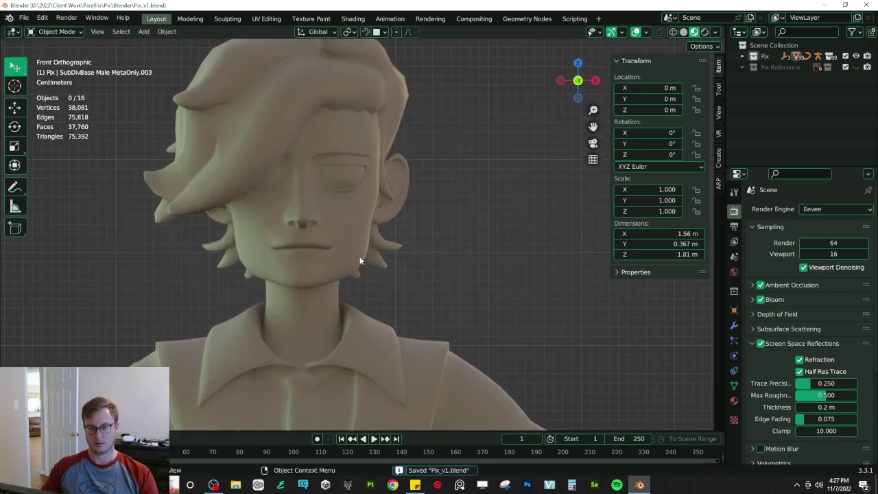
pyautogui.press('Tab')
pyautogui.moveTo(390, 213); pyautogui.dragTo(272, 247, button='middle')
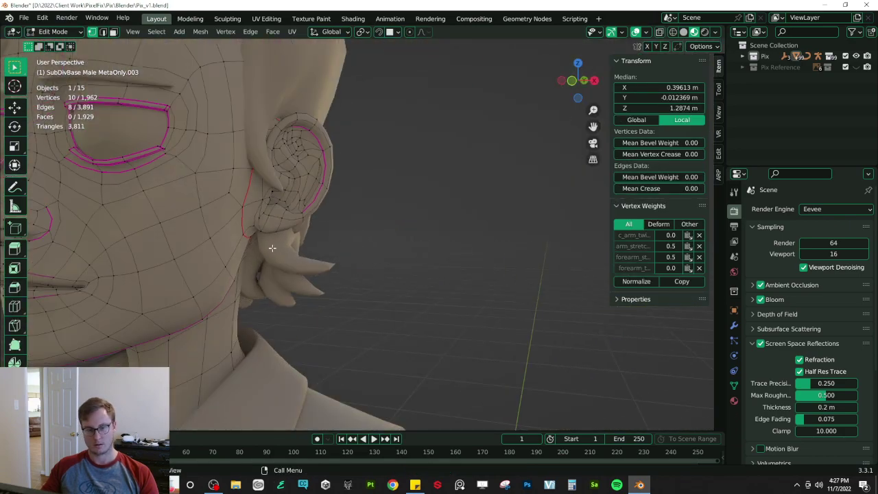
pyautogui.click(240, 225)
pyautogui.press('KP_1')
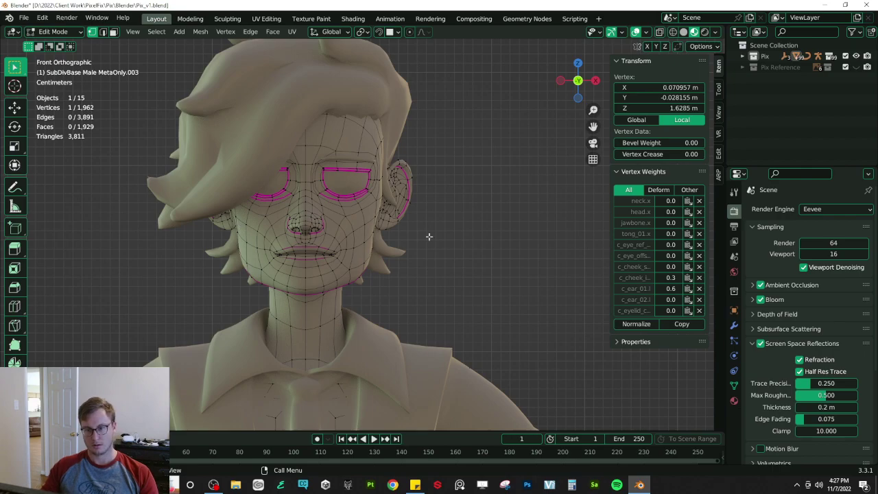
pyautogui.scroll(3, 419, 236)
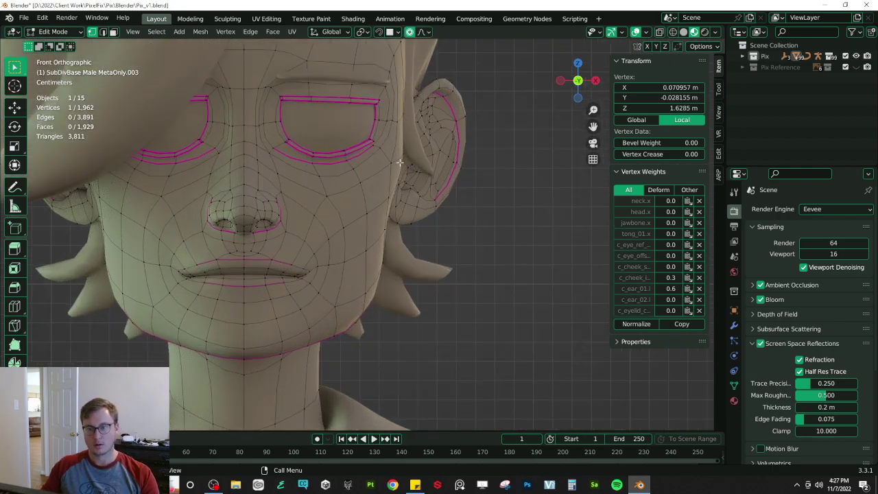
pyautogui.press('g')
pyautogui.scroll(2, 405, 165)
pyautogui.press('x')
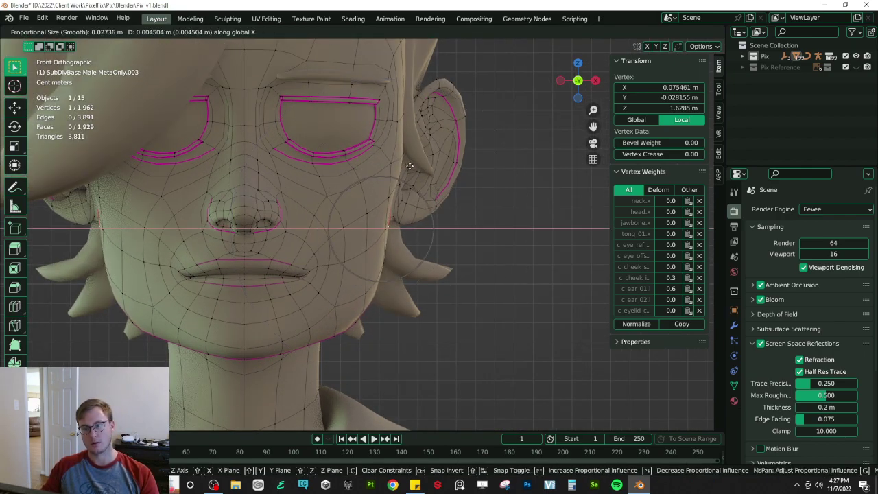
pyautogui.press('Escape')
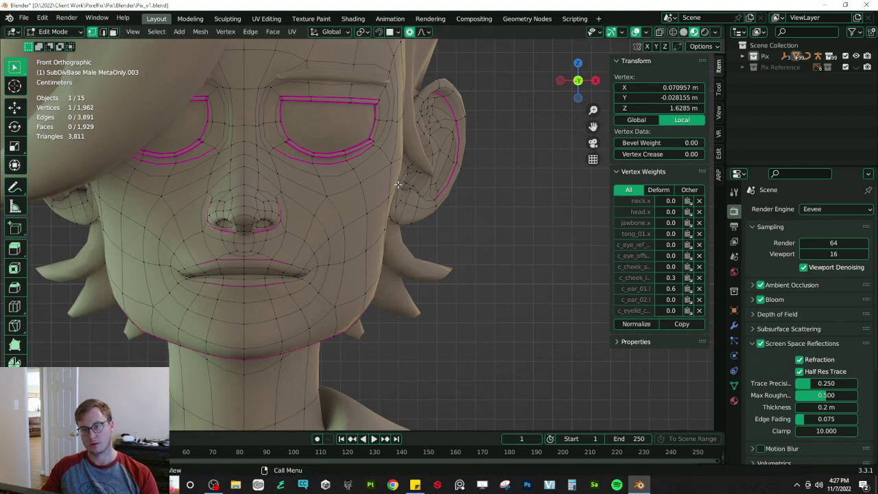
# - Move the cheek vertex beside the ear inward about 0.0017 m along X with proportional editing
pyautogui.press('g')
pyautogui.press('x')
pyautogui.click(398, 201)
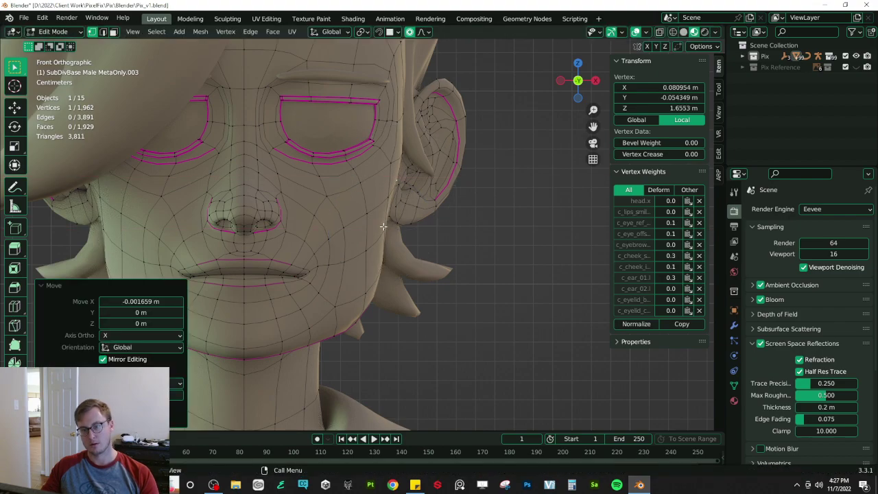
# - Move the cheek vertex level with the earlobe outward along X with proportional editing, leave Edit Mode and save the file
pyautogui.click(383, 228)
pyautogui.press('g')
pyautogui.press('x')
pyautogui.scroll(-3, 408, 227)
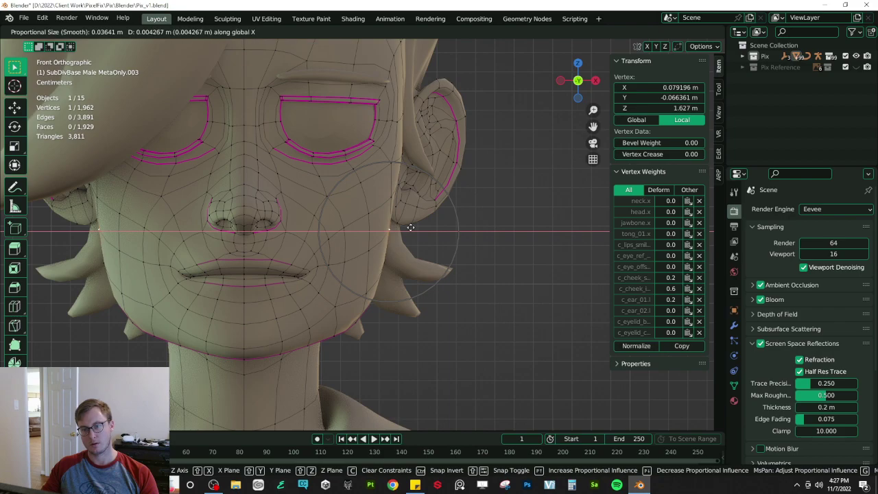
pyautogui.click(414, 229)
pyautogui.press('Tab')
pyautogui.moveTo(412, 227); pyautogui.dragTo(481, 168, button='middle')
pyautogui.hotkey('ctrl', 's')
# - Rotate the strap hanging at the leg about Z to a rotation of -42.3°, deselect it and save the file
pyautogui.scroll(-4, 473, 170)
pyautogui.keyDown('shift'); pyautogui.moveTo(457, 220); pyautogui.dragTo(364, 164, button='middle'); pyautogui.keyUp('shift')
pyautogui.moveTo(309, 173); pyautogui.dragTo(352, 182, button='middle')
pyautogui.keyDown('shift'); pyautogui.moveTo(379, 319); pyautogui.dragTo(404, 232, button='middle'); pyautogui.keyUp('shift')
pyautogui.hotkey('ctrl', 's')
pyautogui.hotkey('alt', 'a')
pyautogui.scroll(3, 279, 245)
pyautogui.click(362, 216)
pyautogui.press('r')
pyautogui.press('z')
pyautogui.click(362, 279)
pyautogui.moveTo(361, 279); pyautogui.dragTo(387, 176, button='middle')
pyautogui.click(439, 197)
pyautogui.scroll(-3, 432, 200)
pyautogui.hotkey('ctrl', 's')
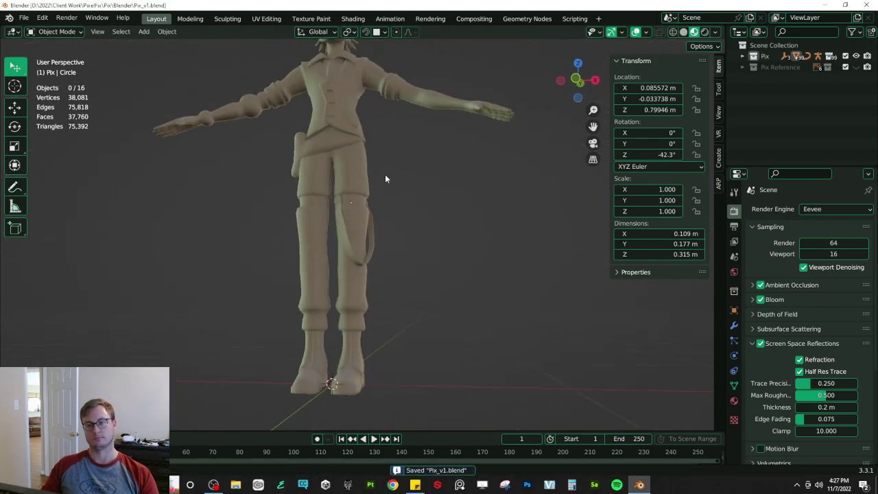
# - Test-move the Robo Arm object away from the body, cancel the move and save the file
pyautogui.scroll(2, 385, 226)
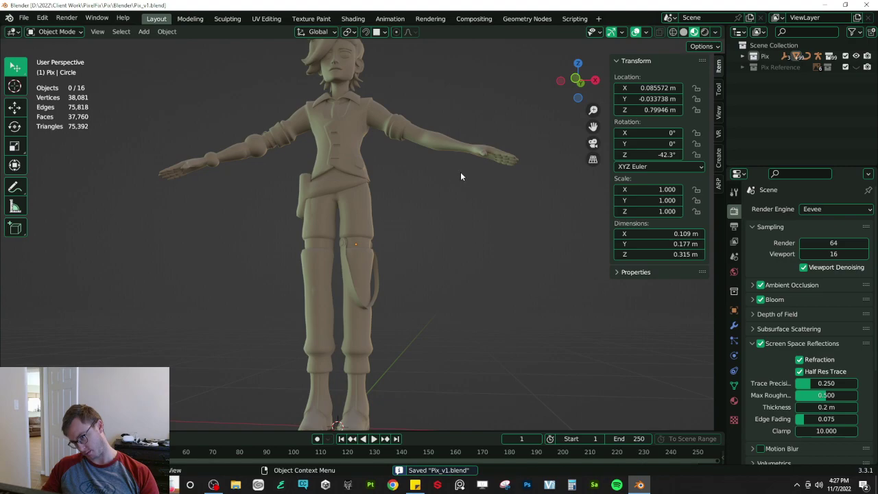
pyautogui.click(472, 154)
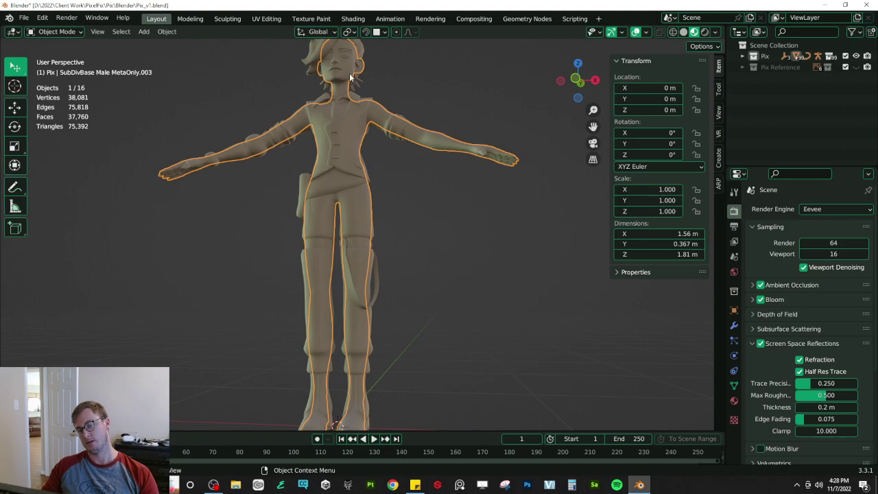
pyautogui.click(162, 171)
pyautogui.press('g')
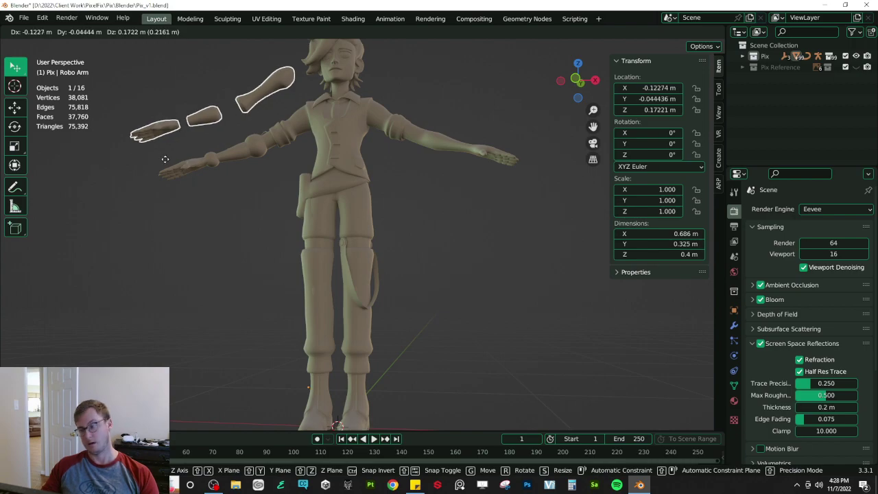
pyautogui.press('Escape')
pyautogui.hotkey('ctrl', 's')
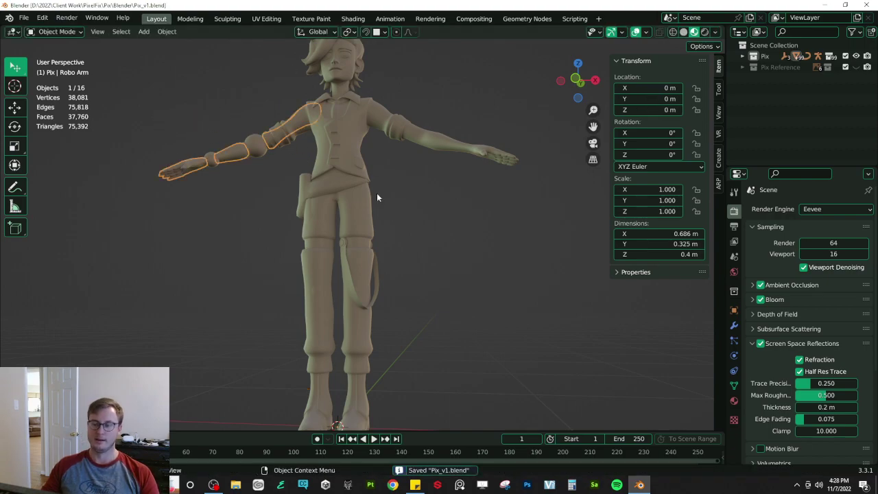
# - Enlarge the Robo Arm's vertex group list, look through its groups and deselect the arm
pyautogui.click(734, 386)
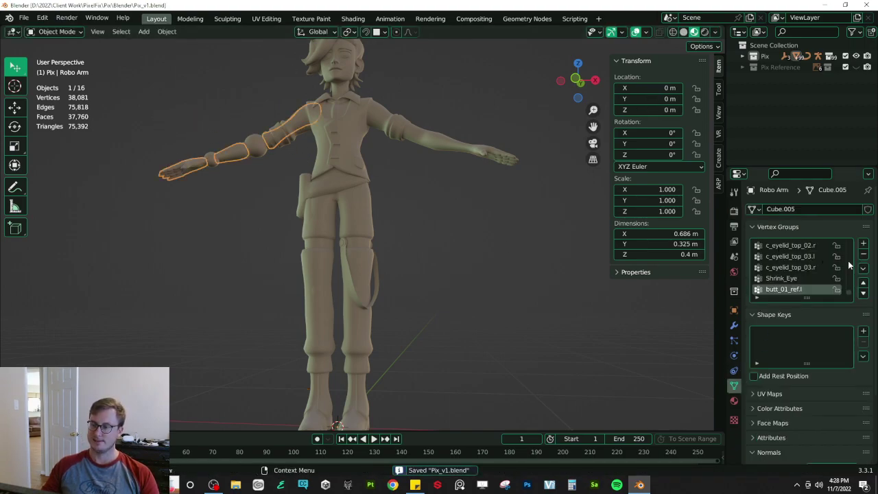
pyautogui.moveTo(807, 297); pyautogui.dragTo(846, 363)
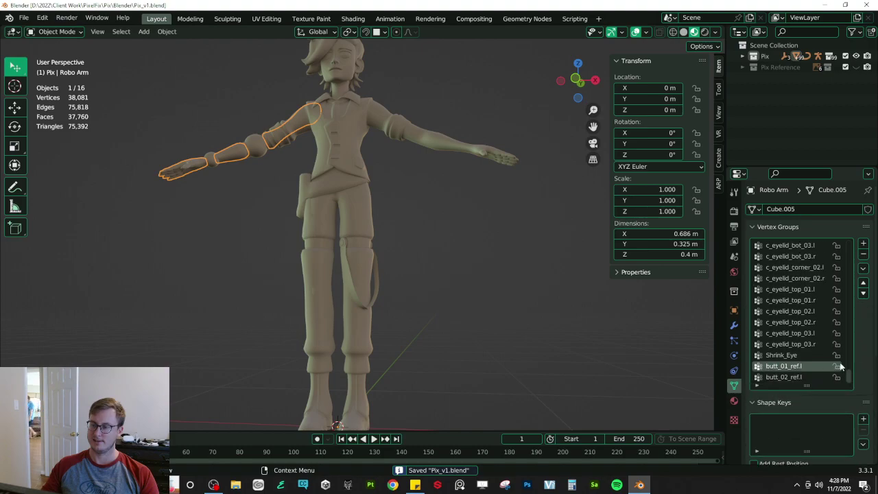
pyautogui.scroll(15, 841, 248)
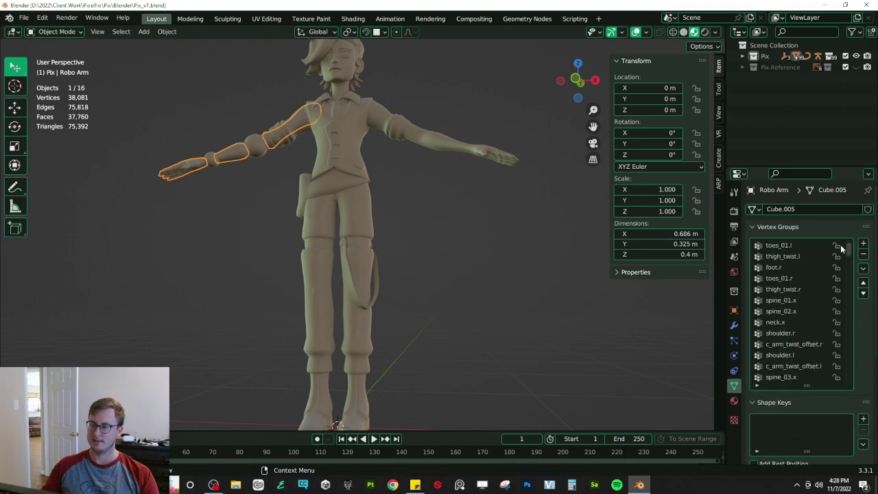
pyautogui.click(465, 253)
# - Return the viewport to Solid shading, apply the body mesh's Mirror modifier and save the file
pyautogui.scroll(4, 358, 221)
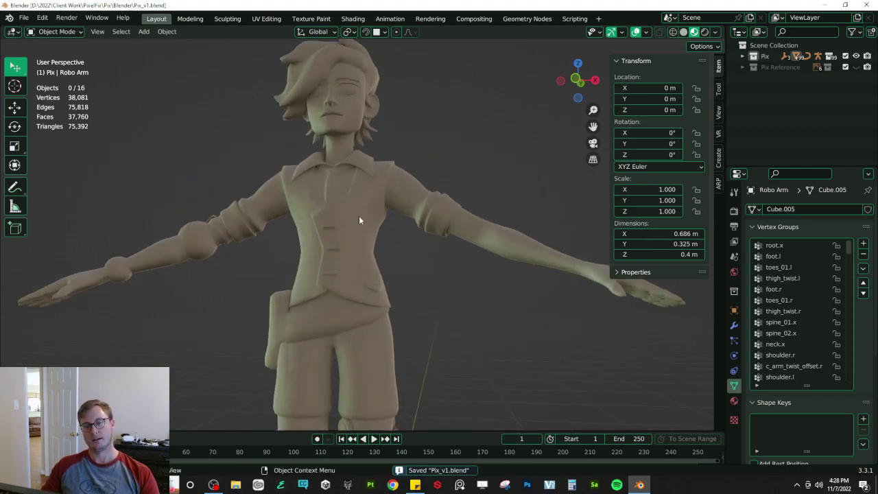
pyautogui.click(346, 133)
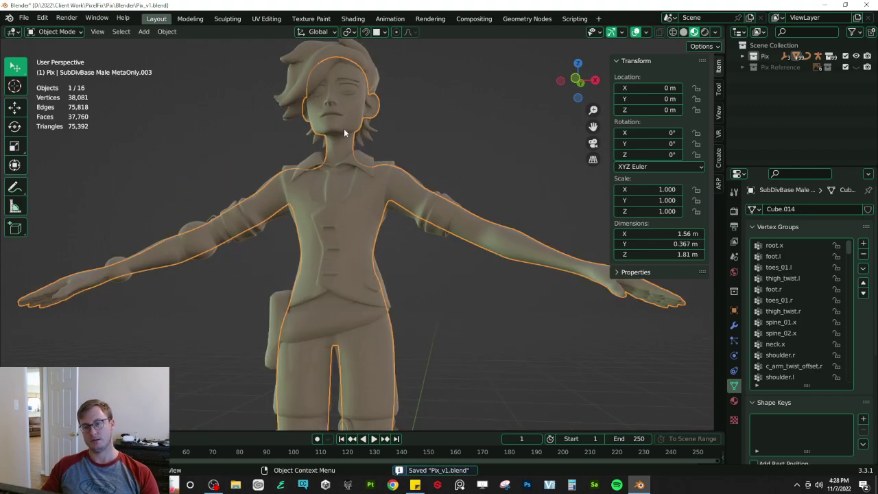
pyautogui.click(734, 325)
pyautogui.press('z')
pyautogui.click(170, 189)
pyautogui.moveTo(170, 189)
pyautogui.mouseDown(button='middle')
pyautogui.moveTo(200, 217)
pyautogui.moveTo(404, 194)
pyautogui.mouseUp(button='middle')
pyautogui.hotkey('shift', 'z')
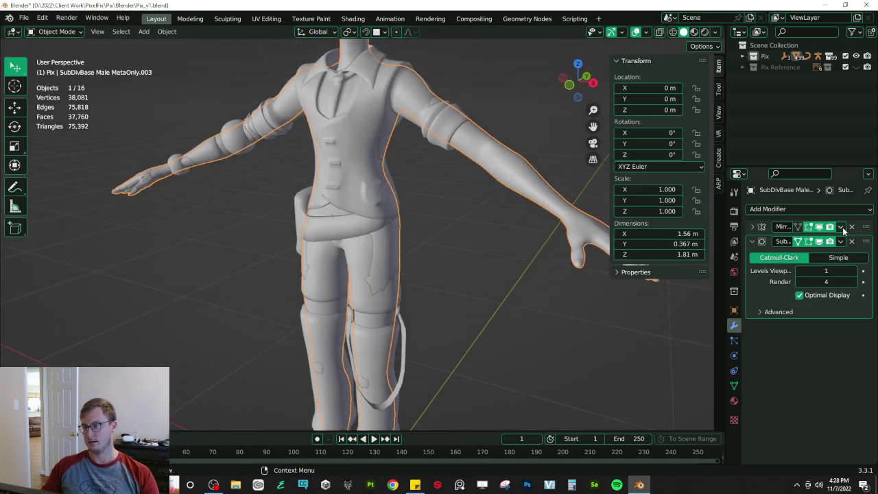
pyautogui.click(841, 227)
pyautogui.hotkey('ctrl', 'a')
pyautogui.hotkey('ctrl', 's')
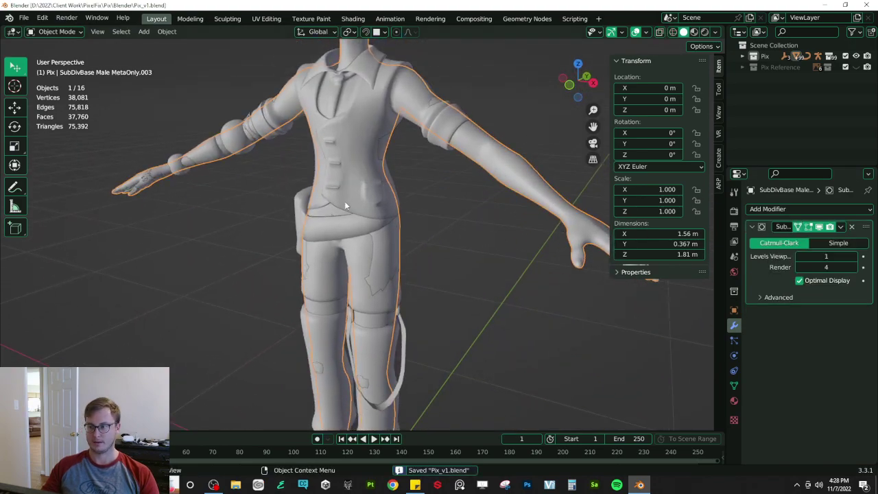
# - Enter Edit Mode on the body mesh and select the character's right arm from hand to shoulder in wireframe front view
pyautogui.press('KP_1')
pyautogui.press('Tab')
pyautogui.hotkey('shift', 'z')
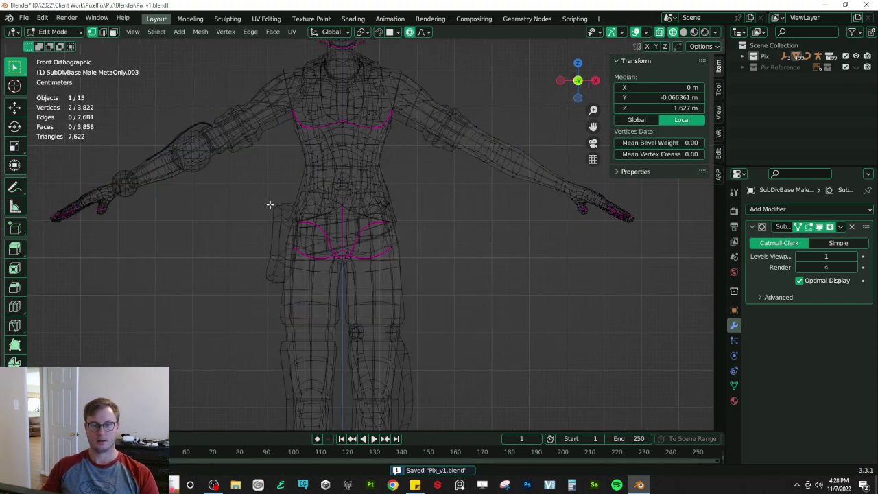
pyautogui.click(66, 225)
pyautogui.moveTo(61, 166); pyautogui.dragTo(150, 232)
pyautogui.keyDown('shift'); pyautogui.moveTo(143, 202); pyautogui.dragTo(188, 247, button='middle'); pyautogui.keyUp('shift')
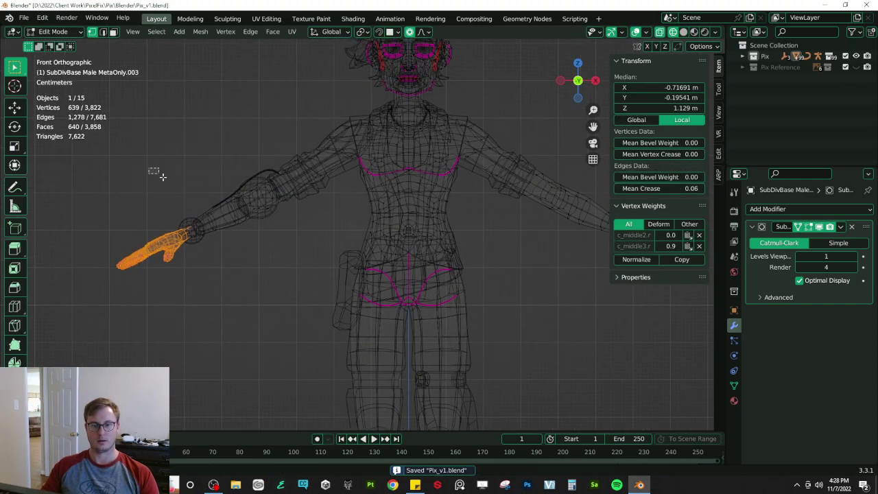
pyautogui.keyDown('shift'); pyautogui.moveTo(153, 171); pyautogui.dragTo(265, 242); pyautogui.keyUp('shift')
pyautogui.keyDown('shift'); pyautogui.moveTo(212, 141); pyautogui.dragTo(254, 174); pyautogui.keyUp('shift')
pyautogui.press('l')
pyautogui.scroll(5, 339, 254)
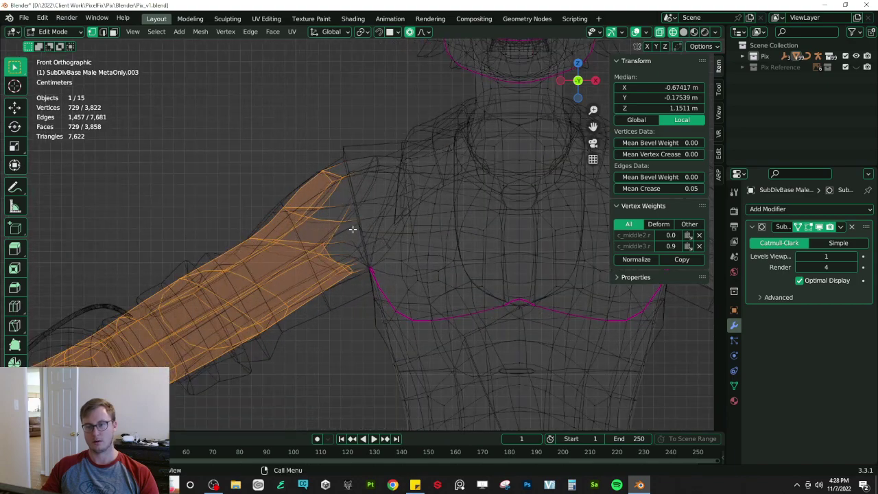
# - Isolate the body mesh in local view and delete the selected vertices of the character's right arm
pyautogui.hotkey('shift', 'z')
pyautogui.press('KP_Divide')
pyautogui.moveTo(400, 240); pyautogui.dragTo(295, 154, button='middle')
pyautogui.scroll(1, 294, 153)
pyautogui.scroll(2, 296, 152)
pyautogui.keyDown('shift'); pyautogui.moveTo(423, 160); pyautogui.dragTo(386, 235, button='middle'); pyautogui.keyUp('shift')
pyautogui.scroll(3, 414, 229)
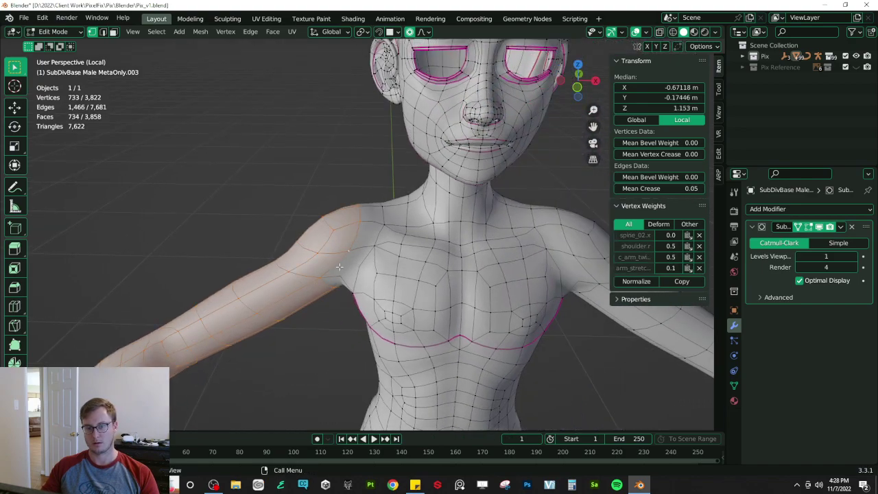
pyautogui.hotkey('shift', 'z')
pyautogui.press('x')
pyautogui.click(308, 253)
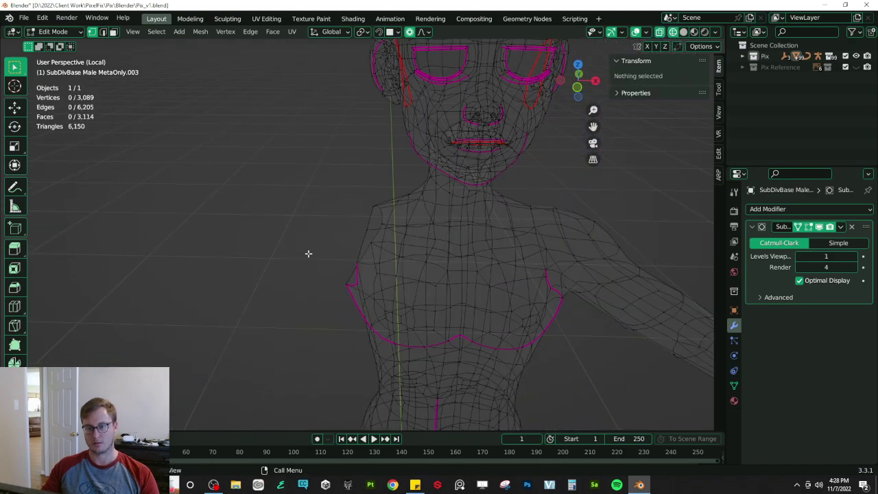
# - Select the open boundary edge loop around the hole at the body's right shoulder in Solid shading
pyautogui.hotkey('shift', 'z')
pyautogui.moveTo(308, 254)
pyautogui.mouseDown(button='middle')
pyautogui.moveTo(364, 284)
pyautogui.moveTo(288, 243)
pyautogui.mouseUp(button='middle')
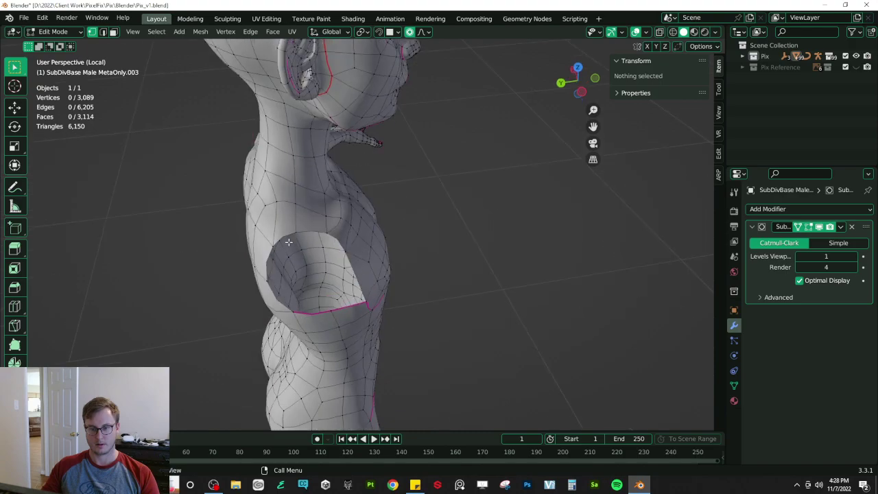
pyautogui.click(283, 236)
pyautogui.keyDown('alt'); pyautogui.click(318, 235); pyautogui.keyUp('alt')
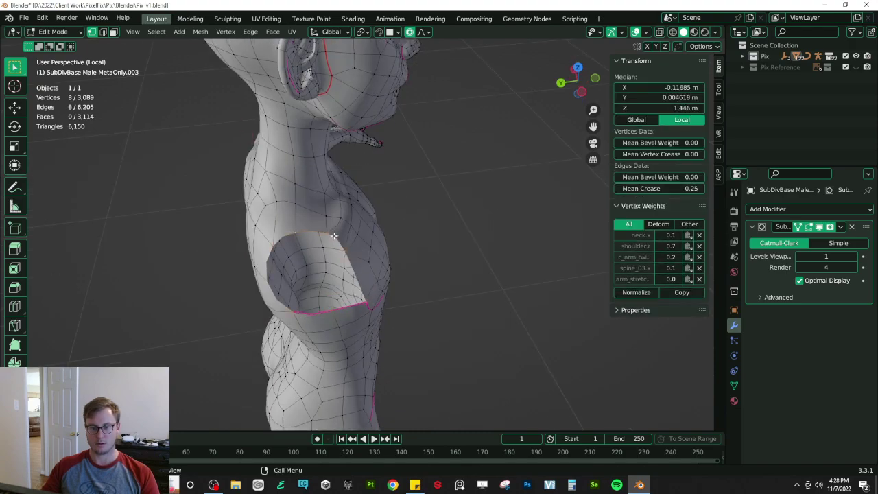
# - Try to close the shoulder hole with Grid Fill
pyautogui.moveTo(389, 304); pyautogui.dragTo(378, 262, button='middle')
pyautogui.rightClick(378, 261)
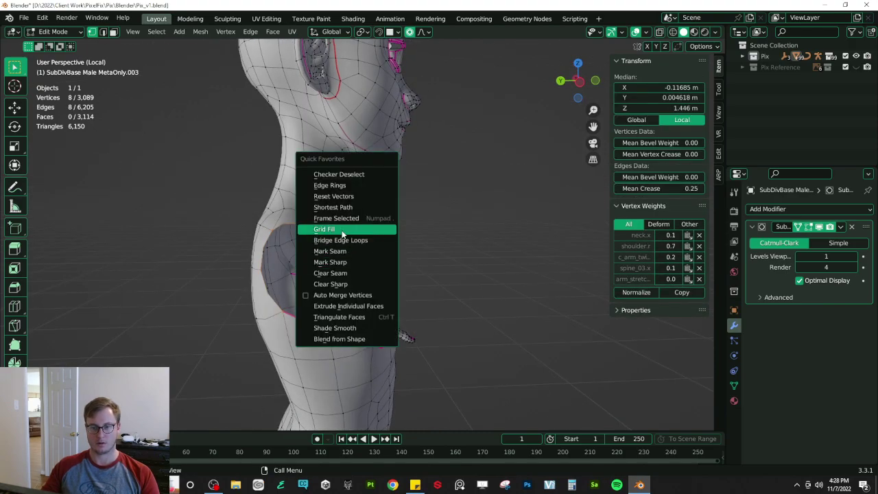
pyautogui.click(378, 227)
pyautogui.moveTo(457, 227); pyautogui.dragTo(443, 268, button='middle')
pyautogui.hotkey('ctrl', 'z')
# - Fill the shoulder hole with a single face and inset that face by about 0.004 m
pyautogui.press('f')
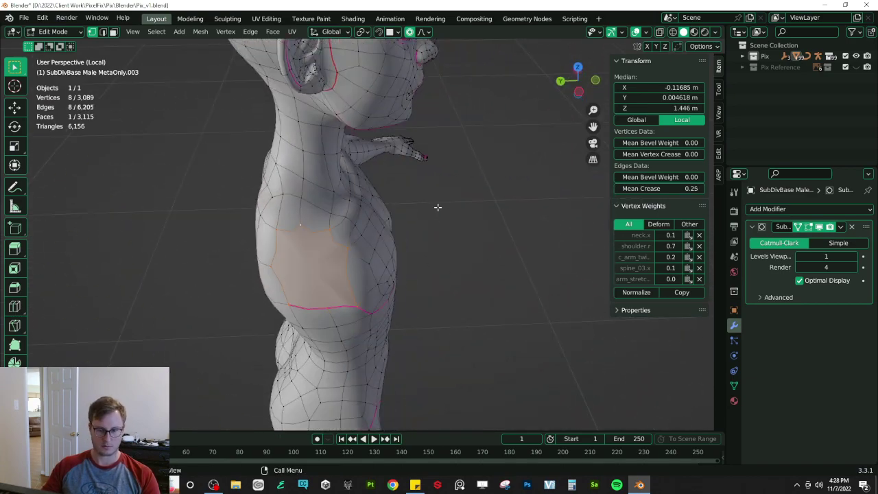
pyautogui.press('i')
pyautogui.click(433, 209)
pyautogui.moveTo(433, 209); pyautogui.dragTo(329, 296, button='middle')
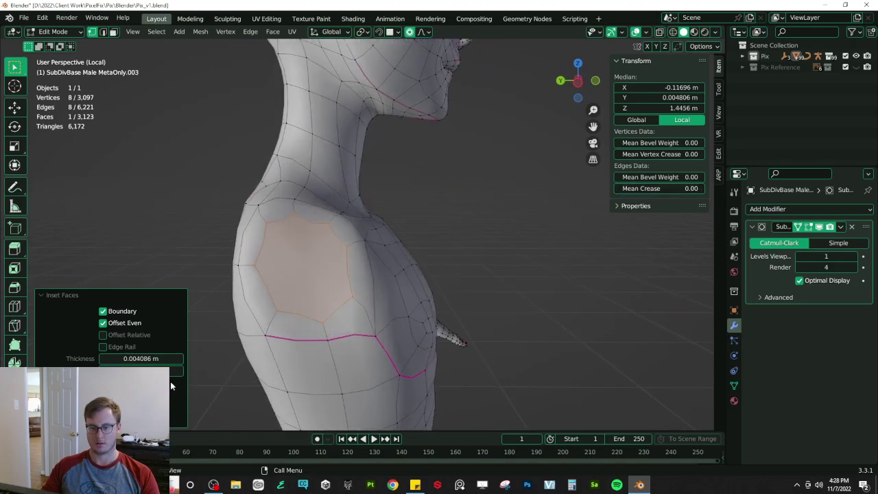
# - Connect opposite vertices across the inset shoulder face to split it into four quads, and leave Edit Mode and local view
pyautogui.click(311, 311)
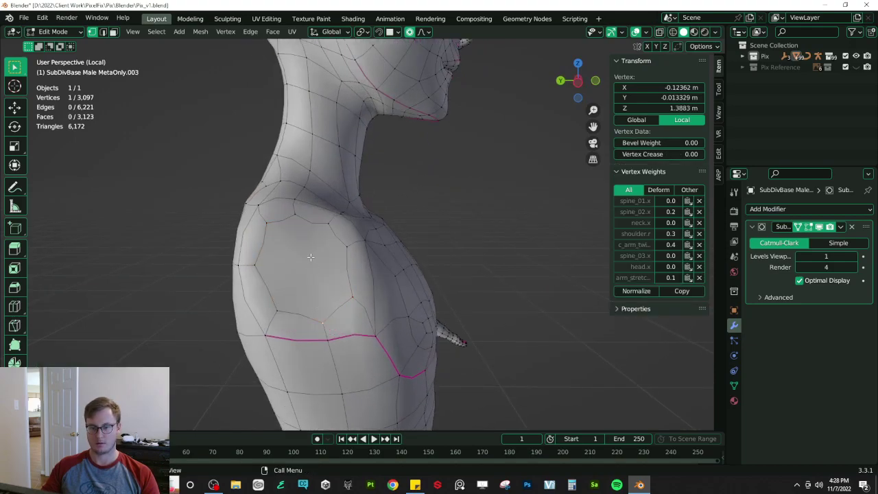
pyautogui.press('j')
pyautogui.click(349, 249)
pyautogui.keyDown('shift'); pyautogui.click(341, 257); pyautogui.keyUp('shift')
pyautogui.press('j')
pyautogui.moveTo(415, 235); pyautogui.dragTo(375, 240, button='middle')
pyautogui.press('Tab')
pyautogui.scroll(-5, 347, 247)
pyautogui.press('KP_Divide')
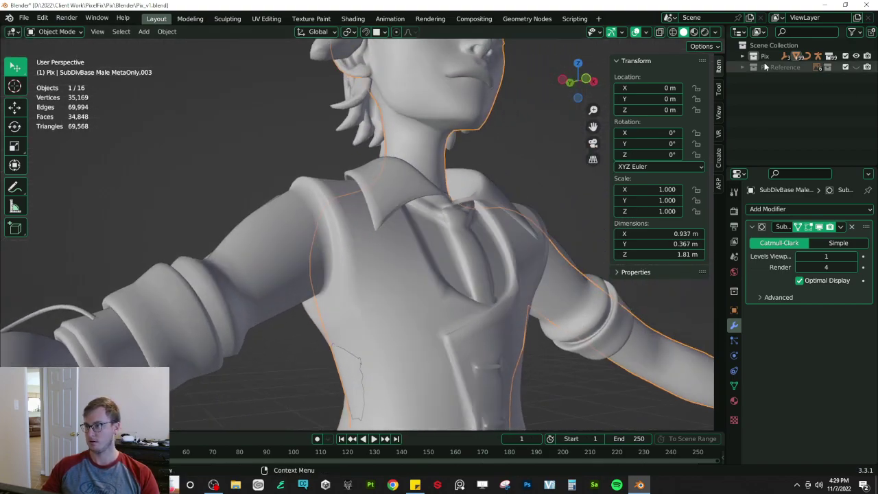
# - Hide the Pix Clothes collection inside the Pix collection and save the file
pyautogui.click(745, 56)
pyautogui.click(856, 101)
pyautogui.click(200, 195)
pyautogui.scroll(-3, 226, 216)
pyautogui.moveTo(252, 237); pyautogui.dragTo(379, 228, button='middle')
pyautogui.hotkey('ctrl', 's')
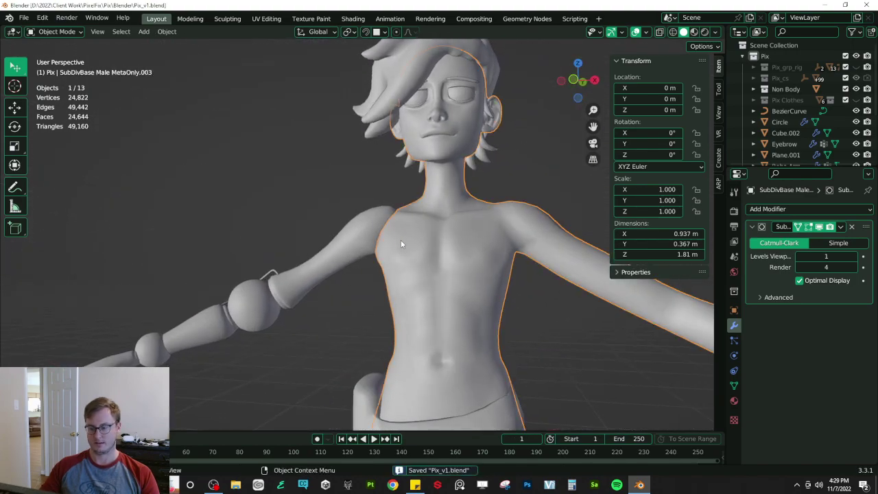
# - Enter Edit Mode on the body mesh and select the shoulder cap's center vertex in front wireframe view, growing the selection to its surrounding faces
pyautogui.press('KP_5')
pyautogui.press('Tab')
pyautogui.press('KP_1')
pyautogui.scroll(3, 405, 199)
pyautogui.hotkey('shift', 'z')
pyautogui.moveTo(405, 200)
pyautogui.keyDown('shift'); pyautogui.mouseDown(button='middle')
pyautogui.moveTo(336, 233)
pyautogui.moveTo(398, 252)
pyautogui.moveTo(425, 247)
pyautogui.mouseUp(button='middle'); pyautogui.keyUp('shift')
pyautogui.scroll(3, 333, 234)
pyautogui.keyDown('shift'); pyautogui.moveTo(260, 236); pyautogui.dragTo(364, 259, button='middle'); pyautogui.keyUp('shift')
pyautogui.click(345, 237)
pyautogui.press('ctrl+KP_Add')
# - Return to Solid shading and push the shoulder cap outward by about 0.002 m with Shrink/Fatten, using proportional editing
pyautogui.press('z')
pyautogui.click(447, 247)
pyautogui.moveTo(450, 245); pyautogui.dragTo(402, 235, button='middle')
pyautogui.press('s')
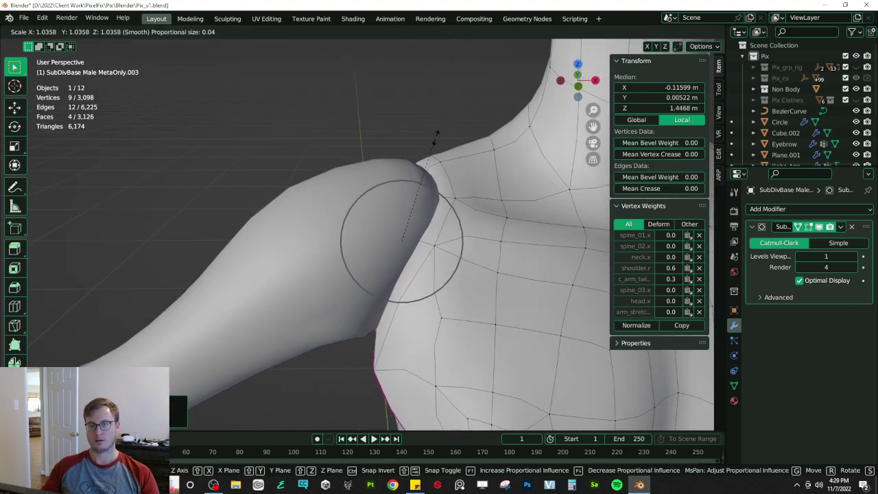
pyautogui.press('Escape')
pyautogui.hotkey('alt', 's')
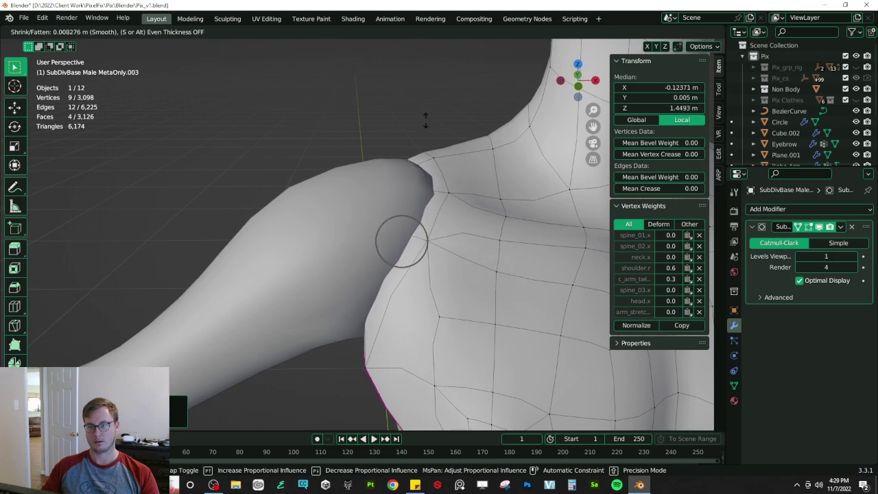
pyautogui.click(425, 120)
pyautogui.hotkey('alt', 's')
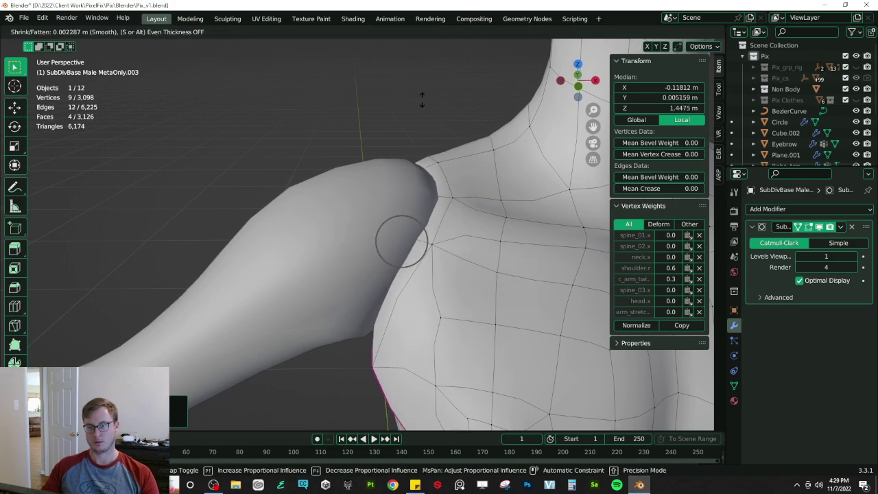
pyautogui.click(421, 98)
# - Leave Edit Mode, deselect everything and save the file
pyautogui.press('Tab')
pyautogui.scroll(-4, 449, 244)
pyautogui.hotkey('alt', 'a')
pyautogui.moveTo(407, 243); pyautogui.dragTo(187, 275, button='middle')
pyautogui.hotkey('ctrl', 's')
pyautogui.scroll(-2, 280, 232)
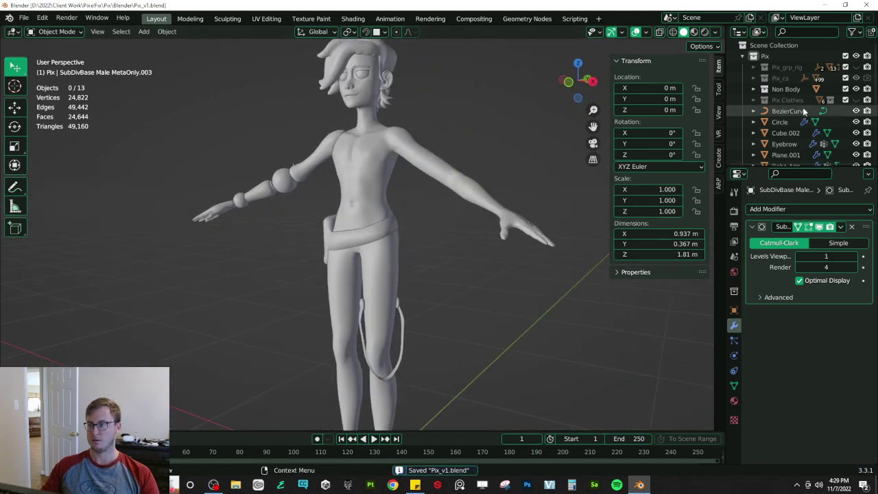
# - Show the Pix Clothes collection and rename its shirt object Cube.004 as Shirt
pyautogui.click(856, 101)
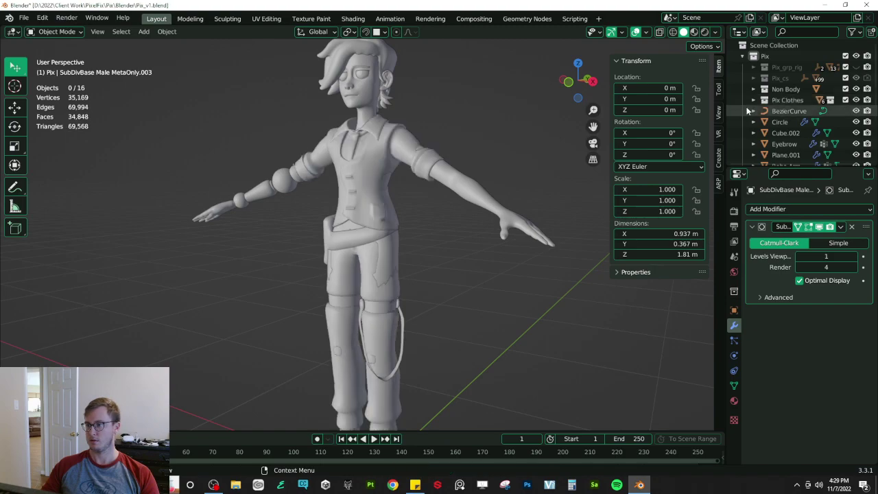
pyautogui.click(754, 99)
pyautogui.click(369, 153)
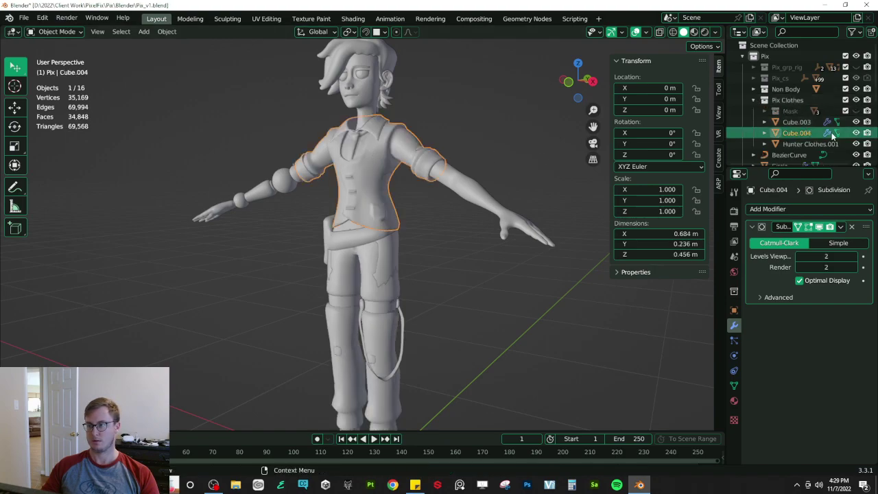
pyautogui.doubleClick(807, 133)
pyautogui.scroll(-2, 808, 133)
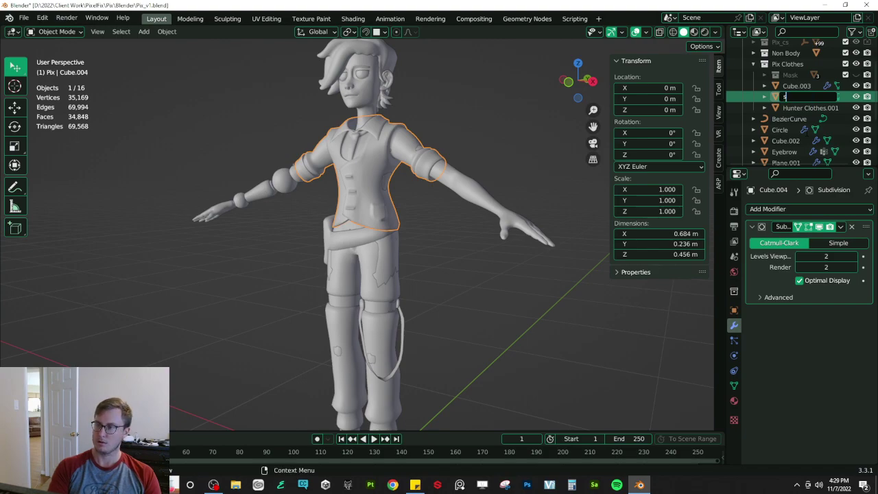
pyautogui.press('Return')
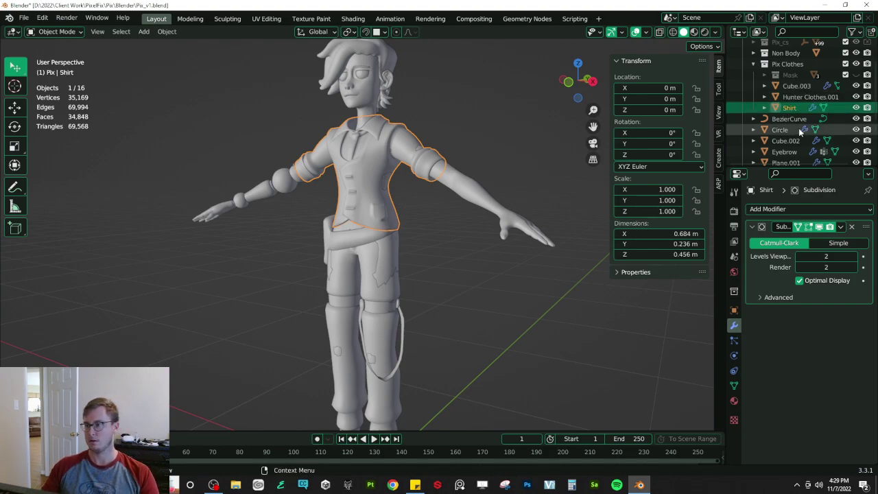
# - Hide the Shirt object, save the file and examine how the Robo Arm meets the bare shoulder
pyautogui.click(856, 107)
pyautogui.click(275, 216)
pyautogui.moveTo(275, 215); pyautogui.dragTo(387, 253, button='middle')
pyautogui.hotkey('ctrl', 's')
pyautogui.scroll(3, 366, 265)
pyautogui.scroll(-4, 391, 247)
pyautogui.scroll(-1, 387, 254)
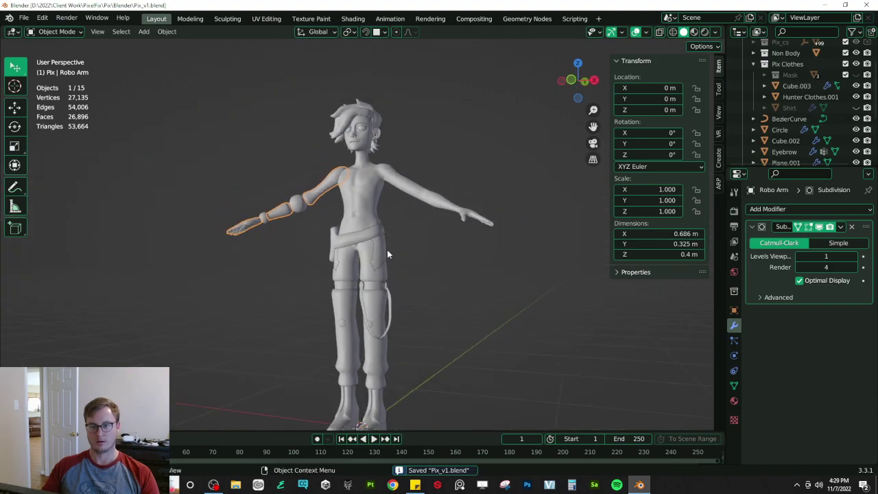
pyautogui.scroll(1, 441, 248)
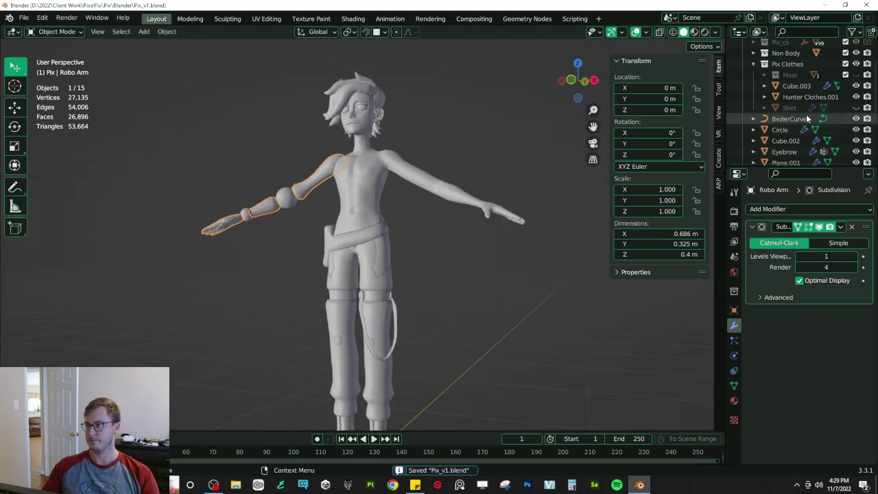
# - Show the Shirt object again and review the clothed character from several angles
pyautogui.click(858, 107)
pyautogui.moveTo(313, 269); pyautogui.dragTo(256, 236, button='middle')
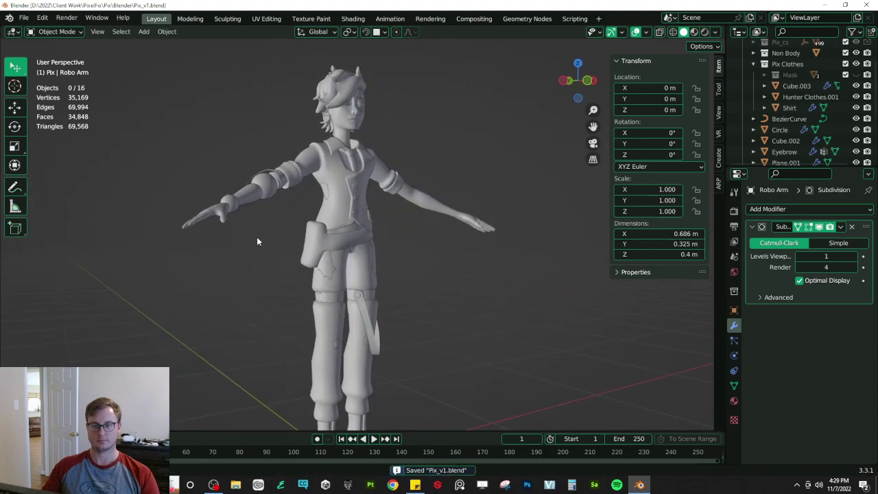
pyautogui.moveTo(326, 244); pyautogui.dragTo(310, 267, button='middle')
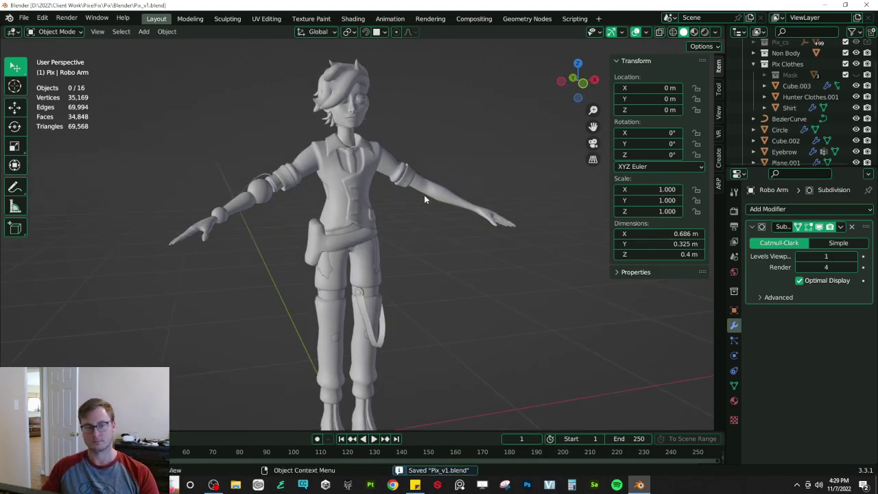
pyautogui.moveTo(423, 195); pyautogui.dragTo(354, 207, button='middle')
pyautogui.scroll(2, 820, 43)
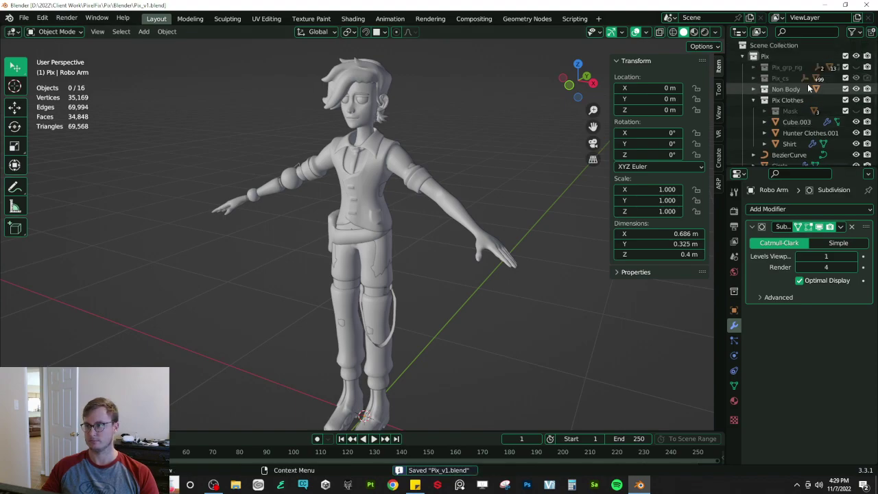
# - Collapse the Pix collection, show the Pix Reference collection and save the file
pyautogui.click(743, 57)
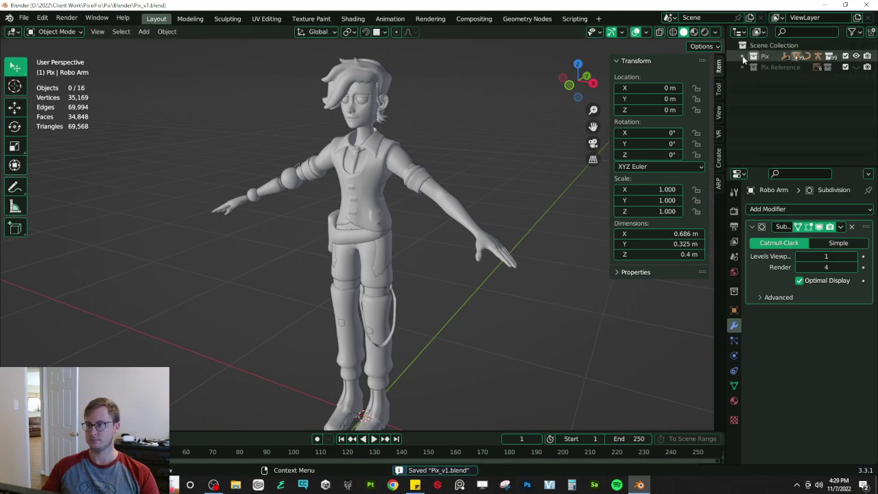
pyautogui.click(856, 67)
pyautogui.scroll(-4, 432, 249)
pyautogui.moveTo(343, 266); pyautogui.dragTo(390, 202, button='middle')
pyautogui.hotkey('ctrl', 's')
pyautogui.scroll(4, 334, 239)
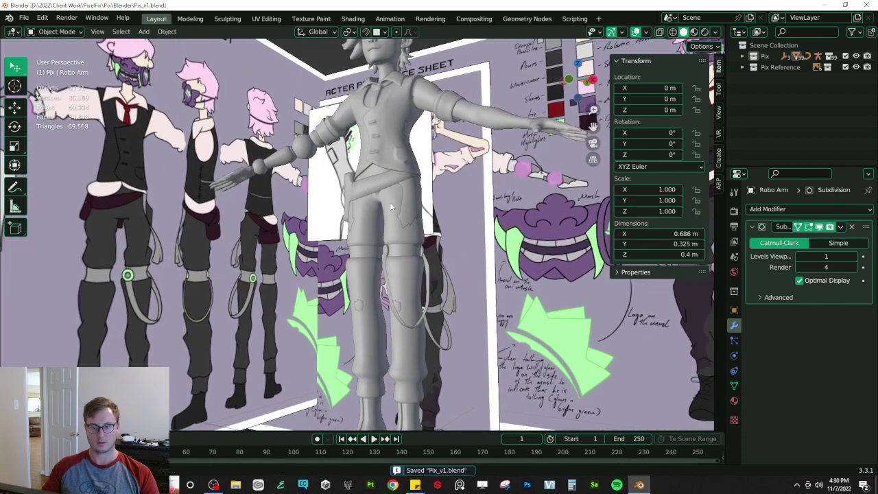
# - Place the 3D cursor on the waist sash at the character's left hip and add a mesh plane there
pyautogui.scroll(1, 396, 189)
pyautogui.click(403, 177)
pyautogui.press('Tab')
pyautogui.press('Tab')
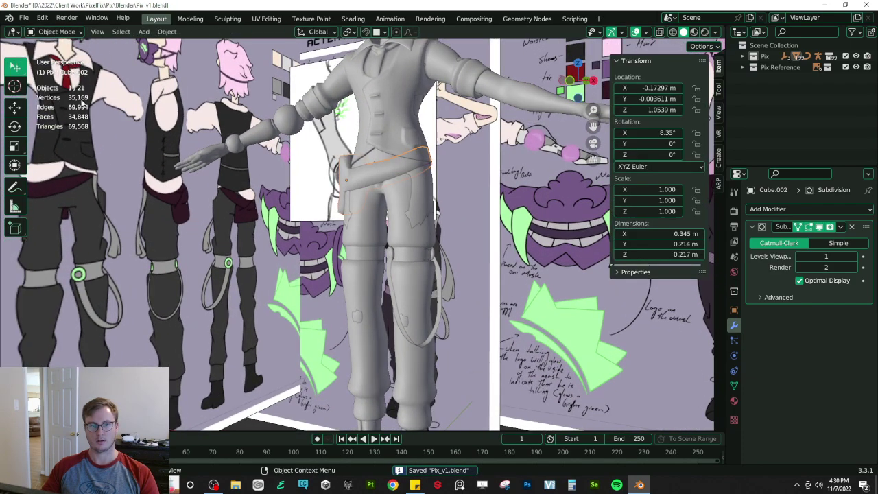
pyautogui.click(15, 87)
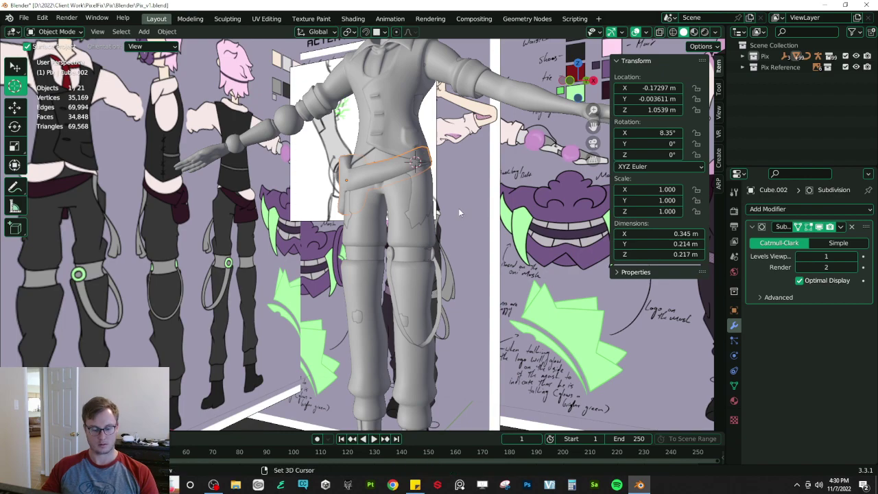
pyautogui.hotkey('shift', 'a')
pyautogui.moveTo(459, 199)
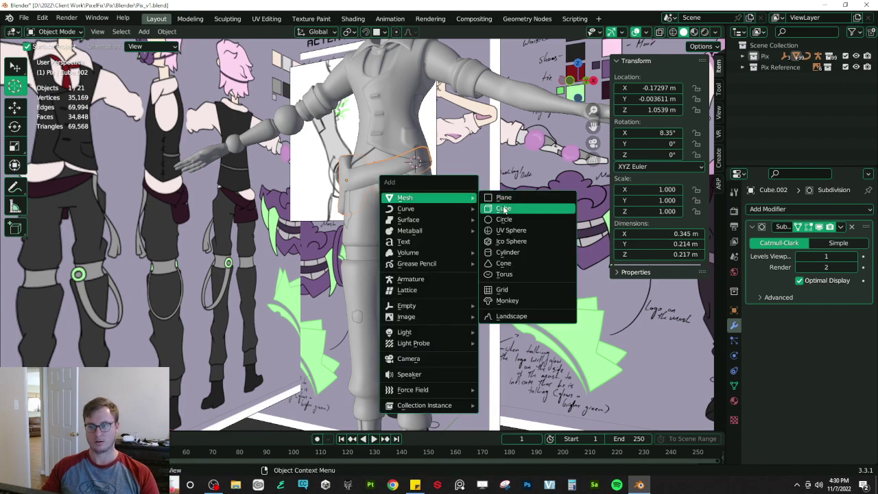
pyautogui.click(503, 199)
# - Enter Edit Mode on the new plane and scale it down by 0.1 and again by about 0.548
pyautogui.scroll(-3, 497, 199)
pyautogui.moveTo(488, 199); pyautogui.dragTo(477, 261, button='middle')
pyautogui.press('Tab')
pyautogui.write('s')
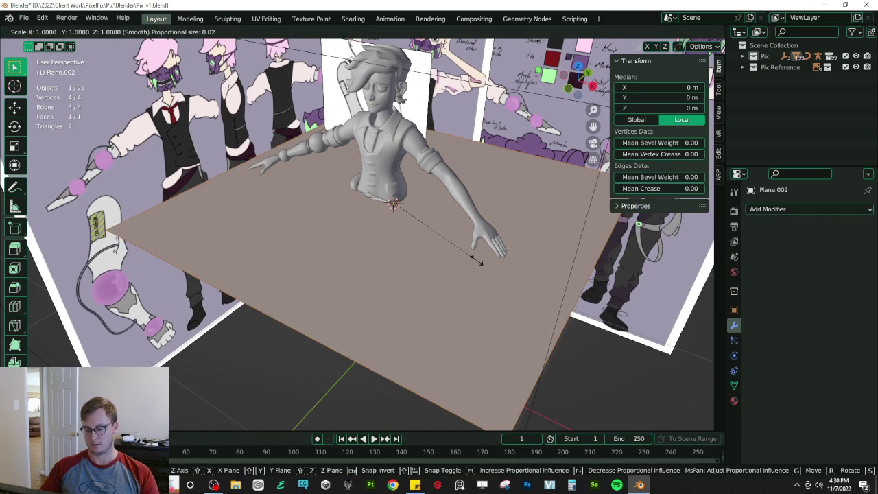
pyautogui.write('.1')
pyautogui.press('Return')
pyautogui.press('s')
pyautogui.click(443, 233)
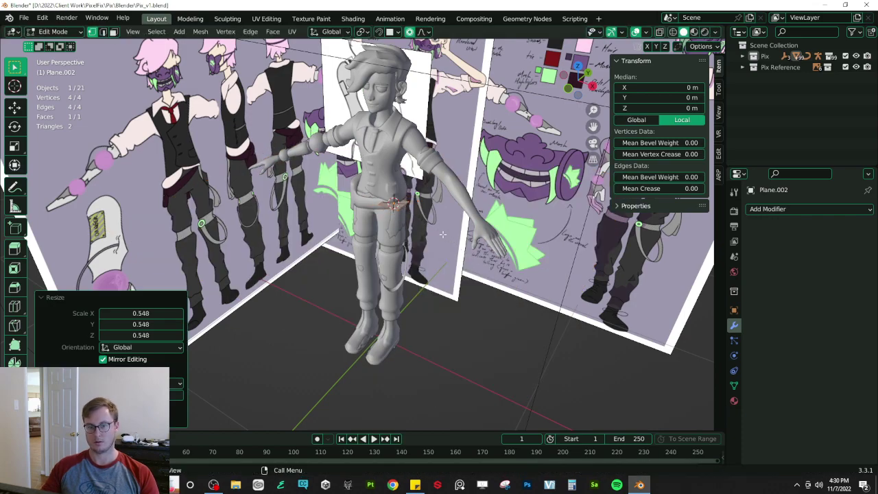
# - Rotate the plane at the hip 90° about the X axis so it stands upright
pyautogui.press('KP_1')
pyautogui.write('rx')
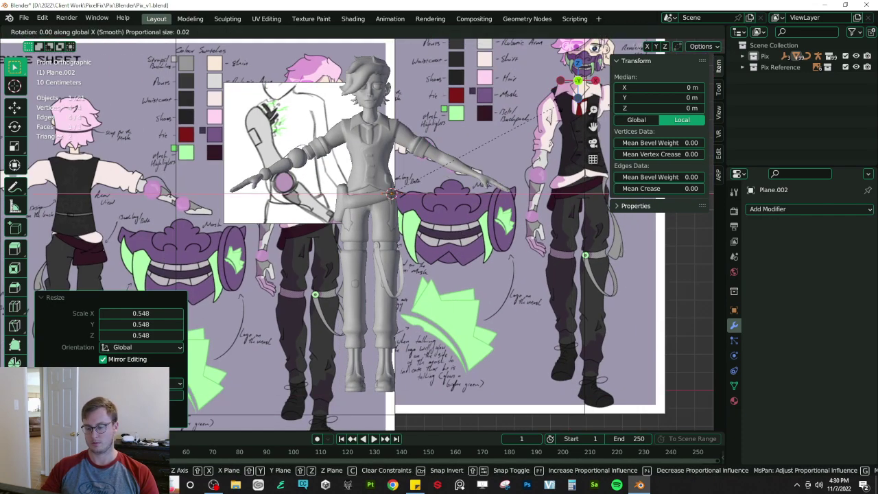
pyautogui.write('90')
pyautogui.press('Return')
pyautogui.scroll(7, 527, 113)
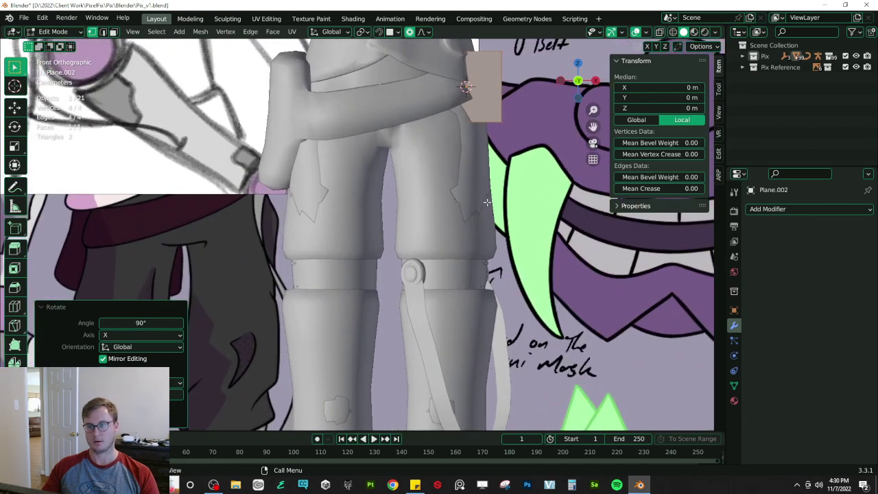
pyautogui.press('r')
pyautogui.press('z')
pyautogui.press('Escape')
# - Rotate the upright plane 40° about the Z axis to follow the side of the hip
pyautogui.moveTo(498, 105); pyautogui.dragTo(506, 198, button='middle')
pyautogui.hotkey('shift', 'z')
pyautogui.write('rz40')
pyautogui.press('Return')
pyautogui.press('KP_1')
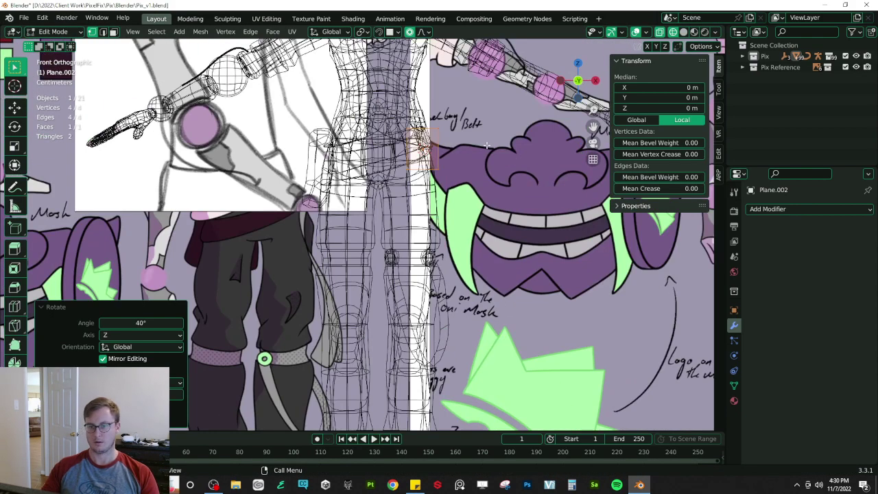
# - Scale the plane down uniformly until it fits the end of the belt at the hip
pyautogui.hotkey('shift', 'z')
pyautogui.scroll(5, 480, 144)
pyautogui.press('s')
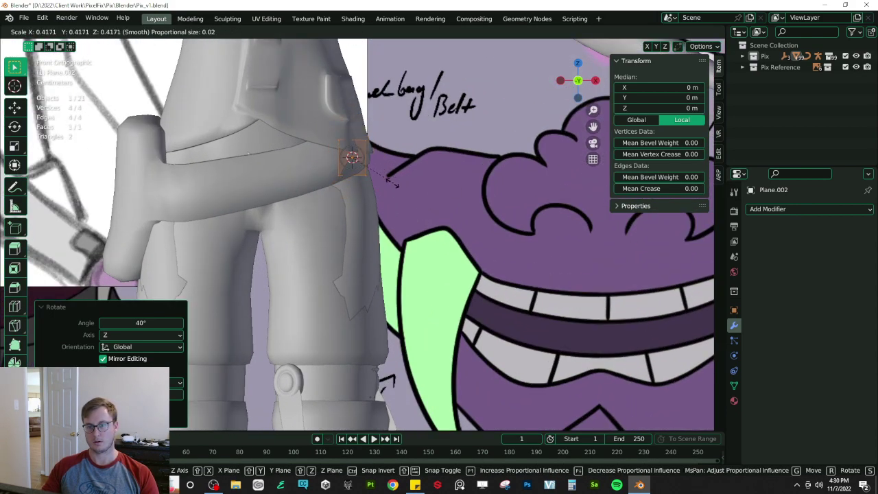
pyautogui.click(388, 183)
pyautogui.scroll(-3, 388, 183)
pyautogui.scroll(-4, 381, 185)
pyautogui.moveTo(381, 185); pyautogui.dragTo(233, 264, button='middle')
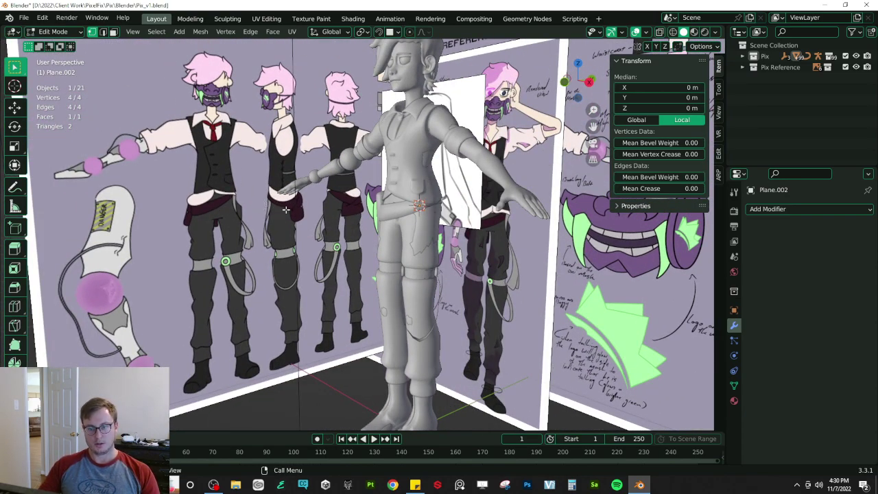
# - Narrow the plane by scaling it to 0.484 in X and shrinking it along Y
pyautogui.press('KP_1')
pyautogui.scroll(5, 285, 209)
pyautogui.hotkey('shift', 'z')
pyautogui.scroll(2, 381, 212)
pyautogui.moveTo(480, 153); pyautogui.dragTo(442, 188, button='middle')
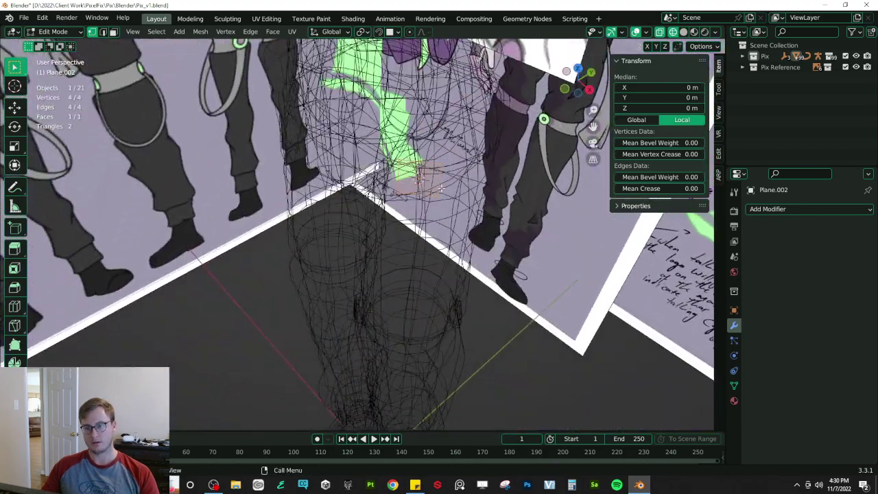
pyautogui.press('s')
pyautogui.press('x')
pyautogui.press('x')
pyautogui.press('x')
pyautogui.click(457, 177)
pyautogui.press('s')
pyautogui.press('y')
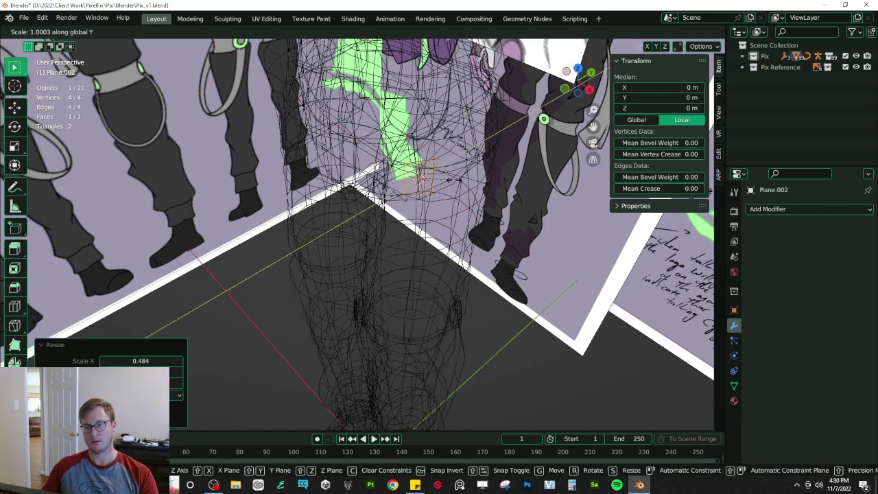
pyautogui.click(446, 185)
pyautogui.hotkey('shift', 'z')
# - In front view, move the plane's bottom edge about 7 mm outward in X and about 5 mm up
pyautogui.moveTo(461, 197); pyautogui.dragTo(482, 184, button='middle')
pyautogui.press('KP_1')
pyautogui.press('z')
pyautogui.click(429, 184)
pyautogui.click(370, 193)
pyautogui.keyDown('shift'); pyautogui.click(402, 196); pyautogui.keyUp('shift')
pyautogui.press('z')
pyautogui.click(454, 213)
pyautogui.press('g')
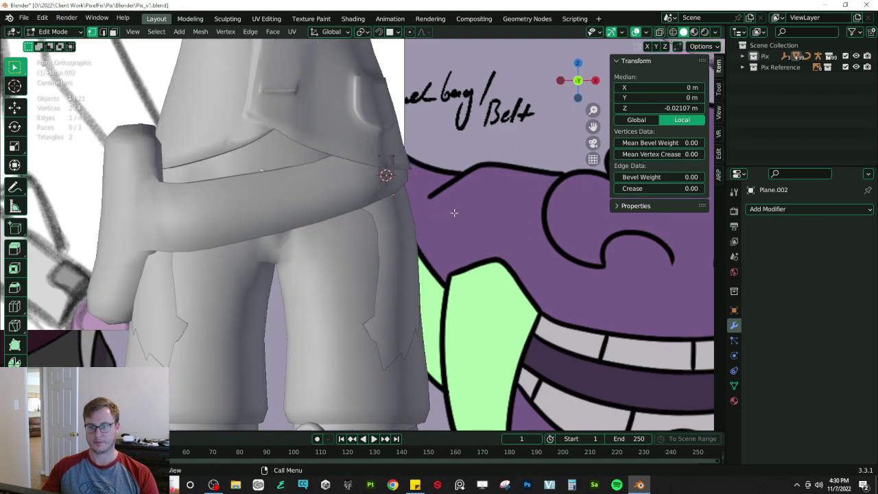
pyautogui.click(433, 197)
# - Extrude the plane's bottom edge down the thigh to the knee and widen the new edge by 3.325 along X
pyautogui.scroll(-8, 434, 198)
pyautogui.moveTo(357, 206); pyautogui.dragTo(308, 223, button='middle')
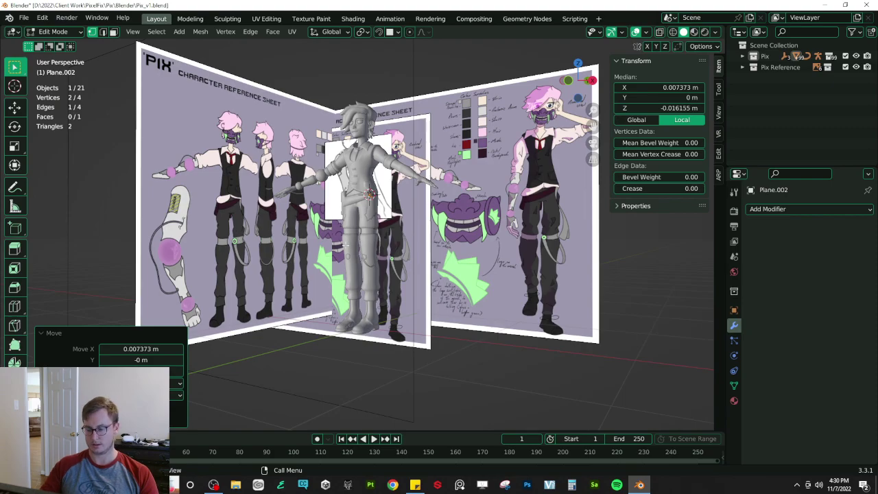
pyautogui.press('KP_1')
pyautogui.scroll(5, 365, 228)
pyautogui.press('e')
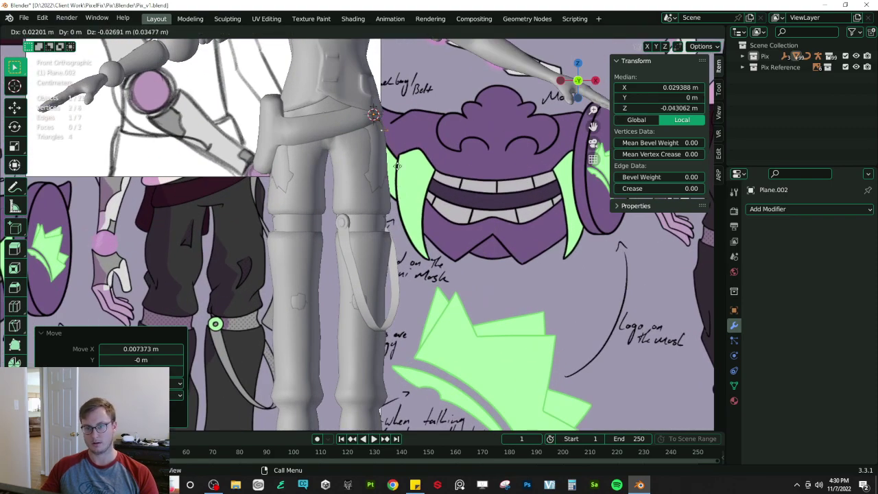
pyautogui.click(405, 234)
pyautogui.moveTo(404, 231); pyautogui.dragTo(403, 231, button='middle')
pyautogui.press('s')
pyautogui.press('x')
pyautogui.click(445, 230)
# - Add one loop cut across the middle of the long strip and move it forward to bend the strip
pyautogui.moveTo(352, 238); pyautogui.dragTo(338, 191, button='middle')
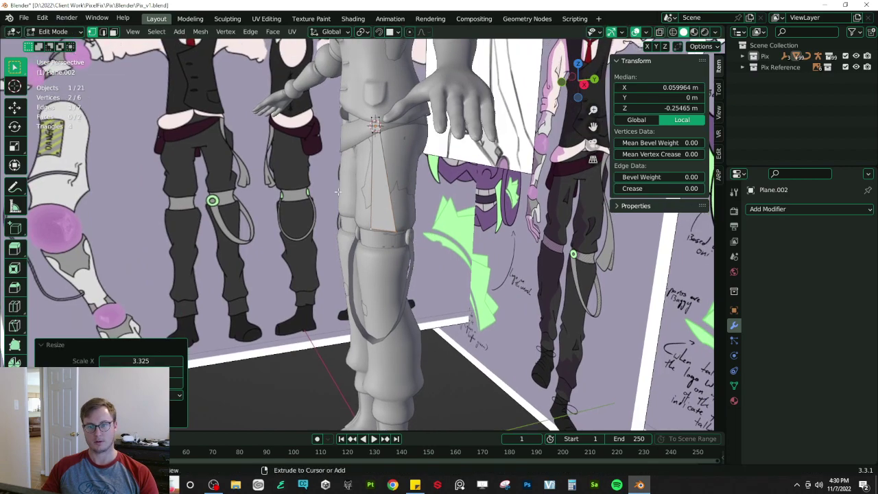
pyautogui.click(376, 176)
pyautogui.press('g')
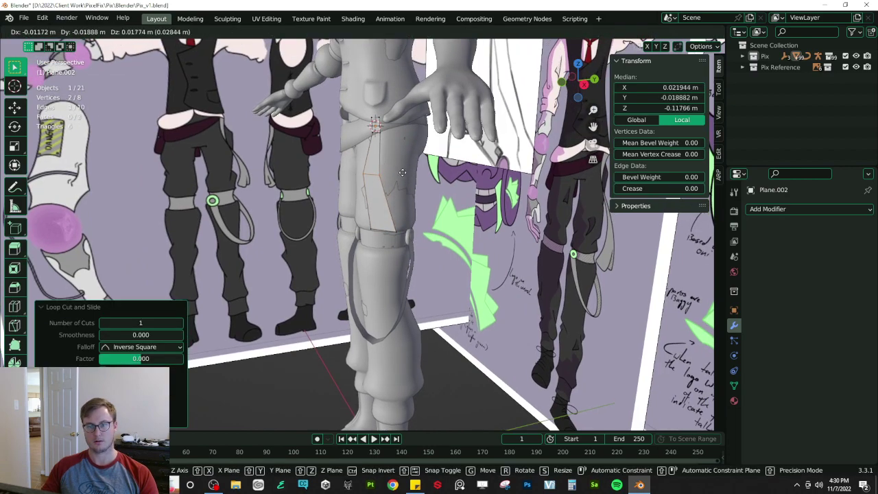
pyautogui.click(409, 176)
# - Add a loop cut across the strip's lower section and move it about 7 mm in X and 23 mm in Y
pyautogui.scroll(-2, 408, 176)
pyautogui.hotkey('ctrl', 'r')
pyautogui.doubleClick(374, 199)
pyautogui.press('g')
pyautogui.click(380, 193)
# - Add a loop cut across the strip's upper section and reposition it to follow the hip
pyautogui.moveTo(381, 192); pyautogui.dragTo(499, 139, button='middle')
pyautogui.scroll(3, 439, 161)
pyautogui.moveTo(425, 162); pyautogui.dragTo(390, 165, button='middle')
pyautogui.keyDown('shift'); pyautogui.moveTo(391, 165); pyautogui.dragTo(389, 173, button='middle'); pyautogui.keyUp('shift')
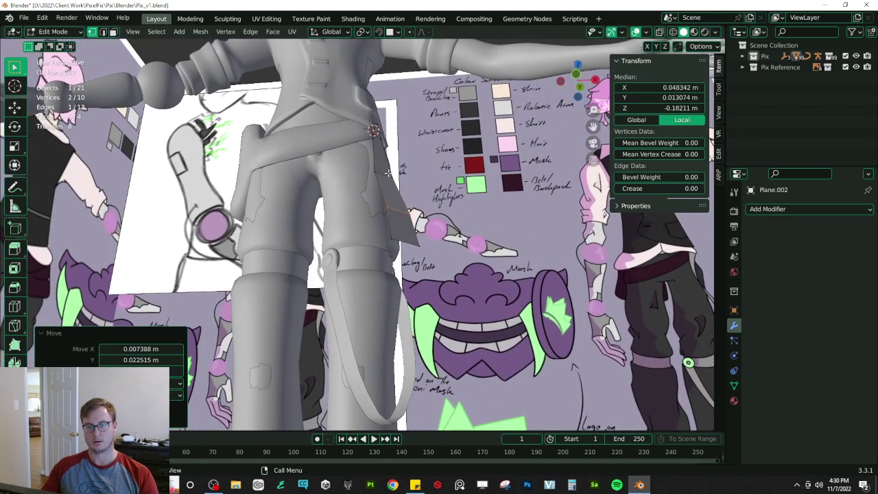
pyautogui.doubleClick(382, 156)
pyautogui.moveTo(450, 147); pyautogui.dragTo(441, 151, button='middle')
pyautogui.press('g')
pyautogui.click(443, 153)
# - Add a Subdivision Surface modifier to the hanging strip
pyautogui.press('Tab')
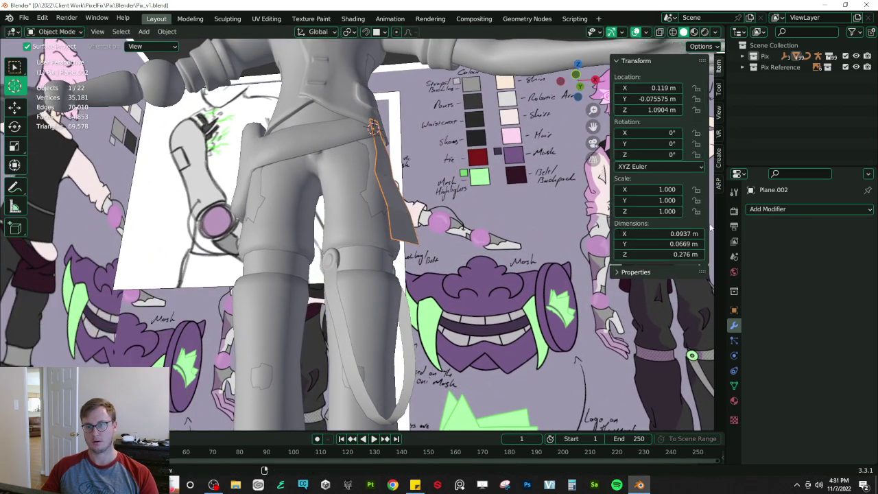
pyautogui.click(790, 210)
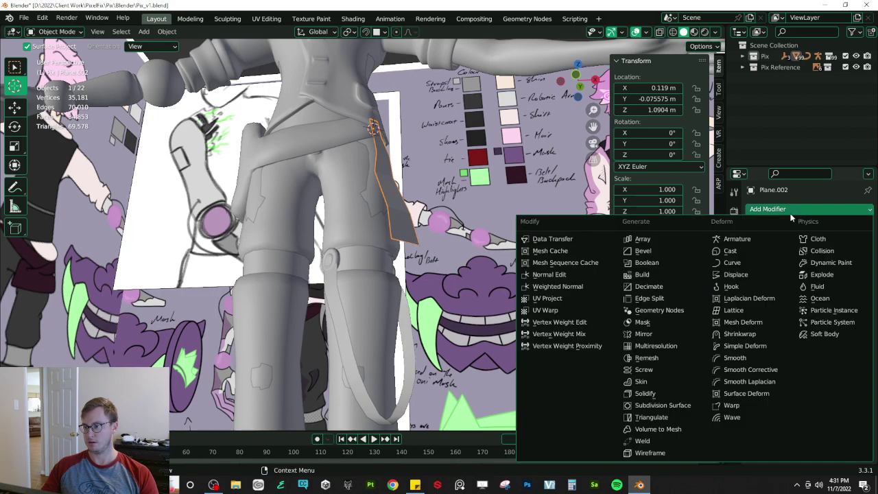
pyautogui.click(674, 406)
# - Cut a lengthwise loop down the strip and bevel it with a width of 0.0146 m and 2 segments
pyautogui.moveTo(511, 237); pyautogui.dragTo(372, 214, button='middle')
pyautogui.scroll(2, 392, 248)
pyautogui.press('Tab')
pyautogui.hotkey('ctrl', 'r')
pyautogui.doubleClick(342, 158)
pyautogui.hotkey('ctrl', 'b')
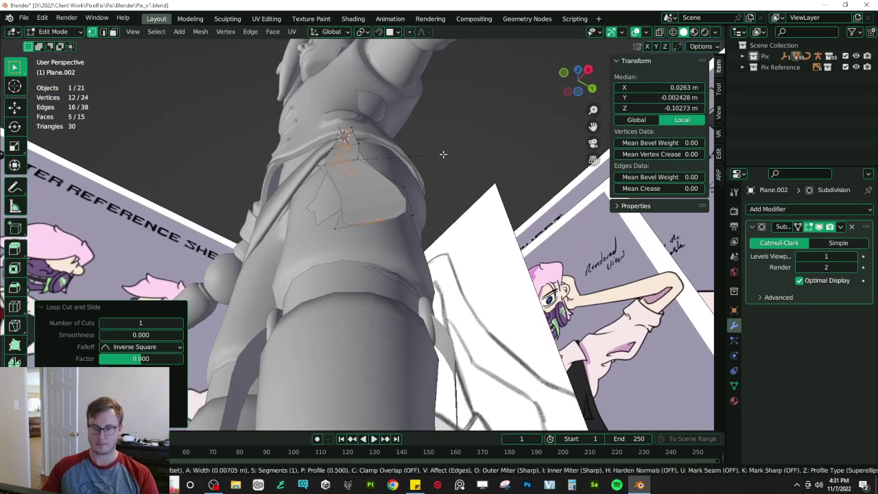
pyautogui.click(265, 336)
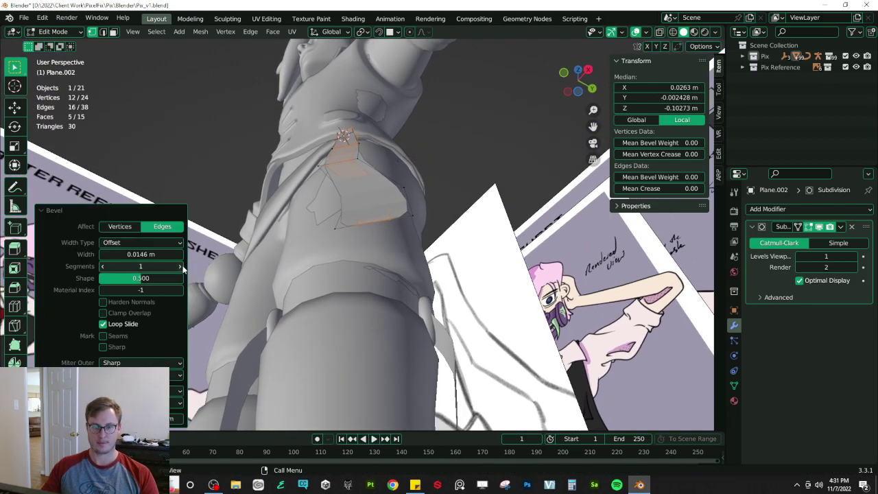
pyautogui.moveTo(359, 209); pyautogui.dragTo(387, 237, button='middle')
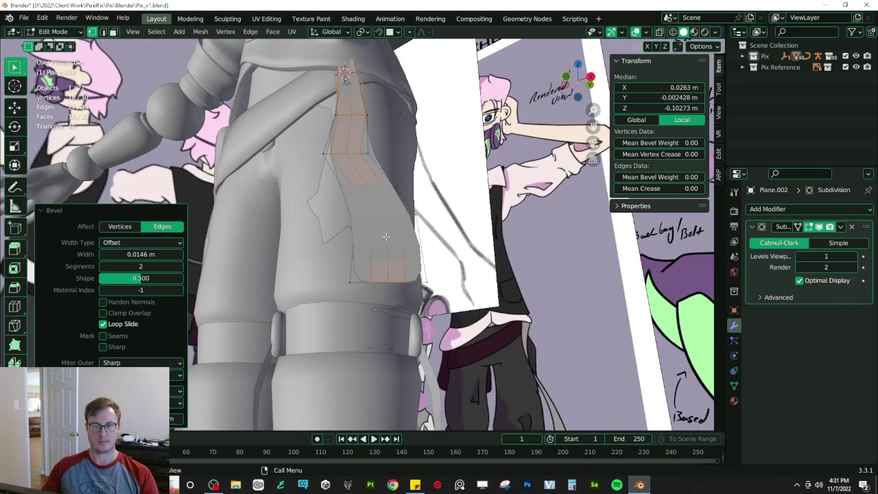
# - Select lengthwise edges on the strip's lower part and move them about -6 mm in X and 3 mm in Y to form a fold
pyautogui.click(104, 32)
pyautogui.click(364, 258)
pyautogui.hotkey('alt', 'a')
pyautogui.keyDown('alt'); pyautogui.click(369, 257); pyautogui.keyUp('alt')
pyautogui.hotkey('shift', 'z')
pyautogui.moveTo(278, 54); pyautogui.dragTo(398, 153, button='middle')
pyautogui.hotkey('shift', 'z')
pyautogui.moveTo(459, 212); pyautogui.dragTo(553, 236, button='middle')
pyautogui.press('g')
pyautogui.click(507, 235)
pyautogui.press('g')
pyautogui.click(546, 236)
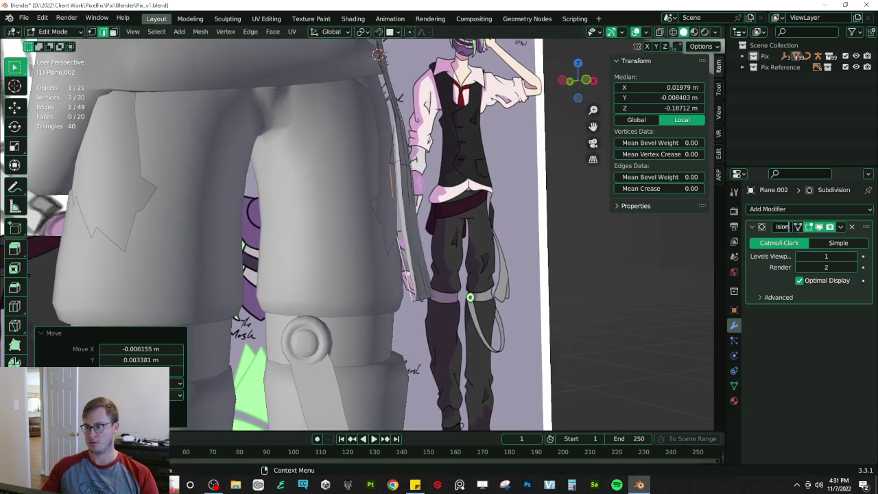
# - Select further edges along the strip and move them one after another to shape its cloth folds
pyautogui.moveTo(372, 253); pyautogui.dragTo(406, 239, button='middle')
pyautogui.click(341, 168)
pyautogui.keyDown('shift'); pyautogui.click(341, 168); pyautogui.keyUp('shift')
pyautogui.press('g')
pyautogui.click(269, 200)
pyautogui.press('g')
pyautogui.click(273, 205)
pyautogui.click(393, 202)
pyautogui.press('g')
pyautogui.click(371, 185)
# - Apply smooth shading to the strip in Object Mode
pyautogui.press('Tab')
pyautogui.scroll(-3, 378, 214)
pyautogui.rightClick(378, 214)
pyautogui.click(377, 214)
pyautogui.scroll(-4, 317, 247)
pyautogui.scroll(3, 452, 267)
# - Move the selected edge near the strip's lower end about 12 mm in X and -39 mm in Y
pyautogui.press('Tab')
pyautogui.press('g')
pyautogui.click(430, 315)
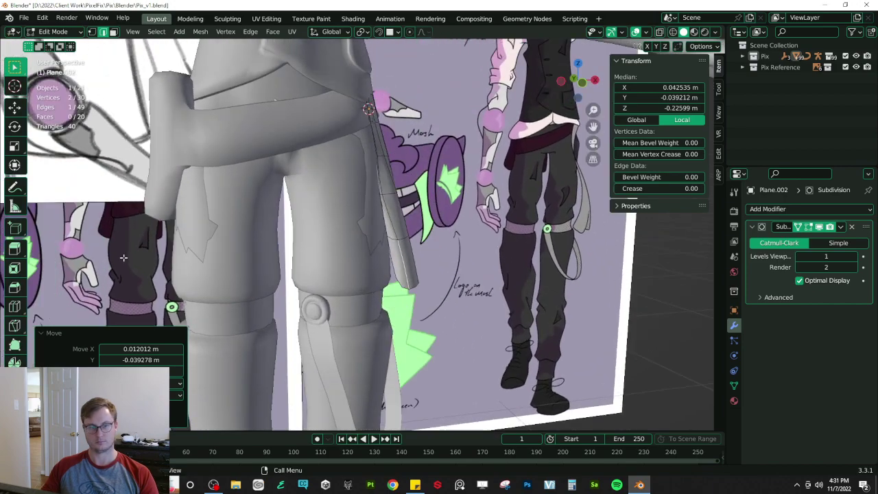
# - Select the strip's two bottom corner vertices and set their mean vertex crease to 1.00
pyautogui.click(92, 32)
pyautogui.click(378, 290)
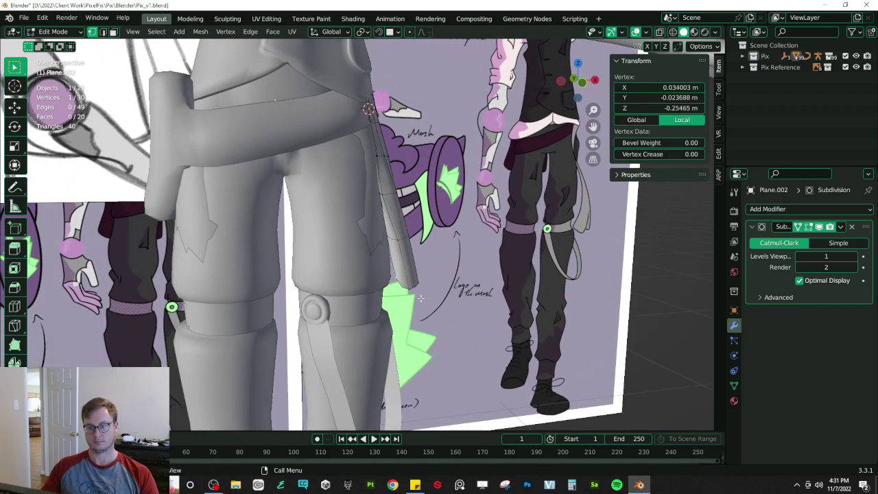
pyautogui.moveTo(378, 290); pyautogui.dragTo(421, 300, button='middle')
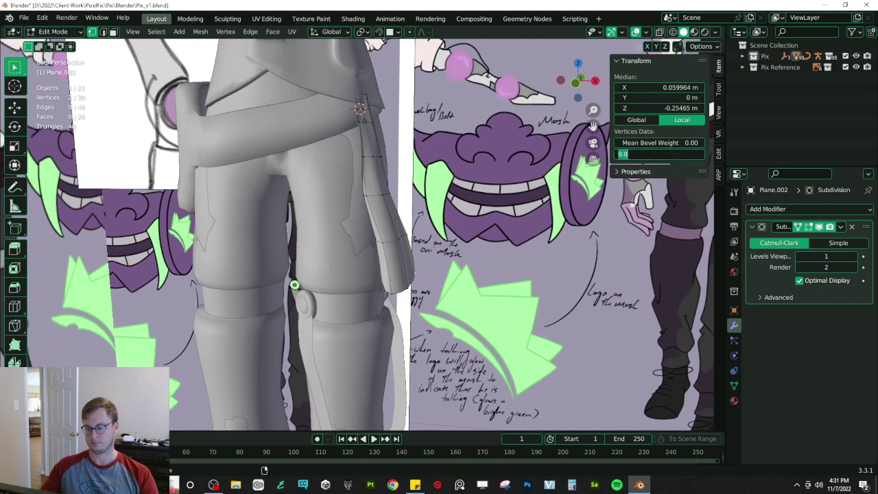
# - Select the strip's two top corner vertices and set their mean vertex crease to 1.00
pyautogui.moveTo(317, 172); pyautogui.dragTo(367, 94, button='middle')
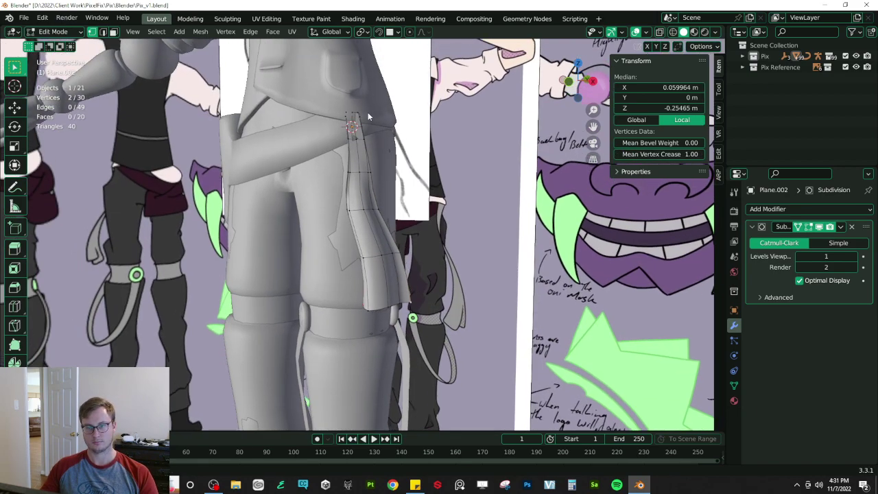
pyautogui.scroll(4, 404, 191)
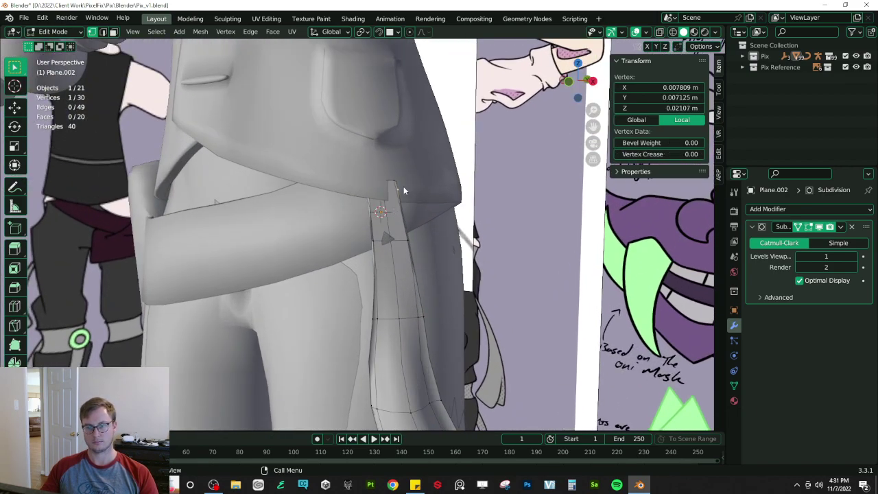
pyautogui.hotkey('shift', 'z')
pyautogui.keyDown('shift'); pyautogui.click(398, 184); pyautogui.keyUp('shift')
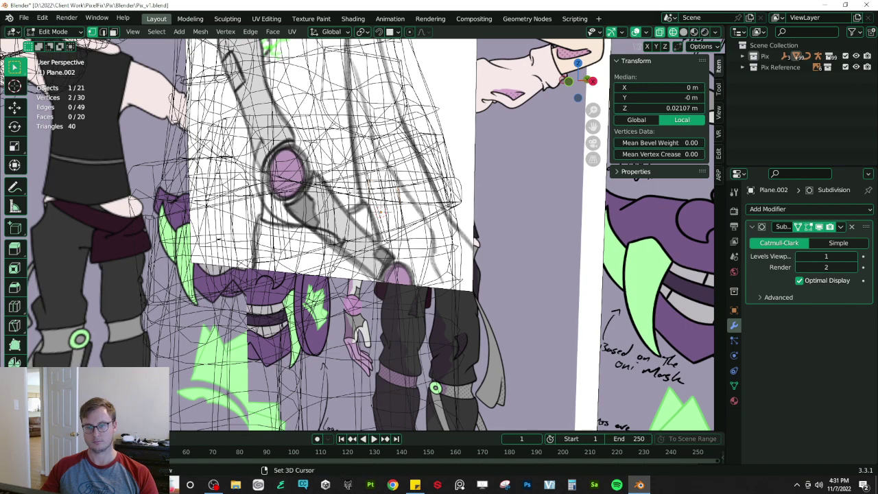
pyautogui.hotkey('alt', 'z')
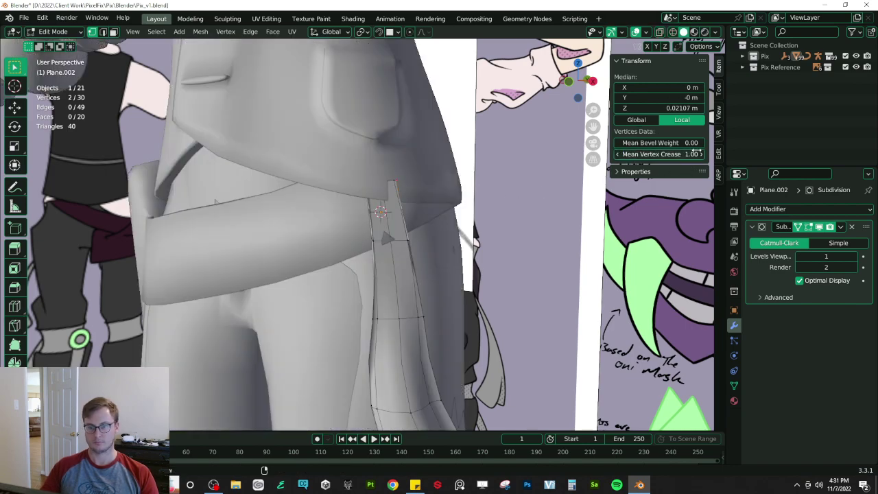
# - Try scaling the strip's two top corner vertices, and undo the scaling
pyautogui.moveTo(457, 165); pyautogui.dragTo(423, 176, button='middle')
pyautogui.scroll(3, 422, 175)
pyautogui.press('s')
pyautogui.click(438, 177)
pyautogui.hotkey('ctrl', 'z')
# - Try moving a single edge on the strip just below the belt, and undo the move
pyautogui.scroll(-2, 421, 194)
pyautogui.keyDown('shift'); pyautogui.moveTo(176, 187); pyautogui.dragTo(160, 115, button='middle'); pyautogui.keyUp('shift')
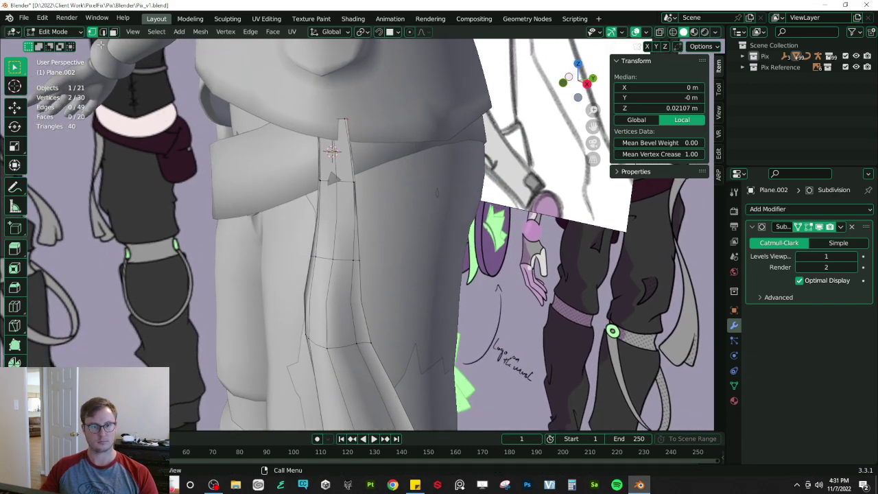
pyautogui.click(103, 32)
pyautogui.click(352, 188)
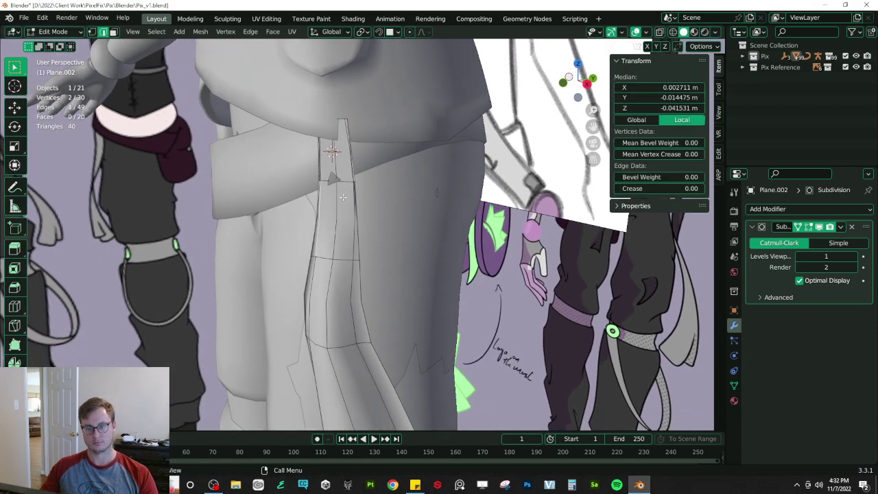
pyautogui.scroll(3, 344, 195)
pyautogui.press('g')
pyautogui.click(339, 205)
pyautogui.hotkey('ctrl', 'z')
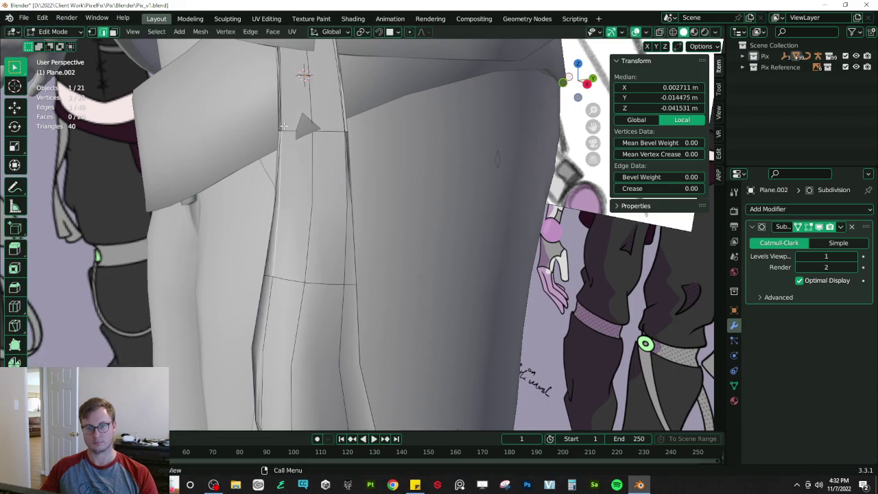
# - Edge-slide the two inner lengthwise edges of the strip's top section toward its centre line
pyautogui.press('g')
pyautogui.press('g')
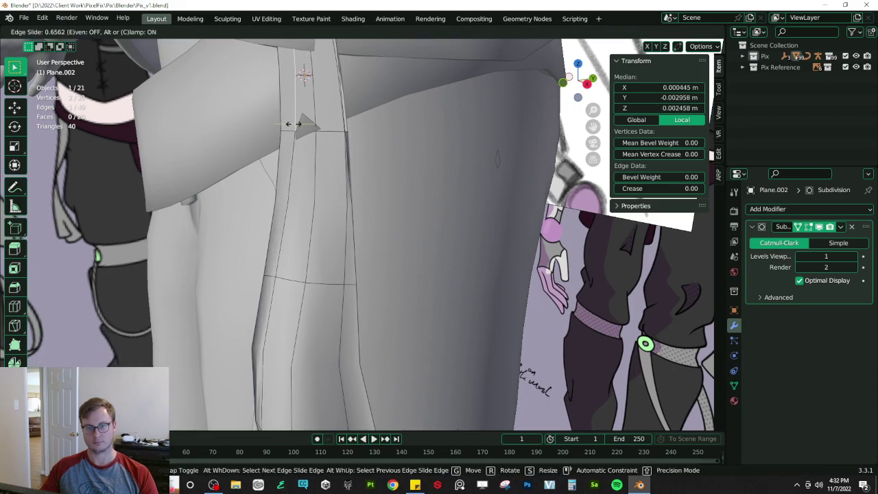
pyautogui.click(299, 124)
pyautogui.press('g')
pyautogui.press('g')
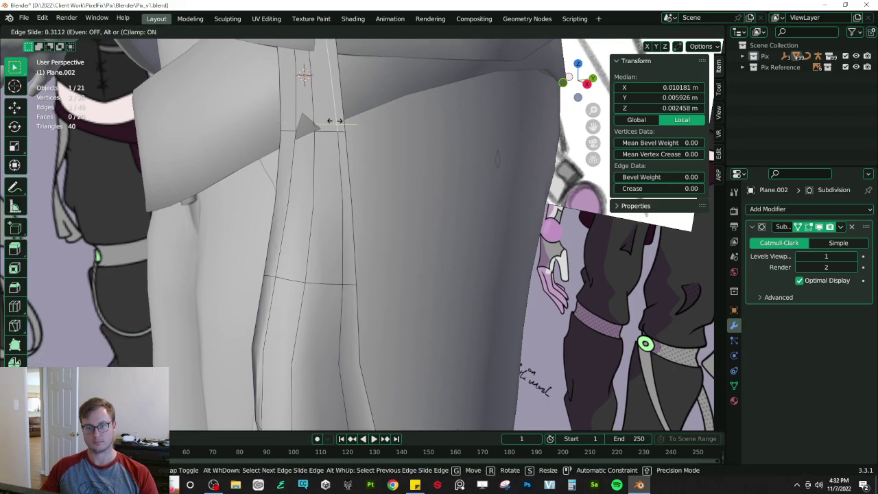
pyautogui.click(328, 122)
# - Rotate and move a single edge partway down the hanging strip to angle it around the thigh
pyautogui.scroll(-6, 337, 186)
pyautogui.press('Tab')
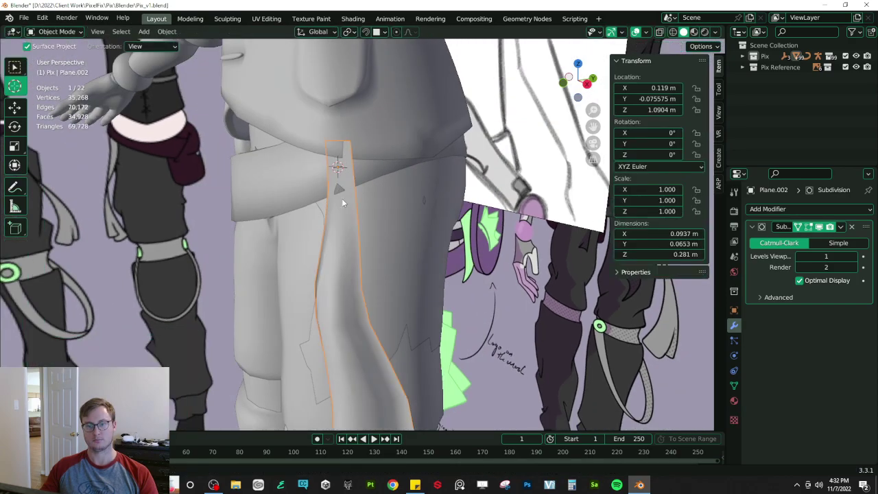
pyautogui.moveTo(340, 199); pyautogui.dragTo(403, 233, button='middle')
pyautogui.scroll(-3, 403, 235)
pyautogui.press('Tab')
pyautogui.moveTo(411, 278); pyautogui.dragTo(420, 254, button='middle')
pyautogui.press('r')
pyautogui.click(426, 227)
pyautogui.press('g')
pyautogui.click(431, 225)
pyautogui.press('r')
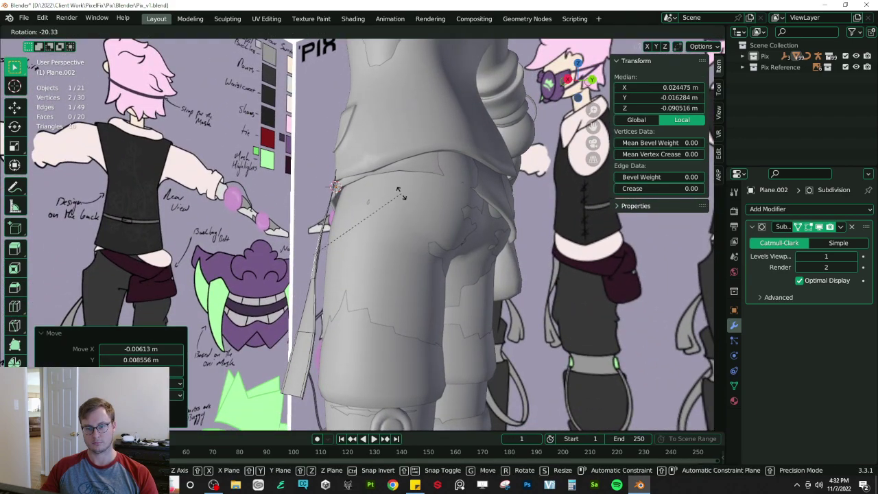
pyautogui.click(402, 193)
# - Move an edge on the strip's lower section and edge-slide a single edge below the belt
pyautogui.hotkey('alt', 'a')
pyautogui.keyDown('alt'); pyautogui.click(309, 333); pyautogui.keyUp('alt')
pyautogui.press('g')
pyautogui.moveTo(336, 310); pyautogui.dragTo(592, 232, button='middle')
pyautogui.click(336, 315)
pyautogui.moveTo(449, 255); pyautogui.dragTo(362, 184, button='middle')
pyautogui.press('Tab')
pyautogui.press('Tab')
pyautogui.press('g')
pyautogui.press('g')
pyautogui.click(339, 171)
pyautogui.press('Tab')
# - Save the Pix_v1 file
pyautogui.keyDown('ctrl'); pyautogui.moveTo(362, 184); pyautogui.dragTo(471, 334, button='middle'); pyautogui.keyUp('ctrl')
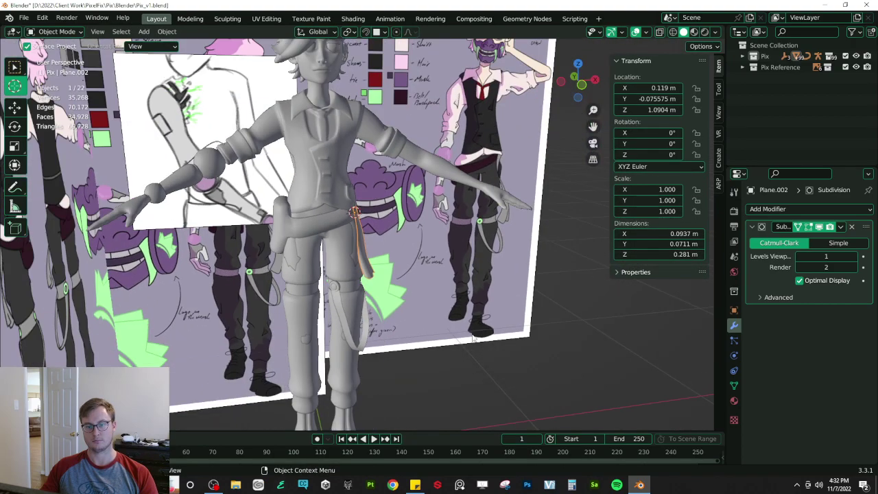
pyautogui.moveTo(506, 378); pyautogui.dragTo(402, 278, button='middle')
pyautogui.hotkey('ctrl', 's')
# - Select the strip's crosswise row of five vertices at the belt, then rotate and move it to follow the belt's surface
pyautogui.press('Tab')
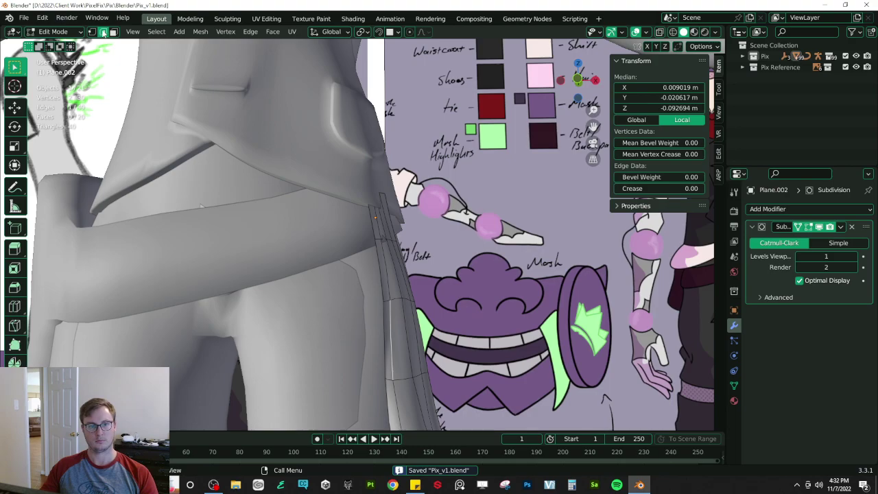
pyautogui.scroll(-4, 392, 187)
pyautogui.scroll(2, 392, 187)
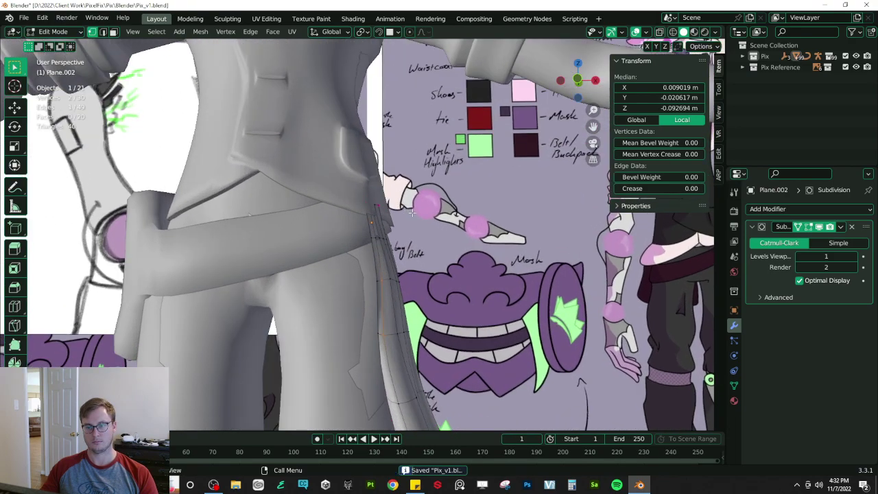
pyautogui.moveTo(426, 222); pyautogui.dragTo(371, 250, button='middle')
pyautogui.click(382, 235)
pyautogui.press('b')
pyautogui.moveTo(374, 224); pyautogui.dragTo(407, 245)
pyautogui.moveTo(394, 245)
pyautogui.mouseDown(button='middle')
pyautogui.moveTo(409, 248)
pyautogui.moveTo(401, 253)
pyautogui.mouseUp(button='middle')
pyautogui.press('r')
pyautogui.click(450, 186)
pyautogui.moveTo(448, 202); pyautogui.dragTo(514, 235, button='middle')
pyautogui.press('g')
pyautogui.click(476, 231)
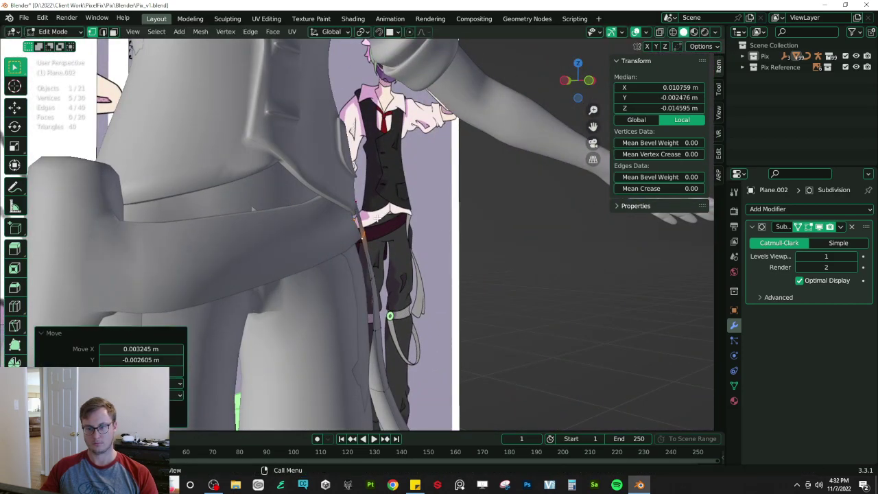
# - Select the five vertices along the strip's top edge, including those hidden behind the belt and vest
pyautogui.moveTo(379, 206); pyautogui.dragTo(373, 250, button='middle')
pyautogui.hotkey('shift', 'z')
pyautogui.moveTo(312, 232); pyautogui.dragTo(384, 278)
pyautogui.hotkey('shift', 'z')
# - Try lowering the strip's top row of vertices and extruding it, and undo both changes
pyautogui.press('g')
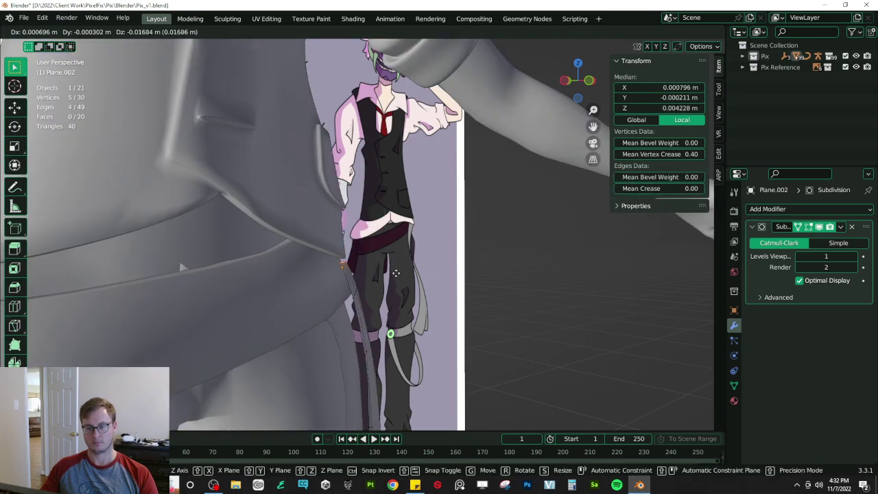
pyautogui.click(396, 275)
pyautogui.press('e')
pyautogui.click(378, 245)
pyautogui.hotkey('ctrl', 'z')
pyautogui.hotkey('ctrl', 'z')
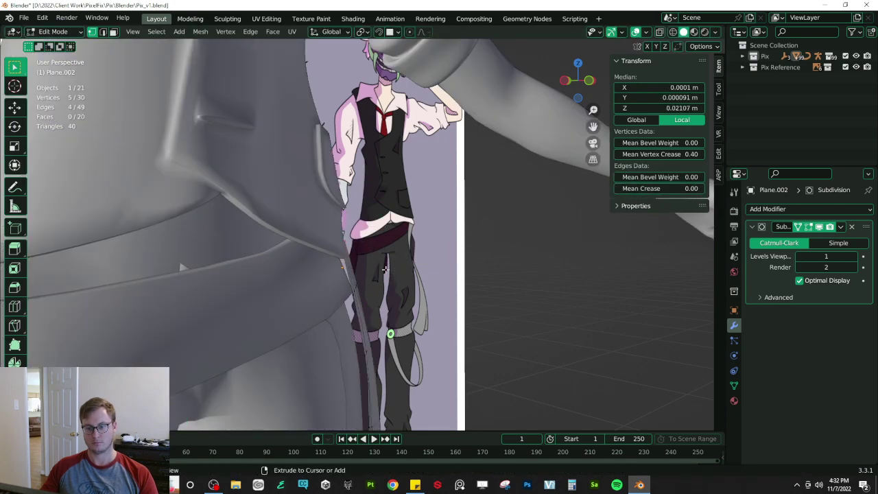
# - Move the strip's top row behind the vest, add a crosswise loop cut below it and adjust that loop's position
pyautogui.press('g')
pyautogui.click(354, 268)
pyautogui.hotkey('ctrl', 'r')
pyautogui.click(354, 273)
pyautogui.rightClick(354, 273)
pyautogui.press('g')
pyautogui.click(354, 273)
pyautogui.press('Tab')
# - Add a Solidify modifier to the strip and set its thickness to 0.001 m
pyautogui.click(810, 209)
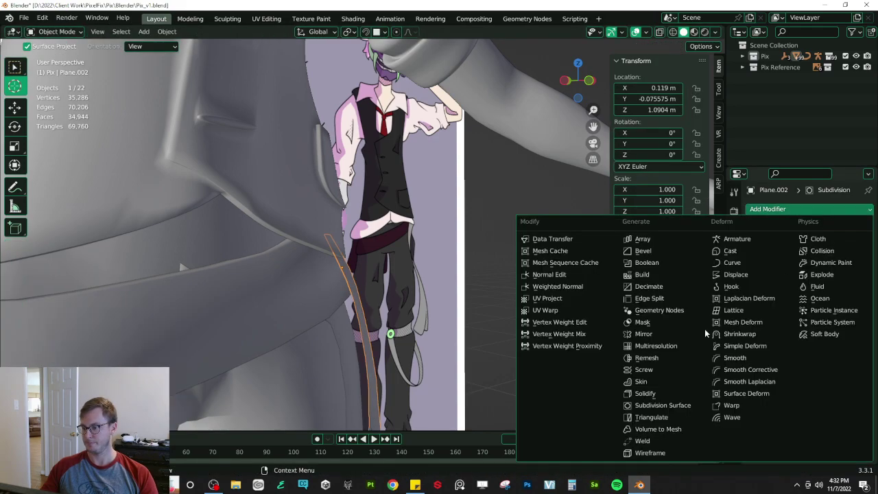
pyautogui.click(645, 393)
pyautogui.moveTo(508, 330); pyautogui.dragTo(471, 318, button='middle')
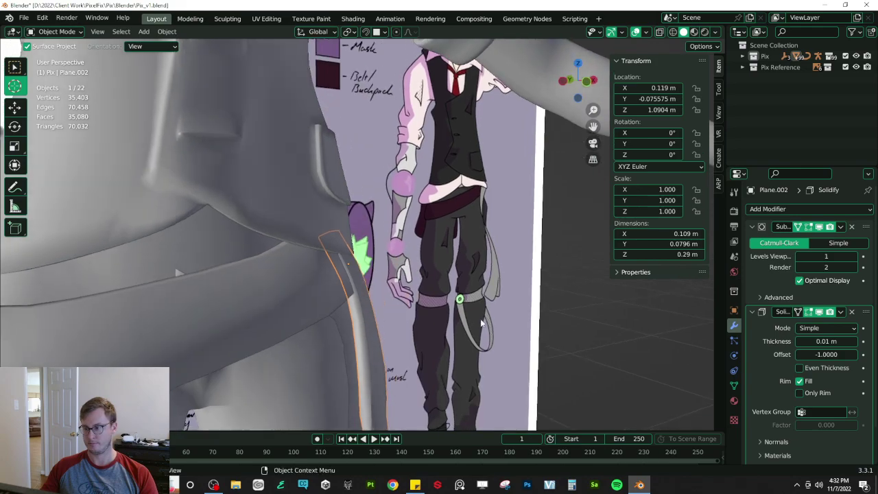
pyautogui.click(827, 341)
pyautogui.write('.001')
pyautogui.press('Return')
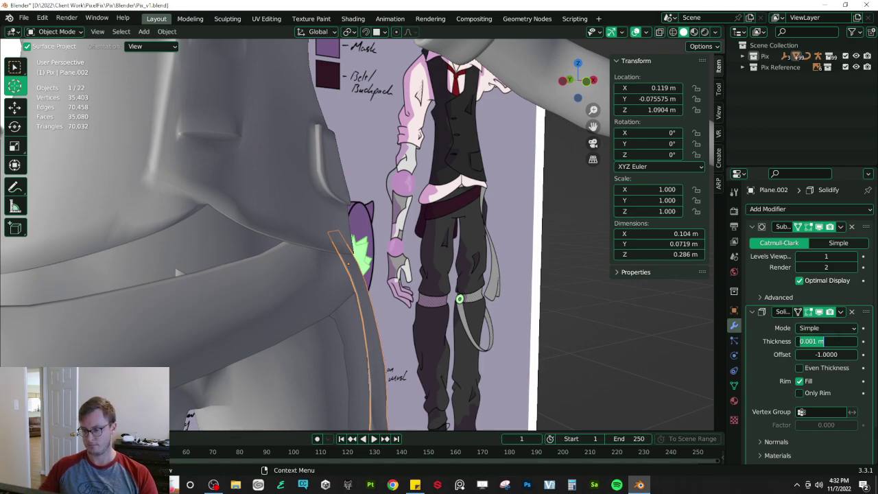
# - Save the file and hide the Pix Reference collection
pyautogui.scroll(-5, 425, 268)
pyautogui.moveTo(425, 269); pyautogui.dragTo(352, 179, button='middle')
pyautogui.scroll(-5, 353, 183)
pyautogui.scroll(-3, 336, 336)
pyautogui.hotkey('ctrl', 's')
pyautogui.scroll(-3, 342, 317)
pyautogui.moveTo(343, 317); pyautogui.dragTo(367, 325, button='middle')
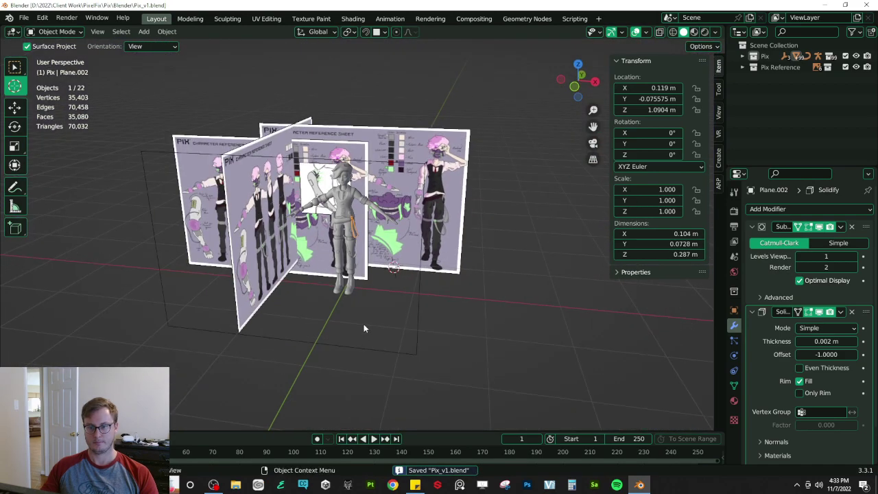
pyautogui.scroll(5, 364, 328)
pyautogui.click(846, 66)
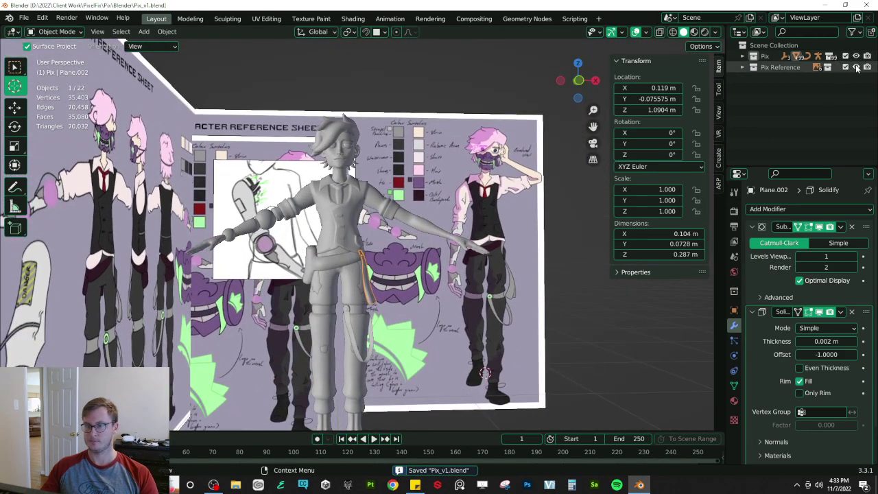
pyautogui.moveTo(284, 251); pyautogui.dragTo(203, 260, button='middle')
pyautogui.moveTo(278, 316); pyautogui.dragTo(282, 280, button='middle')
# - Reset the 3D cursor to the world origin and clear the selection with the Select Box tool
pyautogui.click(291, 259)
pyautogui.hotkey('shift', 'c')
pyautogui.press('w')
pyautogui.click(303, 282)
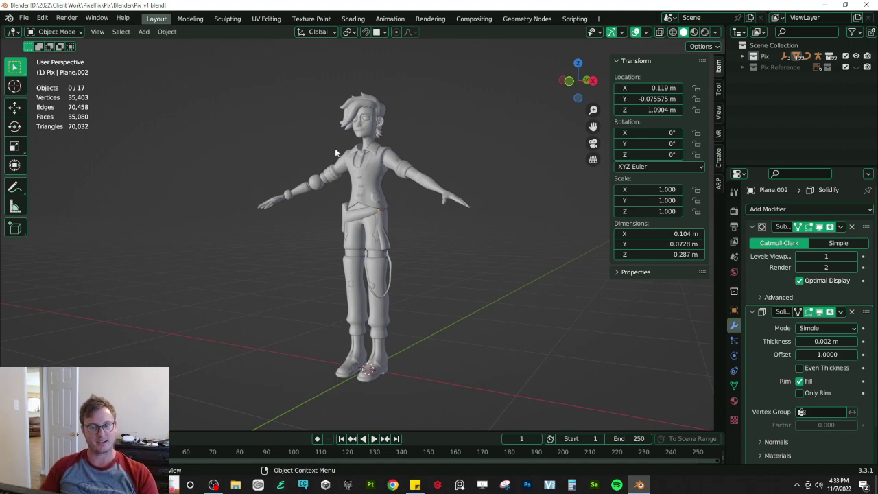
# - Inspect the character model up close and save the file
pyautogui.scroll(4, 389, 108)
pyautogui.keyDown('shift'); pyautogui.moveTo(389, 108); pyautogui.dragTo(405, 355, button='middle'); pyautogui.keyUp('shift')
pyautogui.scroll(4, 384, 271)
pyautogui.moveTo(421, 271); pyautogui.dragTo(383, 217, button='middle')
pyautogui.scroll(5, 353, 239)
pyautogui.hotkey('ctrl', 's')
pyautogui.scroll(-8, 384, 216)
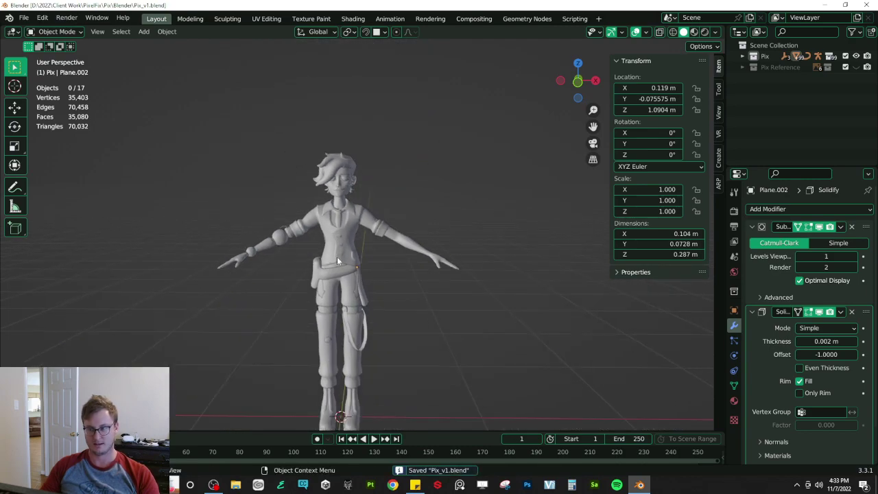
# - Show the Pix Reference collection and unhide the Mask collection inside Pix Clothes
pyautogui.click(856, 66)
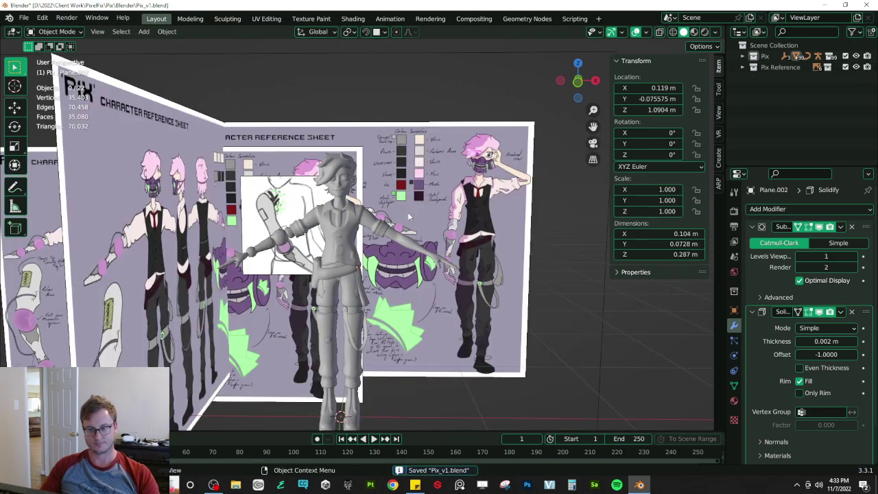
pyautogui.scroll(2, 426, 210)
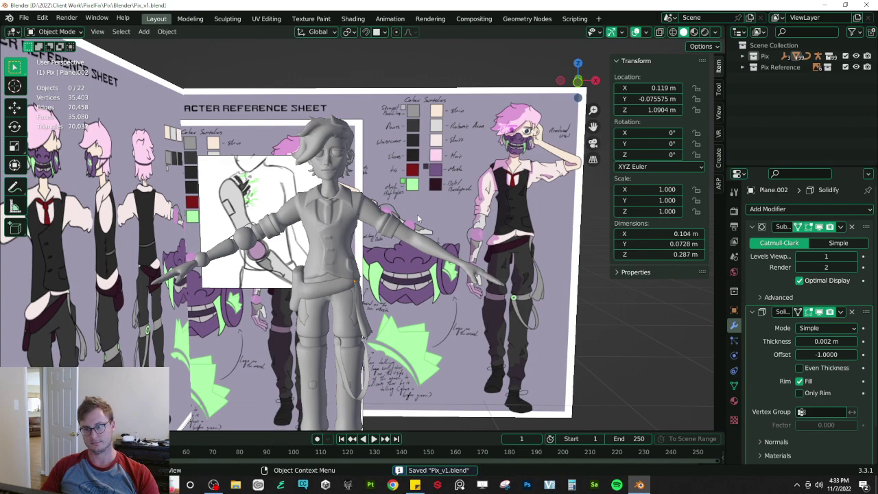
pyautogui.click(743, 67)
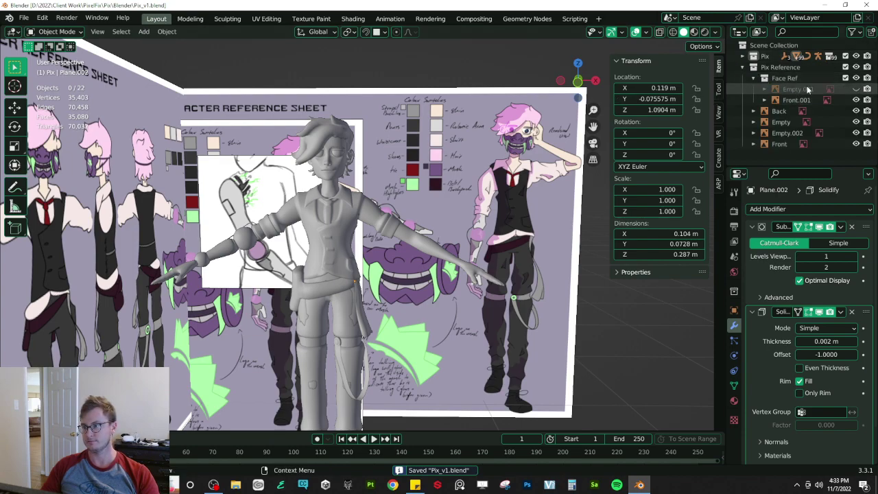
pyautogui.click(743, 67)
pyautogui.click(743, 56)
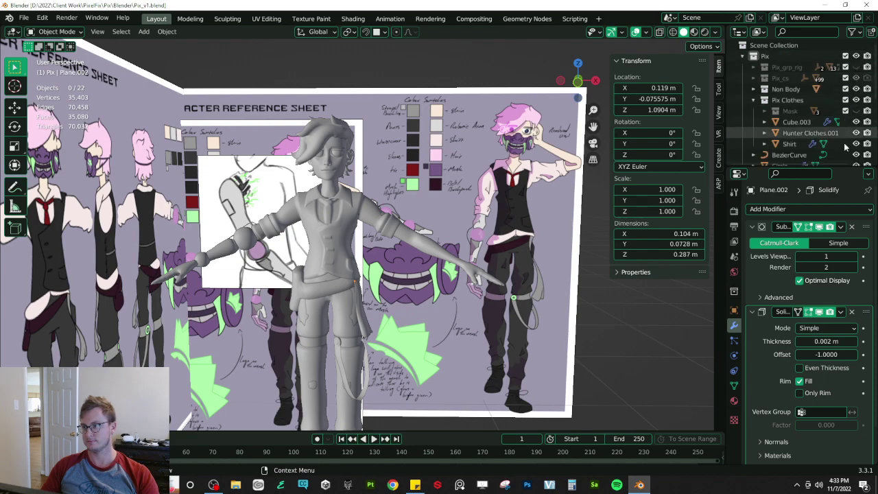
pyautogui.click(857, 111)
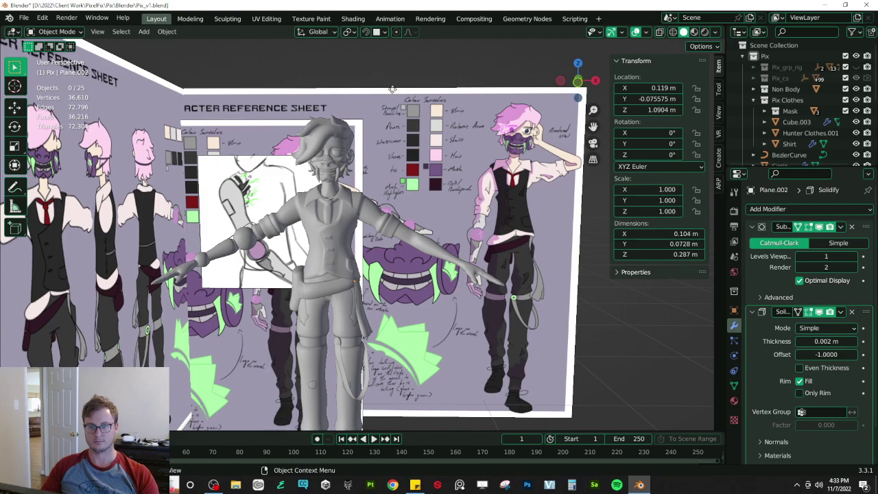
pyautogui.click(392, 92)
pyautogui.moveTo(393, 92); pyautogui.dragTo(334, 106, button='middle')
pyautogui.scroll(-3, 334, 105)
pyautogui.click(743, 56)
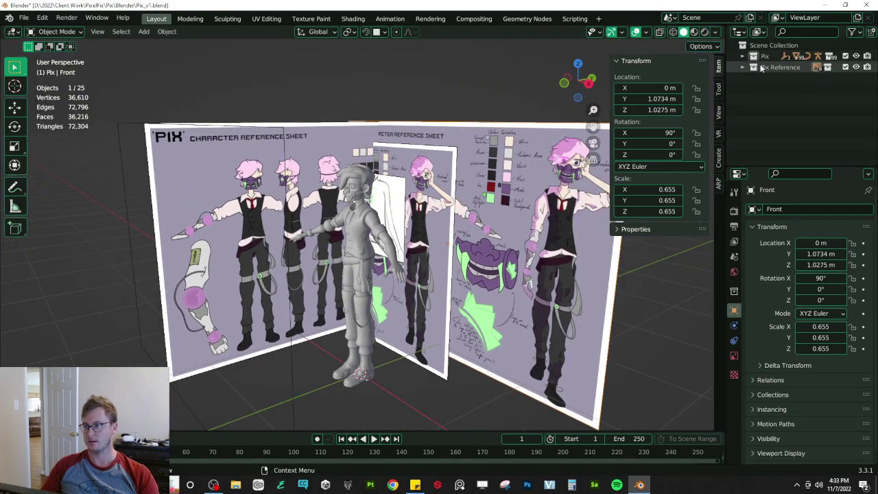
# - Hide the Pix Reference collection to leave only the masked character in view
pyautogui.click(856, 67)
pyautogui.scroll(4, 366, 182)
pyautogui.press('z')
pyautogui.click(390, 216)
pyautogui.moveTo(350, 172); pyautogui.dragTo(341, 144, button='middle')
pyautogui.scroll(4, 393, 239)
pyautogui.moveTo(393, 239); pyautogui.dragTo(365, 227, button='middle')
# - In the right side wireframe view, move the loop nearest the tip of the mask's long tusk about 0.010 m back along Y
pyautogui.click(430, 284)
pyautogui.press('KP_3')
pyautogui.press('Tab')
pyautogui.scroll(1, 408, 282)
pyautogui.press('z')
pyautogui.click(324, 291)
pyautogui.scroll(5, 397, 274)
pyautogui.click(402, 276)
pyautogui.moveTo(358, 244); pyautogui.dragTo(430, 290)
pyautogui.press('g')
pyautogui.click(454, 286)
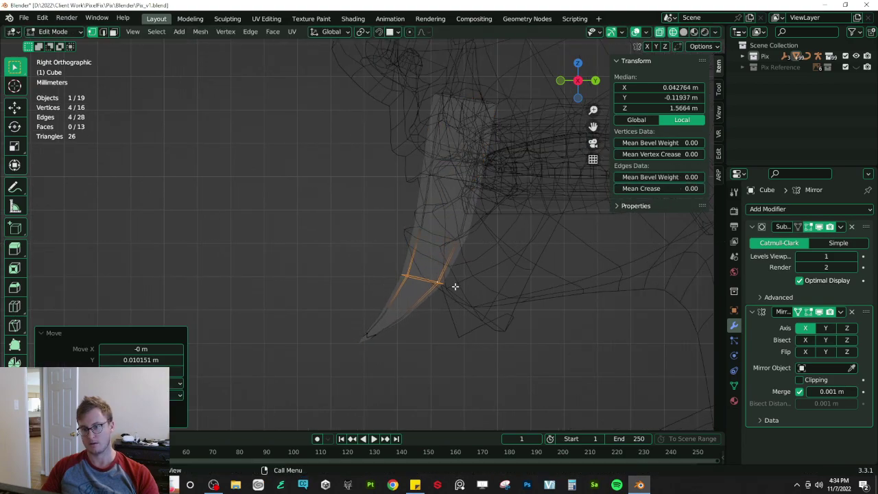
# - Select the tusk's next edge loop up and move it about 0.0044 m back along Y in solid shading
pyautogui.keyDown('shift'); pyautogui.moveTo(427, 213); pyautogui.dragTo(398, 240, button='middle'); pyautogui.keyUp('shift')
pyautogui.keyDown('alt'); pyautogui.click(383, 196); pyautogui.keyUp('alt')
pyautogui.press('z')
pyautogui.click(516, 254)
pyautogui.press('g')
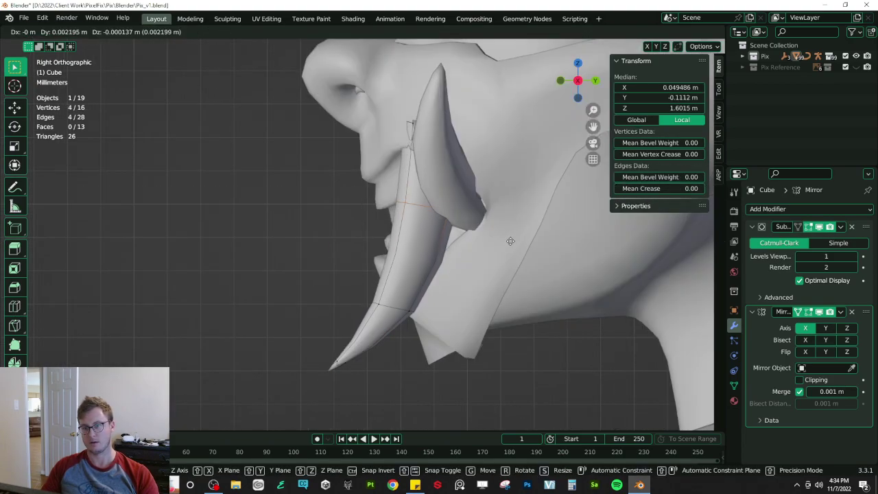
pyautogui.click(516, 241)
pyautogui.moveTo(516, 241); pyautogui.dragTo(476, 234, button='middle')
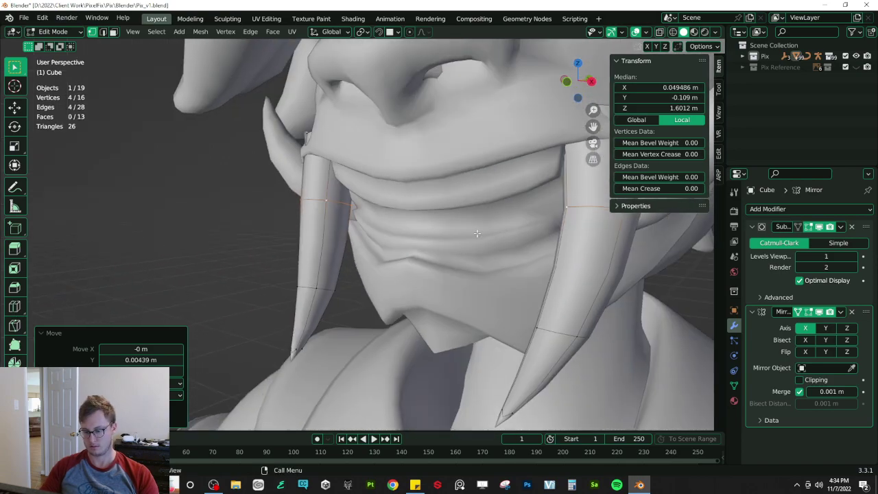
# - In the front wireframe view, move and rotate the tusk's selected middle loop to adjust its curve
pyautogui.press('KP_1')
pyautogui.scroll(-1, 477, 234)
pyautogui.keyDown('shift'); pyautogui.moveTo(402, 247); pyautogui.dragTo(388, 251, button='middle'); pyautogui.keyUp('shift')
pyautogui.press('z')
pyautogui.click(497, 358)
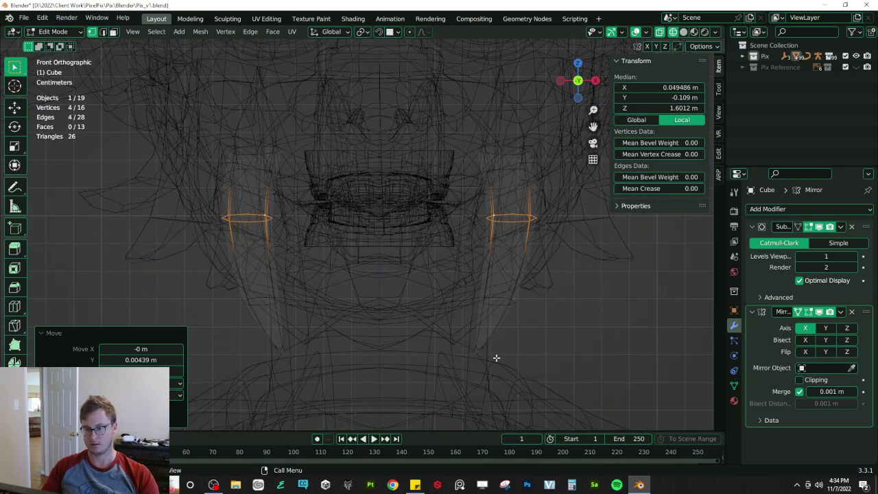
pyautogui.press('g')
pyautogui.click(477, 371)
pyautogui.press('r')
pyautogui.click(542, 357)
# - Select the tusk's top vertex loop, reposition it in the front view and adjust its depth along Y
pyautogui.keyDown('shift'); pyautogui.moveTo(522, 295); pyautogui.dragTo(466, 335, button='middle'); pyautogui.keyUp('shift')
pyautogui.press('z')
pyautogui.click(485, 317)
pyautogui.hotkey('shift', 'z')
pyautogui.moveTo(402, 163); pyautogui.dragTo(514, 212)
pyautogui.press('z')
pyautogui.click(501, 228)
pyautogui.press('g')
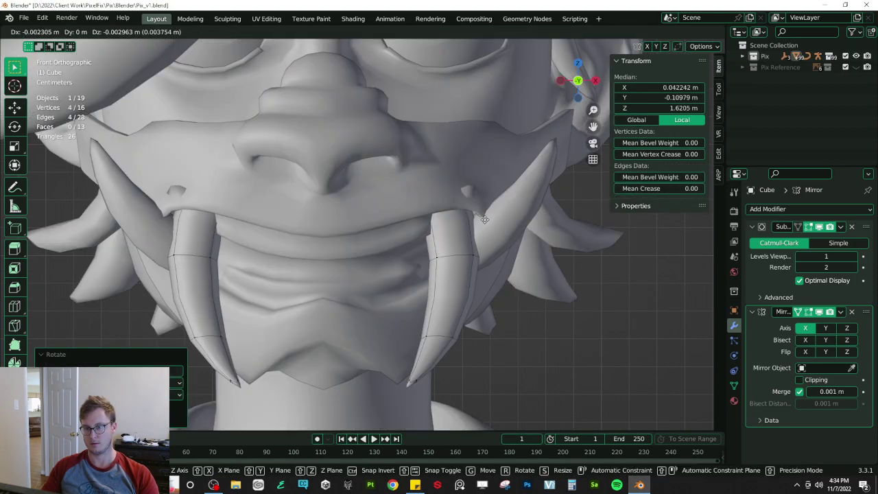
pyautogui.click(492, 225)
pyautogui.moveTo(492, 224); pyautogui.dragTo(396, 264, button='middle')
pyautogui.press('g')
pyautogui.press('y')
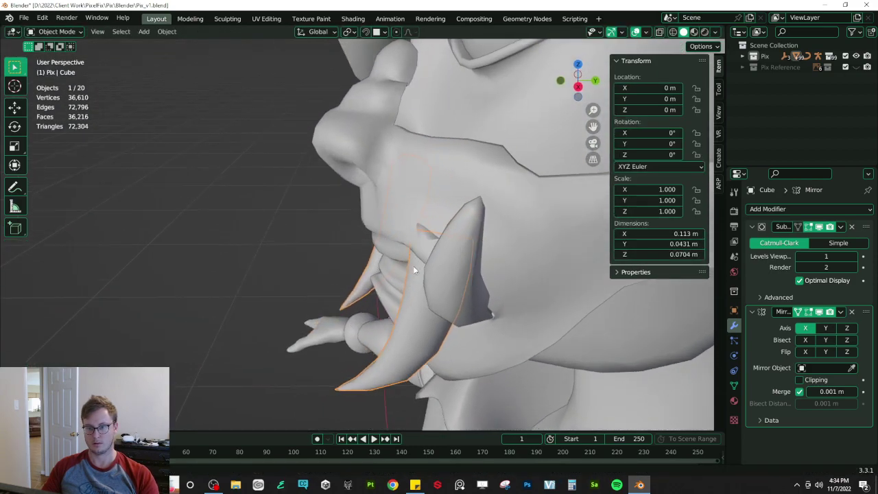
# - Isolate the mask's short tusk in local view and reposition its selected vertices
pyautogui.moveTo(410, 266); pyautogui.dragTo(467, 218, button='middle')
pyautogui.click(466, 218)
pyautogui.press('Tab')
pyautogui.moveTo(459, 247); pyautogui.dragTo(531, 222, button='middle')
pyautogui.click(483, 185)
pyautogui.moveTo(483, 187); pyautogui.dragTo(359, 209, button='middle')
pyautogui.press('KP_Divide')
pyautogui.press('g')
pyautogui.rightClick(315, 229)
pyautogui.keyDown('shift'); pyautogui.click(261, 192); pyautogui.keyUp('shift')
pyautogui.press('g')
pyautogui.click(336, 228)
# - Adjust the remaining vertices of the isolated tusk to refine its outline and return to the full model
pyautogui.press('Tab')
pyautogui.press('Tab')
pyautogui.click(478, 277)
pyautogui.keyDown('shift'); pyautogui.click(496, 245); pyautogui.keyUp('shift')
pyautogui.press('g')
pyautogui.click(494, 253)
pyautogui.click(478, 273)
pyautogui.keyDown('shift'); pyautogui.click(498, 245); pyautogui.keyUp('shift')
pyautogui.press('g')
pyautogui.click(486, 249)
pyautogui.click(346, 251)
pyautogui.press('g')
pyautogui.click(342, 264)
pyautogui.press('Tab')
pyautogui.press('/')
# - Save the file and inspect the mask and tusks on the head
pyautogui.scroll(-8, 422, 234)
pyautogui.scroll(5, 404, 259)
pyautogui.click(512, 302)
pyautogui.scroll(-4, 512, 302)
pyautogui.moveTo(512, 302); pyautogui.dragTo(484, 235, button='middle')
pyautogui.hotkey('ctrl', 's')
pyautogui.scroll(5, 380, 239)
pyautogui.moveTo(380, 240); pyautogui.dragTo(436, 263, button='middle')
pyautogui.scroll(3, 398, 237)
pyautogui.scroll(-5, 363, 196)
pyautogui.scroll(2, 341, 281)
pyautogui.scroll(-4, 350, 275)
# - Select the mask object and apply its scale
pyautogui.click(418, 196)
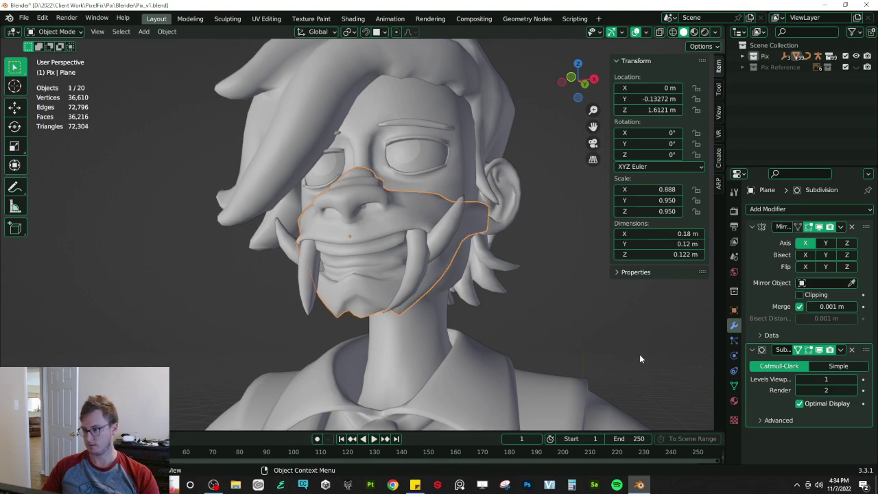
pyautogui.hotkey('ctrl', 'a')
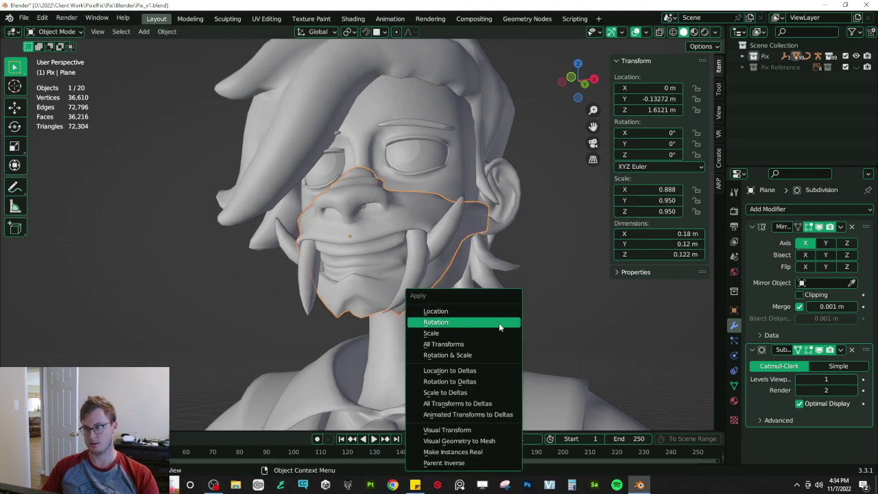
pyautogui.click(496, 284)
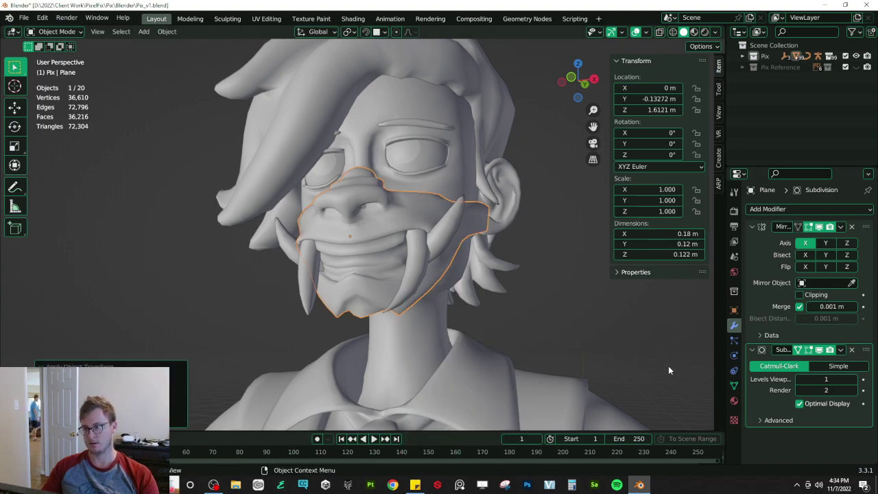
# - Enable Auto Smooth on the mask's normals with an angle of 60° and check the shading around the nose
pyautogui.click(735, 387)
pyautogui.scroll(-5, 804, 367)
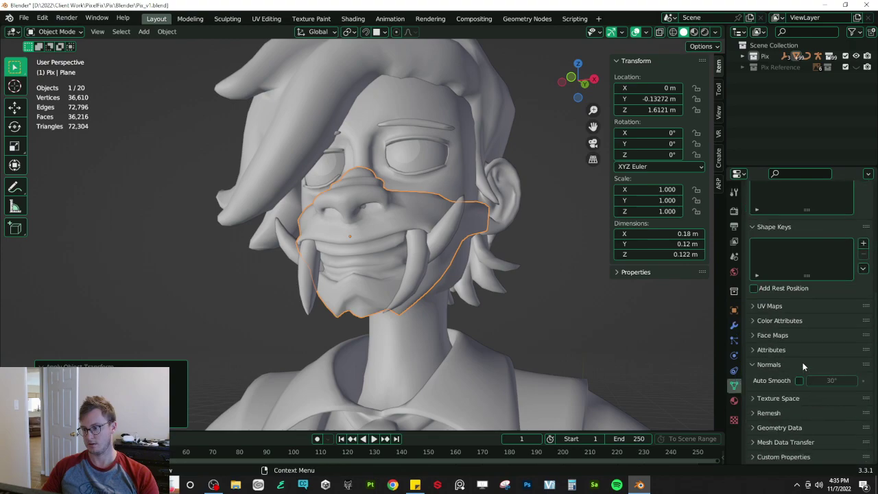
pyautogui.click(799, 382)
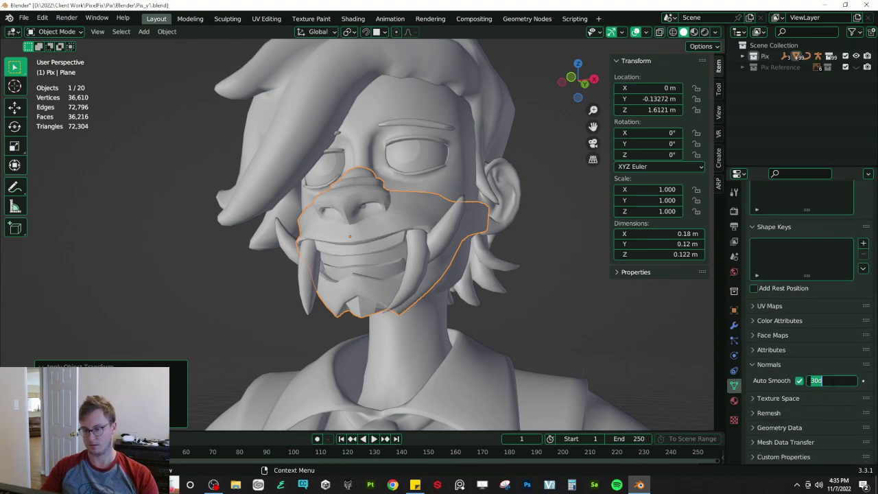
pyautogui.scroll(3, 394, 189)
pyautogui.moveTo(397, 174); pyautogui.dragTo(455, 148, button='middle')
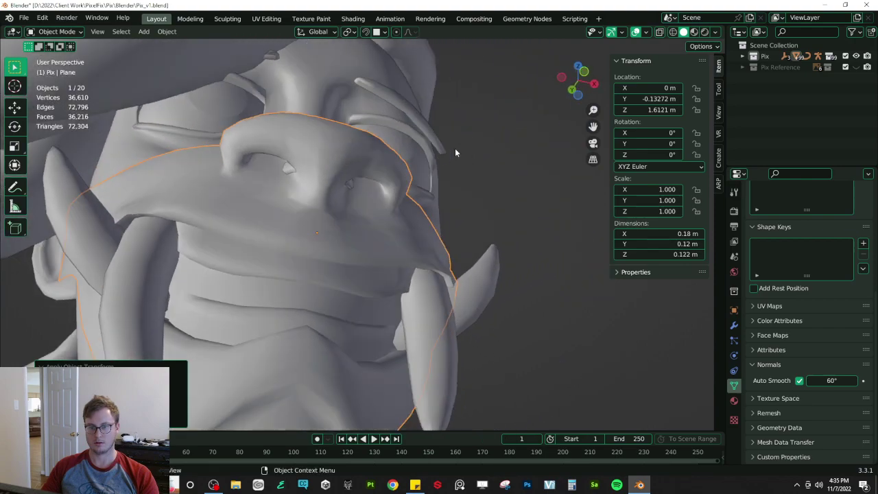
pyautogui.scroll(-3, 472, 199)
pyautogui.moveTo(477, 214); pyautogui.dragTo(565, 254, button='middle')
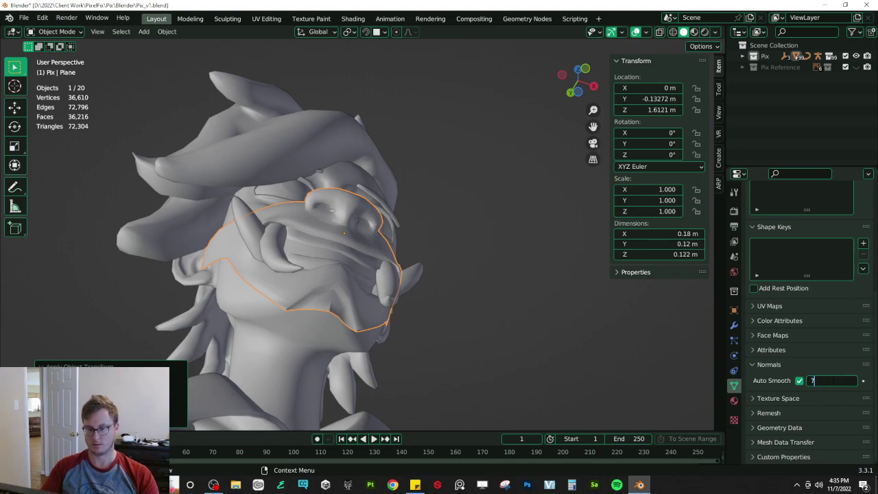
# - Set the mask's Auto Smooth angle to 70° and save the file
pyautogui.scroll(5, 411, 236)
pyautogui.moveTo(315, 251); pyautogui.dragTo(435, 272, button='middle')
pyautogui.press('Tab')
pyautogui.press('Tab')
pyautogui.scroll(-4, 347, 251)
pyautogui.hotkey('ctrl', 's')
pyautogui.scroll(-3, 442, 266)
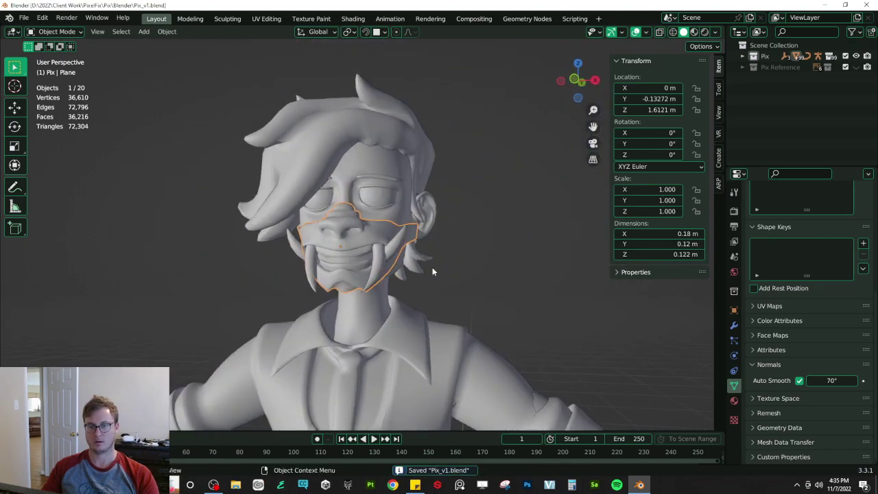
# - In the front view, select the mask's upper-edge corner vertices below the outer eye, set their edge crease to 1.00 and reposition them
pyautogui.press('KP_1')
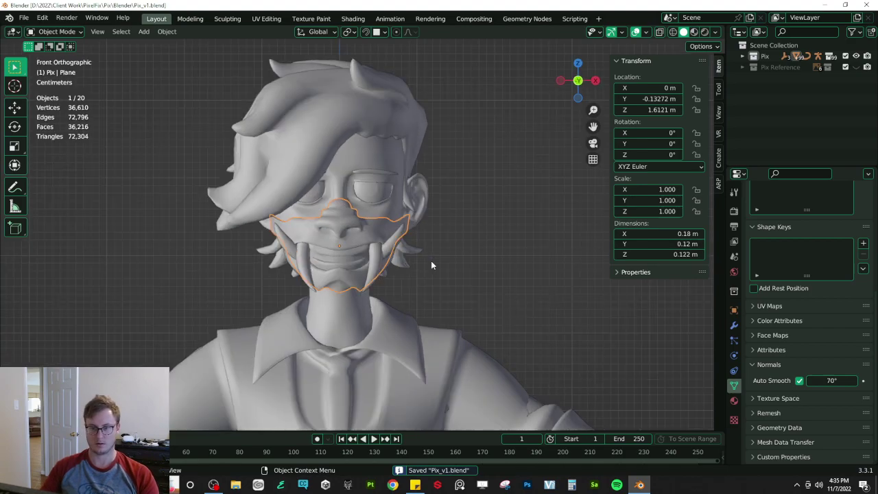
pyautogui.press('KP_Decimal')
pyautogui.press('Tab')
pyautogui.scroll(1, 414, 186)
pyautogui.press('z')
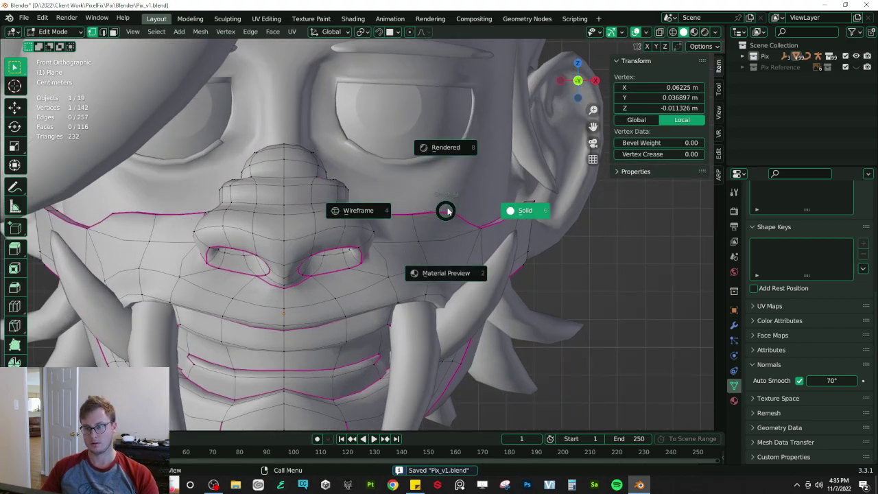
pyautogui.press('4')
pyautogui.keyDown('shift'); pyautogui.click(453, 214); pyautogui.keyUp('shift')
pyautogui.press('z')
pyautogui.press('6')
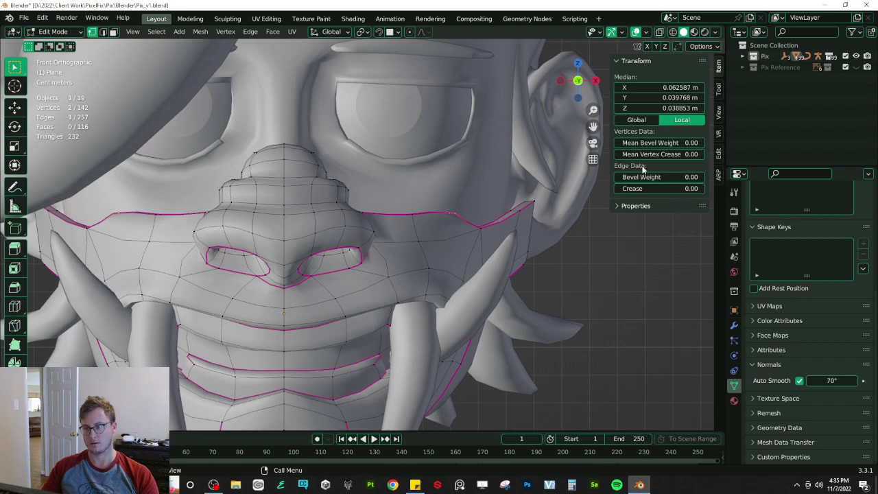
pyautogui.press('g')
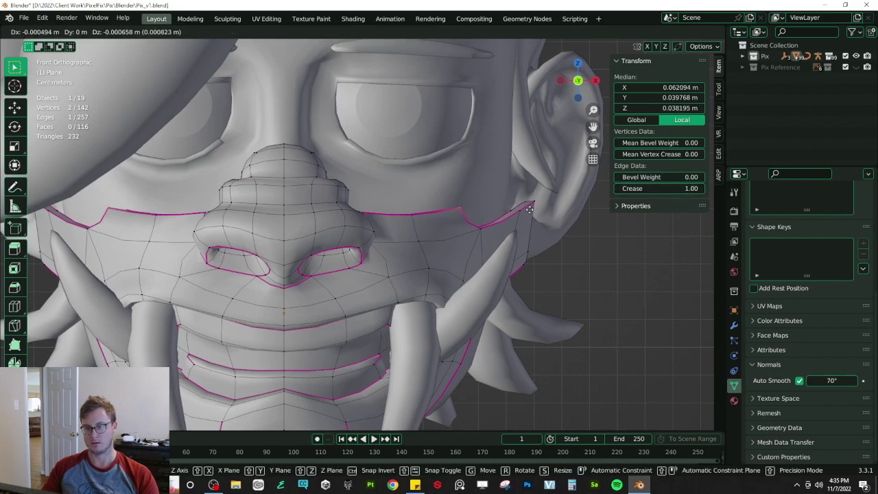
pyautogui.click(530, 211)
# - Move the upper-edge corner about 0.003 m outward along X, leave mesh editing and save the file
pyautogui.moveTo(529, 212); pyautogui.dragTo(473, 185, button='middle')
pyautogui.press('g')
pyautogui.press('x')
pyautogui.click(517, 218)
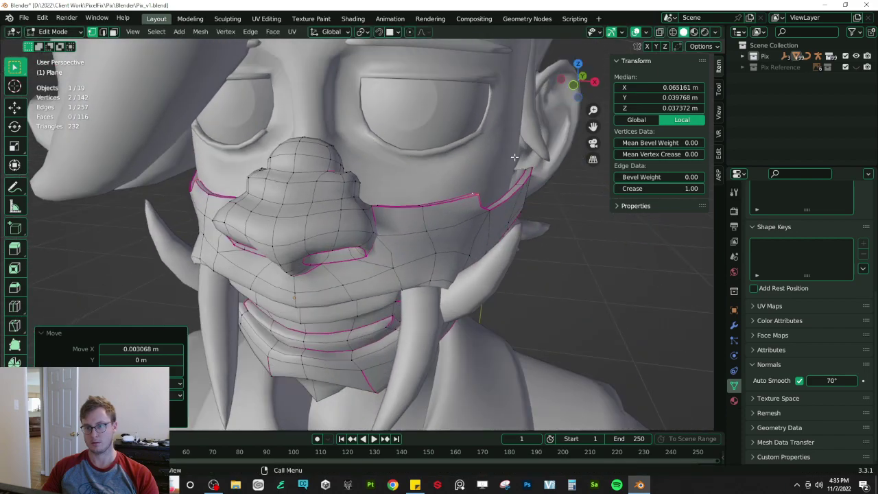
pyautogui.scroll(-3, 439, 254)
pyautogui.press('Tab')
pyautogui.hotkey('ctrl', 's')
pyautogui.moveTo(421, 260); pyautogui.dragTo(400, 191, button='middle')
pyautogui.hotkey('ctrl', 's')
# - Move the mask object forward along Y to about -0.13485 m and save the file
pyautogui.scroll(-5, 398, 264)
pyautogui.scroll(5, 370, 267)
pyautogui.press('g')
pyautogui.press('y')
pyautogui.click(366, 268)
pyautogui.scroll(-3, 439, 261)
pyautogui.click(466, 298)
pyautogui.hotkey('ctrl', 's')
# - In the right side view, select both tusk objects and parent them to the mask using the Object option
pyautogui.moveTo(408, 260); pyautogui.dragTo(390, 313, button='middle')
pyautogui.scroll(3, 390, 313)
pyautogui.press('KP_3')
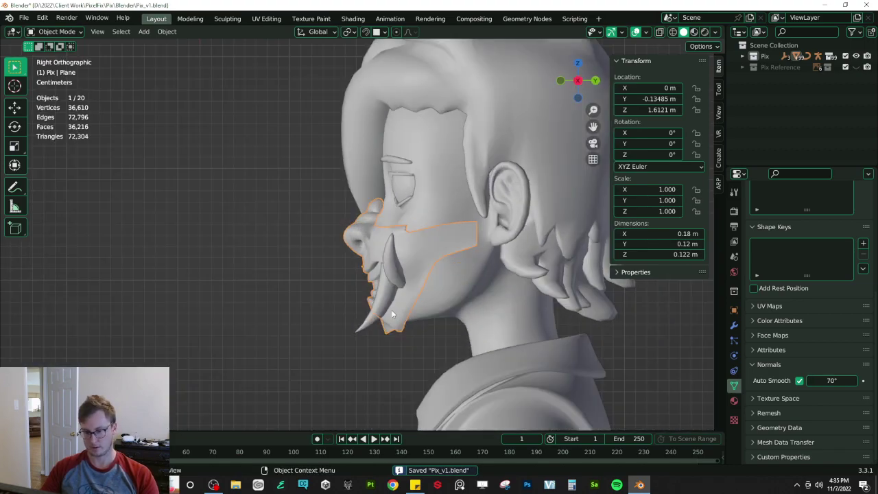
pyautogui.press('Tab')
pyautogui.press('Tab')
pyautogui.click(408, 328)
pyautogui.click(408, 325)
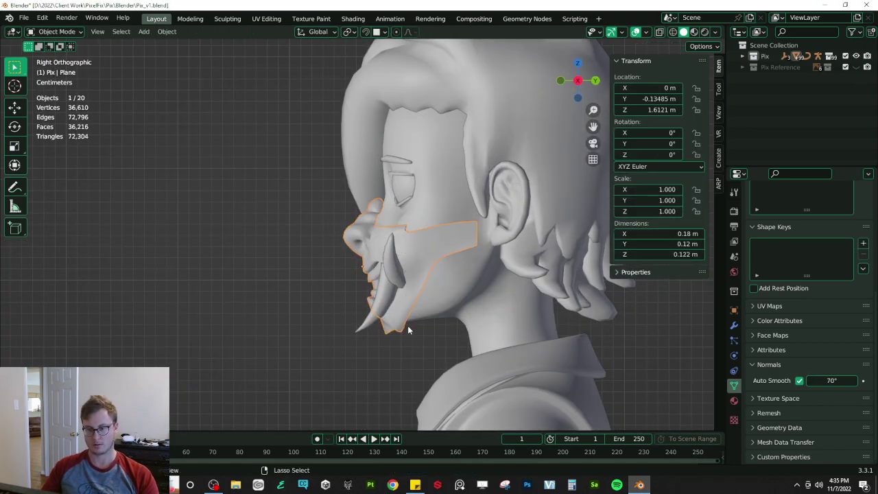
pyautogui.keyDown('shift'); pyautogui.click(403, 274); pyautogui.keyUp('shift')
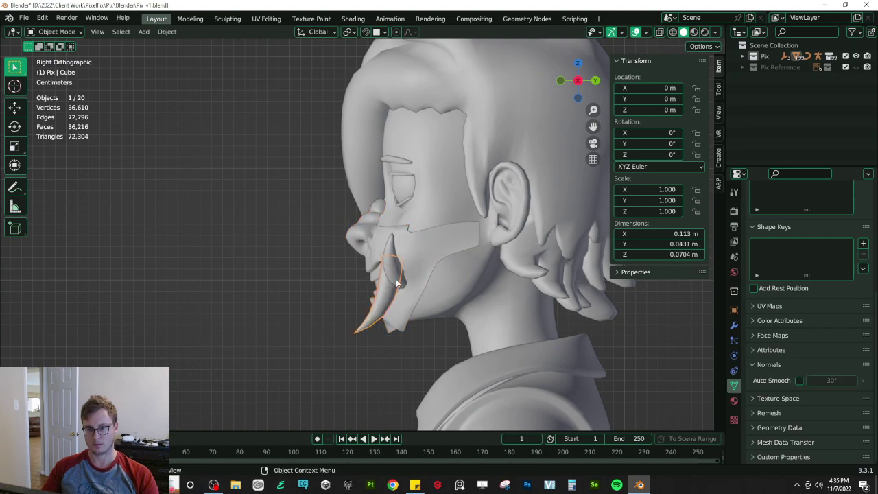
pyautogui.hotkey('ctrl', 'p')
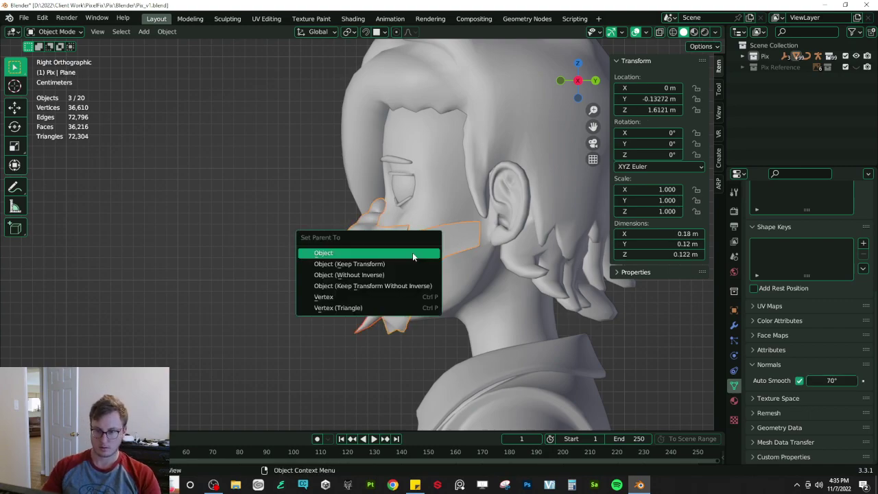
pyautogui.click(431, 252)
# - Move the mask with its parented tusks slightly along Y and save the file
pyautogui.click(433, 249)
pyautogui.press('g')
pyautogui.press('y')
pyautogui.click(430, 247)
pyautogui.keyDown('shift'); pyautogui.moveTo(392, 278); pyautogui.dragTo(385, 230, button='middle'); pyautogui.keyUp('shift')
pyautogui.hotkey('ctrl', 's')
# - In the side wireframe view, reposition the vertices along the mask's lower chin edge
pyautogui.press('Tab')
pyautogui.press('z')
pyautogui.click(299, 314)
pyautogui.press('g')
pyautogui.click(322, 331)
pyautogui.click(364, 281)
pyautogui.press('g')
pyautogui.click(310, 266)
pyautogui.hotkey('ctrl', 'z')
pyautogui.press('g')
pyautogui.click(310, 318)
pyautogui.hotkey('shift', 'z')
# - Dissolve the extra vertex on the mask's underside and delete the centre vertex of the face under the chin
pyautogui.moveTo(309, 318)
pyautogui.mouseDown(button='middle')
pyautogui.moveTo(389, 294)
pyautogui.moveTo(478, 239)
pyautogui.moveTo(391, 254)
pyautogui.moveTo(308, 247)
pyautogui.moveTo(327, 190)
pyautogui.moveTo(365, 207)
pyautogui.moveTo(436, 280)
pyautogui.moveTo(384, 254)
pyautogui.moveTo(428, 251)
pyautogui.moveTo(340, 280)
pyautogui.moveTo(353, 260)
pyautogui.moveTo(411, 233)
pyautogui.moveTo(413, 242)
pyautogui.mouseUp(button='middle')
pyautogui.click(351, 201)
pyautogui.press('x')
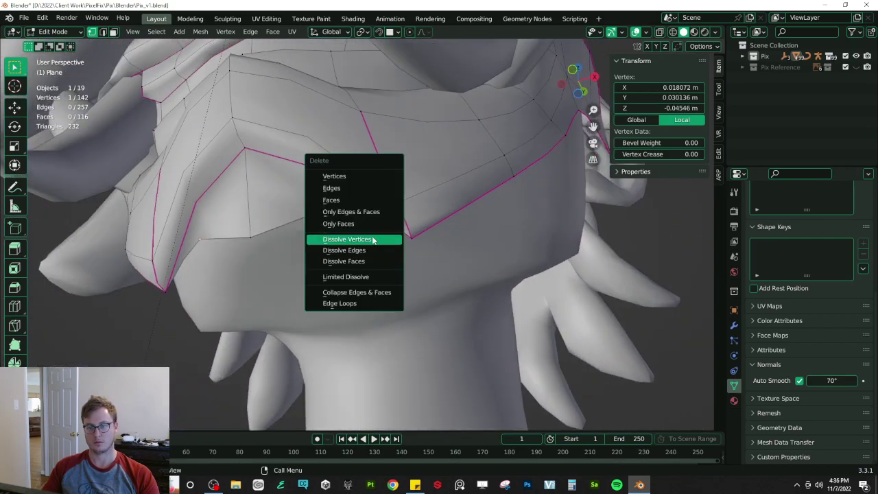
pyautogui.click(373, 238)
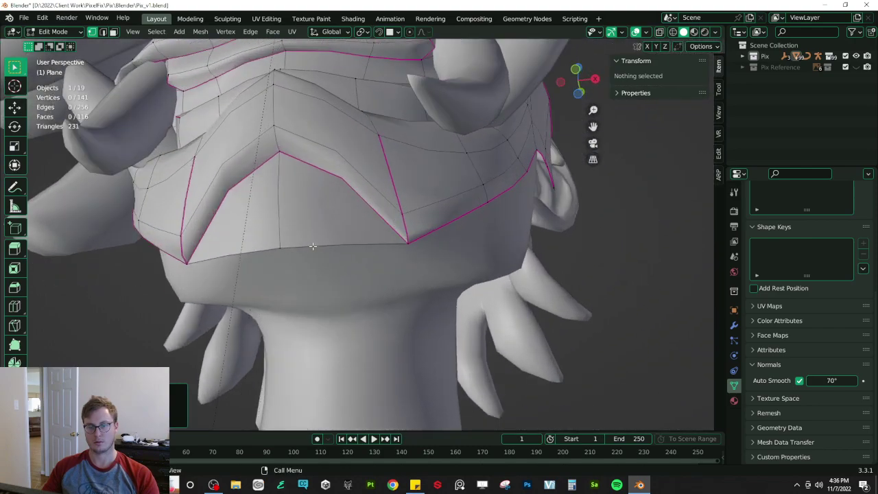
pyautogui.click(273, 245)
pyautogui.press('x')
pyautogui.press('v')
# - Rip the vertex at the mask's lower pointed corner and slide it along its edge by a factor of about 0.142
pyautogui.click(409, 244)
pyautogui.moveTo(416, 267); pyautogui.dragTo(431, 308, button='middle')
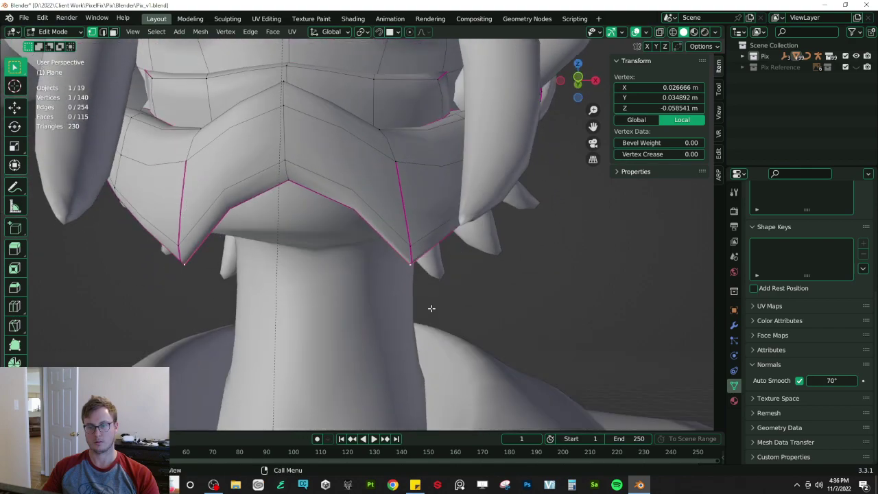
pyautogui.press('v')
pyautogui.rightClick(439, 309)
pyautogui.moveTo(475, 276); pyautogui.dragTo(446, 250, button='middle')
pyautogui.press('g')
pyautogui.press('g')
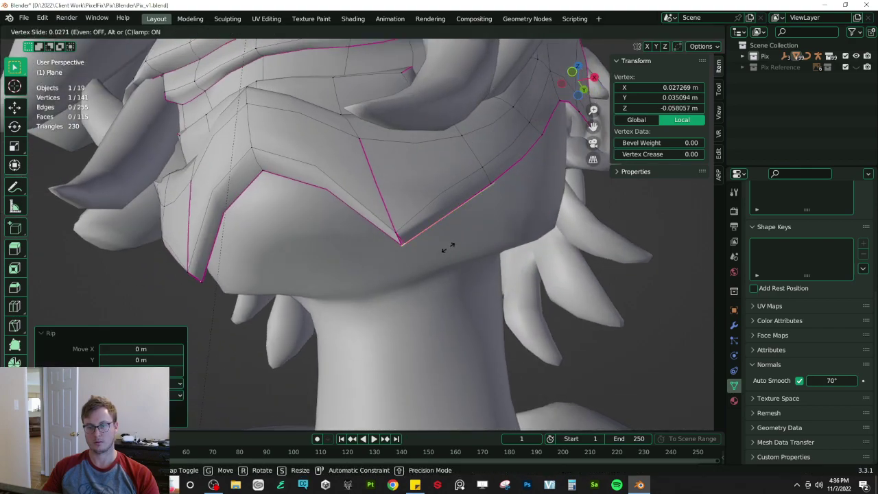
pyautogui.click(447, 249)
pyautogui.press('g')
pyautogui.press('g')
pyautogui.click(375, 239)
# - Extrude the ripped corner vertex along X to the centreline at 0 m and move the new vertex about -0.0076 m along Y
pyautogui.moveTo(376, 239); pyautogui.dragTo(396, 257, button='middle')
pyautogui.press('e')
pyautogui.press('x')
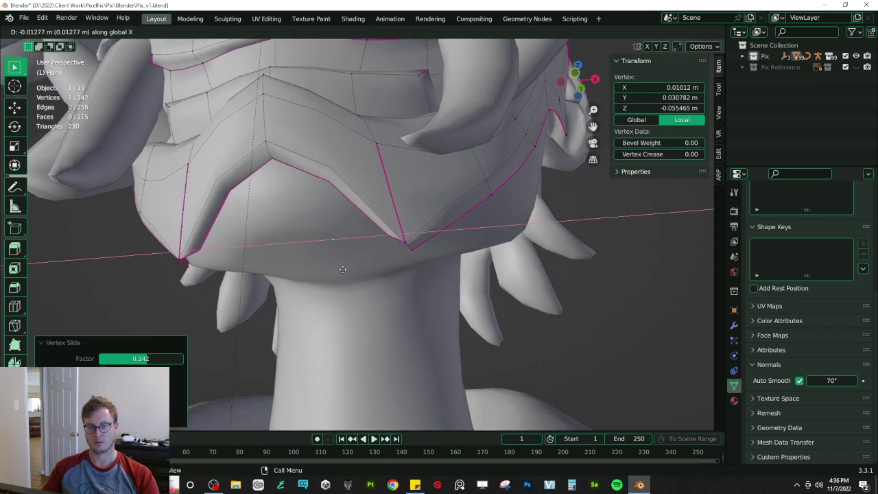
pyautogui.click(343, 269)
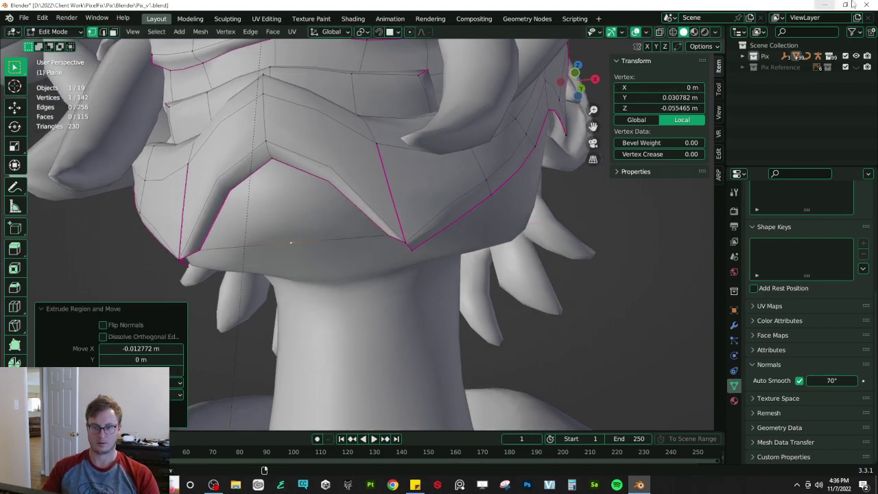
pyautogui.moveTo(461, 200); pyautogui.dragTo(439, 198, button='middle')
pyautogui.press('g')
pyautogui.press('y')
pyautogui.click(348, 191)
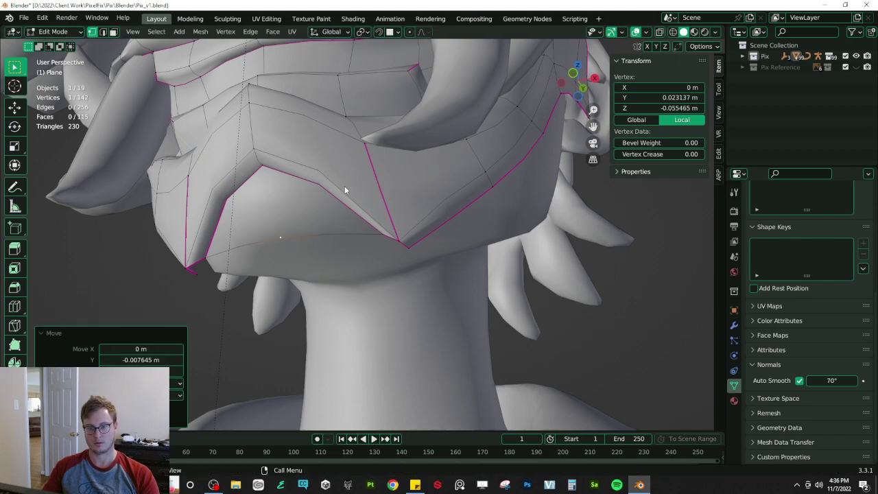
# - Fill a face between the new underside edge and the mask's arched lower edge
pyautogui.moveTo(270, 169)
pyautogui.mouseDown(button='middle')
pyautogui.moveTo(320, 208)
pyautogui.moveTo(270, 165)
pyautogui.mouseUp(button='middle')
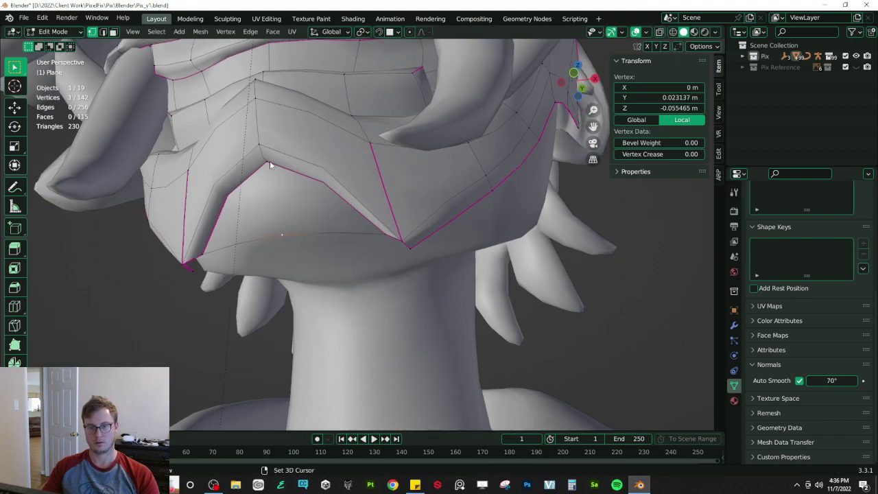
pyautogui.keyDown('shift'); pyautogui.click(391, 239); pyautogui.keyUp('shift')
pyautogui.press('f')
# - Move the underside's centre vertex about 0.009 m forward along Y and adjust its height along Z
pyautogui.click(285, 234)
pyautogui.moveTo(285, 234); pyautogui.dragTo(228, 267, button='middle')
pyautogui.press('g')
pyautogui.press('y')
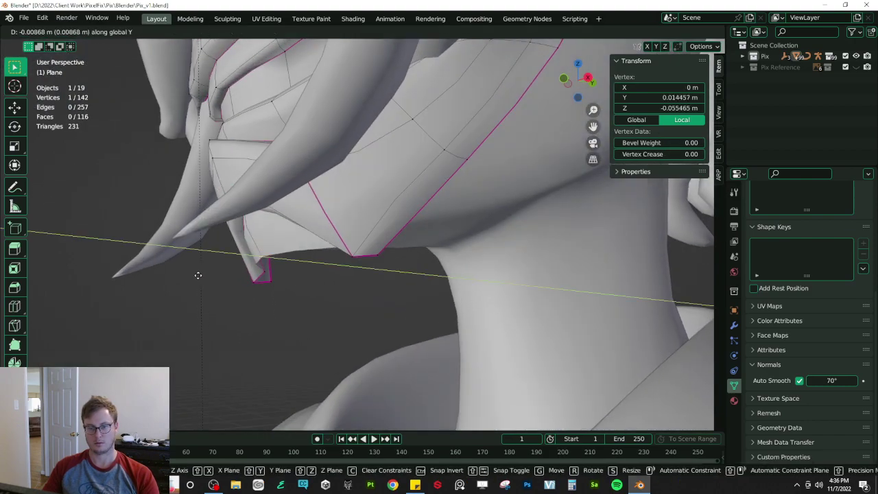
pyautogui.click(200, 274)
pyautogui.press('g')
pyautogui.press('z')
pyautogui.click(221, 312)
# - Try to move the inner vertex of the mask's lower corner along X, and undo the move
pyautogui.moveTo(224, 309); pyautogui.dragTo(416, 266, button='middle')
pyautogui.click(424, 252)
pyautogui.press('KP_3')
pyautogui.press('g')
pyautogui.press('x')
pyautogui.click(430, 238)
pyautogui.hotkey('ctrl', 'z')
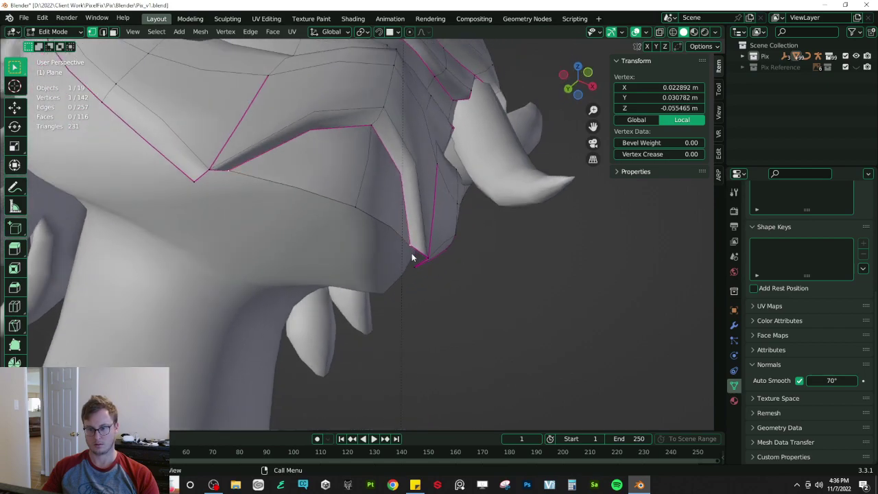
# - Extrude the inner vertex of the mask's lower corner about 0.0033 m along Y and fill a face with the corner vertices
pyautogui.press('e')
pyautogui.press('y')
pyautogui.click(406, 268)
pyautogui.keyDown('shift'); pyautogui.click(429, 261); pyautogui.keyUp('shift')
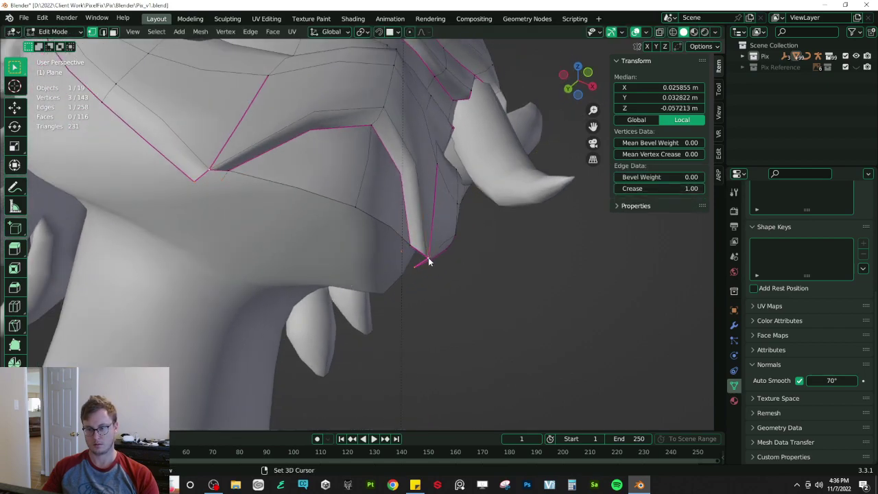
pyautogui.press('f')
pyautogui.click(406, 257)
# - Extrude that vertex along X to the centreline at 0 m and adjust the new vertex along Z and Y
pyautogui.moveTo(406, 258); pyautogui.dragTo(391, 271, button='middle')
pyautogui.press('e')
pyautogui.press('x')
pyautogui.click(383, 275)
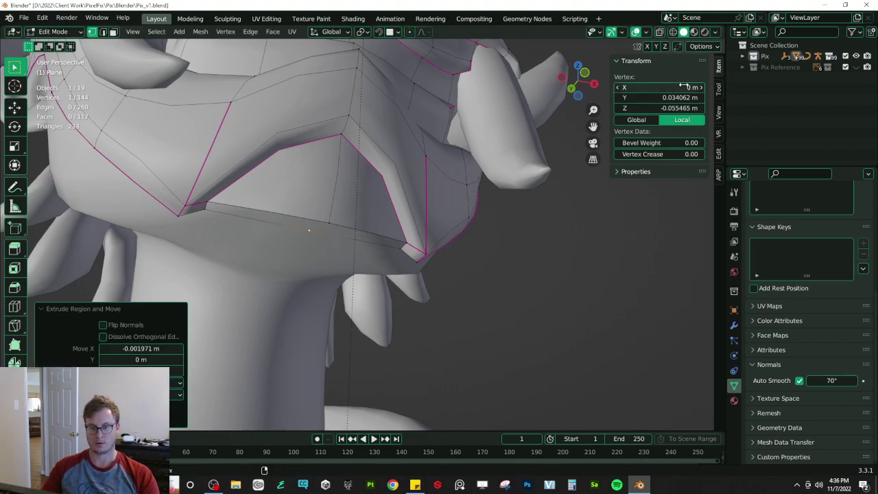
pyautogui.moveTo(397, 181); pyautogui.dragTo(453, 209, button='middle')
pyautogui.press('g')
pyautogui.press('z')
pyautogui.click(447, 236)
pyautogui.press('g')
pyautogui.press('y')
pyautogui.click(408, 239)
# - Fill the gap between the new centreline vertex and the corner edge below the chin with a face
pyautogui.moveTo(408, 240); pyautogui.dragTo(403, 200, button='middle')
pyautogui.keyDown('shift'); pyautogui.click(409, 247); pyautogui.keyUp('shift')
pyautogui.keyDown('shift'); pyautogui.click(404, 256); pyautogui.keyUp('shift')
pyautogui.press('f')
pyautogui.scroll(-2, 375, 284)
pyautogui.scroll(2, 375, 282)
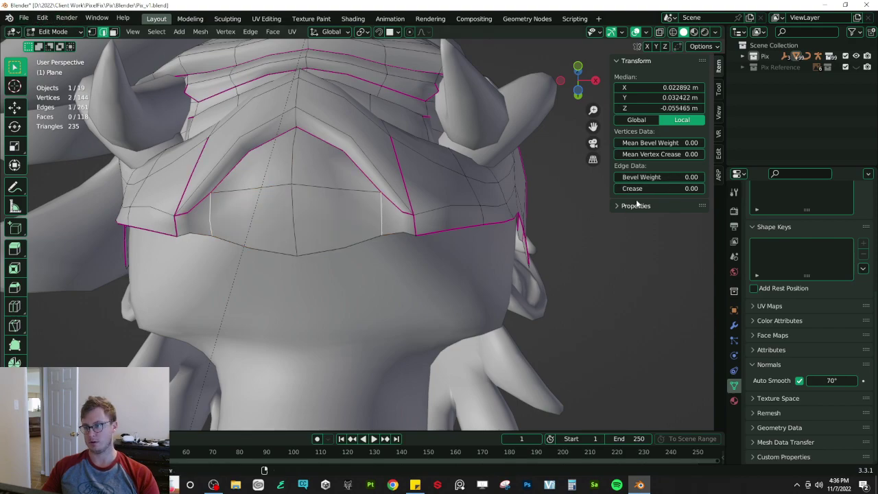
# - Try a crease of 1 on the short edge at the underside's outer end, and save the file
pyautogui.write('1')
pyautogui.press('Return')
pyautogui.moveTo(419, 237); pyautogui.dragTo(450, 198, button='middle')
pyautogui.press('Tab')
pyautogui.scroll(-5, 489, 210)
pyautogui.scroll(3, 400, 260)
pyautogui.hotkey('ctrl', 's')
# - Select the edge path along the mask's lower jaw border and scale it to about 1.01 along X
pyautogui.press('Tab')
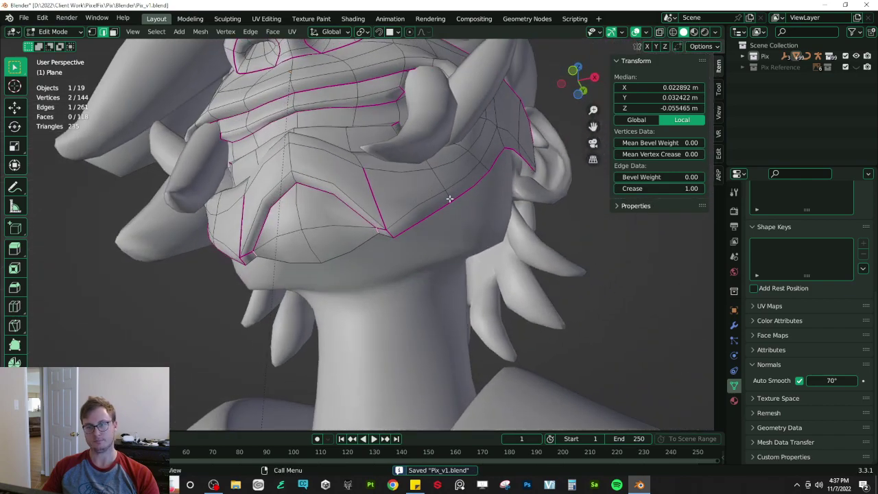
pyautogui.keyDown('ctrl'); pyautogui.click(513, 137); pyautogui.keyUp('ctrl')
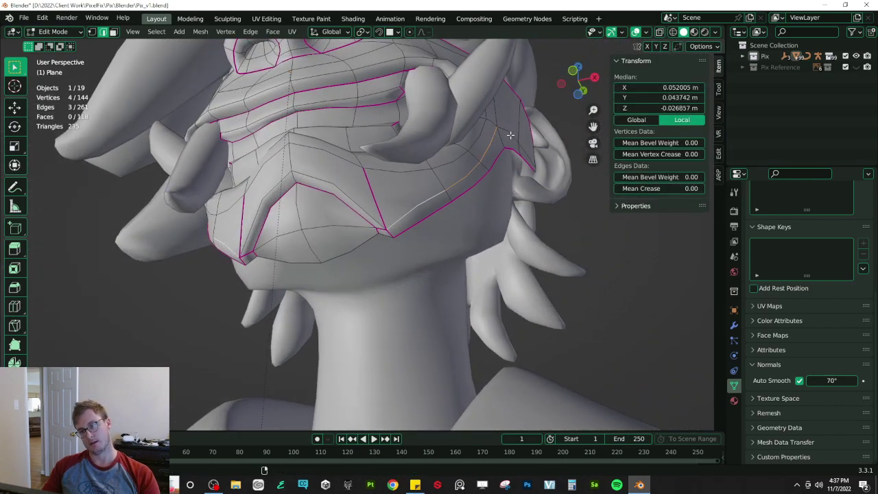
pyautogui.moveTo(519, 218); pyautogui.dragTo(512, 197, button='middle')
pyautogui.press('.')
pyautogui.press('s')
pyautogui.press('x')
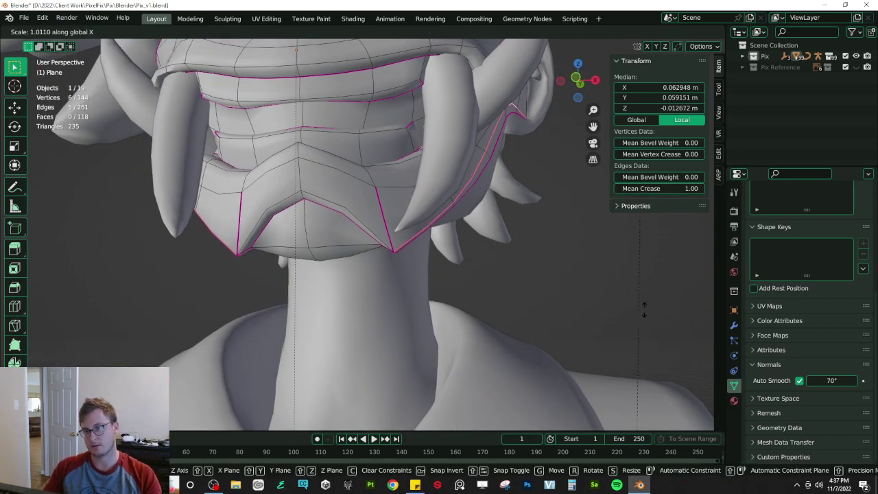
pyautogui.click(642, 413)
# - Scale the lower jaw border's selected edge path once more along X and check the fit against the face
pyautogui.moveTo(643, 414); pyautogui.dragTo(407, 352, button='middle')
pyautogui.press('Tab')
pyautogui.scroll(-5, 408, 343)
pyautogui.moveTo(406, 274); pyautogui.dragTo(447, 281, button='middle')
pyautogui.press('Tab')
pyautogui.press('s')
pyautogui.press('x')
pyautogui.click(450, 237)
pyautogui.moveTo(451, 238); pyautogui.dragTo(398, 230, button='middle')
pyautogui.press('Tab')
pyautogui.press('Tab')
# - Move the upper edge of the mask's lower jaw border about 0.0022 m along Y
pyautogui.click(374, 210)
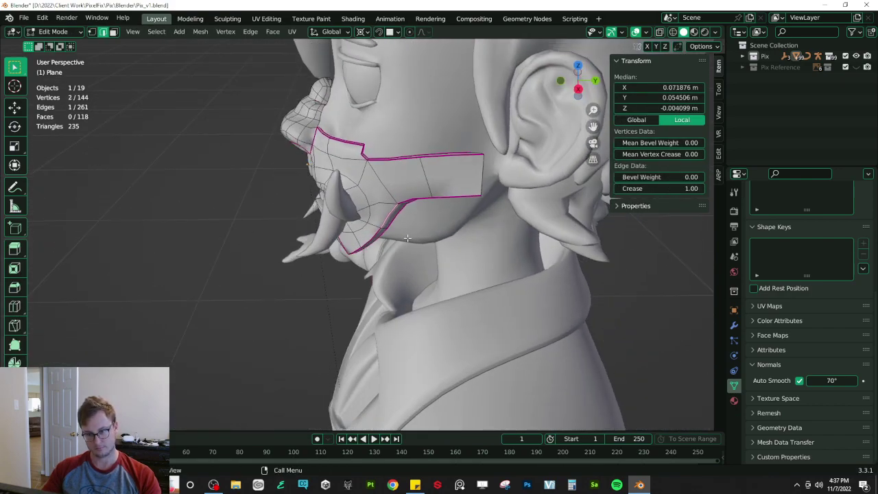
pyautogui.press('g')
pyautogui.press('y')
pyautogui.rightClick(410, 241)
pyautogui.press('.')
pyautogui.moveTo(408, 245); pyautogui.dragTo(325, 215, button='middle')
pyautogui.scroll(3, 336, 208)
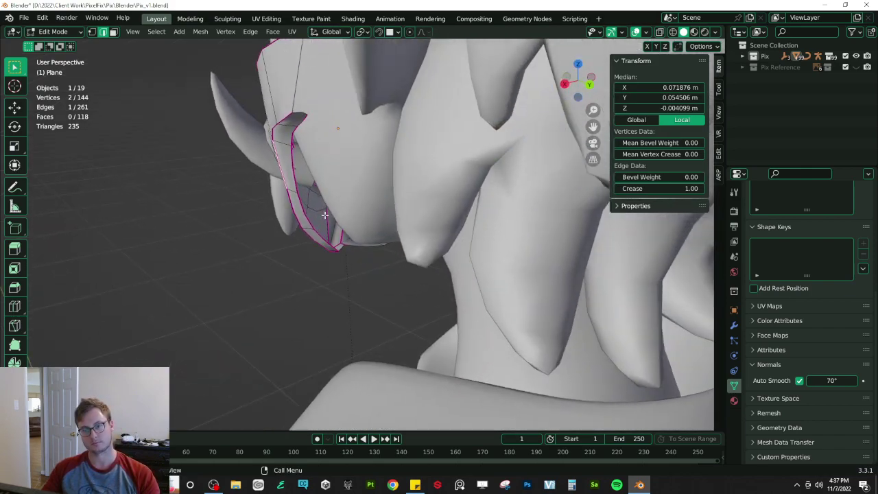
pyautogui.press('g')
pyautogui.press('y')
pyautogui.click(351, 247)
pyautogui.moveTo(352, 247); pyautogui.dragTo(341, 185, button='middle')
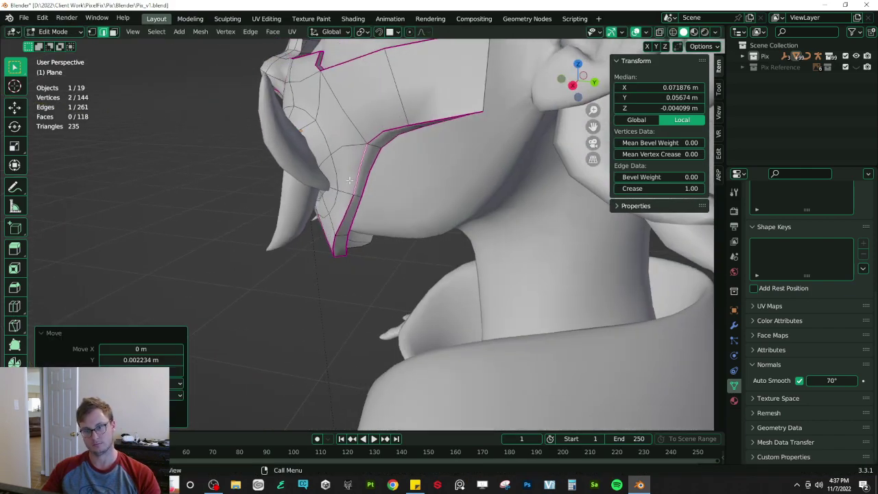
pyautogui.hotkey('ctrl', 'z')
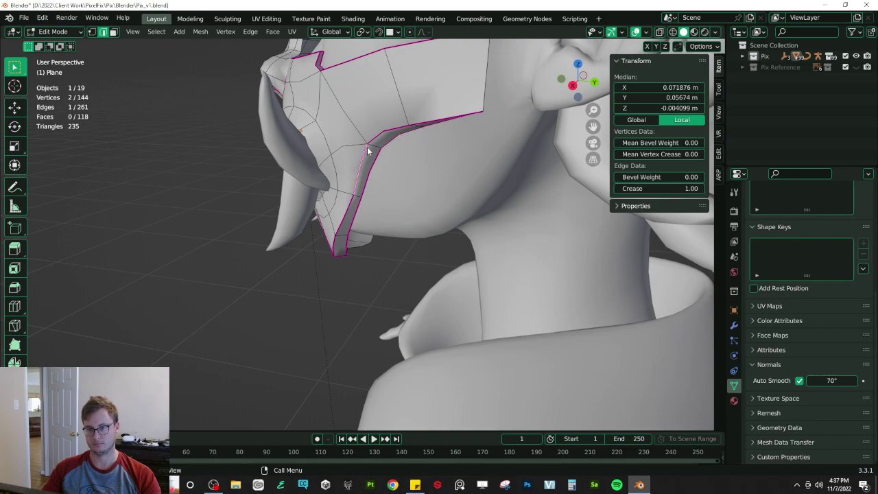
# - Scale the thickness edge where the jaw border meets the side strap to 0 along Y and Z, and rotate it
pyautogui.moveTo(377, 186); pyautogui.dragTo(401, 185, button='middle')
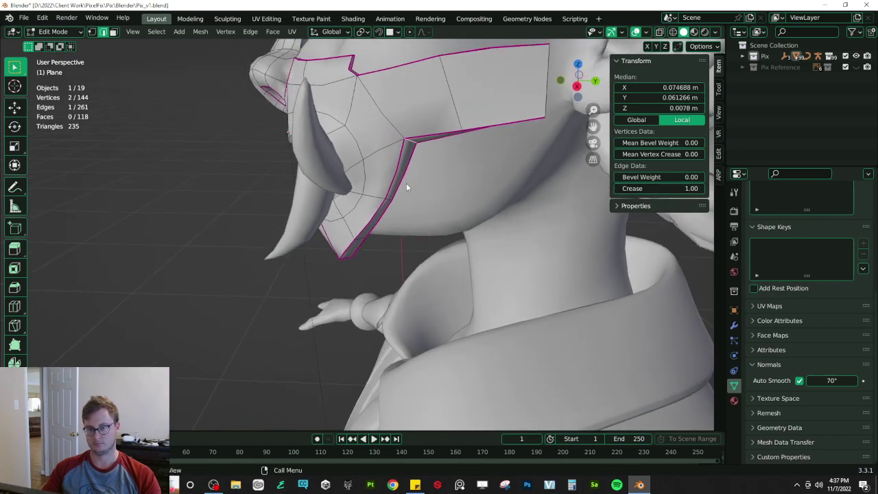
pyautogui.press('s')
pyautogui.press('y')
pyautogui.press('0')
pyautogui.press('Return')
pyautogui.press('s')
pyautogui.press('z')
pyautogui.press('0')
pyautogui.press('Return')
pyautogui.moveTo(460, 181); pyautogui.dragTo(483, 175, button='middle')
pyautogui.press('r')
pyautogui.click(483, 211)
pyautogui.moveTo(484, 216); pyautogui.dragTo(458, 173, button='middle')
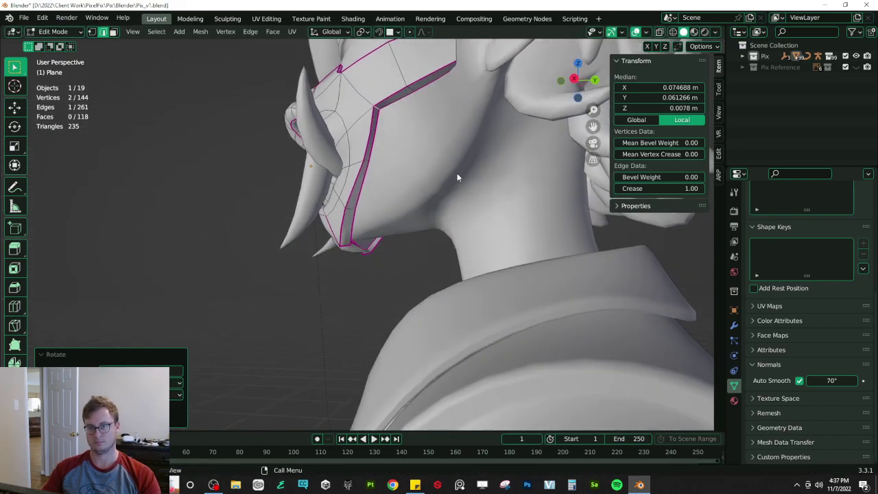
# - Check the mask's smoothed shape and mark the edge beneath the nose tip as sharp
pyautogui.moveTo(424, 142); pyautogui.dragTo(490, 191, button='middle')
pyautogui.press('Tab')
pyautogui.scroll(-4, 459, 205)
pyautogui.scroll(3, 418, 227)
pyautogui.scroll(2, 334, 188)
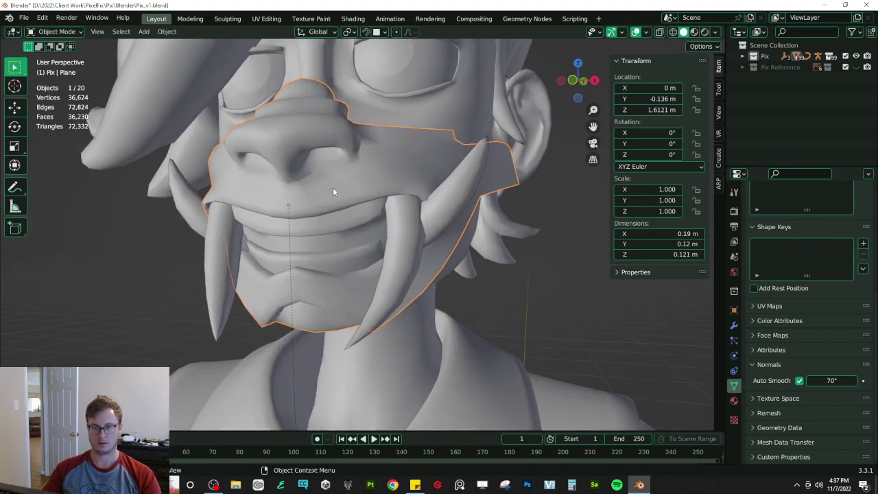
pyautogui.press('Tab')
pyautogui.scroll(5, 373, 240)
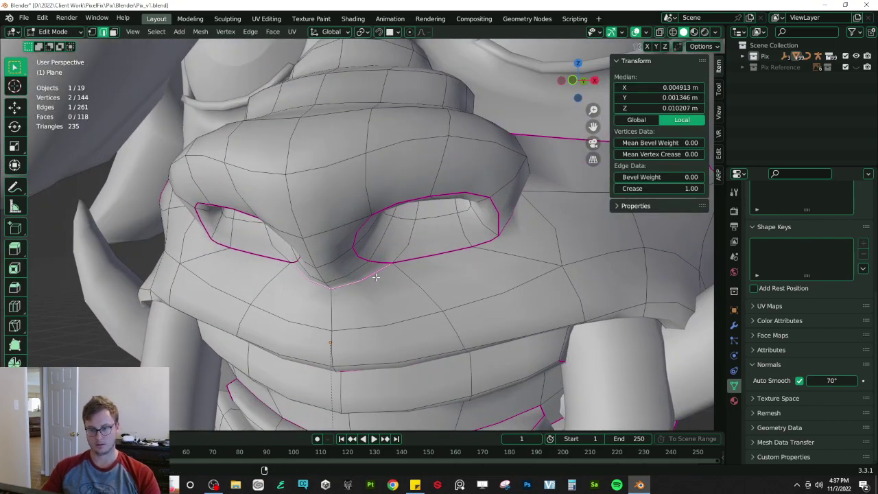
pyautogui.press('q')
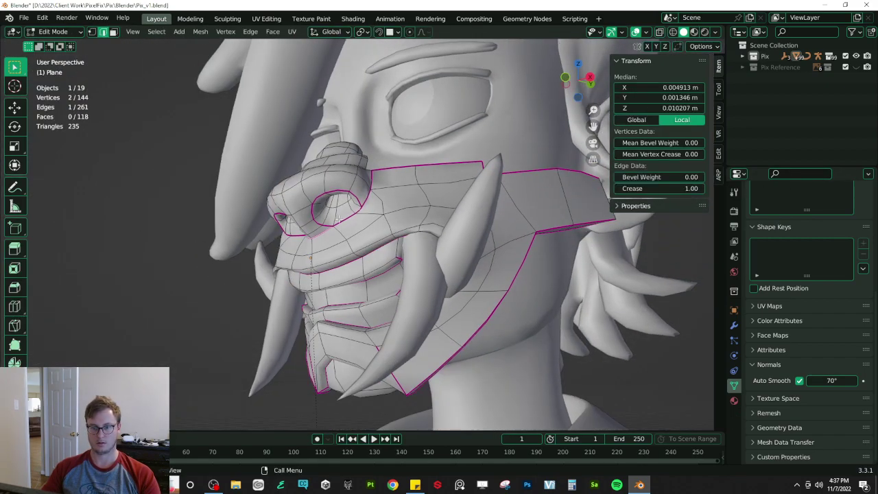
# - Select the edge loop around the nostril rim and mark it as sharp
pyautogui.press('Tab')
pyautogui.press('Tab')
pyautogui.click(310, 215)
pyautogui.hotkey('alt', 'a')
pyautogui.keyDown('alt'); pyautogui.click(315, 214); pyautogui.keyUp('alt')
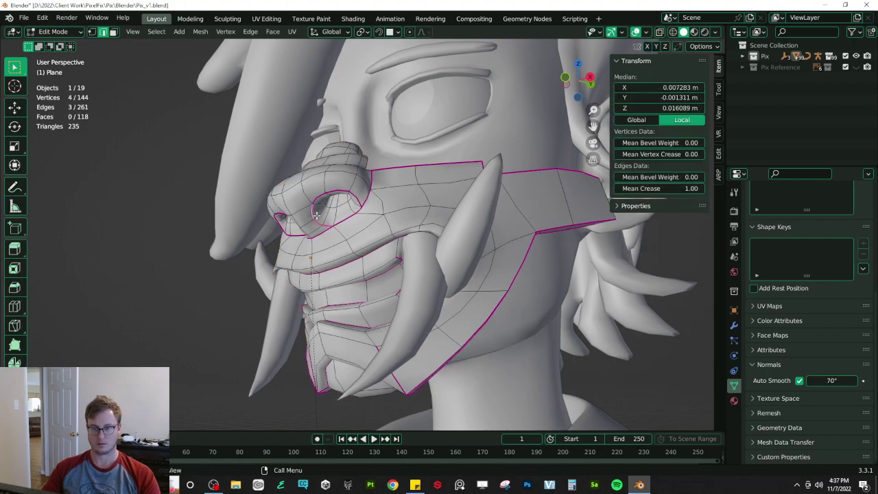
pyautogui.press('q')
pyautogui.click(371, 227)
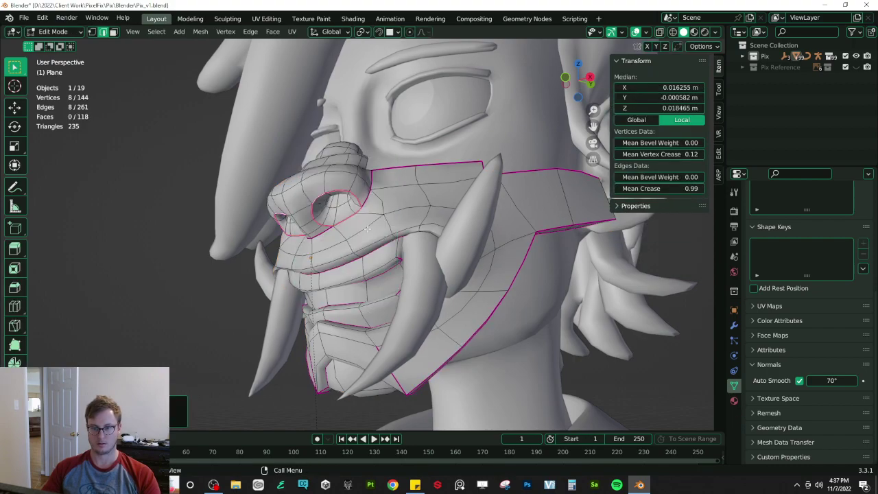
# - Mark the lower edge of the nostril rim as sharp and save the file
pyautogui.click(381, 231)
pyautogui.press('q')
pyautogui.click(351, 253)
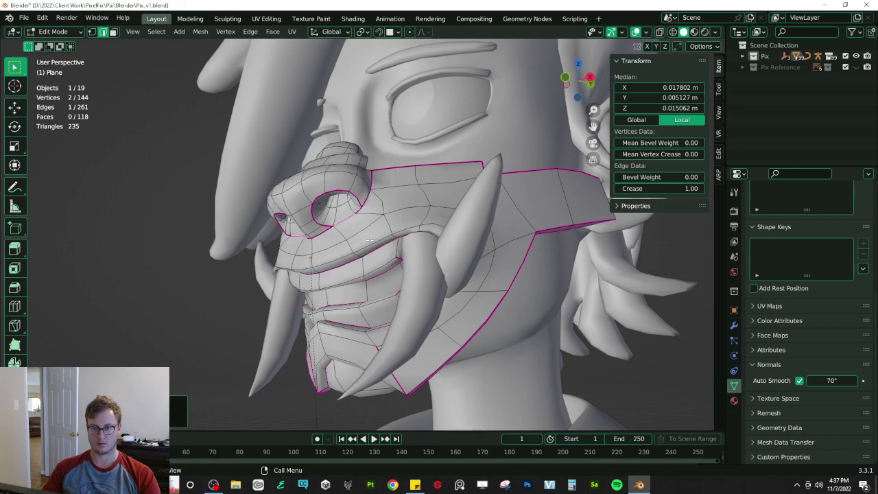
pyautogui.press('Tab')
pyautogui.scroll(-5, 394, 223)
pyautogui.moveTo(393, 224)
pyautogui.mouseDown(button='middle')
pyautogui.moveTo(457, 213)
pyautogui.moveTo(383, 234)
pyautogui.mouseUp(button='middle')
pyautogui.hotkey('ctrl', 's')
pyautogui.scroll(6, 447, 216)
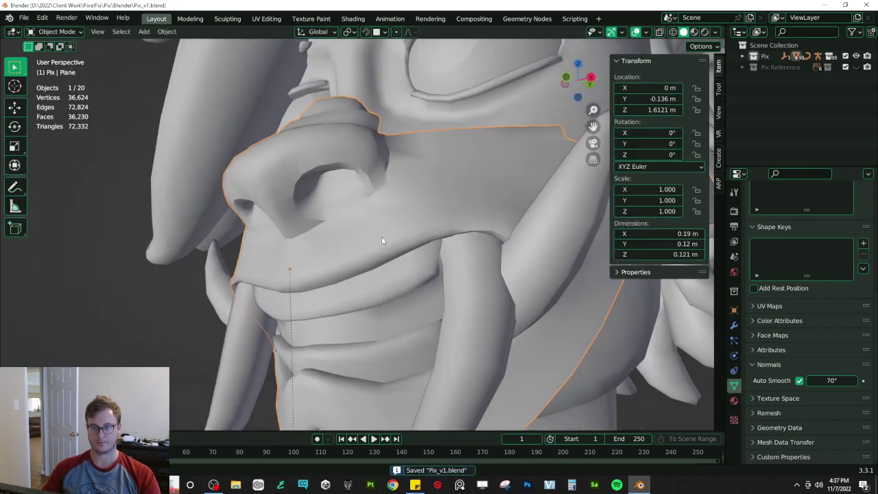
# - Clear the sharp mark from the nostril's lower outer edge and mark the two edges between nose and cheek as sharp
pyautogui.press('Tab')
pyautogui.scroll(2, 360, 238)
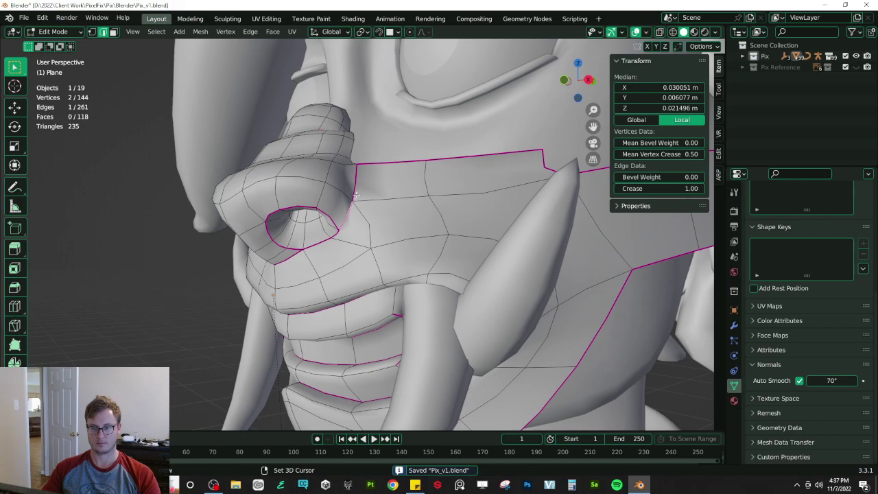
pyautogui.press('q')
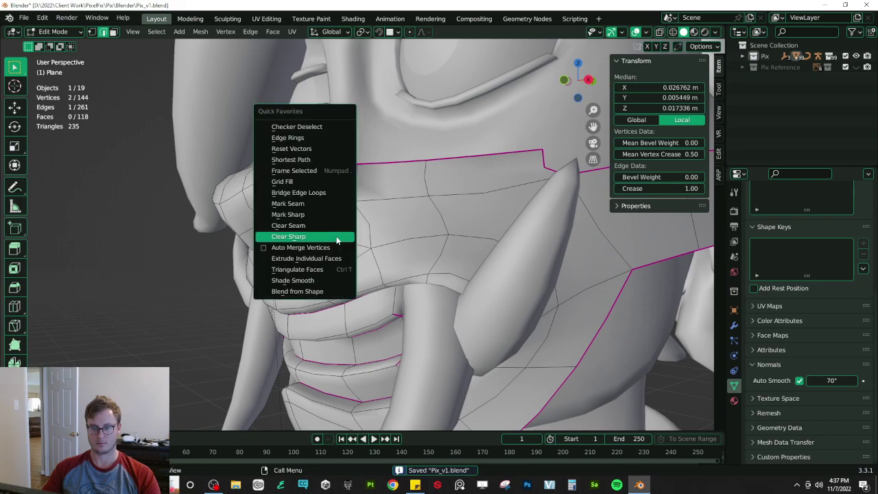
pyautogui.click(336, 237)
pyautogui.keyDown('shift'); pyautogui.click(352, 188); pyautogui.keyUp('shift')
pyautogui.press('q')
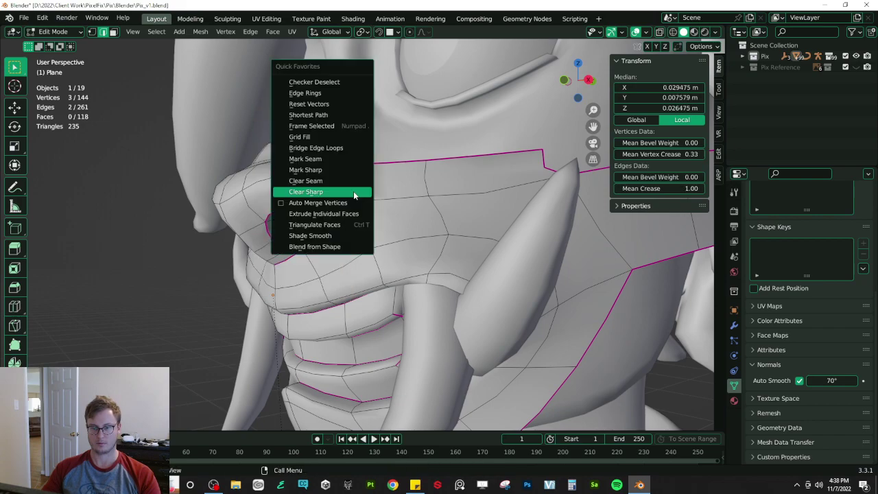
pyautogui.click(317, 171)
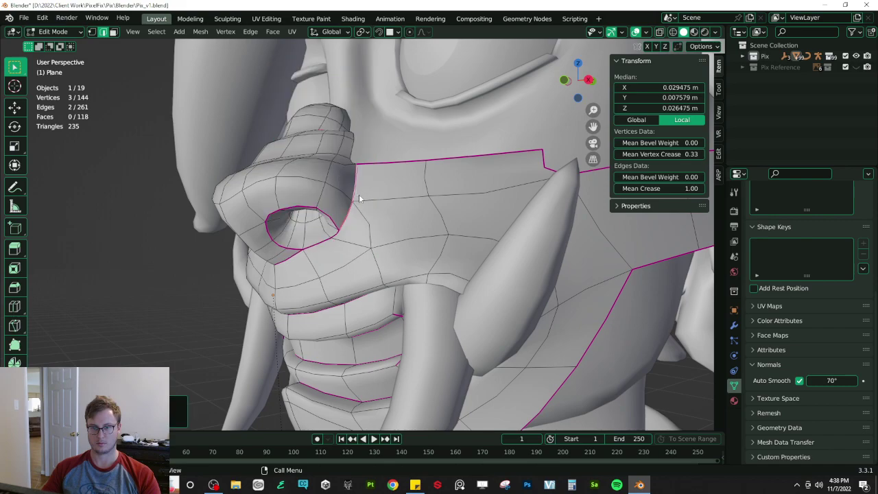
pyautogui.press('Tab')
pyautogui.scroll(-5, 384, 196)
pyautogui.moveTo(411, 198); pyautogui.dragTo(351, 215, button='middle')
pyautogui.scroll(3, 416, 190)
pyautogui.scroll(4, 402, 186)
# - In the right view, reposition and rotate the two centreline edges under the nose tip, and save the file
pyautogui.press('Tab')
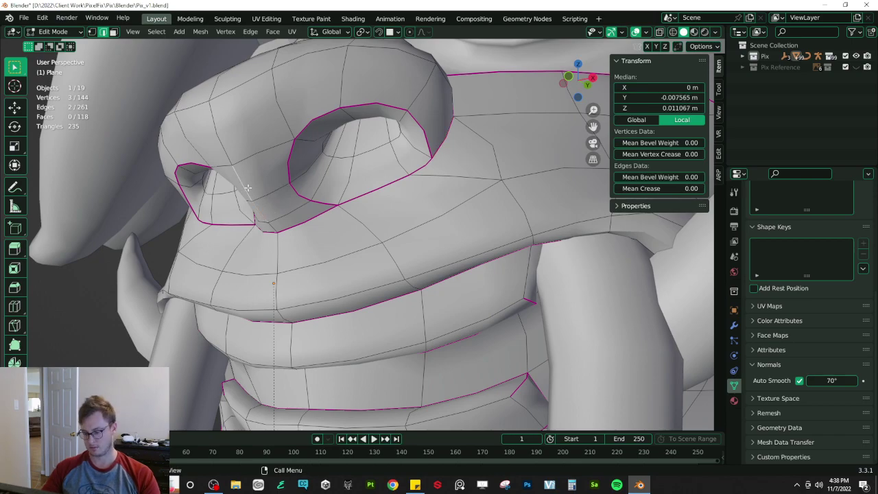
pyautogui.press('KP_3')
pyautogui.scroll(3, 237, 184)
pyautogui.press('g')
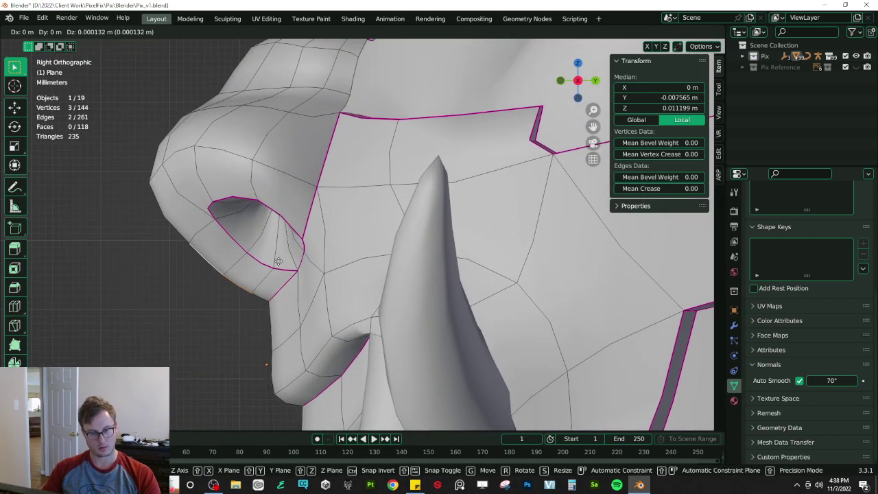
pyautogui.click(288, 251)
pyautogui.press('r')
pyautogui.click(301, 248)
pyautogui.press('Tab')
pyautogui.moveTo(282, 239); pyautogui.dragTo(351, 252, button='middle')
pyautogui.hotkey('ctrl', 's')
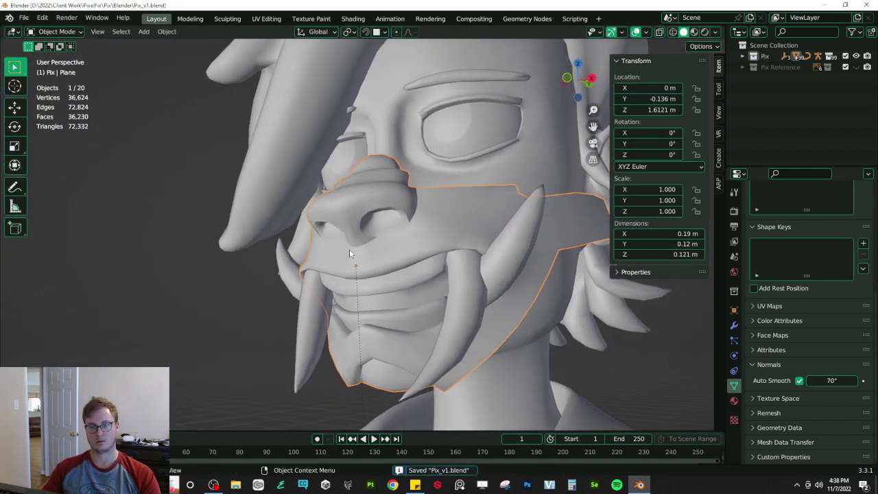
# - Mark the edge inside the nostril's outer corner as sharp
pyautogui.scroll(4, 352, 253)
pyautogui.press('Tab')
pyautogui.click(458, 197)
pyautogui.moveTo(458, 197); pyautogui.dragTo(477, 151, button='middle')
pyautogui.hotkey('alt', 'a')
pyautogui.keyDown('alt'); pyautogui.click(472, 202); pyautogui.keyUp('alt')
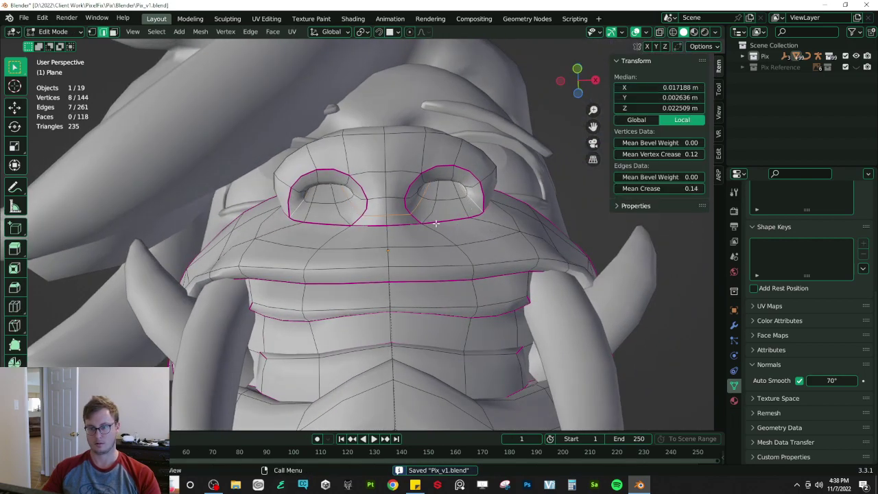
pyautogui.click(448, 217)
pyautogui.click(474, 205)
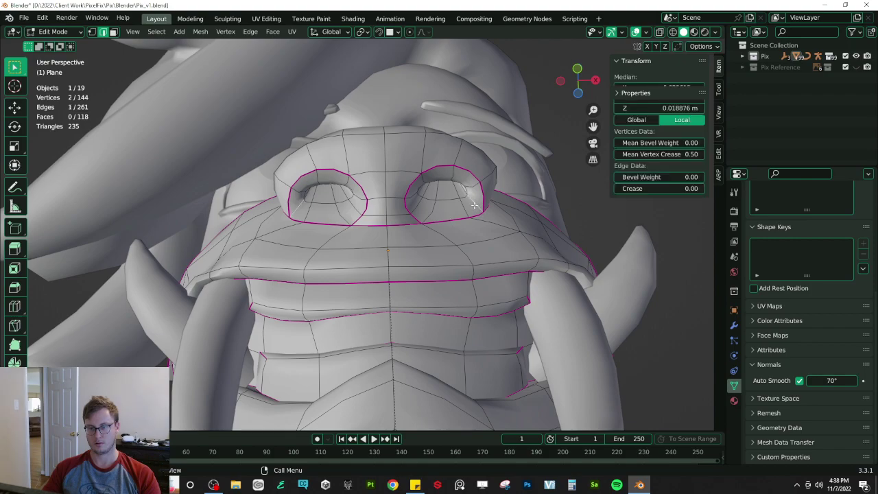
pyautogui.rightClick(483, 220)
pyautogui.click(484, 221)
# - Mark the two edges of the mask's upper border beside the nose as sharp and save the file
pyautogui.press('Tab')
pyautogui.moveTo(489, 229); pyautogui.dragTo(427, 288, button='middle')
pyautogui.press('Tab')
pyautogui.scroll(1, 393, 202)
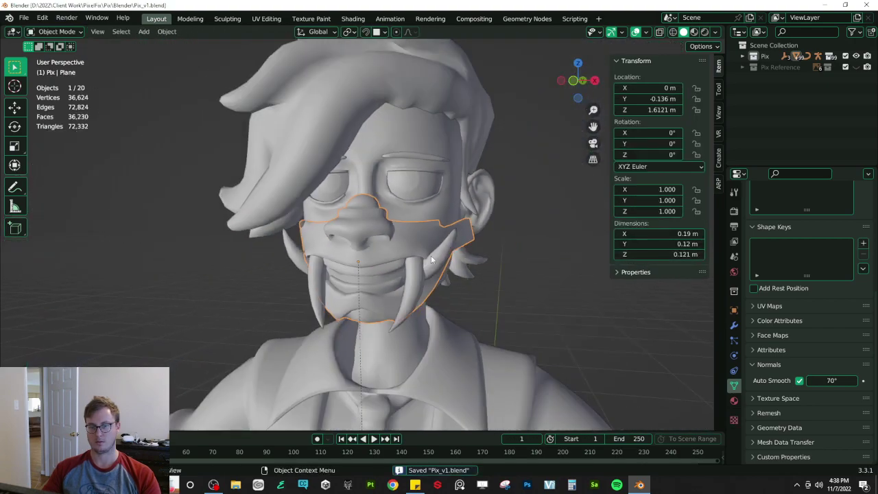
pyautogui.moveTo(431, 255); pyautogui.dragTo(361, 290, button='middle')
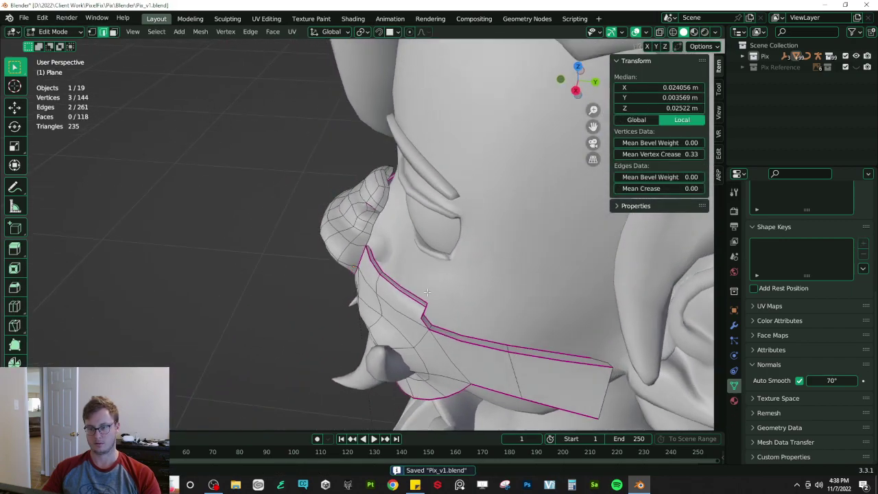
pyautogui.moveTo(427, 293); pyautogui.dragTo(410, 312, button='middle')
pyautogui.keyDown('shift'); pyautogui.click(404, 302); pyautogui.keyUp('shift')
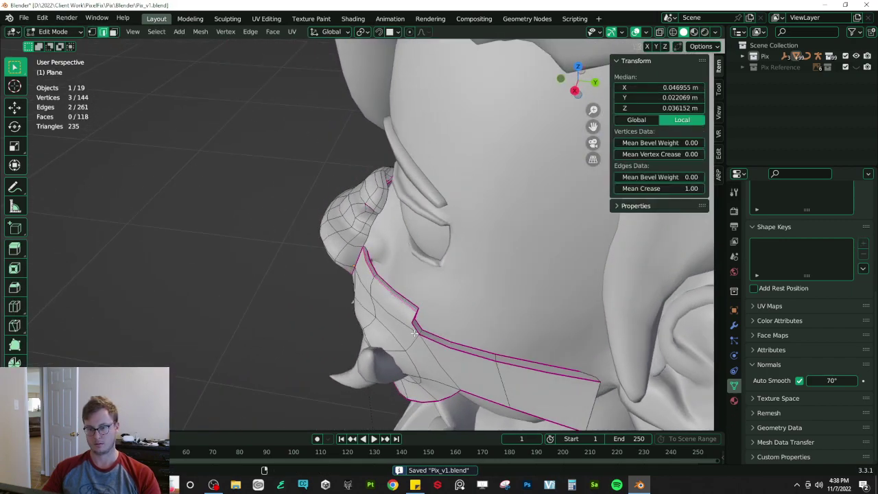
pyautogui.rightClick(444, 347)
pyautogui.click(445, 347)
pyautogui.press('Tab')
pyautogui.scroll(-4, 426, 330)
pyautogui.moveTo(377, 306); pyautogui.dragTo(403, 257, button='middle')
pyautogui.hotkey('ctrl', 's')
# - Mark the two edges beneath the mask's upper lip as sharp and save the file
pyautogui.scroll(4, 403, 261)
pyautogui.press('Tab')
pyautogui.moveTo(399, 333); pyautogui.dragTo(389, 284, button='middle')
pyautogui.keyDown('shift'); pyautogui.click(392, 296); pyautogui.keyUp('shift')
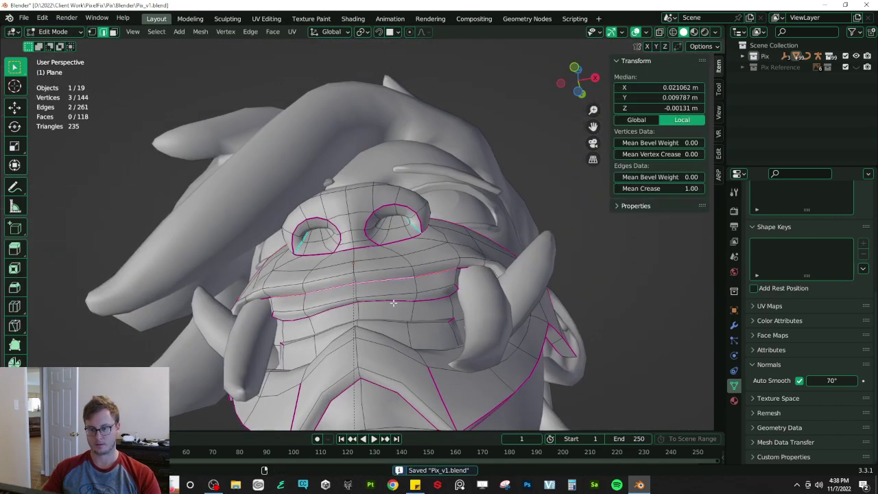
pyautogui.press('q')
pyautogui.click(404, 312)
pyautogui.press('Tab')
pyautogui.moveTo(431, 293); pyautogui.dragTo(442, 340, button='middle')
pyautogui.scroll(-7, 441, 340)
pyautogui.hotkey('ctrl', 's')
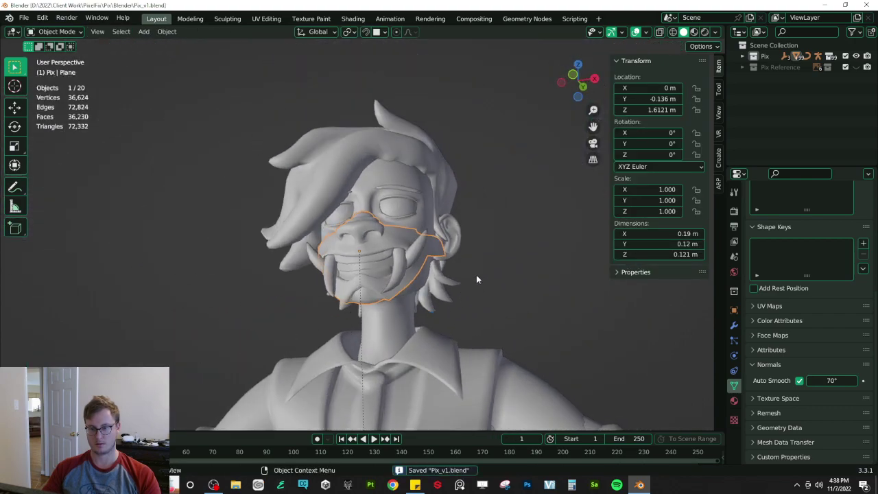
pyautogui.scroll(-6, 411, 254)
pyautogui.moveTo(432, 279); pyautogui.dragTo(323, 270, button='middle')
pyautogui.scroll(6, 322, 271)
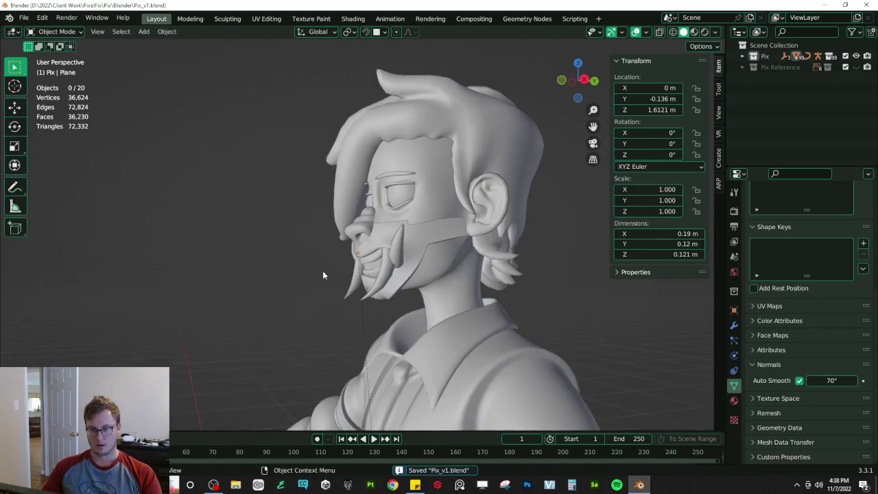
pyautogui.moveTo(398, 263); pyautogui.dragTo(403, 263, button='middle')
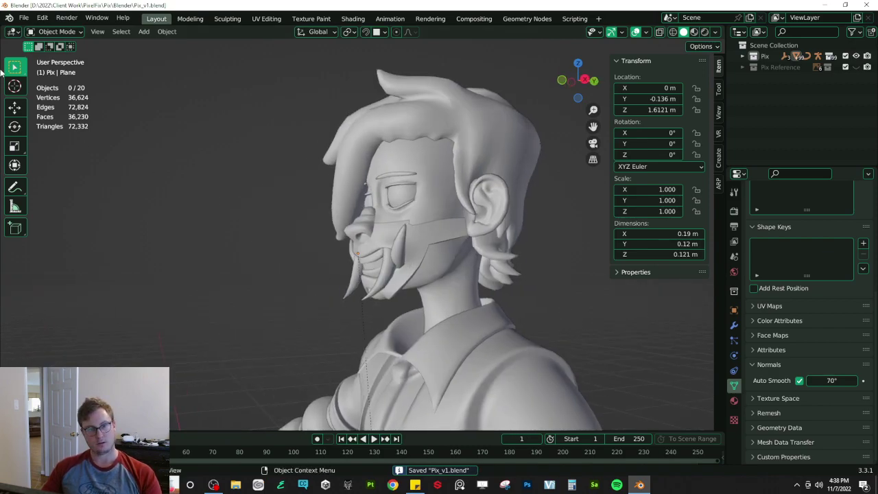
# - Add an 8-vertex mesh circle with a 0.024 m radius on the mask's cheek behind the outer tusk
pyautogui.hotkey('shift', 'a')
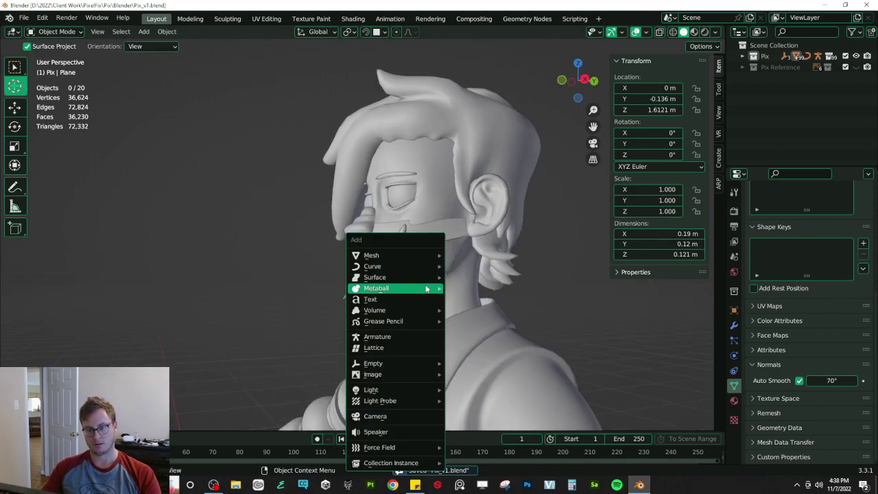
pyautogui.moveTo(403, 259)
pyautogui.click(480, 277)
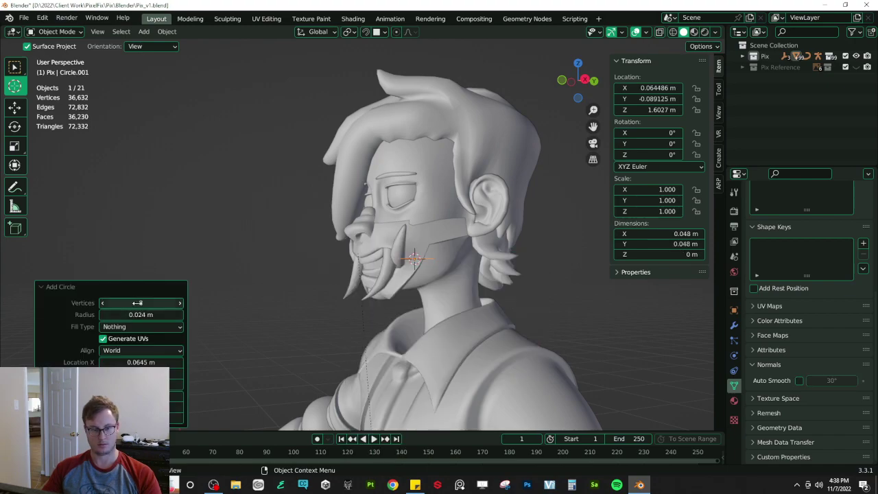
# - Rotate the circle to face outward from the cheek and scale it up to about 1.39
pyautogui.moveTo(483, 302); pyautogui.dragTo(511, 237, button='middle')
pyautogui.press('r')
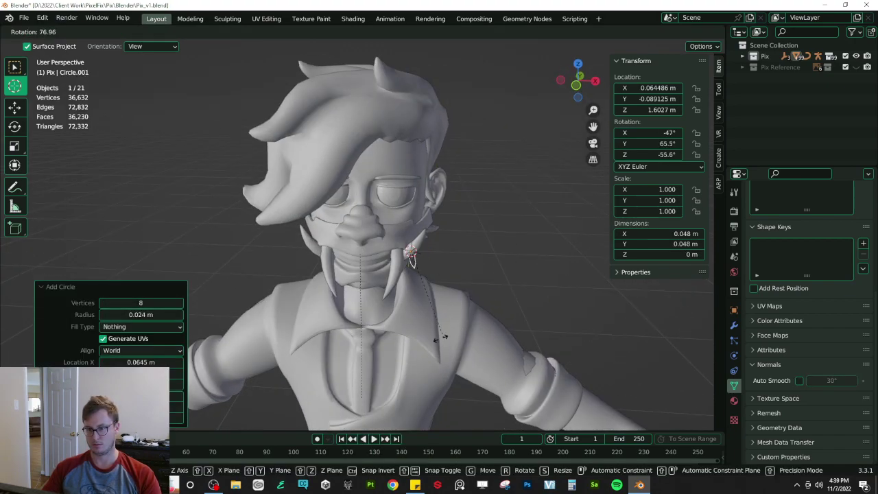
pyautogui.click(440, 285)
pyautogui.press('r')
pyautogui.moveTo(440, 280); pyautogui.dragTo(497, 241, button='middle')
pyautogui.click(458, 298)
pyautogui.press('s')
pyautogui.click(471, 213)
pyautogui.press('r')
pyautogui.click(466, 239)
# - Add a Subdivision Surface modifier to the circle and apply its rotation and scale
pyautogui.click(734, 325)
pyautogui.click(794, 209)
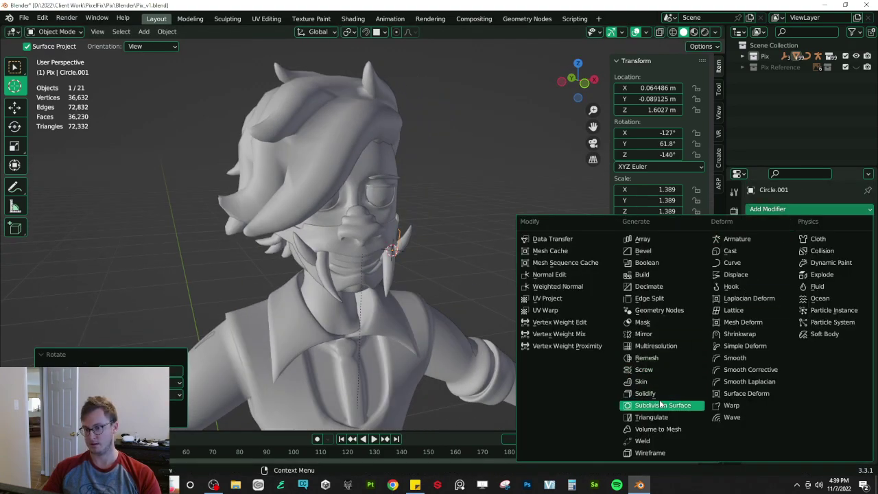
pyautogui.click(660, 405)
pyautogui.hotkey('ctrl', 'a')
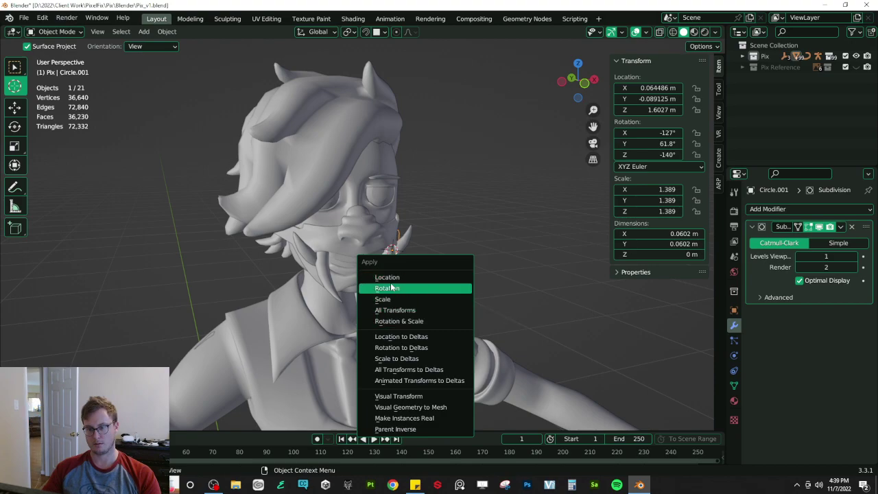
pyautogui.click(392, 289)
pyautogui.hotkey('ctrl', 'a')
pyautogui.click(421, 278)
# - Reposition the circle's vertices slightly against the side of the mask in Edit Mode
pyautogui.moveTo(421, 277); pyautogui.dragTo(393, 213, button='middle')
pyautogui.scroll(4, 494, 235)
pyautogui.moveTo(449, 237); pyautogui.dragTo(386, 287, button='middle')
pyautogui.press('g')
pyautogui.click(395, 296)
pyautogui.press('e')
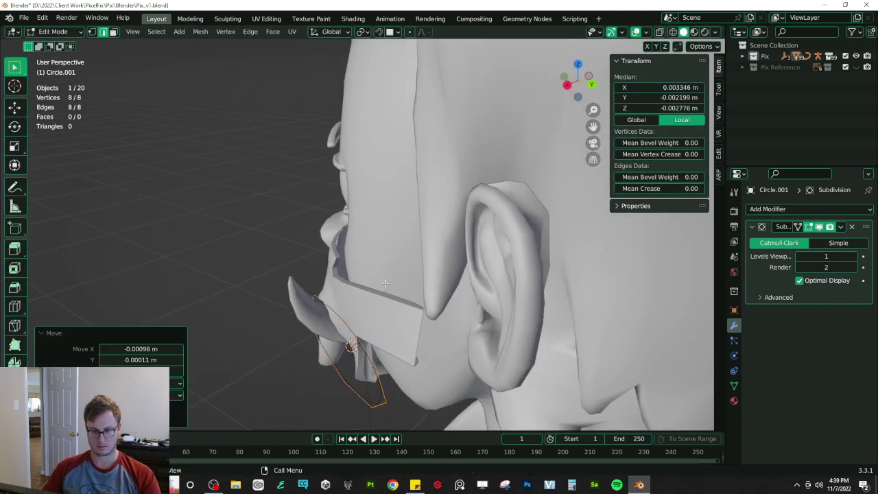
pyautogui.rightClick(363, 285)
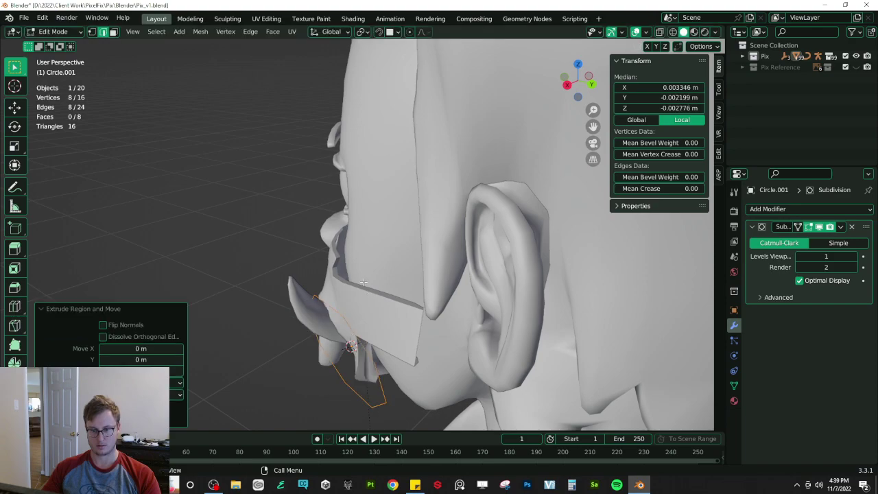
pyautogui.hotkey('ctrl', 'z')
# - Fill the circle with a face and extrude it outward using the Normal transform orientation
pyautogui.press('f')
pyautogui.click(343, 32)
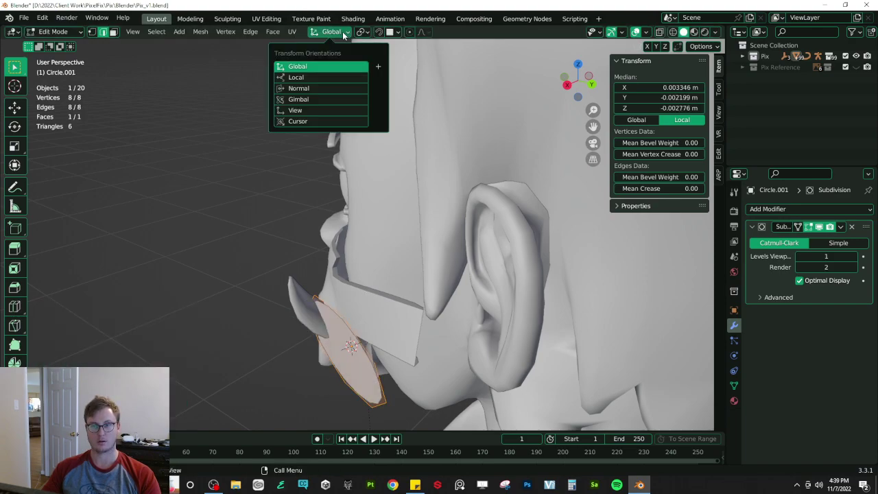
pyautogui.click(305, 88)
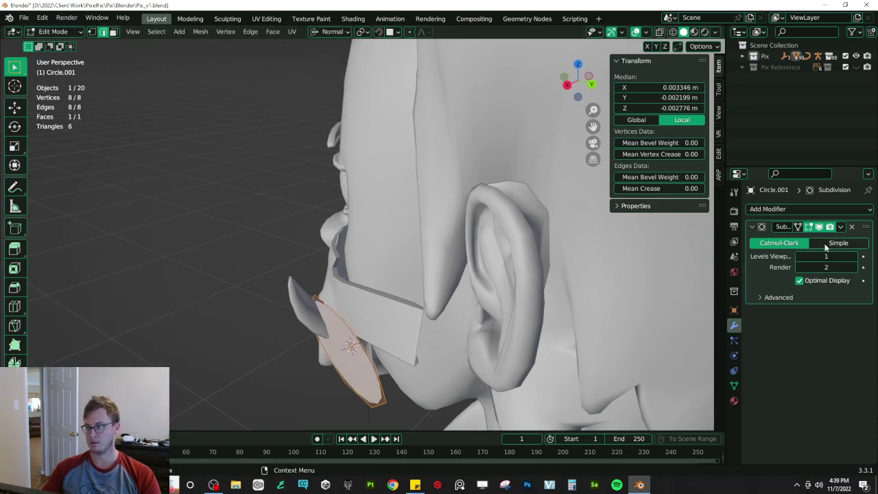
pyautogui.press('e')
pyautogui.click(367, 284)
pyautogui.keyDown('shift'); pyautogui.moveTo(349, 301); pyautogui.dragTo(345, 239, button='middle'); pyautogui.keyUp('shift')
# - Extrude the front face twice more and scale the newest ring up into a wider flange
pyautogui.press('e')
pyautogui.press('s')
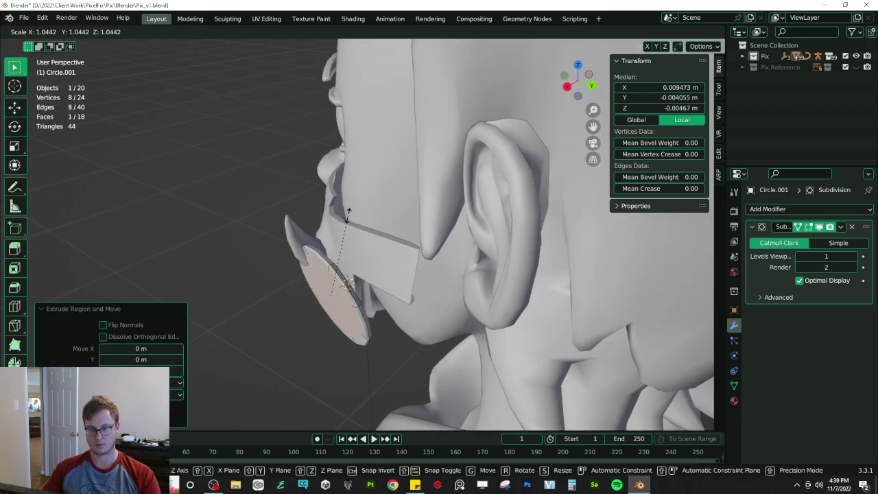
pyautogui.rightClick(339, 223)
pyautogui.press('e')
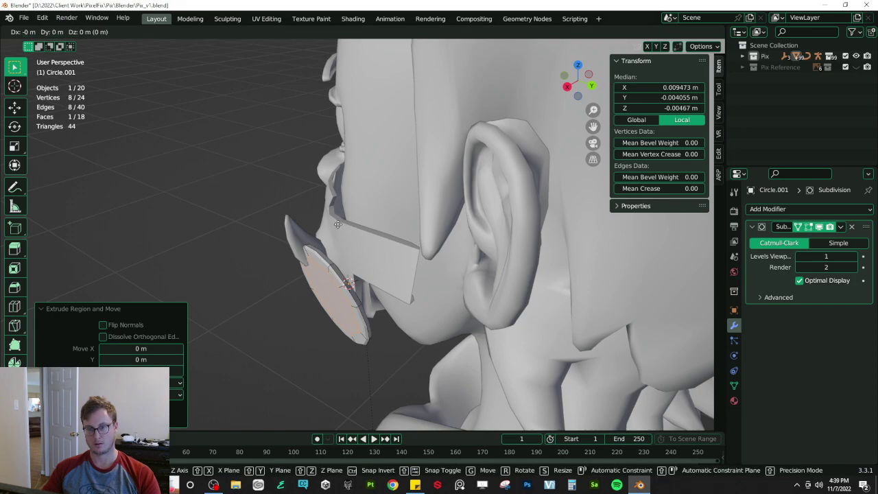
pyautogui.rightClick(334, 228)
pyautogui.press('s')
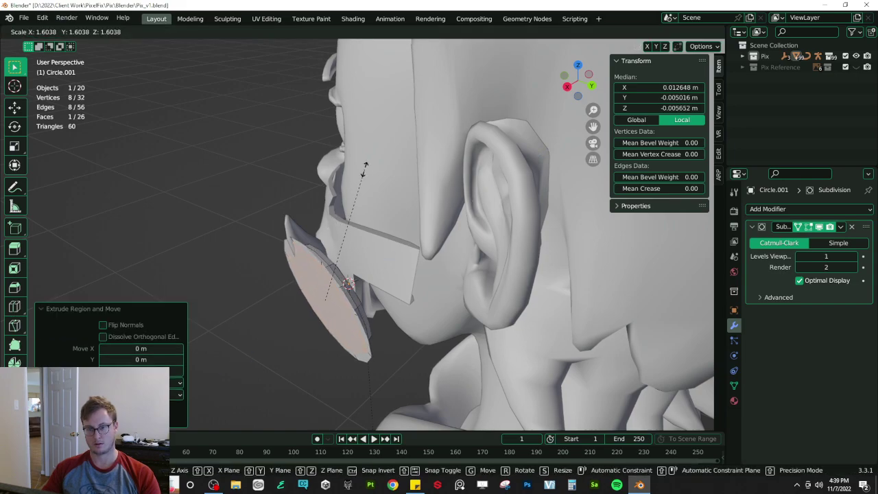
pyautogui.click(338, 199)
# - Extrude the widened face outward to form the thick filter disc, and save the file
pyautogui.press('e')
pyautogui.rightClick(338, 195)
pyautogui.moveTo(338, 195); pyautogui.dragTo(392, 227, button='middle')
pyautogui.press('Tab')
pyautogui.scroll(-4, 503, 215)
pyautogui.scroll(2, 469, 225)
pyautogui.hotkey('ctrl', 's')
pyautogui.rightClick(392, 228)
pyautogui.click(392, 227)
pyautogui.press('Tab')
pyautogui.scroll(2, 363, 262)
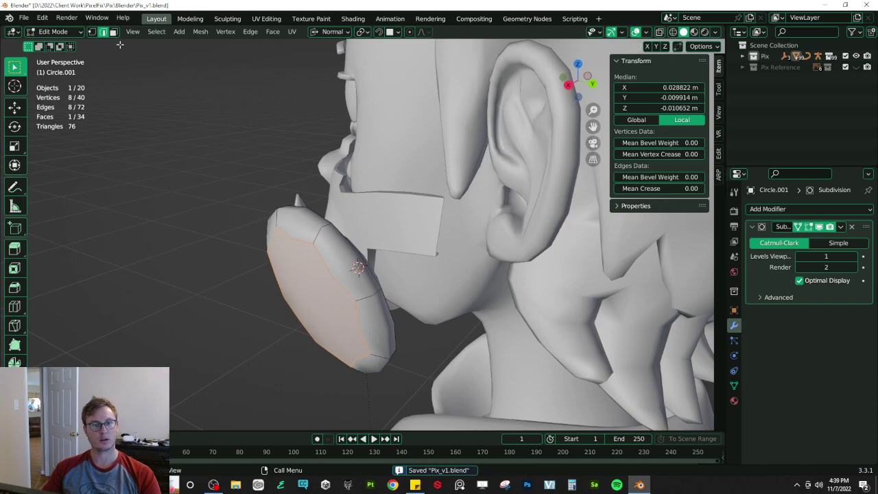
# - Try a mean crease of 1.00 on the disc's front edge loop and undo it
pyautogui.moveTo(658, 188); pyautogui.dragTo(693, 188)
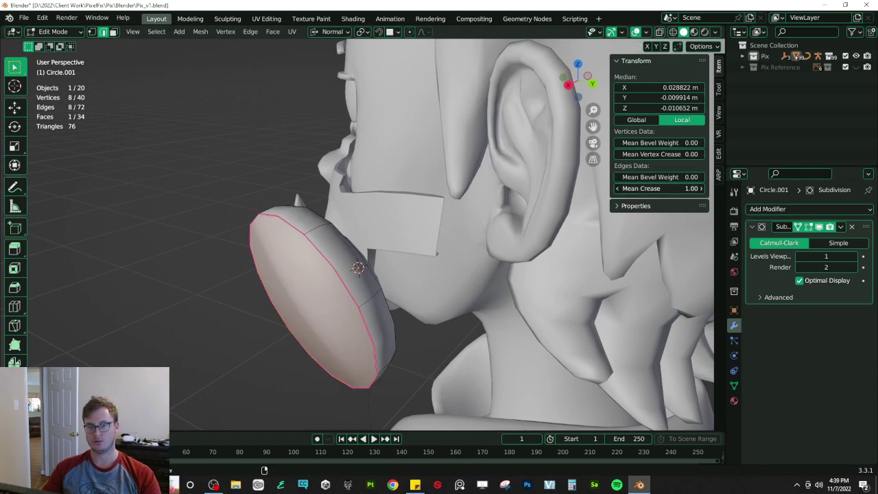
pyautogui.hotkey('ctrl', 'z')
# - Connect two pairs of opposite vertices across the disc's front face to split it with a cross
pyautogui.click(92, 32)
pyautogui.moveTo(357, 261); pyautogui.dragTo(433, 261, button='middle')
pyautogui.click(452, 280)
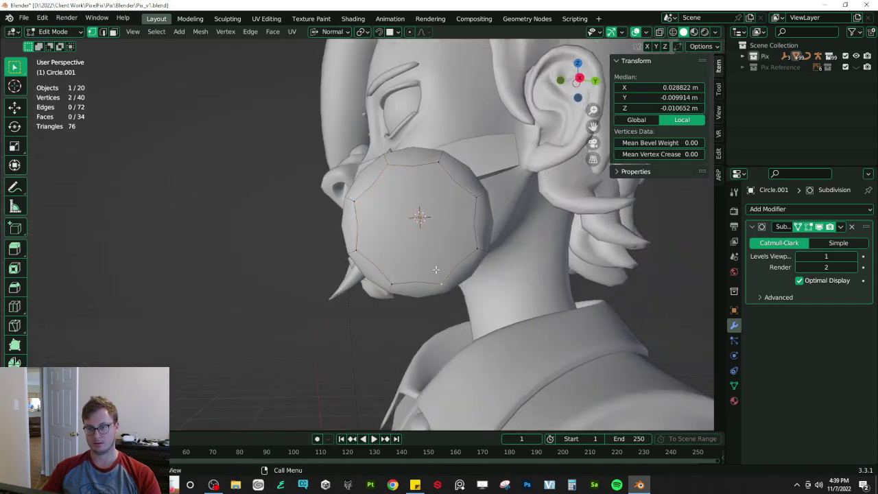
pyautogui.press('j')
pyautogui.click(352, 253)
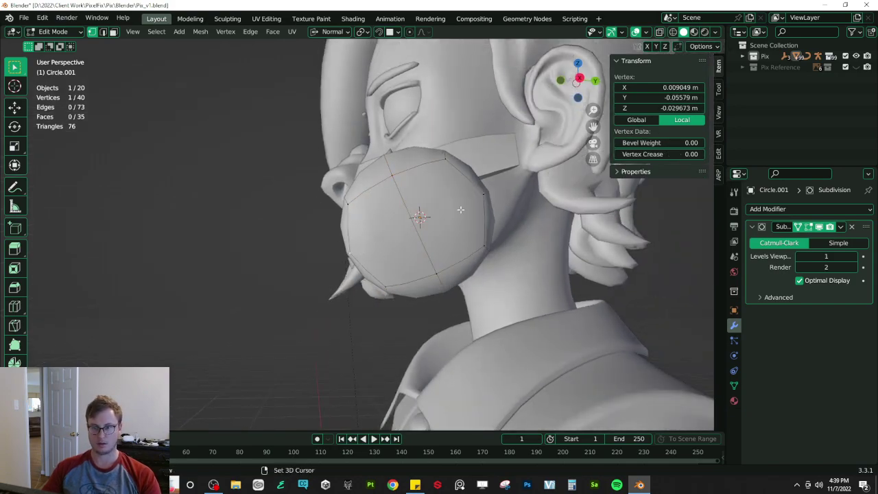
pyautogui.press('j')
# - Set the mean crease of the disc's front rim loop to 1.00 and scale the loop to about 0.957
pyautogui.moveTo(466, 204); pyautogui.dragTo(344, 251, button='middle')
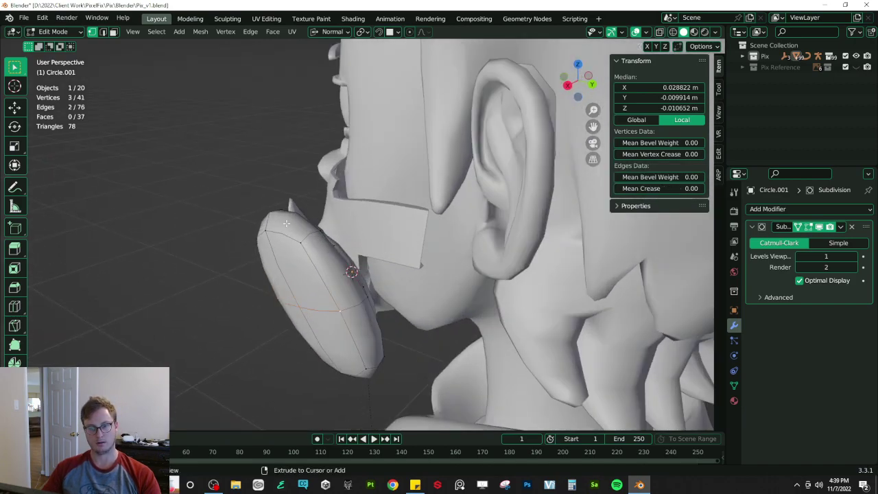
pyautogui.keyDown('alt'); pyautogui.keyDown('shift'); pyautogui.click(307, 269); pyautogui.keyUp('shift'); pyautogui.keyUp('alt')
pyautogui.keyDown('alt'); pyautogui.keyDown('shift'); pyautogui.click(311, 269); pyautogui.keyUp('shift'); pyautogui.keyUp('alt')
pyautogui.keyDown('alt'); pyautogui.keyDown('shift'); pyautogui.click(285, 242); pyautogui.keyUp('shift'); pyautogui.keyUp('alt')
pyautogui.moveTo(343, 333); pyautogui.dragTo(432, 299, button='middle')
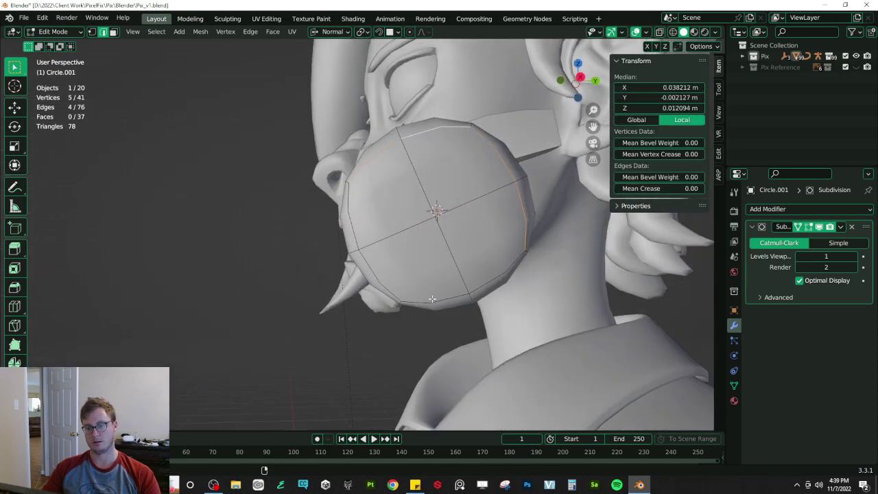
pyautogui.moveTo(659, 188); pyautogui.dragTo(727, 189)
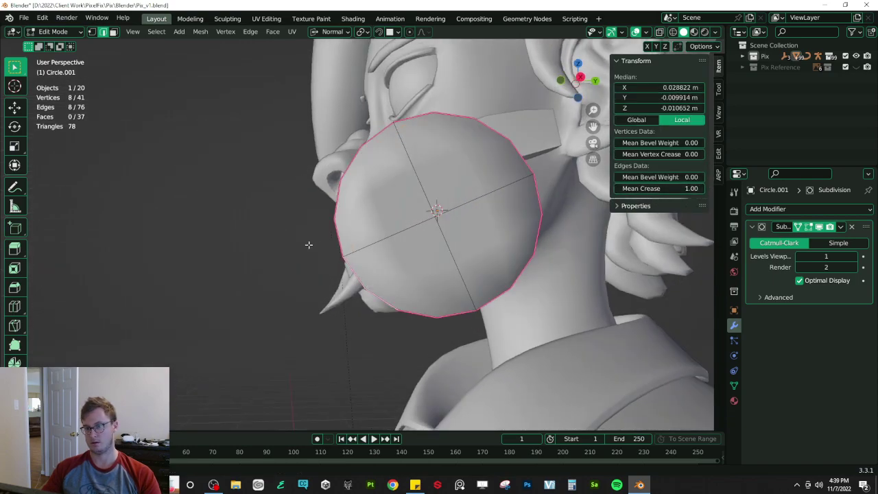
pyautogui.moveTo(310, 243); pyautogui.dragTo(289, 265, button='middle')
pyautogui.press('s')
pyautogui.click(390, 221)
# - Set the mean crease of the disc's rear rim loop to 1.00 and scale the loop to about 0.970
pyautogui.moveTo(388, 224); pyautogui.dragTo(270, 277, button='middle')
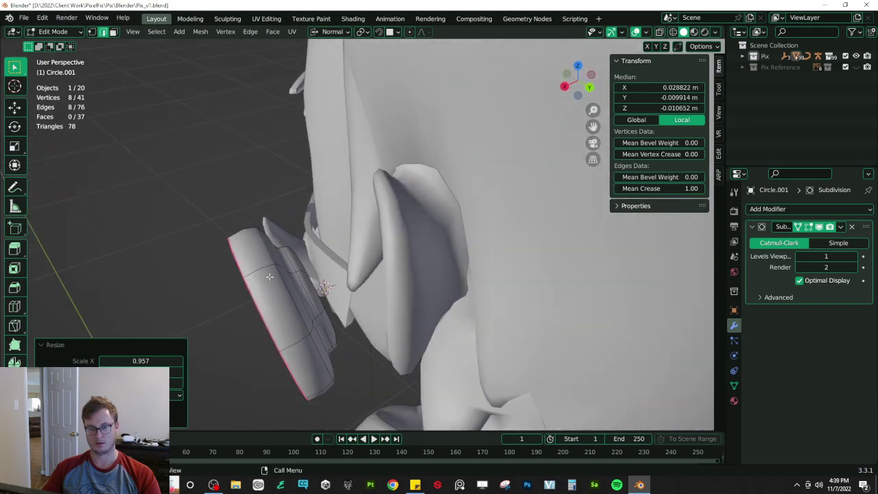
pyautogui.keyDown('alt'); pyautogui.click(275, 278); pyautogui.keyUp('alt')
pyautogui.moveTo(625, 191); pyautogui.dragTo(686, 190)
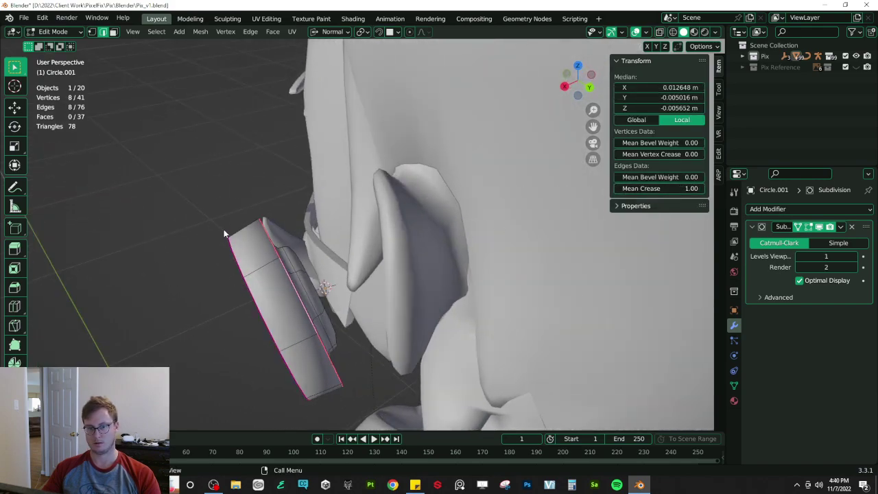
pyautogui.press('s')
pyautogui.click(290, 213)
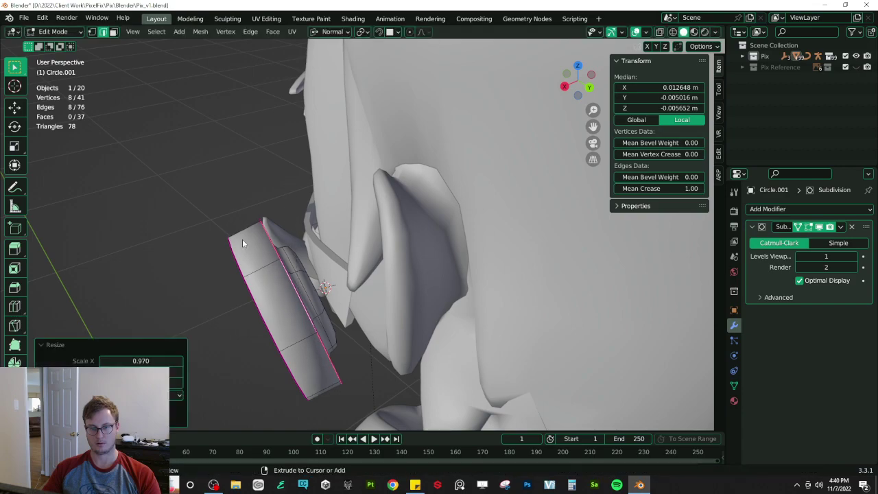
# - Add a centred loop cut around the disc's side wall and scale it to round the wall
pyautogui.hotkey('ctrl', 'r')
pyautogui.click(241, 239)
pyautogui.rightClick(241, 239)
pyautogui.press('s')
pyautogui.click(245, 203)
# - Scale the whole disc object down to about 0.722 in Object Mode and save the file
pyautogui.press('Tab')
pyautogui.scroll(-4, 245, 203)
pyautogui.moveTo(245, 203); pyautogui.dragTo(472, 155, button='middle')
pyautogui.scroll(2, 471, 158)
pyautogui.press('s')
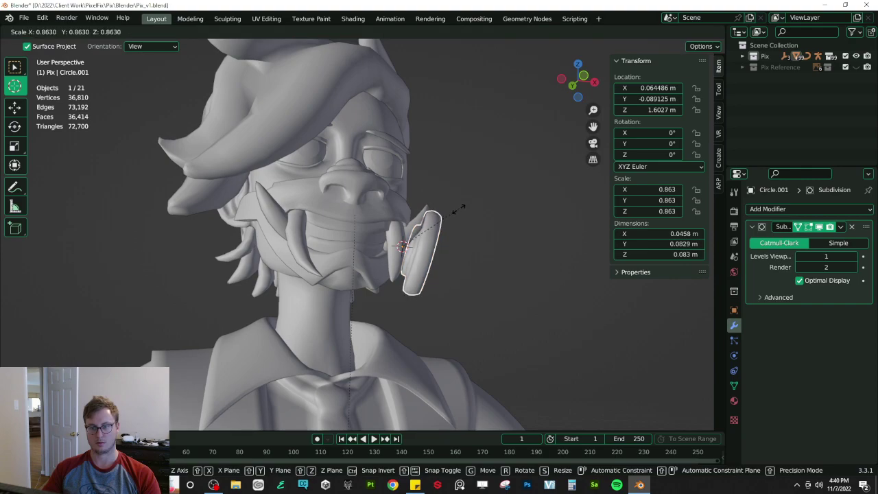
pyautogui.click(455, 216)
pyautogui.moveTo(456, 216); pyautogui.dragTo(404, 219, button='middle')
pyautogui.scroll(-10, 480, 248)
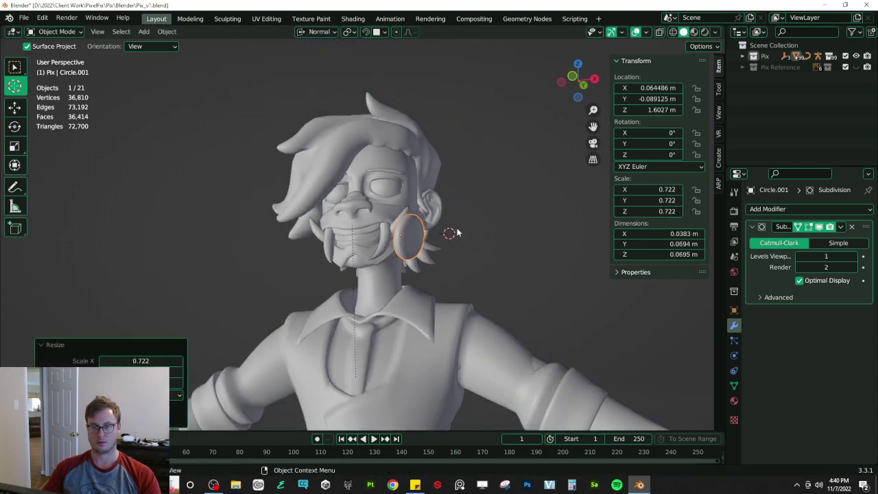
pyautogui.press('KP_Decimal')
pyautogui.scroll(-2, 460, 246)
pyautogui.scroll(-10, 451, 246)
pyautogui.moveTo(450, 245); pyautogui.dragTo(469, 238, button='middle')
pyautogui.hotkey('ctrl', 's')
# - Reset the 3D cursor to the world origin and switch back to the Select Box tool
pyautogui.keyDown('shift'); pyautogui.rightClick(436, 266); pyautogui.keyUp('shift')
pyautogui.scroll(4, 439, 269)
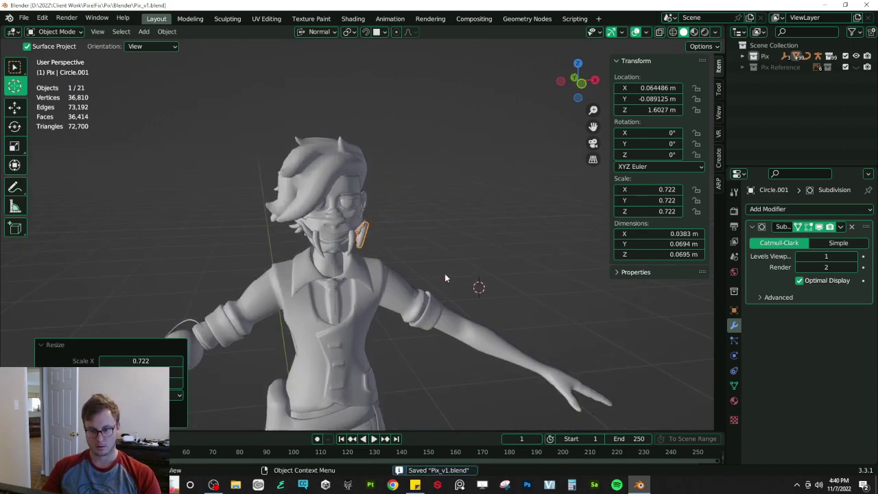
pyautogui.press('KP_Decimal')
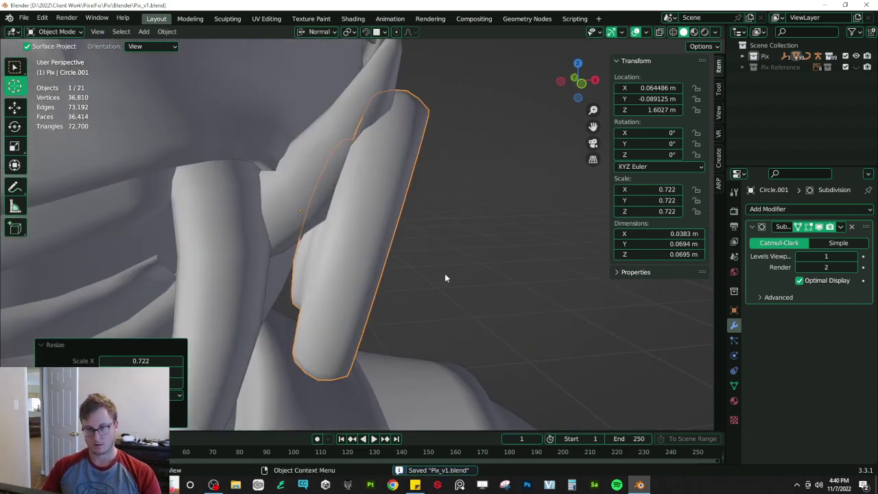
pyautogui.scroll(-4, 459, 257)
pyautogui.scroll(-3, 459, 253)
pyautogui.scroll(6, 397, 240)
pyautogui.moveTo(397, 240); pyautogui.dragTo(348, 232, button='middle')
pyautogui.scroll(-1, 290, 194)
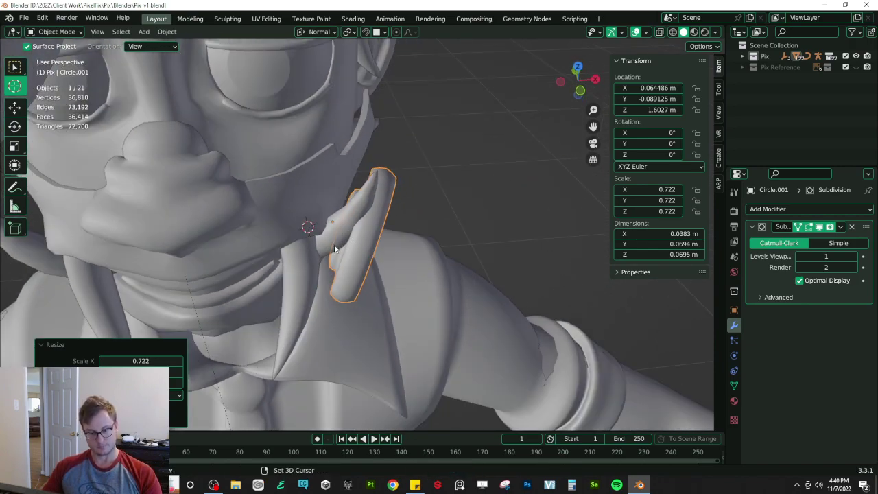
pyautogui.hotkey('shift', 'c')
pyautogui.press('w')
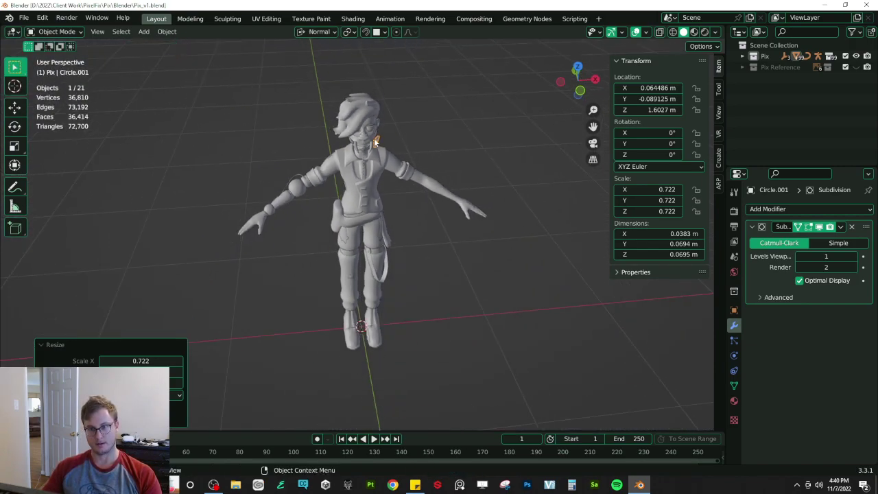
# - Rotate and slightly move the mirrored outer tusk mesh beside the disc in Edit Mode
pyautogui.click(369, 138)
pyautogui.press('KP_Decimal')
pyautogui.scroll(-1, 340, 140)
pyautogui.moveTo(405, 195); pyautogui.dragTo(393, 240, button='middle')
pyautogui.click(423, 266)
pyautogui.moveTo(424, 266); pyautogui.dragTo(450, 236, button='middle')
pyautogui.press('Tab')
pyautogui.scroll(2, 446, 255)
pyautogui.moveTo(442, 267); pyautogui.dragTo(433, 203, button='middle')
pyautogui.press('r')
pyautogui.click(491, 248)
pyautogui.press('g')
pyautogui.click(487, 252)
# - Rotate the outer tusks about the global Z axis, reposition them between mask and disc, and save the file
pyautogui.press('r')
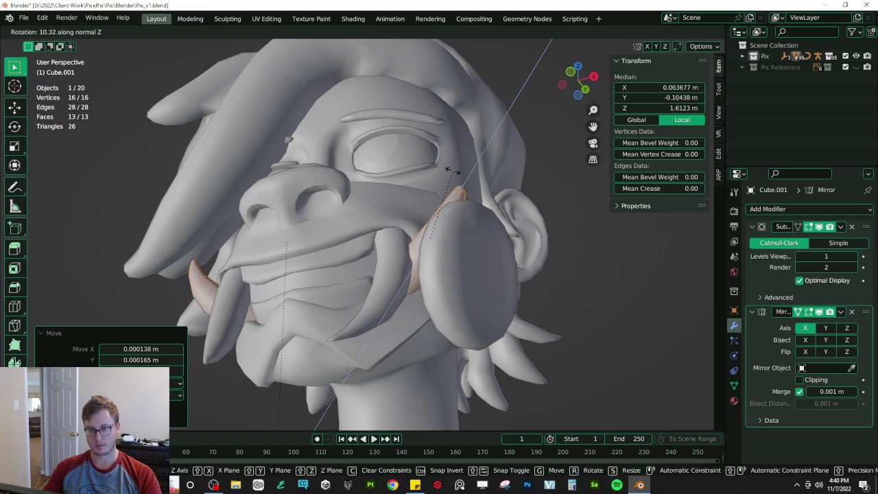
pyautogui.press('z')
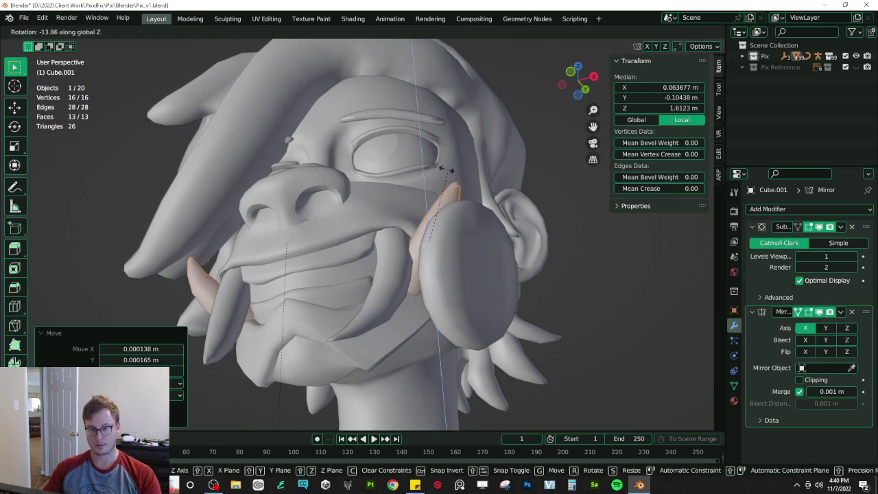
pyautogui.click(458, 192)
pyautogui.moveTo(382, 238); pyautogui.dragTo(442, 265, button='middle')
pyautogui.press('g')
pyautogui.click(492, 255)
pyautogui.press('g')
pyautogui.click(453, 274)
pyautogui.press('Tab')
pyautogui.click(551, 269)
pyautogui.hotkey('ctrl', 's')
# - Switch the viewport to Material Preview shading, check the head and mask, and save the file
pyautogui.moveTo(551, 268); pyautogui.dragTo(399, 268, button='middle')
pyautogui.press('z')
pyautogui.click(419, 317)
pyautogui.scroll(-3, 503, 287)
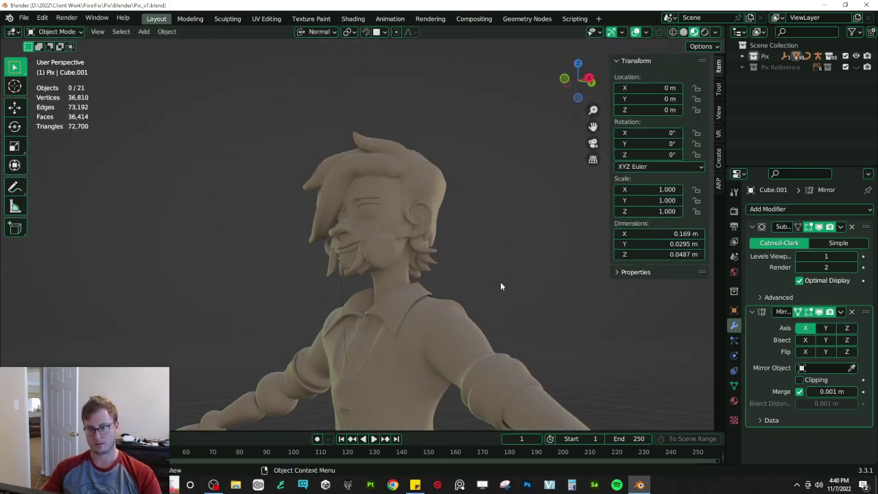
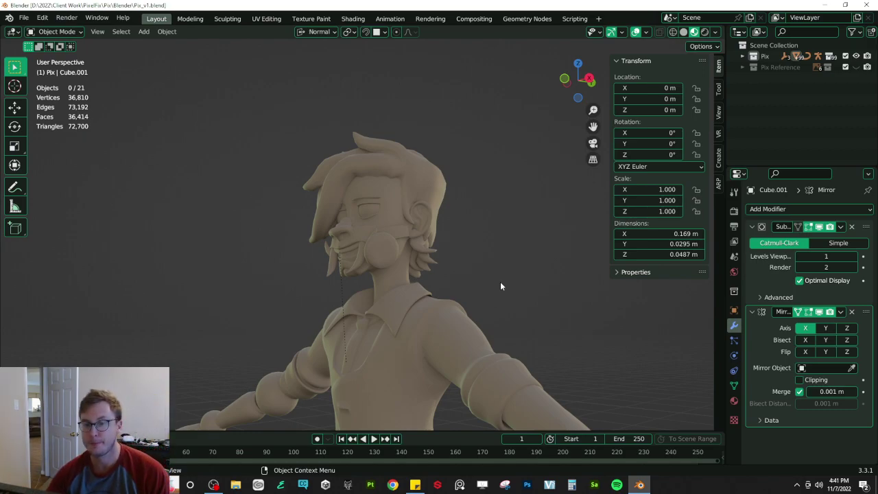
pyautogui.scroll(4, 384, 262)
pyautogui.moveTo(368, 260); pyautogui.dragTo(467, 201, button='middle')
pyautogui.hotkey('ctrl', 's')
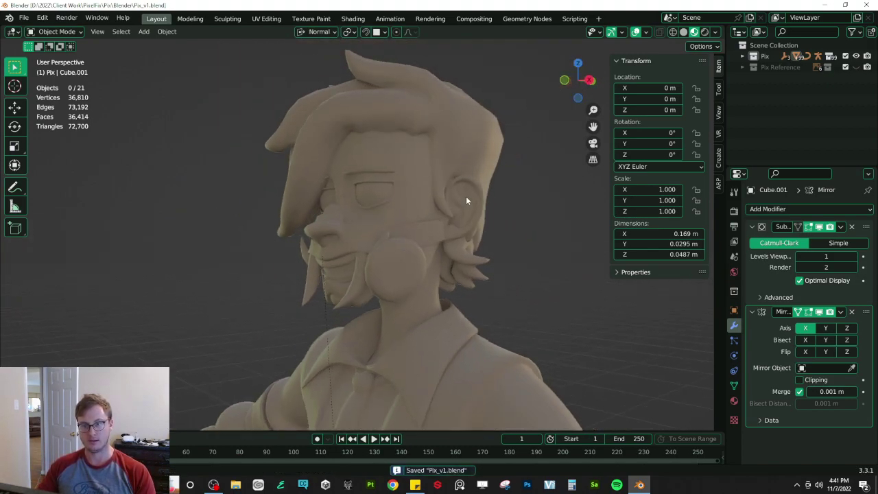
# - In Front view, edit the hair mesh and move the two upper cross edges of the lock beside the ear outward
pyautogui.scroll(2, 466, 200)
pyautogui.click(450, 155)
pyautogui.press('KP_1')
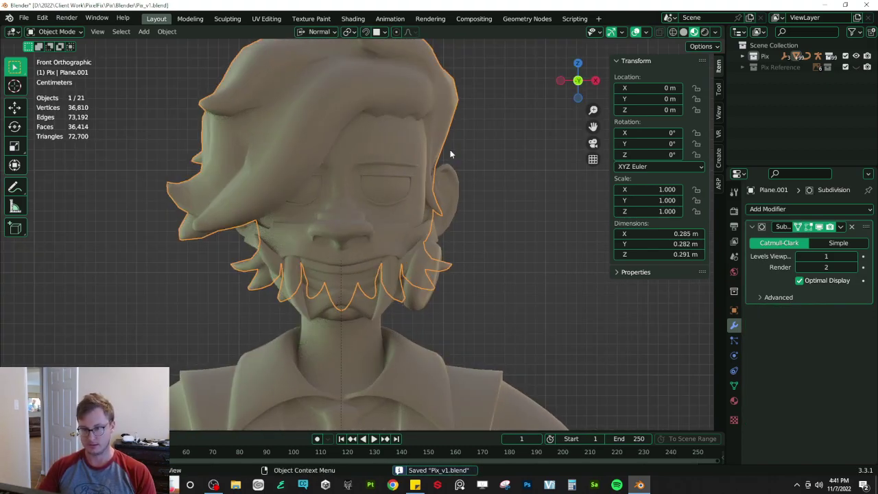
pyautogui.press('Tab')
pyautogui.scroll(3, 361, 236)
pyautogui.keyDown('shift'); pyautogui.moveTo(437, 165); pyautogui.dragTo(349, 260, button='middle'); pyautogui.keyUp('shift')
pyautogui.scroll(2, 349, 260)
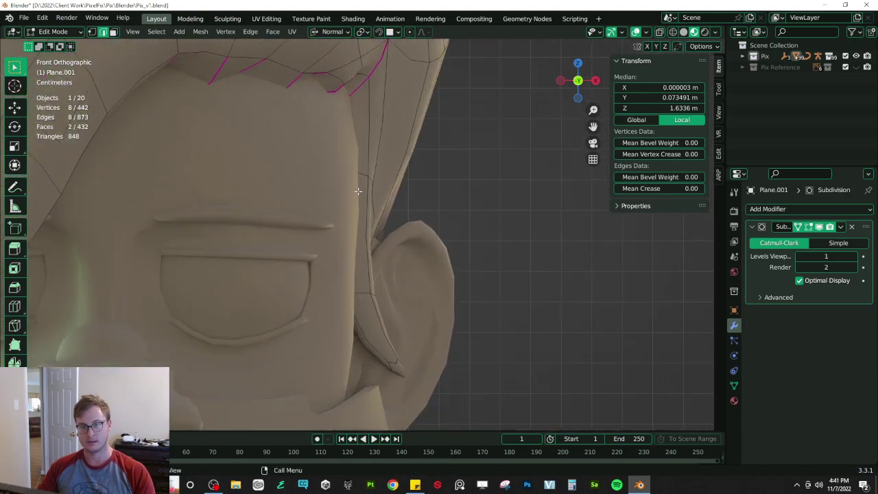
pyautogui.press('g')
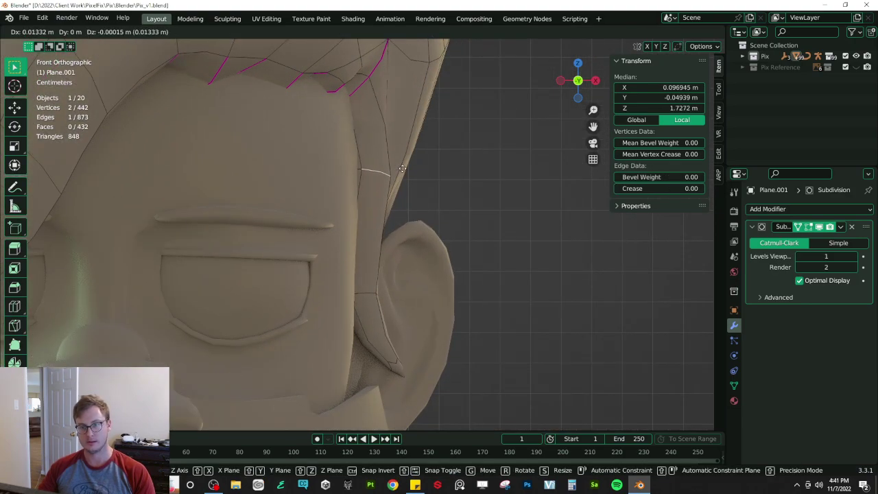
pyautogui.click(389, 189)
pyautogui.click(364, 291)
pyautogui.press('g')
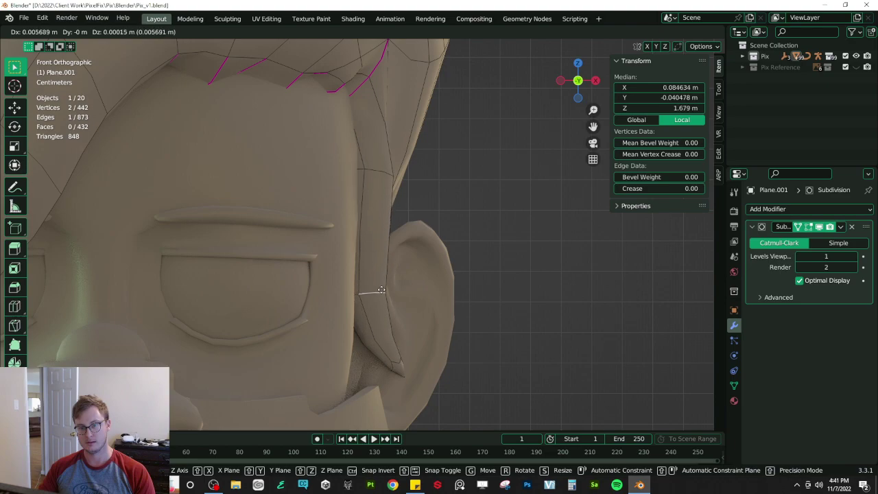
pyautogui.click(374, 291)
# - Move the creased hairline edge at the temple outward by about 0.0034 m in X
pyautogui.press('Tab')
pyautogui.moveTo(443, 251); pyautogui.dragTo(471, 210, button='middle')
pyautogui.scroll(-3, 402, 224)
pyautogui.scroll(2, 414, 245)
pyautogui.press('Tab')
pyautogui.click(407, 204)
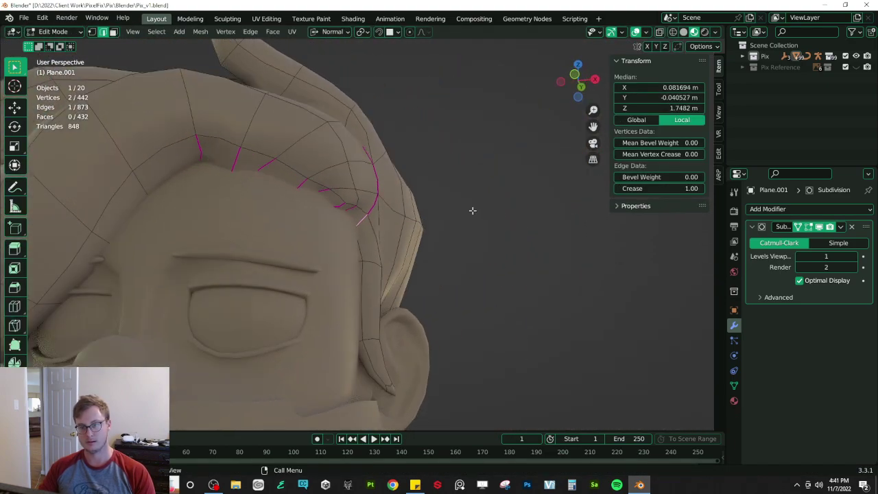
pyautogui.press('g')
pyautogui.click(482, 200)
# - Rotate the creased temple edge of the hair from two view angles and leave Edit Mode
pyautogui.press('r')
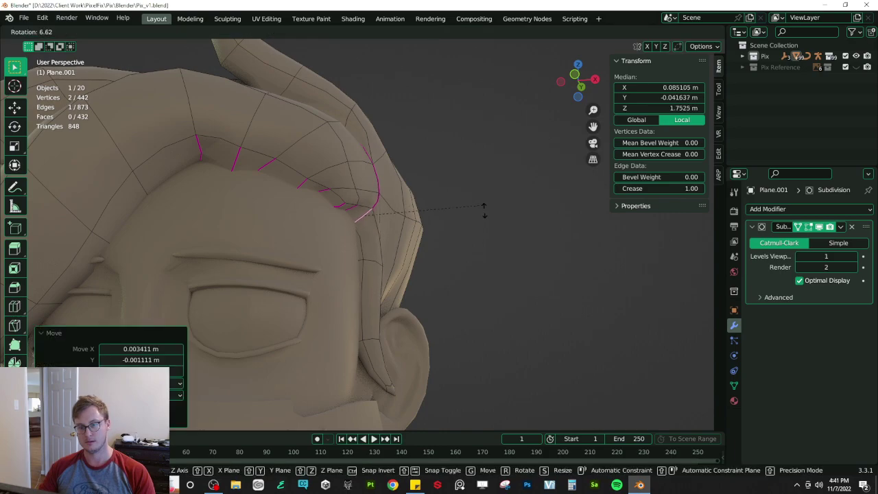
pyautogui.click(483, 242)
pyautogui.moveTo(482, 243); pyautogui.dragTo(471, 319, button='middle')
pyautogui.press('r')
pyautogui.click(436, 188)
pyautogui.press('Tab')
pyautogui.moveTo(433, 222); pyautogui.dragTo(335, 174, button='middle')
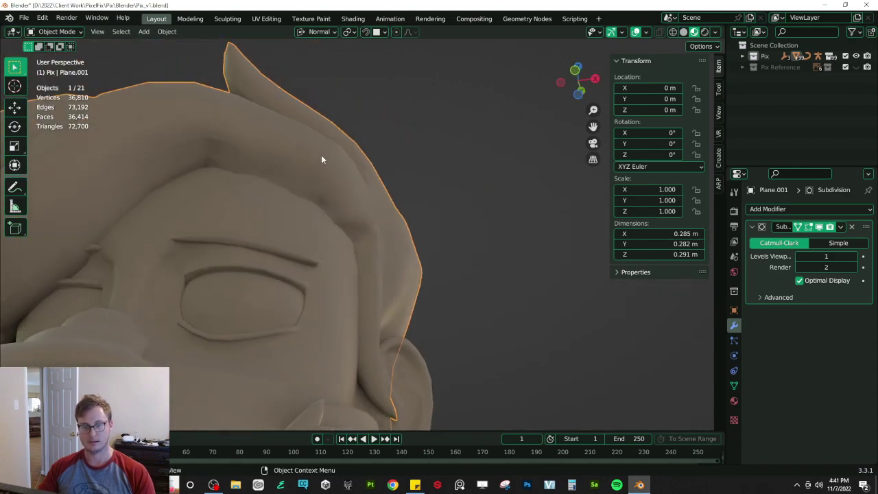
# - Check the head in Solid shading, save the file, and return the viewport to Material Preview
pyautogui.press('z')
pyautogui.click(452, 182)
pyautogui.scroll(-4, 450, 190)
pyautogui.press('z')
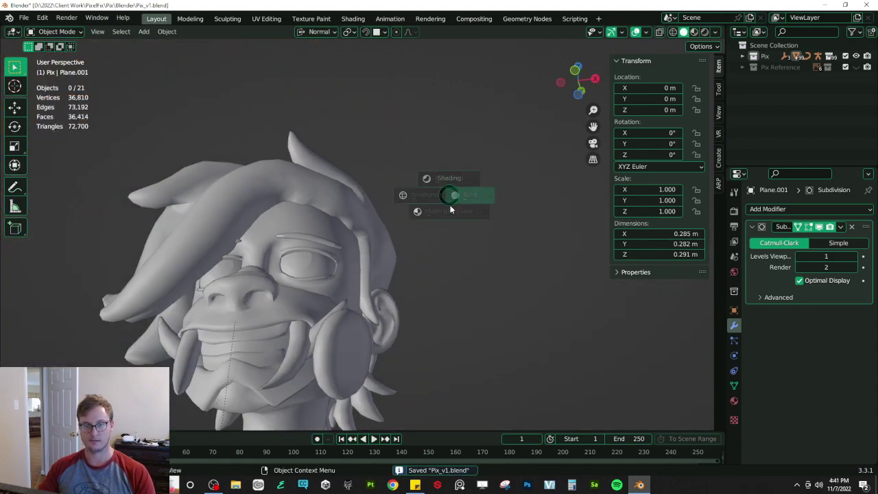
pyautogui.press('z')
pyautogui.moveTo(462, 146); pyautogui.dragTo(243, 314, button='middle')
# - Isolate the mask mesh in local view and enter Edit Mode
pyautogui.click(293, 249)
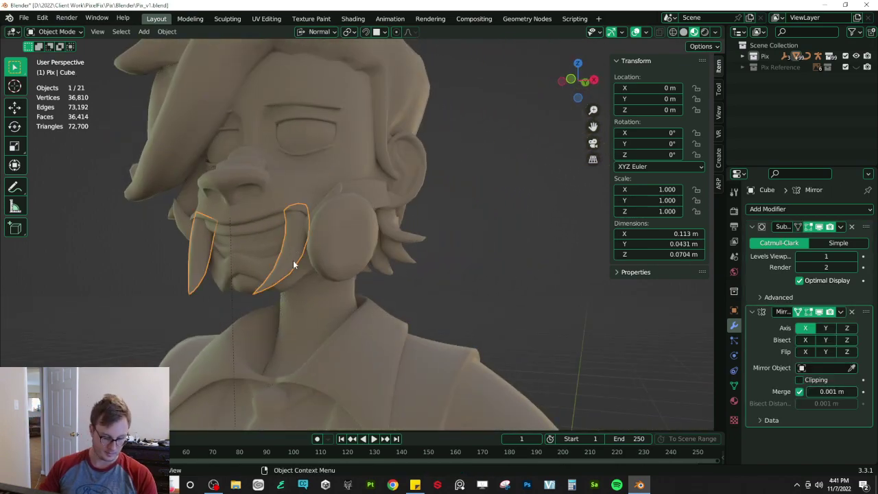
pyautogui.click(300, 272)
pyautogui.press('KP_Divide')
pyautogui.moveTo(327, 240); pyautogui.dragTo(278, 242, button='middle')
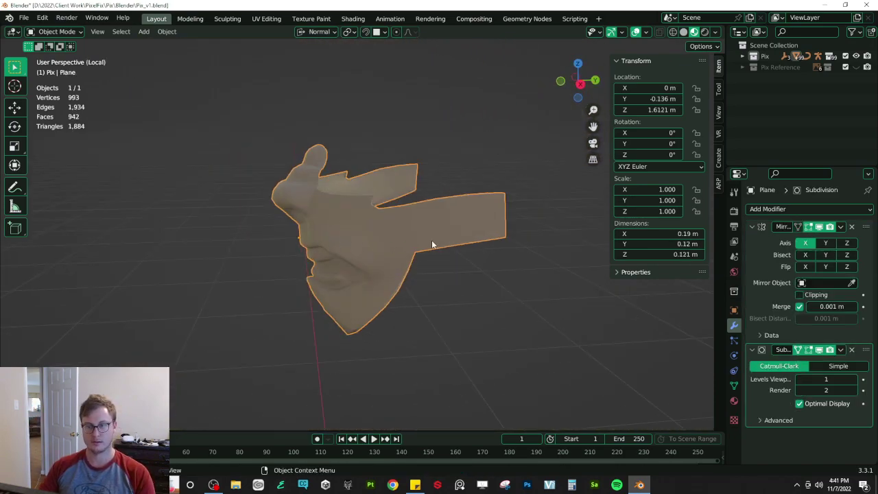
pyautogui.press('Tab')
# - Set the mean crease of the edges around the mask strap's end face to 1.00
pyautogui.moveTo(432, 241); pyautogui.dragTo(306, 264, button='middle')
pyautogui.scroll(3, 306, 264)
pyautogui.moveTo(226, 259); pyautogui.dragTo(351, 265, button='middle')
pyautogui.moveTo(285, 288)
pyautogui.mouseDown(button='middle')
pyautogui.moveTo(337, 319)
pyautogui.moveTo(286, 280)
pyautogui.mouseUp(button='middle')
pyautogui.click(312, 319)
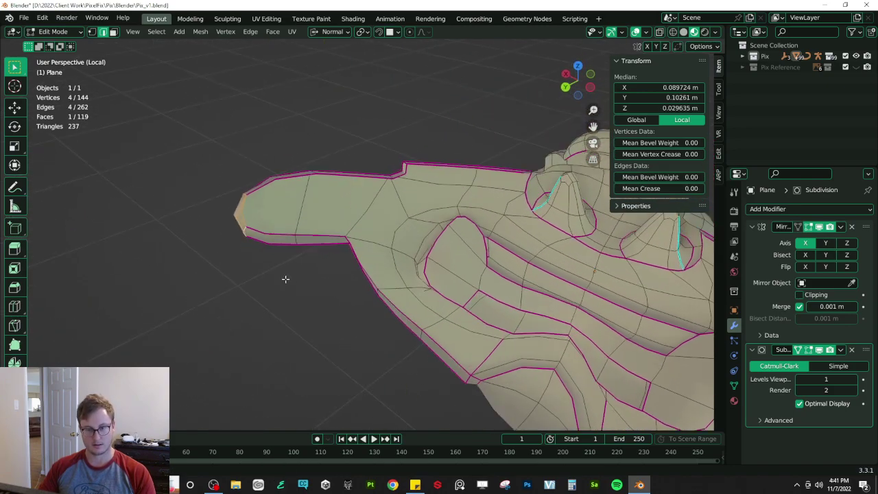
pyautogui.moveTo(648, 189); pyautogui.dragTo(693, 189)
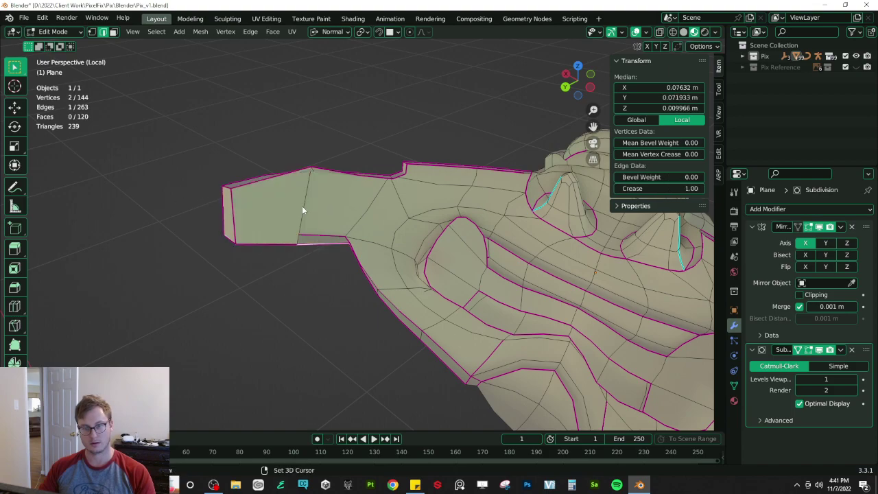
# - Fill a face between edges on the inner side of the mask strap and save the file
pyautogui.moveTo(339, 180); pyautogui.dragTo(338, 251, button='middle')
pyautogui.keyDown('shift'); pyautogui.click(352, 199); pyautogui.keyUp('shift')
pyautogui.press('f')
pyautogui.moveTo(418, 277); pyautogui.dragTo(391, 159, button='middle')
pyautogui.press('Tab')
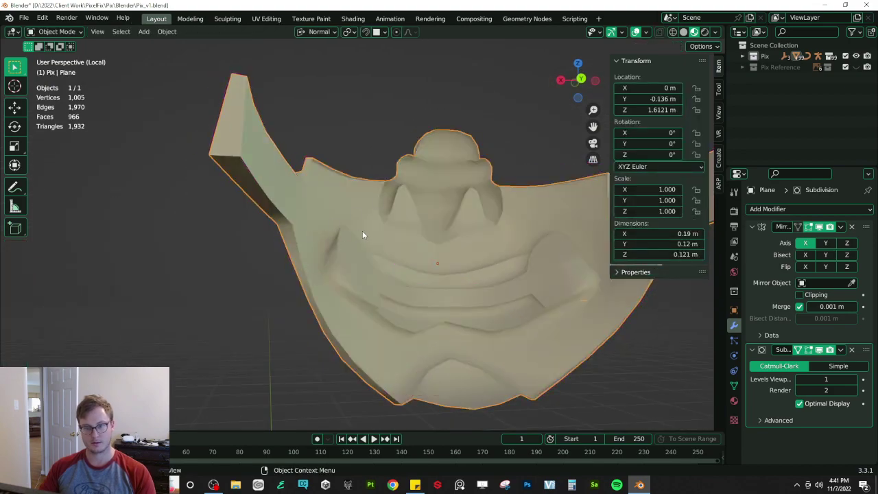
pyautogui.hotkey('ctrl', 's')
# - Extrude the mask's inner cheek rim edge and fill the gap between it and the strap's inner face
pyautogui.press('Tab')
pyautogui.moveTo(339, 275); pyautogui.dragTo(253, 239, button='middle')
pyautogui.click(239, 204)
pyautogui.moveTo(238, 176); pyautogui.dragTo(311, 264, button='middle')
pyautogui.click(248, 203)
pyautogui.press('e')
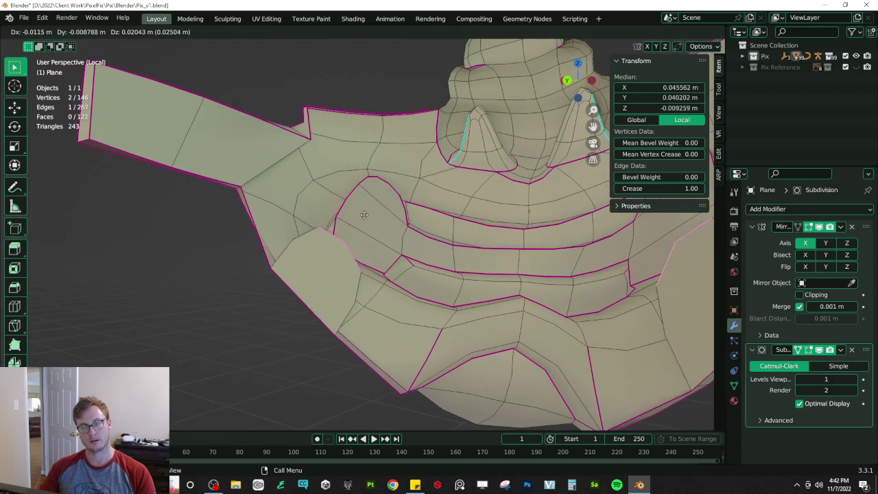
pyautogui.click(302, 249)
pyautogui.press('f')
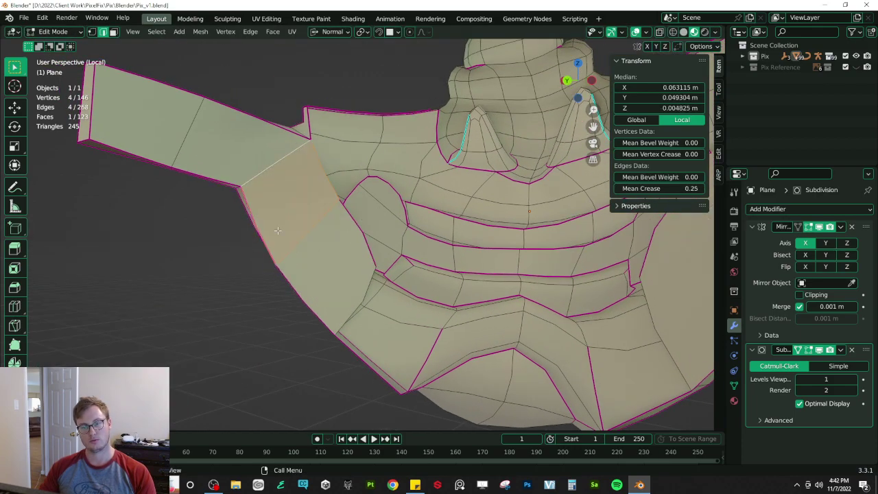
# - Try to set the mean crease of the edge loop along the bottom of the mask's chin to 1.00
pyautogui.moveTo(358, 298); pyautogui.dragTo(431, 275, button='middle')
pyautogui.click(320, 258)
pyautogui.moveTo(373, 378); pyautogui.dragTo(334, 308, button='middle')
pyautogui.moveTo(315, 355); pyautogui.dragTo(250, 279, button='middle')
pyautogui.hotkey('alt', 'a')
pyautogui.keyDown('alt'); pyautogui.click(274, 268); pyautogui.keyUp('alt')
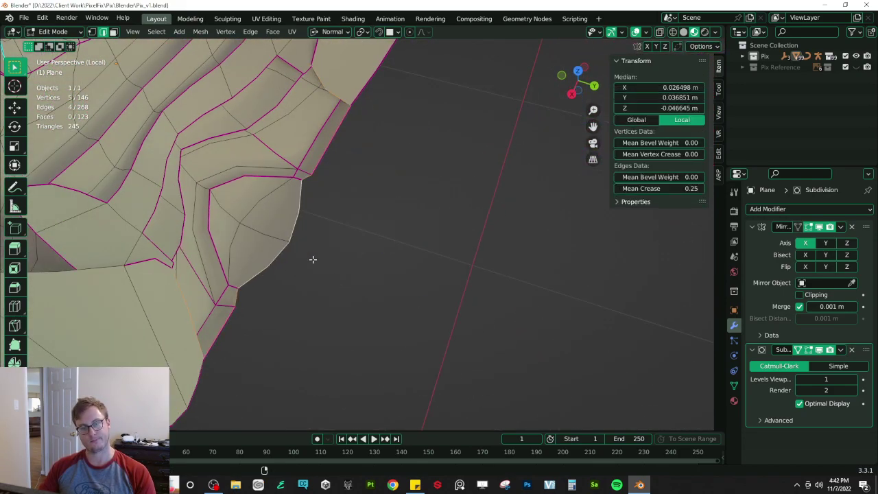
pyautogui.moveTo(692, 190); pyautogui.dragTo(768, 189)
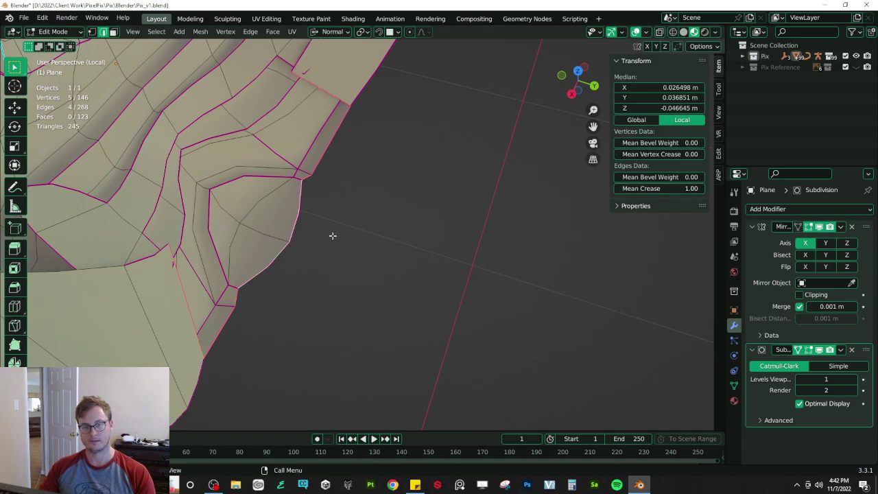
# - Set the crease of the single bottom chin edge to 1.00
pyautogui.click(273, 272)
pyautogui.click(672, 188)
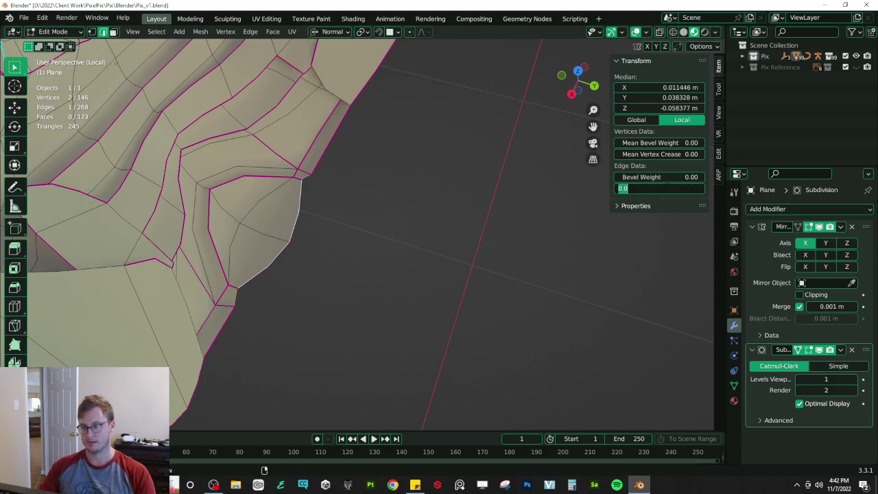
pyautogui.press('Return')
# - Try to extrude the bottom chin edge high up inside the mask and shift it along Y
pyautogui.moveTo(418, 247); pyautogui.dragTo(268, 298, button='middle')
pyautogui.moveTo(316, 285); pyautogui.dragTo(335, 244, button='middle')
pyautogui.press('e')
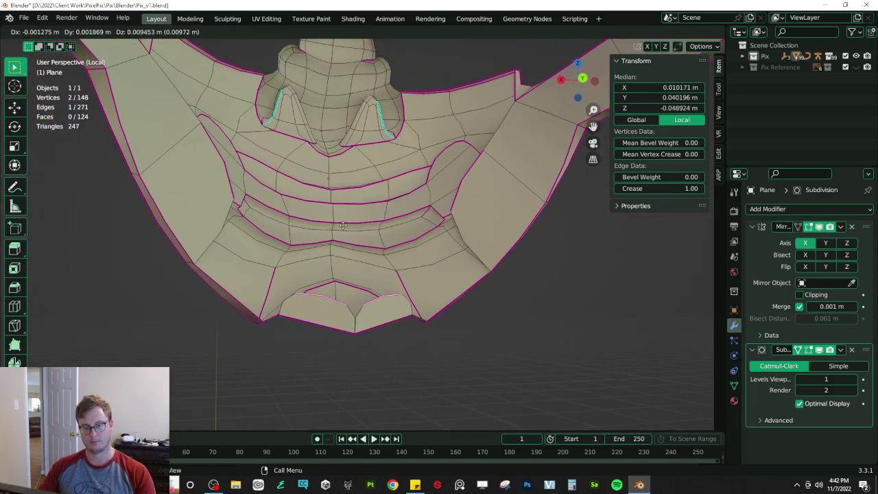
pyautogui.click(329, 197)
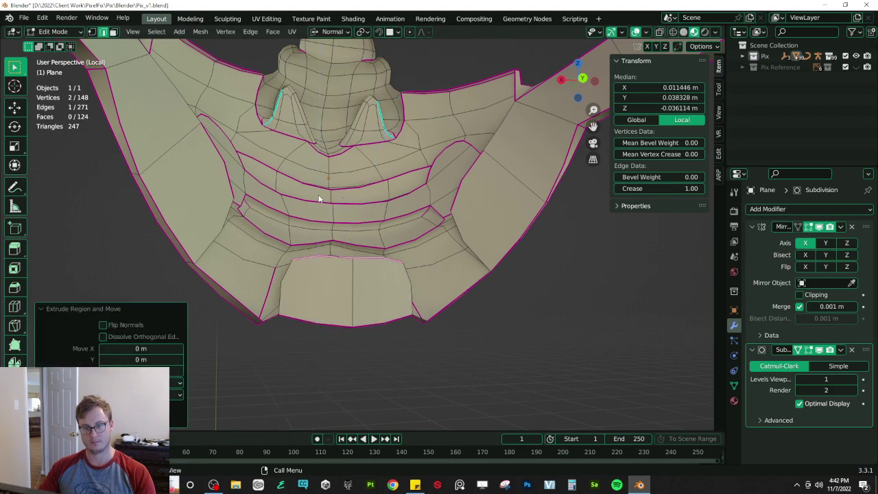
pyautogui.moveTo(325, 196); pyautogui.dragTo(380, 241, button='middle')
pyautogui.press('g')
pyautogui.press('y')
pyautogui.click(365, 245)
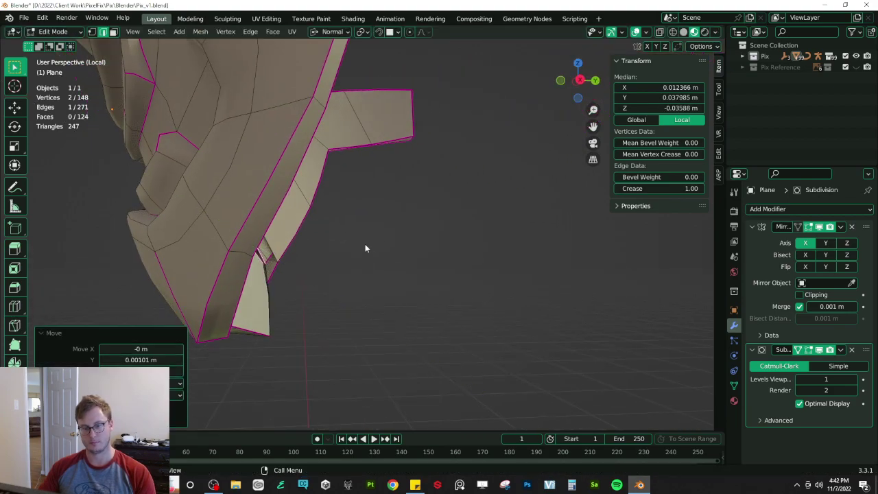
pyautogui.hotkey('ctrl', 'z')
pyautogui.hotkey('ctrl', 'z')
# - Extrude the bottom chin edge upward by about 0.005 m as a narrow inner lip and save the file
pyautogui.press('e')
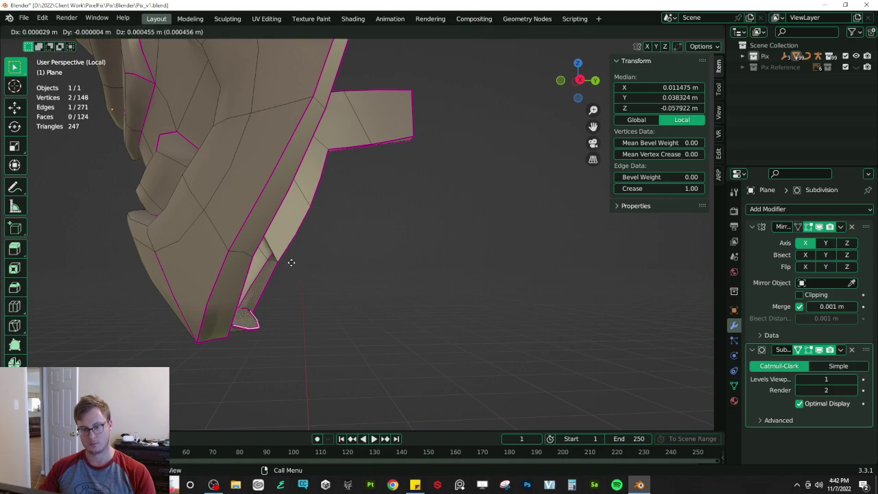
pyautogui.click(295, 252)
pyautogui.moveTo(300, 250); pyautogui.dragTo(220, 287, button='middle')
pyautogui.hotkey('ctrl', 's')
pyautogui.scroll(3, 334, 324)
pyautogui.moveTo(333, 324); pyautogui.dragTo(366, 312, button='middle')
pyautogui.scroll(-4, 252, 208)
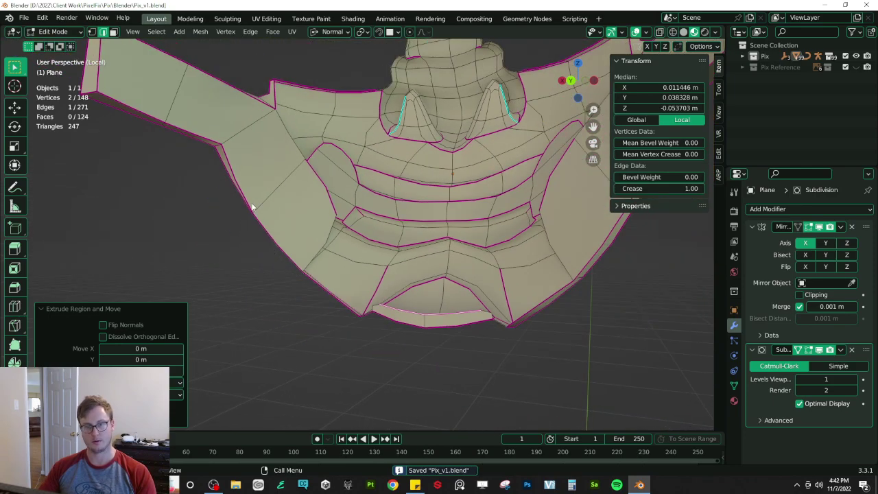
# - Fill a face between the inner cheek panel's upper edge and the notch at the mask's top rim, and save
pyautogui.moveTo(282, 118); pyautogui.dragTo(350, 272, button='middle')
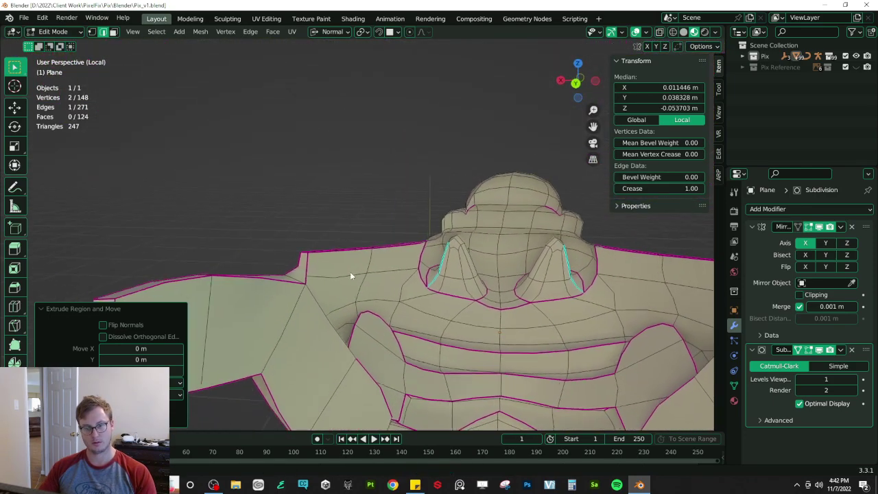
pyautogui.click(313, 315)
pyautogui.moveTo(313, 314); pyautogui.dragTo(297, 305, button='middle')
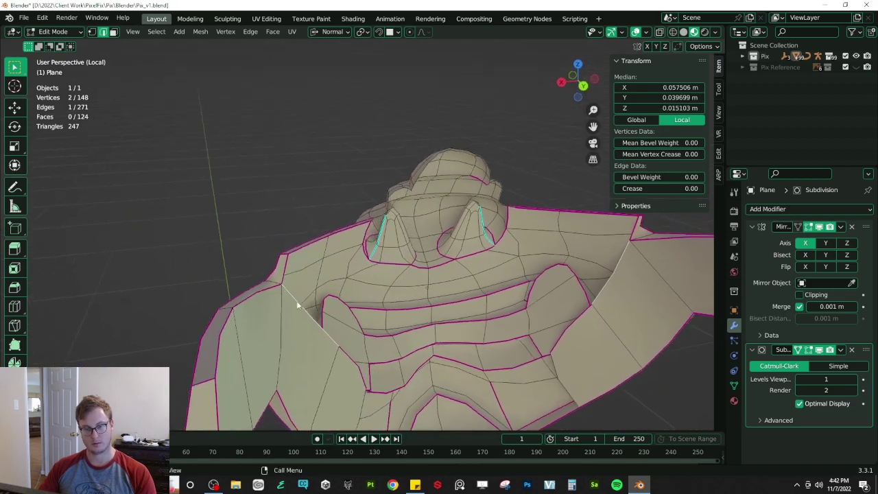
pyautogui.keyDown('shift'); pyautogui.click(298, 255); pyautogui.keyUp('shift')
pyautogui.press('f')
pyautogui.moveTo(326, 270); pyautogui.dragTo(251, 280, button='middle')
pyautogui.scroll(-4, 424, 295)
pyautogui.press('Tab')
pyautogui.scroll(3, 334, 274)
pyautogui.hotkey('ctrl', 's')
# - Leave local view to check the mask's fit against the head and neck, and isolate the mask again
pyautogui.scroll(-3, 333, 275)
pyautogui.press('KP_Divide')
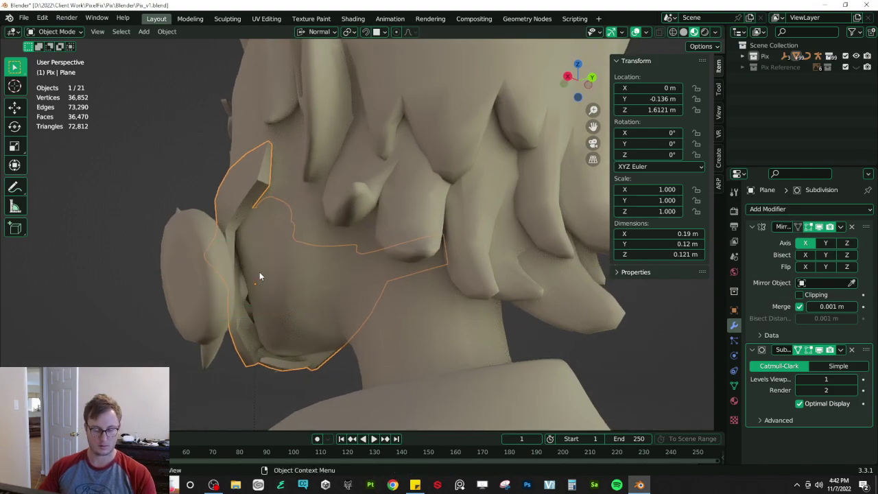
pyautogui.press('KP_Divide')
pyautogui.moveTo(259, 277); pyautogui.dragTo(214, 245, button='middle')
# - Set the inner cheek panel edge's crease to 0.00, move it about 0.0034 m along its normal Y, and save
pyautogui.press('Tab')
pyautogui.scroll(3, 275, 280)
pyautogui.moveTo(665, 189); pyautogui.dragTo(638, 188)
pyautogui.moveTo(219, 240); pyautogui.dragTo(365, 286, button='middle')
pyautogui.press('g')
pyautogui.press('y')
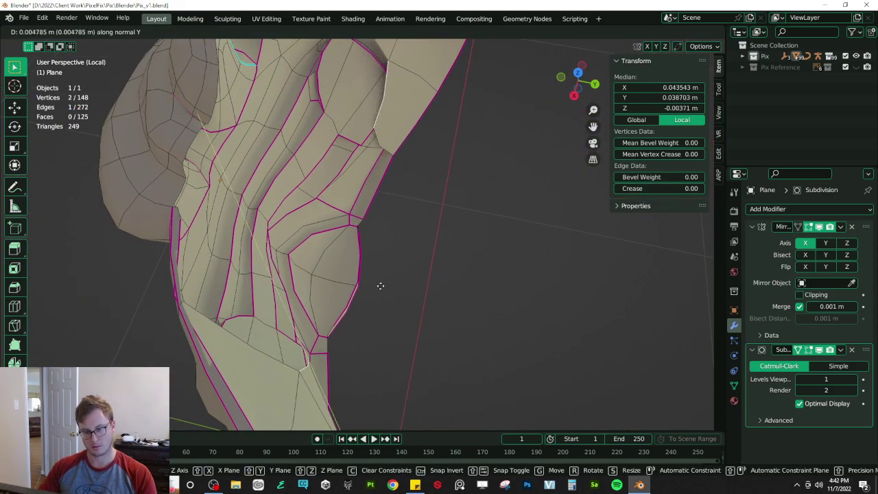
pyautogui.click(383, 288)
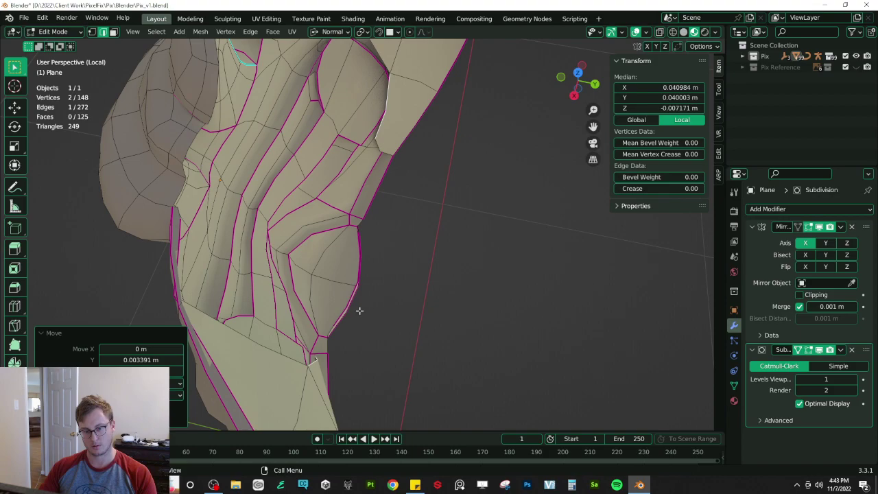
pyautogui.scroll(-5, 361, 310)
pyautogui.press('Tab')
pyautogui.hotkey('ctrl', 's')
# - Return to editing the mask and set the transform orientation to Global
pyautogui.moveTo(400, 304); pyautogui.dragTo(306, 266, button='middle')
pyautogui.press('Tab')
pyautogui.scroll(2, 422, 270)
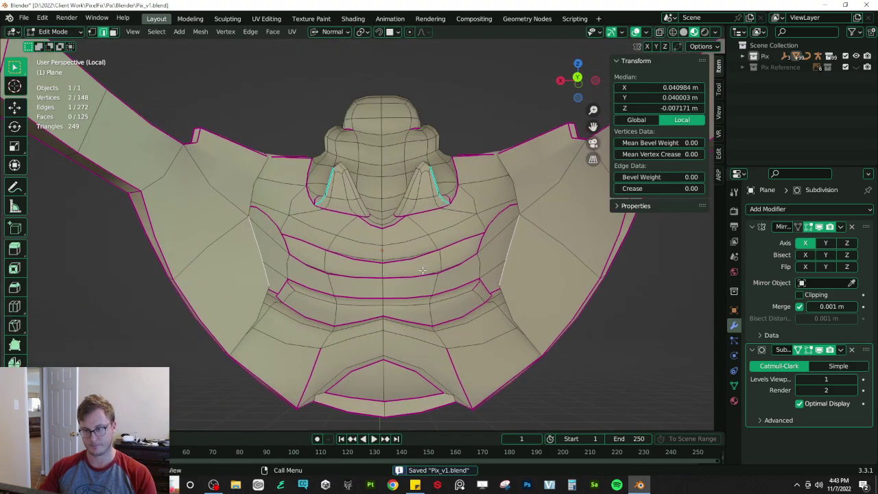
pyautogui.click(329, 32)
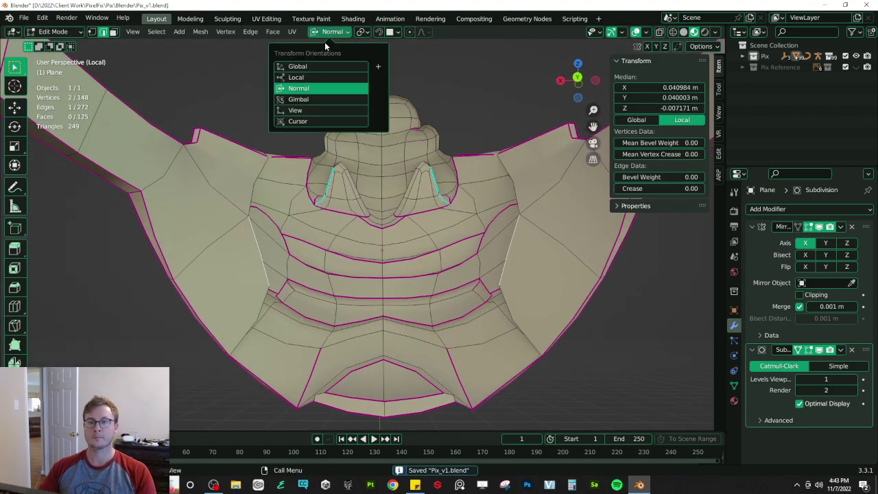
pyautogui.click(319, 64)
# - Move the upper edge of the inner chin lip up about 0.003 m along global Z
pyautogui.moveTo(449, 254); pyautogui.dragTo(389, 328, button='middle')
pyautogui.scroll(3, 405, 276)
pyautogui.scroll(-2, 413, 332)
pyautogui.scroll(-3, 409, 228)
pyautogui.moveTo(409, 228); pyautogui.dragTo(459, 180, button='middle')
pyautogui.moveTo(387, 253); pyautogui.dragTo(413, 214, button='middle')
pyautogui.scroll(4, 426, 178)
pyautogui.keyDown('shift'); pyautogui.moveTo(343, 295); pyautogui.dragTo(474, 220, button='middle'); pyautogui.keyUp('shift')
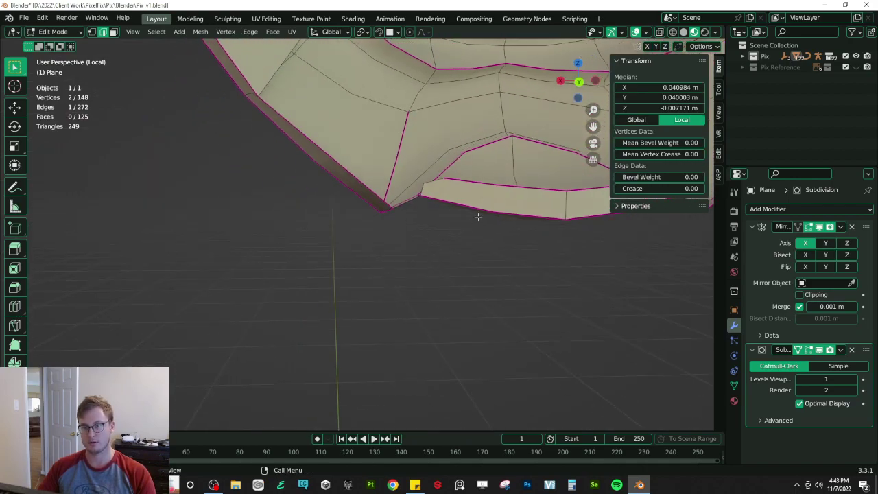
pyautogui.keyDown('shift'); pyautogui.moveTo(505, 147); pyautogui.dragTo(439, 268, button='middle'); pyautogui.keyUp('shift')
pyautogui.scroll(-3, 426, 266)
pyautogui.scroll(3, 349, 305)
pyautogui.scroll(-2, 285, 282)
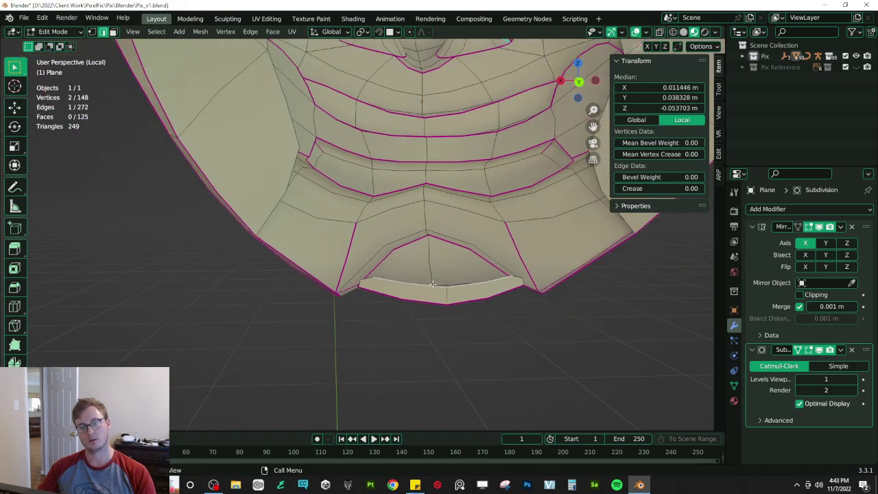
pyautogui.press('g')
pyautogui.press('z')
pyautogui.click(446, 273)
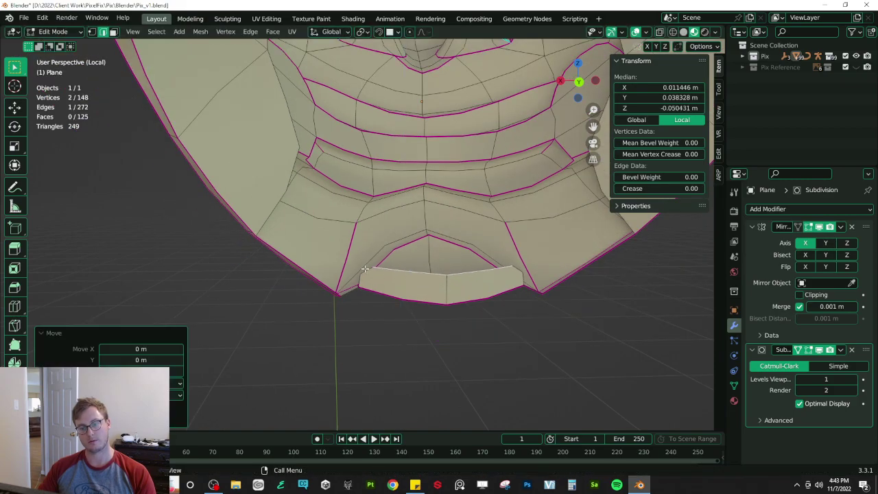
# - Fill a face bridging the side of the inner chin lip and the adjacent jaw rim edge
pyautogui.press('g')
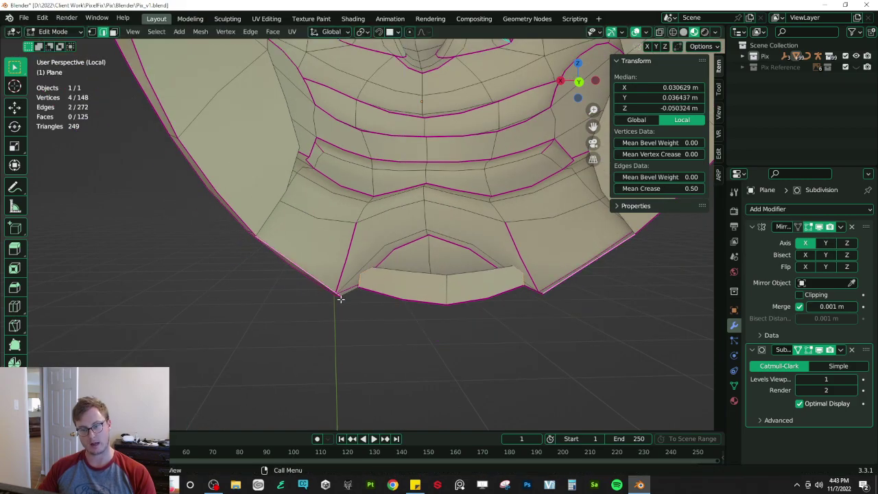
pyautogui.press('f')
pyautogui.moveTo(367, 273); pyautogui.dragTo(366, 234, button='middle')
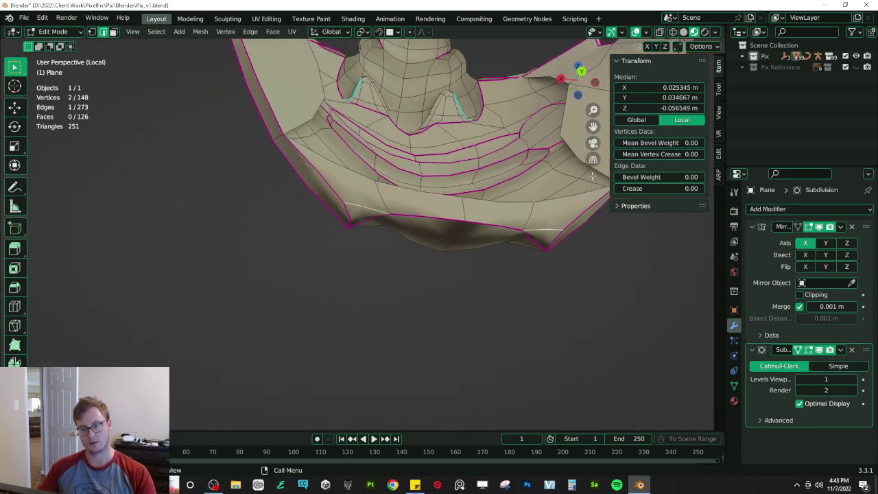
# - Try a 0.93 crease on the inner chin's side edge, and extrude the upper edge of the inner chin lip upward
pyautogui.moveTo(660, 189); pyautogui.dragTo(653, 189)
pyautogui.moveTo(310, 217); pyautogui.dragTo(332, 196, button='middle')
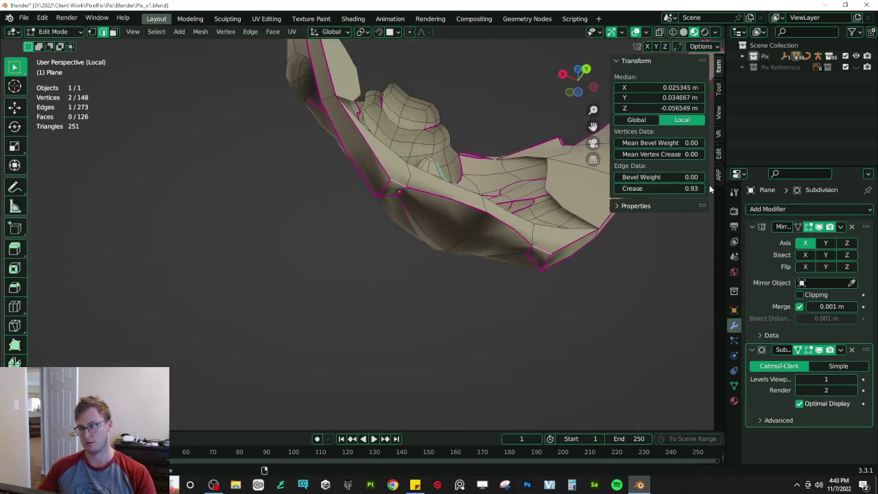
pyautogui.moveTo(601, 205); pyautogui.dragTo(361, 262, button='middle')
pyautogui.press('e')
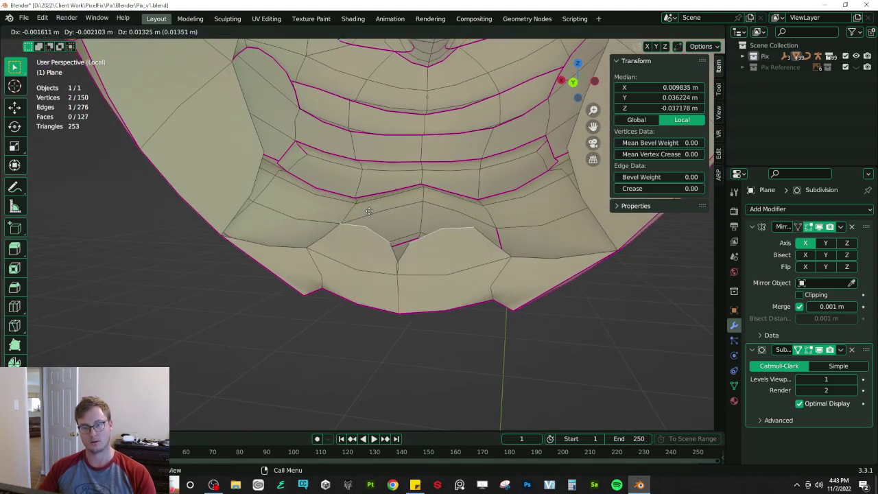
pyautogui.click(329, 224)
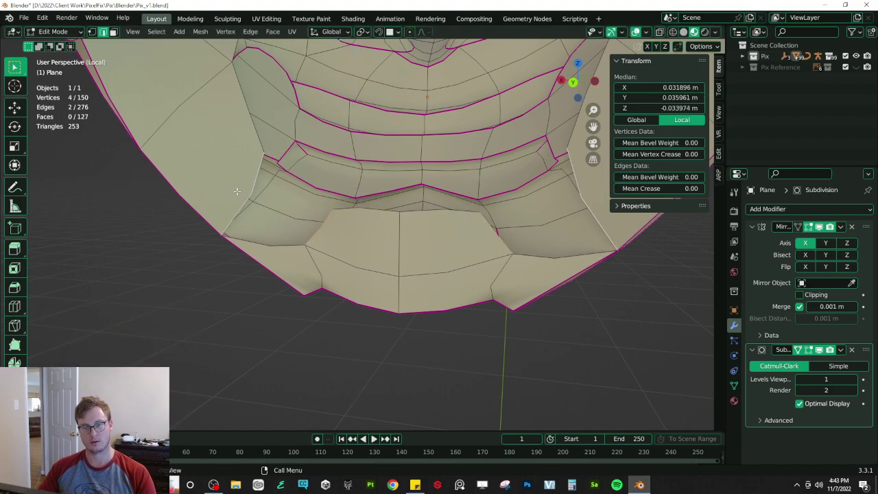
# - Fill a face between the extruded chin lip's side and the adjacent inner jaw edge, and save the file
pyautogui.press('f')
pyautogui.scroll(-7, 302, 181)
pyautogui.moveTo(302, 181); pyautogui.dragTo(296, 235, button='middle')
pyautogui.press('Tab')
pyautogui.hotkey('ctrl', 's')
# - Show the full character, move the mask's inner jaw side face along global Y, and save
pyautogui.press('KP_Divide')
pyautogui.press('Tab')
pyautogui.scroll(3, 402, 251)
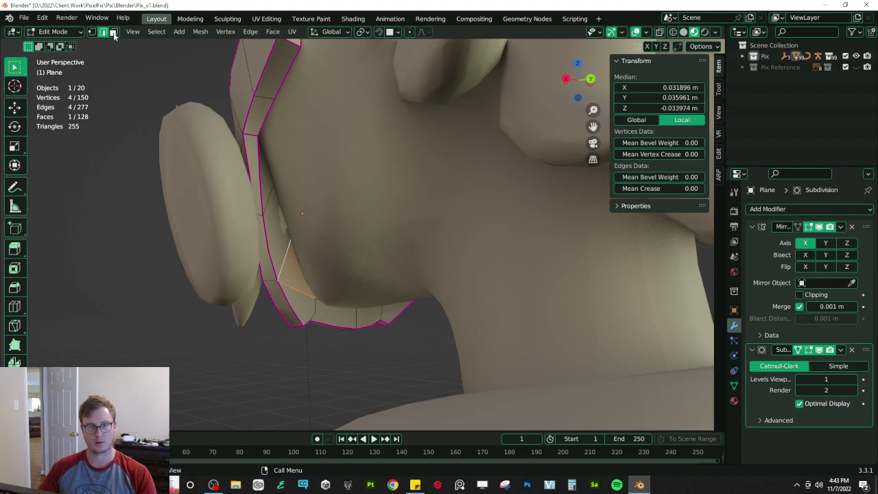
pyautogui.moveTo(292, 251); pyautogui.dragTo(402, 250, button='middle')
pyautogui.press('g')
pyautogui.press('y')
pyautogui.click(369, 216)
pyautogui.press('Tab')
pyautogui.hotkey('ctrl', 's')
# - Examine how the mask's jaw rim fits the head, isolate the mask, and inspect its inner side up to the nose bridge
pyautogui.press('Tab')
pyautogui.scroll(3, 396, 237)
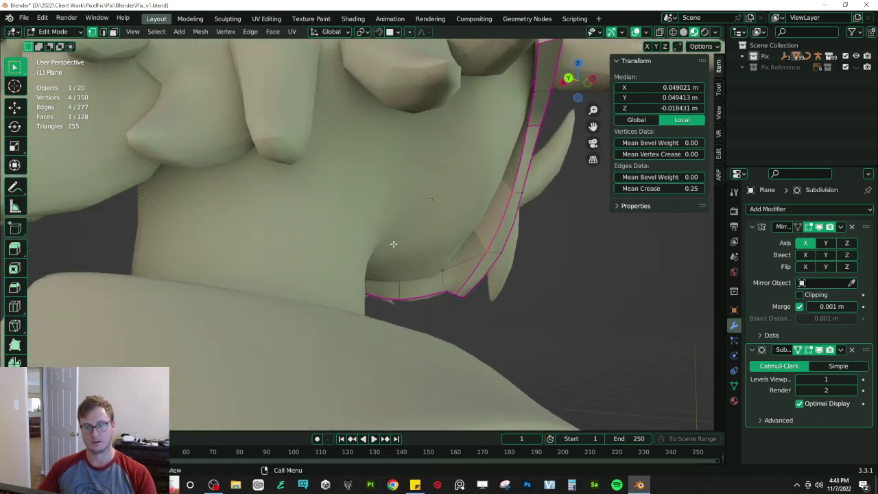
pyautogui.scroll(-4, 393, 244)
pyautogui.moveTo(449, 226); pyautogui.dragTo(400, 214, button='middle')
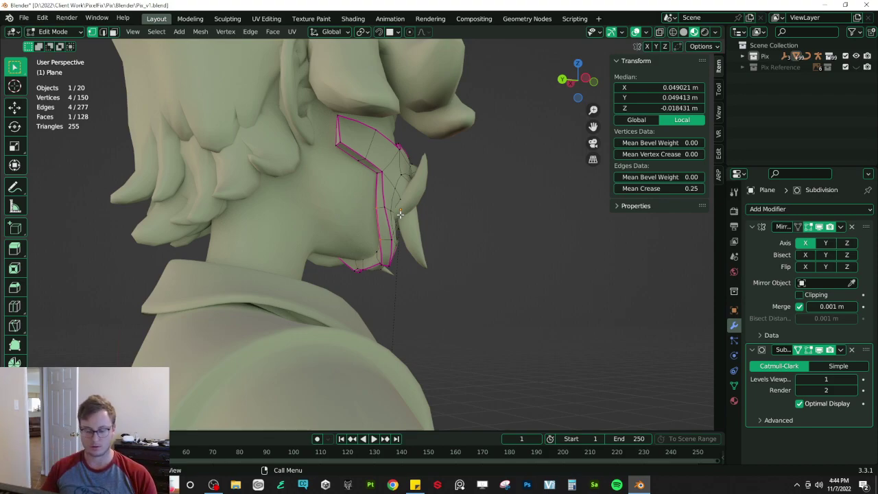
pyautogui.press('KP_Divide')
pyautogui.moveTo(483, 195); pyautogui.dragTo(389, 264, button='middle')
pyautogui.scroll(3, 389, 264)
pyautogui.moveTo(286, 290); pyautogui.dragTo(313, 240, button='middle')
pyautogui.moveTo(343, 120); pyautogui.dragTo(337, 284, button='middle')
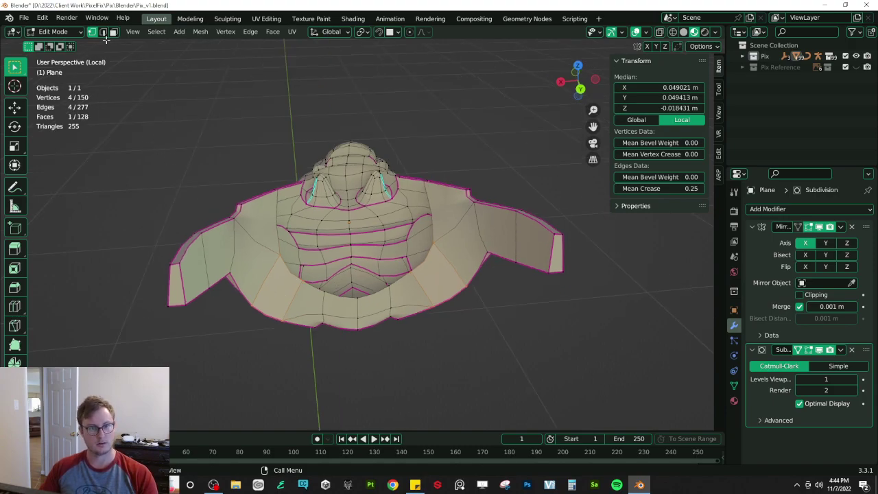
pyautogui.moveTo(226, 89); pyautogui.dragTo(369, 167, button='middle')
pyautogui.scroll(4, 382, 151)
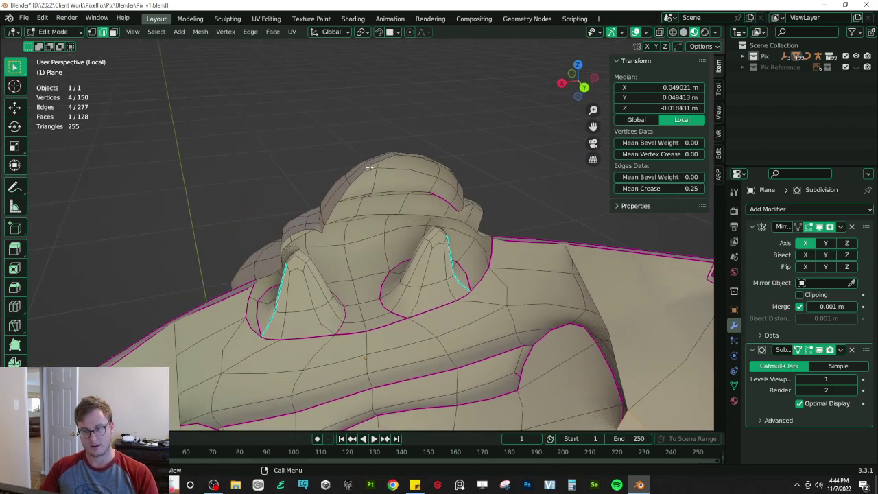
# - Set the crease of the rim edges around the rounded top of the nose bridge to 1.00
pyautogui.click(676, 188)
pyautogui.scroll(3, 405, 189)
pyautogui.moveTo(382, 105); pyautogui.dragTo(384, 92, button='middle')
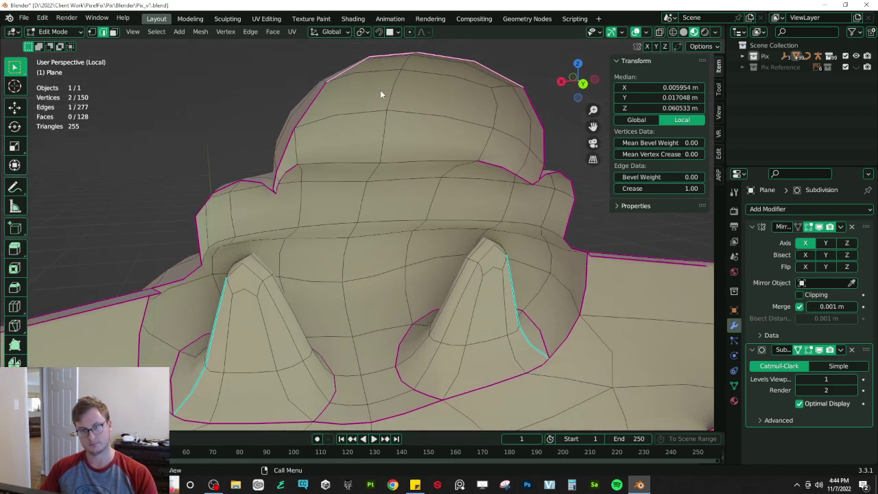
pyautogui.moveTo(322, 86)
pyautogui.mouseDown(button='middle')
pyautogui.moveTo(448, 126)
pyautogui.moveTo(331, 82)
pyautogui.mouseUp(button='middle')
pyautogui.press('e')
pyautogui.press('z')
pyautogui.click(427, 90)
pyautogui.hotkey('ctrl', 'z')
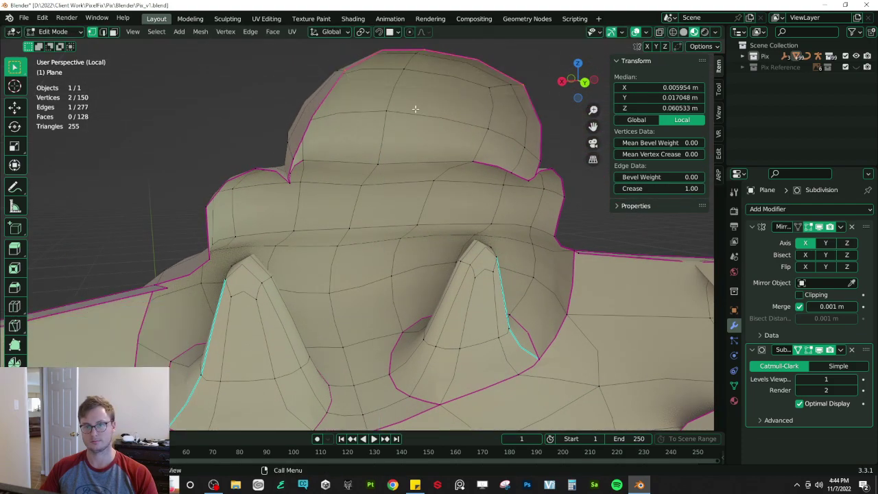
# - Extrude the nose bridge's top rim edge downward and scale its centre vertices to 0 along X
pyautogui.press('e')
pyautogui.click(398, 165)
pyautogui.press('.')
pyautogui.press('s')
pyautogui.press('x')
pyautogui.press('0')
pyautogui.press('Return')
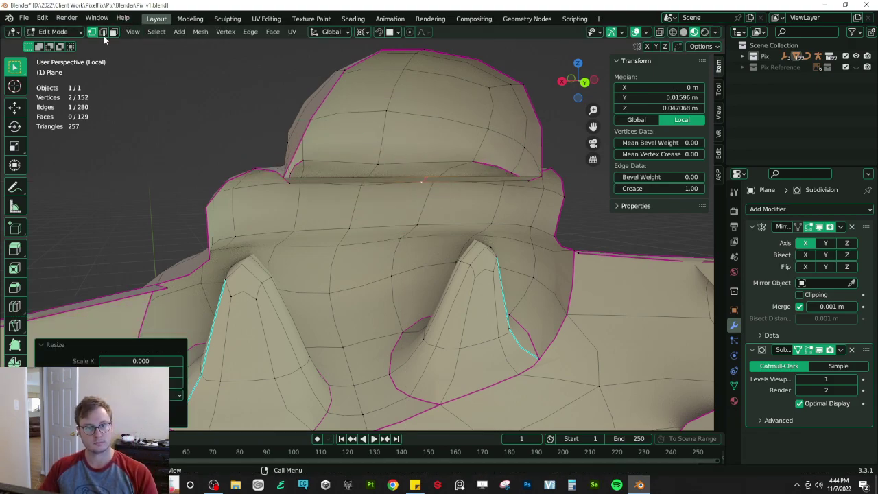
# - Fill a face across the lower part of the nose bridge's inner side
pyautogui.click(114, 32)
pyautogui.click(370, 178)
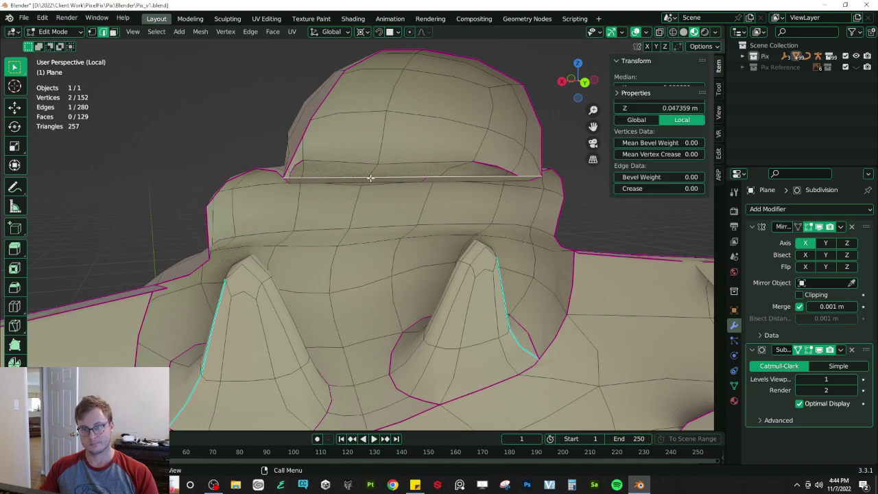
pyautogui.press('f')
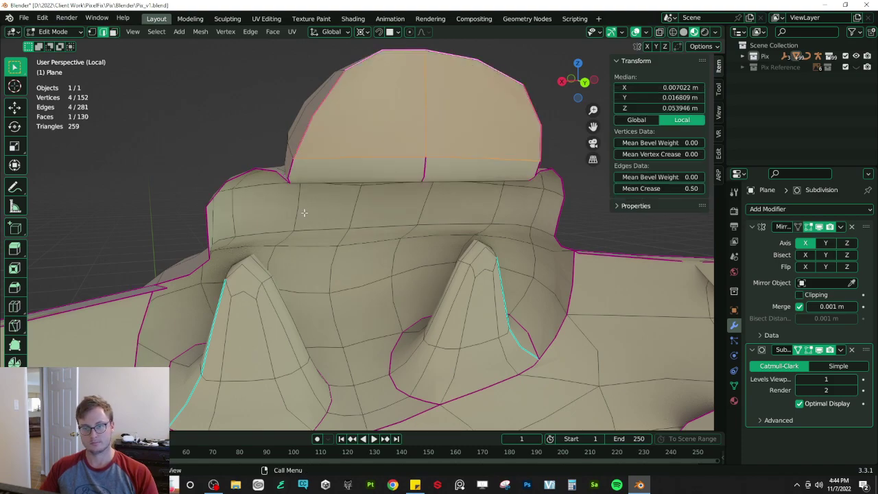
# - Remove the crease from the centre edge of the nose bridge's new inner panel, and save the file
pyautogui.moveTo(305, 213); pyautogui.dragTo(297, 205, button='middle')
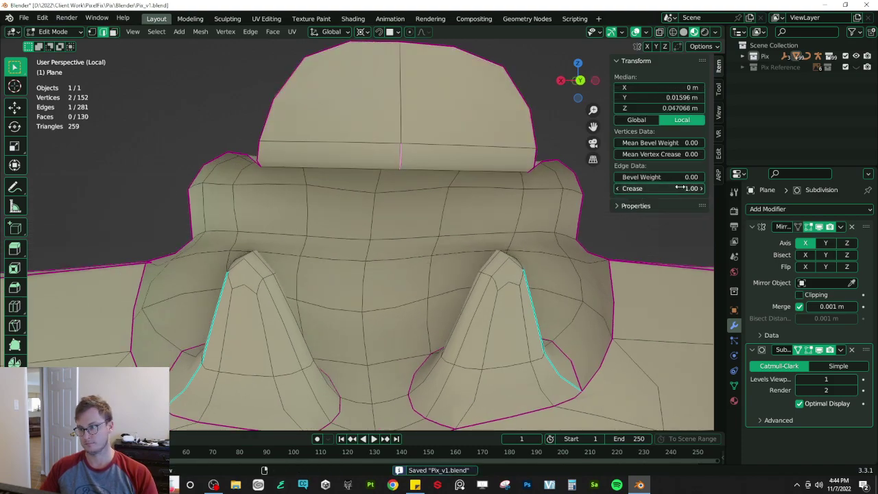
pyautogui.scroll(-4, 468, 209)
pyautogui.press('Tab')
pyautogui.hotkey('ctrl', 's')
pyautogui.moveTo(404, 231); pyautogui.dragTo(337, 268, button='middle')
pyautogui.press('Tab')
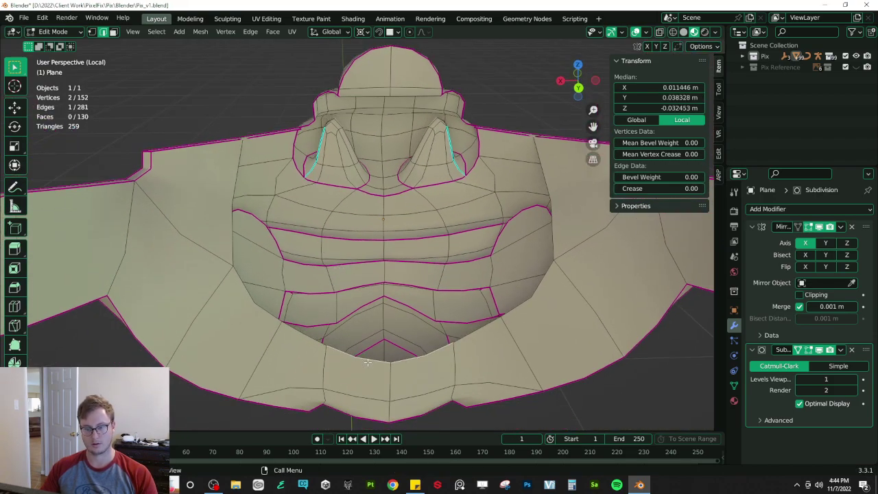
# - Fill a face bridging the inner chin's upper edge and the nose bridge panel's lower edge, and add one loop cut across it
pyautogui.press('f')
pyautogui.moveTo(364, 95); pyautogui.dragTo(369, 166, button='middle')
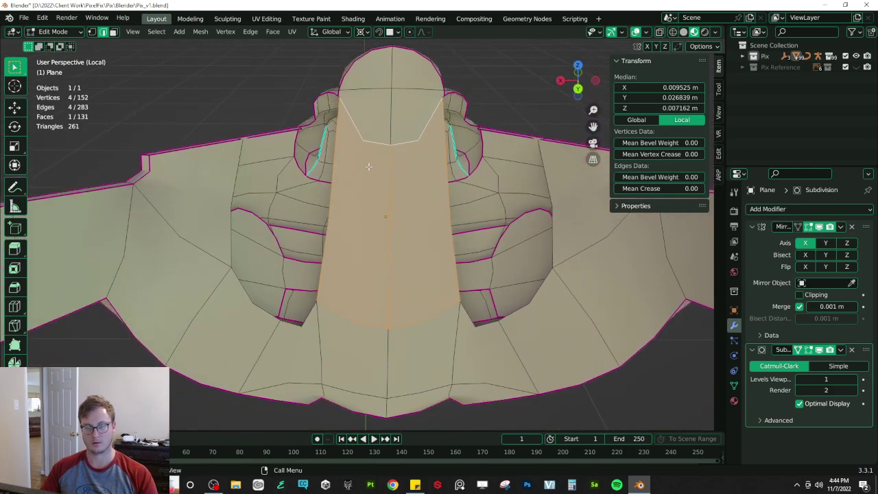
pyautogui.keyDown('shift'); pyautogui.moveTo(335, 113); pyautogui.dragTo(363, 173, button='middle'); pyautogui.keyUp('shift')
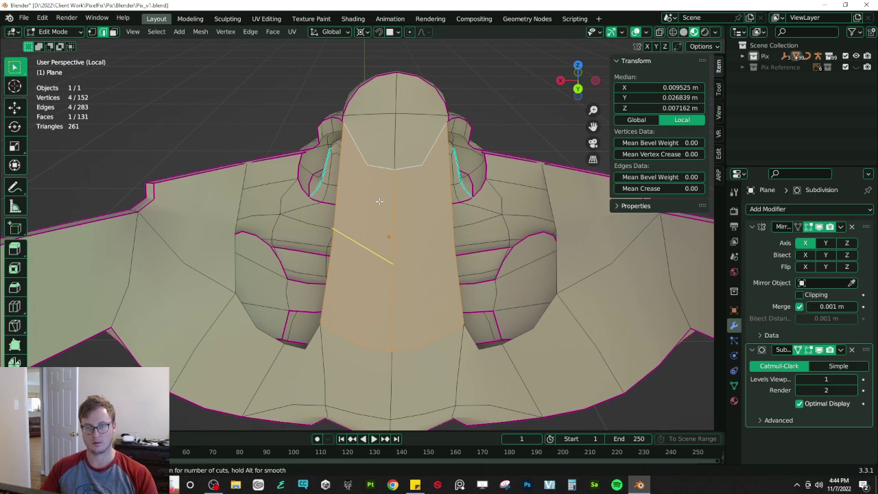
pyautogui.click(379, 201)
pyautogui.click(351, 177)
# - Move the inner edge of the upper cheek rim beside the nose bridge along global Y
pyautogui.moveTo(352, 177); pyautogui.dragTo(257, 220, button='middle')
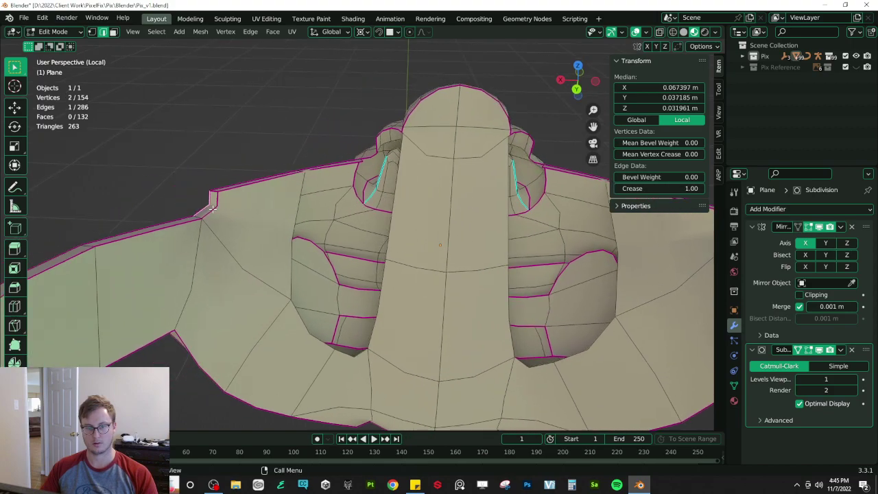
pyautogui.moveTo(342, 228); pyautogui.dragTo(435, 252, button='middle')
pyautogui.click(346, 224)
pyautogui.press('g')
pyautogui.press('y')
pyautogui.click(348, 223)
pyautogui.press('r')
pyautogui.press('z')
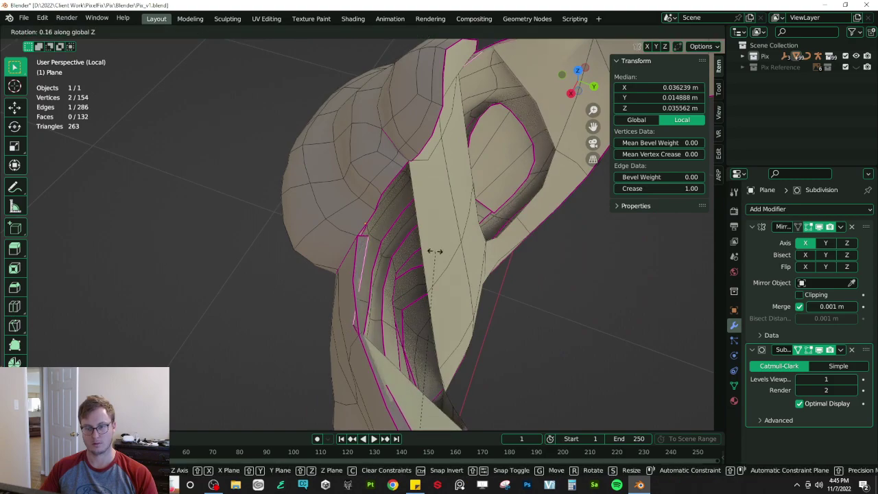
pyautogui.rightClick(428, 226)
# - Change the pivot point, rotate the upper cheek rim's inner edge about 11 degrees around global Z, and shift it along global Y
pyautogui.press('.')
pyautogui.click(428, 214)
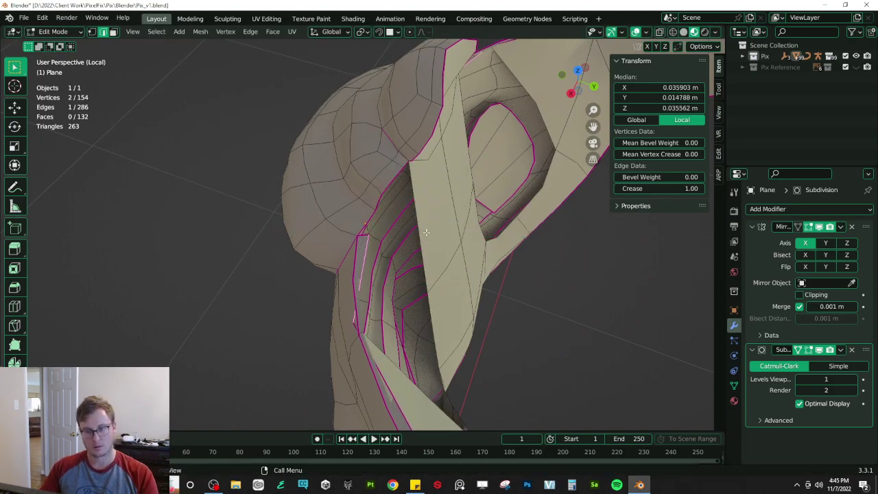
pyautogui.press('r')
pyautogui.press('r')
pyautogui.press('z')
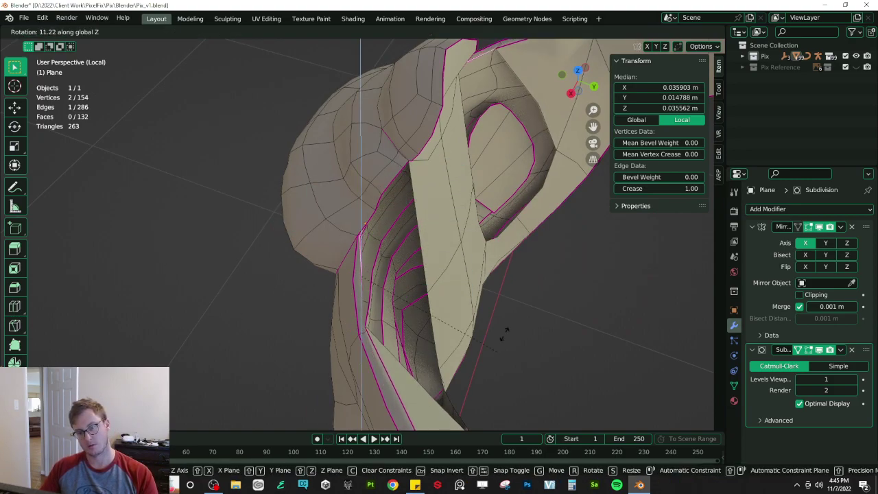
pyautogui.click(490, 299)
pyautogui.press('g')
pyautogui.press('y')
pyautogui.click(590, 320)
# - Refine the upper cheek rim's inner edge with another rotation around global Z and another move along global Y
pyautogui.moveTo(590, 320); pyautogui.dragTo(445, 221, button='middle')
pyautogui.press('r')
pyautogui.press('z')
pyautogui.click(509, 262)
pyautogui.press('g')
pyautogui.press('y')
pyautogui.click(479, 249)
pyautogui.keyDown('shift'); pyautogui.moveTo(444, 221); pyautogui.dragTo(357, 259, button='middle'); pyautogui.keyUp('shift')
# - Rip the nose bridge's inner panel away from the outer rim edges and select the panel's centre edges too
pyautogui.click(343, 210)
pyautogui.moveTo(343, 210); pyautogui.dragTo(385, 217, button='middle')
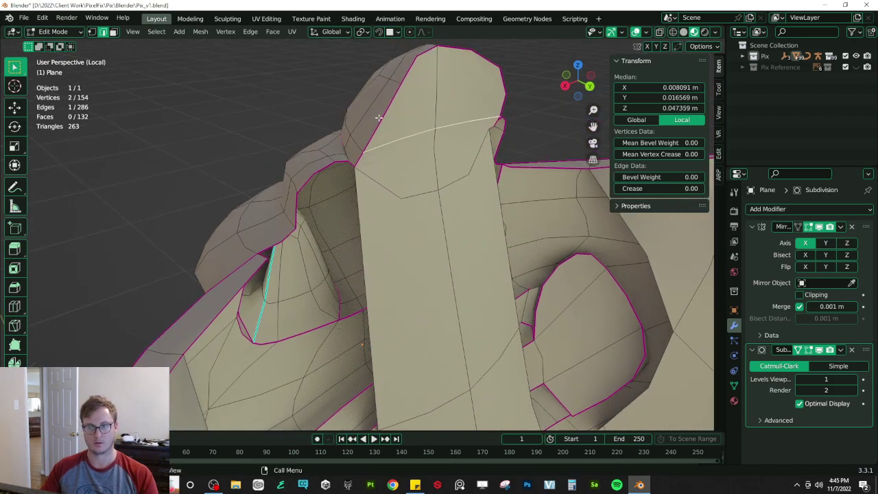
pyautogui.press('v')
pyautogui.rightClick(419, 147)
pyautogui.keyDown('shift'); pyautogui.click(436, 95); pyautogui.keyUp('shift')
pyautogui.press('g')
pyautogui.press('y')
pyautogui.click(445, 103)
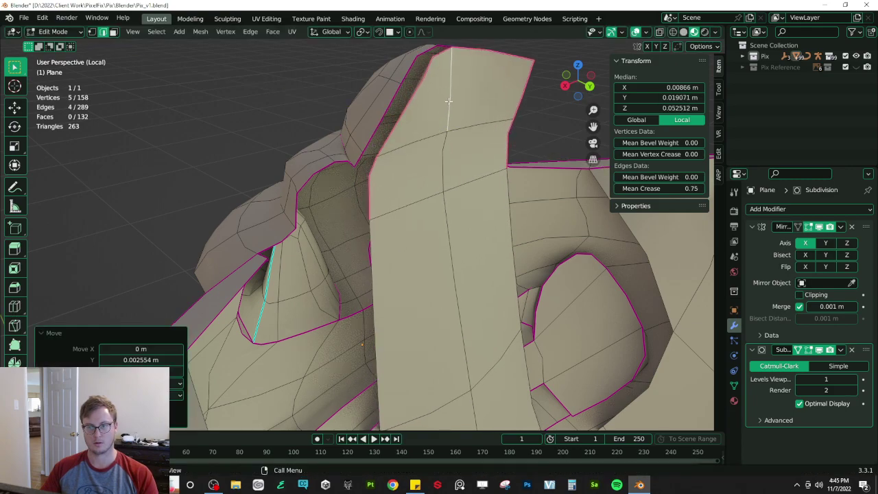
pyautogui.hotkey('ctrl', 'z')
# - Move the ripped inner panel edges of the nose bridge about 0.003 m along global Y
pyautogui.press('g')
pyautogui.press('y')
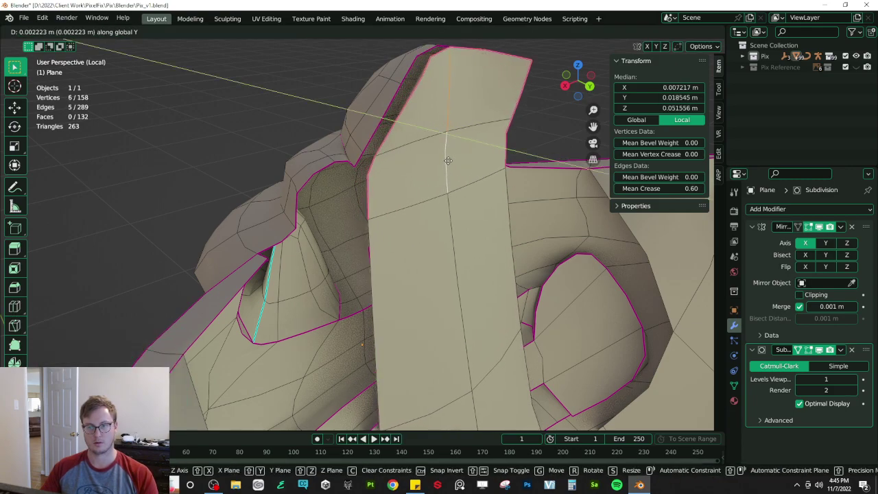
pyautogui.click(452, 160)
# - Connect the nose bridge's outer rim and its offset inner panel with Bridge Edge Loops, and save
pyautogui.click(433, 80)
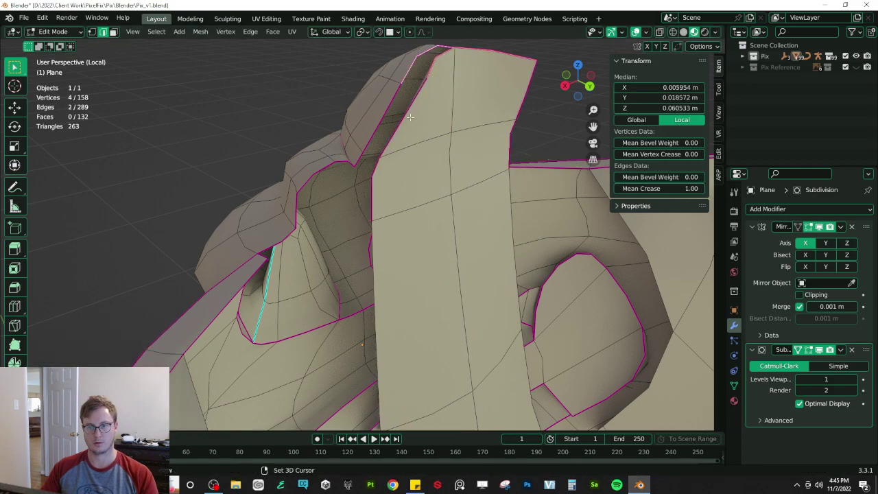
pyautogui.rightClick(404, 195)
pyautogui.click(420, 176)
pyautogui.moveTo(369, 181); pyautogui.dragTo(336, 203, button='middle')
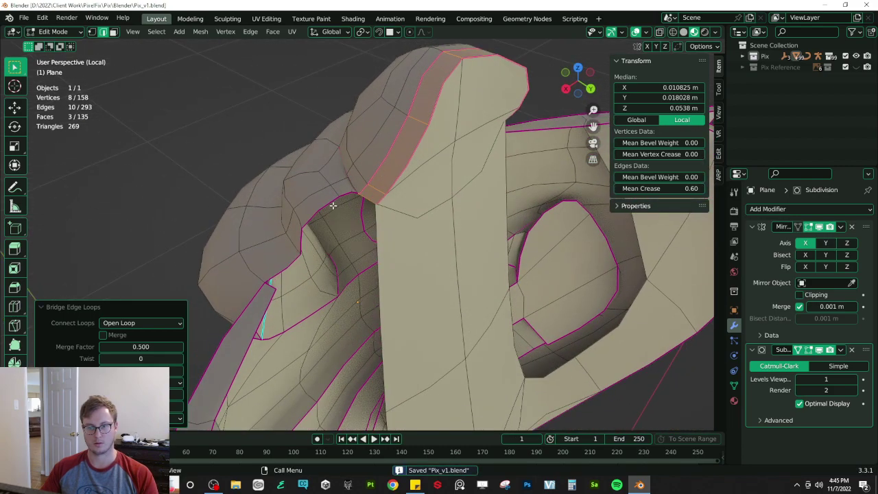
# - Extrude the rim edge beside the nose bridge inward to give the rim thickness
pyautogui.click(319, 208)
pyautogui.press('e')
pyautogui.click(334, 263)
pyautogui.moveTo(334, 264); pyautogui.dragTo(335, 178, button='middle')
# - Fill a face joining the extruded side rim to the neighbouring thickness edges beside the nose bridge
pyautogui.click(335, 180)
pyautogui.moveTo(337, 185); pyautogui.dragTo(411, 238, button='middle')
pyautogui.keyDown('shift'); pyautogui.click(342, 159); pyautogui.keyUp('shift')
pyautogui.click(369, 237)
pyautogui.keyDown('shift'); pyautogui.click(357, 259); pyautogui.keyUp('shift')
pyautogui.press('f')
# - Move the new thickness edge of the rim beside the nose bridge along global X
pyautogui.click(306, 221)
pyautogui.press('g')
pyautogui.press('x')
pyautogui.click(333, 188)
# - Adjust the height and depth of the inner rim edge near the nose bridge along global Z and Y
pyautogui.click(402, 187)
pyautogui.press('g')
pyautogui.press('z')
pyautogui.click(413, 172)
pyautogui.press('g')
pyautogui.press('y')
pyautogui.click(413, 236)
pyautogui.click(430, 184)
pyautogui.moveTo(429, 184); pyautogui.dragTo(396, 153, button='middle')
pyautogui.press('g')
pyautogui.press('x')
pyautogui.click(399, 152)
pyautogui.hotkey('ctrl', 'z')
# - Extend the edge selection beside the nose bridge and move it slightly along global X
pyautogui.keyDown('shift'); pyautogui.click(335, 168); pyautogui.keyUp('shift')
pyautogui.press('g')
pyautogui.press('x')
pyautogui.click(343, 167)
# - Lower the top edge of the nose bridge's inner panel about 0.001 m along global Z, check the shape, and save
pyautogui.click(420, 67)
pyautogui.press('g')
pyautogui.press('z')
pyautogui.click(419, 81)
pyautogui.moveTo(419, 83); pyautogui.dragTo(486, 118, button='middle')
pyautogui.scroll(-3, 474, 137)
pyautogui.press('Tab')
pyautogui.scroll(3, 359, 199)
pyautogui.moveTo(420, 223); pyautogui.dragTo(355, 210, button='middle')
pyautogui.press('Tab')
pyautogui.hotkey('ctrl', 's')
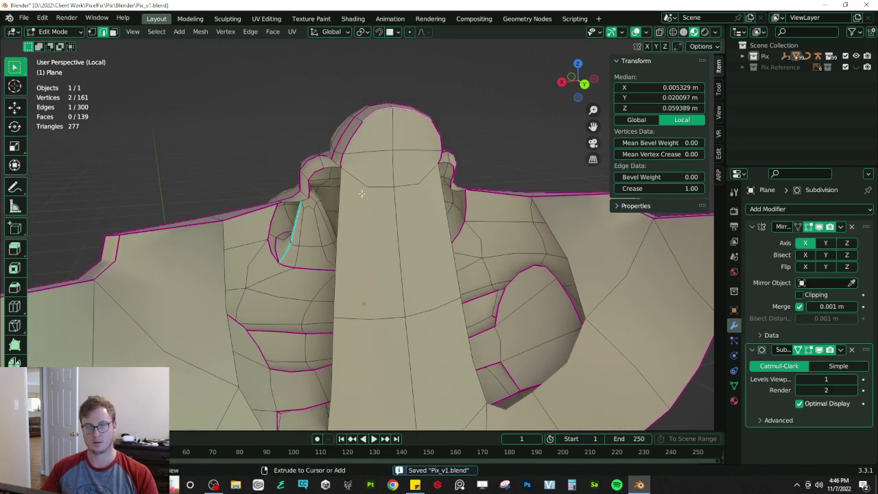
# - Add two evenly spaced loop cuts across the long inner panel between the nose bridge and chin
pyautogui.hotkey('ctrl', 'r')
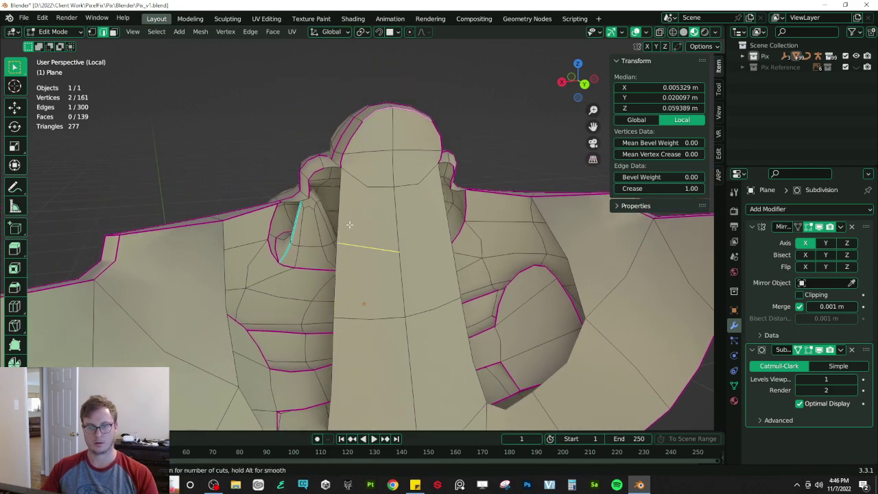
pyautogui.scroll(1, 350, 224)
pyautogui.click(350, 225)
pyautogui.rightClick(350, 225)
pyautogui.click(334, 180)
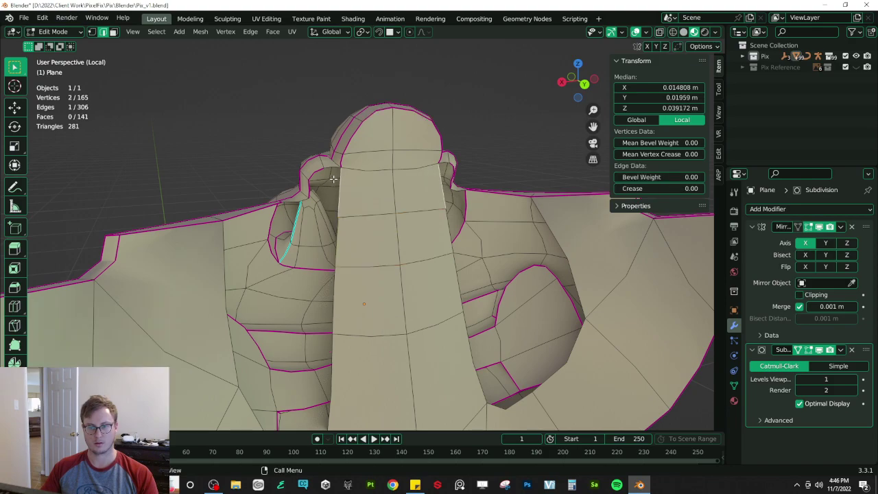
pyautogui.keyDown('ctrl'); pyautogui.click(317, 167); pyautogui.keyUp('ctrl')
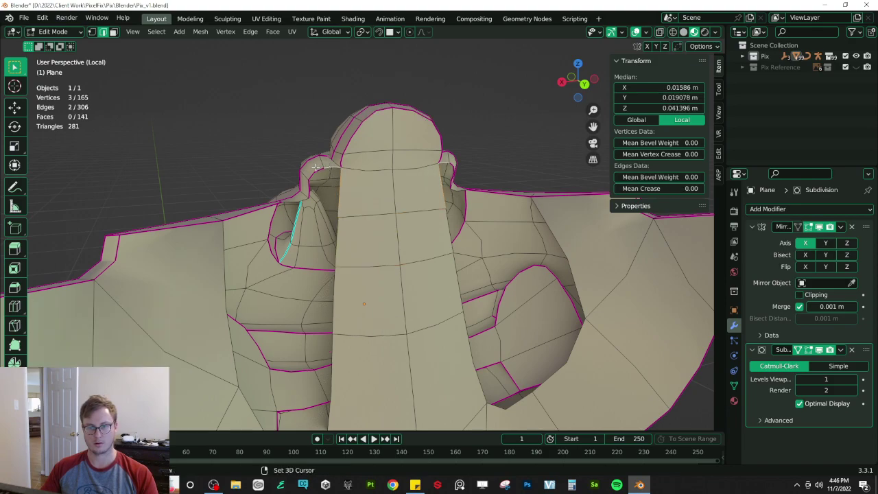
pyautogui.press('f')
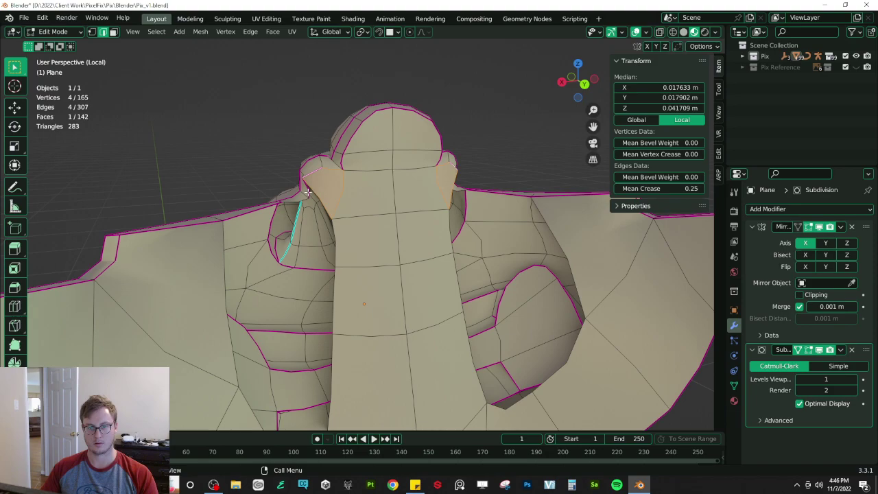
# - Add one centred loop cut across the inner panel's section just below the nose bridge
pyautogui.hotkey('ctrl', 'r')
pyautogui.click(350, 175)
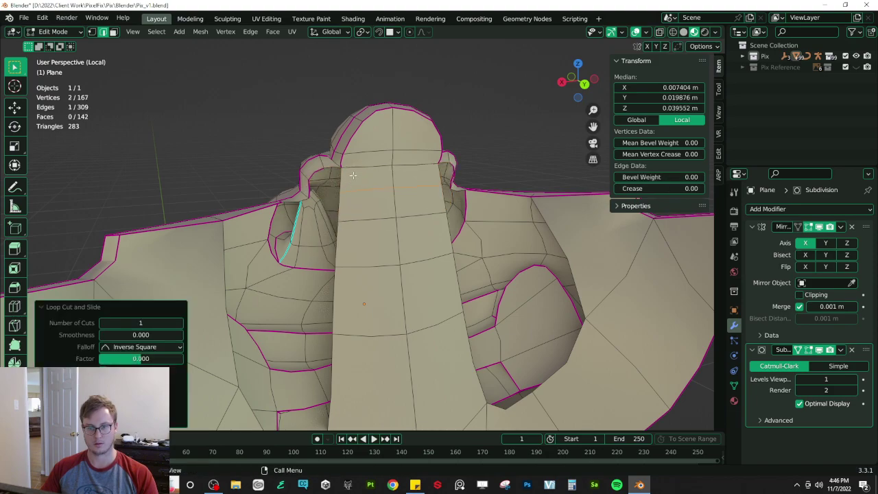
# - Fill the two upper gaps between the nose bridge's side edges and the inner panel with faces
pyautogui.scroll(2, 354, 175)
pyautogui.click(311, 100)
pyautogui.keyDown('shift'); pyautogui.click(258, 87); pyautogui.keyUp('shift')
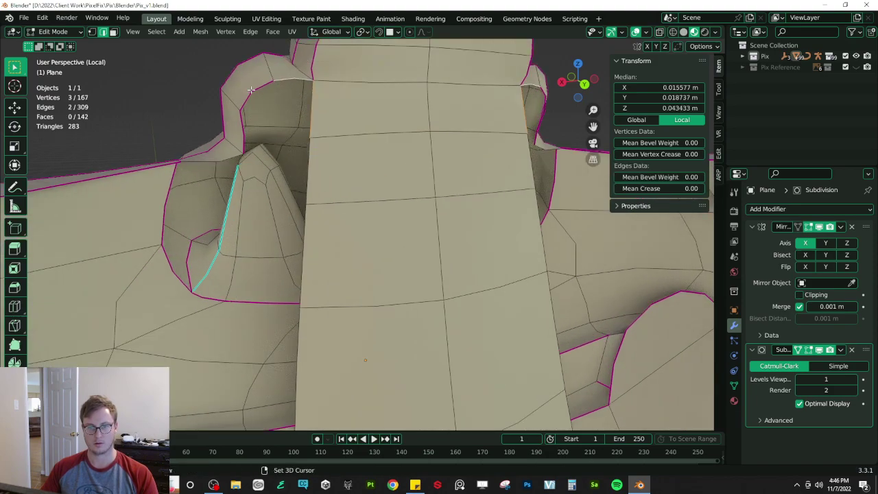
pyautogui.press('f')
pyautogui.click(239, 132)
pyautogui.keyDown('shift'); pyautogui.click(310, 179); pyautogui.keyUp('shift')
pyautogui.press('f')
# - Fill one more face between the inner panel's side edge and the rim just below the nose bridge
pyautogui.scroll(-3, 314, 181)
pyautogui.moveTo(314, 185)
pyautogui.mouseDown(button='middle')
pyautogui.moveTo(319, 201)
pyautogui.moveTo(326, 186)
pyautogui.mouseUp(button='middle')
pyautogui.scroll(-1, 329, 197)
pyautogui.moveTo(336, 255); pyautogui.dragTo(334, 263, button='middle')
pyautogui.click(359, 214)
pyautogui.keyDown('shift'); pyautogui.click(301, 176); pyautogui.keyUp('shift')
pyautogui.press('f')
pyautogui.moveTo(343, 175); pyautogui.dragTo(256, 258, button='middle')
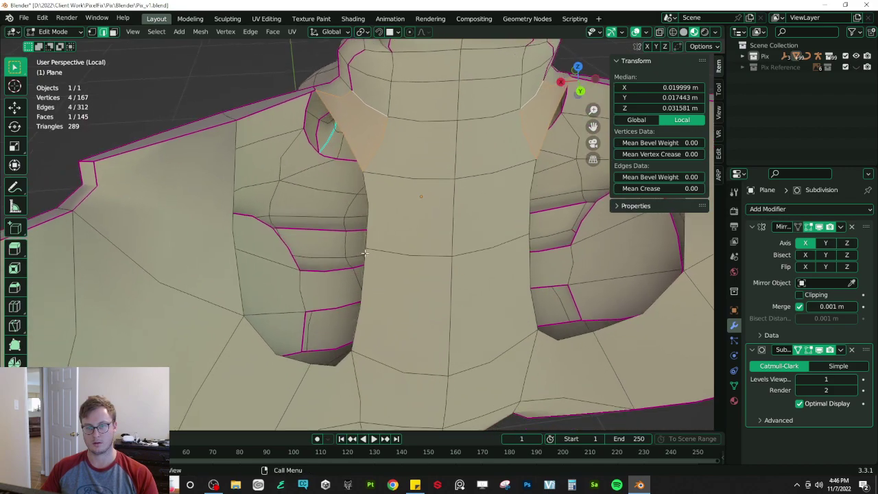
# - Try extruding a vertex at the cheek opening, undo it, and remove the stretched face across the cheek
pyautogui.press('1')
pyautogui.click(241, 316)
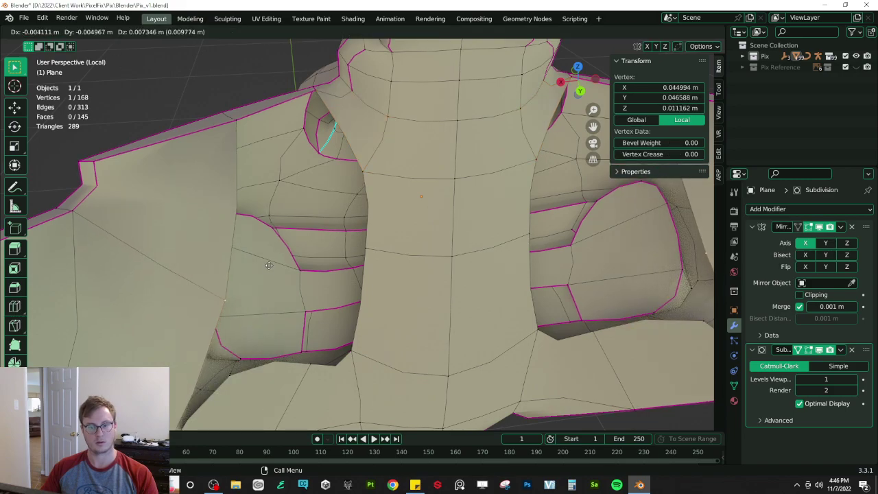
pyautogui.press('e')
pyautogui.rightClick(238, 309)
pyautogui.hotkey('ctrl', 'z')
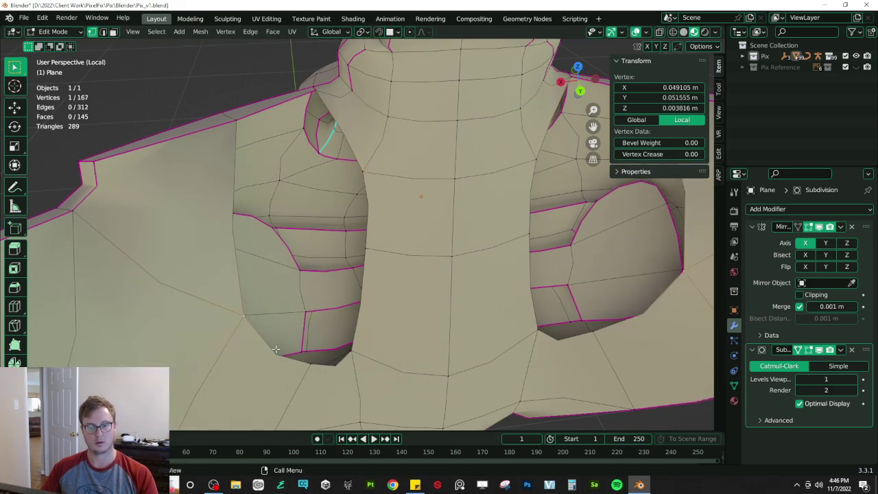
pyautogui.hotkey('ctrl', 'z')
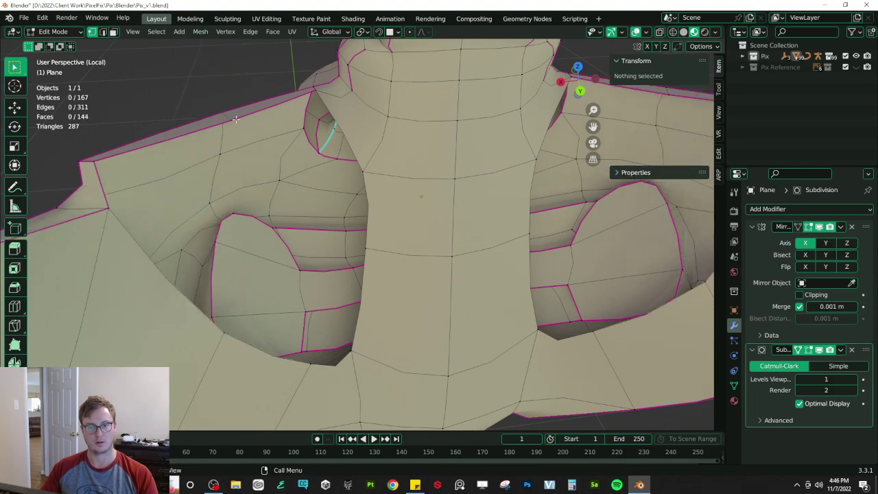
# - Extrude a vertex down from the cheek's upper rim and fill a face from it to the strap corner
pyautogui.click(236, 124)
pyautogui.moveTo(303, 129)
pyautogui.mouseDown(button='middle')
pyautogui.moveTo(323, 127)
pyautogui.moveTo(315, 126)
pyautogui.mouseUp(button='middle')
pyautogui.press('e')
pyautogui.click(197, 187)
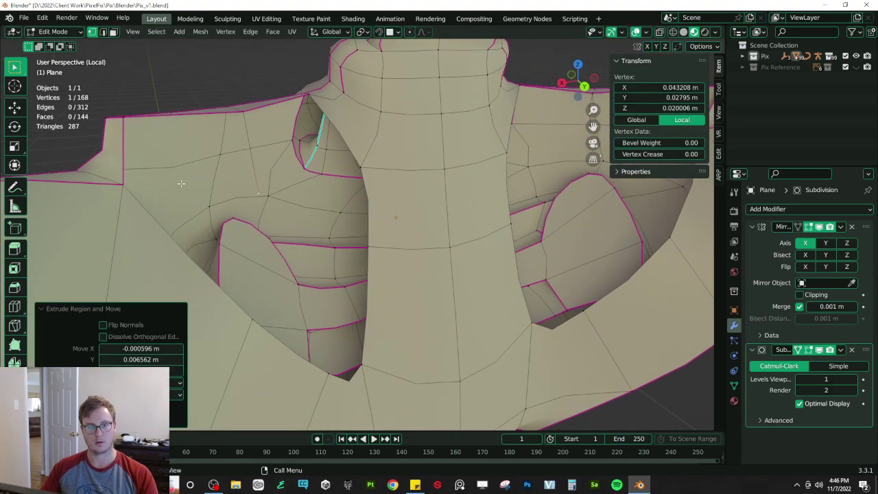
pyautogui.keyDown('shift'); pyautogui.click(129, 185); pyautogui.keyUp('shift')
pyautogui.keyDown('shift'); pyautogui.click(126, 117); pyautogui.keyUp('shift')
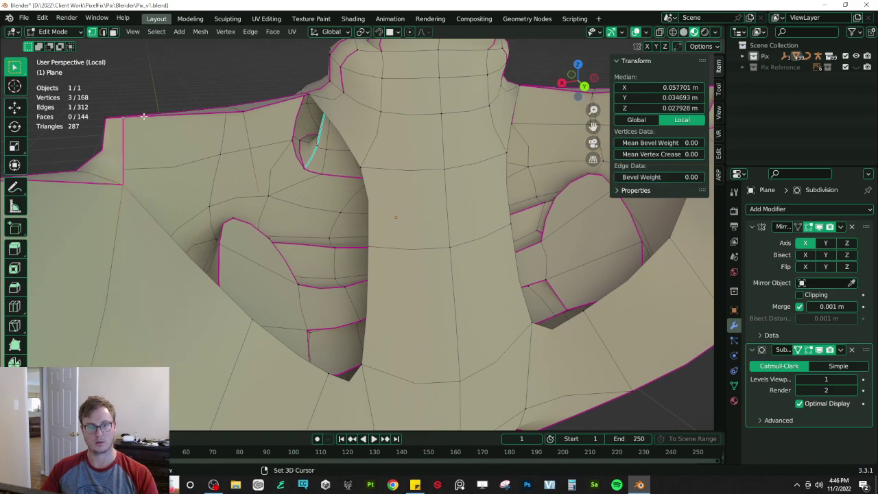
pyautogui.keyDown('shift'); pyautogui.click(247, 111); pyautogui.keyUp('shift')
pyautogui.press('f')
# - Fill the face between the extruded cheek vertex and the inner panel beneath the upper rim
pyautogui.click(242, 173)
pyautogui.keyDown('shift'); pyautogui.click(358, 163); pyautogui.keyUp('shift')
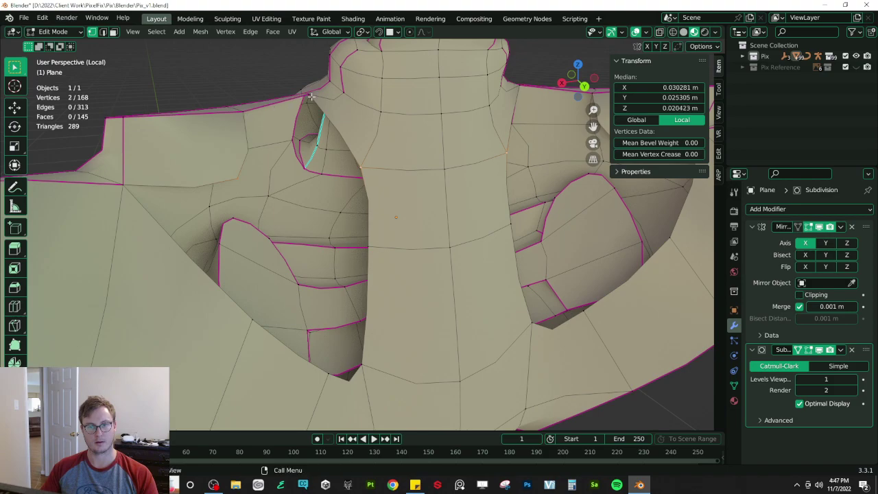
pyautogui.press('f')
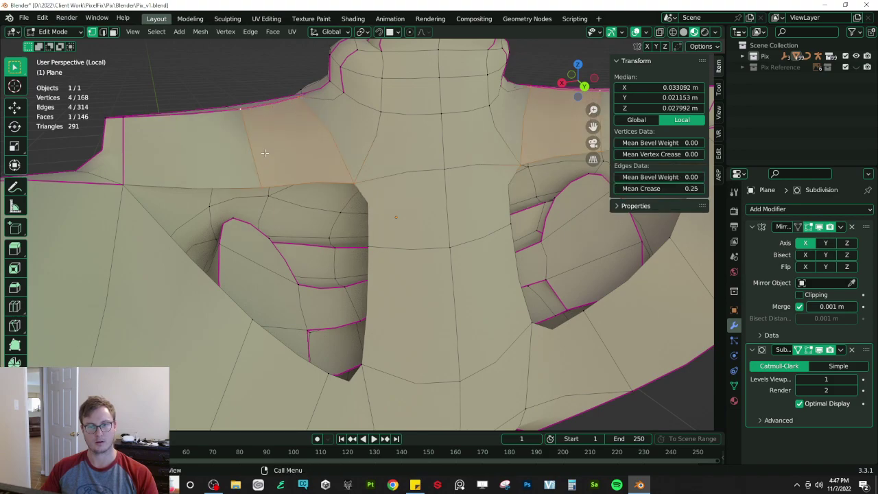
# - Slide vertices along their edges on the outer border of the cheek opening to even out the spacing
pyautogui.click(270, 180)
pyautogui.keyDown('shift'); pyautogui.moveTo(373, 247); pyautogui.dragTo(336, 195, button='middle'); pyautogui.keyUp('shift')
pyautogui.click(310, 300)
pyautogui.press('g')
pyautogui.press('g')
pyautogui.click(224, 241)
pyautogui.click(201, 209)
pyautogui.press('g')
pyautogui.press('g')
pyautogui.click(170, 192)
pyautogui.keyDown('shift'); pyautogui.moveTo(194, 199); pyautogui.dragTo(196, 223, button='middle'); pyautogui.keyUp('shift')
# - Connect the lower and upper borders of the cheek opening with an edge and divide it with one cut
pyautogui.click(340, 327)
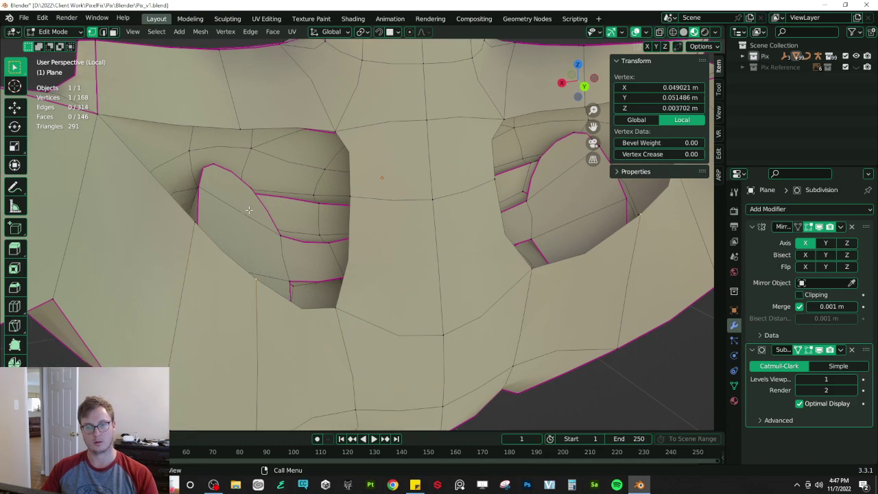
pyautogui.keyDown('shift'); pyautogui.click(239, 130); pyautogui.keyUp('shift')
pyautogui.press('f')
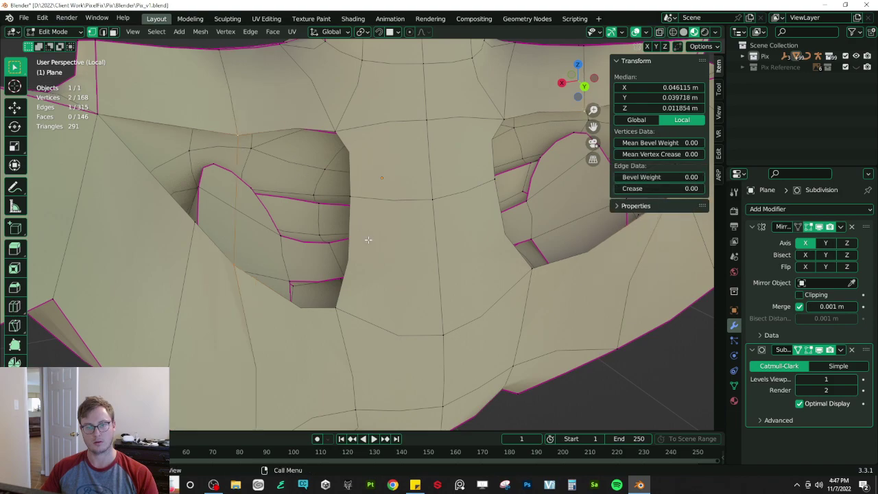
pyautogui.hotkey('ctrl', 'r')
pyautogui.click(238, 196)
pyautogui.click(237, 195)
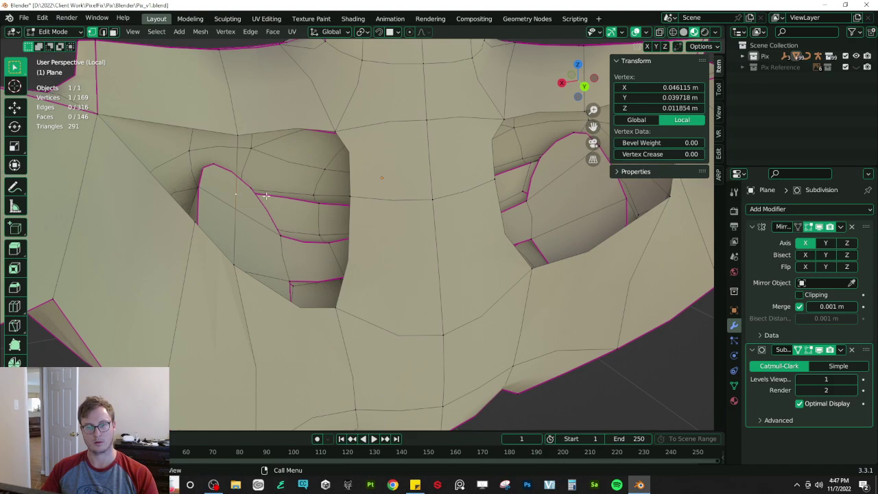
# - Fill the upper and lower faces between the new cheek edge and the inner panel
pyautogui.keyDown('shift'); pyautogui.click(236, 125); pyautogui.keyUp('shift')
pyautogui.keyDown('shift'); pyautogui.click(347, 137); pyautogui.keyUp('shift')
pyautogui.press('j')
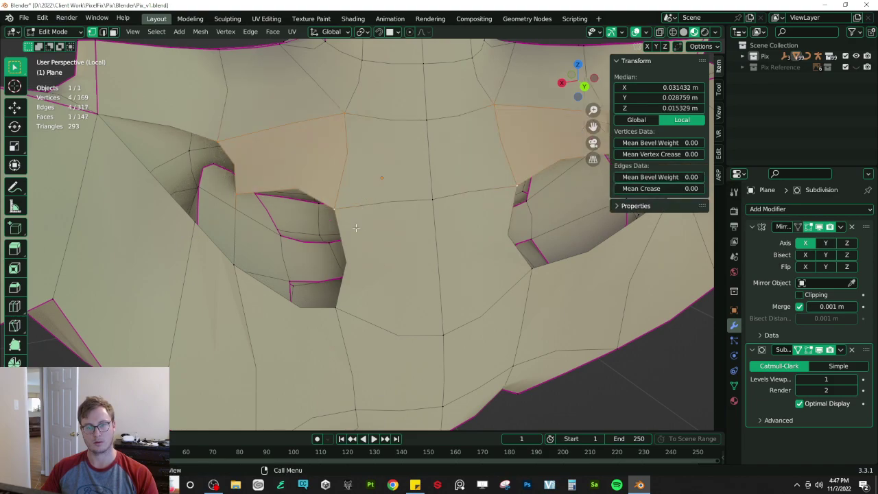
pyautogui.keyDown('shift'); pyautogui.click(236, 189); pyautogui.keyUp('shift')
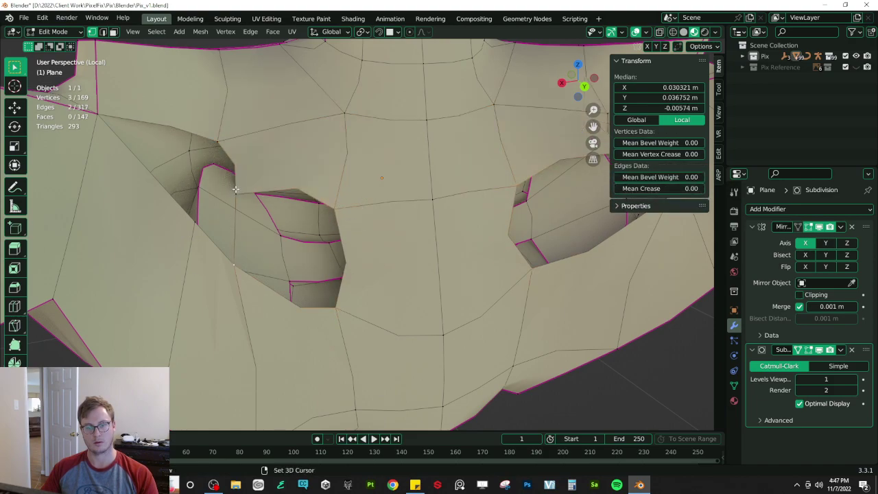
pyautogui.press('f')
pyautogui.scroll(-4, 275, 225)
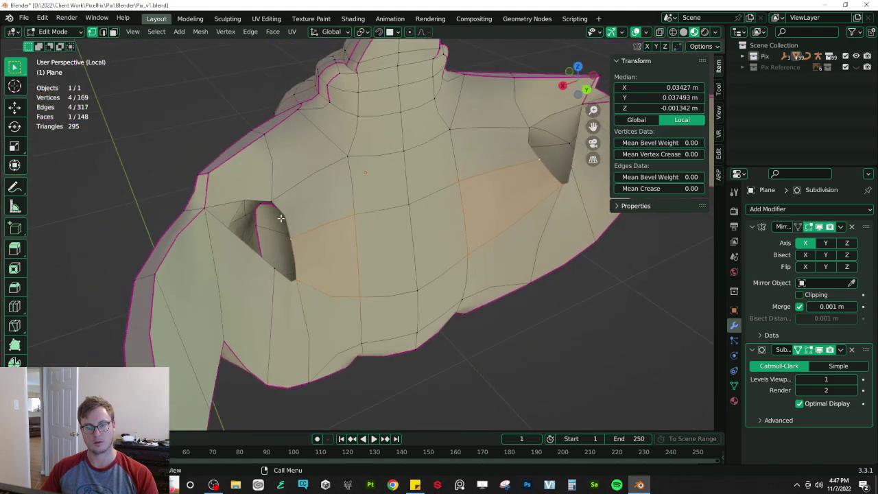
# - Fill the remaining cheek hole and split the new face by joining its middle vertex to the strap corner
pyautogui.doubleClick(286, 214)
pyautogui.press('f')
pyautogui.moveTo(368, 210); pyautogui.dragTo(347, 199, button='middle')
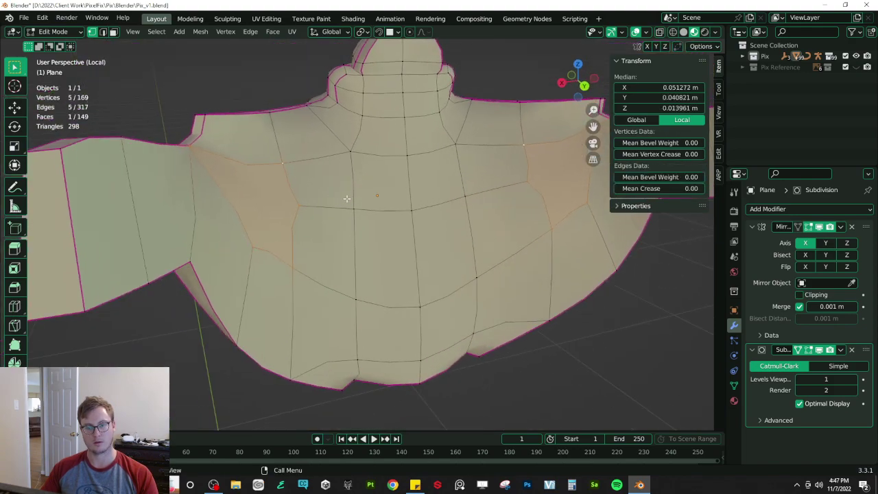
pyautogui.click(292, 206)
pyautogui.keyDown('shift'); pyautogui.click(197, 151); pyautogui.keyUp('shift')
pyautogui.press('j')
# - Save the file and check the mask on the full character
pyautogui.moveTo(295, 206); pyautogui.dragTo(386, 219, button='middle')
pyautogui.scroll(-3, 262, 180)
pyautogui.press('Tab')
pyautogui.hotkey('ctrl', 's')
pyautogui.press('/')
pyautogui.scroll(6, 371, 213)
pyautogui.moveTo(327, 194); pyautogui.dragTo(460, 255, button='middle')
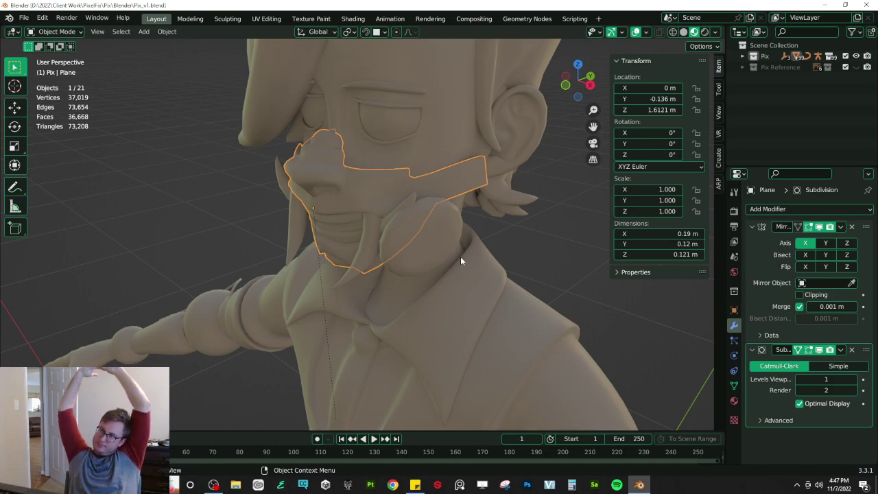
# - Isolate the mask again and reopen its mesh for editing, facing the inner side
pyautogui.press('KP_Divide')
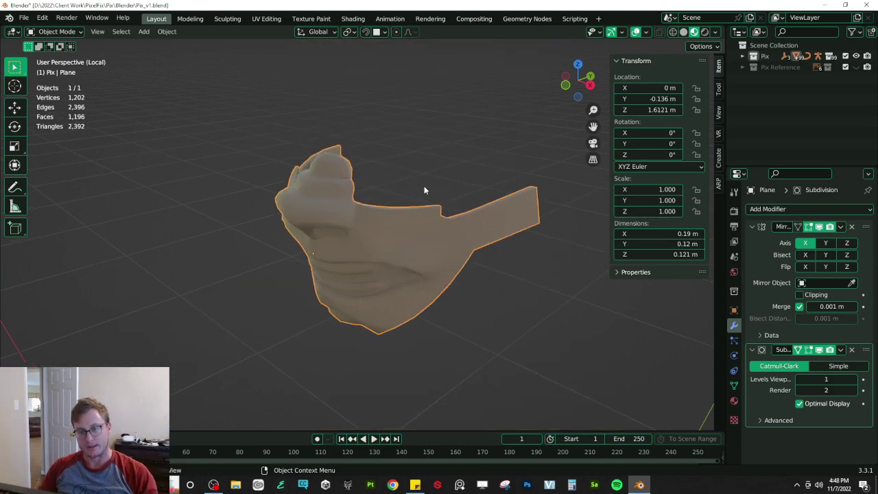
pyautogui.moveTo(424, 188); pyautogui.dragTo(291, 207, button='middle')
pyautogui.press('Tab')
pyautogui.moveTo(398, 209); pyautogui.dragTo(297, 205, button='middle')
pyautogui.scroll(4, 297, 206)
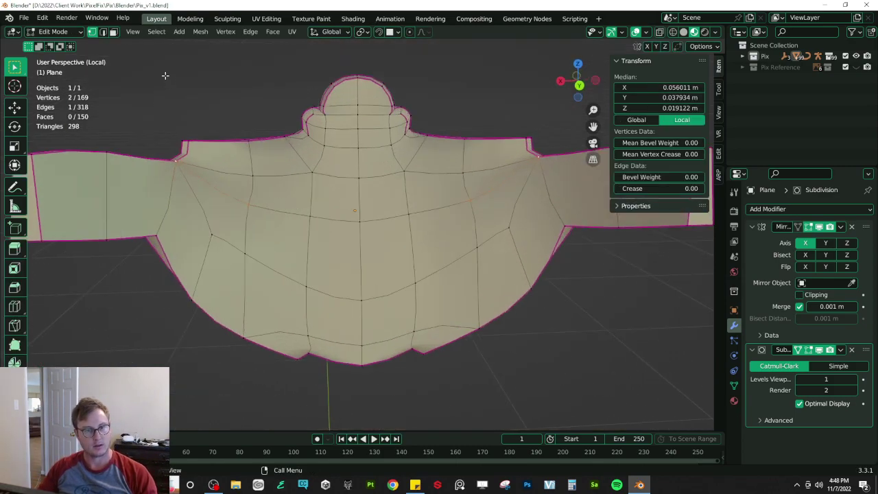
# - Select all backing faces from the strap to the nose bridge and chin, and inset them about 0.004 m
pyautogui.click(114, 32)
pyautogui.click(131, 194)
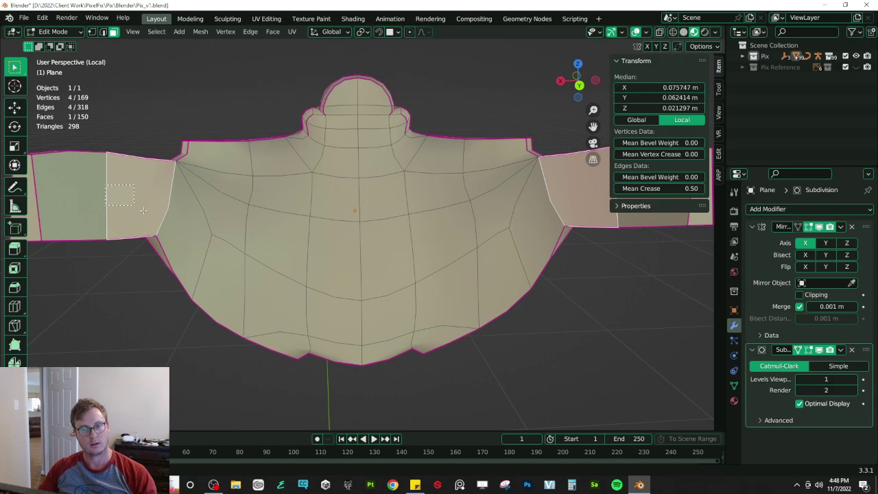
pyautogui.keyDown('alt'); pyautogui.click(109, 192); pyautogui.keyUp('alt')
pyautogui.keyDown('shift'); pyautogui.moveTo(179, 179); pyautogui.dragTo(202, 199); pyautogui.keyUp('shift')
pyautogui.keyDown('shift'); pyautogui.moveTo(214, 156); pyautogui.dragTo(240, 190); pyautogui.keyUp('shift')
pyautogui.keyDown('shift'); pyautogui.moveTo(264, 162); pyautogui.dragTo(282, 248); pyautogui.keyUp('shift')
pyautogui.keyDown('shift'); pyautogui.moveTo(227, 239); pyautogui.dragTo(334, 351); pyautogui.keyUp('shift')
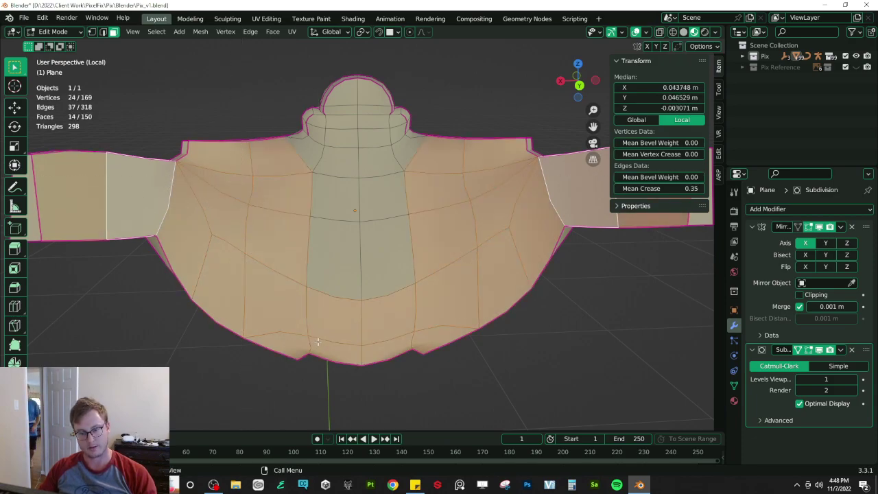
pyautogui.keyDown('shift'); pyautogui.moveTo(307, 165); pyautogui.dragTo(354, 268); pyautogui.keyUp('shift')
pyautogui.press('b')
pyautogui.moveTo(322, 137); pyautogui.dragTo(353, 121)
pyautogui.press('b')
pyautogui.moveTo(361, 179); pyautogui.dragTo(343, 213, button='middle')
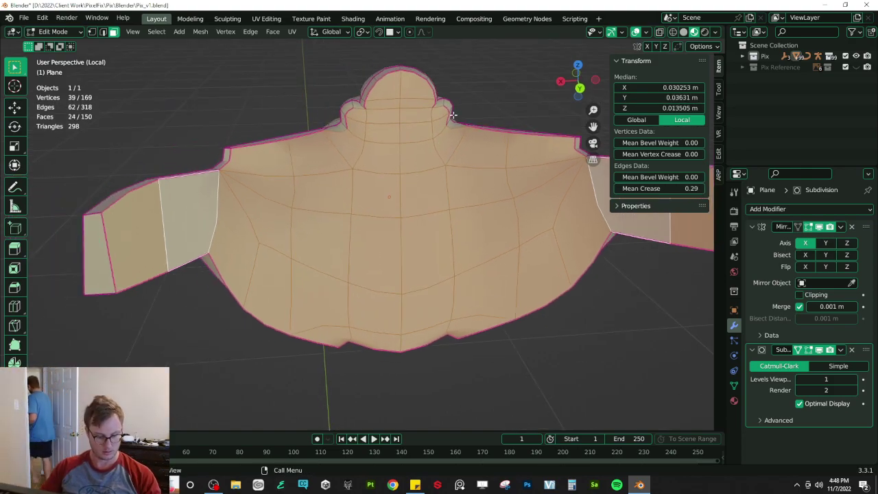
pyautogui.press('i')
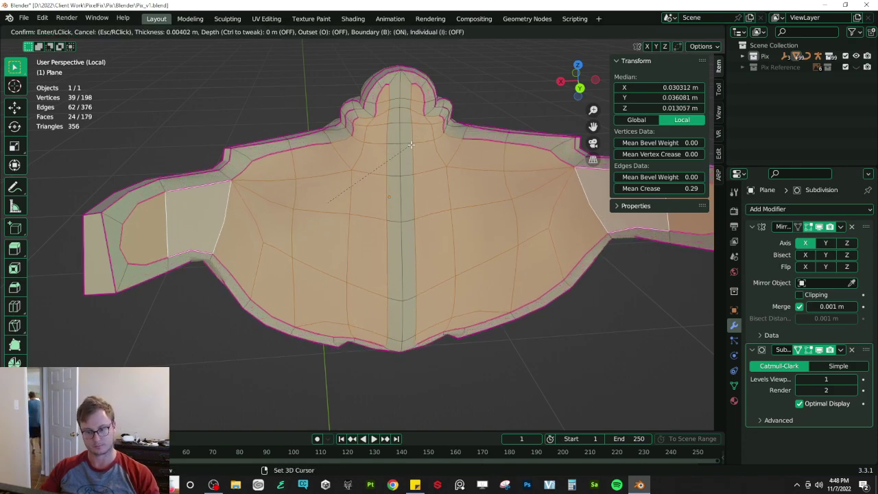
pyautogui.click(392, 159)
# - Delete the strip of inset faces along the mask's centre line
pyautogui.click(395, 97)
pyautogui.press('b')
pyautogui.moveTo(394, 99); pyautogui.dragTo(395, 344)
pyautogui.press('b')
pyautogui.press('x')
pyautogui.click(377, 284)
# - Select the open centre edge path from nose bridge to chin and flatten it onto the mirror plane by scaling X to 0
pyautogui.click(103, 31)
pyautogui.click(380, 327)
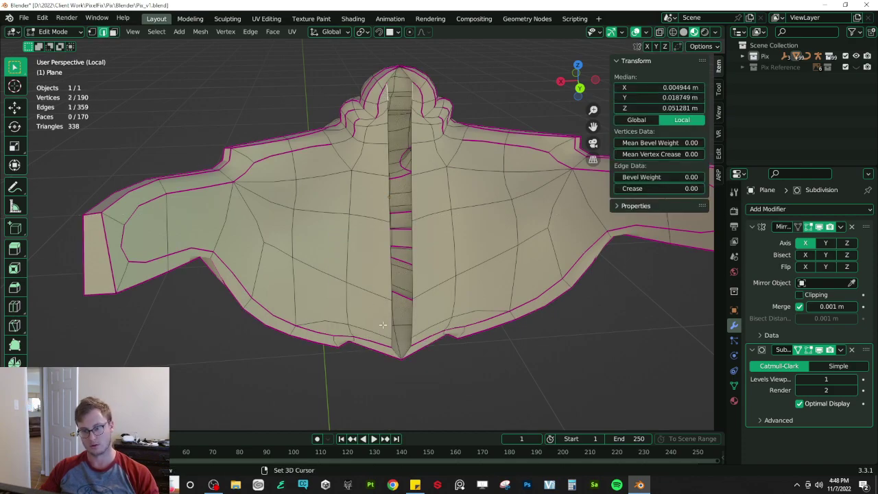
pyautogui.rightClick(389, 341)
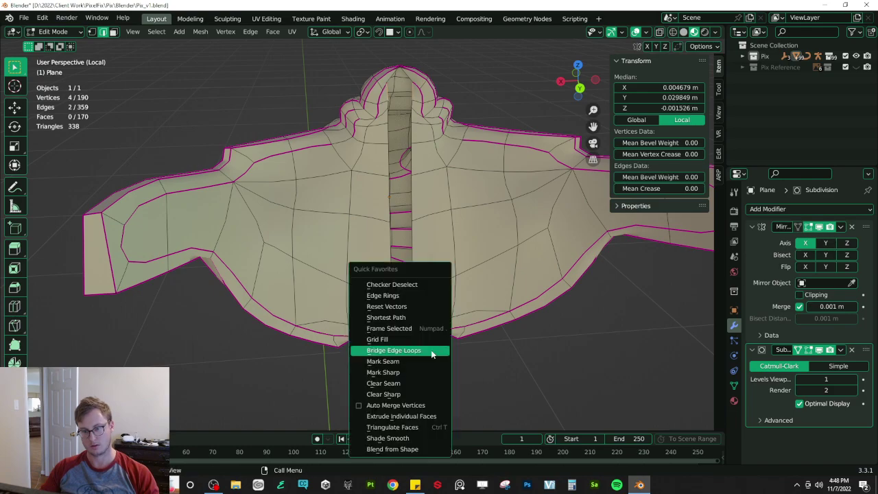
pyautogui.click(405, 317)
pyautogui.press('.')
pyautogui.write('s')
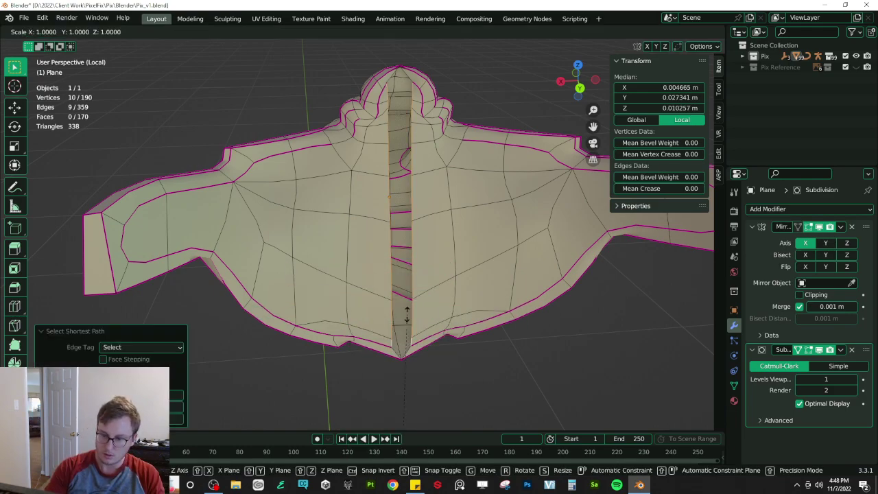
pyautogui.write('x0')
pyautogui.press('Return')
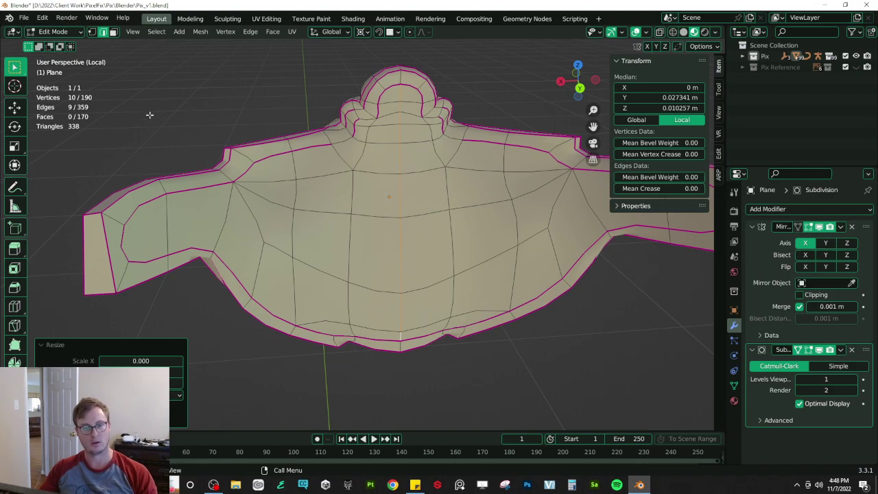
# - Extrude the inset ring of faces around the inner rim along its normals and check the shape
pyautogui.click(114, 32)
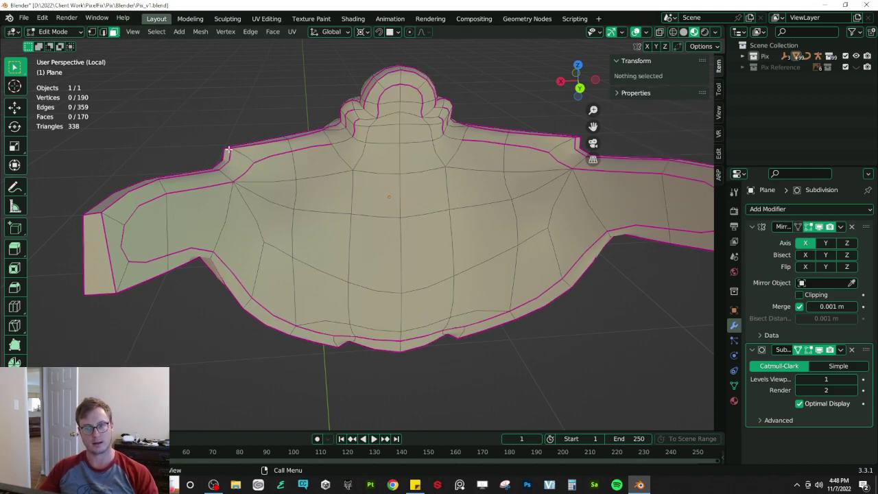
pyautogui.keyDown('alt'); pyautogui.click(244, 159); pyautogui.keyUp('alt')
pyautogui.moveTo(274, 171); pyautogui.dragTo(383, 206, button='middle')
pyautogui.press('e')
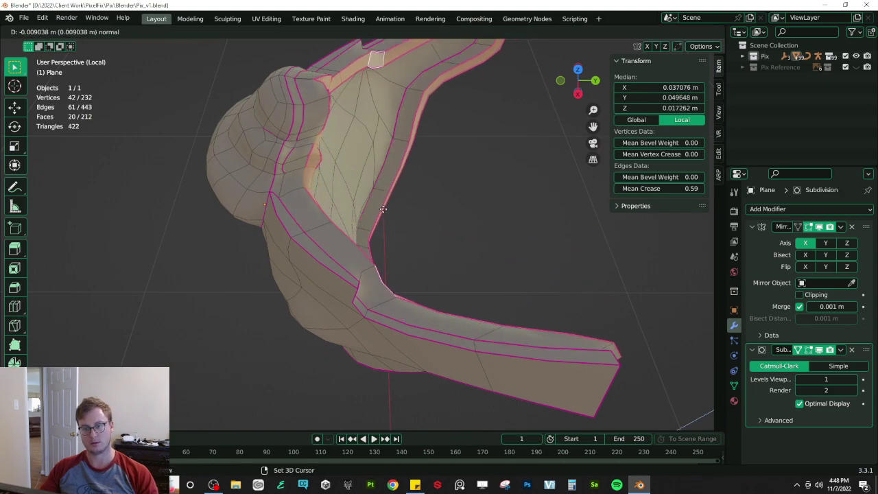
pyautogui.click(384, 207)
pyautogui.moveTo(384, 207); pyautogui.dragTo(351, 190, button='middle')
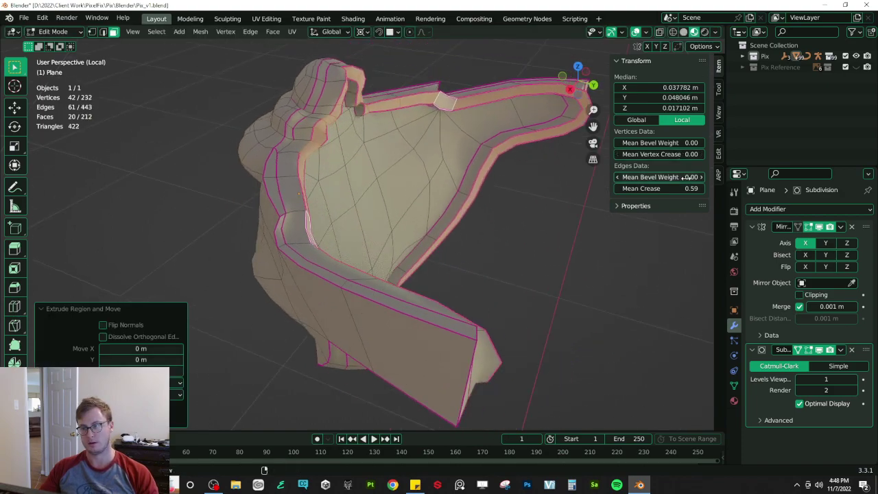
pyautogui.moveTo(521, 172); pyautogui.dragTo(411, 148, button='middle')
pyautogui.scroll(-4, 364, 185)
pyautogui.press('Tab')
pyautogui.press('Tab')
pyautogui.moveTo(377, 179); pyautogui.dragTo(343, 146, button='middle')
pyautogui.hotkey('ctrl', 'r')
pyautogui.click(356, 131)
pyautogui.rightClick(361, 126)
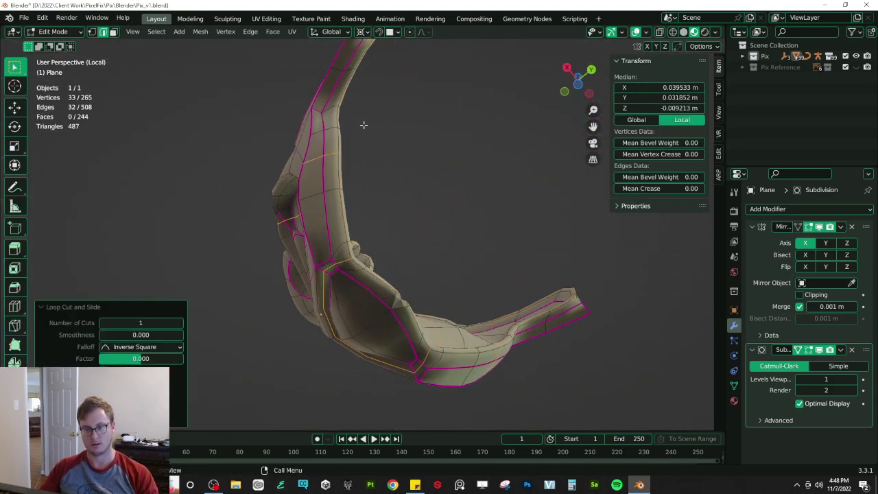
pyautogui.hotkey('ctrl', 'z')
# - Add one centred loop cut running along the wall of the extruded inner rim
pyautogui.moveTo(354, 210); pyautogui.dragTo(489, 195, button='middle')
pyautogui.scroll(3, 439, 213)
pyautogui.hotkey('ctrl', 'r')
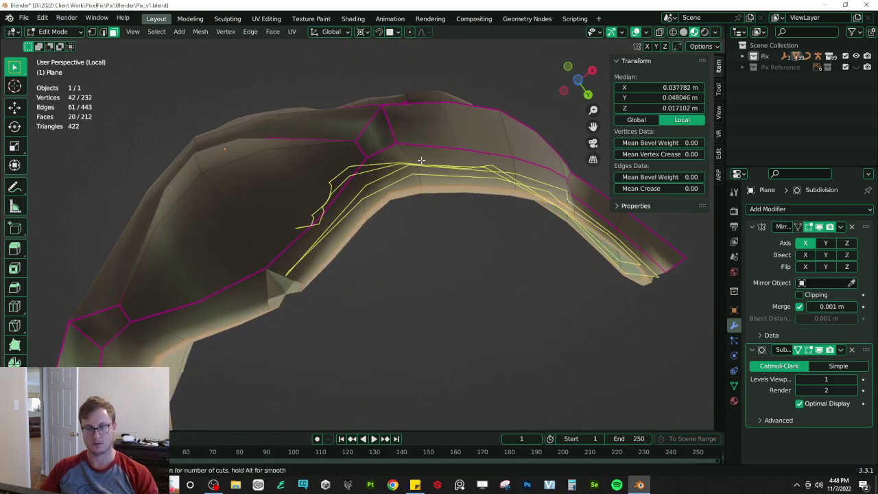
pyautogui.click(422, 161)
pyautogui.moveTo(421, 161); pyautogui.dragTo(439, 206, button='middle')
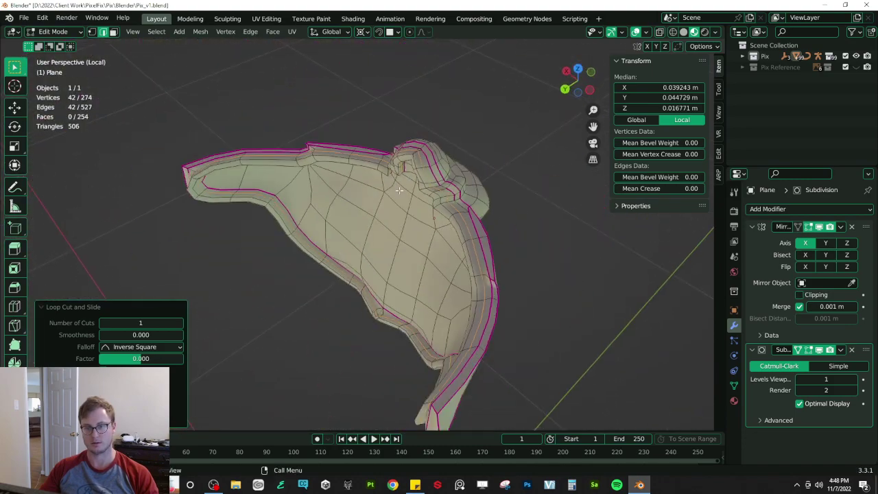
pyautogui.scroll(4, 439, 206)
pyautogui.keyDown('shift'); pyautogui.moveTo(487, 96); pyautogui.dragTo(384, 240, button='middle'); pyautogui.keyUp('shift')
pyautogui.scroll(2, 384, 237)
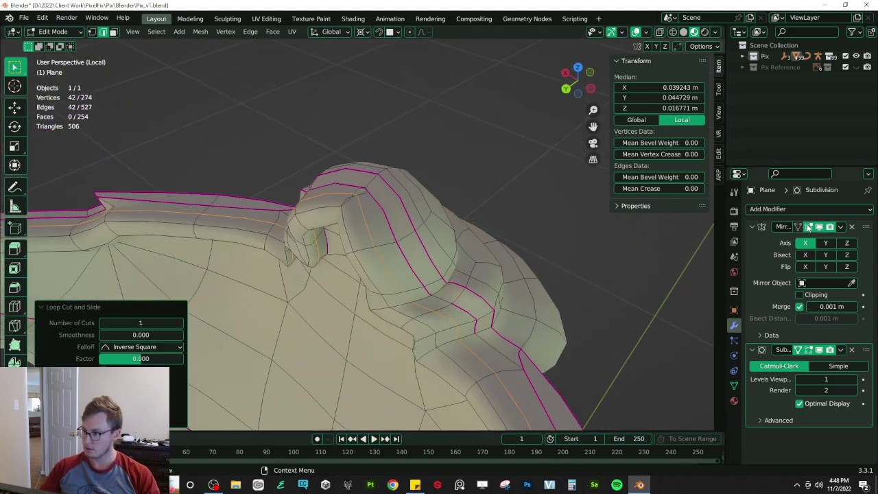
# - Turn off the Mirror modifier's edit-mode display and delete the two rim end-cap faces at the nose bridge
pyautogui.click(809, 228)
pyautogui.moveTo(378, 197); pyautogui.dragTo(254, 103, button='middle')
pyautogui.click(316, 190)
pyautogui.click(114, 32)
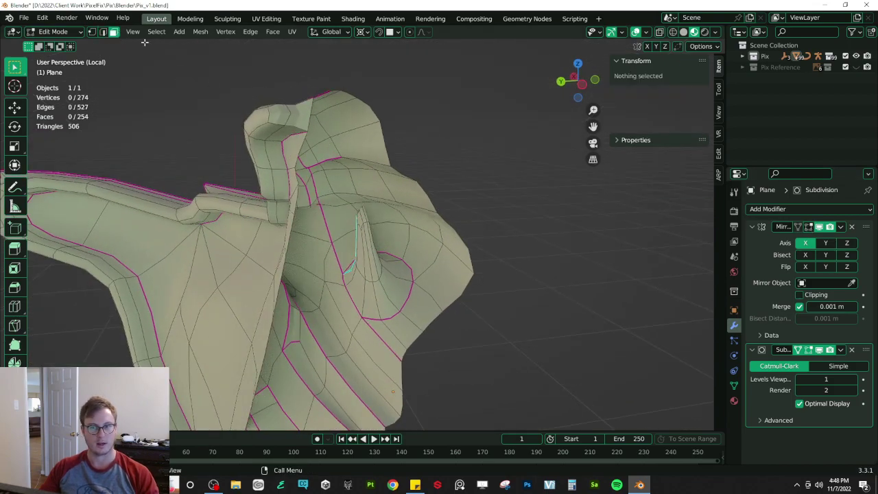
pyautogui.click(300, 114)
pyautogui.keyDown('shift'); pyautogui.click(274, 116); pyautogui.keyUp('shift')
pyautogui.press('x')
pyautogui.press('f')
# - Delete the two rim end-cap faces on the centre line at the chin
pyautogui.scroll(-4, 307, 131)
pyautogui.keyDown('shift'); pyautogui.moveTo(306, 220); pyautogui.dragTo(367, 147, button='middle'); pyautogui.keyUp('shift')
pyautogui.moveTo(330, 229); pyautogui.dragTo(410, 181, button='middle')
pyautogui.moveTo(386, 275); pyautogui.dragTo(302, 283, button='middle')
pyautogui.scroll(3, 301, 283)
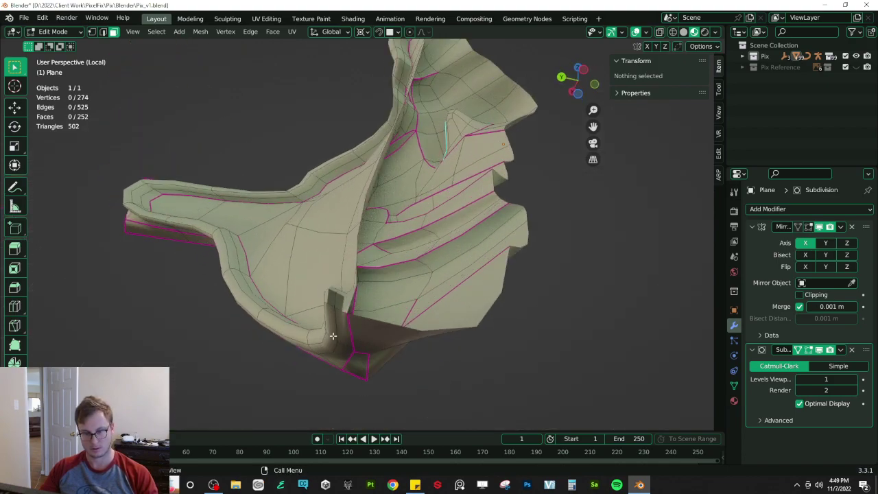
pyautogui.click(347, 300)
pyautogui.keyDown('shift'); pyautogui.click(334, 299); pyautogui.keyUp('shift')
pyautogui.press('x')
pyautogui.press('f')
pyautogui.moveTo(334, 221); pyautogui.dragTo(359, 287, button='middle')
pyautogui.scroll(3, 360, 287)
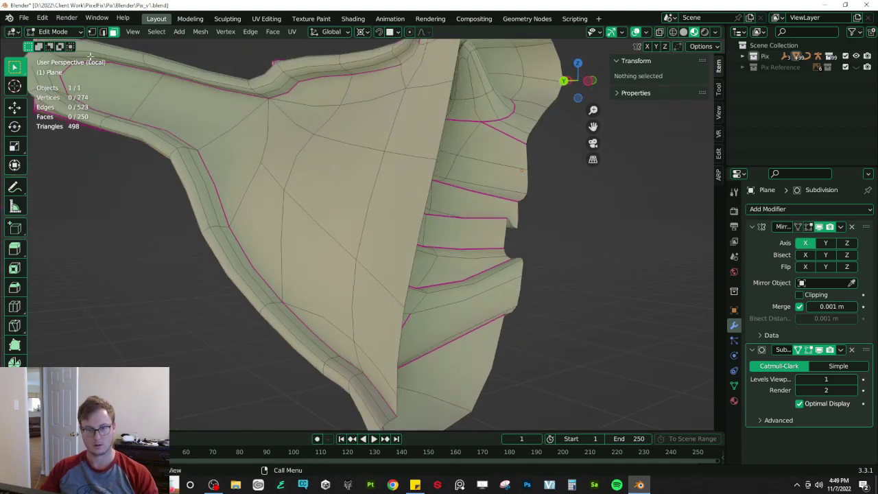
# - Select the whole open centre edge loop of the mask and flatten it by scaling X to 0
pyautogui.click(103, 32)
pyautogui.scroll(-3, 451, 295)
pyautogui.keyDown('alt'); pyautogui.click(451, 294); pyautogui.keyUp('alt')
pyautogui.press('g')
pyautogui.press('z')
pyautogui.press('s')
pyautogui.press('x')
pyautogui.press('0')
pyautogui.press('Return')
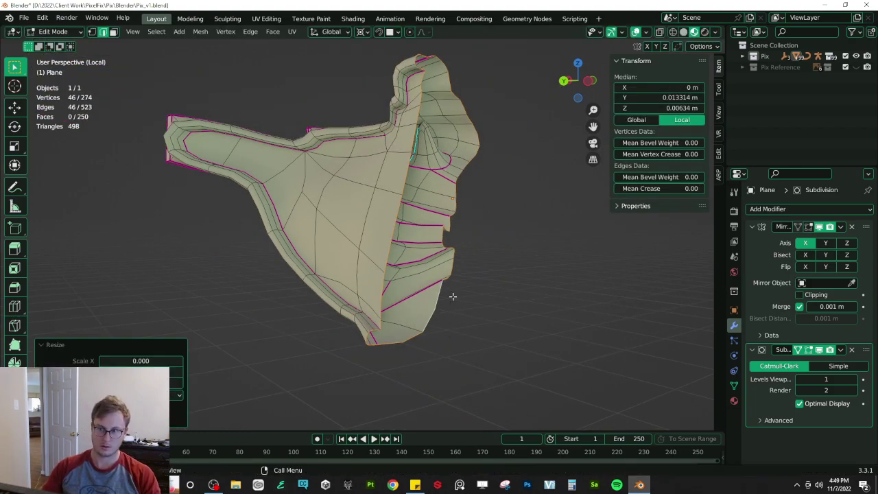
pyautogui.scroll(-3, 453, 297)
pyautogui.moveTo(453, 296); pyautogui.dragTo(463, 287, button='middle')
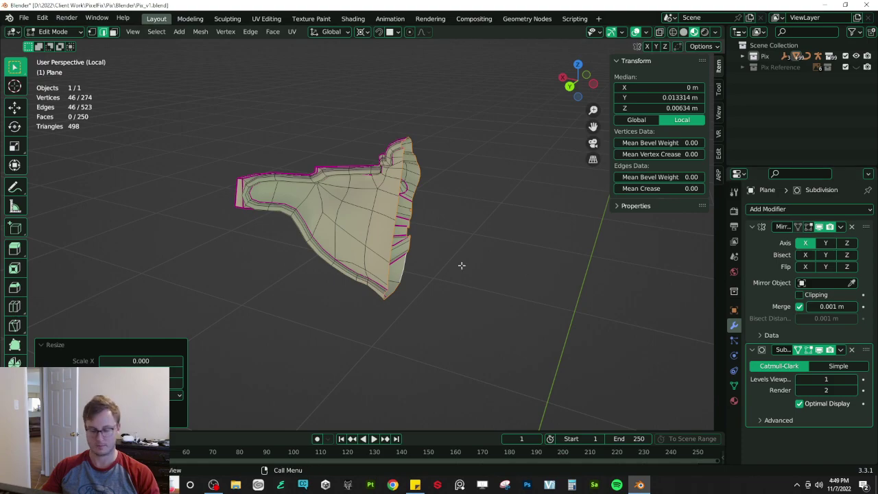
# - Undo the flattening, choose the transform pivot and scale the centre loop's X to 0 again, saving the file
pyautogui.hotkey('ctrl', 'z')
pyautogui.press('.')
pyautogui.click(467, 258)
pyautogui.press('s')
pyautogui.press('x')
pyautogui.press('0')
pyautogui.press('Return')
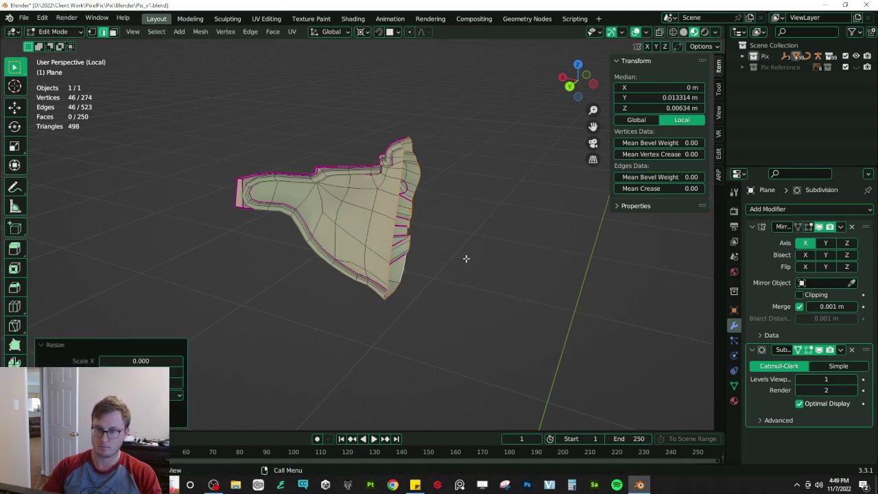
pyautogui.press('Tab')
pyautogui.scroll(2, 446, 258)
pyautogui.hotkey('ctrl', 's')
# - Select the edge loop along the middle of the inner rim's wall and fatten it outward along its normals
pyautogui.scroll(-3, 442, 198)
pyautogui.moveTo(455, 192); pyautogui.dragTo(530, 228, button='middle')
pyautogui.press('Tab')
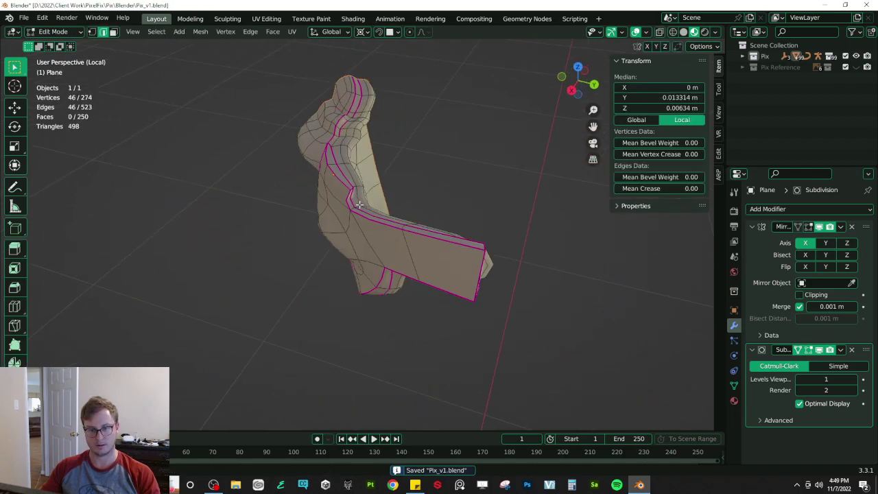
pyautogui.scroll(2, 359, 203)
pyautogui.click(356, 176)
pyautogui.hotkey('alt', 'a')
pyautogui.keyDown('alt'); pyautogui.click(355, 172); pyautogui.keyUp('alt')
pyautogui.keyDown('shift'); pyautogui.moveTo(356, 174); pyautogui.dragTo(368, 137, button='middle'); pyautogui.keyUp('shift')
pyautogui.hotkey('alt', 's')
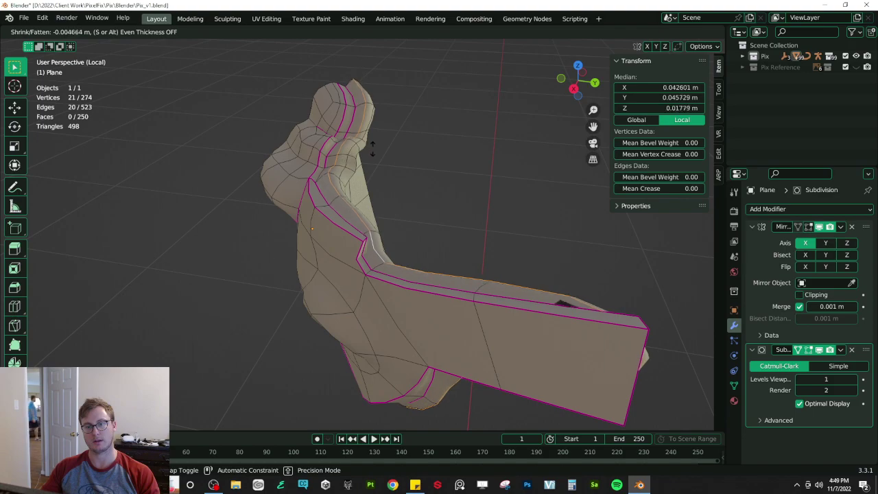
pyautogui.rightClick(375, 136)
pyautogui.hotkey('alt', 's')
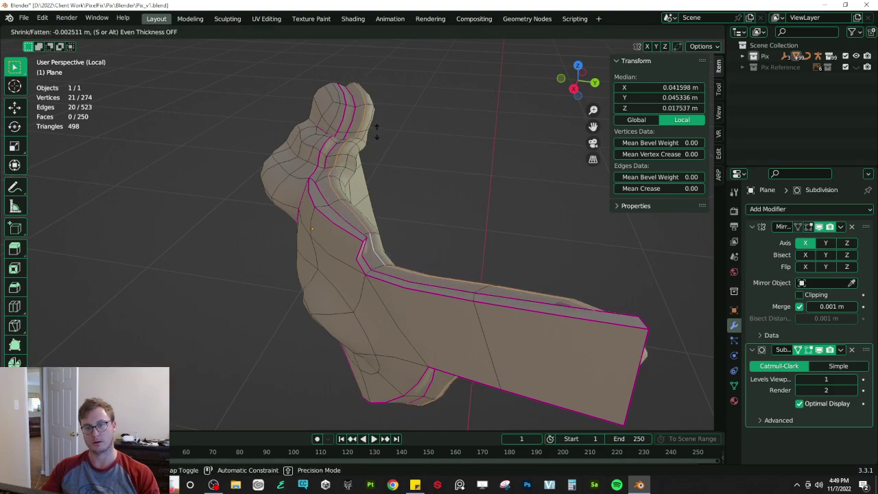
pyautogui.click(398, 144)
# - Select the outer end edge of the mask's side strap in front view and change the transform pivot to rotate it in place
pyautogui.moveTo(398, 144); pyautogui.dragTo(357, 184, button='middle')
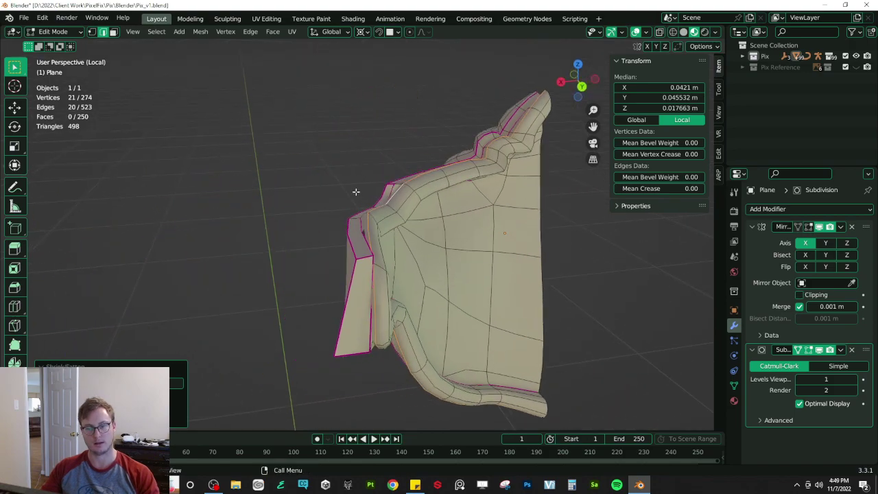
pyautogui.click(359, 356)
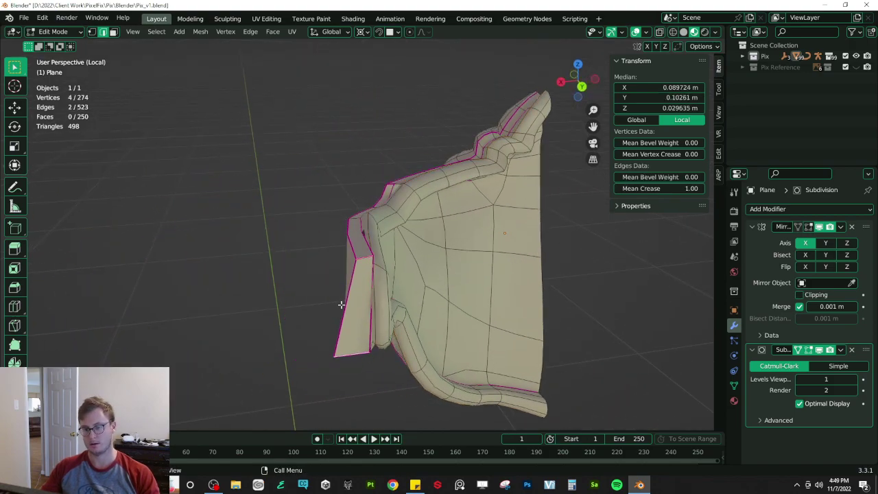
pyautogui.hotkey('ctrl', 'z')
pyautogui.moveTo(351, 309); pyautogui.dragTo(356, 263, button='middle')
pyautogui.press('KP_1')
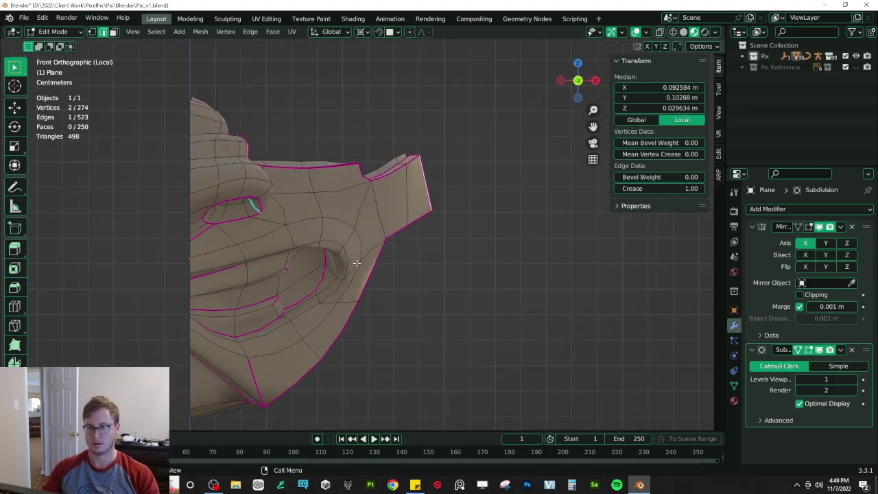
pyautogui.press('r')
pyautogui.rightClick(461, 182)
pyautogui.press('.')
pyautogui.click(459, 166)
# - Rotate the strap's end edge closer to vertical and reposition it in wireframe display, saving the file
pyautogui.hotkey('shift', 'z')
pyautogui.press('r')
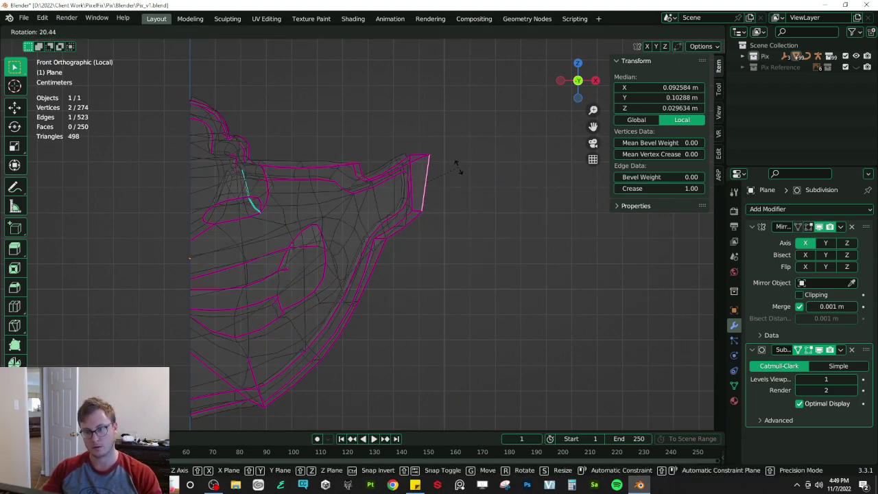
pyautogui.click(454, 160)
pyautogui.press('g')
pyautogui.click(450, 162)
pyautogui.hotkey('shift', 'z')
pyautogui.moveTo(482, 193)
pyautogui.mouseDown(button='middle')
pyautogui.moveTo(315, 193)
pyautogui.moveTo(424, 219)
pyautogui.moveTo(304, 265)
pyautogui.moveTo(261, 261)
pyautogui.moveTo(345, 222)
pyautogui.moveTo(364, 238)
pyautogui.moveTo(236, 228)
pyautogui.moveTo(288, 206)
pyautogui.moveTo(268, 181)
pyautogui.moveTo(361, 197)
pyautogui.moveTo(320, 321)
pyautogui.mouseUp(button='middle')
pyautogui.press('Tab')
pyautogui.hotkey('ctrl', 's')
# - Dissolve the edge loop that runs along the mask's raised inner rim
pyautogui.press('Tab')
pyautogui.scroll(2, 320, 320)
pyautogui.keyDown('alt'); pyautogui.click(261, 287); pyautogui.keyUp('alt')
pyautogui.press('x')
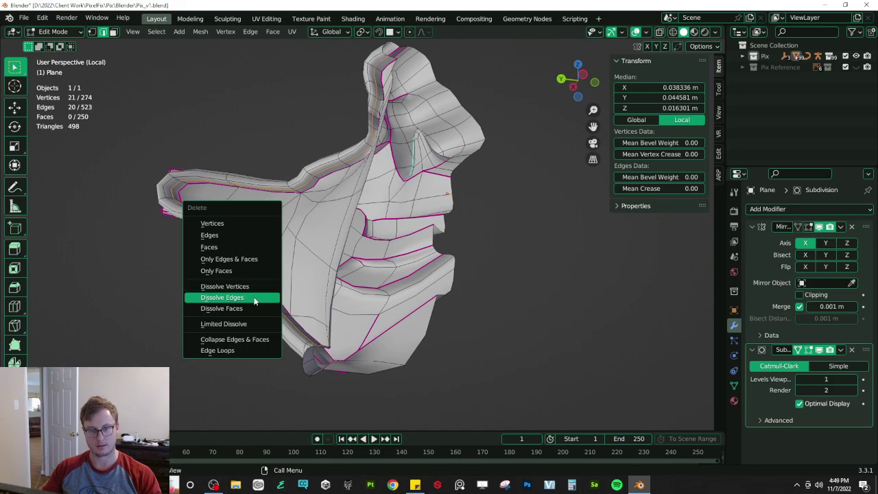
pyautogui.click(255, 298)
pyautogui.moveTo(255, 297); pyautogui.dragTo(445, 256, button='middle')
# - Save the finished mask mesh and leave local view to show the whole character
pyautogui.press('Tab')
pyautogui.scroll(3, 438, 242)
pyautogui.hotkey('ctrl', 's')
pyautogui.press('KP_Divide')
pyautogui.scroll(-3, 408, 200)
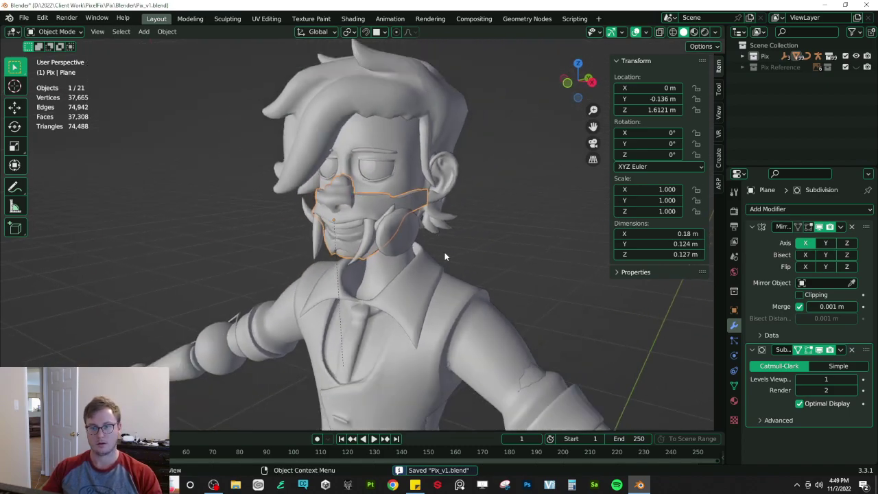
# - Set the round cheek filter's viewport subdivision level to 2 and collapse the mask's Mirror modifier settings
pyautogui.click(399, 240)
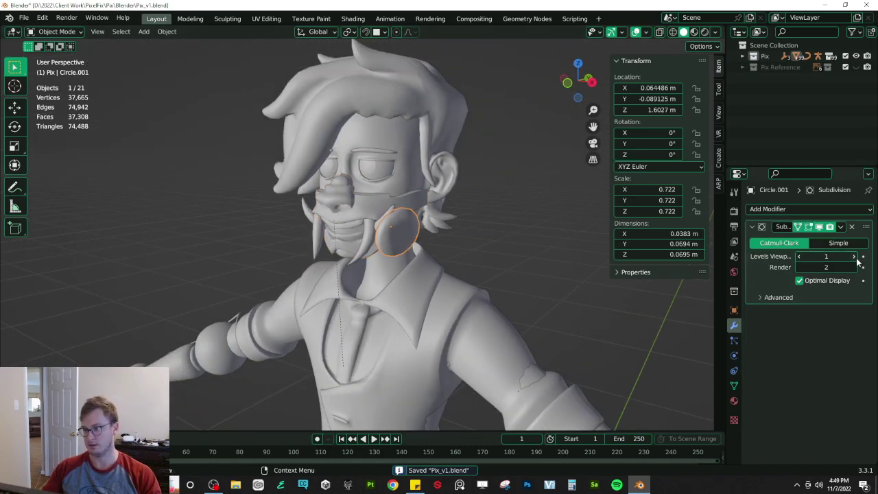
pyautogui.scroll(4, 422, 247)
pyautogui.moveTo(424, 246); pyautogui.dragTo(479, 224, button='middle')
pyautogui.click(400, 193)
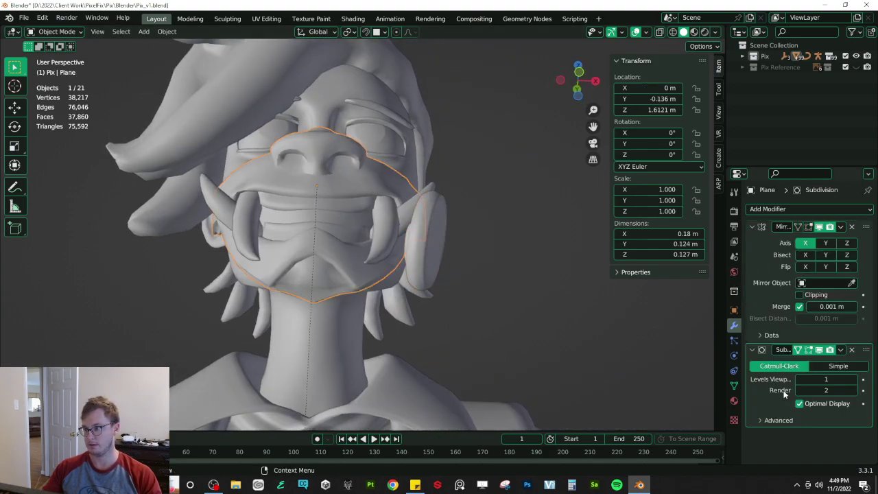
pyautogui.click(752, 227)
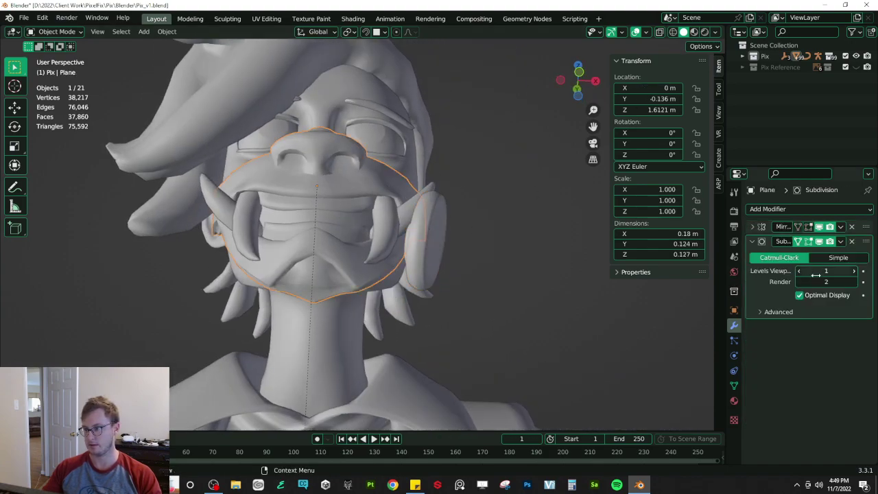
# - Compare the cheek filter at viewport subdivision level 1, set it back to 2 and save the file
pyautogui.click(405, 235)
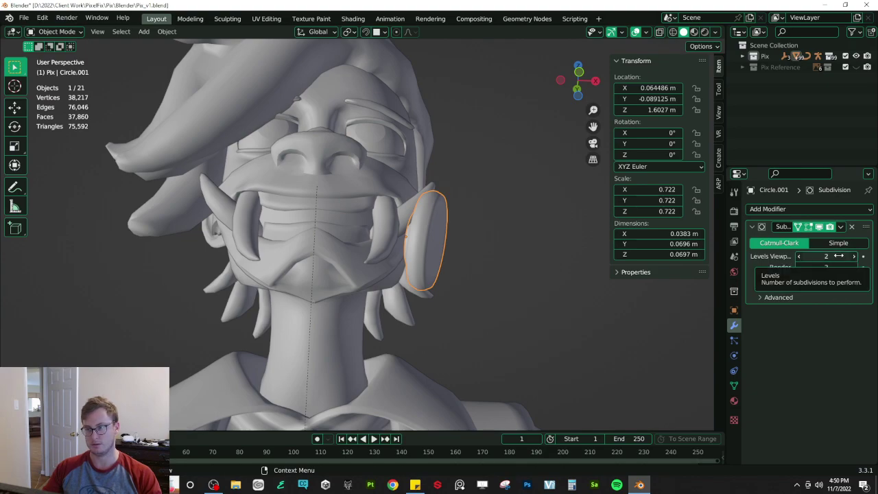
pyautogui.moveTo(589, 312); pyautogui.dragTo(442, 255, button='middle')
pyautogui.hotkey('ctrl', 's')
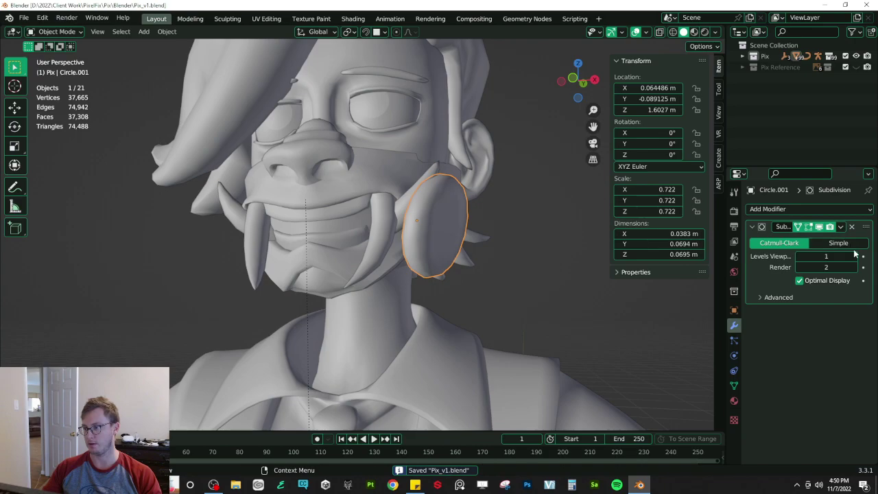
pyautogui.click(855, 257)
pyautogui.scroll(-5, 422, 246)
pyautogui.moveTo(422, 246); pyautogui.dragTo(292, 261, button='middle')
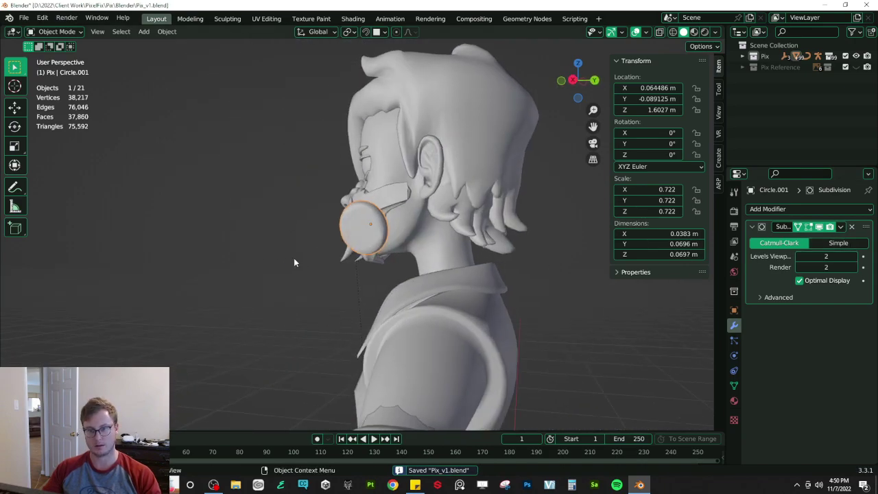
pyautogui.scroll(7, 335, 242)
pyautogui.scroll(-6, 446, 207)
pyautogui.moveTo(395, 225); pyautogui.dragTo(532, 280, button='middle')
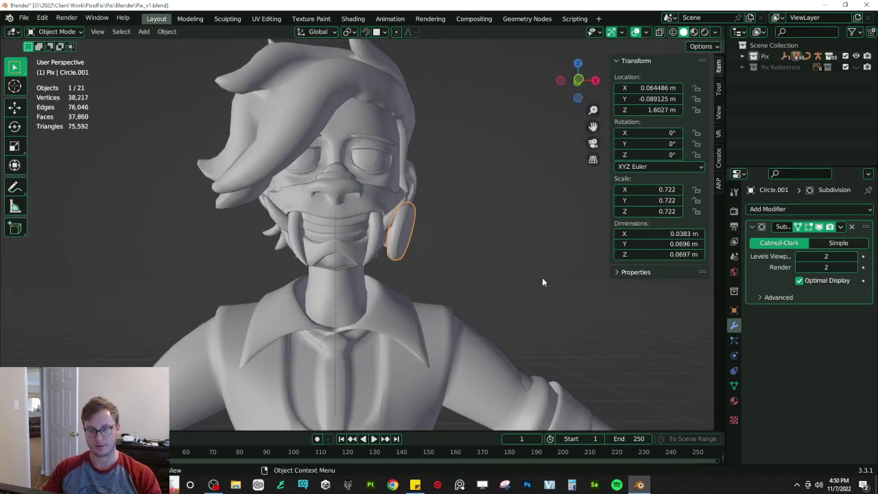
pyautogui.moveTo(438, 261); pyautogui.dragTo(359, 270, button='middle')
pyautogui.hotkey('ctrl', 's')
# - Switch the viewport to Material Preview shading
pyautogui.moveTo(439, 268); pyautogui.dragTo(369, 257, button='middle')
pyautogui.press('z')
pyautogui.click(420, 325)
pyautogui.scroll(-4, 471, 238)
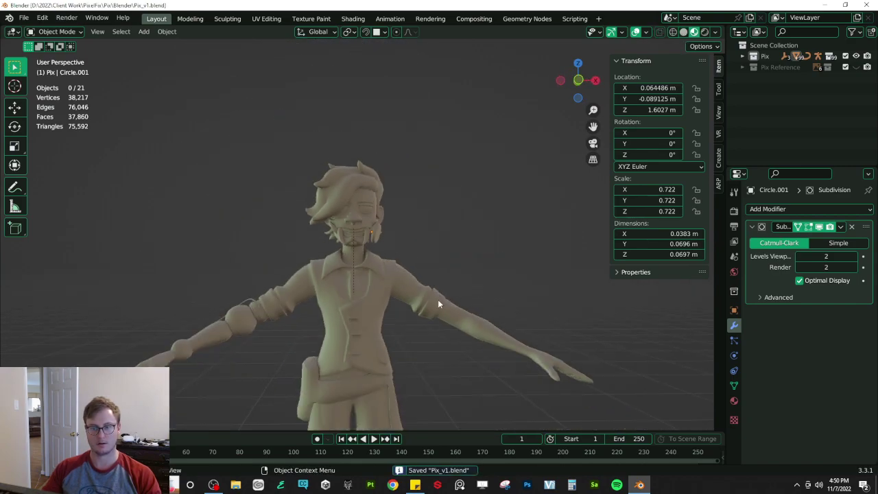
# - Select the belt and hip bag object from behind the character and open its mesh for editing
pyautogui.moveTo(440, 295); pyautogui.dragTo(363, 218, button='middle')
pyautogui.scroll(-2, 362, 219)
pyautogui.moveTo(351, 261); pyautogui.dragTo(409, 172, button='middle')
pyautogui.scroll(6, 300, 224)
pyautogui.click(409, 172)
pyautogui.keyDown('shift'); pyautogui.moveTo(409, 212); pyautogui.dragTo(405, 323, button='middle'); pyautogui.keyUp('shift')
pyautogui.scroll(4, 384, 309)
pyautogui.press('Tab')
pyautogui.moveTo(350, 294); pyautogui.dragTo(315, 228, button='middle')
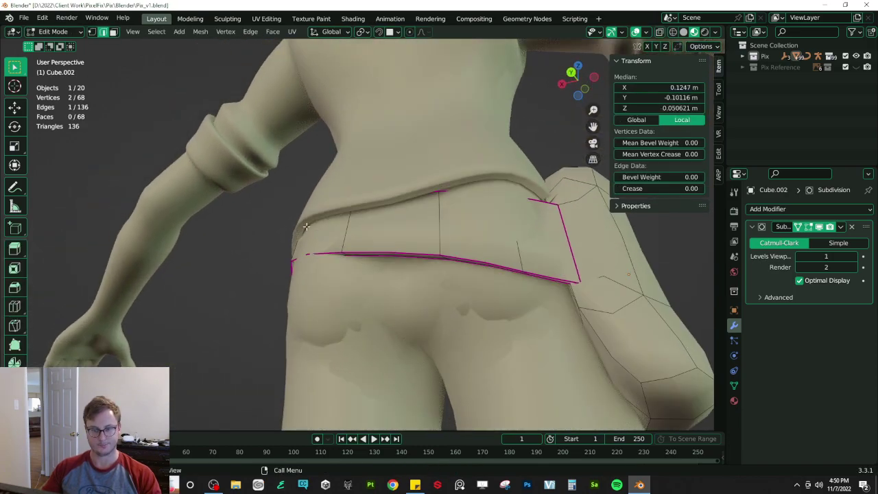
# - Add one centred loop cut running lengthwise around the belt
pyautogui.click(113, 31)
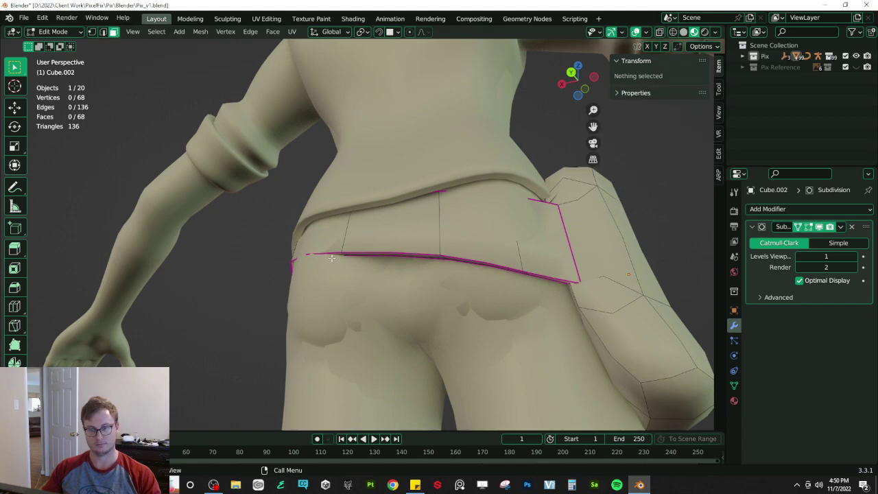
pyautogui.hotkey('ctrl', 'r')
pyautogui.click(345, 240)
pyautogui.rightClick(346, 241)
# - Move the belt face at the hip opposite the bag outward, using proportional editing with a radius of about 0.114 m
pyautogui.click(340, 254)
pyautogui.moveTo(339, 253); pyautogui.dragTo(312, 230, button='middle')
pyautogui.click(114, 31)
pyautogui.click(326, 226)
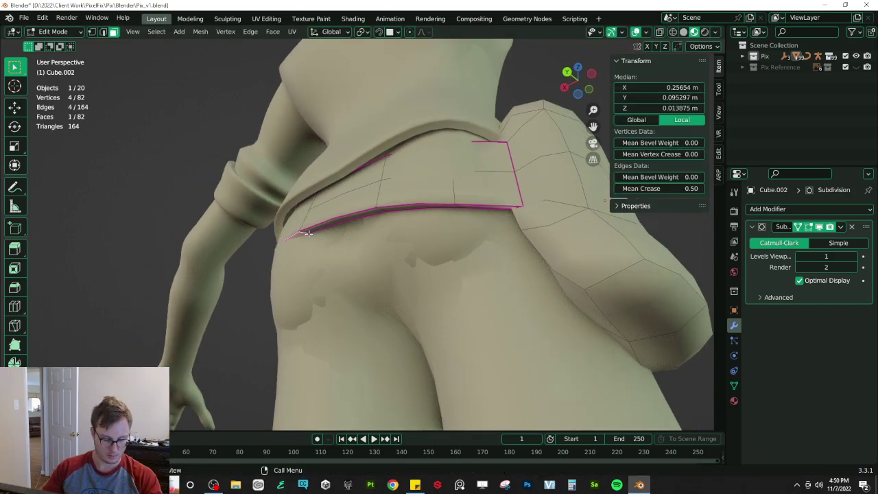
pyautogui.press('g')
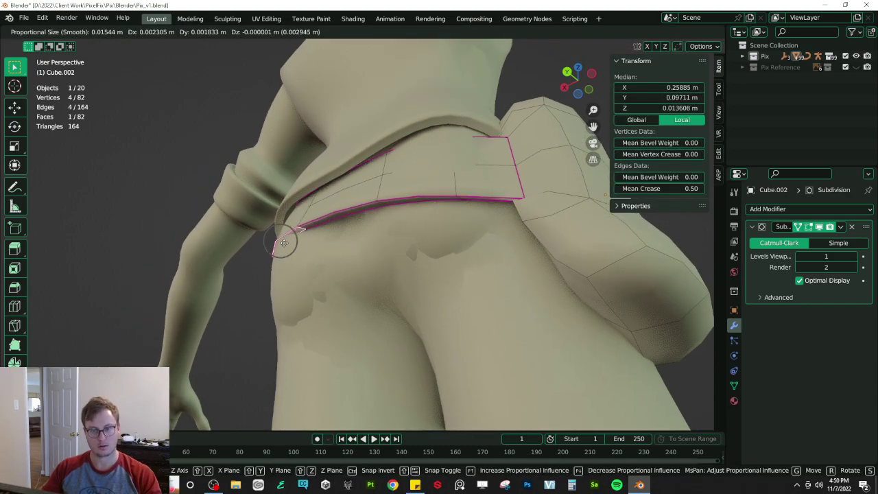
pyautogui.scroll(-9, 283, 241)
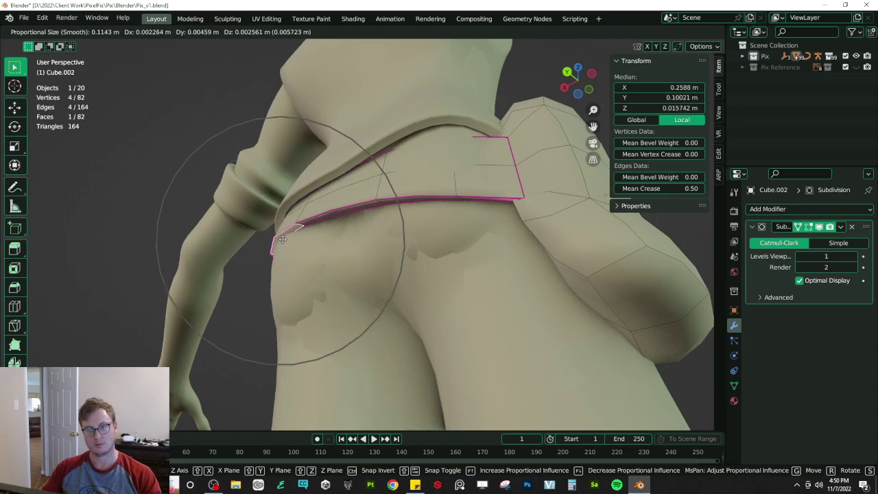
pyautogui.click(281, 239)
# - With proportional editing off, move the hip face and its neighbour about 0.008 m in Y, rotate them slightly and save
pyautogui.moveTo(281, 239); pyautogui.dragTo(481, 156, button='middle')
pyautogui.press('o')
pyautogui.press('g')
pyautogui.rightClick(520, 302)
pyautogui.keyDown('shift'); pyautogui.click(458, 296); pyautogui.keyUp('shift')
pyautogui.press('g')
pyautogui.click(504, 306)
pyautogui.press('r')
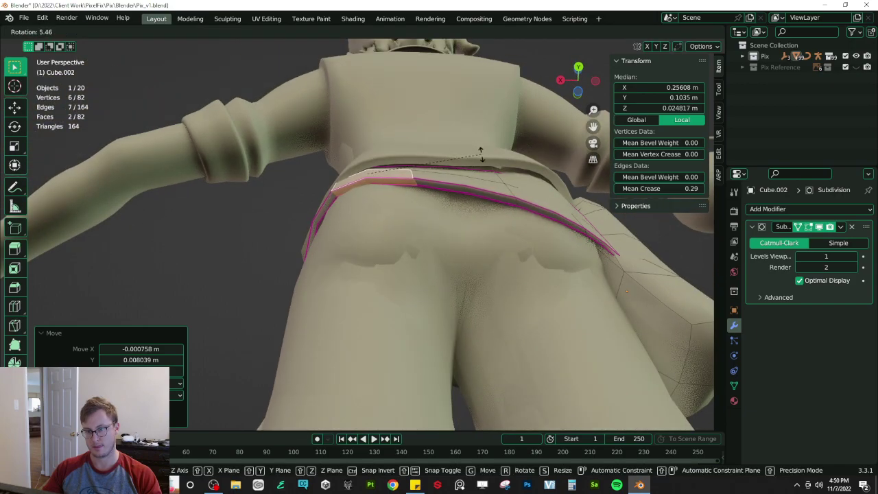
pyautogui.click(463, 171)
pyautogui.press('Tab')
pyautogui.scroll(-5, 439, 180)
pyautogui.hotkey('ctrl', 's')
# - Check the belt's fit from the front and examine the whole character with nothing selected, saving the file
pyautogui.moveTo(418, 194); pyautogui.dragTo(468, 288, button='middle')
pyautogui.scroll(2, 321, 293)
pyautogui.moveTo(321, 292); pyautogui.dragTo(464, 287, button='middle')
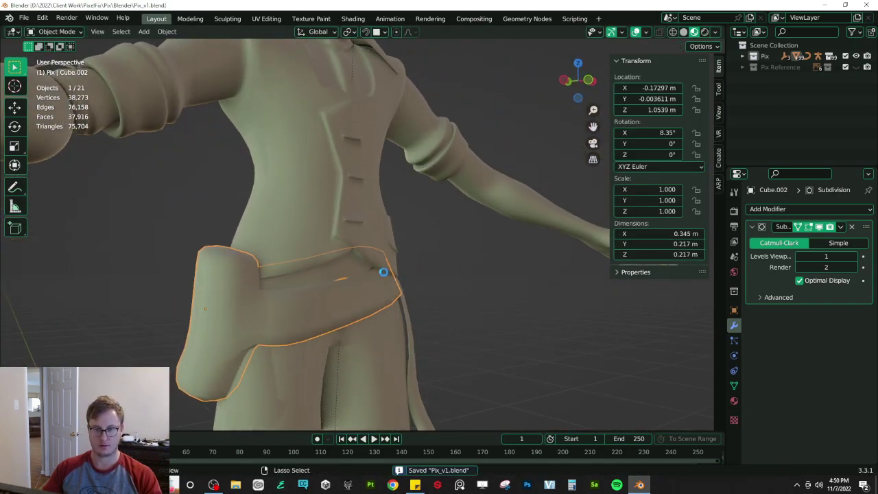
pyautogui.scroll(-3, 371, 259)
pyautogui.keyDown('shift'); pyautogui.moveTo(358, 248); pyautogui.dragTo(338, 200, button='middle'); pyautogui.keyUp('shift')
pyautogui.click(430, 254)
pyautogui.scroll(-5, 446, 247)
pyautogui.moveTo(446, 247); pyautogui.dragTo(330, 282, button='middle')
pyautogui.hotkey('ctrl', 's')
pyautogui.scroll(4, 403, 259)
pyautogui.scroll(-2, 366, 268)
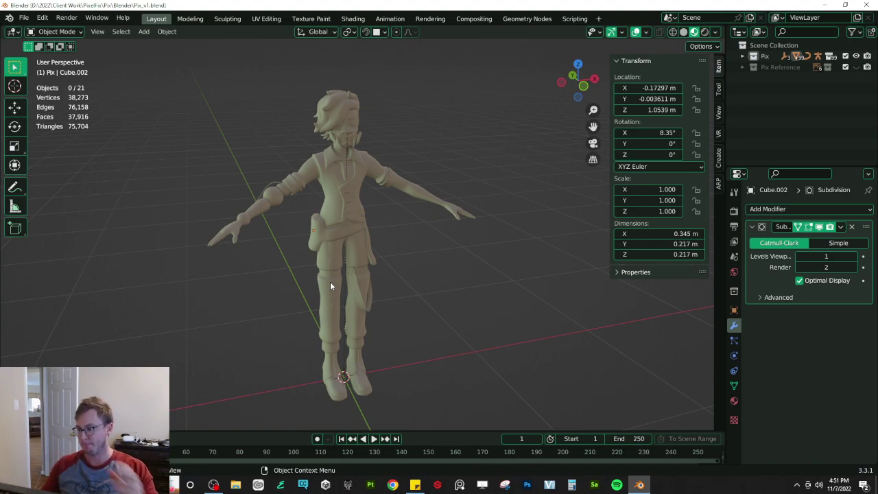
# - Examine the mesh of the belt and hip bag in edit mode
pyautogui.scroll(8, 308, 309)
pyautogui.click(243, 245)
pyautogui.press('Tab')
pyautogui.moveTo(242, 245); pyautogui.dragTo(264, 237, button='middle')
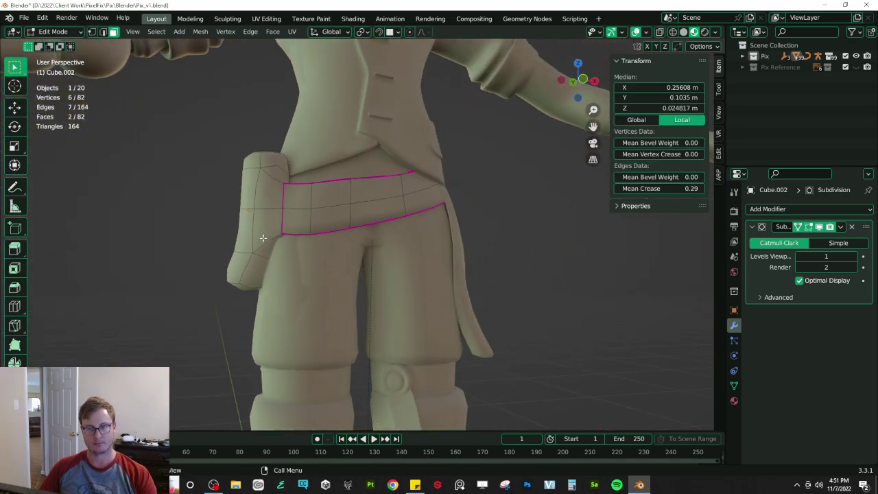
pyautogui.press('Tab')
pyautogui.scroll(-3, 183, 169)
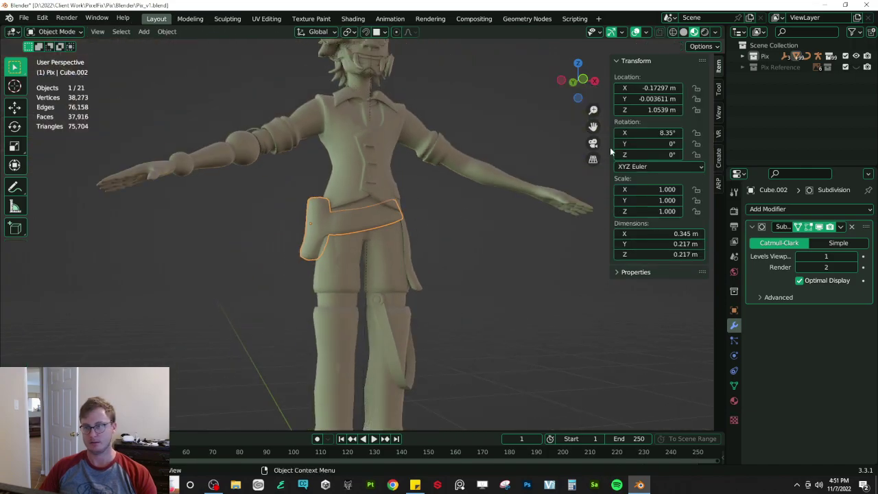
# - Show the Pix Reference collection and examine the belt and hip bag drawings on the reference sheet
pyautogui.click(856, 68)
pyautogui.scroll(-2, 320, 229)
pyautogui.moveTo(320, 229); pyautogui.dragTo(309, 255, button='middle')
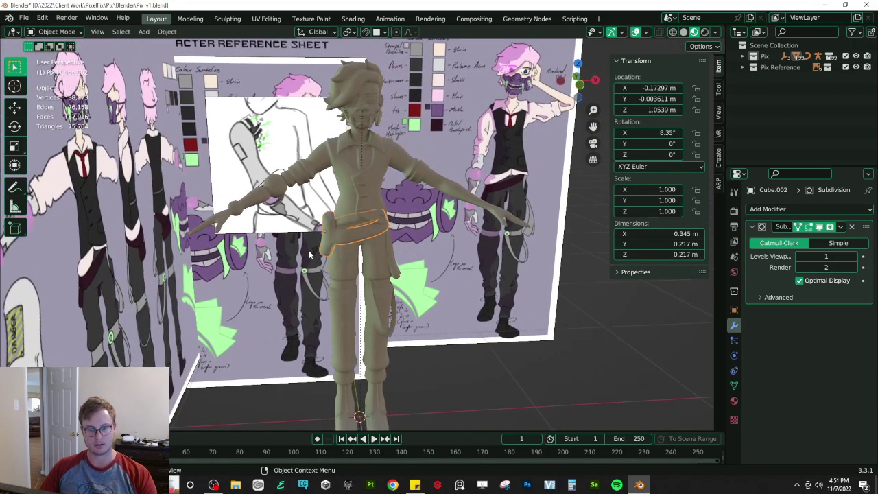
pyautogui.moveTo(406, 259); pyautogui.dragTo(361, 284, button='middle')
pyautogui.scroll(-2, 272, 251)
pyautogui.scroll(5, 456, 236)
pyautogui.scroll(3, 509, 216)
pyautogui.moveTo(509, 216); pyautogui.dragTo(298, 127, button='middle')
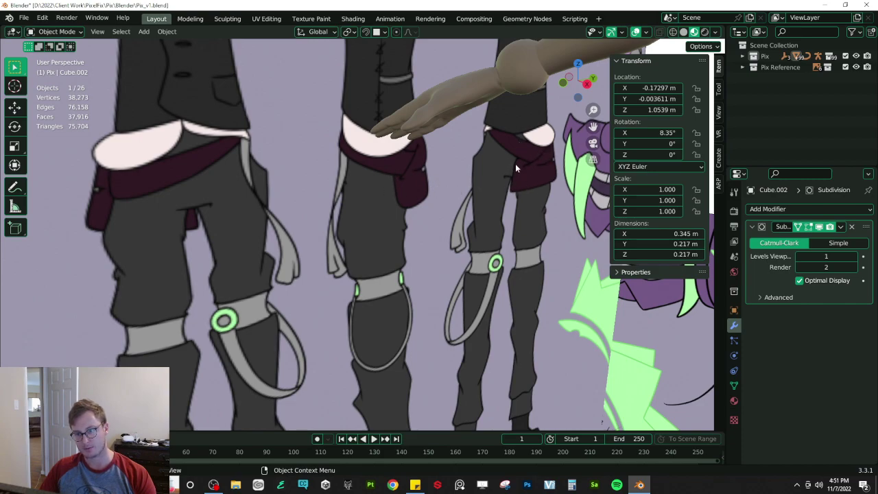
# - Examine the hip bag's mesh in edit mode, comparing its shape with the reference drawings
pyautogui.scroll(-5, 507, 169)
pyautogui.moveTo(432, 200); pyautogui.dragTo(420, 227, button='middle')
pyautogui.press('Tab')
pyautogui.click(418, 324)
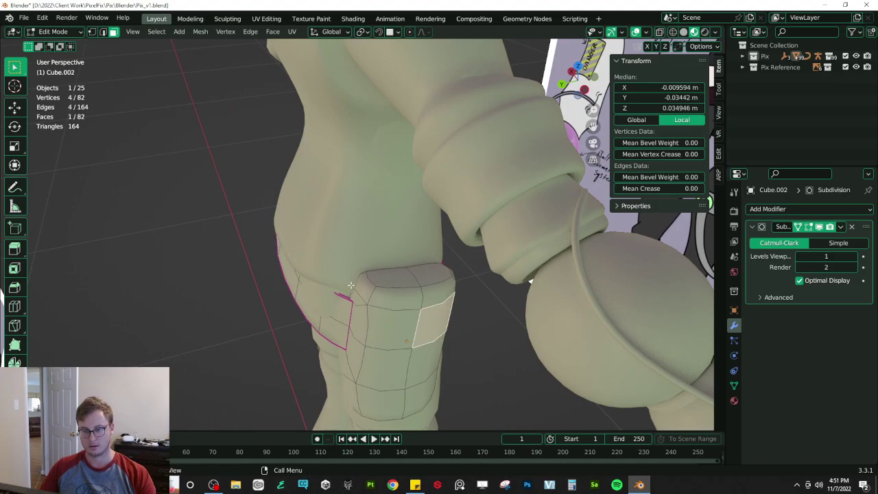
pyautogui.moveTo(215, 103); pyautogui.dragTo(199, 150, button='middle')
pyautogui.scroll(-5, 125, 137)
pyautogui.scroll(4, 199, 150)
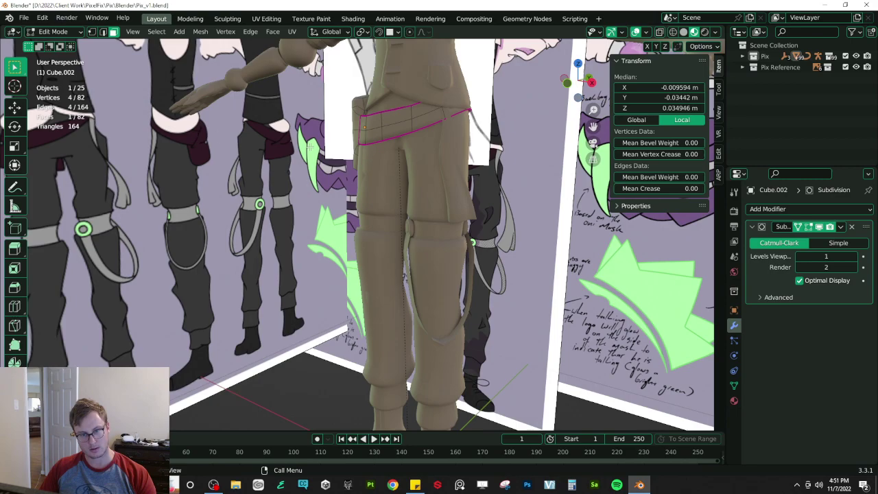
pyautogui.moveTo(281, 137); pyautogui.dragTo(408, 348, button='middle')
pyautogui.press('KP_1')
pyautogui.scroll(3, 413, 370)
pyautogui.scroll(-3, 408, 348)
pyautogui.moveTo(407, 347); pyautogui.dragTo(377, 234, button='middle')
# - Delete the faces closing the upper end of the hip bag
pyautogui.click(369, 197)
pyautogui.keyDown('shift'); pyautogui.click(370, 208); pyautogui.keyUp('shift')
pyautogui.press('x')
pyautogui.click(363, 134)
# - Lower the hip bag's upper rim loop about 0.027 m along Z
pyautogui.moveTo(393, 269); pyautogui.dragTo(354, 203, button='middle')
pyautogui.moveTo(362, 238); pyautogui.dragTo(363, 258, button='middle')
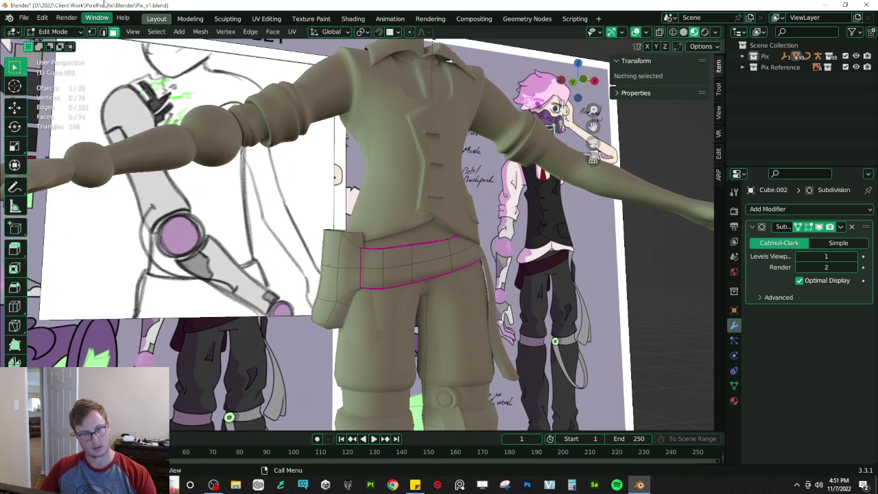
pyautogui.keyDown('alt'); pyautogui.click(331, 238); pyautogui.keyUp('alt')
pyautogui.press('g')
pyautogui.press('z')
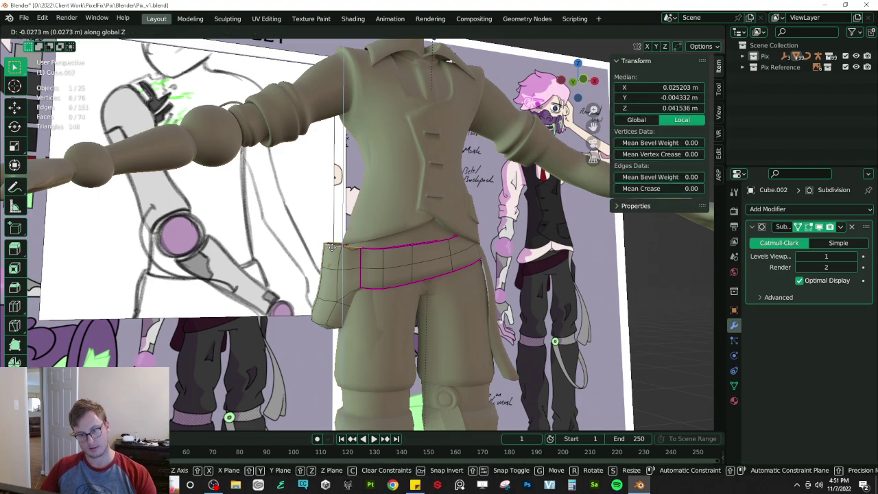
pyautogui.click(332, 249)
# - Try to move the two lower edges of the hip bag about 0.003 m along X
pyautogui.scroll(-4, 359, 262)
pyautogui.moveTo(359, 285); pyautogui.dragTo(437, 309, button='middle')
pyautogui.scroll(4, 337, 264)
pyautogui.moveTo(231, 264); pyautogui.dragTo(279, 268, button='middle')
pyautogui.click(278, 267)
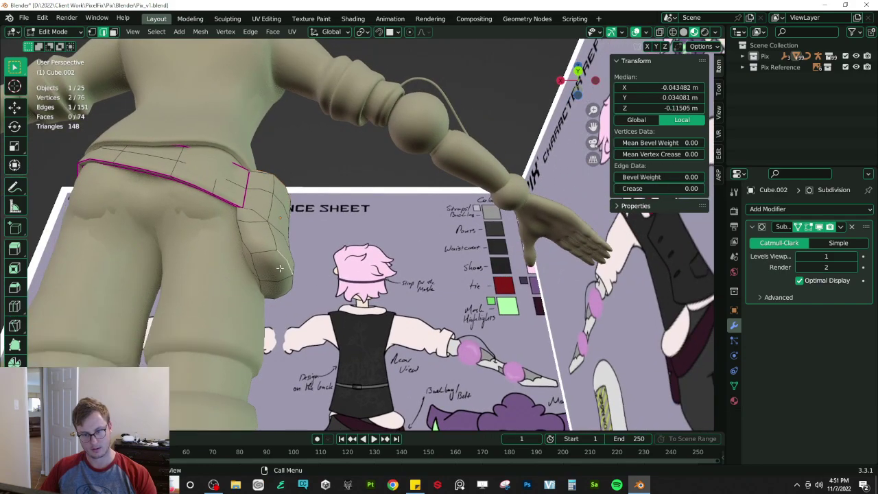
pyautogui.keyDown('shift'); pyautogui.click(293, 283); pyautogui.keyUp('shift')
pyautogui.press('g')
pyautogui.press('x')
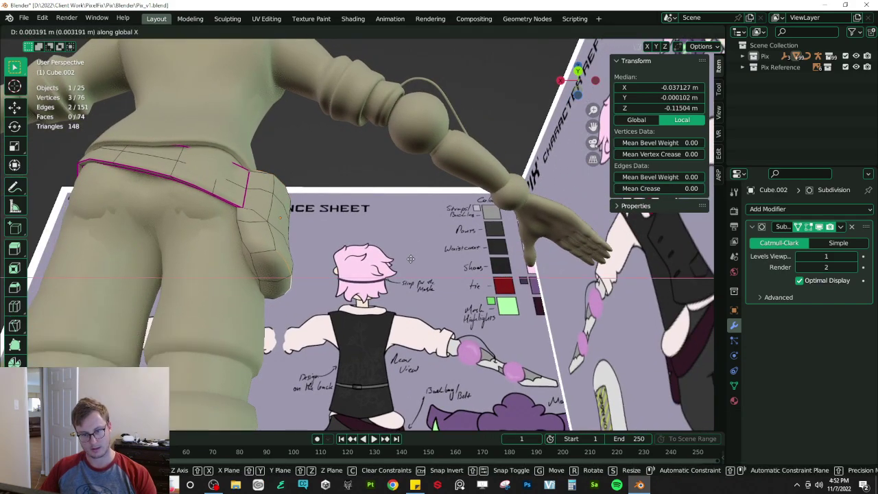
pyautogui.click(399, 265)
pyautogui.hotkey('ctrl', 'z')
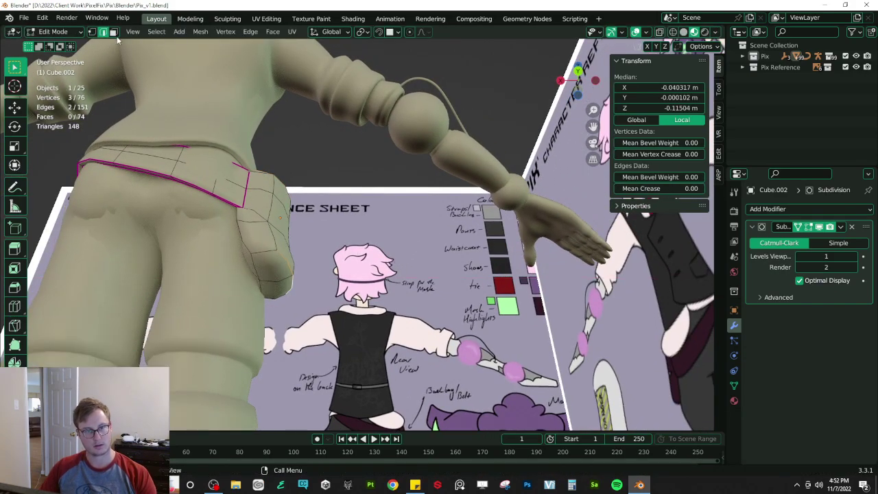
# - Move six faces of the hip bag about 0.0255 m along X and save the file
pyautogui.click(115, 32)
pyautogui.scroll(-4, 343, 254)
pyautogui.moveTo(384, 261); pyautogui.dragTo(312, 266, button='middle')
pyautogui.scroll(4, 315, 268)
pyautogui.click(321, 275)
pyautogui.moveTo(323, 273); pyautogui.dragTo(341, 313)
pyautogui.press('b')
pyautogui.moveTo(342, 313); pyautogui.dragTo(414, 250, button='middle')
pyautogui.press('g')
pyautogui.press('x')
pyautogui.click(480, 319)
pyautogui.hotkey('ctrl', 's')
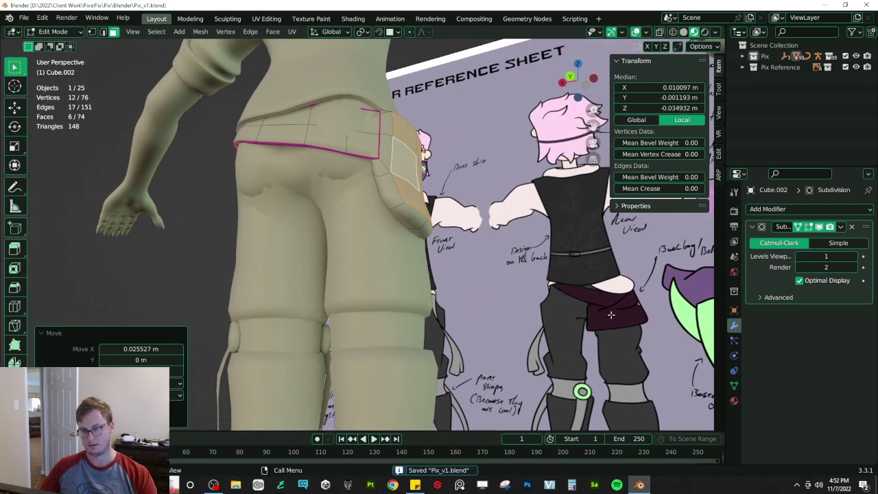
# - Scale the two lower faces of the hip bag to 0.401 along X and save the file
pyautogui.moveTo(409, 184); pyautogui.dragTo(416, 238, button='middle')
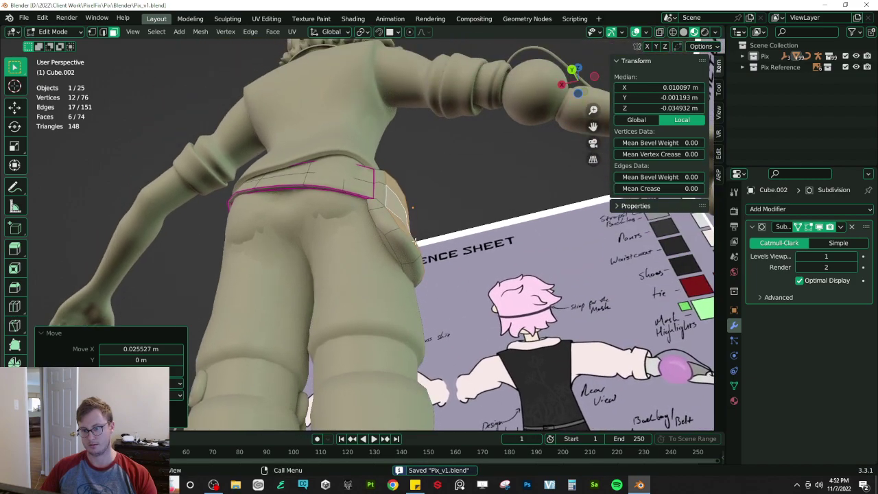
pyautogui.click(414, 247)
pyautogui.press('s')
pyautogui.press('x')
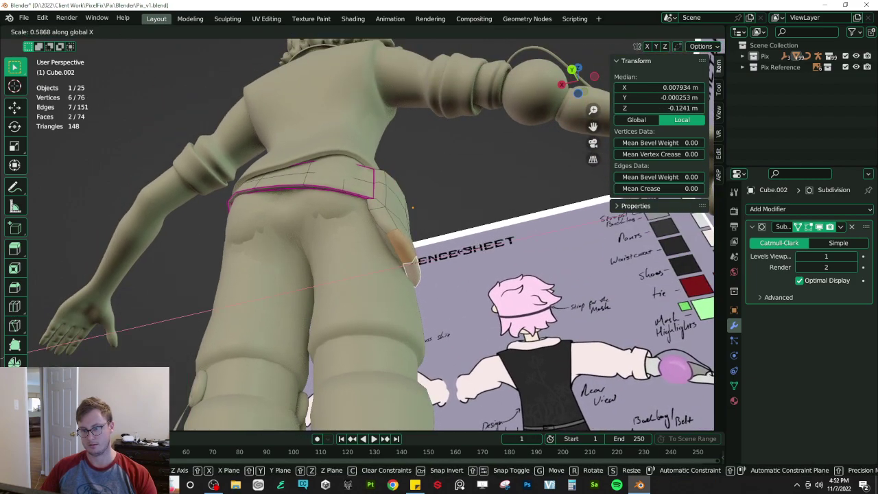
pyautogui.click(447, 256)
pyautogui.moveTo(480, 289); pyautogui.dragTo(494, 330, button='middle')
pyautogui.hotkey('ctrl', 's')
# - Move the two back belt faces beside the bag about 0.0035 m along Y and save the file
pyautogui.moveTo(424, 292); pyautogui.dragTo(373, 254, button='middle')
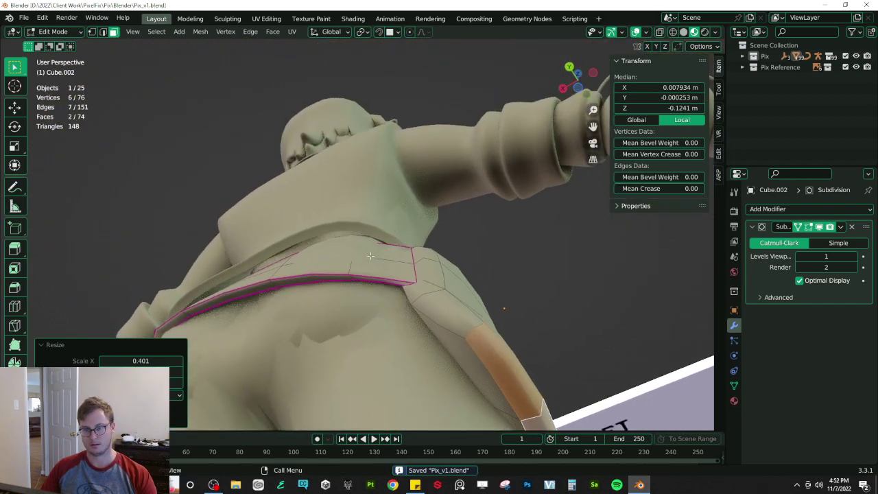
pyautogui.click(380, 255)
pyautogui.press('g')
pyautogui.press('y')
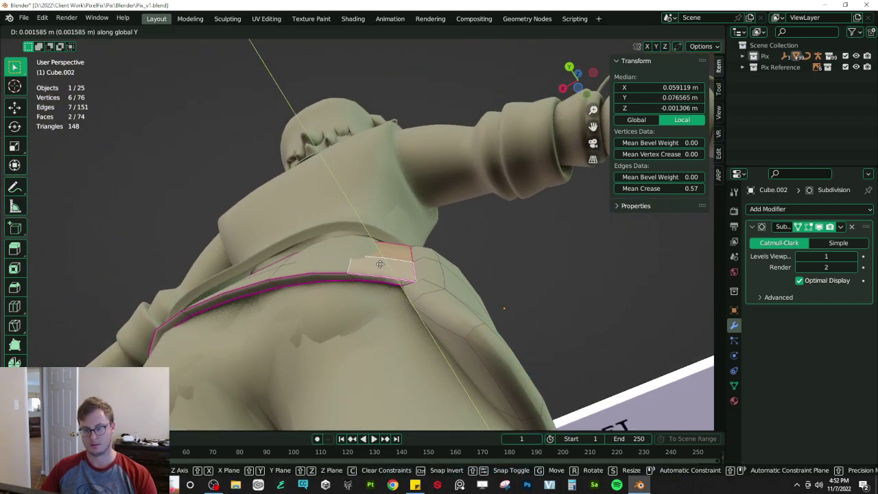
pyautogui.click(381, 263)
pyautogui.moveTo(381, 263); pyautogui.dragTo(402, 236, button='middle')
pyautogui.moveTo(413, 181); pyautogui.dragTo(375, 257, button='middle')
pyautogui.hotkey('ctrl', 's')
# - Set the Arm_Injury.png reference image to display only from its front side
pyautogui.scroll(-10, 375, 257)
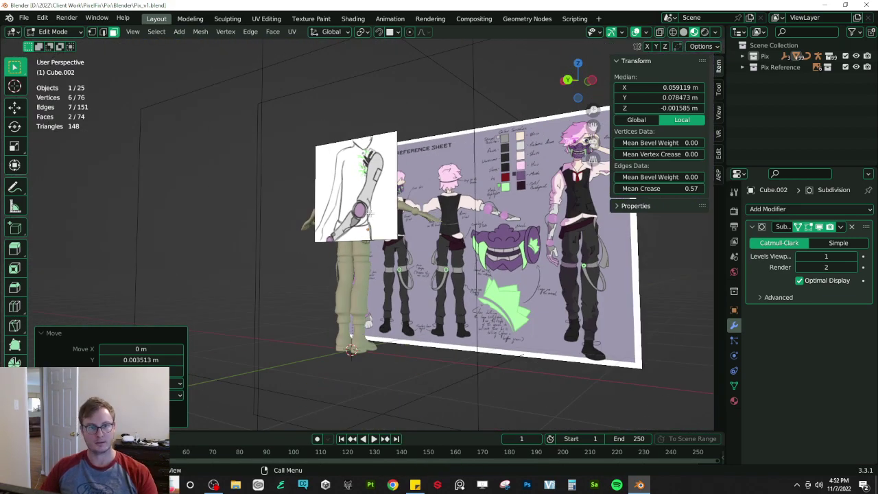
pyautogui.press('Tab')
pyautogui.click(369, 214)
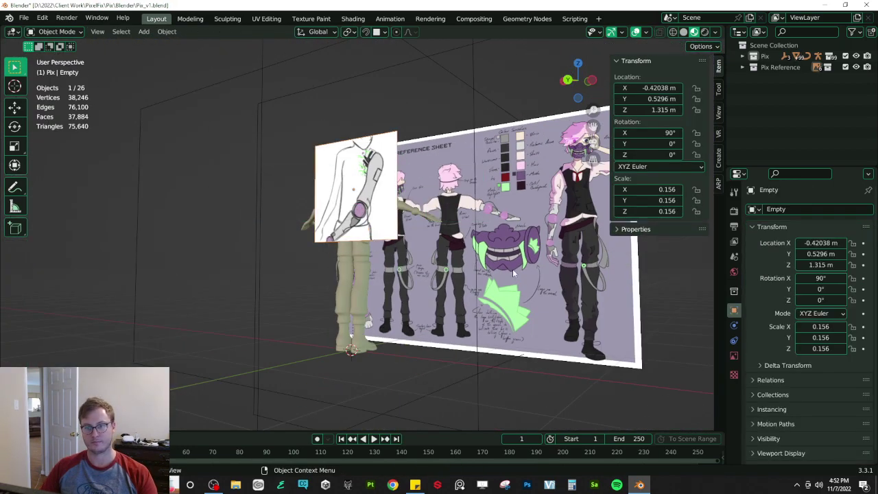
pyautogui.click(734, 355)
pyautogui.click(827, 288)
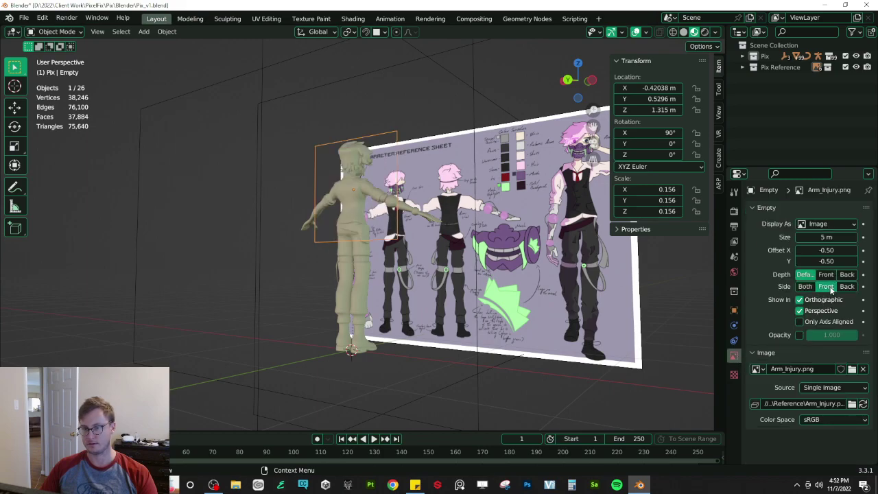
# - In solid shading, move two upper faces on the back of the belt about 0.0064 m along Y
pyautogui.scroll(4, 551, 258)
pyautogui.click(348, 226)
pyautogui.scroll(3, 348, 241)
pyautogui.press('Tab')
pyautogui.moveTo(348, 242); pyautogui.dragTo(289, 159, button='middle')
pyautogui.hotkey('shift', 'z')
pyautogui.click(254, 129)
pyautogui.hotkey('shift', 'z')
pyautogui.moveTo(308, 196); pyautogui.dragTo(280, 172, button='middle')
pyautogui.press('g')
pyautogui.press('y')
pyautogui.click(277, 173)
pyautogui.hotkey('ctrl', 'z')
pyautogui.keyDown('shift'); pyautogui.click(277, 175); pyautogui.keyUp('shift')
pyautogui.press('g')
pyautogui.press('y')
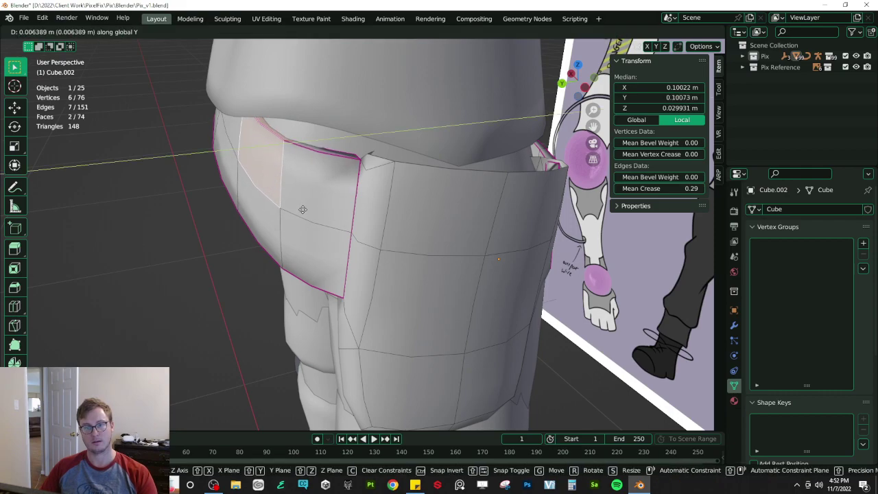
pyautogui.click(303, 209)
# - Adjust the selected back belt faces along Y once more and save the file
pyautogui.moveTo(303, 210)
pyautogui.mouseDown(button='middle')
pyautogui.moveTo(327, 186)
pyautogui.moveTo(302, 199)
pyautogui.moveTo(285, 224)
pyautogui.moveTo(266, 221)
pyautogui.moveTo(312, 208)
pyautogui.moveTo(334, 230)
pyautogui.mouseUp(button='middle')
pyautogui.hotkey('shift', 'z')
pyautogui.keyDown('shift'); pyautogui.click(282, 207); pyautogui.keyUp('shift')
pyautogui.hotkey('ctrl', 'z')
pyautogui.hotkey('shift', 'z')
pyautogui.press('g')
pyautogui.press('y')
pyautogui.click(259, 225)
pyautogui.press('Tab')
pyautogui.hotkey('ctrl', 's')
pyautogui.press('Tab')
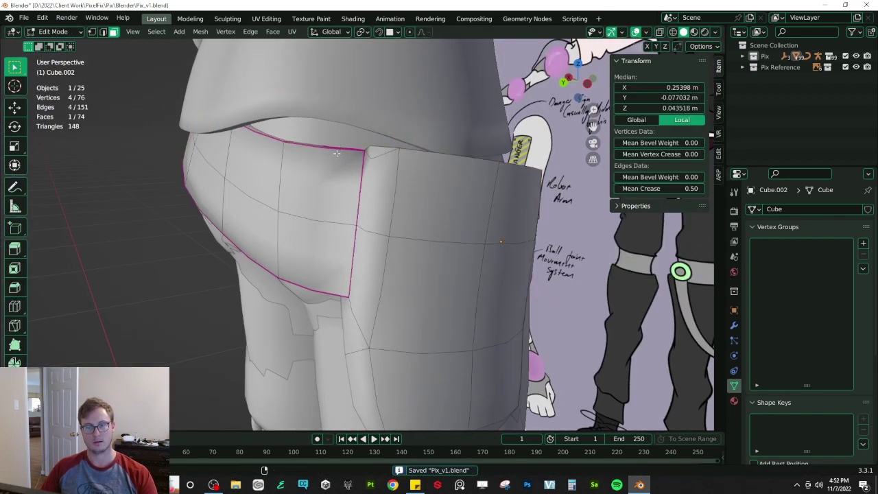
# - Delete the face loops that join the belt to the hip bag at the back and front
pyautogui.click(329, 193)
pyautogui.keyDown('alt'); pyautogui.click(330, 214); pyautogui.keyUp('alt')
pyautogui.press('x')
pyautogui.click(330, 212)
pyautogui.moveTo(330, 212); pyautogui.dragTo(356, 225, button='middle')
pyautogui.keyDown('alt'); pyautogui.click(485, 251); pyautogui.keyUp('alt')
pyautogui.press('x')
pyautogui.press('f')
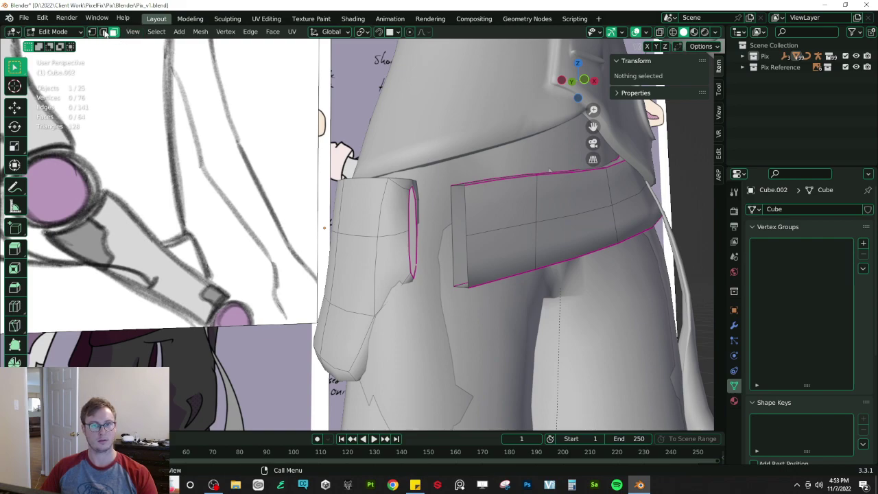
# - Try to delete the creased loop at the bag's front end and select the open edges beside it
pyautogui.click(406, 245)
pyautogui.press('x')
pyautogui.click(406, 245)
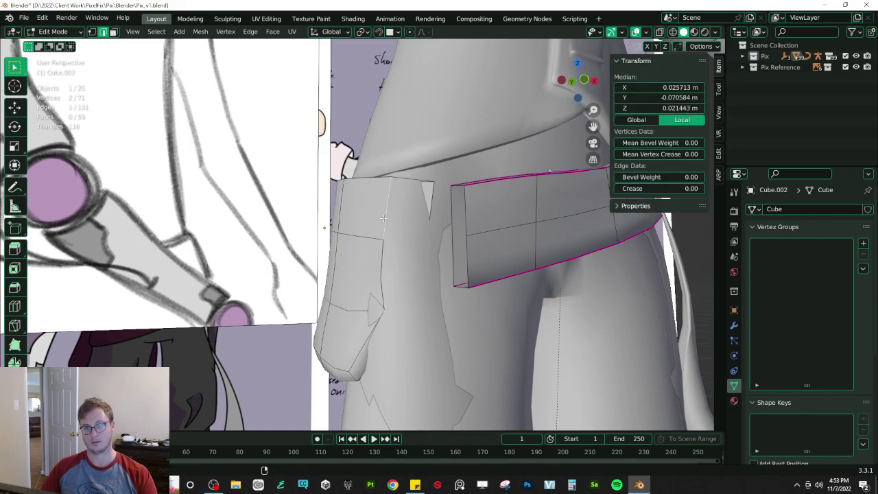
pyautogui.keyDown('shift'); pyautogui.click(383, 218); pyautogui.keyUp('shift')
pyautogui.rightClick(383, 218)
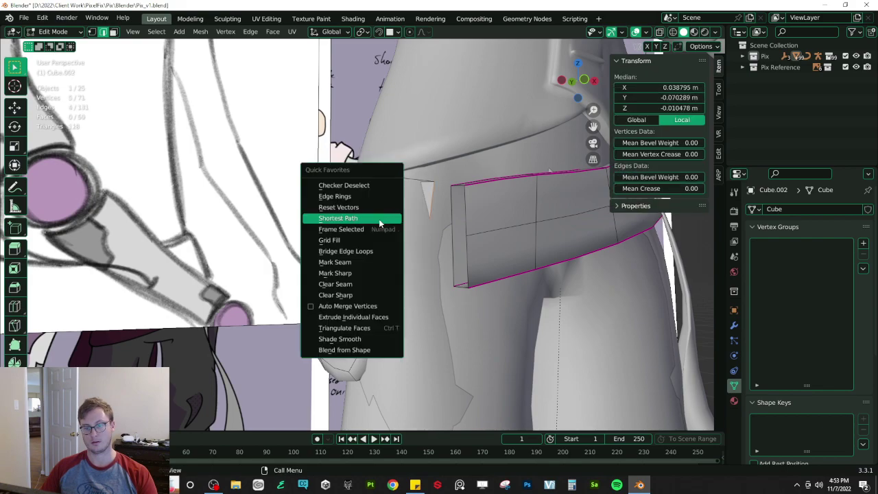
pyautogui.click(379, 230)
# - Isolate the belt and hip bag in local view, framed closely on the bag
pyautogui.moveTo(356, 231); pyautogui.dragTo(431, 276, button='middle')
pyautogui.press('.')
pyautogui.press('Escape')
pyautogui.press('/')
pyautogui.scroll(2, 396, 241)
pyautogui.moveTo(236, 234); pyautogui.dragTo(345, 220, button='middle')
# - Try to bridge the open edges at the bag's front end
pyautogui.hotkey('ctrl', 'e')
pyautogui.click(255, 262)
pyautogui.click(345, 220)
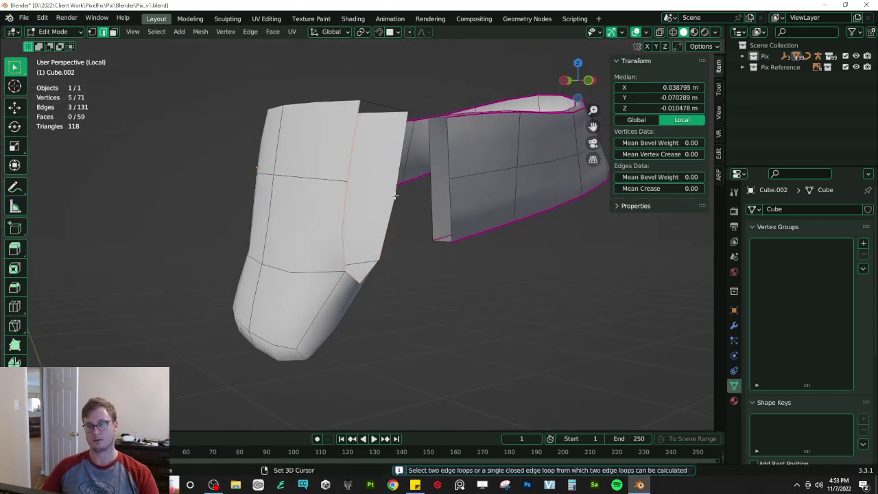
pyautogui.moveTo(393, 164); pyautogui.dragTo(331, 220, button='middle')
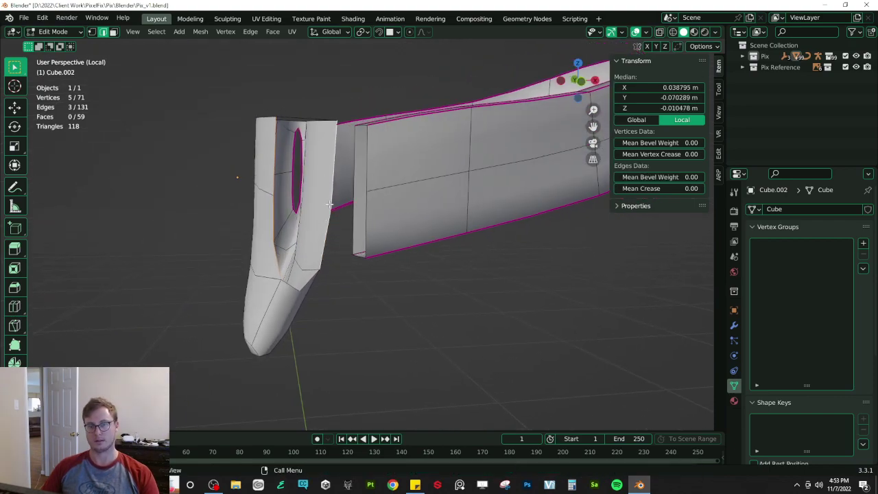
pyautogui.moveTo(371, 178); pyautogui.dragTo(397, 180, button='middle')
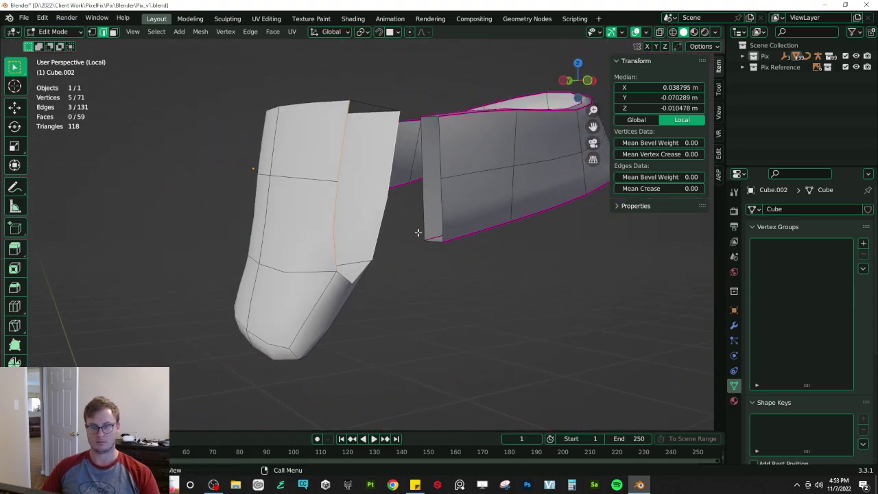
# - Undo the edge bridging and loop deletion at the bag's front end
pyautogui.hotkey('ctrl', 'z')
pyautogui.hotkey('ctrl', 'z')
pyautogui.hotkey('ctrl', 'z')
pyautogui.hotkey('ctrl', 'z')
pyautogui.hotkey('ctrl', 'z')
pyautogui.hotkey('ctrl', 'z')
# - From the top view with X-ray on, extrude the bag's back end and move and rotate it towards the belt
pyautogui.moveTo(420, 242); pyautogui.dragTo(469, 281, button='middle')
pyautogui.press('KP_7')
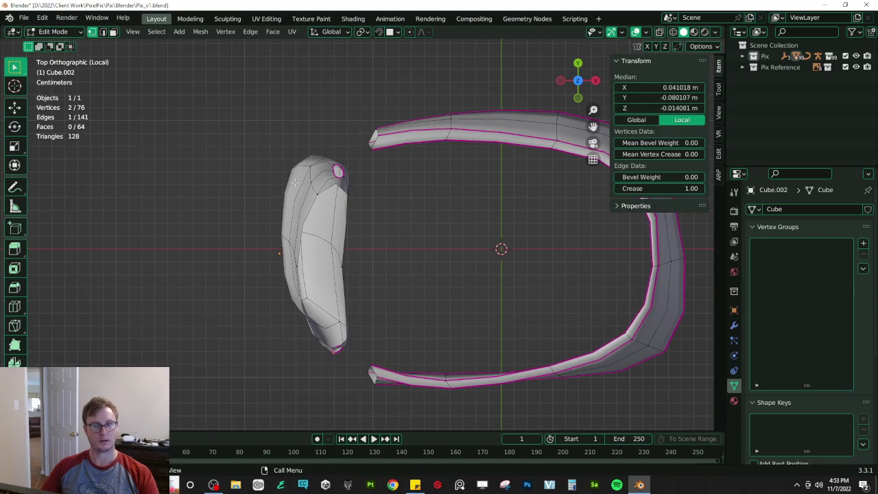
pyautogui.hotkey('alt', 'z')
pyautogui.moveTo(276, 137); pyautogui.dragTo(350, 209)
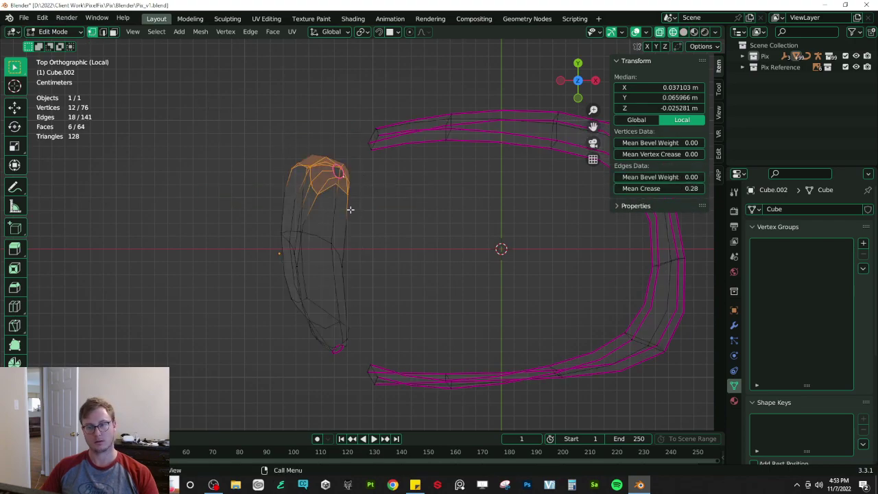
pyautogui.press('e')
pyautogui.click(357, 186)
pyautogui.press('g')
pyautogui.click(381, 188)
pyautogui.press('r')
pyautogui.click(417, 164)
# - Delete the vertices of the leftover inner loop at the bag's extruded back end
pyautogui.scroll(3, 364, 165)
pyautogui.keyDown('shift'); pyautogui.moveTo(345, 161); pyautogui.dragTo(350, 190, button='middle'); pyautogui.keyUp('shift')
pyautogui.scroll(1, 348, 188)
pyautogui.click(325, 176)
pyautogui.keyDown('alt'); pyautogui.click(325, 177); pyautogui.keyUp('alt')
pyautogui.press('x')
pyautogui.press('v')
# - From the top view, extrude the bag's front end and rotate and move it to meet the open end of the belt
pyautogui.scroll(-3, 324, 176)
pyautogui.keyDown('shift'); pyautogui.moveTo(324, 359); pyautogui.dragTo(319, 202, button='middle'); pyautogui.keyUp('shift')
pyautogui.moveTo(254, 156); pyautogui.dragTo(352, 244)
pyautogui.press('e')
pyautogui.rightClick(357, 268)
pyautogui.press('r')
pyautogui.click(407, 169)
pyautogui.press('g')
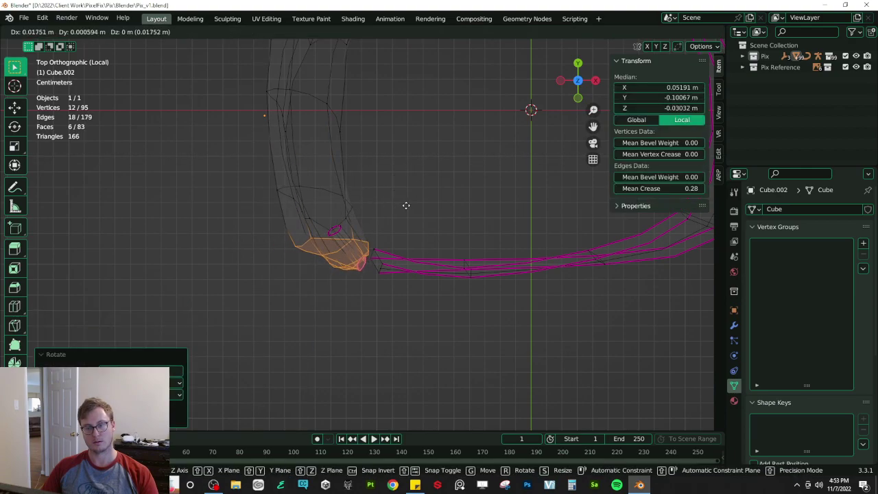
pyautogui.click(394, 241)
# - Delete the vertices of the leftover inner loop at the bag's extruded front end and return to solid shading
pyautogui.click(337, 235)
pyautogui.keyDown('alt'); pyautogui.keyDown('shift'); pyautogui.click(355, 247); pyautogui.keyUp('shift'); pyautogui.keyUp('alt')
pyautogui.press('x')
pyautogui.press('Escape')
pyautogui.scroll(3, 322, 245)
pyautogui.click(325, 224)
pyautogui.keyDown('alt'); pyautogui.click(324, 224); pyautogui.keyUp('alt')
pyautogui.press('x')
pyautogui.click(326, 226)
pyautogui.press('z')
pyautogui.click(416, 277)
# - Bridge the open edge loops between the bag's front end and the belt with Merge enabled
pyautogui.moveTo(416, 277)
pyautogui.mouseDown(button='middle')
pyautogui.moveTo(440, 164)
pyautogui.moveTo(419, 147)
pyautogui.moveTo(386, 224)
pyautogui.mouseUp(button='middle')
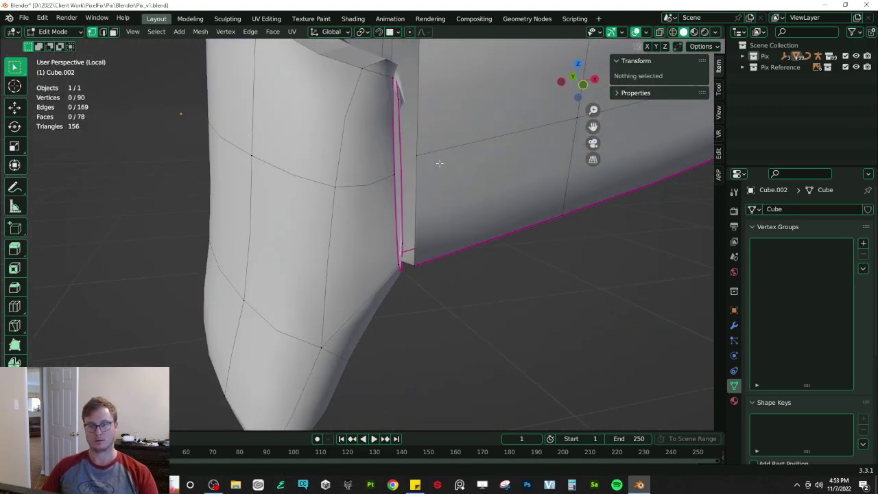
pyautogui.scroll(-3, 352, 181)
pyautogui.moveTo(229, 208); pyautogui.dragTo(342, 230, button='middle')
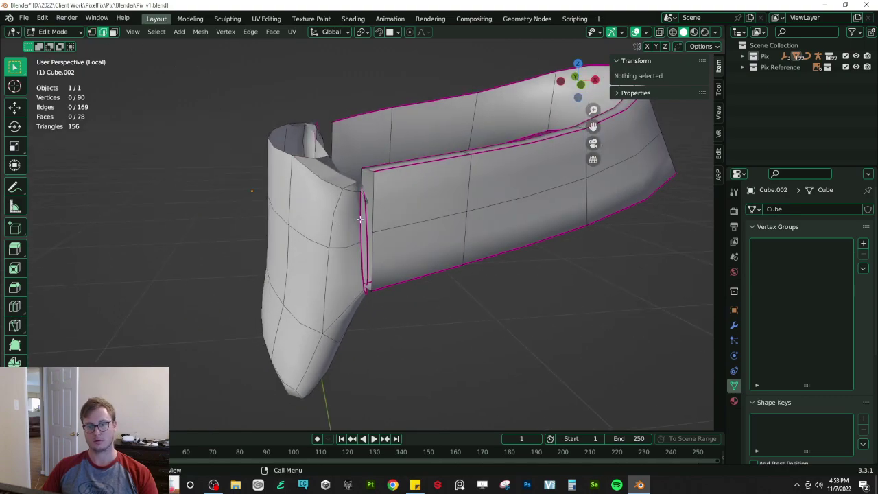
pyautogui.keyDown('alt'); pyautogui.click(359, 219); pyautogui.keyUp('alt')
pyautogui.press('q')
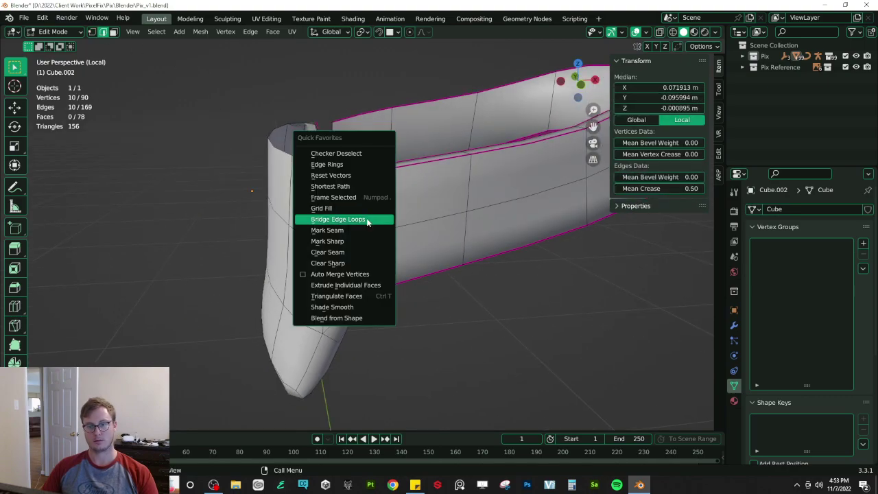
pyautogui.click(367, 220)
pyautogui.click(105, 335)
# - Bridge the open edge loops between the bag's back end and the belt with Merge enabled, and save the file
pyautogui.moveTo(378, 137); pyautogui.dragTo(474, 148, button='middle')
pyautogui.click(450, 109)
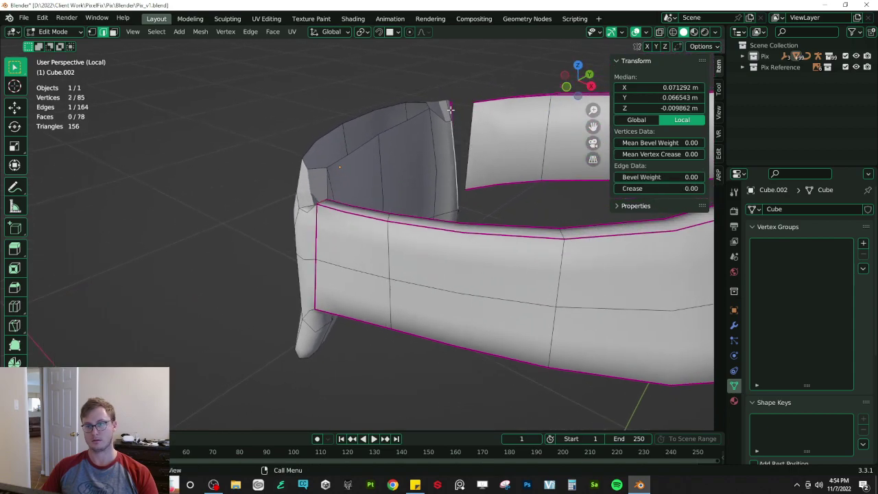
pyautogui.keyDown('alt'); pyautogui.click(451, 110); pyautogui.keyUp('alt')
pyautogui.rightClick(468, 131)
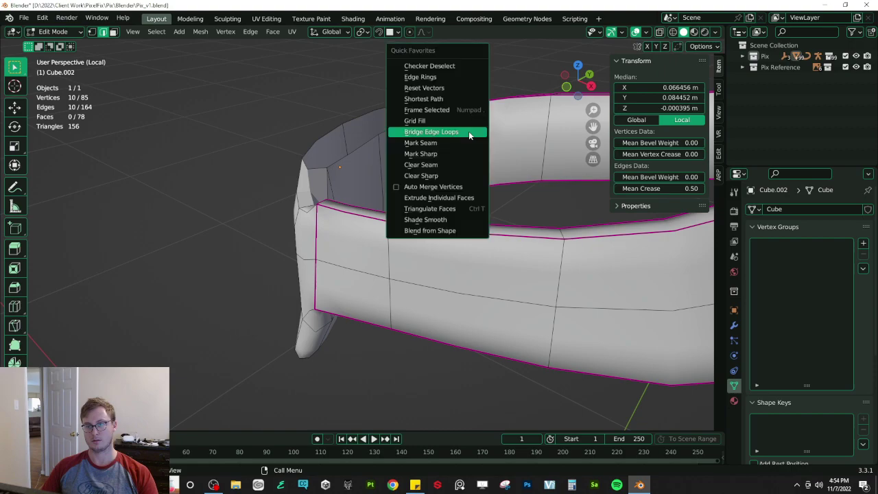
pyautogui.click(469, 131)
pyautogui.moveTo(469, 131); pyautogui.dragTo(355, 170, button='middle')
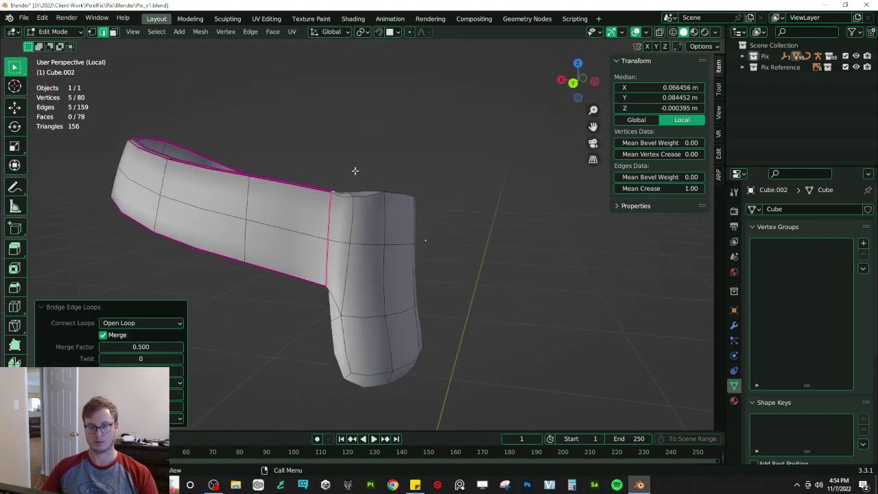
pyautogui.press('Tab')
pyautogui.moveTo(437, 211); pyautogui.dragTo(350, 295, button='middle')
pyautogui.hotkey('ctrl', 's')
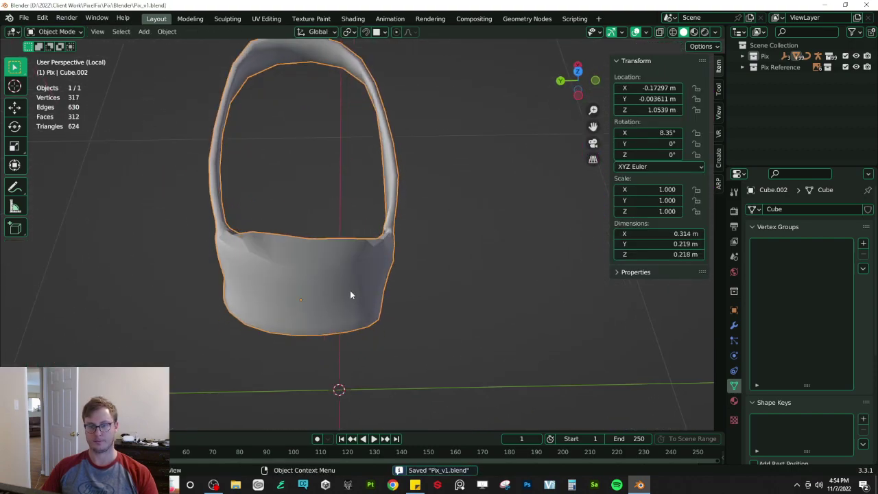
# - Expand the Pix Reference and Face Ref collections and leave local view to show the whole character with its references
pyautogui.hotkey('alt', 'Tab')
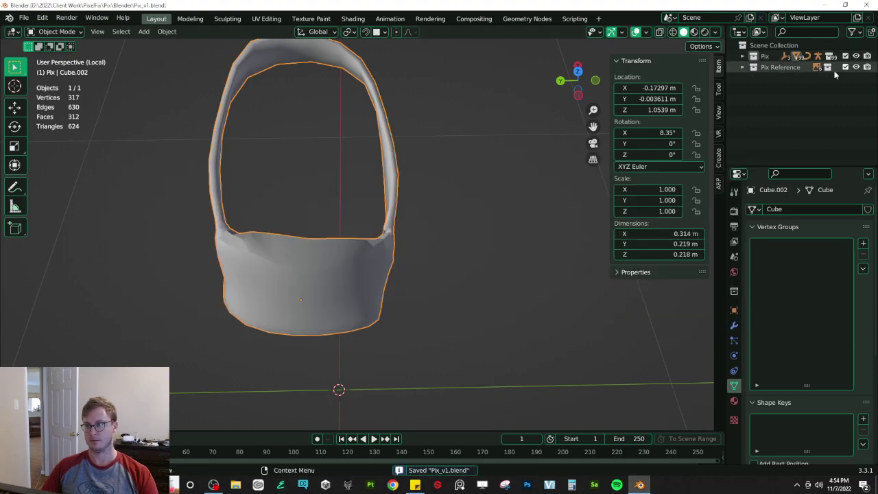
pyautogui.click(743, 67)
pyautogui.click(754, 78)
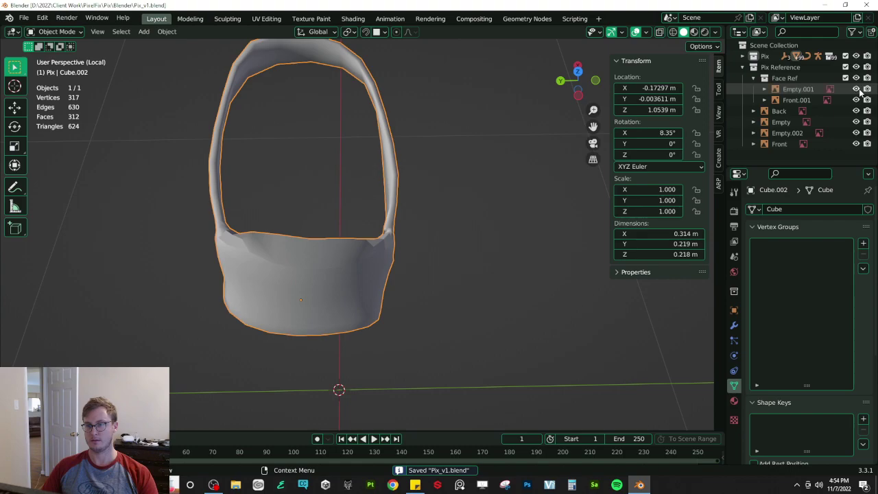
pyautogui.scroll(-5, 404, 175)
pyautogui.press('KP_Divide')
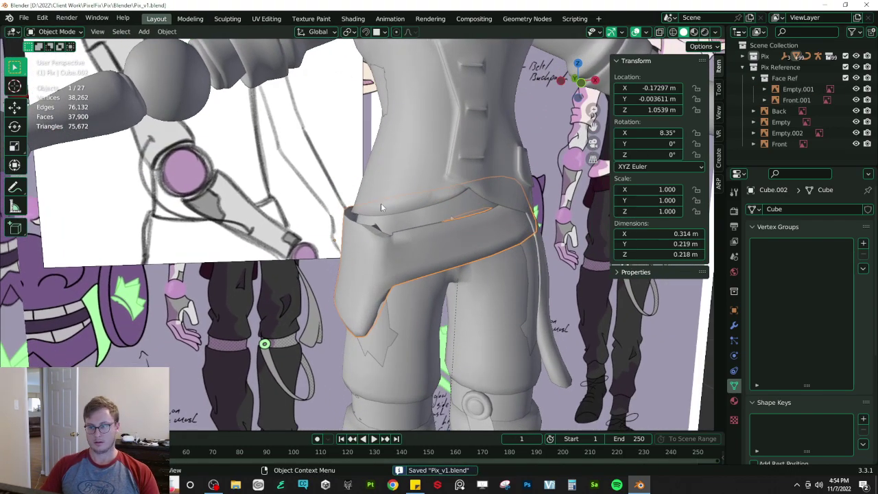
# - In face select mode, move and rotate the face at the bag's lower front corner to reshape the corner against the leg
pyautogui.press('KP_1')
pyautogui.press('Tab')
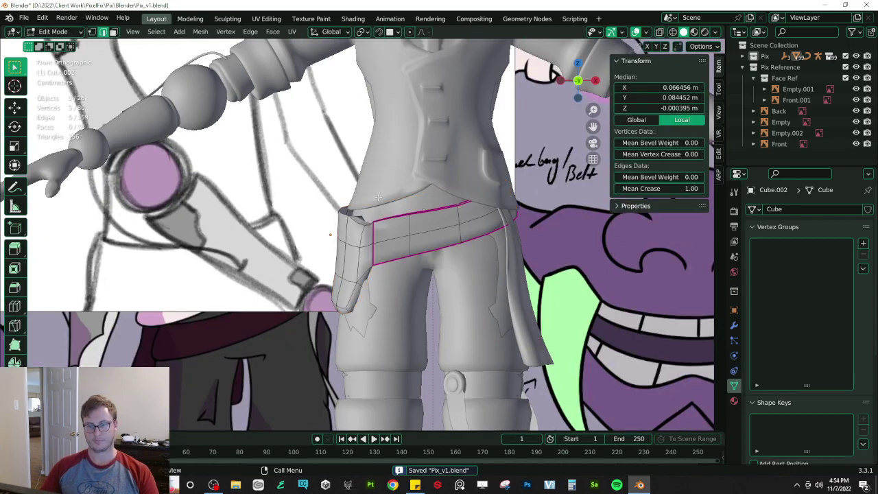
pyautogui.scroll(3, 389, 233)
pyautogui.moveTo(389, 233); pyautogui.dragTo(210, 185, button='middle')
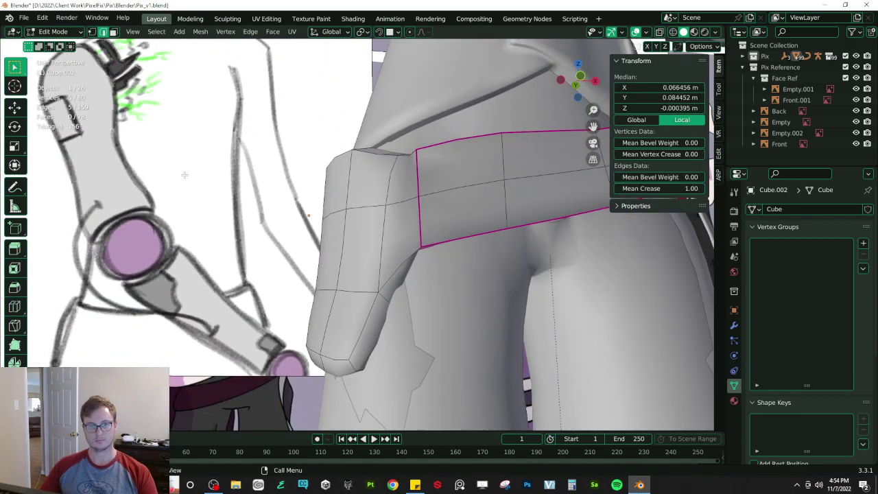
pyautogui.click(114, 33)
pyautogui.moveTo(336, 336); pyautogui.dragTo(533, 281, button='middle')
pyautogui.click(357, 282)
pyautogui.press('g')
pyautogui.click(452, 241)
pyautogui.press('r')
pyautogui.click(536, 266)
pyautogui.press('g')
pyautogui.click(545, 262)
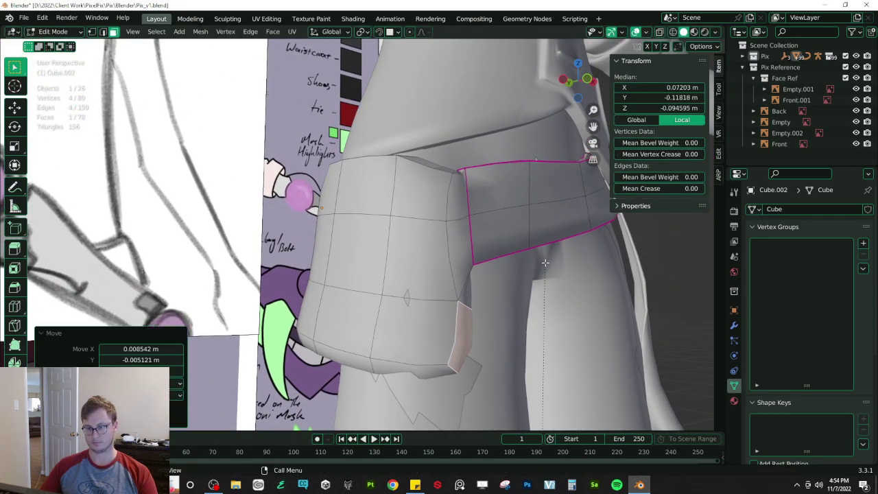
pyautogui.press('r')
pyautogui.click(503, 250)
# - Refine the position and rotation of the lower front corner face from a front-facing view
pyautogui.moveTo(501, 252); pyautogui.dragTo(418, 278, button='middle')
pyautogui.press('g')
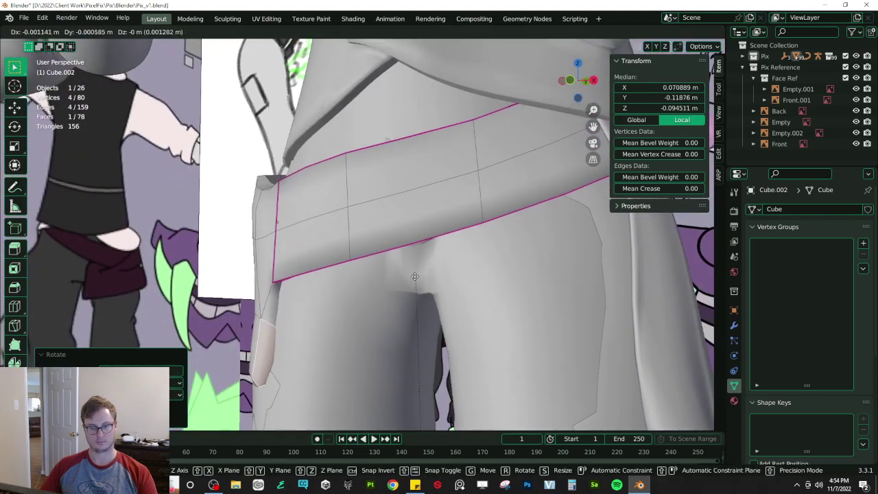
pyautogui.click(404, 276)
pyautogui.press('r')
pyautogui.click(363, 232)
pyautogui.press('g')
pyautogui.click(367, 234)
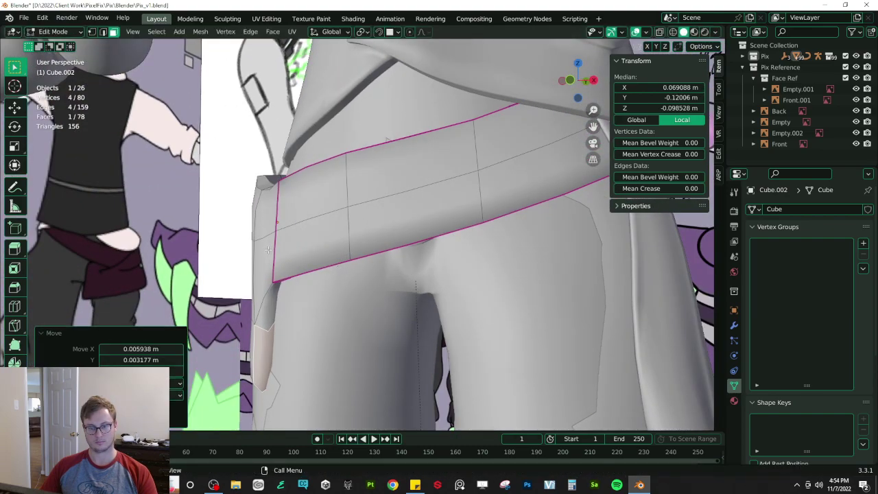
# - Shift the bag's lower front corner face along the X axis and adjust the mesh beside it
pyautogui.moveTo(369, 235); pyautogui.dragTo(450, 278, button='middle')
pyautogui.click(475, 316)
pyautogui.press('g')
pyautogui.moveTo(478, 315); pyautogui.dragTo(363, 265, button='middle')
pyautogui.press('x')
pyautogui.click(533, 268)
pyautogui.click(403, 264)
pyautogui.press('g')
pyautogui.click(400, 269)
pyautogui.click(385, 272)
pyautogui.press('g')
pyautogui.click(370, 256)
pyautogui.hotkey('ctrl', 'z')
# - Select the seam edge loop where the bag's back end meets the belt in wireframe and move it
pyautogui.click(351, 199)
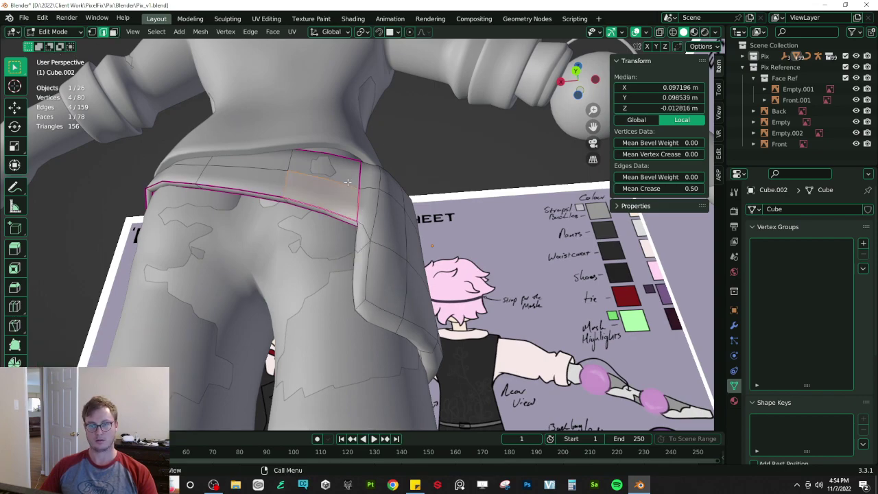
pyautogui.hotkey('alt', 'a')
pyautogui.keyDown('alt'); pyautogui.click(358, 199); pyautogui.keyUp('alt')
pyautogui.hotkey('shift', 'z')
pyautogui.press('g')
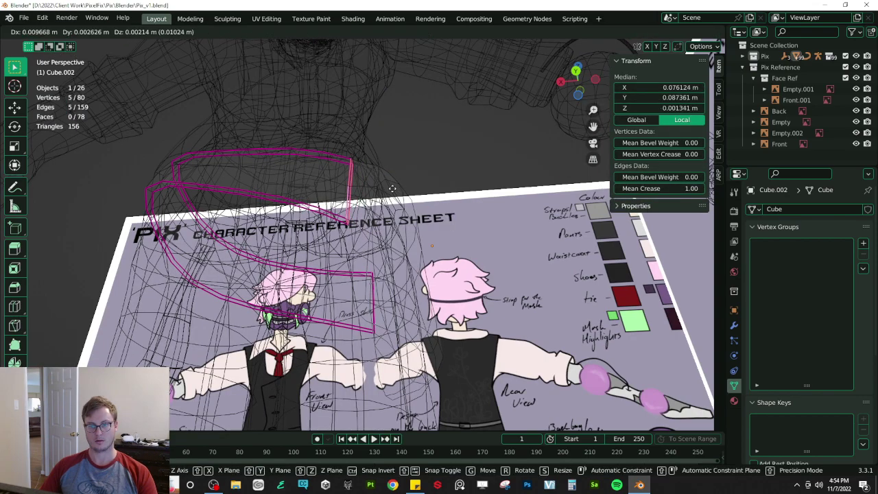
pyautogui.click(395, 200)
pyautogui.hotkey('shift', 'z')
# - Fine-tune the back seam loop's position against the hip, including a move along the Y axis
pyautogui.press('g')
pyautogui.moveTo(394, 206); pyautogui.dragTo(426, 256, button='middle')
pyautogui.click(383, 212)
pyautogui.press('g')
pyautogui.press('y')
pyautogui.click(370, 216)
# - Select two edges at the bag's lower back corner and move them to reshape the corner
pyautogui.click(358, 258)
pyautogui.keyDown('shift'); pyautogui.click(361, 314); pyautogui.keyUp('shift')
pyautogui.press('g')
pyautogui.click(341, 317)
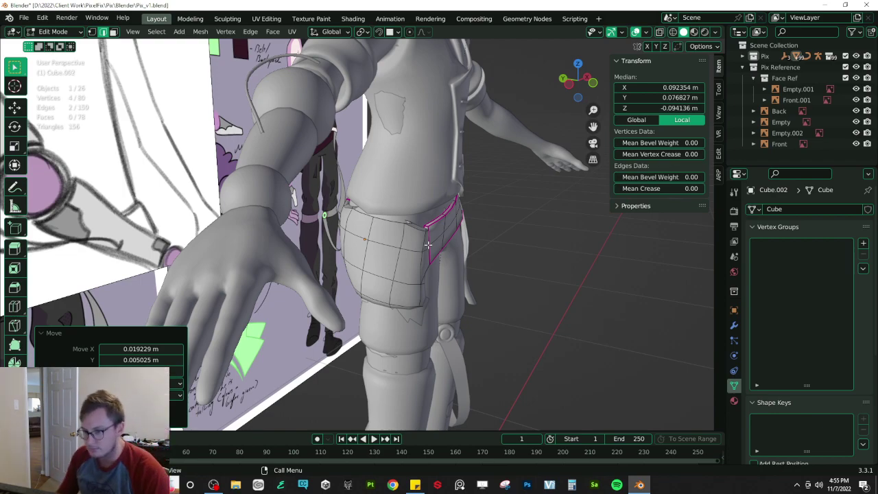
# - From the left view, select the bag's lower back corner geometry in wireframe and reposition it
pyautogui.moveTo(427, 244); pyautogui.dragTo(335, 348, button='middle')
pyautogui.scroll(2, 334, 348)
pyautogui.press('g')
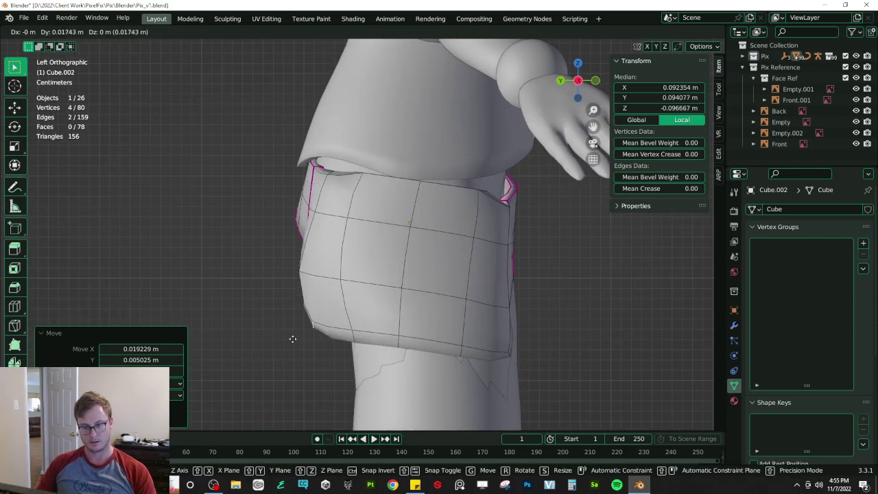
pyautogui.rightClick(300, 339)
pyautogui.press('z')
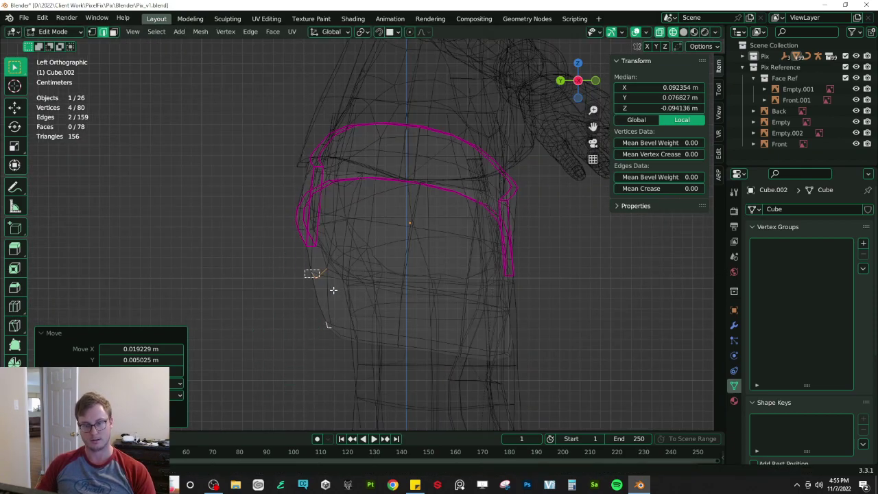
pyautogui.click(330, 287)
pyautogui.hotkey('shift', 'z')
pyautogui.press('g')
pyautogui.click(415, 320)
# - Isolate the belt and bag in local view and fill the gaps along the bag's top edge with new faces
pyautogui.moveTo(301, 323); pyautogui.dragTo(476, 260, button='middle')
pyautogui.scroll(1, 416, 326)
pyautogui.press('ctrl+KP_3')
pyautogui.scroll(-4, 418, 319)
pyautogui.scroll(5, 373, 259)
pyautogui.press('KP_Divide')
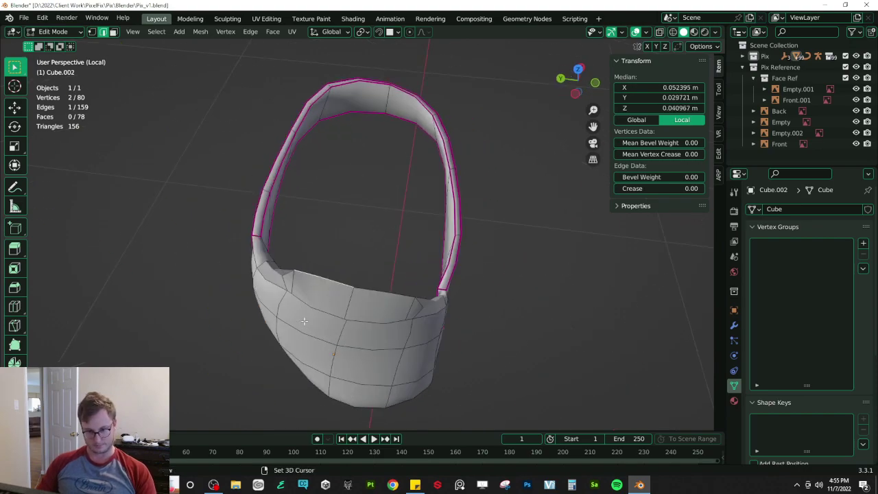
pyautogui.press('f')
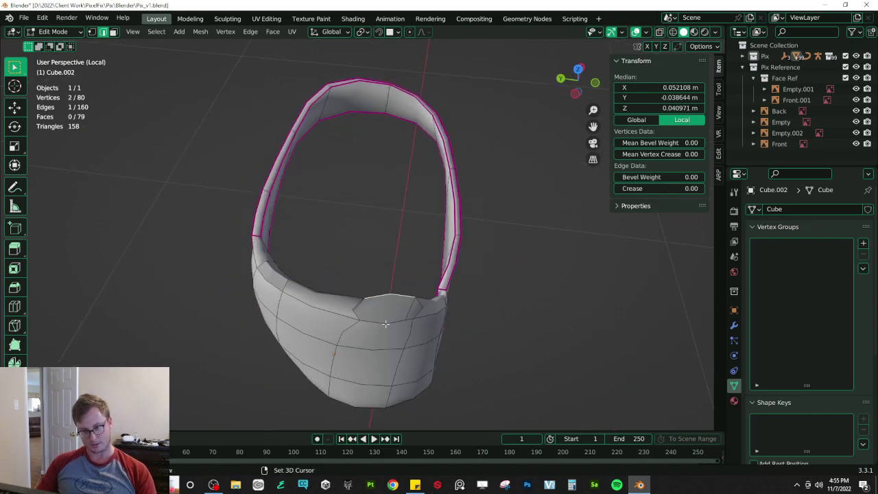
pyautogui.press('f')
# - Shade the whole belt and bag object smooth and save the file
pyautogui.press('a')
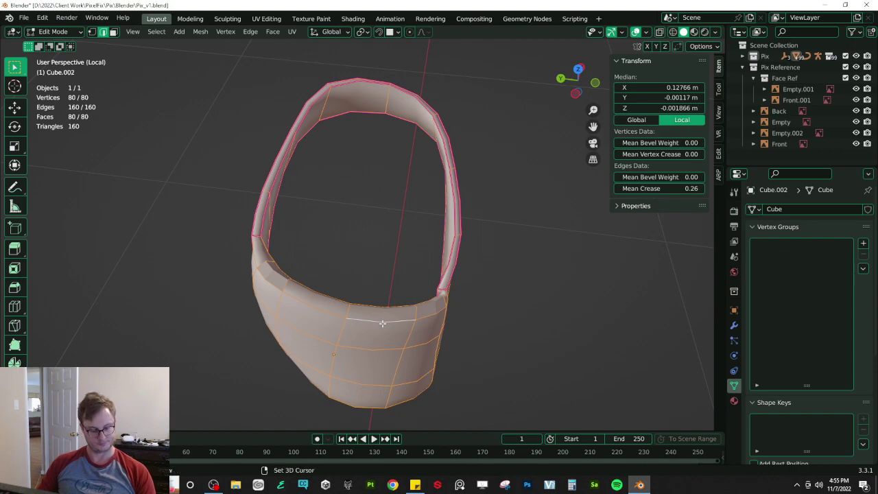
pyautogui.press('Tab')
pyautogui.rightClick(384, 326)
pyautogui.click(342, 266)
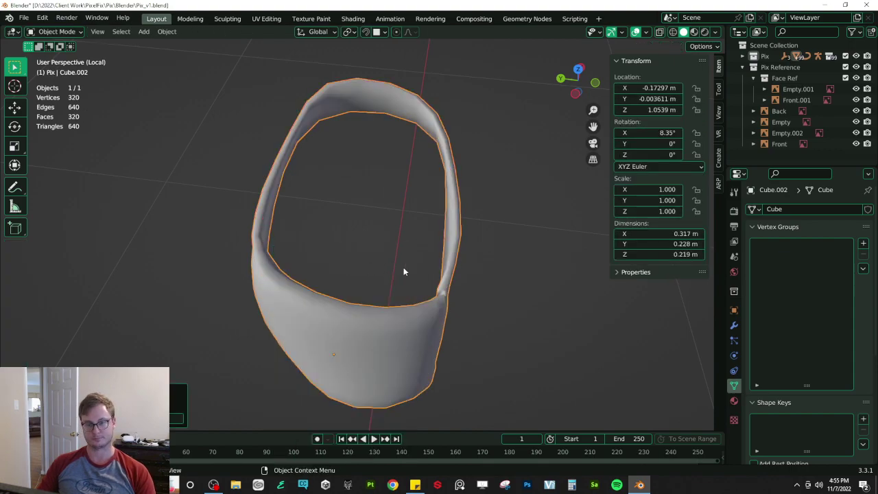
pyautogui.moveTo(402, 270); pyautogui.dragTo(325, 240, button='middle')
pyautogui.hotkey('ctrl', 's')
# - Slide the seam edge loop at the bag's front end along the belt with a factor of -0.210
pyautogui.press('Tab')
pyautogui.scroll(3, 331, 281)
pyautogui.moveTo(331, 282); pyautogui.dragTo(343, 302, button='middle')
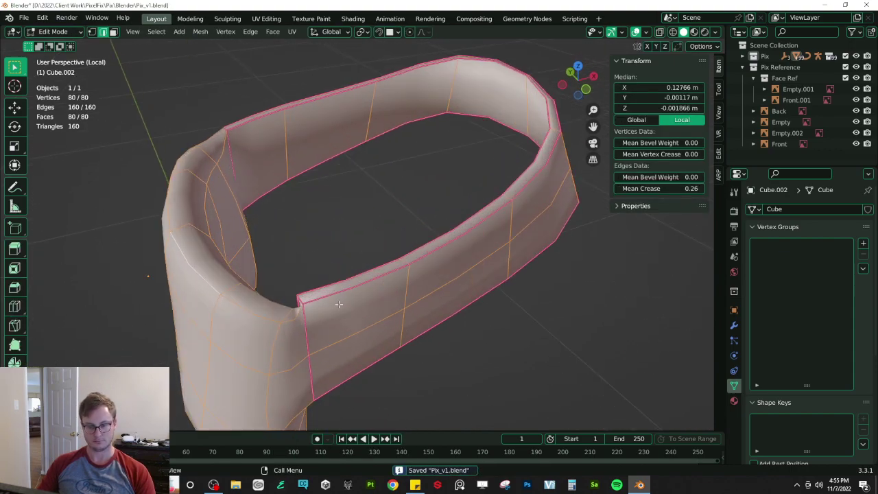
pyautogui.click(309, 315)
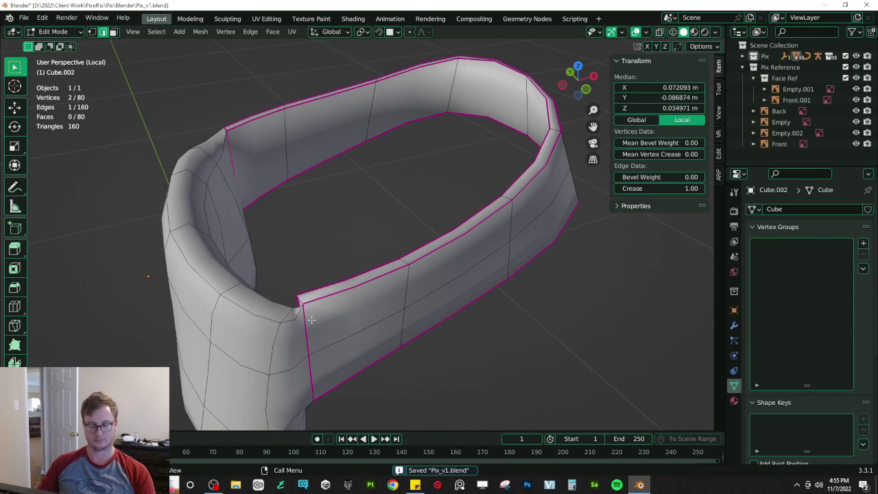
pyautogui.press('g')
pyautogui.press('g')
pyautogui.click(339, 305)
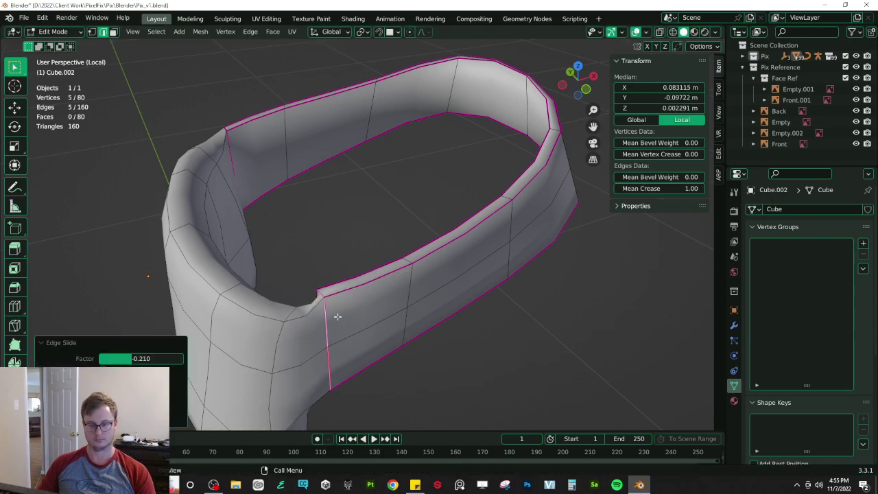
pyautogui.click(350, 290)
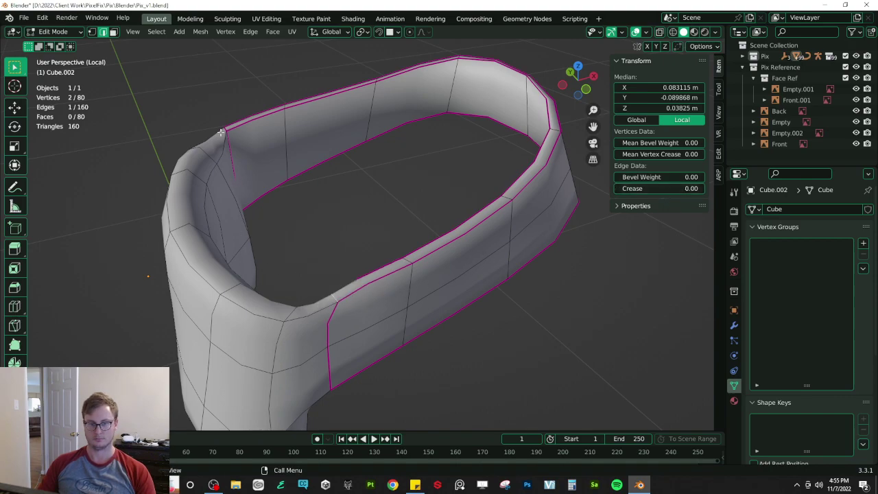
# - With the full character shown from the left in wireframe, move the bag's lower front corner face up and slightly backwards
pyautogui.moveTo(391, 217); pyautogui.dragTo(437, 198, button='middle')
pyautogui.press('Tab')
pyautogui.scroll(-4, 359, 200)
pyautogui.press('KP_Divide')
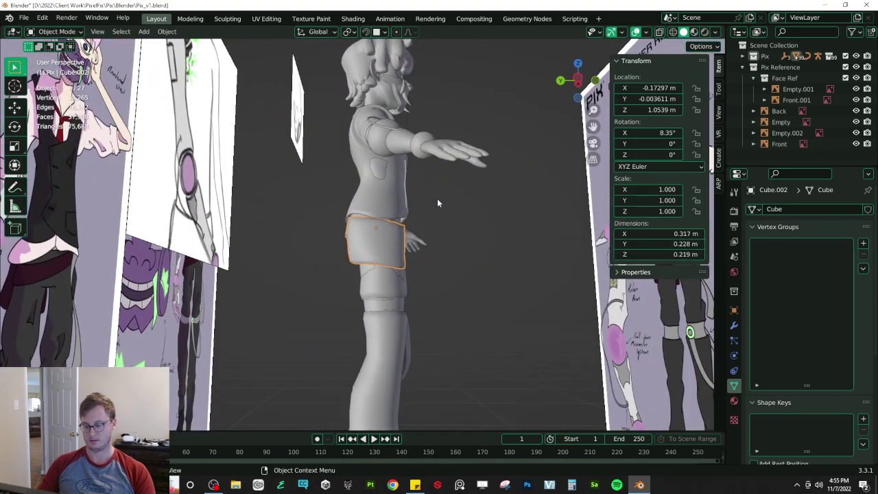
pyautogui.press('ctrl+KP_3')
pyautogui.press('Tab')
pyautogui.scroll(5, 382, 249)
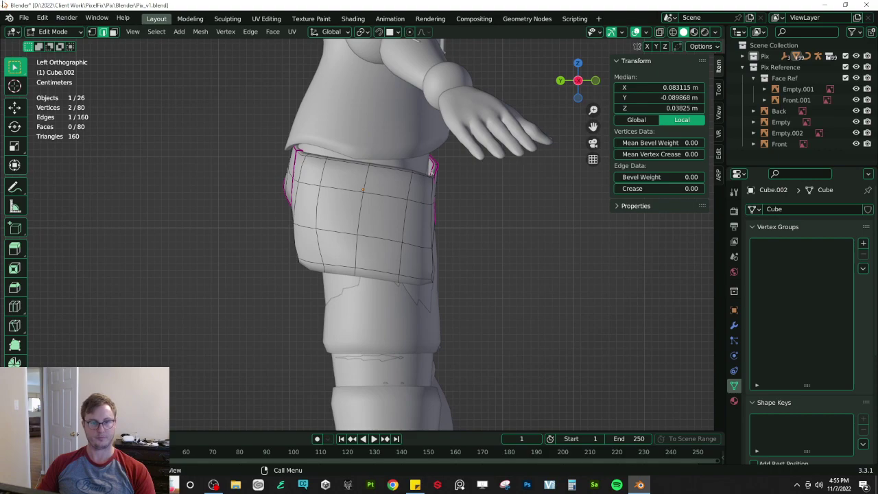
pyautogui.hotkey('alt', 'z')
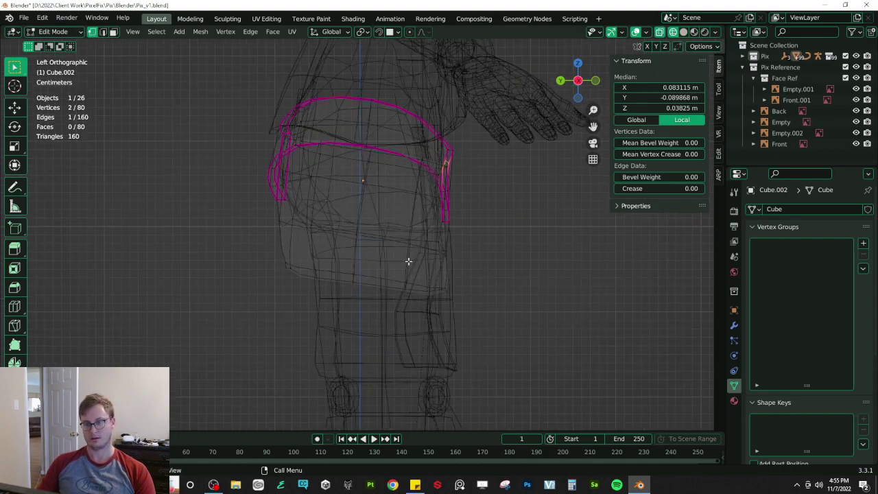
pyautogui.click(411, 252)
pyautogui.keyDown('alt'); pyautogui.click(435, 247); pyautogui.keyUp('alt')
pyautogui.press('g')
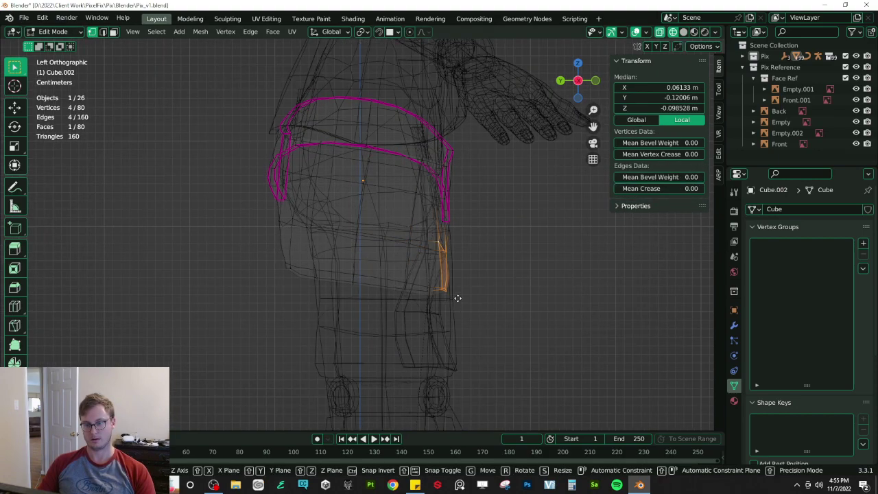
pyautogui.click(460, 280)
# - Rotate the bag's lower front corner face around the Z axis and save the file
pyautogui.hotkey('alt', 'z')
pyautogui.moveTo(518, 267)
pyautogui.mouseDown(button='middle')
pyautogui.moveTo(366, 241)
pyautogui.moveTo(439, 265)
pyautogui.moveTo(372, 256)
pyautogui.mouseUp(button='middle')
pyautogui.press('r')
pyautogui.press('z')
pyautogui.click(366, 240)
pyautogui.scroll(-4, 367, 240)
pyautogui.press('Tab')
pyautogui.hotkey('ctrl', 's')
pyautogui.scroll(-4, 439, 266)
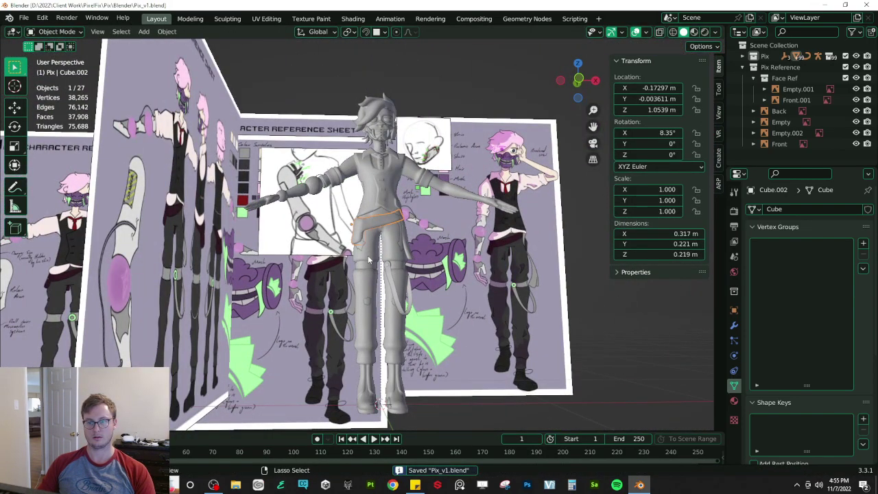
pyautogui.scroll(8, 369, 259)
pyautogui.press('Tab')
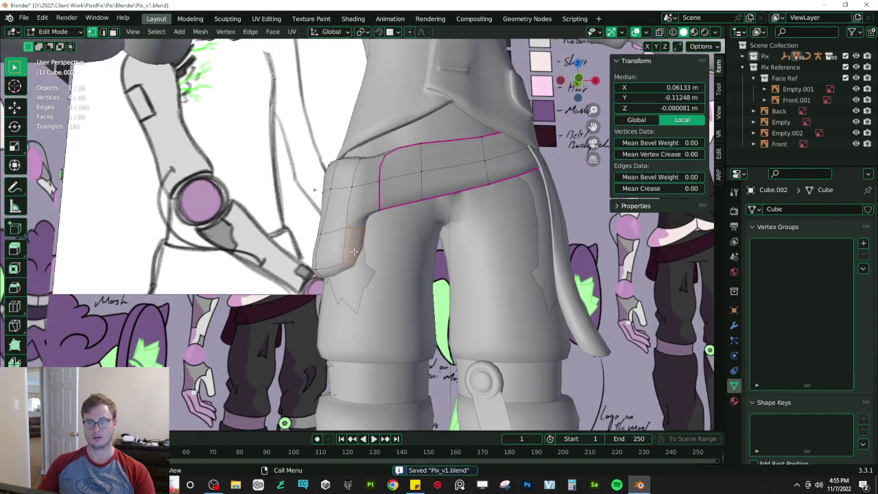
pyautogui.scroll(-6, 354, 252)
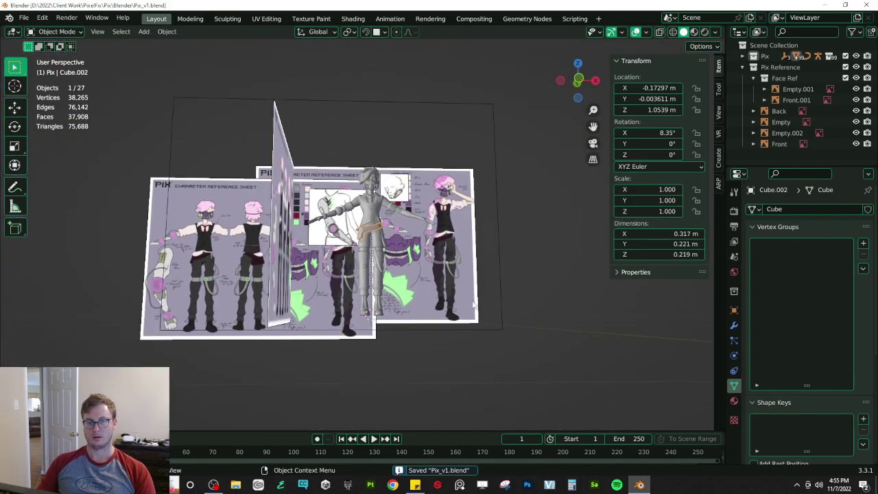
pyautogui.scroll(5, 468, 301)
pyautogui.scroll(3, 471, 297)
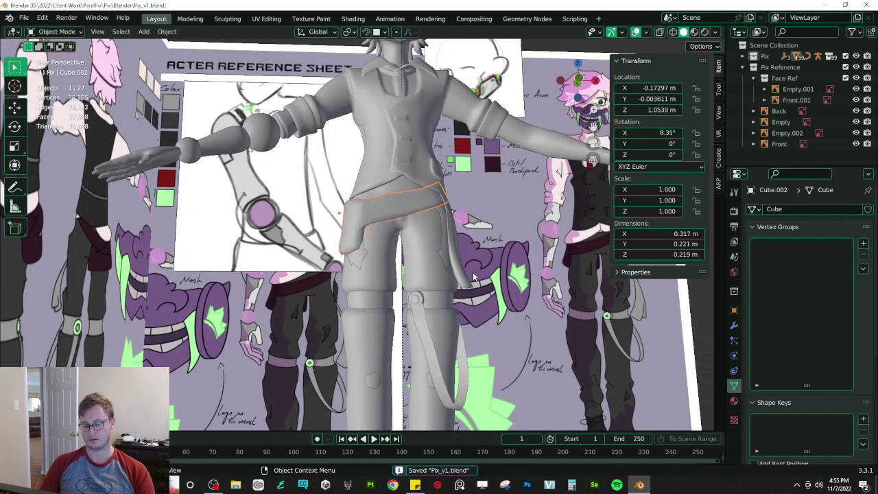
# - In Edit Mode, select the outer top edge loop running around the belt and hip bag
pyautogui.press('KP_1')
pyautogui.press('Tab')
pyautogui.scroll(4, 451, 225)
pyautogui.keyDown('shift'); pyautogui.moveTo(451, 225); pyautogui.dragTo(427, 239, button='middle'); pyautogui.keyUp('shift')
pyautogui.scroll(4, 427, 238)
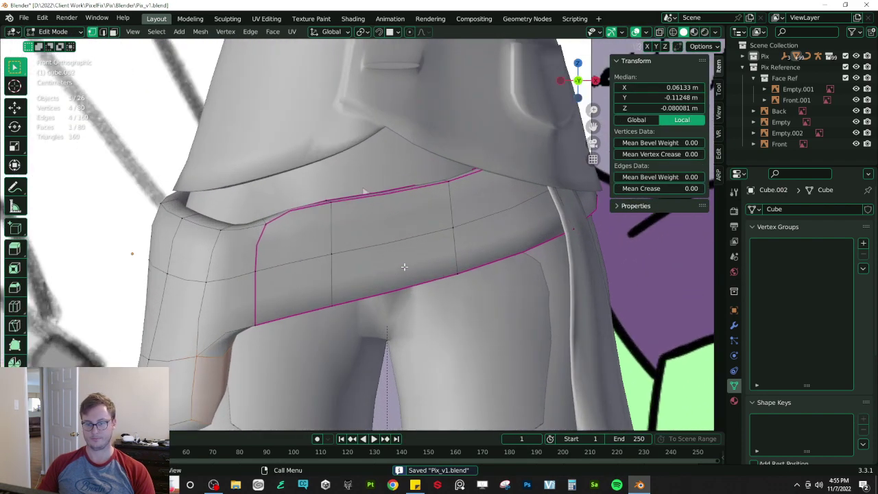
pyautogui.hotkey('alt', 'z')
pyautogui.hotkey('alt', 'z')
pyautogui.click(104, 33)
pyautogui.click(196, 227)
pyautogui.hotkey('alt', 'a')
pyautogui.keyDown('alt'); pyautogui.click(187, 219); pyautogui.keyUp('alt')
pyautogui.press('z')
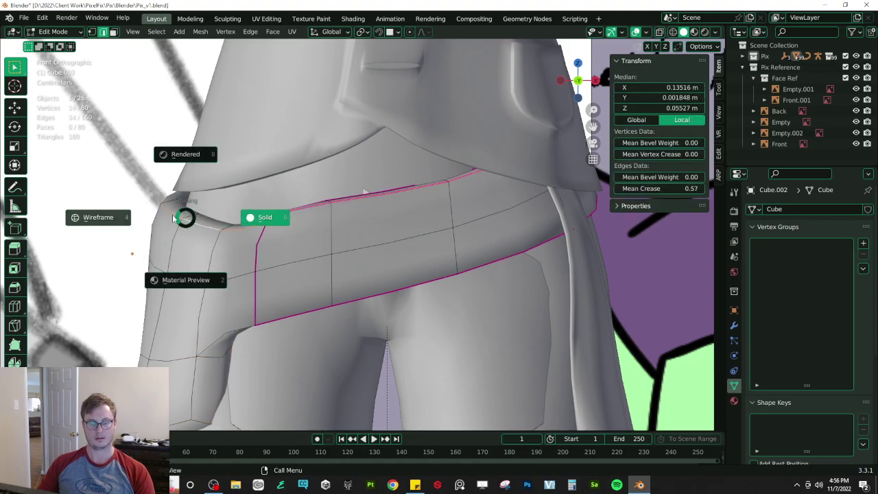
pyautogui.click(169, 220)
pyautogui.moveTo(172, 220); pyautogui.dragTo(265, 288, button='middle')
pyautogui.press('z')
pyautogui.click(322, 329)
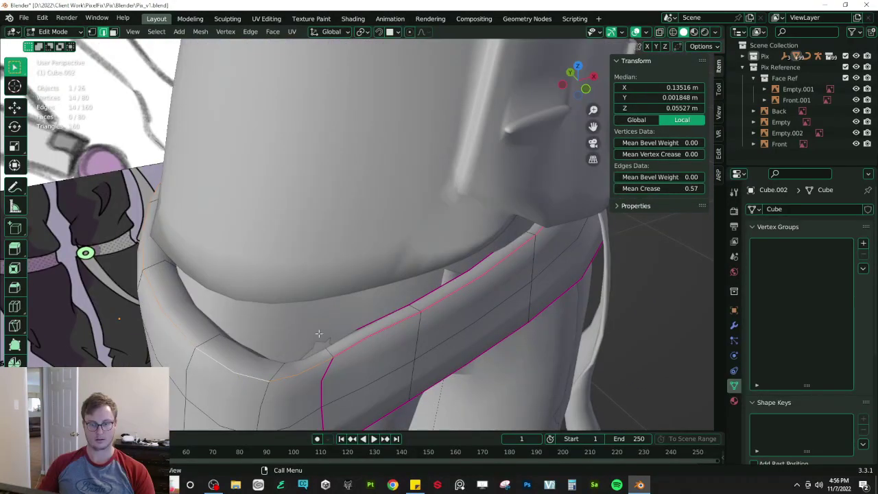
# - Add the inner top edge loop of the belt and bag to the selection and set the mean crease to 1.00
pyautogui.keyDown('alt'); pyautogui.keyDown('shift'); pyautogui.click(220, 331); pyautogui.keyUp('shift'); pyautogui.keyUp('alt')
pyautogui.press('z')
pyautogui.click(203, 325)
pyautogui.moveTo(256, 328); pyautogui.dragTo(324, 321, button='middle')
pyautogui.moveTo(690, 188); pyautogui.dragTo(755, 189)
pyautogui.moveTo(261, 260)
pyautogui.mouseDown(button='middle')
pyautogui.moveTo(299, 242)
pyautogui.moveTo(465, 238)
pyautogui.moveTo(348, 249)
pyautogui.mouseUp(button='middle')
pyautogui.press('z')
pyautogui.click(511, 240)
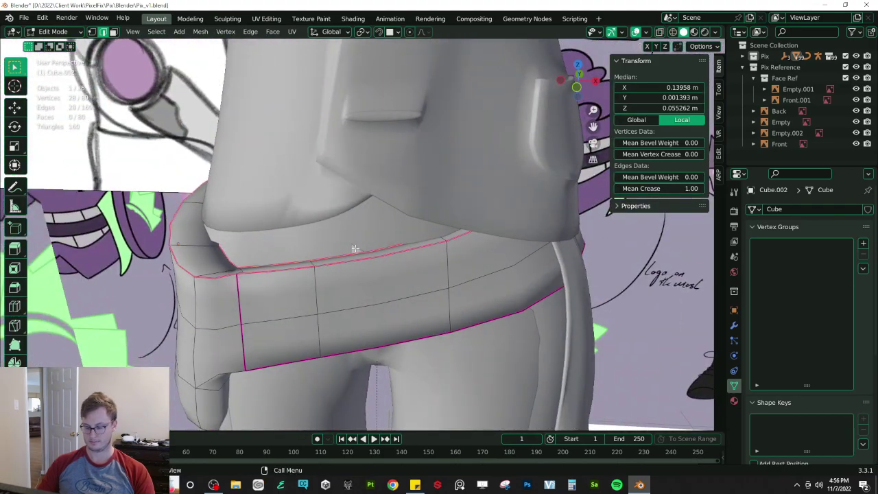
pyautogui.press('KP_1')
pyautogui.moveTo(296, 235); pyautogui.dragTo(328, 288, button='middle')
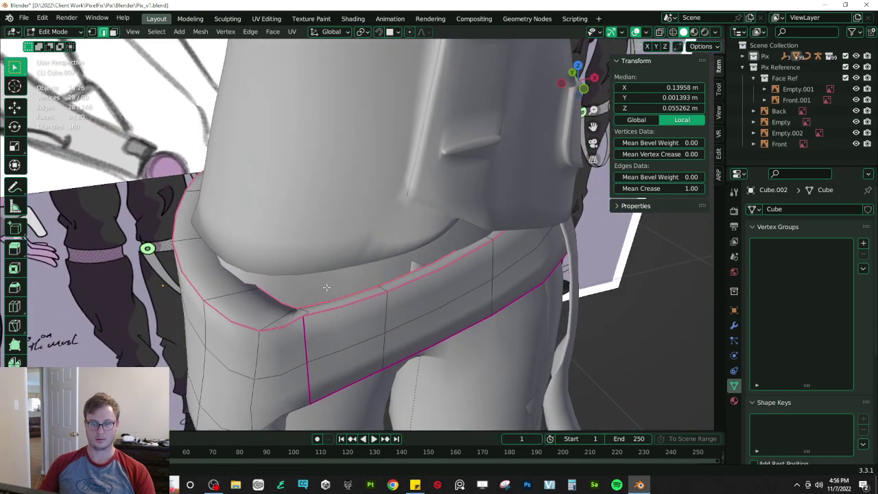
# - Try moving the upper front vertices of the belt slightly downward in the front wireframe view
pyautogui.press('KP_1')
pyautogui.click(94, 32)
pyautogui.hotkey('shift', 'z')
pyautogui.click(337, 208)
pyautogui.moveTo(327, 197); pyautogui.dragTo(349, 221)
pyautogui.press('g')
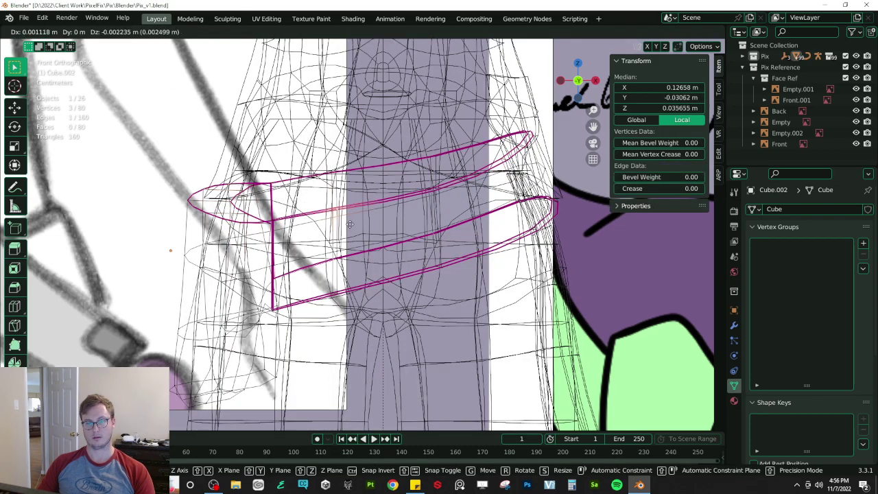
pyautogui.click(351, 231)
pyautogui.hotkey('ctrl', 'z')
# - Select the two vertices of the belt's top edge near the front centre and move them slightly down in front view
pyautogui.moveTo(374, 223); pyautogui.dragTo(378, 233, button='middle')
pyautogui.hotkey('shift', 'z')
pyautogui.press('b')
pyautogui.rightClick(312, 192)
pyautogui.hotkey('shift', 'z')
pyautogui.press('b')
pyautogui.moveTo(280, 193); pyautogui.dragTo(371, 251)
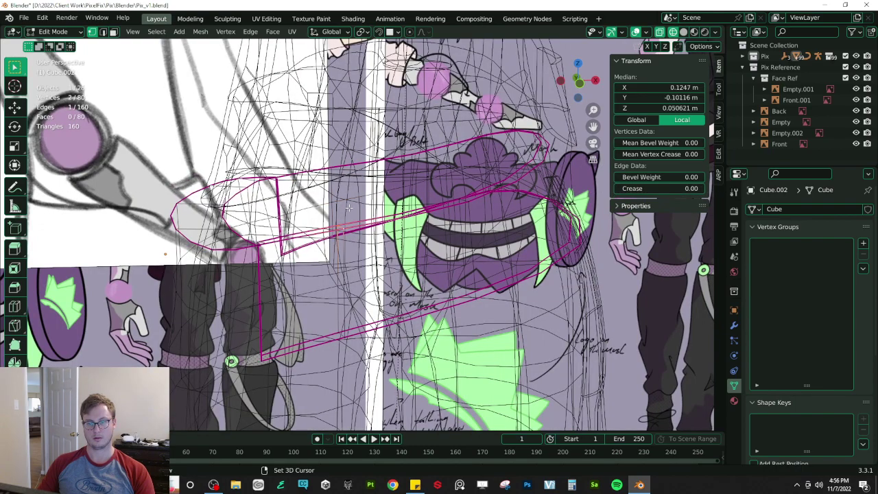
pyautogui.hotkey('shift', 'z')
pyautogui.press('KP_1')
pyautogui.press('g')
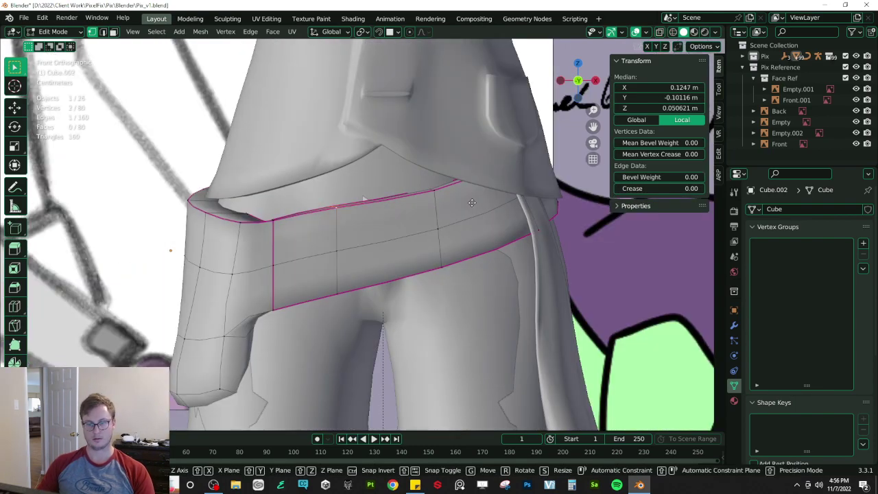
pyautogui.click(471, 212)
# - Scale the belt section at the character's left hip to about 0.80 along Z and move it slightly up
pyautogui.moveTo(424, 232); pyautogui.dragTo(436, 241, button='middle')
pyautogui.hotkey('alt', 'z')
pyautogui.moveTo(475, 218); pyautogui.dragTo(420, 212, button='middle')
pyautogui.moveTo(392, 161)
pyautogui.mouseDown()
pyautogui.moveTo(531, 249)
pyautogui.moveTo(534, 271)
pyautogui.mouseUp()
pyautogui.press('z')
pyautogui.click(566, 292)
pyautogui.press('s')
pyautogui.press('z')
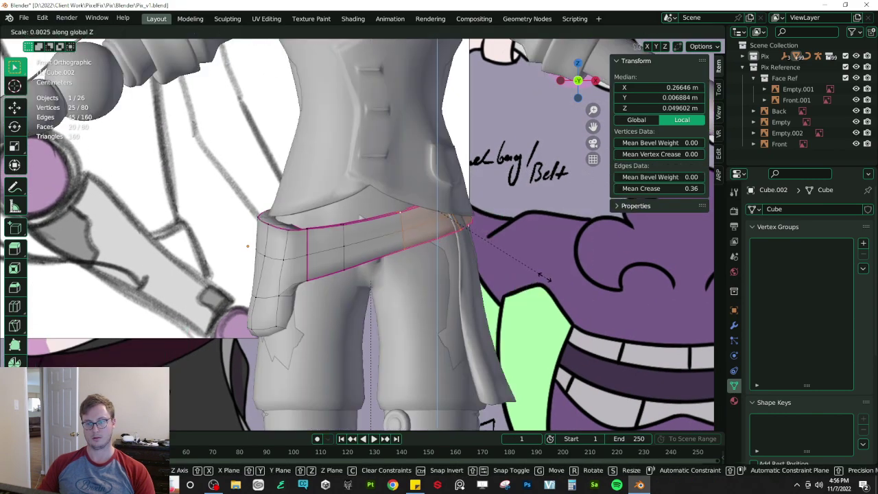
pyautogui.click(545, 277)
pyautogui.press('g')
pyautogui.press('z')
pyautogui.click(542, 270)
# - Scale the left-hip belt section to about 0.98 along X and shift it slightly along X toward the body
pyautogui.press('s')
pyautogui.press('x')
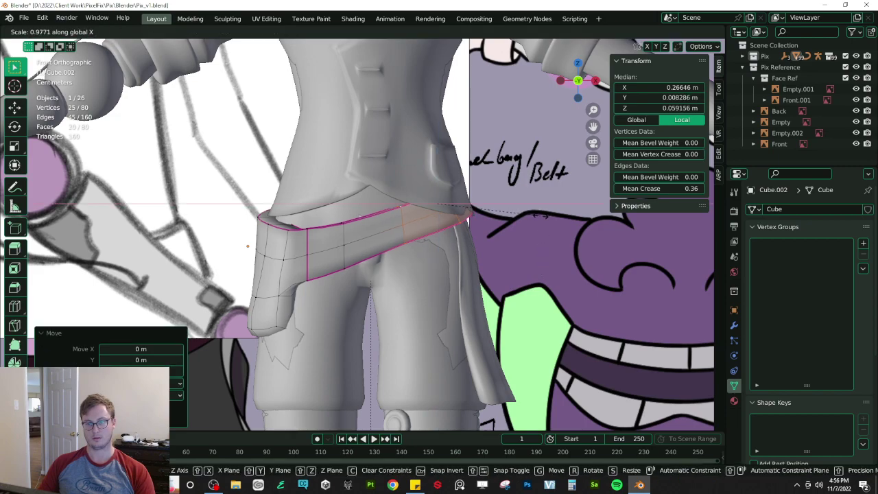
pyautogui.click(539, 215)
pyautogui.press('g')
pyautogui.press('x')
pyautogui.click(537, 217)
pyautogui.press('g')
pyautogui.press('x')
pyautogui.click(538, 217)
pyautogui.press('Tab')
pyautogui.scroll(-6, 515, 237)
pyautogui.scroll(-5, 500, 250)
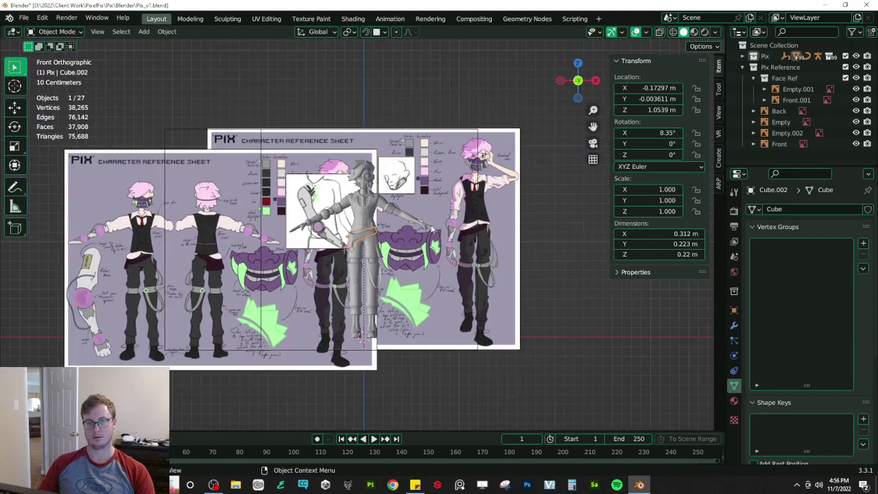
# - Show the character in material preview with the Pix Reference collection hidden, and save the file
pyautogui.moveTo(499, 251); pyautogui.dragTo(404, 202, button='middle')
pyautogui.press('z')
pyautogui.hotkey('ctrl', 's')
pyautogui.click(856, 68)
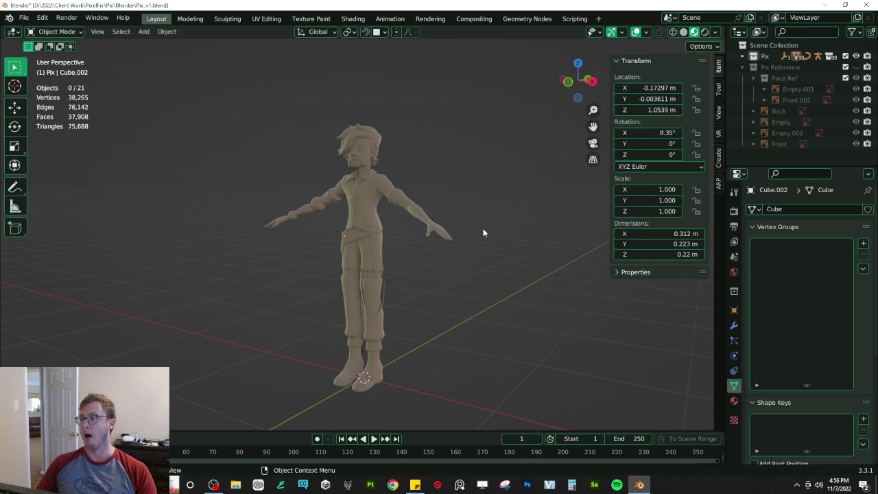
pyautogui.press('KP_1')
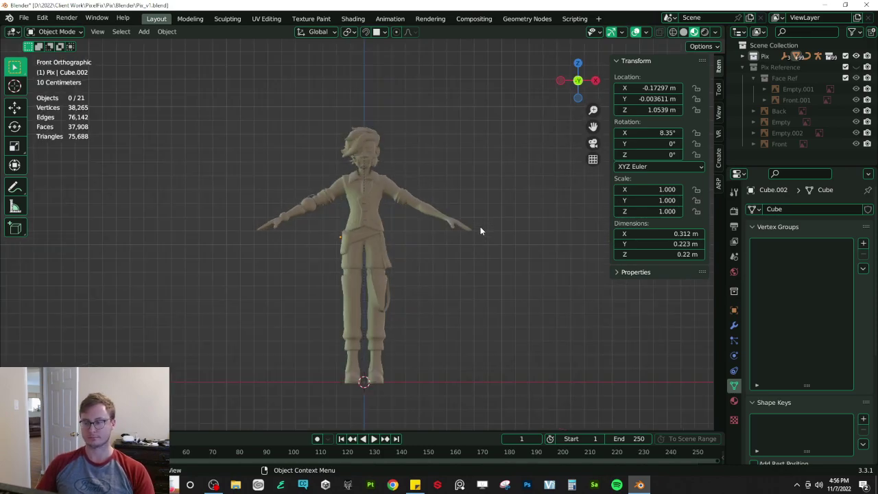
pyautogui.scroll(5, 444, 265)
pyautogui.keyDown('shift'); pyautogui.moveTo(397, 293); pyautogui.dragTo(394, 172, button='middle'); pyautogui.keyUp('shift')
pyautogui.hotkey('ctrl', 's')
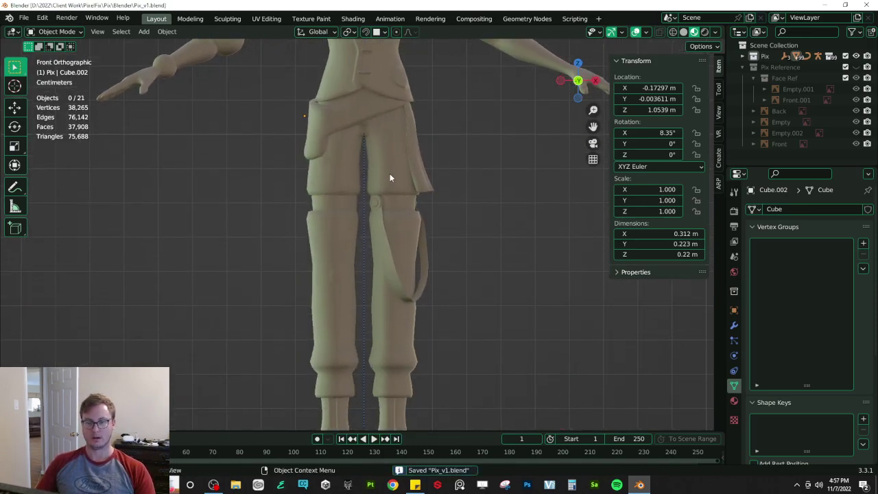
# - Examine the trousers' leg mesh in Edit Mode and save the file
pyautogui.click(399, 340)
pyautogui.press('Tab')
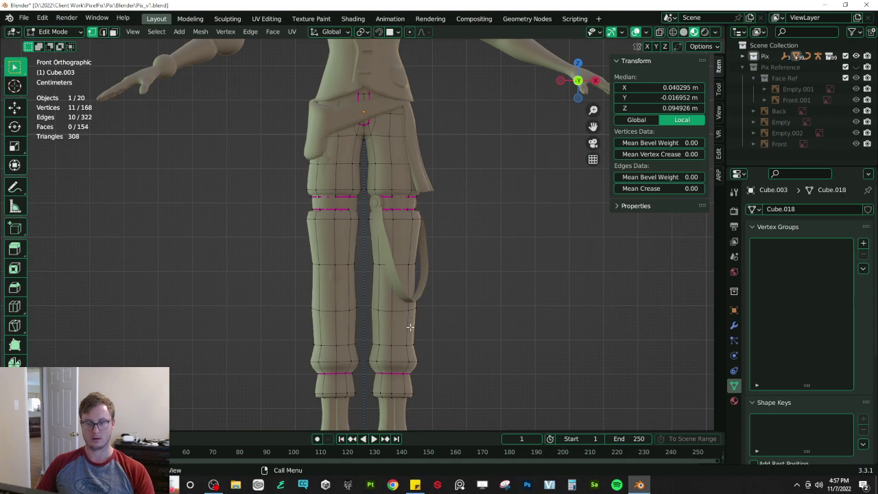
pyautogui.moveTo(411, 321); pyautogui.dragTo(372, 249, button='middle')
pyautogui.hotkey('ctrl', 's')
pyautogui.press('Tab')
pyautogui.moveTo(407, 149); pyautogui.dragTo(478, 283, button='middle')
pyautogui.scroll(5, 390, 233)
pyautogui.moveTo(332, 264); pyautogui.dragTo(364, 224, button='middle')
# - Extrude the eight upper faces on the hip bag's outer side, push them slightly outward along X, and save the file
pyautogui.click(261, 235)
pyautogui.press('Tab')
pyautogui.moveTo(262, 235); pyautogui.dragTo(219, 256, button='middle')
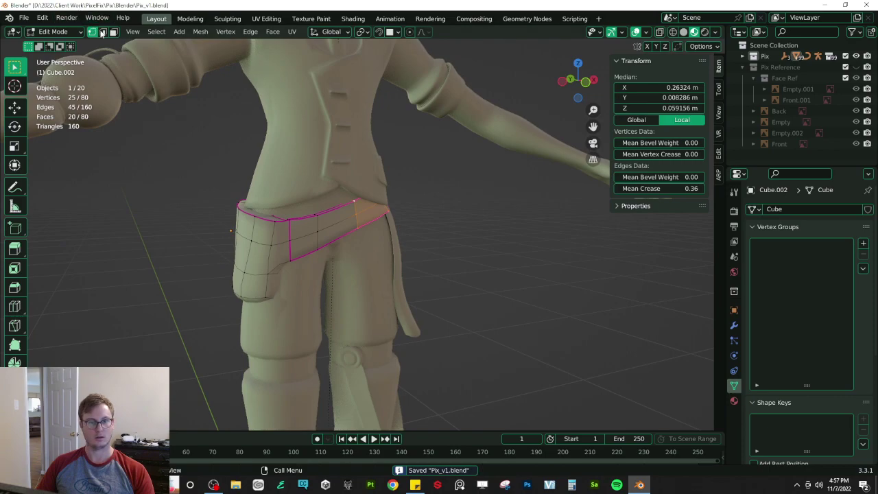
pyautogui.click(114, 33)
pyautogui.moveTo(263, 232); pyautogui.dragTo(248, 259)
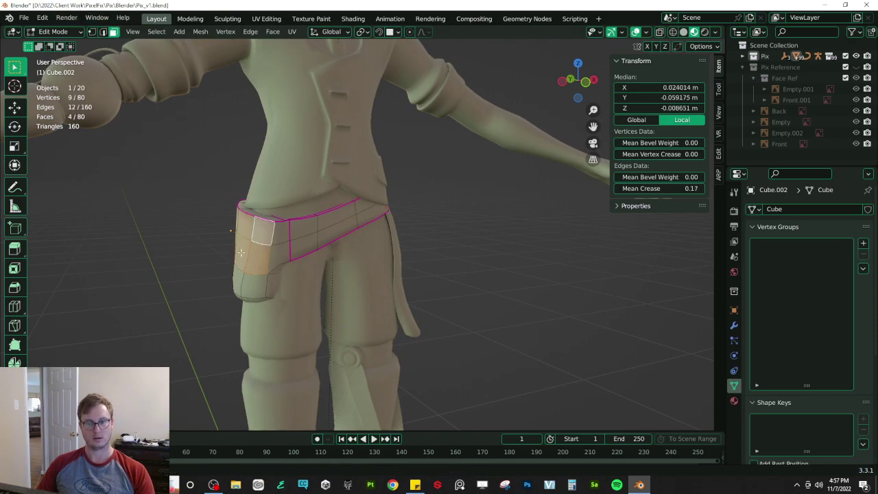
pyautogui.moveTo(248, 259); pyautogui.dragTo(361, 237, button='middle')
pyautogui.press('b')
pyautogui.moveTo(352, 202); pyautogui.dragTo(472, 222)
pyautogui.moveTo(474, 222); pyautogui.dragTo(343, 257, button='middle')
pyautogui.press('e')
pyautogui.rightClick(511, 246)
pyautogui.press('g')
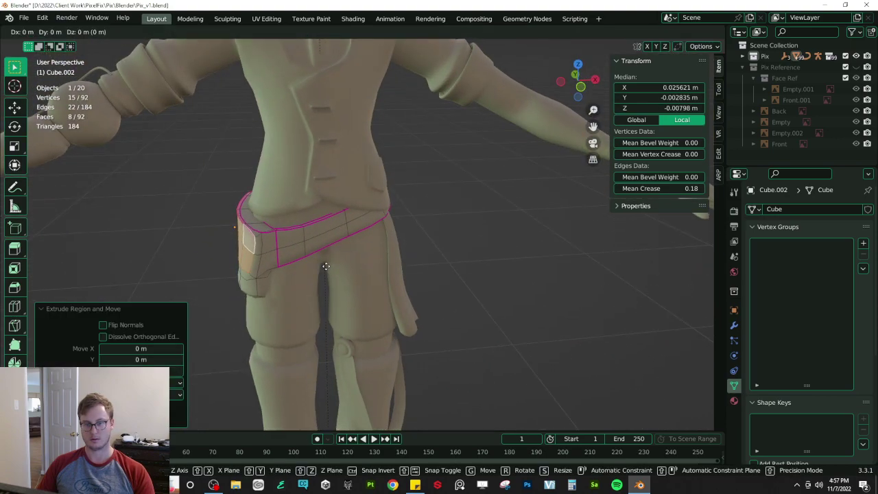
pyautogui.press('x')
pyautogui.click(322, 266)
pyautogui.press('Tab')
pyautogui.scroll(-4, 312, 191)
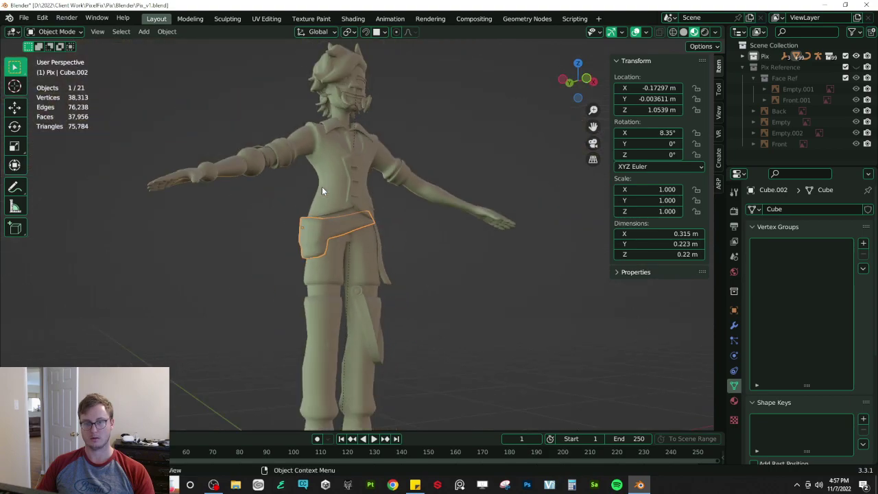
pyautogui.hotkey('ctrl', 's')
pyautogui.moveTo(297, 252); pyautogui.dragTo(316, 206, button='middle')
pyautogui.scroll(-1, 385, 208)
pyautogui.click(393, 208)
pyautogui.moveTo(393, 208); pyautogui.dragTo(278, 151, button='middle')
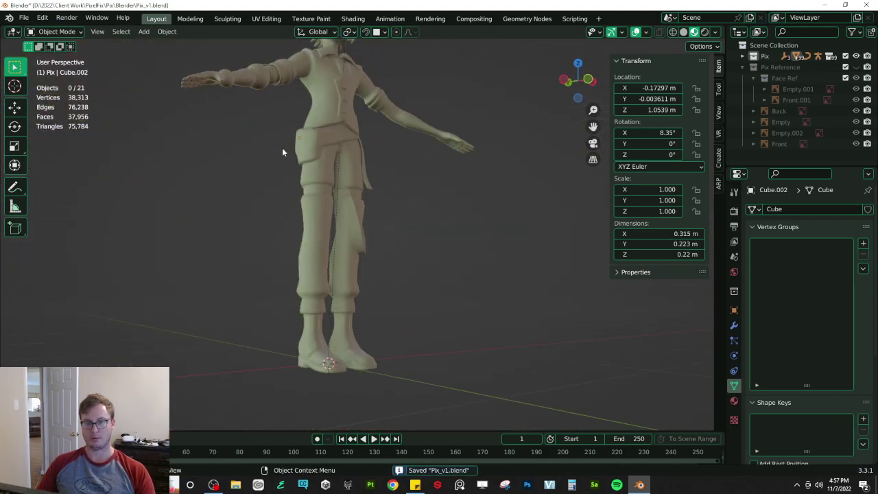
pyautogui.moveTo(313, 126); pyautogui.dragTo(374, 145, button='middle')
pyautogui.scroll(4, 371, 144)
# - Lengthen the hanging strap at the left hip by moving its lower-end vertices down and outward in front wireframe view
pyautogui.click(358, 143)
pyautogui.press('KP_1')
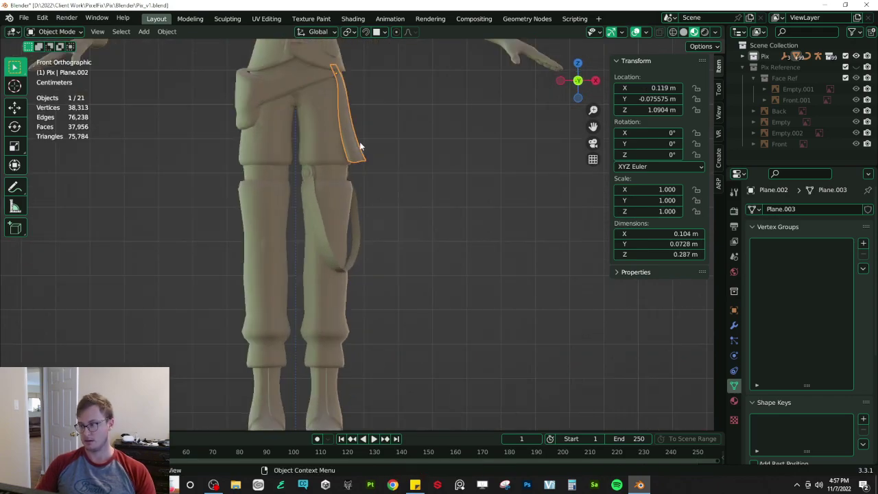
pyautogui.press('Tab')
pyautogui.scroll(2, 309, 206)
pyautogui.click(93, 33)
pyautogui.press('z')
pyautogui.click(362, 153)
pyautogui.moveTo(332, 137); pyautogui.dragTo(435, 216)
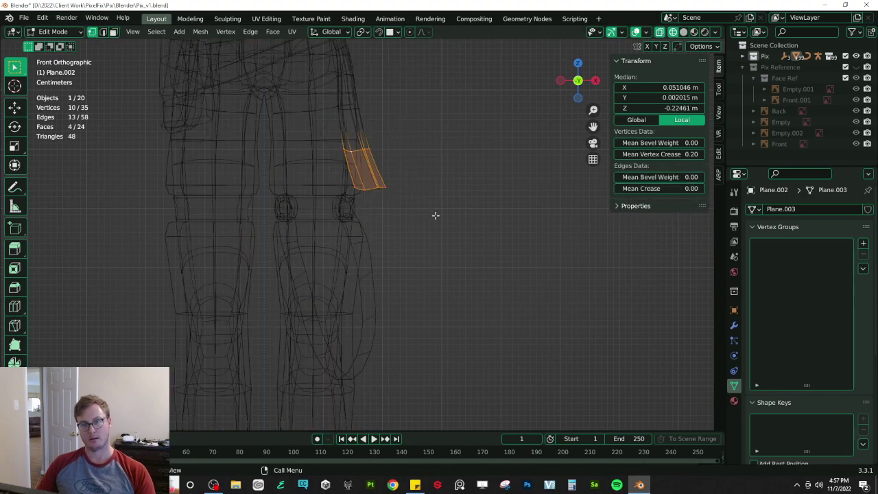
pyautogui.press('g')
pyautogui.click(440, 242)
pyautogui.press('z')
pyautogui.click(501, 244)
pyautogui.press('Tab')
# - Deselect the strap, check the whole character in solid shading, and save the file
pyautogui.scroll(-3, 306, 197)
pyautogui.moveTo(428, 206)
pyautogui.mouseDown(button='middle')
pyautogui.moveTo(306, 197)
pyautogui.moveTo(416, 195)
pyautogui.mouseUp(button='middle')
pyautogui.hotkey('ctrl', 's')
pyautogui.click(416, 195)
pyautogui.scroll(-5, 374, 148)
pyautogui.hotkey('ctrl', 's')
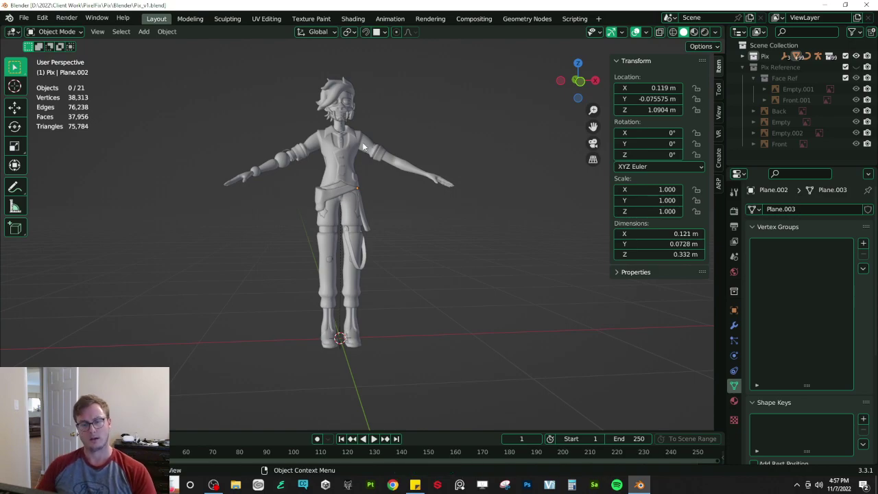
pyautogui.scroll(2, 364, 146)
pyautogui.moveTo(304, 190)
pyautogui.mouseDown(button='middle')
pyautogui.moveTo(467, 202)
pyautogui.moveTo(463, 228)
pyautogui.moveTo(382, 220)
pyautogui.moveTo(378, 198)
pyautogui.moveTo(309, 199)
pyautogui.mouseUp(button='middle')
pyautogui.hotkey('ctrl', 's')
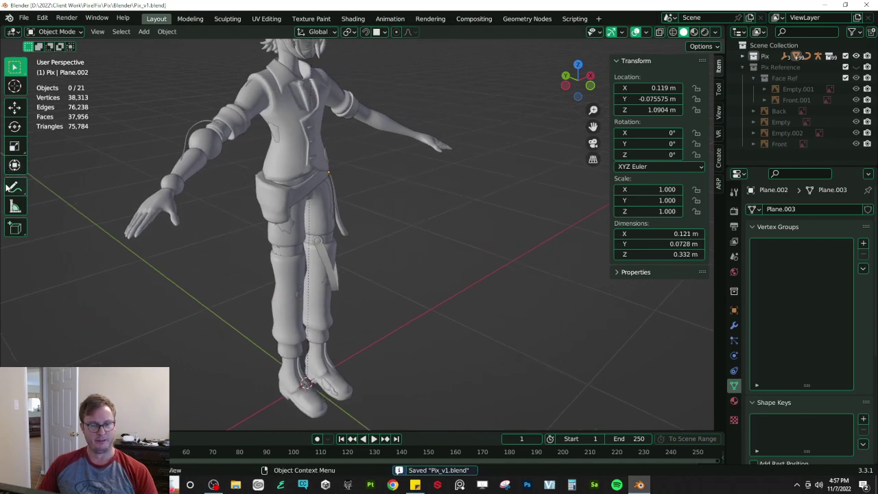
# - With the Annotate tool, circle the character's right ankle above the shoe
pyautogui.click(11, 186)
pyautogui.scroll(-4, 103, 110)
pyautogui.moveTo(382, 175); pyautogui.dragTo(398, 255, button='middle')
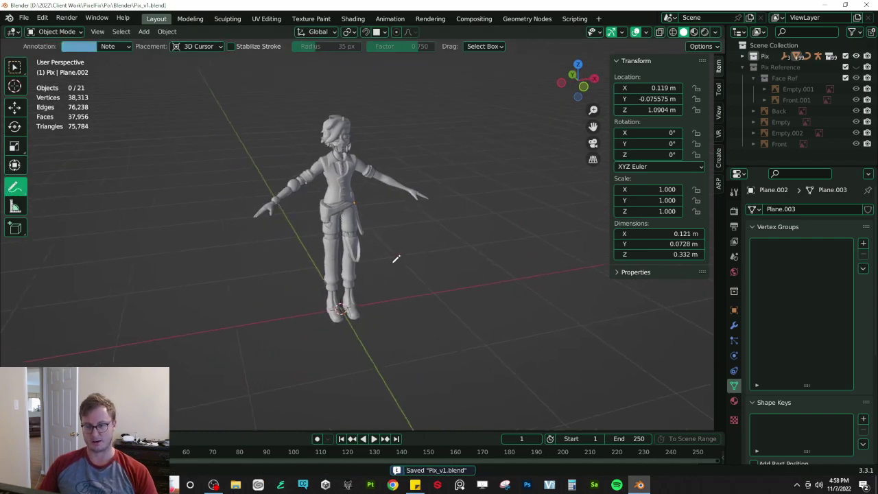
pyautogui.scroll(4, 386, 215)
pyautogui.moveTo(387, 215); pyautogui.dragTo(311, 317, button='middle')
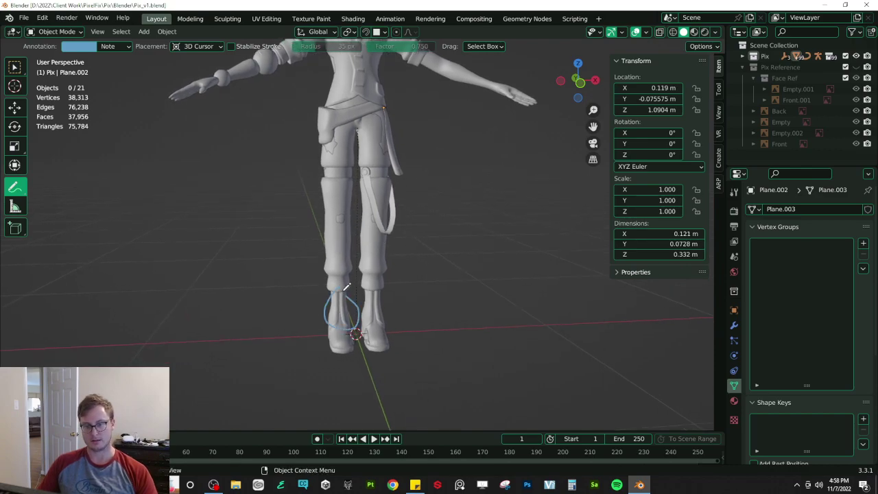
# - Set the color of the Note annotation layer to magenta
pyautogui.click(719, 113)
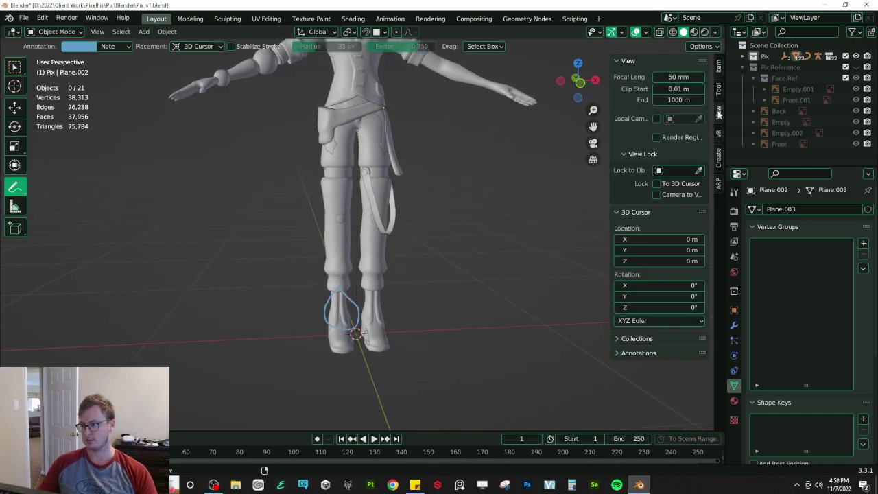
pyautogui.click(645, 352)
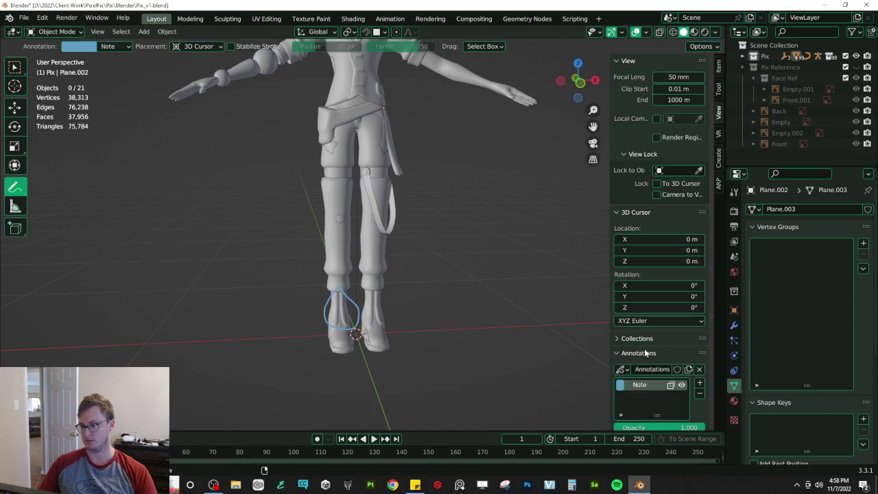
pyautogui.click(621, 387)
pyautogui.moveTo(656, 295); pyautogui.dragTo(661, 319)
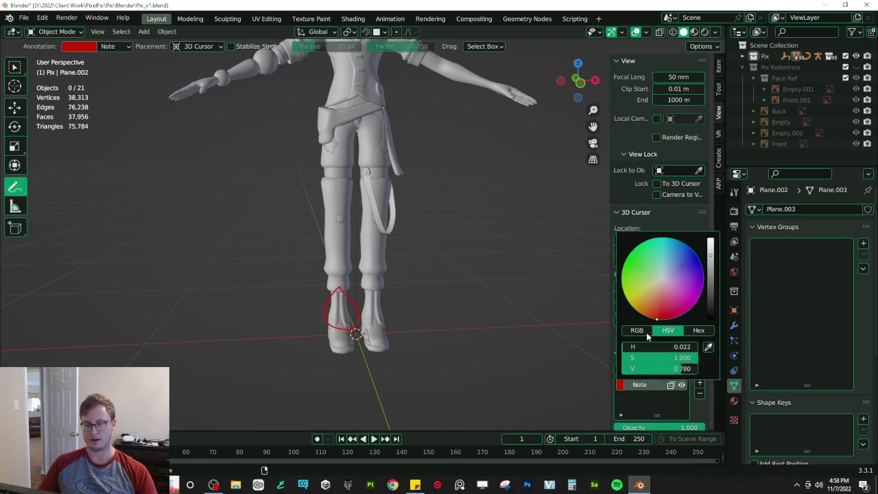
pyautogui.click(620, 385)
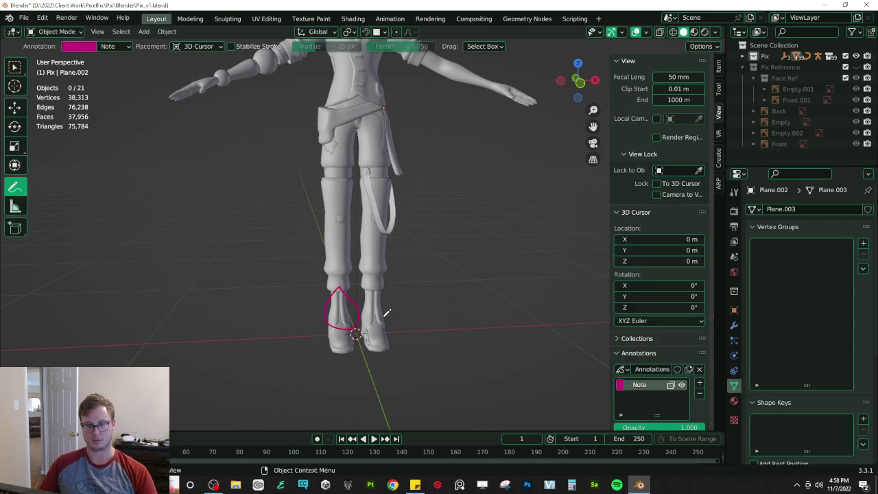
# - Annotate the model with a circle around the hip bag and lines across both lower legs
pyautogui.keyDown('shift'); pyautogui.moveTo(300, 180); pyautogui.dragTo(291, 227, button='middle'); pyautogui.keyUp('shift')
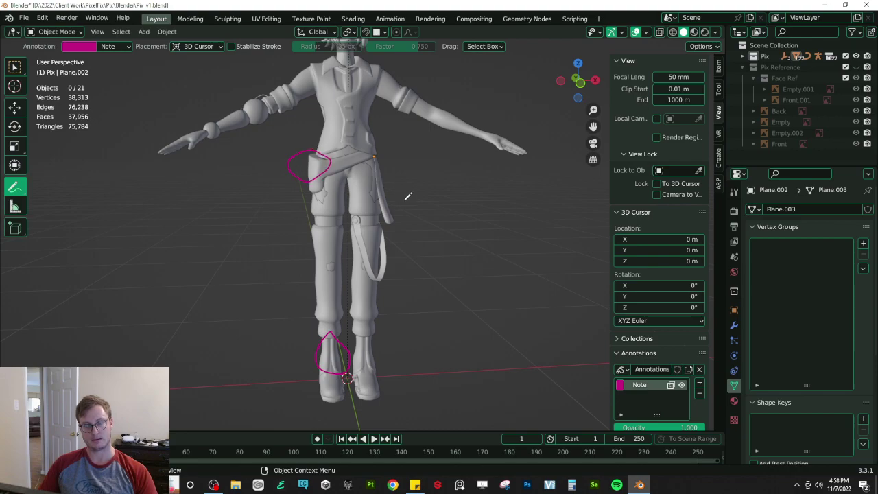
pyautogui.moveTo(306, 300); pyautogui.dragTo(411, 308, button='middle')
pyautogui.moveTo(330, 309); pyautogui.dragTo(422, 309)
pyautogui.moveTo(397, 290); pyautogui.dragTo(344, 343, button='middle')
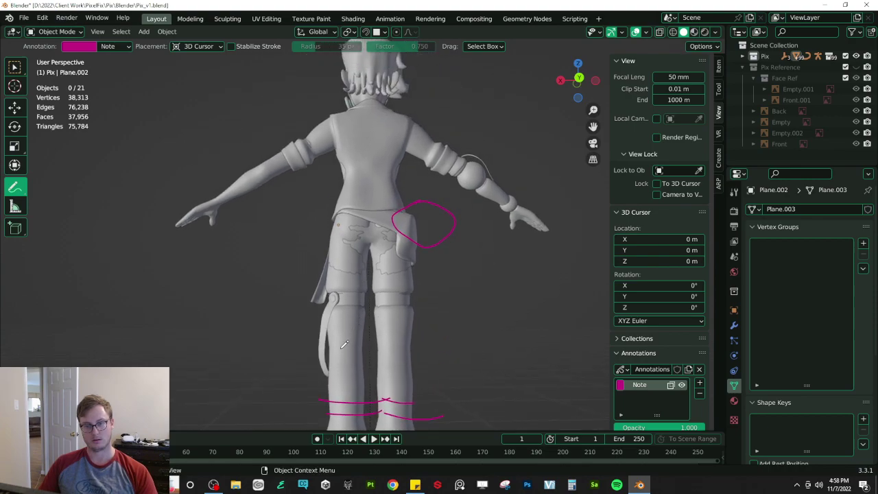
# - Annotate the character's waist with roughly horizontal lines across the lower part of the vest
pyautogui.moveTo(429, 333); pyautogui.dragTo(371, 269, button='middle')
pyautogui.moveTo(317, 248); pyautogui.dragTo(371, 240)
pyautogui.moveTo(308, 208)
pyautogui.mouseDown(button='middle')
pyautogui.moveTo(406, 232)
pyautogui.moveTo(320, 231)
pyautogui.moveTo(404, 221)
pyautogui.moveTo(414, 230)
pyautogui.mouseUp(button='middle')
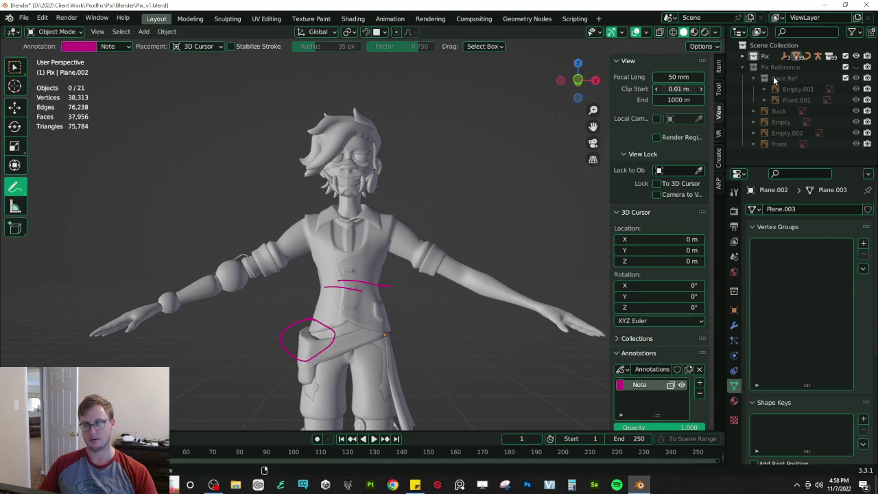
# - Show the Pix Reference collection and annotate a circle around the side of the character's jaw and mask beside the reference head sketch
pyautogui.click(856, 67)
pyautogui.scroll(-4, 305, 209)
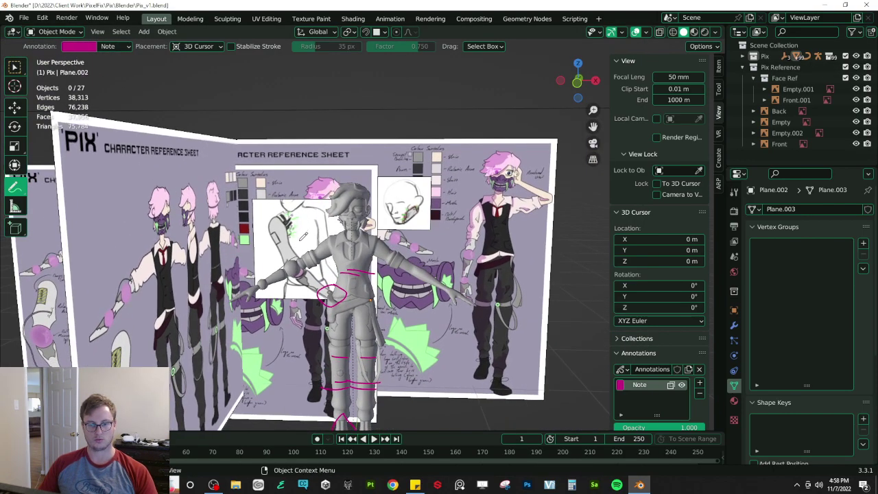
pyautogui.scroll(5, 301, 239)
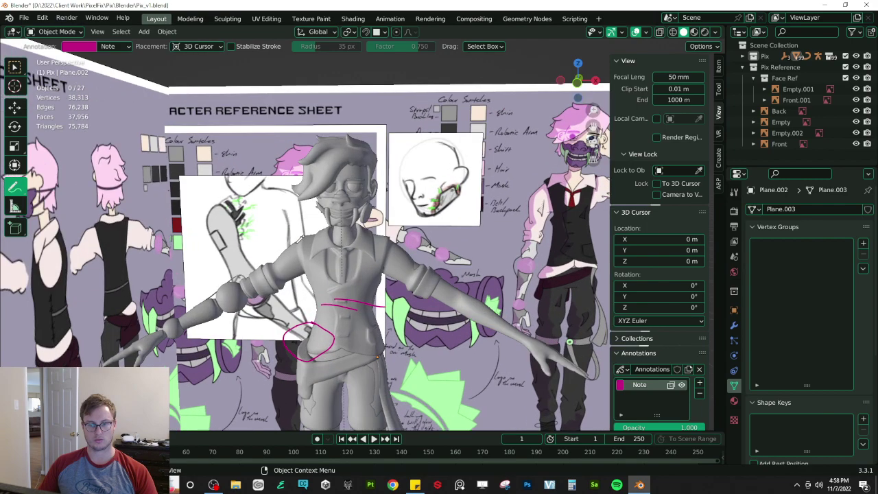
pyautogui.scroll(-4, 306, 240)
pyautogui.scroll(5, 357, 205)
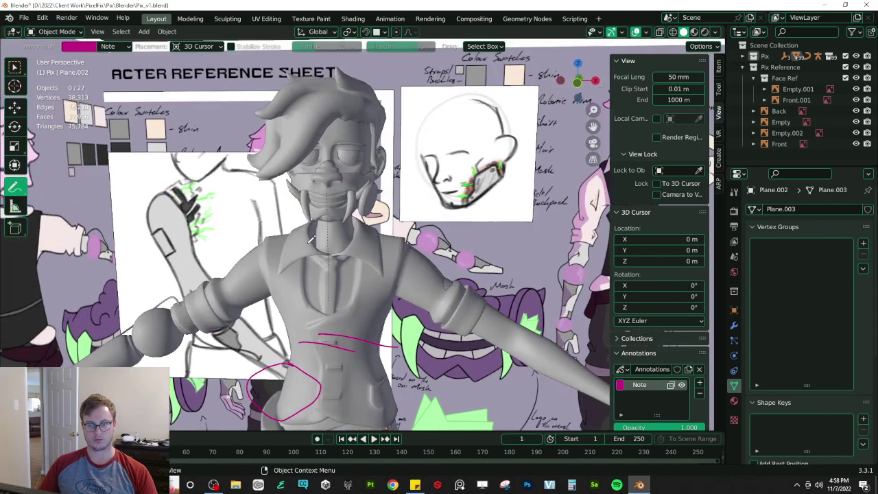
pyautogui.moveTo(388, 134)
pyautogui.mouseDown()
pyautogui.moveTo(343, 175)
pyautogui.moveTo(391, 130)
pyautogui.moveTo(398, 188)
pyautogui.moveTo(458, 163)
pyautogui.mouseUp()
pyautogui.moveTo(434, 150); pyautogui.dragTo(412, 189, button='right')
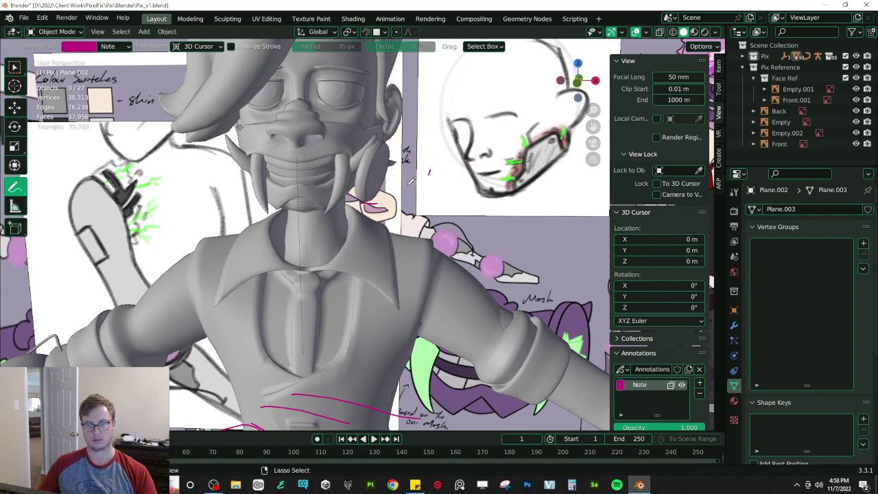
pyautogui.moveTo(393, 144)
pyautogui.mouseDown()
pyautogui.moveTo(346, 159)
pyautogui.moveTo(398, 182)
pyautogui.mouseUp()
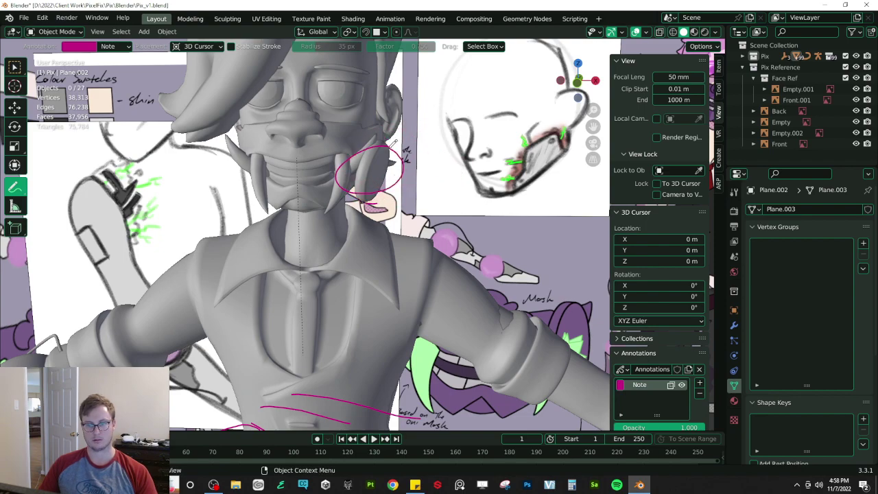
# - In the right orthographic view, draw an annotation line from the mask past the ear toward the back of the head
pyautogui.scroll(-6, 395, 143)
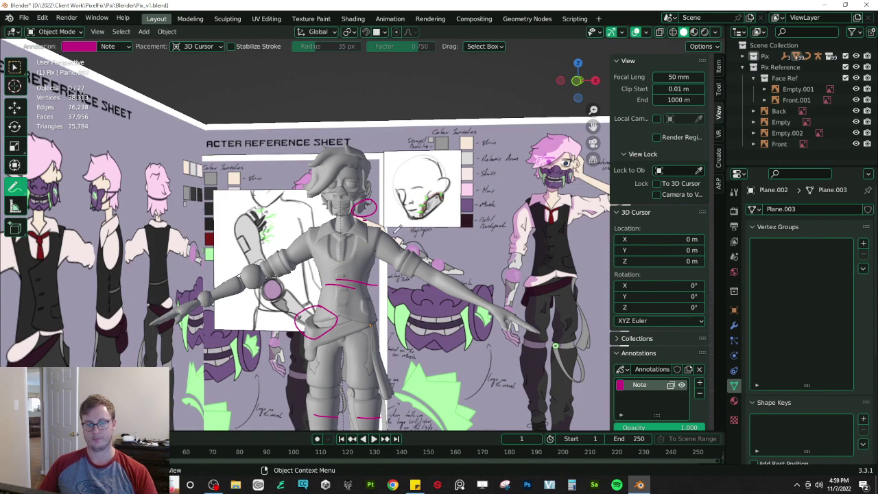
pyautogui.moveTo(395, 230); pyautogui.dragTo(339, 241, button='middle')
pyautogui.press('KP_3')
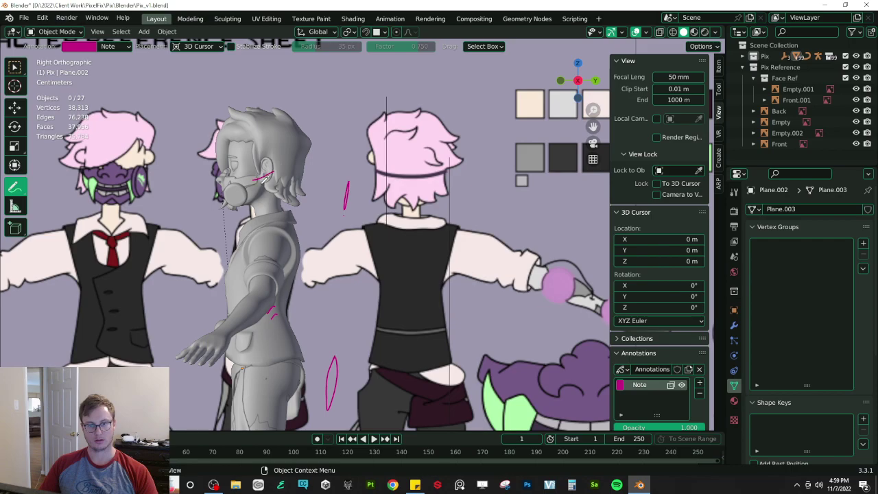
pyautogui.moveTo(276, 171); pyautogui.dragTo(304, 167)
pyautogui.moveTo(296, 186); pyautogui.dragTo(228, 237, button='middle')
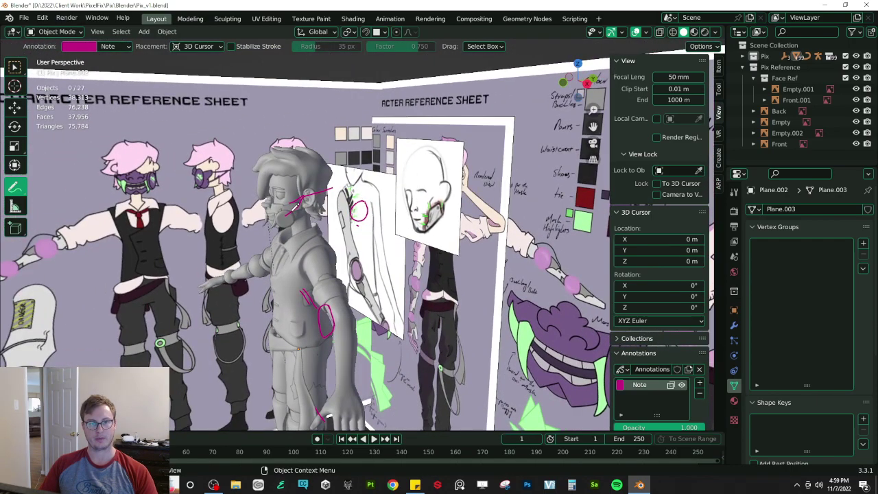
# - Save the file and switch from annotating back to the selection tool
pyautogui.hotkey('ctrl', 'Tab')
pyautogui.click(266, 214)
pyautogui.hotkey('ctrl', 's')
pyautogui.press('w')
# - Hide the Pix Reference collection and set the viewport shading to Material Preview
pyautogui.scroll(-6, 279, 190)
pyautogui.moveTo(278, 185); pyautogui.dragTo(250, 182, button='middle')
pyautogui.click(856, 68)
pyautogui.press('z')
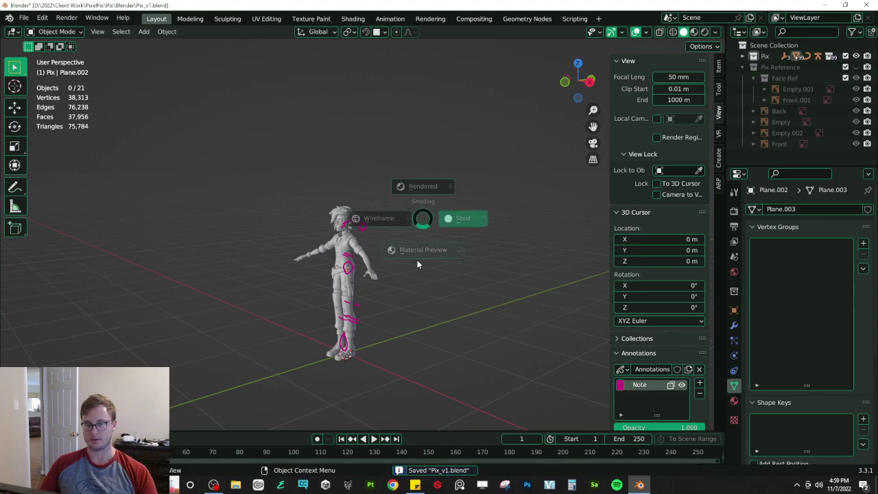
pyautogui.click(419, 254)
# - Turn off the viewport overlays so only the character is displayed, and save the file
pyautogui.moveTo(400, 251); pyautogui.dragTo(424, 244, button='middle')
pyautogui.scroll(2, 424, 244)
pyautogui.click(636, 31)
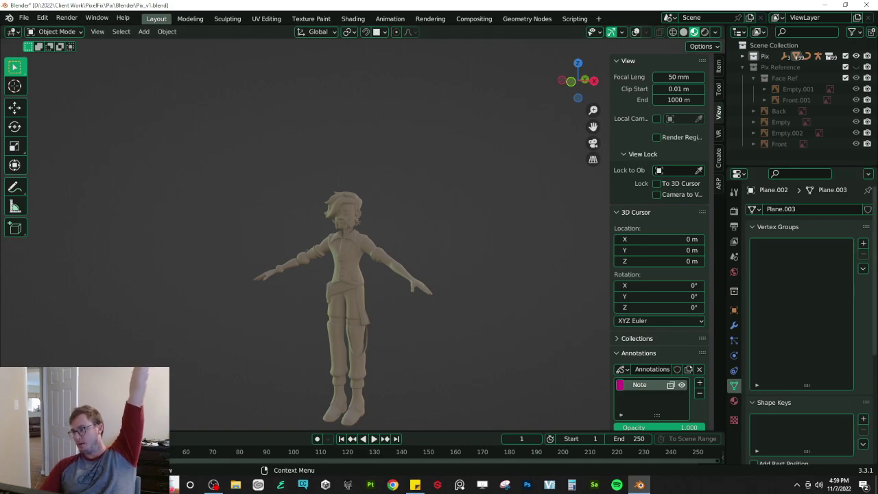
pyautogui.scroll(-2, 255, 264)
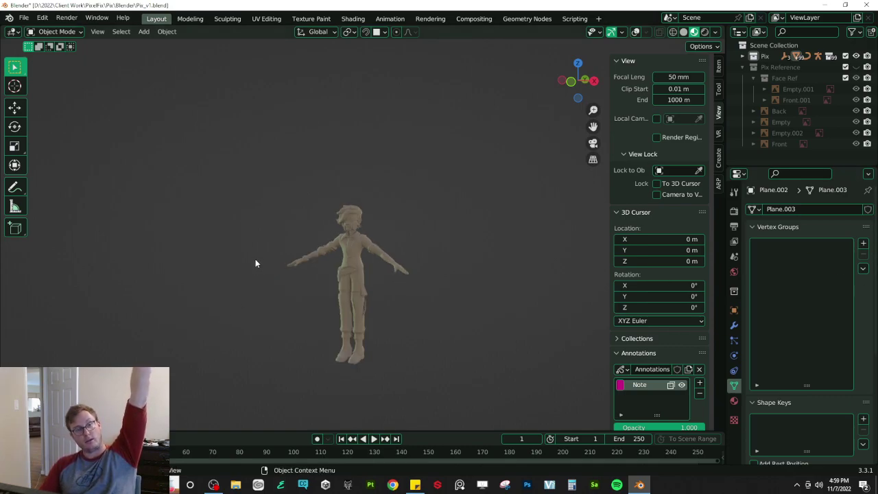
pyautogui.scroll(-3, 255, 264)
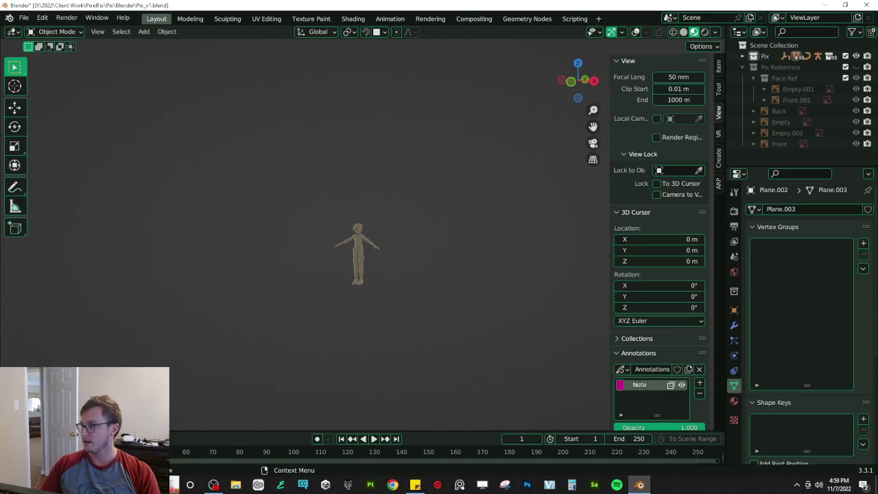
pyautogui.hotkey('ctrl', 's')
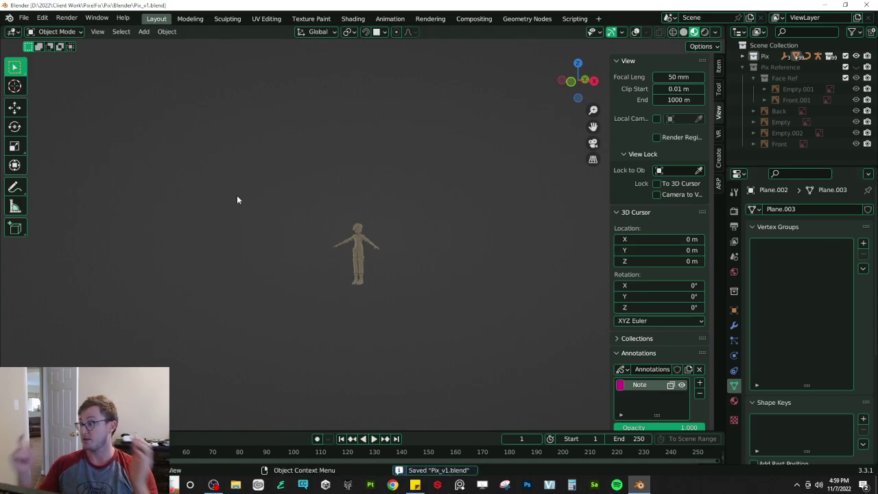